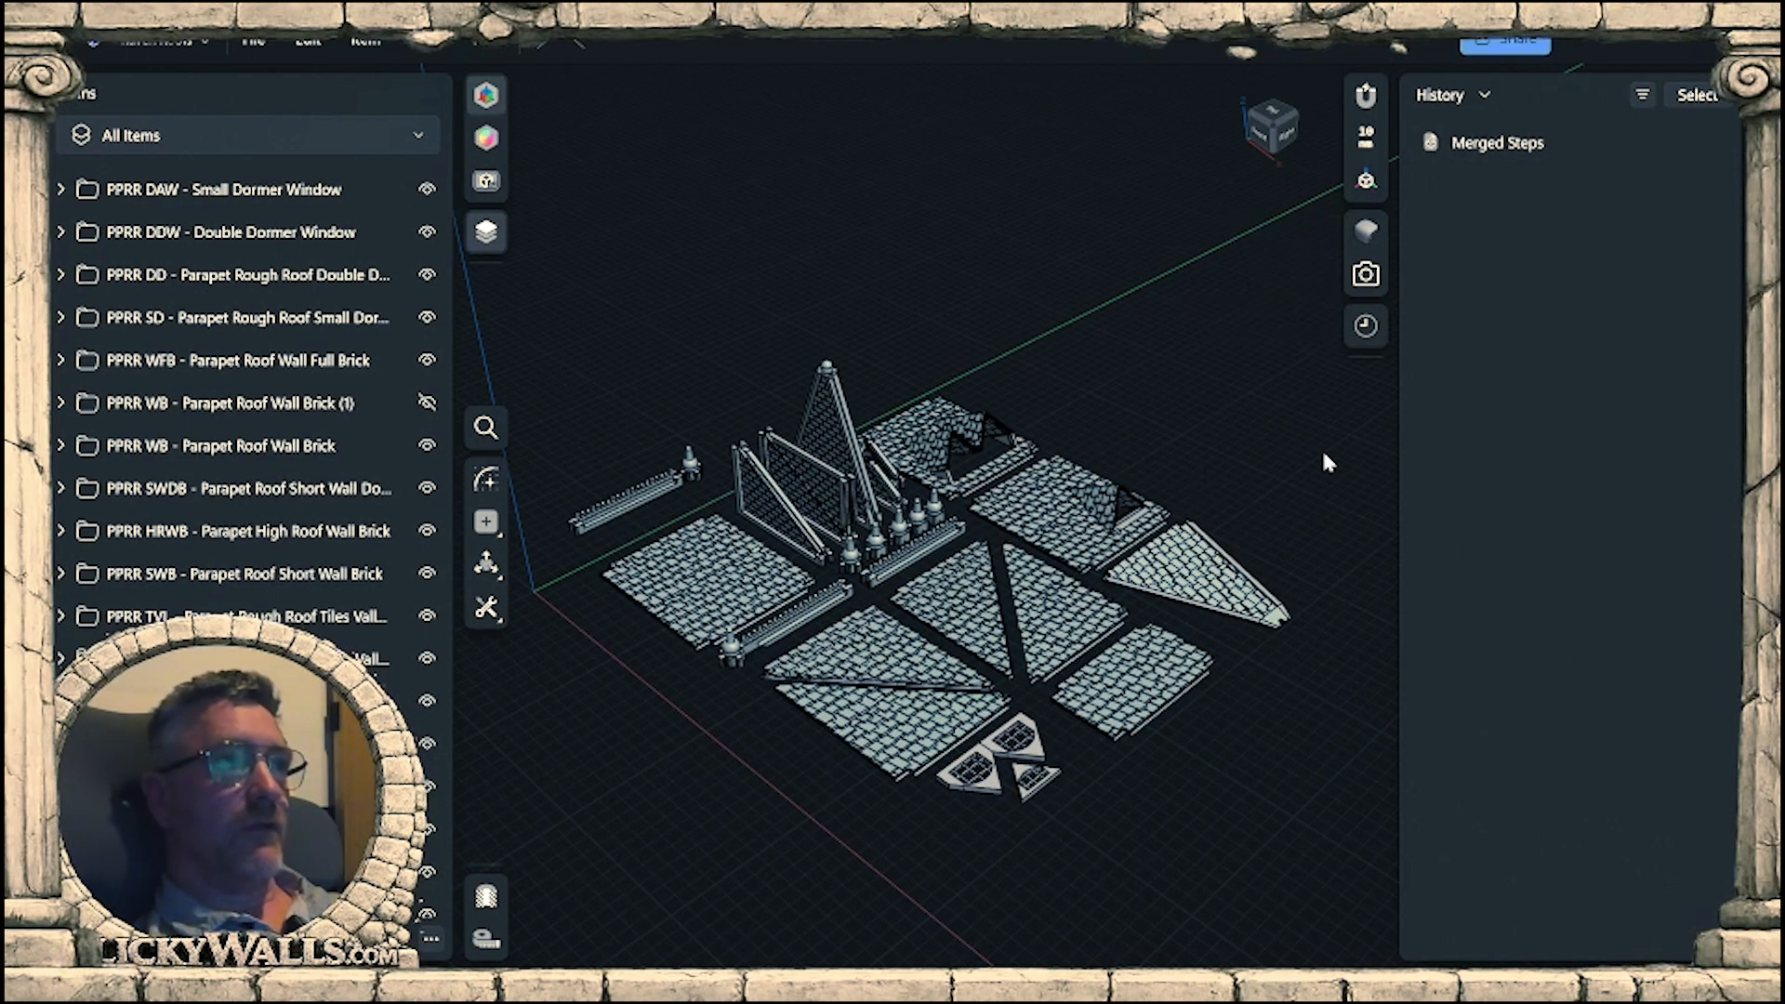
# Hide the history and examine the full set of parapet roof tiles, walls, railings and dormer windows from several angles, including above.
pyautogui.click(1366, 328)
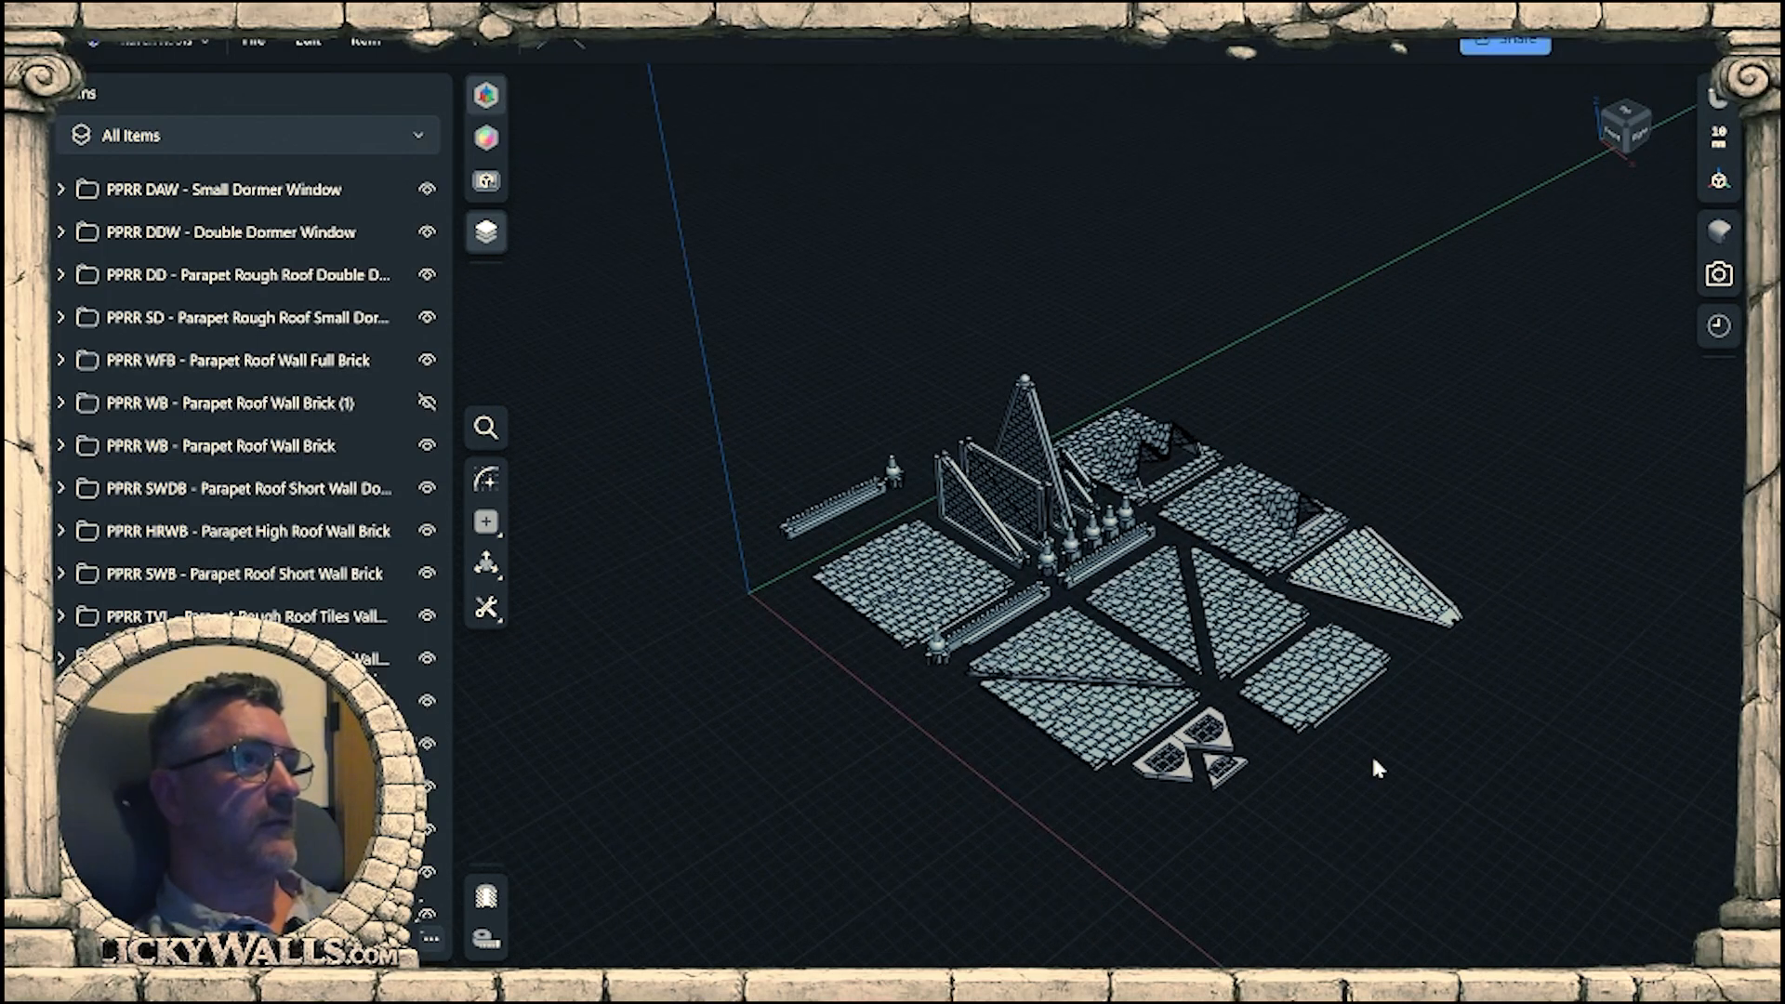
pyautogui.scroll(4, 1153, 732)
pyautogui.moveTo(1041, 644)
pyautogui.mouseDown(button='right')
pyautogui.moveTo(1120, 618)
pyautogui.moveTo(1087, 655)
pyautogui.moveTo(1030, 656)
pyautogui.mouseUp(button='right')
pyautogui.moveTo(993, 663); pyautogui.dragTo(1136, 686, button='middle')
pyautogui.moveTo(1136, 686); pyautogui.dragTo(981, 595, button='right')
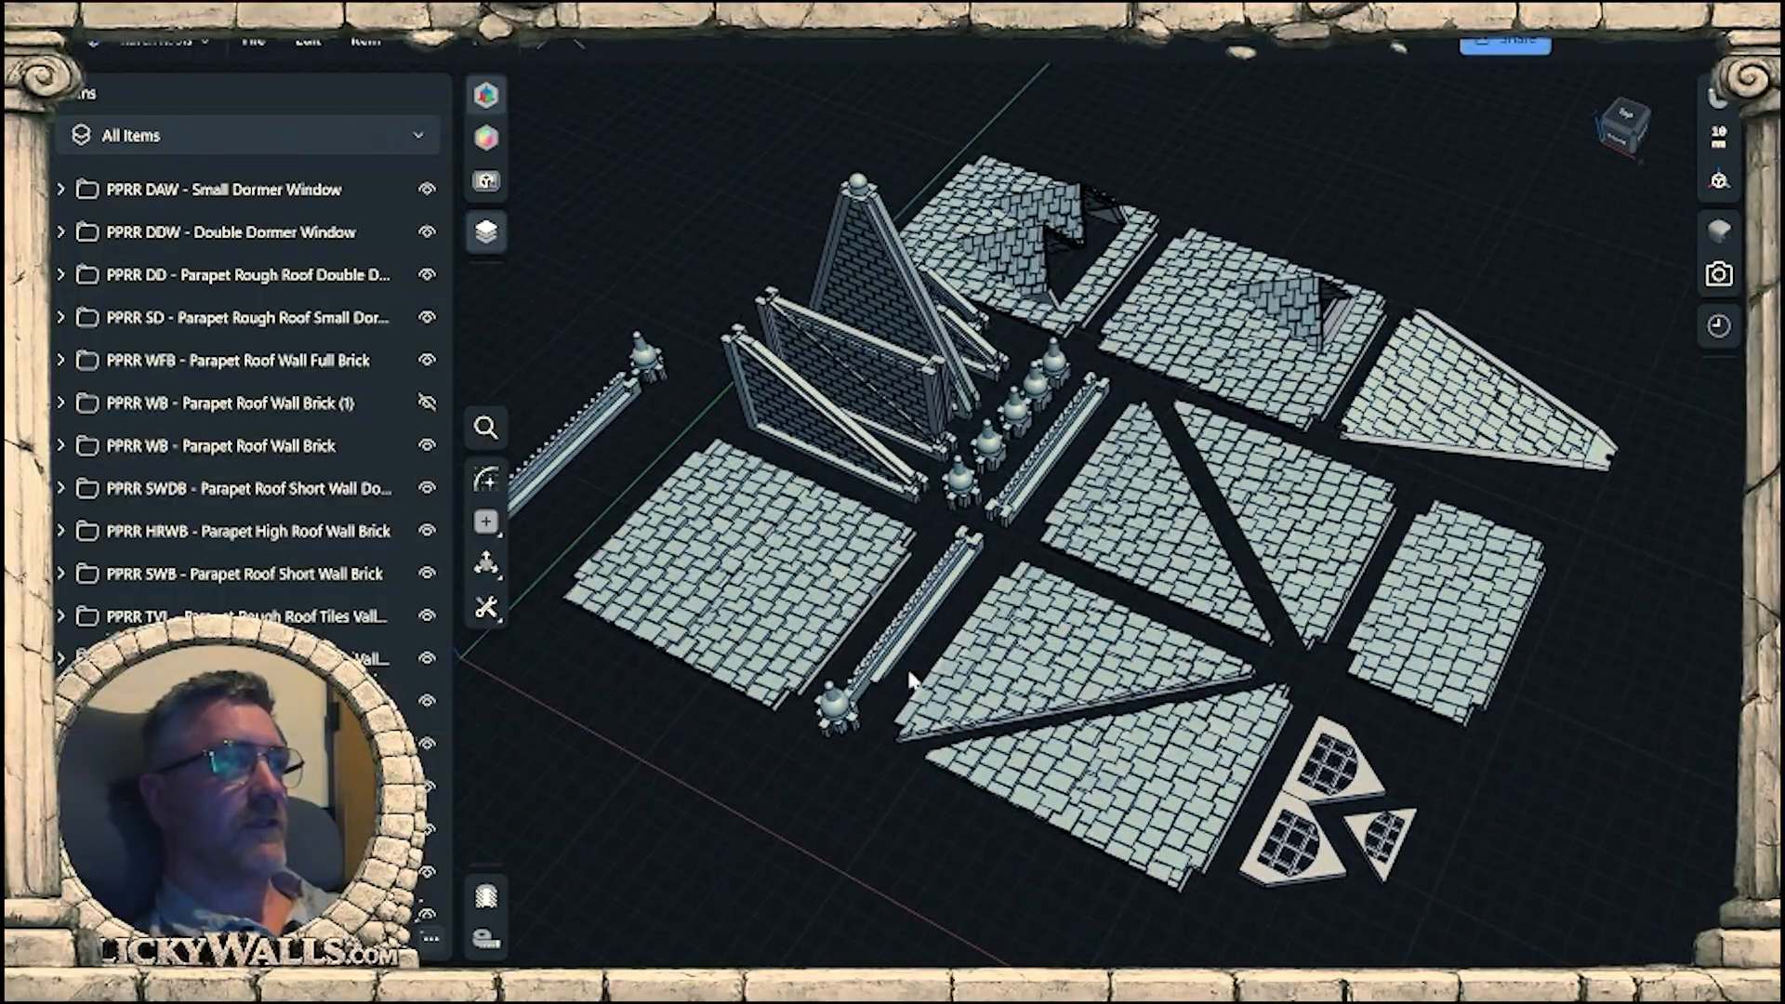
pyautogui.moveTo(948, 664); pyautogui.dragTo(1028, 655, button='right')
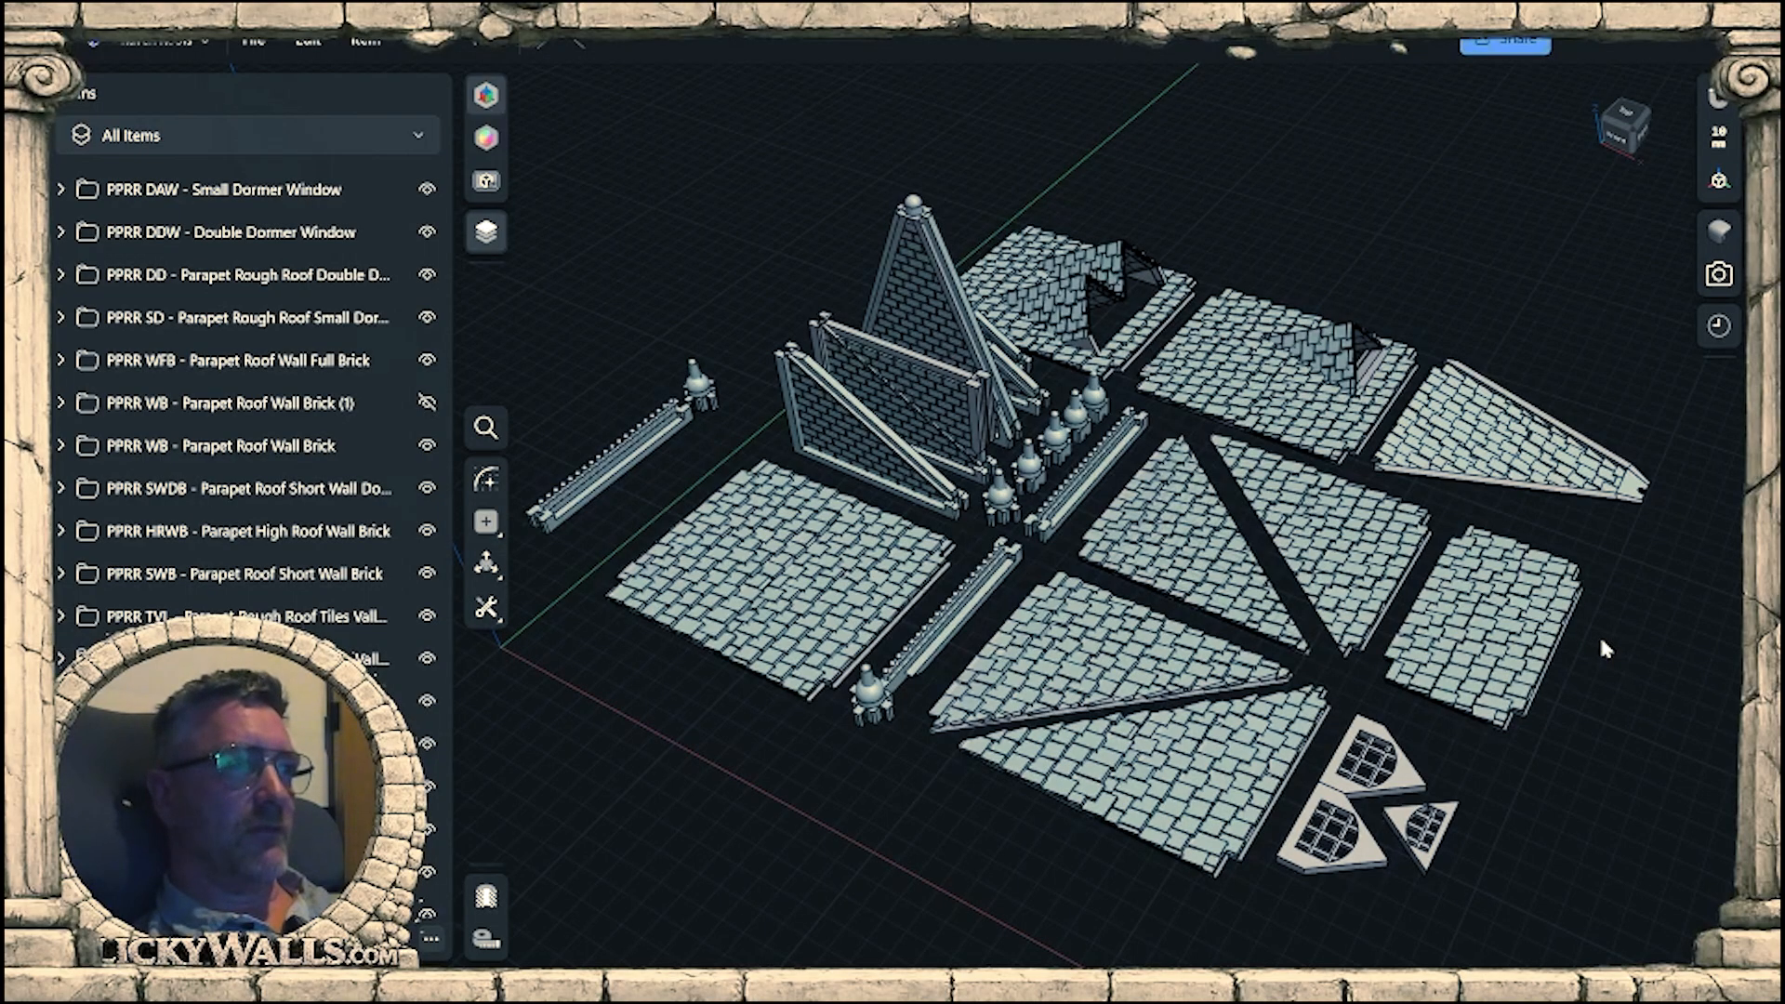
pyautogui.moveTo(1574, 678); pyautogui.dragTo(1302, 511, button='right')
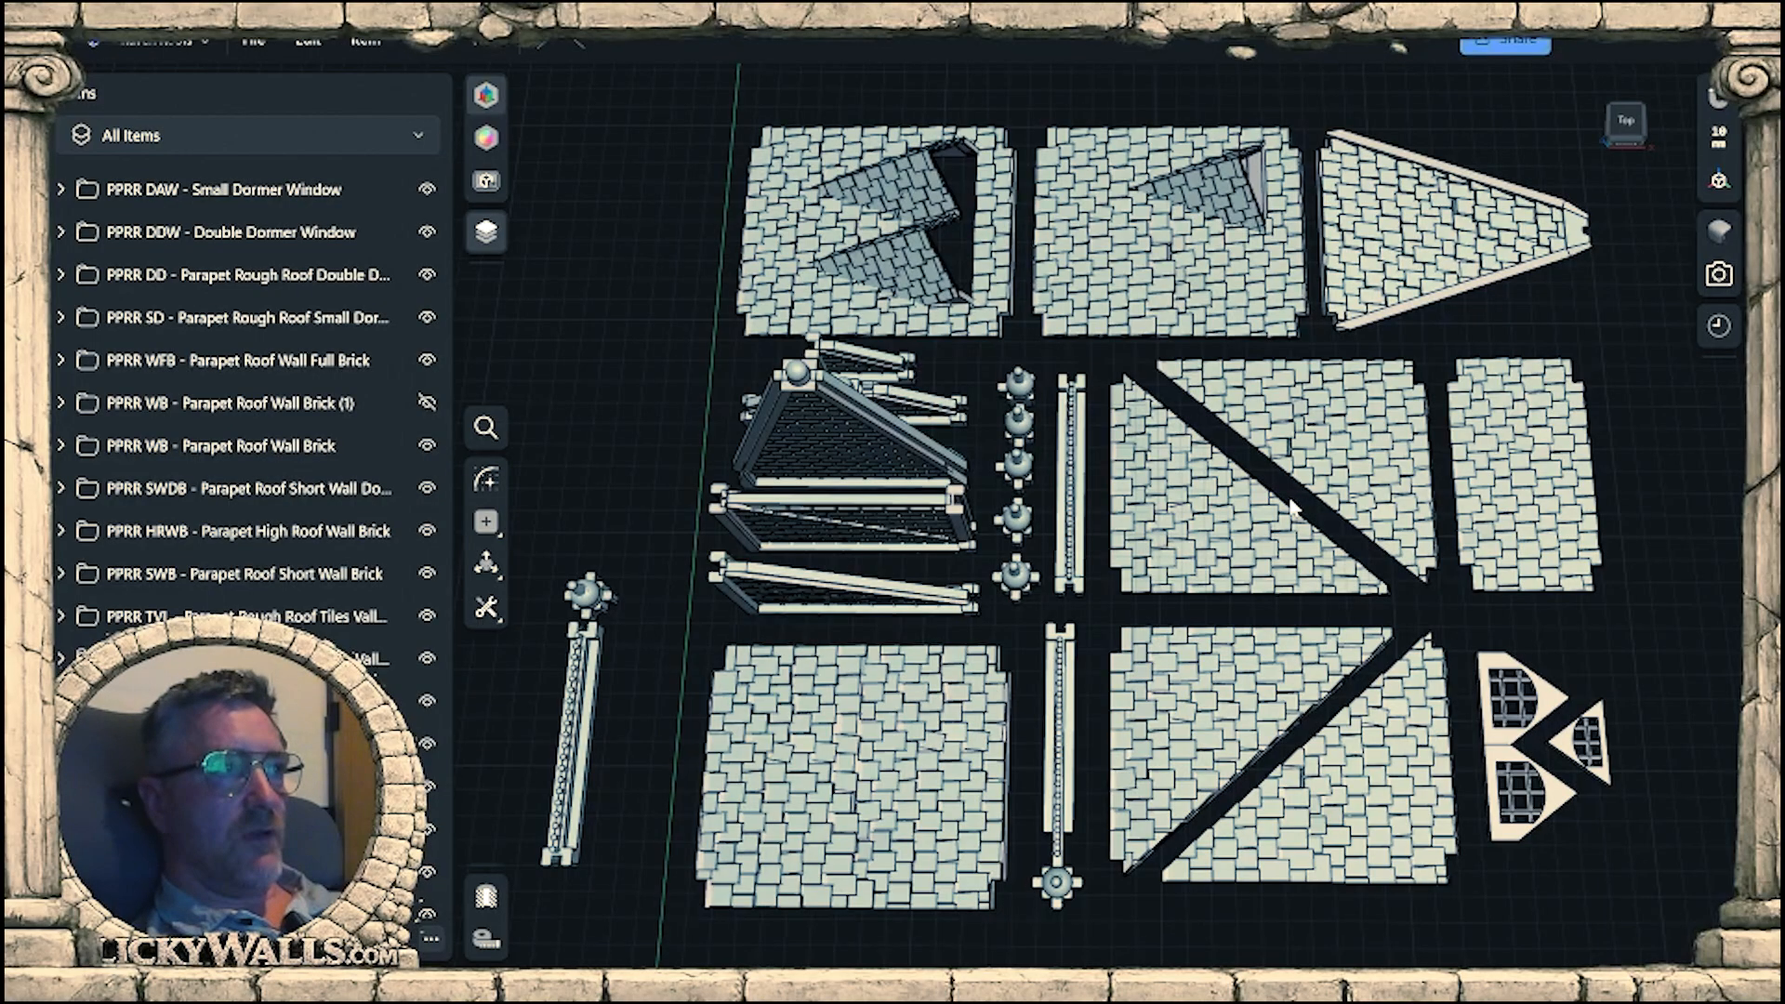
pyautogui.moveTo(1201, 693); pyautogui.dragTo(1161, 606, button='right')
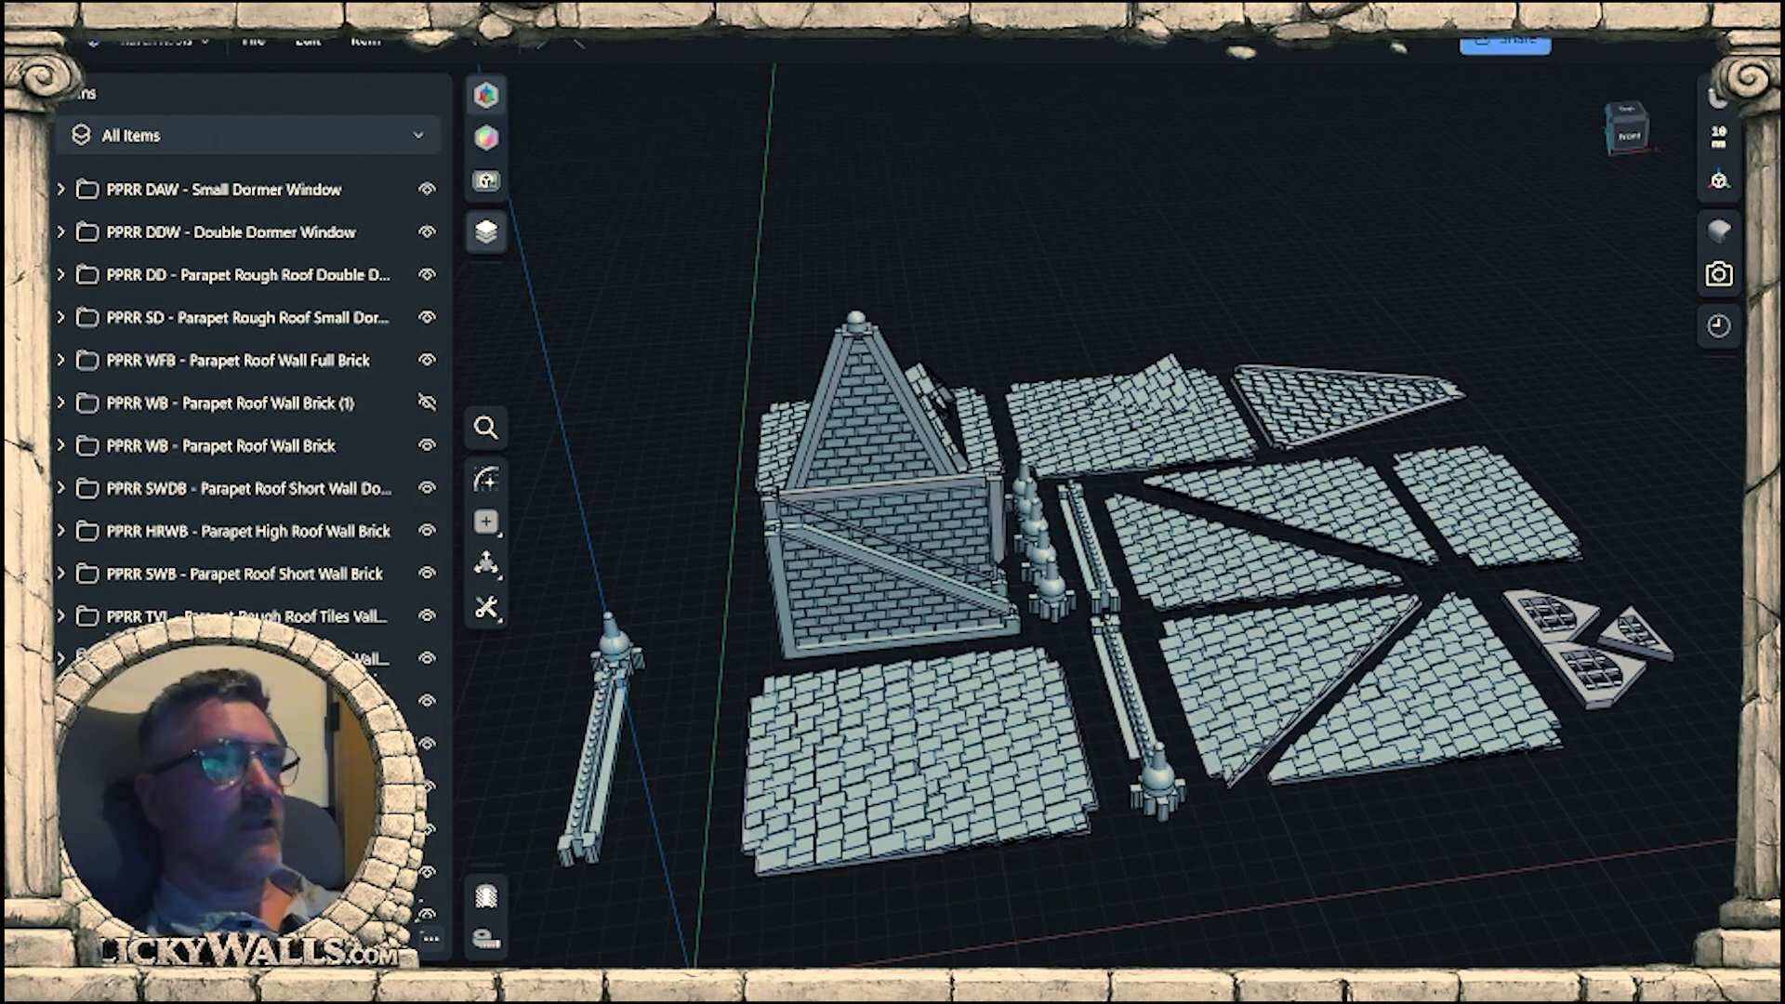
pyautogui.moveTo(1156, 704); pyautogui.dragTo(1169, 640, button='middle')
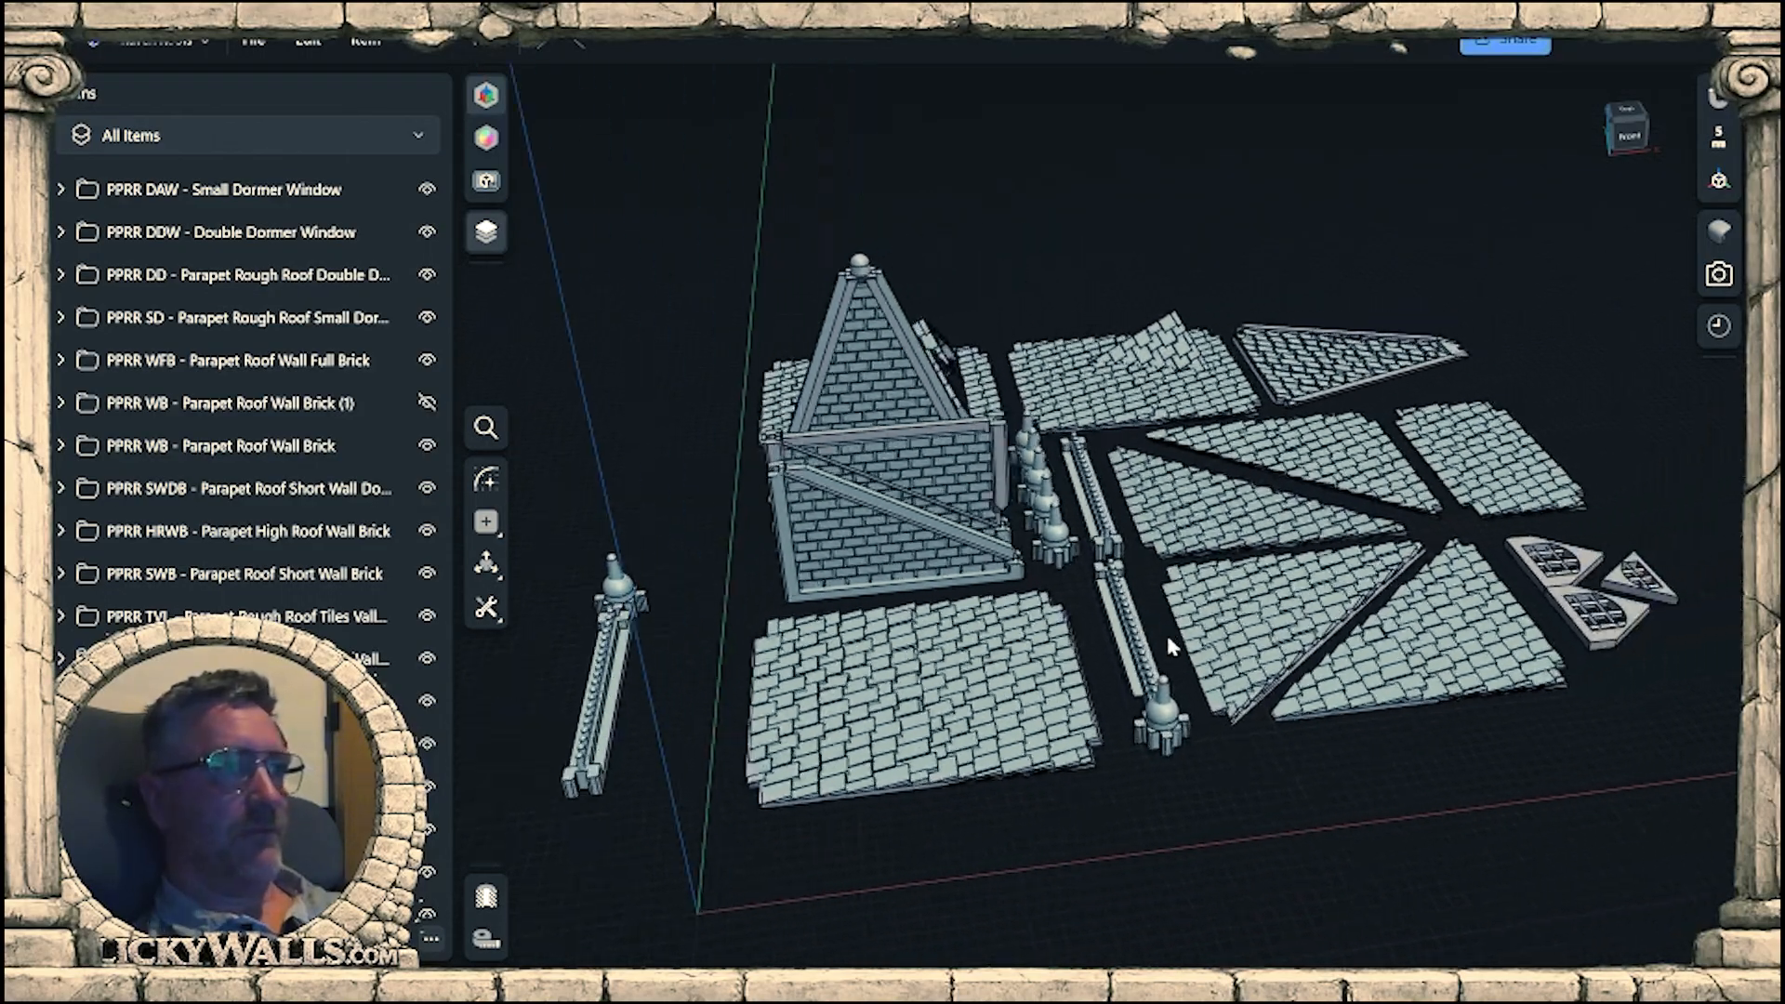
pyautogui.moveTo(1170, 648)
pyautogui.mouseDown(button='right')
pyautogui.moveTo(1190, 640)
pyautogui.moveTo(1149, 662)
pyautogui.mouseUp(button='right')
pyautogui.moveTo(1149, 662); pyautogui.dragTo(1302, 800, button='middle')
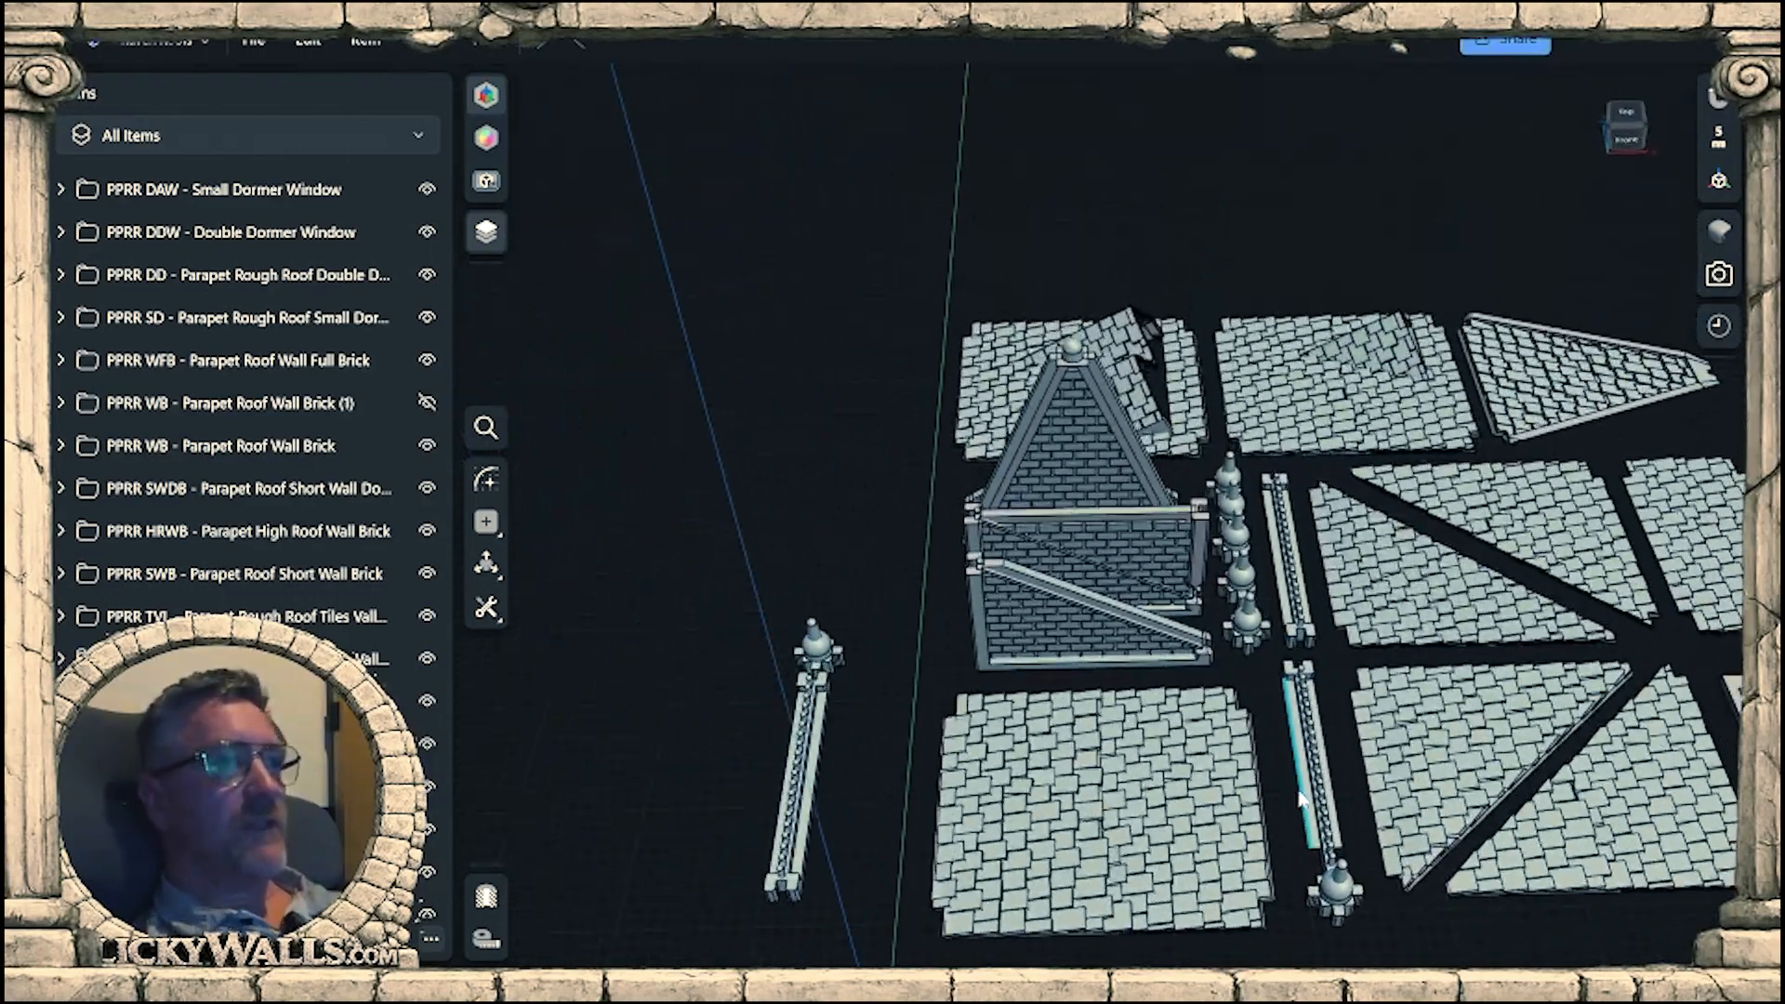
pyautogui.moveTo(1303, 800); pyautogui.dragTo(1382, 681, button='right')
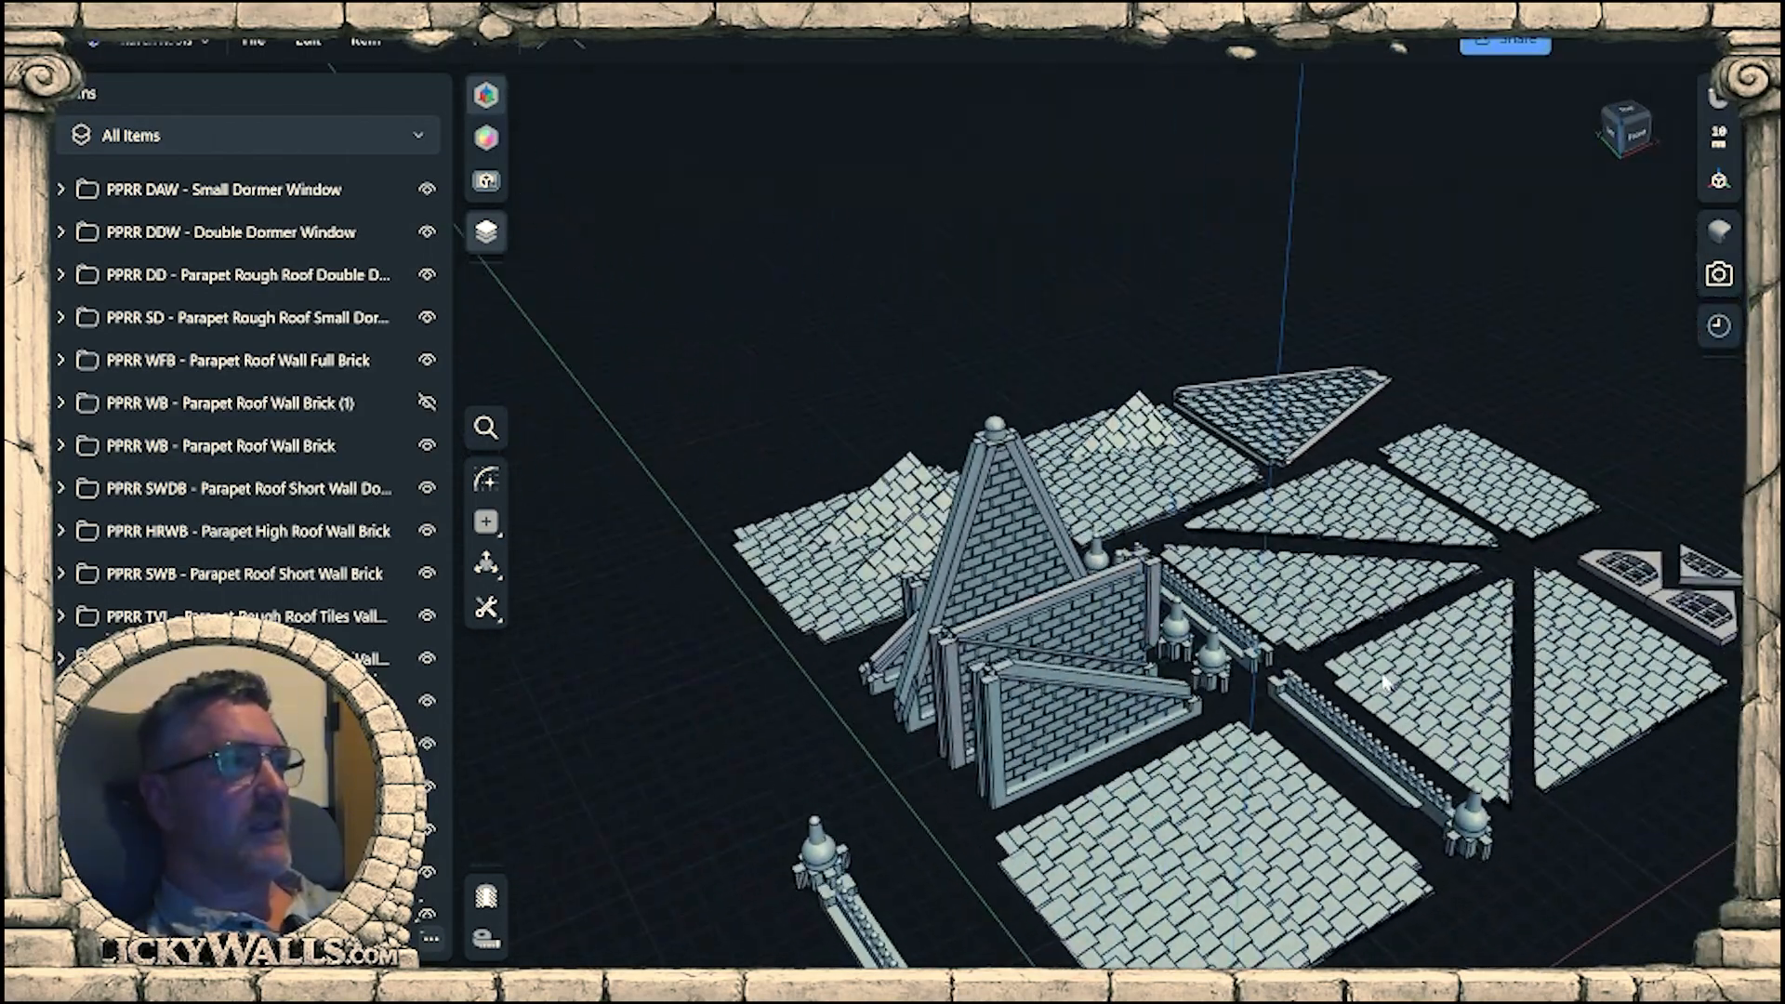
pyautogui.moveTo(1386, 684); pyautogui.dragTo(1168, 620, button='middle')
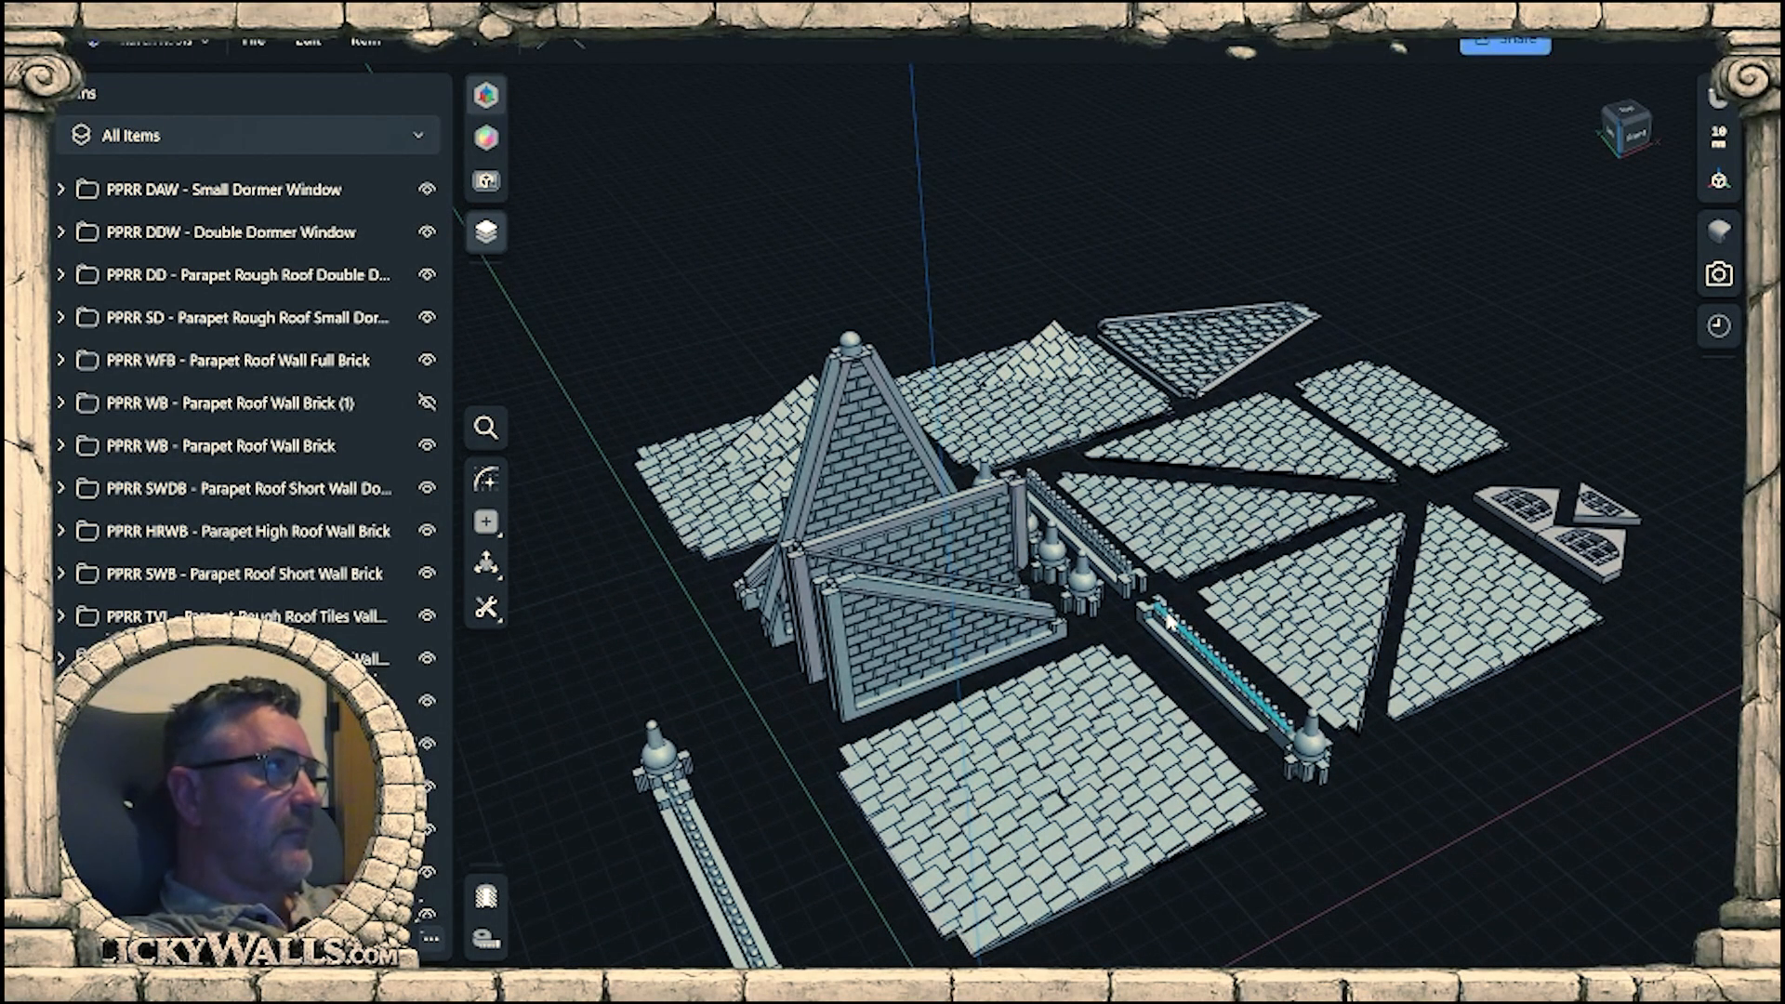
# Examine the brick gable walls from the front and back, focusing on the small short roof wall behind the tall gable.
pyautogui.scroll(5, 958, 497)
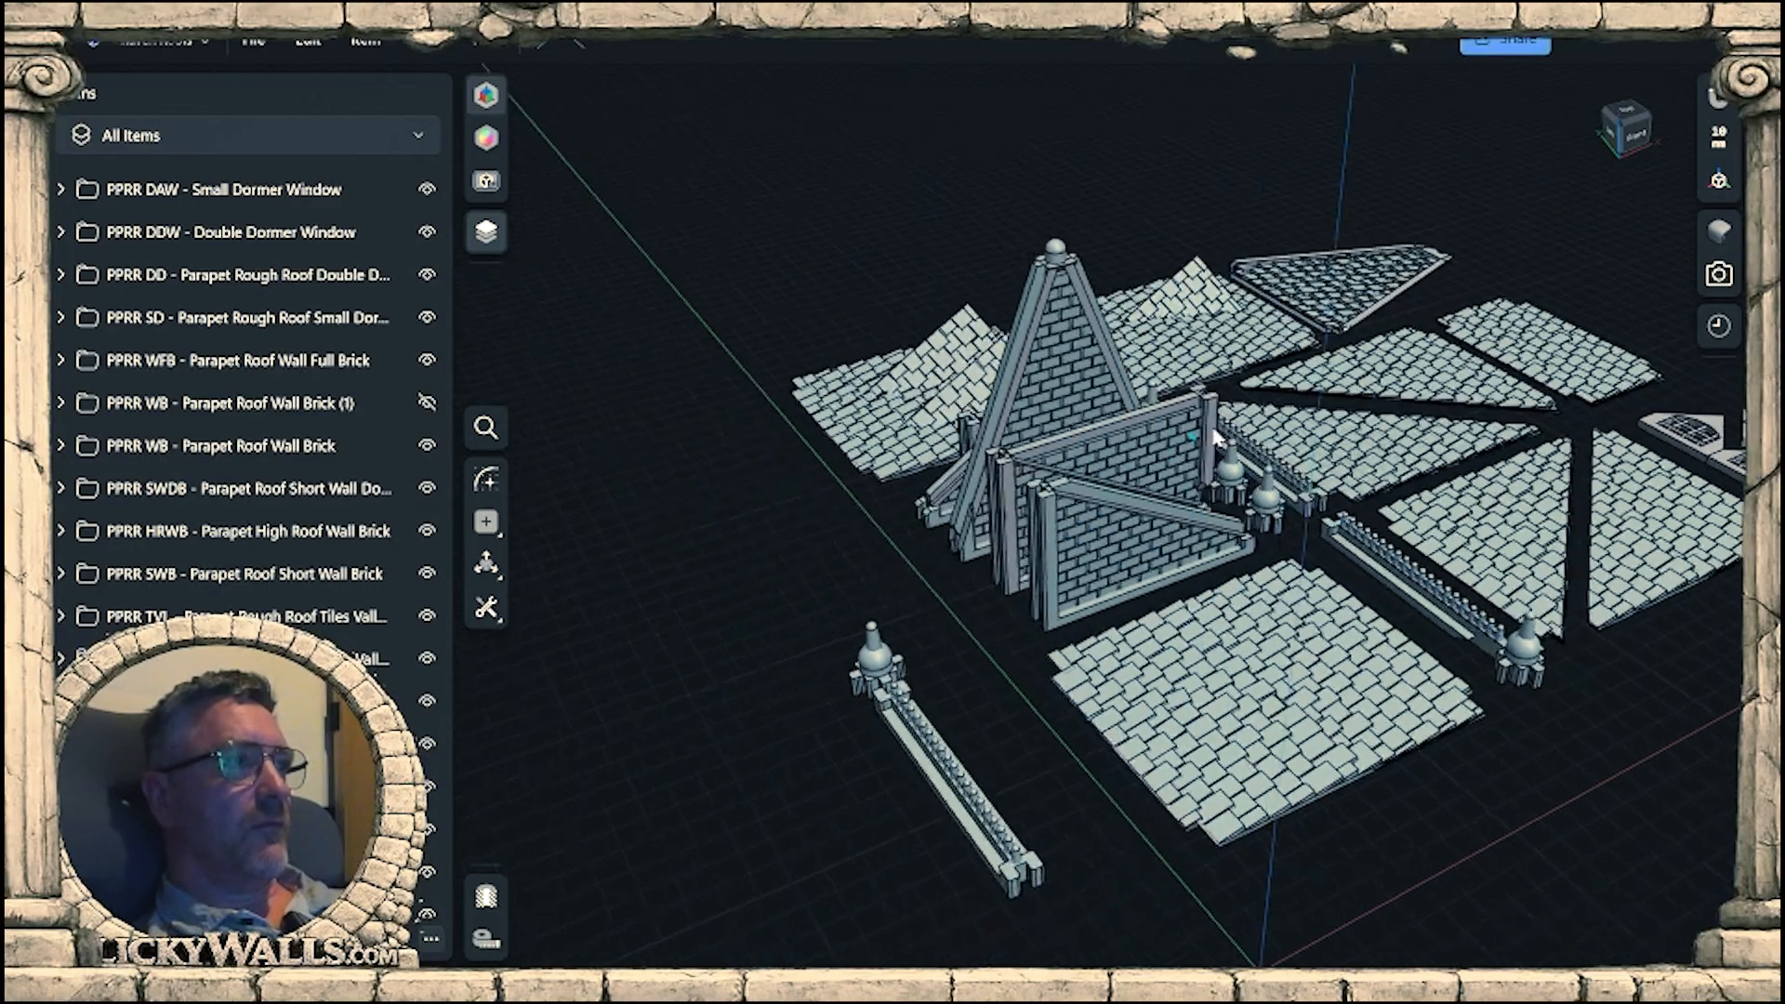
pyautogui.scroll(3, 1038, 379)
pyautogui.moveTo(1118, 561); pyautogui.dragTo(1089, 680, button='right')
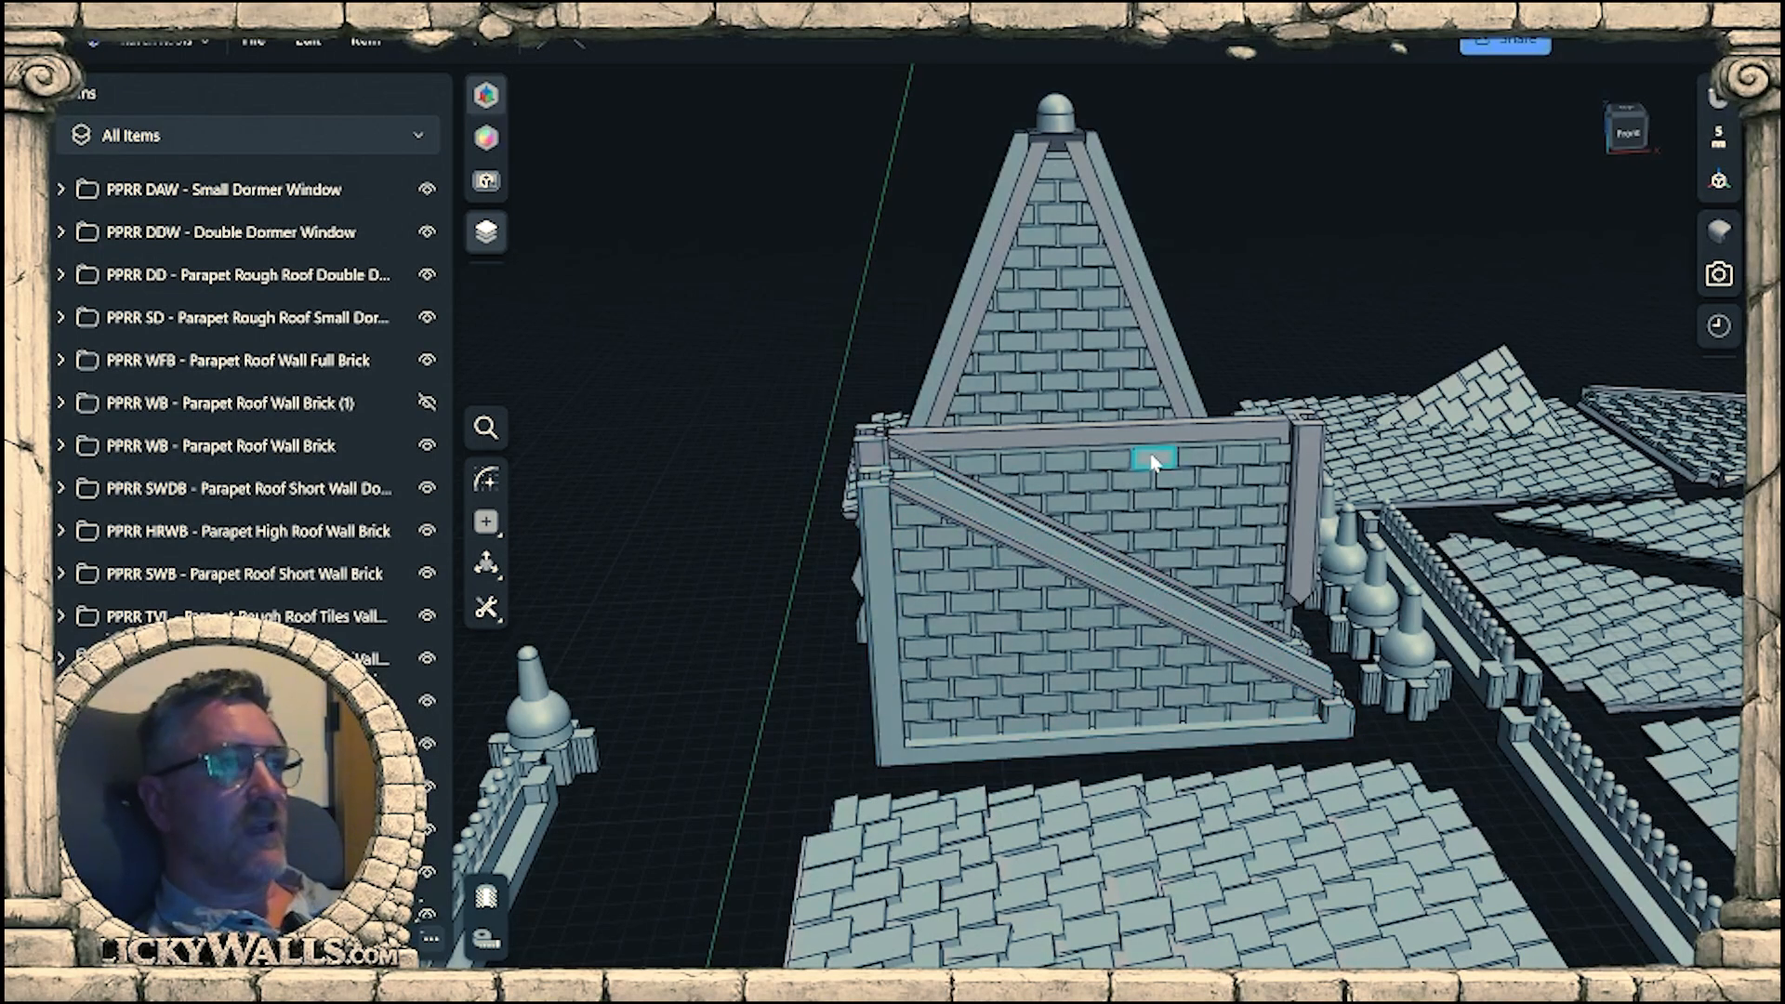
pyautogui.moveTo(1147, 466); pyautogui.dragTo(1155, 521, button='right')
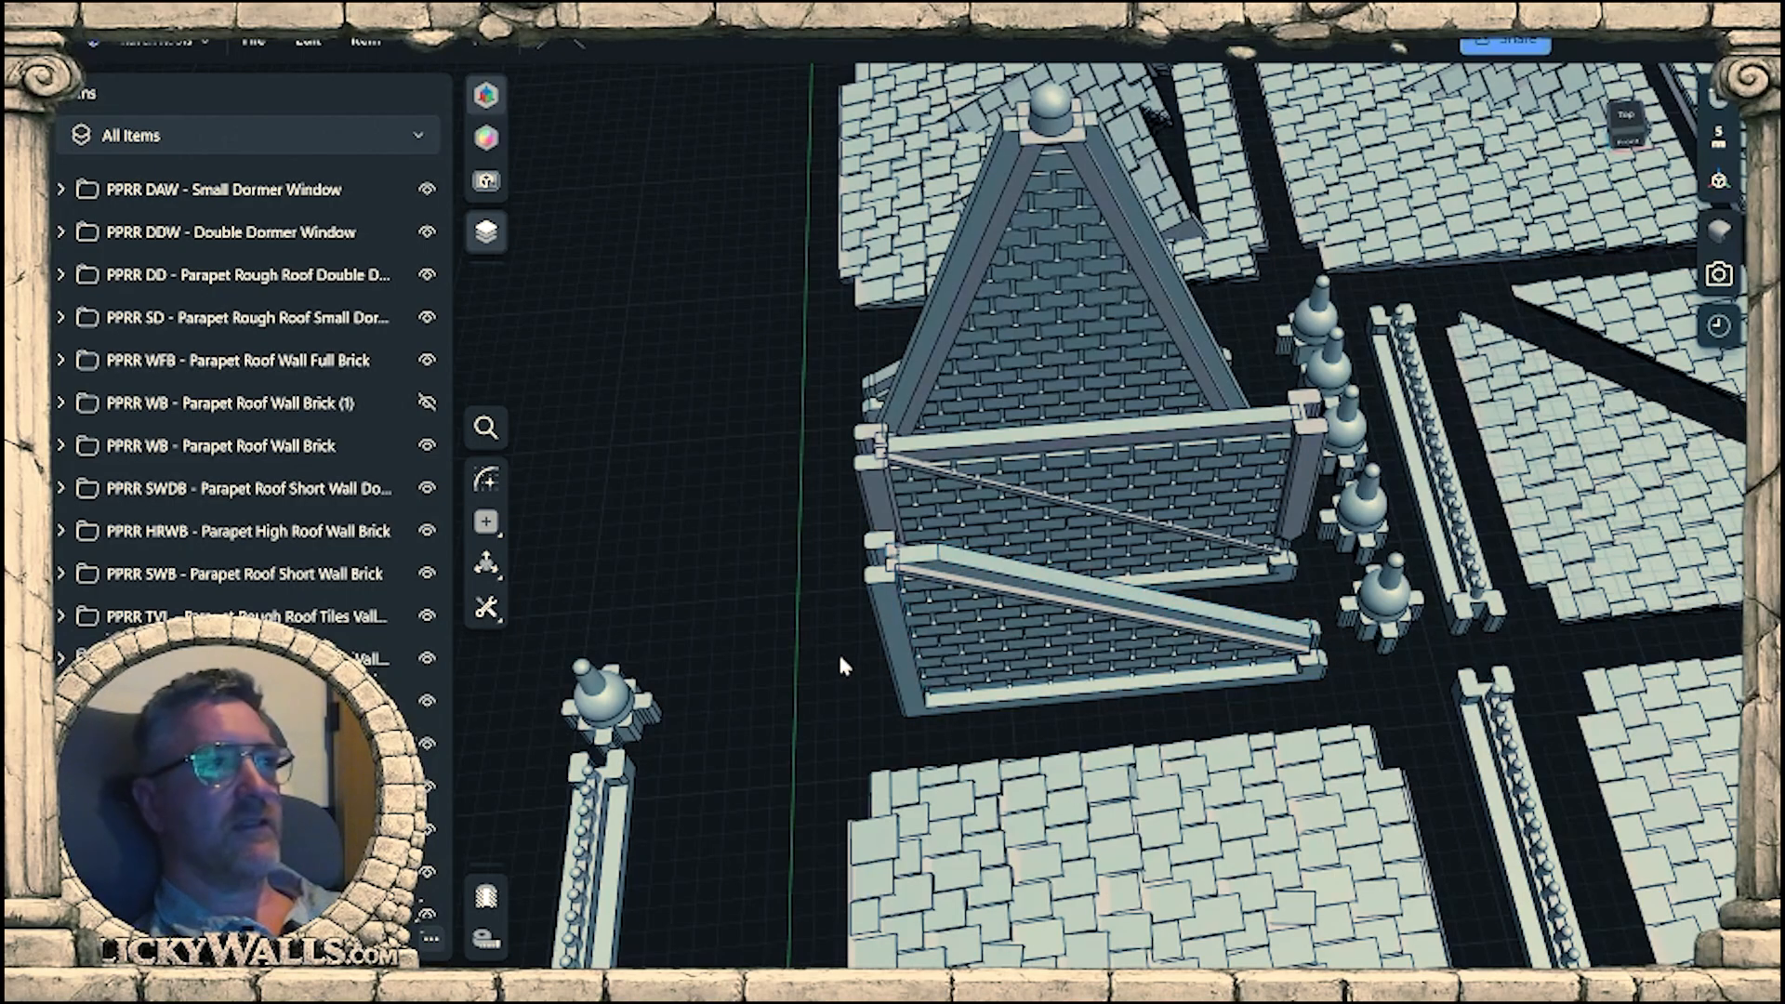
pyautogui.moveTo(867, 662); pyautogui.dragTo(1051, 643, button='middle')
pyautogui.moveTo(1051, 644)
pyautogui.mouseDown(button='right')
pyautogui.moveTo(1182, 603)
pyautogui.moveTo(1108, 566)
pyautogui.moveTo(1470, 566)
pyautogui.moveTo(1073, 670)
pyautogui.mouseUp(button='right')
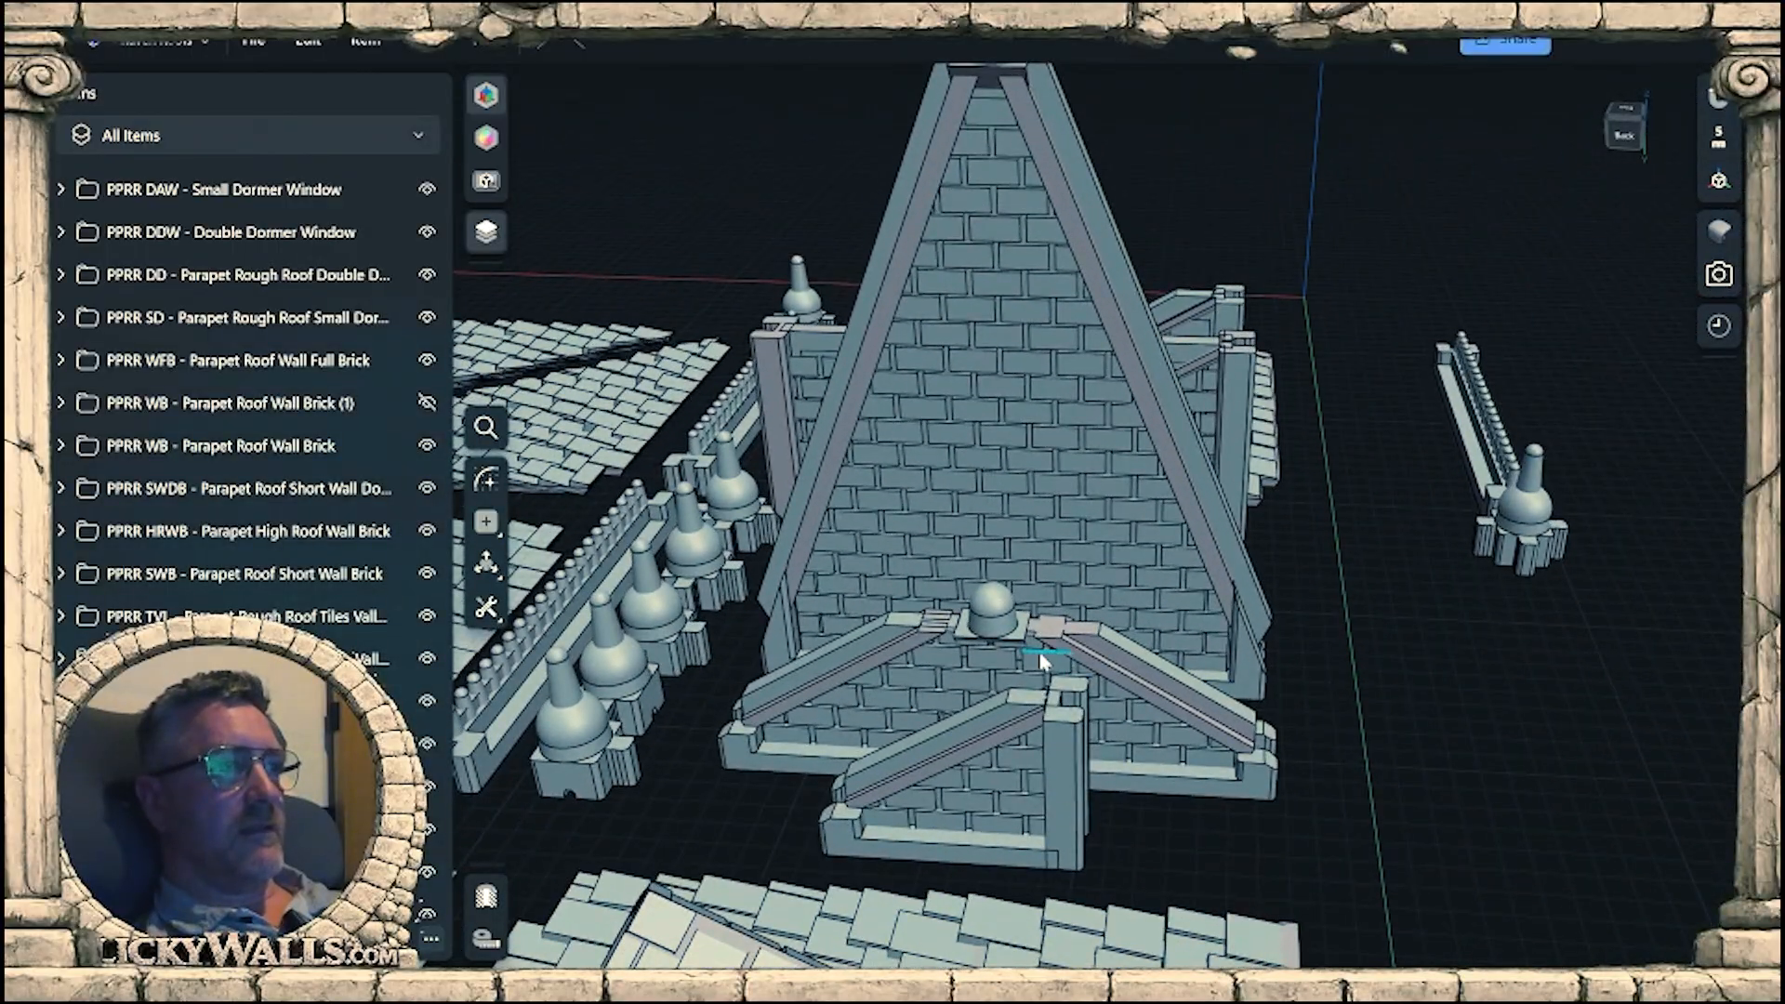
pyautogui.moveTo(1074, 669); pyautogui.dragTo(674, 632, button='middle')
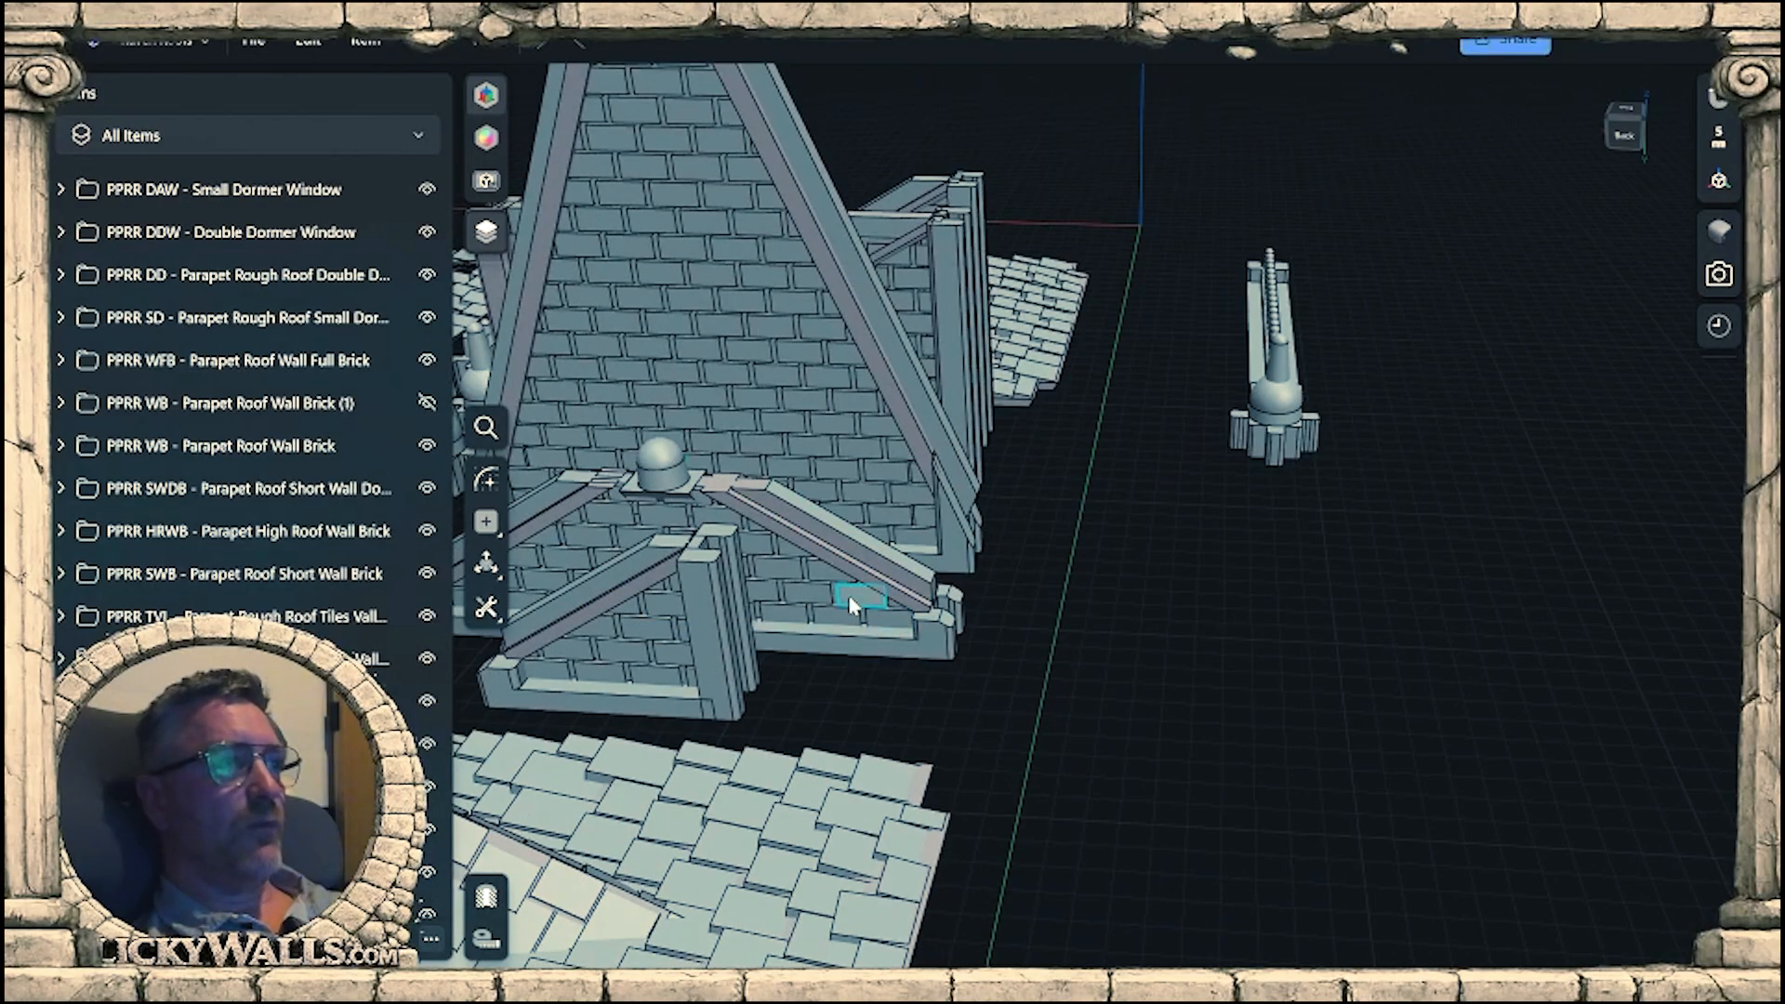
pyautogui.moveTo(849, 597); pyautogui.dragTo(1170, 552, button='middle')
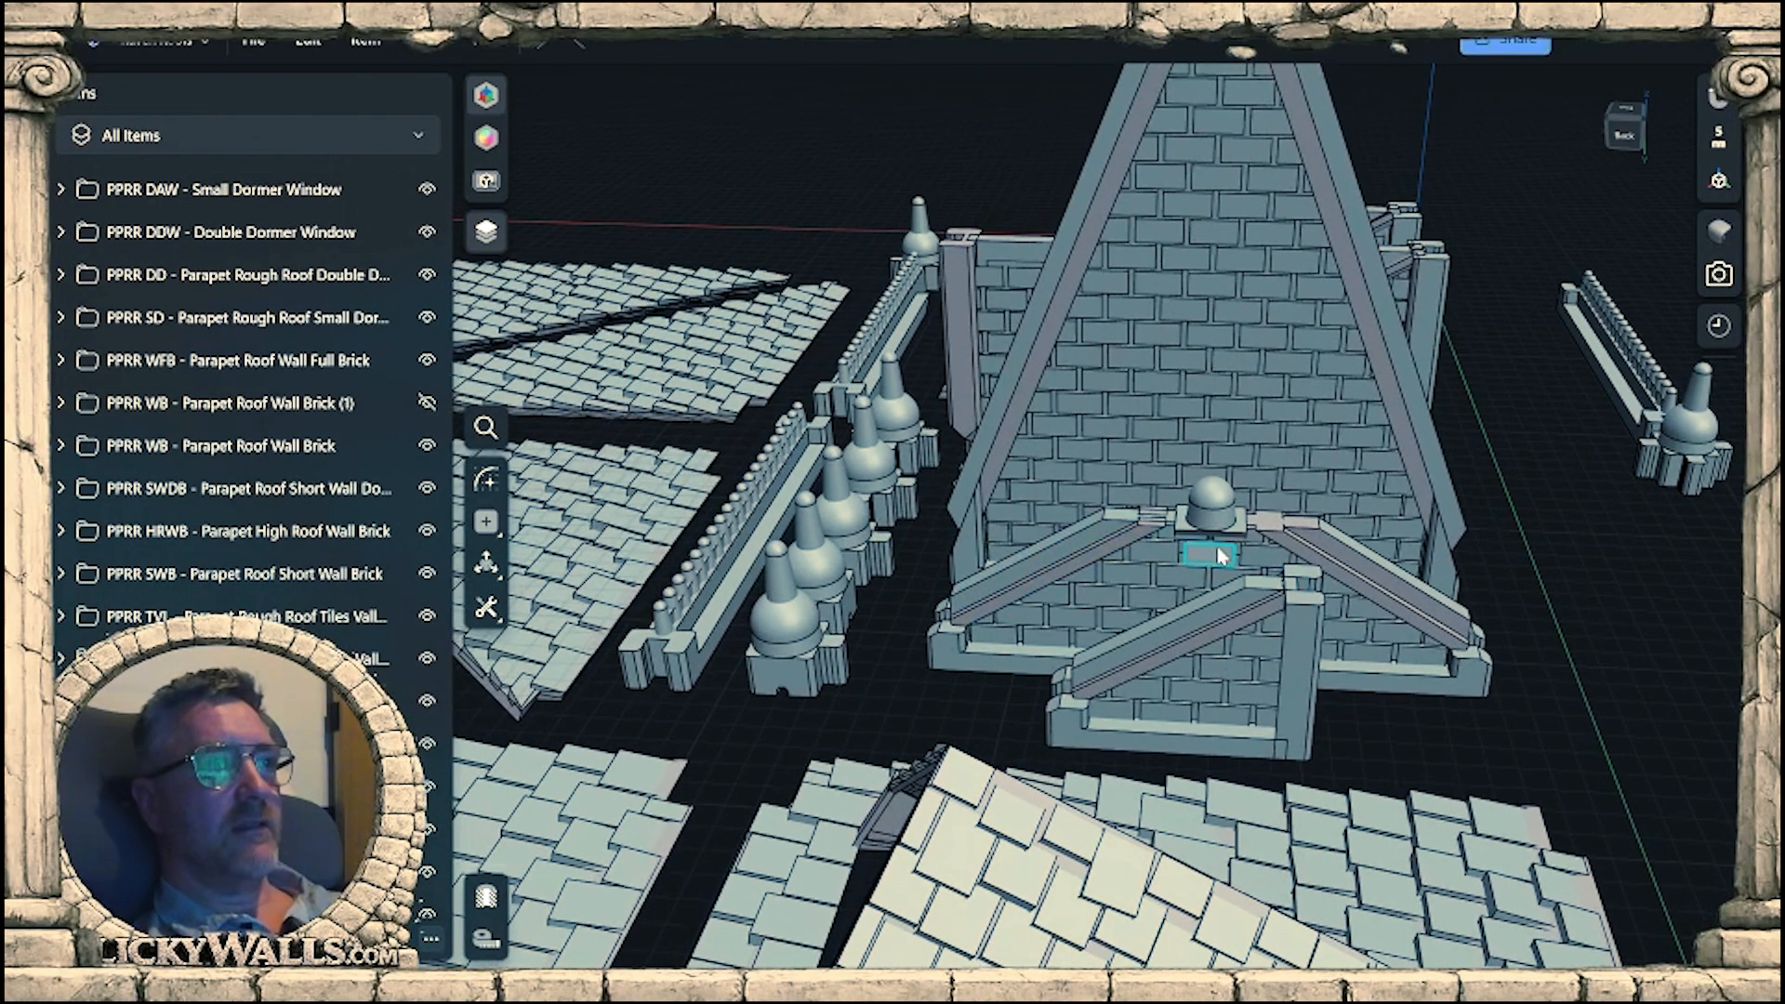
pyautogui.moveTo(1169, 552); pyautogui.dragTo(1296, 618, button='right')
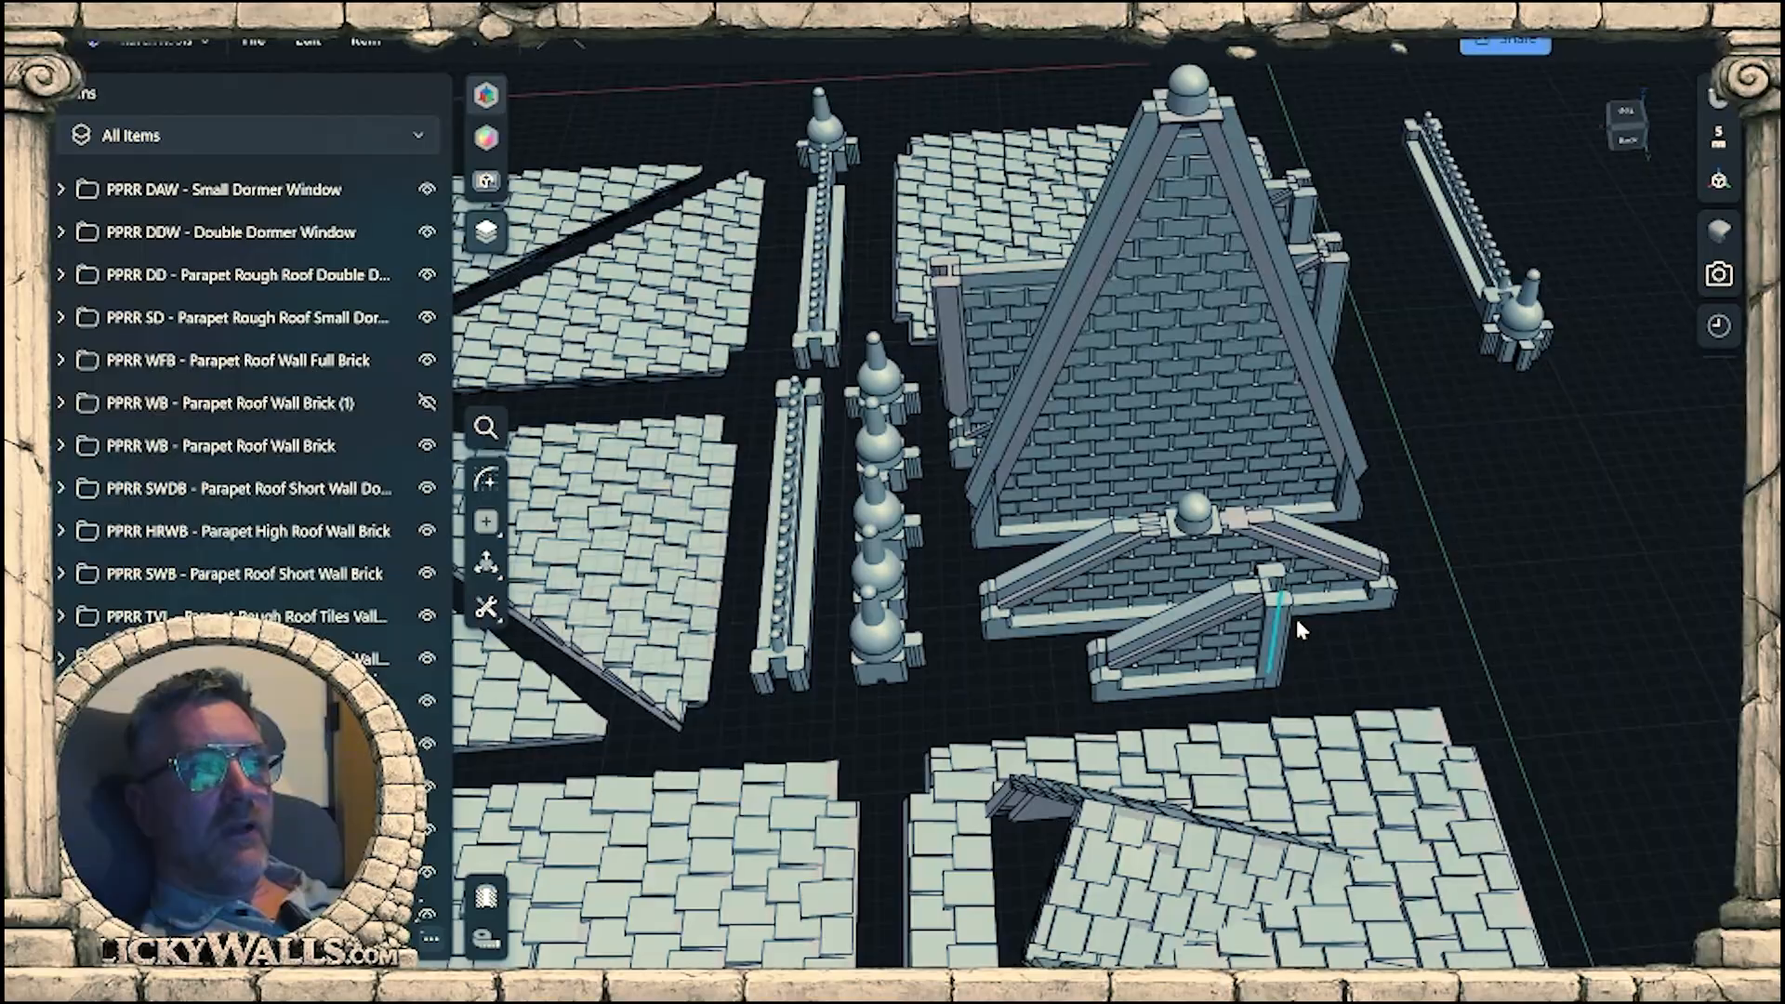
pyautogui.moveTo(1296, 618); pyautogui.dragTo(1214, 606, button='middle')
pyautogui.moveTo(1215, 606); pyautogui.dragTo(1104, 666, button='right')
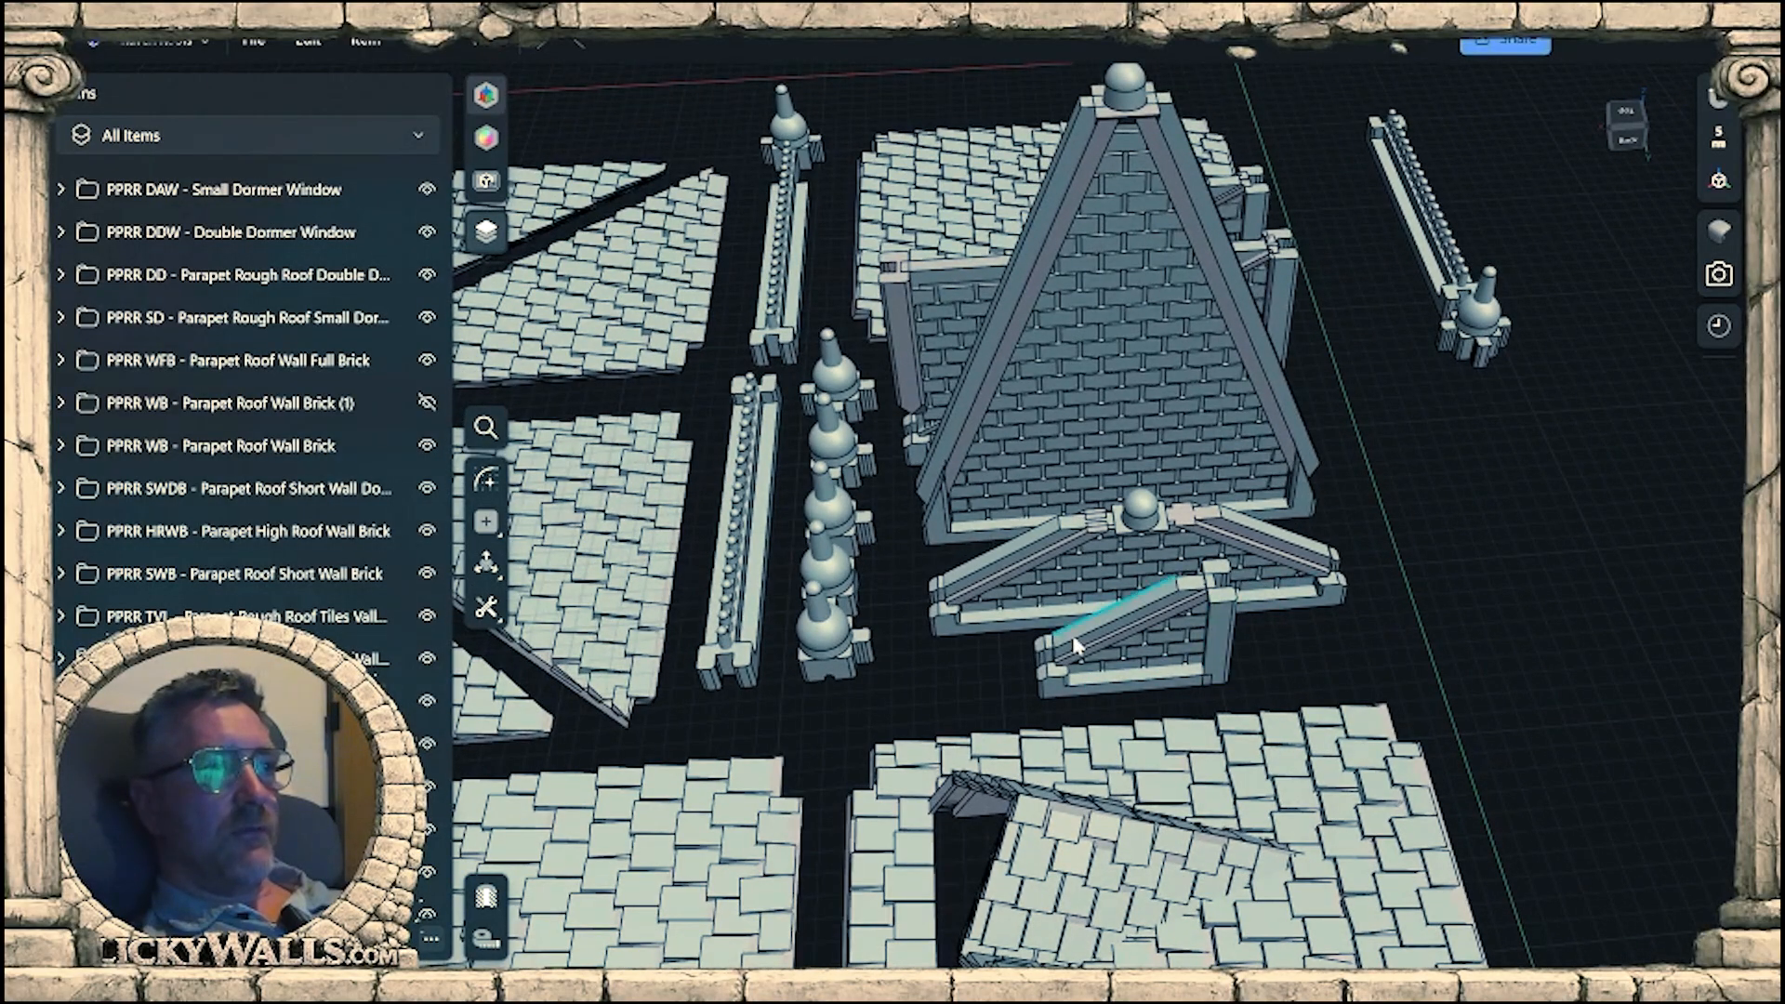
pyautogui.click(1213, 641)
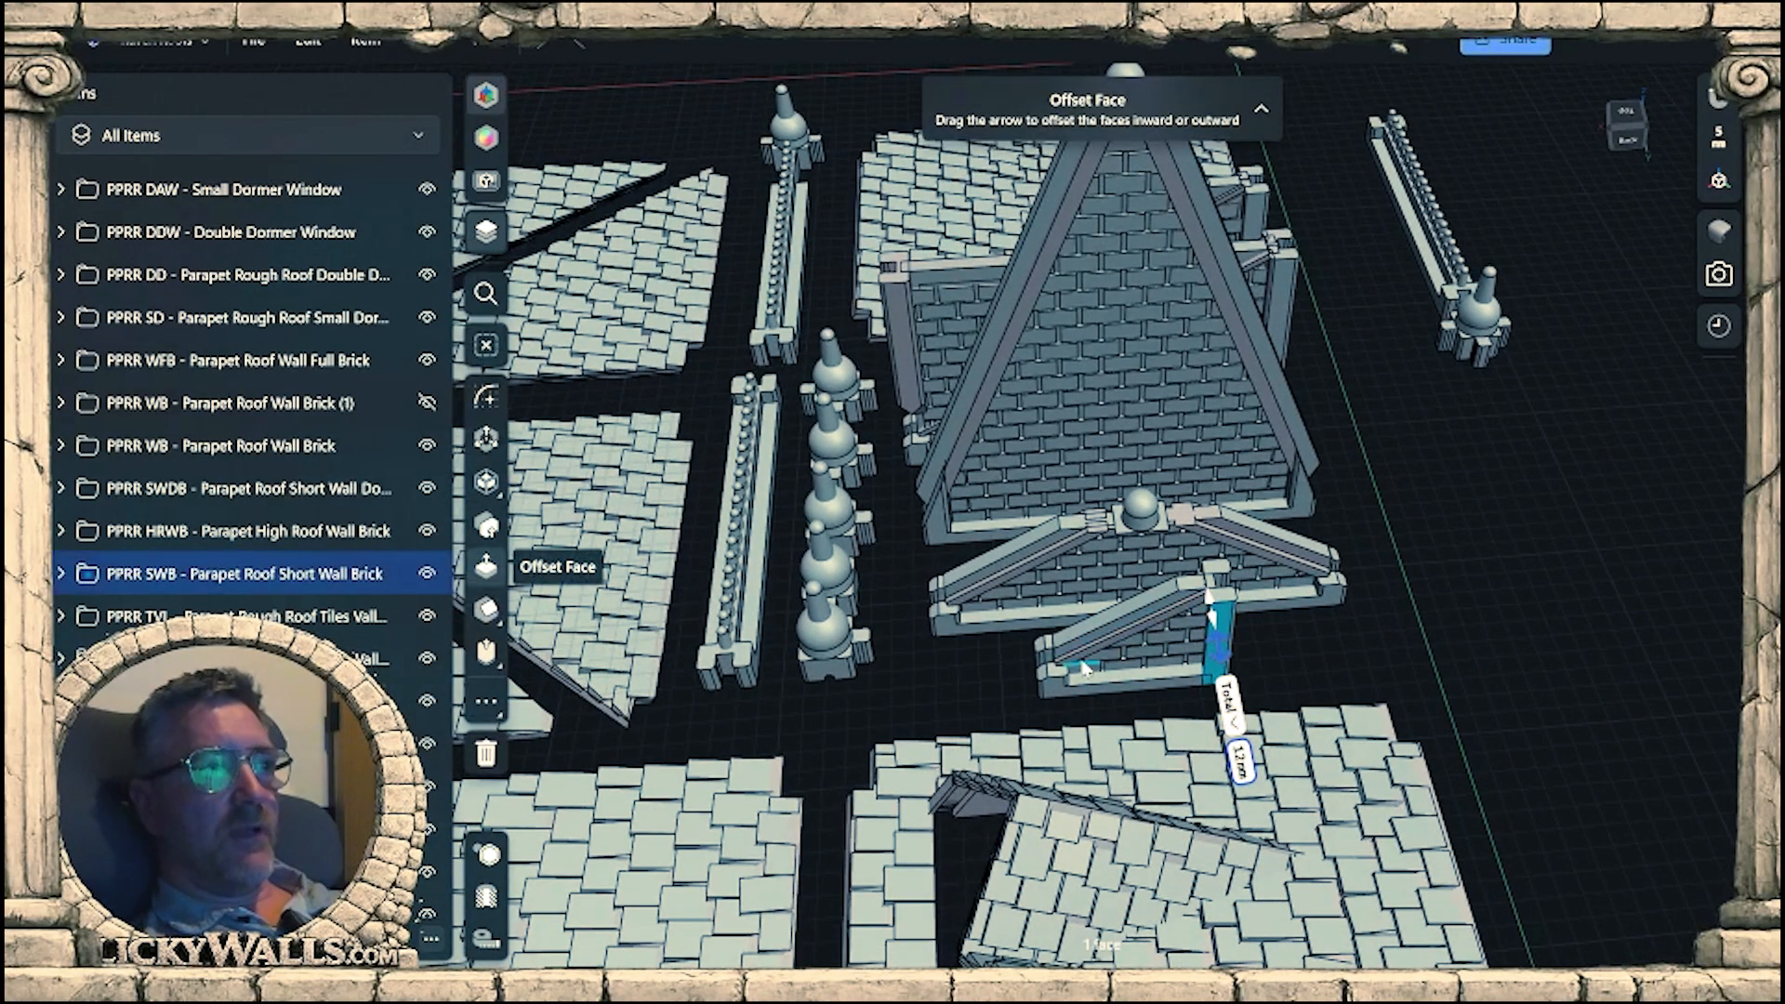
pyautogui.moveTo(1151, 637); pyautogui.dragTo(1066, 662, button='right')
pyautogui.moveTo(1189, 656); pyautogui.dragTo(1321, 600, button='right')
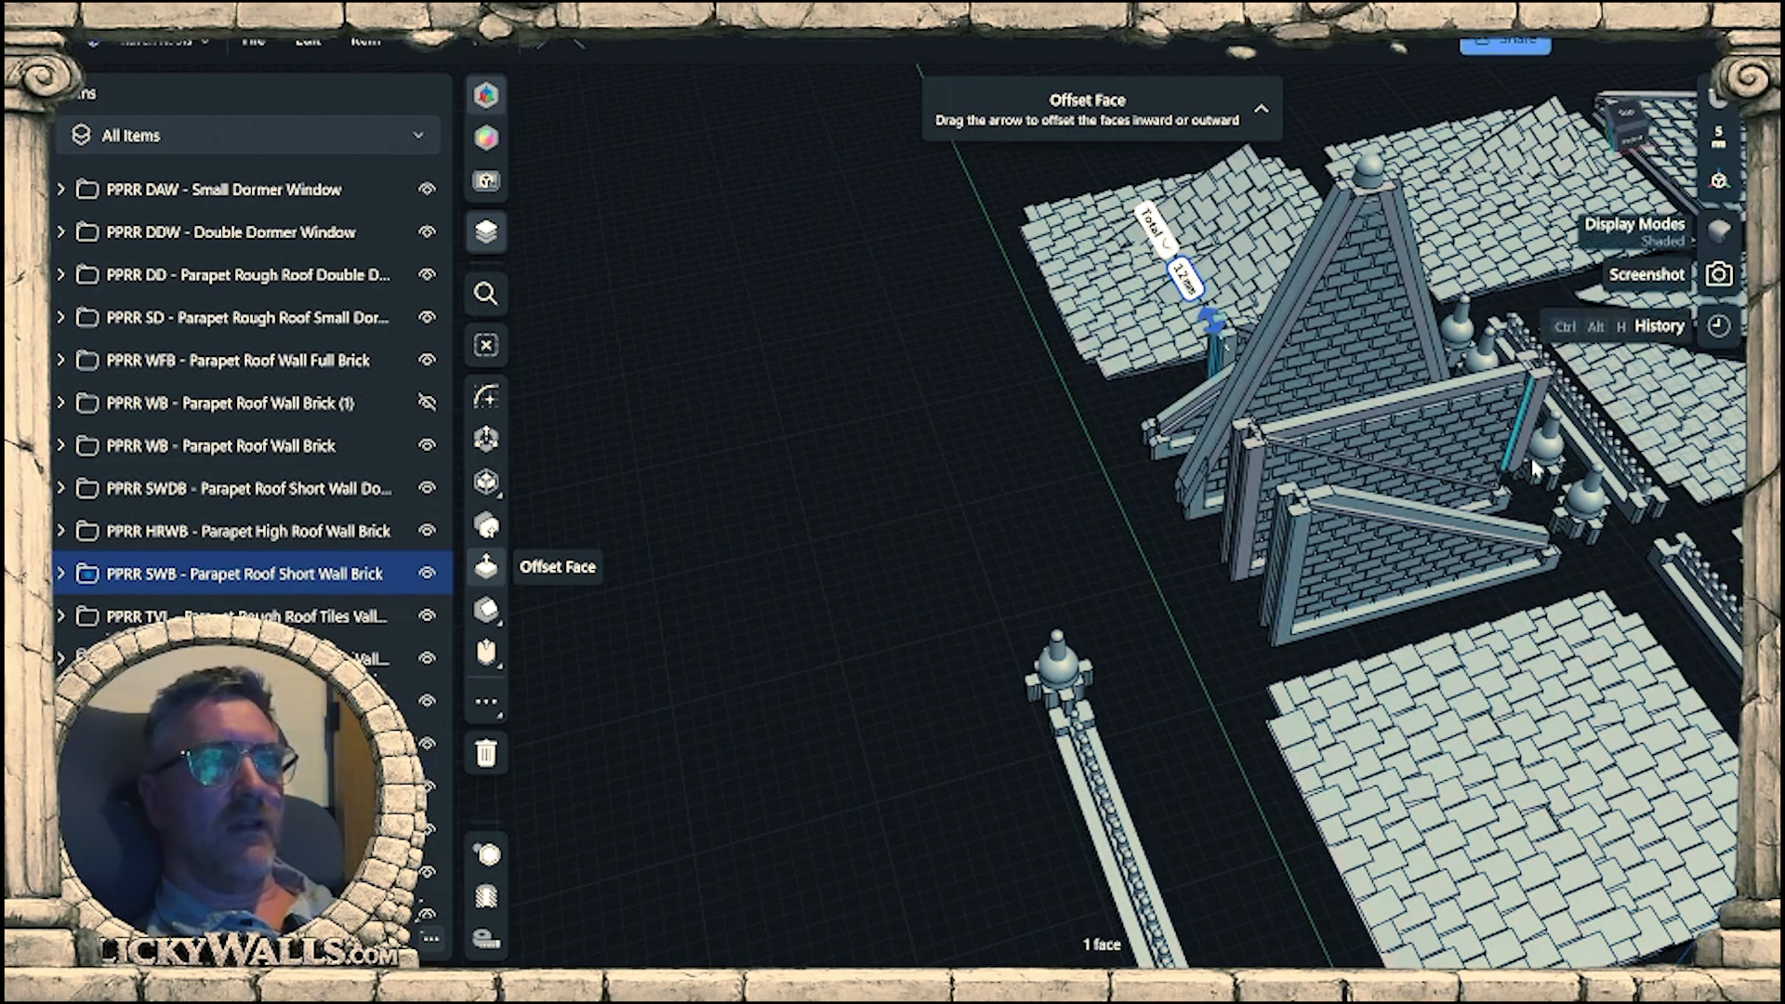
# Copy the whole PPRR WB - Parapet Roof Wall Brick group into the empty area beyond the separate railing piece.
pyautogui.click(1369, 549)
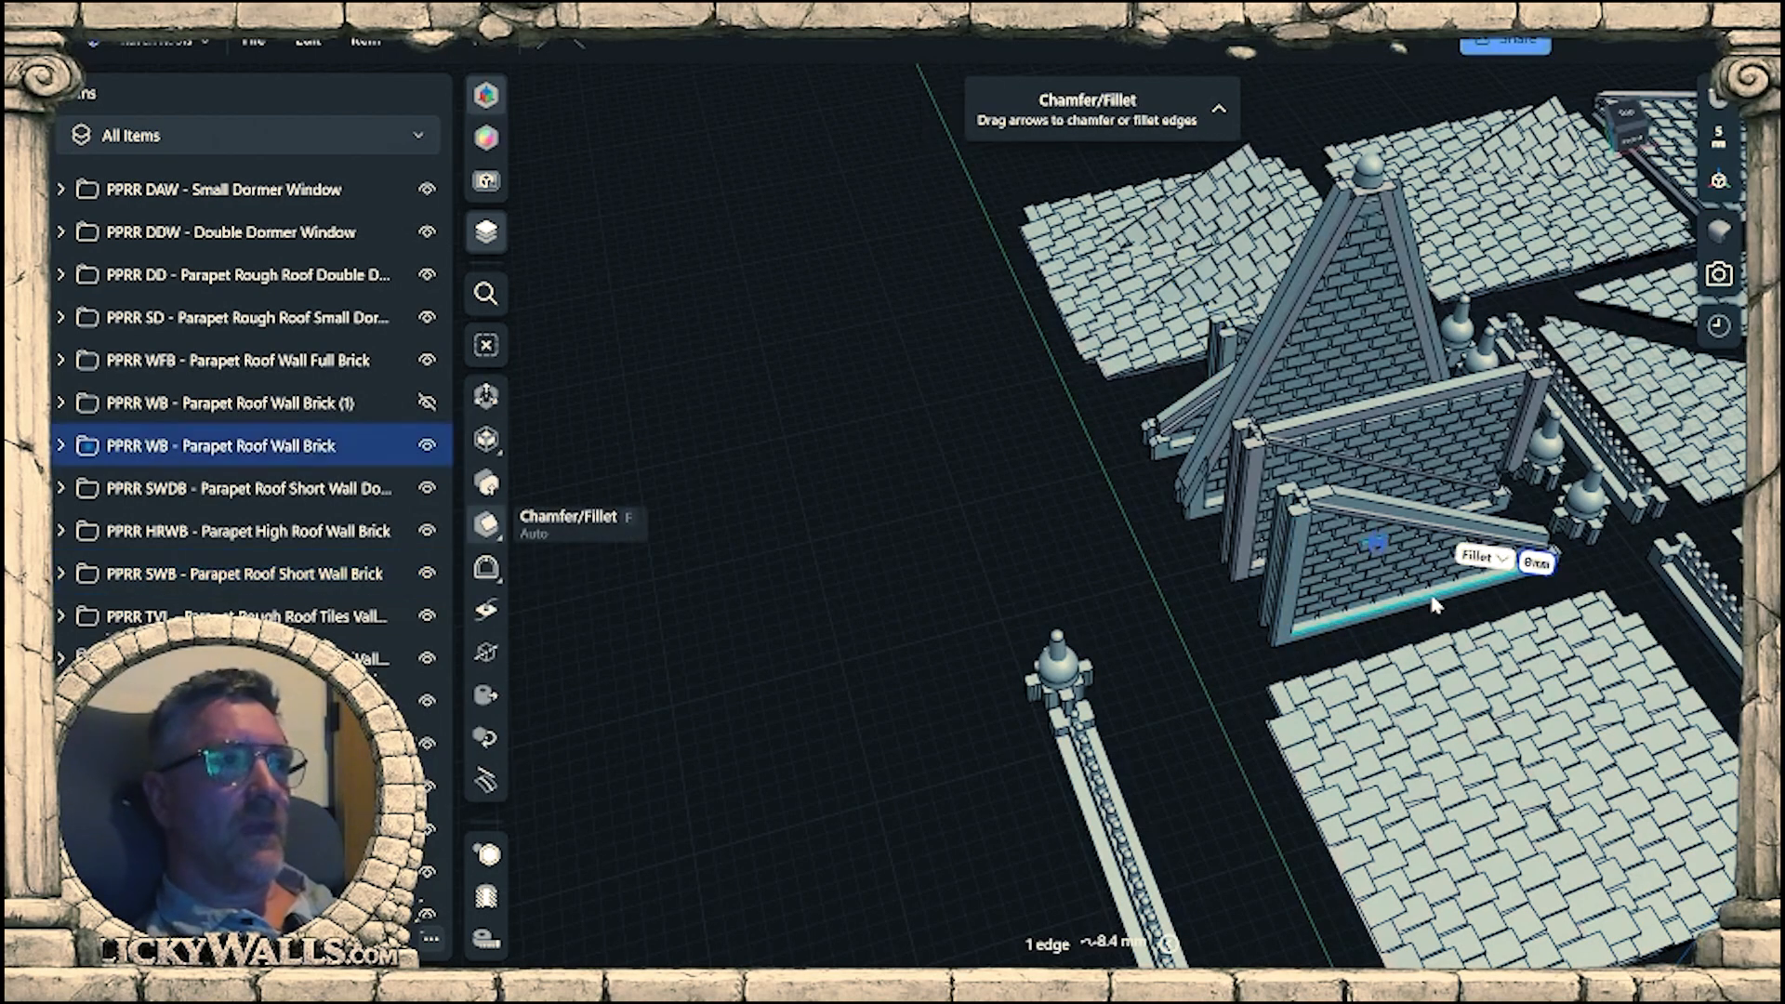
pyautogui.click(321, 448)
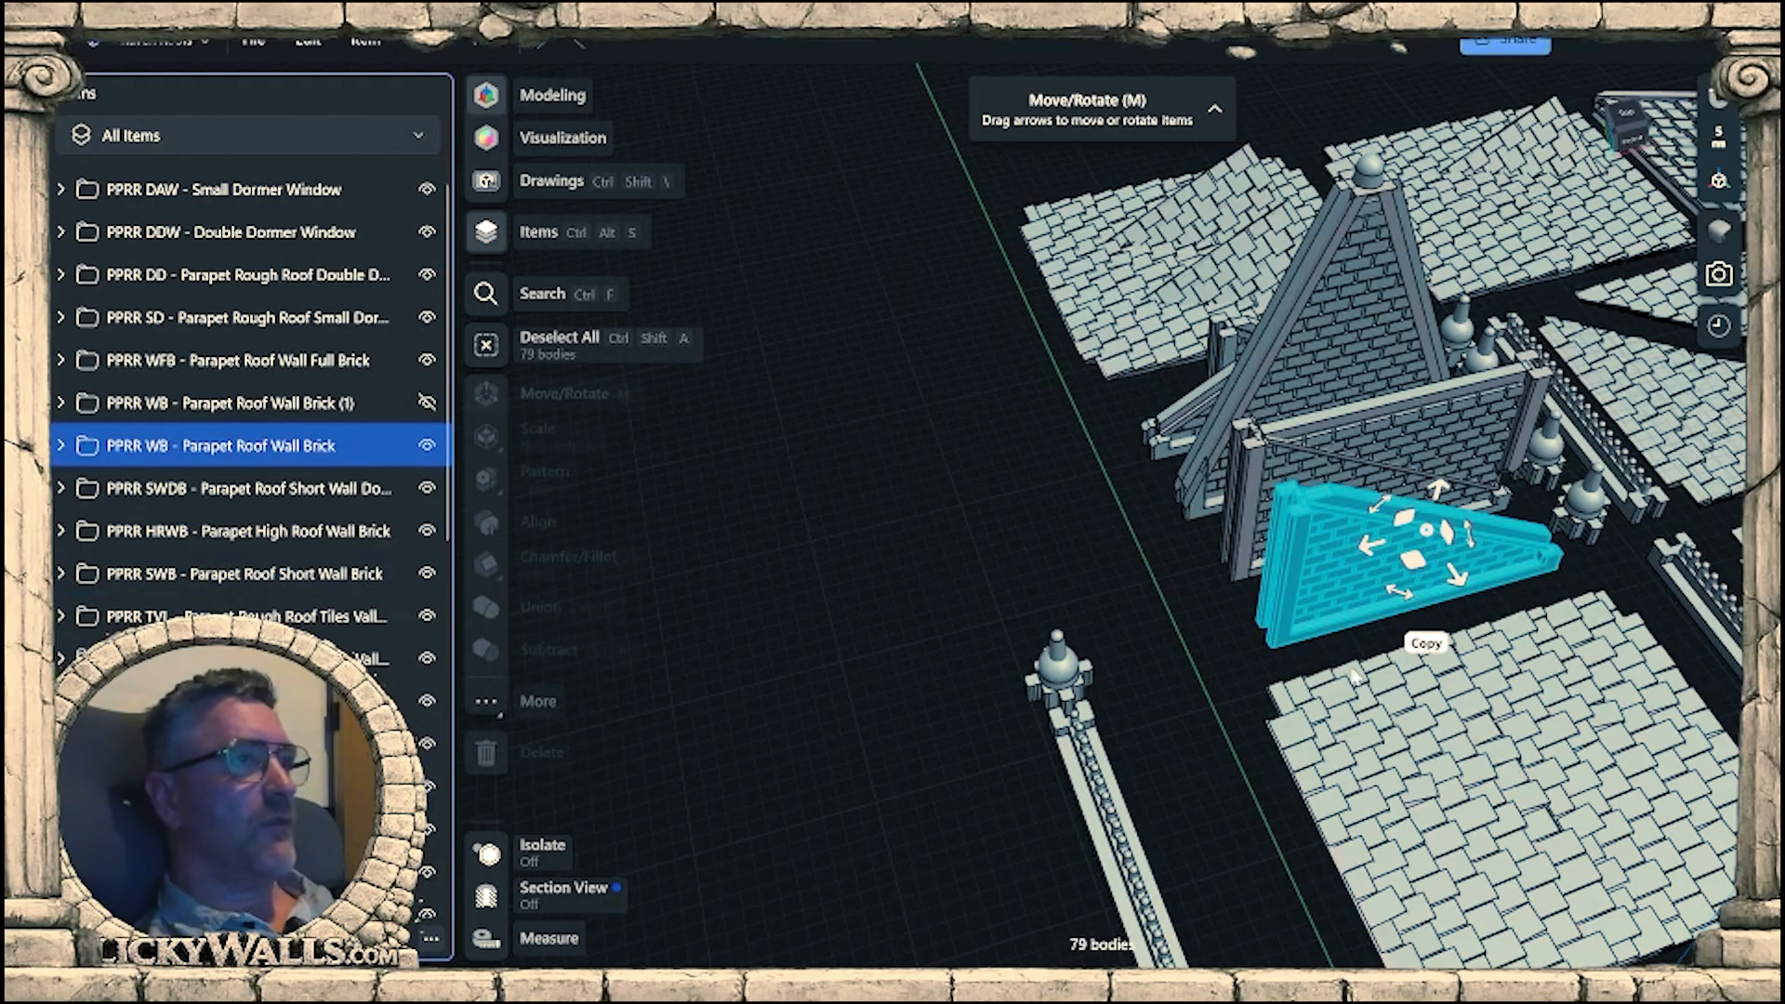
pyautogui.moveTo(1548, 744); pyautogui.dragTo(1564, 751, button='right')
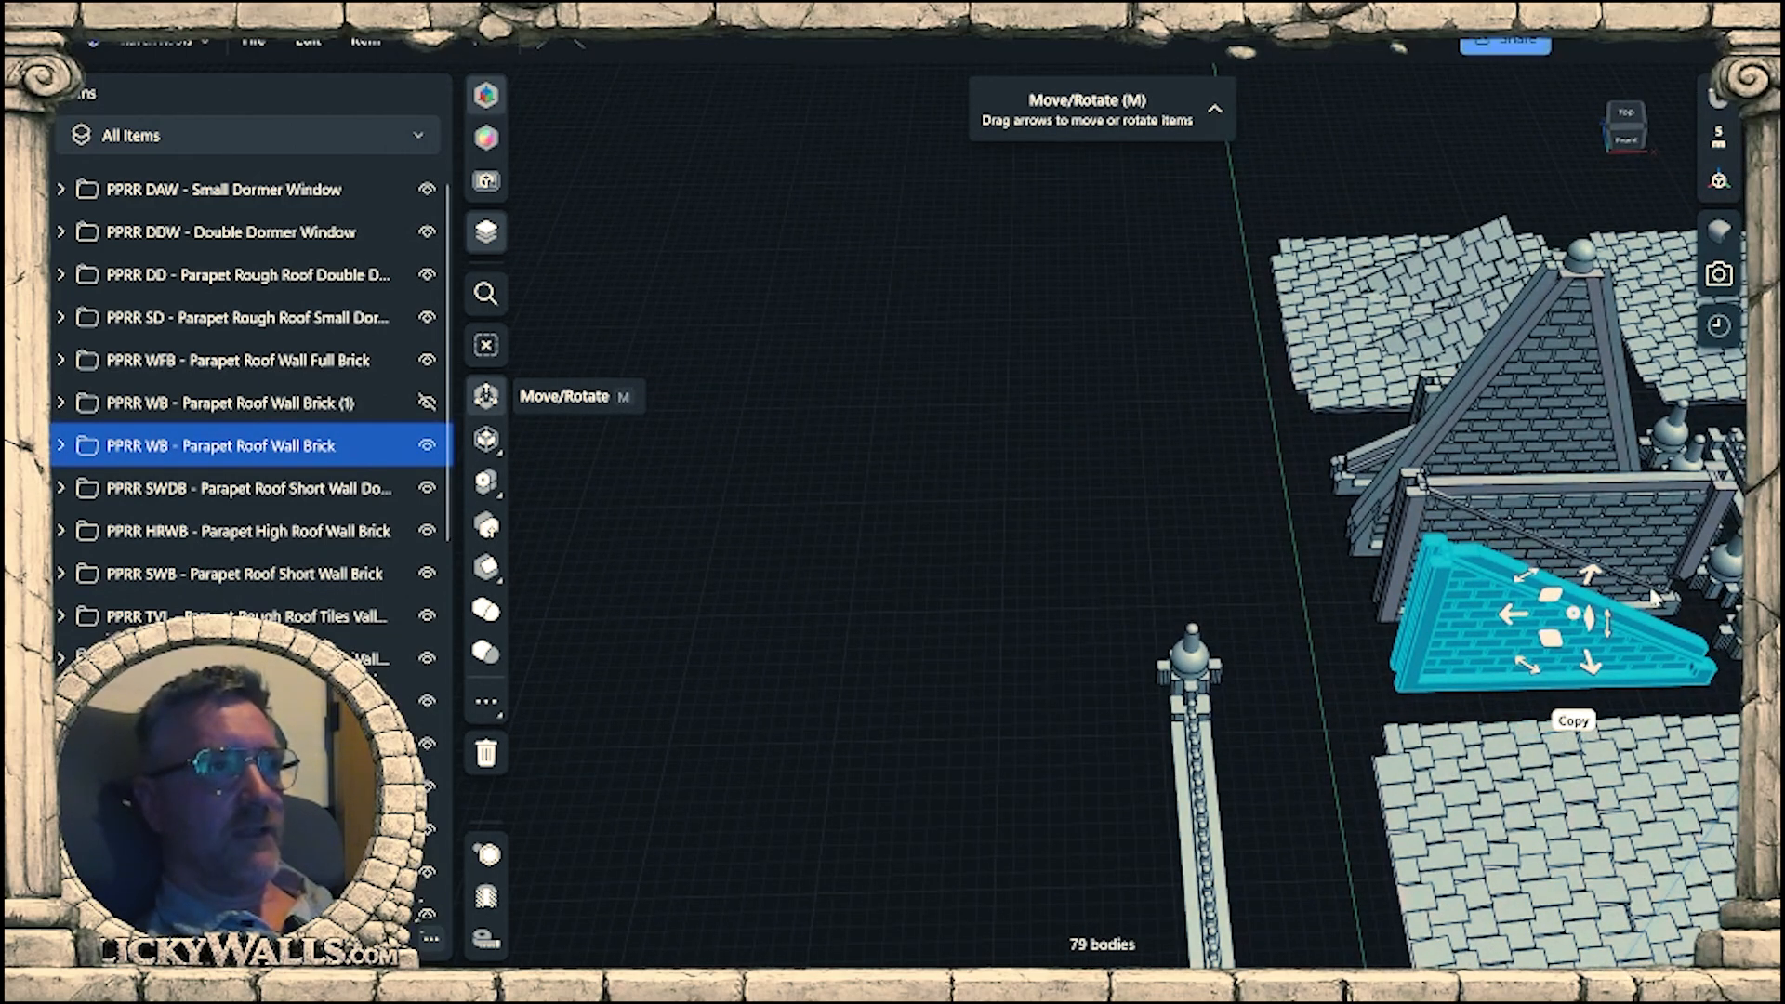
pyautogui.click(1573, 721)
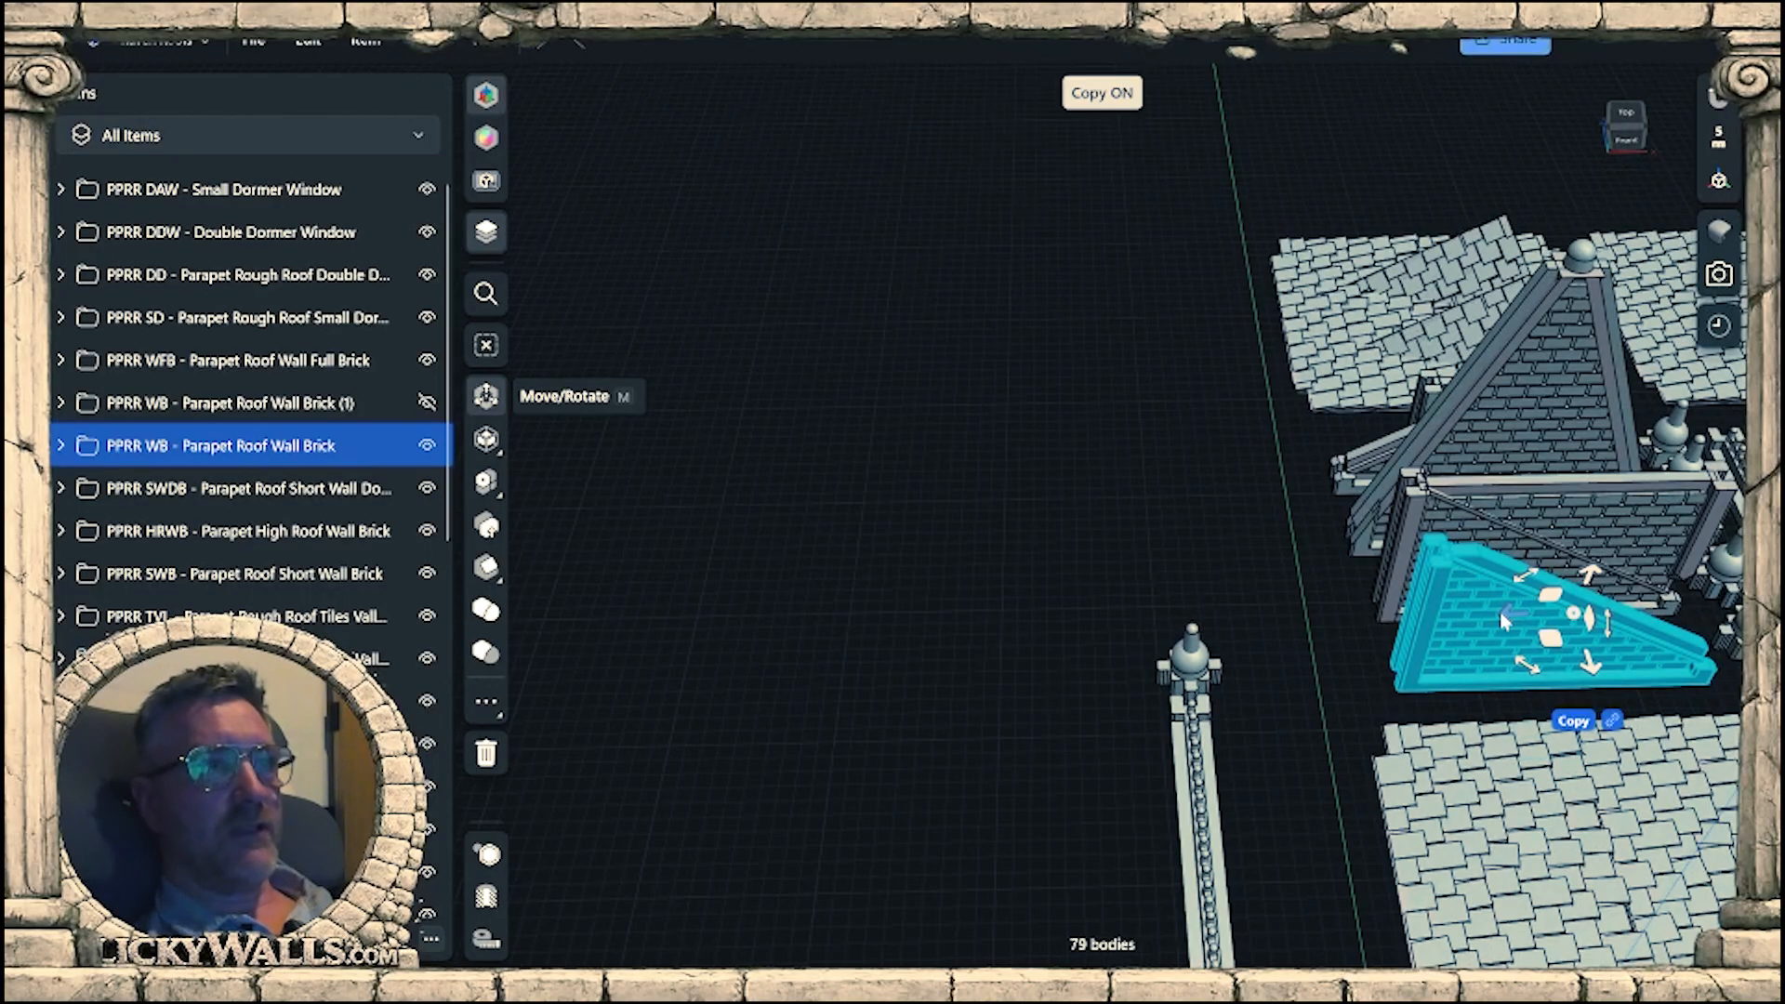
pyautogui.moveTo(1498, 611); pyautogui.dragTo(882, 622)
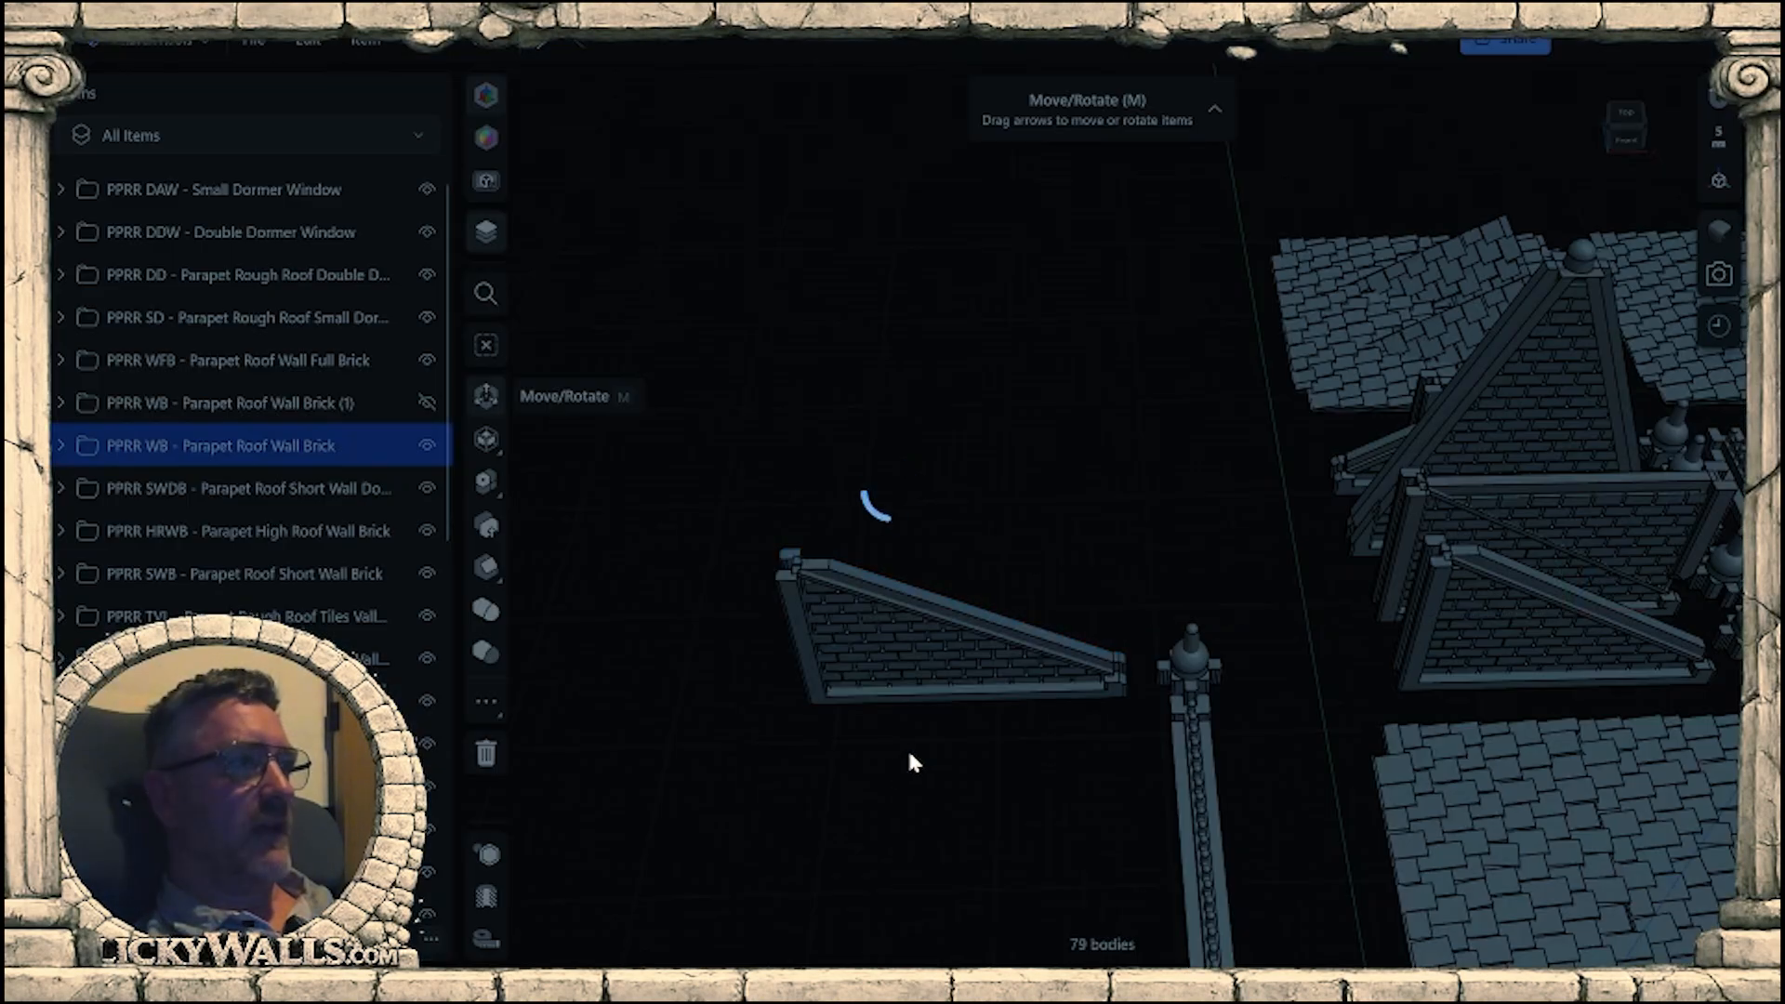
# Copy the whole PPRR SWB - Parapet Roof Short Wall Brick group to a spot beside the copied triangular roof wall.
pyautogui.moveTo(940, 750); pyautogui.dragTo(1386, 485, button='right')
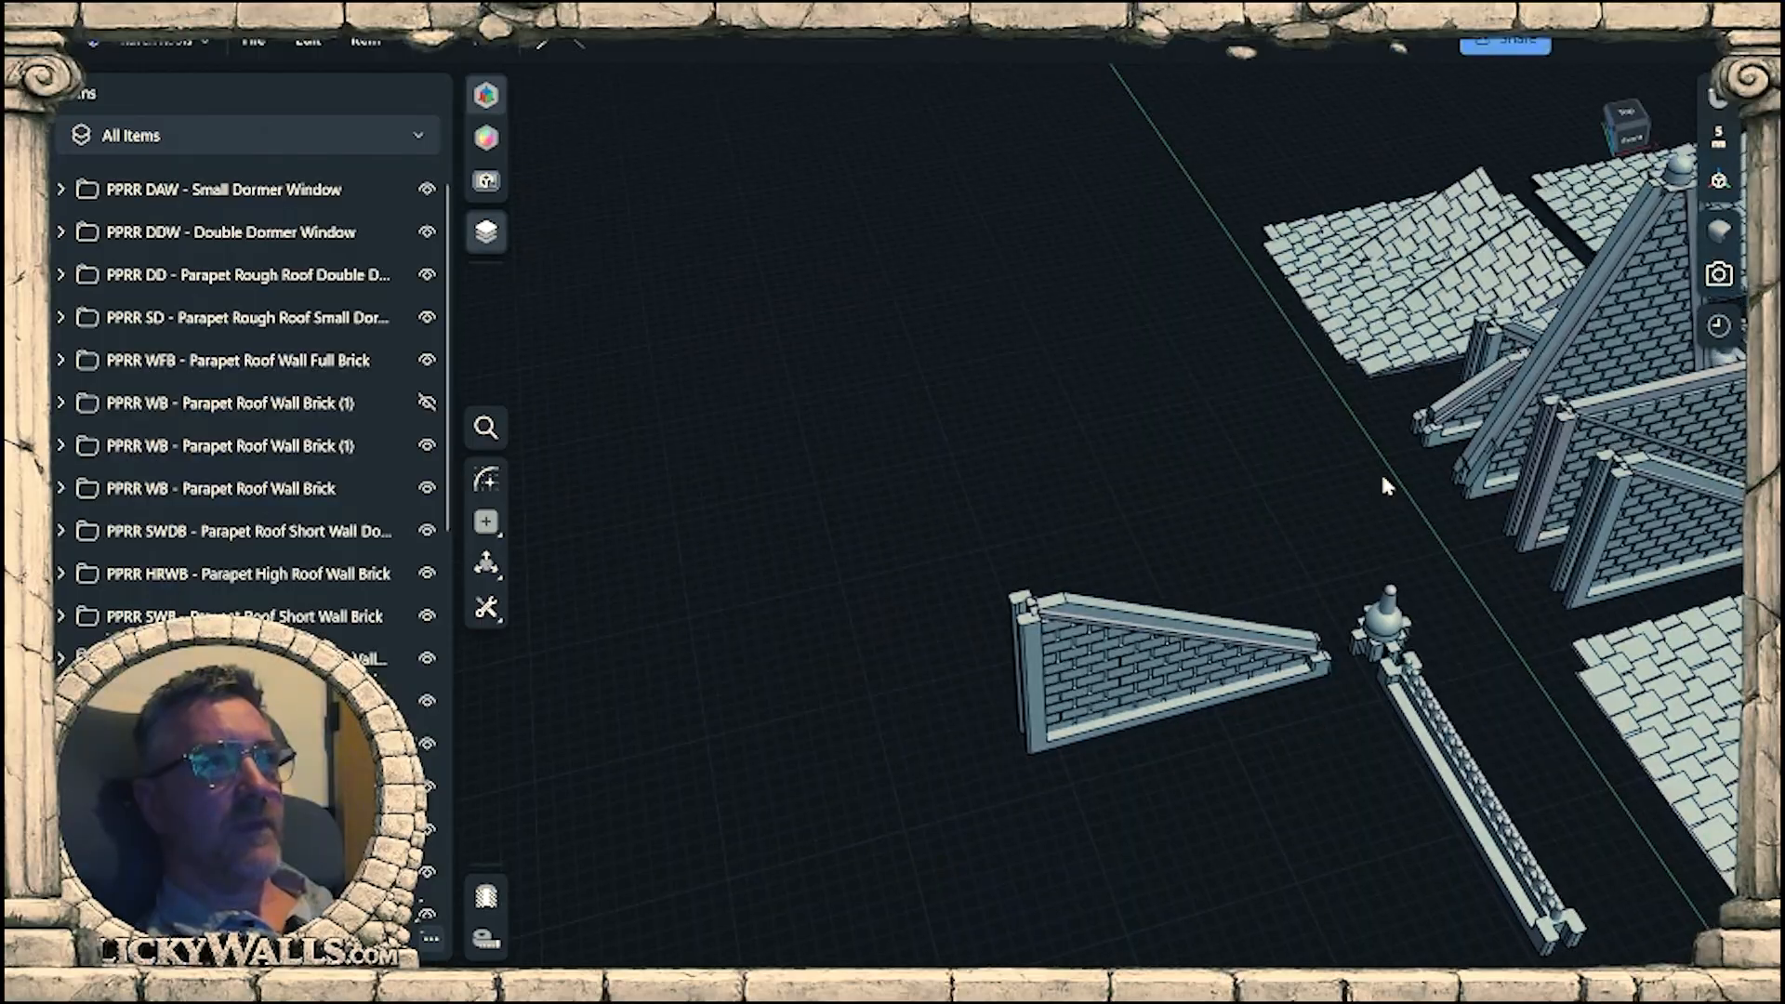
pyautogui.click(1508, 344)
pyautogui.press('f')
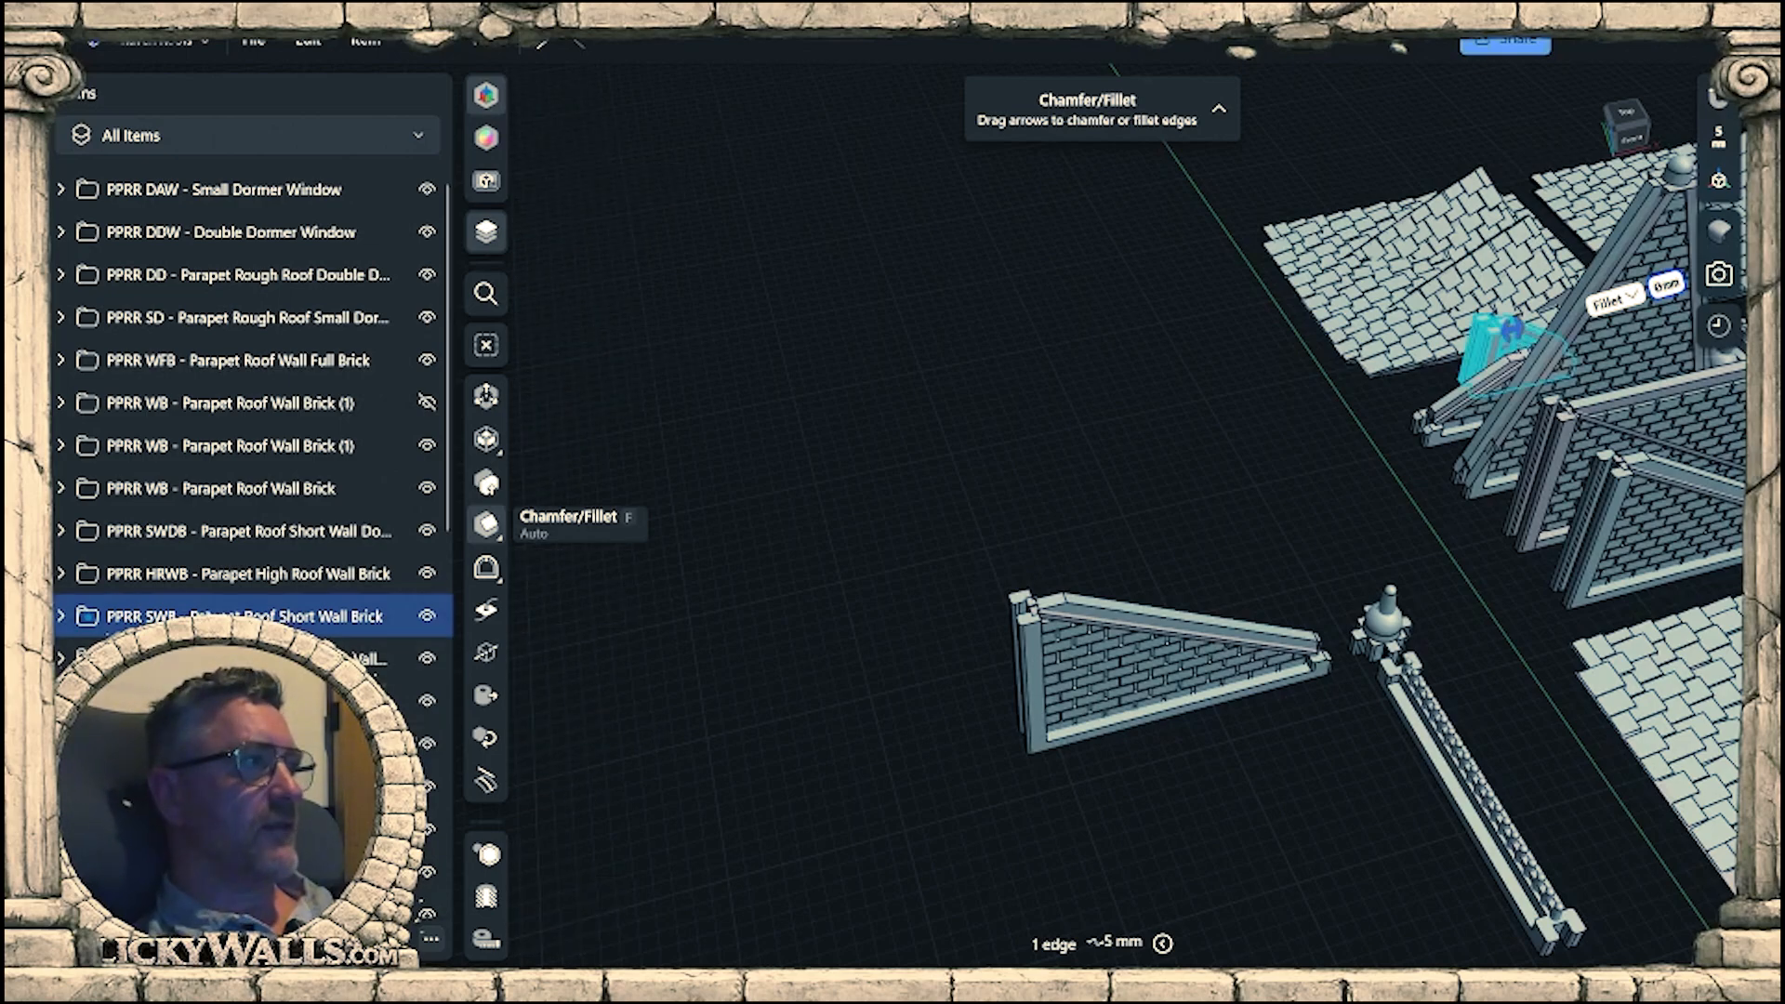
pyautogui.press('m')
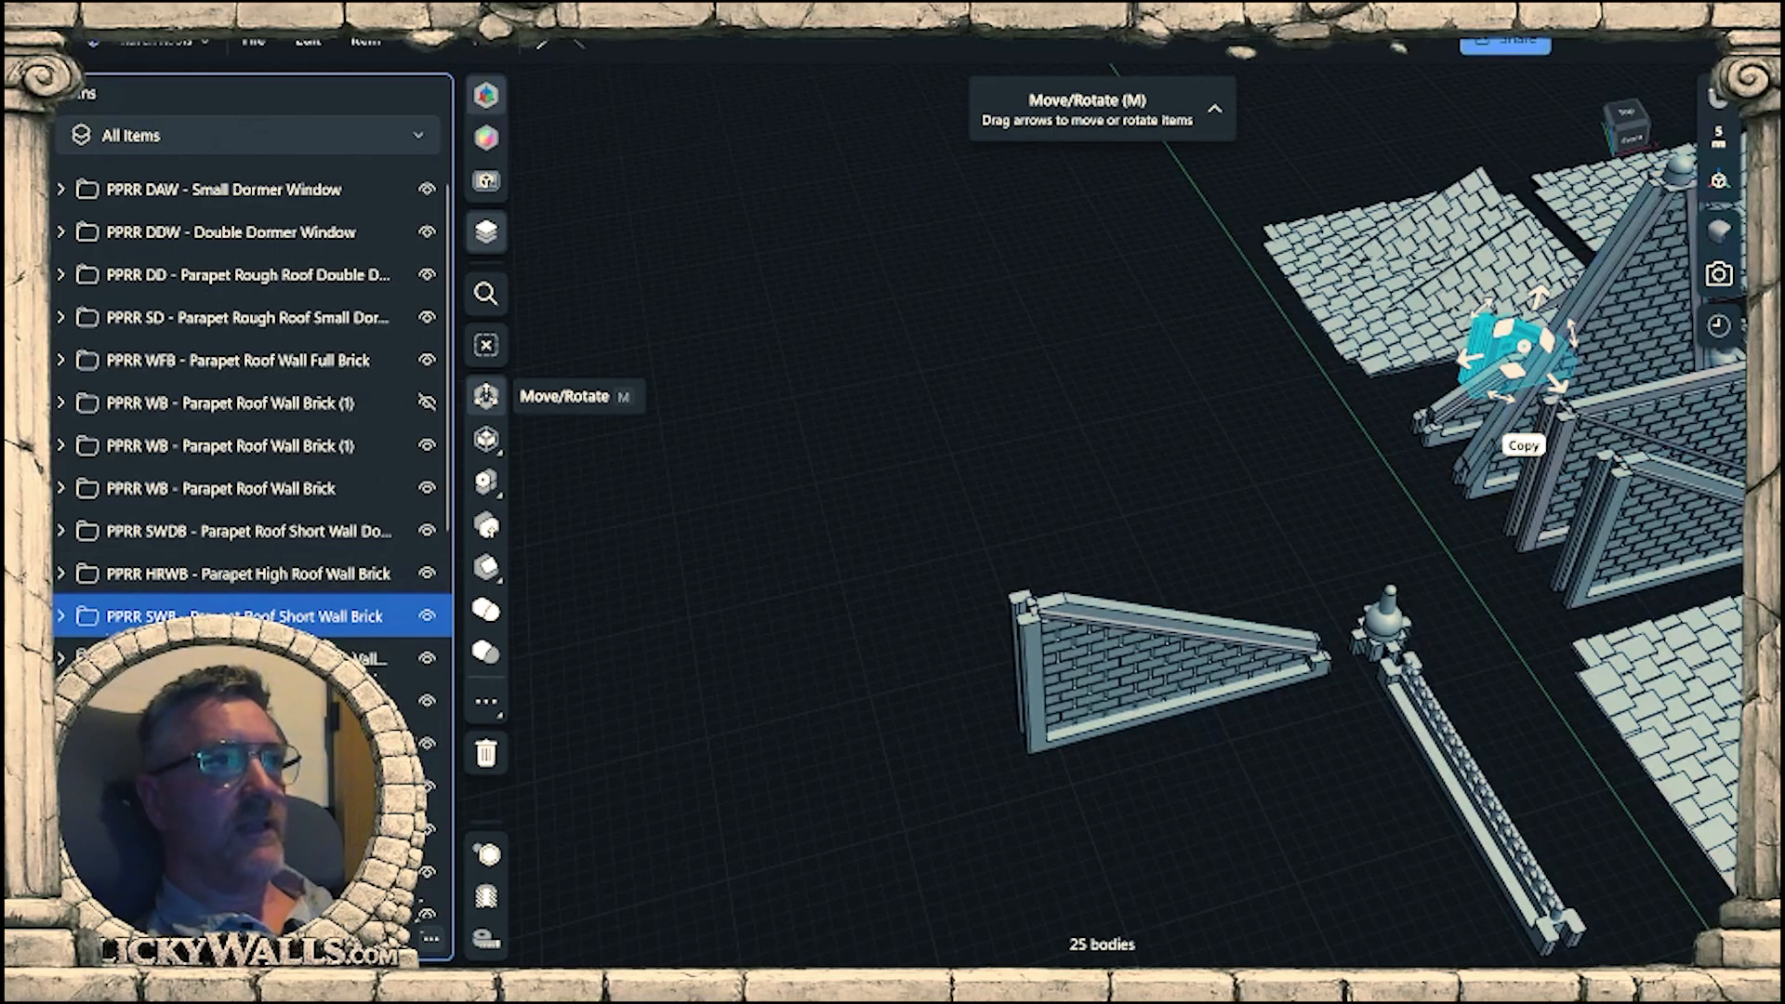
pyautogui.click(1523, 445)
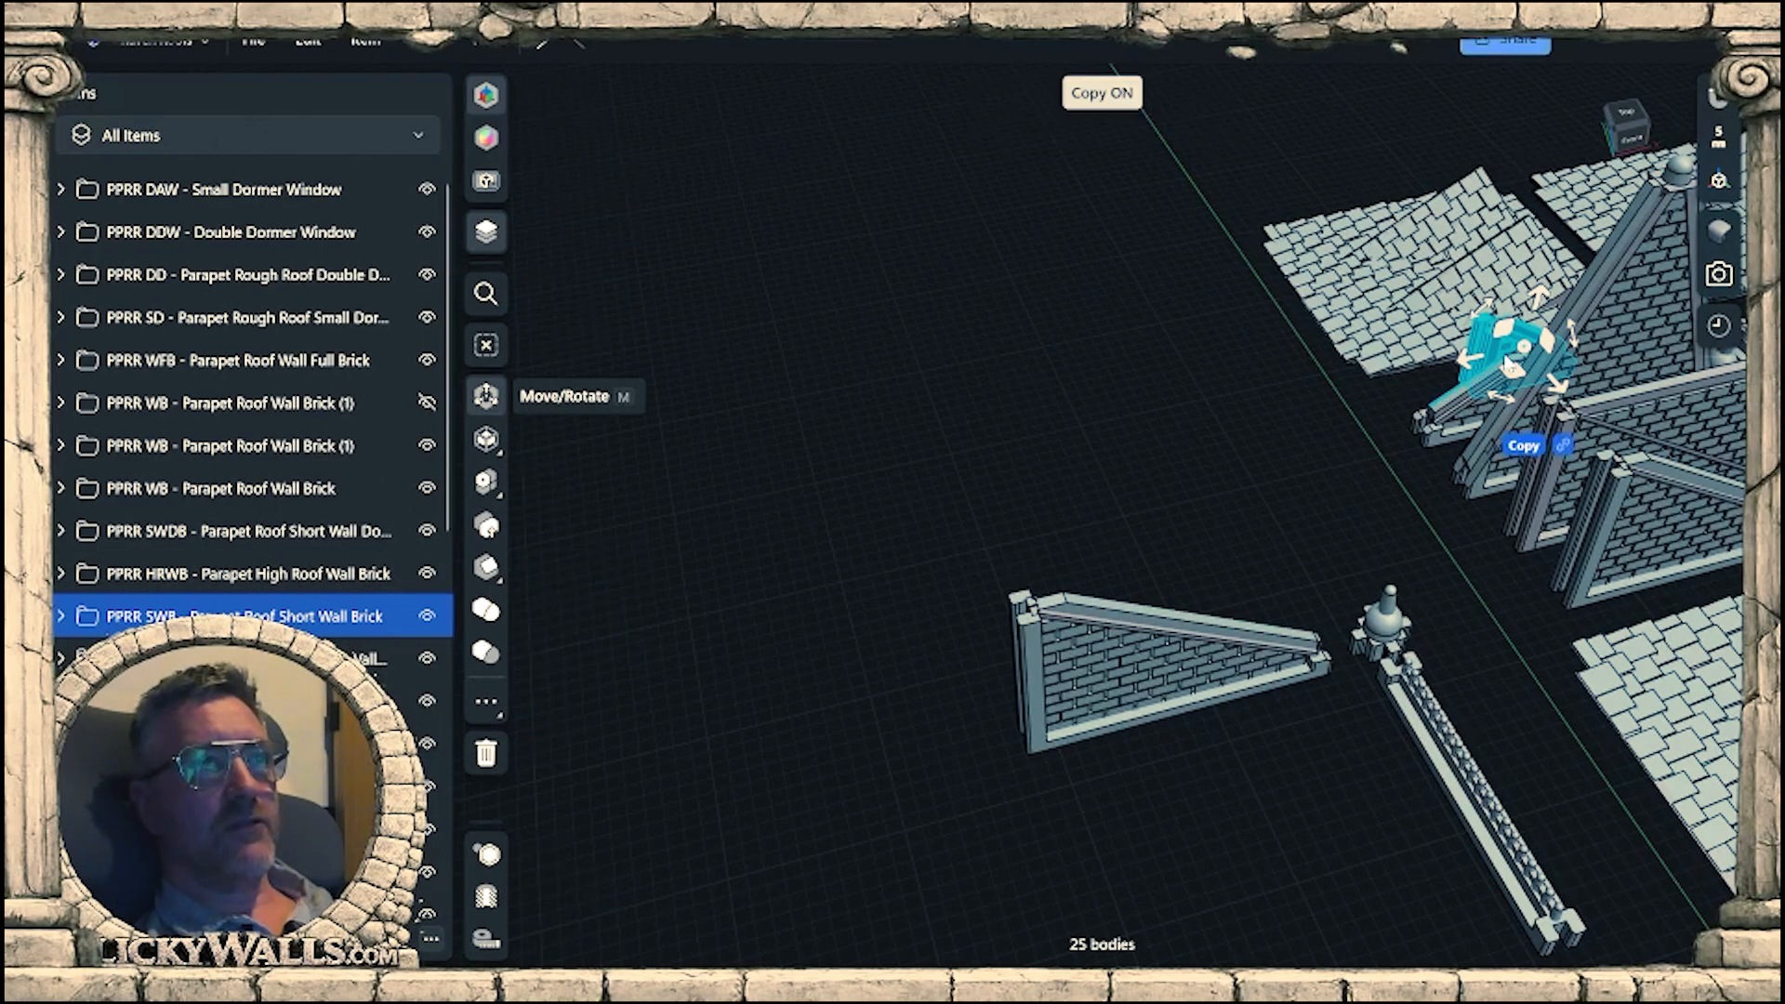
pyautogui.moveTo(1511, 367); pyautogui.dragTo(1035, 581)
pyautogui.click(931, 718)
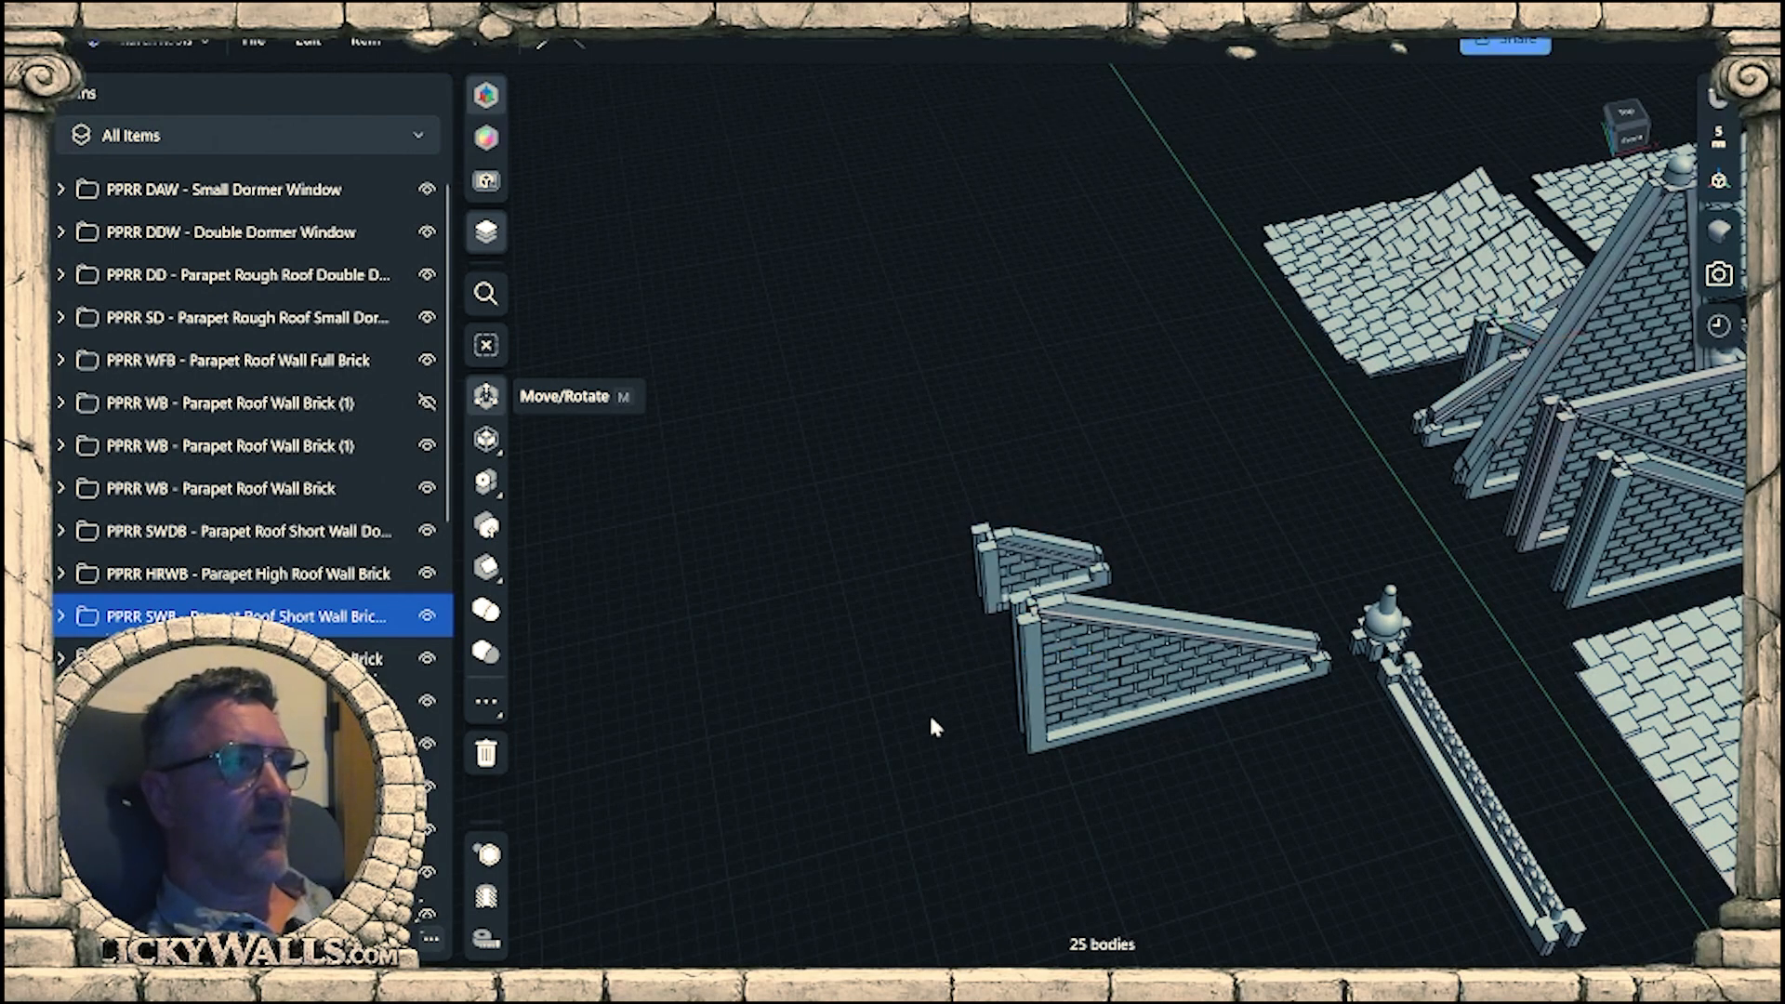
# Move the copied short brick wall group 57 mm along the green axis into line with the copied triangular roof wall.
pyautogui.moveTo(931, 717); pyautogui.dragTo(1400, 617, button='right')
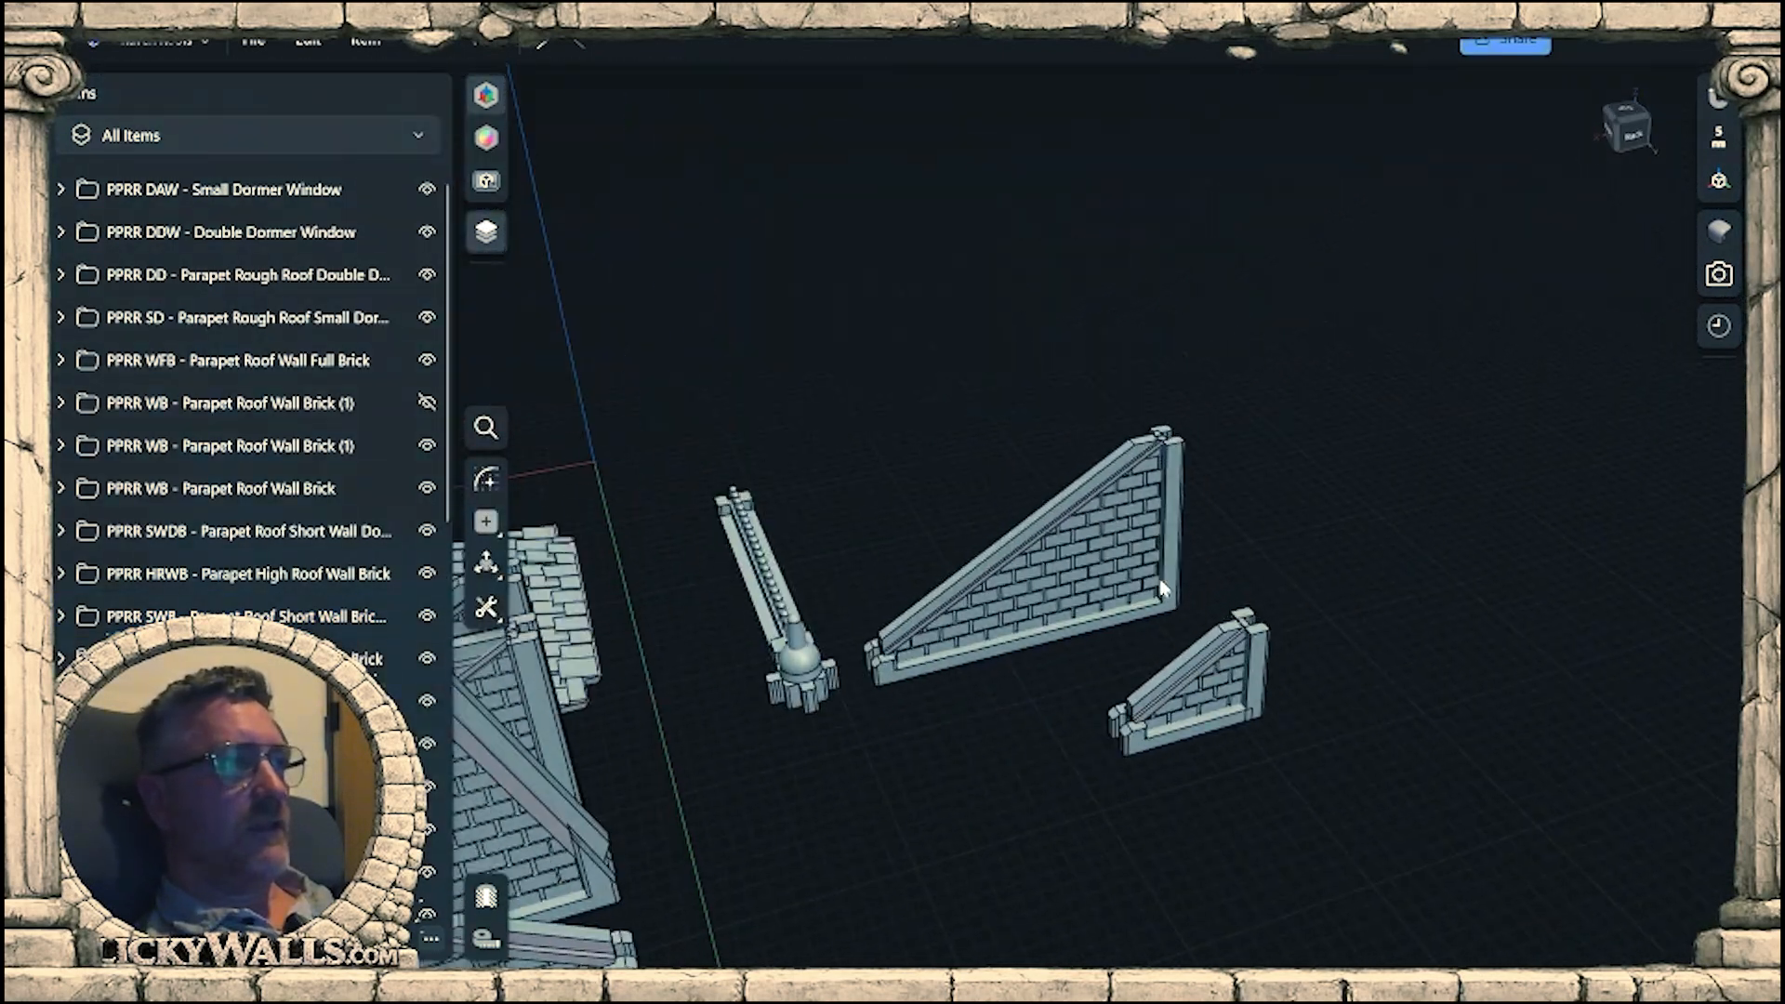
pyautogui.scroll(5, 1161, 588)
pyautogui.moveTo(1209, 580)
pyautogui.mouseDown(button='right')
pyautogui.moveTo(1296, 615)
pyautogui.moveTo(1215, 553)
pyautogui.moveTo(1171, 564)
pyautogui.moveTo(1164, 612)
pyautogui.moveTo(1207, 598)
pyautogui.mouseUp(button='right')
pyautogui.scroll(-2, 1194, 593)
pyautogui.moveTo(1206, 598); pyautogui.dragTo(1375, 612, button='middle')
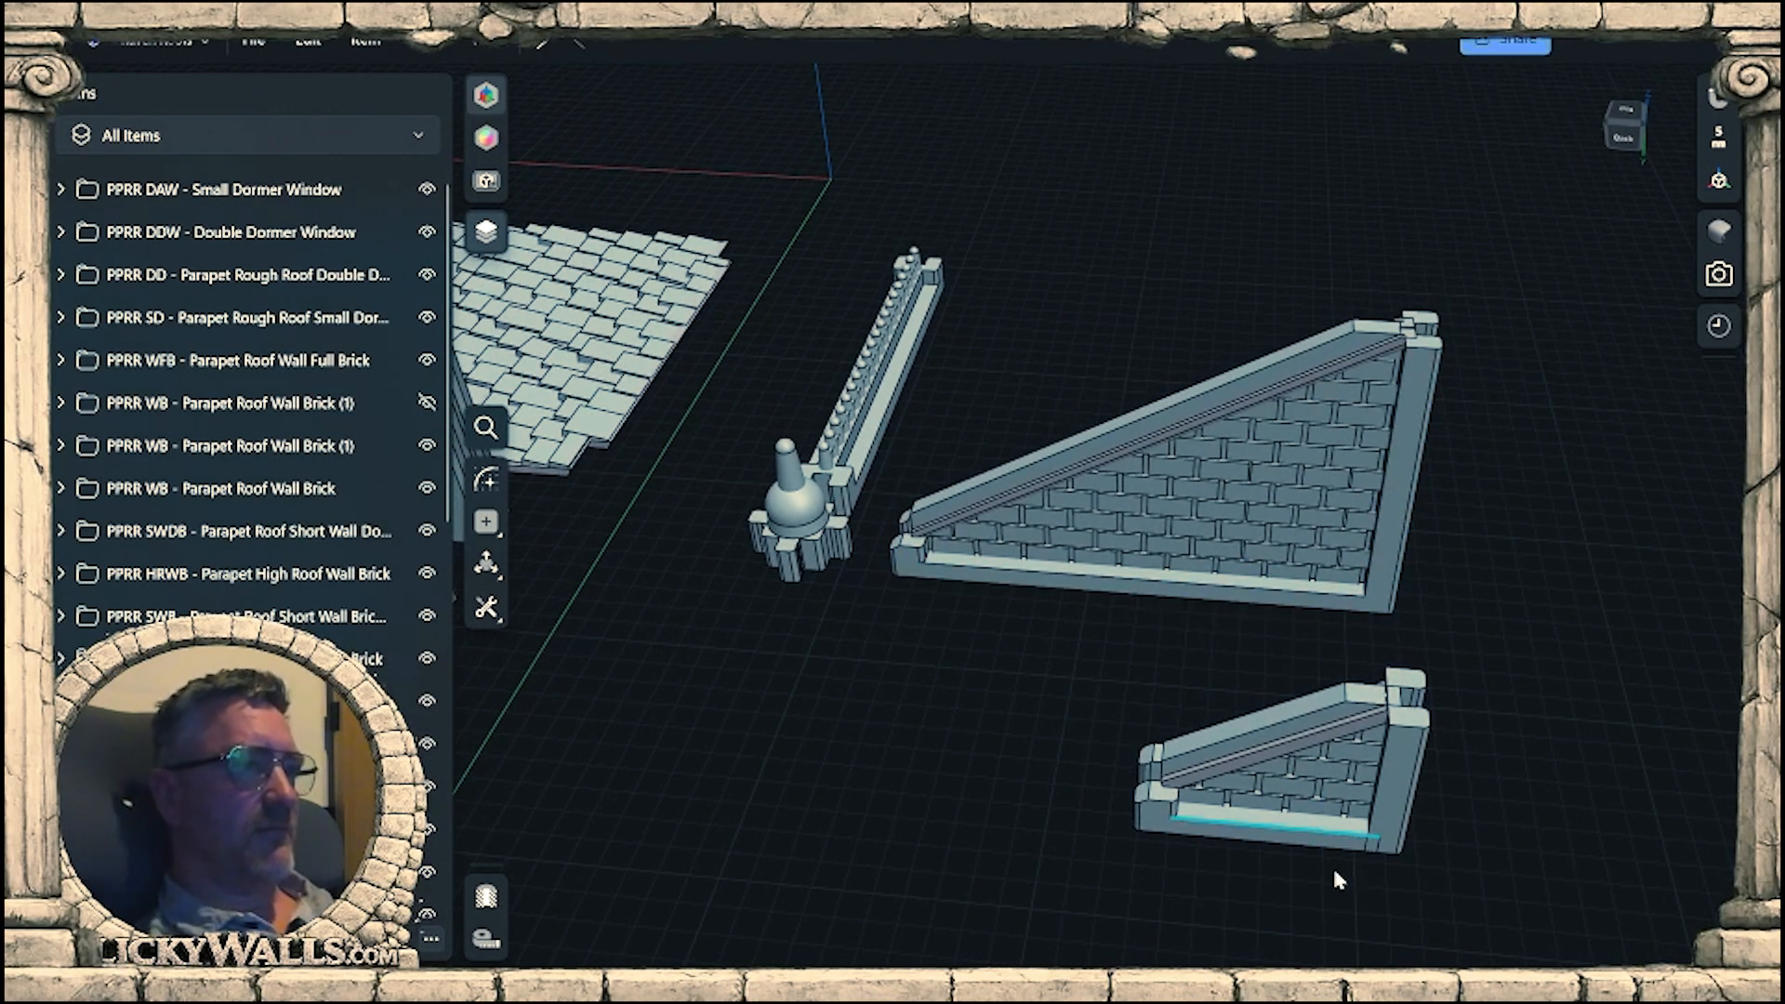
pyautogui.moveTo(1334, 874); pyautogui.dragTo(1100, 754, button='right')
pyautogui.click(1373, 846)
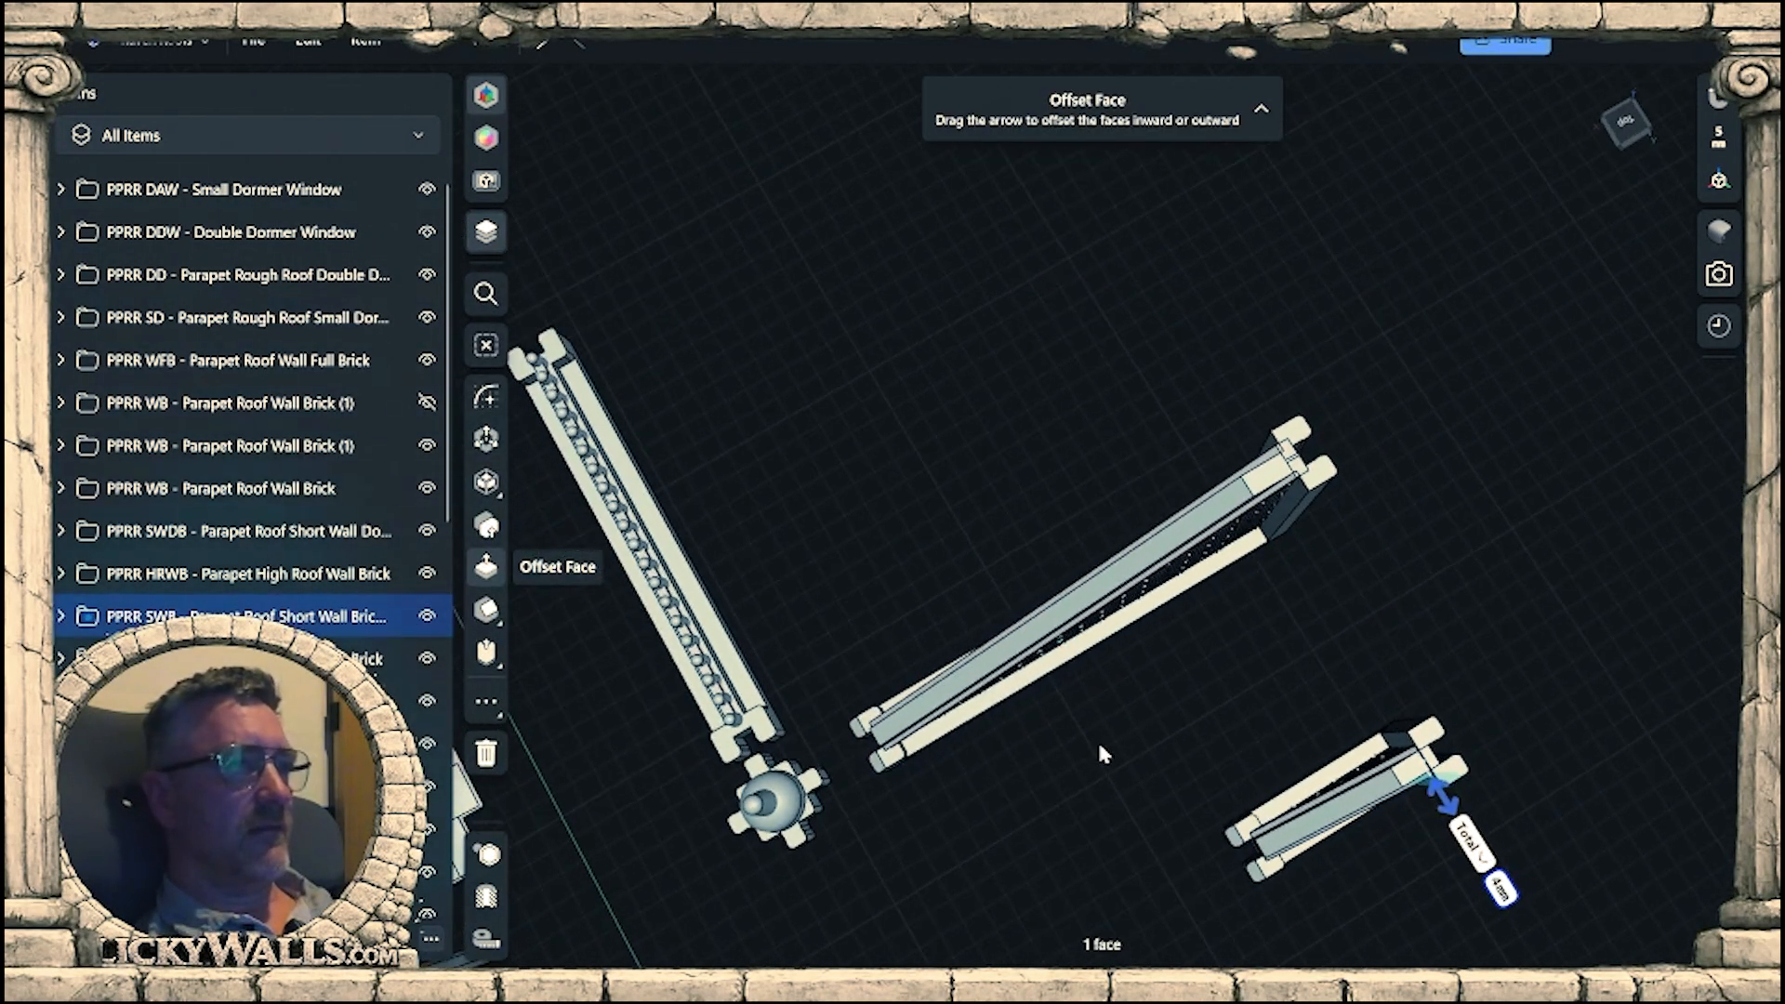
pyautogui.click(374, 630)
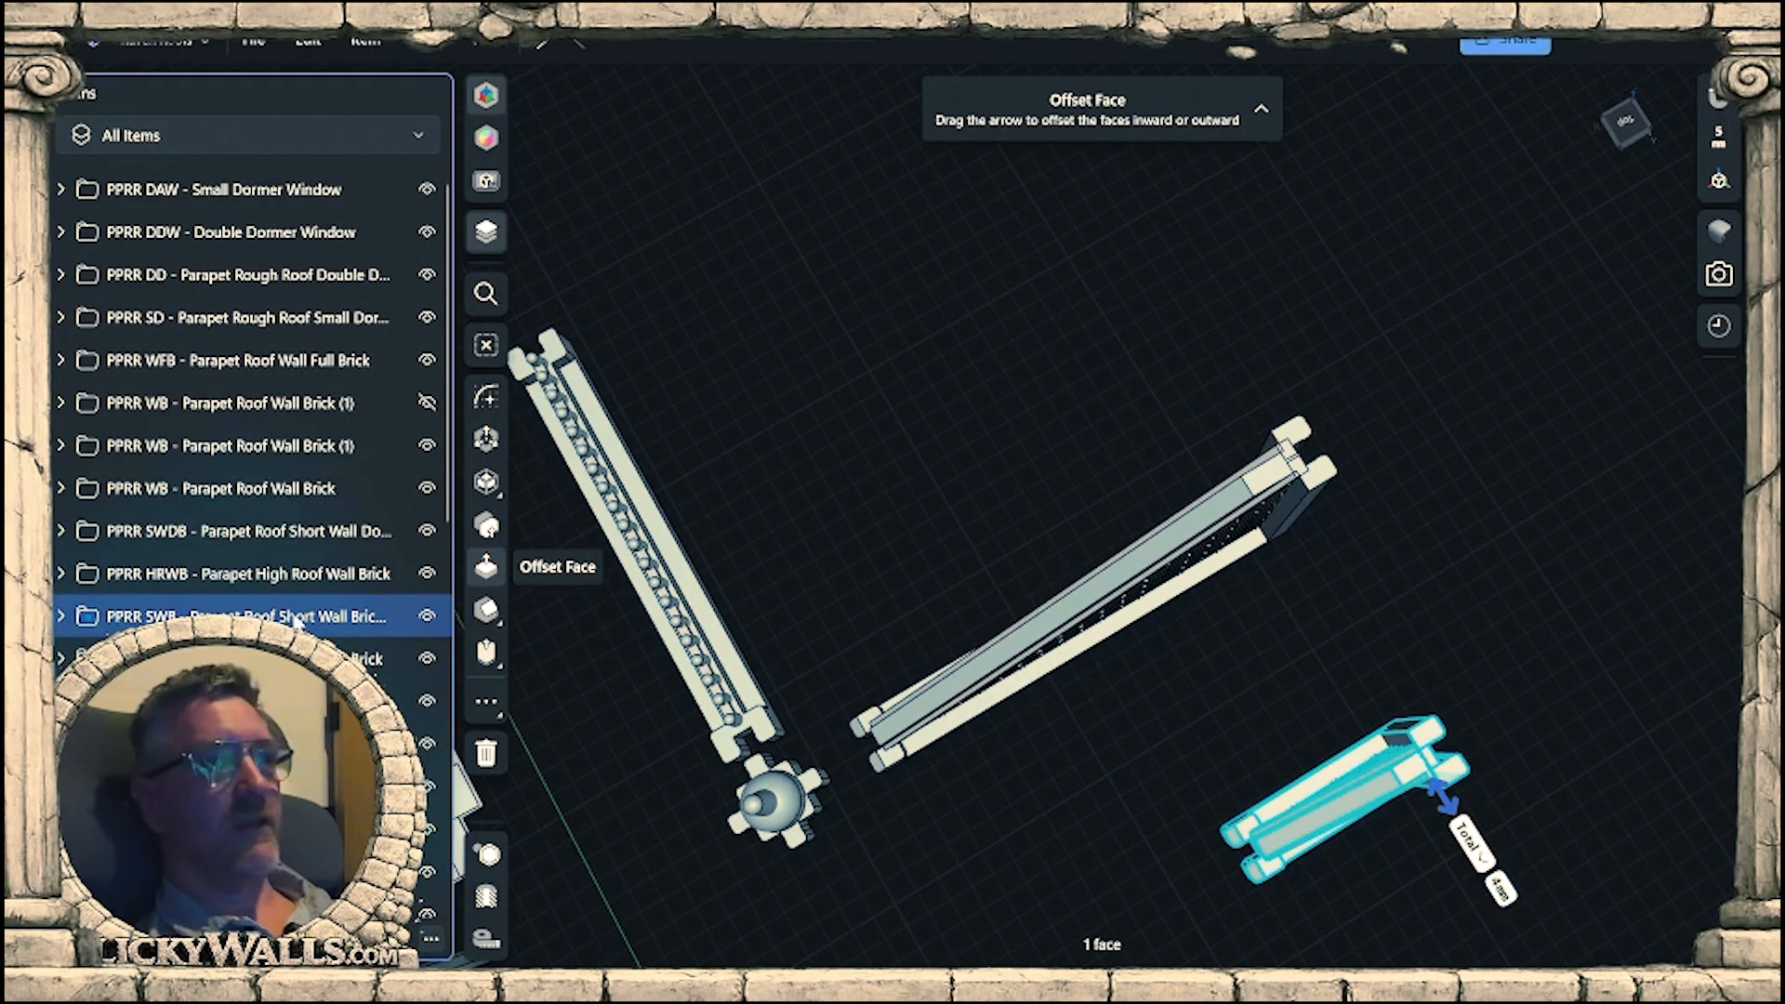
pyautogui.scroll(4, 1329, 825)
pyautogui.moveTo(1429, 860); pyautogui.dragTo(1039, 636, button='right')
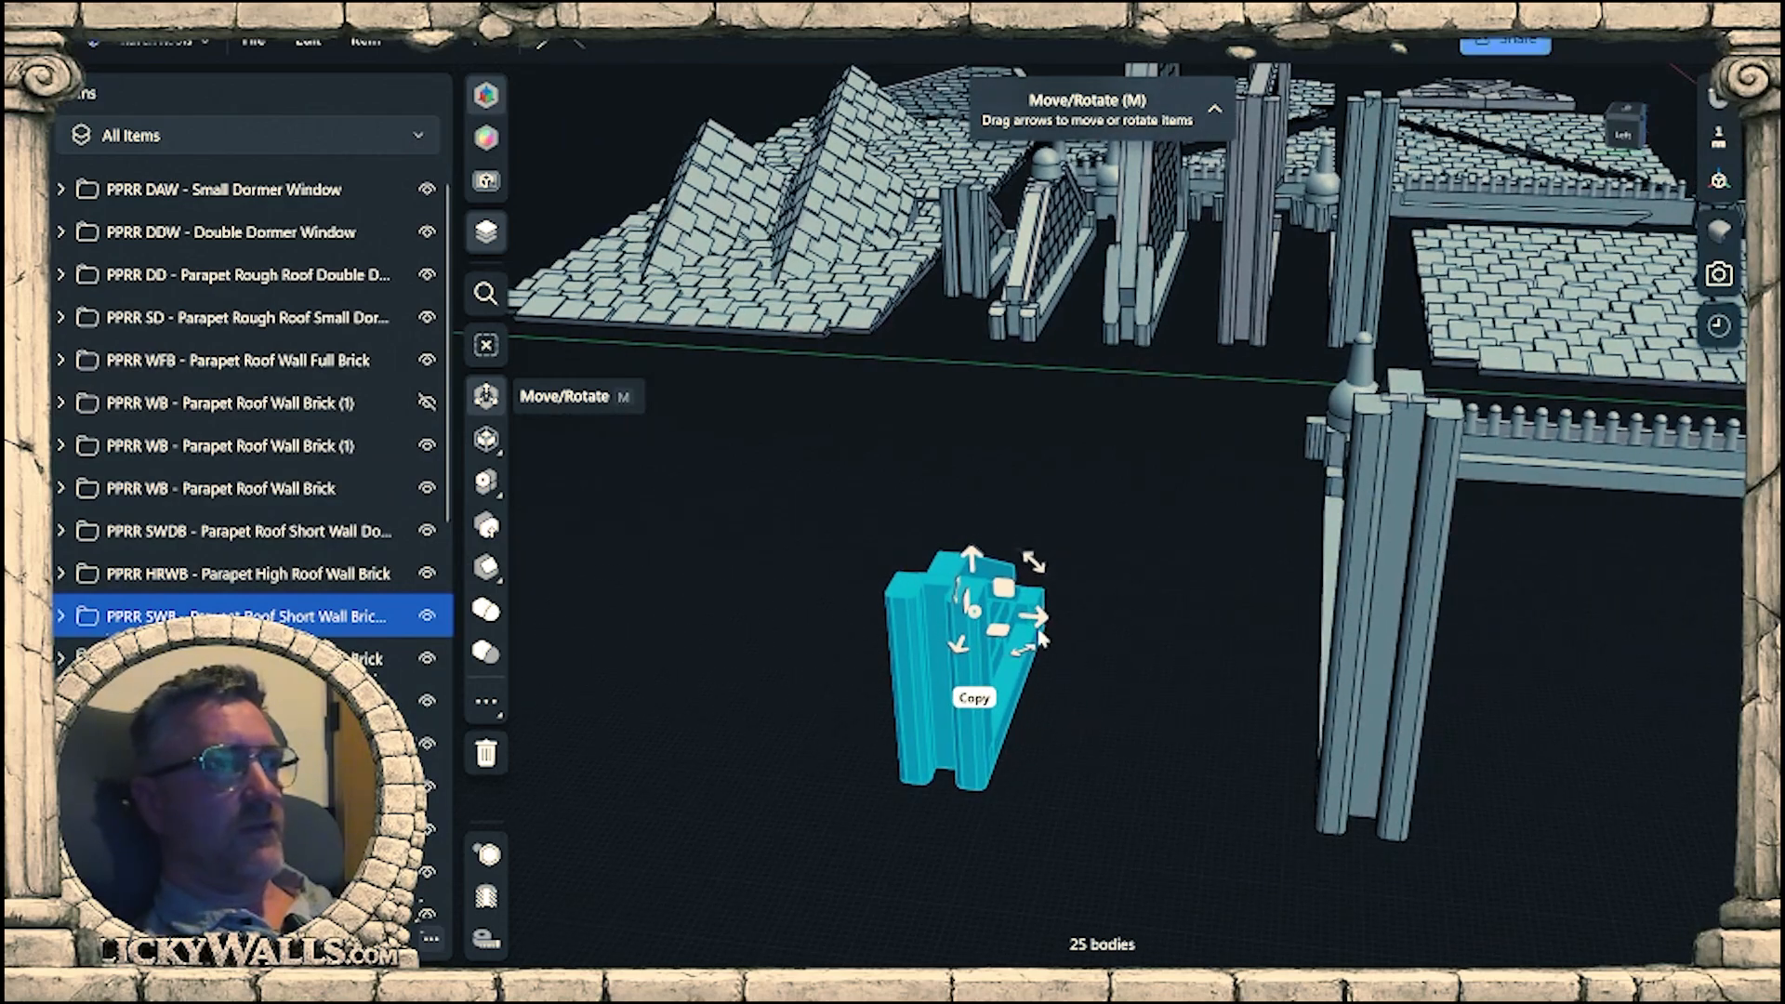
pyautogui.moveTo(1039, 621); pyautogui.dragTo(1432, 662)
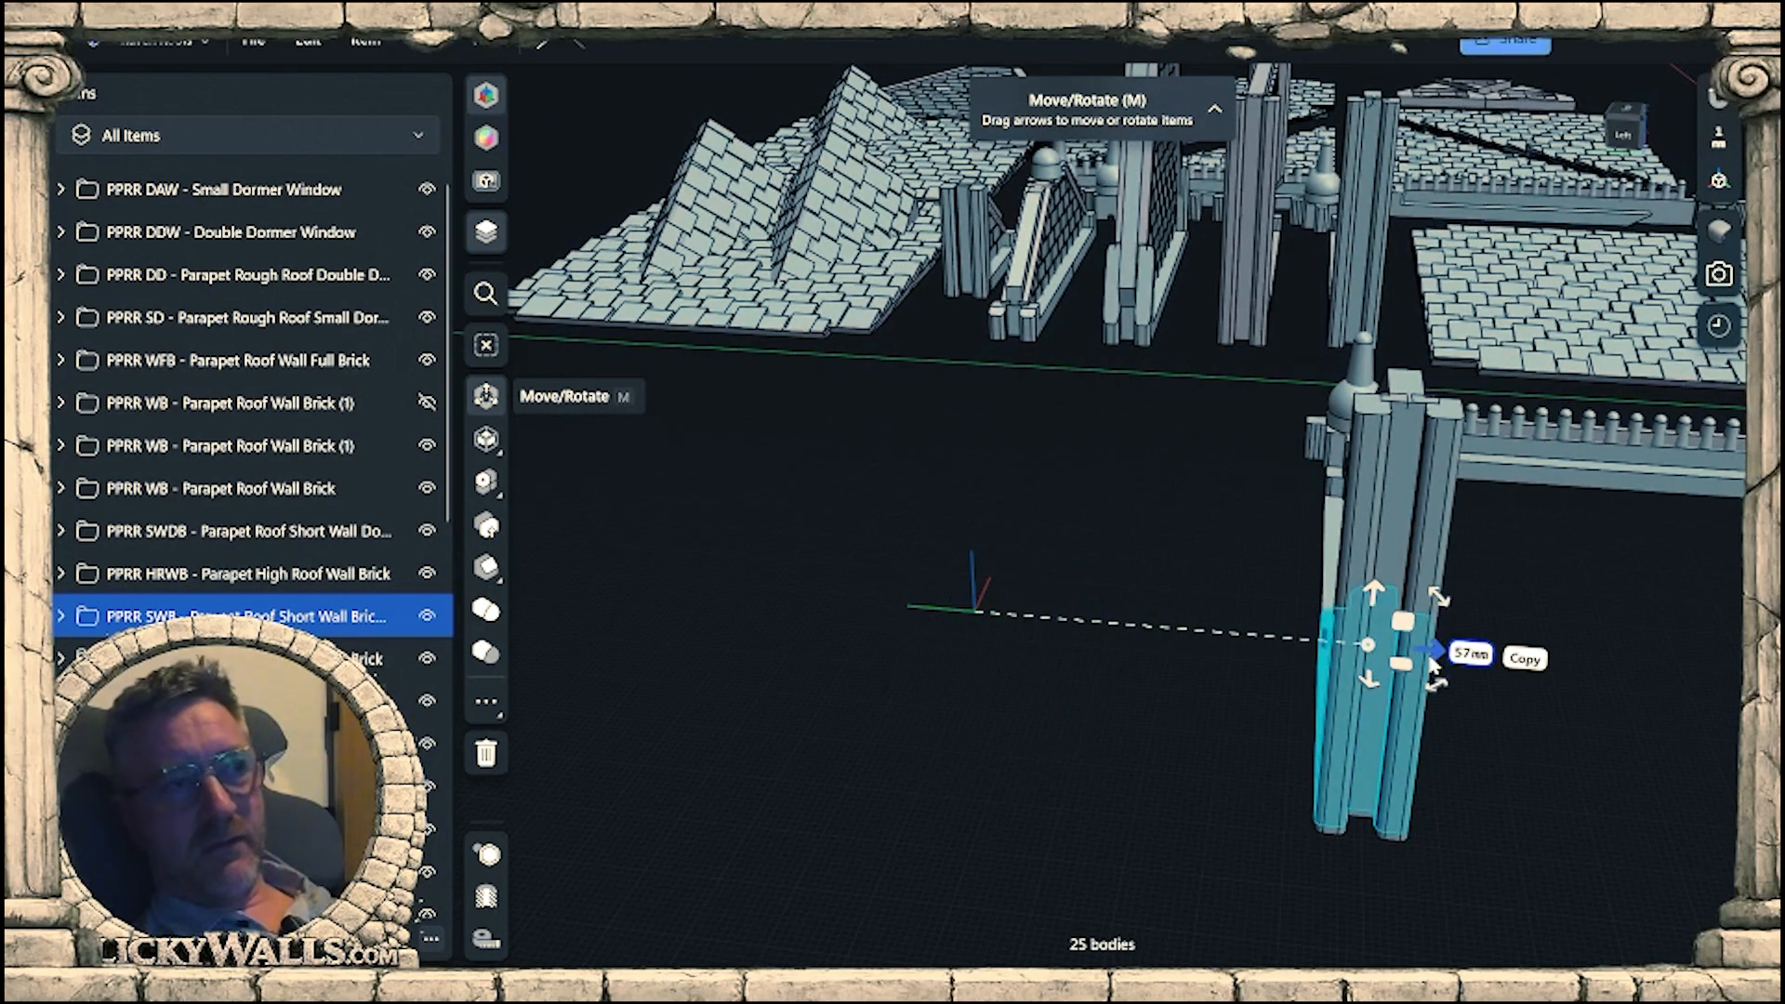
# Line up the copied short brick wall with the triangular roof wall at their shared outer bottom corner.
pyautogui.moveTo(1434, 666); pyautogui.dragTo(1355, 845, button='right')
pyautogui.scroll(10, 1356, 844)
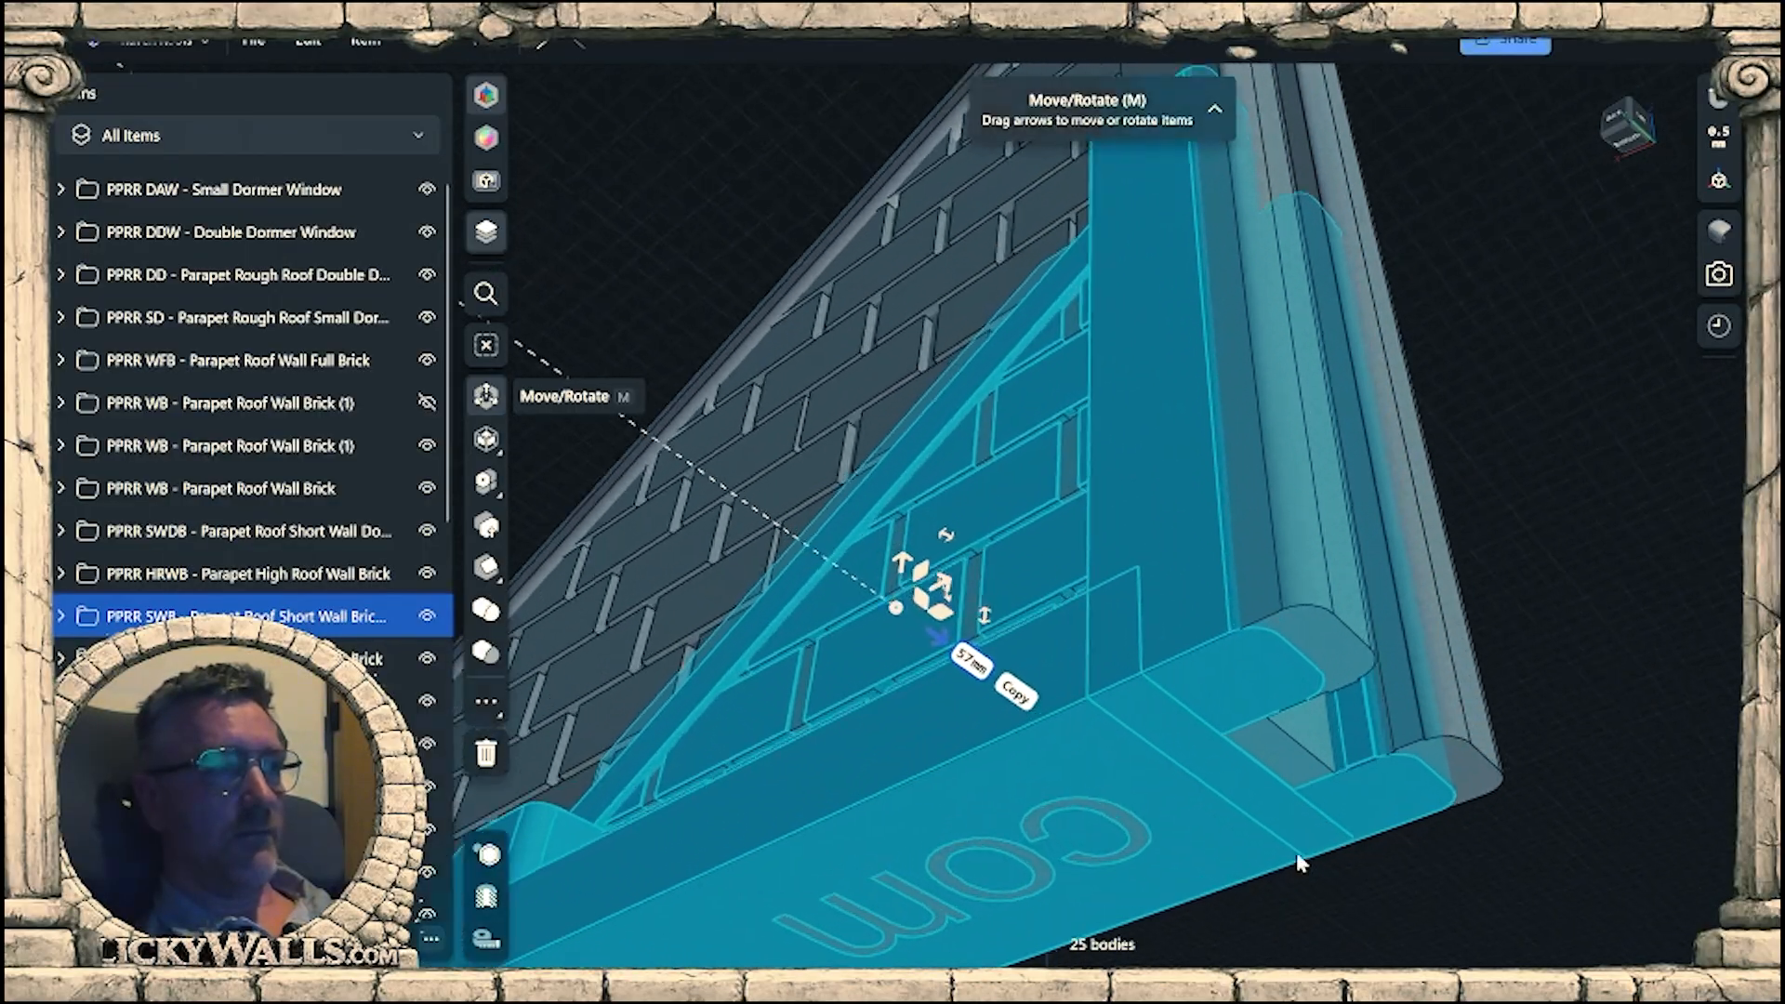
pyautogui.moveTo(1234, 738); pyautogui.dragTo(1270, 705, button='right')
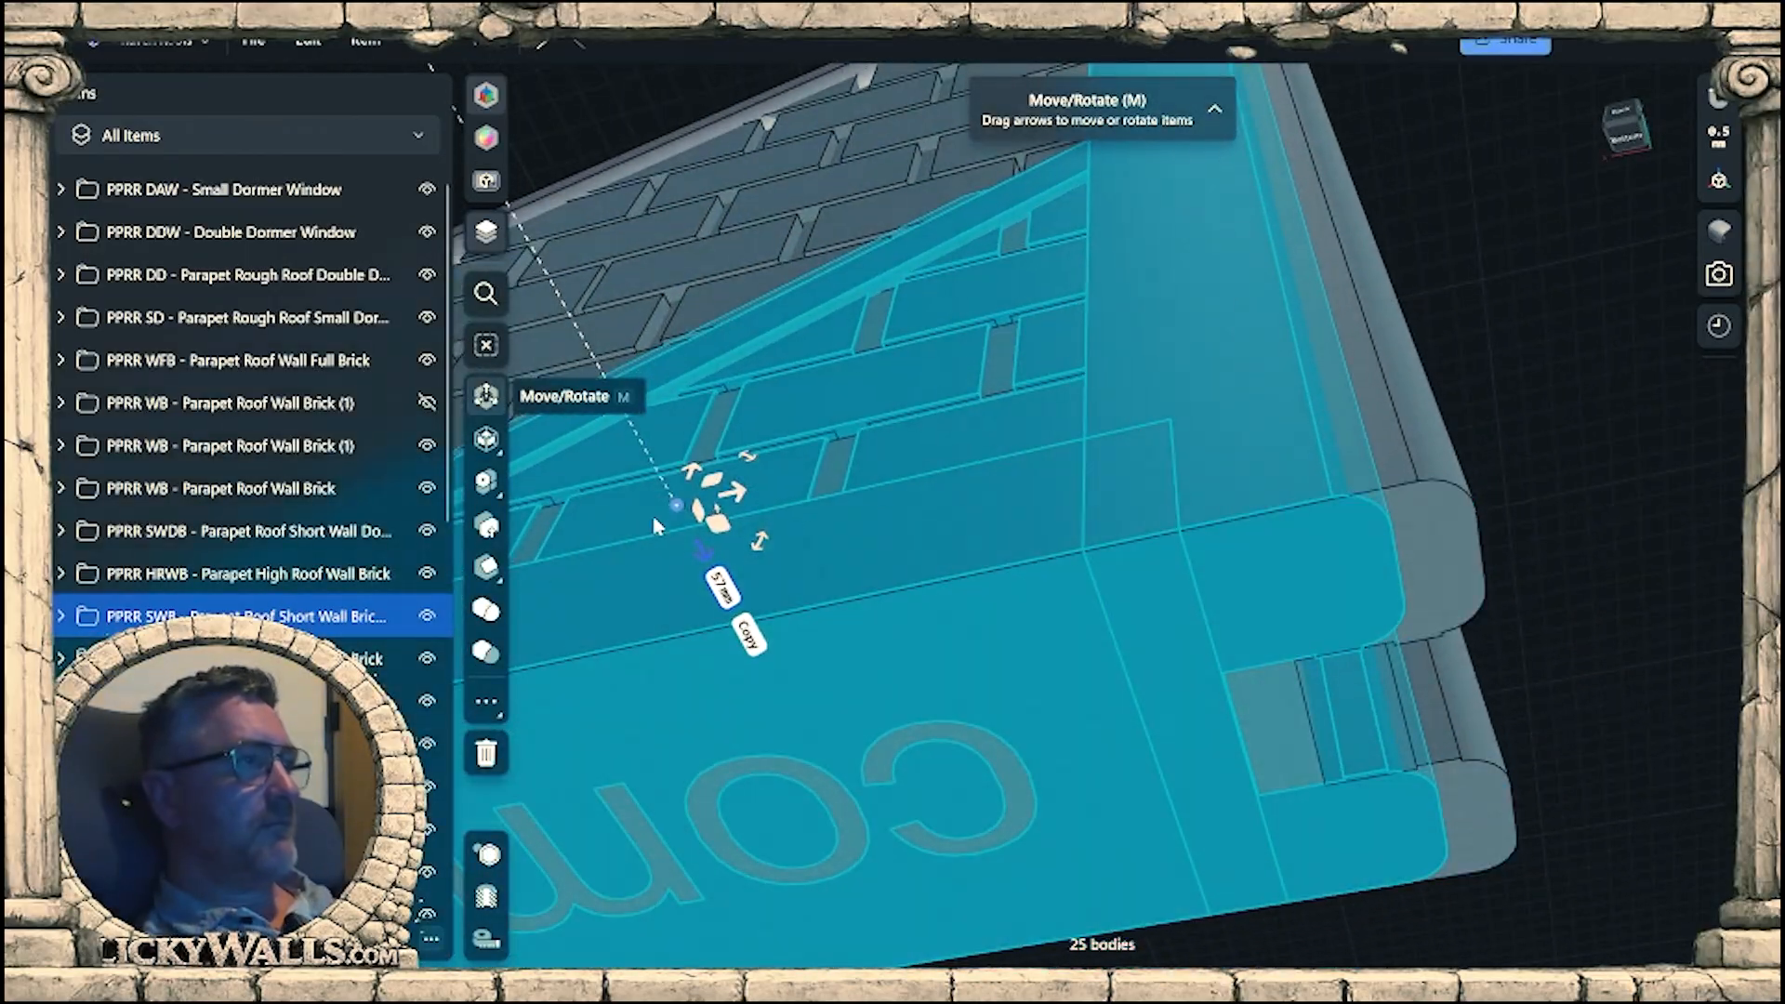
pyautogui.moveTo(679, 507); pyautogui.dragTo(744, 327)
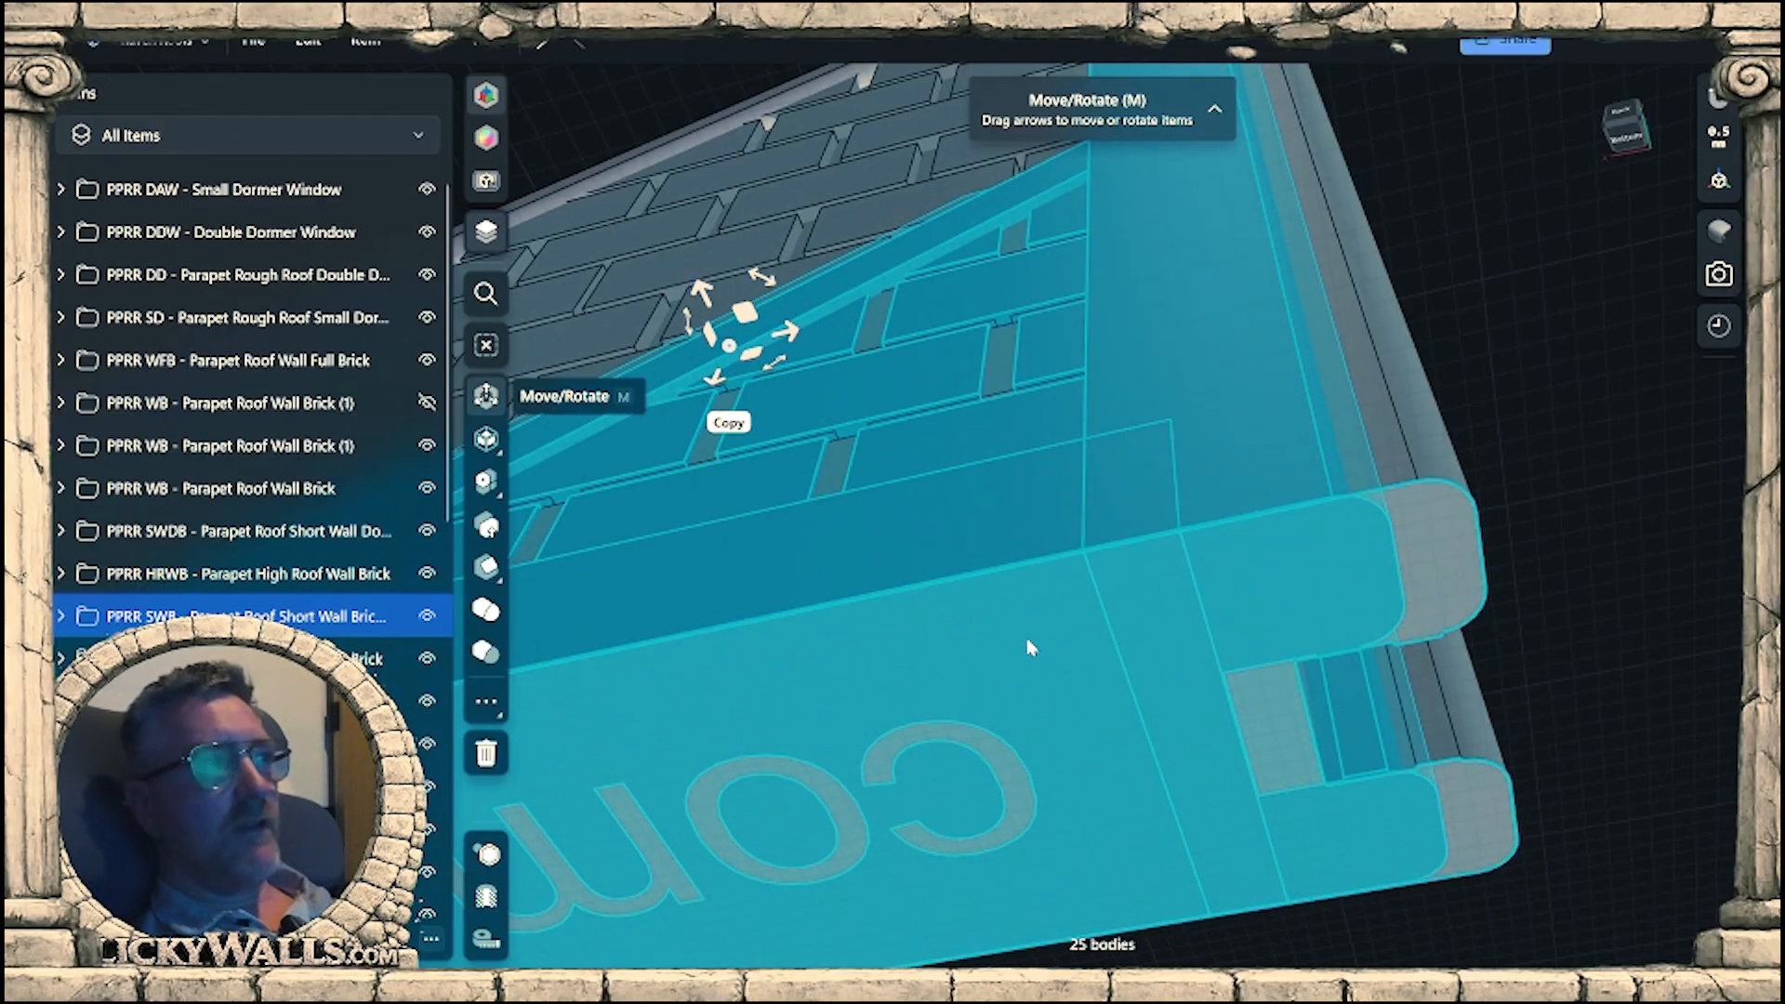
pyautogui.press('Tab')
pyautogui.moveTo(792, 335); pyautogui.dragTo(1474, 516)
pyautogui.scroll(10, 1474, 516)
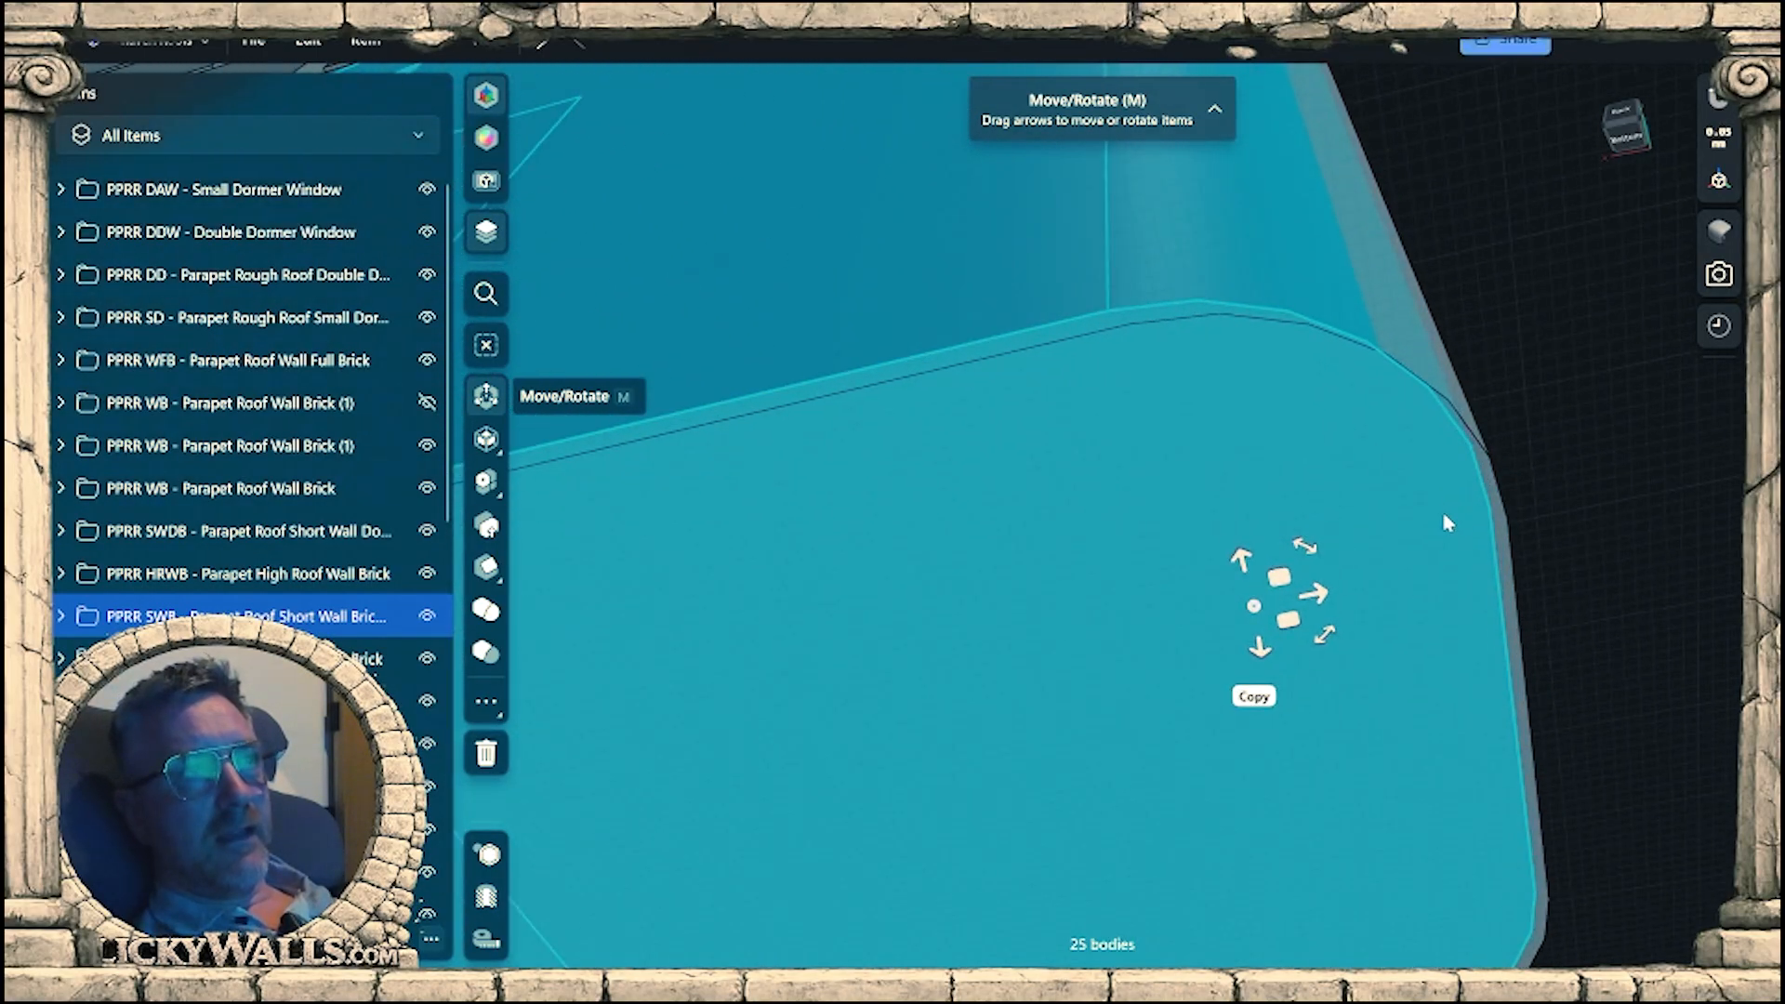
# Nudge the copied short brick wall -0.06 mm so its rounded corner post coincides with the triangular roof wall's post.
pyautogui.moveTo(1356, 483); pyautogui.dragTo(1158, 668, button='middle')
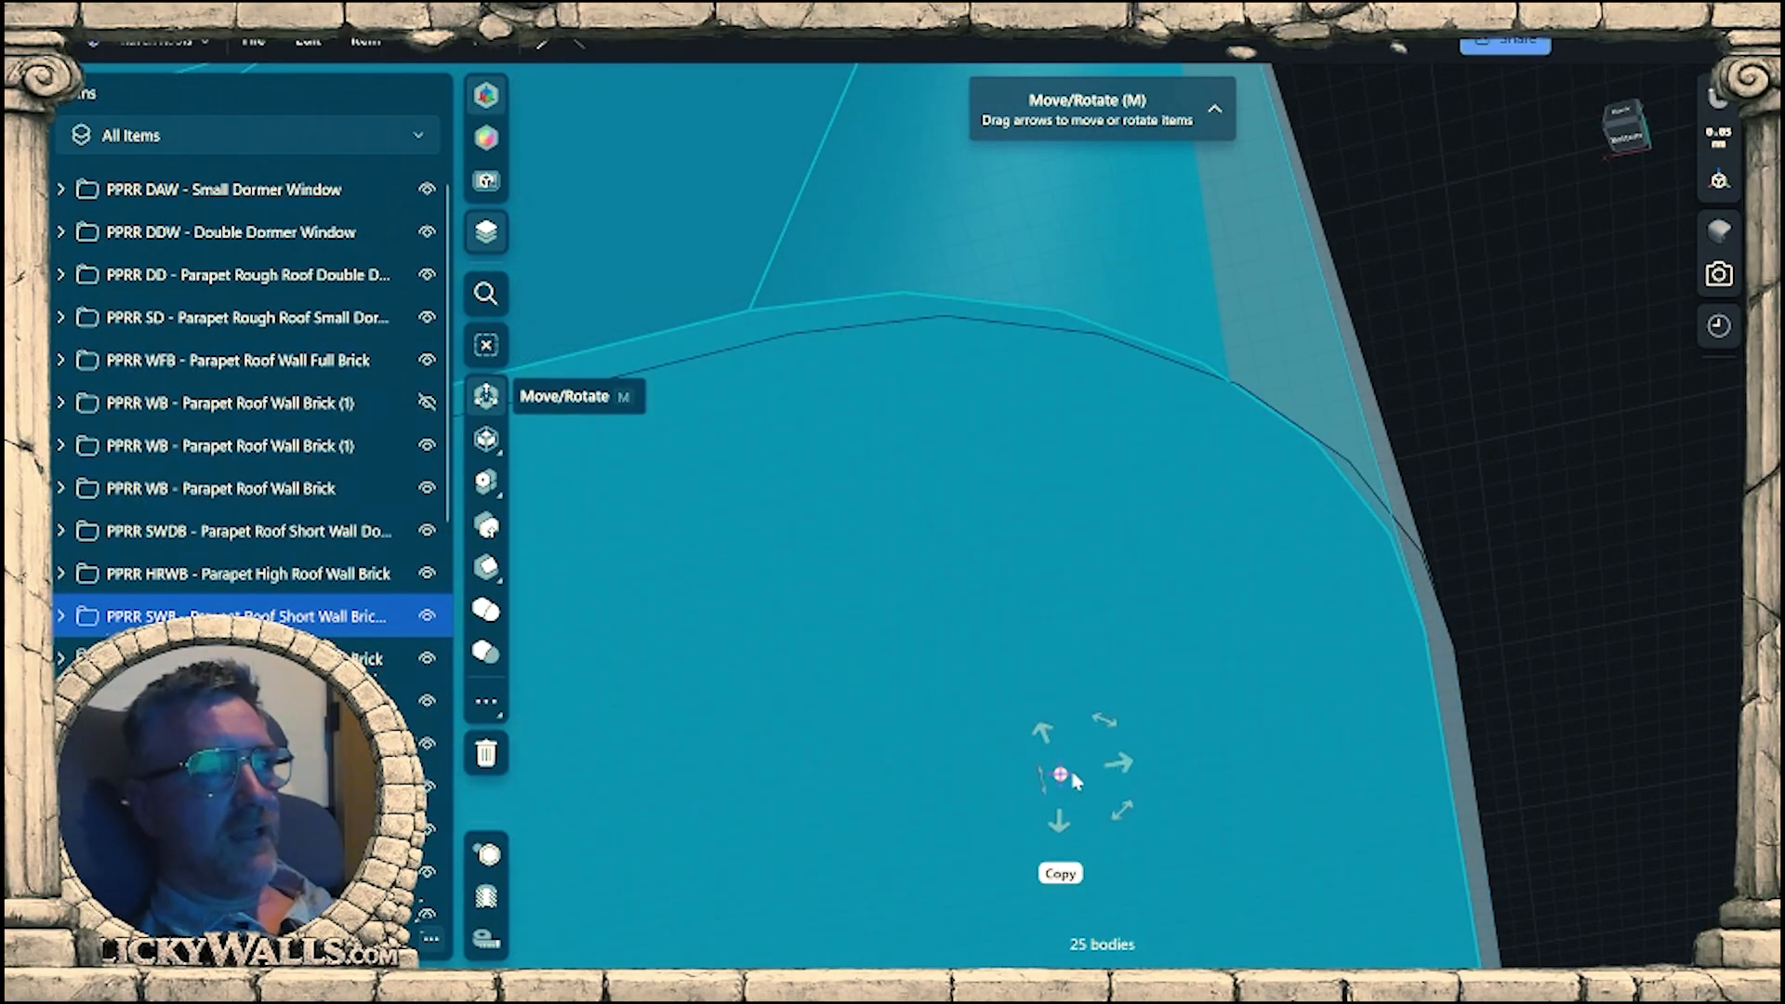
pyautogui.moveTo(1065, 775); pyautogui.dragTo(1249, 519)
pyautogui.scroll(5, 1263, 430)
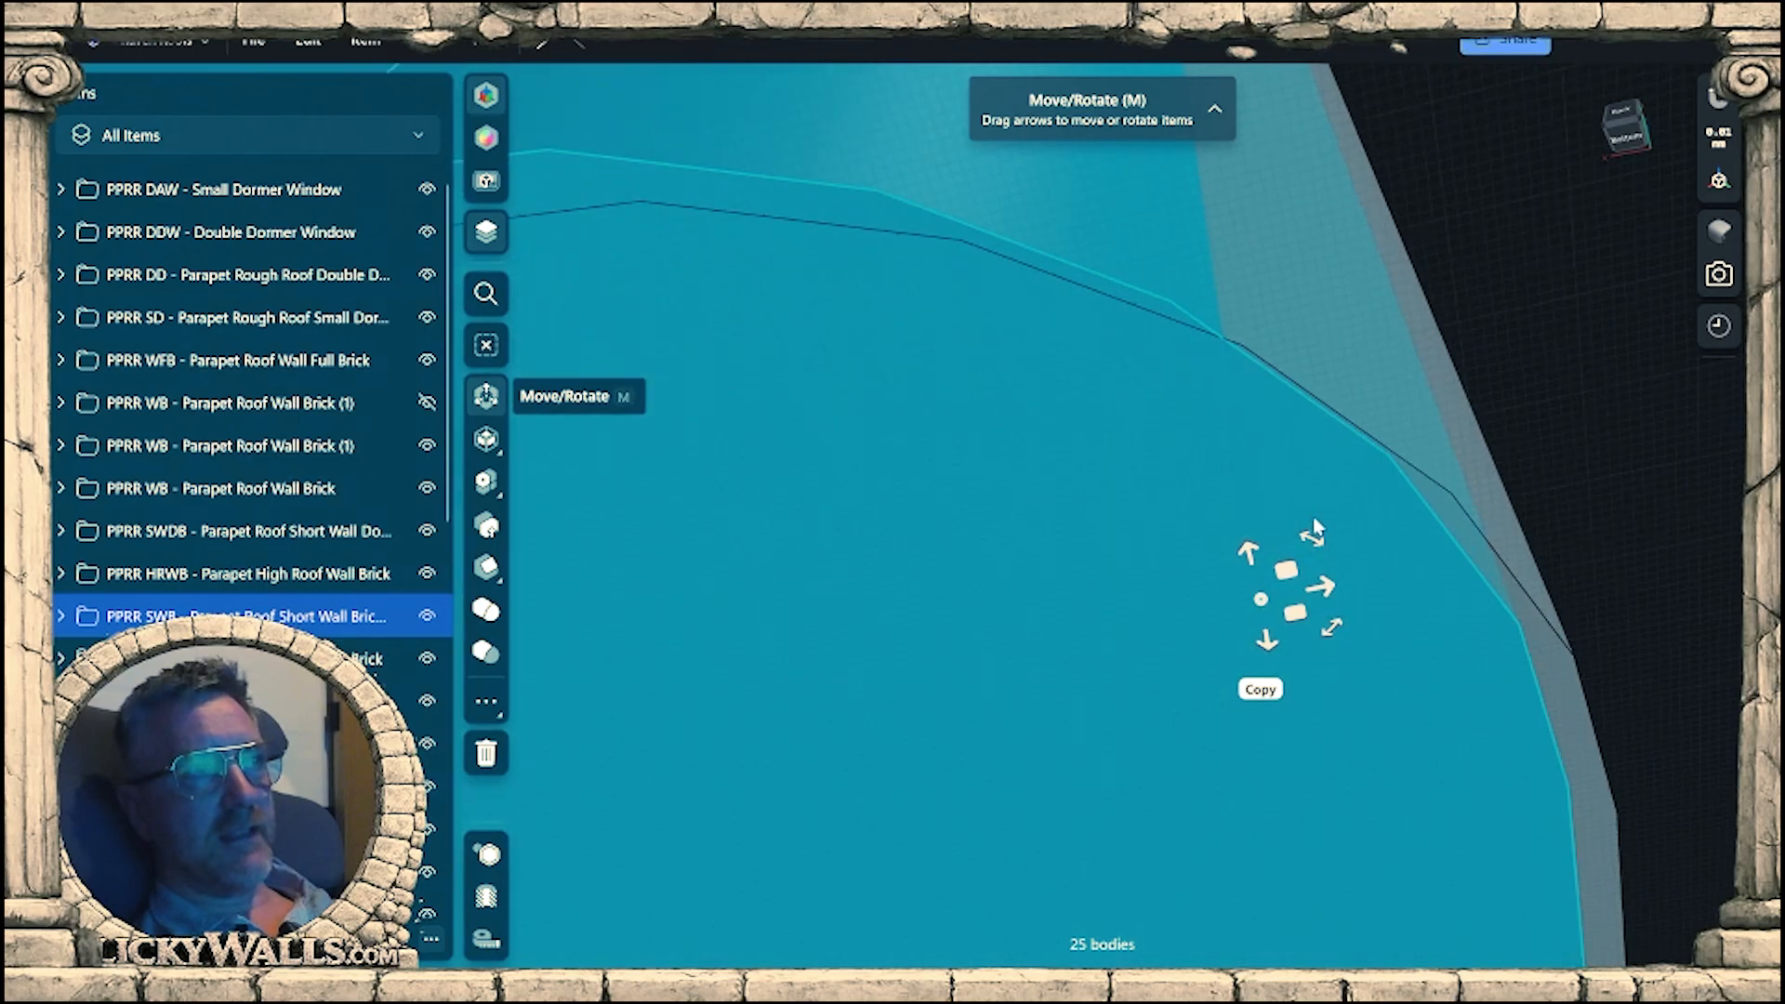
pyautogui.moveTo(1200, 523); pyautogui.dragTo(893, 384, button='middle')
pyautogui.scroll(-2, 1124, 563)
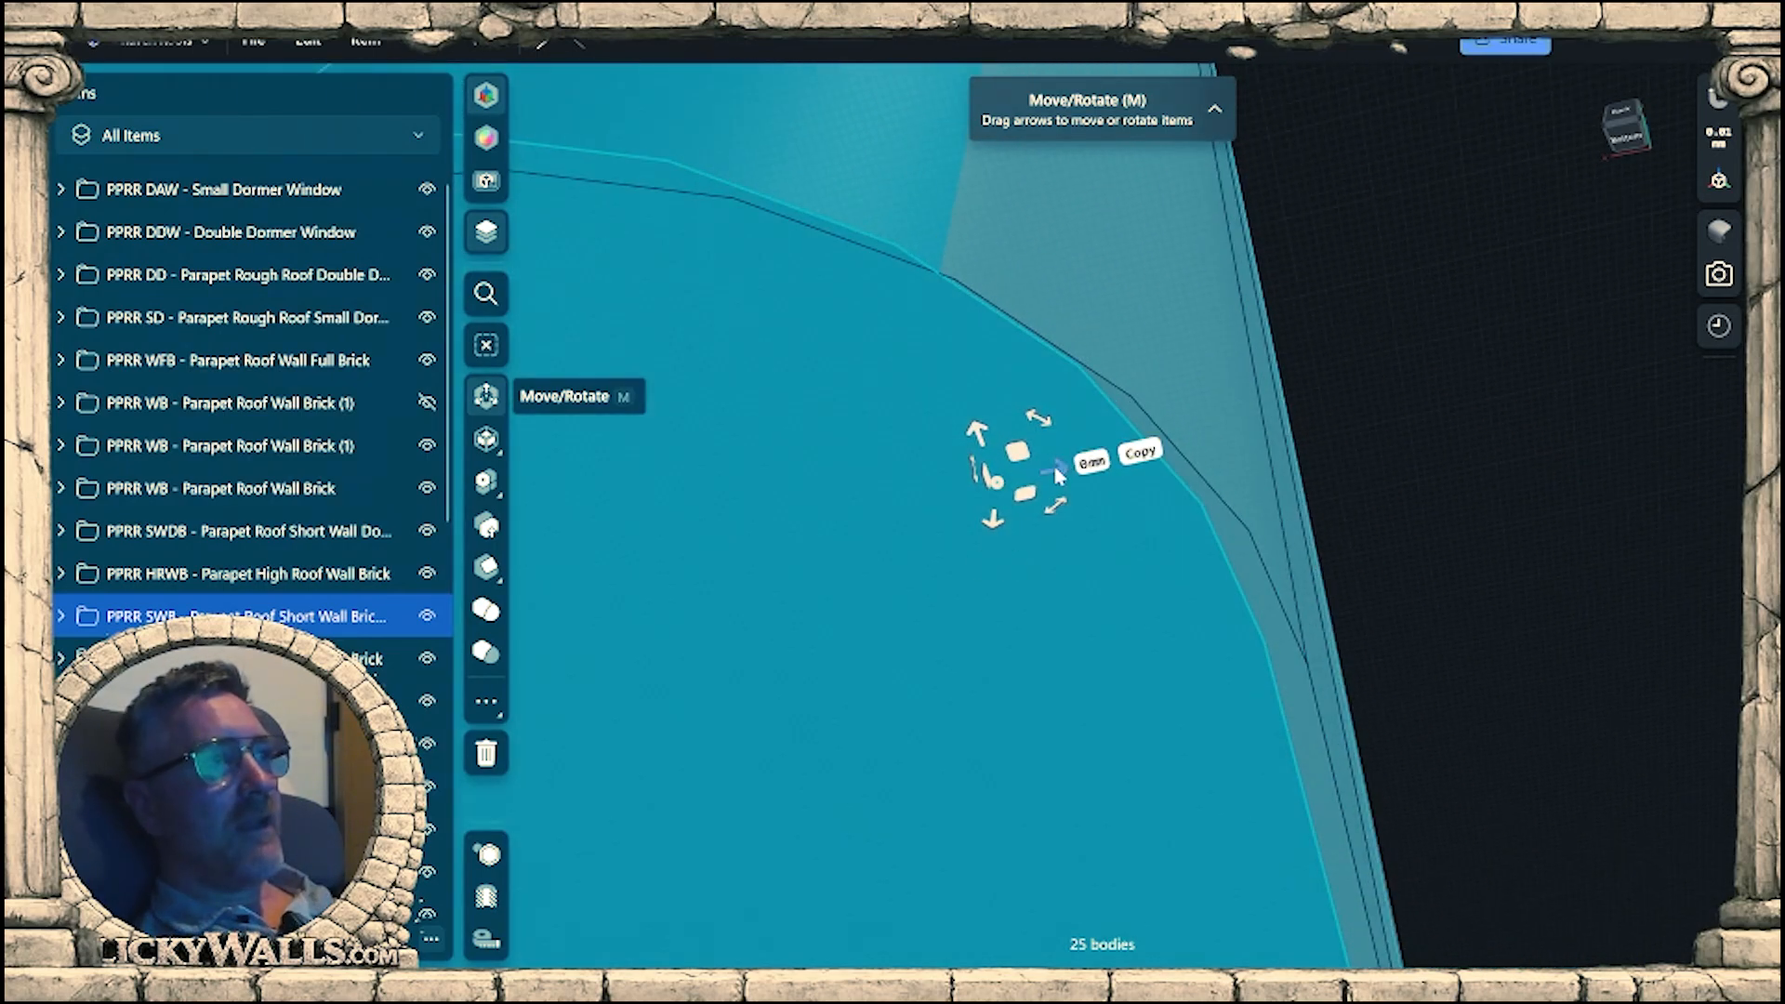
pyautogui.moveTo(1056, 474)
pyautogui.mouseDown()
pyautogui.moveTo(1095, 458)
pyautogui.moveTo(1034, 455)
pyautogui.mouseUp()
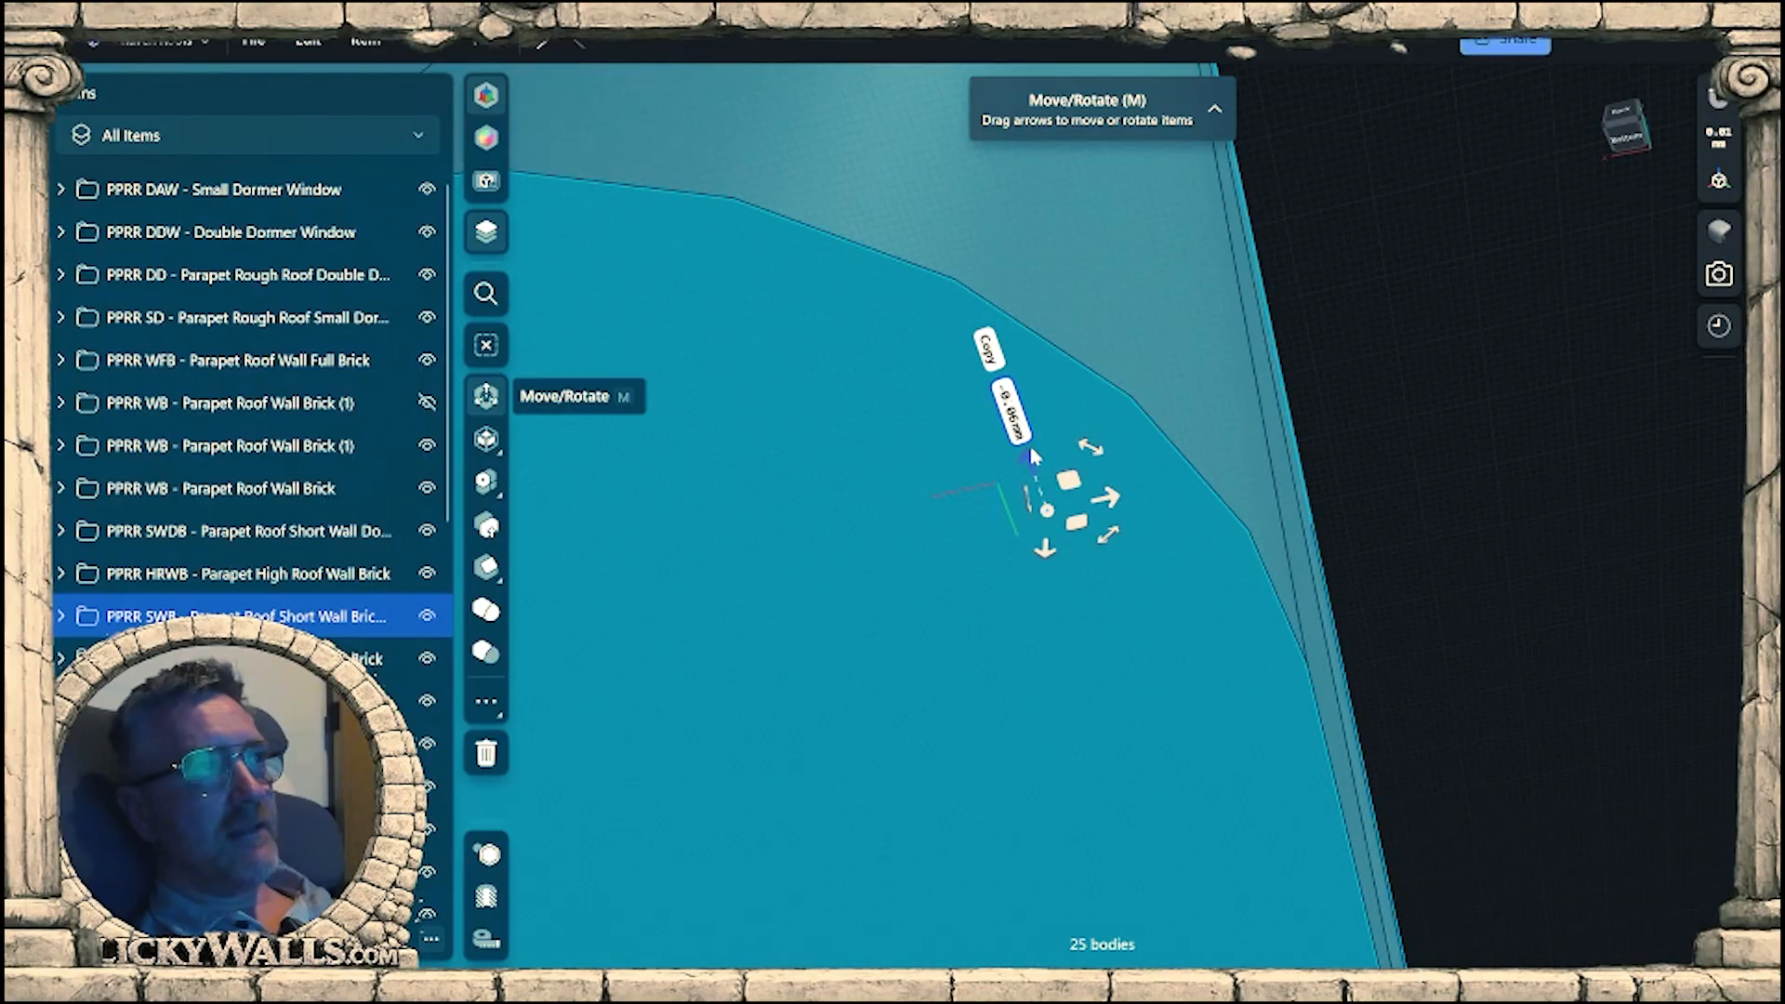
pyautogui.scroll(-8, 1493, 519)
pyautogui.moveTo(1441, 502); pyautogui.dragTo(1468, 612, button='right')
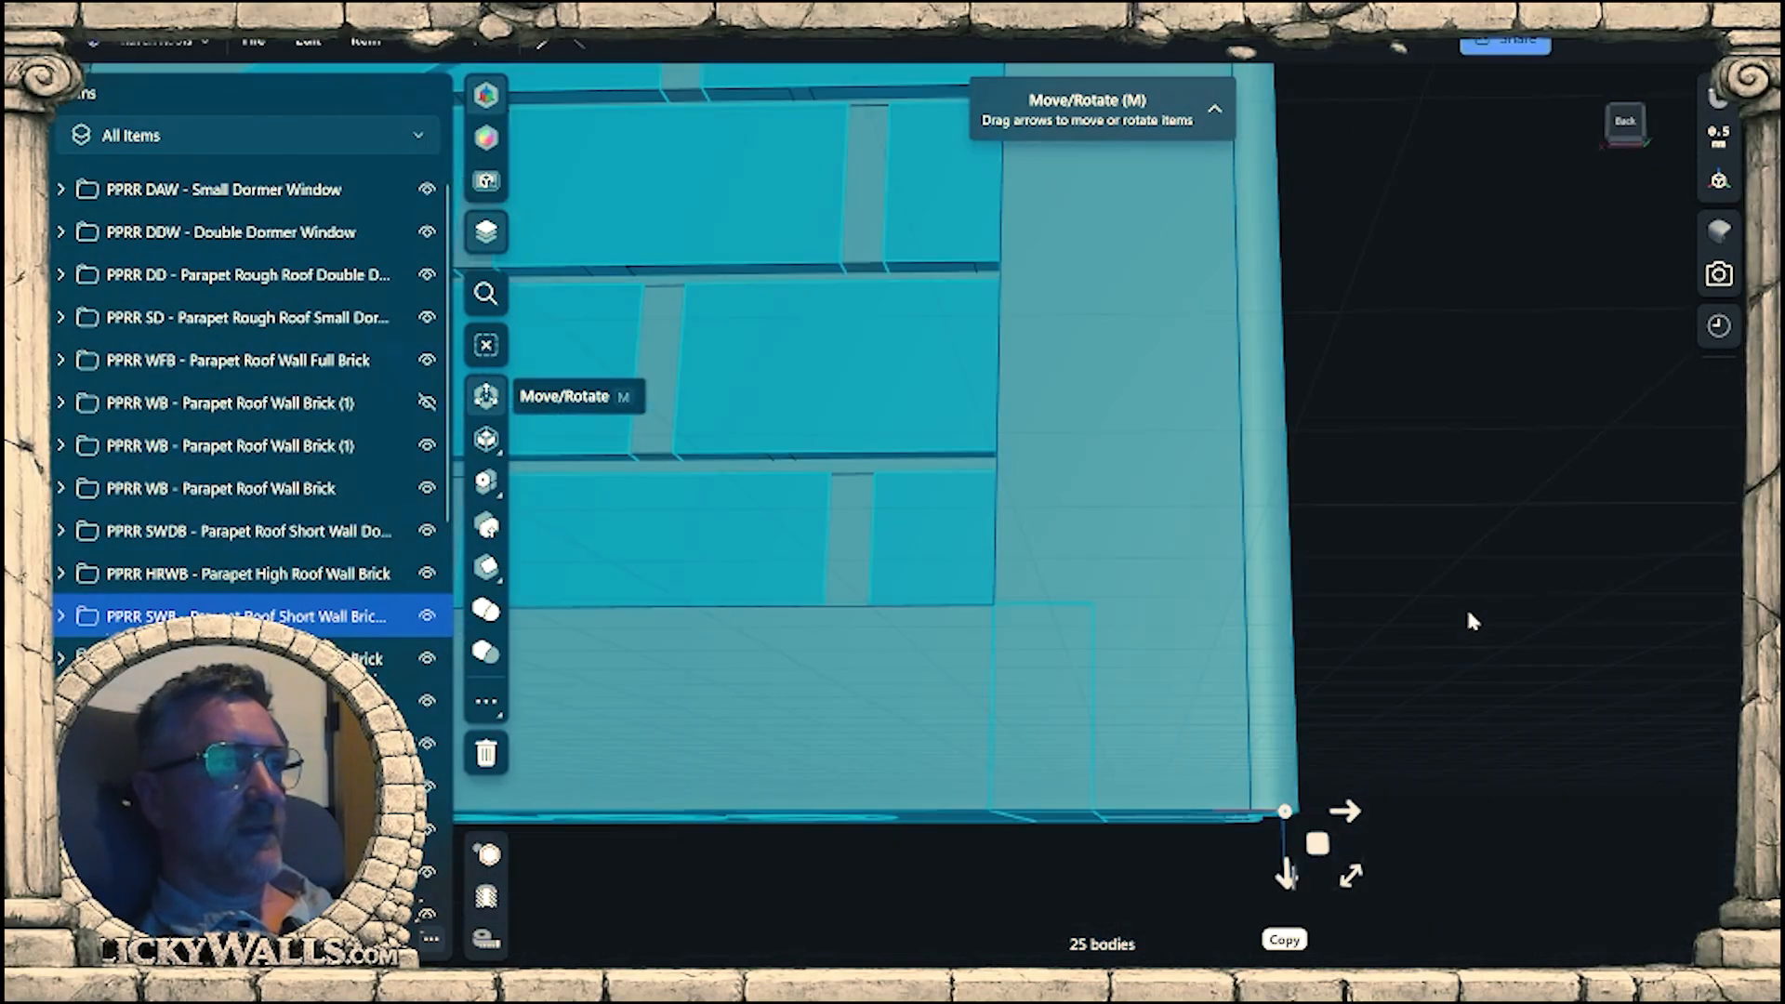
pyautogui.scroll(-10, 1465, 606)
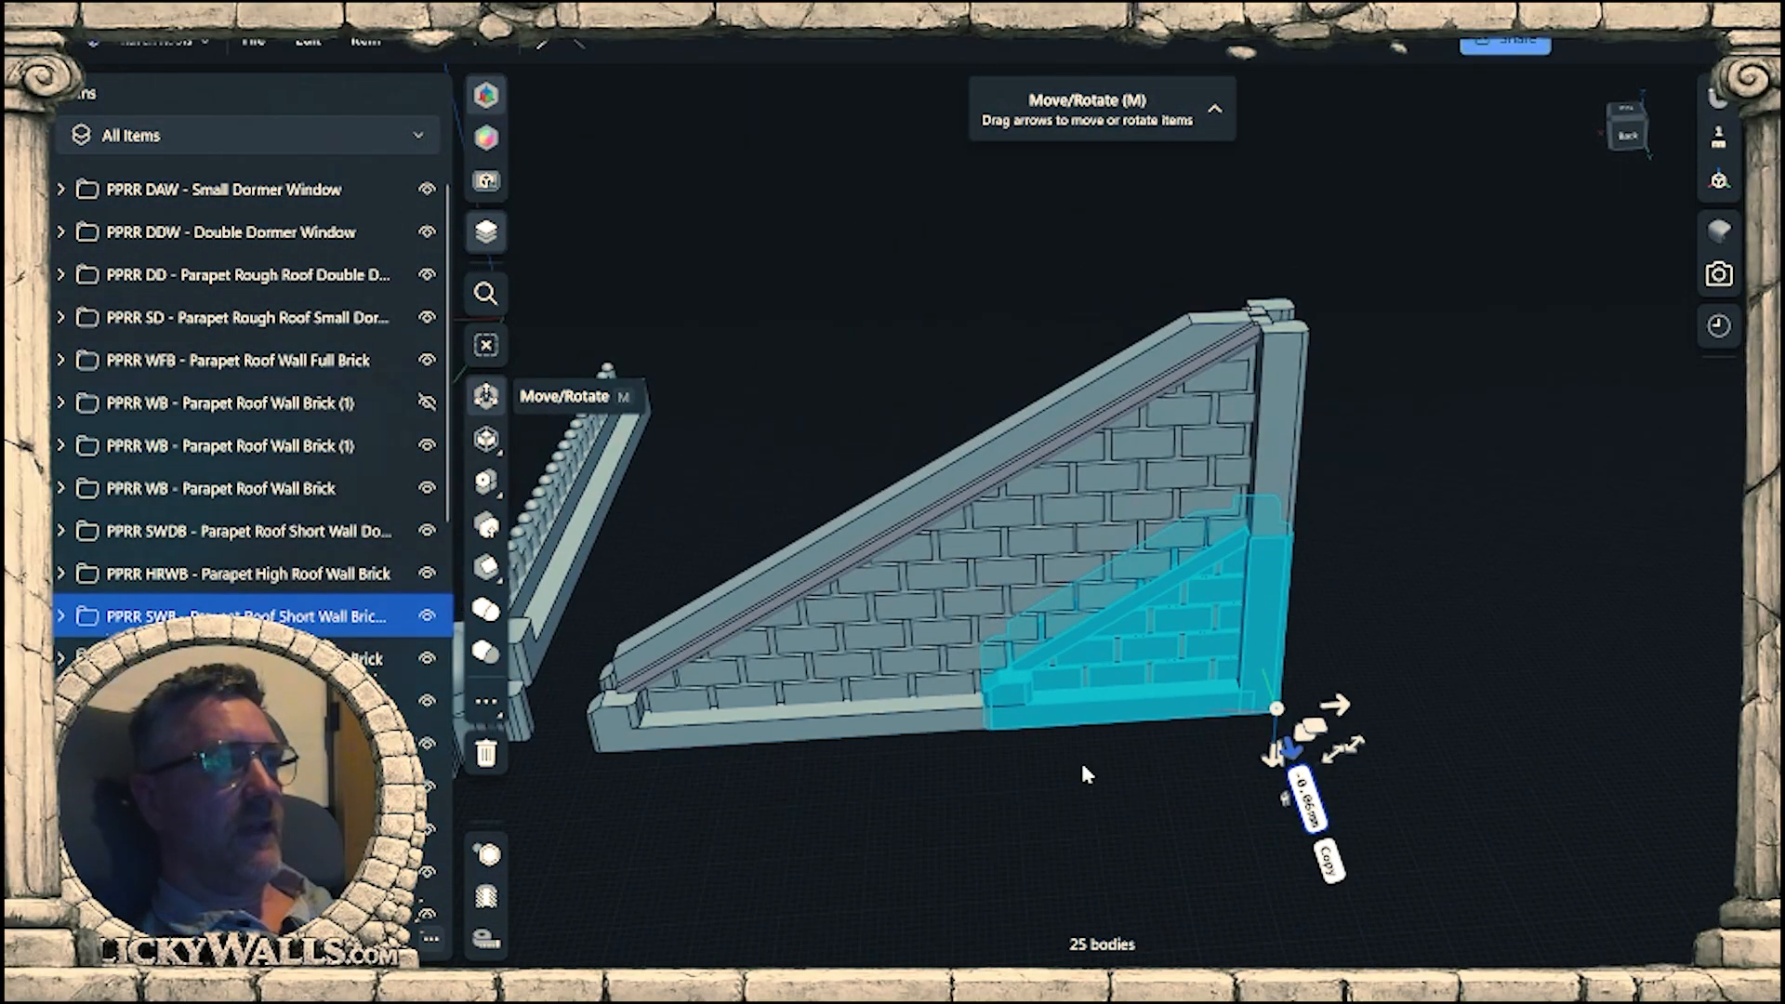
# Deselect the short wall and compare its sloped strip with the long sloped beam of the triangular roof wall.
pyautogui.click(1083, 773)
pyautogui.moveTo(1218, 785); pyautogui.dragTo(1179, 818, button='right')
pyautogui.scroll(2, 1191, 618)
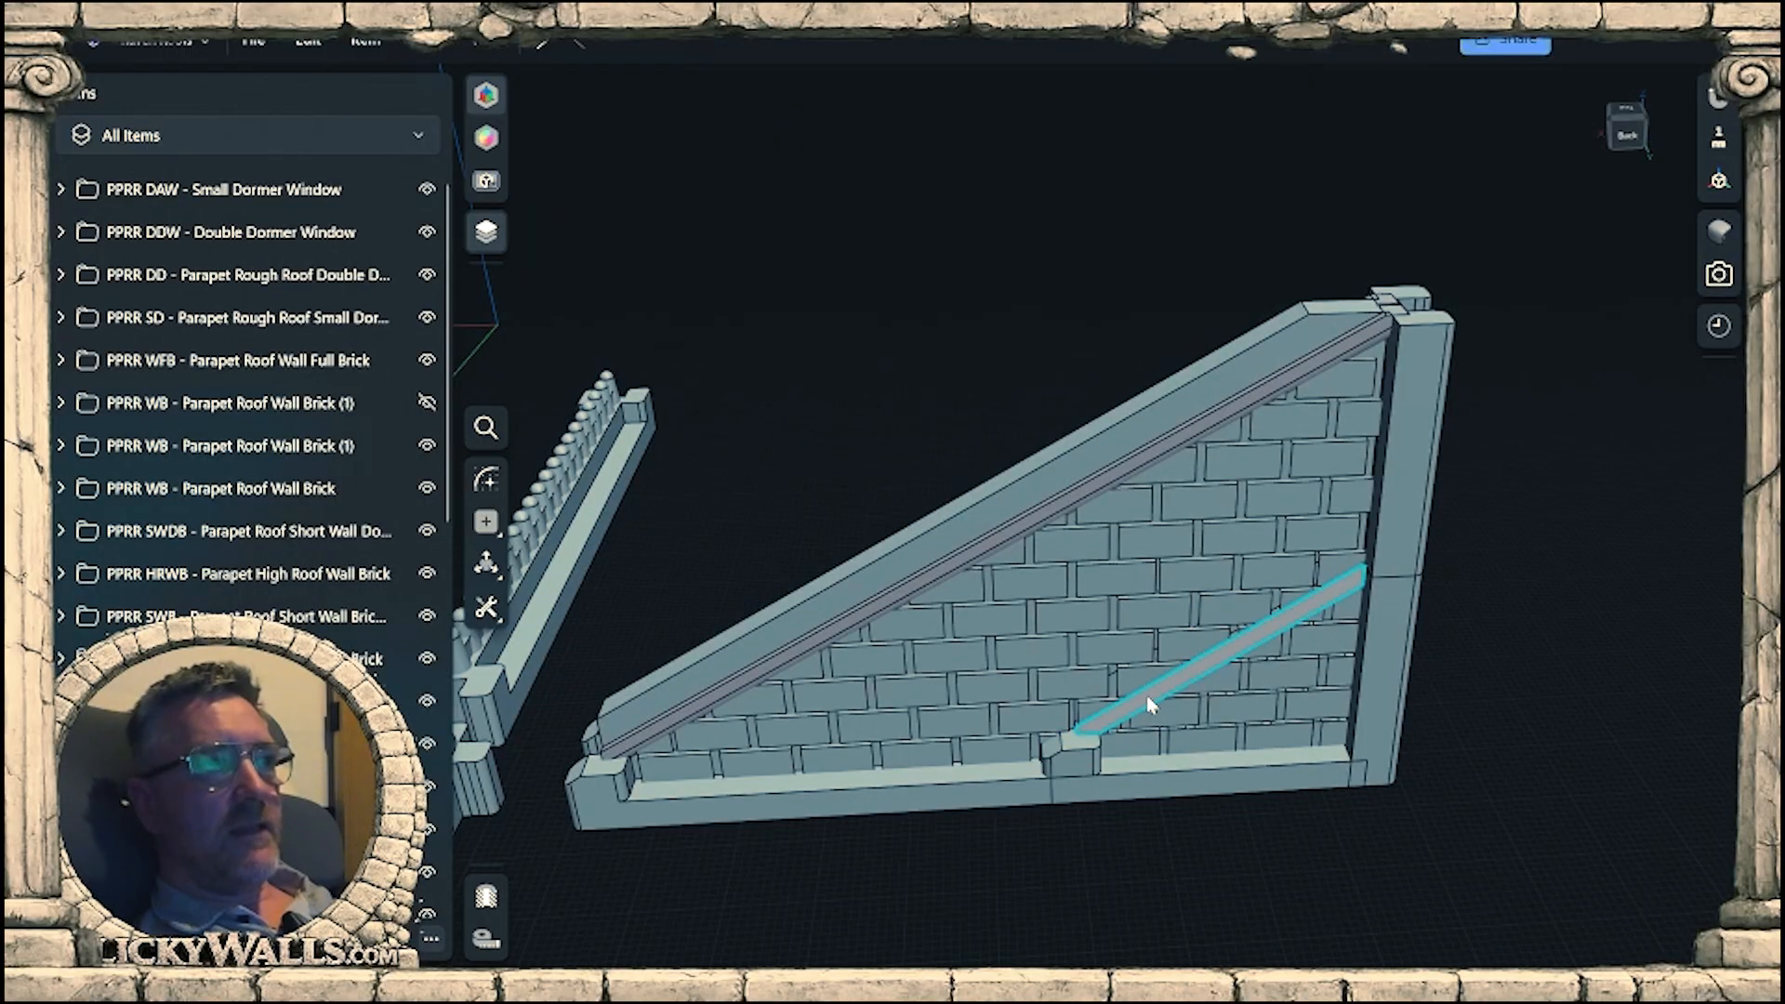
pyautogui.click(1247, 657)
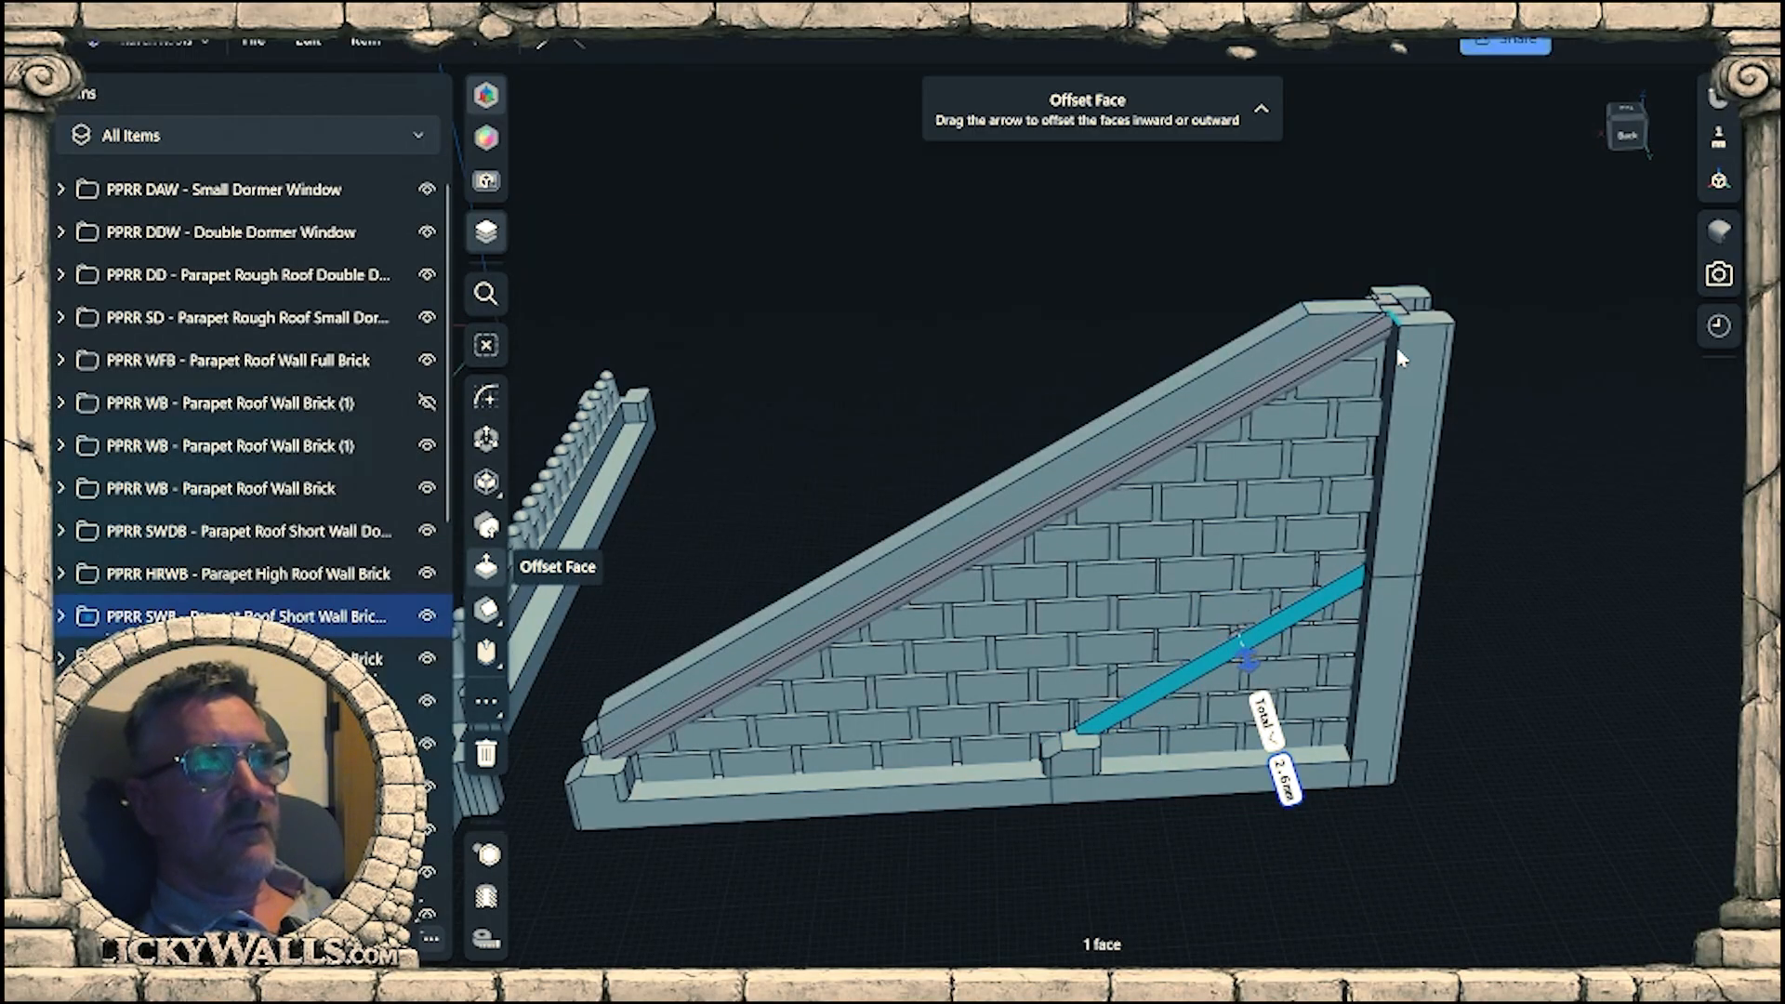
pyautogui.moveTo(1239, 618); pyautogui.dragTo(1221, 677, button='right')
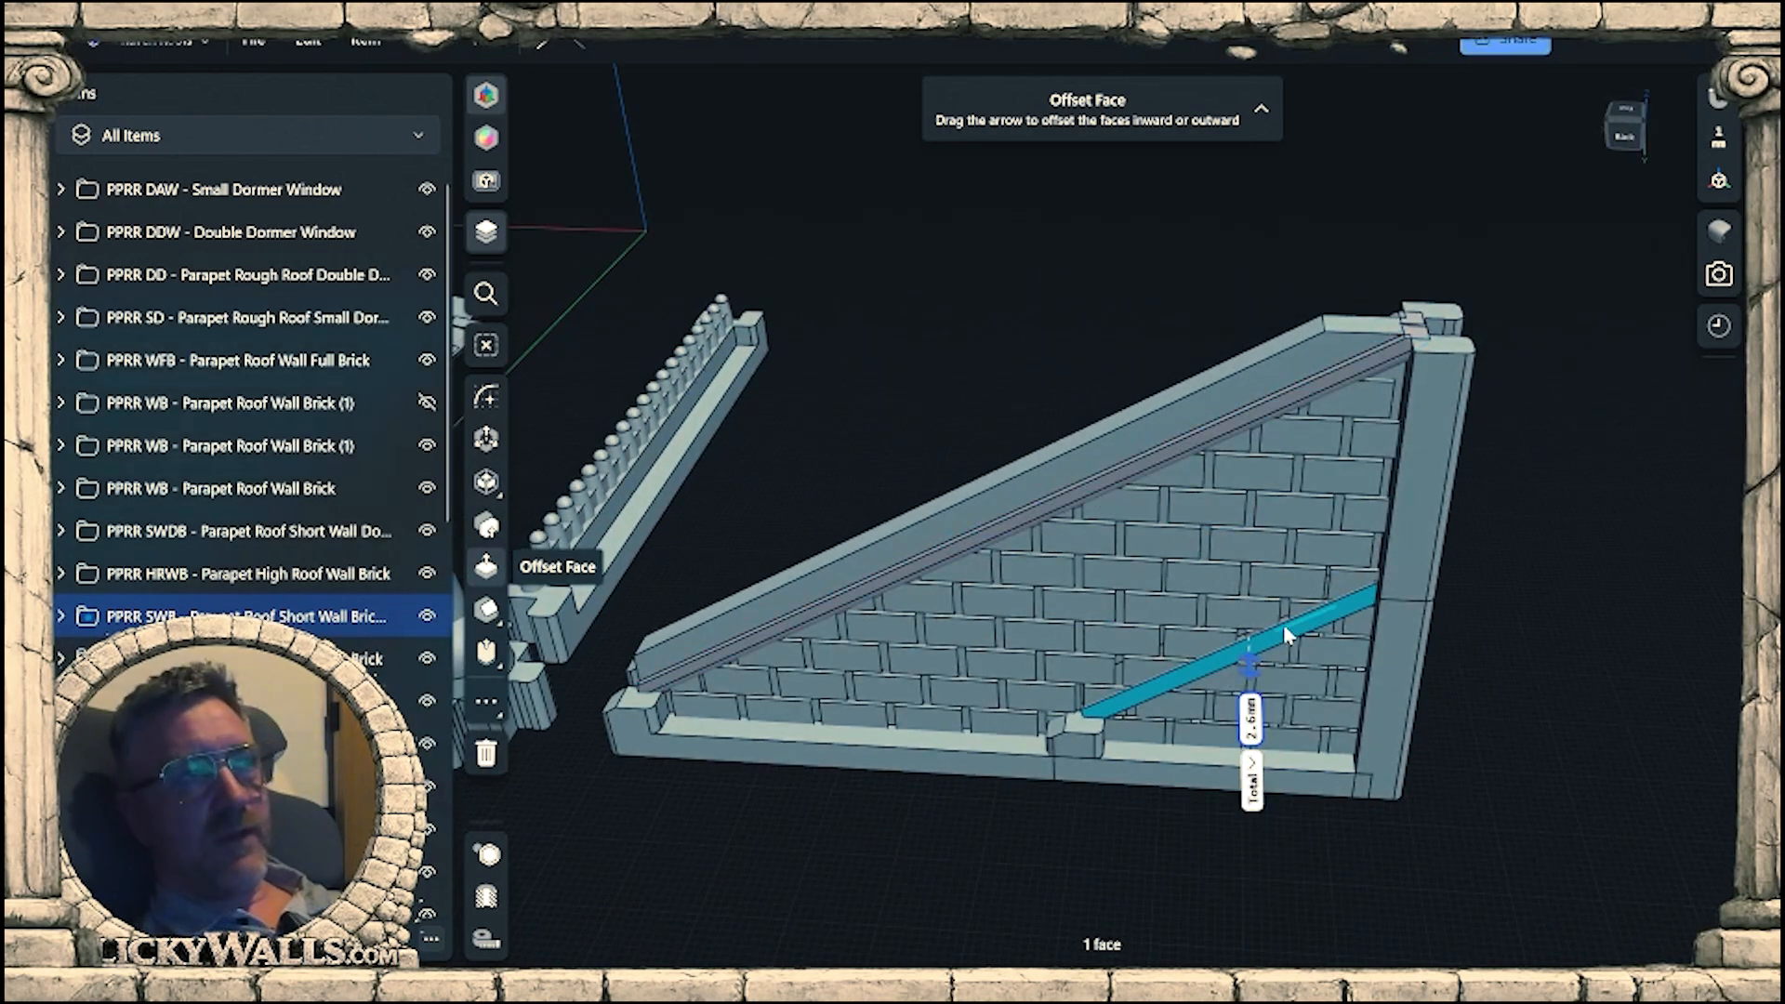
pyautogui.moveTo(1283, 522); pyautogui.dragTo(1267, 409, button='right')
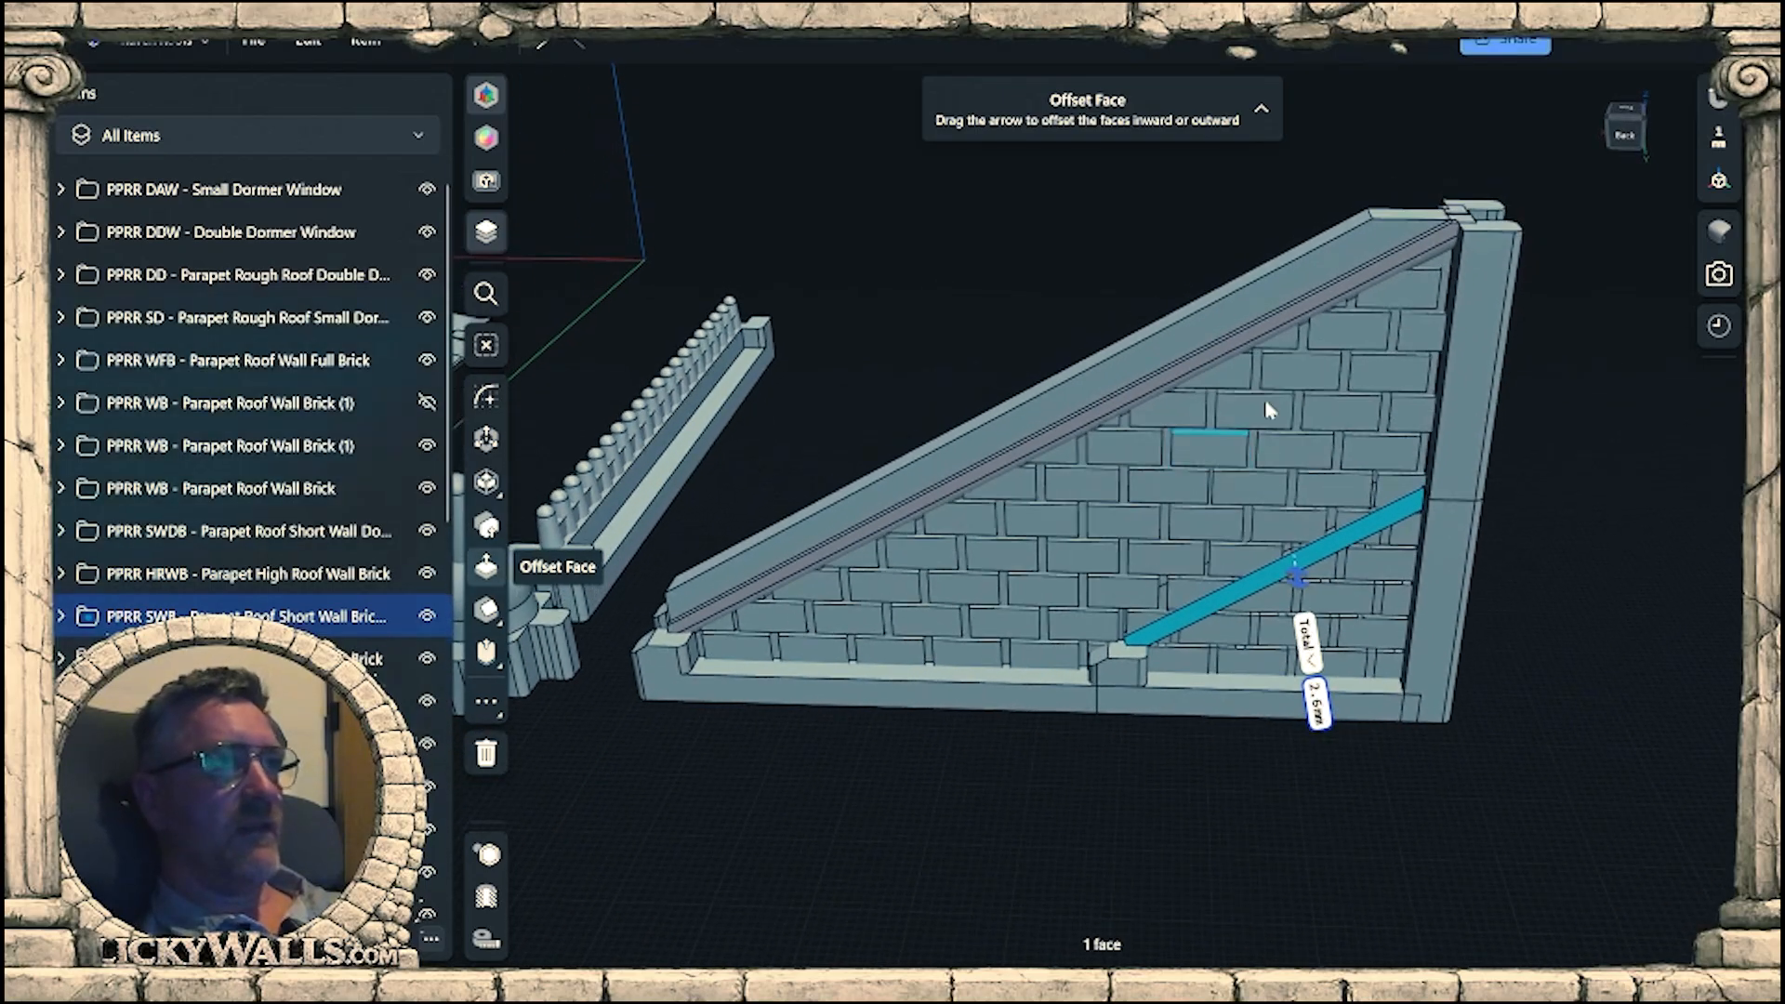
# Try rotating the triangular wall's long sloped beam 46° about its midpoint, and undo the rotation.
pyautogui.doubleClick(1140, 397)
pyautogui.moveTo(1239, 478); pyautogui.dragTo(1055, 596, button='middle')
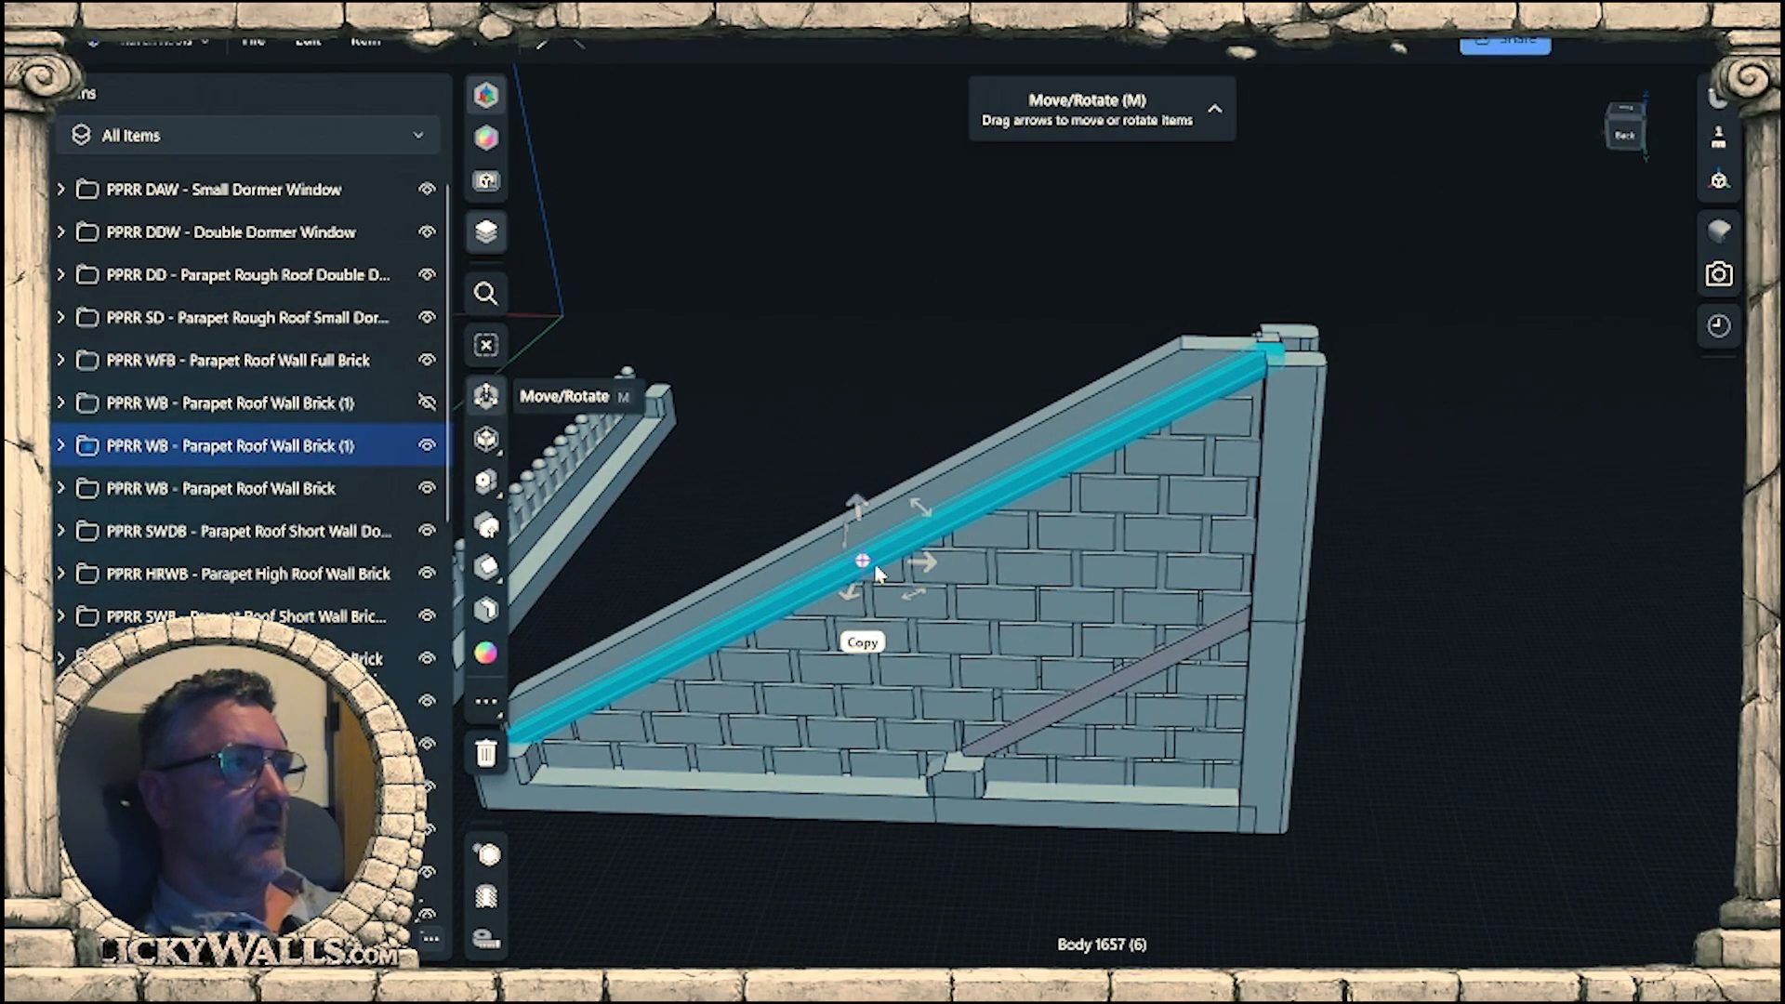
pyautogui.moveTo(1037, 567)
pyautogui.mouseDown(button='right')
pyautogui.moveTo(1128, 494)
pyautogui.moveTo(1060, 558)
pyautogui.mouseUp(button='right')
pyautogui.moveTo(1060, 558); pyautogui.dragTo(1214, 480, button='middle')
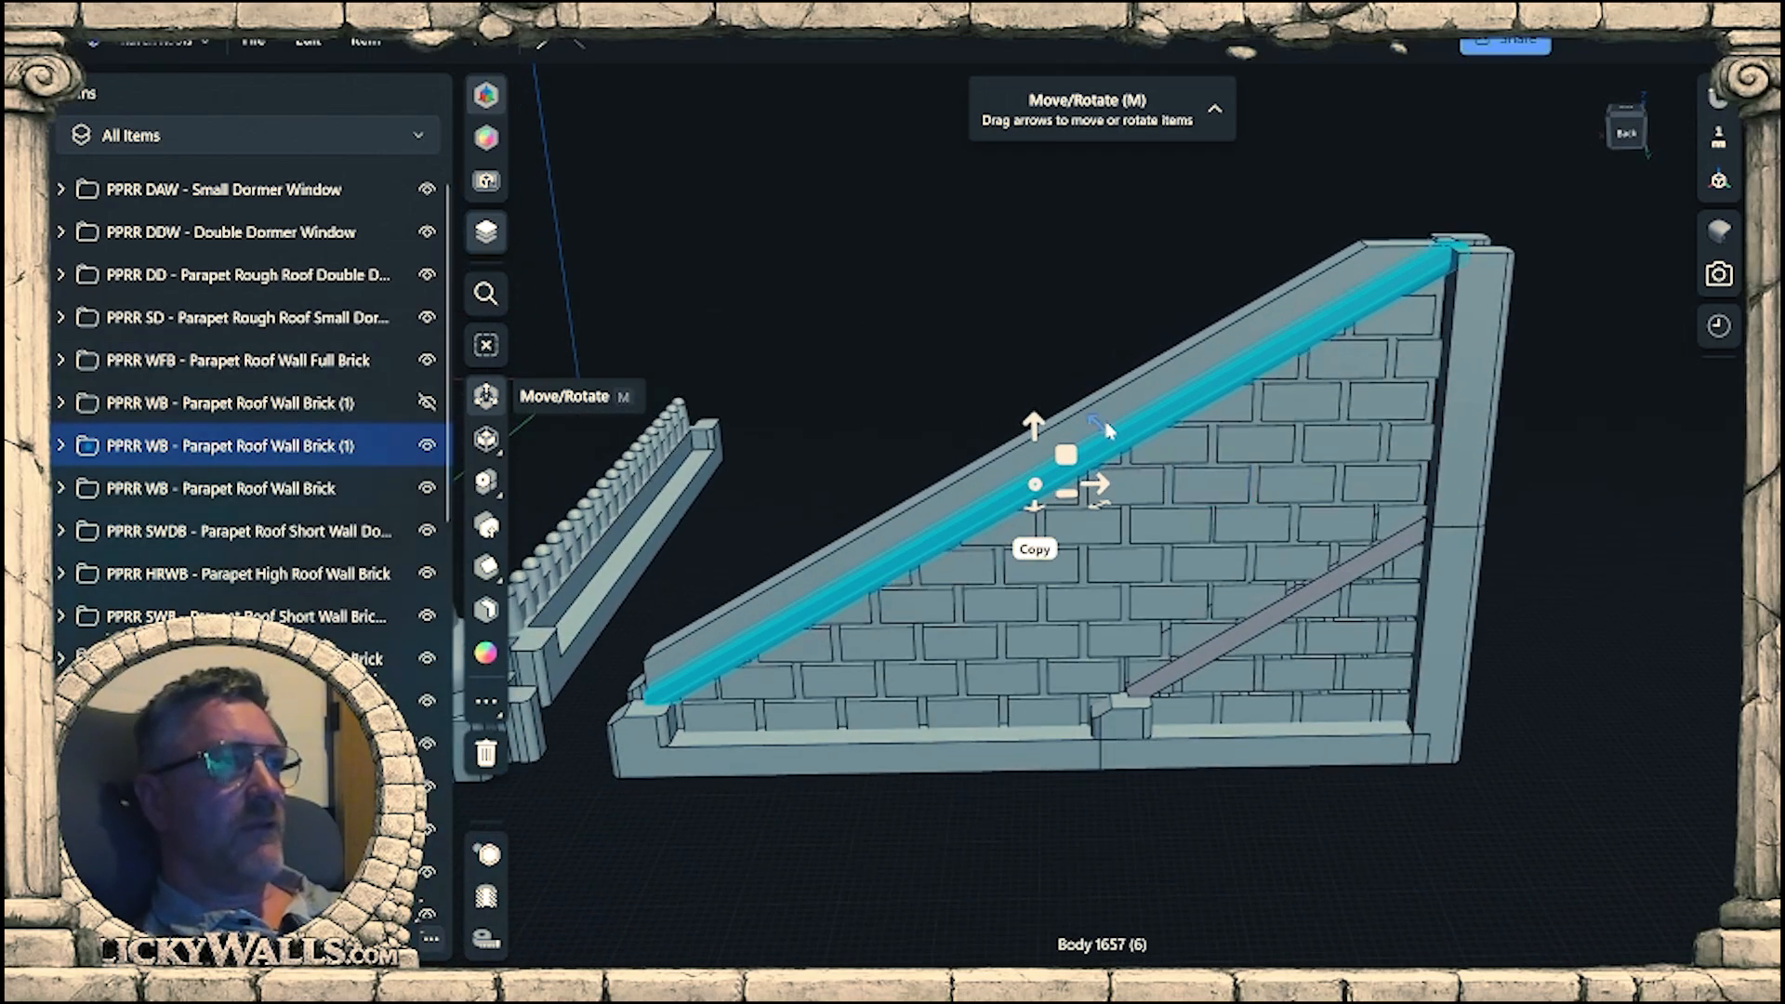
pyautogui.moveTo(1106, 430); pyautogui.dragTo(1040, 407)
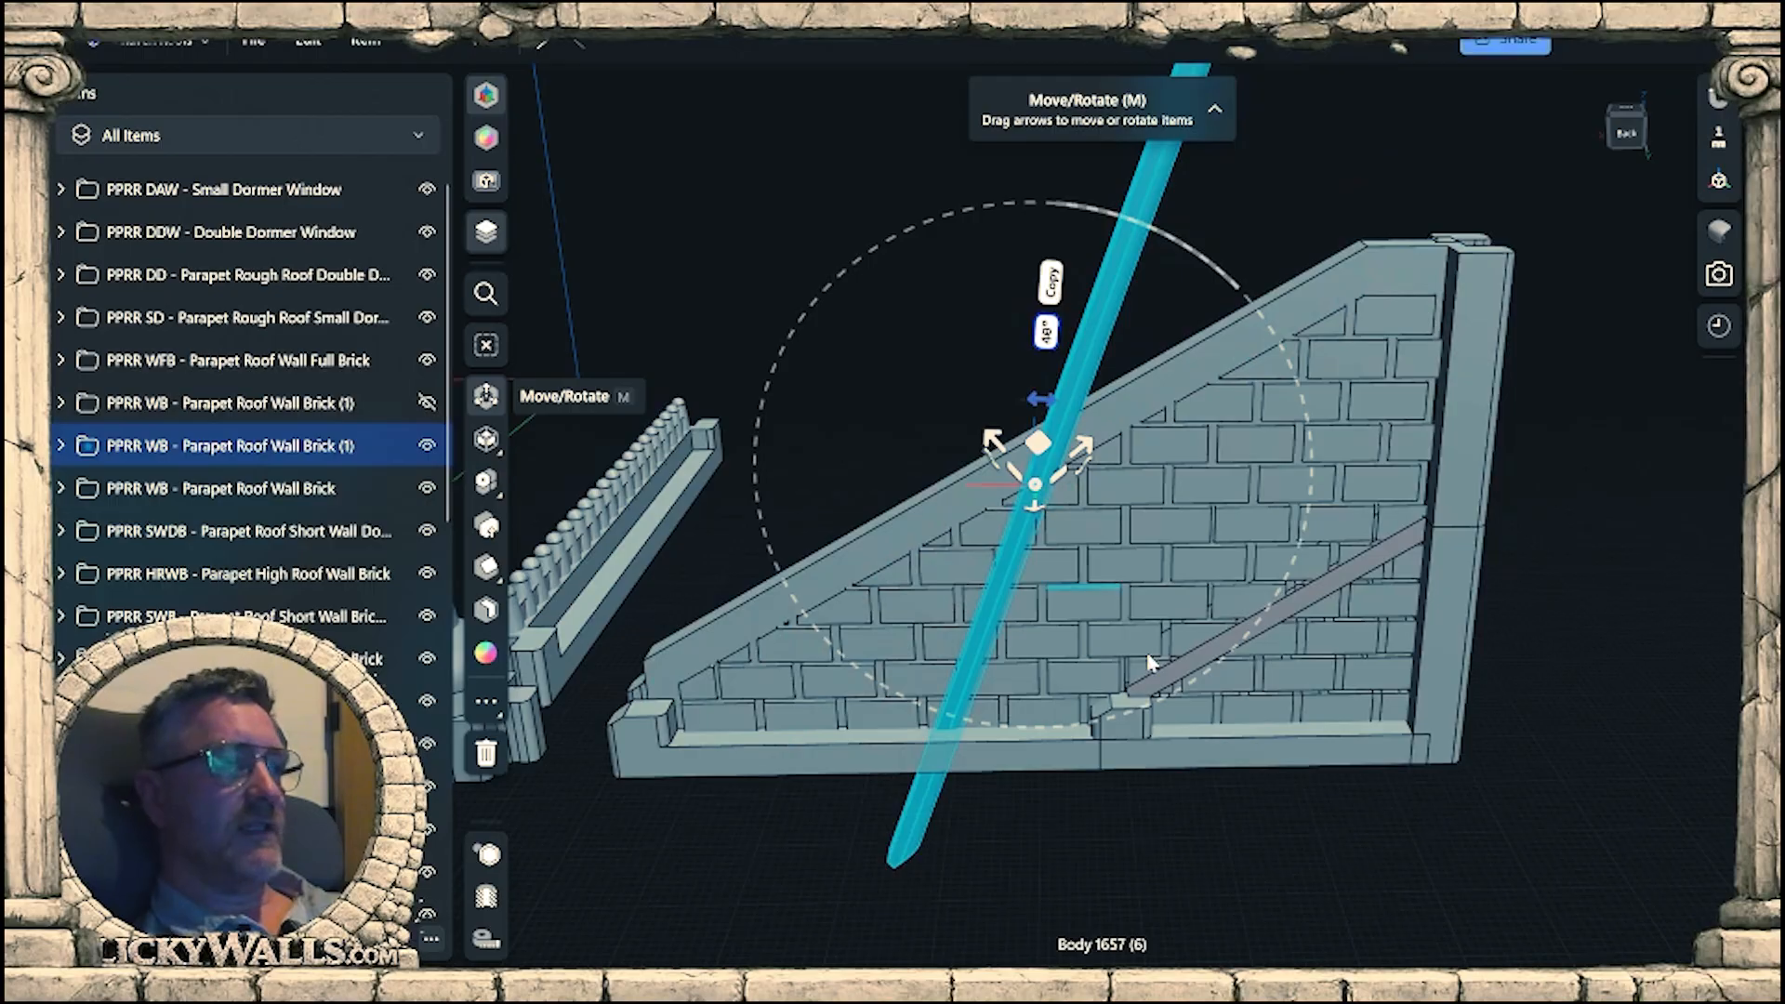
pyautogui.hotkey('ctrl', 'z')
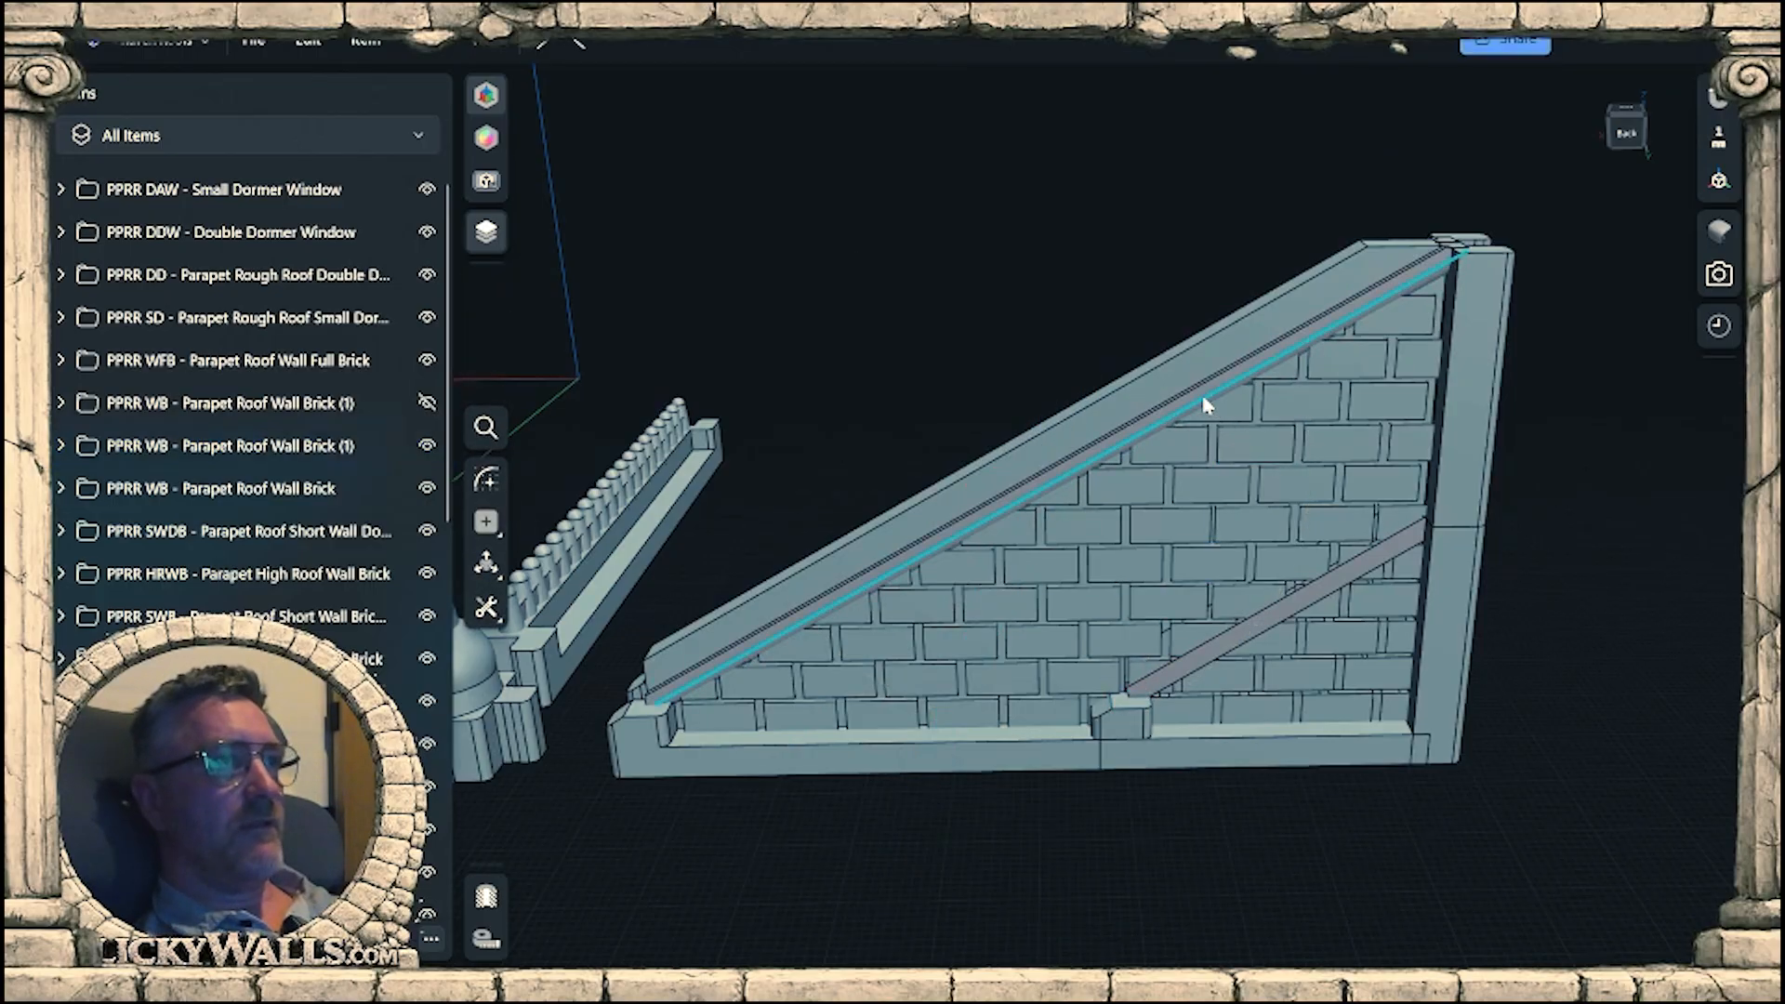
# Expand the visible PPRR WB - Parapet Roof Wall Brick (1) group and select its long sloped beam, Body 1657 (6).
pyautogui.doubleClick(1205, 400)
pyautogui.moveTo(1255, 462); pyautogui.dragTo(1299, 548, button='middle')
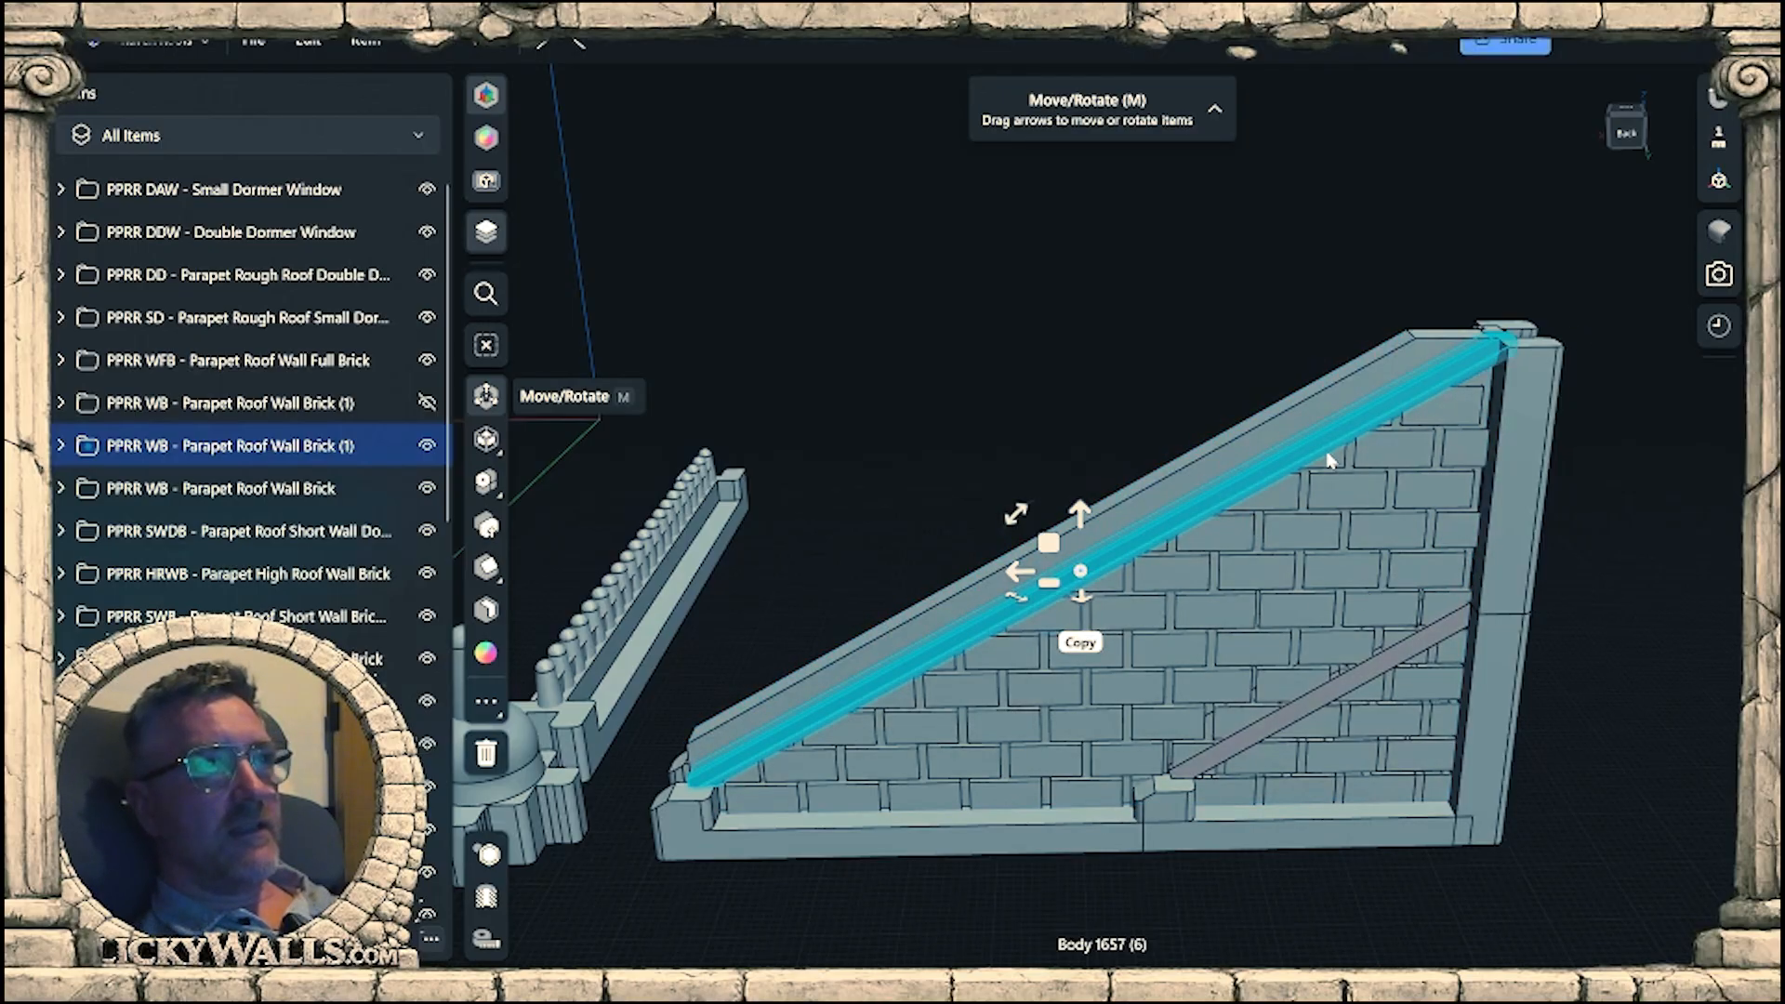
pyautogui.moveTo(1344, 512); pyautogui.dragTo(1302, 547, button='right')
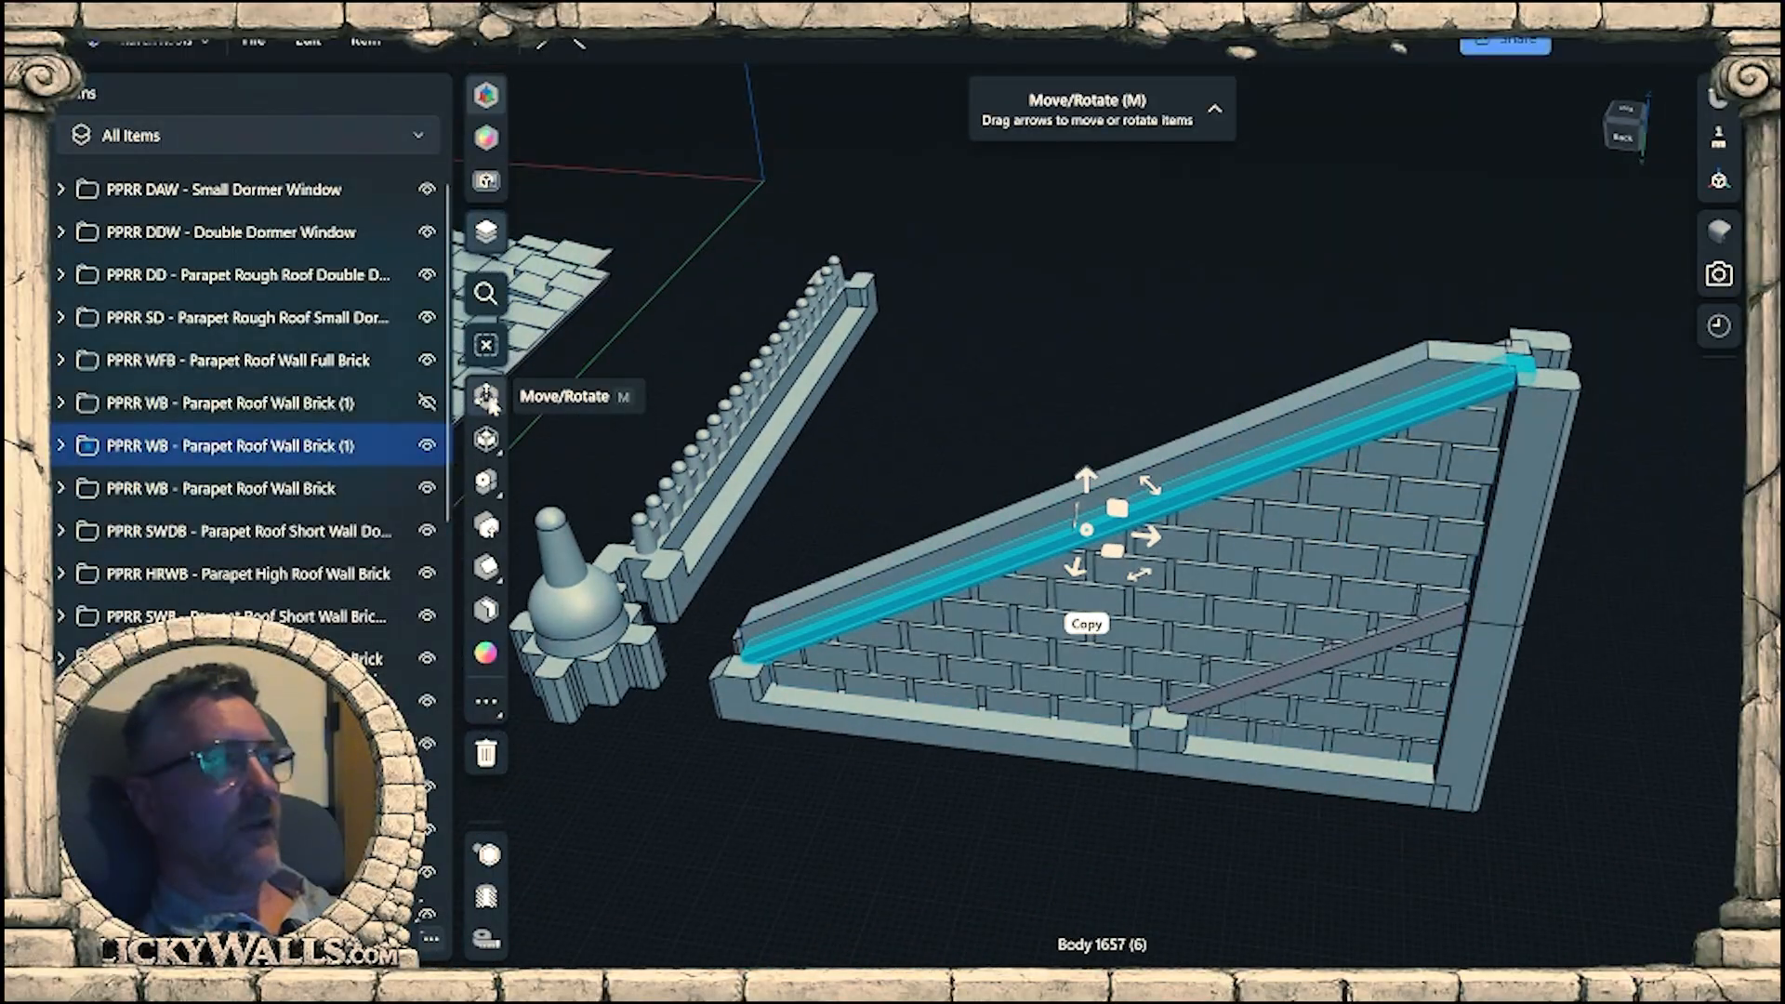
pyautogui.click(62, 446)
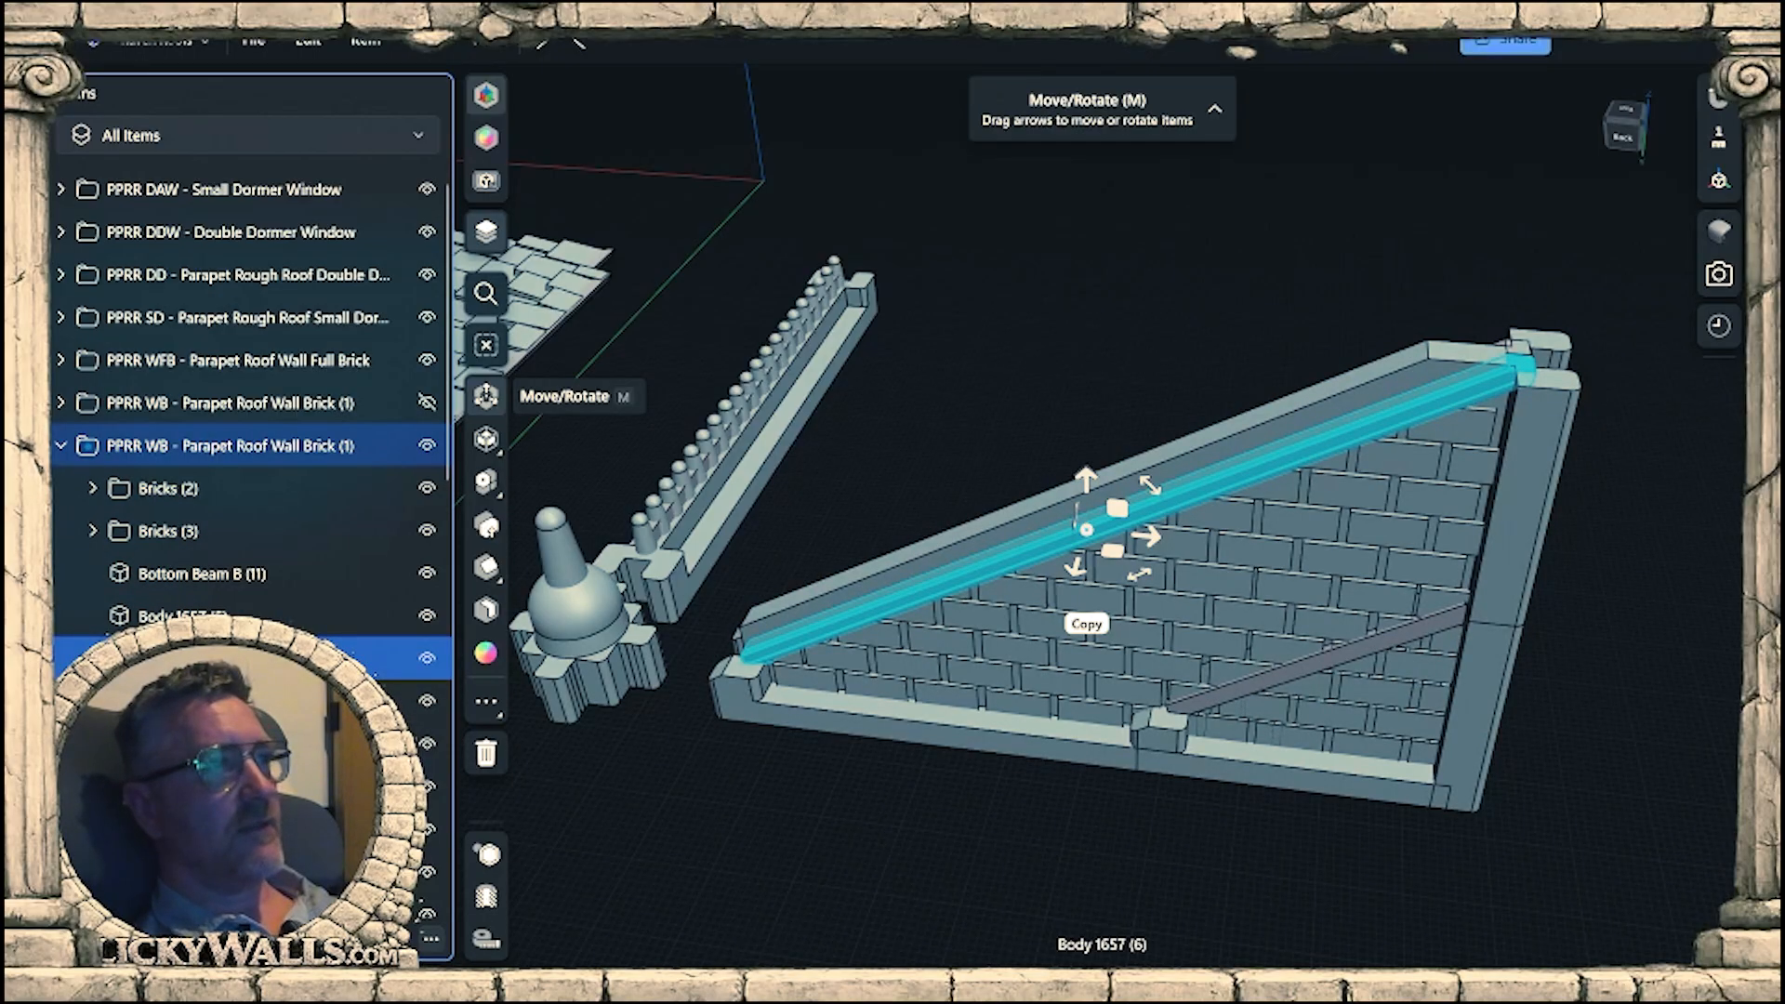
pyautogui.click(186, 615)
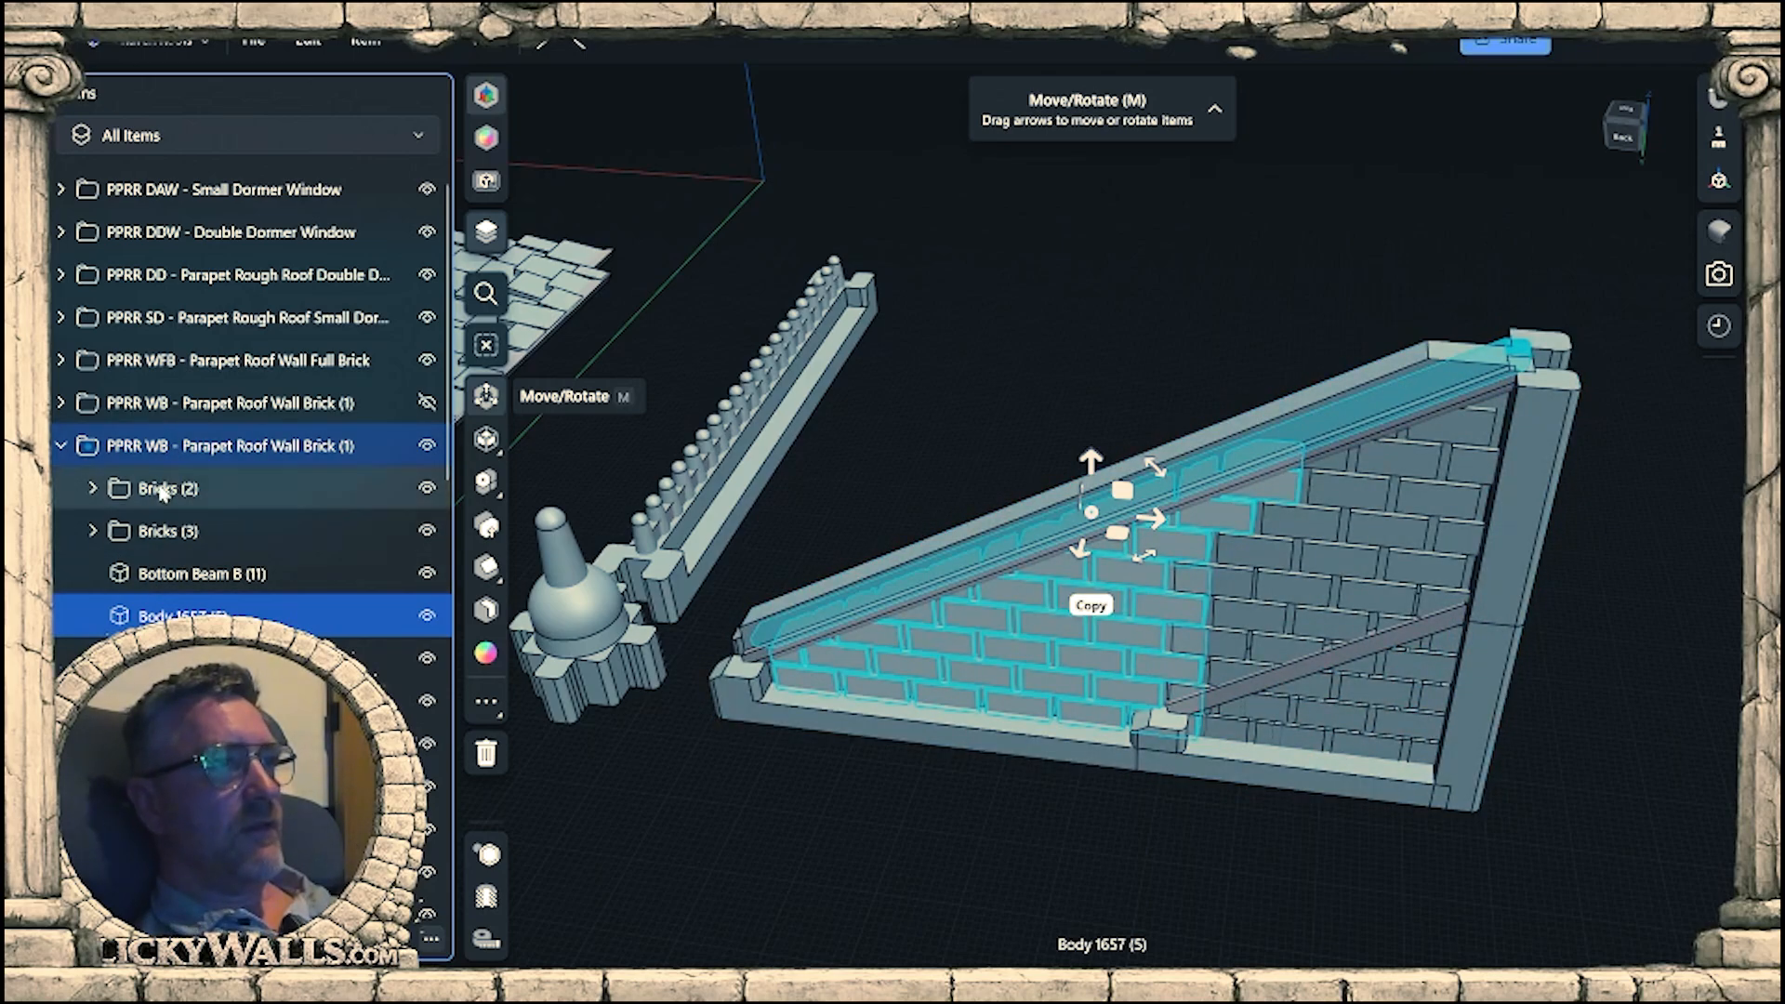
pyautogui.click(160, 490)
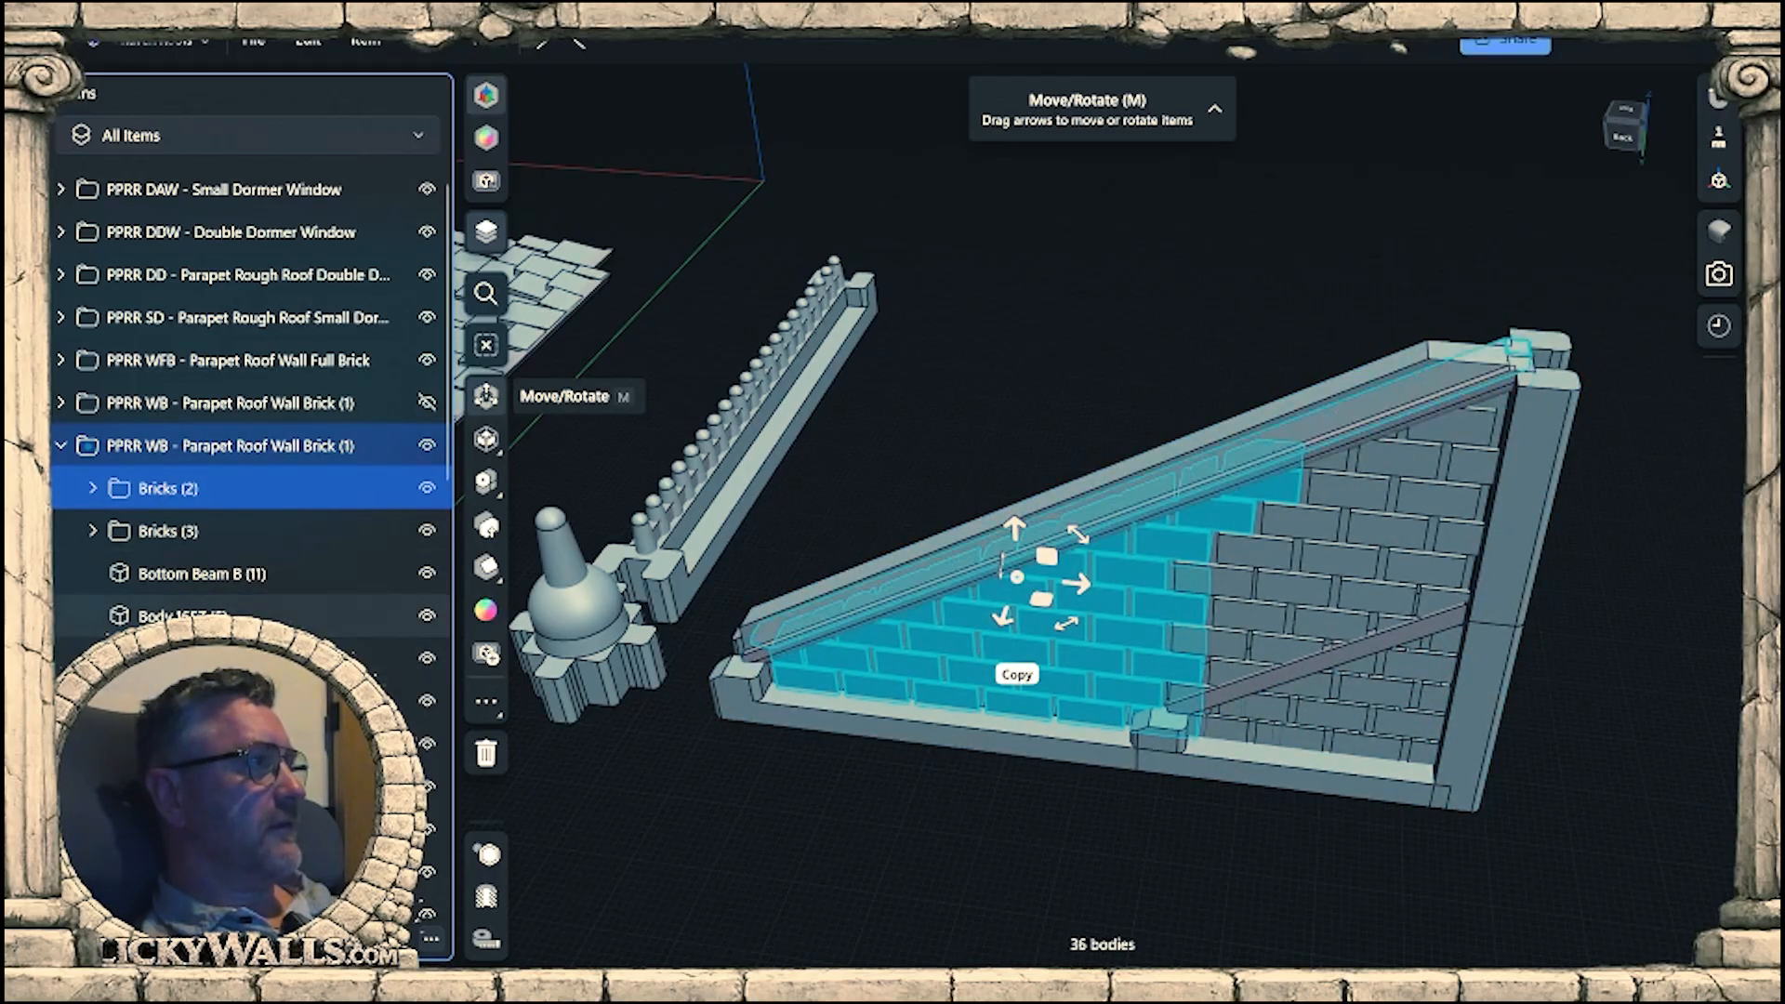
pyautogui.click(244, 658)
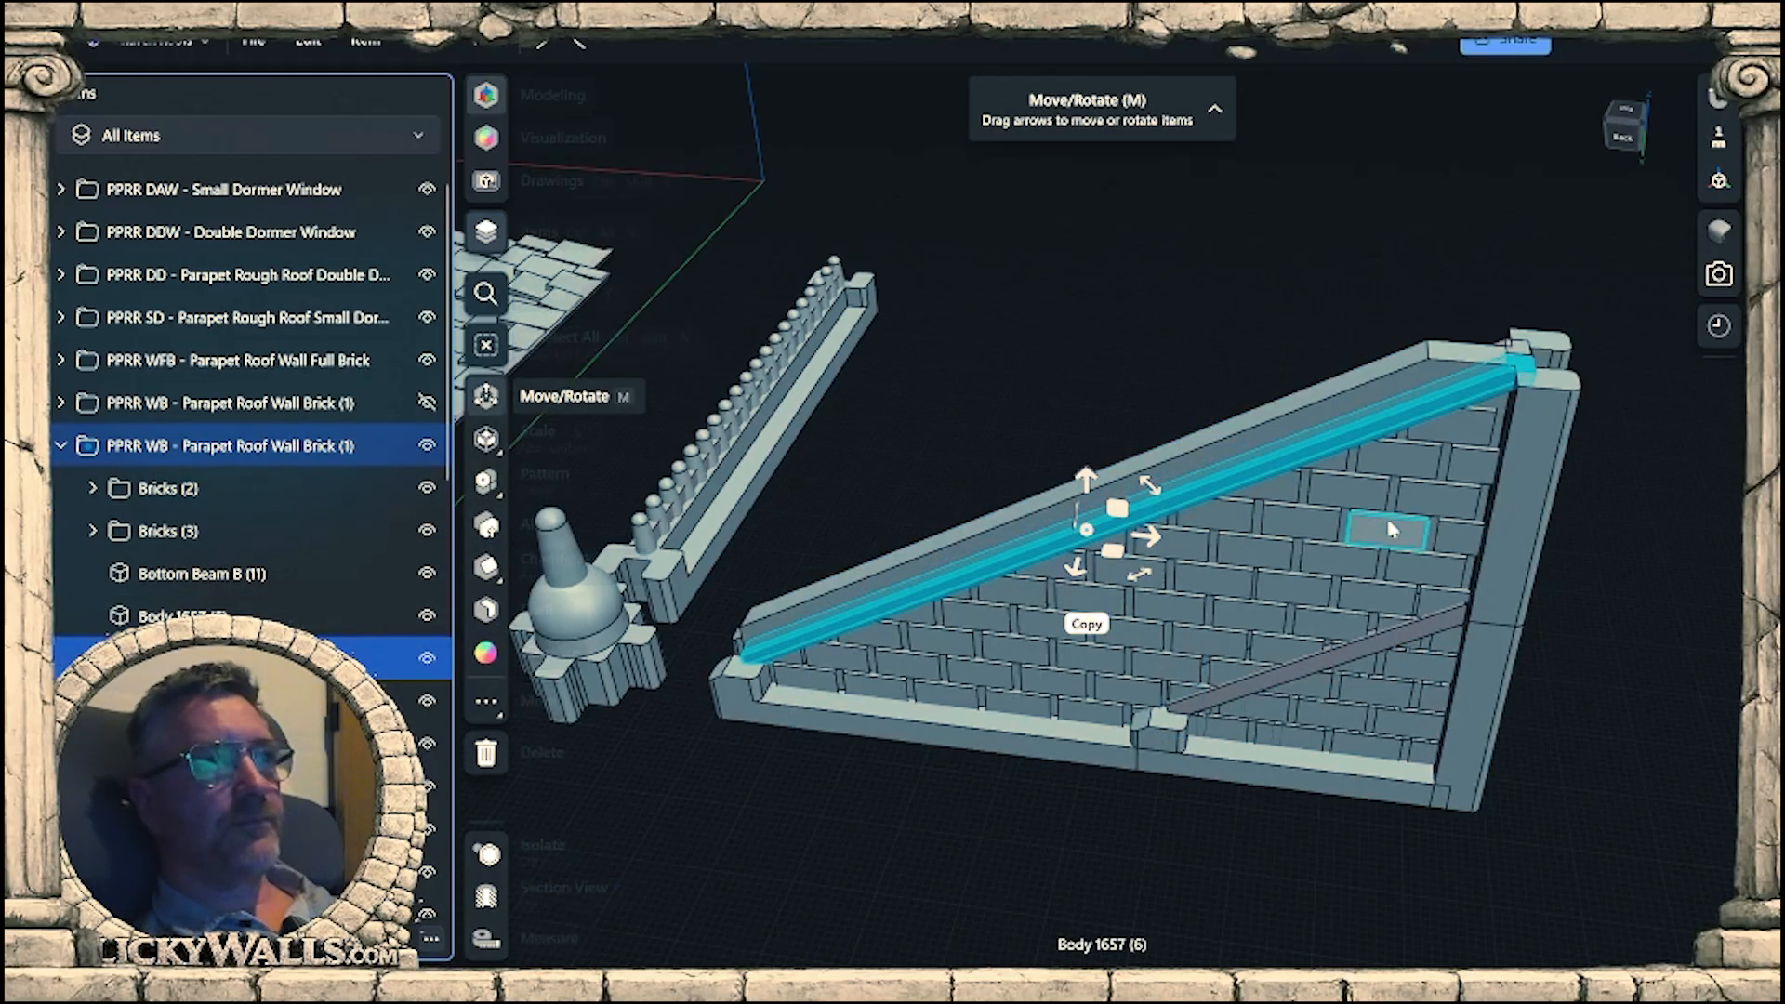
# Place the move/rotate pivot of the long sloped beam on the corner at its upper end.
pyautogui.moveTo(1391, 529); pyautogui.dragTo(1401, 516, button='right')
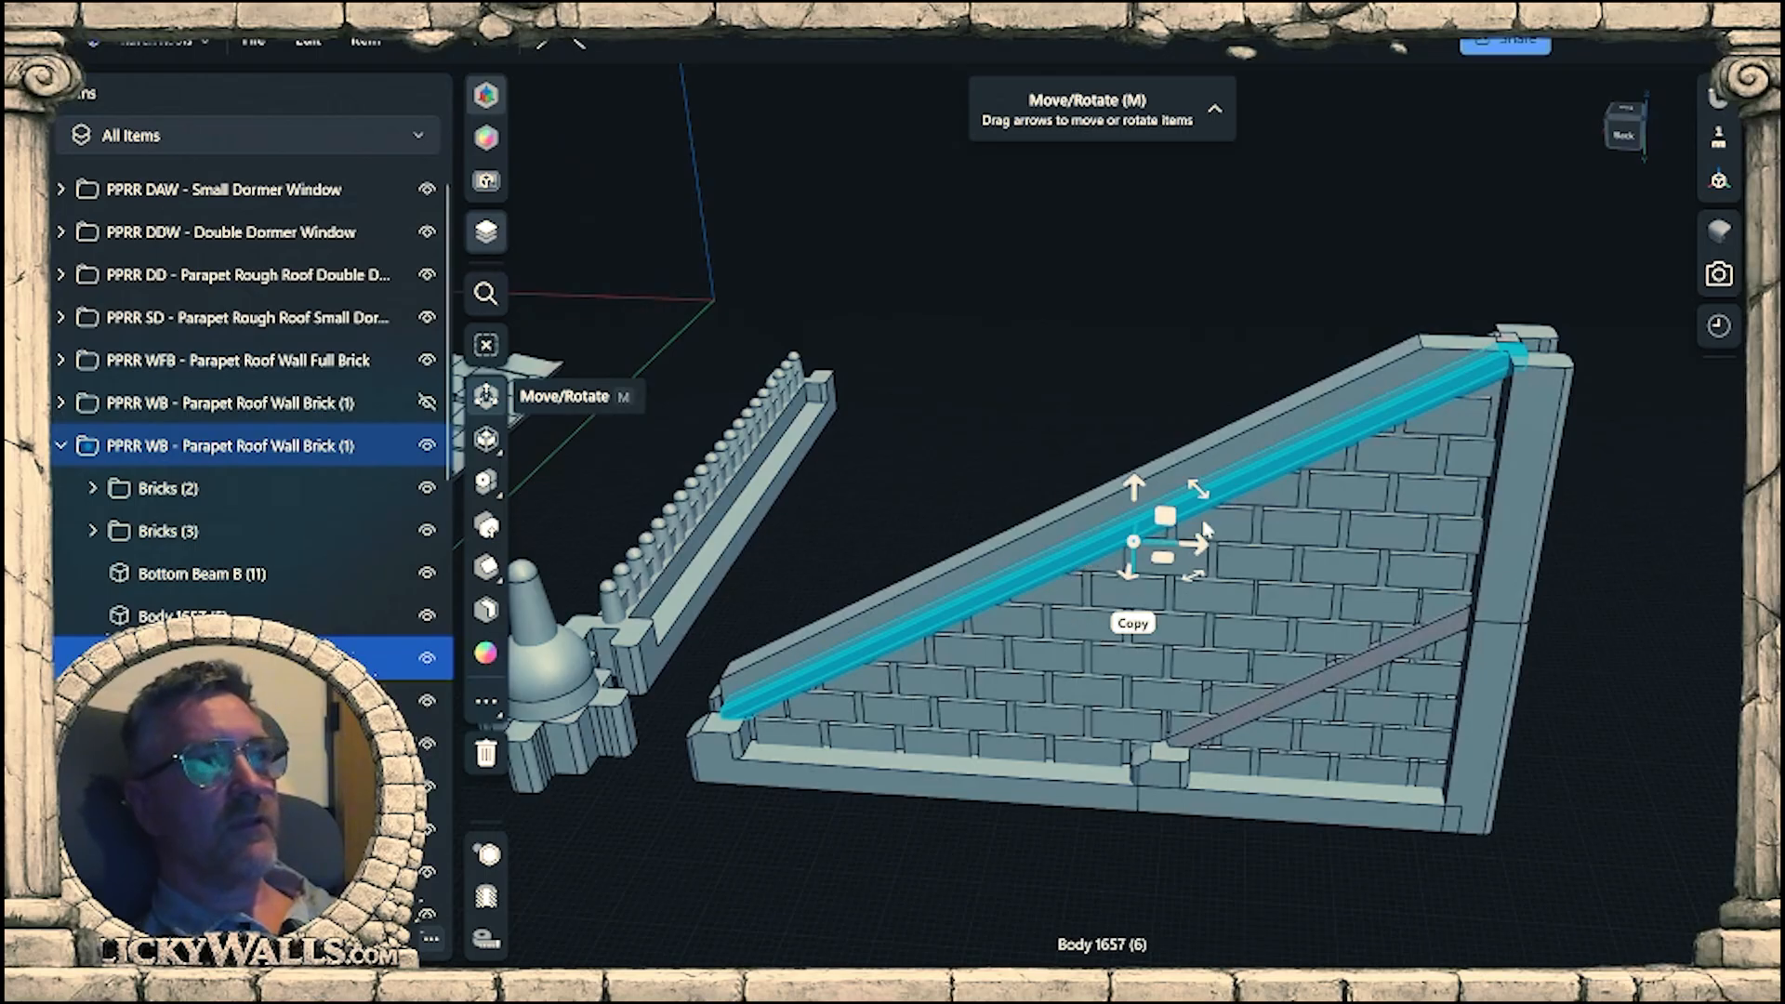
pyautogui.moveTo(1134, 541); pyautogui.dragTo(1534, 353)
pyautogui.scroll(2, 1526, 356)
pyautogui.moveTo(1575, 320); pyautogui.dragTo(1525, 356, button='right')
pyautogui.scroll(3, 1525, 355)
pyautogui.scroll(3, 1490, 389)
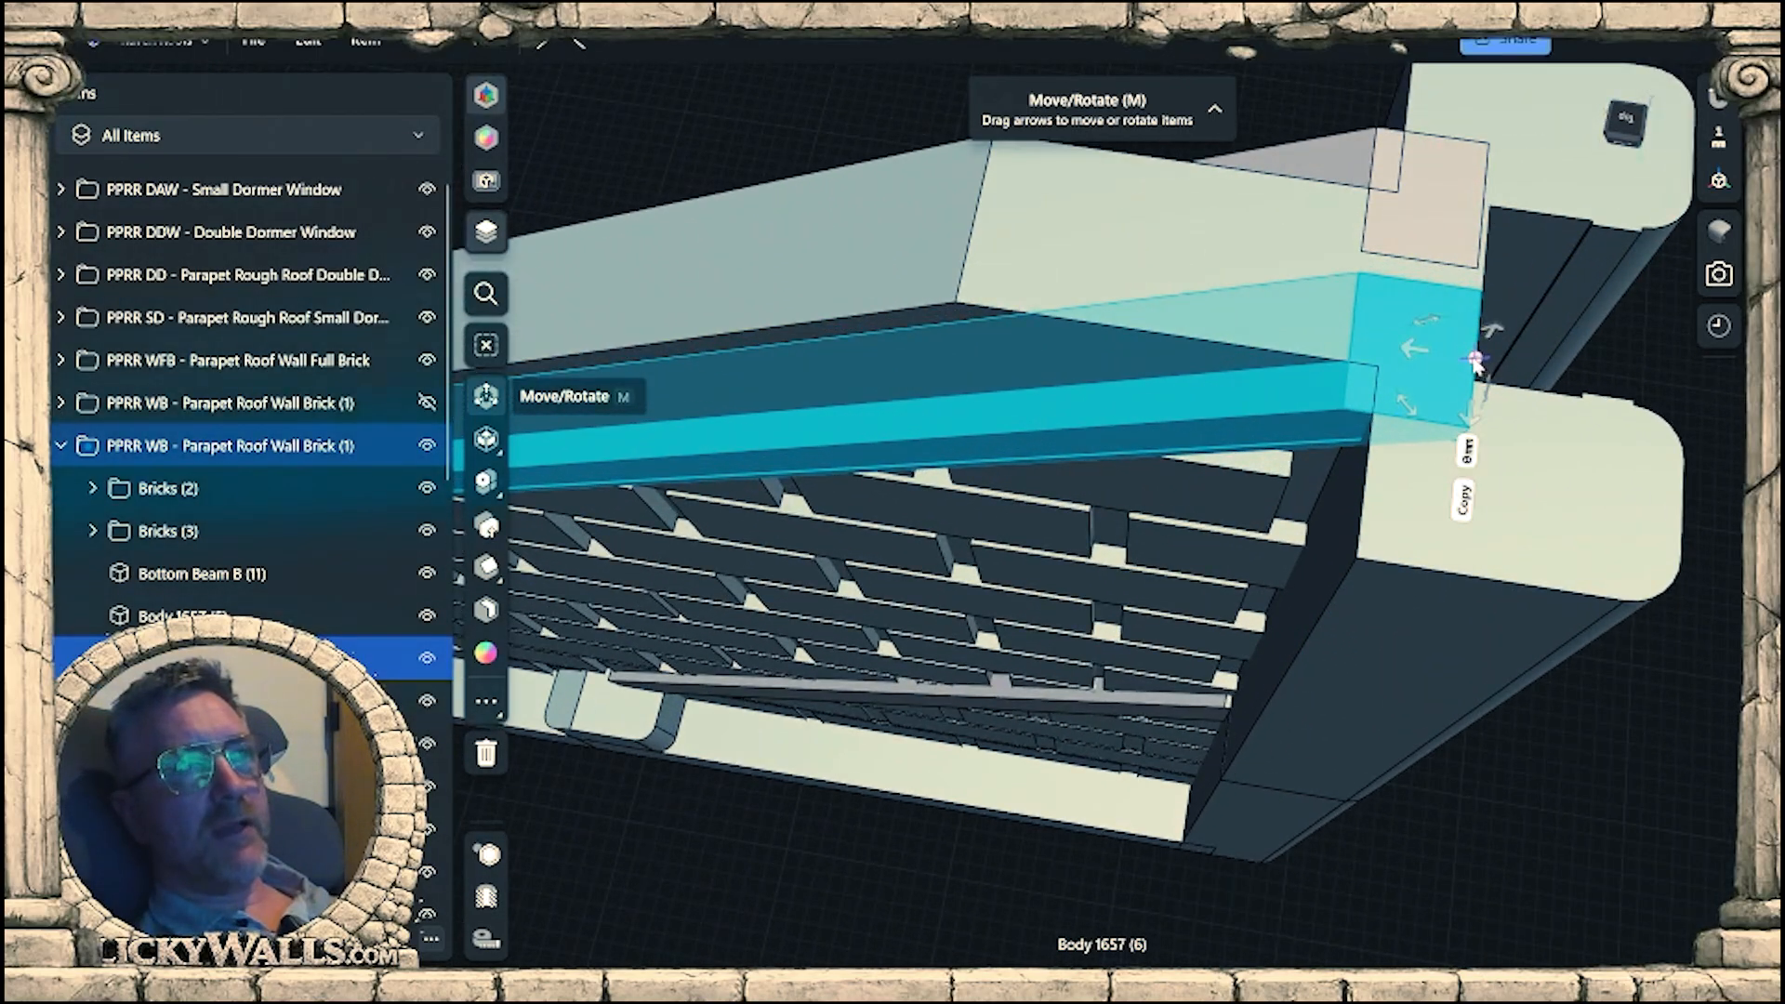
pyautogui.scroll(-8, 1478, 372)
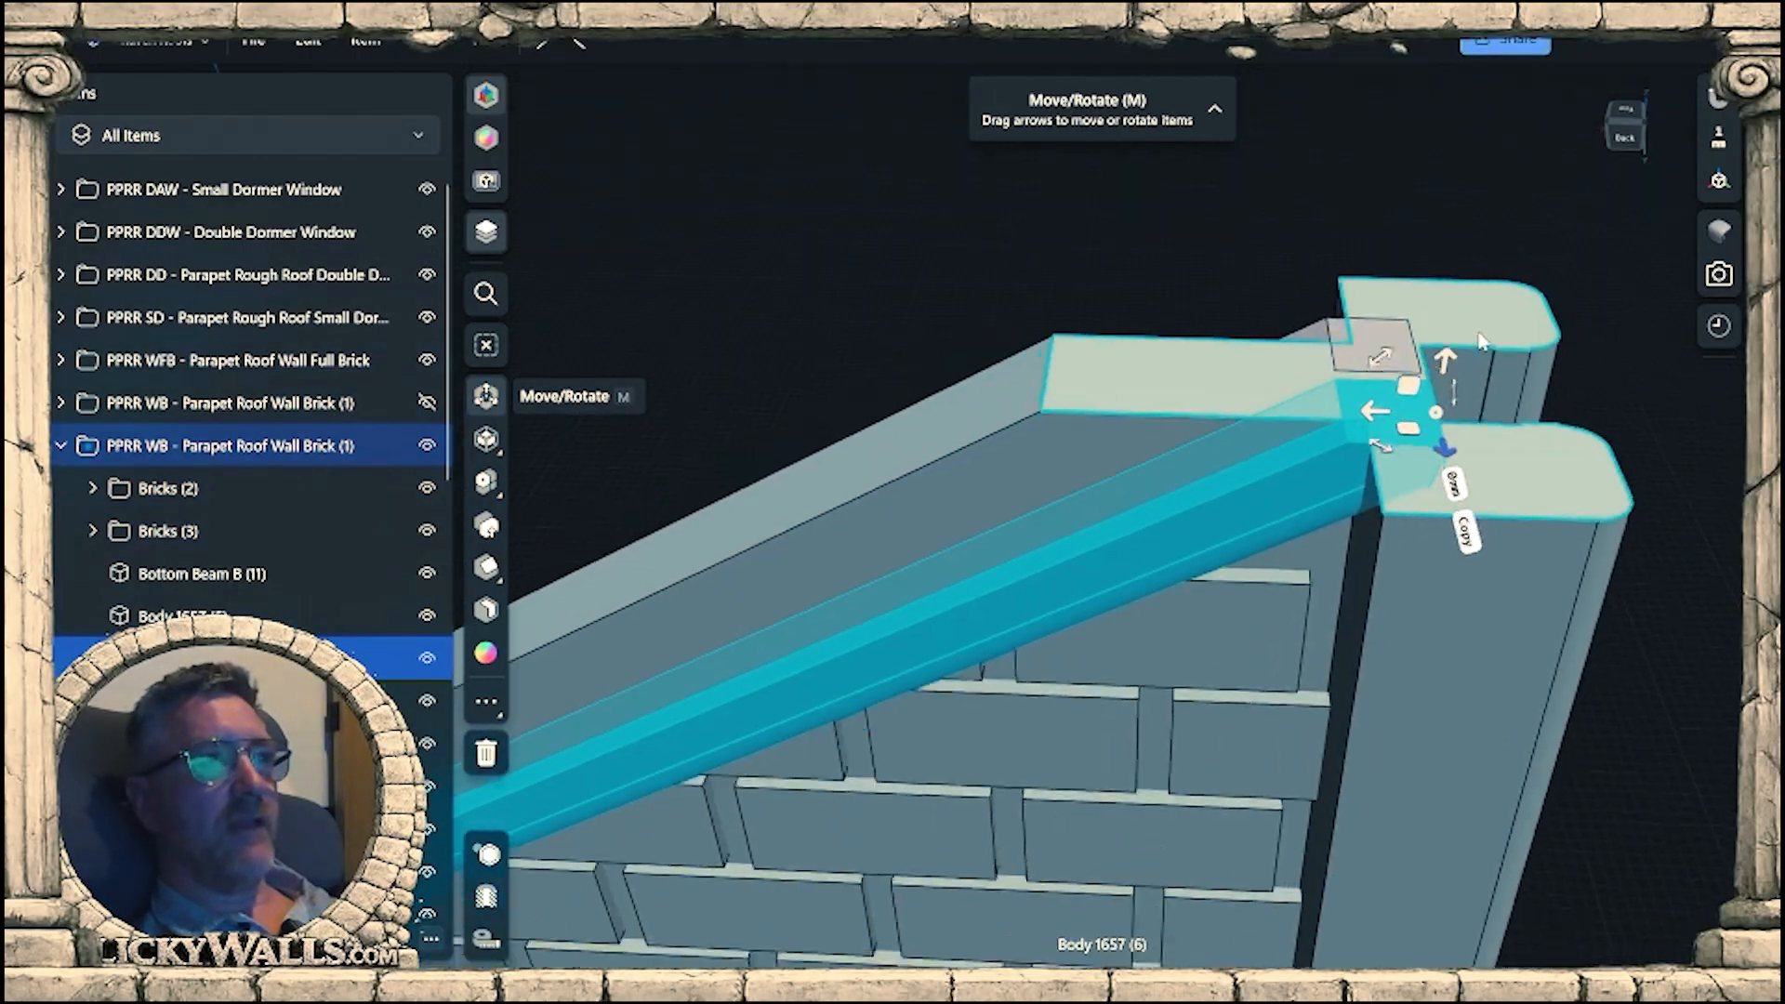
# Rotate the long sloped beam 27° about its upper end so it runs down to the short wall's lower end block.
pyautogui.moveTo(1220, 567); pyautogui.dragTo(1337, 535, button='right')
pyautogui.moveTo(1428, 199); pyautogui.dragTo(1392, 216)
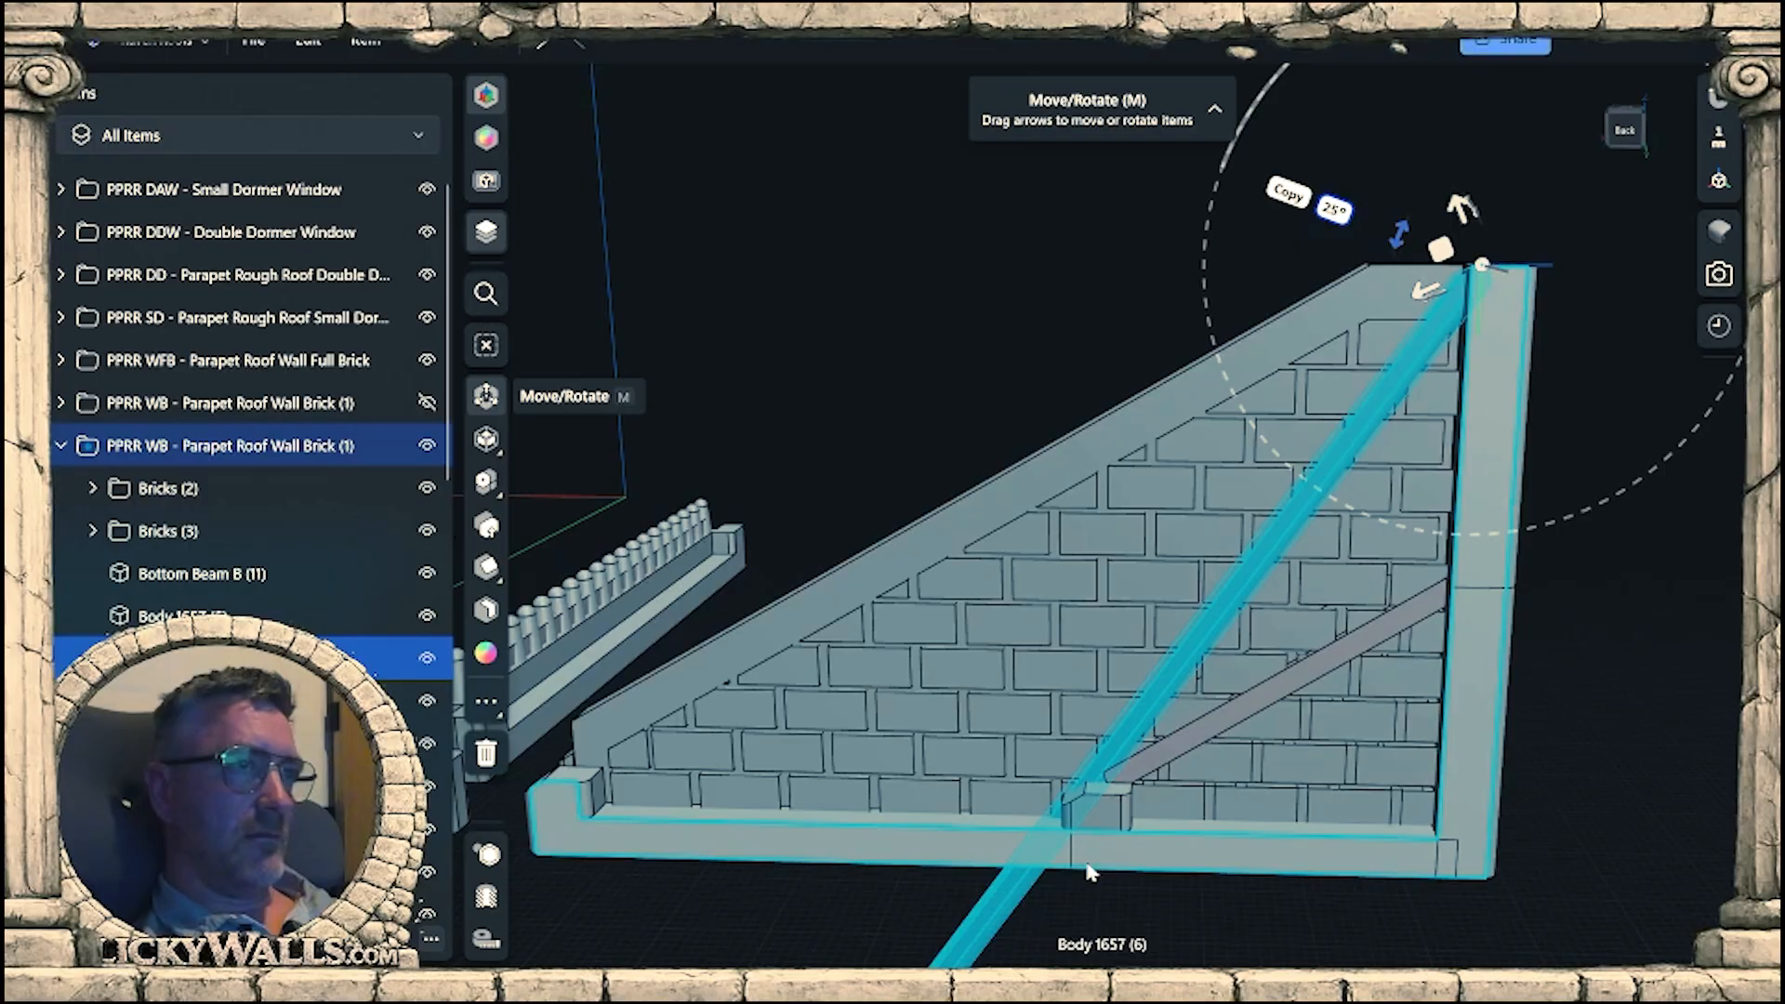
pyautogui.scroll(6, 1127, 848)
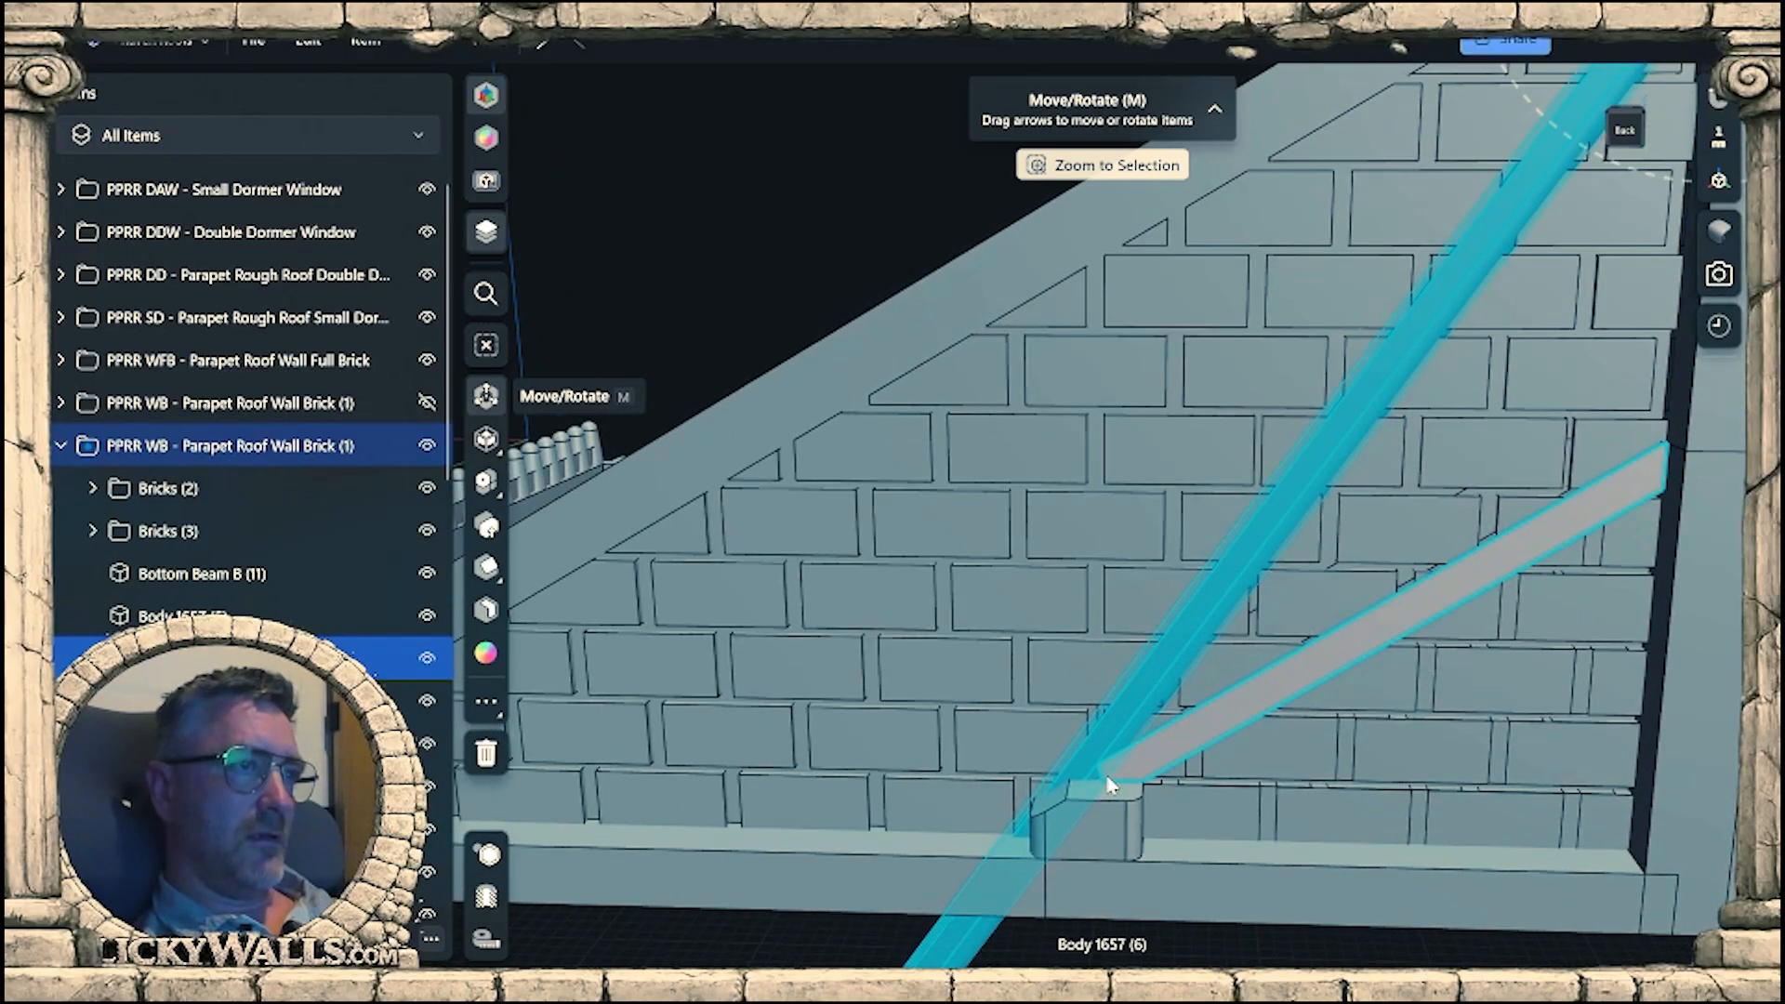
pyautogui.scroll(-2, 1095, 648)
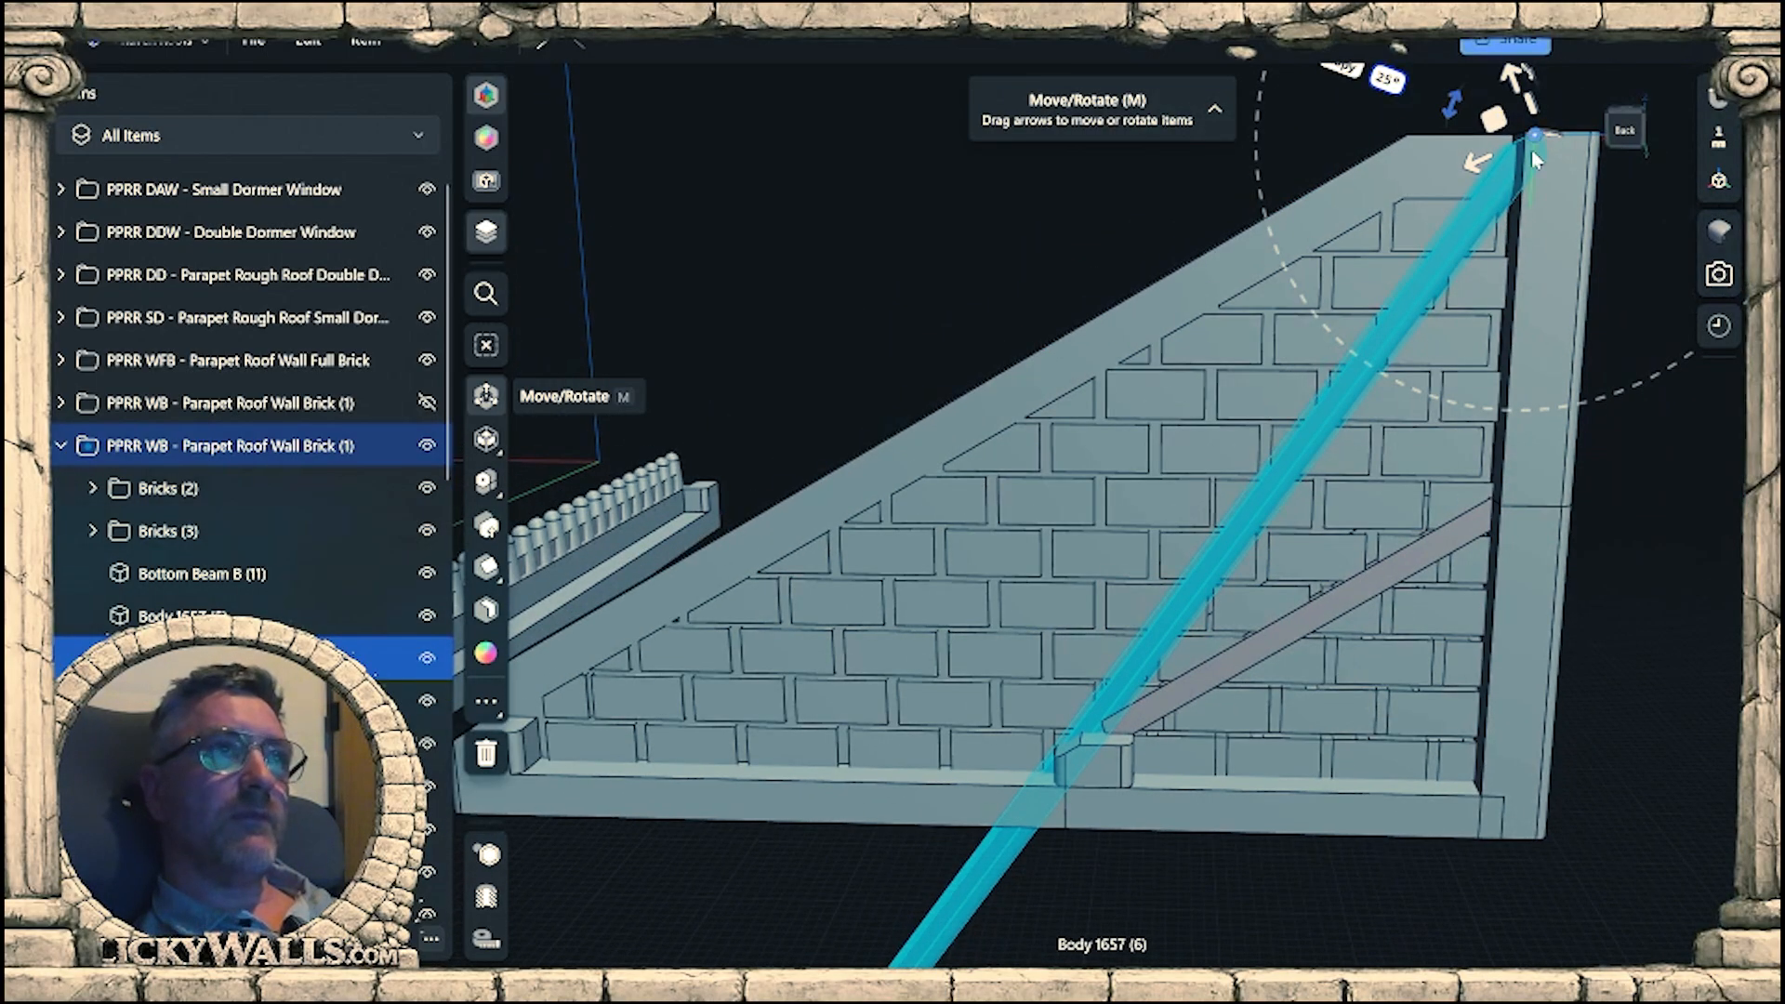
pyautogui.moveTo(1452, 107); pyautogui.dragTo(1447, 116)
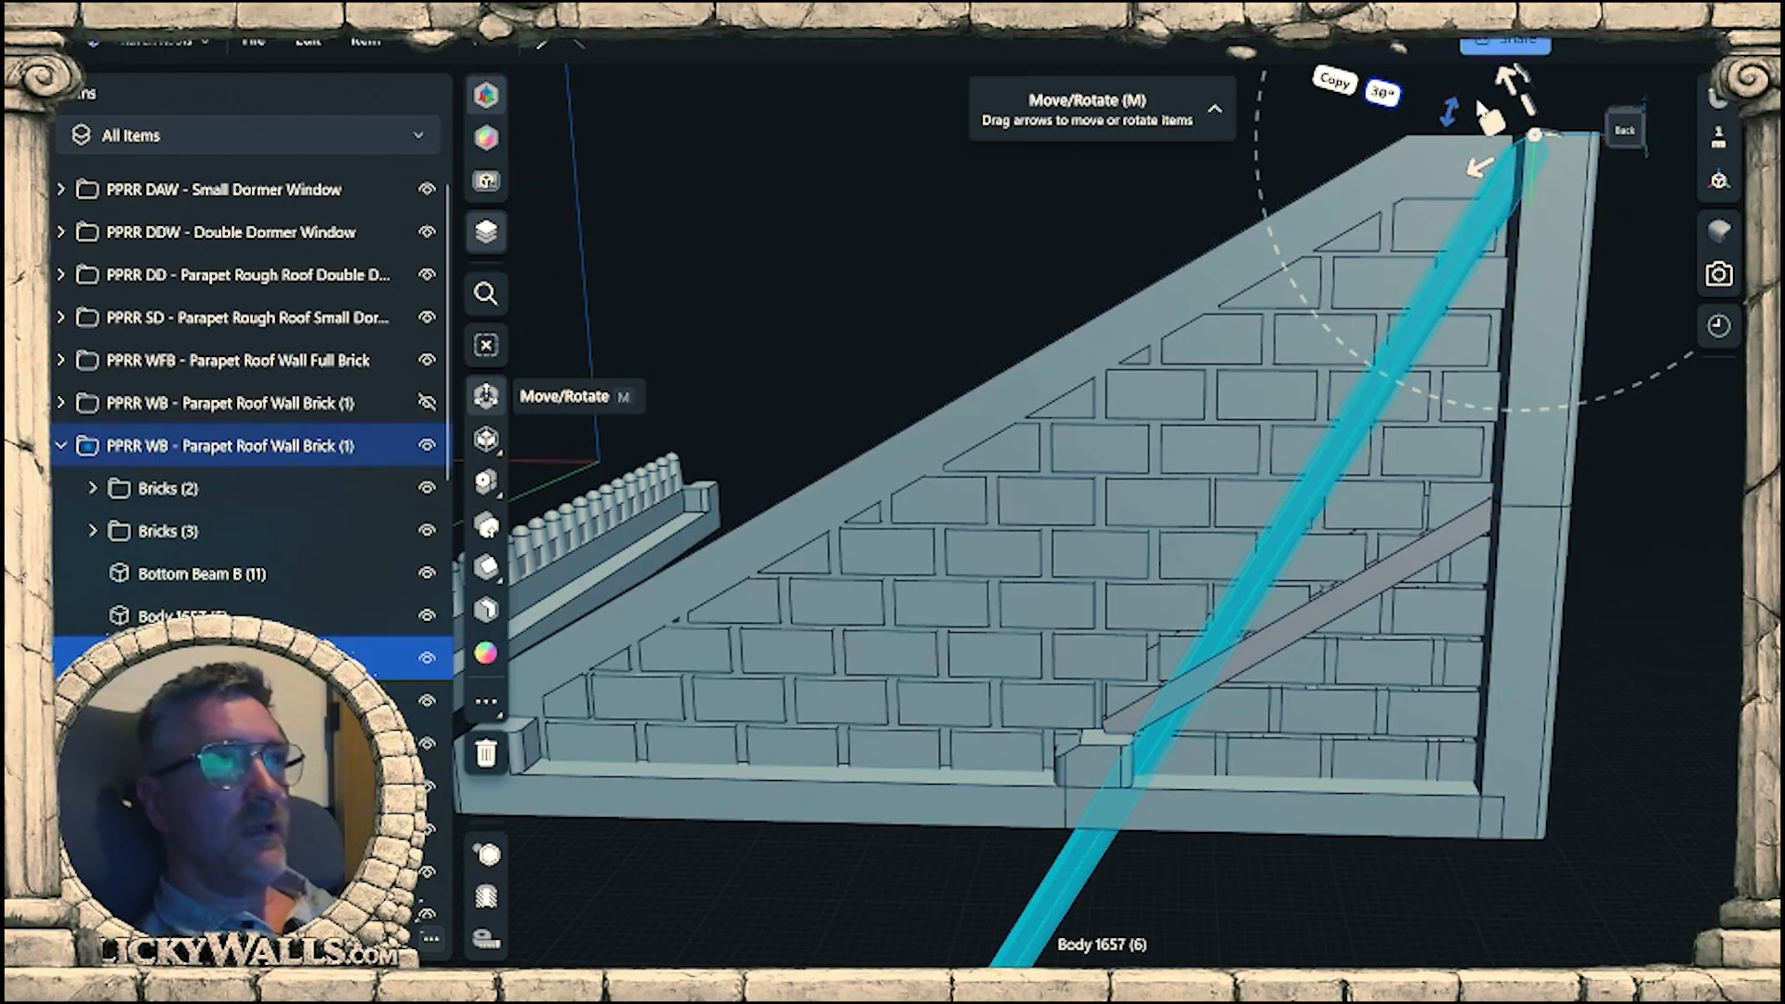
pyautogui.click(1385, 91)
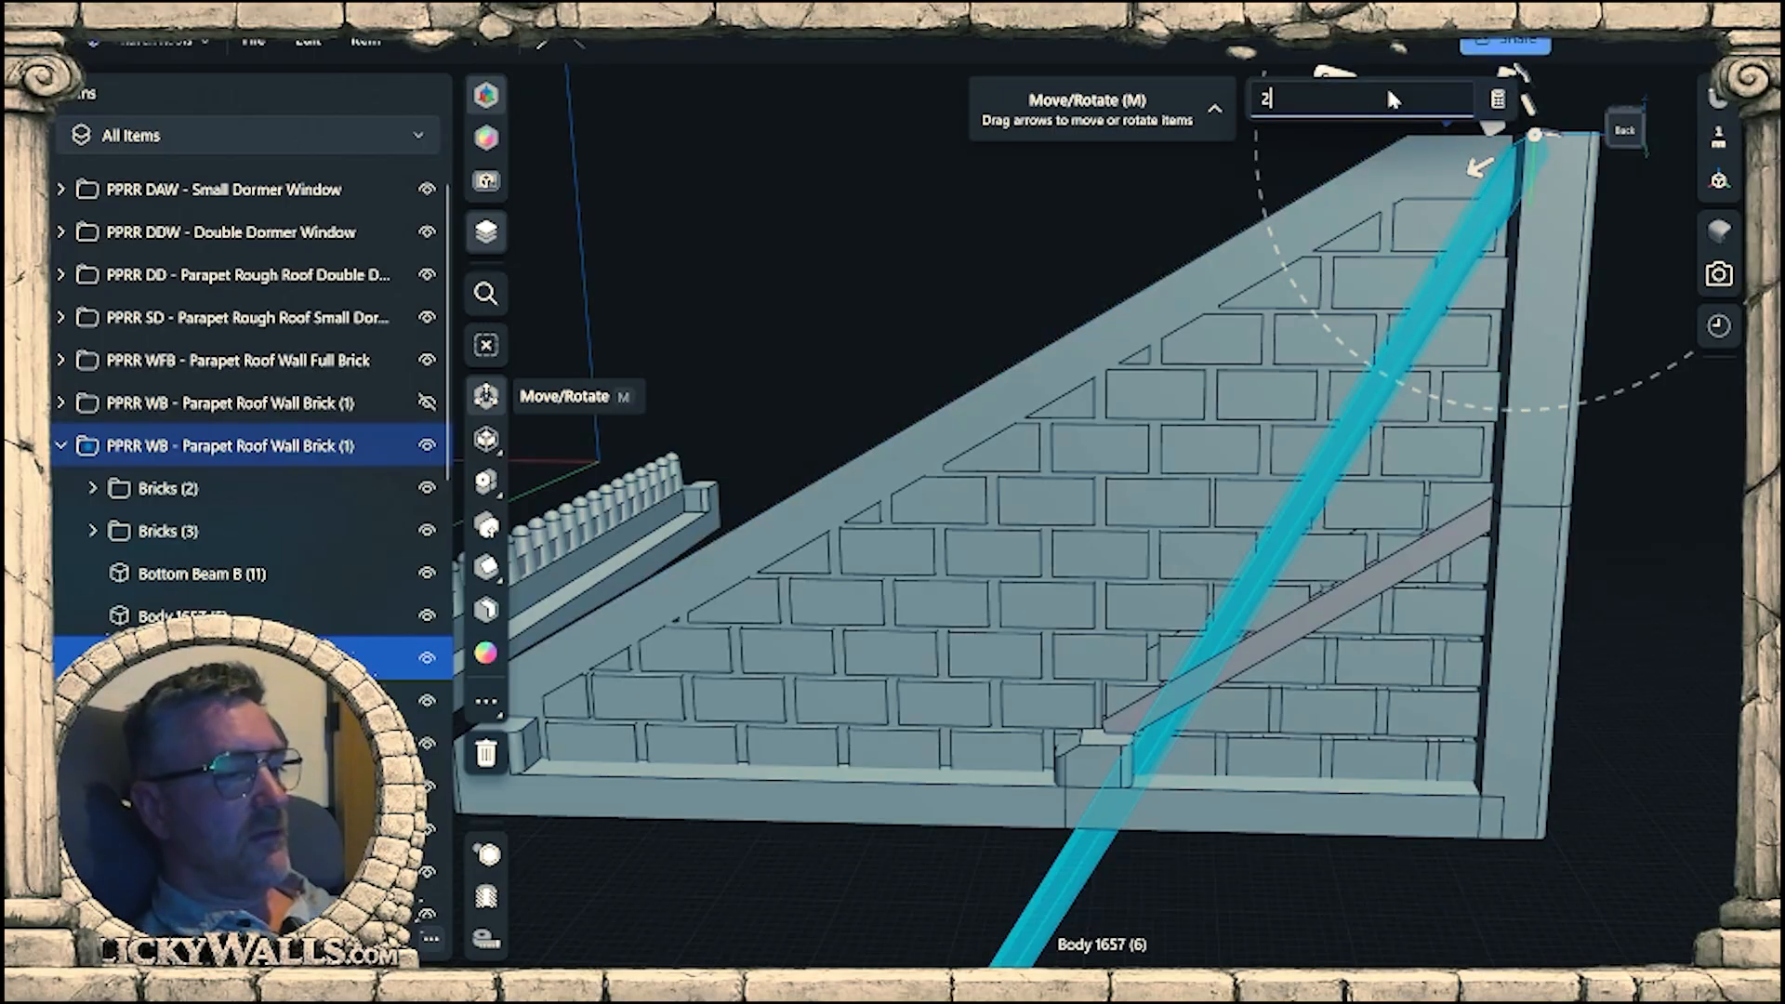
pyautogui.write('27')
pyautogui.press('Return')
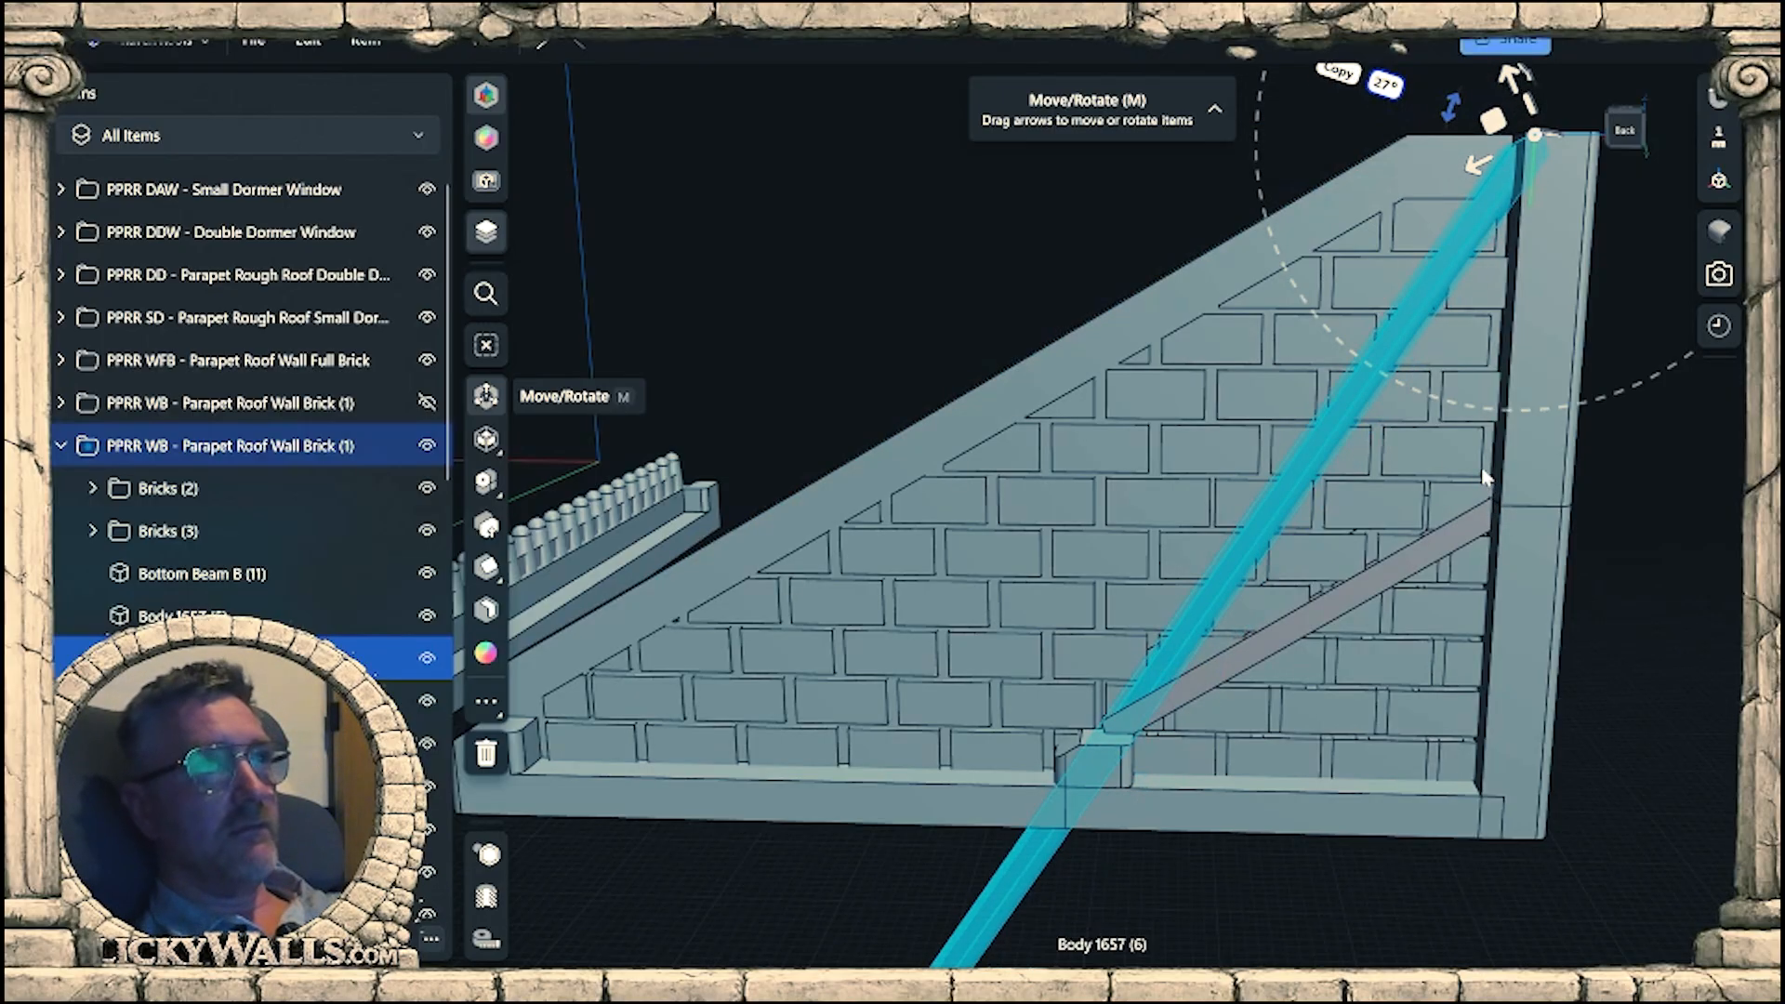
pyautogui.moveTo(1120, 770)
pyautogui.mouseDown(button='right')
pyautogui.moveTo(1153, 740)
pyautogui.moveTo(1126, 770)
pyautogui.mouseUp(button='right')
pyautogui.scroll(5, 1127, 779)
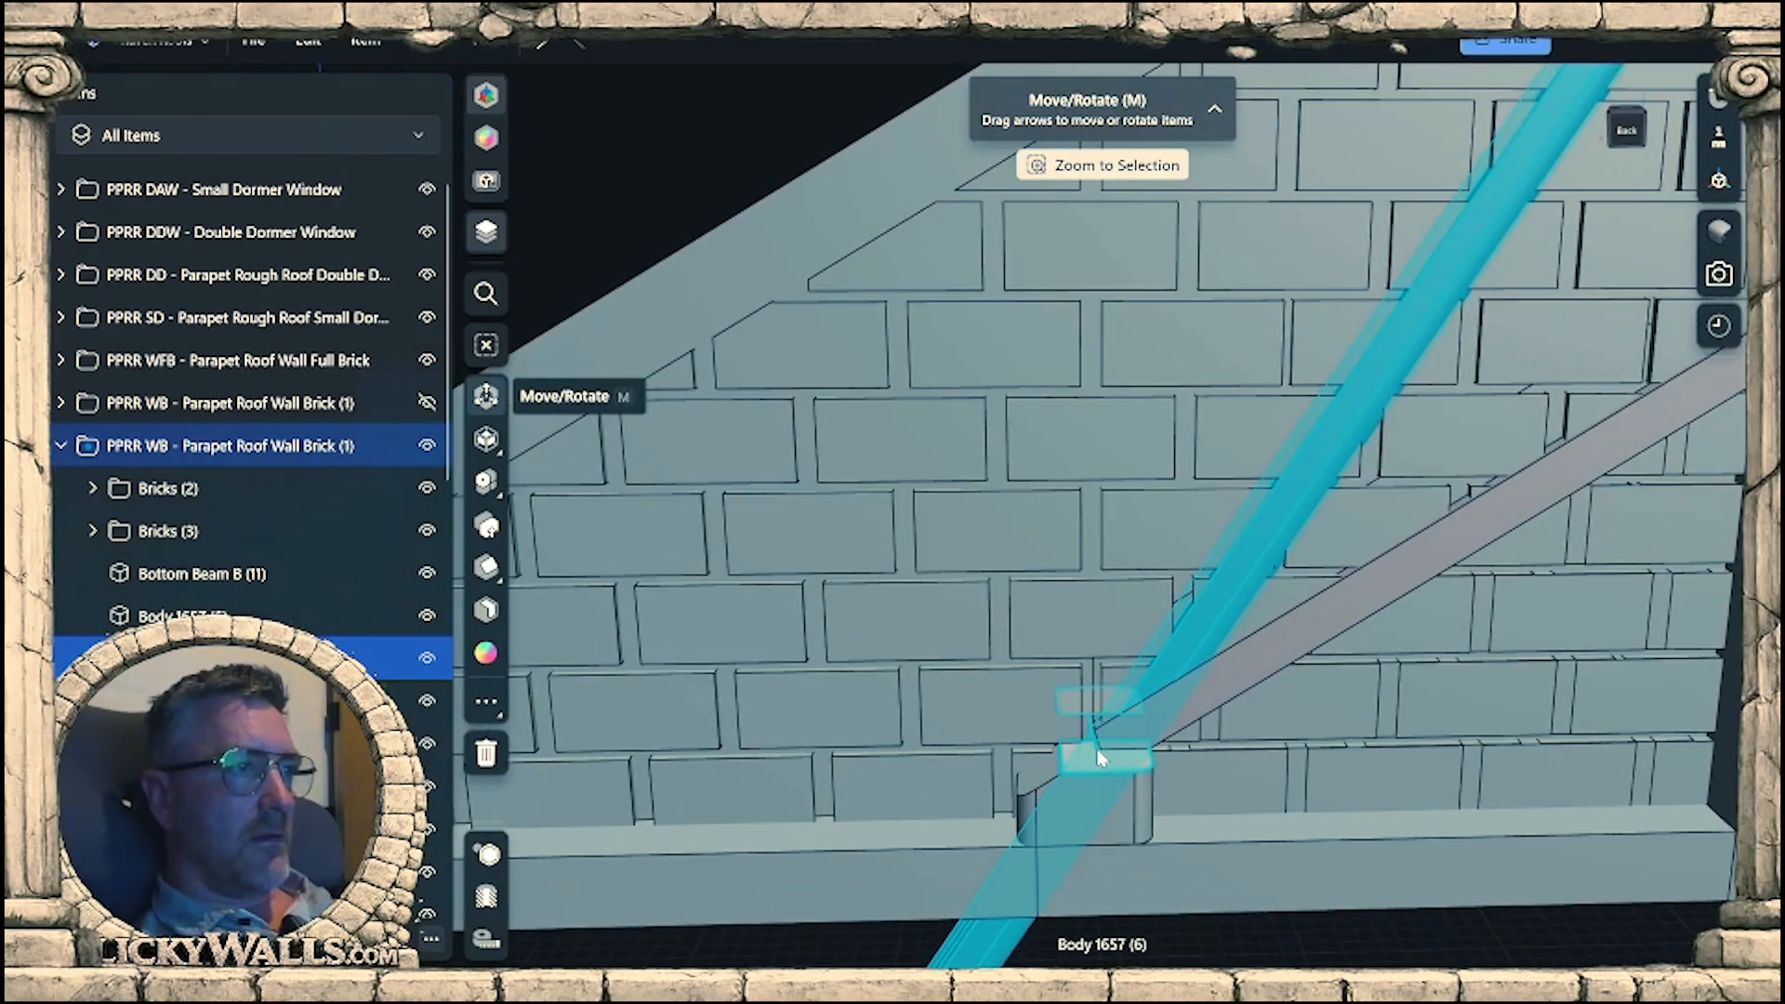
pyautogui.scroll(-5, 1121, 758)
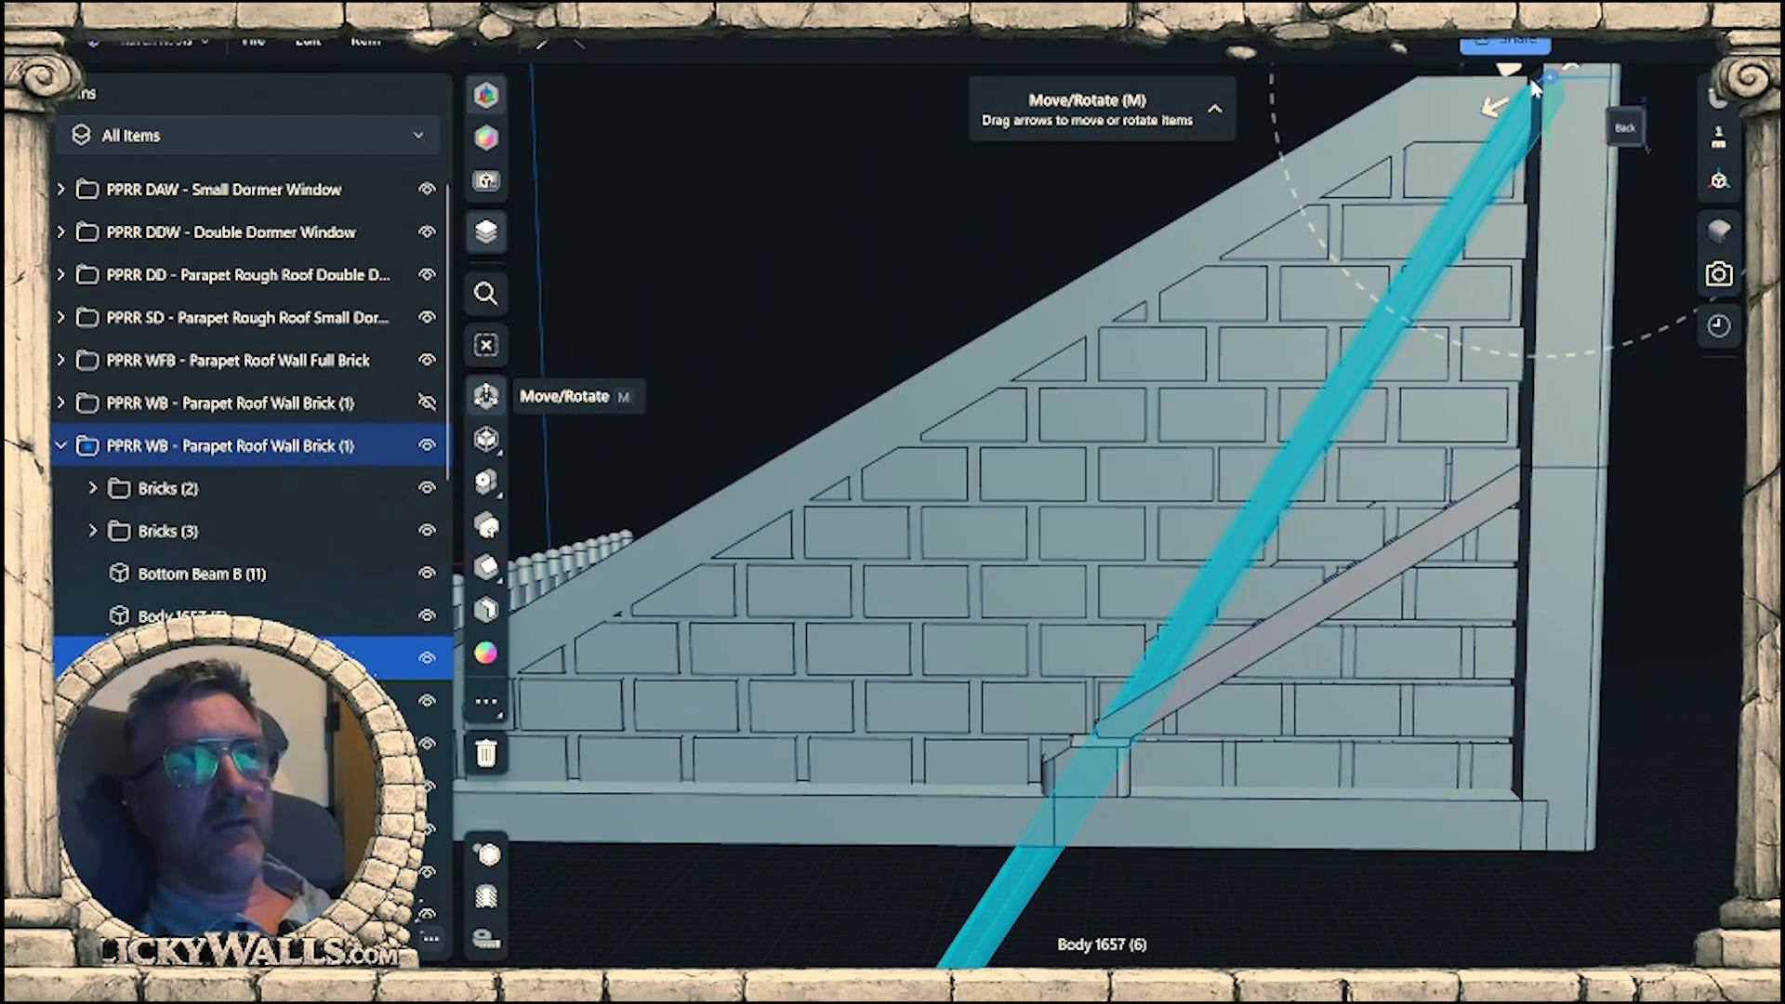
# Move the rotated long sloped beam 3.4 mm up along its own length so its upper end protrudes above the corner post.
pyautogui.moveTo(1497, 140); pyautogui.dragTo(1488, 171, button='right')
pyautogui.moveTo(1488, 156); pyautogui.dragTo(1379, 269, button='middle')
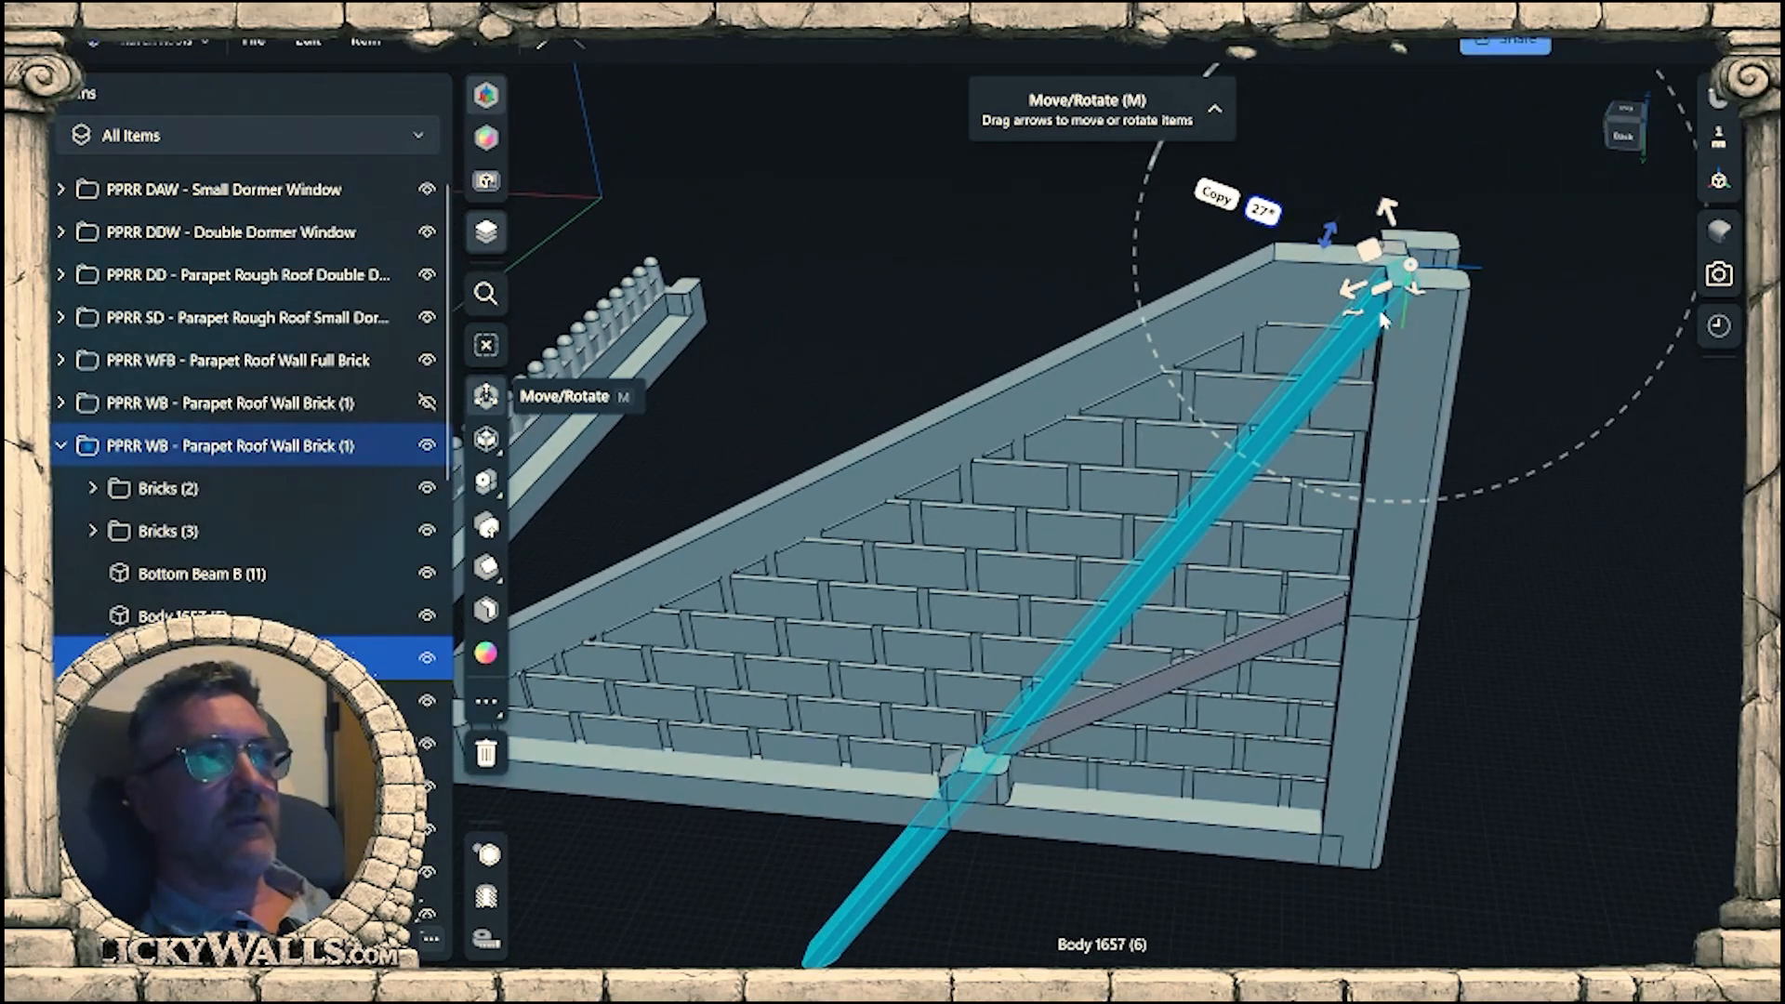
pyautogui.scroll(3, 1383, 252)
pyautogui.scroll(2, 1385, 249)
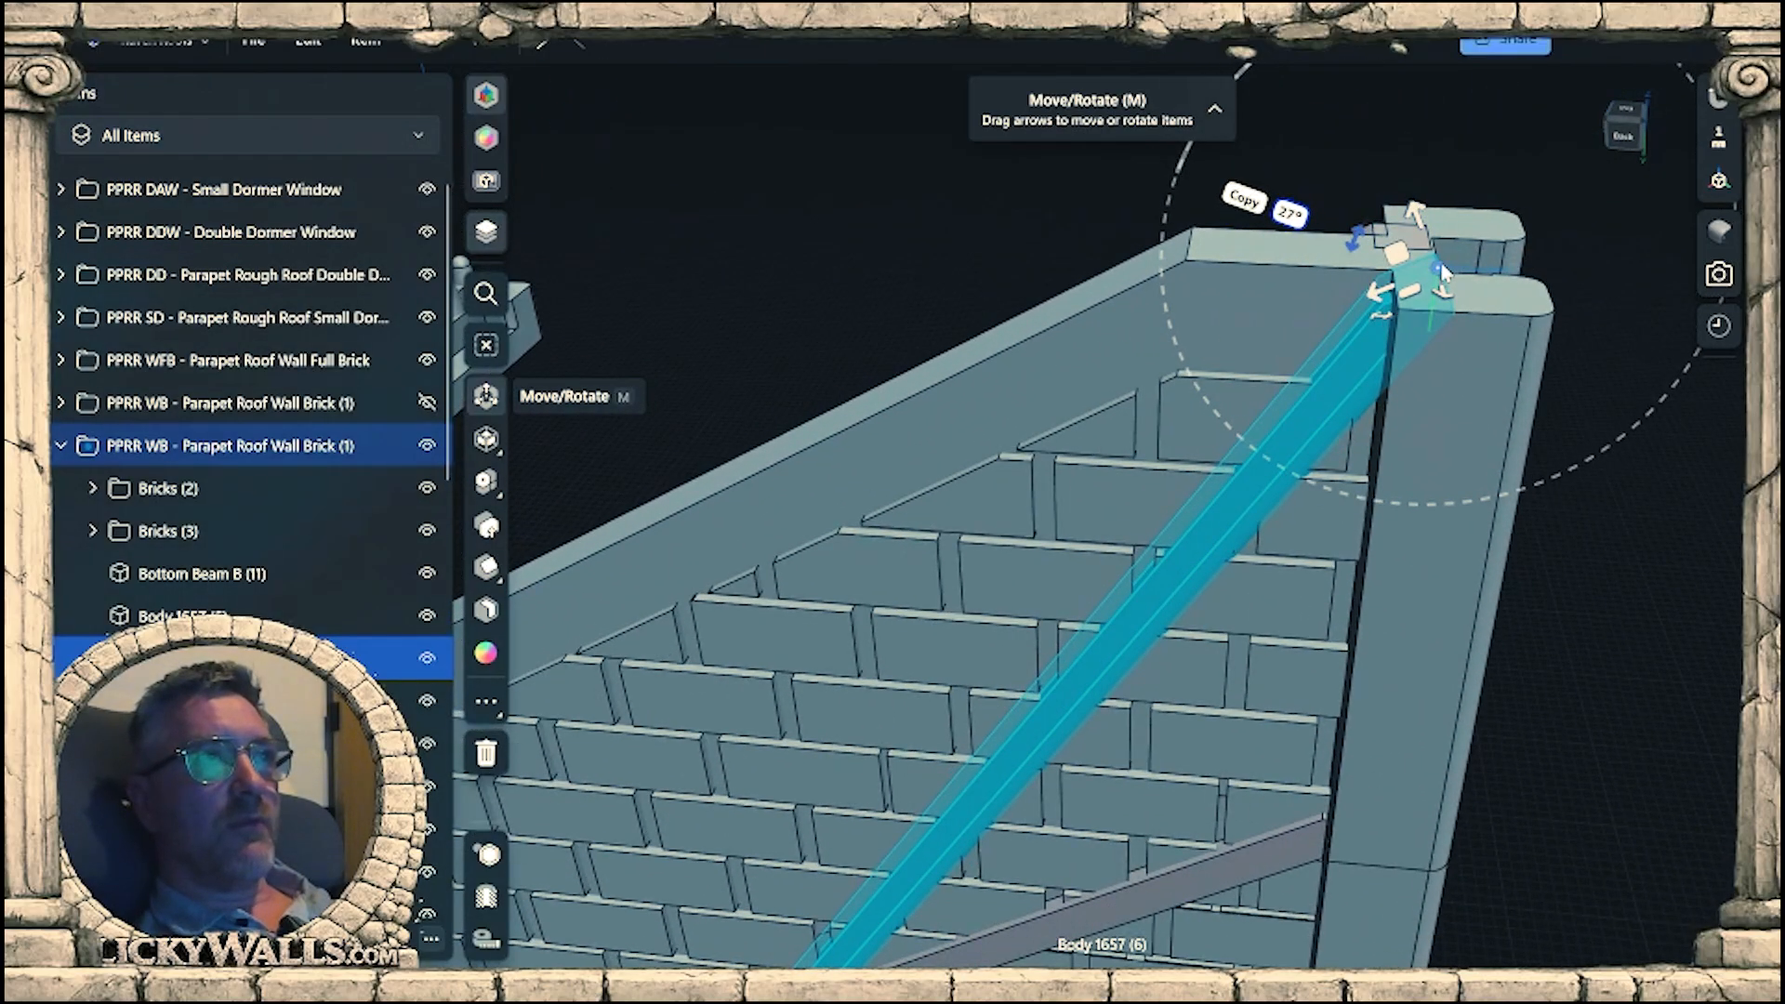
pyautogui.moveTo(1438, 267)
pyautogui.mouseDown()
pyautogui.moveTo(1347, 311)
pyautogui.moveTo(1325, 373)
pyautogui.moveTo(1415, 267)
pyautogui.mouseUp()
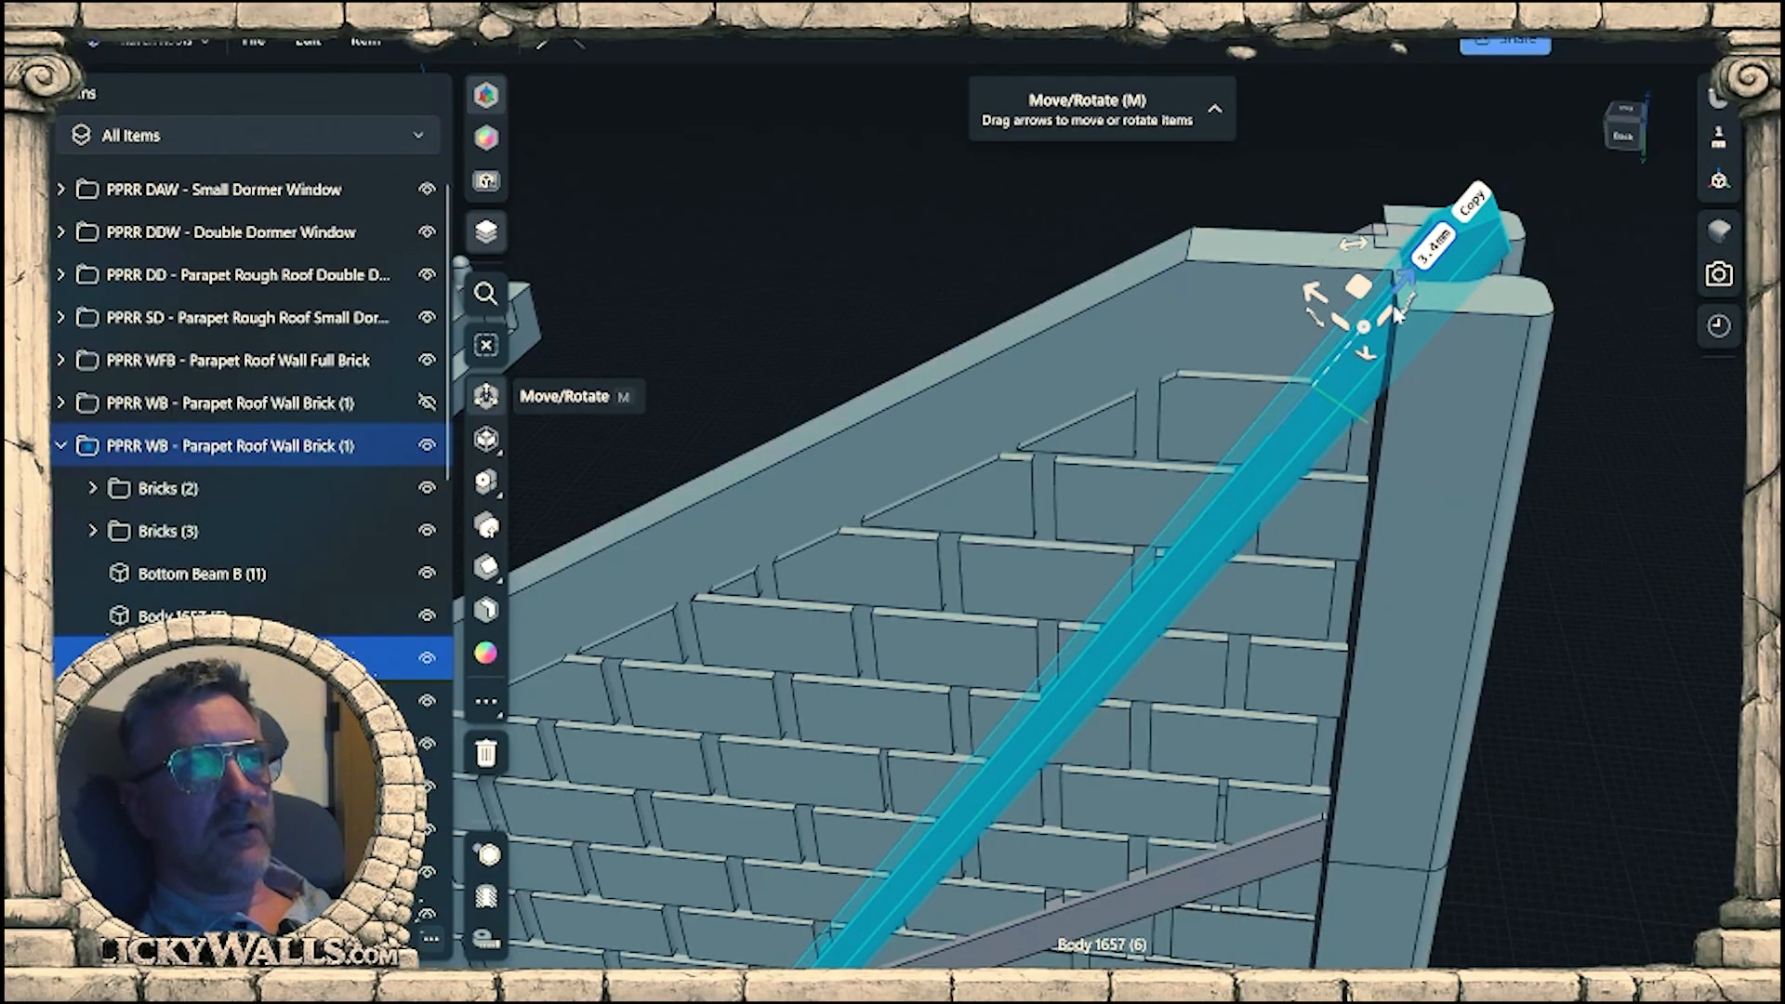
pyautogui.scroll(-2, 1416, 267)
pyautogui.moveTo(1375, 478); pyautogui.dragTo(1366, 372, button='right')
pyautogui.moveTo(1260, 433); pyautogui.dragTo(1304, 249, button='middle')
pyautogui.moveTo(1301, 238); pyautogui.dragTo(1230, 342, button='right')
pyautogui.moveTo(1236, 414); pyautogui.dragTo(1265, 336, button='middle')
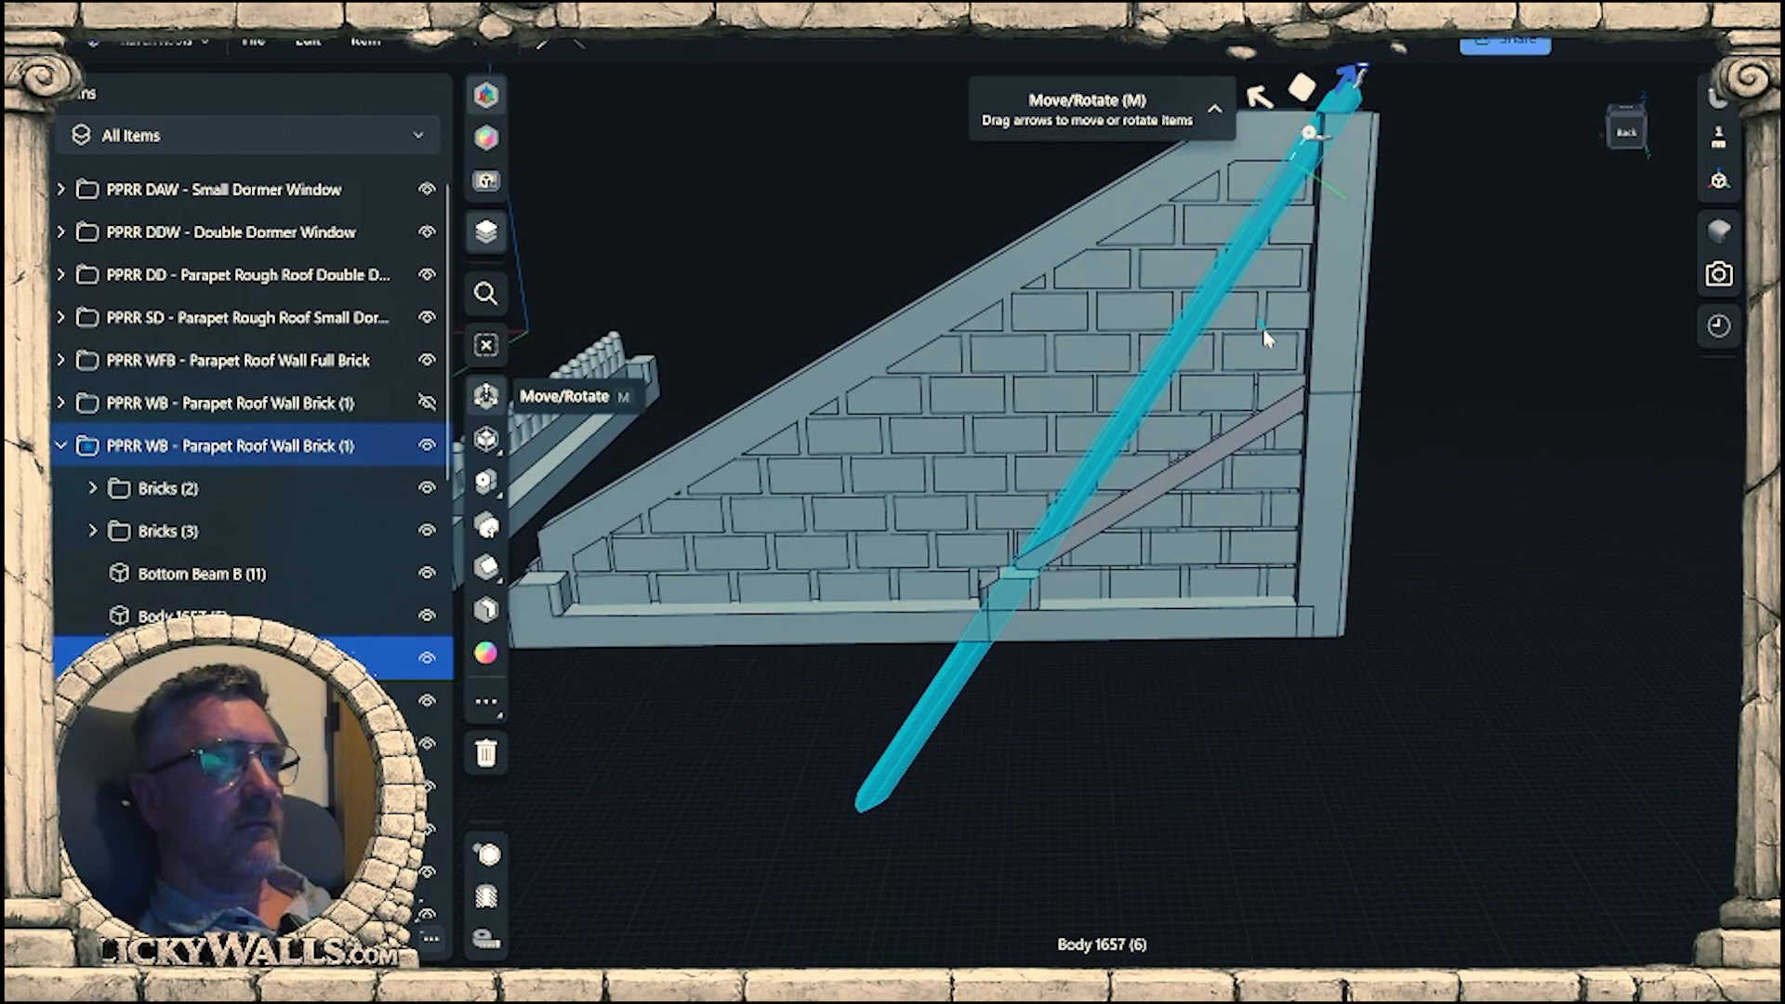
pyautogui.moveTo(1176, 660); pyautogui.dragTo(1200, 737, button='middle')
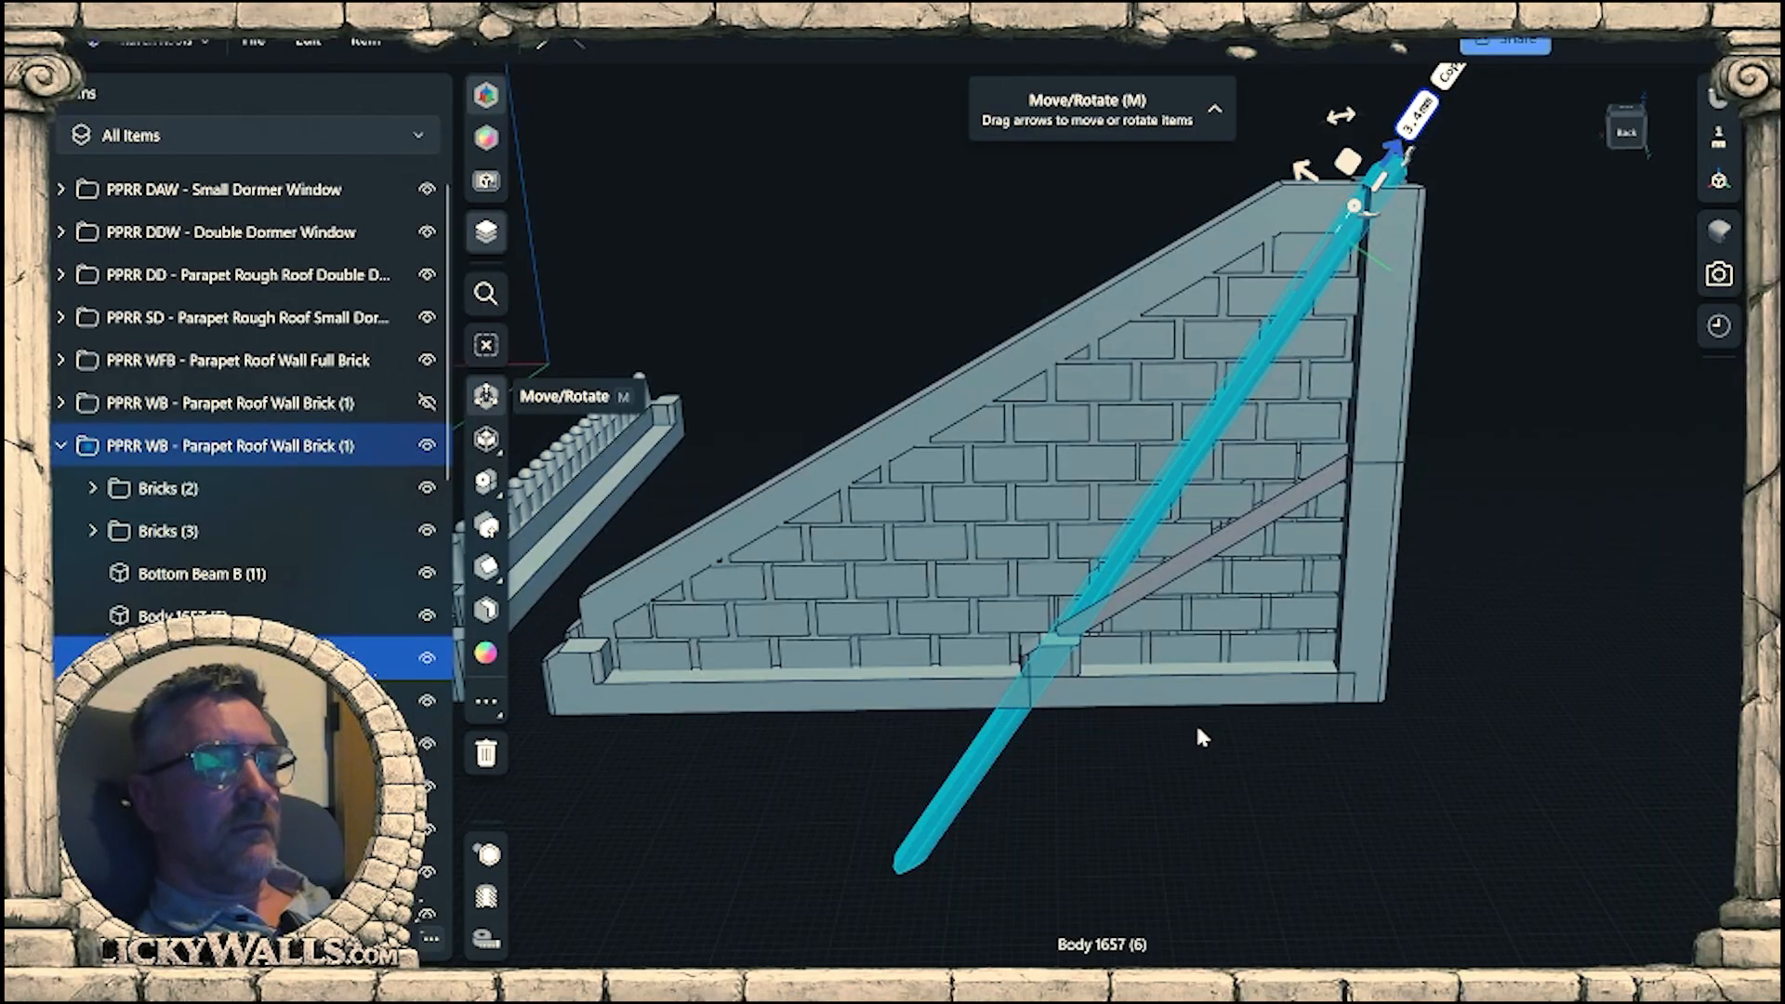
pyautogui.click(1462, 619)
# Isolate the visible PPRR WB - Parapet Roof Wall Brick (1) group together with the short brick wall's group.
pyautogui.moveTo(1157, 752); pyautogui.dragTo(1188, 706, button='right')
pyautogui.click(1051, 621)
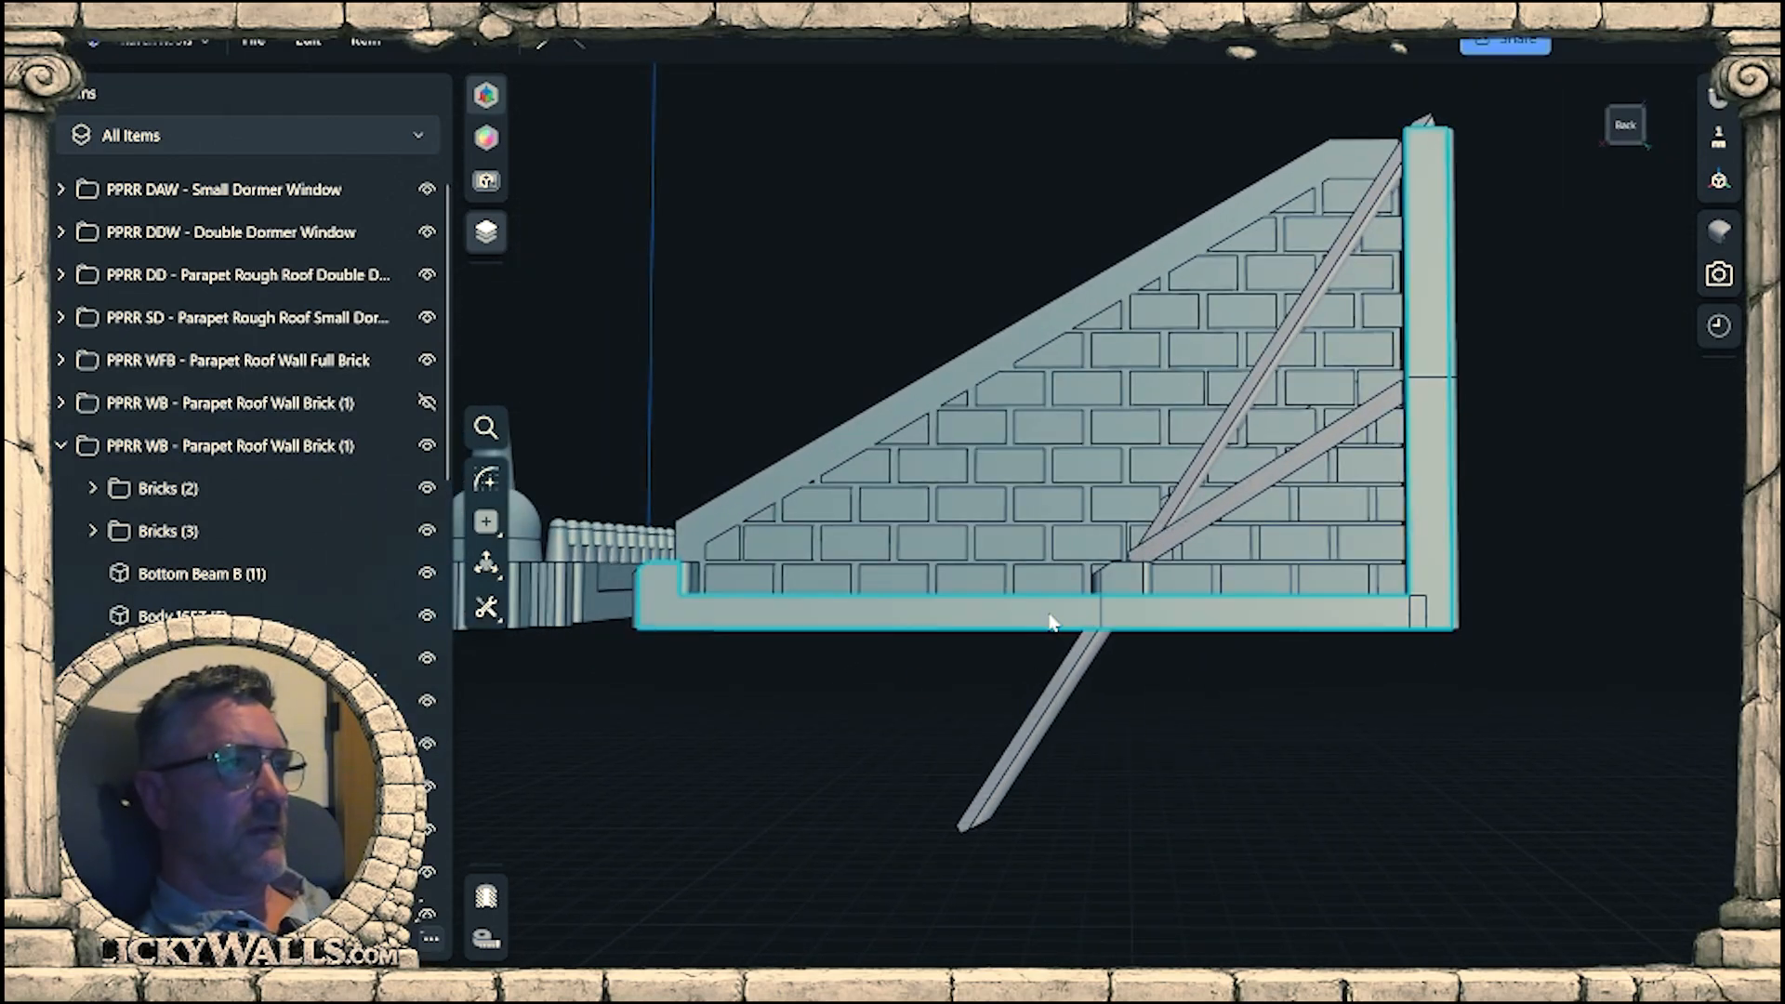
pyautogui.click(1050, 621)
pyautogui.moveTo(1100, 605)
pyautogui.mouseDown(button='right')
pyautogui.moveTo(1247, 727)
pyautogui.moveTo(1100, 620)
pyautogui.mouseUp(button='right')
pyautogui.moveTo(1238, 674); pyautogui.dragTo(1140, 708, button='right')
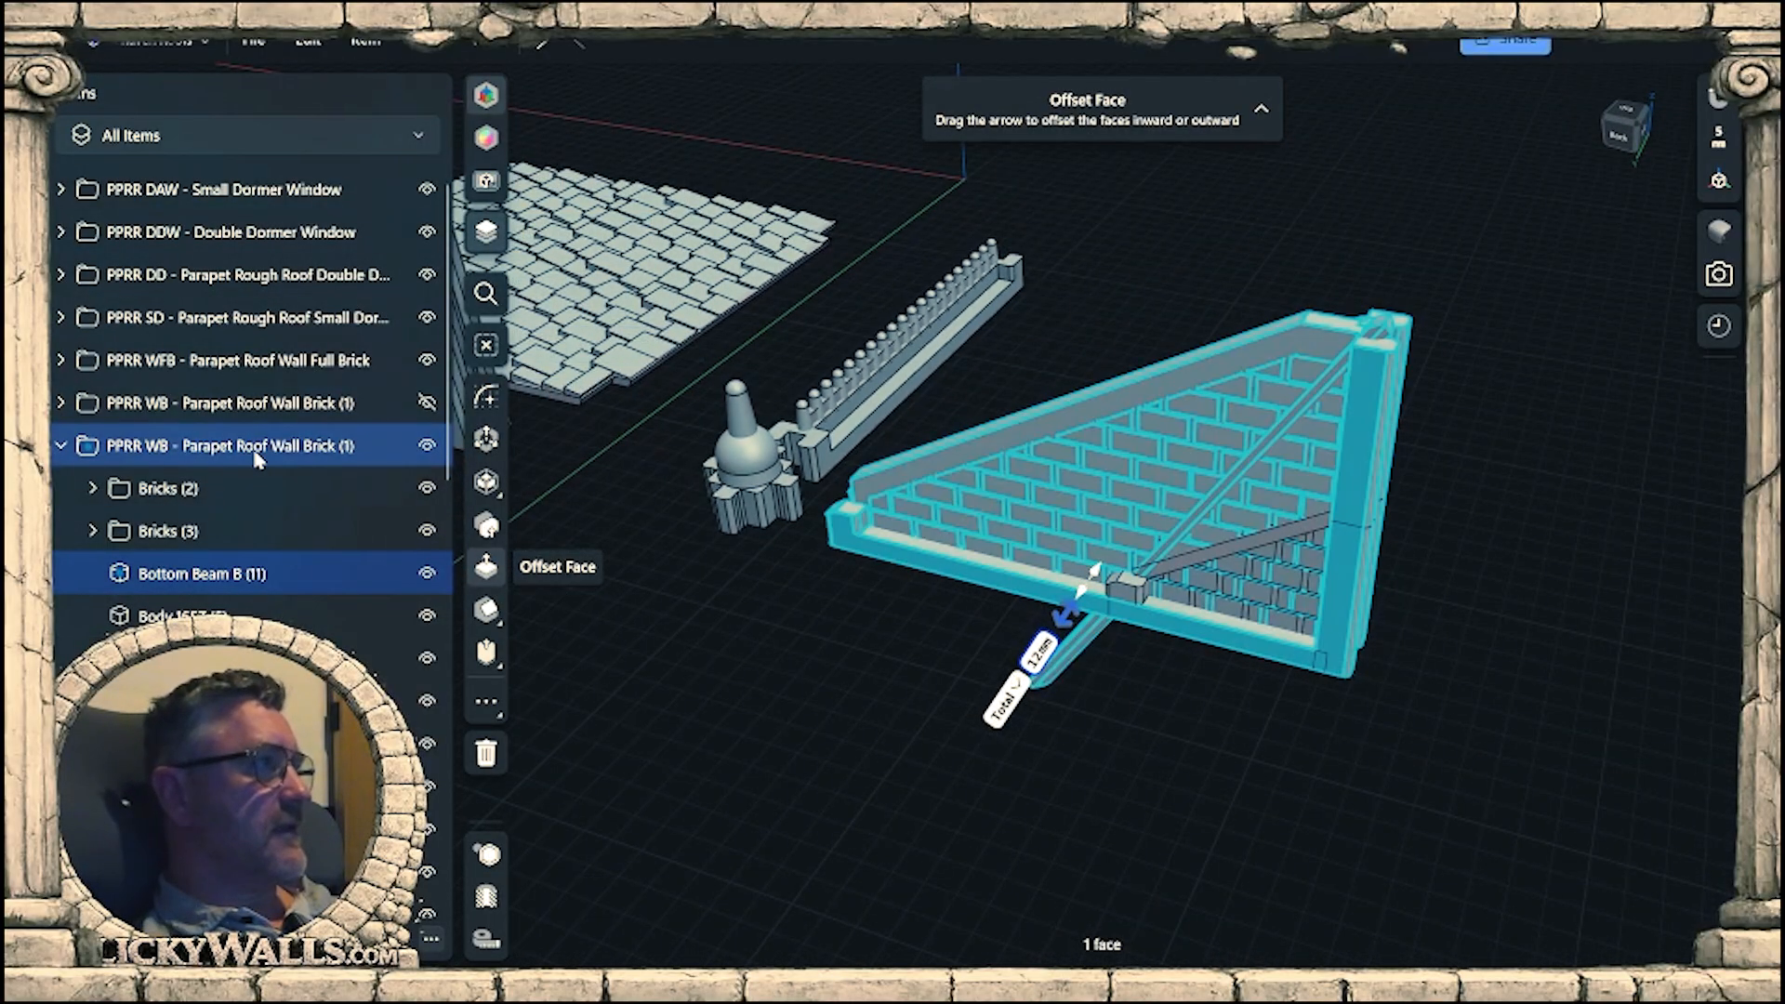
pyautogui.click(1270, 545)
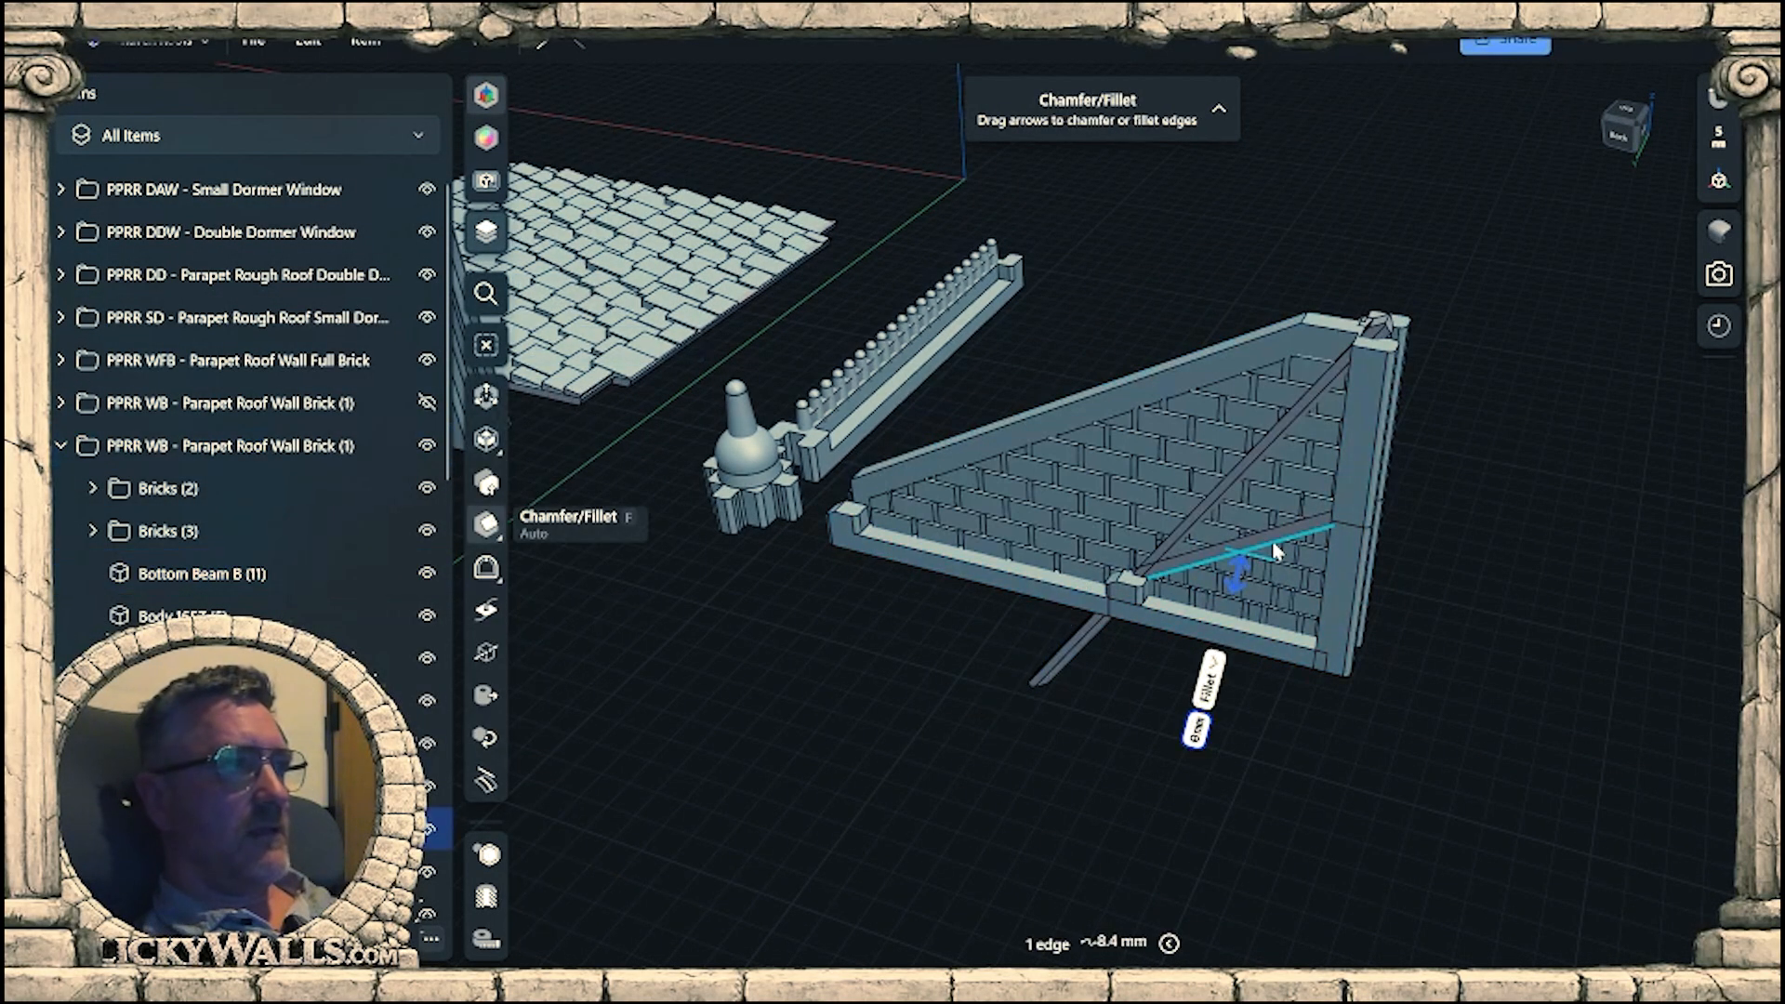
pyautogui.click(298, 829)
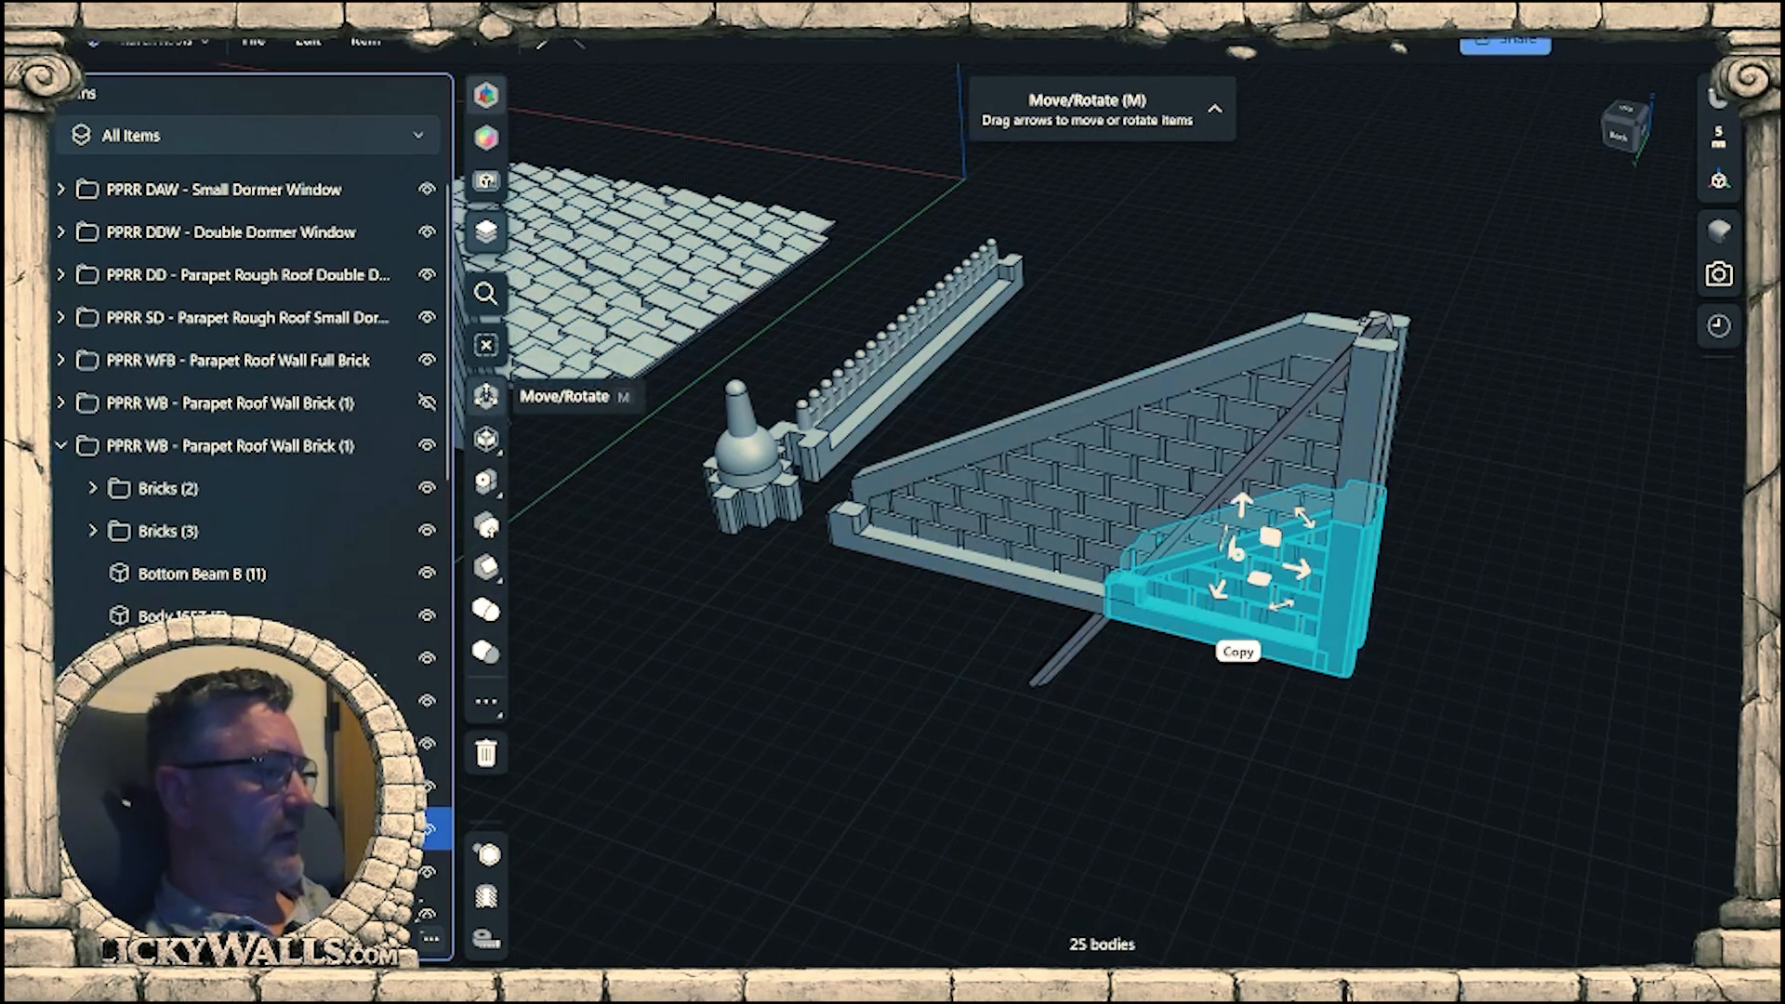
pyautogui.click(201, 446)
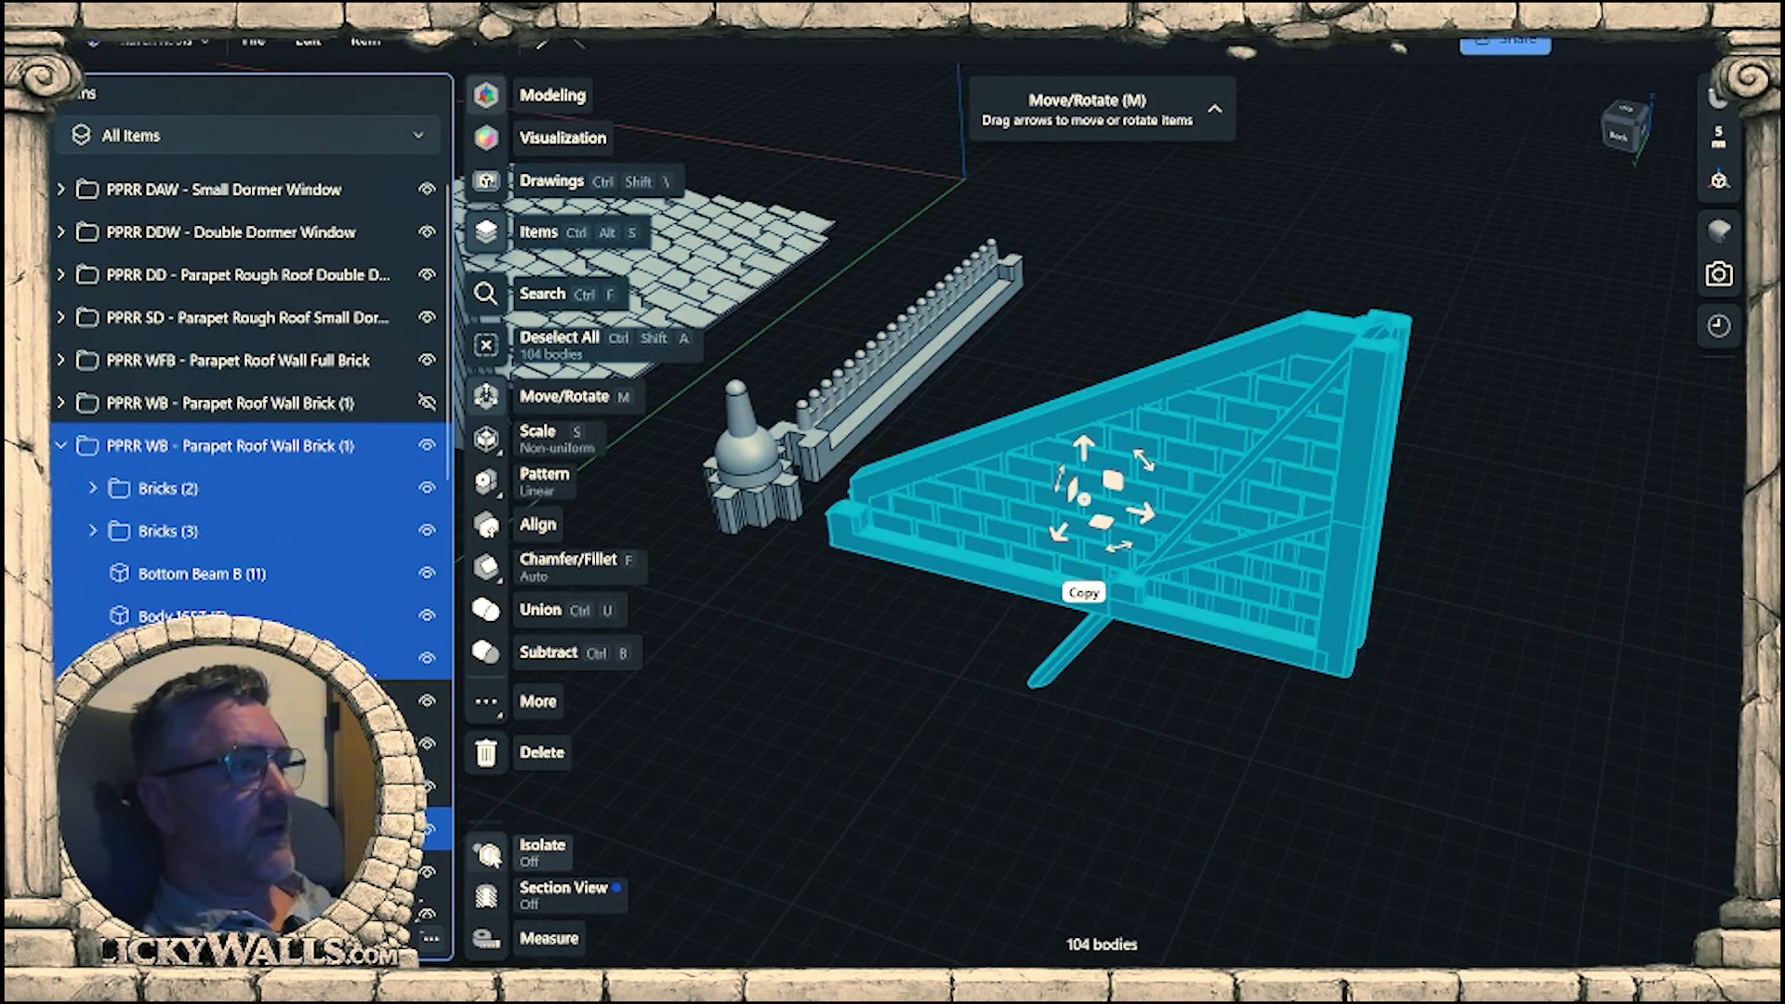
pyautogui.click(488, 854)
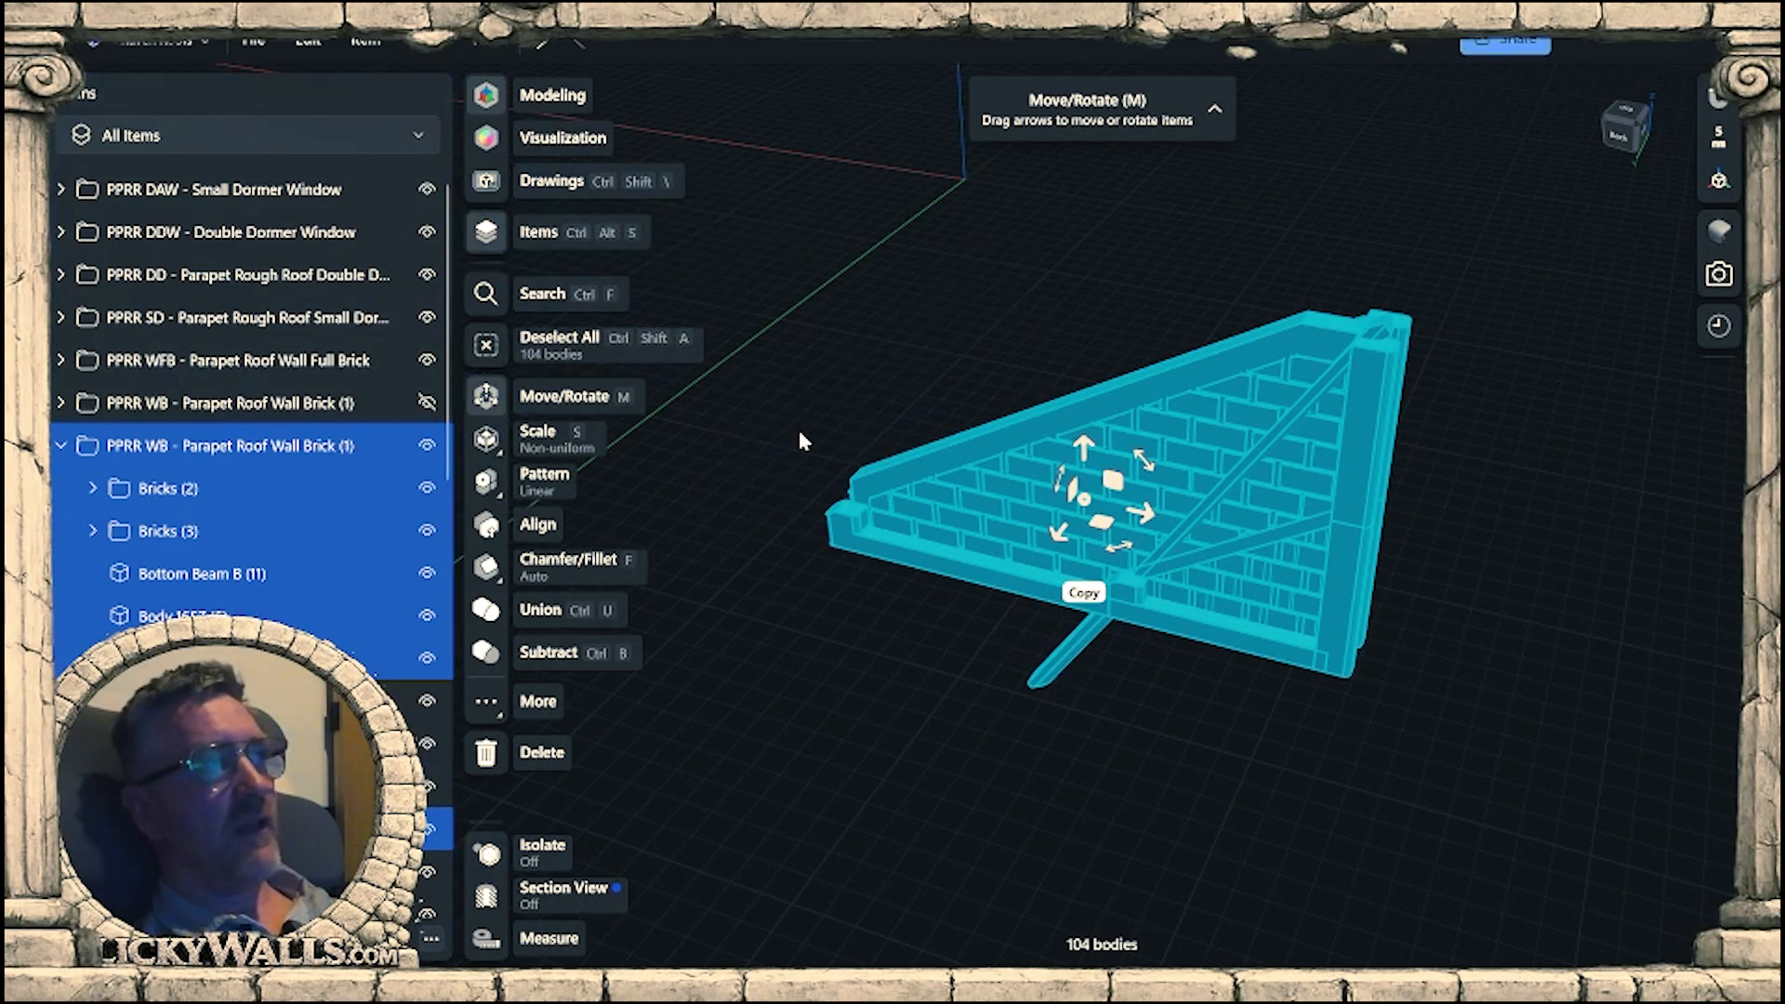
pyautogui.click(897, 702)
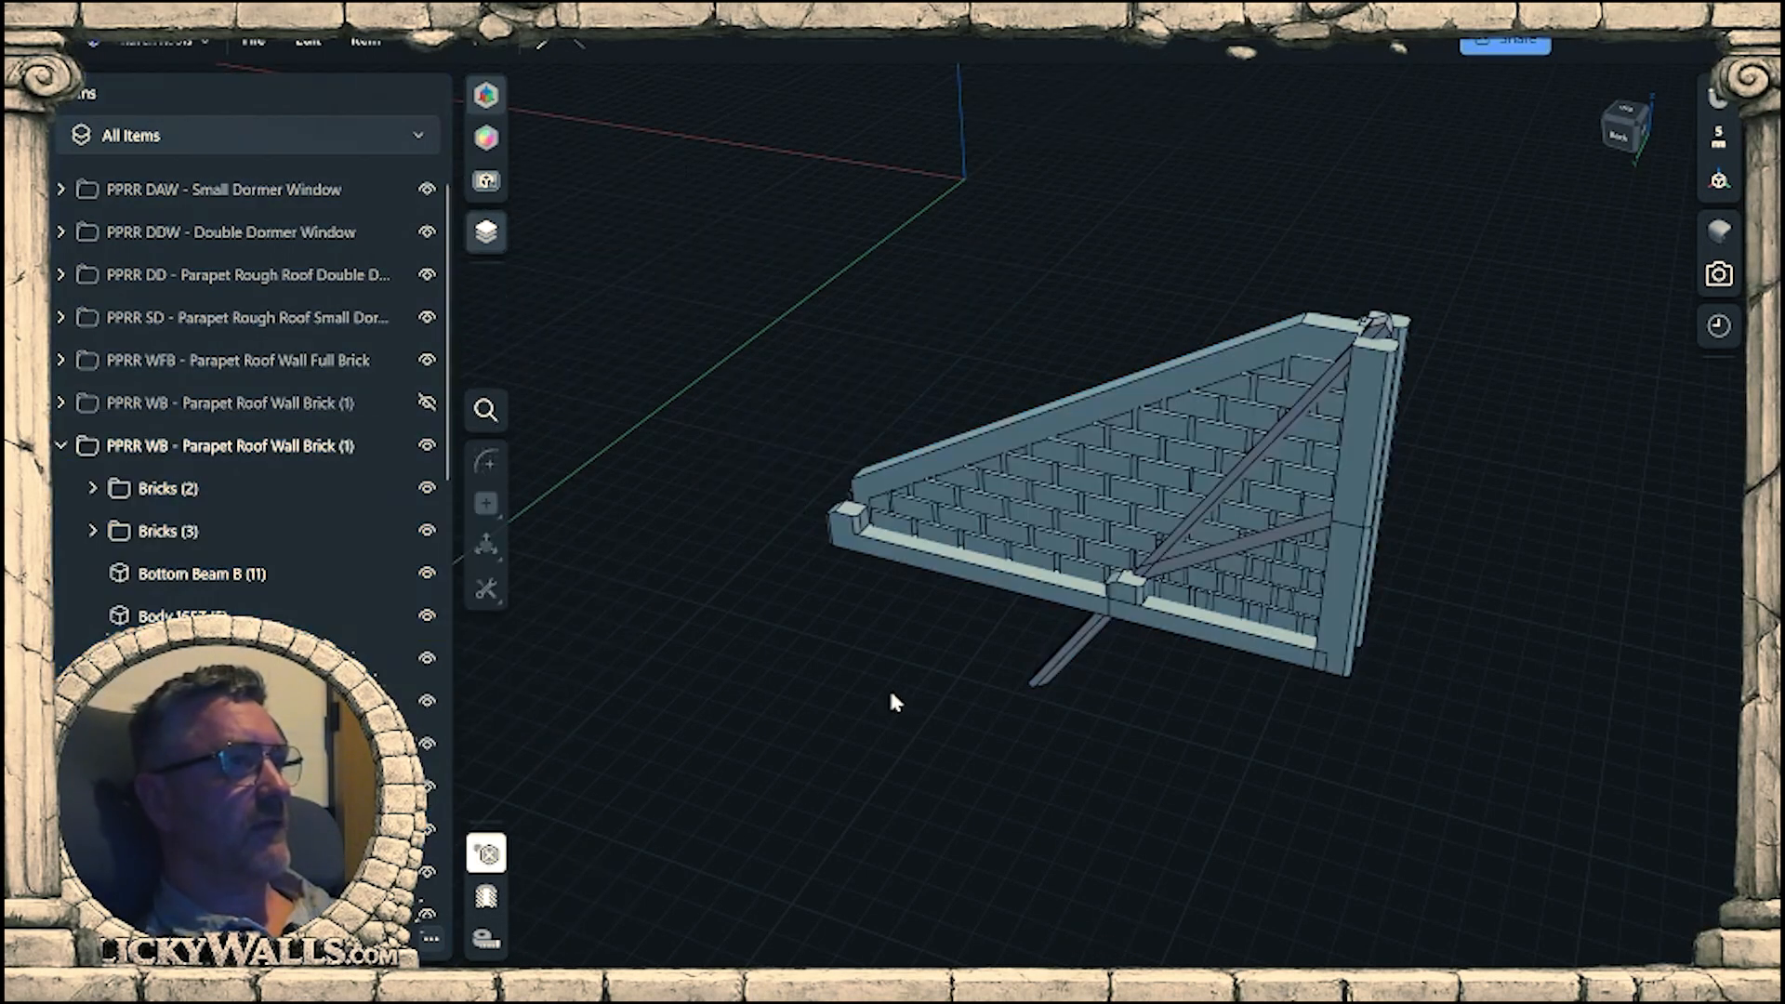
# Sketch a rectangle about 49 by 28 mm on the bottom beam's outer face plane, directly below its lower edge, covering the sloped beam's overhang.
pyautogui.moveTo(874, 767); pyautogui.dragTo(901, 711, button='right')
pyautogui.moveTo(1188, 611); pyautogui.dragTo(1123, 576, button='right')
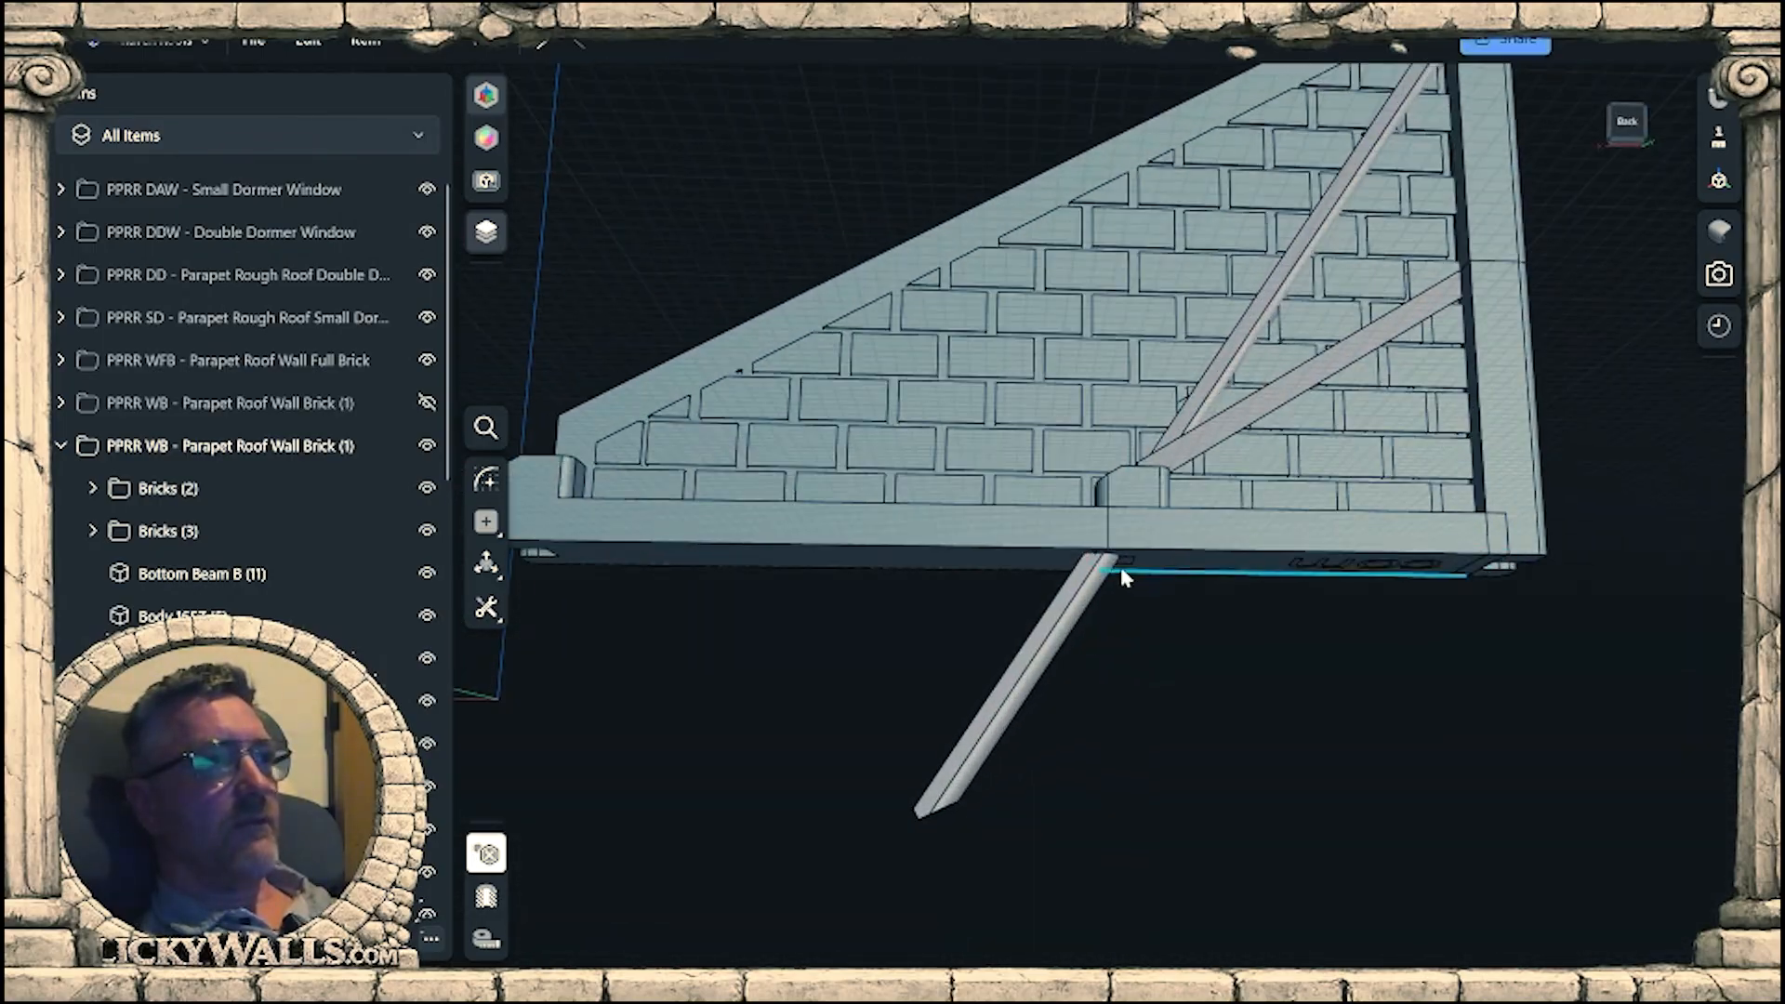
pyautogui.click(1049, 527)
pyautogui.moveTo(1048, 528); pyautogui.dragTo(1091, 575, button='right')
pyautogui.scroll(-3, 1076, 524)
pyautogui.scroll(-2, 1077, 520)
pyautogui.press('r')
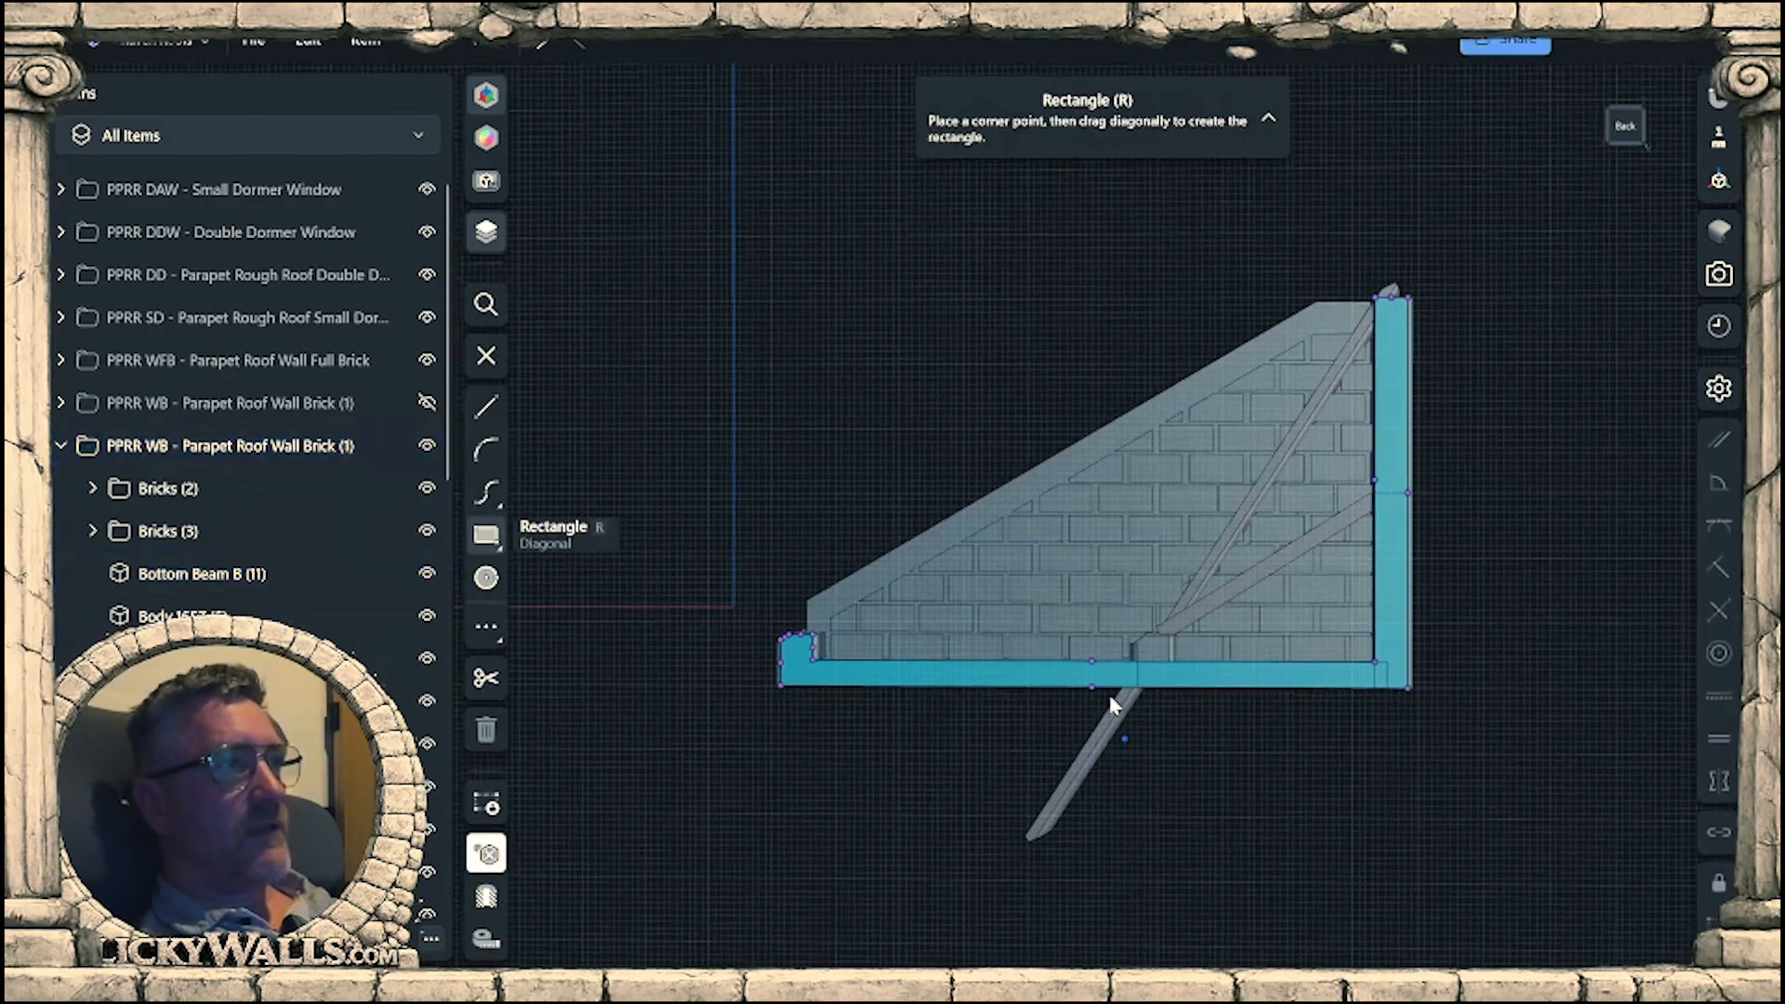
pyautogui.scroll(5, 1108, 695)
pyautogui.moveTo(1255, 364); pyautogui.dragTo(1202, 361, button='middle')
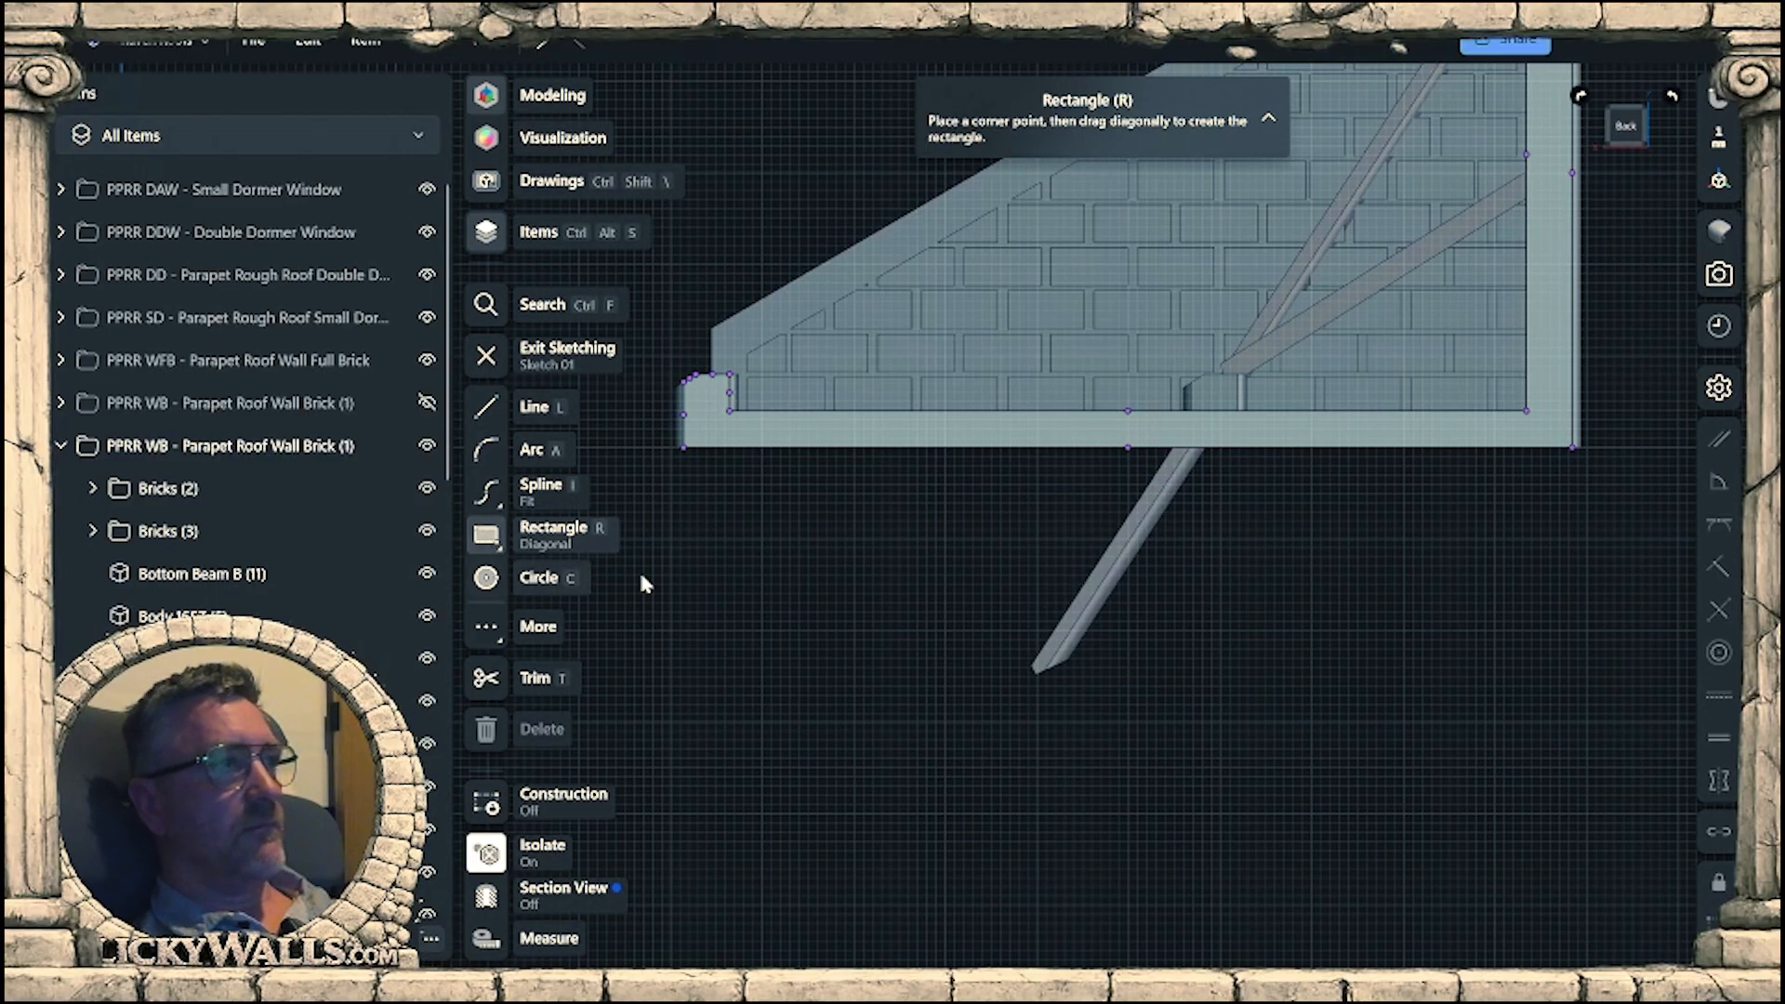
pyautogui.moveTo(956, 448); pyautogui.dragTo(1404, 704)
pyautogui.press('Escape')
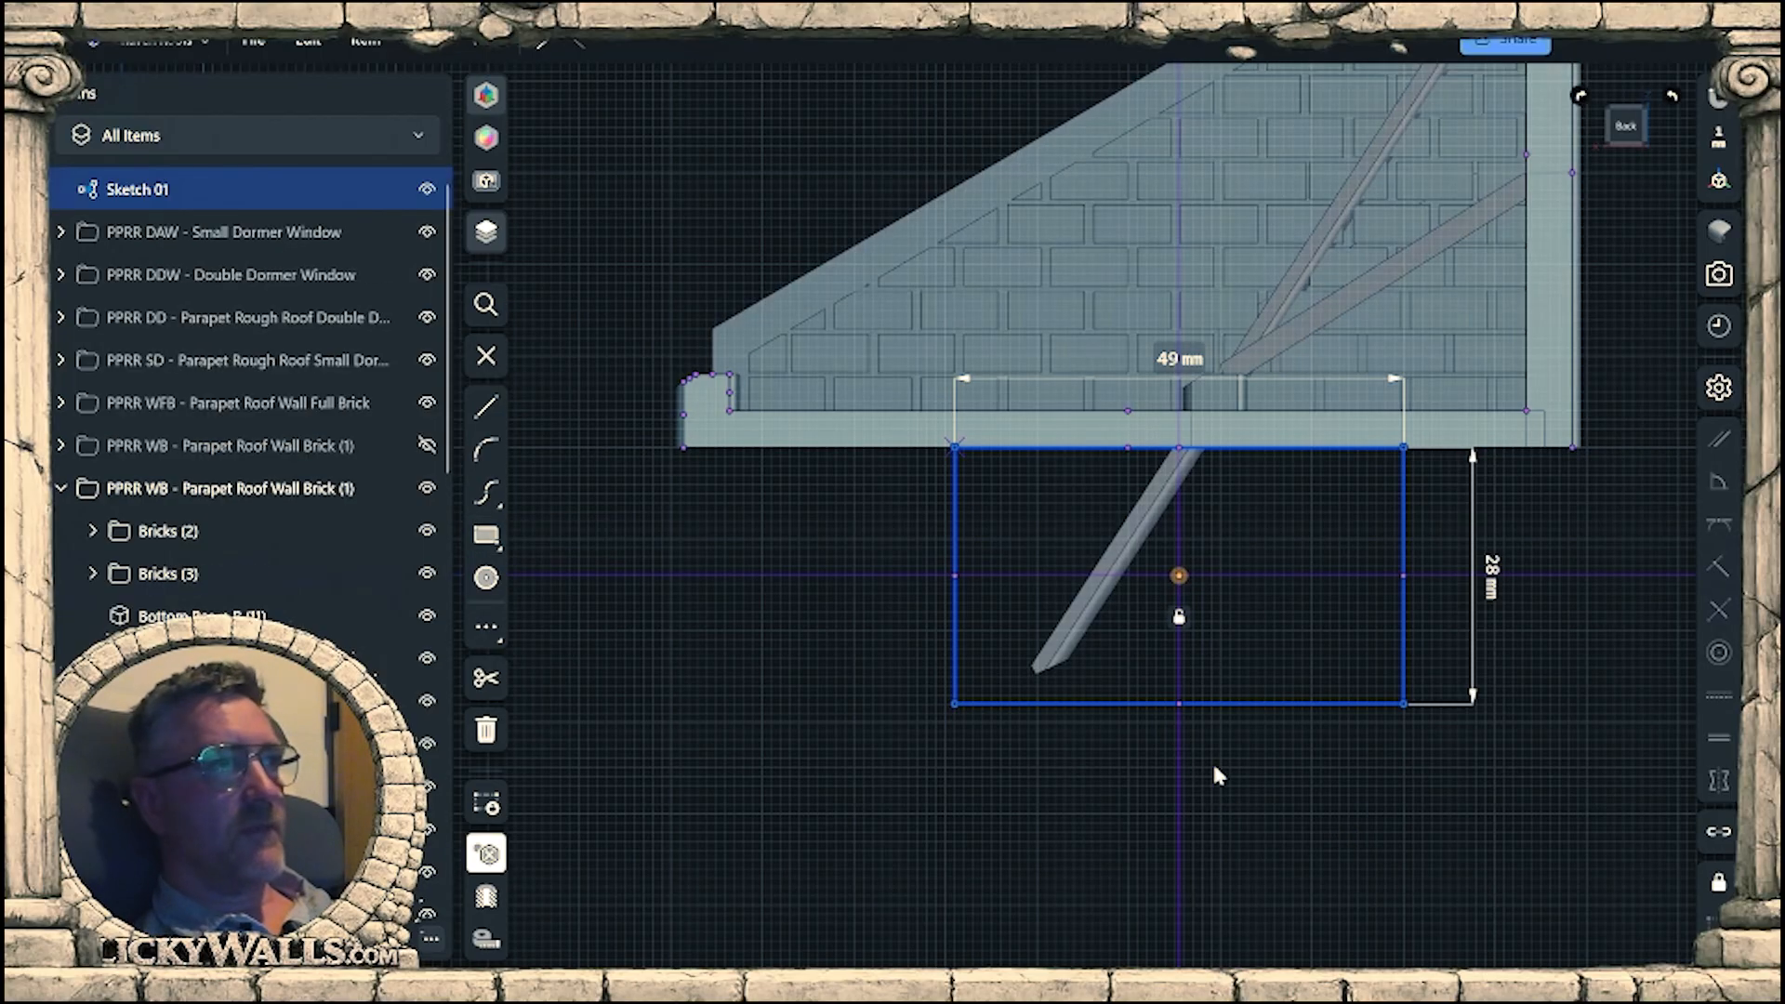
# Extrude the rectangle -19 mm through the sloped beam to cut off the overhang below the wall.
pyautogui.moveTo(1213, 770)
pyautogui.mouseDown(button='right')
pyautogui.moveTo(1317, 758)
pyautogui.moveTo(1300, 720)
pyautogui.mouseUp(button='right')
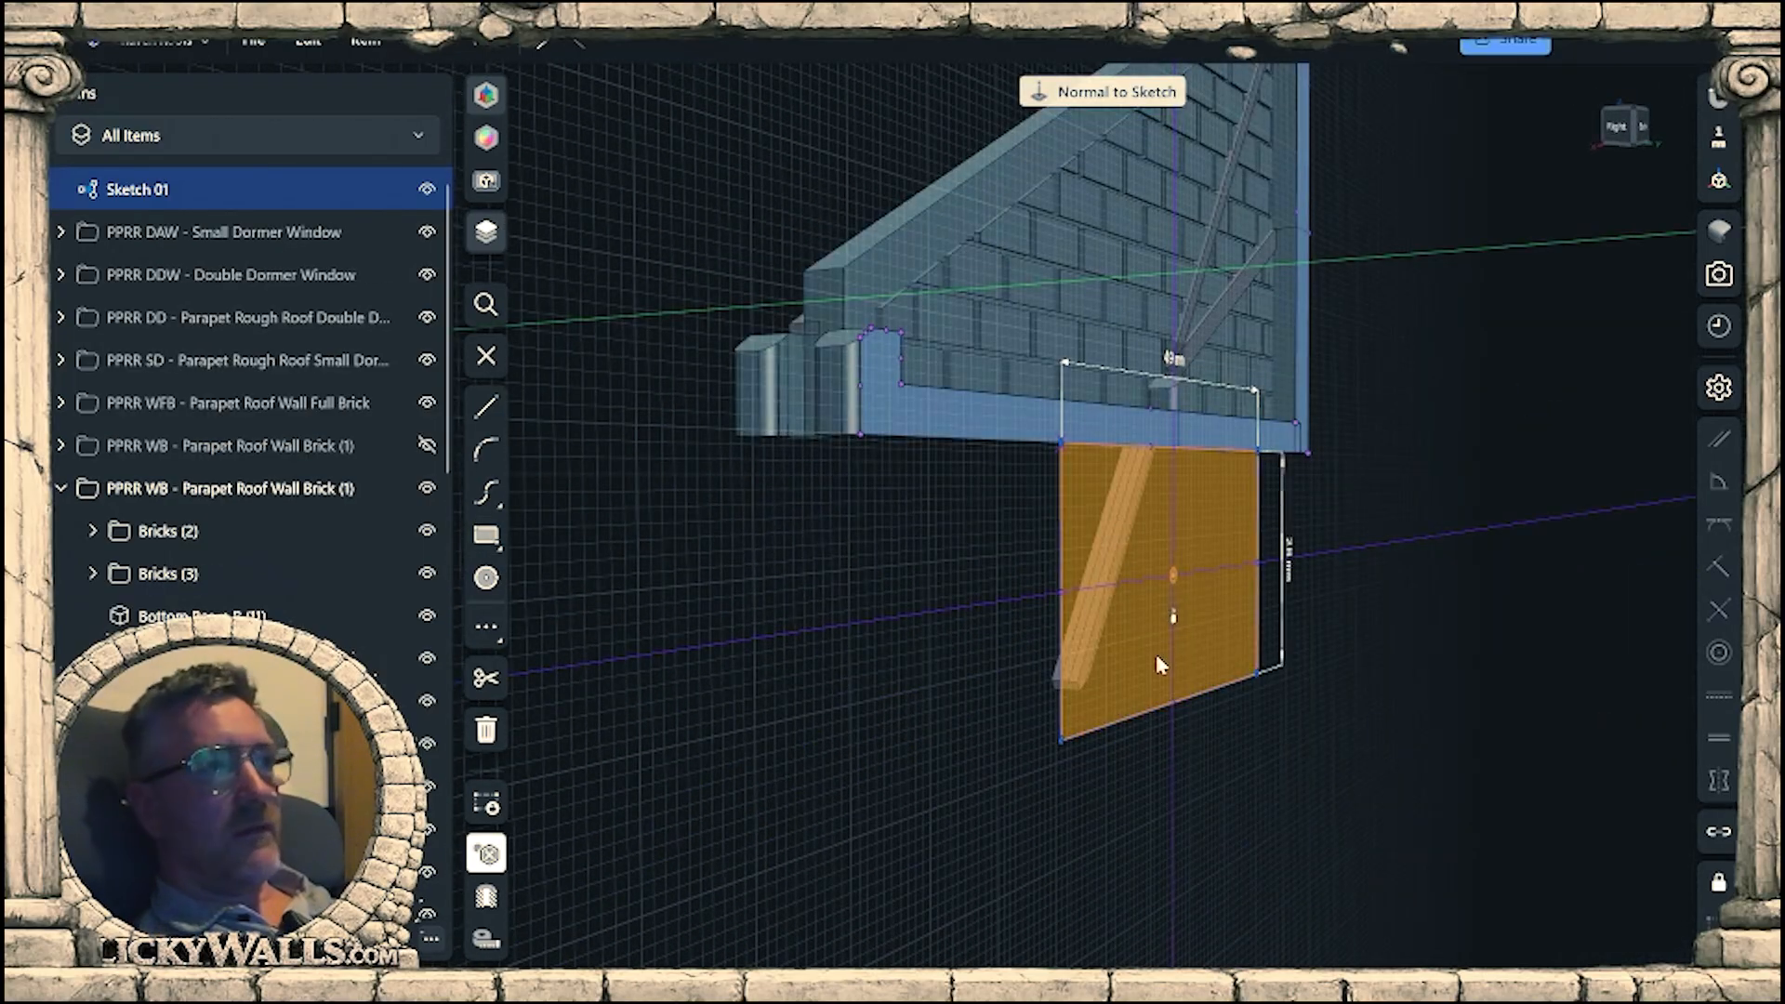
pyautogui.click(1148, 603)
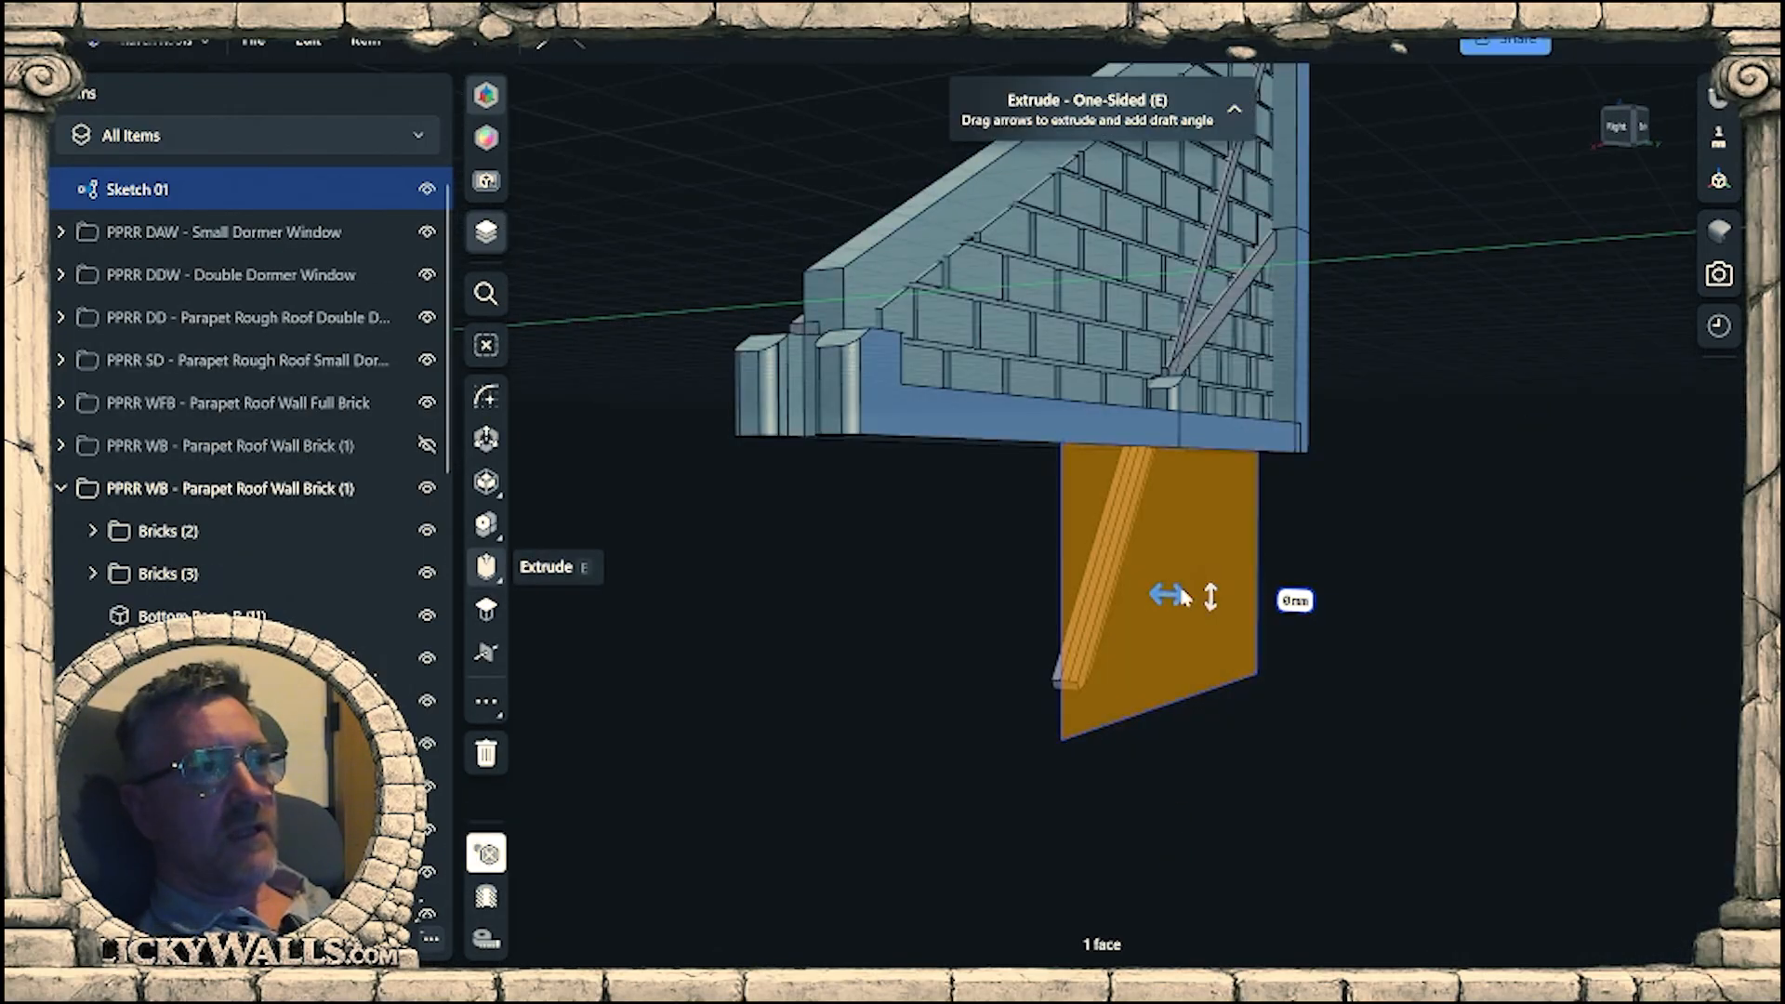
pyautogui.moveTo(1002, 586); pyautogui.dragTo(986, 587)
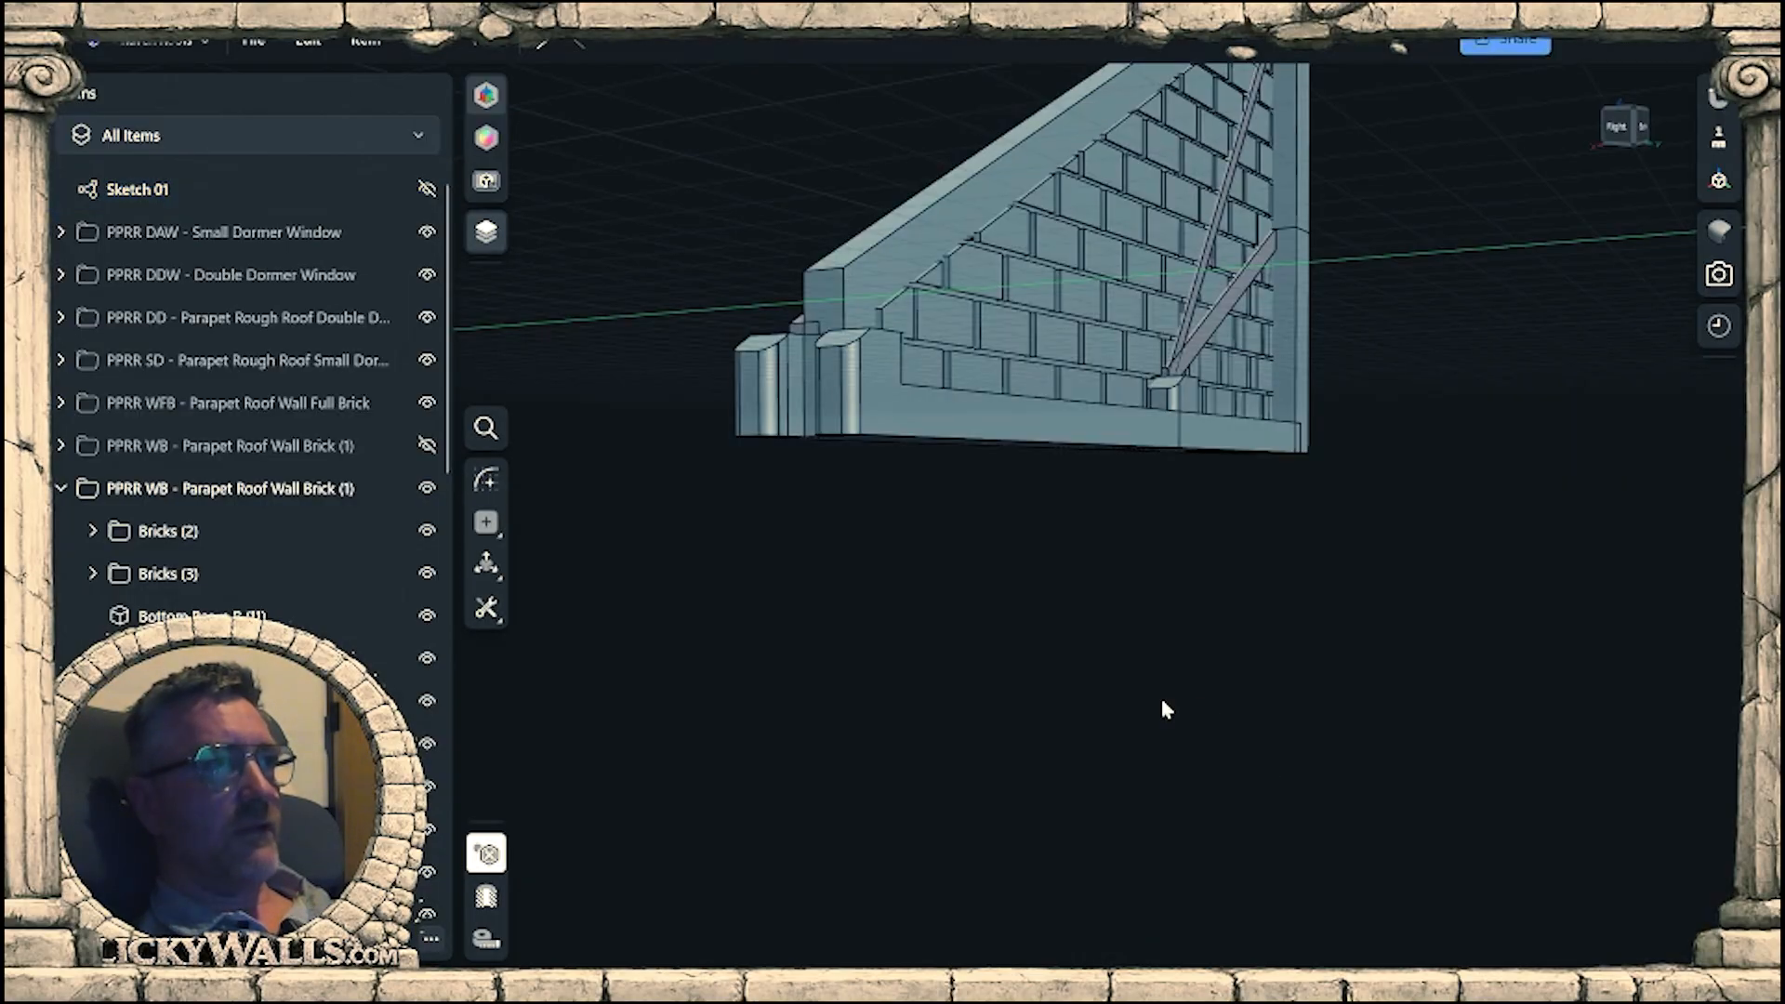
pyautogui.moveTo(1162, 701)
pyautogui.mouseDown(button='right')
pyautogui.moveTo(1141, 588)
pyautogui.moveTo(1093, 721)
pyautogui.moveTo(1041, 651)
pyautogui.mouseUp(button='right')
pyautogui.moveTo(1041, 651); pyautogui.dragTo(969, 950, button='middle')
pyautogui.moveTo(1129, 673); pyautogui.dragTo(1076, 727, button='right')
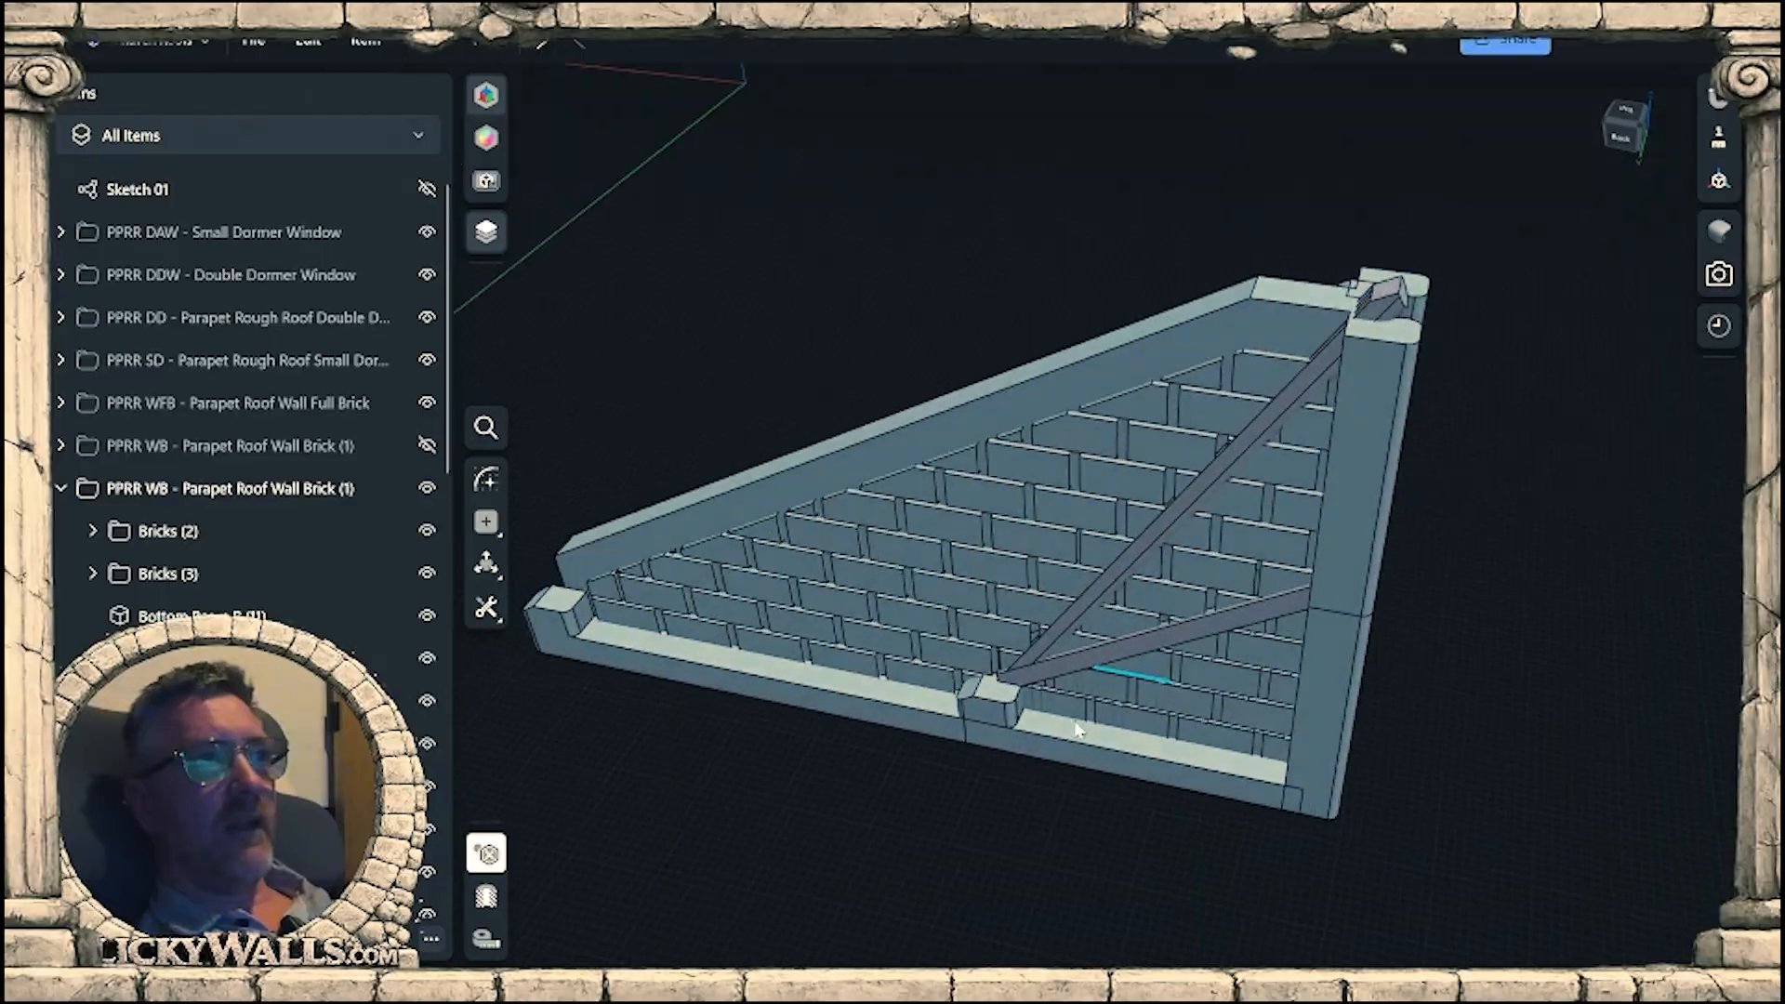
# Sketch a rectangle on the corner post's outer face plane, starting at its top edge and covering the sloped beam's protruding tip.
pyautogui.moveTo(1339, 600); pyautogui.dragTo(1102, 786, button='middle')
pyautogui.moveTo(1102, 786); pyautogui.dragTo(1208, 567, button='right')
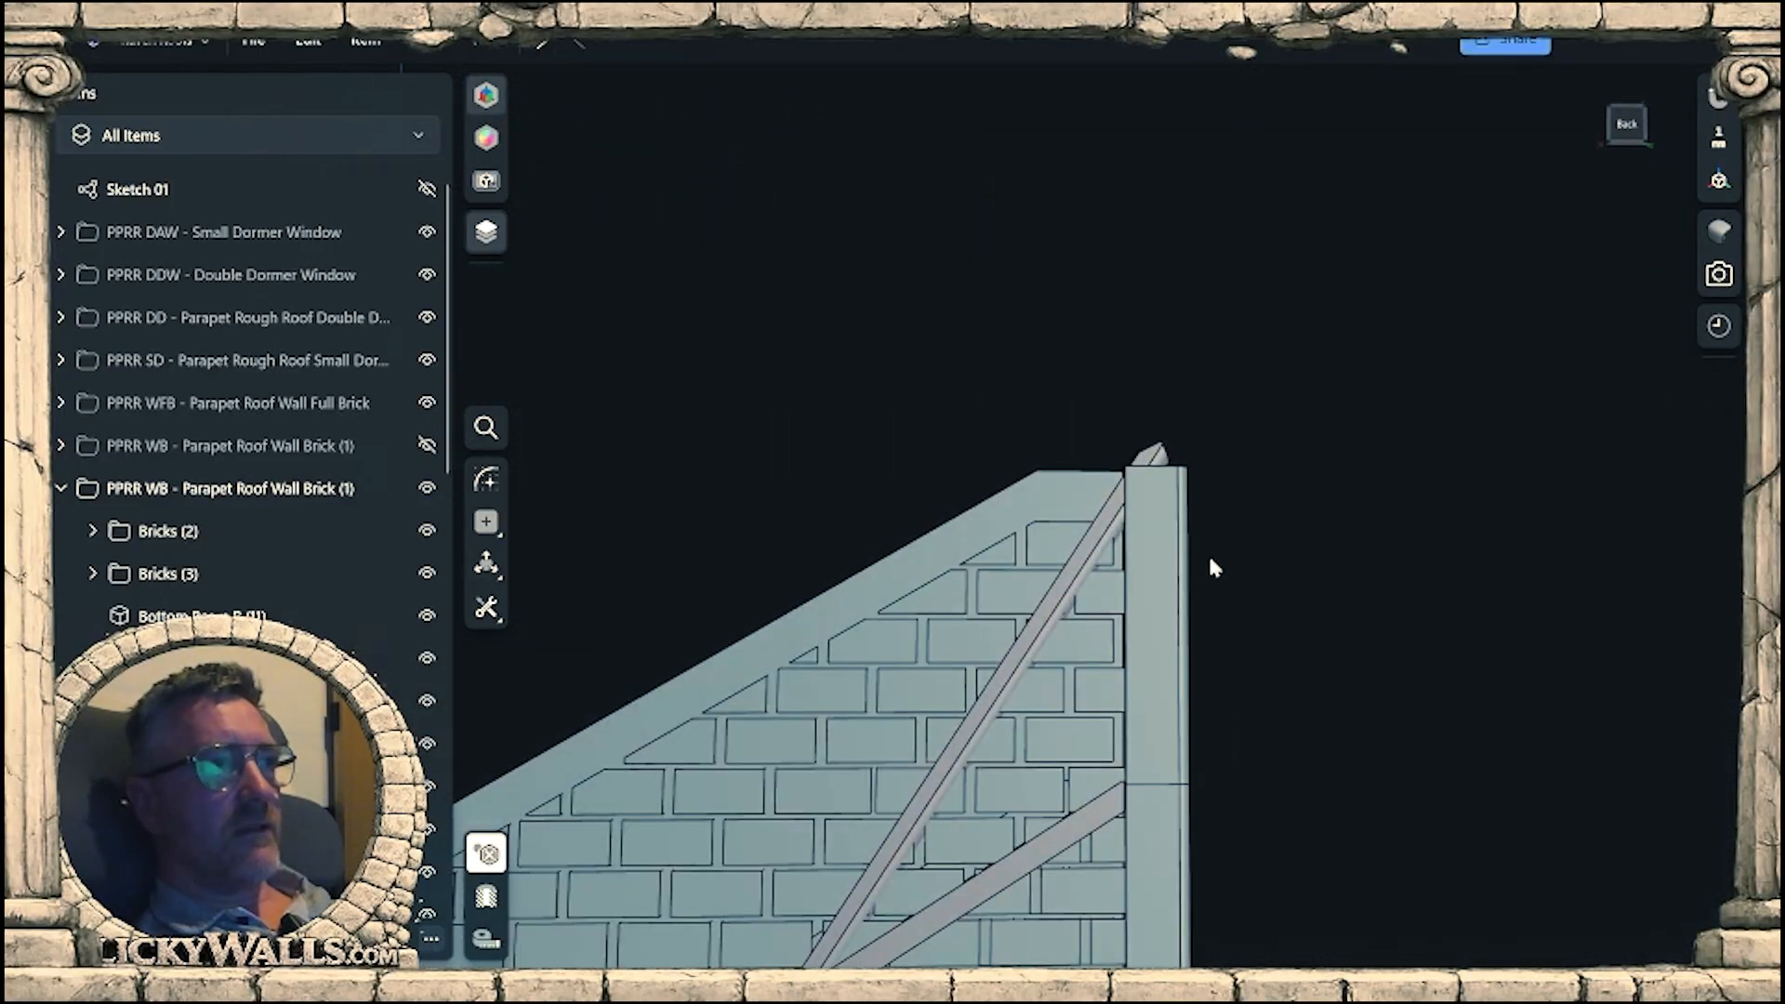
pyautogui.click(1160, 670)
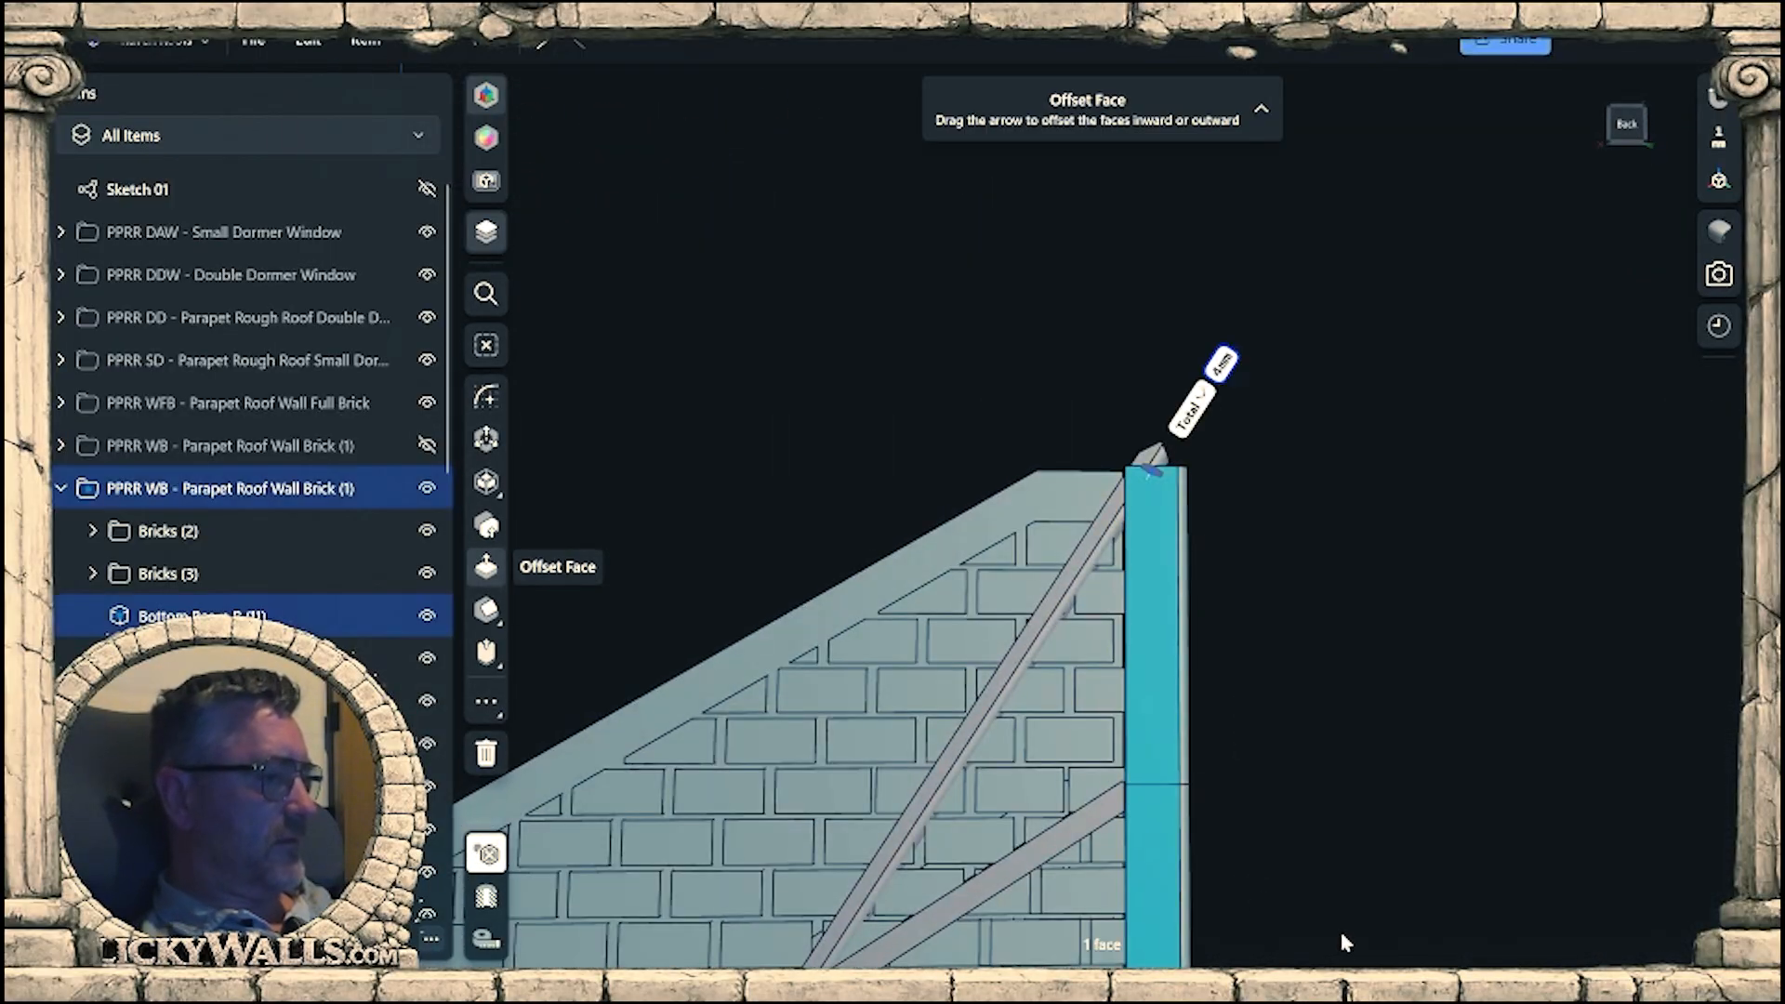
pyautogui.press('r')
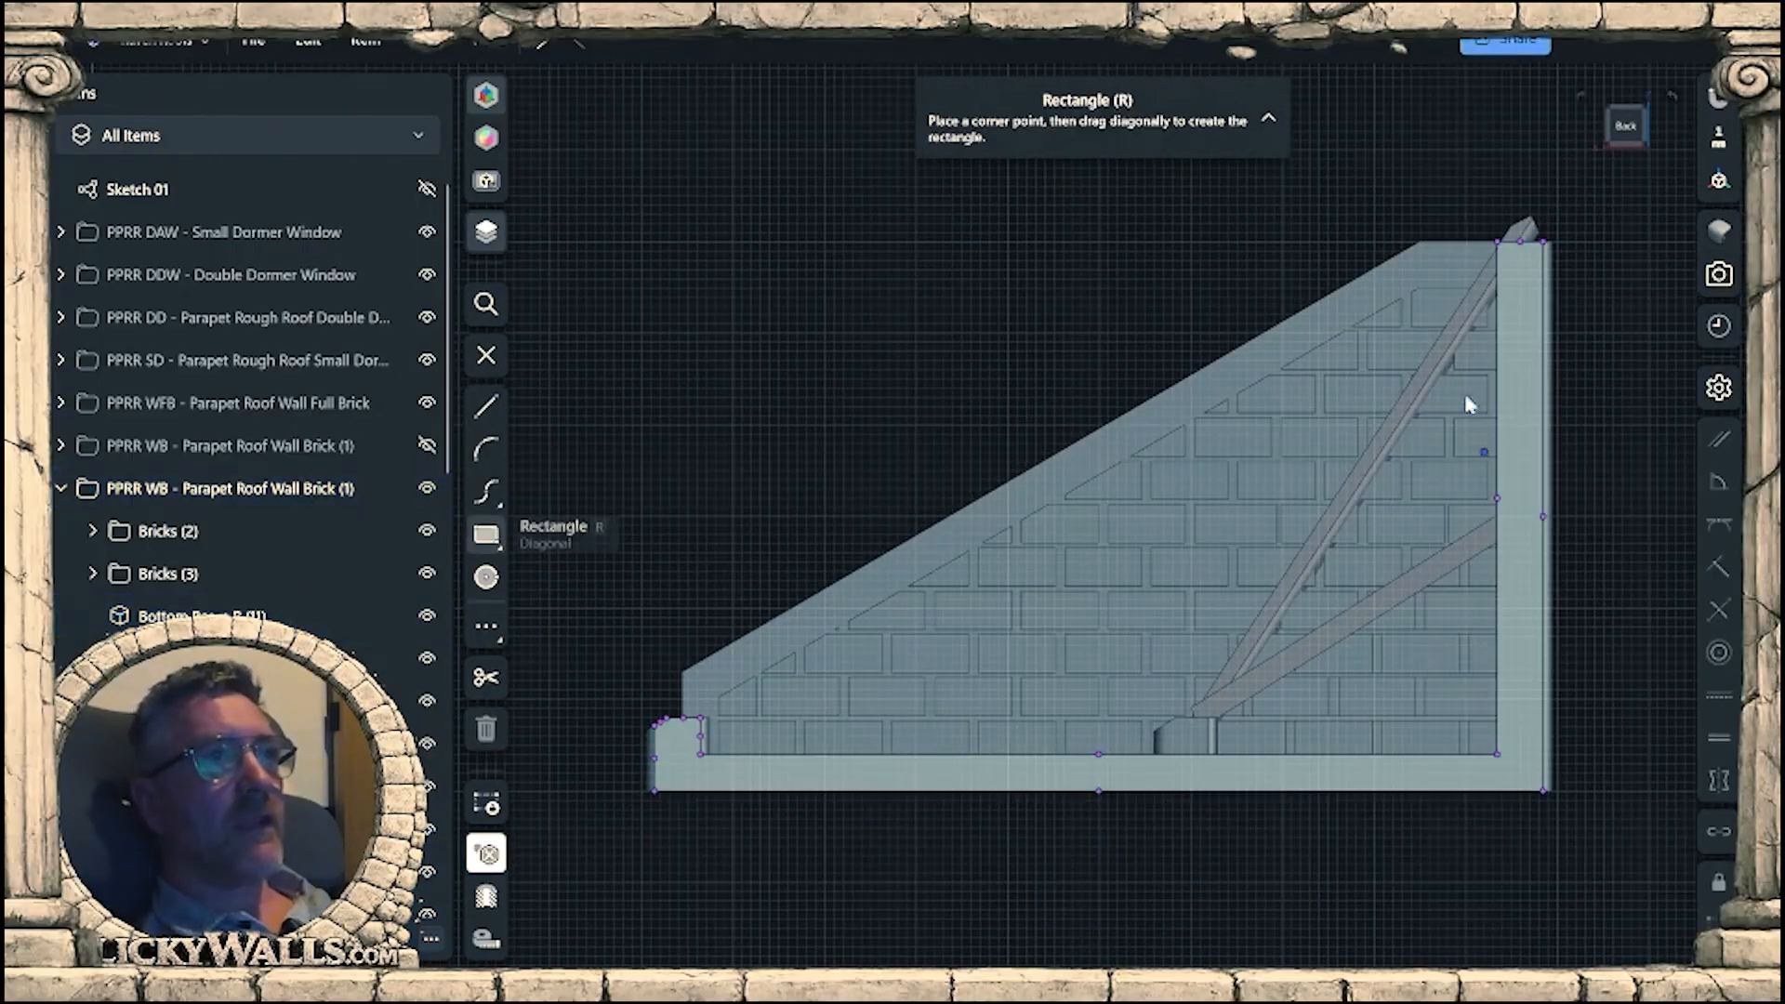
pyautogui.scroll(4, 1467, 353)
pyautogui.moveTo(1465, 344)
pyautogui.mouseDown(button='middle')
pyautogui.moveTo(1107, 685)
pyautogui.moveTo(1138, 744)
pyautogui.mouseUp(button='middle')
pyautogui.moveTo(980, 336)
pyautogui.mouseDown()
pyautogui.moveTo(1389, 615)
pyautogui.moveTo(1400, 593)
pyautogui.mouseUp()
# Extrude the upper rectangle -17 mm to trim the sloped beam's tip flush with the top of the corner post.
pyautogui.moveTo(1295, 797)
pyautogui.mouseDown(button='right')
pyautogui.moveTo(1391, 785)
pyautogui.moveTo(1446, 812)
pyautogui.moveTo(1318, 484)
pyautogui.mouseUp(button='right')
pyautogui.write('e')
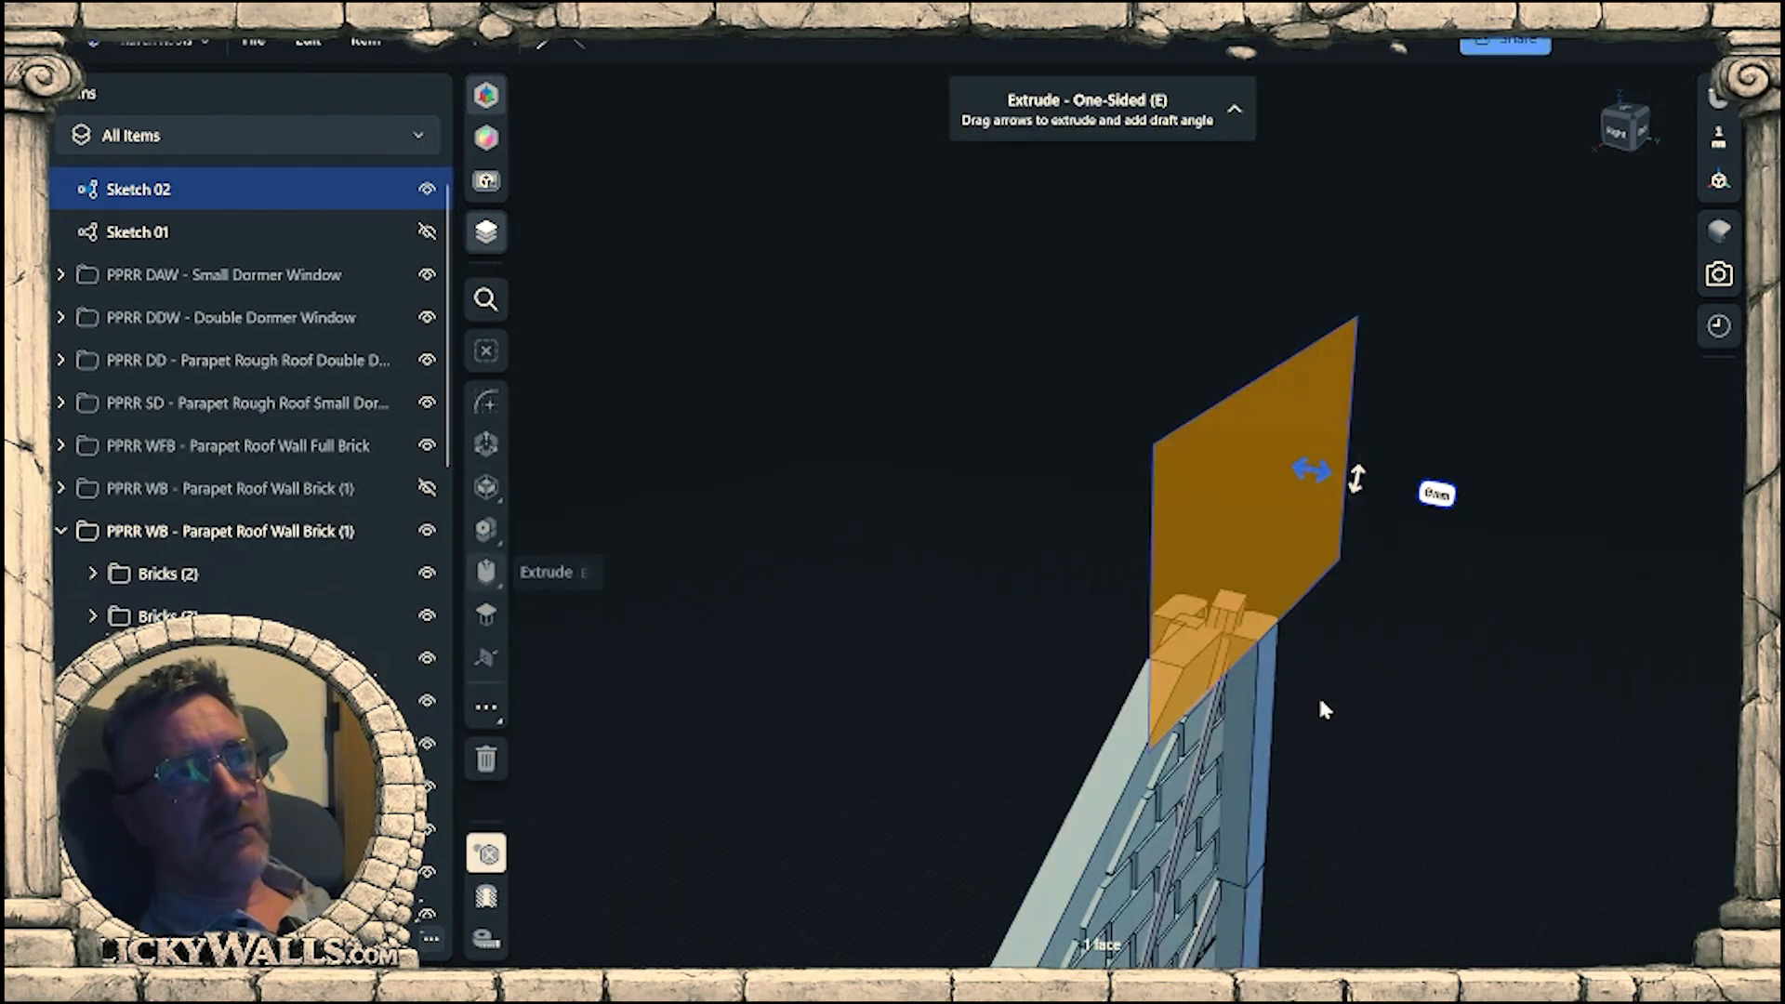
pyautogui.write('28')
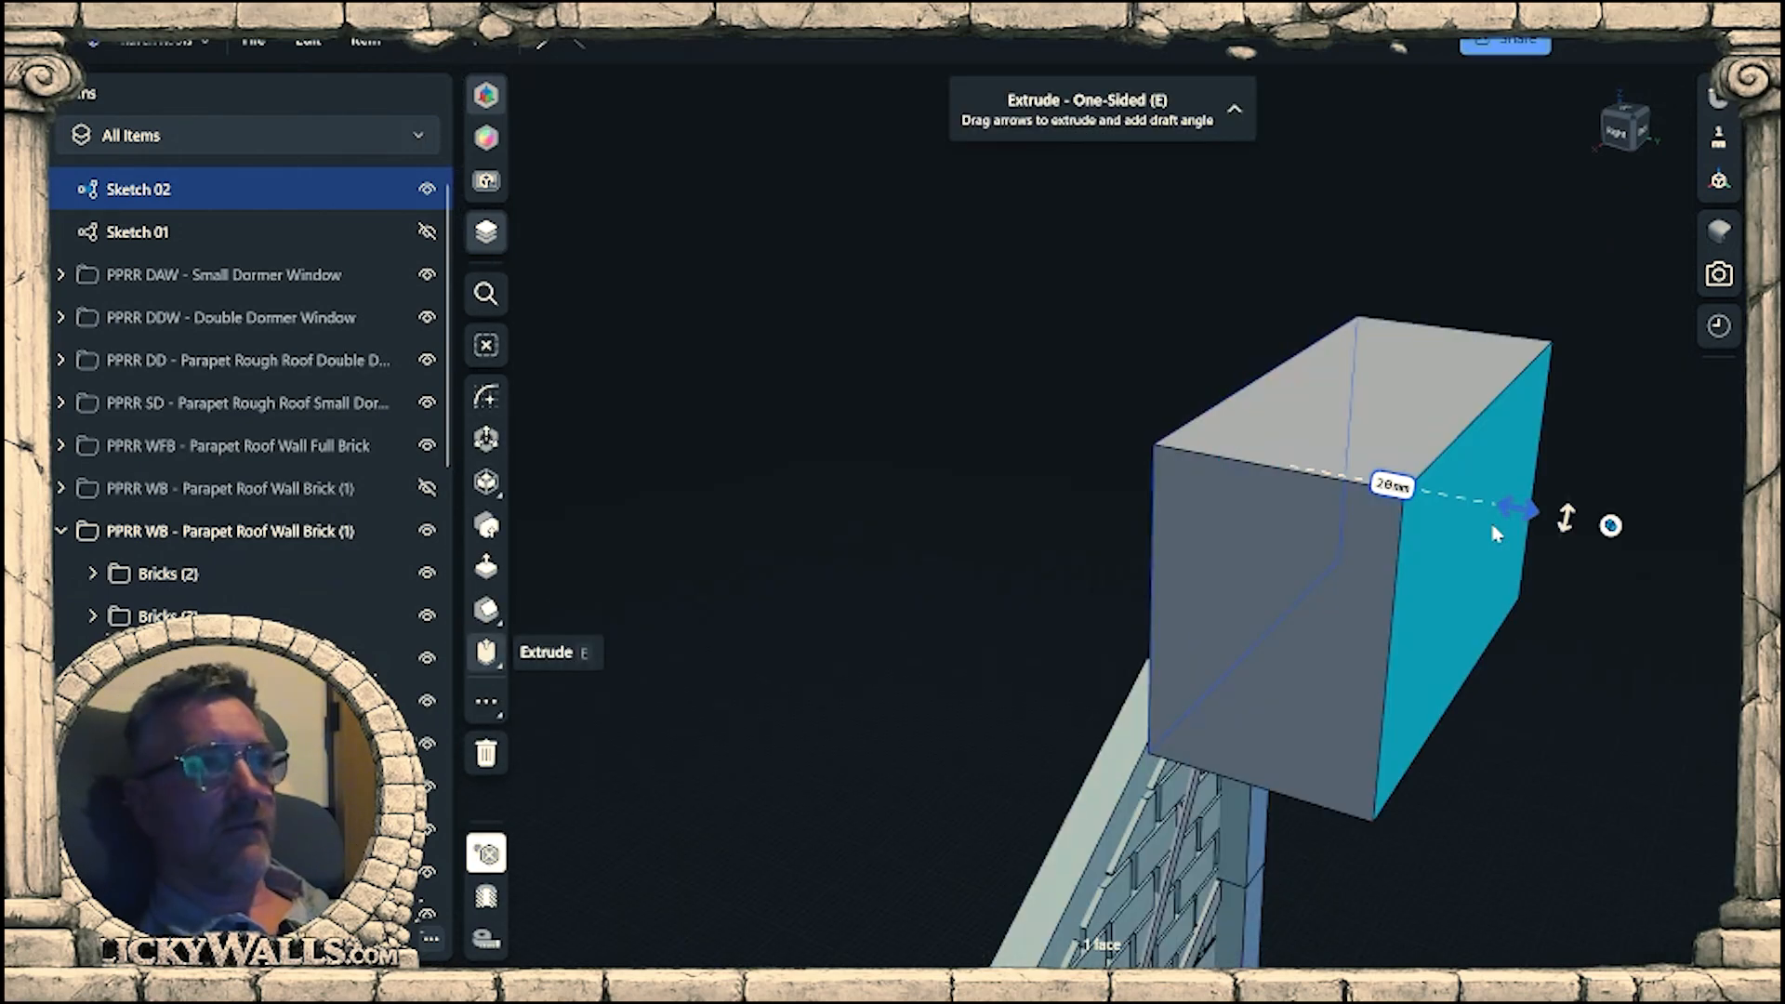
pyautogui.moveTo(1382, 516); pyautogui.dragTo(1129, 447)
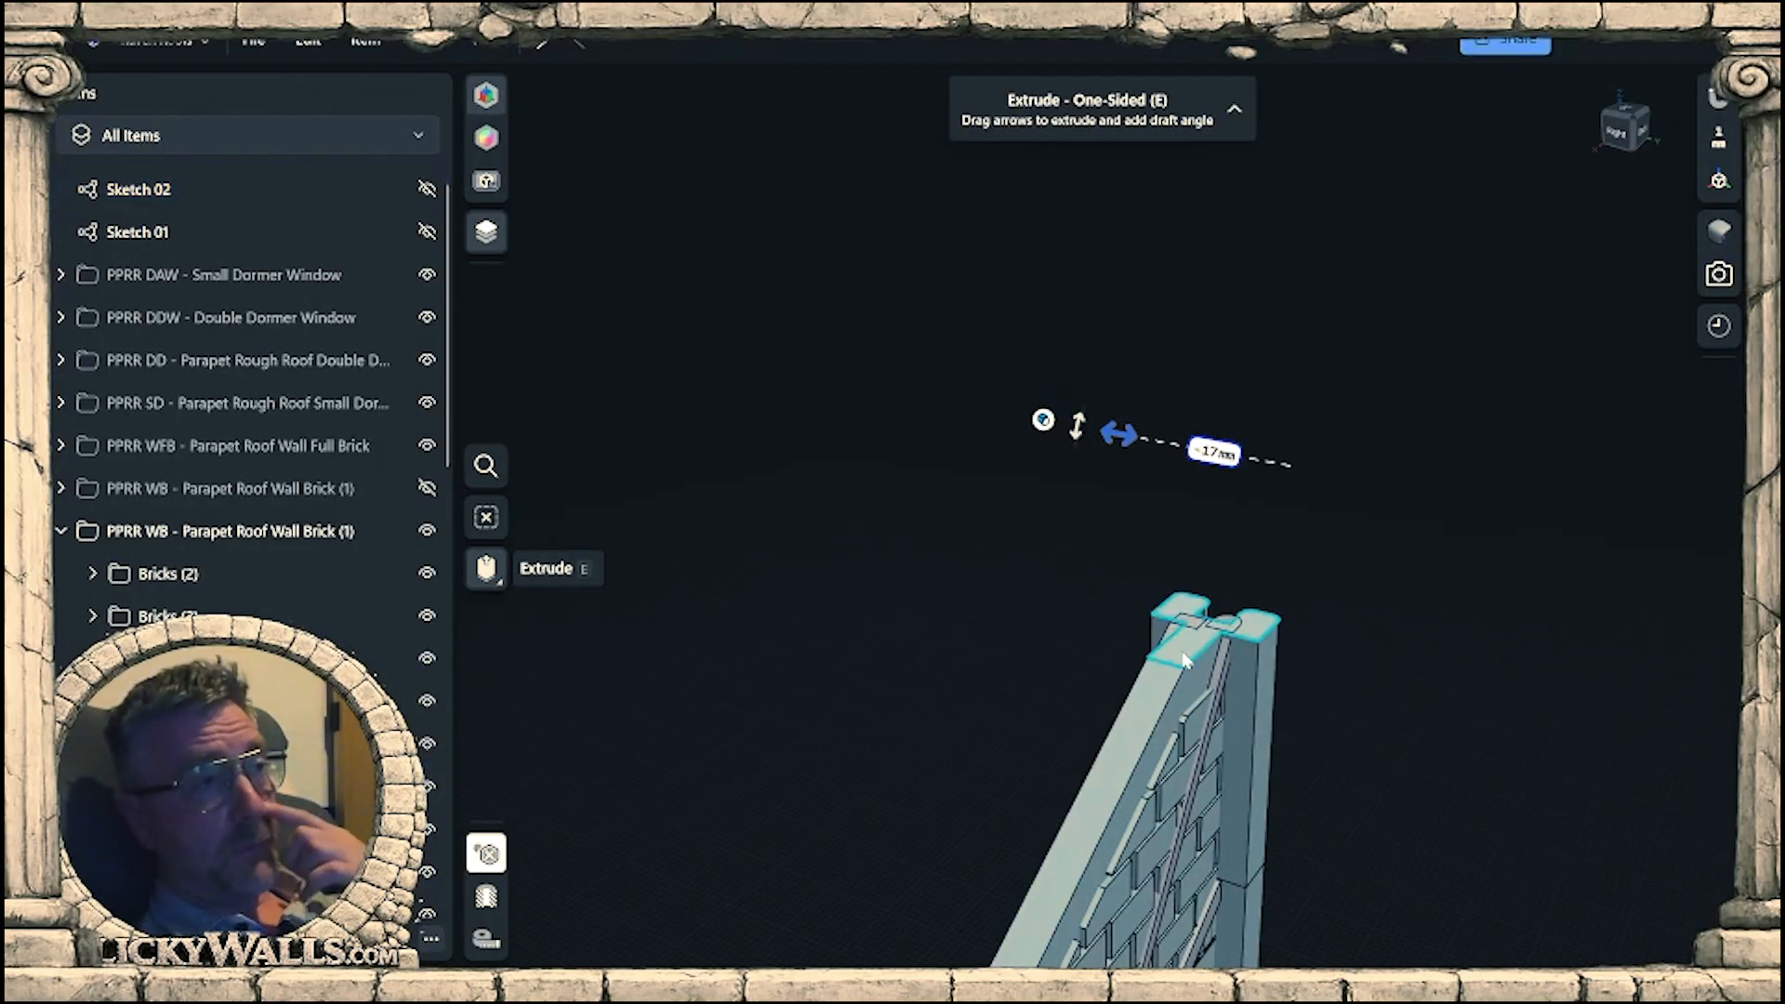
pyautogui.moveTo(1404, 663); pyautogui.dragTo(1309, 621, button='right')
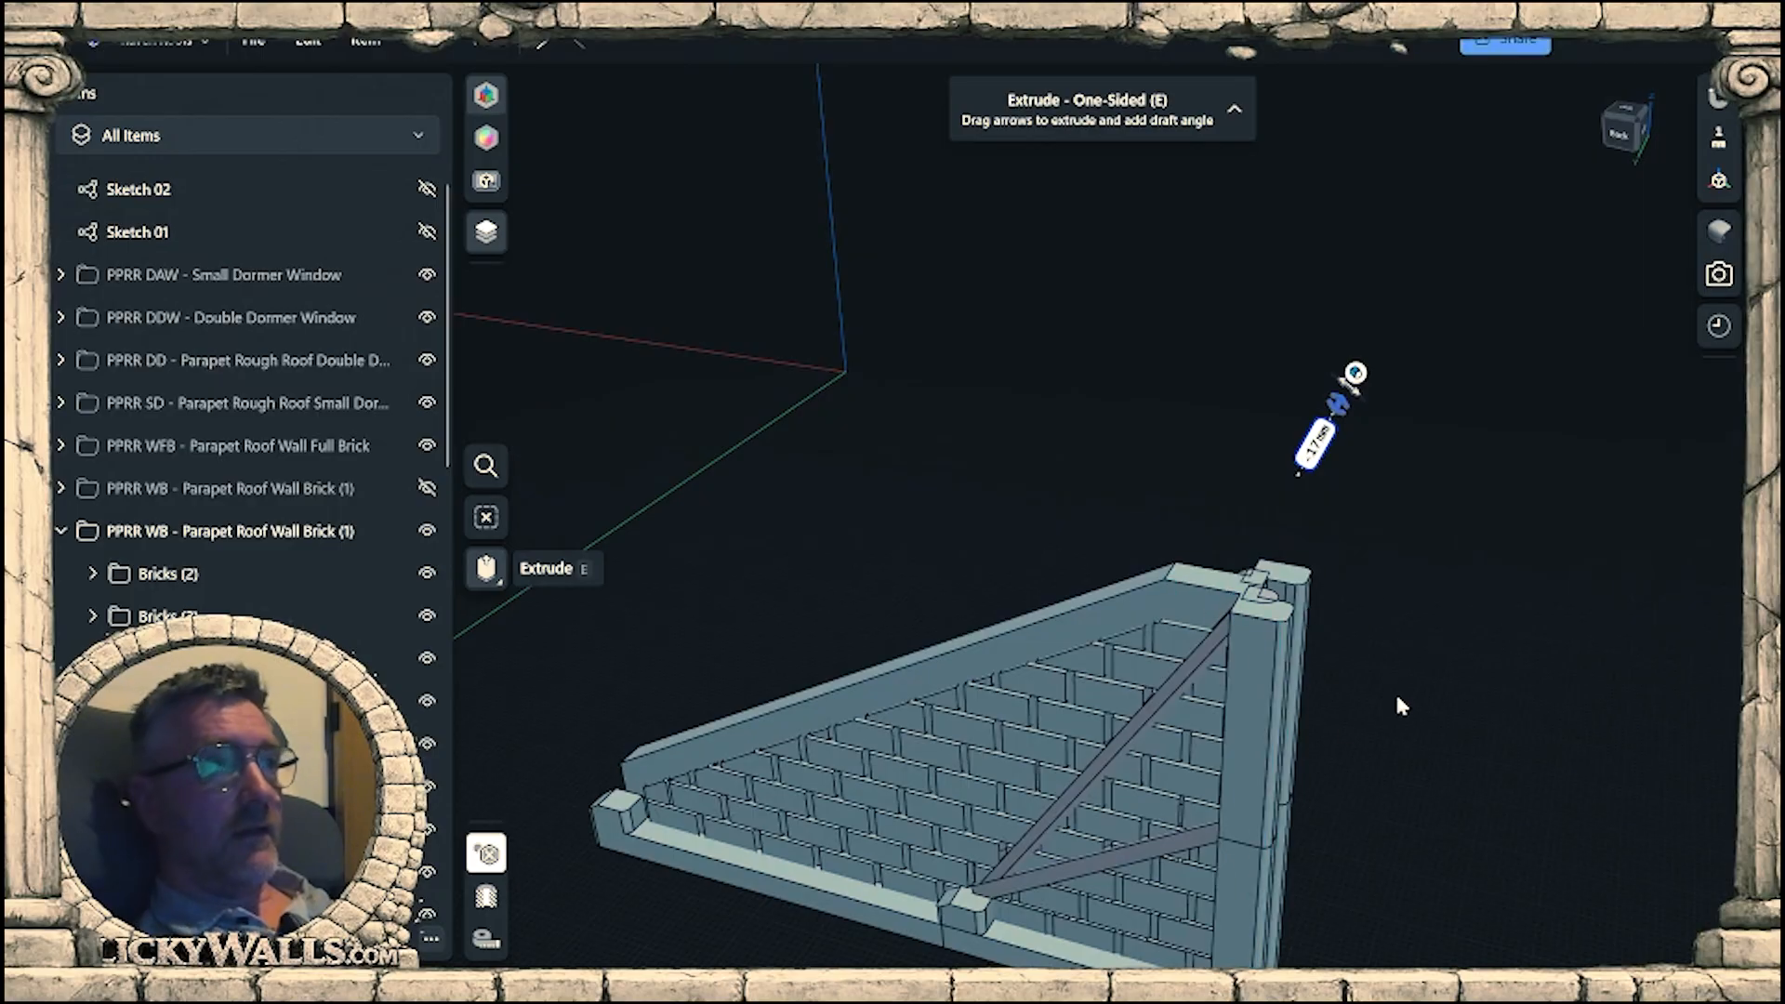
pyautogui.scroll(3, 1273, 616)
pyautogui.scroll(-2, 1339, 535)
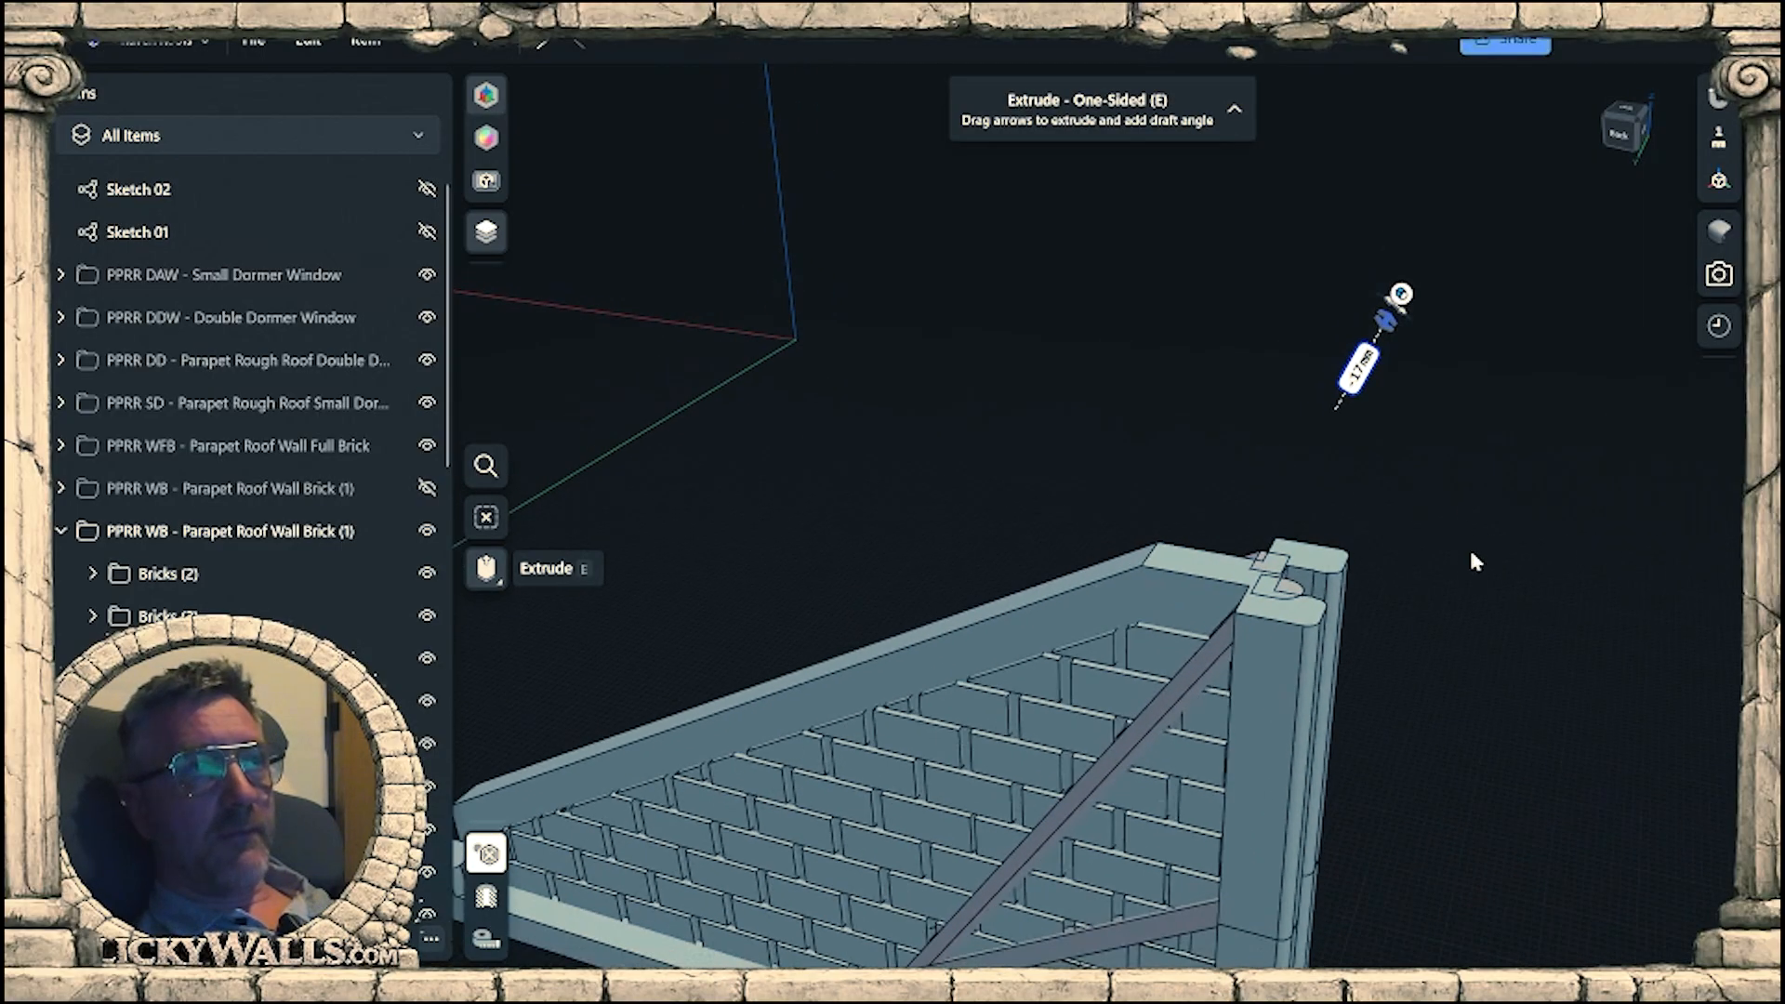
pyautogui.click(1392, 662)
pyautogui.moveTo(1392, 665)
pyautogui.mouseDown(button='right')
pyautogui.moveTo(1432, 695)
pyautogui.moveTo(1418, 674)
pyautogui.mouseUp(button='right')
pyautogui.scroll(-2, 1251, 456)
pyautogui.moveTo(1251, 456); pyautogui.dragTo(1496, 704, button='right')
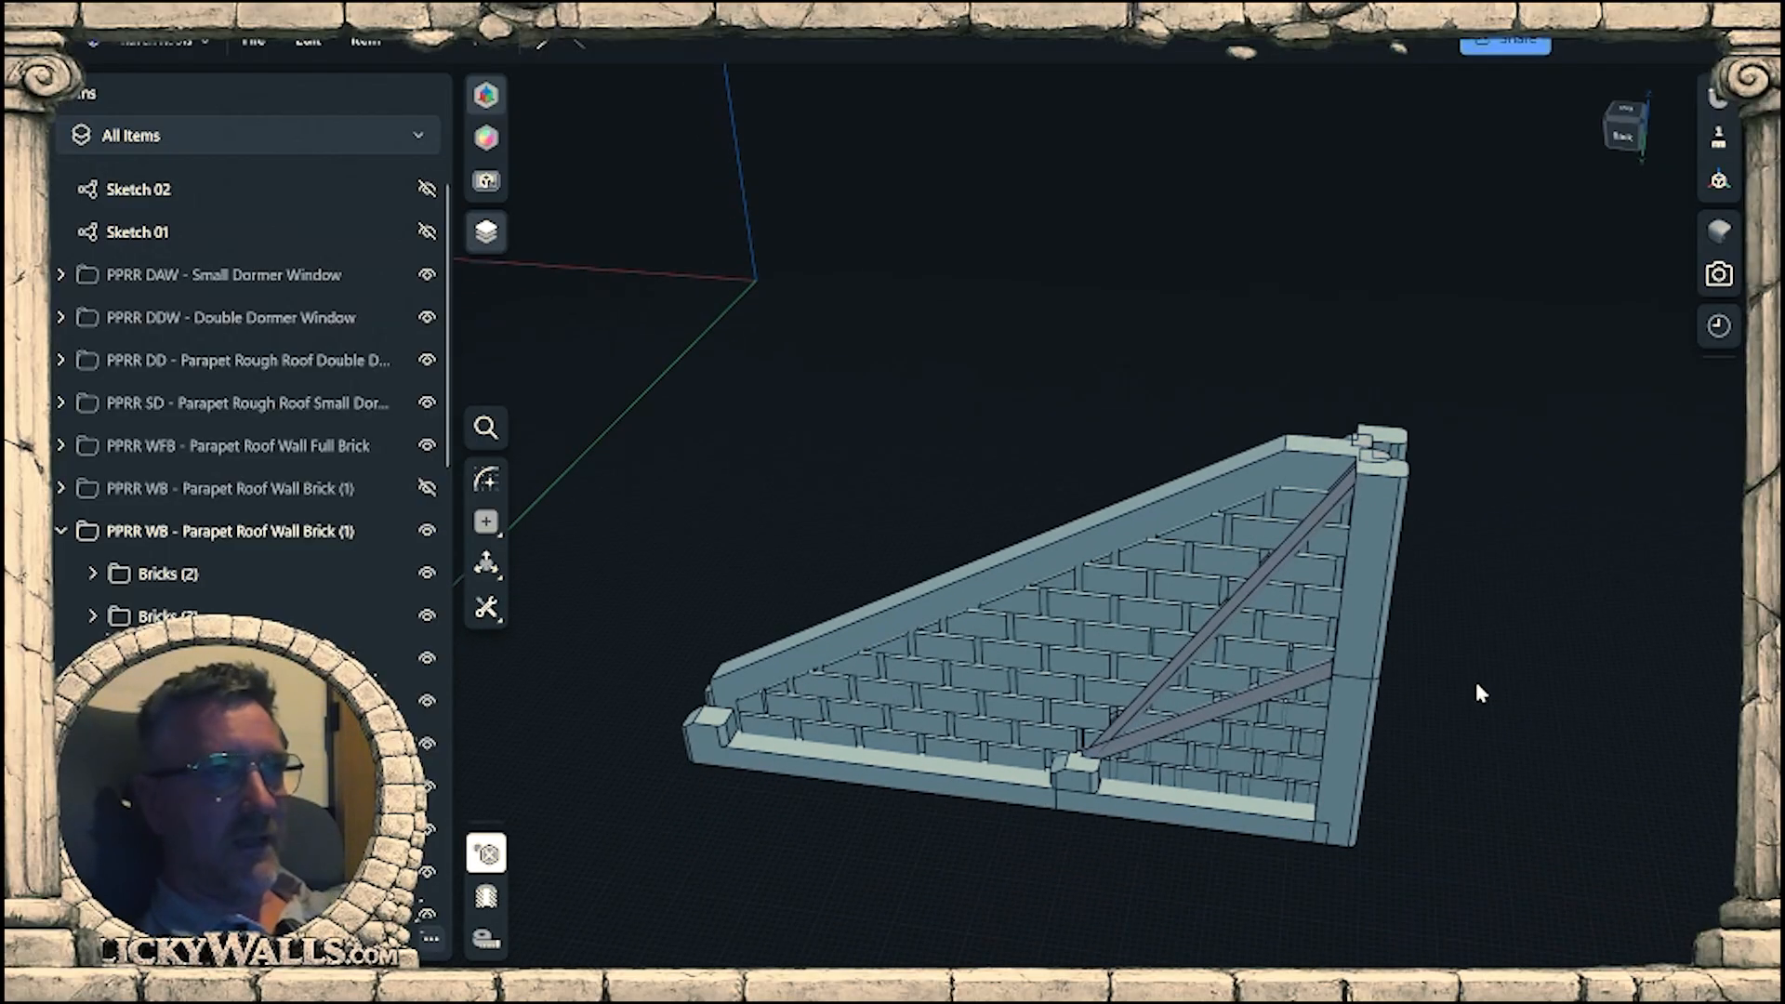
# Copy the trimmed sloped beam, Body 1657 (6), 3.5 mm across the wall's thickness onto the neighbouring beam's place.
pyautogui.moveTo(1453, 679); pyautogui.dragTo(1324, 638, button='right')
pyautogui.moveTo(1200, 706); pyautogui.dragTo(1277, 688, button='right')
pyautogui.moveTo(1245, 595); pyautogui.dragTo(1316, 604, button='right')
pyautogui.scroll(5, 1395, 502)
pyautogui.doubleClick(1360, 493)
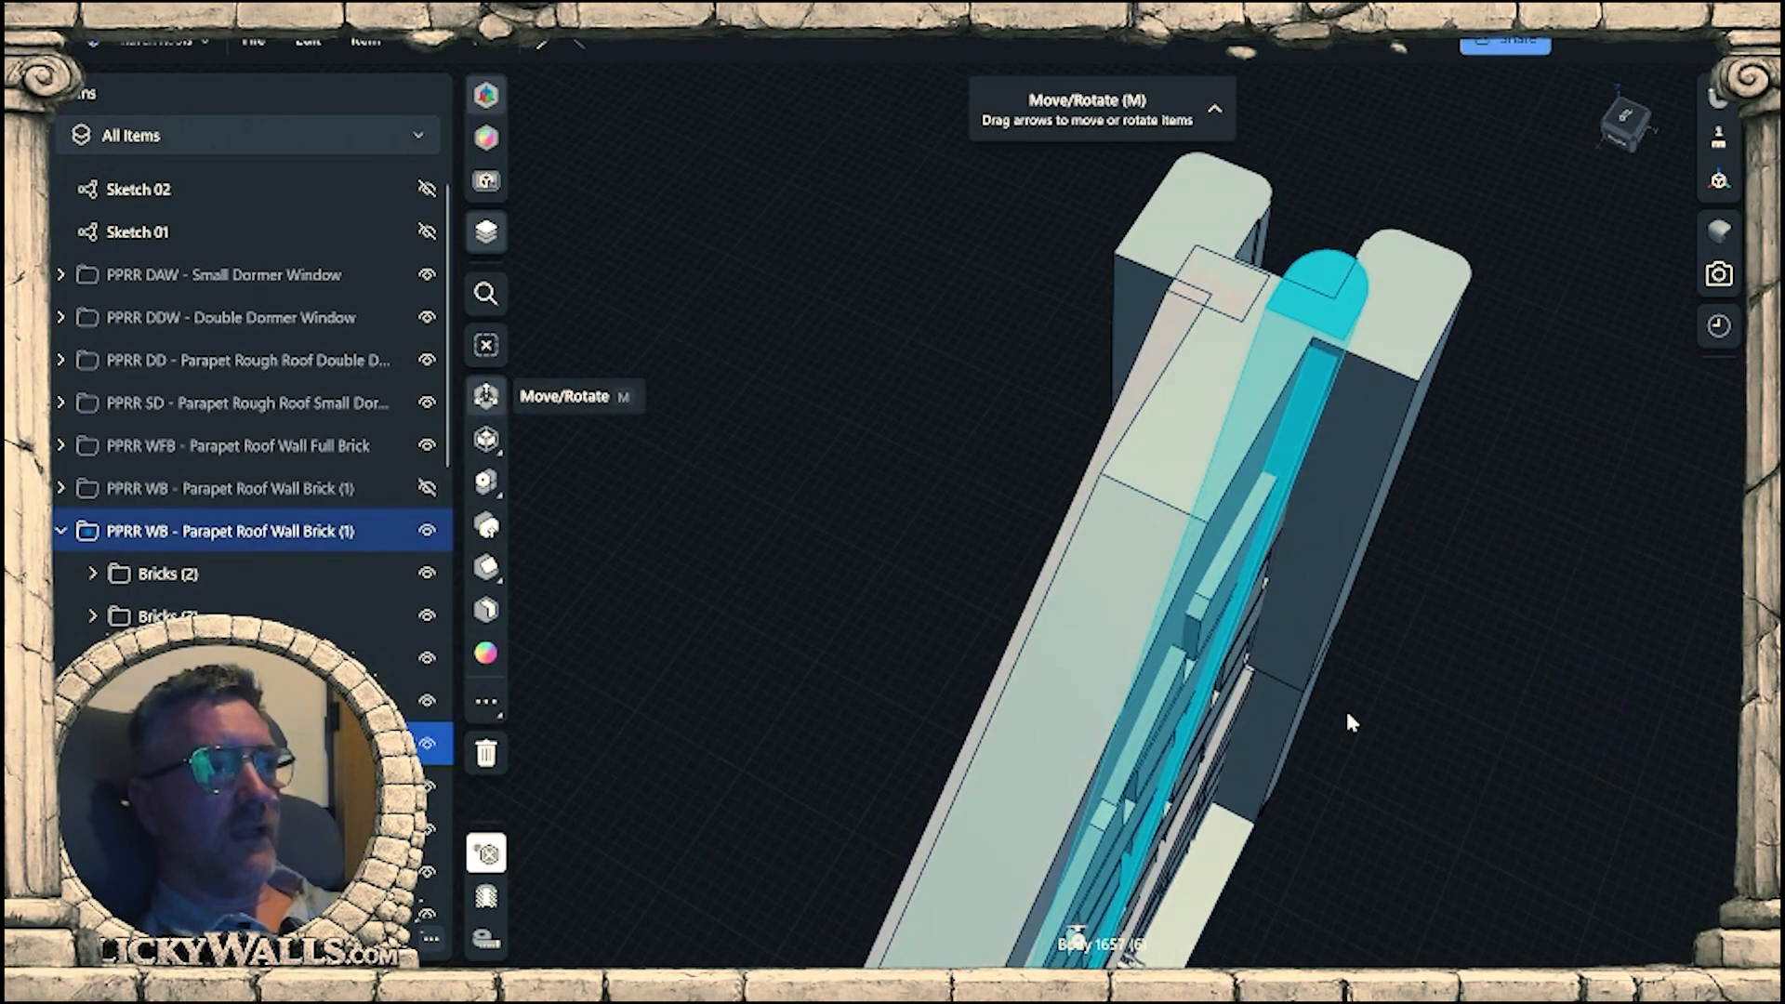
pyautogui.moveTo(1346, 709); pyautogui.dragTo(1430, 565, button='middle')
pyautogui.moveTo(1431, 569); pyautogui.dragTo(1399, 895, button='right')
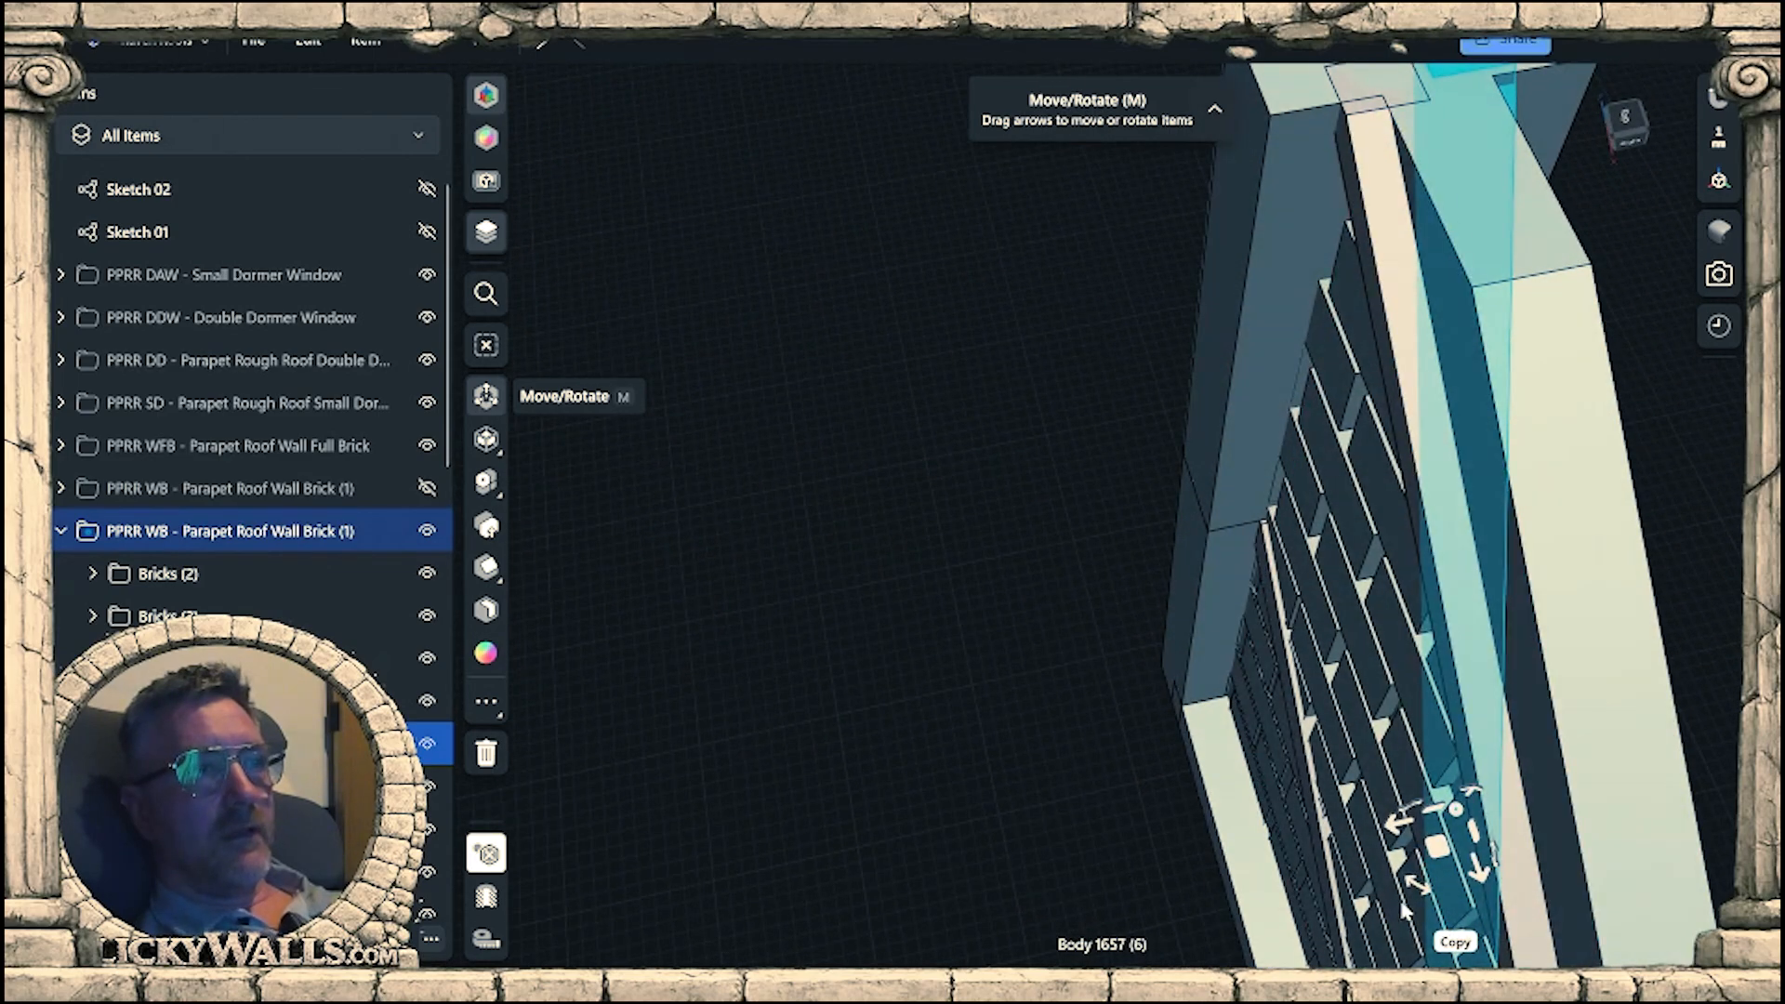
pyautogui.click(1455, 942)
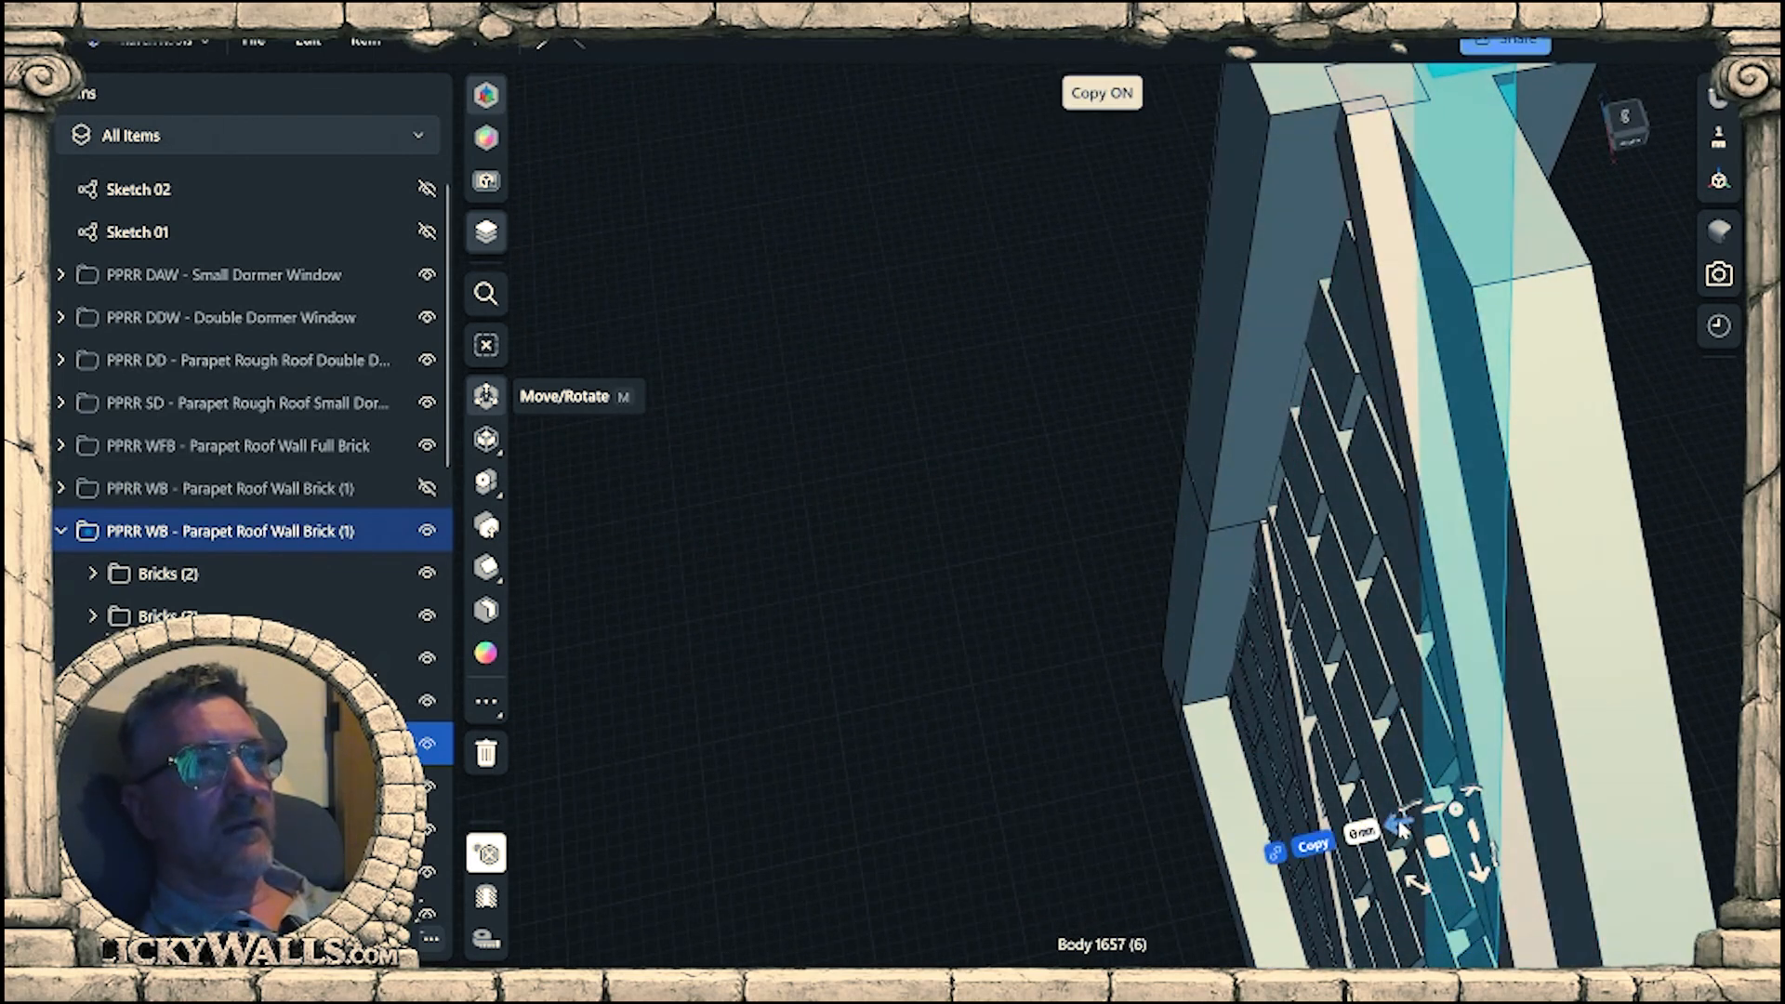
pyautogui.moveTo(1401, 827); pyautogui.dragTo(1328, 844)
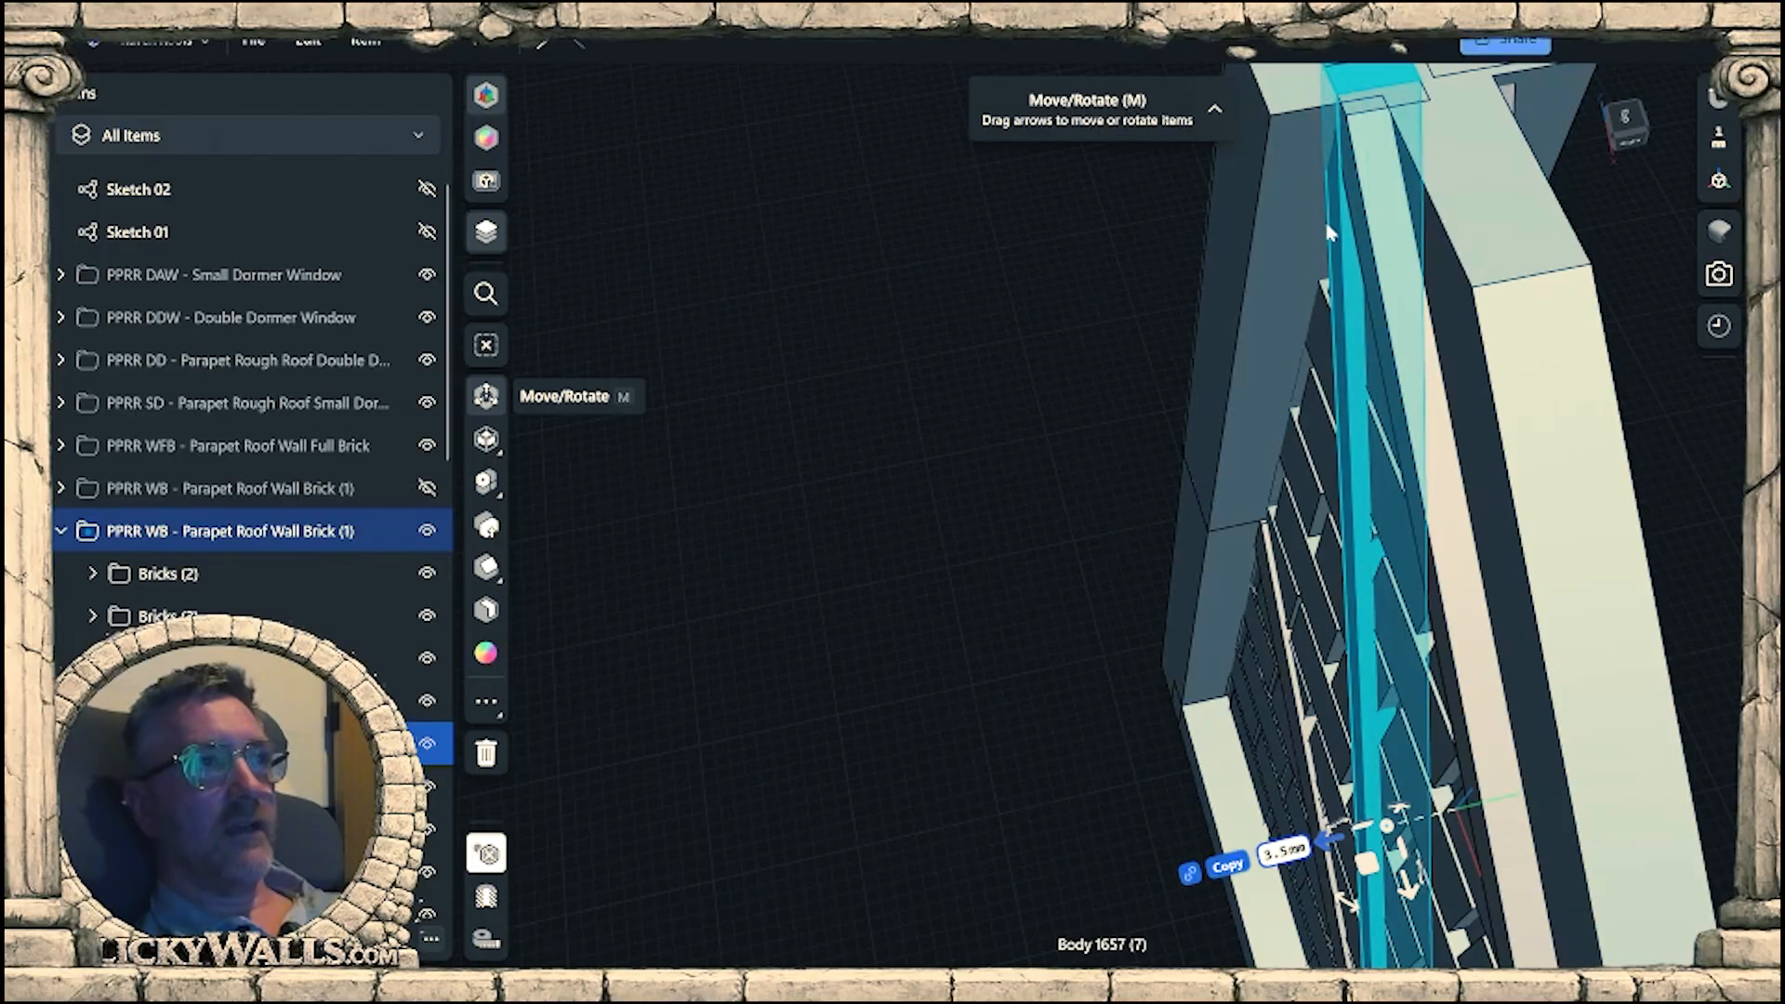
# Delete the unrotated long beam that runs parallel to the wall's sloped parapet edge.
pyautogui.moveTo(1406, 312); pyautogui.dragTo(1046, 423, button='right')
pyautogui.click(1043, 440)
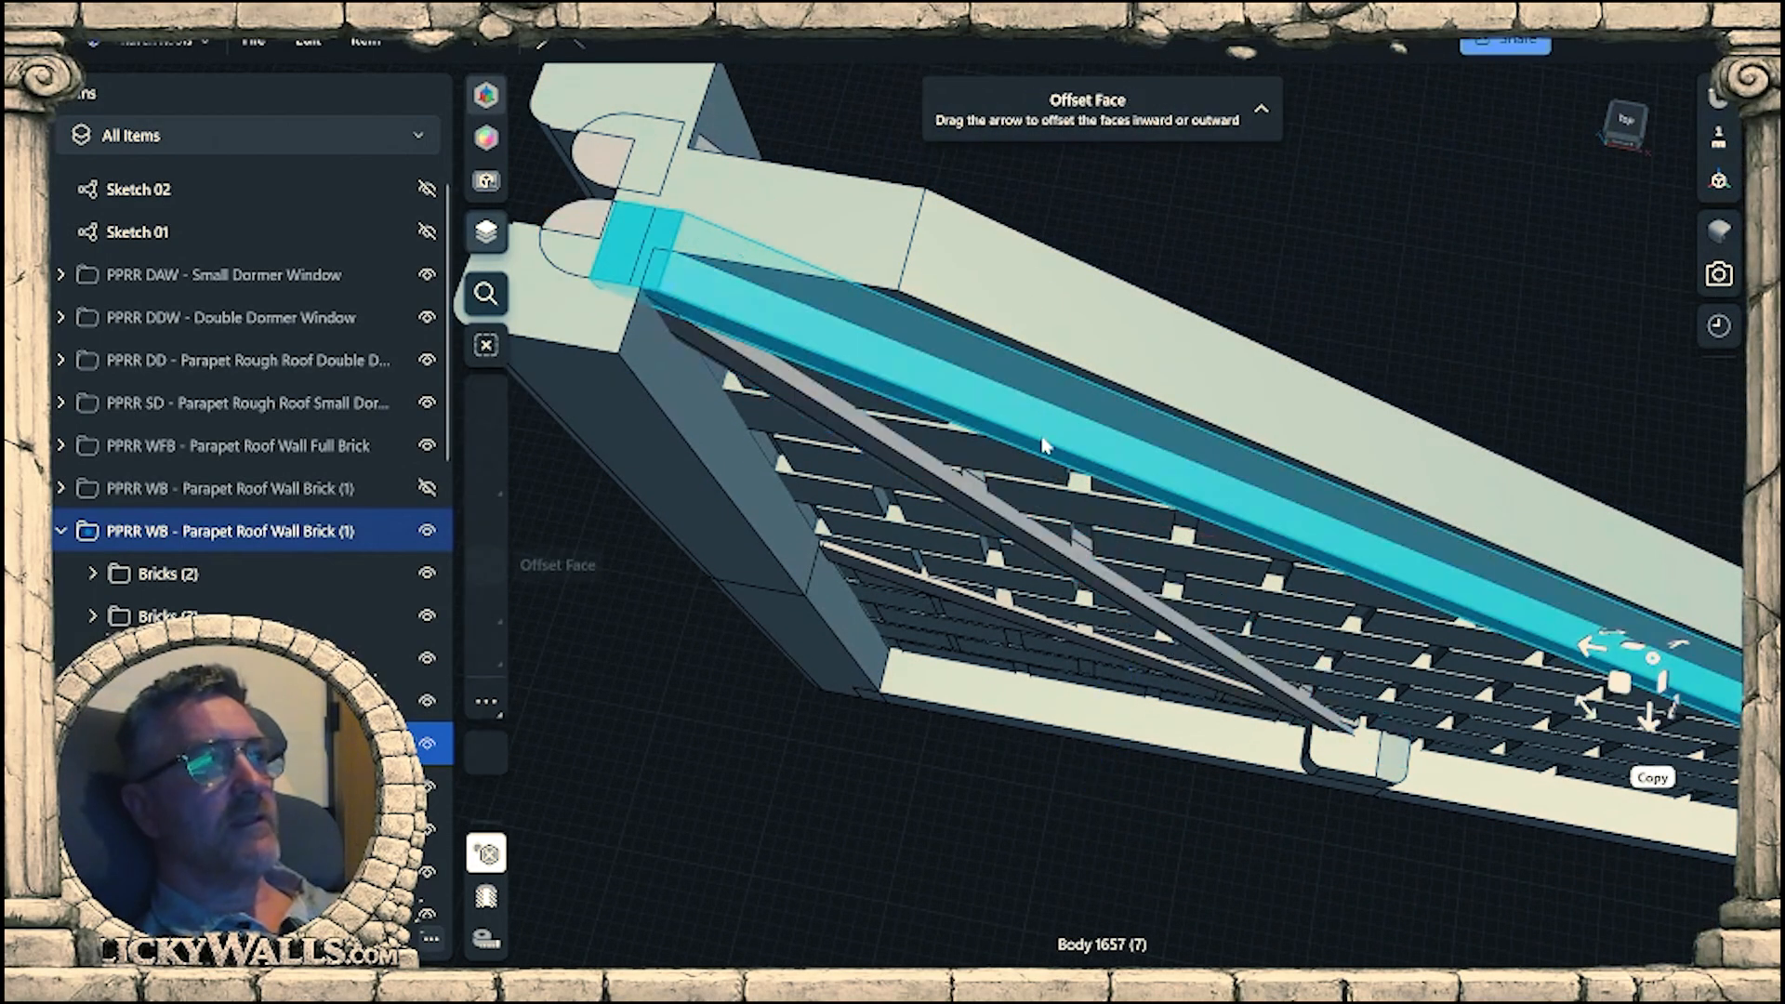
pyautogui.press('Delete')
pyautogui.scroll(-2, 1121, 443)
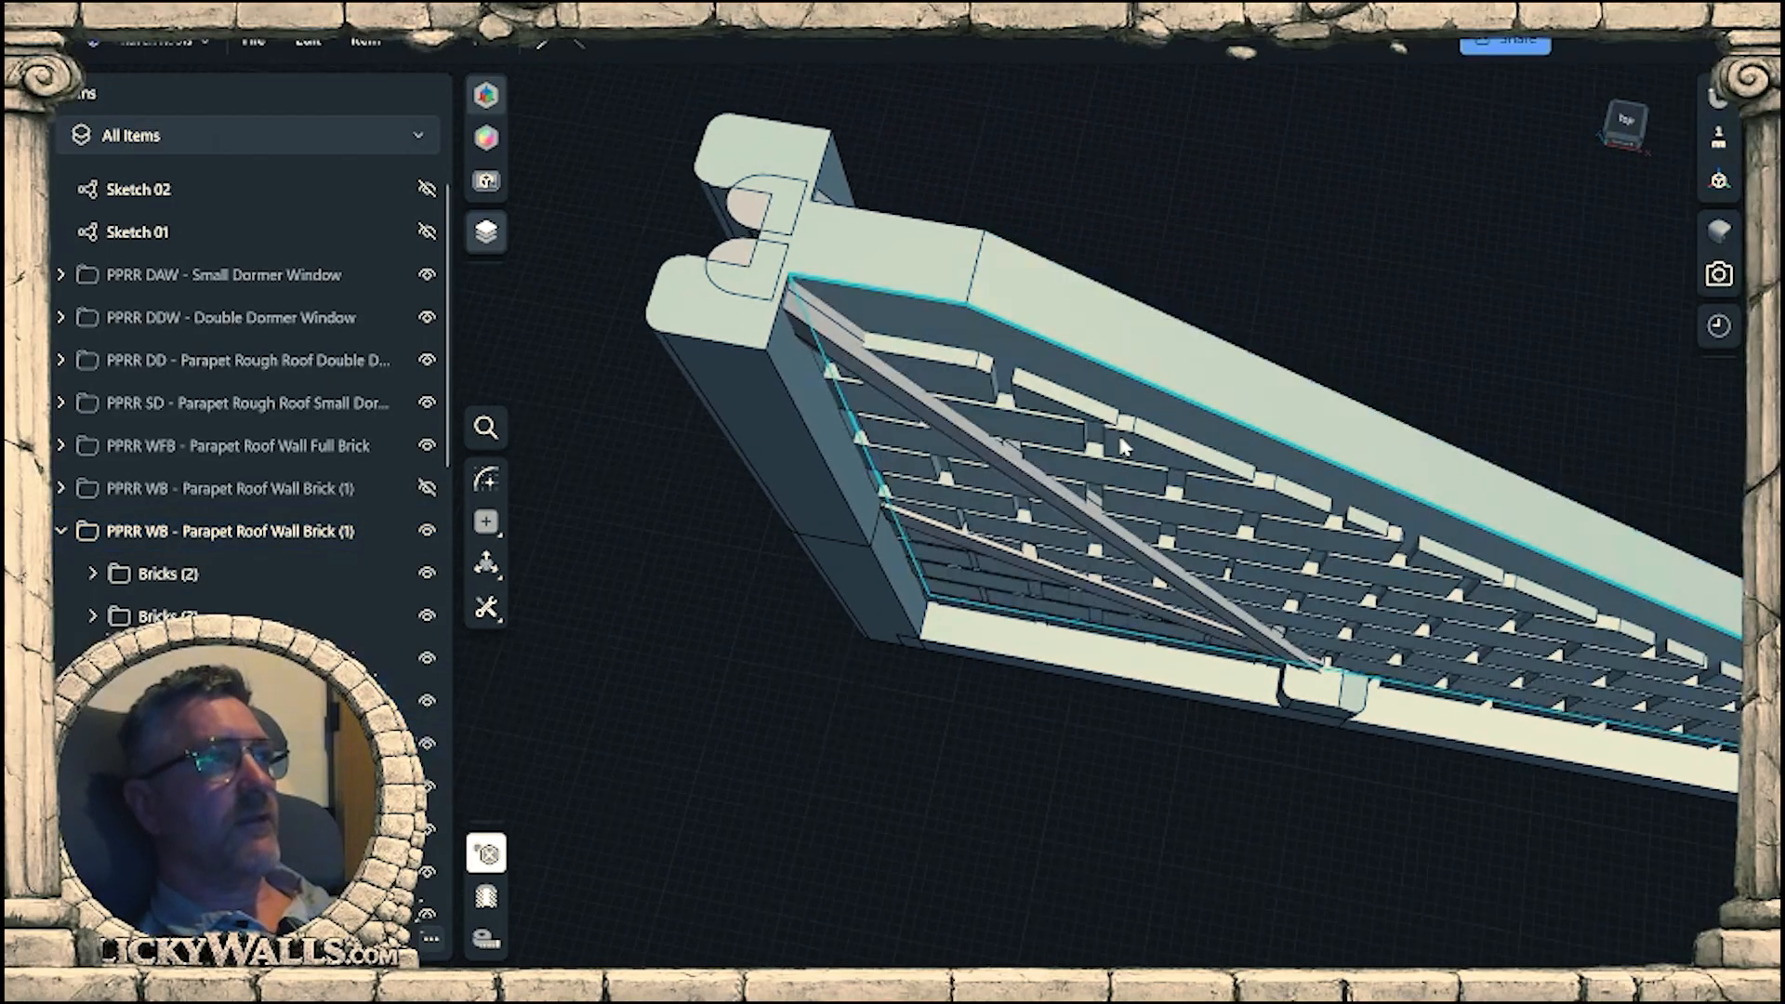
# Examine which bricks belong to the Bricks (2) group and its Linear Pattern 01 (2) subgroup in the parapet wall.
pyautogui.moveTo(1122, 446); pyautogui.dragTo(1431, 598, button='right')
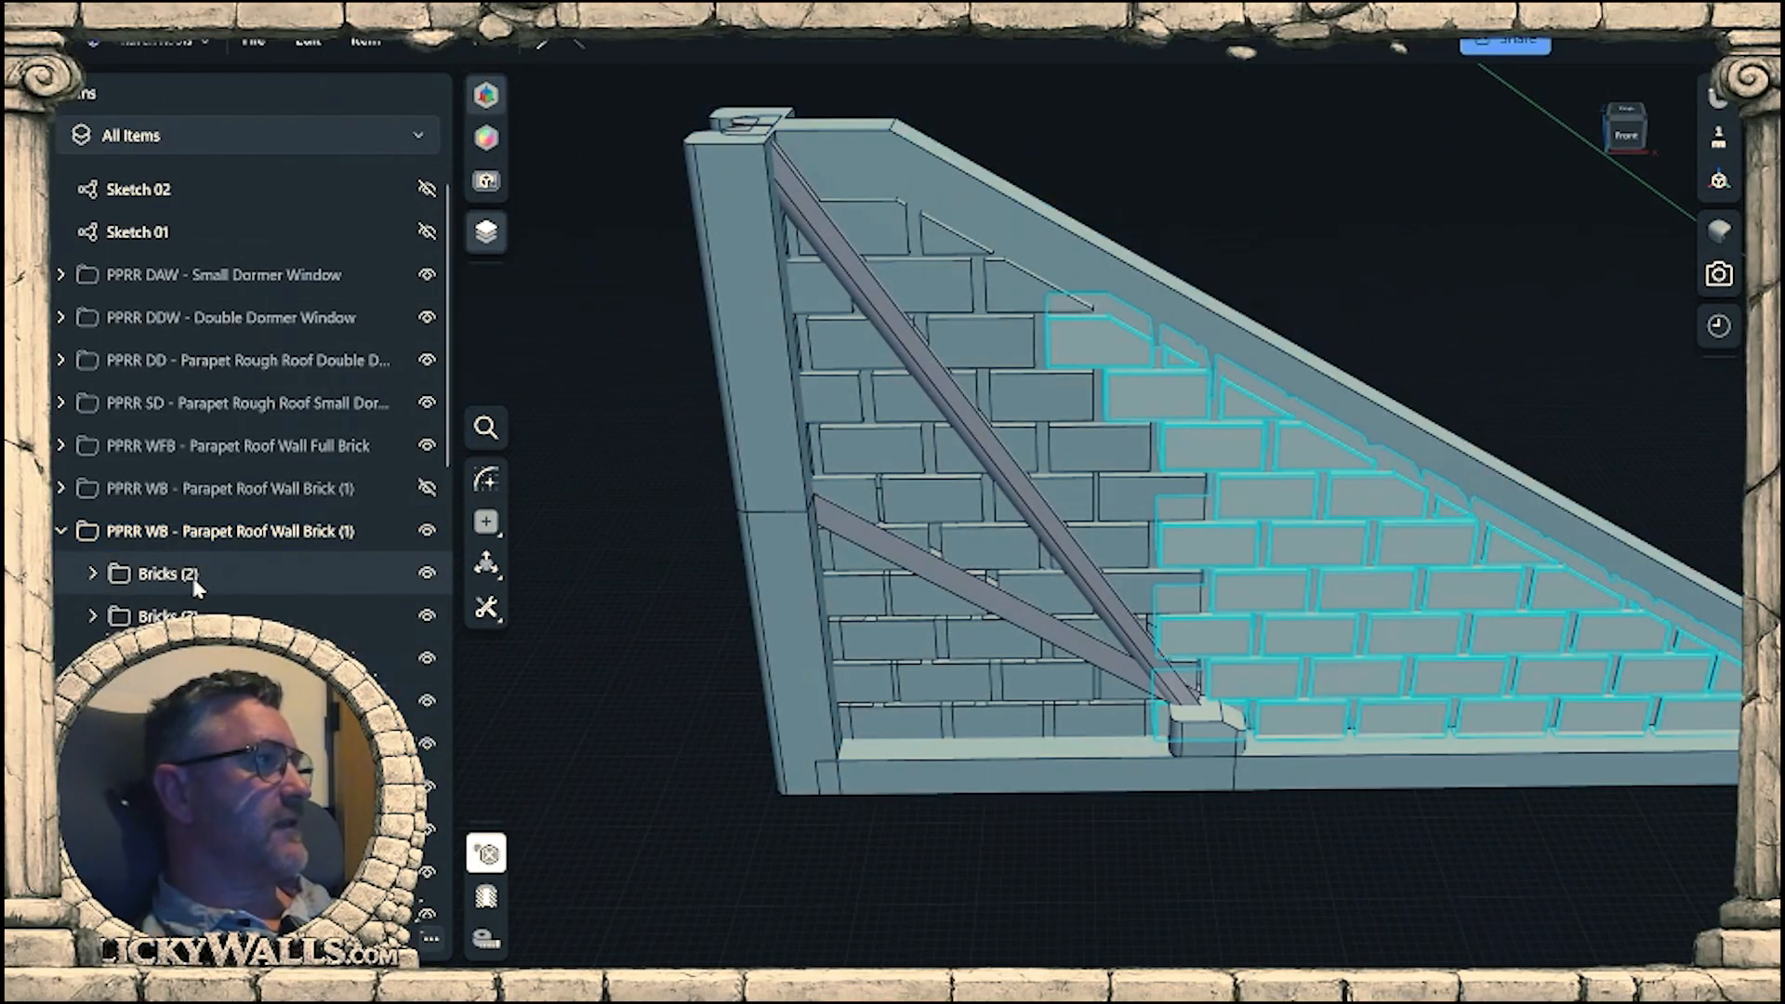
pyautogui.click(186, 583)
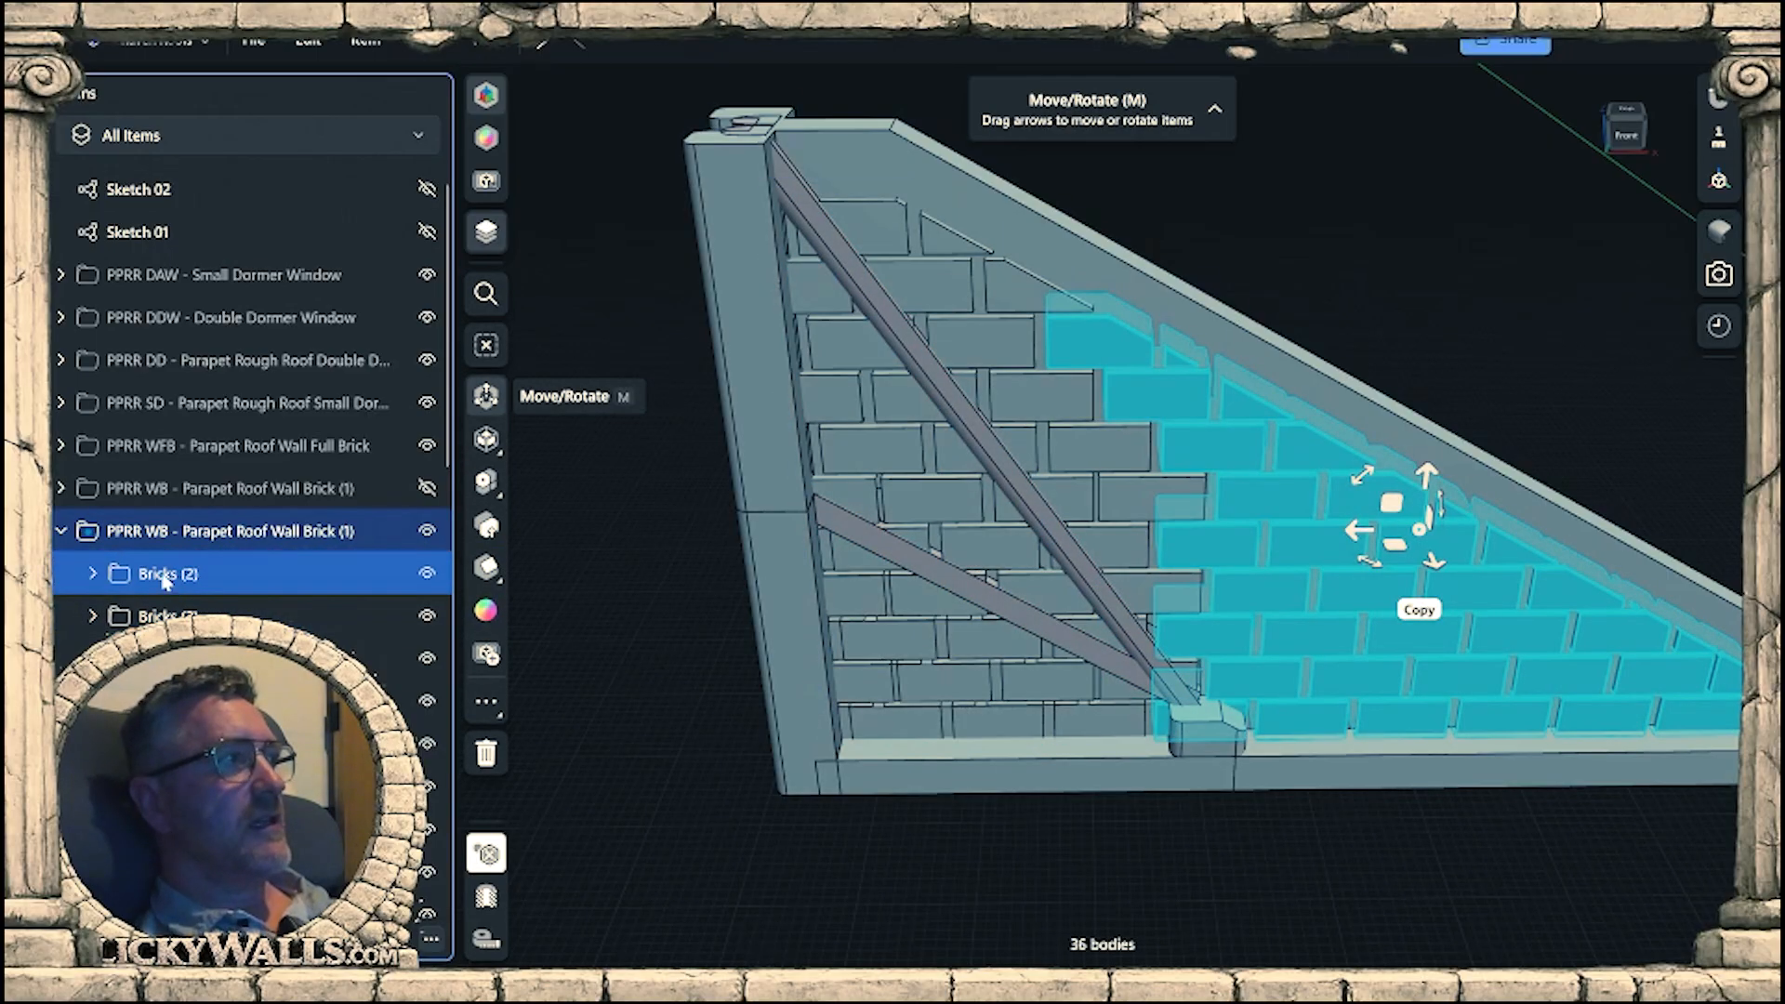
pyautogui.click(325, 632)
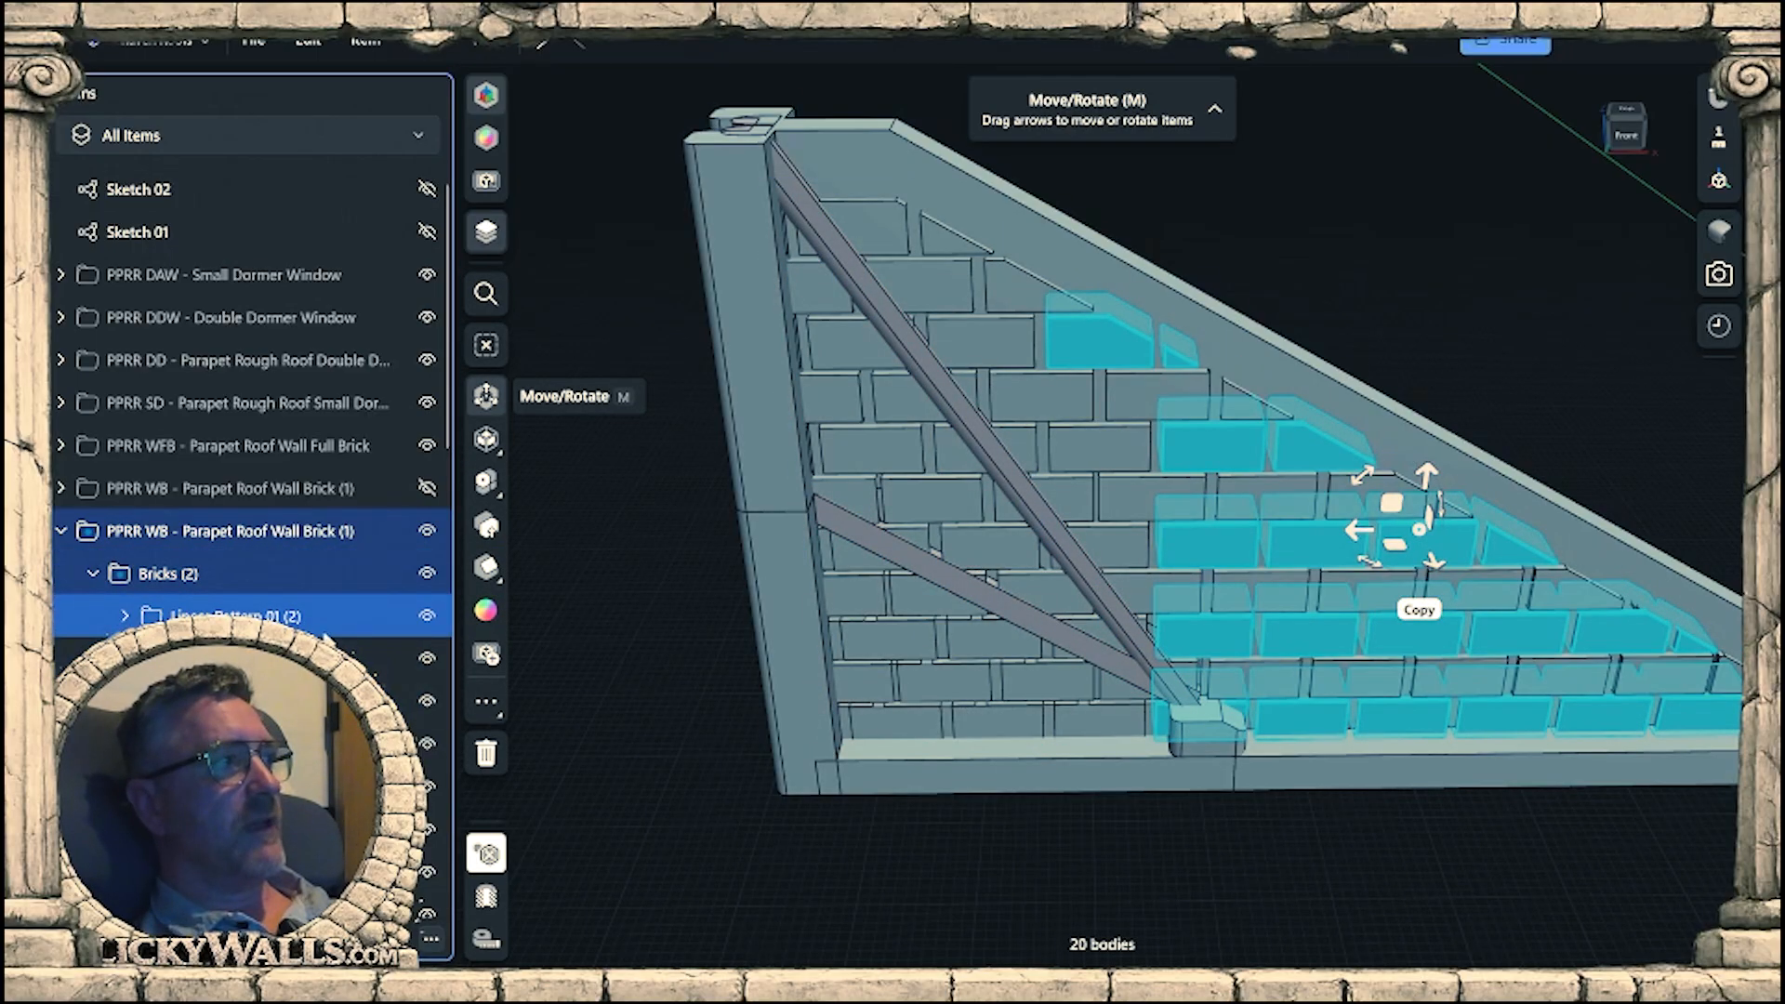
pyautogui.click(126, 619)
pyautogui.click(209, 660)
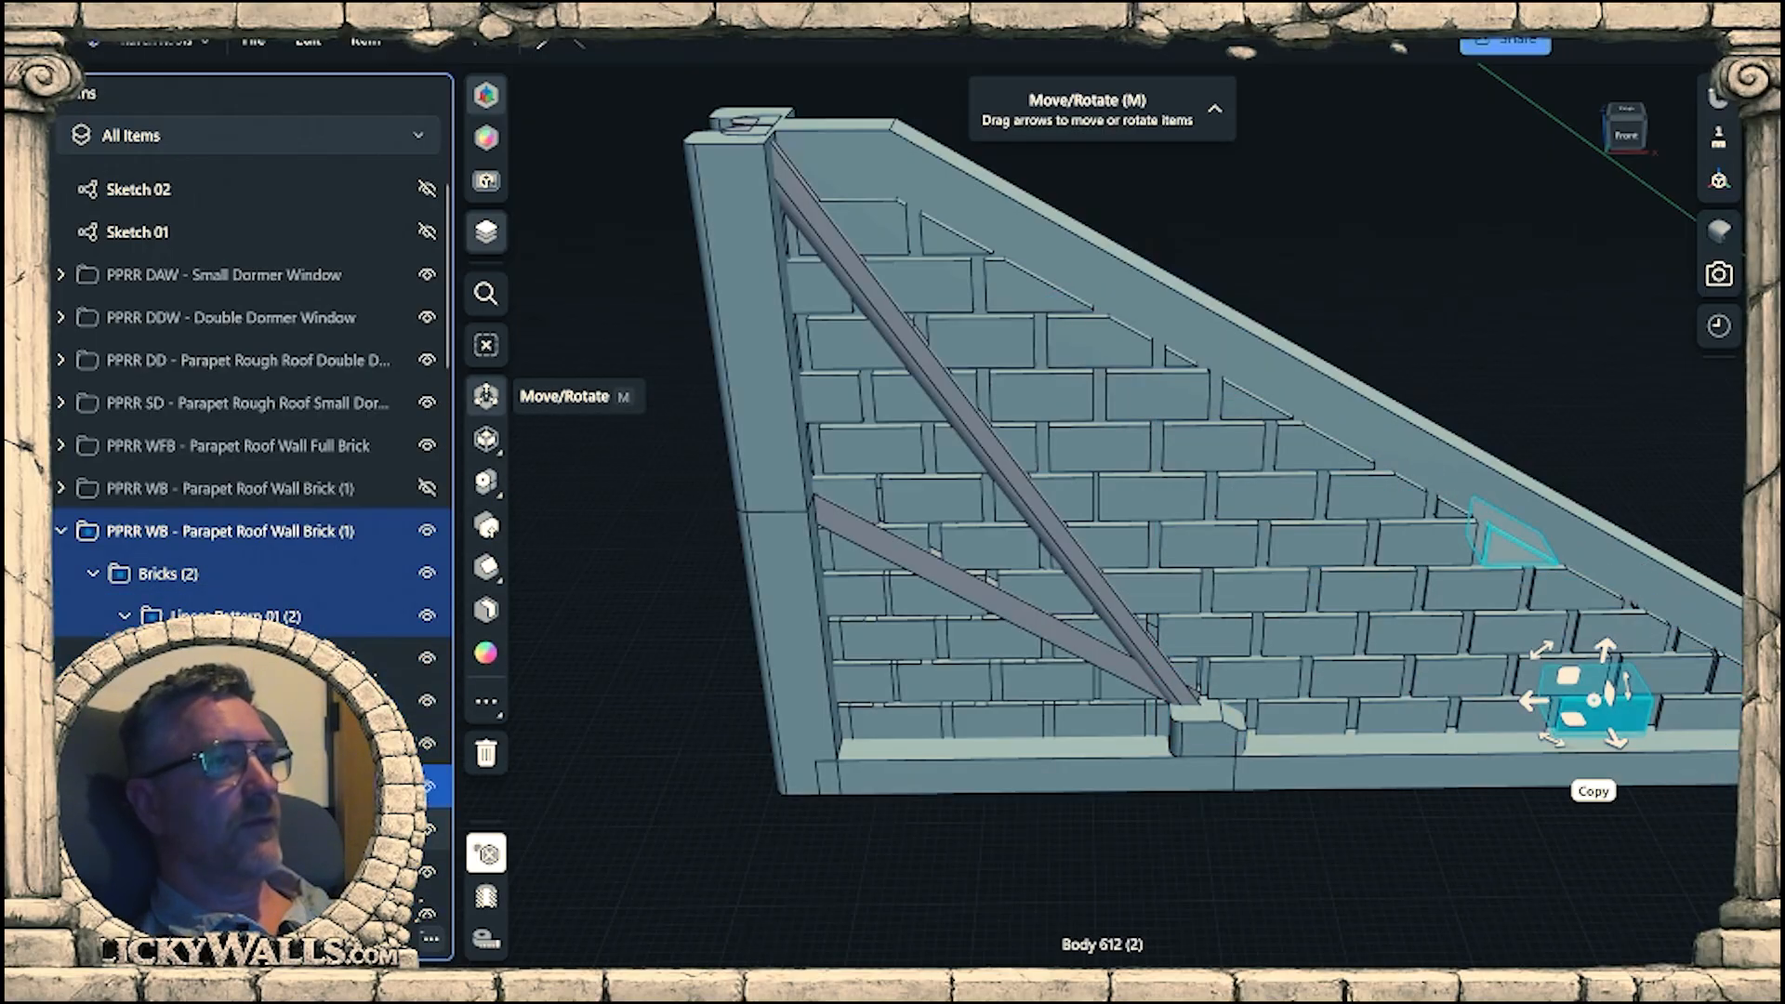
pyautogui.click(210, 829)
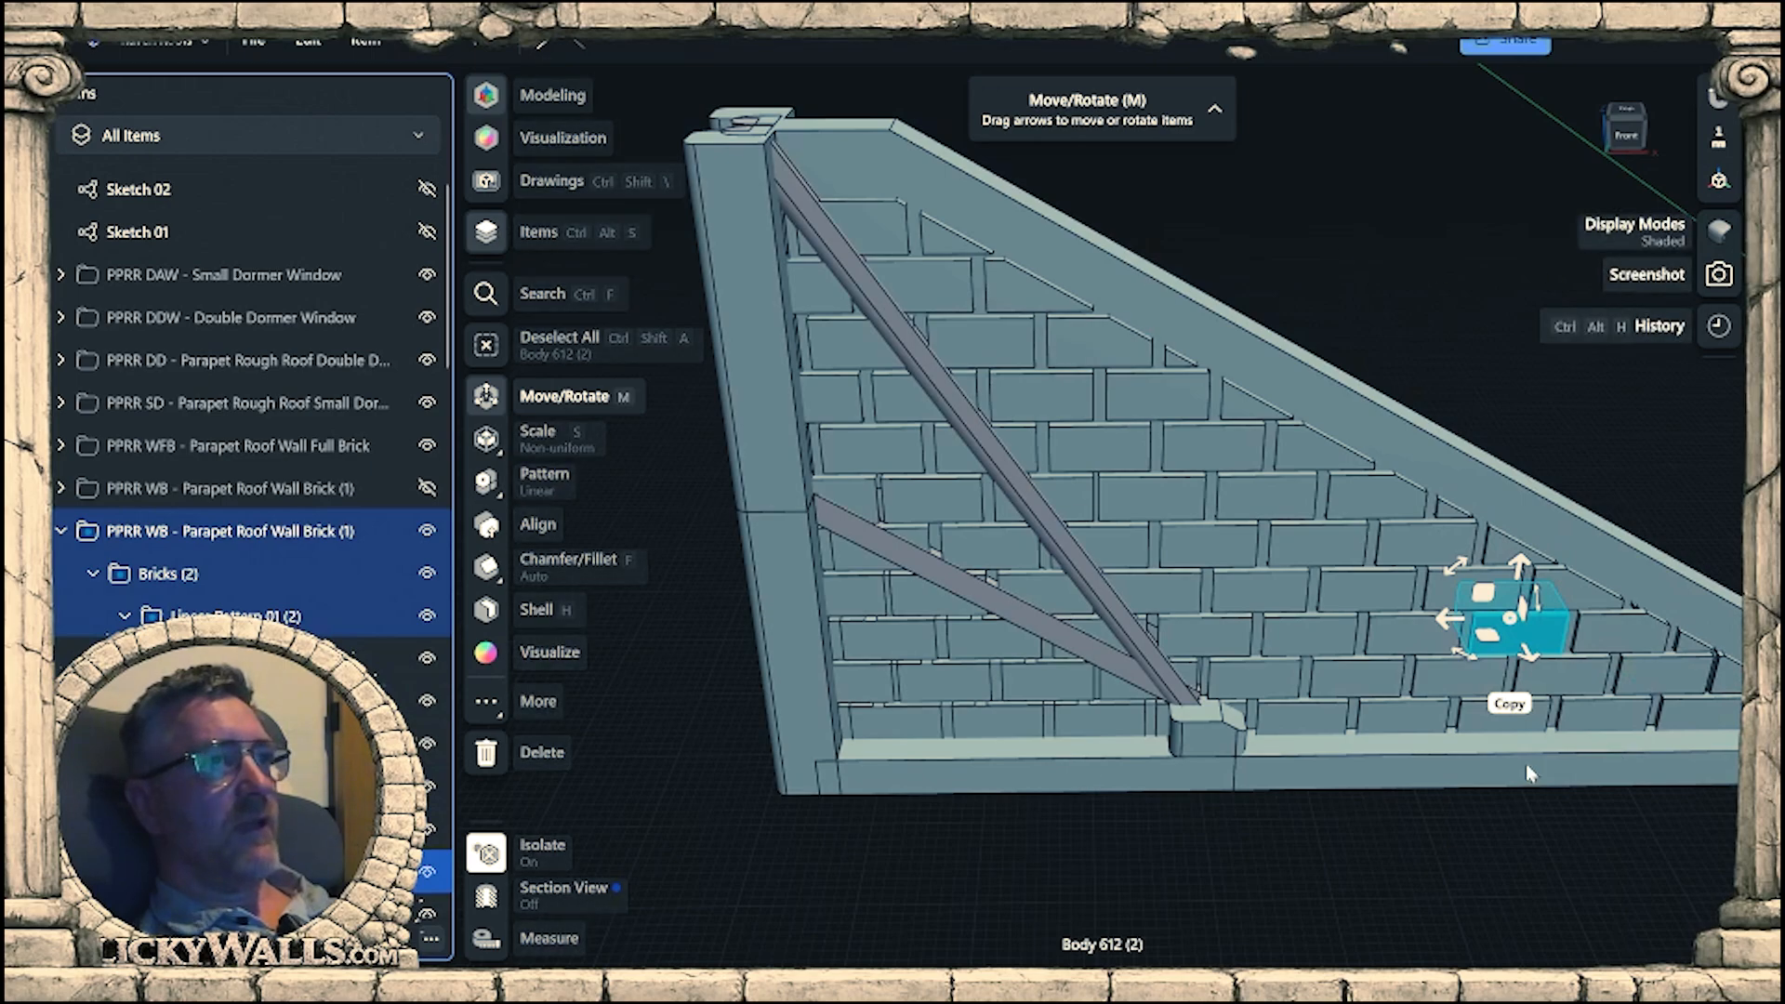
pyautogui.click(127, 621)
pyautogui.click(125, 617)
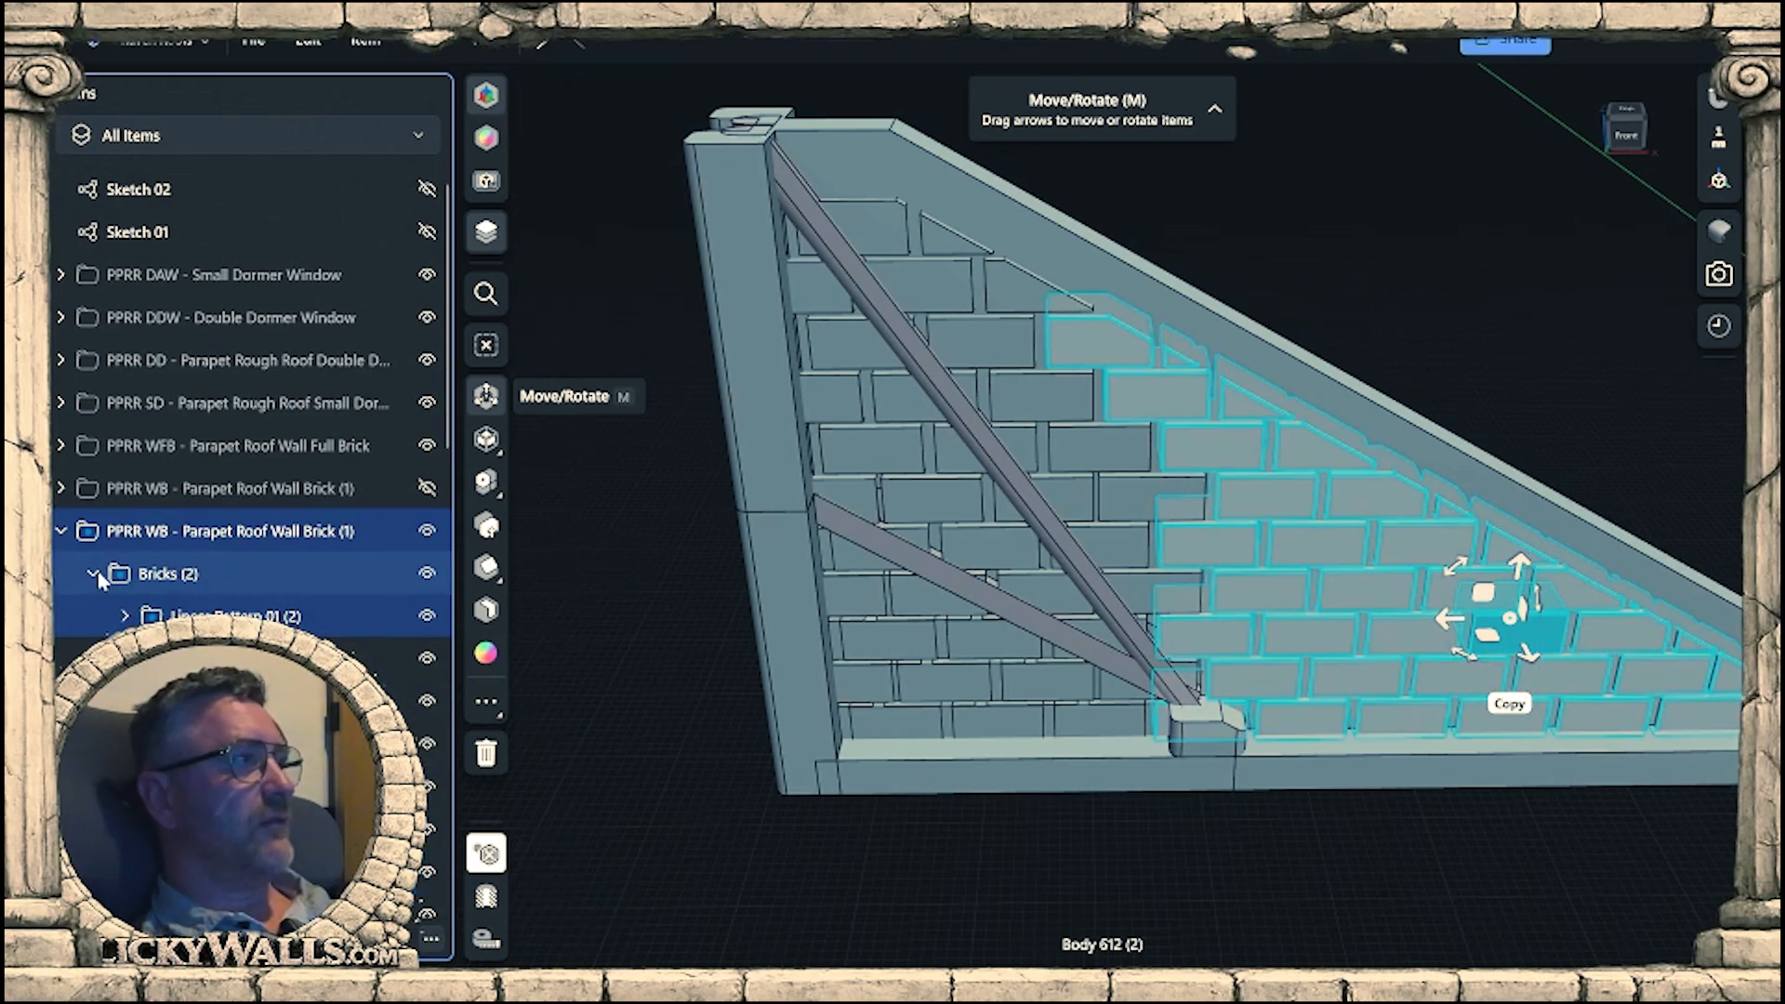
pyautogui.click(162, 577)
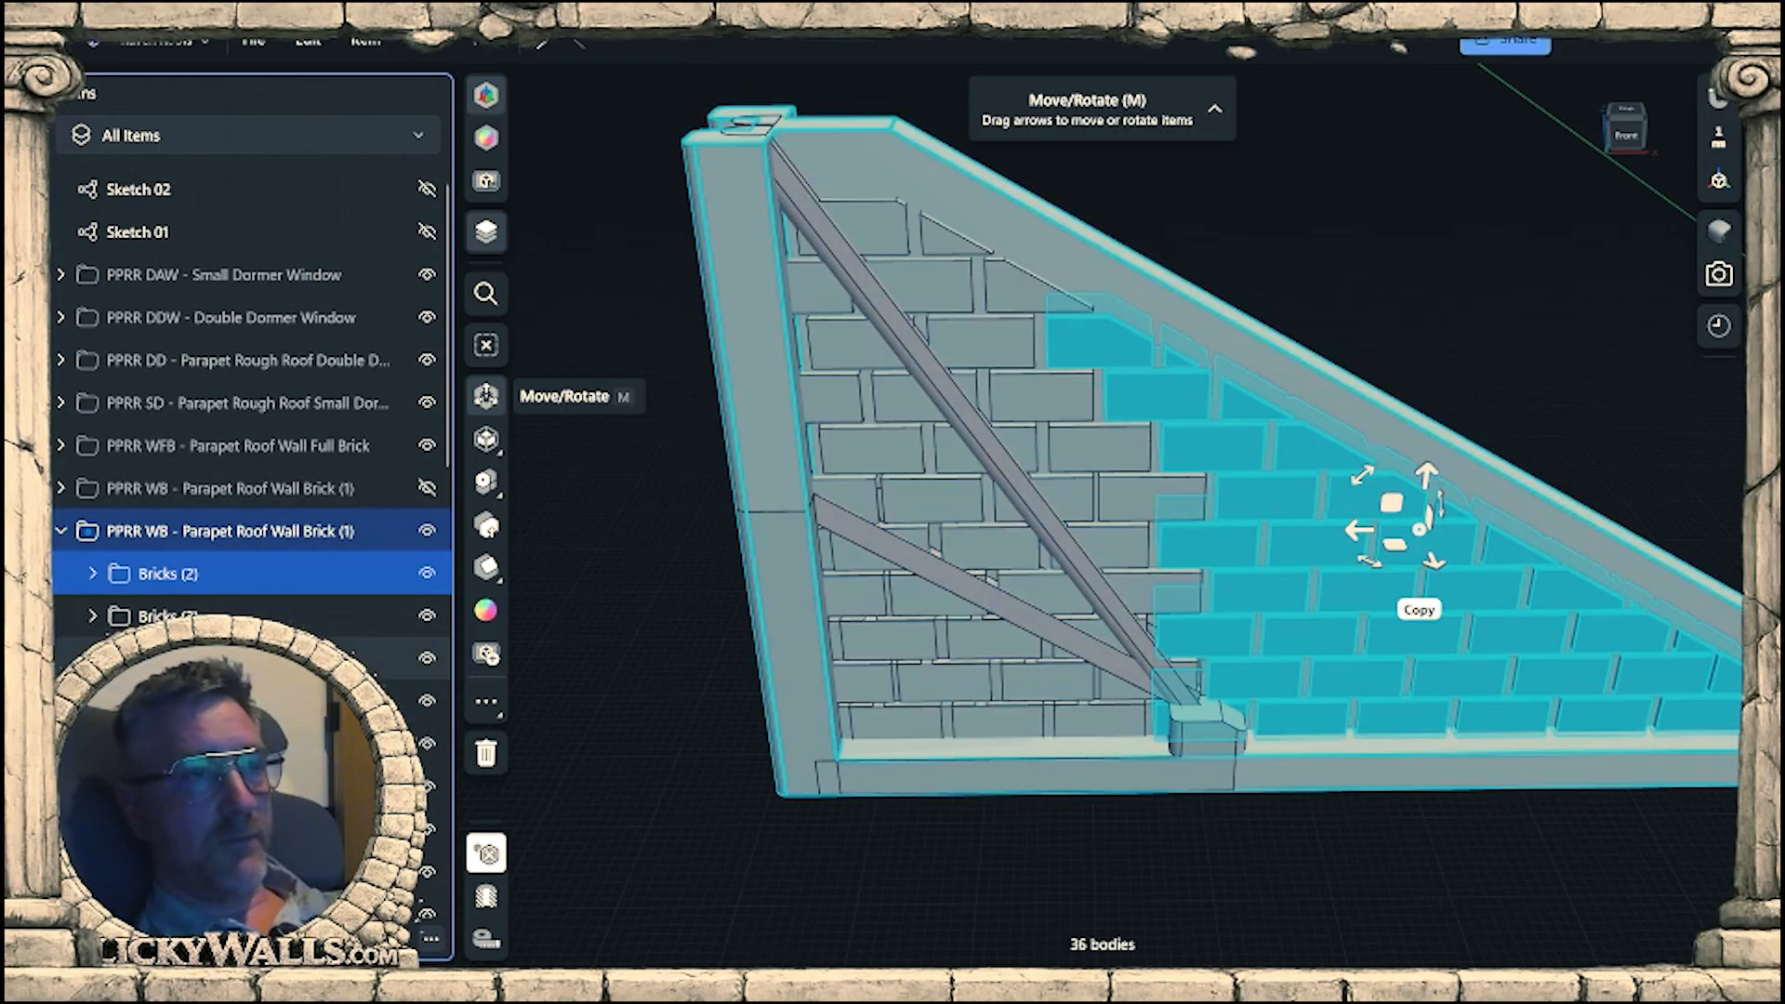
# Hide the PPRR SWB short wall group to expose the bricks behind the sloped beam's lower end.
pyautogui.scroll(3, 1221, 823)
pyautogui.scroll(2, 1219, 823)
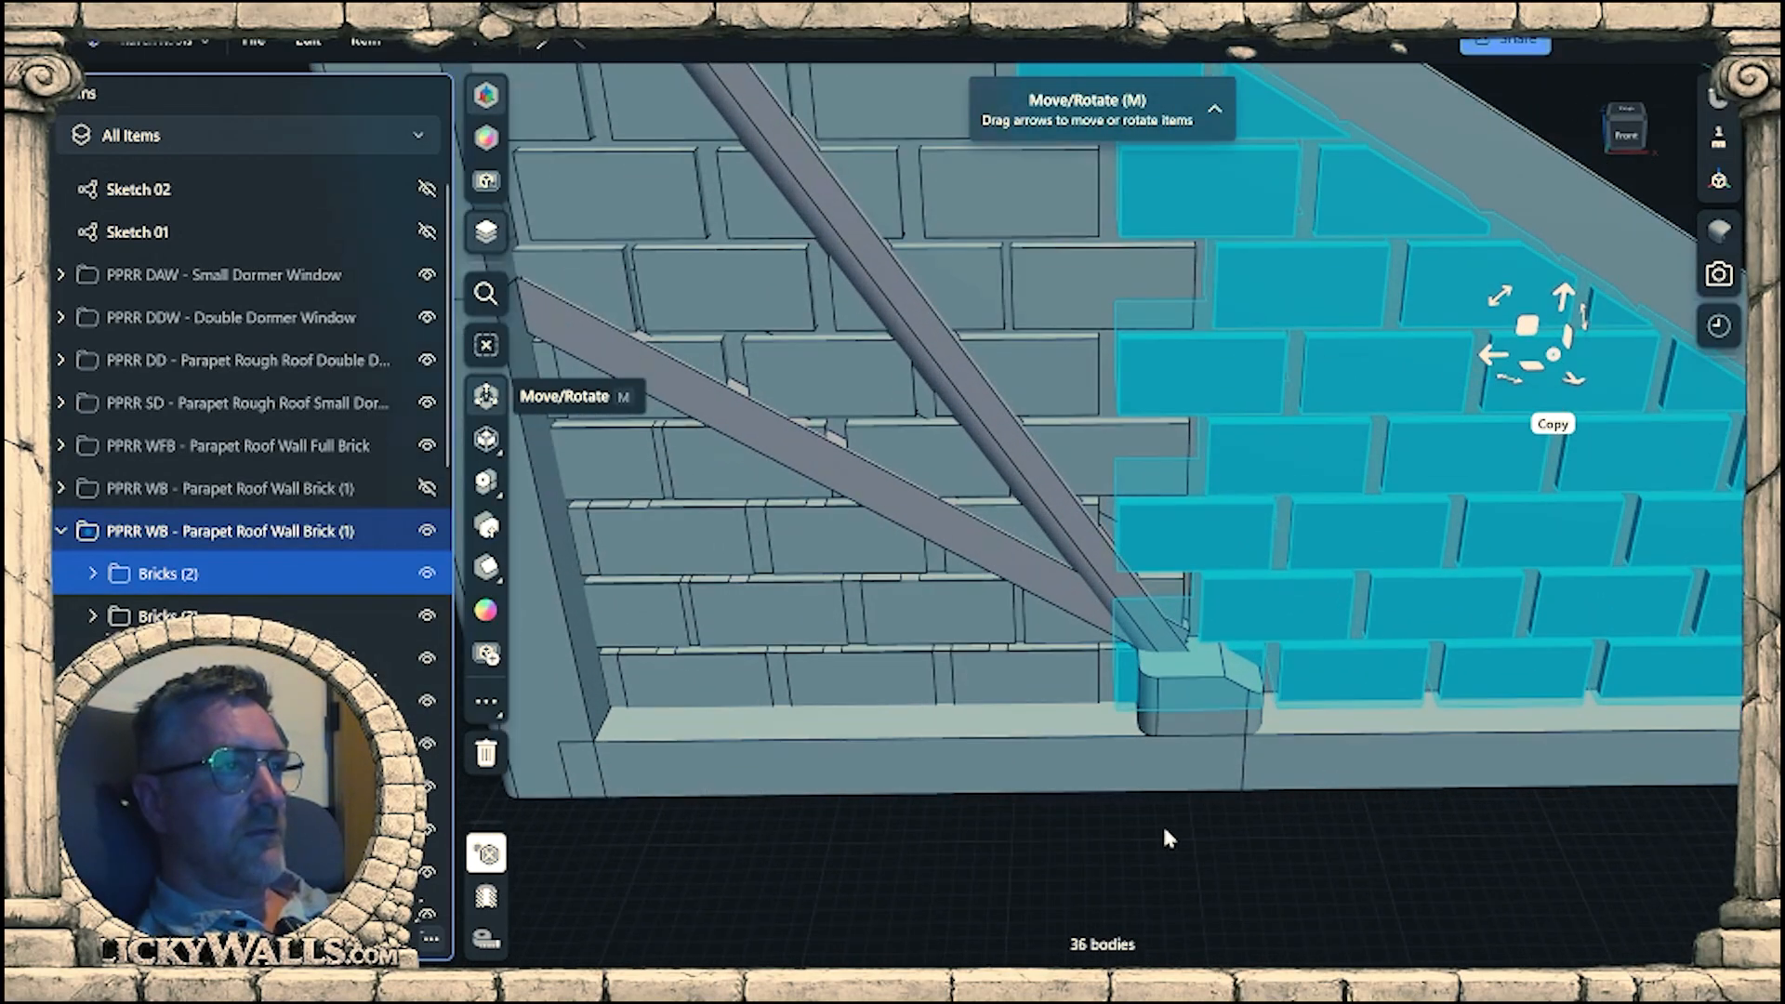
pyautogui.moveTo(1162, 824); pyautogui.dragTo(1158, 651, button='right')
pyautogui.click(1128, 676)
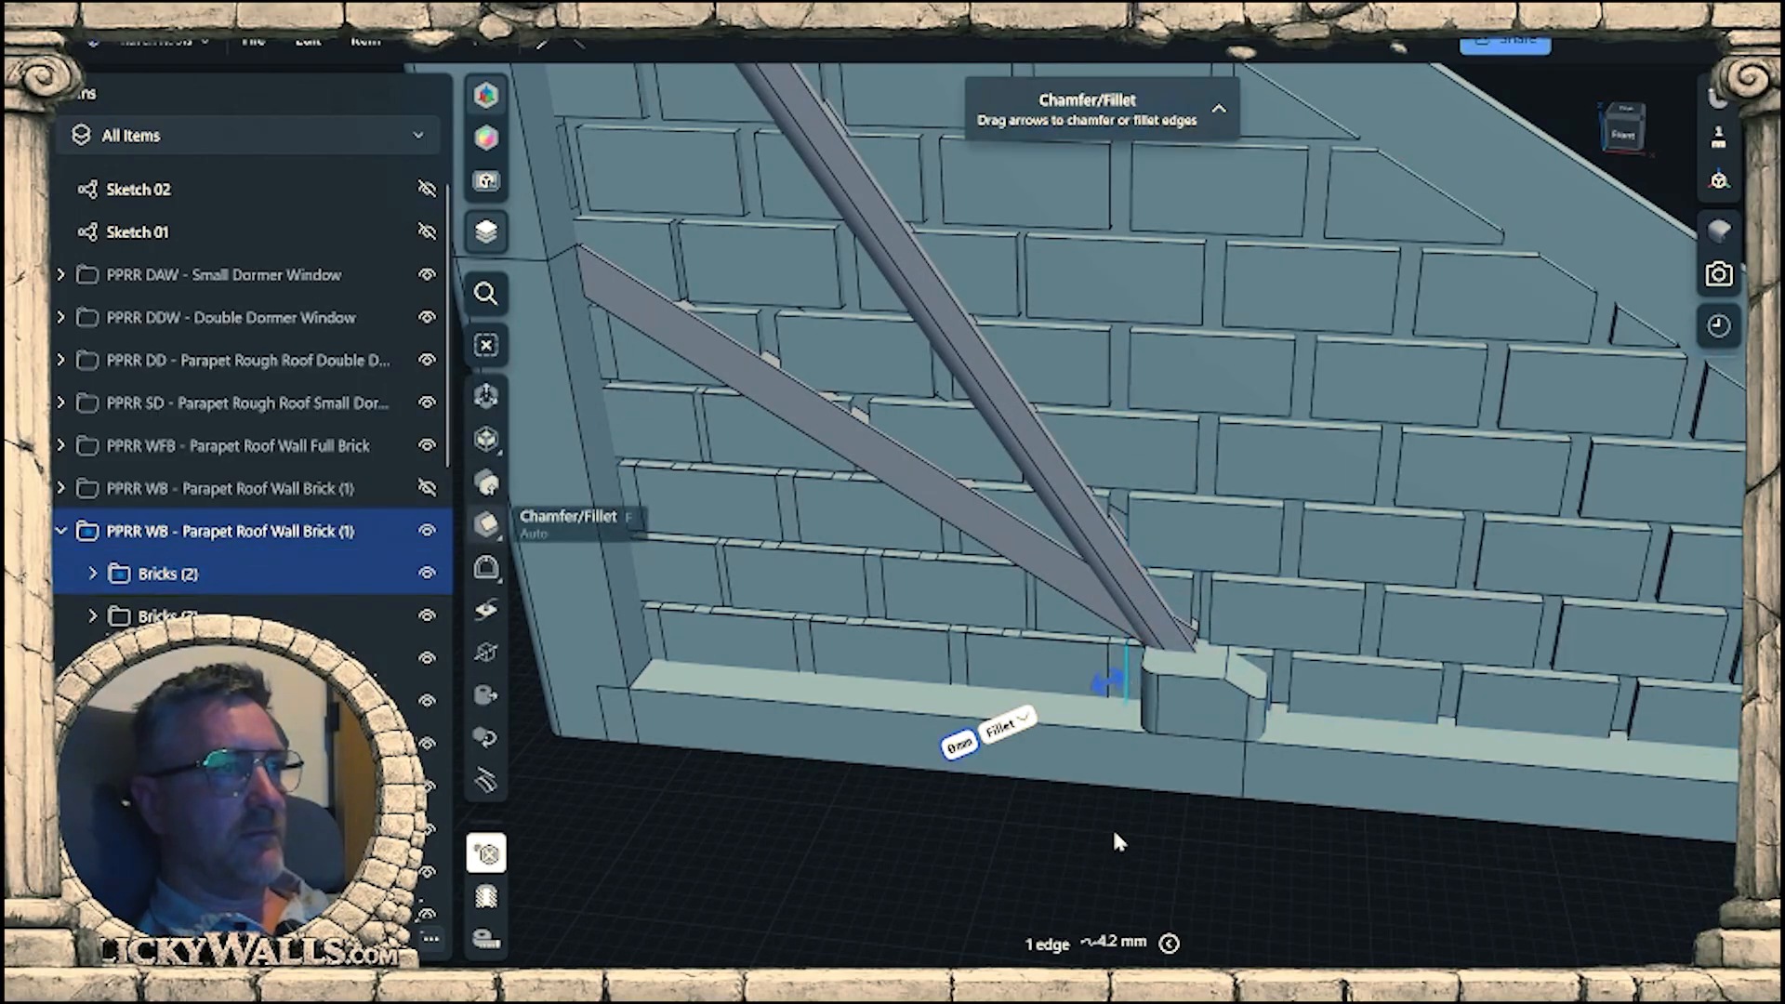
pyautogui.moveTo(1114, 833); pyautogui.dragTo(1145, 764, button='right')
pyautogui.scroll(-2, 1114, 693)
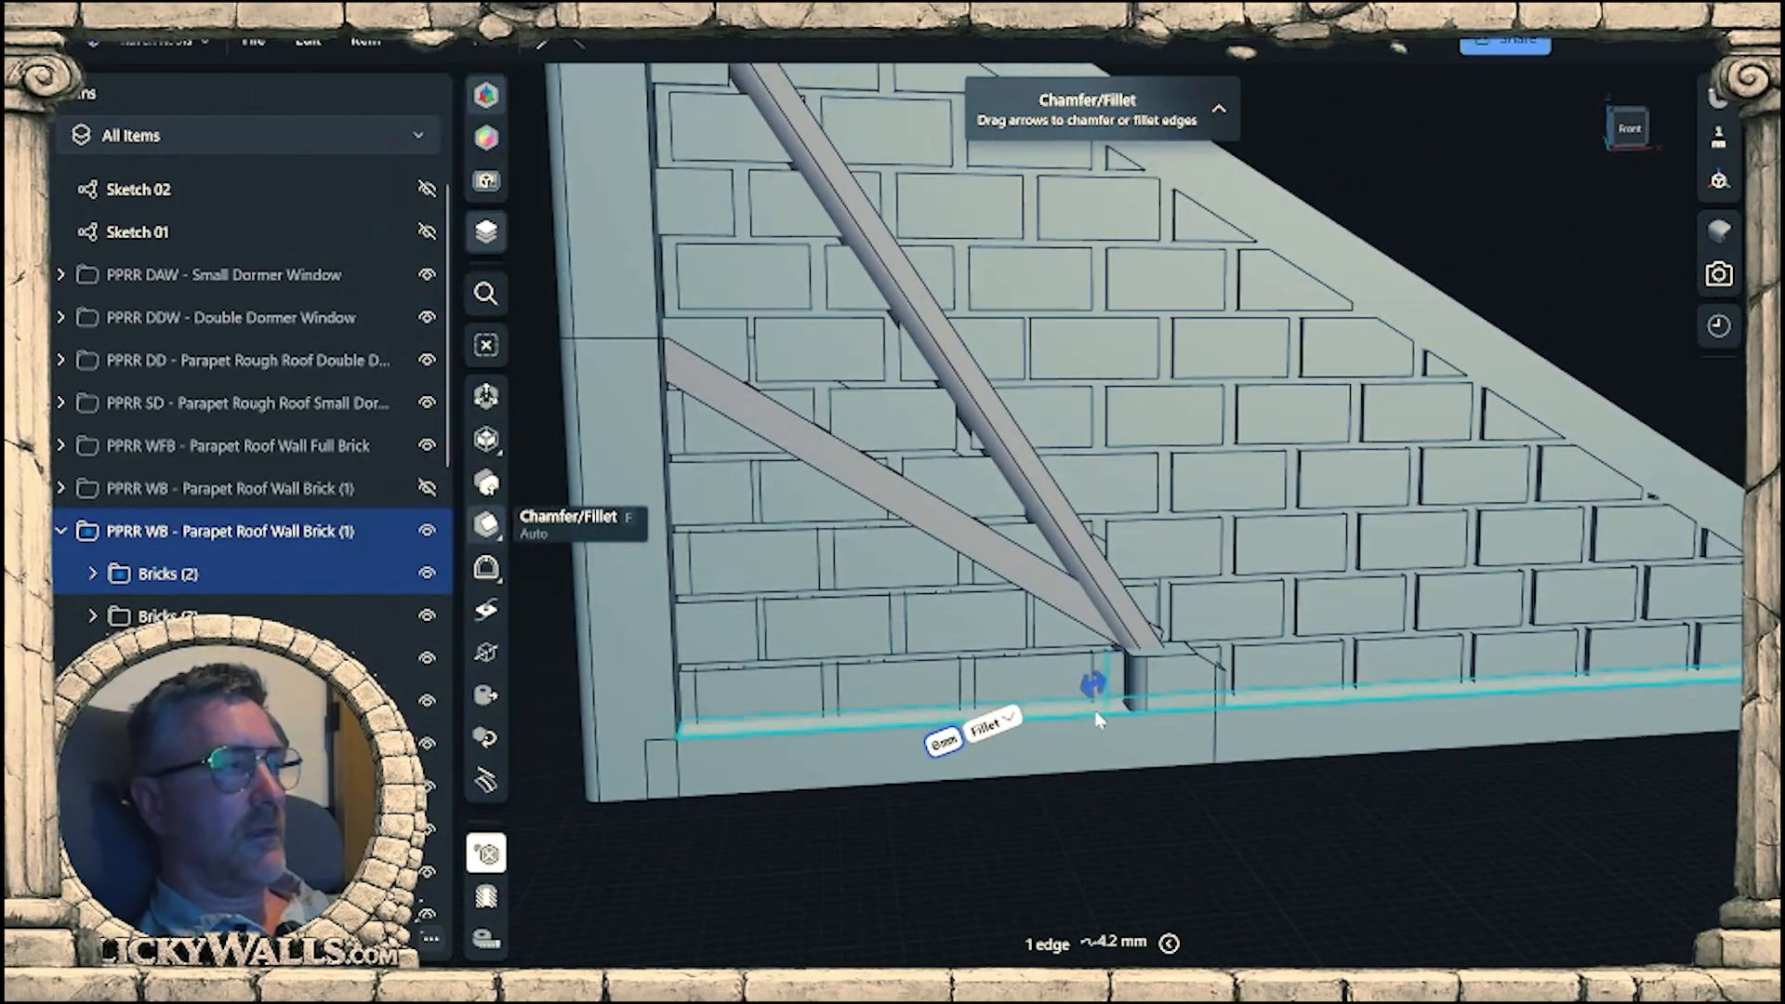
pyautogui.scroll(-4, 279, 465)
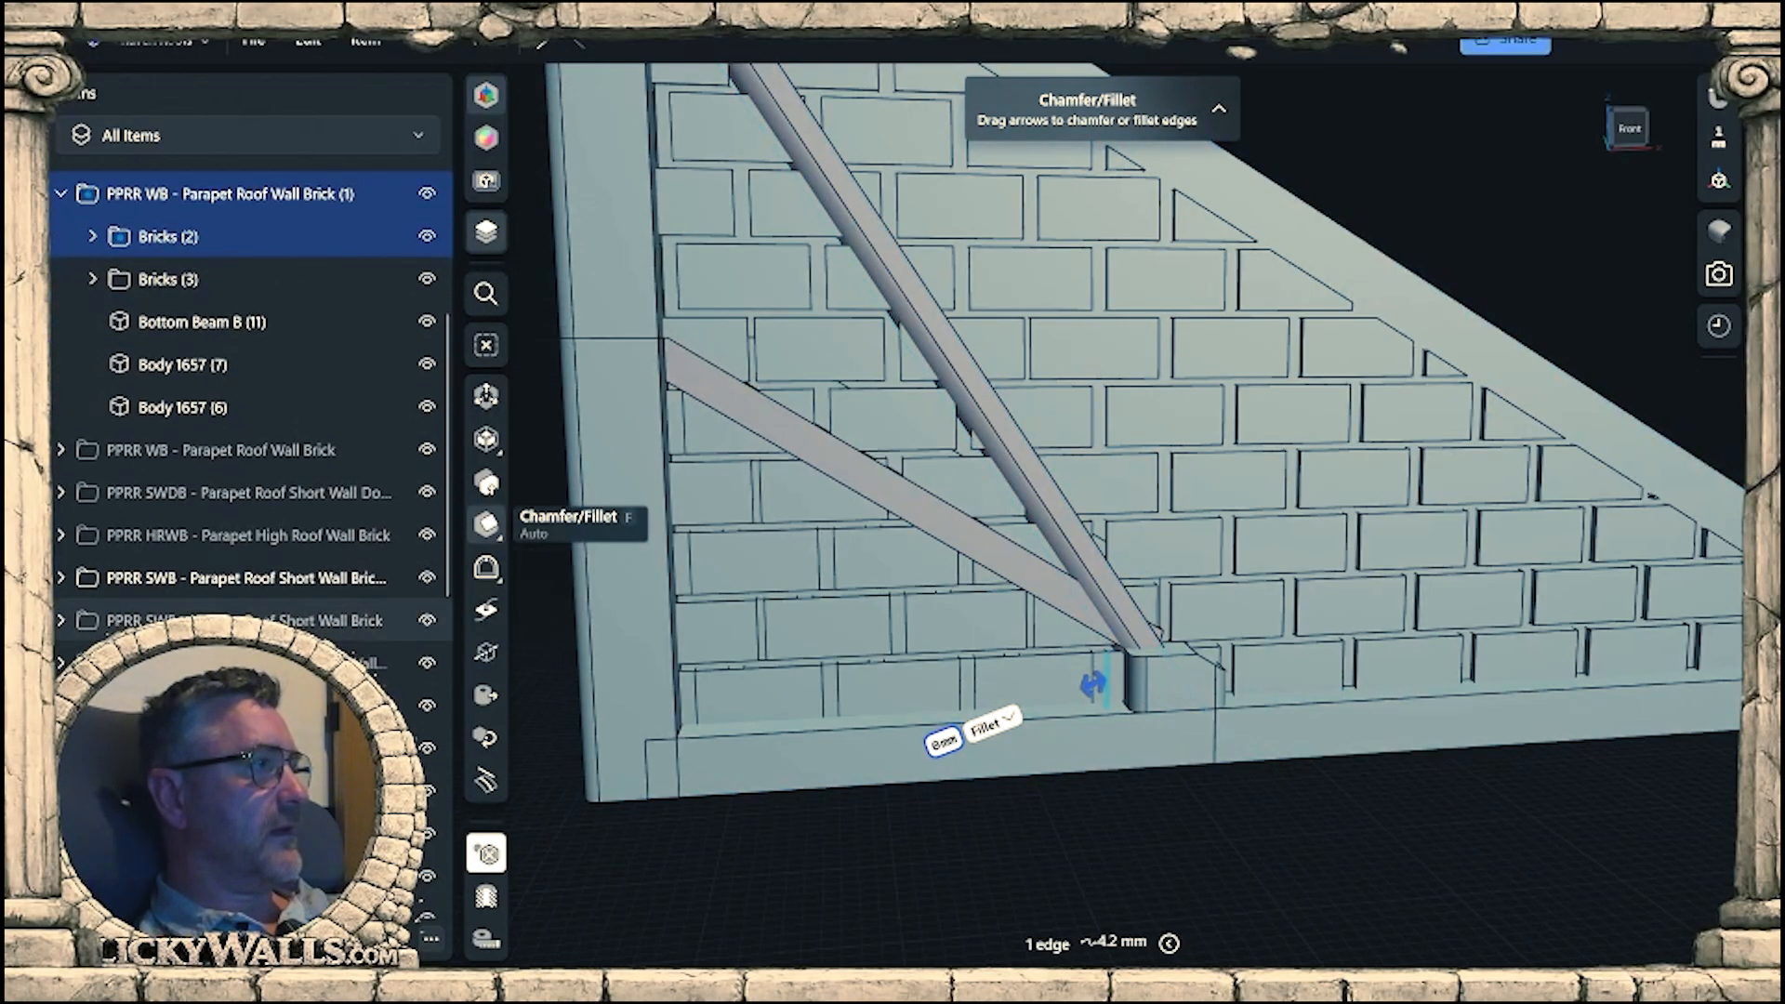
pyautogui.click(427, 577)
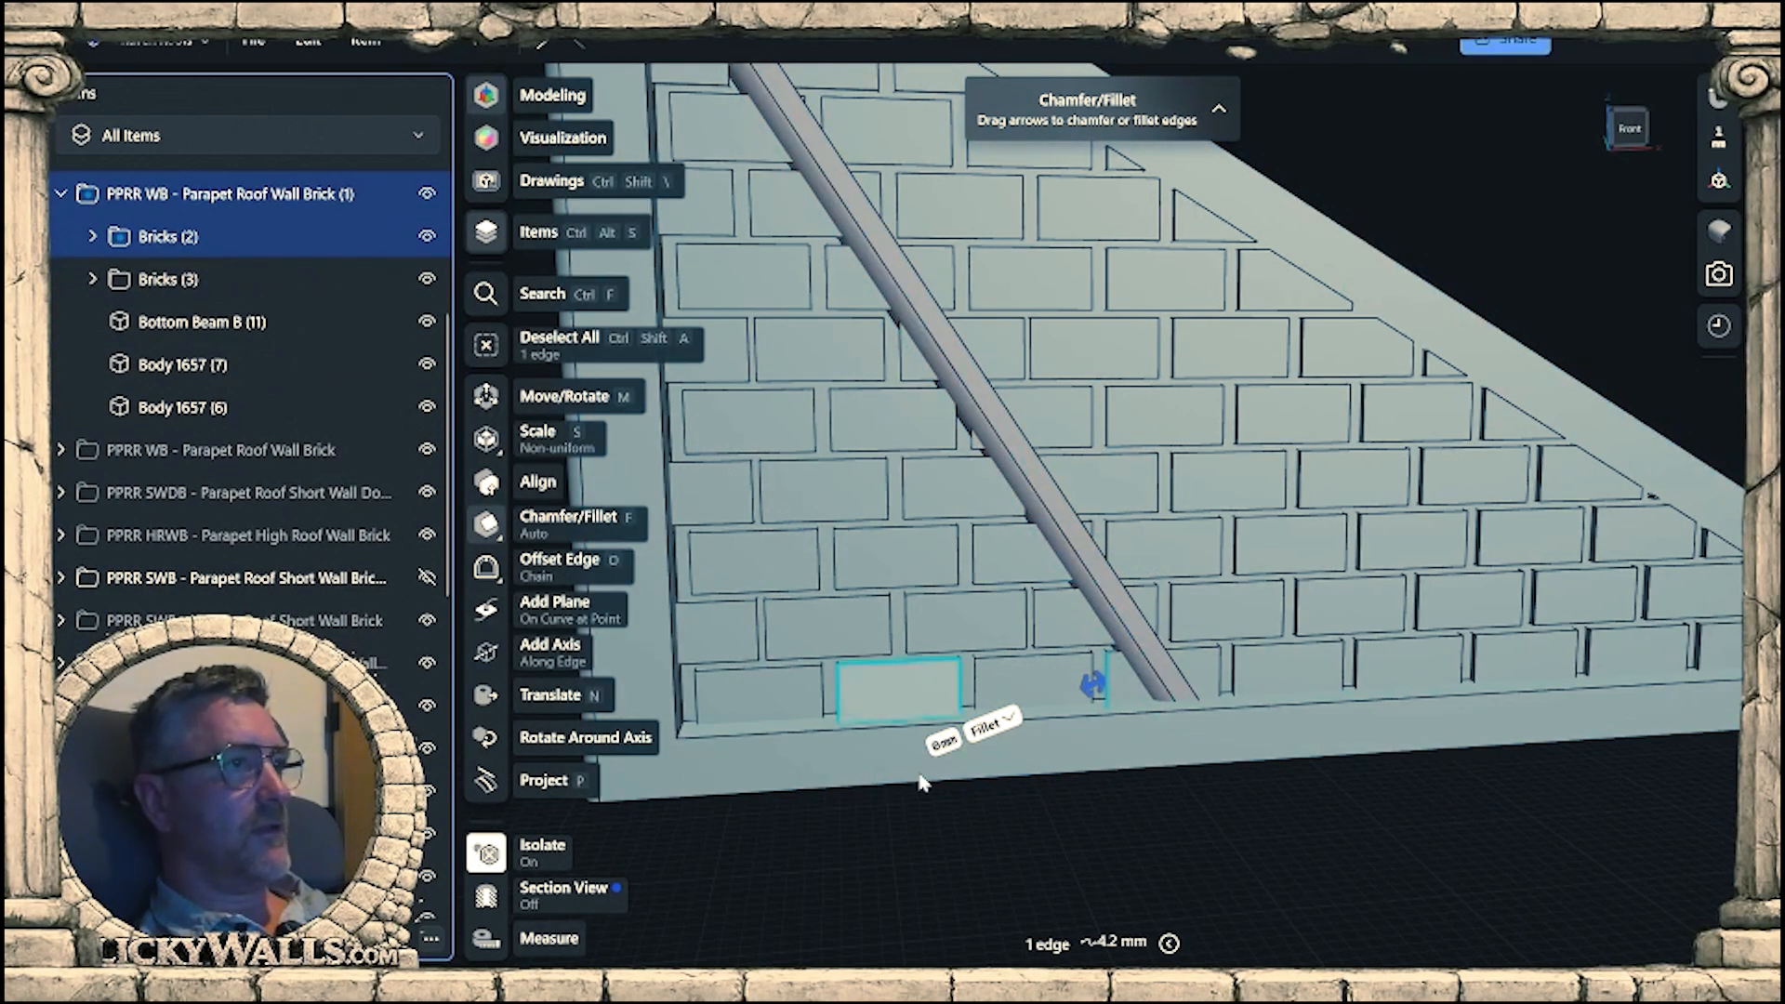
pyautogui.click(1201, 813)
# Move the bottom-row brick behind the sloped beam's lower end, Body 612 (2), from the Bricks (2) group into Bricks (3).
pyautogui.scroll(1, 1137, 684)
pyautogui.doubleClick(1121, 685)
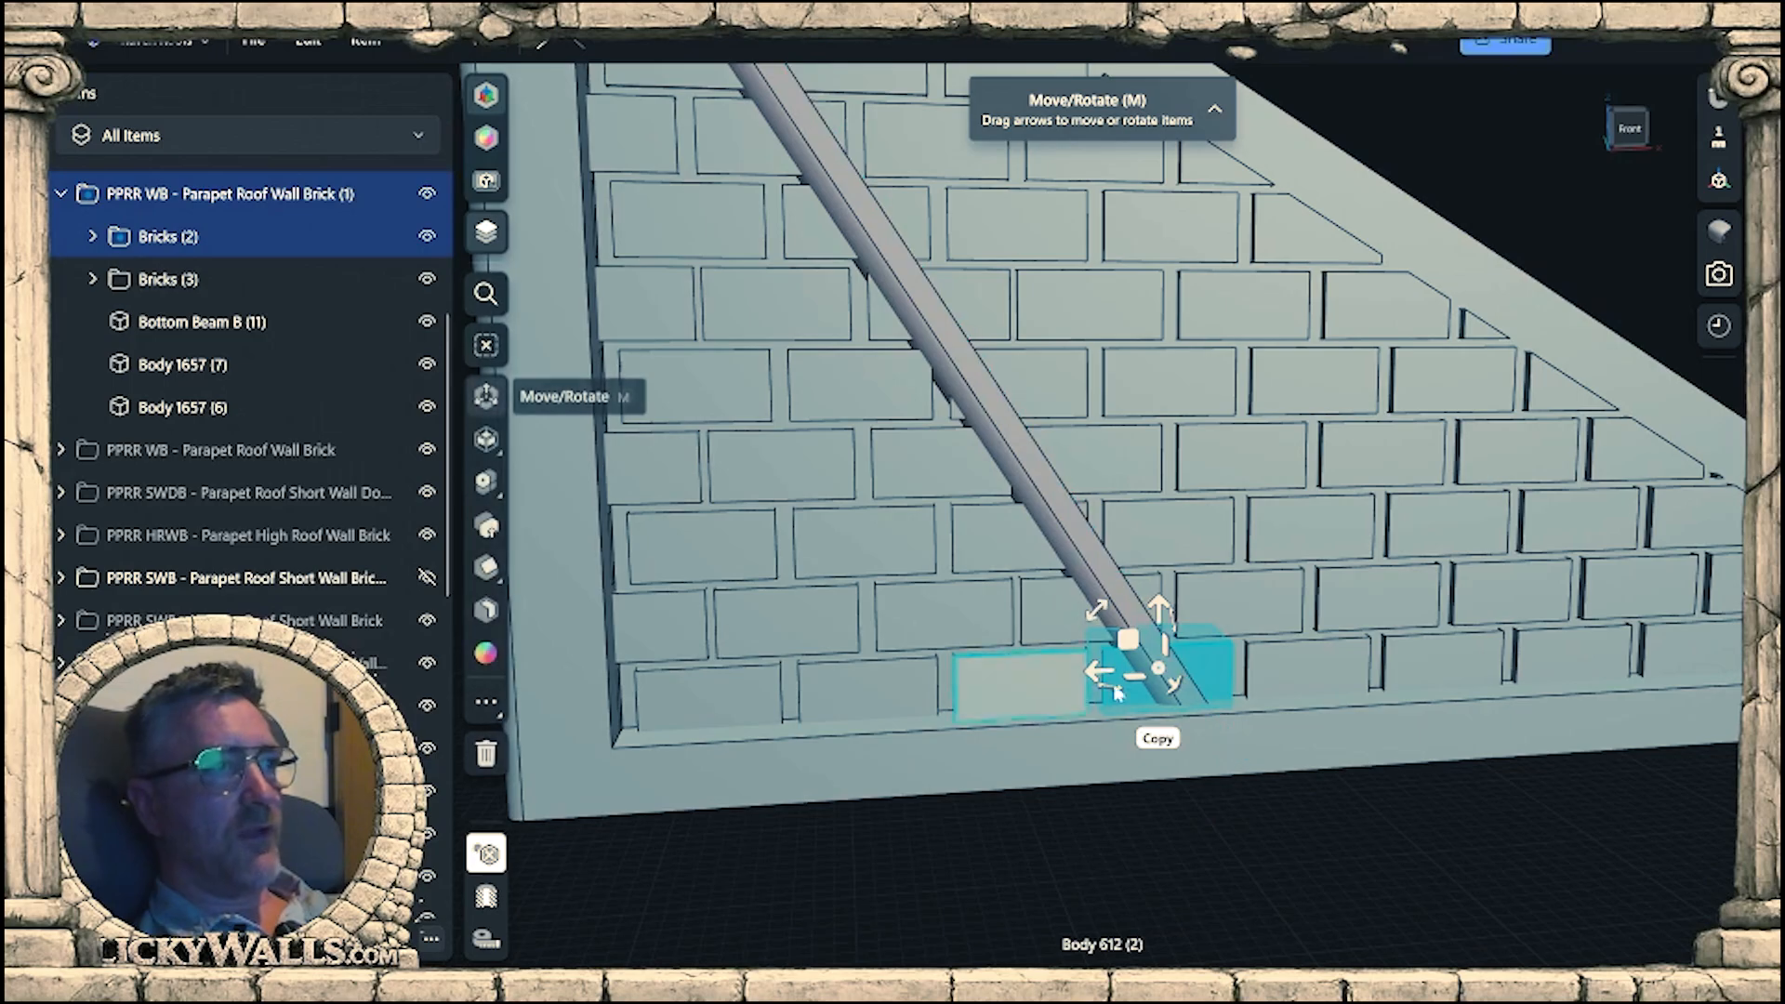
pyautogui.click(1101, 671)
pyautogui.moveTo(1200, 758); pyautogui.dragTo(1120, 823, button='right')
pyautogui.scroll(3, 1257, 728)
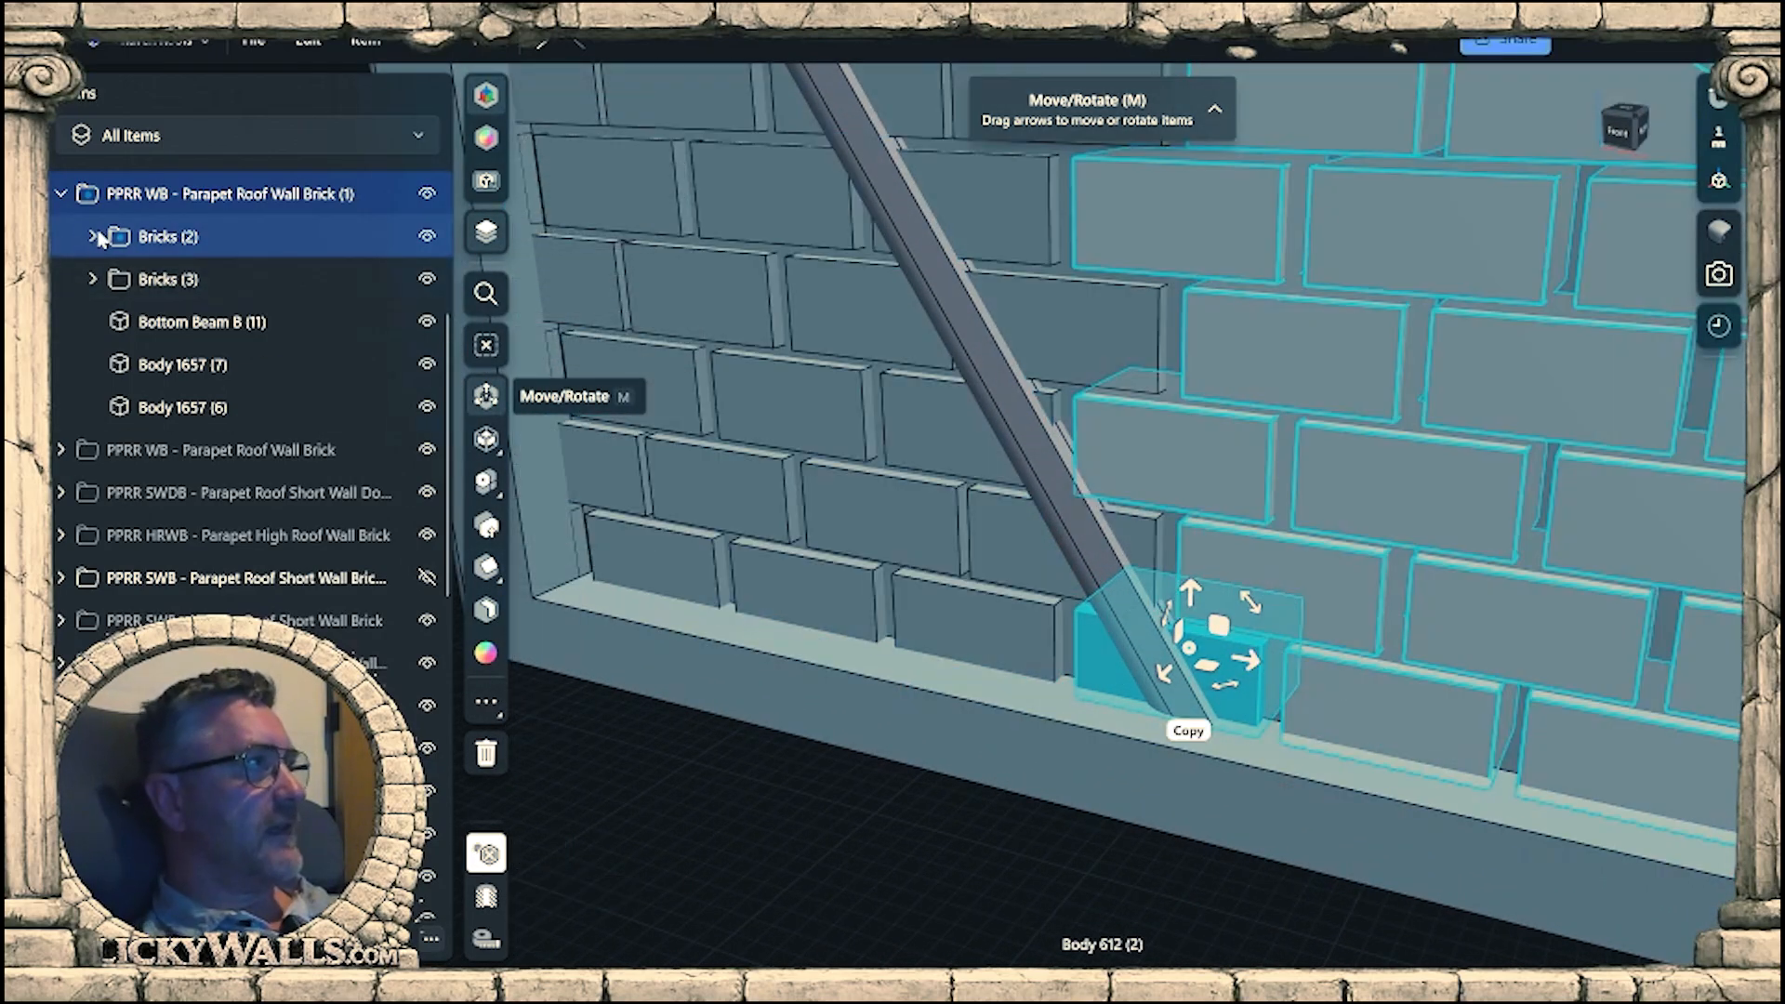
pyautogui.click(94, 236)
pyautogui.click(131, 279)
pyautogui.scroll(-1, 299, 411)
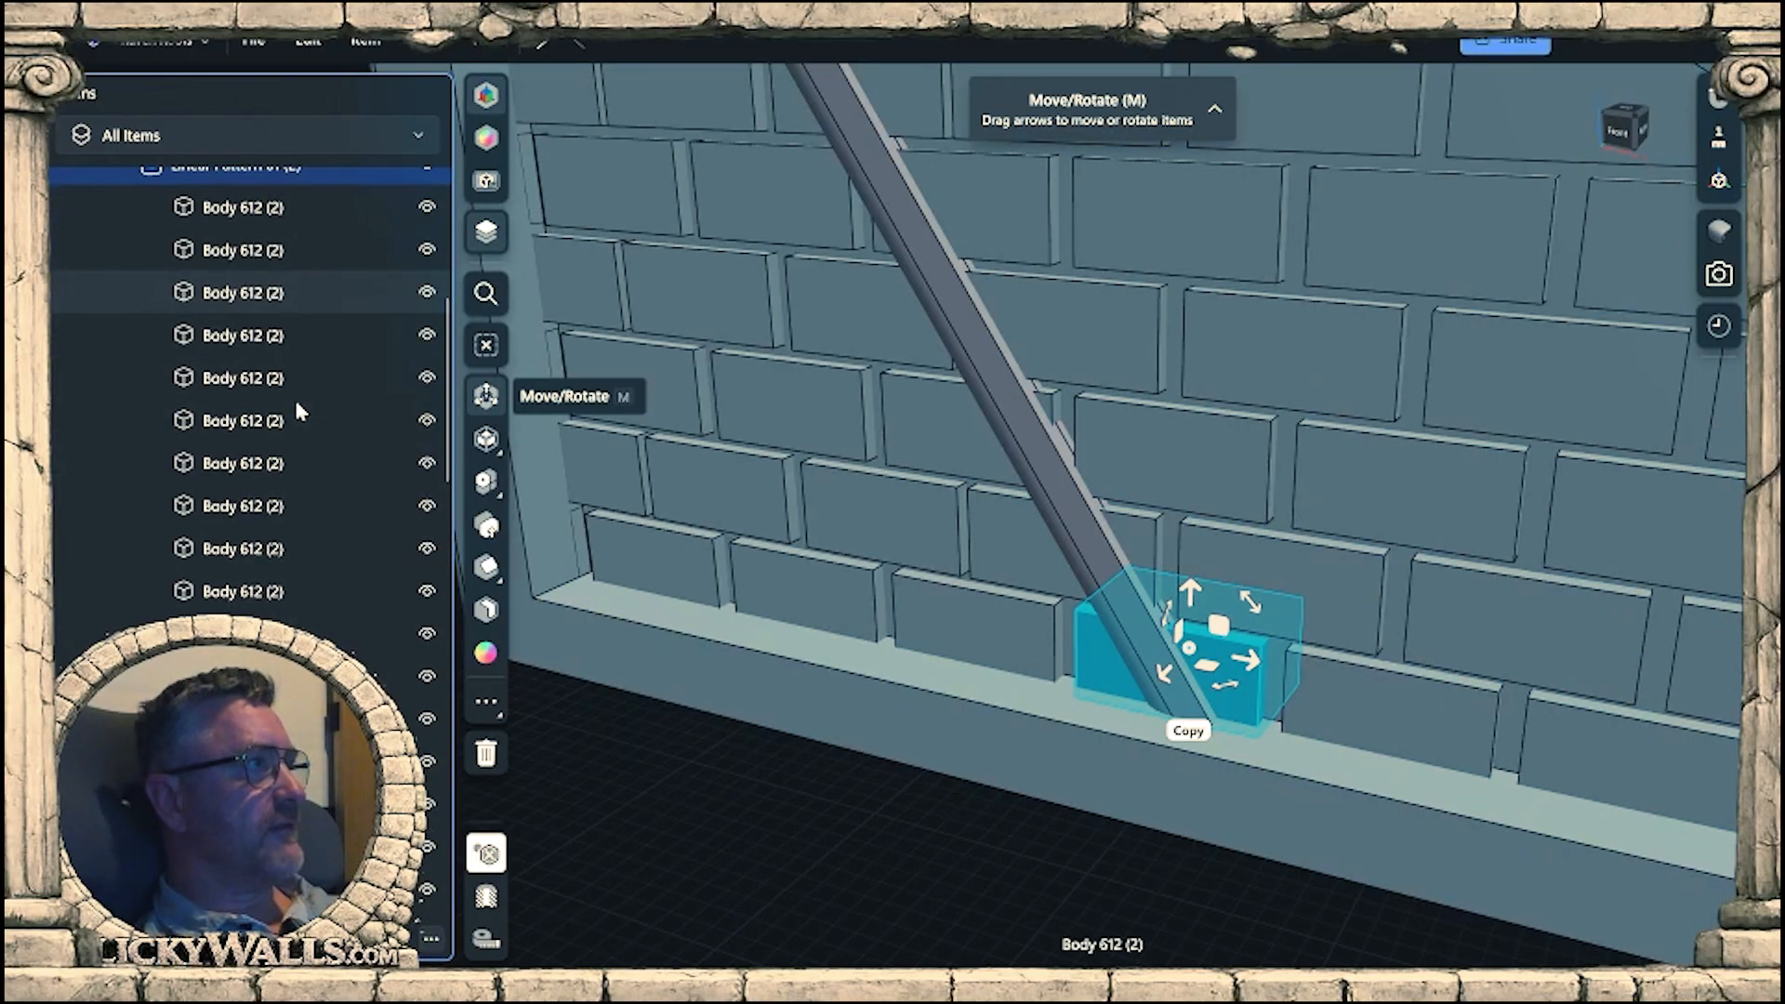
pyautogui.scroll(-7, 297, 410)
pyautogui.scroll(2, 249, 471)
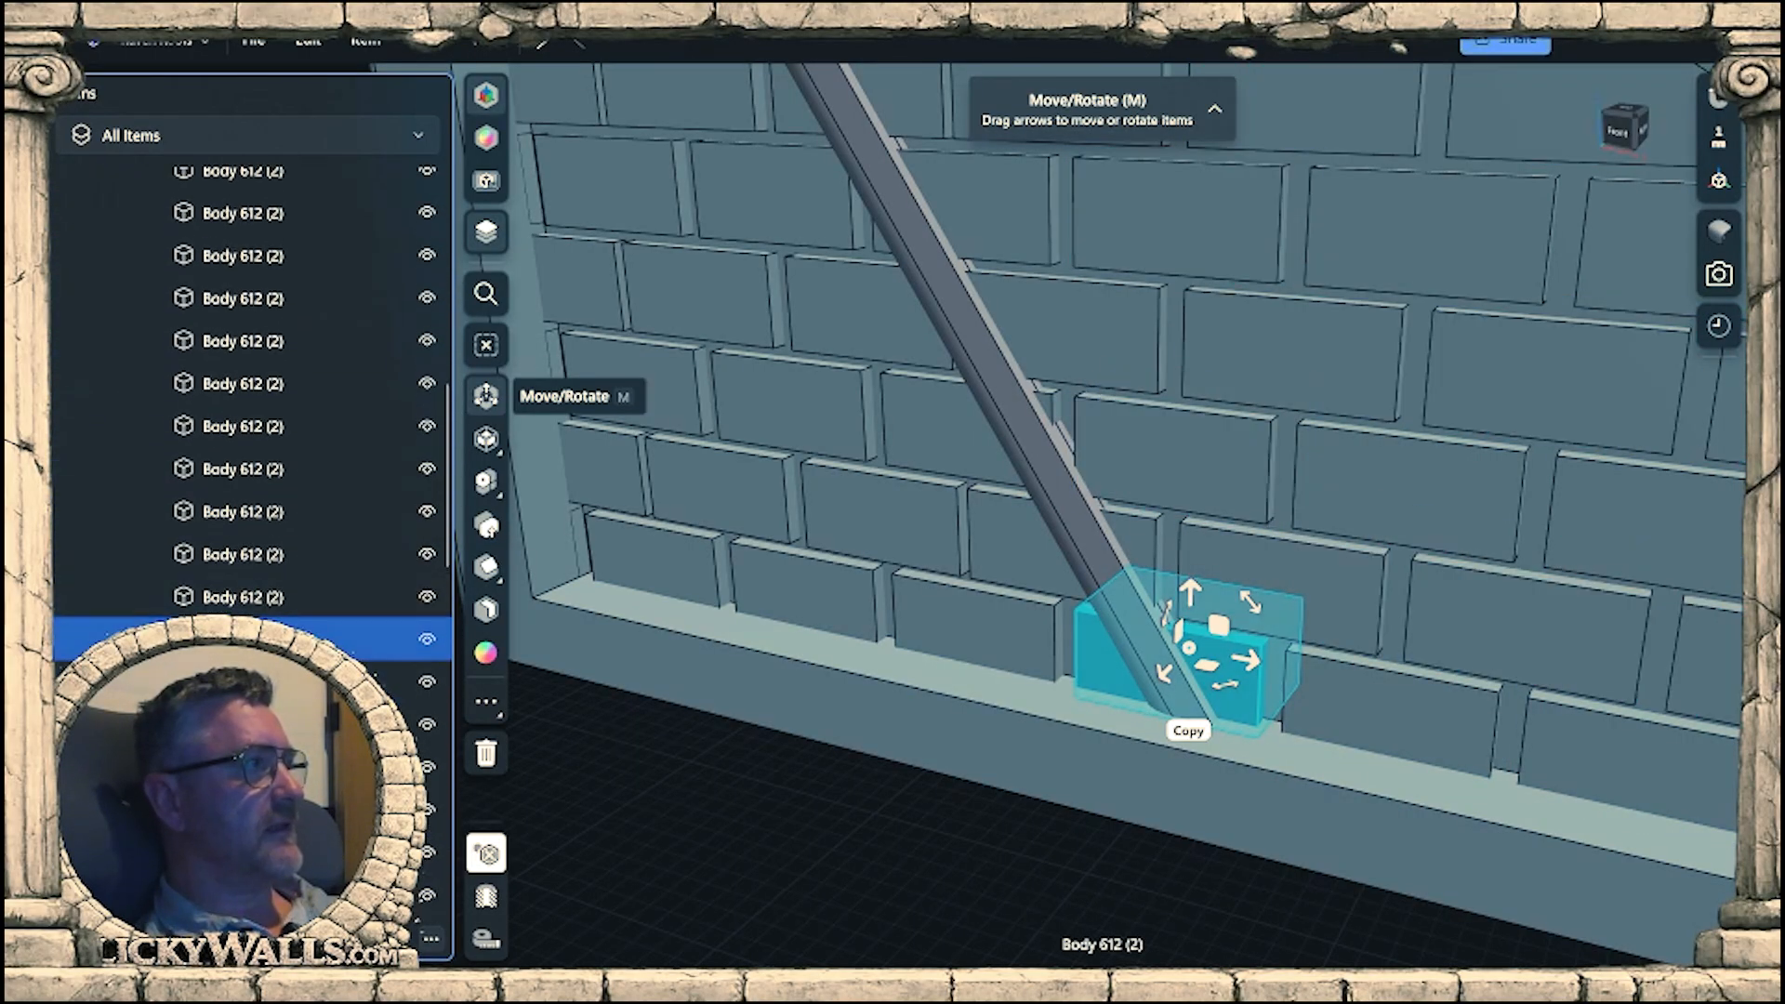
pyautogui.moveTo(757, 642); pyautogui.dragTo(891, 622, button='right')
pyautogui.moveTo(891, 622); pyautogui.dragTo(1179, 559, button='middle')
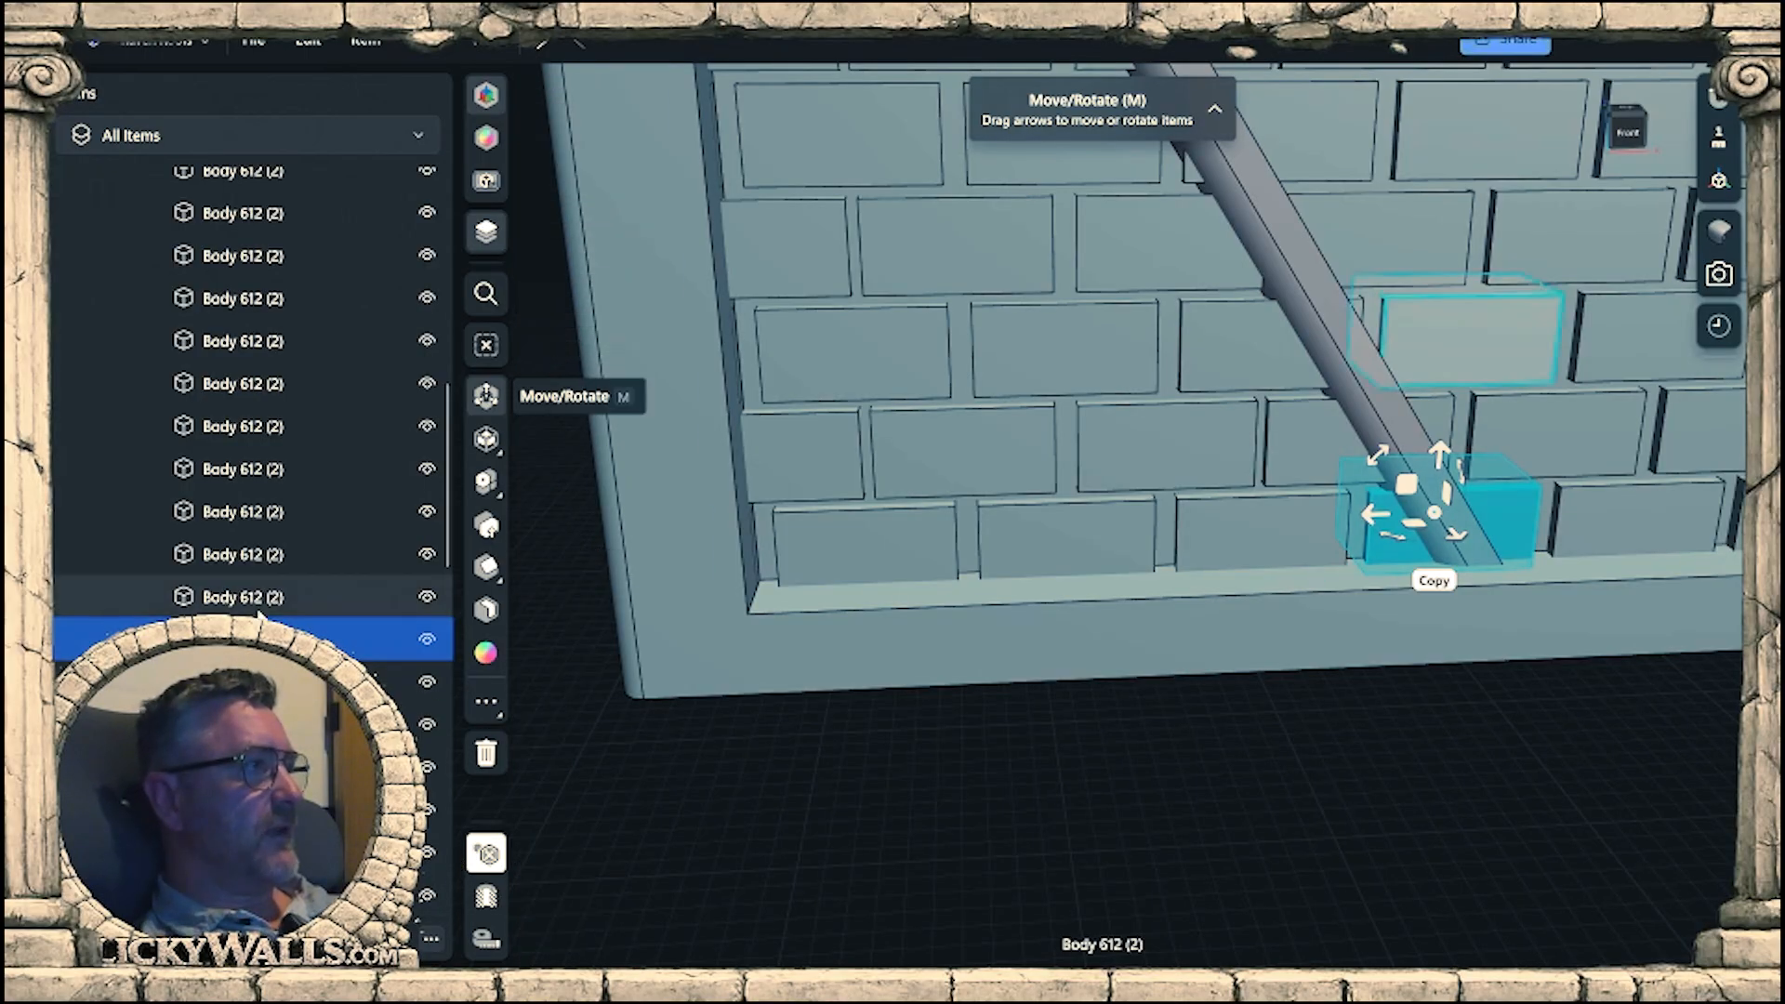
pyautogui.scroll(-4, 262, 617)
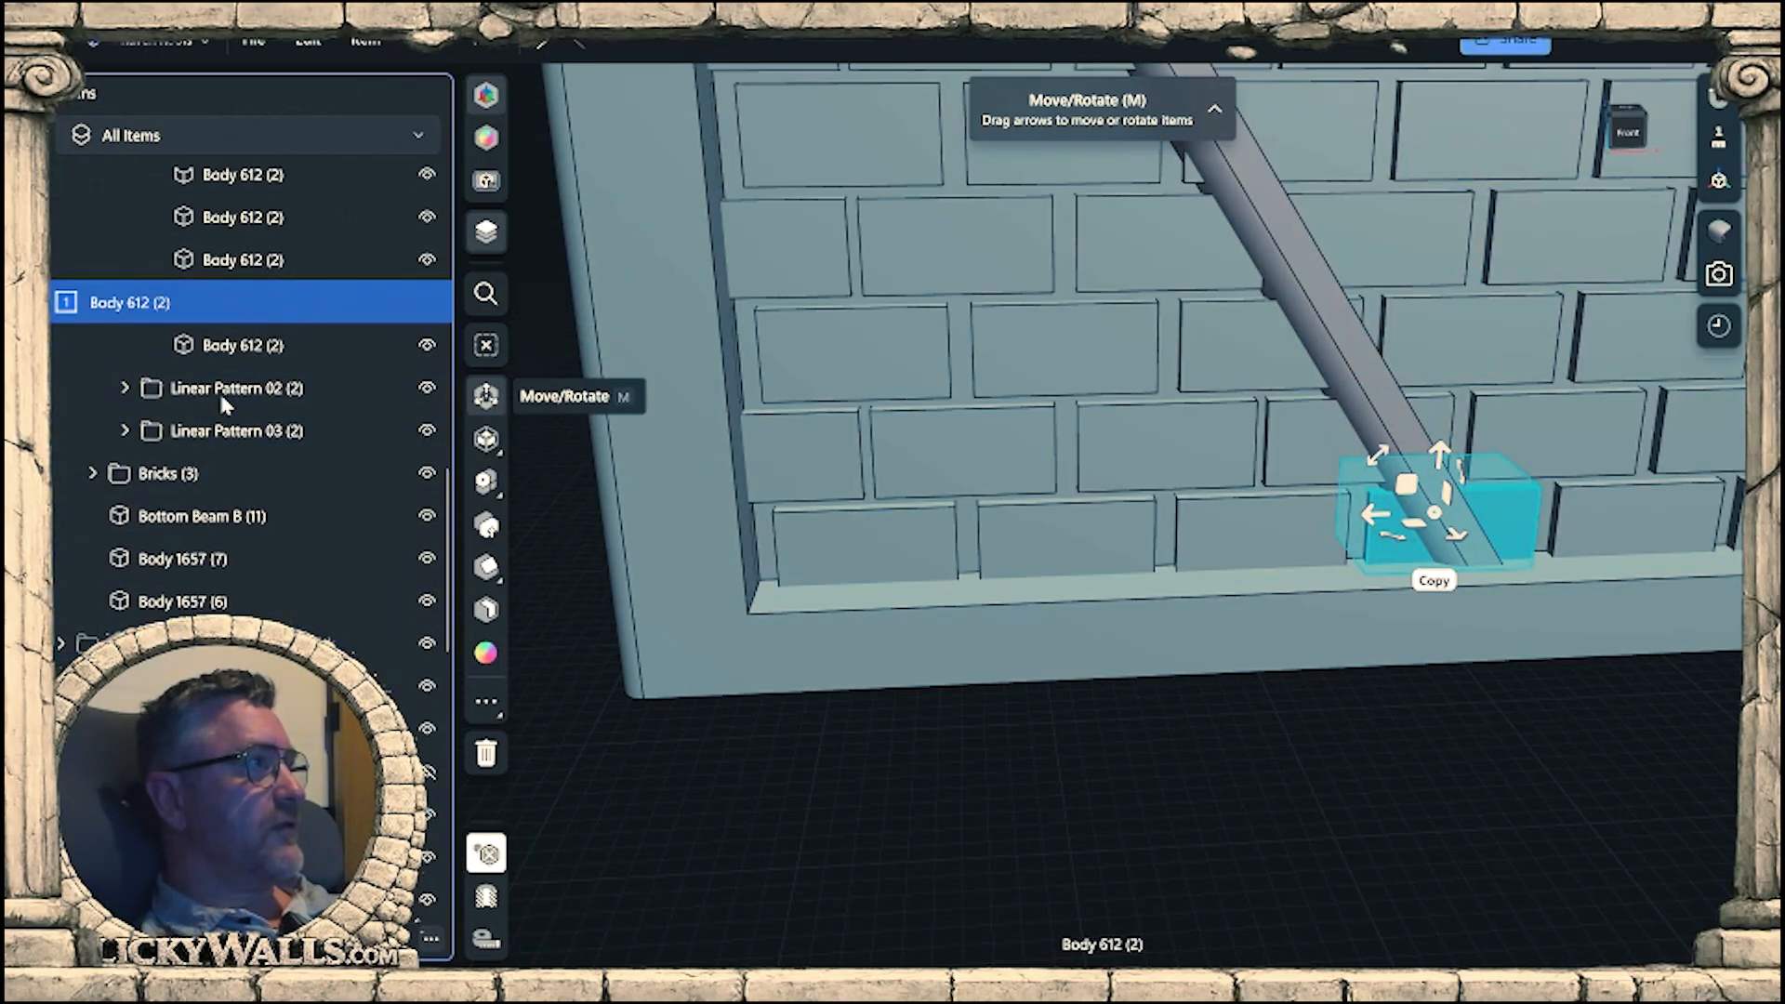
pyautogui.moveTo(220, 389); pyautogui.dragTo(152, 483)
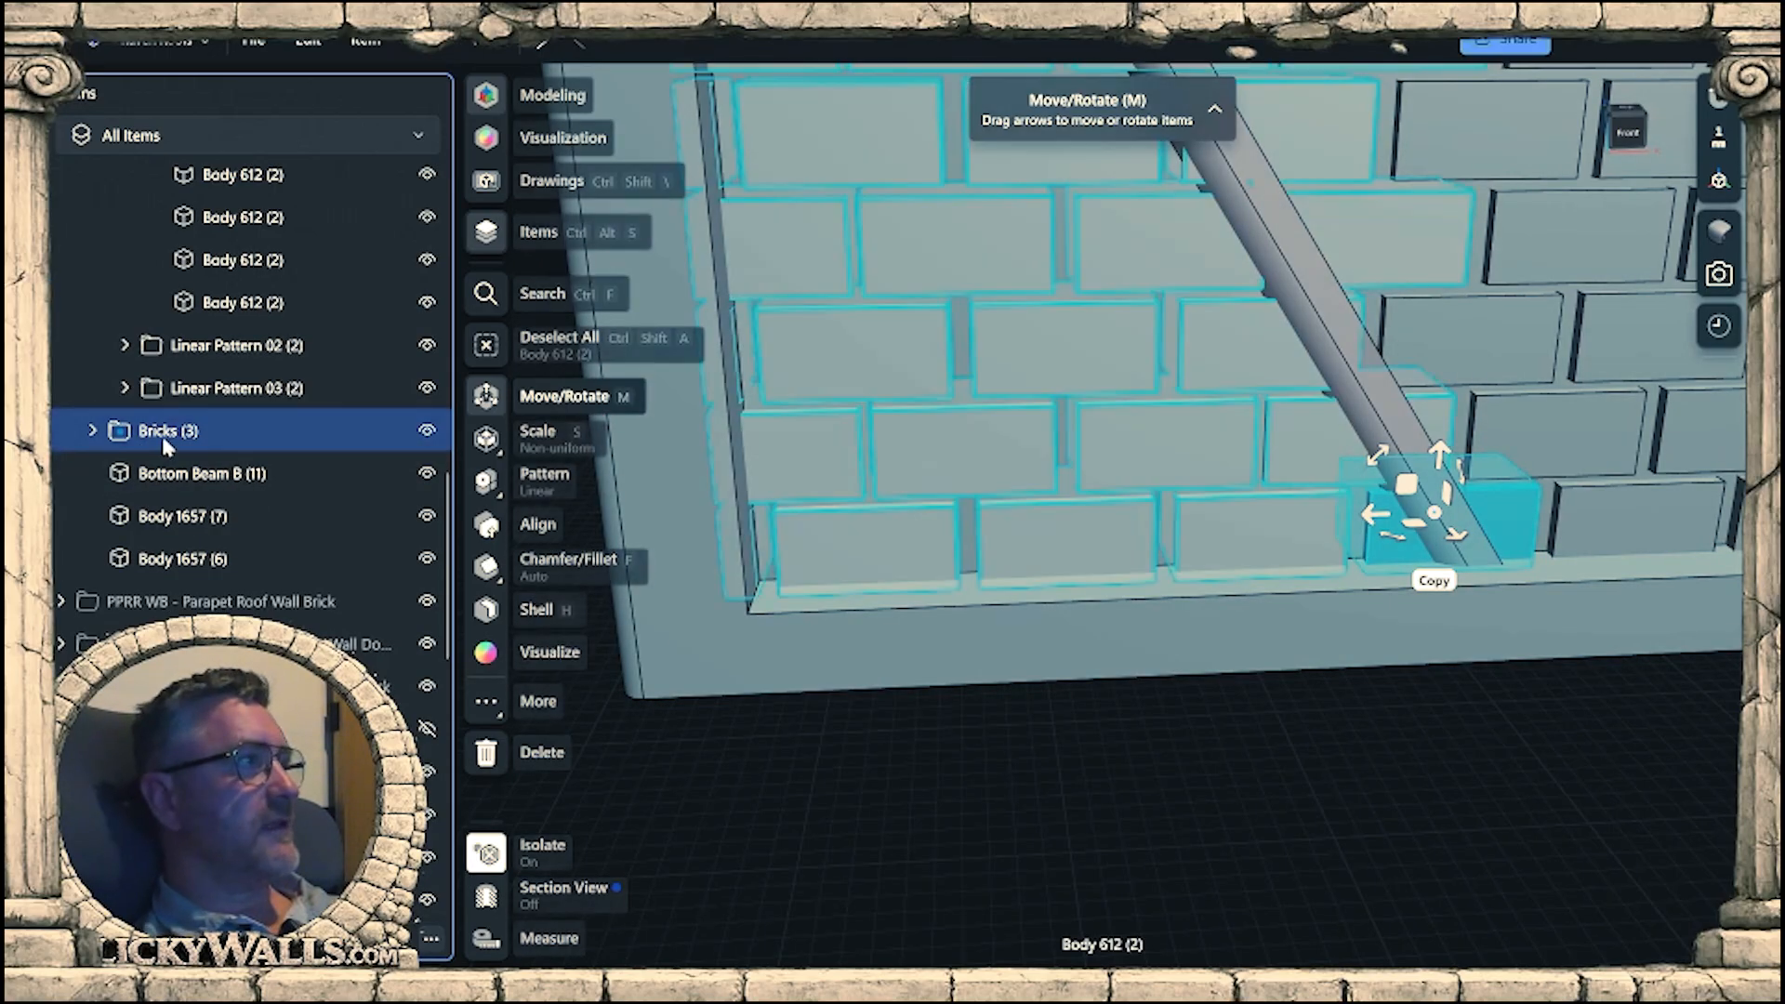
pyautogui.click(166, 444)
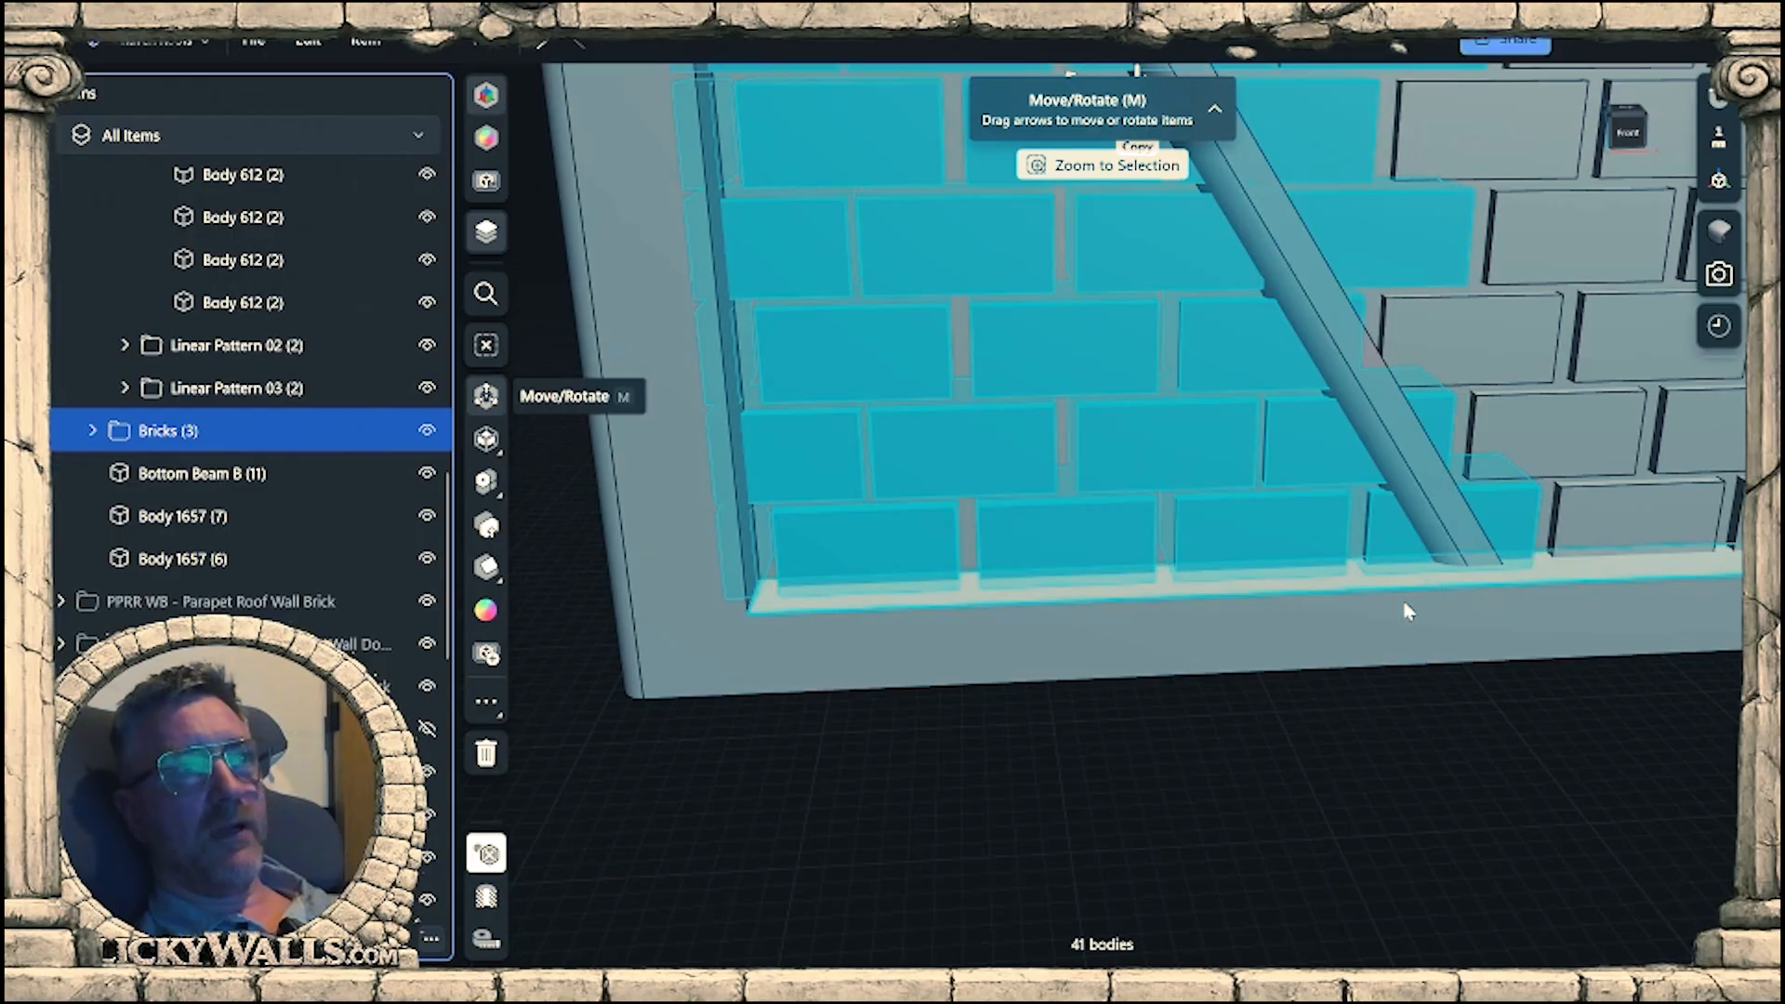
# Delete the Bricks (2) group with all the bricks on the lower part of the sloped wall.
pyautogui.moveTo(1407, 606); pyautogui.dragTo(1129, 790, button='middle')
pyautogui.scroll(-3, 1218, 721)
pyautogui.moveTo(1241, 744); pyautogui.dragTo(1113, 695, button='middle')
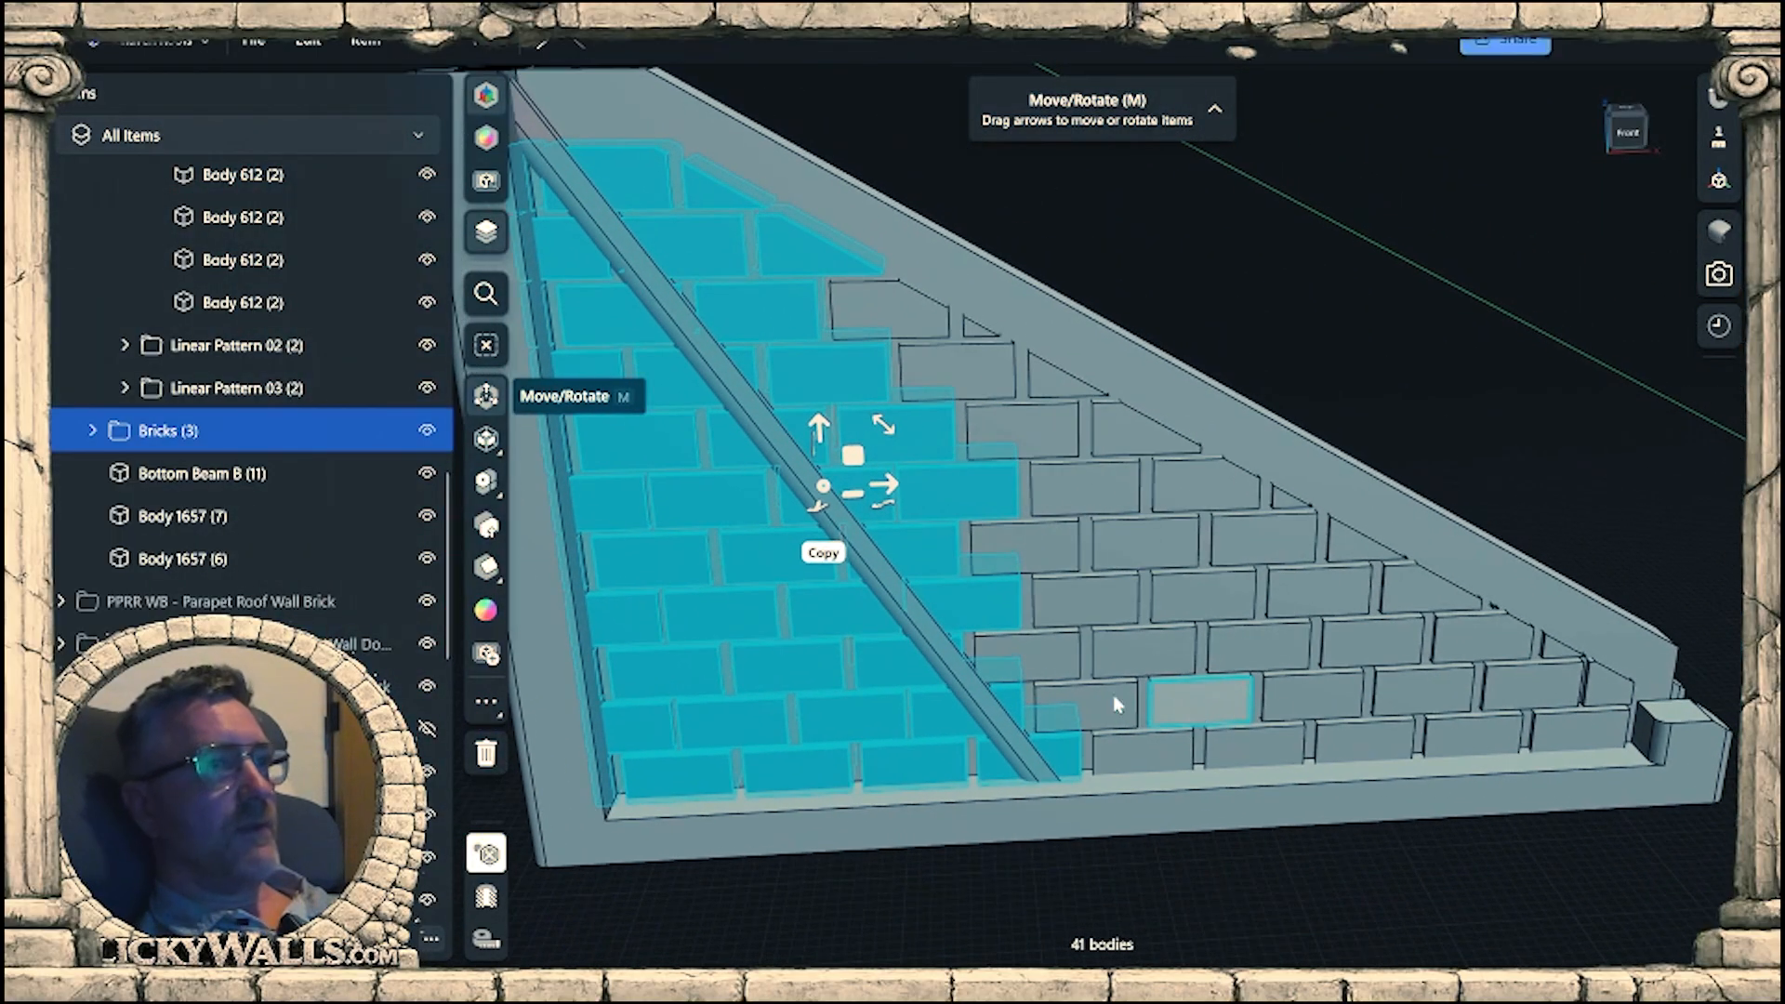
pyautogui.scroll(5, 225, 484)
pyautogui.scroll(5, 226, 483)
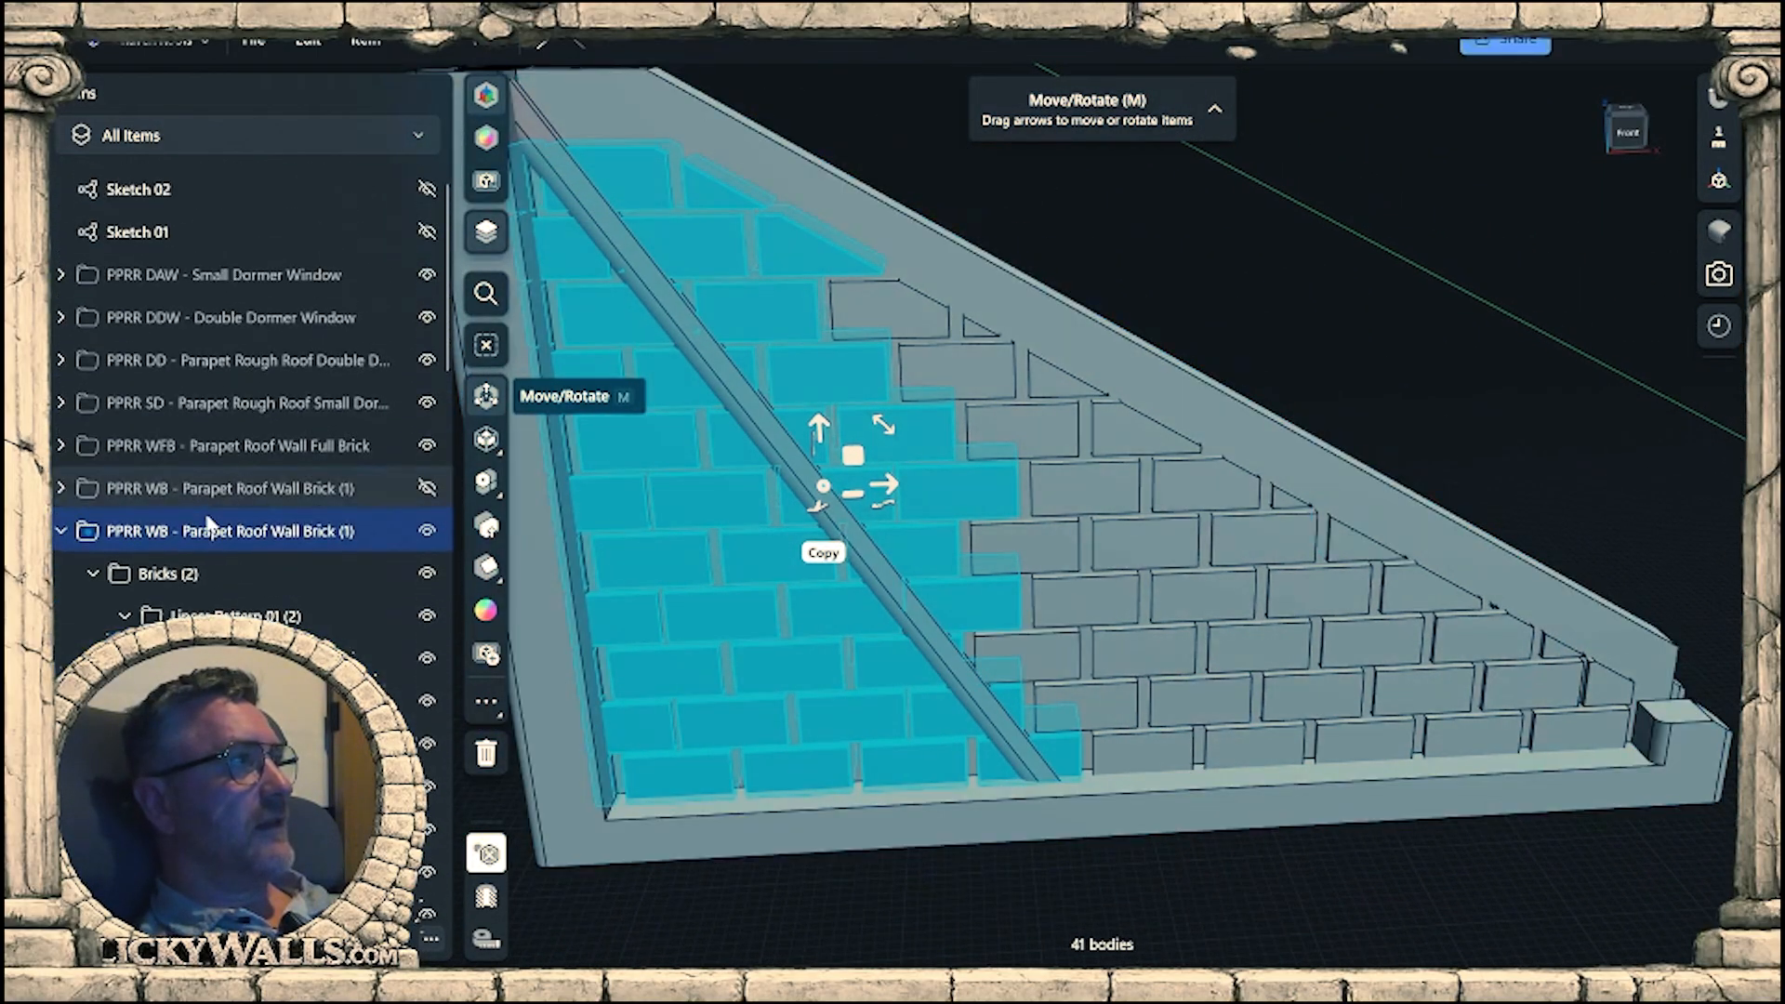
pyautogui.click(149, 577)
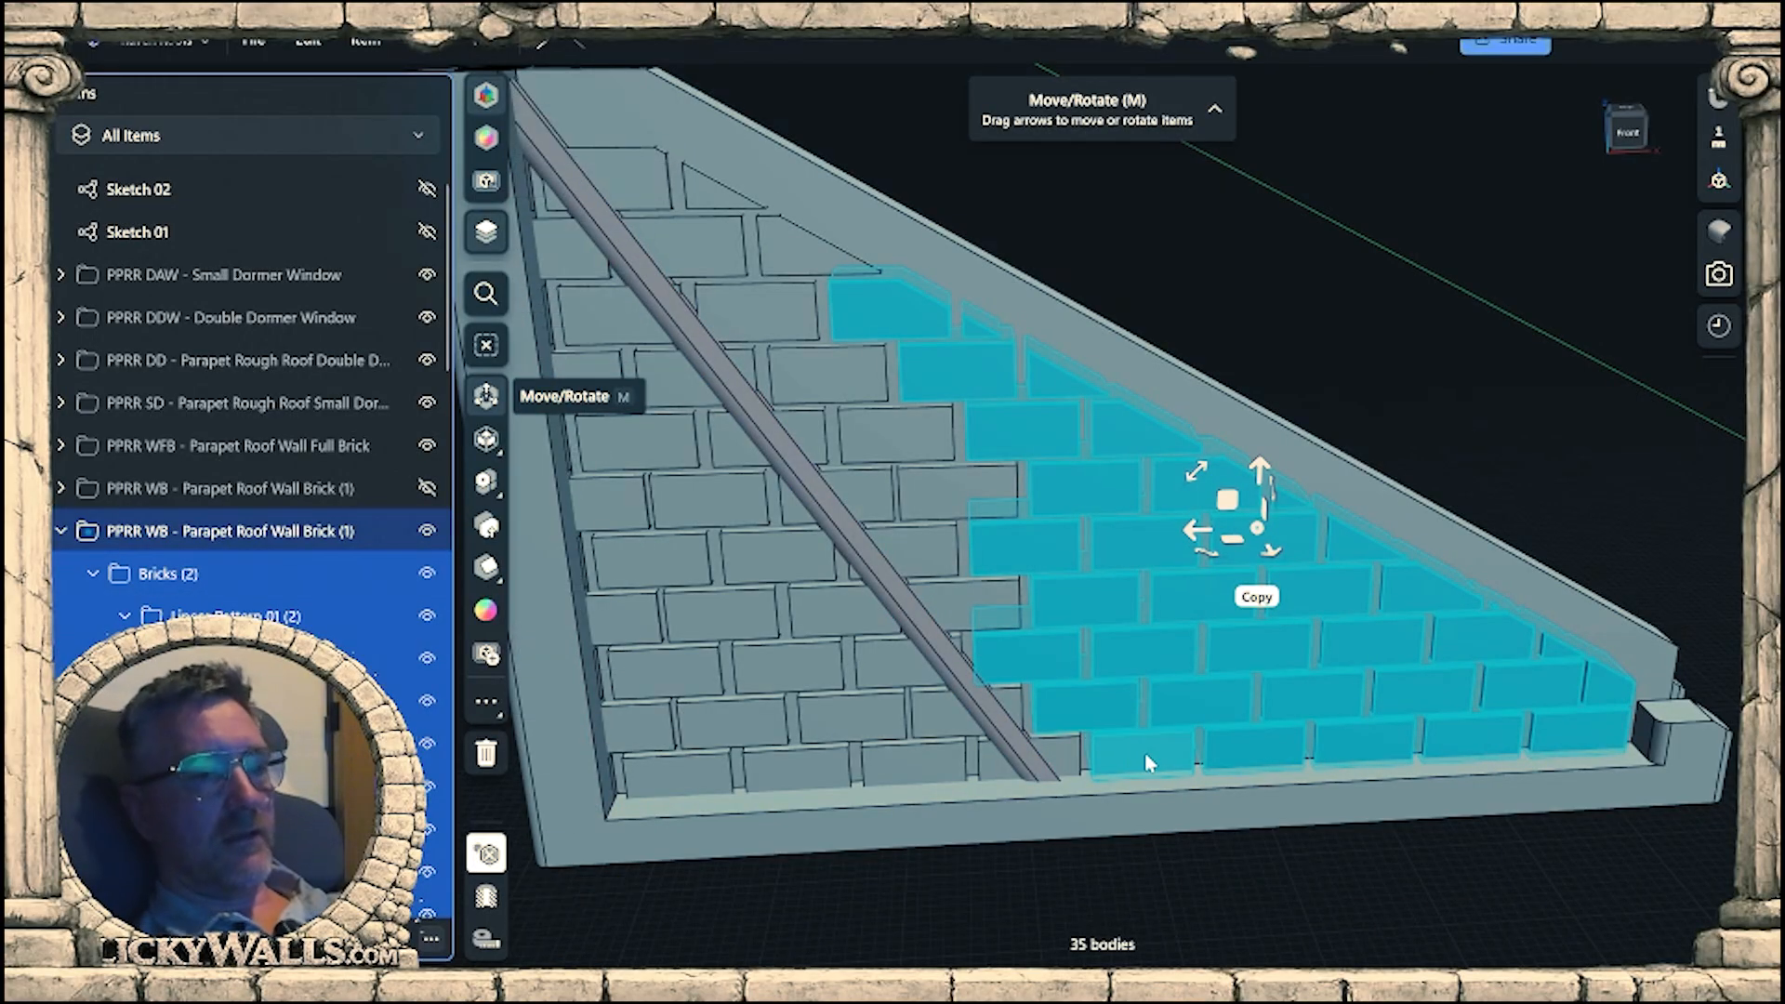
pyautogui.press('Delete')
pyautogui.moveTo(1207, 775); pyautogui.dragTo(1340, 737, button='middle')
pyautogui.scroll(-2, 1221, 580)
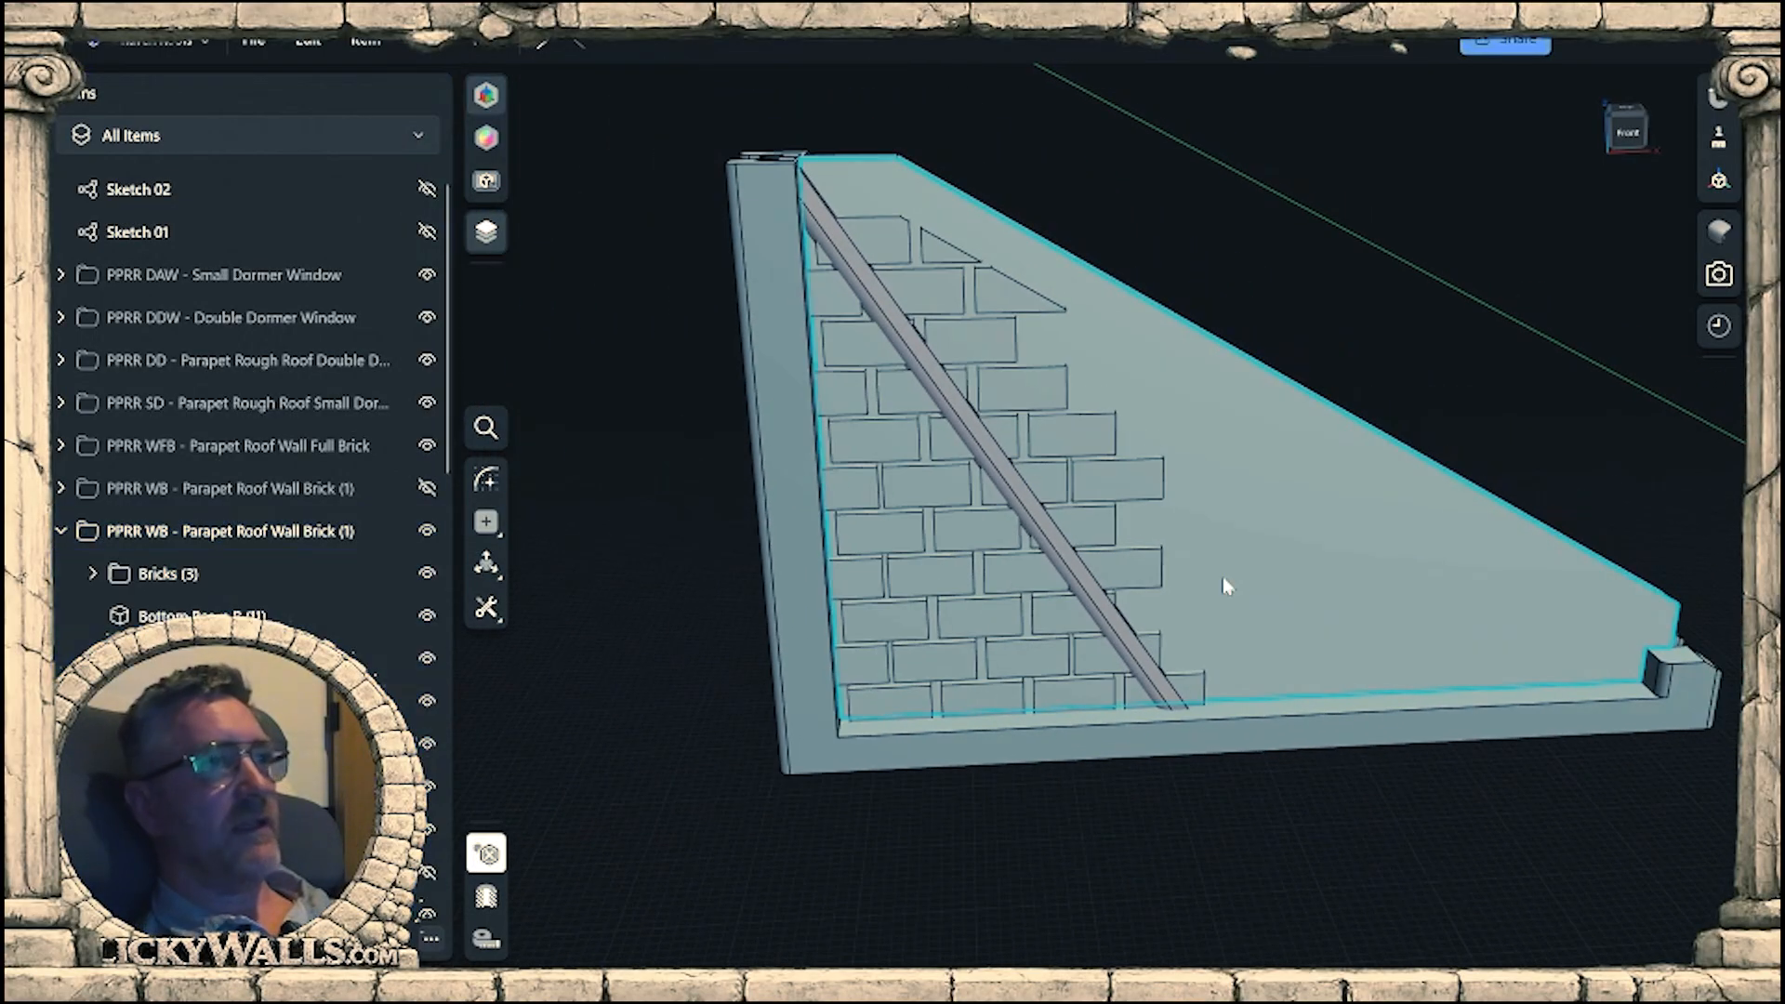
# Hide Bottom Beam B (11) and the rear beam Body 1657 (6), keeping Body 1657 (7) and the Bricks (3) group visible.
pyautogui.moveTo(1227, 578); pyautogui.dragTo(1173, 601, button='middle')
pyautogui.scroll(2, 1173, 665)
pyautogui.scroll(-2, 1173, 624)
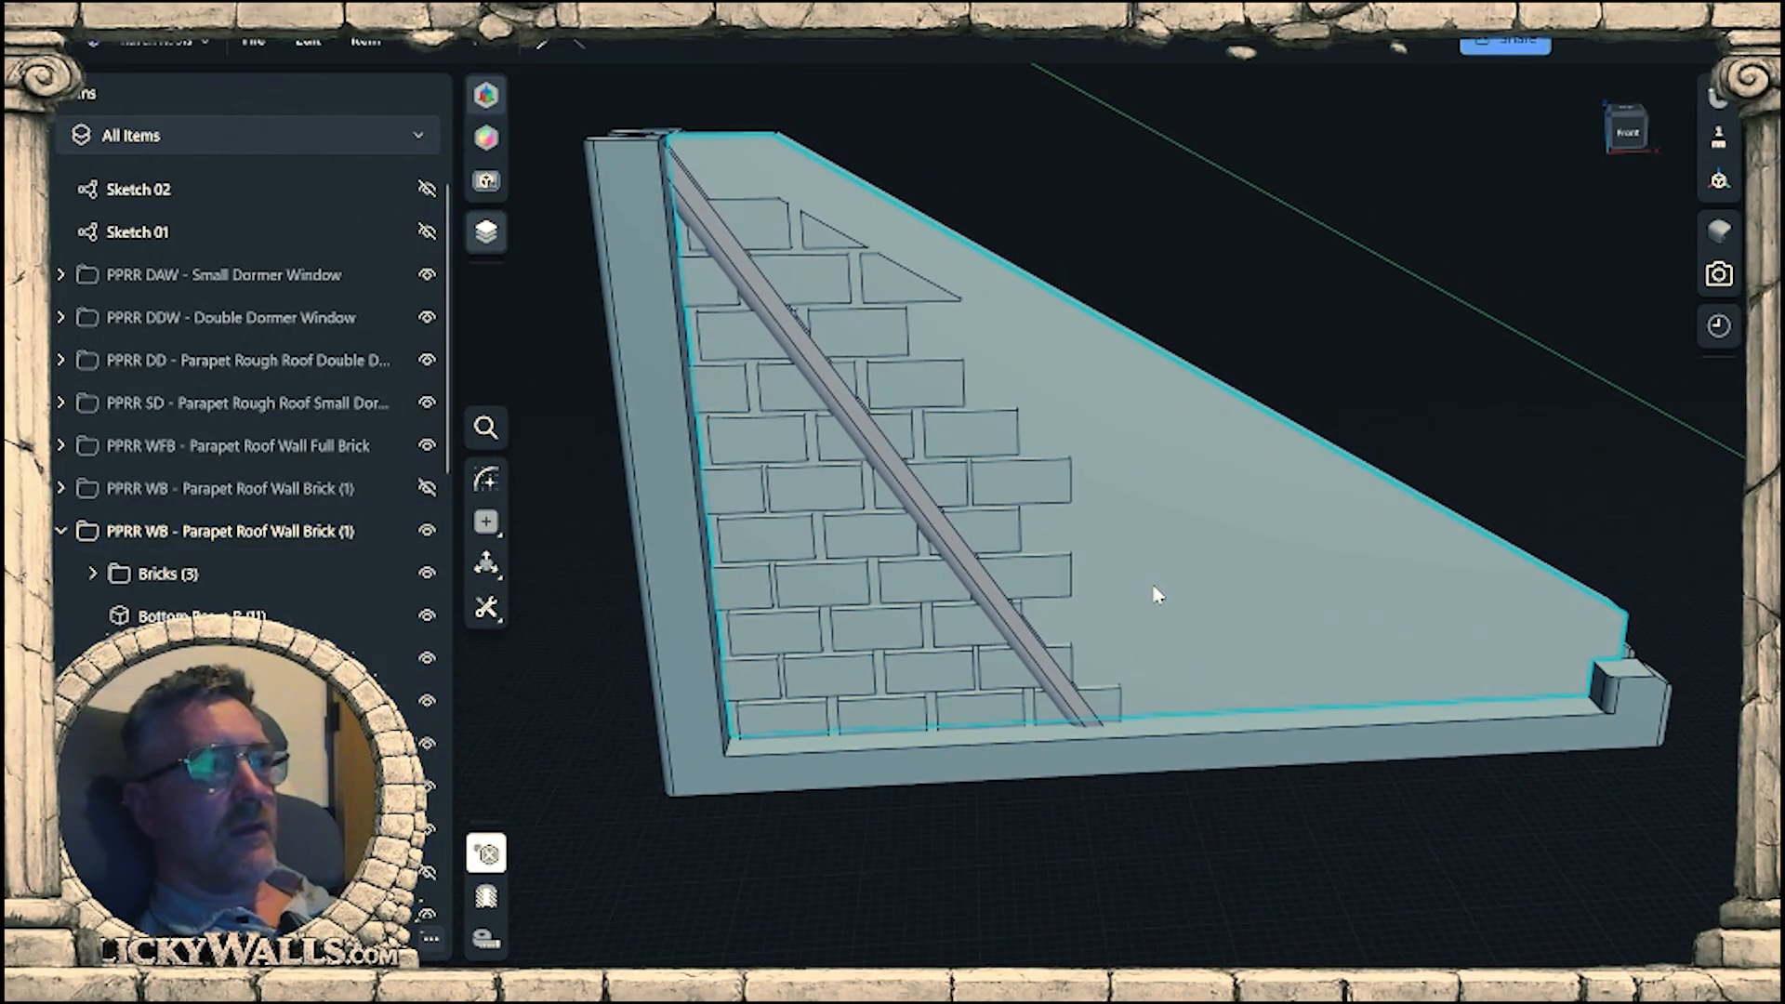
pyautogui.moveTo(1154, 588)
pyautogui.mouseDown(button='right')
pyautogui.moveTo(1159, 543)
pyautogui.moveTo(1162, 588)
pyautogui.mouseUp(button='right')
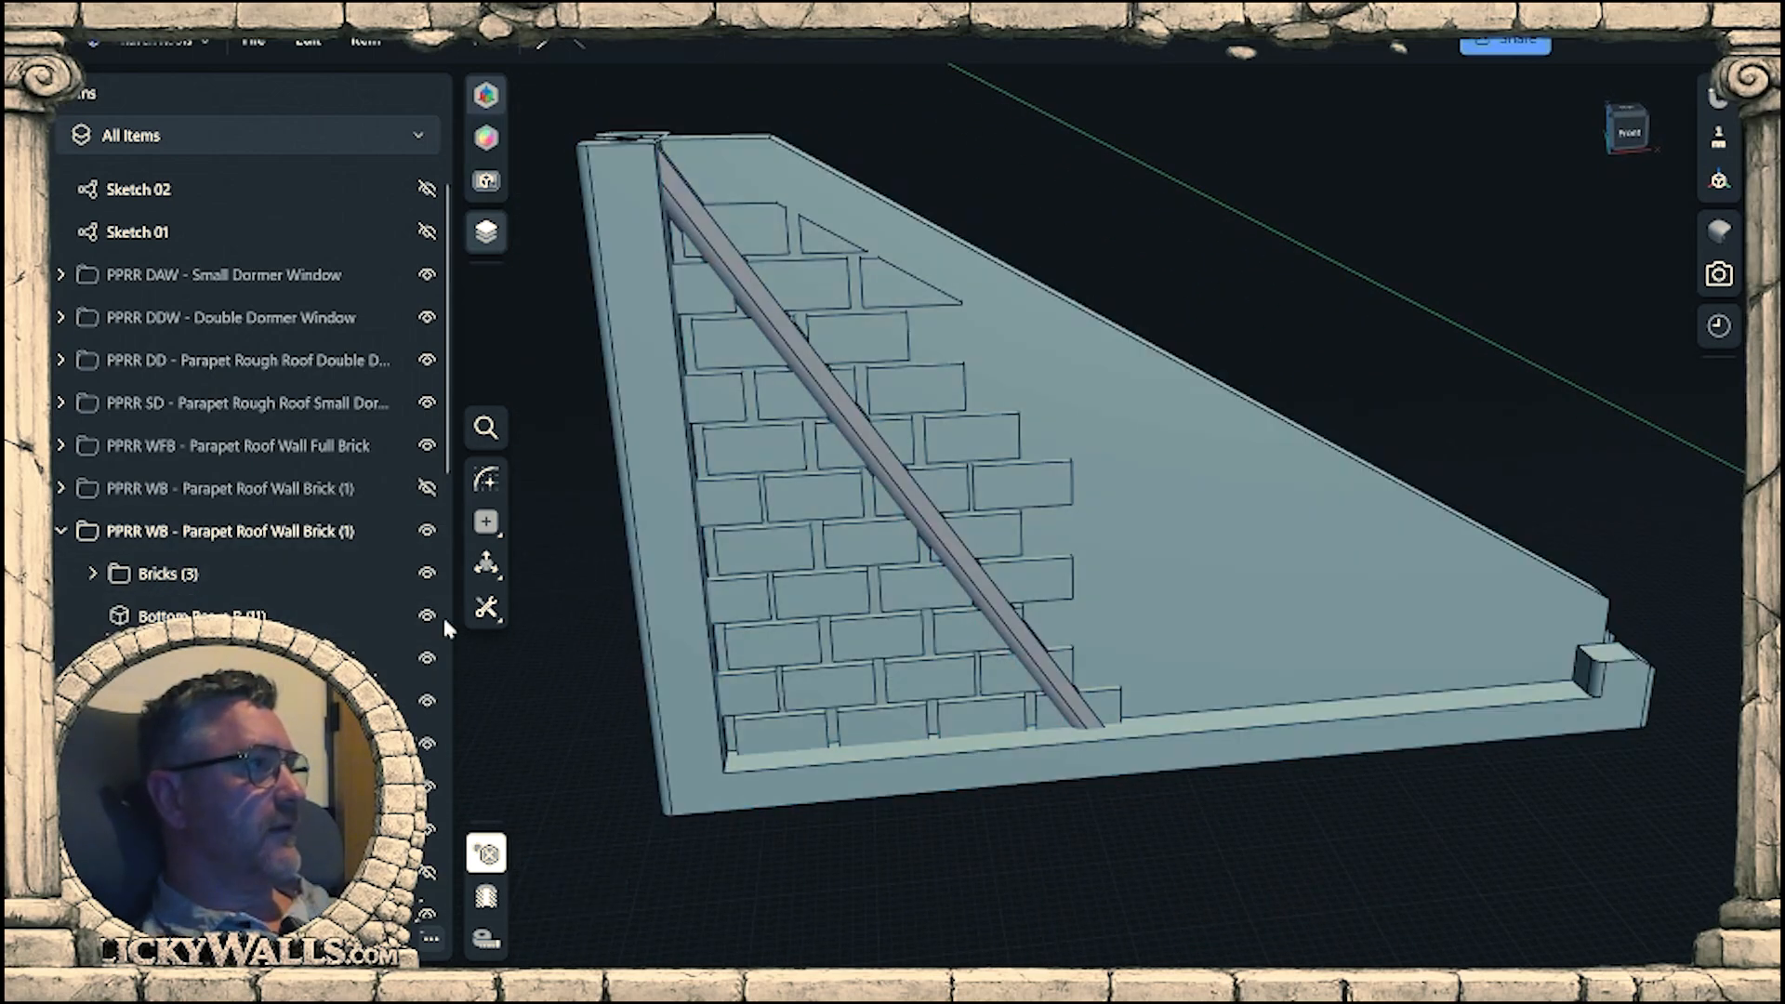
pyautogui.click(428, 617)
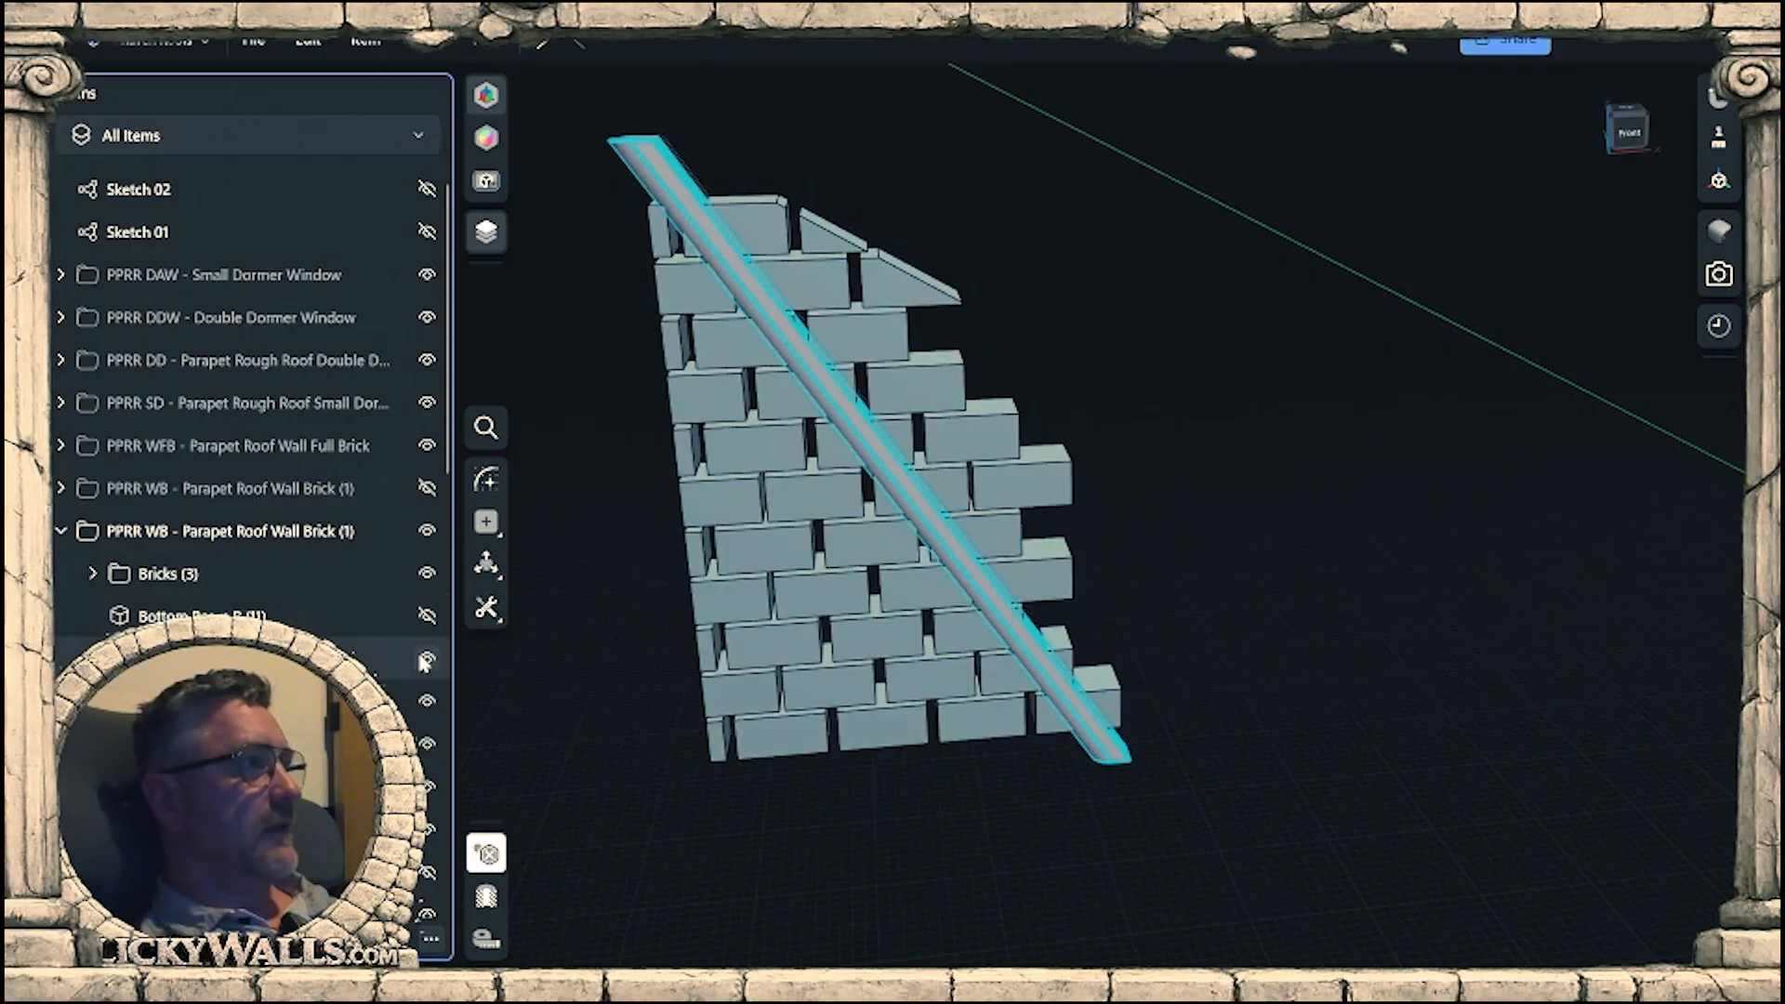
pyautogui.click(427, 662)
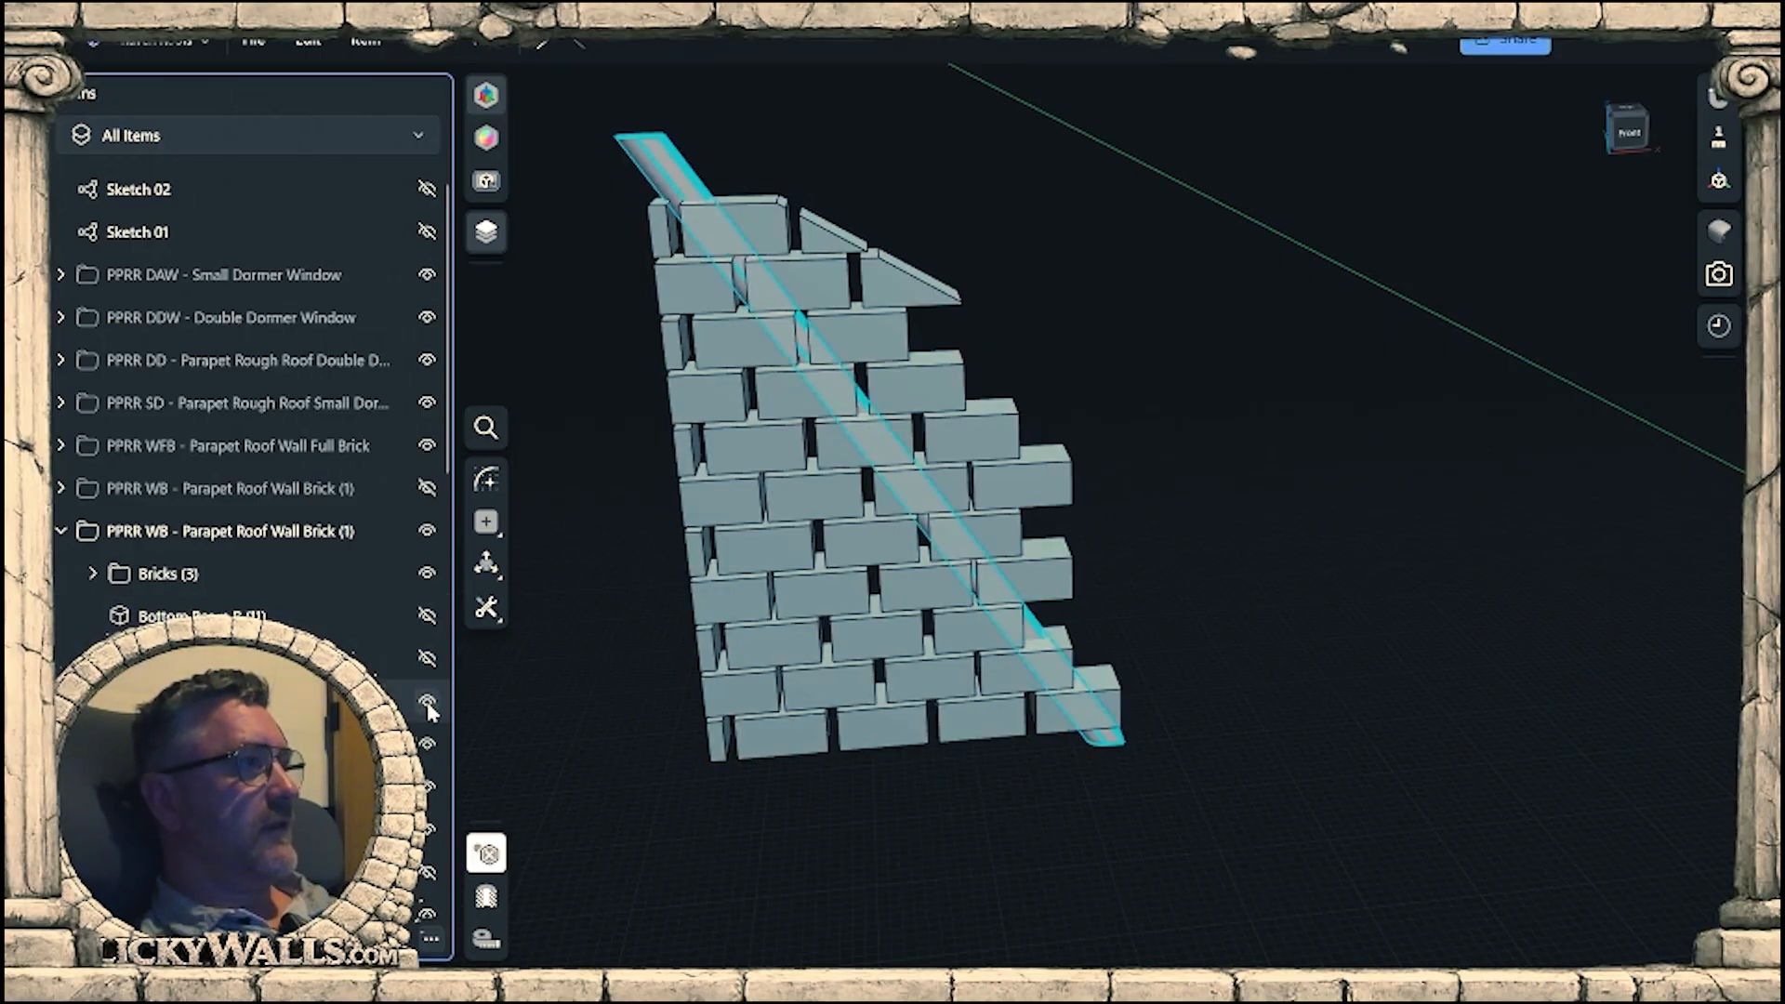
pyautogui.click(426, 701)
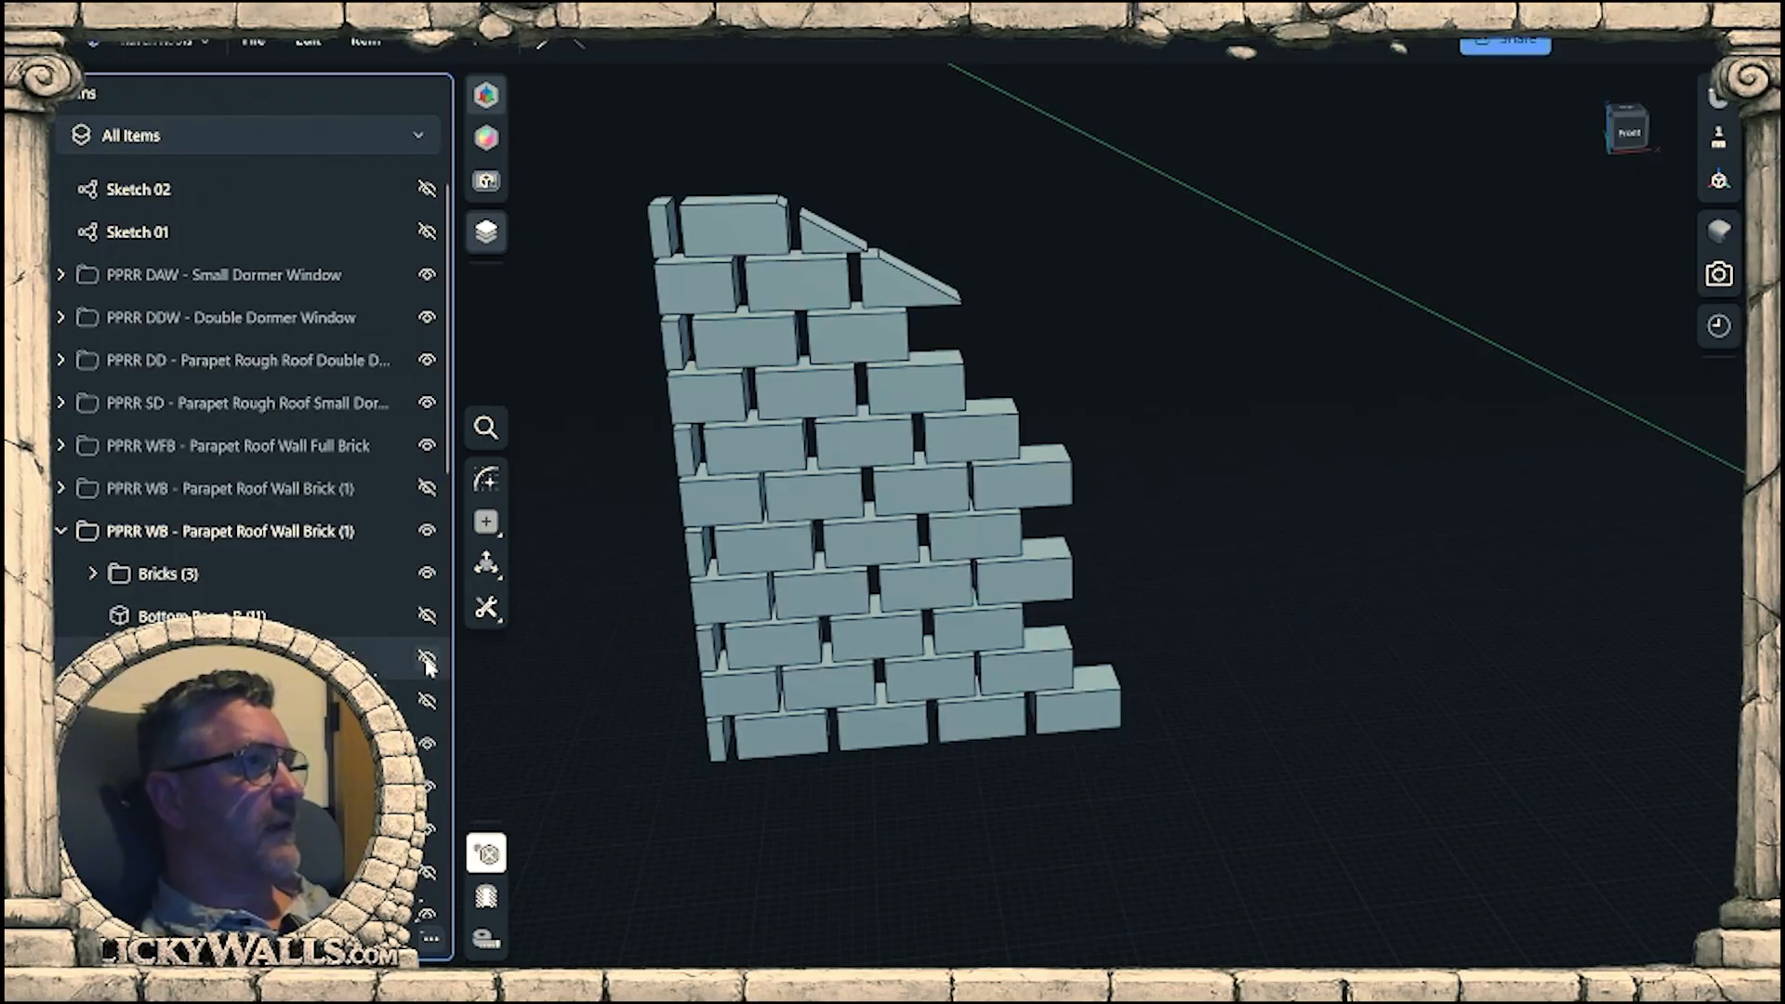
pyautogui.click(427, 662)
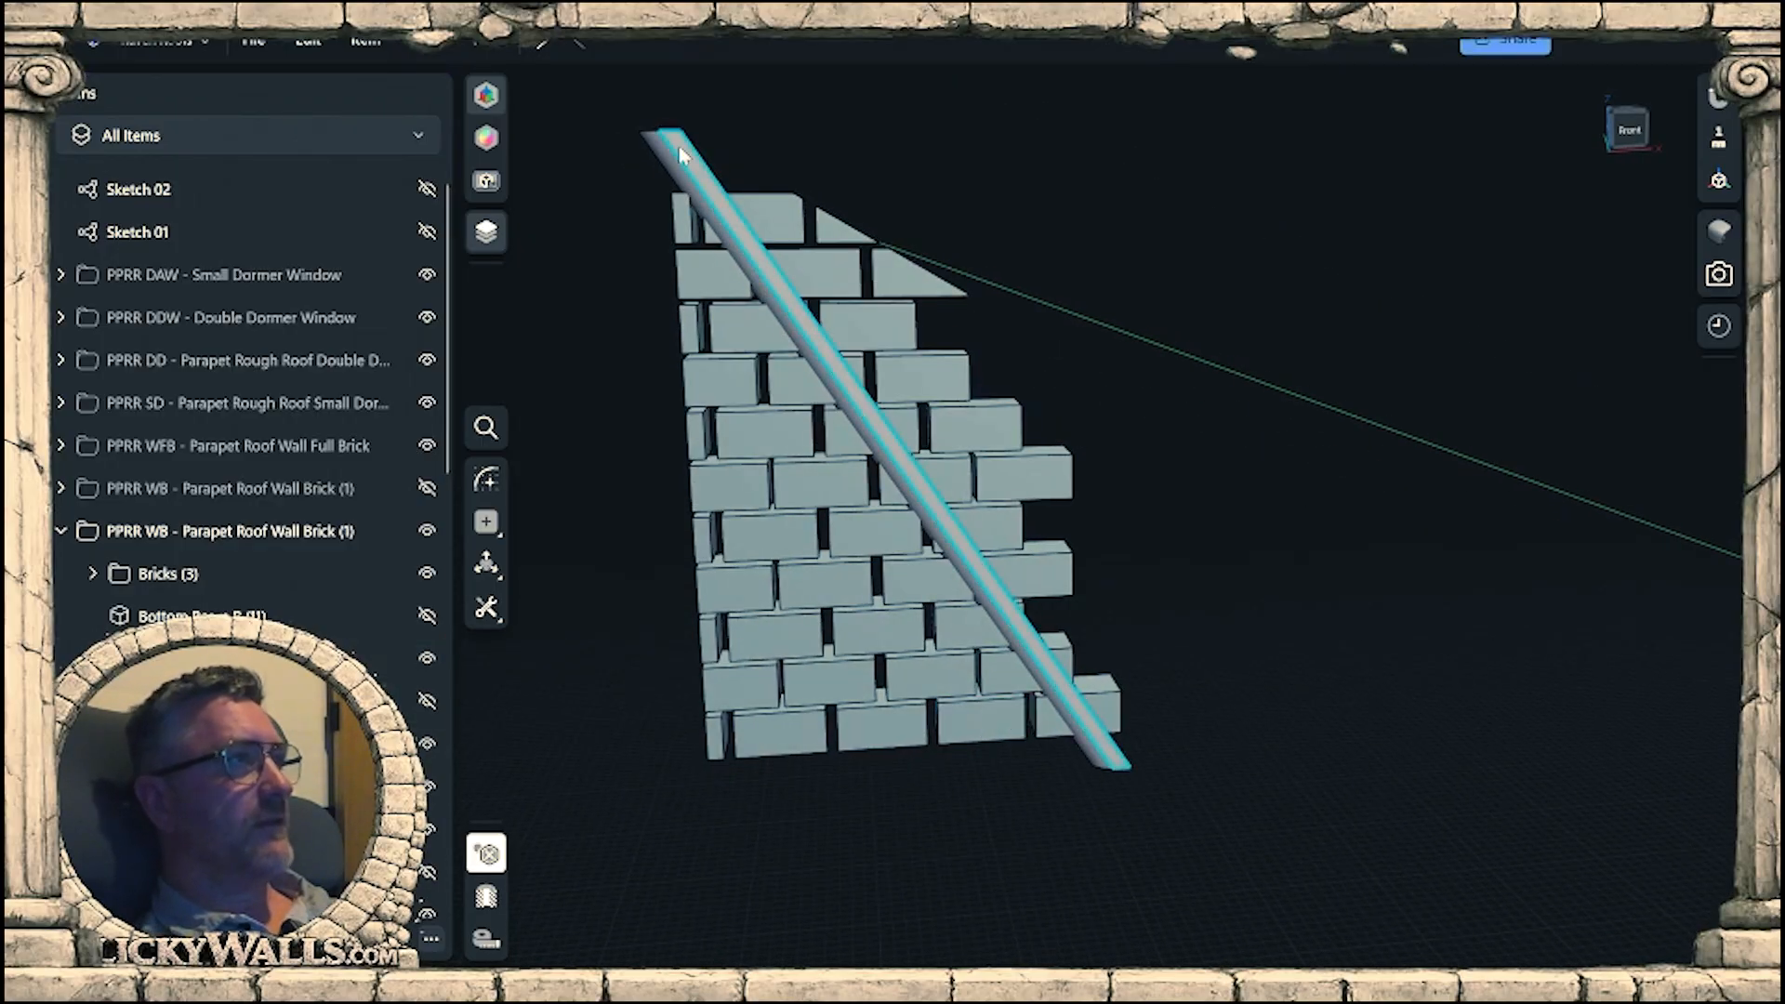
# Sketch a closed outline on the sloped beam's front face, running along its centre line and enclosing the bricks beyond the beam.
pyautogui.click(680, 147)
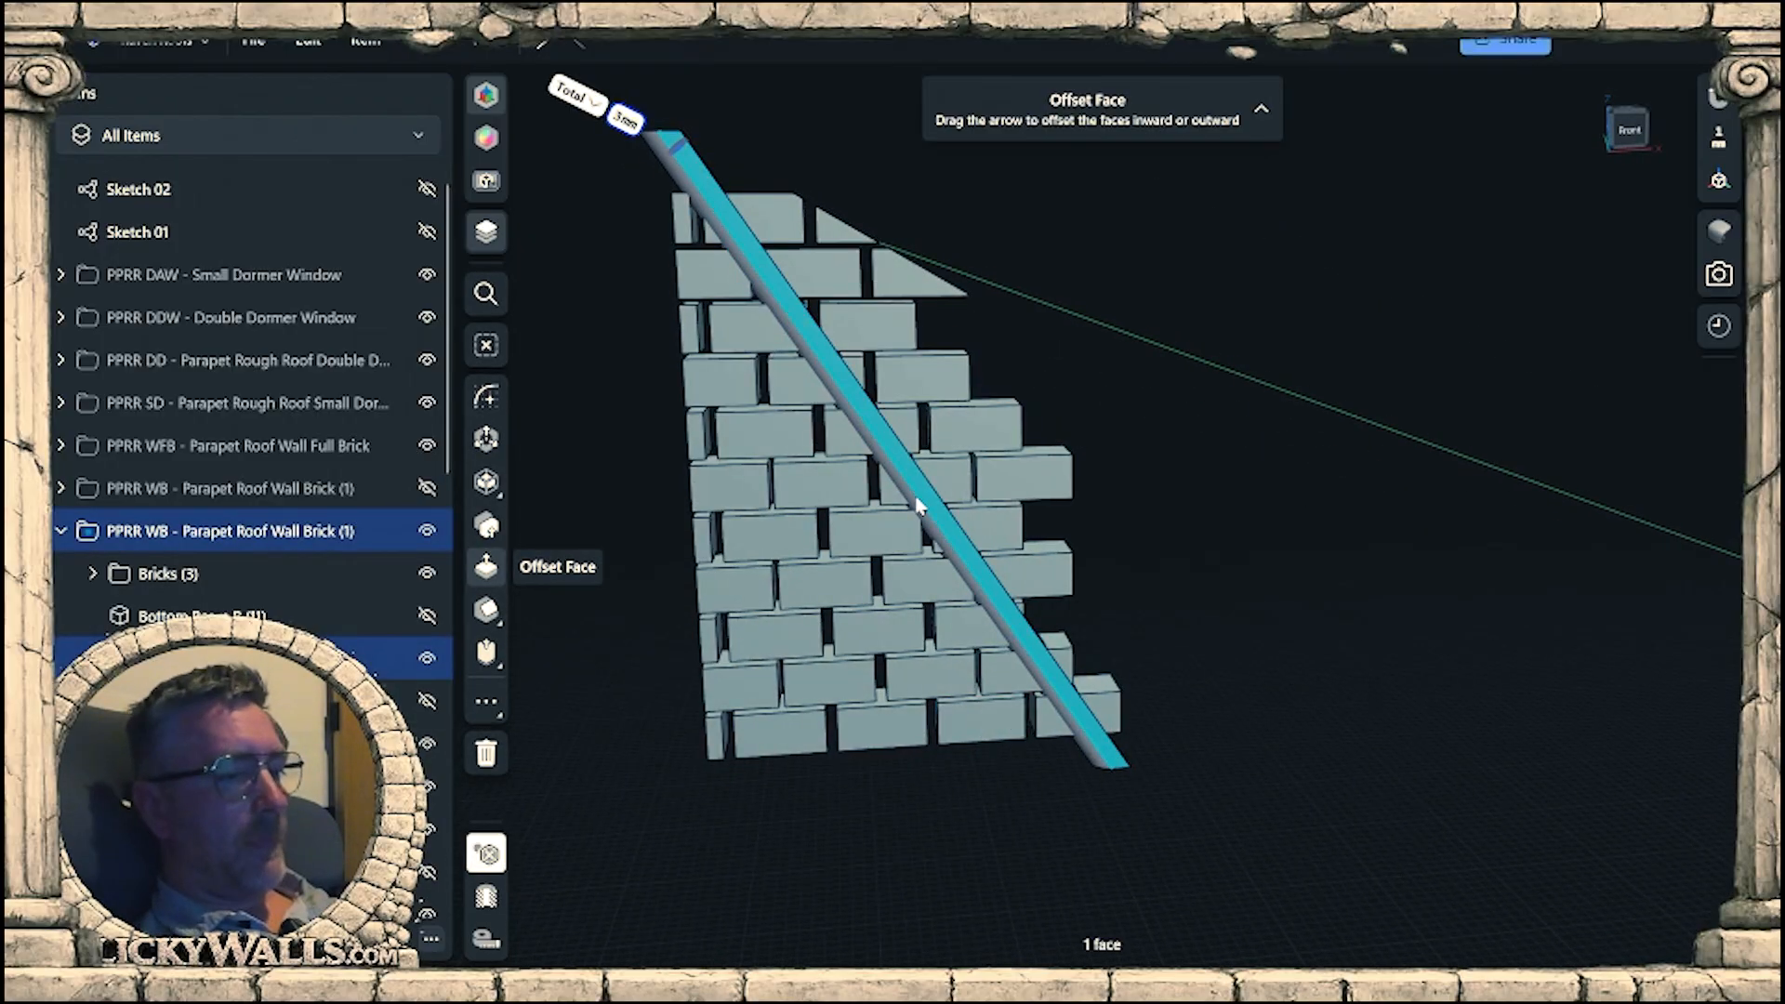
pyautogui.press('l')
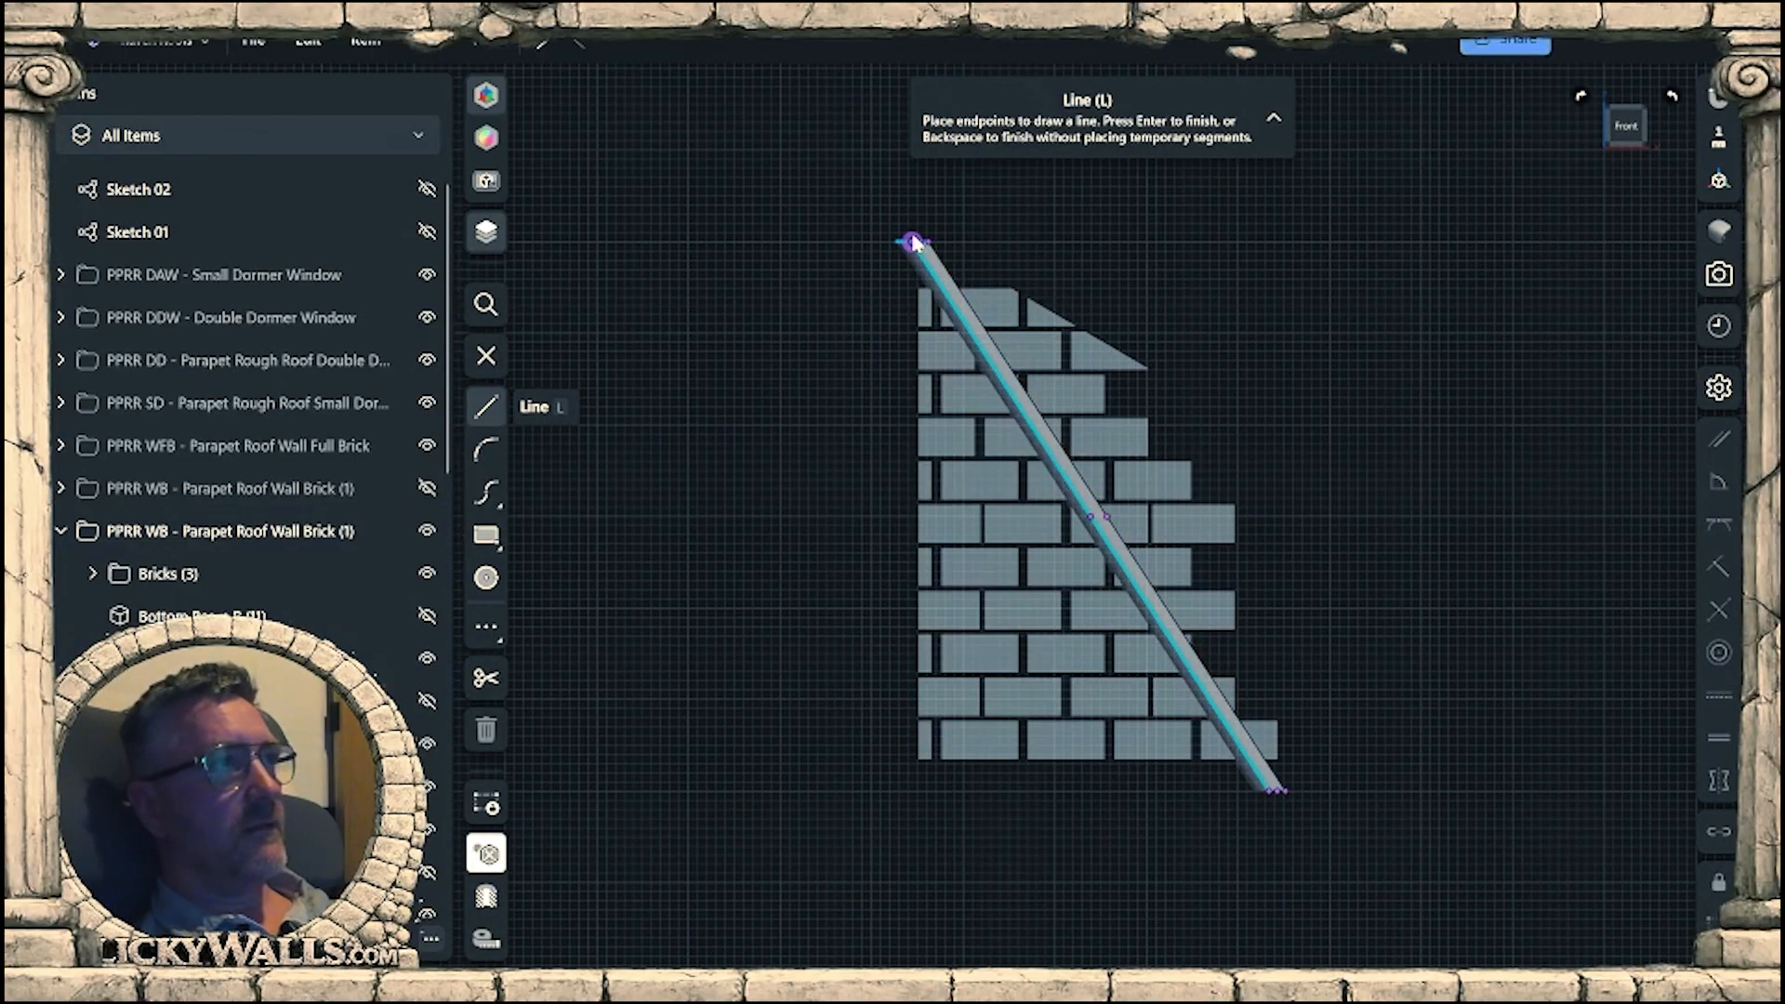
pyautogui.scroll(2, 924, 246)
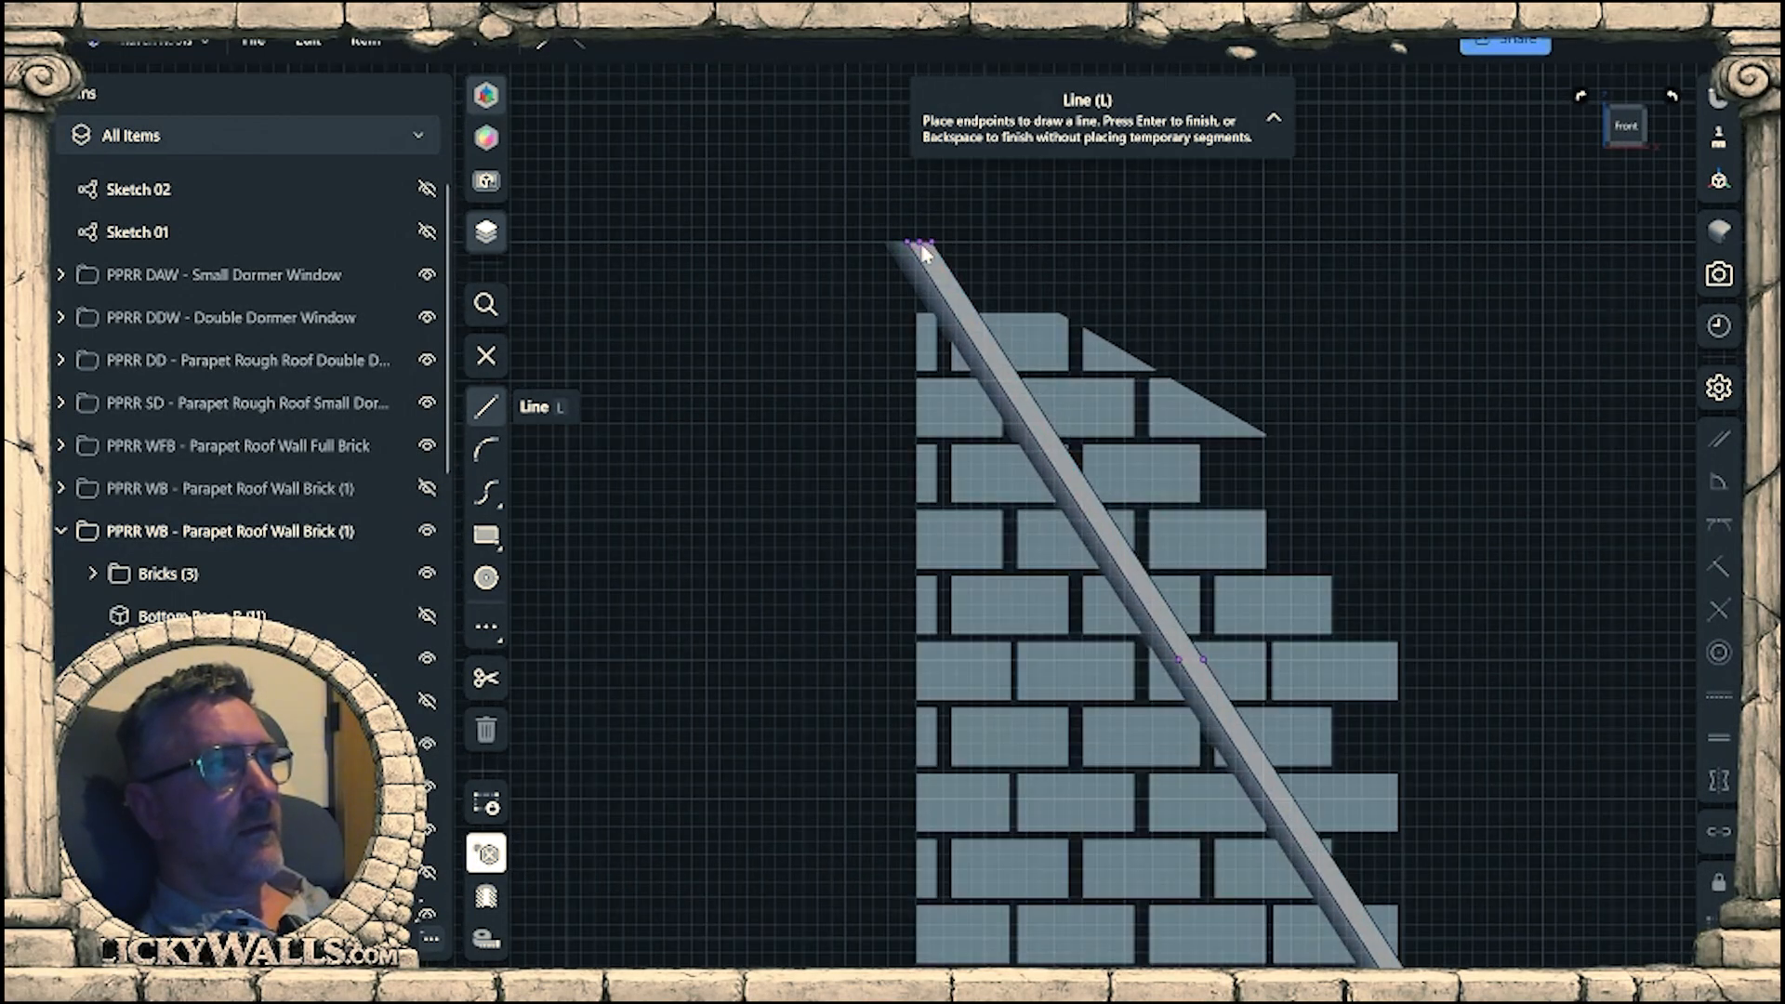
pyautogui.click(919, 244)
pyautogui.moveTo(1270, 791); pyautogui.dragTo(1064, 514, button='middle')
pyautogui.moveTo(1290, 825); pyautogui.dragTo(1242, 802, button='middle')
pyautogui.click(1293, 410)
pyautogui.moveTo(1226, 327); pyautogui.dragTo(1427, 803, button='middle')
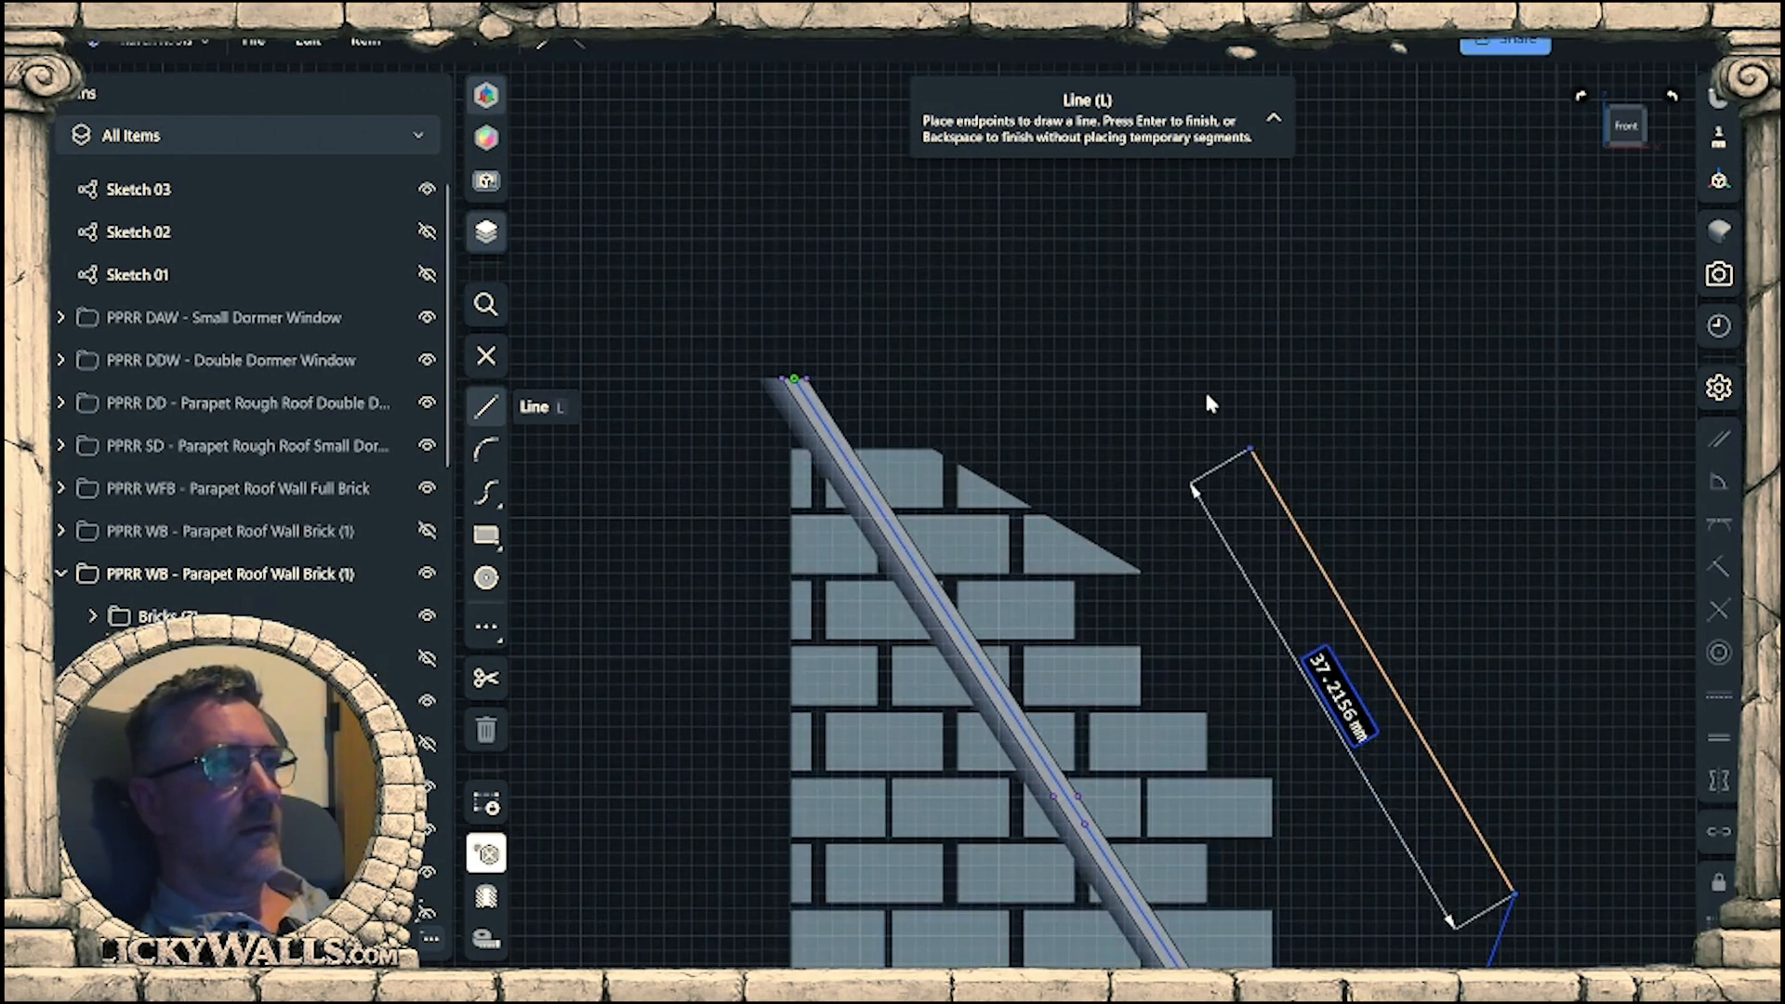
pyautogui.click(1166, 358)
pyautogui.click(901, 253)
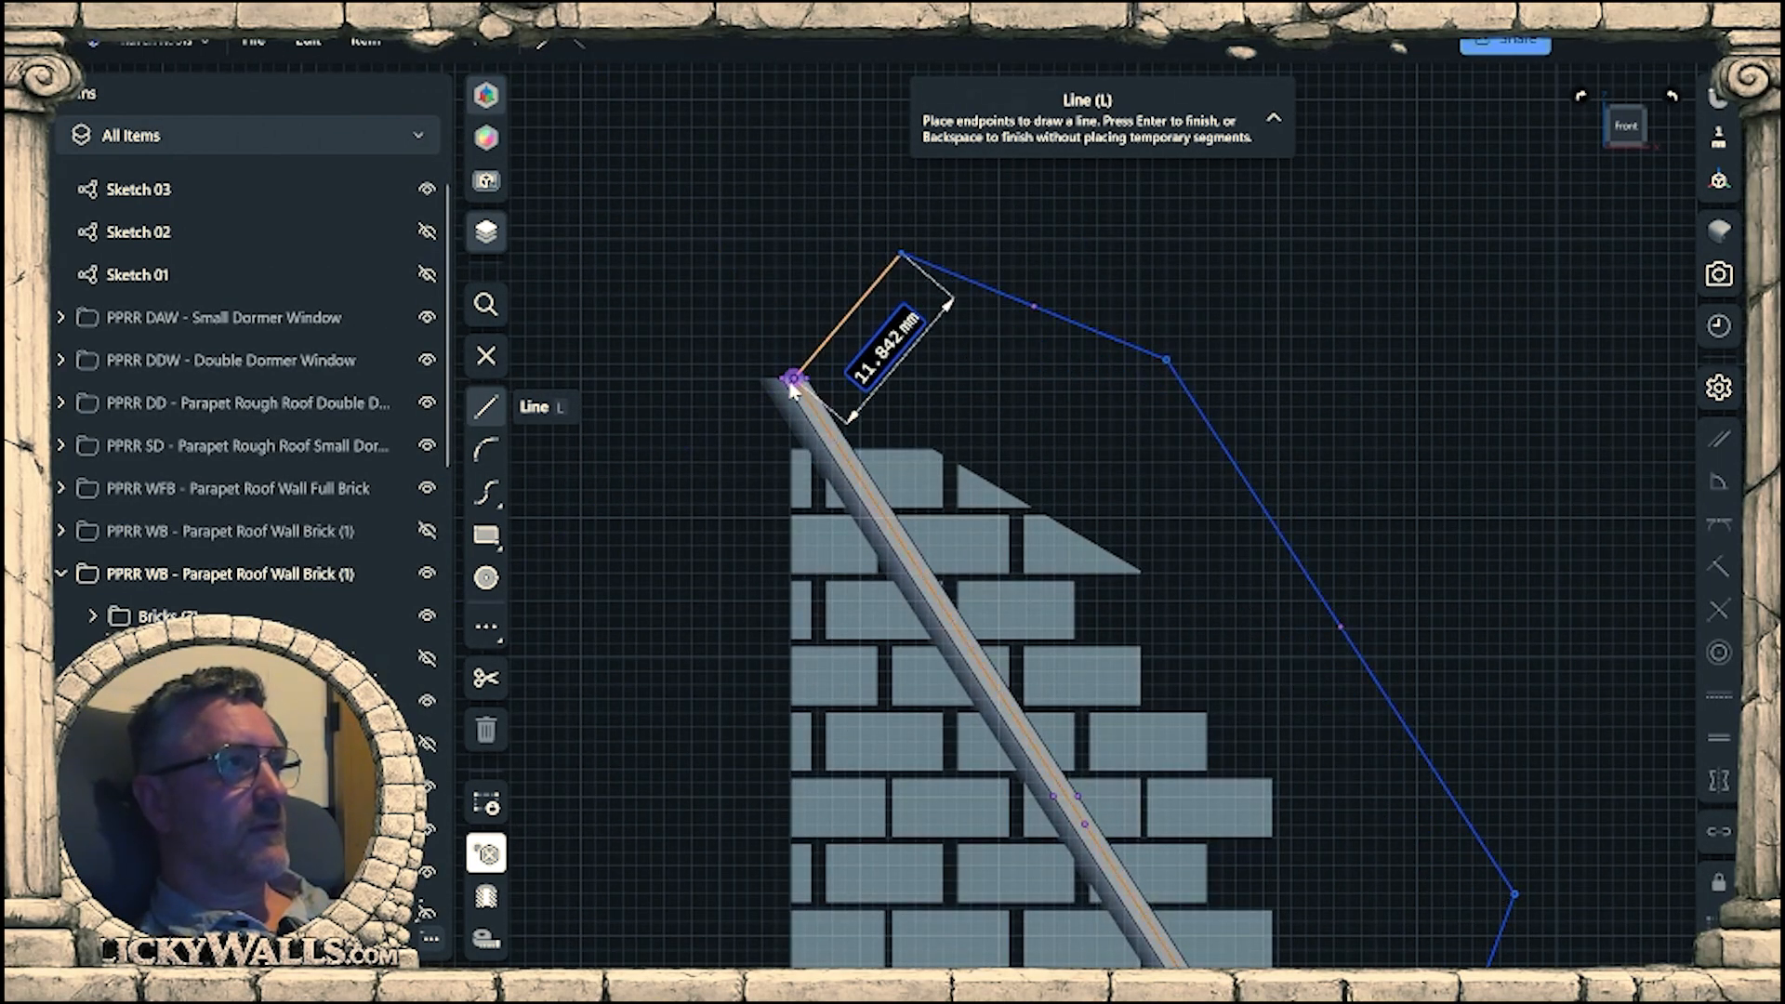
pyautogui.moveTo(793, 390)
pyautogui.mouseDown(button='right')
pyautogui.moveTo(860, 419)
pyautogui.moveTo(828, 400)
pyautogui.mouseUp(button='right')
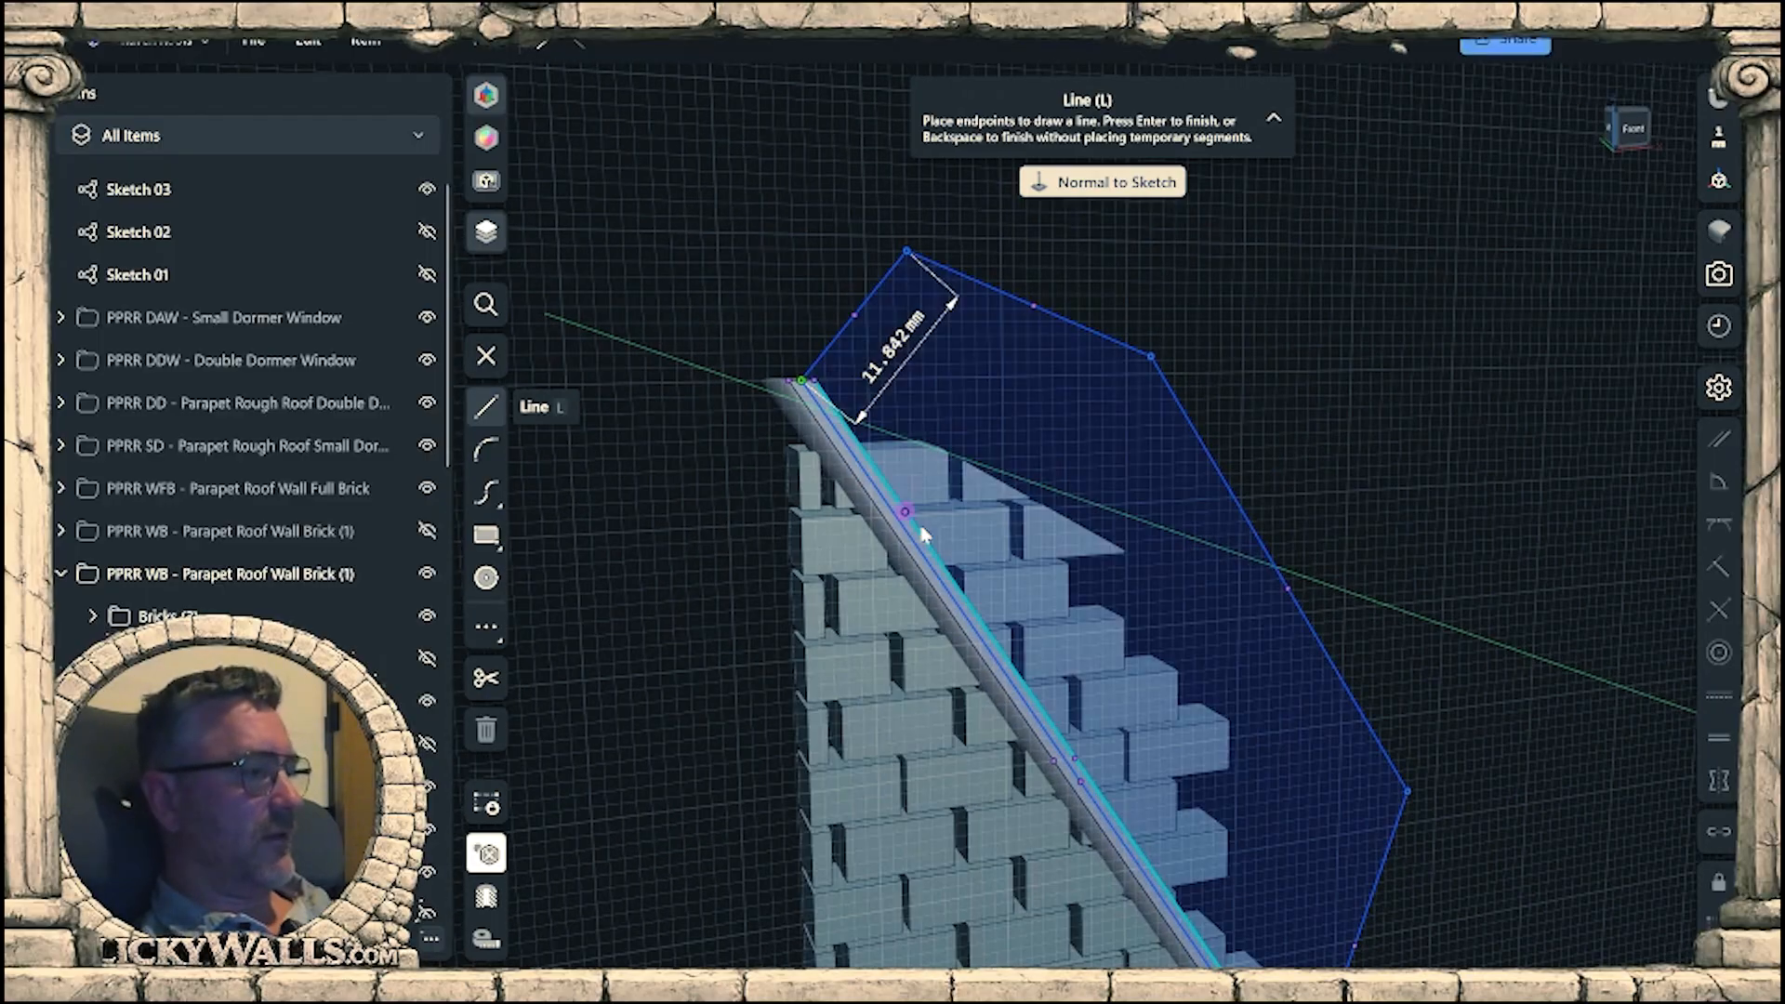
pyautogui.press('Escape')
pyautogui.press('Escape')
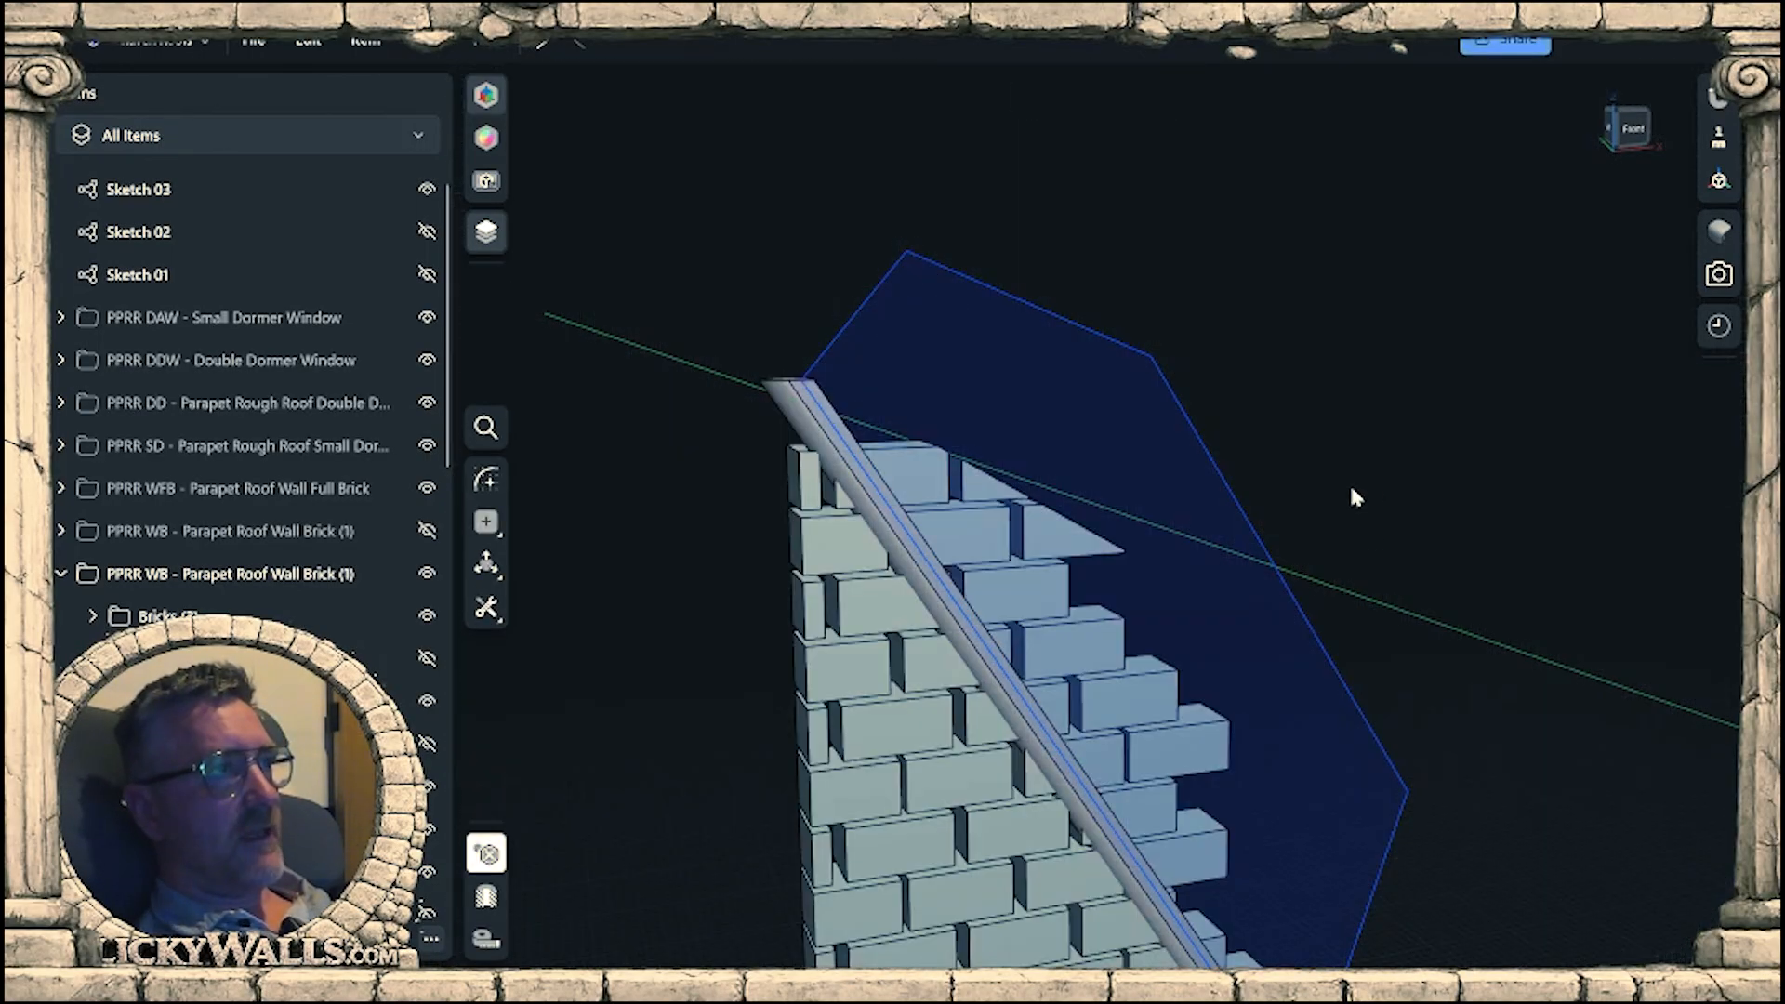
# Hide the sloped beam Body 1657 (7) and extrude the sketched profile -16 mm through the wall to cut off the surplus bricks.
pyautogui.moveTo(1350, 487)
pyautogui.mouseDown(button='right')
pyautogui.moveTo(1315, 542)
pyautogui.moveTo(1323, 589)
pyautogui.moveTo(1156, 618)
pyautogui.mouseUp(button='right')
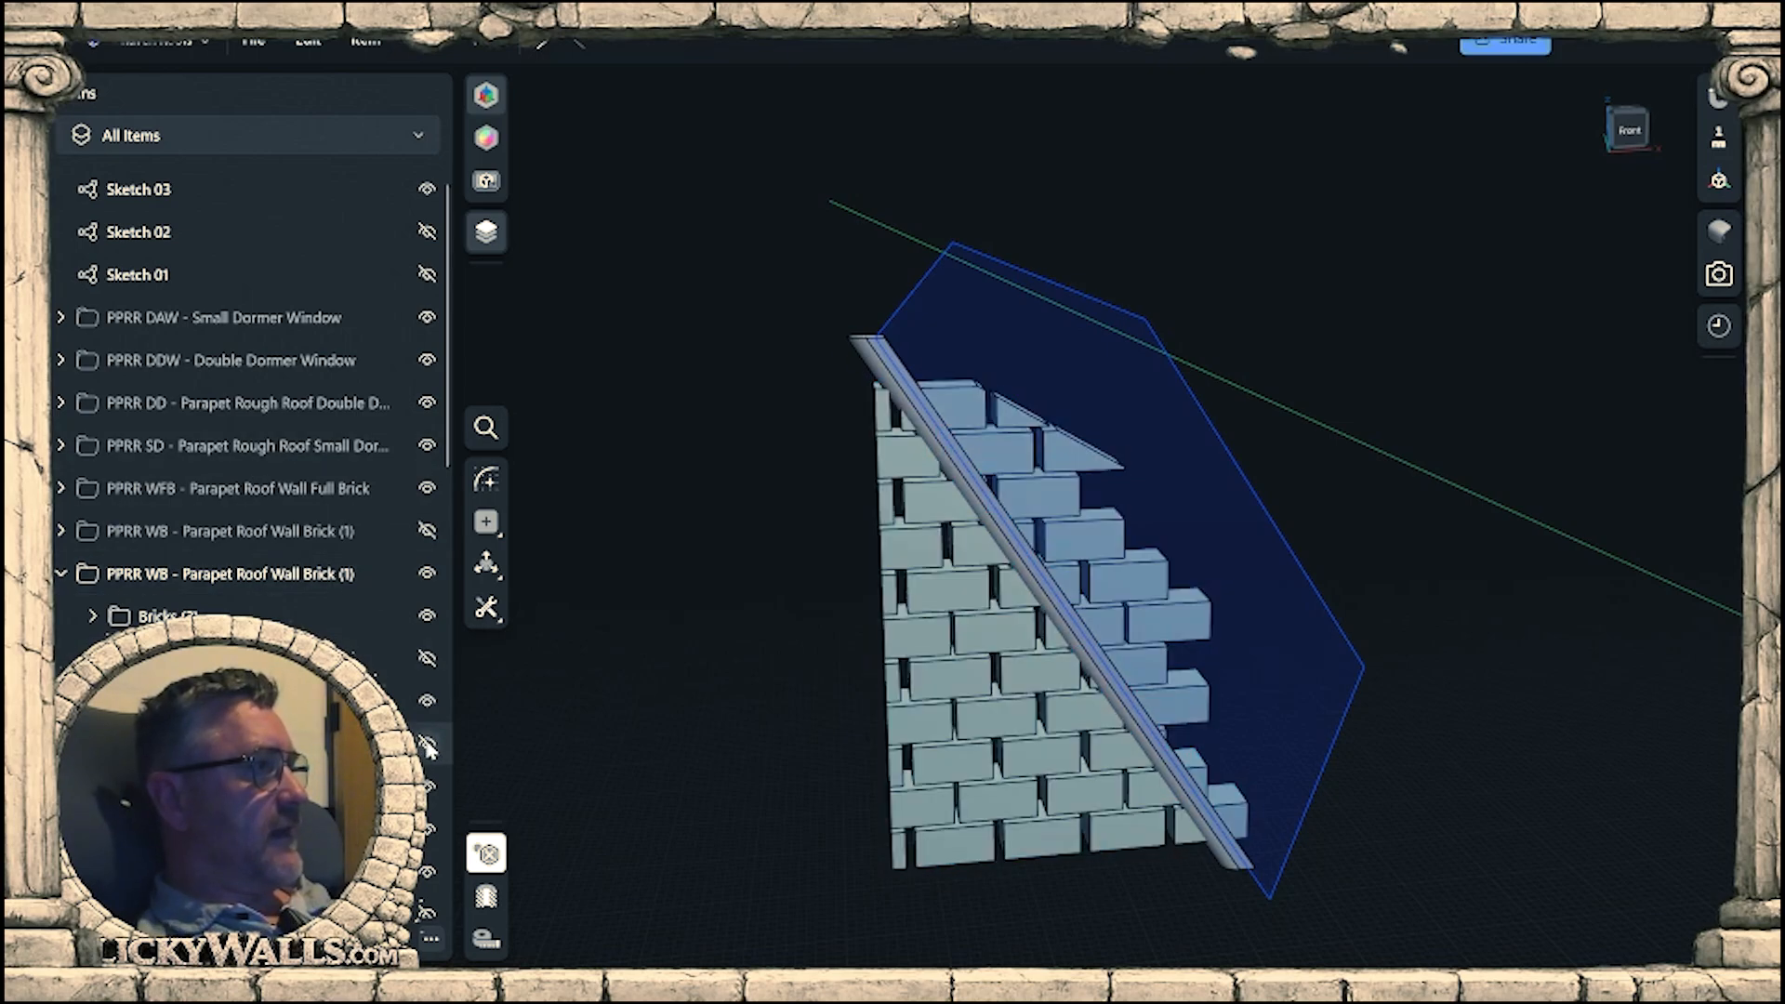
pyautogui.click(426, 700)
pyautogui.moveTo(1037, 758)
pyautogui.mouseDown(button='right')
pyautogui.moveTo(890, 725)
pyautogui.moveTo(772, 727)
pyautogui.moveTo(874, 757)
pyautogui.moveTo(1180, 502)
pyautogui.mouseUp(button='right')
pyautogui.click(1195, 521)
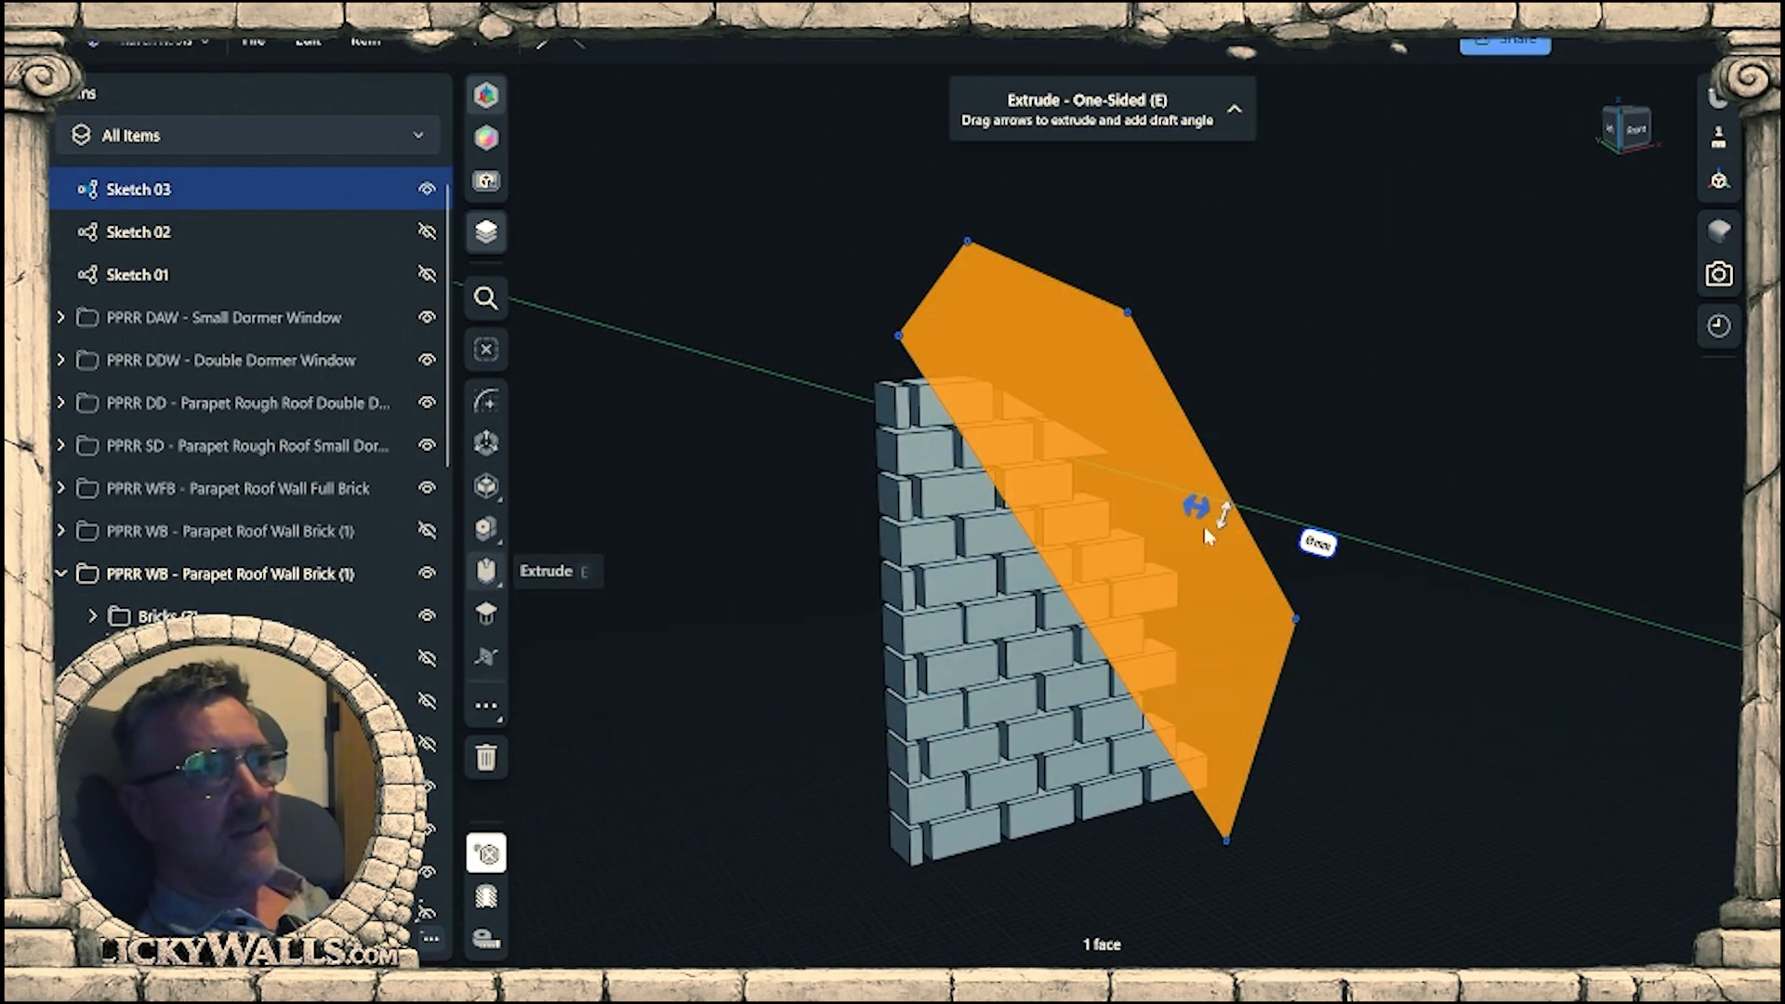
pyautogui.moveTo(1115, 470); pyautogui.dragTo(1110, 468)
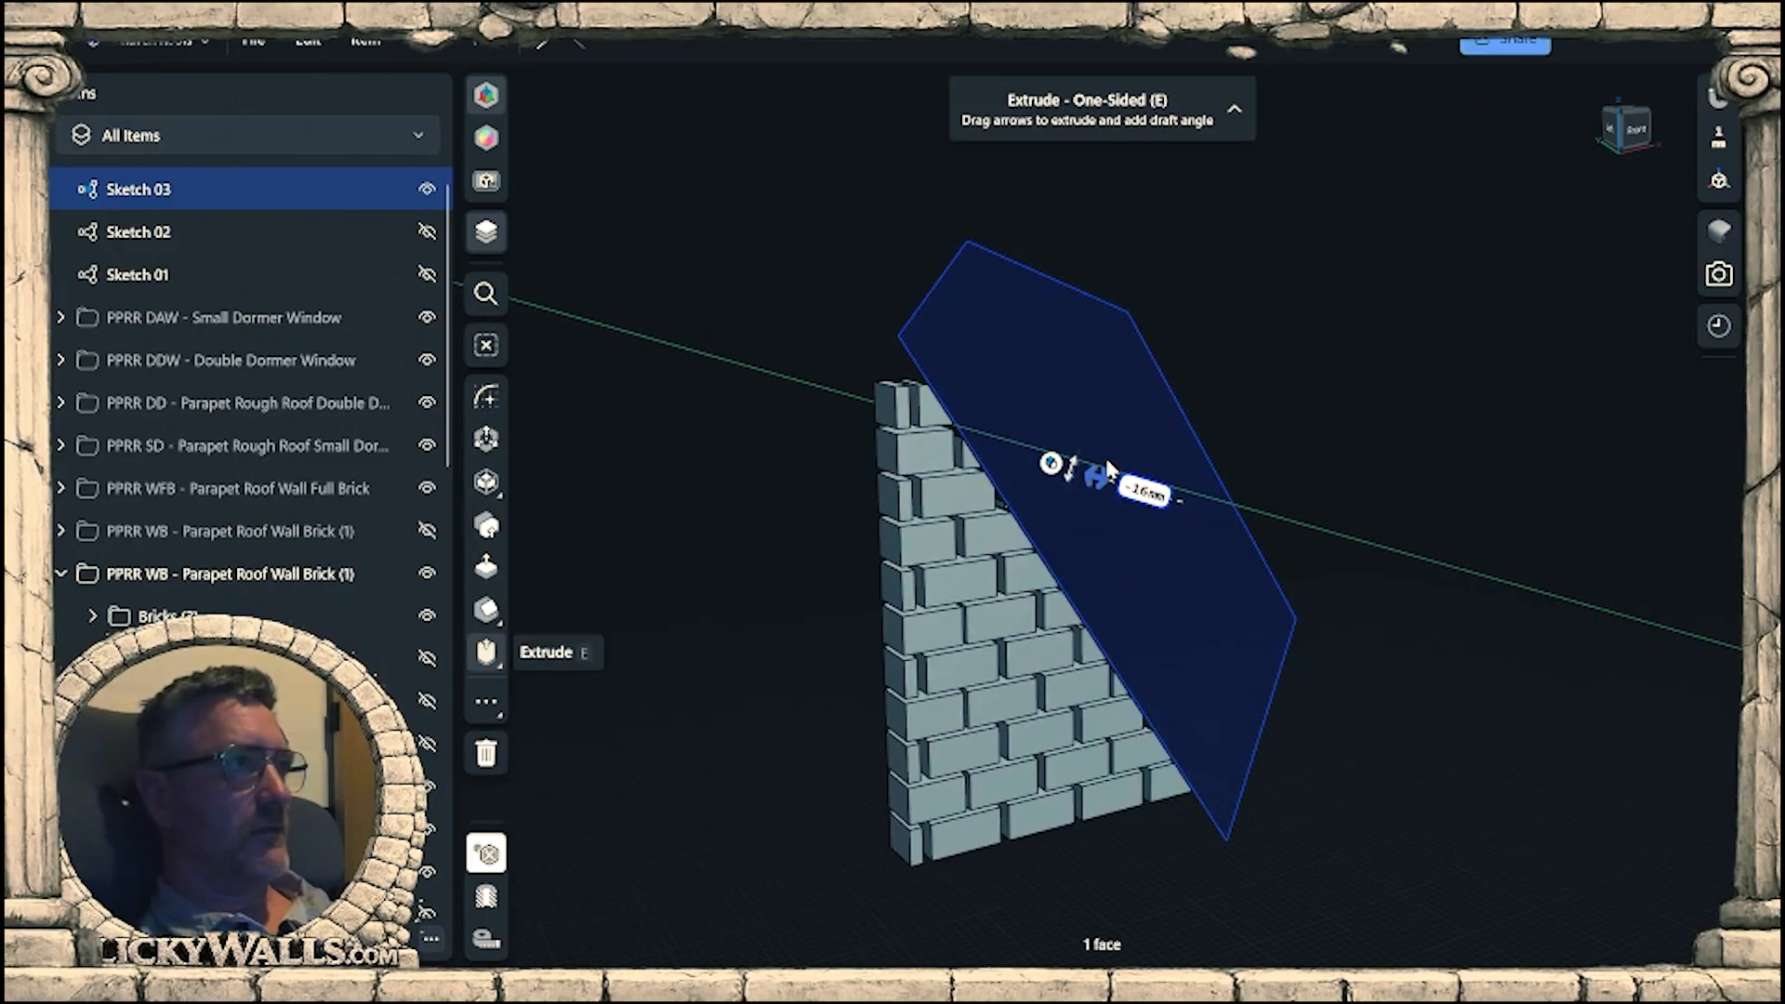
pyautogui.click(1376, 708)
# Show the sloped beams Body 1657 (6) and Body 1657 (7) and Bottom Beam B (11) around the trimmed bricks again.
pyautogui.moveTo(1287, 707); pyautogui.dragTo(1254, 632, button='right')
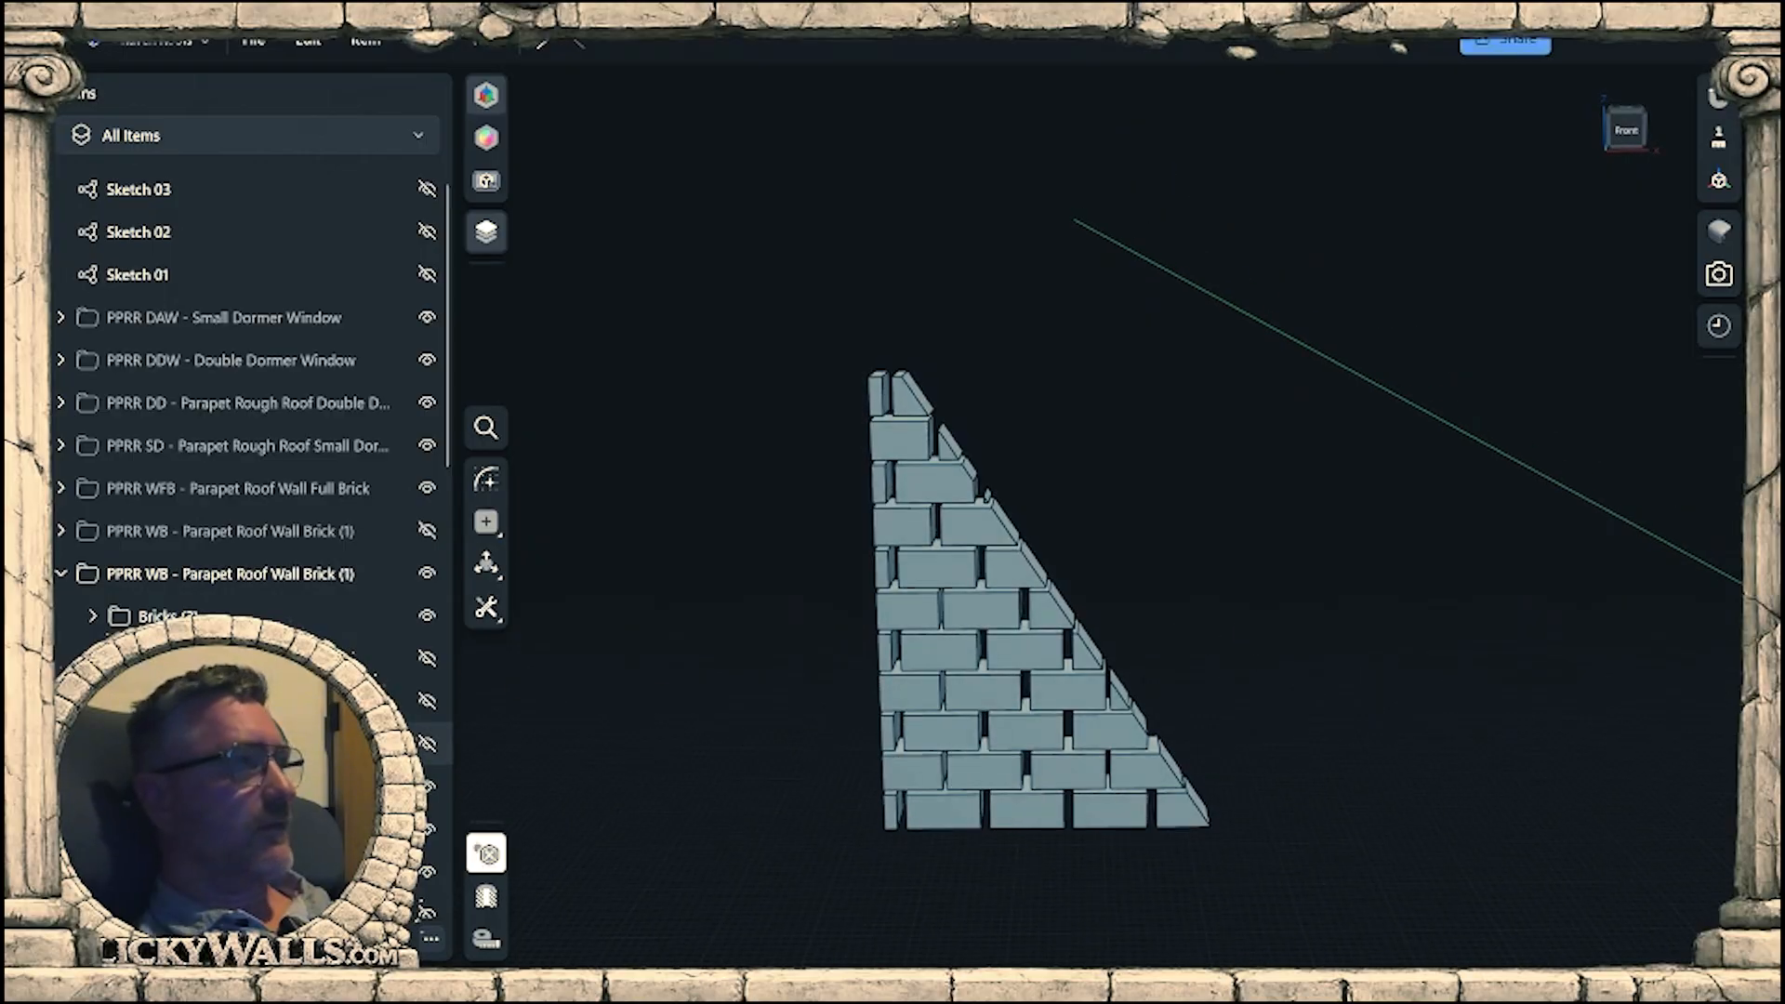
pyautogui.click(429, 744)
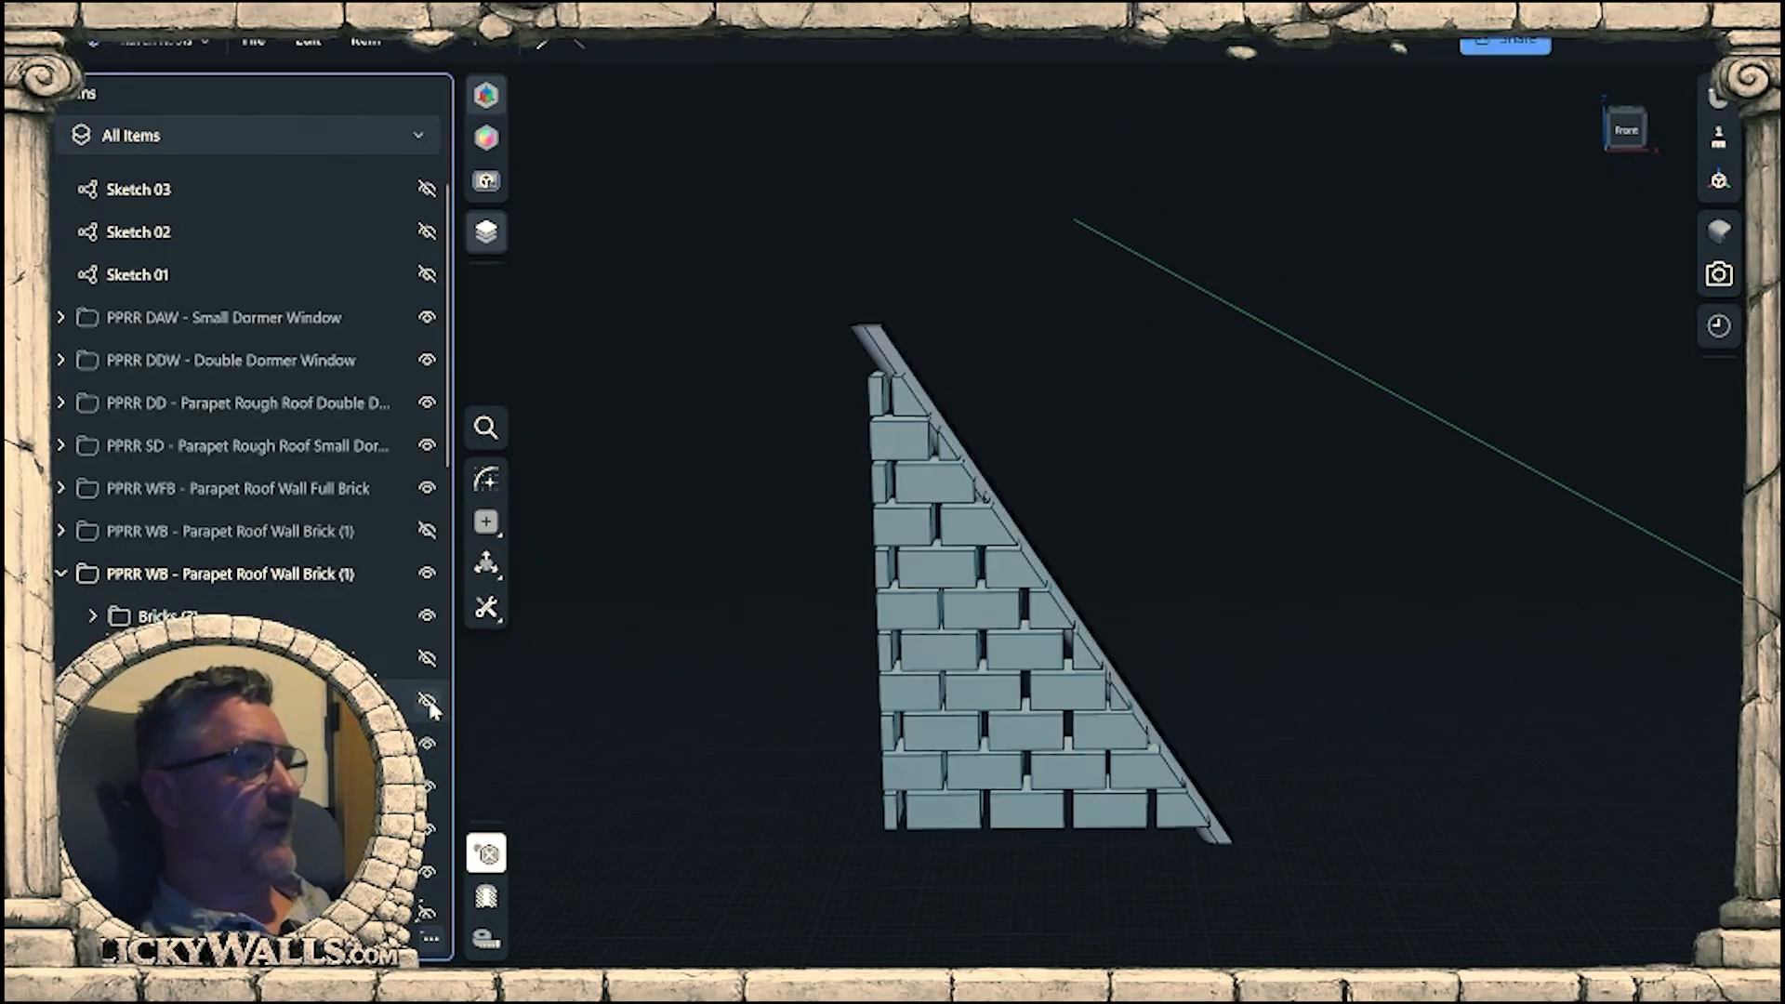
pyautogui.click(429, 704)
pyautogui.click(427, 660)
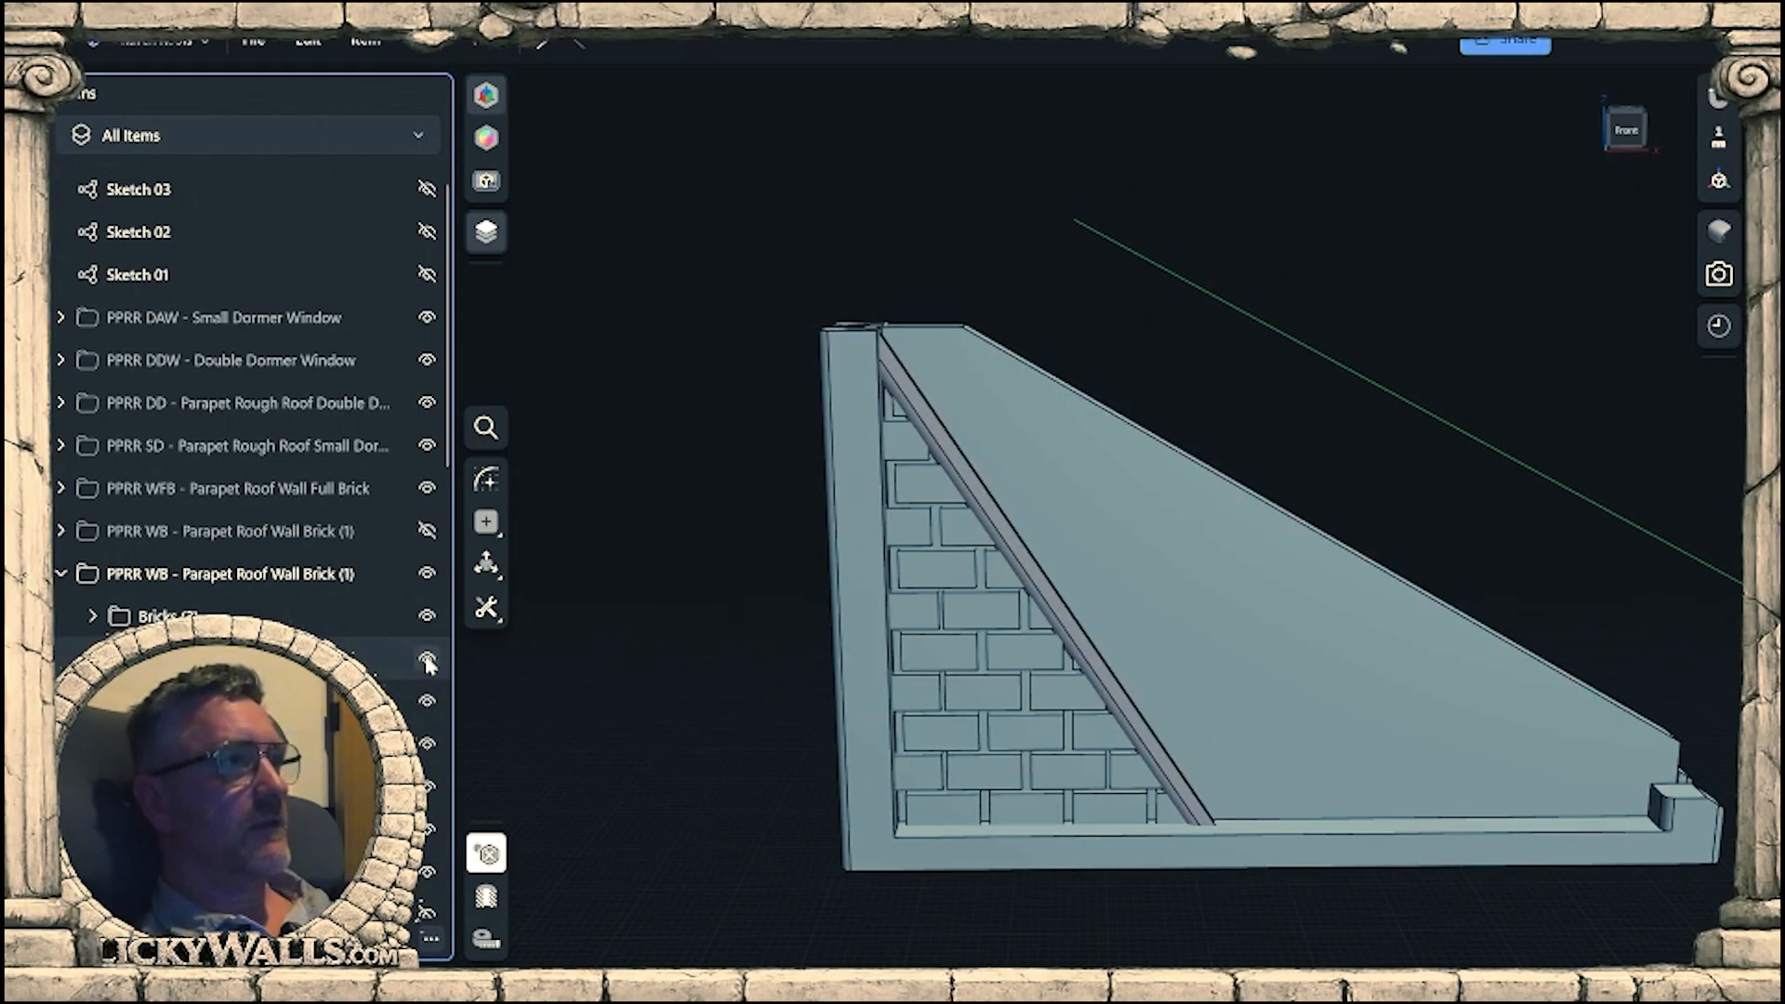
pyautogui.moveTo(777, 688); pyautogui.dragTo(831, 708, button='right')
pyautogui.moveTo(959, 733); pyautogui.dragTo(921, 667, button='right')
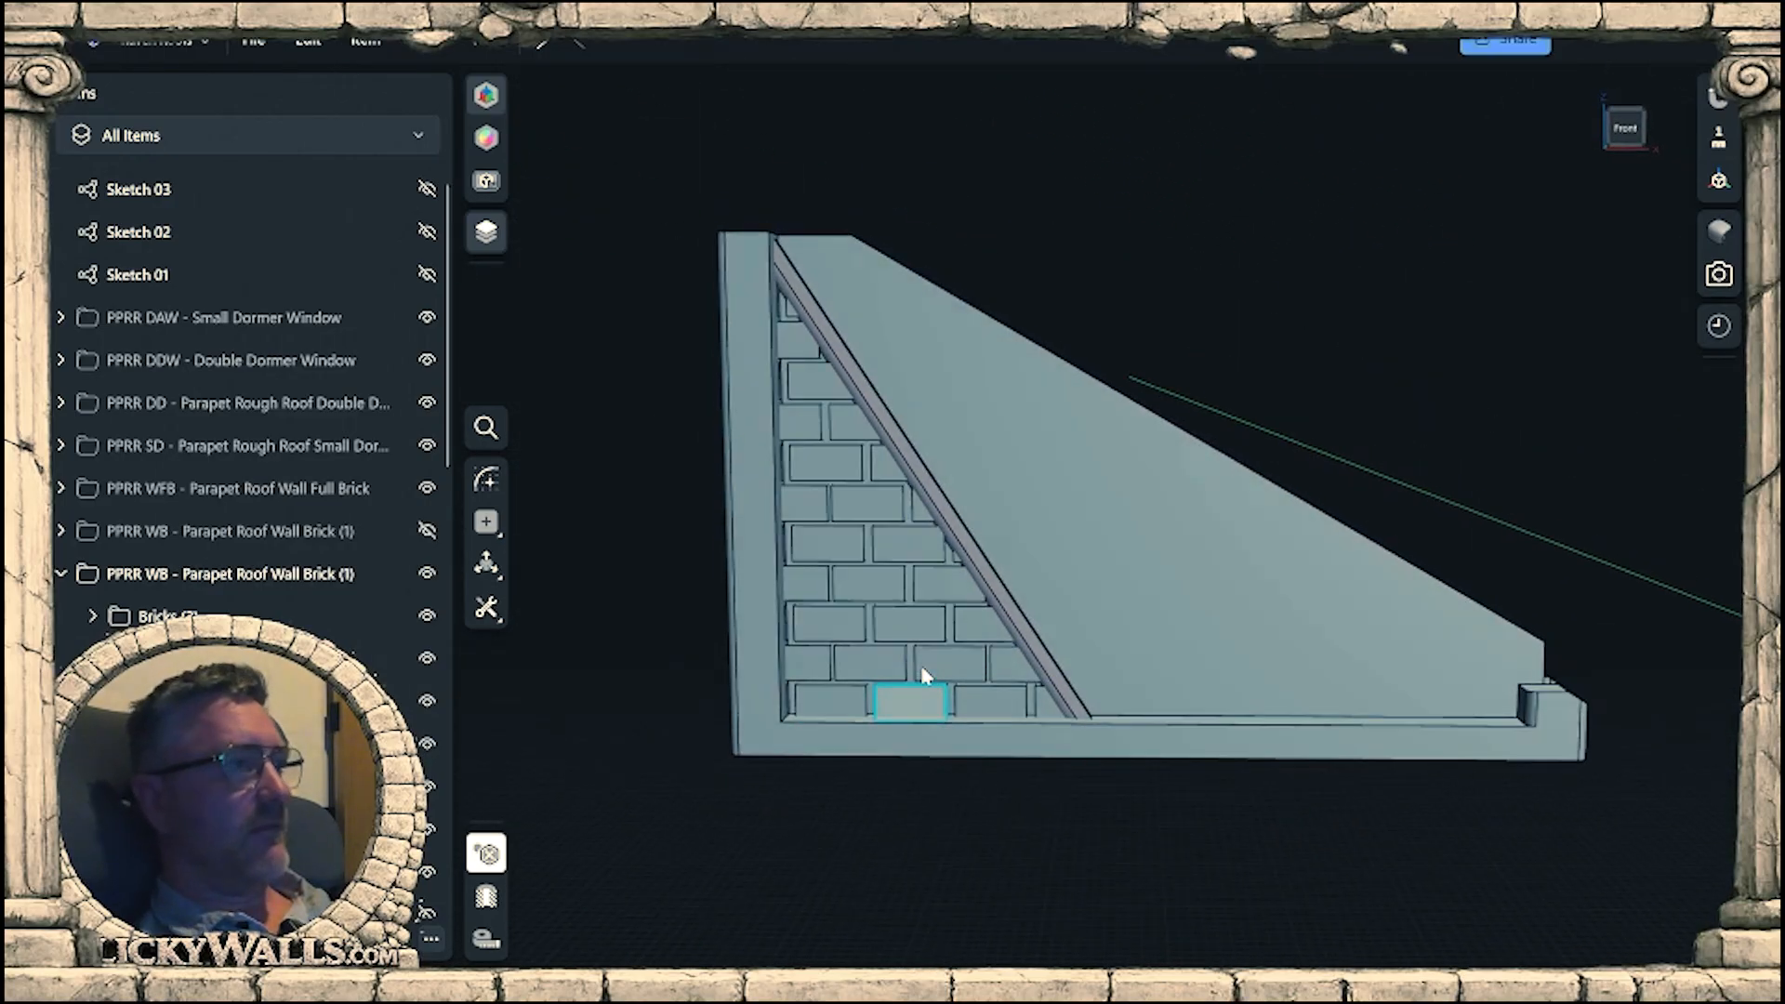
# Show the PPRR SWB short wall group and examine its end post and upper corner against the sloped beam's lower end.
pyautogui.scroll(-5, 223, 548)
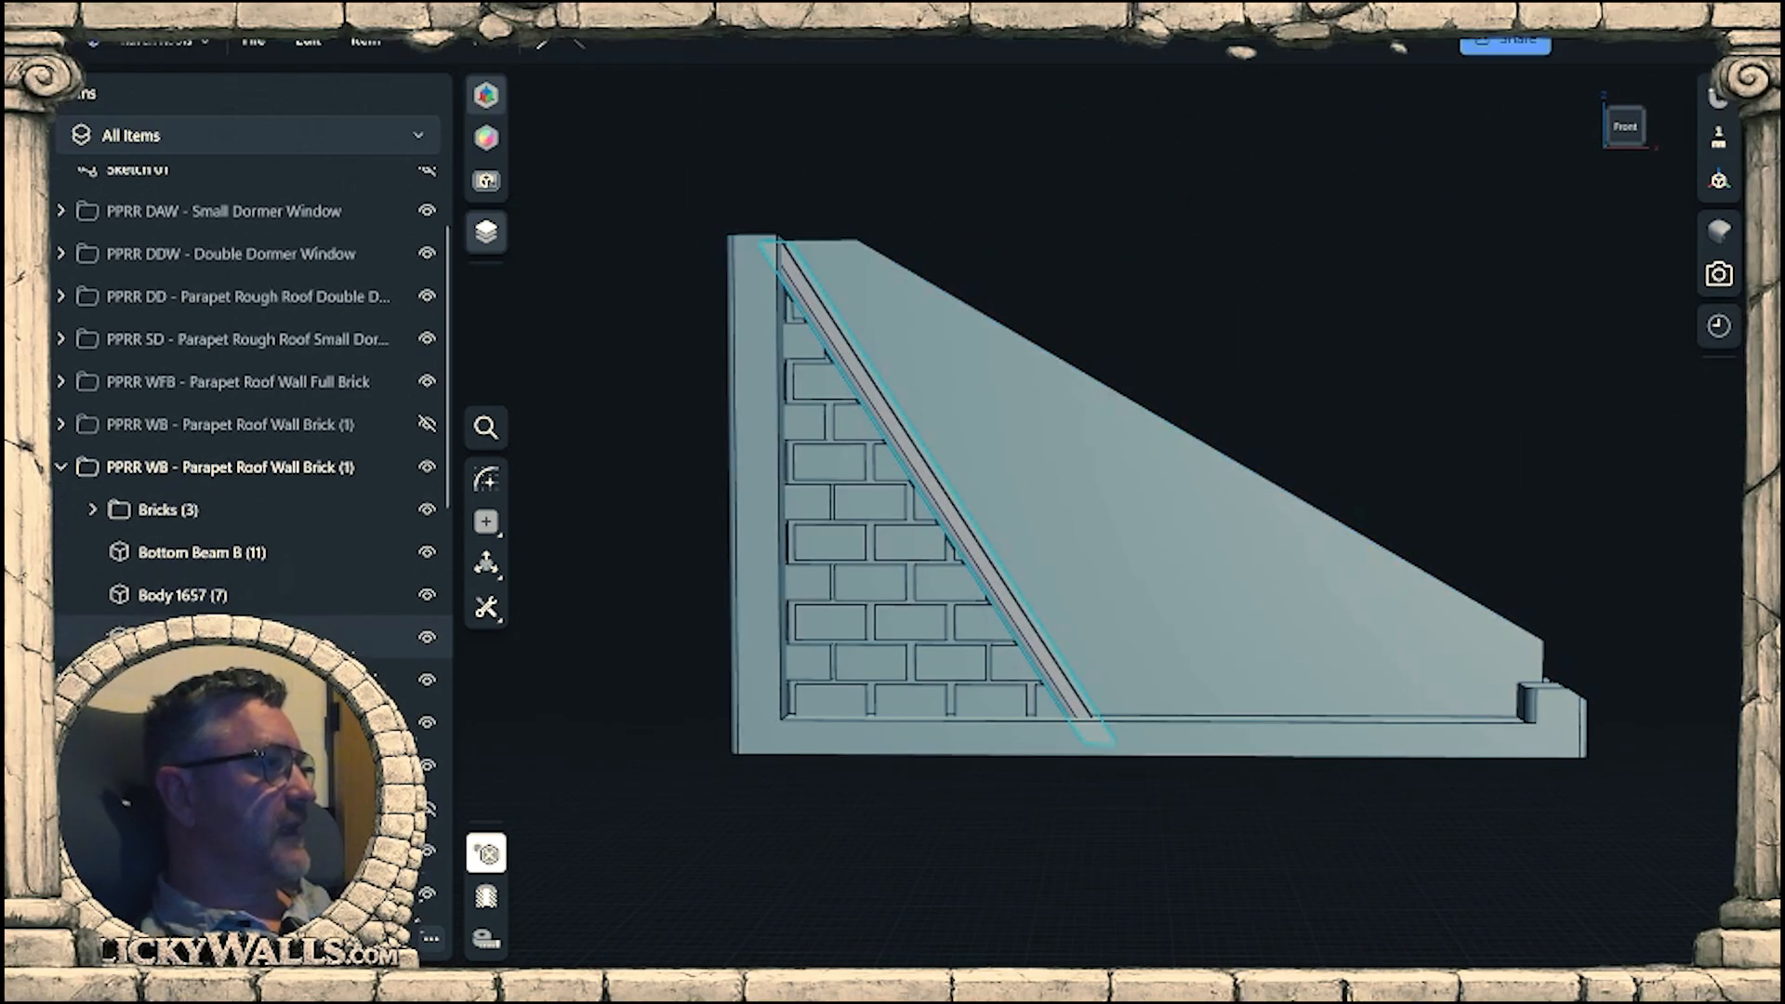
pyautogui.scroll(-3, 227, 544)
pyautogui.scroll(5, 427, 586)
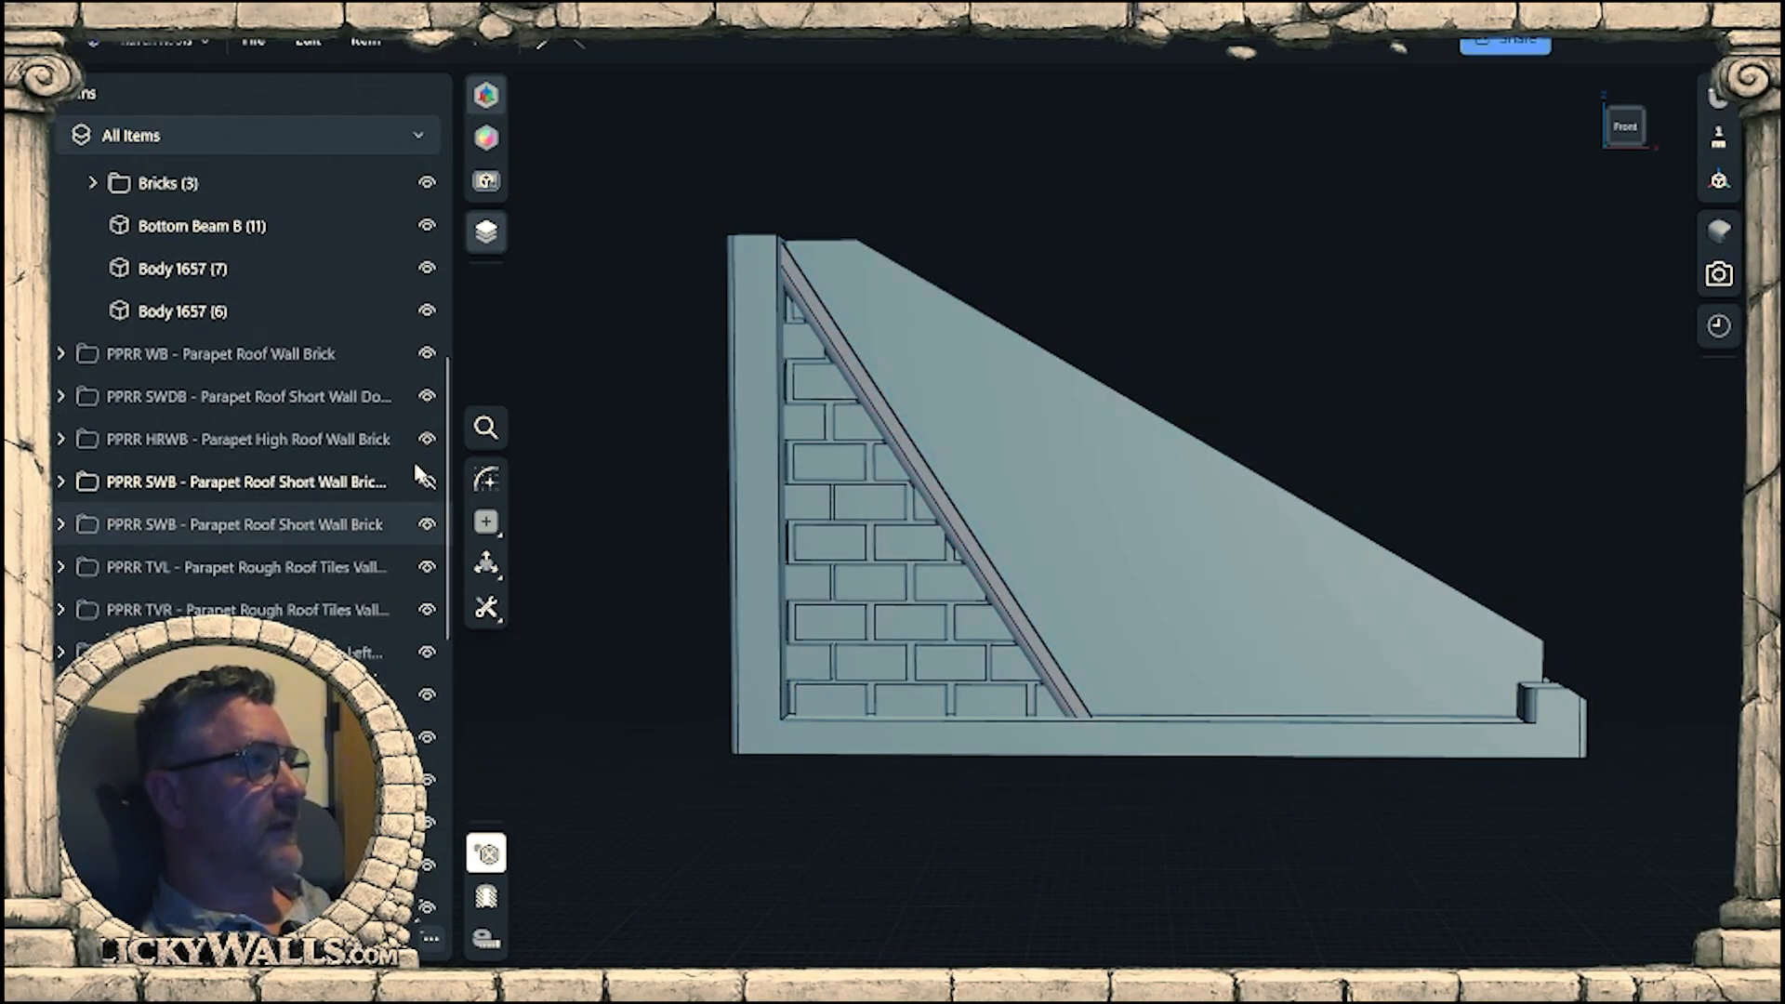
pyautogui.click(427, 692)
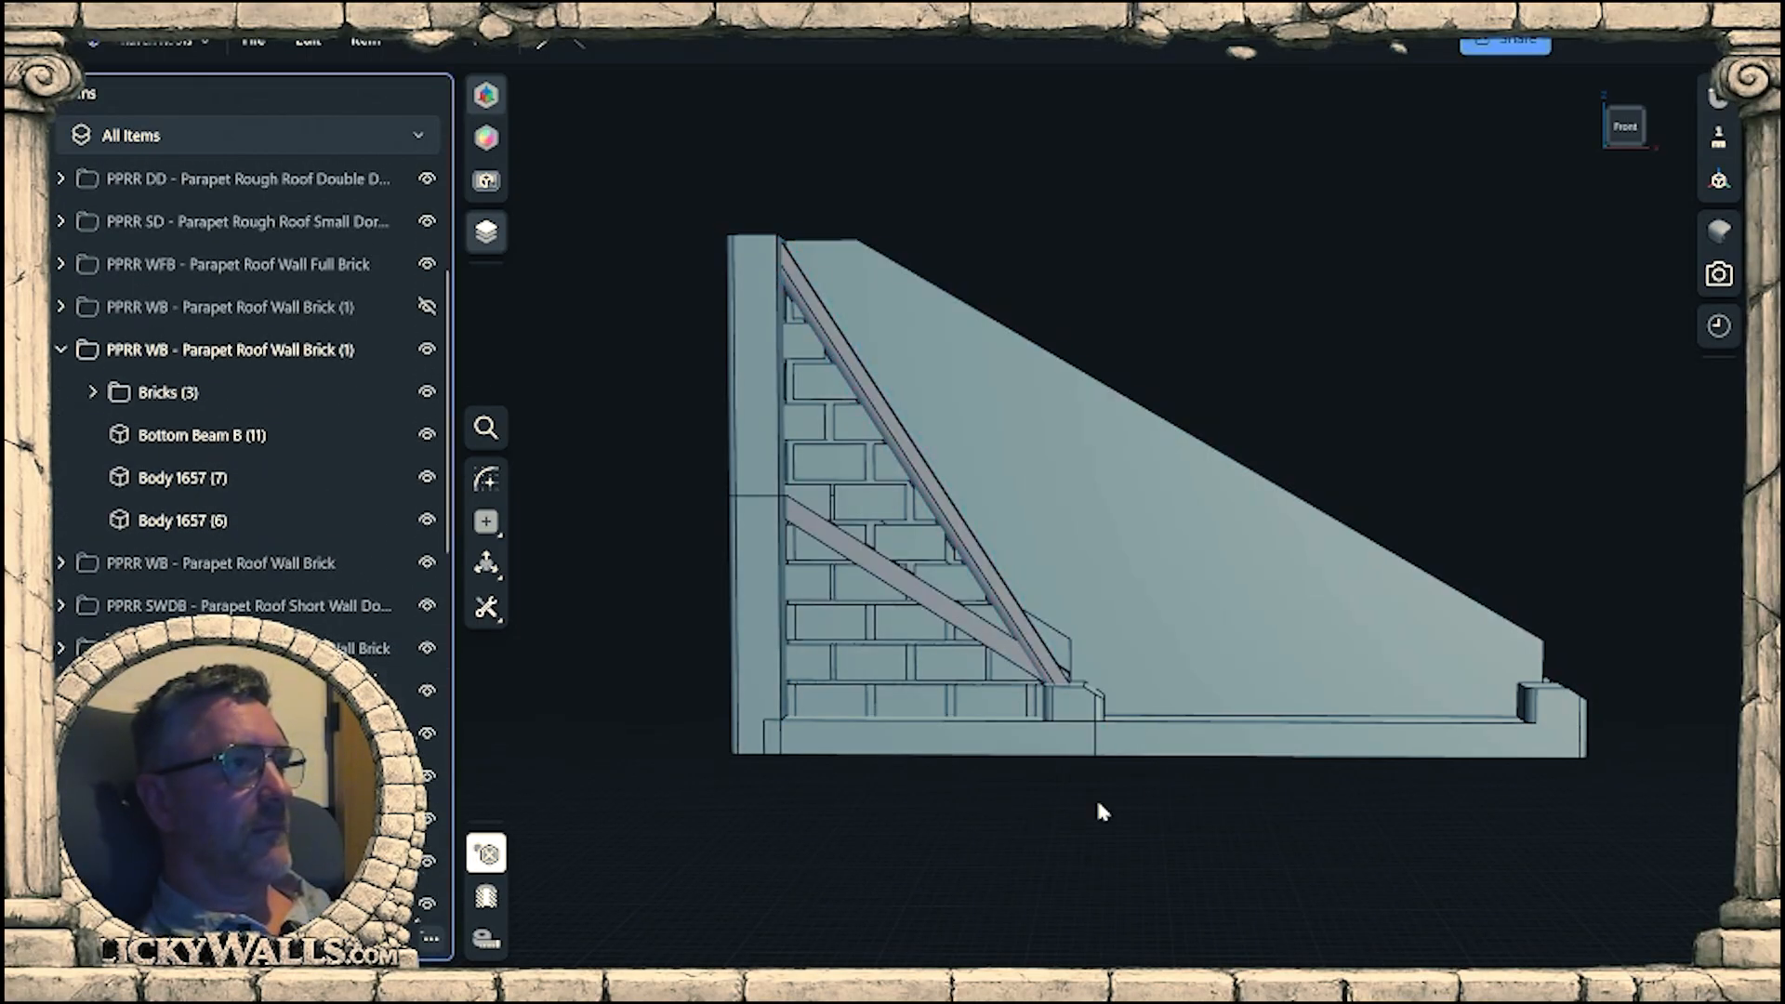
pyautogui.scroll(5, 1100, 812)
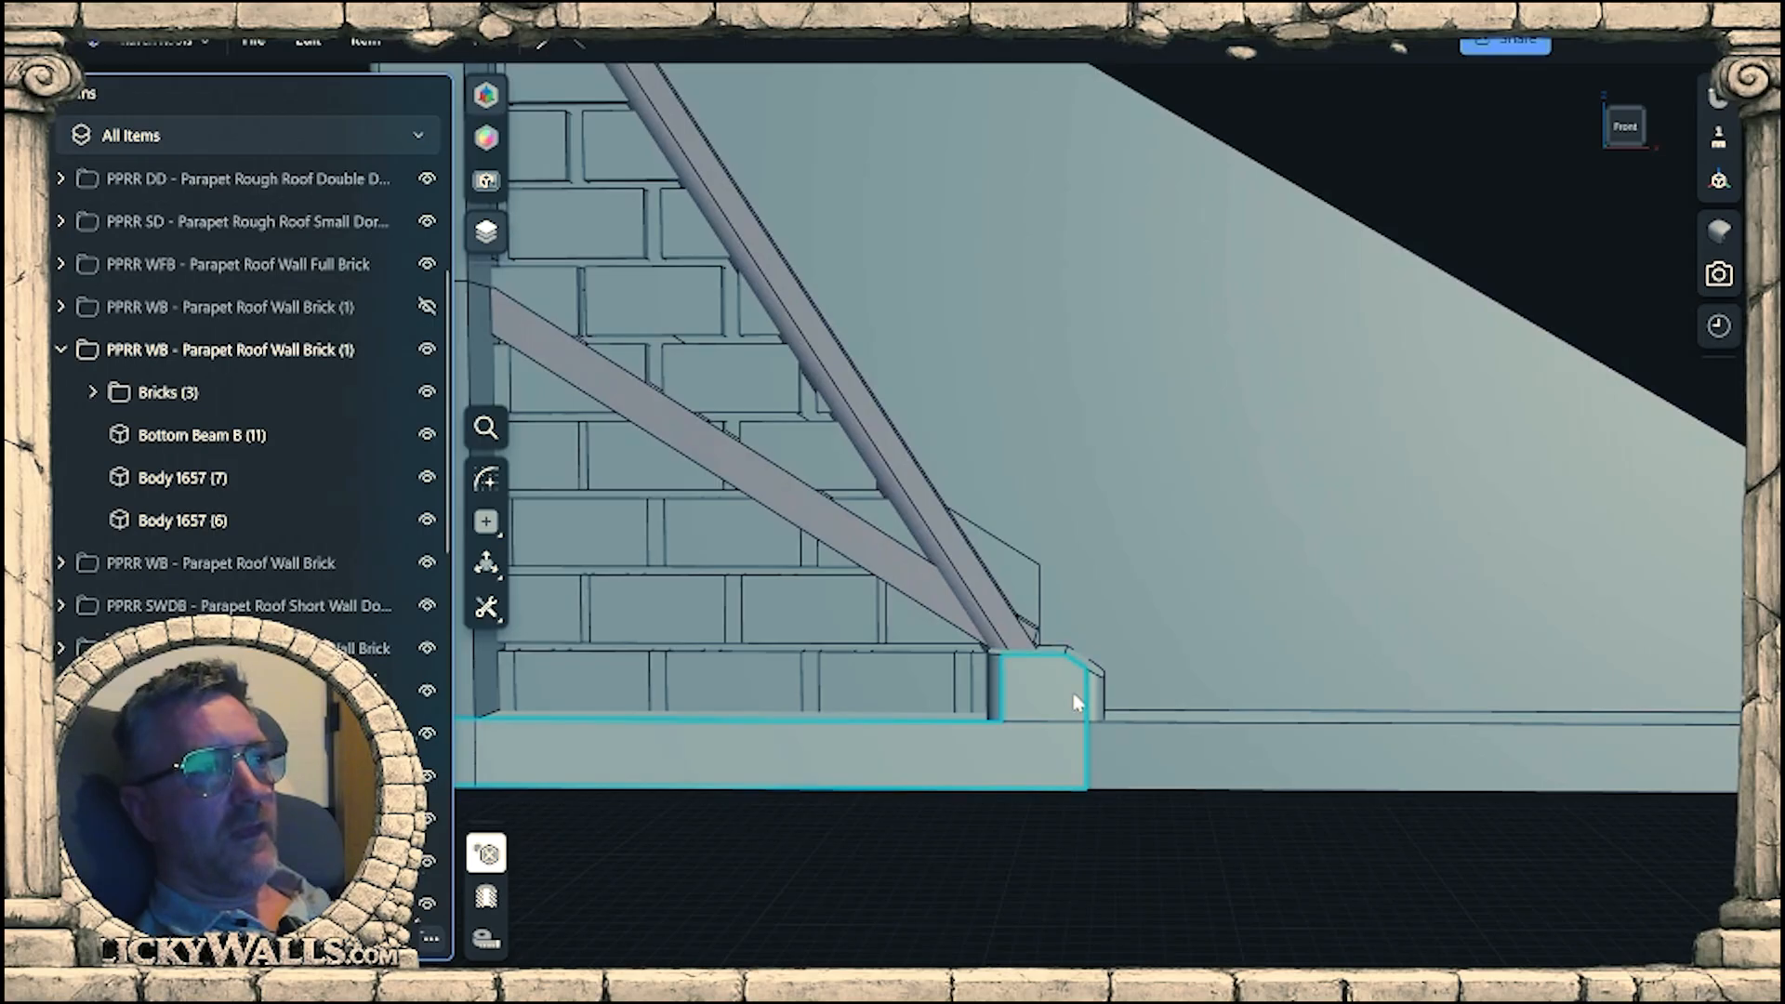
pyautogui.moveTo(1074, 702)
pyautogui.mouseDown(button='right')
pyautogui.moveTo(1044, 765)
pyautogui.moveTo(1066, 708)
pyautogui.mouseUp(button='right')
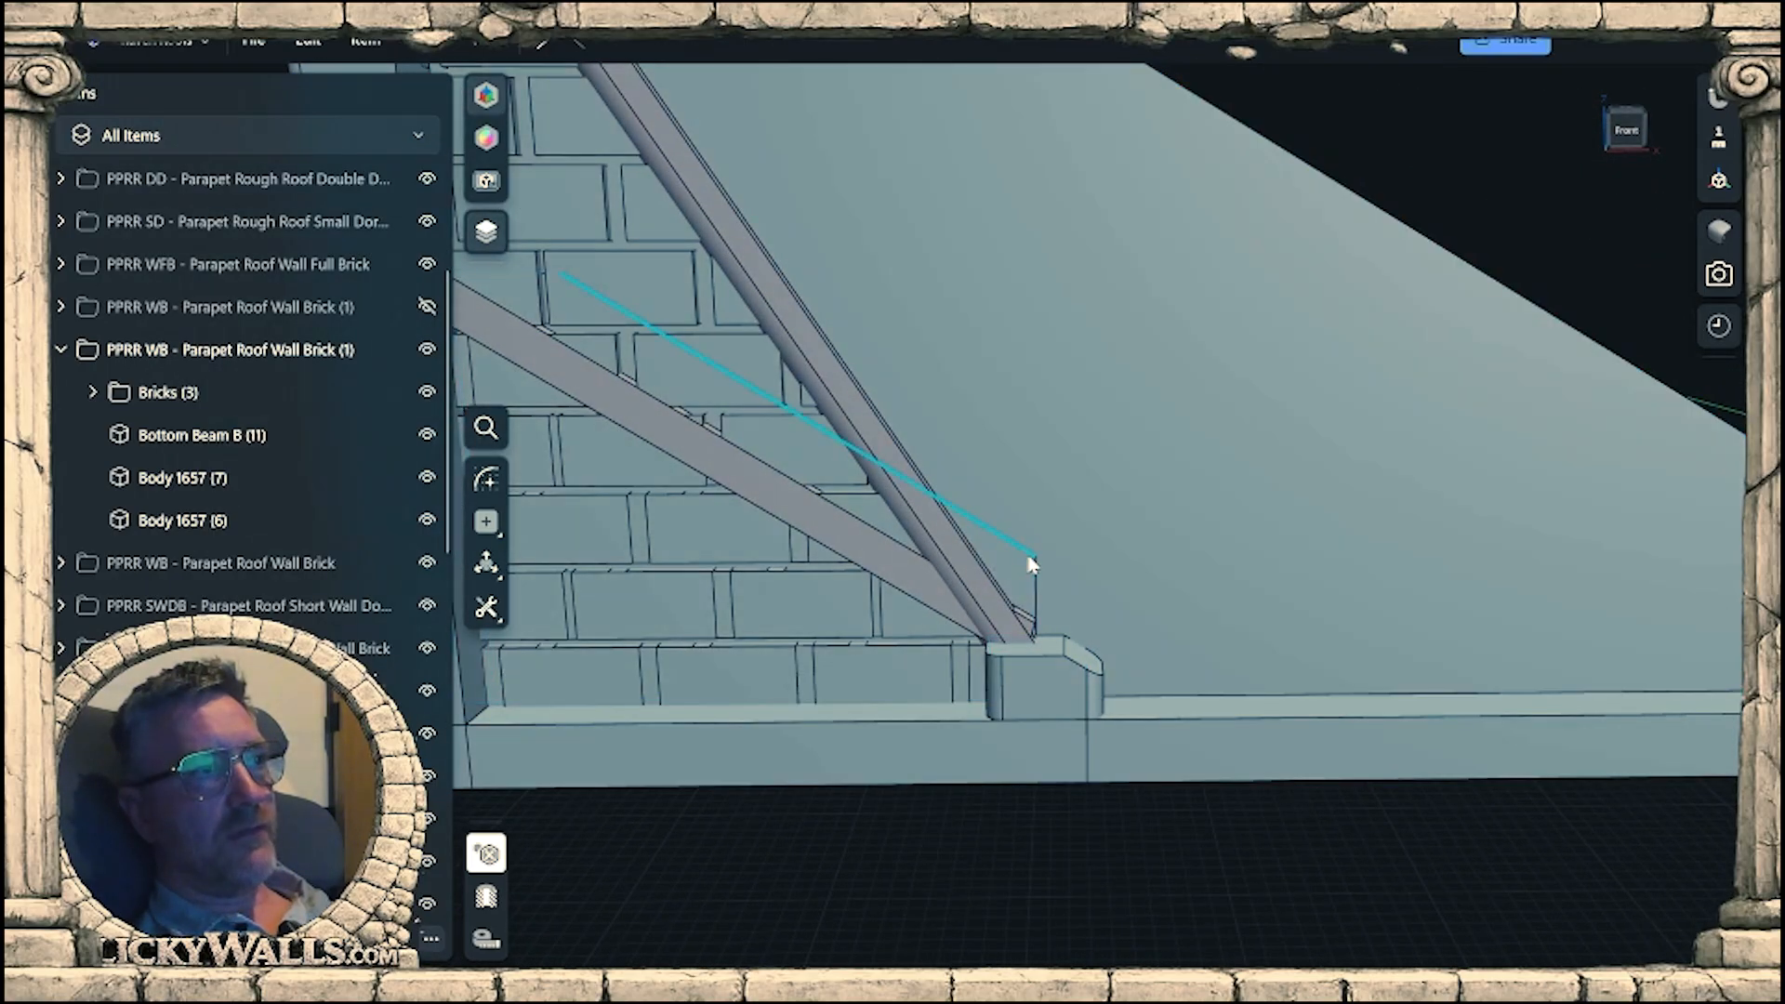
pyautogui.moveTo(1035, 566); pyautogui.dragTo(1155, 688, button='right')
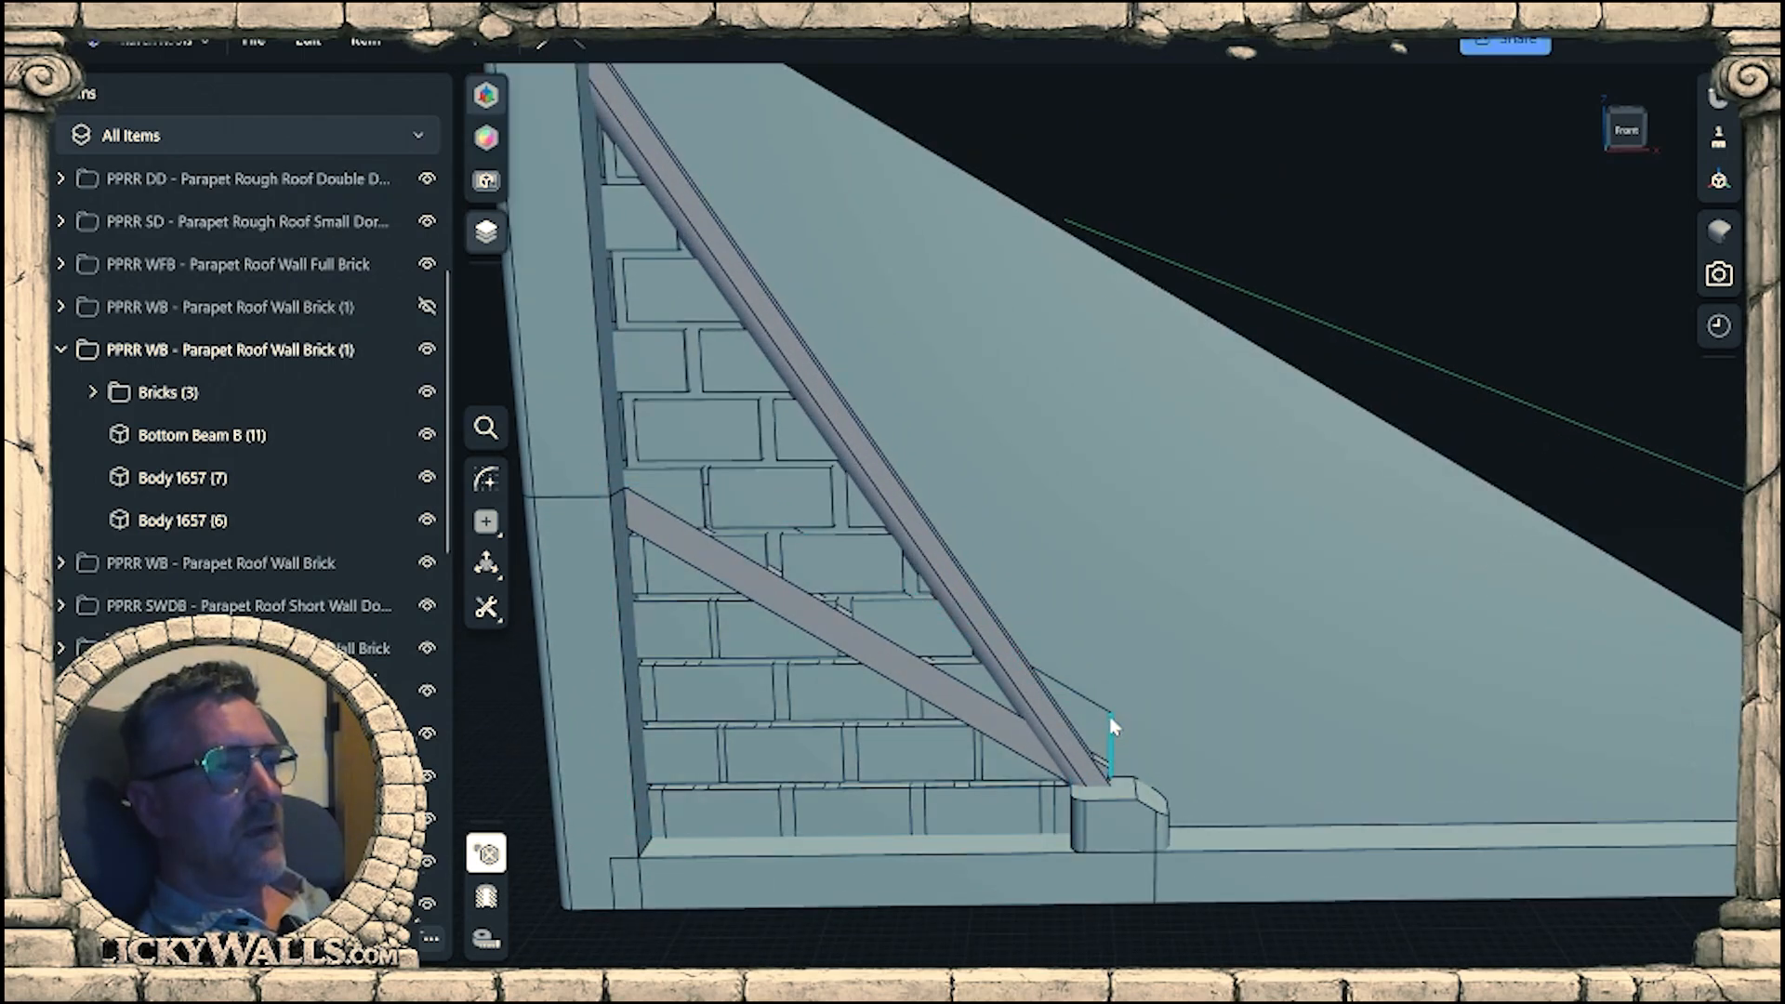
pyautogui.scroll(2, 1093, 756)
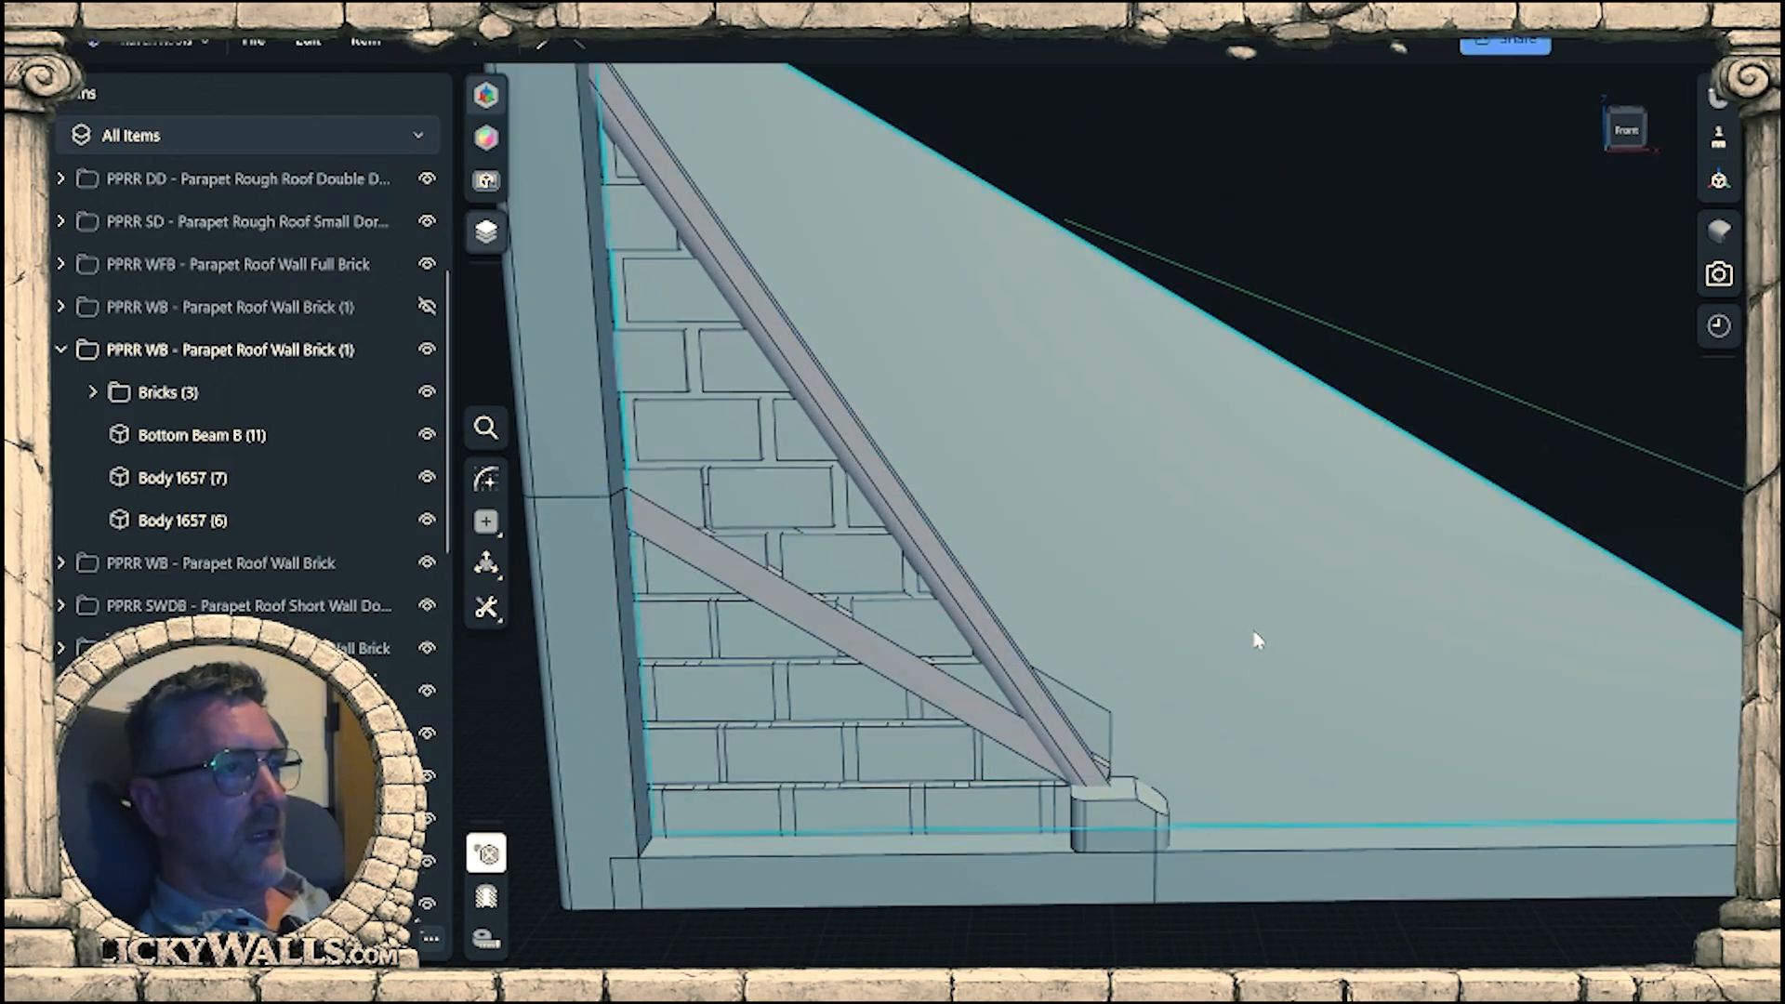
# Start a sketch on the back wall panel's front face with a line from the short wall's upper corner, alongside the beam, to above the wall's top.
pyautogui.click(1255, 640)
pyautogui.press('l')
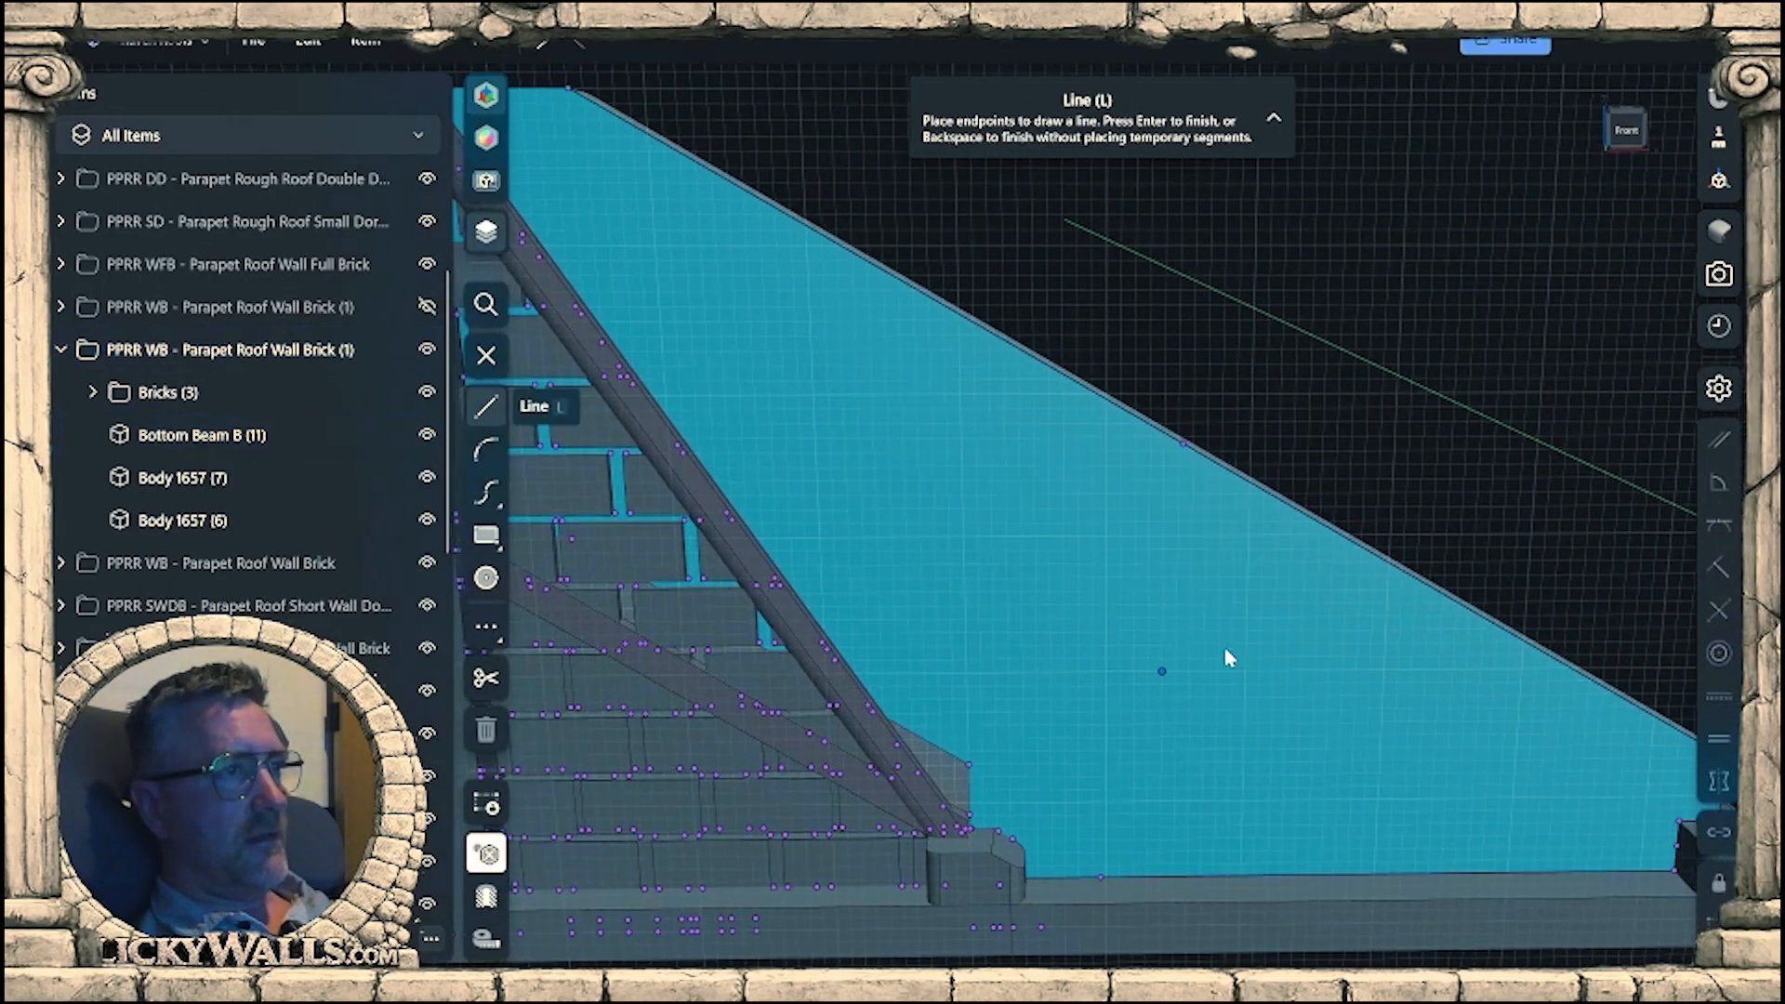
pyautogui.keyDown('shift'); pyautogui.moveTo(1039, 756); pyautogui.dragTo(1199, 821, button='middle'); pyautogui.keyUp('shift')
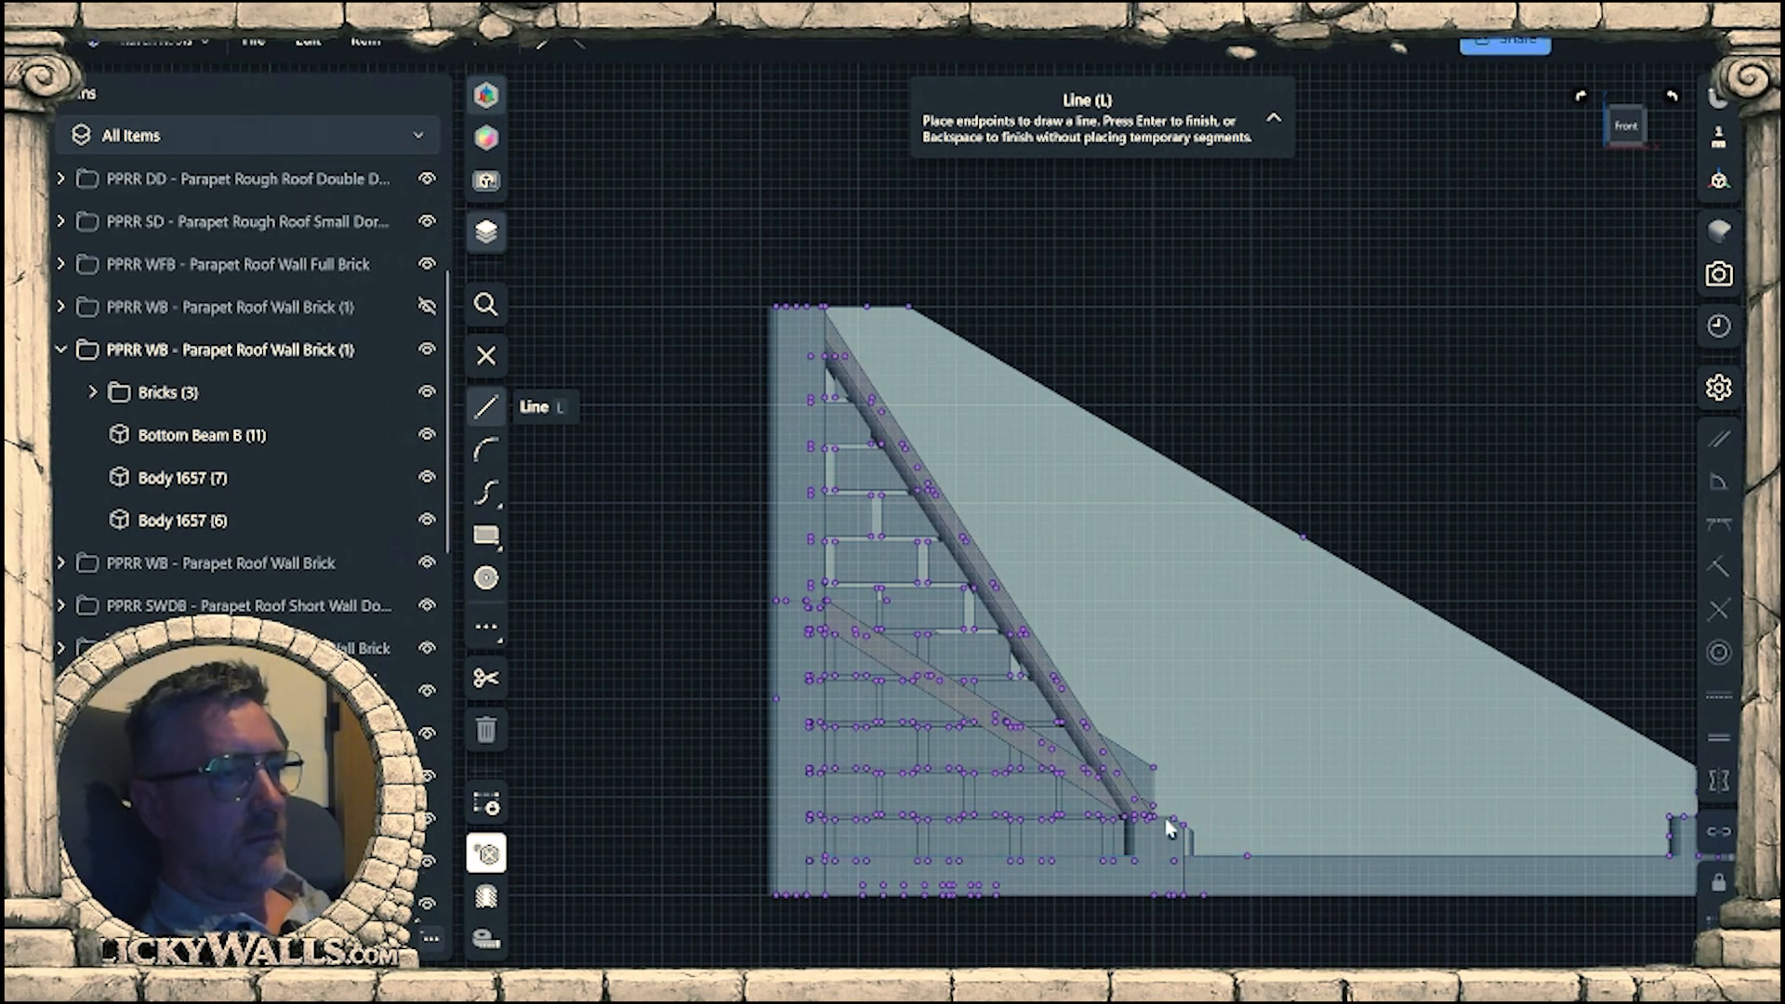
pyautogui.click(1154, 768)
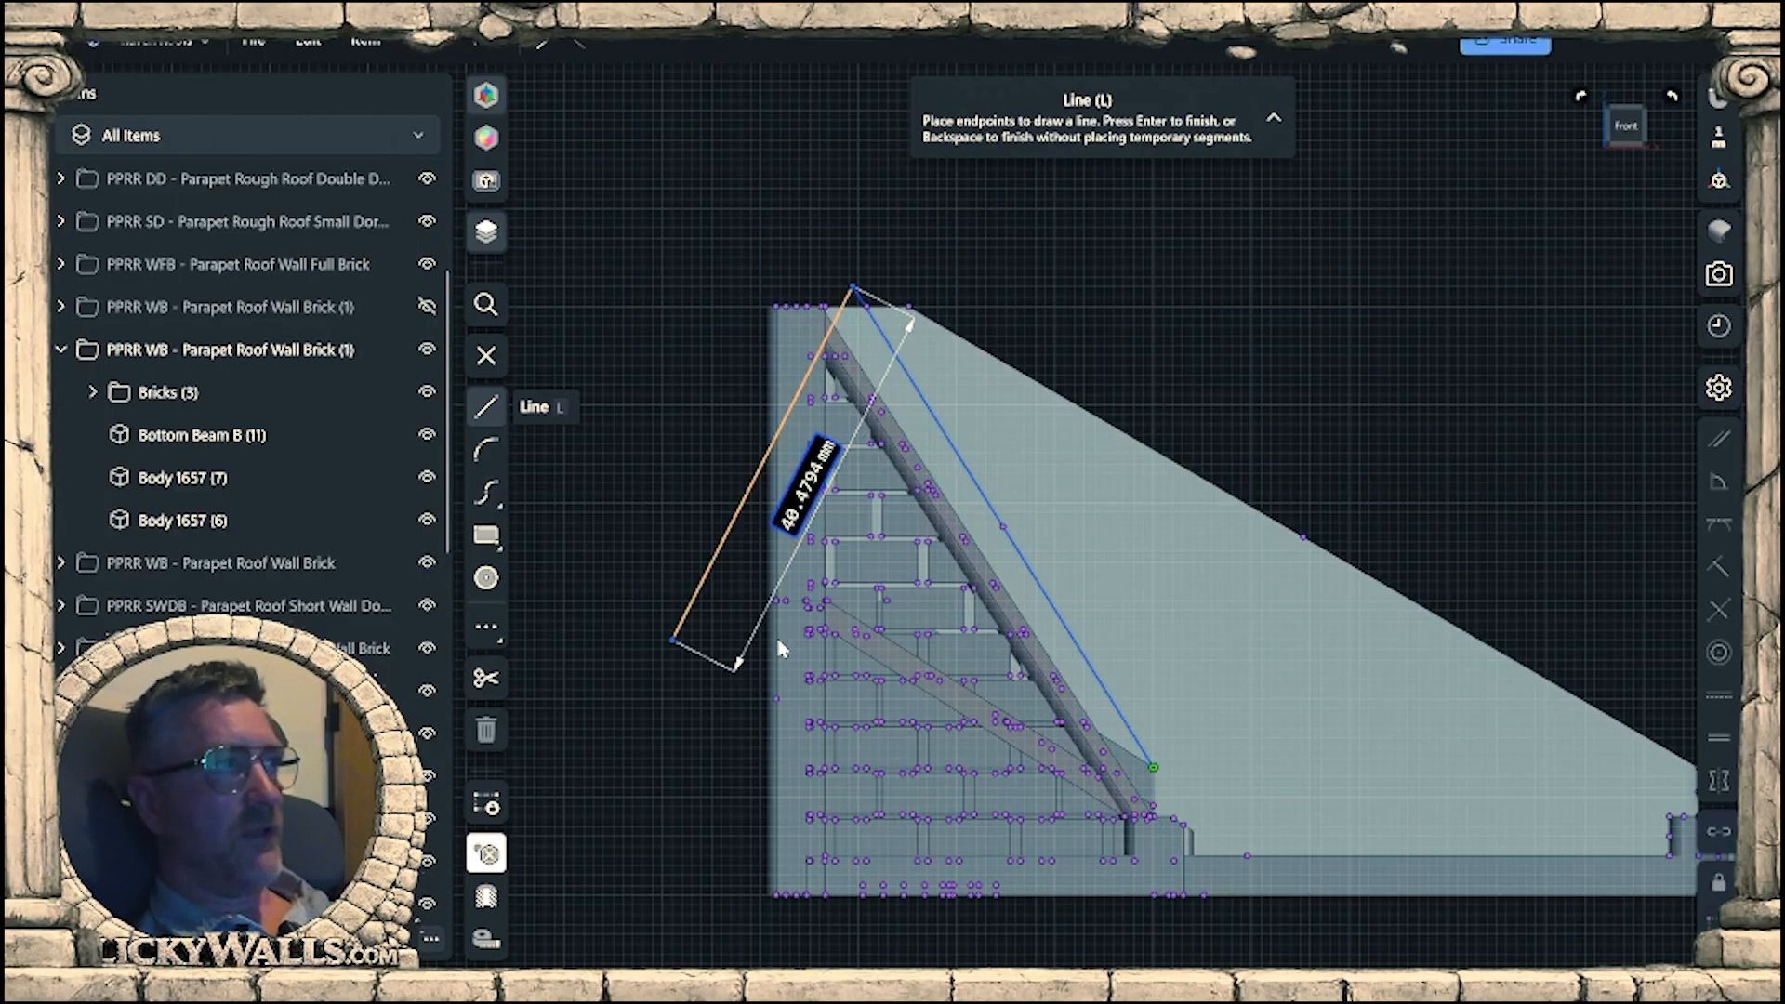
pyautogui.click(853, 288)
pyautogui.rightClick(800, 205)
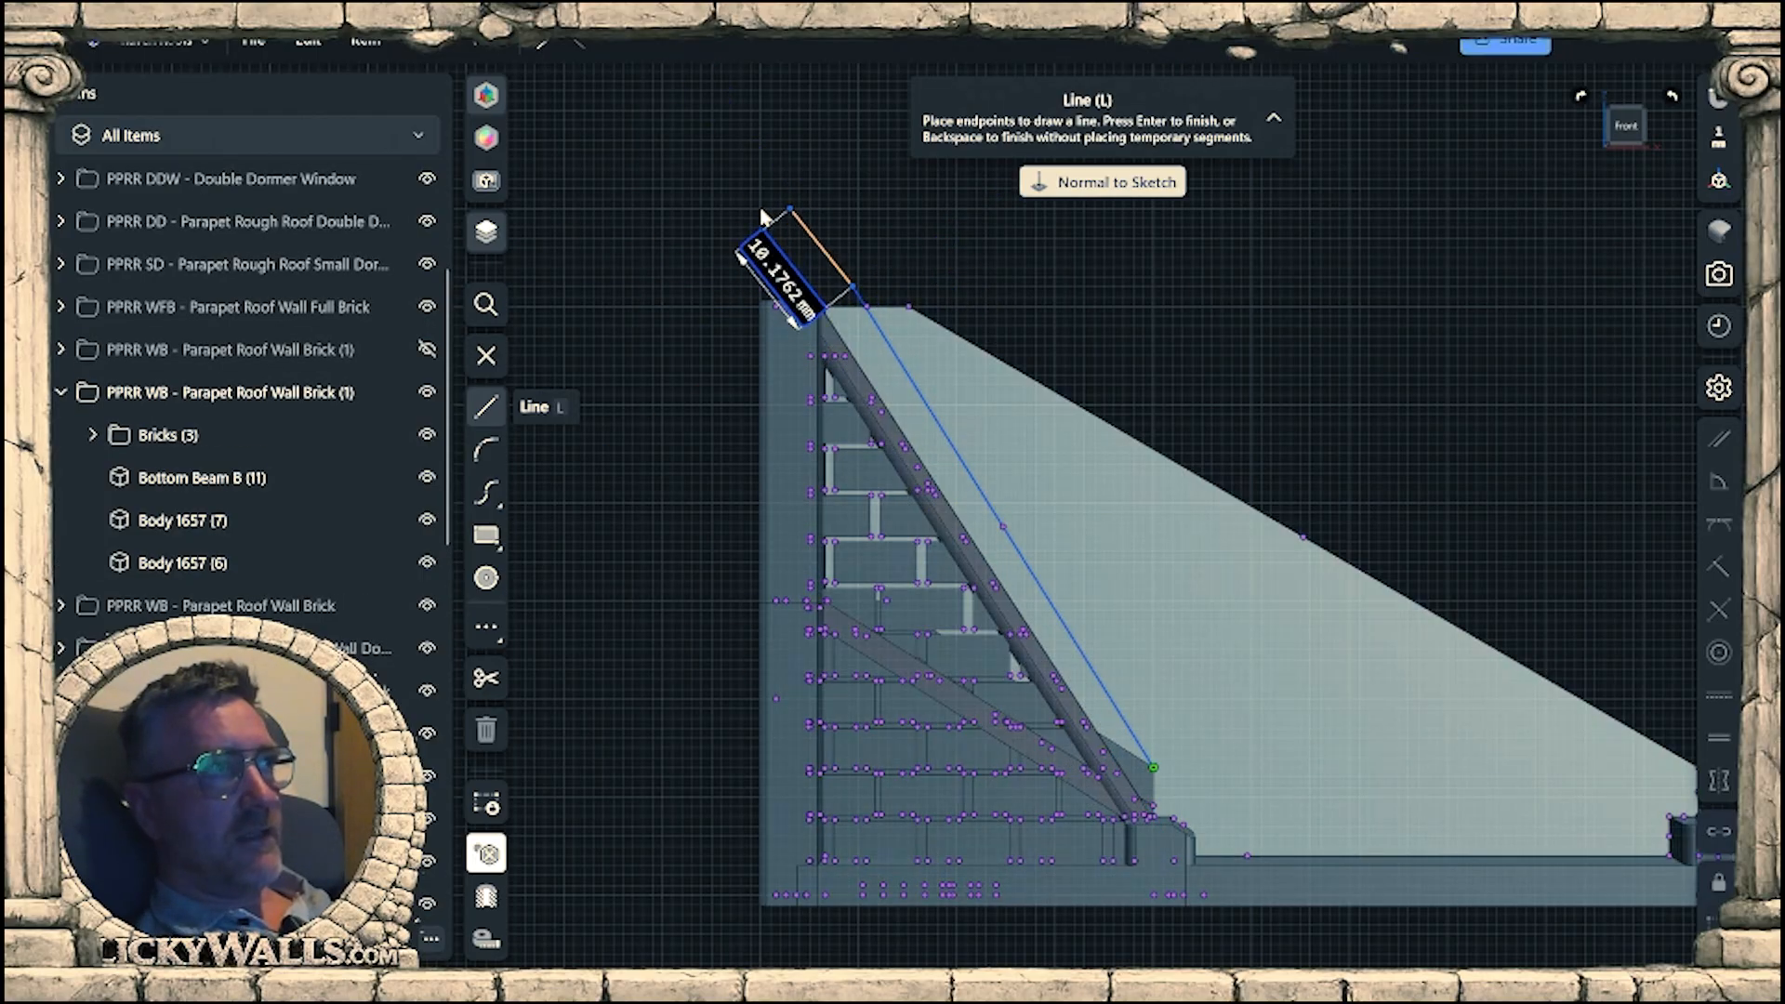
pyautogui.scroll(-3, 1076, 616)
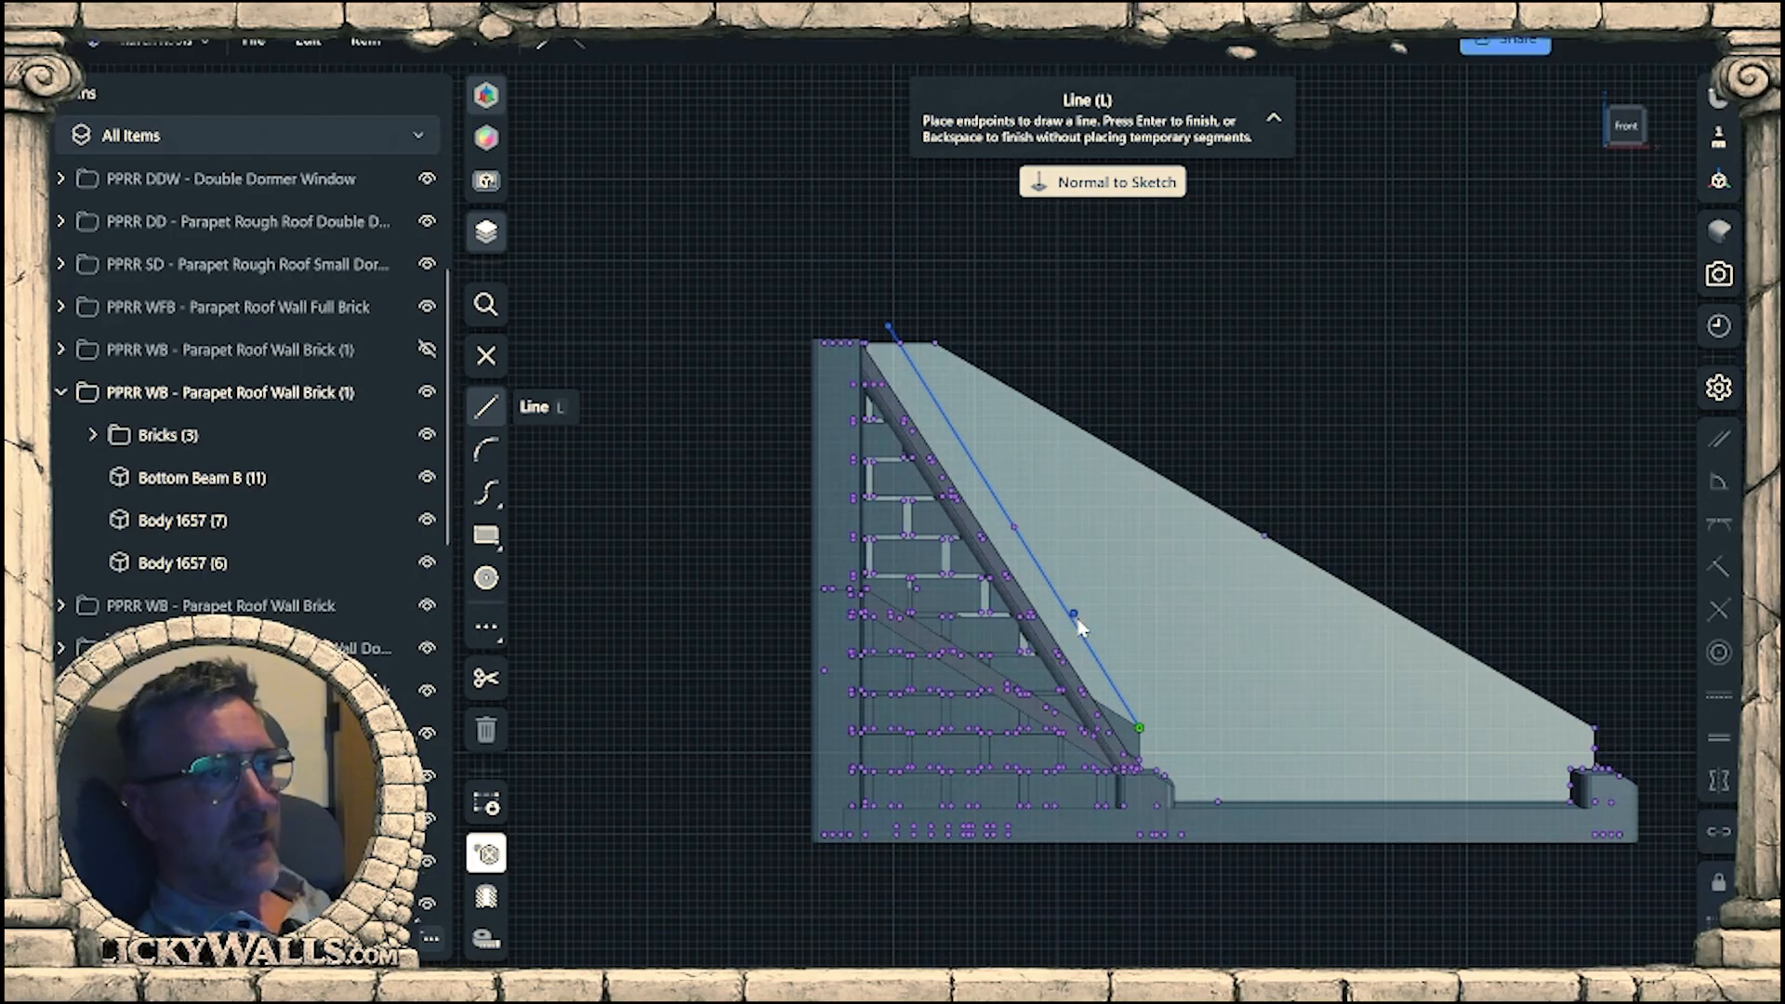
pyautogui.moveTo(1146, 623); pyautogui.dragTo(1123, 569, button='middle')
pyautogui.scroll(7, 1083, 558)
pyautogui.moveTo(1071, 578)
pyautogui.mouseDown(button='right')
pyautogui.moveTo(1031, 617)
pyautogui.moveTo(1053, 657)
pyautogui.moveTo(1047, 522)
pyautogui.moveTo(1096, 578)
pyautogui.moveTo(1128, 697)
pyautogui.mouseUp(button='right')
pyautogui.scroll(-3, 1041, 532)
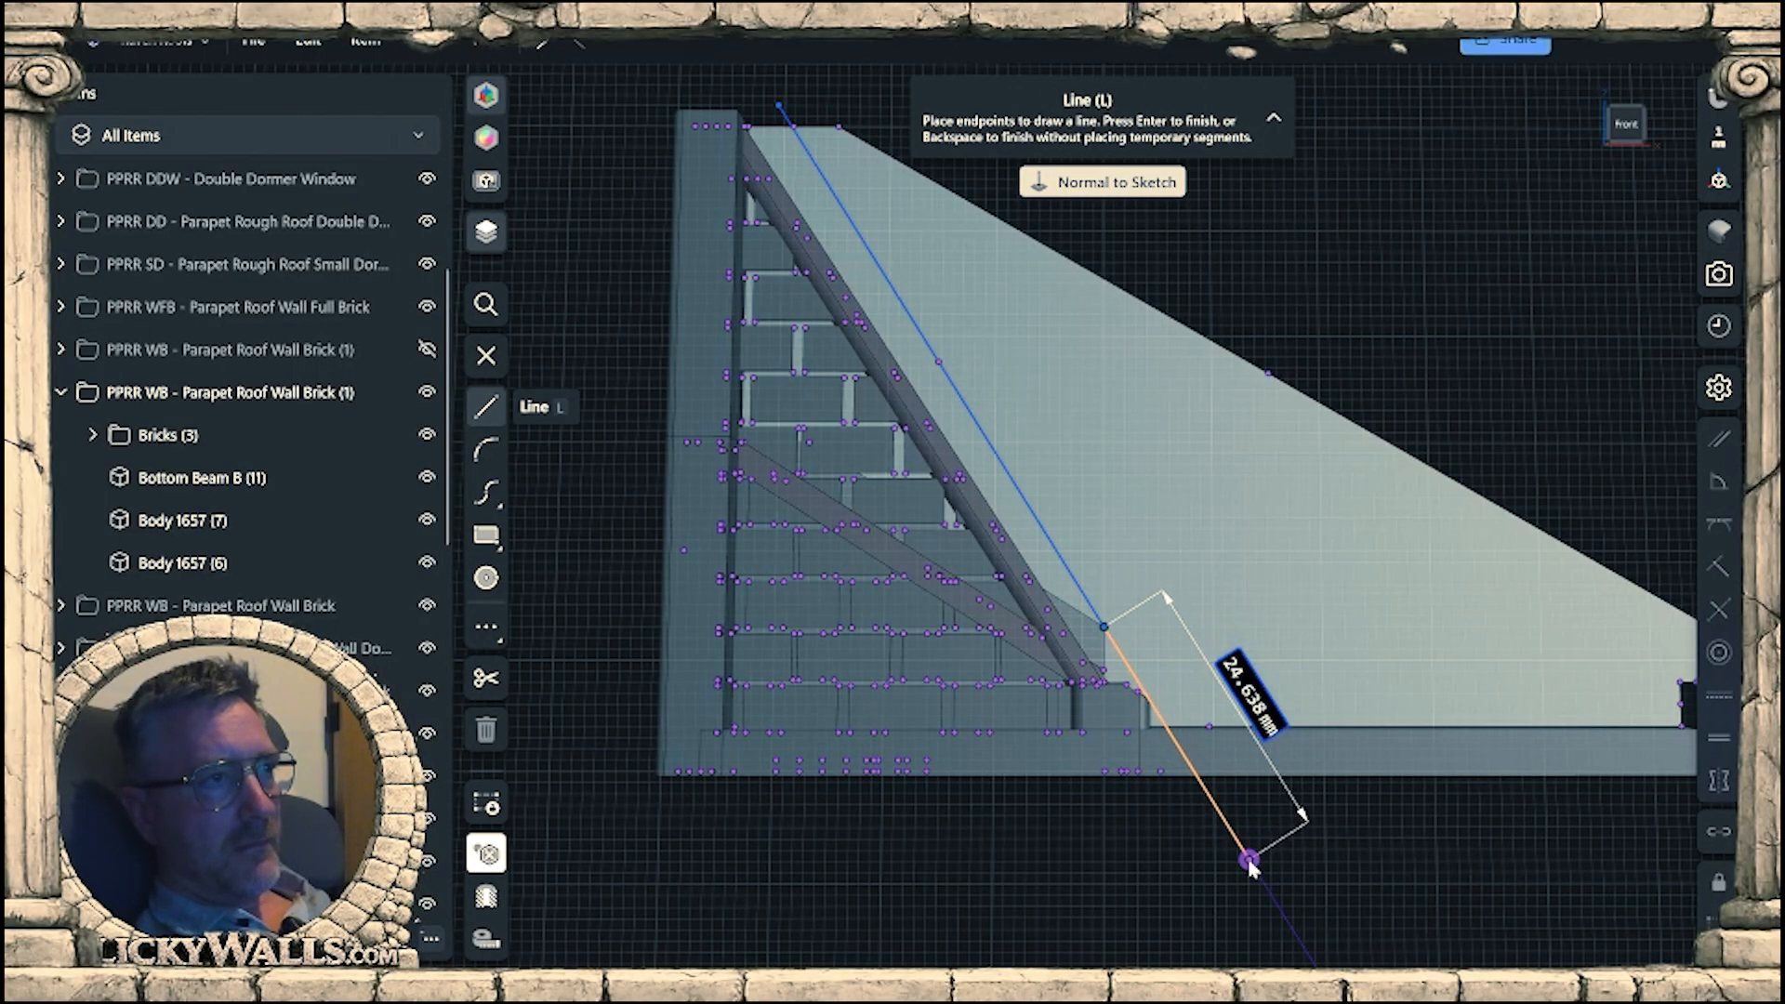
pyautogui.click(1203, 770)
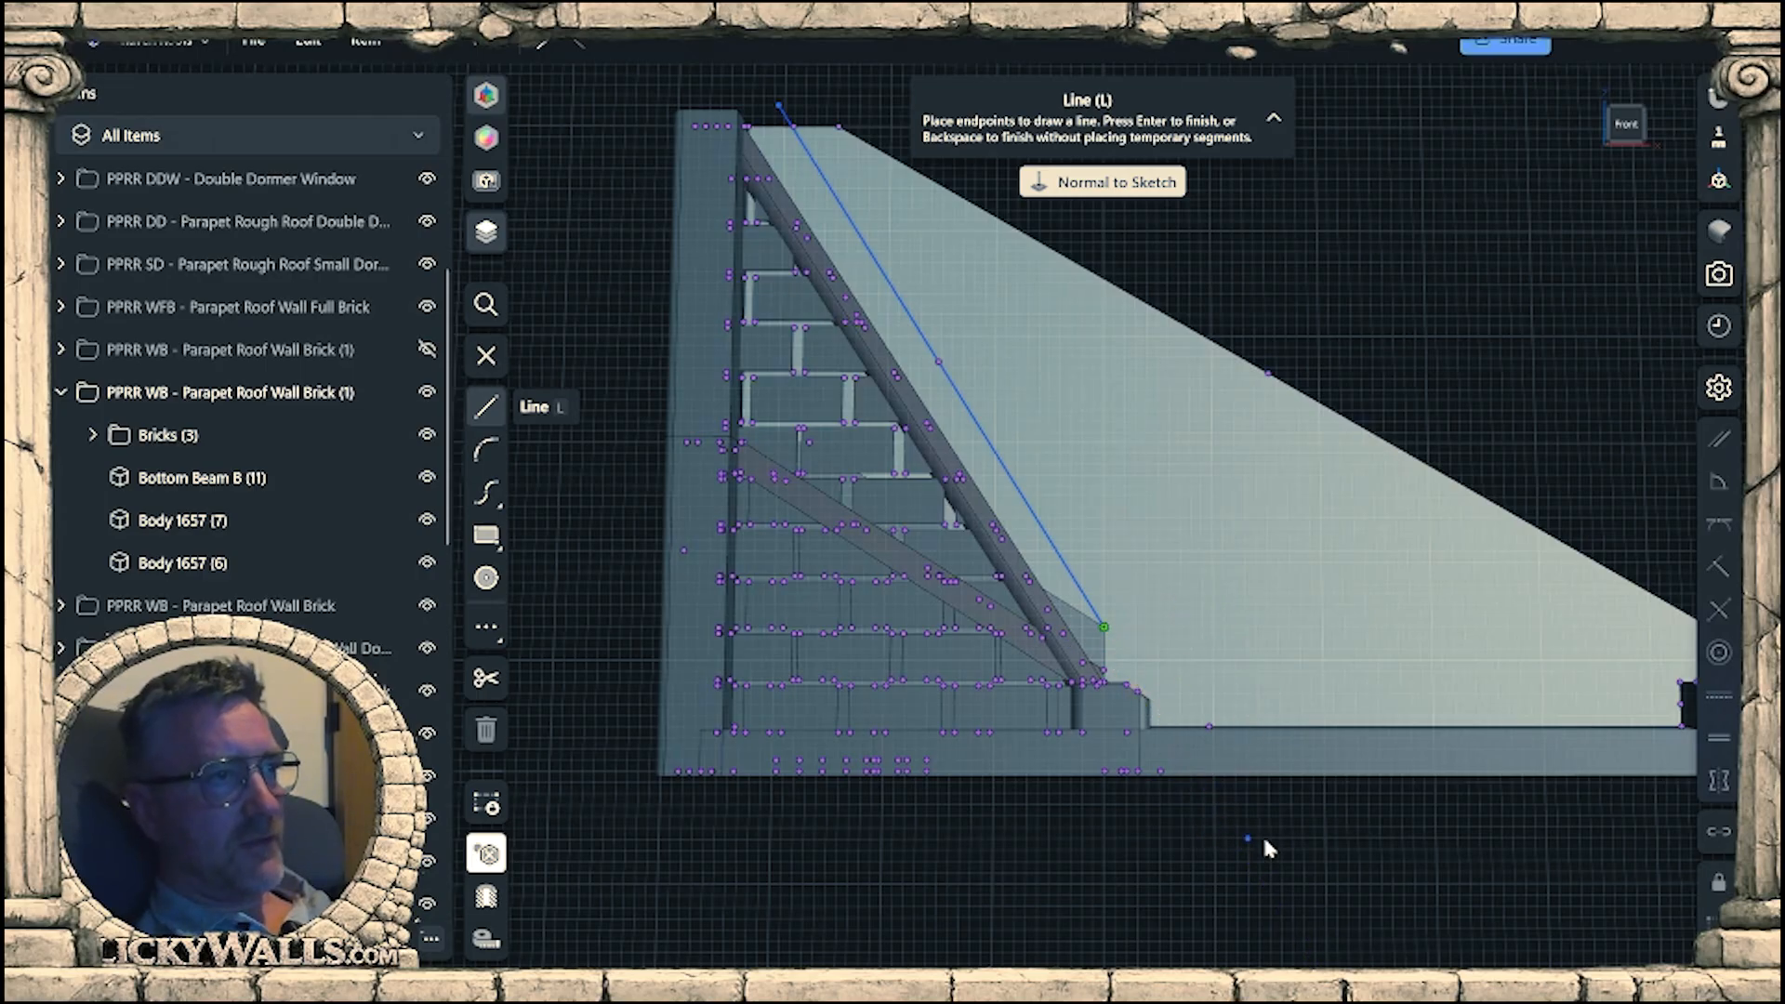
pyautogui.scroll(-4, 1177, 828)
pyautogui.moveTo(1211, 797)
pyautogui.mouseDown(button='right')
pyautogui.moveTo(1216, 842)
pyautogui.moveTo(1216, 813)
pyautogui.mouseUp(button='right')
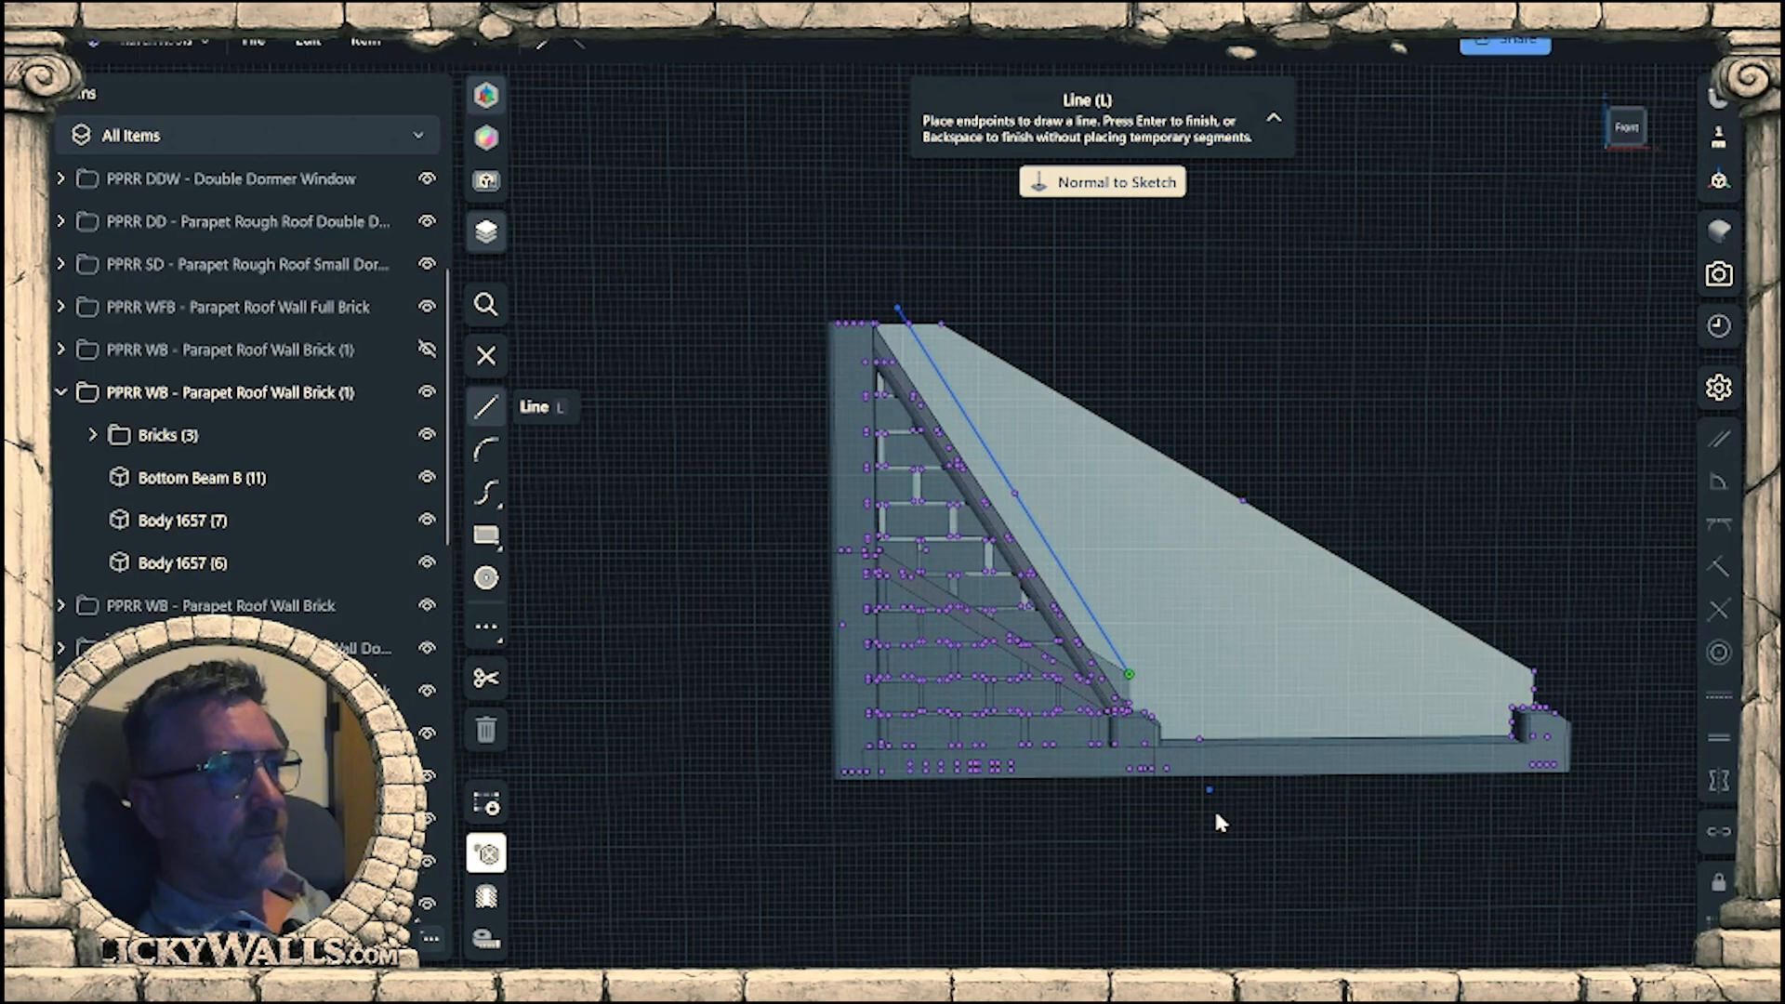
# Close the outline around the wall's surplus part, beginning with a vertical line about 24.25 mm down past the base, and hide the PPRR SWB group.
pyautogui.click(1129, 675)
pyautogui.click(1130, 849)
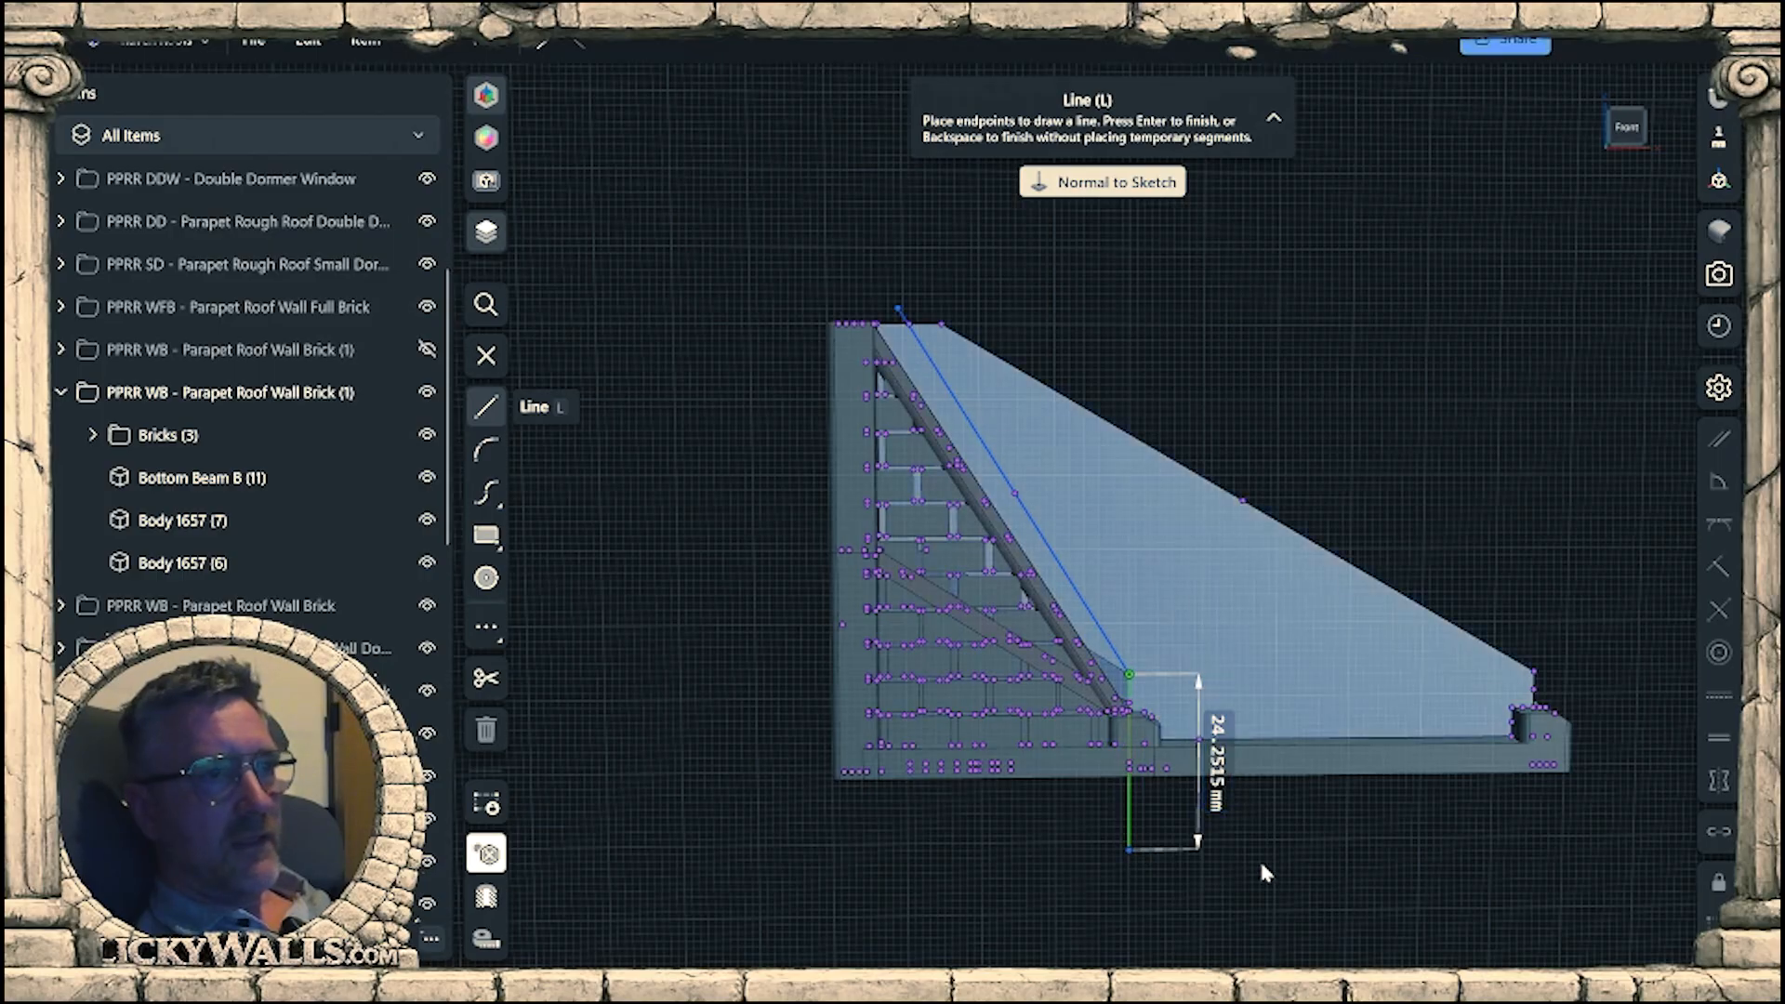
pyautogui.click(1676, 835)
pyautogui.click(1521, 409)
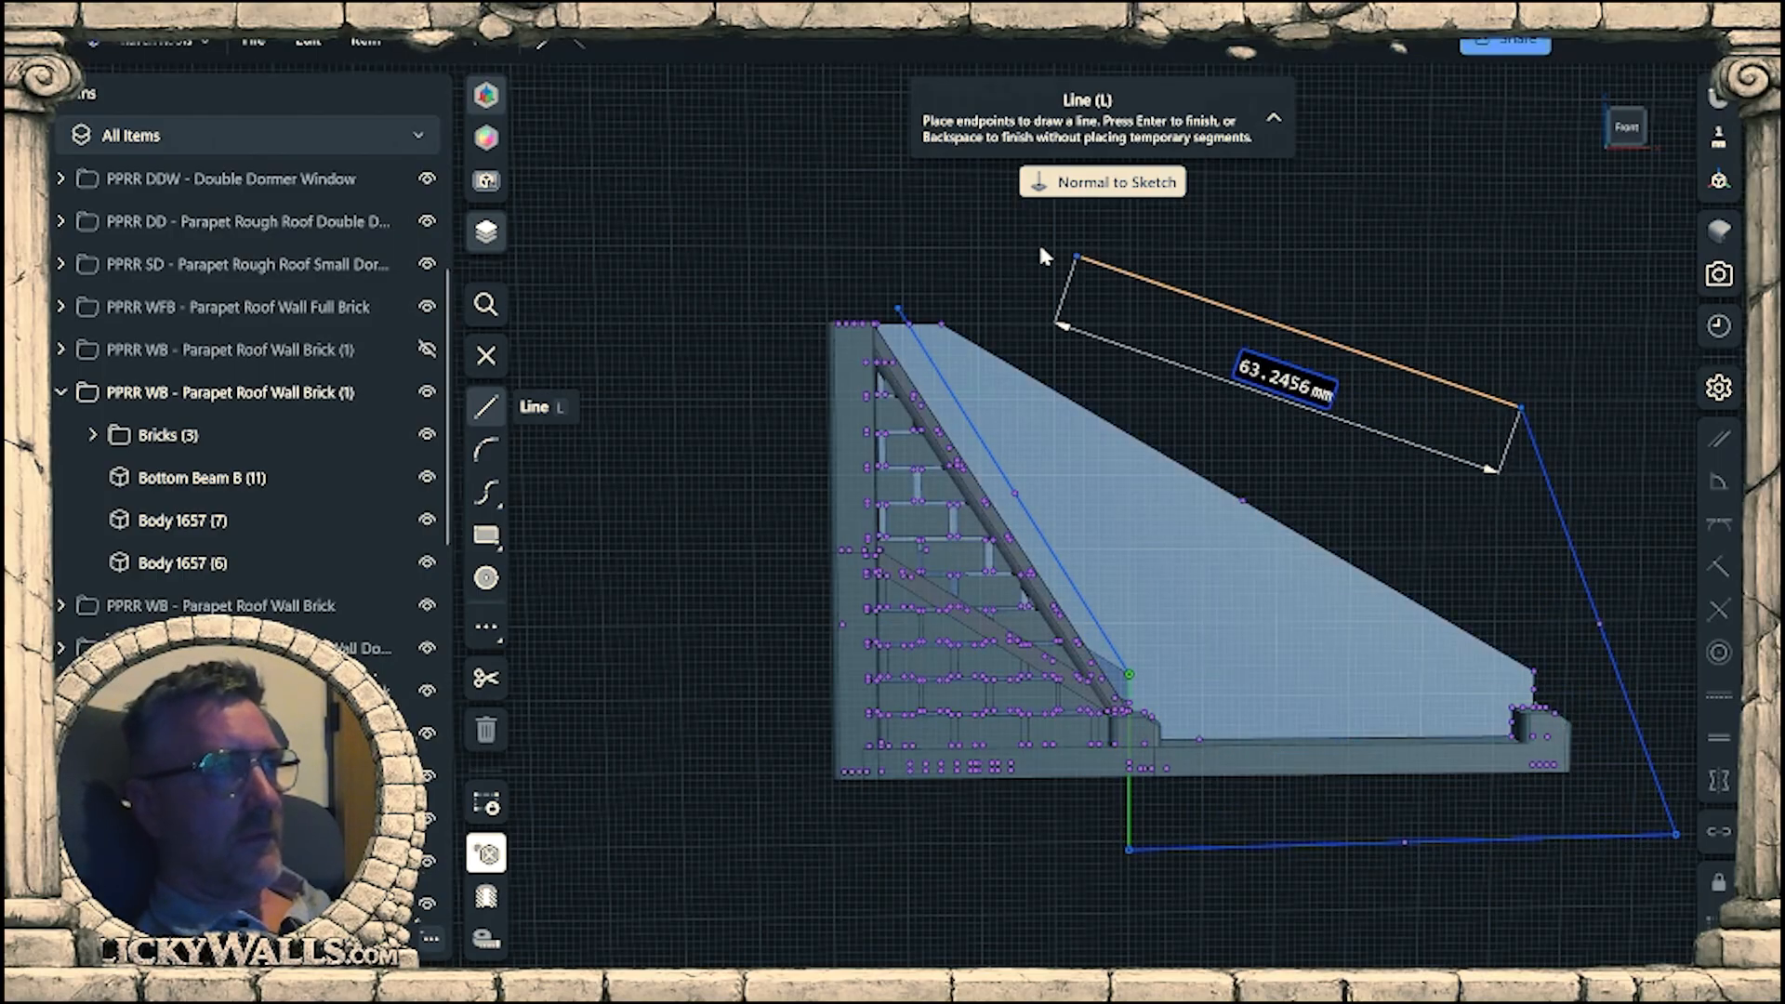
pyautogui.click(972, 242)
pyautogui.click(898, 310)
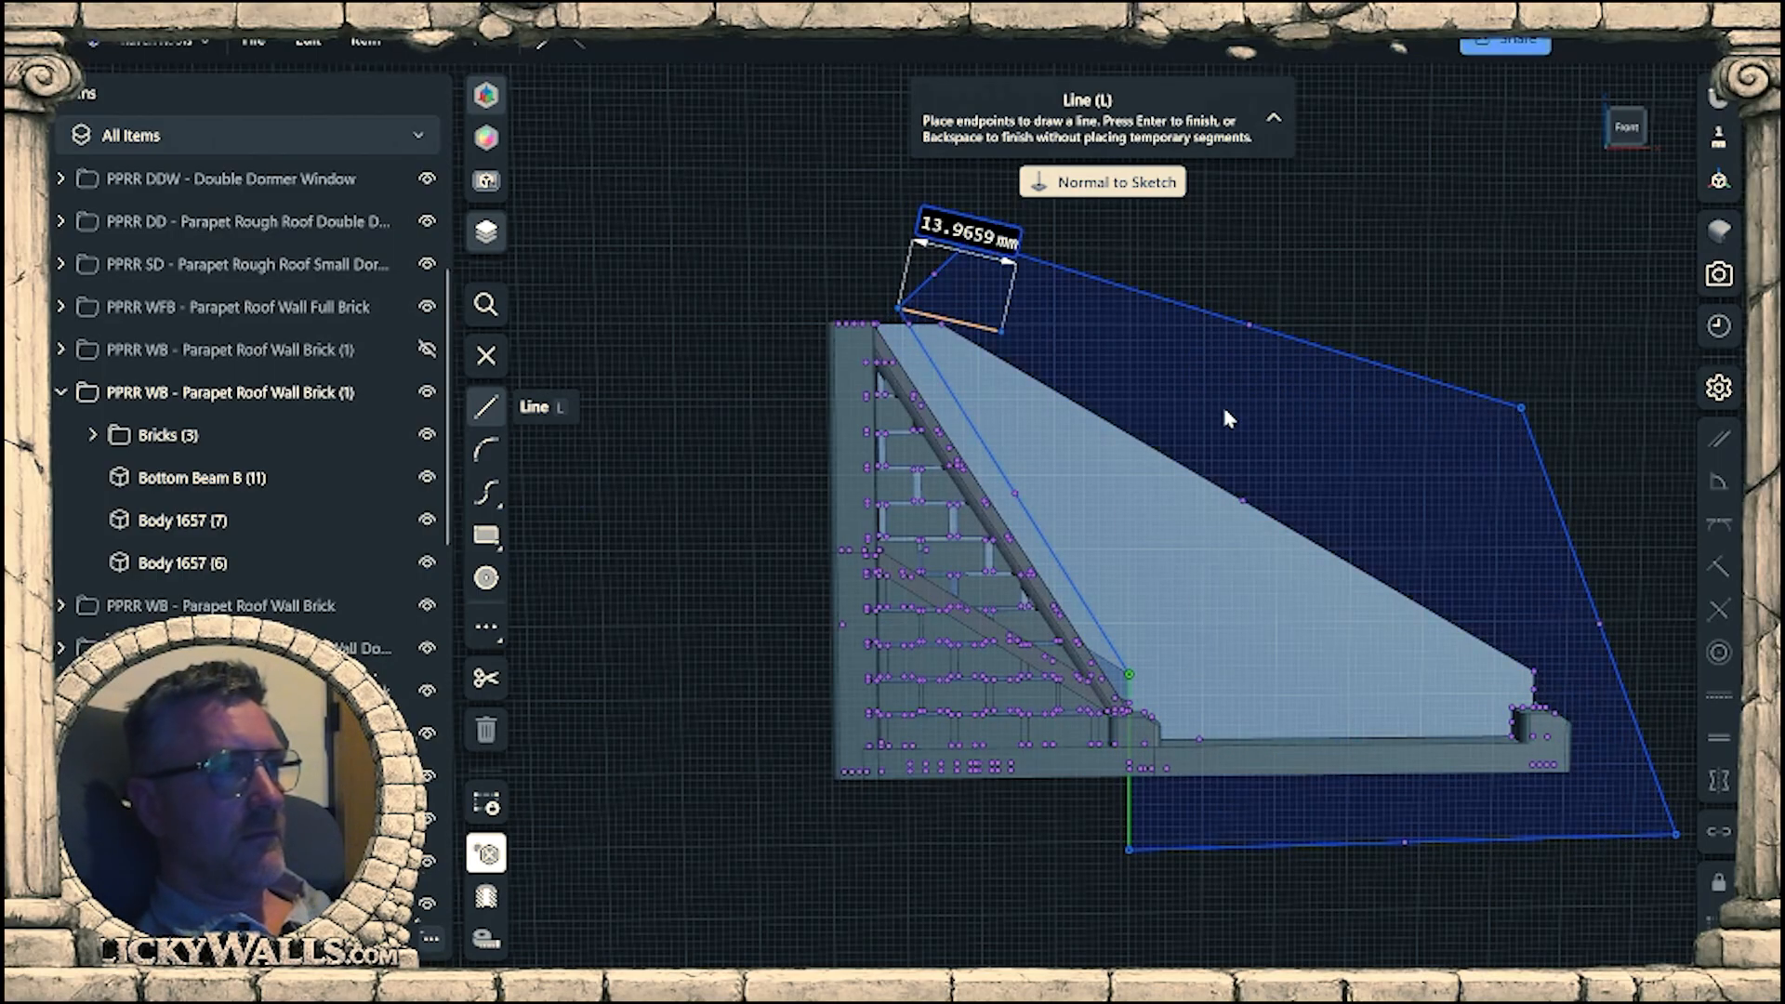
pyautogui.press('Escape')
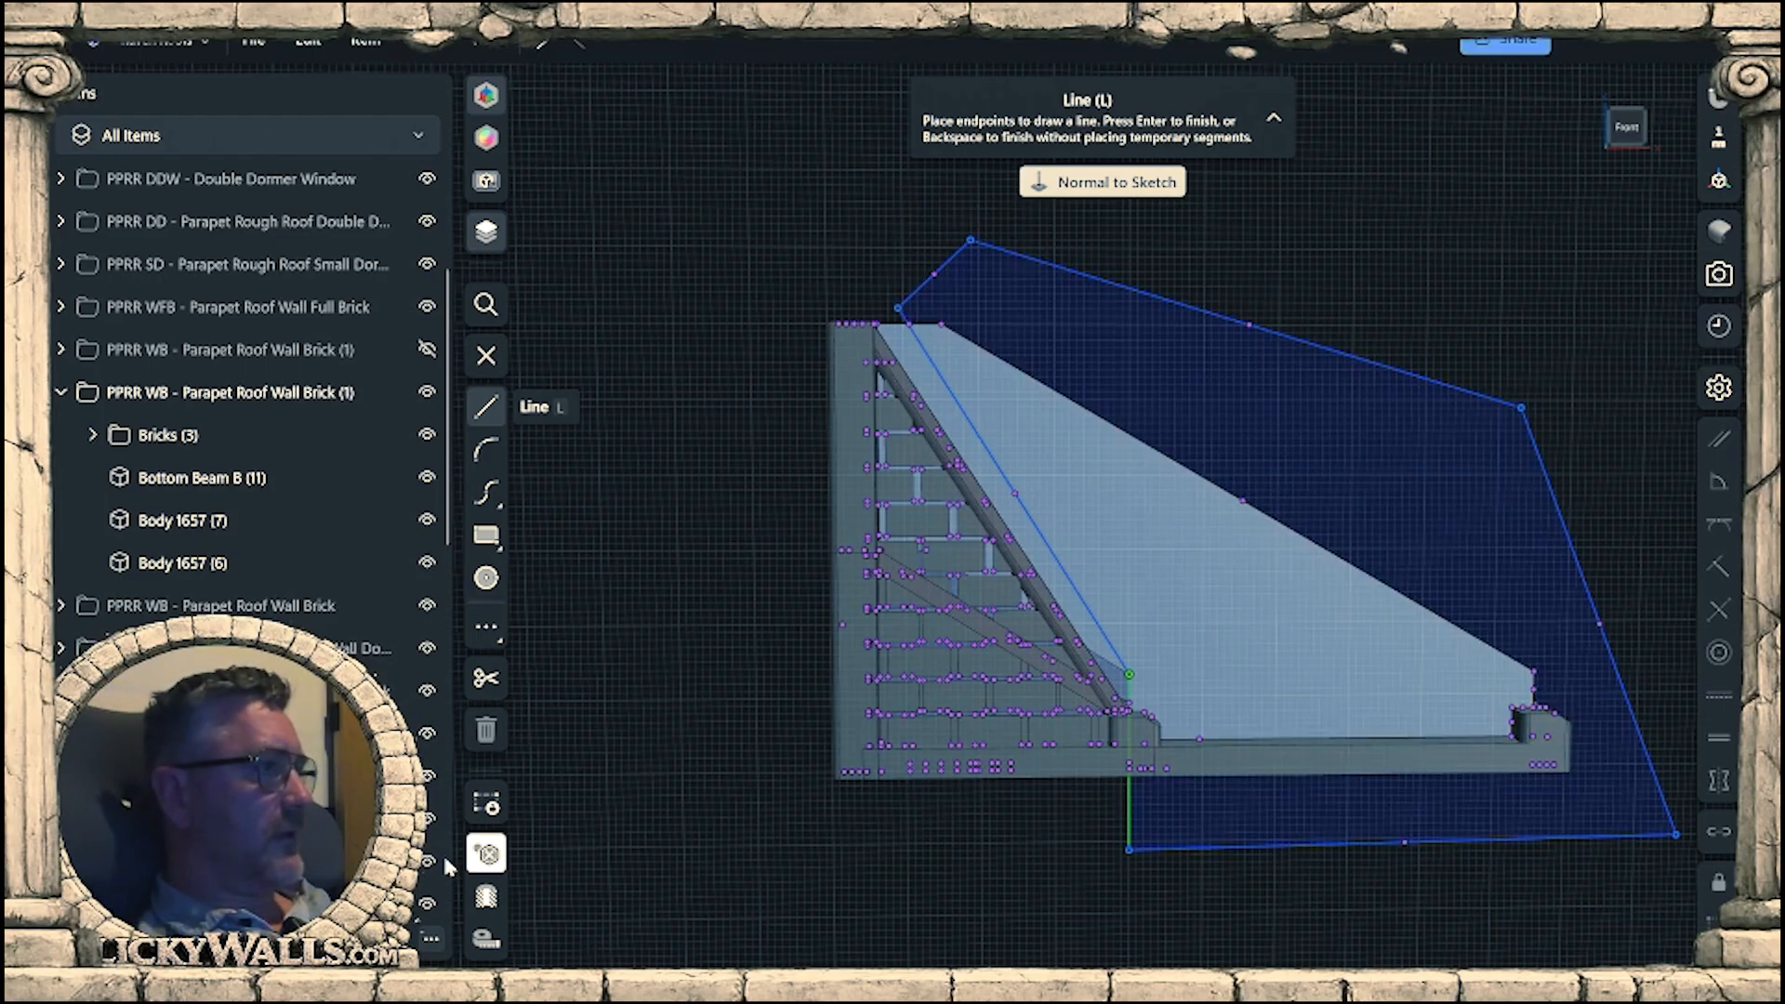
pyautogui.click(429, 735)
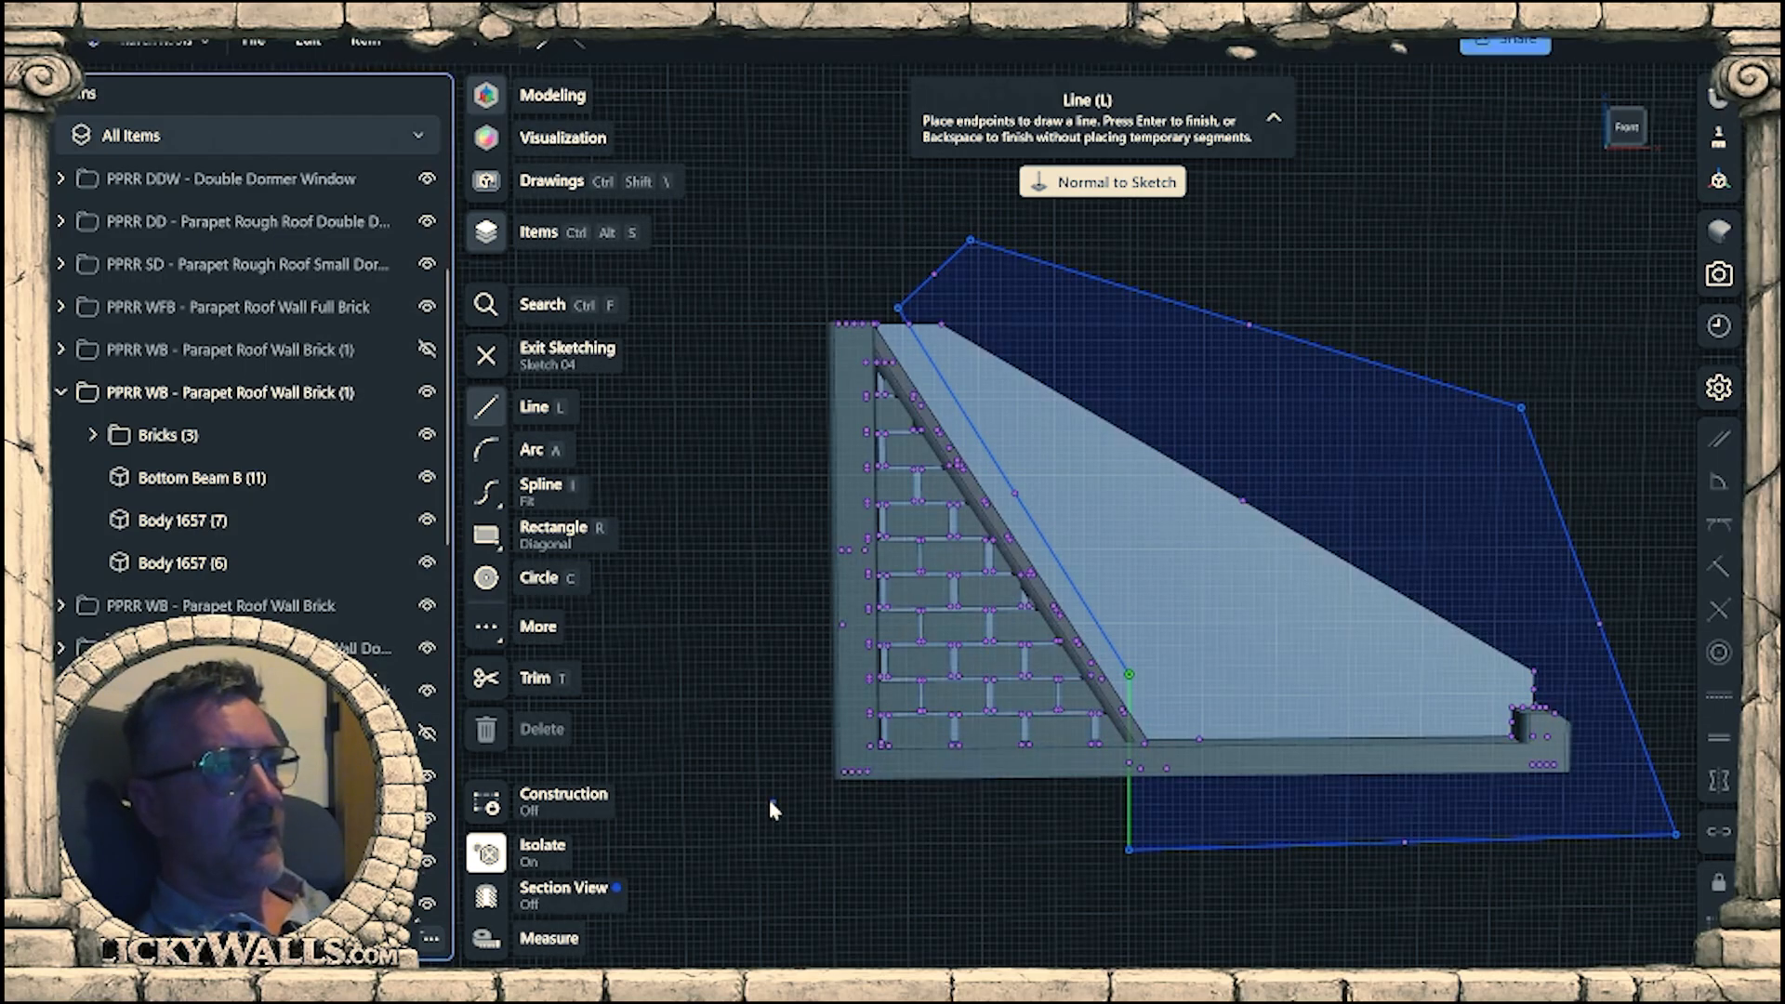
pyautogui.moveTo(1239, 844); pyautogui.dragTo(1397, 878, button='right')
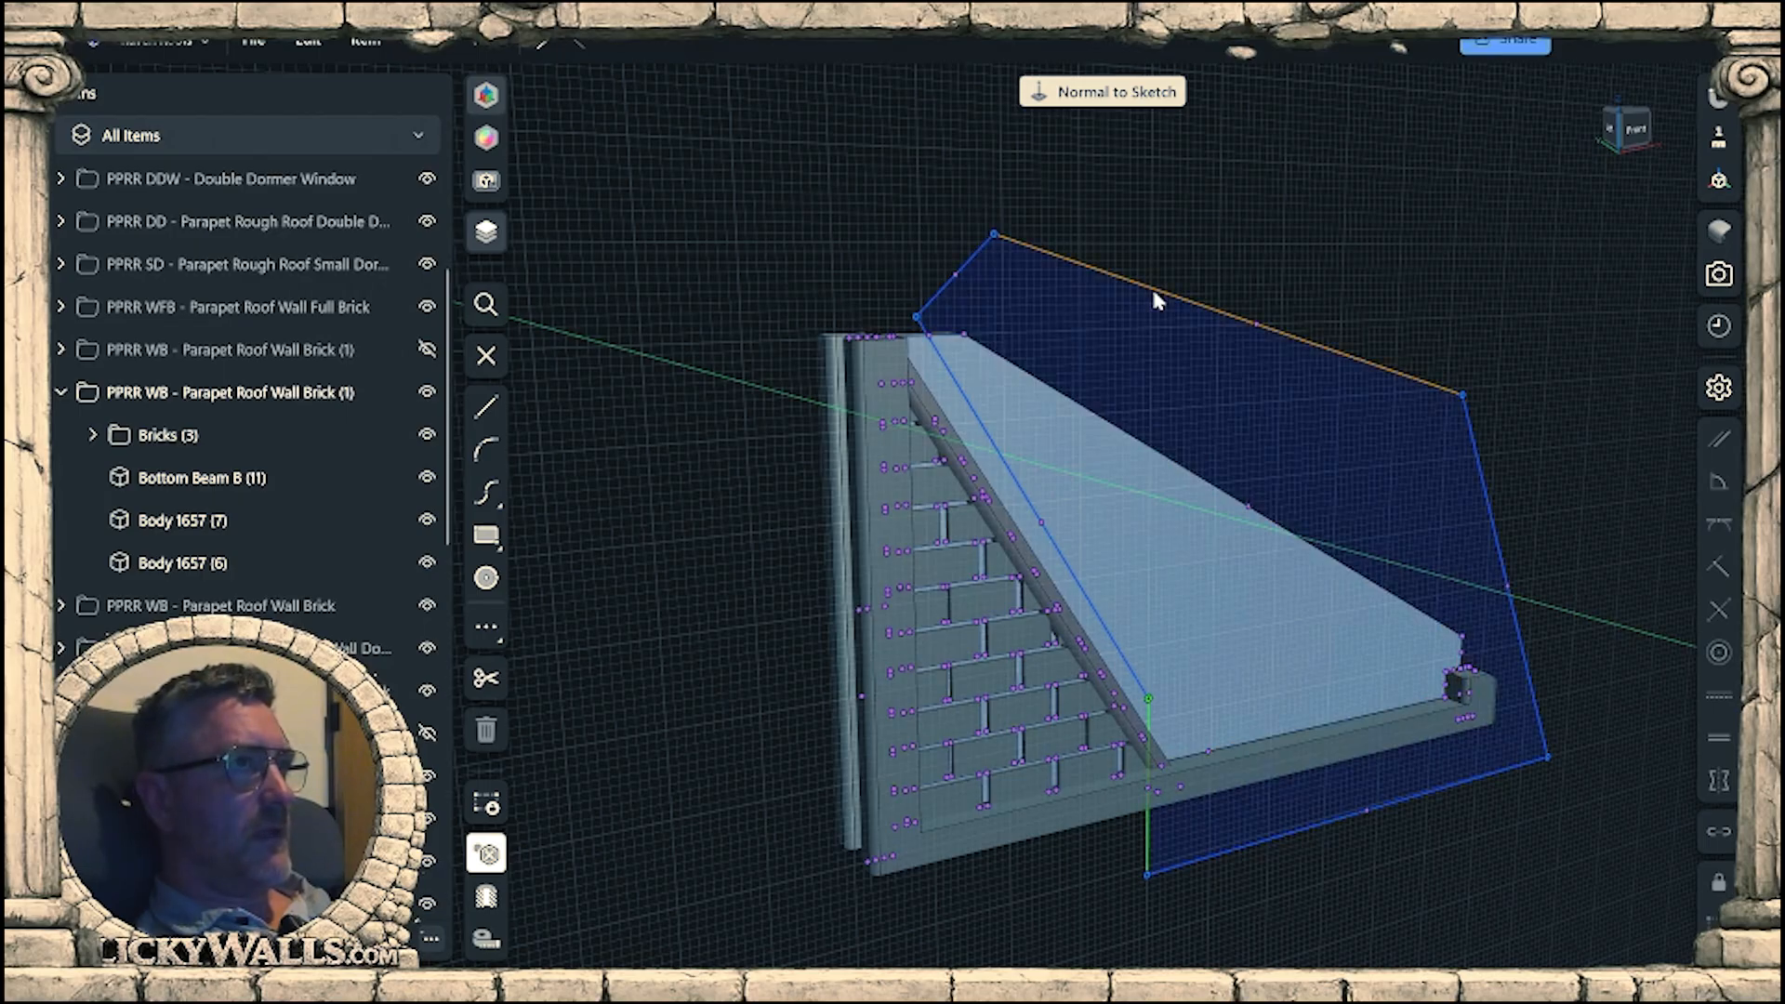
# Move the whole six-edge cutting outline straight forward, clear of the wall's front face.
pyautogui.doubleClick(1153, 292)
pyautogui.moveTo(1173, 395)
pyautogui.mouseDown(button='right')
pyautogui.moveTo(1221, 489)
pyautogui.moveTo(1235, 686)
pyautogui.mouseUp(button='right')
pyautogui.press('m')
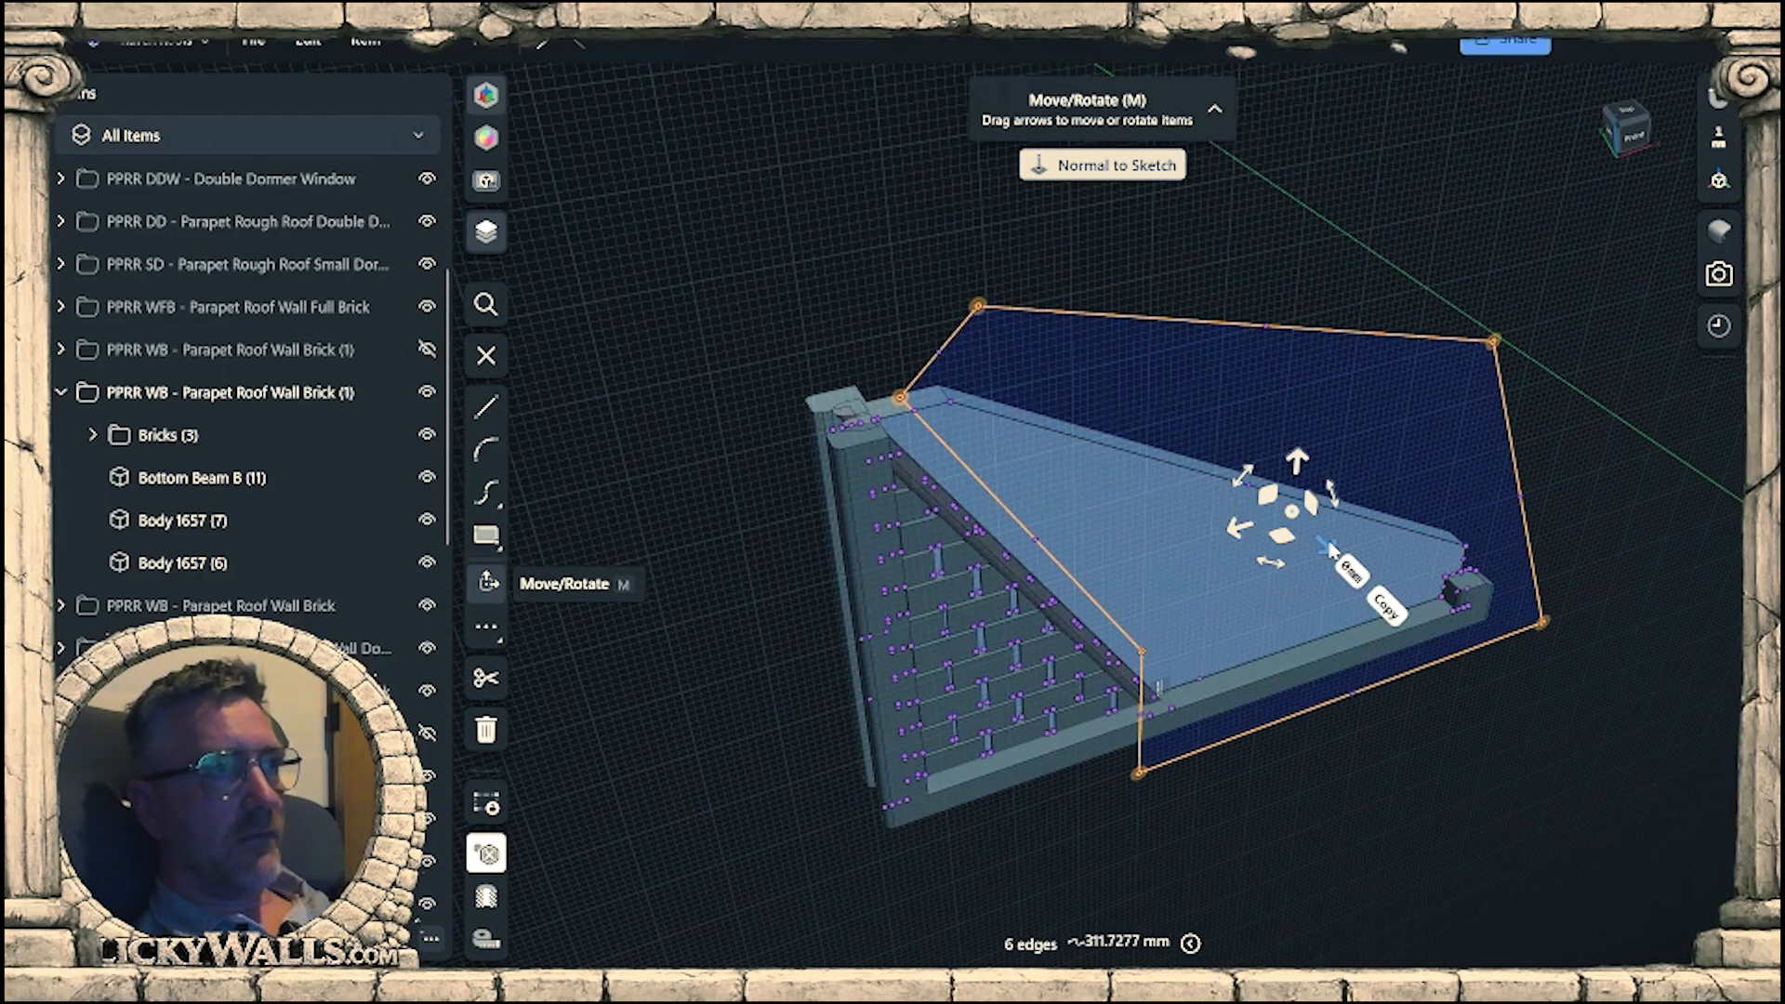
pyautogui.moveTo(1330, 547); pyautogui.dragTo(1378, 597)
pyautogui.click(1529, 837)
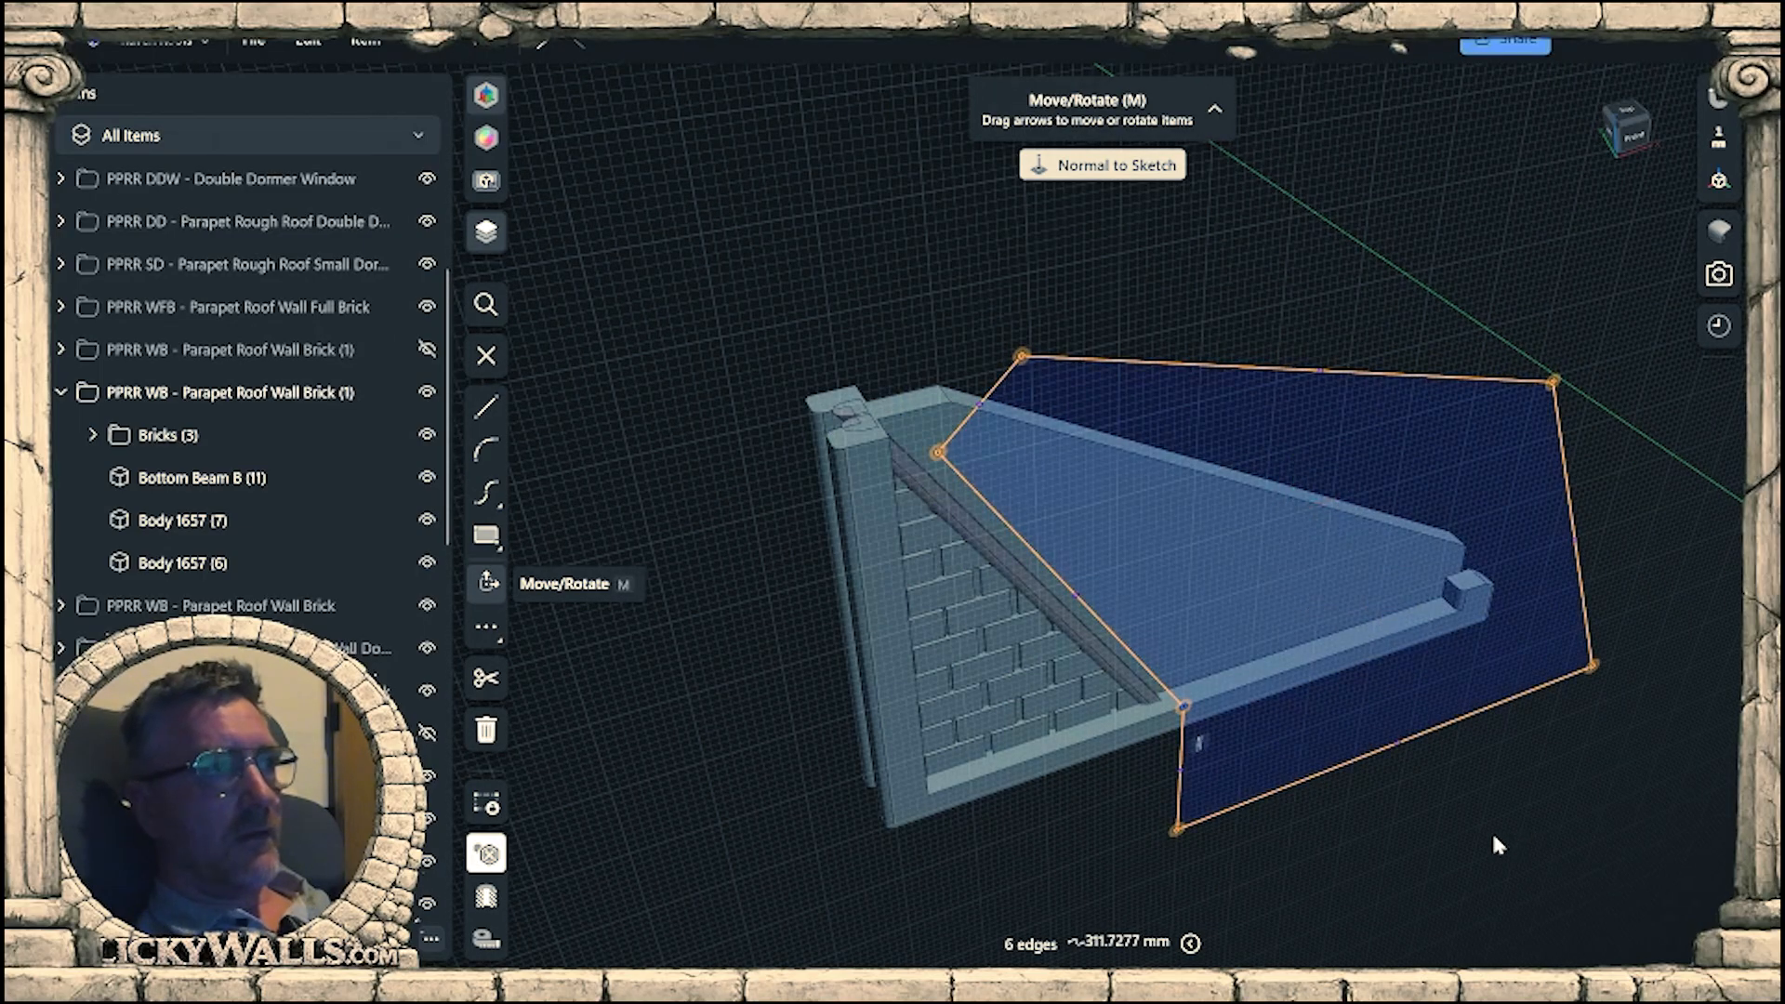
# Extrude the outlined face back through the entire wall to cut off the surplus part beyond the slope.
pyautogui.moveTo(1498, 844)
pyautogui.mouseDown(button='right')
pyautogui.moveTo(1470, 786)
pyautogui.moveTo(1506, 800)
pyautogui.mouseUp(button='right')
pyautogui.click(1412, 462)
pyautogui.moveTo(1414, 460); pyautogui.dragTo(1544, 474, button='right')
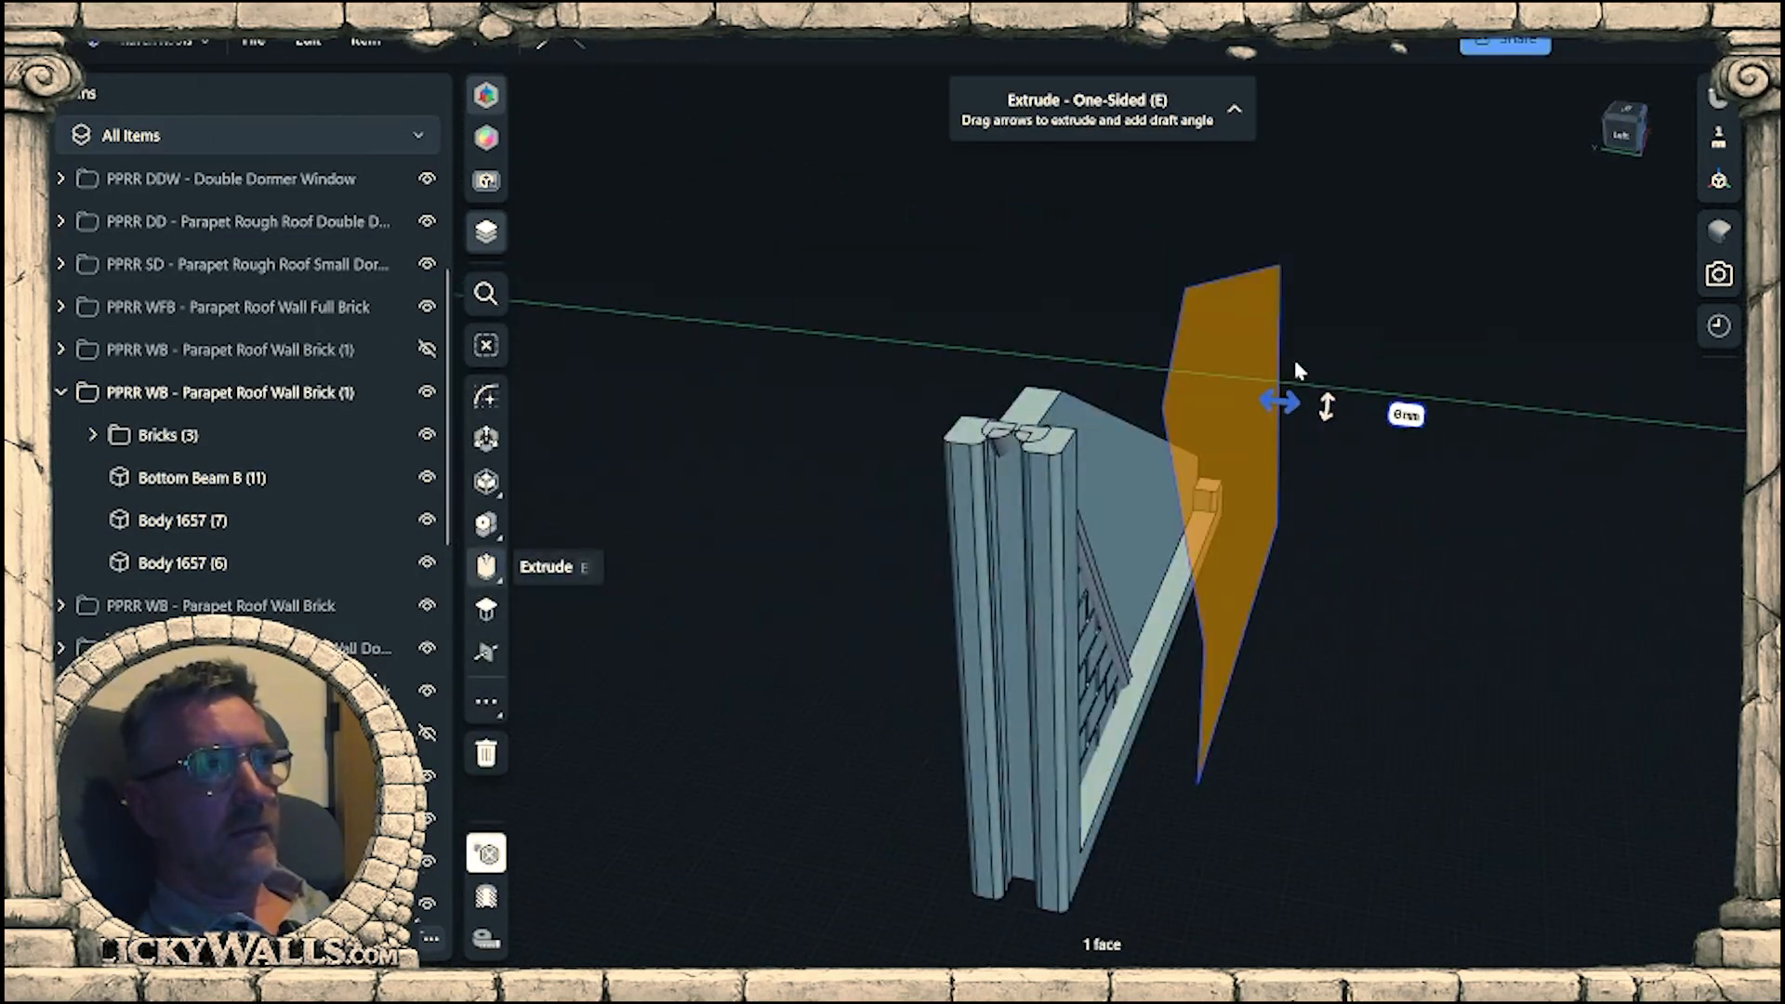
pyautogui.moveTo(1275, 401); pyautogui.dragTo(986, 367)
pyautogui.click(1347, 662)
pyautogui.moveTo(1347, 662); pyautogui.dragTo(1112, 565, button='right')
# Start a sketch on the back wall panel's front face and gauge the width between beam and sloped edge near the lower end.
pyautogui.scroll(3, 1120, 521)
pyautogui.scroll(3, 1121, 572)
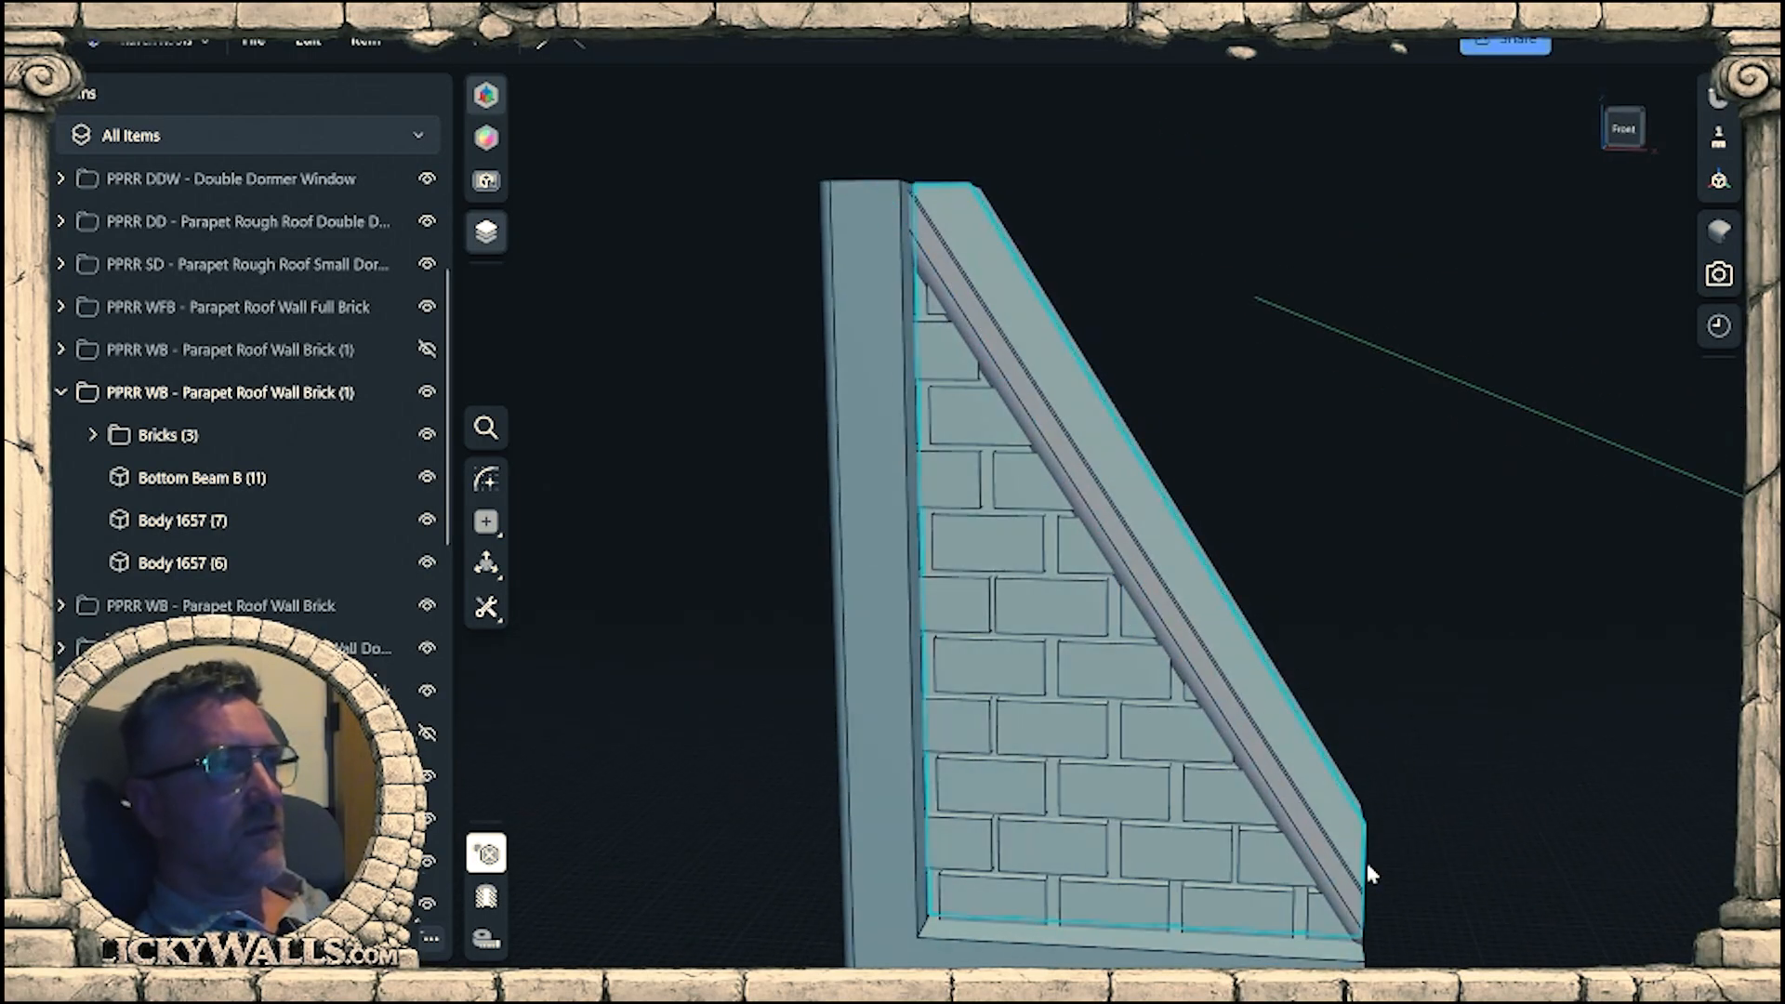
pyautogui.moveTo(1367, 865); pyautogui.dragTo(1340, 796, button='right')
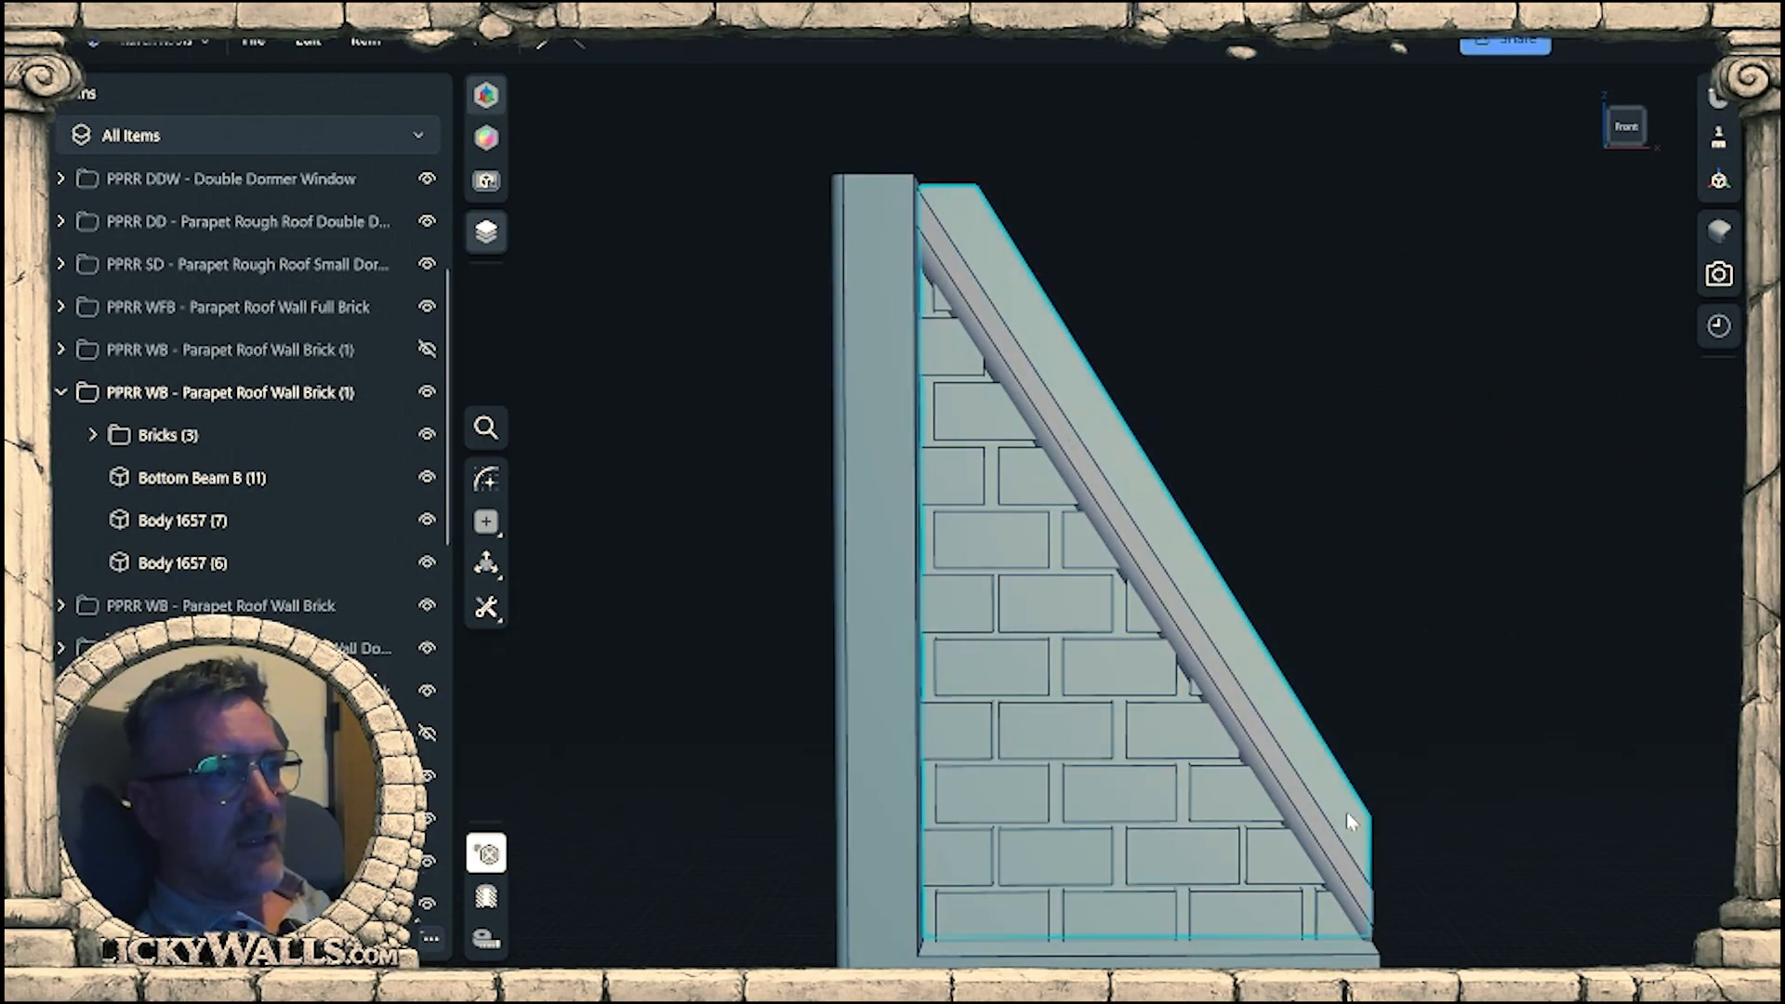
pyautogui.click(1346, 811)
pyautogui.press('l')
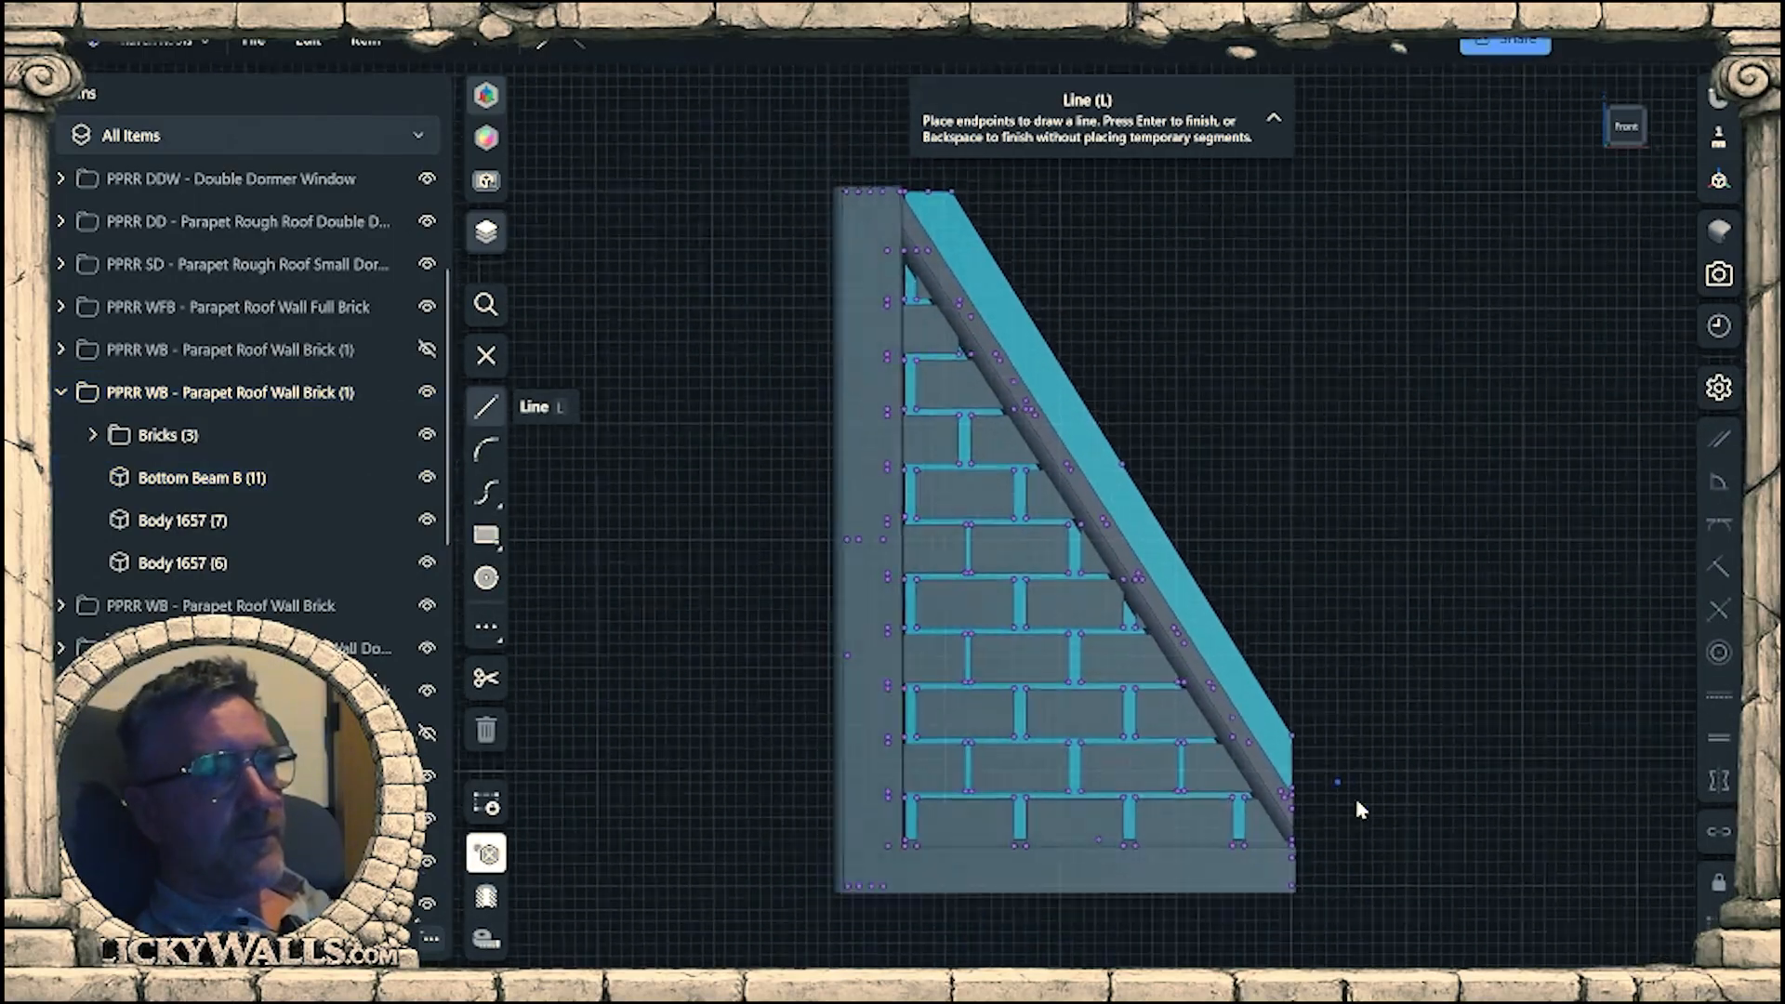
pyautogui.scroll(5, 1267, 453)
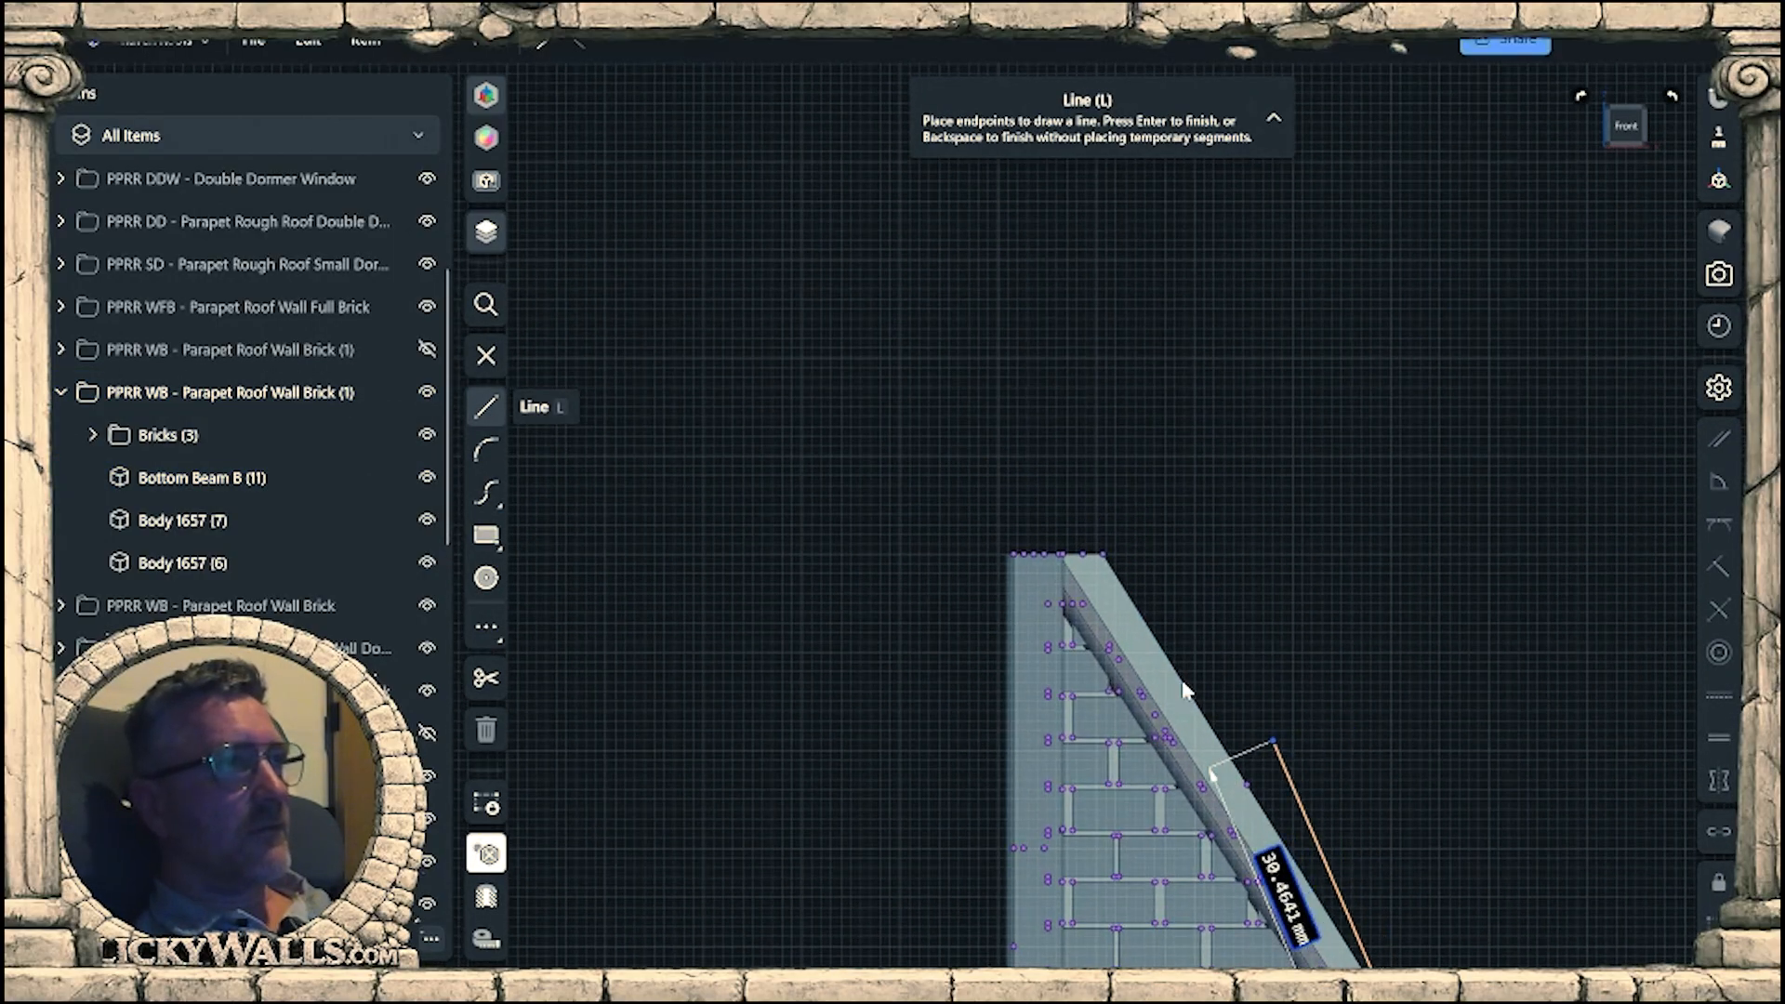
pyautogui.scroll(-1, 1116, 651)
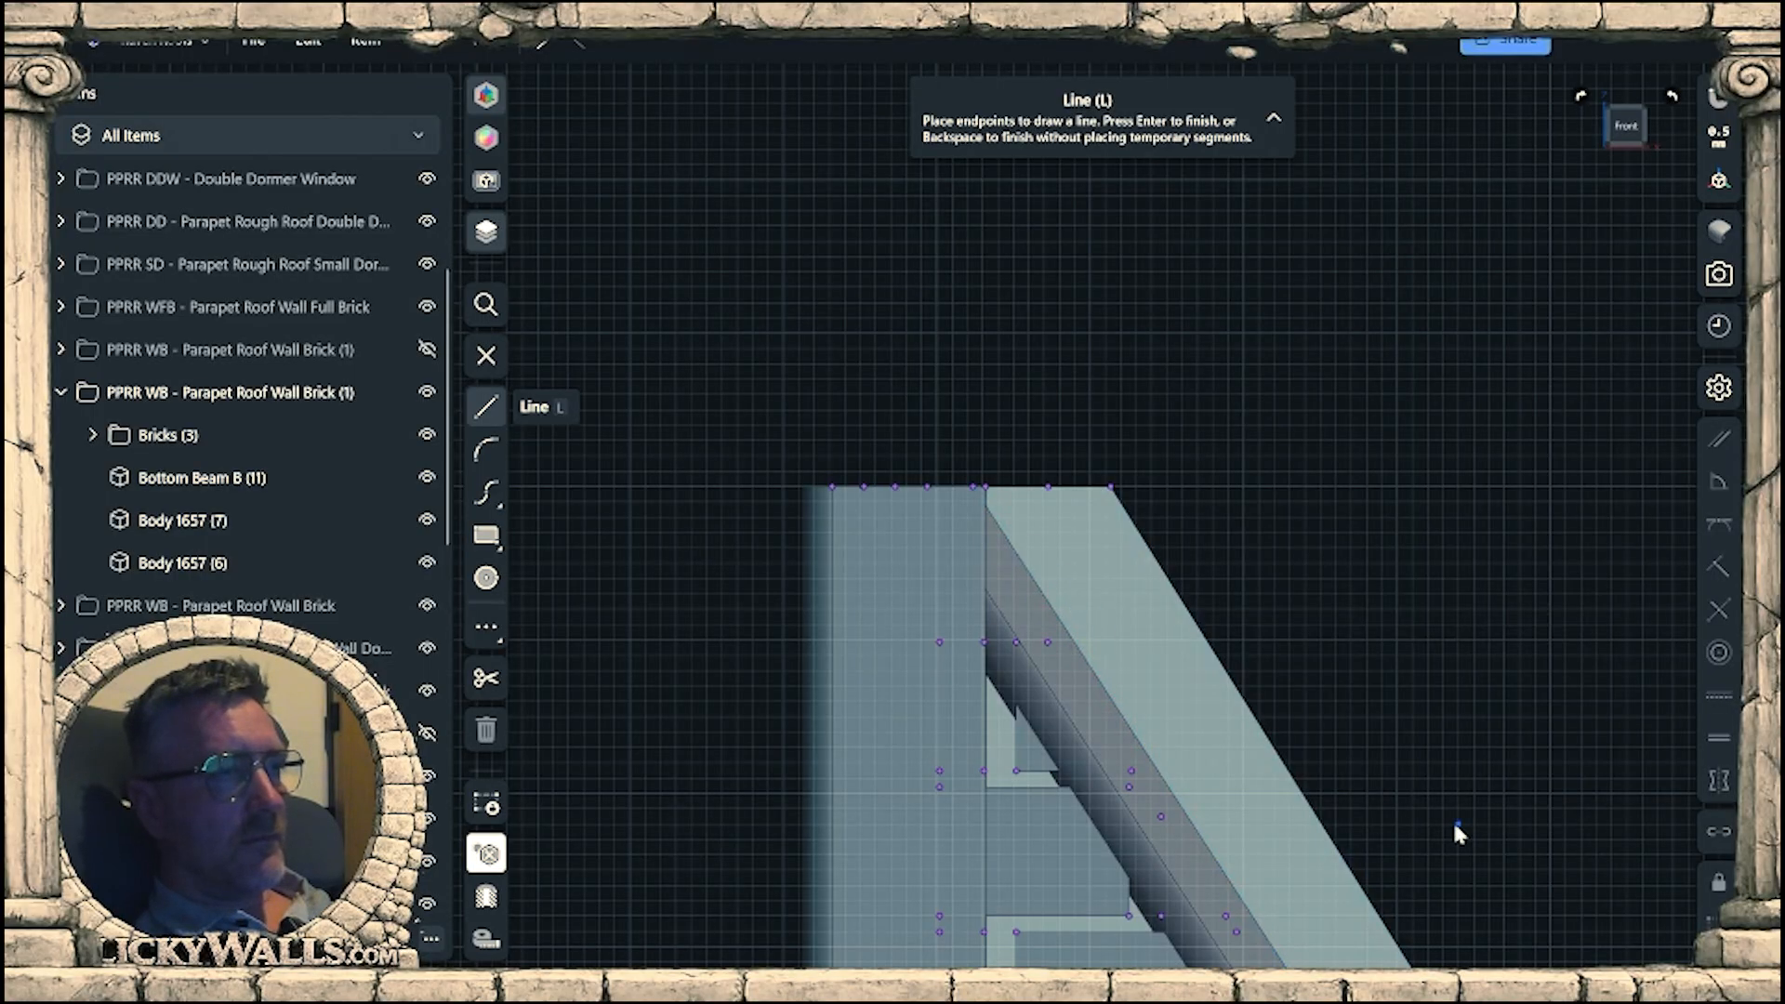
pyautogui.scroll(3, 1458, 833)
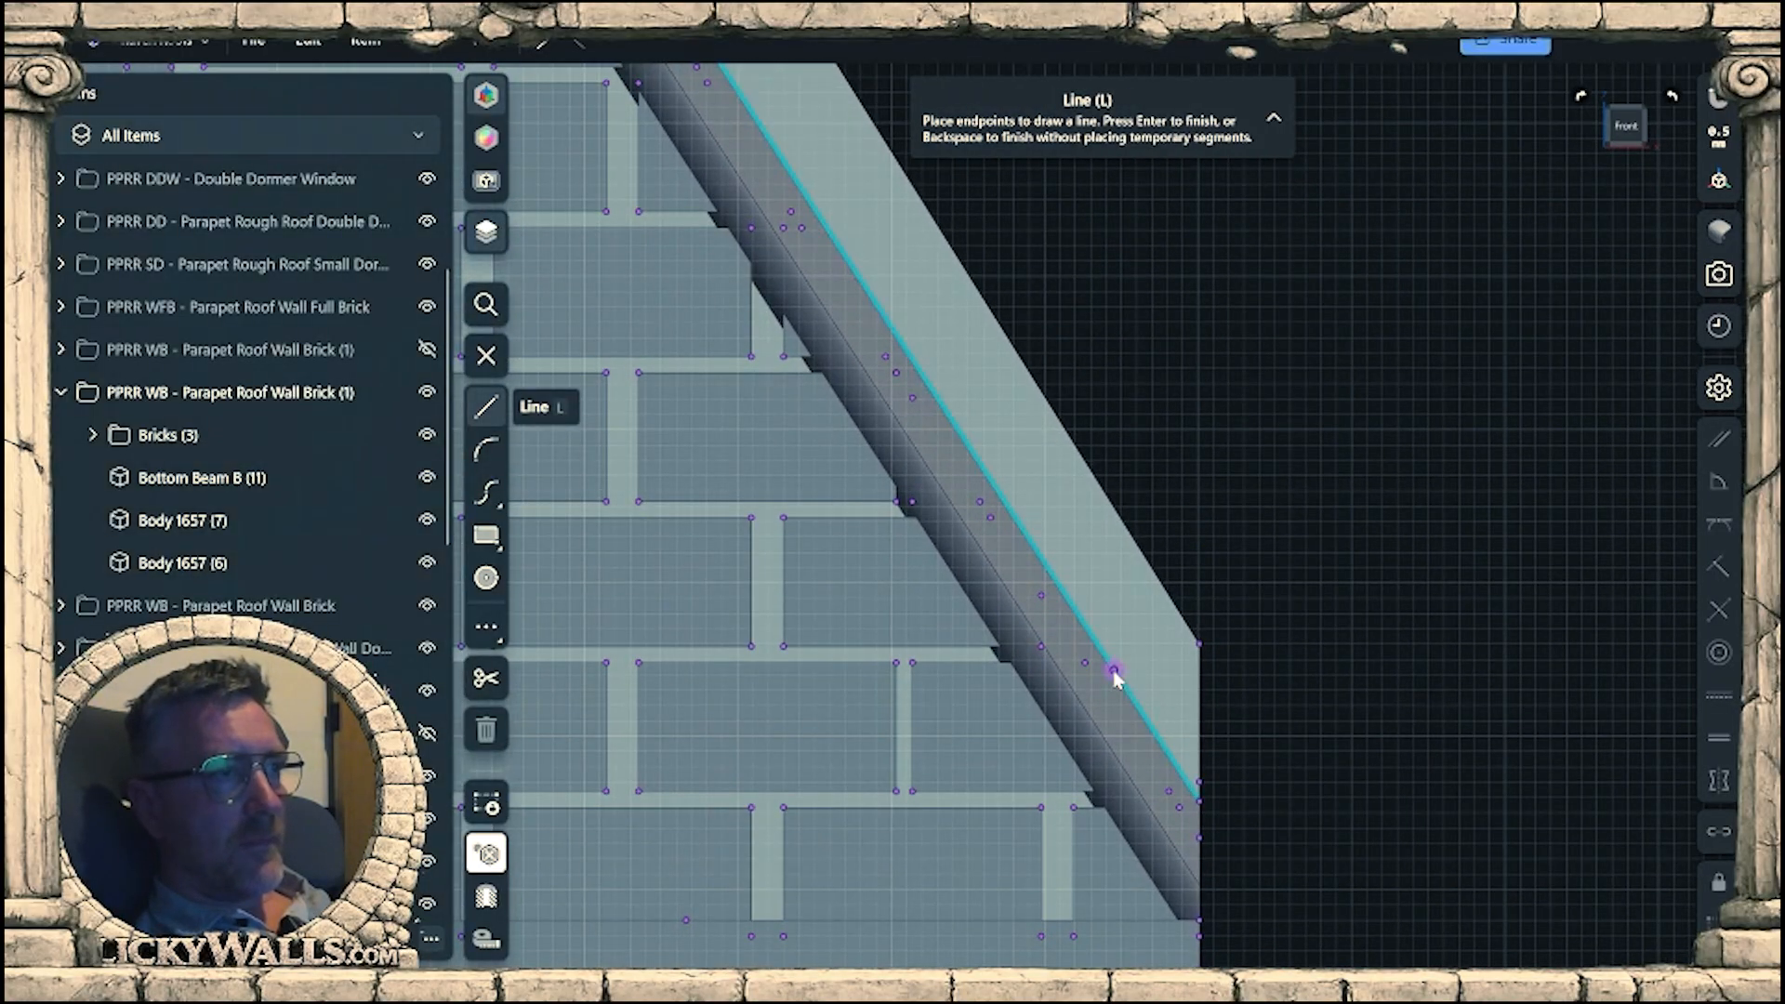
pyautogui.click(1114, 670)
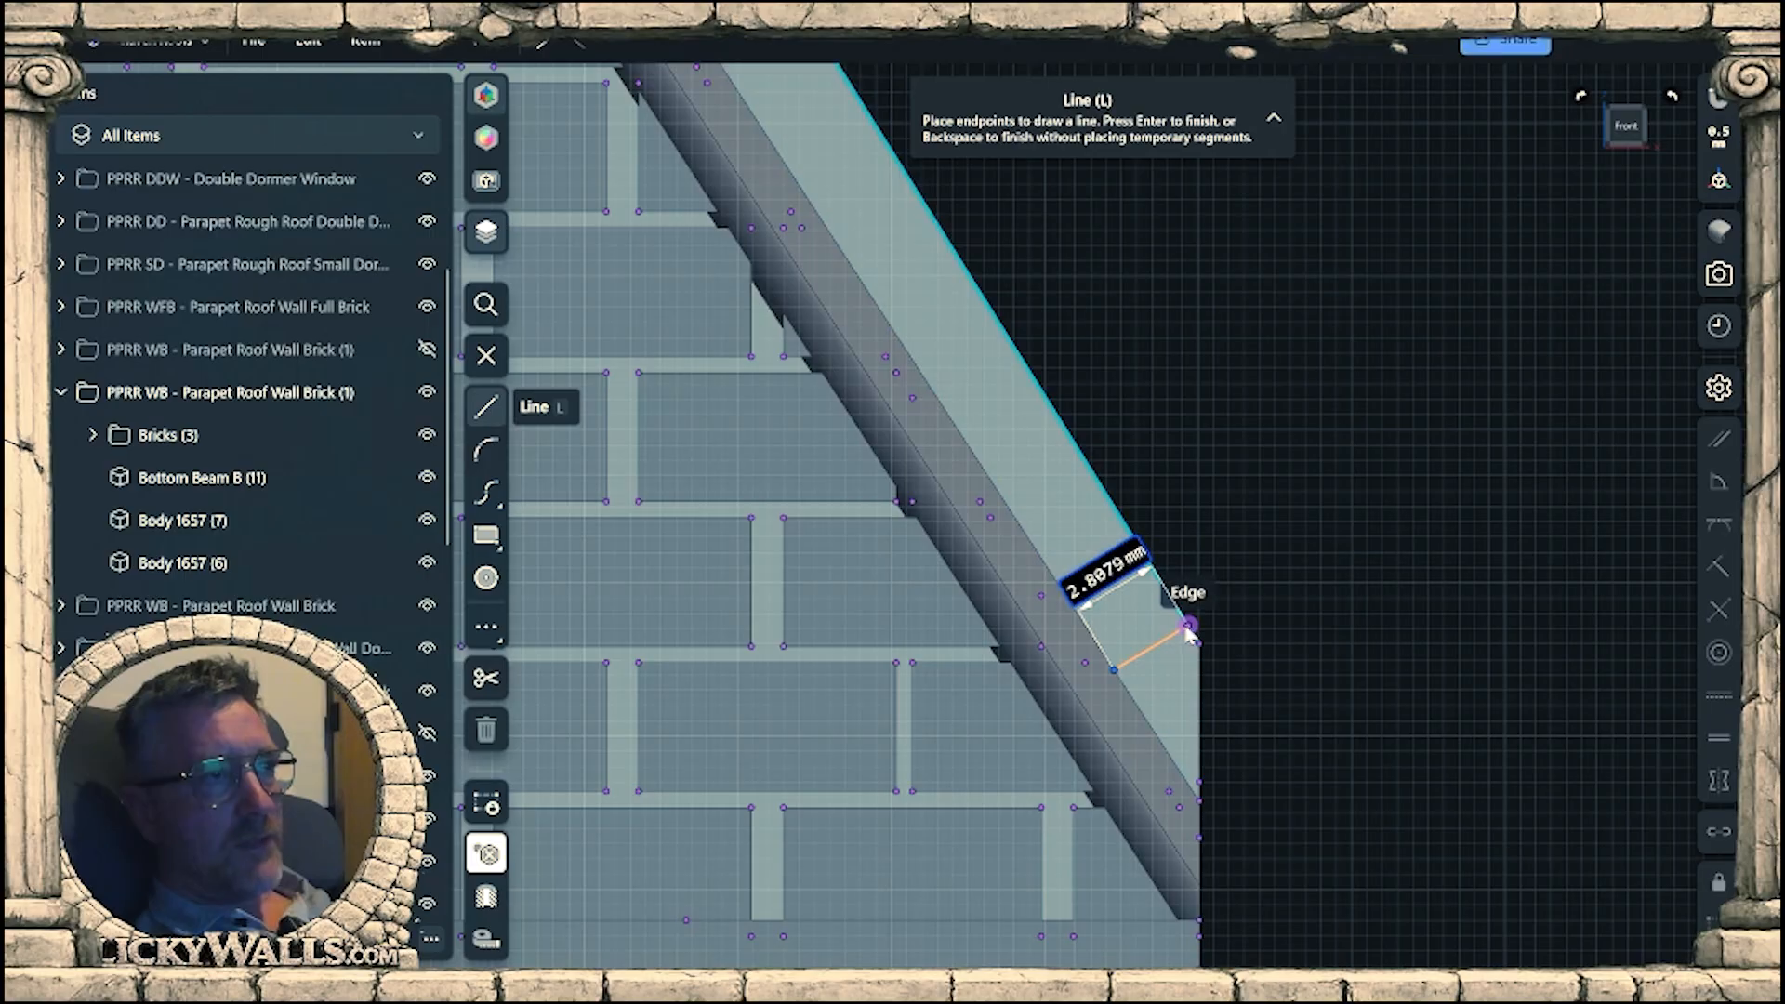
pyautogui.press('Escape')
# Draw a 2.8 mm line square to the beam's upper edge, near its top end, toward the wall's sloped edge.
pyautogui.moveTo(1211, 489); pyautogui.dragTo(1410, 801, button='middle')
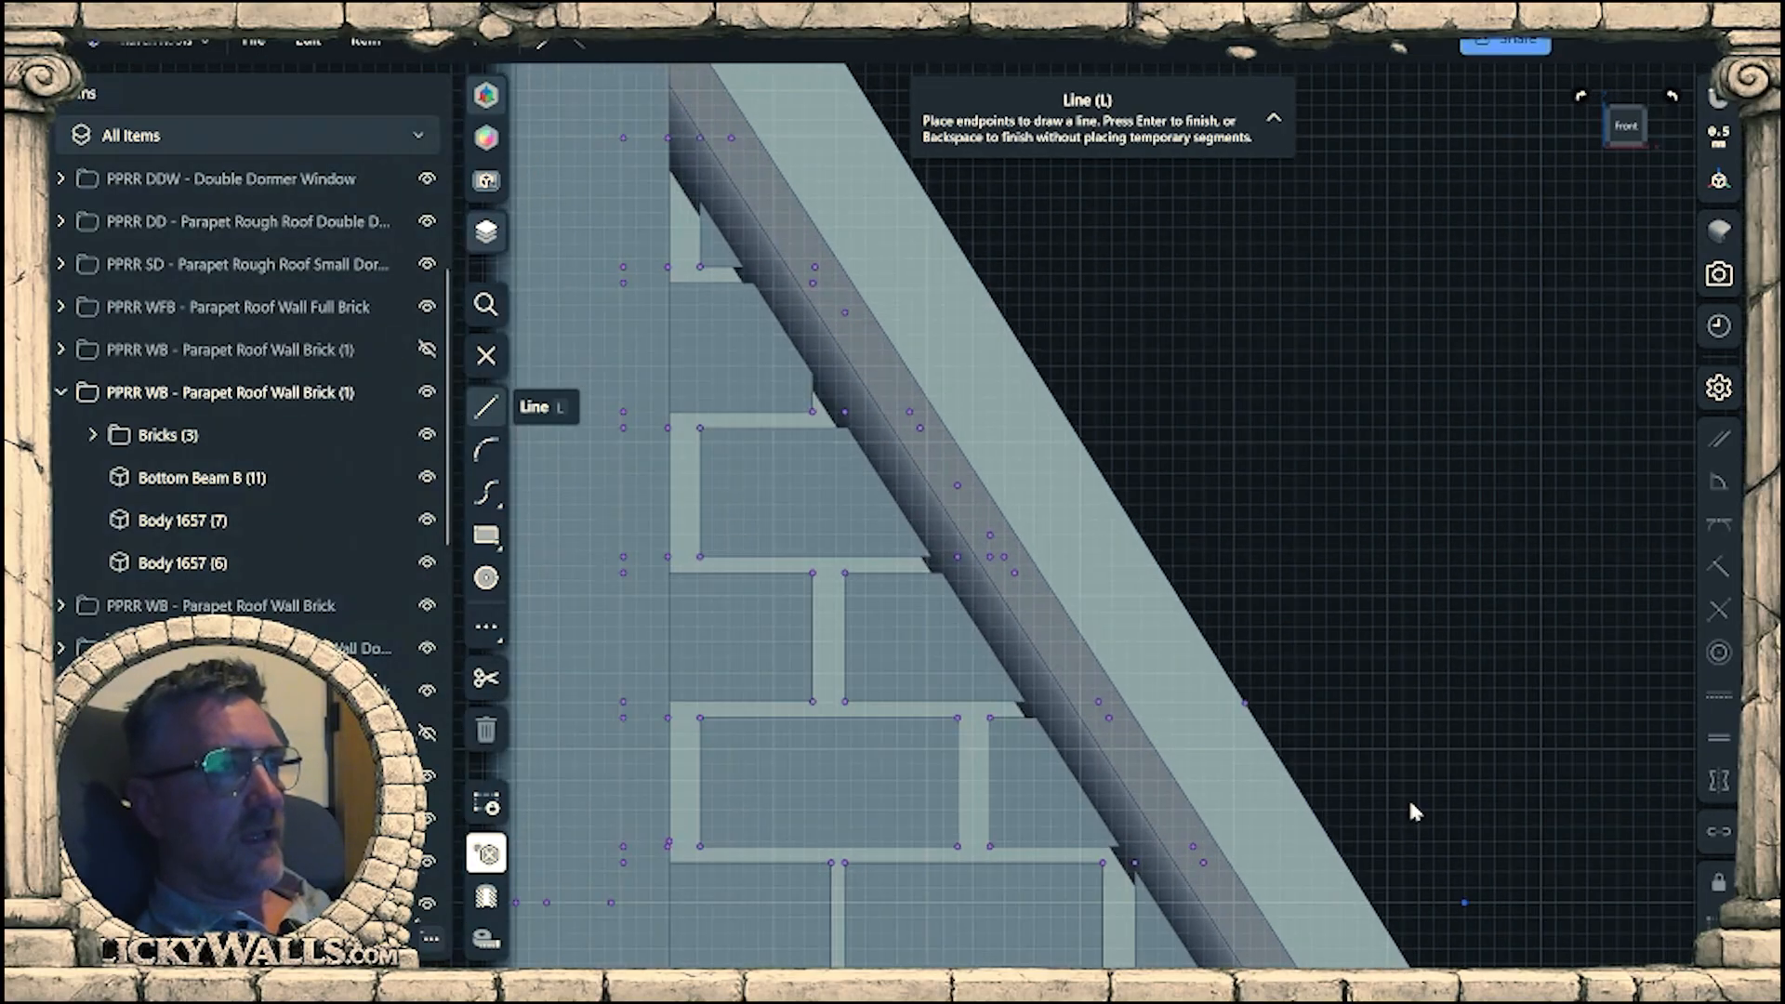
pyautogui.moveTo(1093, 415); pyautogui.dragTo(1314, 800, button='middle')
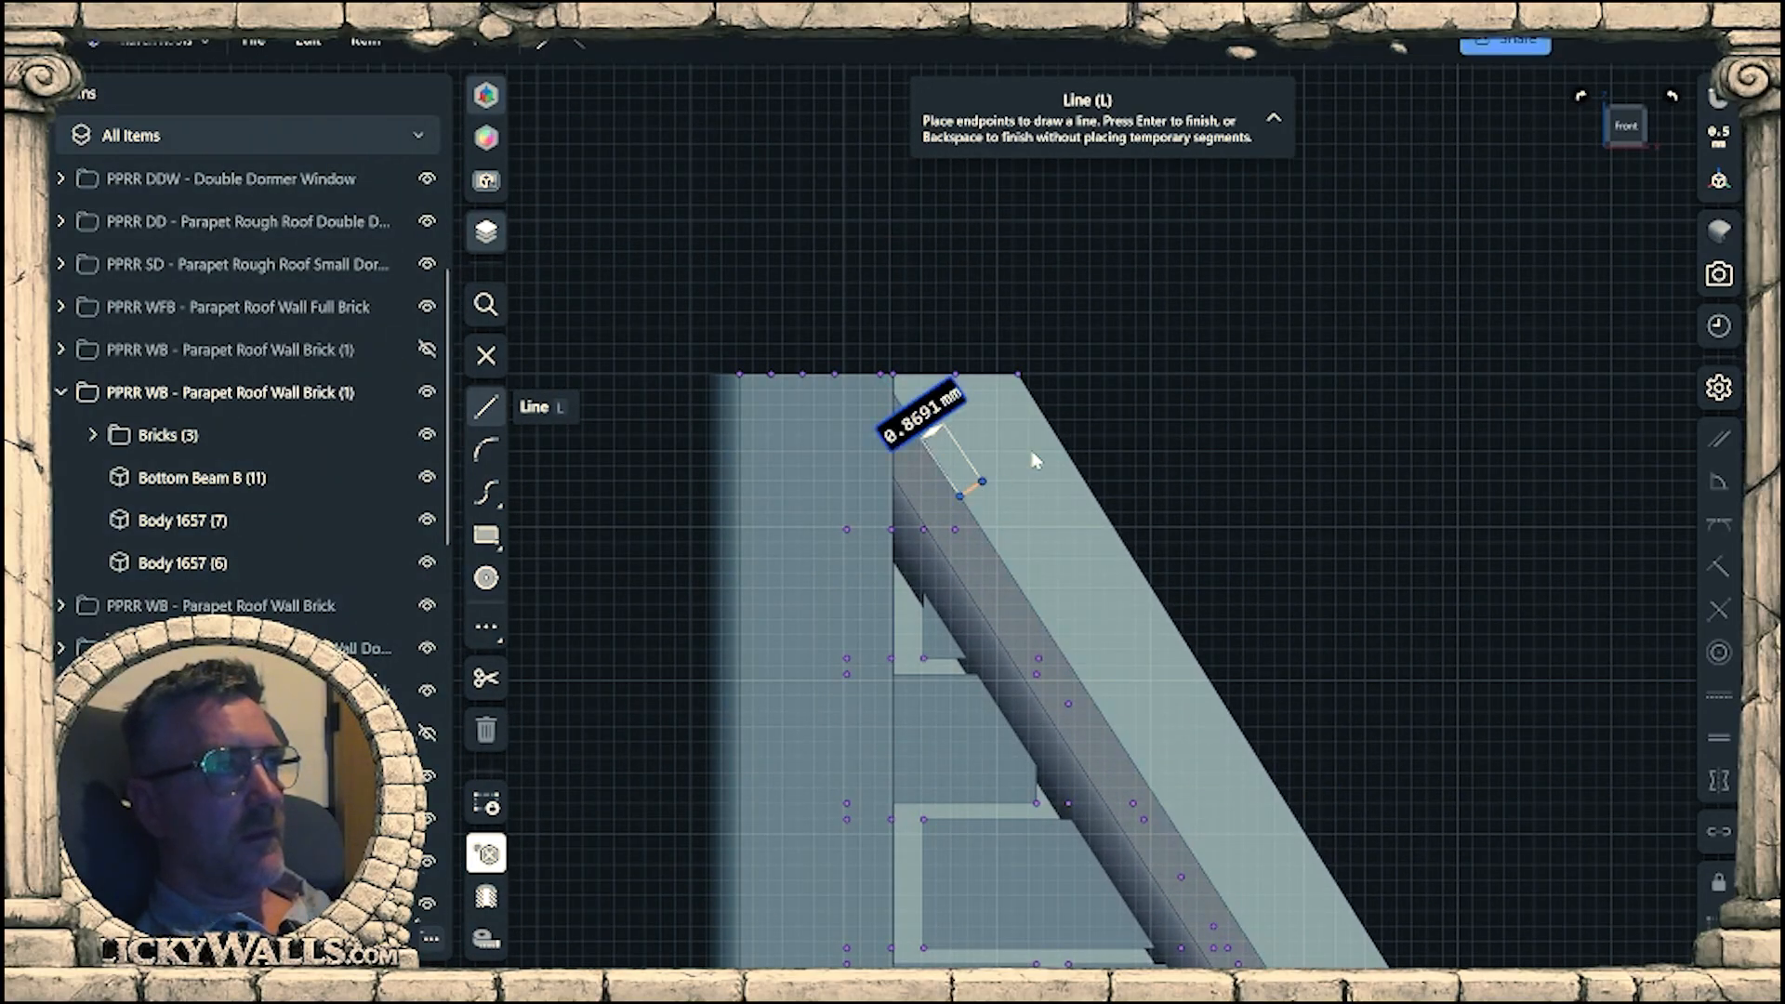
pyautogui.write('2')
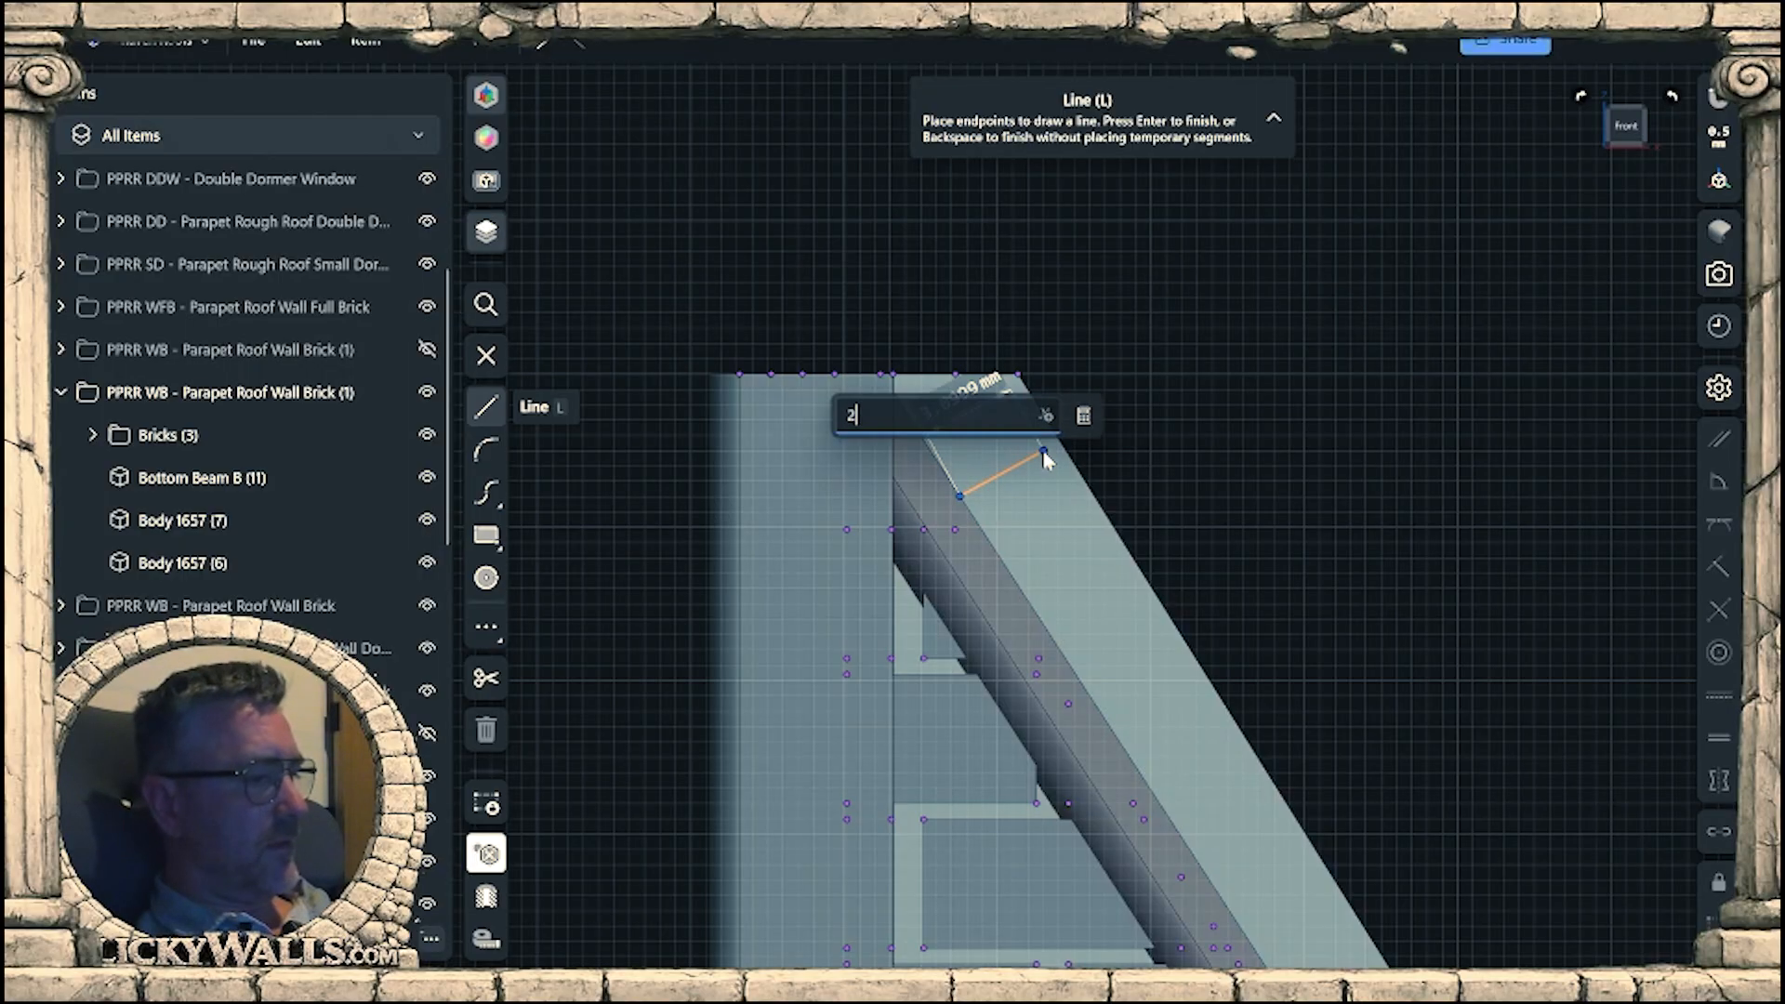
pyautogui.write('.8')
pyautogui.press('Return')
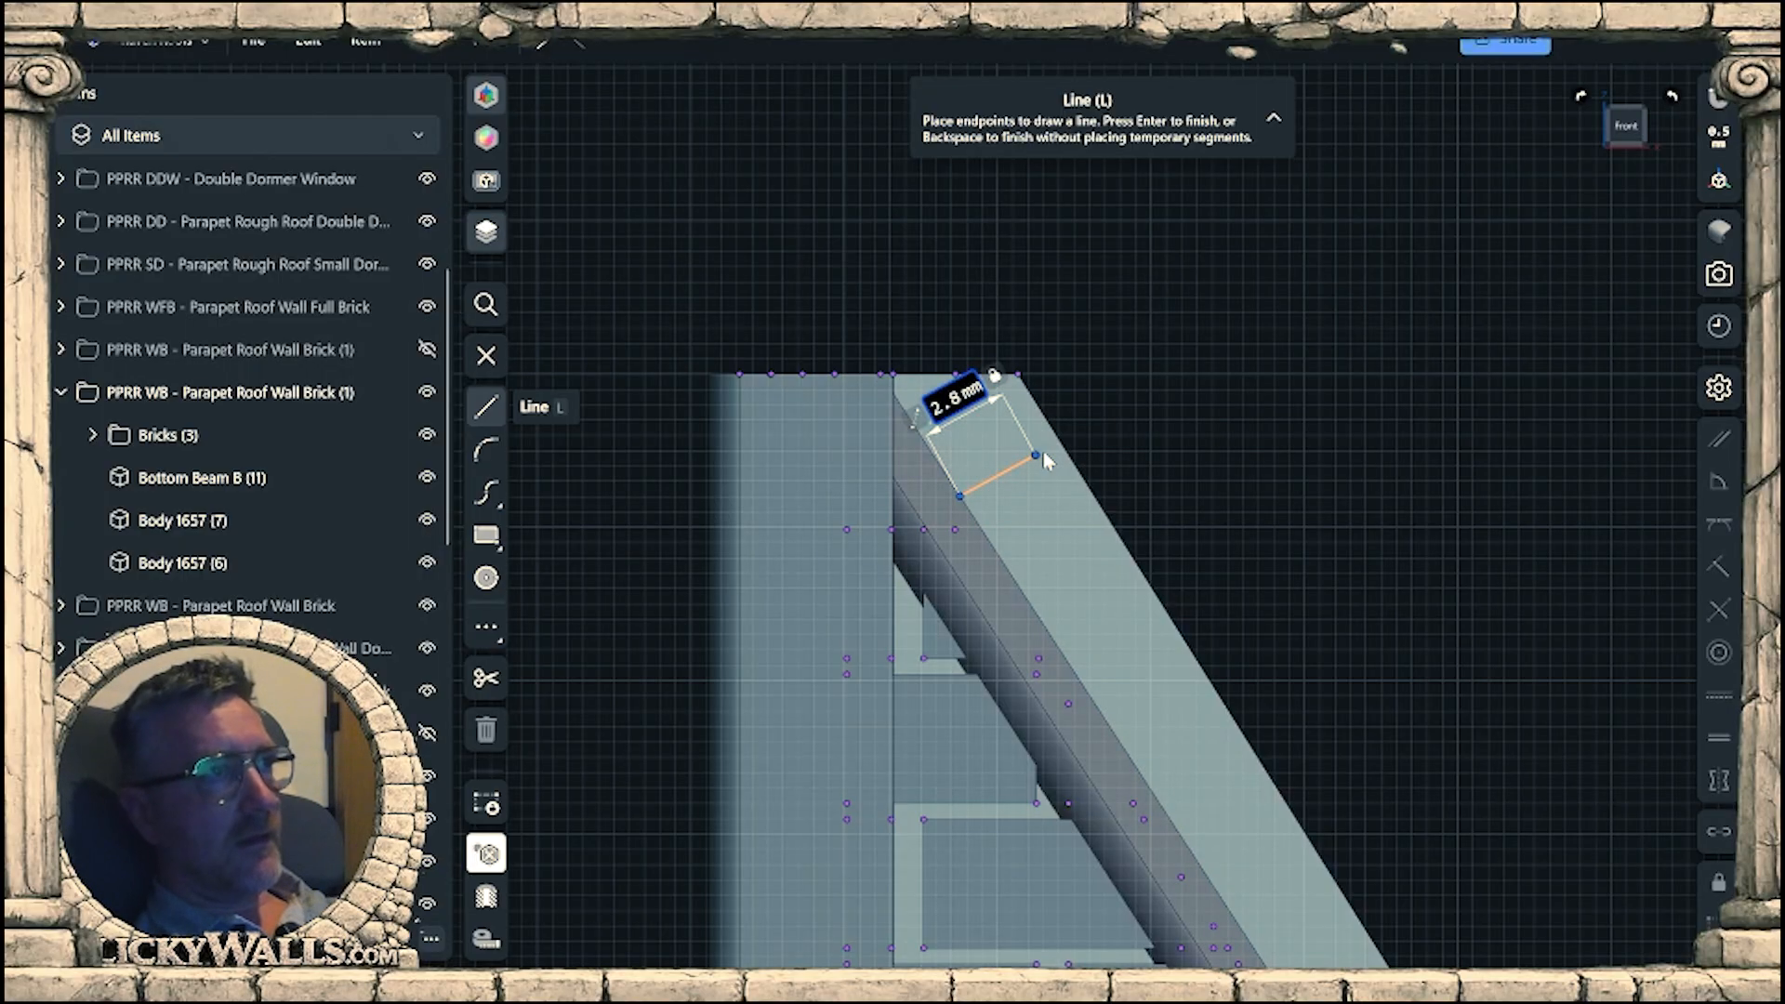
pyautogui.click(1045, 459)
# From the 2.8 mm line's end, draw lines parallel to the beam past the wall's lower end and about 10.46 mm upward past its top.
pyautogui.scroll(-3, 1045, 459)
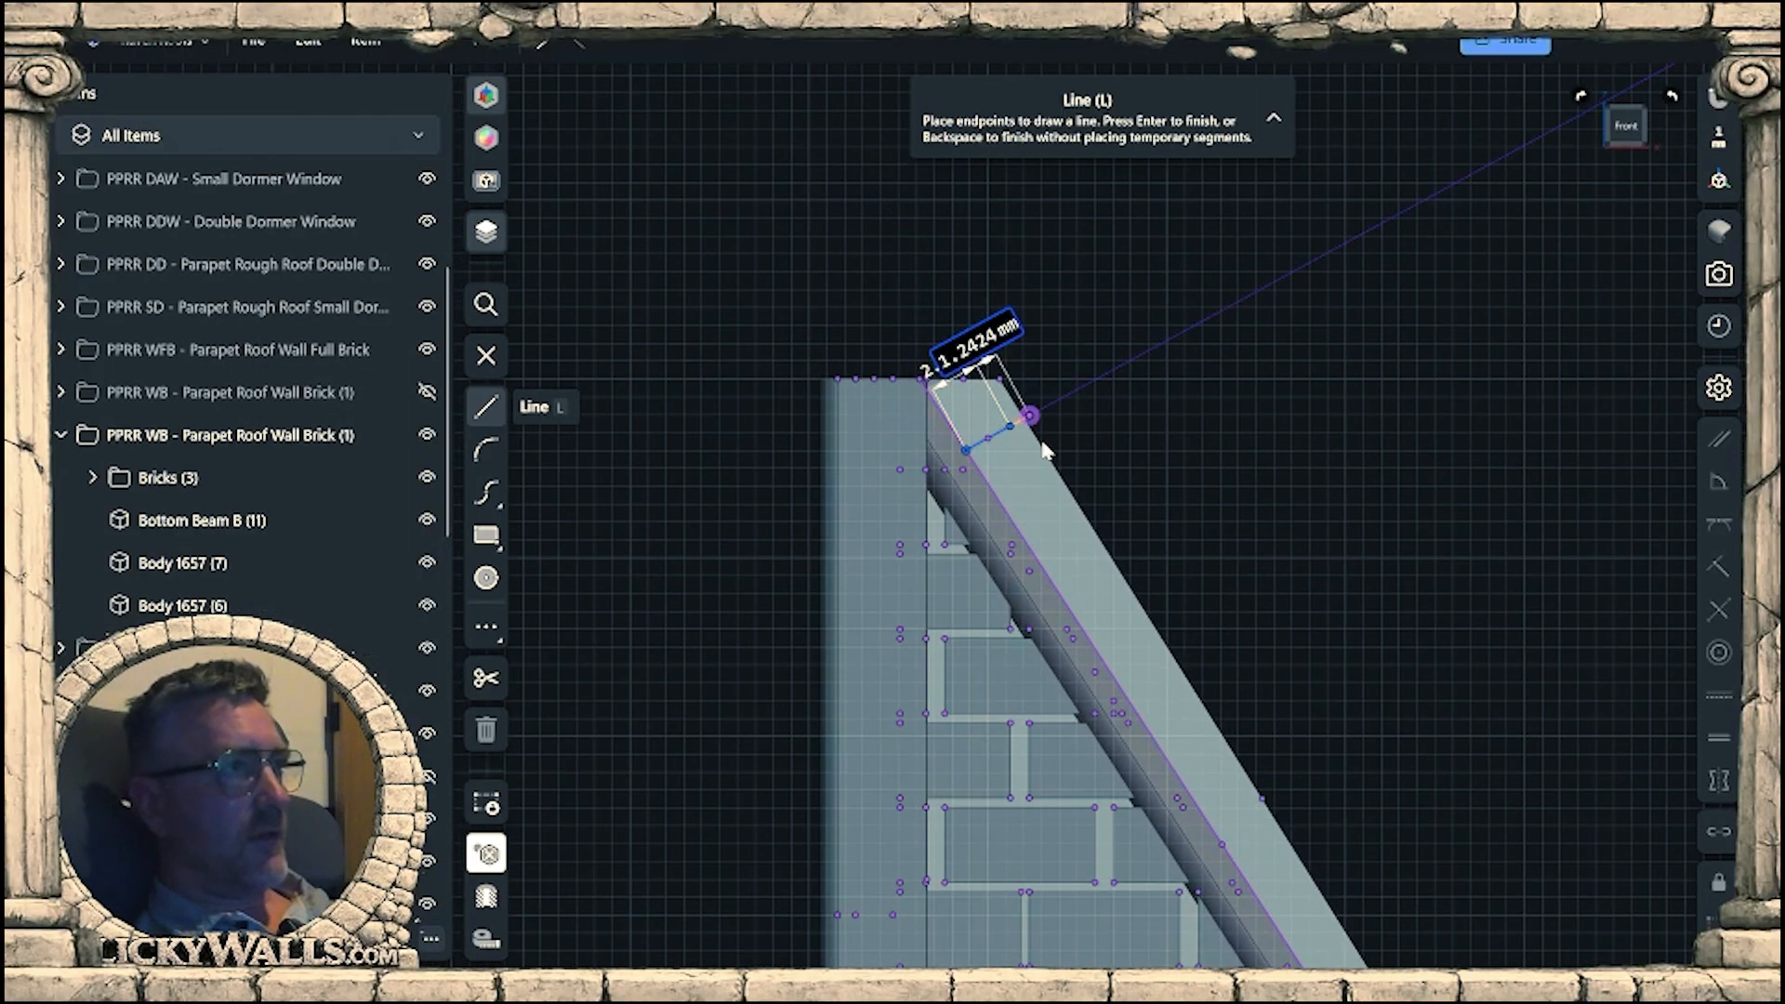
pyautogui.scroll(-2, 1045, 452)
pyautogui.moveTo(1087, 480); pyautogui.dragTo(1229, 659, button='middle')
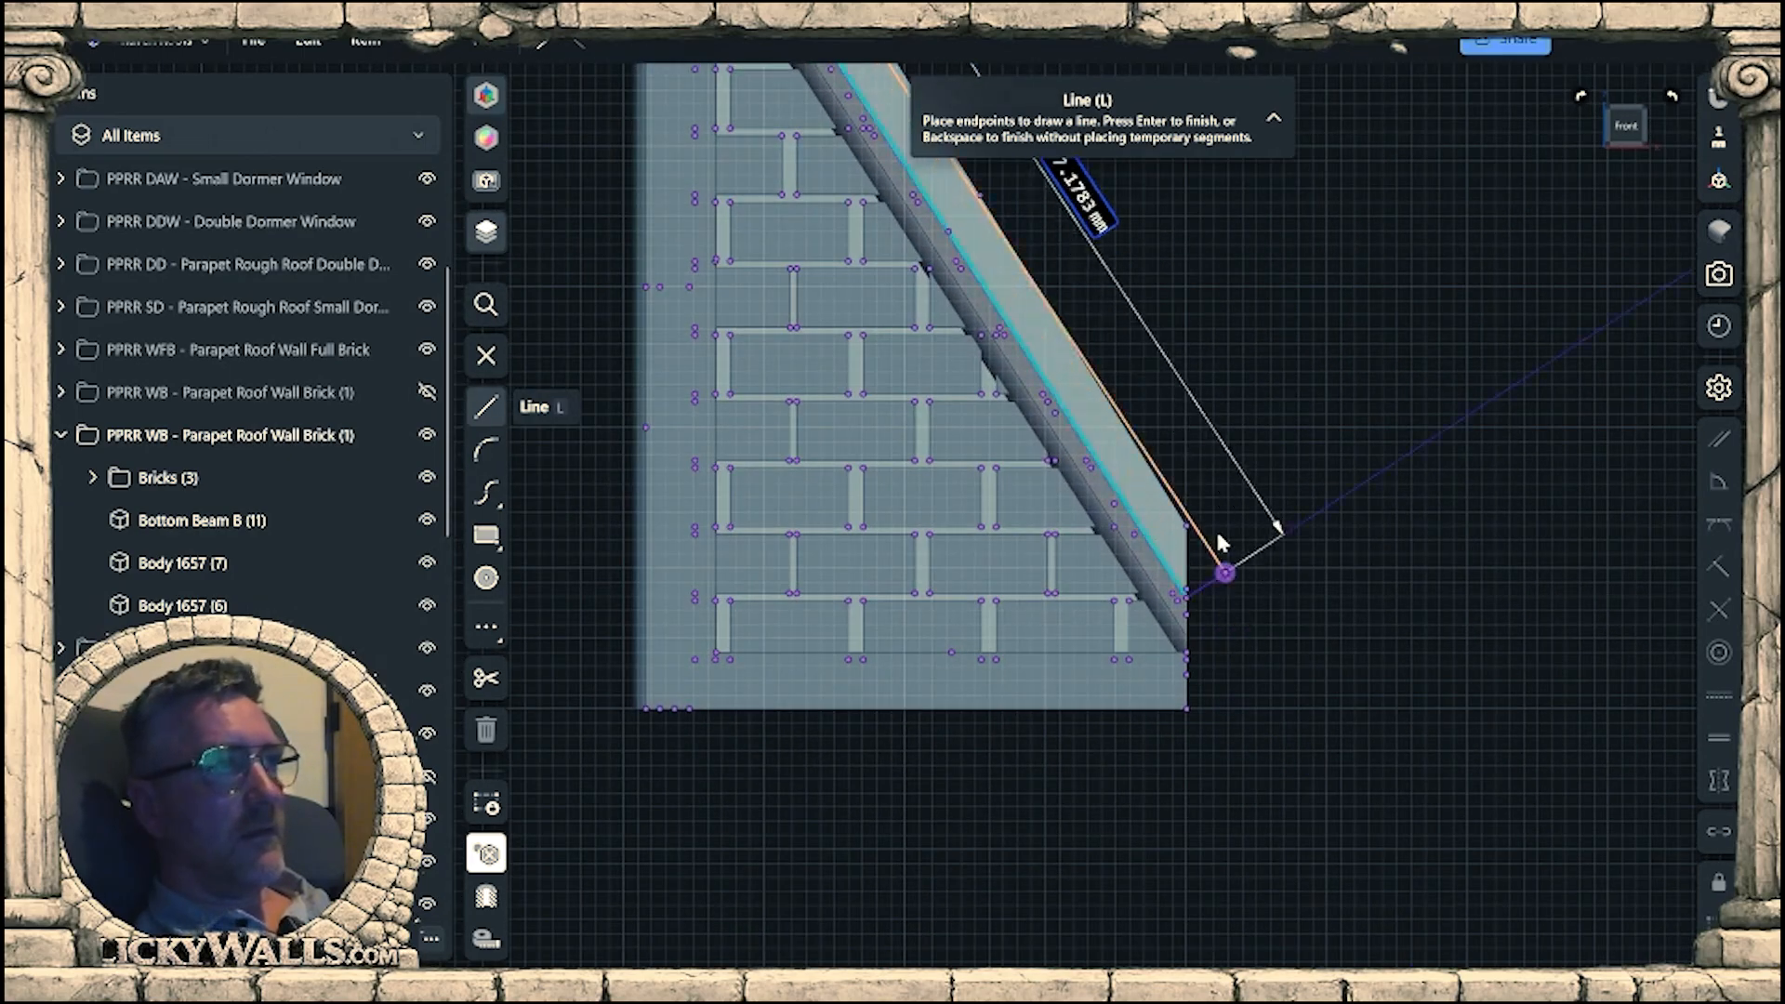
pyautogui.click(1188, 525)
pyautogui.moveTo(1160, 283); pyautogui.dragTo(1493, 987, button='middle')
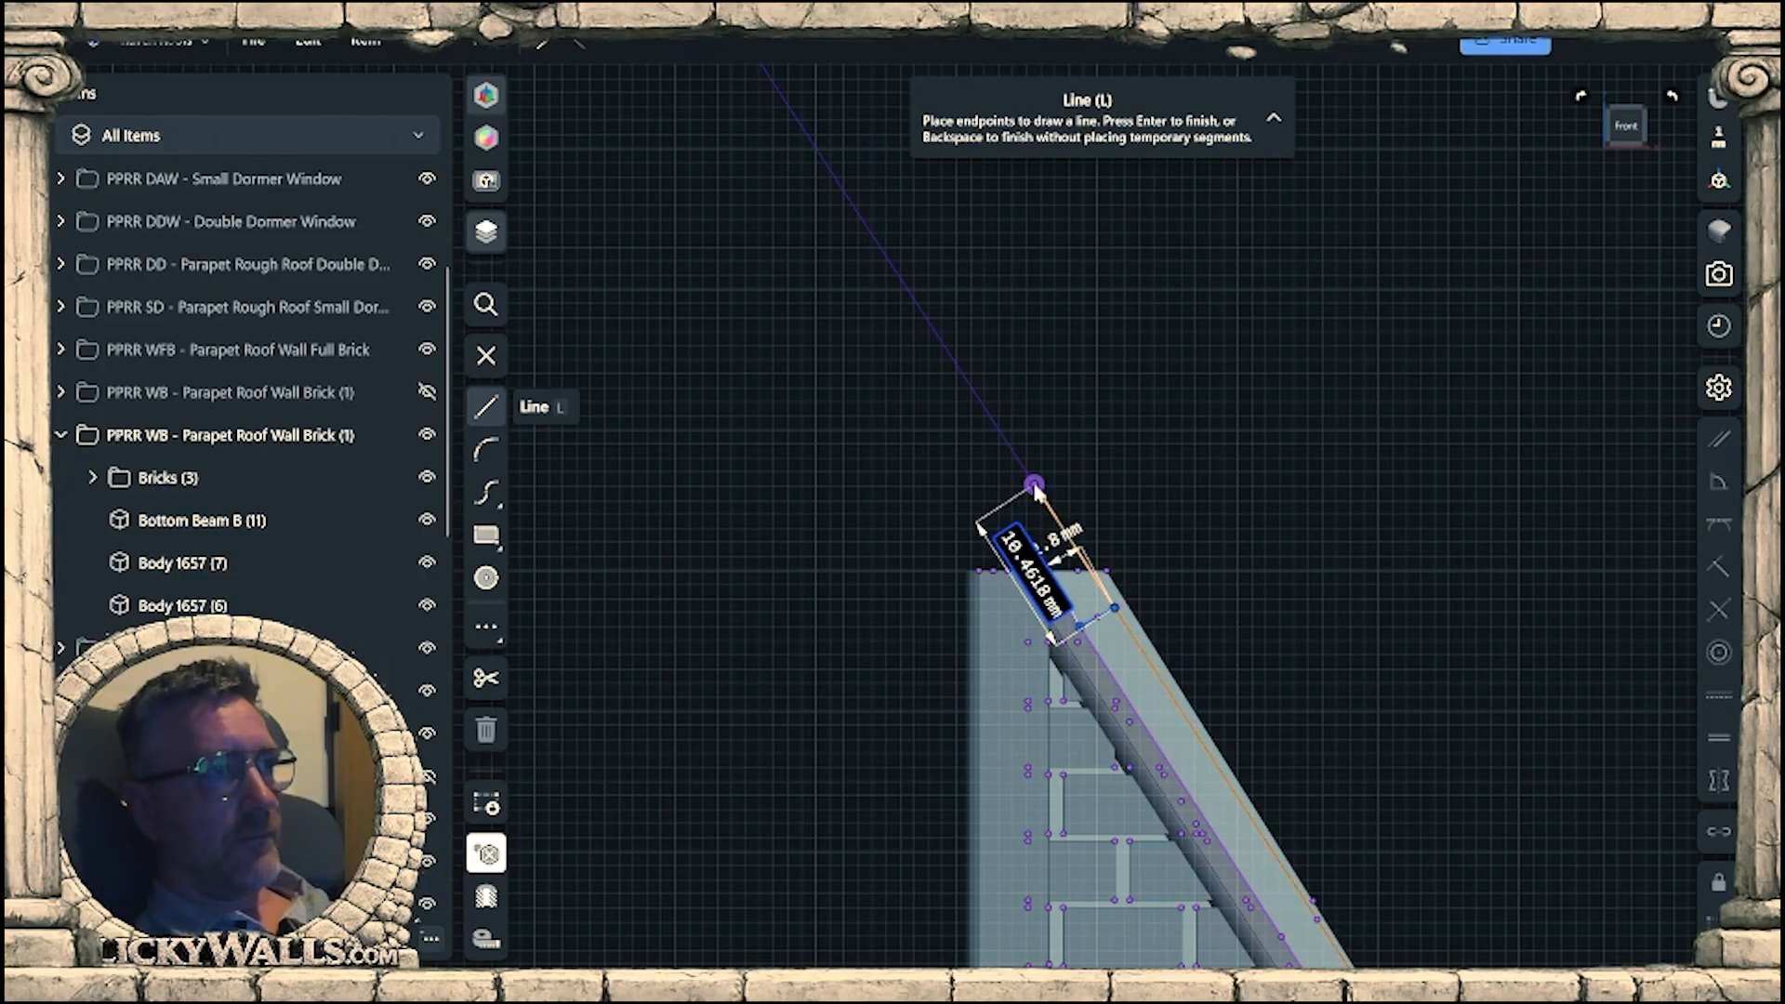
pyautogui.click(1033, 485)
pyautogui.press('Escape')
pyautogui.press('Escape')
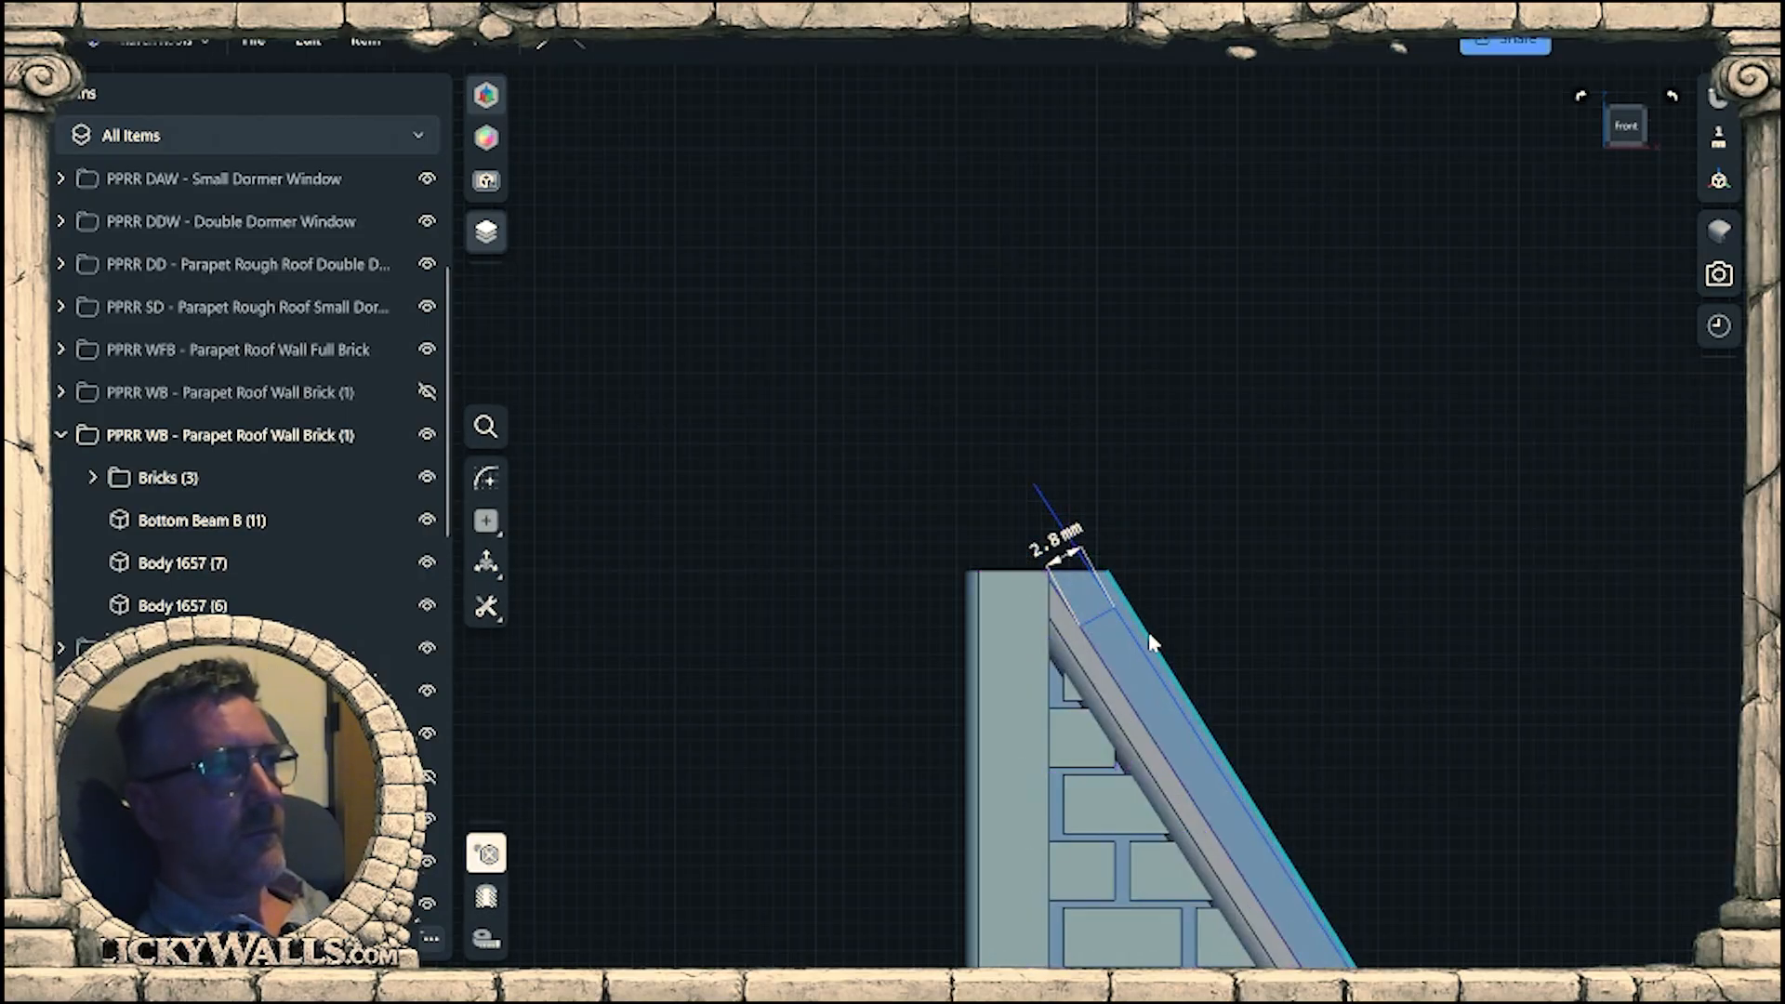
# Extrude the thin strip outside the parallel line back through the wall panel to trim its sloped edge.
pyautogui.click(1150, 657)
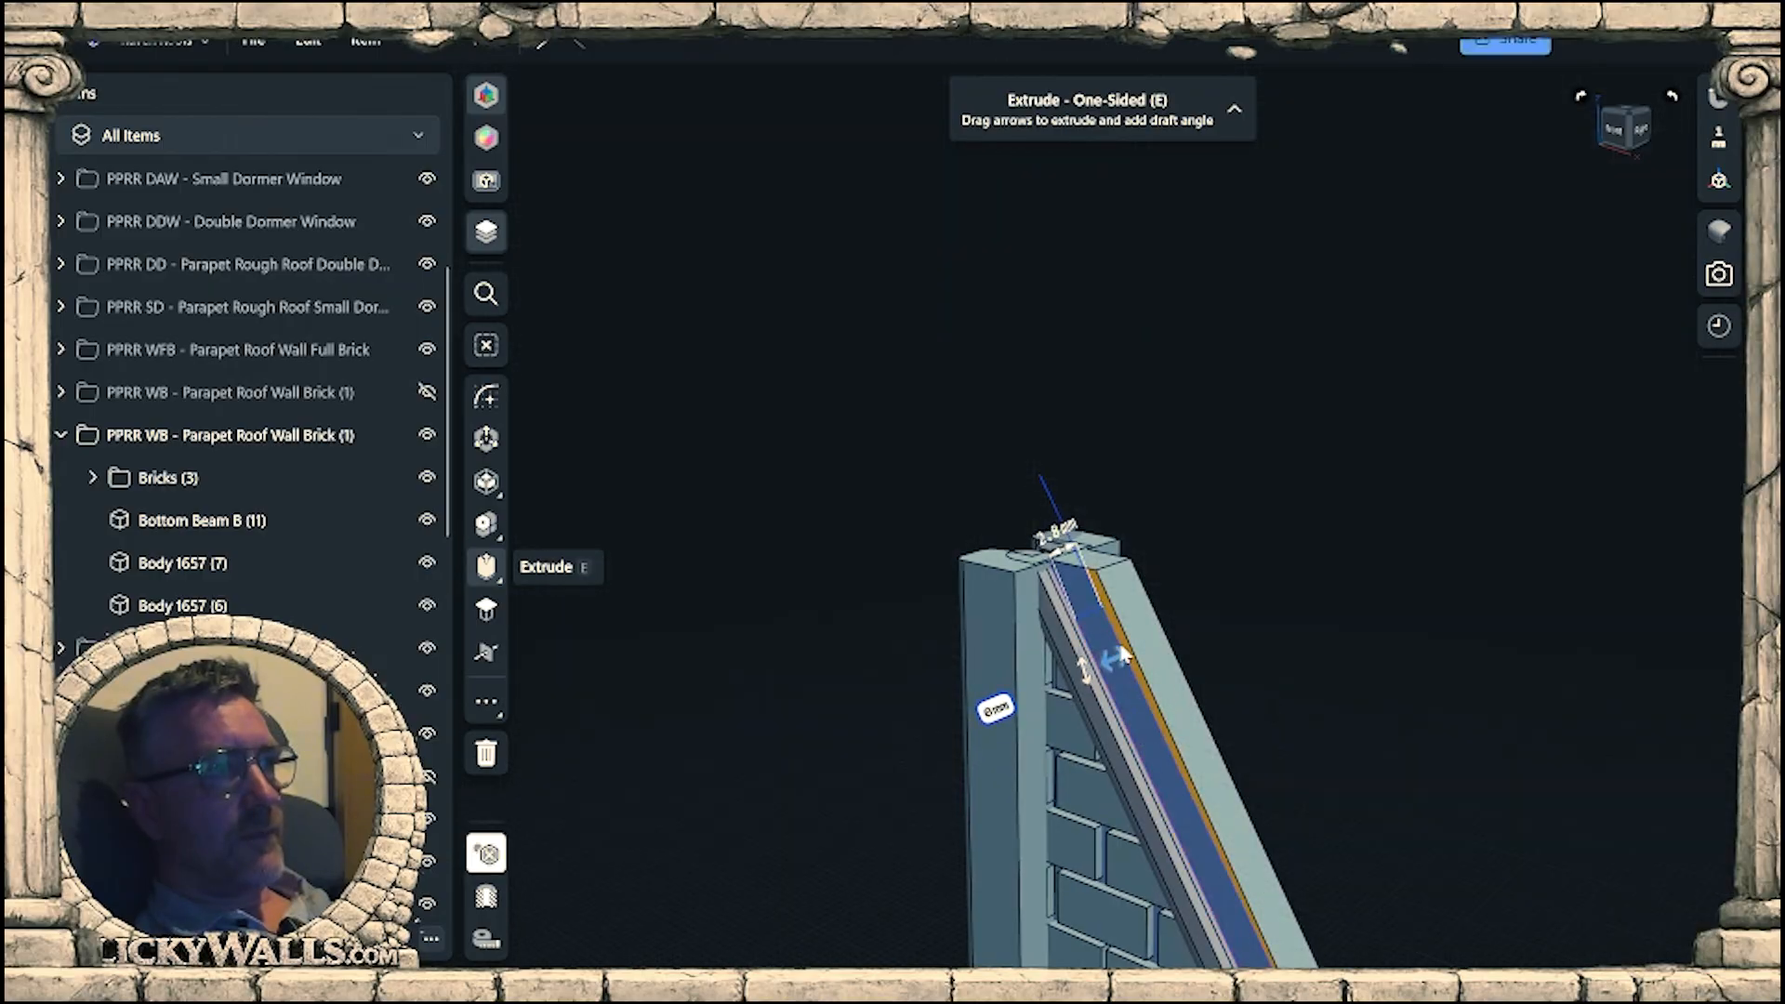
pyautogui.moveTo(1116, 659); pyautogui.dragTo(1207, 622)
pyautogui.click(1293, 697)
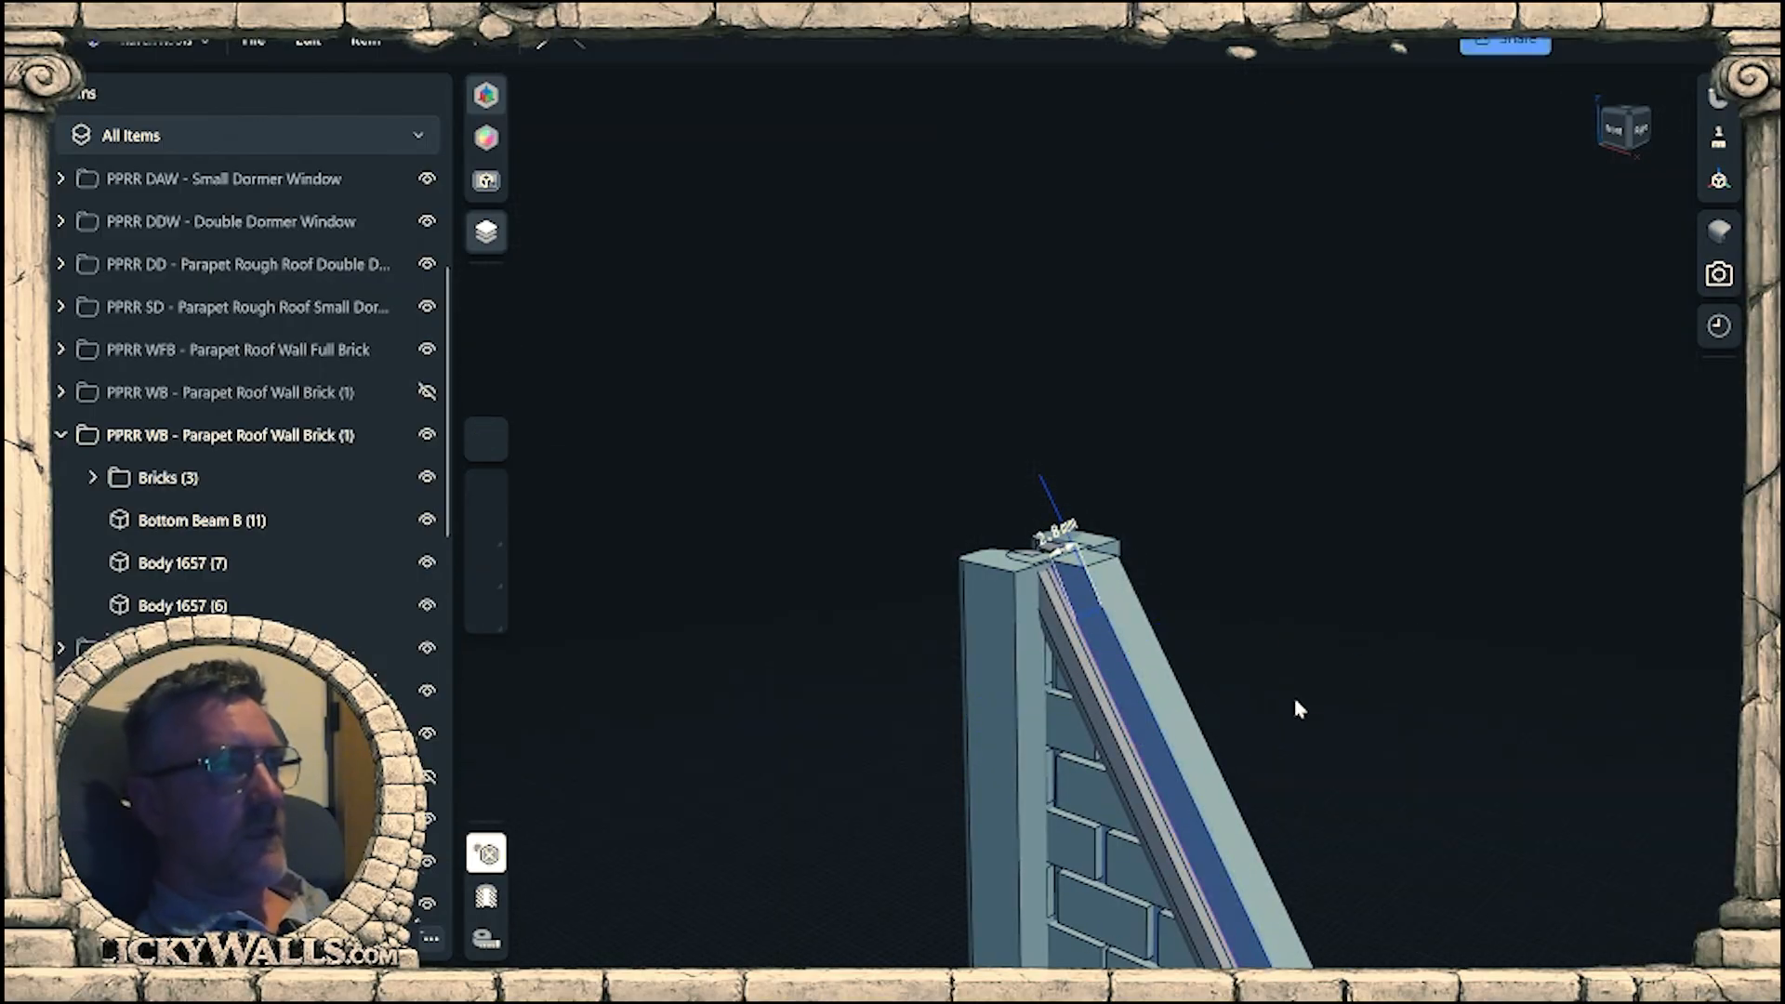
pyautogui.scroll(5, 1066, 637)
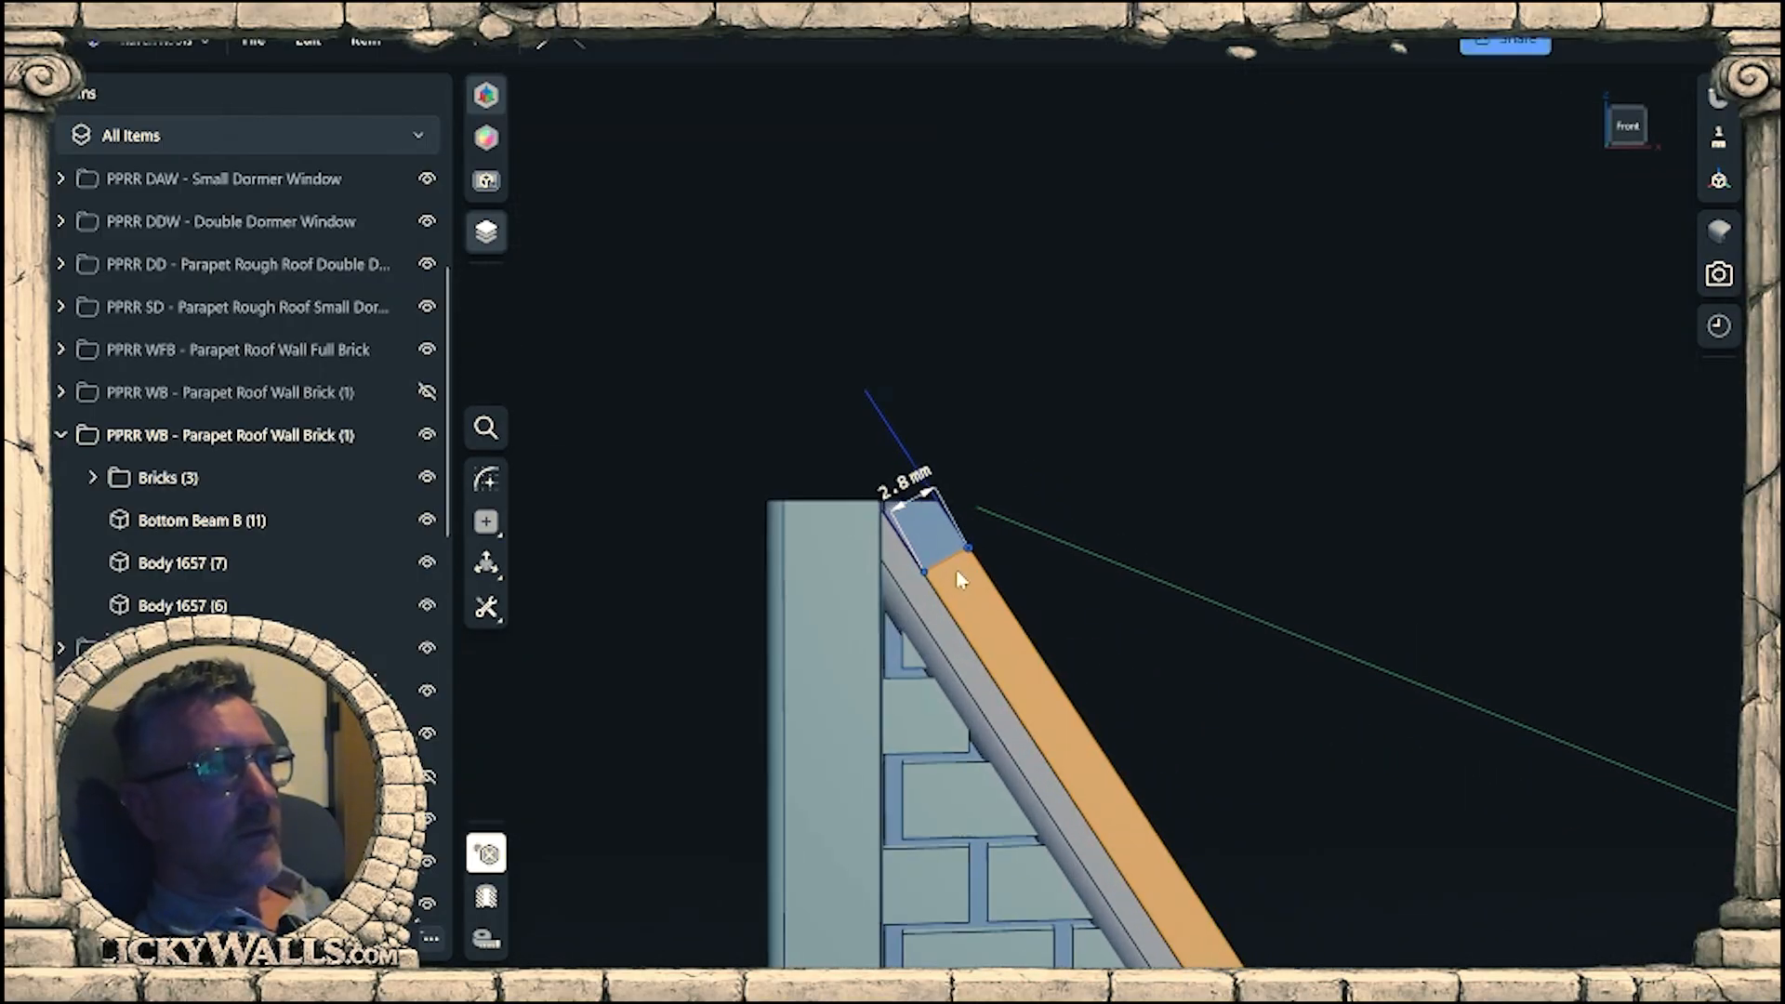
pyautogui.scroll(5, 969, 553)
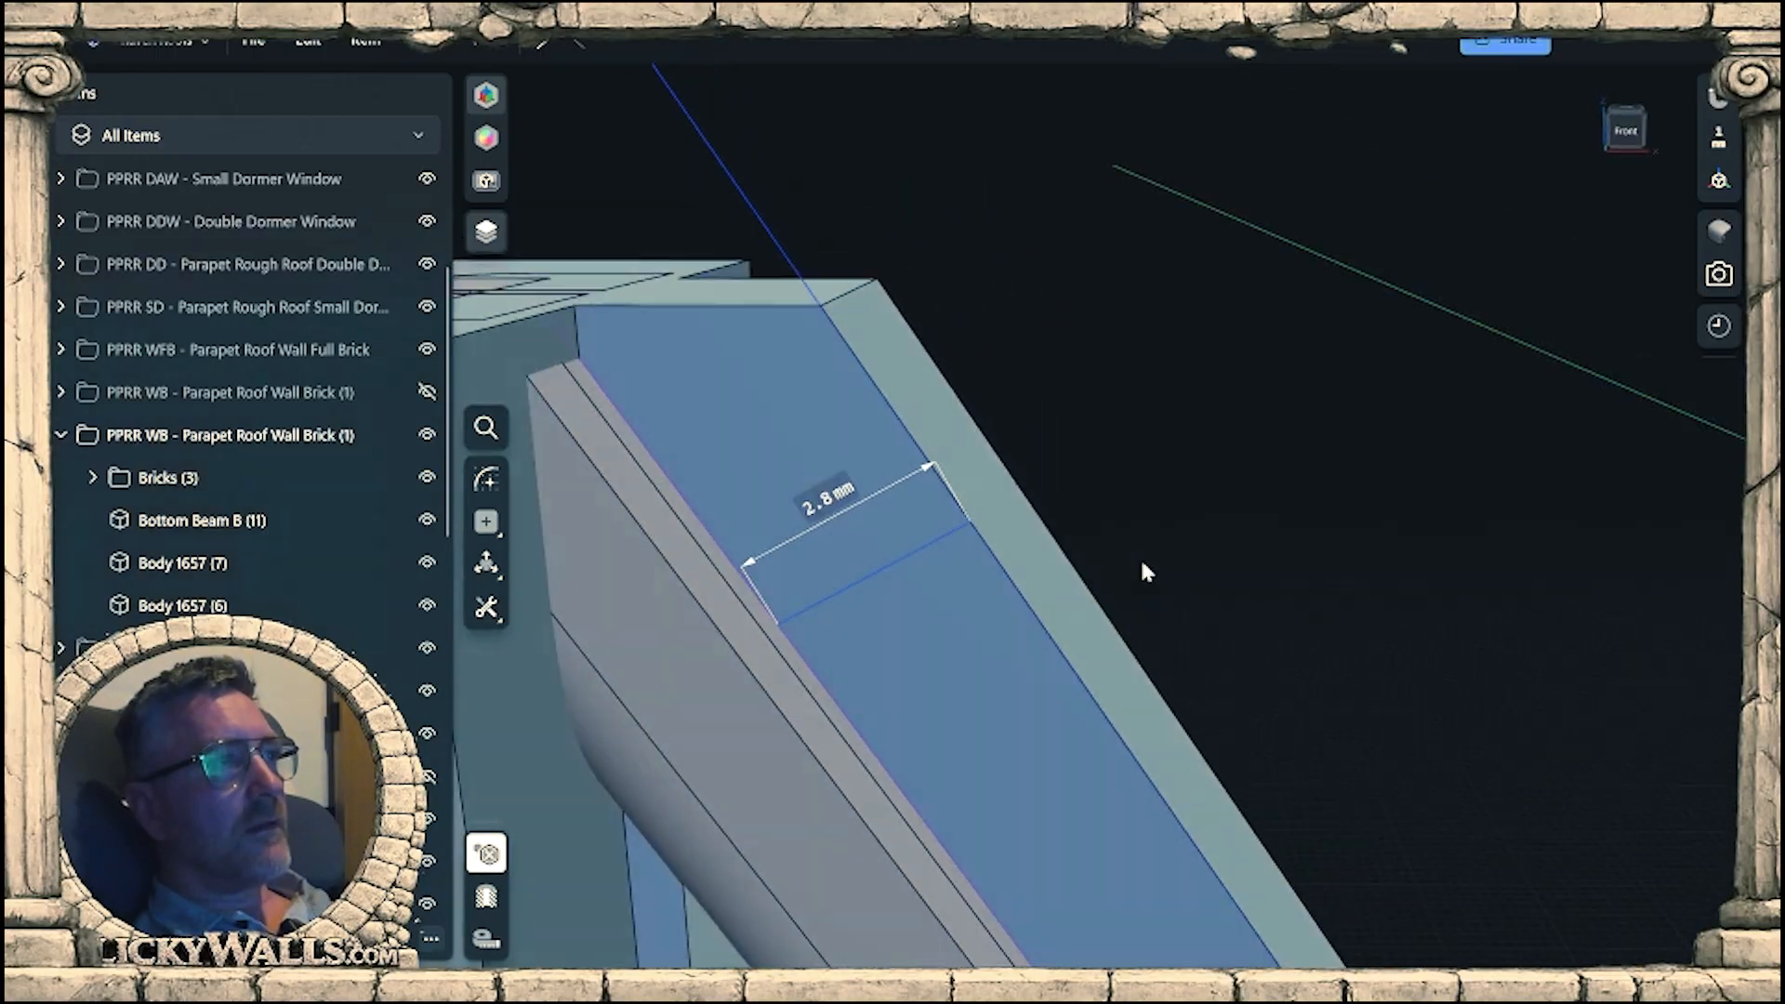
pyautogui.scroll(-10, 1134, 521)
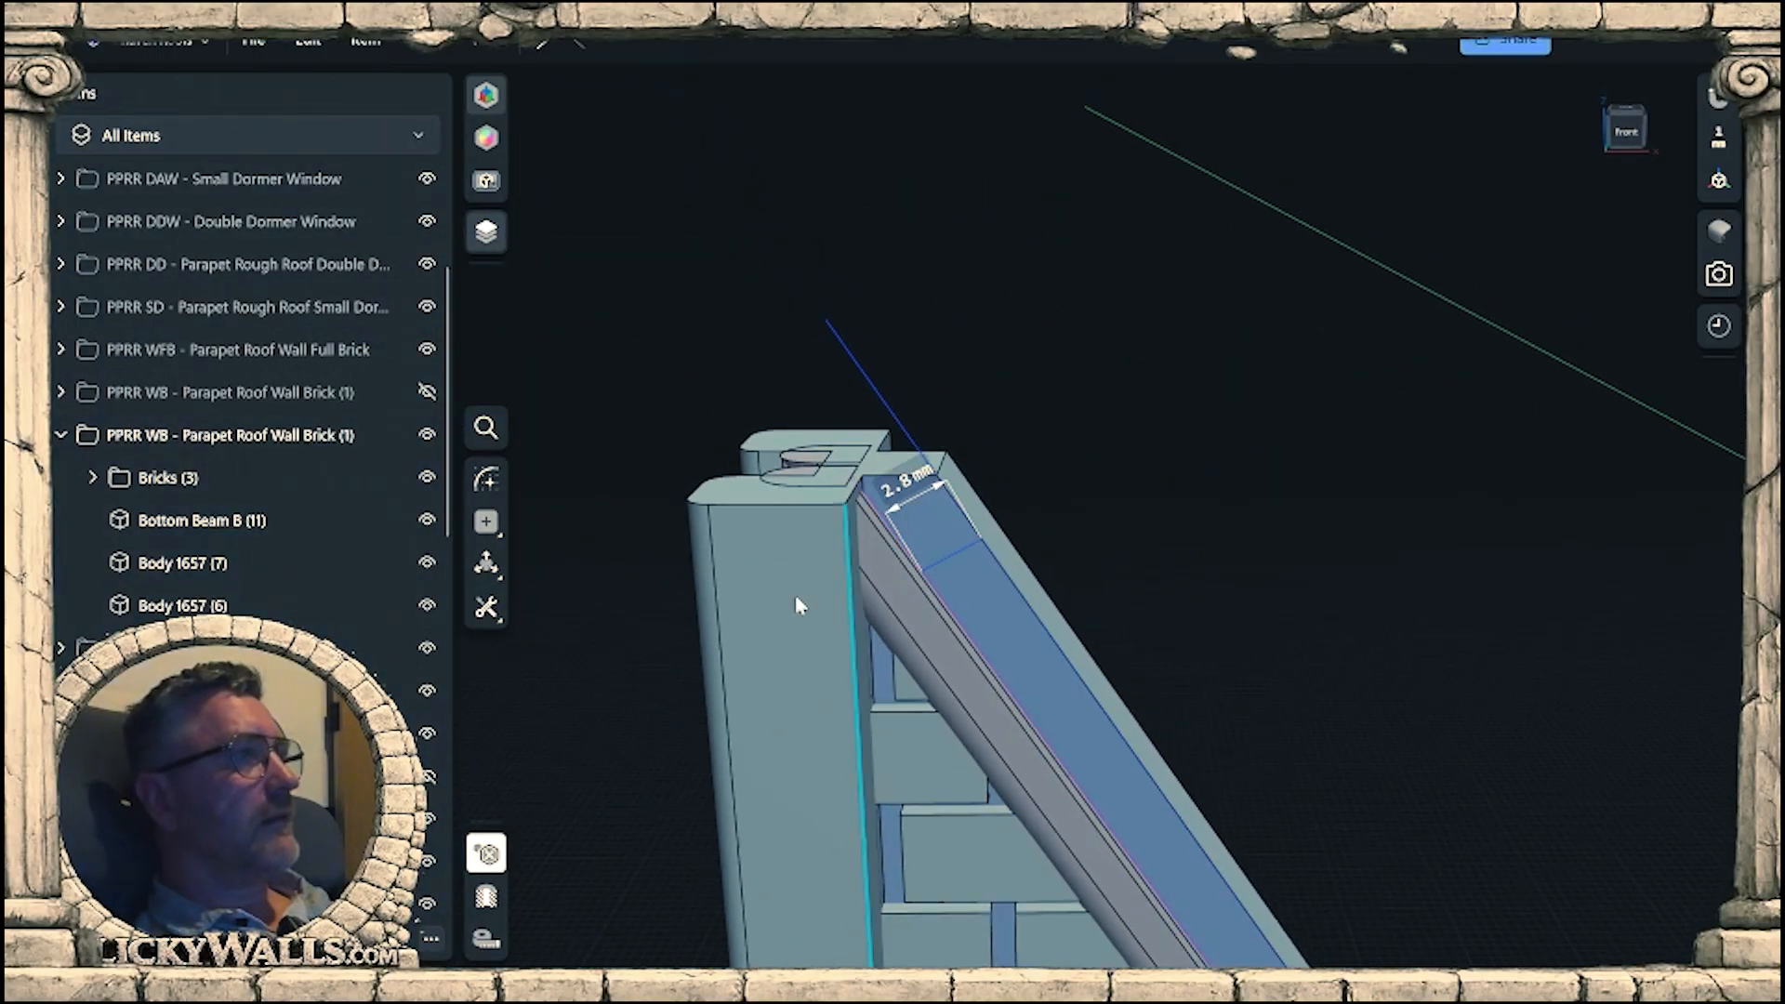
# Hide Sketch 05 and view the trimmed wall without the sketch lines.
pyautogui.scroll(3, 220, 292)
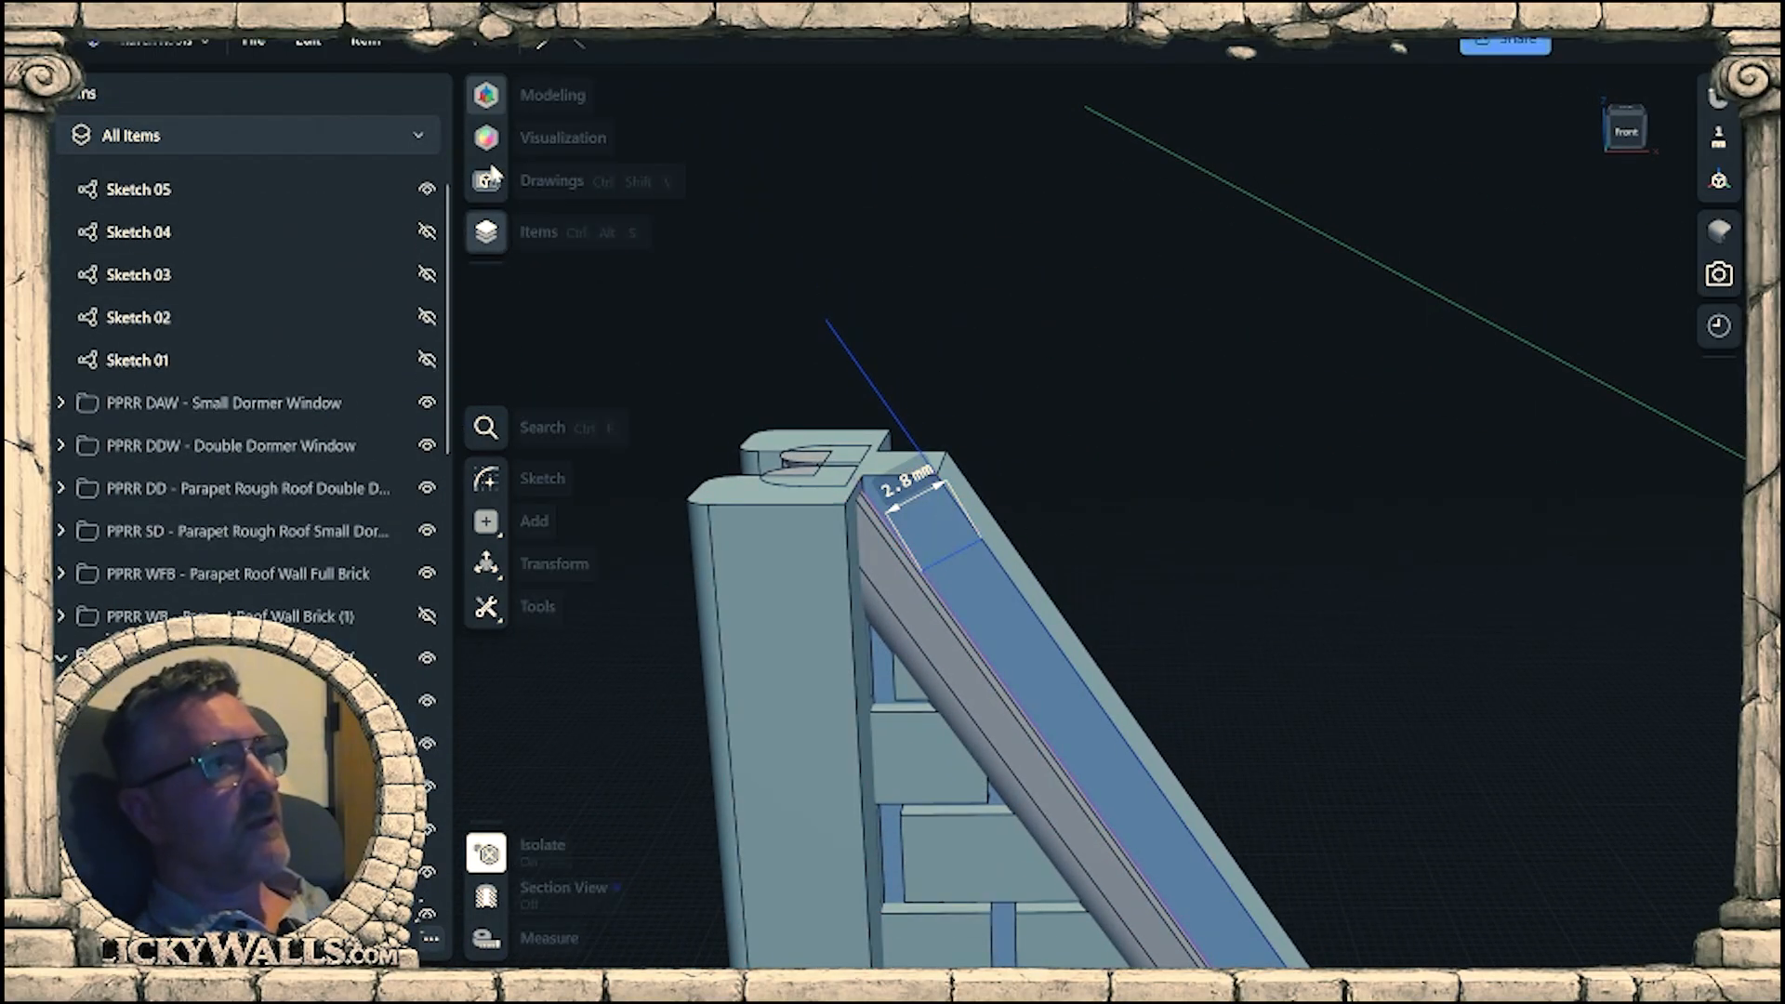
pyautogui.click(428, 190)
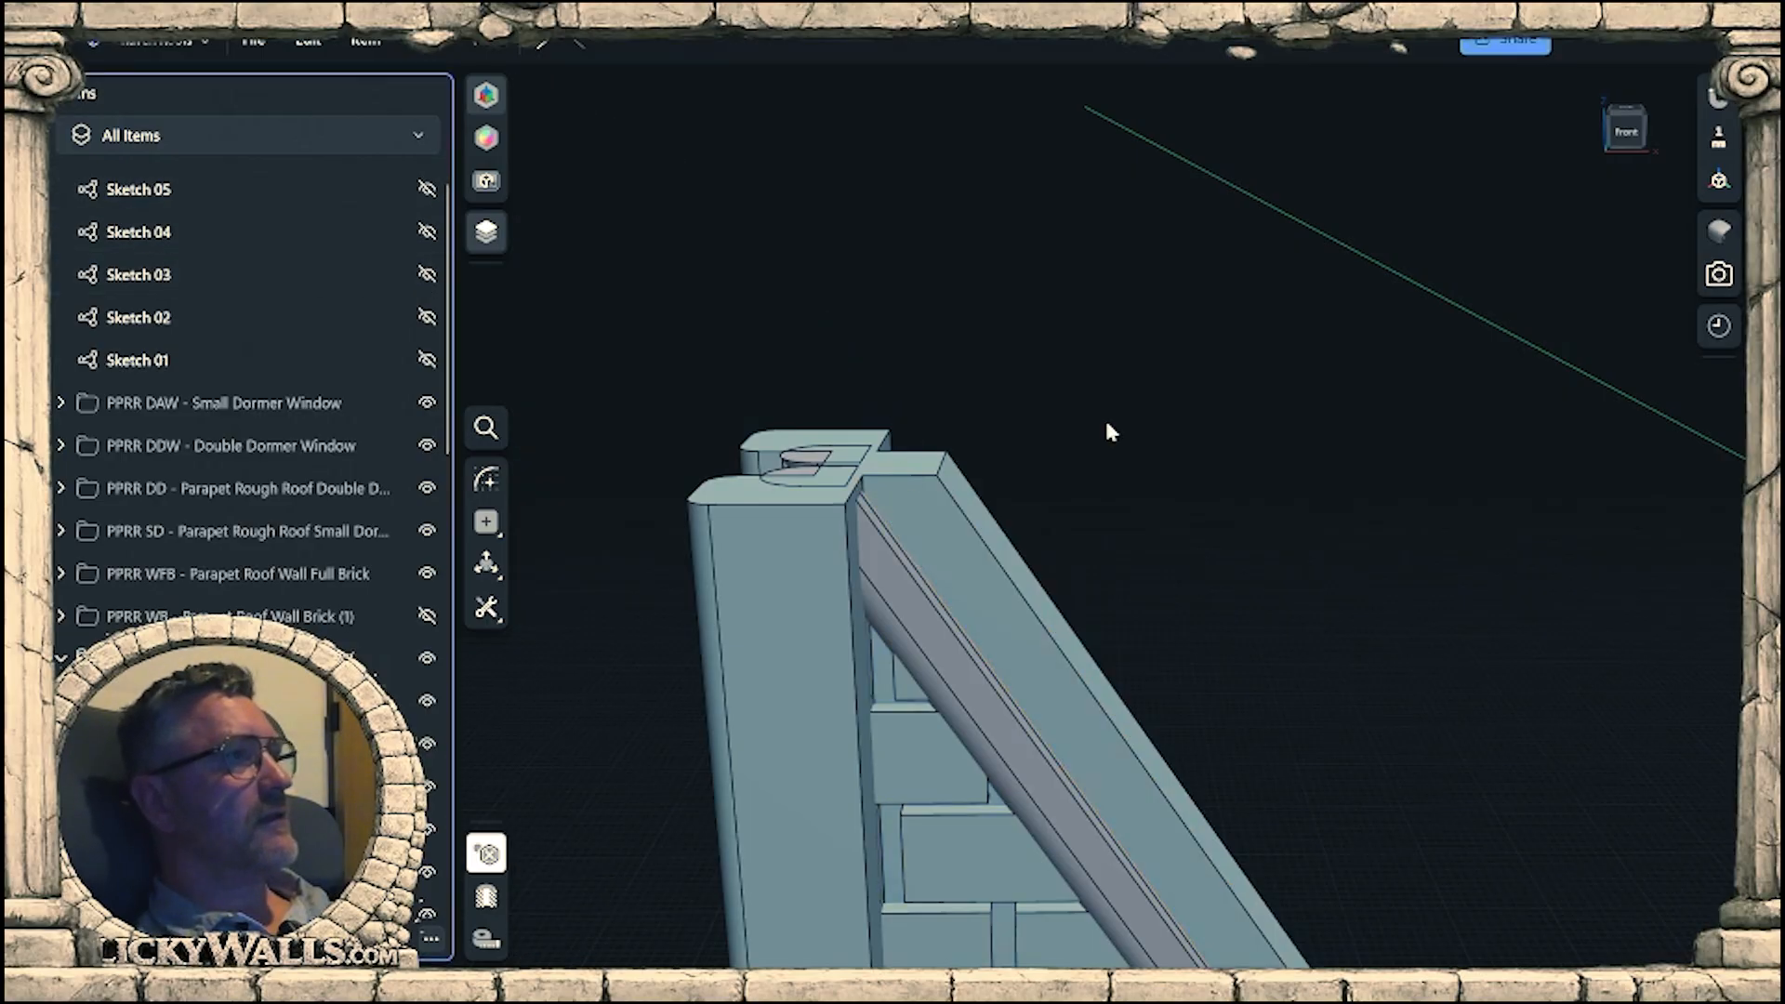
pyautogui.moveTo(1106, 426)
pyautogui.mouseDown(button='middle')
pyautogui.moveTo(924, 316)
pyautogui.moveTo(1179, 598)
pyautogui.moveTo(1092, 381)
pyautogui.moveTo(1171, 654)
pyautogui.mouseUp(button='middle')
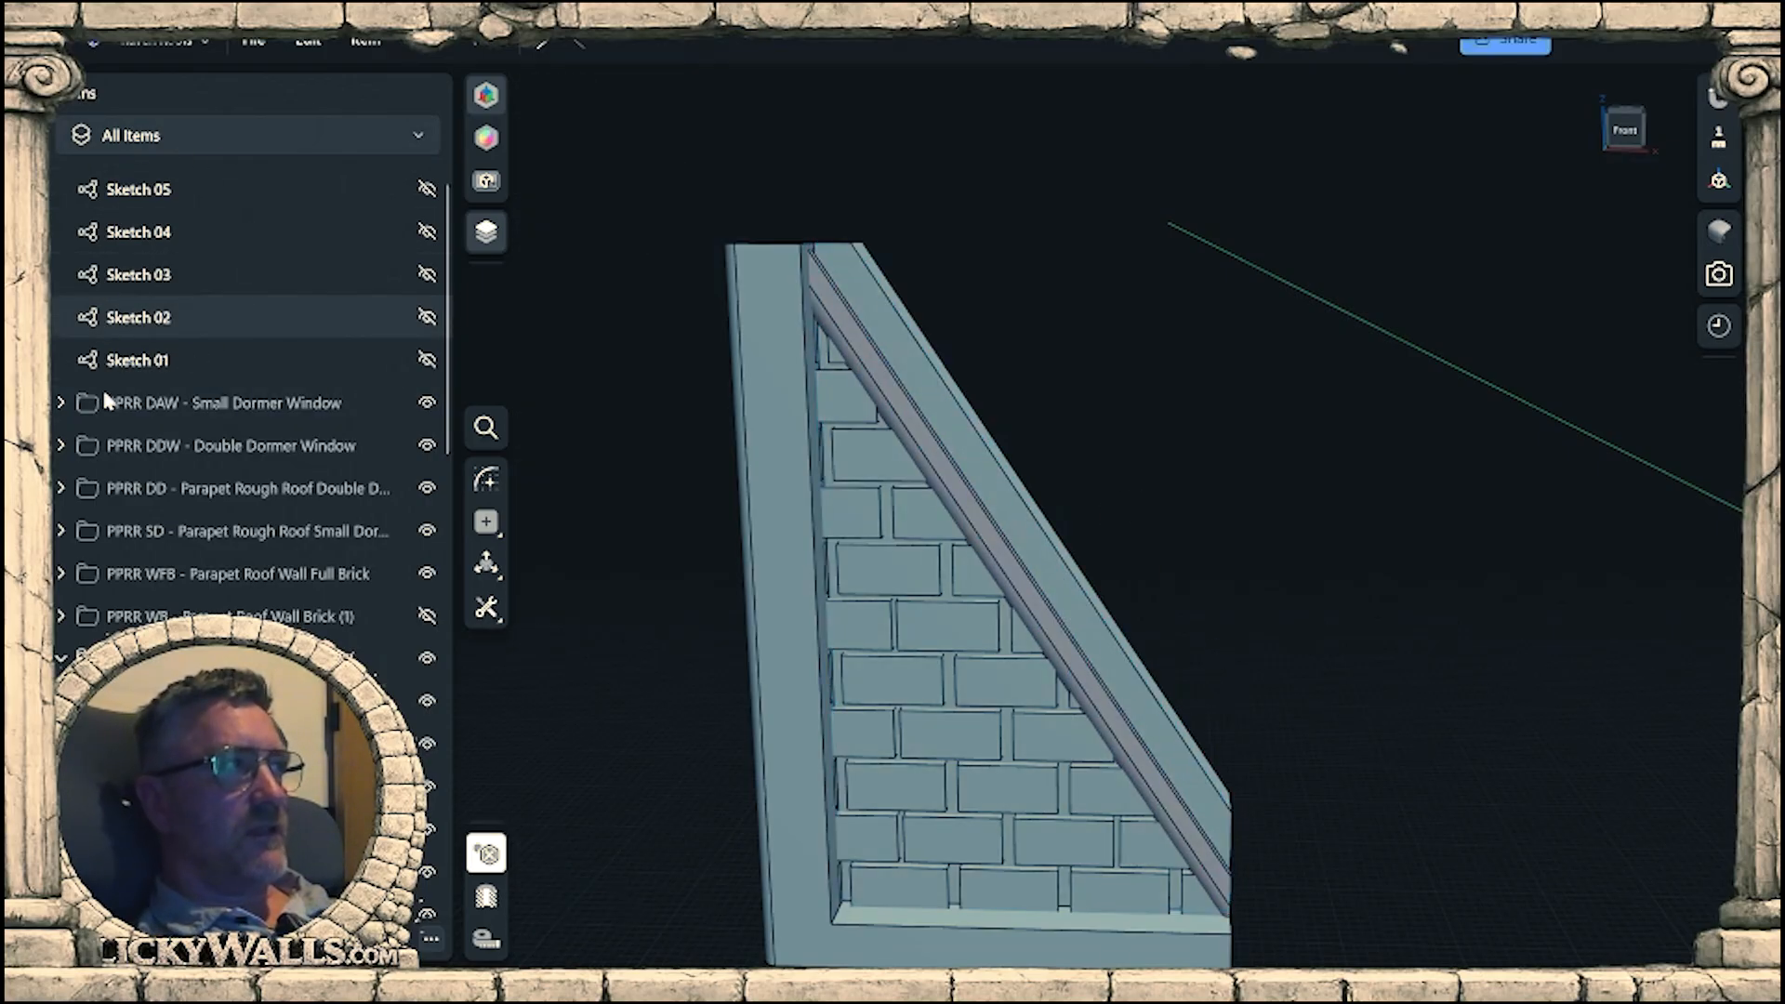
pyautogui.moveTo(1156, 494)
pyautogui.mouseDown(button='middle')
pyautogui.moveTo(1096, 447)
pyautogui.moveTo(1155, 503)
pyautogui.mouseUp(button='middle')
pyautogui.moveTo(1154, 503); pyautogui.dragTo(1229, 506, button='right')
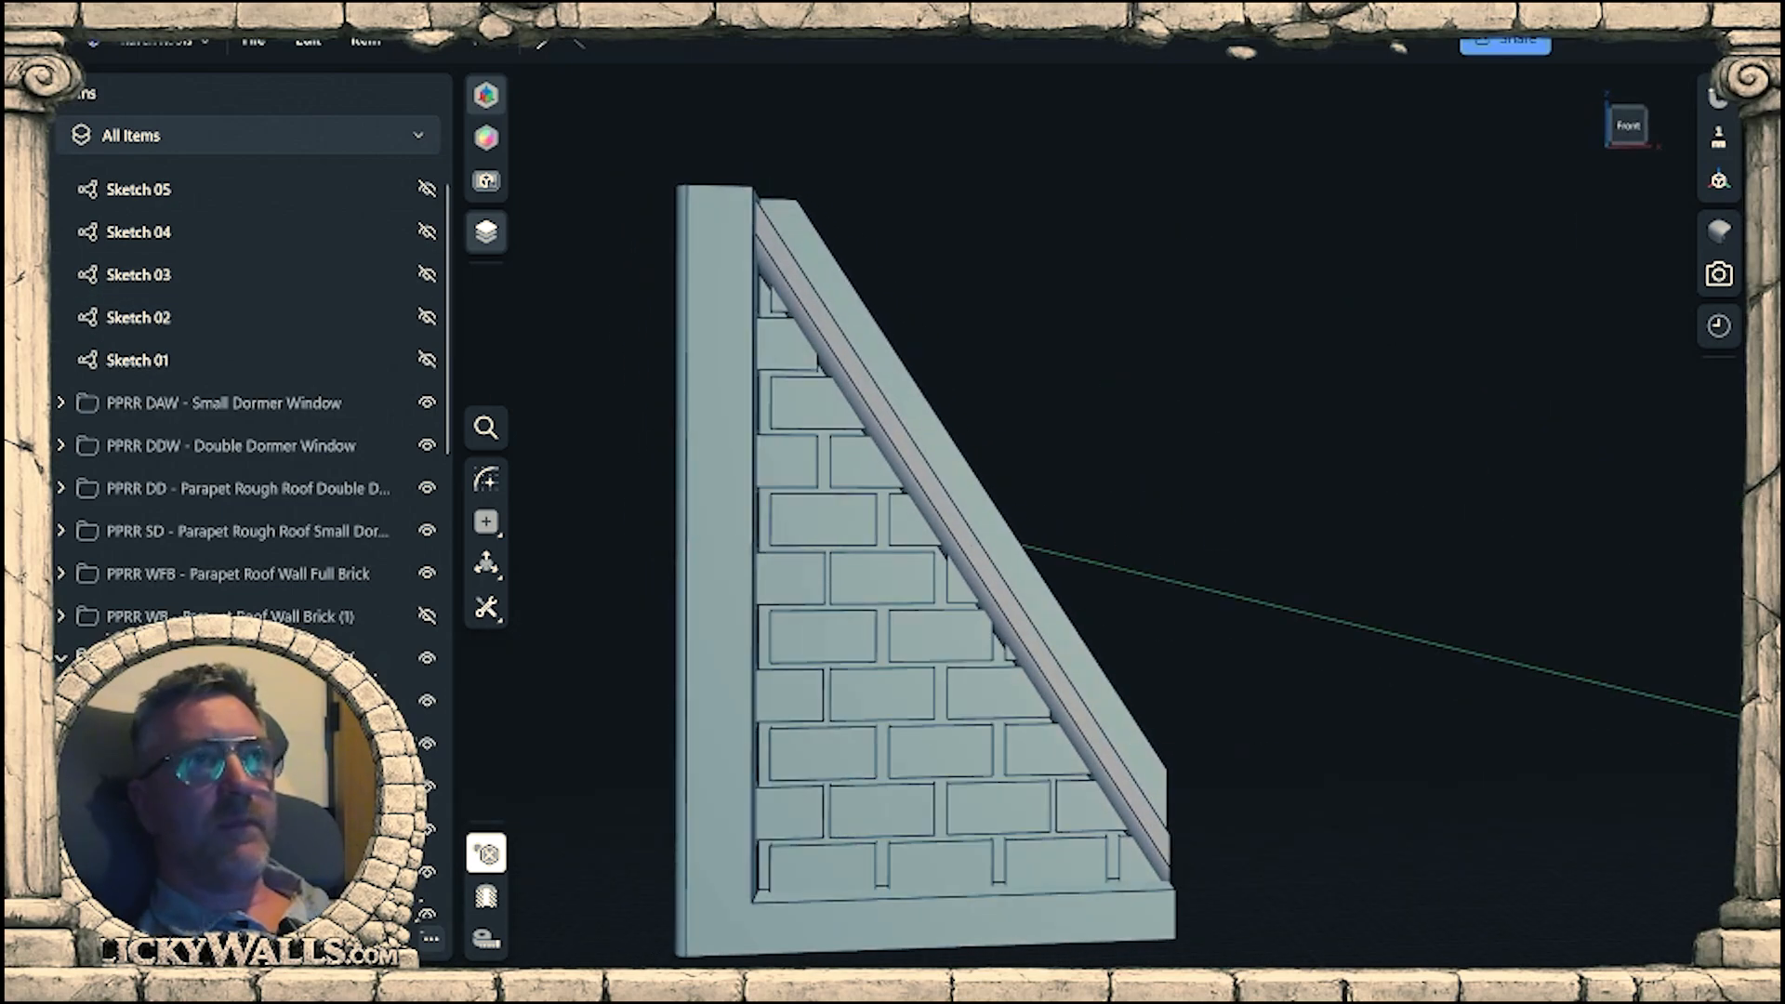
# Merge all modeling steps in the history, deleting the sketches and keeping the variables, and close the history.
pyautogui.click(1719, 327)
pyautogui.scroll(2, 1570, 390)
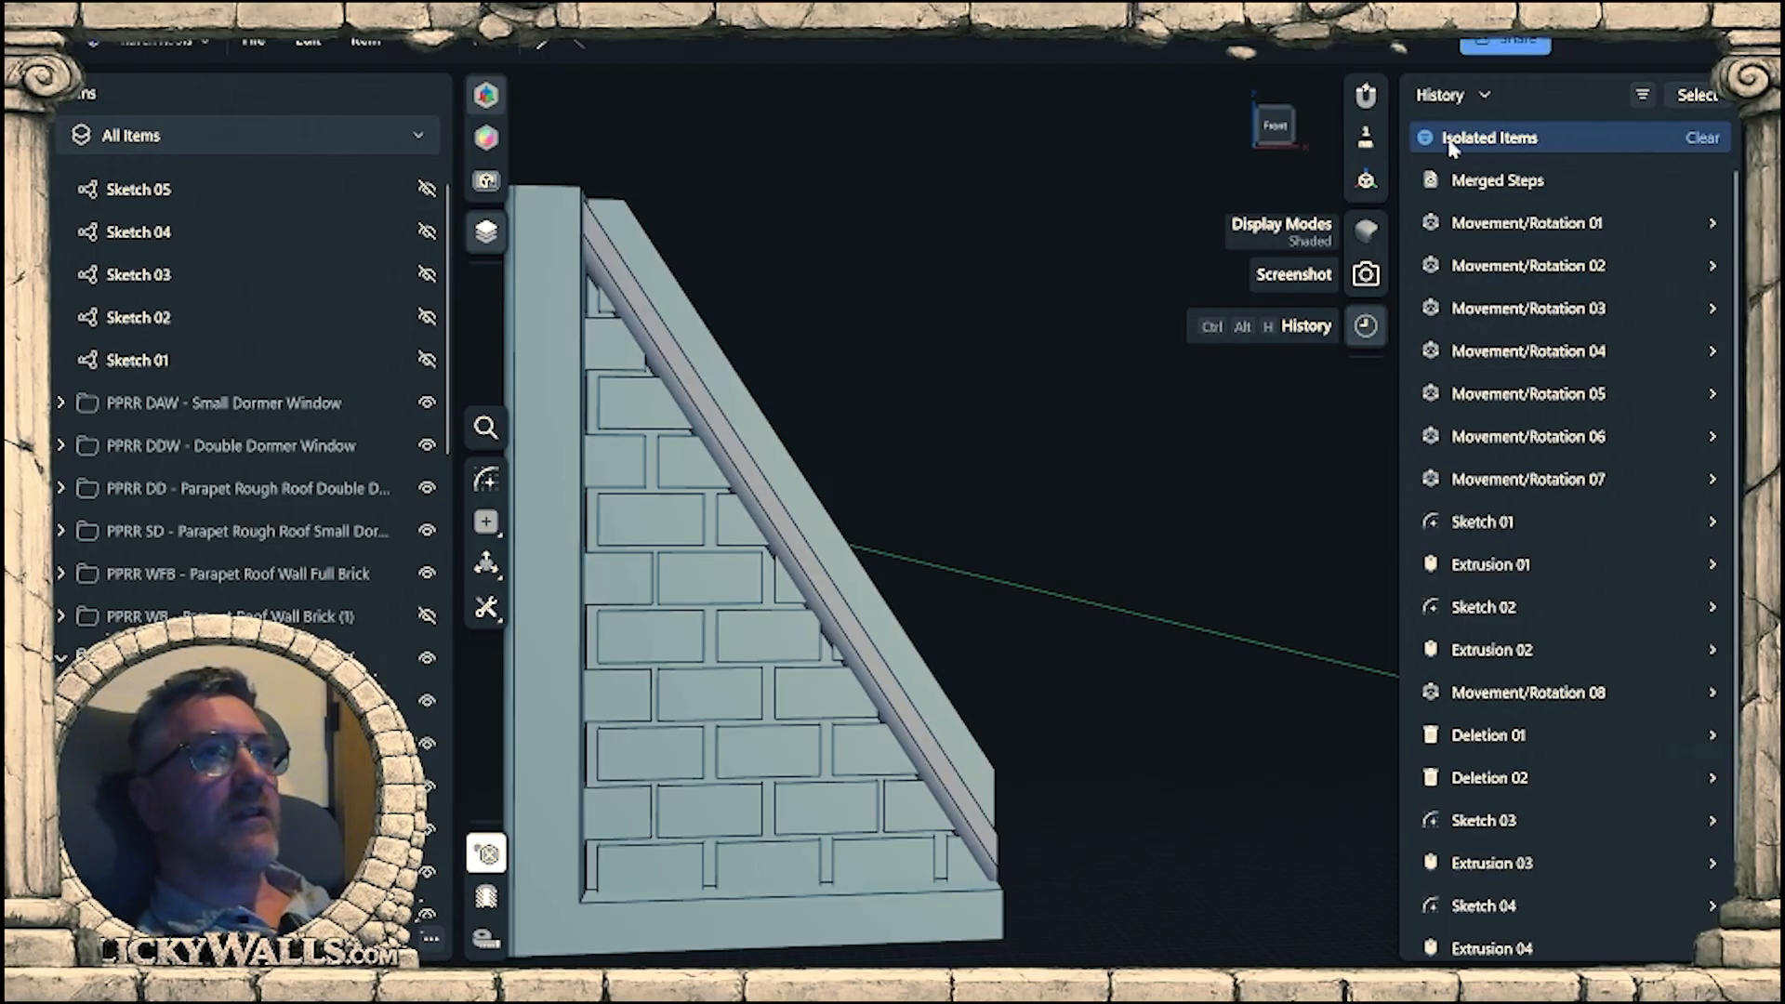
pyautogui.moveTo(1074, 489); pyautogui.dragTo(1297, 458, button='middle')
pyautogui.moveTo(1297, 457); pyautogui.dragTo(1196, 424, button='right')
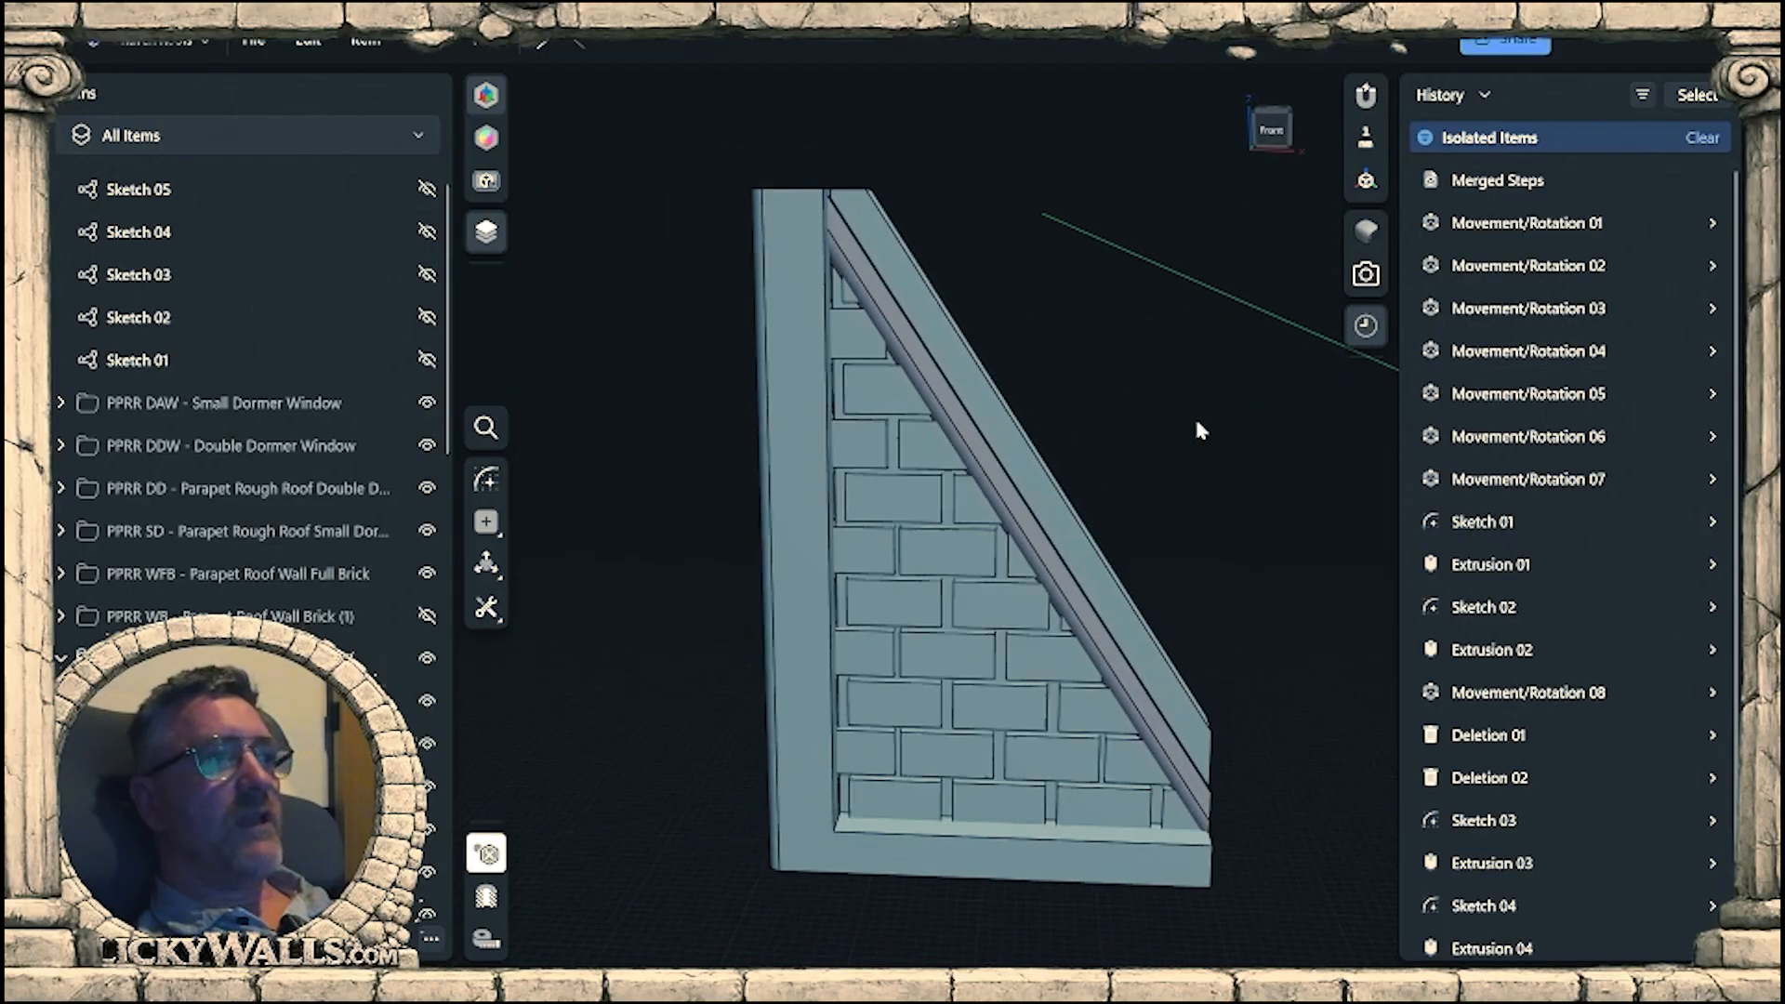
pyautogui.scroll(-4, 1197, 428)
pyautogui.moveTo(1234, 535); pyautogui.dragTo(1188, 565, button='middle')
pyautogui.moveTo(1193, 573); pyautogui.dragTo(1143, 547, button='right')
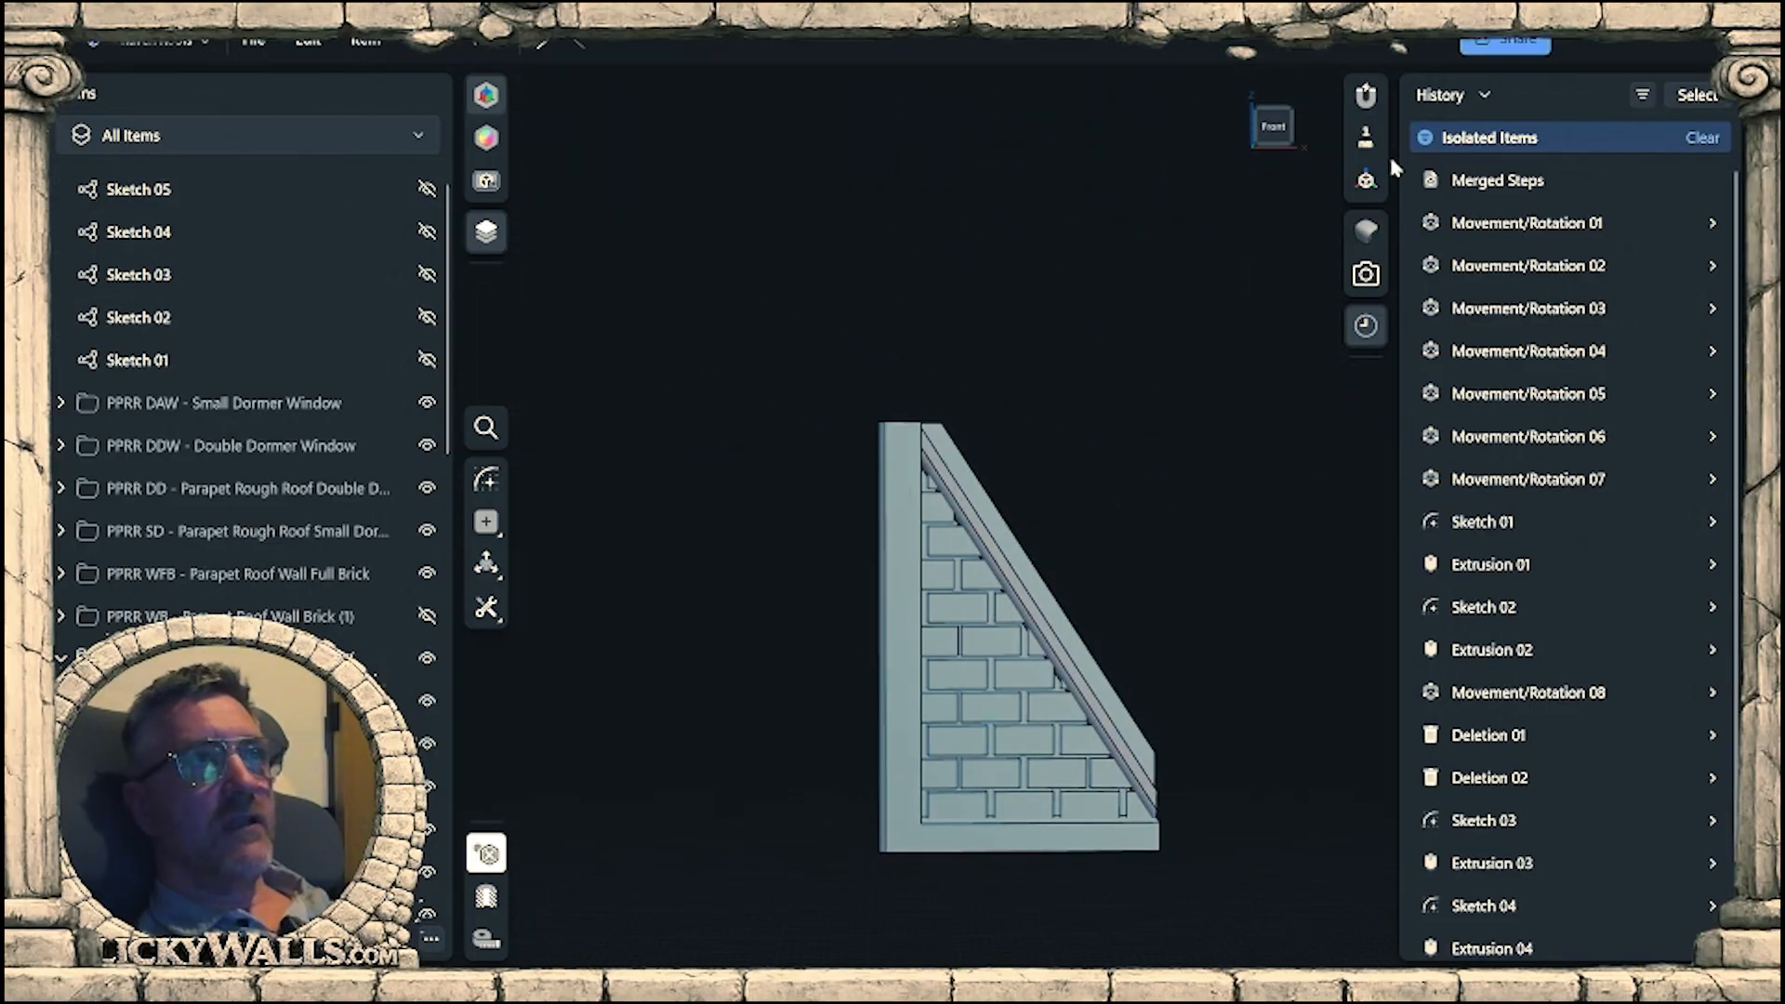
pyautogui.click(1487, 96)
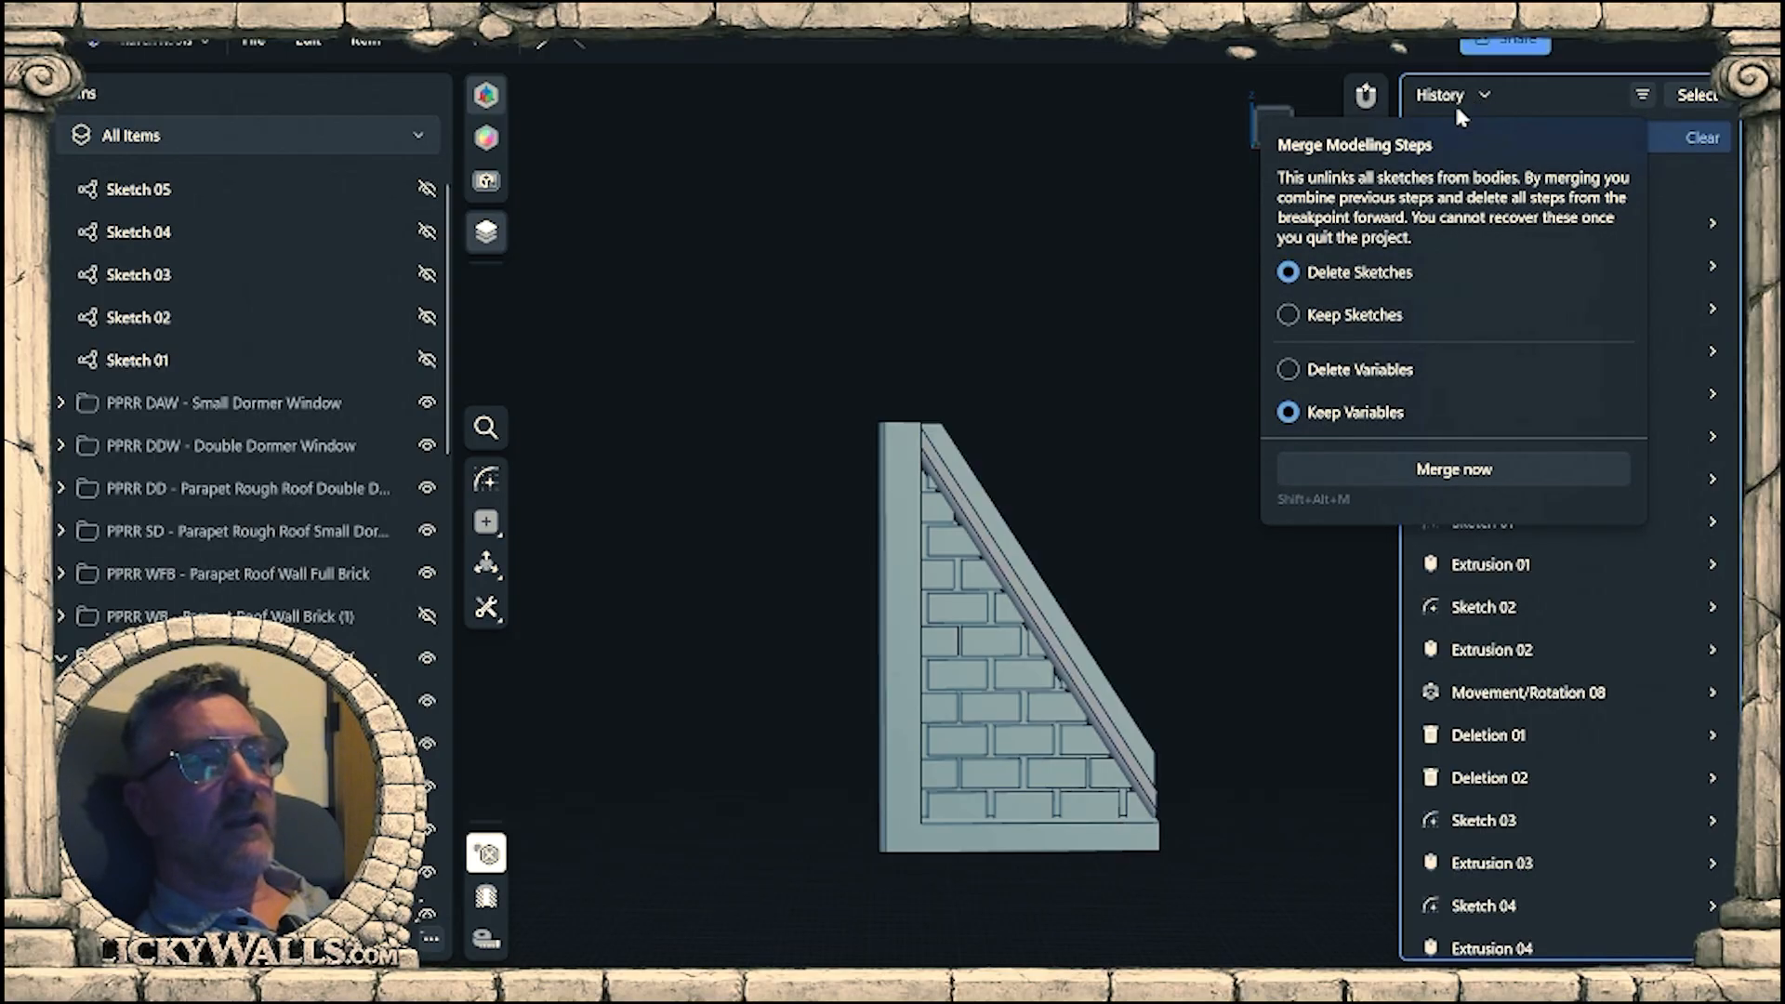
pyautogui.click(1452, 471)
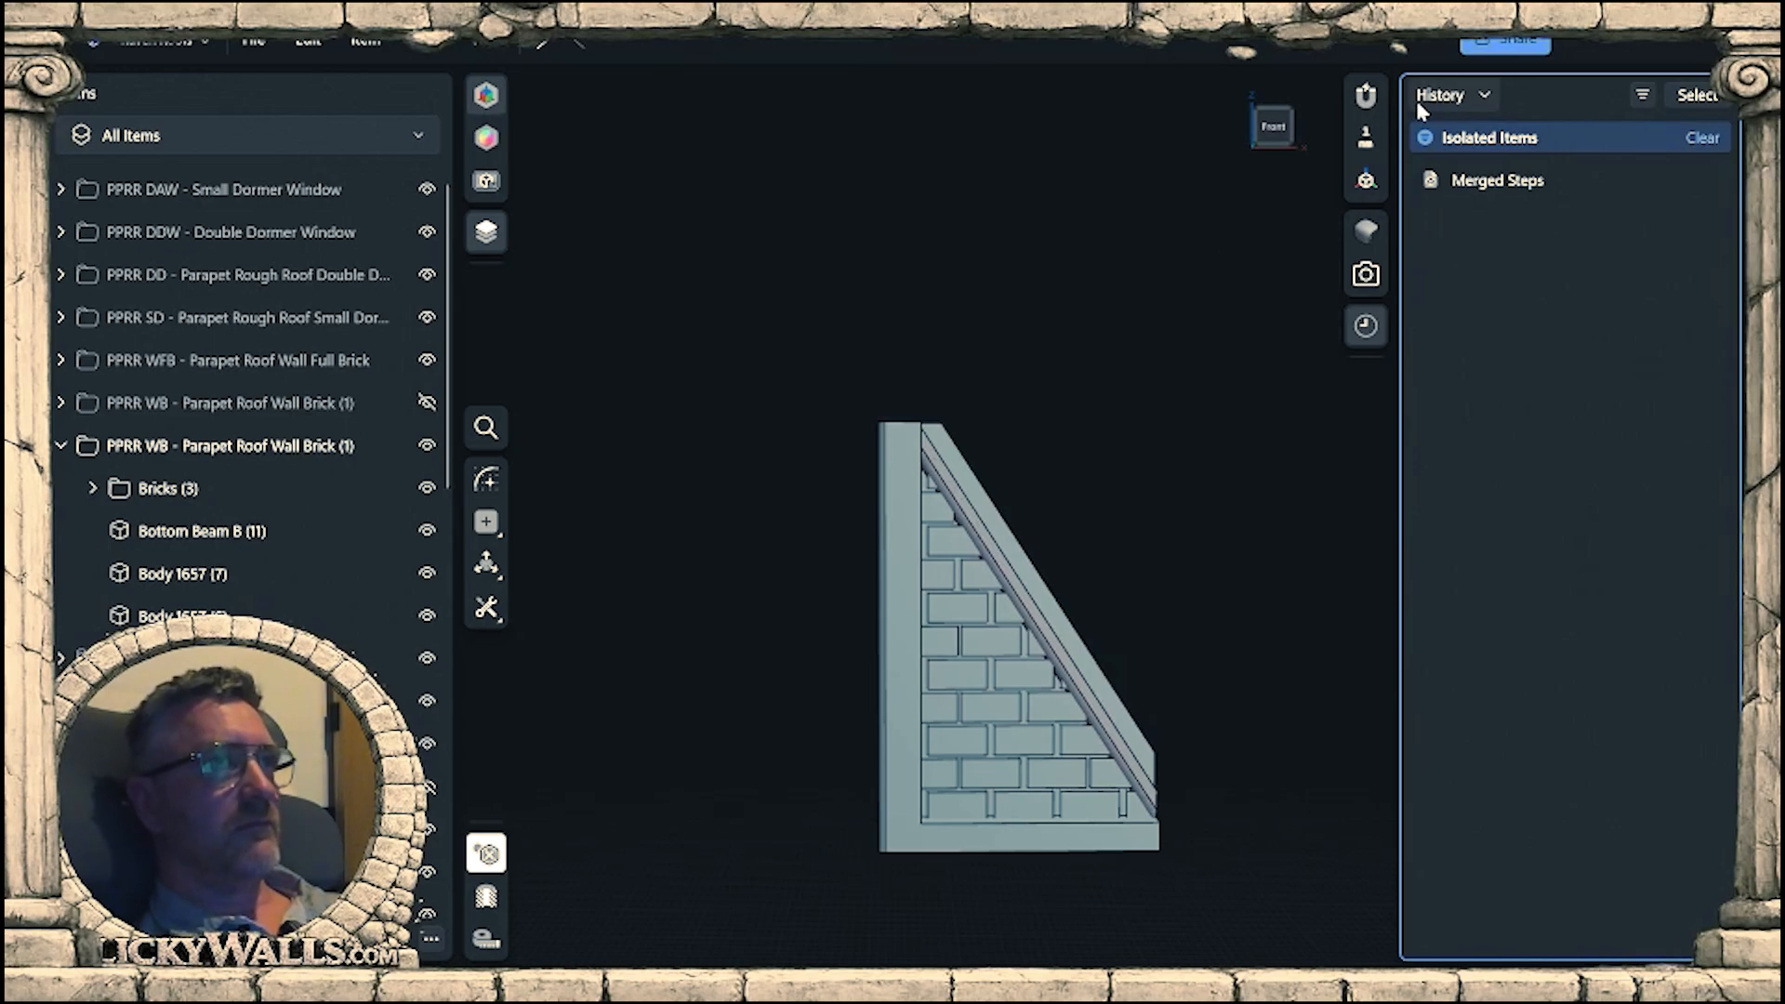
pyautogui.click(1366, 327)
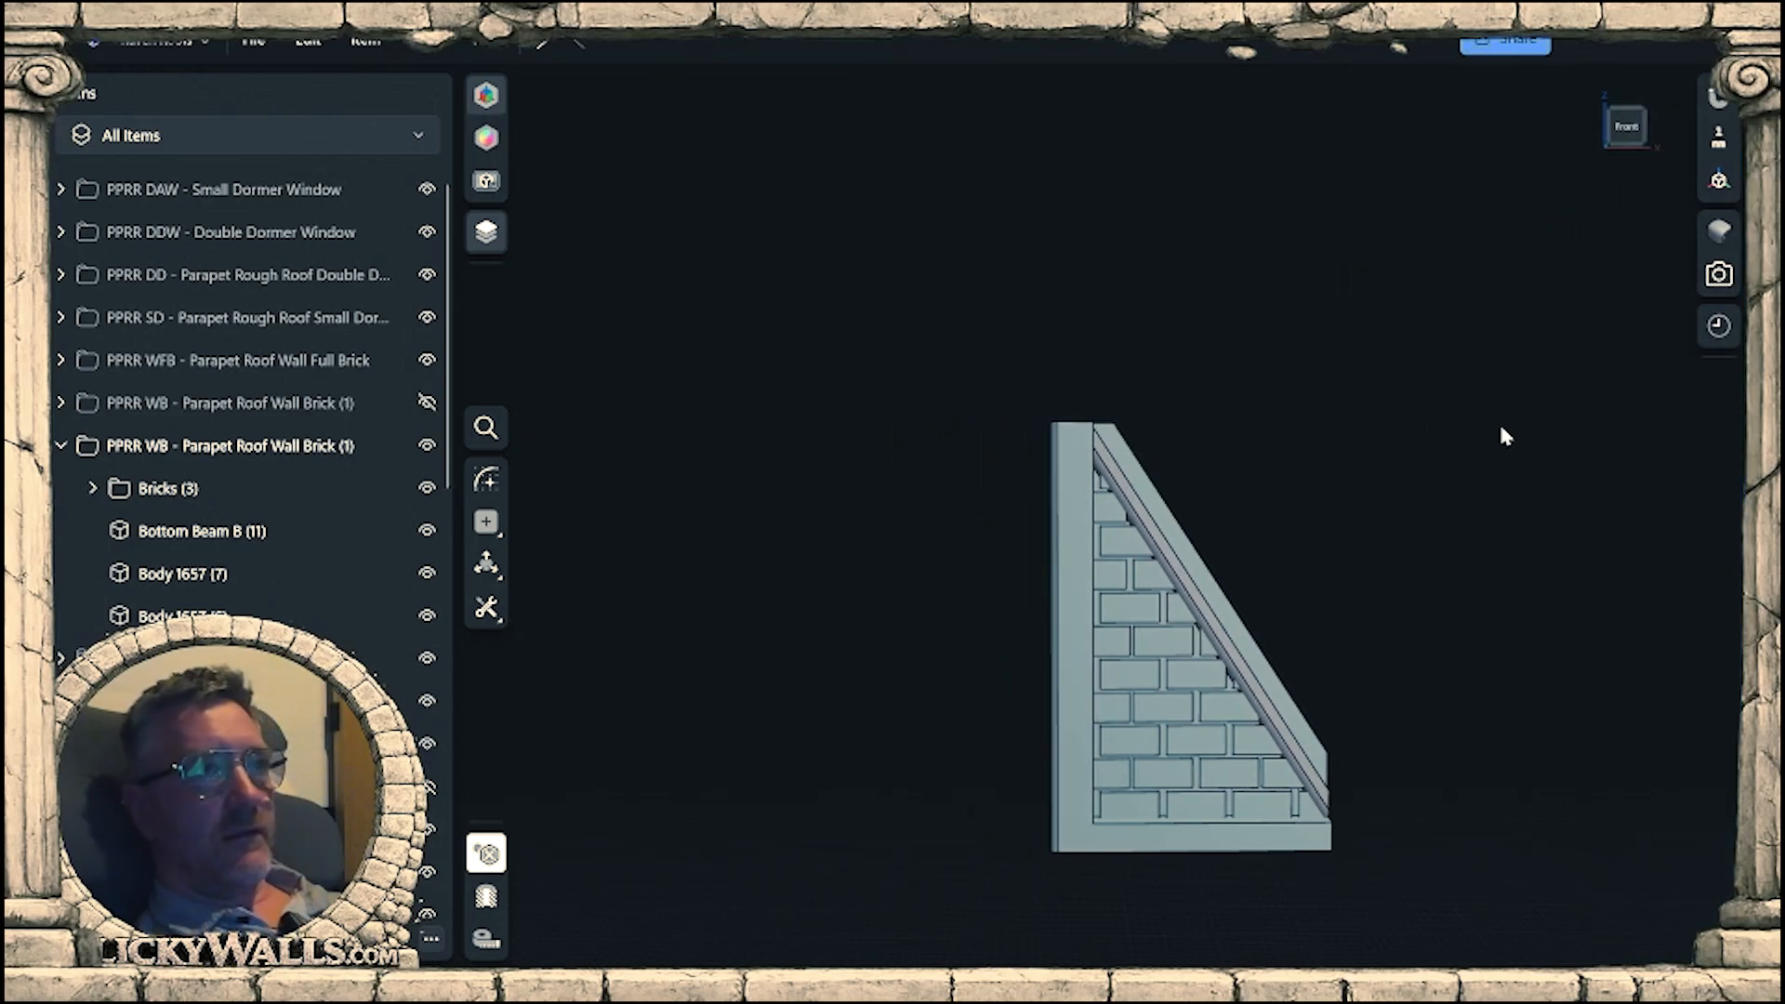
# Examine the trimmed wall from the front, at its lower end and at the top of the upright post.
pyautogui.moveTo(1499, 422); pyautogui.dragTo(1364, 730, button='right')
pyautogui.scroll(5, 1273, 586)
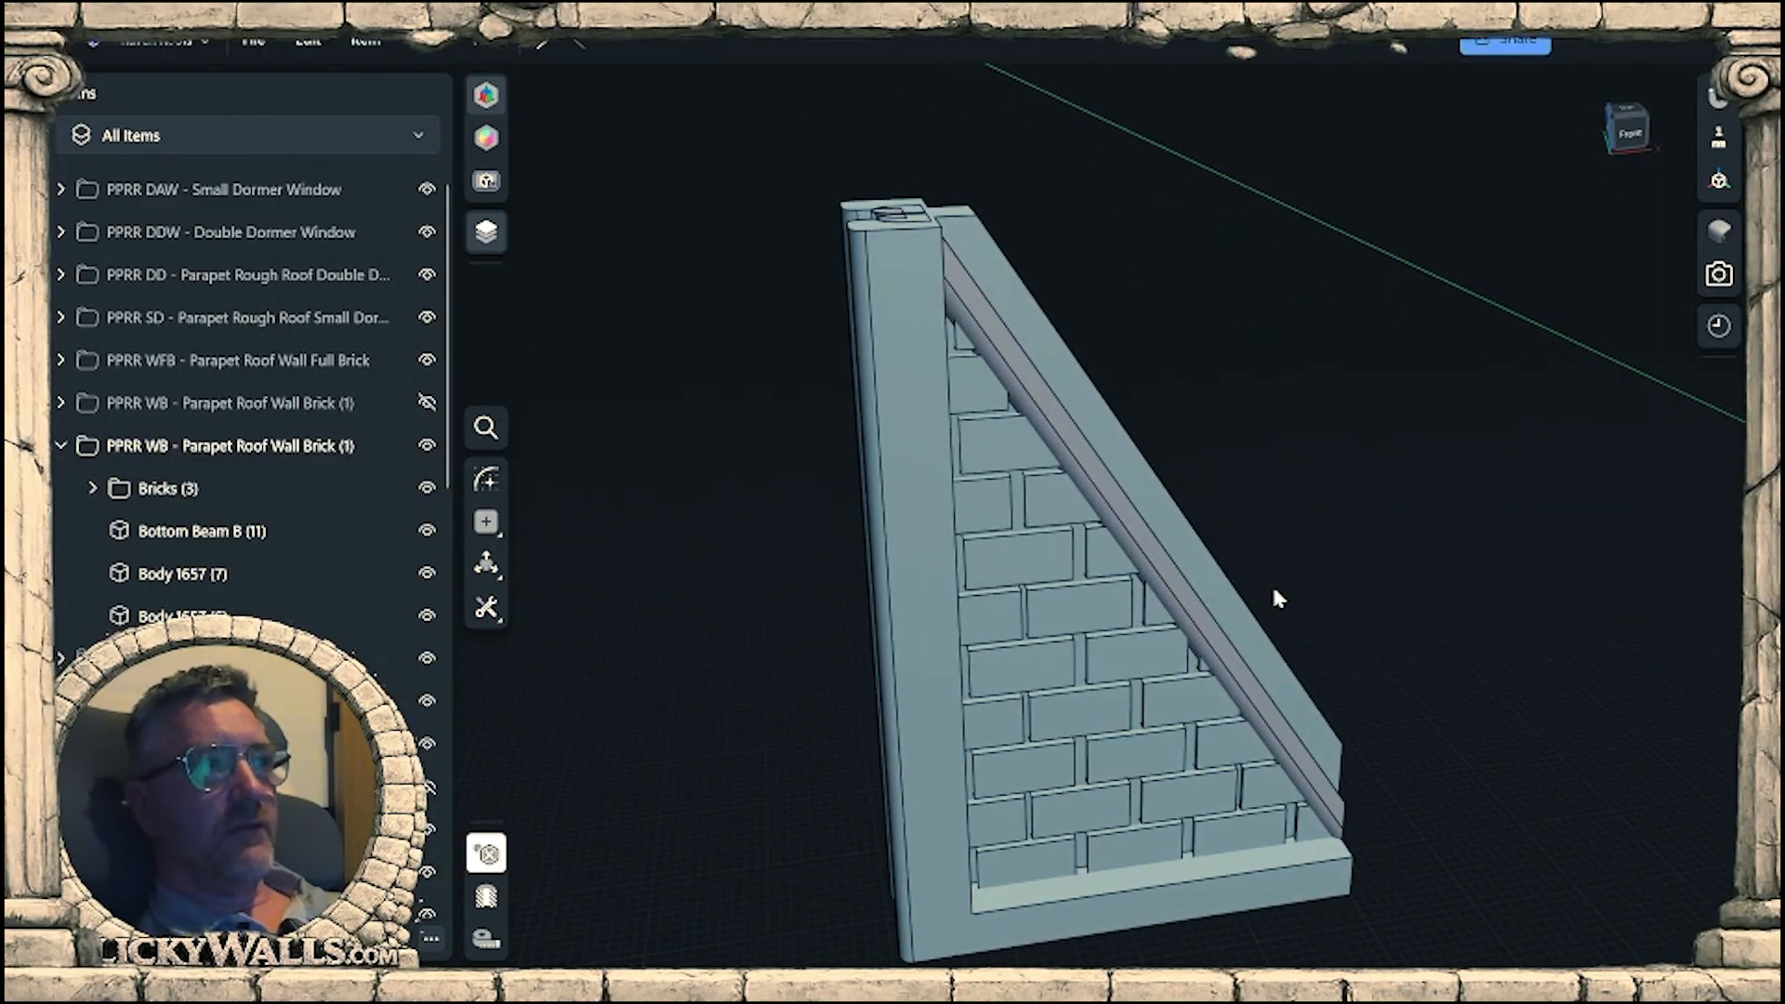
pyautogui.moveTo(1273, 586); pyautogui.dragTo(1214, 711, button='right')
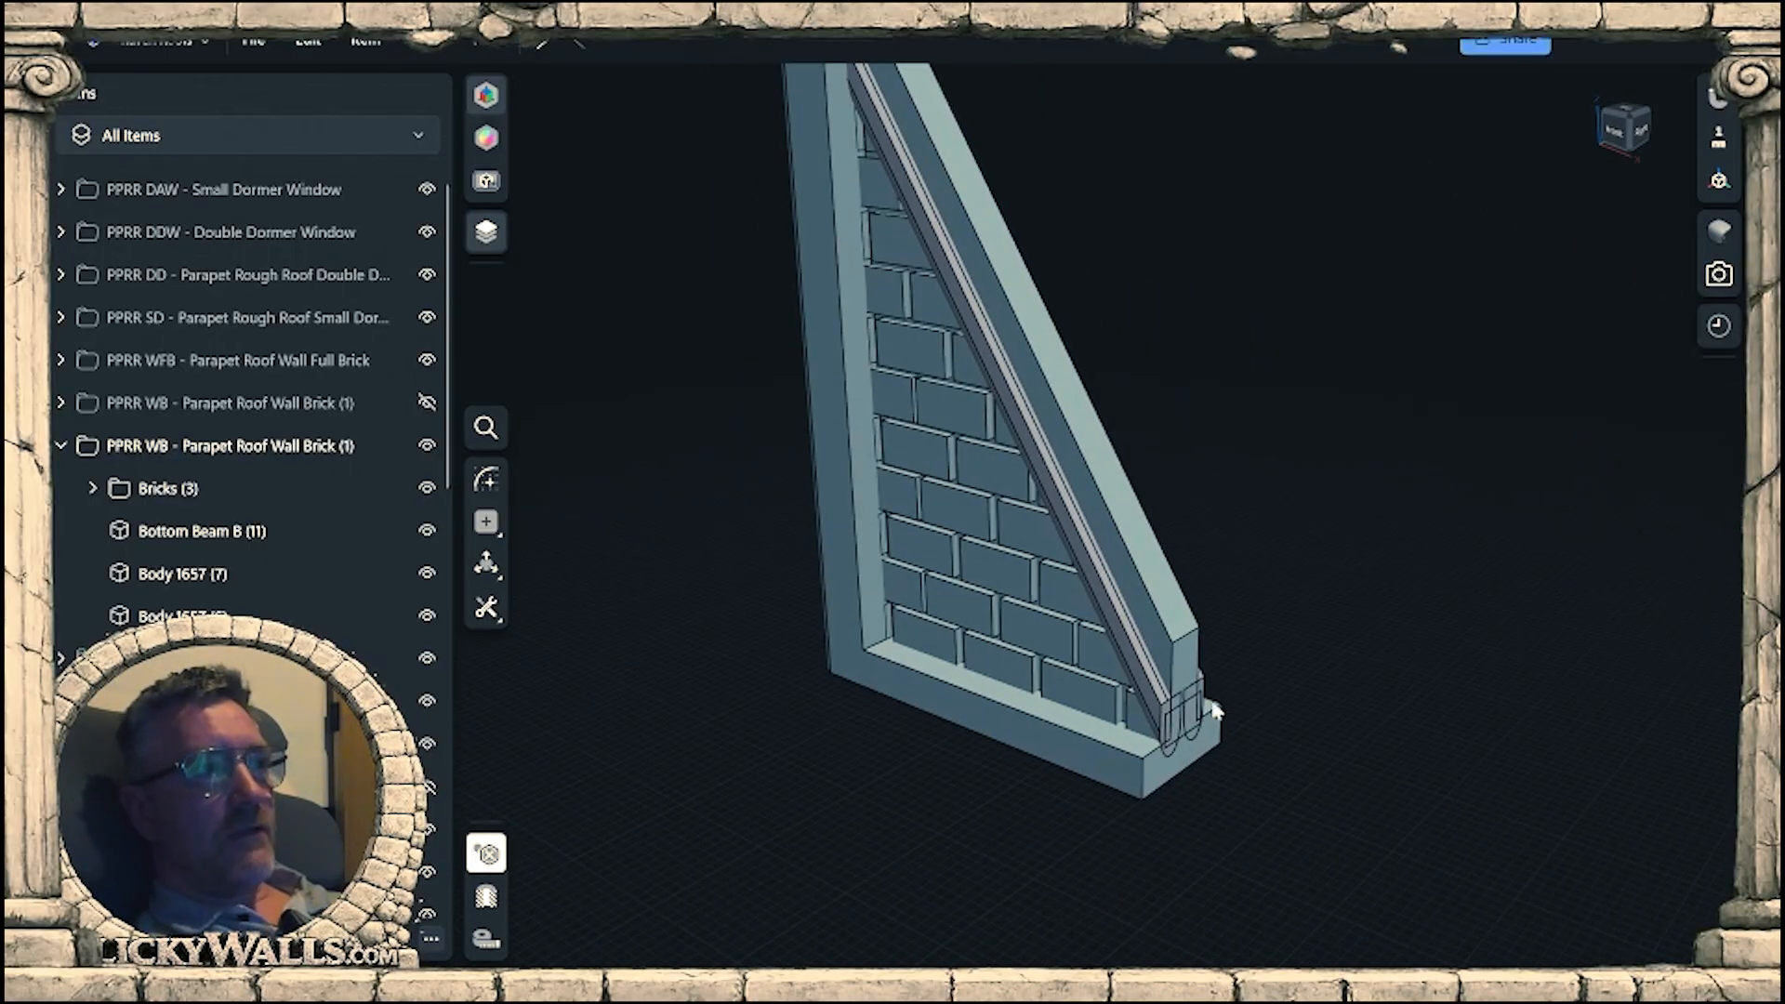
pyautogui.moveTo(1293, 520); pyautogui.dragTo(1465, 526, button='right')
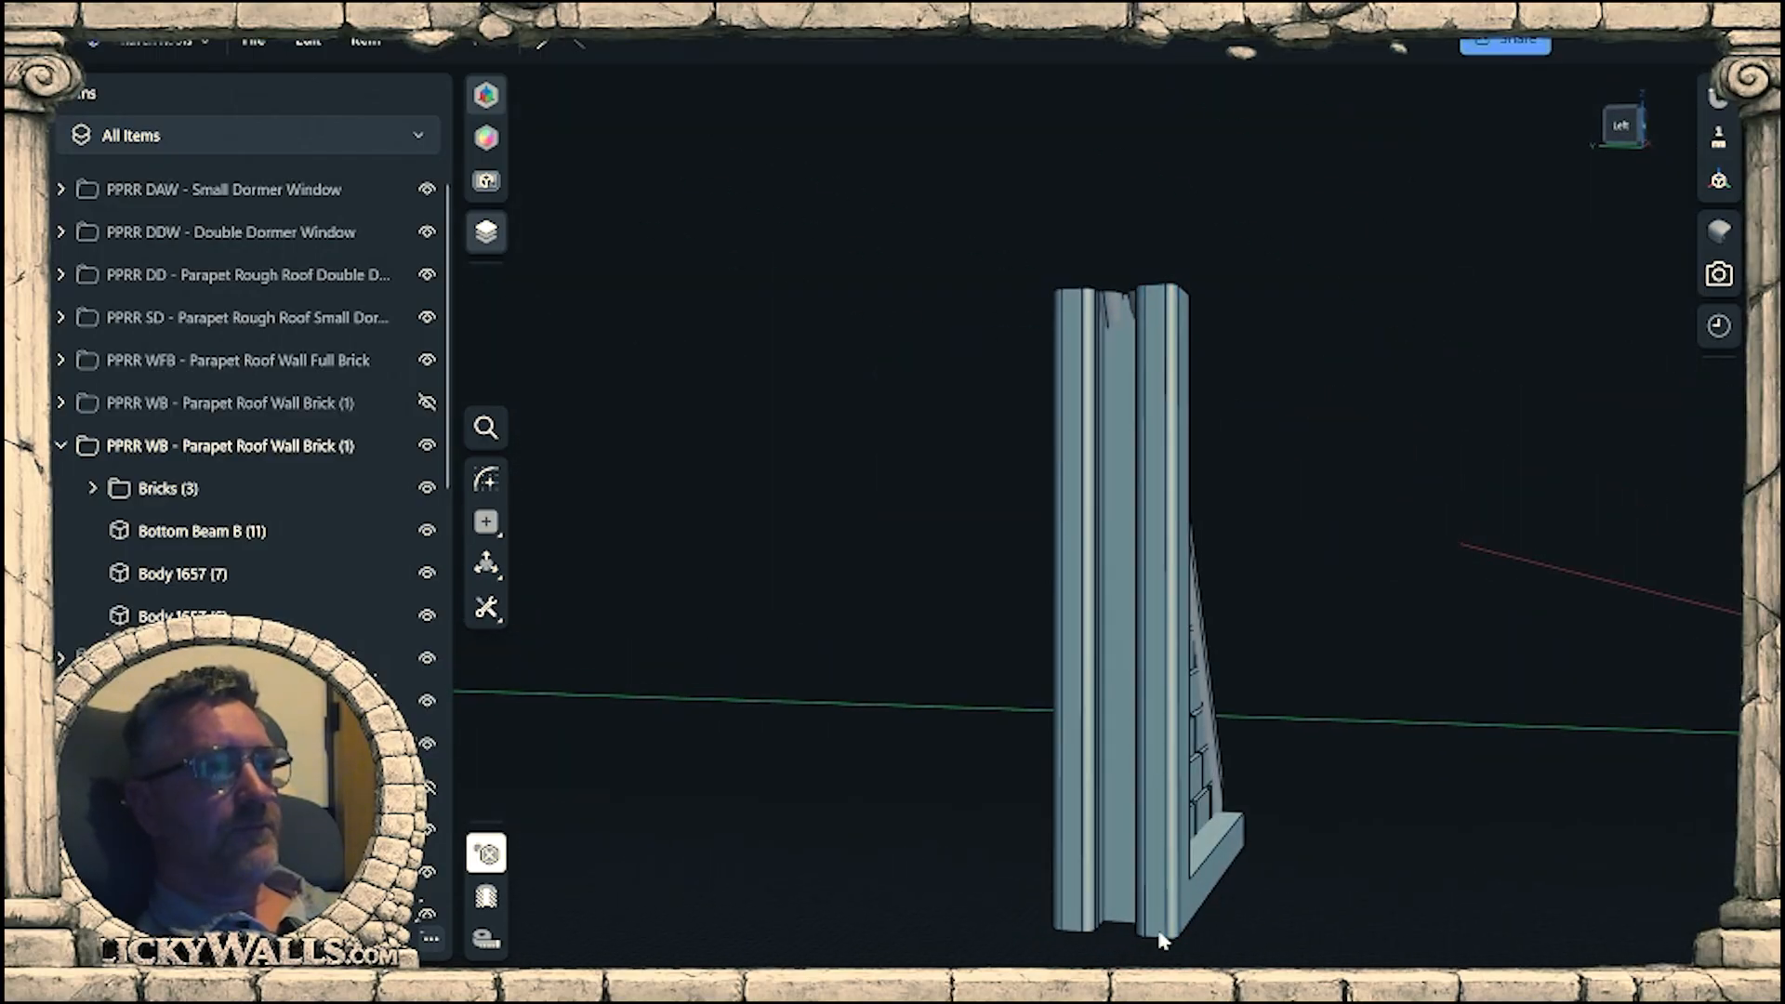
pyautogui.moveTo(1155, 450); pyautogui.dragTo(1190, 324, button='right')
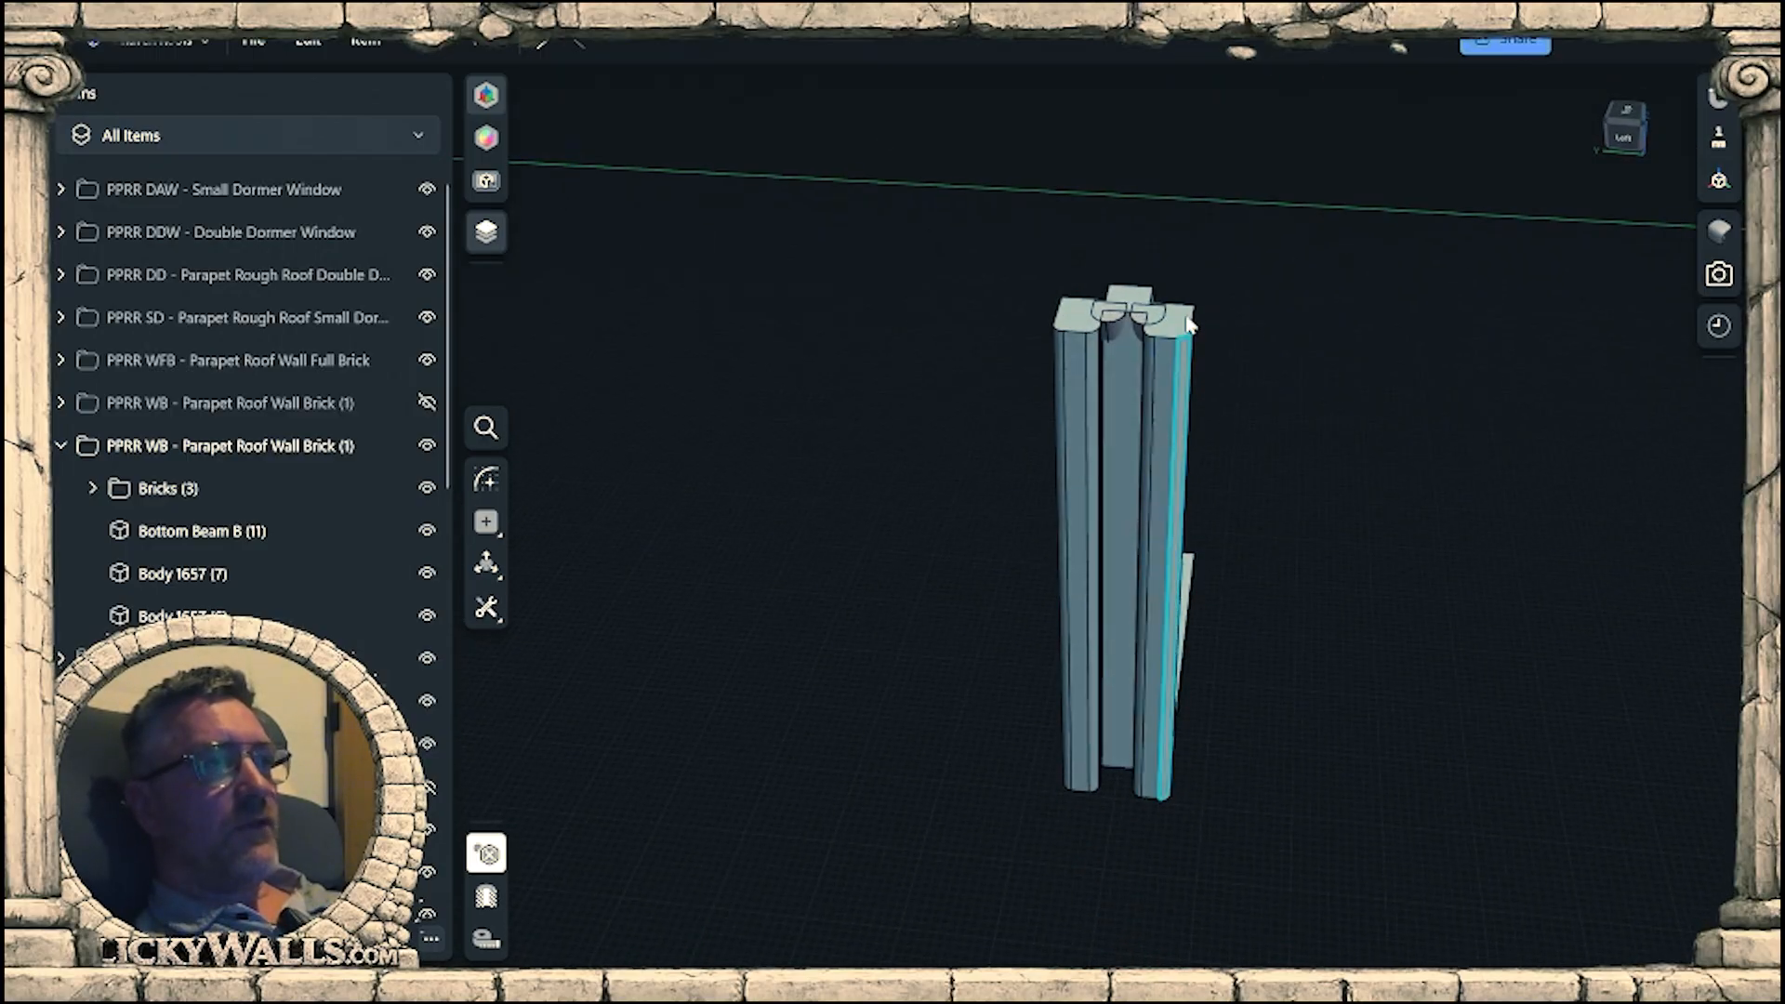
pyautogui.scroll(8, 1170, 268)
pyautogui.moveTo(1060, 395); pyautogui.dragTo(1028, 363, button='right')
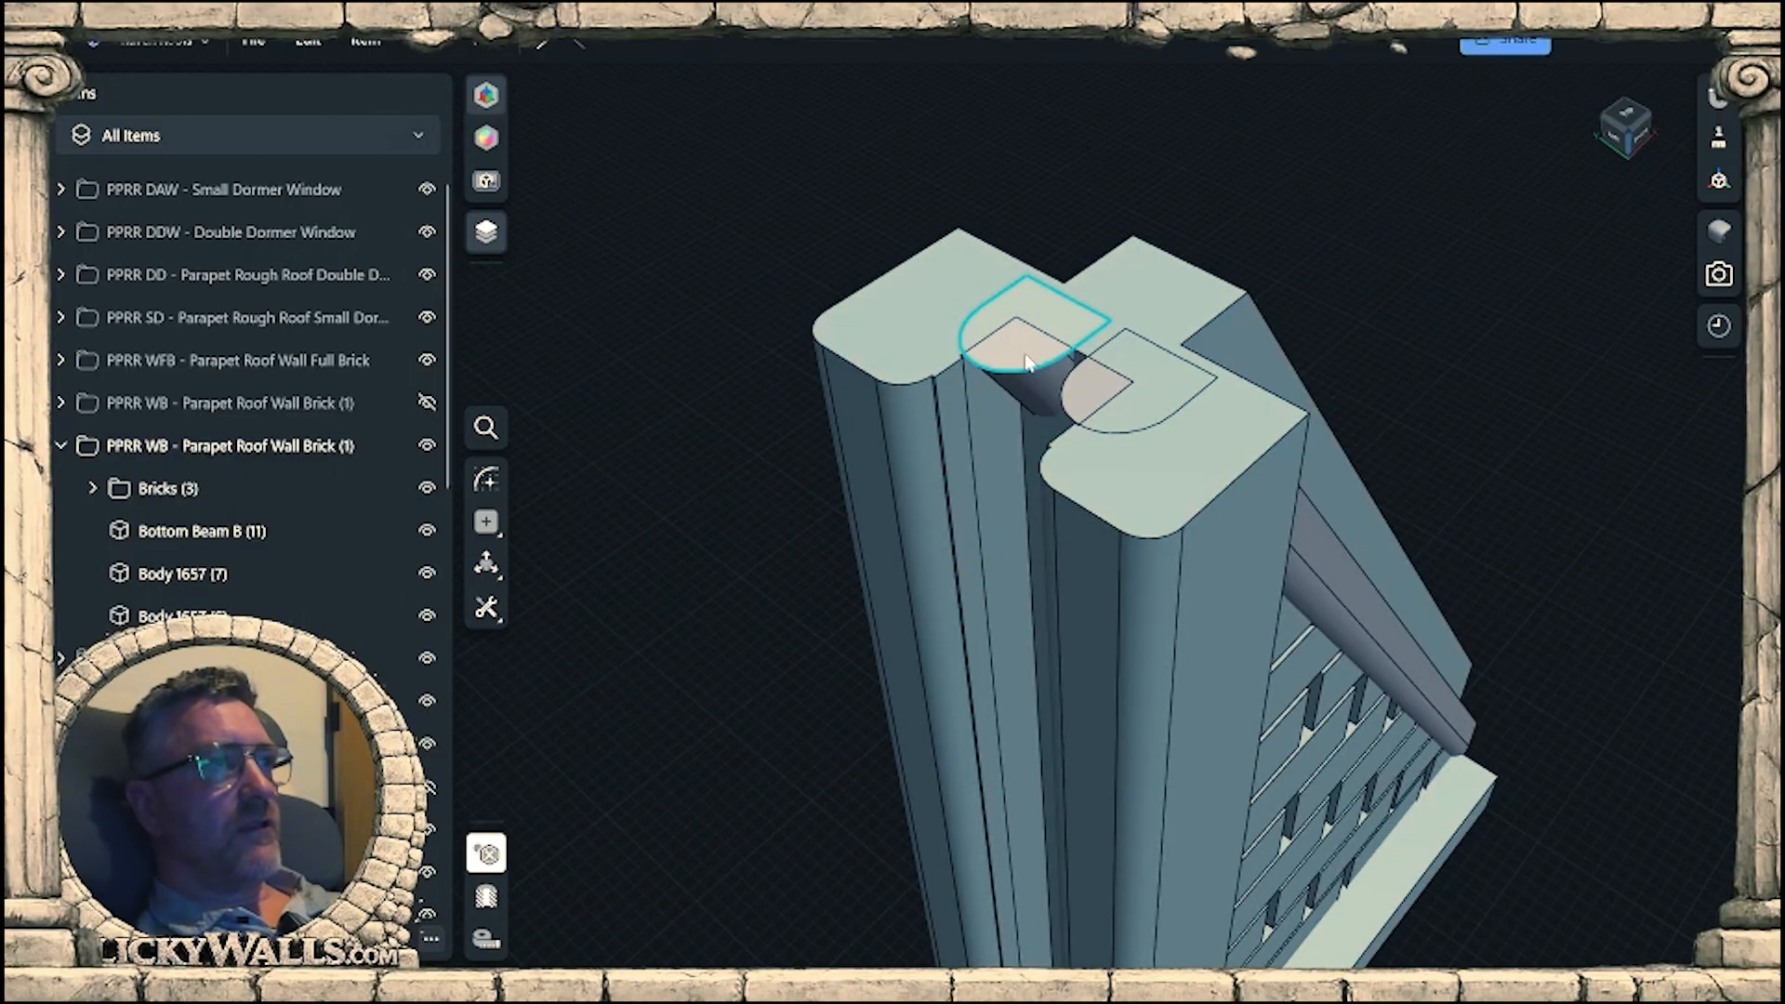
# Try to offset the rounded beam end face on top of the upright post inward by about 3.4 mm.
pyautogui.click(1027, 361)
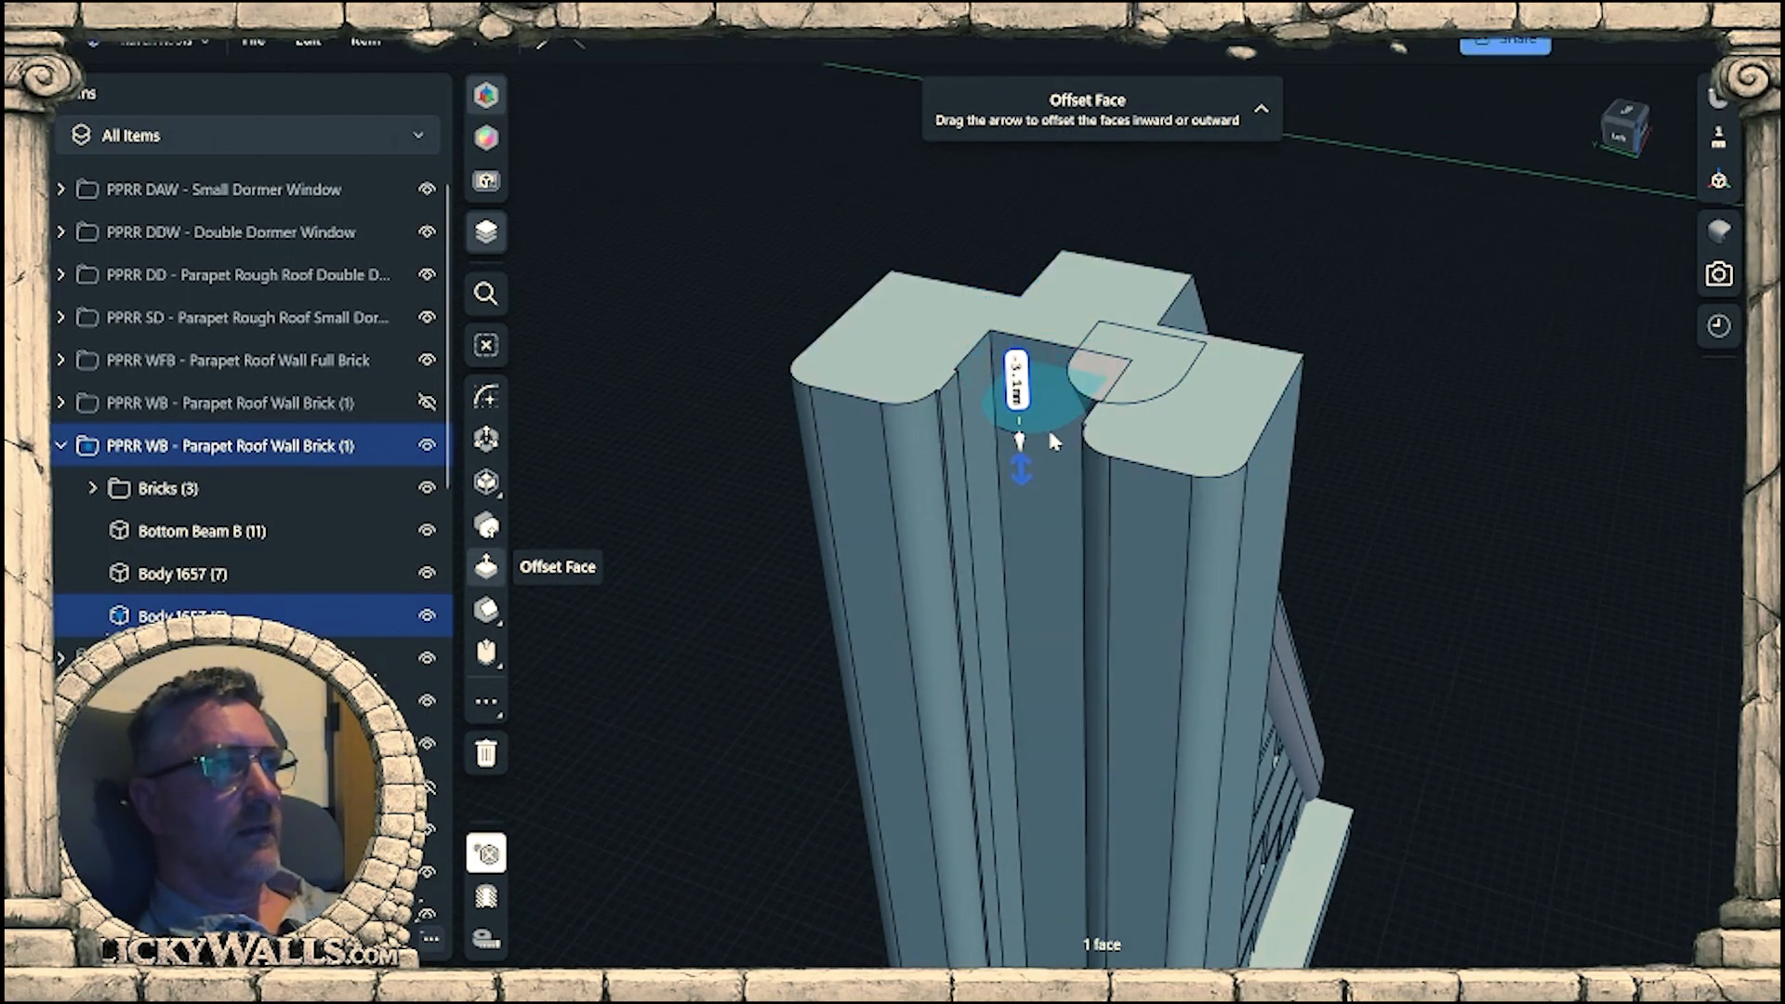
pyautogui.moveTo(1052, 433); pyautogui.dragTo(1181, 369, button='right')
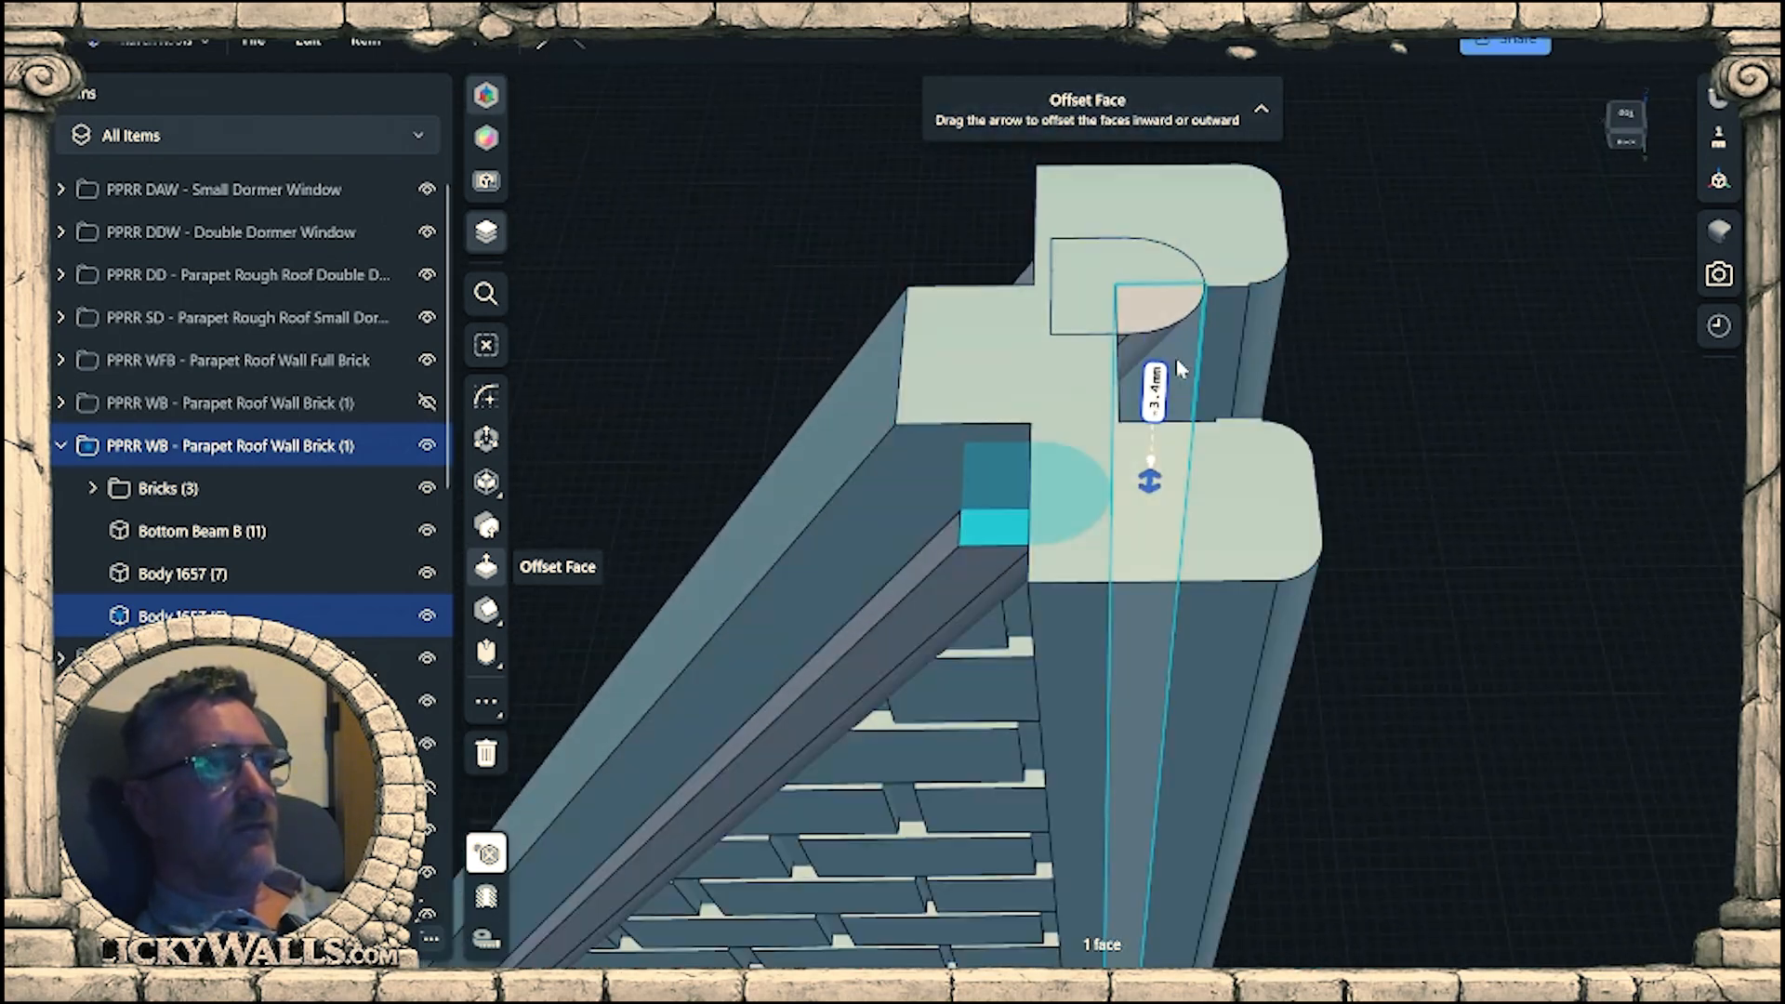
pyautogui.click(1160, 530)
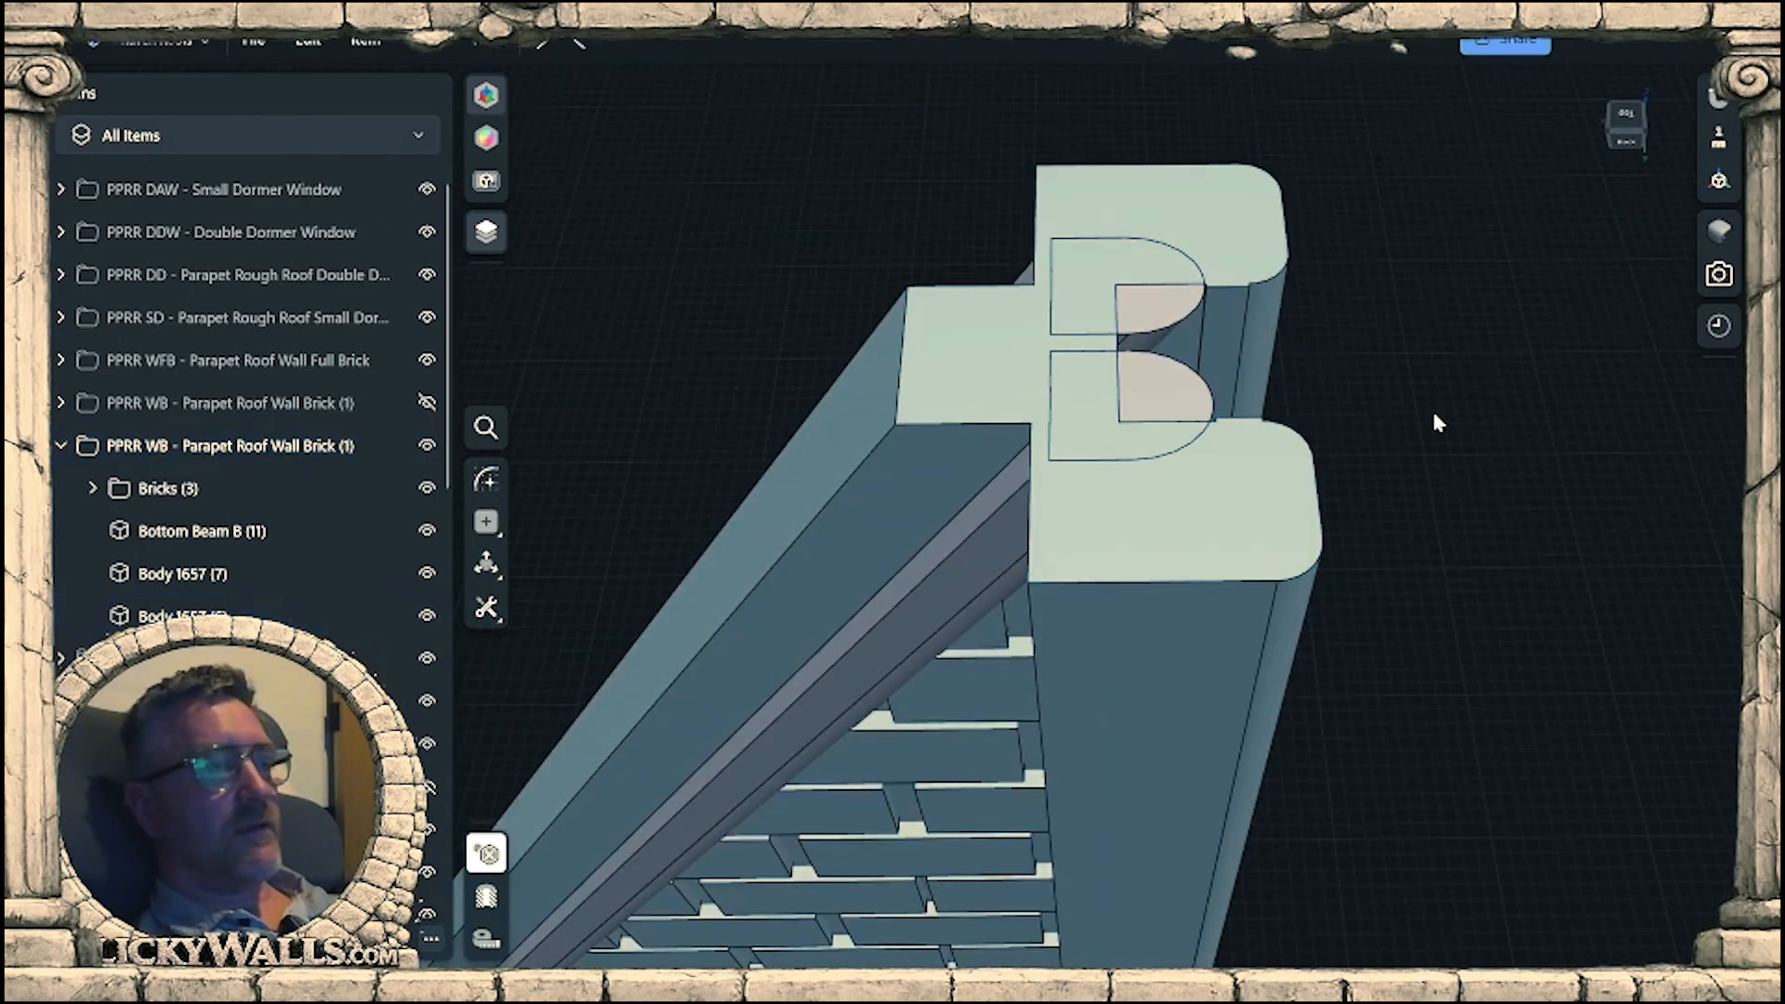
# Show the hidden original parts with the shallow diagonal beams and the bottom beam with its end posts.
pyautogui.moveTo(1432, 411); pyautogui.dragTo(1490, 465, button='right')
pyautogui.scroll(3, 1372, 414)
pyautogui.moveTo(1456, 527); pyautogui.dragTo(1108, 625, button='middle')
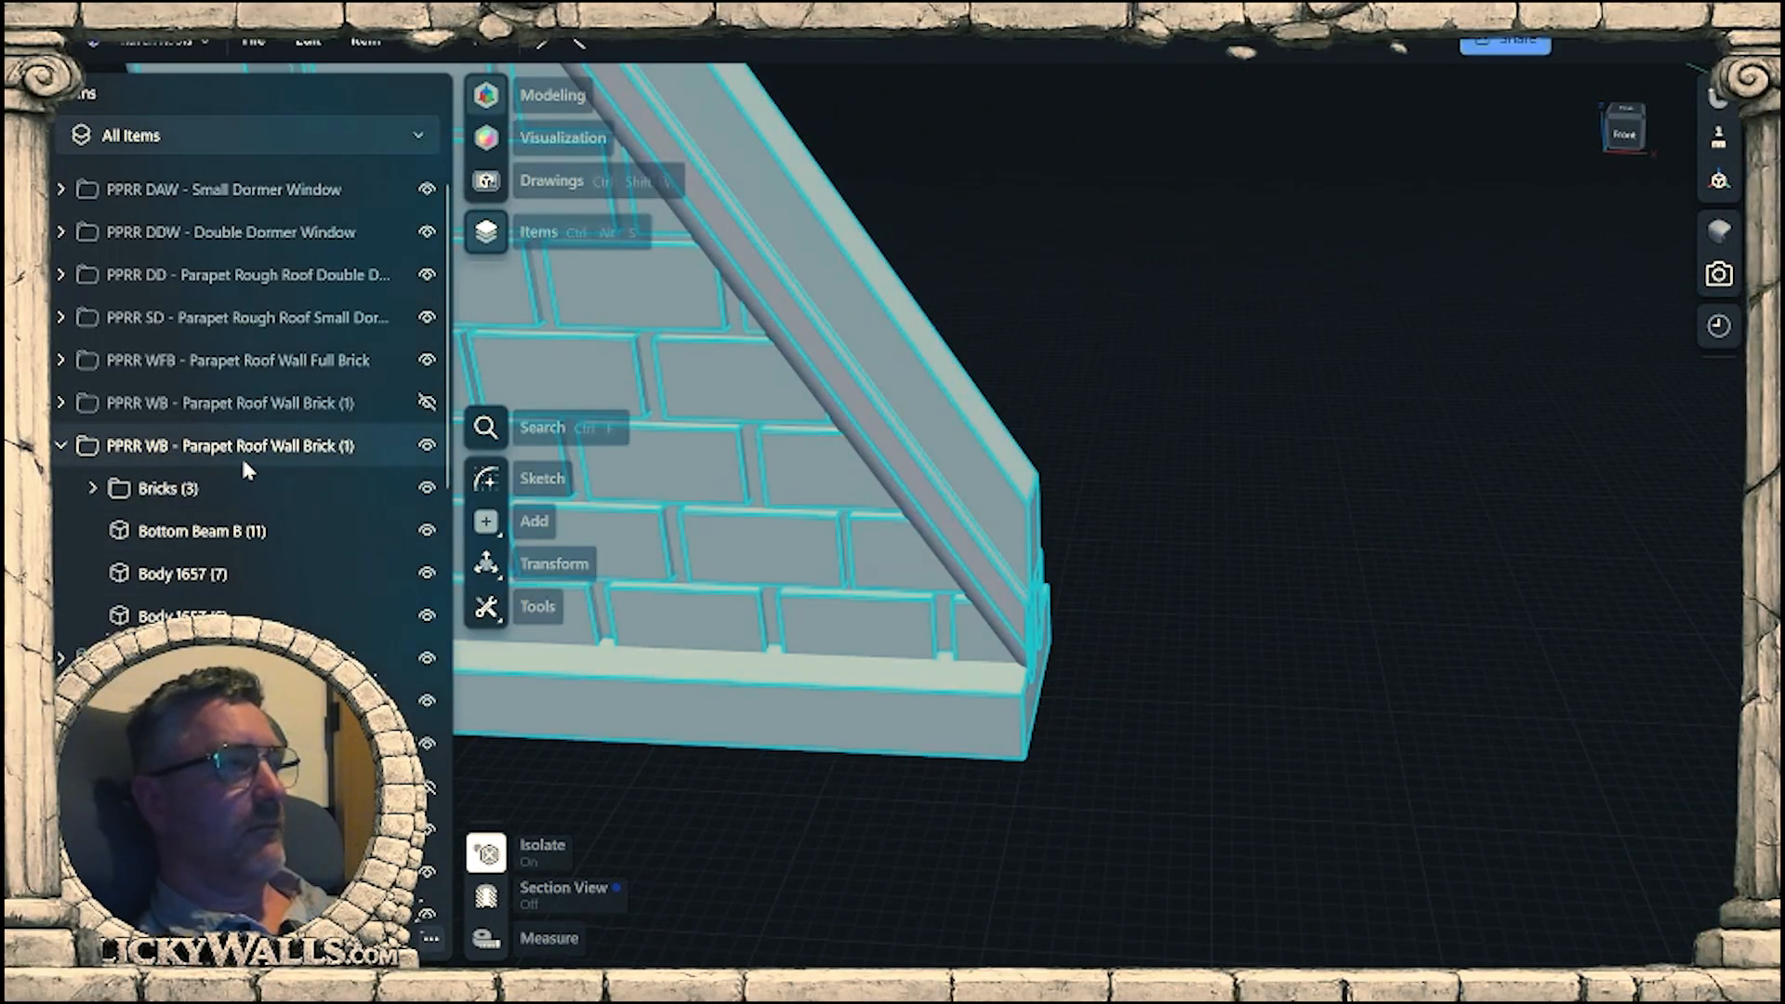
pyautogui.click(428, 787)
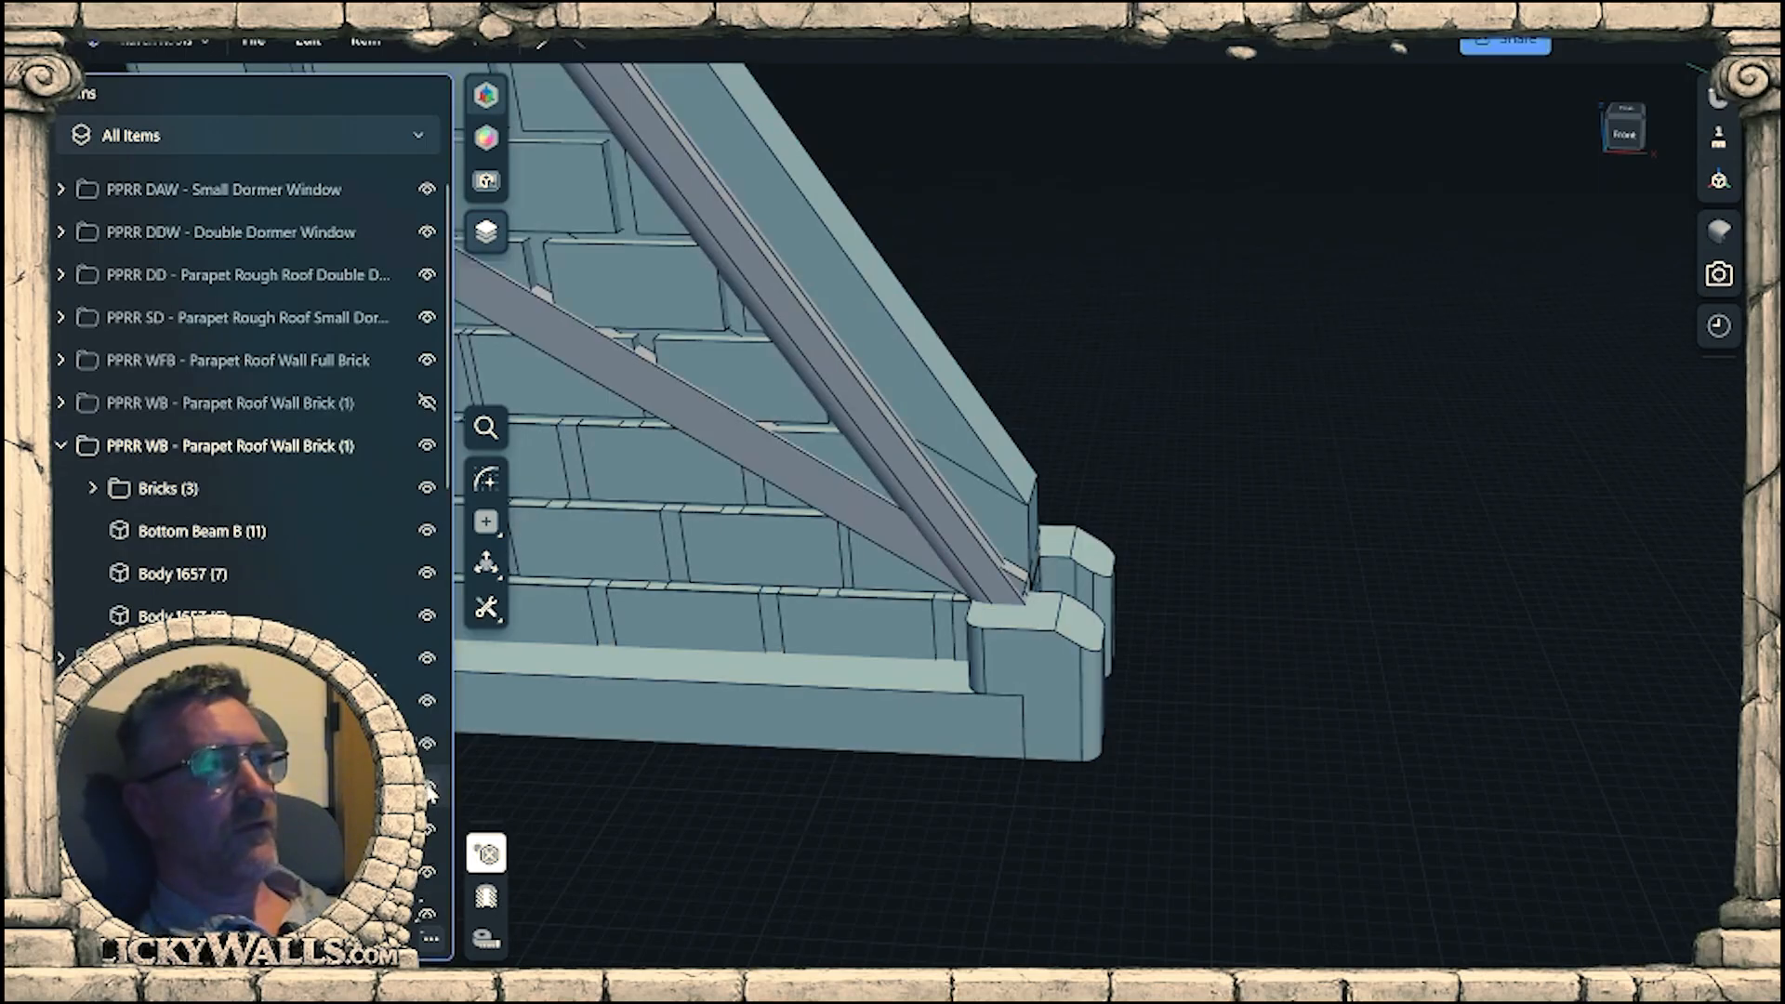
pyautogui.moveTo(1178, 730)
pyautogui.mouseDown(button='right')
pyautogui.moveTo(1224, 682)
pyautogui.moveTo(1207, 712)
pyautogui.mouseUp(button='right')
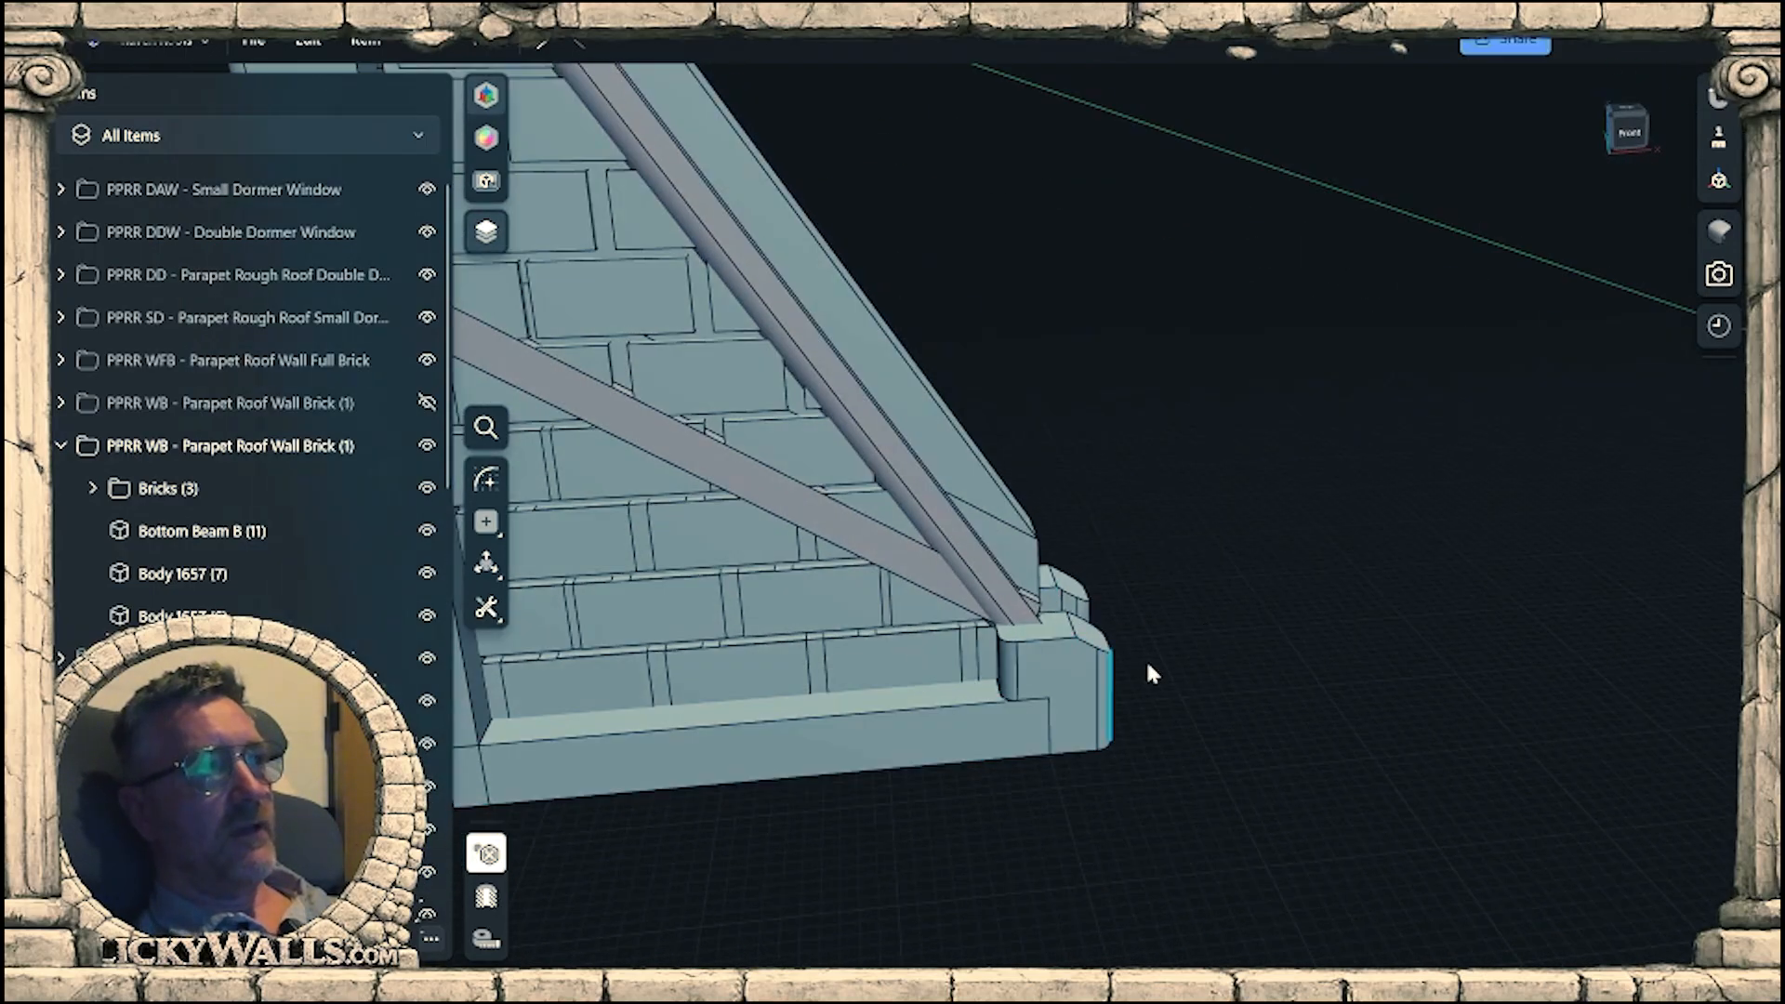
pyautogui.moveTo(1147, 666); pyautogui.dragTo(1334, 685, button='middle')
# Delete the old shallow diagonal beams crossing the brickwork on both the front and back of the wall.
pyautogui.click(848, 457)
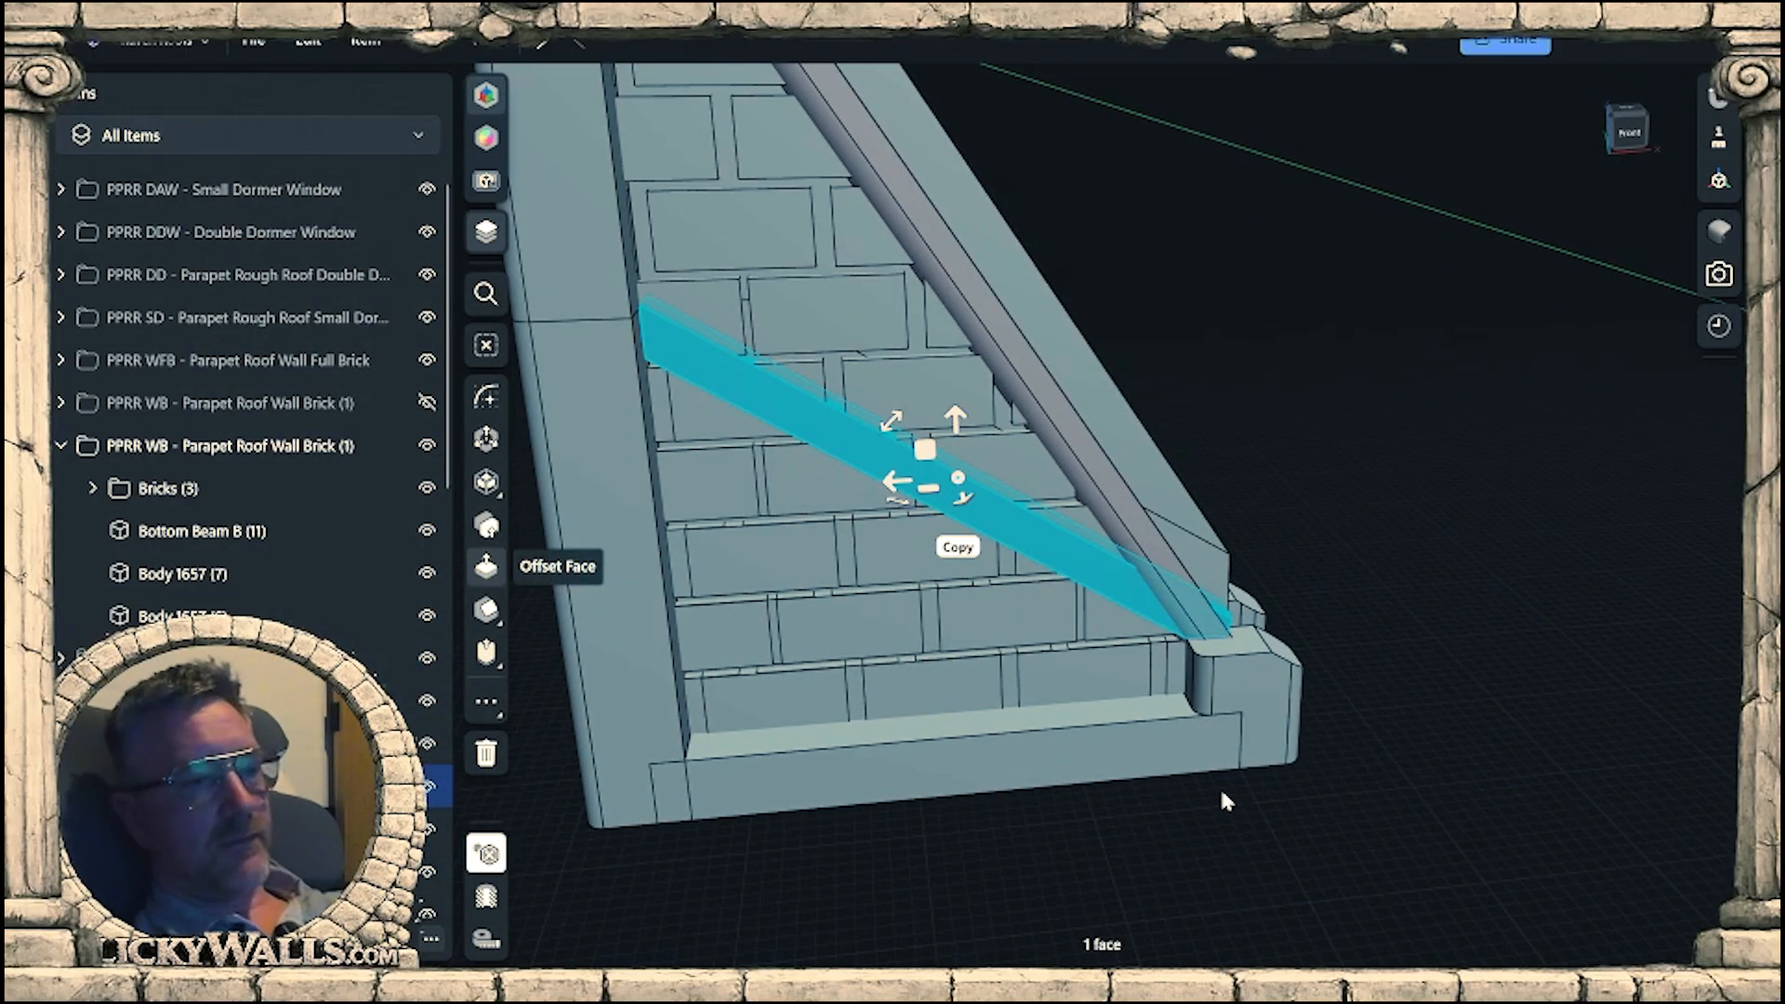
pyautogui.press('Delete')
pyautogui.moveTo(1344, 474); pyautogui.dragTo(1309, 605, button='right')
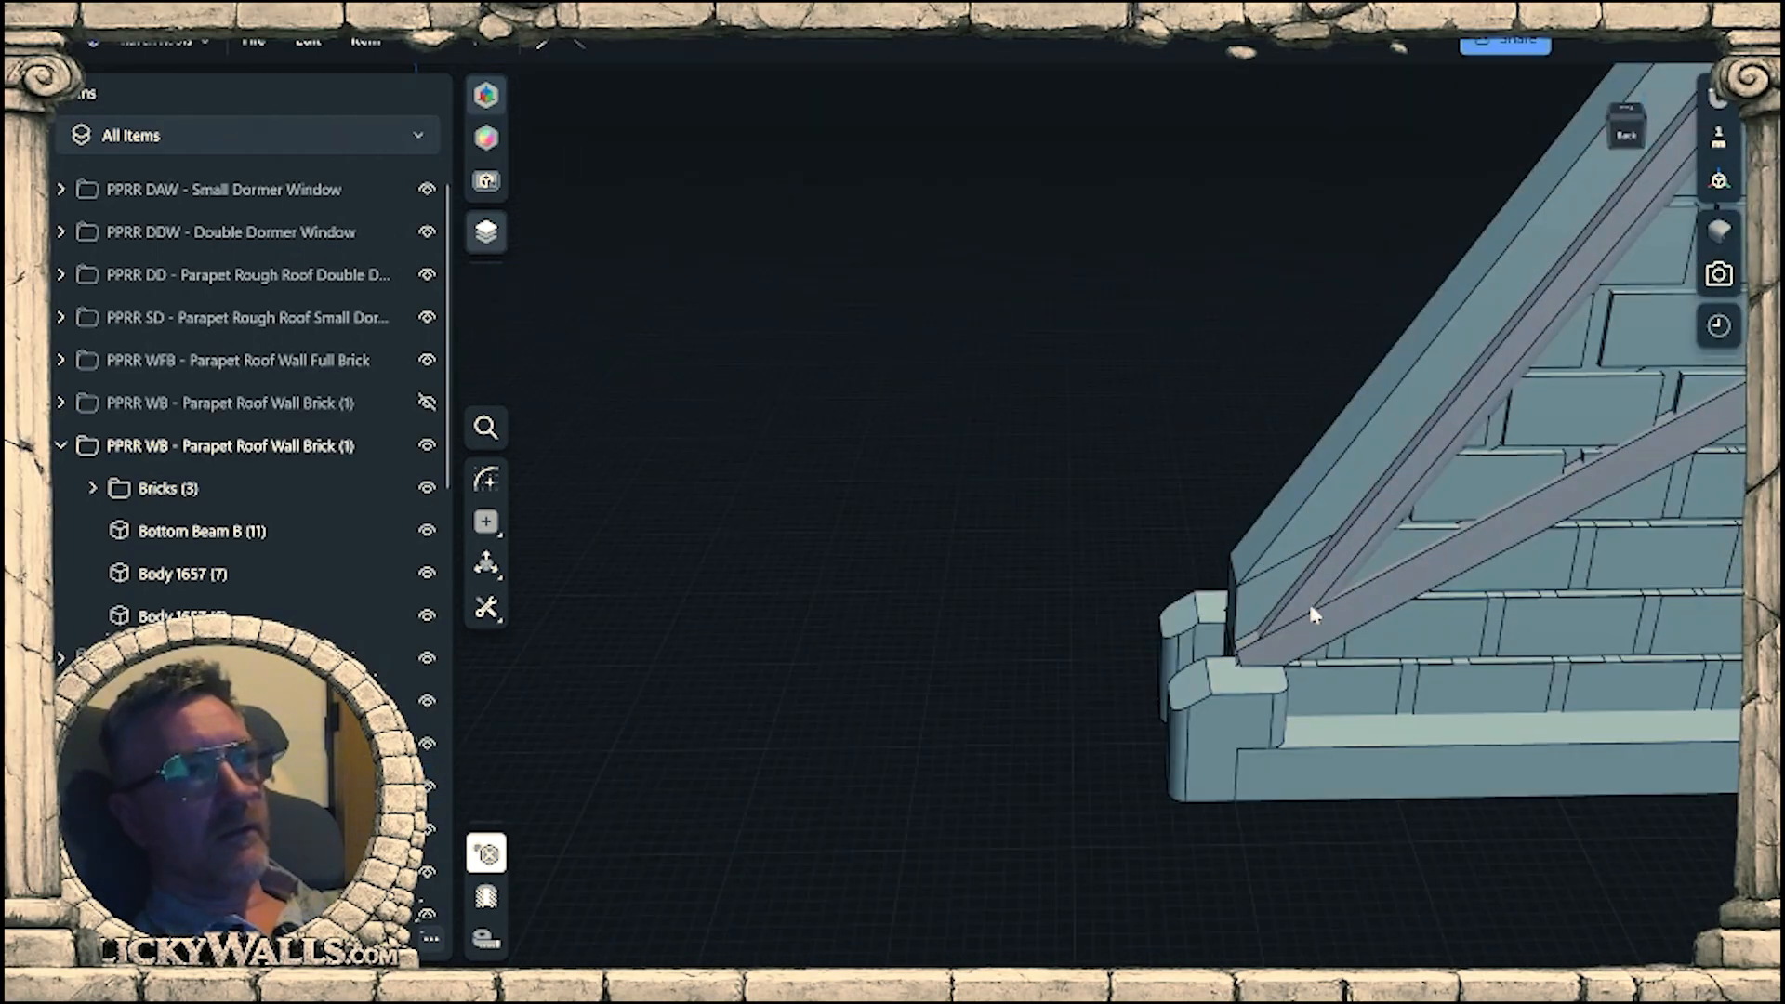
pyautogui.doubleClick(1310, 607)
pyautogui.press('Delete')
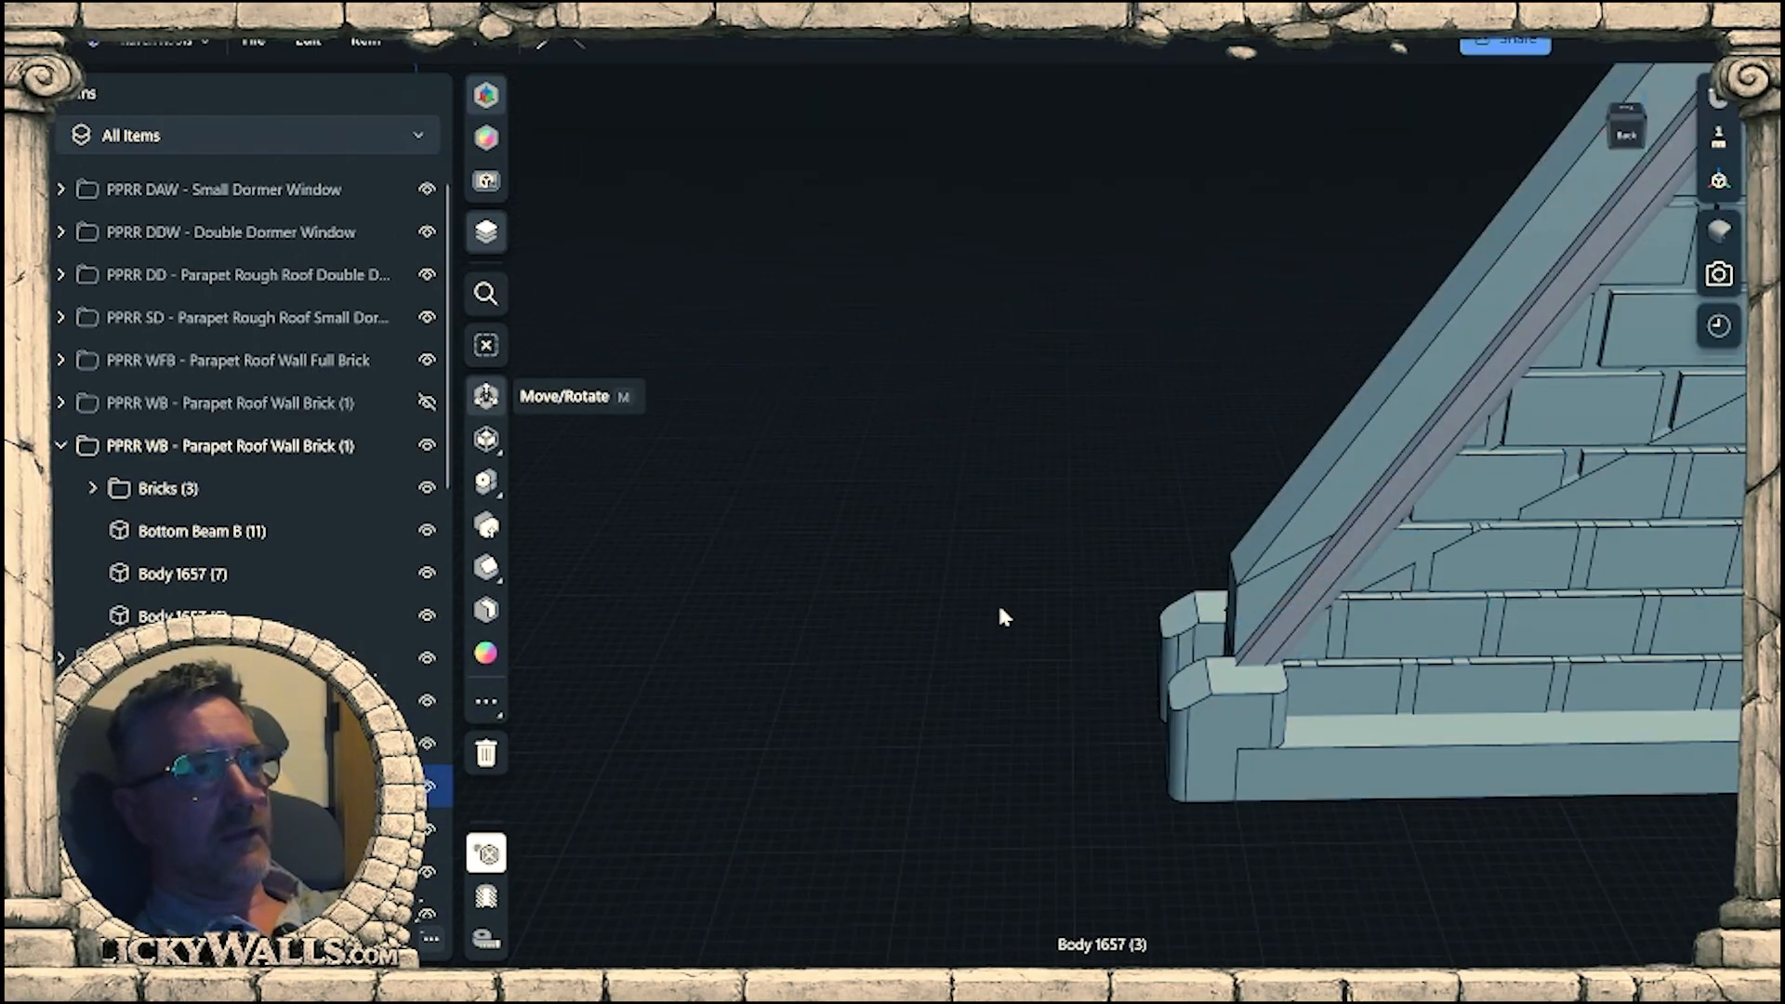
# Check how the original bottom beam body fits around the wall and new sloped beams from the end and front.
pyautogui.moveTo(1002, 615); pyautogui.dragTo(1220, 576, button='right')
pyautogui.doubleClick(1028, 711)
pyautogui.scroll(5, 1174, 714)
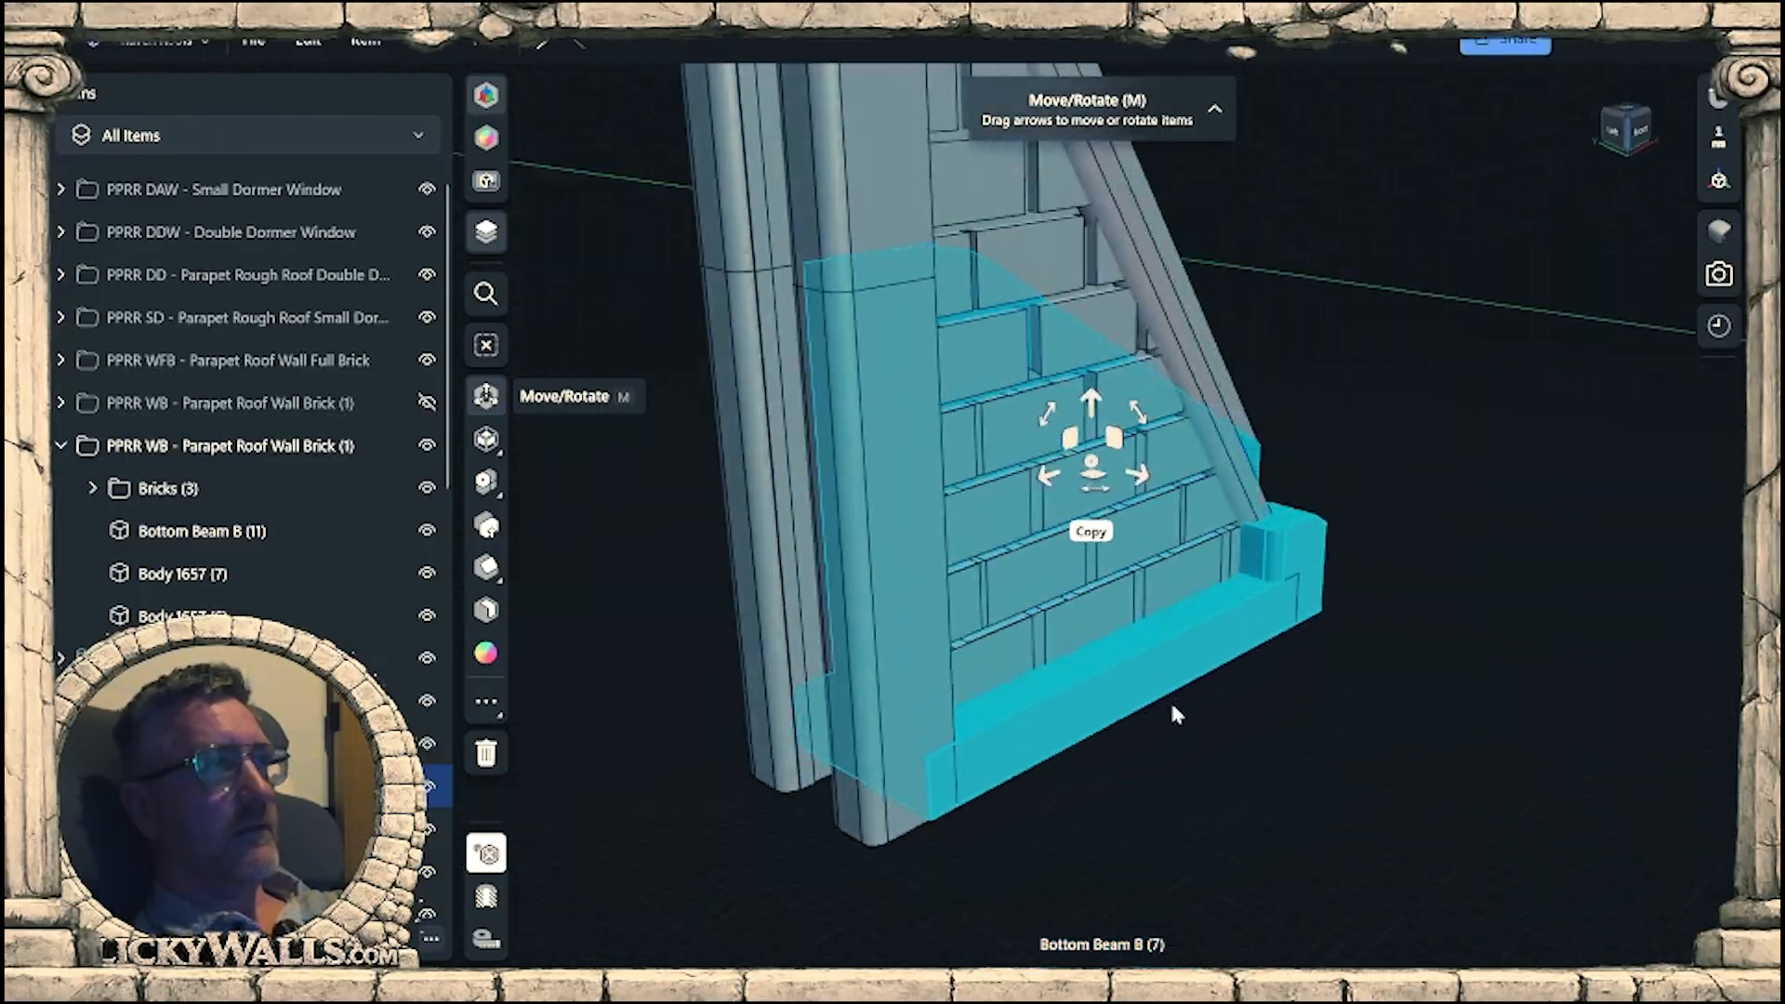
pyautogui.moveTo(1173, 707); pyautogui.dragTo(1208, 567, button='right')
pyautogui.click(1251, 827)
pyautogui.scroll(-5, 1248, 853)
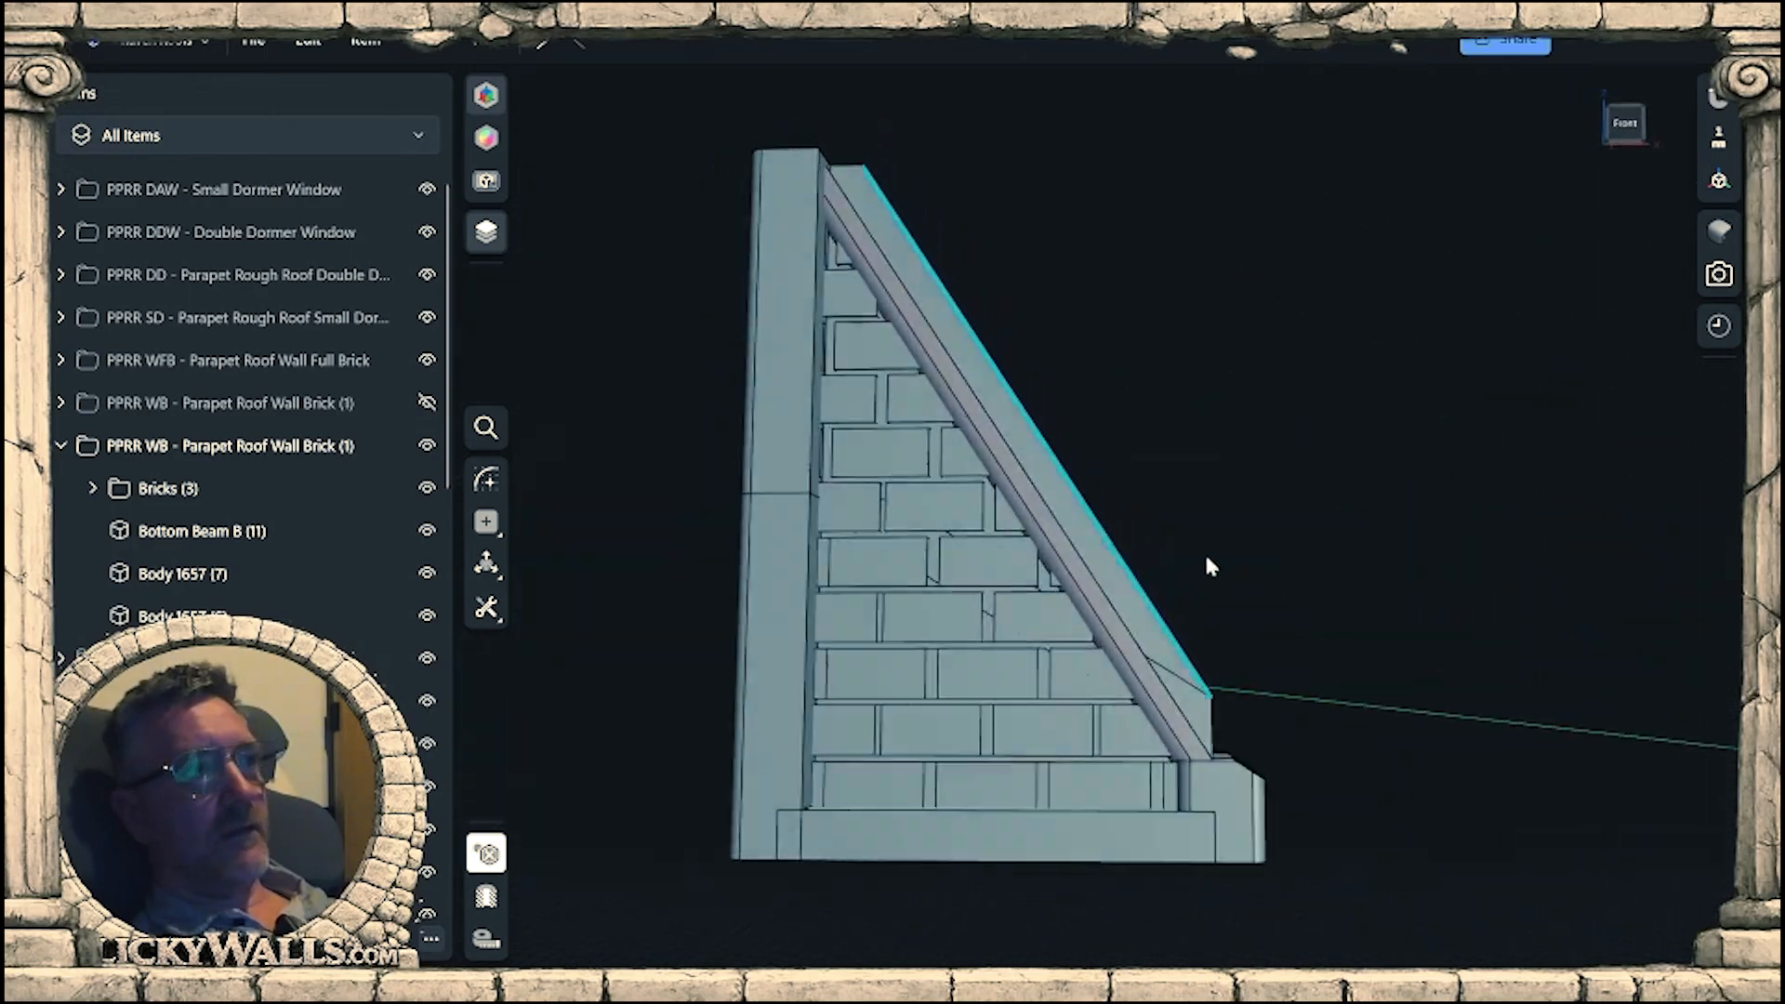
pyautogui.moveTo(1215, 617); pyautogui.dragTo(1169, 555, button='middle')
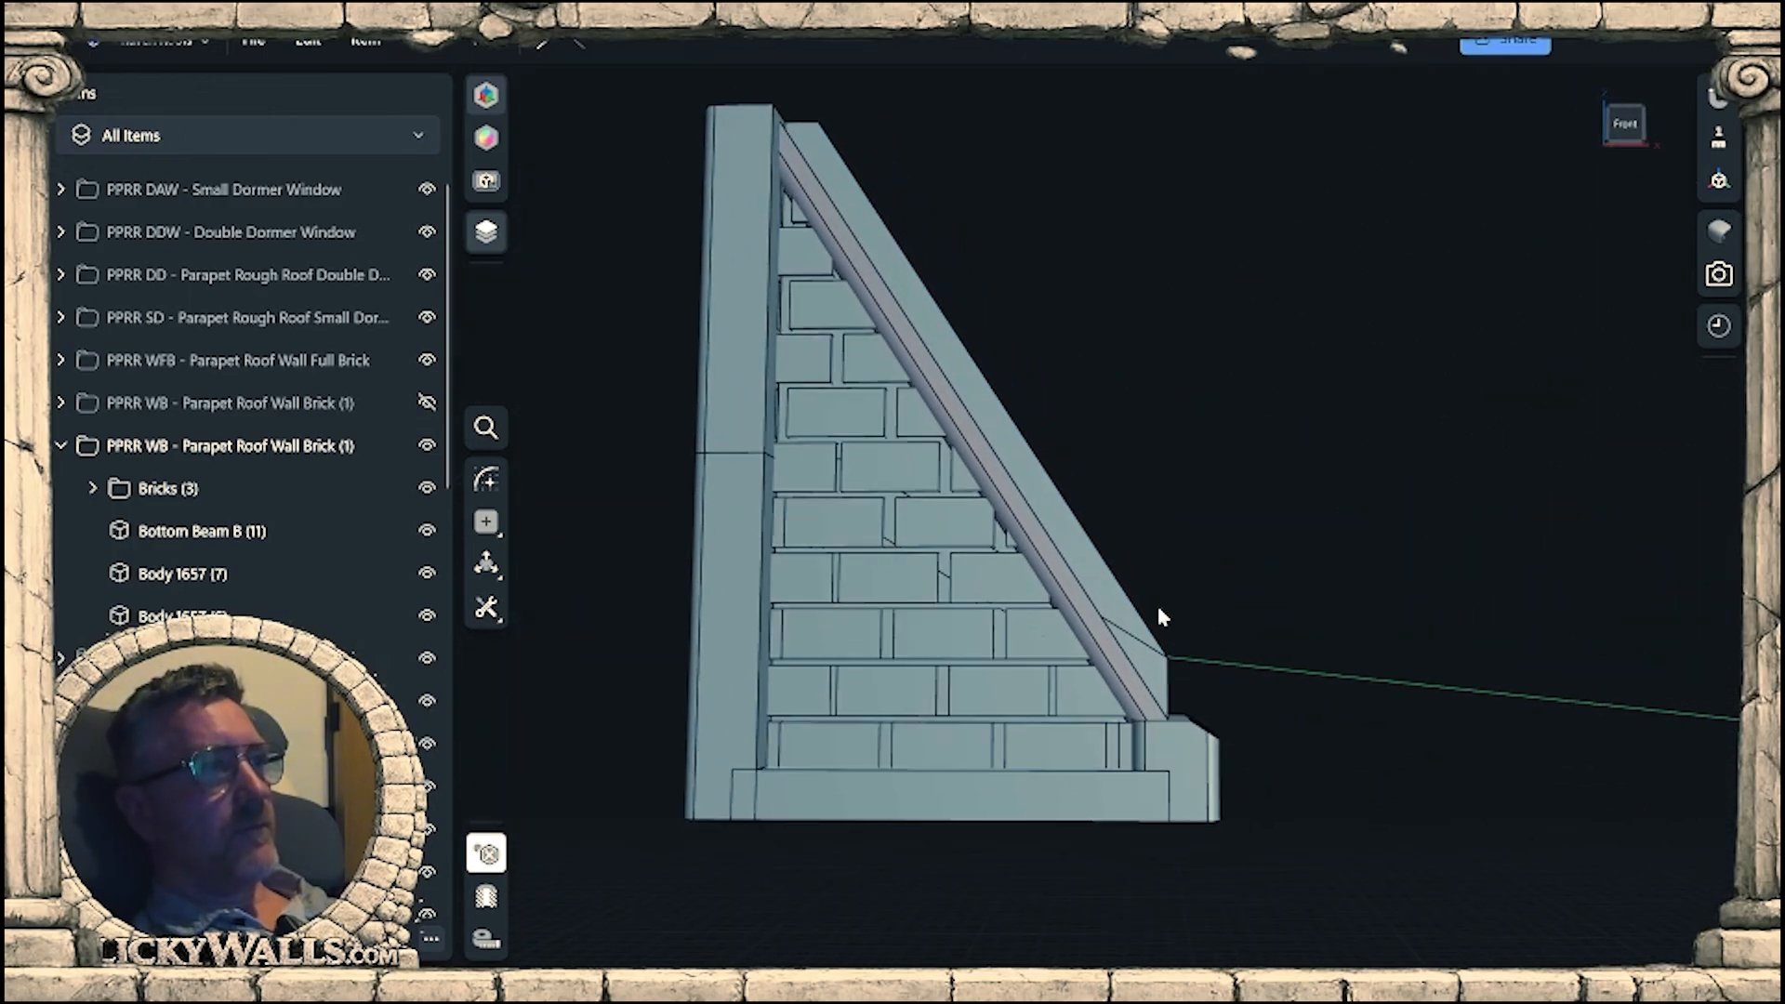
pyautogui.click(1041, 494)
pyautogui.press('l')
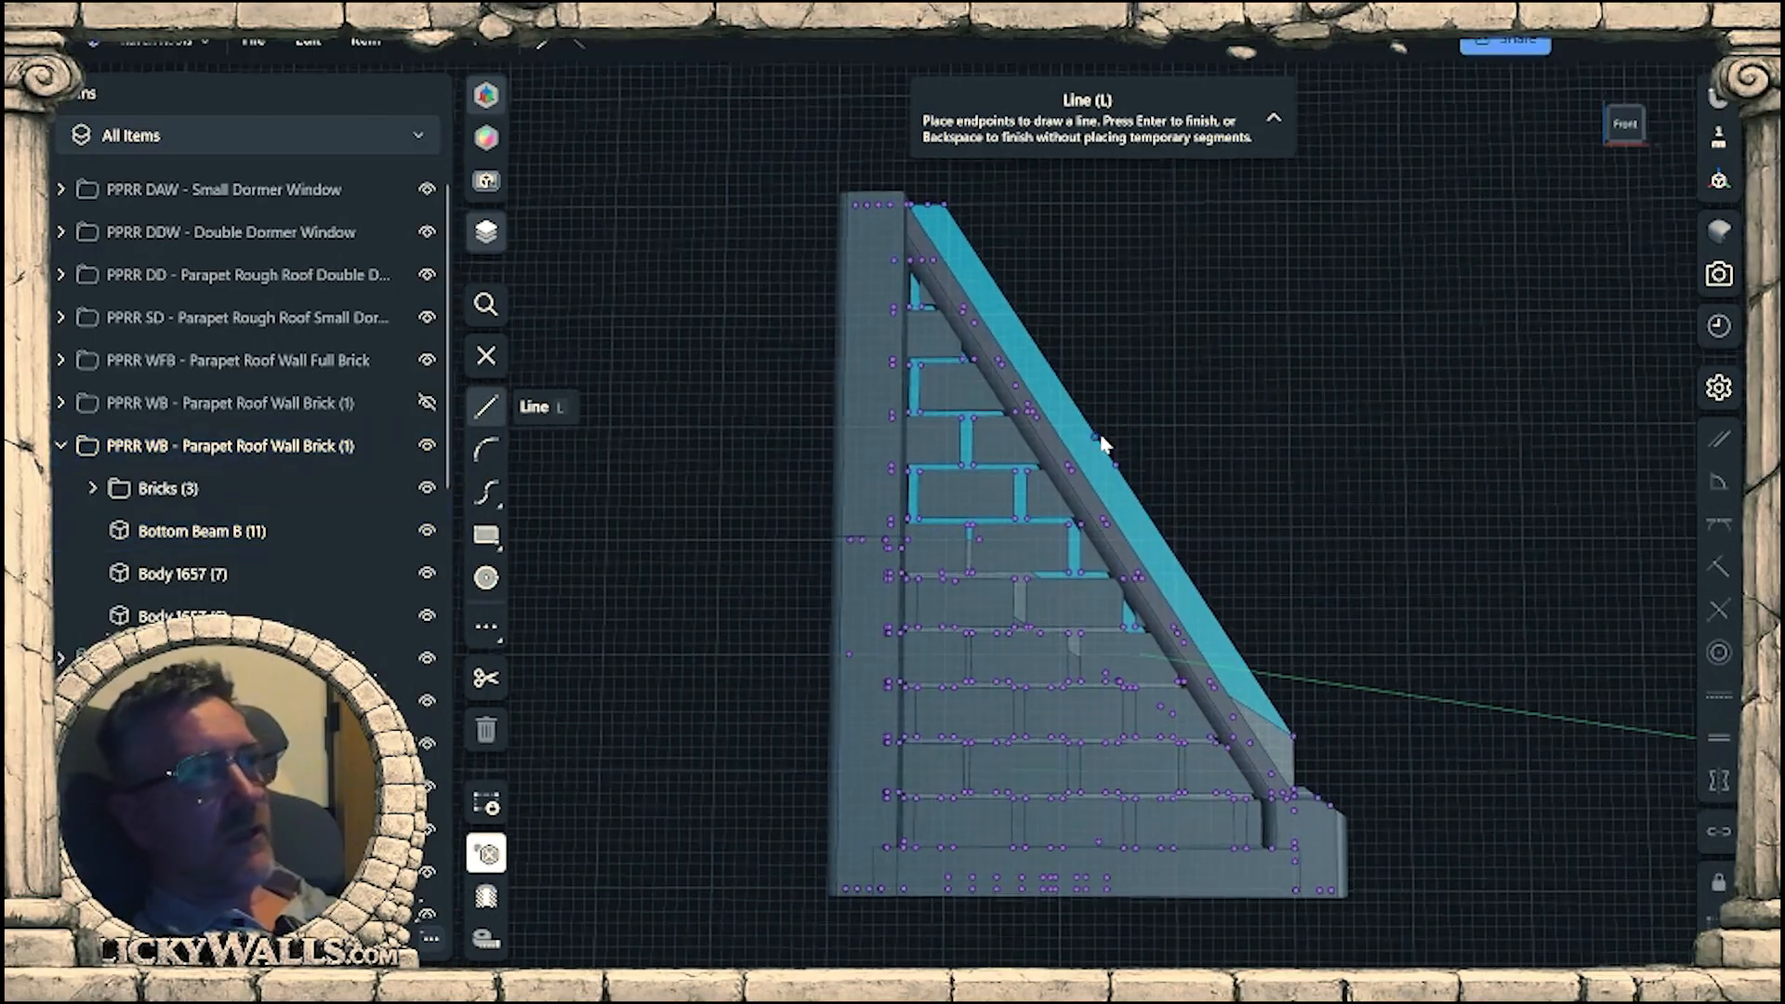
pyautogui.scroll(-2, 1101, 444)
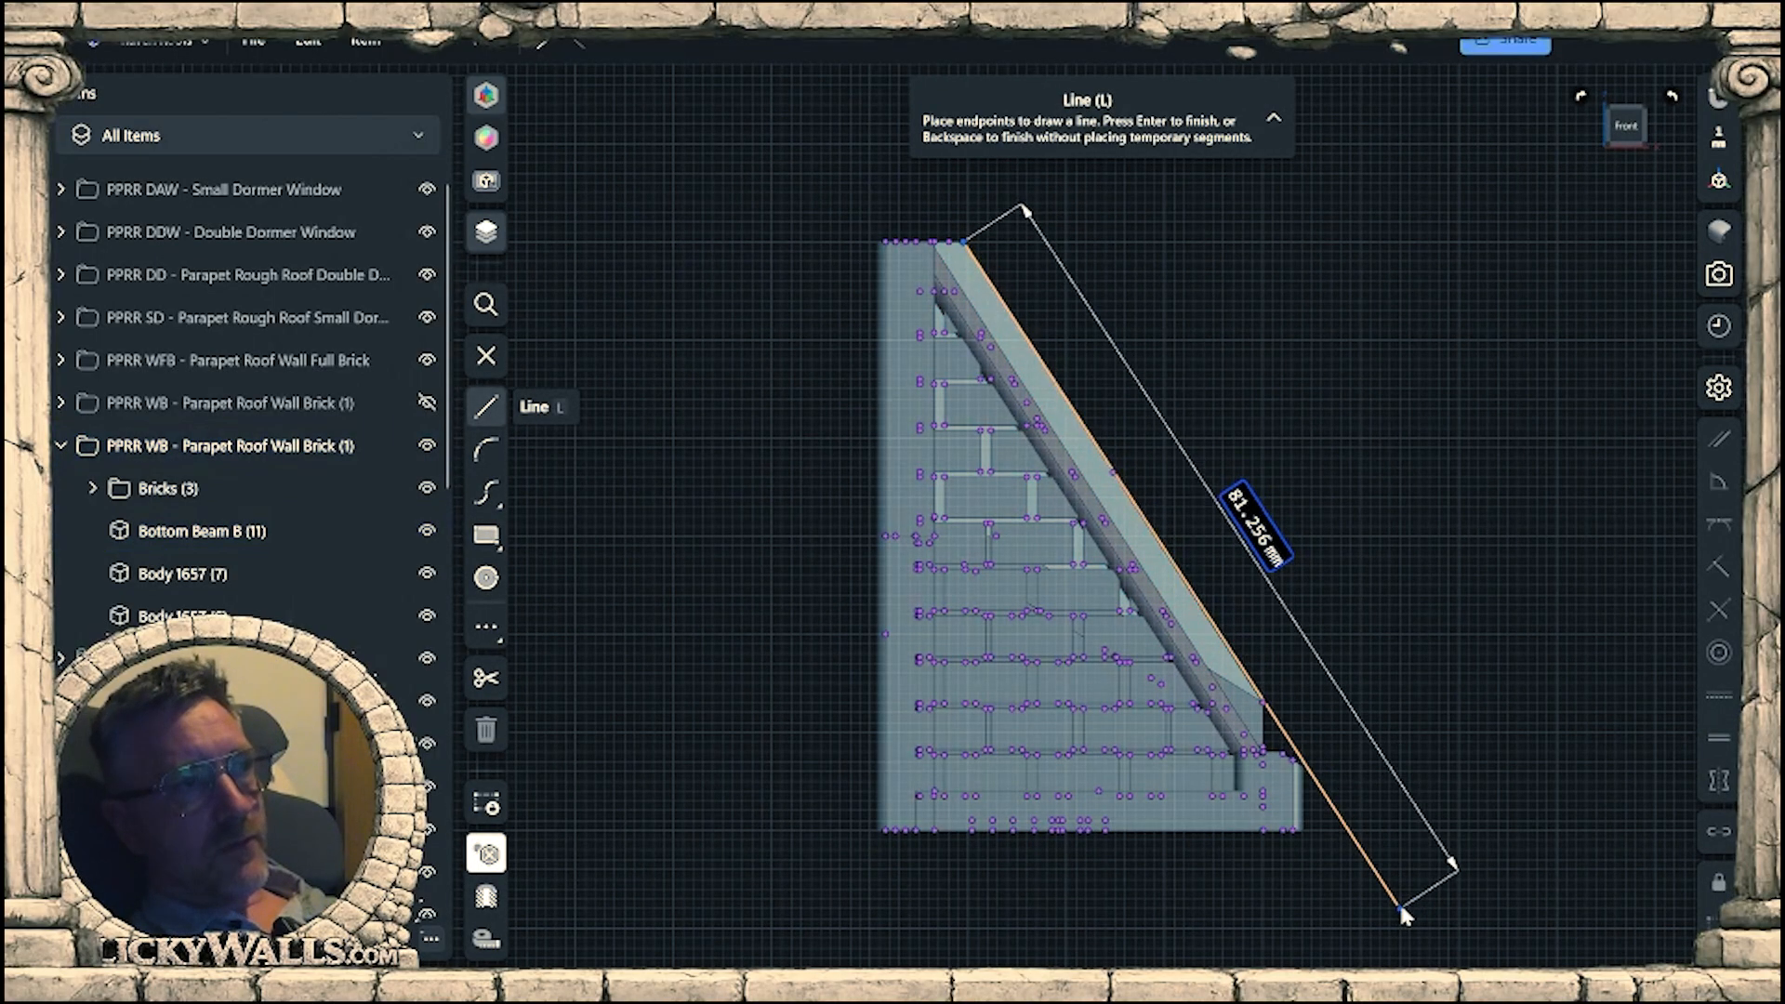
pyautogui.scroll(2, 1350, 819)
pyautogui.scroll(2, 1327, 767)
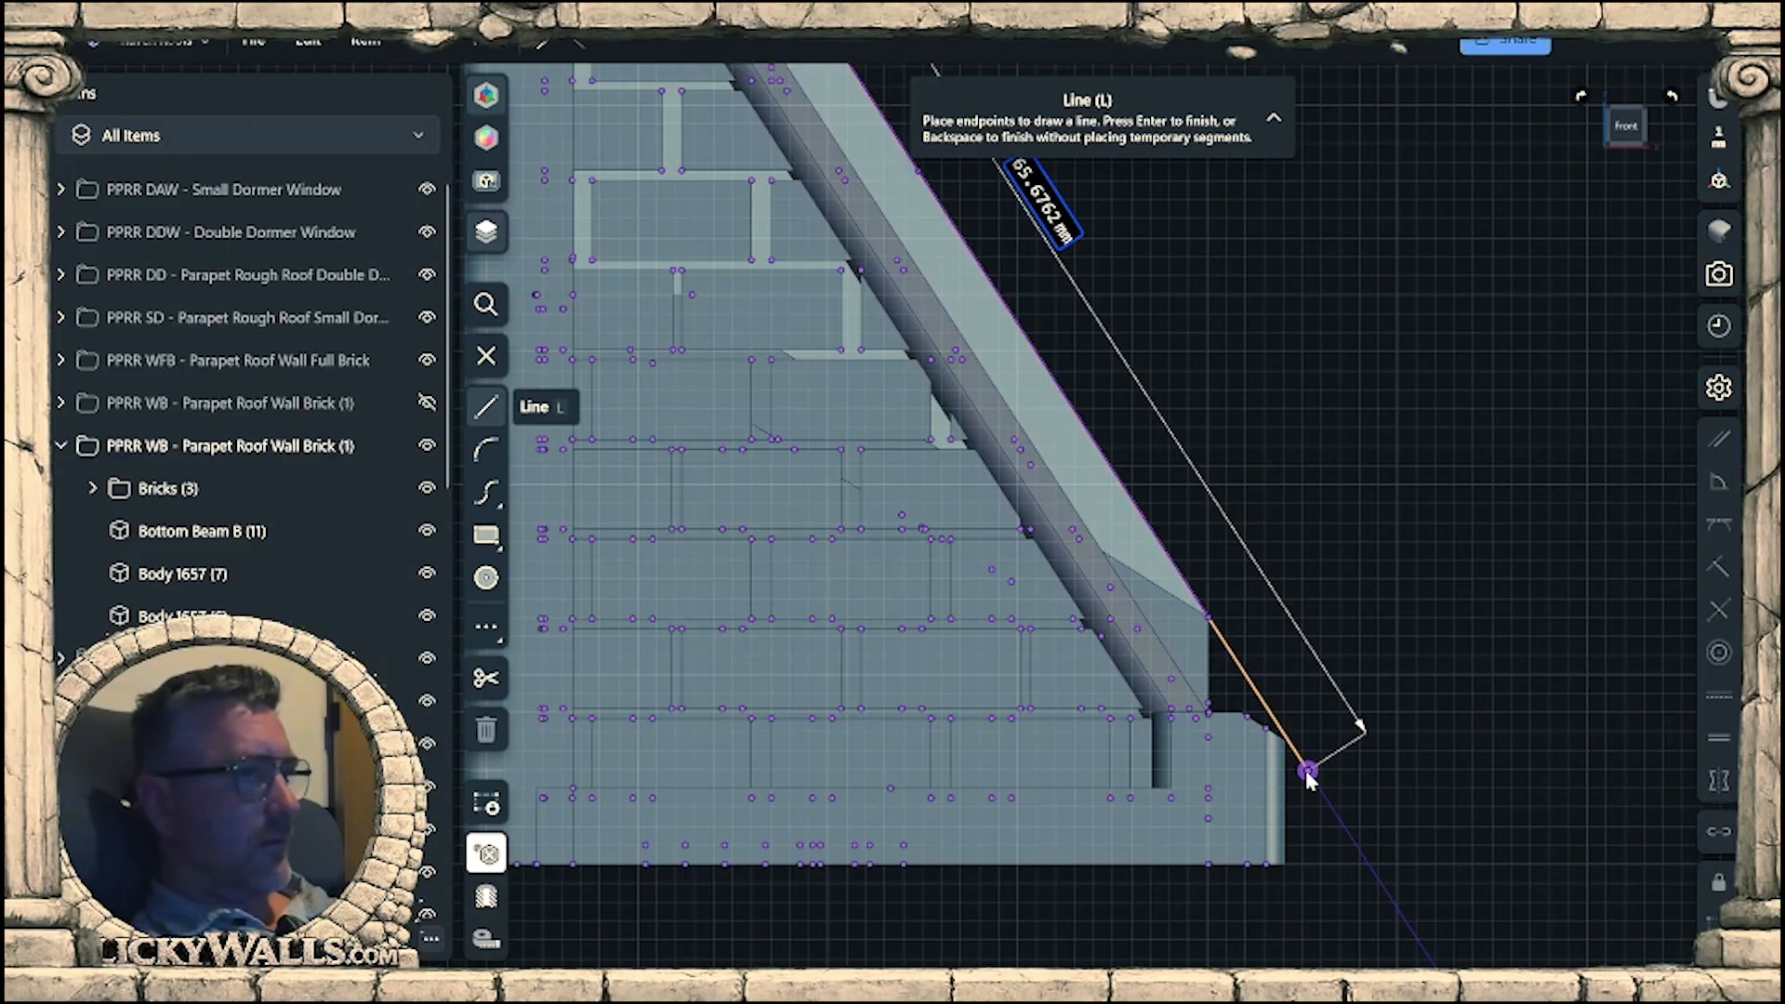
pyautogui.moveTo(1307, 768)
pyautogui.mouseDown(button='middle')
pyautogui.moveTo(1324, 764)
pyautogui.moveTo(1307, 789)
pyautogui.mouseUp(button='middle')
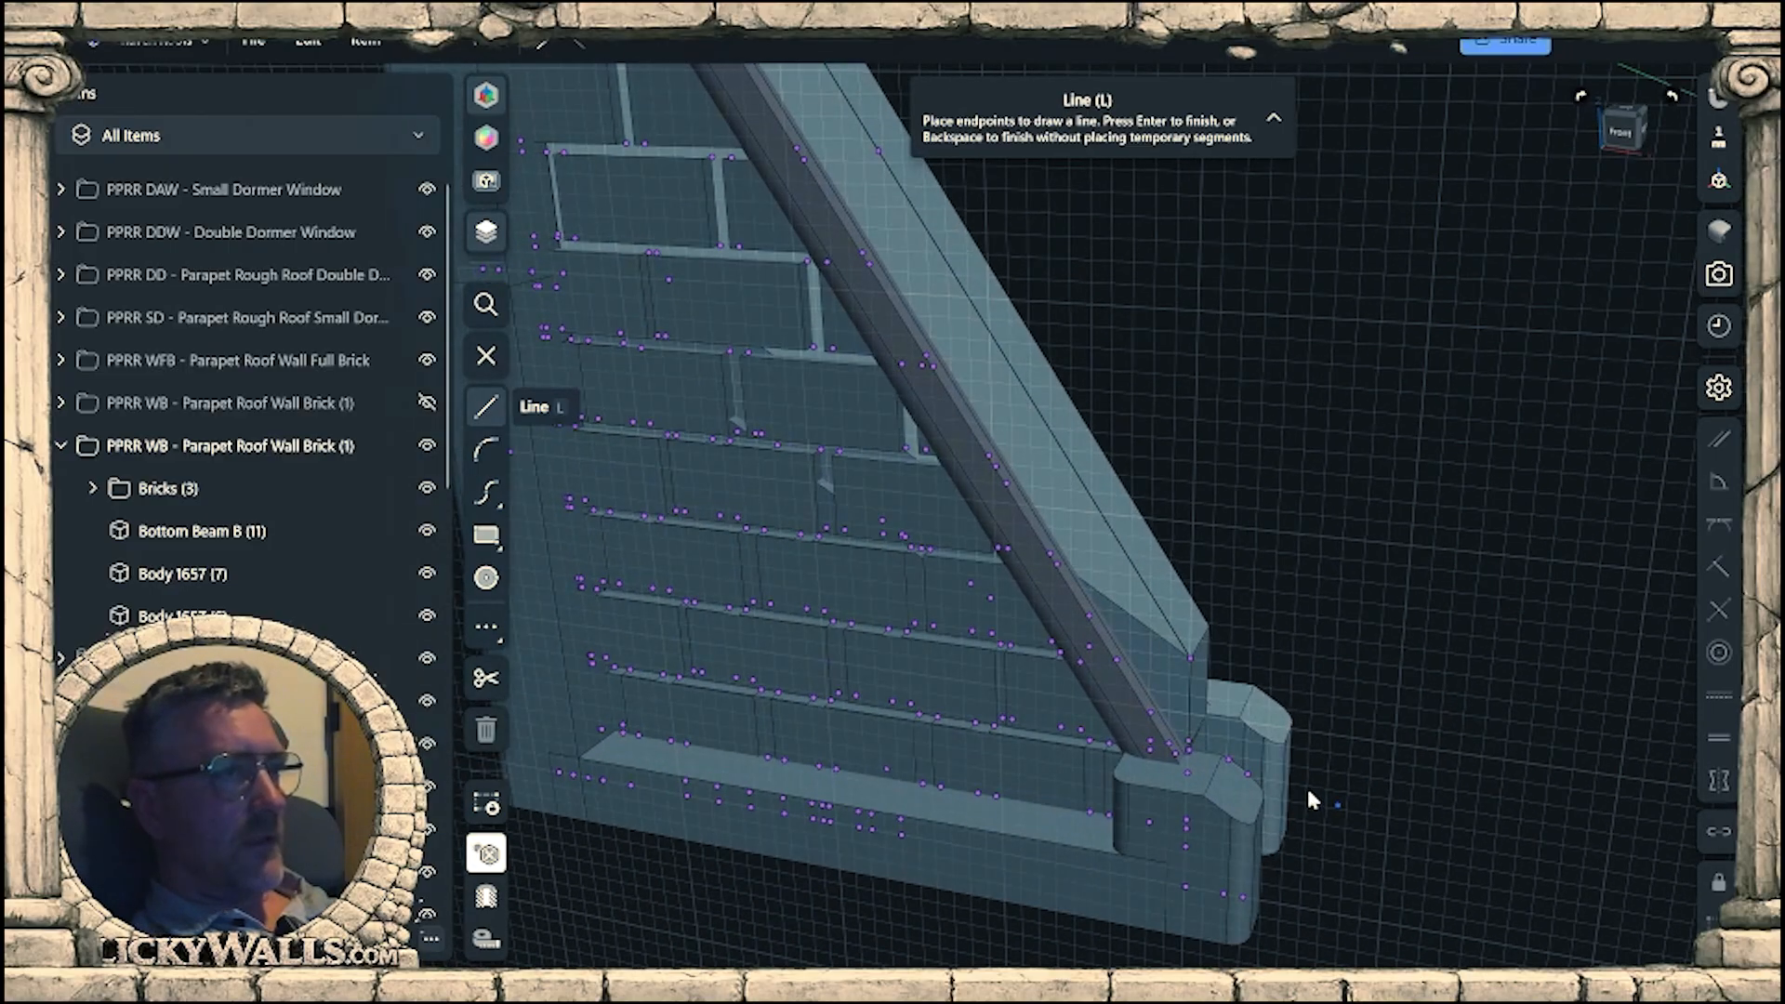
pyautogui.press('Escape')
# Offset the sloped top faces of the front and rear end posts outward, the front one by about 1.7 mm.
pyautogui.click(1248, 802)
pyautogui.moveTo(1248, 781); pyautogui.dragTo(1271, 750)
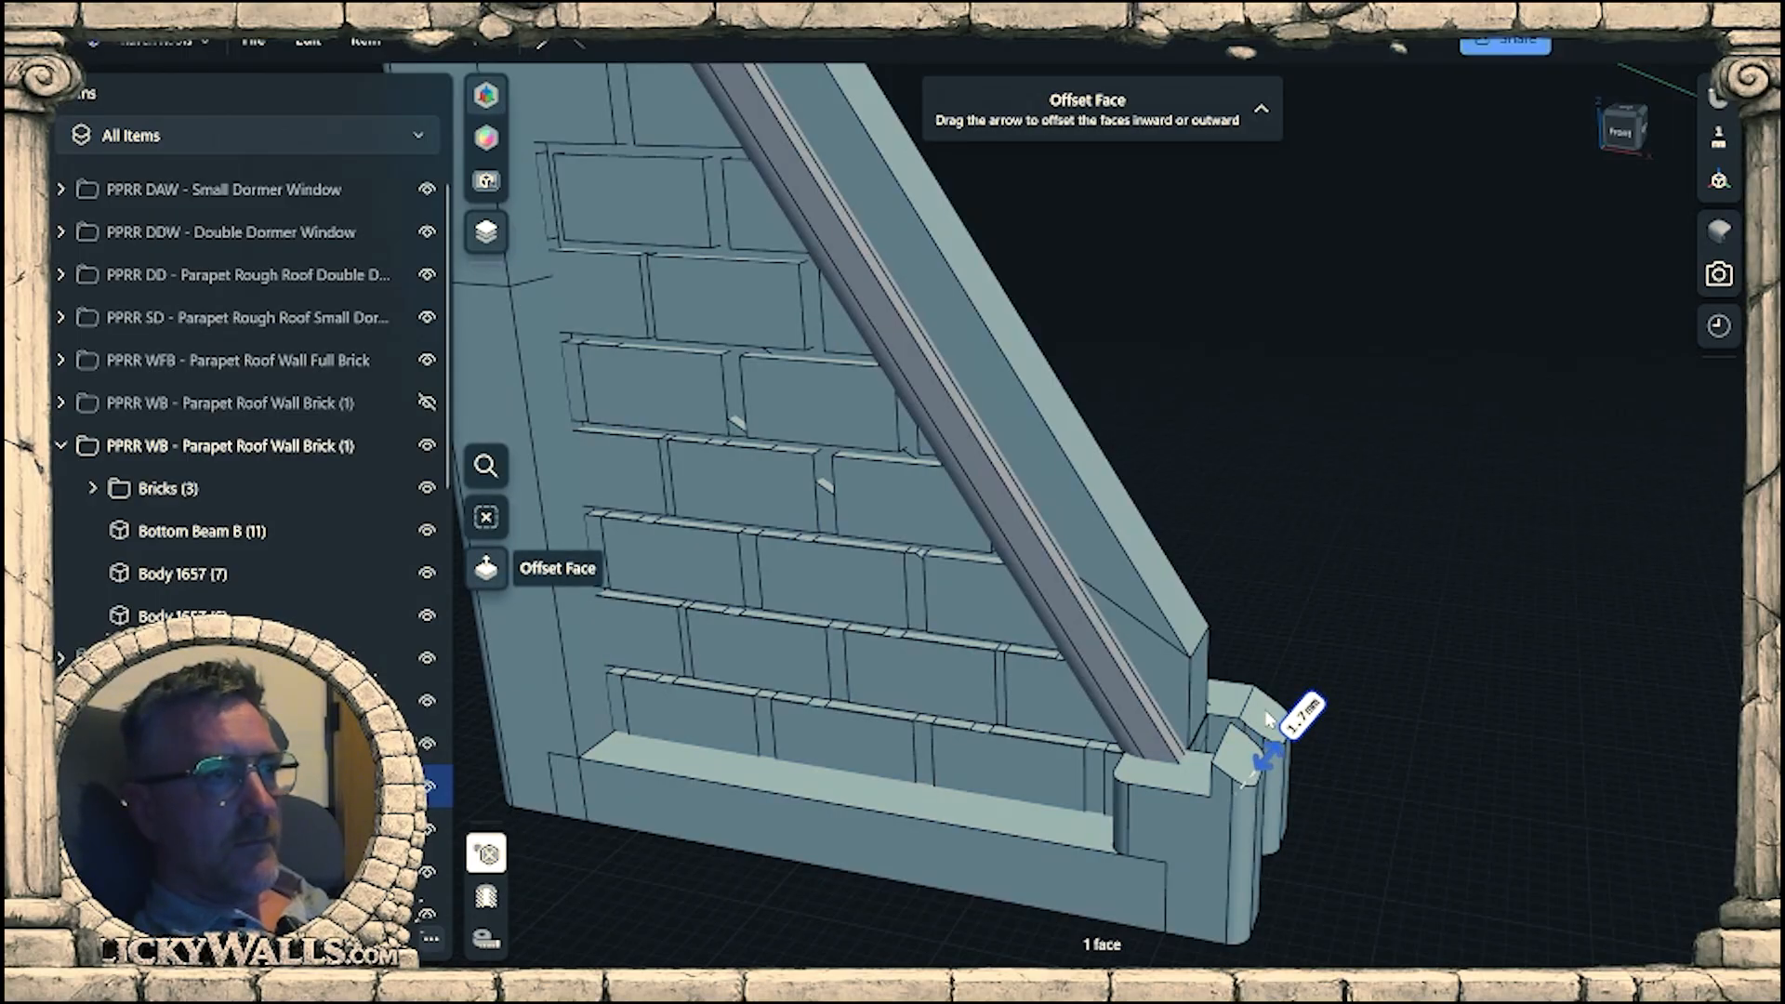
pyautogui.click(1271, 722)
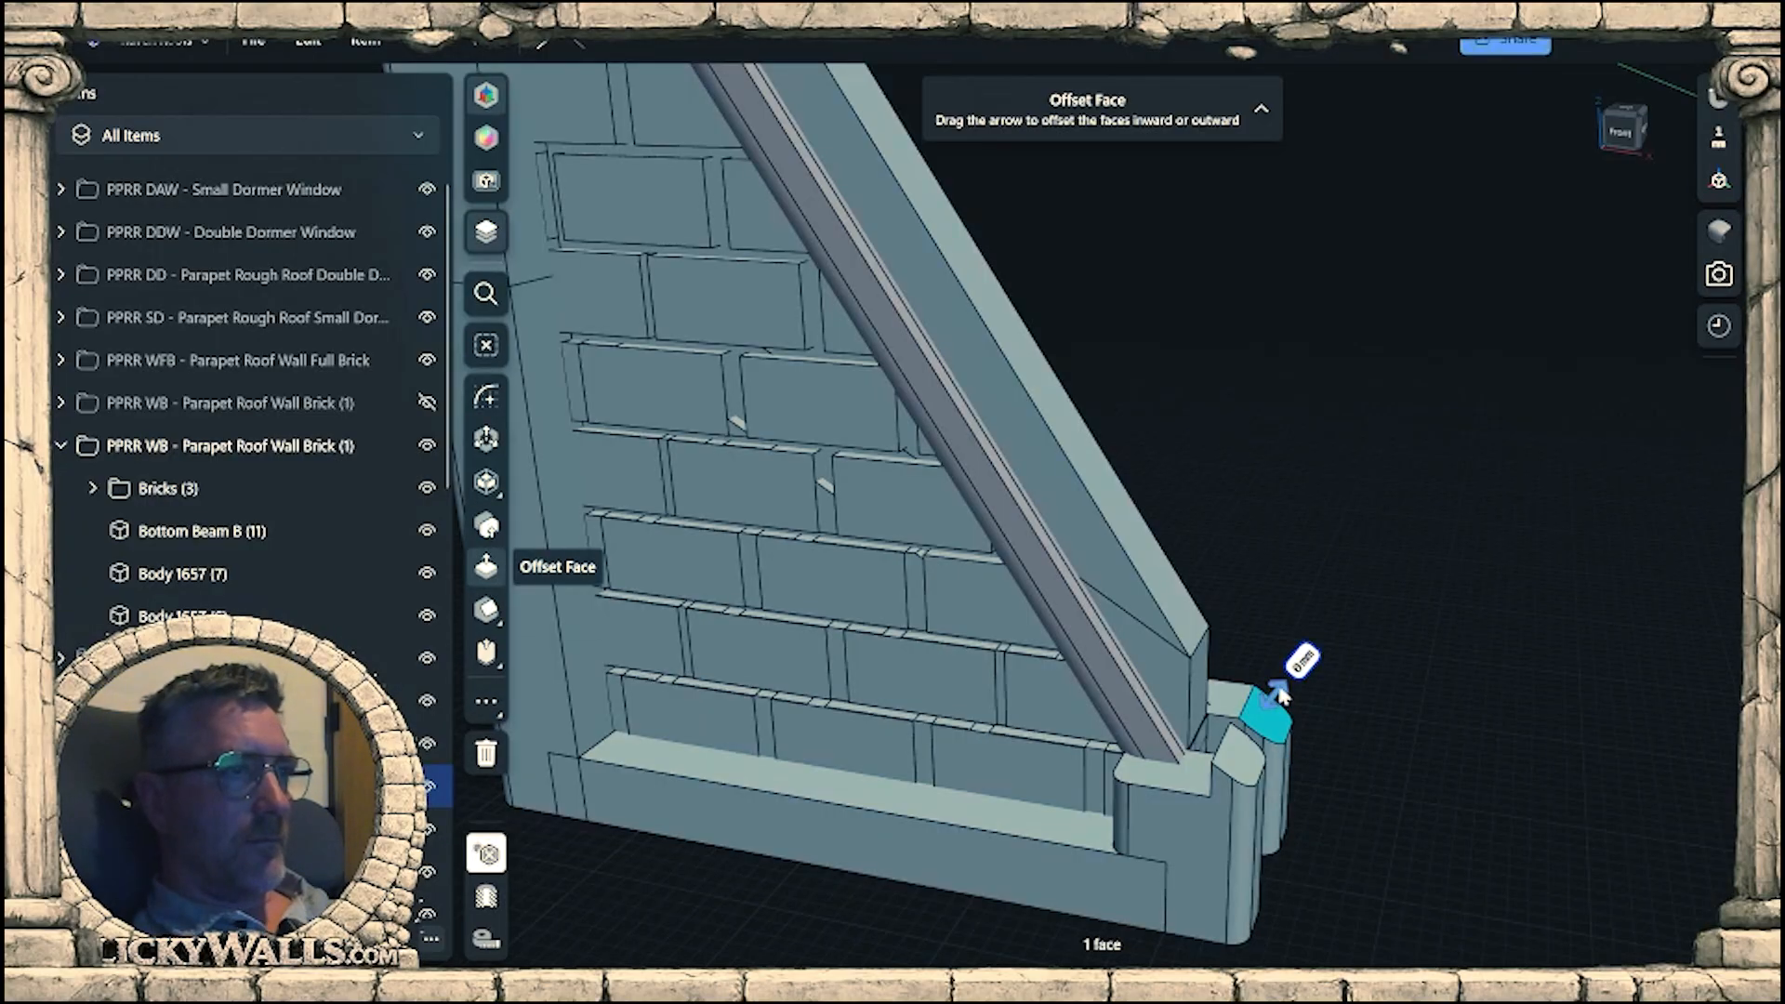
pyautogui.moveTo(1280, 689); pyautogui.dragTo(1306, 670)
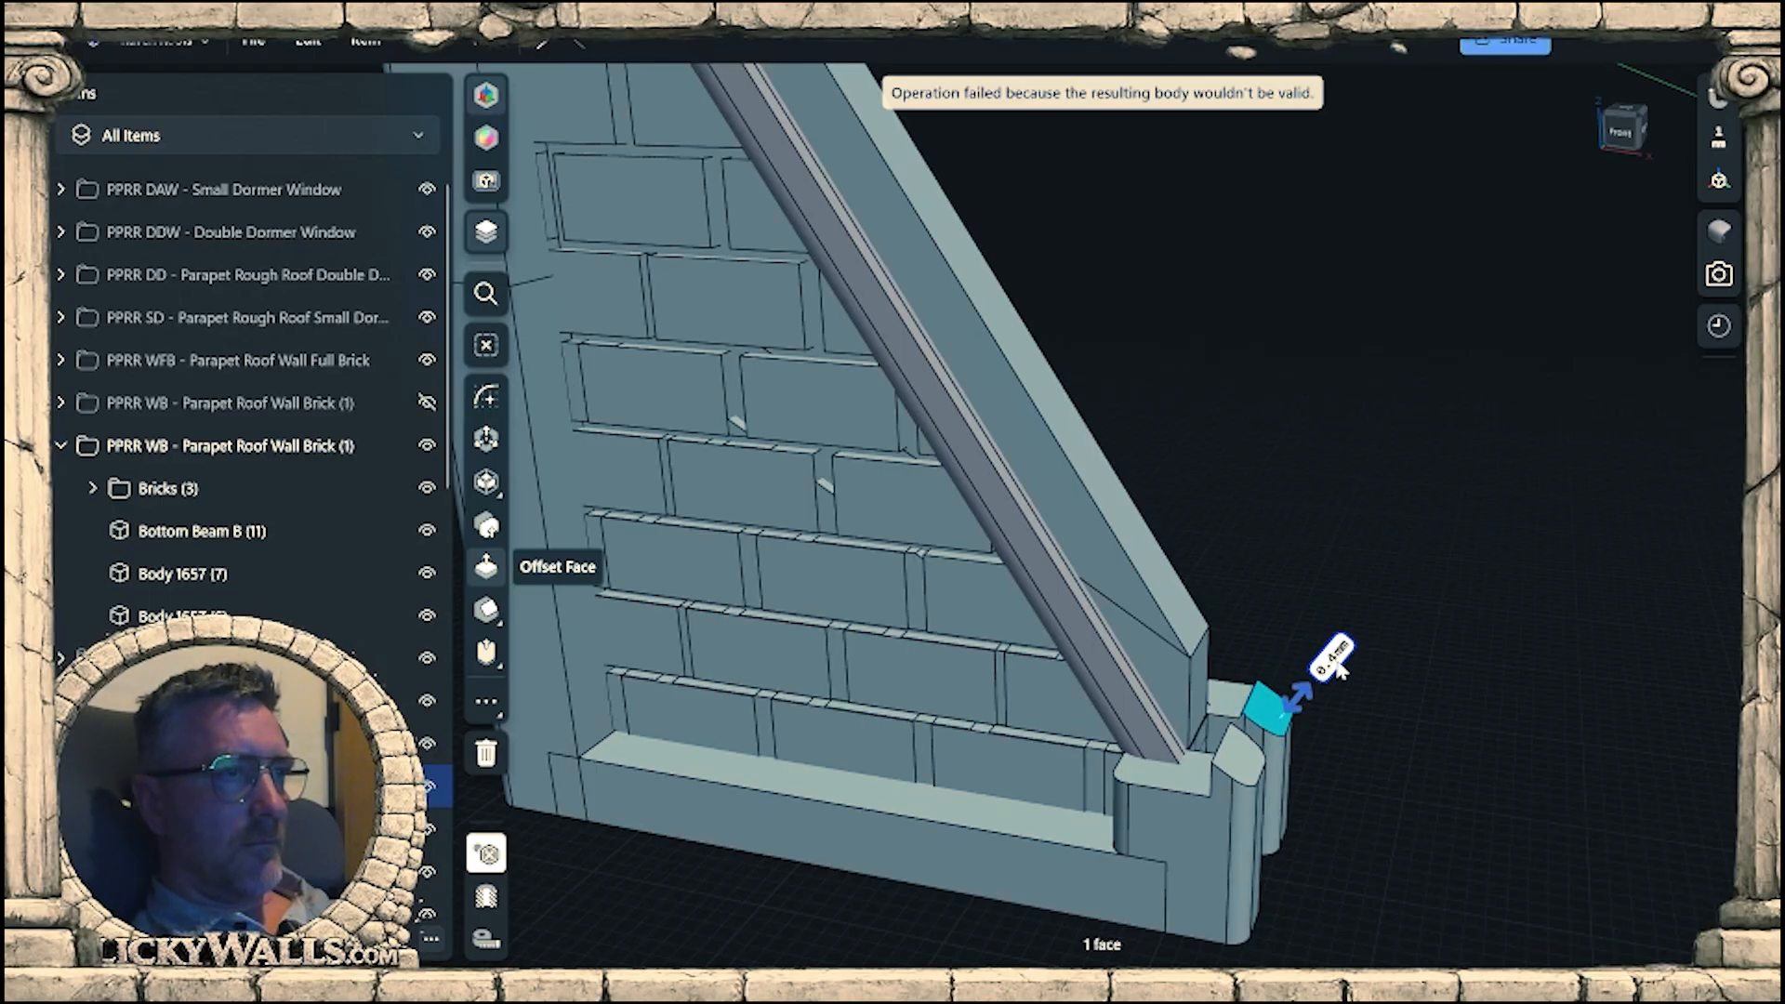
pyautogui.click(1349, 773)
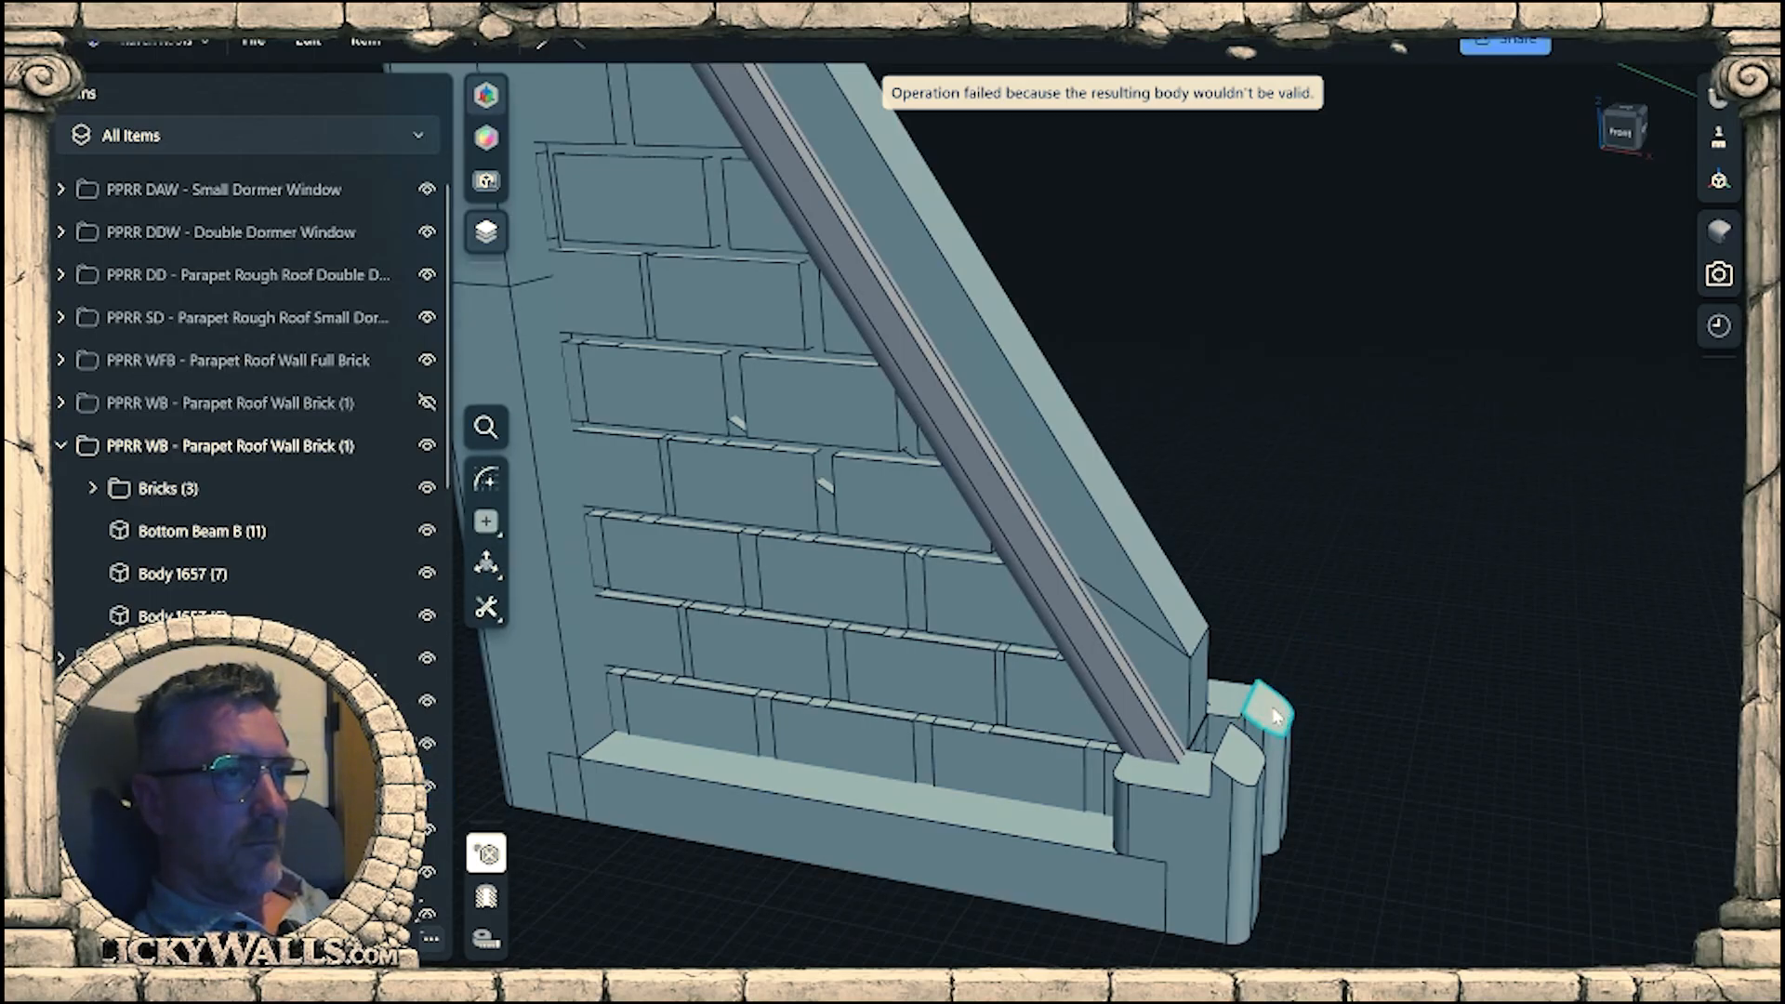
pyautogui.click(1270, 712)
pyautogui.click(1361, 759)
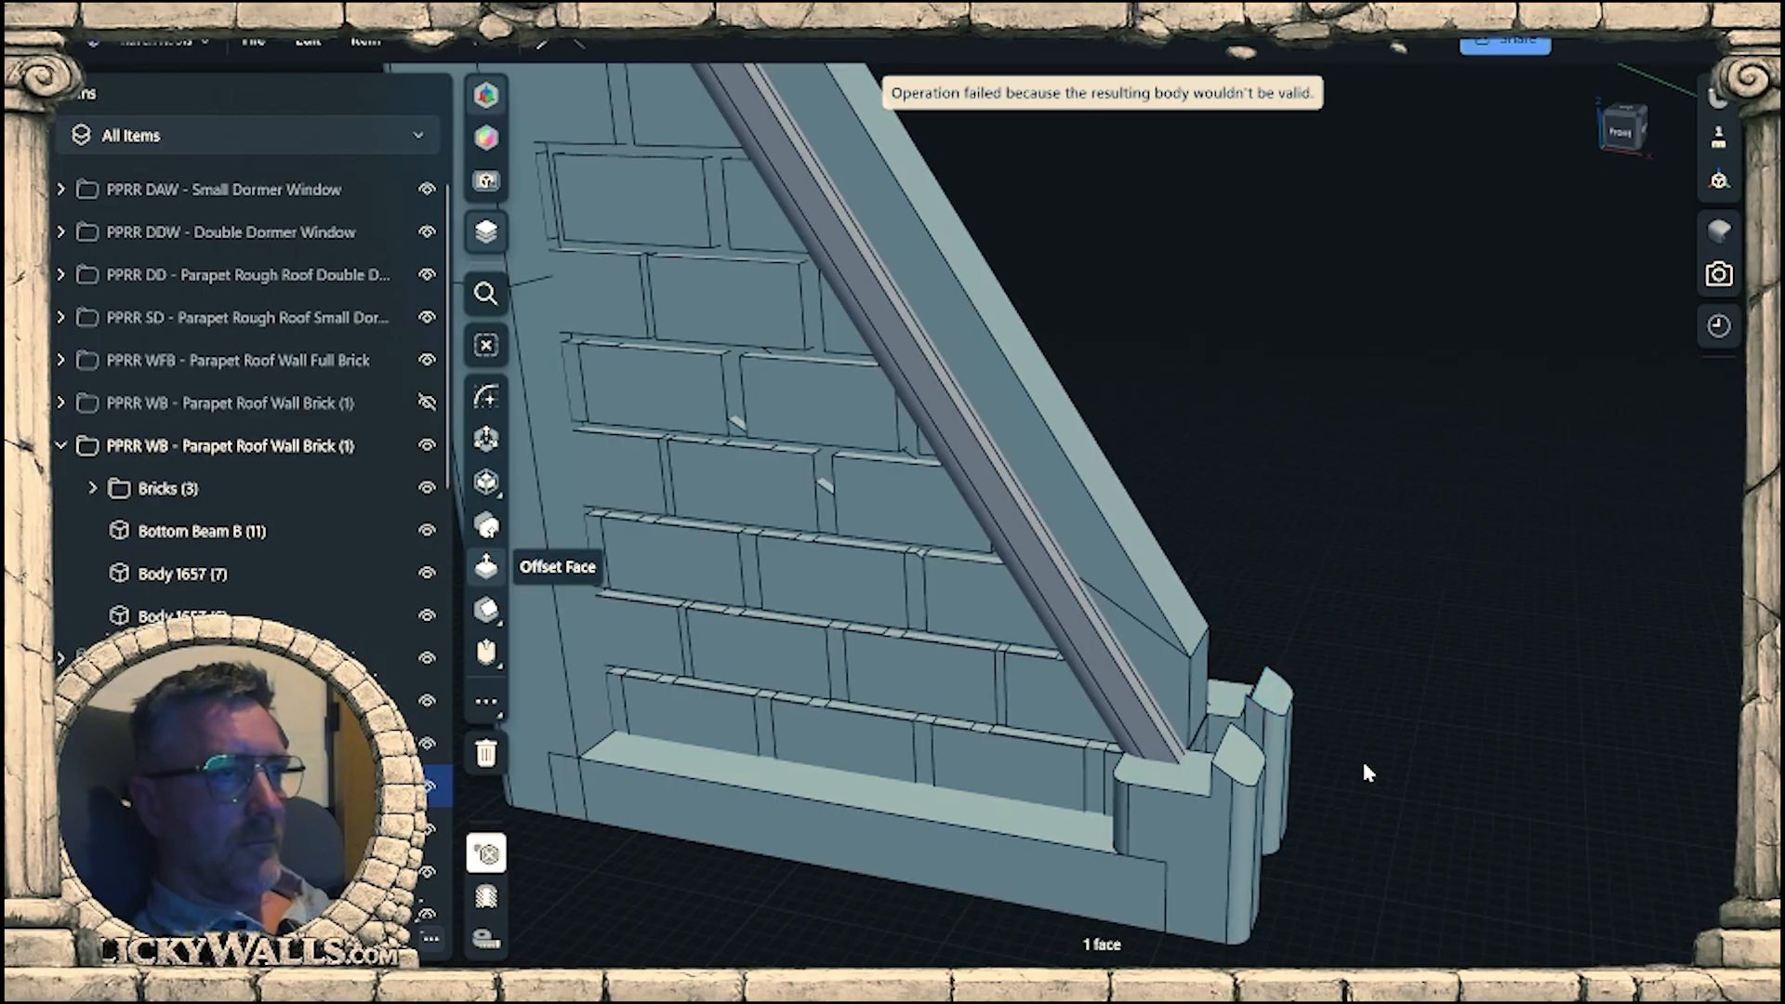
# On the wall face, sketch a closed four-sided profile outside the slope, its first line running about 33 mm along the sloped edge past the end posts.
pyautogui.moveTo(1361, 759); pyautogui.dragTo(1180, 598, button='right')
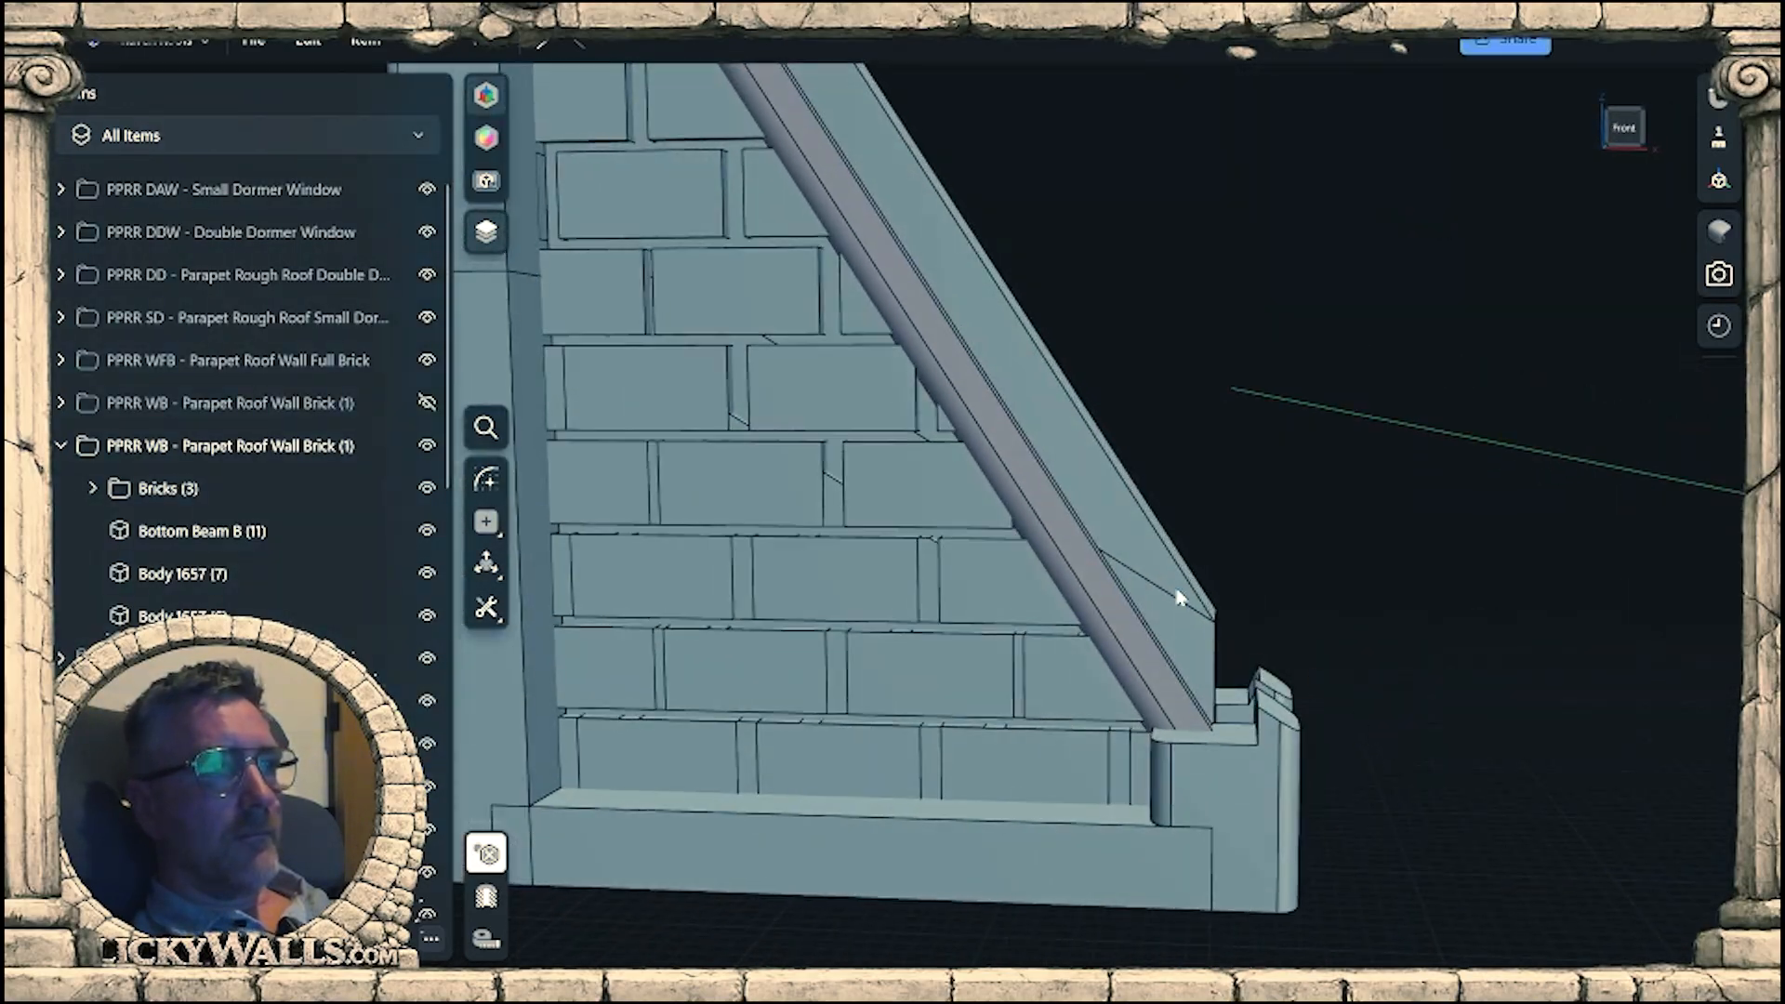
pyautogui.click(1105, 479)
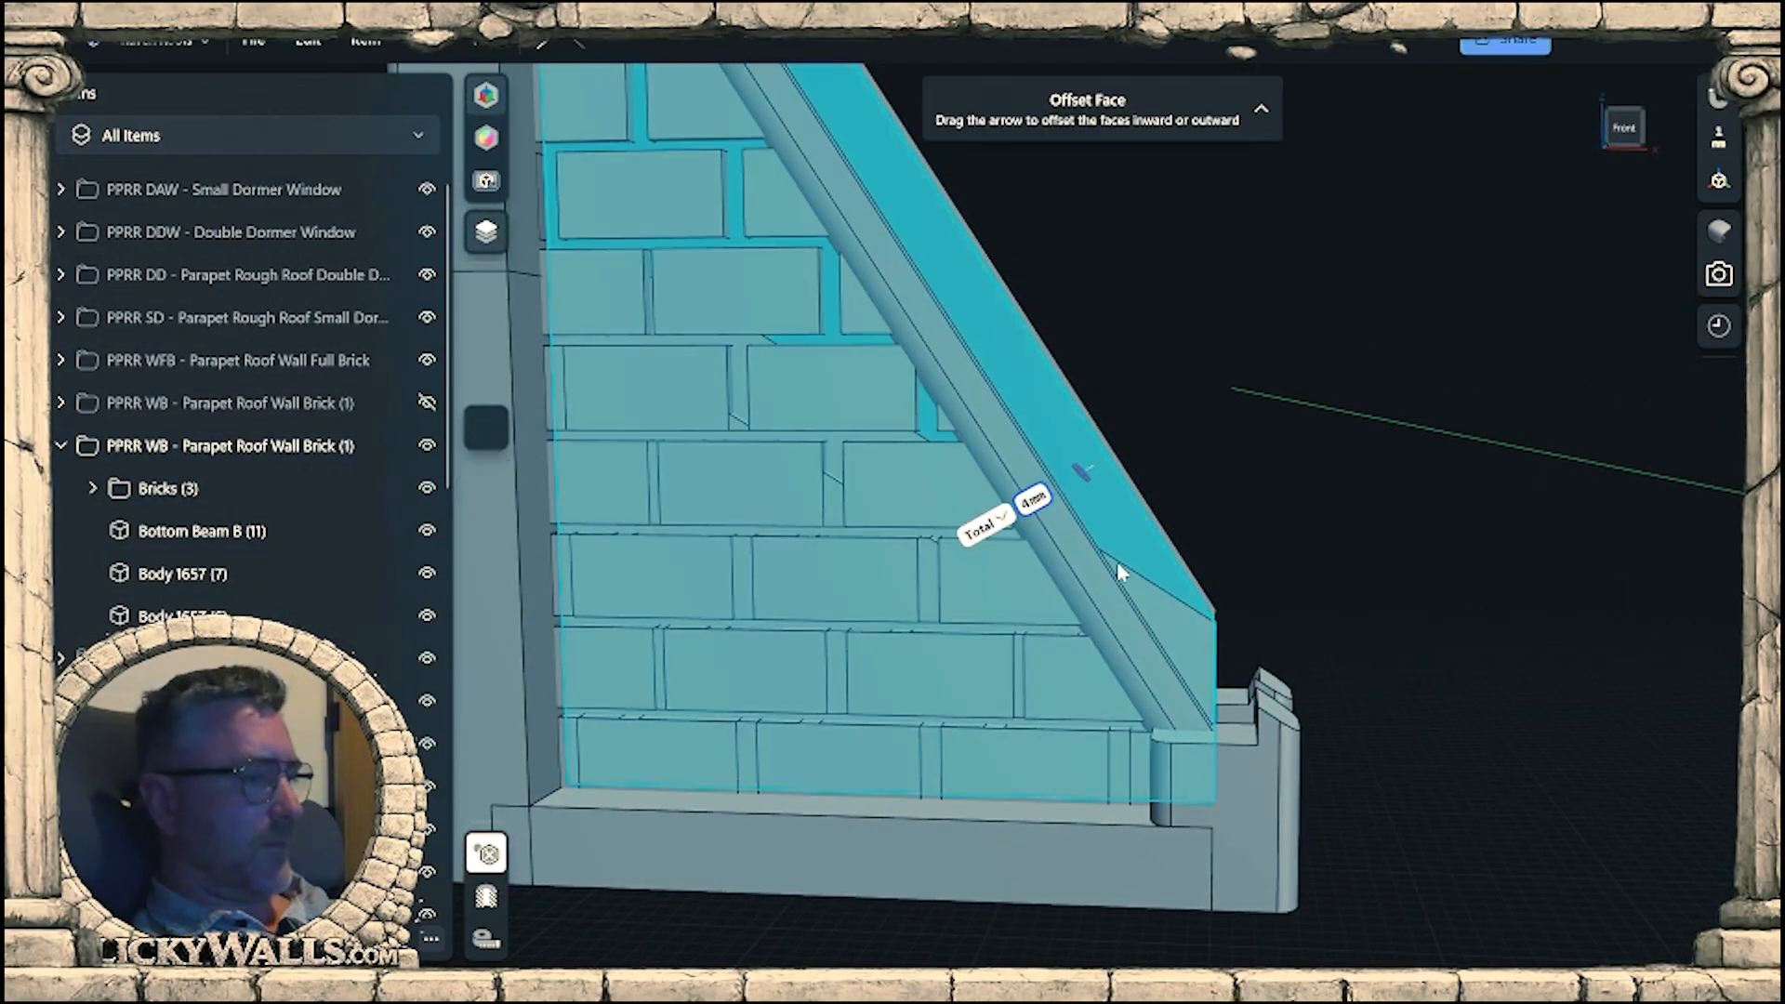
pyautogui.press('l')
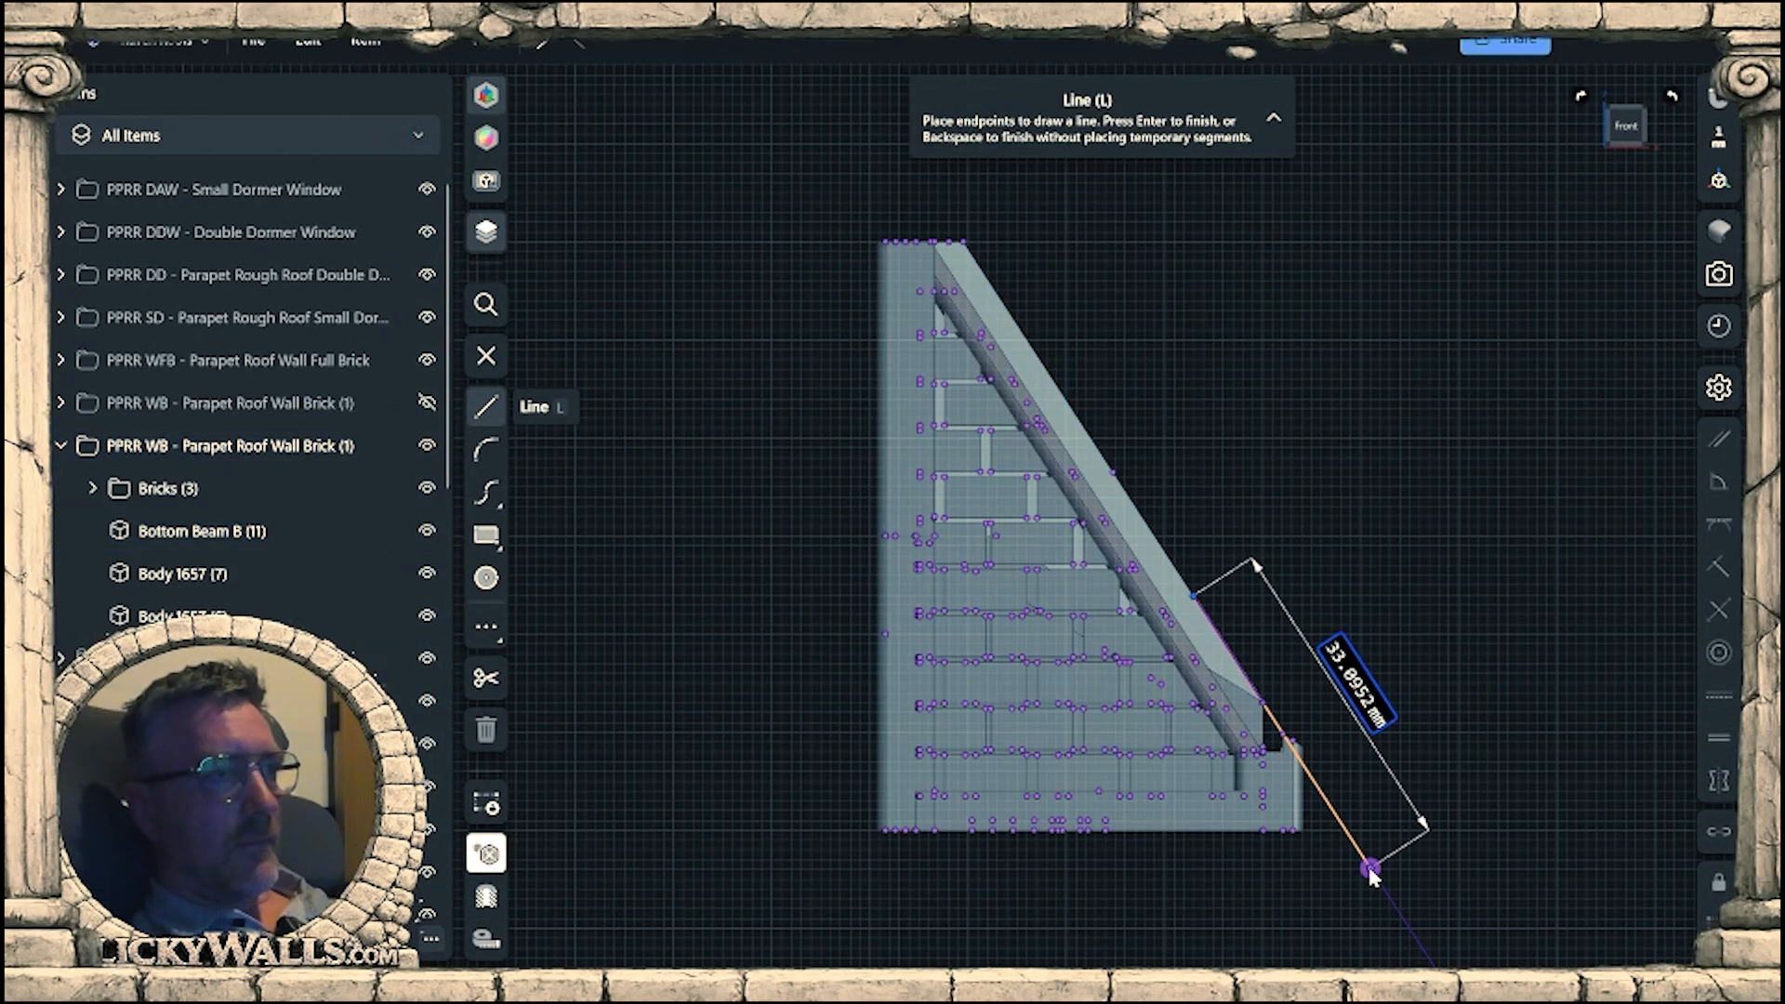
pyautogui.click(1371, 869)
pyautogui.click(1429, 734)
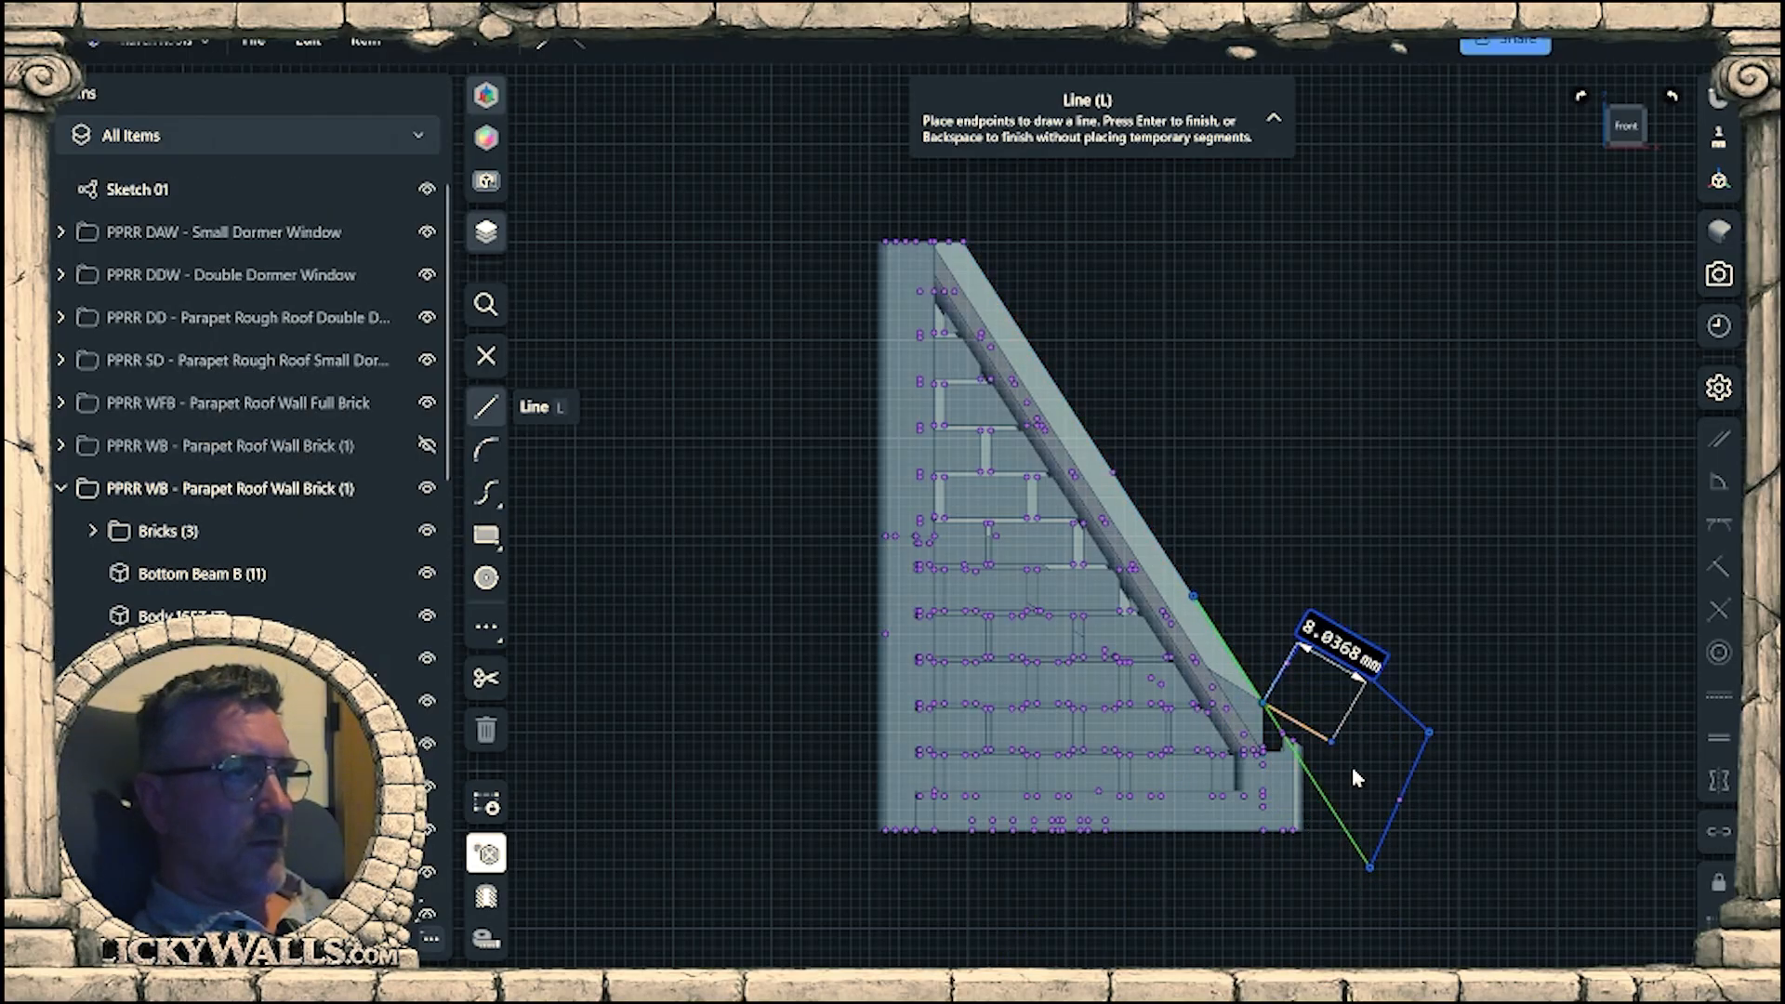
pyautogui.press('Escape')
pyautogui.press('Escape')
# Extrude the closed profile forward through the front end post to trim its top to the wall's slope.
pyautogui.moveTo(1380, 755)
pyautogui.mouseDown(button='right')
pyautogui.moveTo(1422, 842)
pyautogui.moveTo(1309, 709)
pyautogui.moveTo(1064, 735)
pyautogui.moveTo(981, 664)
pyautogui.mouseUp(button='right')
pyautogui.scroll(4, 1374, 800)
pyautogui.click(1319, 763)
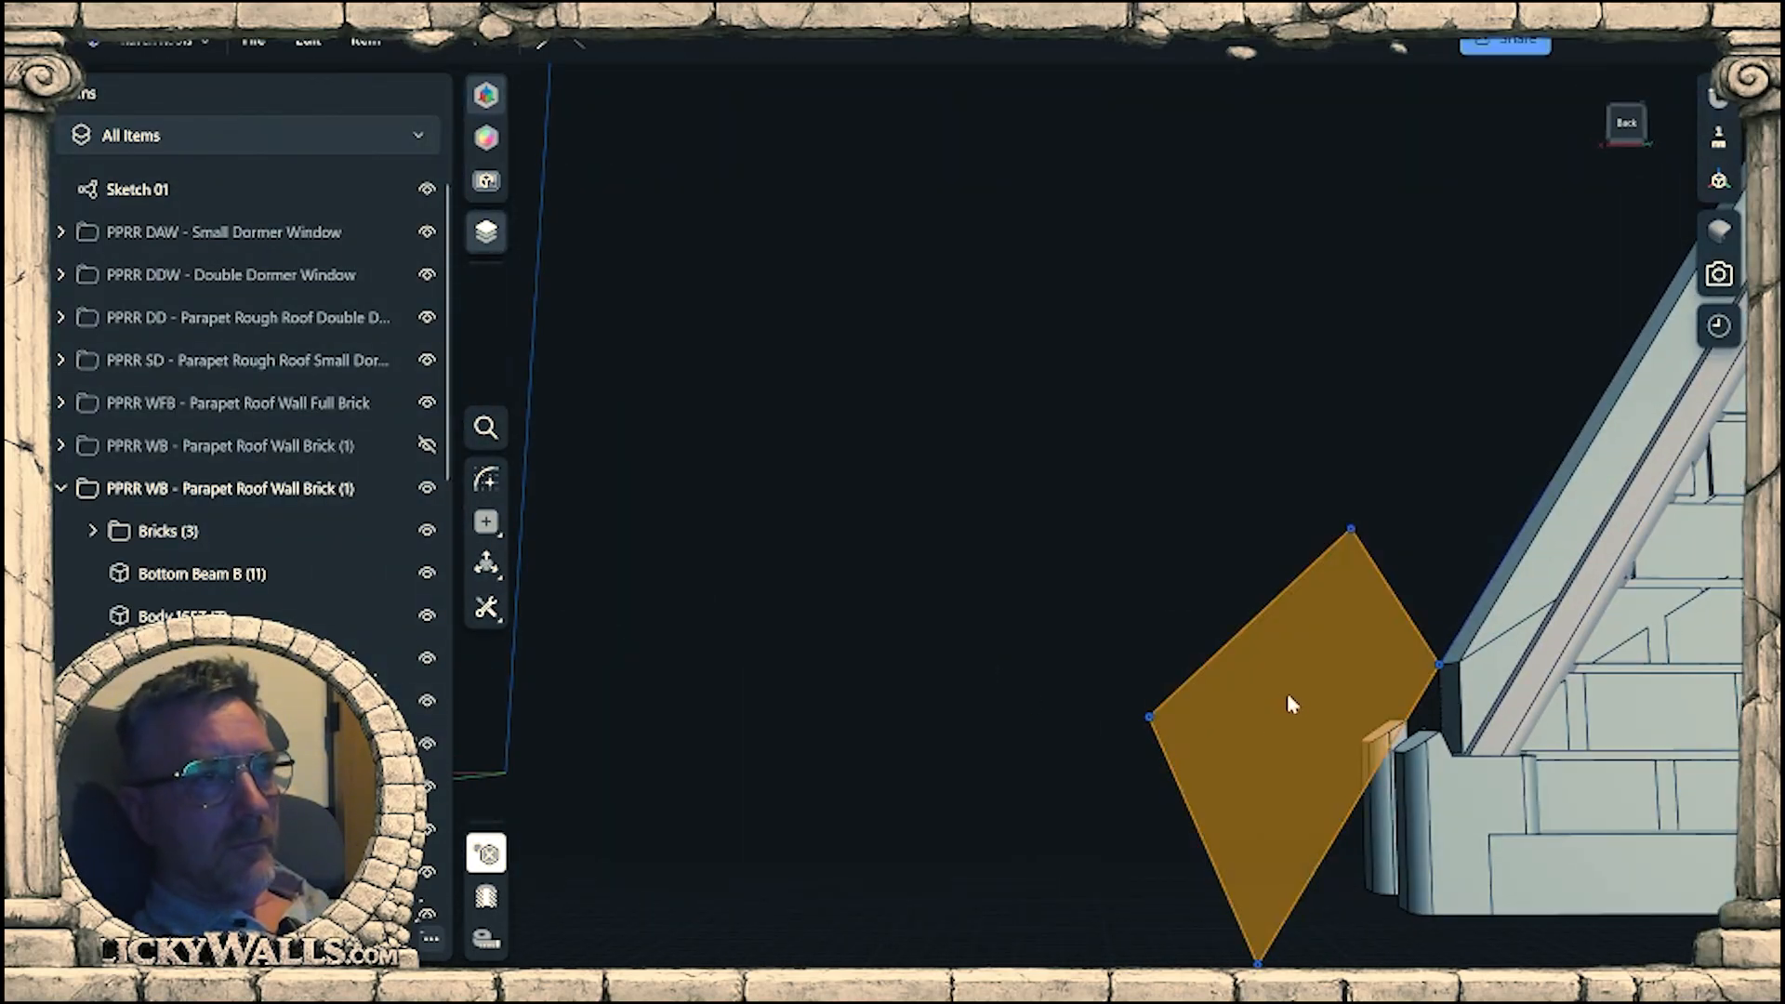
pyautogui.moveTo(1302, 699)
pyautogui.mouseDown(button='right')
pyautogui.moveTo(1324, 784)
pyautogui.moveTo(1287, 693)
pyautogui.mouseUp(button='right')
pyautogui.press('e')
pyautogui.moveTo(1287, 693); pyautogui.dragTo(1156, 654)
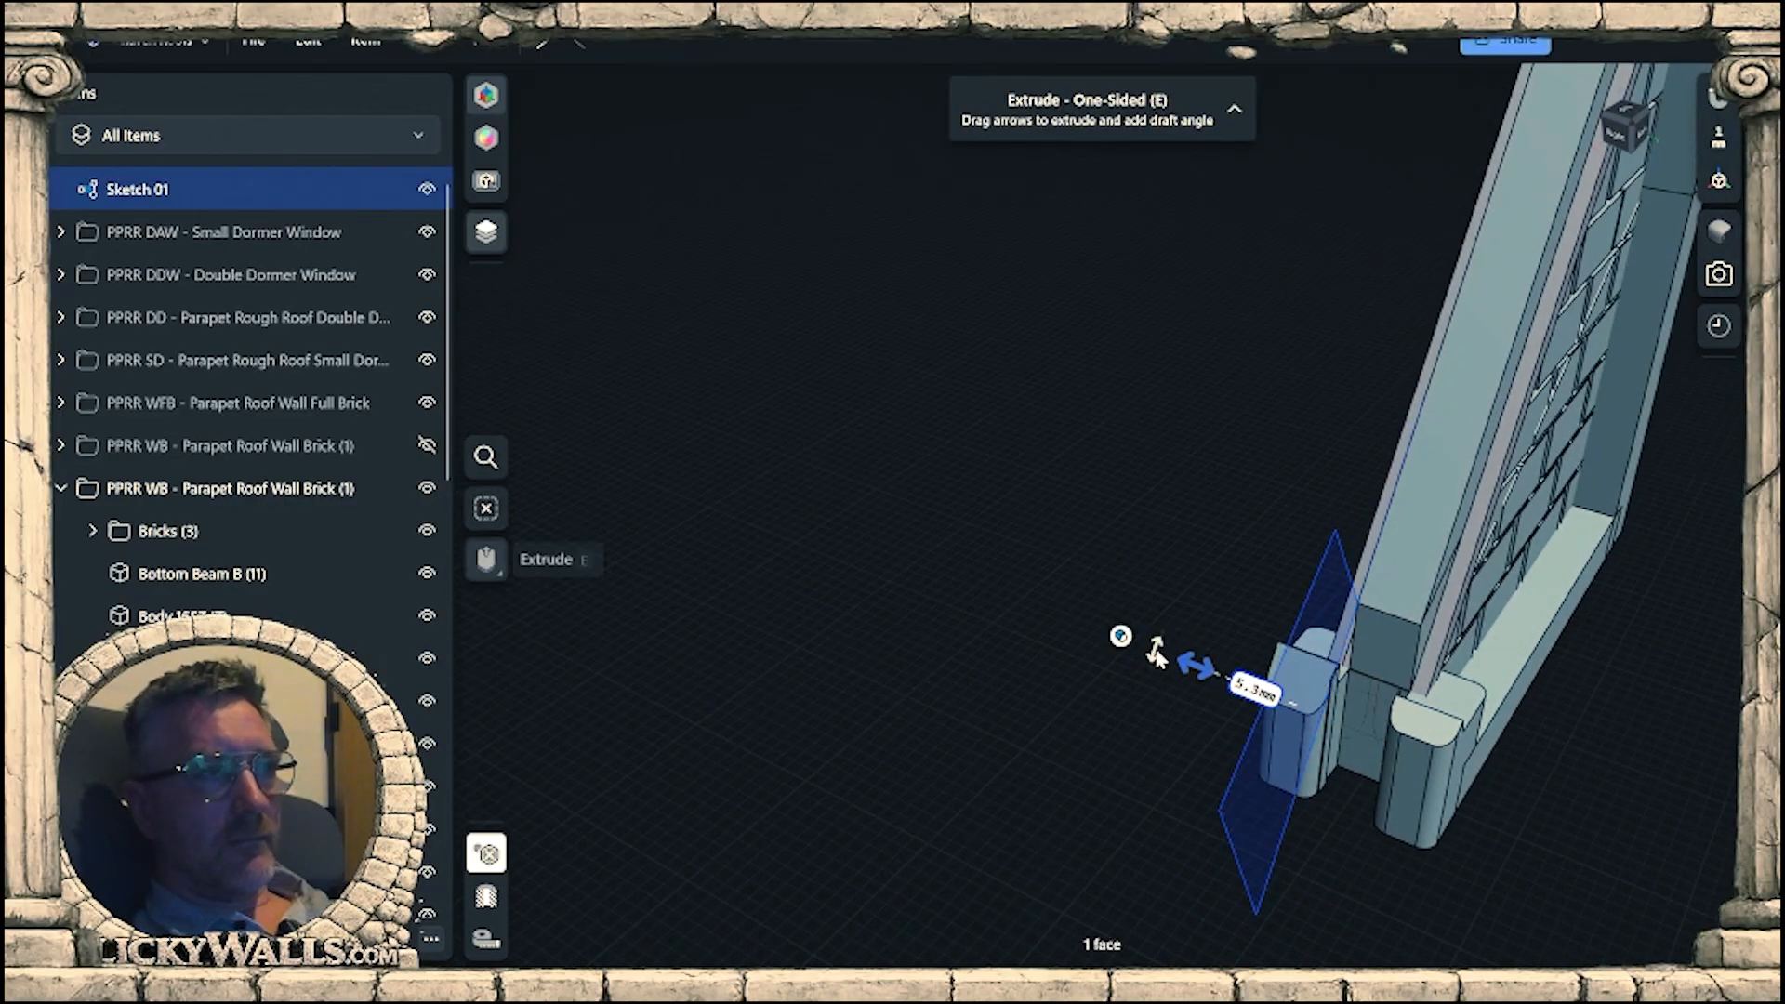
pyautogui.click(1385, 872)
pyautogui.moveTo(1482, 861)
pyautogui.mouseDown(button='right')
pyautogui.moveTo(1616, 842)
pyautogui.moveTo(1635, 783)
pyautogui.moveTo(1625, 851)
pyautogui.mouseUp(button='right')
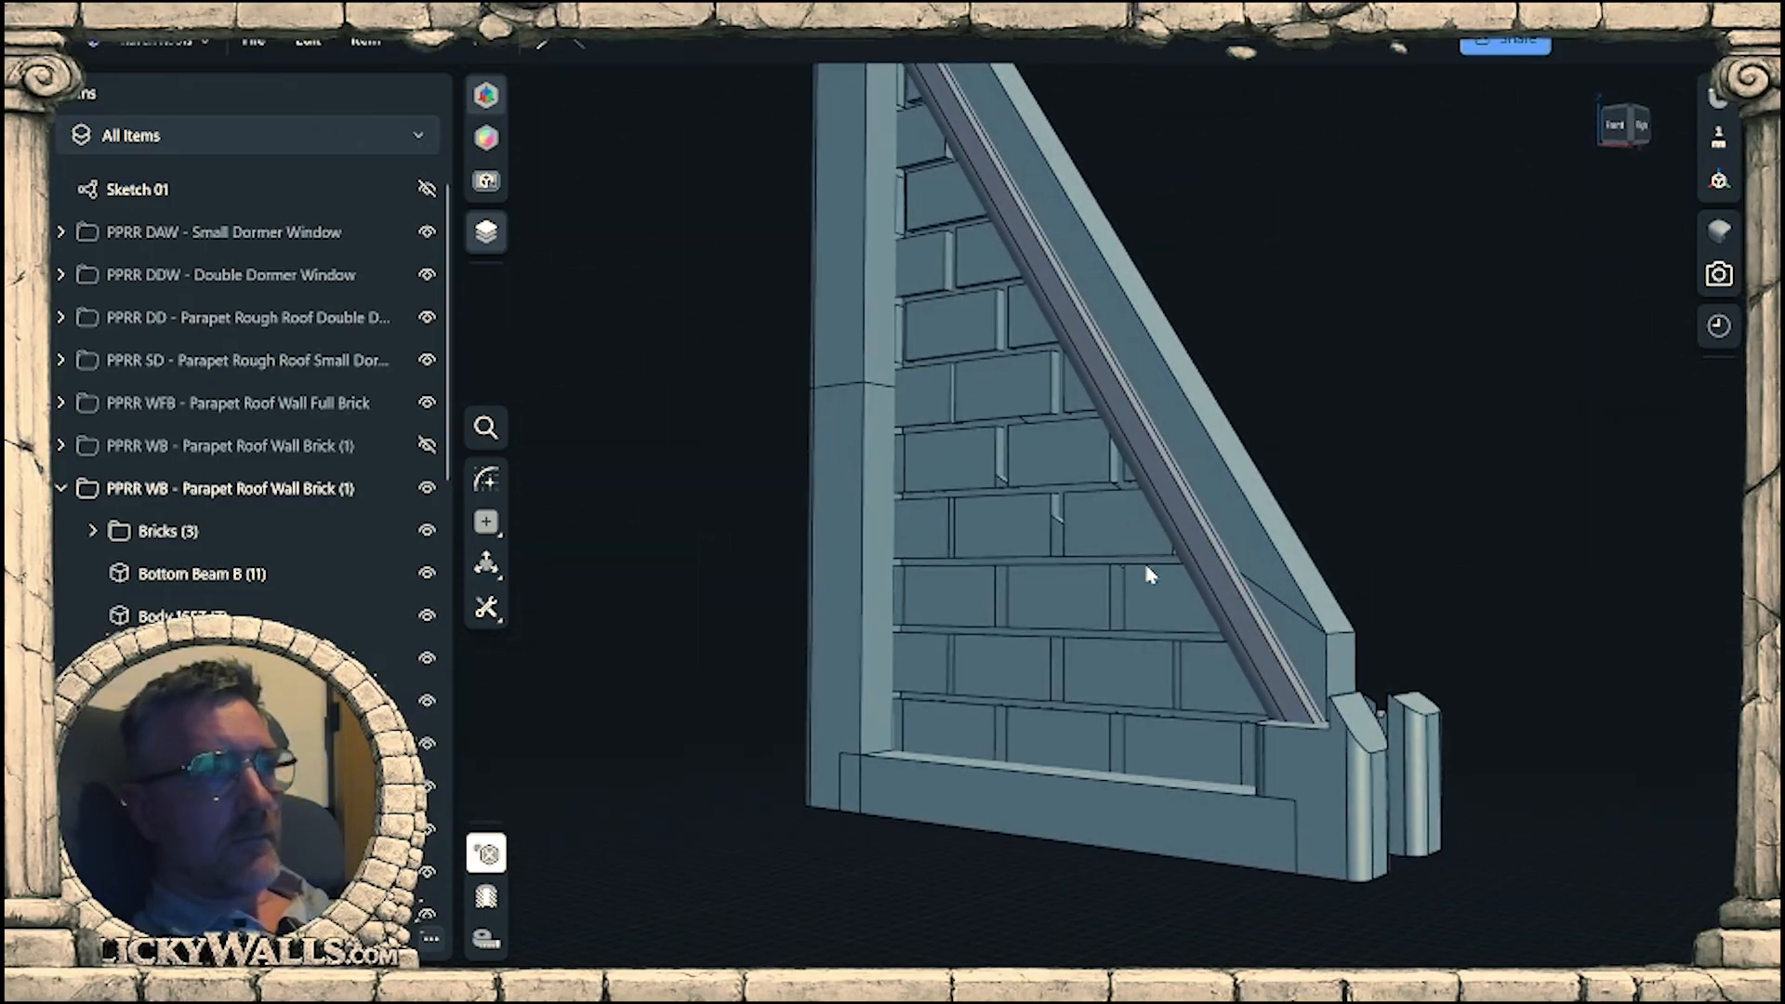
# Show the sketch and try to extrude its closed profile about 12.6 mm backward toward the rear end post.
pyautogui.click(426, 191)
pyautogui.moveTo(1318, 488); pyautogui.dragTo(1448, 619, button='right')
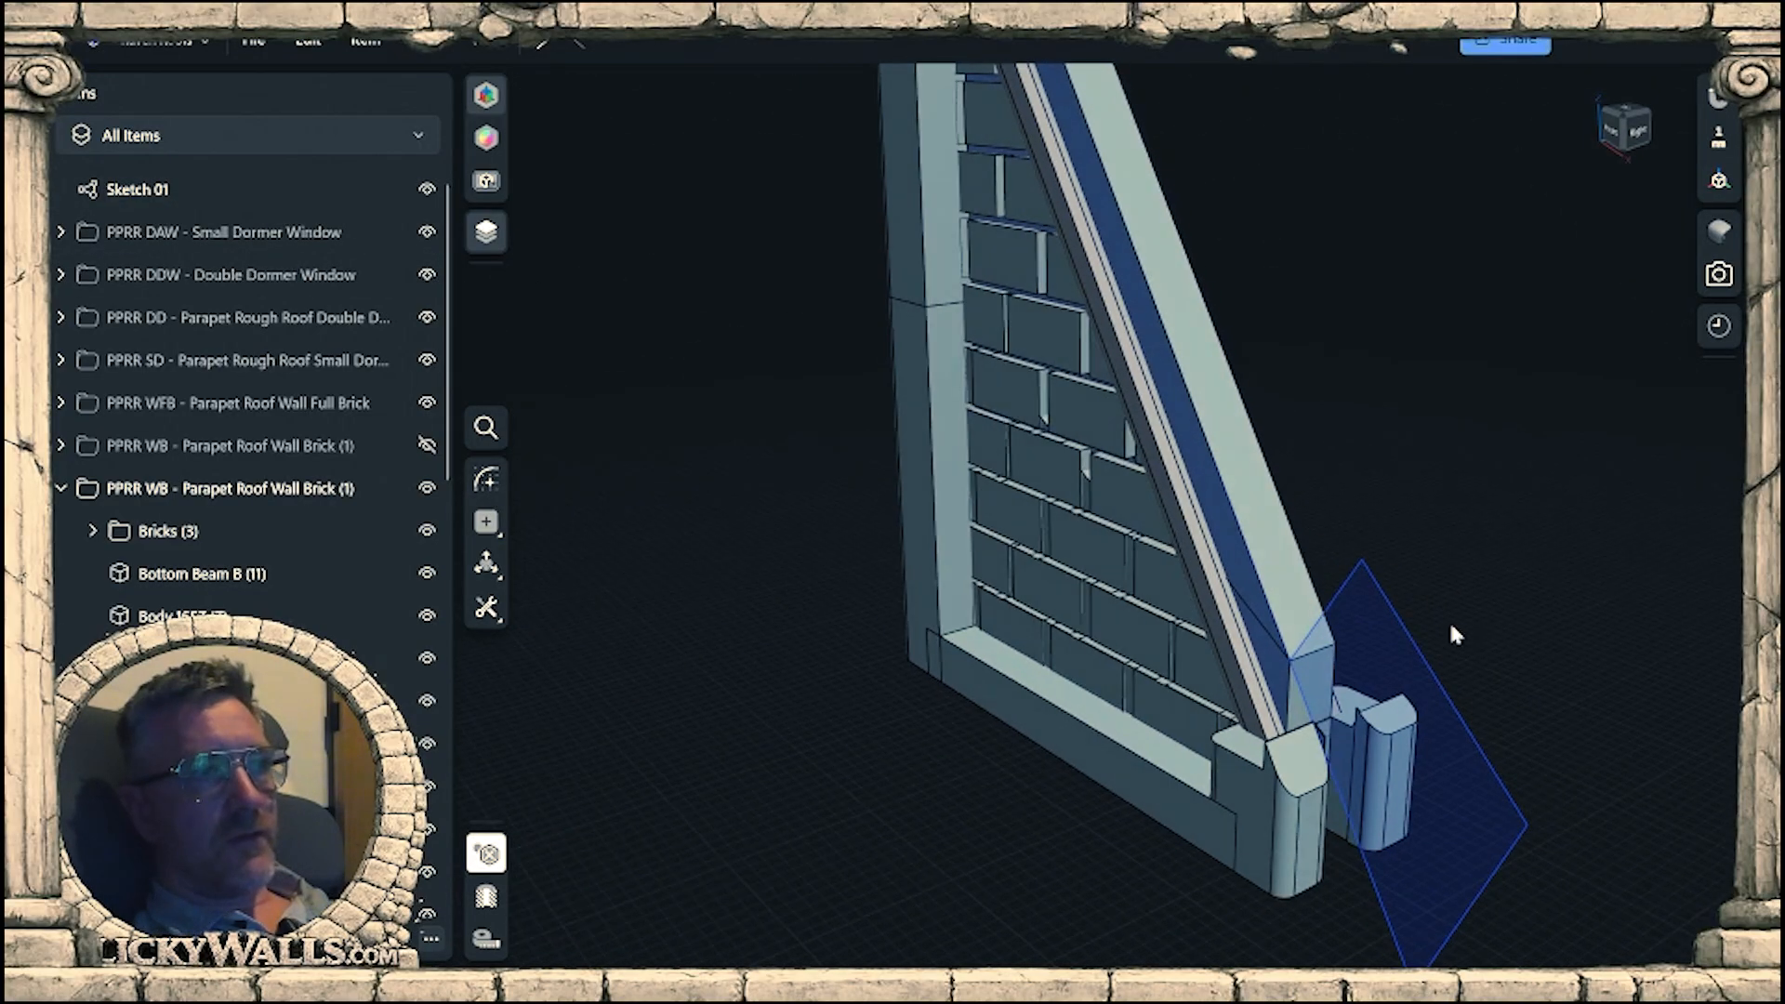
pyautogui.click(1399, 790)
pyautogui.scroll(8, 1325, 732)
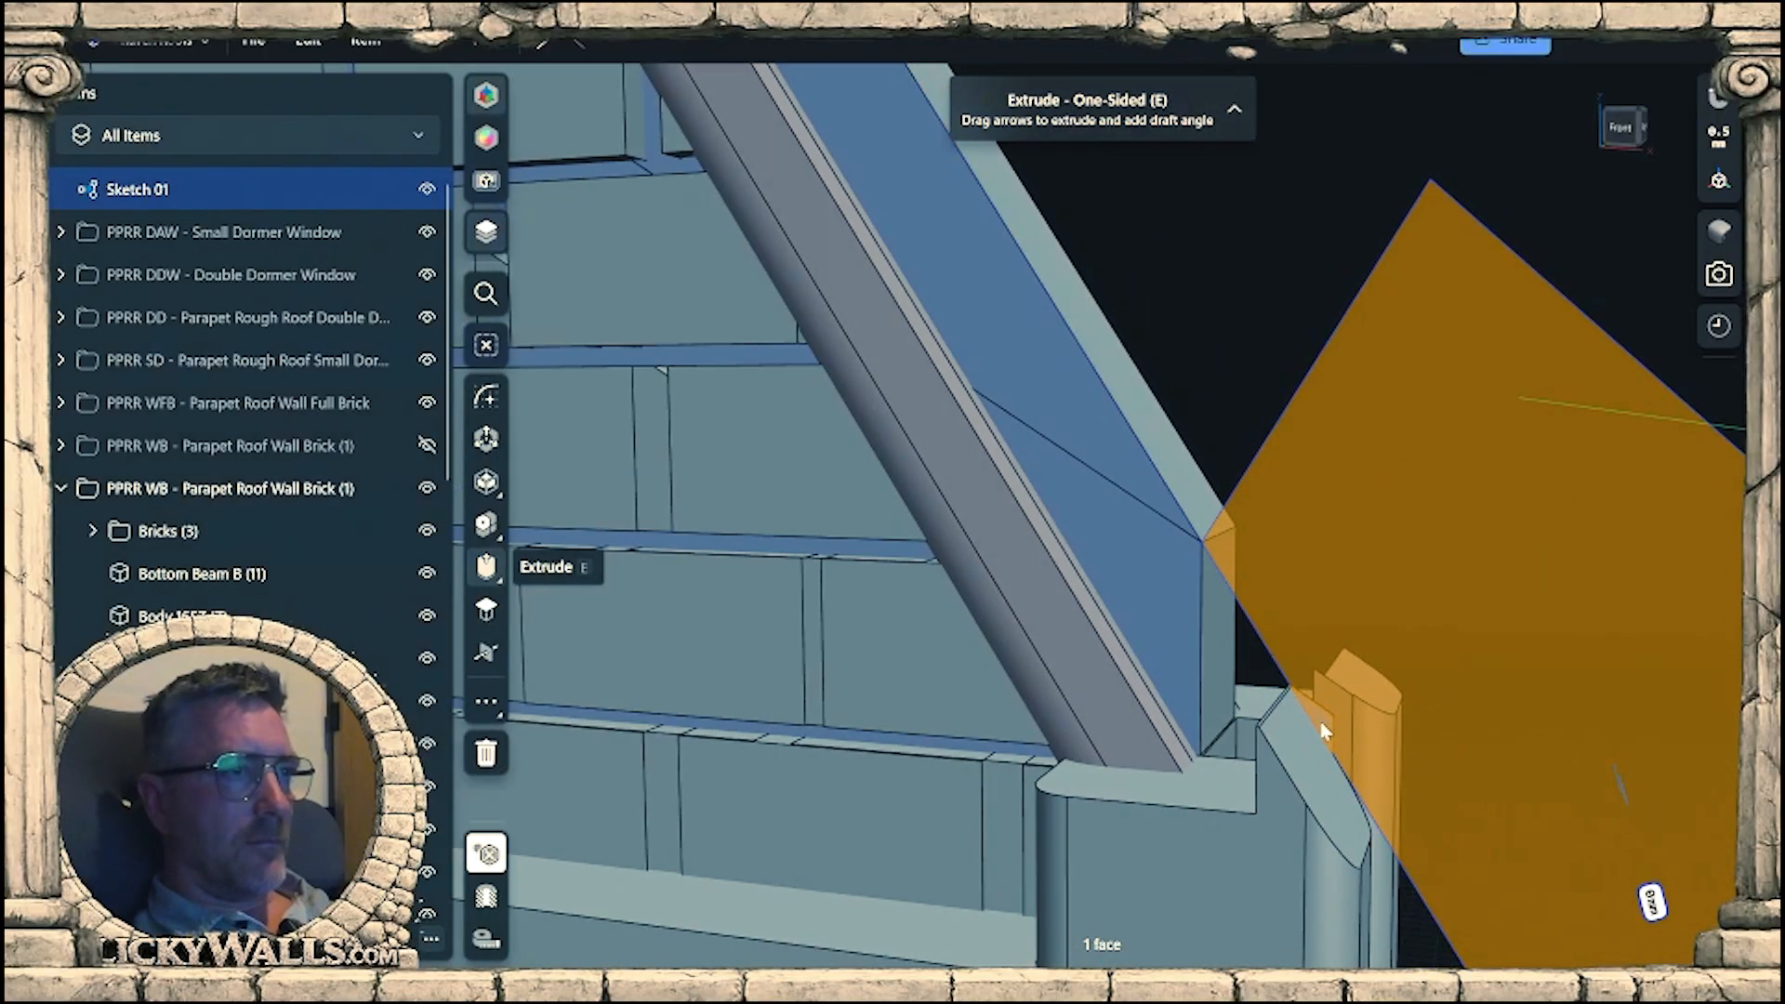
pyautogui.click(1320, 730)
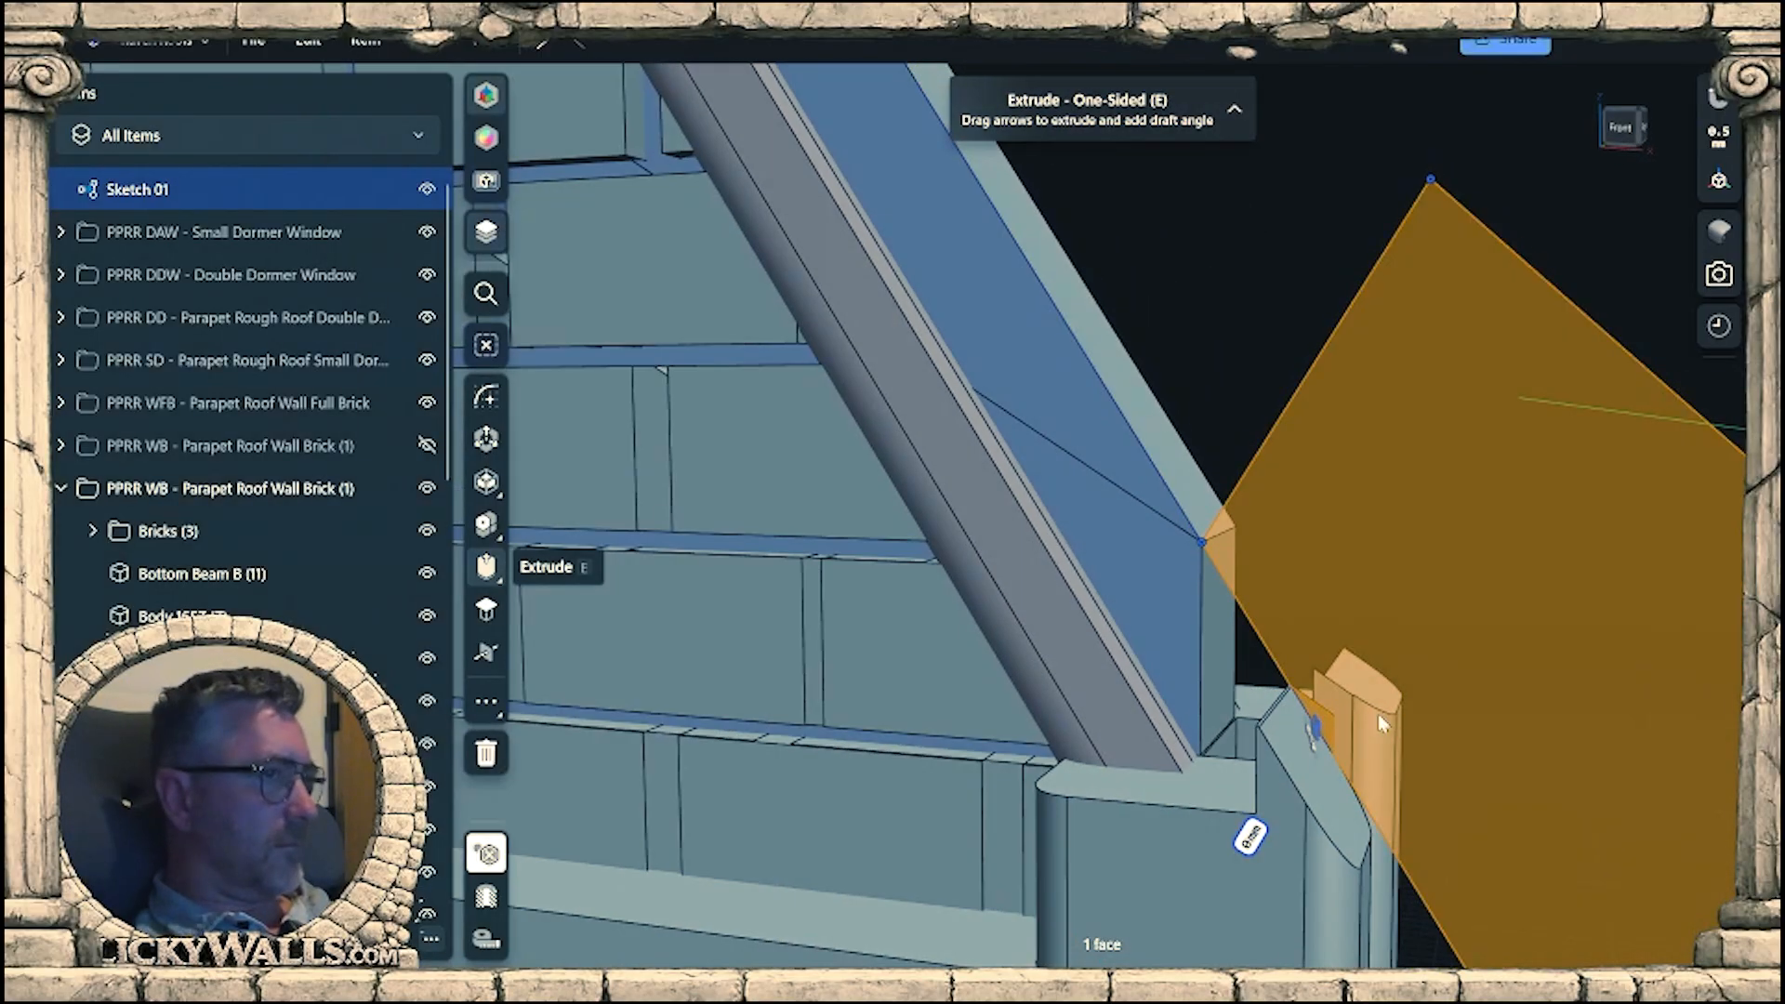
pyautogui.moveTo(1378, 712); pyautogui.dragTo(1335, 740, button='right')
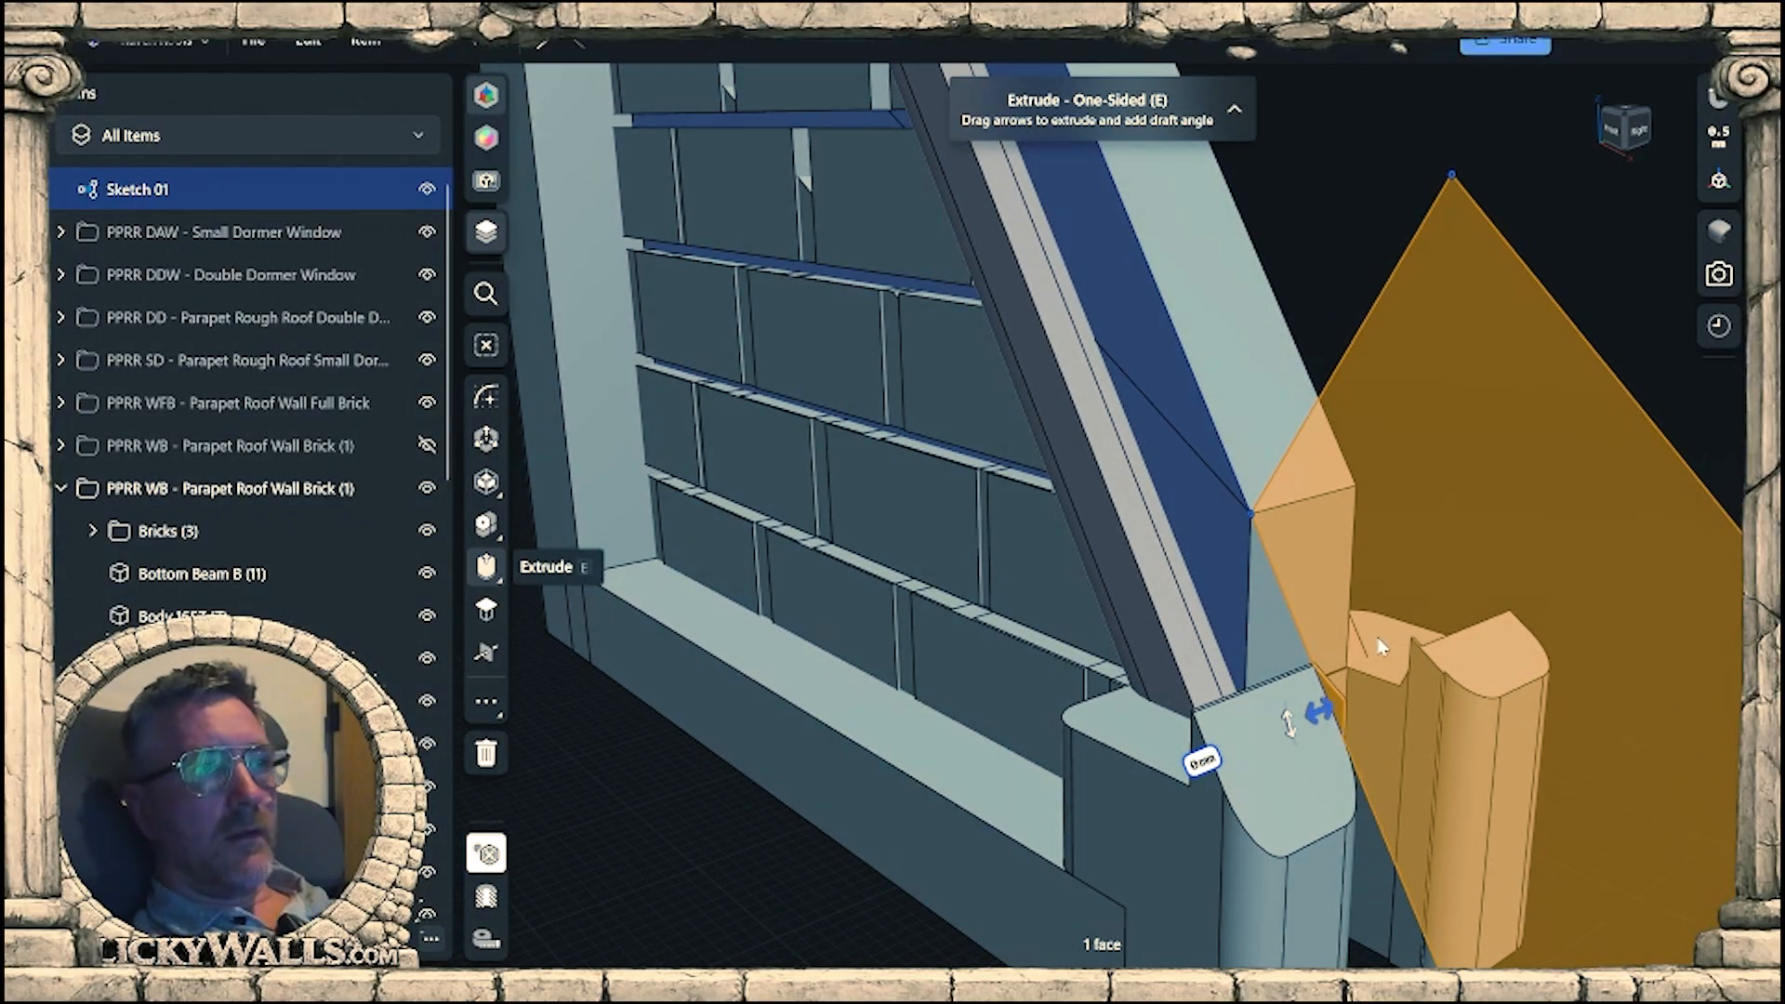
pyautogui.moveTo(1319, 722); pyautogui.dragTo(1640, 599)
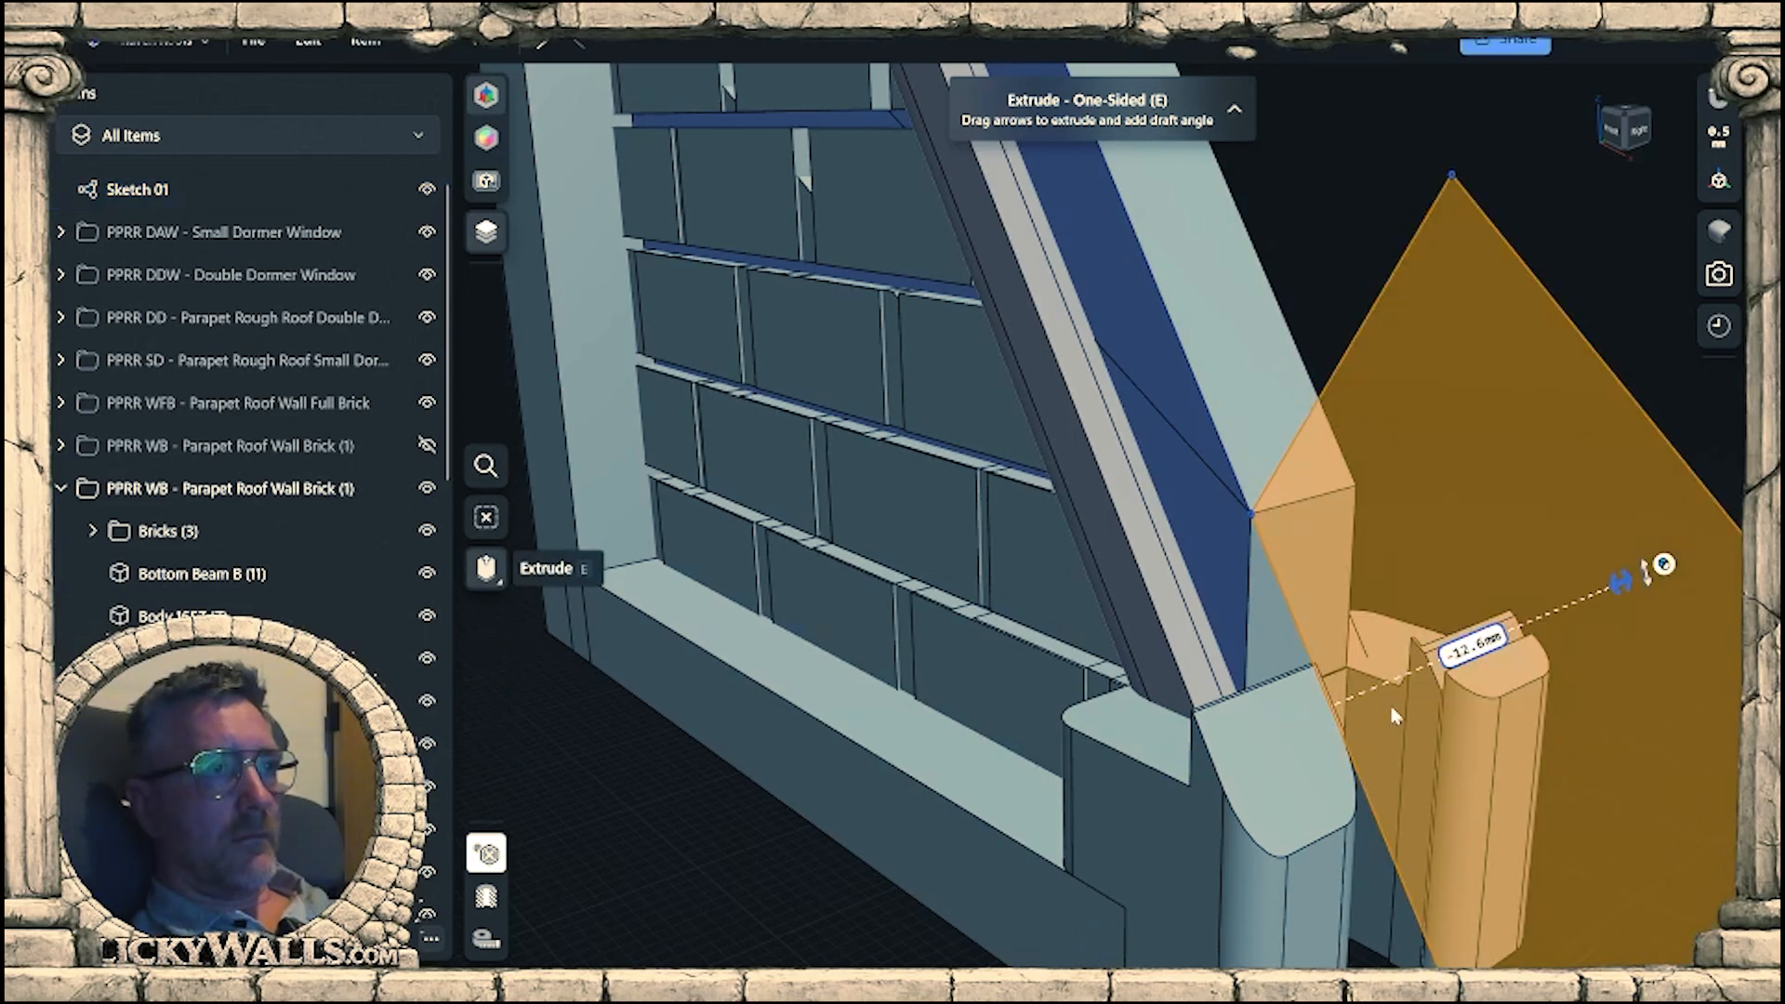
# Extrude the closed profile about 8 mm backward to trim the rear end post's top, and hide the sketch.
pyautogui.scroll(-3, 1275, 595)
pyautogui.moveTo(1394, 656); pyautogui.dragTo(1414, 709, button='right')
pyautogui.click(1440, 727)
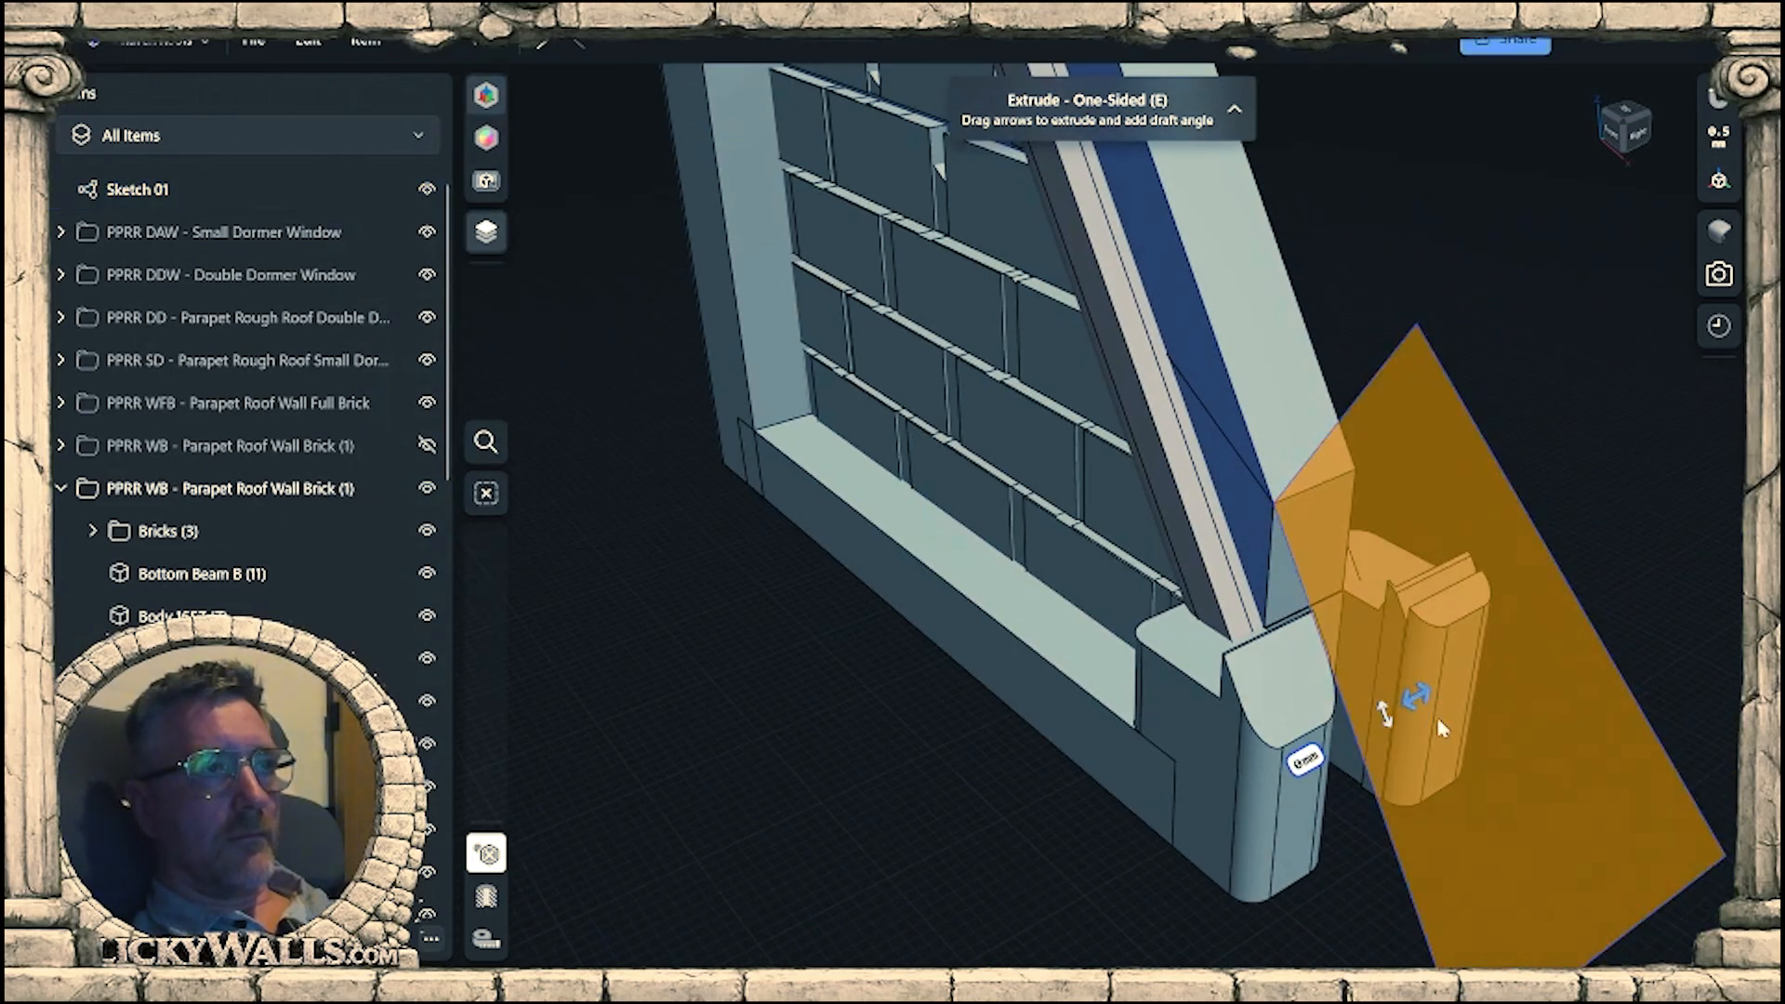
pyautogui.hotkey('ctrl', 'z')
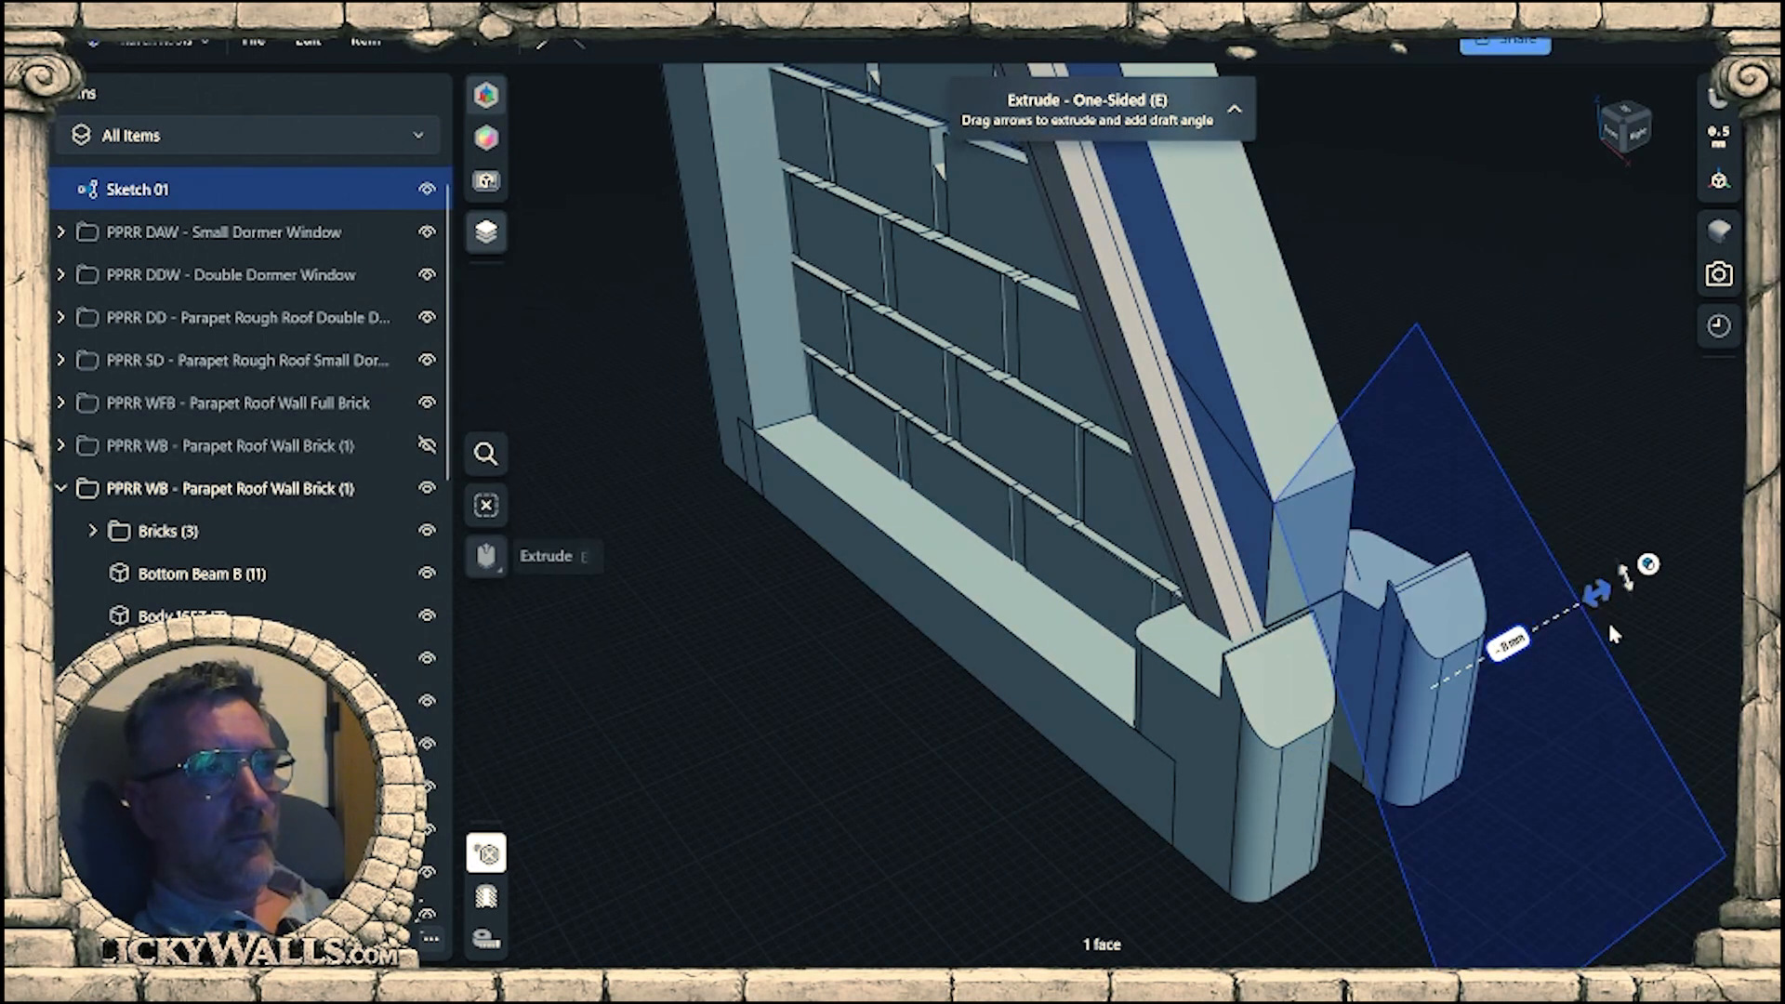
pyautogui.click(1654, 428)
pyautogui.scroll(-2, 1591, 500)
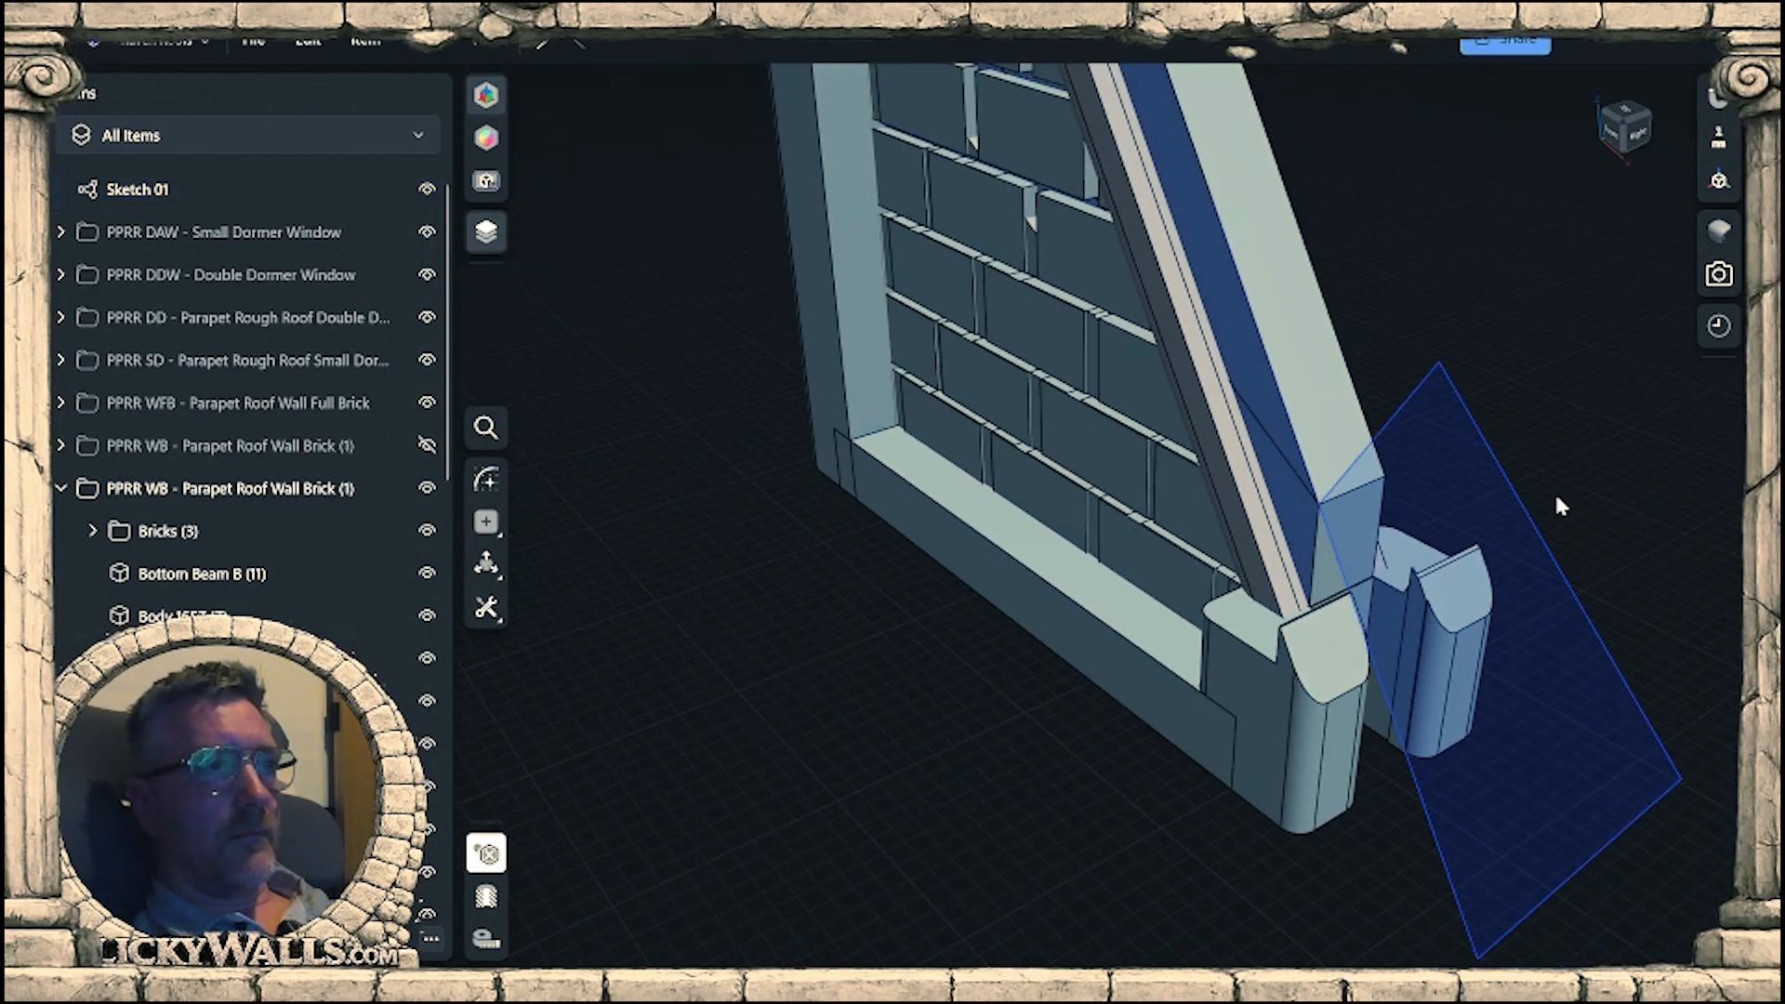
pyautogui.moveTo(1505, 505); pyautogui.dragTo(1524, 536, button='right')
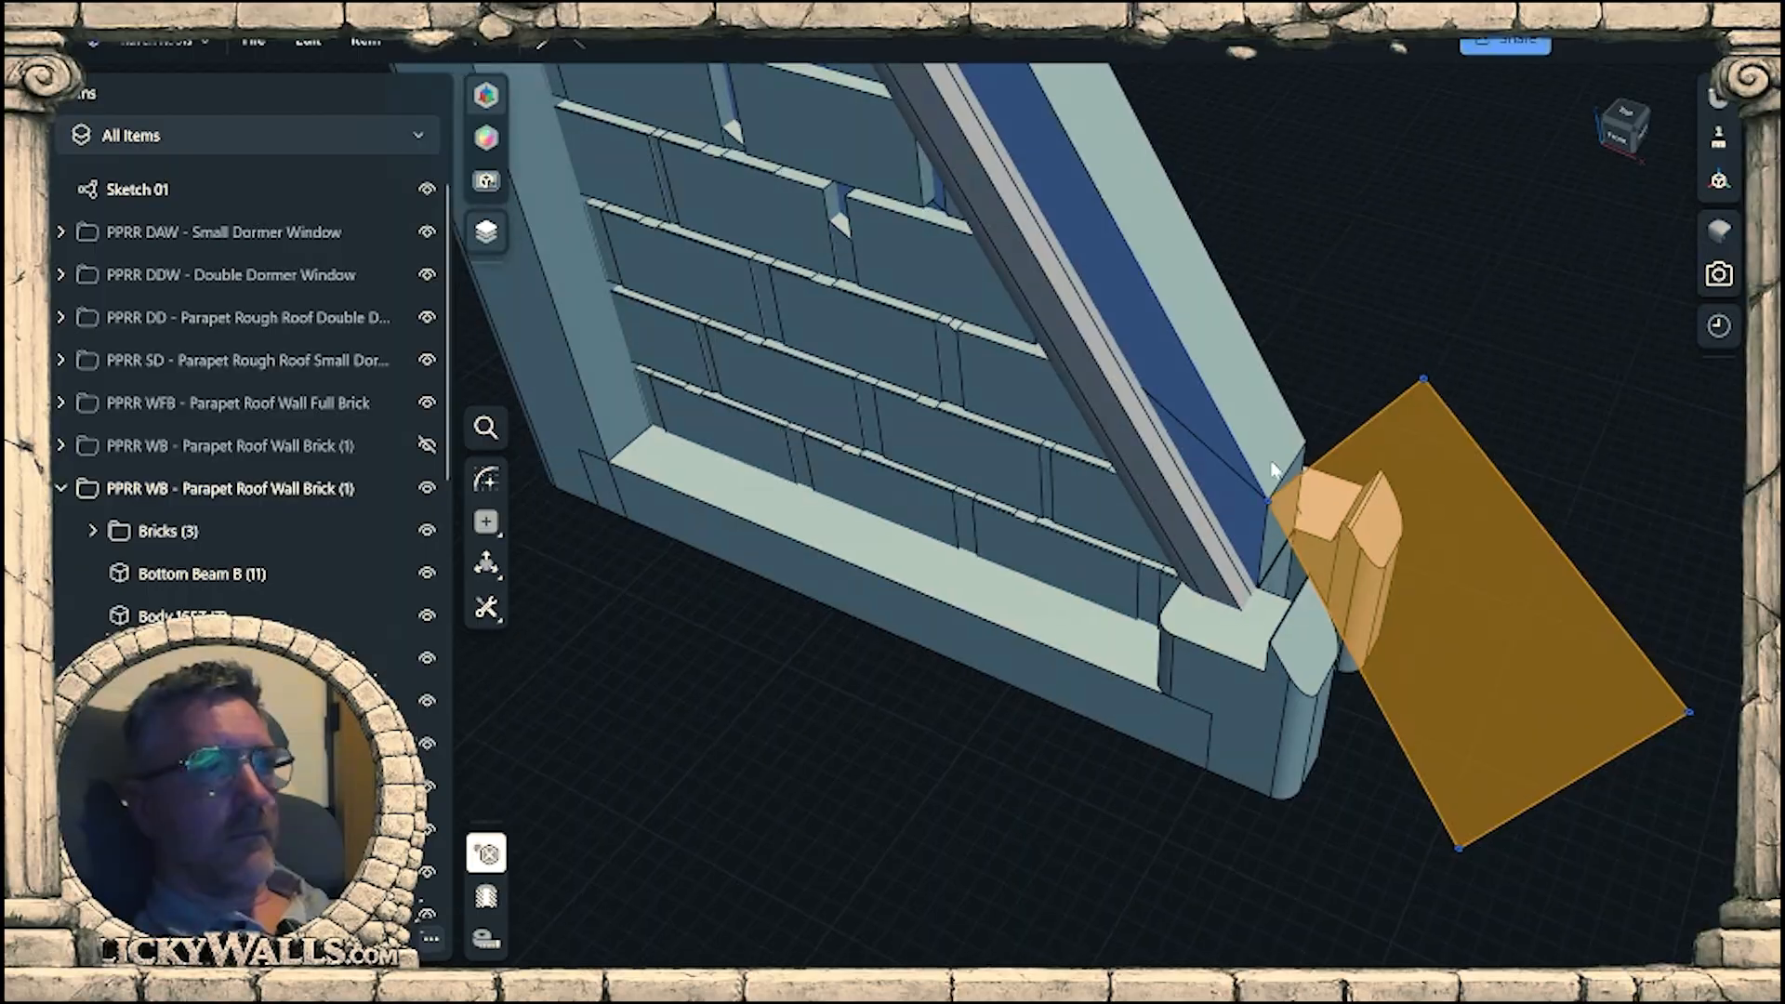
pyautogui.click(427, 188)
# Offset the small upright faces beside the sloped tops of the front and rear end posts inward, the rear one by about 4.2 mm.
pyautogui.scroll(5, 1420, 657)
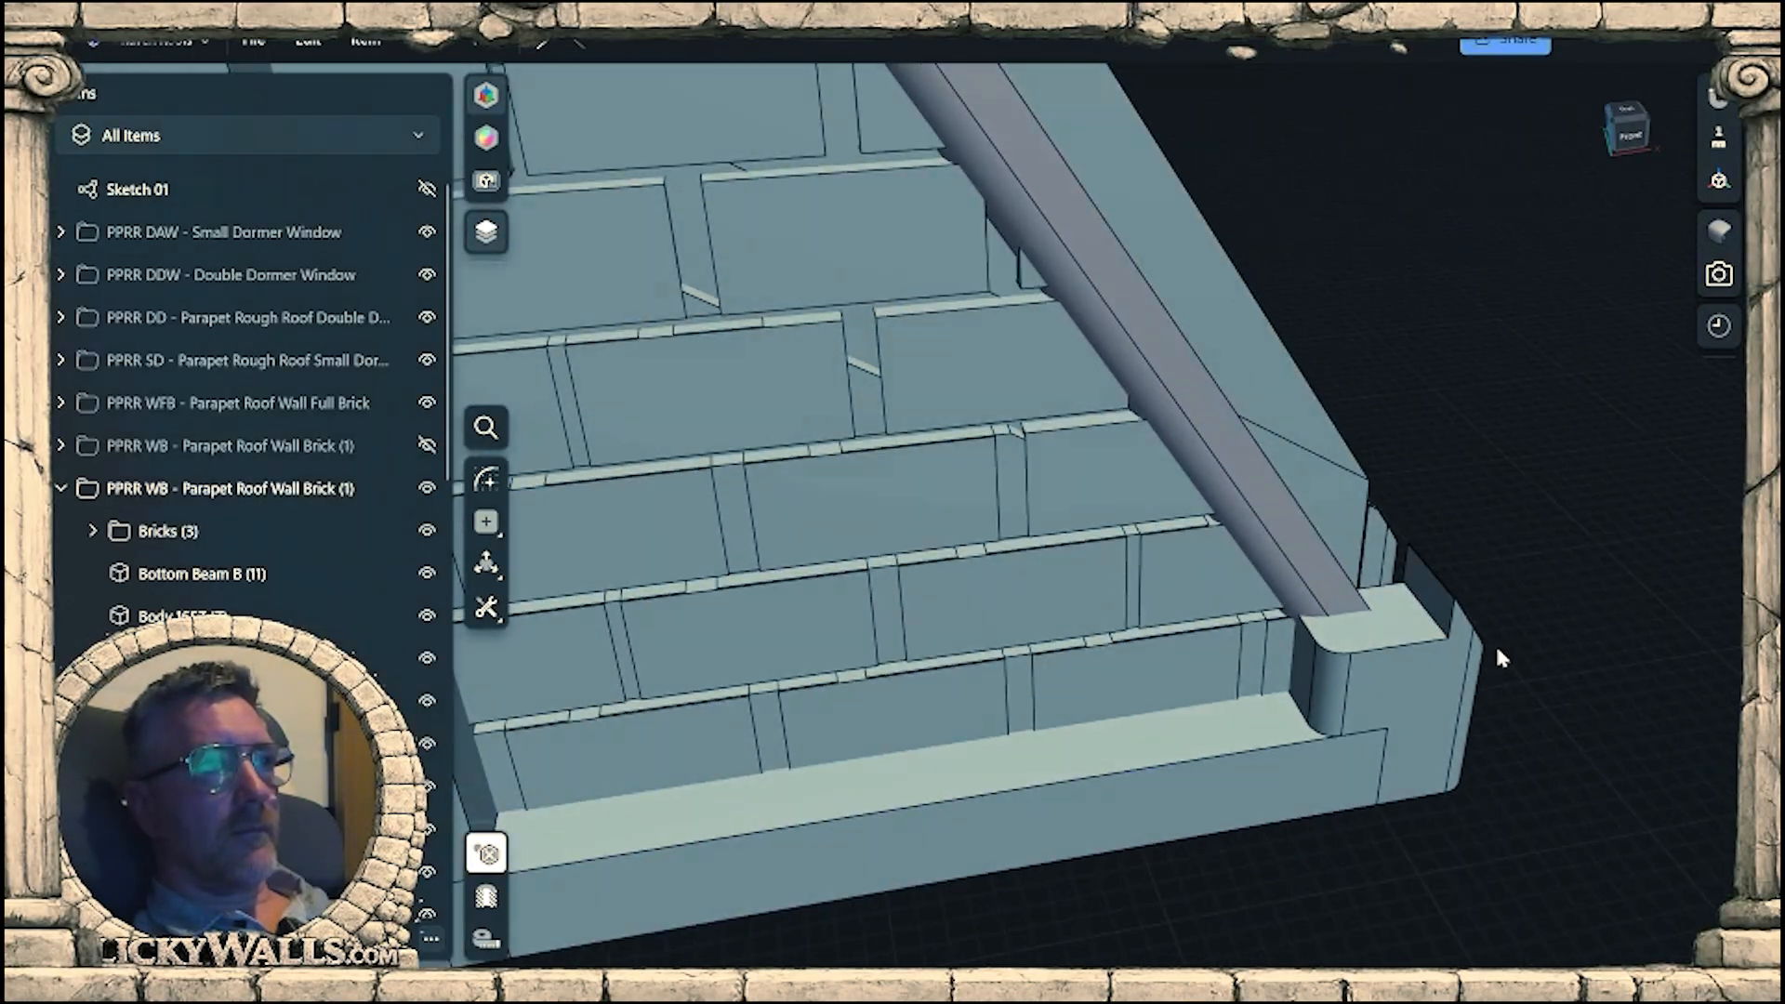
pyautogui.click(1382, 583)
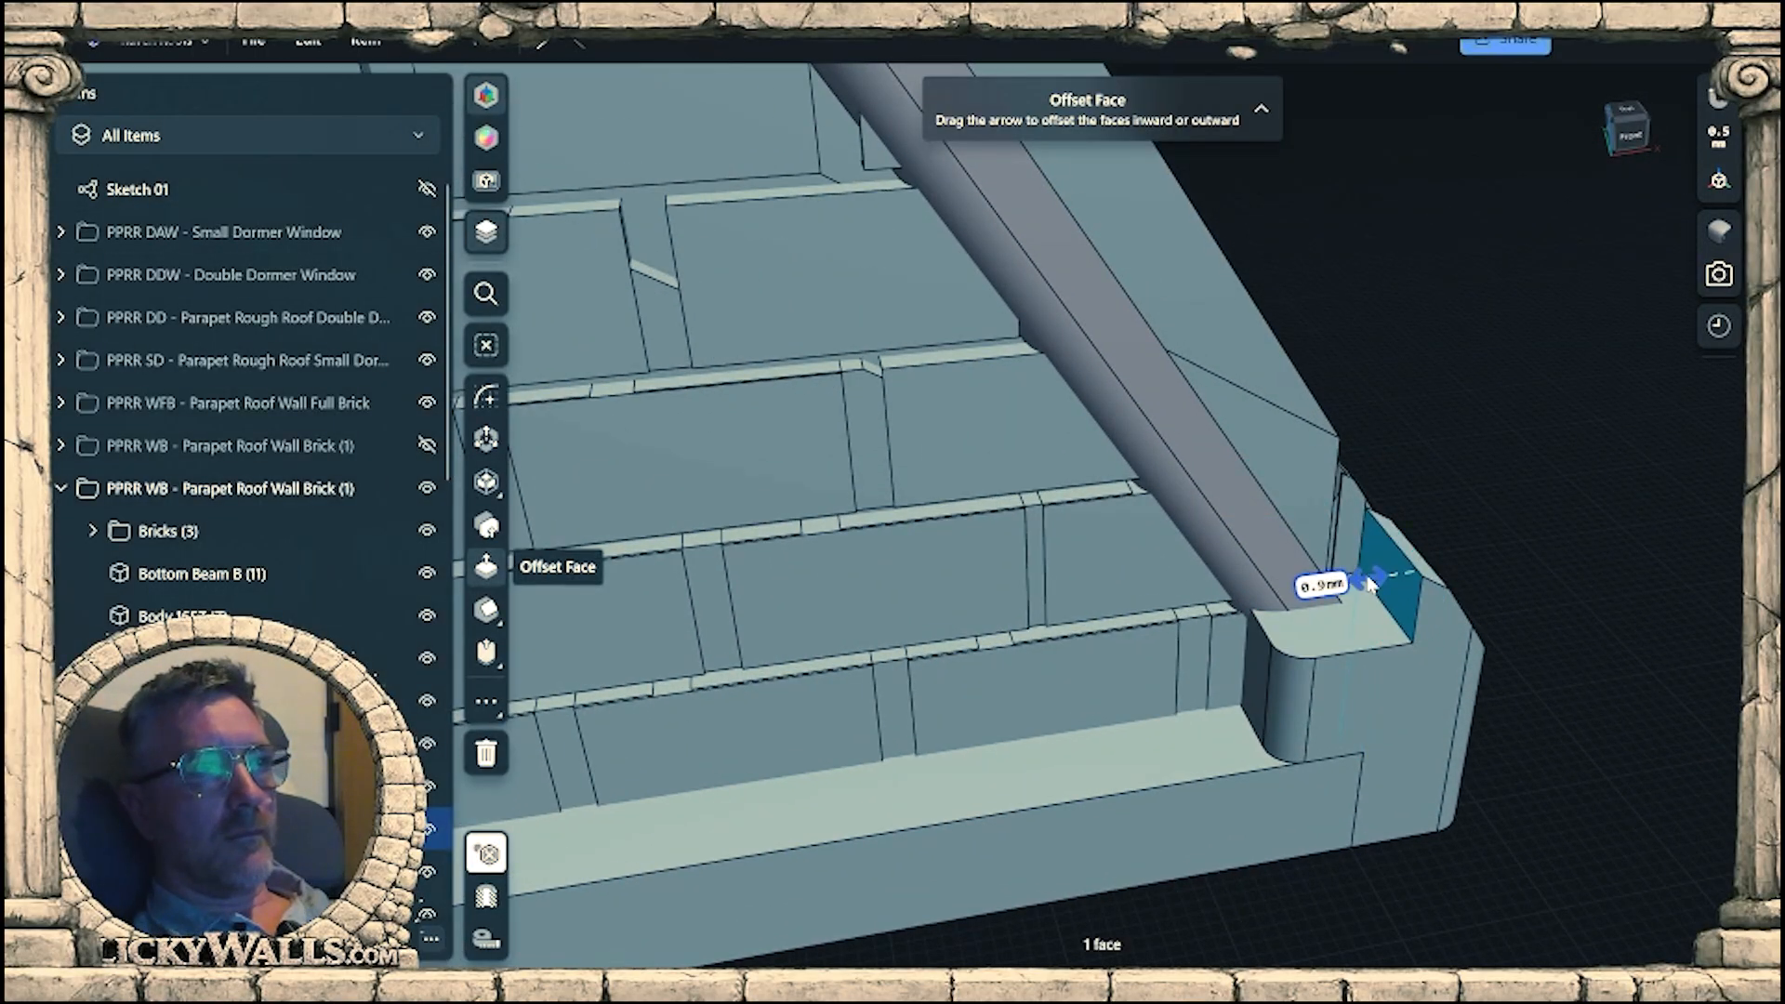
pyautogui.moveTo(1282, 593); pyautogui.dragTo(1255, 597)
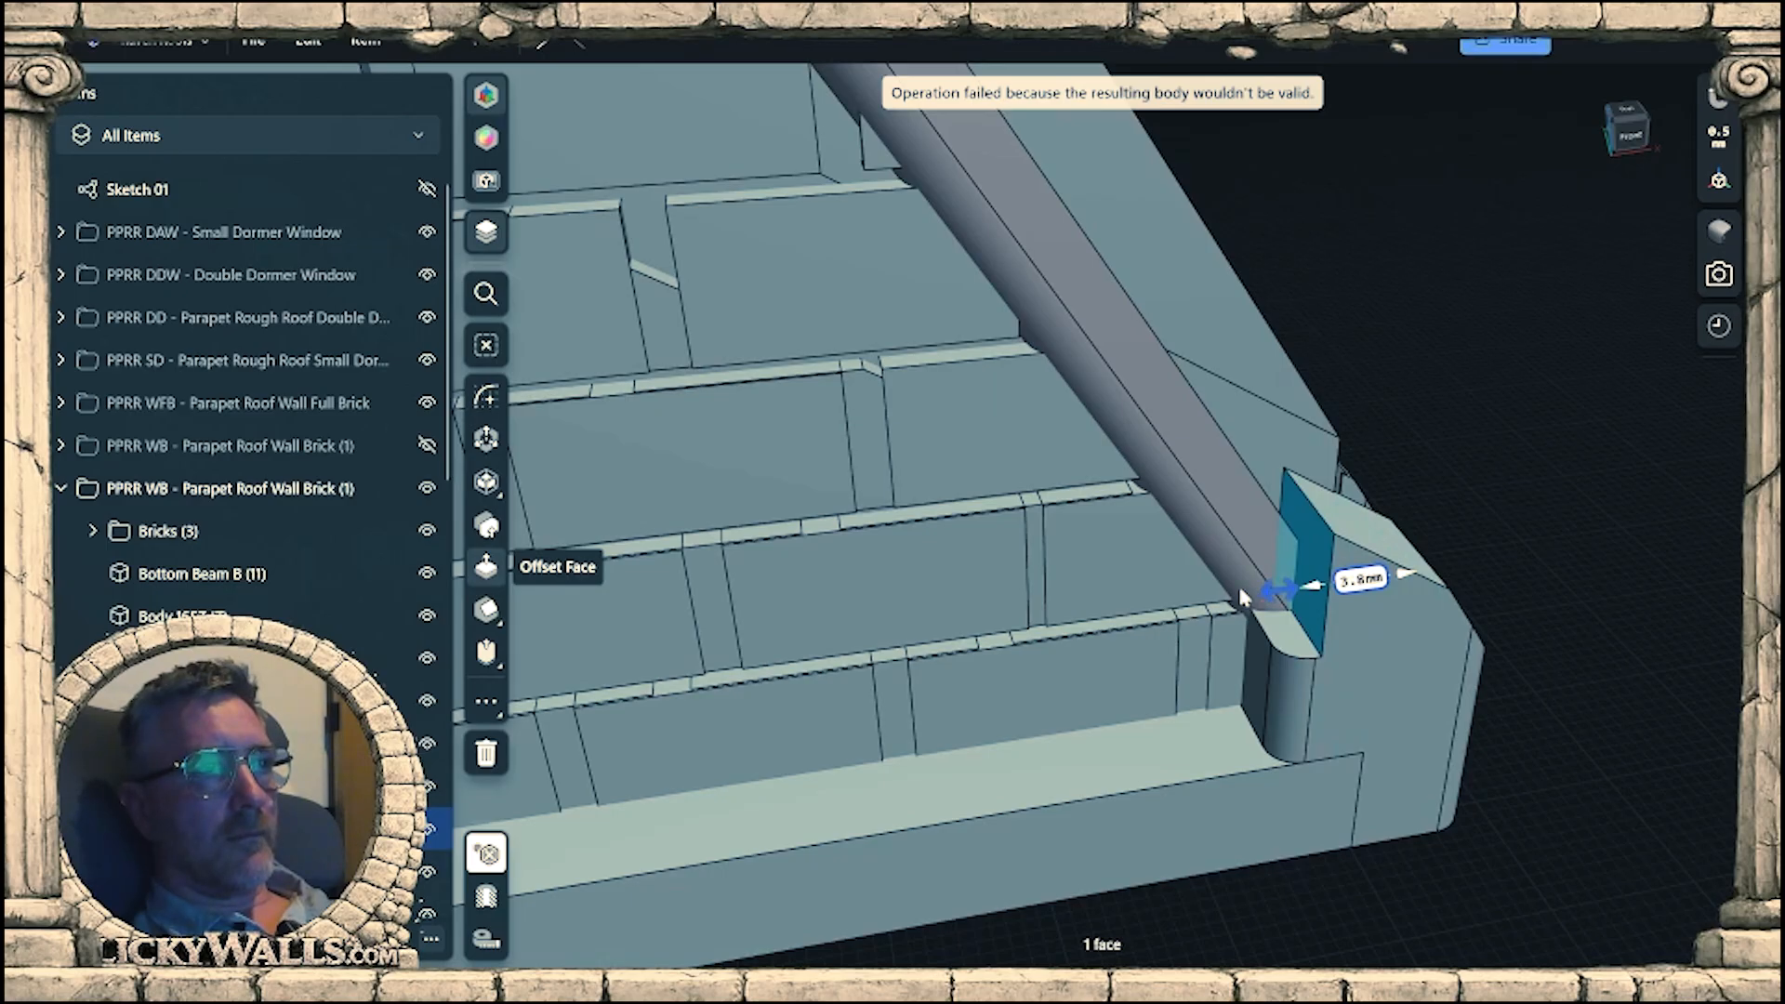
pyautogui.moveTo(1243, 595); pyautogui.dragTo(967, 697, button='right')
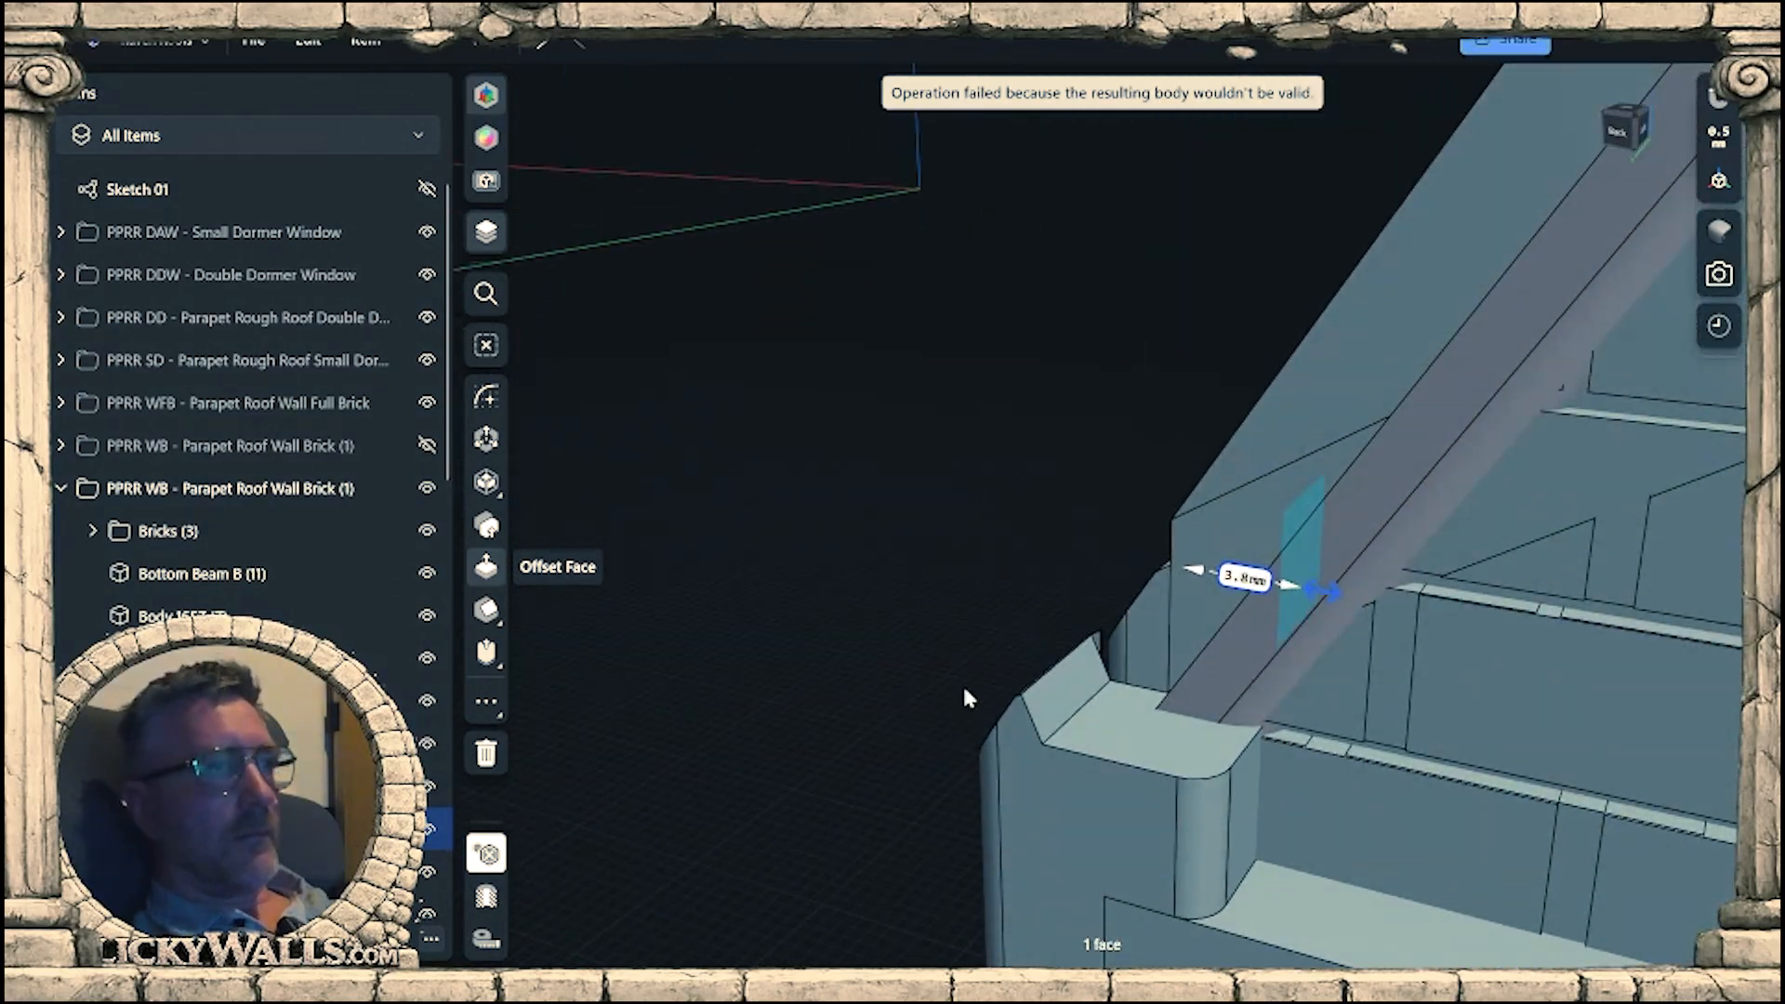
pyautogui.moveTo(1079, 704); pyautogui.dragTo(1252, 668)
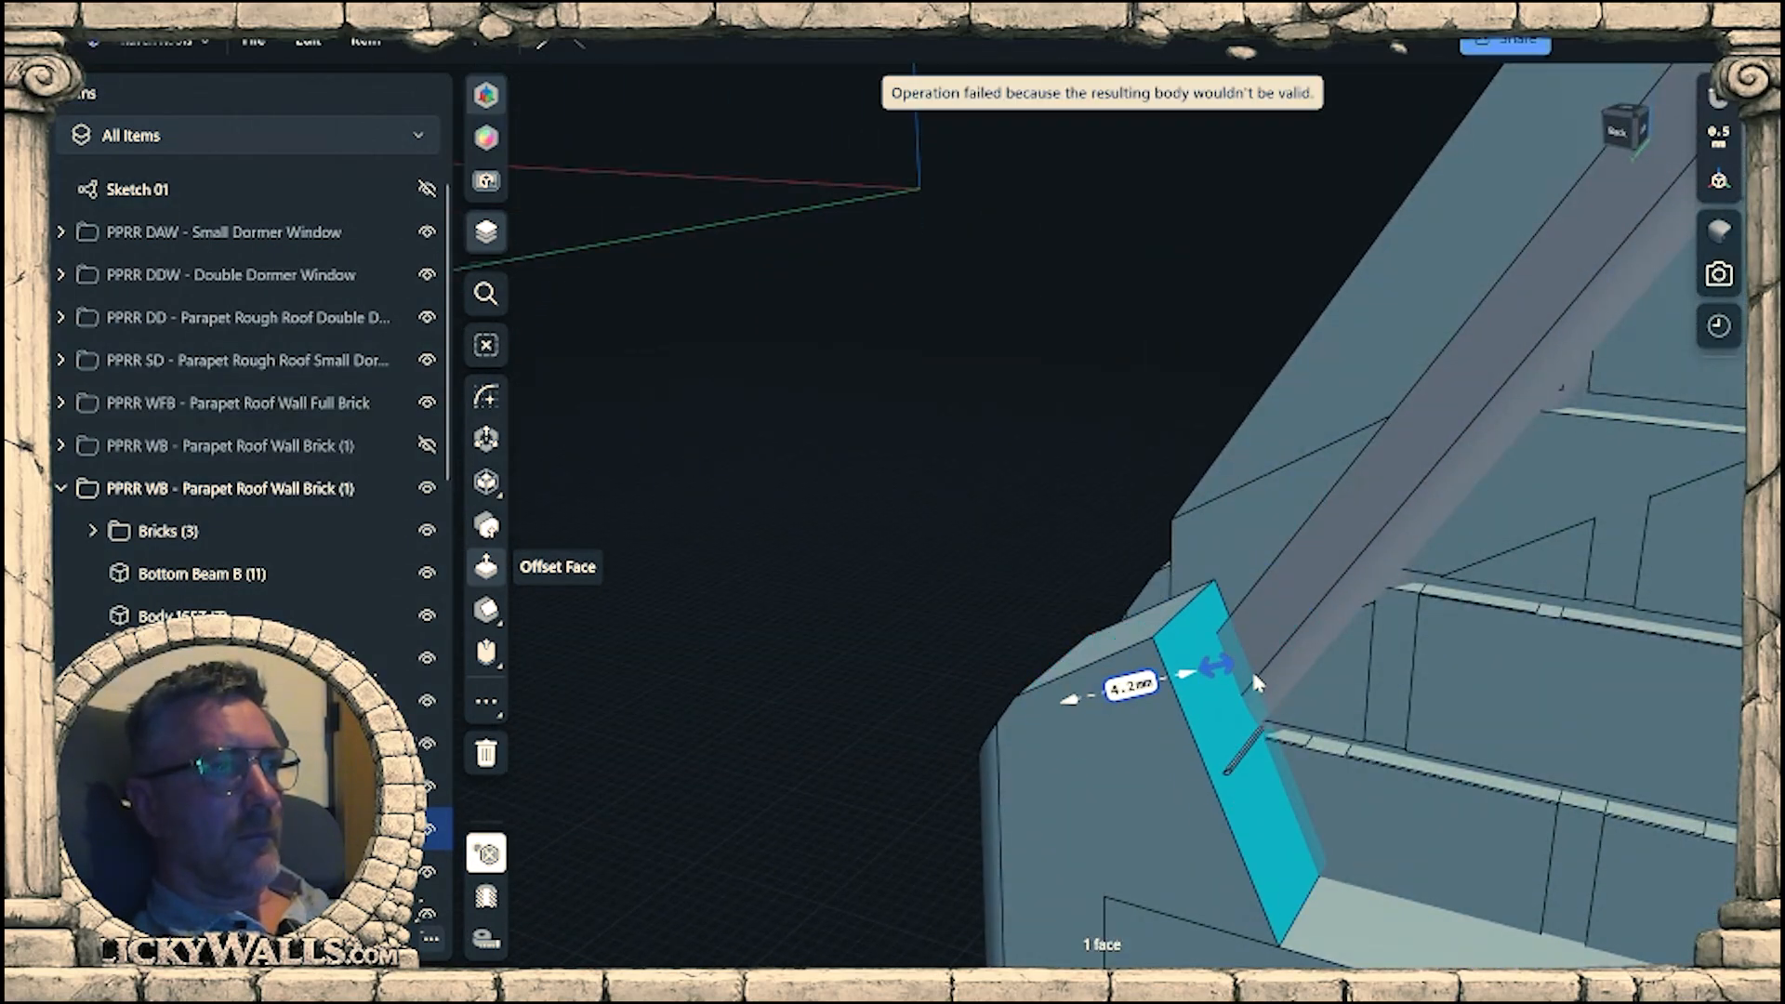
pyautogui.moveTo(1251, 667); pyautogui.dragTo(1056, 618, button='right')
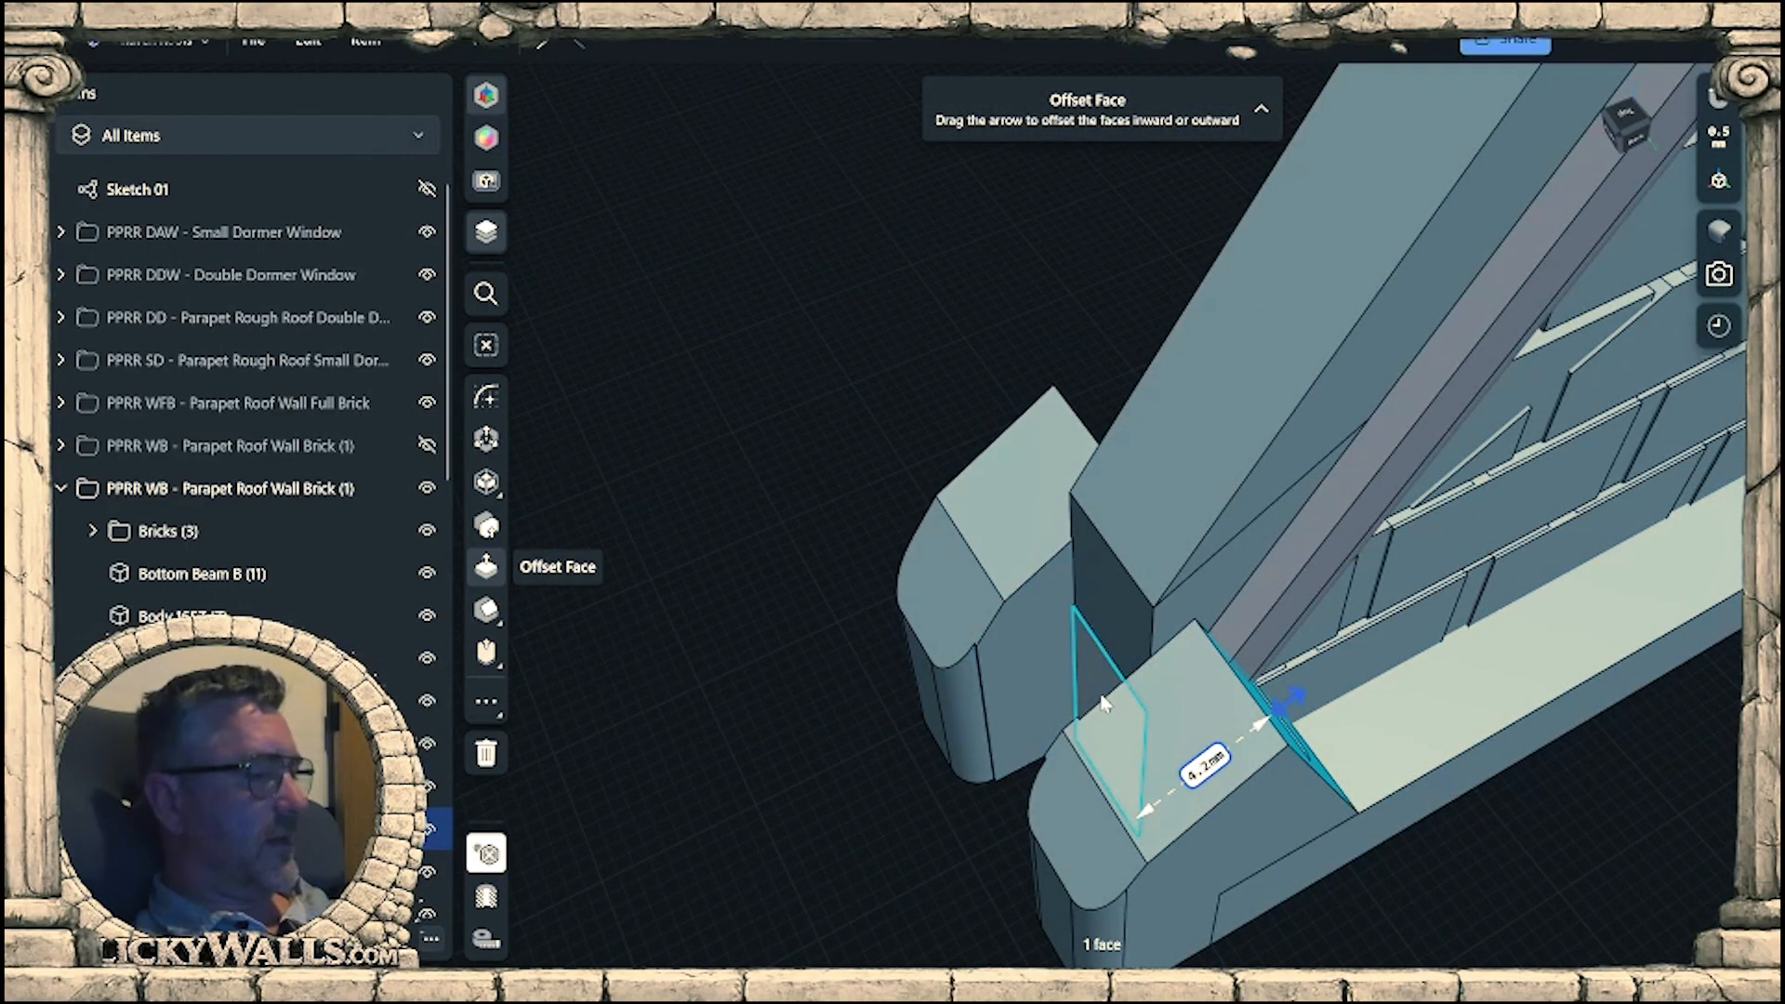
# Undo the end post trimming, the profile sketch and the earlier offsets of the posts' sloped top faces.
pyautogui.click(1272, 788)
pyautogui.hotkey('ctrl', 'z')
pyautogui.hotkey('ctrl', 'z')
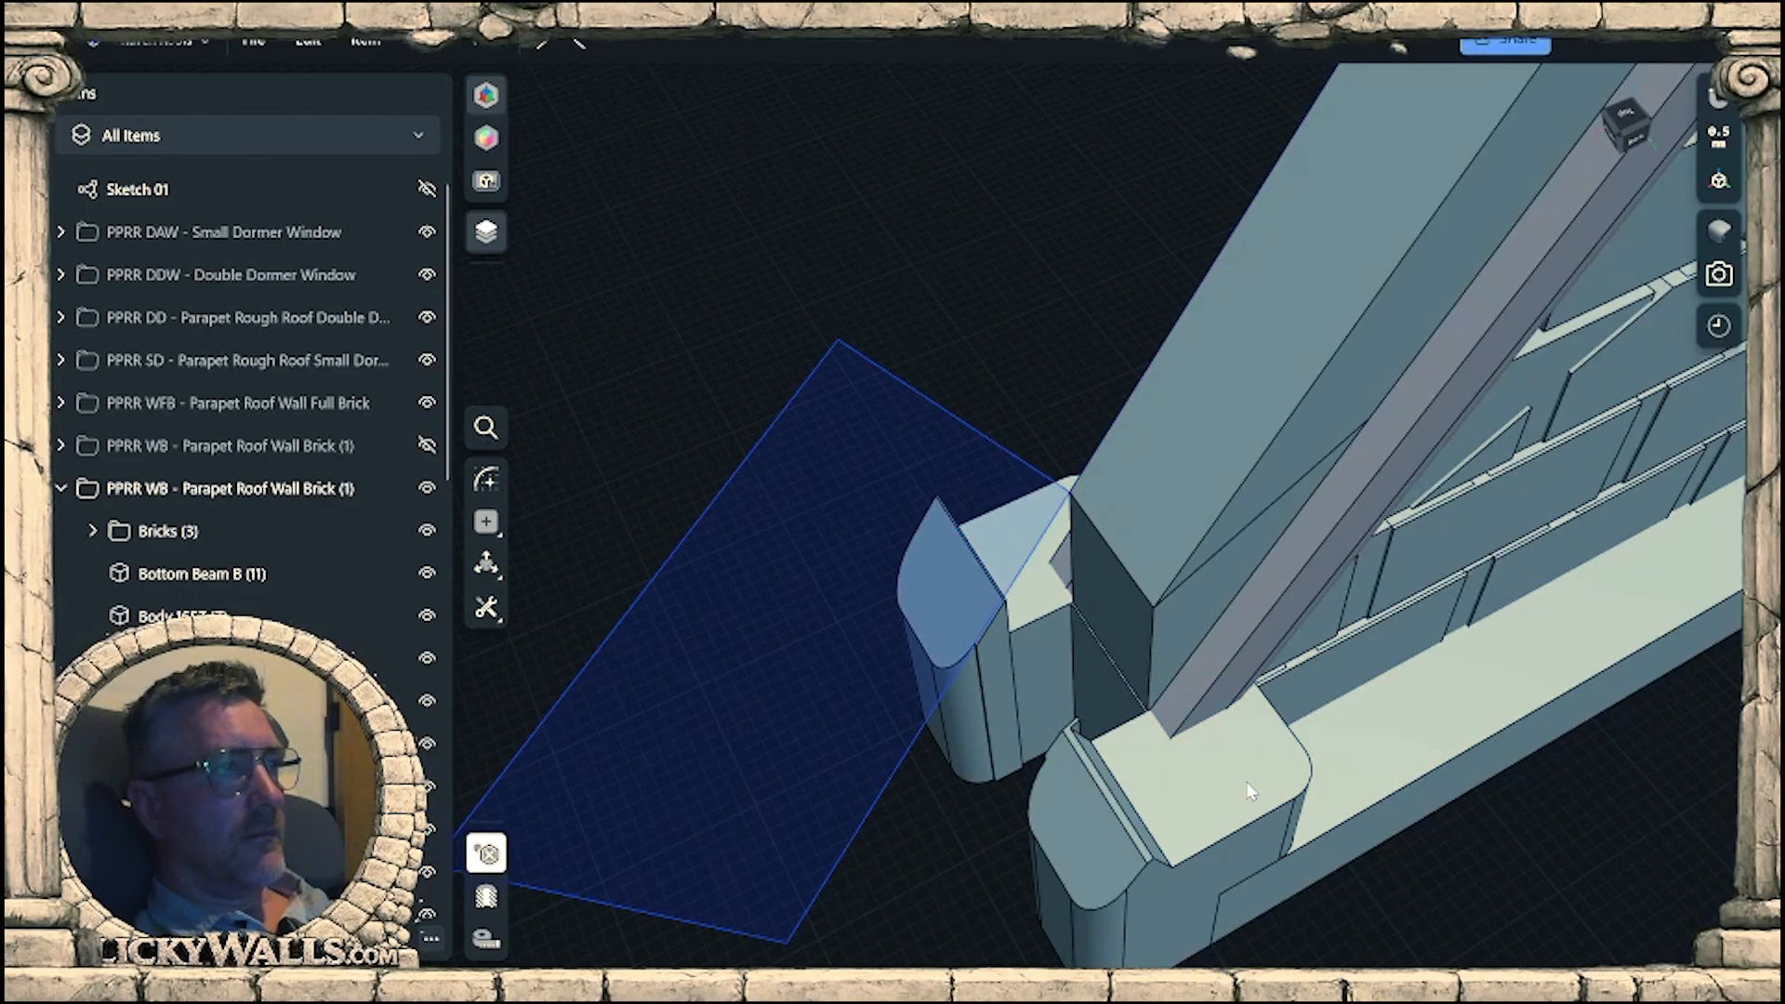
pyautogui.hotkey('ctrl', 'z')
pyautogui.hotkey('ctrl', 'z')
pyautogui.hotkey('ctrl', 'z')
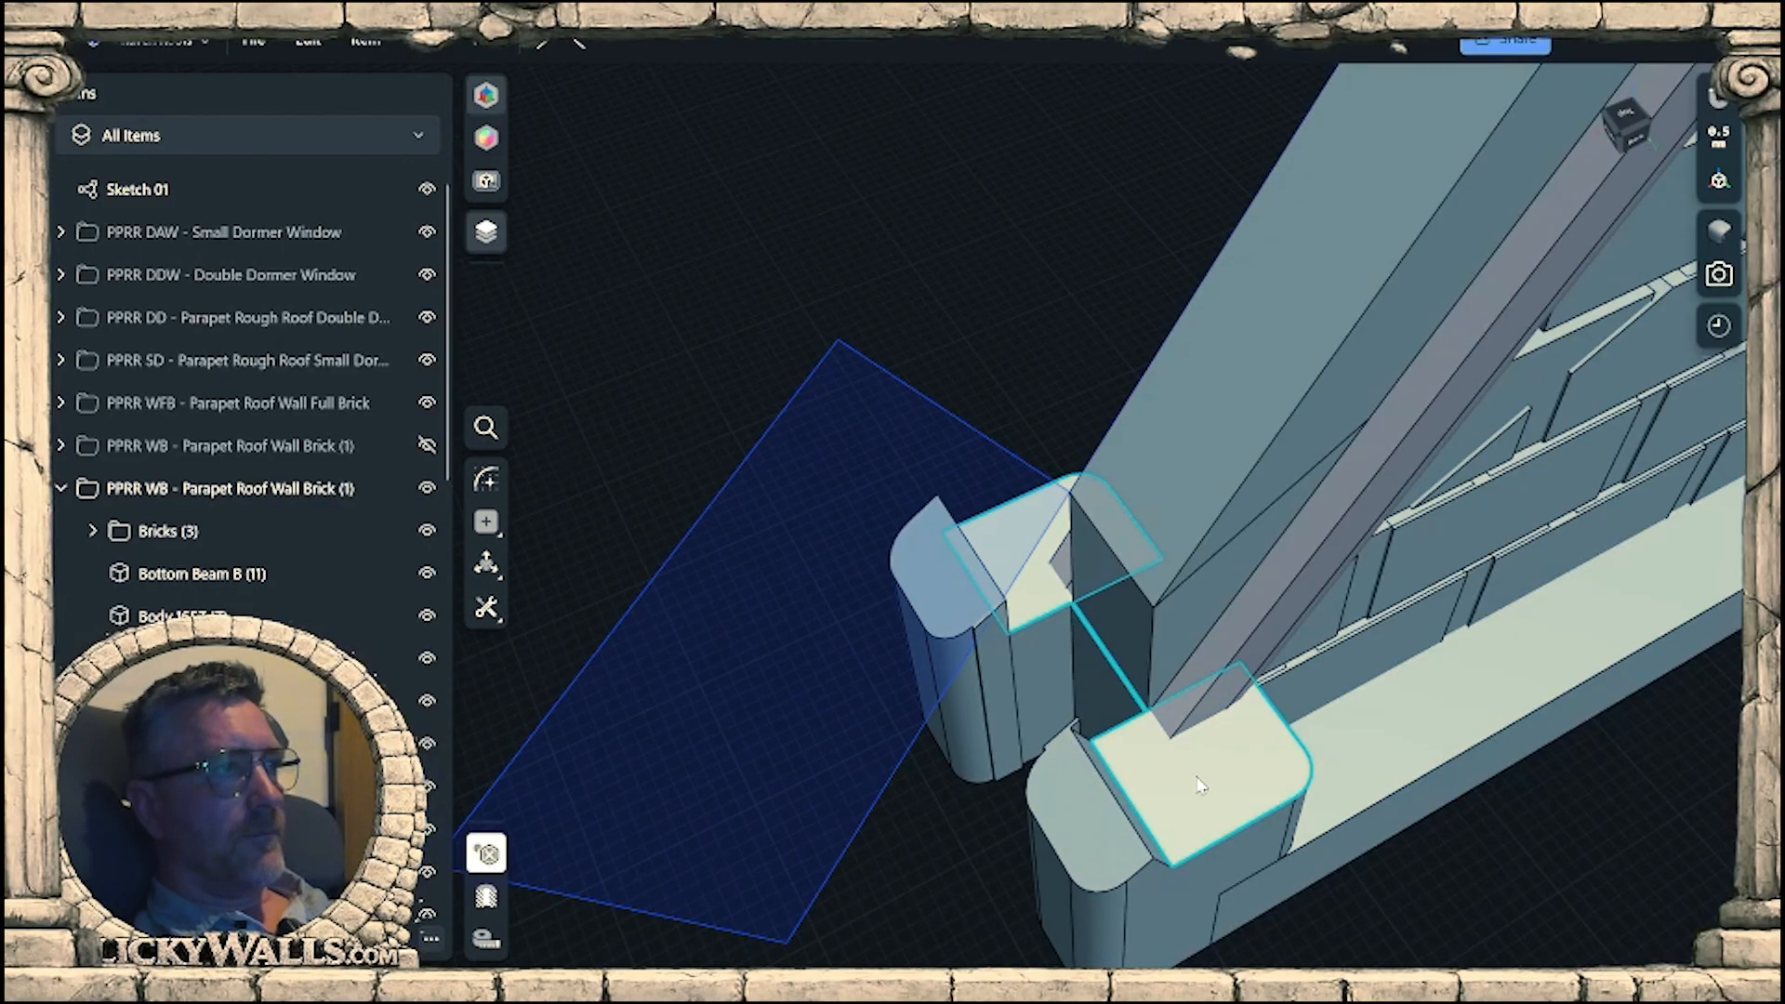
pyautogui.hotkey('ctrl', 'z')
pyautogui.hotkey('ctrl', 'z')
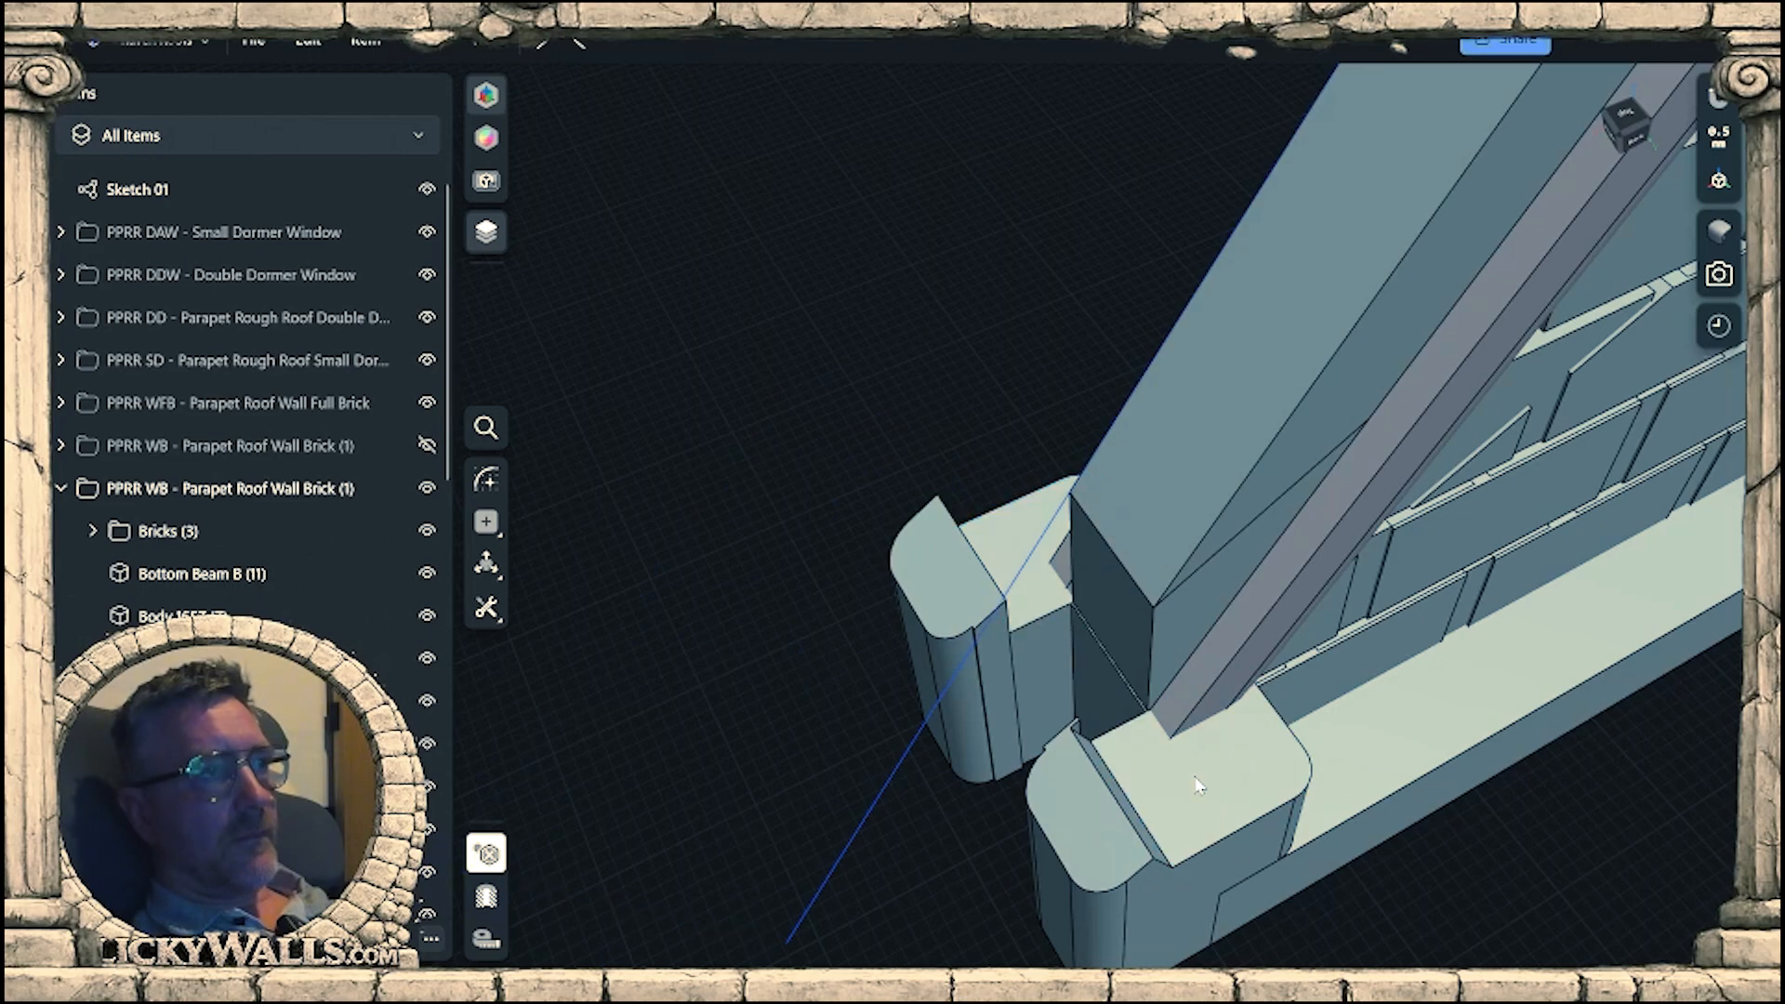
pyautogui.hotkey('ctrl', 'z')
pyautogui.hotkey('ctrl', 'z')
pyautogui.hotkey('ctrl', 'z')
pyautogui.hotkey('ctrl', 'z')
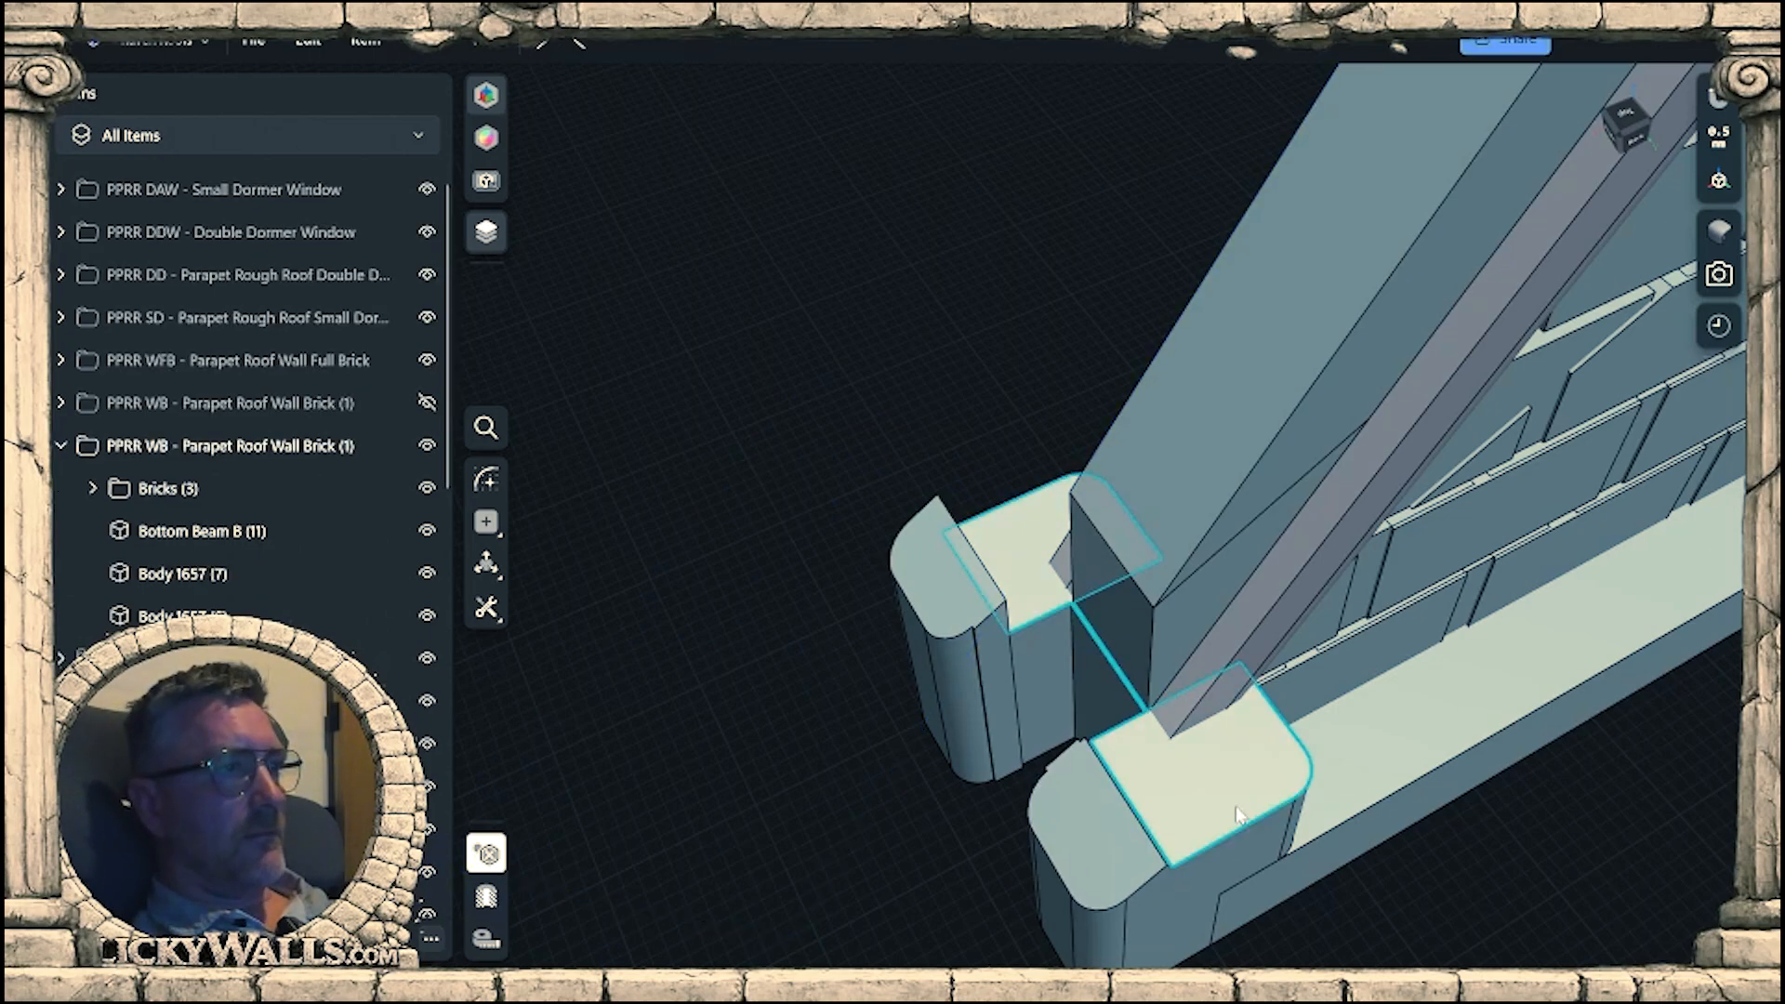
pyautogui.hotkey('ctrl', 'z')
pyautogui.hotkey('ctrl', 'z')
# Raise the flat tops of the bottom beam's end posts to a total height of about 13 mm by offsetting the face.
pyautogui.moveTo(1070, 808); pyautogui.dragTo(1274, 692, button='right')
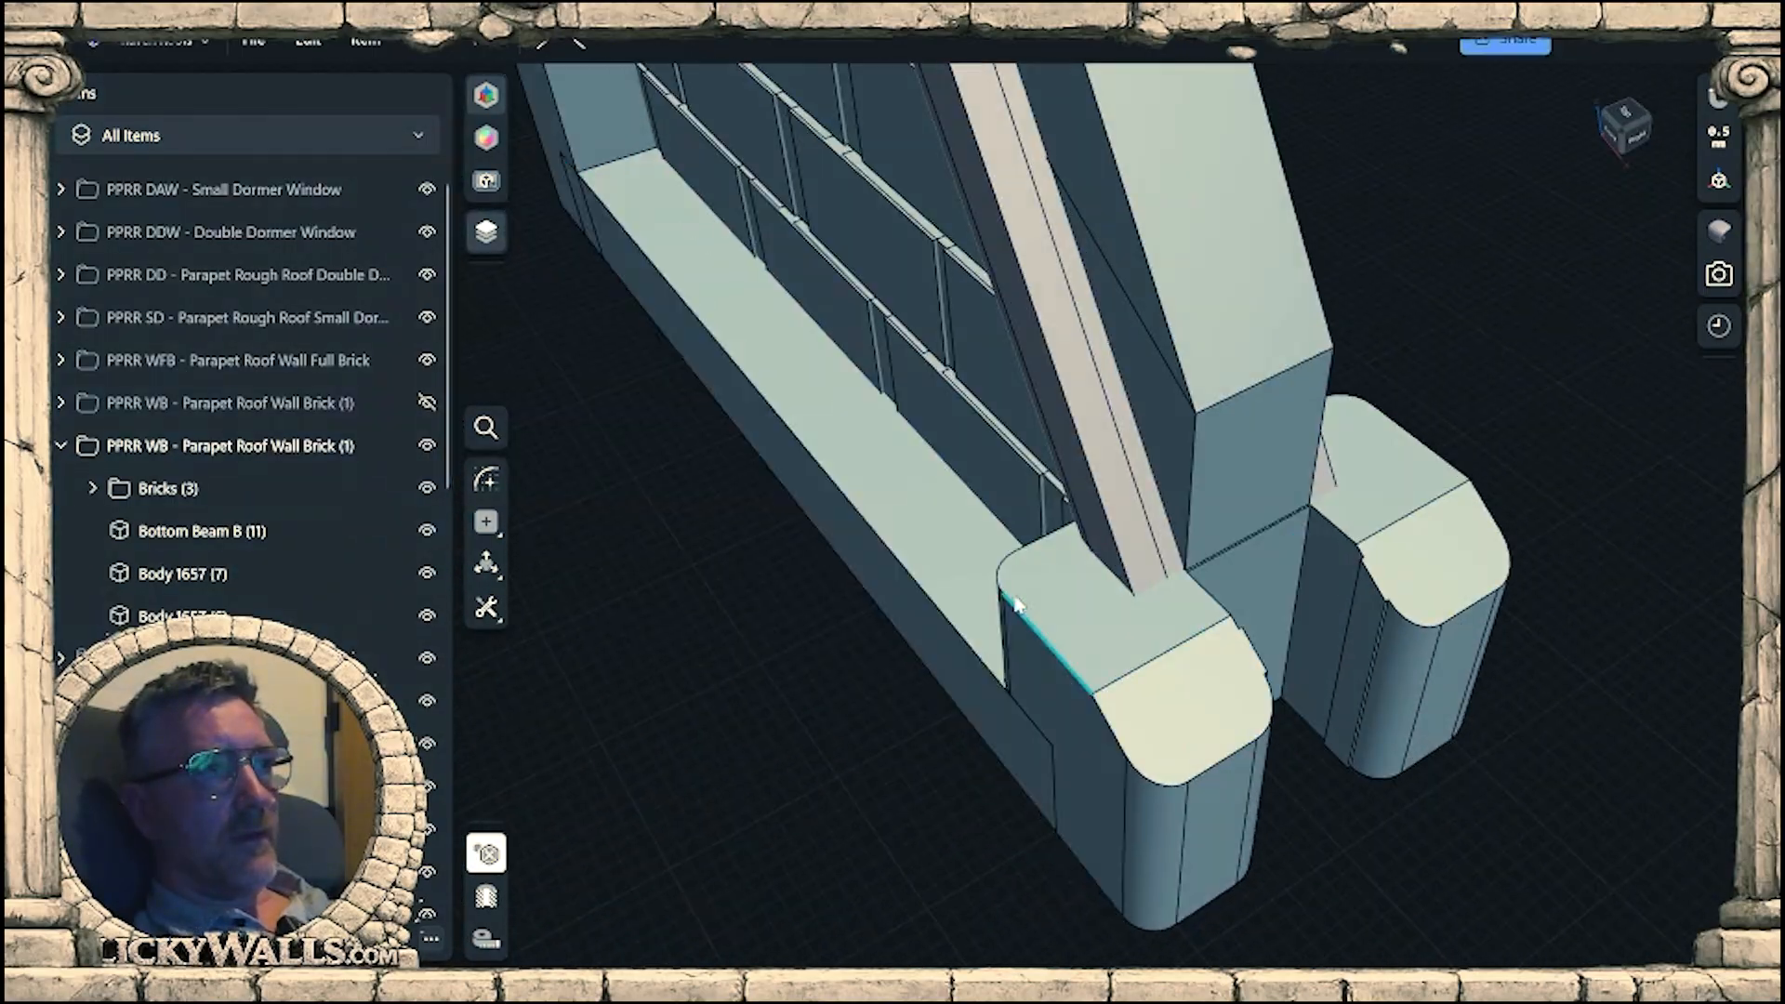
pyautogui.click(1057, 609)
pyautogui.moveTo(1057, 609); pyautogui.dragTo(1062, 561, button='right')
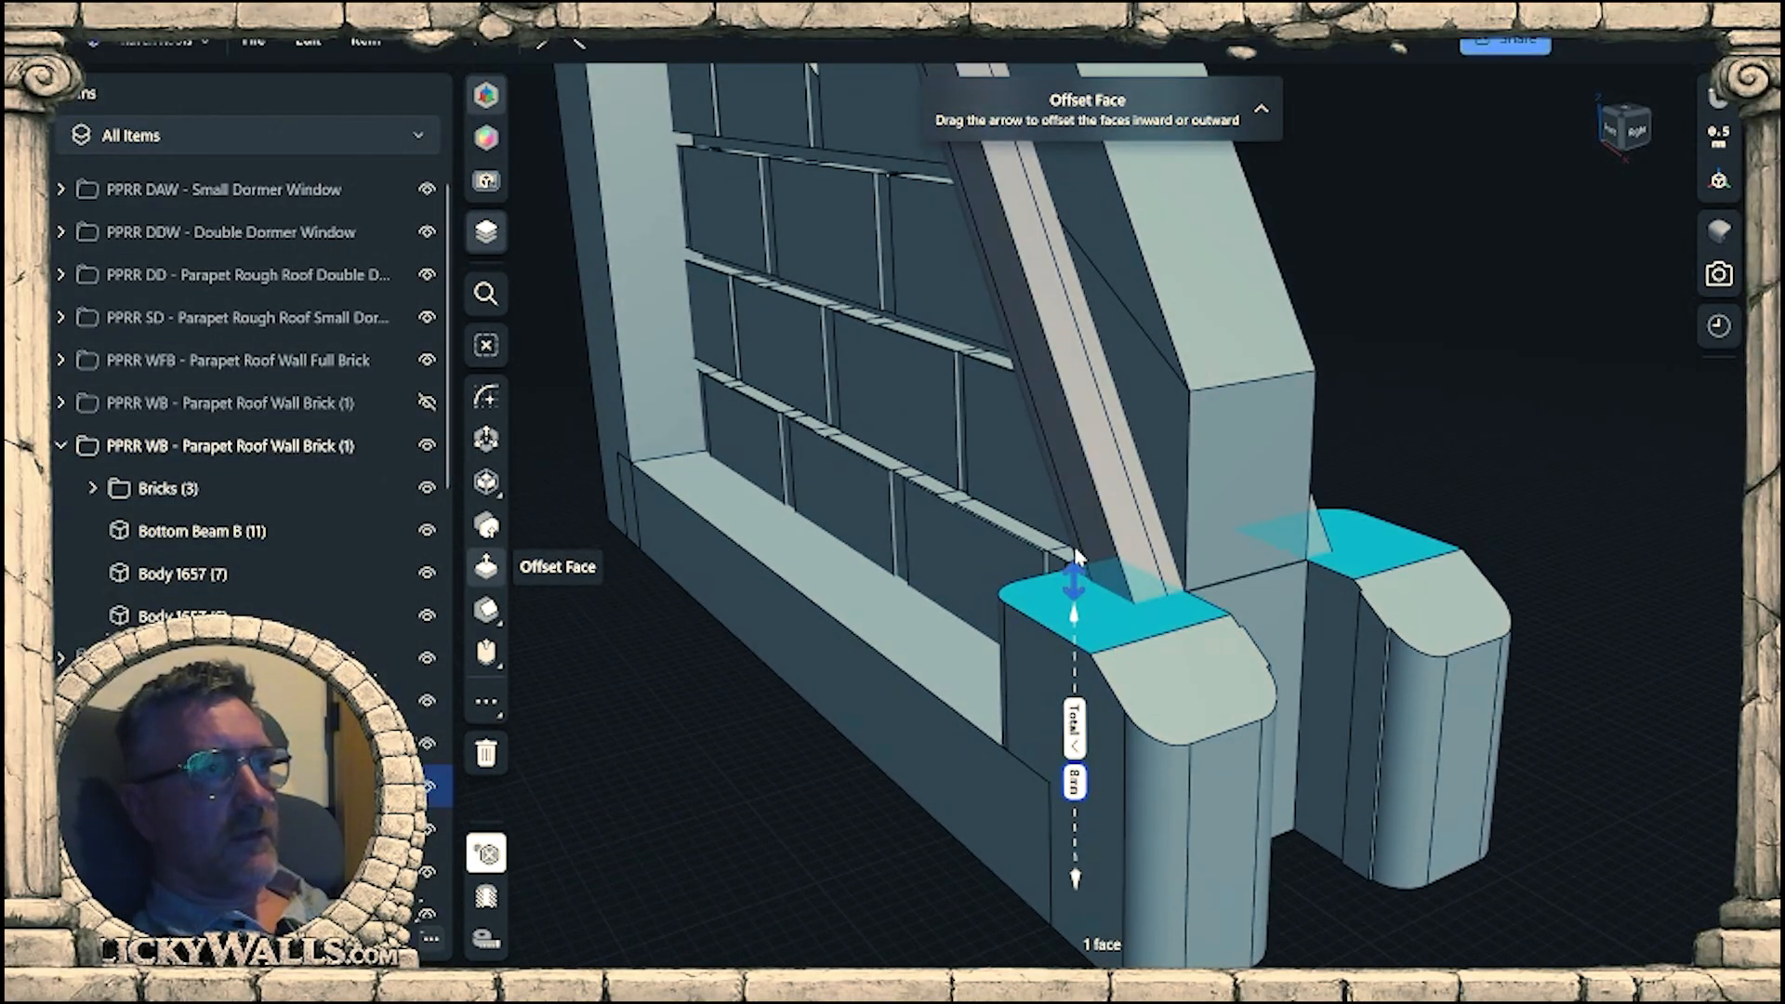
pyautogui.moveTo(1074, 555); pyautogui.dragTo(1090, 487)
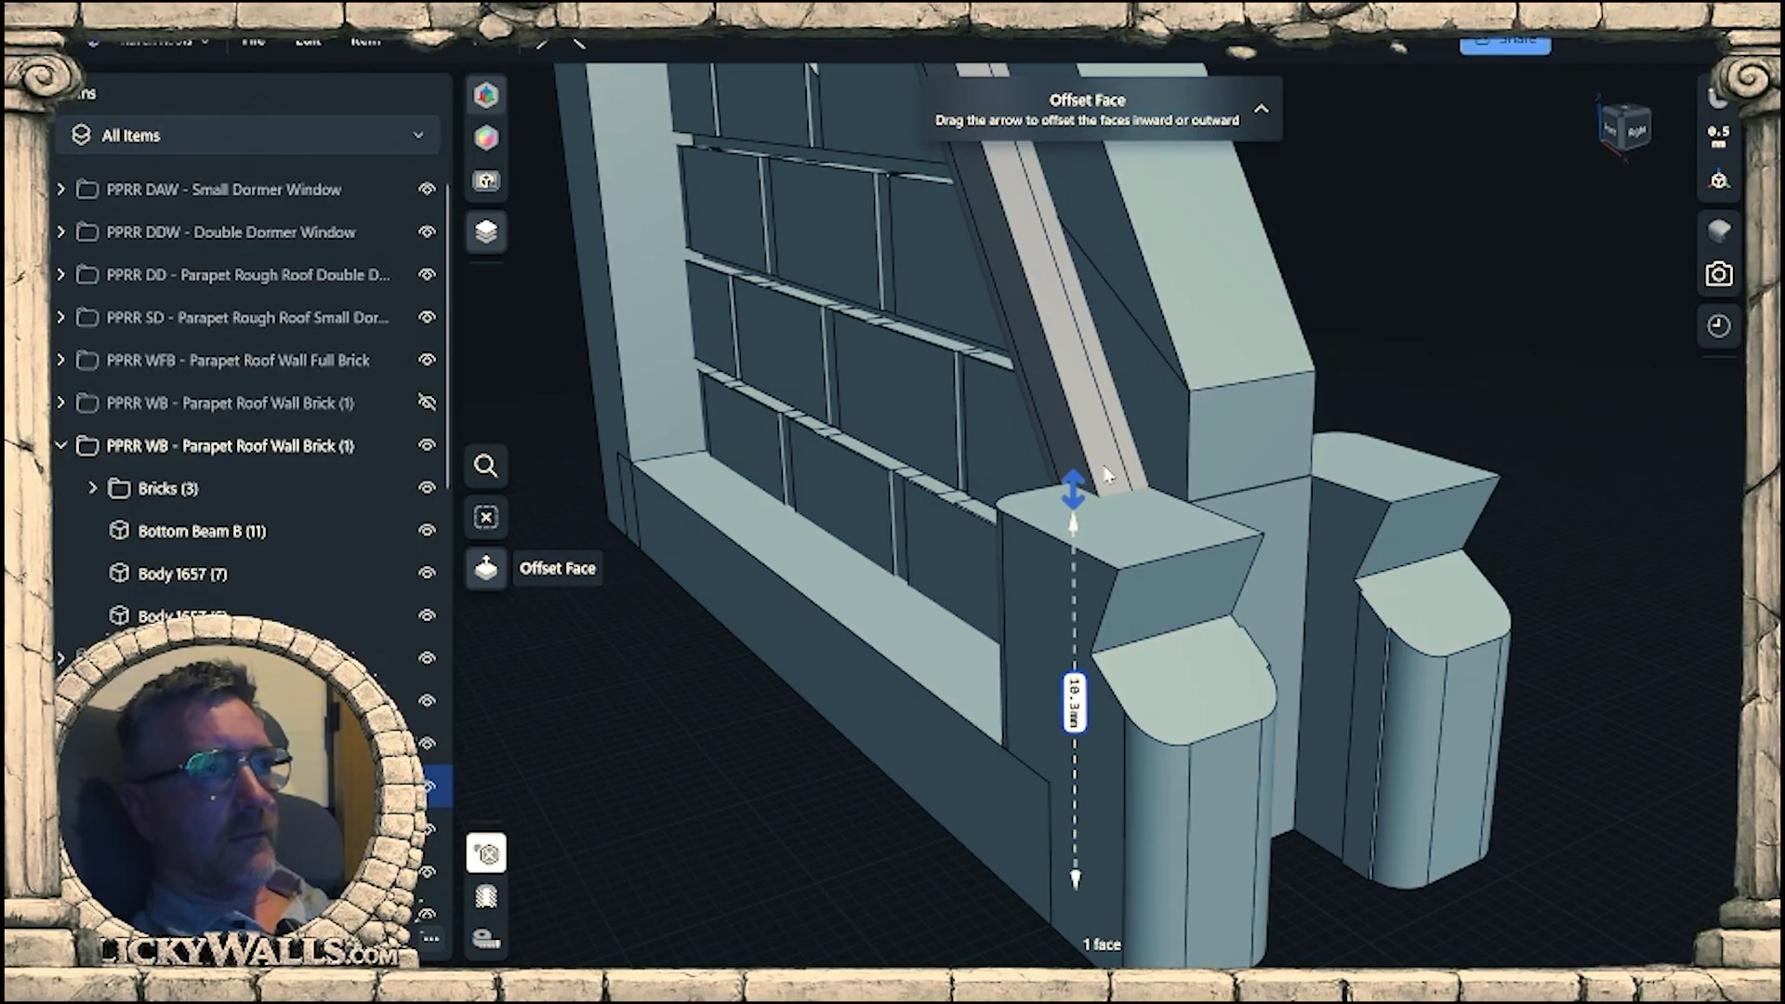
pyautogui.moveTo(1117, 455); pyautogui.dragTo(1152, 369)
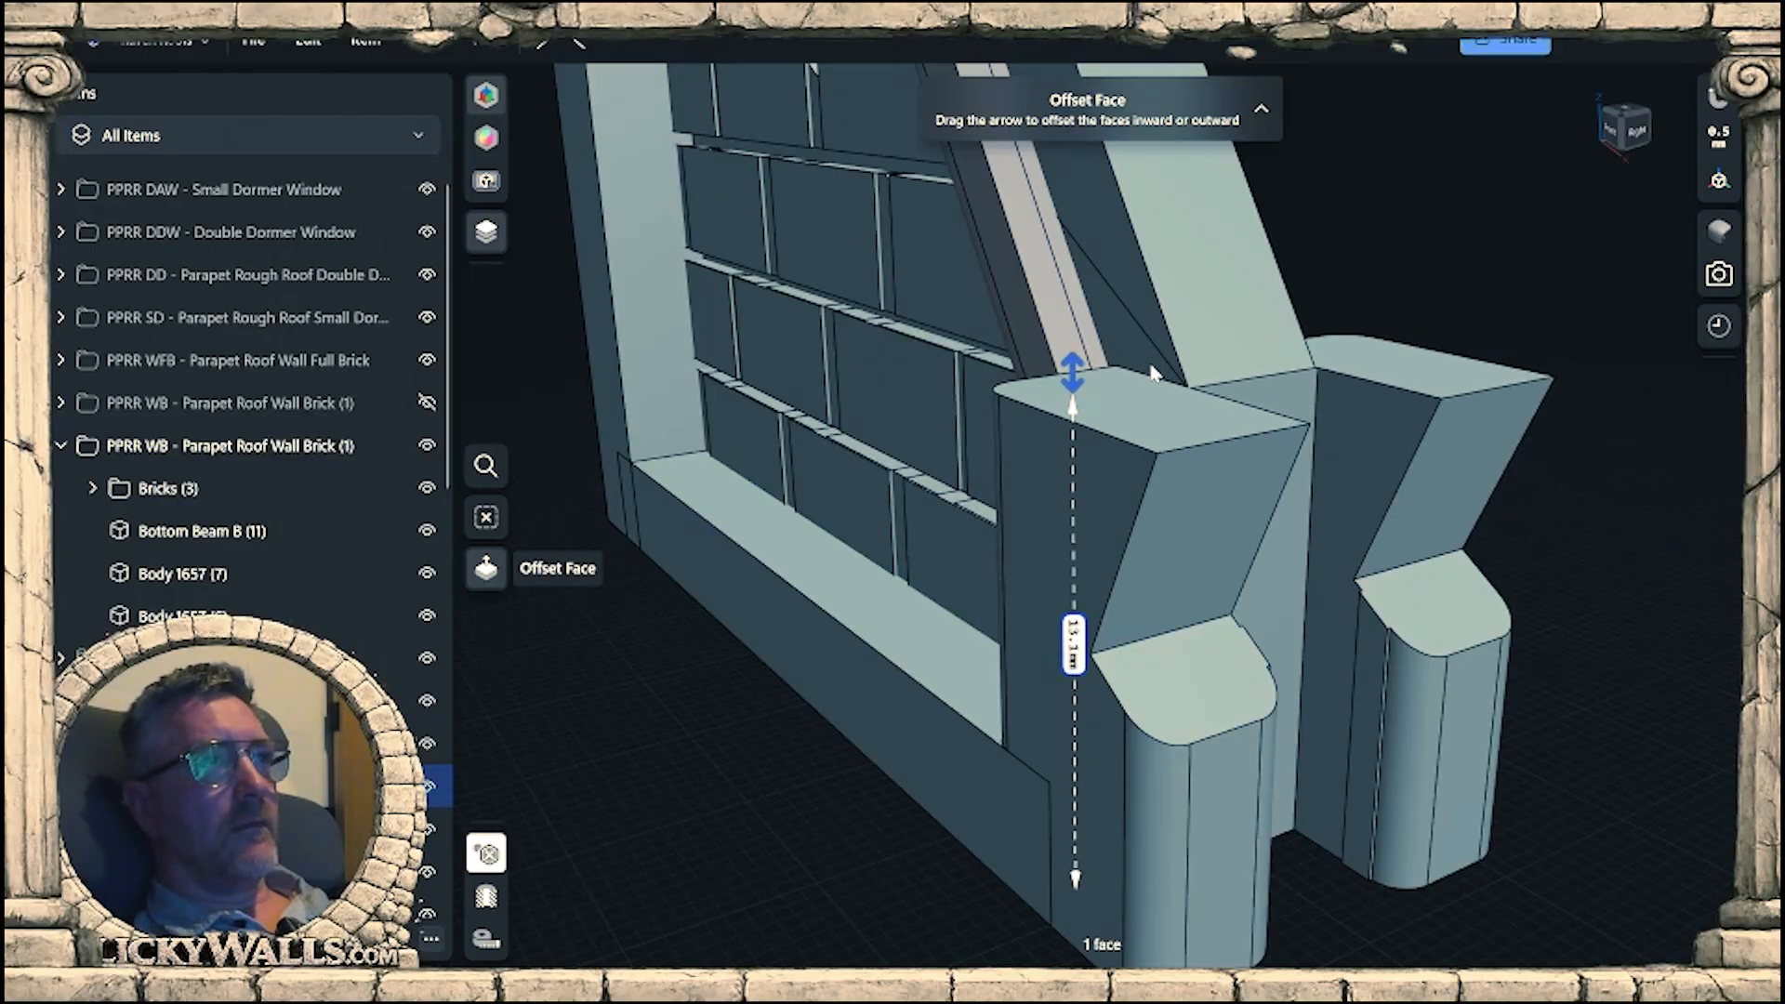
pyautogui.moveTo(1153, 374); pyautogui.dragTo(1258, 379, button='right')
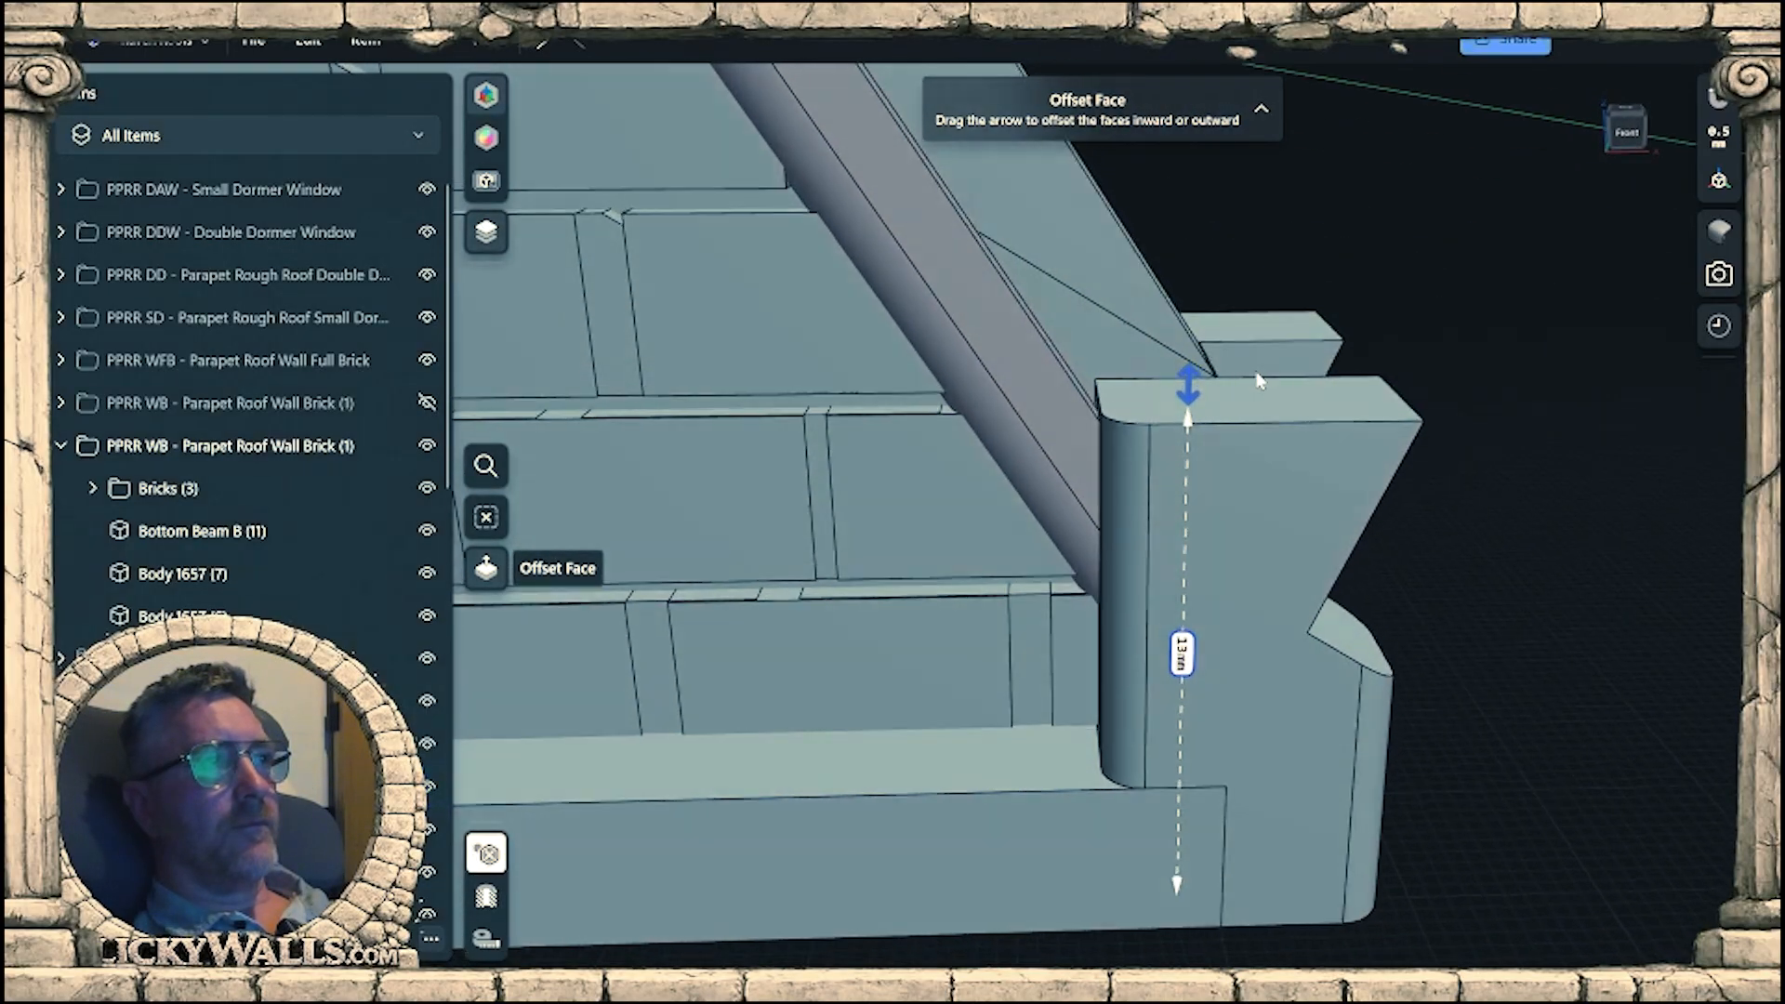
# Offset the sloped top faces of the front and rear end posts upward, the front one by about 3.8 mm.
pyautogui.scroll(-6, 1255, 383)
pyautogui.moveTo(1255, 530); pyautogui.dragTo(1153, 716, button='middle')
pyautogui.moveTo(1154, 715); pyautogui.dragTo(1097, 743, button='right')
pyautogui.scroll(3, 1174, 772)
pyautogui.click(1162, 741)
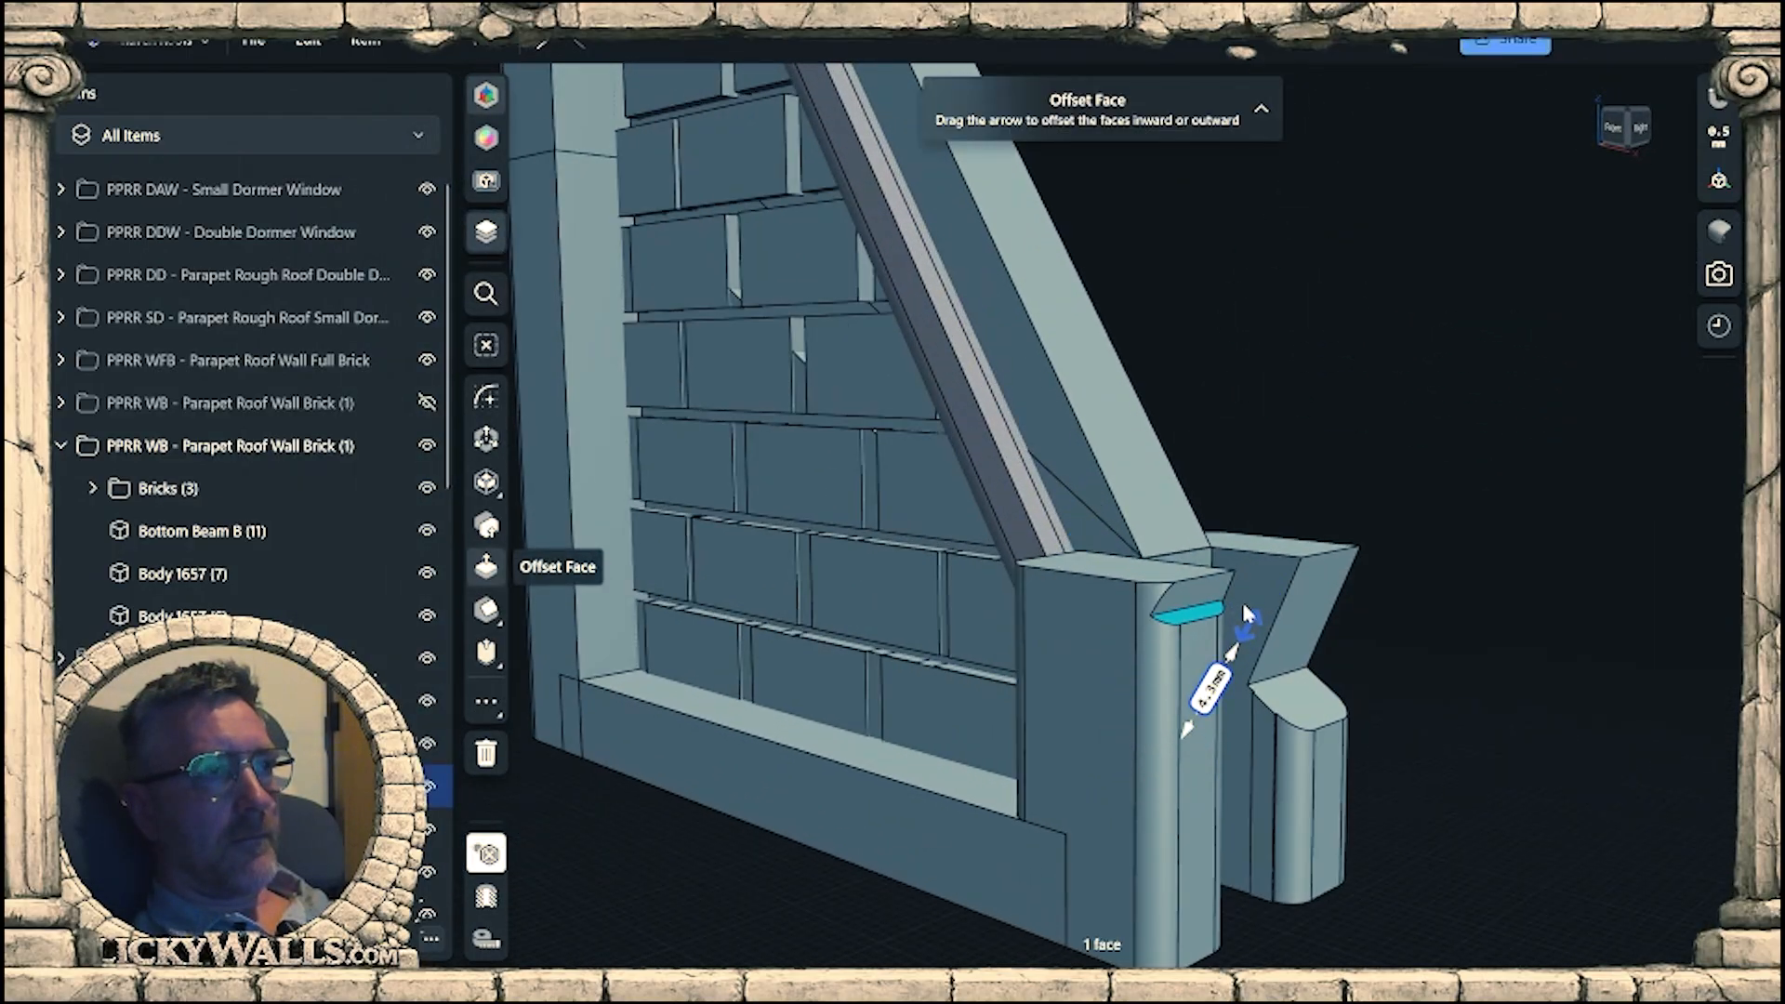
pyautogui.moveTo(1246, 609)
pyautogui.mouseDown()
pyautogui.moveTo(1224, 651)
pyautogui.moveTo(1229, 621)
pyautogui.mouseUp()
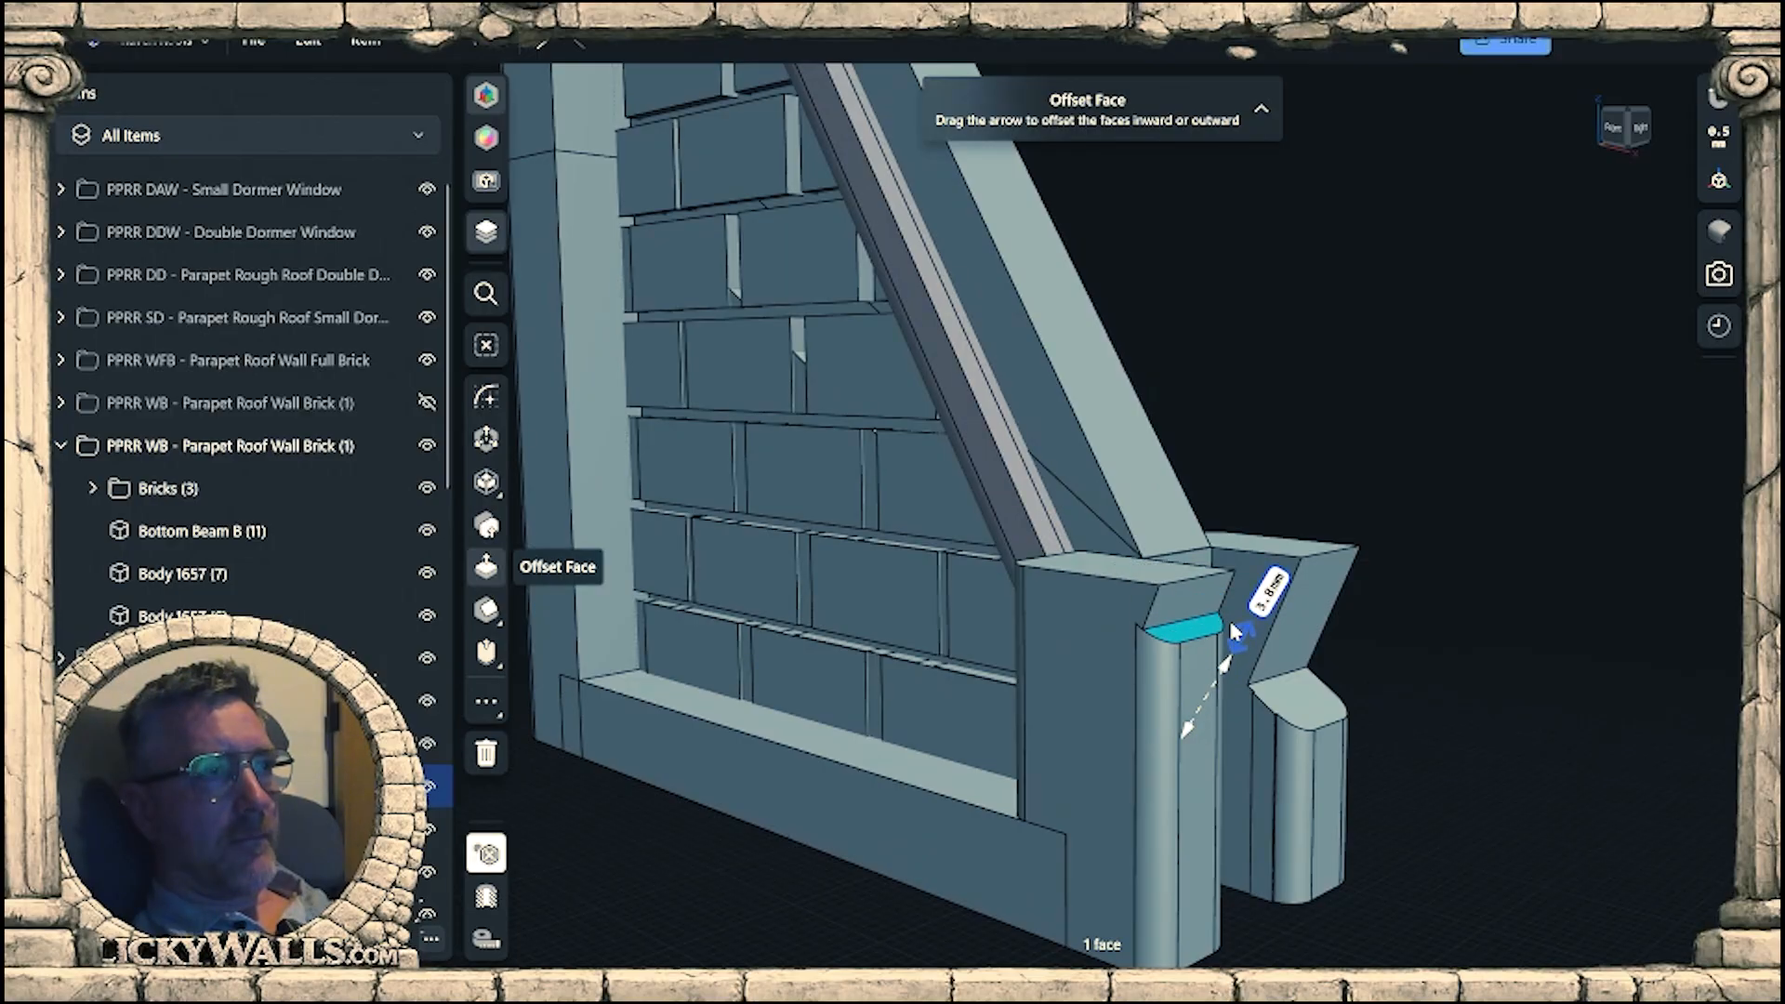
pyautogui.click(1304, 683)
pyautogui.moveTo(1303, 683); pyautogui.dragTo(1348, 604)
pyautogui.moveTo(1348, 603); pyautogui.dragTo(1306, 676, button='right')
pyautogui.scroll(-2, 1371, 581)
# On the bottom beam's front face, sketch a closed four-sided profile outside the roof slope, with short sides about 13.9 and 12.6 mm long.
pyautogui.click(1286, 616)
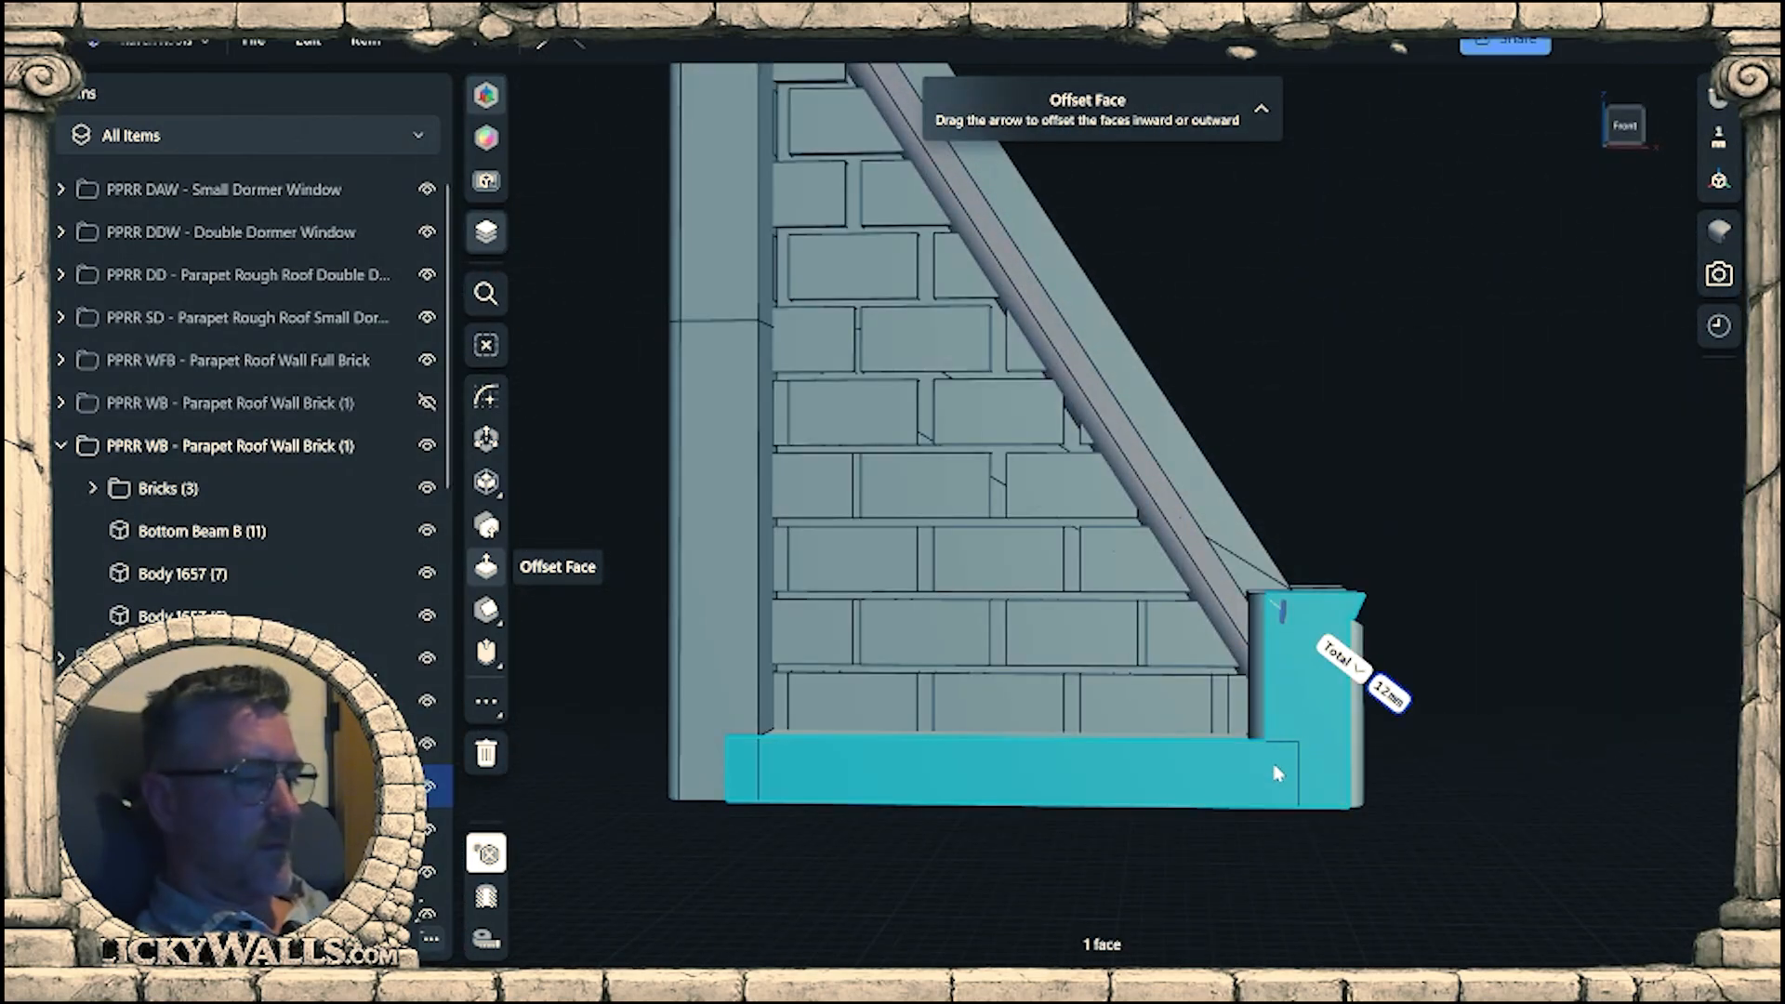
pyautogui.press('l')
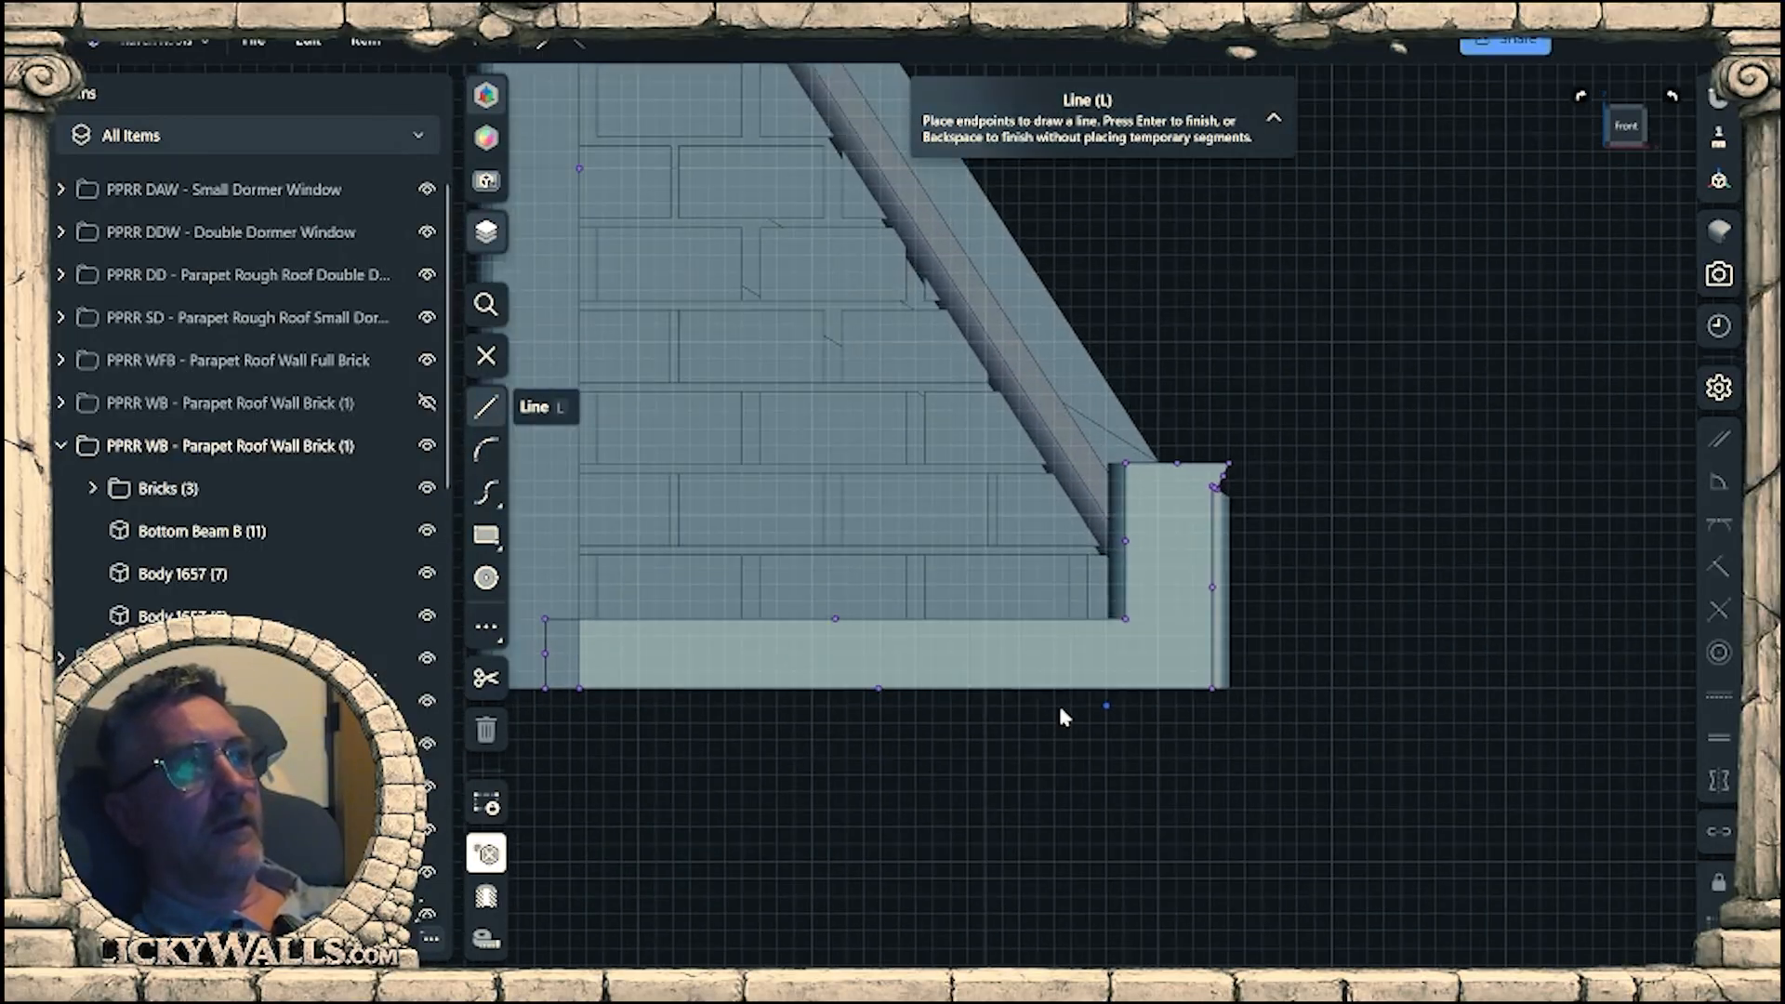
pyautogui.moveTo(1104, 517); pyautogui.dragTo(981, 650, button='middle')
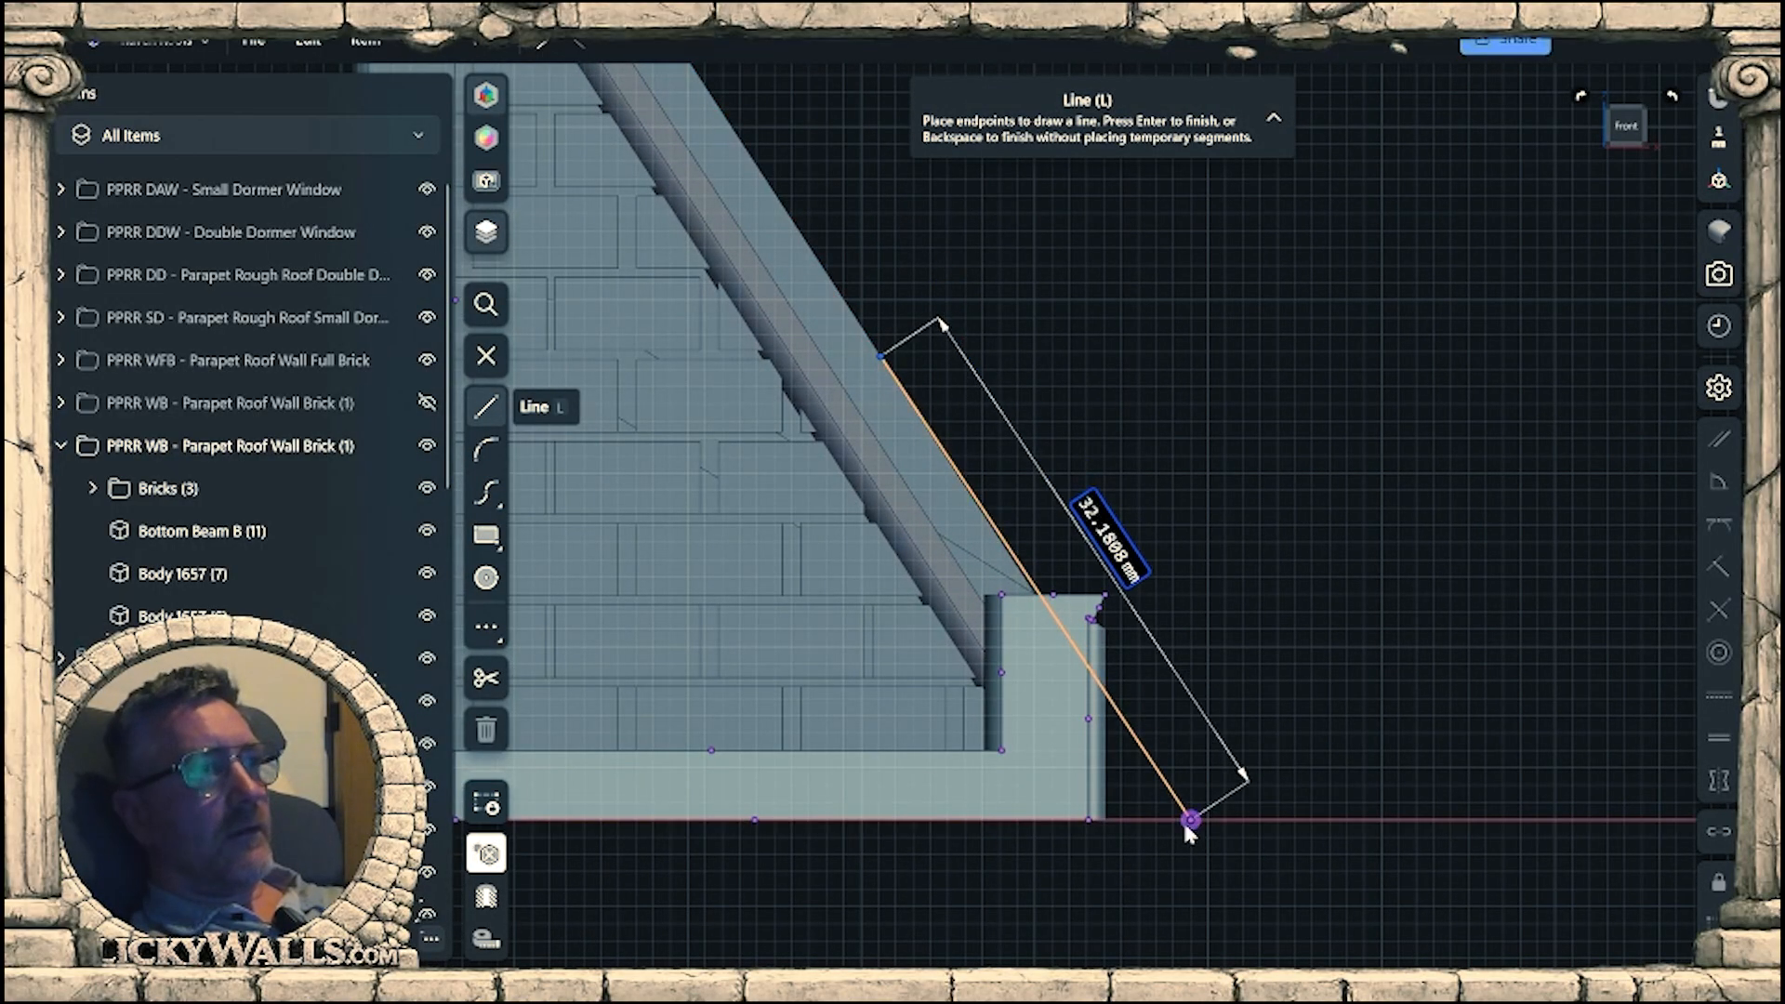
pyautogui.click(1190, 837)
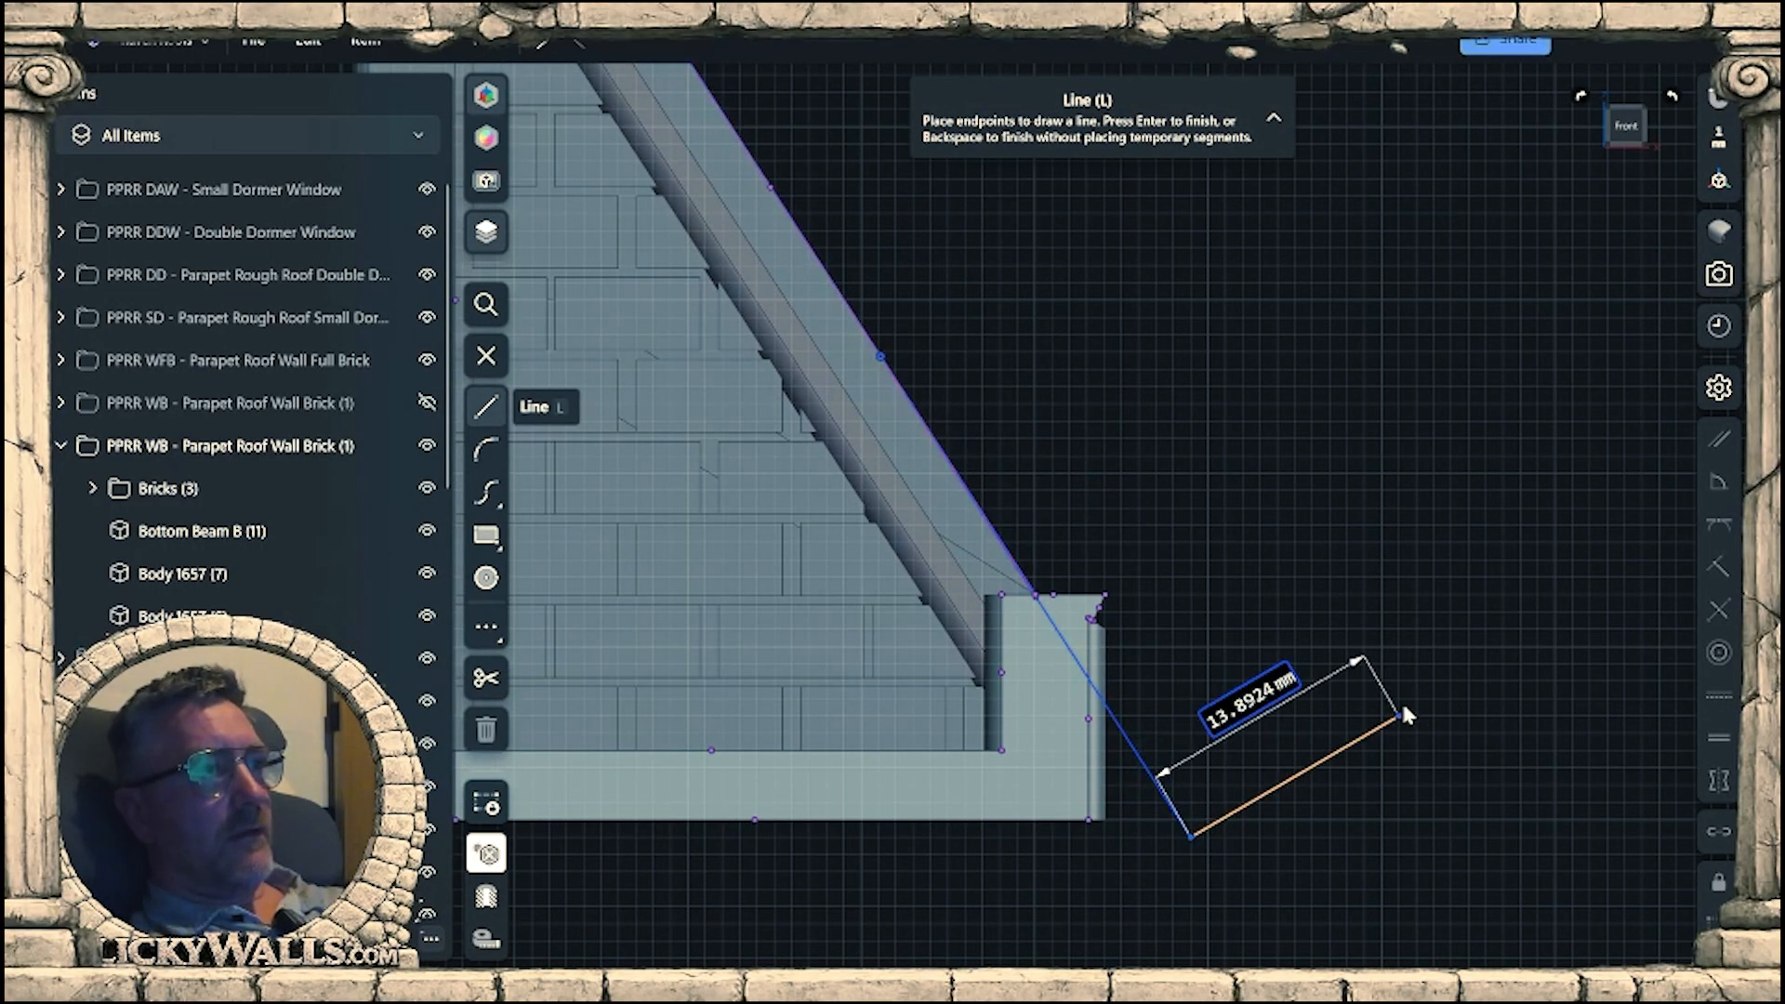
pyautogui.click(1084, 277)
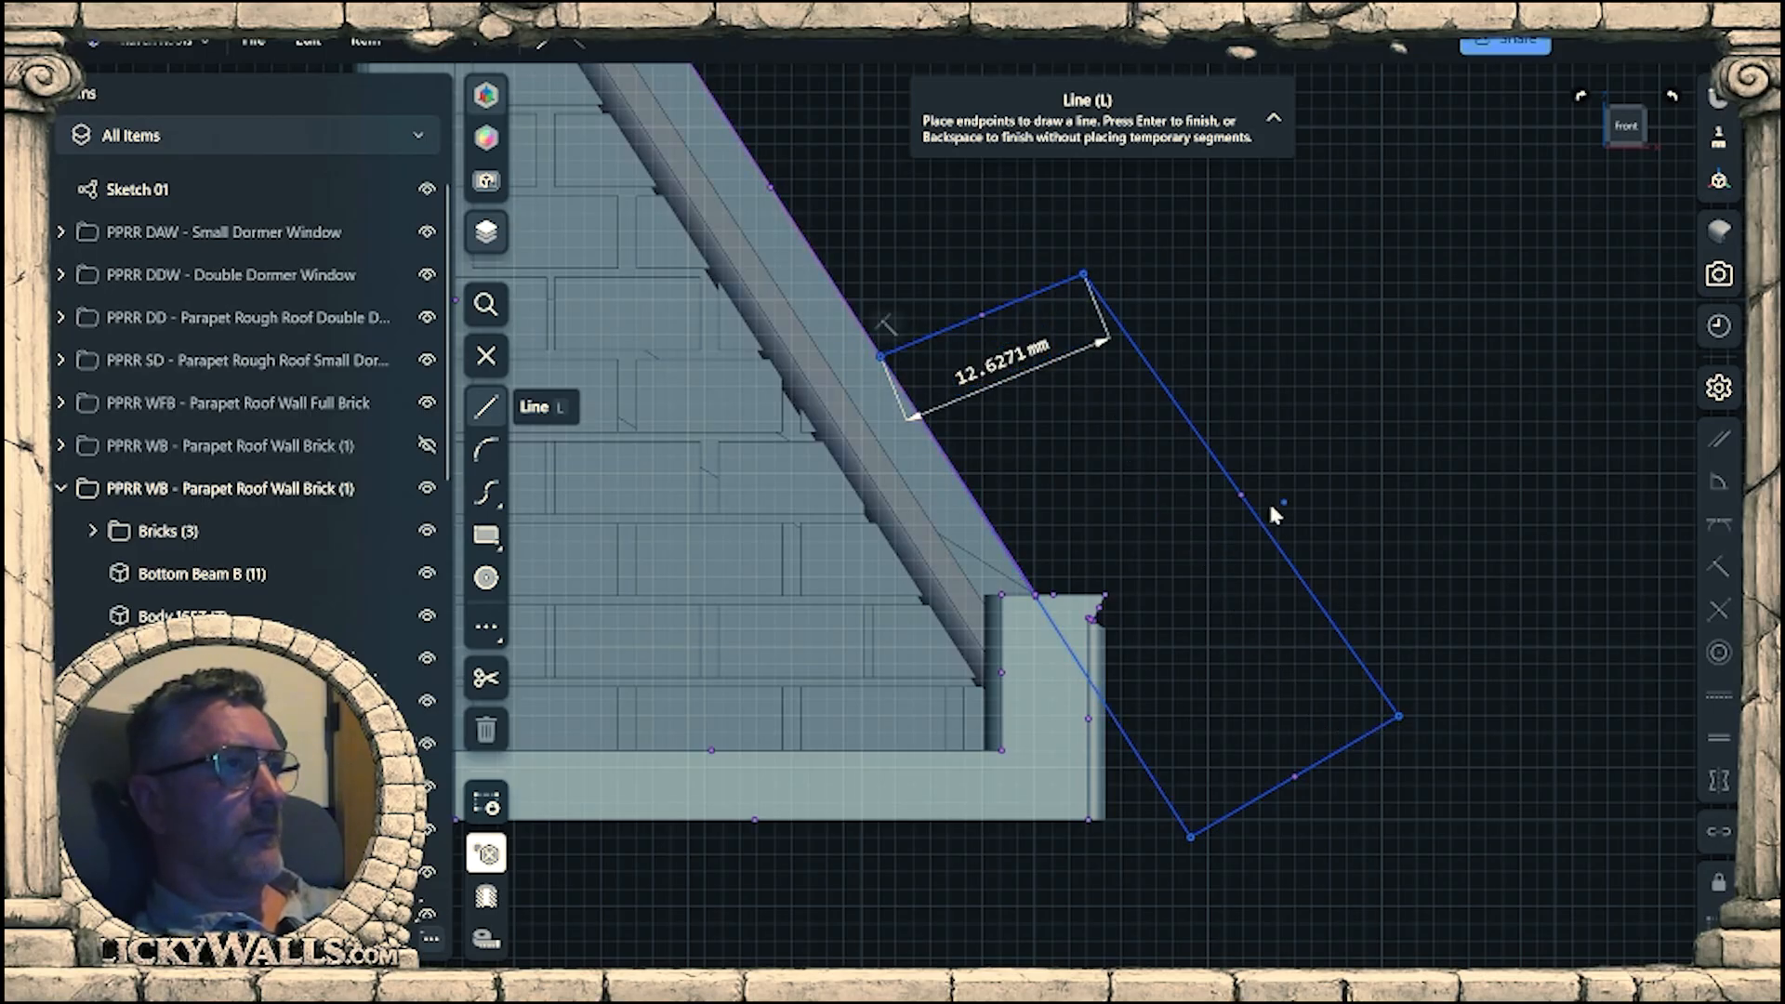
pyautogui.press('Escape')
pyautogui.press('Escape')
# Extrude the closed profile about 14.2 mm backward through both end posts to cut their tops to the roof slope.
pyautogui.moveTo(1325, 520); pyautogui.dragTo(1175, 535, button='right')
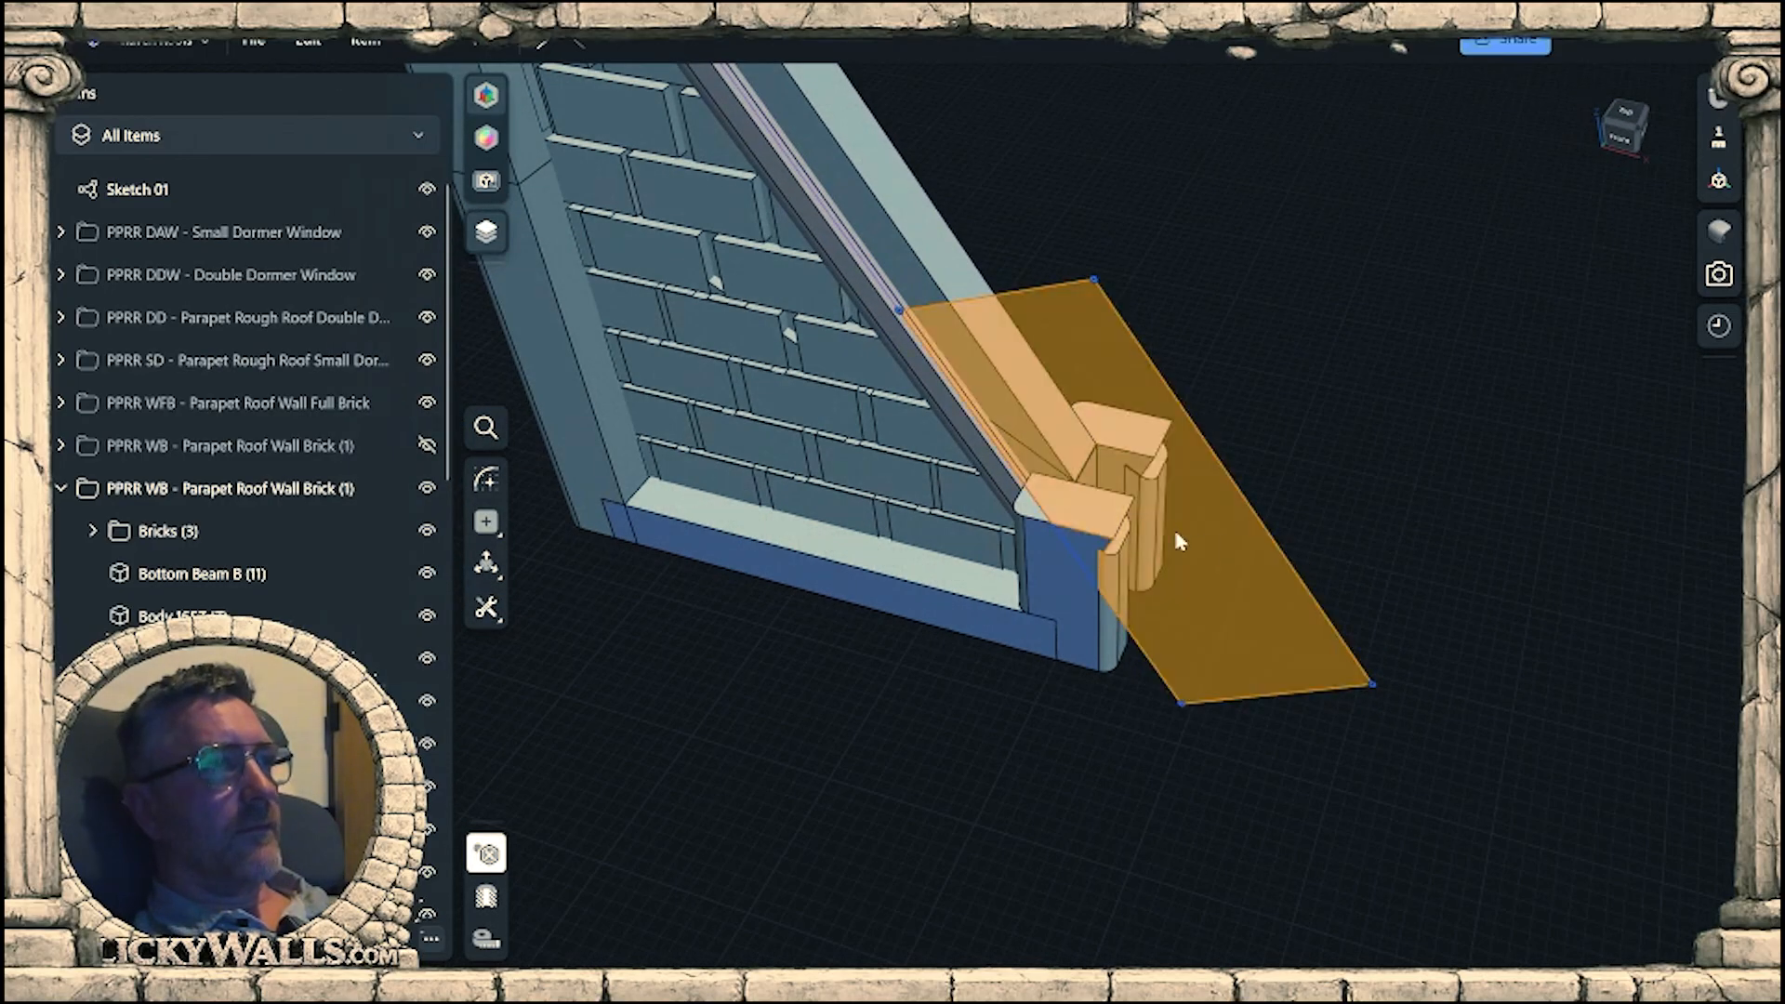
pyautogui.scroll(-1, 1173, 591)
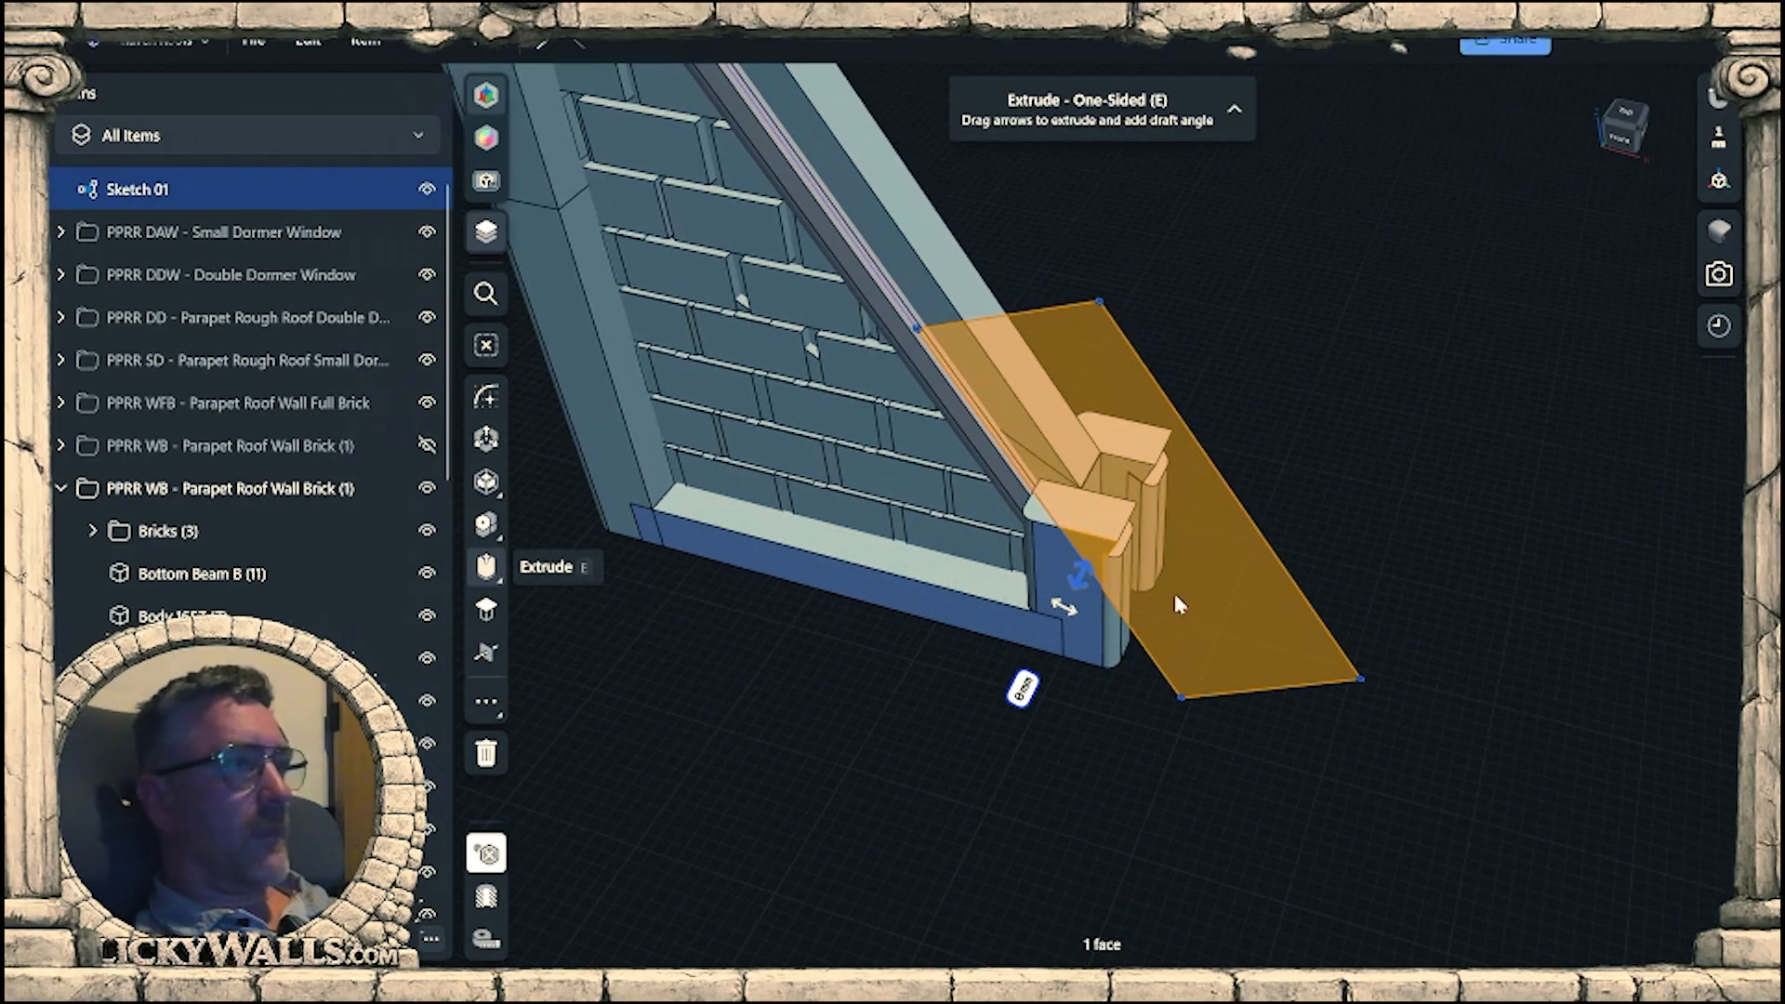
pyautogui.click(1174, 595)
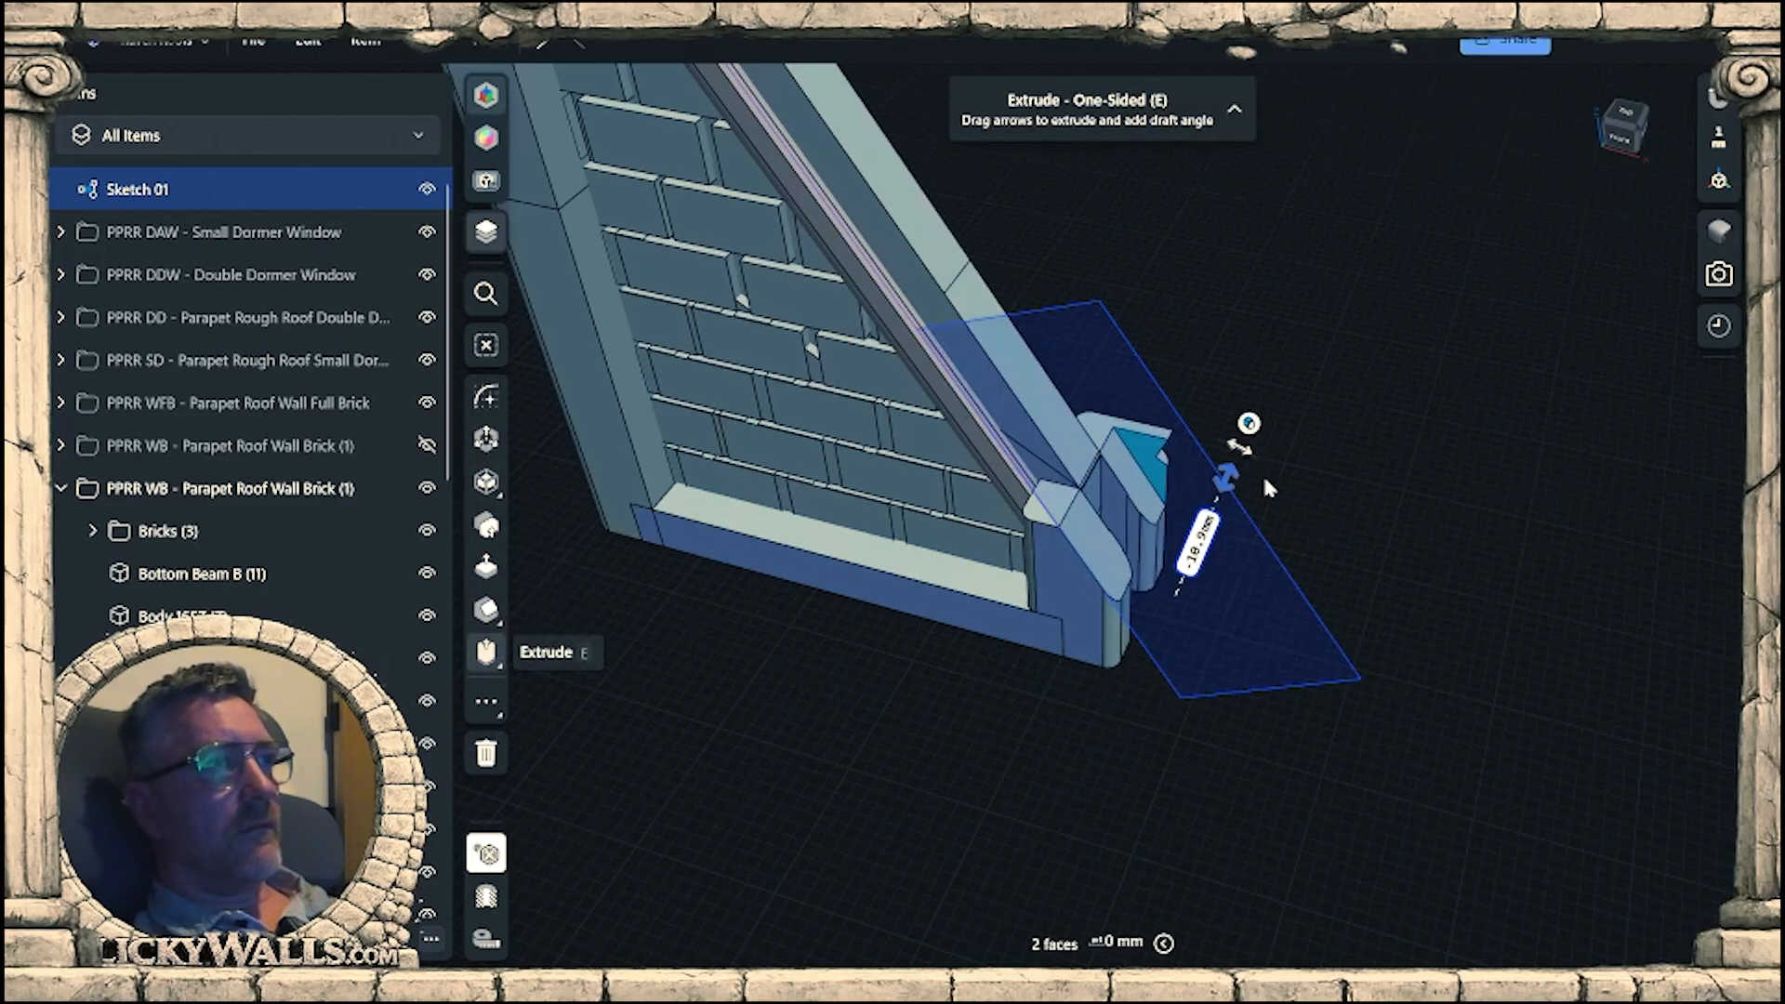
pyautogui.click(1375, 587)
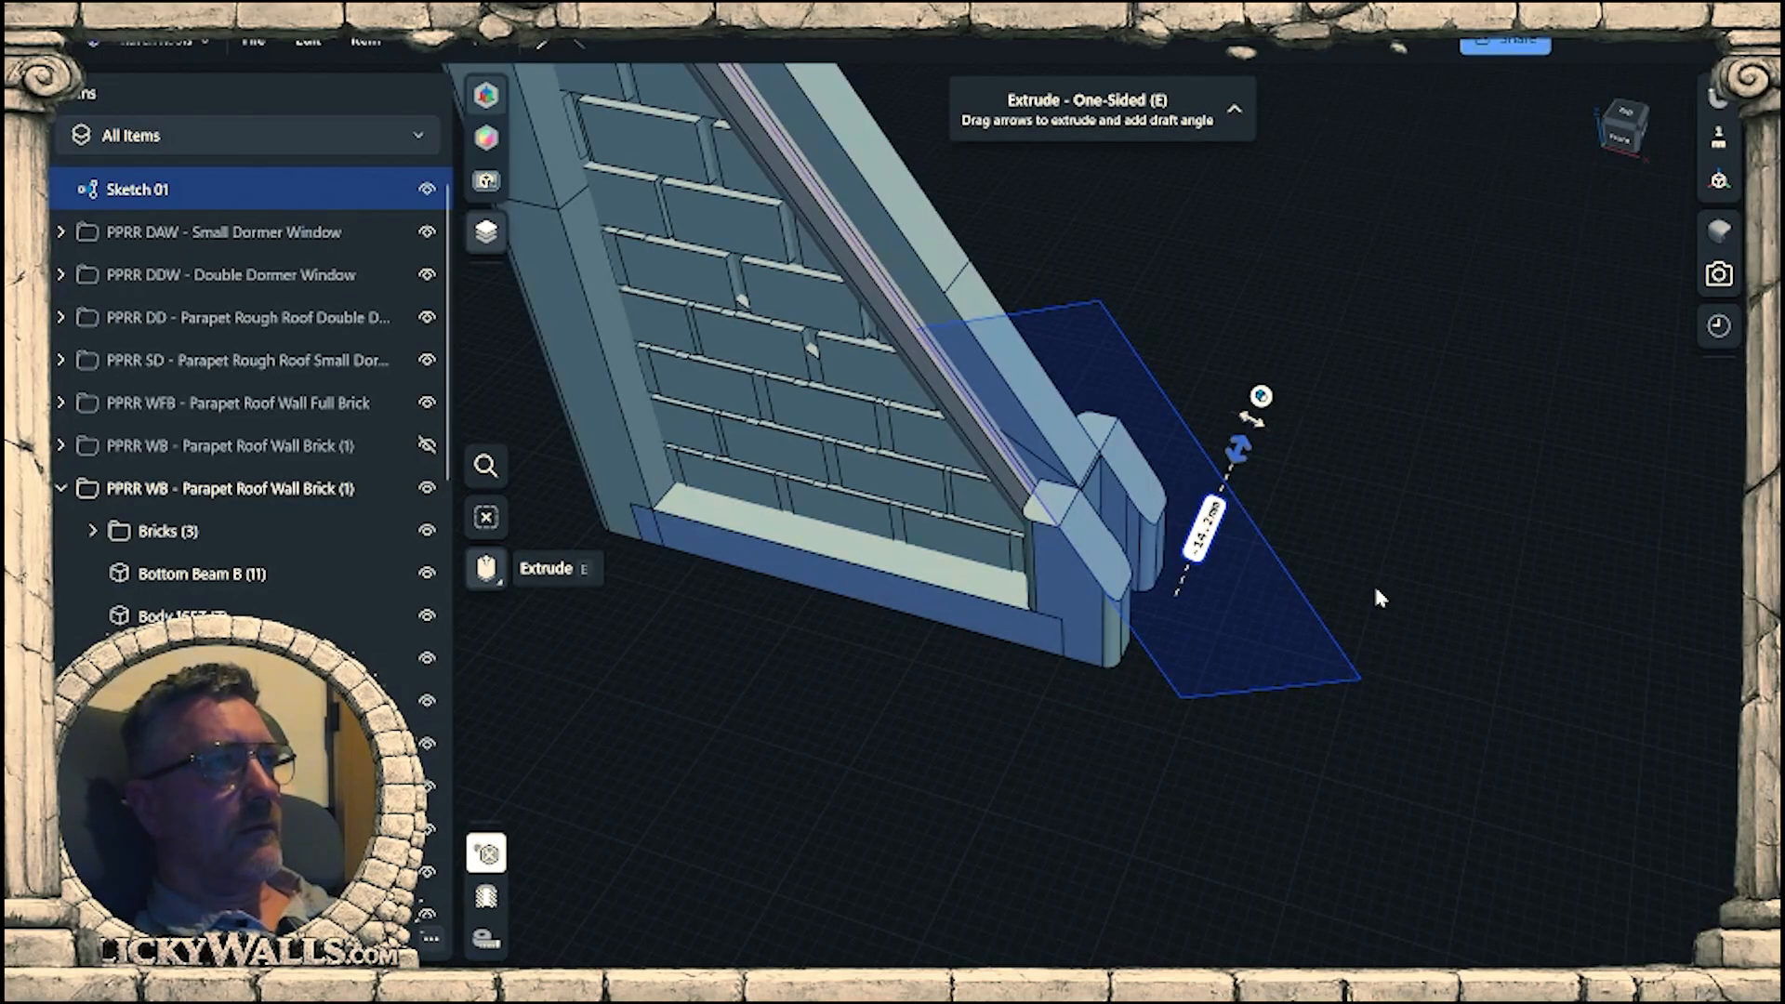
# Examine the seam on the sloped beam's outer face and how the face runs down to the cut end posts.
pyautogui.scroll(6, 856, 395)
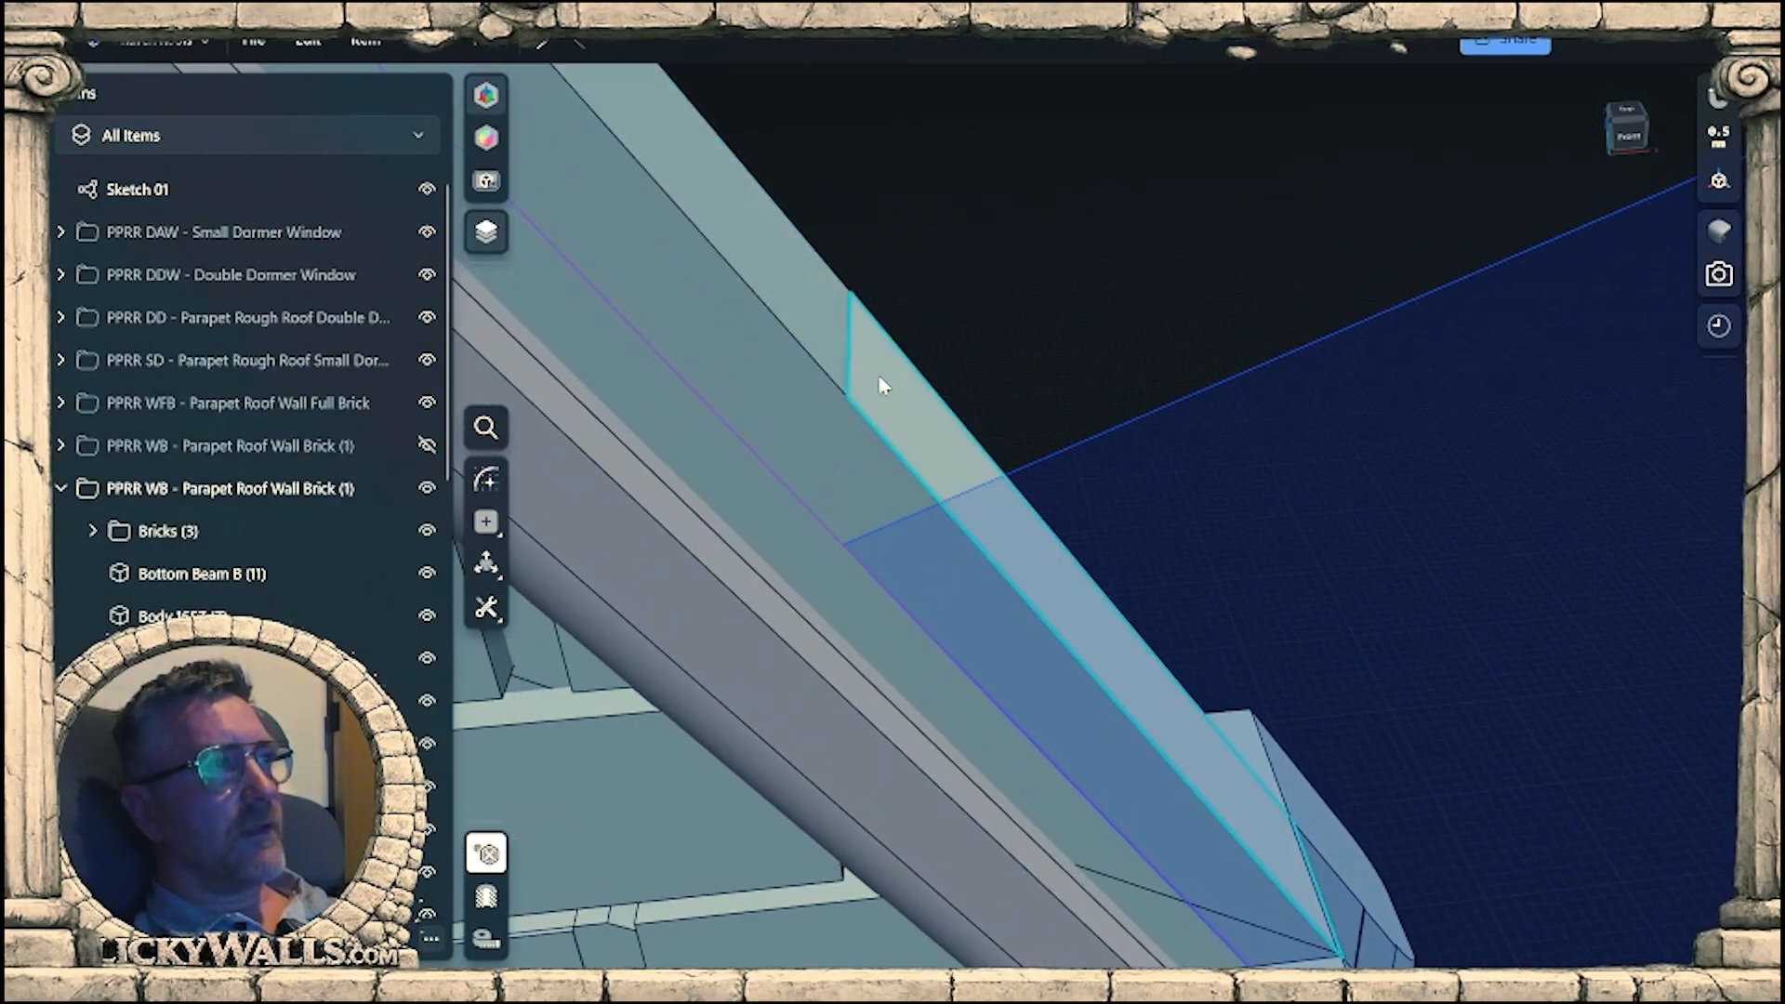
pyautogui.moveTo(879, 379); pyautogui.dragTo(634, 357, button='right')
pyautogui.scroll(3, 892, 312)
pyautogui.scroll(4, 959, 328)
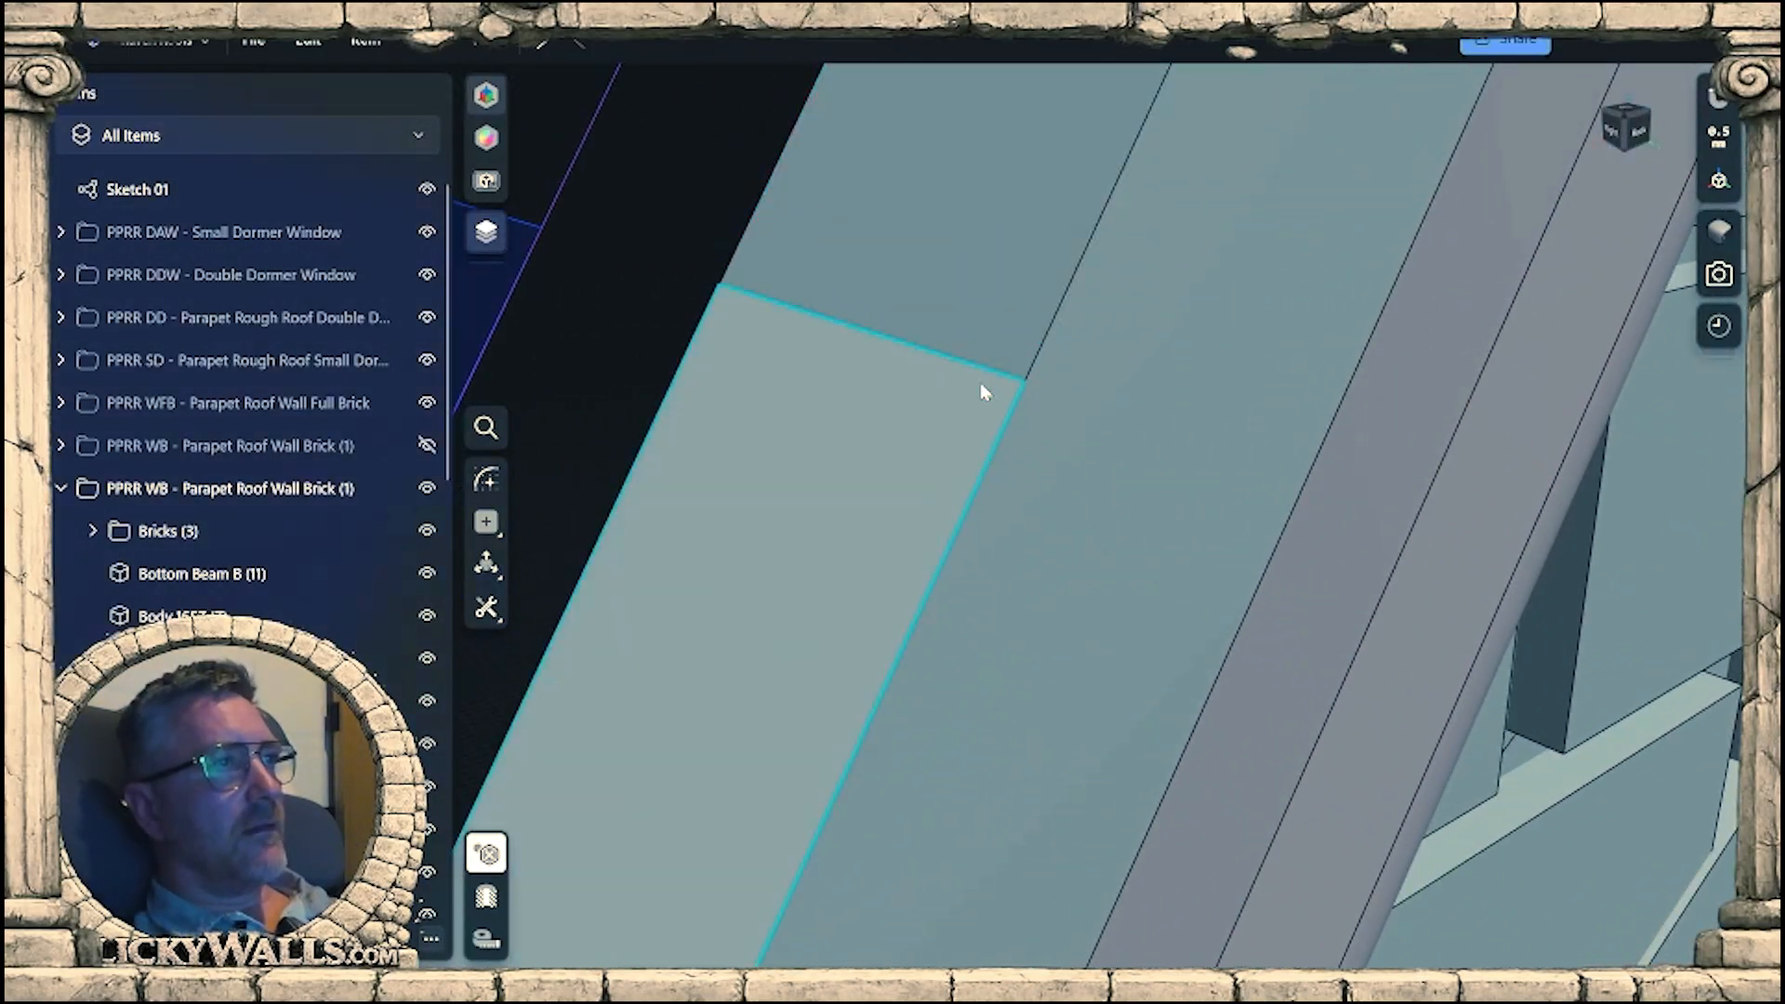
pyautogui.moveTo(1004, 399)
pyautogui.mouseDown(button='right')
pyautogui.moveTo(957, 359)
pyautogui.moveTo(987, 370)
pyautogui.mouseUp(button='right')
pyautogui.scroll(-8, 991, 399)
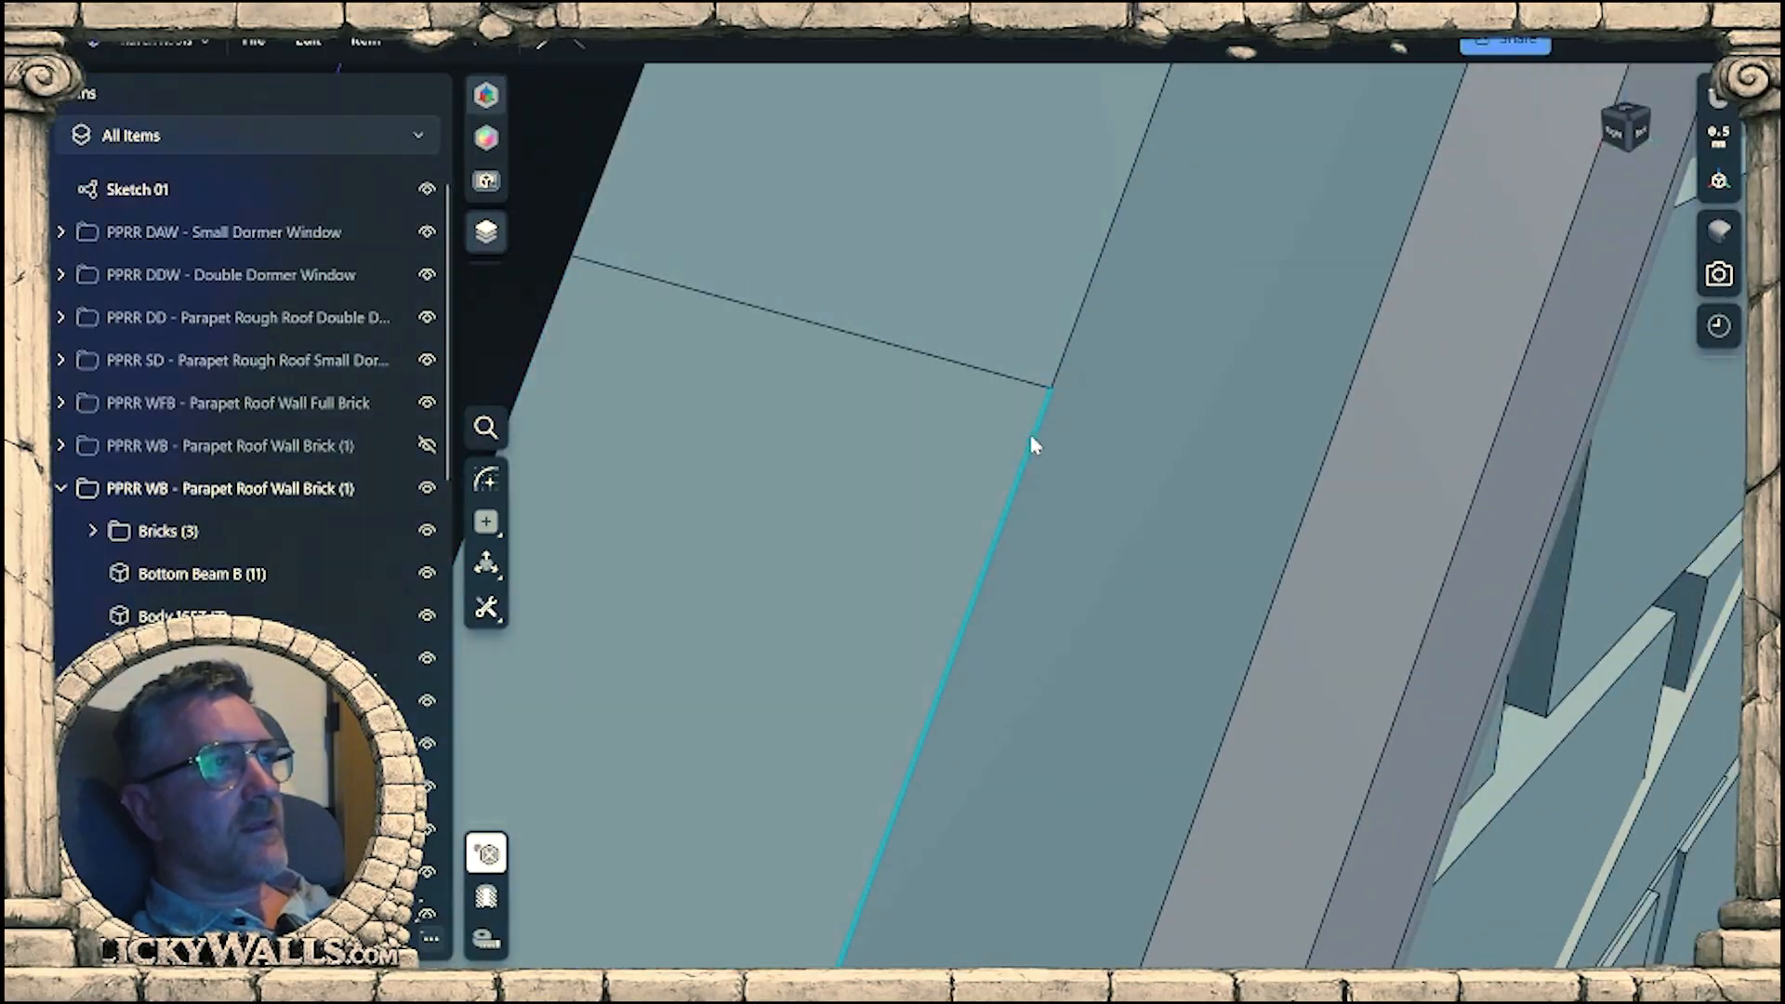
pyautogui.scroll(-5, 985, 465)
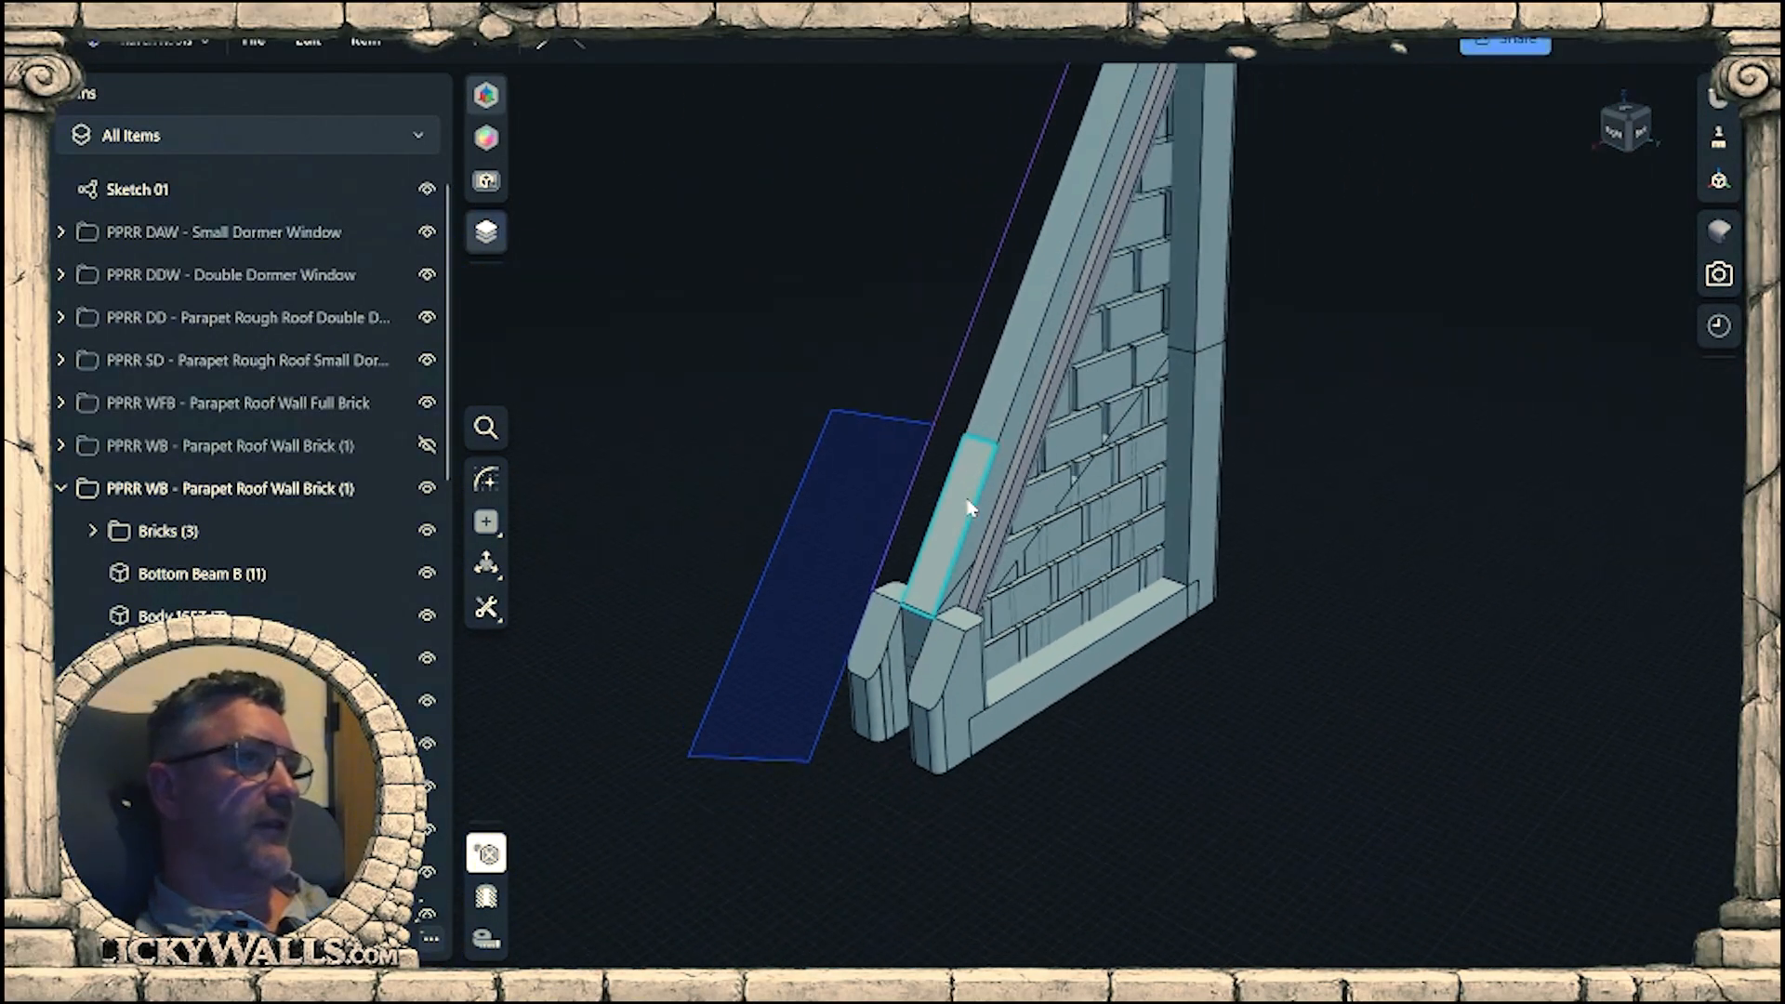
pyautogui.moveTo(1153, 729); pyautogui.dragTo(1282, 858, button='right')
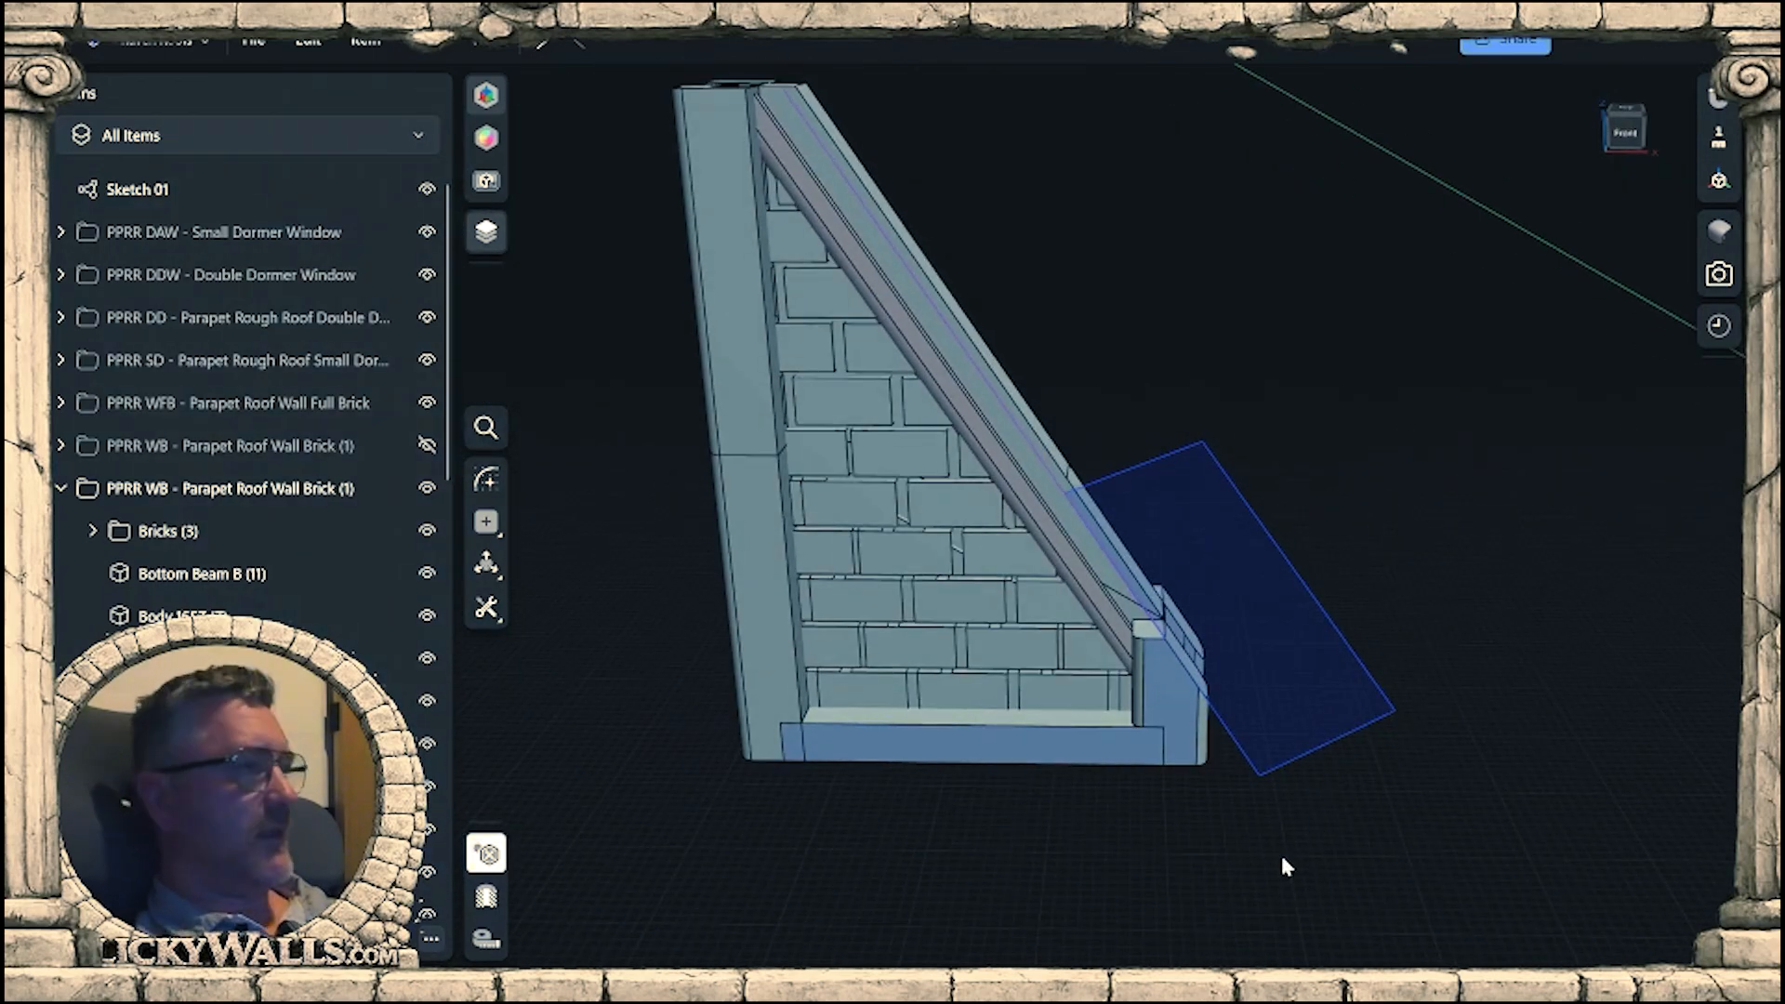
# Hide Sketch 01 so the cutting profile no longer covers the end posts.
pyautogui.click(426, 189)
pyautogui.moveTo(1340, 691); pyautogui.dragTo(1262, 719, button='right')
pyautogui.scroll(8, 1241, 620)
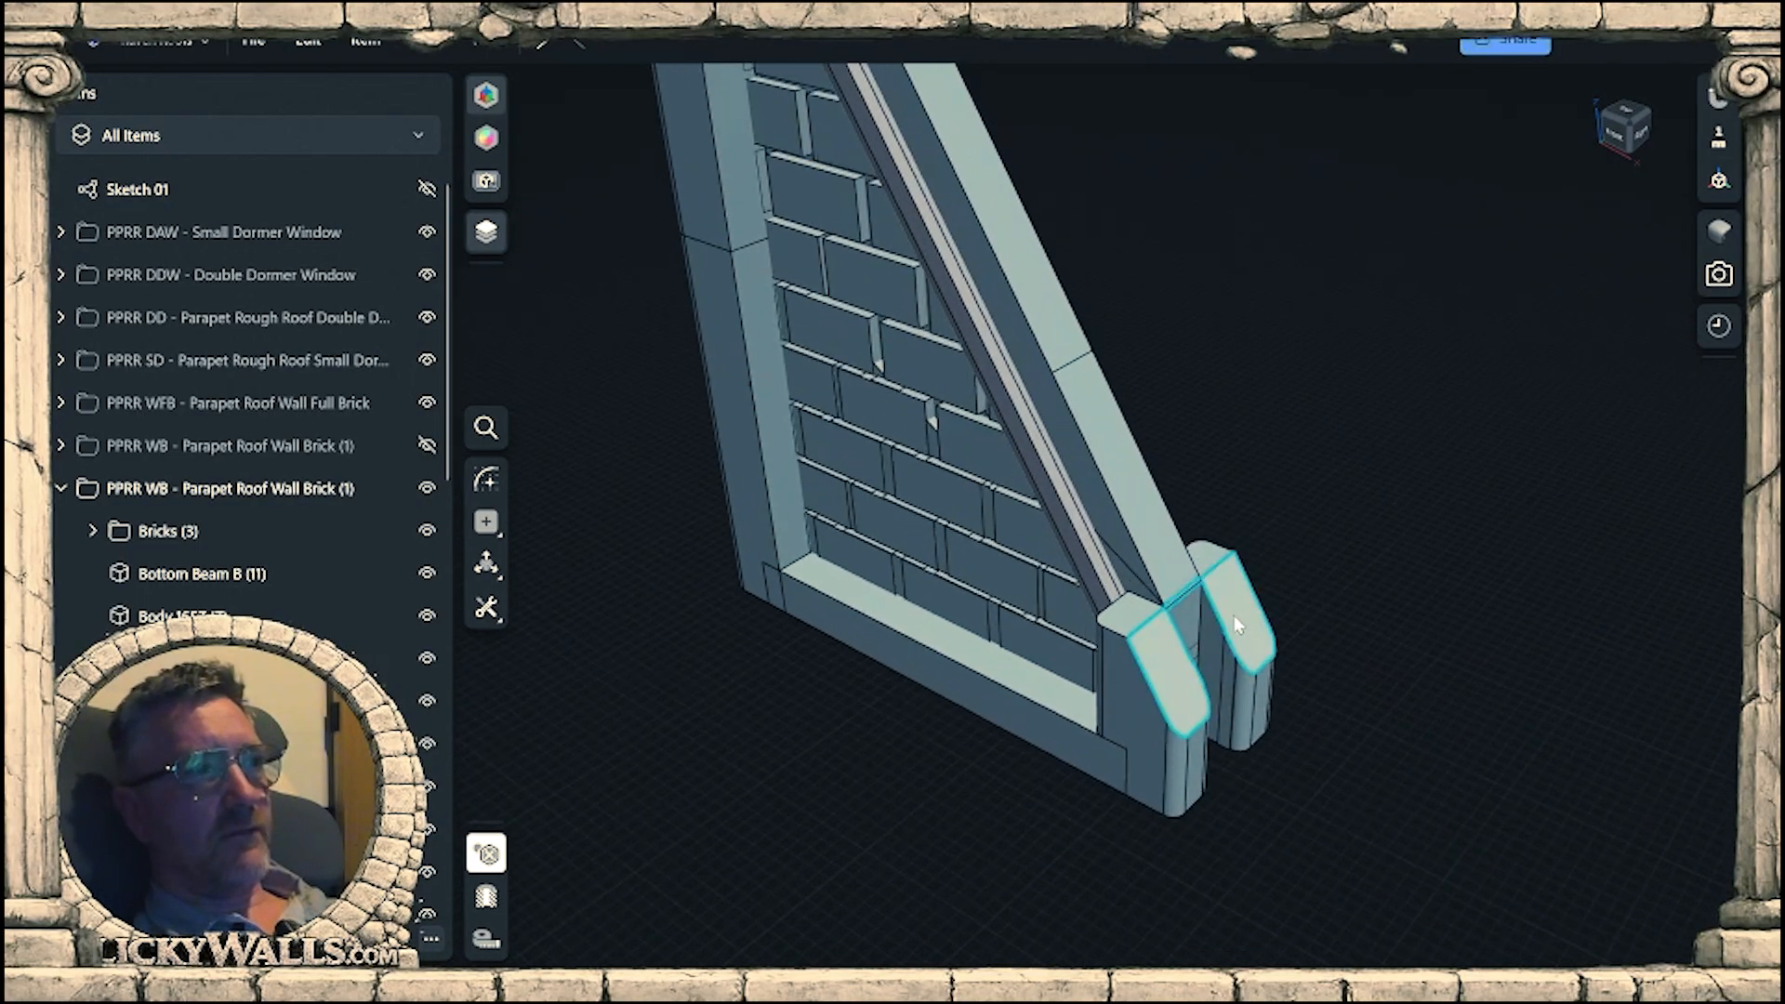
# Inspect the joint between the sloped beam and the cut end-post tops, both close up and from the front.
pyautogui.moveTo(1140, 385); pyautogui.dragTo(1160, 446, button='right')
pyautogui.scroll(6, 1159, 446)
pyautogui.moveTo(1058, 530); pyautogui.dragTo(1099, 510, button='right')
pyautogui.scroll(-8, 1267, 470)
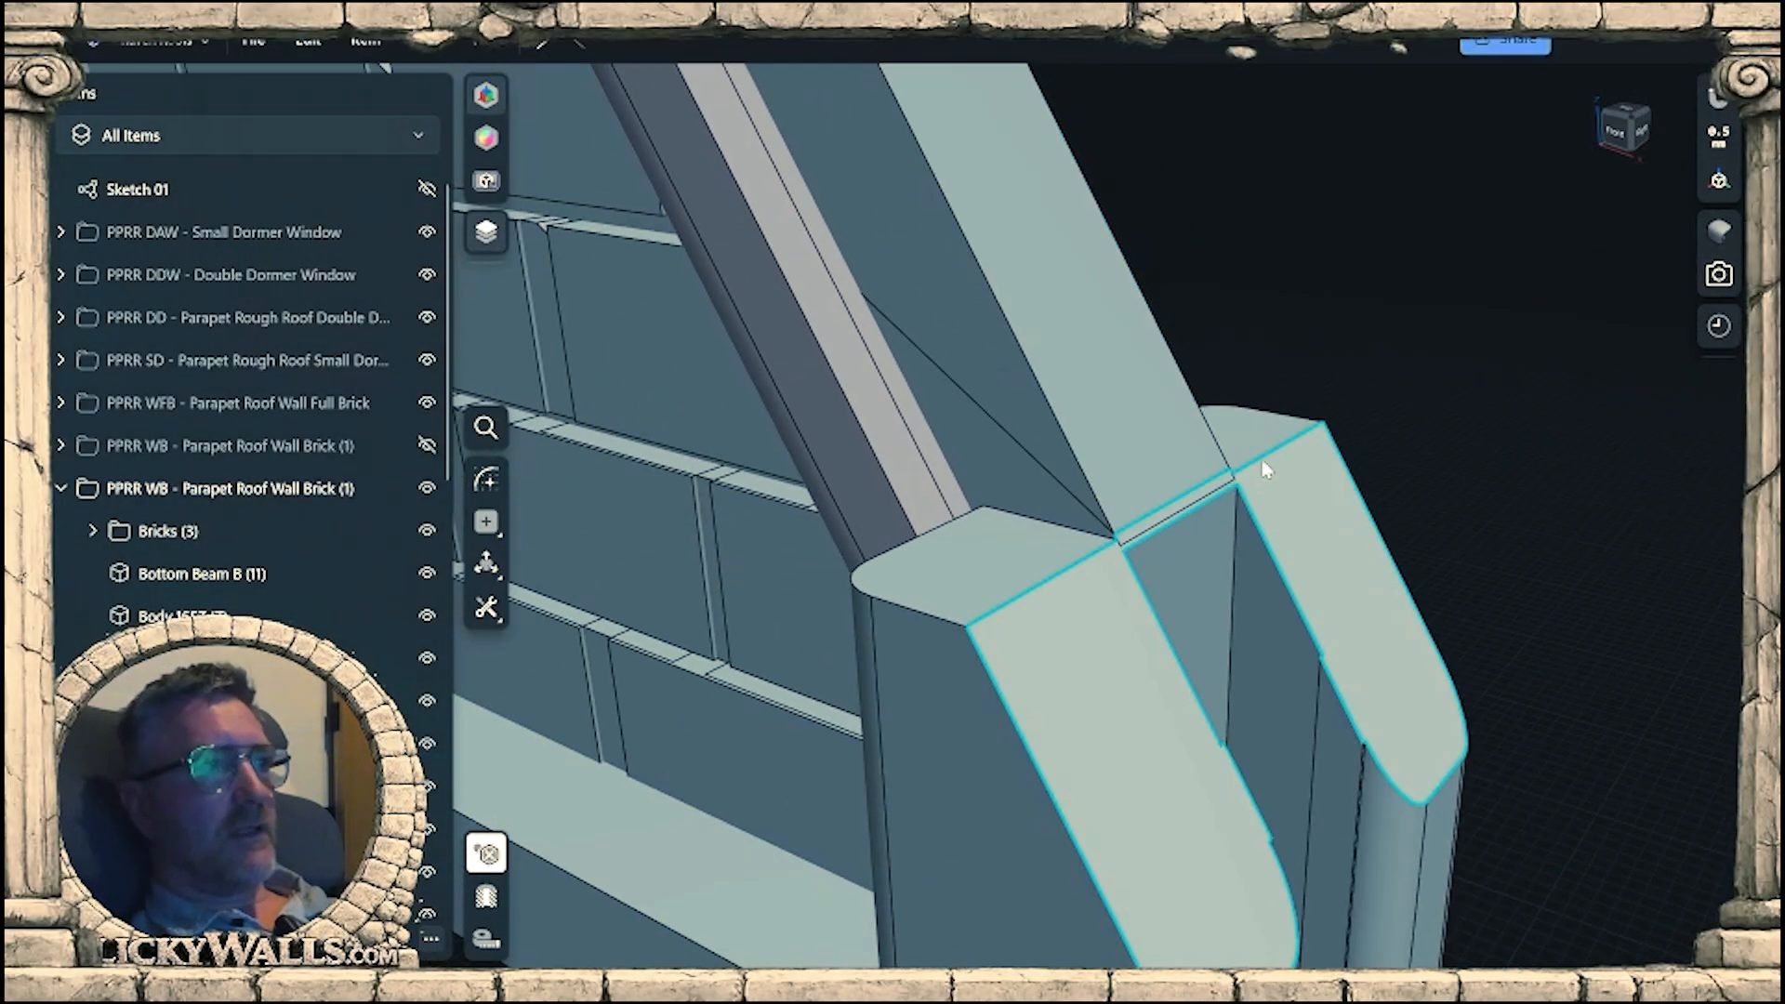
pyautogui.moveTo(1239, 538); pyautogui.dragTo(1315, 606, button='right')
pyautogui.scroll(-5, 1175, 708)
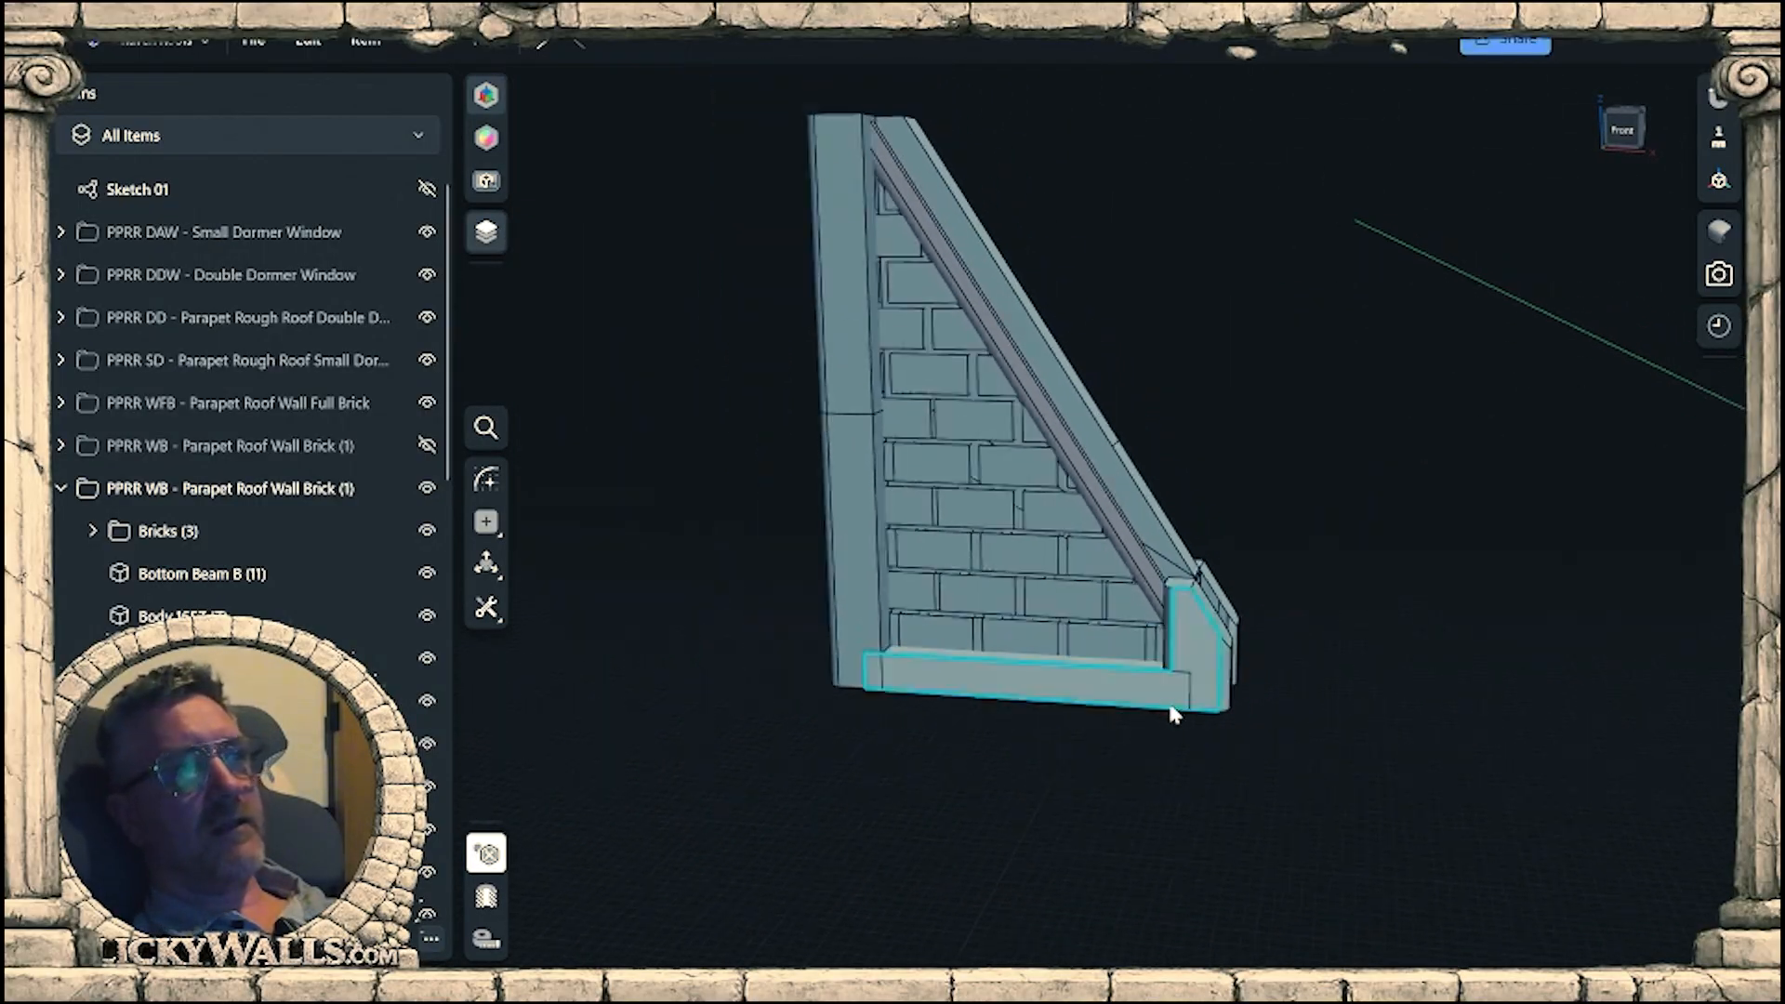
pyautogui.moveTo(1278, 596); pyautogui.dragTo(1337, 660, button='middle')
pyautogui.moveTo(1337, 660)
pyautogui.mouseDown(button='right')
pyautogui.moveTo(1357, 579)
pyautogui.moveTo(1326, 650)
pyautogui.moveTo(1344, 646)
pyautogui.mouseUp(button='right')
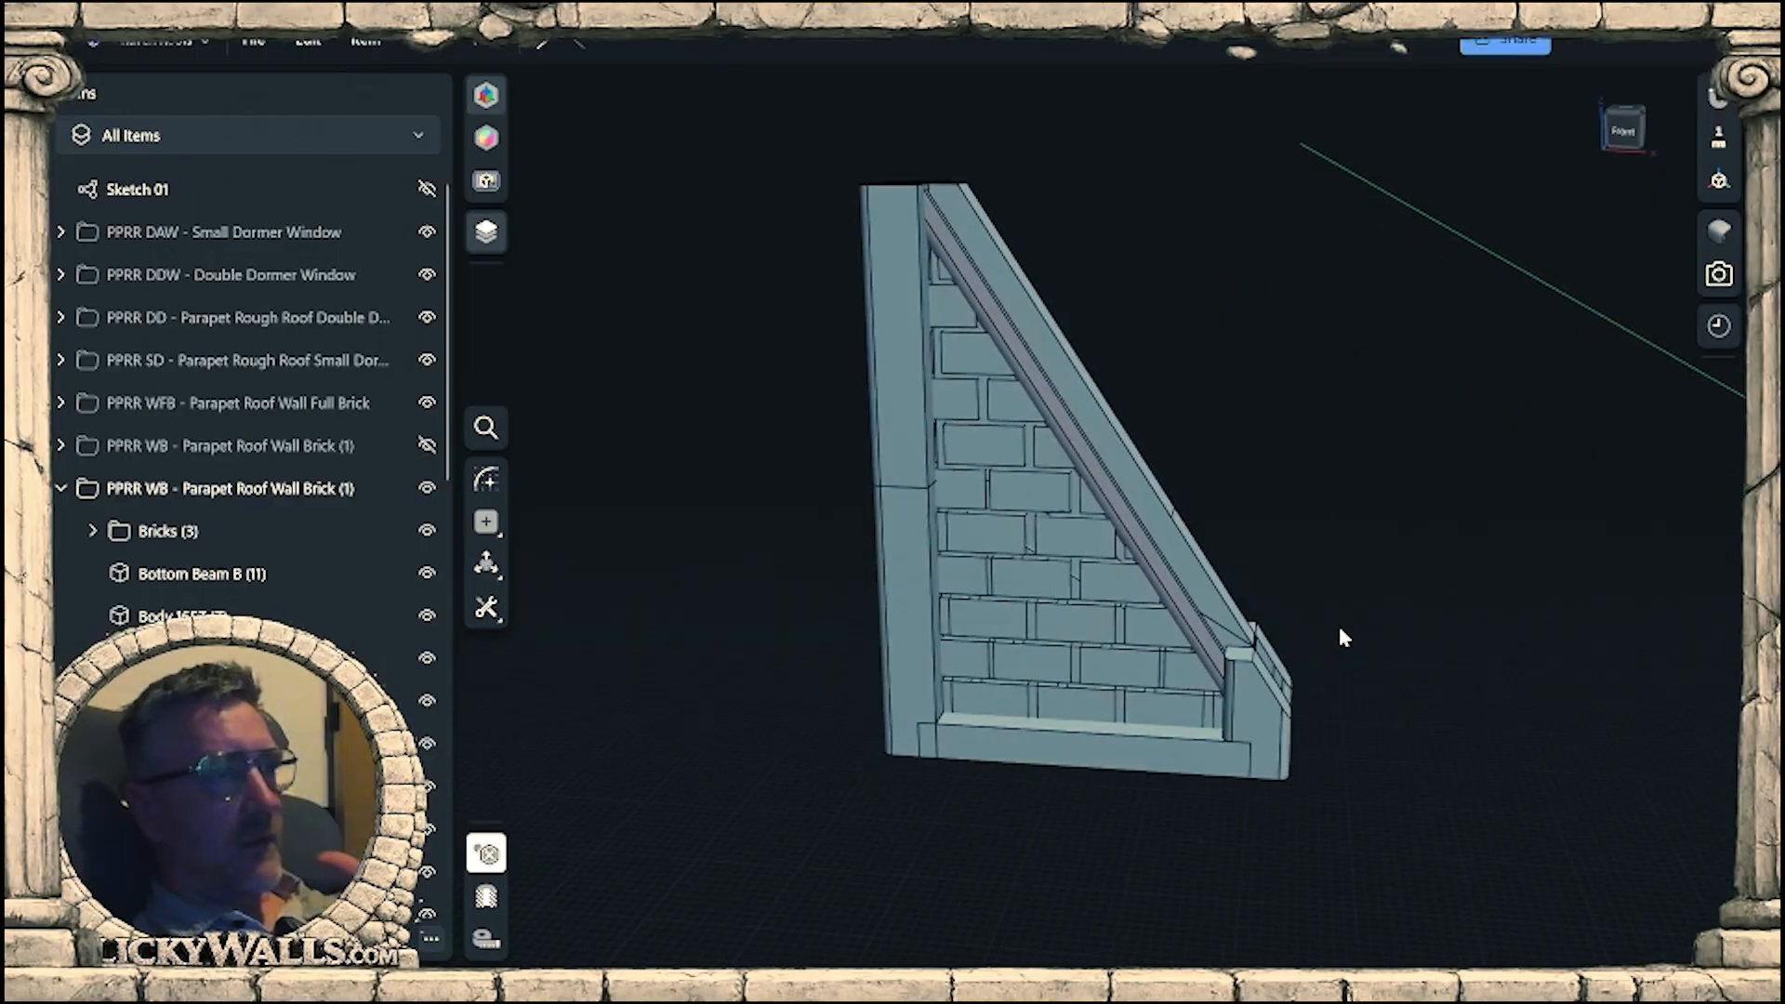
# Adjust the height of the front end post's flat top by offsetting its face.
pyautogui.scroll(6, 1253, 621)
pyautogui.moveTo(1246, 655); pyautogui.dragTo(1243, 618, button='right')
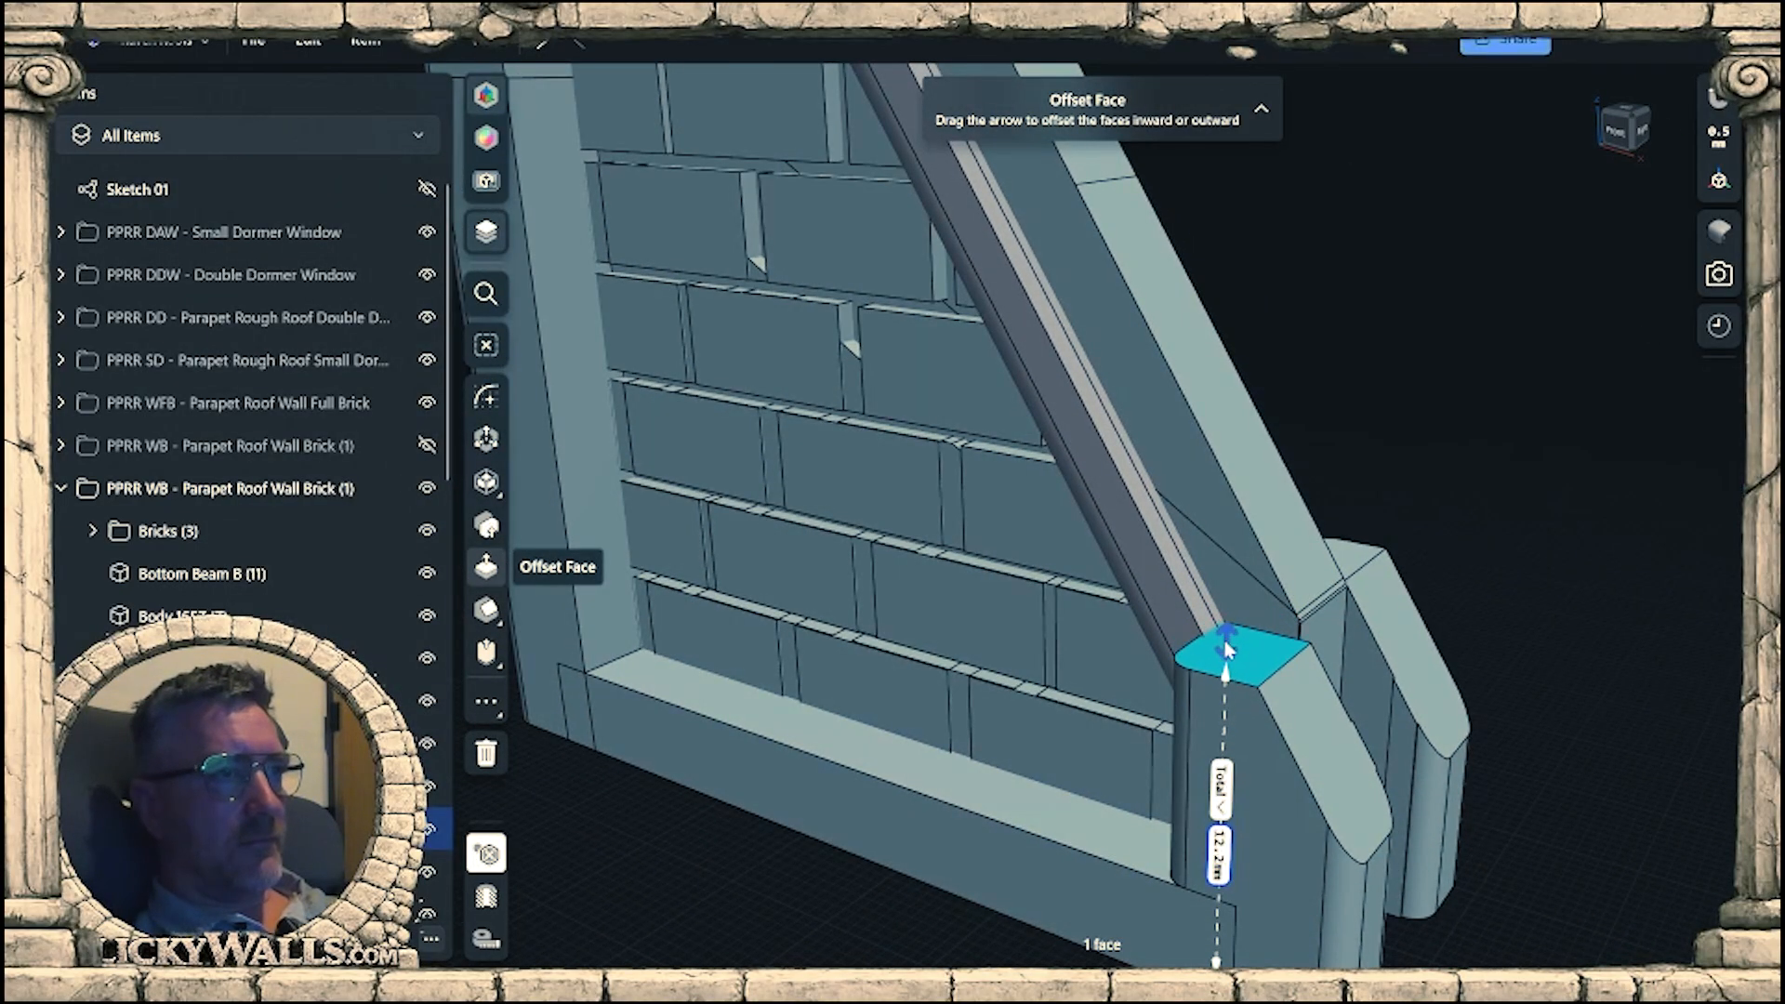
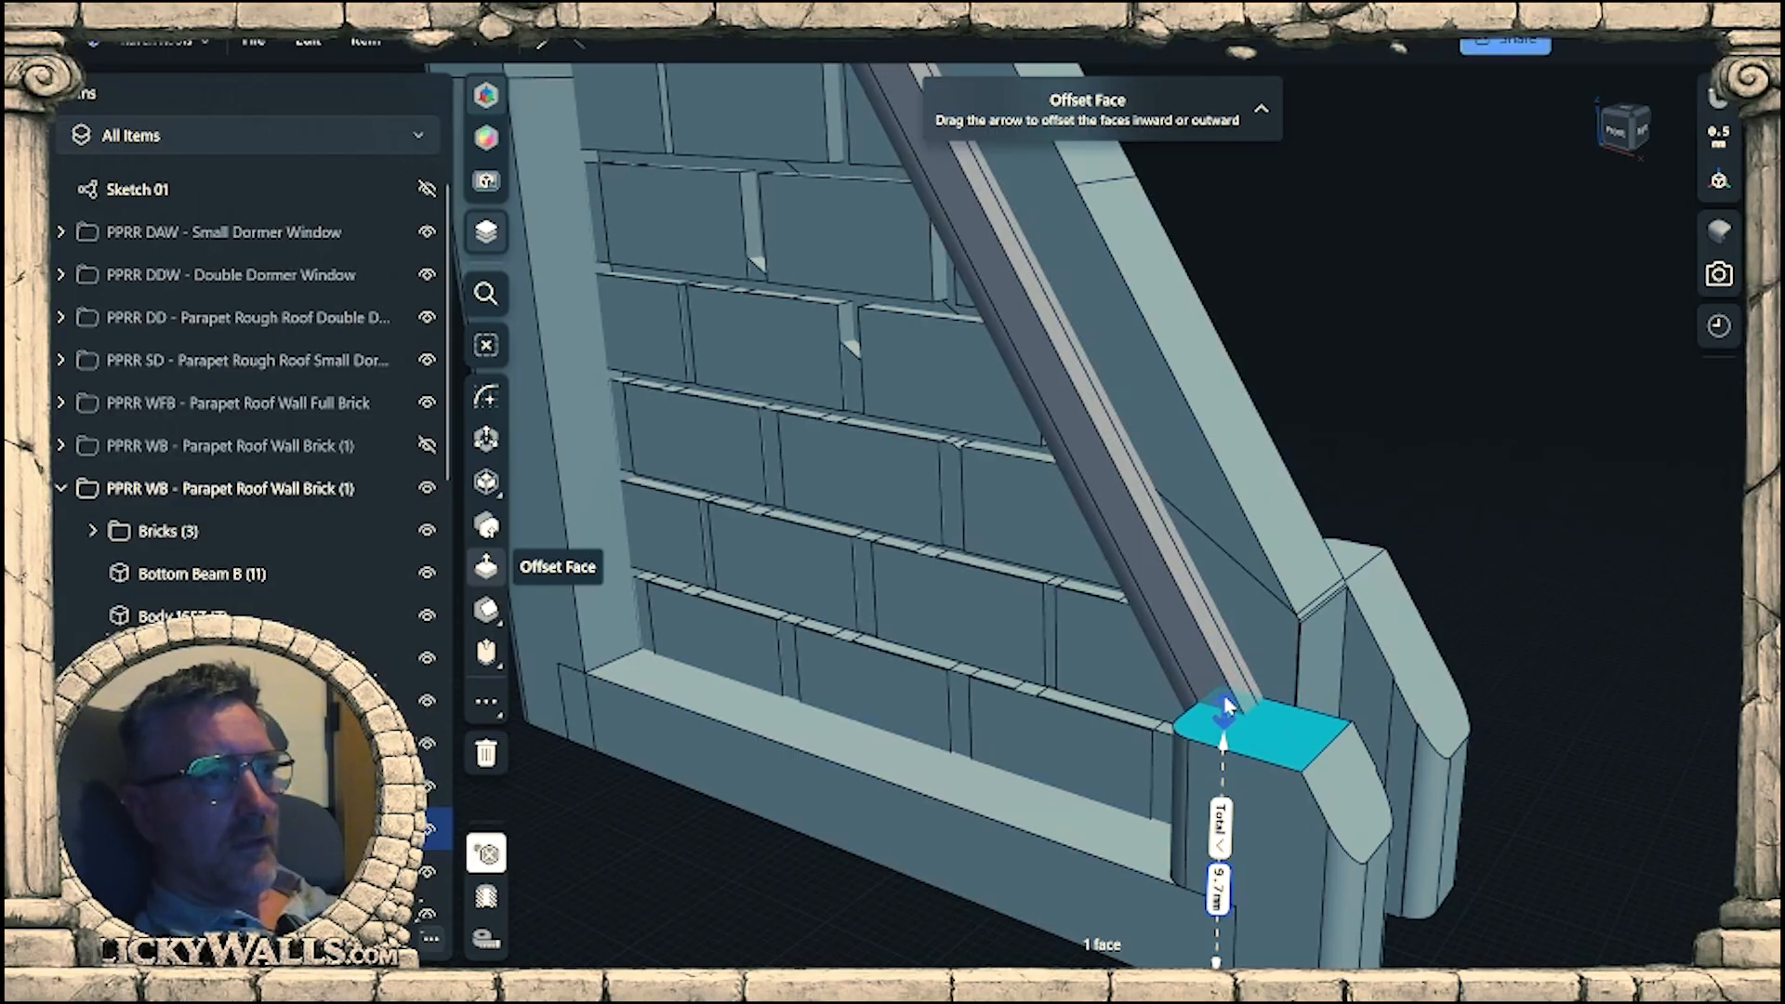
# Offset the front end post's flat top face to a total of 9.8 mm.
pyautogui.moveTo(1227, 707); pyautogui.dragTo(1227, 703)
pyautogui.moveTo(1227, 703); pyautogui.dragTo(1285, 624, button='right')
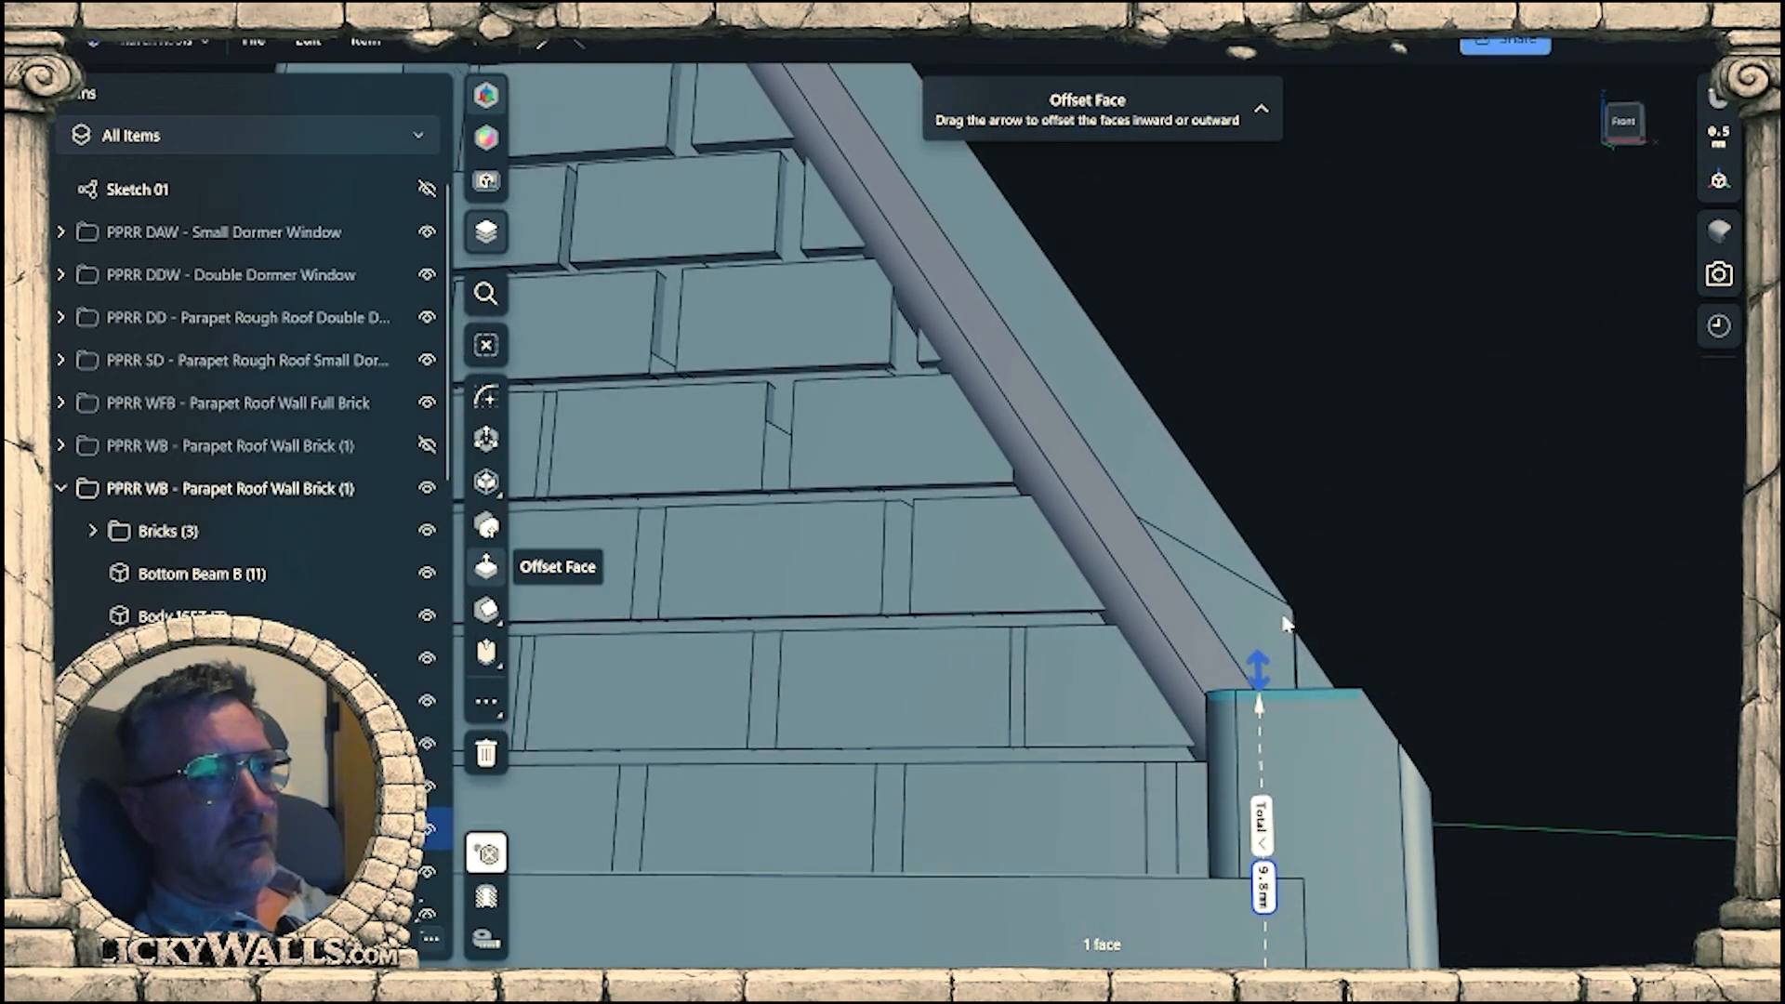
pyautogui.scroll(-5, 1274, 559)
pyautogui.moveTo(1274, 567); pyautogui.dragTo(1272, 671, button='right')
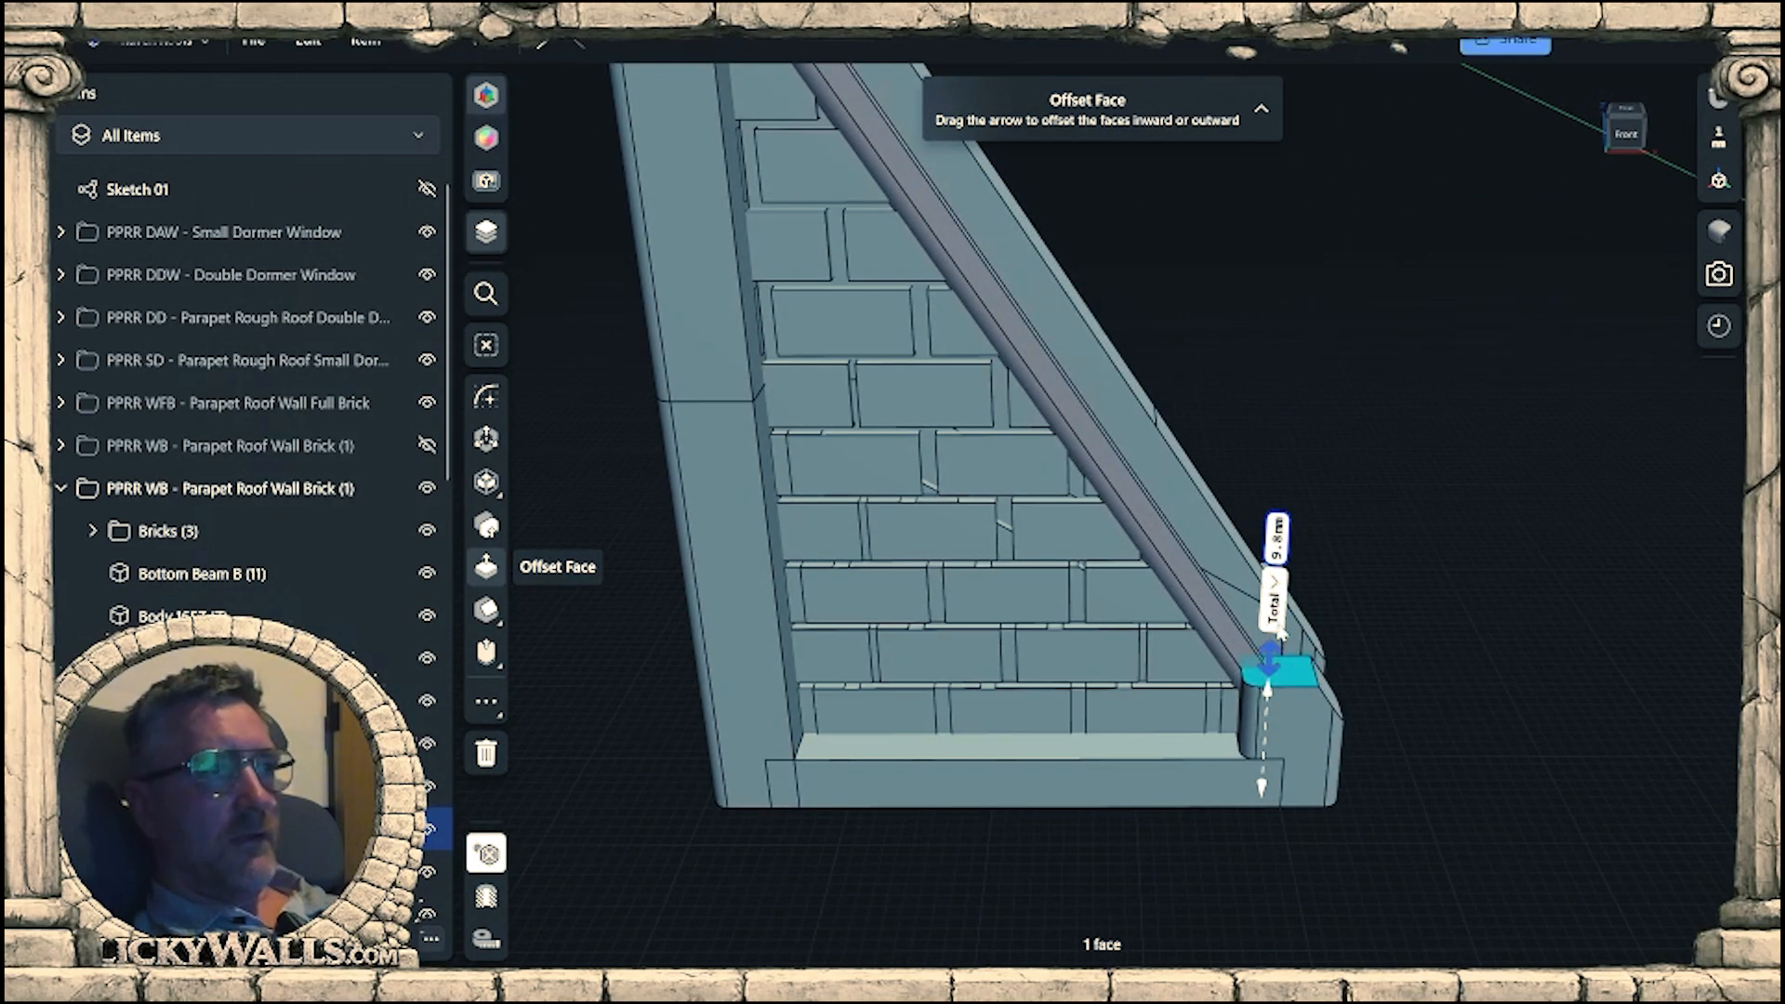
# Turn off isolation and examine how the sloped beam meets the end posts on the neighbouring shallower parapet wall.
pyautogui.scroll(-5, 1271, 675)
pyautogui.moveTo(1562, 735); pyautogui.dragTo(1011, 623, button='middle')
pyautogui.scroll(-5, 1010, 625)
pyautogui.moveTo(1200, 693); pyautogui.dragTo(1416, 658, button='middle')
pyautogui.click(516, 846)
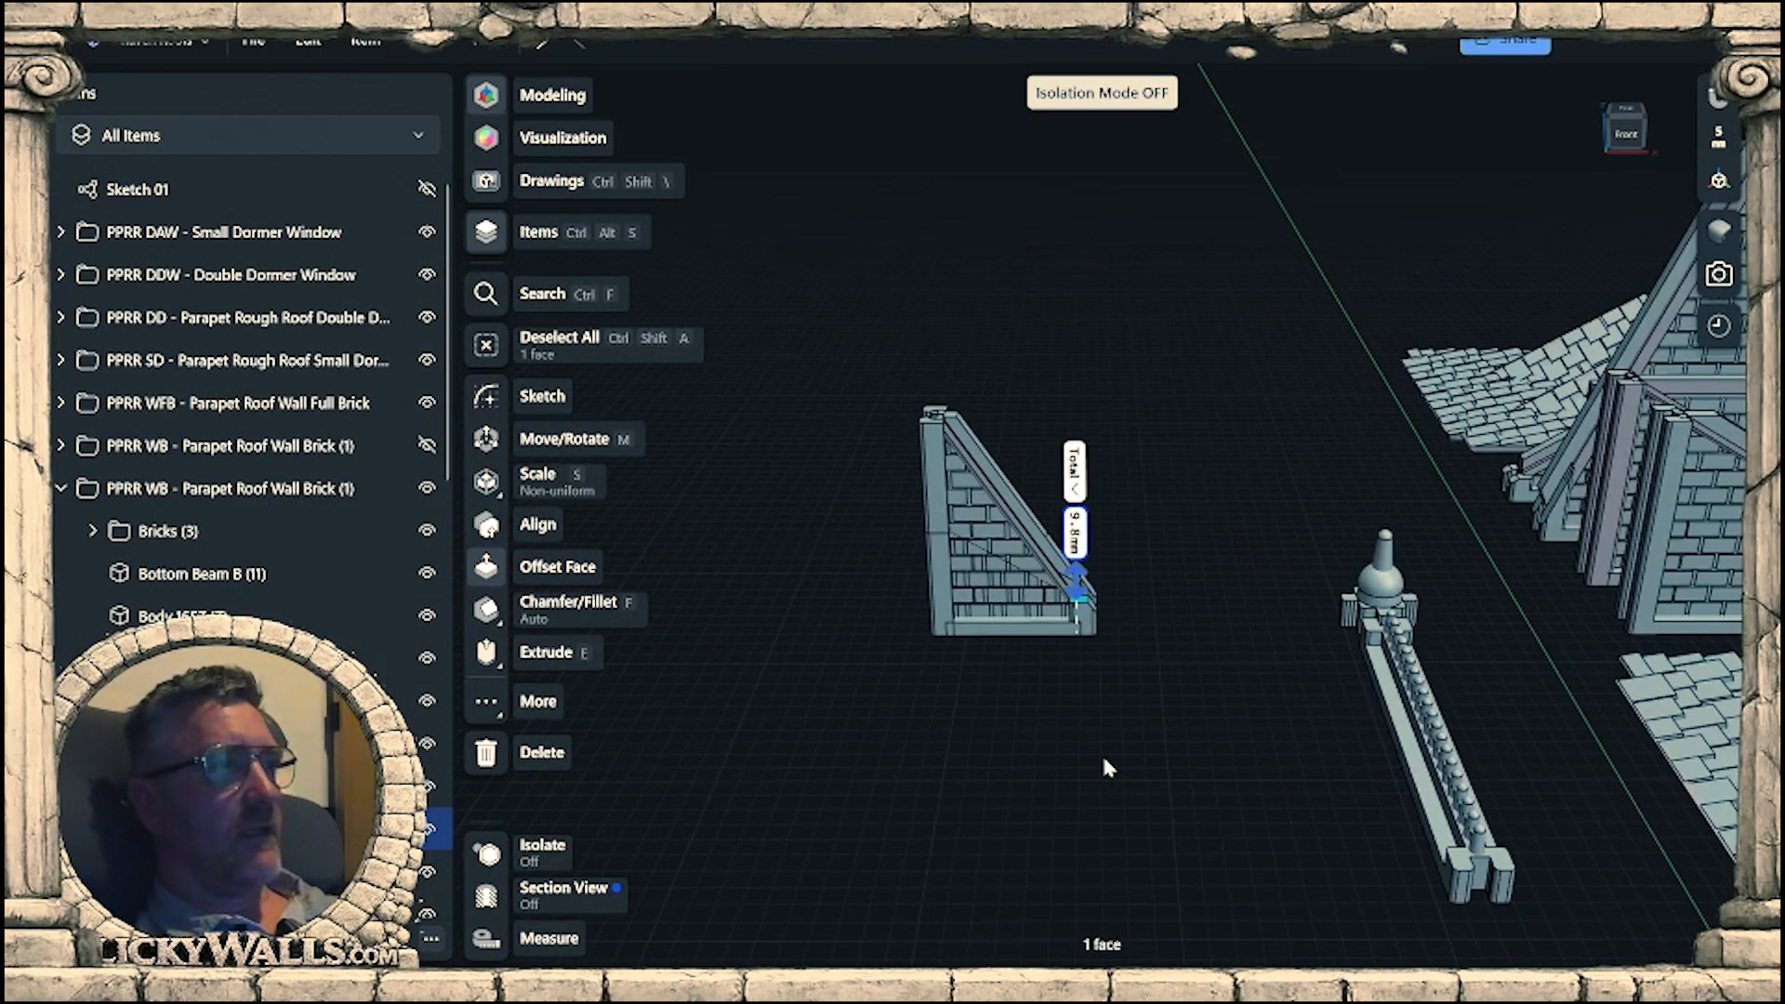
pyautogui.moveTo(1318, 699)
pyautogui.mouseDown(button='right')
pyautogui.moveTo(1162, 692)
pyautogui.moveTo(1331, 695)
pyautogui.mouseUp(button='right')
pyautogui.moveTo(1330, 695); pyautogui.dragTo(688, 744, button='middle')
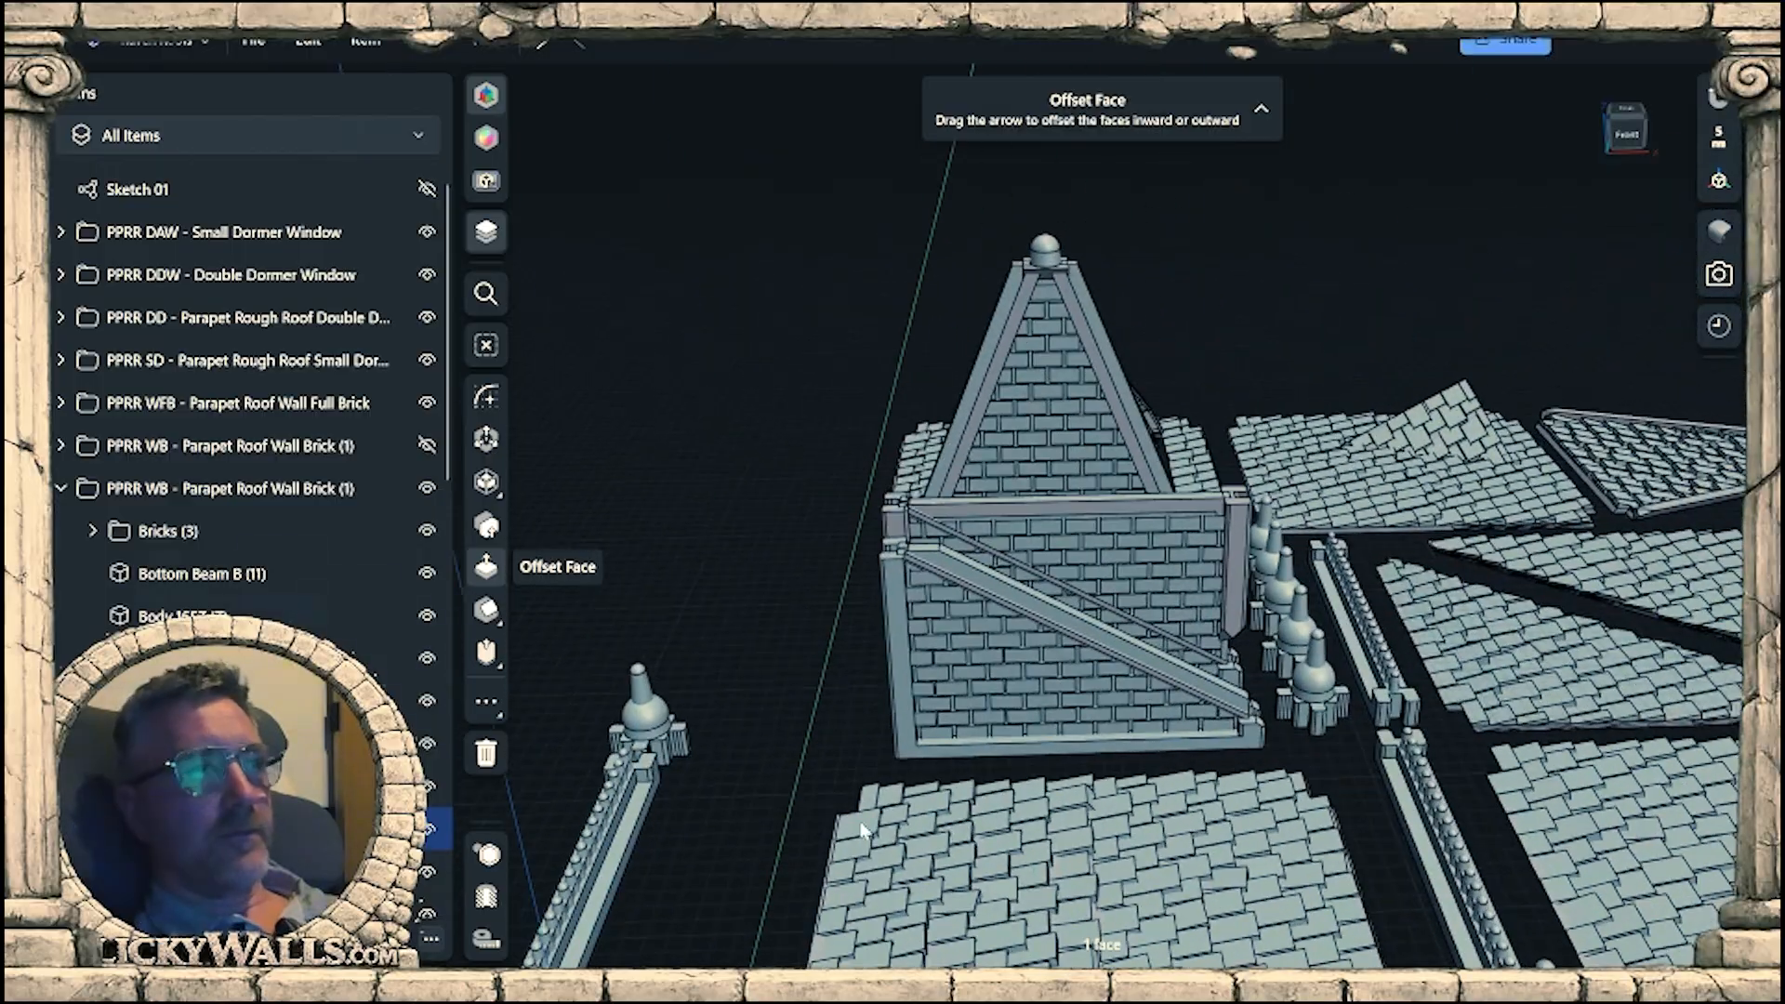
pyautogui.scroll(8, 1231, 751)
pyautogui.moveTo(1231, 756); pyautogui.dragTo(1190, 653, button='right')
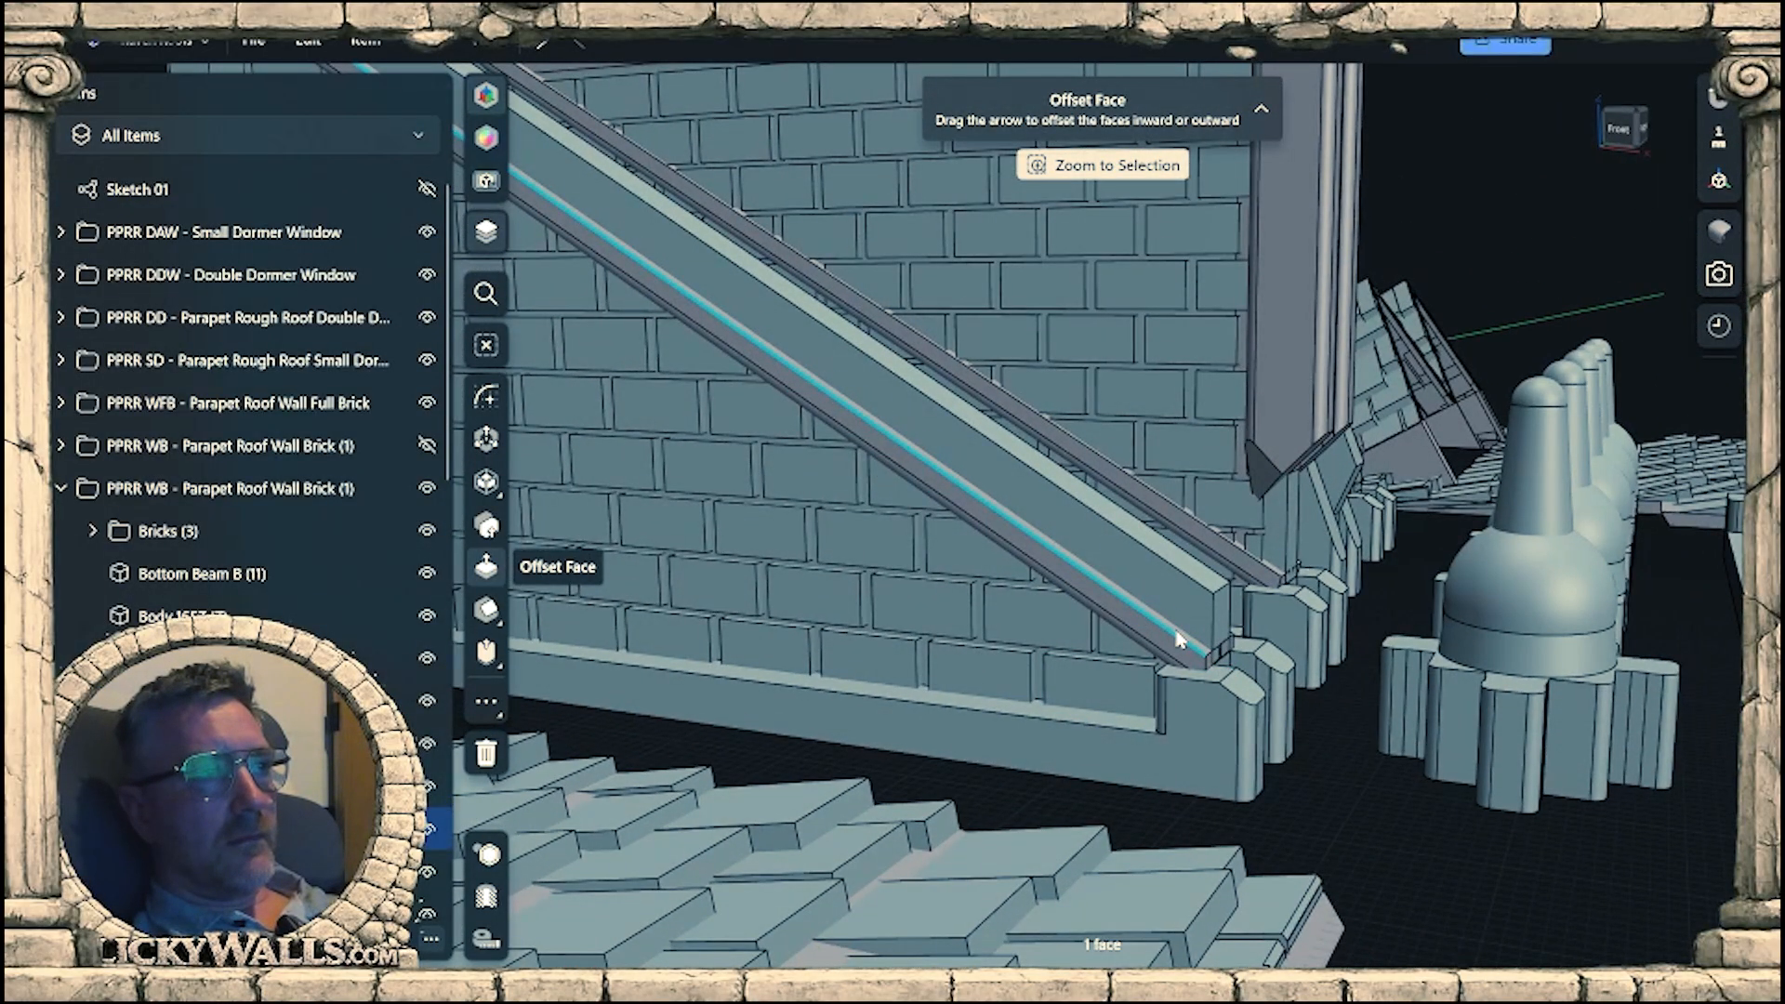
pyautogui.scroll(-10, 1128, 685)
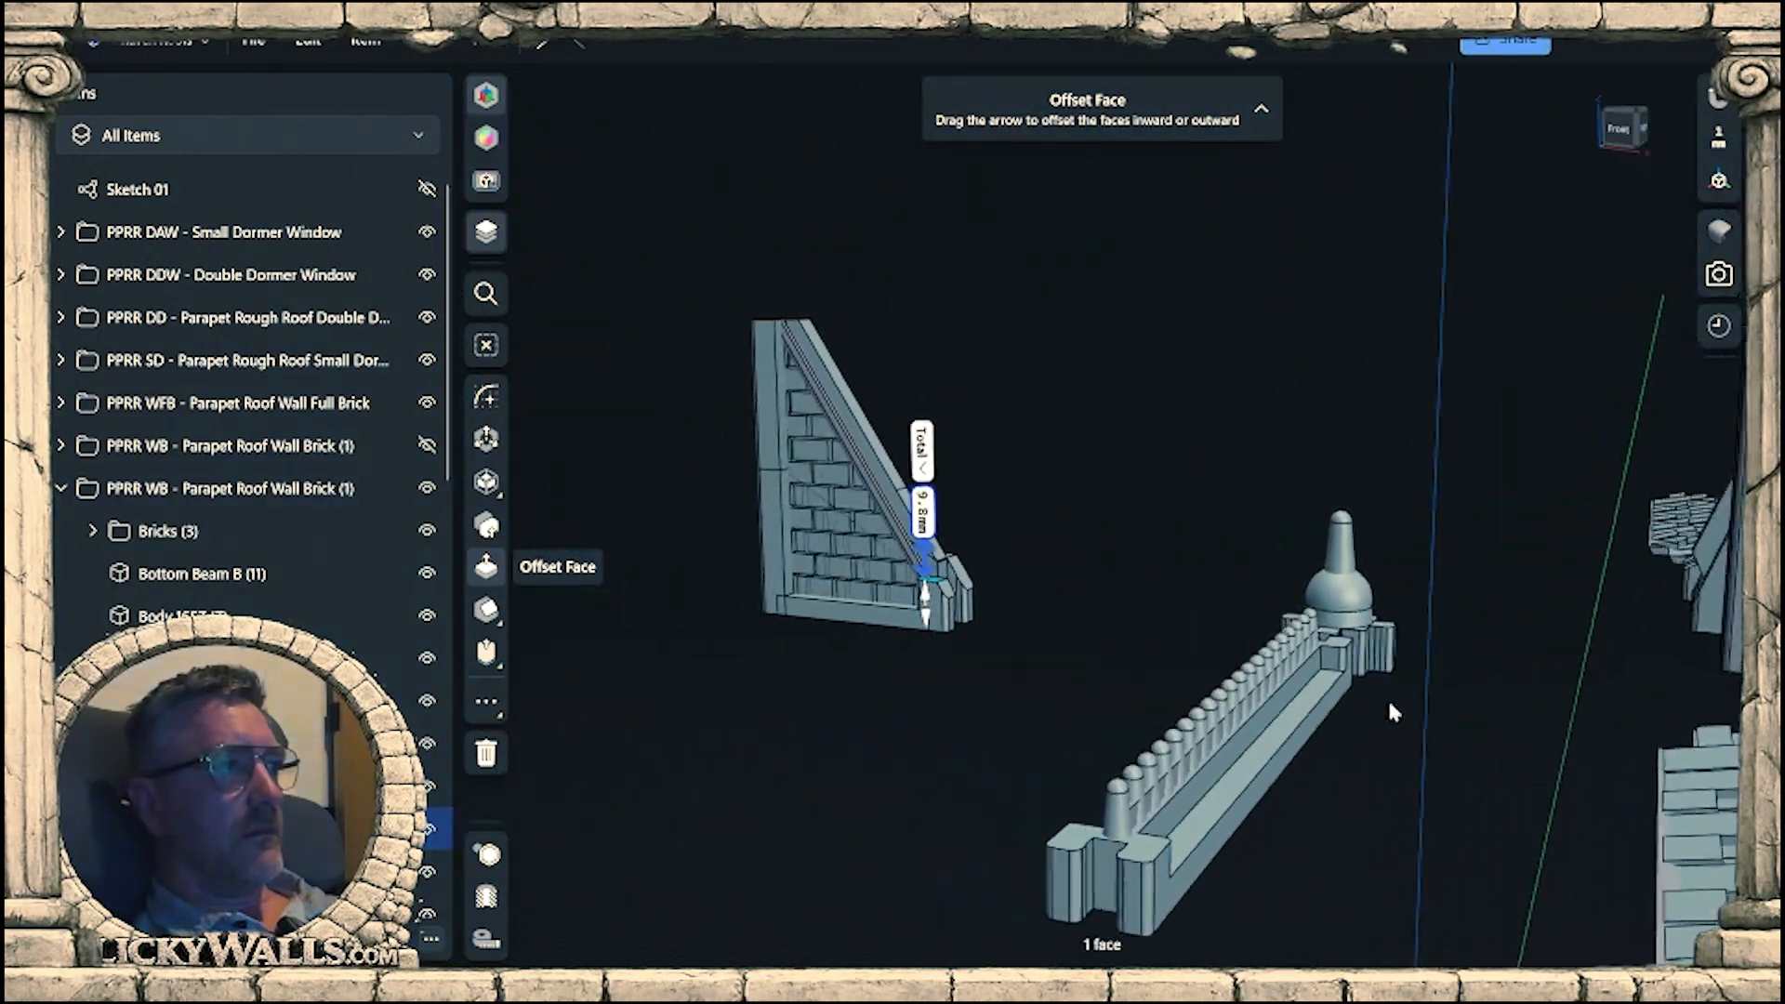
pyautogui.moveTo(1392, 712); pyautogui.dragTo(1223, 685, button='right')
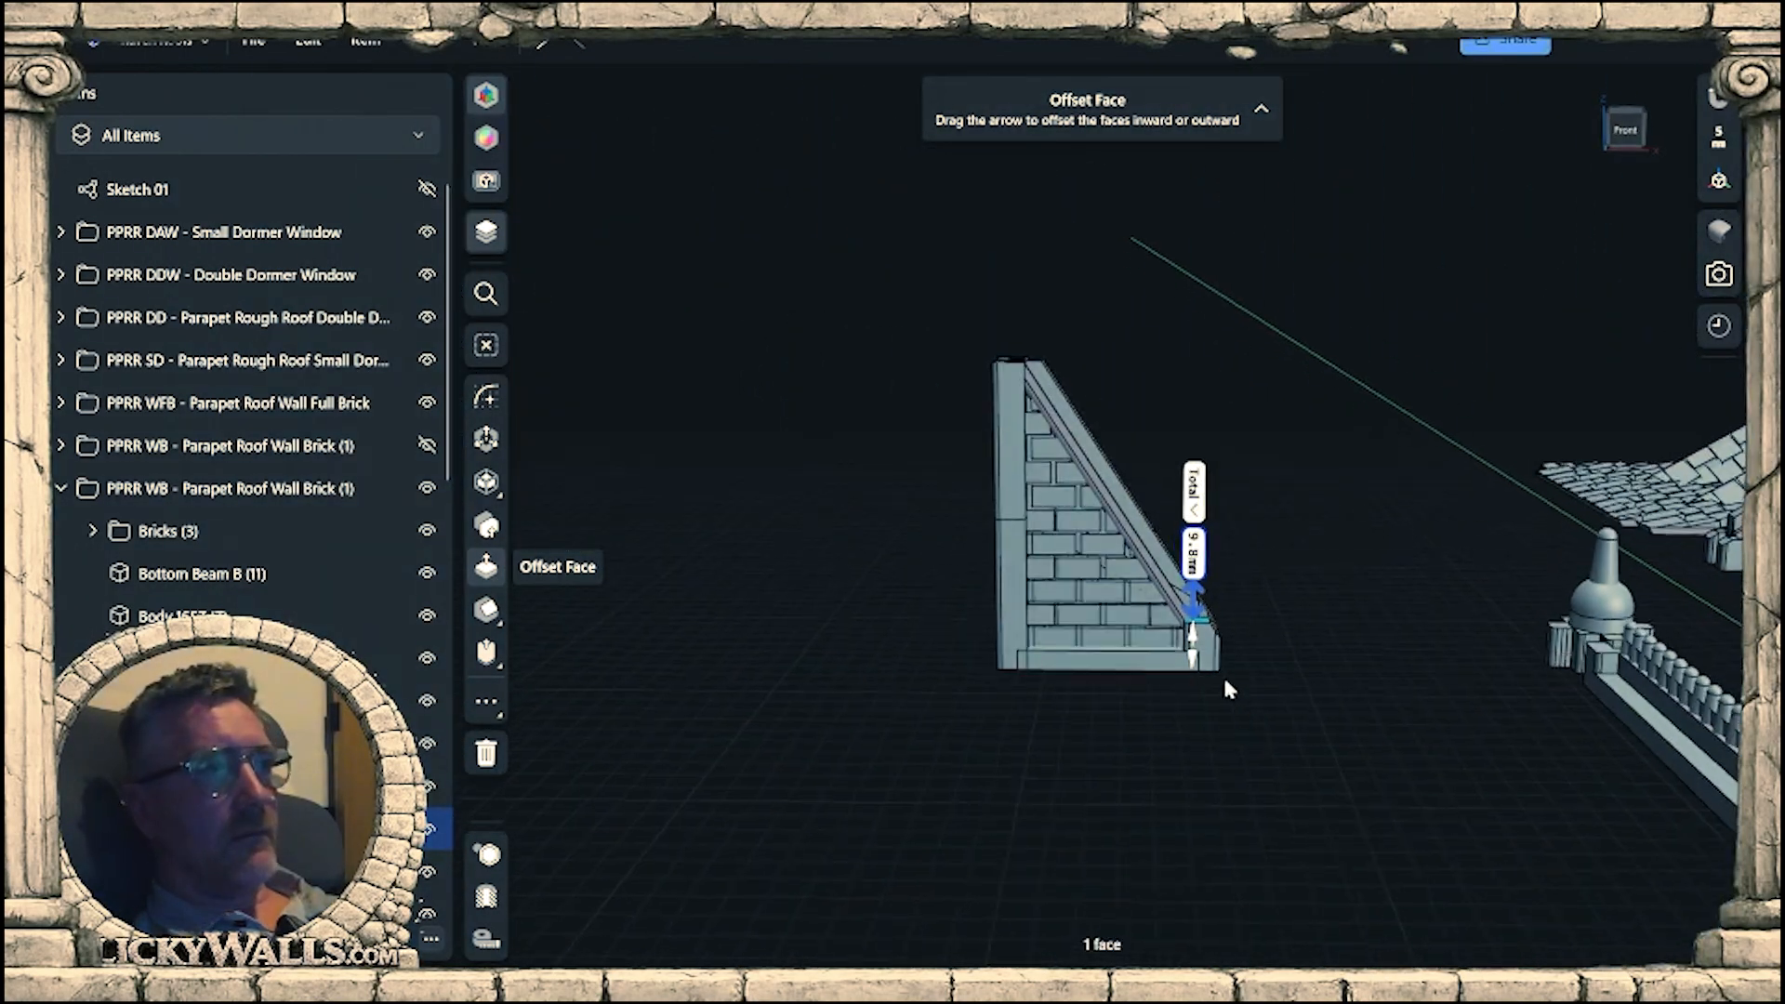
# Offset the front end post's sloped face inward by 2.7 mm to follow the steeper beam.
pyautogui.scroll(6, 1209, 670)
pyautogui.scroll(5, 1181, 648)
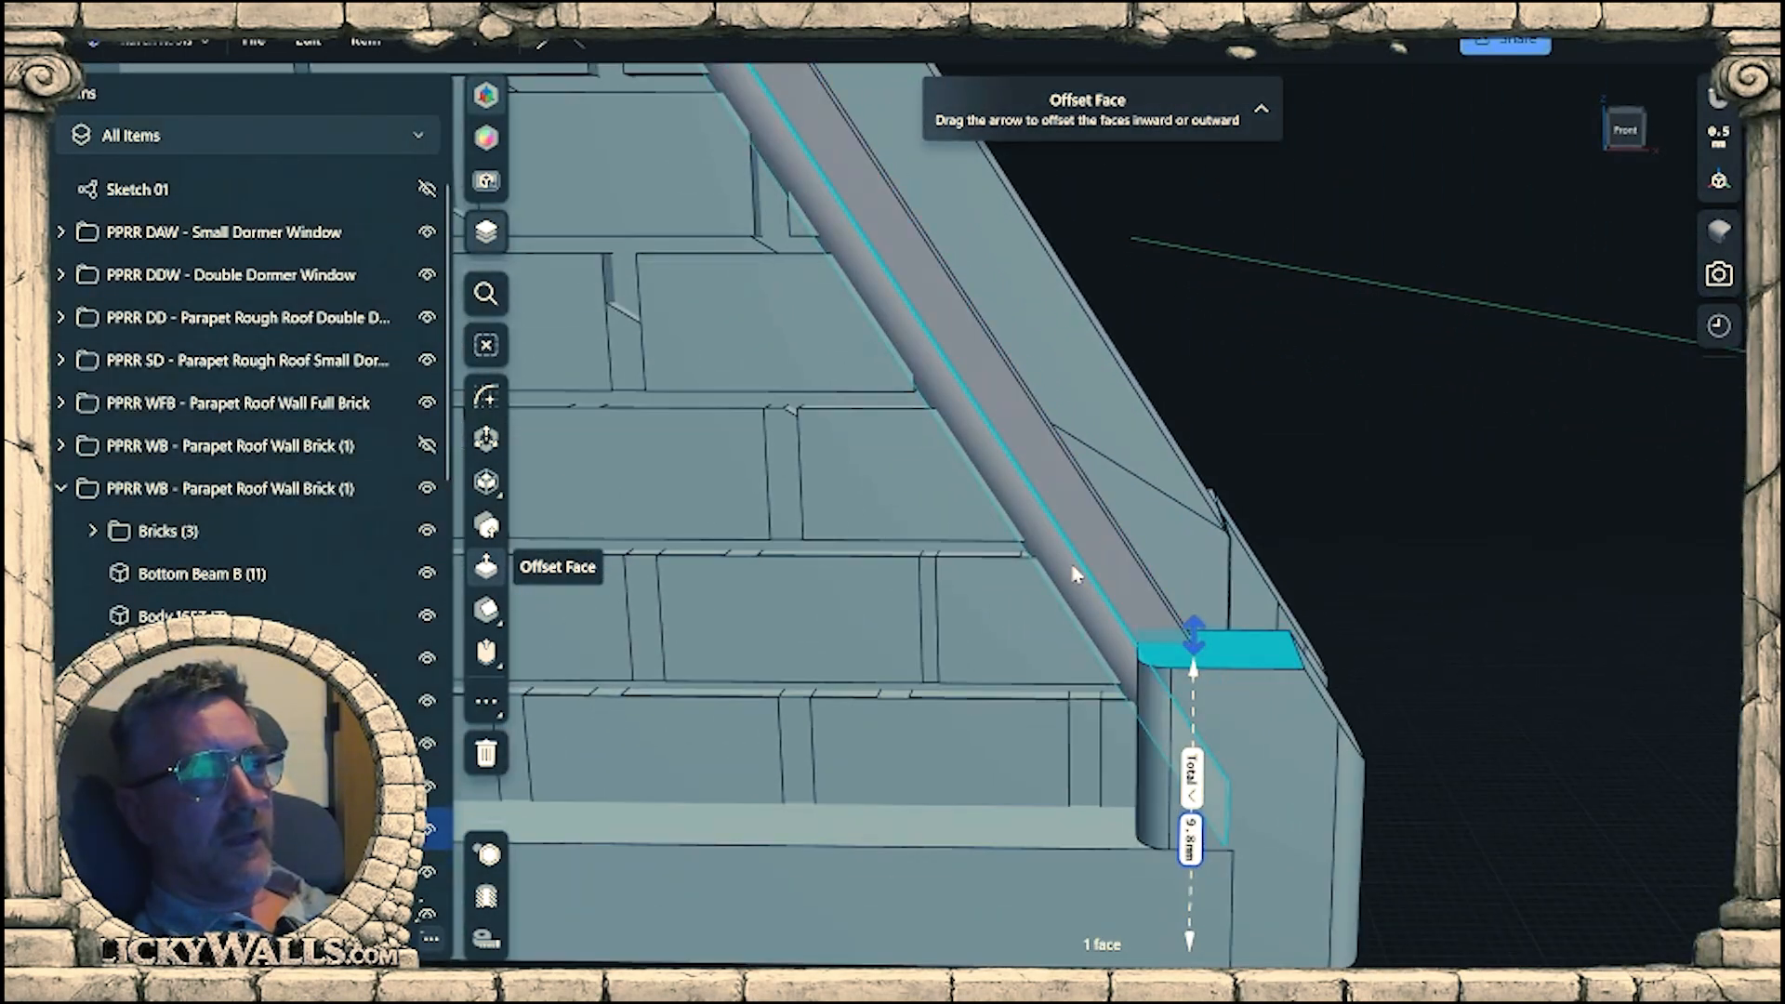
pyautogui.moveTo(1318, 622); pyautogui.dragTo(1202, 673, button='right')
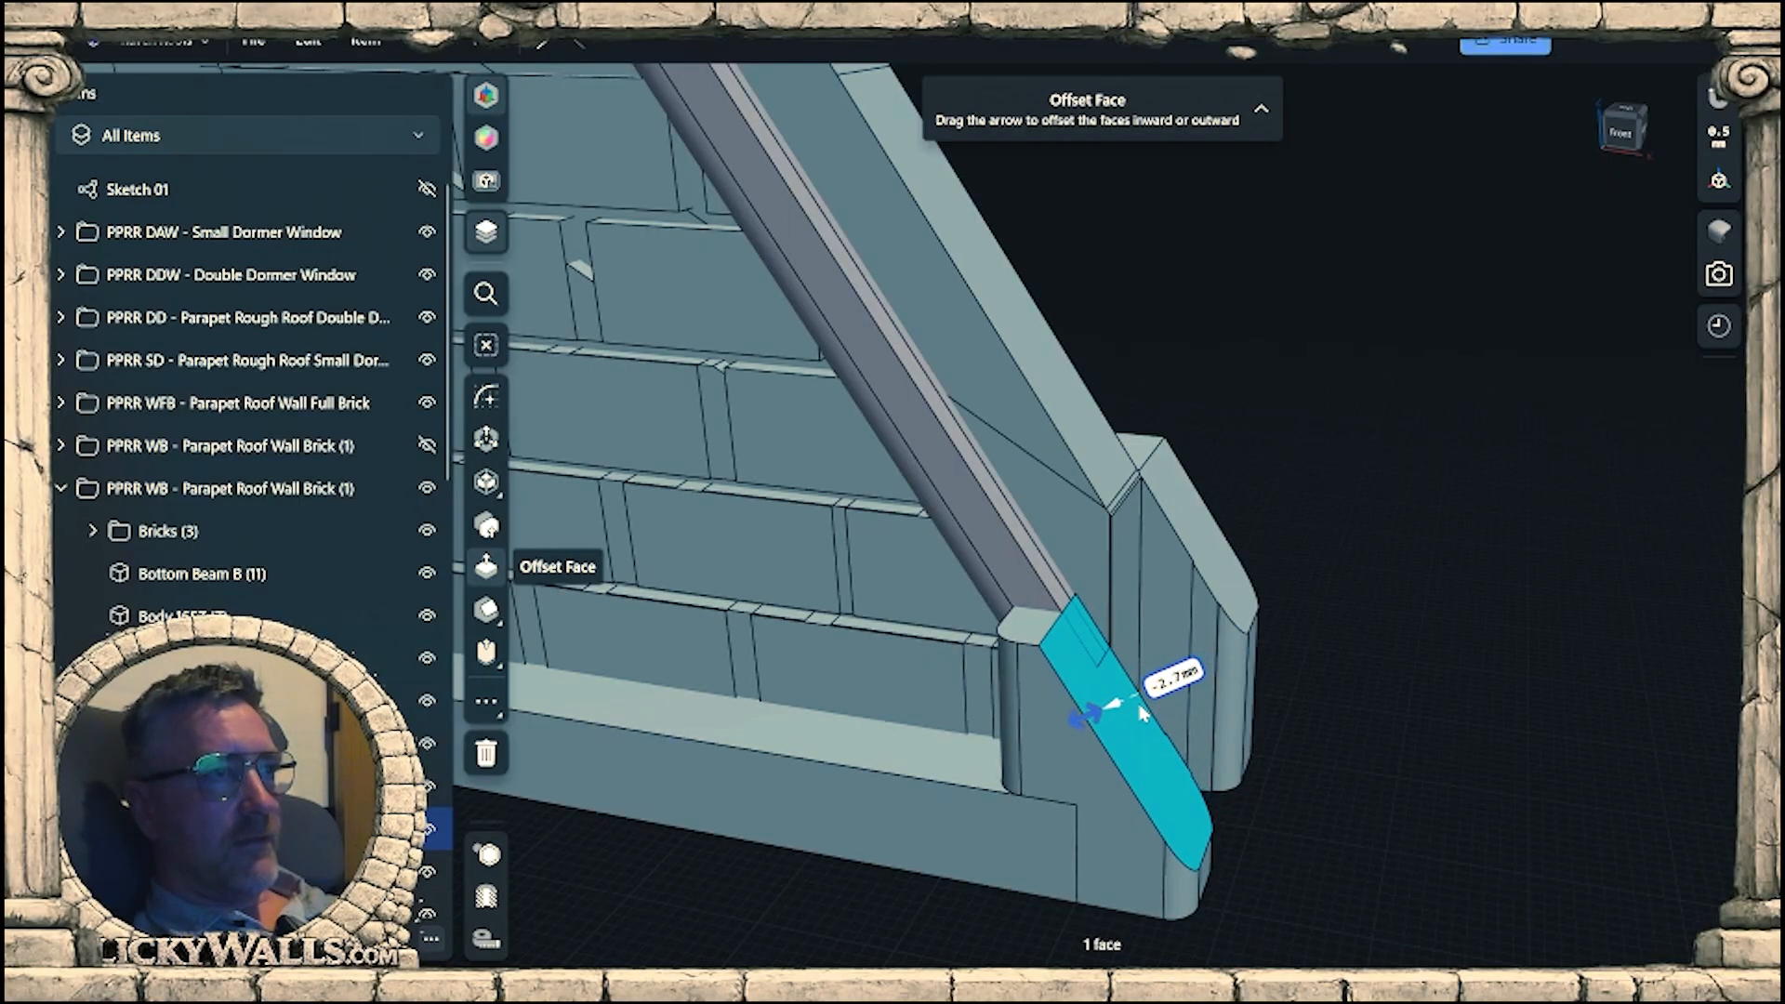
# Offset the rear end post's sloped face inward by 2.8 mm towards the edge of the sloped beam.
pyautogui.click(1224, 546)
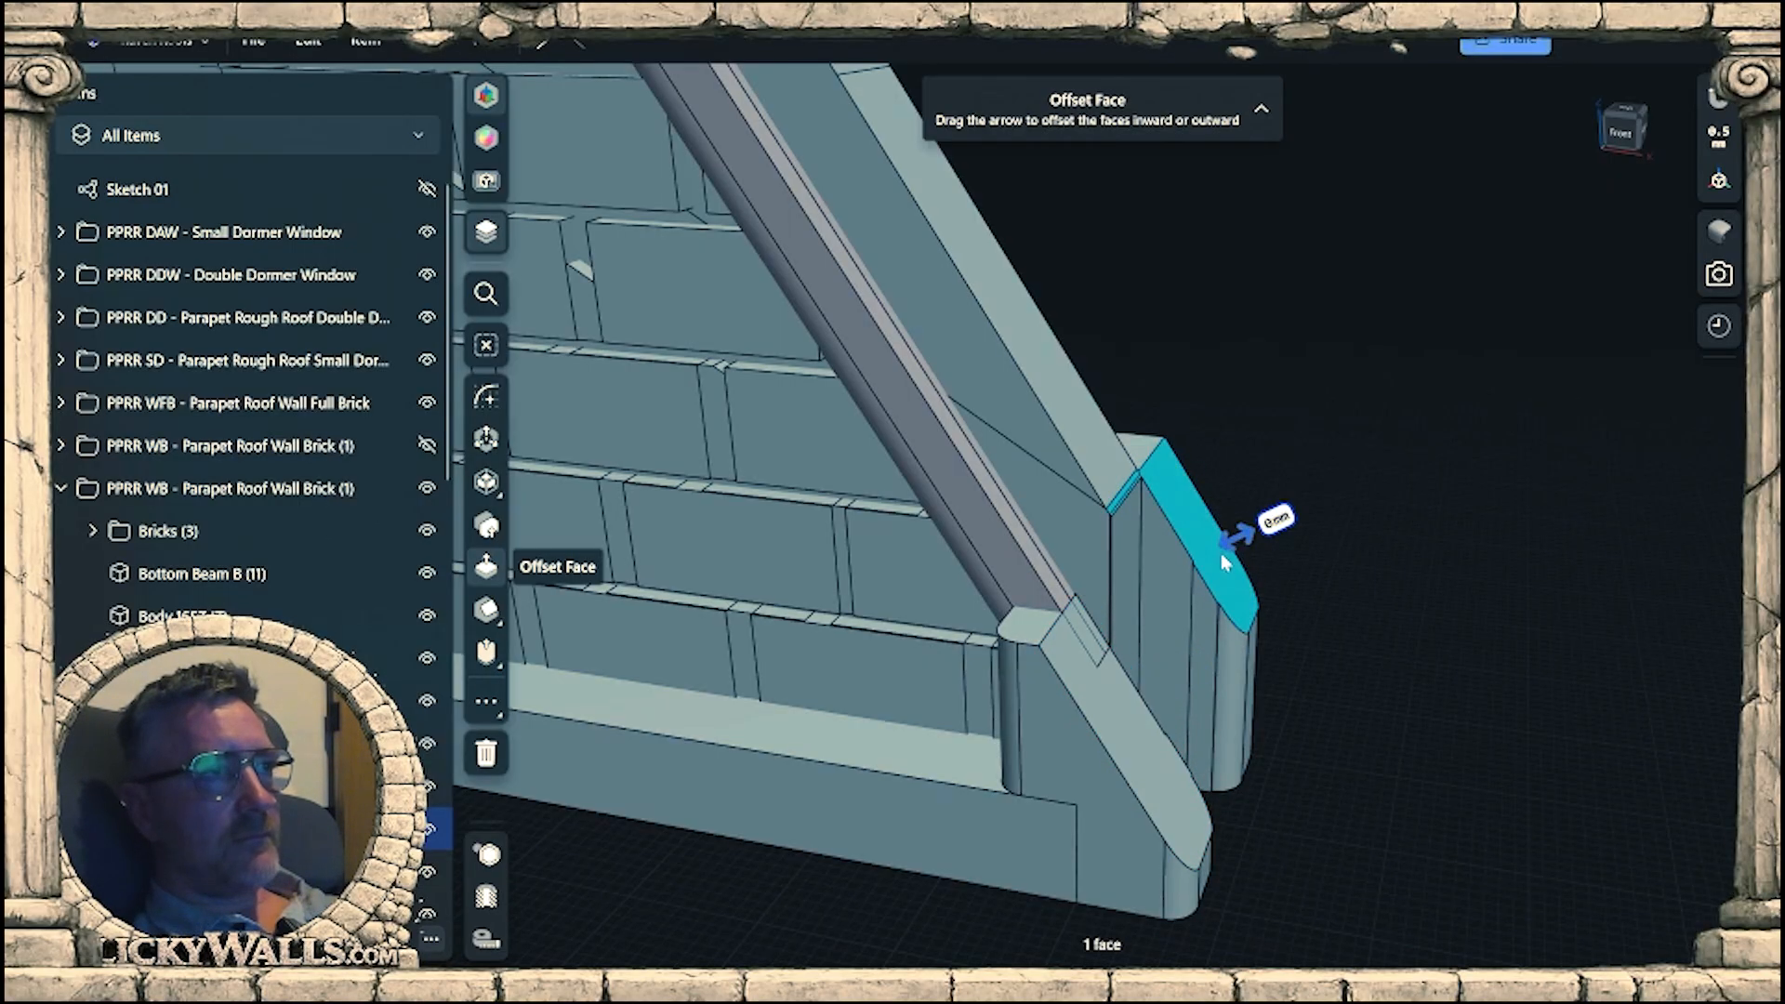
pyautogui.moveTo(1204, 590); pyautogui.dragTo(1201, 490, button='right')
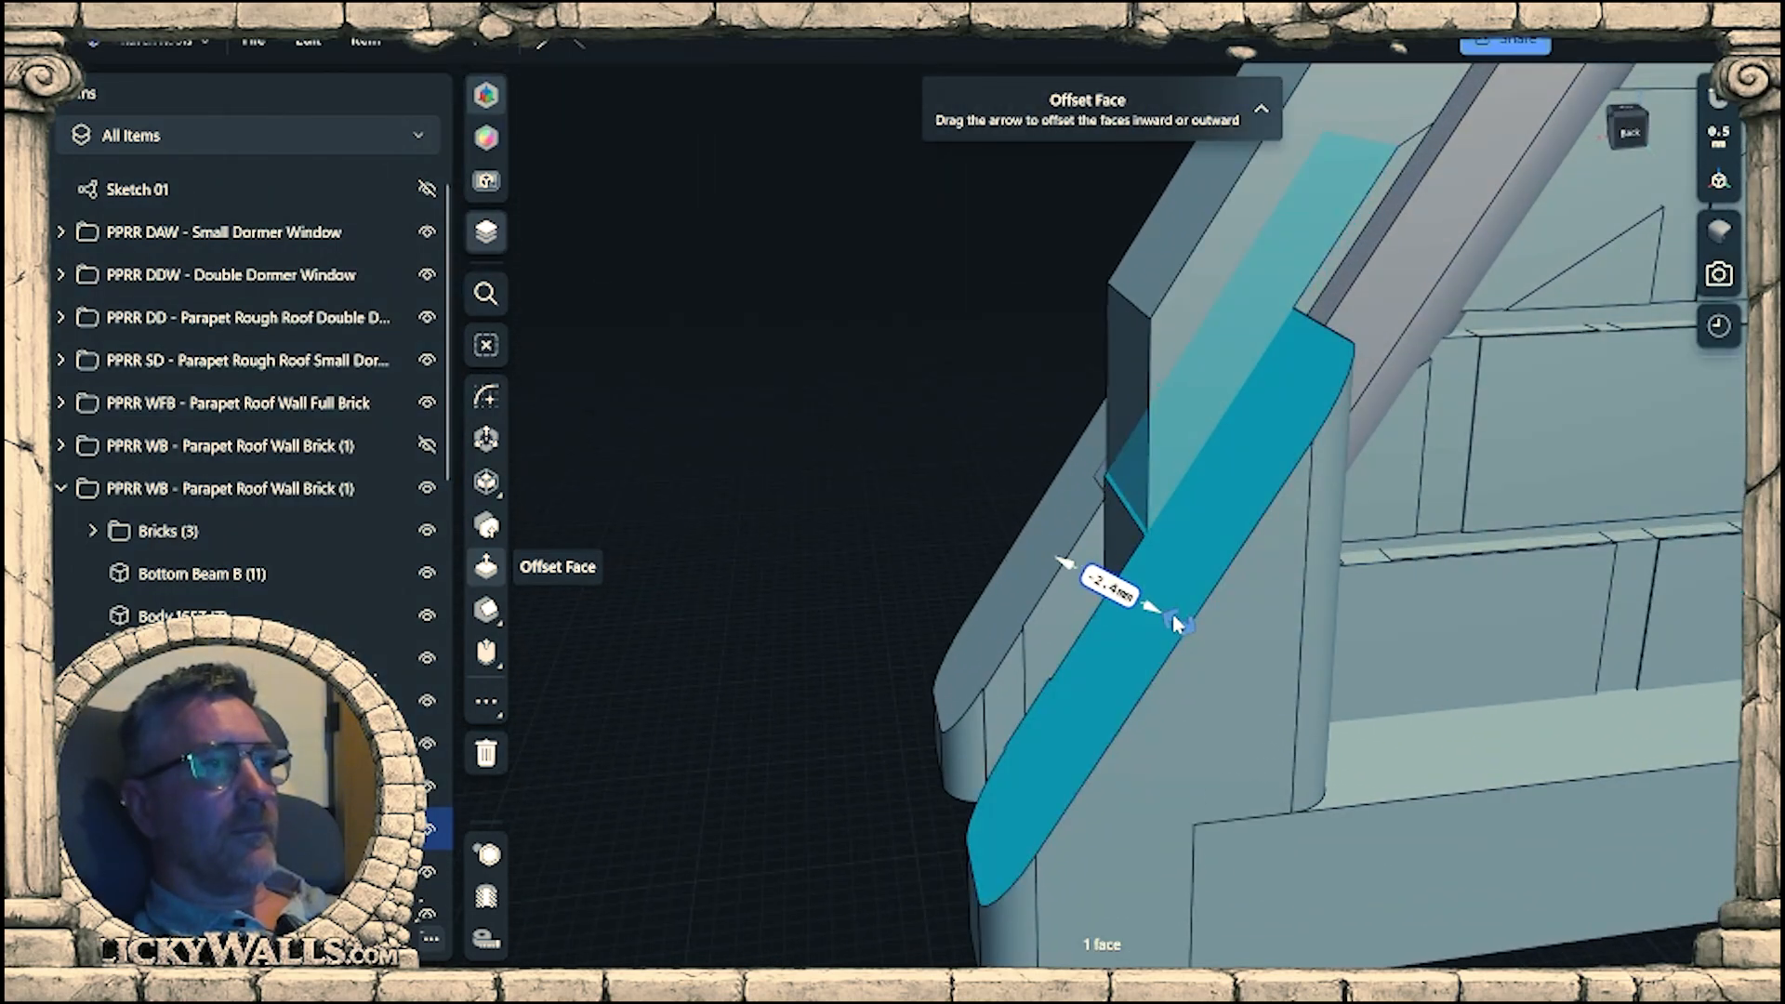
pyautogui.moveTo(1188, 628); pyautogui.dragTo(1194, 632)
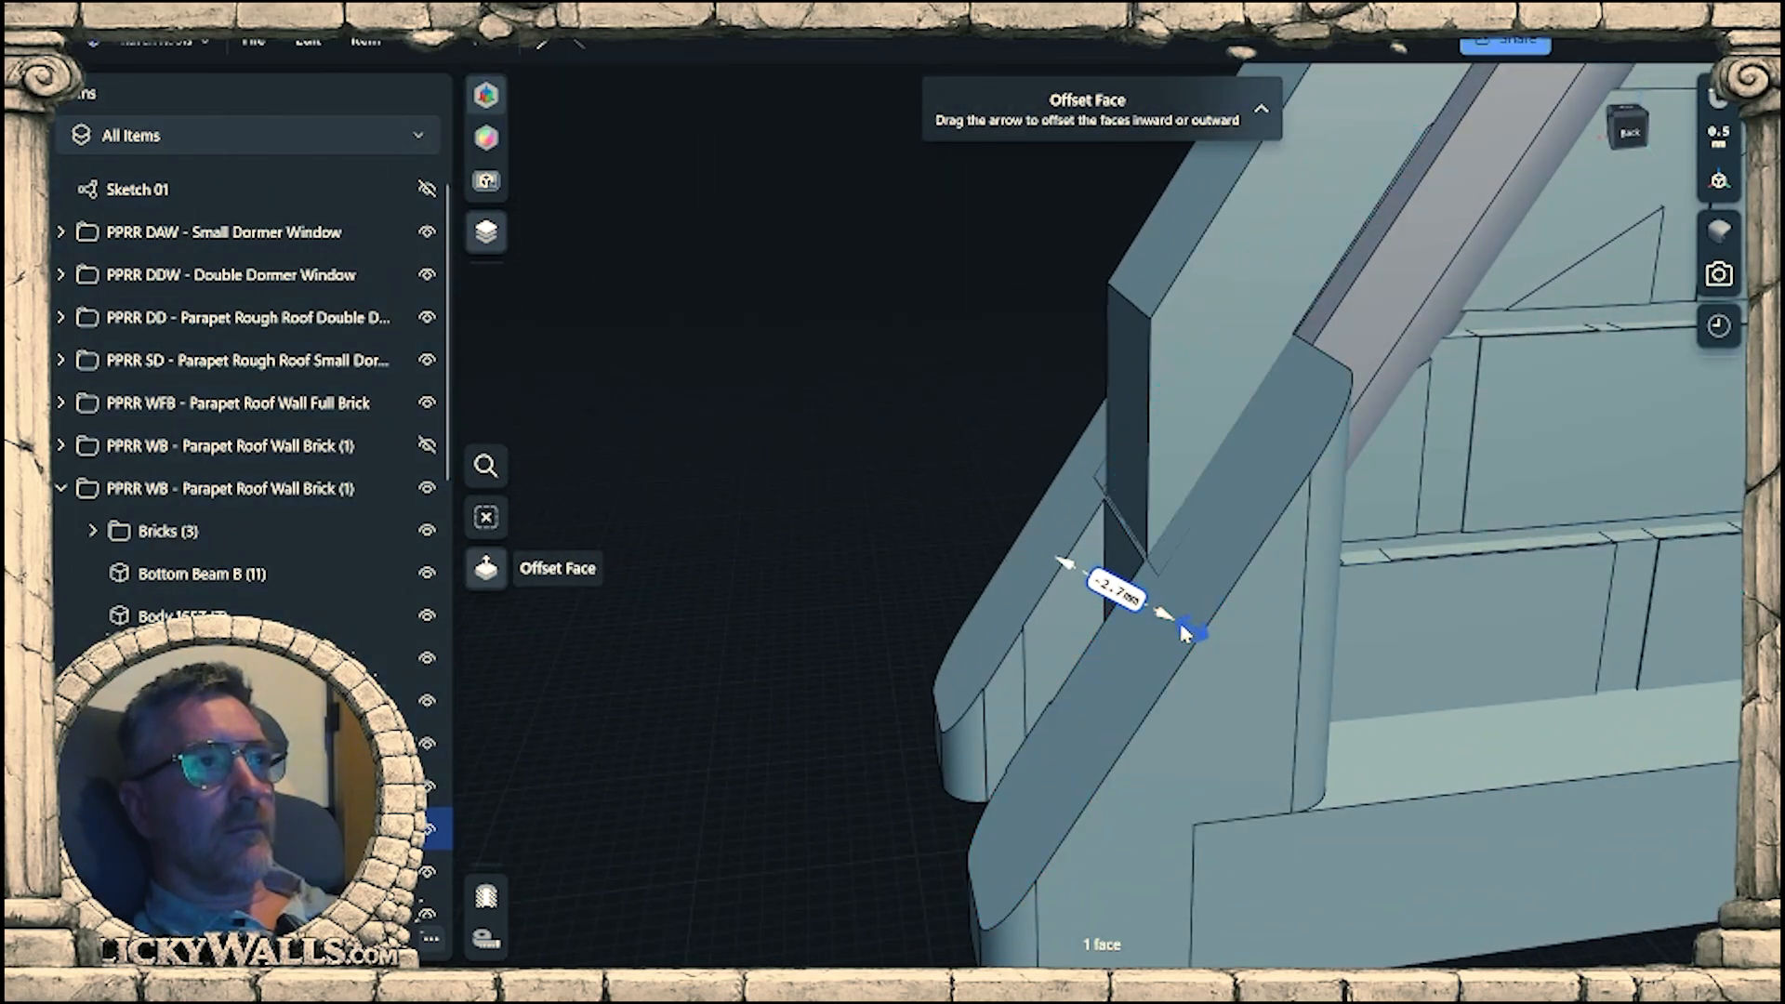
pyautogui.moveTo(1295, 430); pyautogui.dragTo(1242, 446, button='right')
pyautogui.scroll(3, 1071, 655)
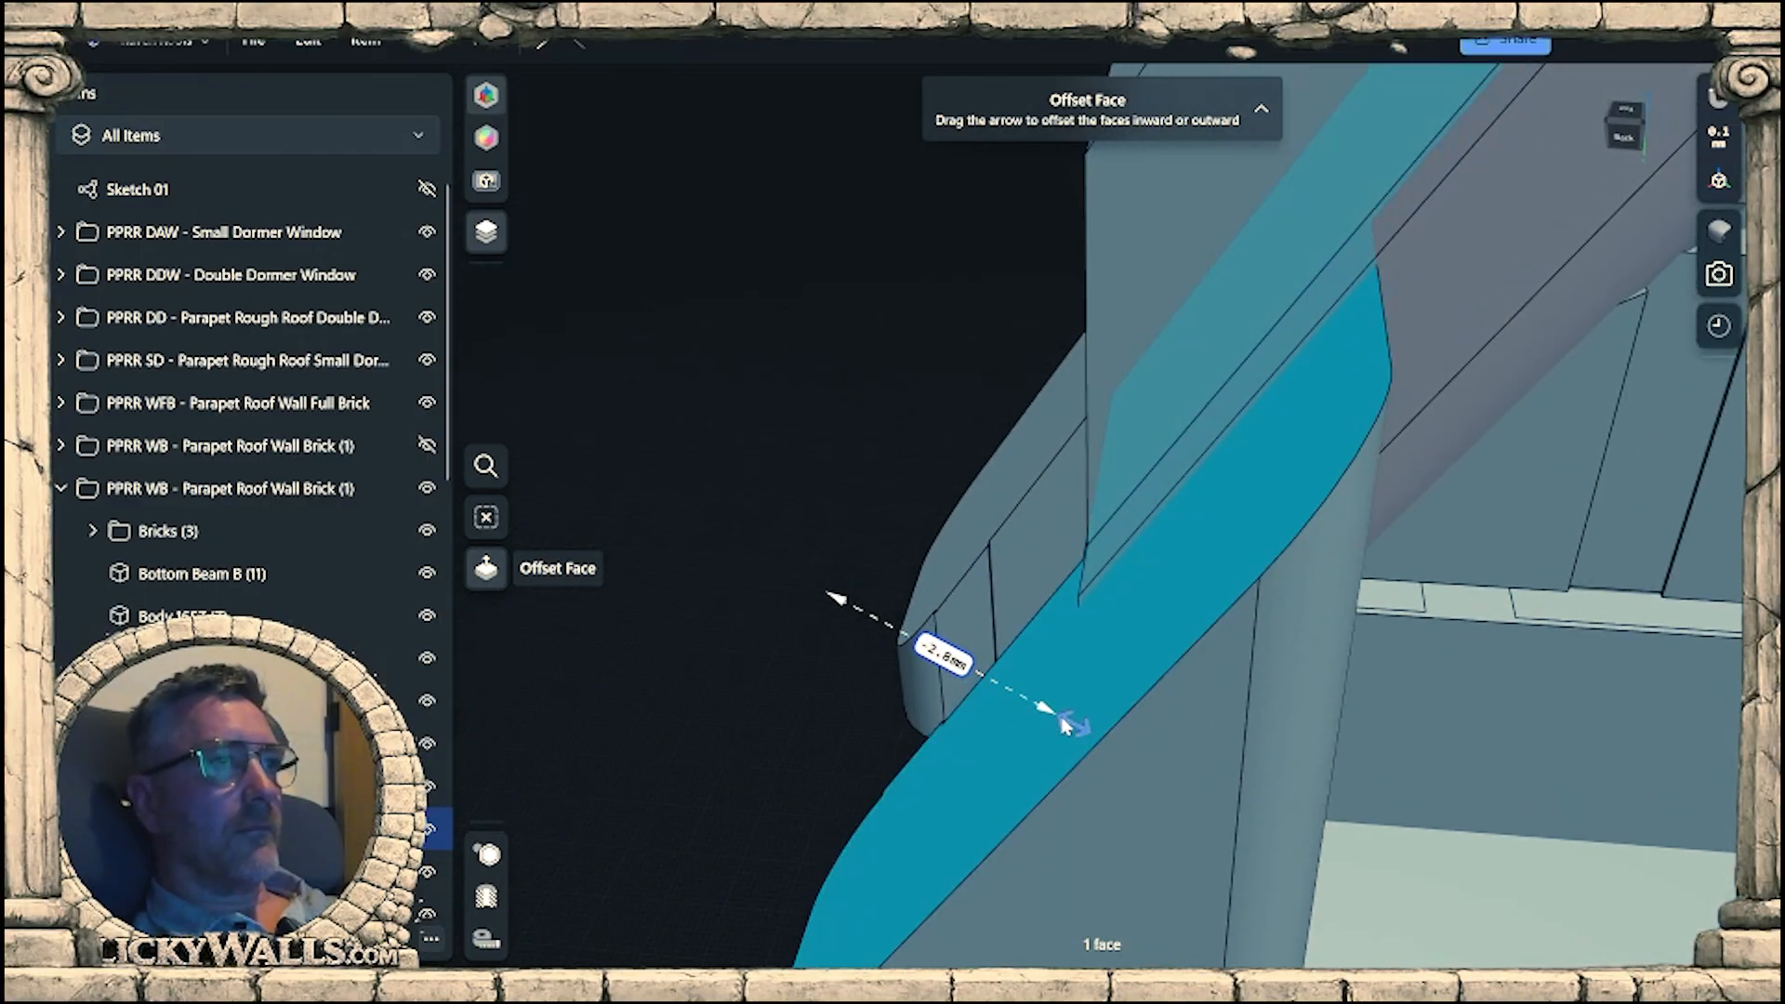
pyautogui.moveTo(1065, 725); pyautogui.dragTo(1062, 714)
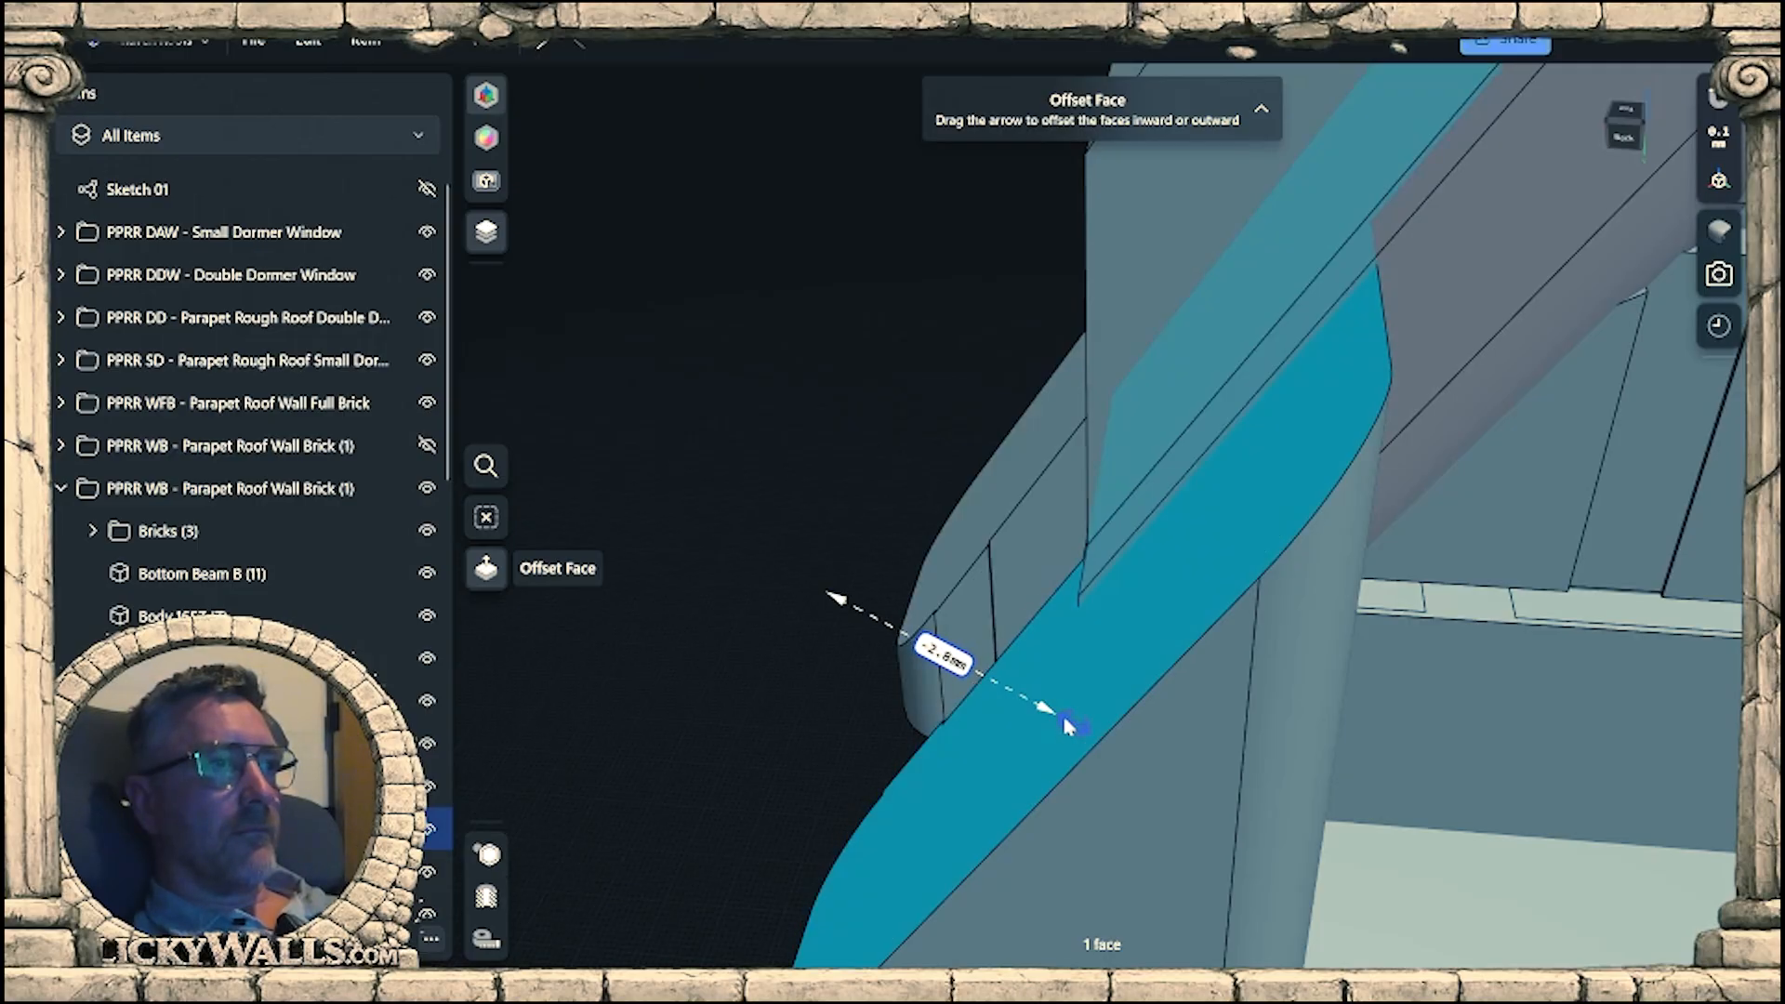
# Fine-tune the rear end post's sloped face by offsetting it 0.07 mm outward against the beam edge.
pyautogui.click(1225, 462)
pyautogui.scroll(3, 1222, 411)
pyautogui.scroll(5, 1173, 420)
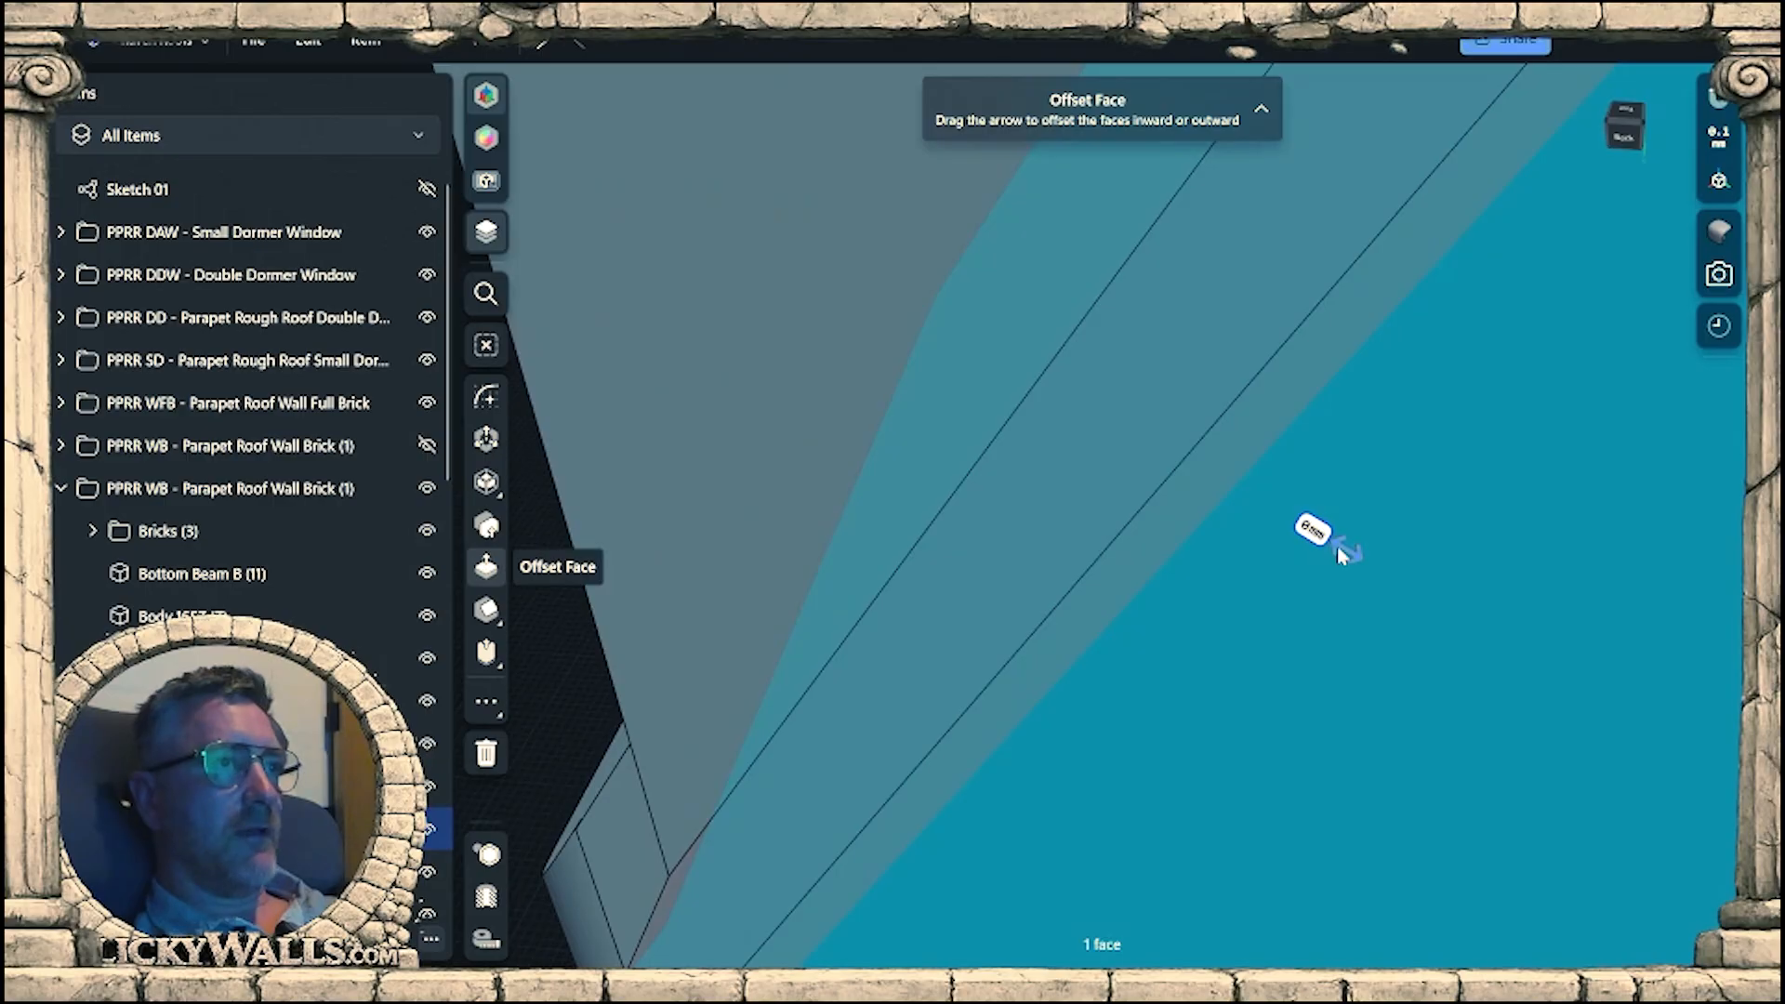
pyautogui.moveTo(1339, 555); pyautogui.dragTo(1313, 545)
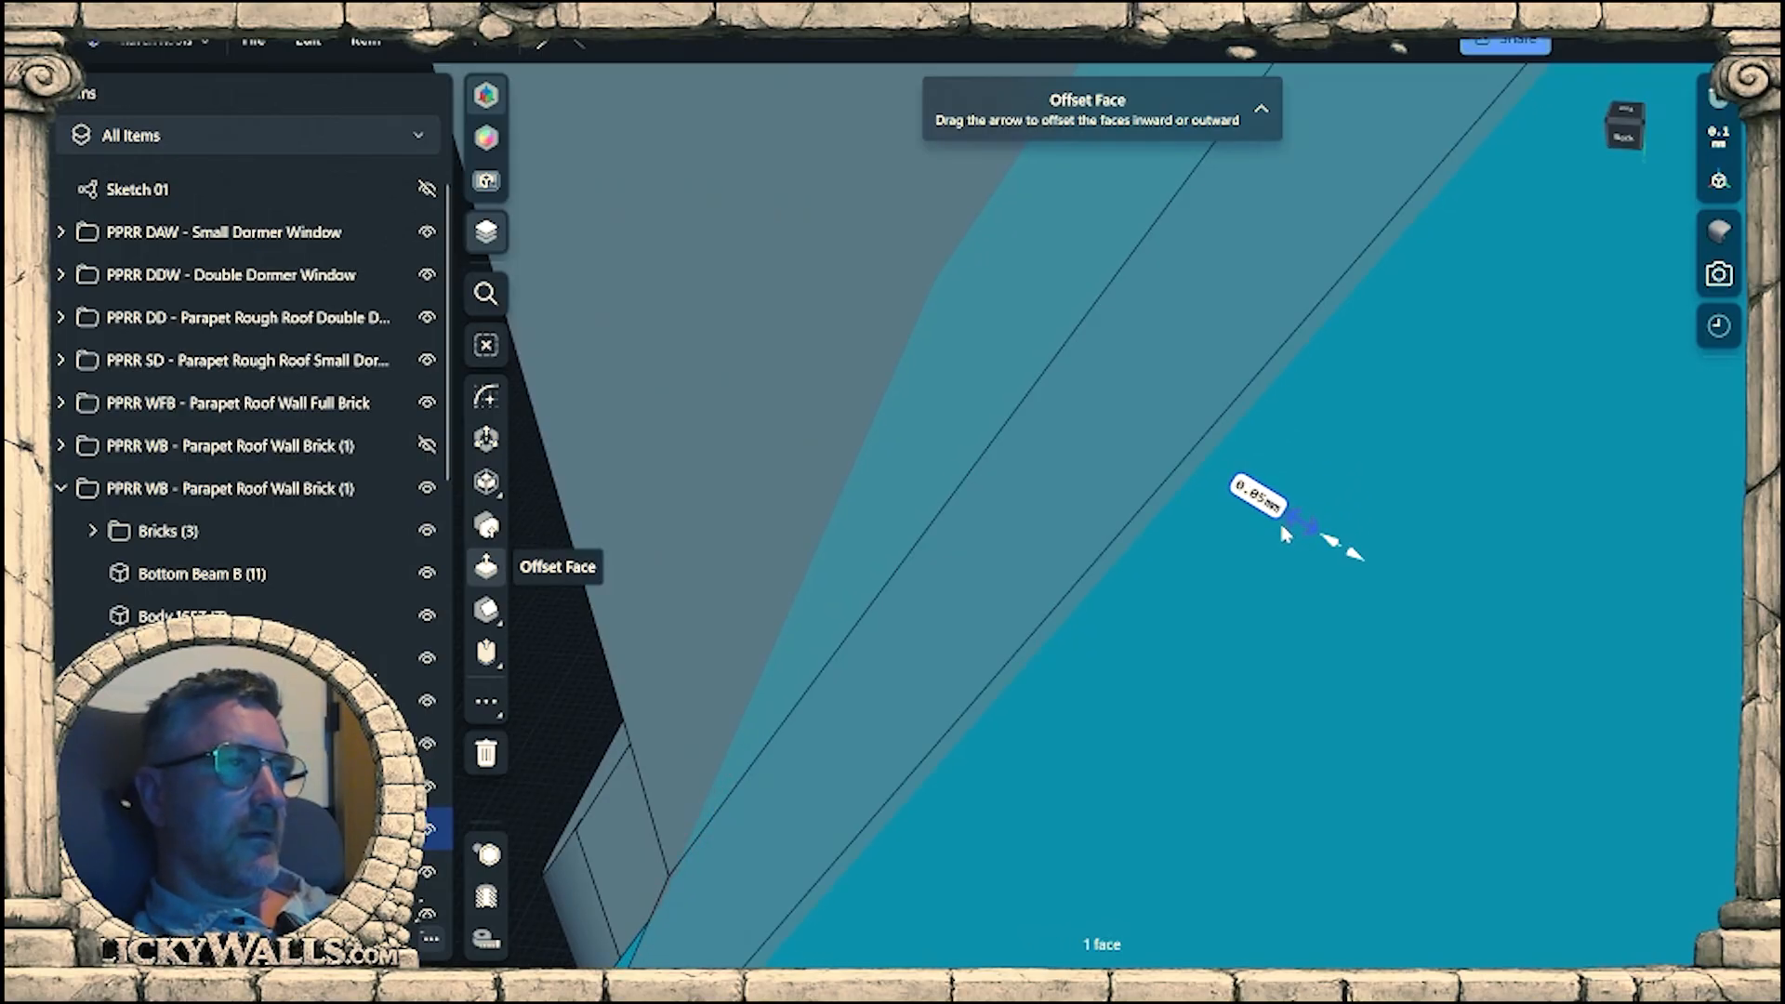
pyautogui.scroll(-8, 1442, 602)
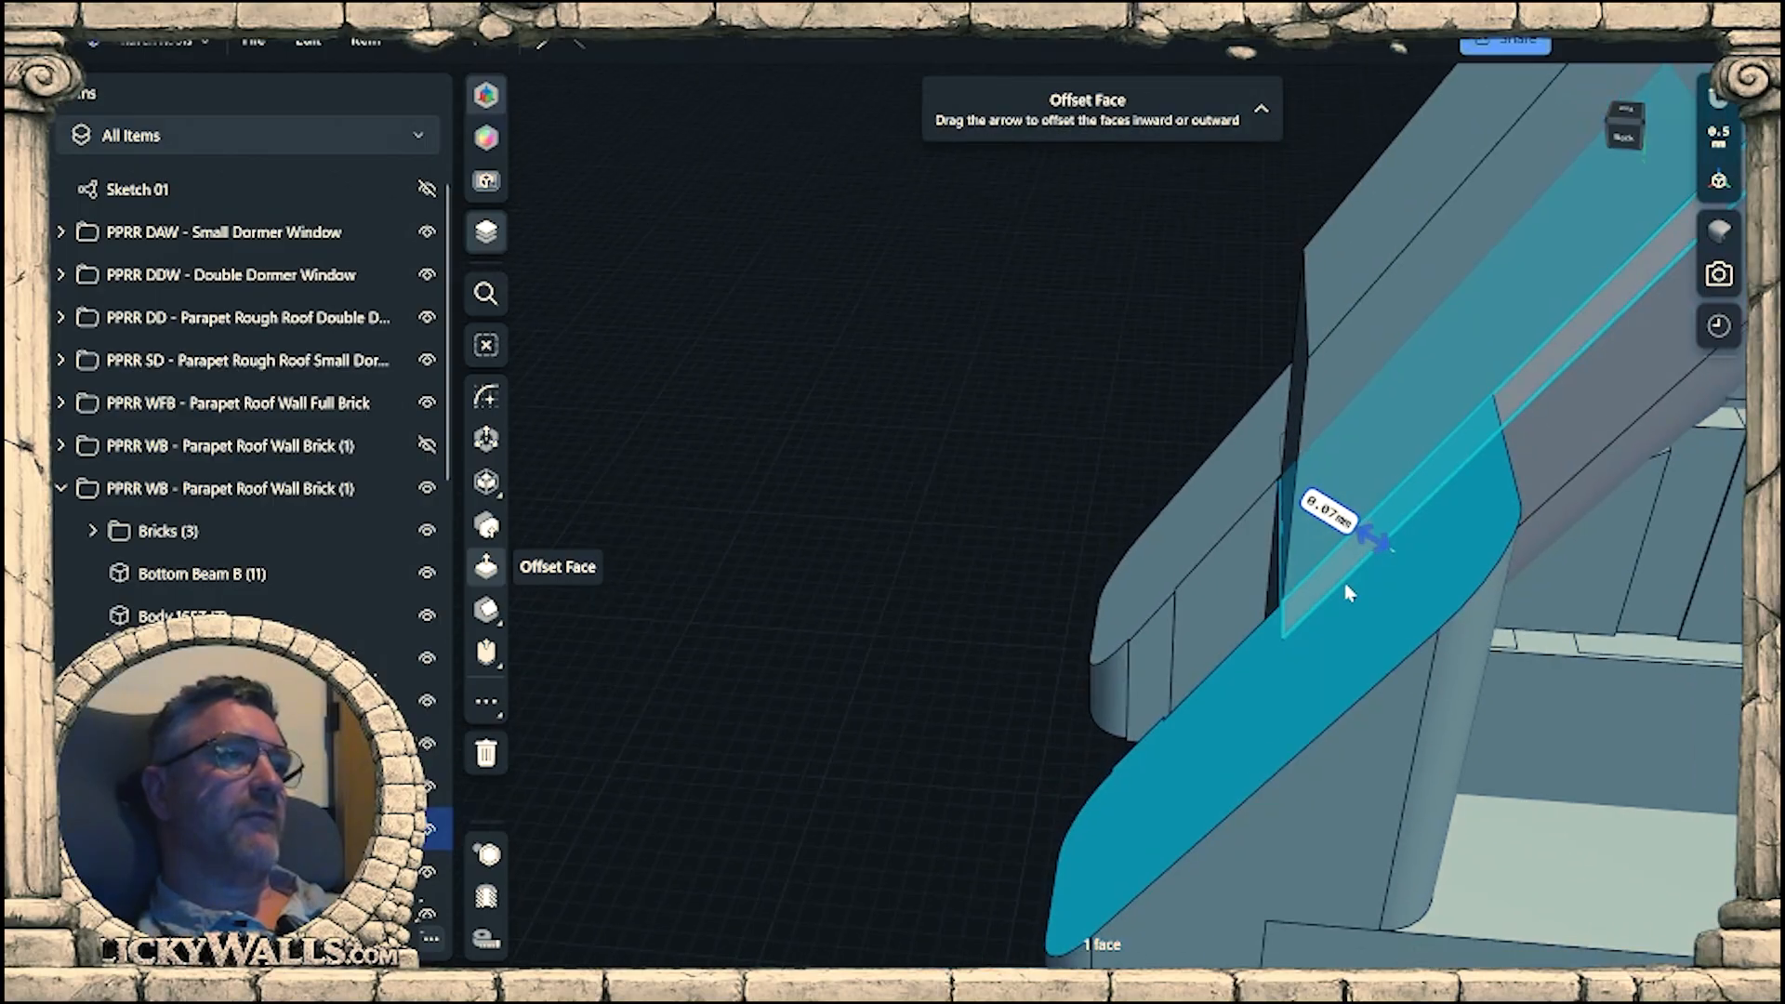
pyautogui.scroll(-5, 1302, 590)
pyautogui.moveTo(1181, 595); pyautogui.dragTo(1400, 586, button='right')
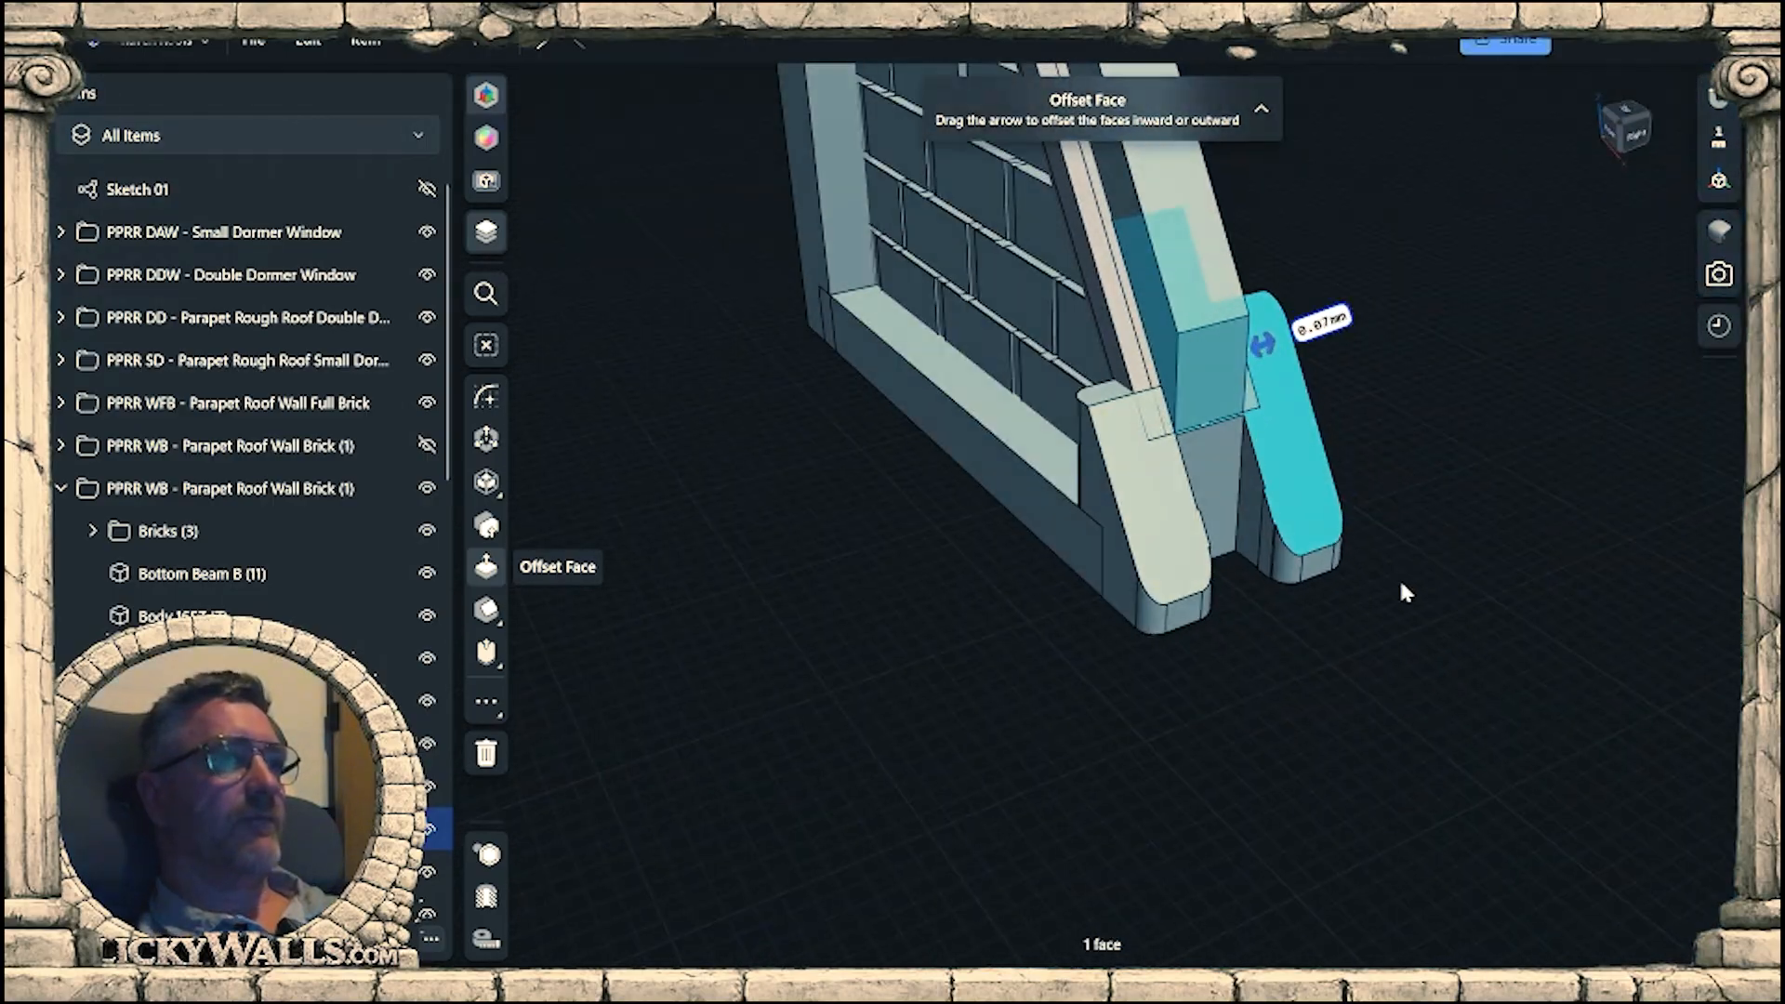
pyautogui.click(1214, 658)
pyautogui.moveTo(1279, 767); pyautogui.dragTo(1291, 460, button='right')
pyautogui.scroll(-5, 1344, 751)
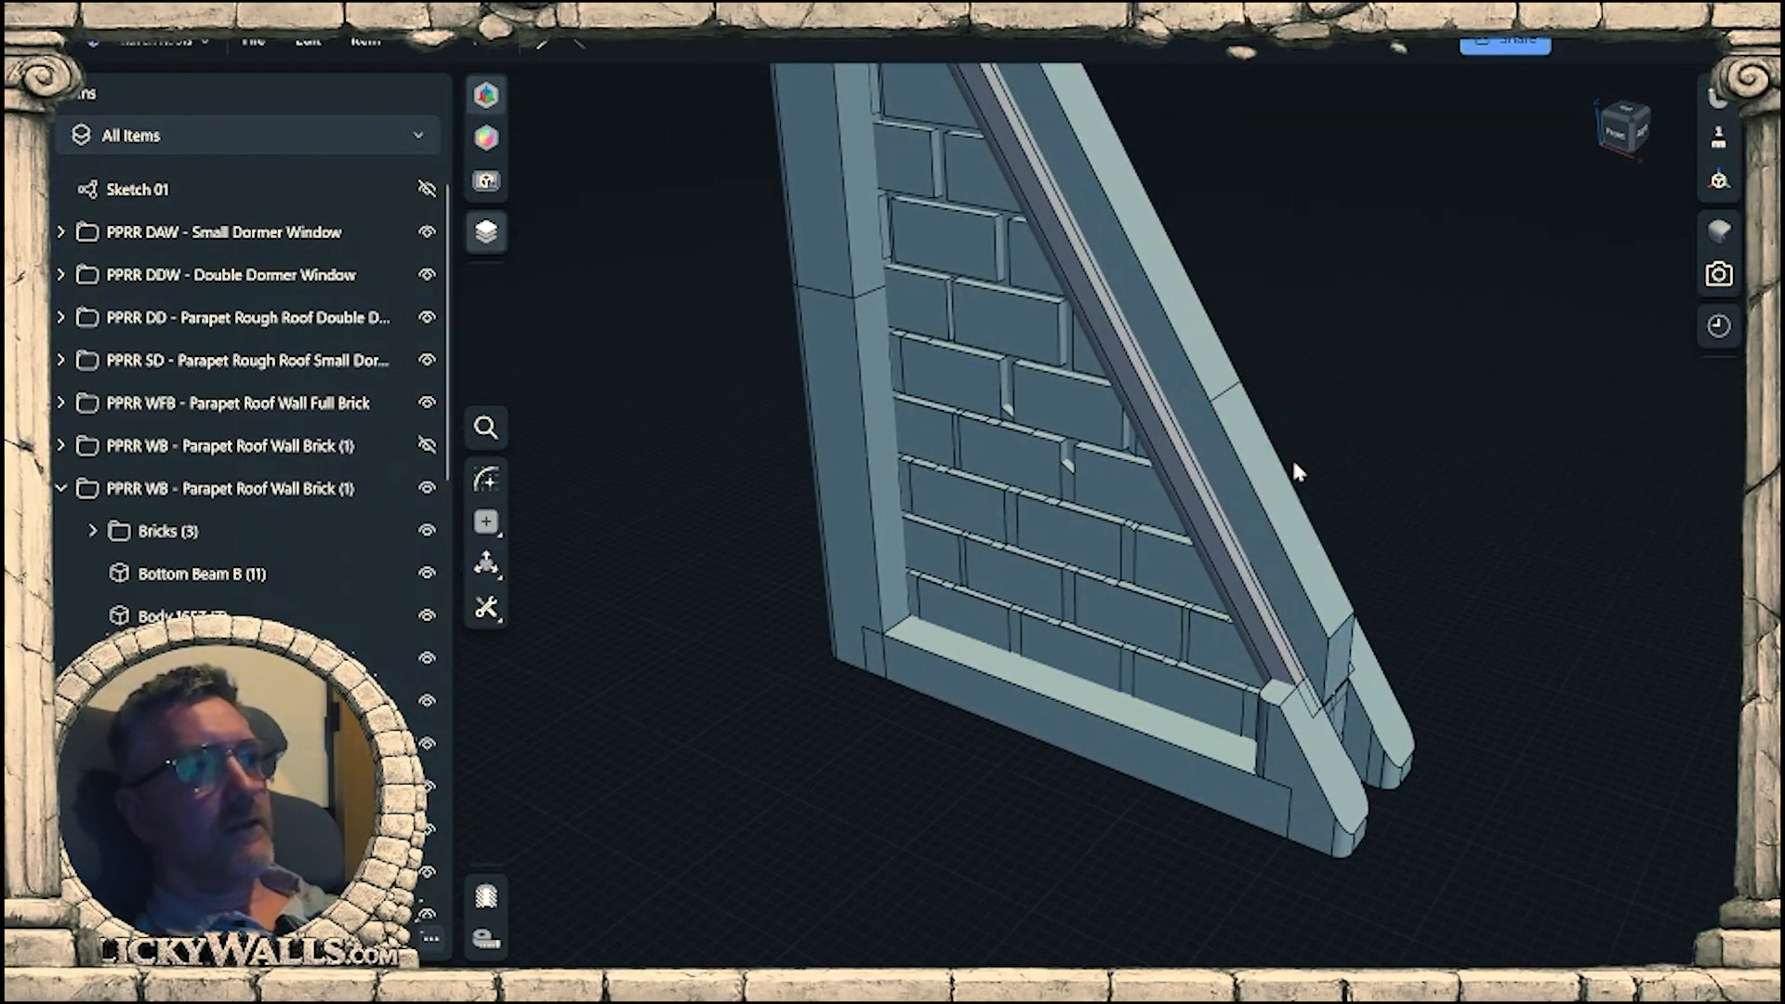
# Compare the depth of the steep wall's sloped beam face with the matching faces on the other parapet walls.
pyautogui.scroll(8, 1314, 663)
pyautogui.moveTo(1314, 664); pyautogui.dragTo(888, 507, button='right')
pyautogui.scroll(-5, 1289, 424)
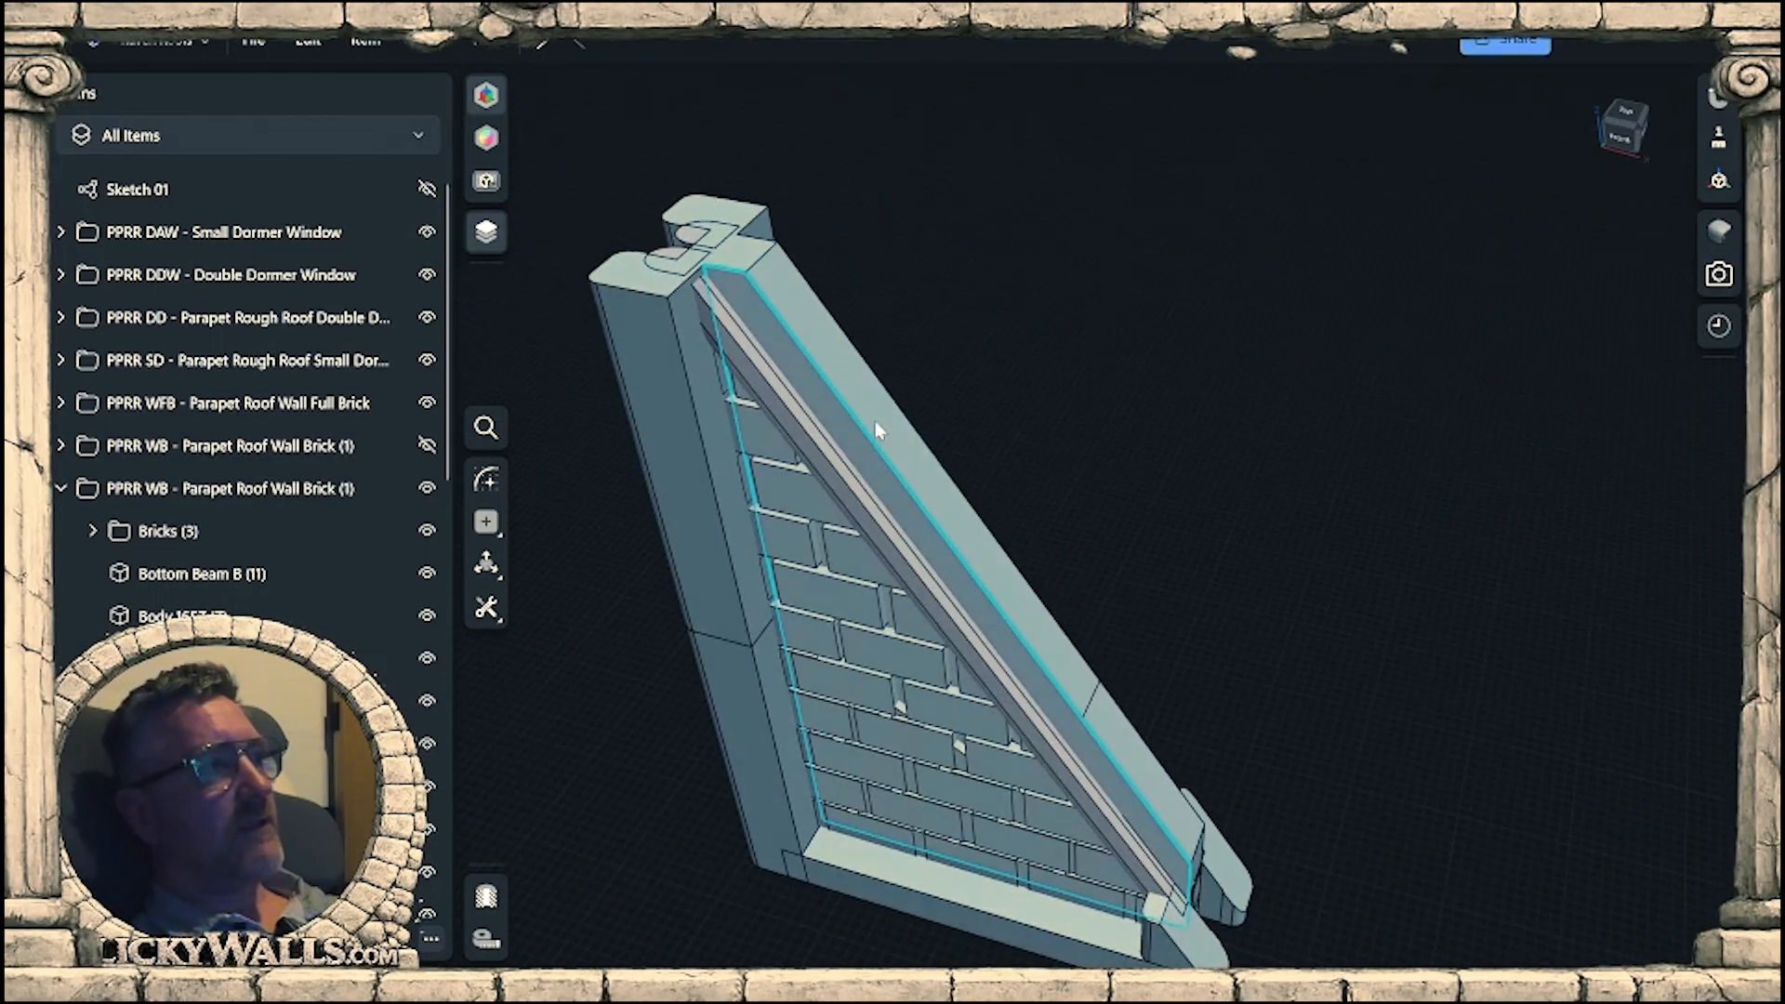
pyautogui.click(888, 507)
pyautogui.scroll(-5, 595, 534)
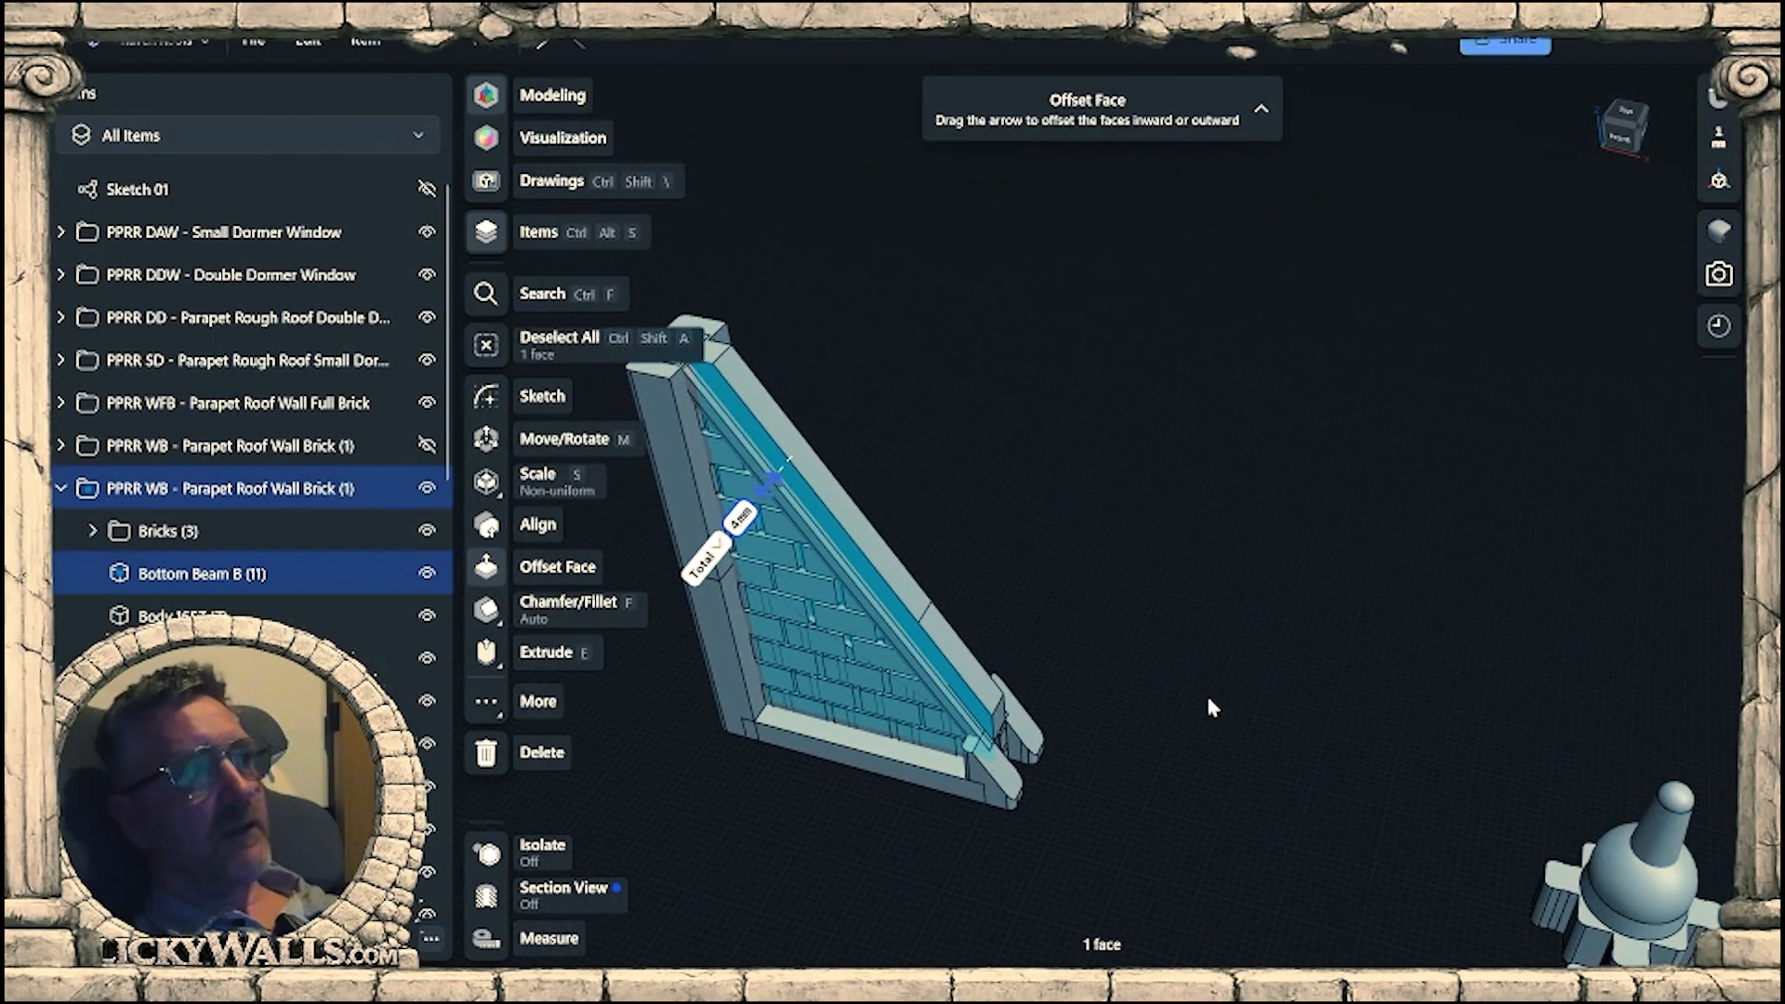
pyautogui.click(1209, 697)
pyautogui.moveTo(1208, 698); pyautogui.dragTo(1244, 633, button='right')
pyautogui.moveTo(1447, 586); pyautogui.dragTo(1001, 723, button='middle')
pyautogui.scroll(5, 1102, 506)
pyautogui.click(1055, 562)
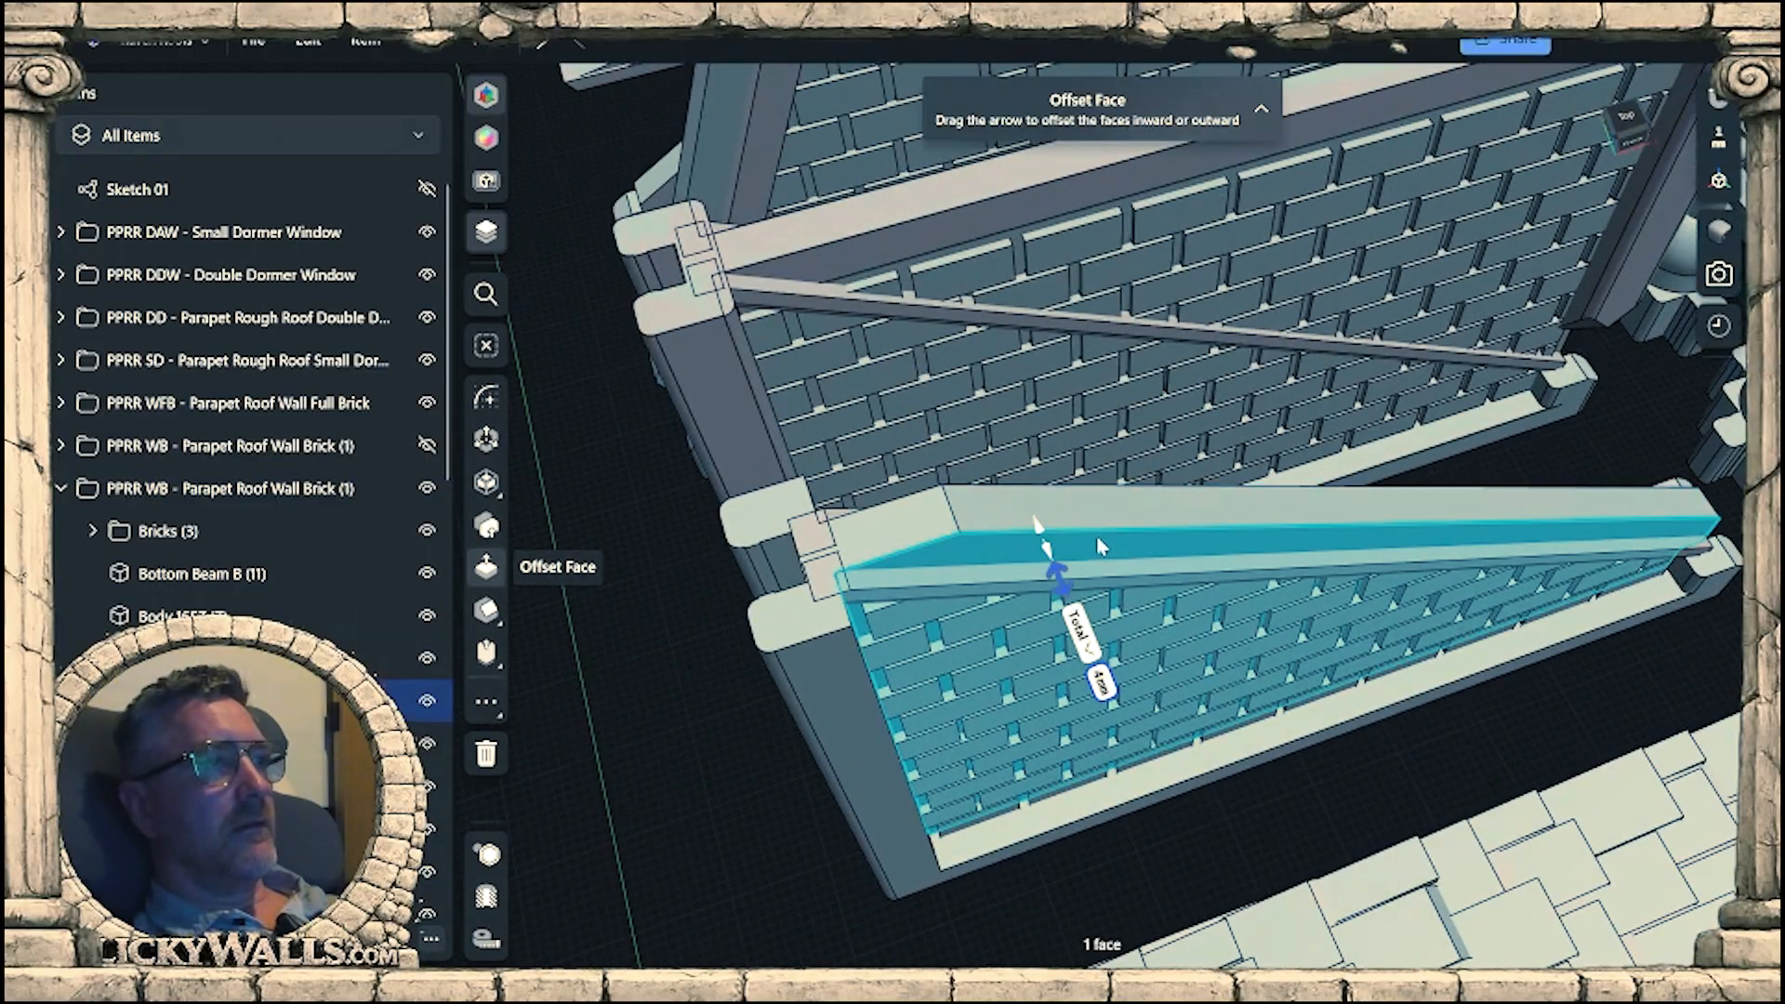
pyautogui.scroll(-3, 1083, 517)
pyautogui.moveTo(1076, 506); pyautogui.dragTo(930, 818, button='middle')
pyautogui.moveTo(942, 557); pyautogui.dragTo(1150, 837, button='middle')
pyautogui.scroll(2, 1072, 534)
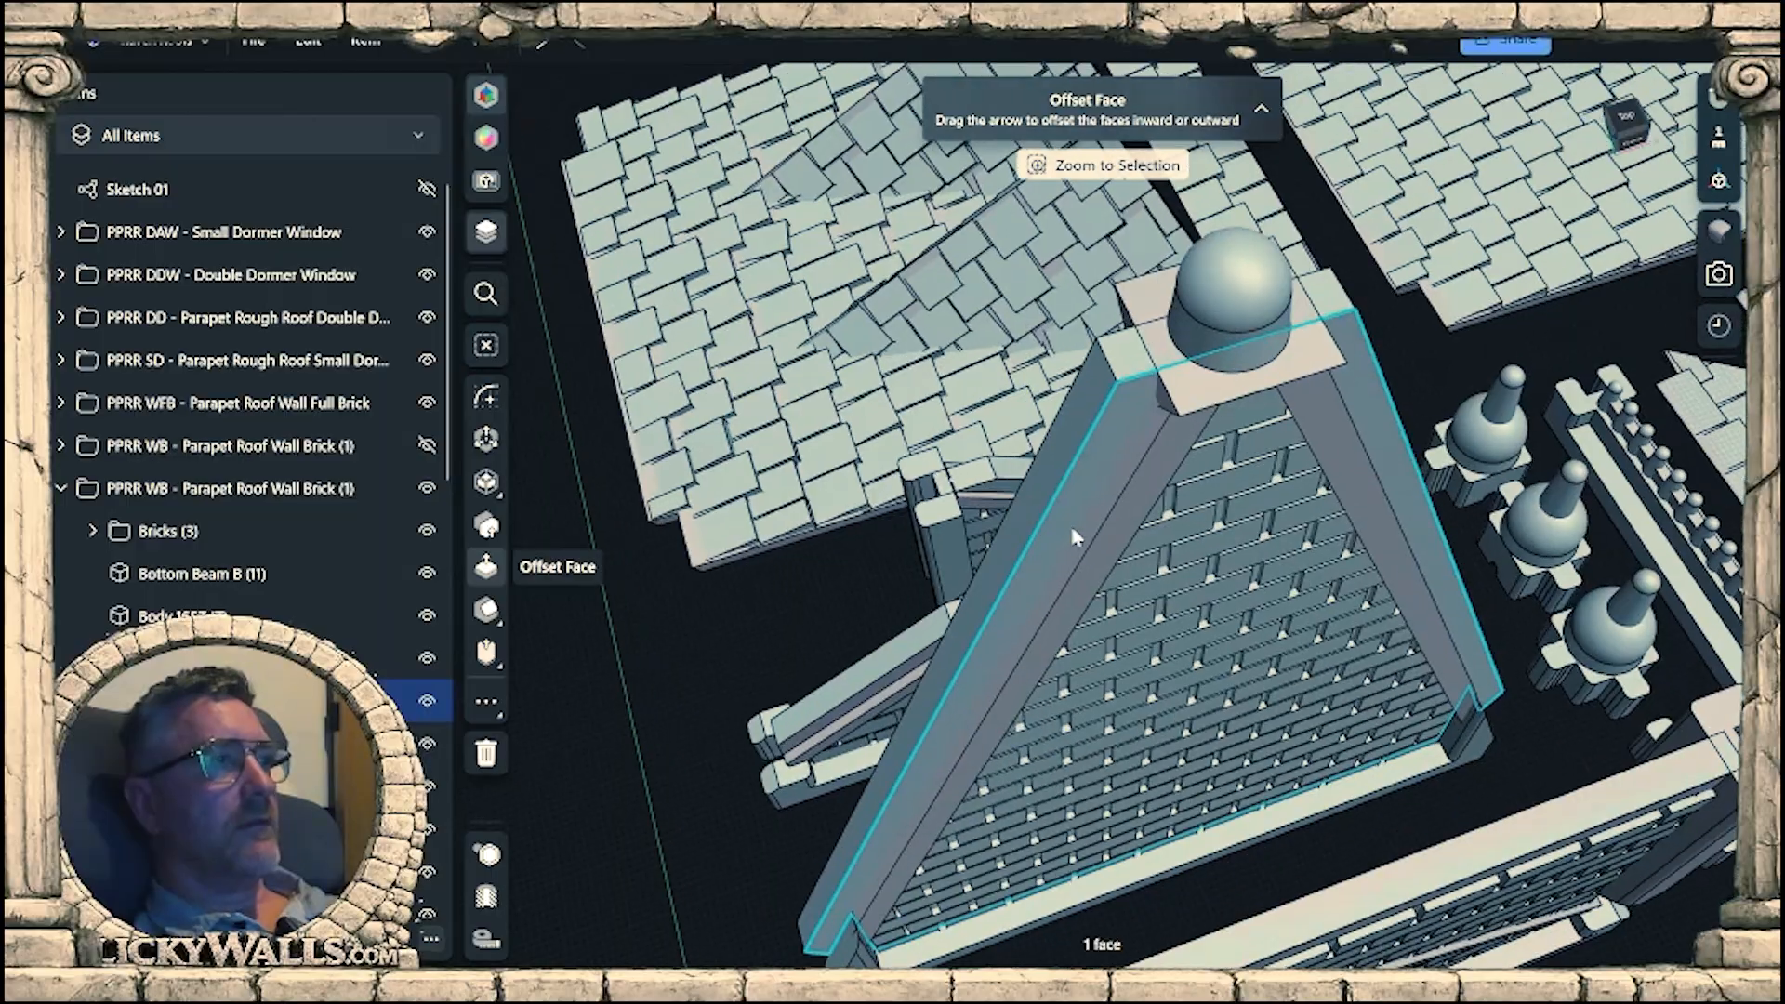
pyautogui.click(1072, 533)
pyautogui.scroll(-4, 1077, 520)
pyautogui.moveTo(1210, 685); pyautogui.dragTo(1223, 565, button='right')
pyautogui.scroll(-8, 1218, 577)
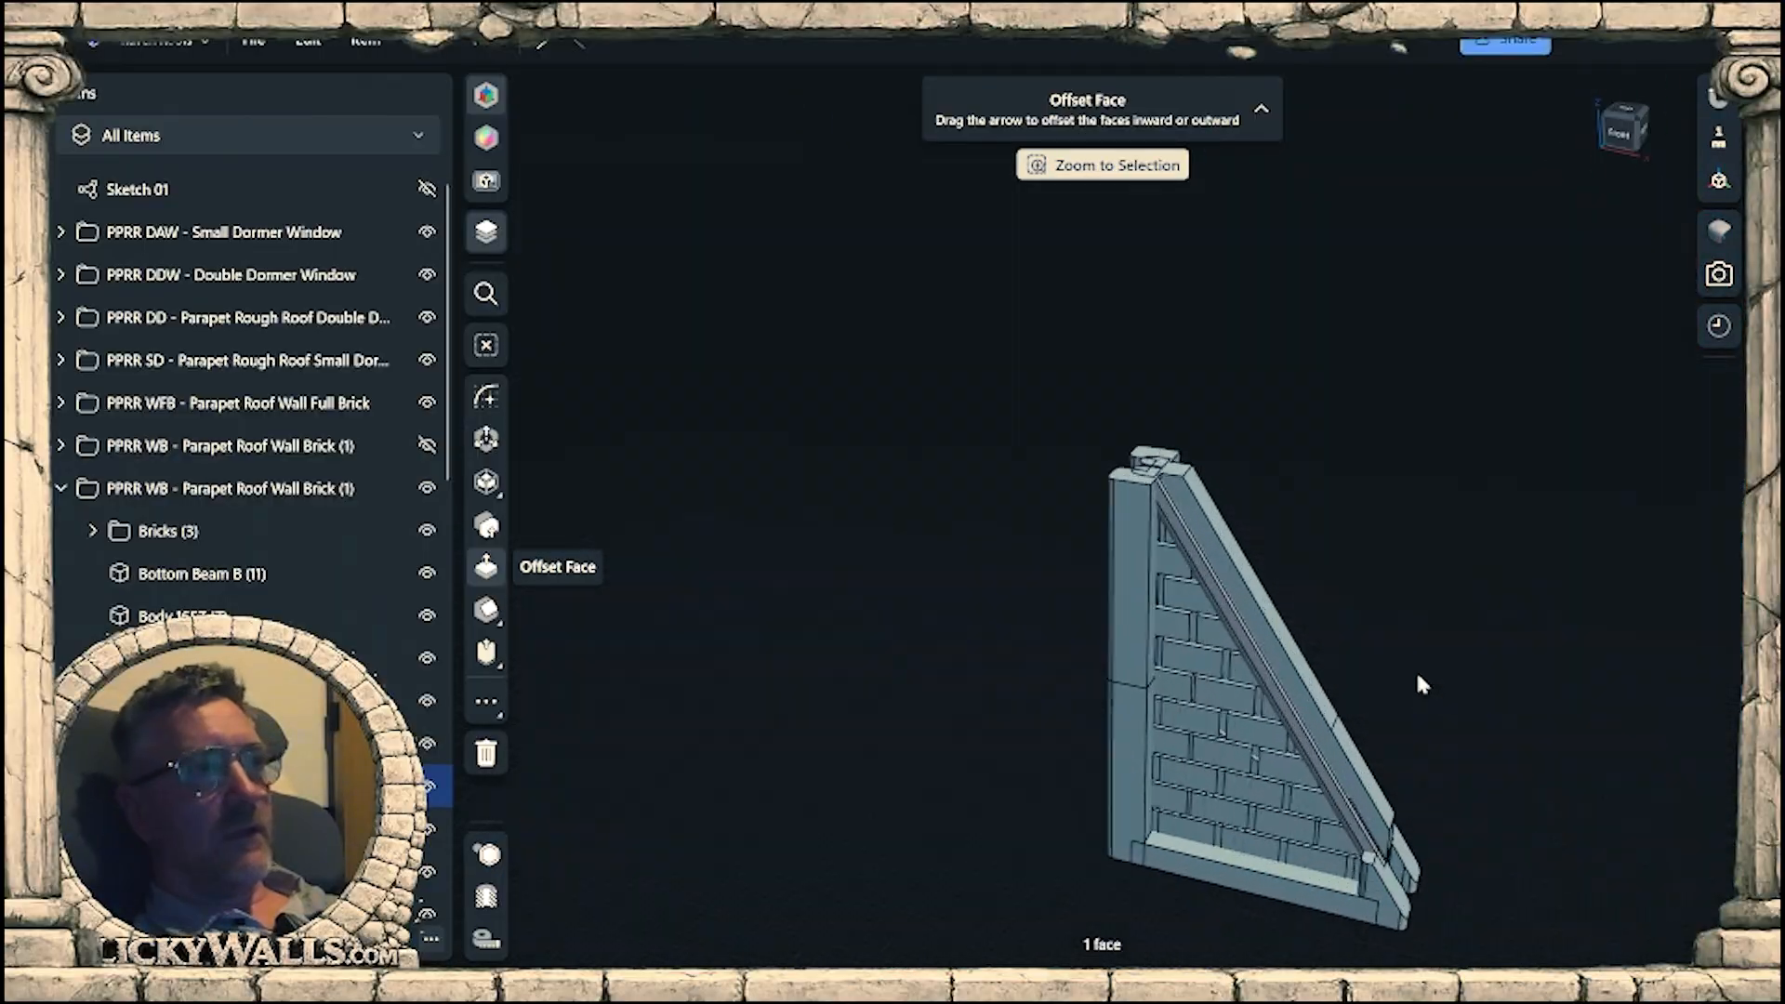
# Inspect the steep wall's sloped beam face and its lower end beside the end posts.
pyautogui.scroll(6, 1306, 621)
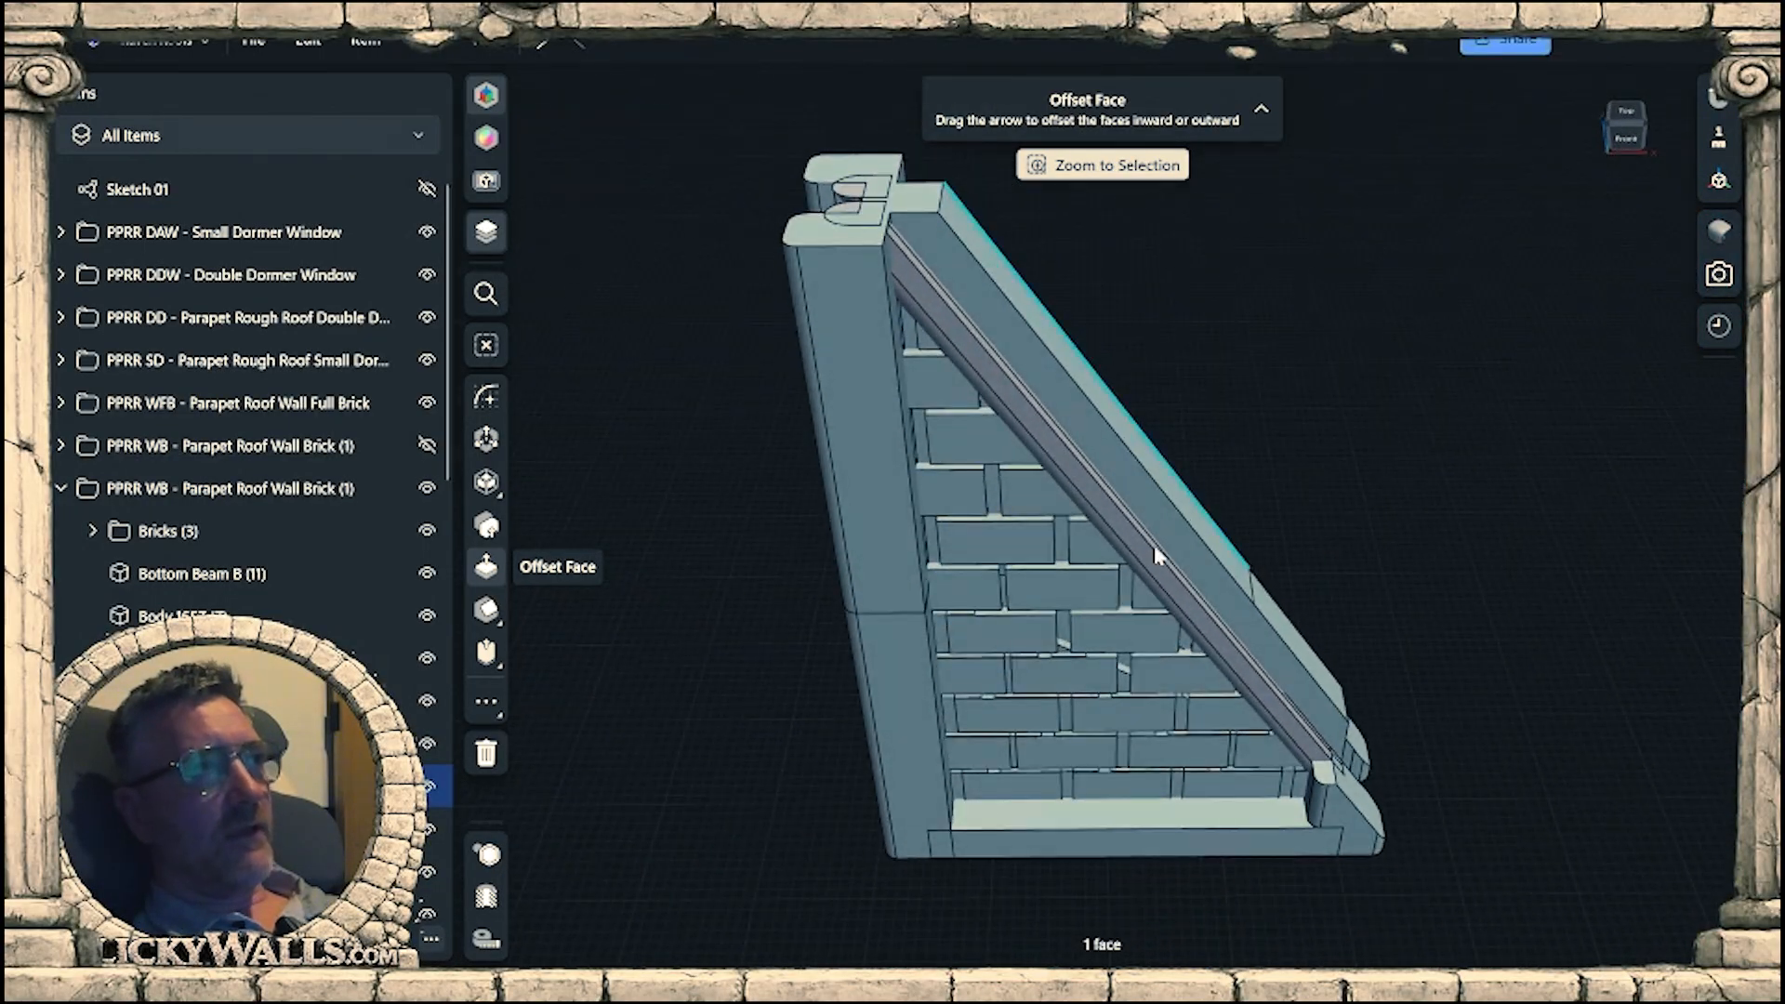
pyautogui.scroll(2, 1155, 555)
pyautogui.click(1173, 549)
pyautogui.scroll(3, 1023, 567)
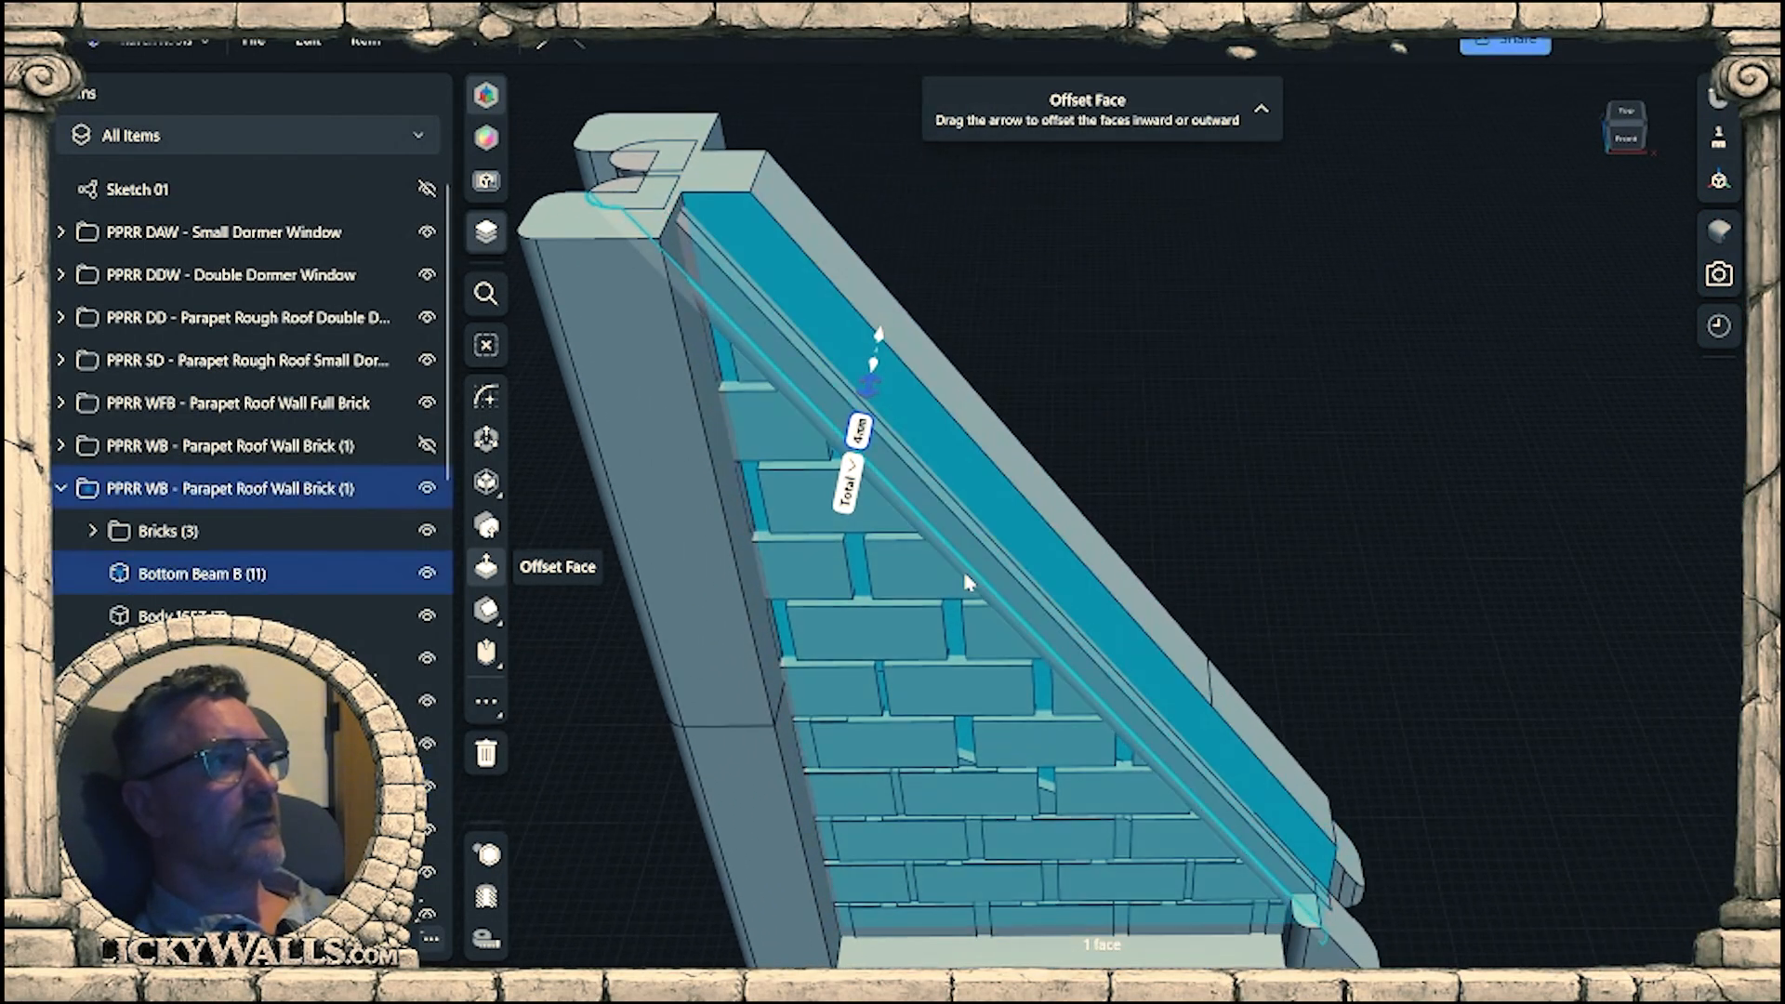
pyautogui.moveTo(964, 575); pyautogui.dragTo(937, 552, button='right')
pyautogui.scroll(-5, 1164, 553)
pyautogui.moveTo(1369, 609); pyautogui.dragTo(959, 481, button='right')
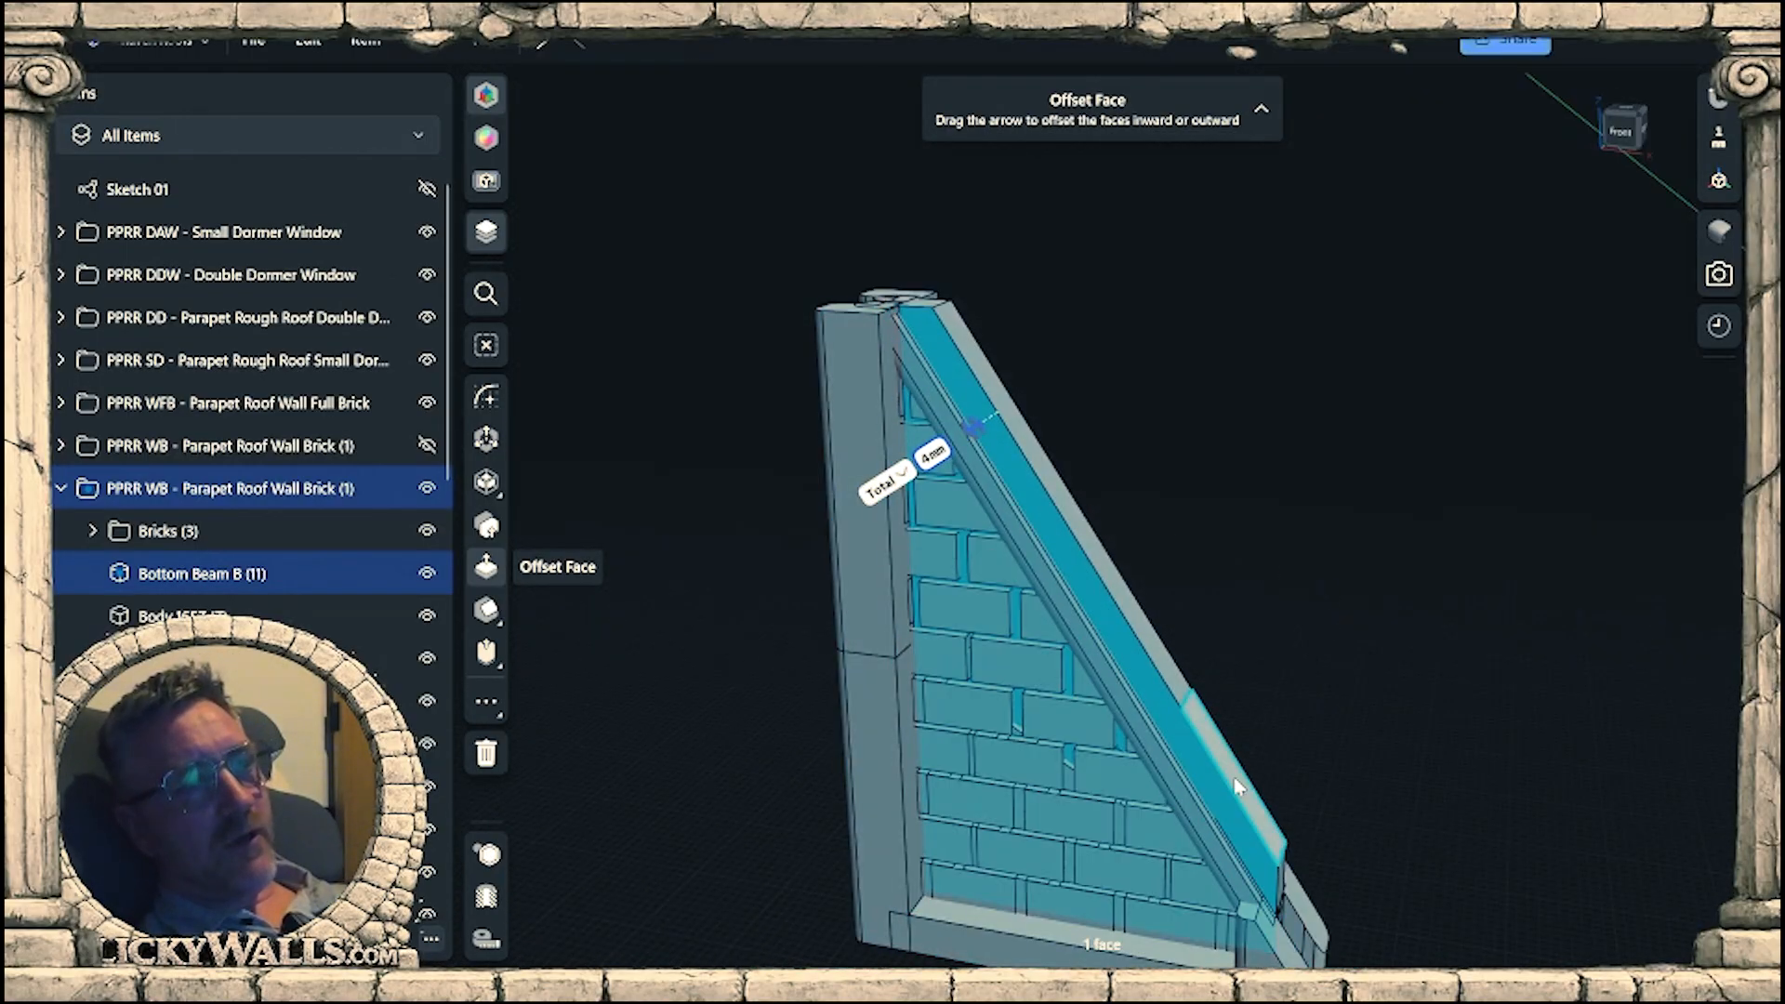
pyautogui.scroll(-2, 1311, 655)
pyautogui.moveTo(1312, 658); pyautogui.dragTo(1340, 715, button='right')
pyautogui.click(1360, 725)
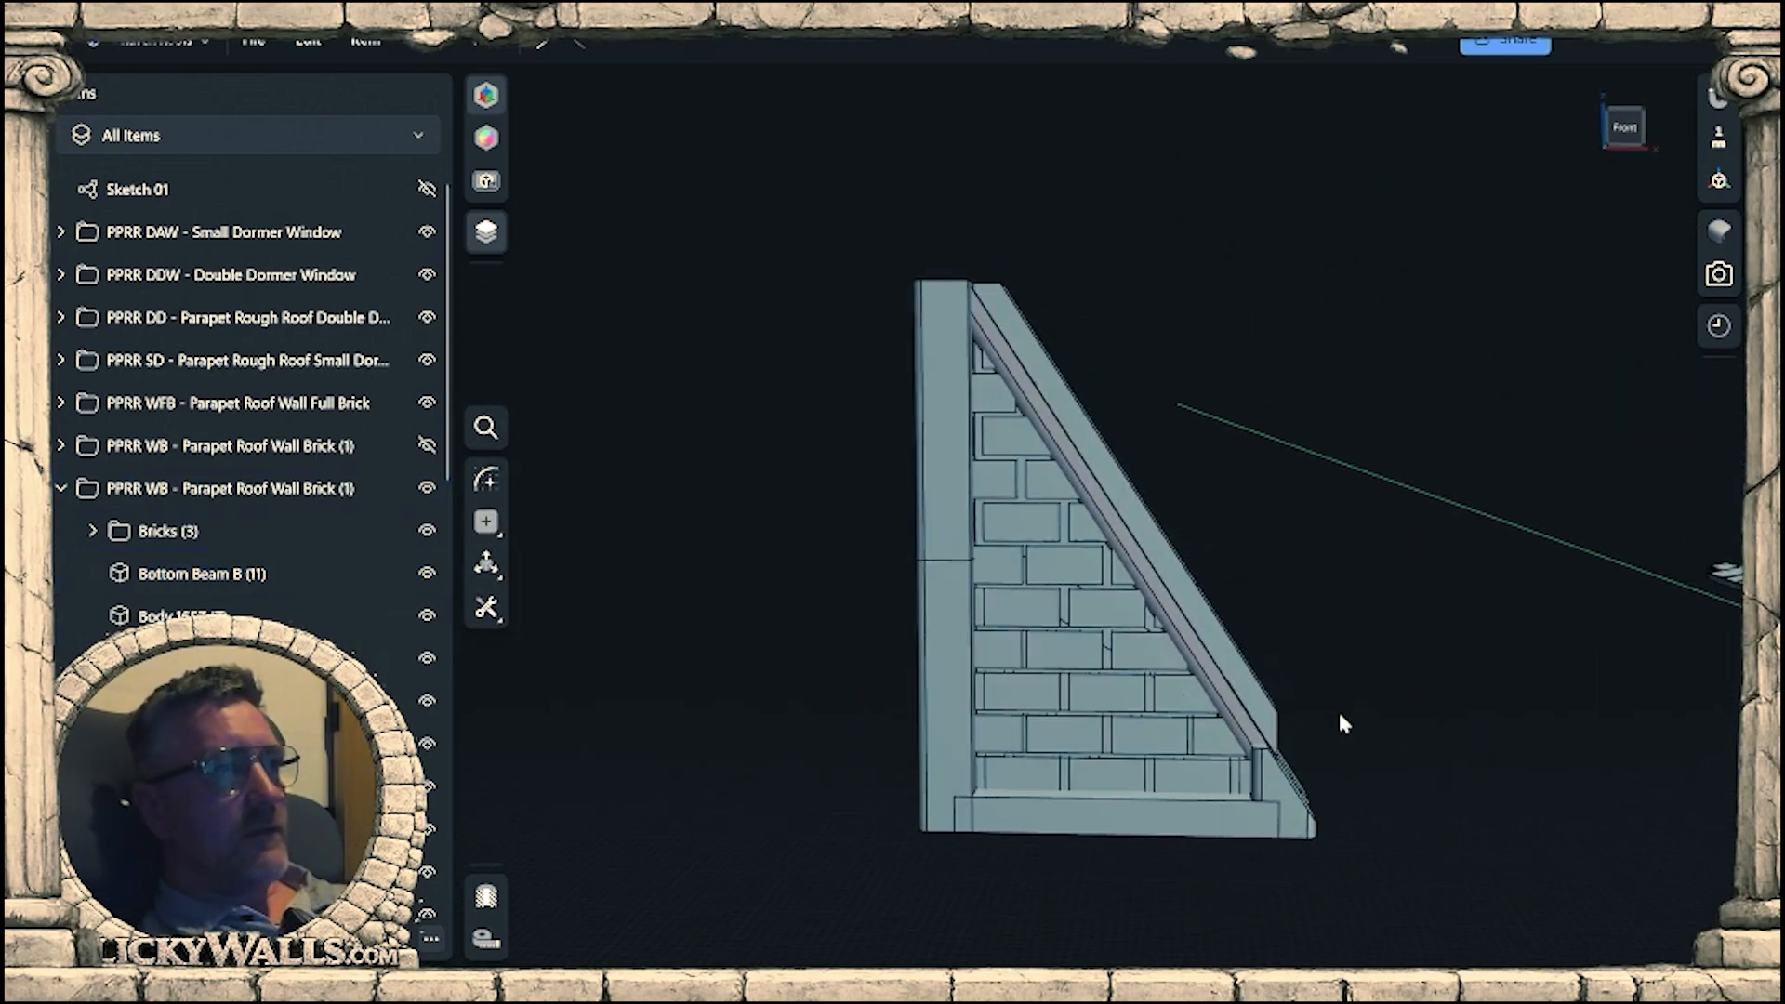
# Delete Bottom Beam B (8) and the Bricks (2) folder from the expanded PPRR SWB short wall folder.
pyautogui.scroll(6, 1341, 724)
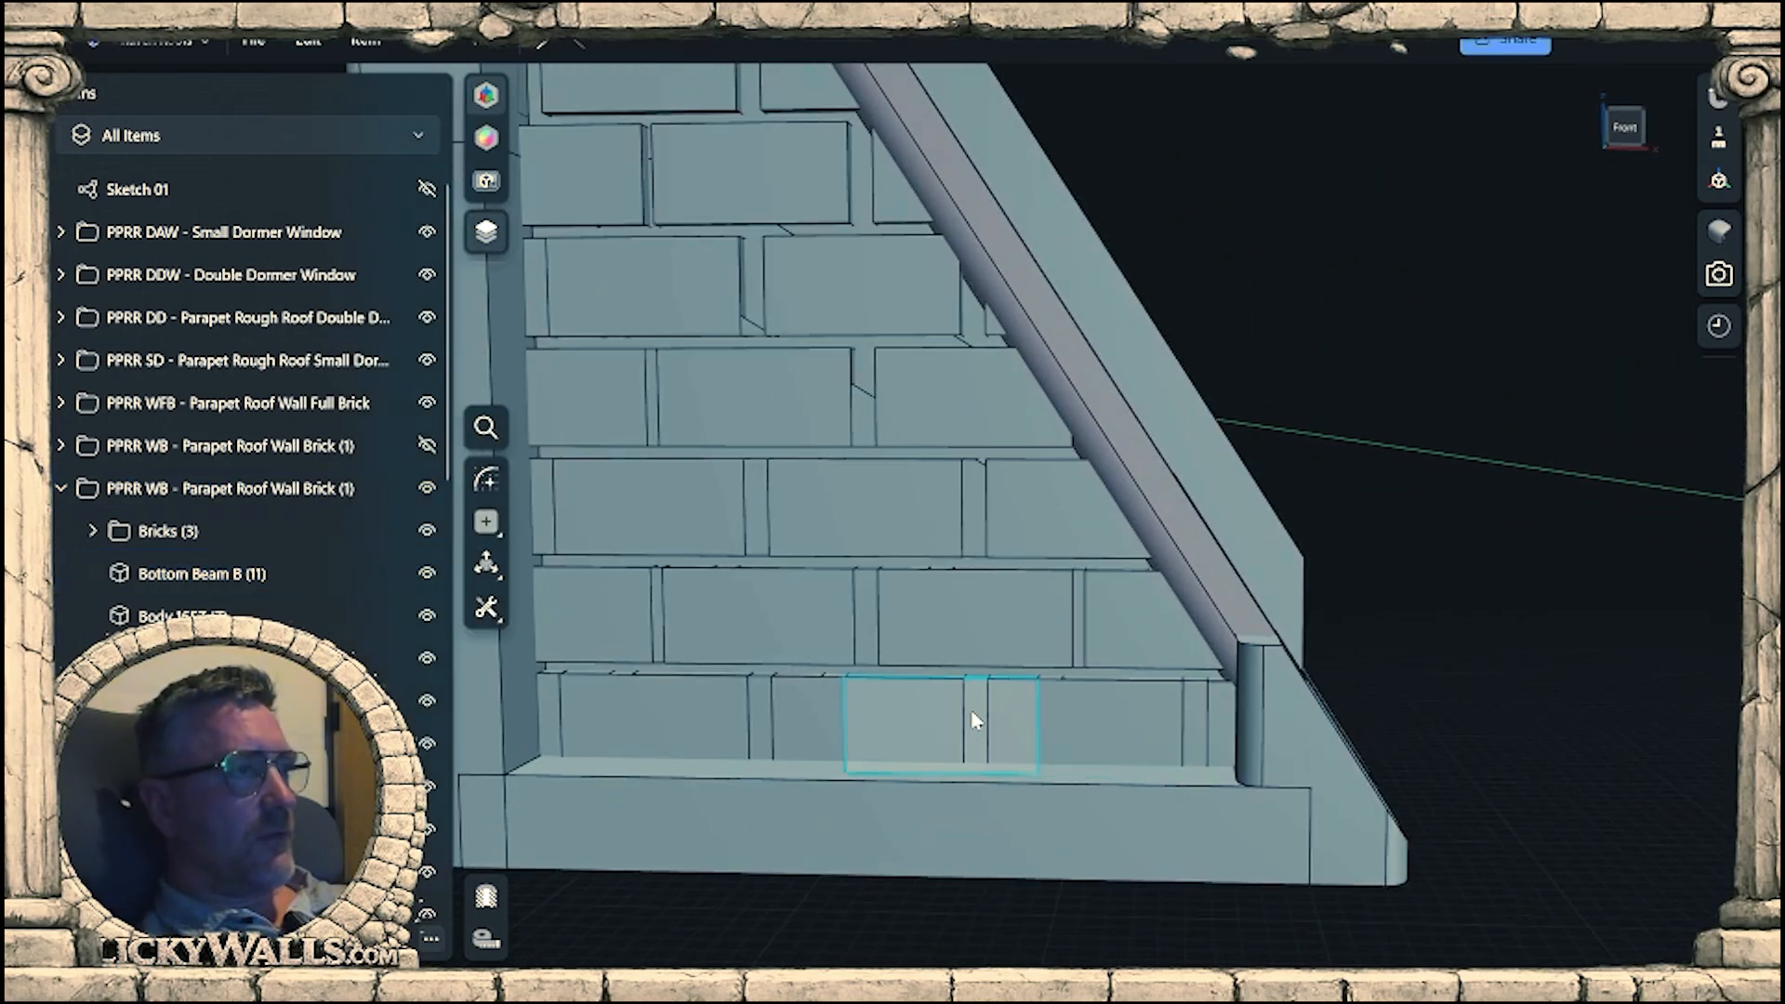
pyautogui.click(1021, 852)
pyautogui.click(486, 567)
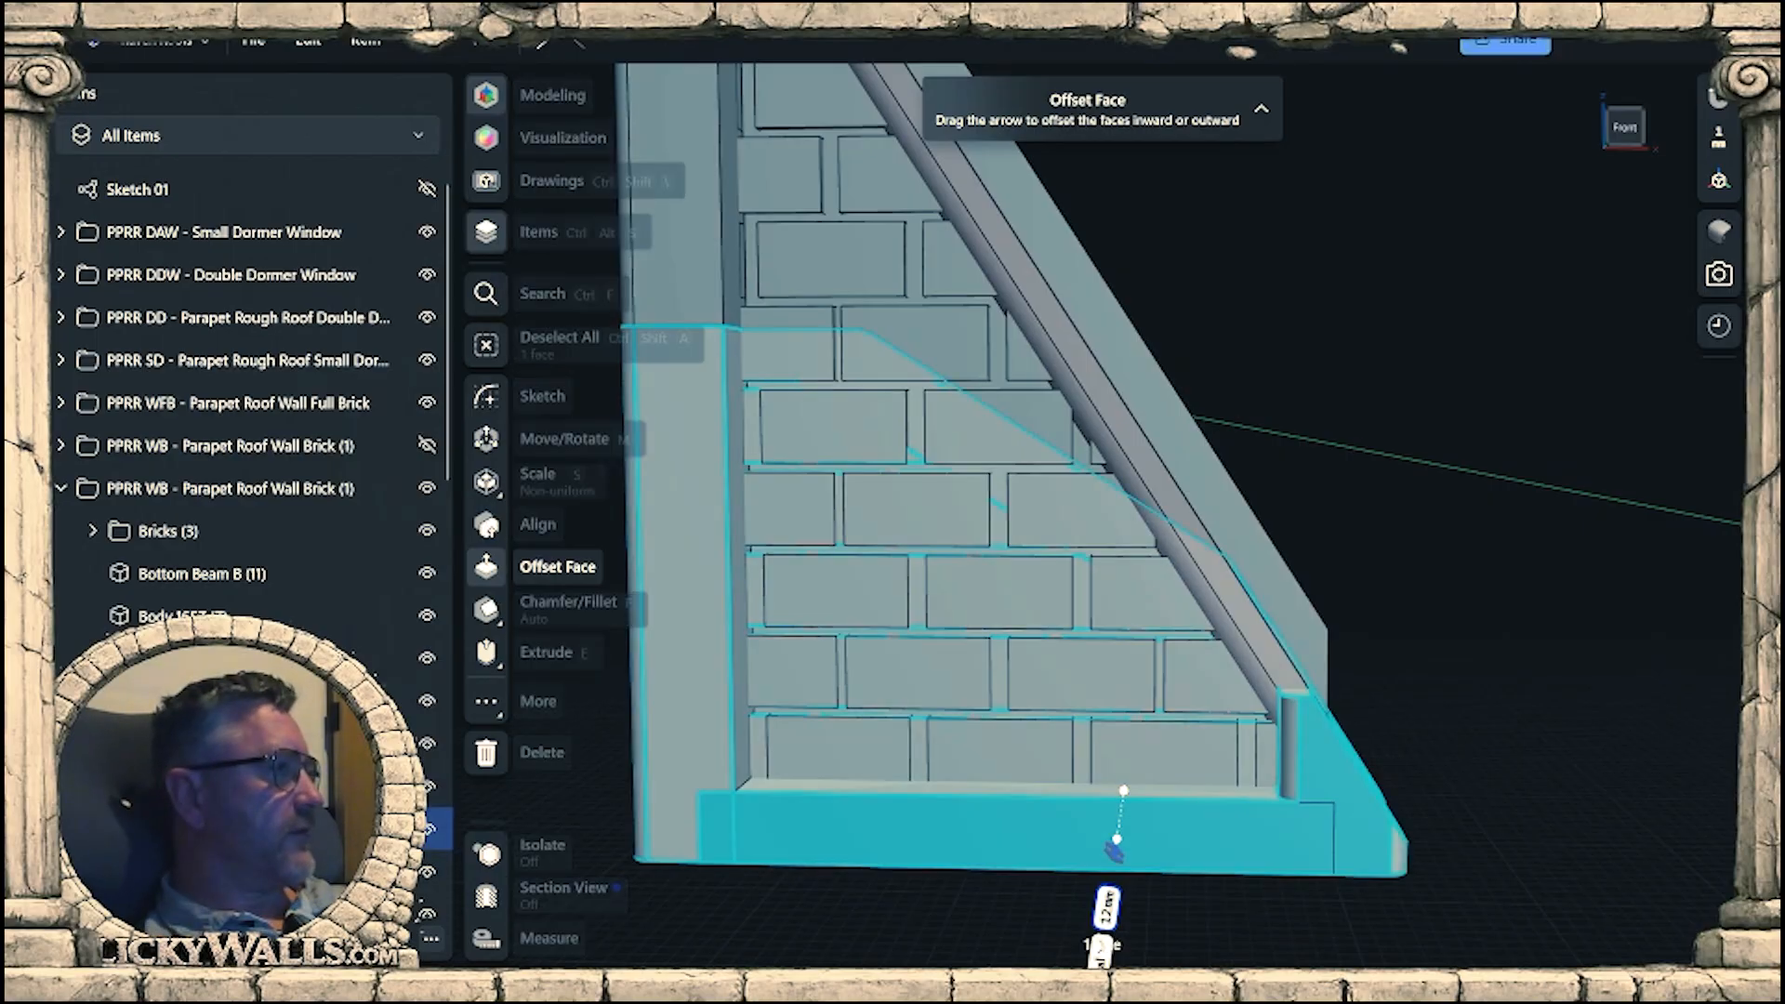
pyautogui.scroll(-3, 143, 511)
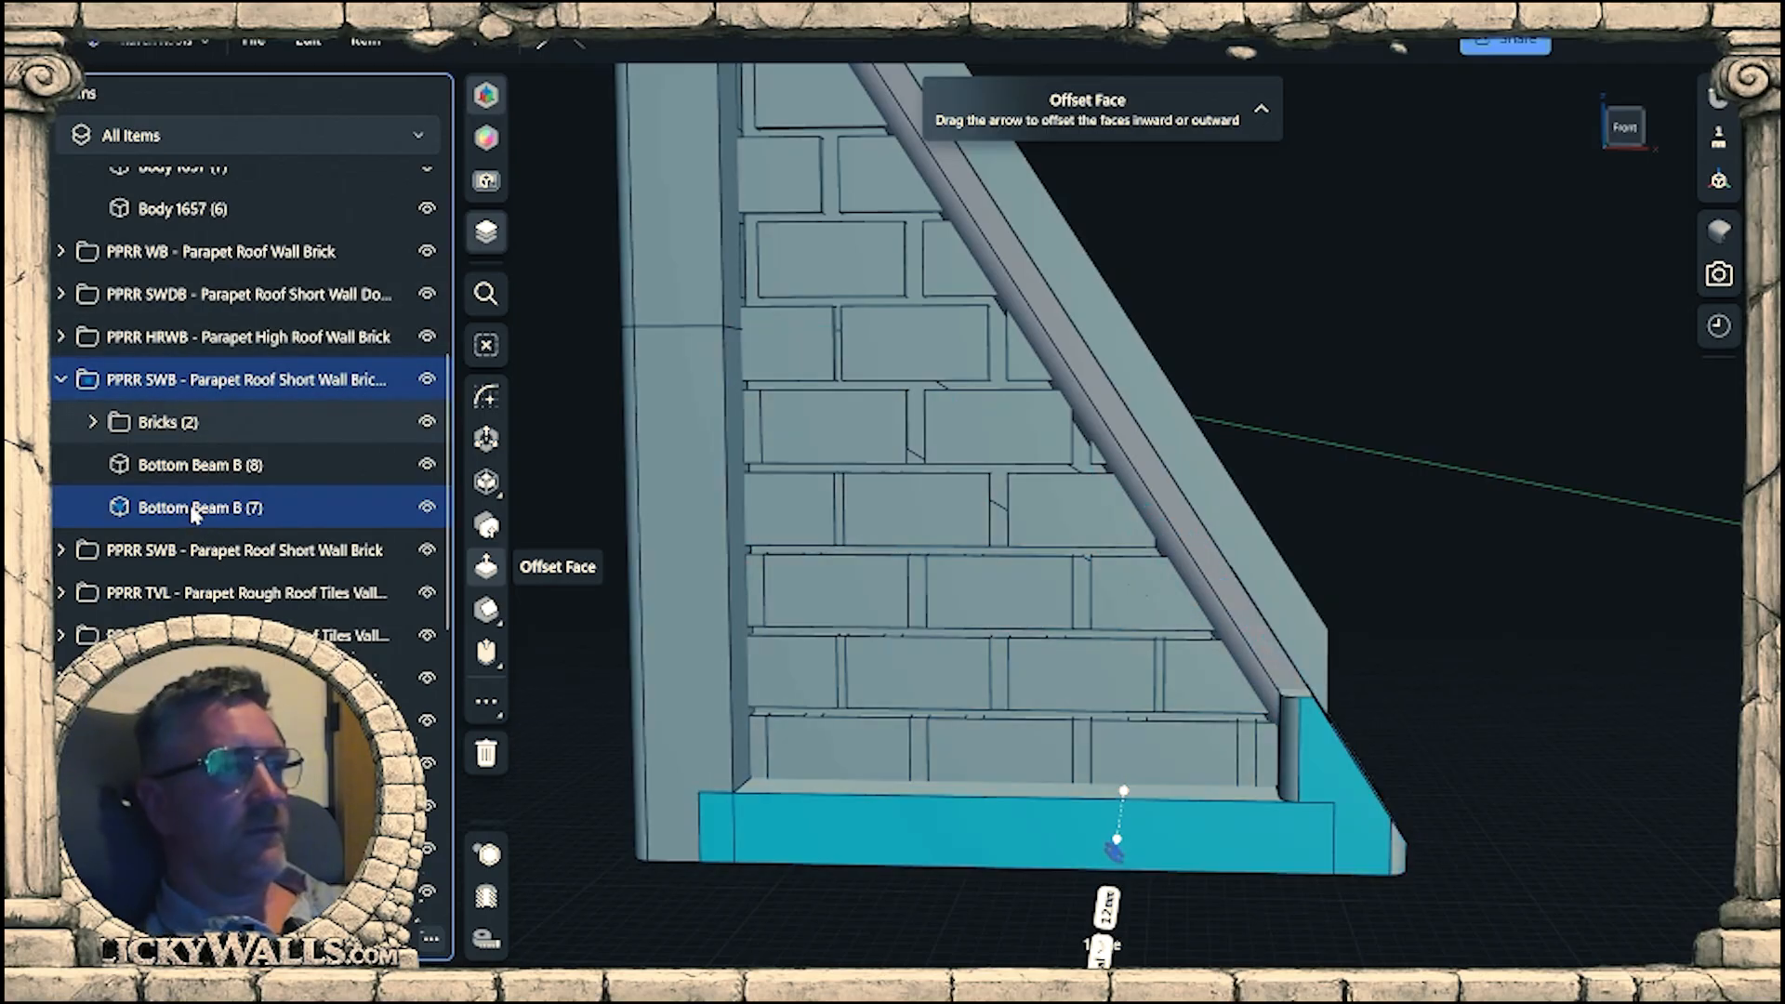
pyautogui.click(194, 474)
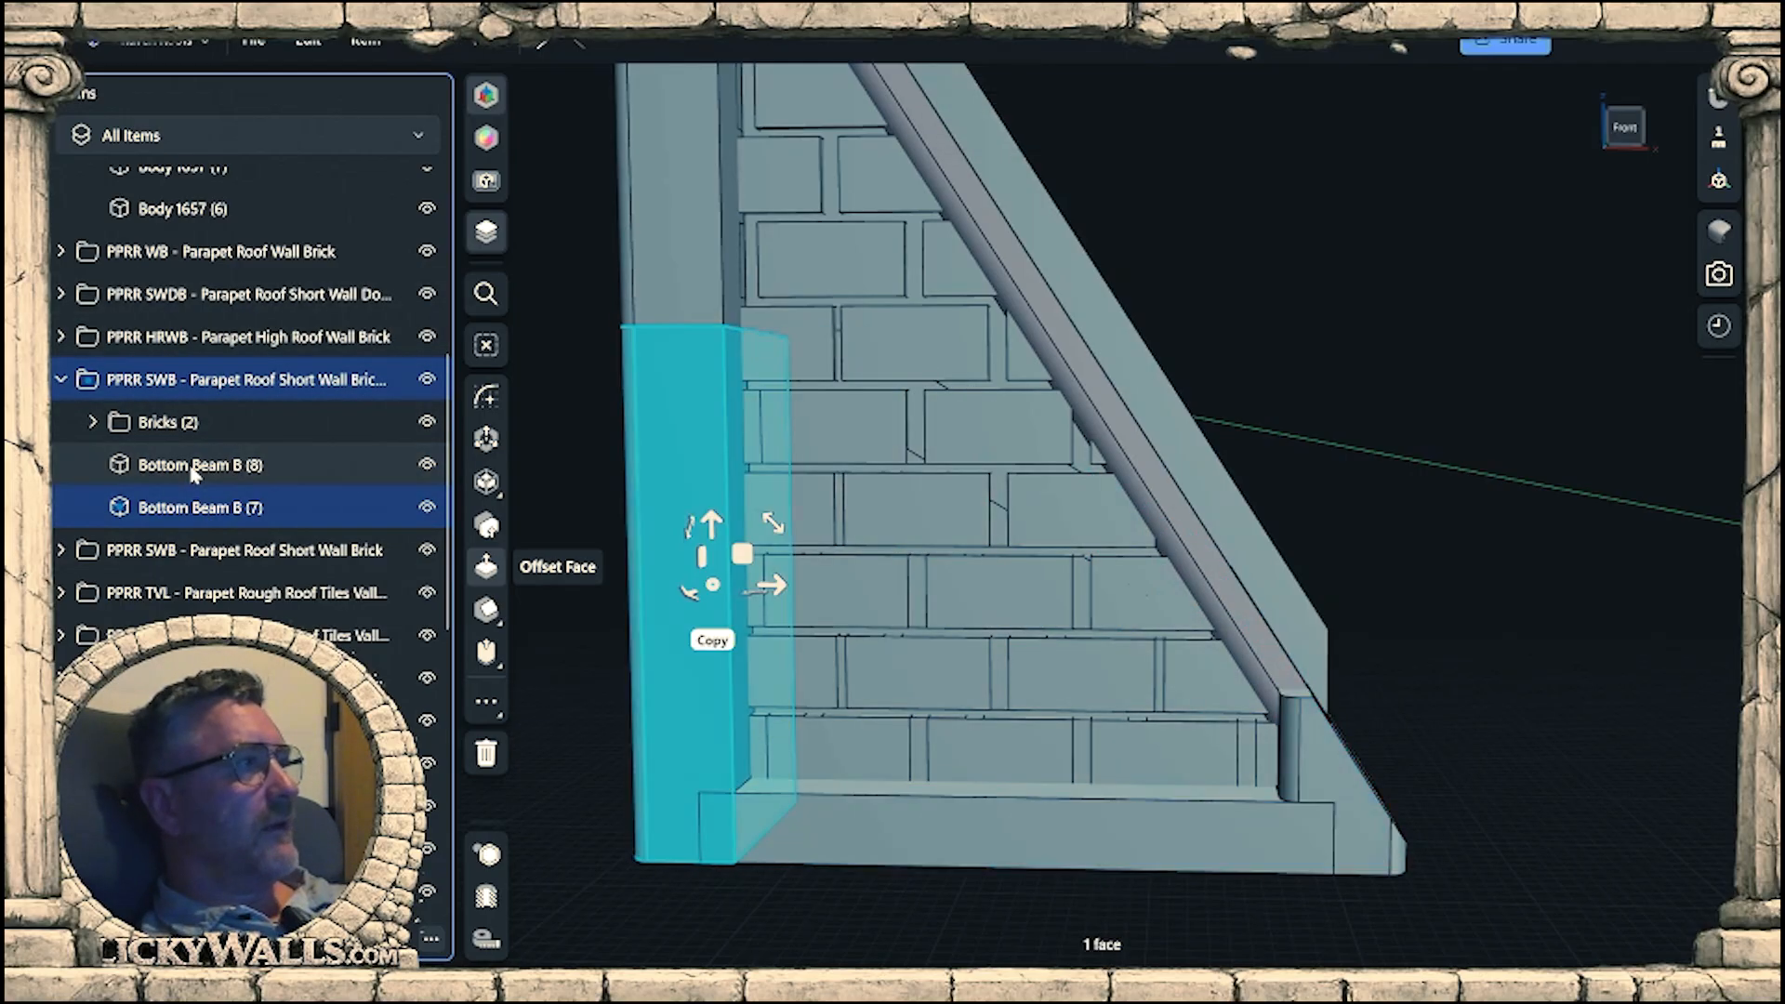
pyautogui.press('Delete')
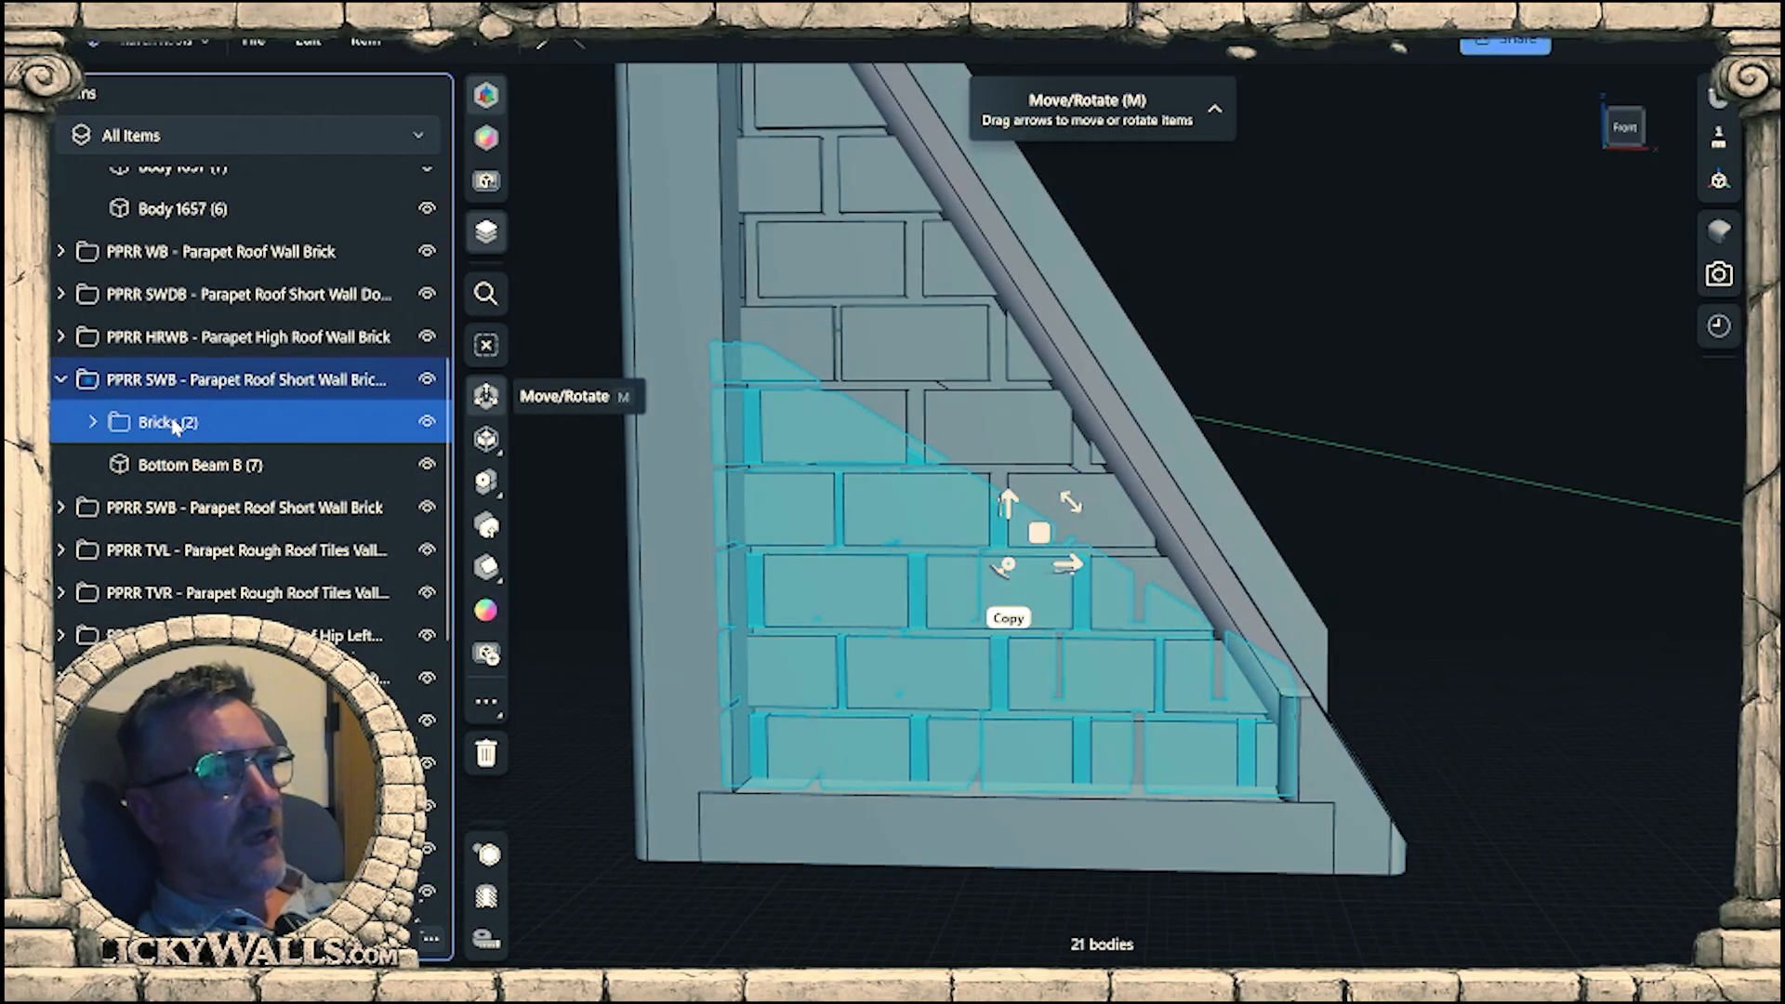
pyautogui.press('Delete')
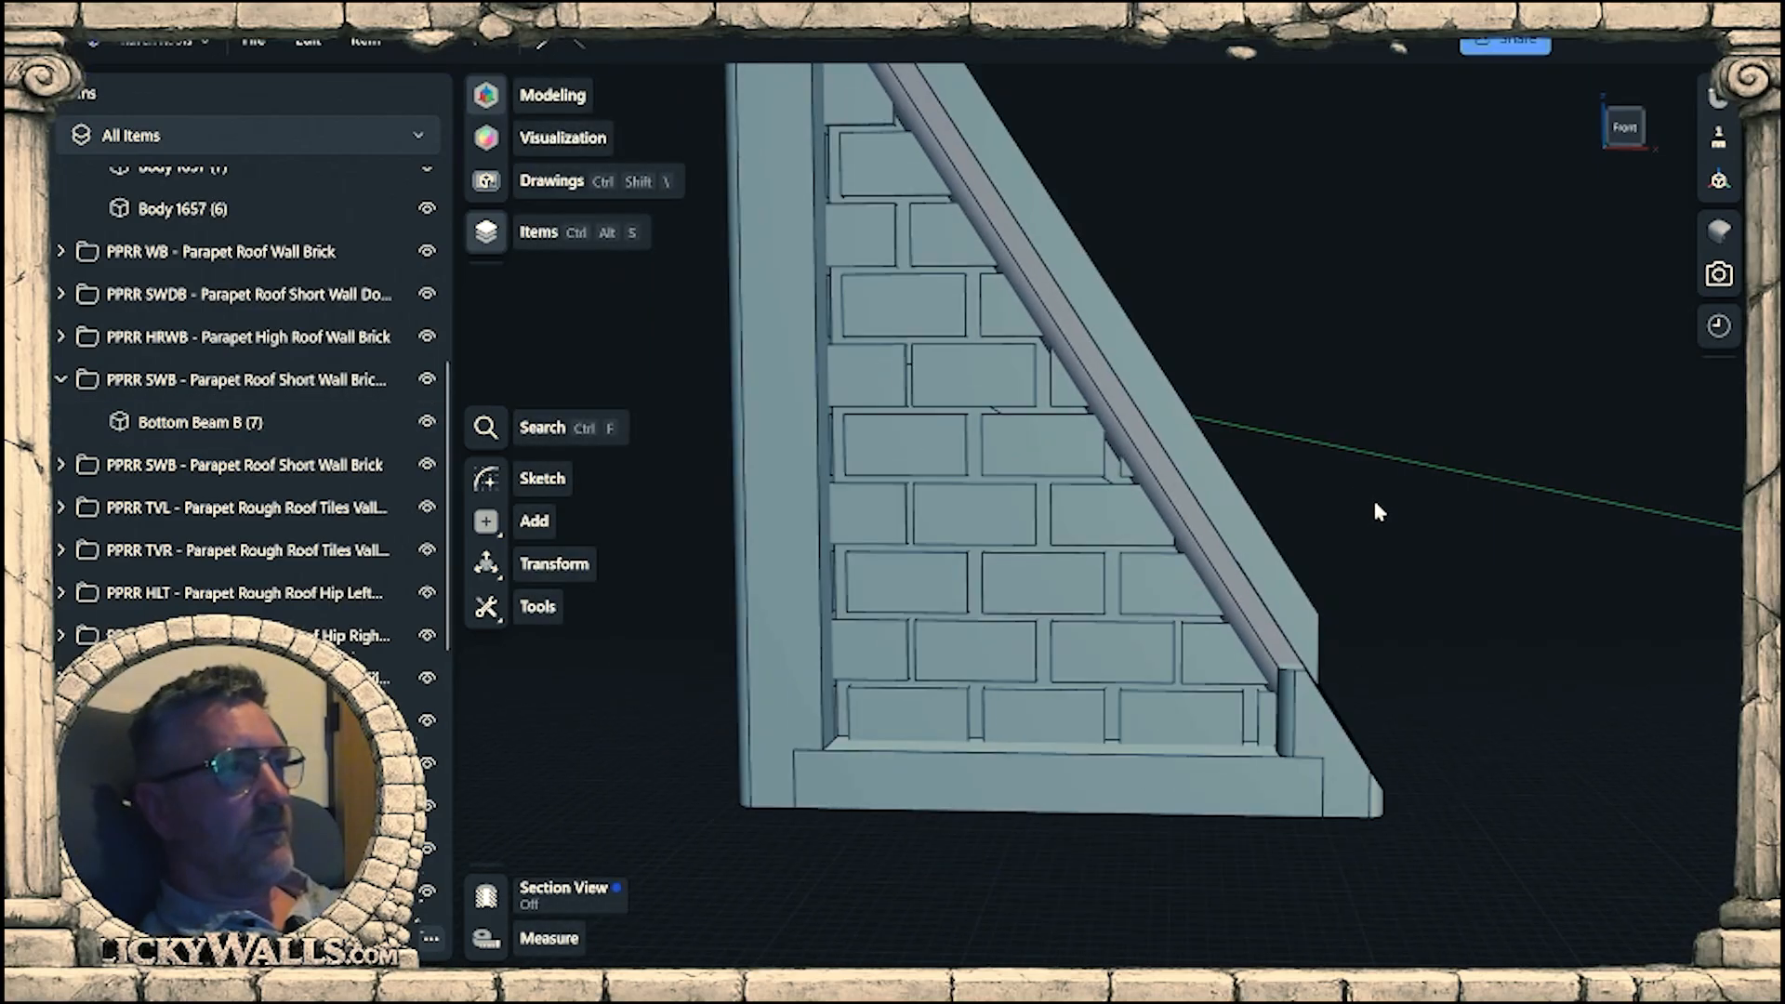
pyautogui.moveTo(1375, 504); pyautogui.dragTo(1385, 333, button='right')
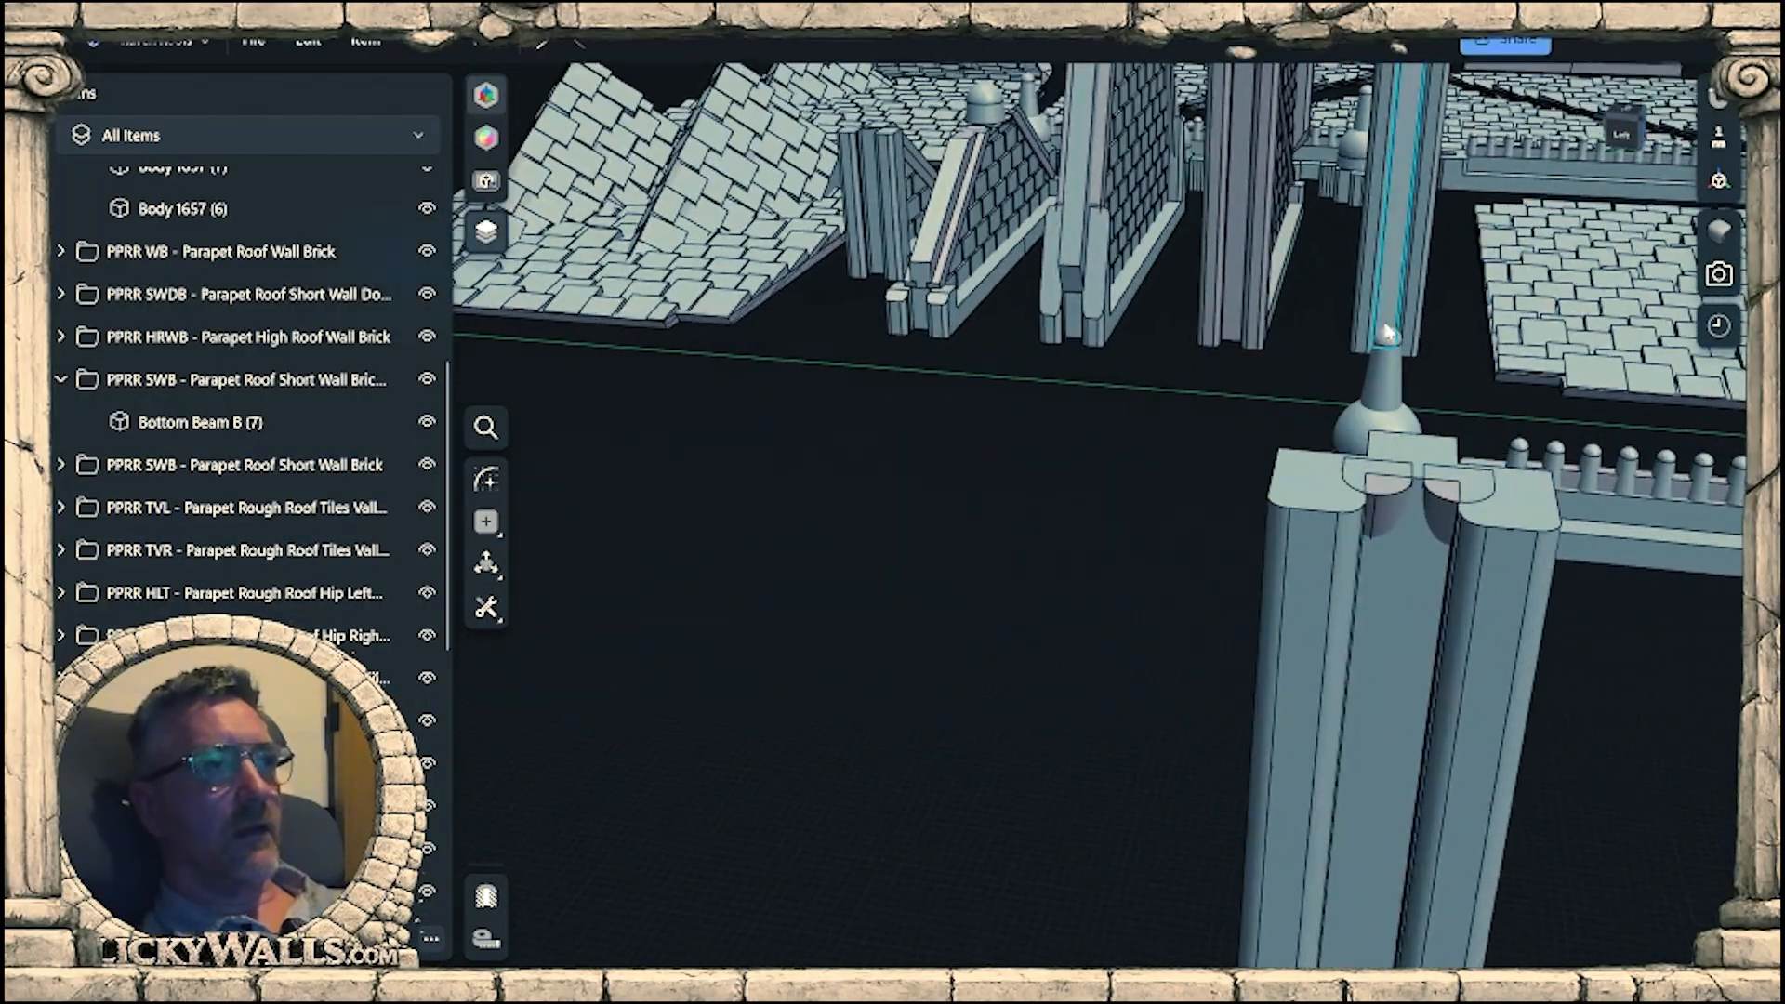
# Sketch a rectangle about 4 by 4 mm over the curved notches at the top of the recessed face between the end posts.
pyautogui.scroll(6, 1425, 641)
pyautogui.moveTo(1368, 600); pyautogui.dragTo(1315, 415, button='right')
pyautogui.click(1304, 431)
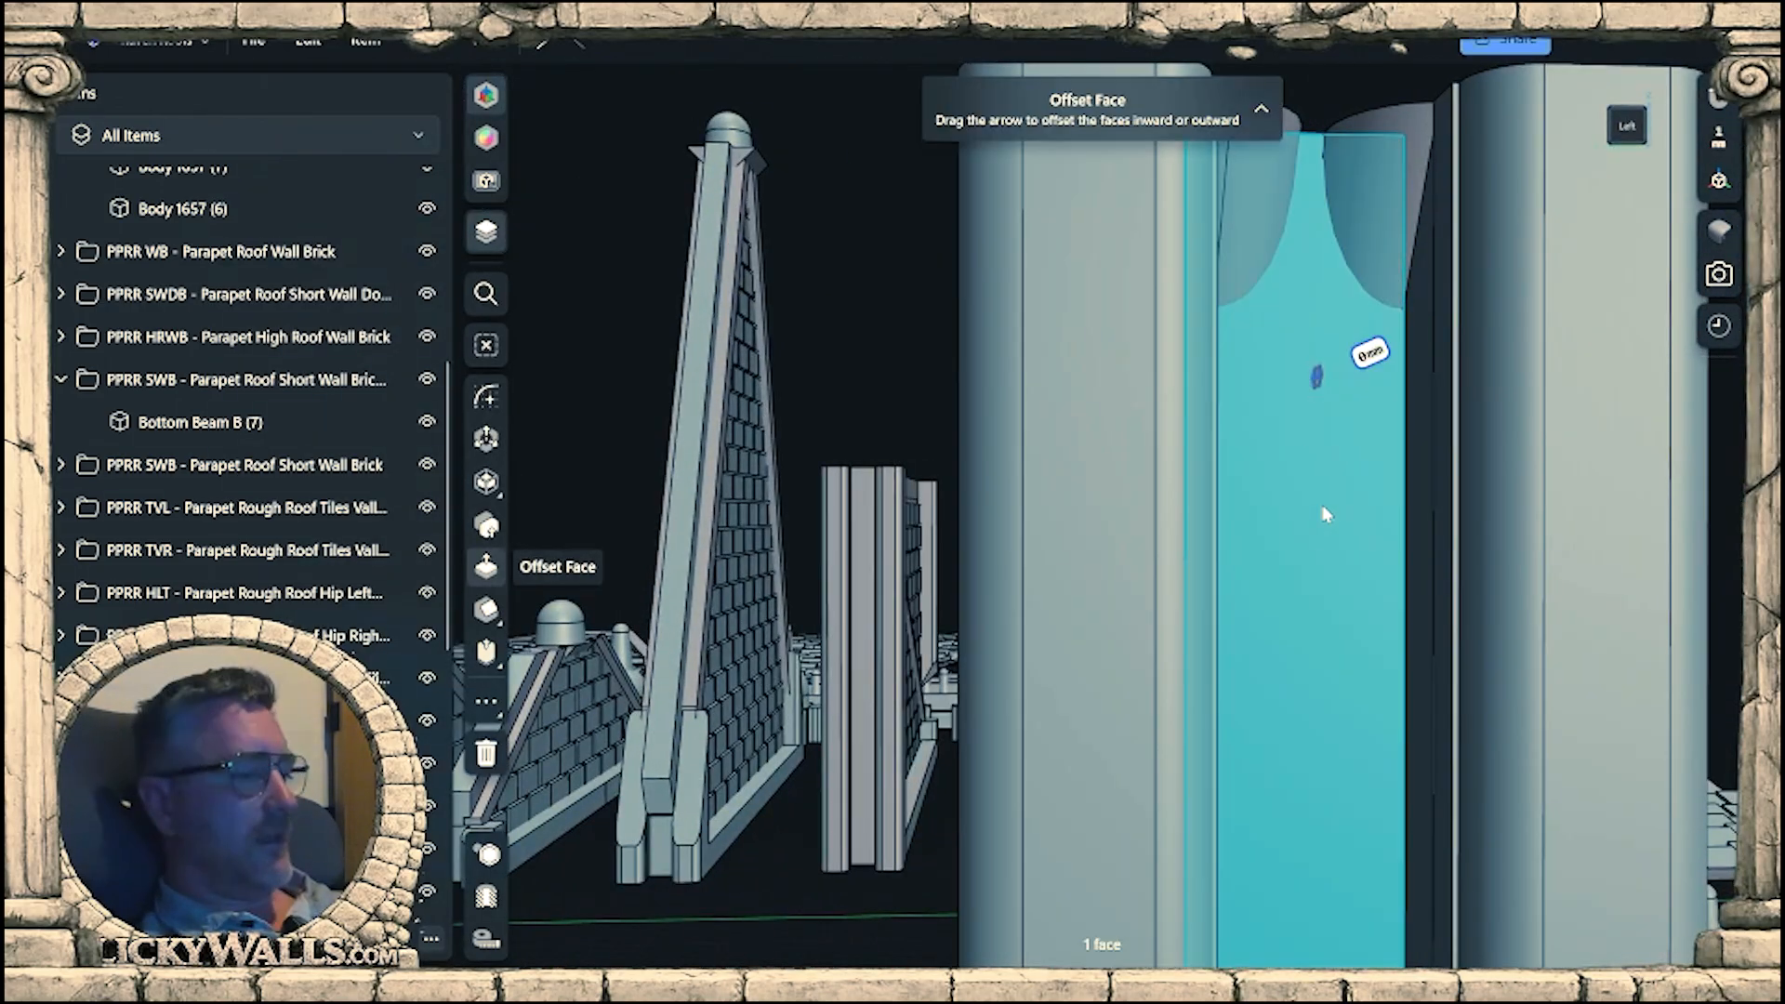
pyautogui.press('r')
pyautogui.scroll(-5, 1320, 498)
pyautogui.moveTo(1142, 281); pyautogui.dragTo(1208, 687, button='middle')
pyautogui.scroll(3, 1187, 679)
pyautogui.scroll(5, 1186, 678)
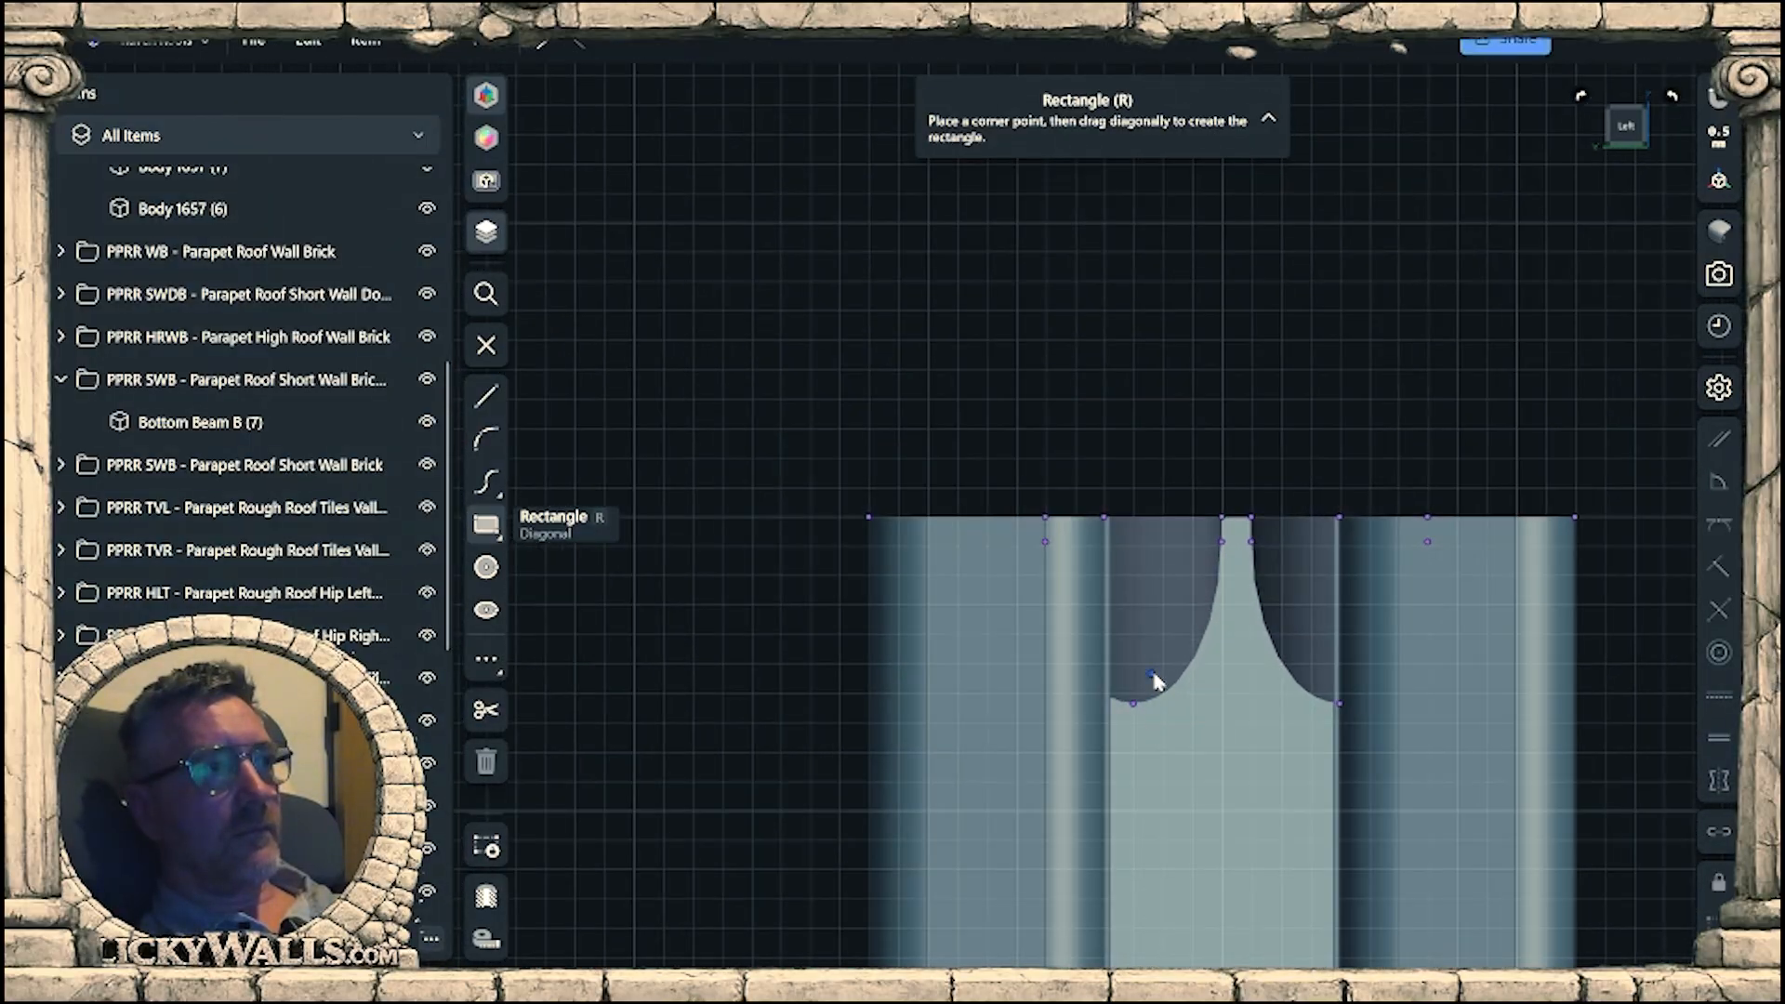
pyautogui.moveTo(1236, 654); pyautogui.dragTo(1214, 690, button='right')
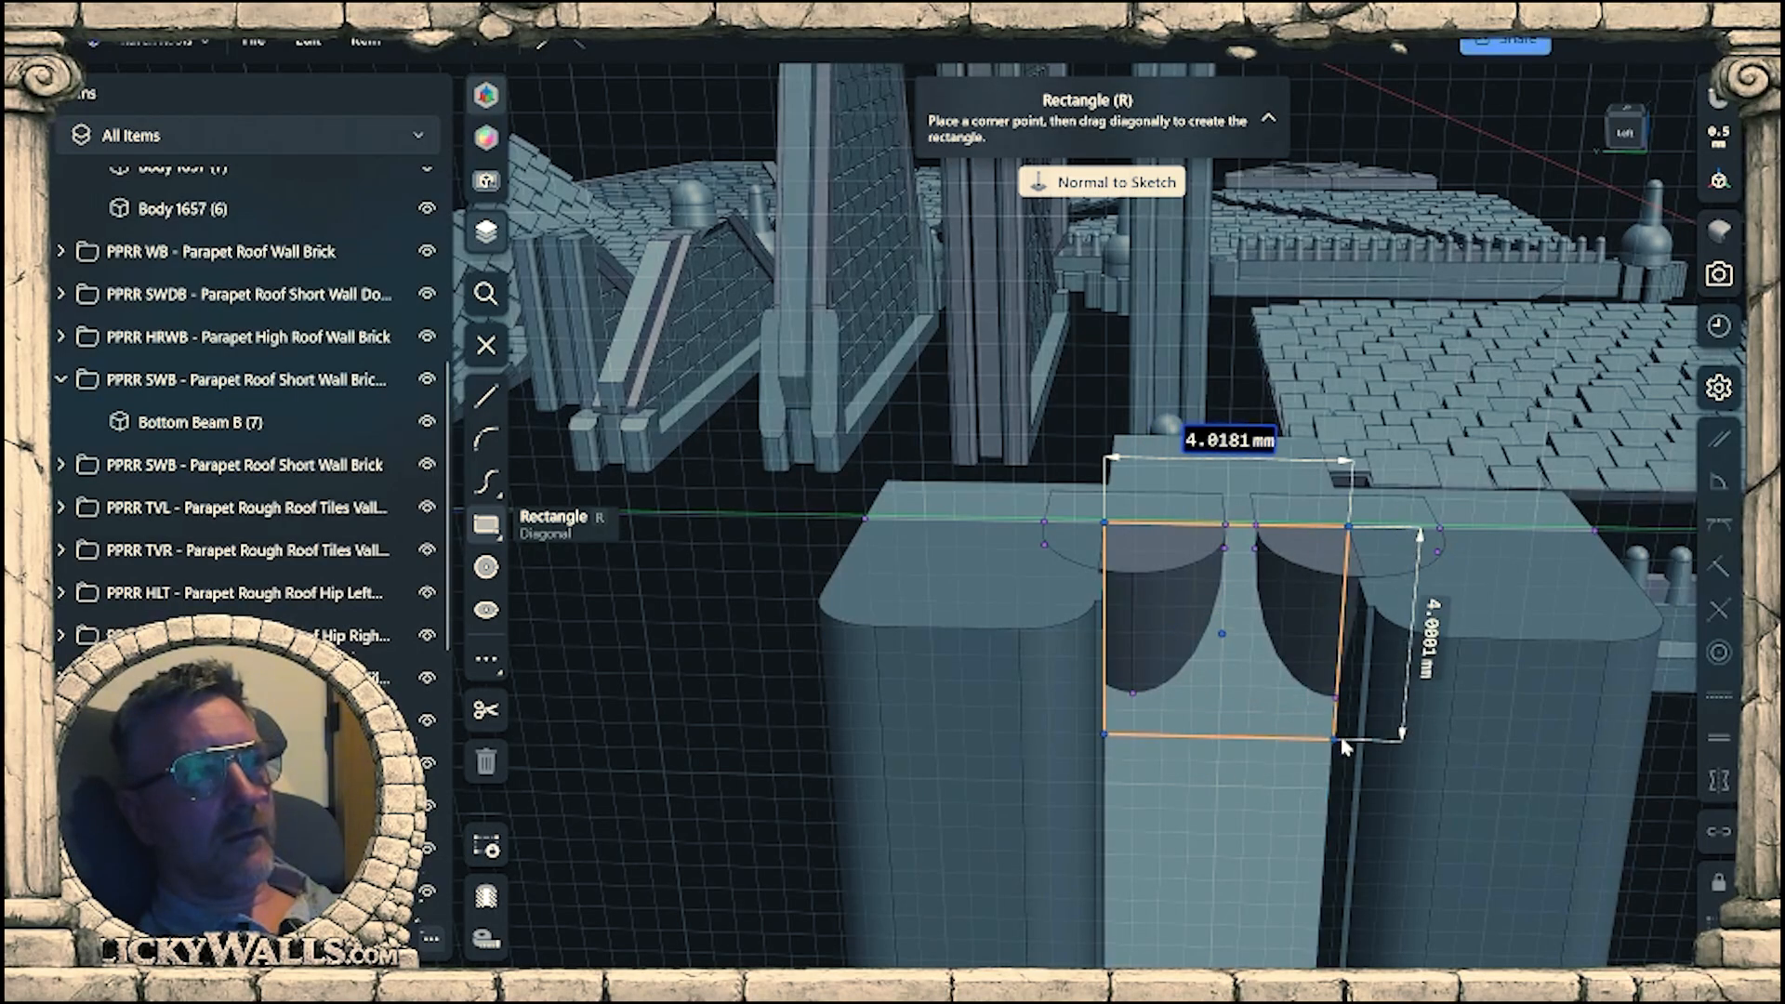
pyautogui.moveTo(1334, 735)
pyautogui.mouseDown(button='right')
pyautogui.moveTo(1330, 791)
pyautogui.moveTo(1116, 718)
pyautogui.mouseUp(button='right')
pyautogui.press('Escape')
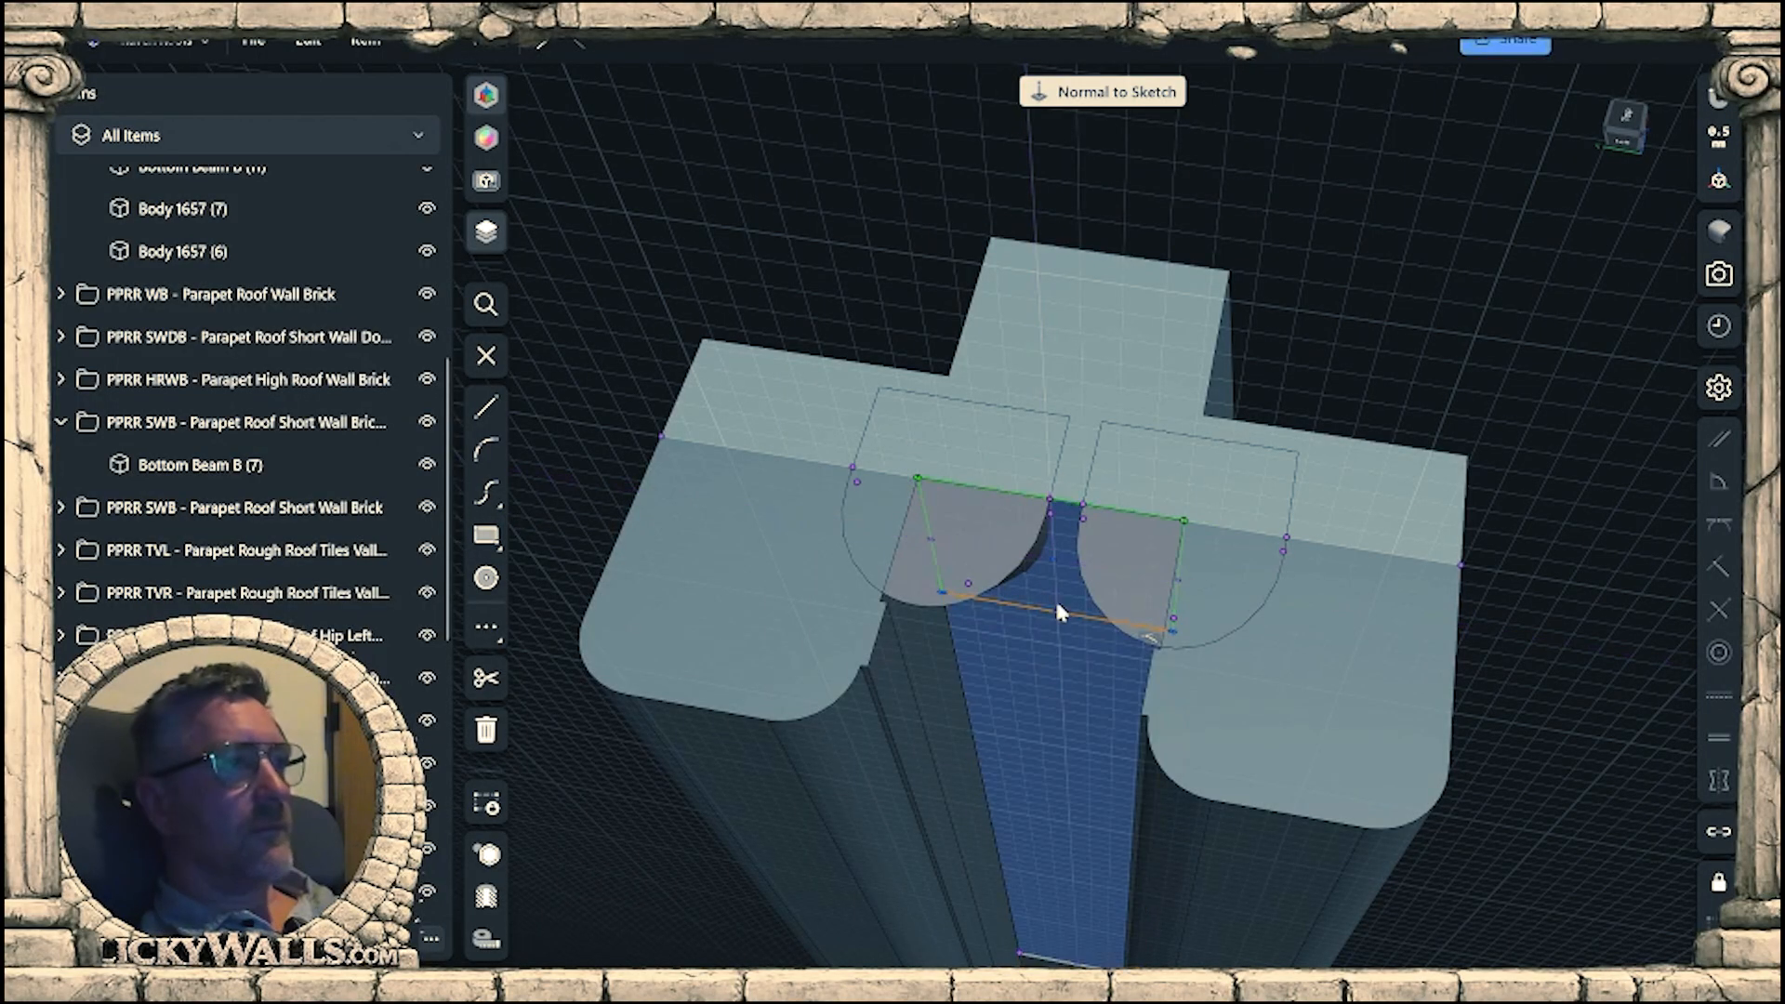
# Extrude the rectangle between the end posts 2 mm at the curved notches.
pyautogui.press('Escape')
pyautogui.click(1047, 599)
pyautogui.moveTo(1052, 603); pyautogui.dragTo(984, 599, button='right')
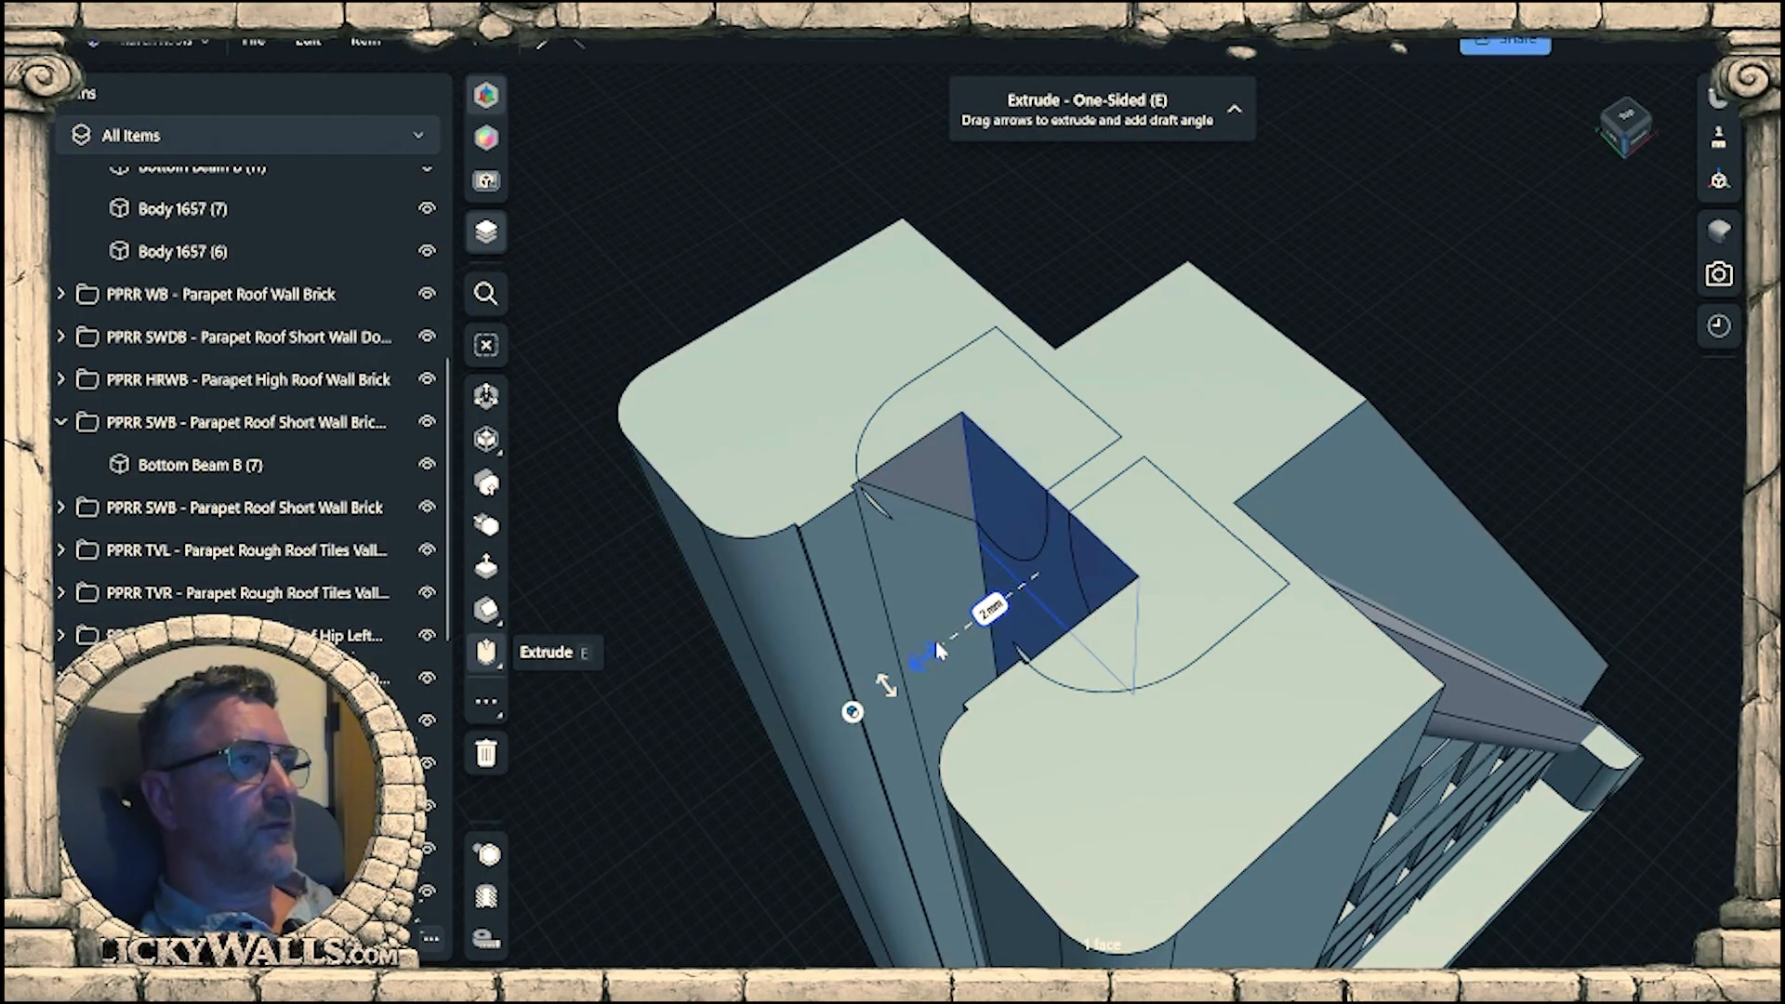
pyautogui.moveTo(957, 642); pyautogui.dragTo(1359, 853, button='right')
pyautogui.click(1478, 712)
# Examine the reworked steep wall from several sides and compare it with the other parapet walls and the beam rail.
pyautogui.scroll(-3, 1208, 712)
pyautogui.moveTo(1359, 863); pyautogui.dragTo(1237, 593, button='middle')
pyautogui.moveTo(1399, 716); pyautogui.dragTo(1124, 399, button='middle')
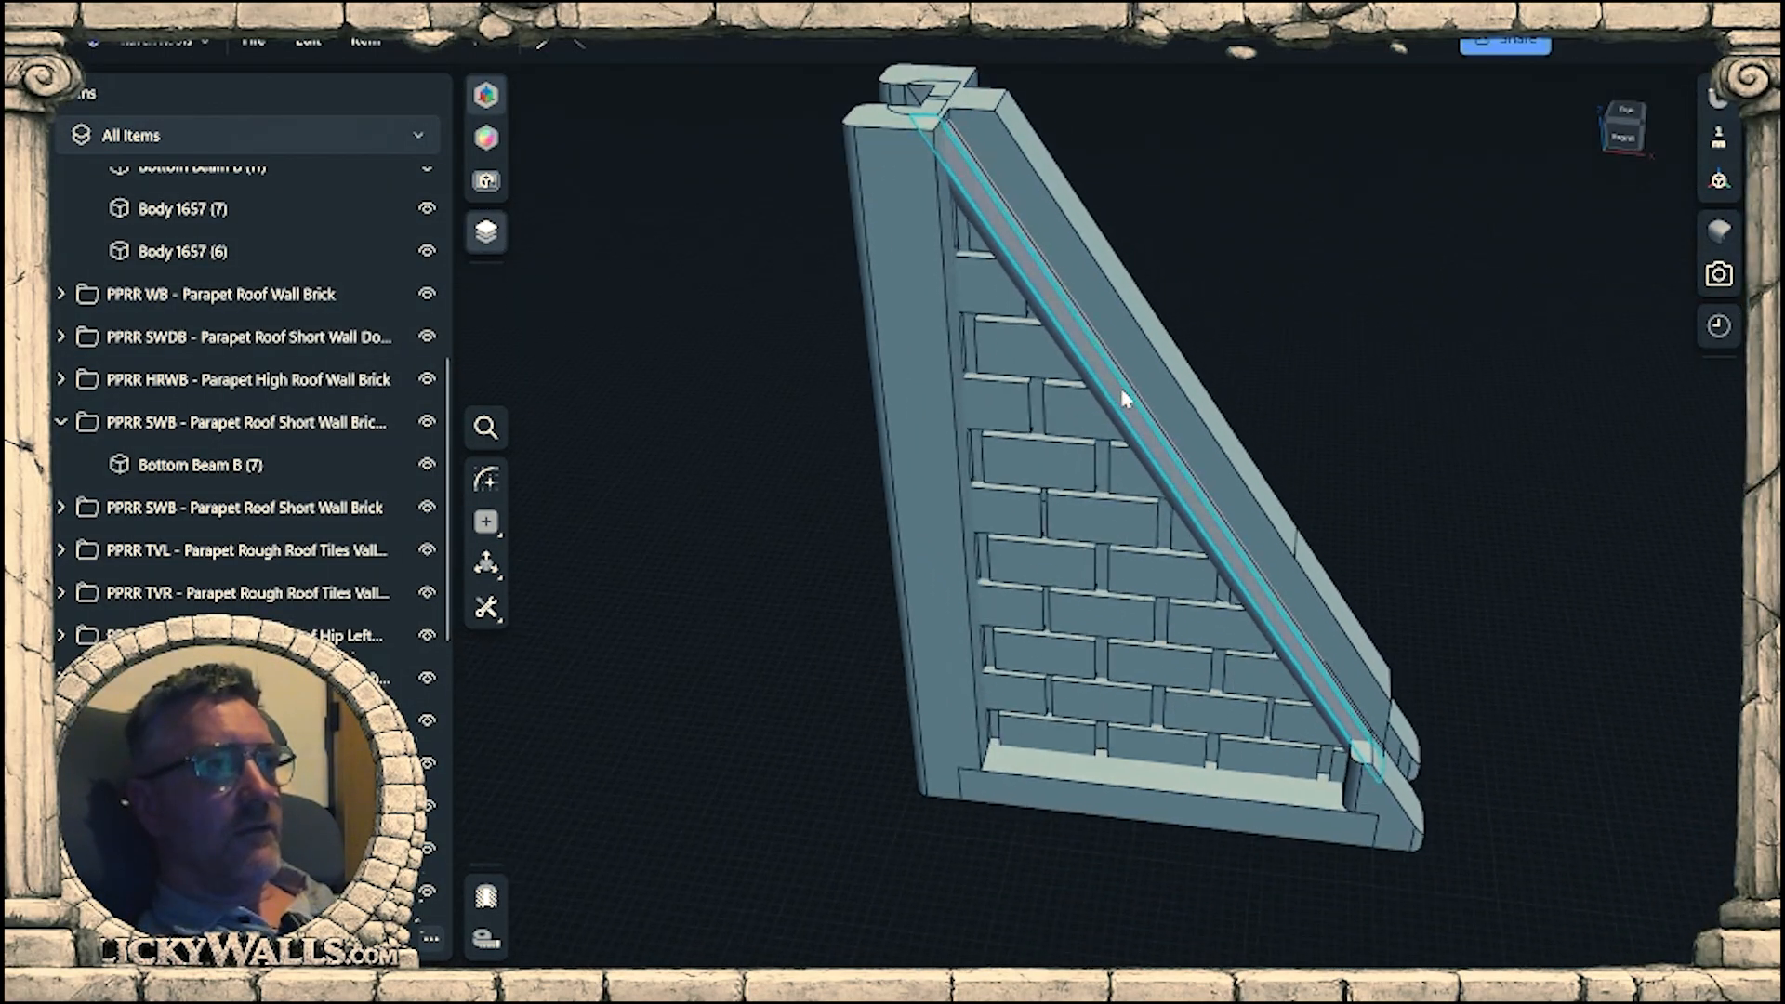
pyautogui.scroll(-1, 1275, 533)
pyautogui.moveTo(1275, 533); pyautogui.dragTo(1287, 545, button='right')
pyautogui.scroll(-4, 1287, 545)
pyautogui.moveTo(1287, 545); pyautogui.dragTo(1093, 545, button='middle')
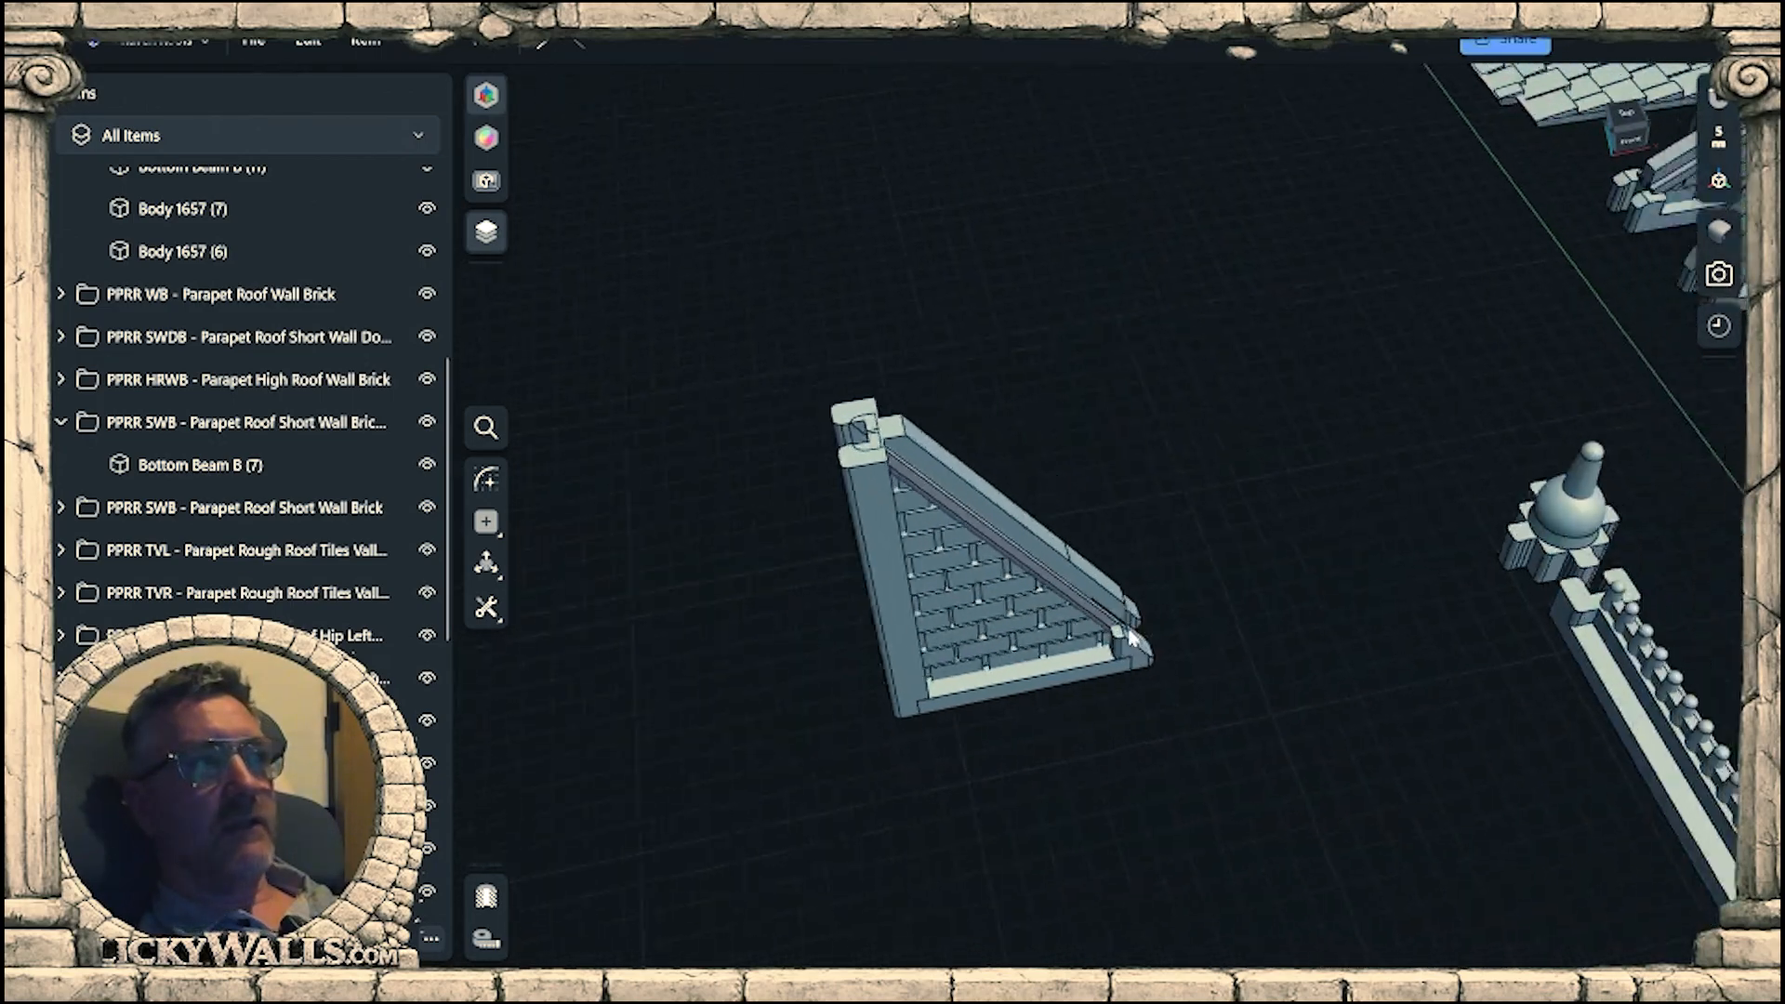
pyautogui.moveTo(1561, 567); pyautogui.dragTo(1091, 527, button='middle')
pyautogui.moveTo(1599, 381); pyautogui.dragTo(985, 517, button='right')
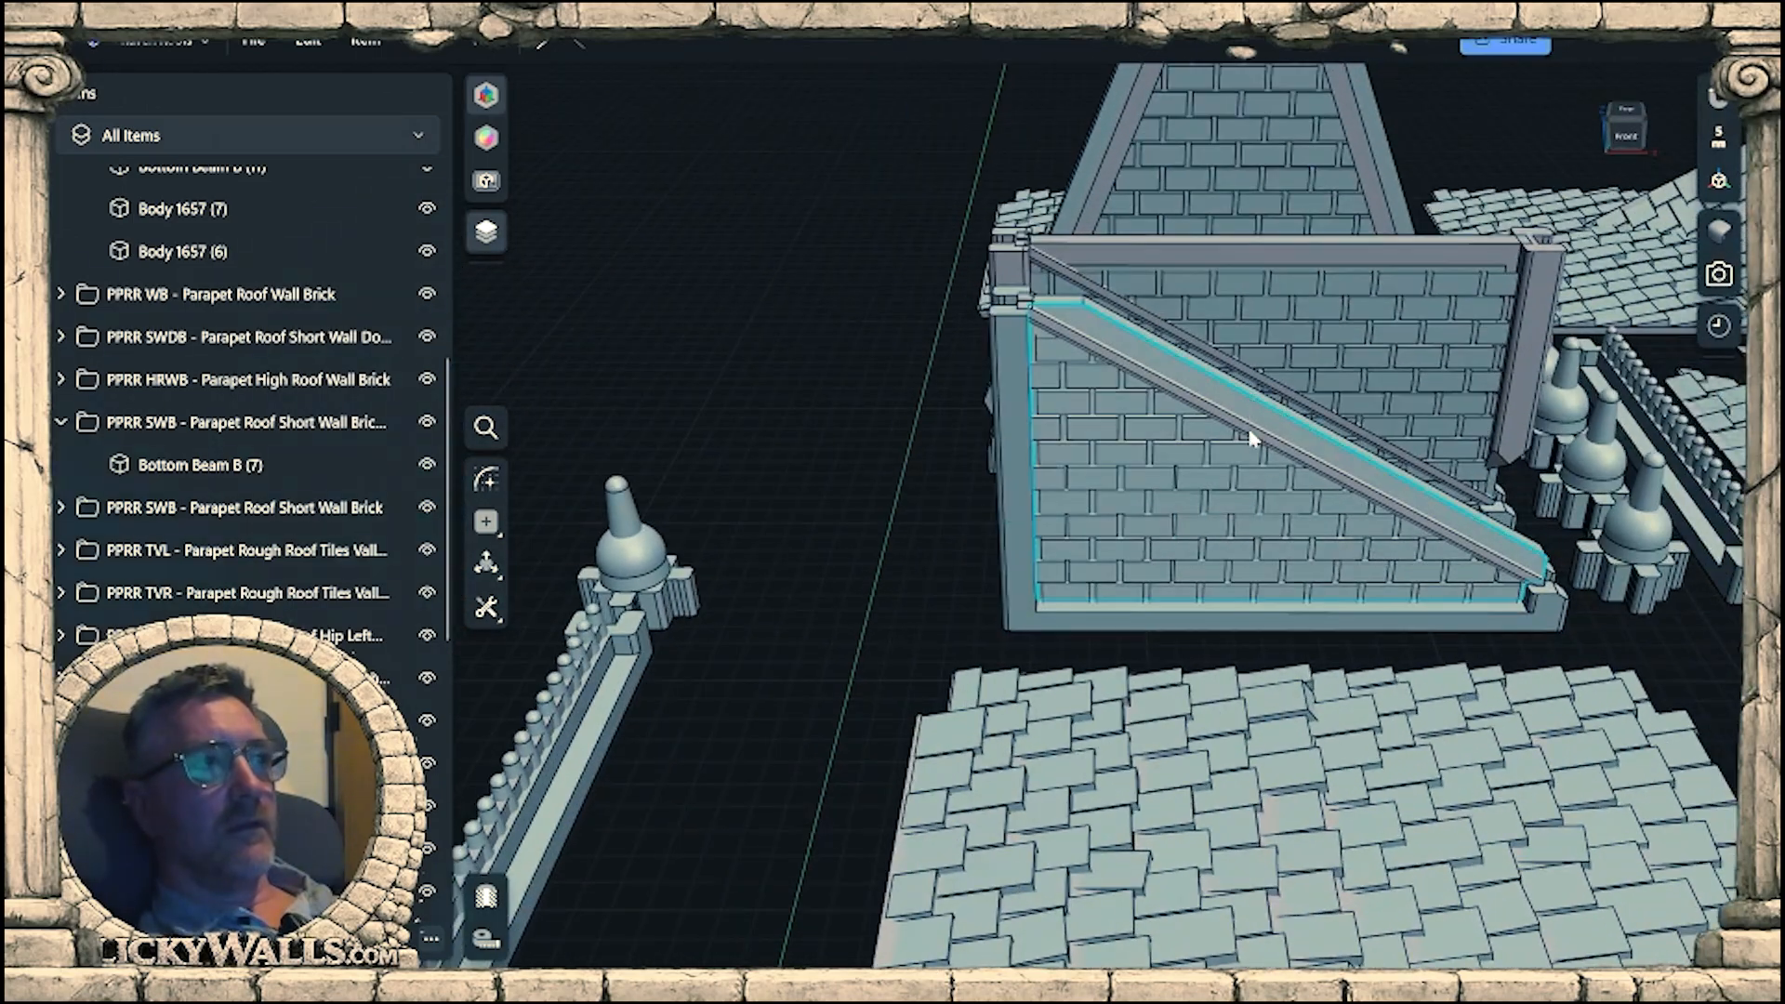
pyautogui.moveTo(792, 479); pyautogui.dragTo(1182, 552, button='middle')
pyautogui.moveTo(677, 539)
pyautogui.mouseDown(button='middle')
pyautogui.moveTo(1162, 589)
pyautogui.moveTo(1292, 585)
pyautogui.moveTo(1317, 608)
pyautogui.moveTo(826, 526)
pyautogui.moveTo(1141, 531)
pyautogui.moveTo(646, 597)
pyautogui.moveTo(1287, 610)
pyautogui.moveTo(748, 556)
pyautogui.moveTo(1004, 532)
pyautogui.moveTo(1067, 546)
pyautogui.moveTo(712, 500)
pyautogui.moveTo(1262, 534)
pyautogui.moveTo(1103, 565)
pyautogui.moveTo(827, 543)
pyautogui.moveTo(846, 537)
pyautogui.moveTo(848, 555)
pyautogui.moveTo(795, 557)
pyautogui.moveTo(807, 569)
pyautogui.mouseUp(button='middle')
pyautogui.scroll(-4, 1169, 562)
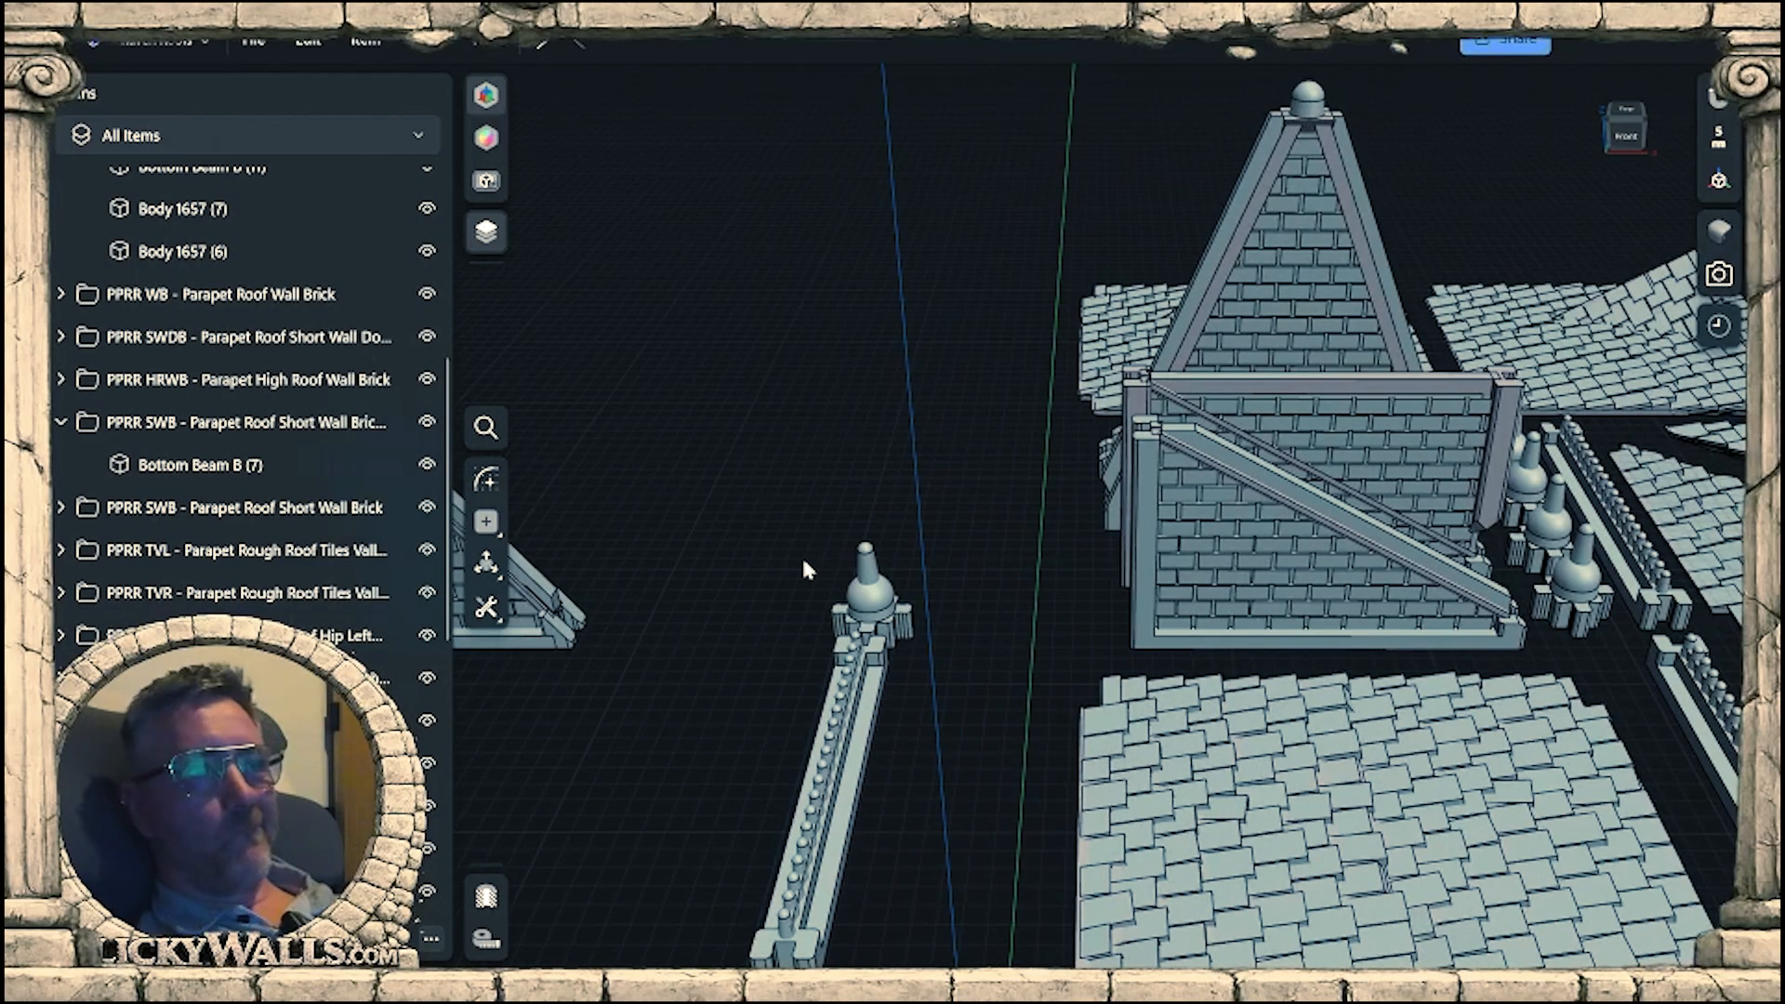
pyautogui.moveTo(805, 569); pyautogui.dragTo(1030, 578, button='middle')
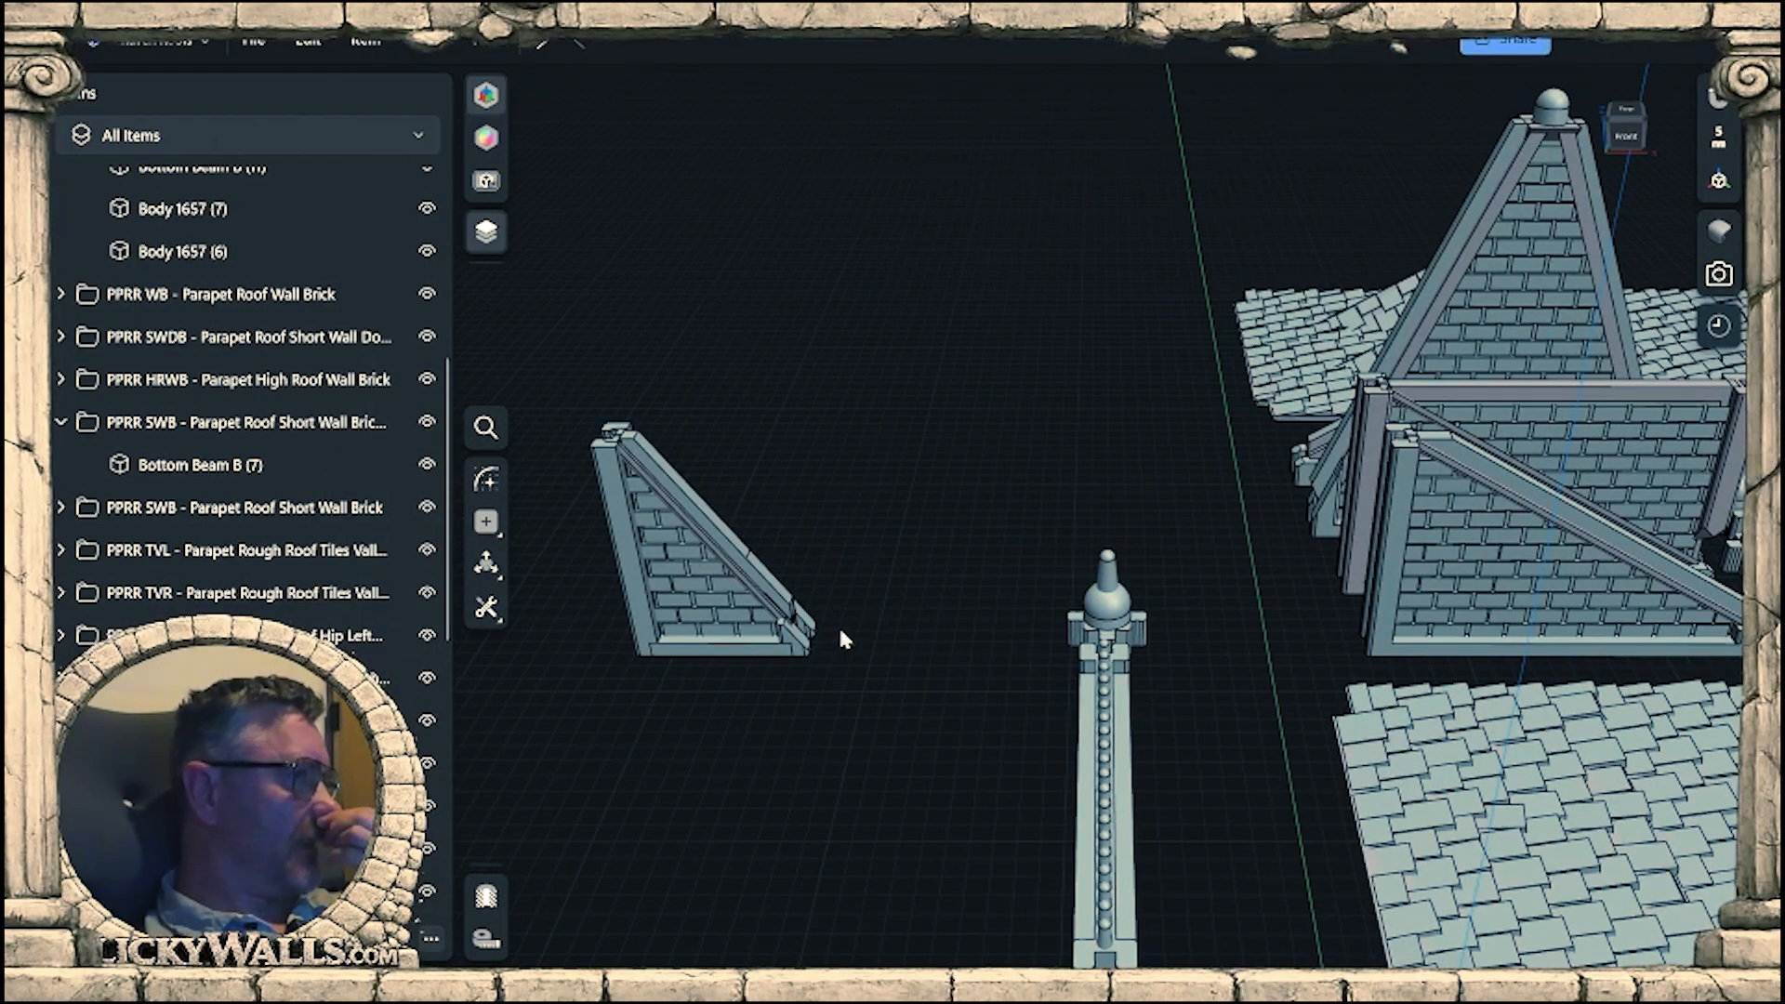
pyautogui.moveTo(1132, 571); pyautogui.dragTo(1202, 532, button='right')
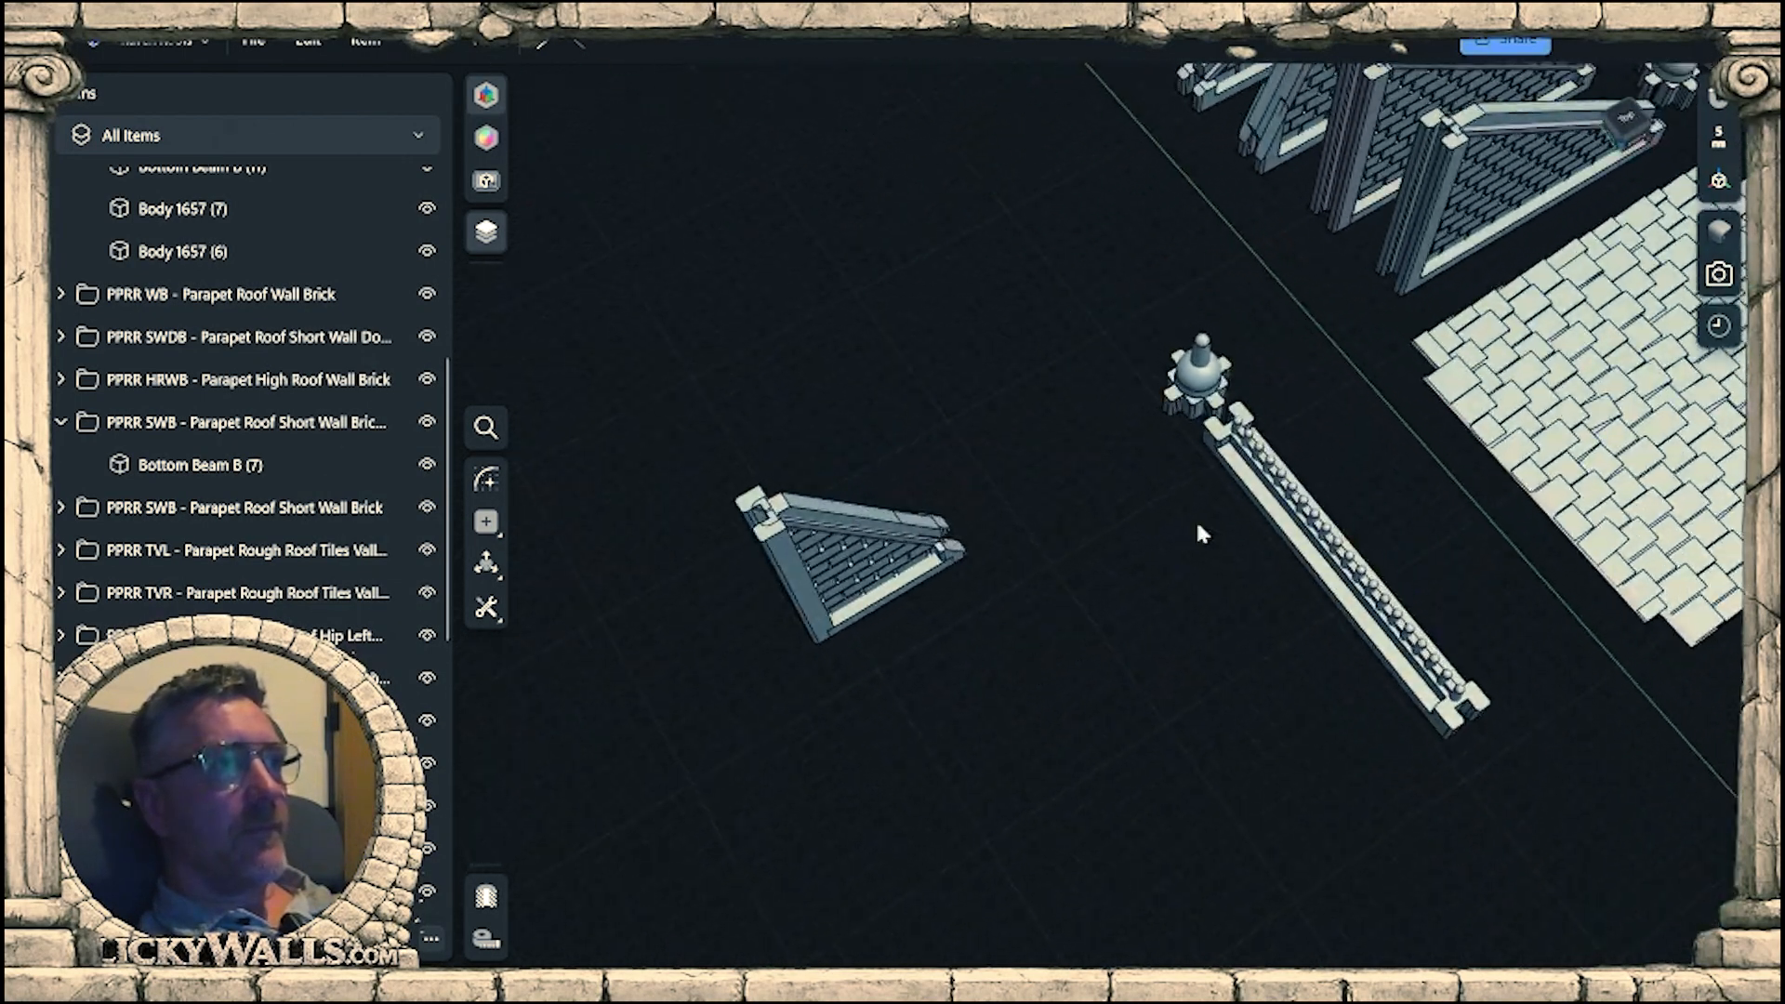
# Move the three-body finial cross cap about 69 mm to the lower end of the steep wall.
pyautogui.click(1211, 382)
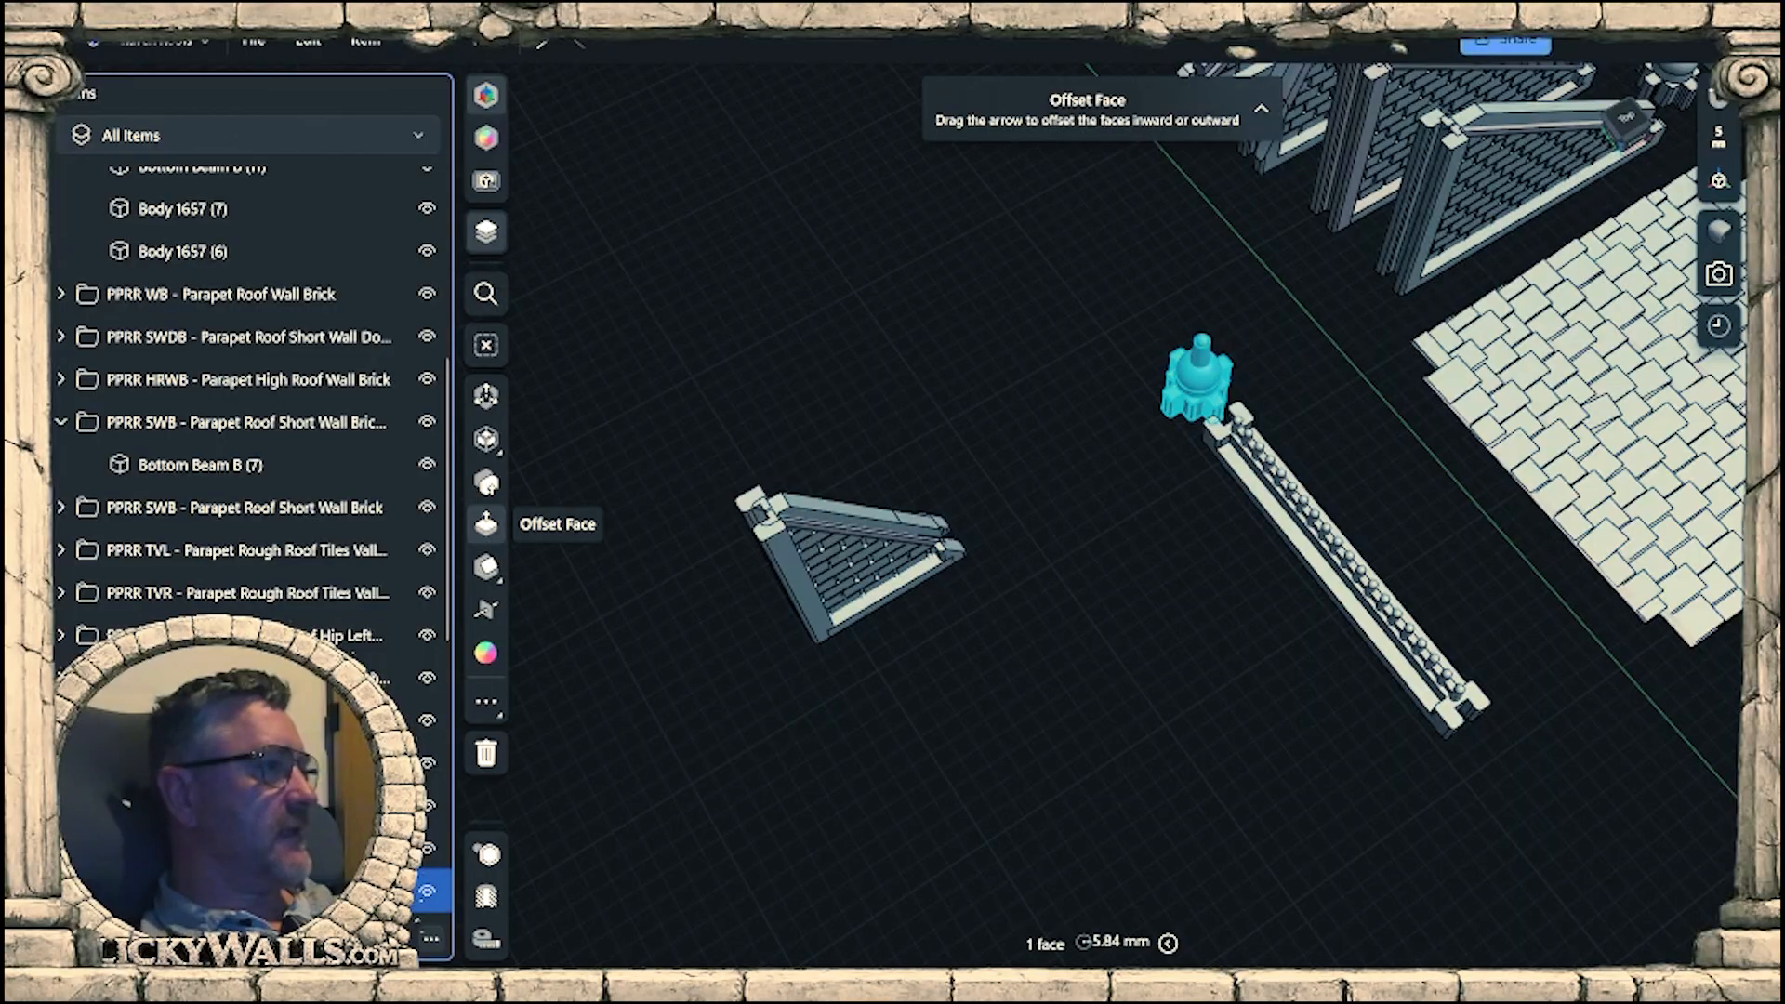
pyautogui.click(486, 395)
pyautogui.scroll(5, 1302, 342)
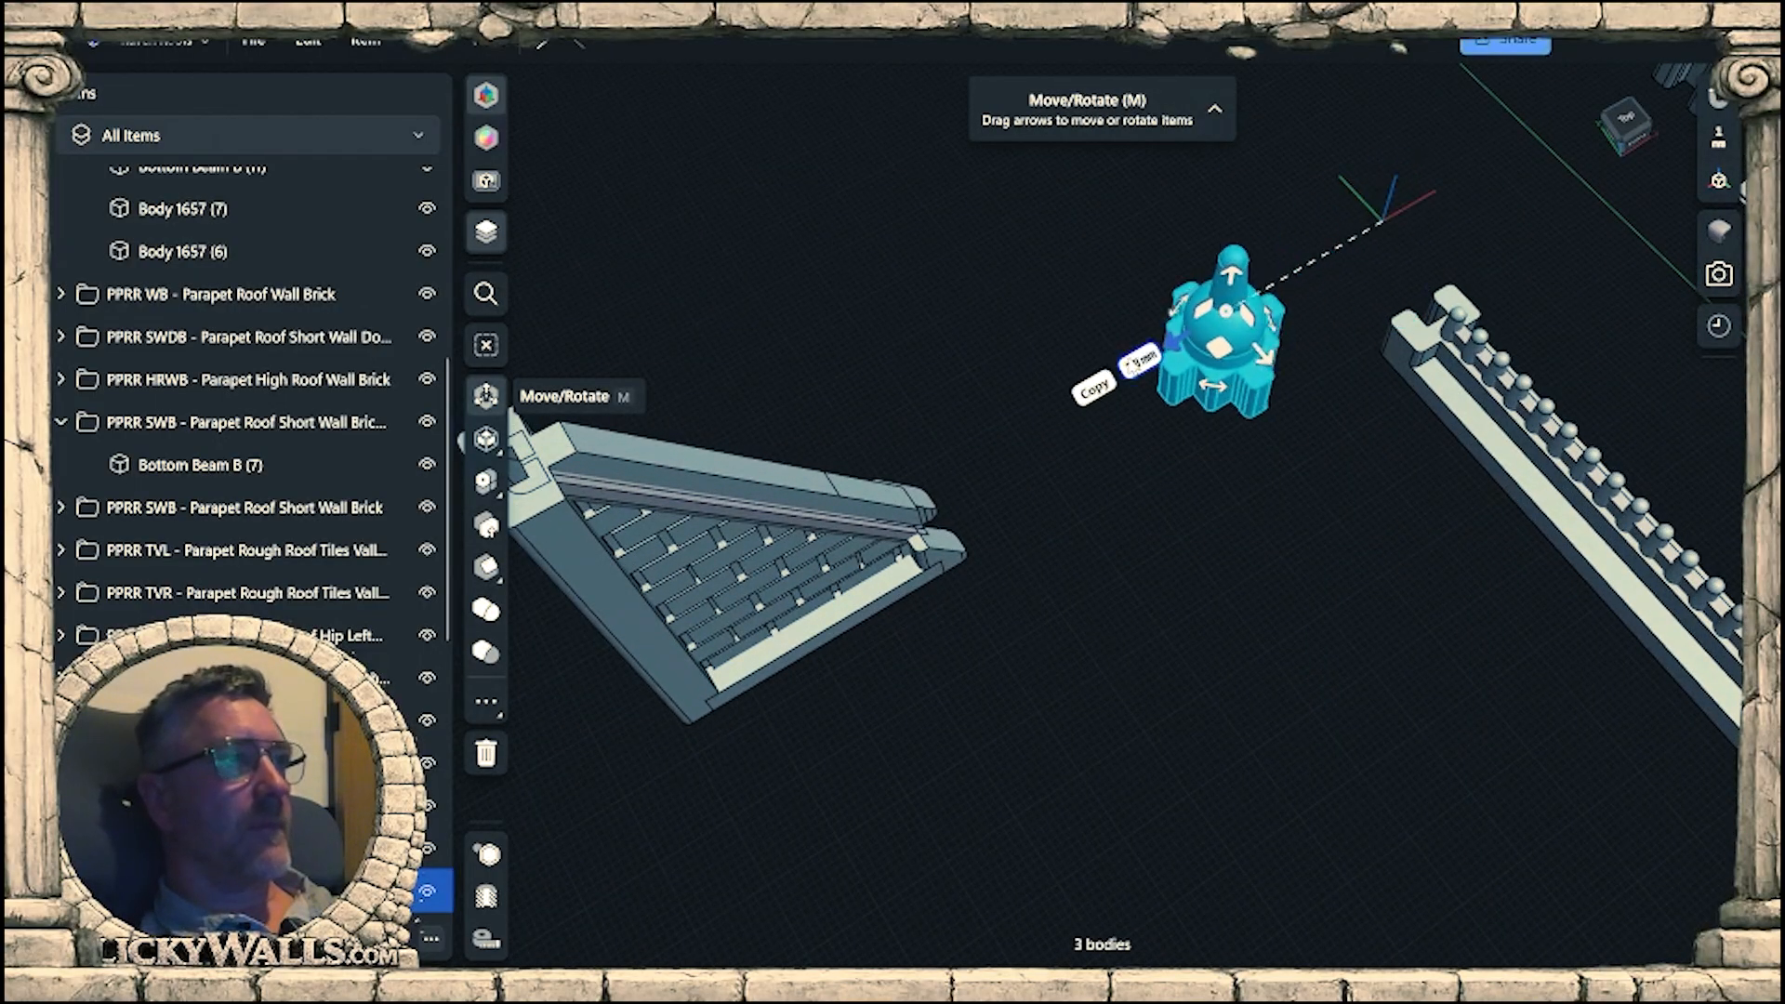
pyautogui.moveTo(964, 553); pyautogui.dragTo(911, 307, button='right')
pyautogui.scroll(10, 971, 579)
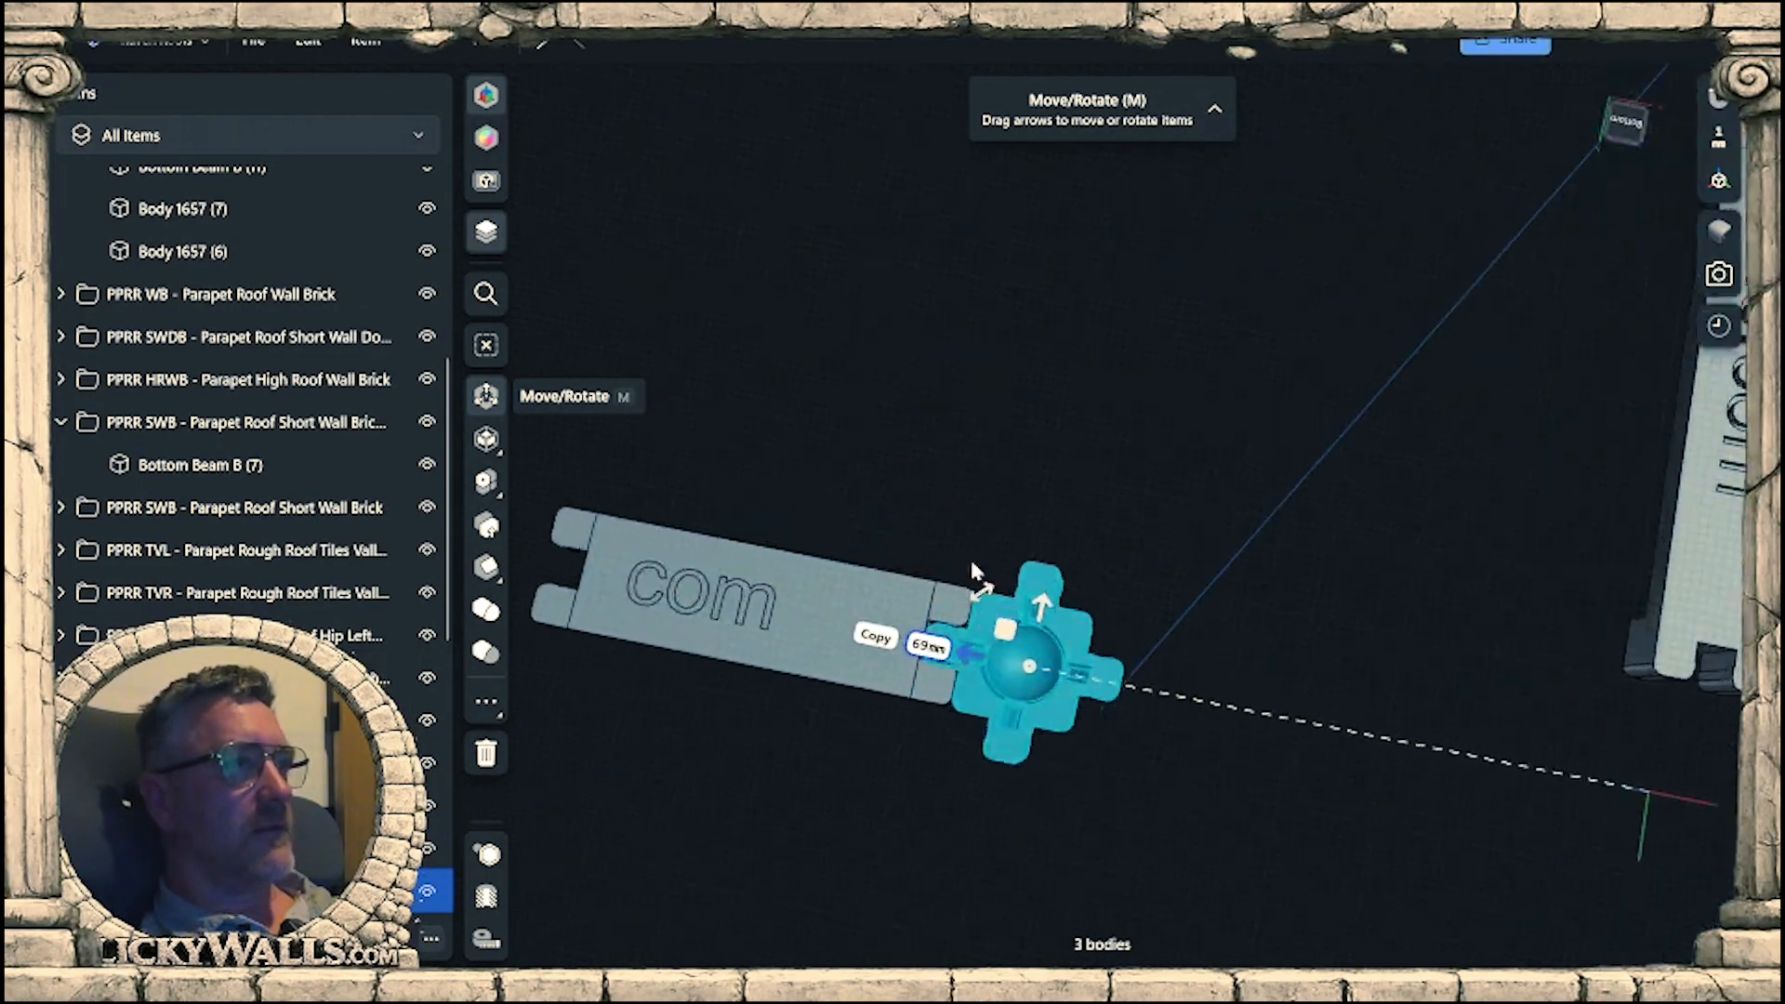
# Adjust the cap's move to 69.2 mm and shift it 0.2 mm sideways so its arm sits in the wall's end notch.
pyautogui.scroll(3, 945, 634)
pyautogui.moveTo(948, 641); pyautogui.dragTo(1040, 793, button='right')
pyautogui.scroll(3, 1125, 704)
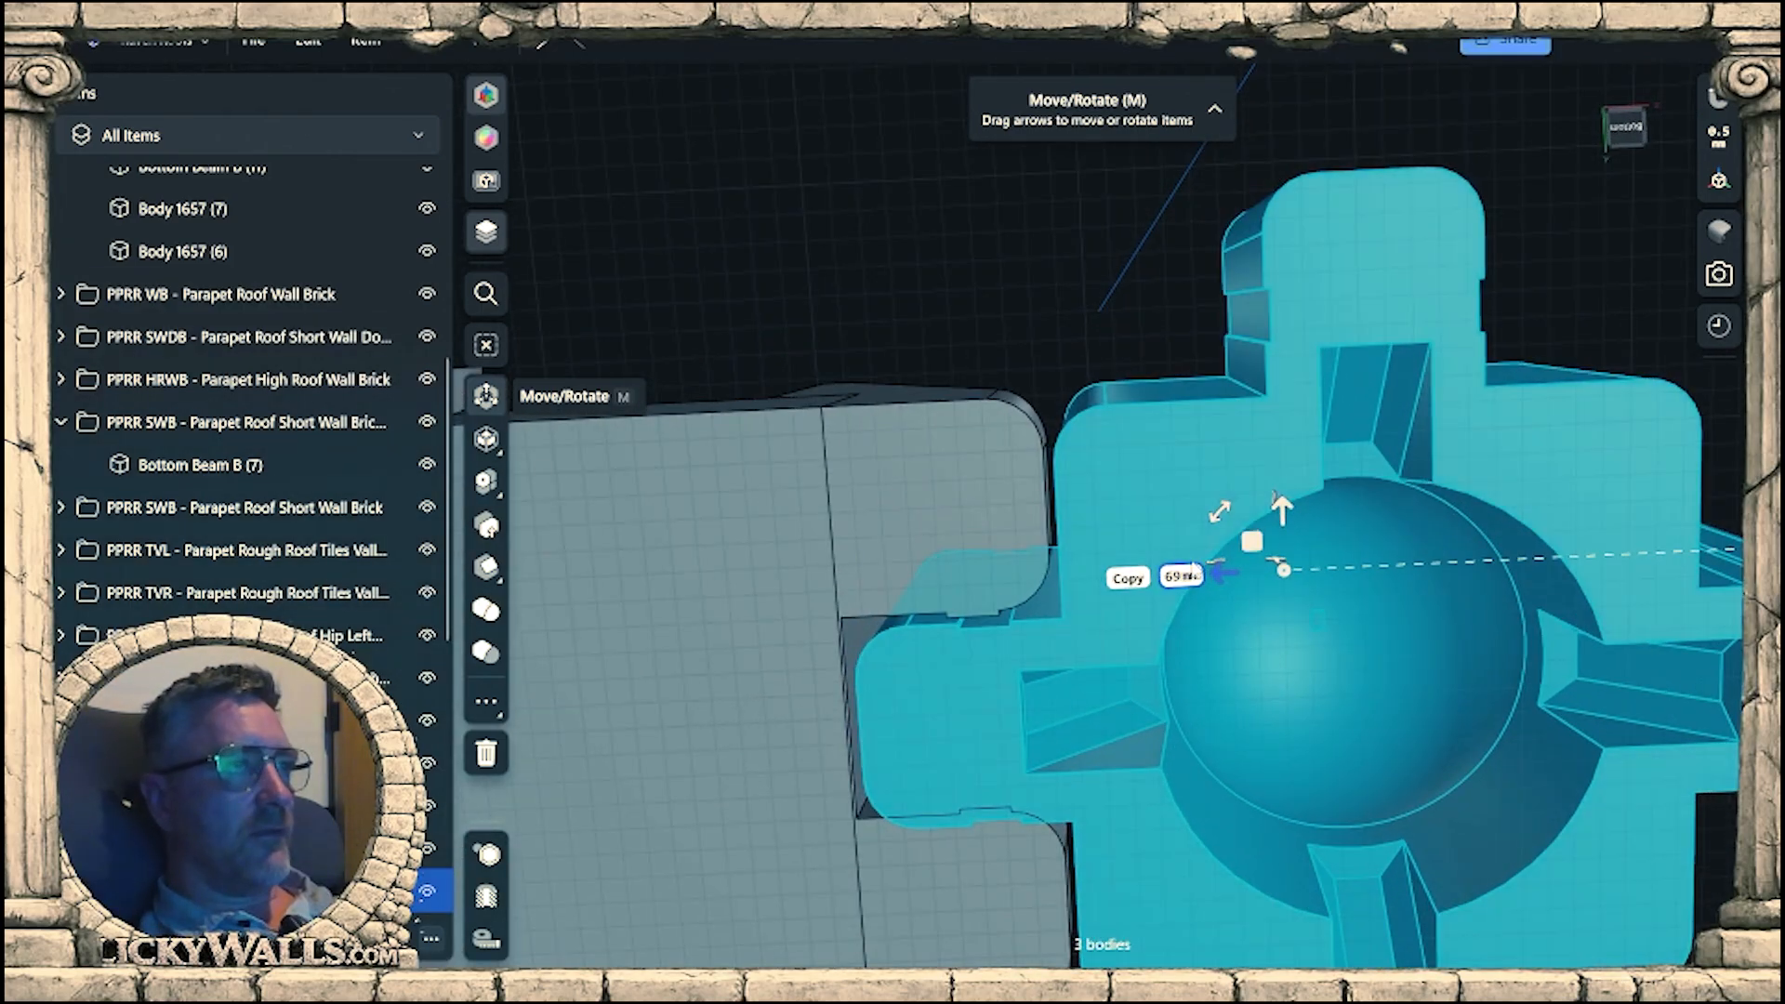
pyautogui.scroll(3, 975, 827)
pyautogui.moveTo(974, 826); pyautogui.dragTo(1108, 774, button='middle')
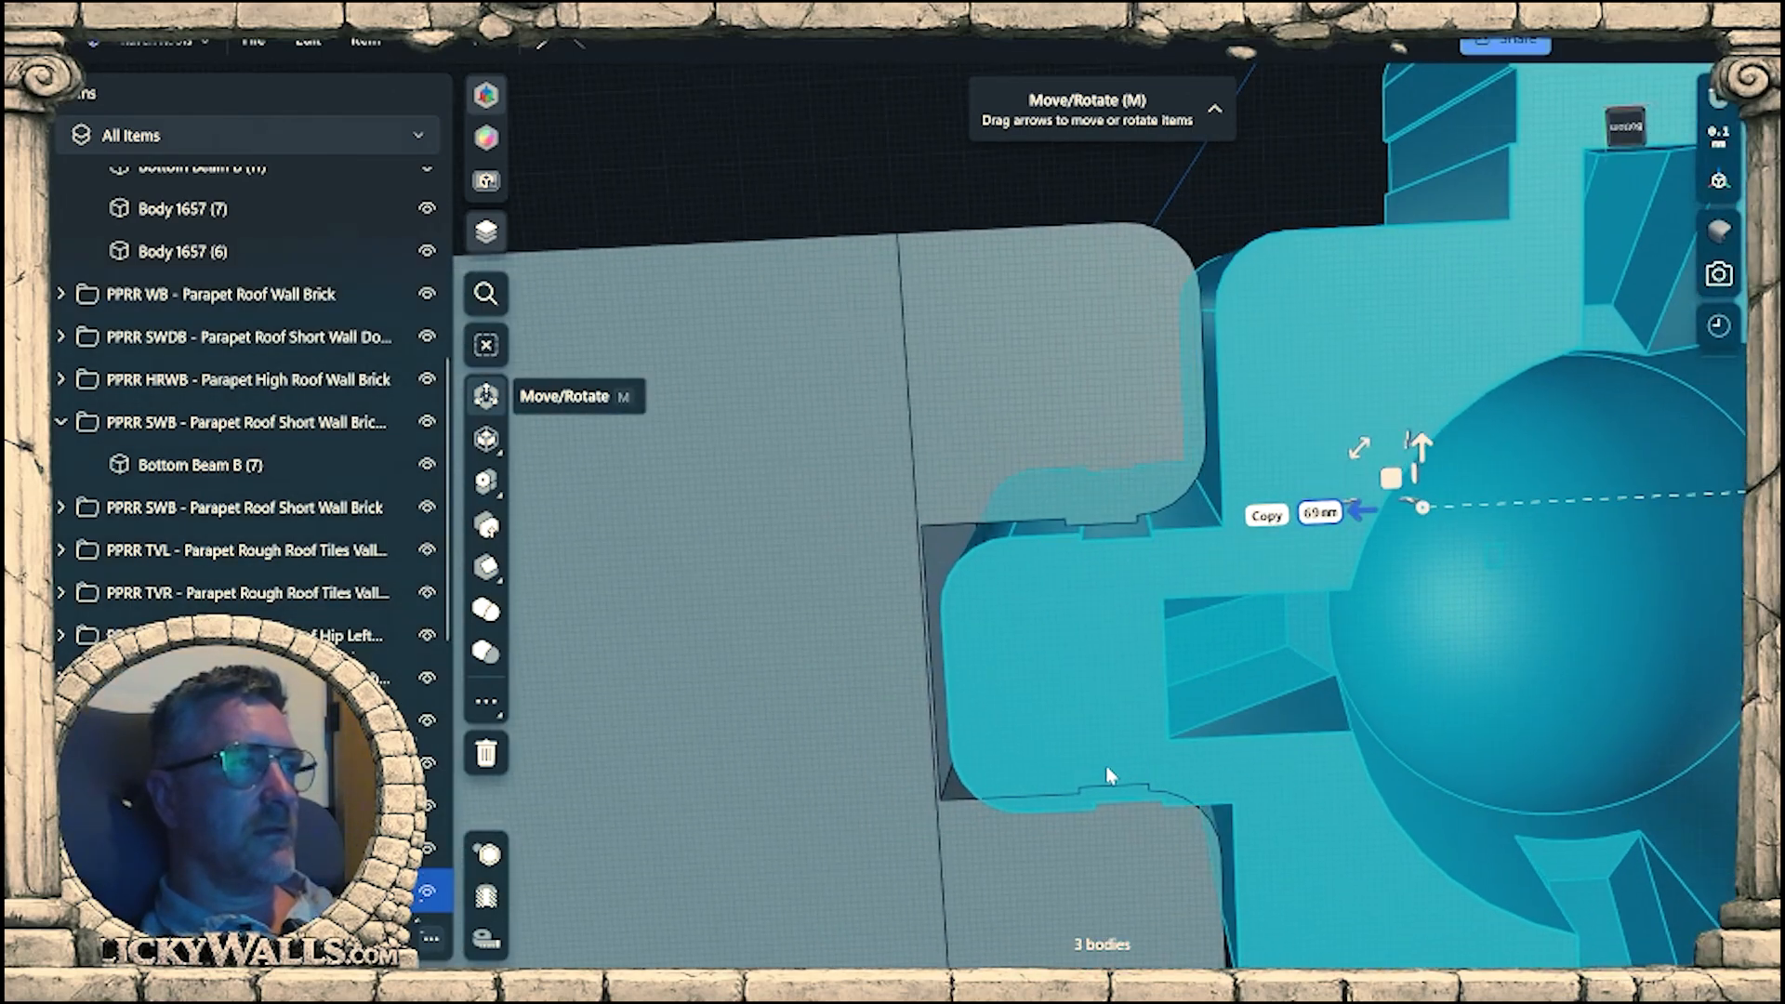
pyautogui.moveTo(1108, 773); pyautogui.dragTo(1136, 678, button='right')
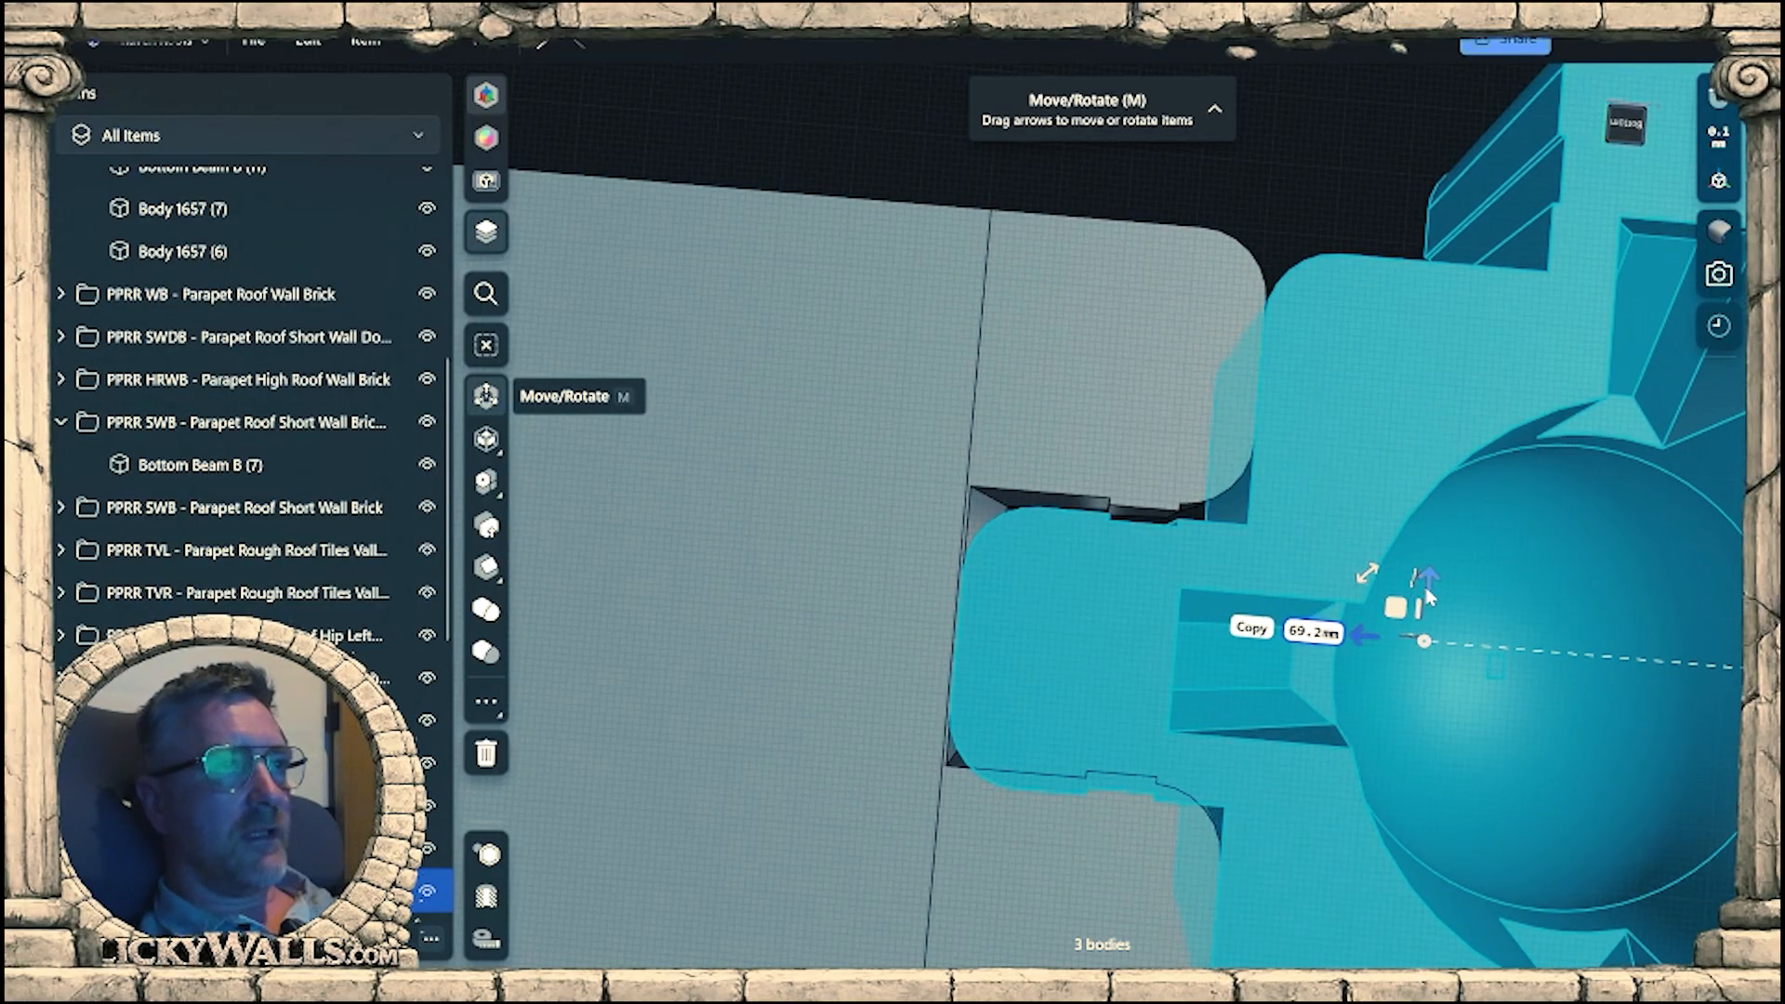
pyautogui.scroll(1, 1324, 635)
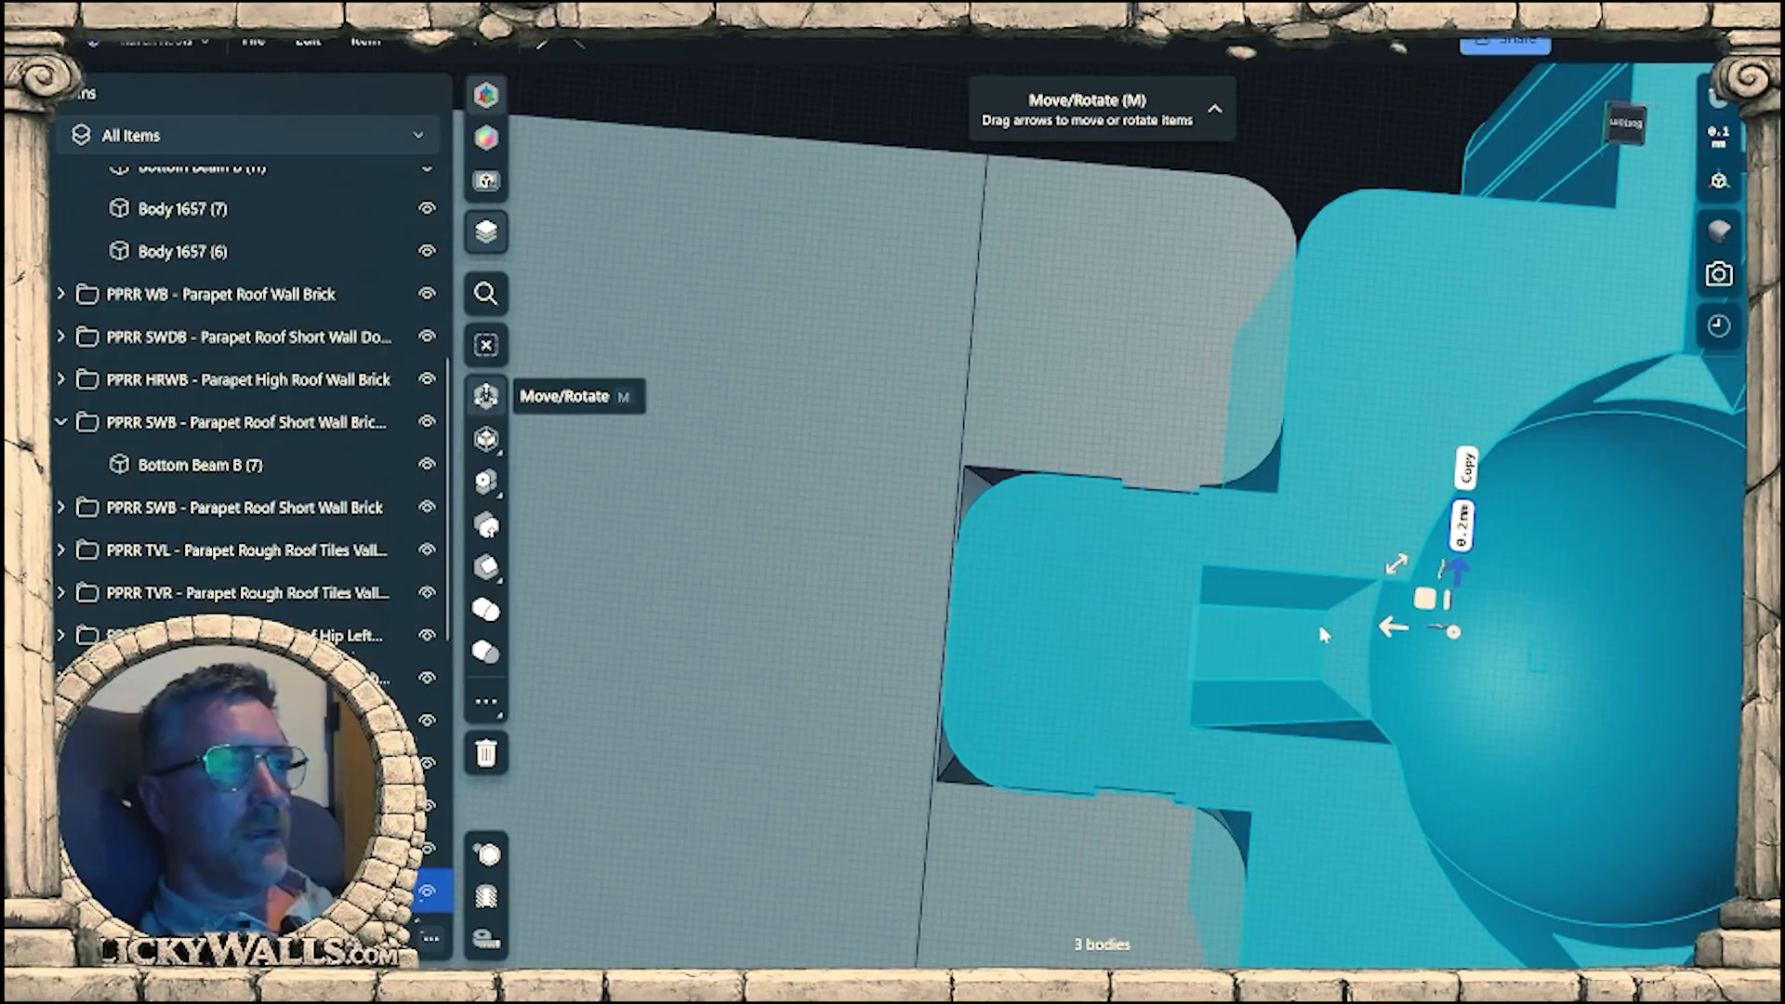
# Relocate the move gizmo to the stepped edge of the wall's notch and nudge the cap 0.01 mm toward the wall.
pyautogui.moveTo(1456, 628); pyautogui.dragTo(1139, 837)
pyautogui.scroll(7, 1097, 818)
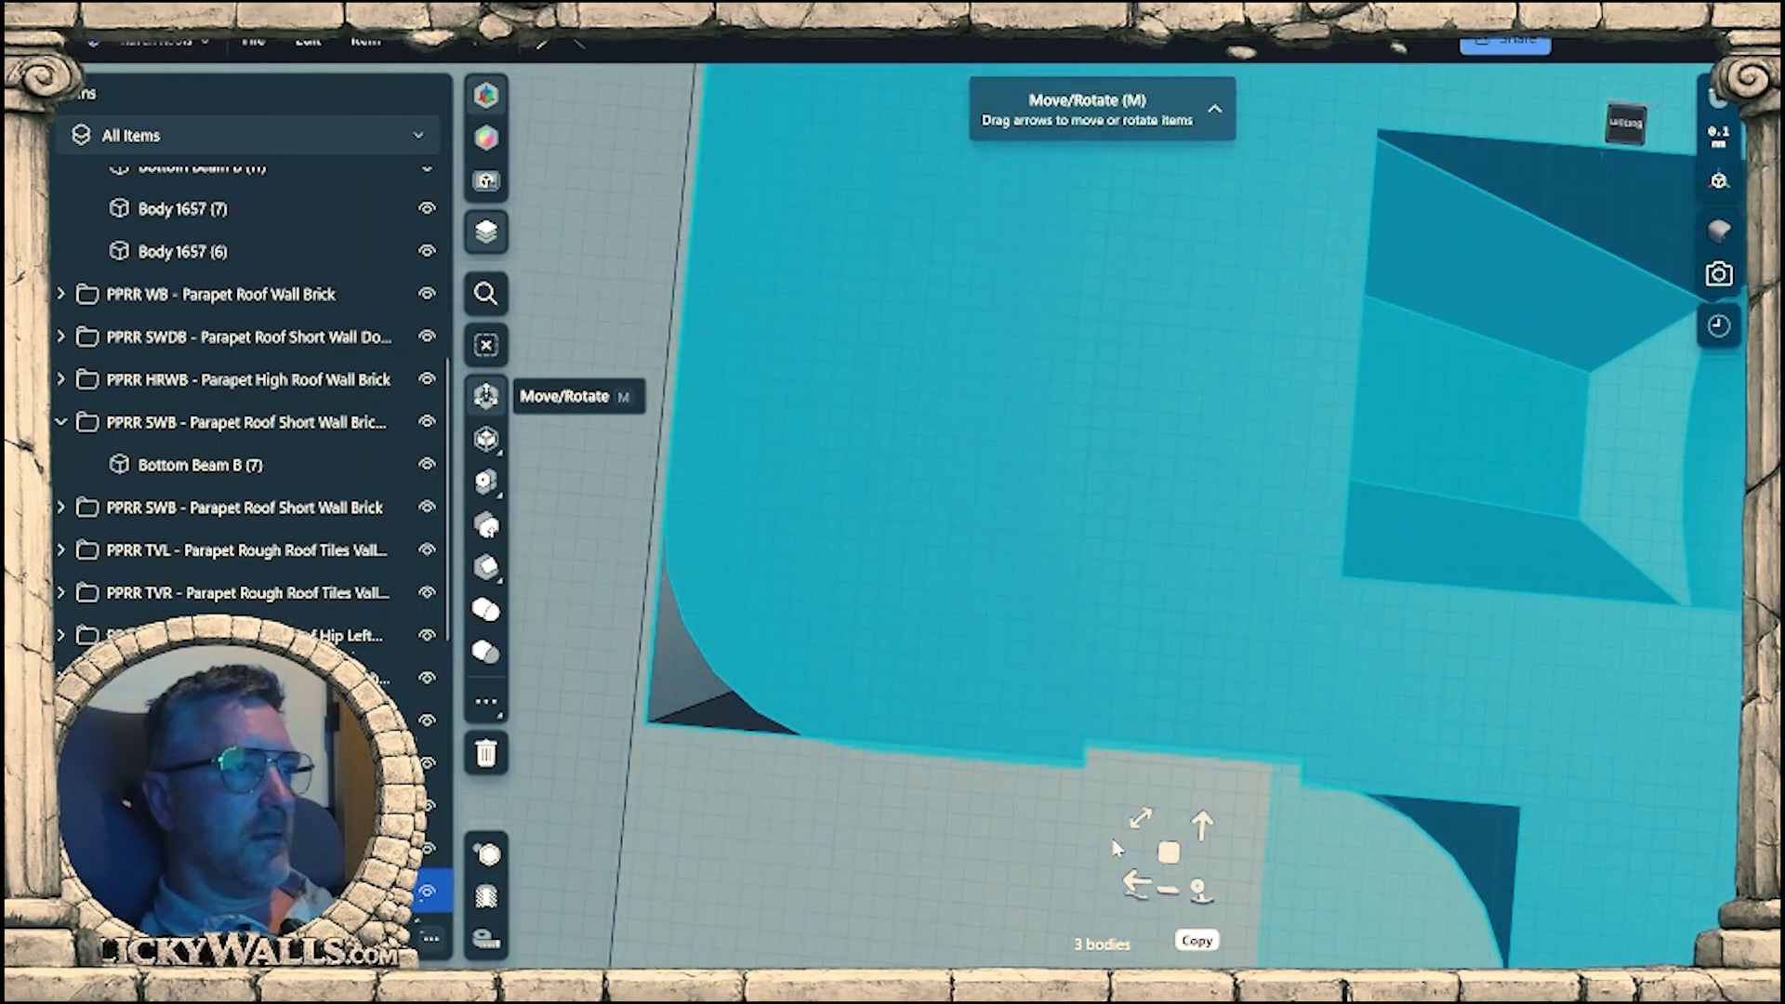
pyautogui.moveTo(1173, 848); pyautogui.dragTo(1227, 793, button='middle')
pyautogui.scroll(1, 1250, 793)
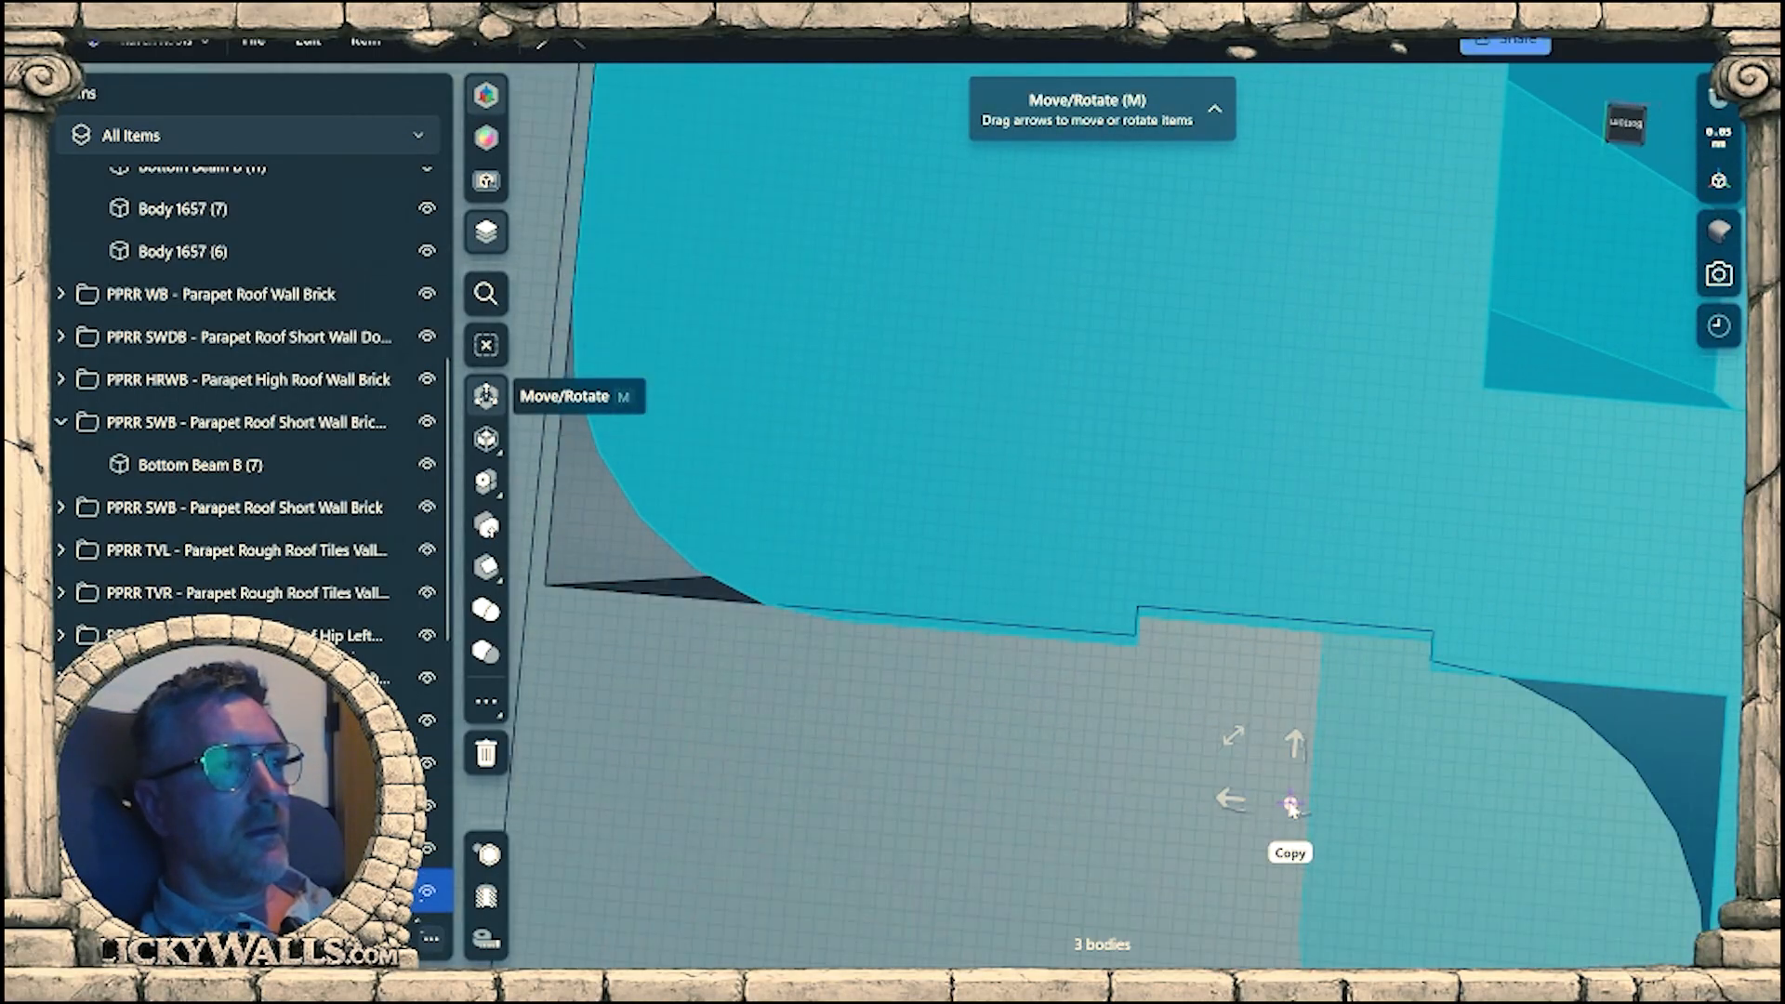
pyautogui.moveTo(1292, 809); pyautogui.dragTo(1185, 682)
pyautogui.scroll(2, 1173, 680)
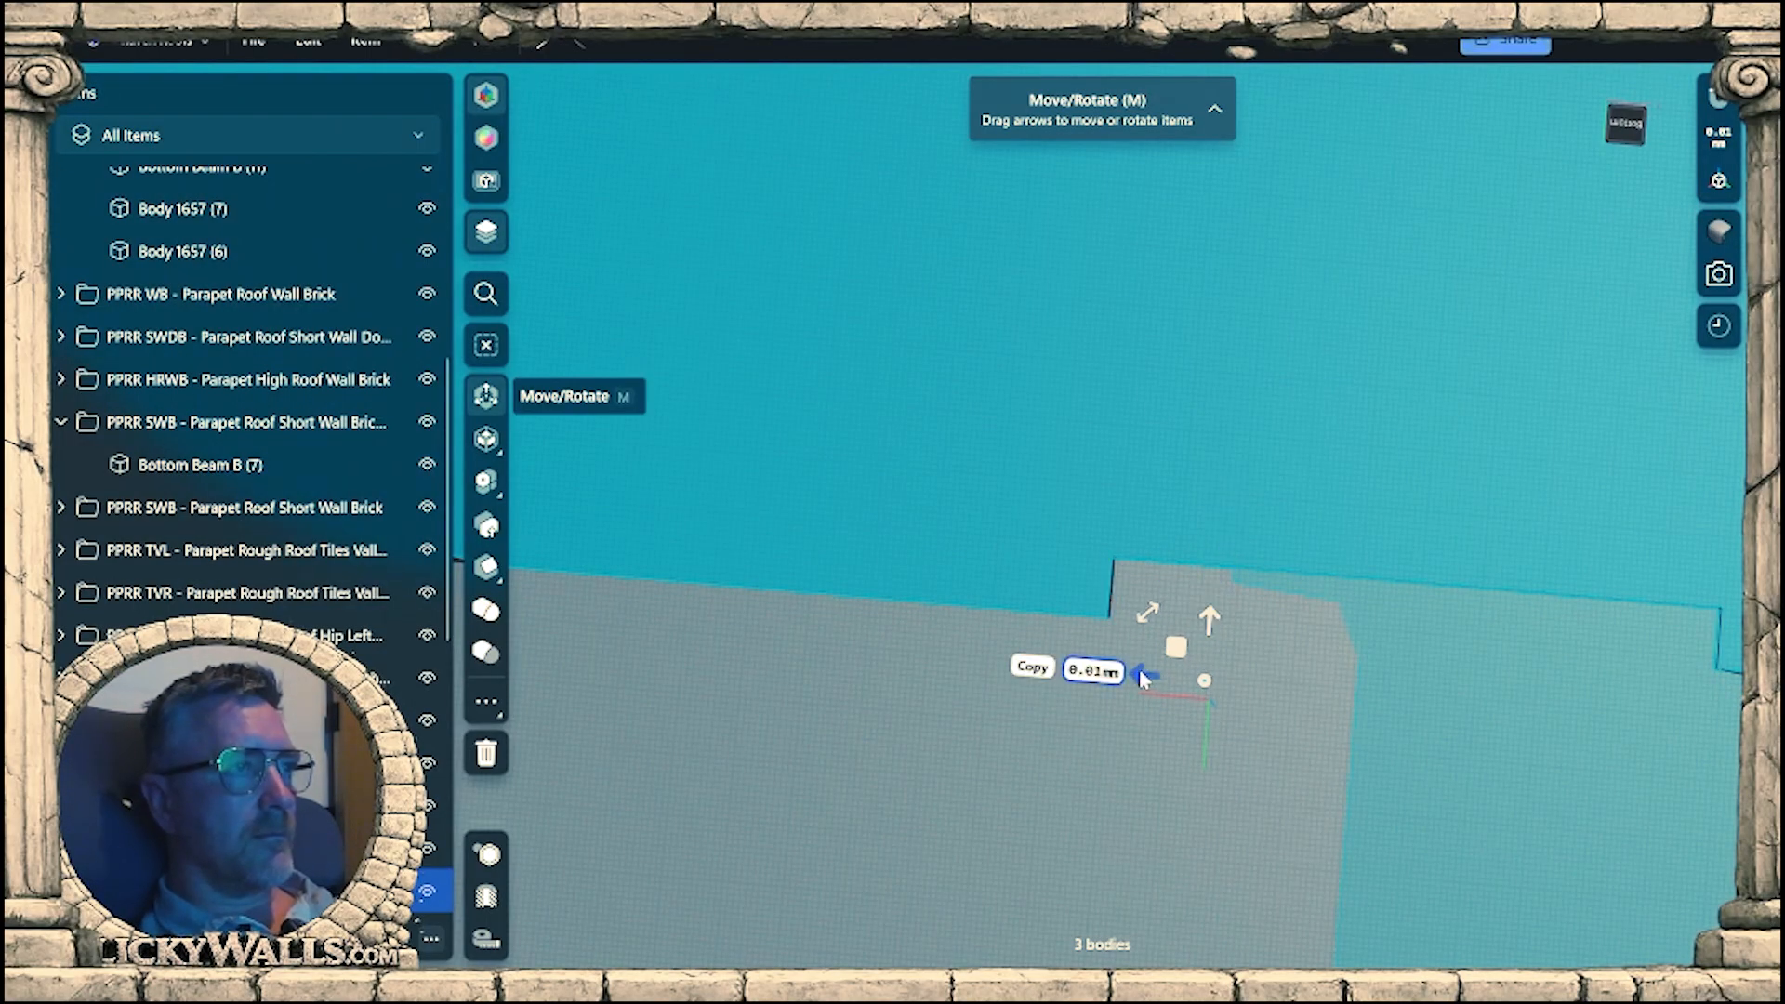
pyautogui.scroll(-8, 1157, 668)
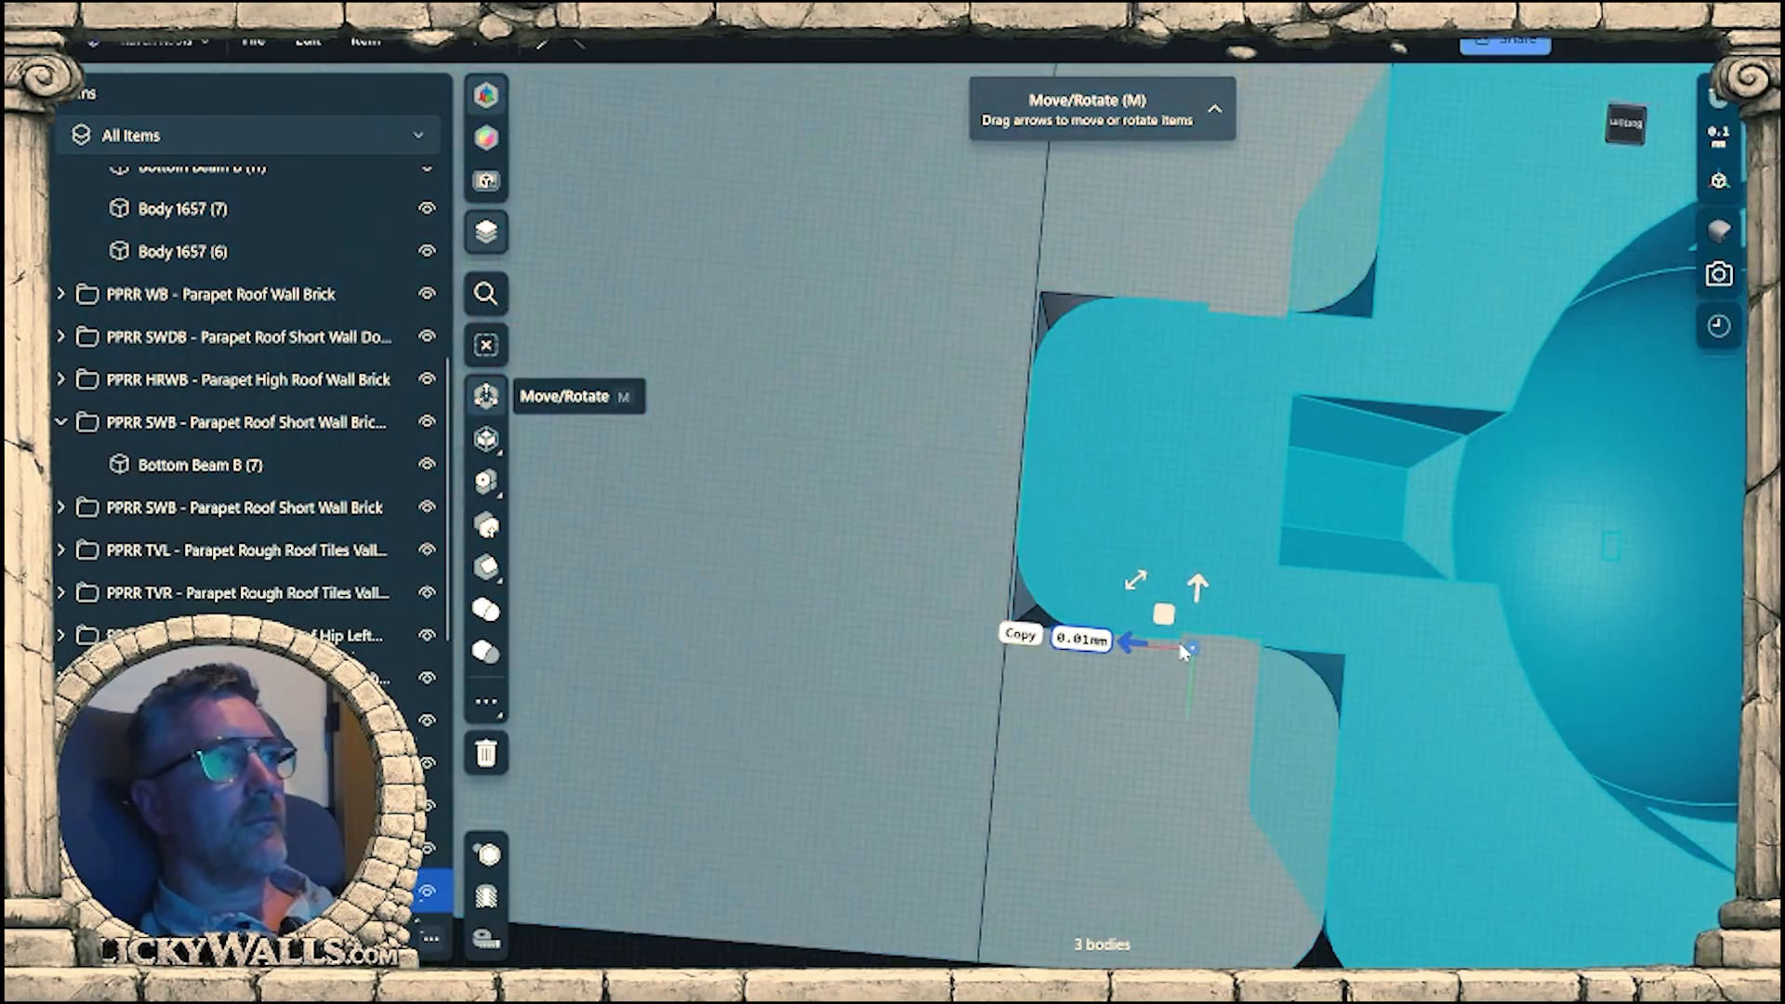
# Inspect the cap's fit against the wall's lower end from the front and above.
pyautogui.moveTo(1153, 560); pyautogui.dragTo(1119, 729, button='right')
pyautogui.scroll(-6, 1181, 667)
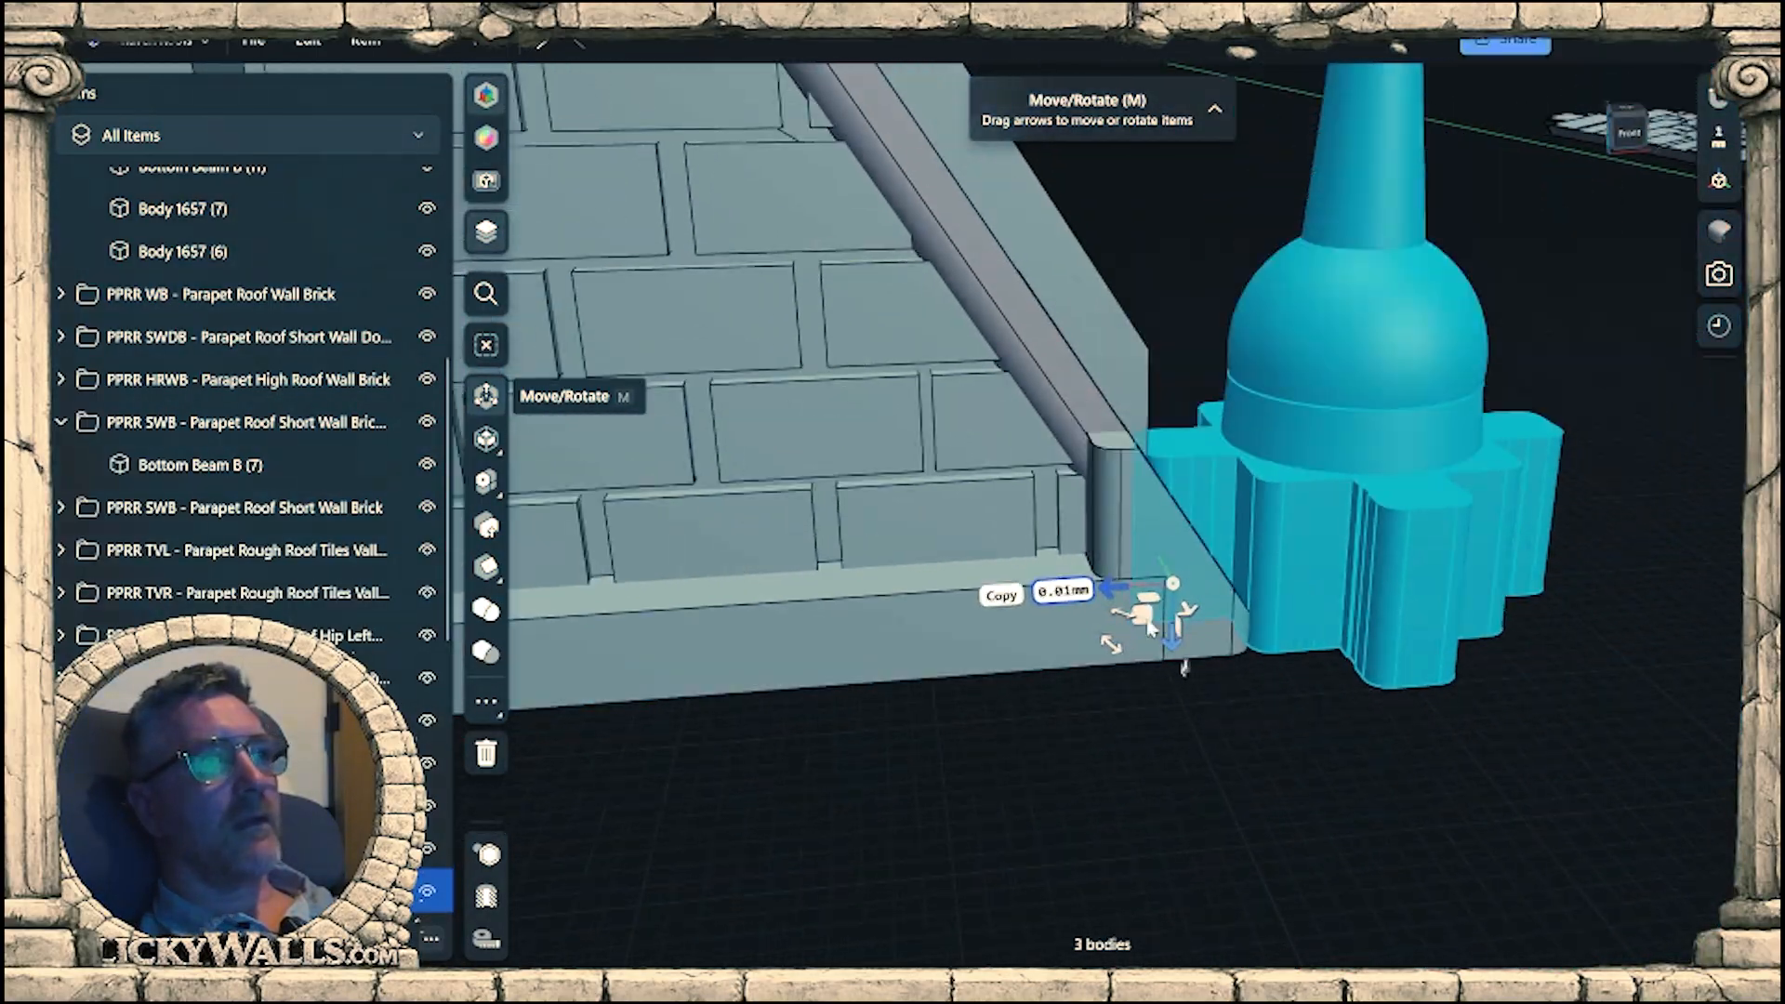
pyautogui.moveTo(1182, 658); pyautogui.dragTo(1140, 757, button='right')
pyautogui.scroll(-4, 1088, 790)
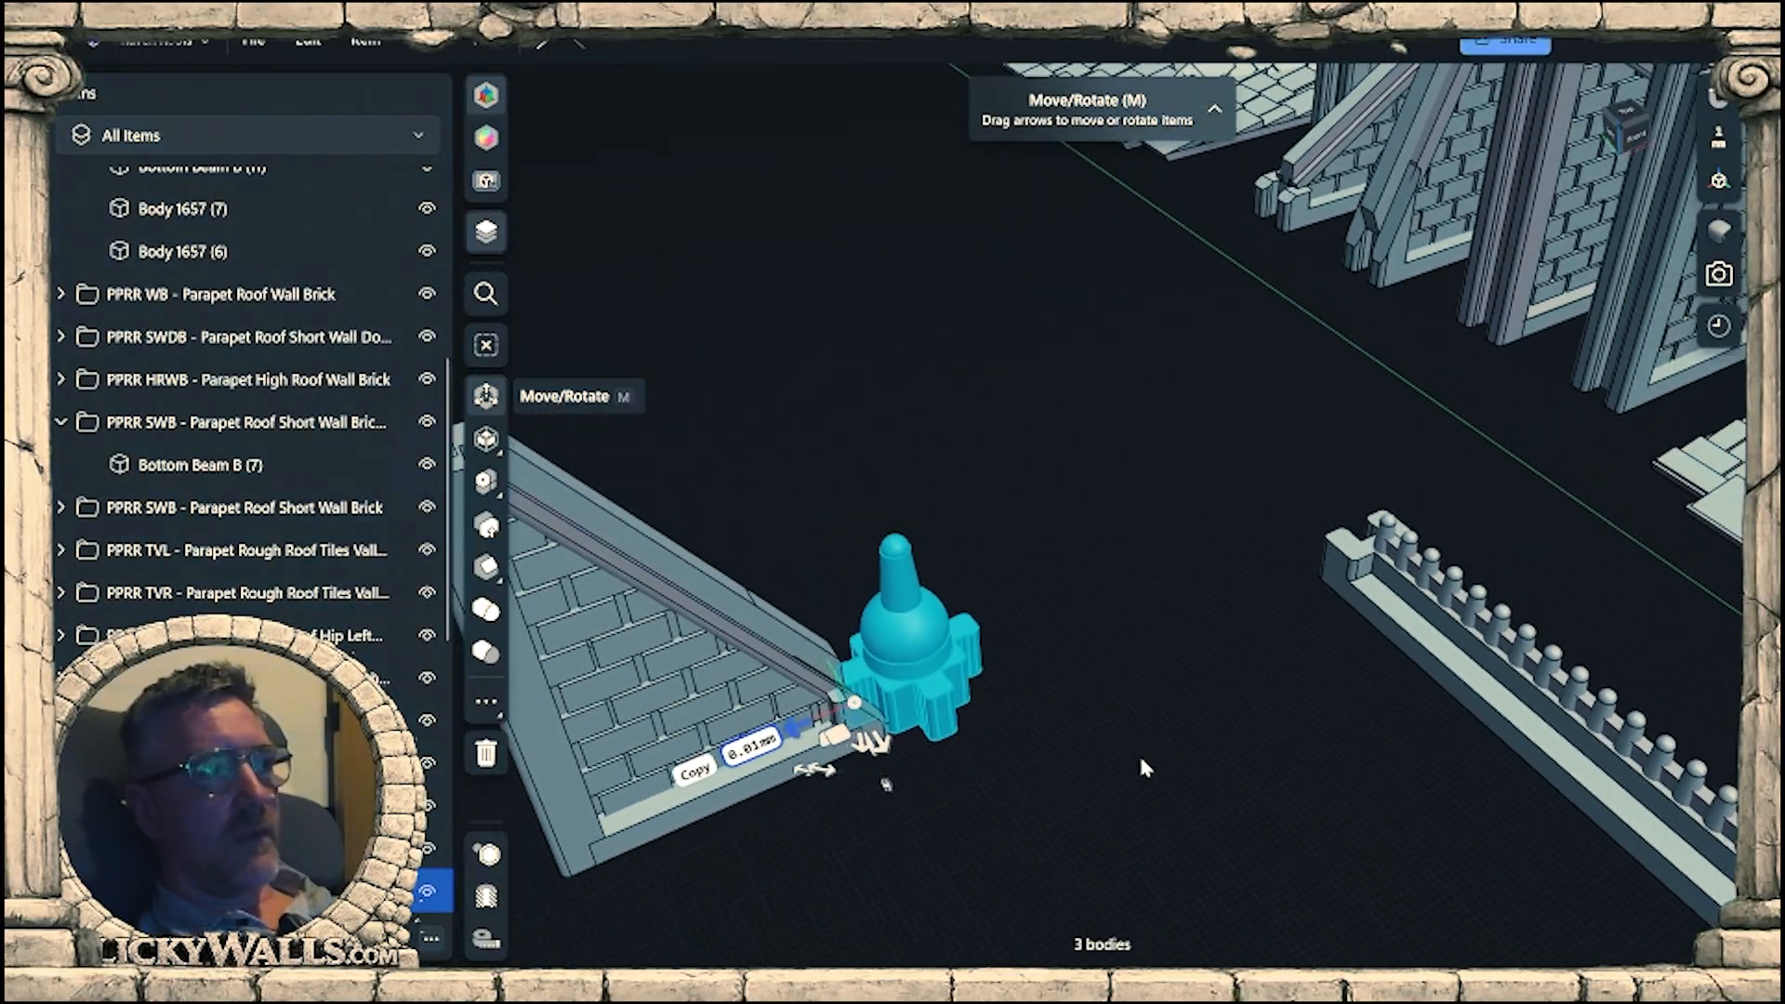
# Move the PPRR PBR - Parapet Beam Rail (1) folder's bodies beside the finial cap at the wall's lower end.
pyautogui.scroll(5, 259, 390)
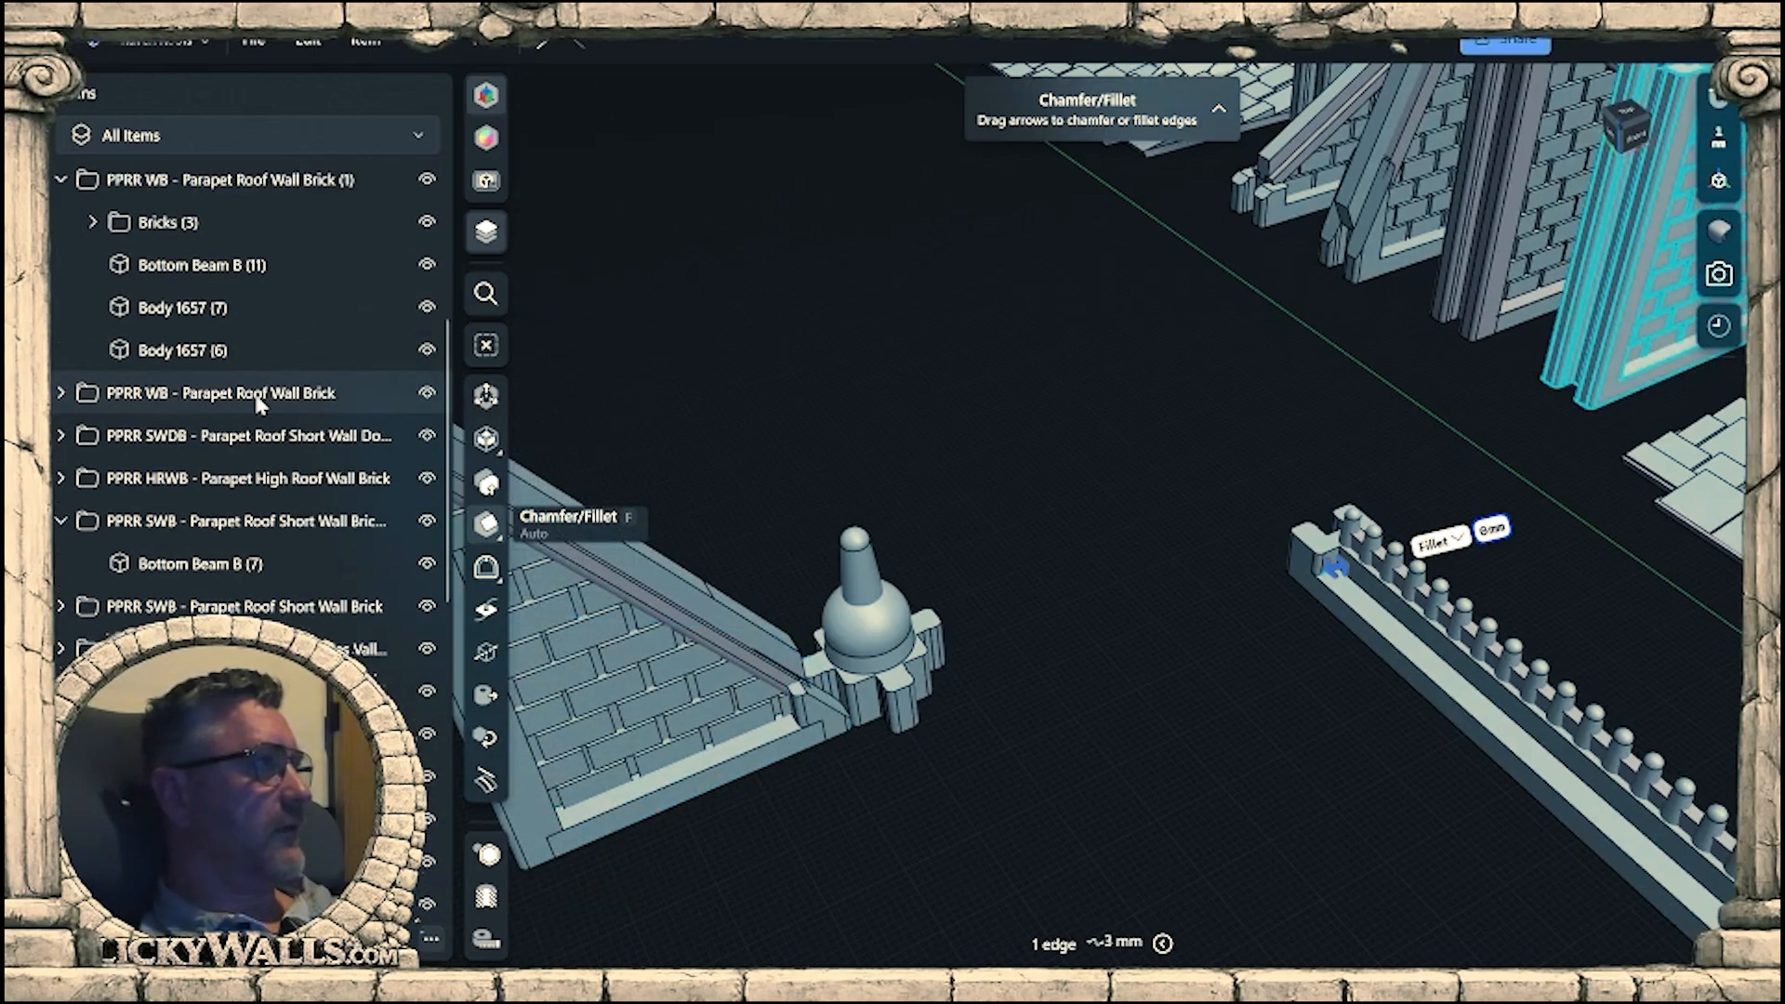
pyautogui.scroll(-8, 258, 558)
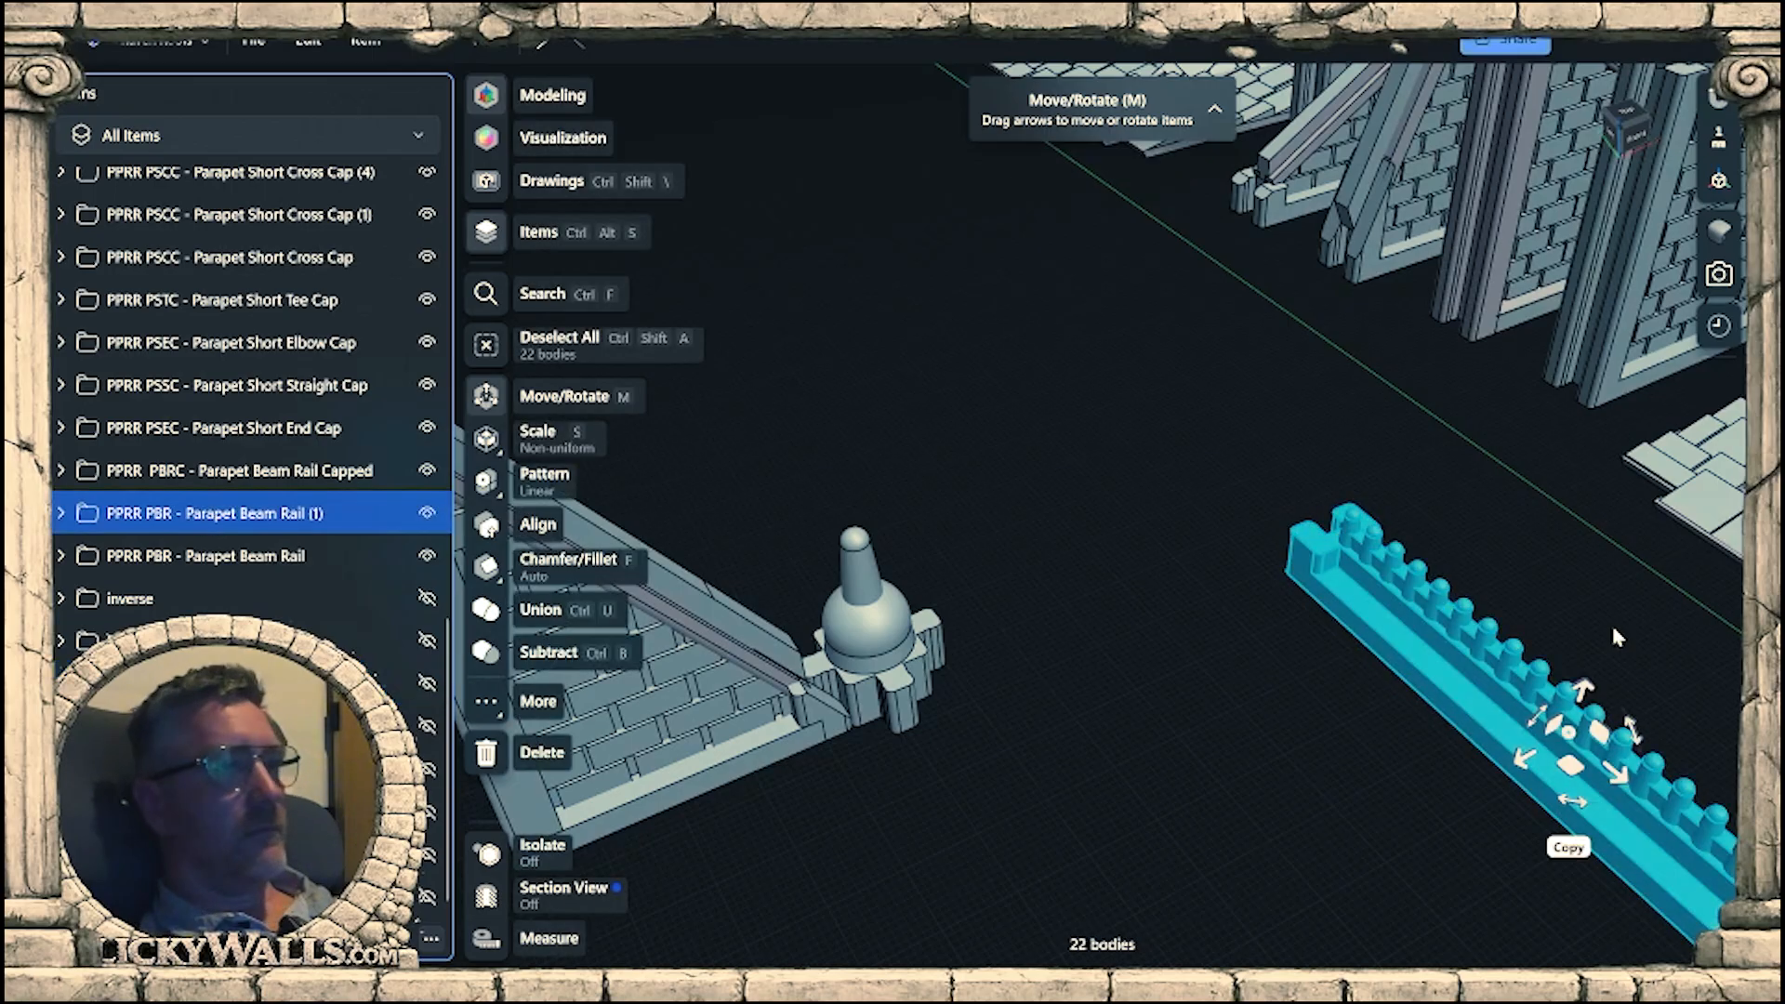
pyautogui.moveTo(1581, 783); pyautogui.dragTo(1102, 967)
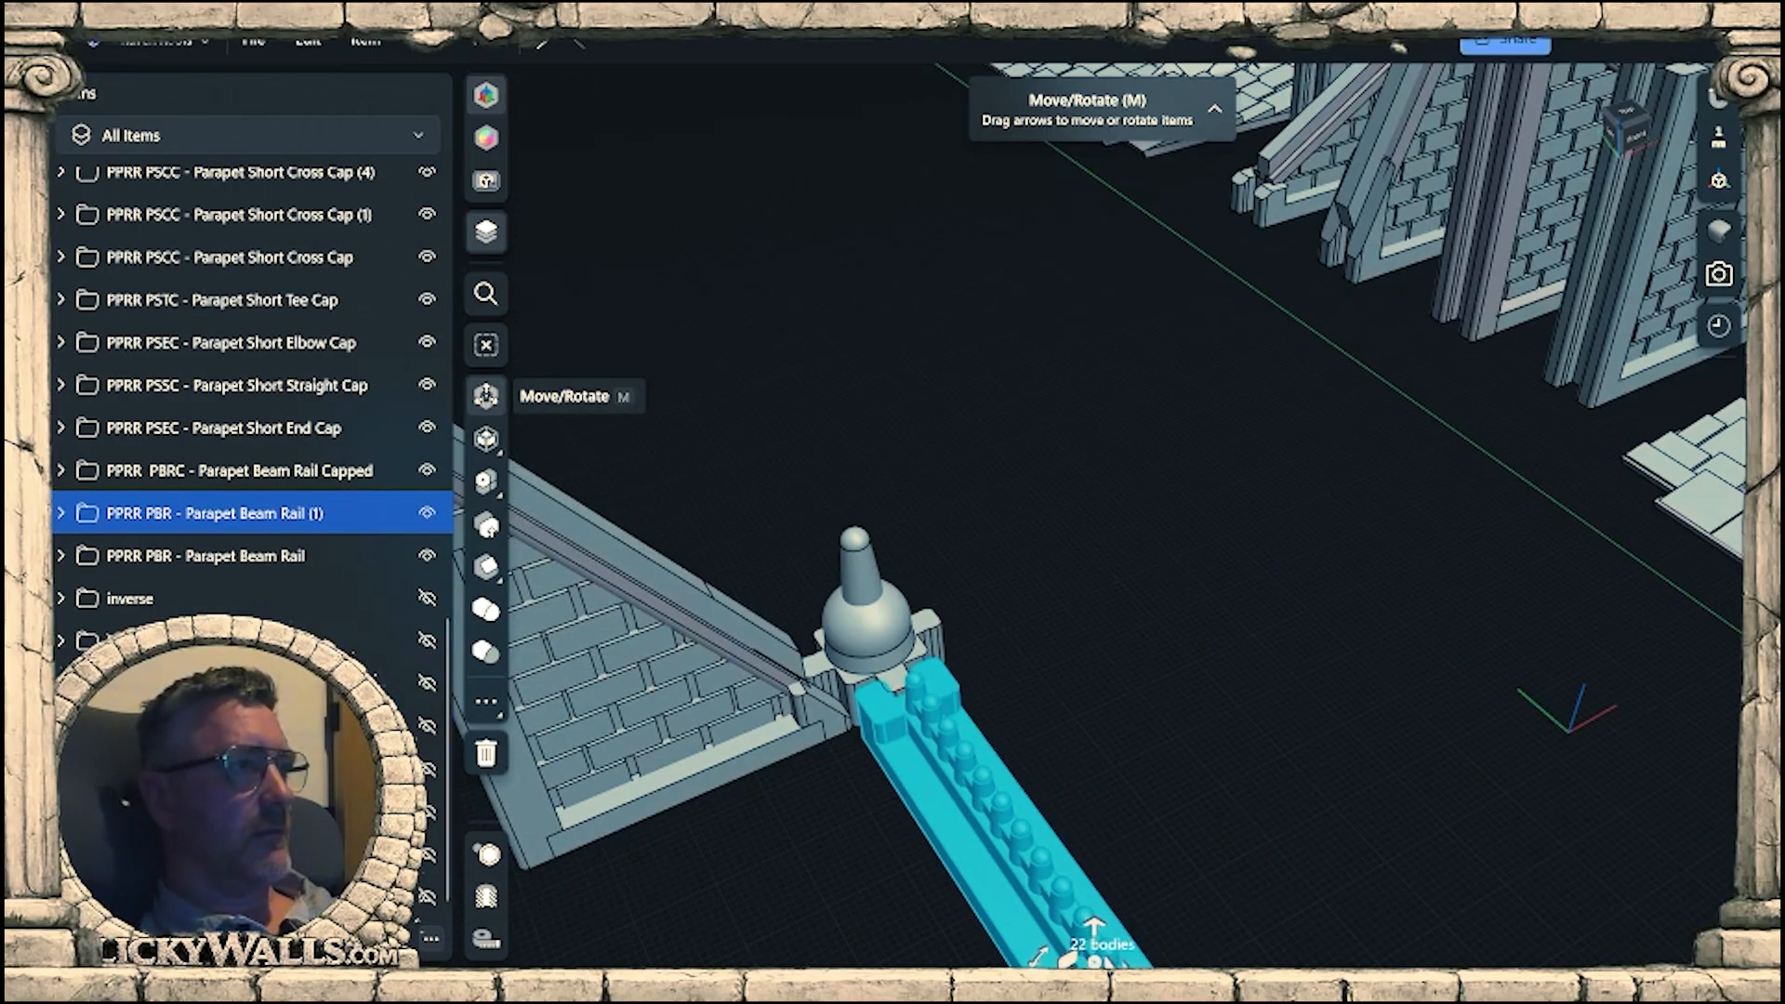
pyautogui.moveTo(1084, 880); pyautogui.dragTo(1134, 567, button='right')
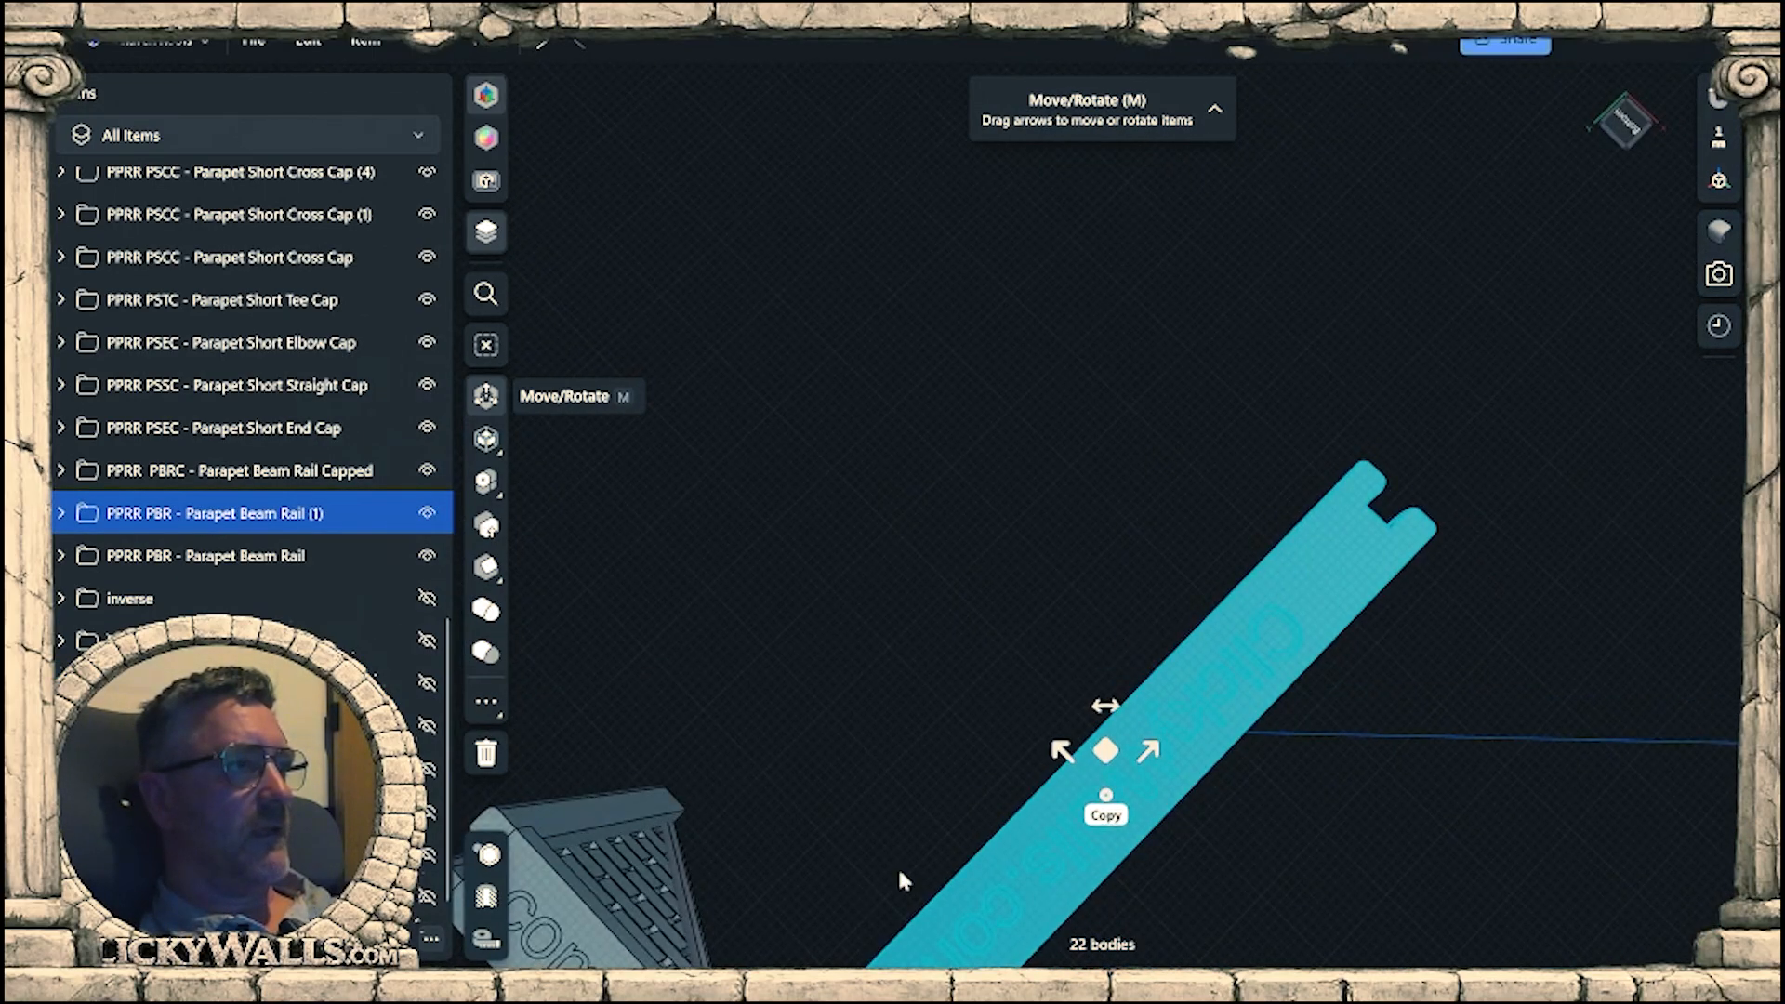
pyautogui.moveTo(897, 867); pyautogui.dragTo(1192, 820, button='middle')
# Align the beam rail's notched end over the free arm of the finial cap, viewed from underneath.
pyautogui.scroll(4, 1199, 820)
pyautogui.scroll(2, 1472, 666)
pyautogui.moveTo(1414, 678); pyautogui.dragTo(1360, 638, button='right')
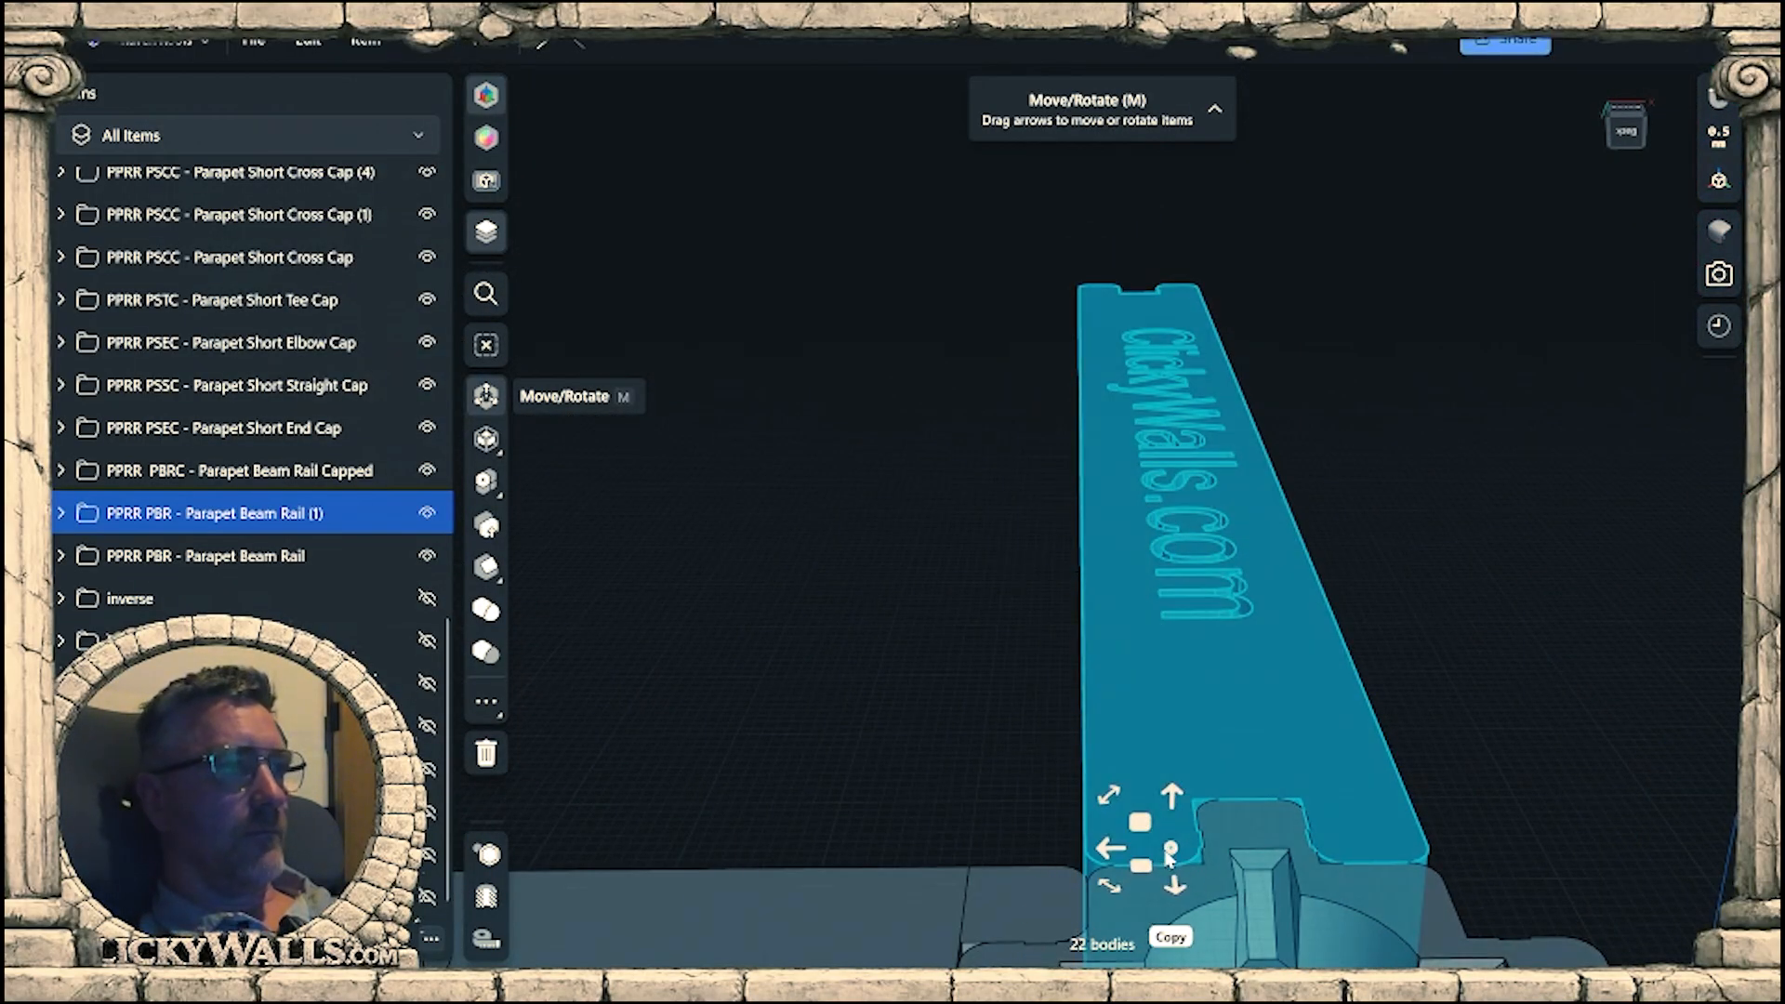
pyautogui.moveTo(1169, 858); pyautogui.dragTo(1130, 578, button='right')
pyautogui.scroll(6, 976, 730)
pyautogui.moveTo(1313, 714); pyautogui.dragTo(1218, 666, button='right')
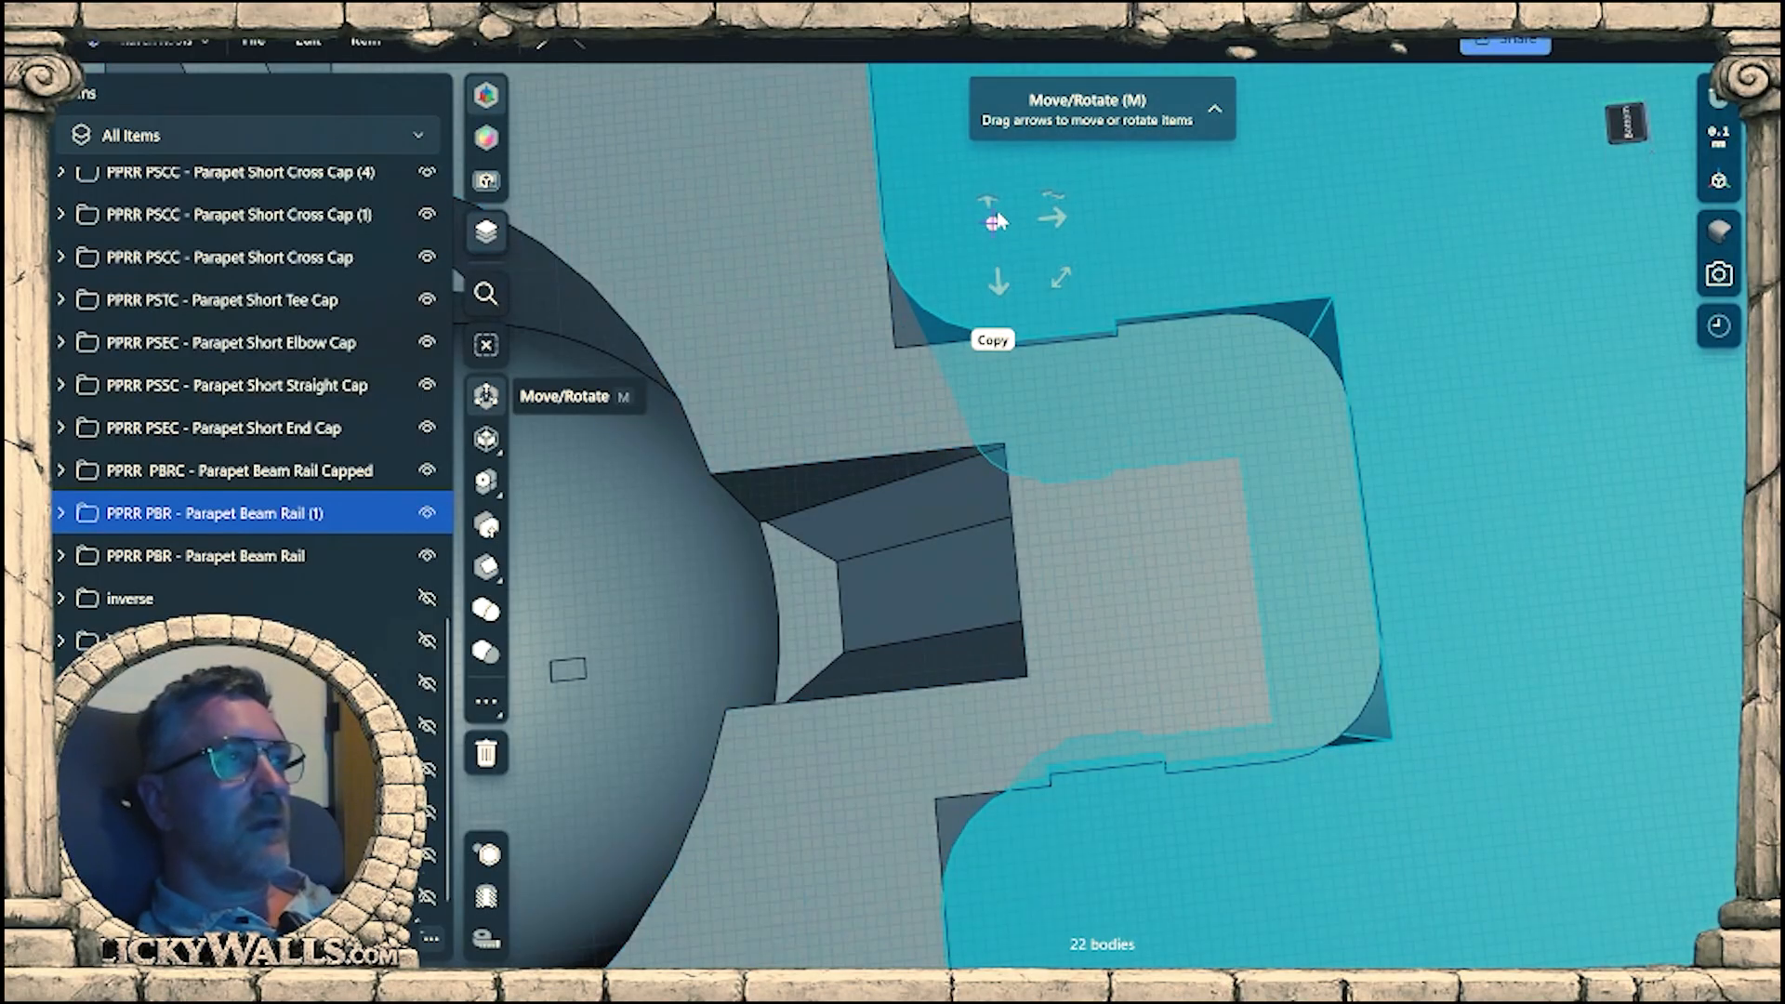
# Fit the beam rail's stepped notch edge to the cap arm, nudging the rail by -0.02 mm from a relocated gizmo.
pyautogui.scroll(3, 1168, 638)
pyautogui.scroll(2, 1166, 630)
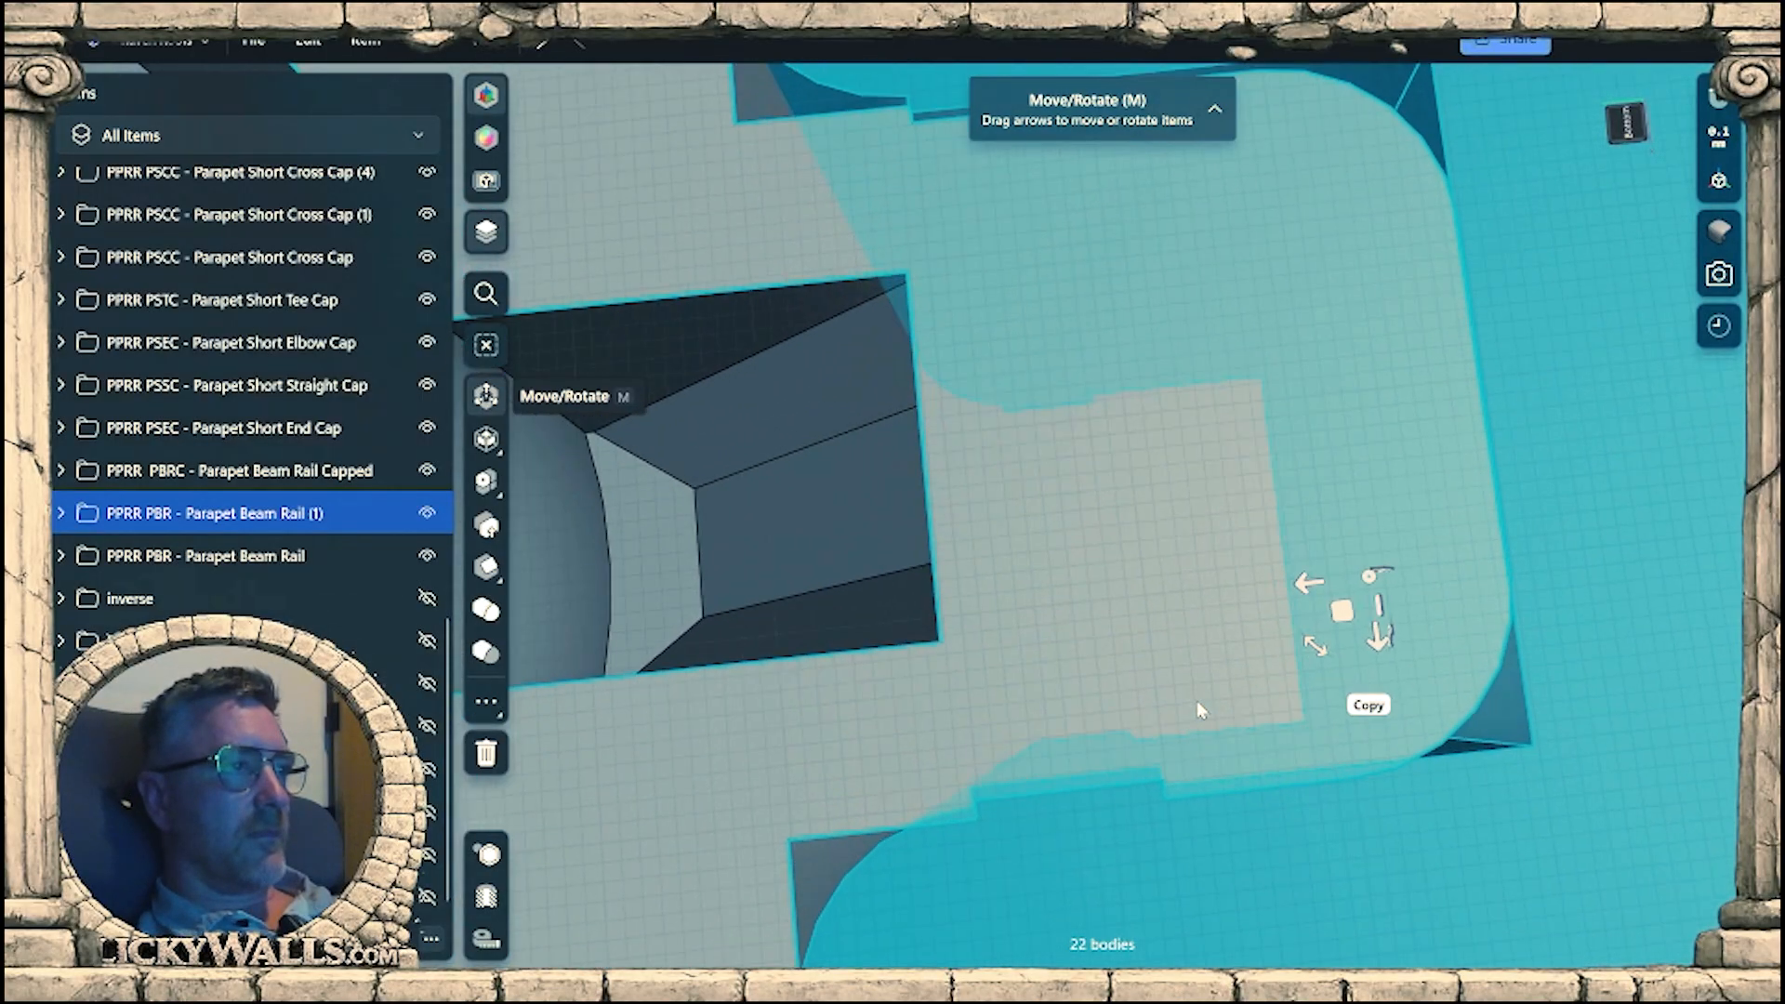
pyautogui.moveTo(1197, 701); pyautogui.dragTo(1205, 376, button='middle')
pyautogui.scroll(3, 1279, 507)
pyautogui.moveTo(1229, 569); pyautogui.dragTo(1293, 465, button='middle')
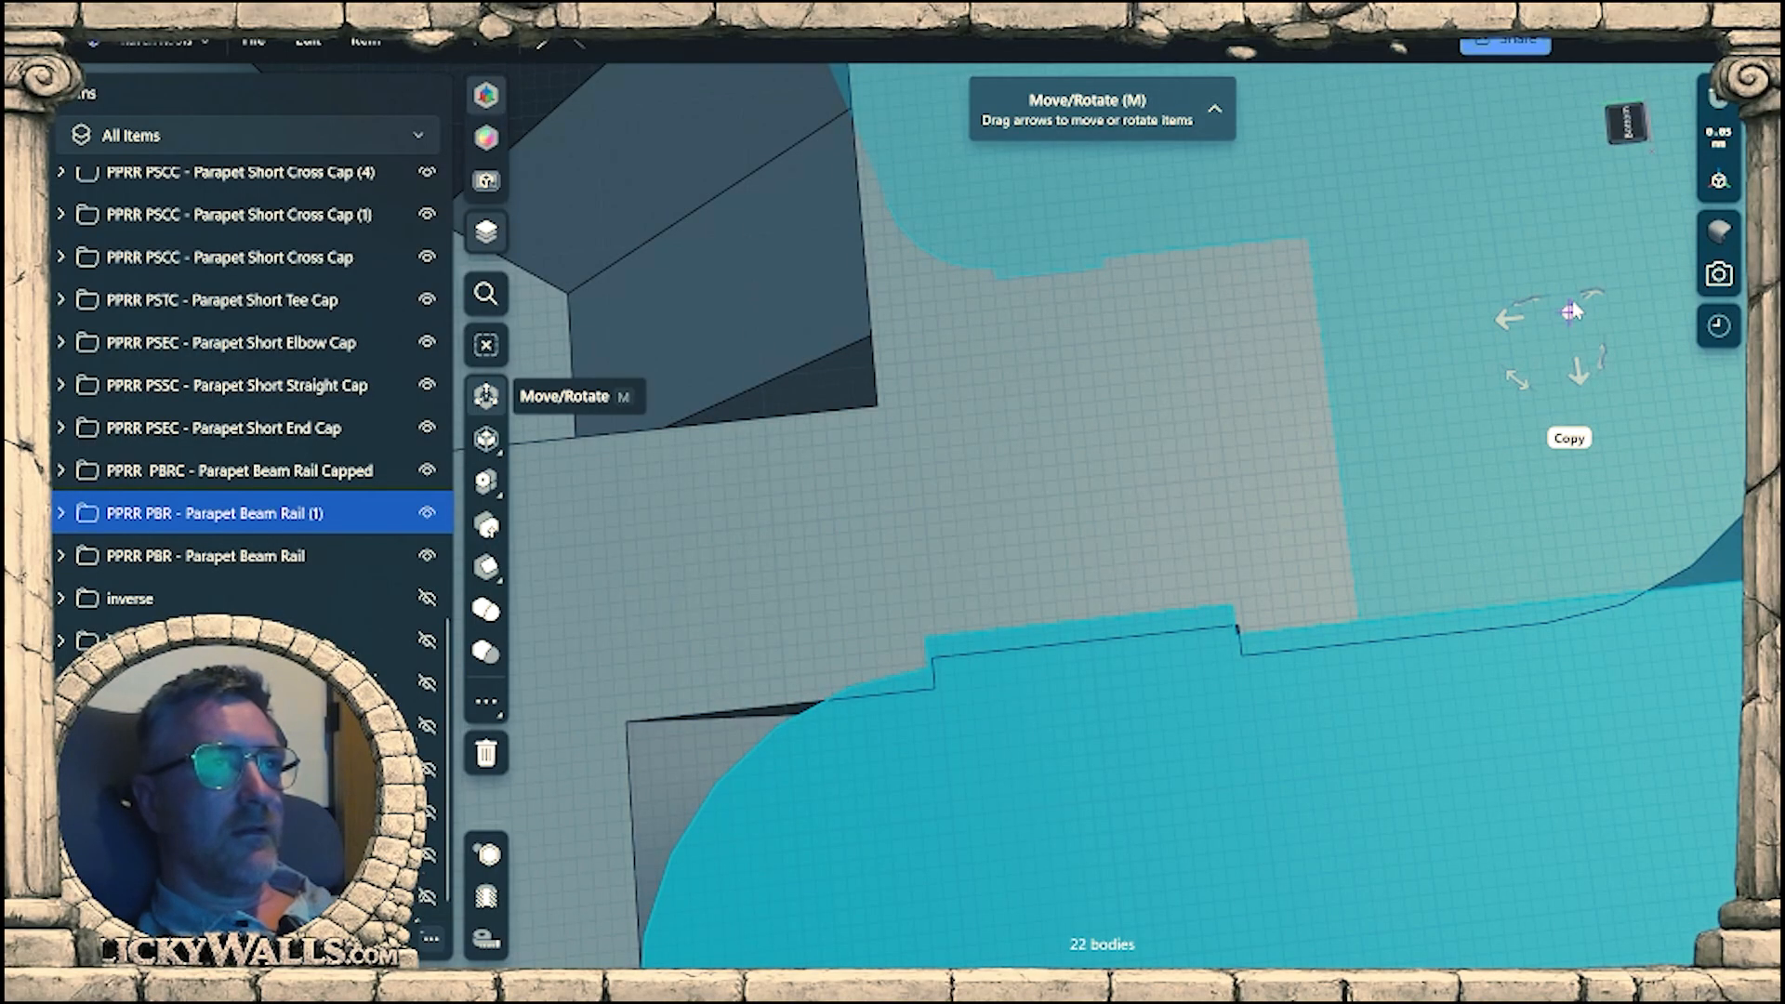
pyautogui.moveTo(1570, 315); pyautogui.dragTo(1236, 631)
pyautogui.scroll(2, 1115, 757)
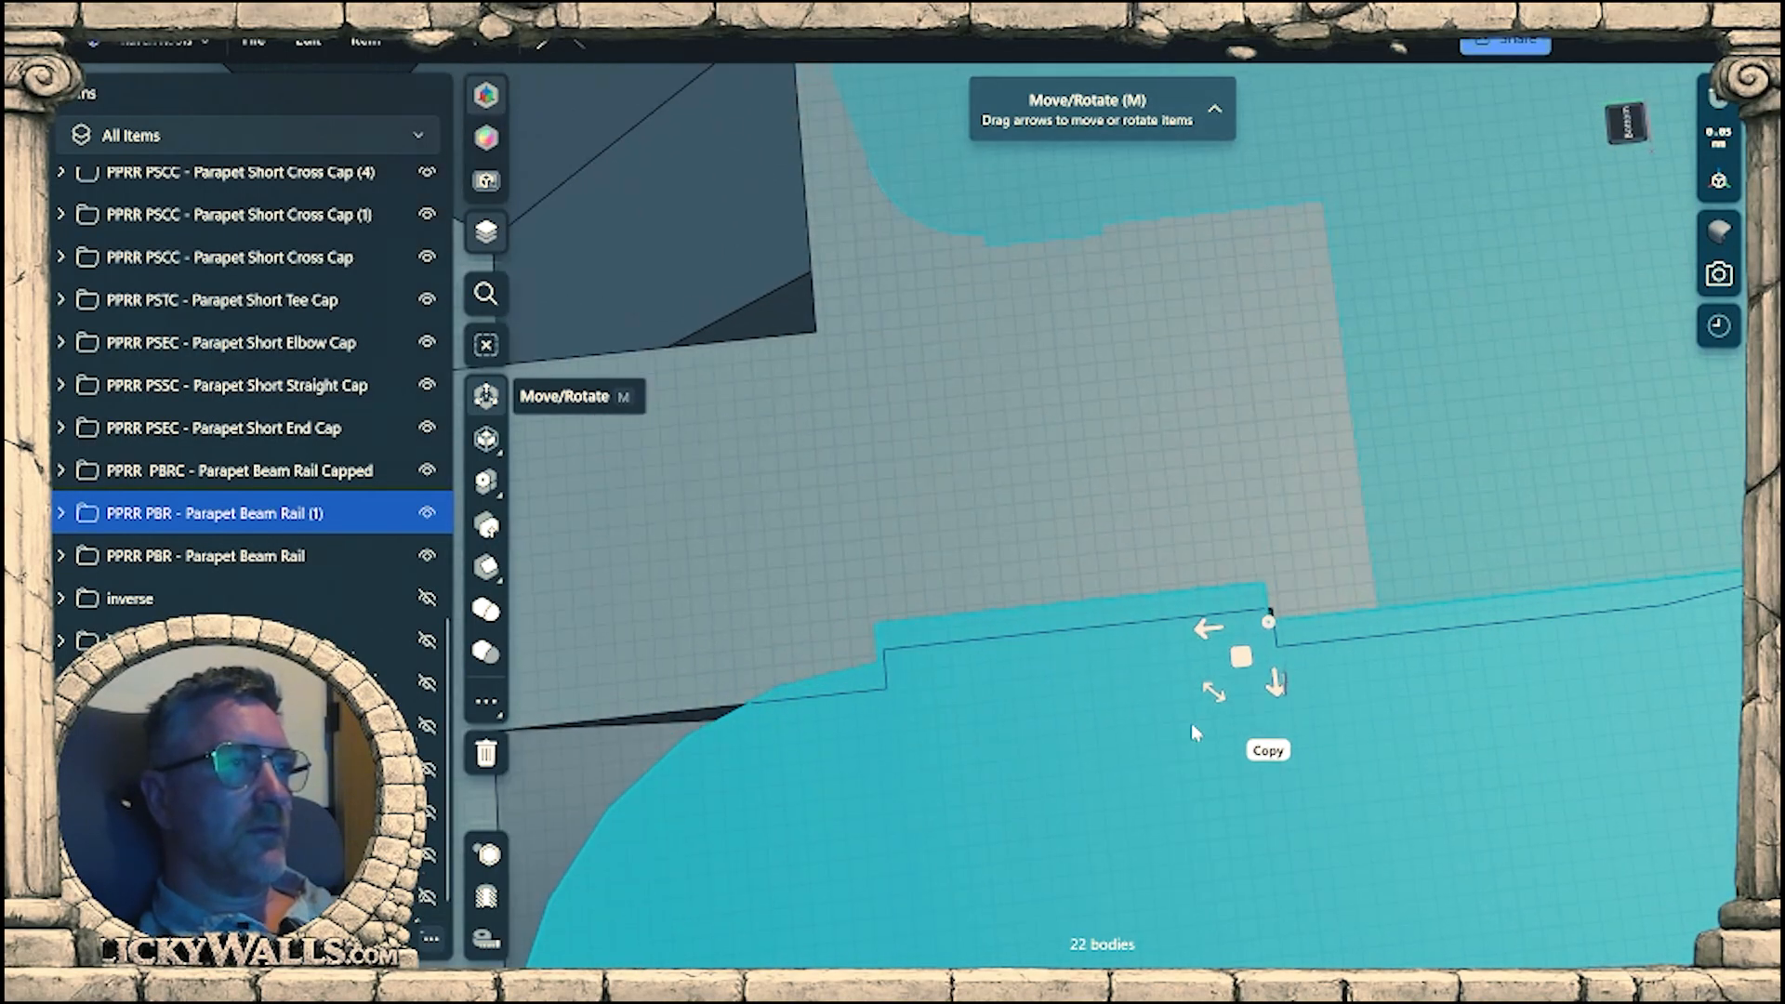
pyautogui.moveTo(1193, 731); pyautogui.dragTo(1437, 545, button='middle')
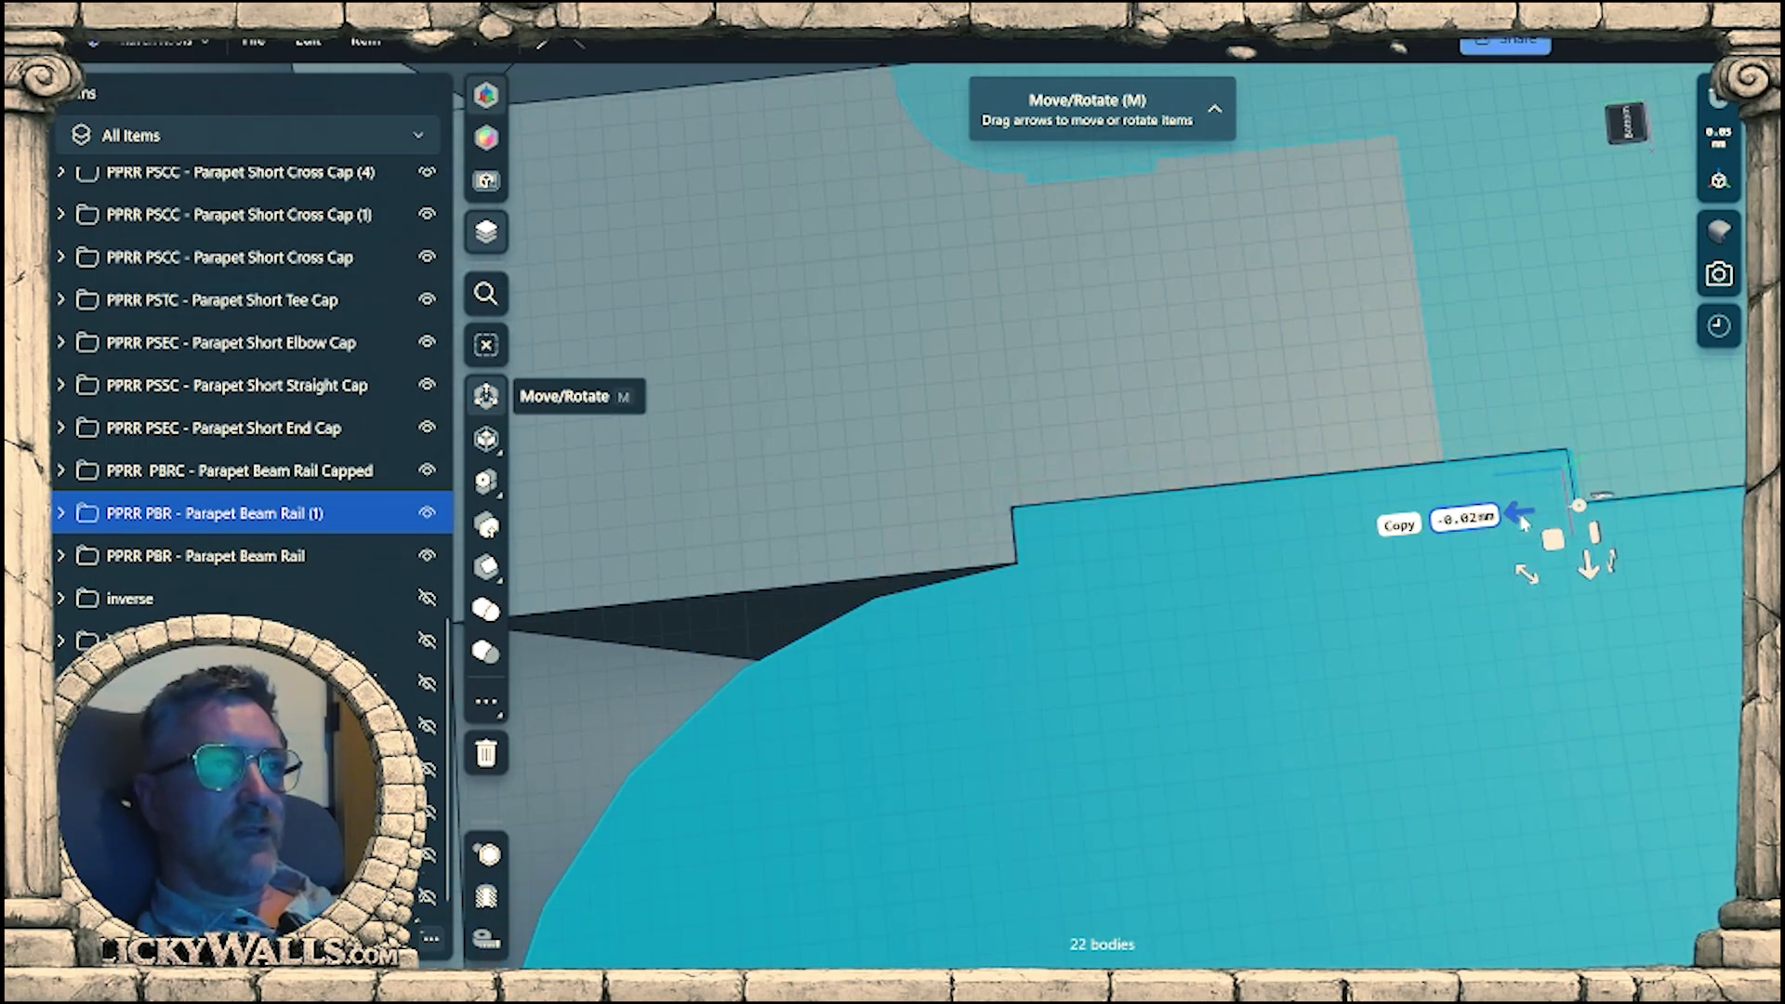
# Fine-tune the beam rail's notch corner against the finial cap arm on both edges, finishing with a nudge of -0.004 mm.
pyautogui.moveTo(1573, 503); pyautogui.dragTo(1028, 504)
pyautogui.scroll(3, 980, 532)
pyautogui.moveTo(1004, 564); pyautogui.dragTo(1160, 638, button='middle')
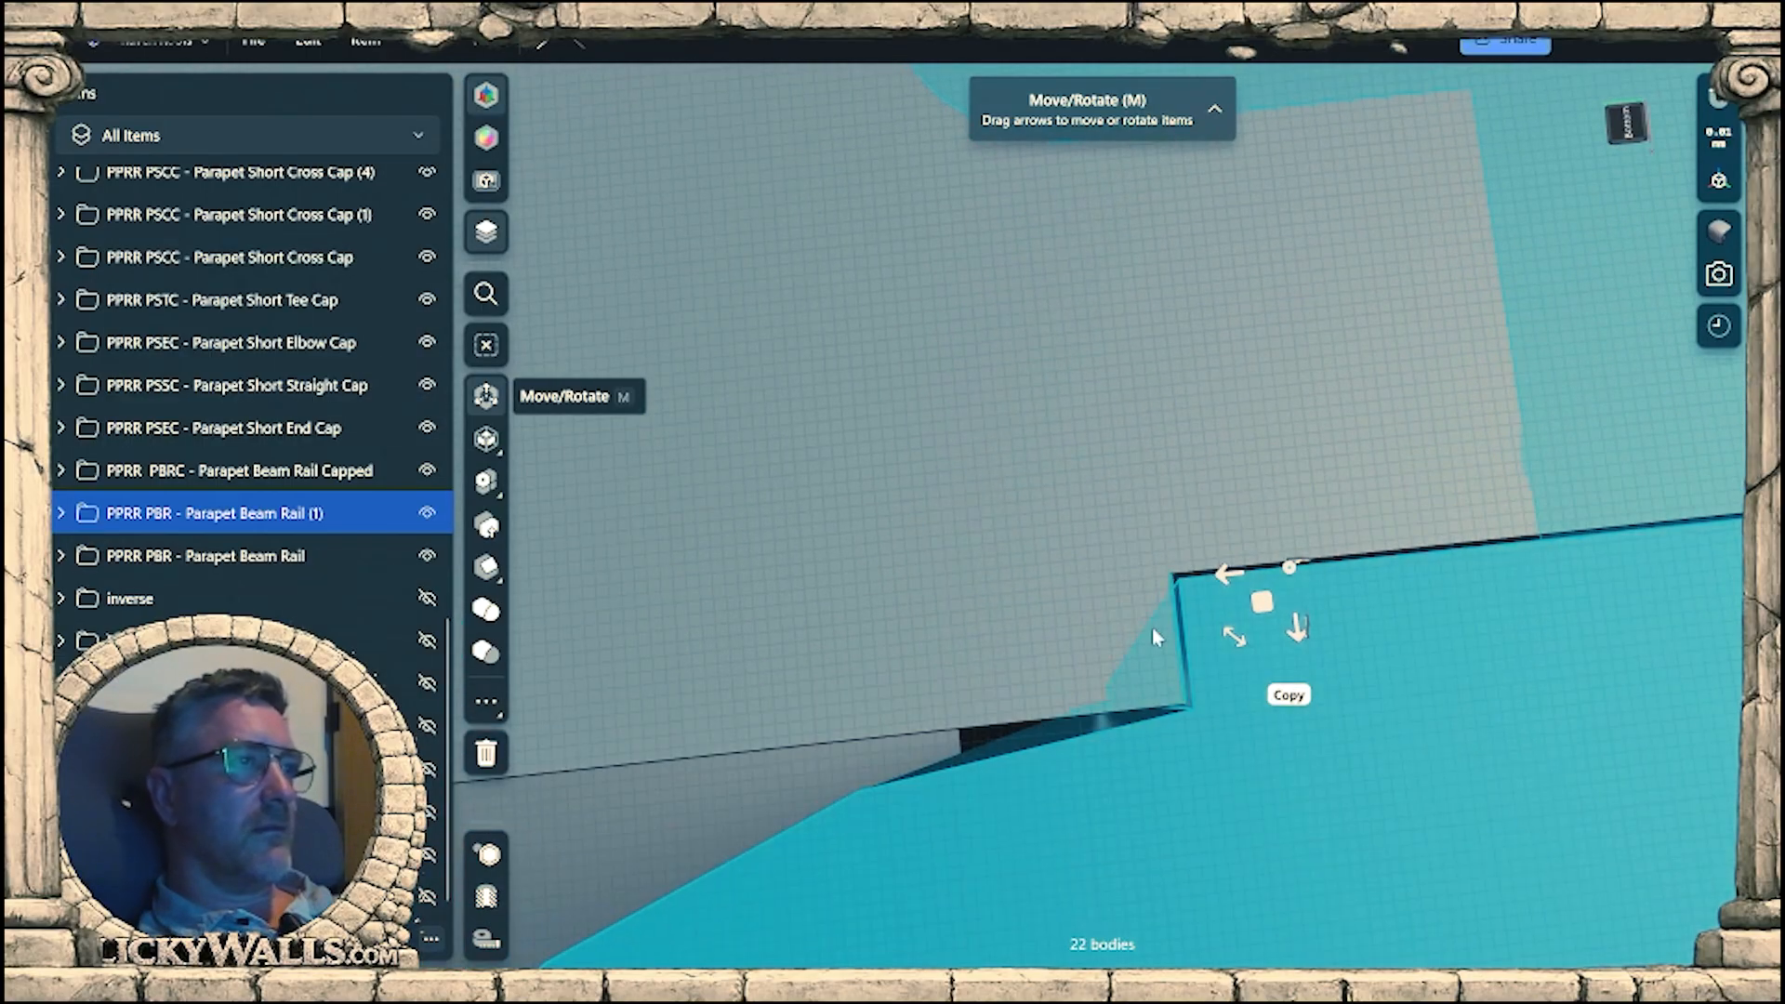
pyautogui.scroll(4, 1209, 600)
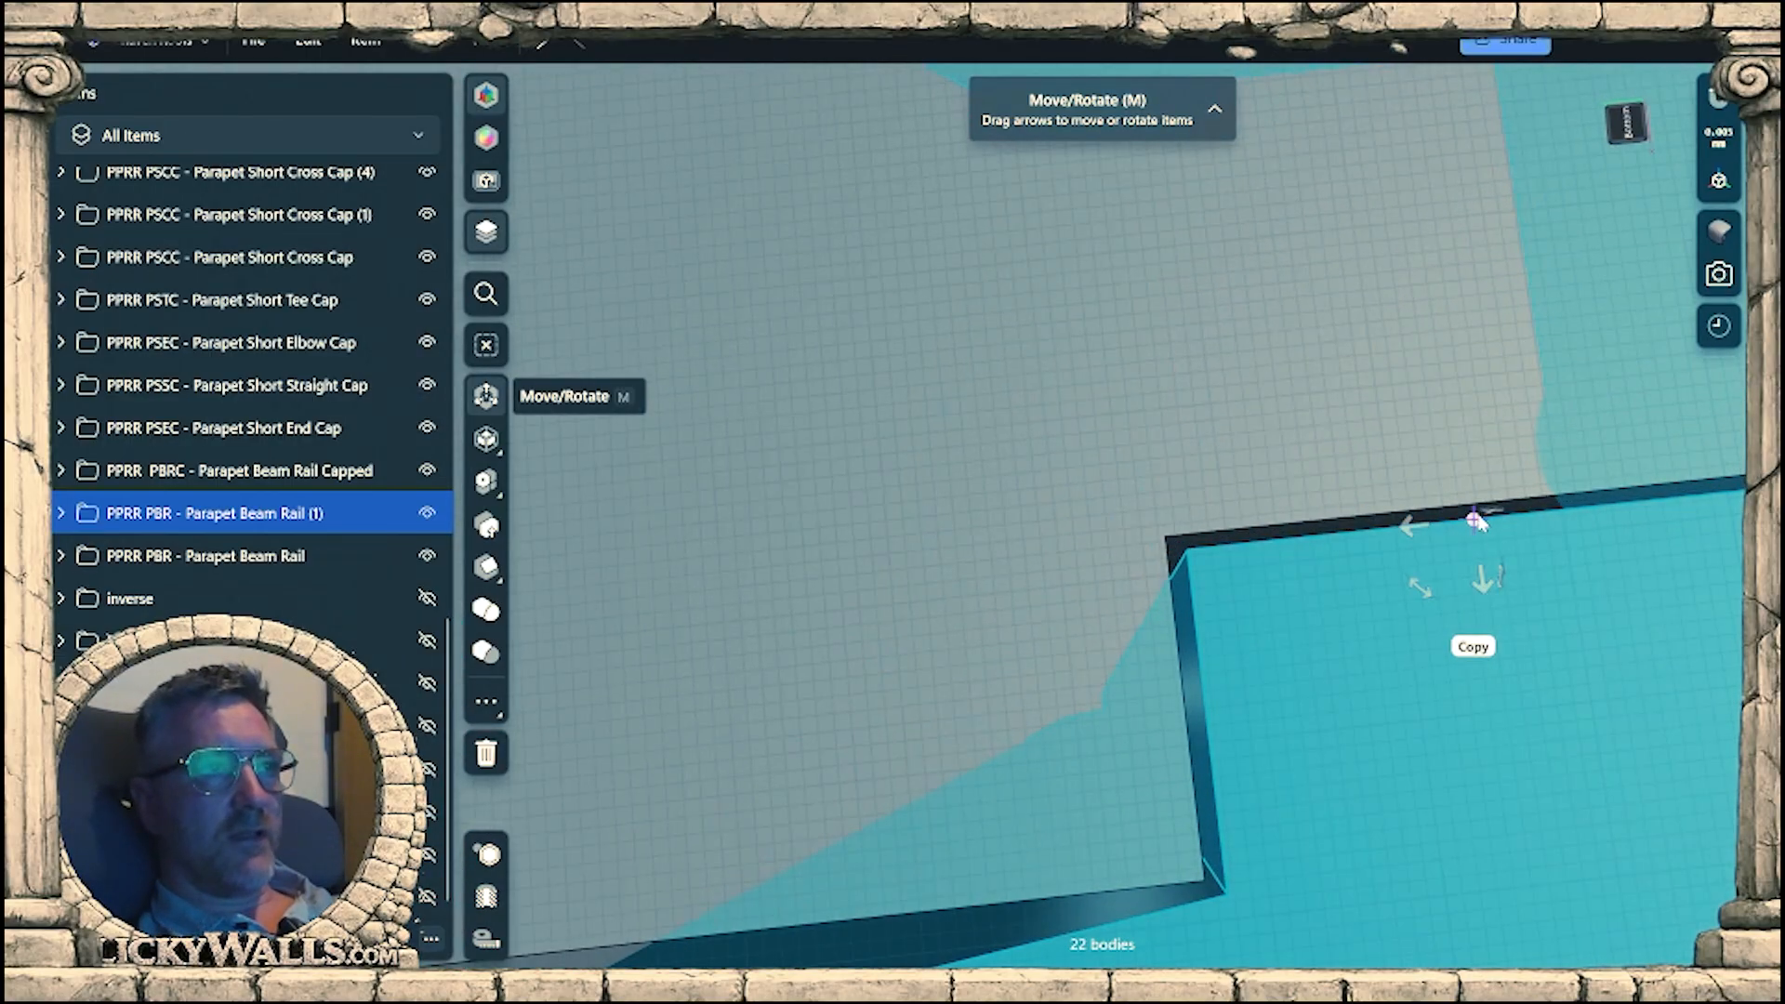
pyautogui.moveTo(1491, 547); pyautogui.dragTo(1201, 574)
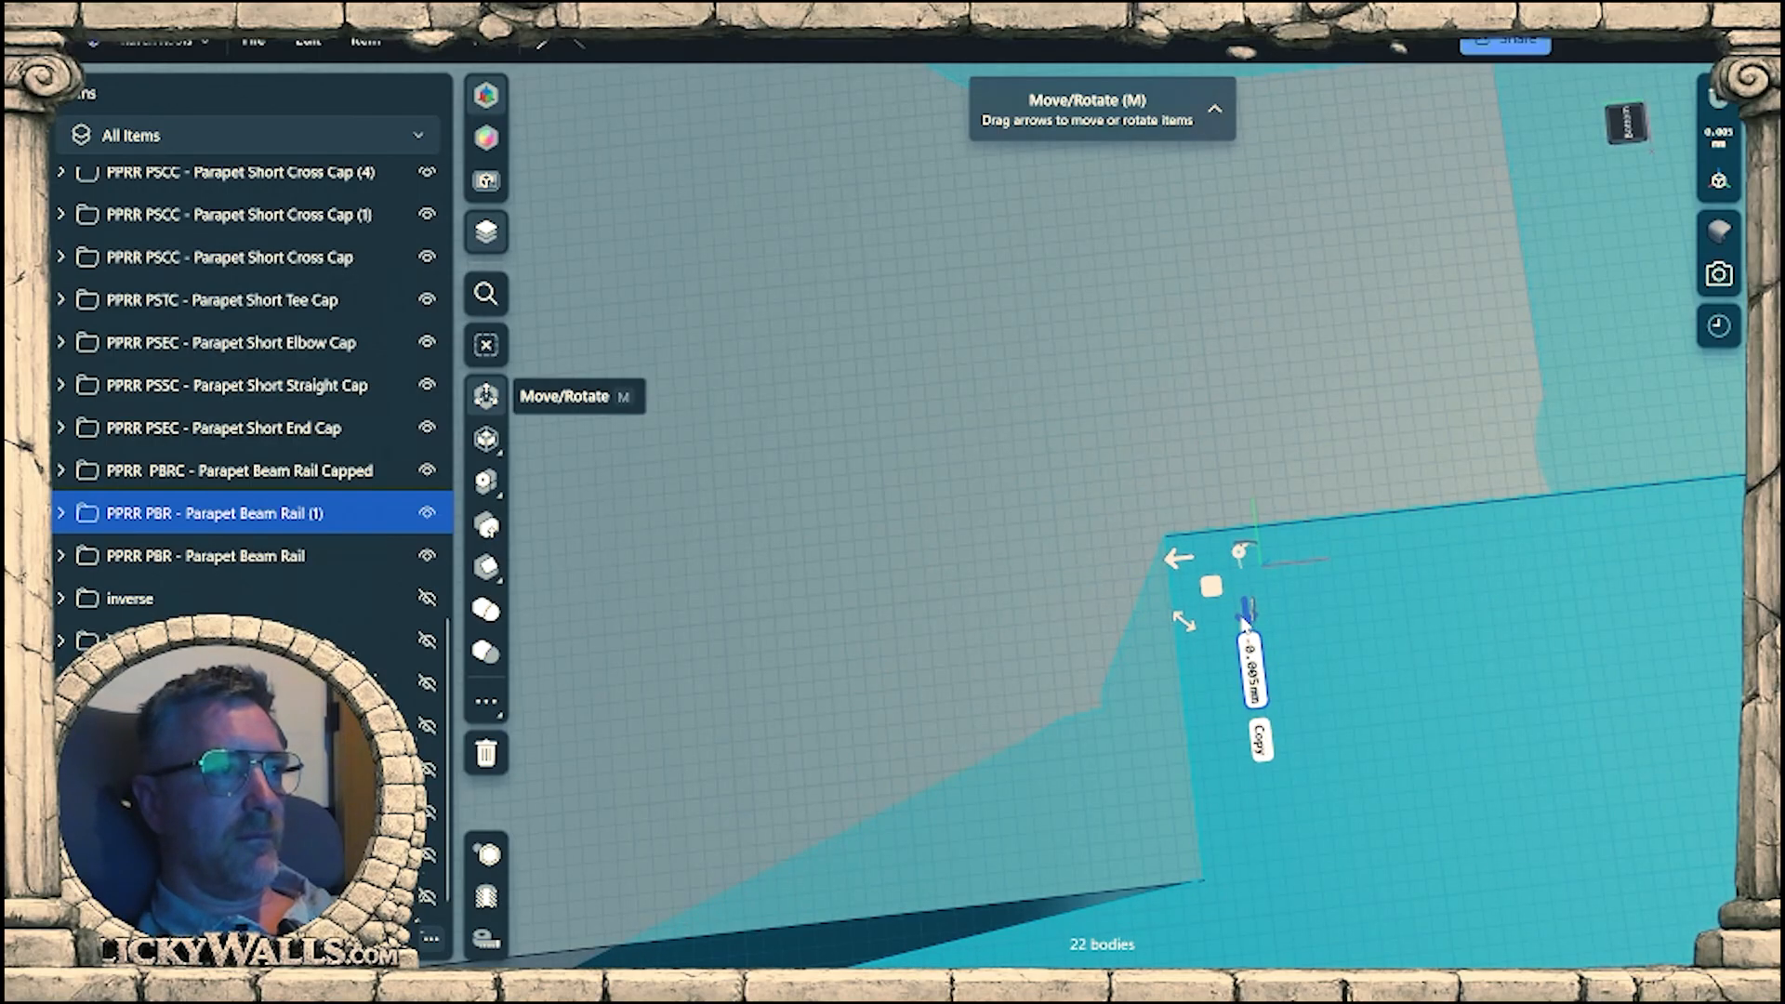
pyautogui.scroll(-4, 1199, 638)
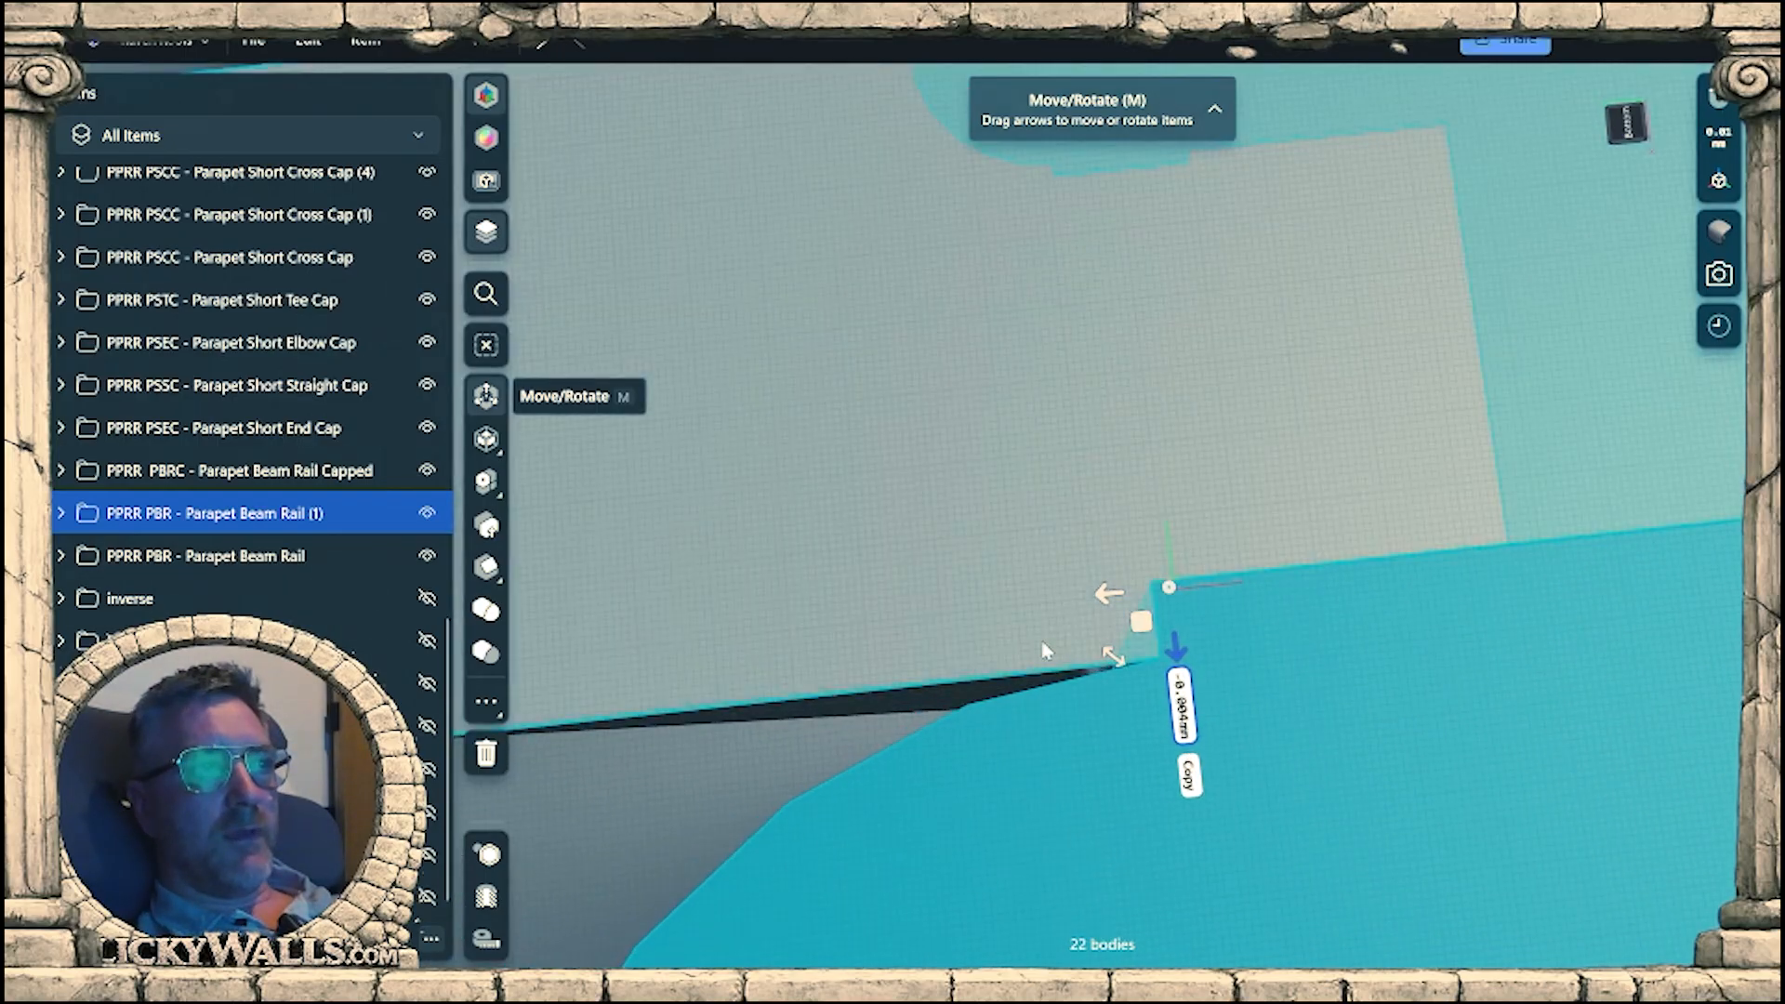
pyautogui.scroll(-6, 797, 518)
pyautogui.scroll(-3, 1101, 540)
pyautogui.scroll(-6, 1097, 544)
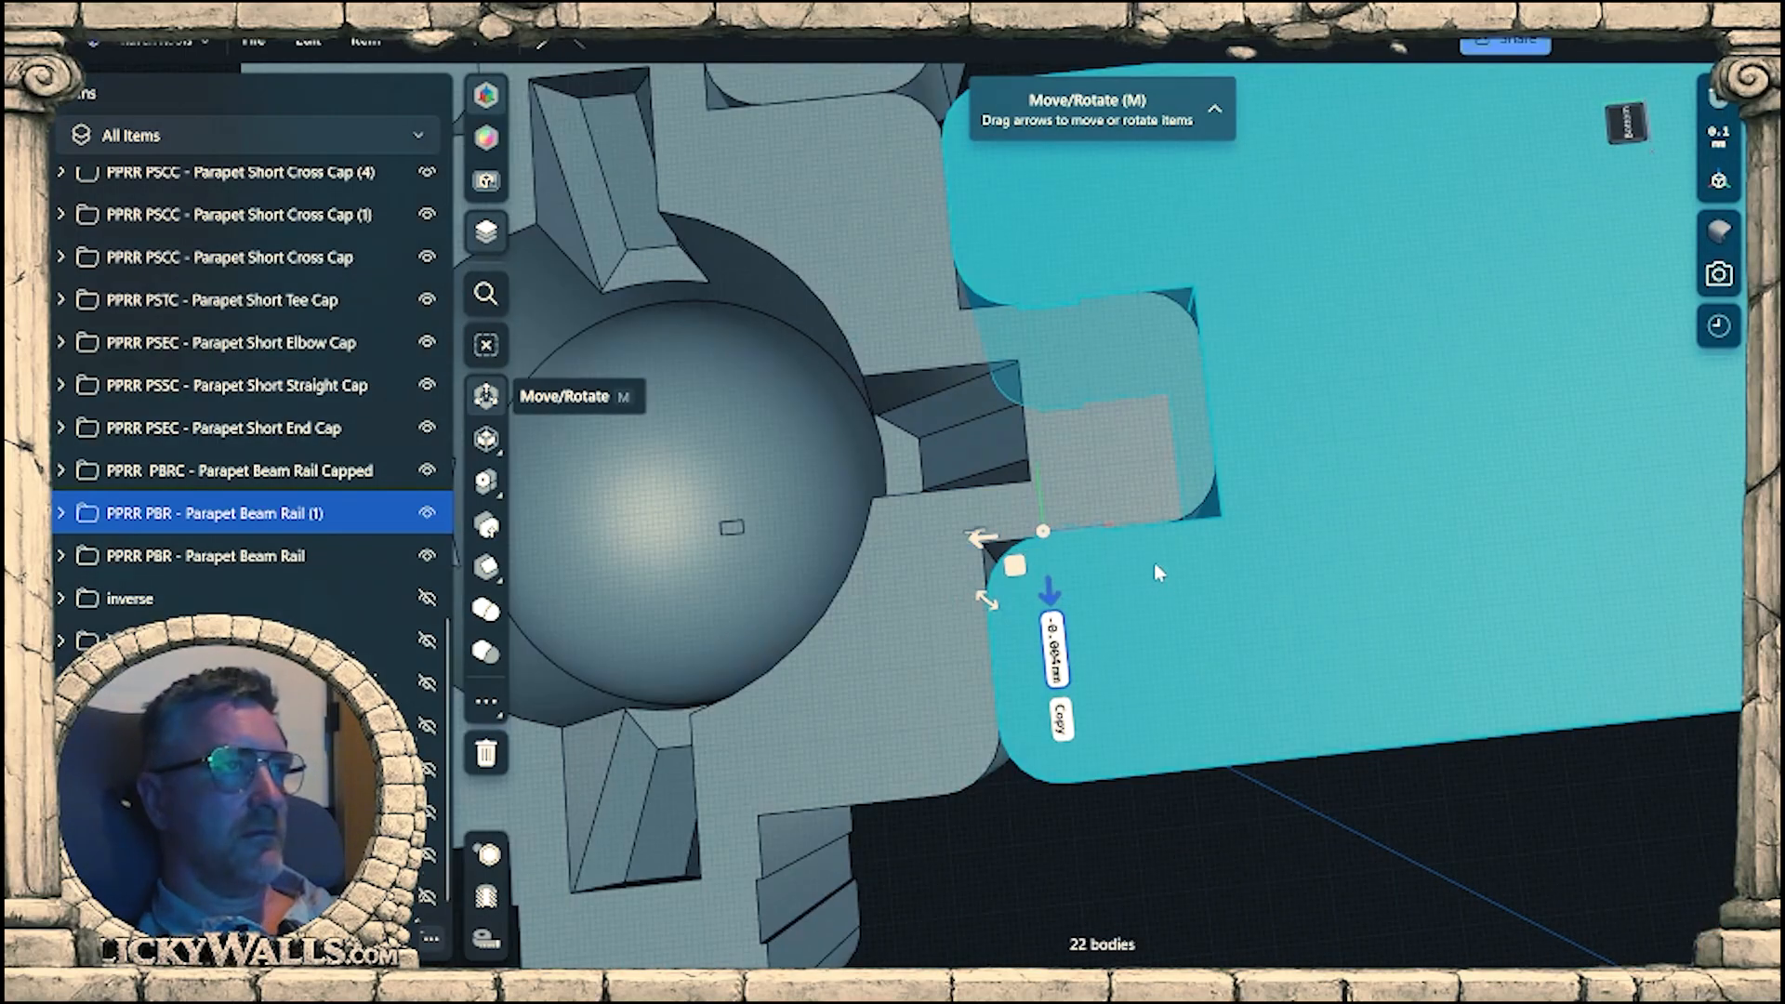
# Inspect the joined wall, finial cap and beam rail from underneath and from above.
pyautogui.moveTo(1283, 500); pyautogui.dragTo(1497, 629, button='right')
pyautogui.click(1497, 628)
pyautogui.scroll(-8, 1339, 643)
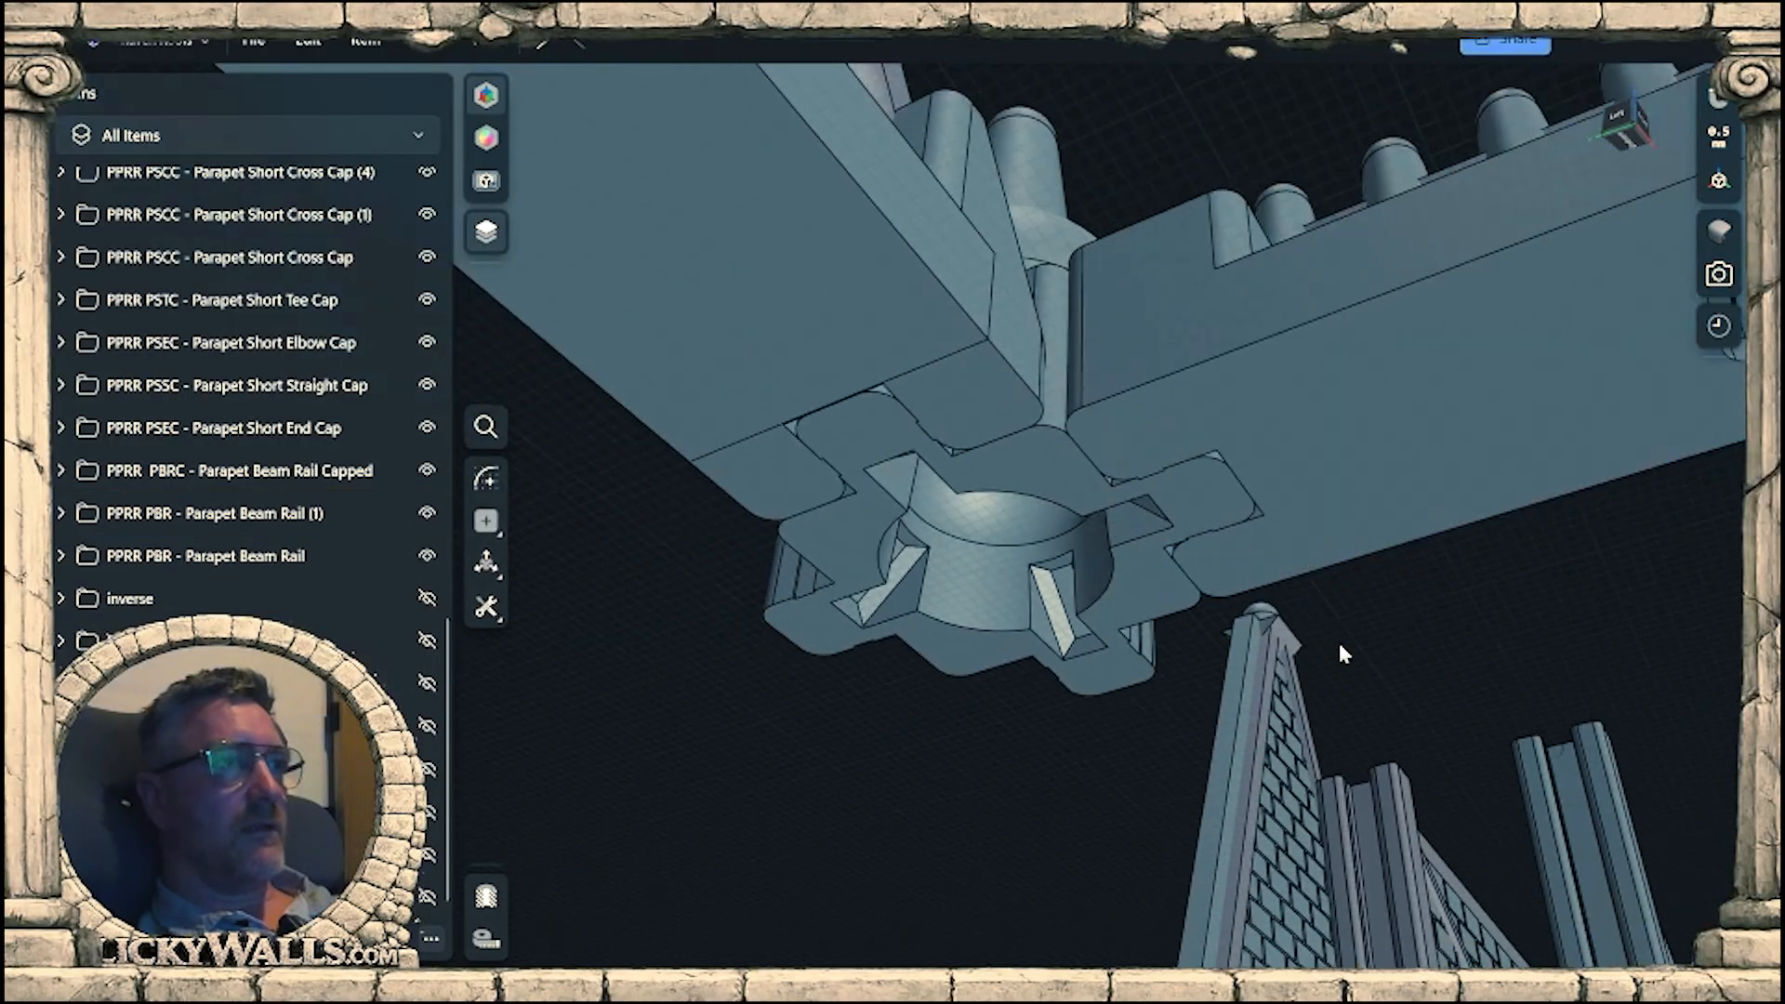
pyautogui.moveTo(1270, 516); pyautogui.dragTo(1598, 781, button='right')
pyautogui.moveTo(1273, 822); pyautogui.dragTo(1252, 586, button='middle')
pyautogui.moveTo(1253, 585); pyautogui.dragTo(1135, 636, button='right')
pyautogui.scroll(-5, 1136, 636)
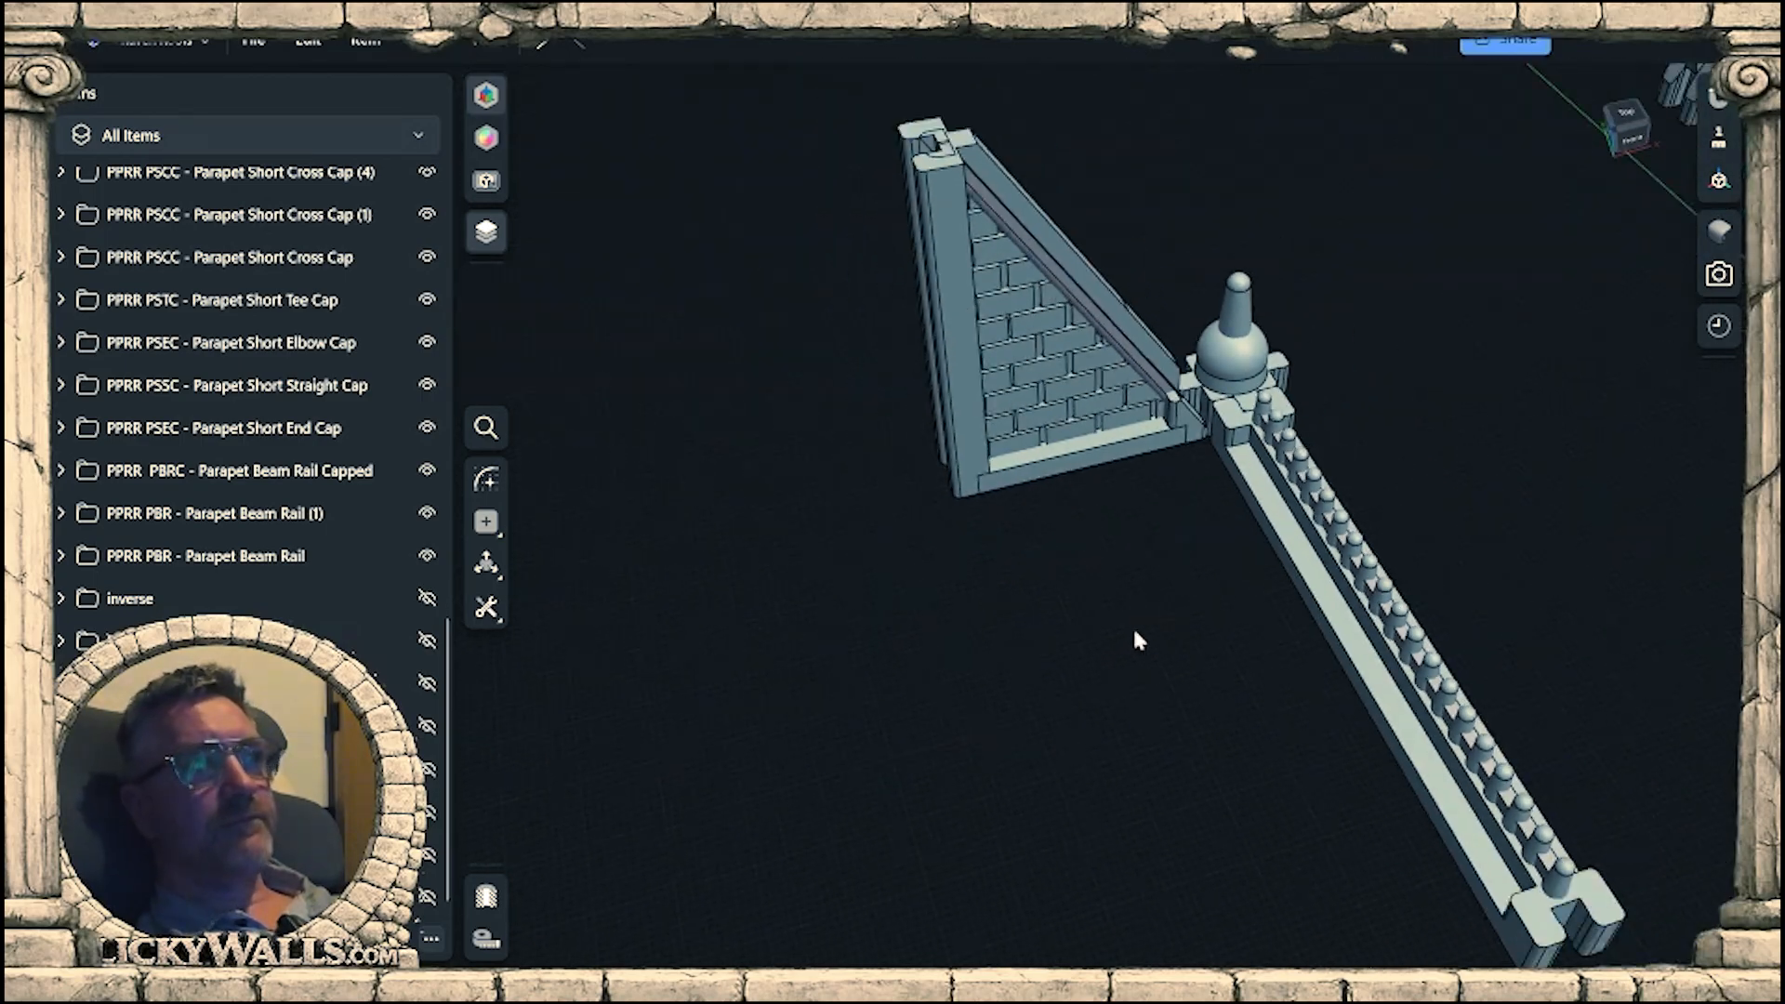
pyautogui.moveTo(1606, 520); pyautogui.dragTo(1132, 620, button='middle')
pyautogui.scroll(-2, 1256, 685)
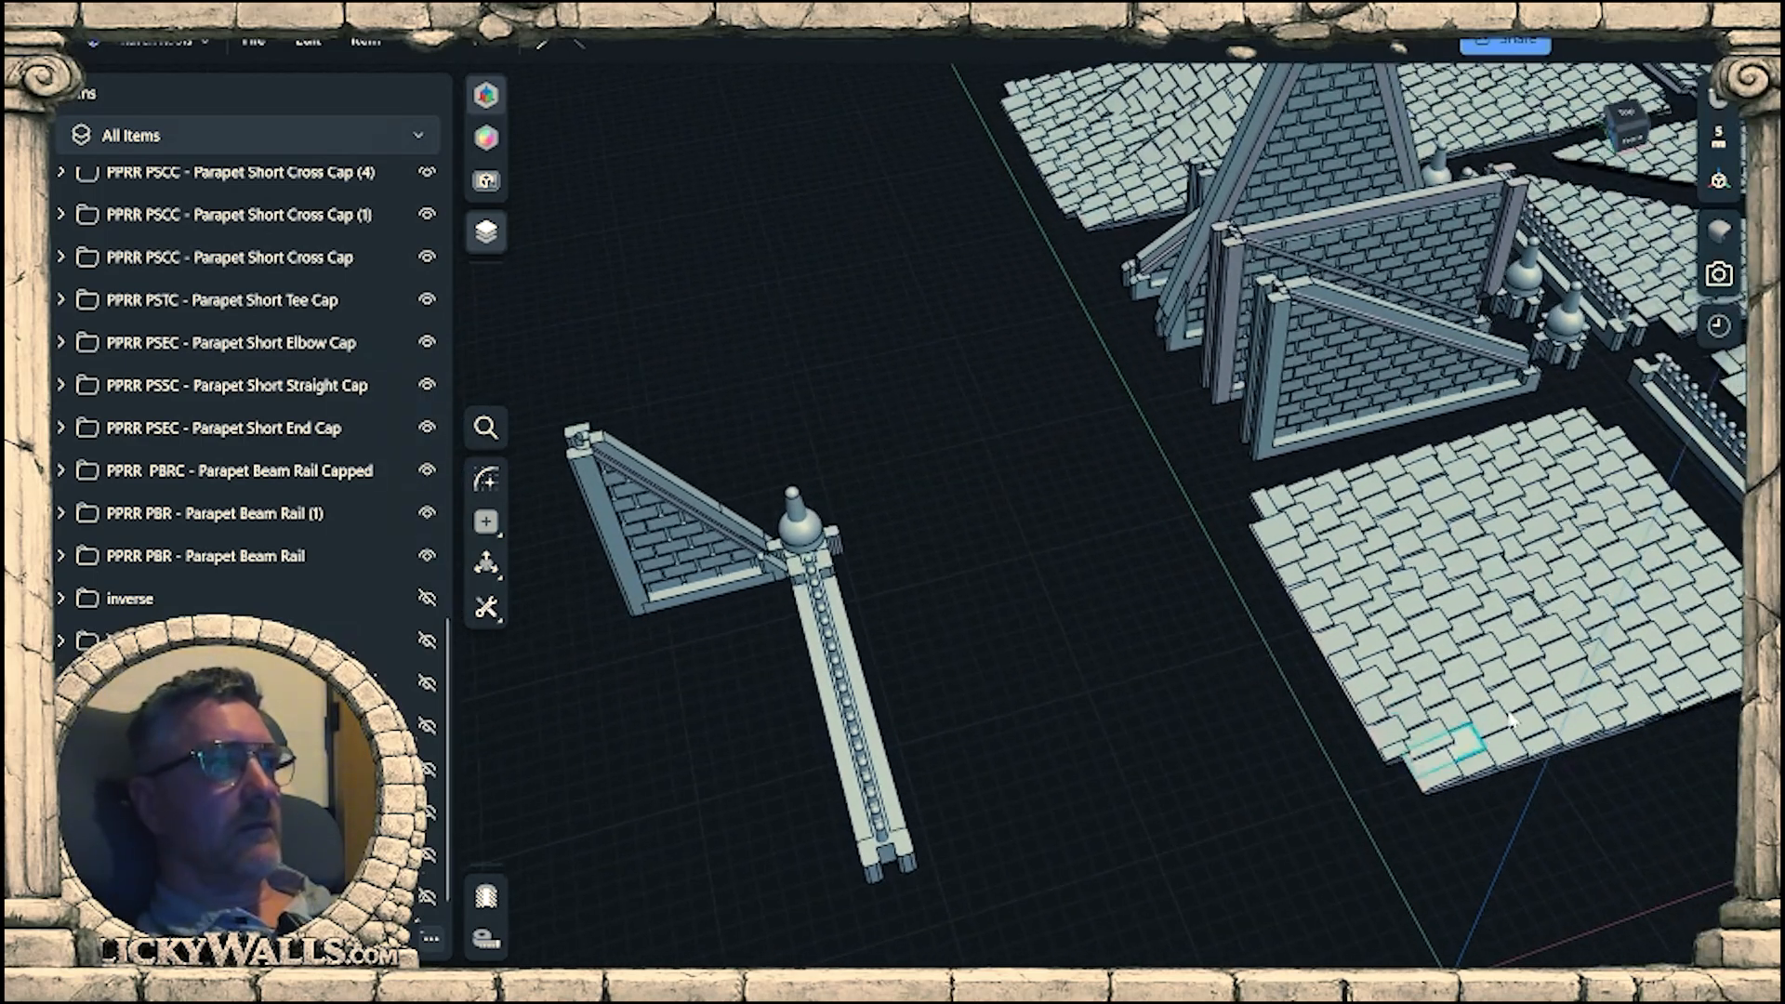
# Copy the flat roof tile panel 251 mm sideways so the duplicate lies beside the beam rail assembly.
pyautogui.scroll(8, 279, 530)
pyautogui.scroll(-1, 312, 482)
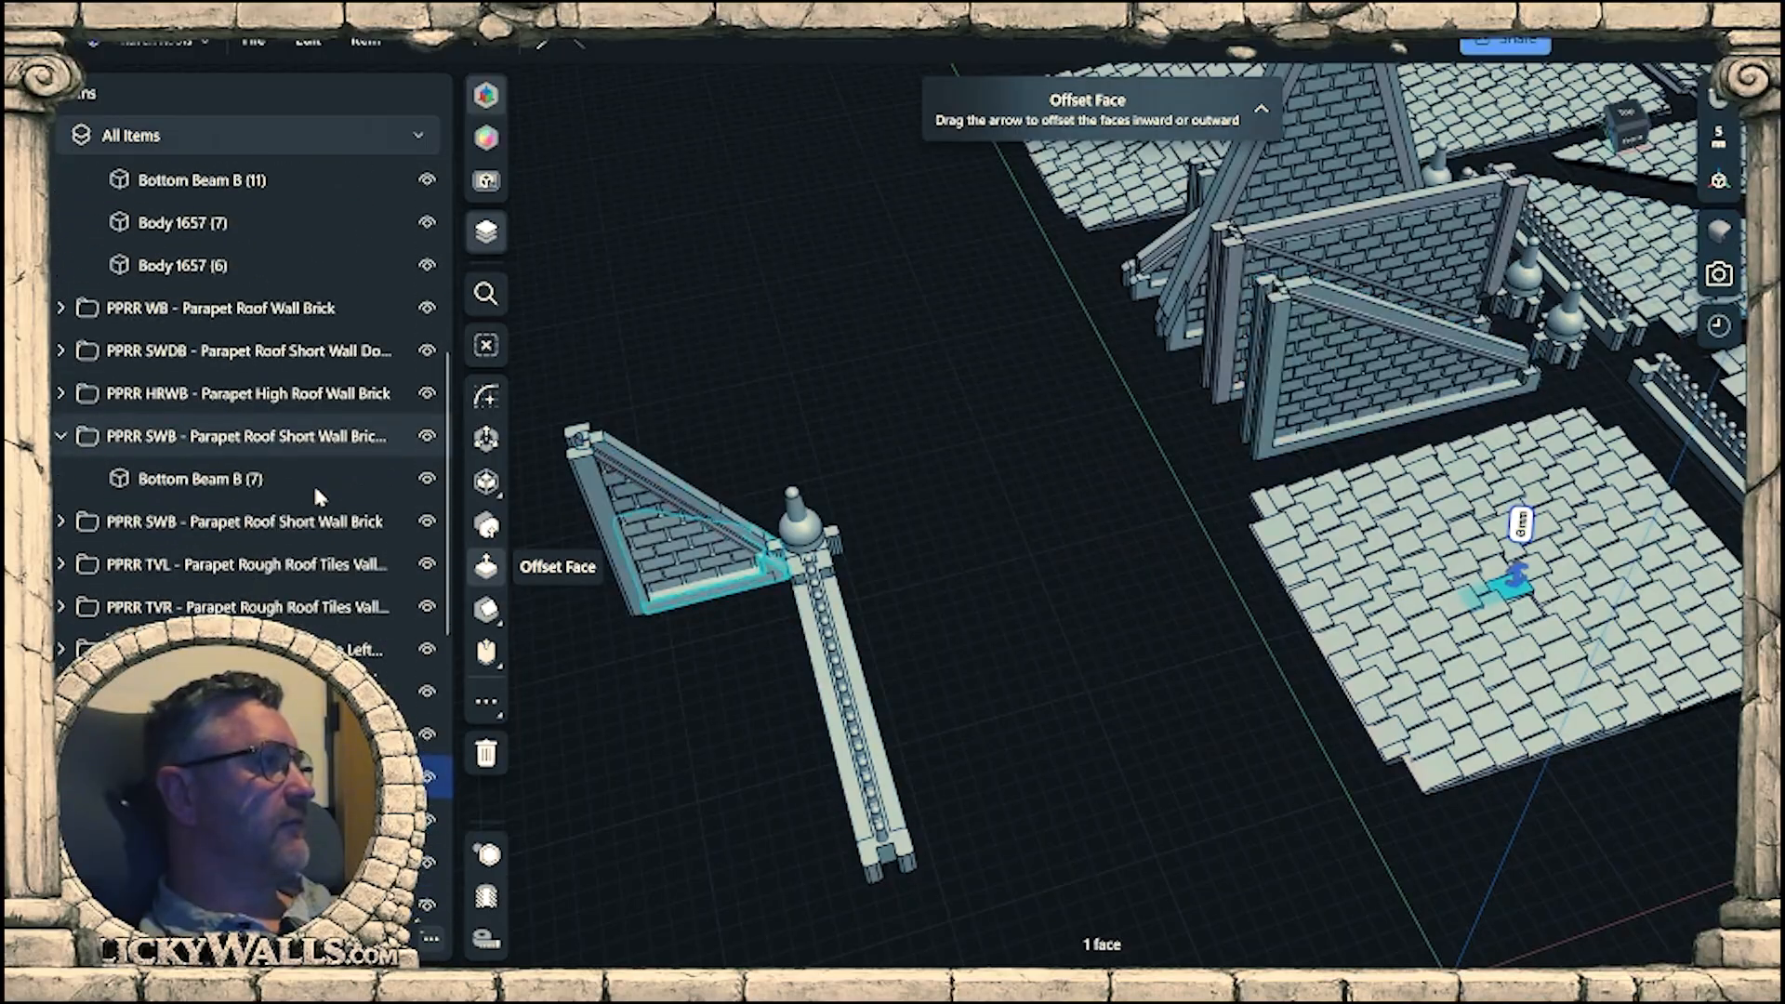
pyautogui.click(311, 760)
pyautogui.moveTo(1133, 766); pyautogui.dragTo(1200, 609, button='middle')
pyautogui.moveTo(1200, 609); pyautogui.dragTo(1158, 602, button='right')
pyautogui.moveTo(1368, 618); pyautogui.dragTo(1348, 567, button='middle')
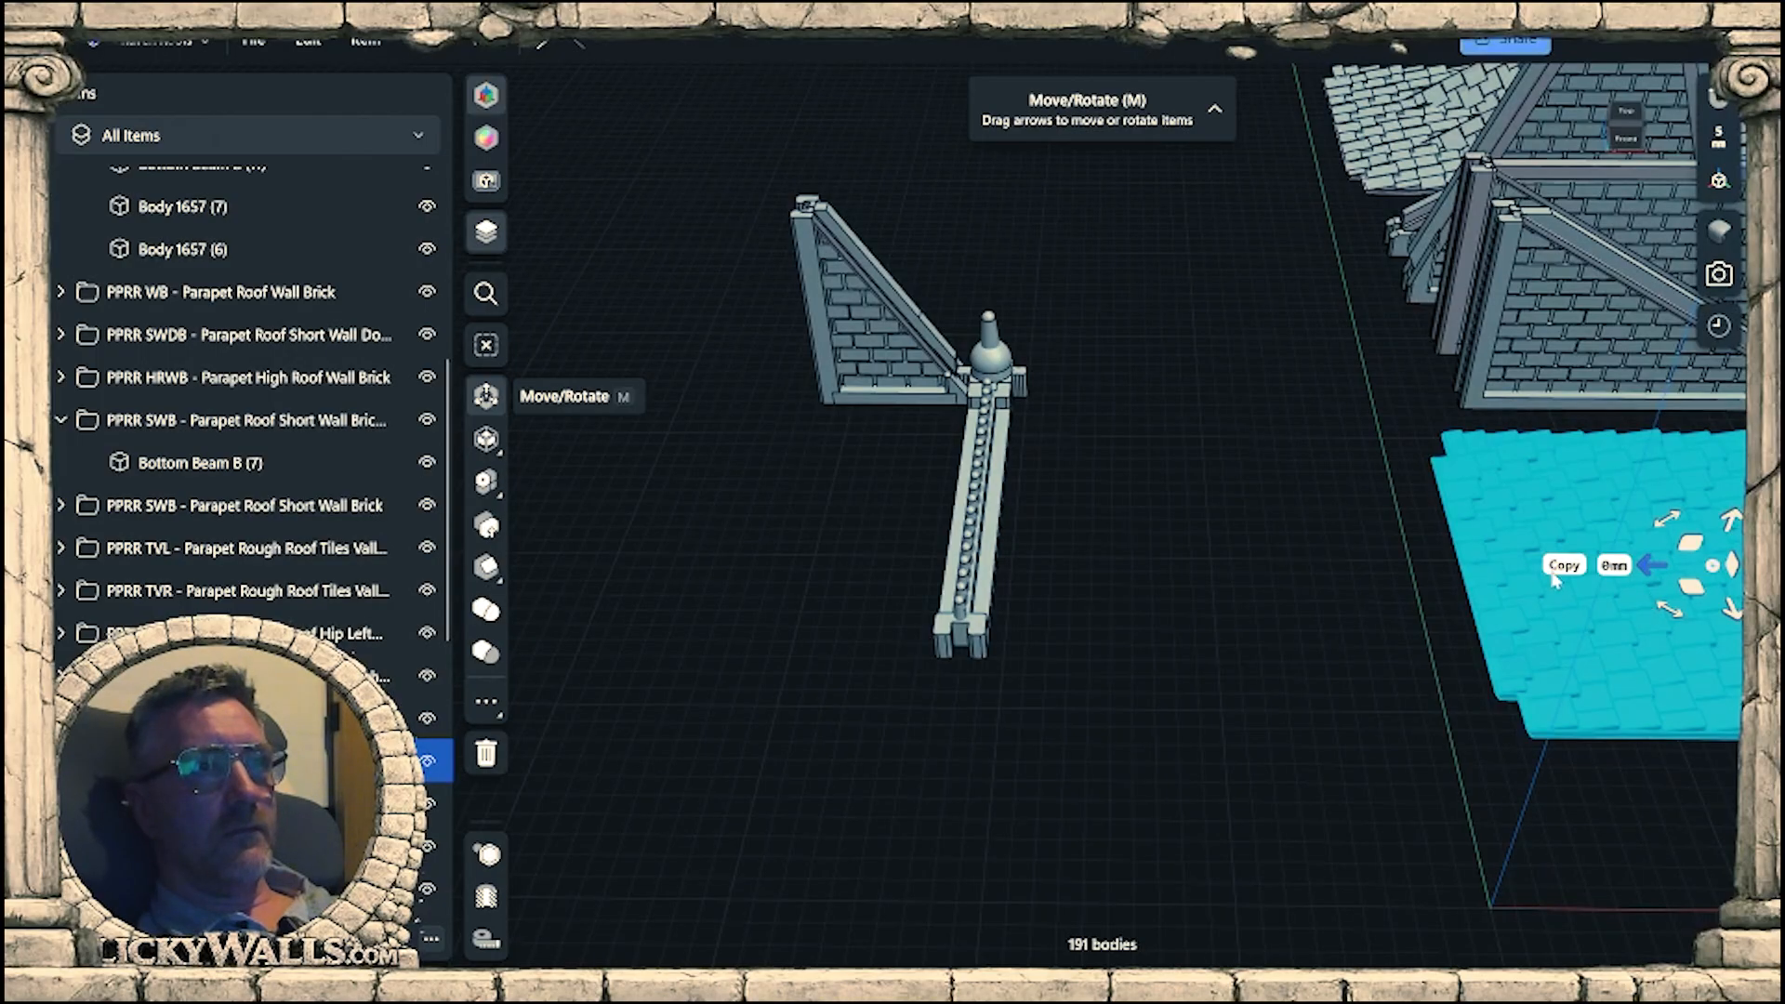
pyautogui.moveTo(1652, 569); pyautogui.dragTo(727, 528)
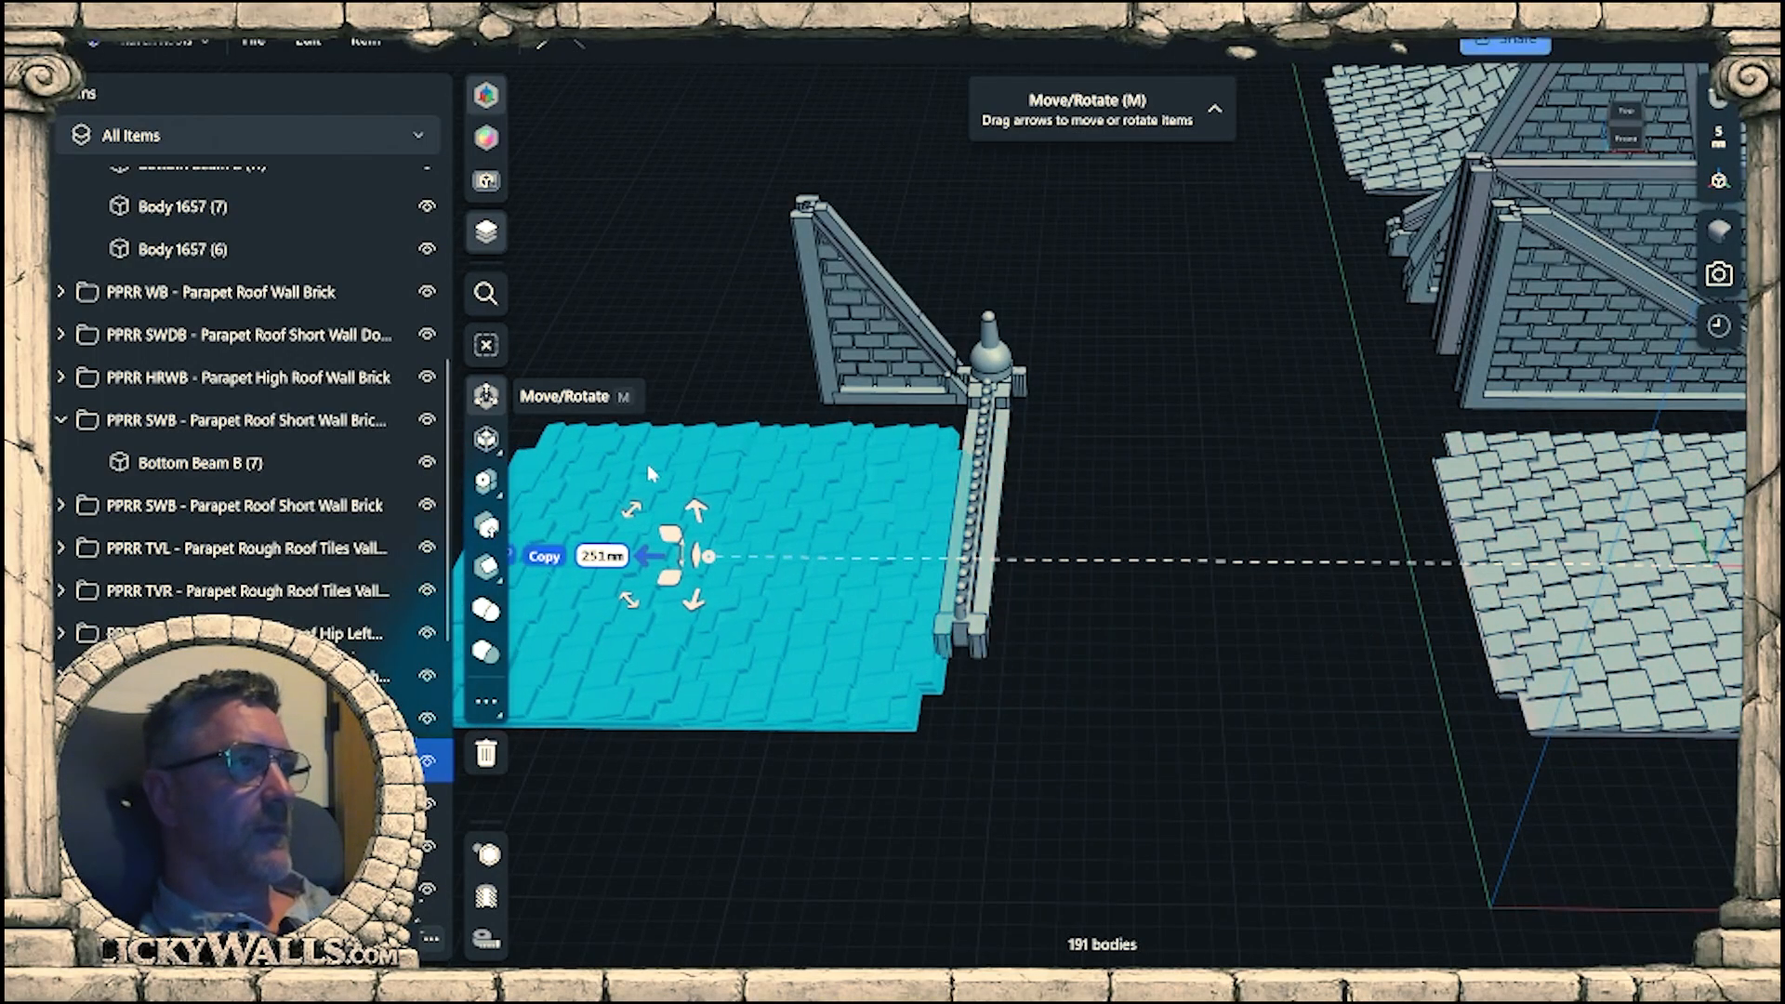
# Raise the copied roof tile panel by 9 mm to bring it level with the beam rail.
pyautogui.moveTo(647, 465); pyautogui.dragTo(926, 526, button='right')
pyautogui.scroll(3, 926, 527)
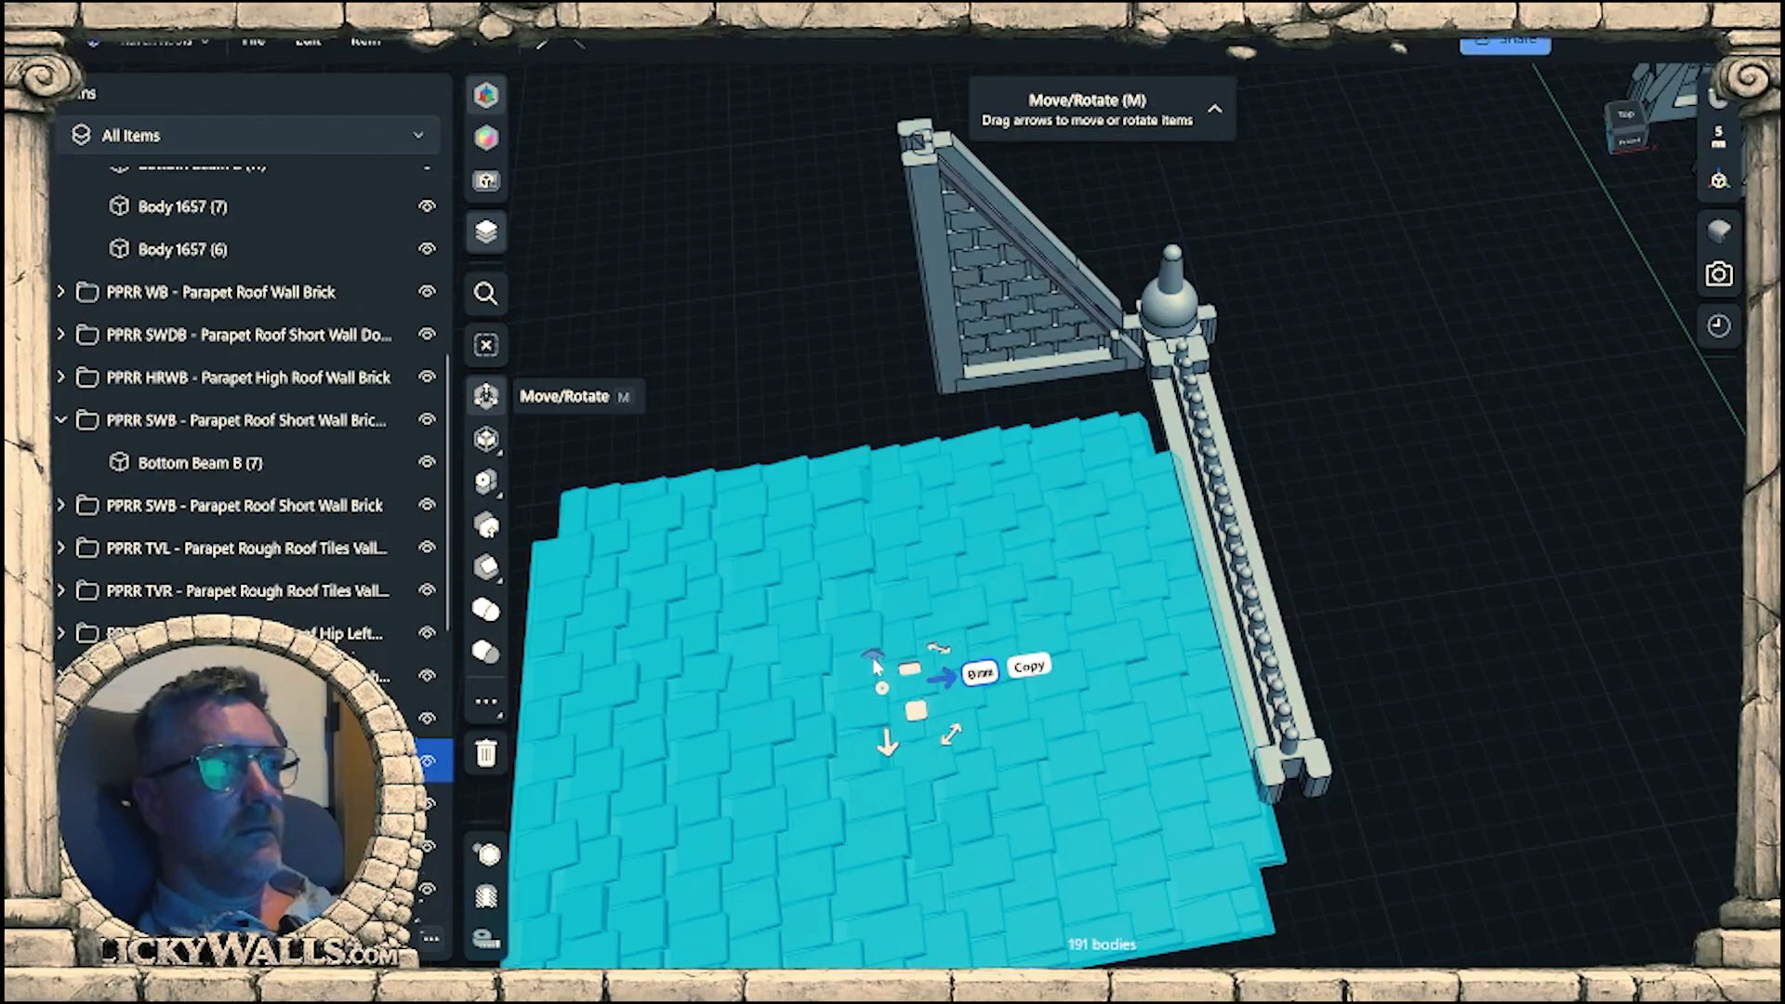
pyautogui.moveTo(876, 666); pyautogui.dragTo(865, 640)
pyautogui.moveTo(1078, 864); pyautogui.dragTo(1142, 558, button='right')
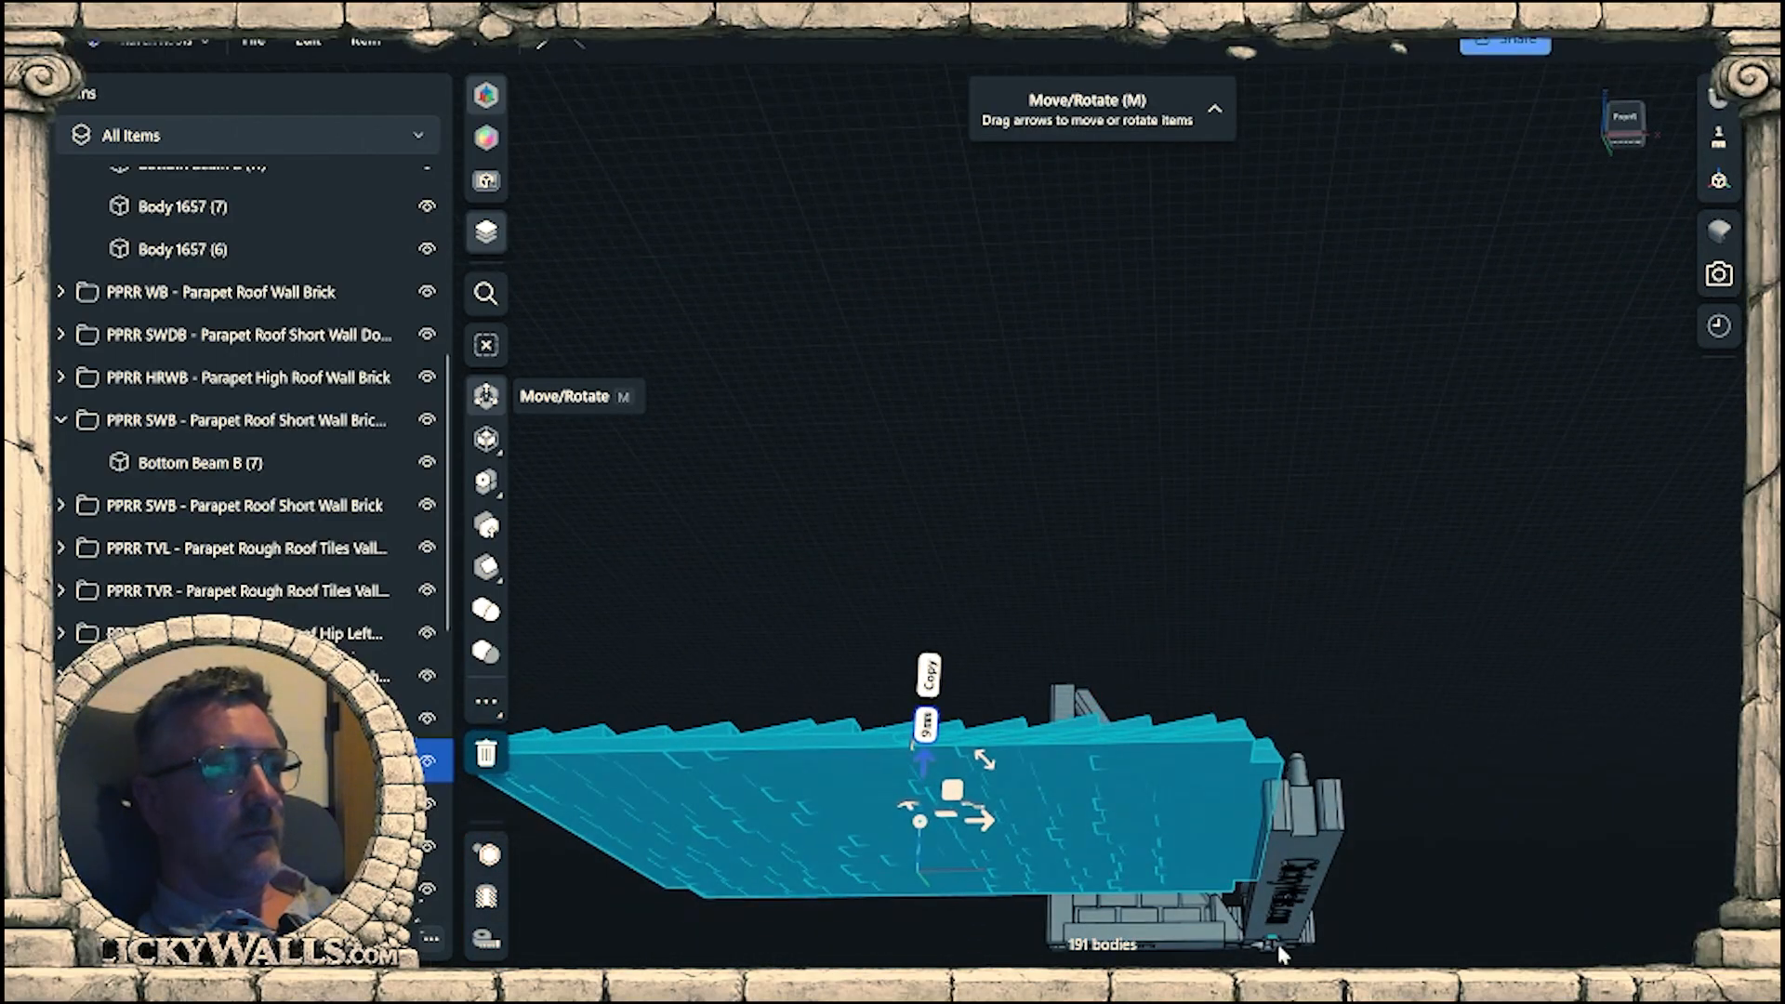
pyautogui.moveTo(1281, 952); pyautogui.dragTo(1209, 791, button='right')
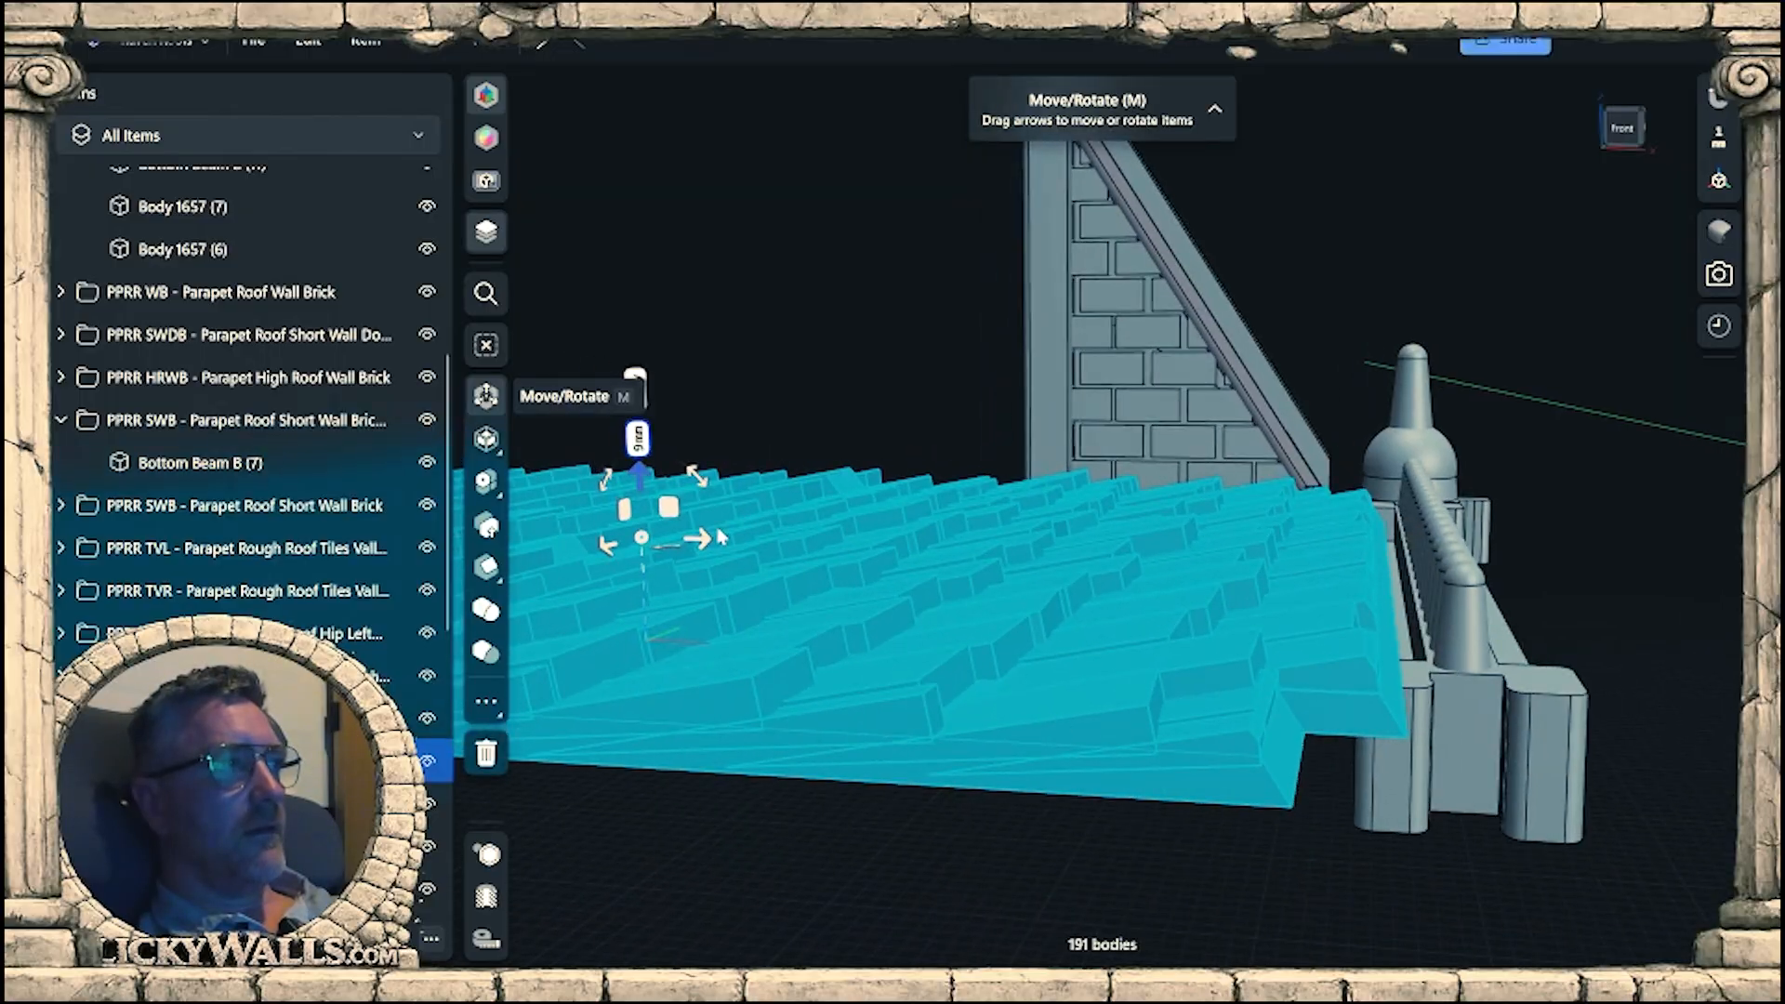
# Relocate the move gizmo to the tile panel's rail-side edge and shift the panel 17 mm along the rail toward the wall.
pyautogui.moveTo(860, 562); pyautogui.dragTo(791, 579, button='right')
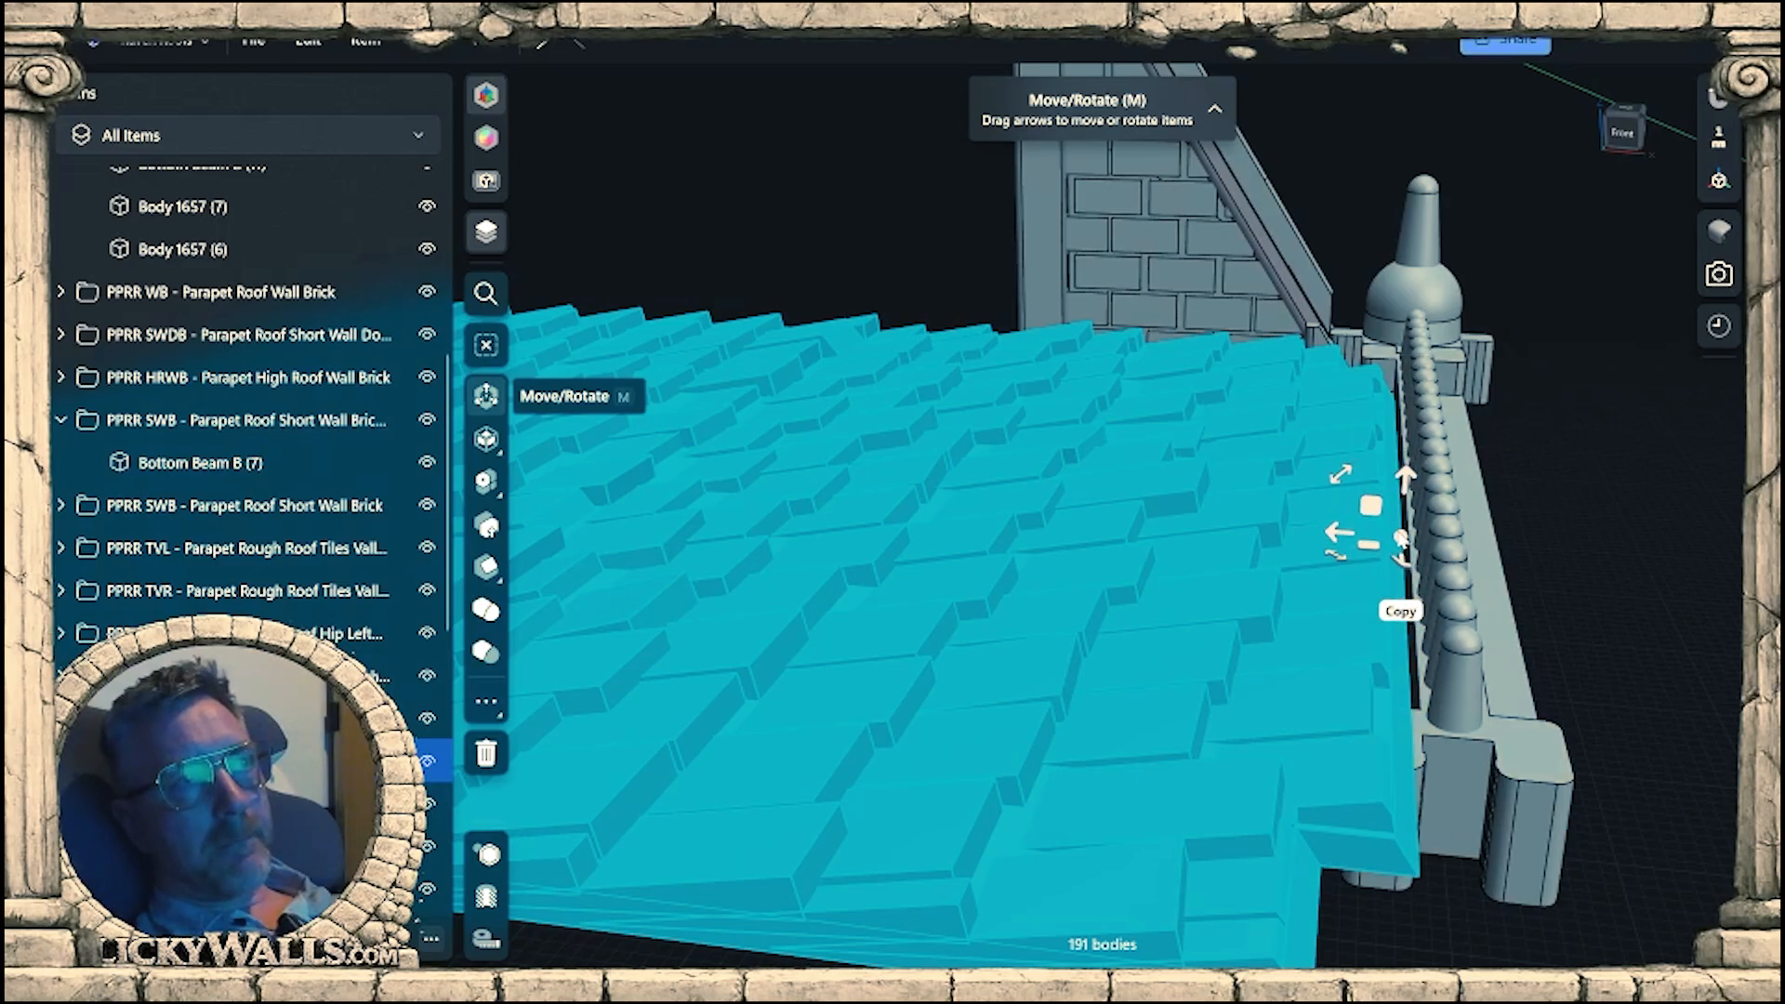
pyautogui.moveTo(1359, 422); pyautogui.dragTo(1207, 504, button='right')
pyautogui.moveTo(1200, 500); pyautogui.dragTo(779, 578, button='middle')
pyautogui.moveTo(724, 554); pyautogui.dragTo(864, 569)
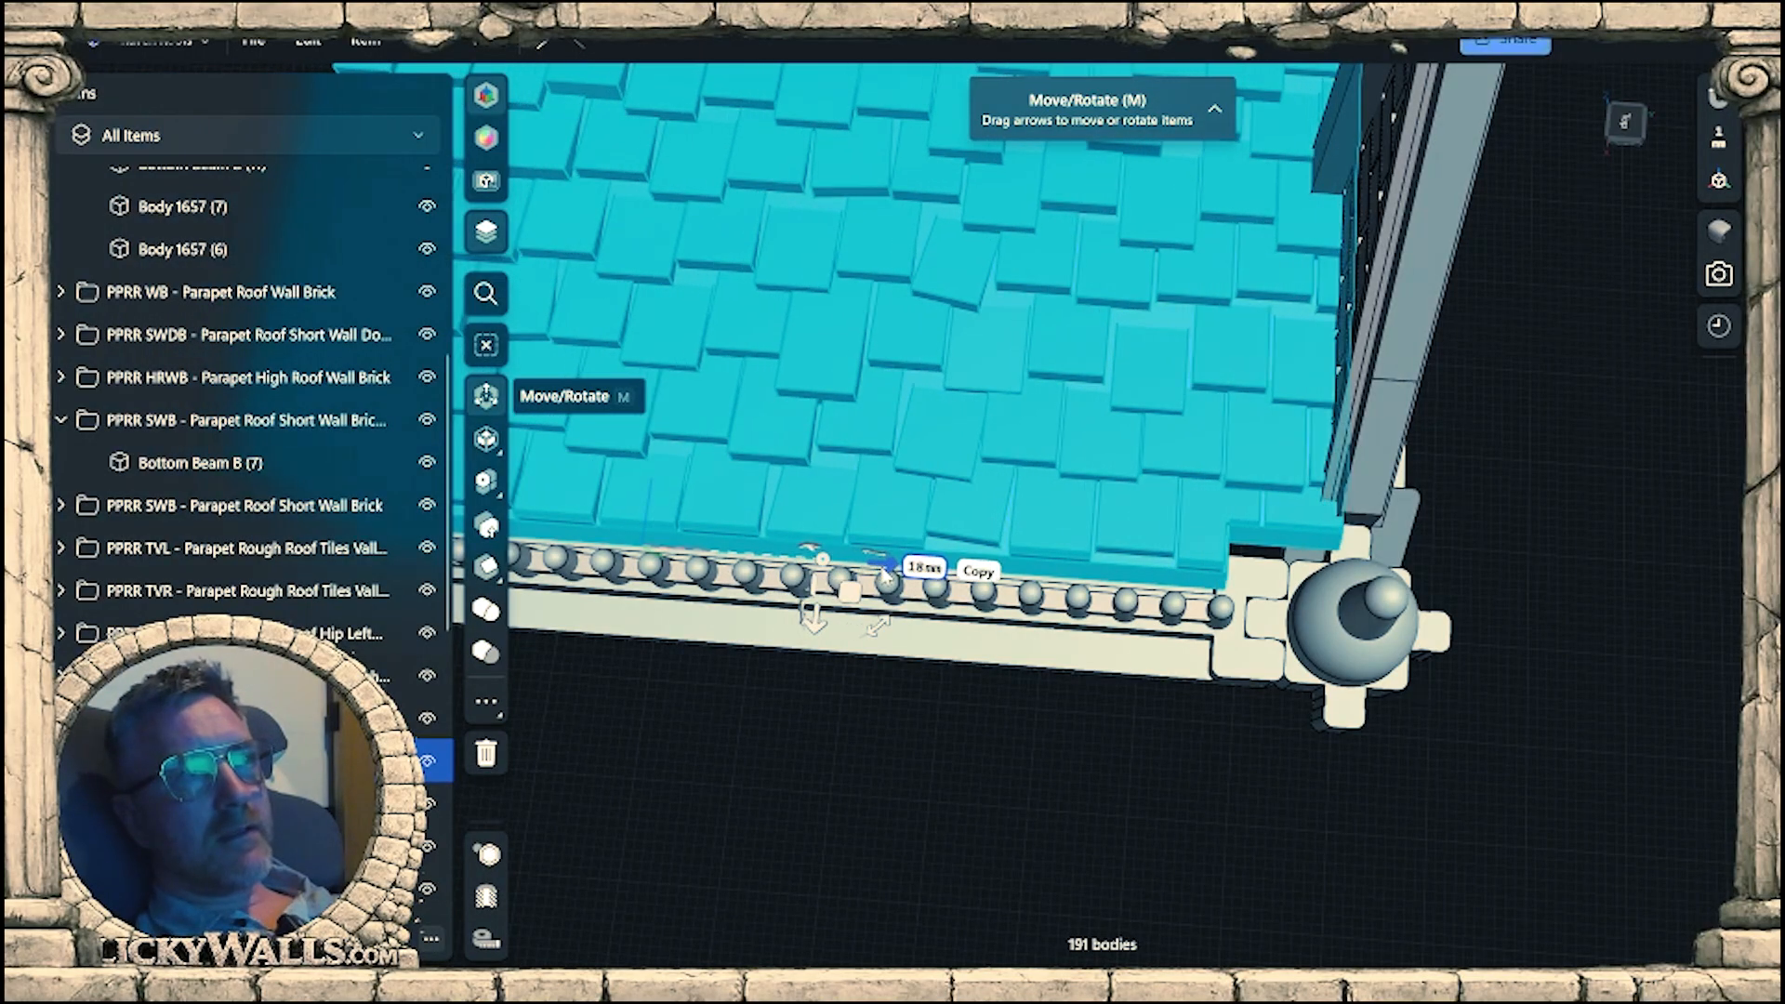
pyautogui.moveTo(874, 575); pyautogui.dragTo(1160, 502, button='right')
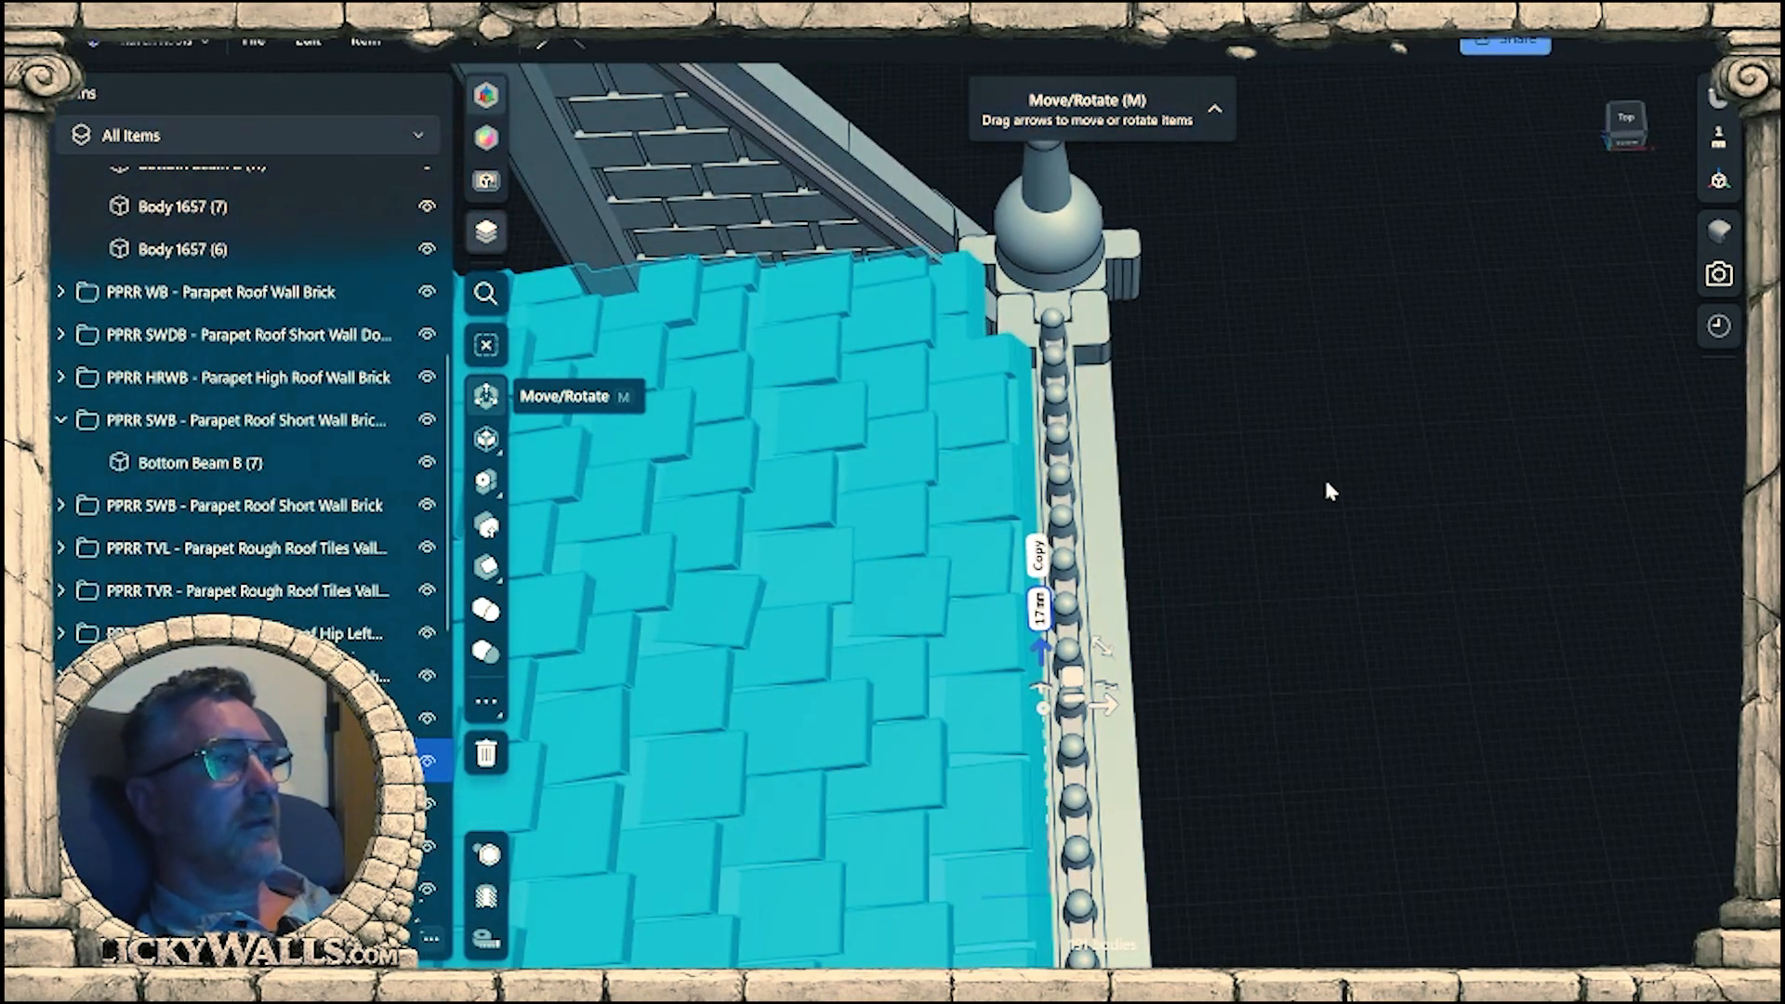
# Tilt the roof tile panel about its rail-side edge to a steep pitch beside the wall's slope.
pyautogui.moveTo(1328, 491); pyautogui.dragTo(986, 485, button='right')
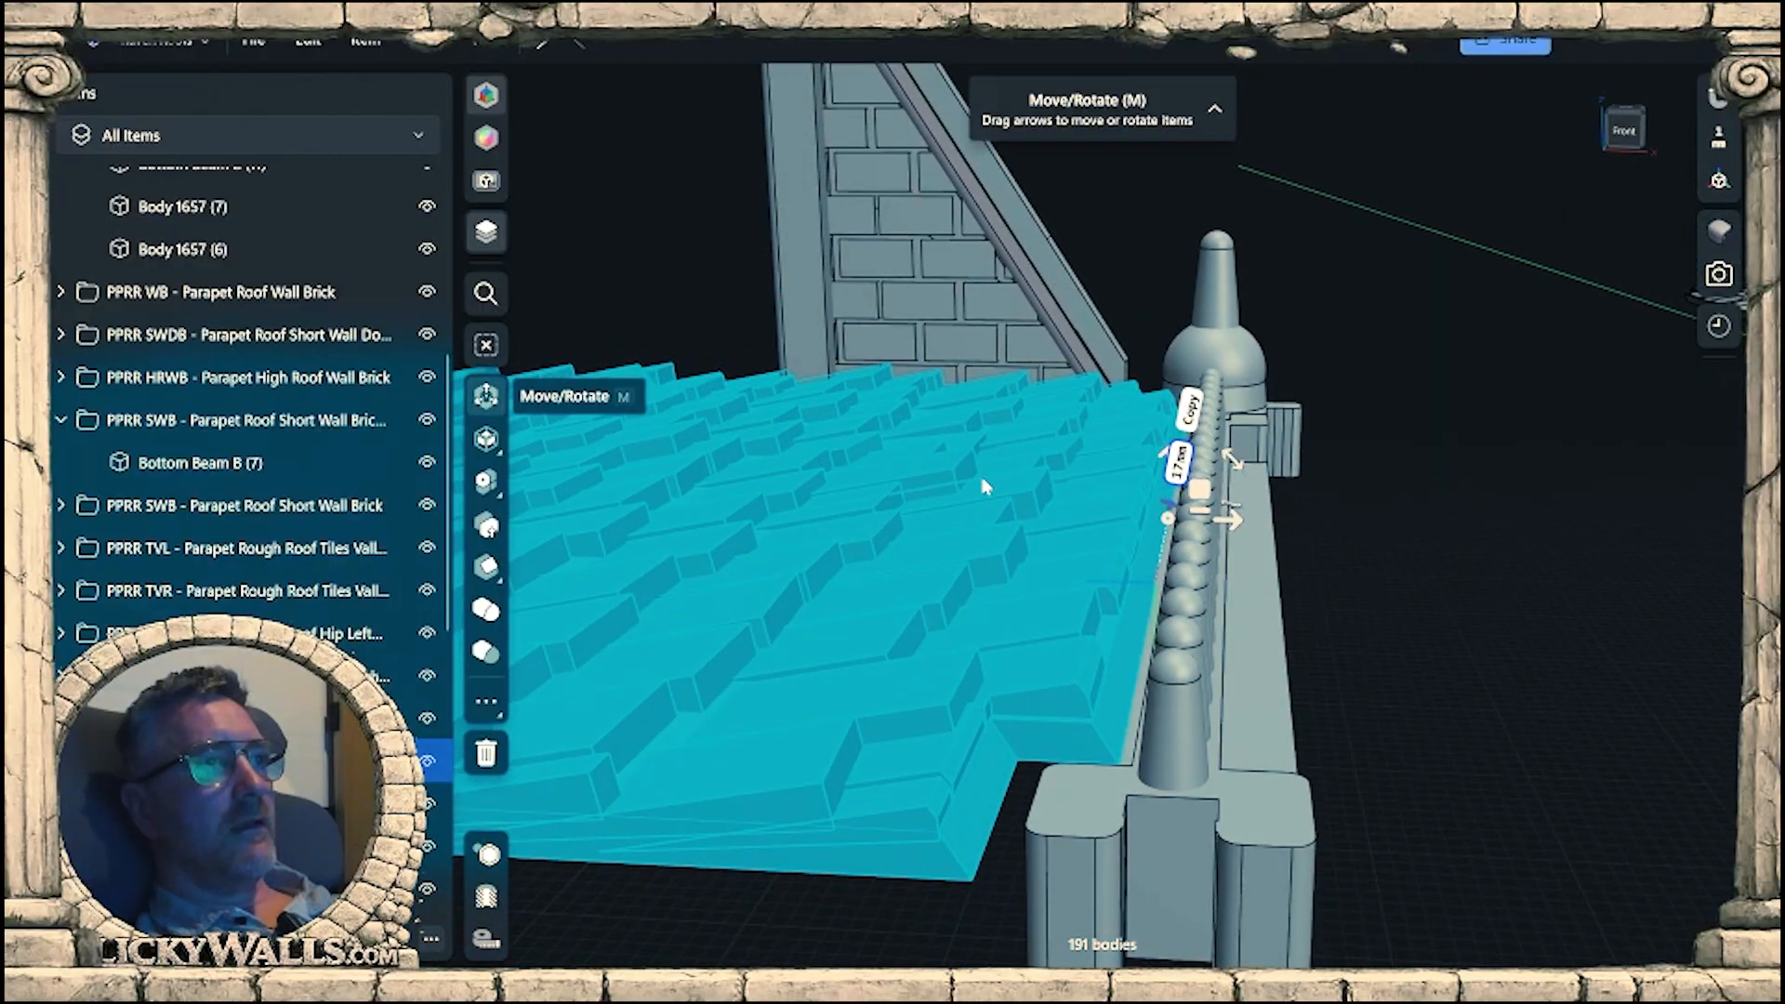
pyautogui.moveTo(1234, 462); pyautogui.dragTo(1261, 547)
pyautogui.moveTo(1262, 540)
pyautogui.mouseDown(button='right')
pyautogui.moveTo(1304, 513)
pyautogui.moveTo(1282, 519)
pyautogui.moveTo(1281, 499)
pyautogui.moveTo(1330, 498)
pyautogui.moveTo(1310, 460)
pyautogui.moveTo(1342, 481)
pyautogui.moveTo(1344, 456)
pyautogui.moveTo(1249, 556)
pyautogui.mouseUp(button='right')
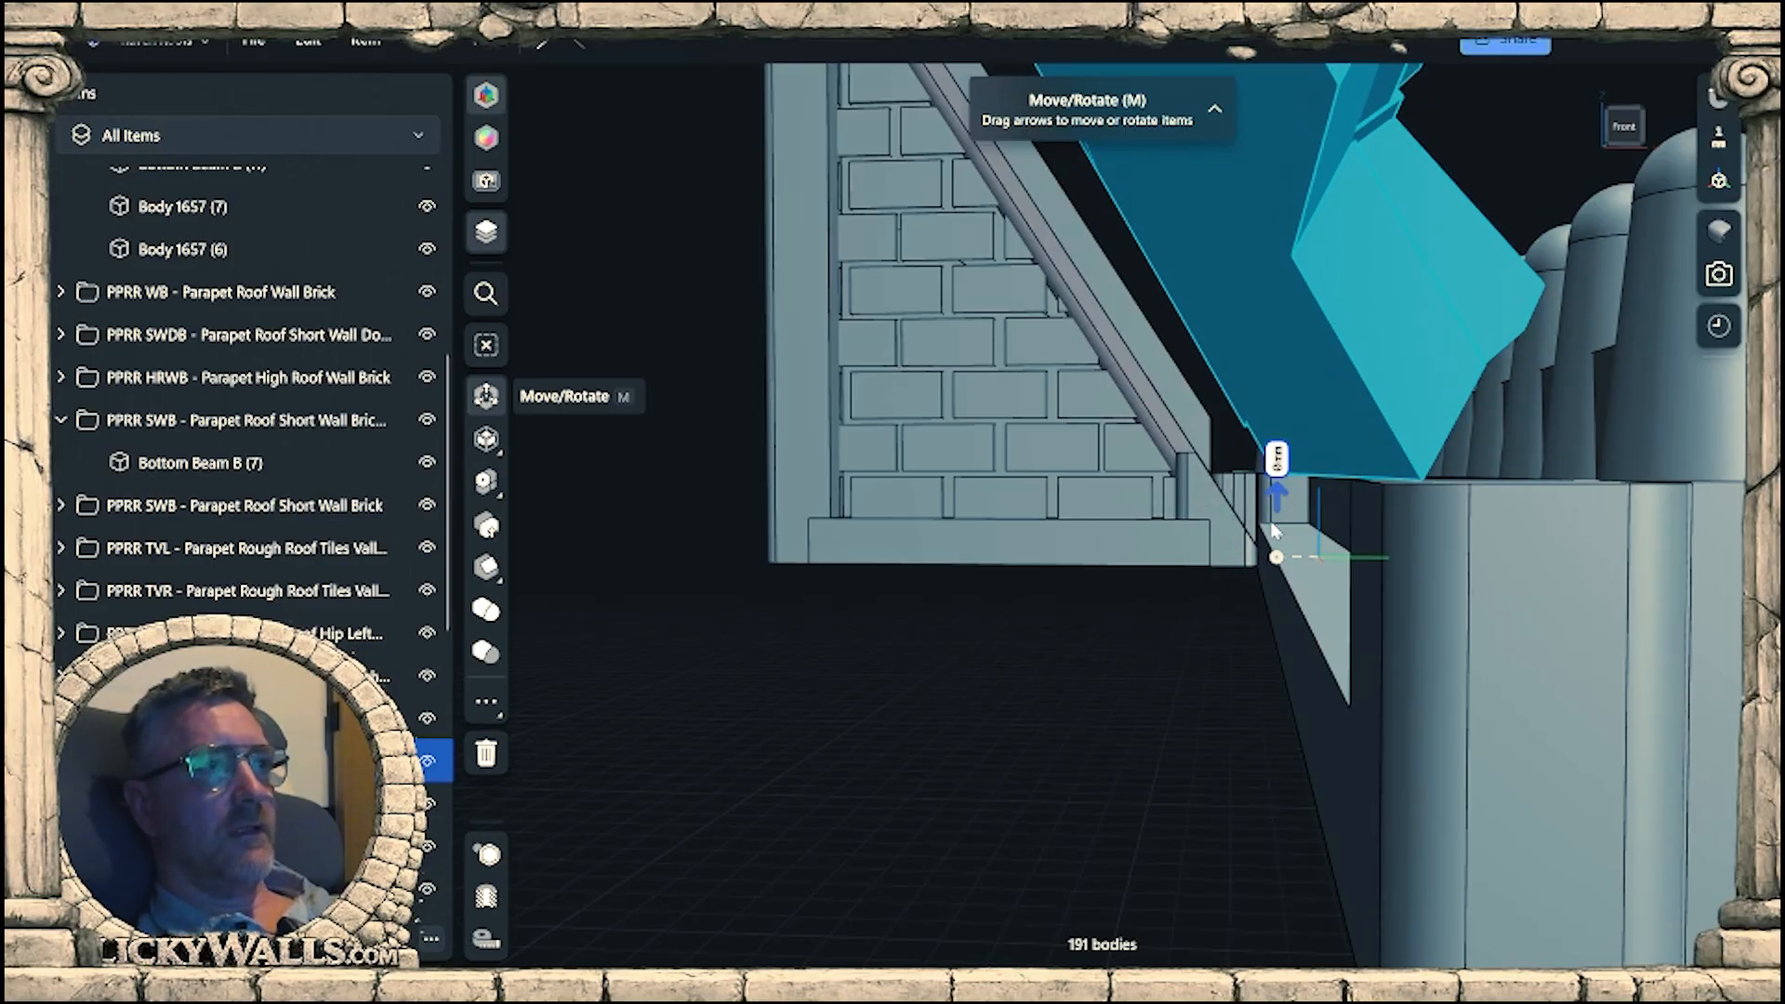
# Move the tilted roof tile panel vertically by -4 mm so its lower edge sits down behind the beam rail's spheres.
pyautogui.moveTo(1273, 530); pyautogui.dragTo(1272, 578)
pyautogui.moveTo(1274, 620); pyautogui.dragTo(1404, 628, button='right')
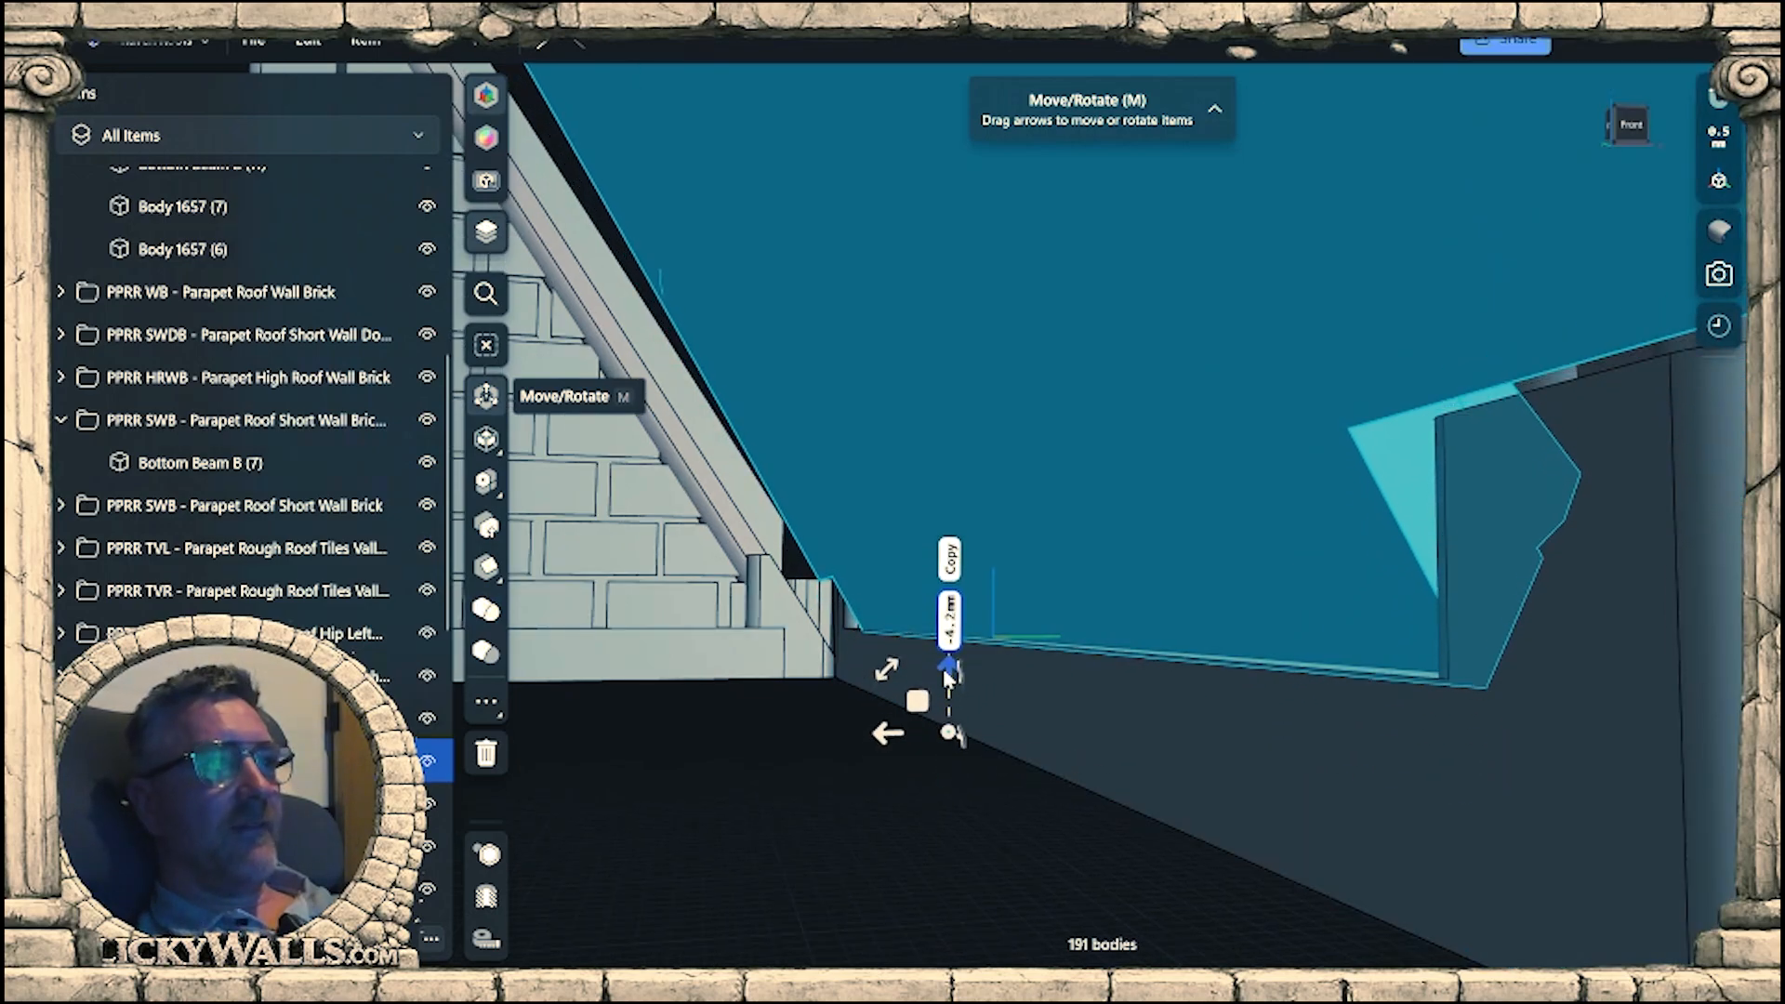
pyautogui.moveTo(946, 672); pyautogui.dragTo(1208, 726, button='right')
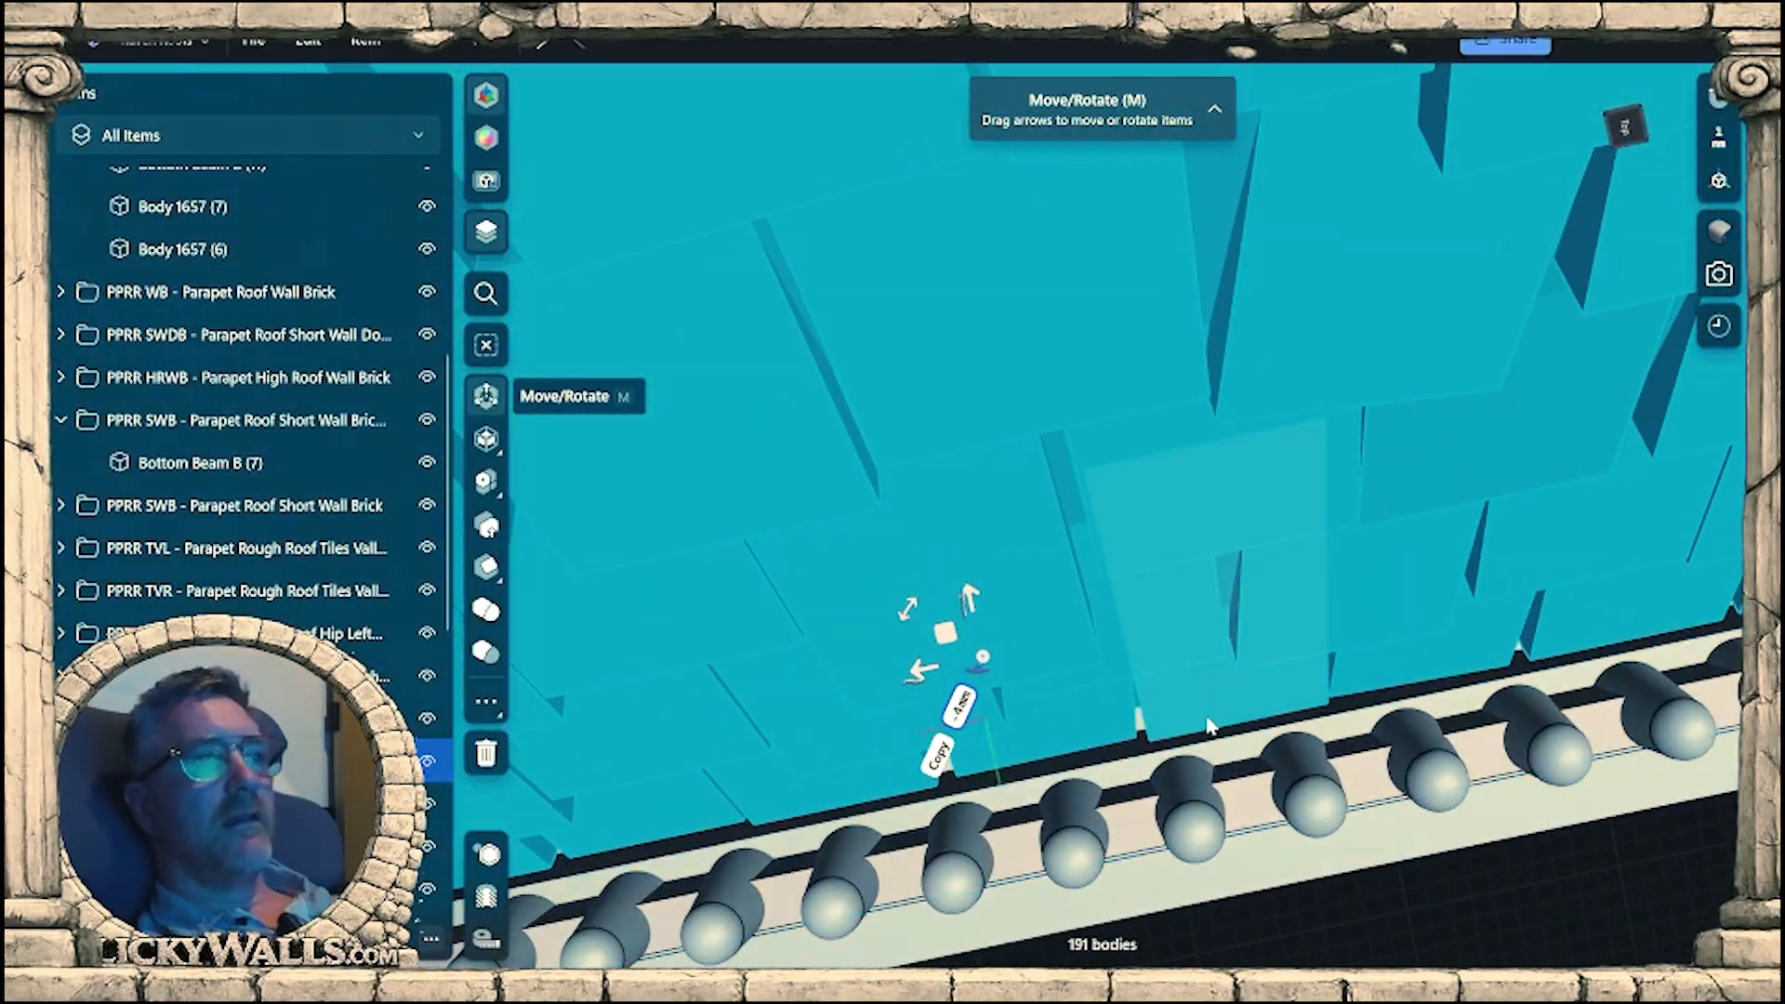
pyautogui.moveTo(1209, 725); pyautogui.dragTo(1069, 637, button='middle')
pyautogui.moveTo(1070, 637); pyautogui.dragTo(983, 619, button='right')
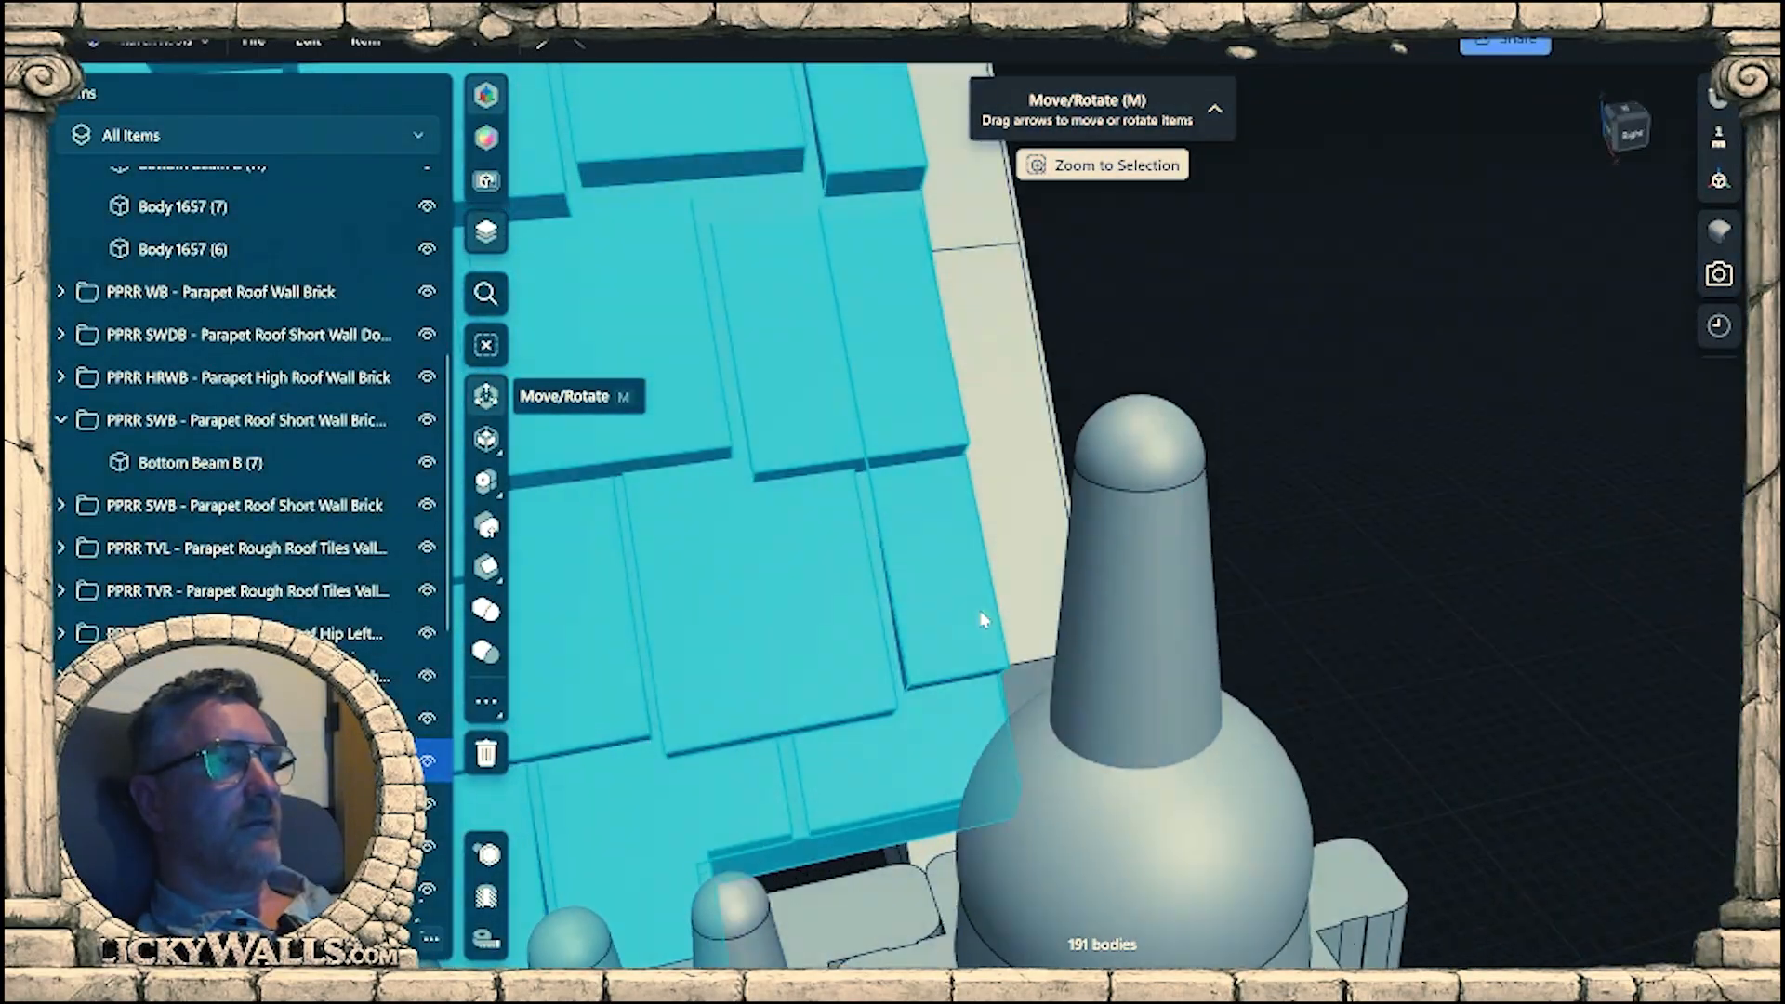
pyautogui.scroll(-10, 1292, 537)
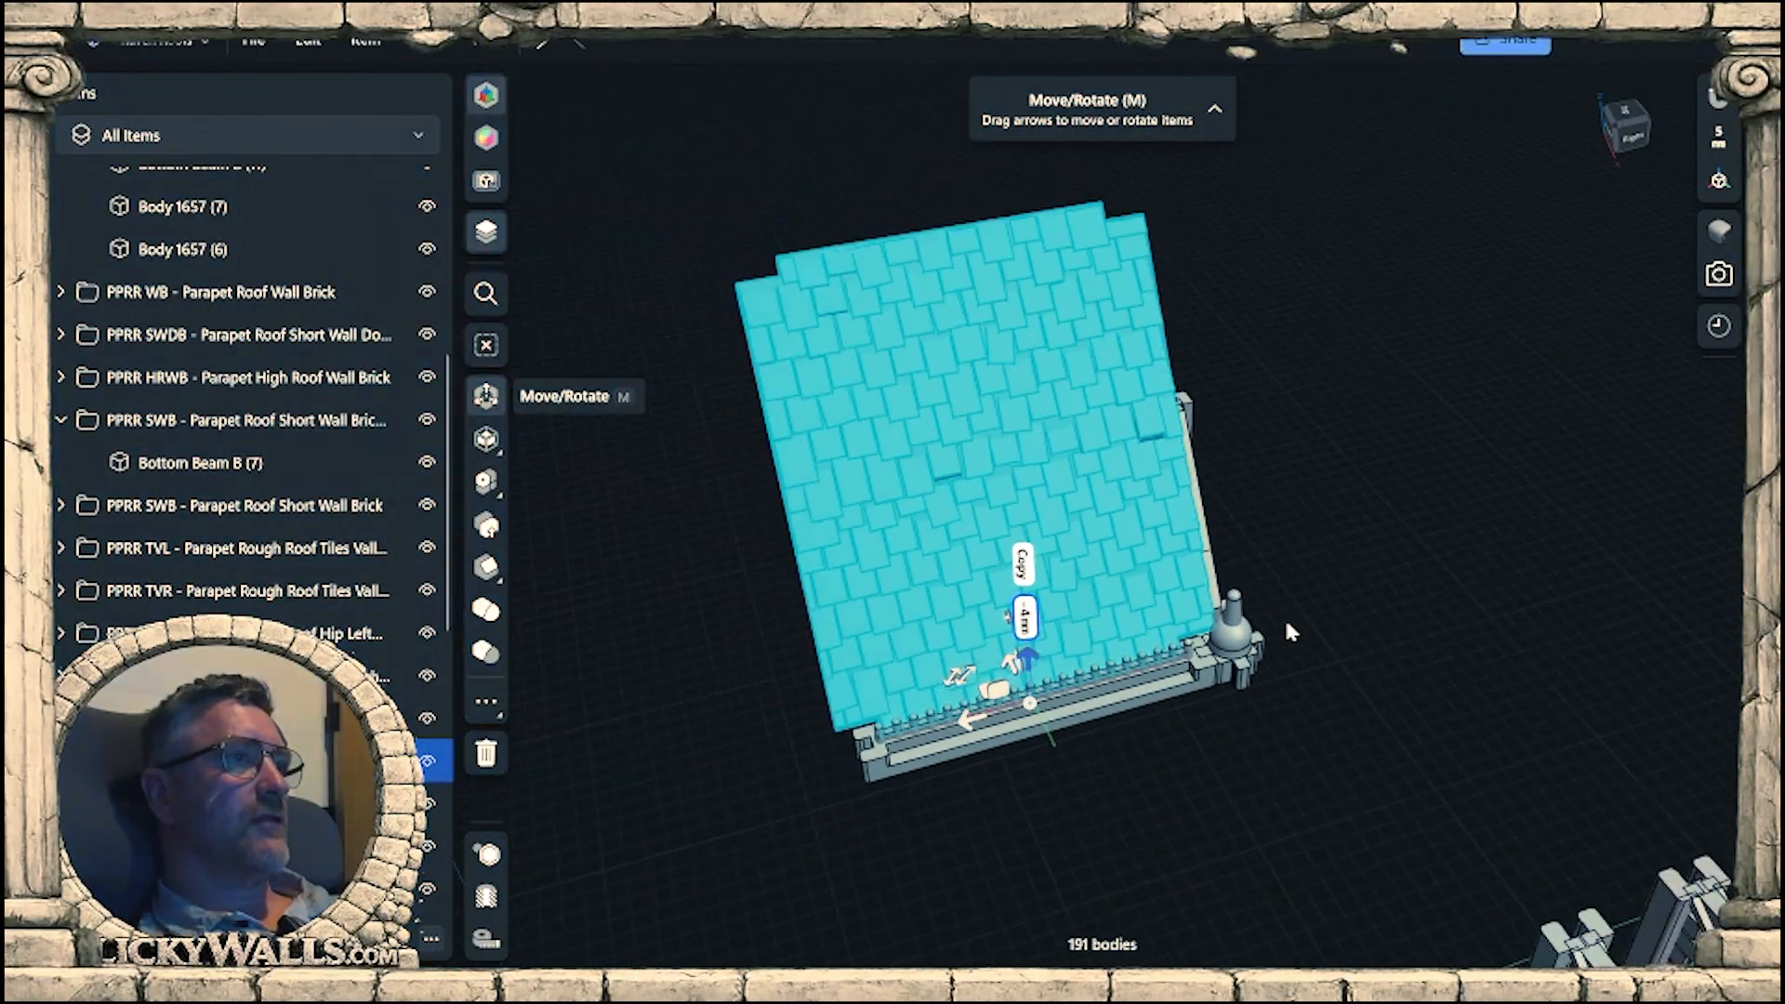
# Rotate the roof tile panel by 4° about its lower edge in the front view to match the wall's slope.
pyautogui.moveTo(1290, 632); pyautogui.dragTo(1460, 509, button='right')
pyautogui.scroll(3, 1150, 693)
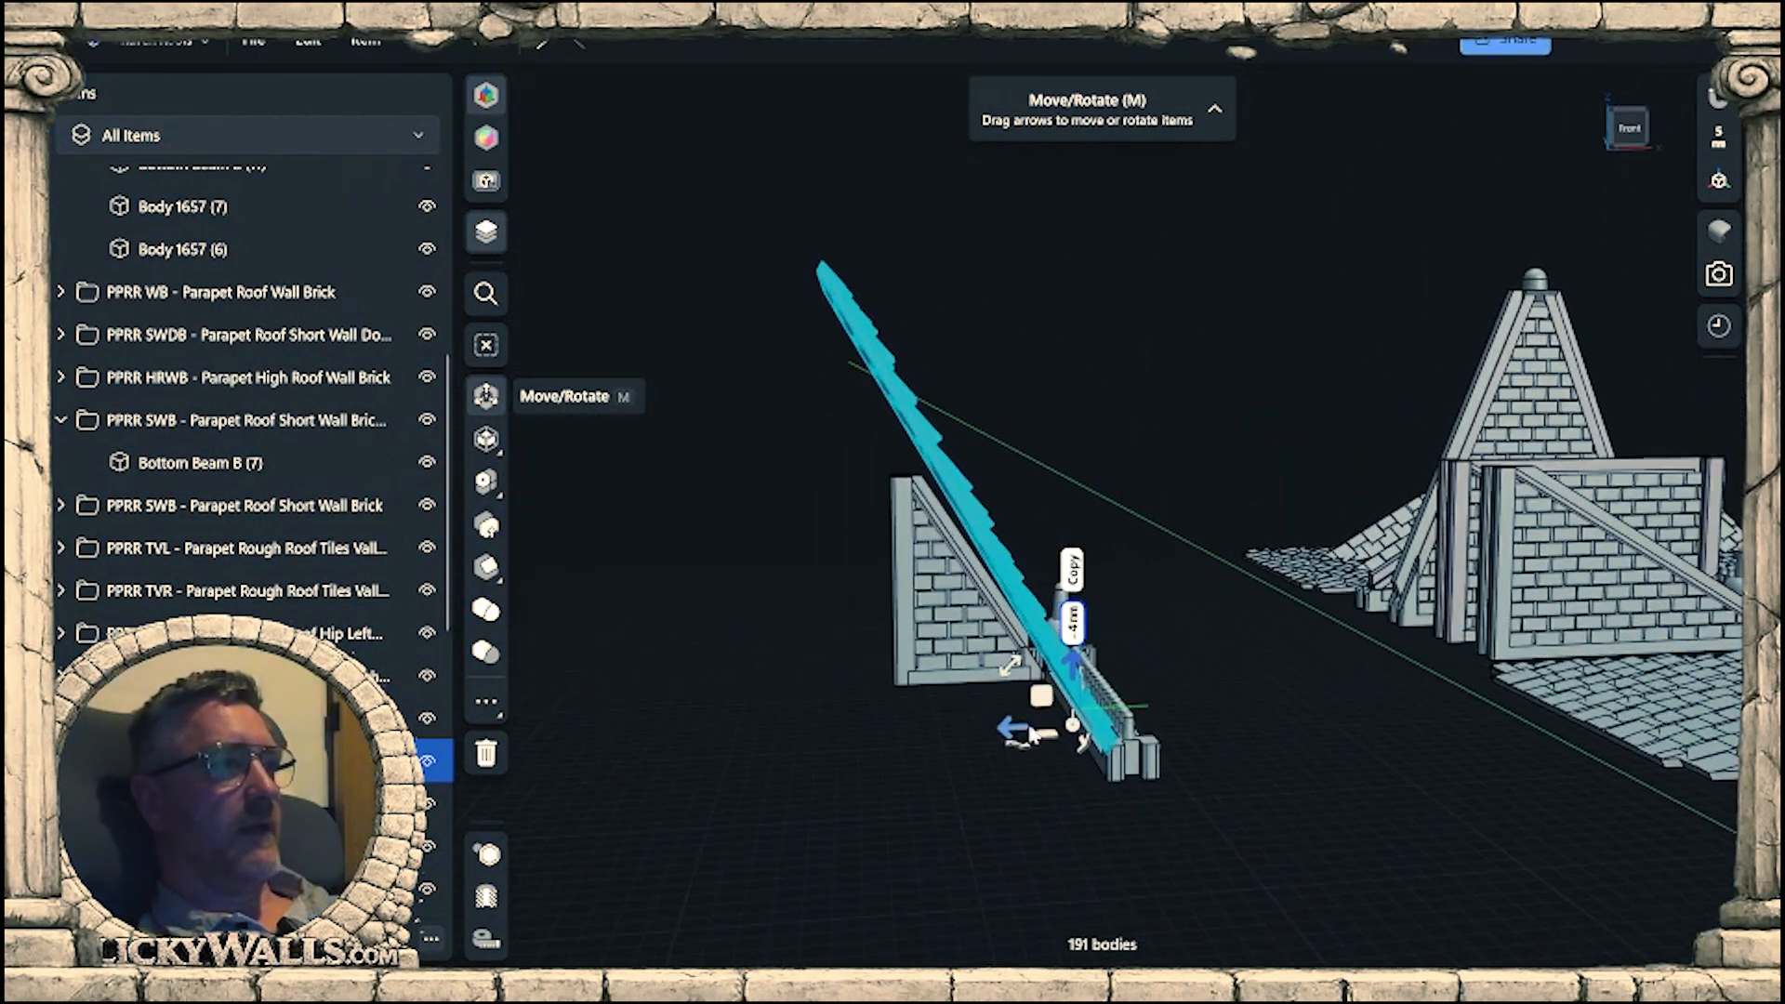
pyautogui.moveTo(1032, 735); pyautogui.dragTo(1044, 685, button='right')
pyautogui.moveTo(1274, 535)
pyautogui.mouseDown(button='right')
pyautogui.moveTo(1251, 530)
pyautogui.moveTo(1269, 511)
pyautogui.mouseUp(button='right')
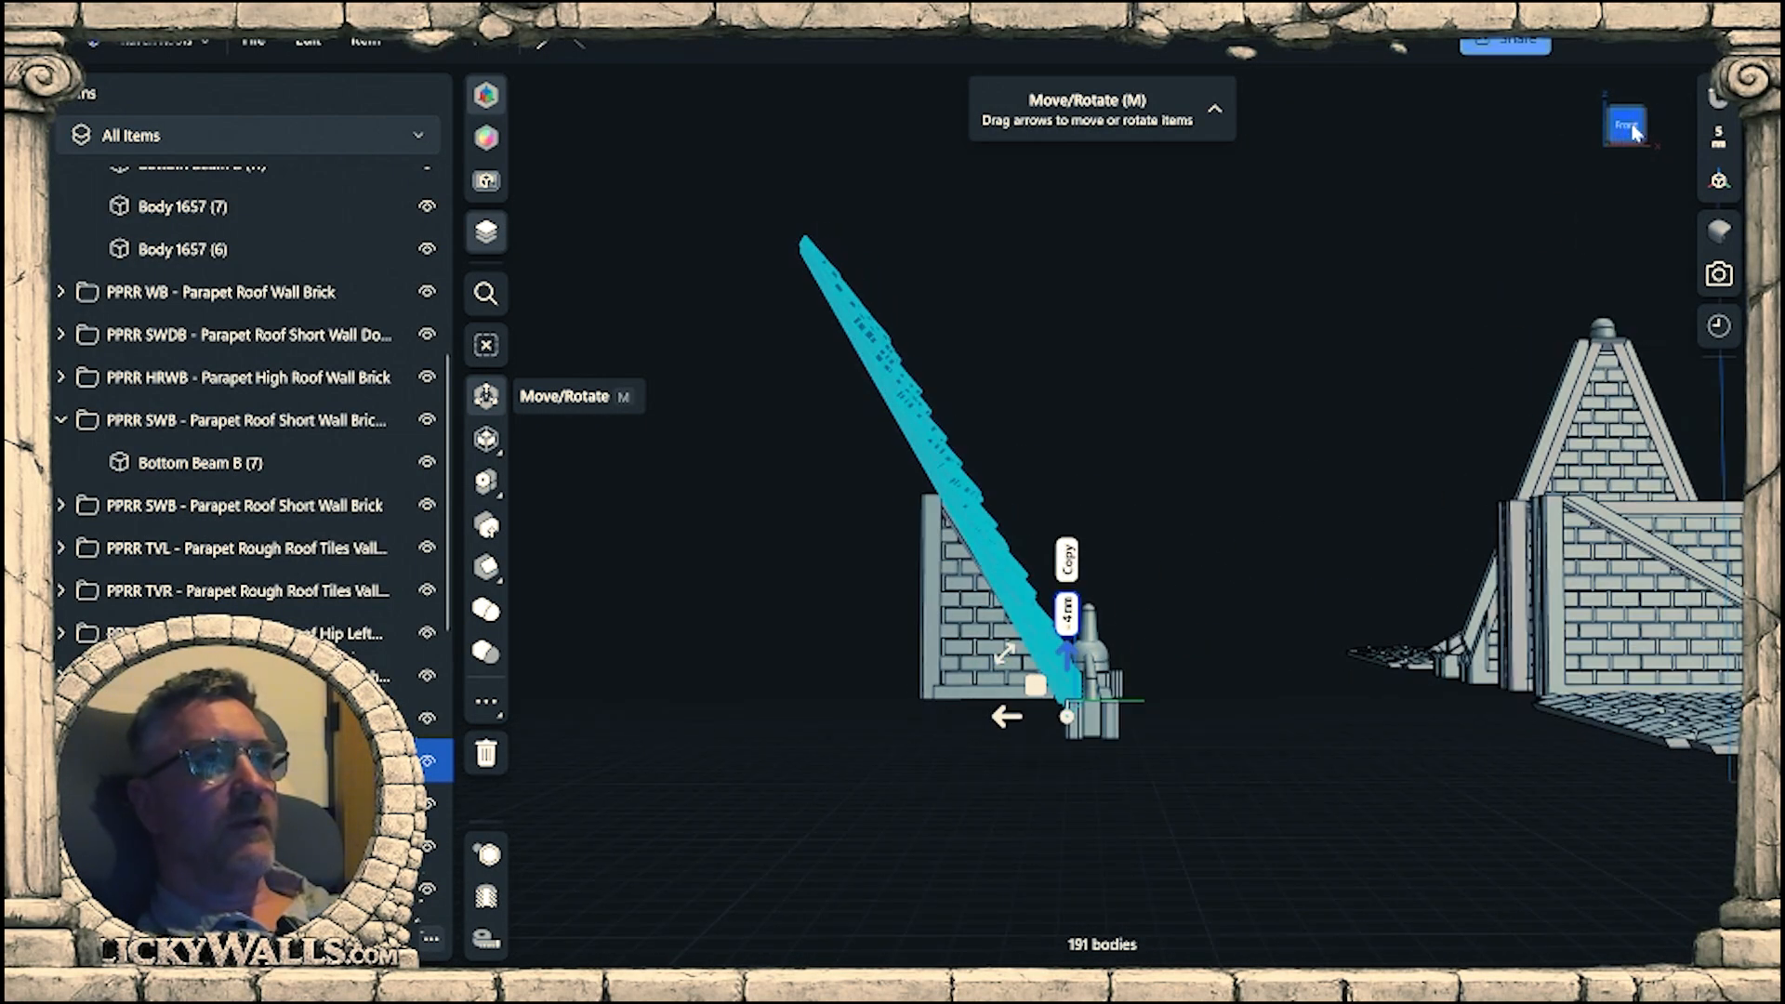
pyautogui.click(1632, 130)
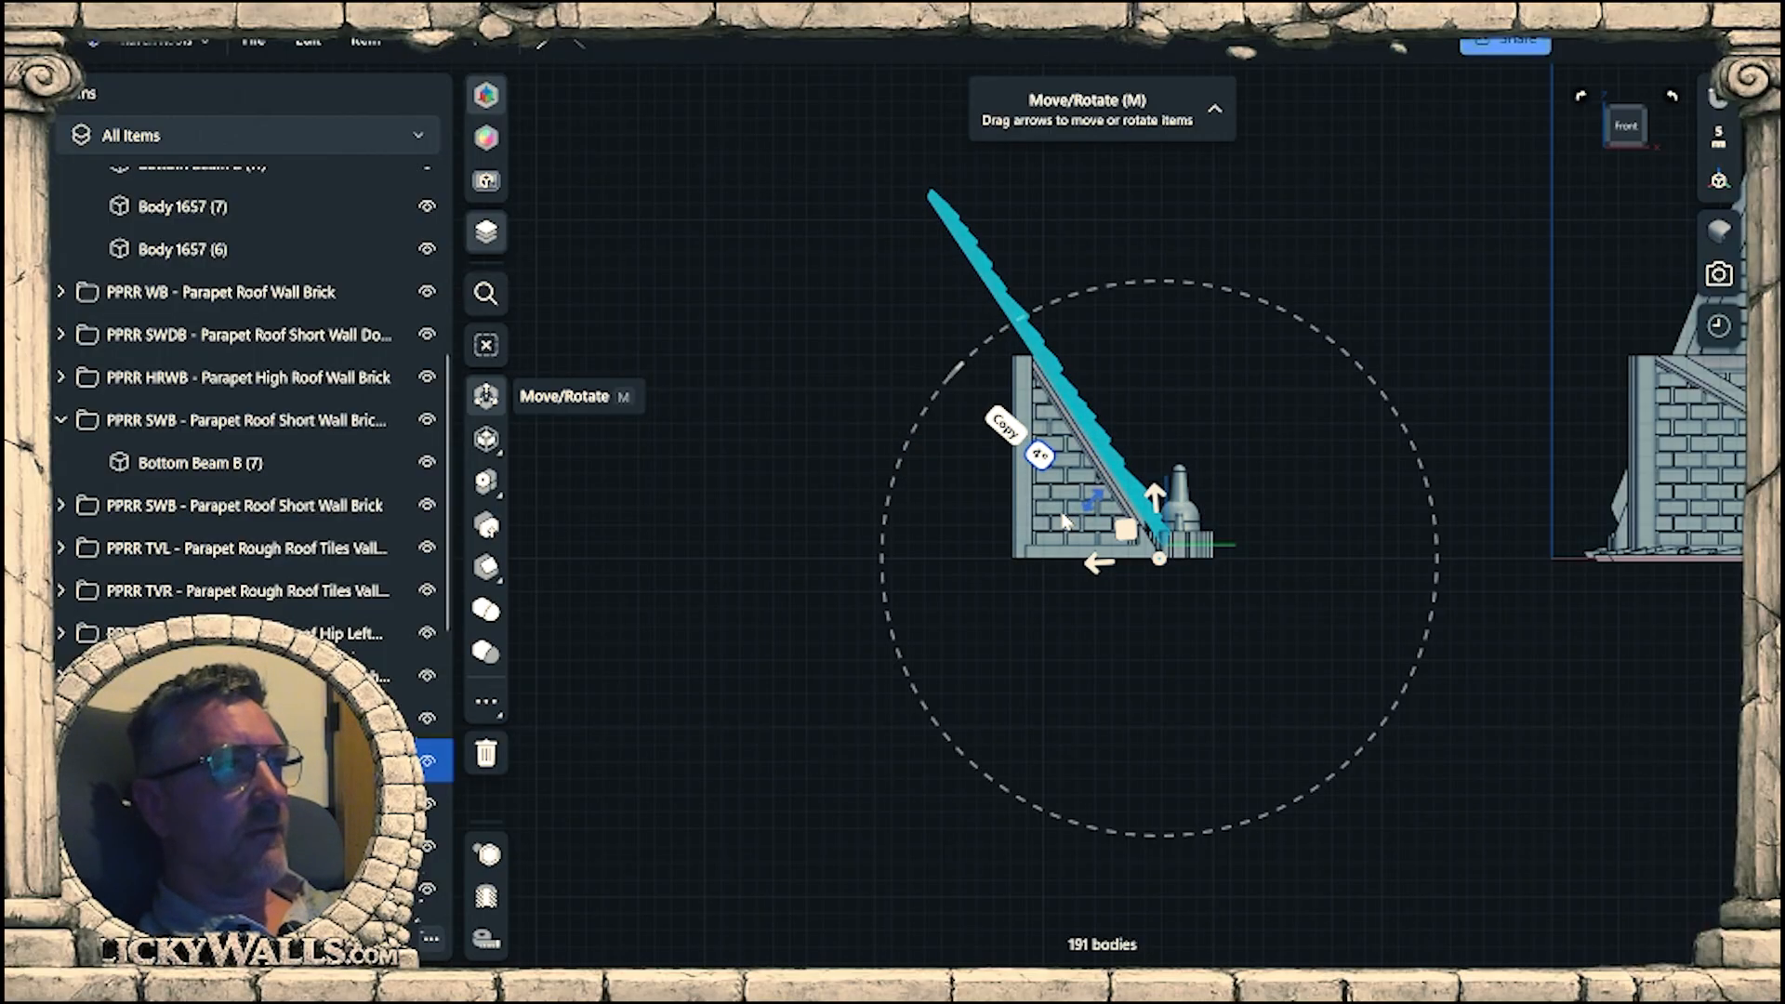
pyautogui.scroll(8, 1080, 406)
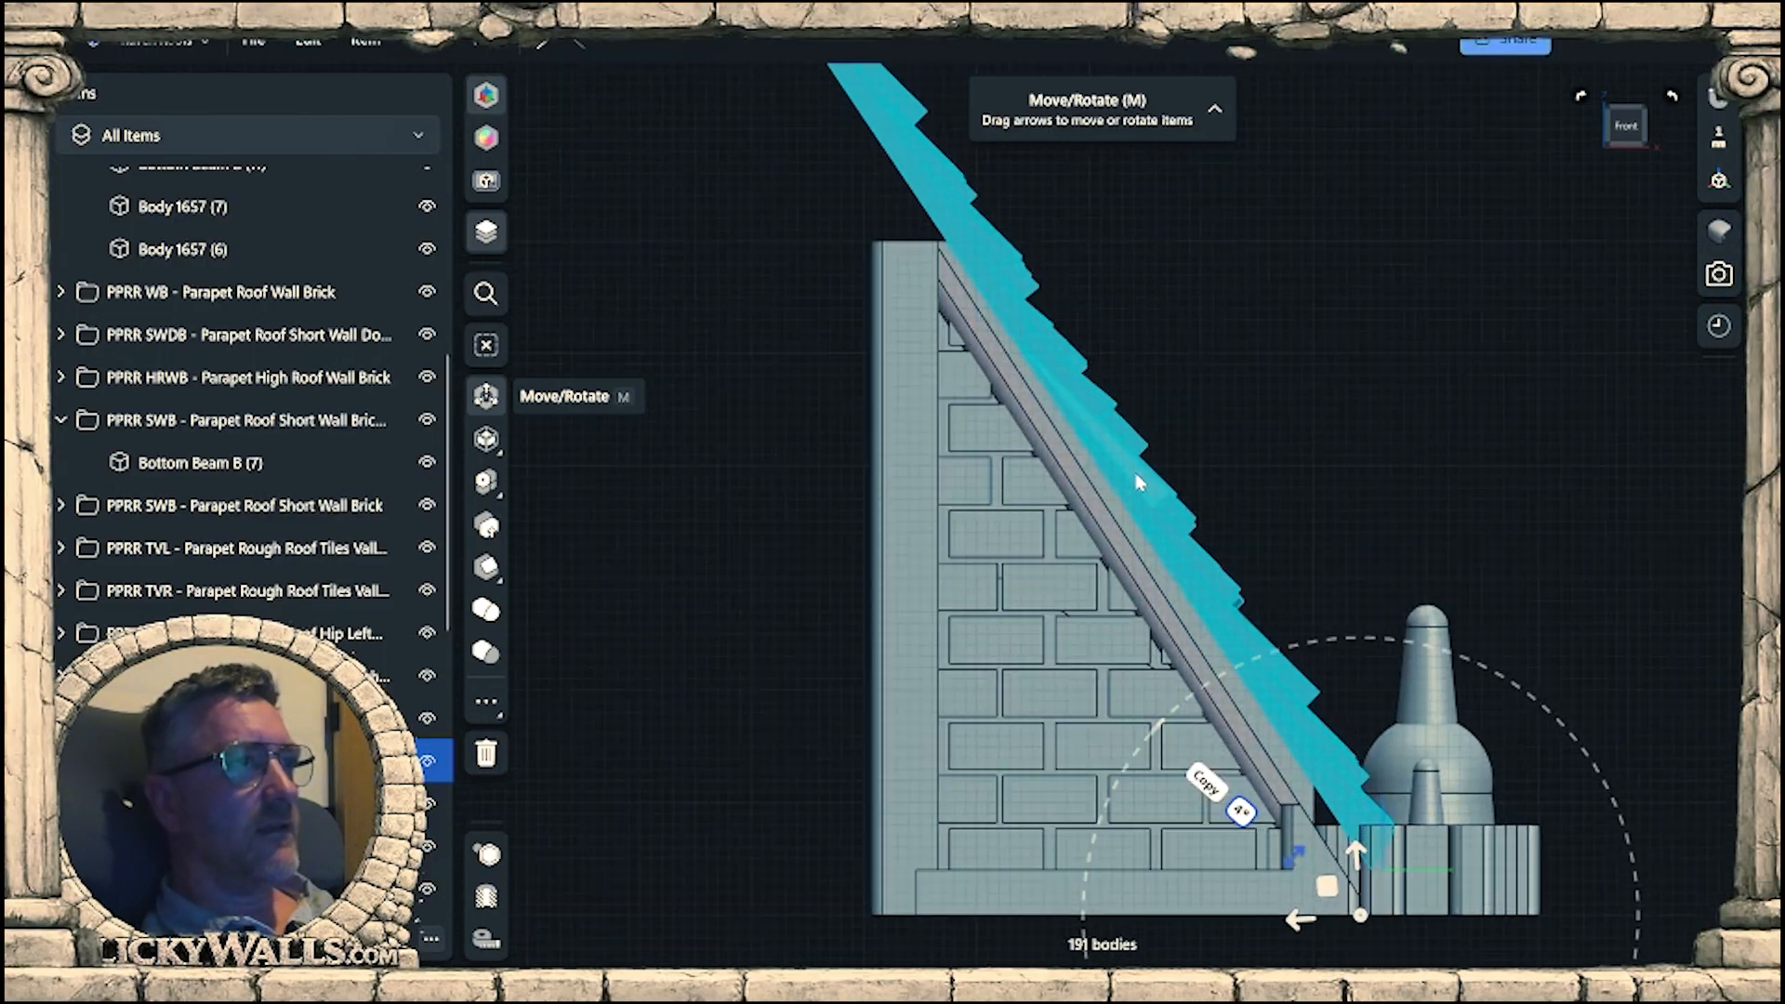
# Examine the tile panel's fit along the wall's sloped edge, upper post and finial cap from front and back.
pyautogui.scroll(-4, 1345, 514)
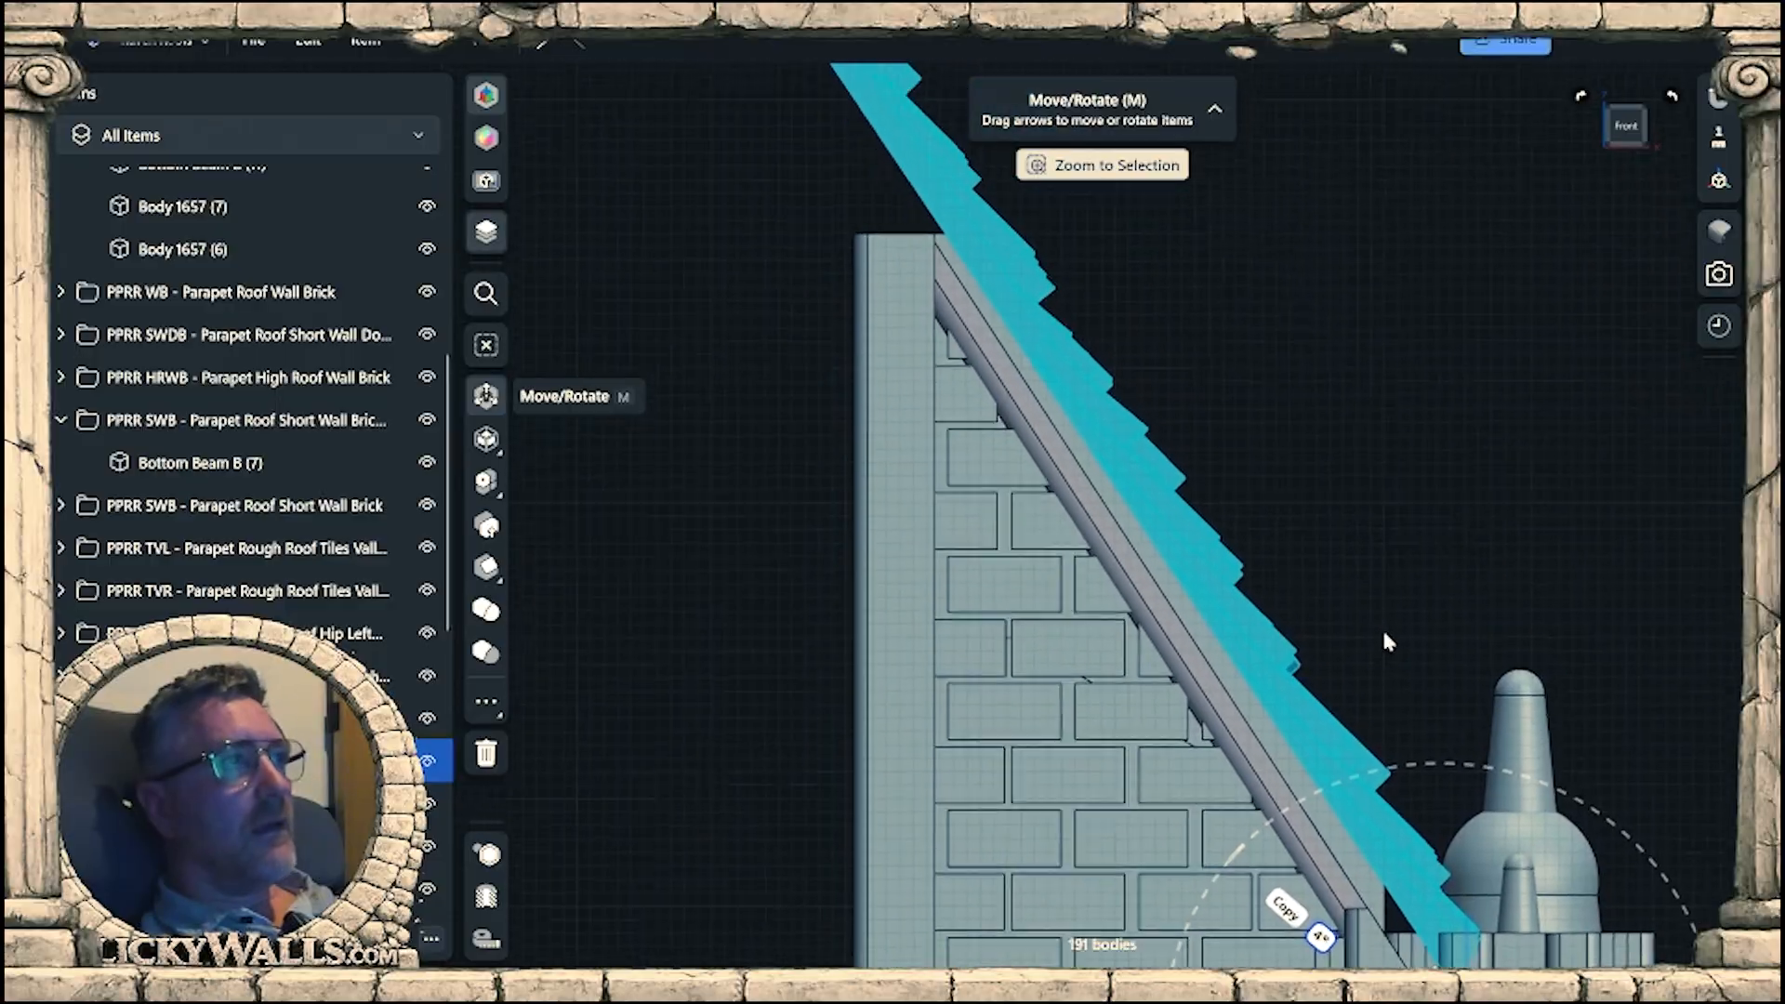
pyautogui.scroll(-3, 1419, 621)
pyautogui.moveTo(1426, 626); pyautogui.dragTo(1403, 570, button='right')
pyautogui.scroll(5, 1403, 570)
pyautogui.moveTo(1403, 570); pyautogui.dragTo(598, 513, button='middle')
pyautogui.moveTo(1572, 469); pyautogui.dragTo(1191, 548, button='middle')
pyautogui.scroll(-8, 1191, 548)
pyautogui.moveTo(1191, 549); pyautogui.dragTo(1028, 549, button='right')
pyautogui.scroll(4, 1127, 355)
pyautogui.scroll(4, 1139, 381)
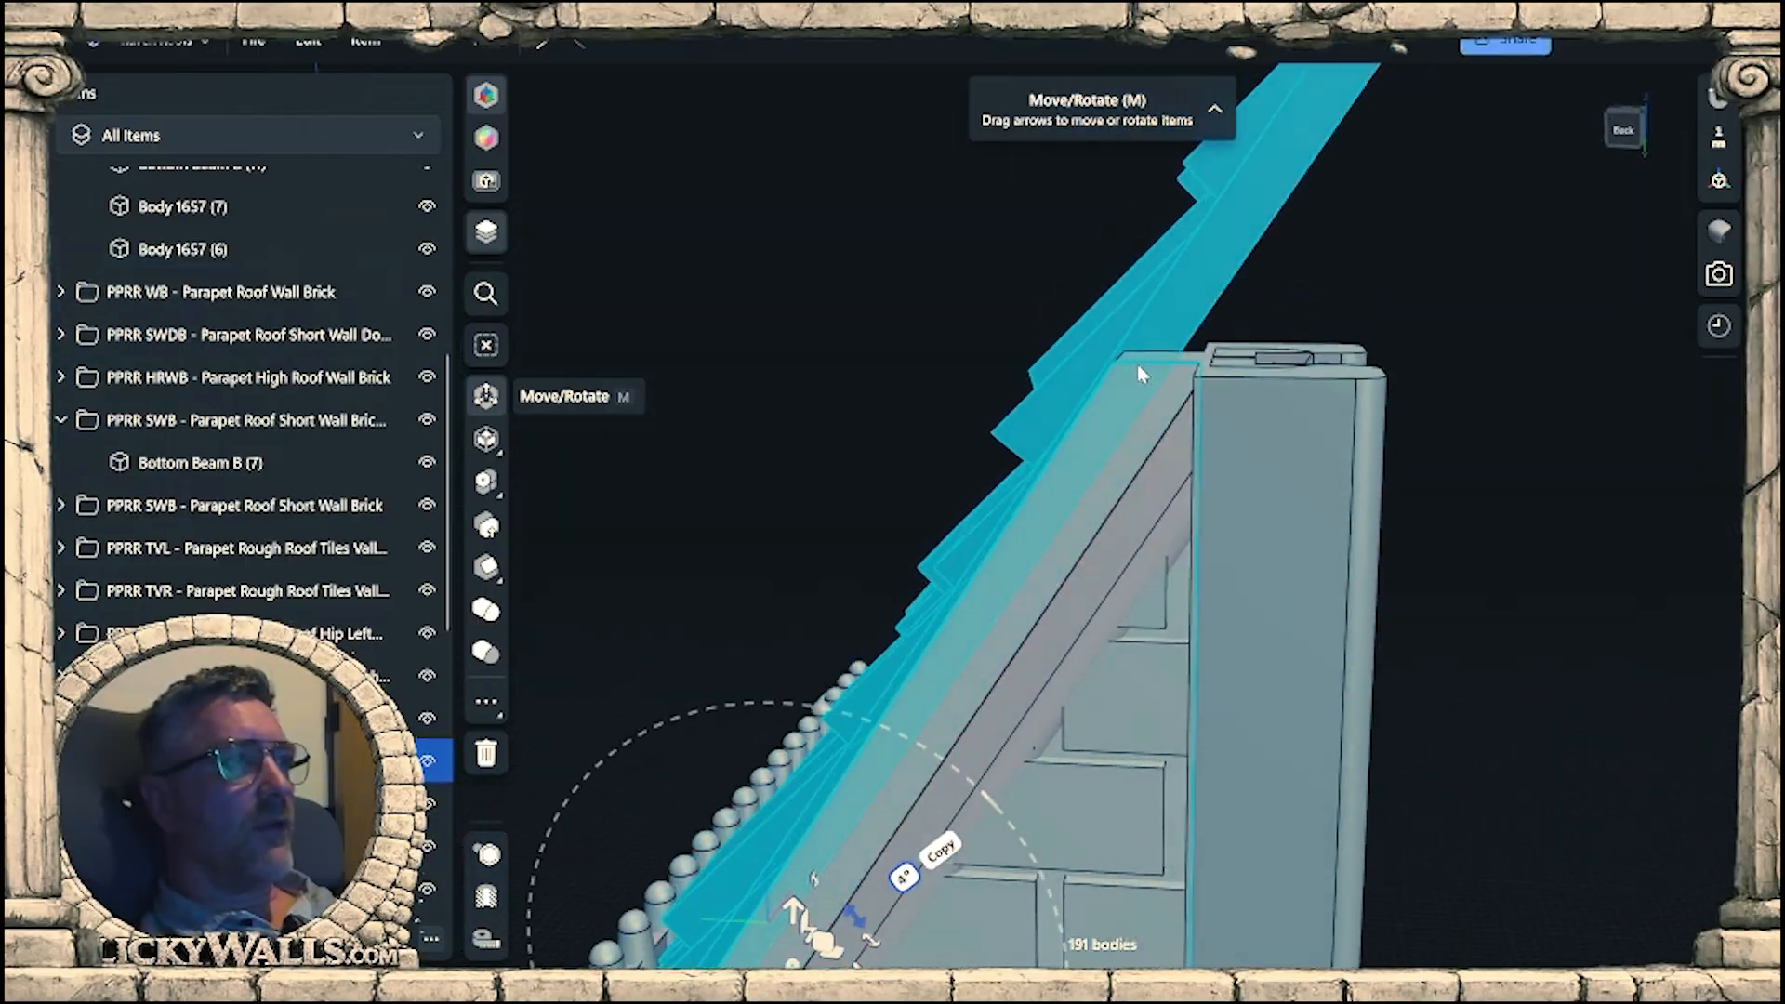
pyautogui.moveTo(1060, 475); pyautogui.dragTo(1562, 70, button='middle')
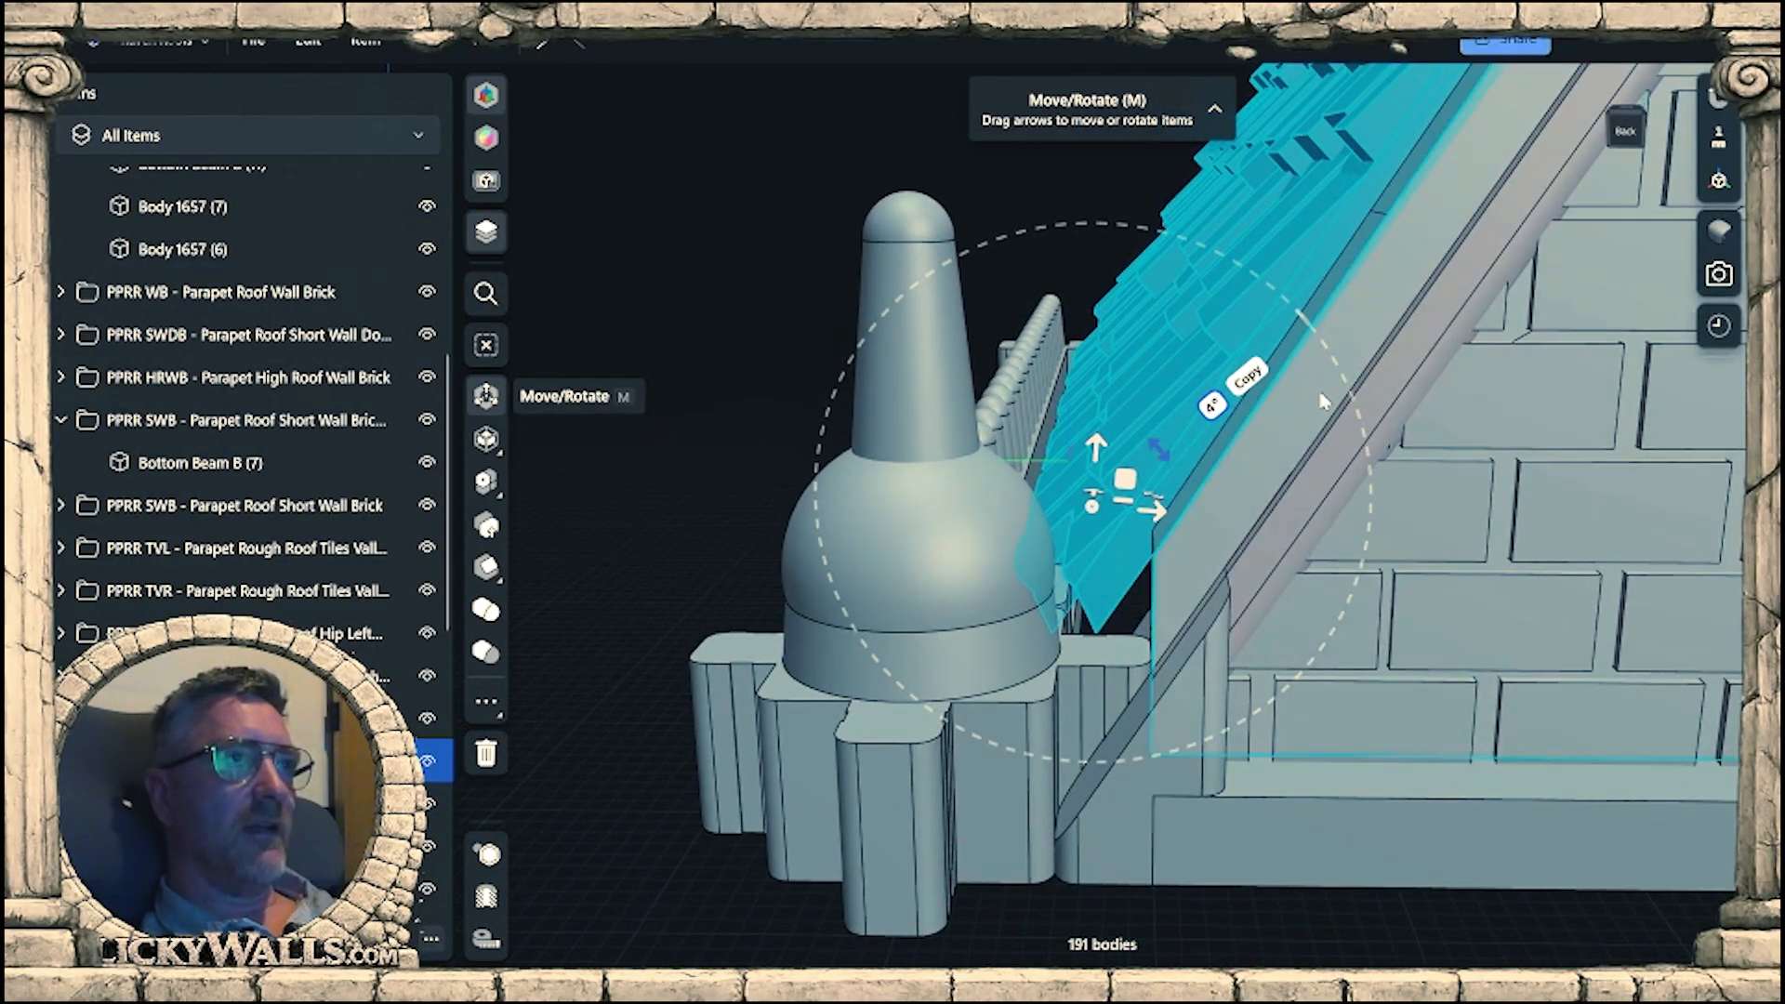
pyautogui.moveTo(1074, 571); pyautogui.dragTo(1339, 426, button='right')
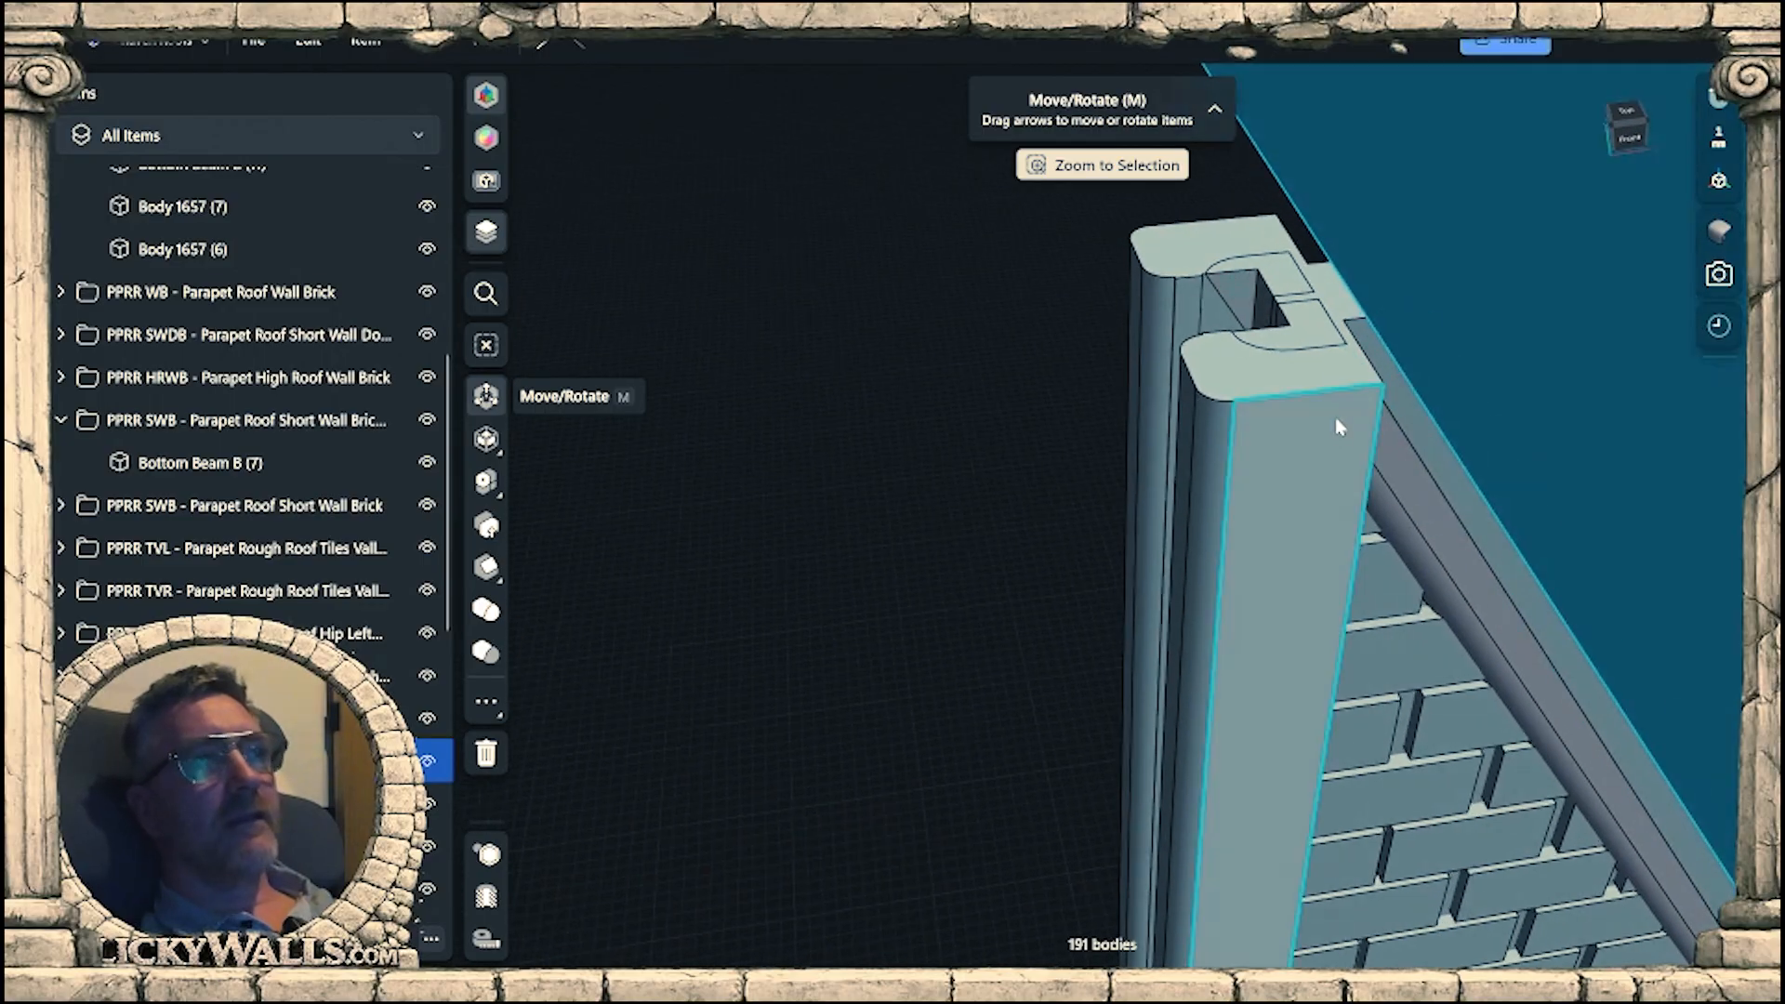
# Move Body 1657 (7) and Body 1657 (6), the sloped trim strips on the wall, -1.5 mm perpendicular to the slope.
pyautogui.click(1428, 499)
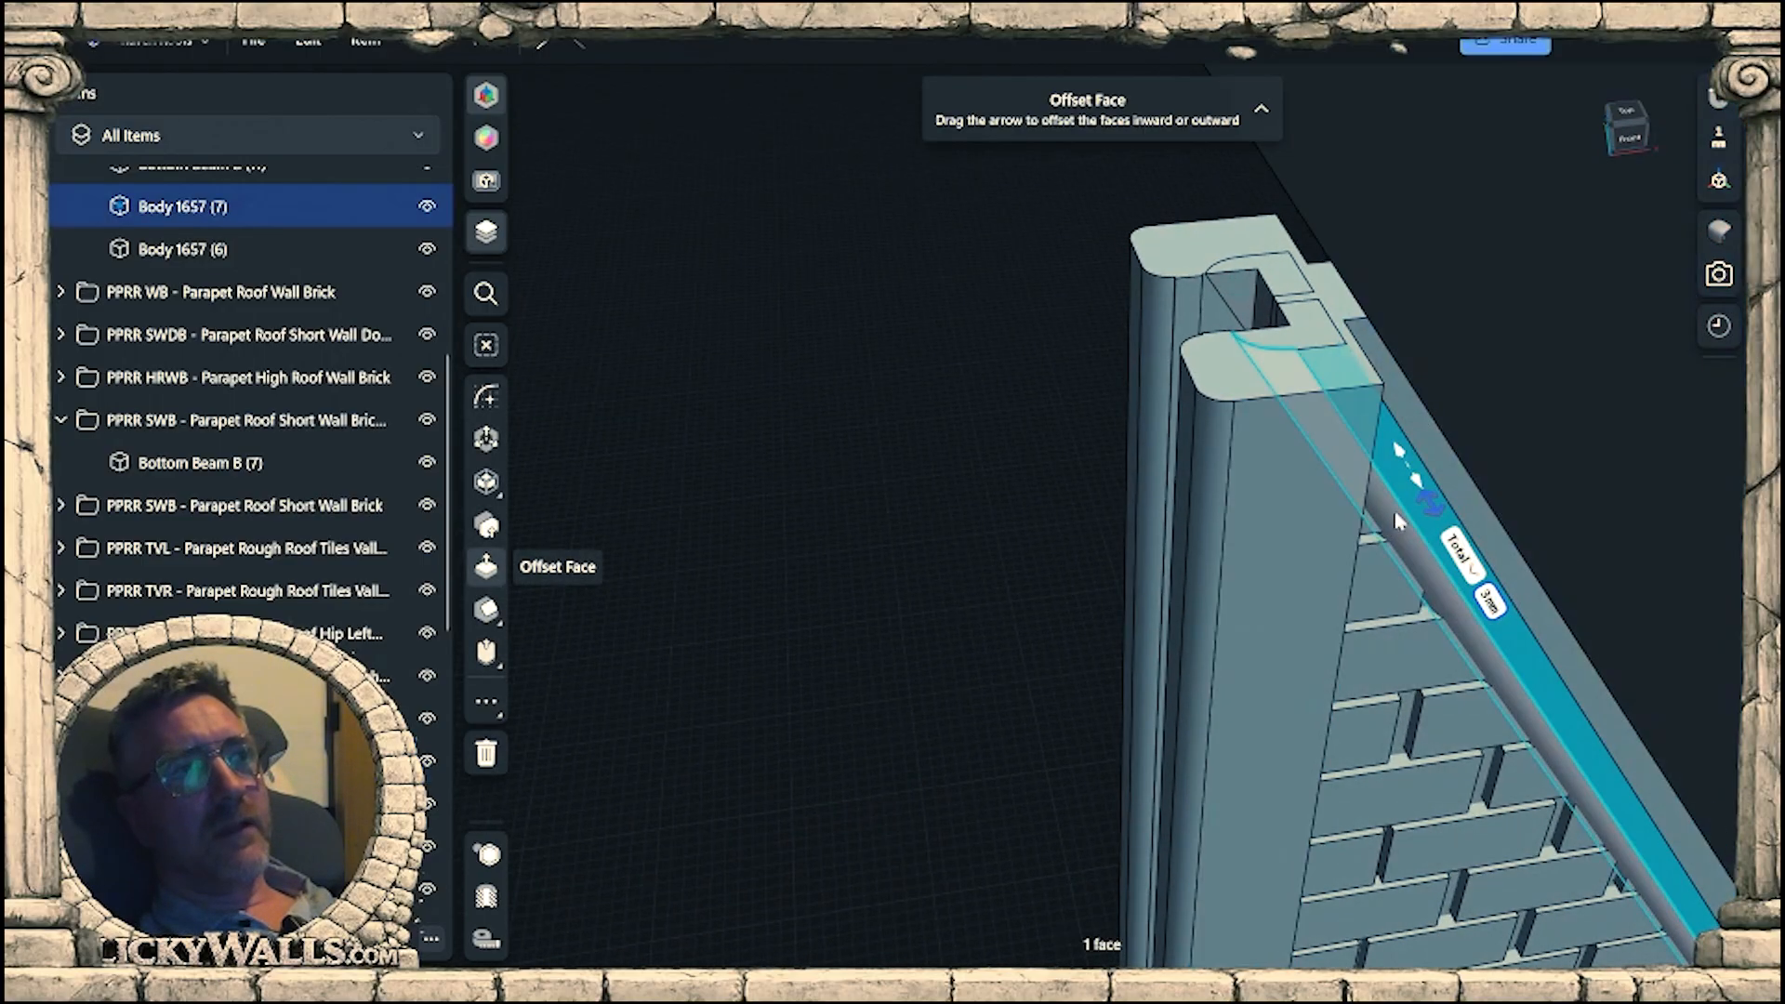
pyautogui.press('m')
pyautogui.moveTo(1406, 528); pyautogui.dragTo(1218, 445, button='right')
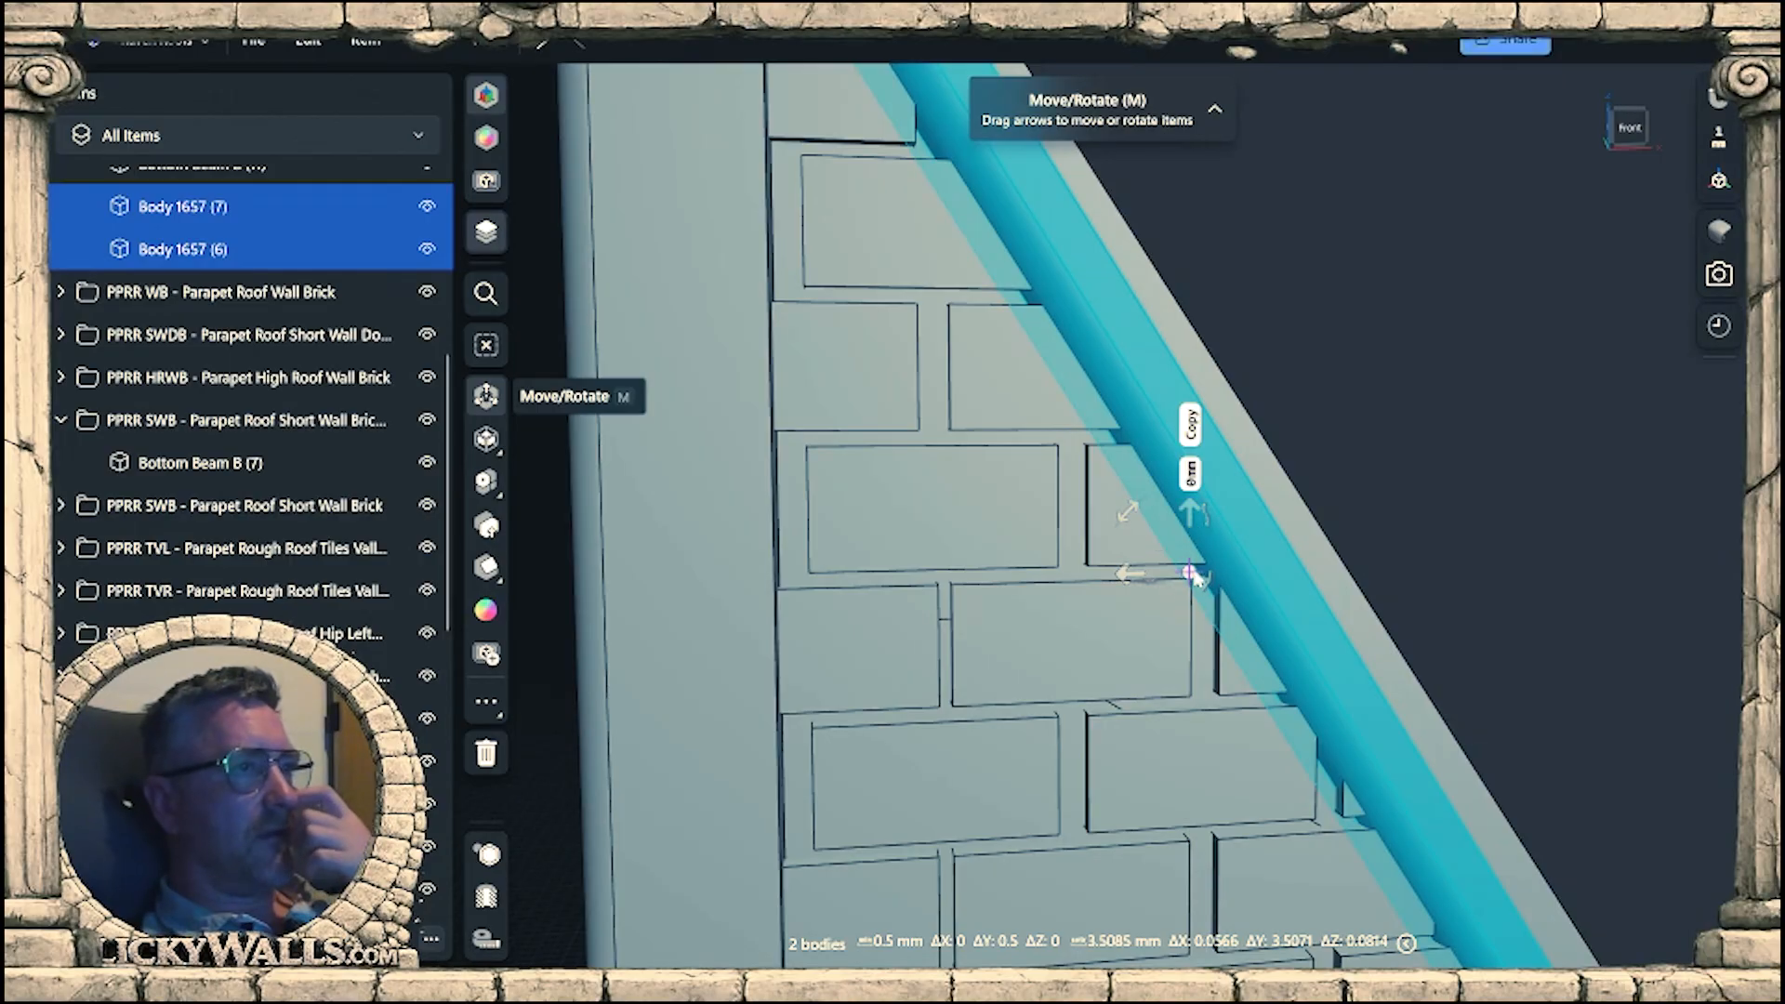
pyautogui.moveTo(1273, 525); pyautogui.dragTo(1271, 534)
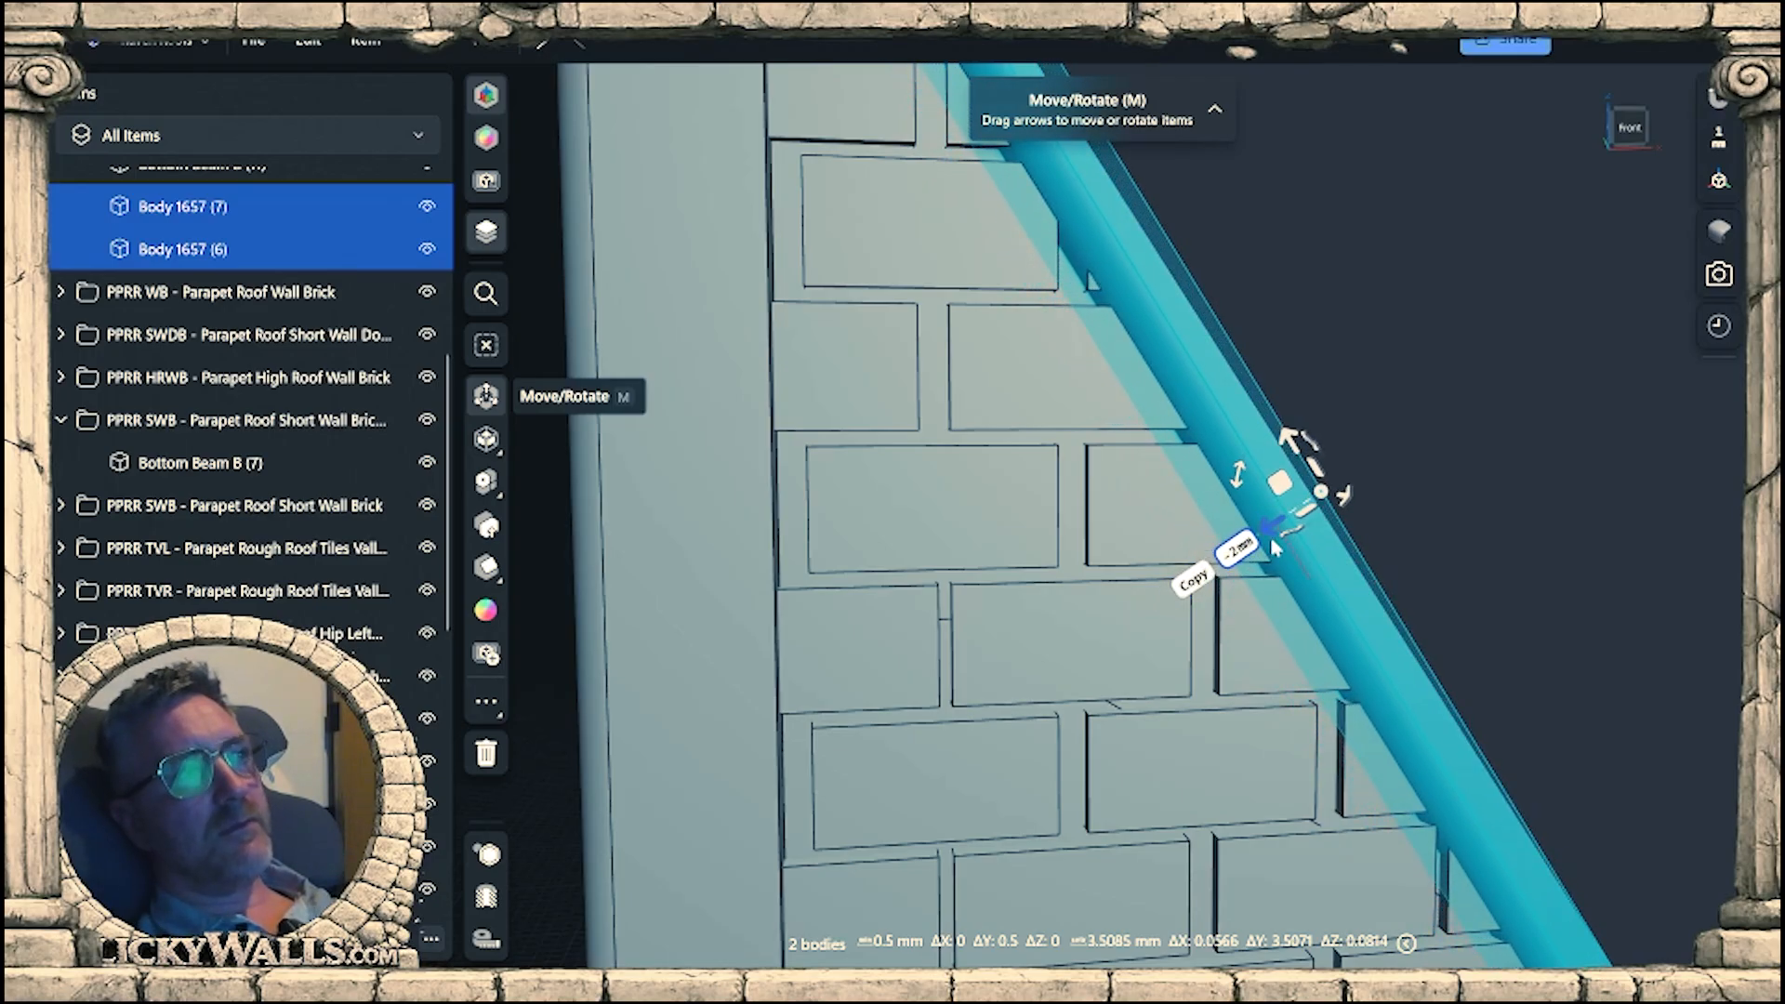
pyautogui.moveTo(1272, 542); pyautogui.dragTo(1259, 547)
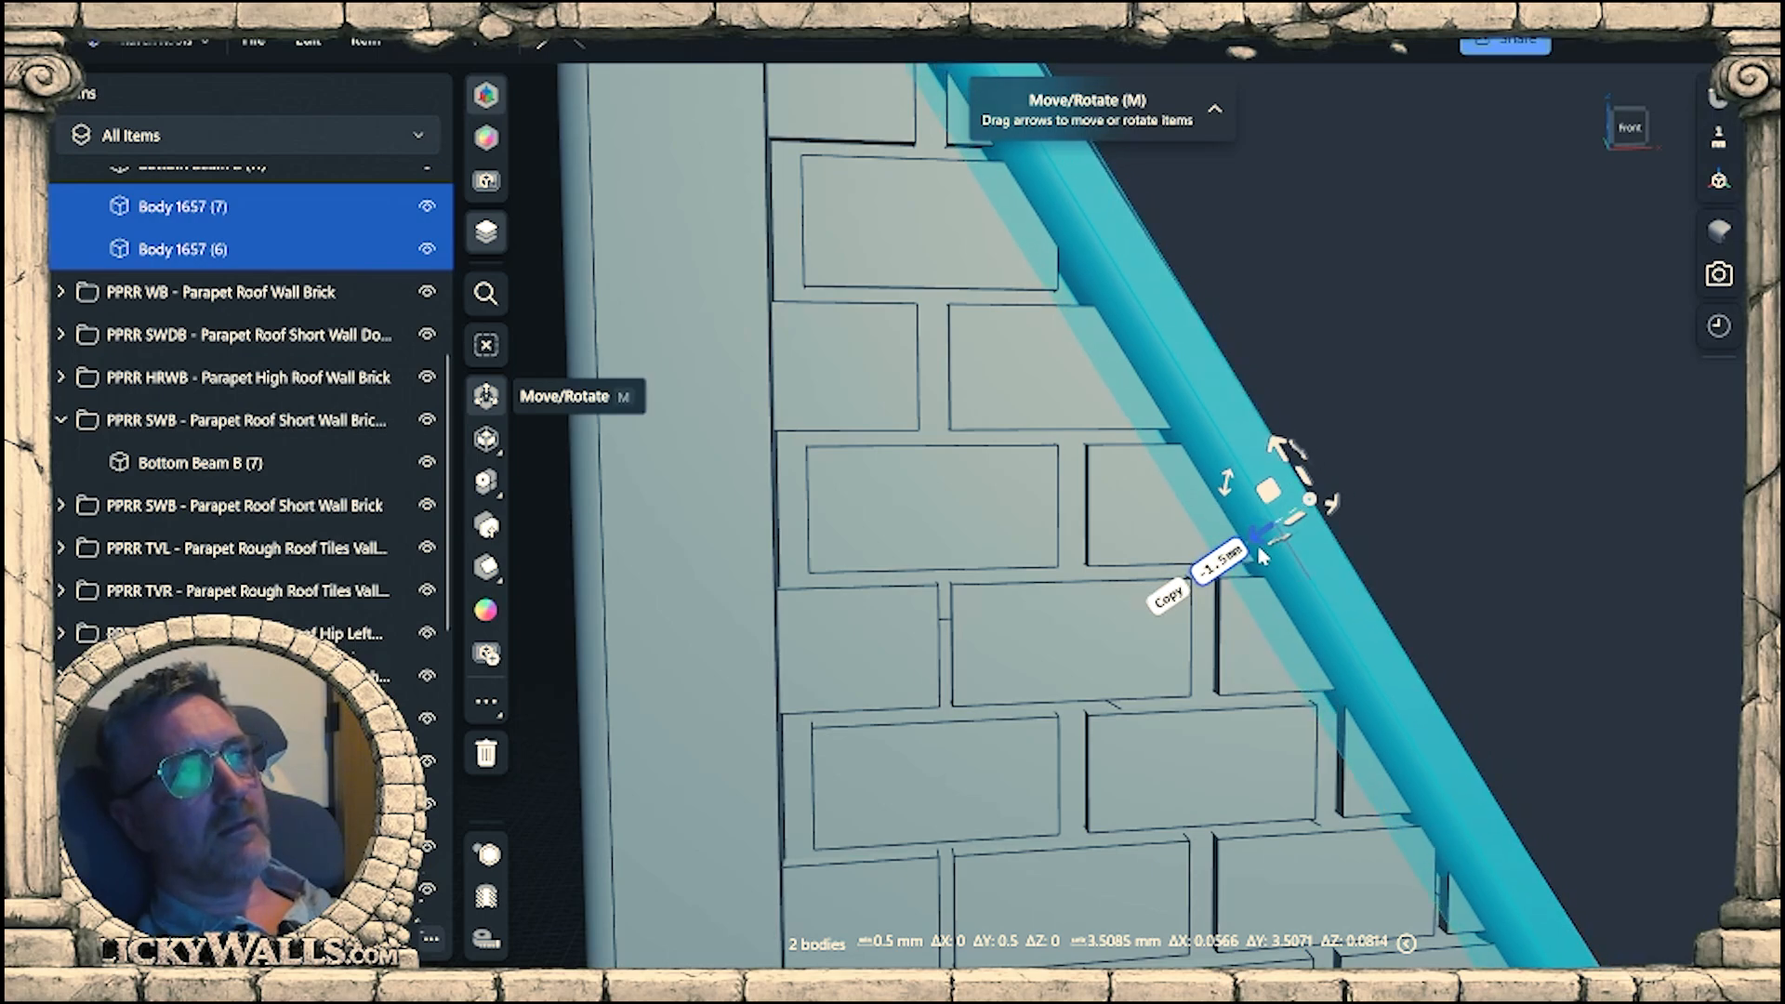
# Bring the perpendicular move of the two sloped trim strips to -2 mm and check their fit along the wall.
pyautogui.moveTo(1260, 540)
pyautogui.mouseDown(button='right')
pyautogui.moveTo(1200, 470)
pyautogui.moveTo(1256, 533)
pyautogui.moveTo(1279, 611)
pyautogui.moveTo(1253, 549)
pyautogui.mouseUp(button='right')
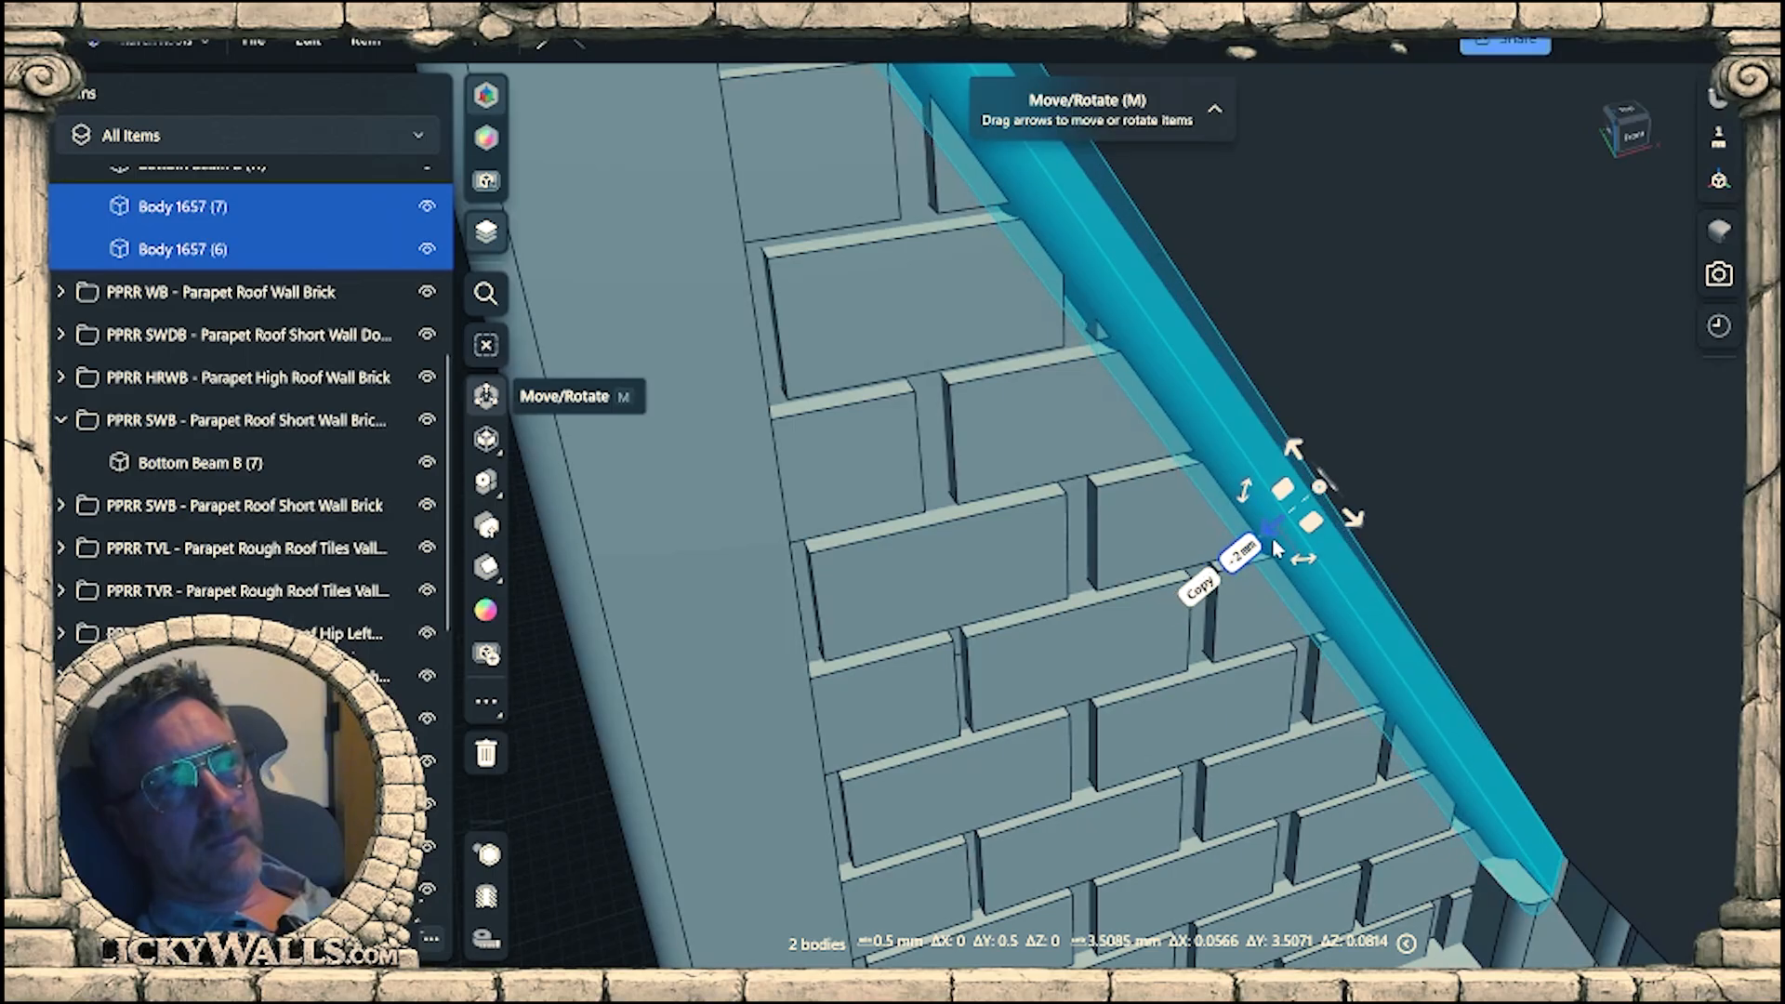
pyautogui.moveTo(1508, 818); pyautogui.dragTo(1191, 555, button='middle')
pyautogui.scroll(5, 1143, 640)
pyautogui.scroll(-8, 1478, 572)
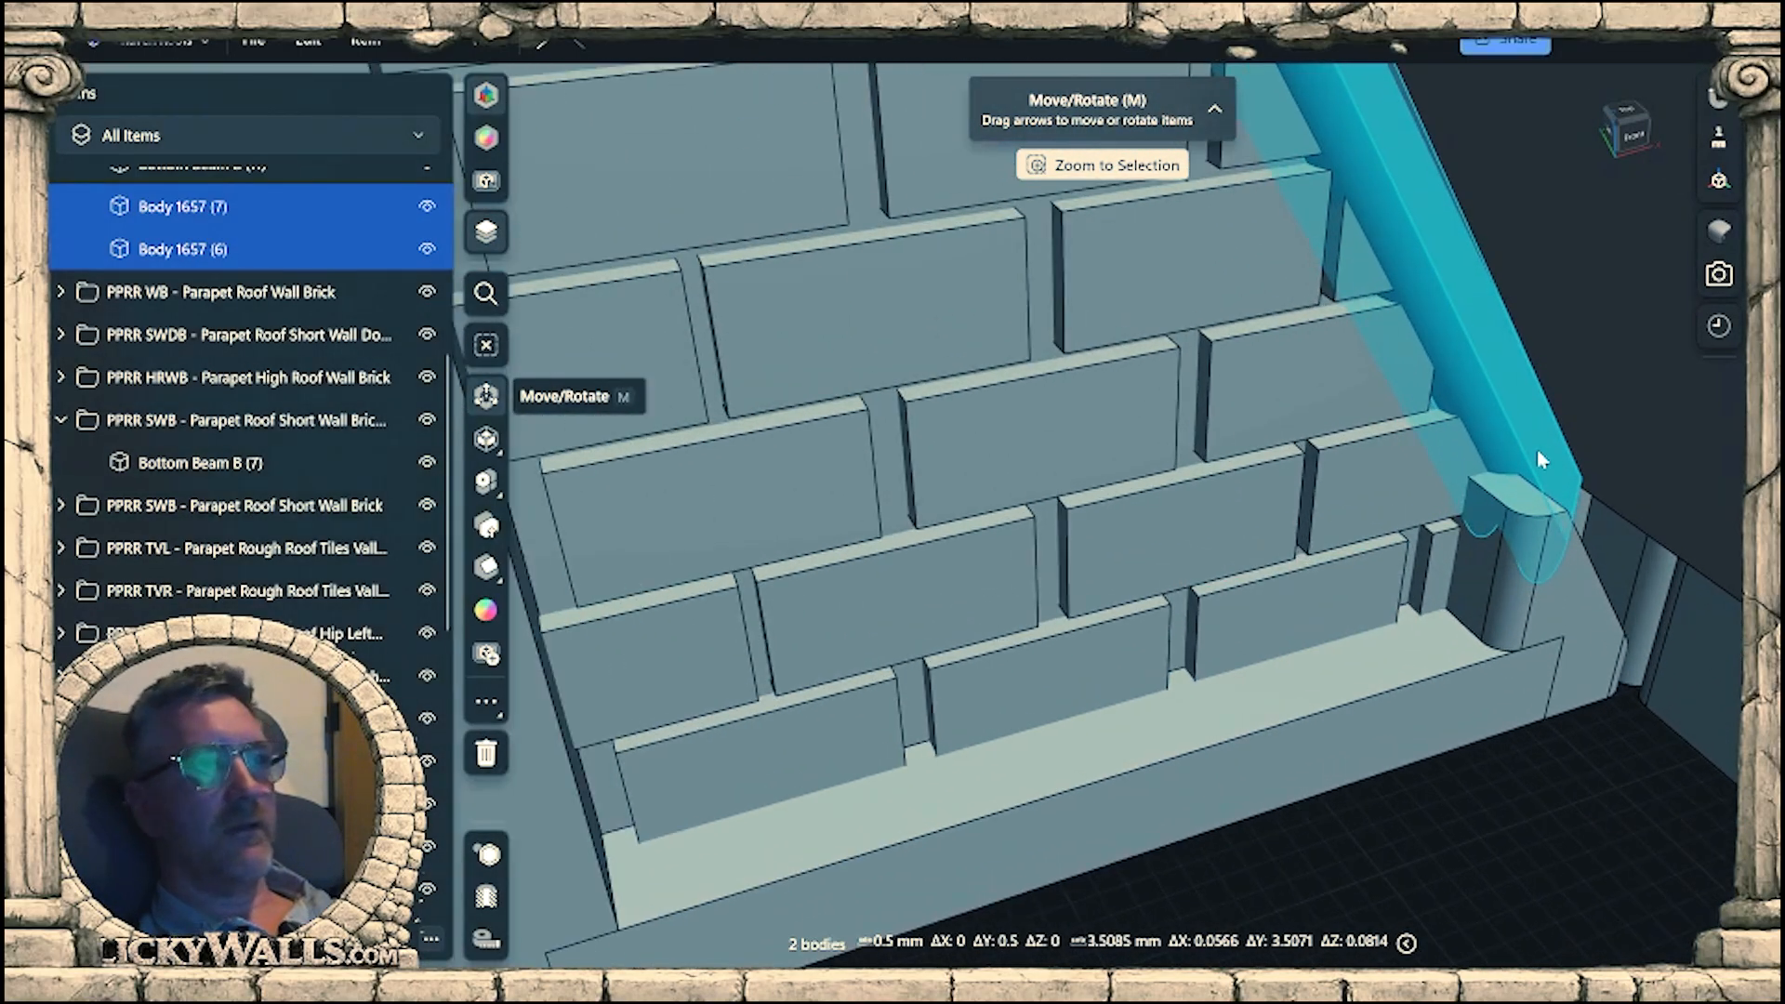
pyautogui.moveTo(1537, 451); pyautogui.dragTo(1499, 331, button='right')
pyautogui.moveTo(1633, 523); pyautogui.dragTo(1506, 535, button='right')
pyautogui.scroll(5, 1491, 634)
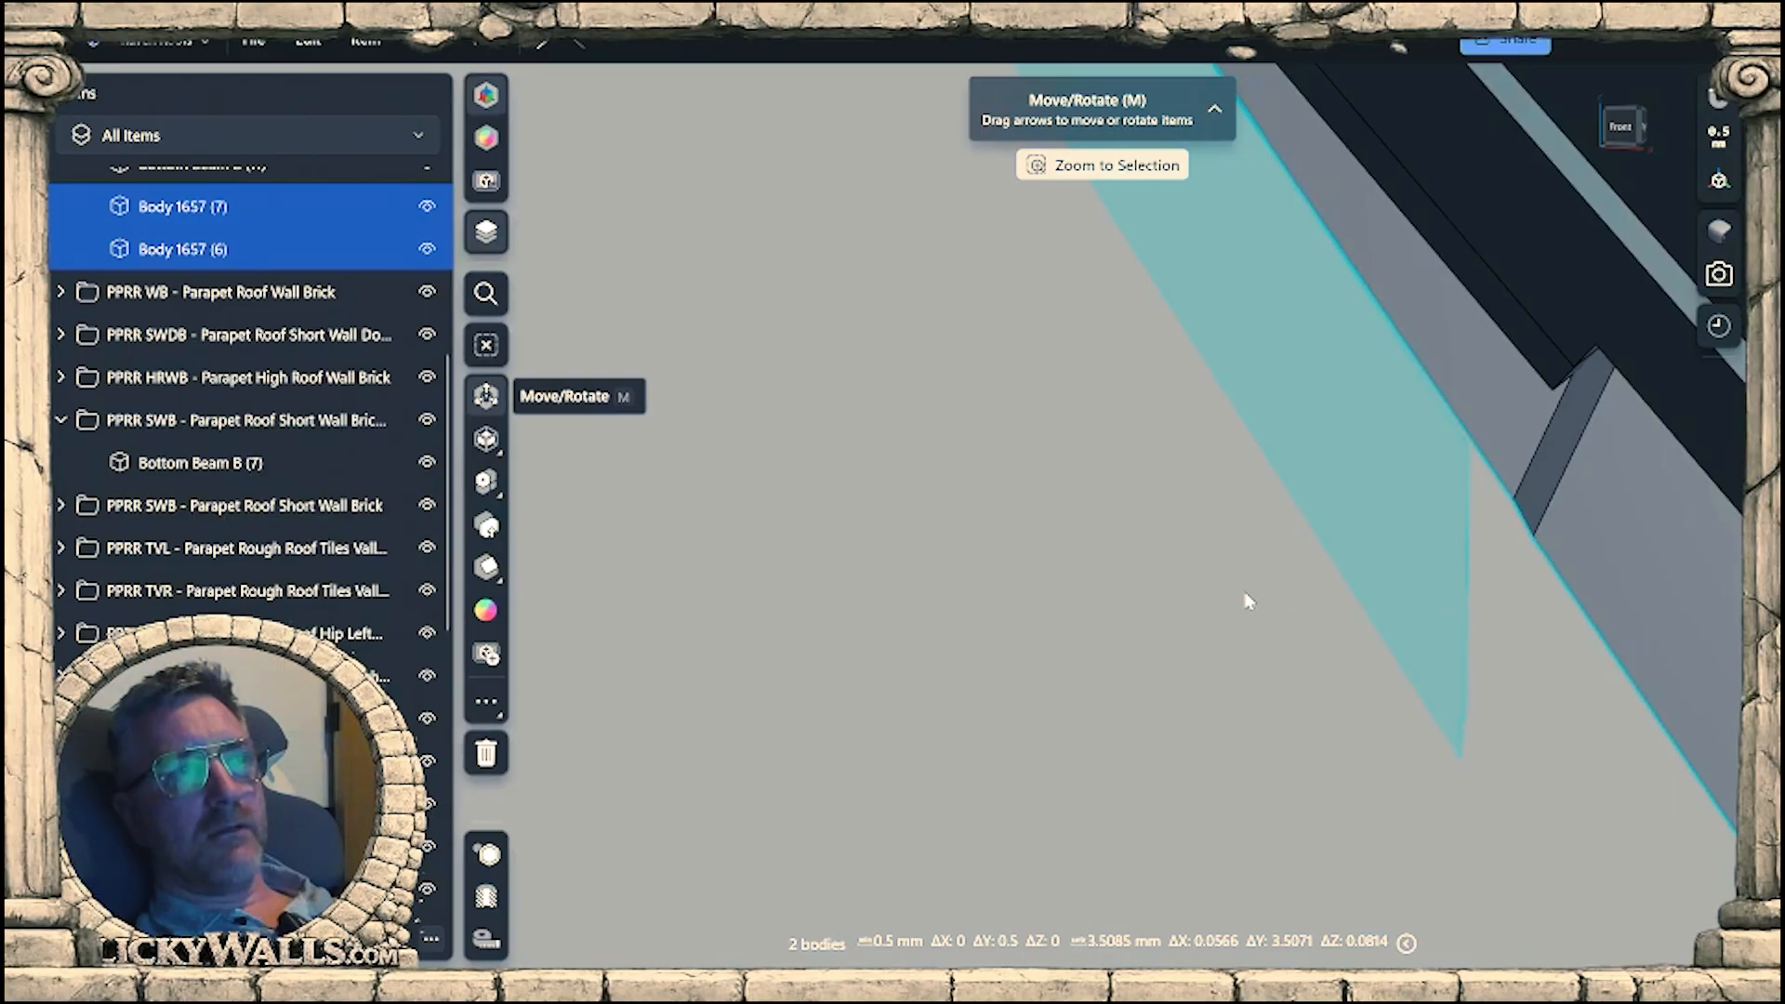
pyautogui.scroll(-10, 1477, 600)
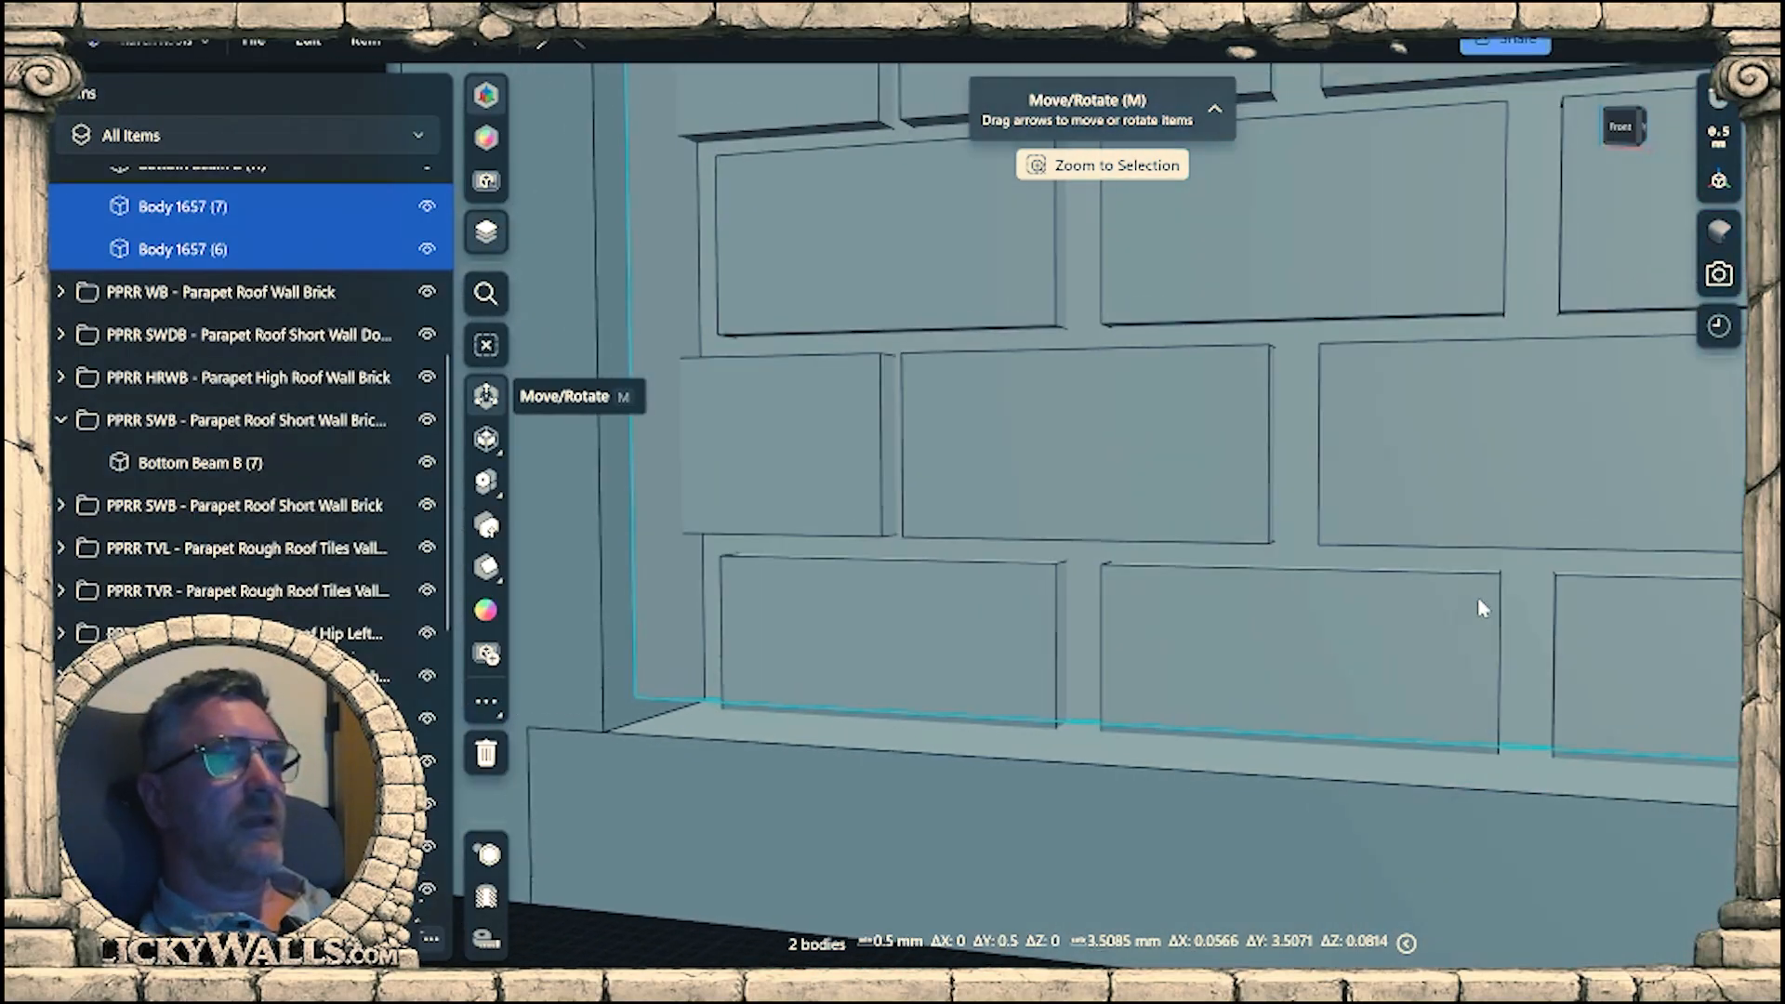
pyautogui.scroll(-10, 1490, 661)
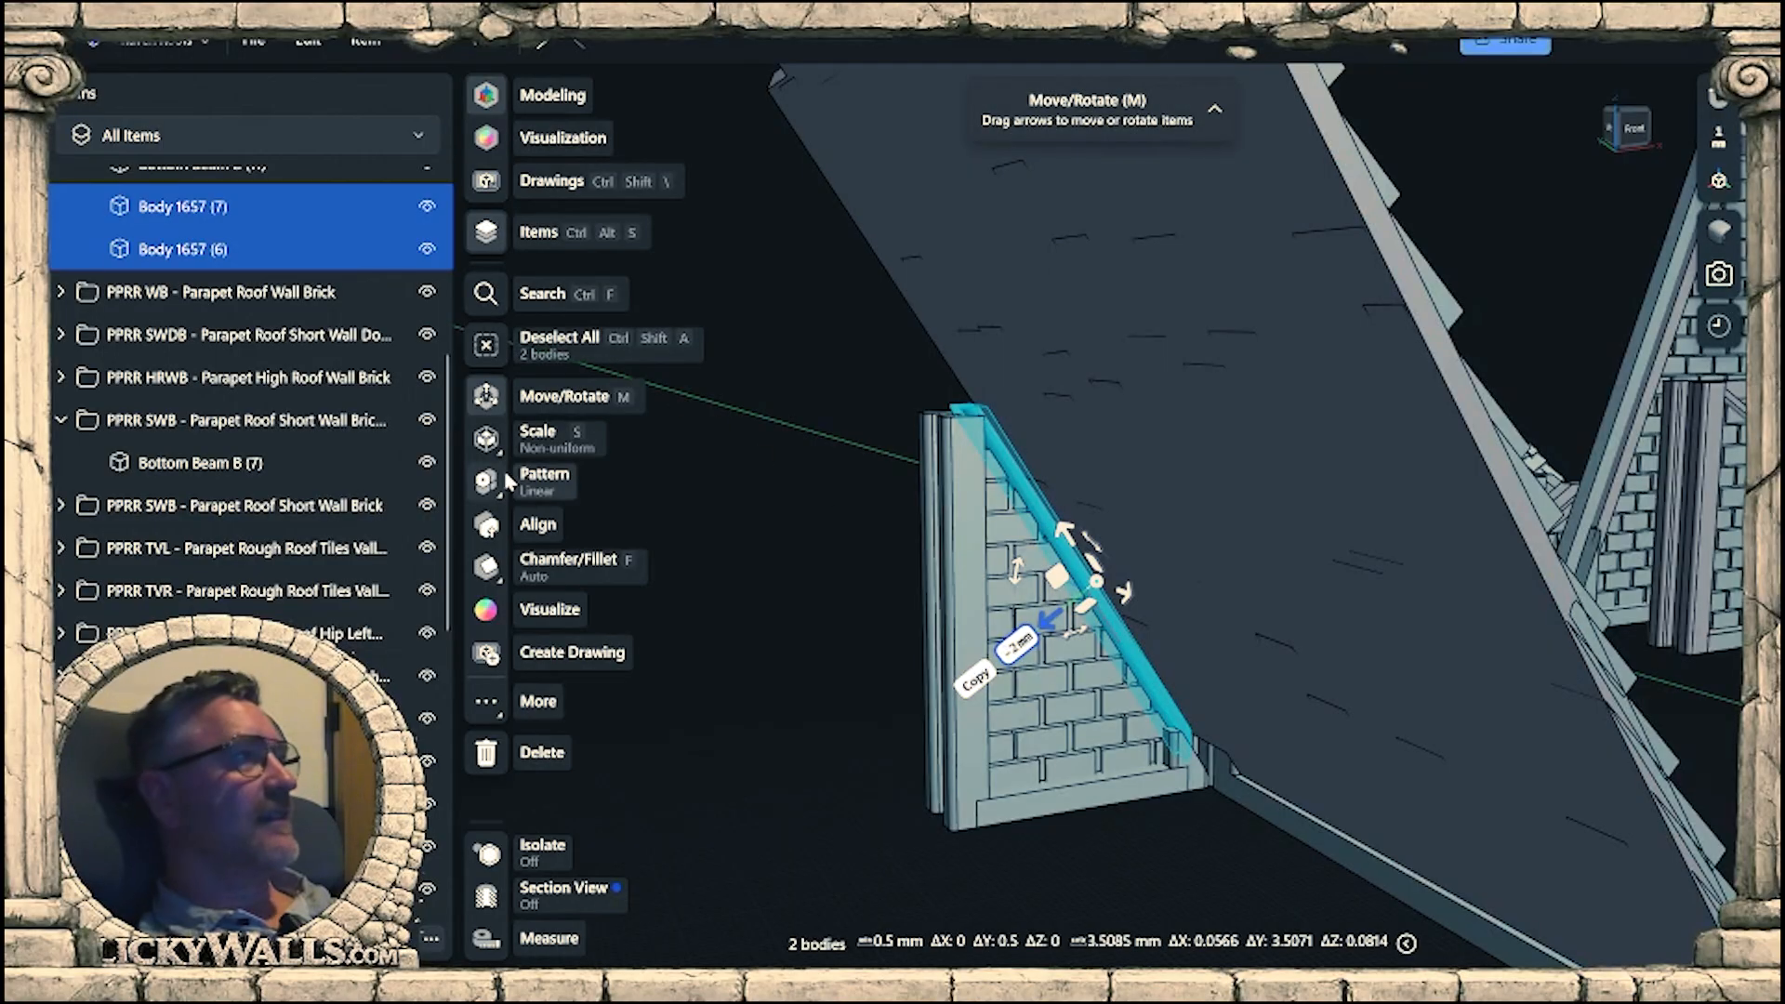
# Hide the tilted roof tile panel, PPRR T - Parapet Rough Roof Tiles (1).
pyautogui.click(1152, 422)
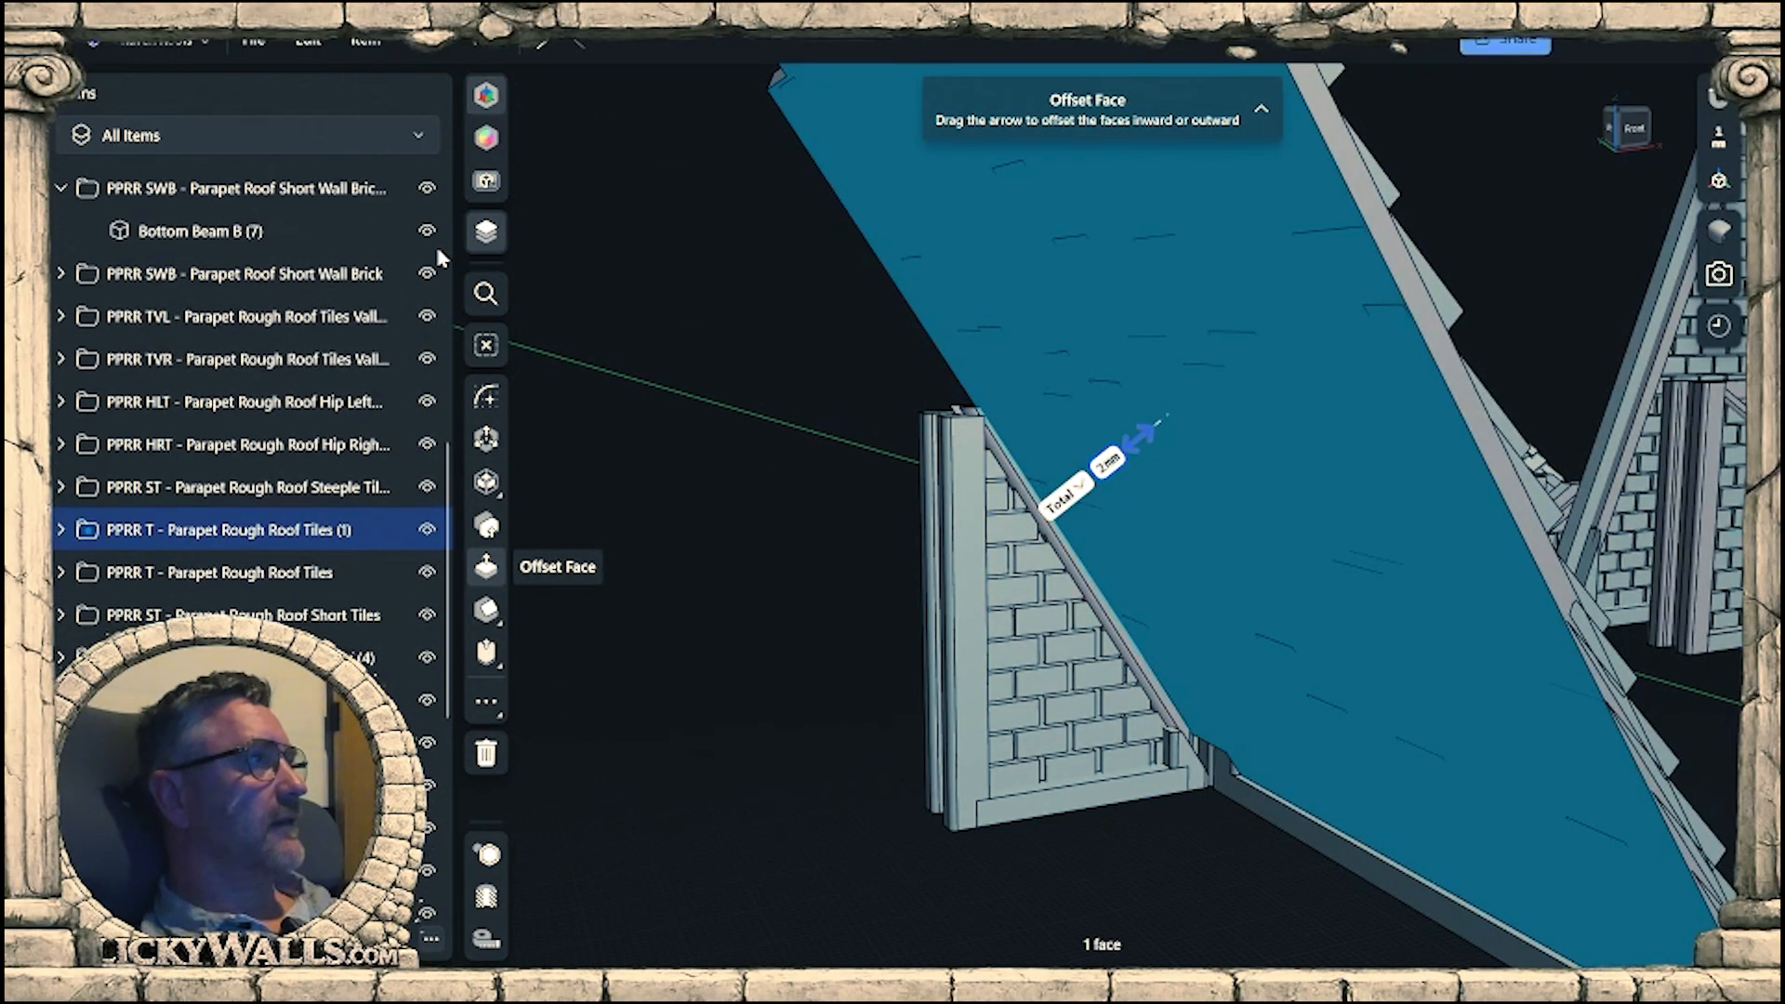
pyautogui.click(428, 540)
pyautogui.click(1155, 838)
# Offset the sloped faces of the front and rear posts at the wall's lower end by 2.1 mm each.
pyautogui.moveTo(1155, 838); pyautogui.dragTo(1113, 870, button='right')
pyautogui.scroll(6, 1096, 548)
pyautogui.moveTo(1072, 660); pyautogui.dragTo(1331, 882, button='right')
pyautogui.scroll(5, 1108, 728)
pyautogui.moveTo(1107, 728); pyautogui.dragTo(1070, 801, button='right')
pyautogui.click(1032, 841)
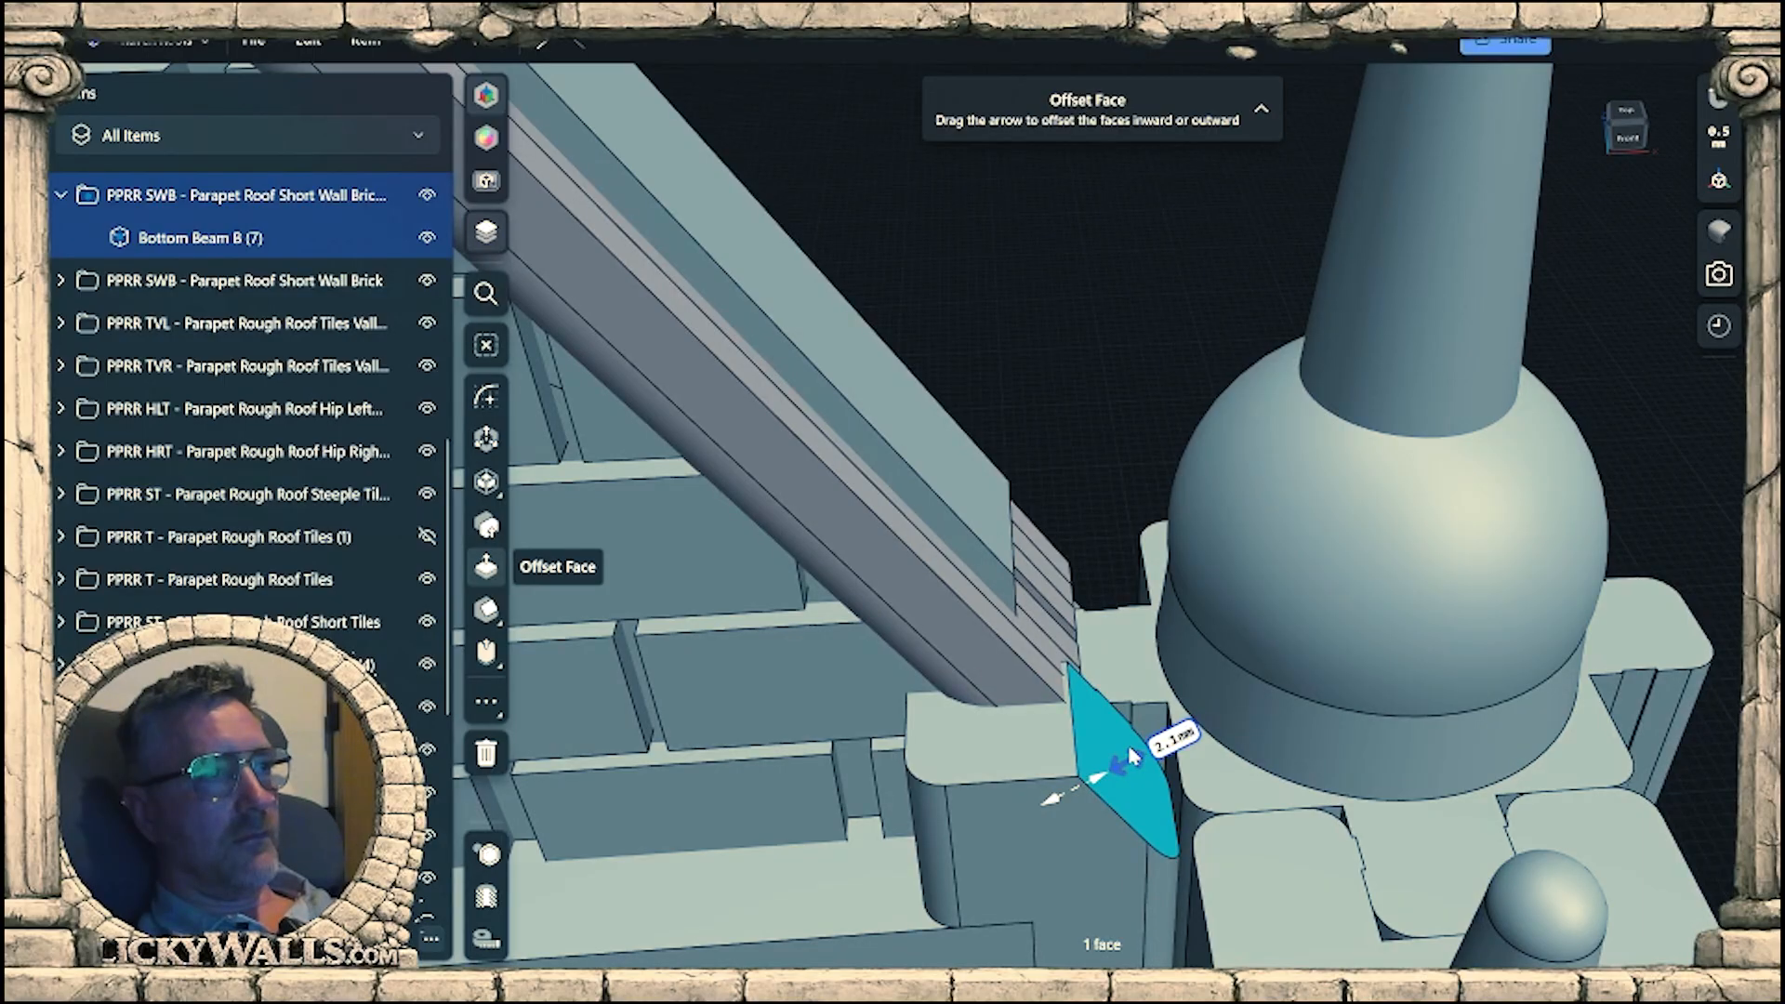
pyautogui.moveTo(1128, 753); pyautogui.dragTo(815, 732, button='right')
pyautogui.moveTo(1299, 860); pyautogui.dragTo(1237, 735, button='right')
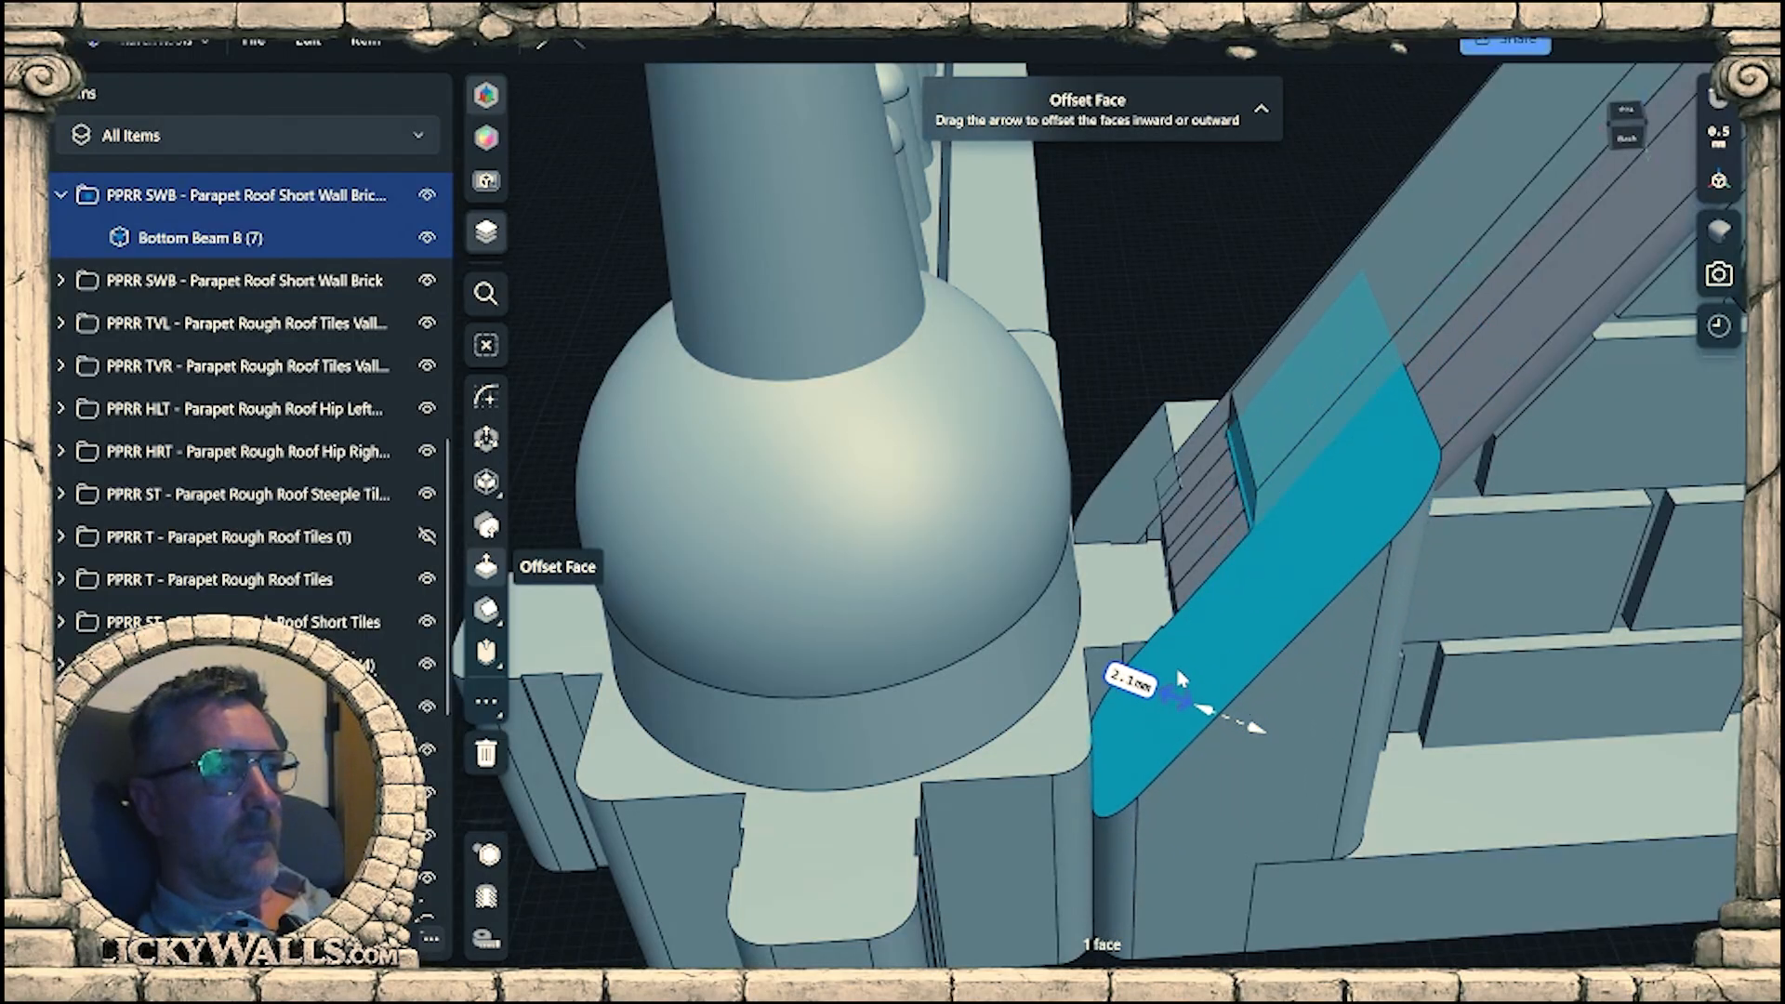
# Offset the short lower section of the wall's sloped top face by 1.9 mm.
pyautogui.moveTo(1180, 668); pyautogui.dragTo(950, 751, button='right')
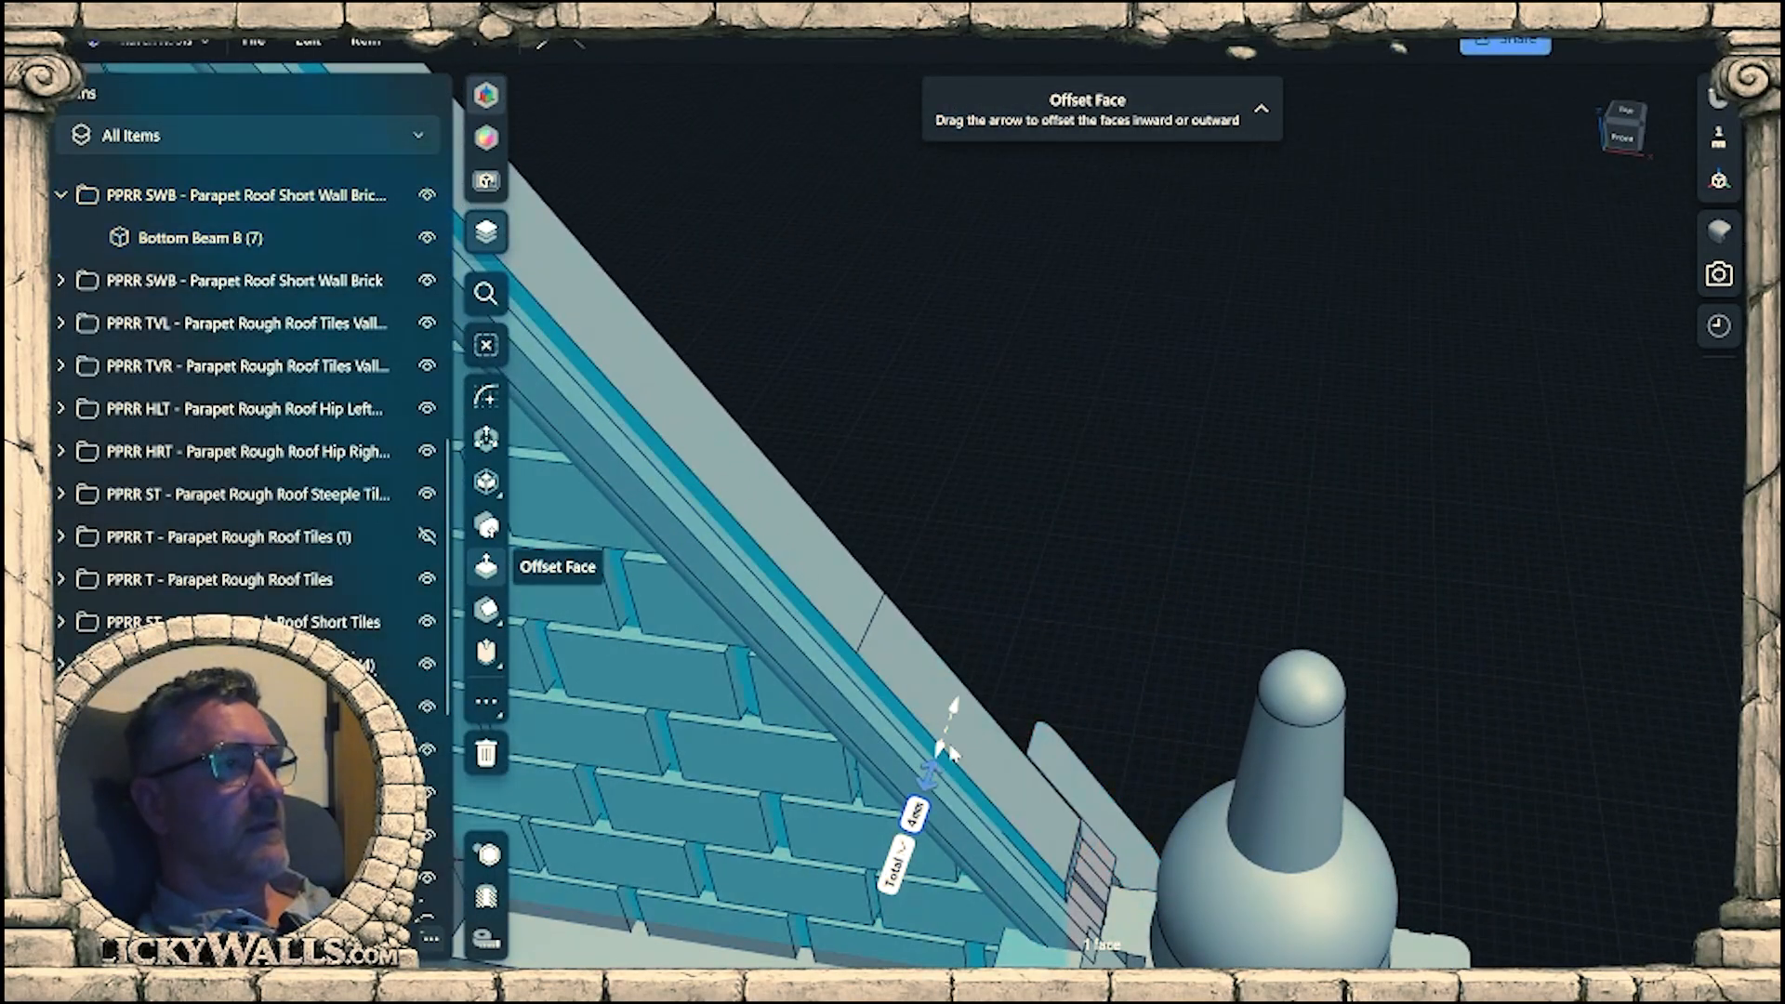
pyautogui.scroll(-4, 976, 693)
pyautogui.moveTo(1029, 717); pyautogui.dragTo(988, 779, button='middle')
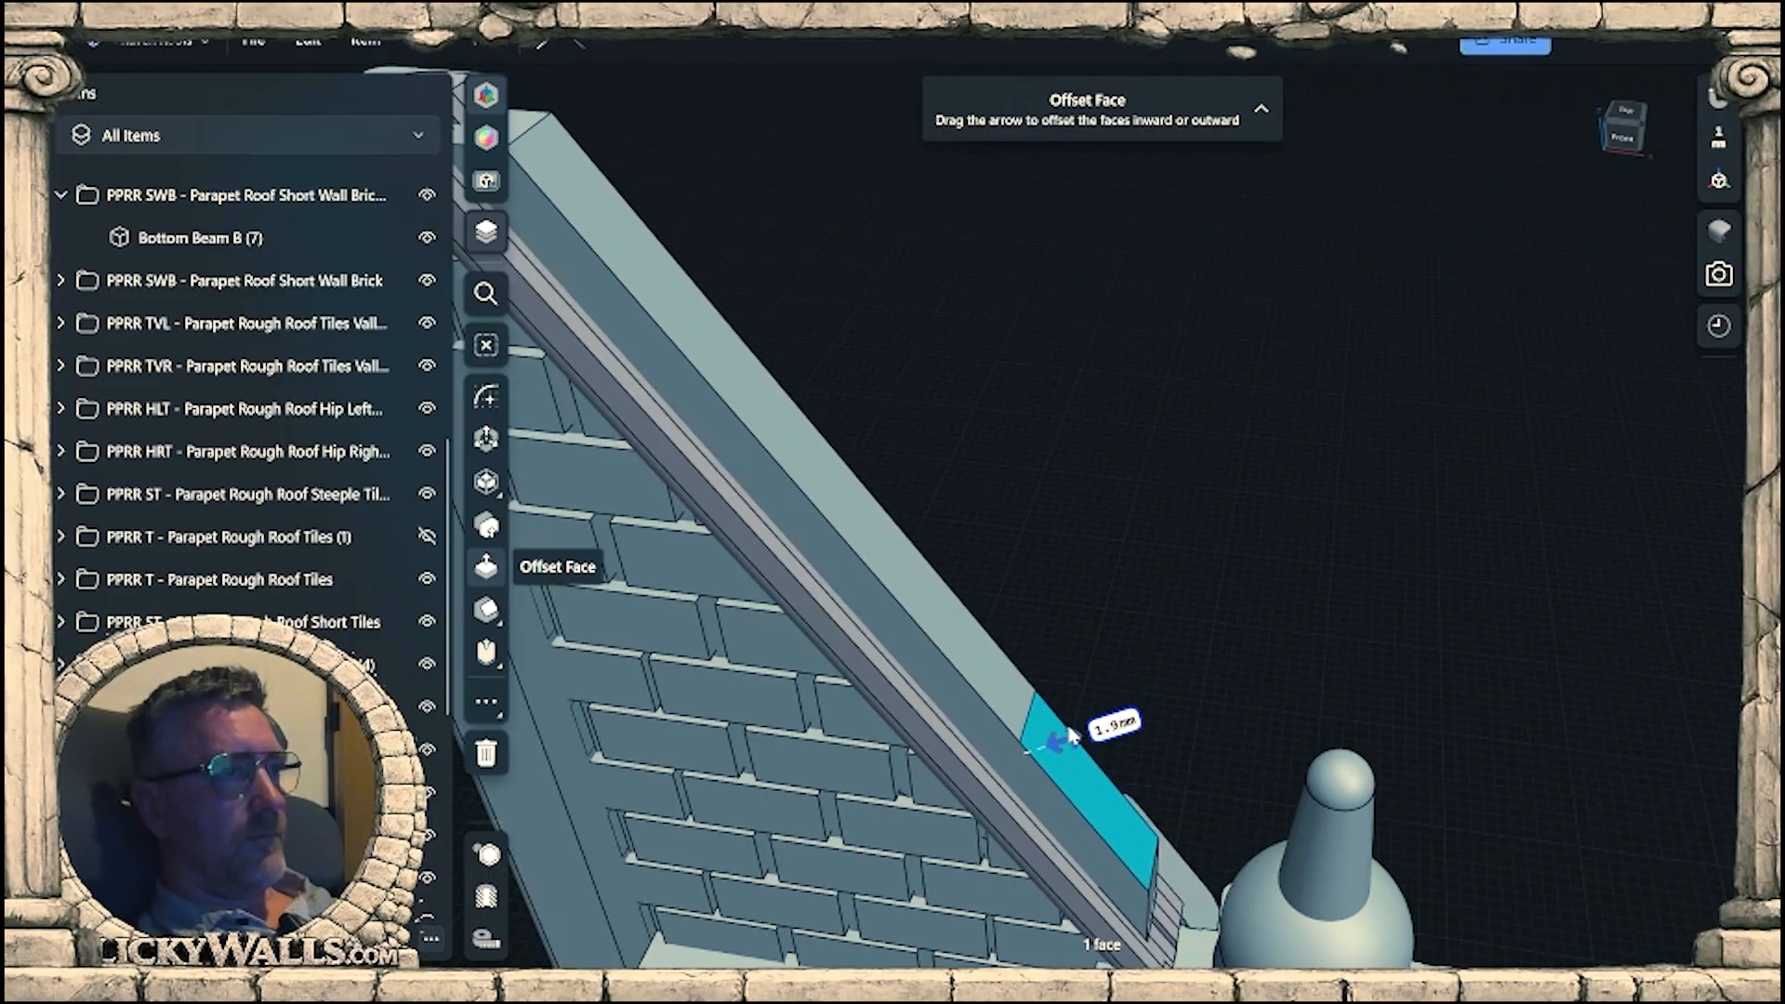
pyautogui.click(1147, 564)
pyautogui.scroll(-2, 1153, 571)
# Select both sloped trim strips and move them vertically by -1 mm.
pyautogui.moveTo(1155, 573); pyautogui.dragTo(770, 575, button='right')
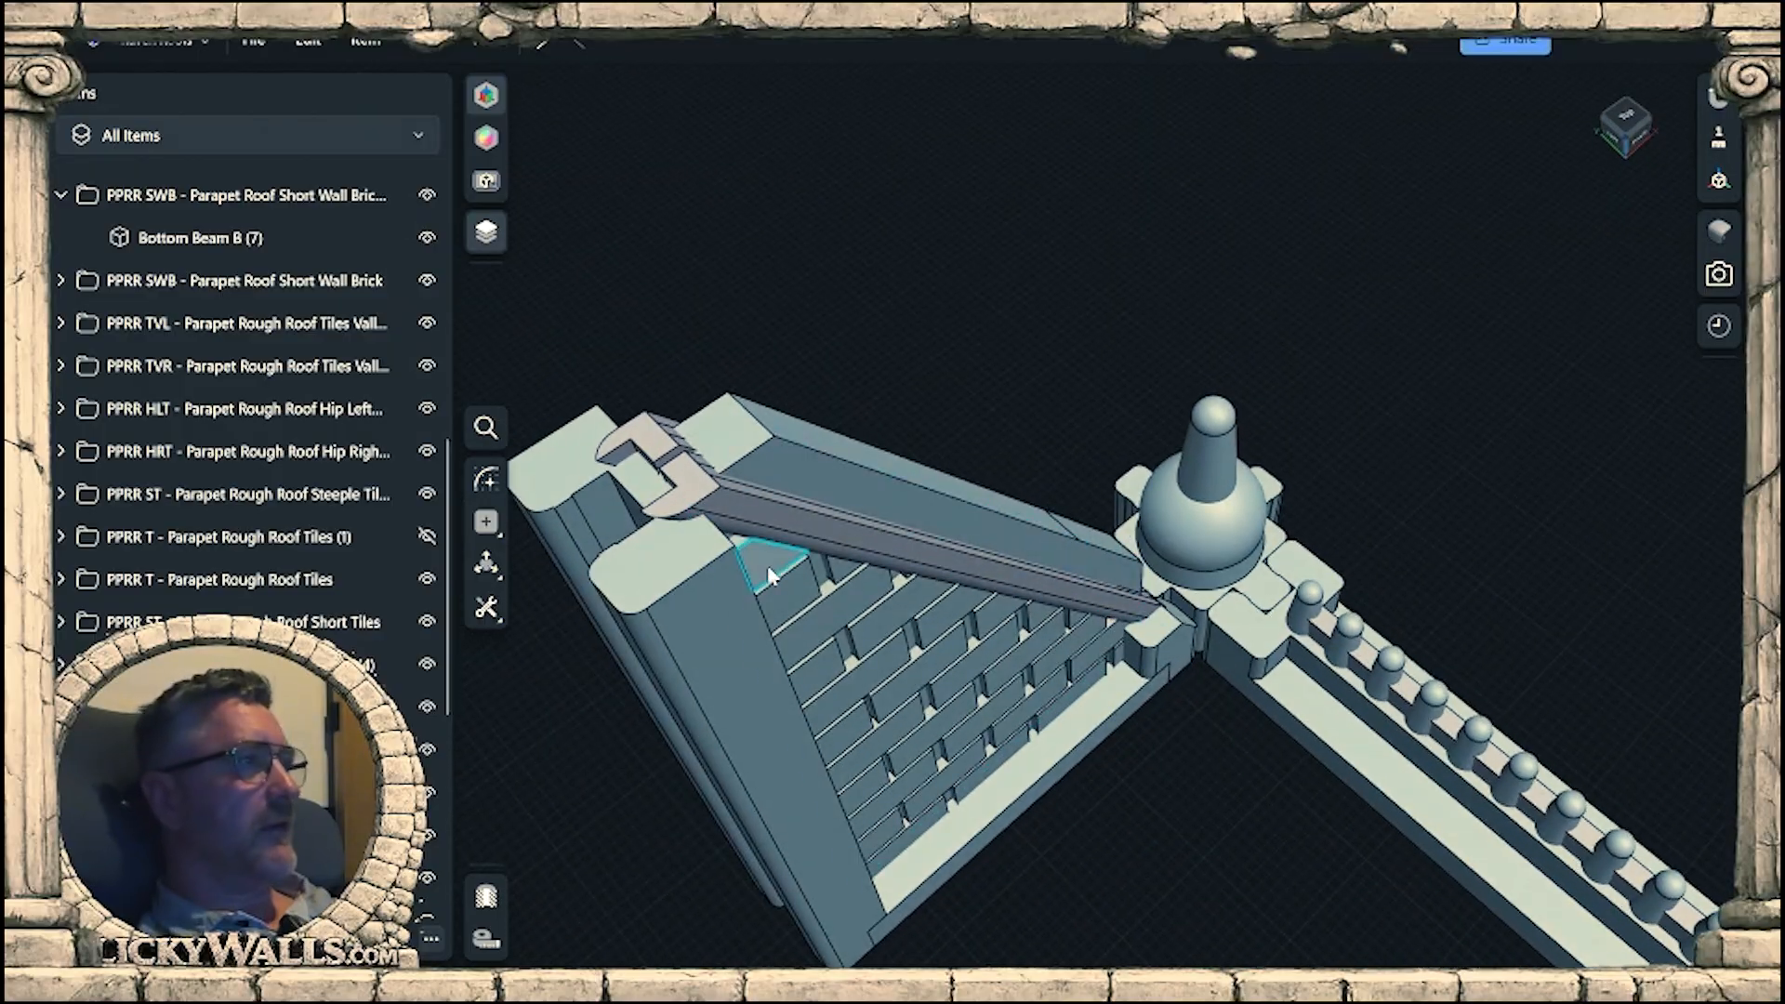
pyautogui.moveTo(770, 575); pyautogui.dragTo(917, 615, button='middle')
pyautogui.moveTo(857, 561)
pyautogui.mouseDown(button='right')
pyautogui.moveTo(829, 490)
pyautogui.moveTo(824, 557)
pyautogui.mouseUp(button='right')
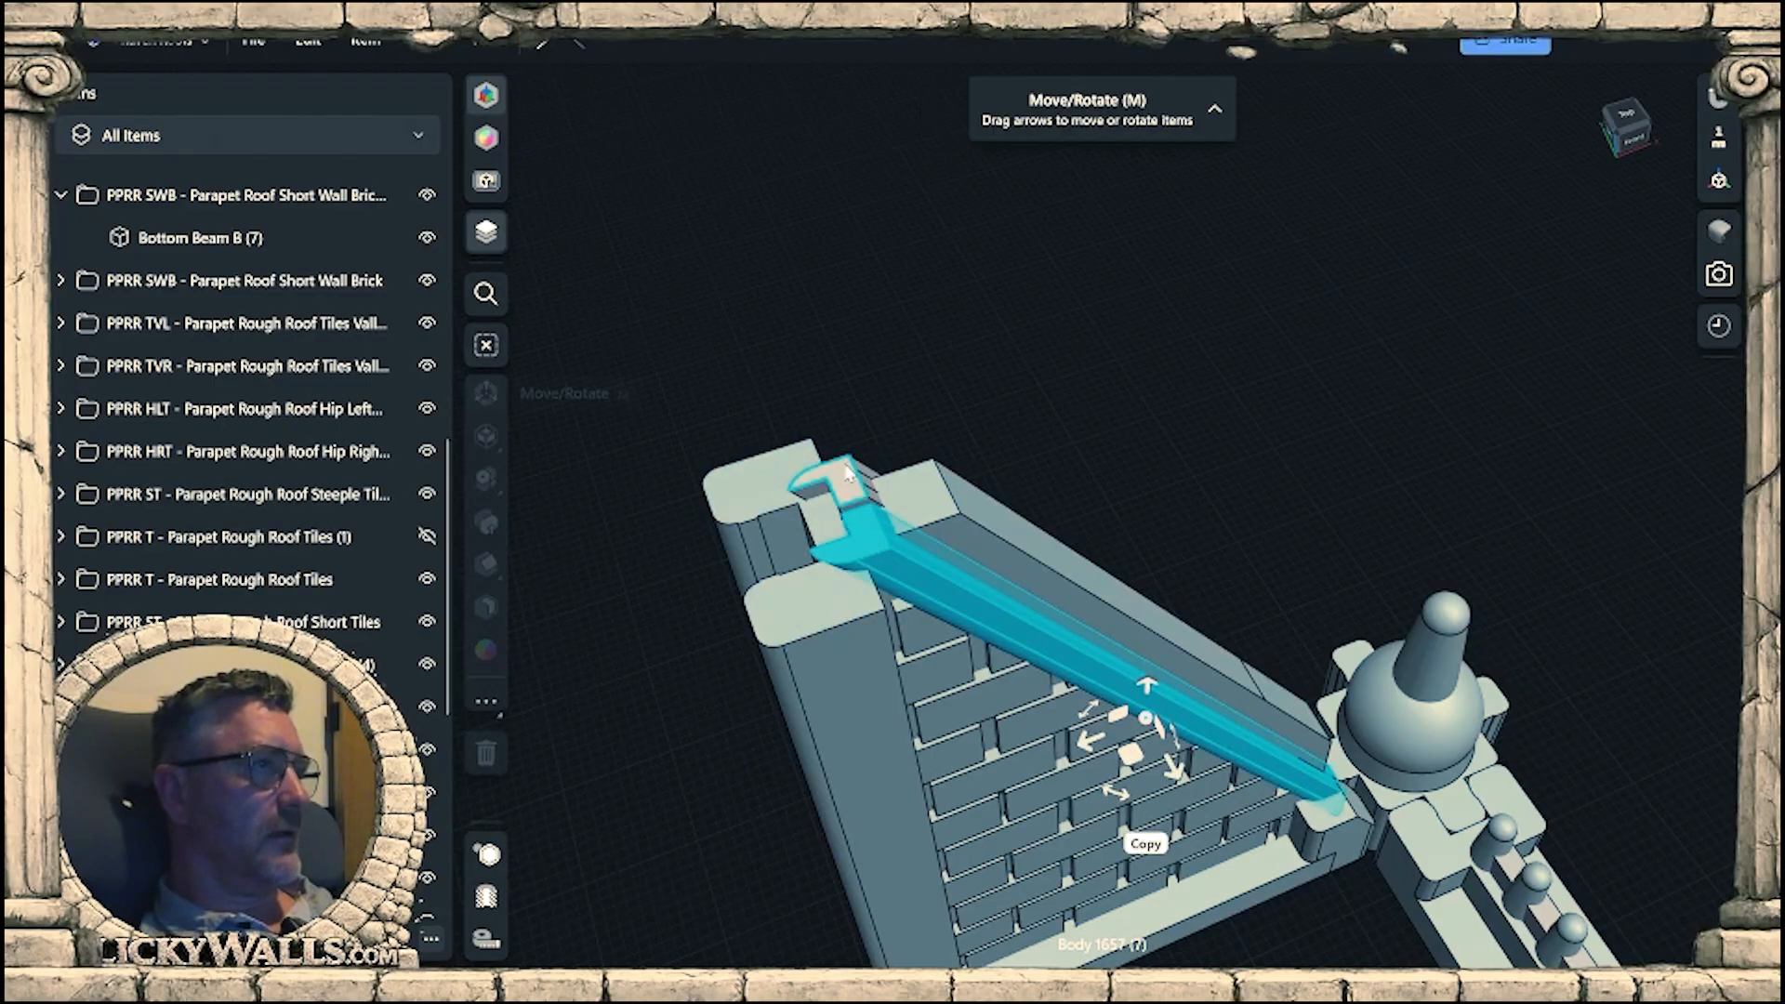
pyautogui.doubleClick(841, 471)
pyautogui.moveTo(873, 701); pyautogui.dragTo(803, 596, button='middle')
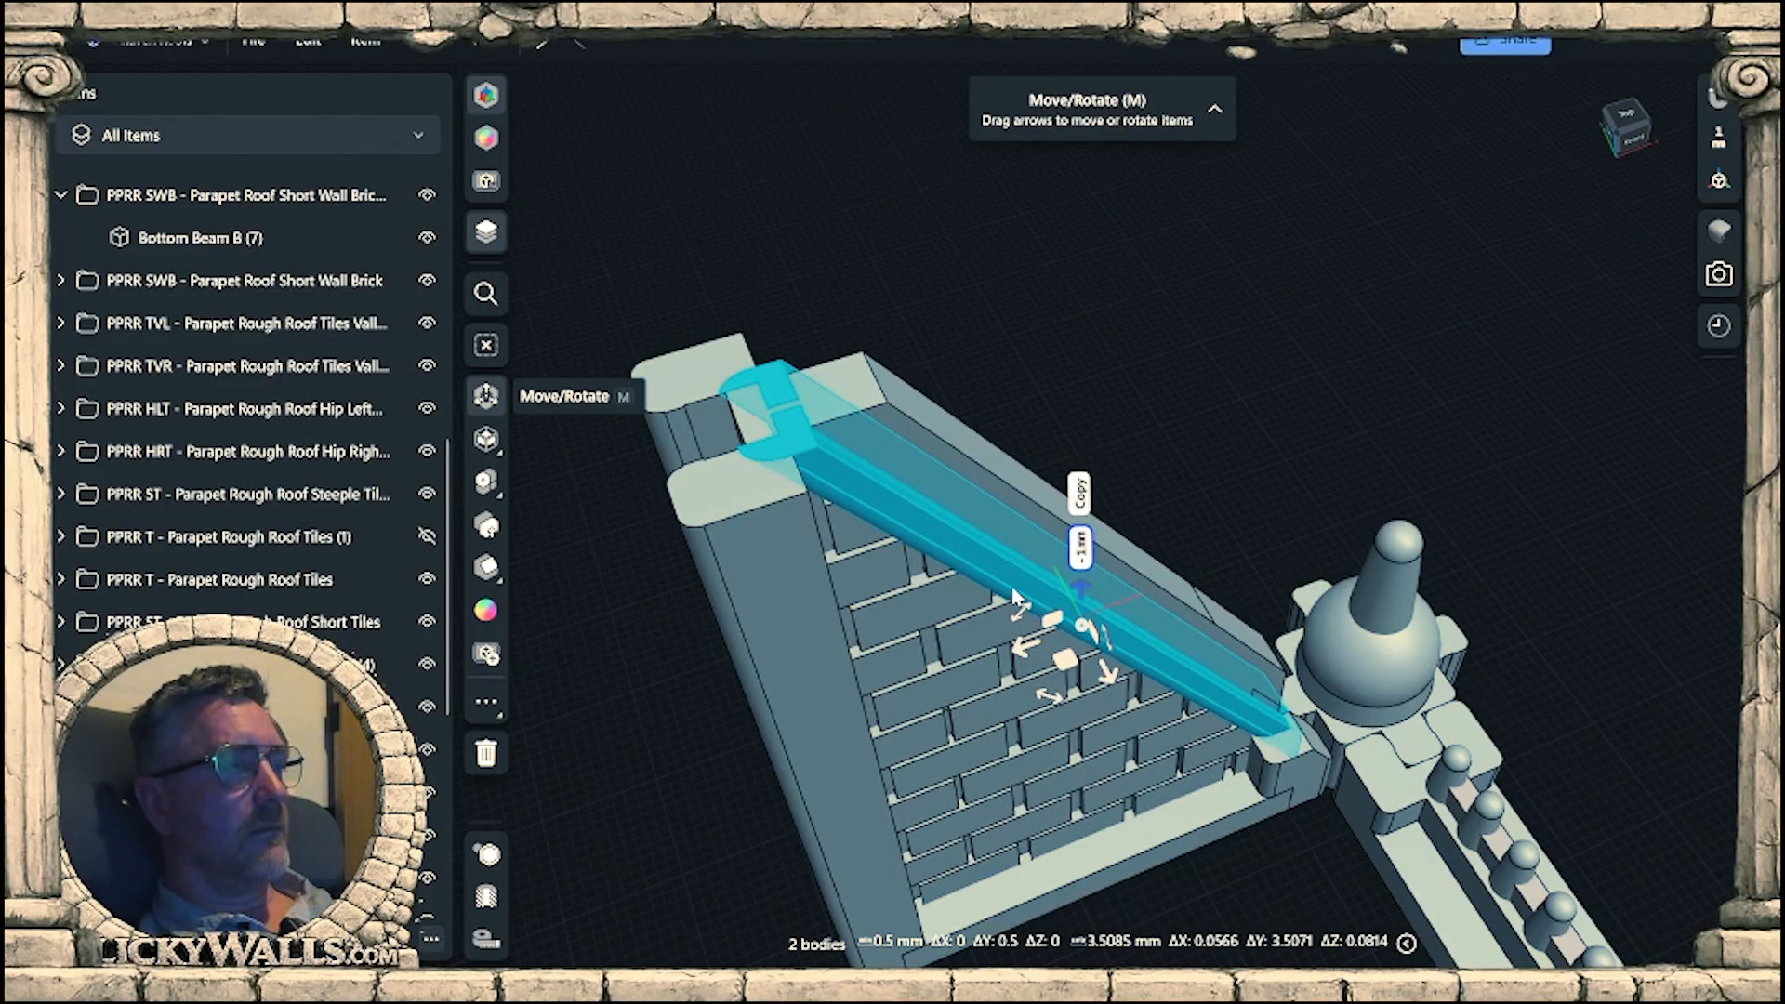
pyautogui.moveTo(1016, 595); pyautogui.dragTo(1218, 549, button='right')
pyautogui.scroll(6, 772, 399)
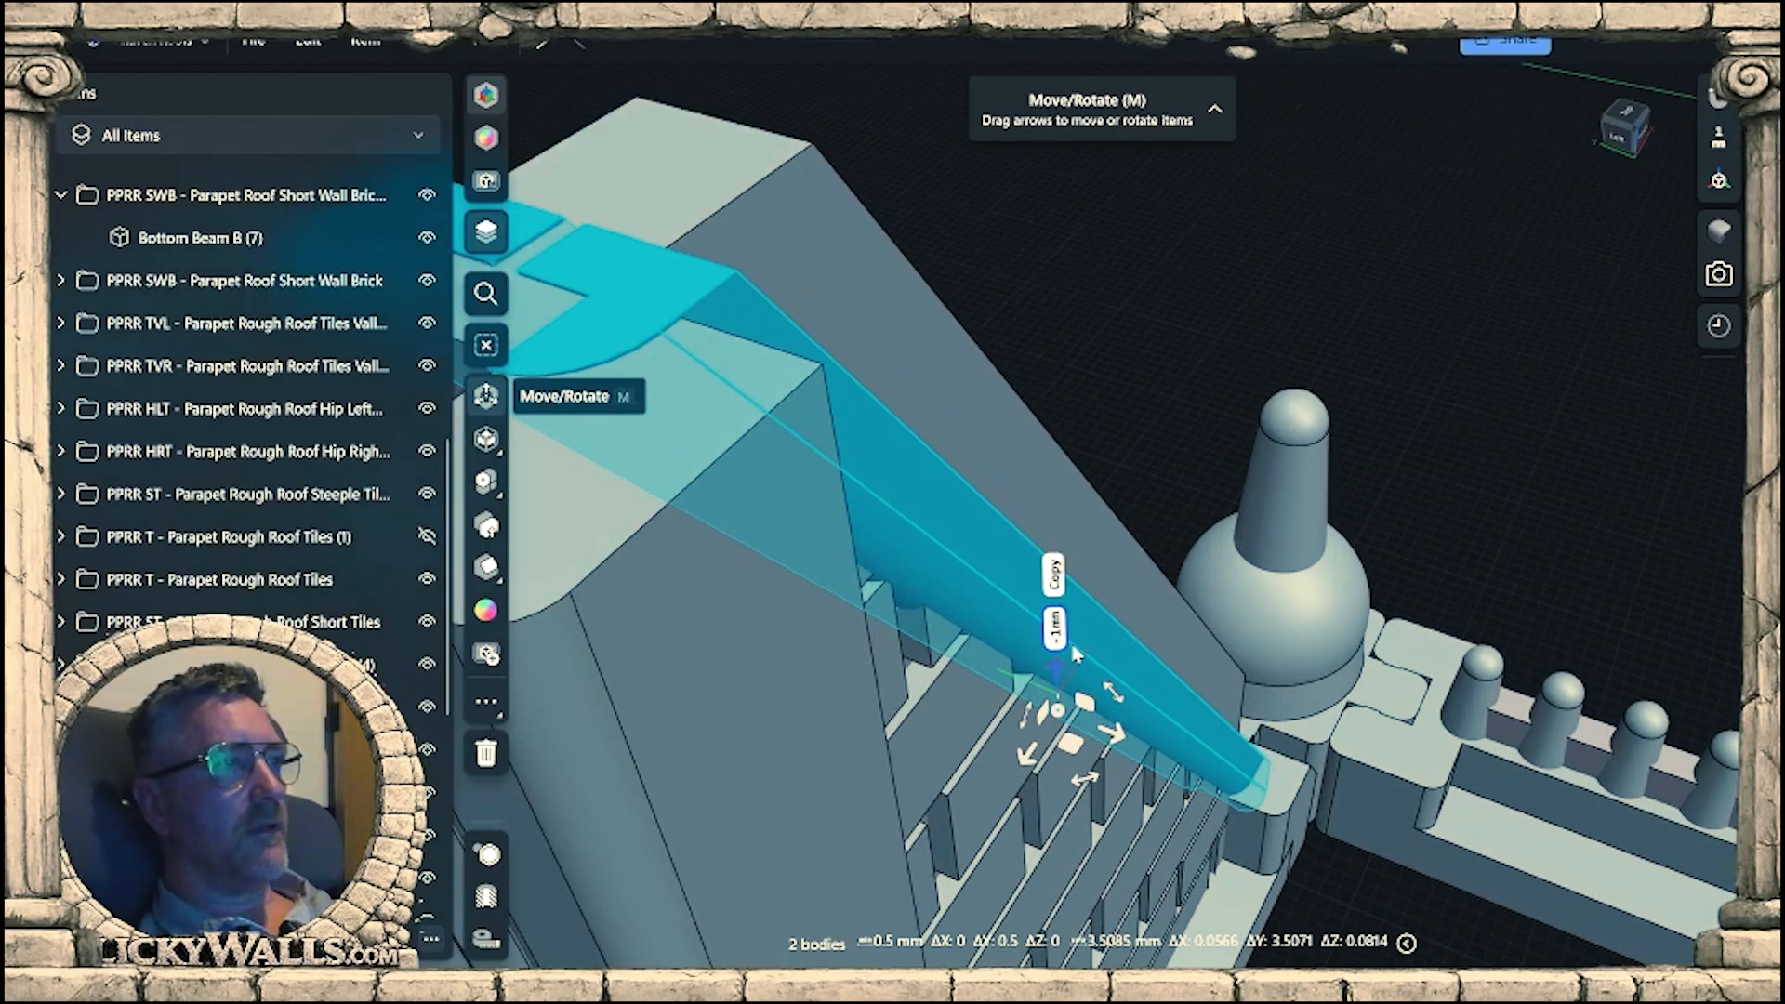
# Nudge both trim strips vertically by -0.07 mm so their upper ends sit level with the wall's top.
pyautogui.moveTo(1061, 712); pyautogui.dragTo(649, 393)
pyautogui.moveTo(684, 414); pyautogui.dragTo(920, 683, button='middle')
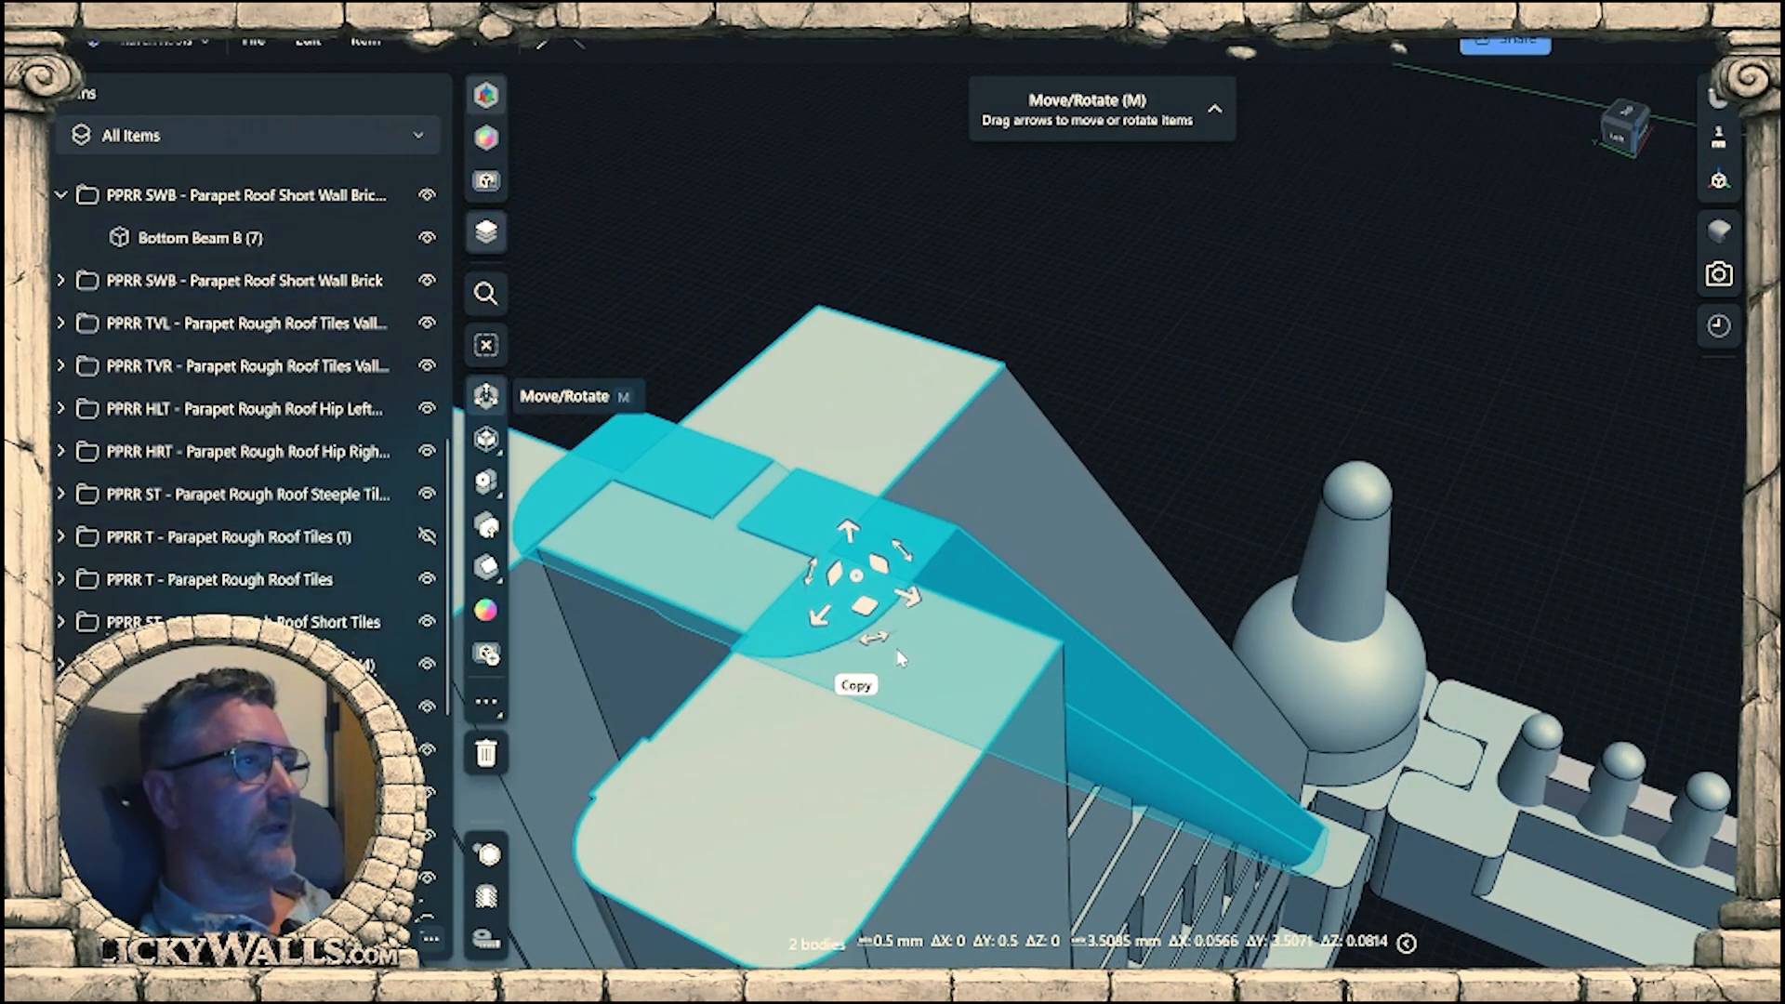
pyautogui.scroll(3, 941, 628)
pyautogui.moveTo(944, 618); pyautogui.dragTo(758, 746, button='right')
pyautogui.scroll(5, 876, 618)
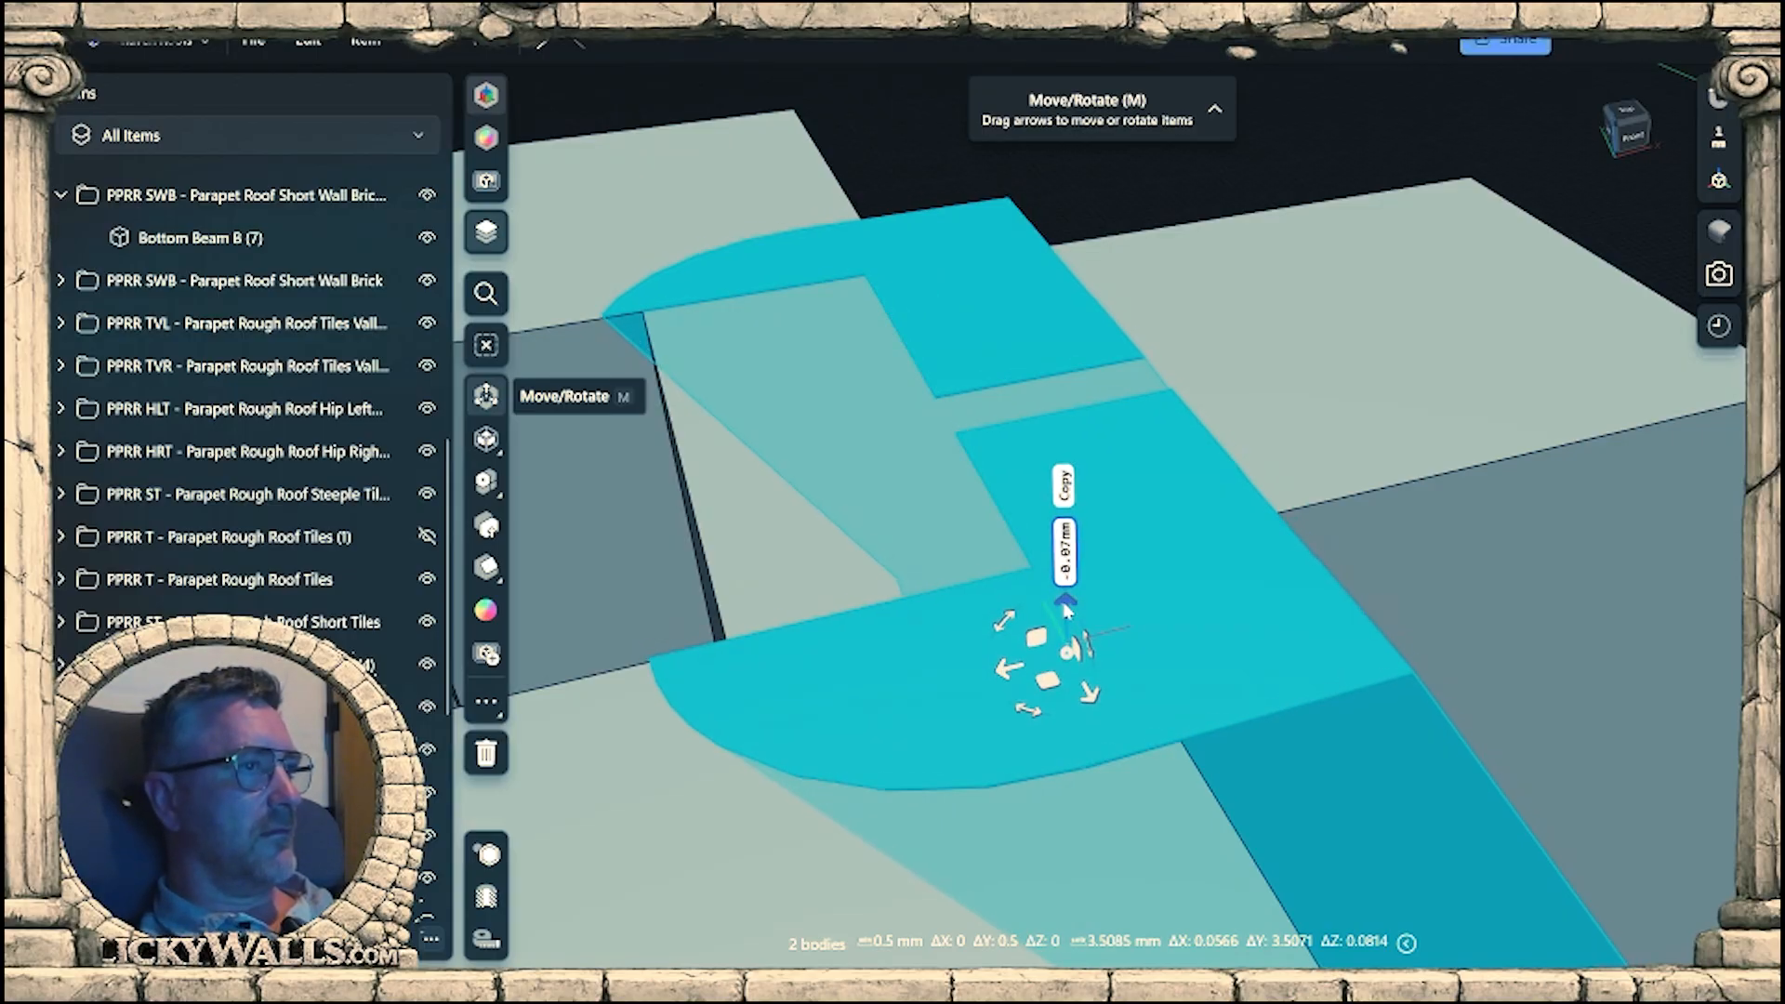
pyautogui.moveTo(1066, 610); pyautogui.dragTo(1066, 612)
# Hide the finial cap beside the wall's lower end to expose the trim strips' ends.
pyautogui.scroll(-10, 1065, 610)
pyautogui.moveTo(1283, 307); pyautogui.dragTo(1179, 379, button='right')
pyautogui.scroll(4, 1164, 303)
pyautogui.moveTo(1164, 303); pyautogui.dragTo(1192, 659, button='middle')
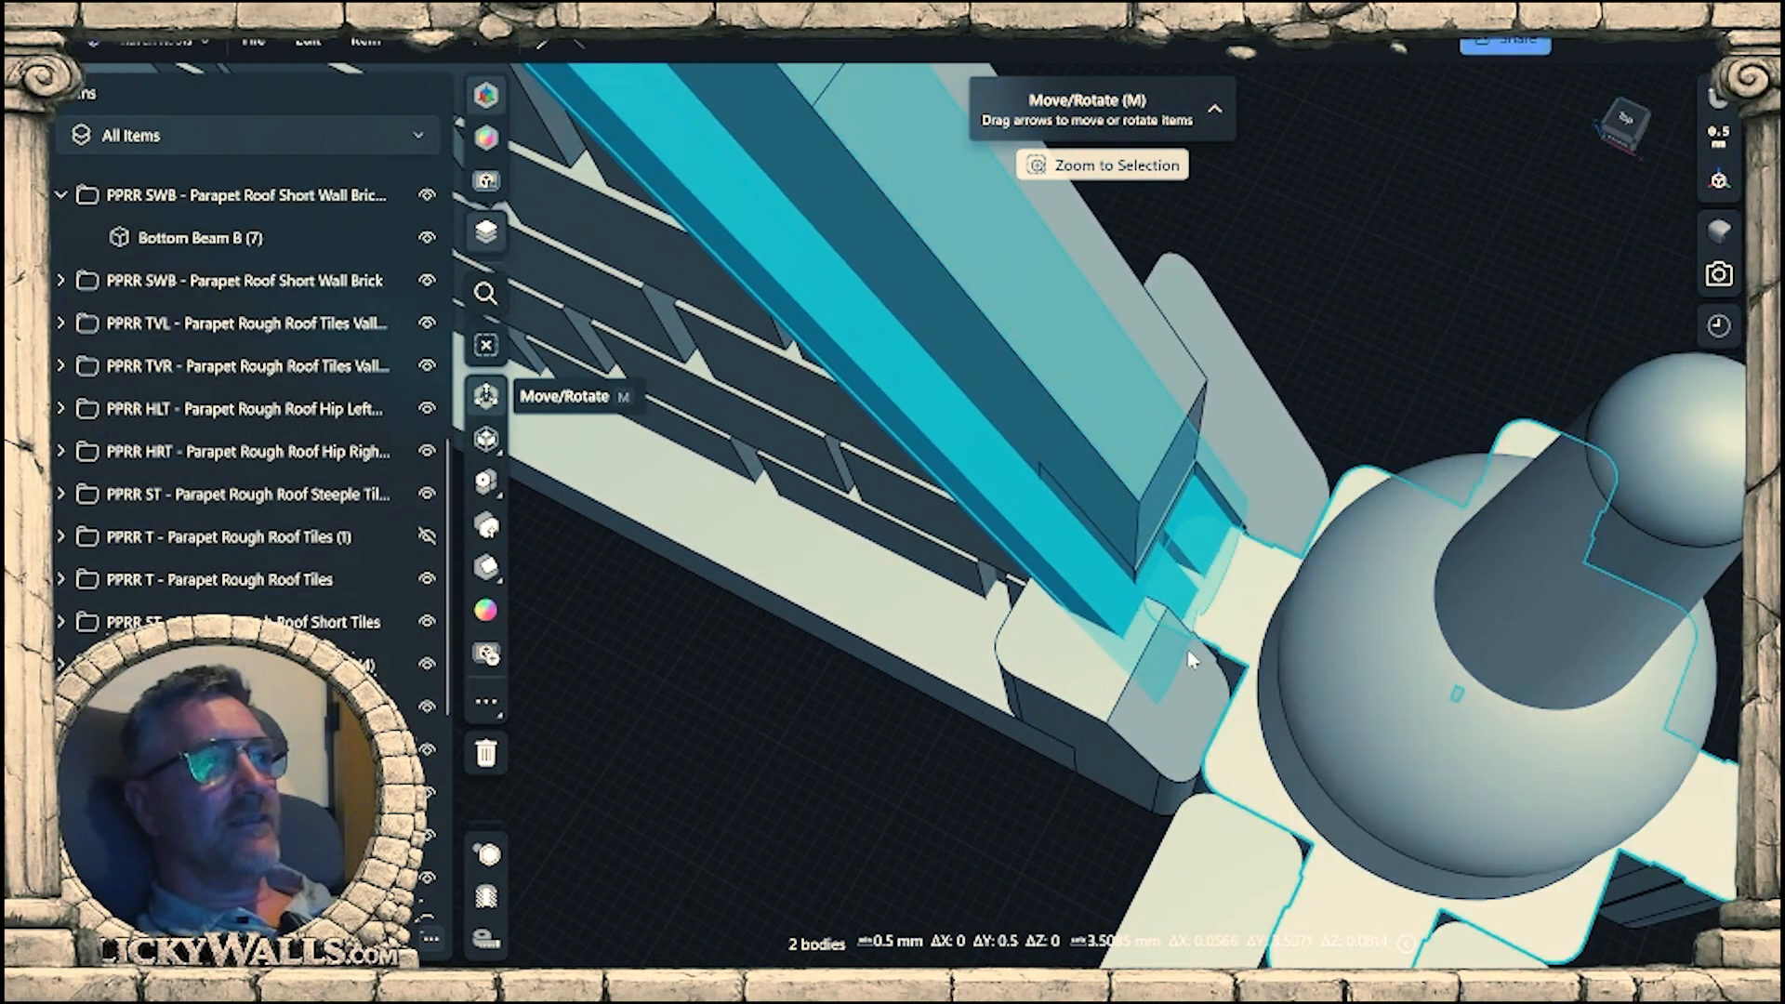
pyautogui.scroll(3, 1188, 651)
pyautogui.moveTo(1188, 651); pyautogui.dragTo(1235, 622, button='right')
pyautogui.click(1462, 801)
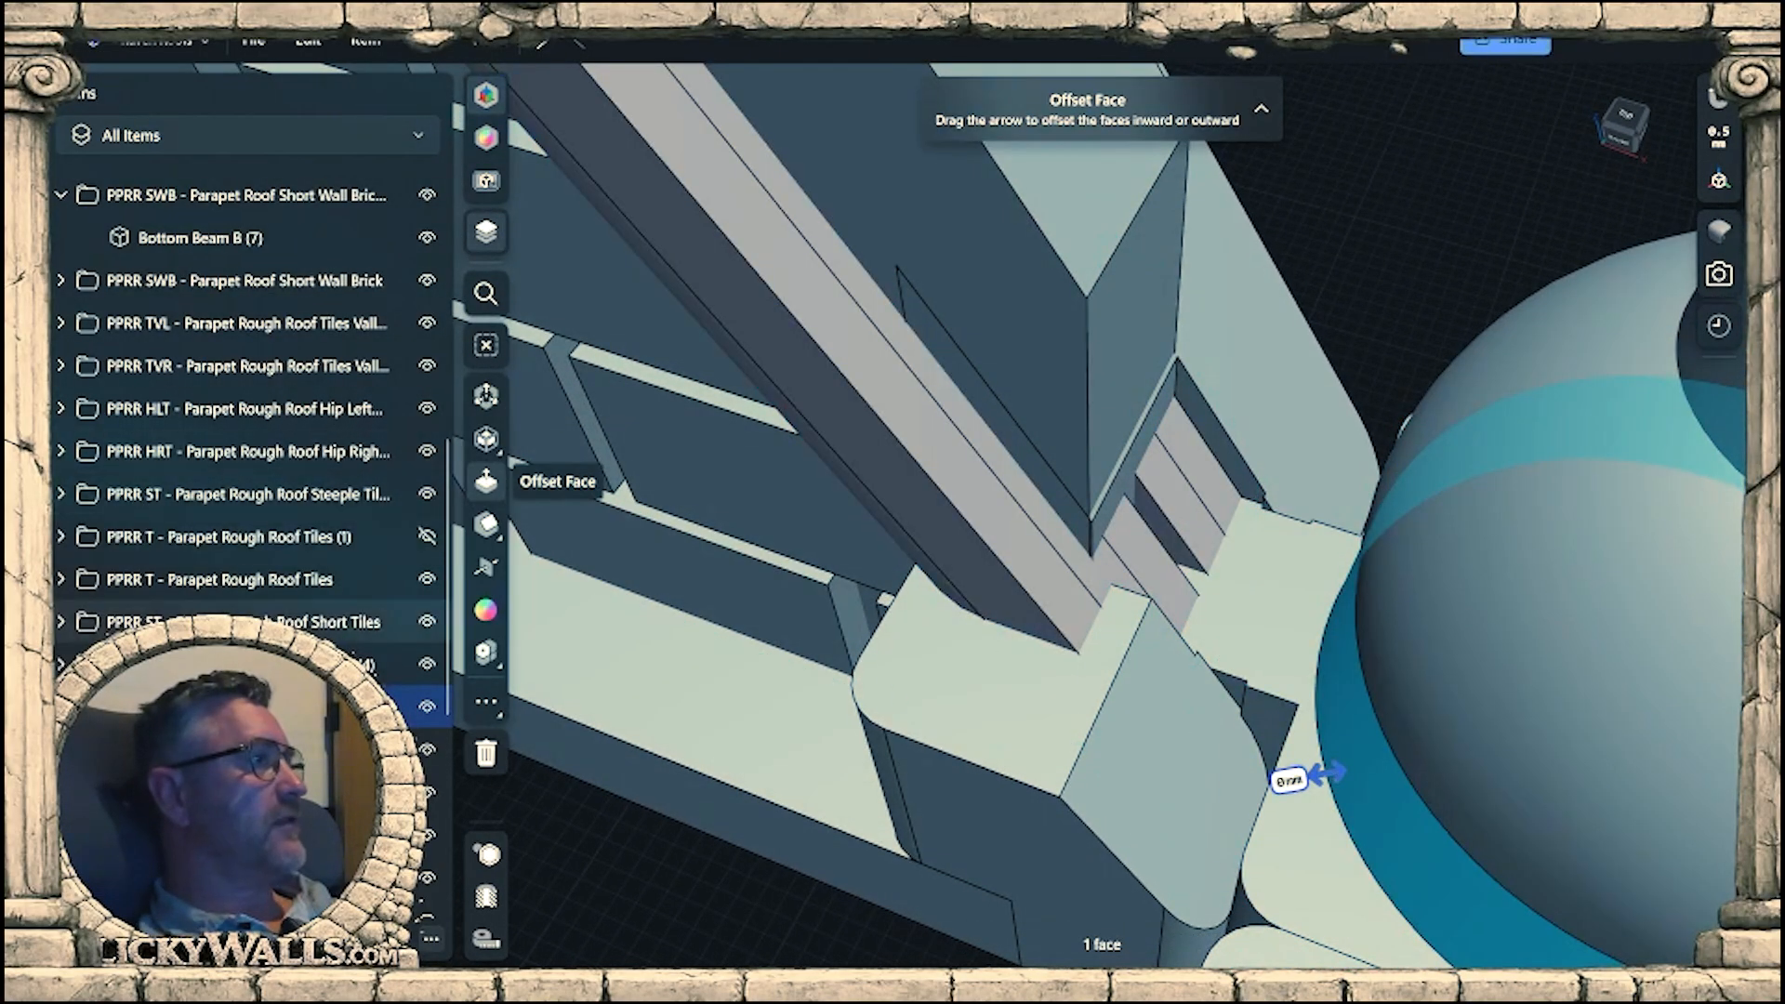
pyautogui.click(428, 708)
# Offset the lower end faces of the two trim strips by -2.5 mm and -1.8 mm.
pyautogui.moveTo(1611, 838); pyautogui.dragTo(993, 614, button='right')
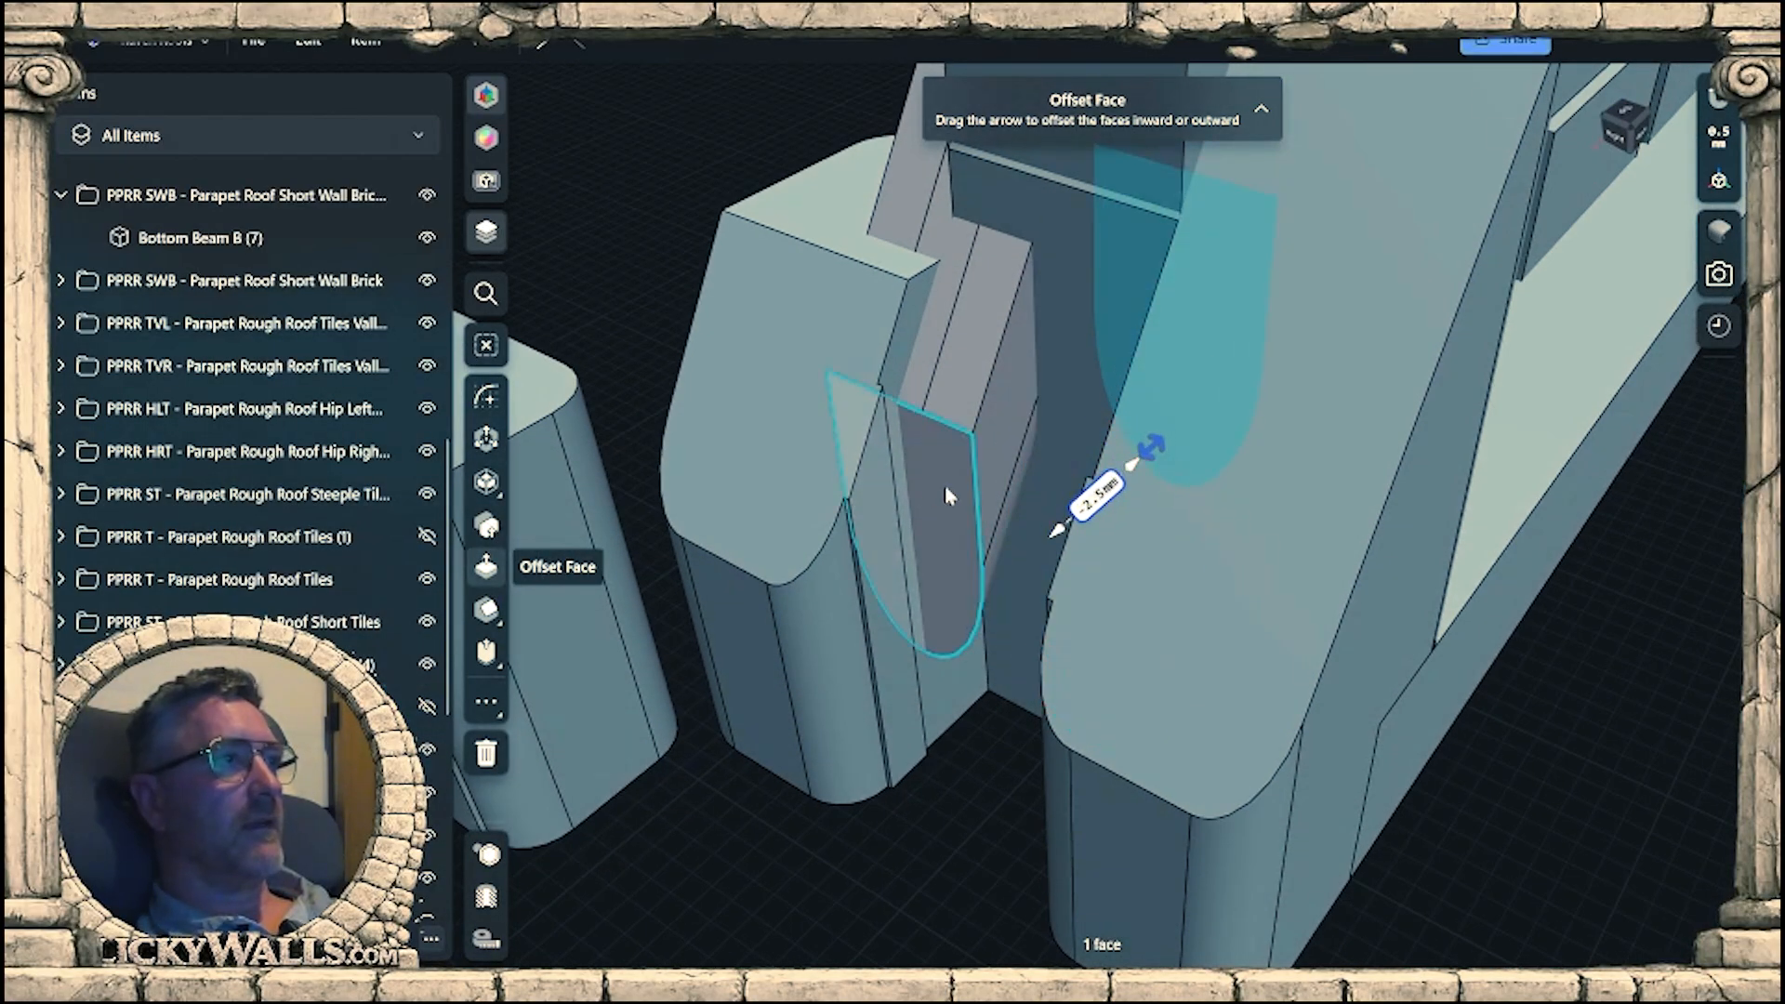
pyautogui.moveTo(1071, 523)
pyautogui.mouseDown(button='right')
pyautogui.moveTo(918, 456)
pyautogui.moveTo(1059, 483)
pyautogui.moveTo(1076, 509)
pyautogui.mouseUp(button='right')
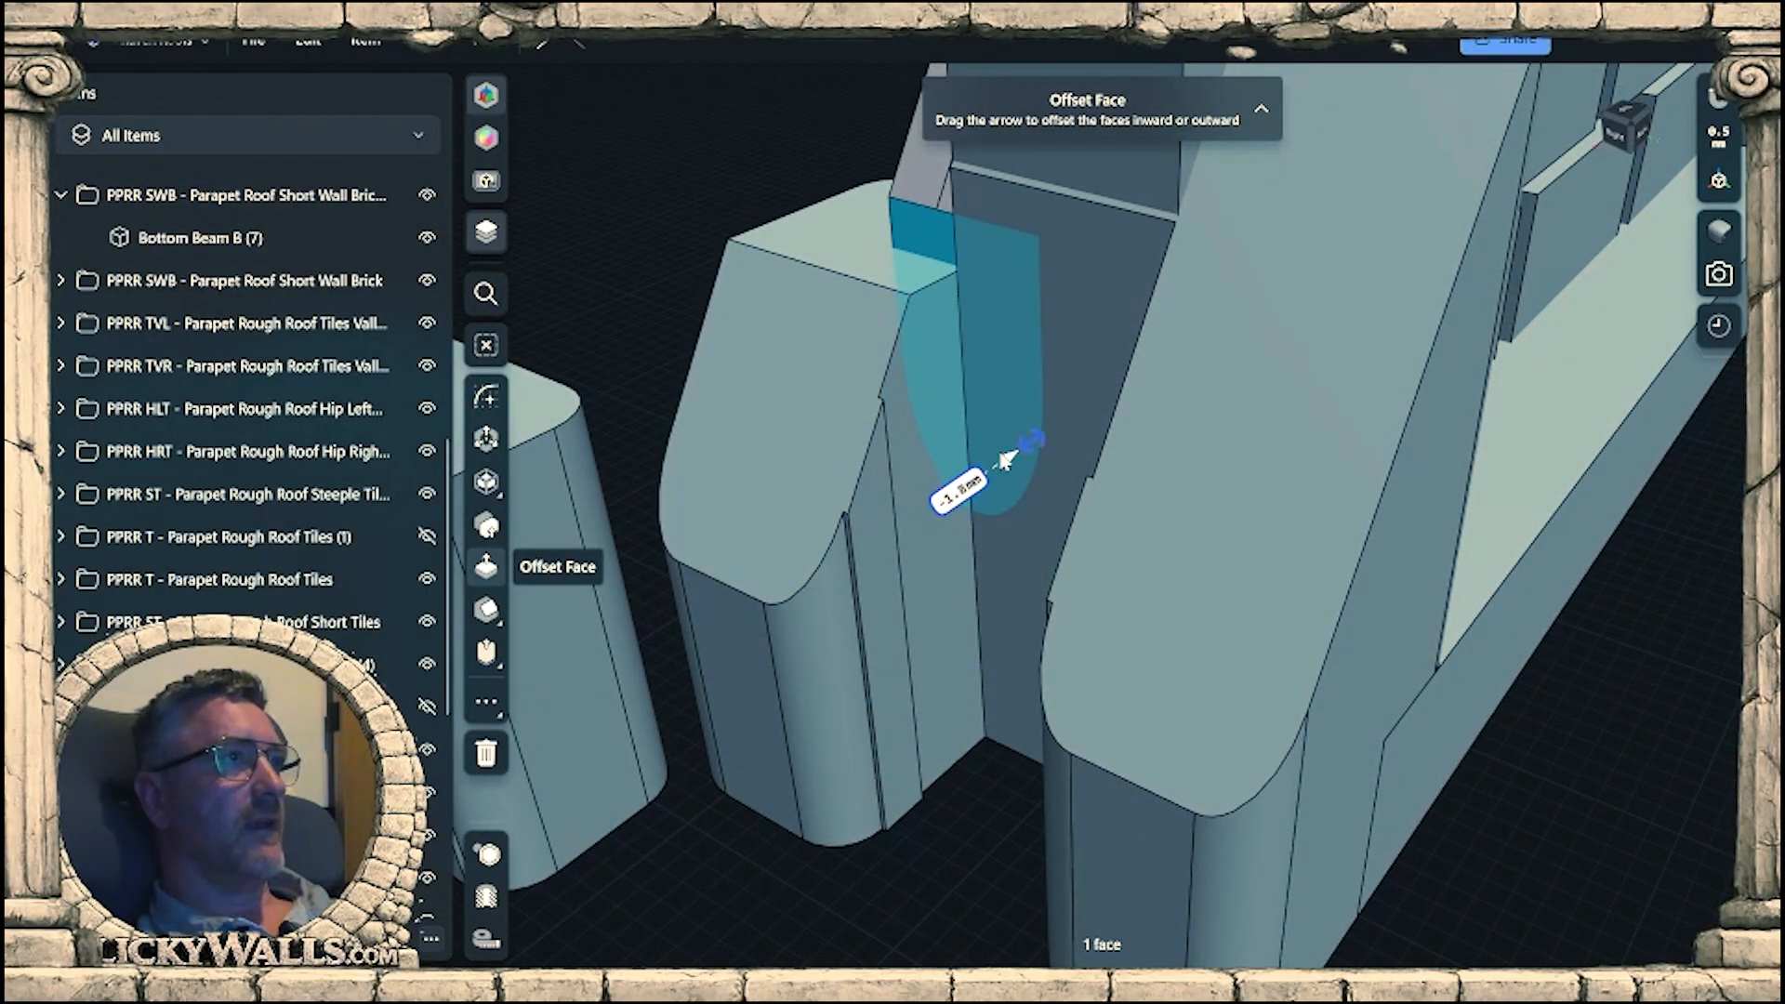
pyautogui.moveTo(1007, 459); pyautogui.dragTo(1382, 450, button='right')
# Offset the sloped face of the rear post at the wall's lower end by -0.6 mm.
pyautogui.moveTo(1383, 407); pyautogui.dragTo(877, 945, button='middle')
pyautogui.moveTo(977, 820); pyautogui.dragTo(1338, 668, button='right')
pyautogui.scroll(3, 1338, 669)
pyautogui.click(1213, 574)
pyautogui.moveTo(1212, 580); pyautogui.dragTo(1224, 537, button='right')
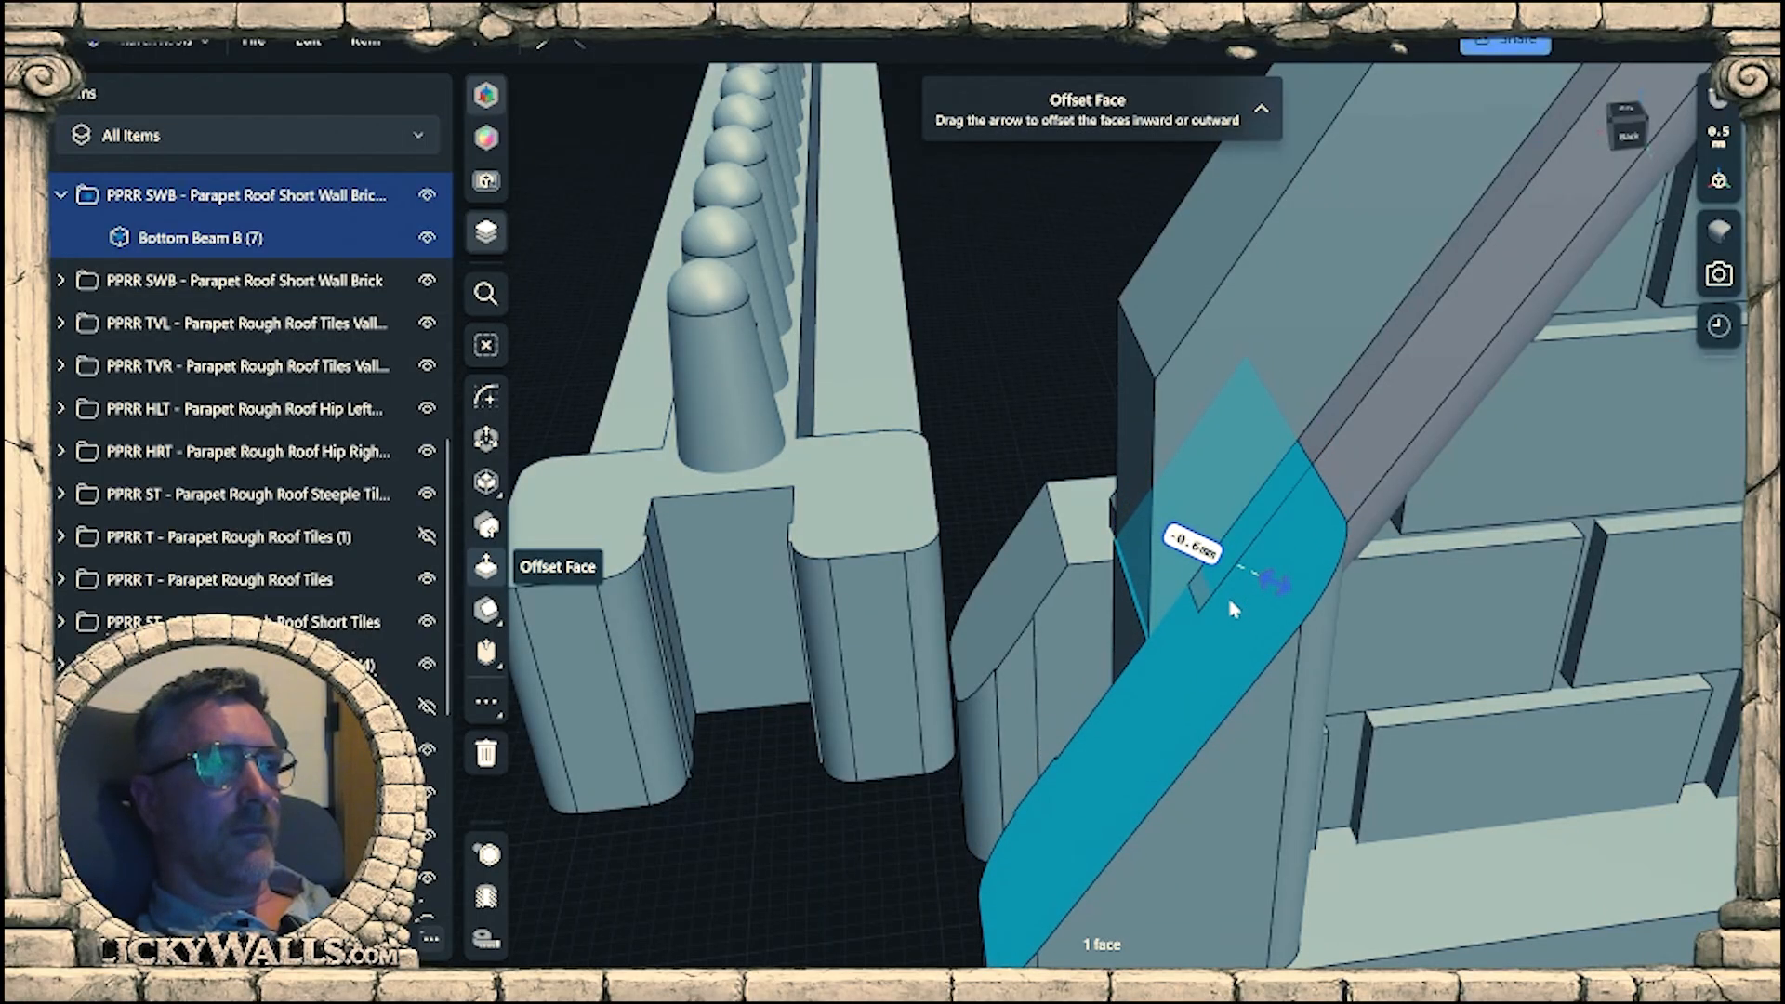
pyautogui.moveTo(1229, 609); pyautogui.dragTo(1378, 574, button='right')
pyautogui.moveTo(1205, 686); pyautogui.dragTo(1542, 665, button='right')
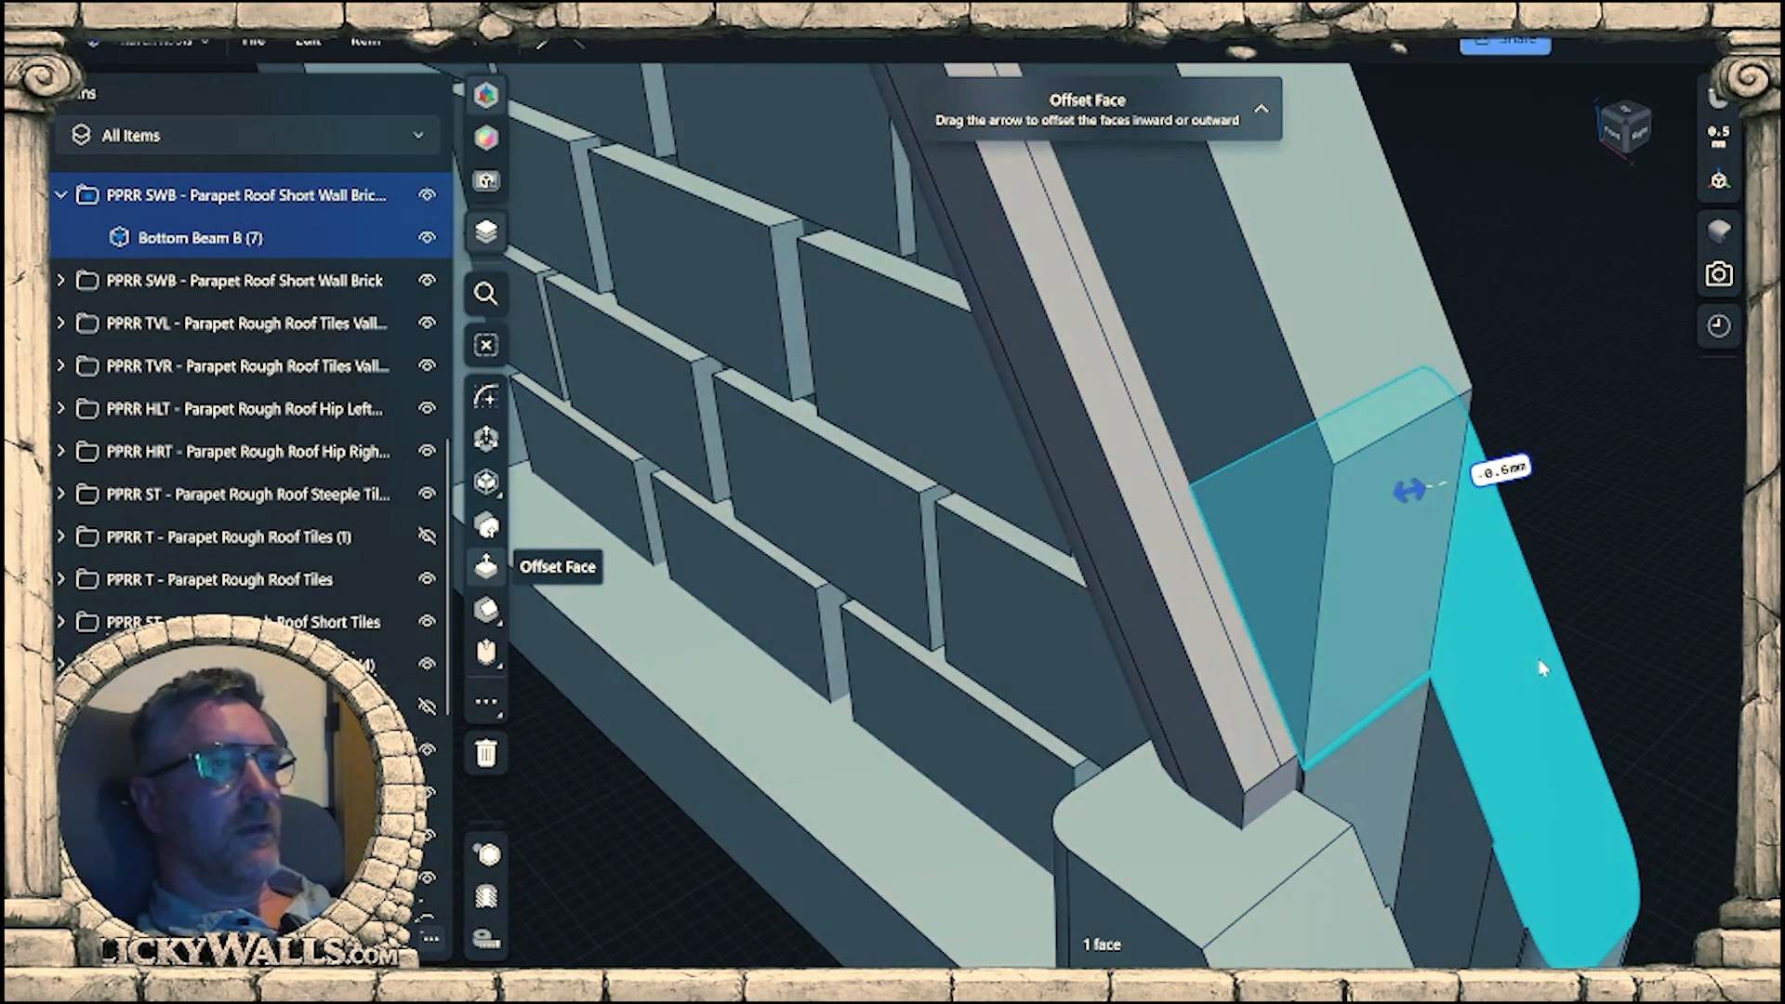
# Raise the front lower post's flat top until its slope reaches the trim strip, and try offsetting the slope by -0.6 mm.
pyautogui.click(1207, 896)
pyautogui.moveTo(1207, 896)
pyautogui.mouseDown(button='right')
pyautogui.moveTo(1255, 802)
pyautogui.moveTo(1214, 865)
pyautogui.mouseUp(button='right')
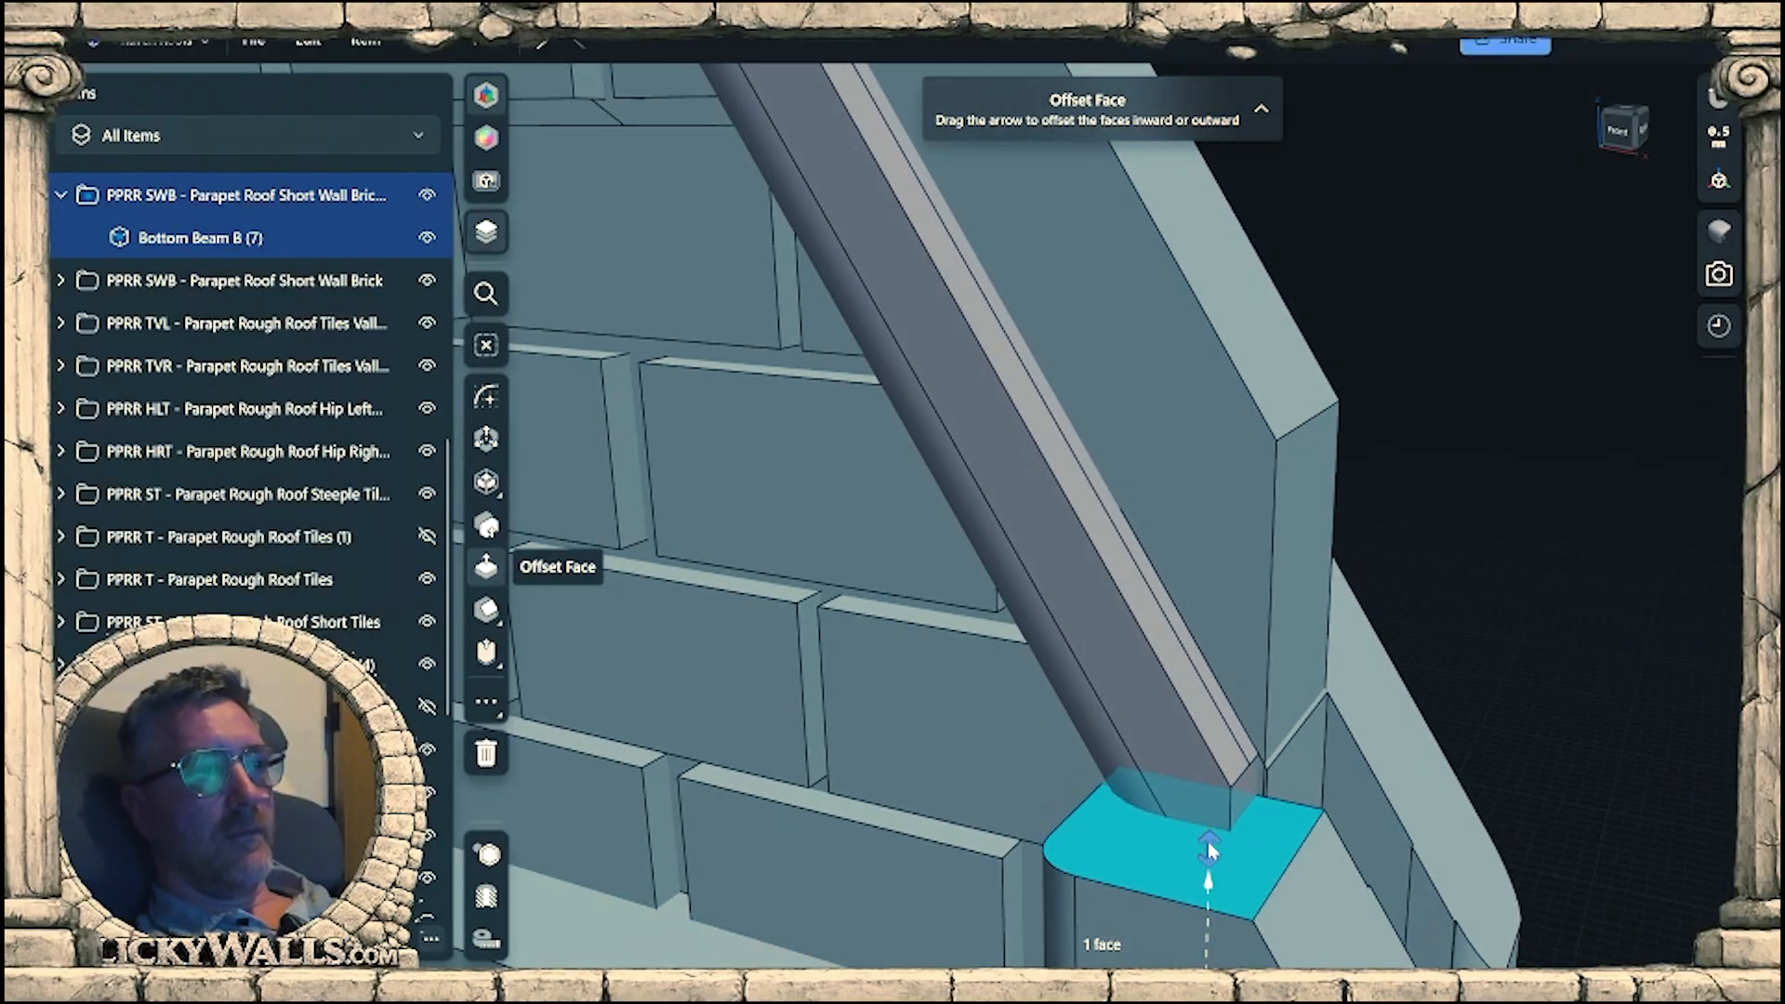
pyautogui.moveTo(1207, 840); pyautogui.dragTo(1125, 640)
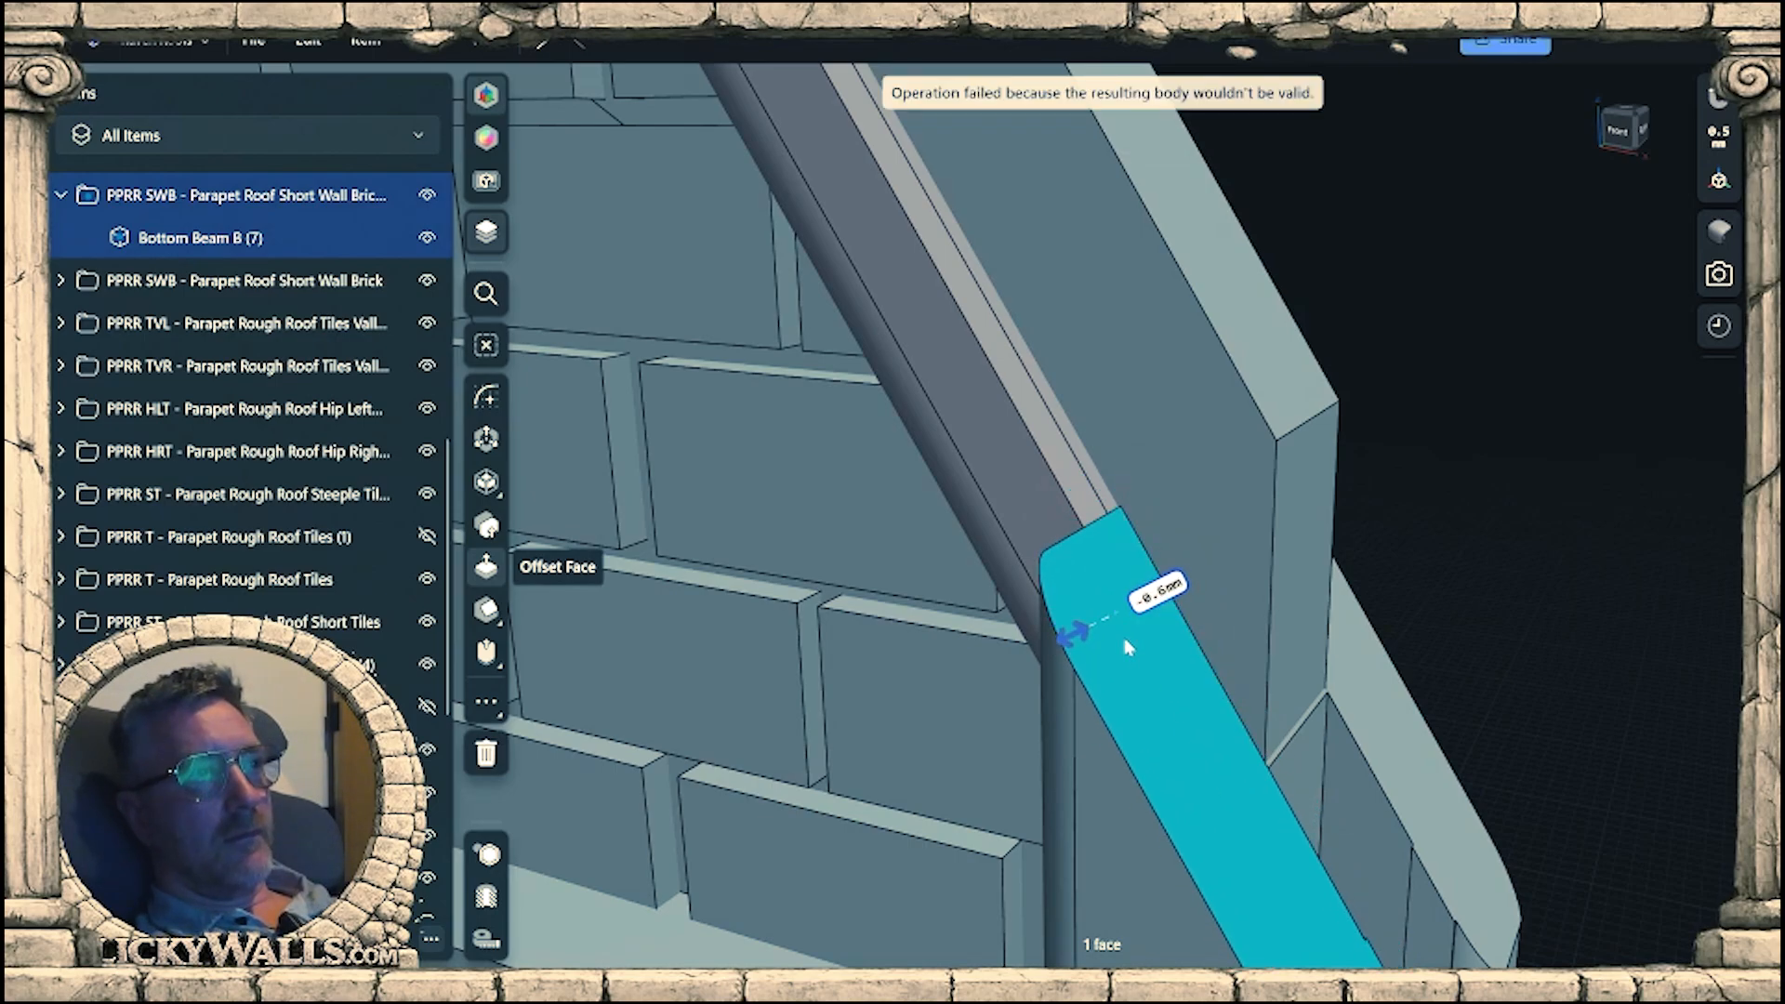
pyautogui.scroll(3, 1128, 648)
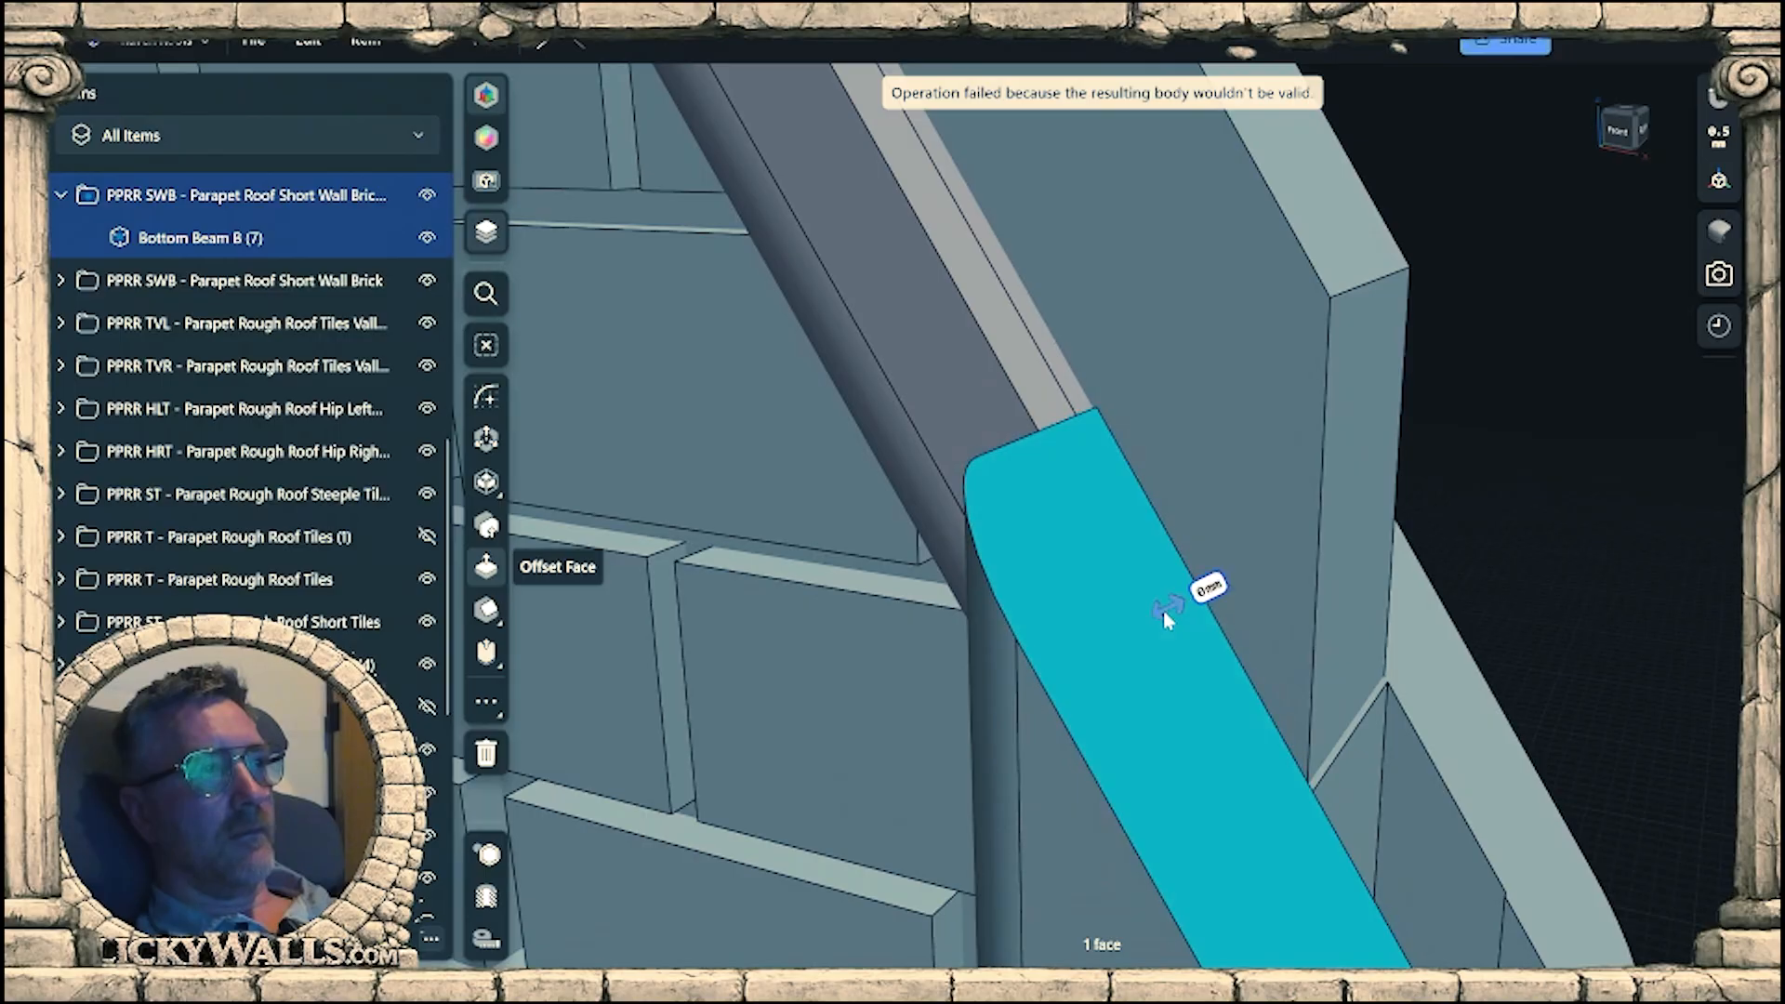
pyautogui.moveTo(1165, 612); pyautogui.dragTo(1166, 618)
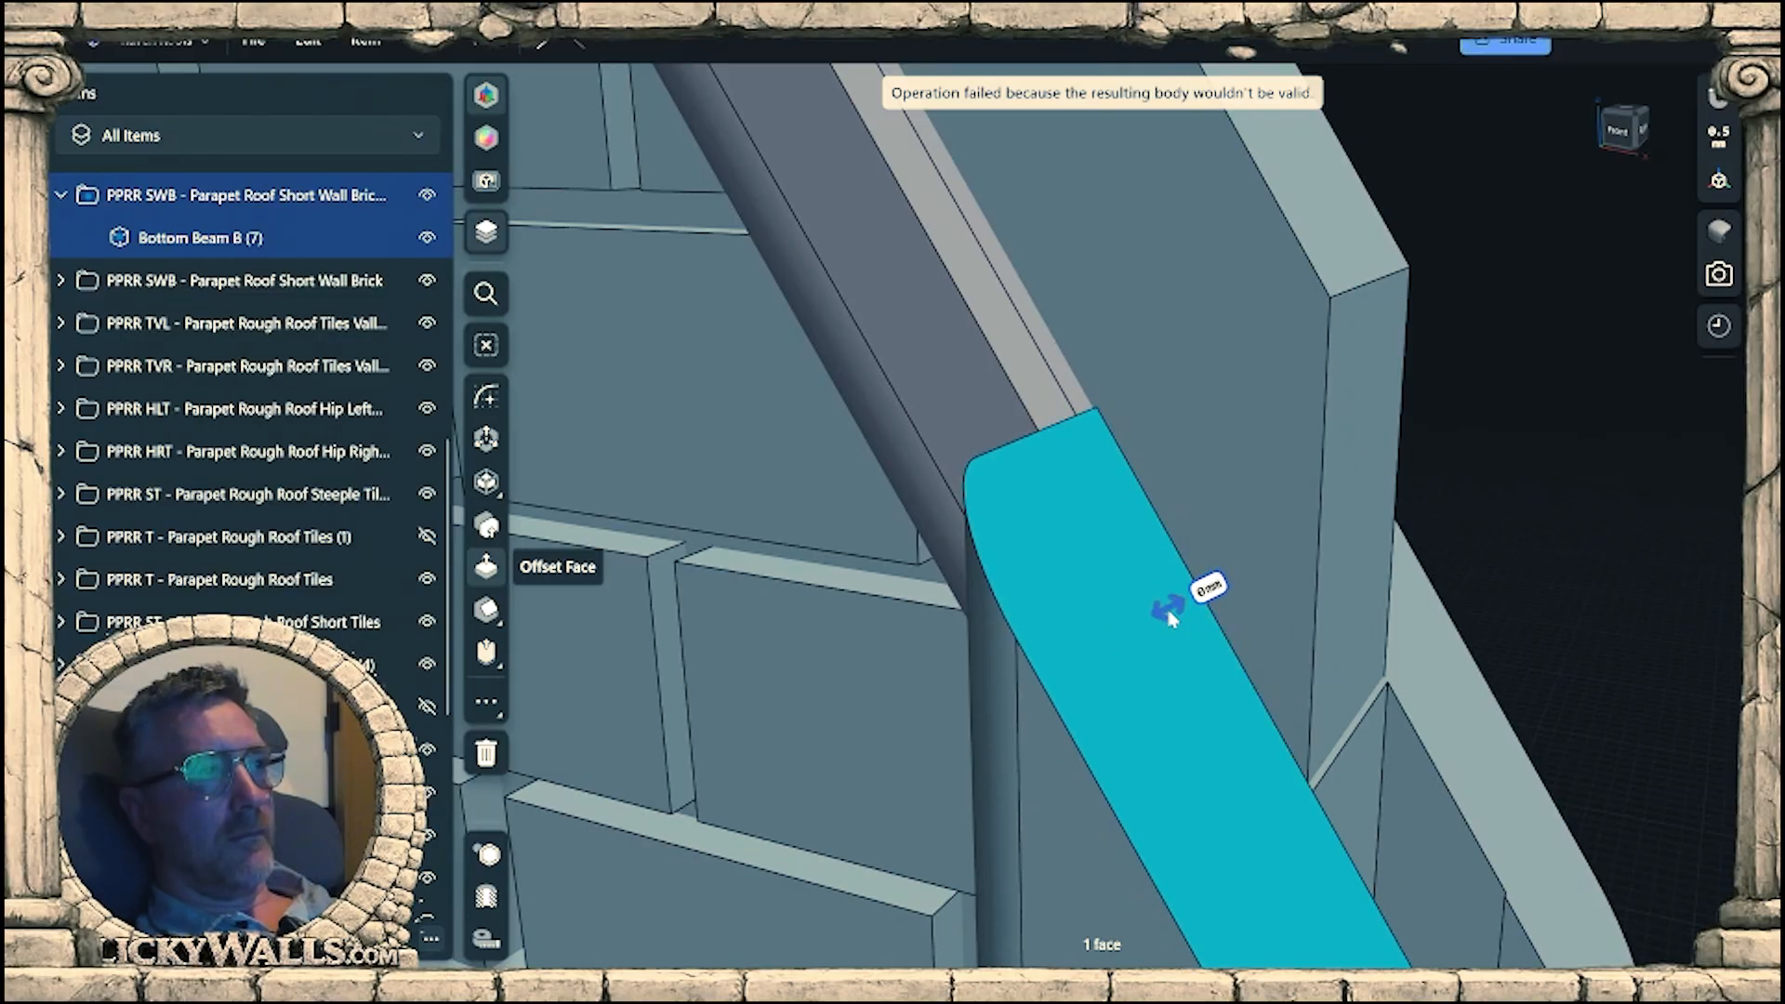
# Offset the front lower post's sloped face by -0.12 mm, close to the trim strip's surface.
pyautogui.scroll(3, 1153, 585)
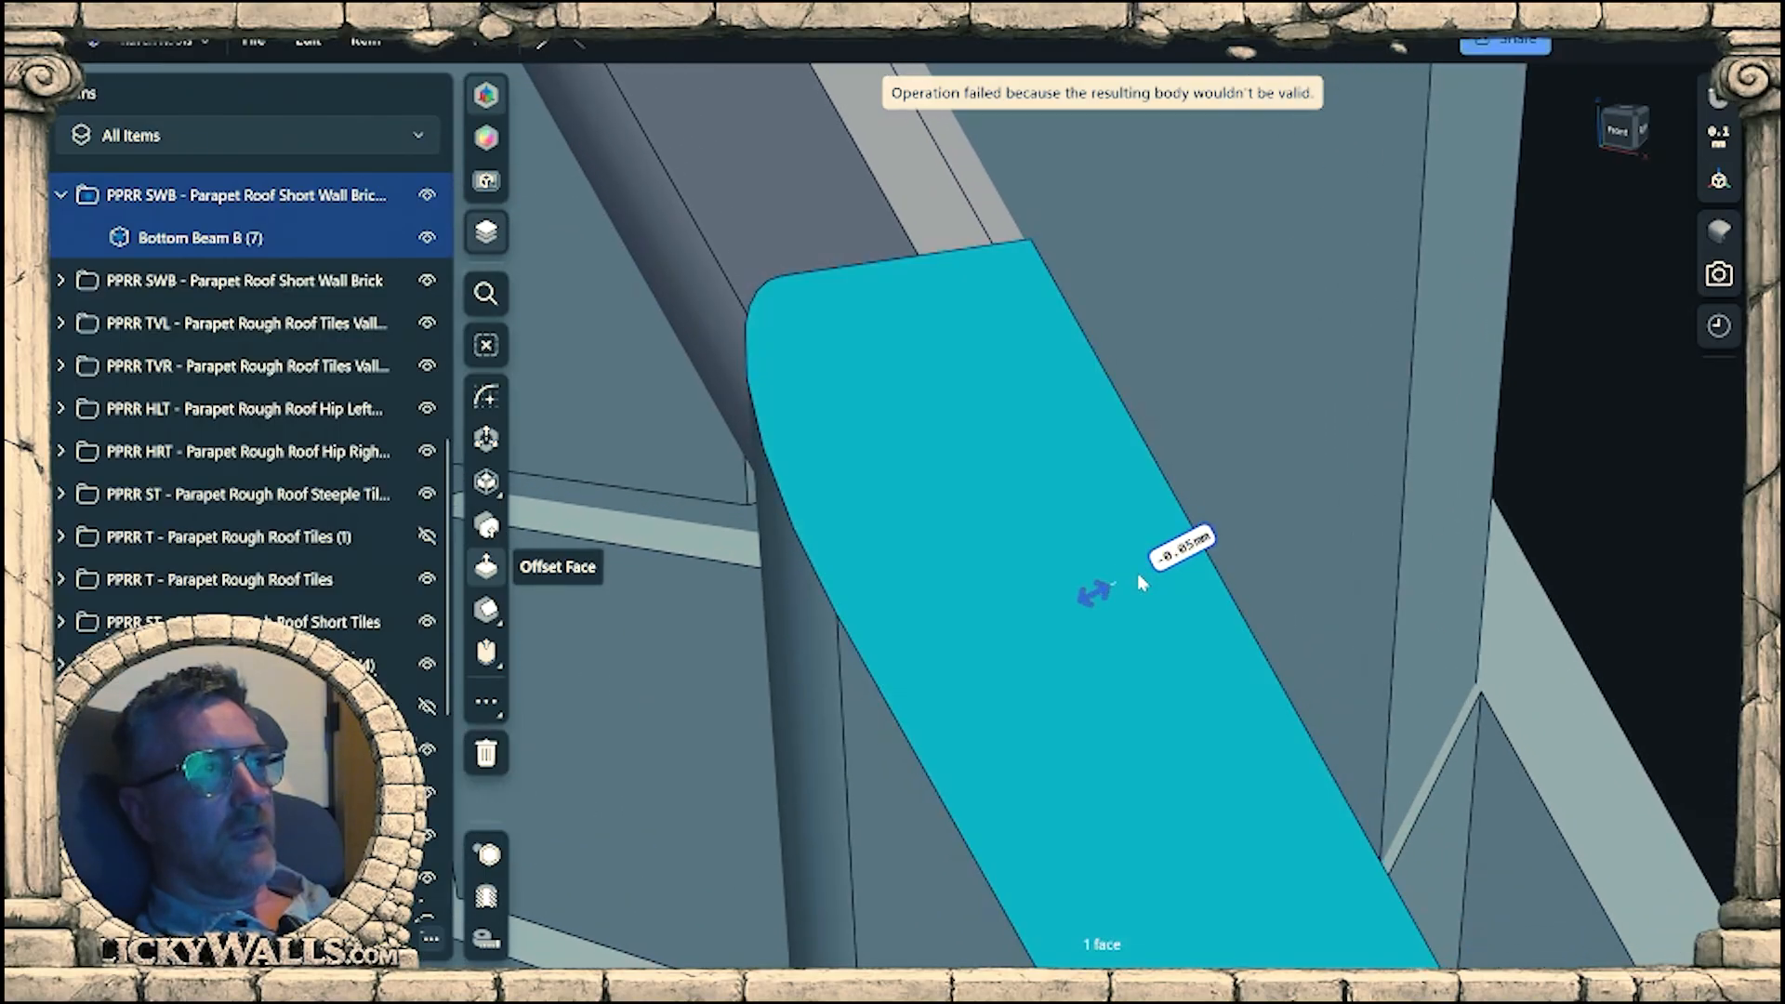
pyautogui.moveTo(1137, 574); pyautogui.dragTo(1132, 578)
pyautogui.moveTo(1132, 577); pyautogui.dragTo(1119, 651, button='right')
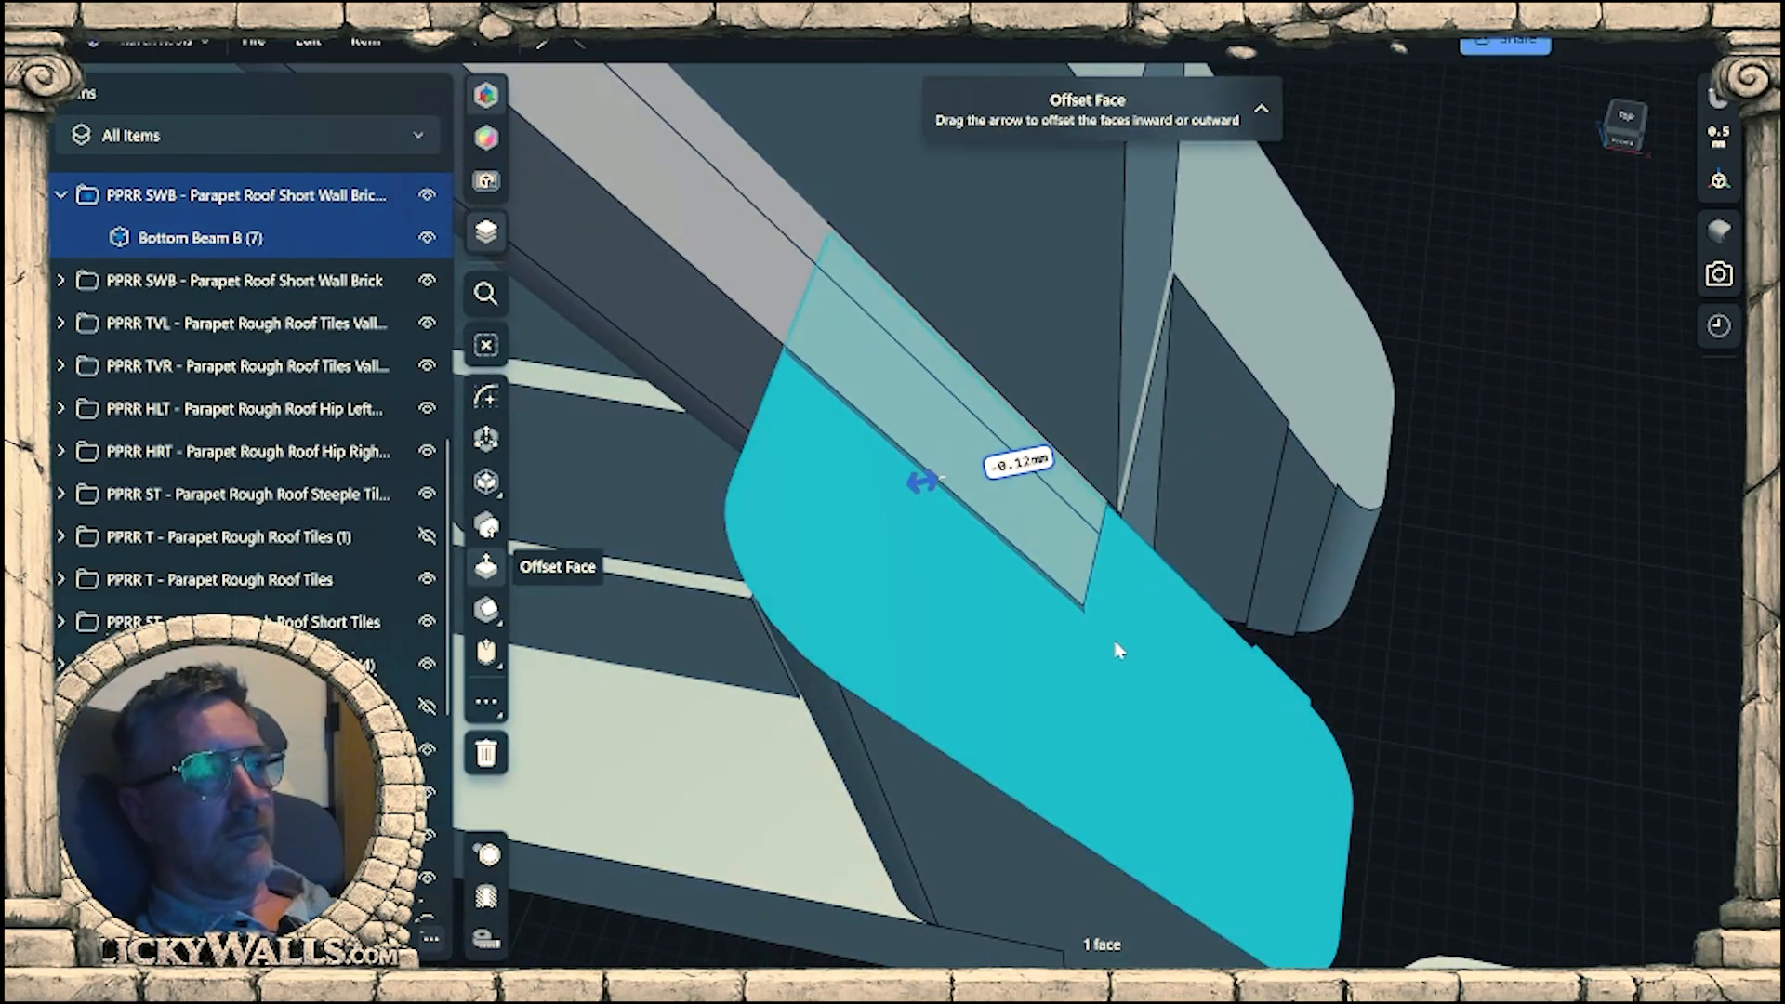
# Fine-tune the front lower post's sloped face with a 0.08 mm offset against the trim strip and clear the selection.
pyautogui.scroll(3, 1069, 605)
pyautogui.click(914, 529)
pyautogui.moveTo(914, 529); pyautogui.dragTo(936, 506, button='right')
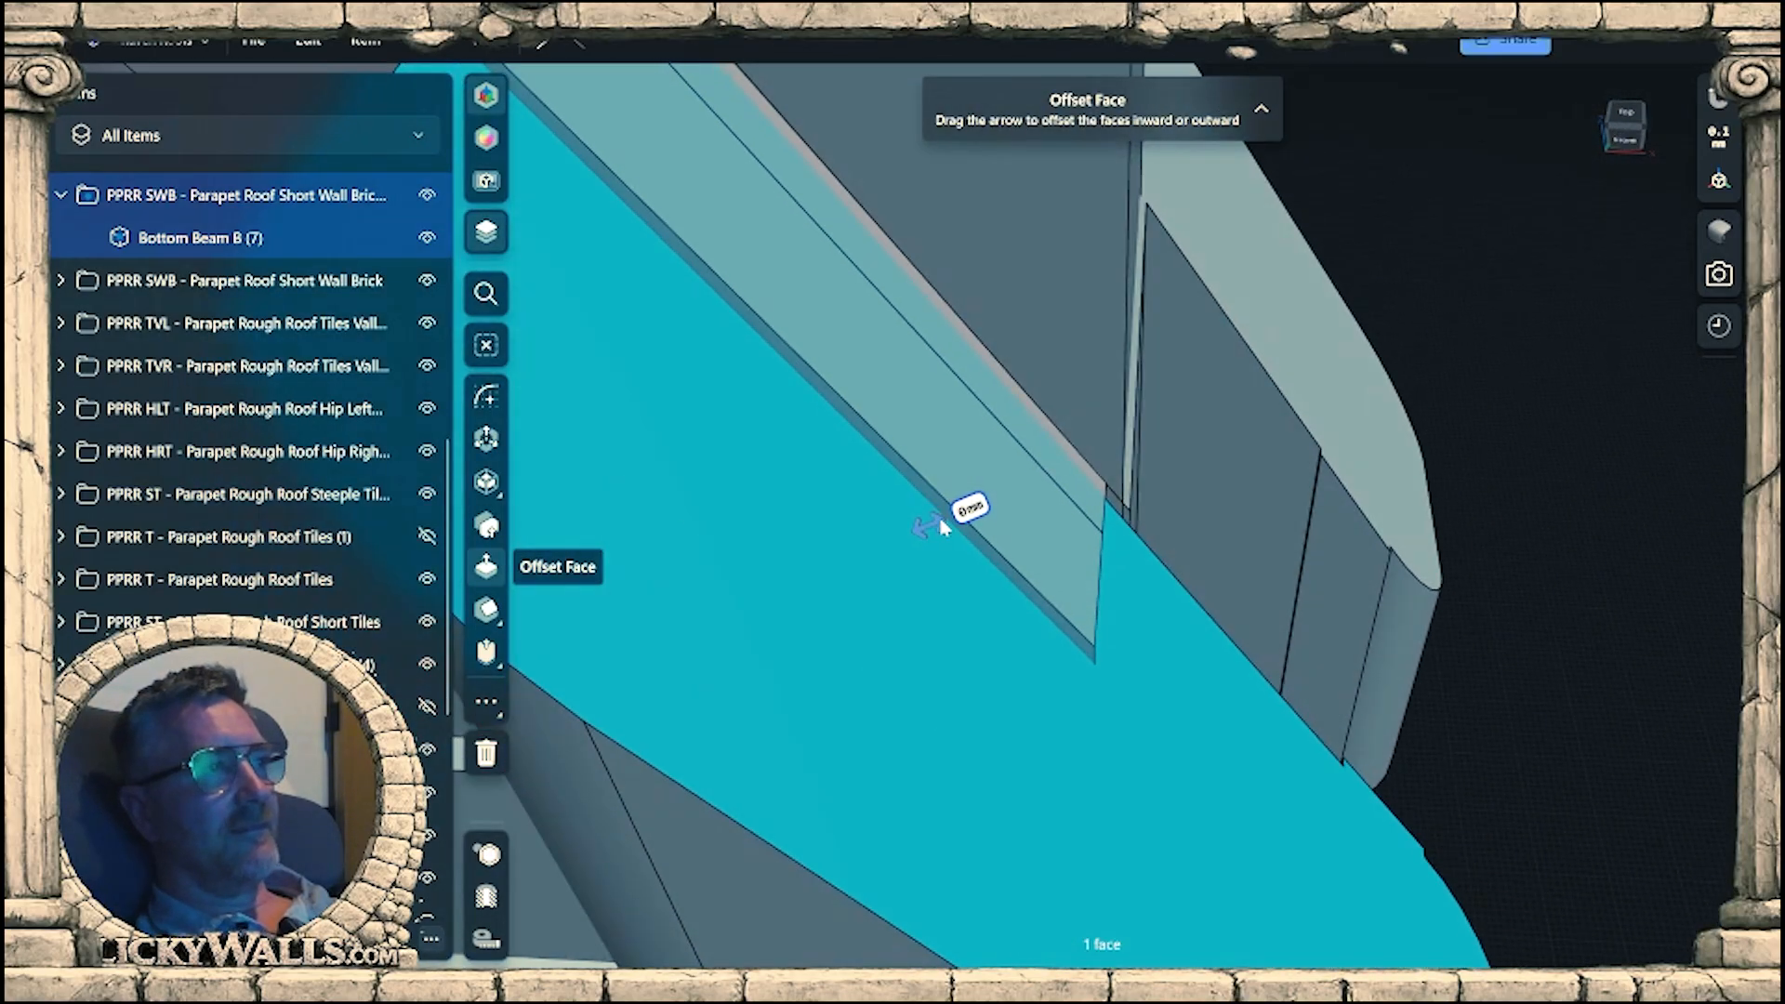
pyautogui.moveTo(941, 523); pyautogui.dragTo(948, 524)
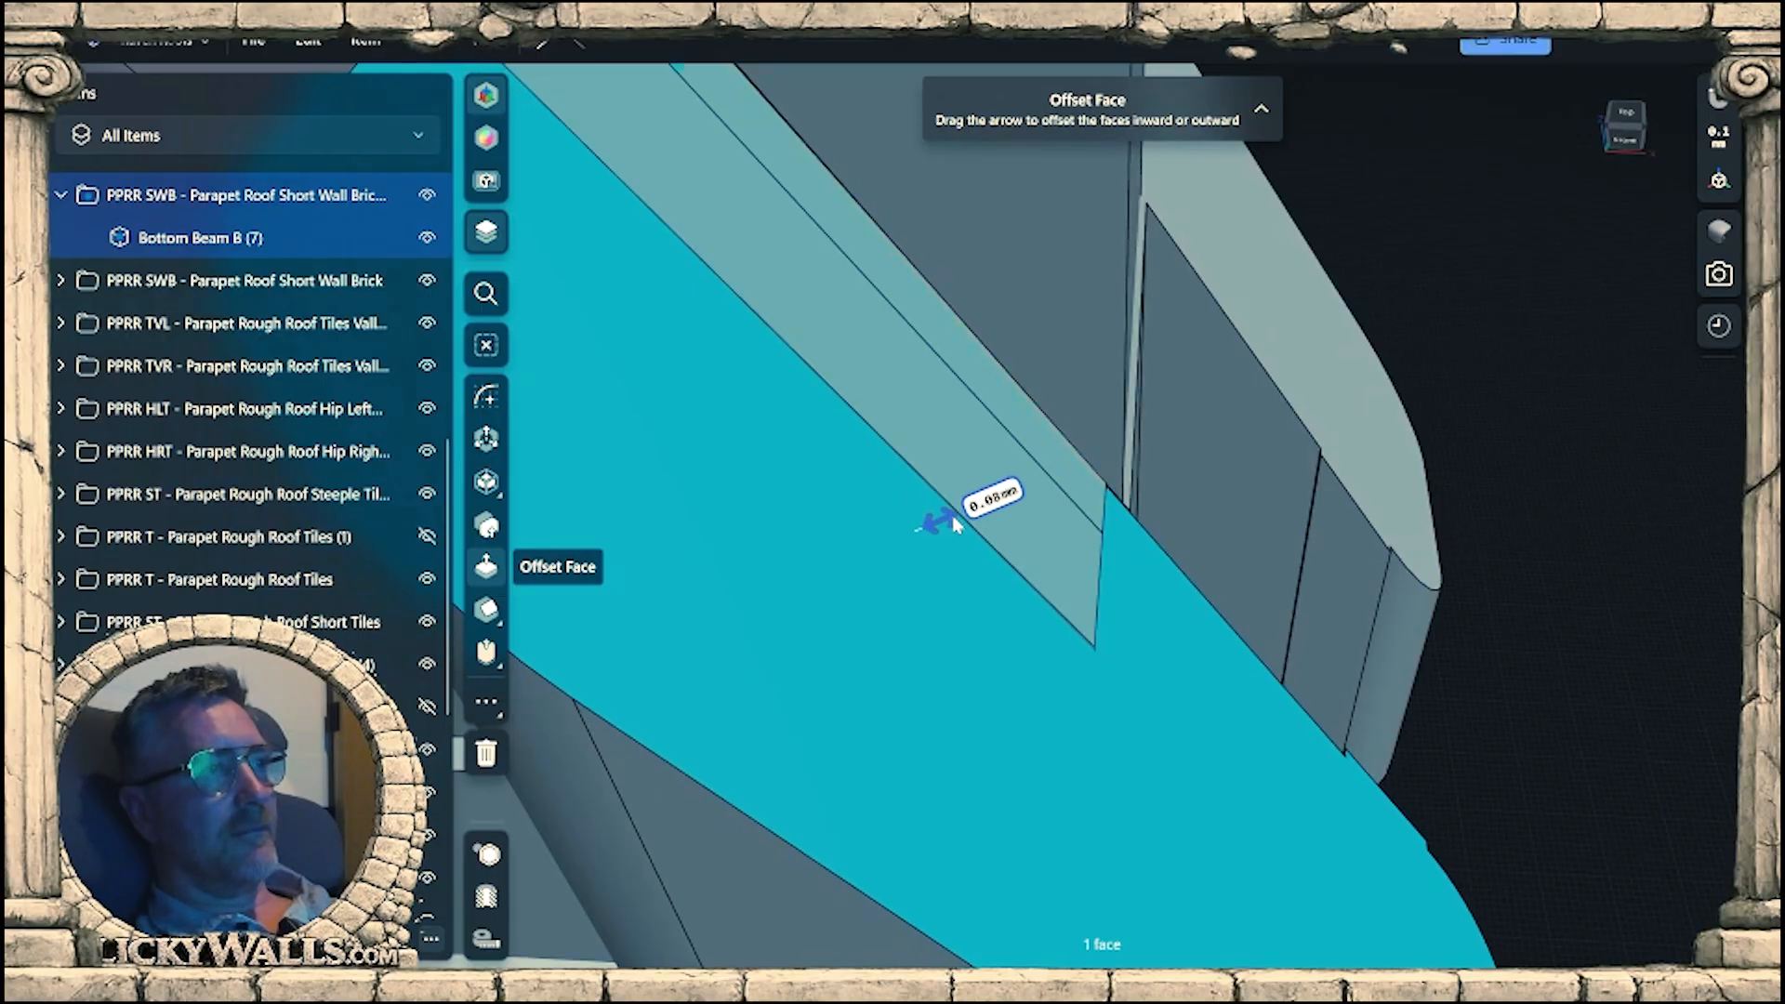
pyautogui.scroll(-2, 952, 516)
pyautogui.moveTo(952, 515); pyautogui.dragTo(1255, 549, button='right')
pyautogui.click(1451, 569)
# Show the finial cap again and examine its fit against the reshaped posts and sloped trim at the wall's lower corner.
pyautogui.scroll(-5, 1225, 594)
pyautogui.moveTo(1225, 593); pyautogui.dragTo(934, 781, button='middle')
pyautogui.moveTo(935, 781); pyautogui.dragTo(864, 694, button='right')
pyautogui.scroll(-3, 865, 694)
pyautogui.moveTo(1063, 709); pyautogui.dragTo(1422, 697, button='right')
pyautogui.scroll(3, 1031, 772)
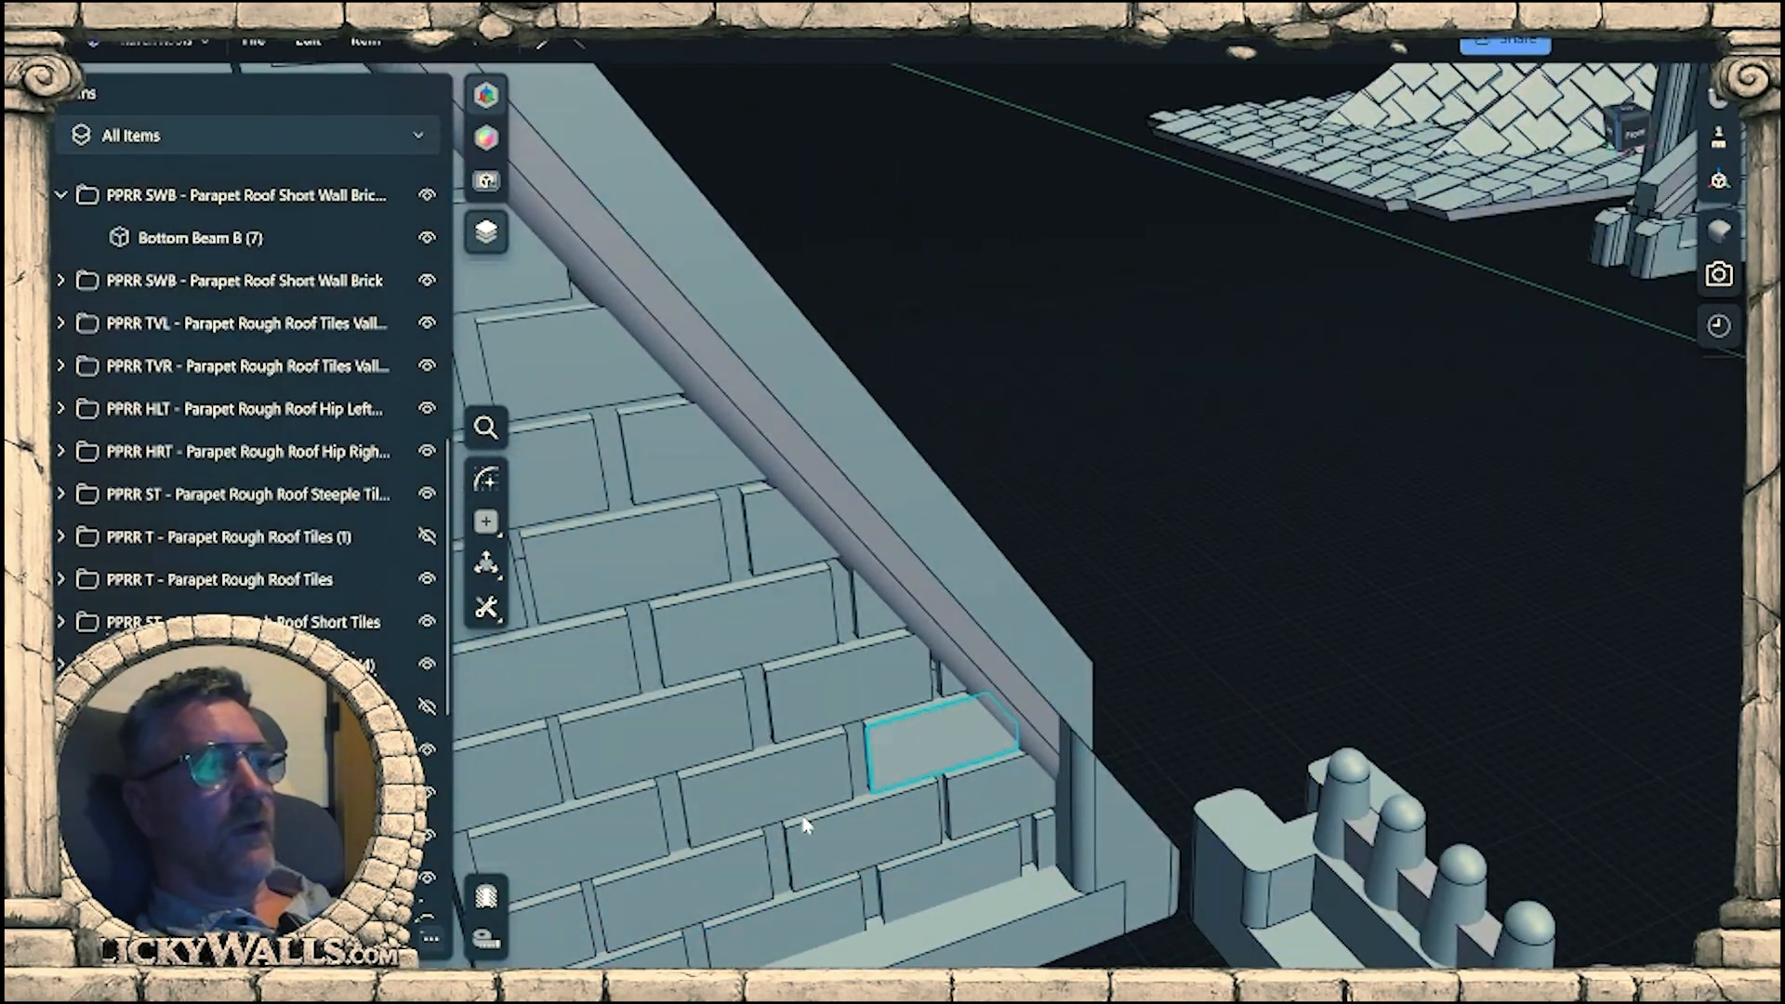
pyautogui.scroll(-1, 1283, 578)
pyautogui.moveTo(1283, 578); pyautogui.dragTo(1058, 474, button='middle')
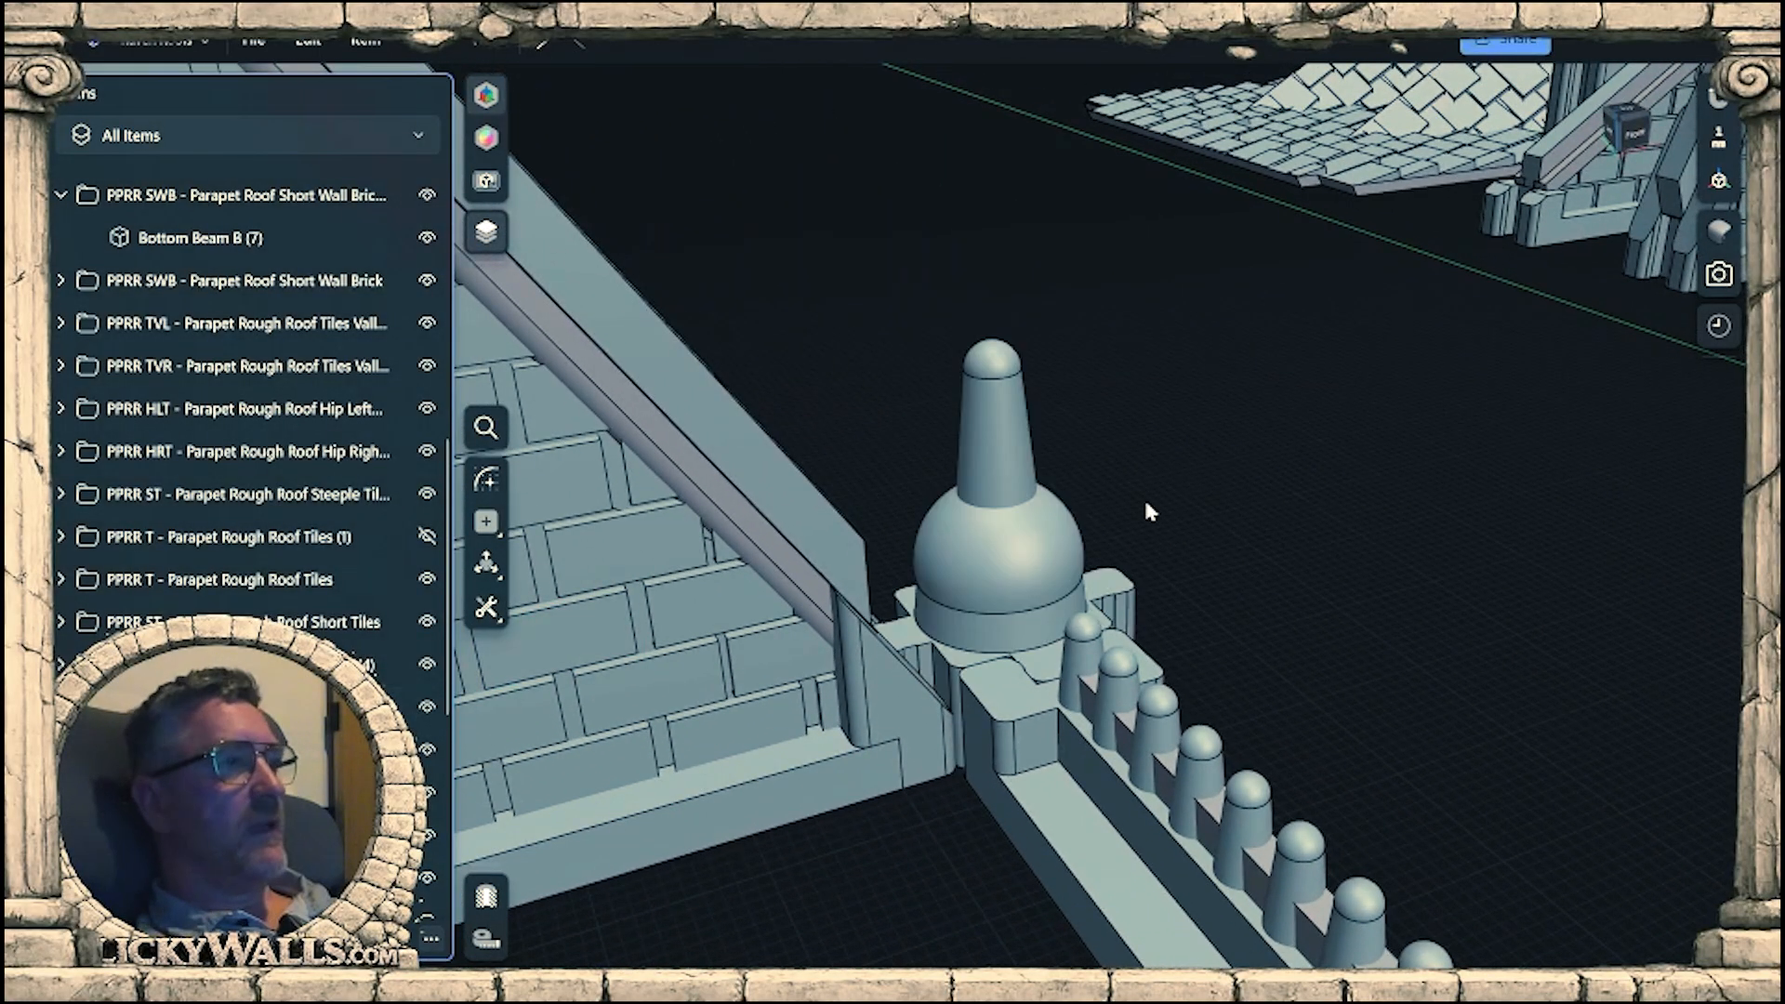
pyautogui.moveTo(1148, 510); pyautogui.dragTo(1179, 591, button='right')
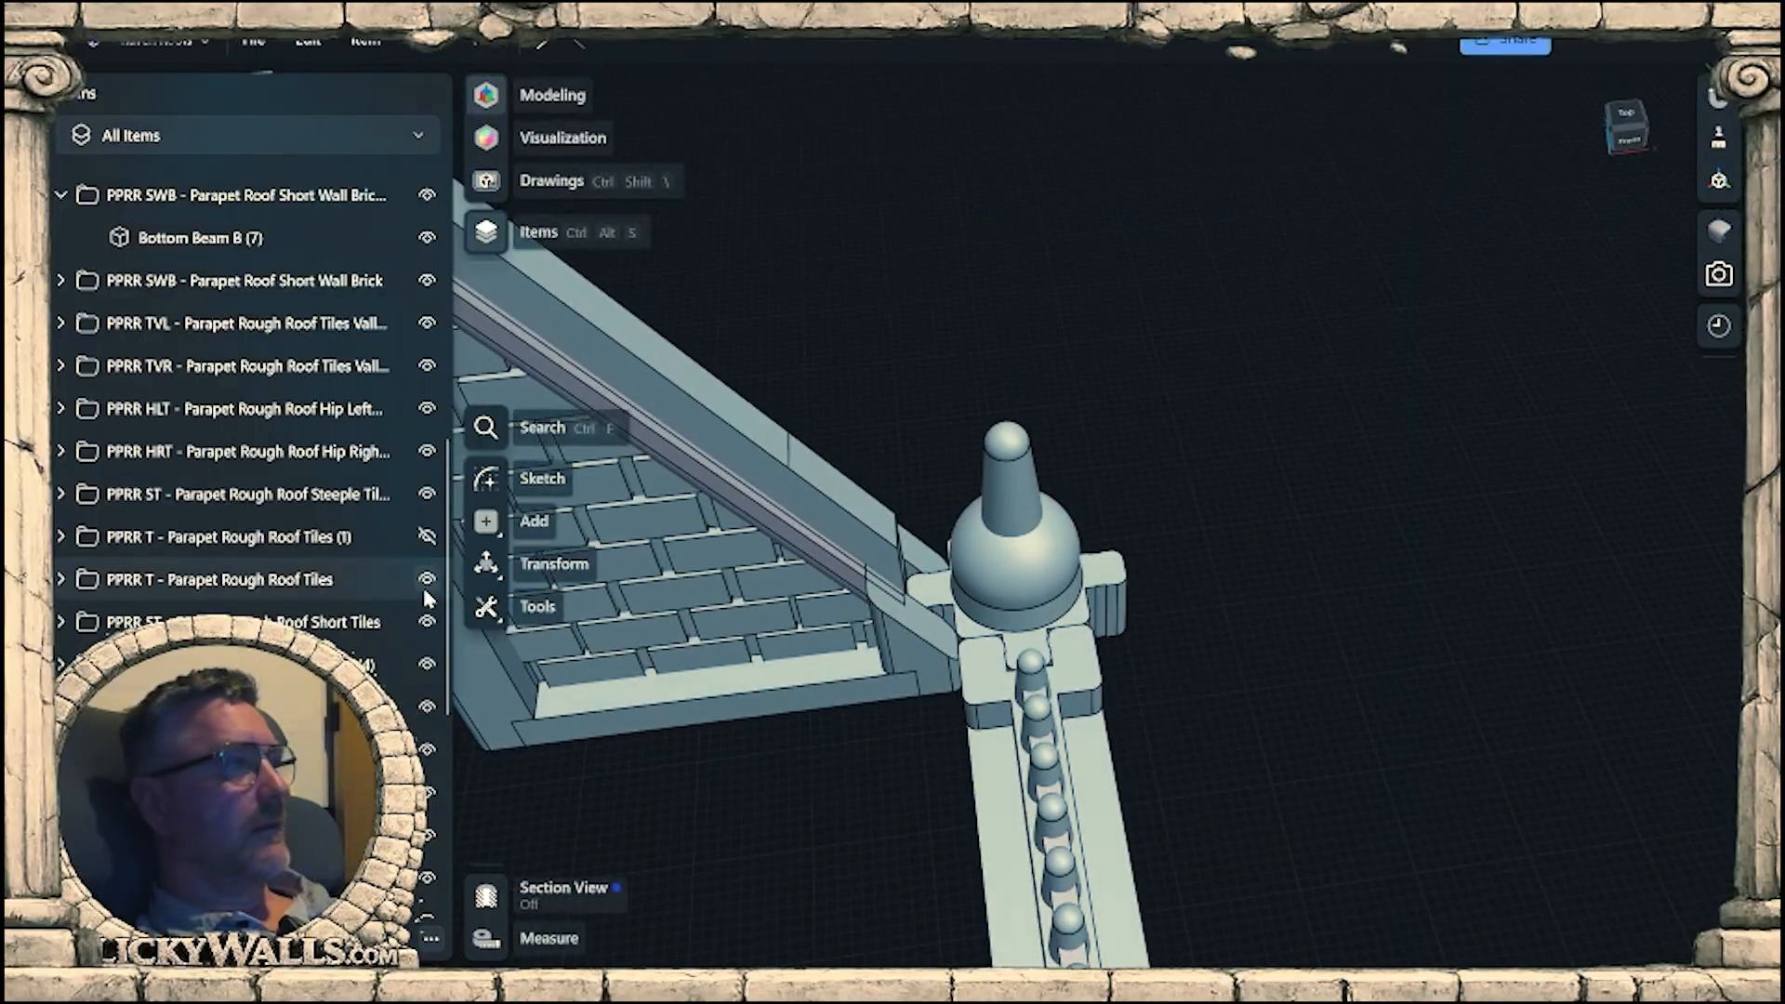
# Show the PPRR T - Parapet Rough Roof Tiles (1) panel again and examine its fit against the wall, finial cap and beam rail.
pyautogui.click(427, 537)
pyautogui.moveTo(576, 576); pyautogui.dragTo(950, 673, button='right')
pyautogui.moveTo(820, 764); pyautogui.dragTo(1278, 677, button='middle')
pyautogui.scroll(5, 1227, 582)
pyautogui.moveTo(1149, 625); pyautogui.dragTo(1255, 569, button='right')
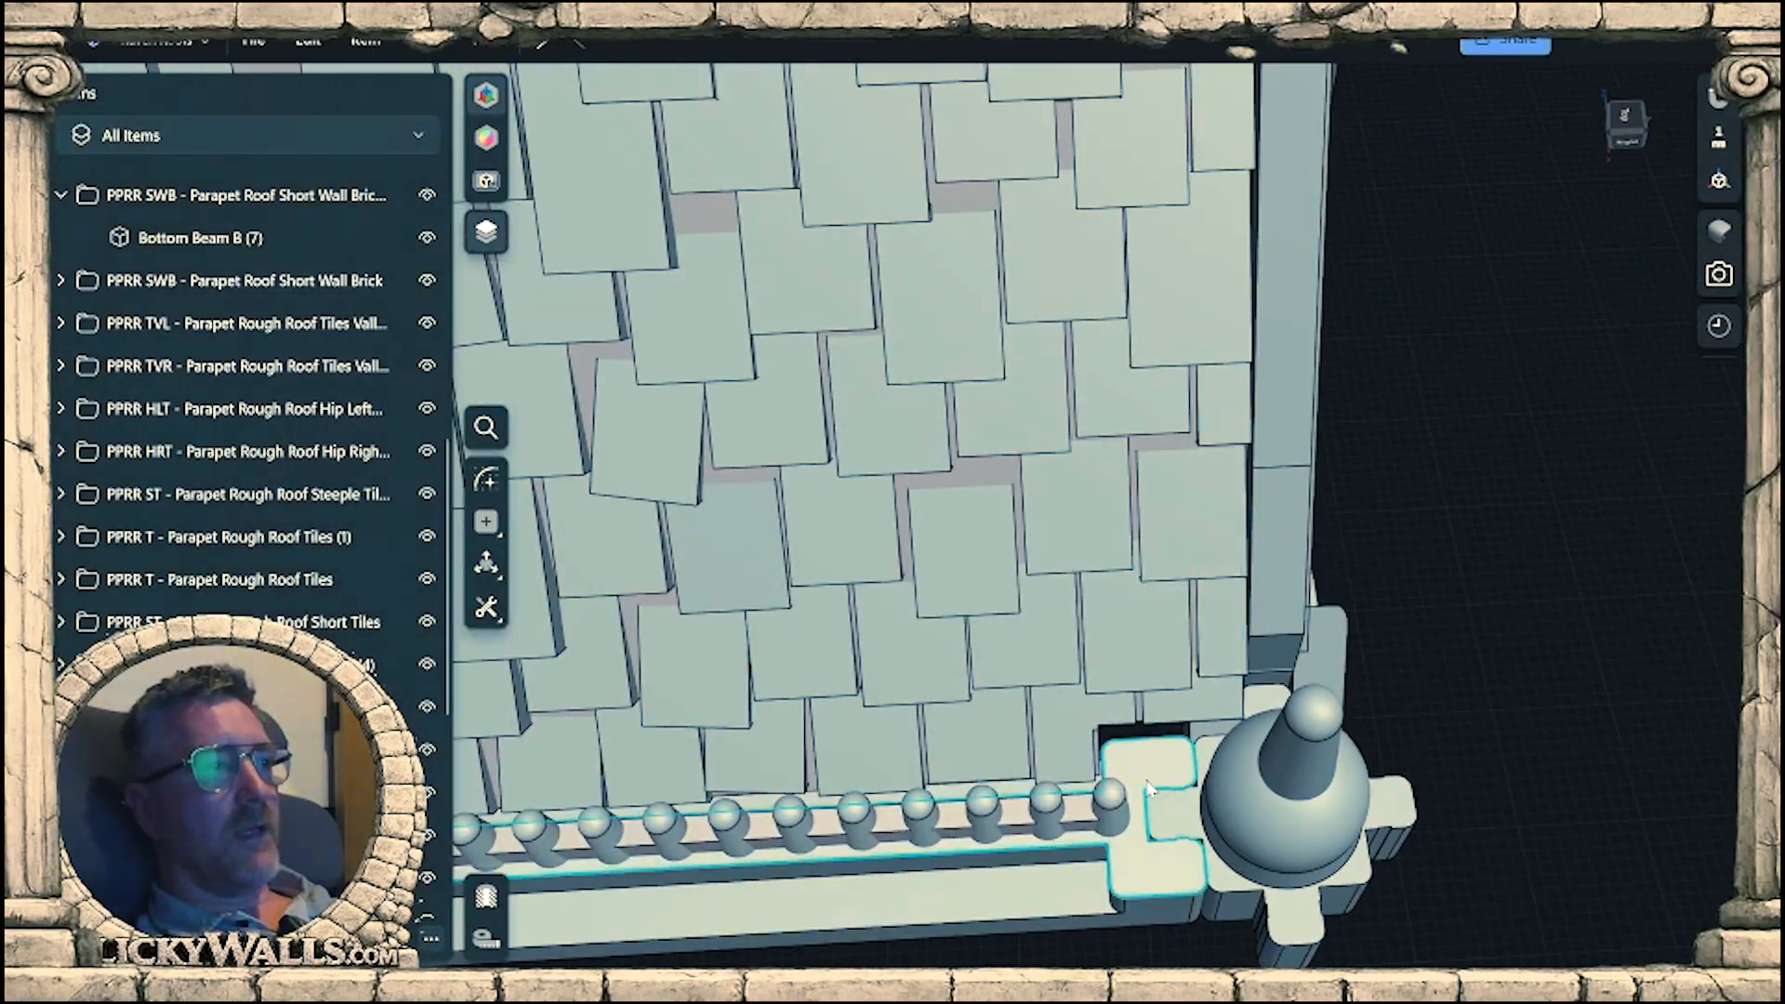
pyautogui.scroll(5, 1115, 773)
pyautogui.moveTo(1115, 770); pyautogui.dragTo(1342, 691, button='right')
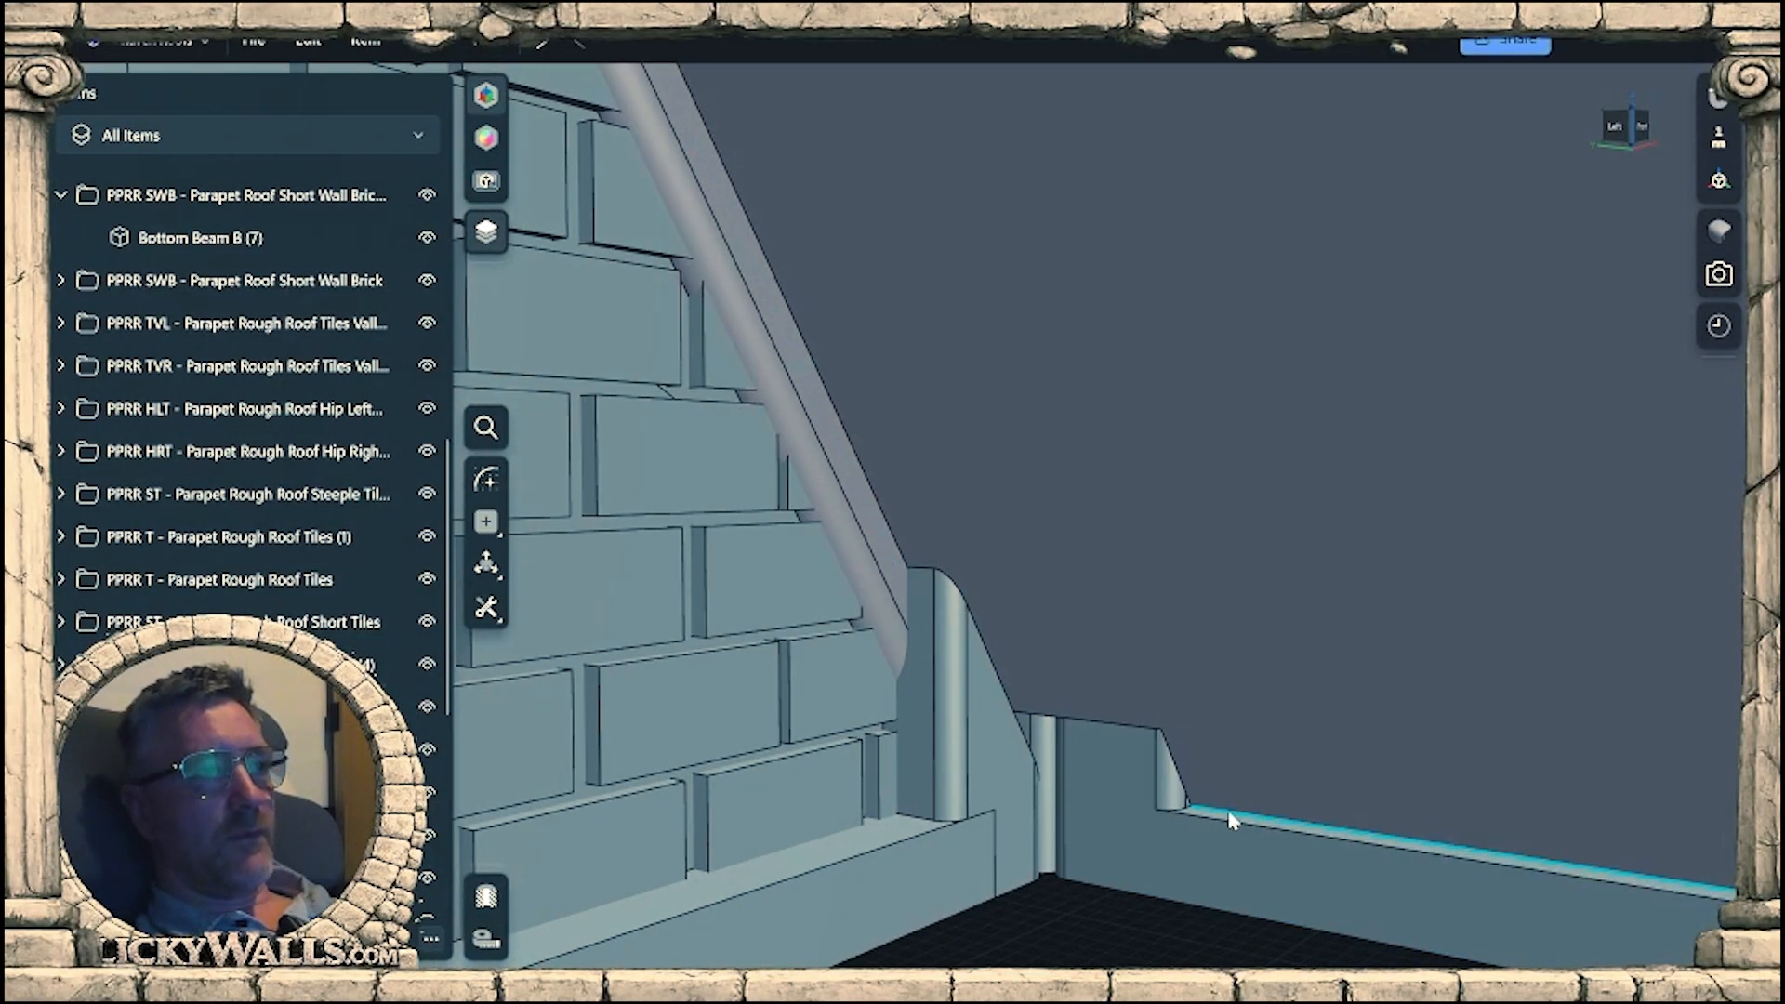
pyautogui.moveTo(1235, 820); pyautogui.dragTo(1183, 807, button='right')
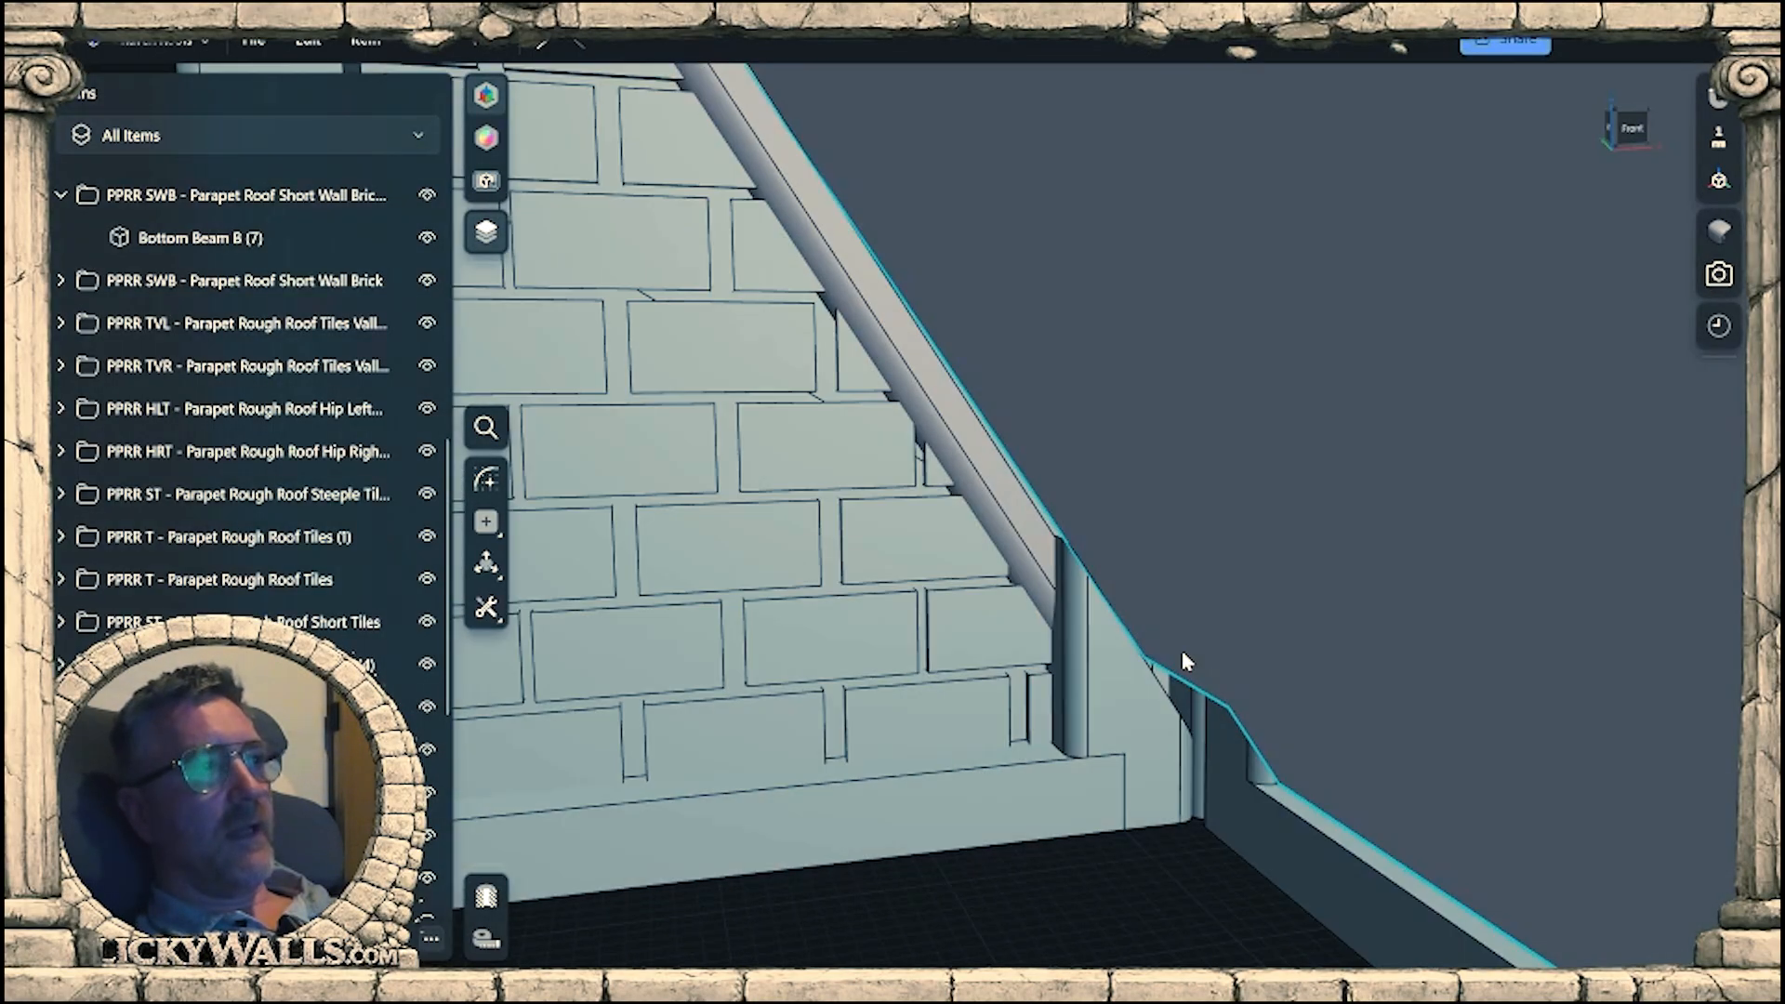
pyautogui.scroll(5, 1181, 650)
pyautogui.moveTo(892, 223); pyautogui.dragTo(980, 585, button='middle')
pyautogui.moveTo(980, 586); pyautogui.dragTo(1041, 486, button='right')
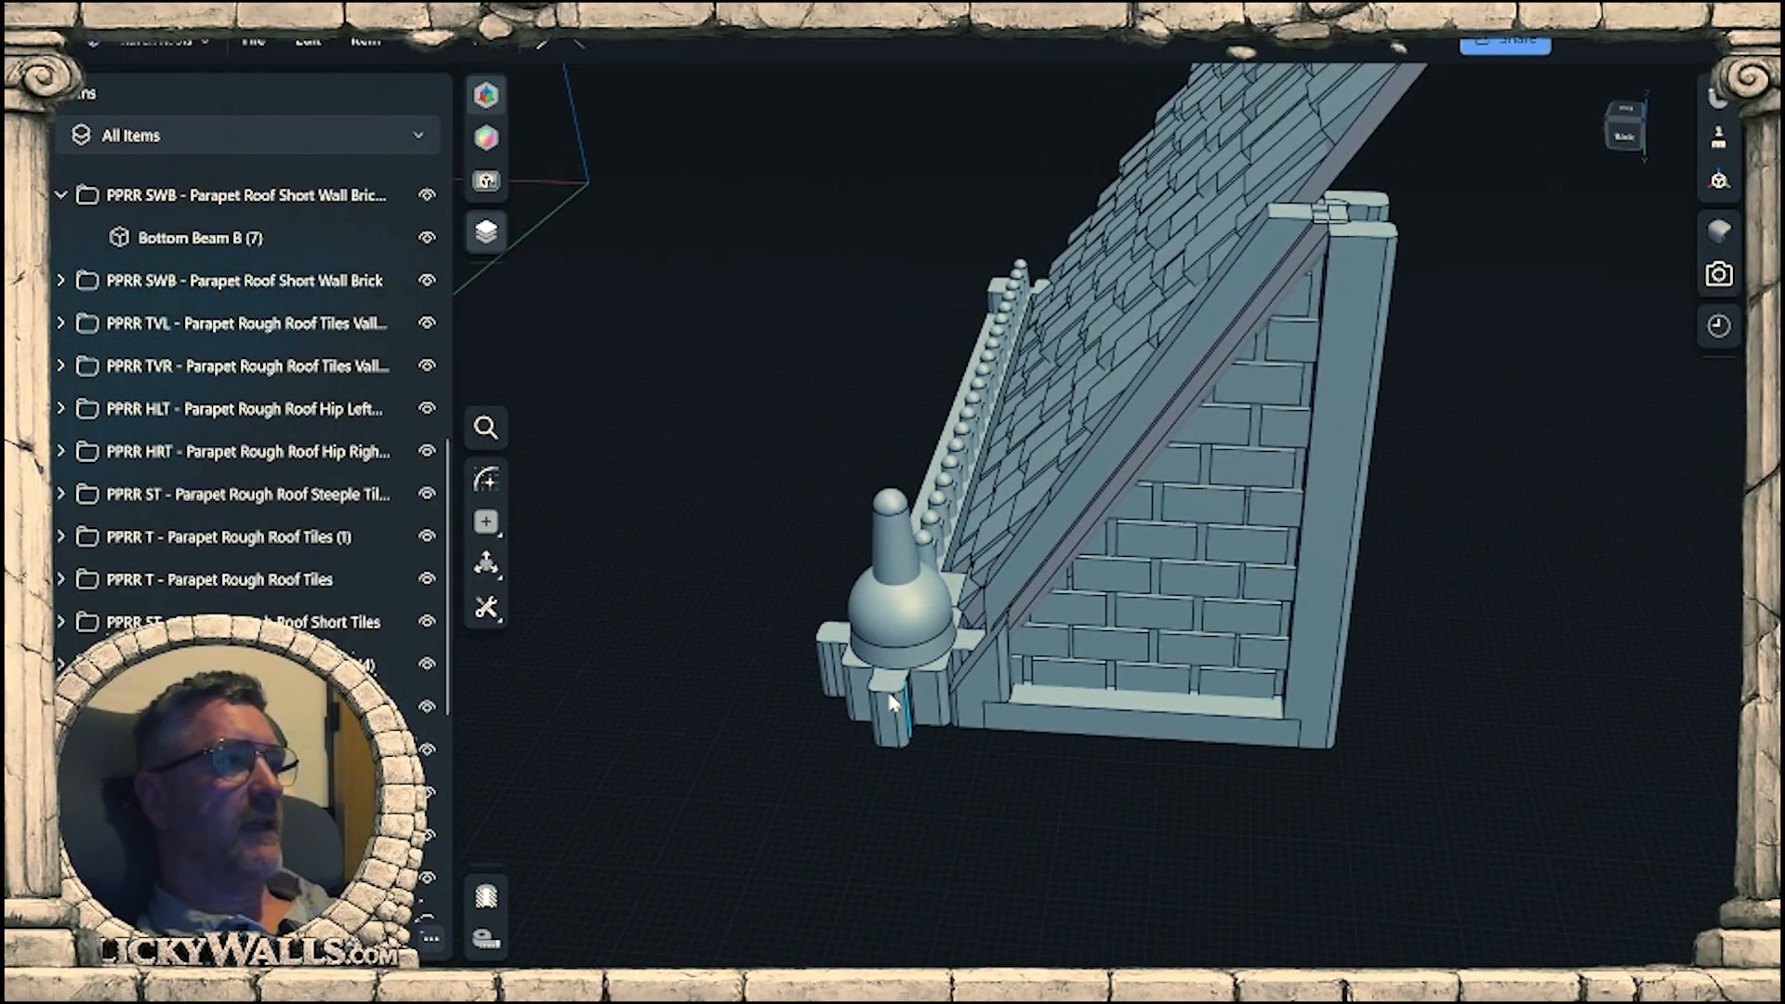
pyautogui.click(891, 702)
pyautogui.moveTo(818, 611); pyautogui.dragTo(862, 621, button='right')
pyautogui.click(407, 710)
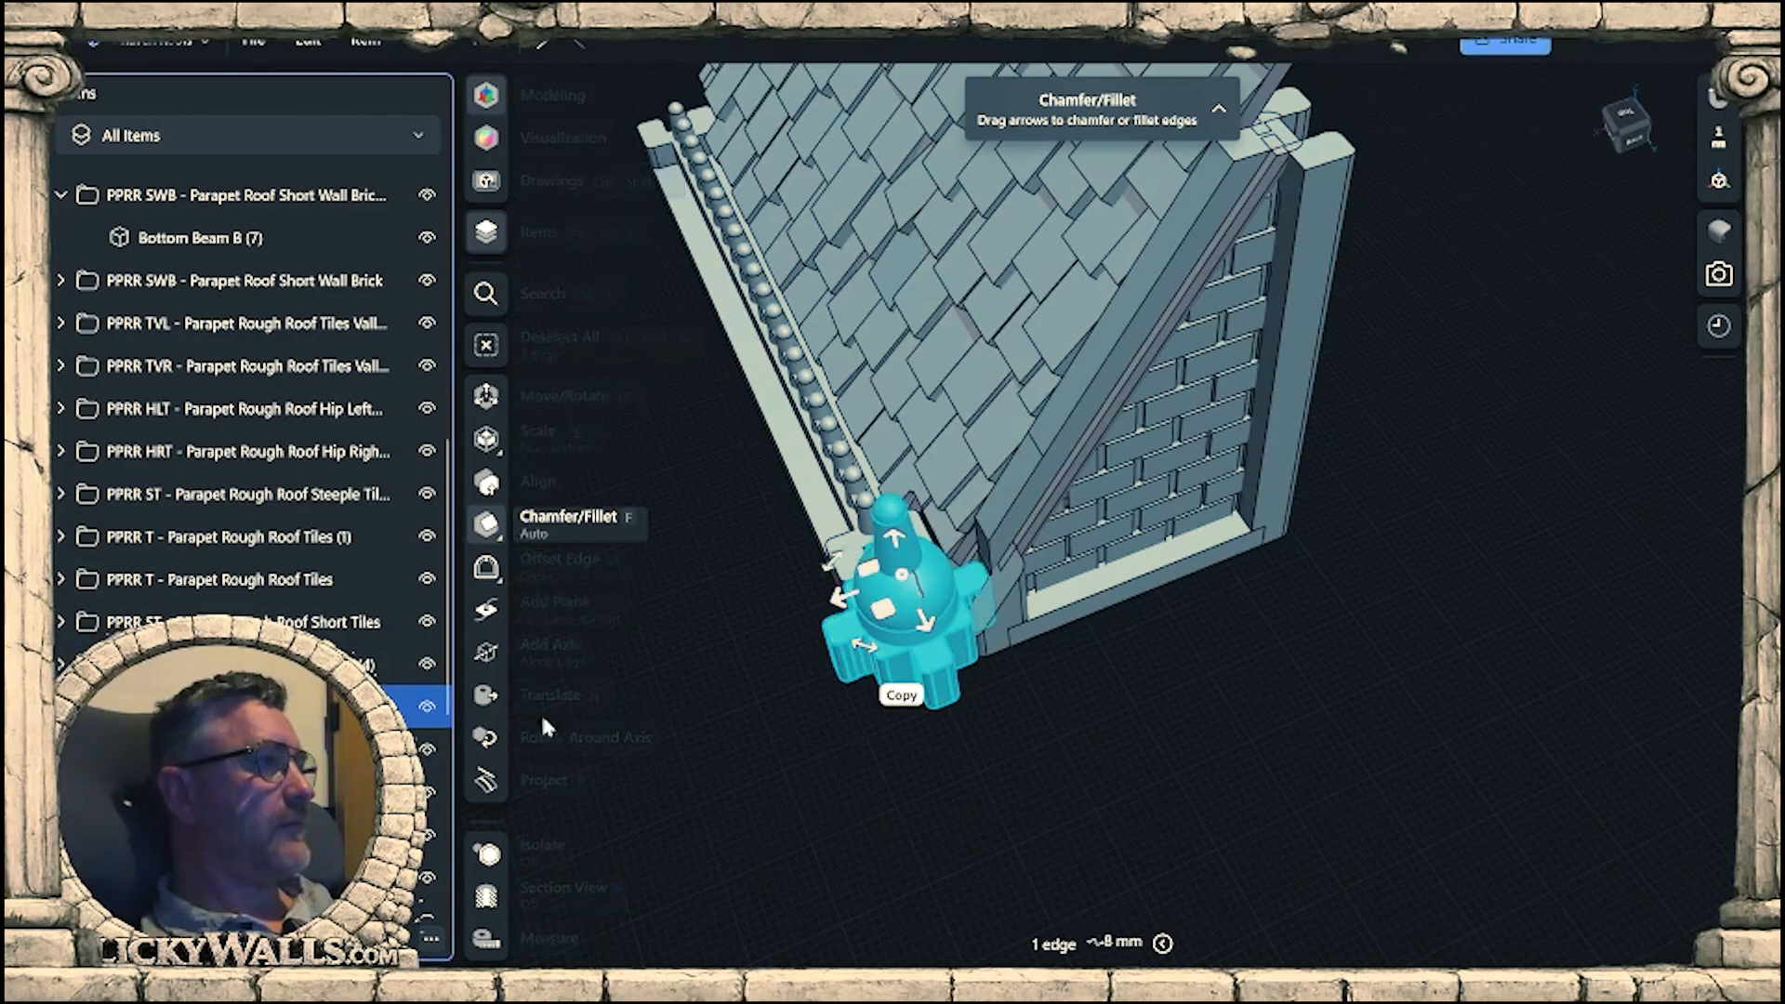
pyautogui.click(814, 479)
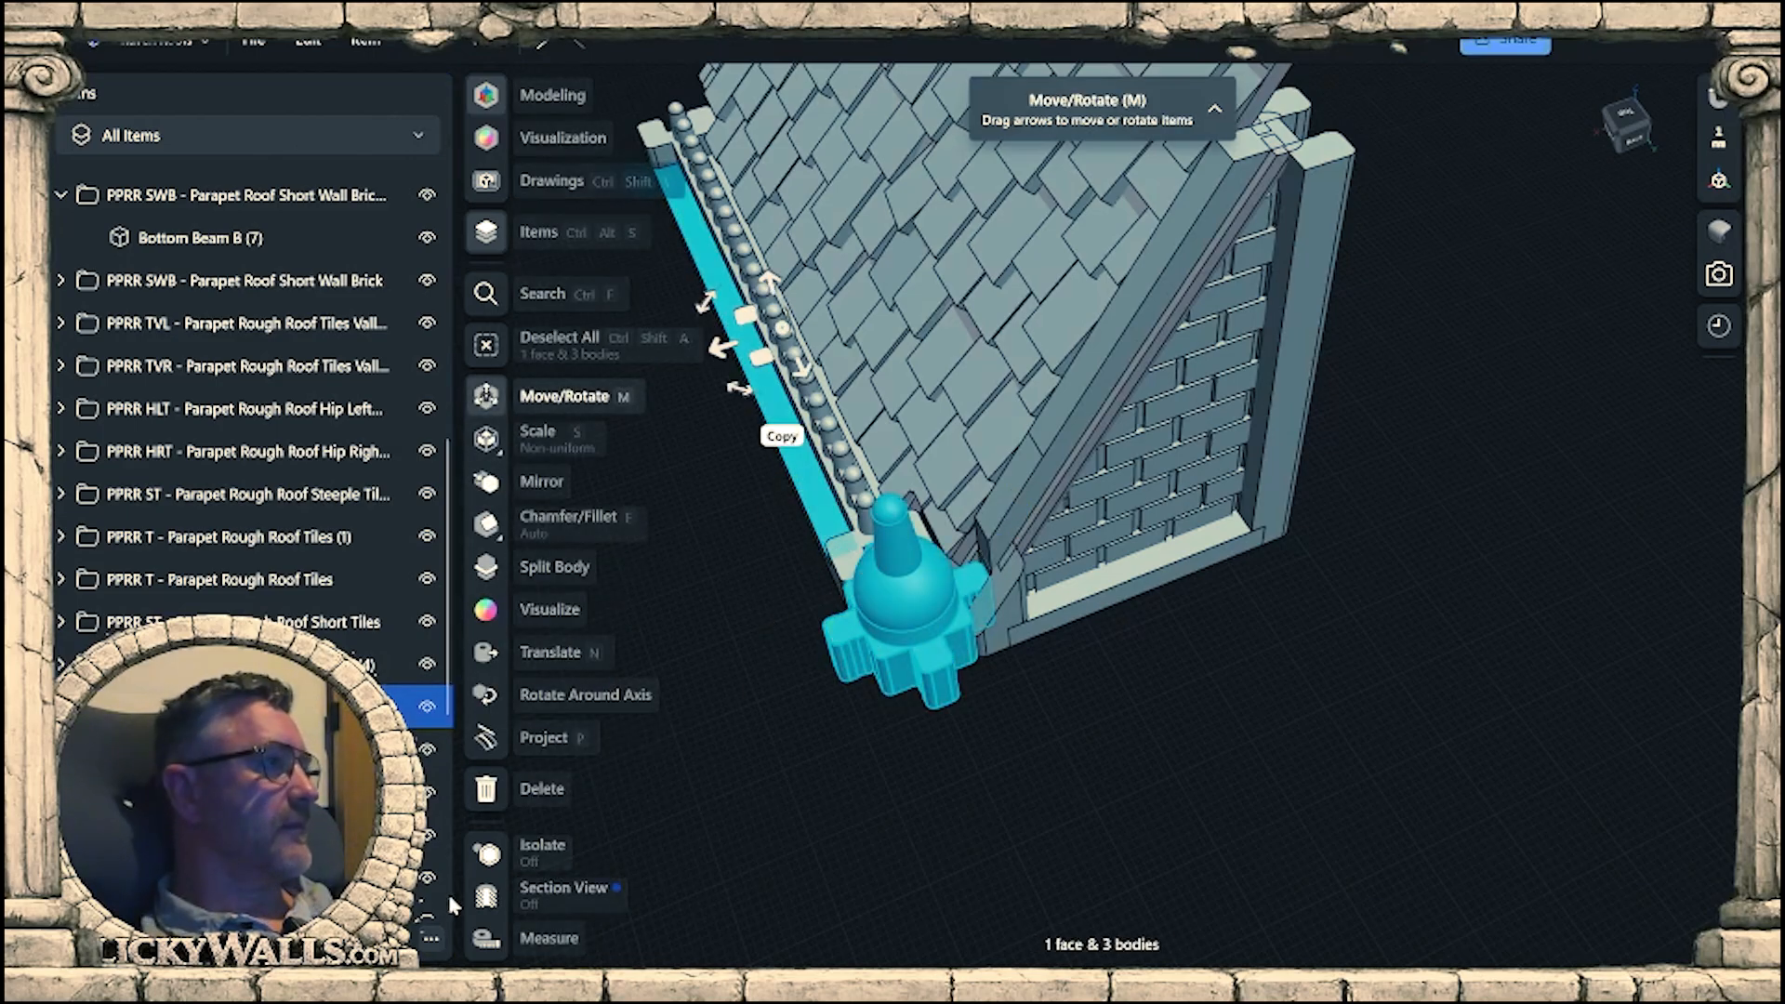
pyautogui.scroll(-5, 372, 572)
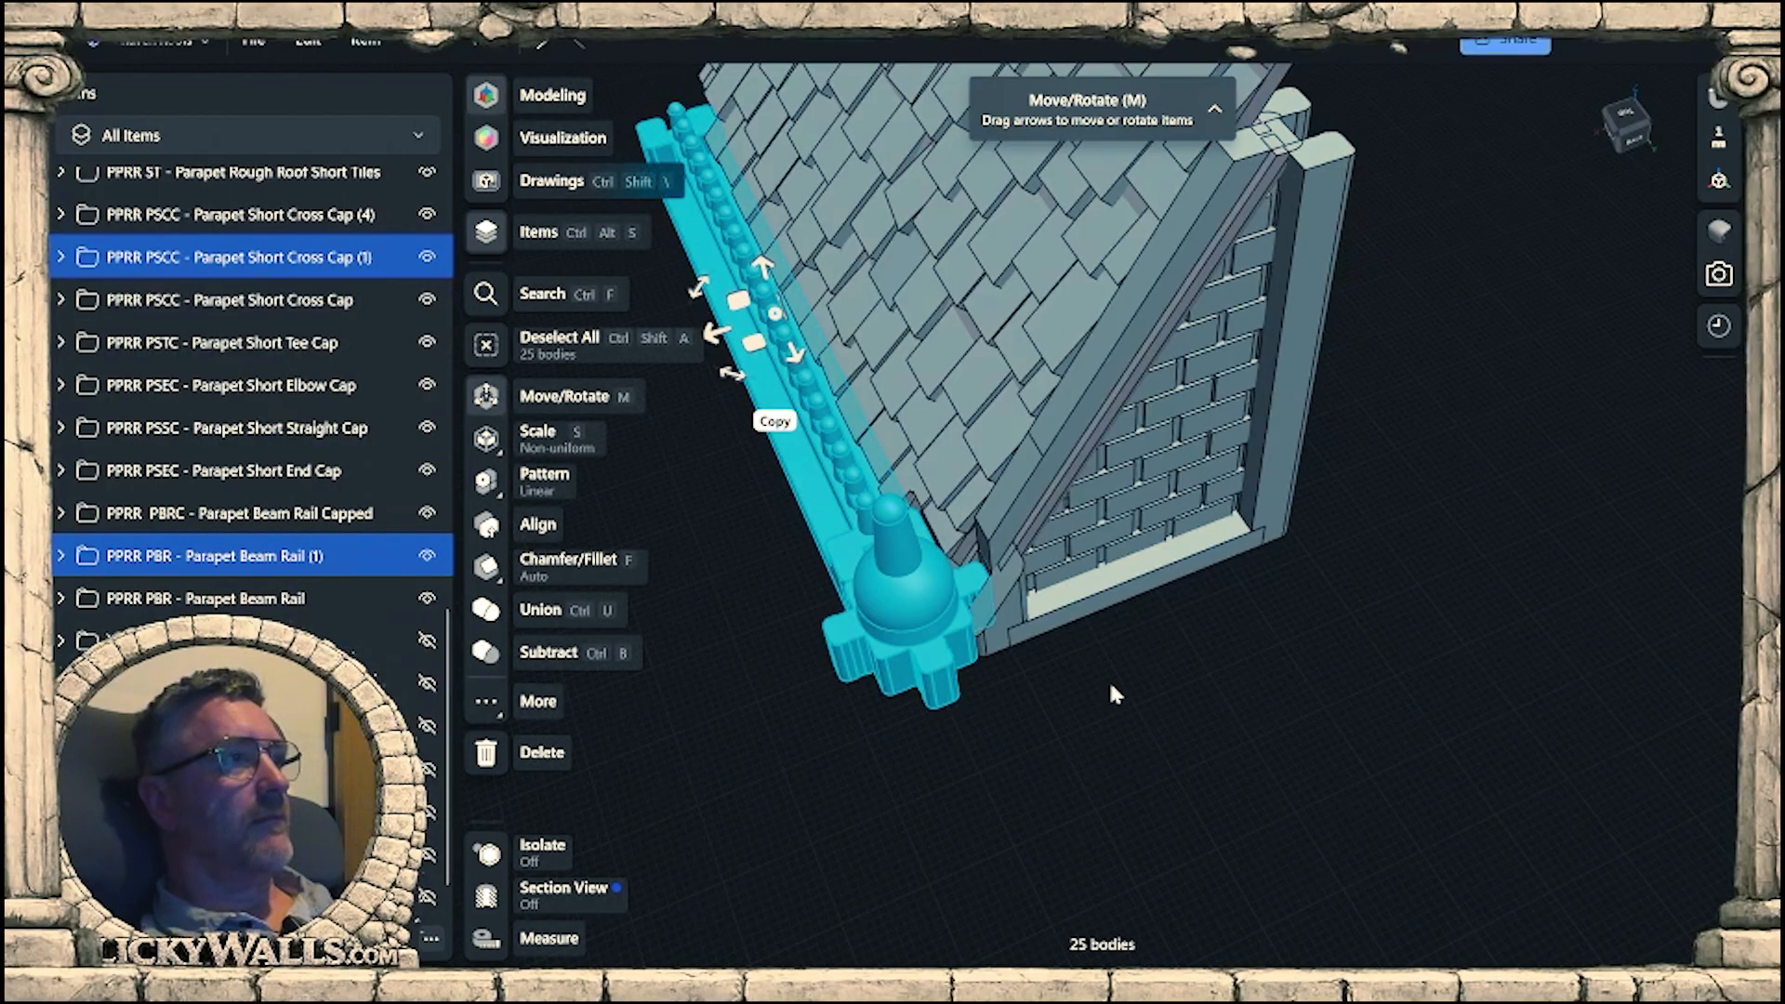
pyautogui.moveTo(1111, 686); pyautogui.dragTo(960, 827, button='middle')
pyautogui.moveTo(961, 826)
pyautogui.mouseDown(button='right')
pyautogui.moveTo(930, 742)
pyautogui.moveTo(963, 816)
pyautogui.mouseUp(button='right')
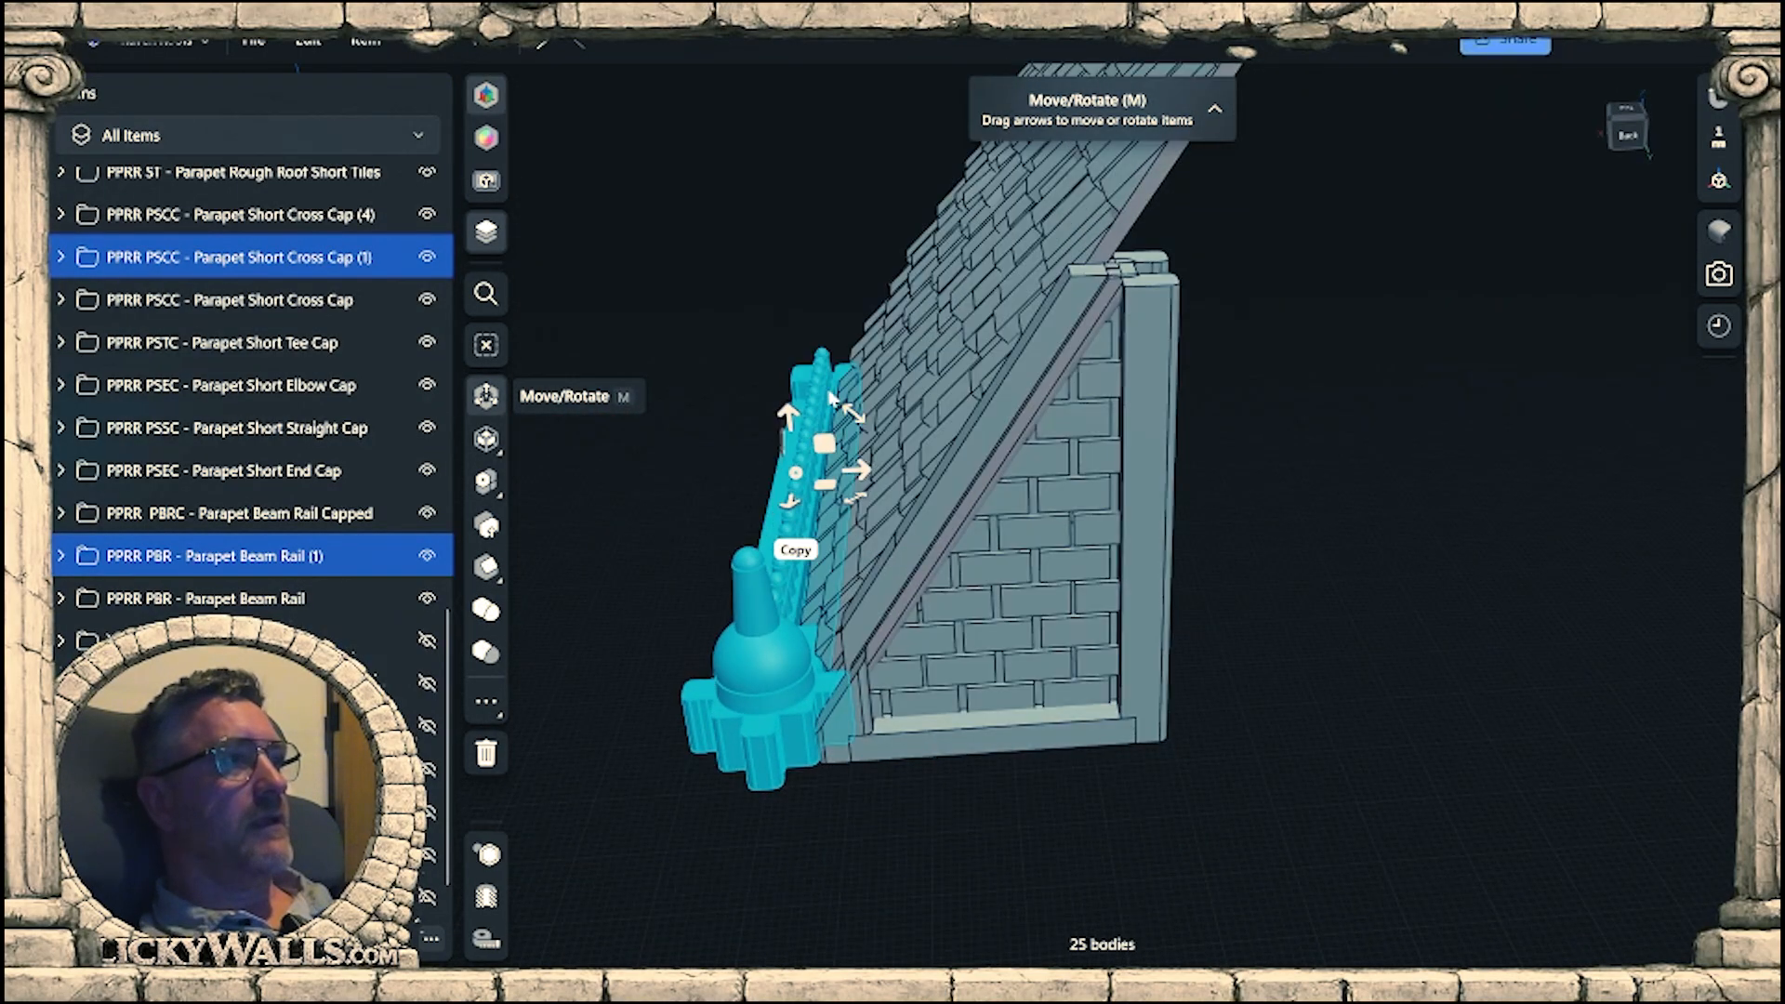
pyautogui.moveTo(909, 478); pyautogui.dragTo(1233, 502)
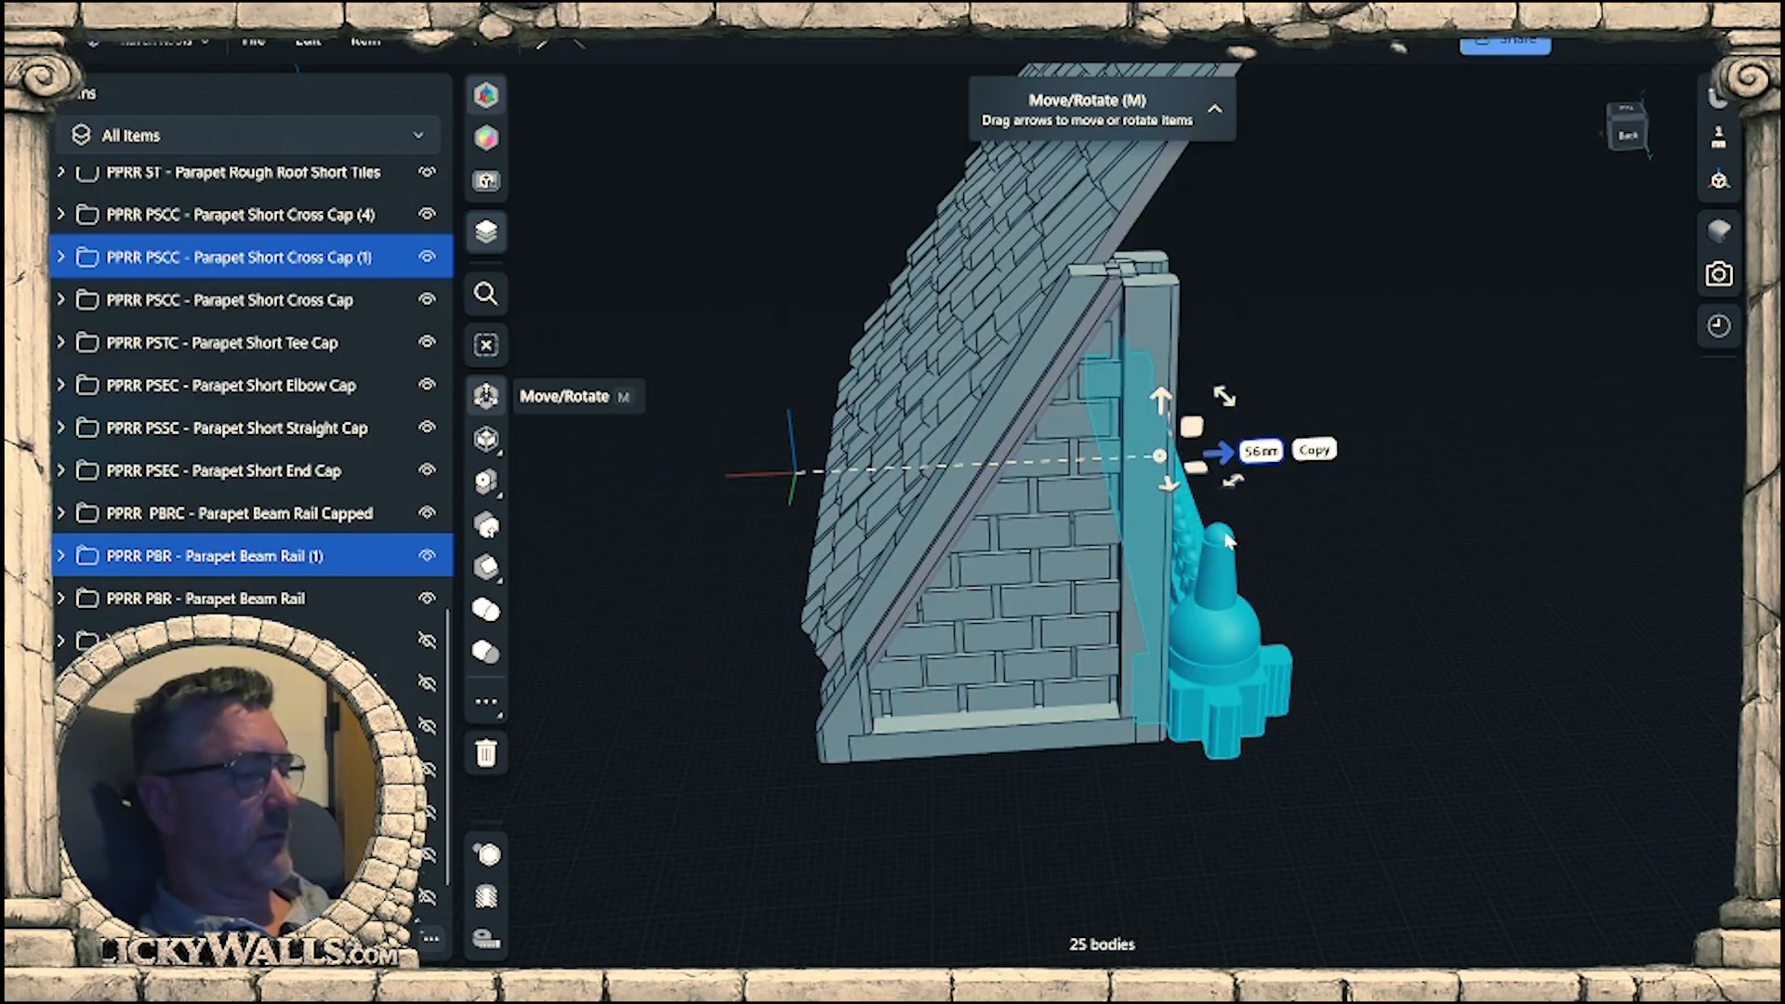
pyautogui.press('Escape')
# Copy the lower finial cap and beam rail together 55.5 mm horizontally to the foot of the wall's tall post.
pyautogui.click(767, 670)
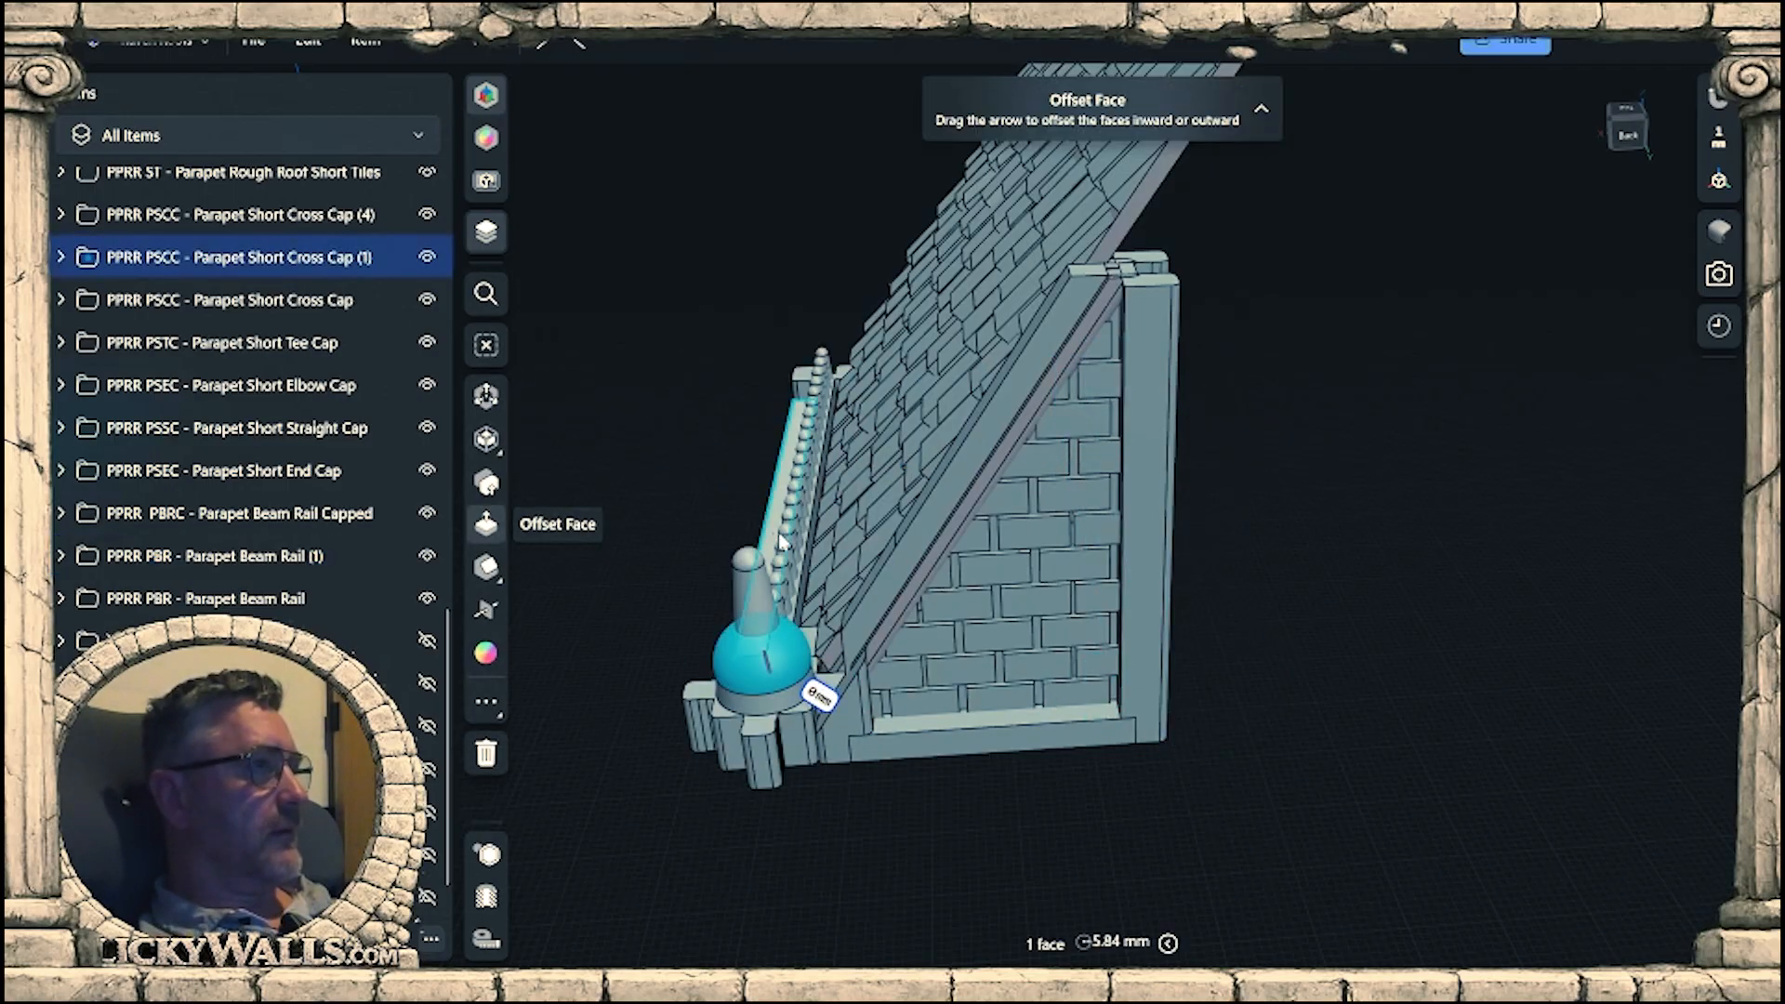
pyautogui.click(315, 260)
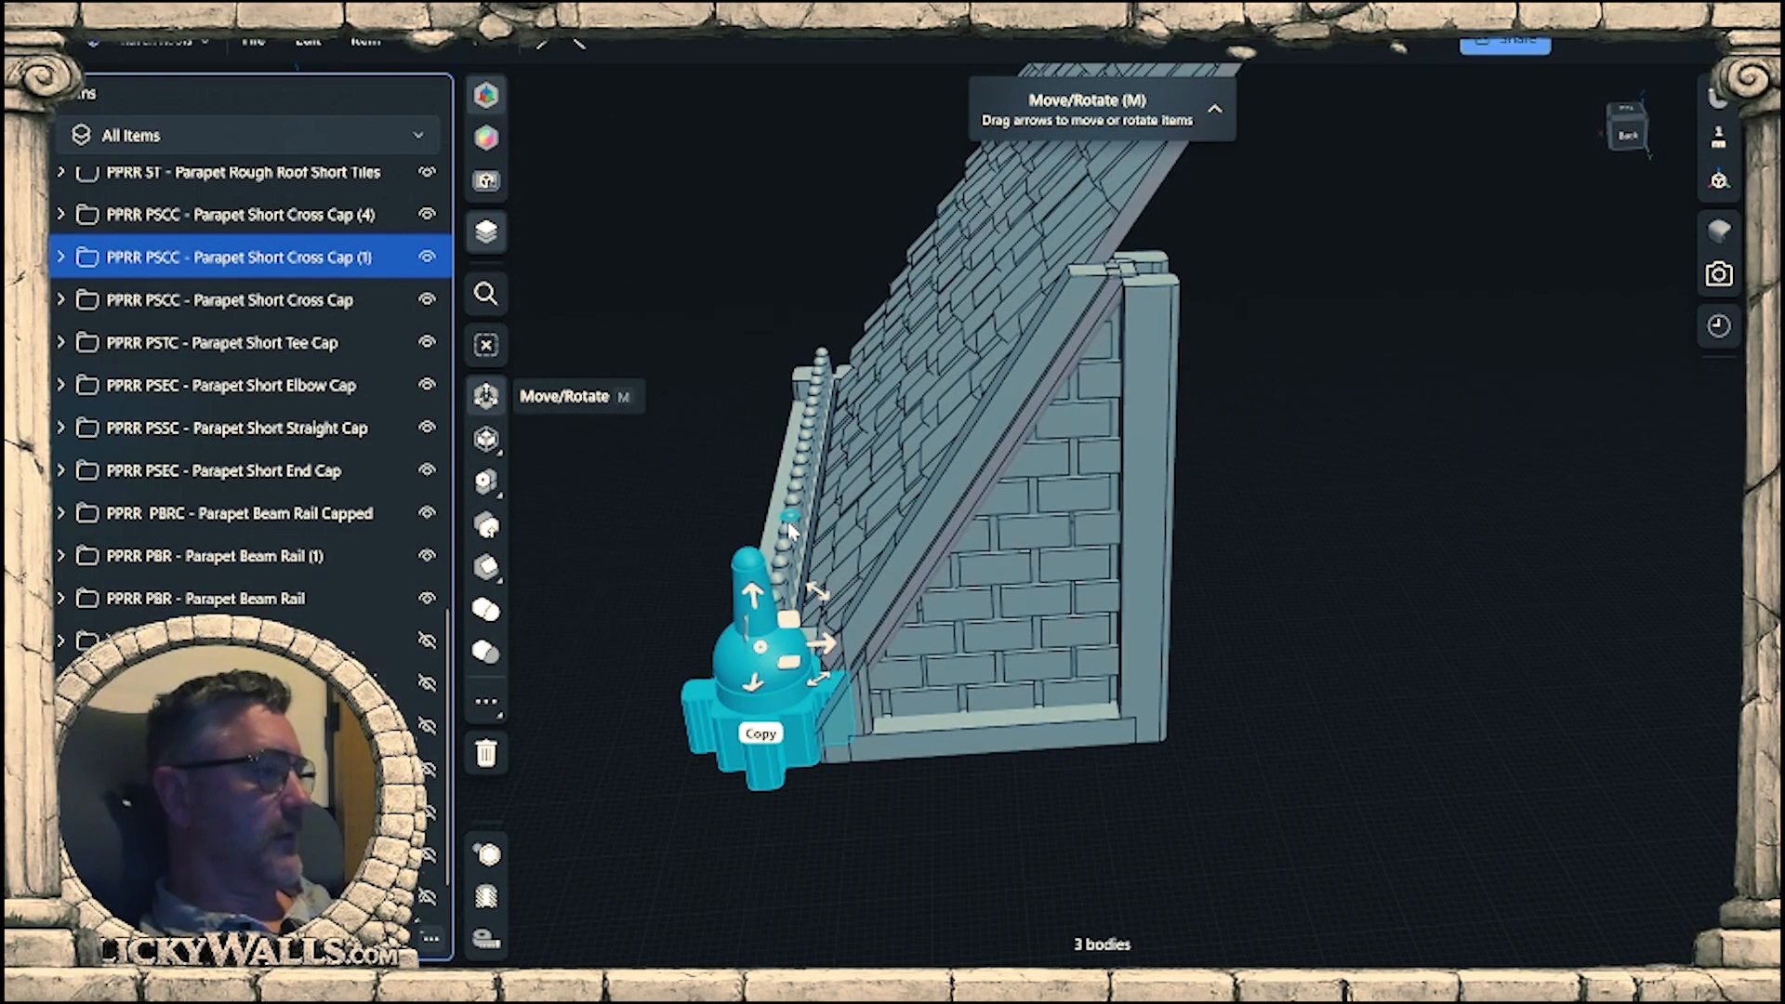
pyautogui.click(279, 556)
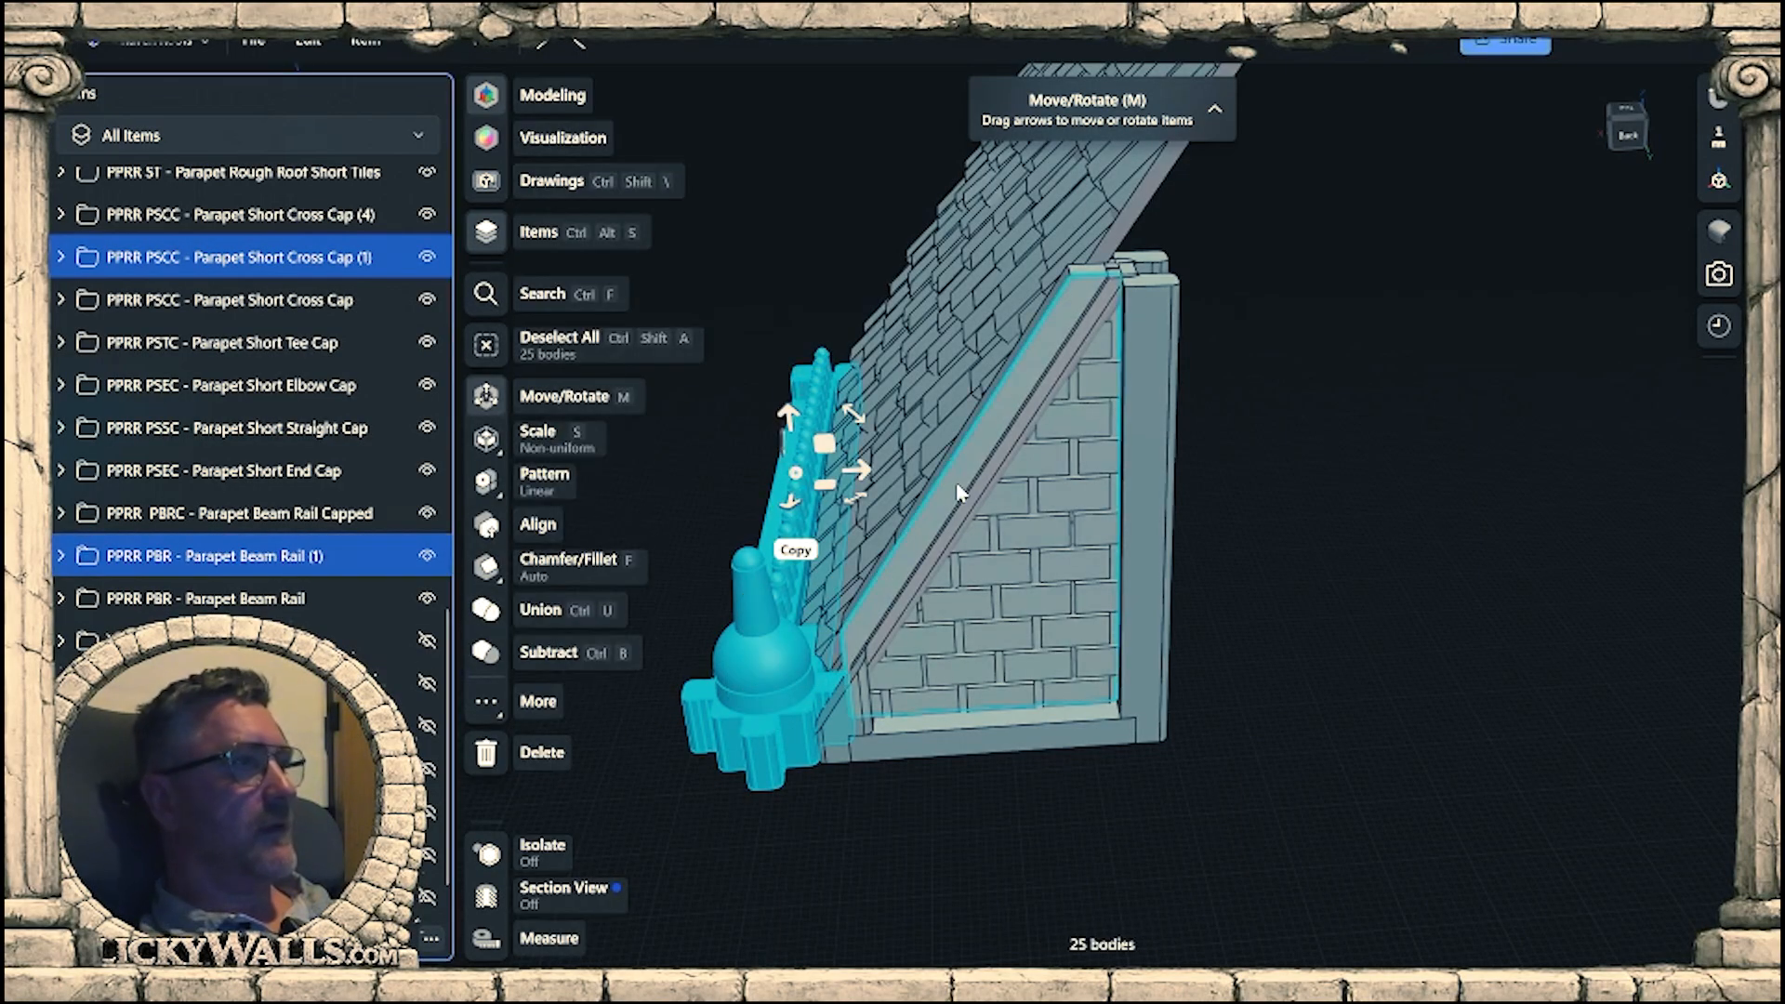
pyautogui.moveTo(857, 477); pyautogui.dragTo(1151, 488)
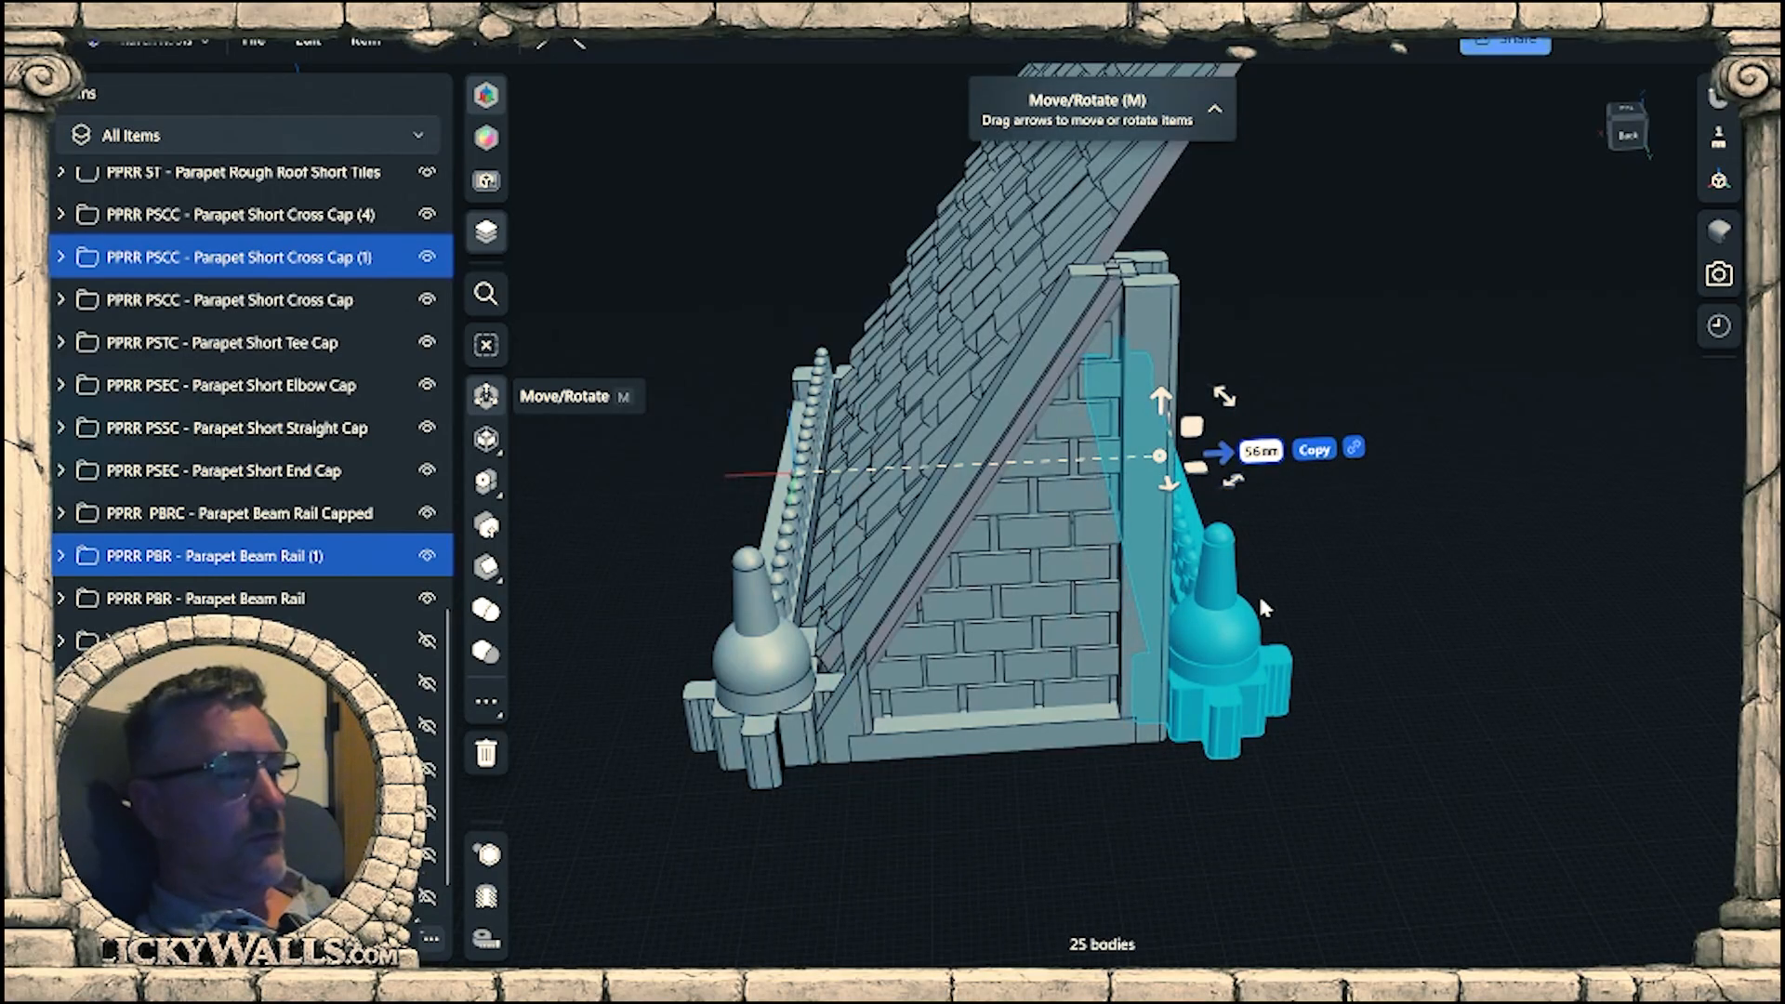
pyautogui.moveTo(1408, 654); pyautogui.dragTo(1372, 635, button='right')
pyautogui.scroll(3, 1392, 658)
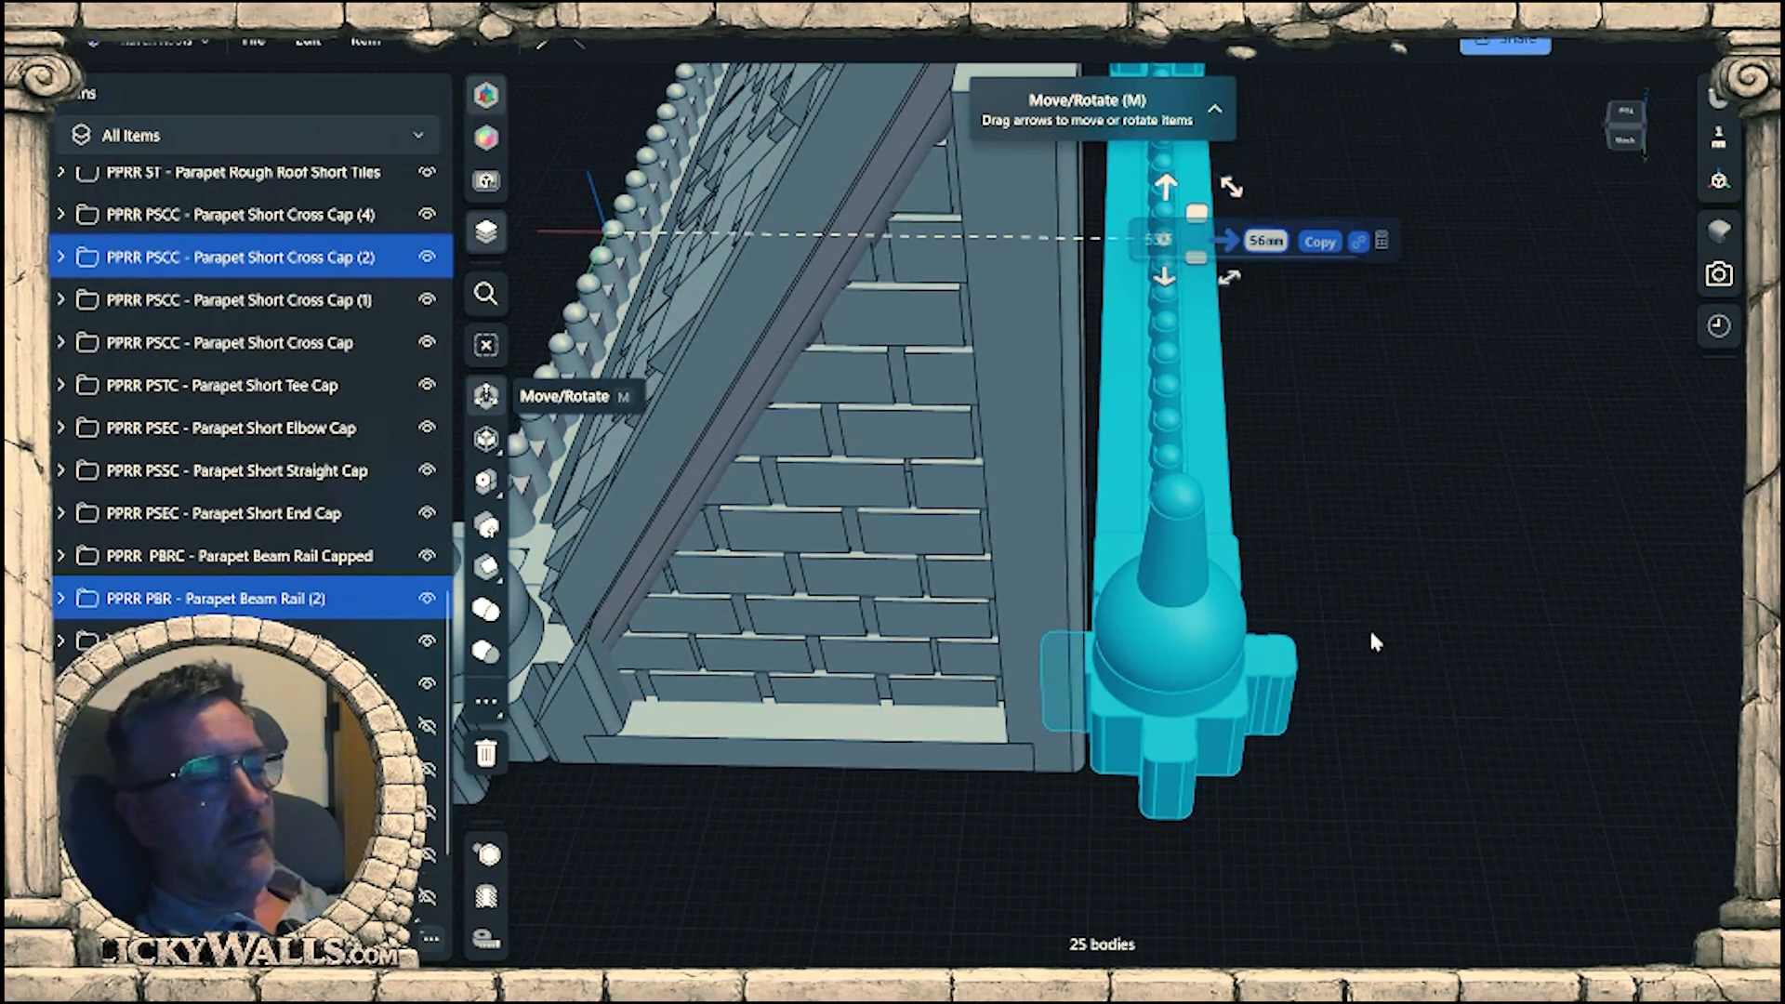
pyautogui.scroll(-2, 1370, 634)
pyautogui.moveTo(1371, 633); pyautogui.dragTo(1331, 753, button='right')
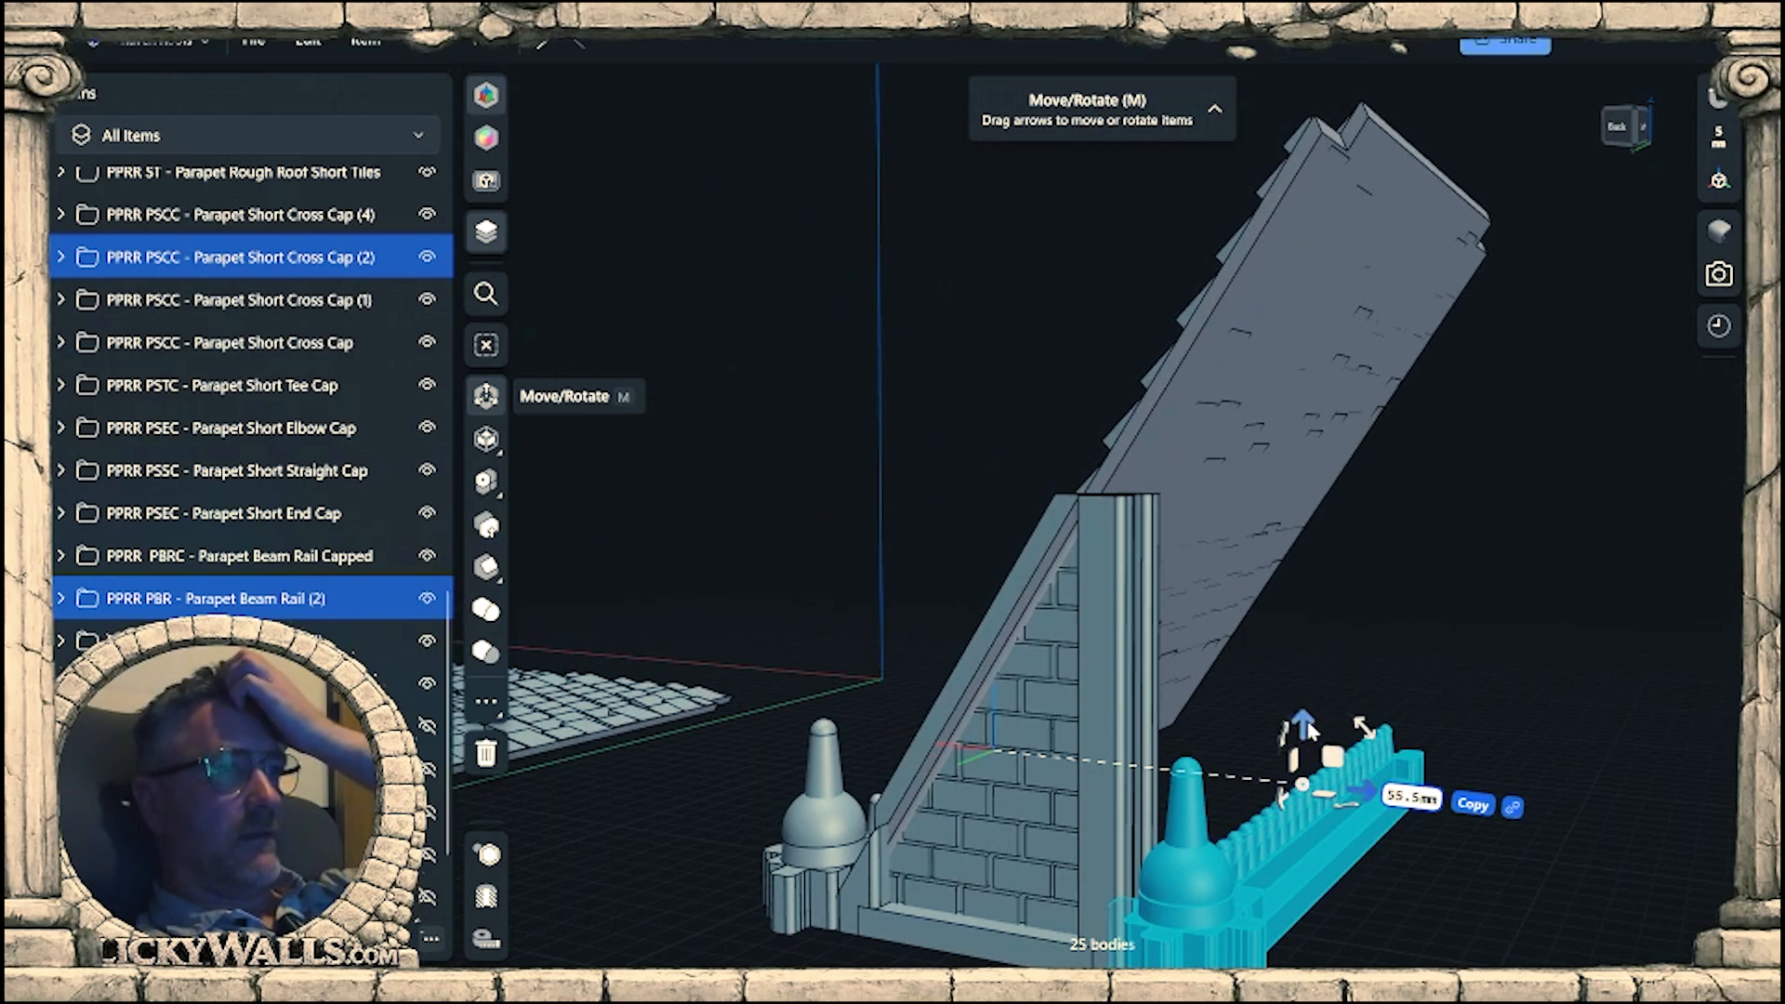
# Copy the finial cap and beam rail at the tall post's foot about 60 mm straight up onto the post's top.
pyautogui.moveTo(1304, 730); pyautogui.dragTo(1318, 361)
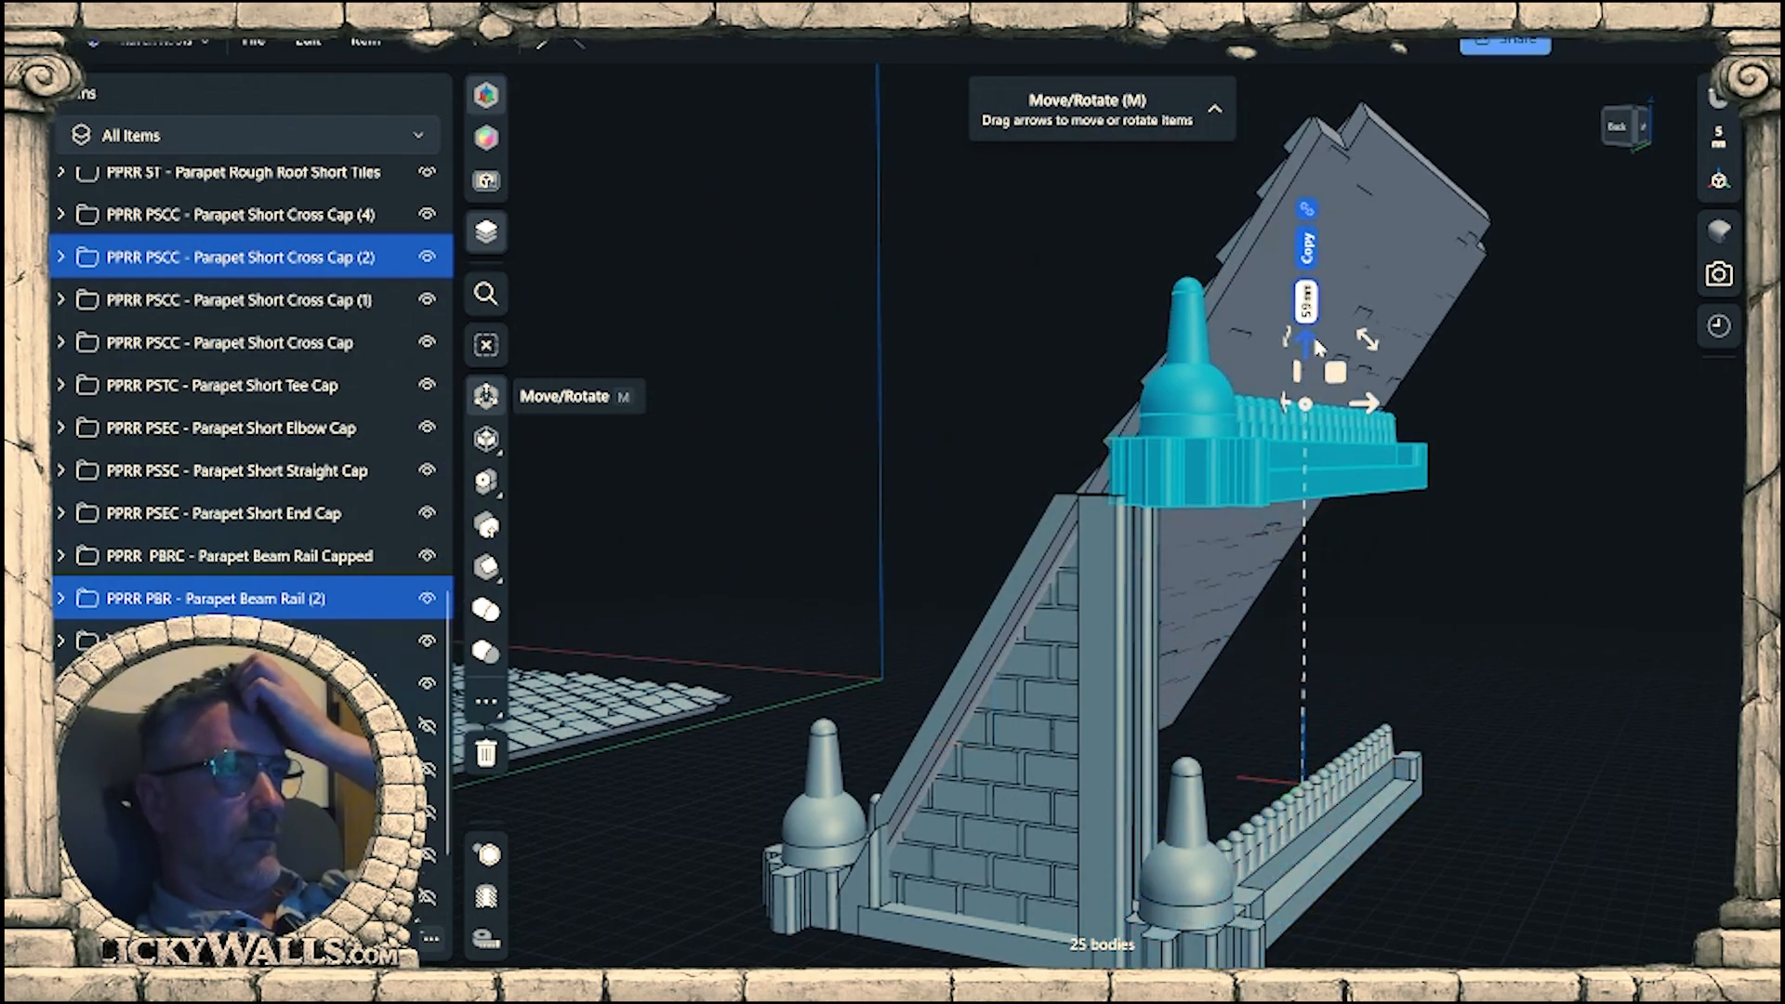
pyautogui.moveTo(1359, 489); pyautogui.dragTo(1354, 671, button='right')
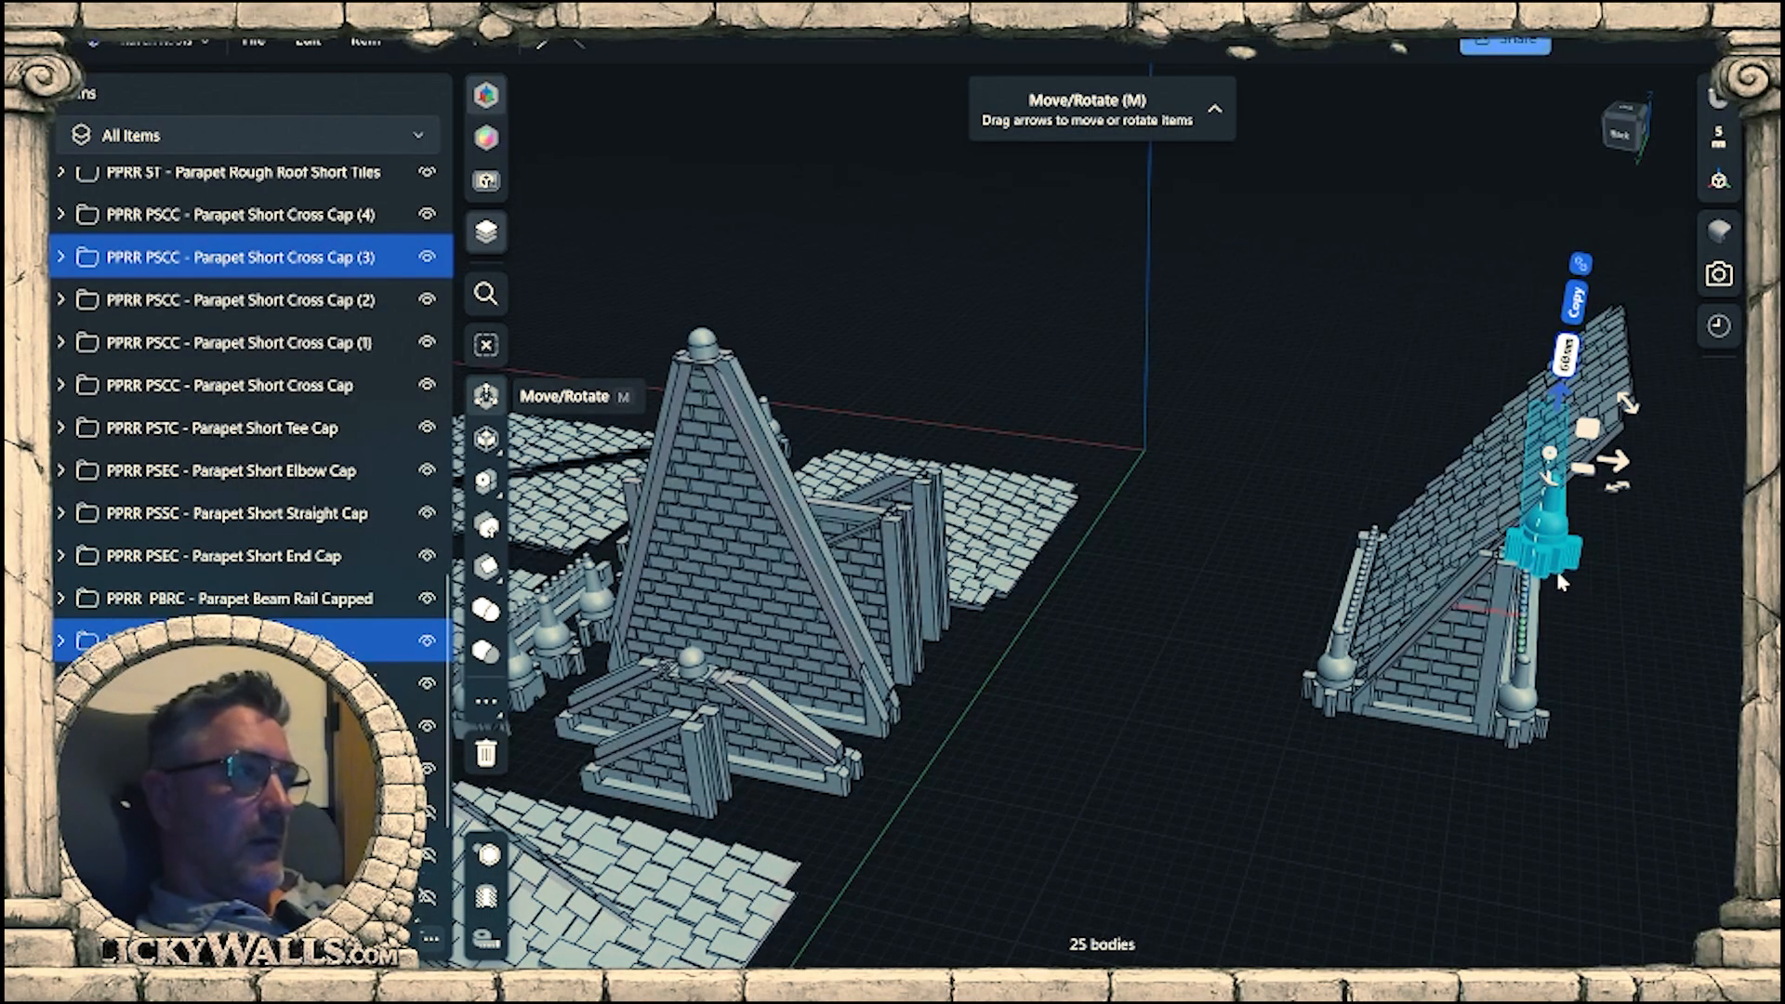
pyautogui.moveTo(1499, 556); pyautogui.dragTo(1198, 668, button='right')
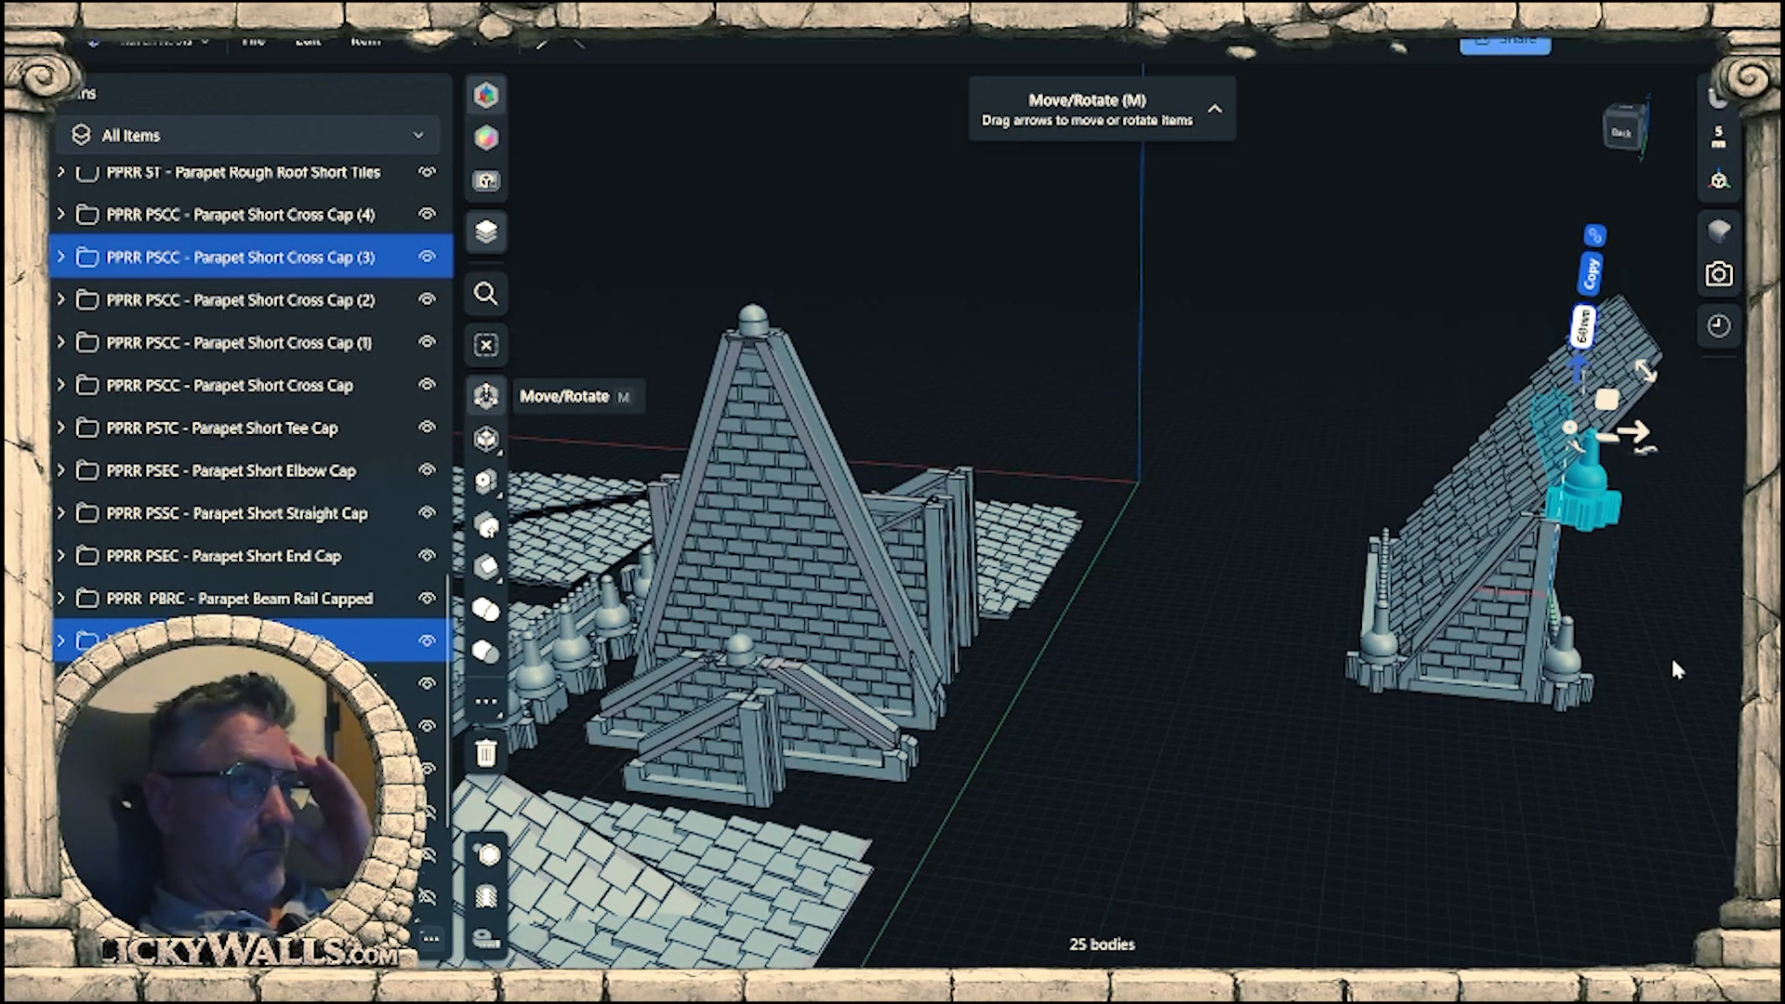
pyautogui.moveTo(1674, 668); pyautogui.dragTo(1404, 621, button='right')
# Delete the intermediate finial cap and beam rail copies at the foot of the tall post.
pyautogui.click(1325, 747)
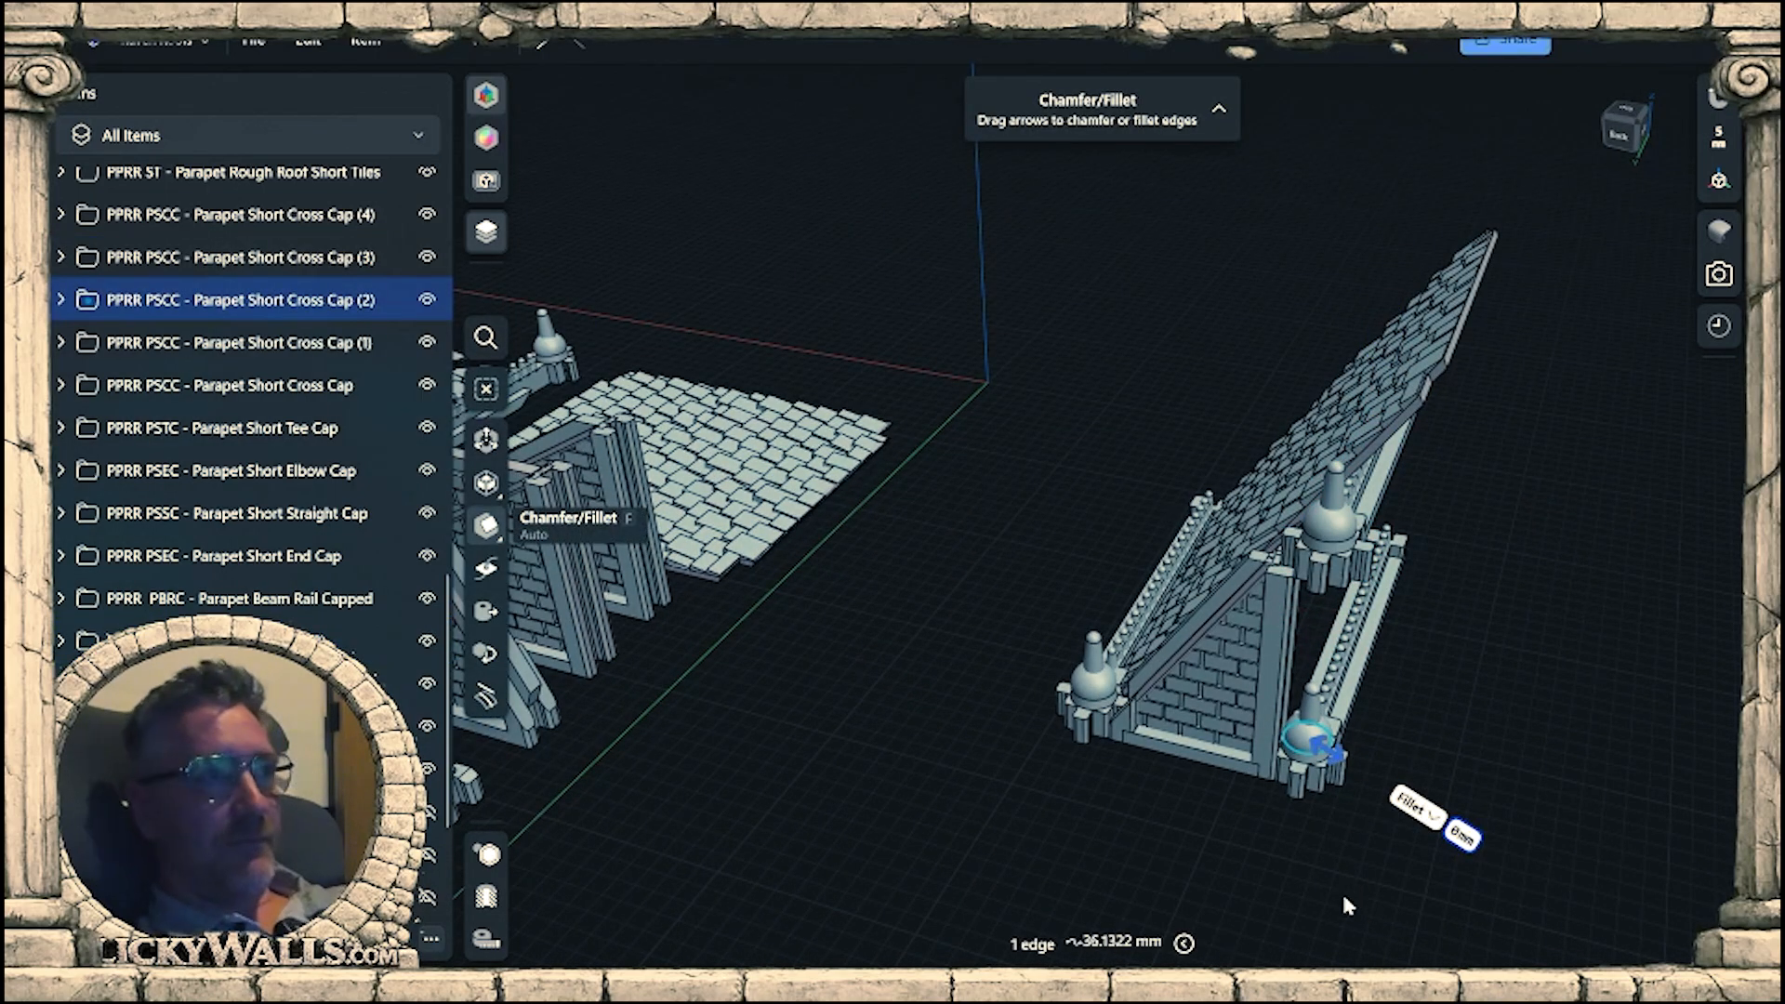
pyautogui.click(1309, 768)
pyautogui.click(275, 310)
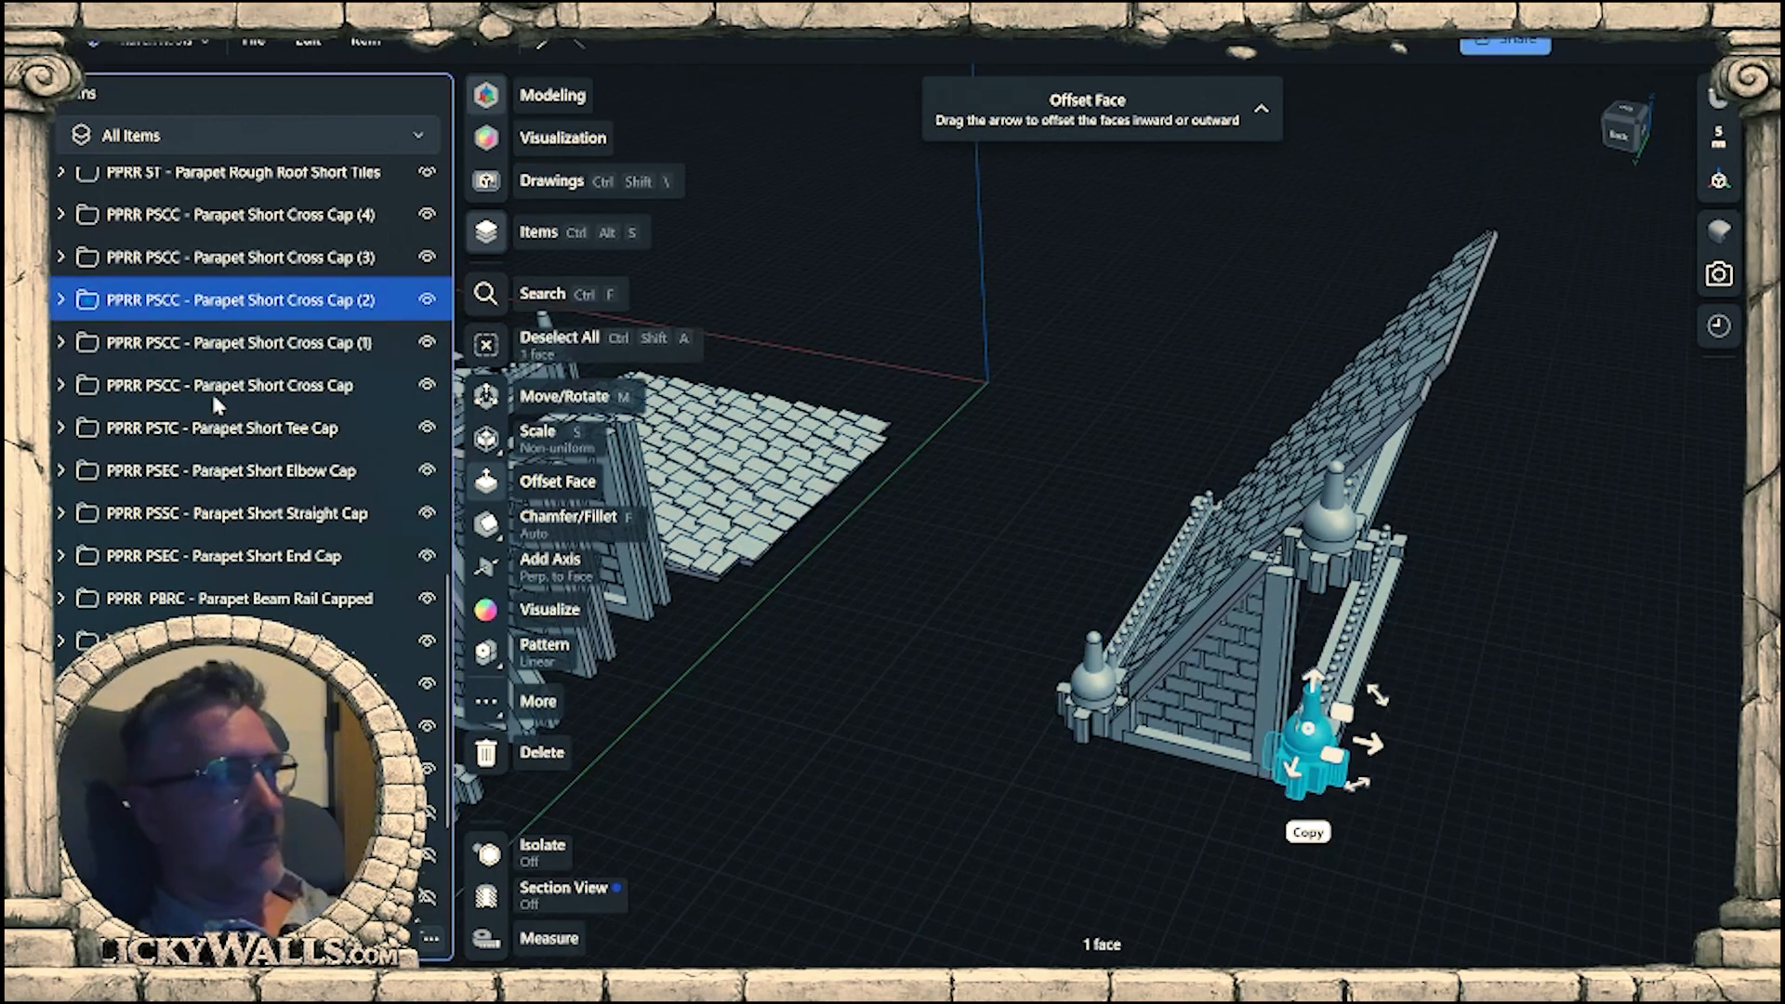
pyautogui.press('Delete')
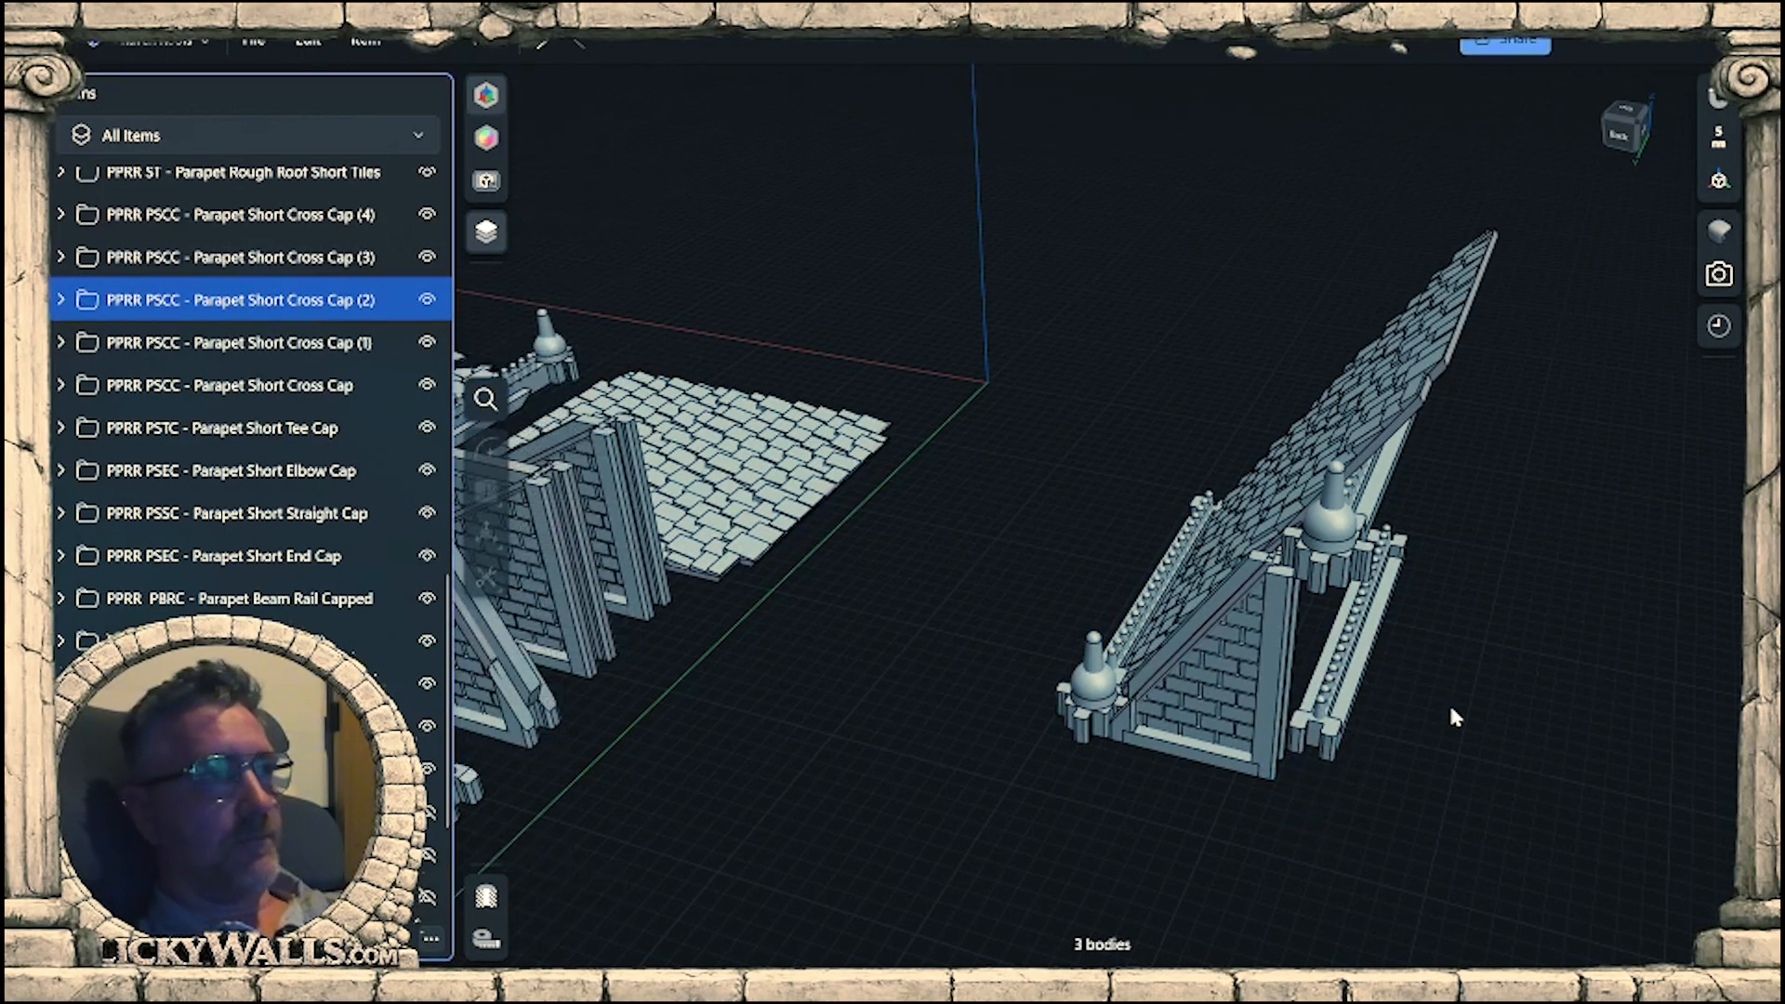
pyautogui.click(1339, 685)
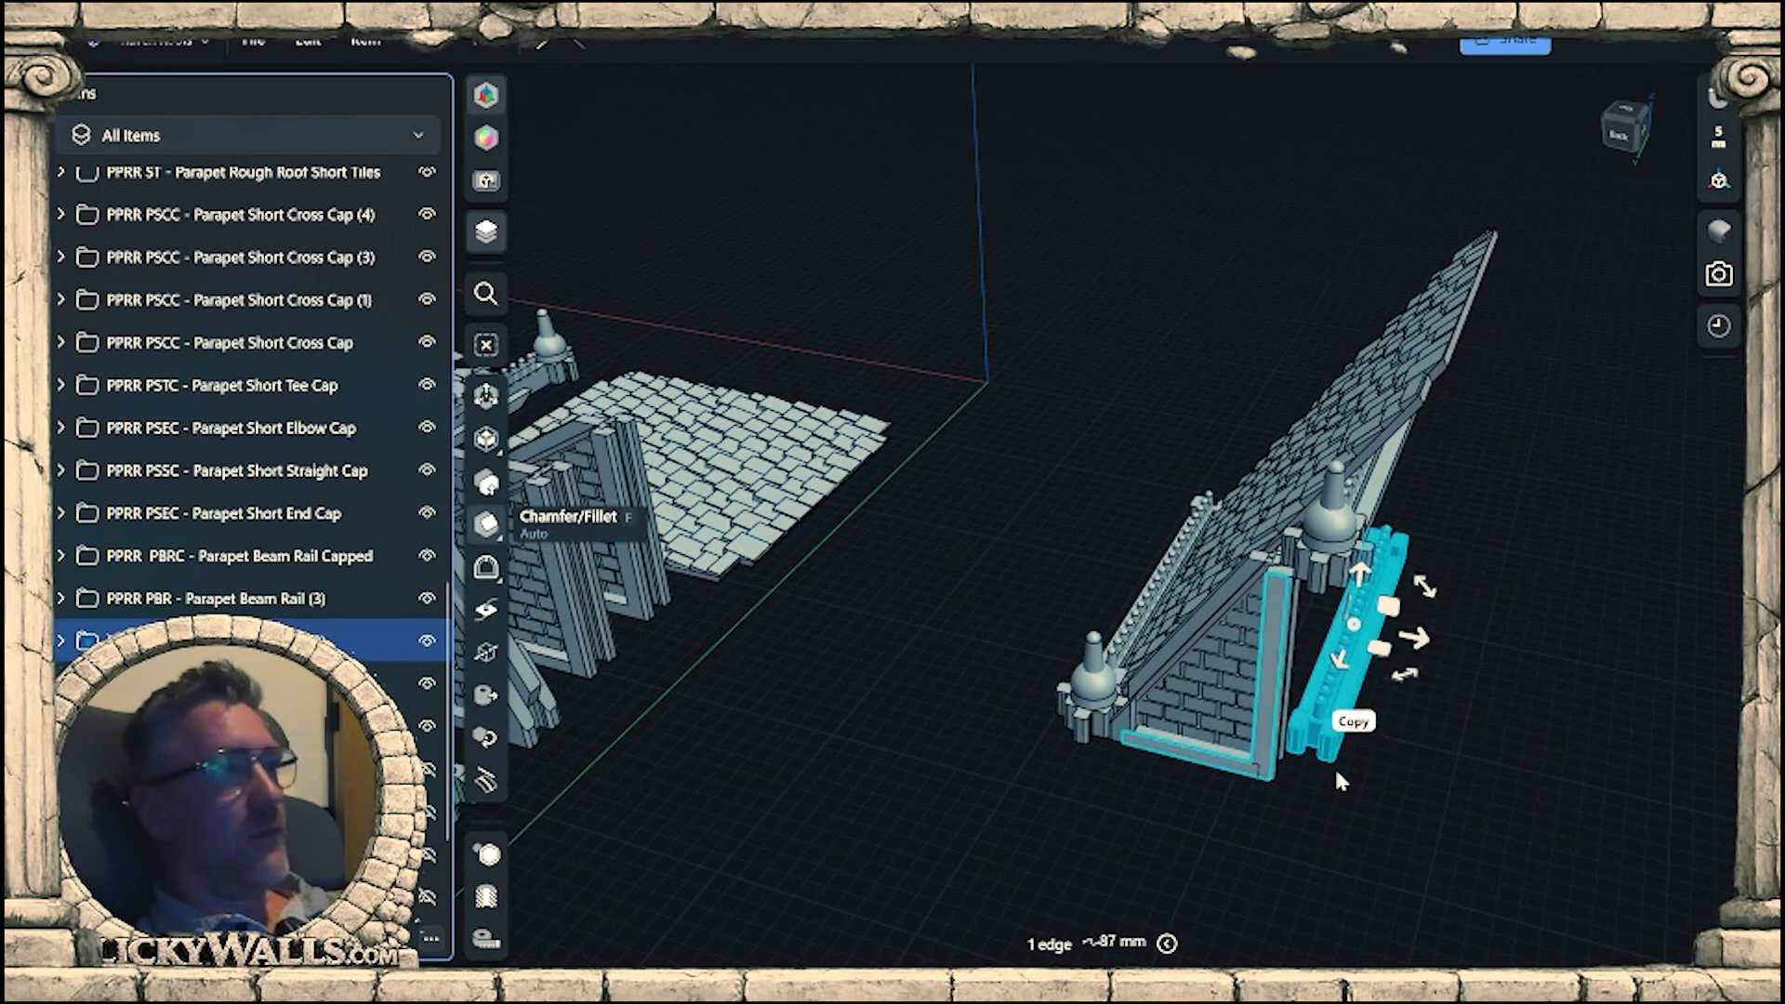
pyautogui.press('Delete')
# Examine the tile panel's fit and overhang against the raised finial cap, beam rail and the wall's tall post.
pyautogui.moveTo(1423, 811); pyautogui.dragTo(1350, 656, button='right')
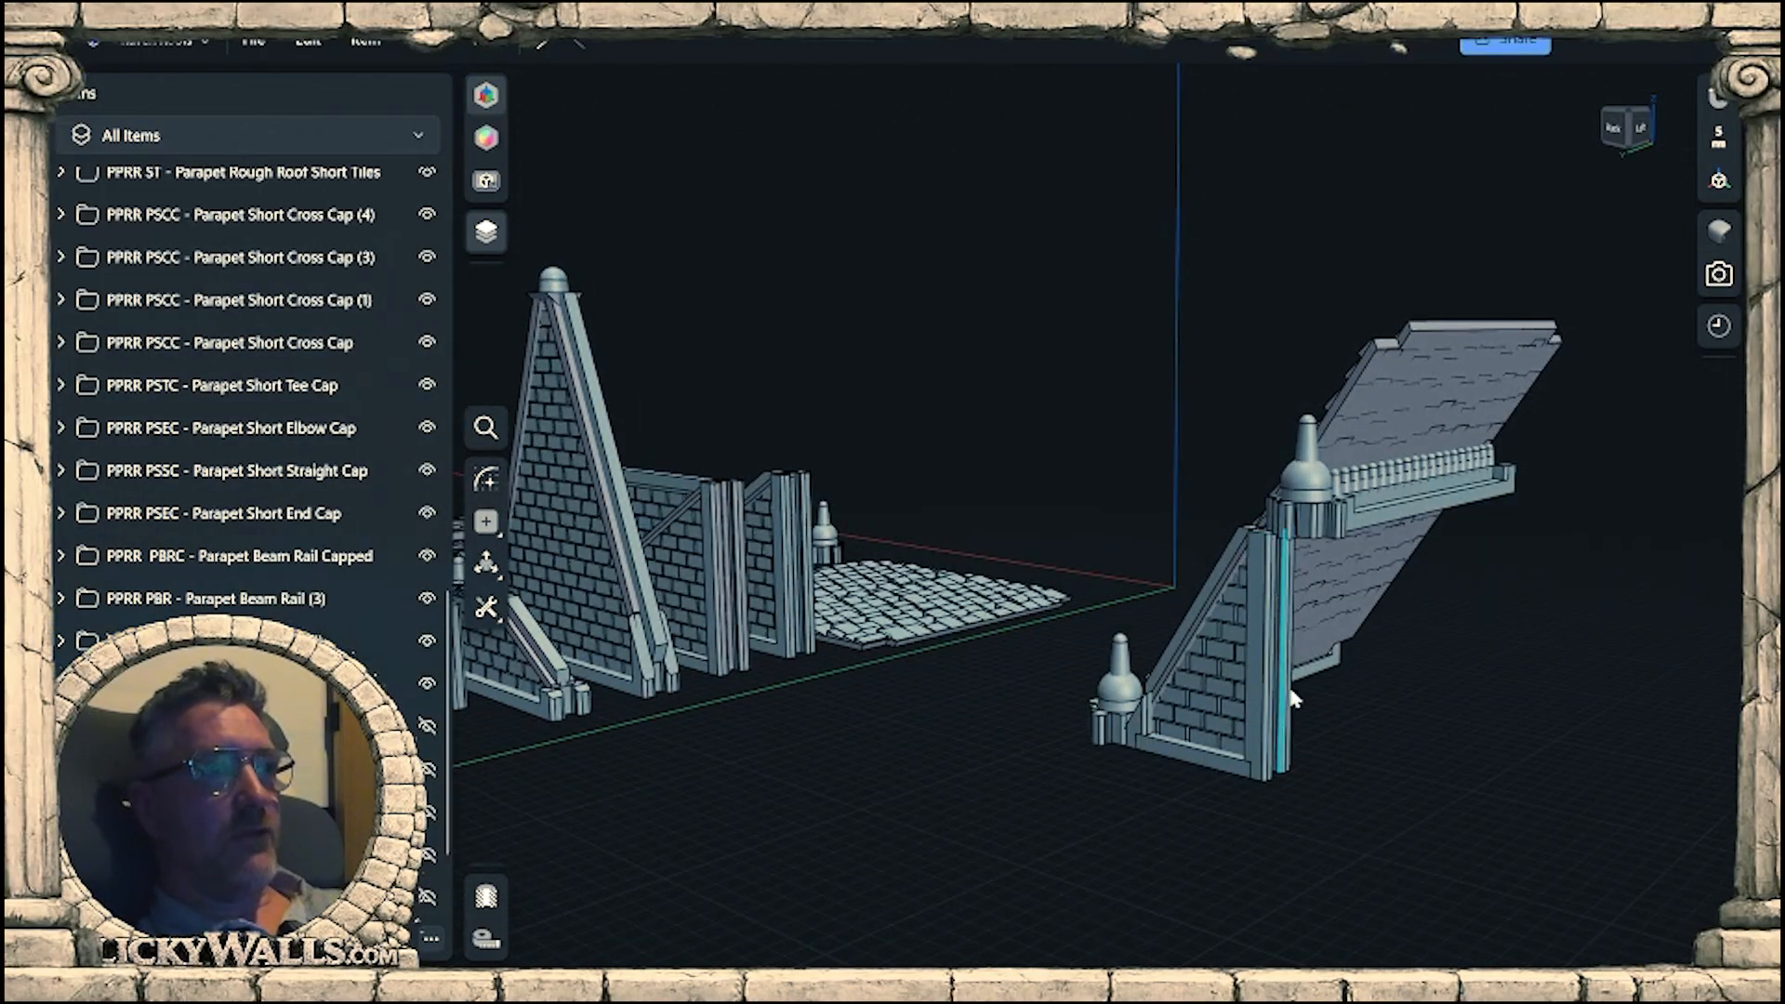
pyautogui.moveTo(1311, 805); pyautogui.dragTo(1367, 576, button='right')
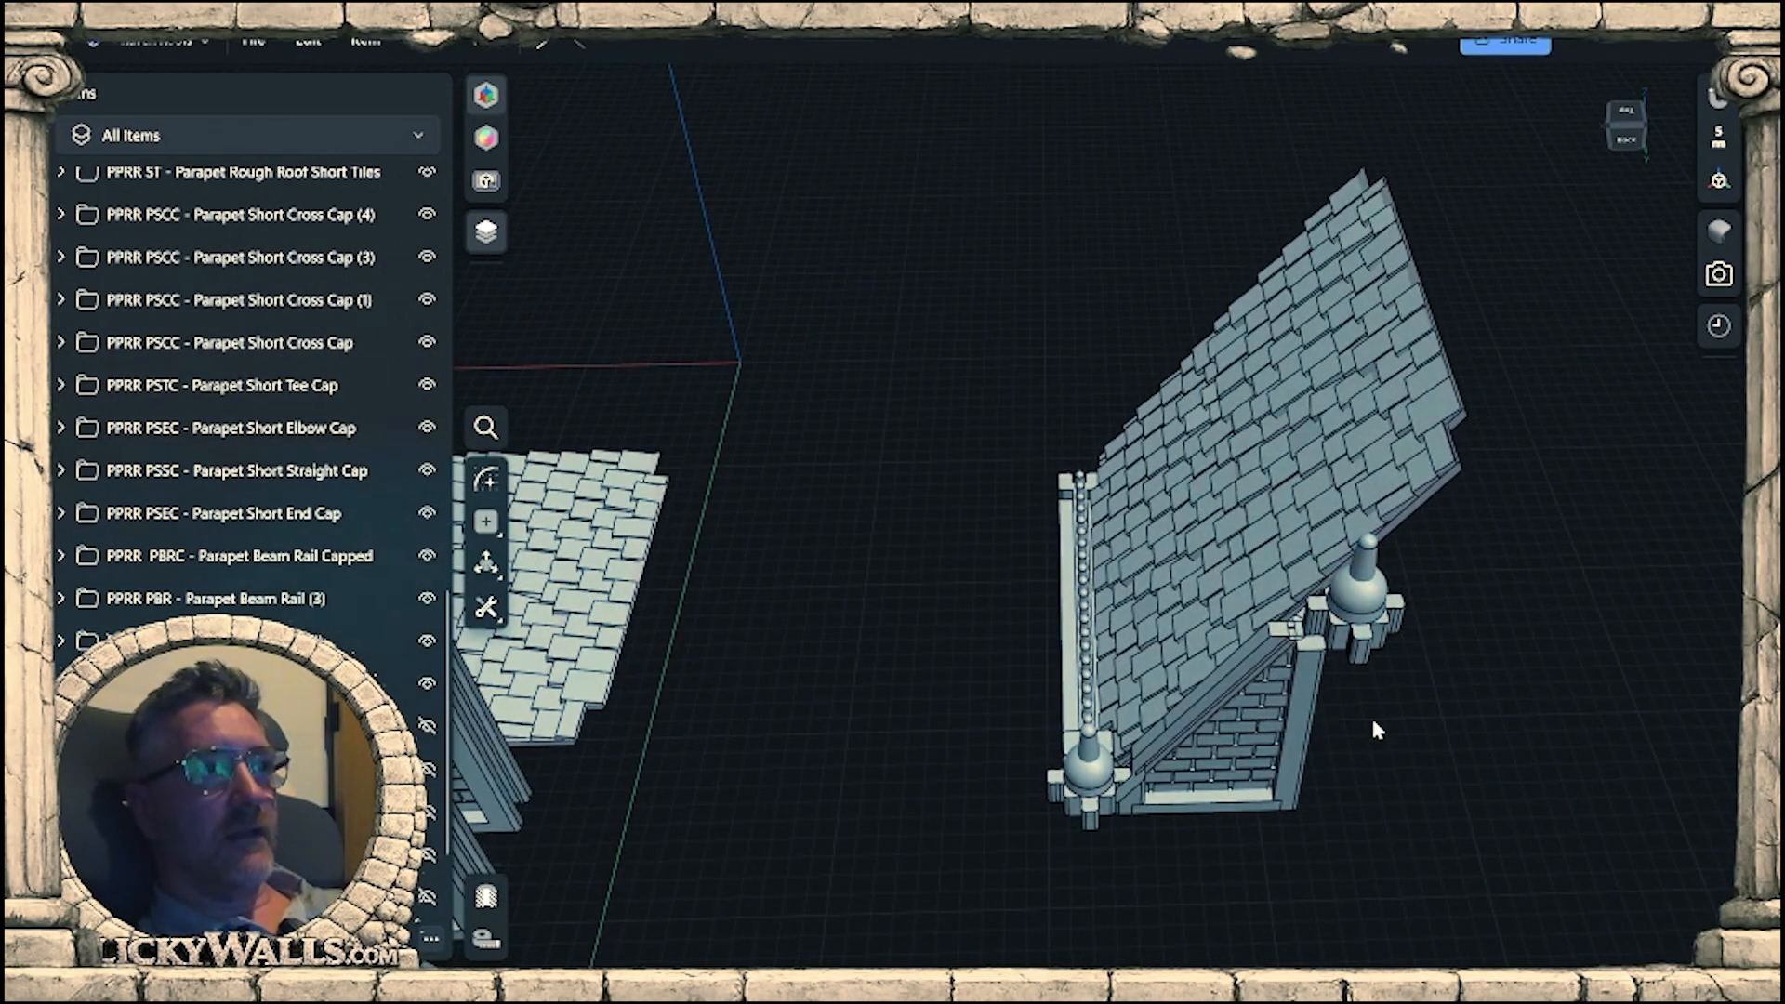
pyautogui.moveTo(1372, 722); pyautogui.dragTo(1337, 748, button='right')
pyautogui.moveTo(1681, 784); pyautogui.dragTo(929, 673, button='right')
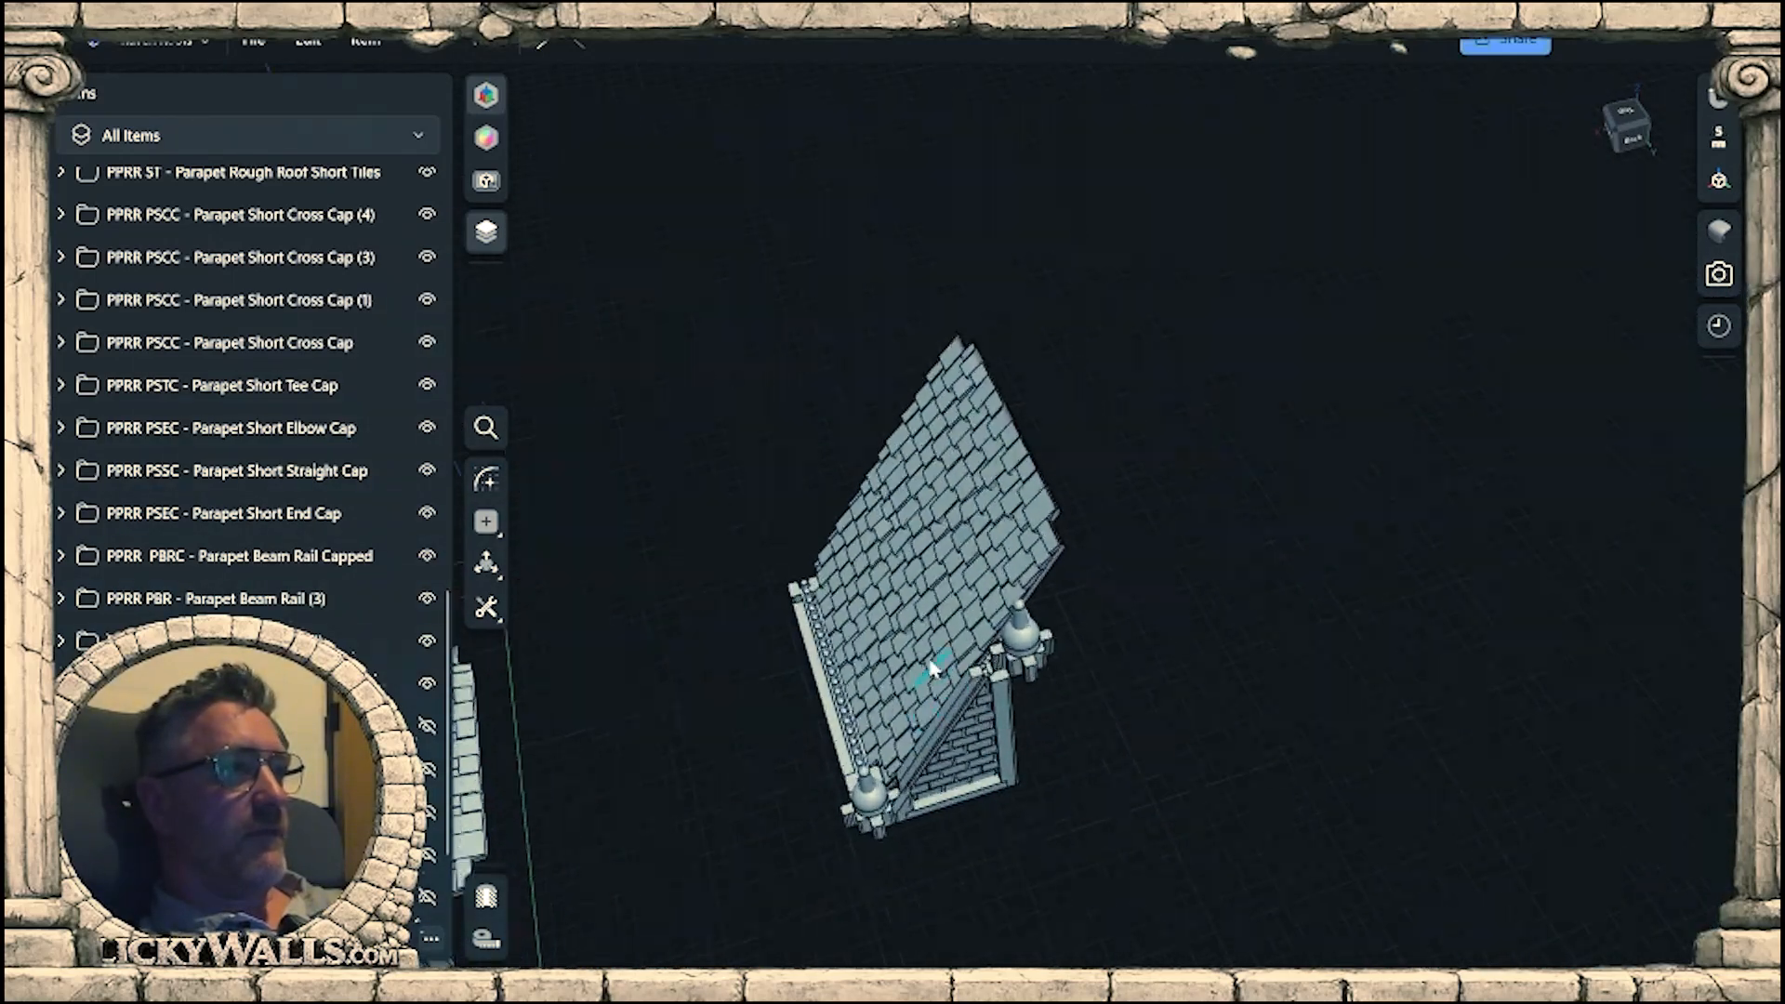
pyautogui.scroll(5, 868, 888)
pyautogui.moveTo(1135, 502); pyautogui.dragTo(1202, 688, button='right')
pyautogui.scroll(-2, 1202, 688)
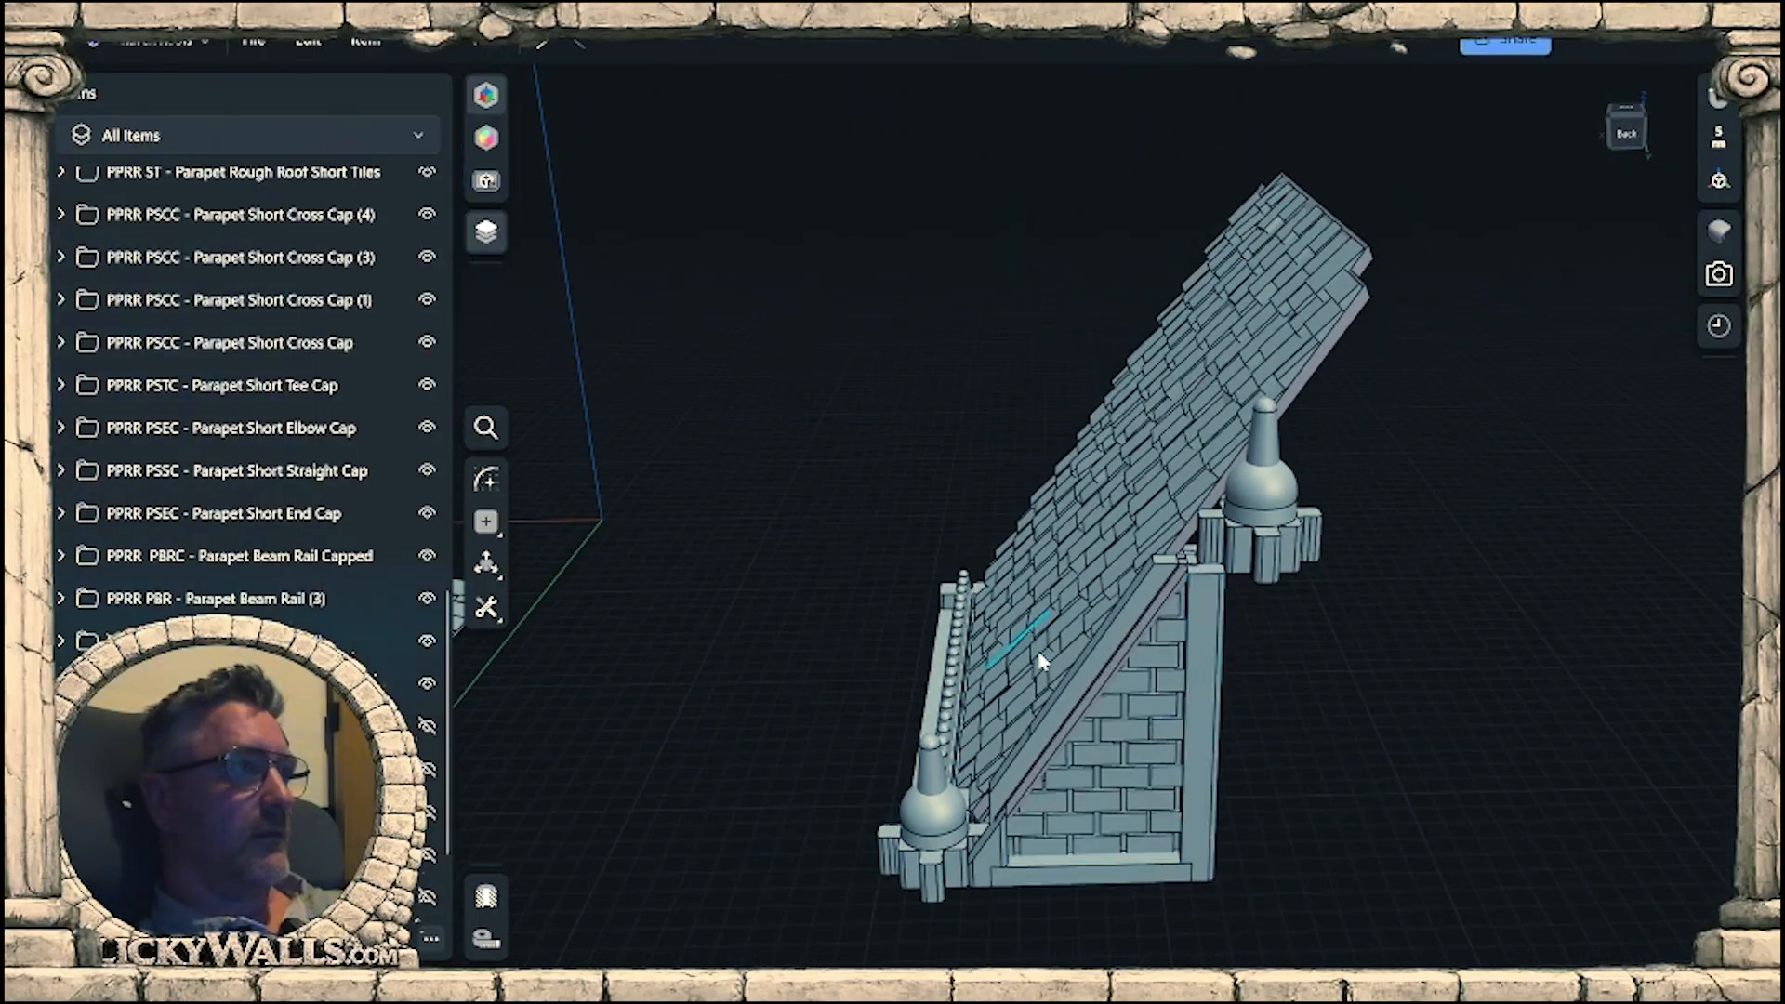
pyautogui.moveTo(604, 693); pyautogui.dragTo(1044, 722, button='middle')
pyautogui.moveTo(1044, 721)
pyautogui.mouseDown(button='right')
pyautogui.moveTo(1040, 767)
pyautogui.moveTo(1040, 751)
pyautogui.mouseUp(button='right')
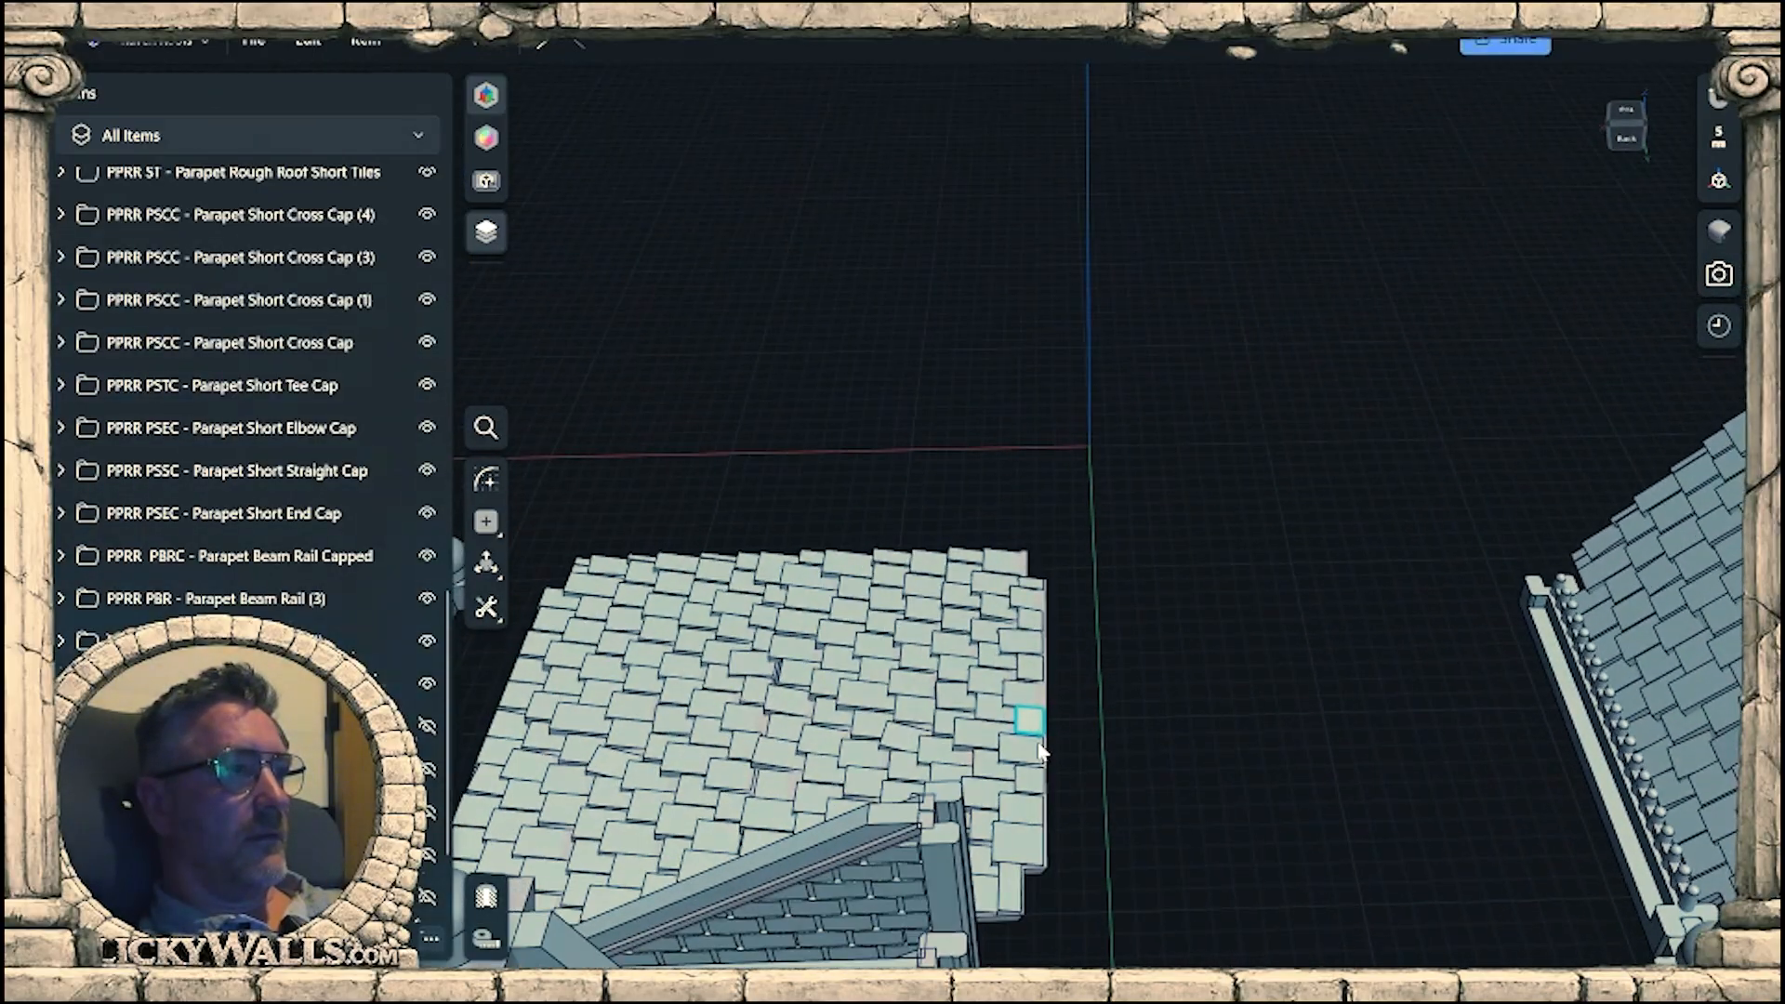
pyautogui.moveTo(1401, 778); pyautogui.dragTo(813, 667, button='middle')
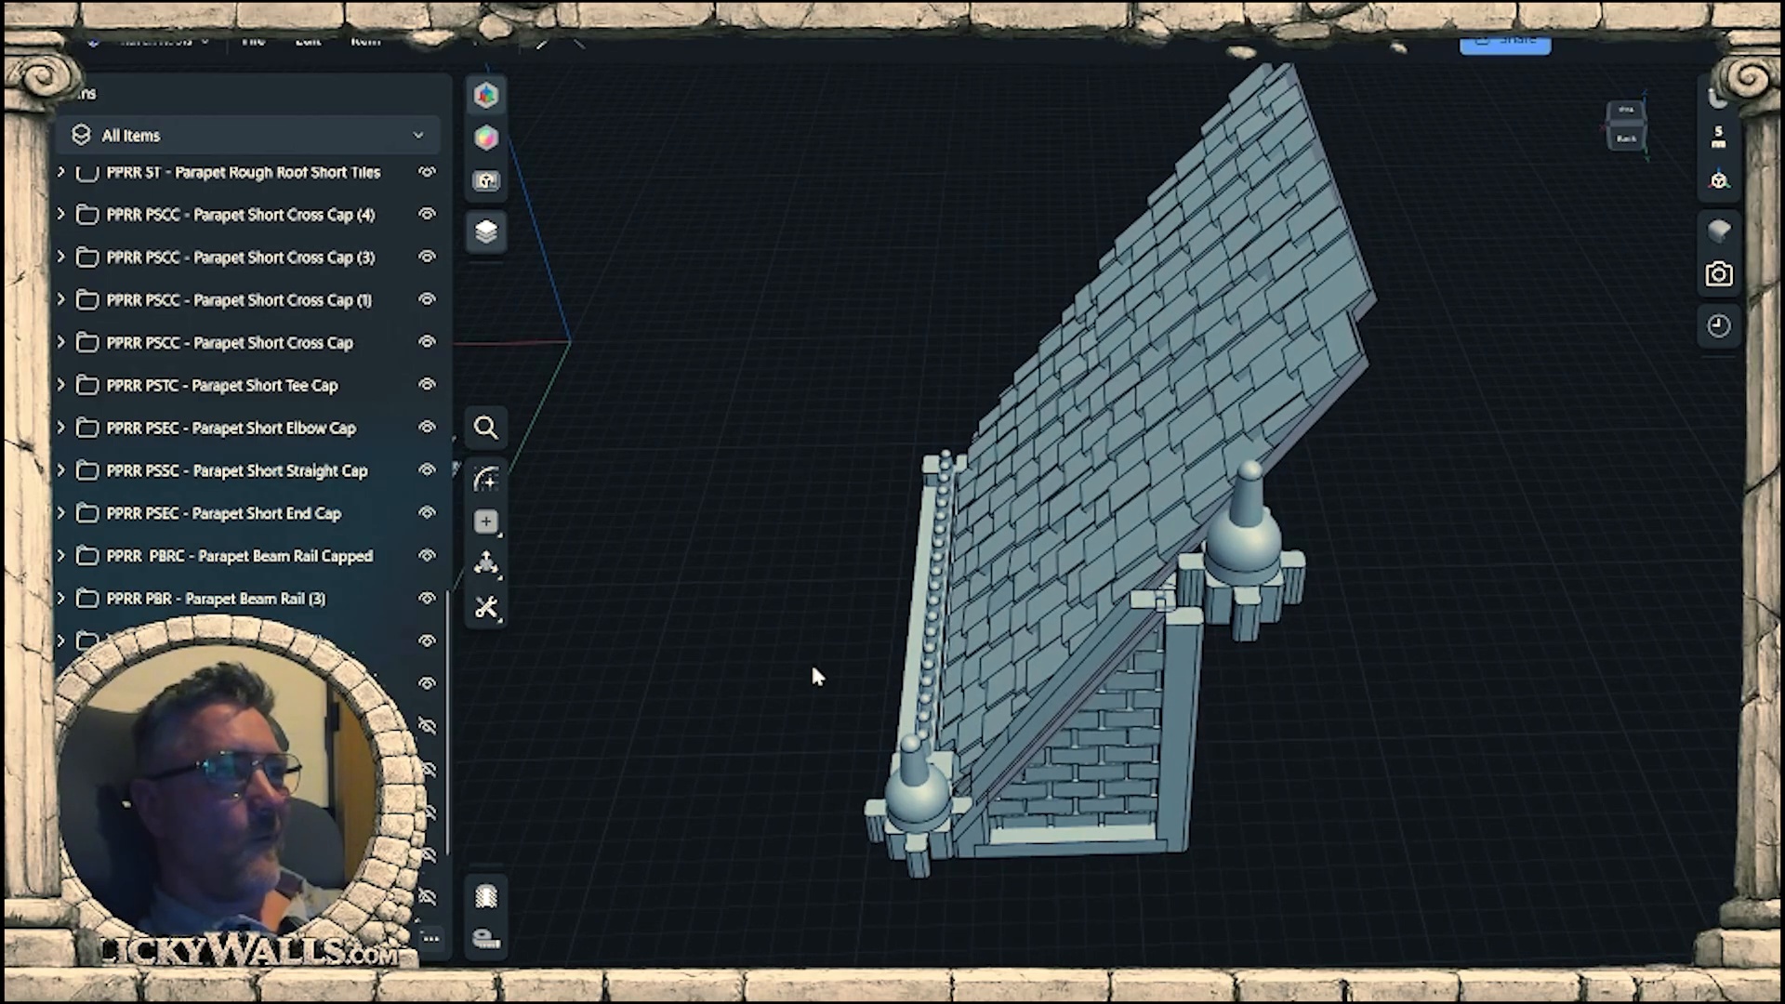
pyautogui.scroll(2, 1120, 534)
pyautogui.scroll(4, 1199, 632)
pyautogui.moveTo(1198, 636); pyautogui.dragTo(1013, 625, button='right')
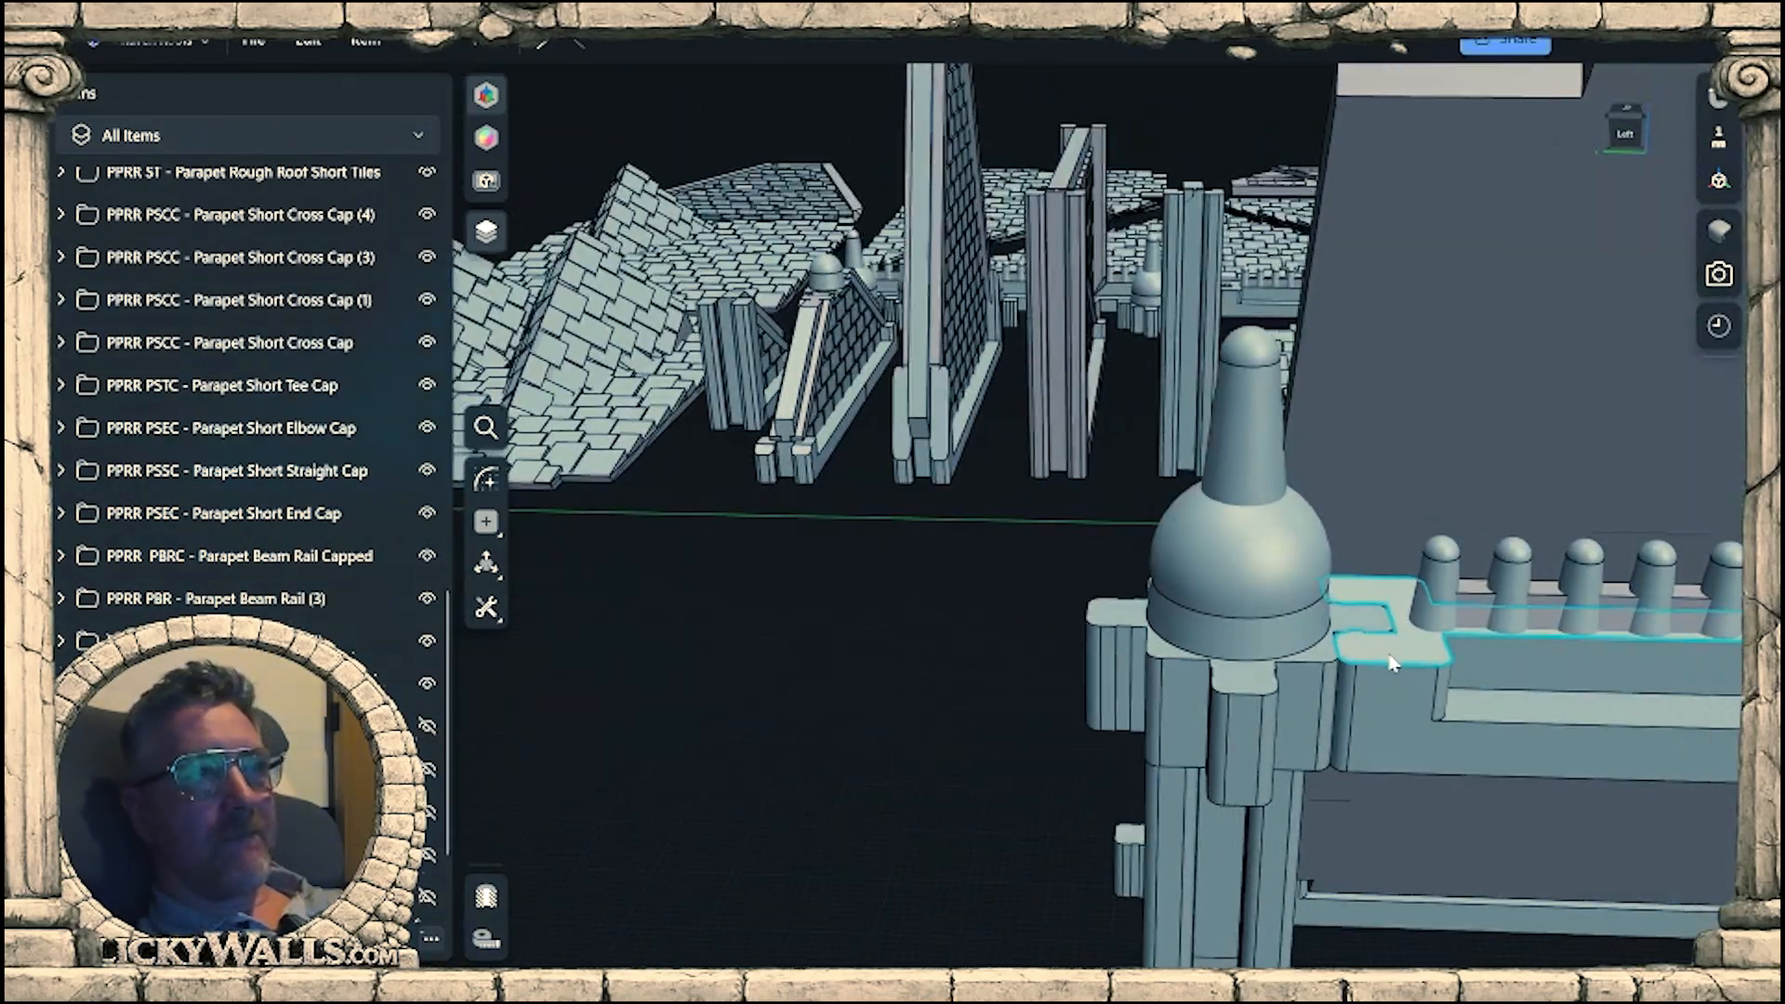
pyautogui.moveTo(1391, 657); pyautogui.dragTo(1053, 591, button='middle')
pyautogui.moveTo(1054, 591); pyautogui.dragTo(1123, 680, button='right')
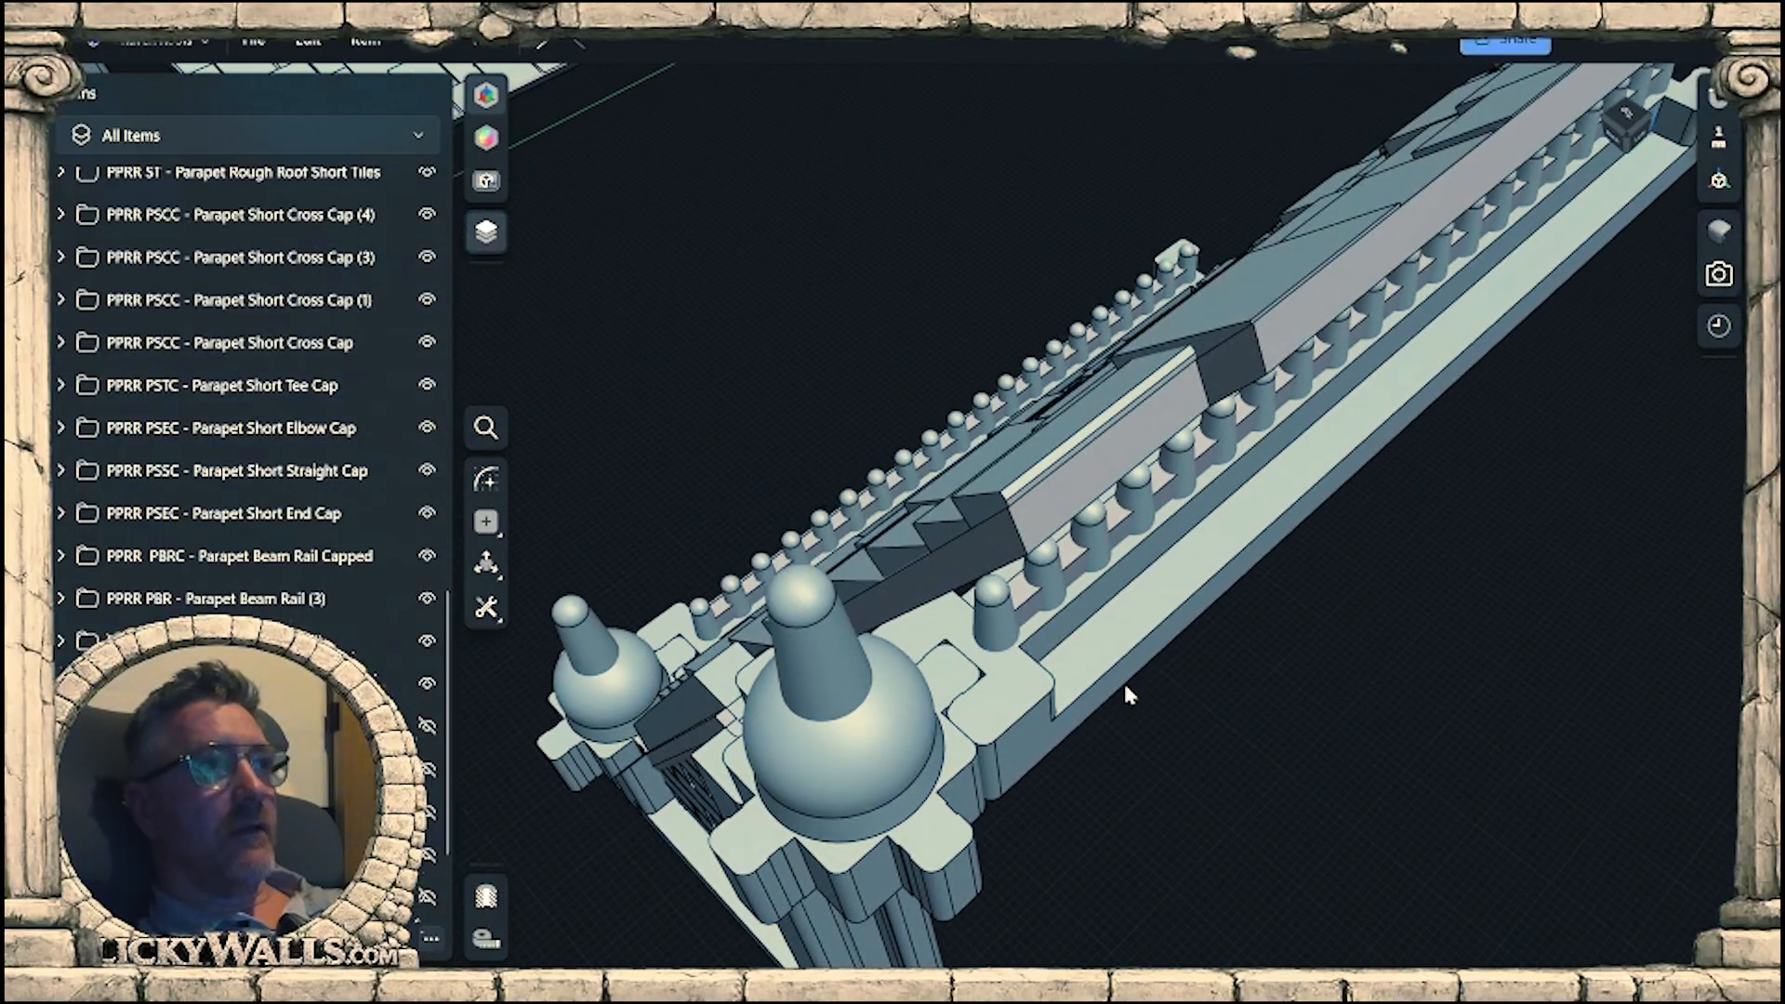
# Try offsetting the tile panel's side face next to the raised beam rail by -21 mm.
pyautogui.moveTo(1067, 575); pyautogui.dragTo(993, 603, button='right')
pyautogui.moveTo(1043, 547); pyautogui.dragTo(1255, 560, button='right')
pyautogui.scroll(-5, 1231, 565)
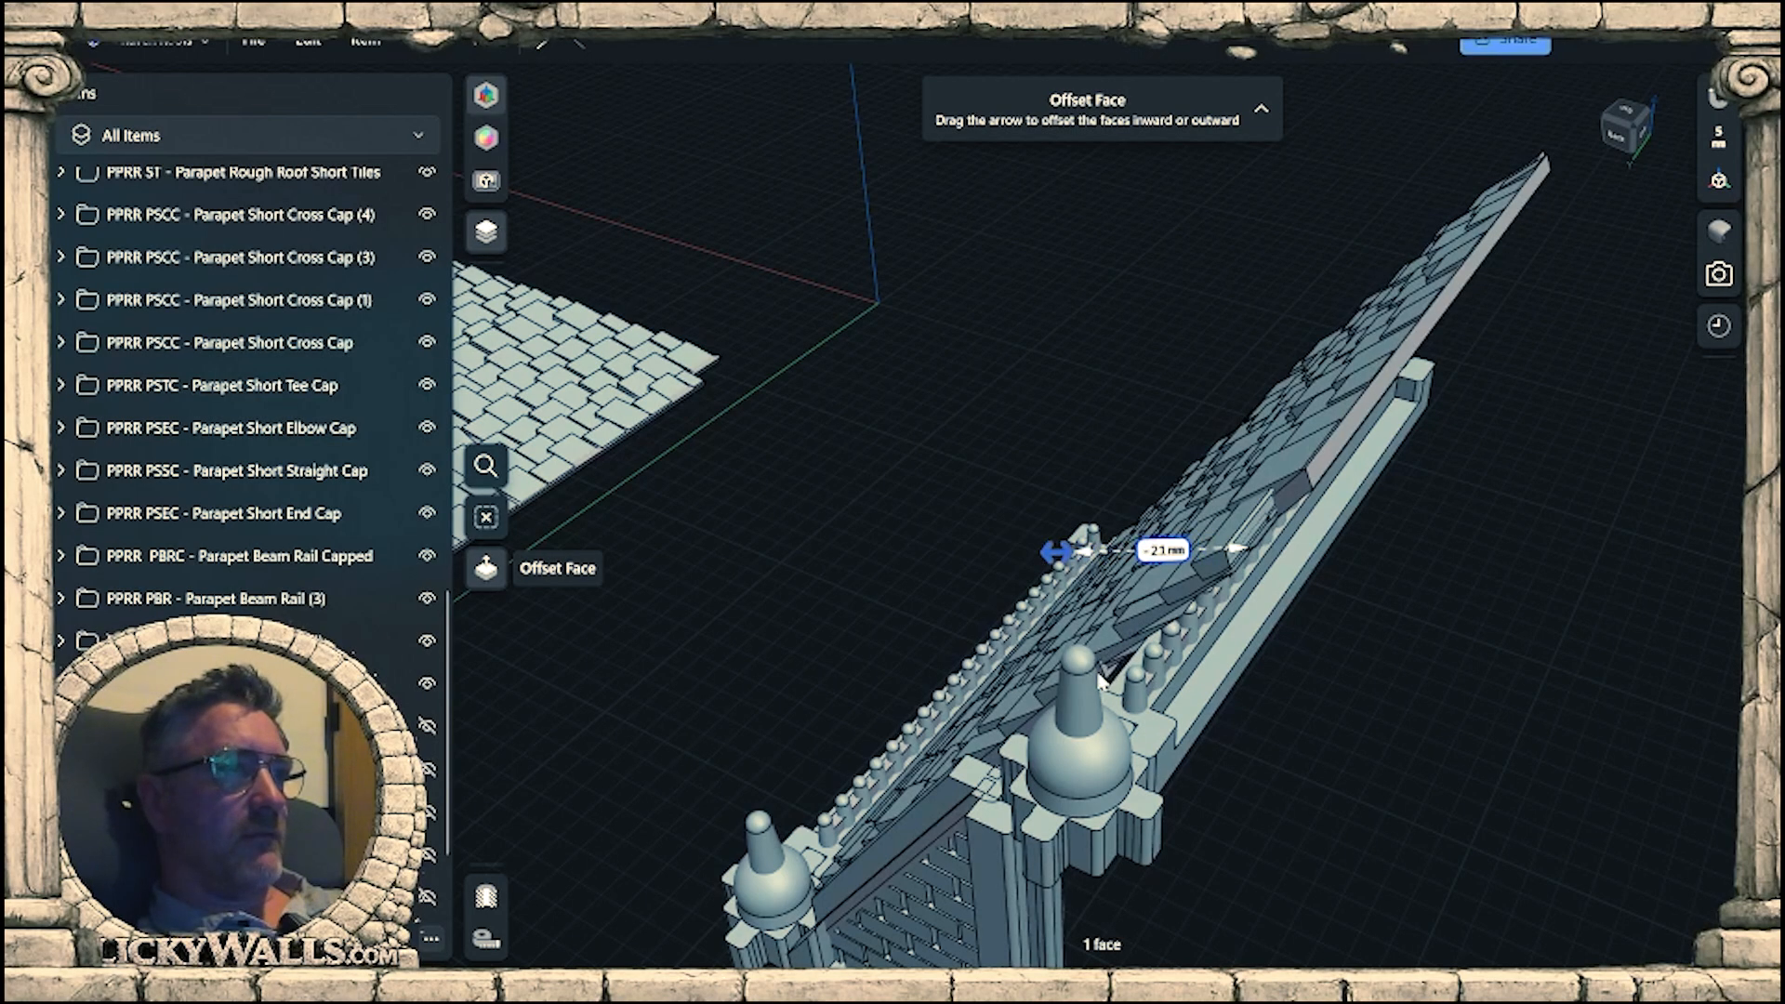
pyautogui.moveTo(1121, 673); pyautogui.dragTo(1070, 662, button='right')
pyautogui.scroll(5, 1149, 675)
pyautogui.scroll(3, 1003, 613)
# Try offsetting the tile panel's narrow end face beside the raised finial cap by -32.3 mm.
pyautogui.click(911, 569)
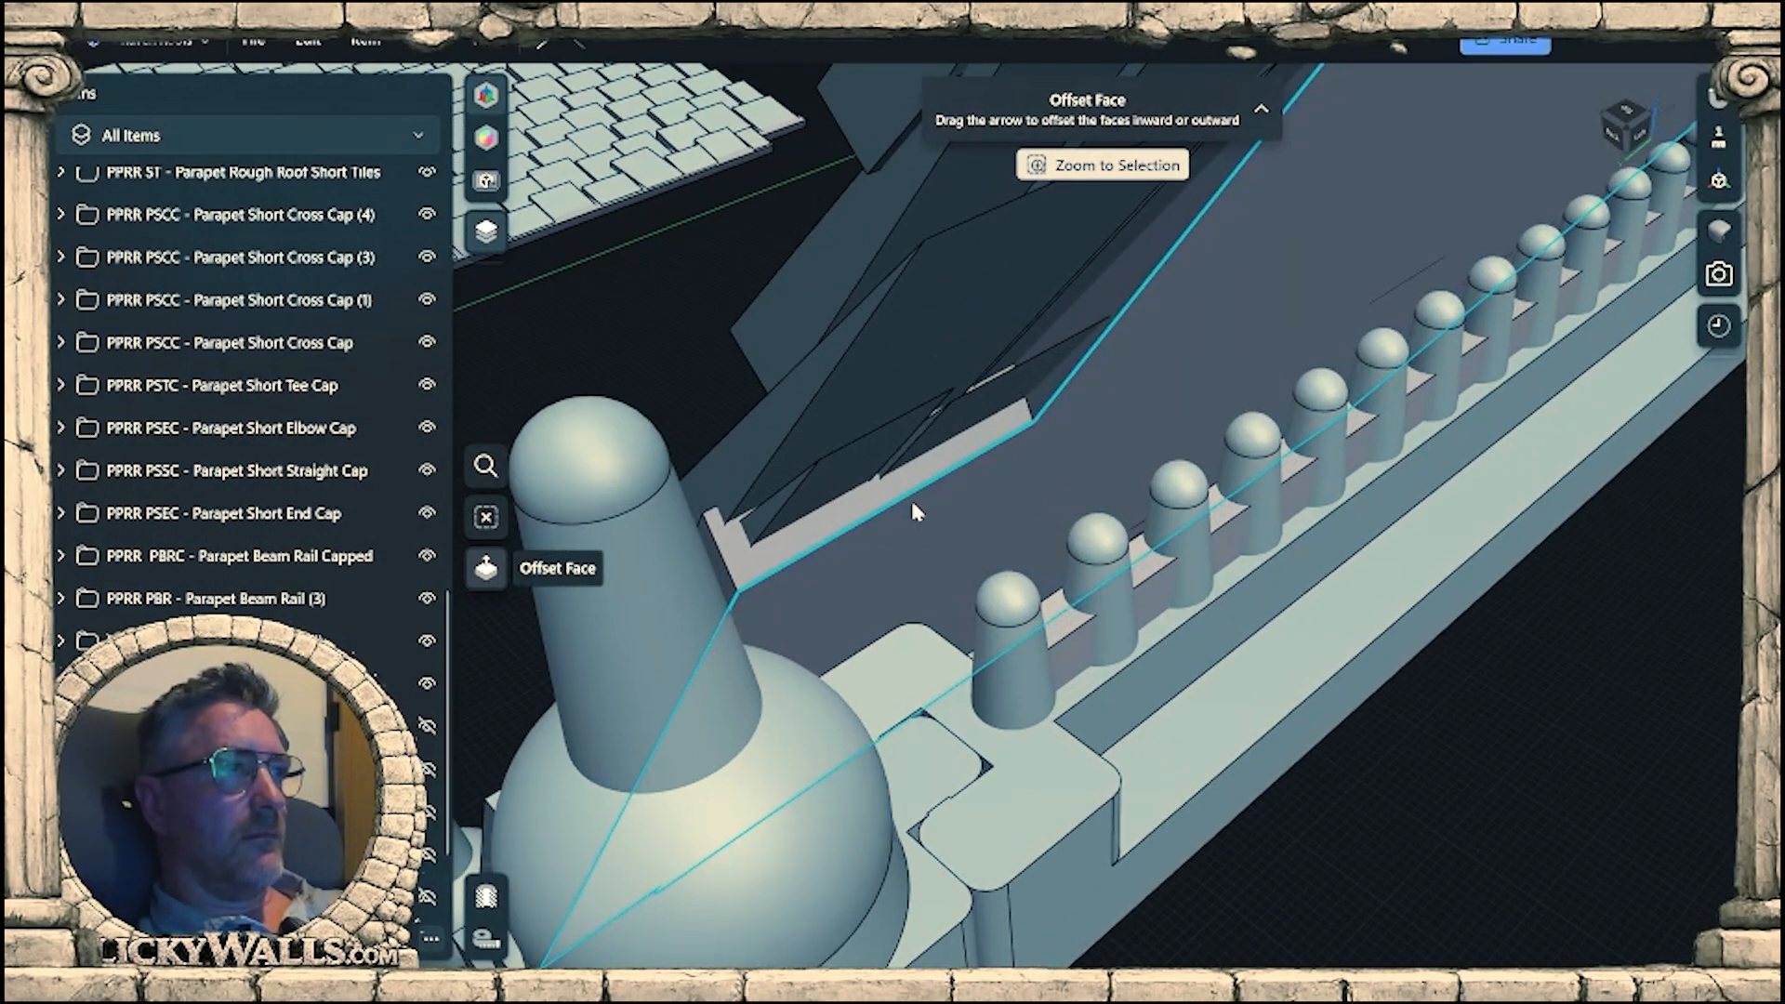
pyautogui.moveTo(911, 502)
pyautogui.mouseDown(button='right')
pyautogui.moveTo(911, 462)
pyautogui.moveTo(952, 475)
pyautogui.moveTo(892, 502)
pyautogui.mouseUp(button='right')
pyautogui.moveTo(892, 502); pyautogui.dragTo(914, 621, button='middle')
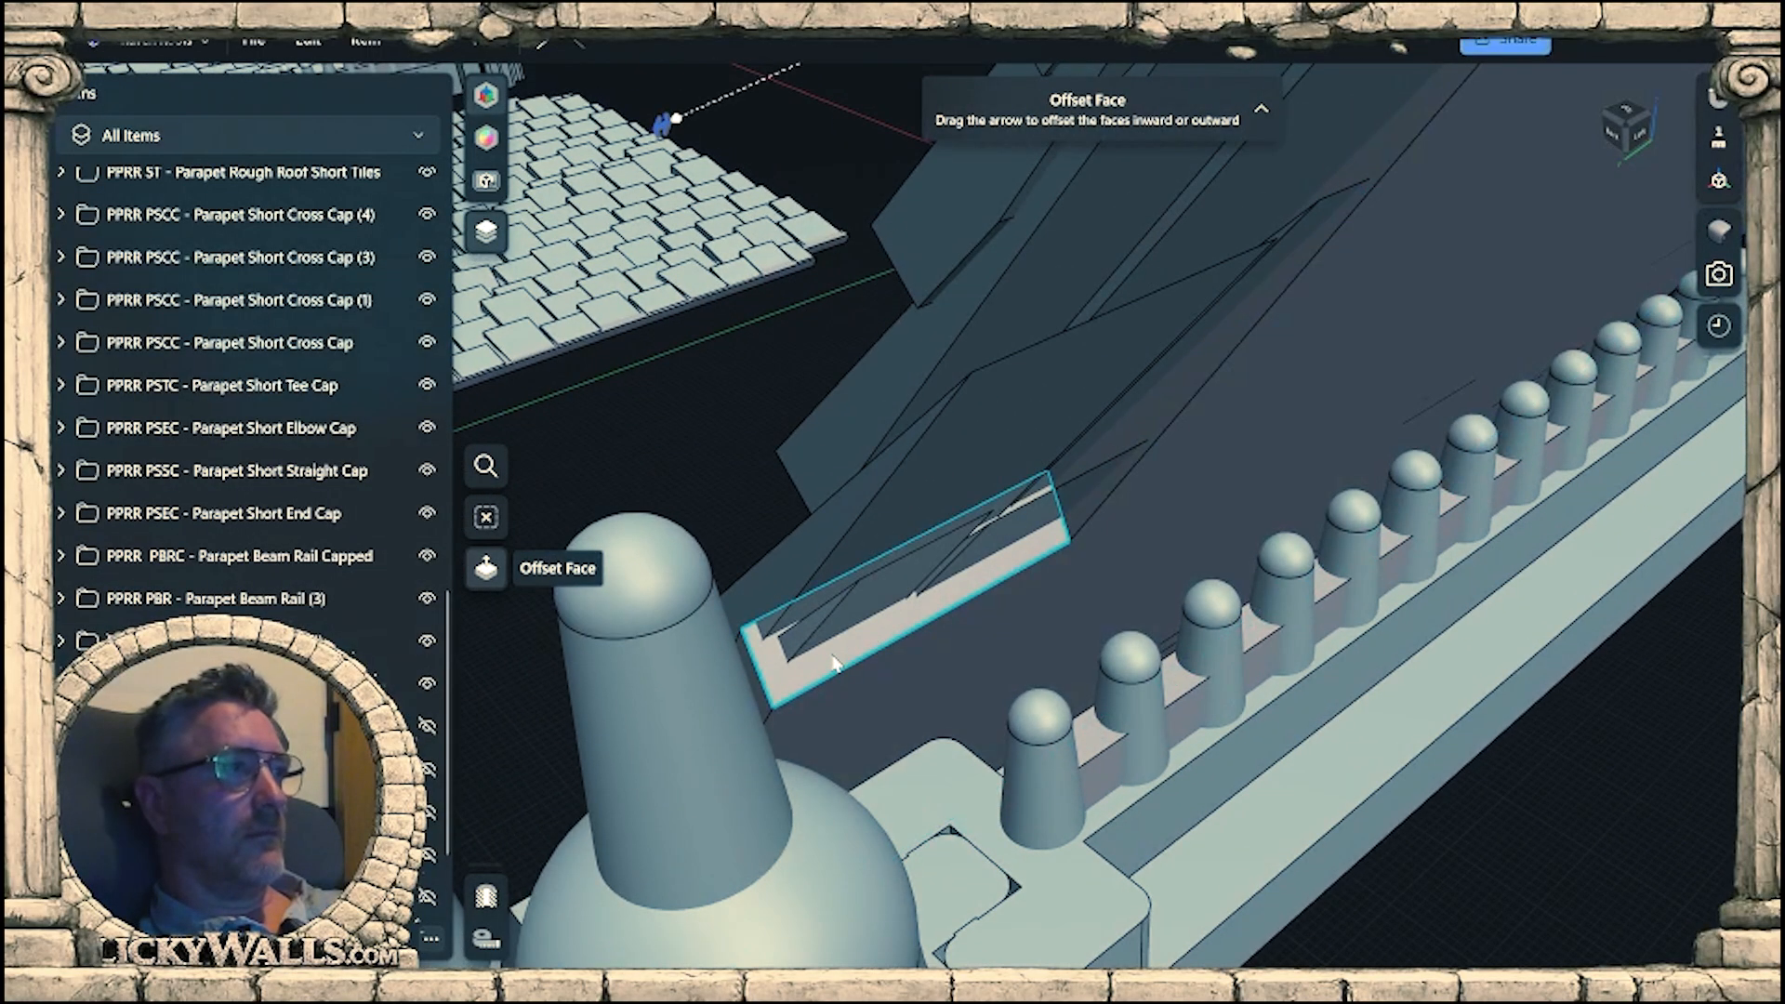
pyautogui.click(834, 662)
pyautogui.moveTo(868, 686); pyautogui.dragTo(787, 595, button='right')
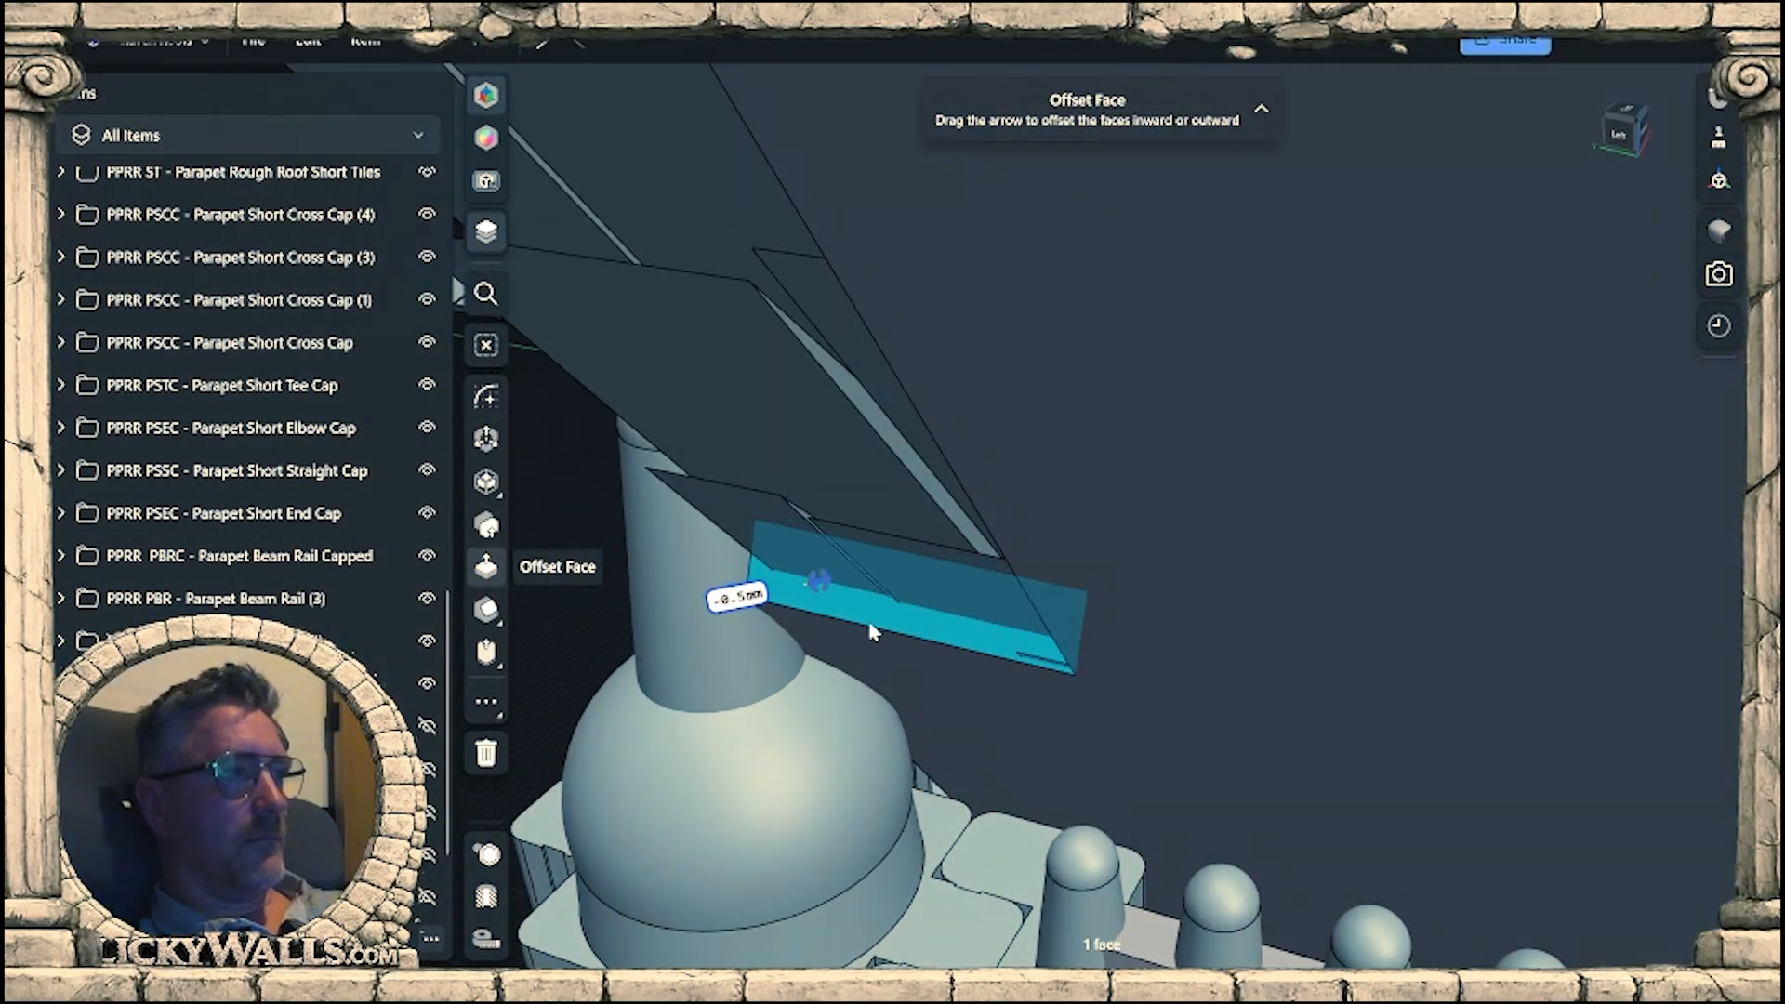
pyautogui.moveTo(940, 671); pyautogui.dragTo(993, 731)
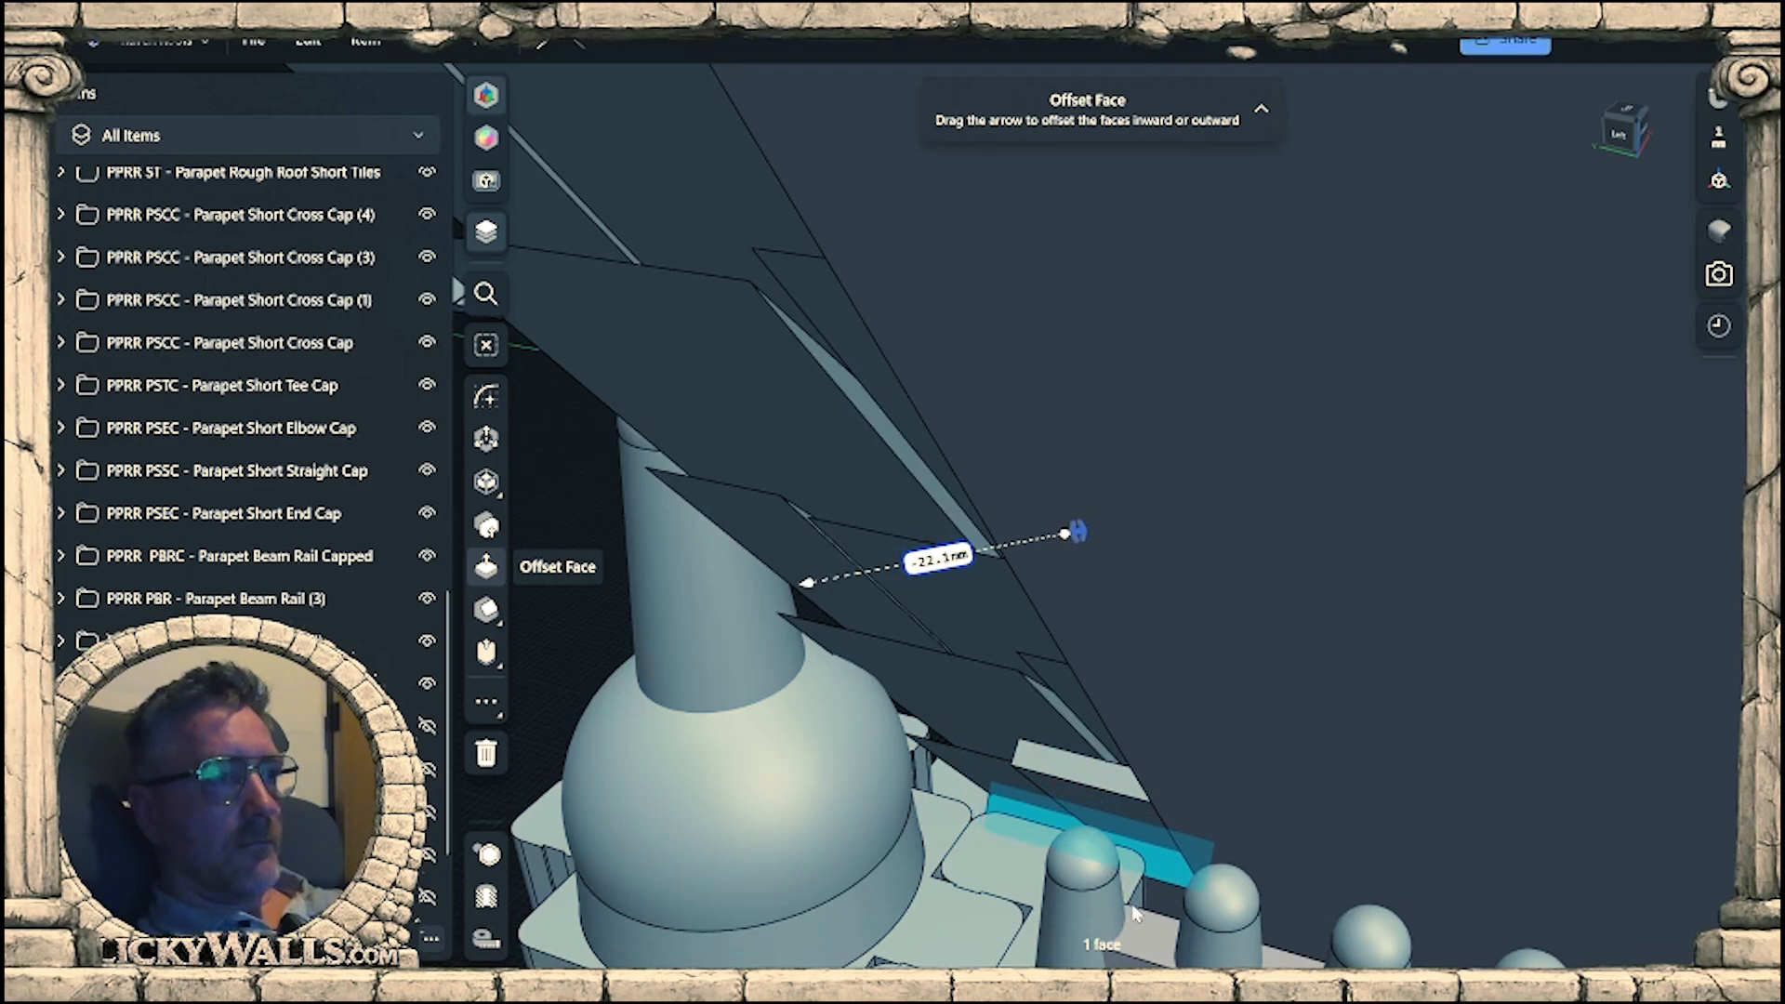
pyautogui.moveTo(1200, 904); pyautogui.dragTo(1299, 596, button='right')
pyautogui.scroll(-4, 1295, 864)
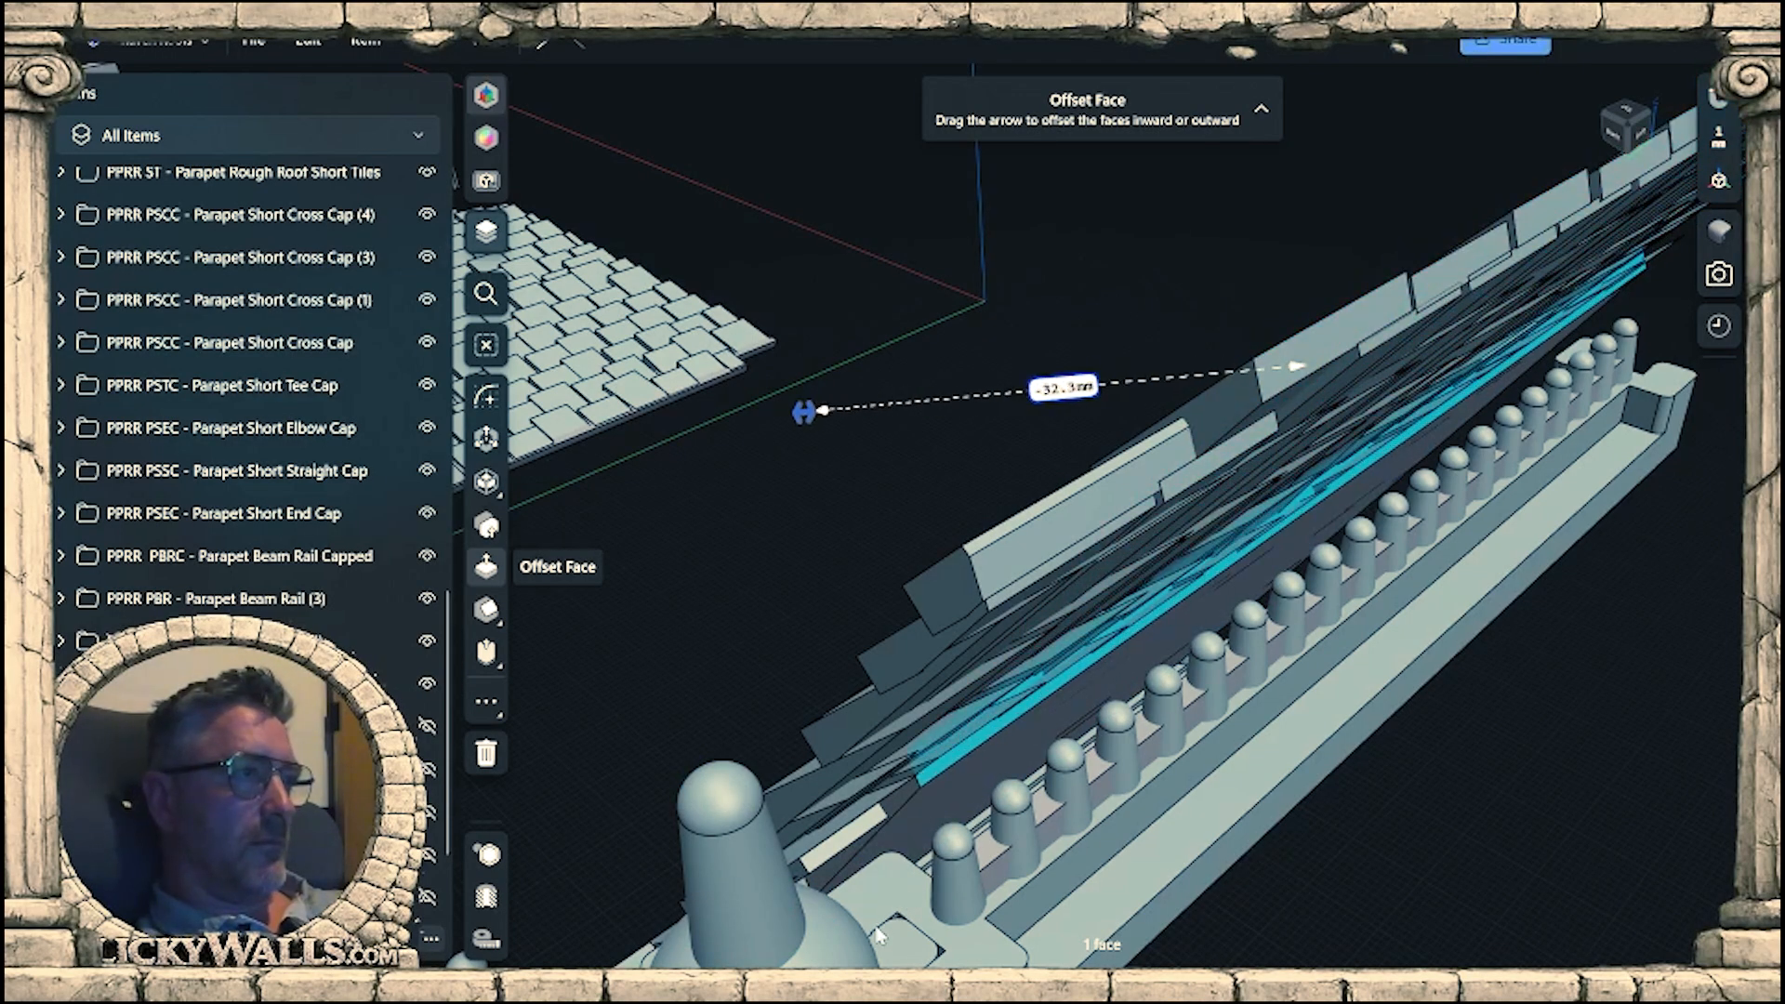
# Undo the trial face offsets on the tile panel.
pyautogui.moveTo(992, 854); pyautogui.dragTo(881, 711, button='right')
pyautogui.hotkey('ctrl', 'z')
pyautogui.hotkey('ctrl', 'z')
pyautogui.moveTo(1133, 734); pyautogui.dragTo(1015, 593, button='right')
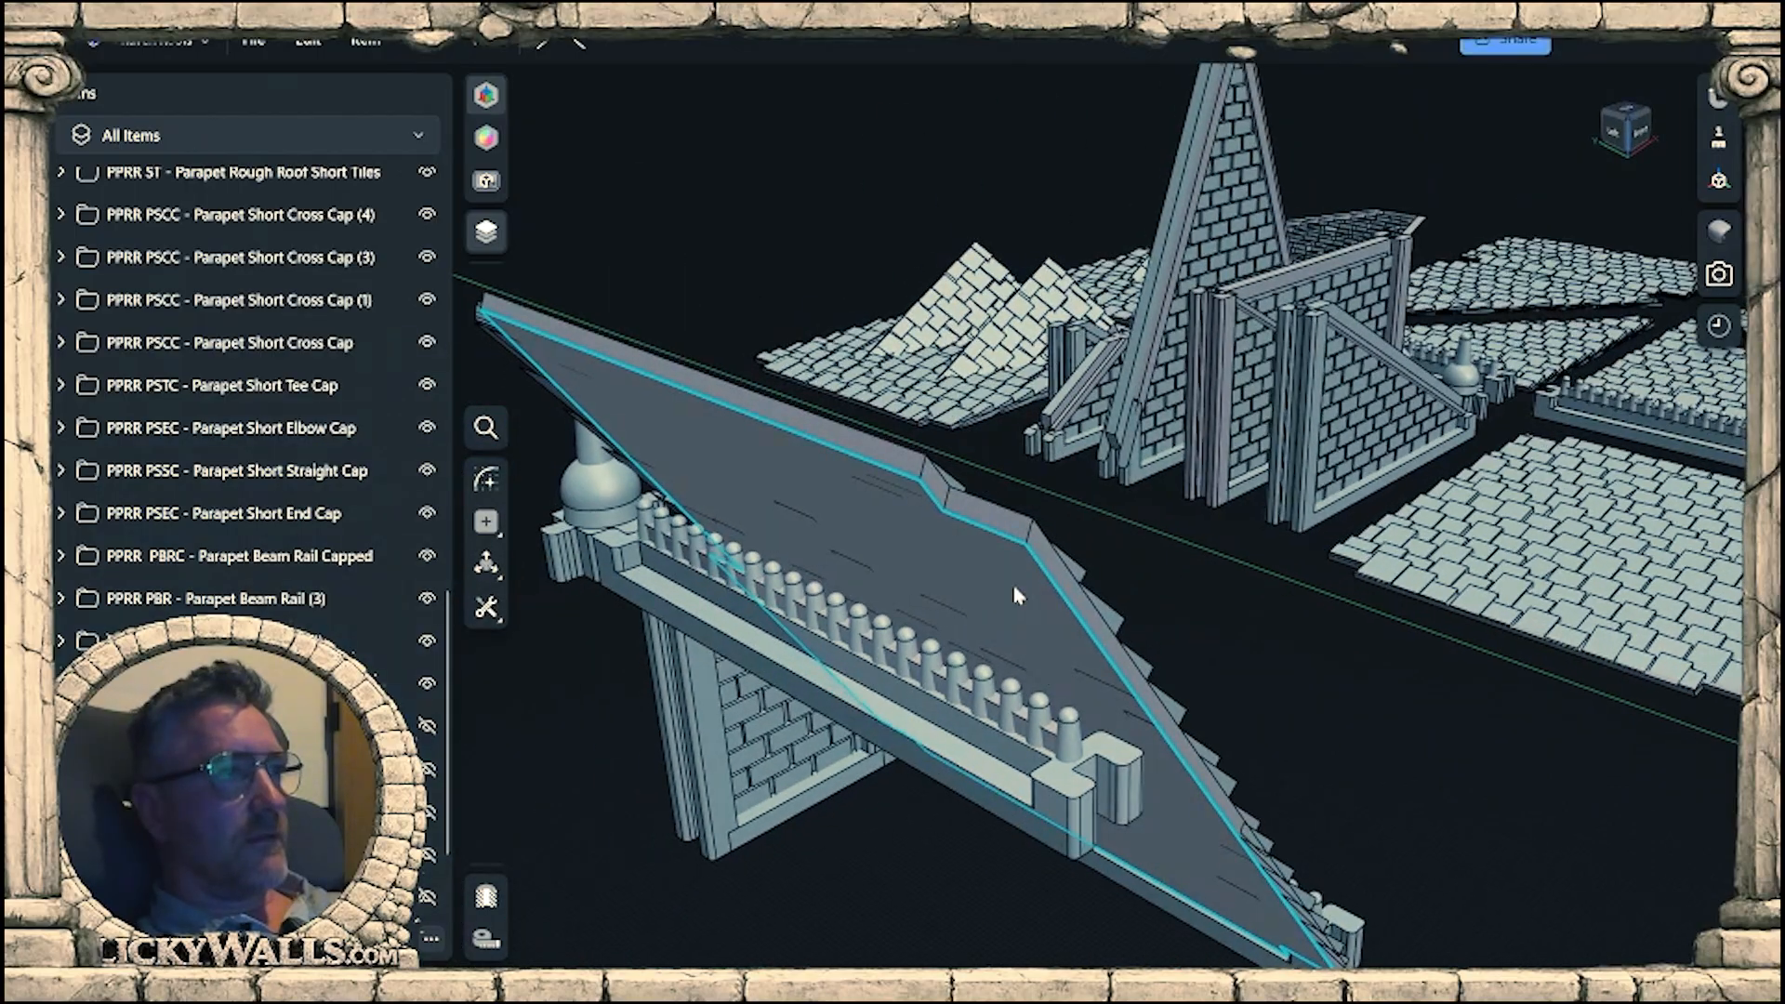
# Try offsetting the tile panel's upper edge face beside the raised beam rail by -47 mm, and undo it.
pyautogui.click(978, 503)
pyautogui.moveTo(978, 504); pyautogui.dragTo(934, 509, button='right')
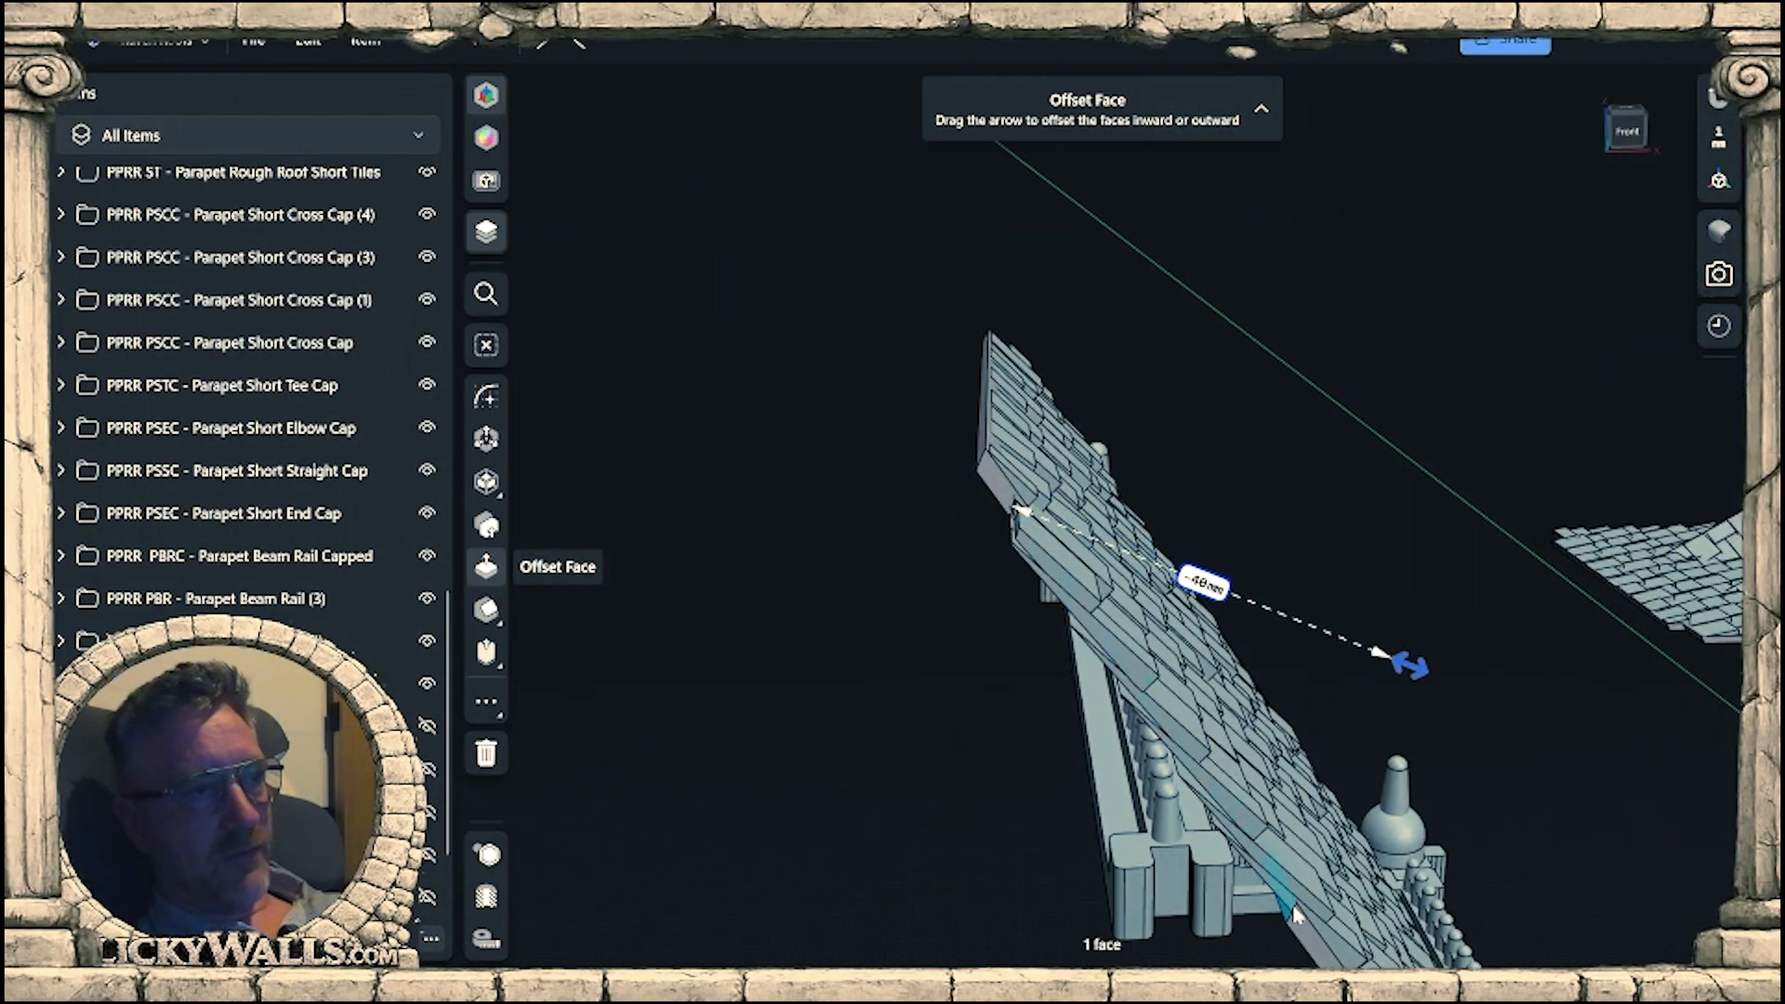
pyautogui.moveTo(1067, 744); pyautogui.dragTo(1064, 465, button='right')
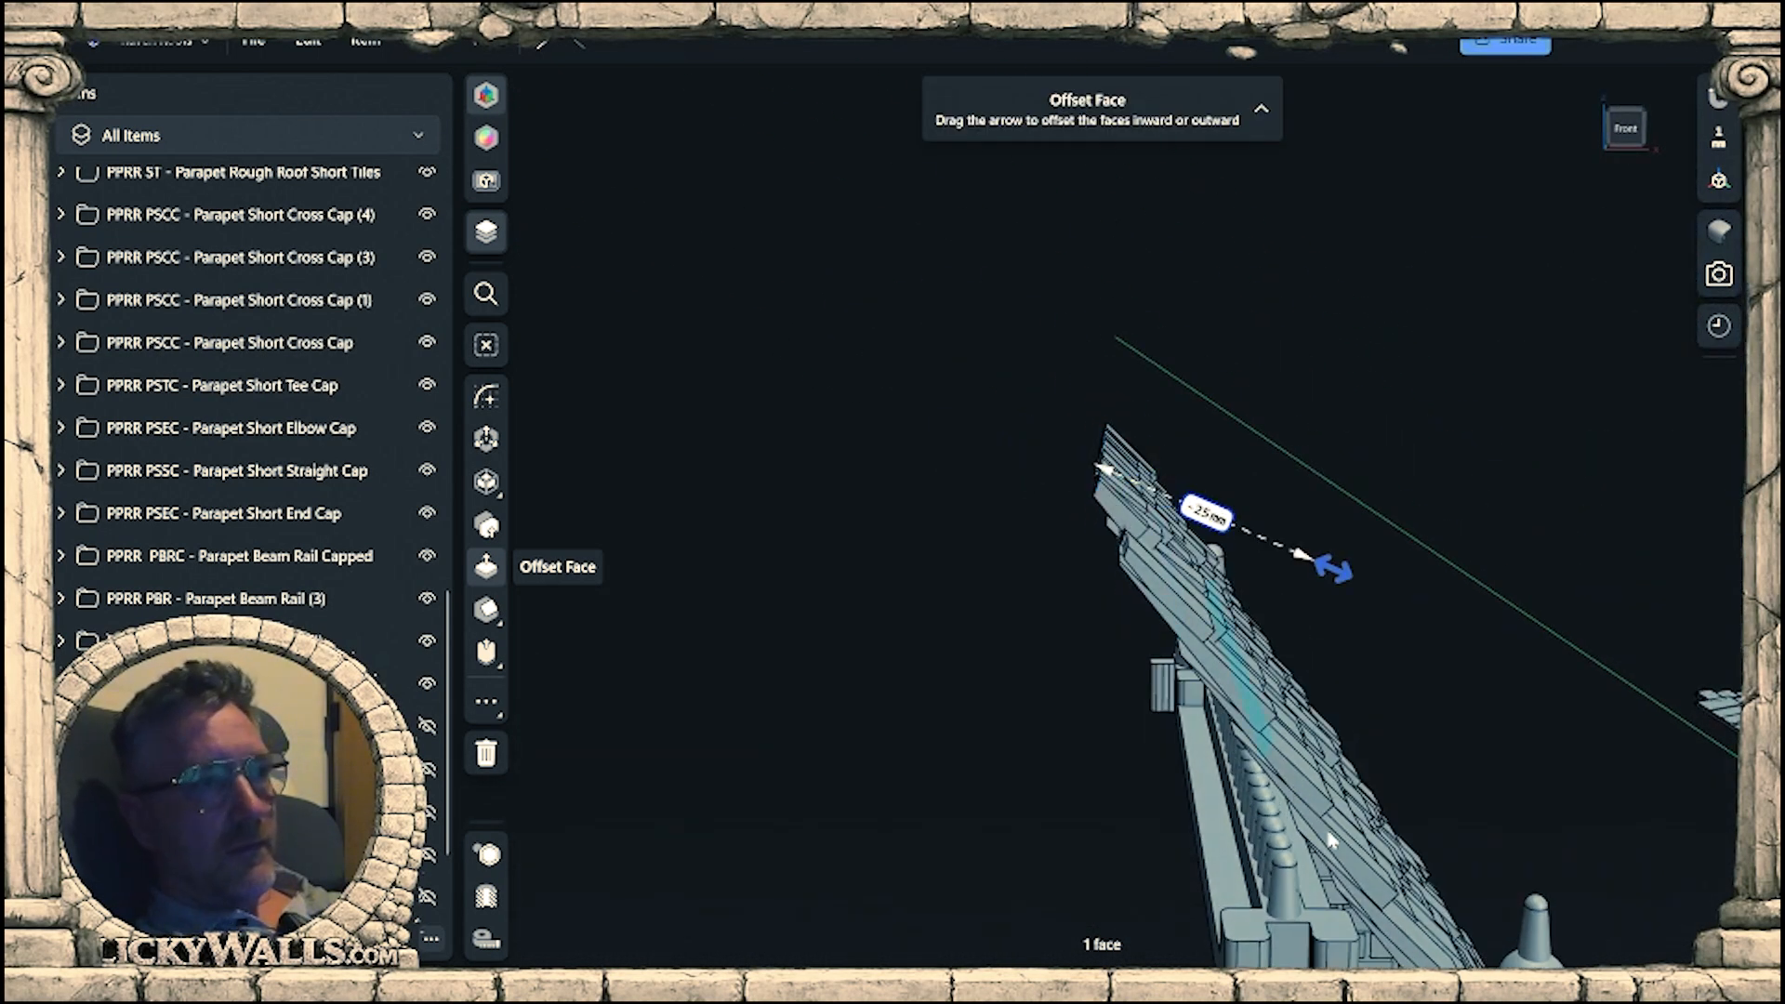
pyautogui.moveTo(1367, 897); pyautogui.dragTo(1229, 648, button='right')
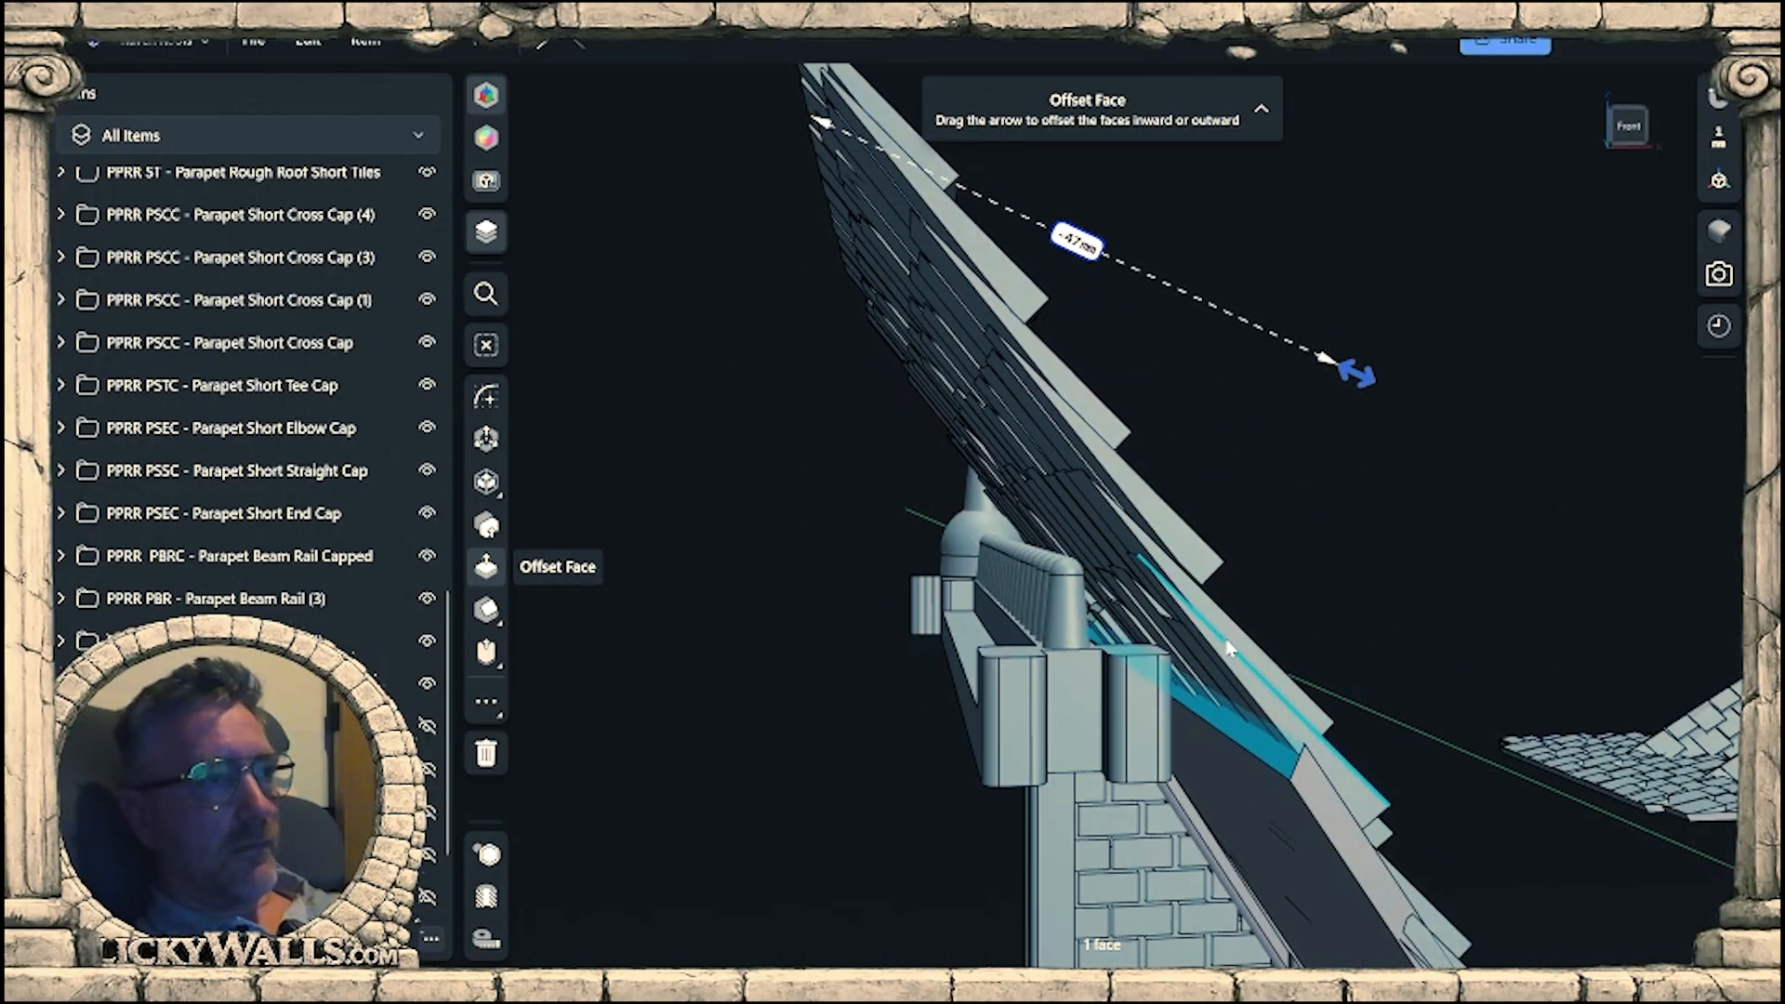
pyautogui.hotkey('ctrl', 'z')
# Offset the tile panel's upper edge face beside the raised beam rail by -36 mm.
pyautogui.moveTo(1083, 426); pyautogui.dragTo(907, 307, button='right')
pyautogui.click(753, 90)
pyautogui.moveTo(753, 90); pyautogui.dragTo(1016, 358, button='right')
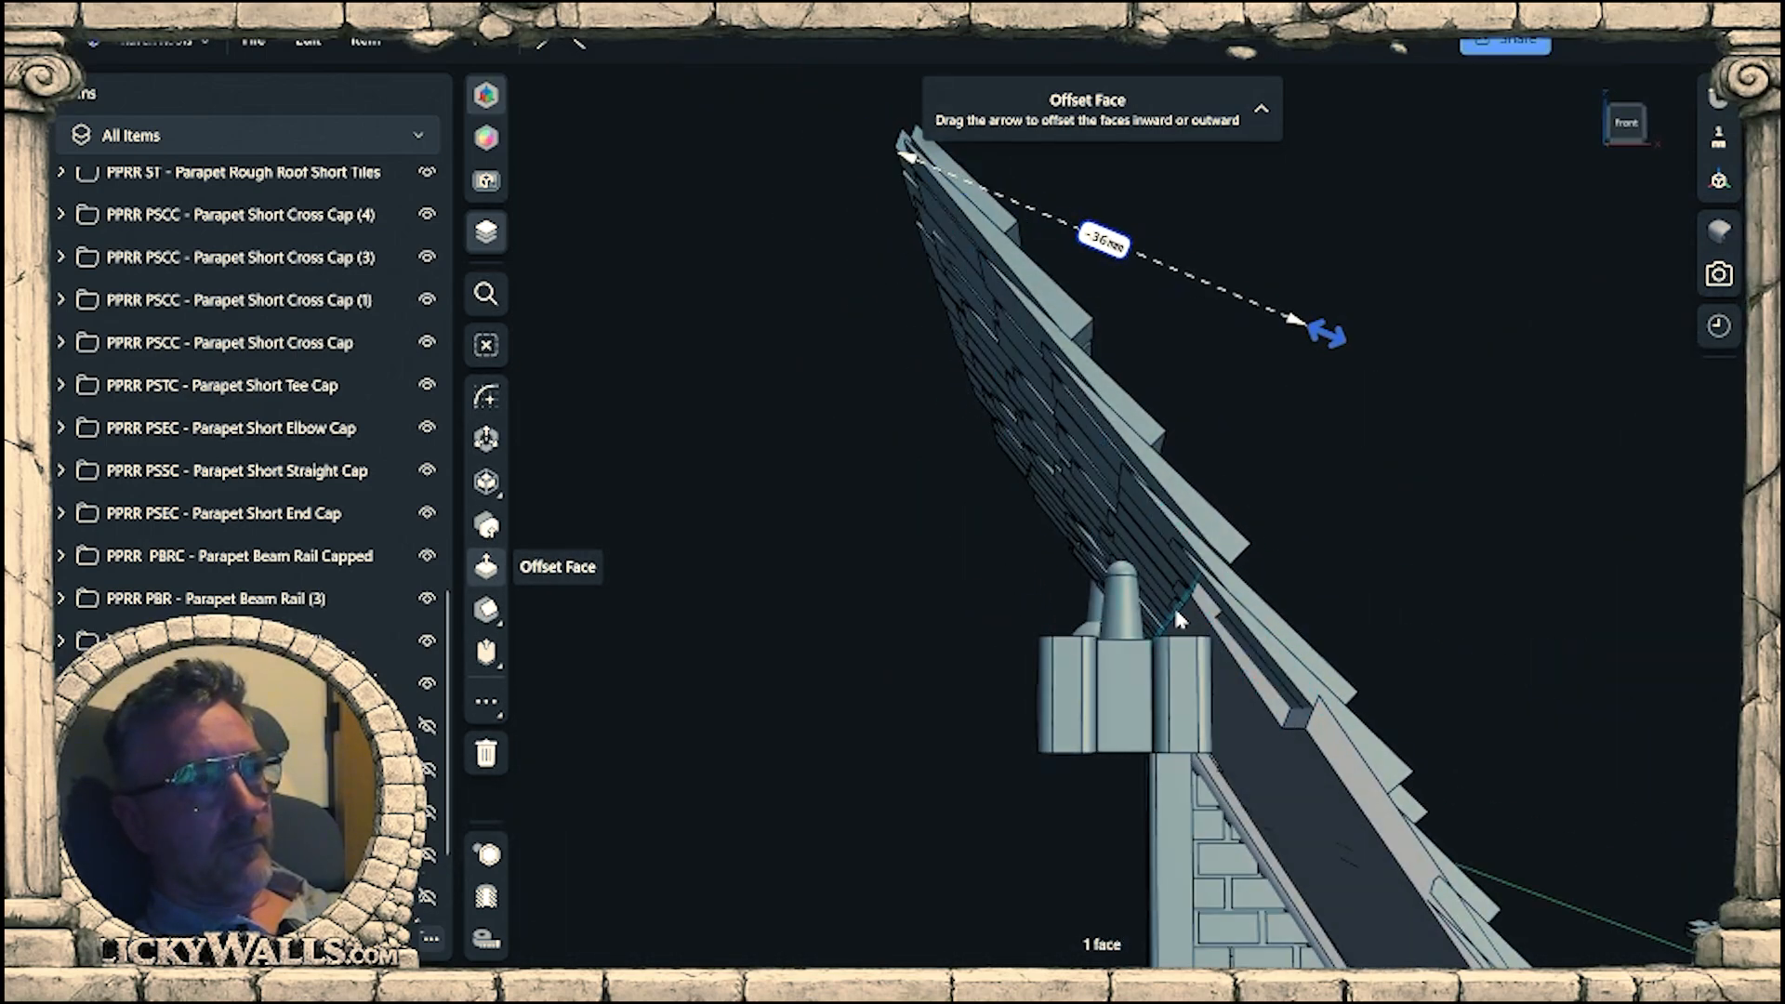
pyautogui.scroll(8, 1181, 622)
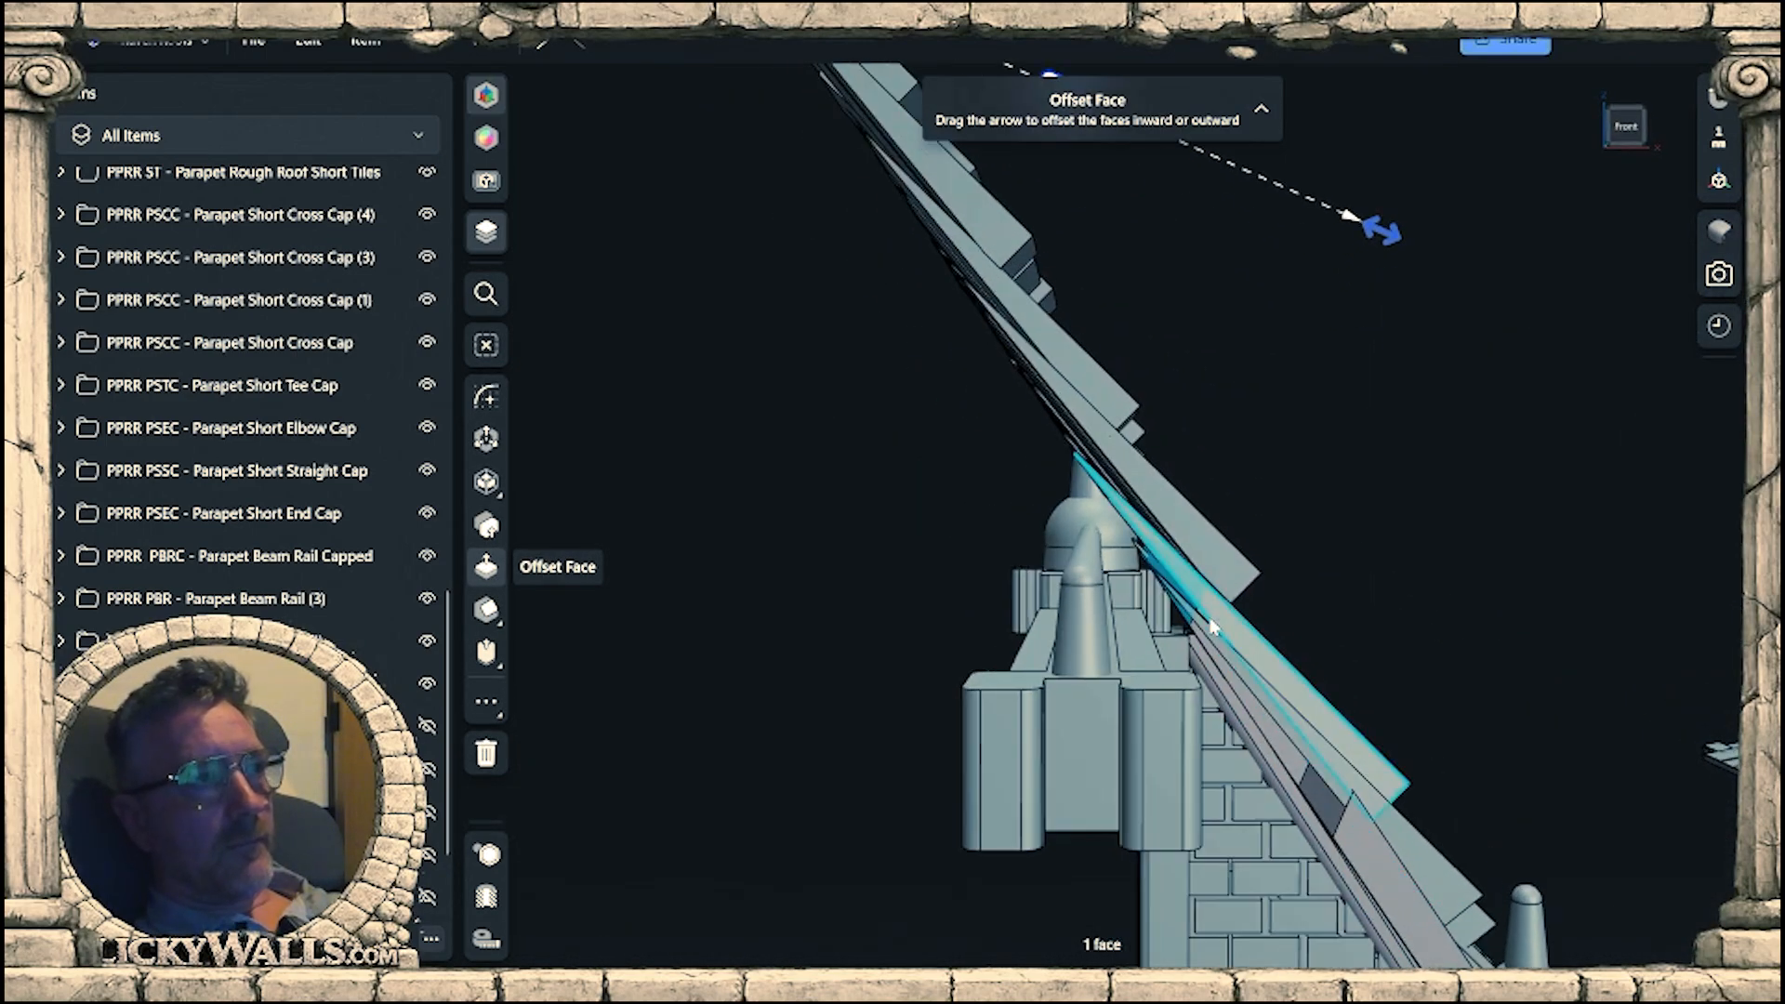
pyautogui.scroll(8, 1213, 665)
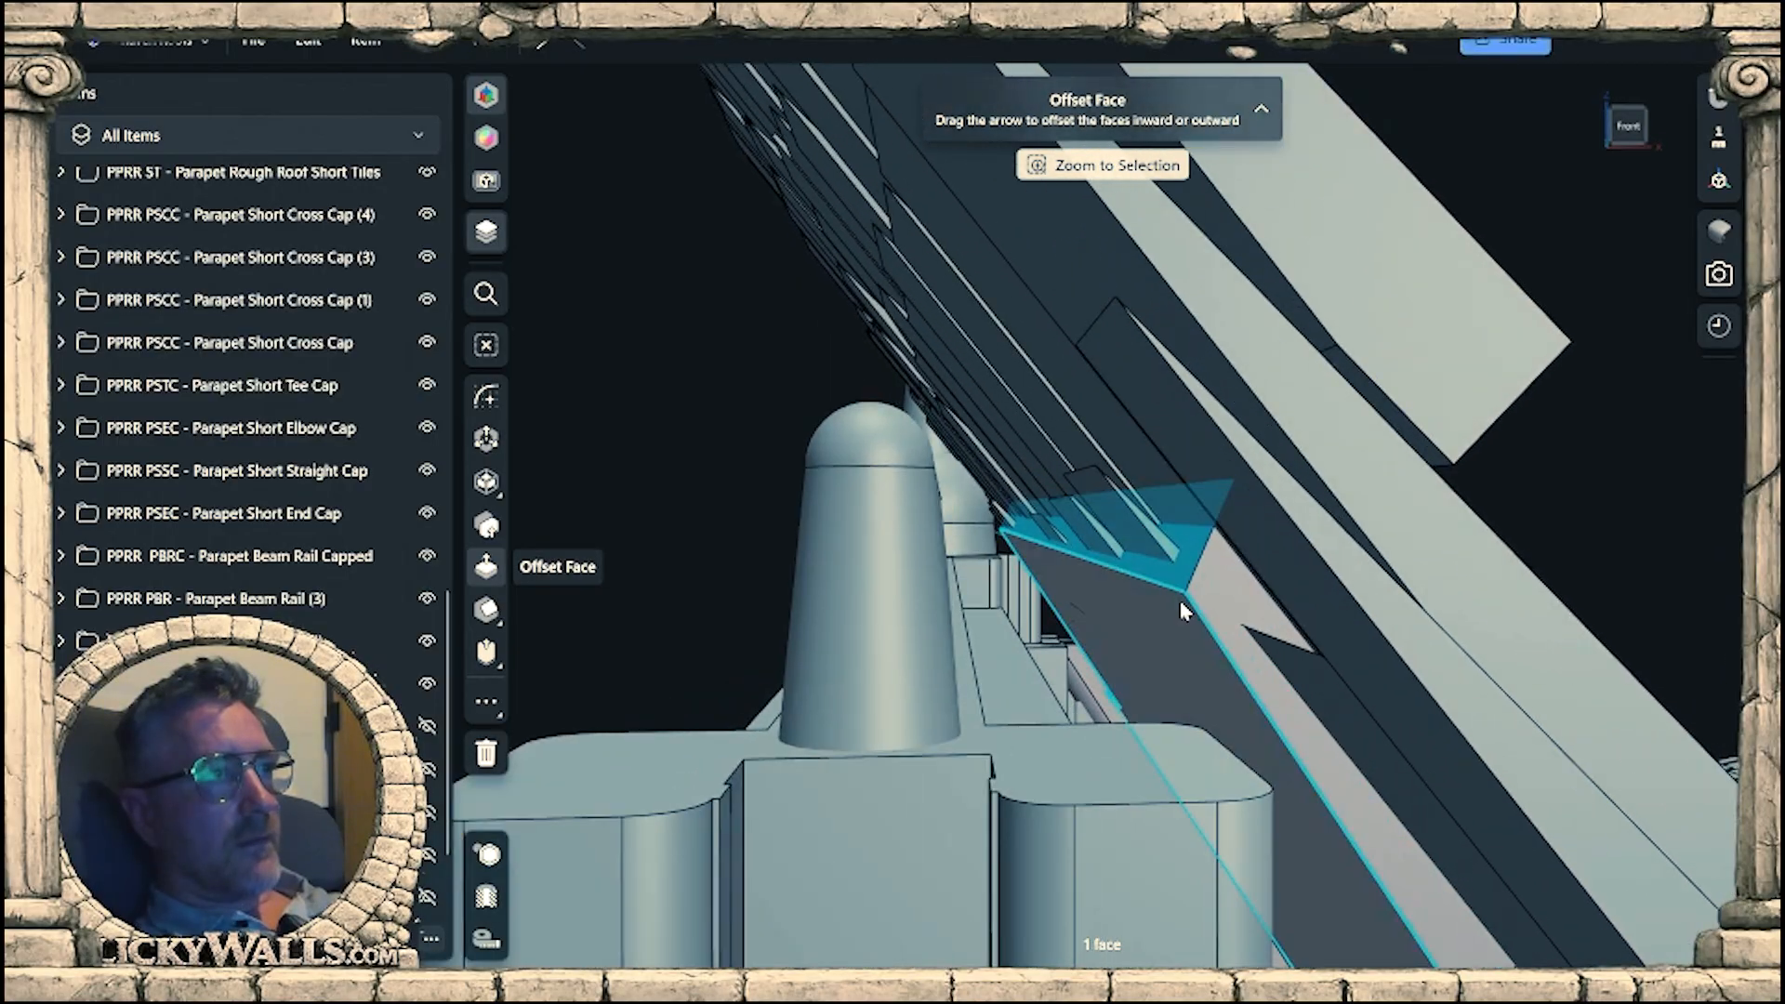
# Offset the small notch face at the tile panel's upper corner beside the raised beam rail by -2.5 mm.
pyautogui.moveTo(1189, 584); pyautogui.dragTo(1179, 576, button='right')
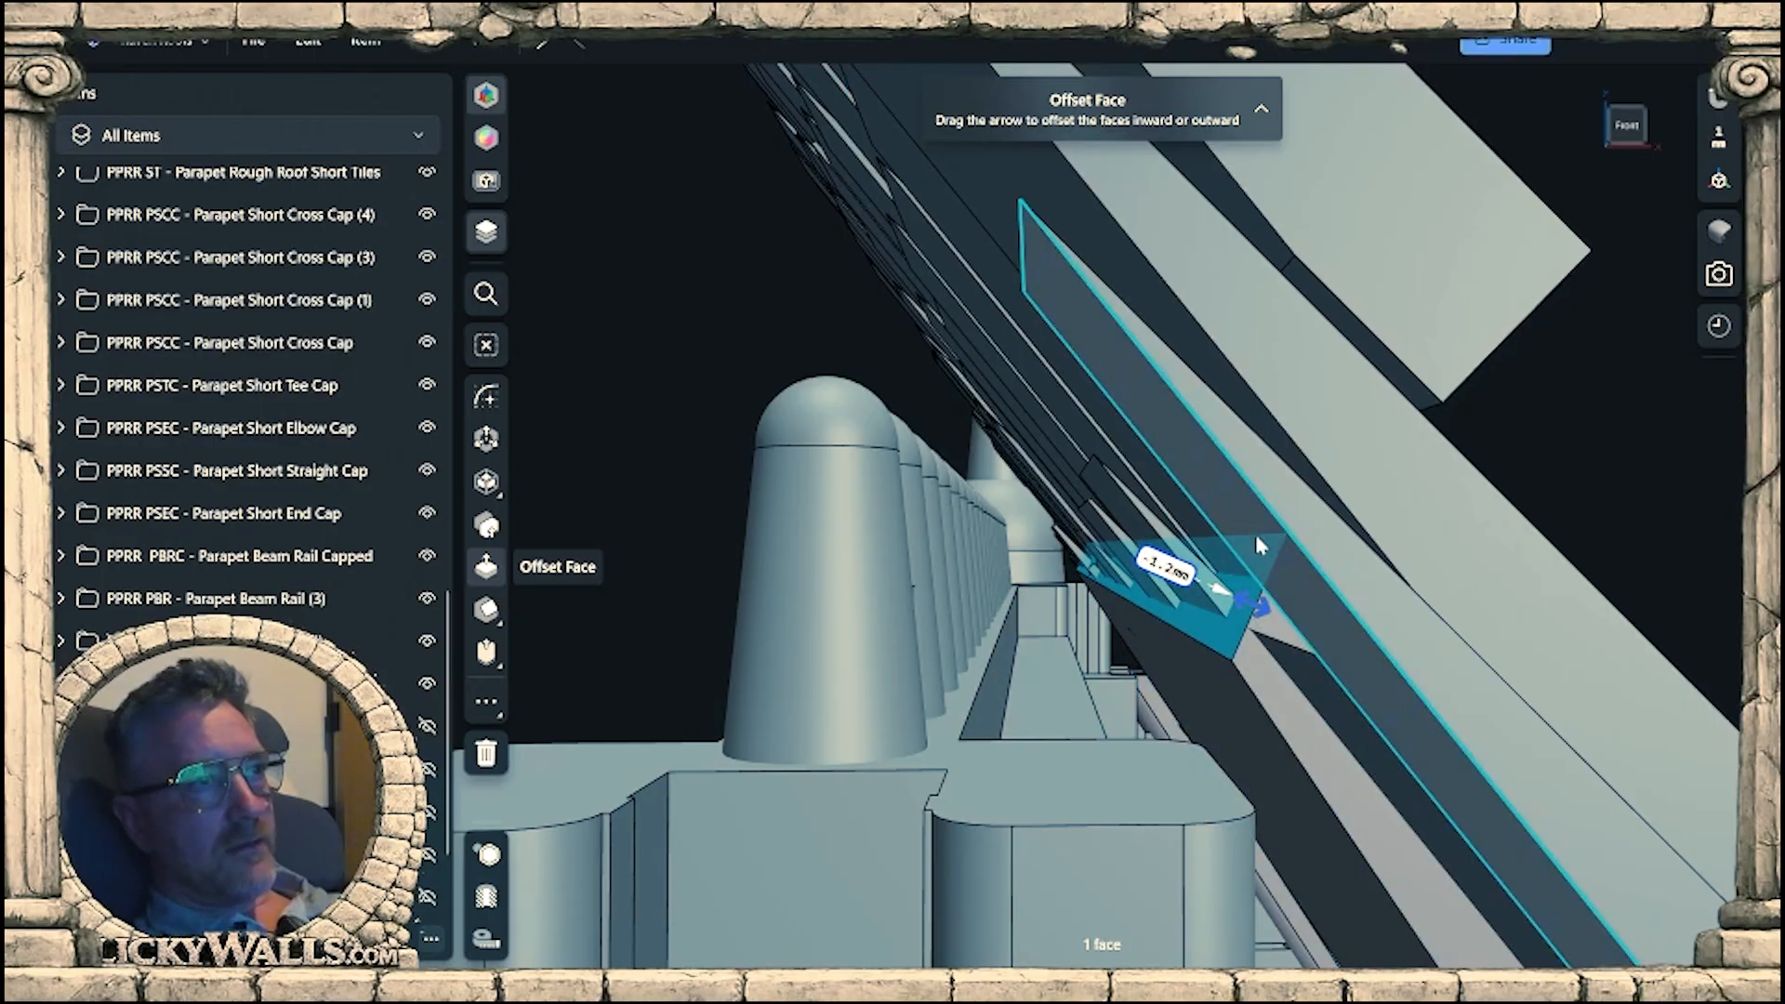
pyautogui.moveTo(1018, 659); pyautogui.dragTo(1232, 550, button='right')
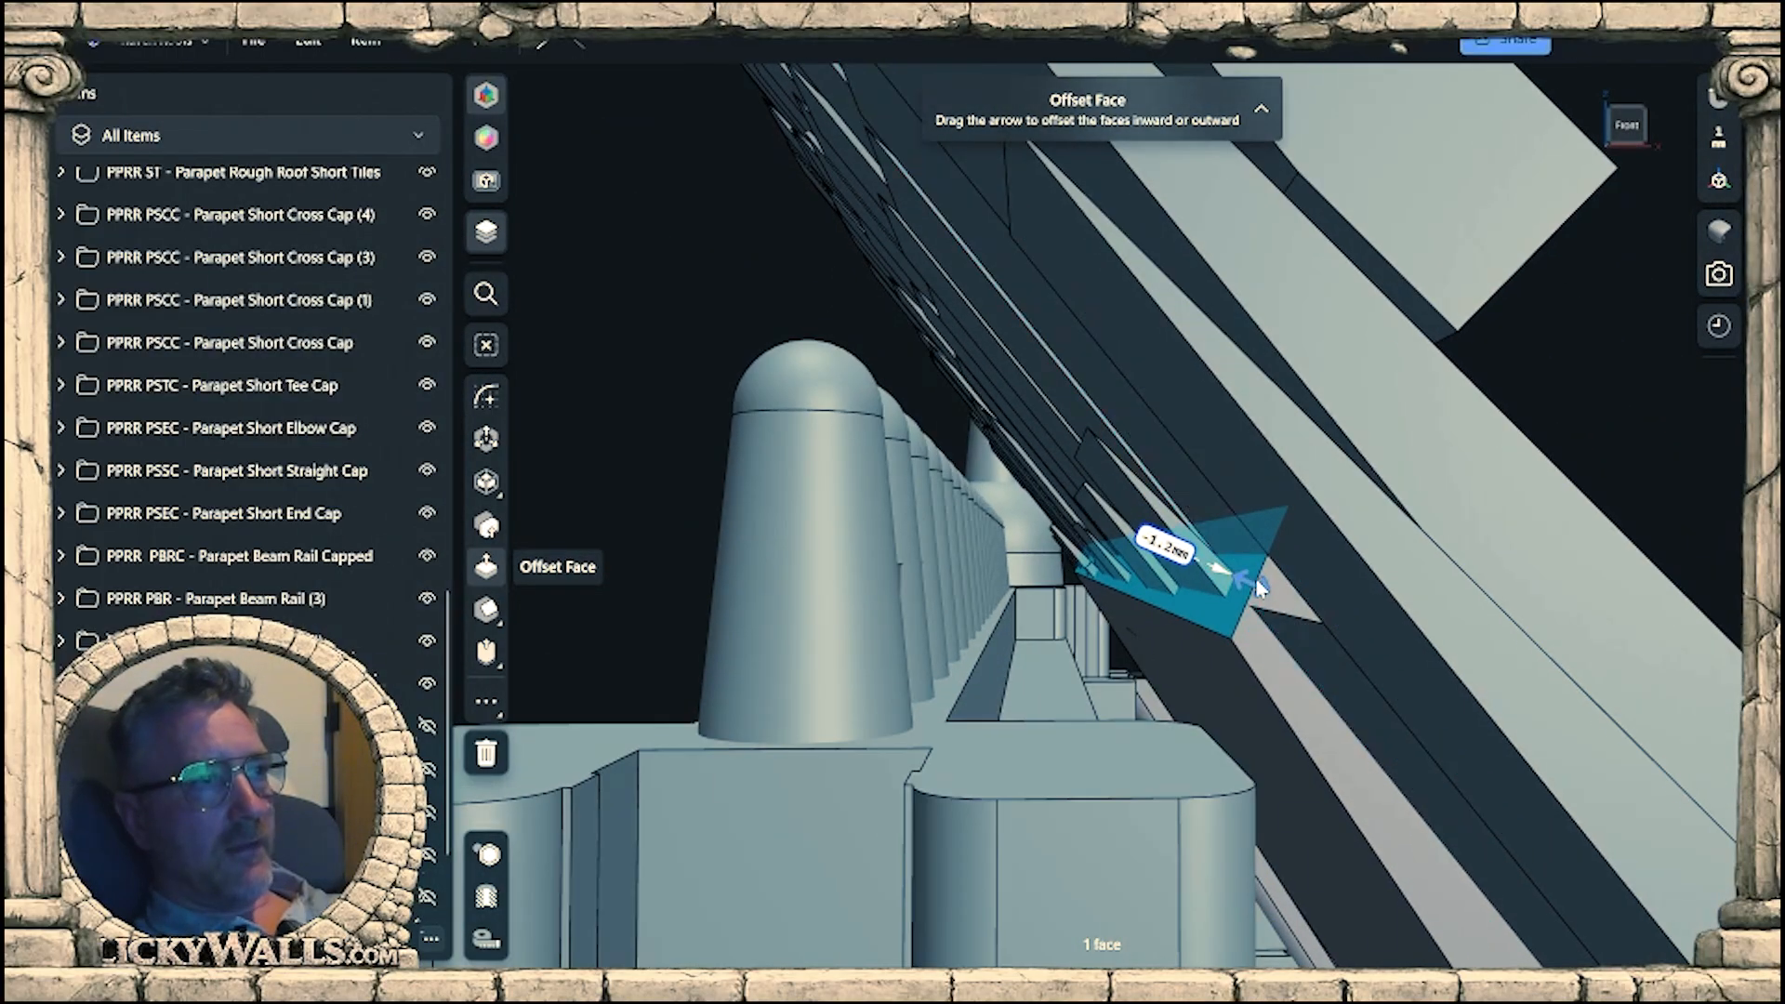
pyautogui.moveTo(1300, 628); pyautogui.dragTo(1309, 635)
pyautogui.moveTo(1309, 634); pyautogui.dragTo(1273, 618, button='right')
pyautogui.moveTo(1318, 703); pyautogui.dragTo(1229, 409, button='right')
pyautogui.moveTo(1304, 526); pyautogui.dragTo(1329, 562, button='right')
pyautogui.scroll(-10, 1359, 617)
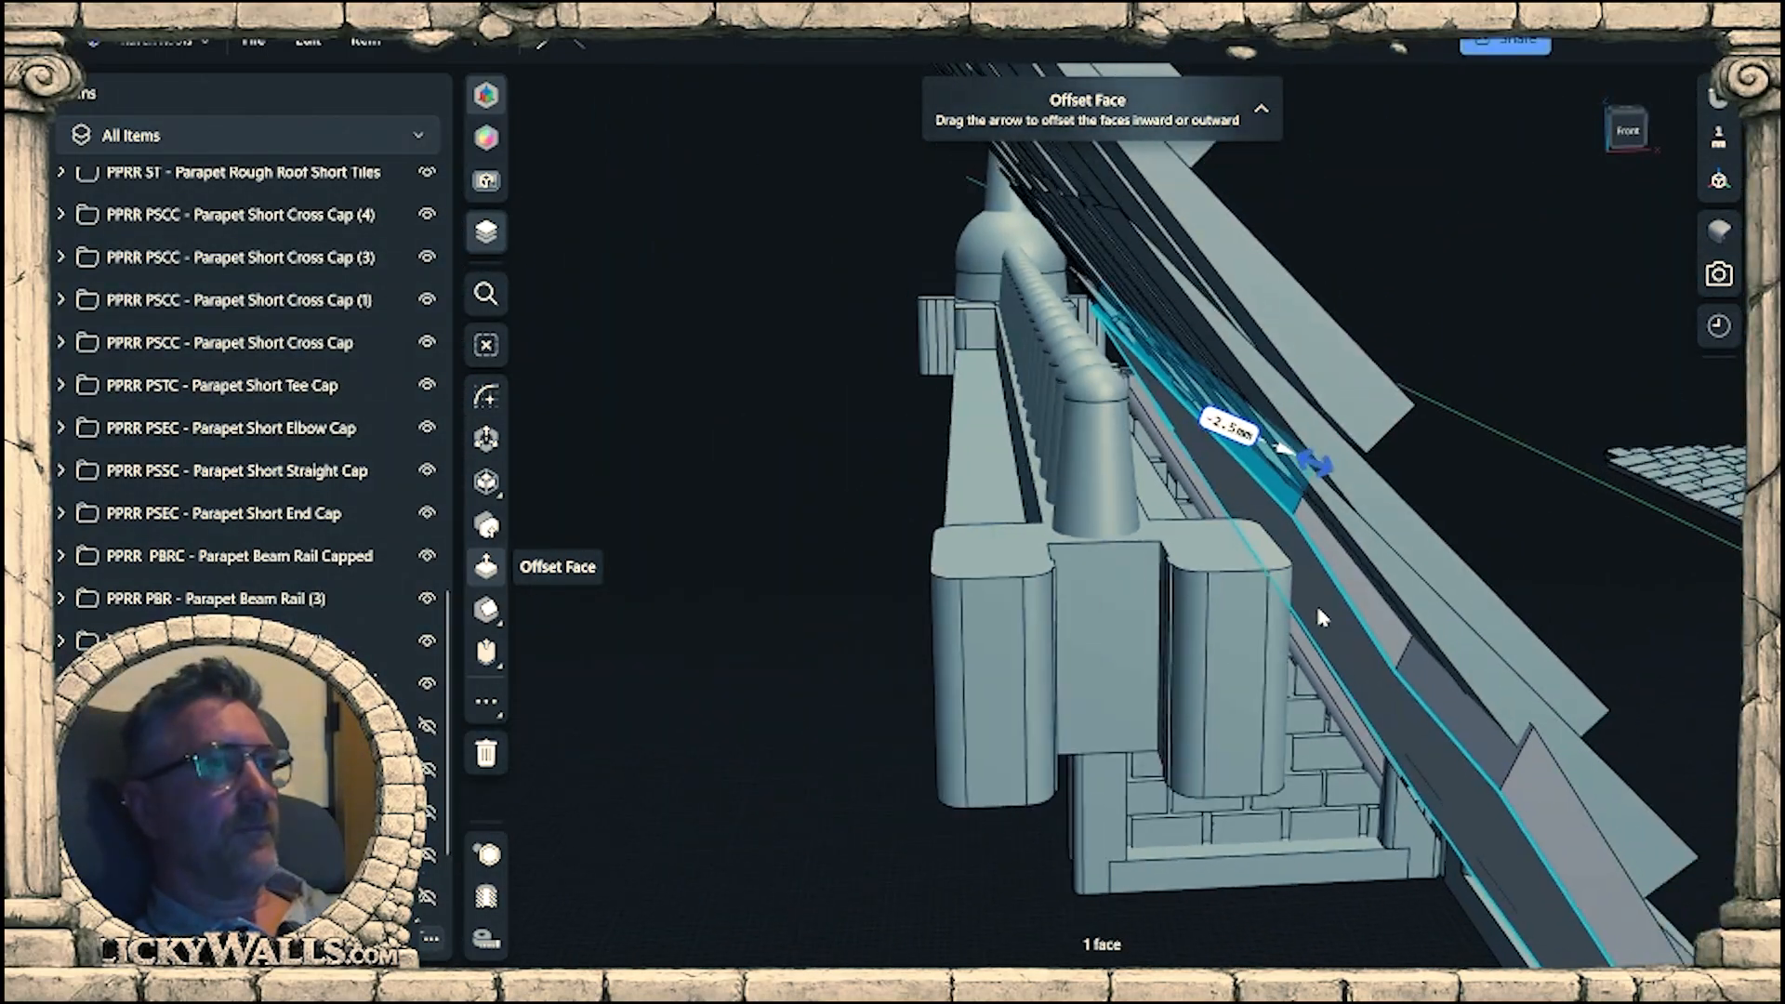
# Isolate the PPRR T - Parapet Rough Roof Tiles (1) folder and clear the selection.
pyautogui.moveTo(1130, 543)
pyautogui.mouseDown(button='right')
pyautogui.moveTo(1214, 567)
pyautogui.moveTo(1144, 572)
pyautogui.moveTo(1300, 556)
pyautogui.moveTo(1177, 604)
pyautogui.moveTo(1163, 547)
pyautogui.mouseUp(button='right')
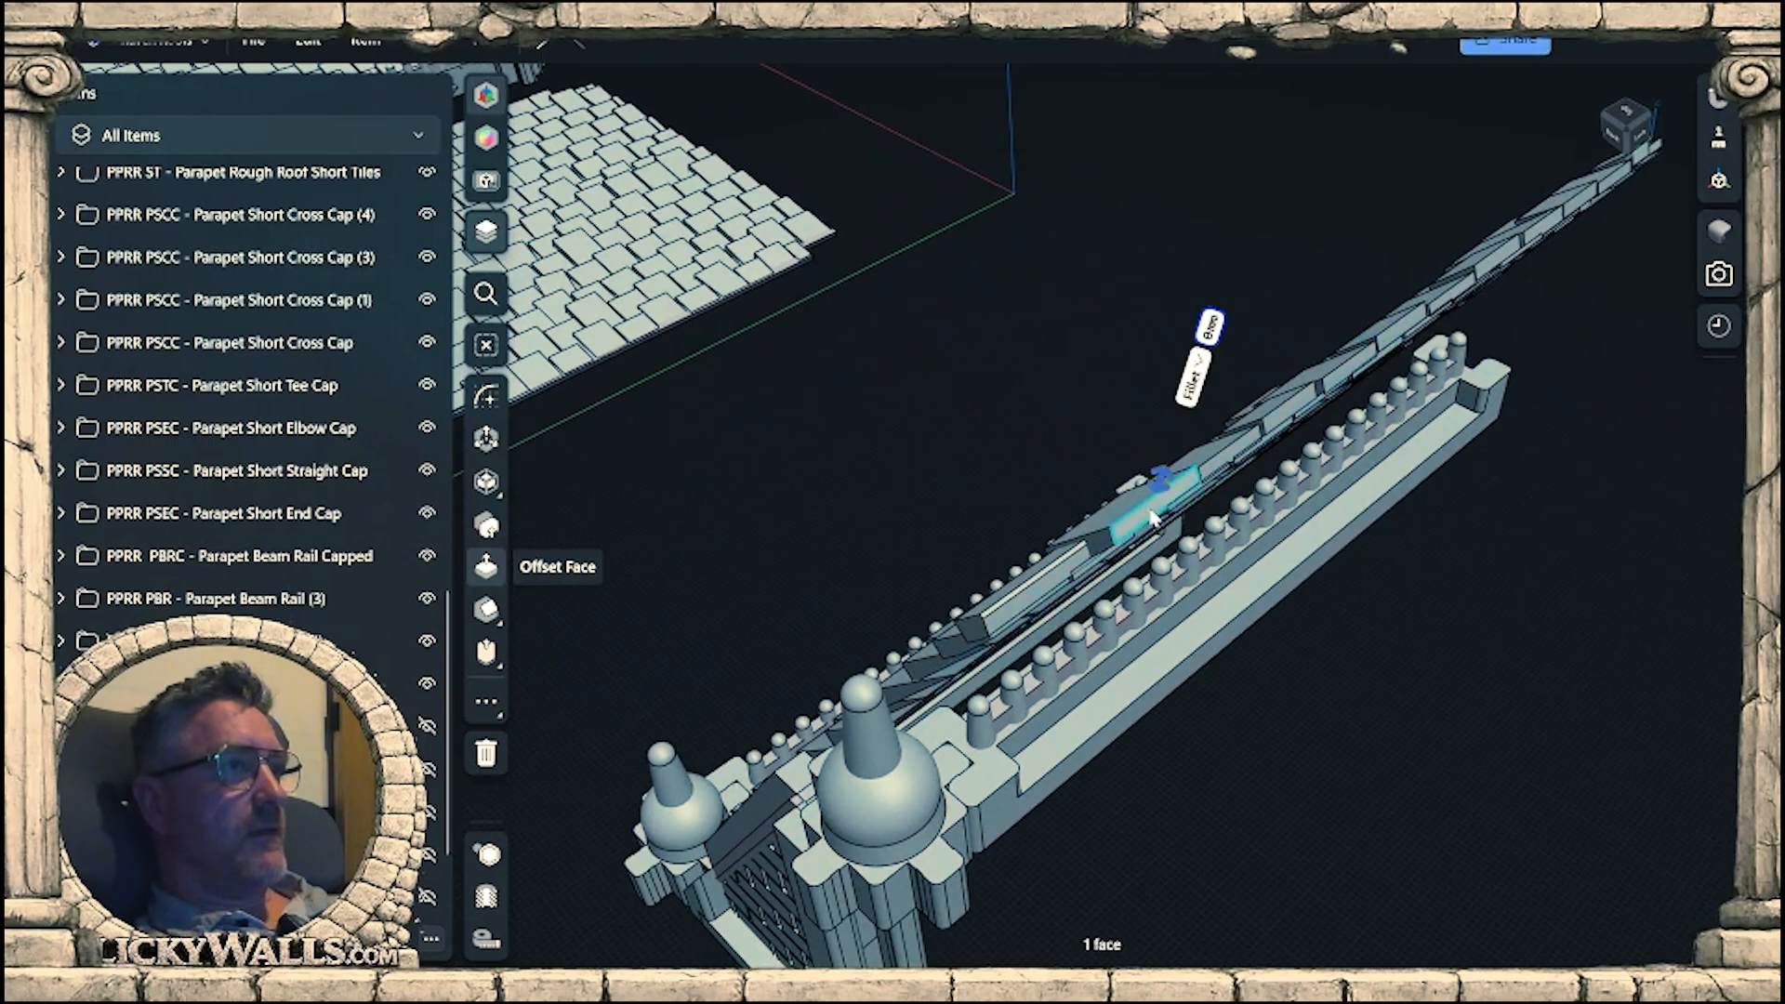
pyautogui.press('f')
pyautogui.scroll(-2, 312, 403)
pyautogui.scroll(8, 312, 466)
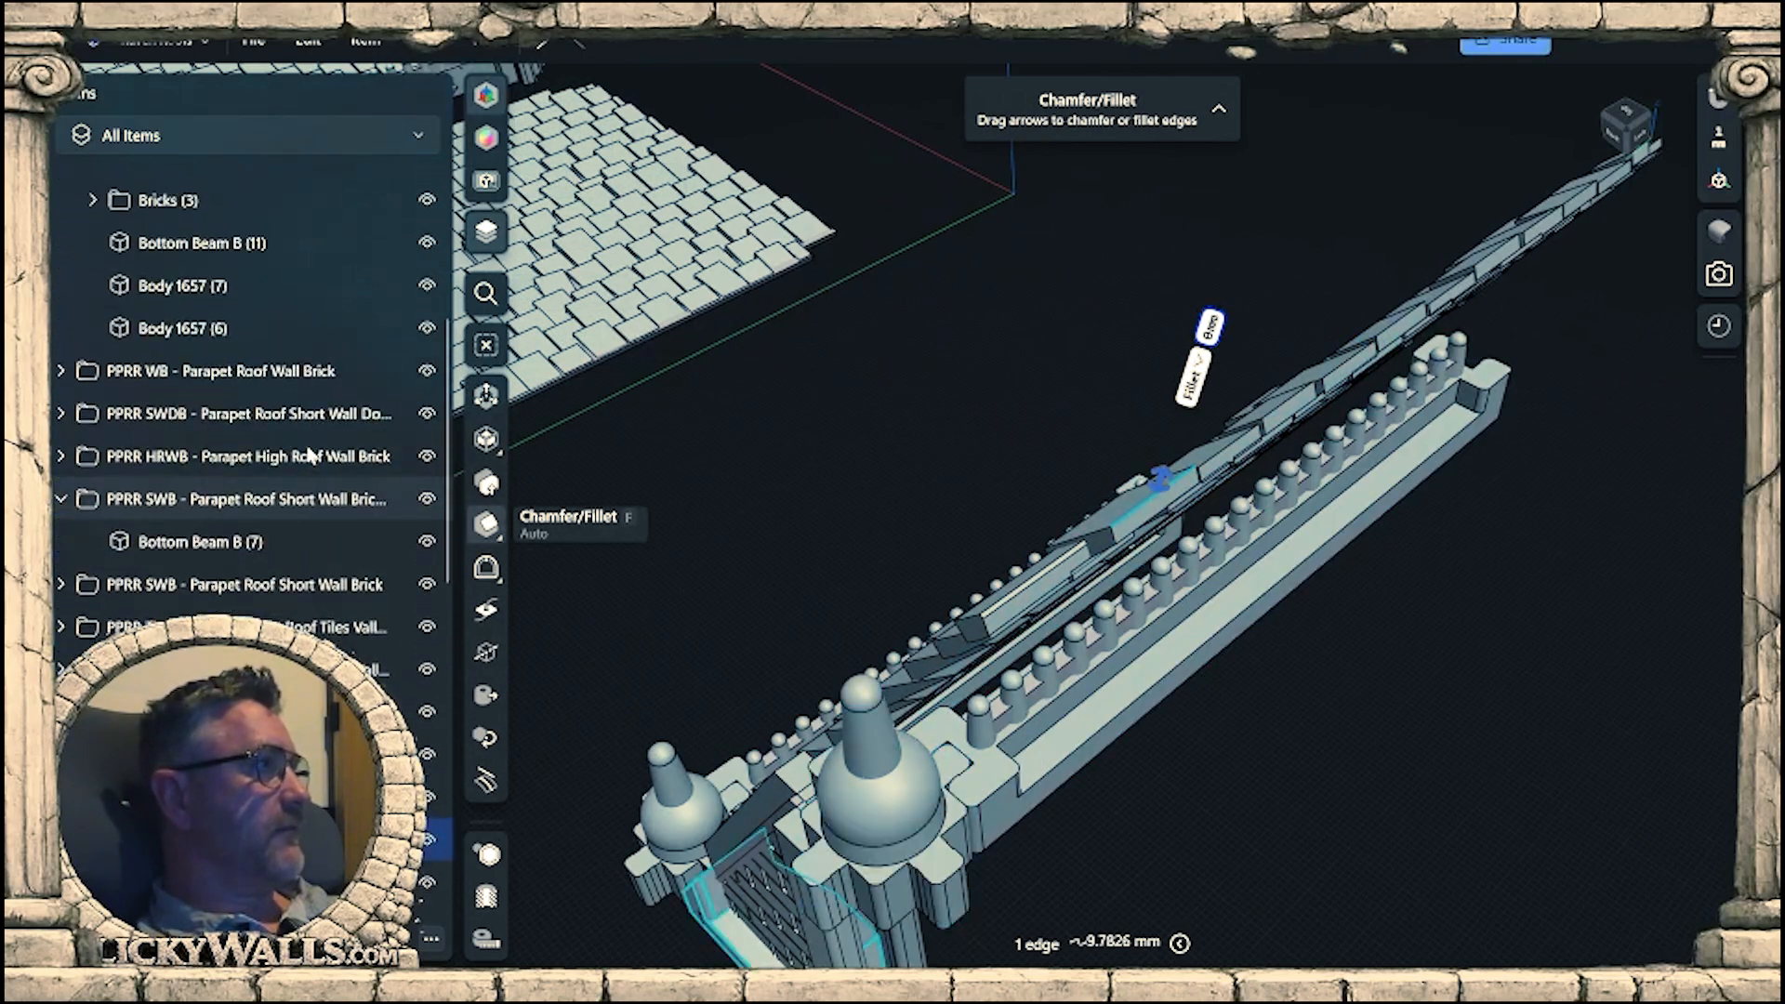
pyautogui.scroll(-7, 312, 456)
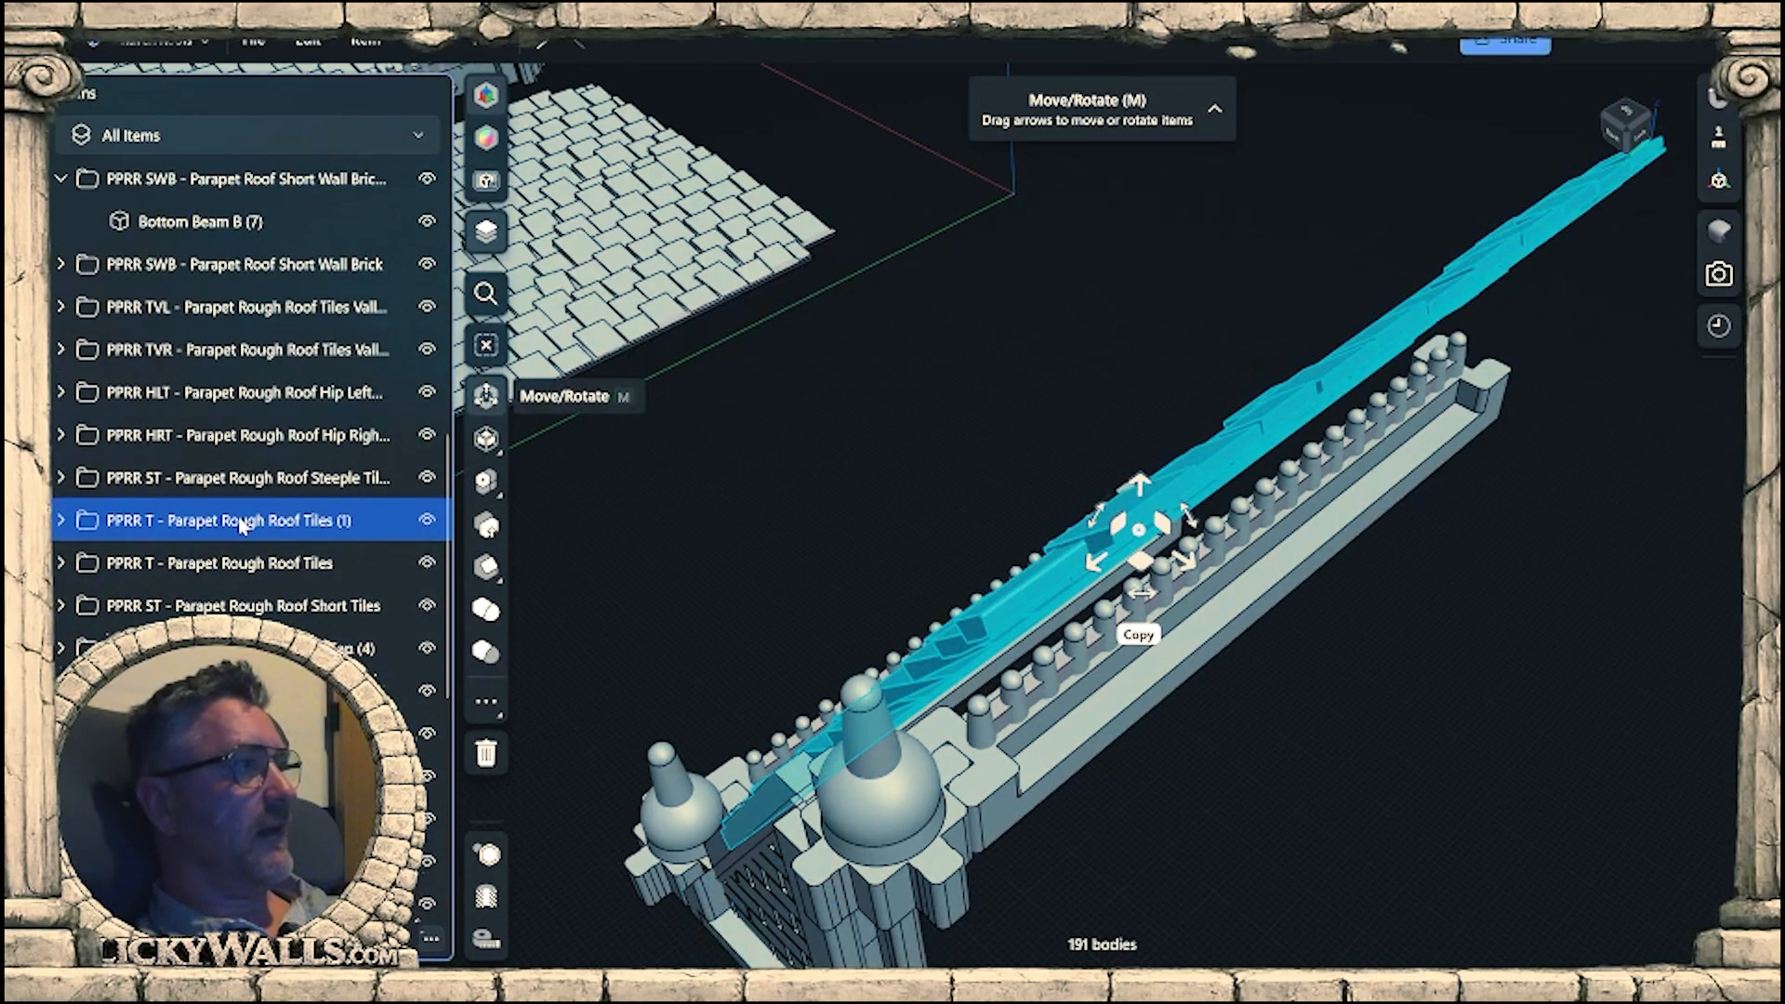
pyautogui.press('i')
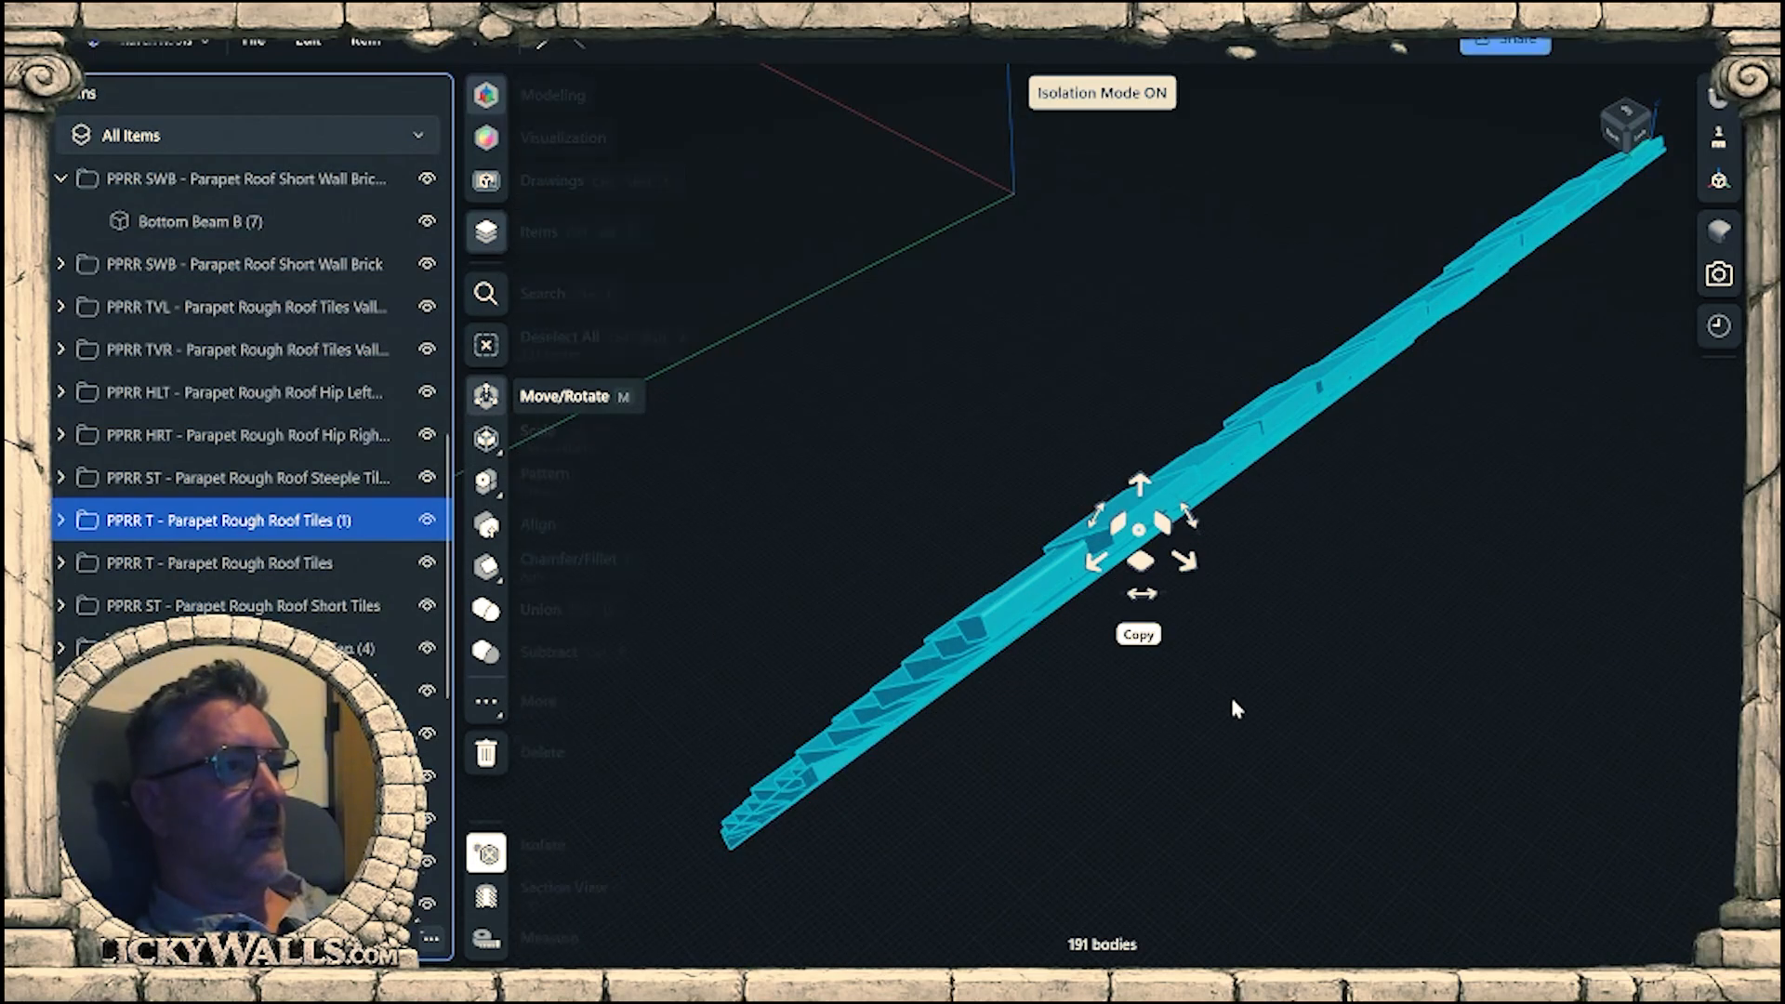
pyautogui.click(1229, 707)
# Delete the tile bodies that extend past the isolated panel's cut upper edge.
pyautogui.scroll(-3, 1216, 653)
pyautogui.moveTo(1216, 652); pyautogui.dragTo(1131, 527, button='right')
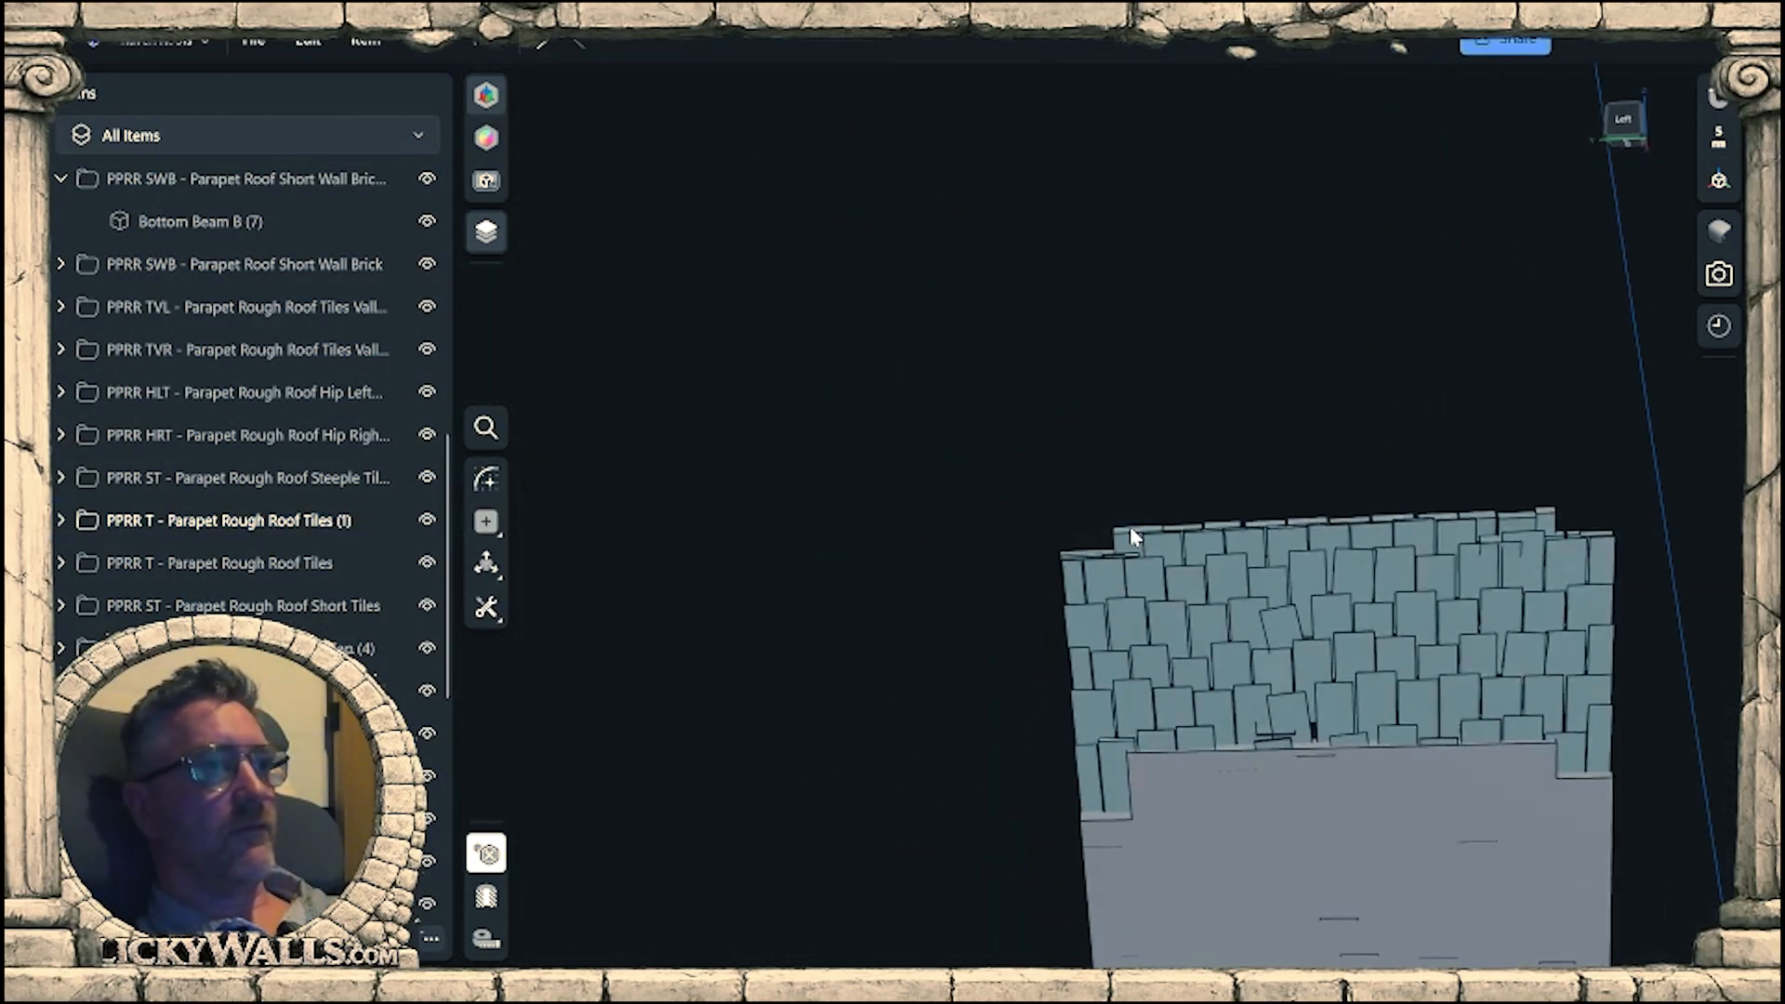
pyautogui.moveTo(1179, 610); pyautogui.dragTo(1212, 595, button='right')
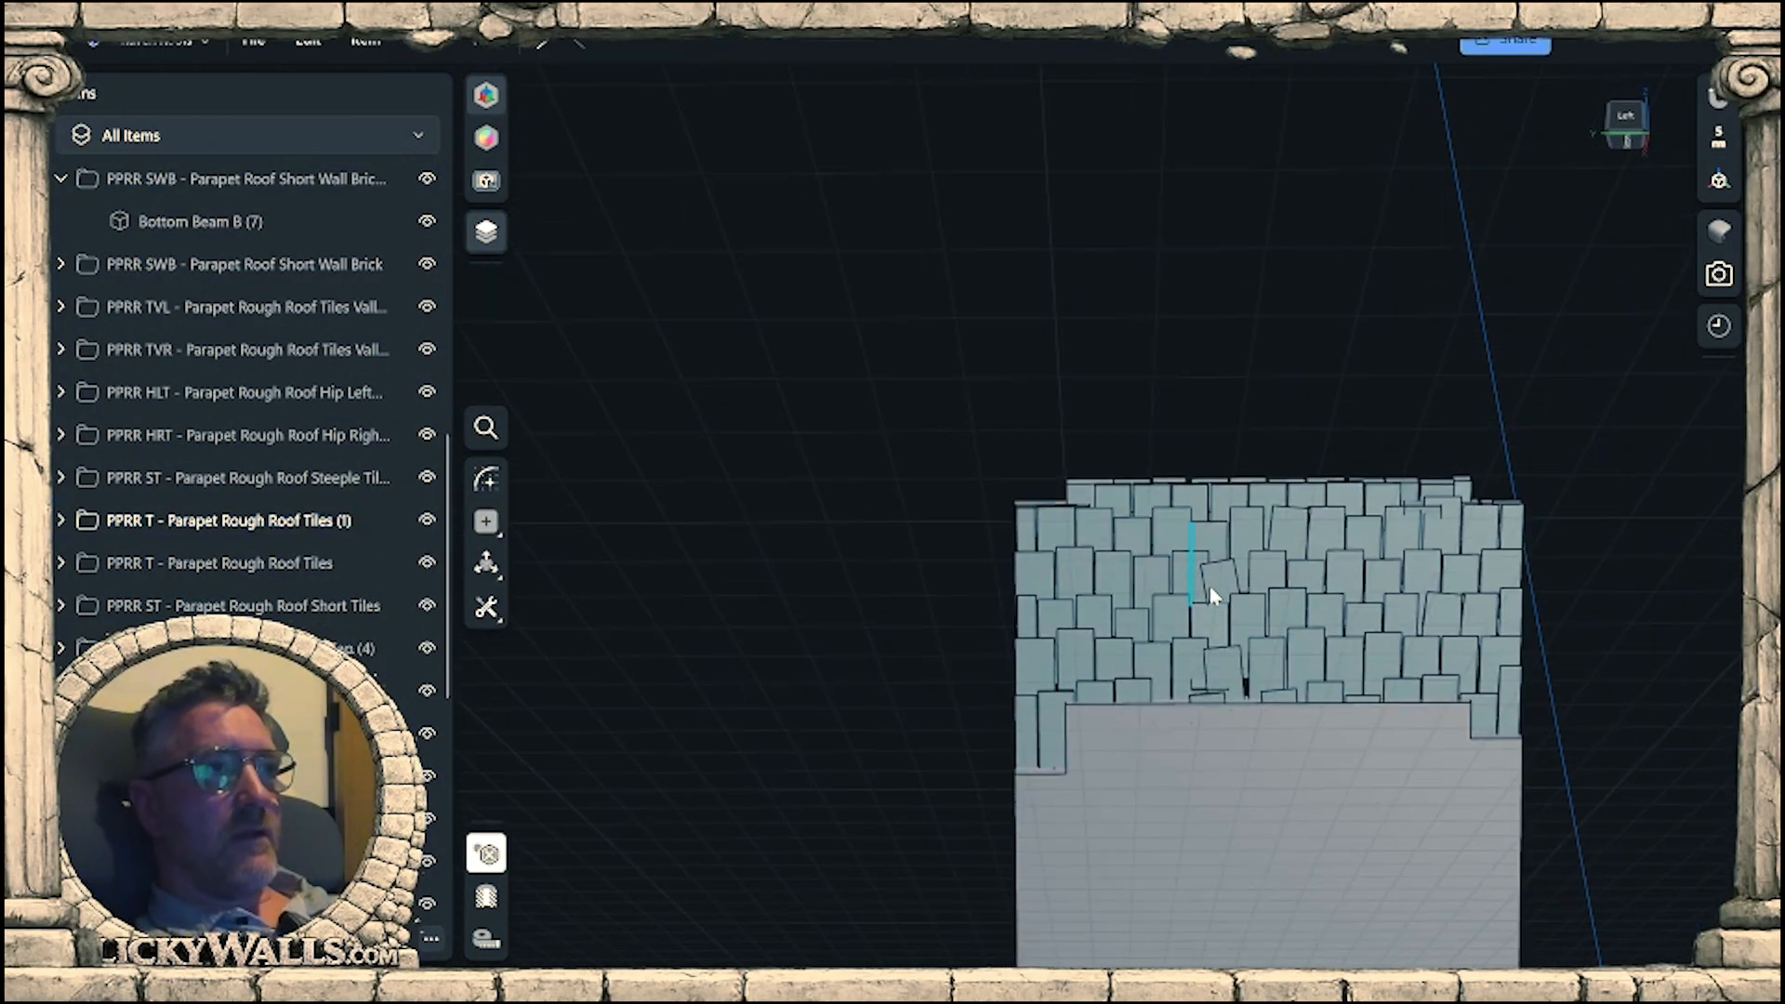
pyautogui.moveTo(745, 284); pyautogui.dragTo(1604, 688)
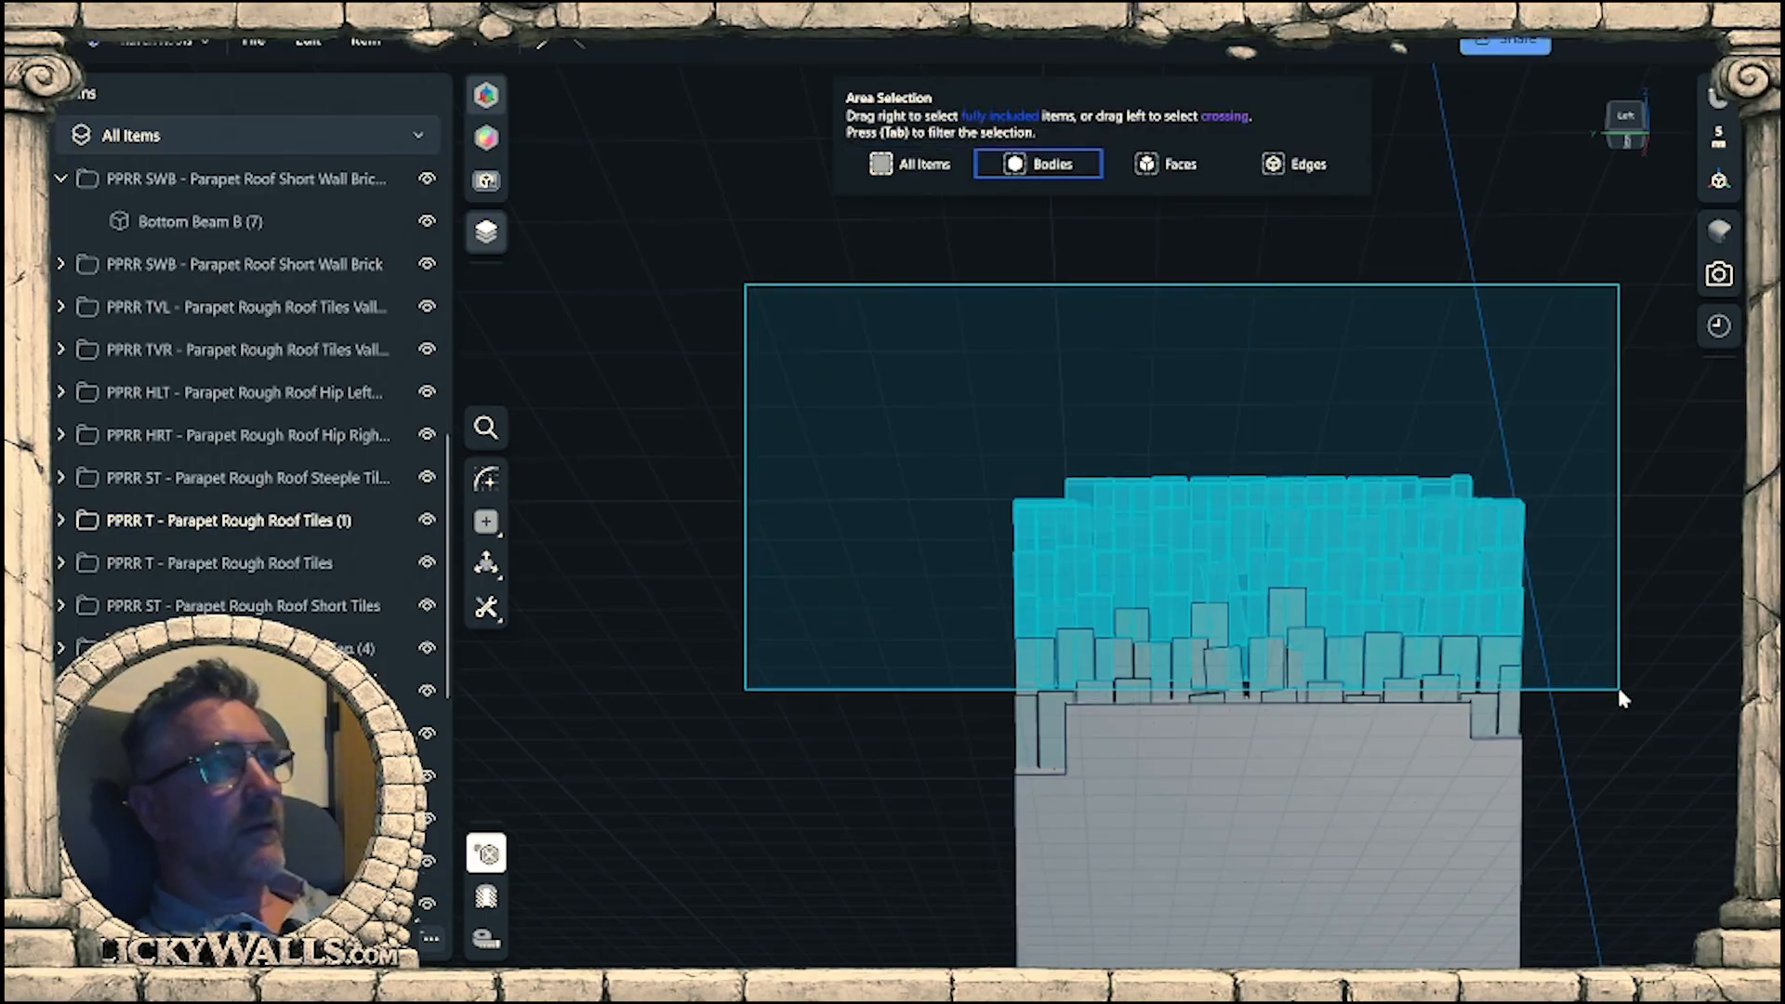
pyautogui.moveTo(1623, 681); pyautogui.dragTo(1676, 745)
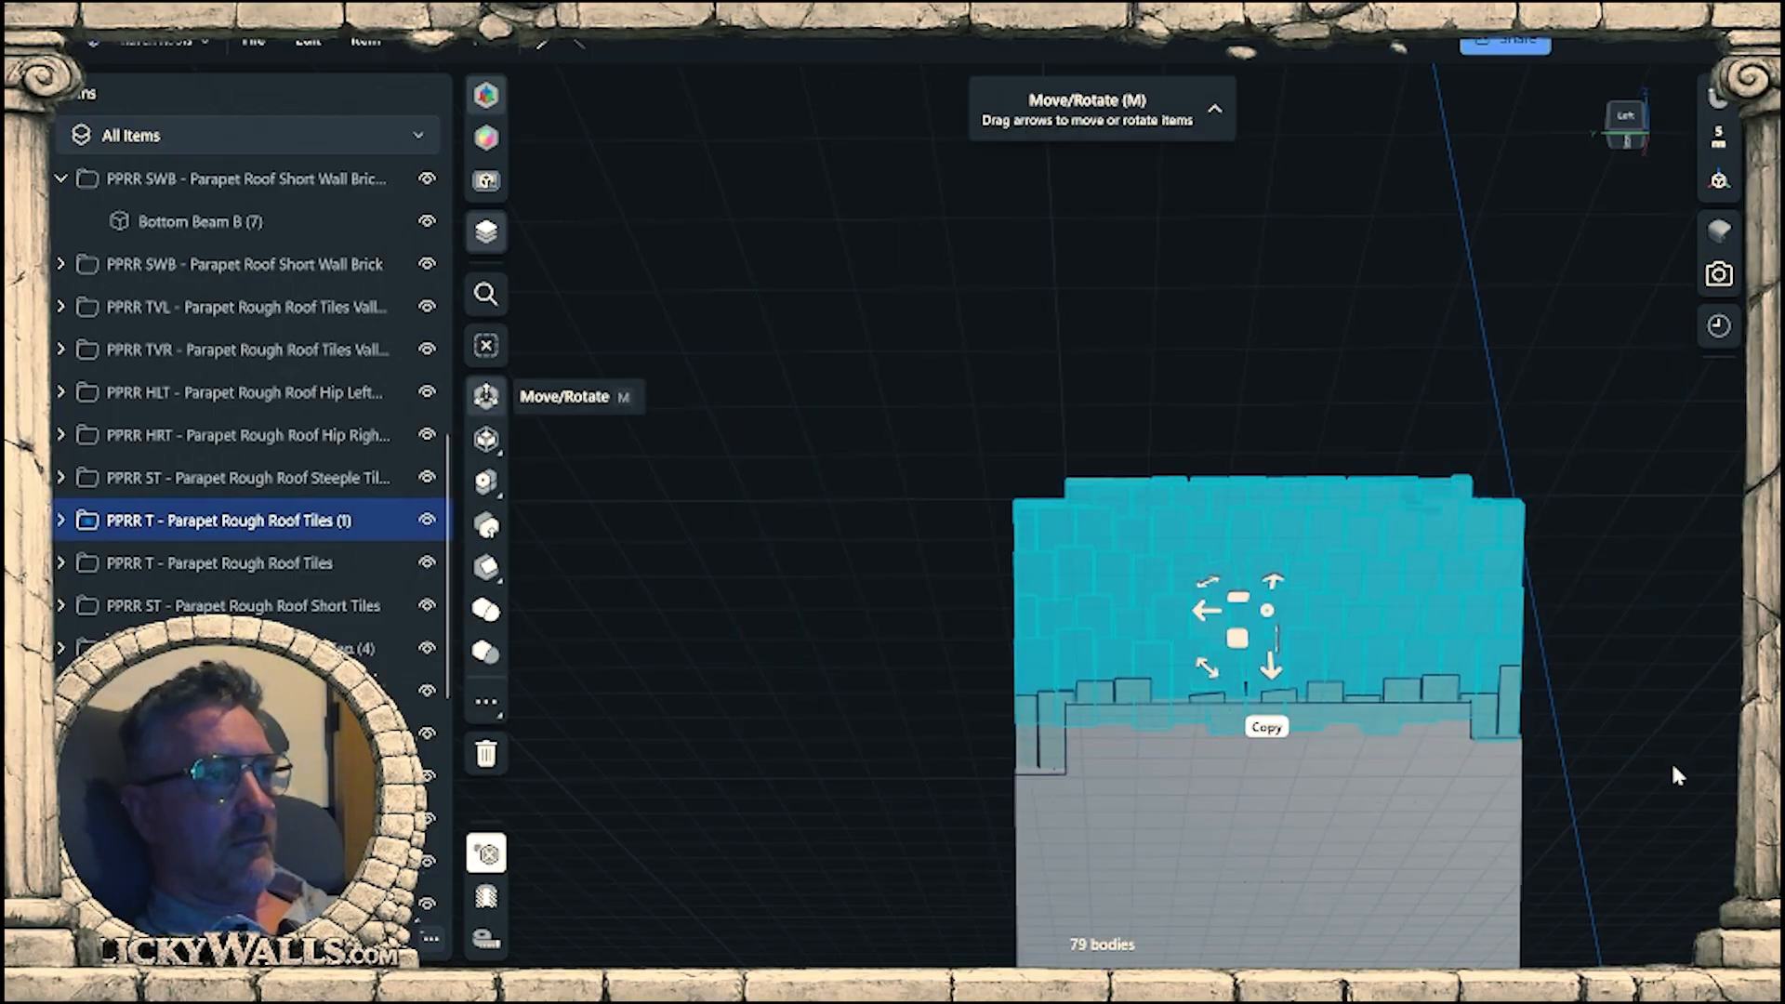
pyautogui.press('Delete')
# Check the remaining tiles along the cut edge, end isolation and compare the panel with the raised beam rail and finial cap.
pyautogui.moveTo(1107, 391); pyautogui.dragTo(1290, 520, button='right')
pyautogui.moveTo(1111, 574); pyautogui.dragTo(1265, 562, button='middle')
pyautogui.scroll(5, 1176, 593)
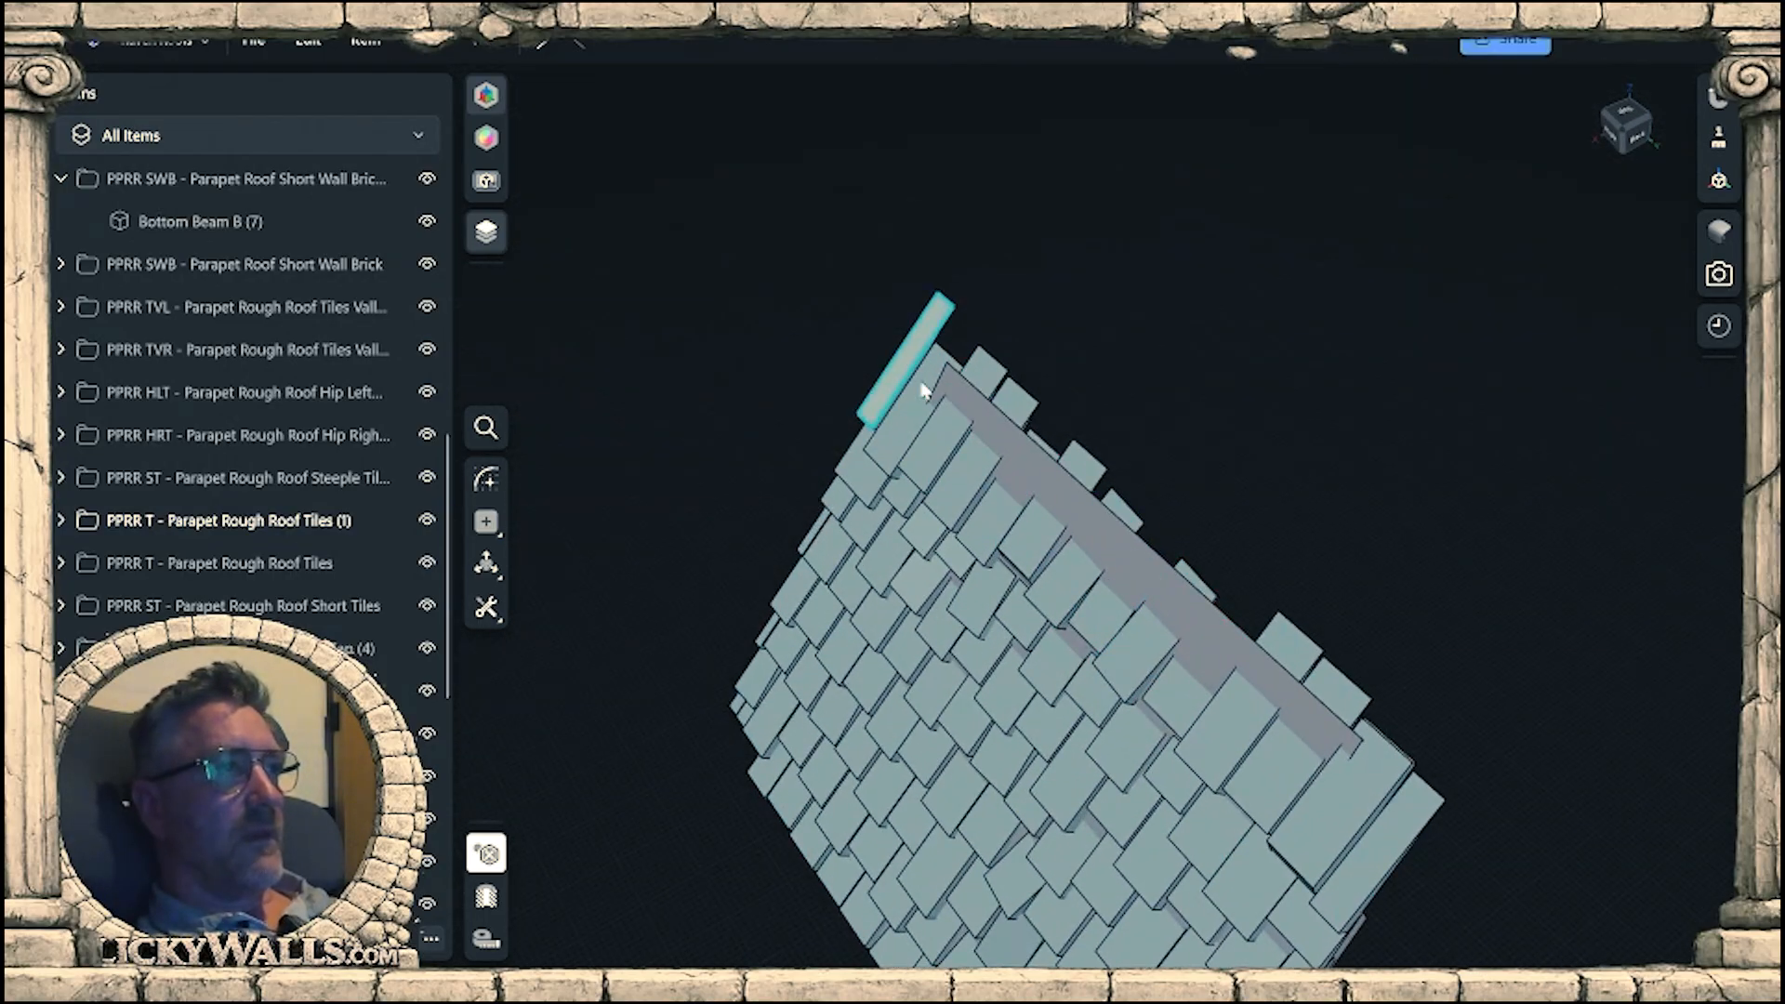
pyautogui.moveTo(1504, 732); pyautogui.dragTo(1162, 617, button='right')
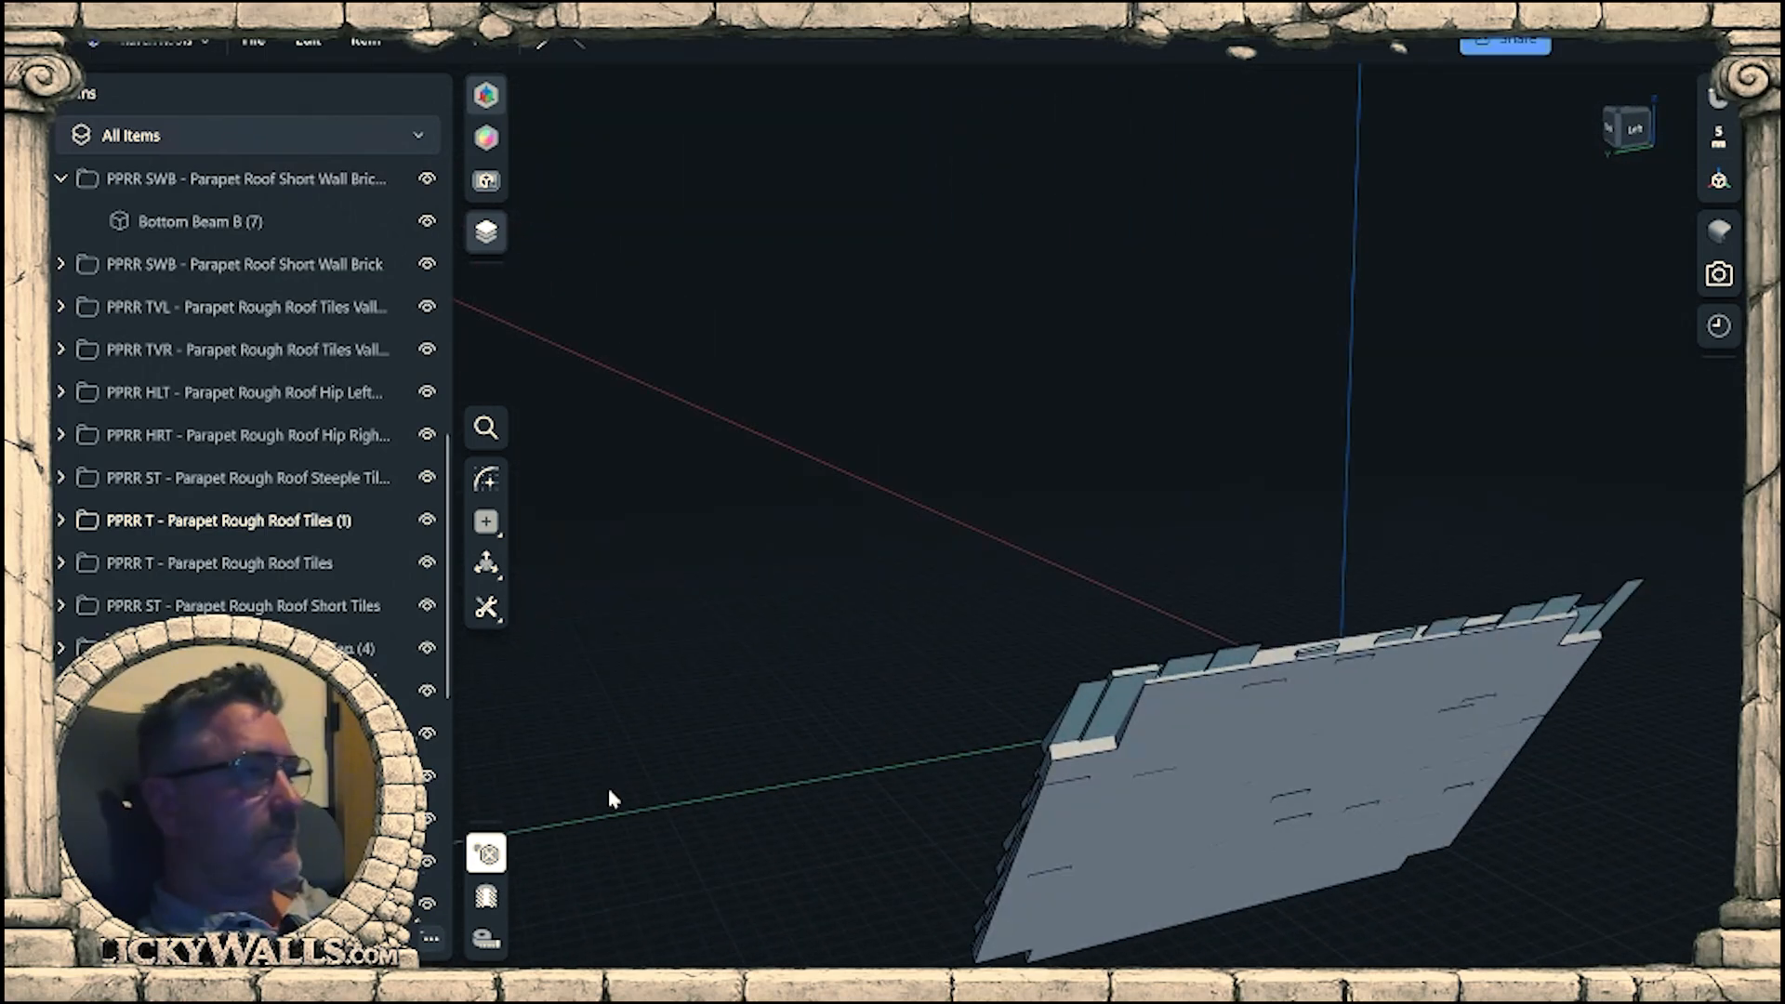
pyautogui.click(486, 853)
pyautogui.moveTo(909, 600); pyautogui.dragTo(1134, 683, button='right')
pyautogui.moveTo(1134, 683); pyautogui.dragTo(950, 423, button='middle')
pyautogui.moveTo(950, 423); pyautogui.dragTo(958, 685, button='right')
pyautogui.scroll(5, 1197, 578)
pyautogui.moveTo(978, 761); pyautogui.dragTo(987, 710, button='middle')
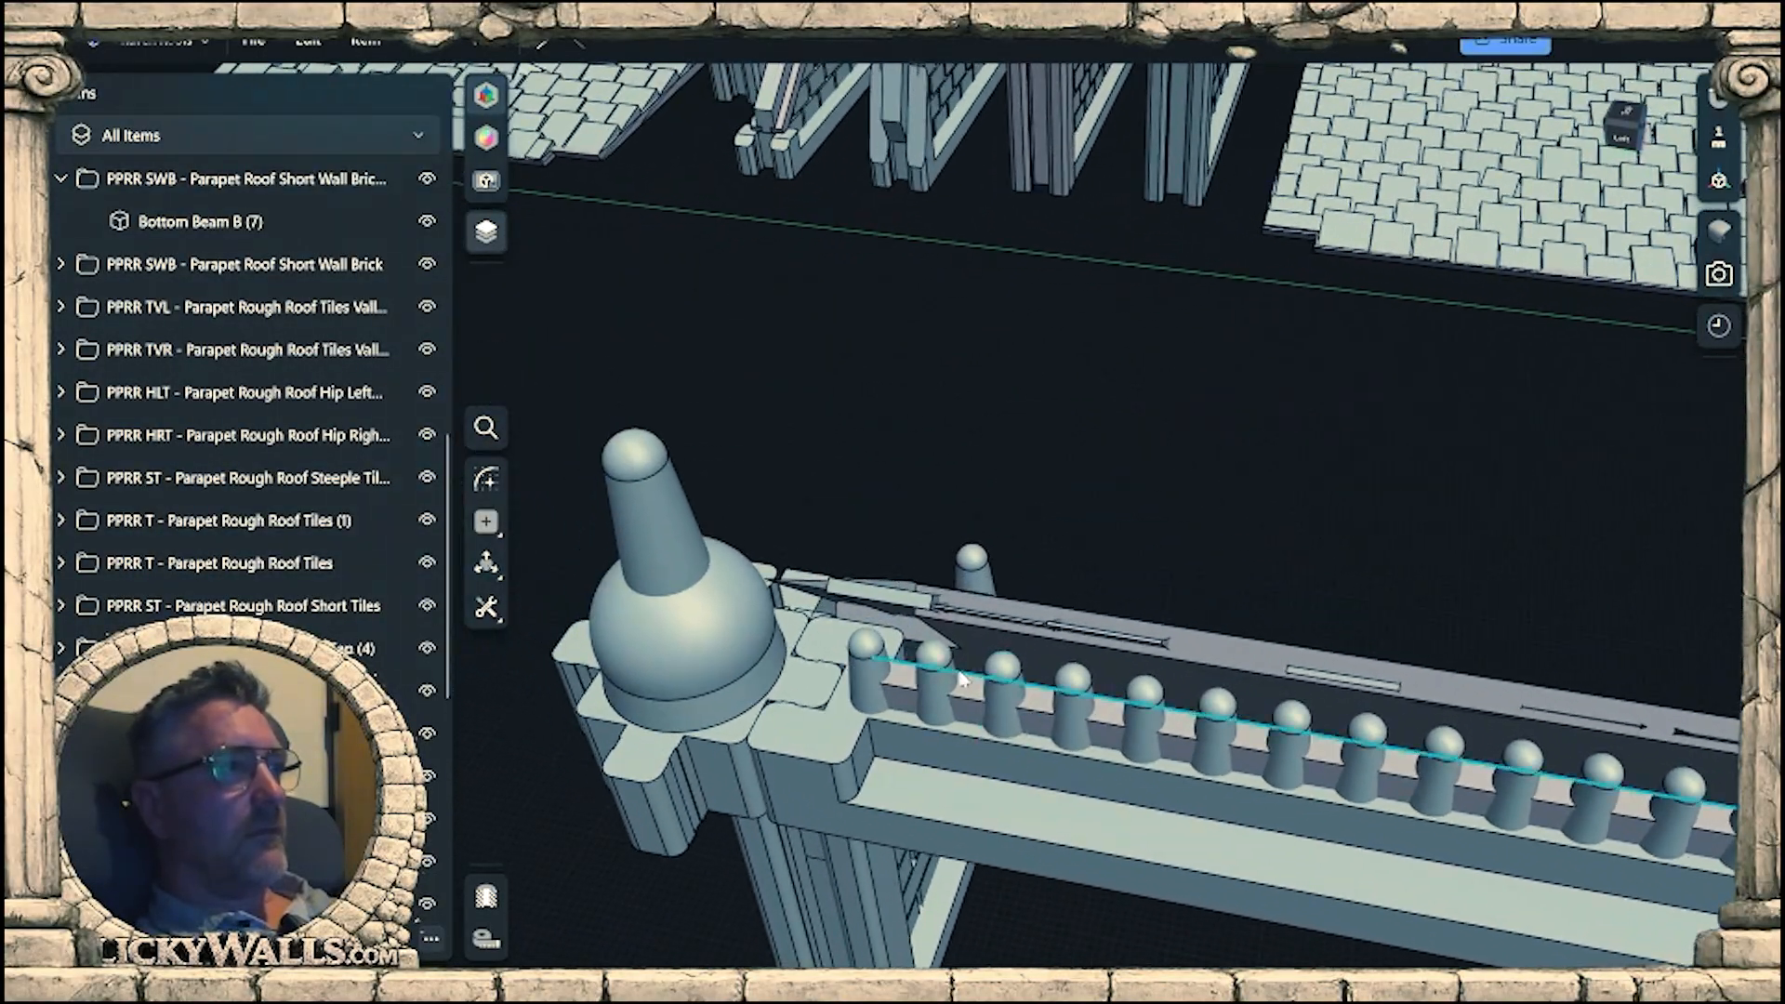
# Select the whole trimmed tile panel folder and place its move/rotate pivot on the panel's lower corner by the lowered beam rail.
pyautogui.moveTo(950, 677); pyautogui.dragTo(1238, 534, button='right')
pyautogui.scroll(2, 1223, 553)
pyautogui.click(1207, 574)
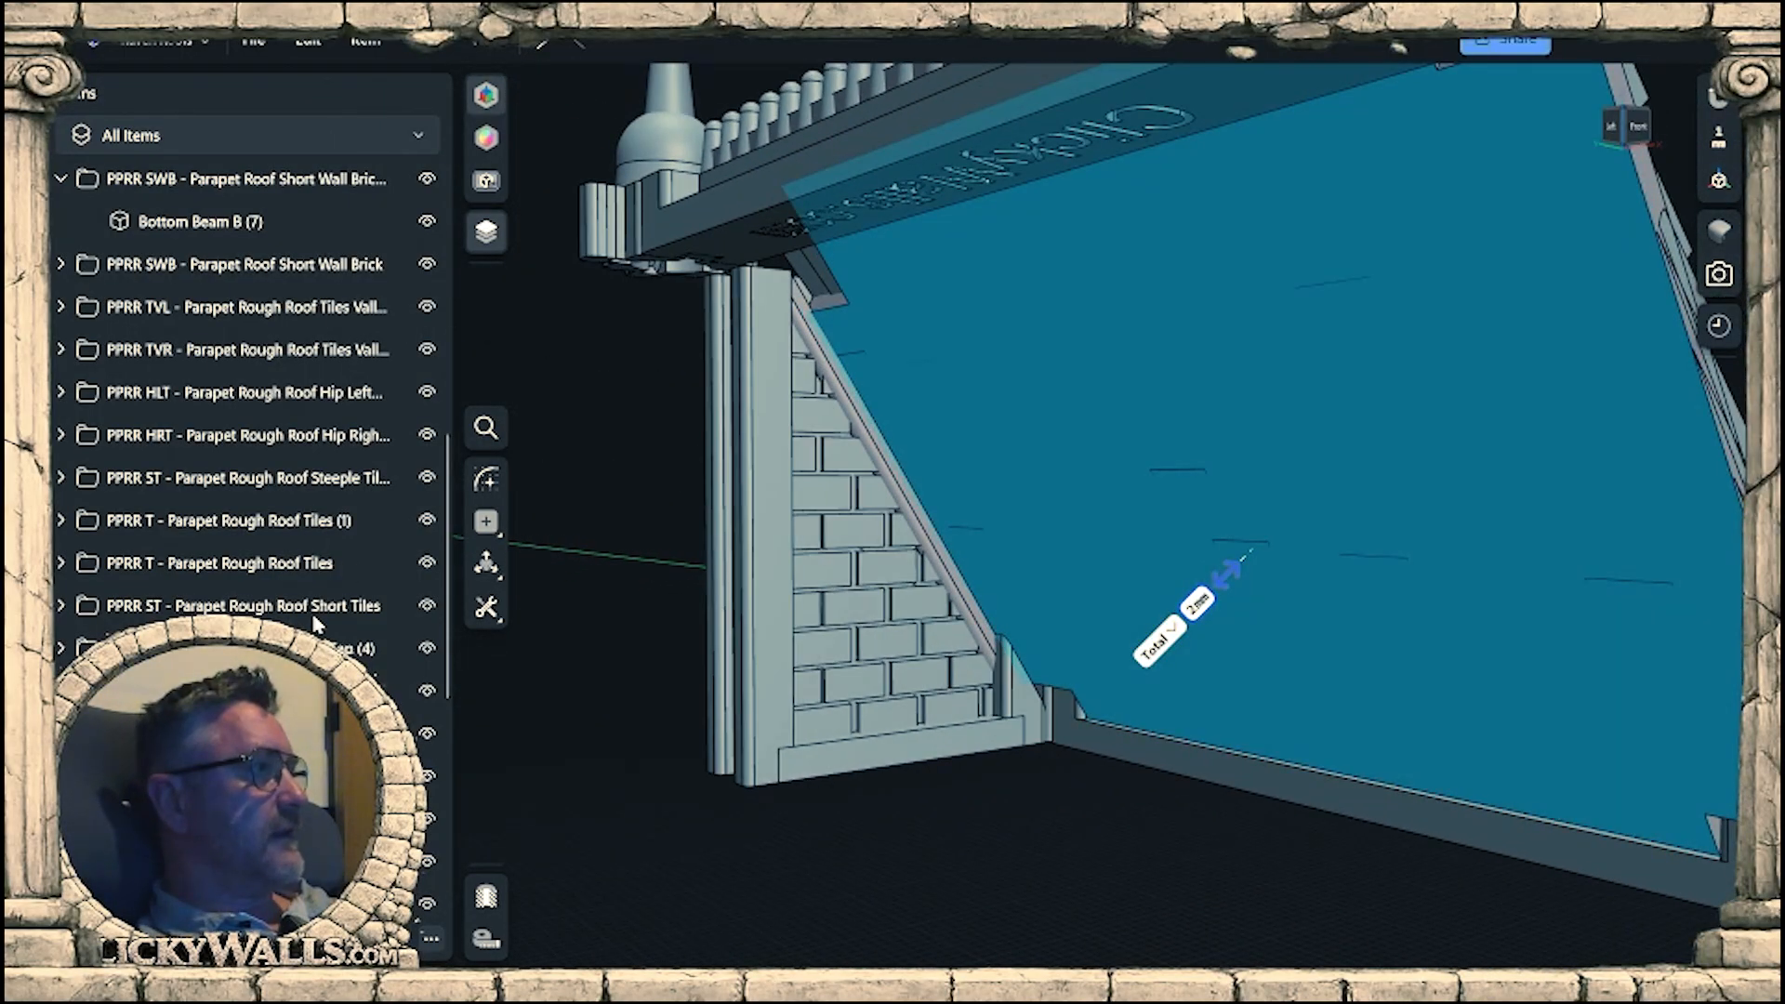
pyautogui.scroll(-2, 255, 437)
pyautogui.scroll(4, 270, 455)
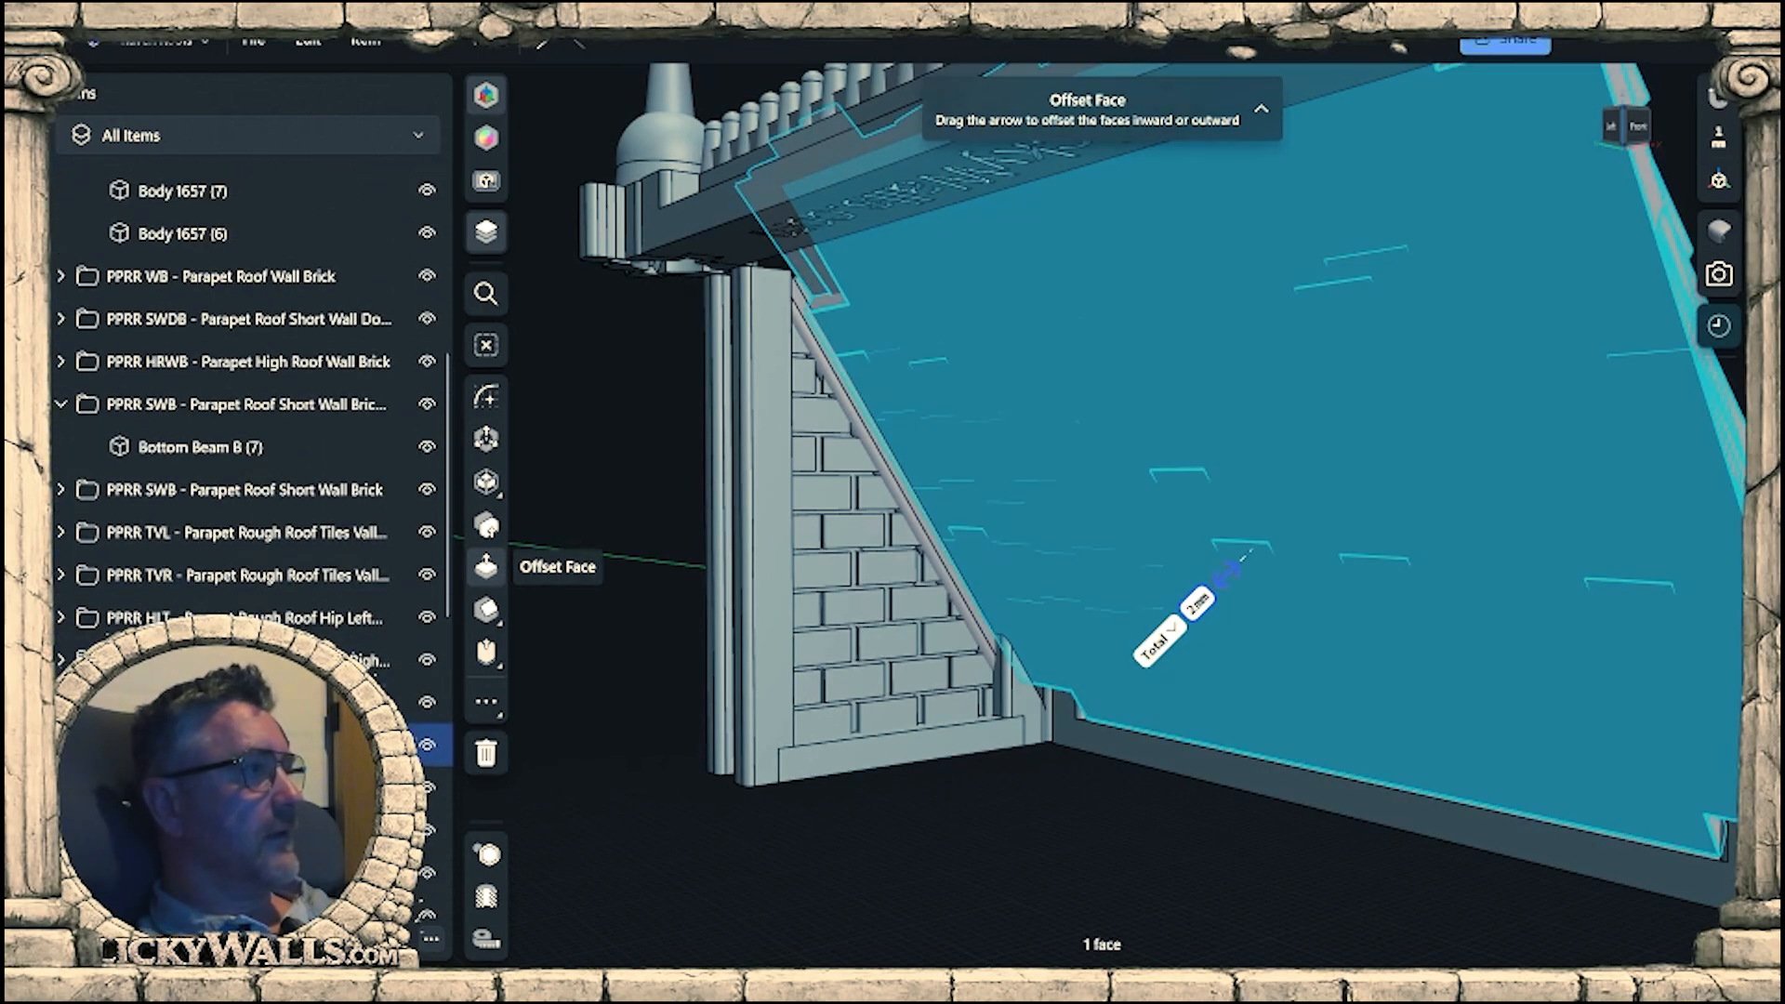
pyautogui.moveTo(1062, 656); pyautogui.dragTo(1039, 557, button='right')
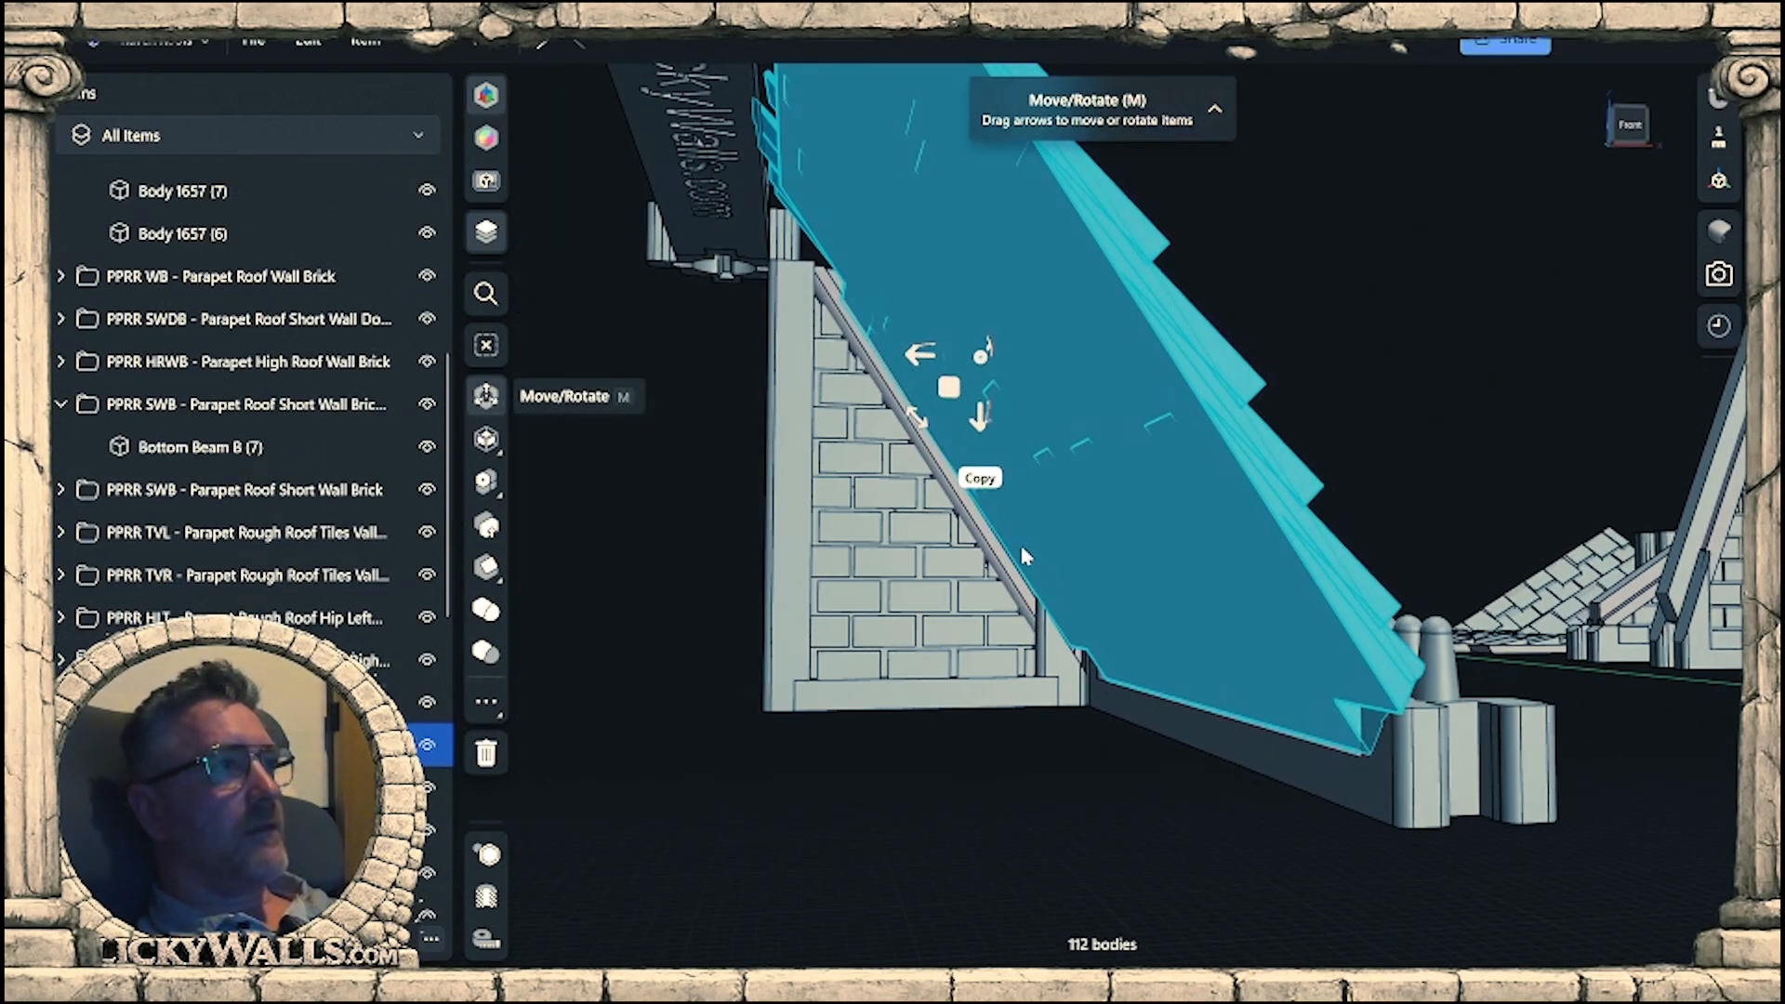
pyautogui.moveTo(980, 357); pyautogui.dragTo(976, 361)
pyautogui.moveTo(1043, 629); pyautogui.dragTo(1345, 753)
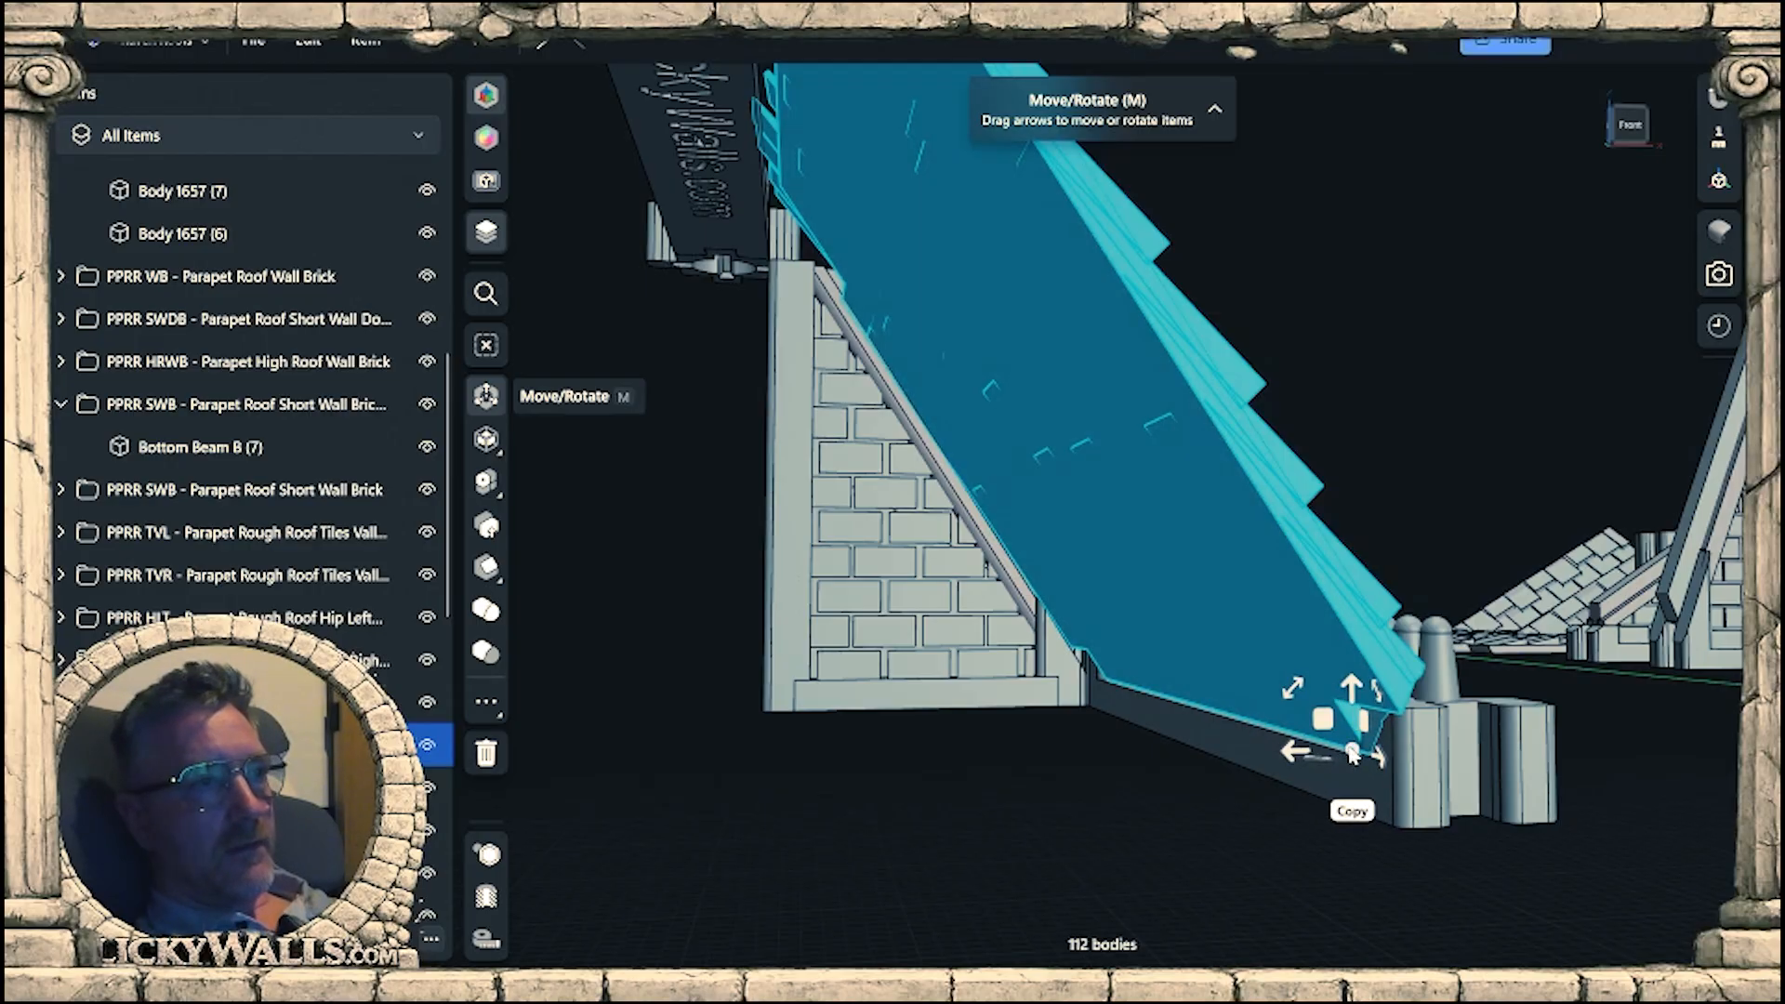
# Rotate the tile panel 2.5° about its lower corner towards the wall's sloping top.
pyautogui.moveTo(1348, 747); pyautogui.dragTo(1266, 755, button='right')
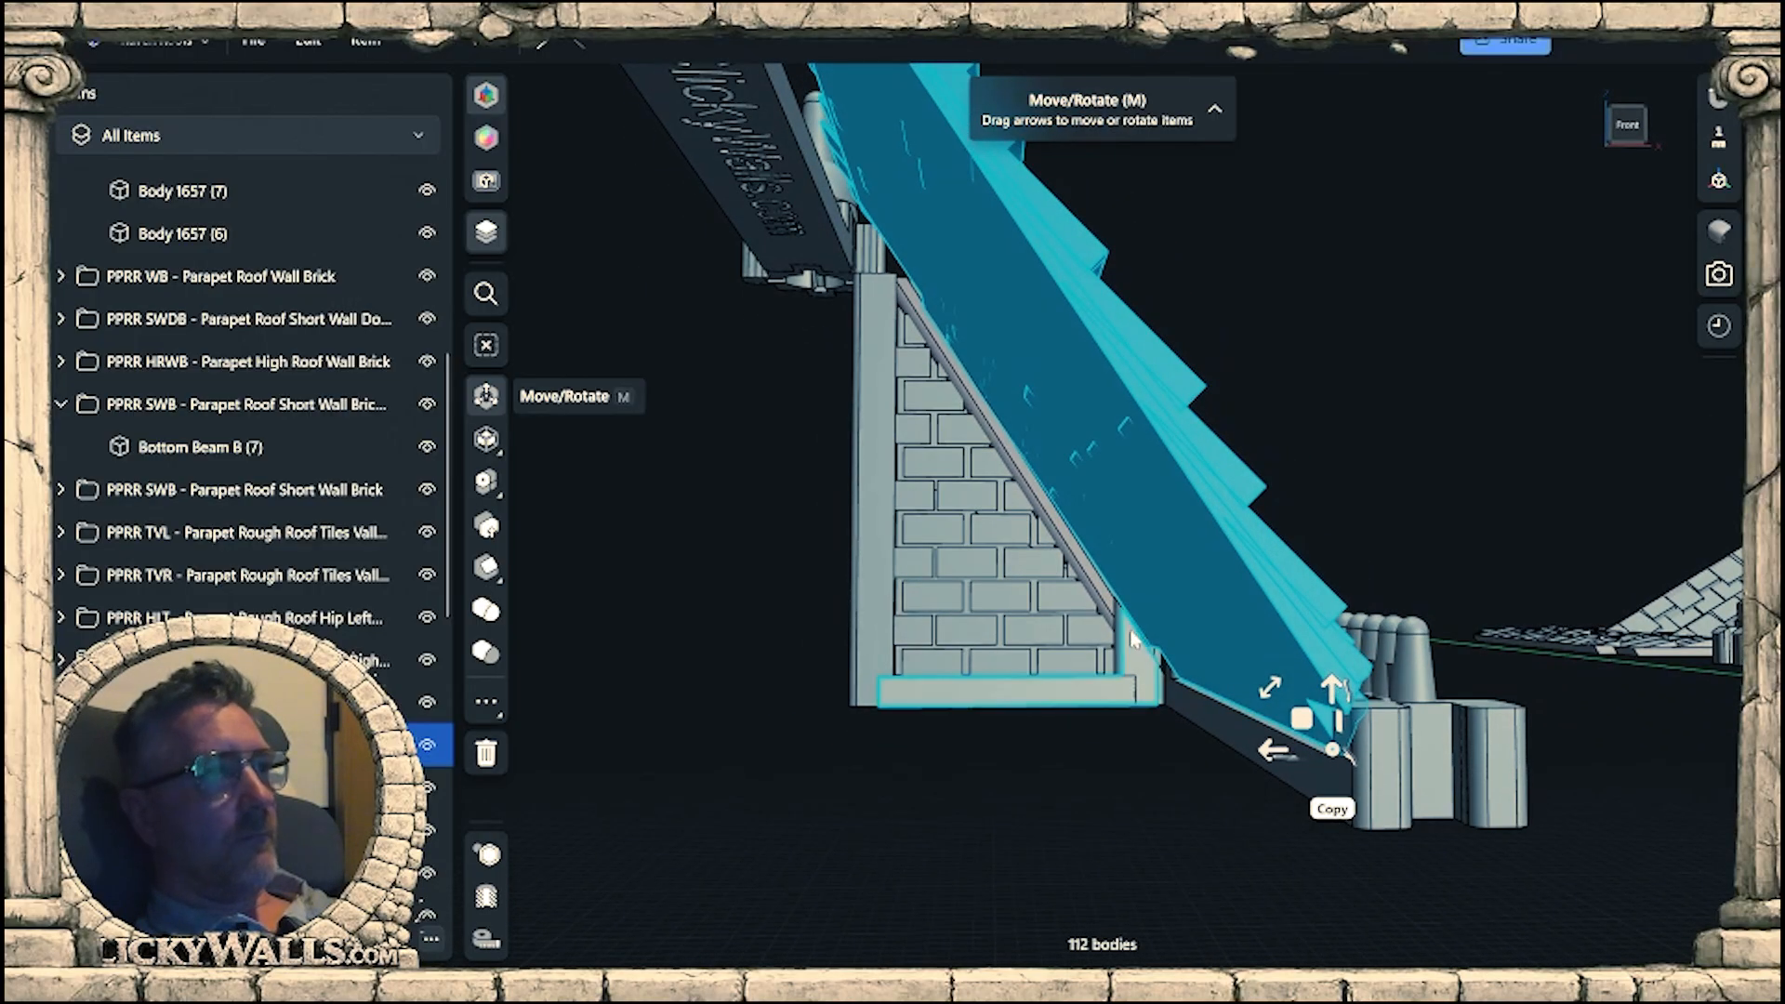
pyautogui.moveTo(1135, 637); pyautogui.dragTo(1266, 707, button='middle')
pyautogui.moveTo(1266, 707); pyautogui.dragTo(1196, 670, button='right')
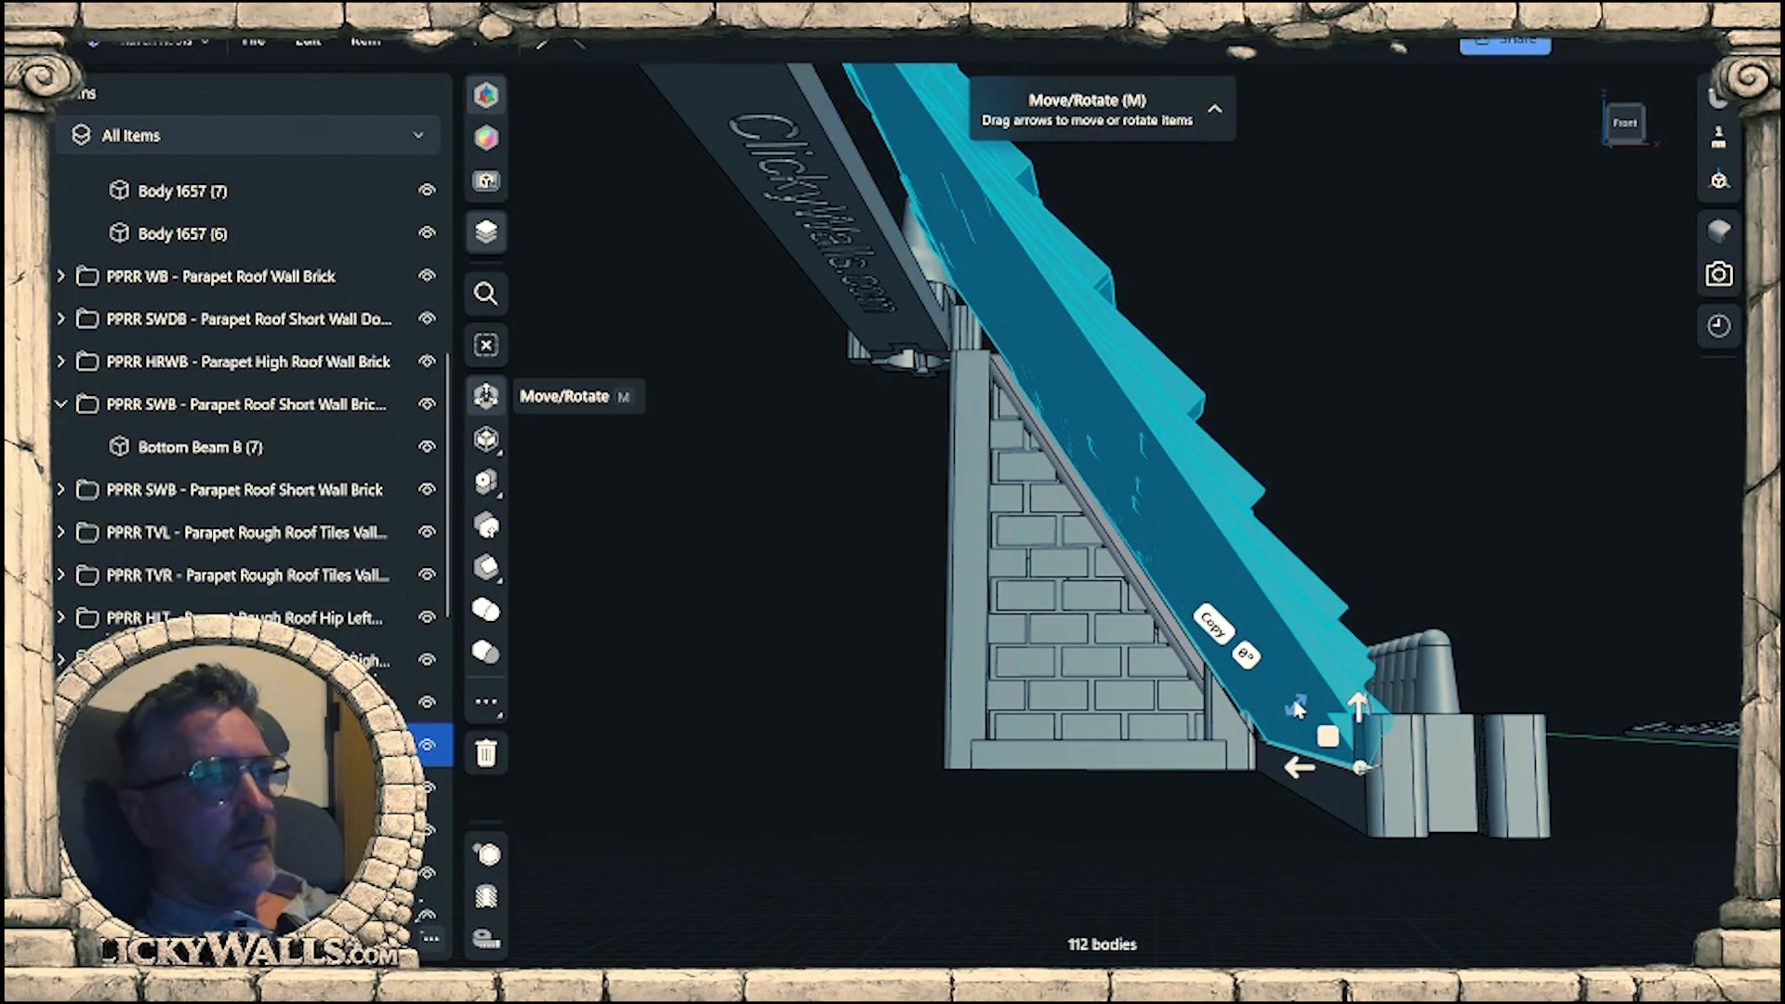
pyautogui.moveTo(1297, 708); pyautogui.dragTo(1294, 712)
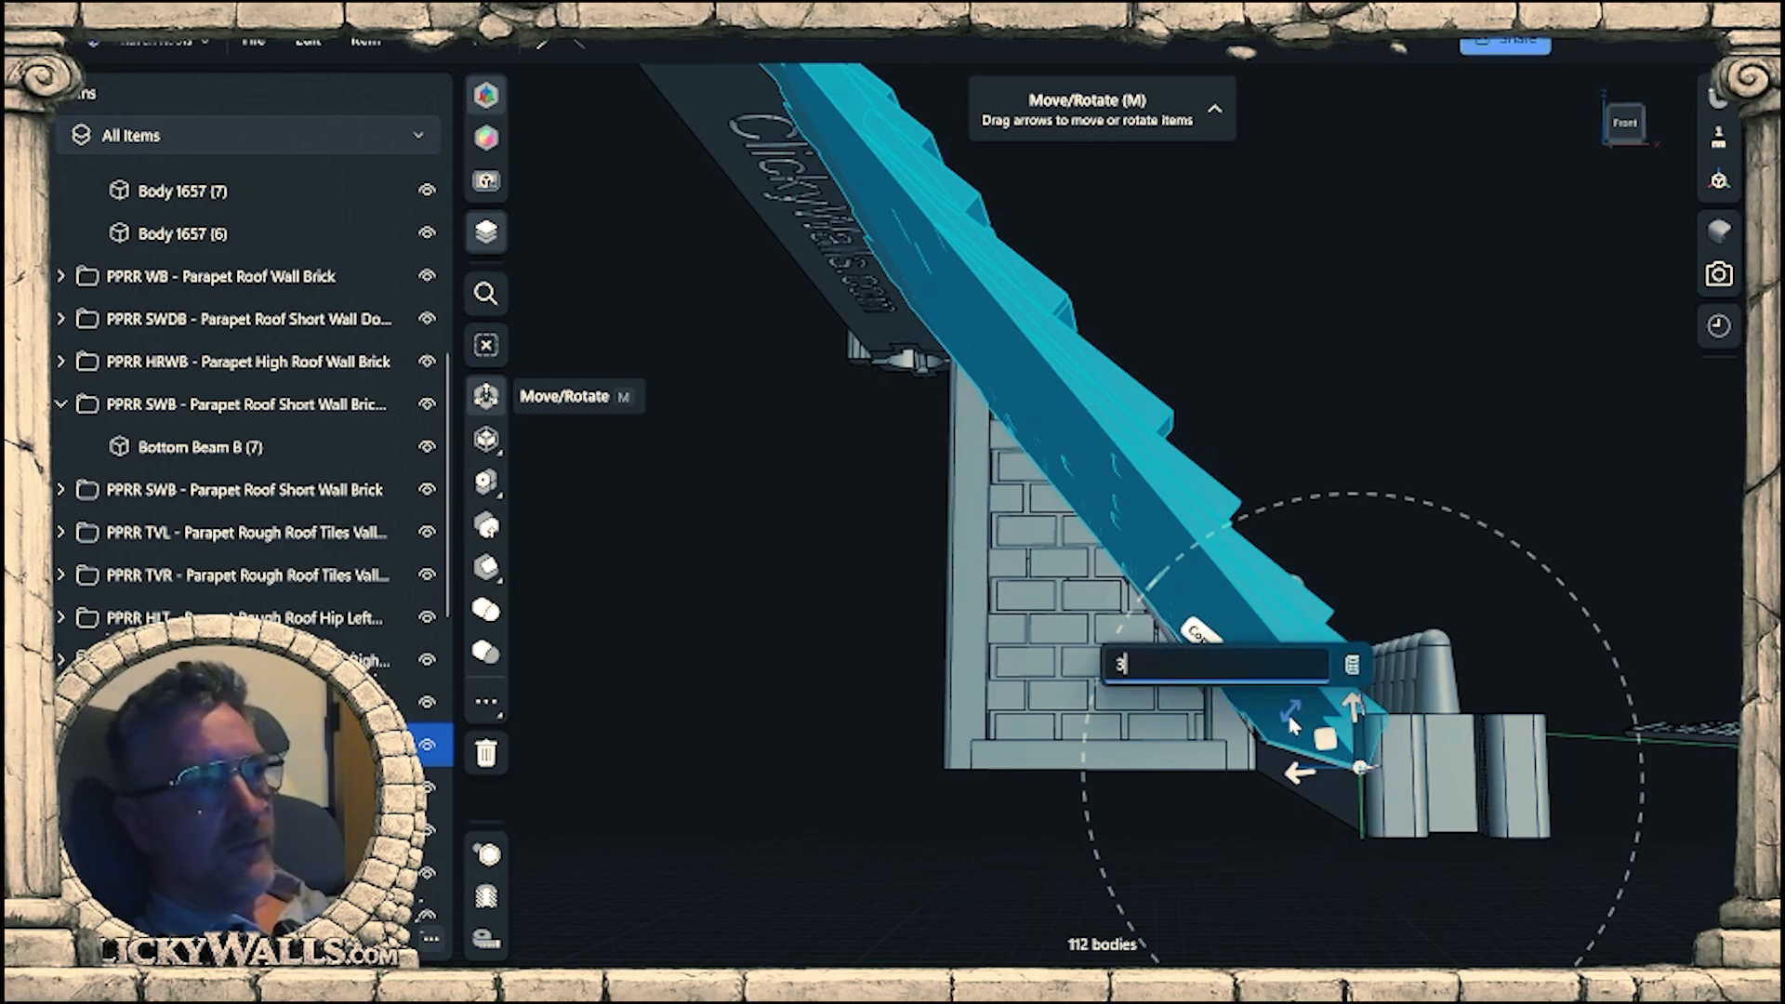
pyautogui.moveTo(1040, 549); pyautogui.dragTo(1144, 846, button='middle')
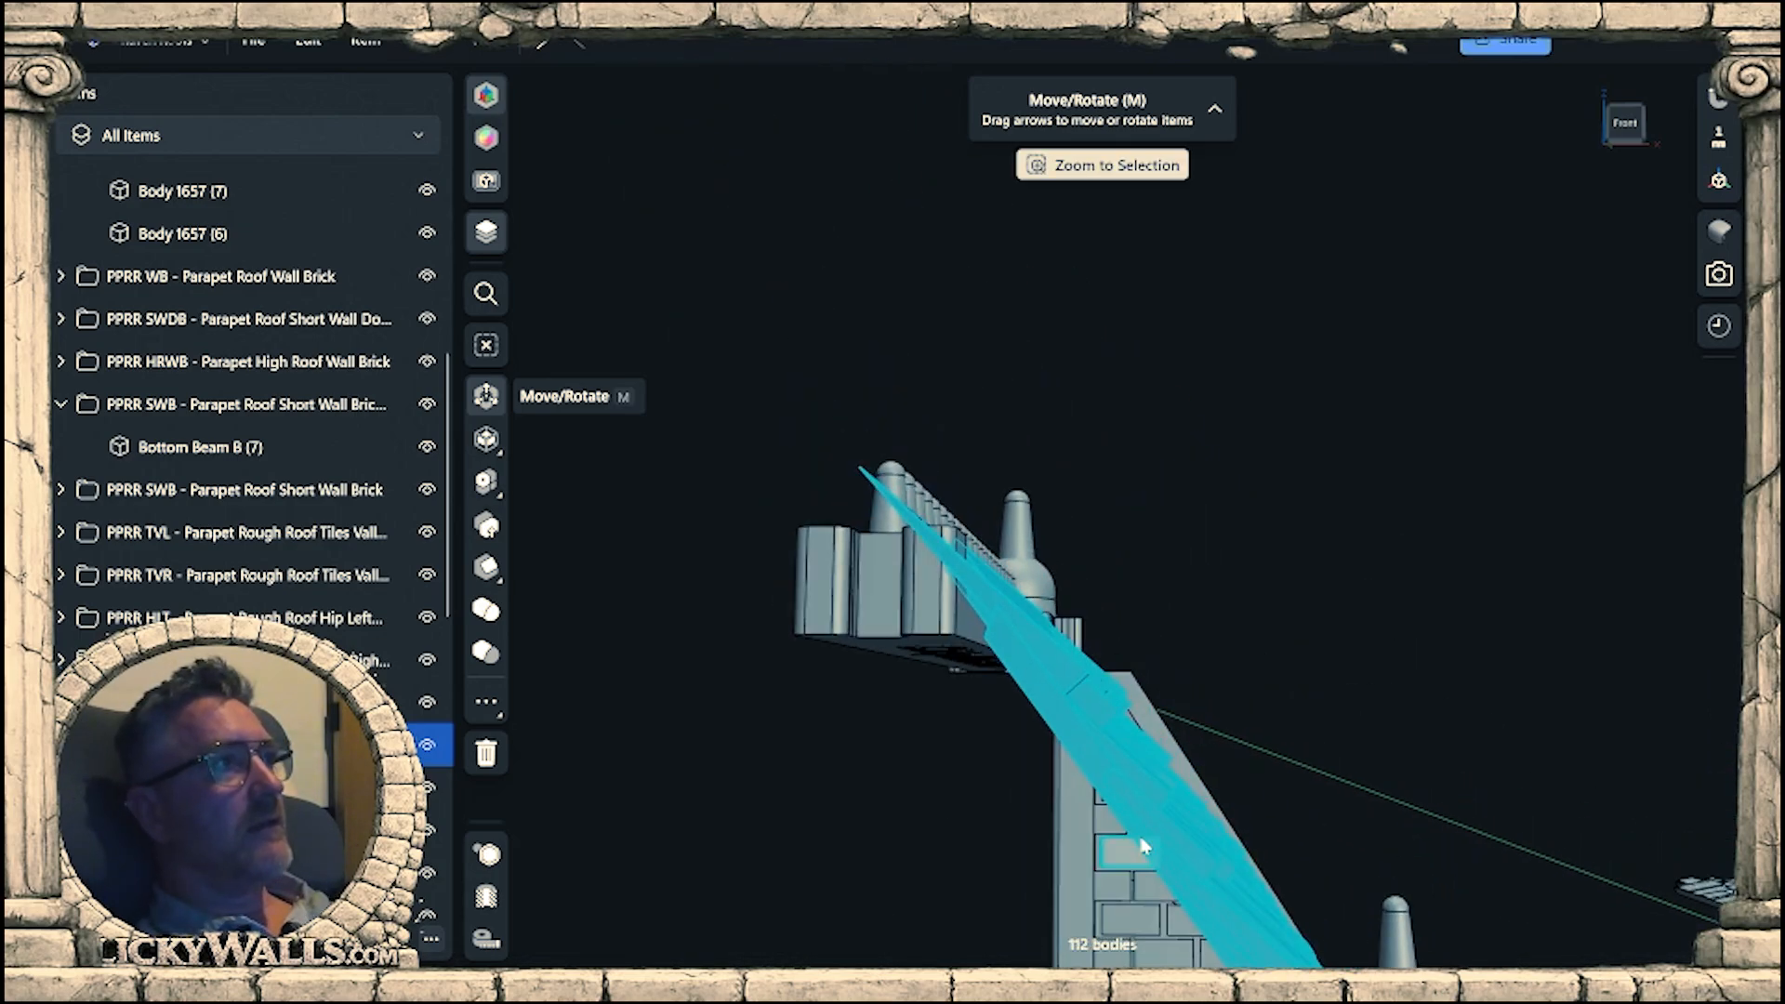
pyautogui.scroll(4, 993, 656)
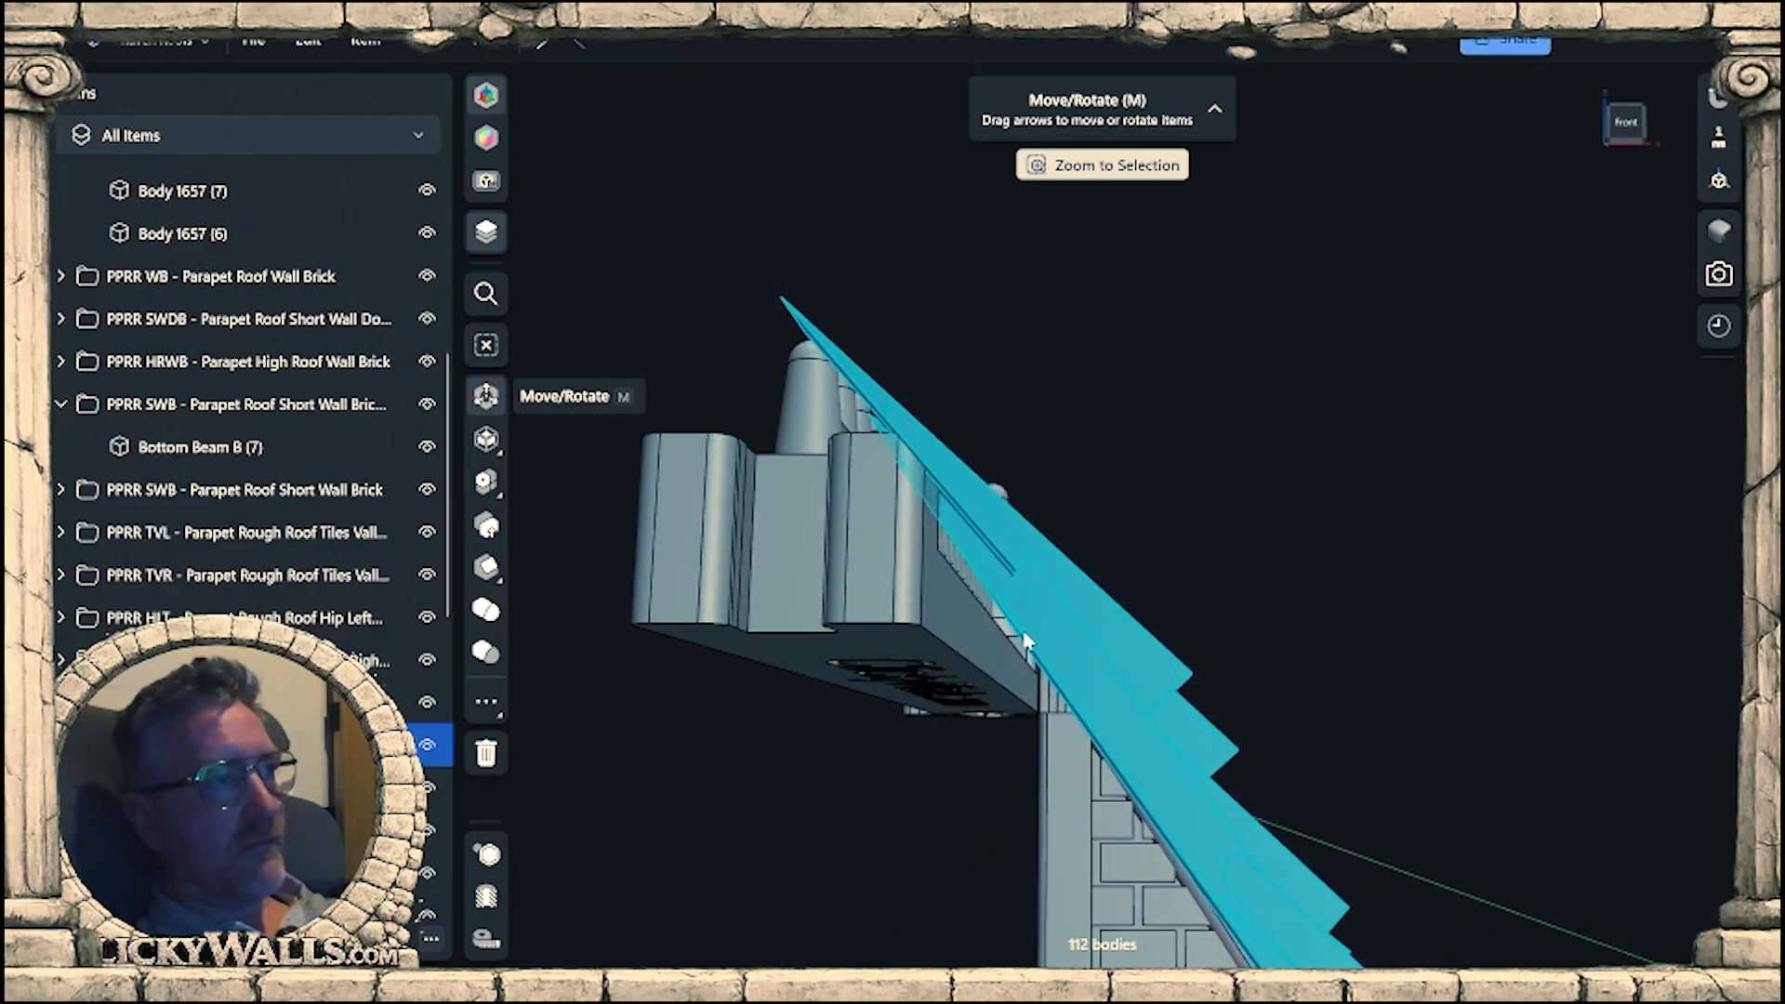
# Examine the rotated tile panel's fit against both finial caps, the beam rails and the brick wall's tall post.
pyautogui.moveTo(1005, 639); pyautogui.dragTo(909, 667, button='right')
pyautogui.moveTo(1136, 581); pyautogui.dragTo(1053, 640, button='right')
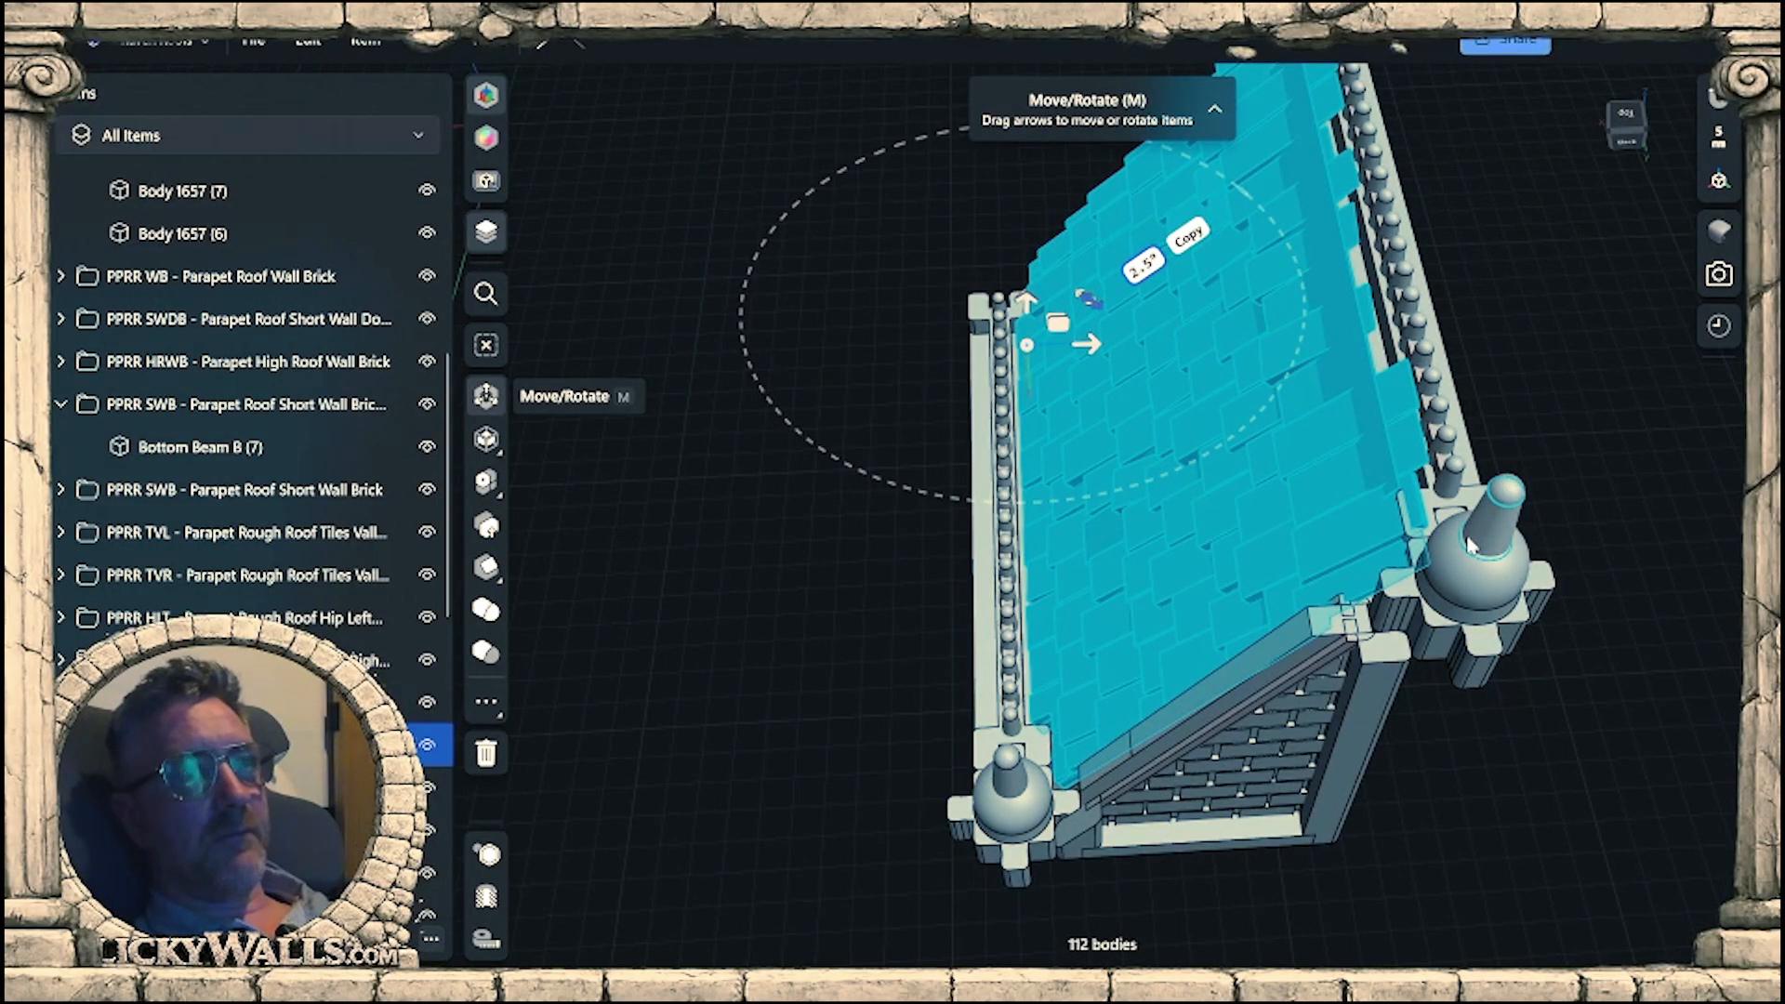
pyautogui.moveTo(960, 605); pyautogui.dragTo(1123, 755, button='right')
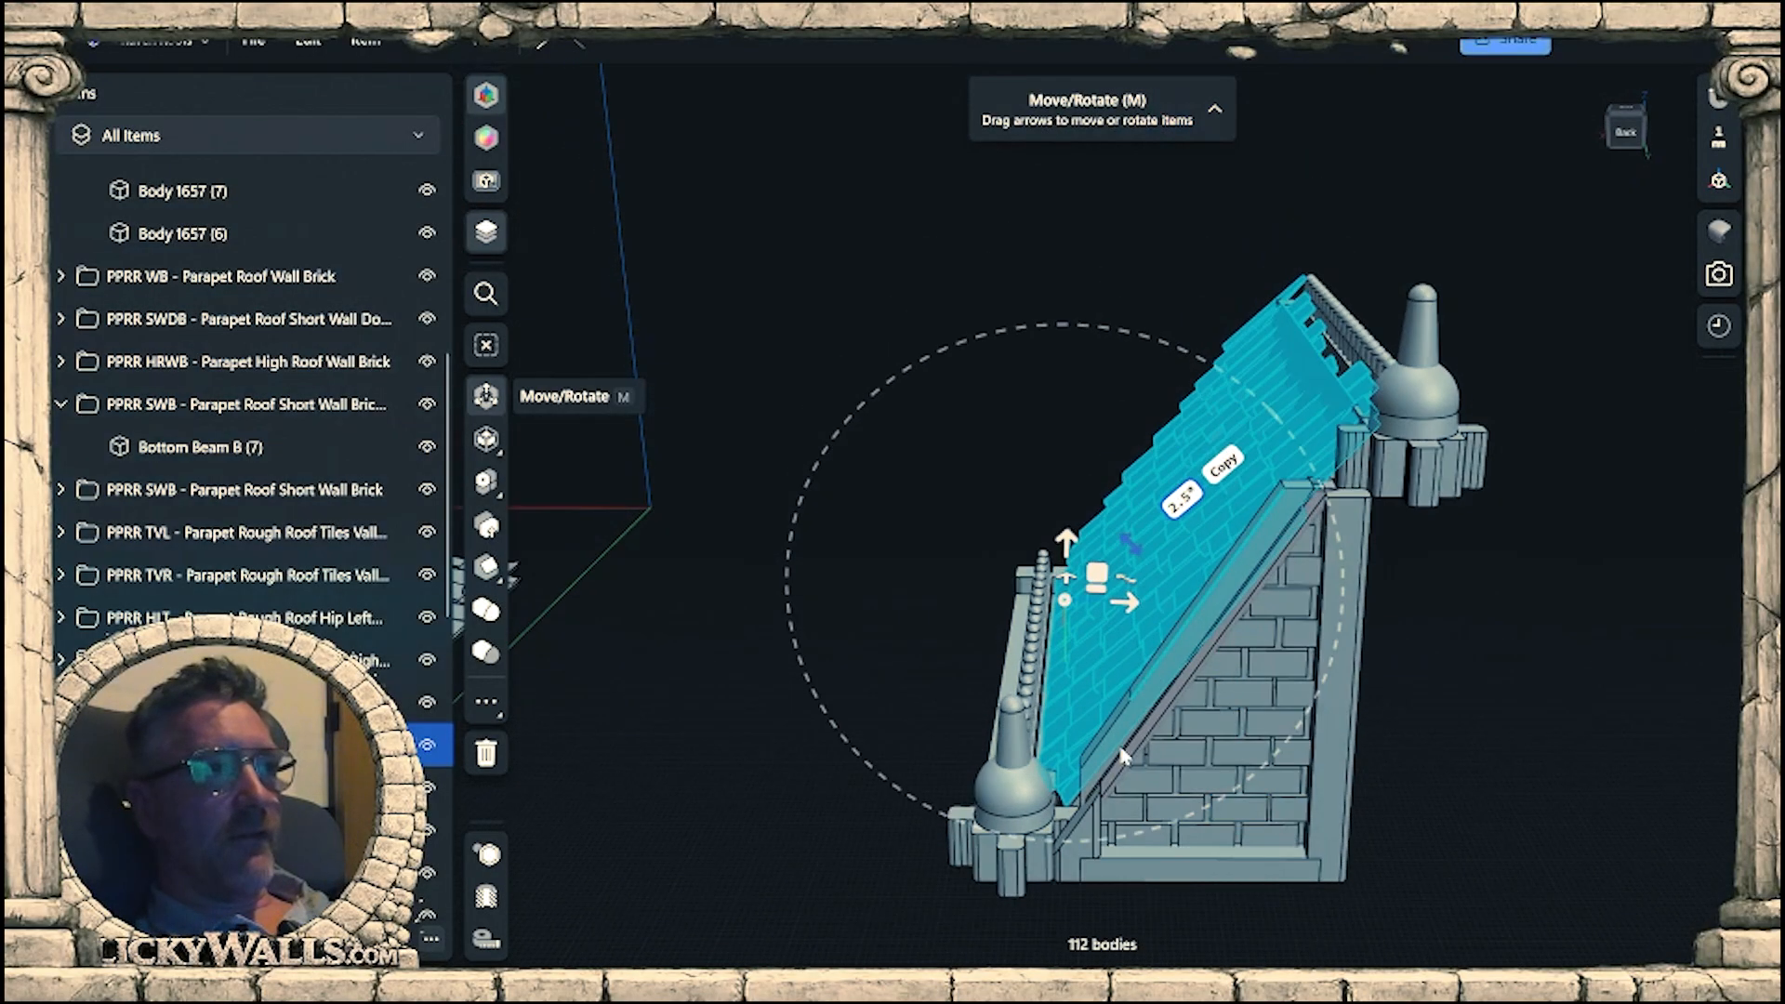
pyautogui.moveTo(1293, 625); pyautogui.dragTo(1367, 593, button='right')
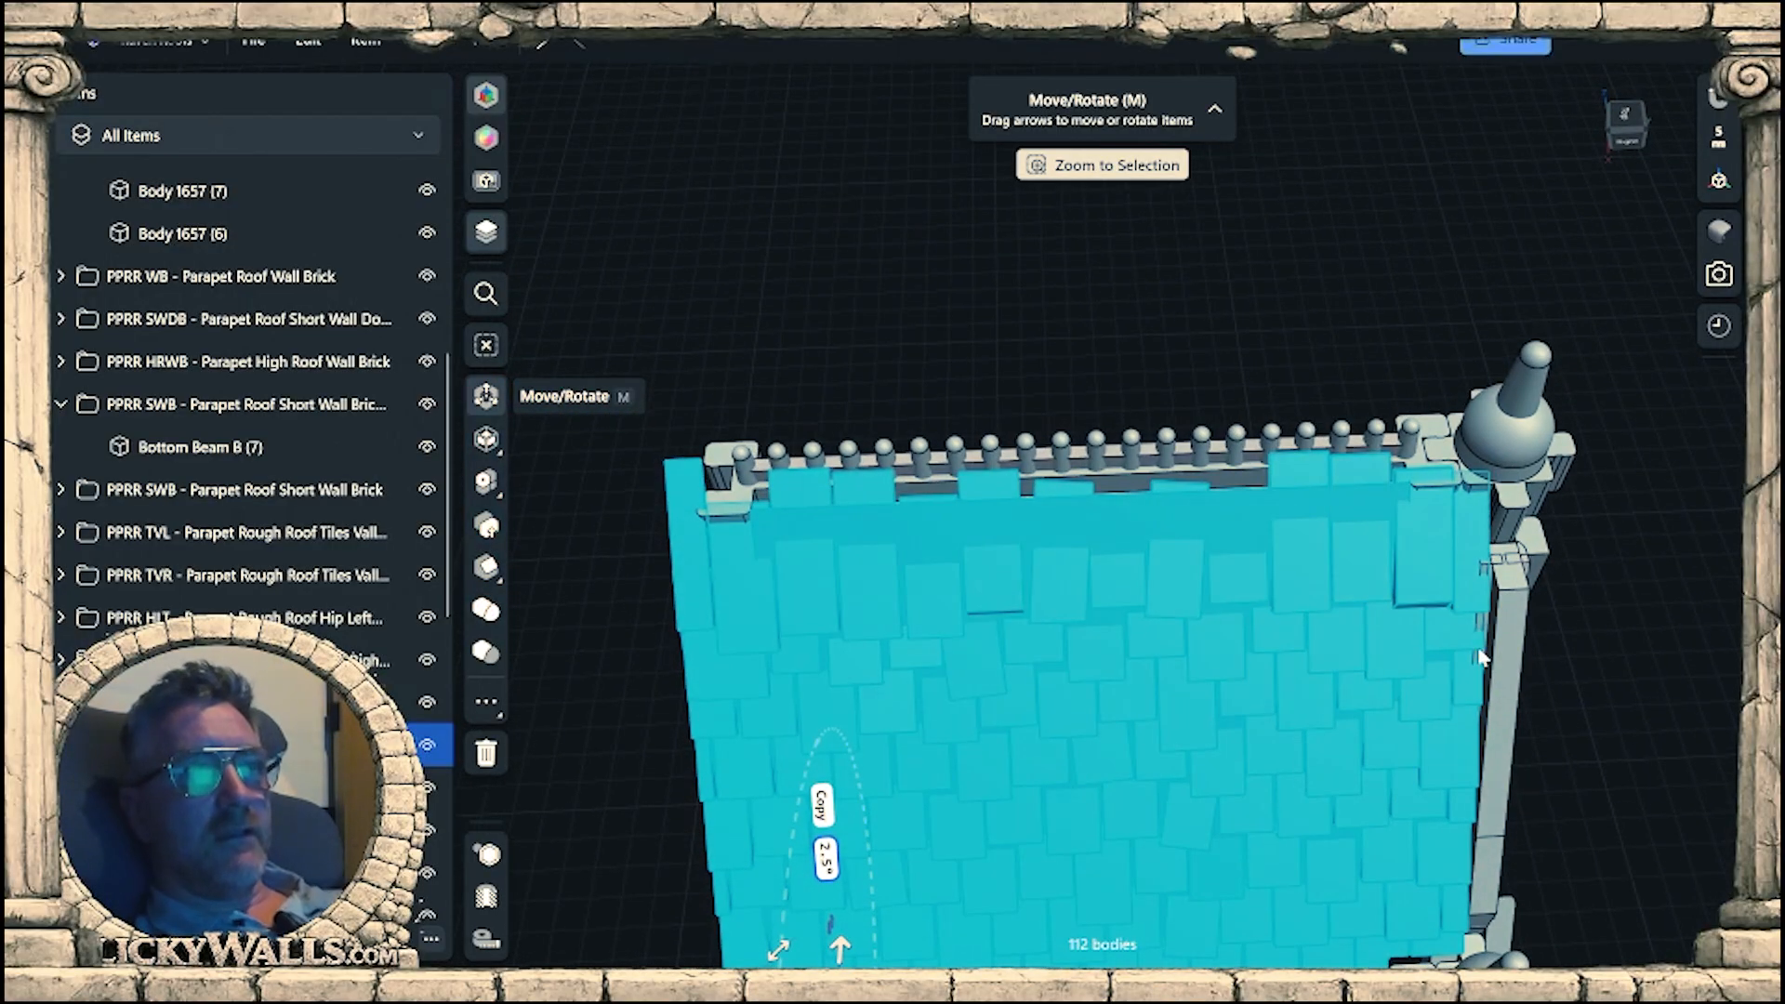
pyautogui.moveTo(1442, 524); pyautogui.dragTo(893, 368, button='right')
pyautogui.scroll(10, 1422, 514)
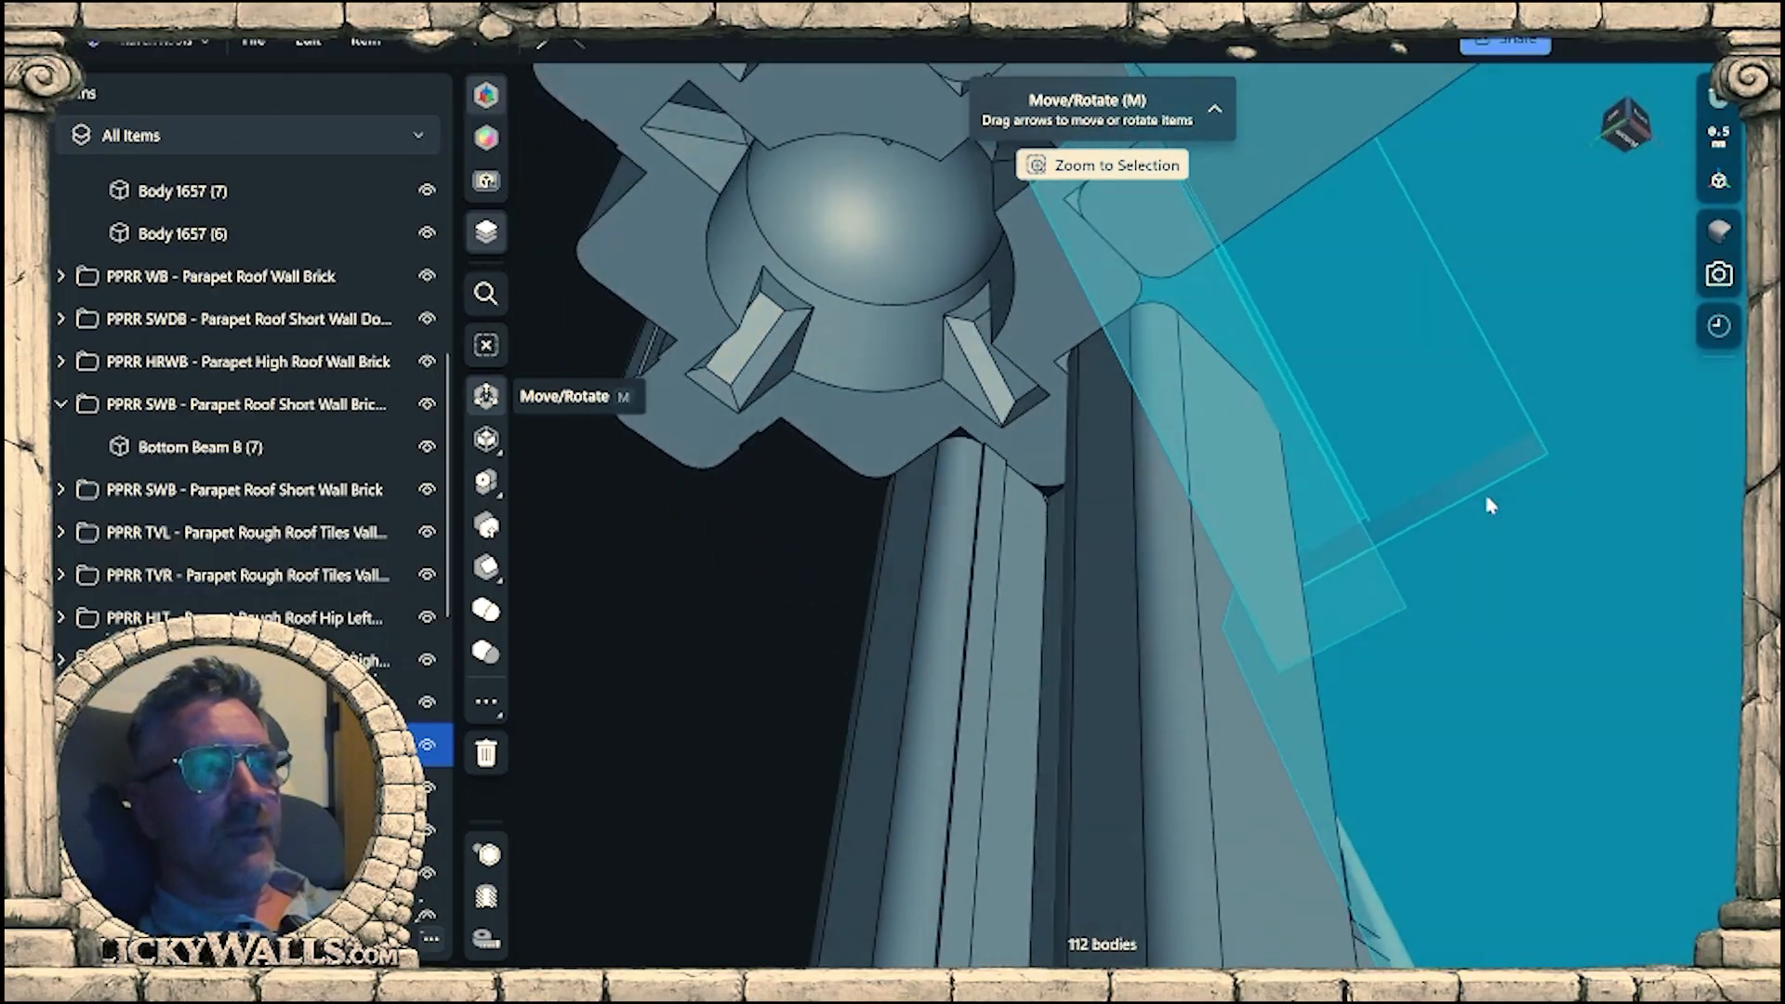
# Offset the notched corner face of the tile panel's backing about 6.2 mm outward towards the finial cap, beside the beam rail.
pyautogui.moveTo(1490, 505); pyautogui.dragTo(1468, 595, button='right')
pyautogui.click(1376, 498)
pyautogui.moveTo(1378, 502); pyautogui.dragTo(1470, 621, button='right')
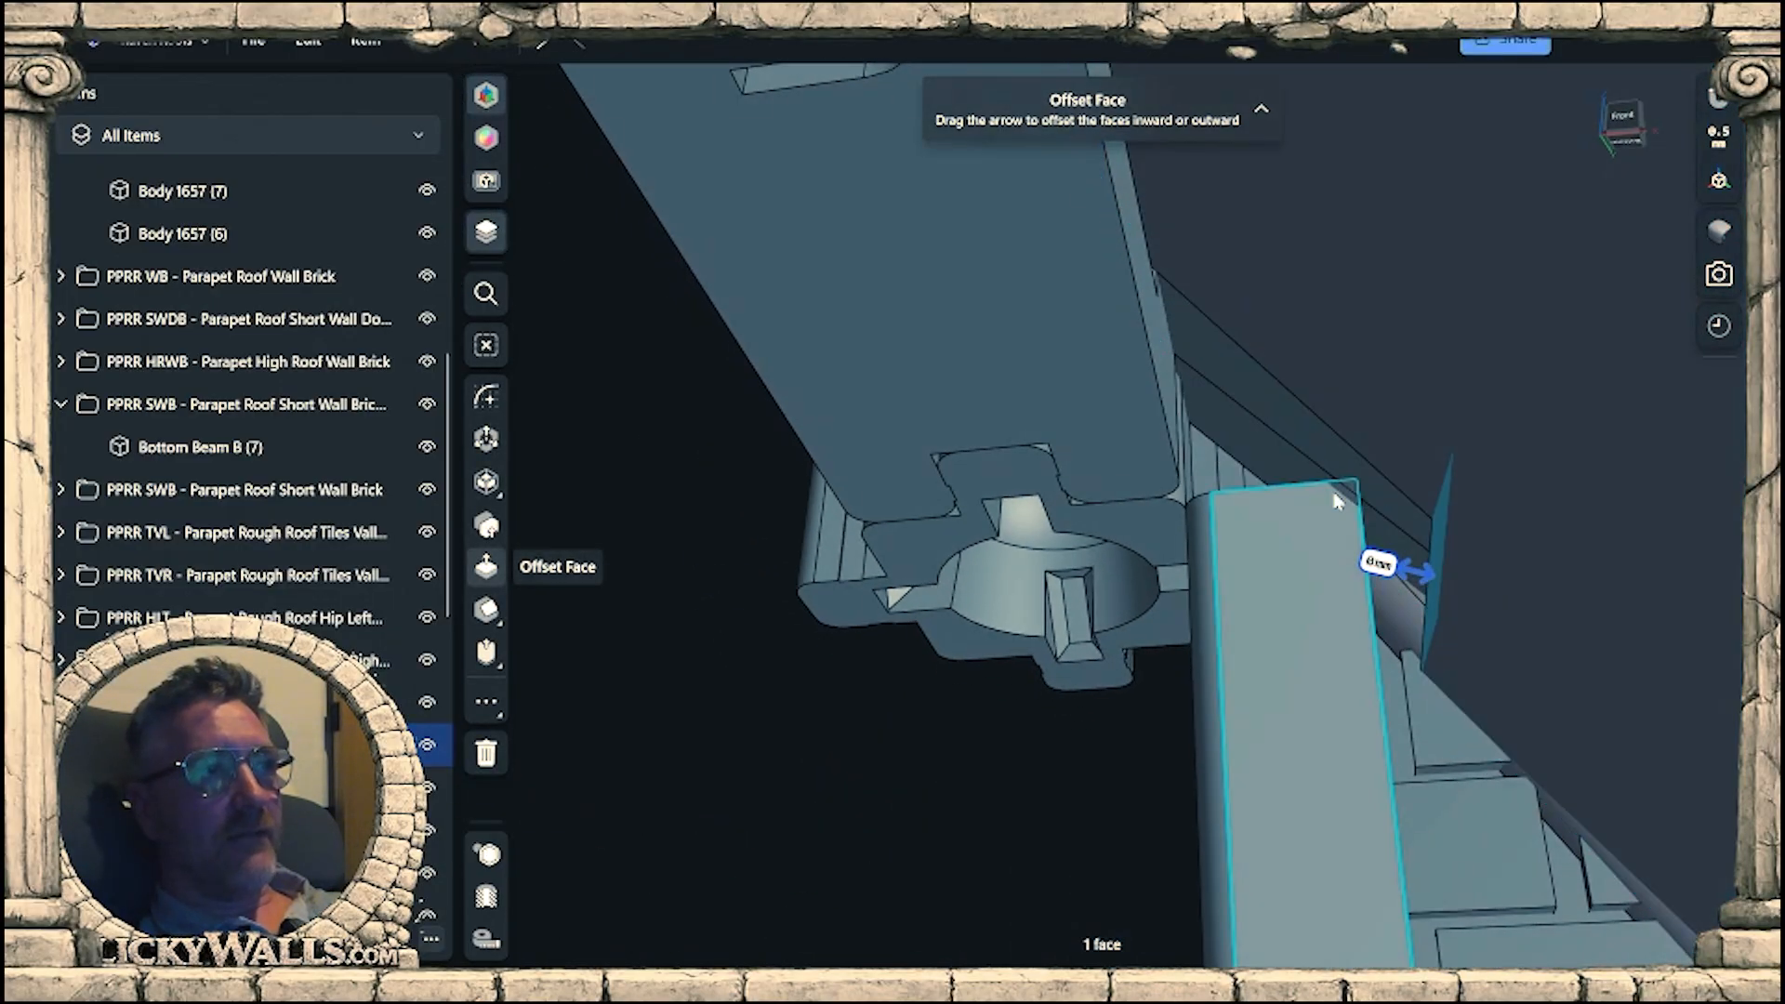
pyautogui.moveTo(1335, 495); pyautogui.dragTo(1402, 603, button='right')
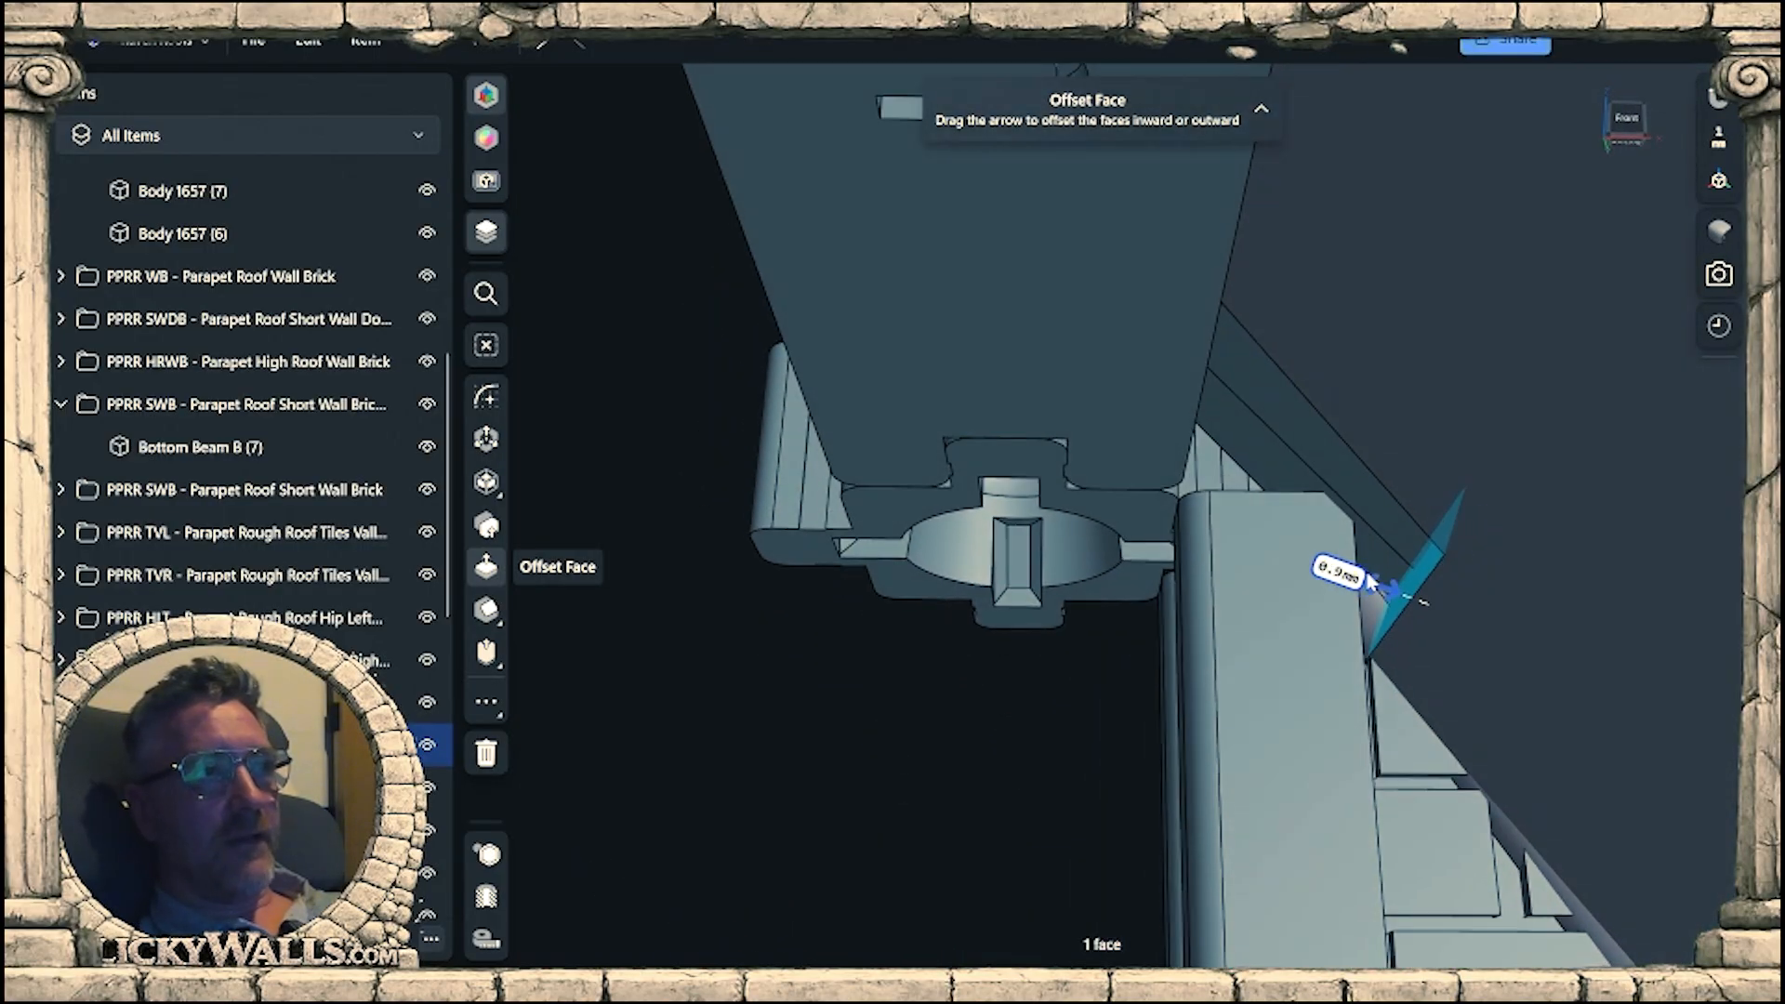
pyautogui.moveTo(1375, 569); pyautogui.dragTo(1566, 580, button='right')
pyautogui.moveTo(1664, 640); pyautogui.dragTo(1176, 709, button='right')
pyautogui.moveTo(1101, 619); pyautogui.dragTo(1073, 582)
pyautogui.moveTo(1073, 583); pyautogui.dragTo(1020, 546, button='right')
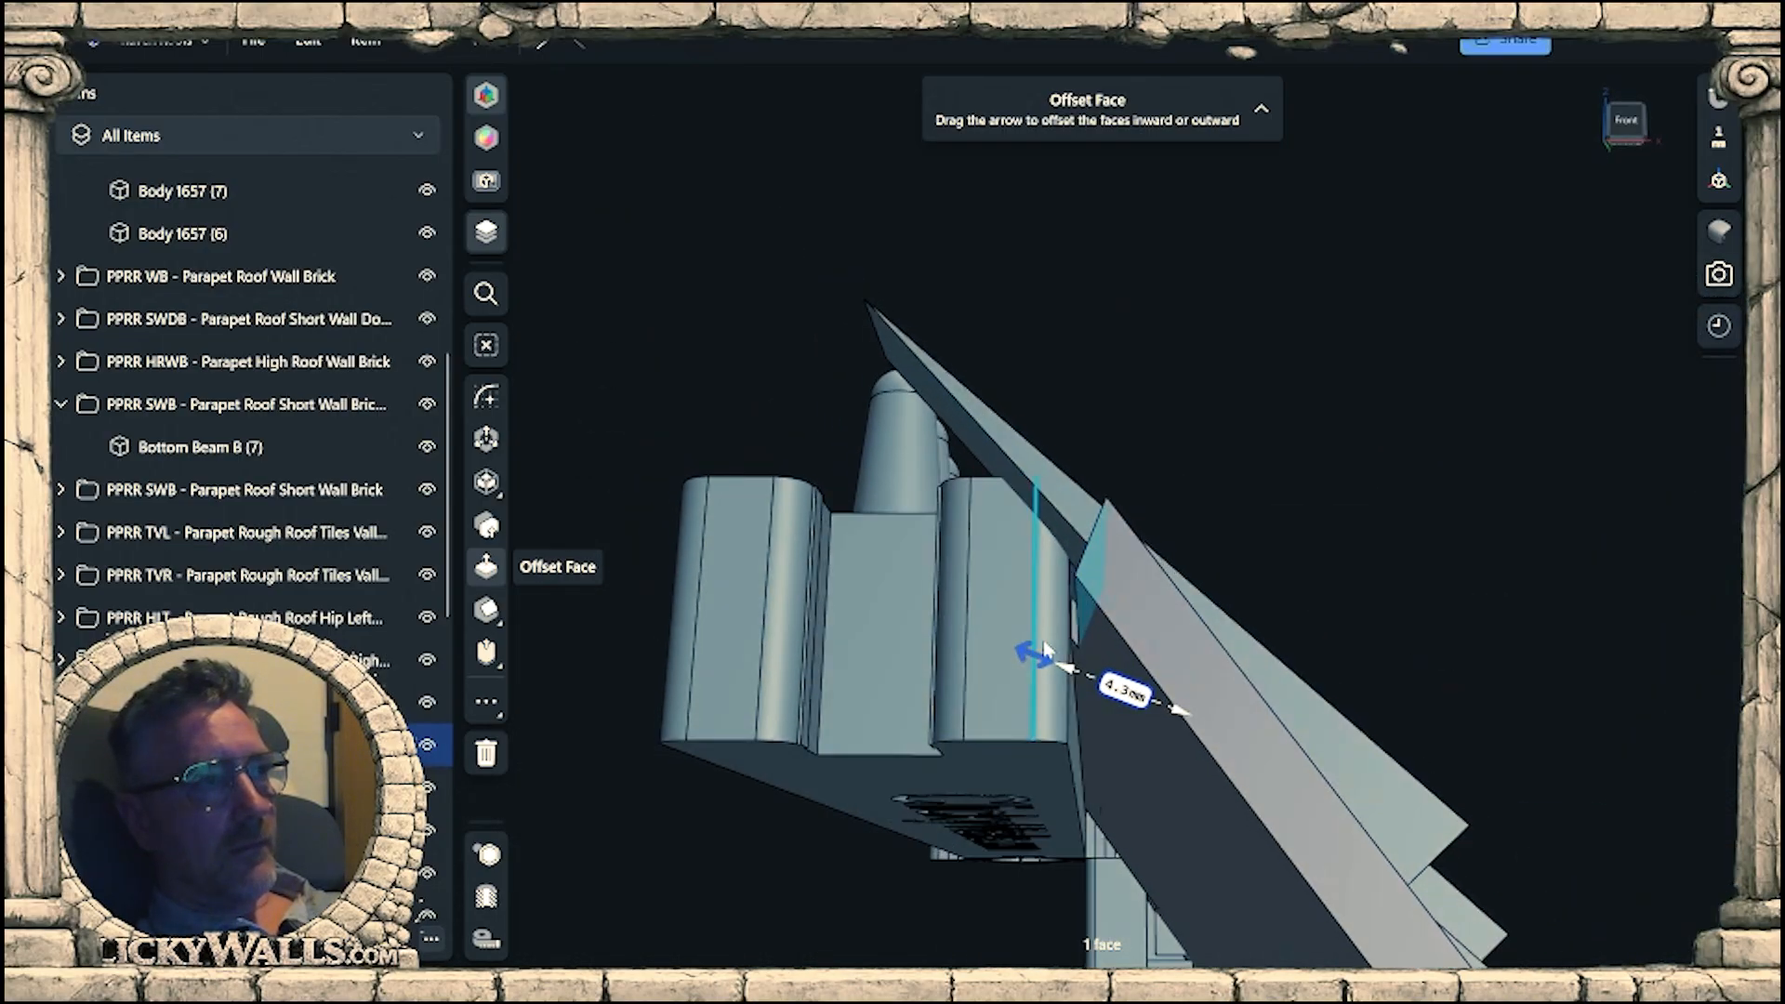
pyautogui.moveTo(1029, 653); pyautogui.dragTo(1134, 757, button='right')
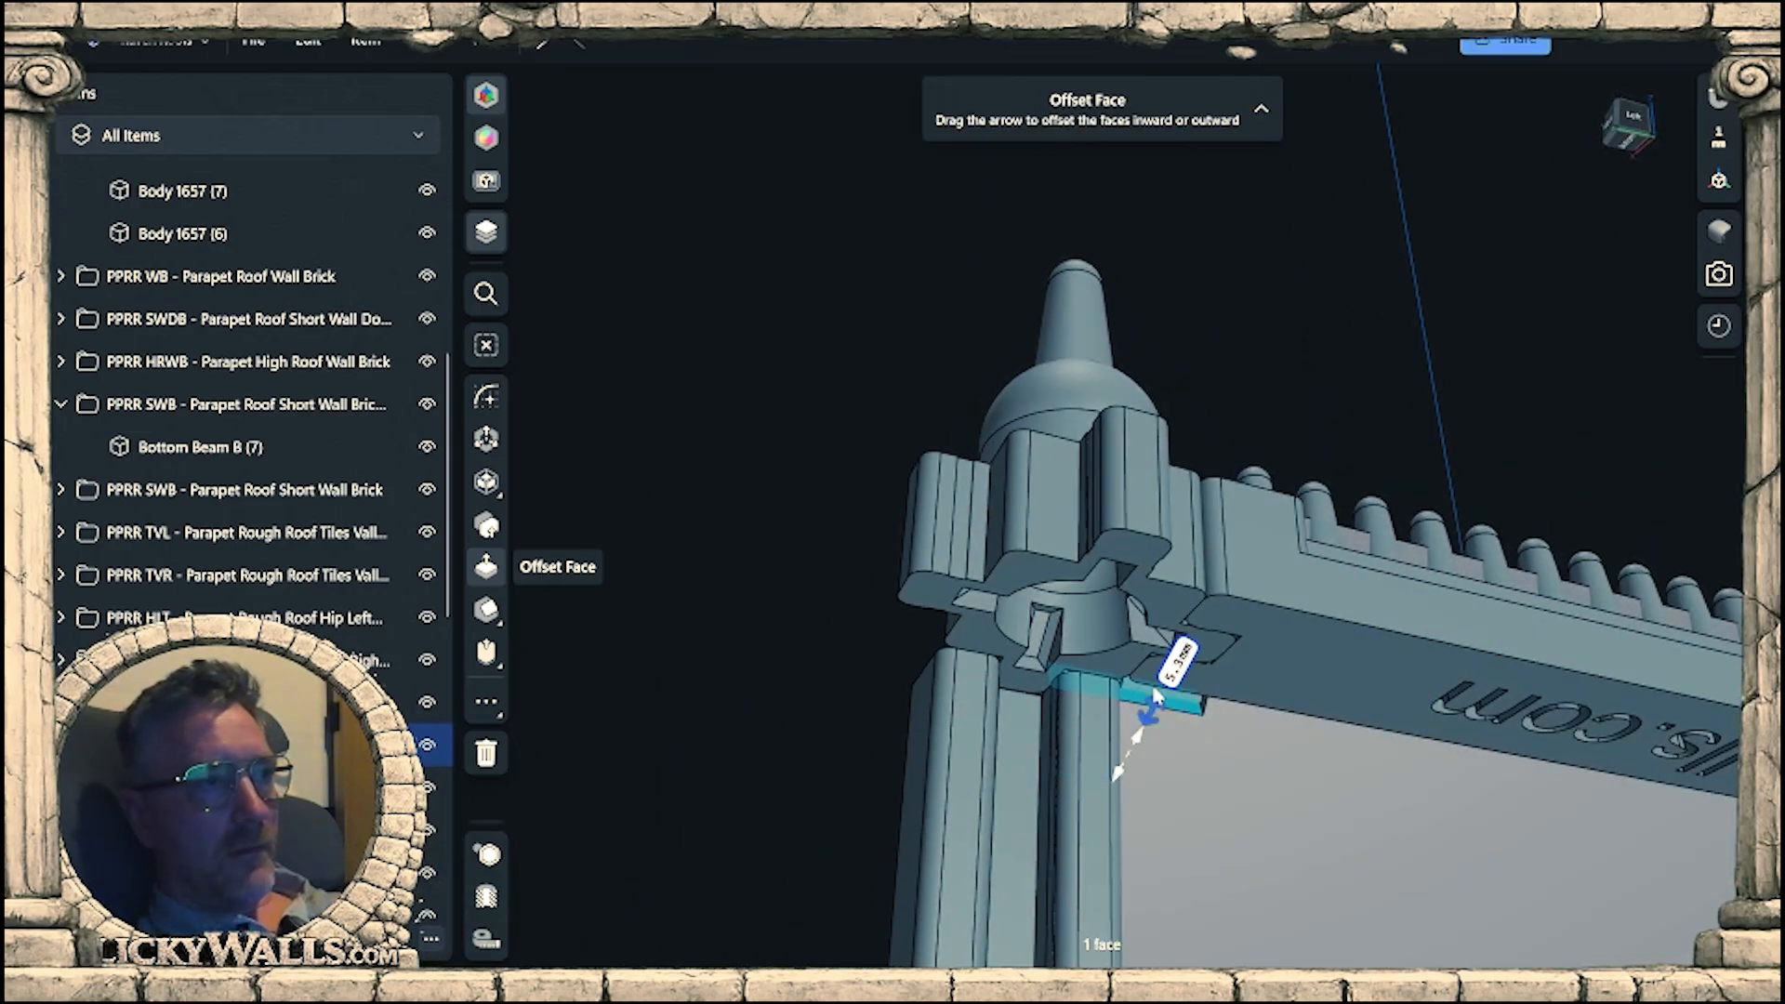
pyautogui.moveTo(1155, 696); pyautogui.dragTo(1077, 621, button='right')
pyautogui.moveTo(900, 619); pyautogui.dragTo(1027, 671, button='right')
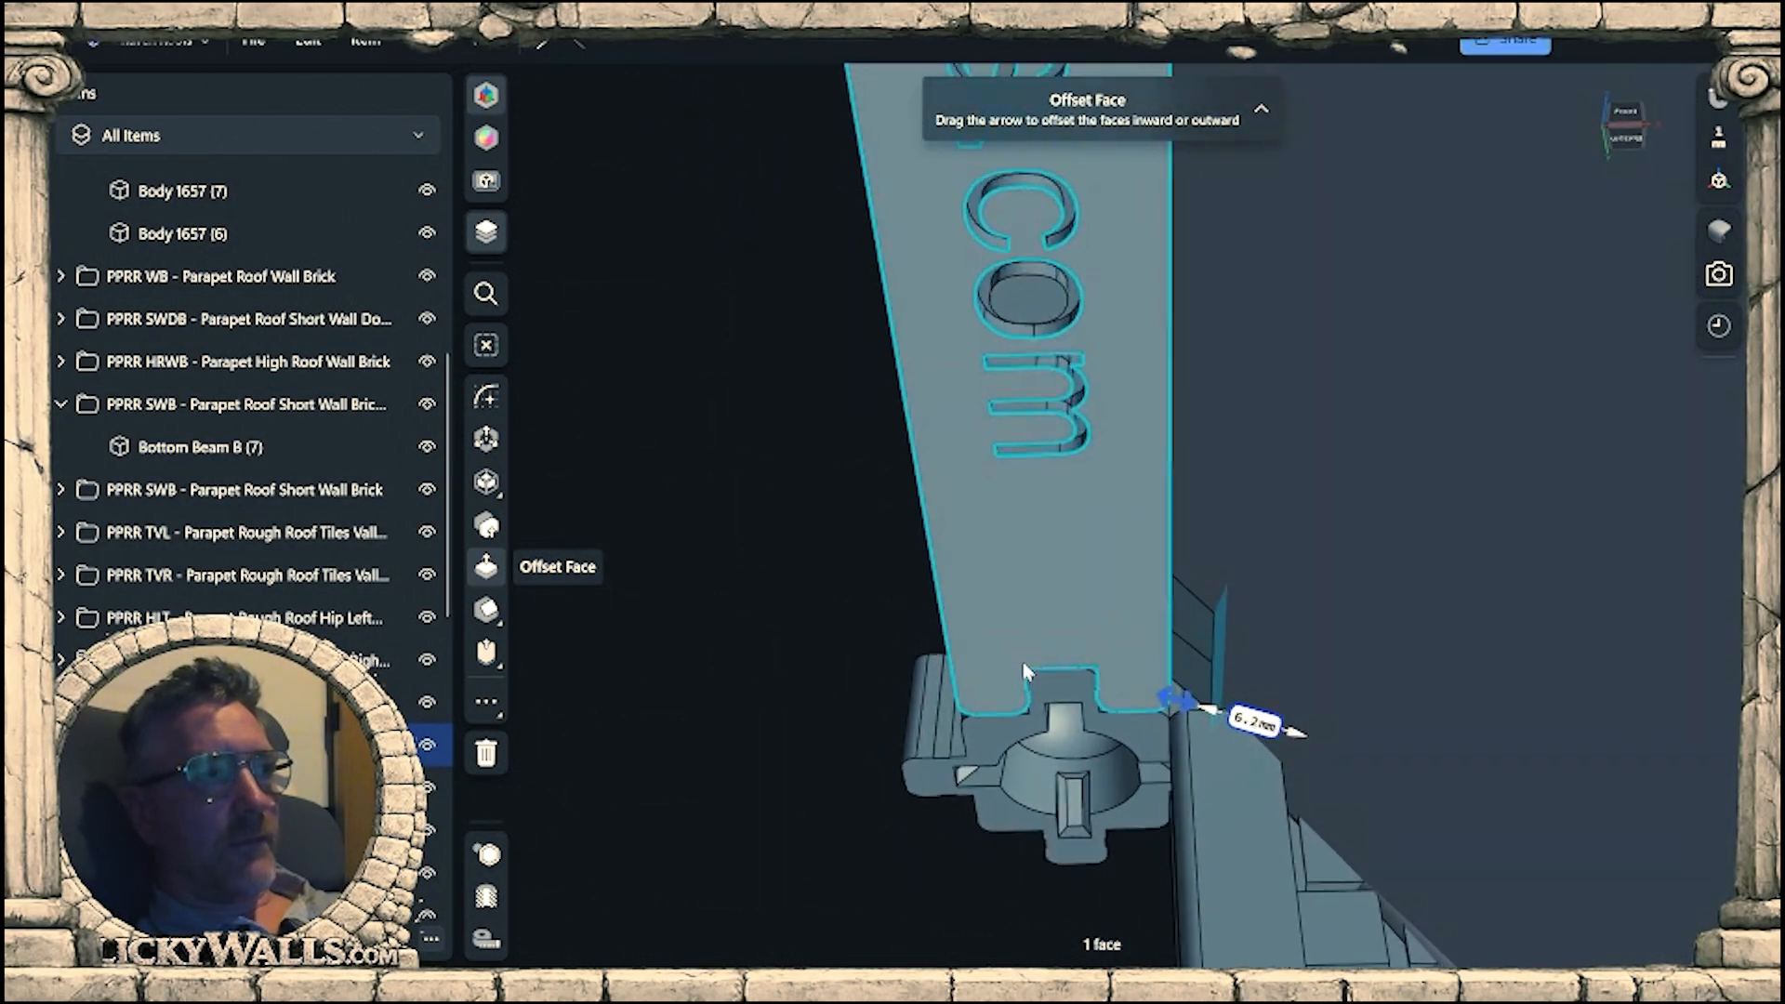
# Extend the backing's corner face offset to about 9.2 mm so the notch is filled up to the finial cap.
pyautogui.scroll(5, 1227, 720)
pyautogui.moveTo(1227, 719)
pyautogui.mouseDown(button='right')
pyautogui.moveTo(1214, 693)
pyautogui.moveTo(1183, 708)
pyautogui.moveTo(1191, 732)
pyautogui.moveTo(1246, 725)
pyautogui.moveTo(1211, 739)
pyautogui.moveTo(1196, 717)
pyautogui.mouseUp(button='right')
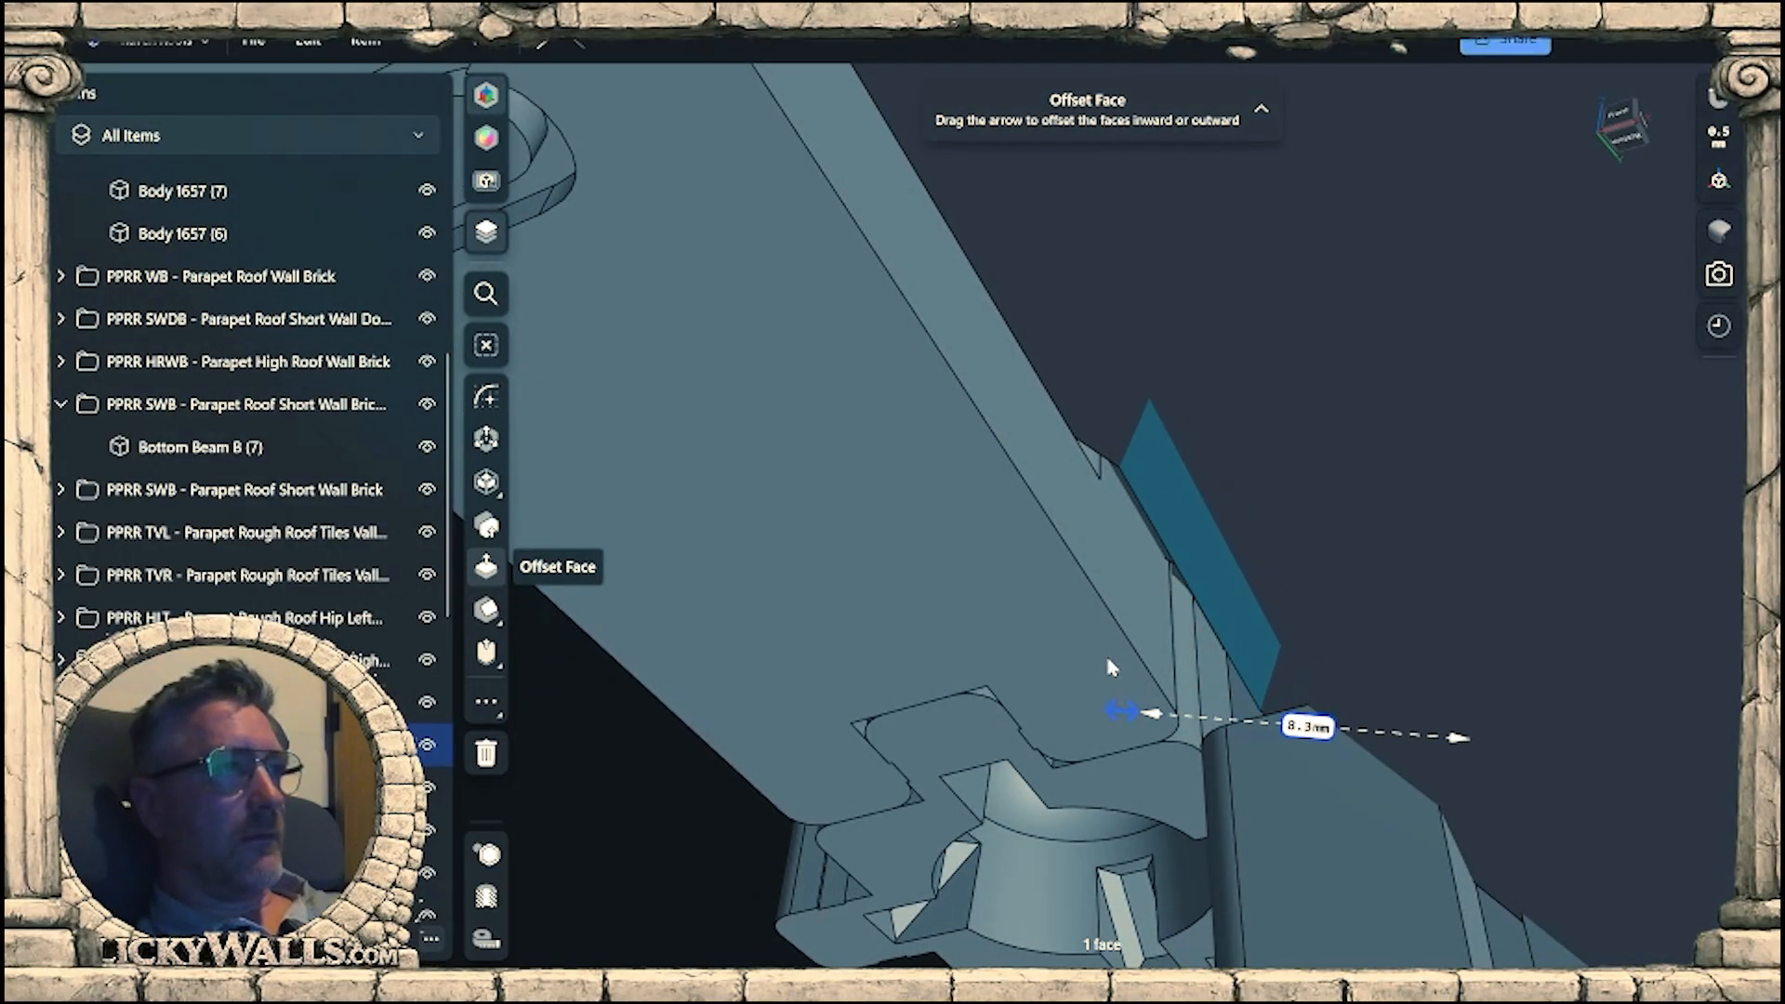
pyautogui.moveTo(1090, 651); pyautogui.dragTo(1082, 643)
pyautogui.moveTo(1086, 650)
pyautogui.mouseDown(button='right')
pyautogui.moveTo(1116, 638)
pyautogui.moveTo(1115, 661)
pyautogui.mouseUp(button='right')
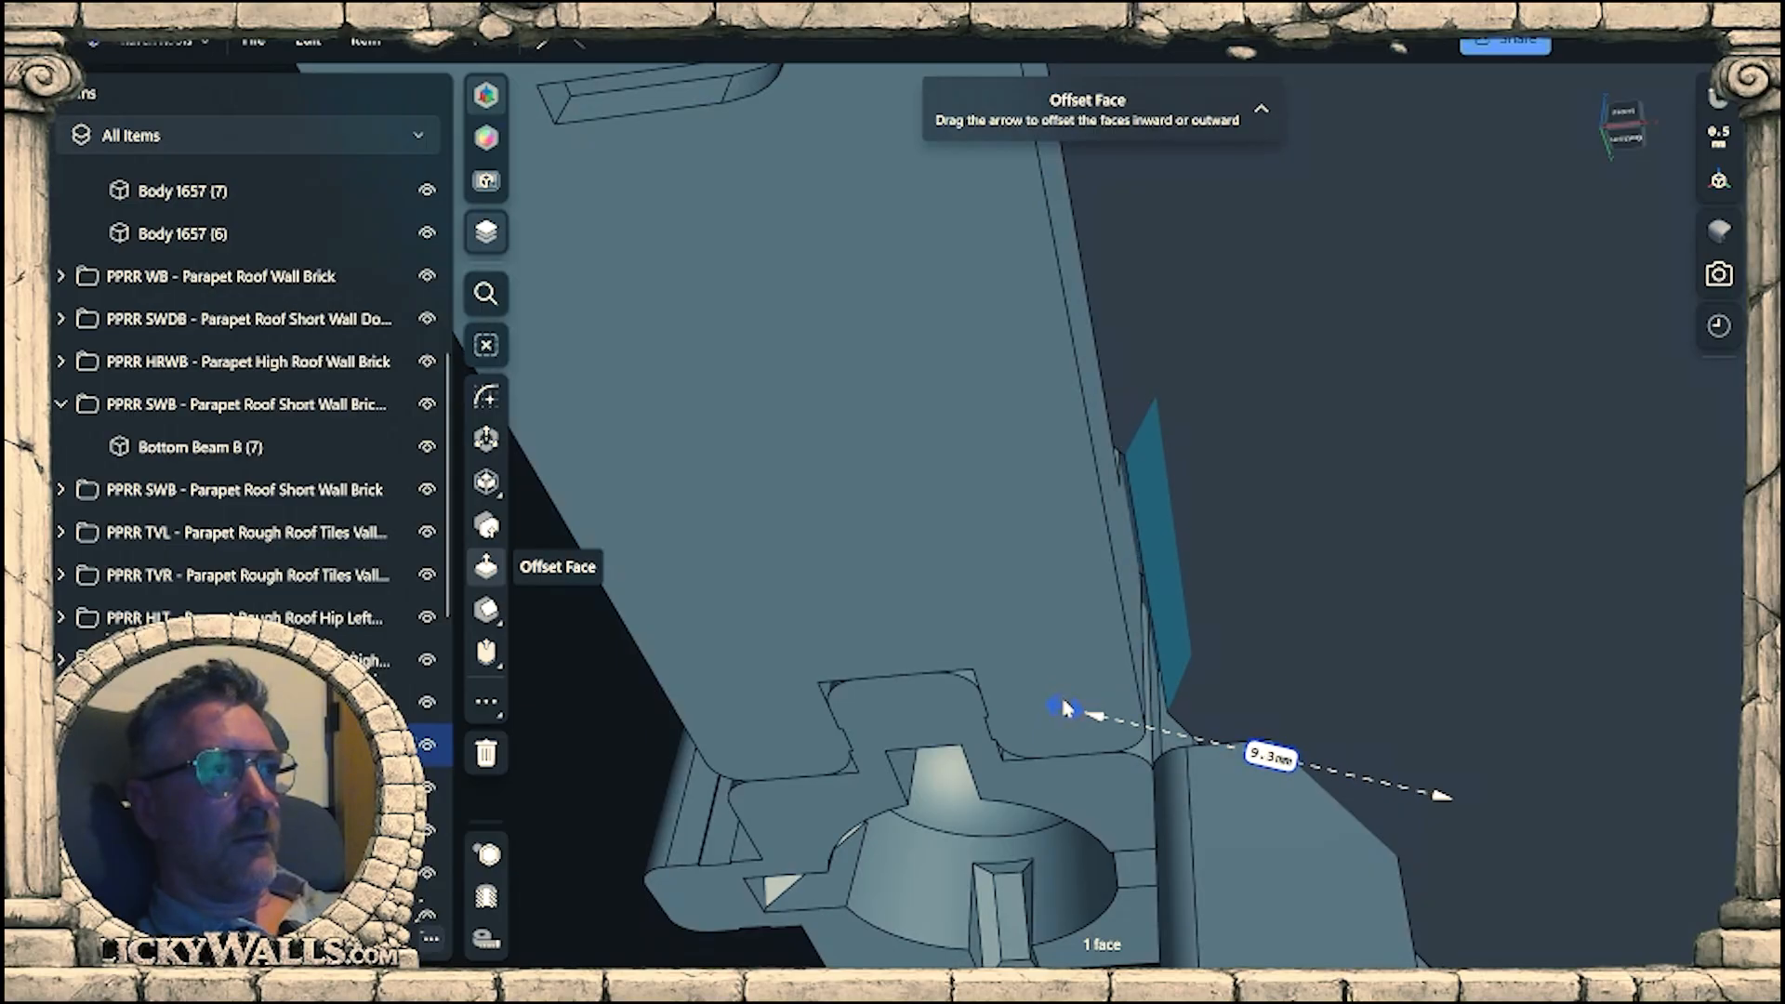
pyautogui.moveTo(1071, 710); pyautogui.dragTo(1334, 584, button='right')
pyautogui.scroll(-5, 1270, 726)
pyautogui.scroll(3, 1271, 639)
pyautogui.moveTo(1272, 639); pyautogui.dragTo(1359, 605, button='right')
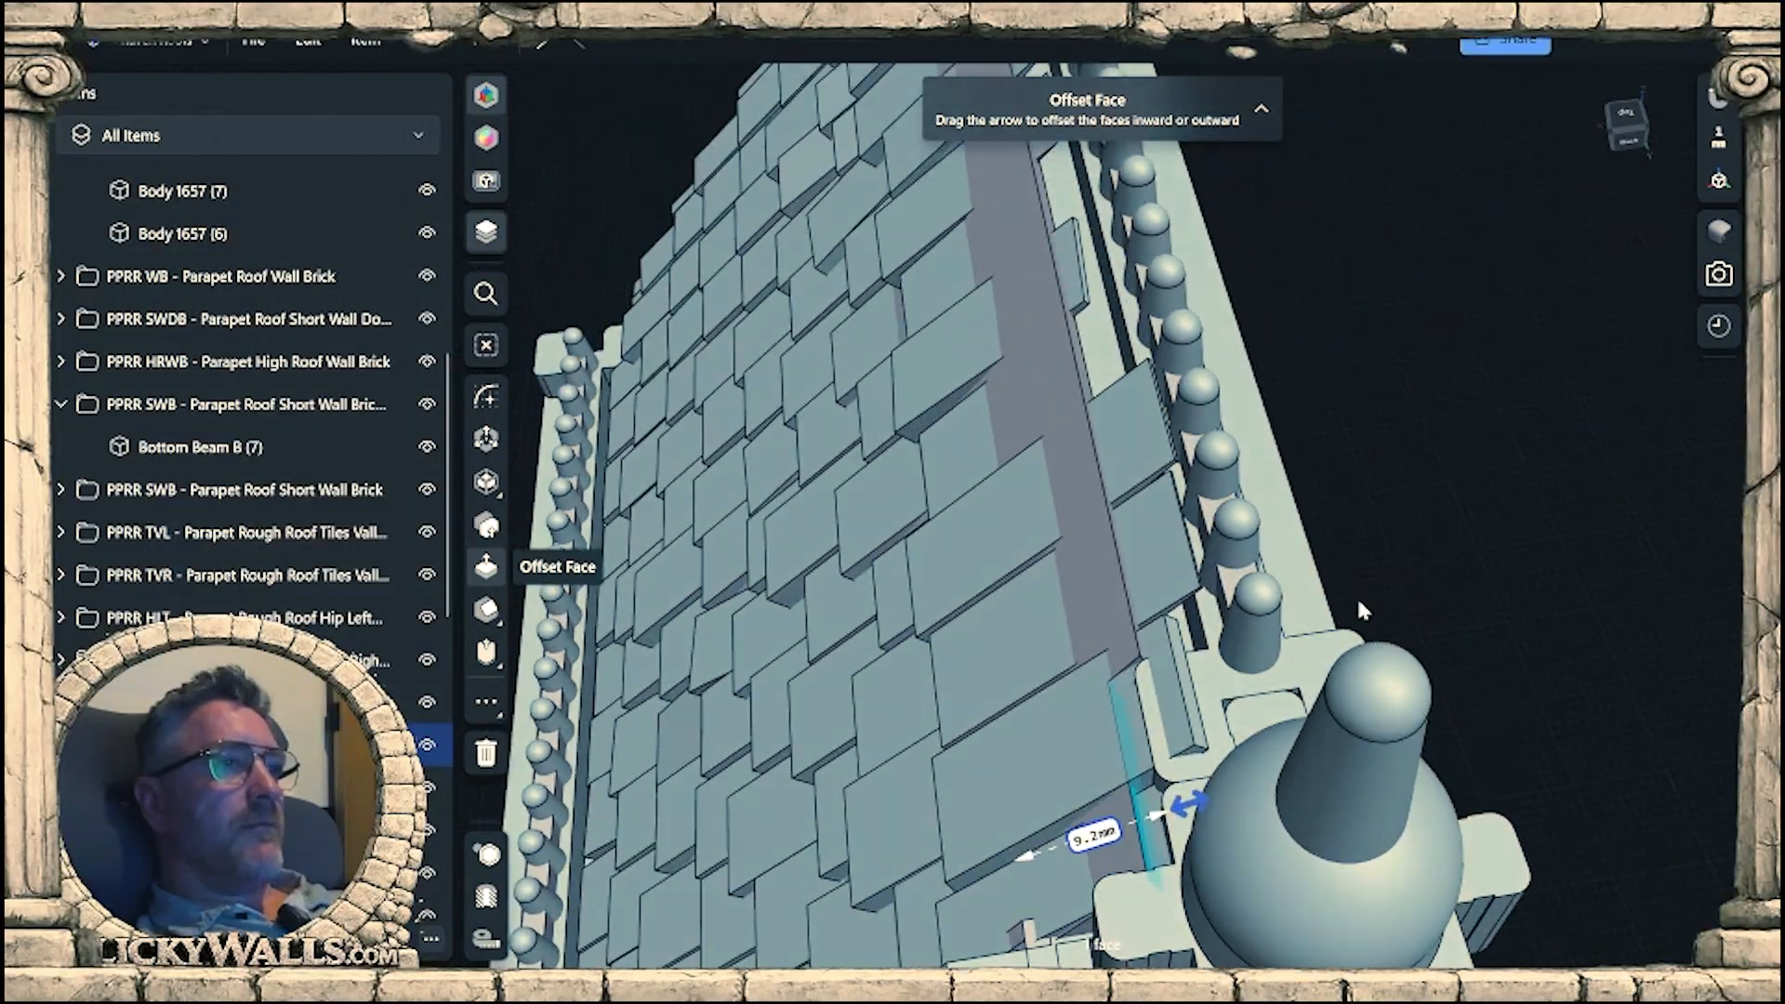
# Offset the end face of the tile overlapping the finial cap's arm about 5.6 mm inward, back from the backing's edge.
pyautogui.moveTo(1241, 619); pyautogui.dragTo(1725, 505, button='middle')
pyautogui.moveTo(1588, 651); pyautogui.dragTo(1361, 671, button='middle')
pyautogui.scroll(4, 1362, 672)
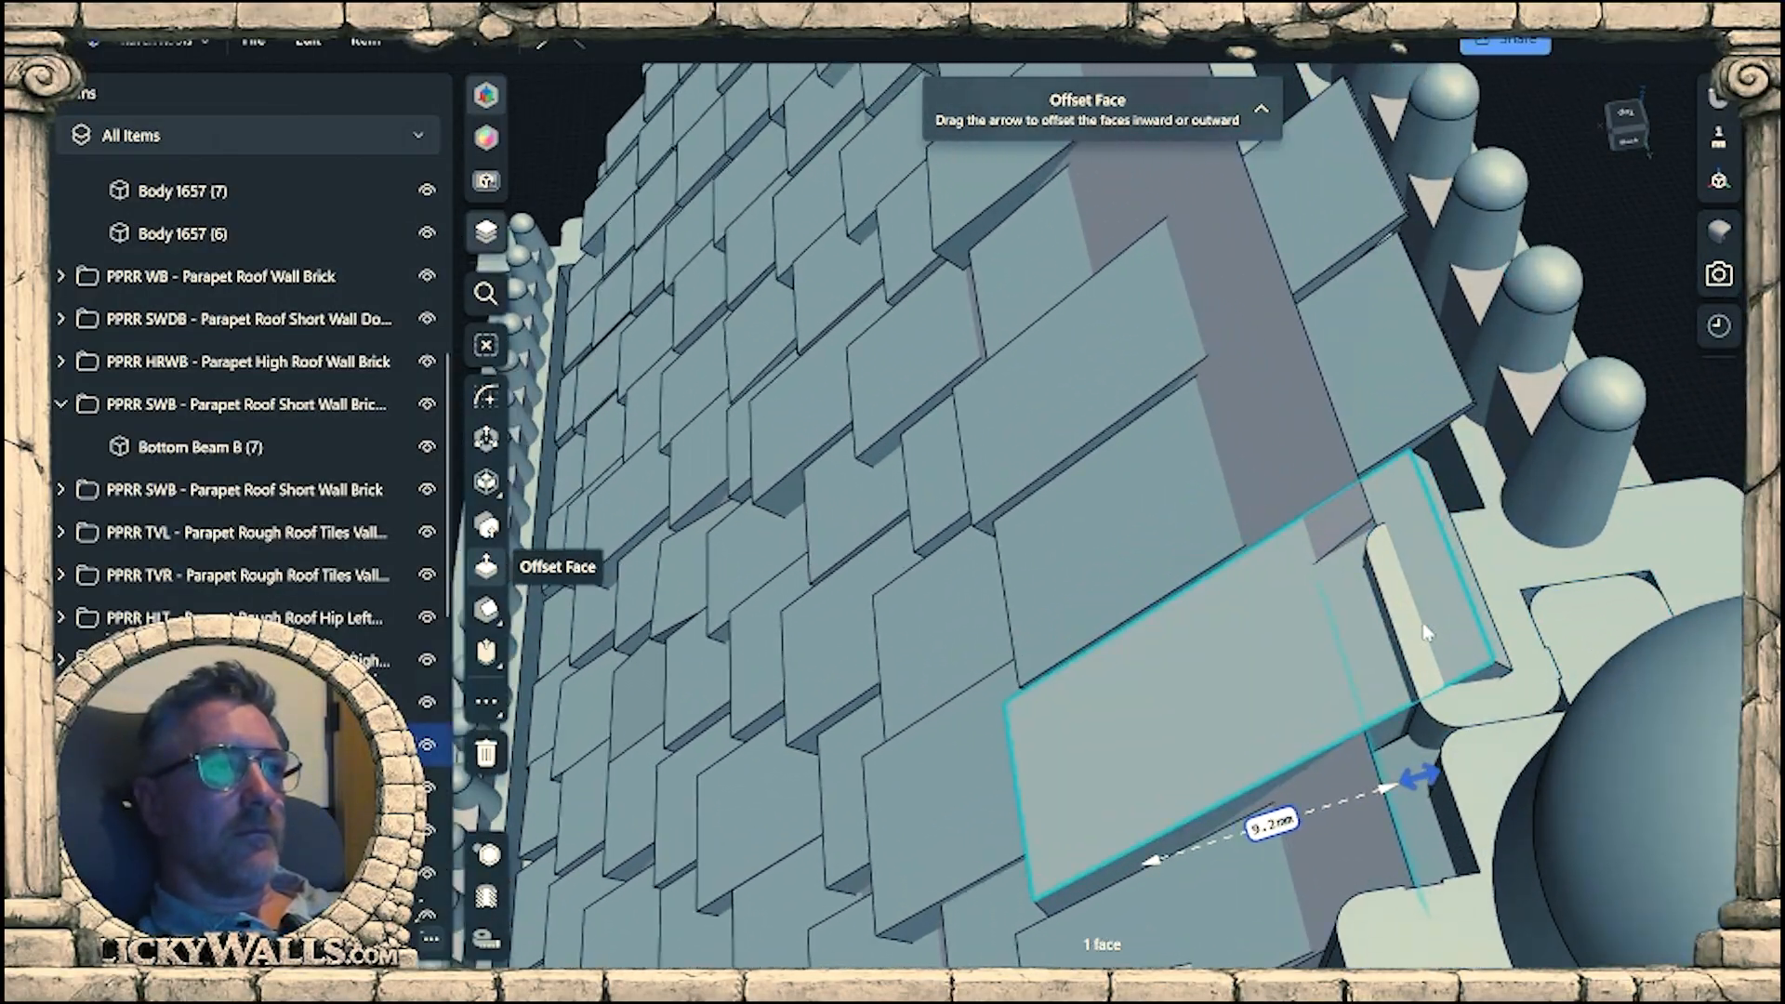
pyautogui.click(1485, 620)
pyautogui.moveTo(1485, 620); pyautogui.dragTo(1474, 638, button='right')
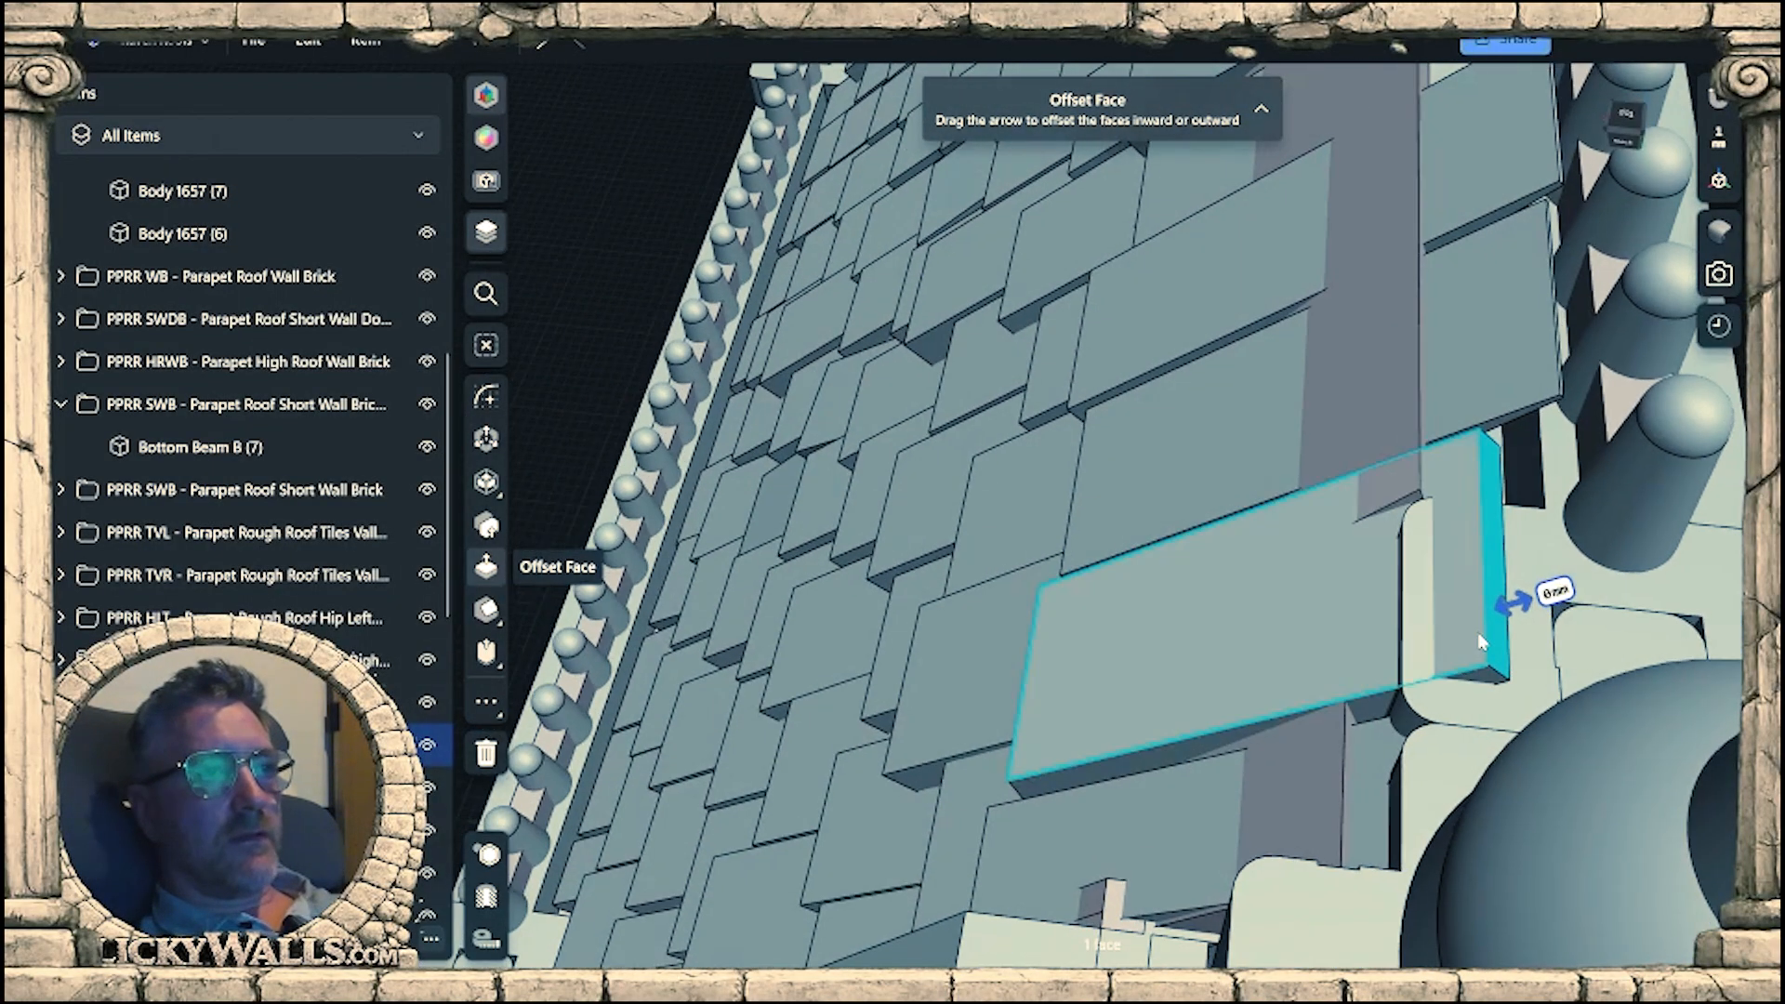
pyautogui.moveTo(1518, 607); pyautogui.dragTo(1322, 648)
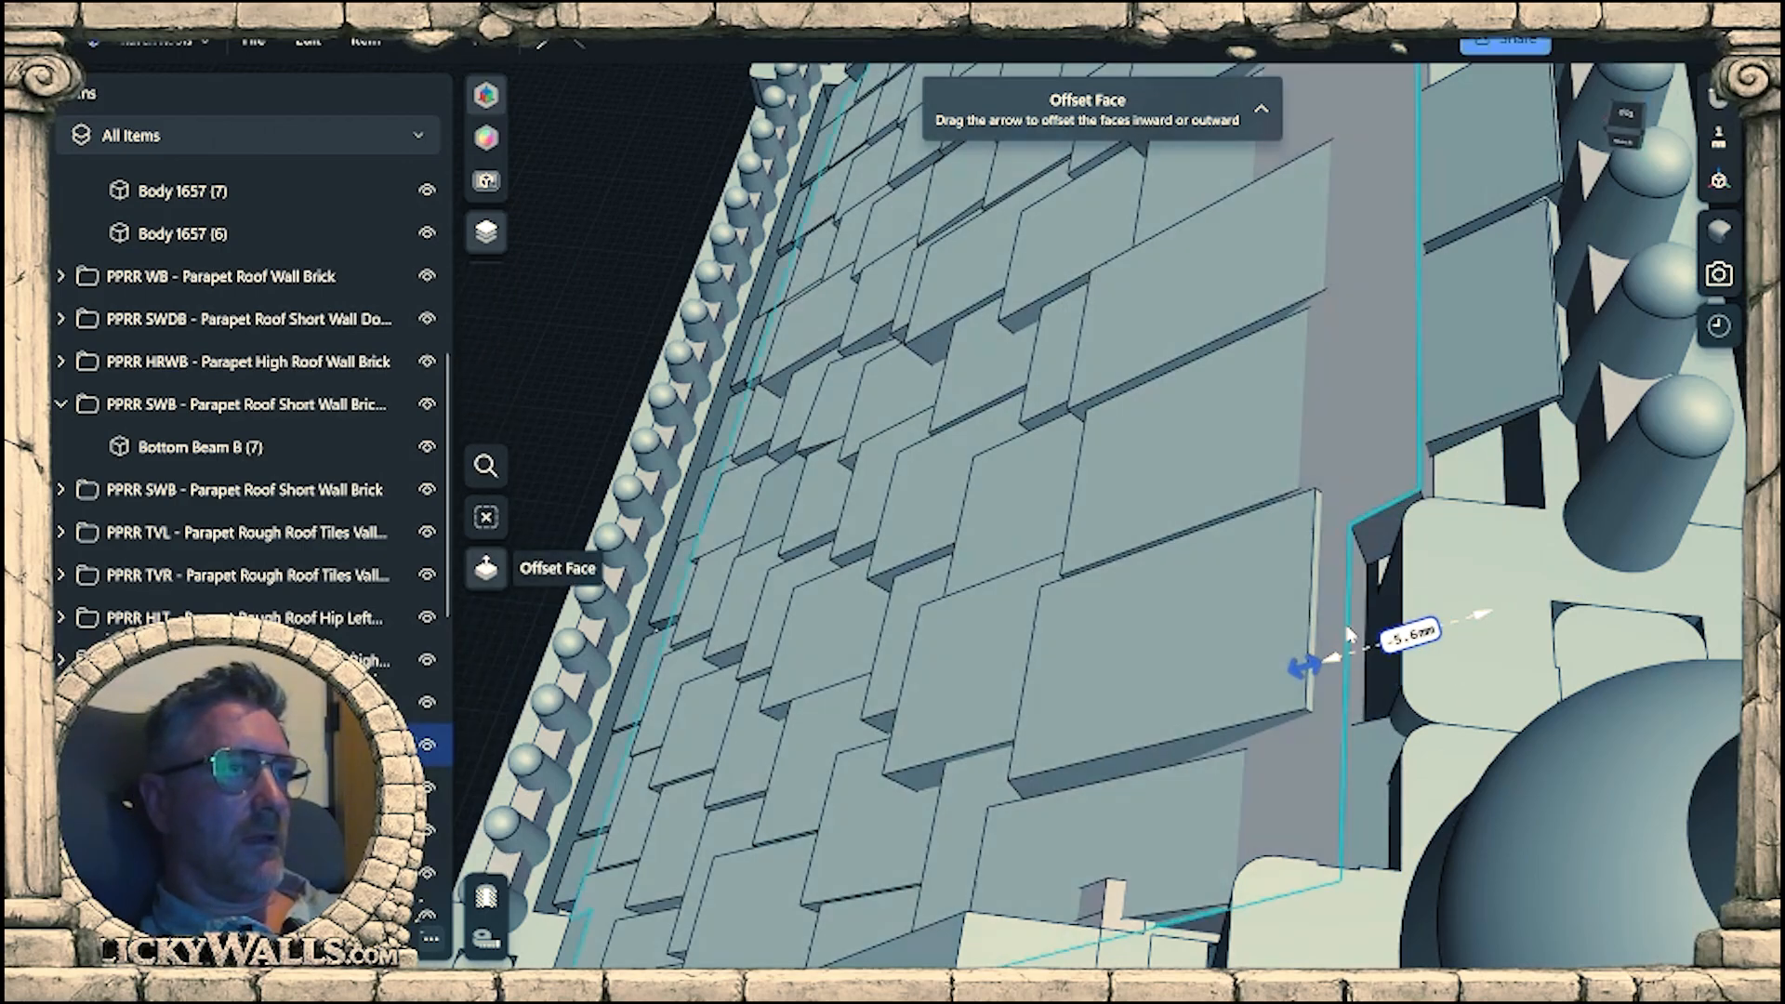
pyautogui.moveTo(1367, 604); pyautogui.dragTo(1308, 749, button='right')
pyautogui.click(1308, 749)
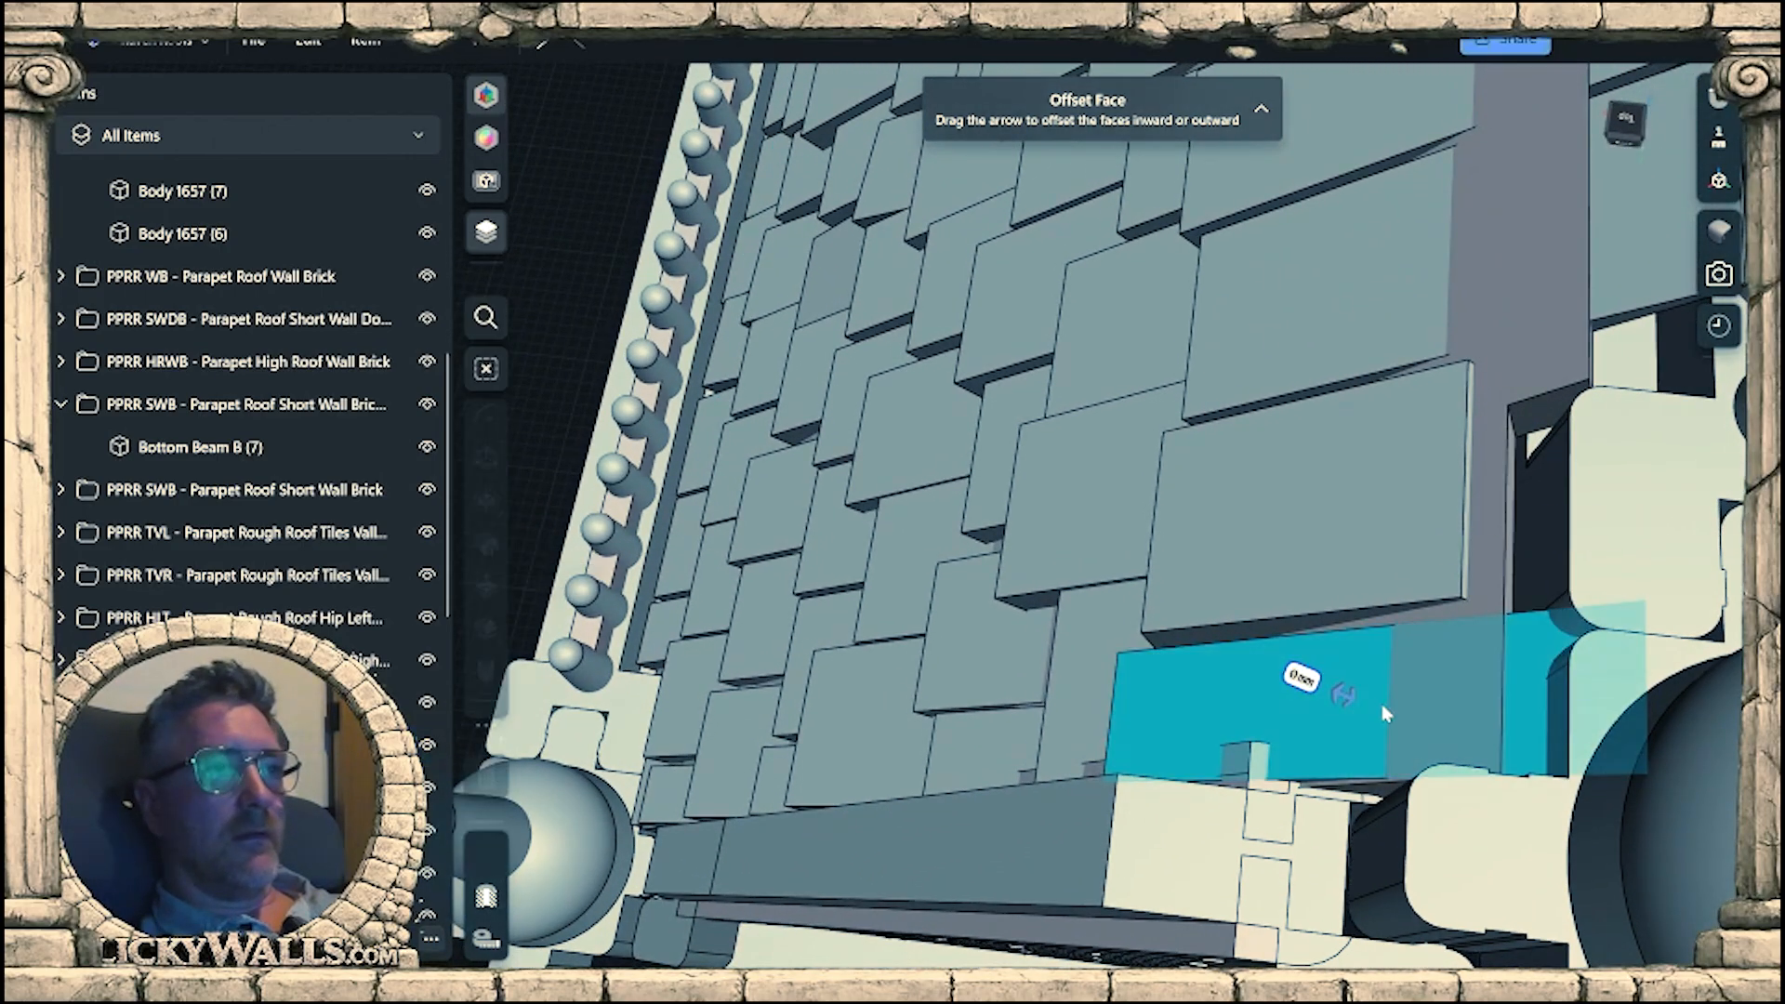
pyautogui.moveTo(1381, 705); pyautogui.dragTo(1417, 683, button='right')
# Hide the Parapet Short Cross Cap (3) finial cap and the knobbed beam rail beside the tile panel's overlapping edge.
pyautogui.scroll(-8, 1418, 683)
pyautogui.click(1534, 758)
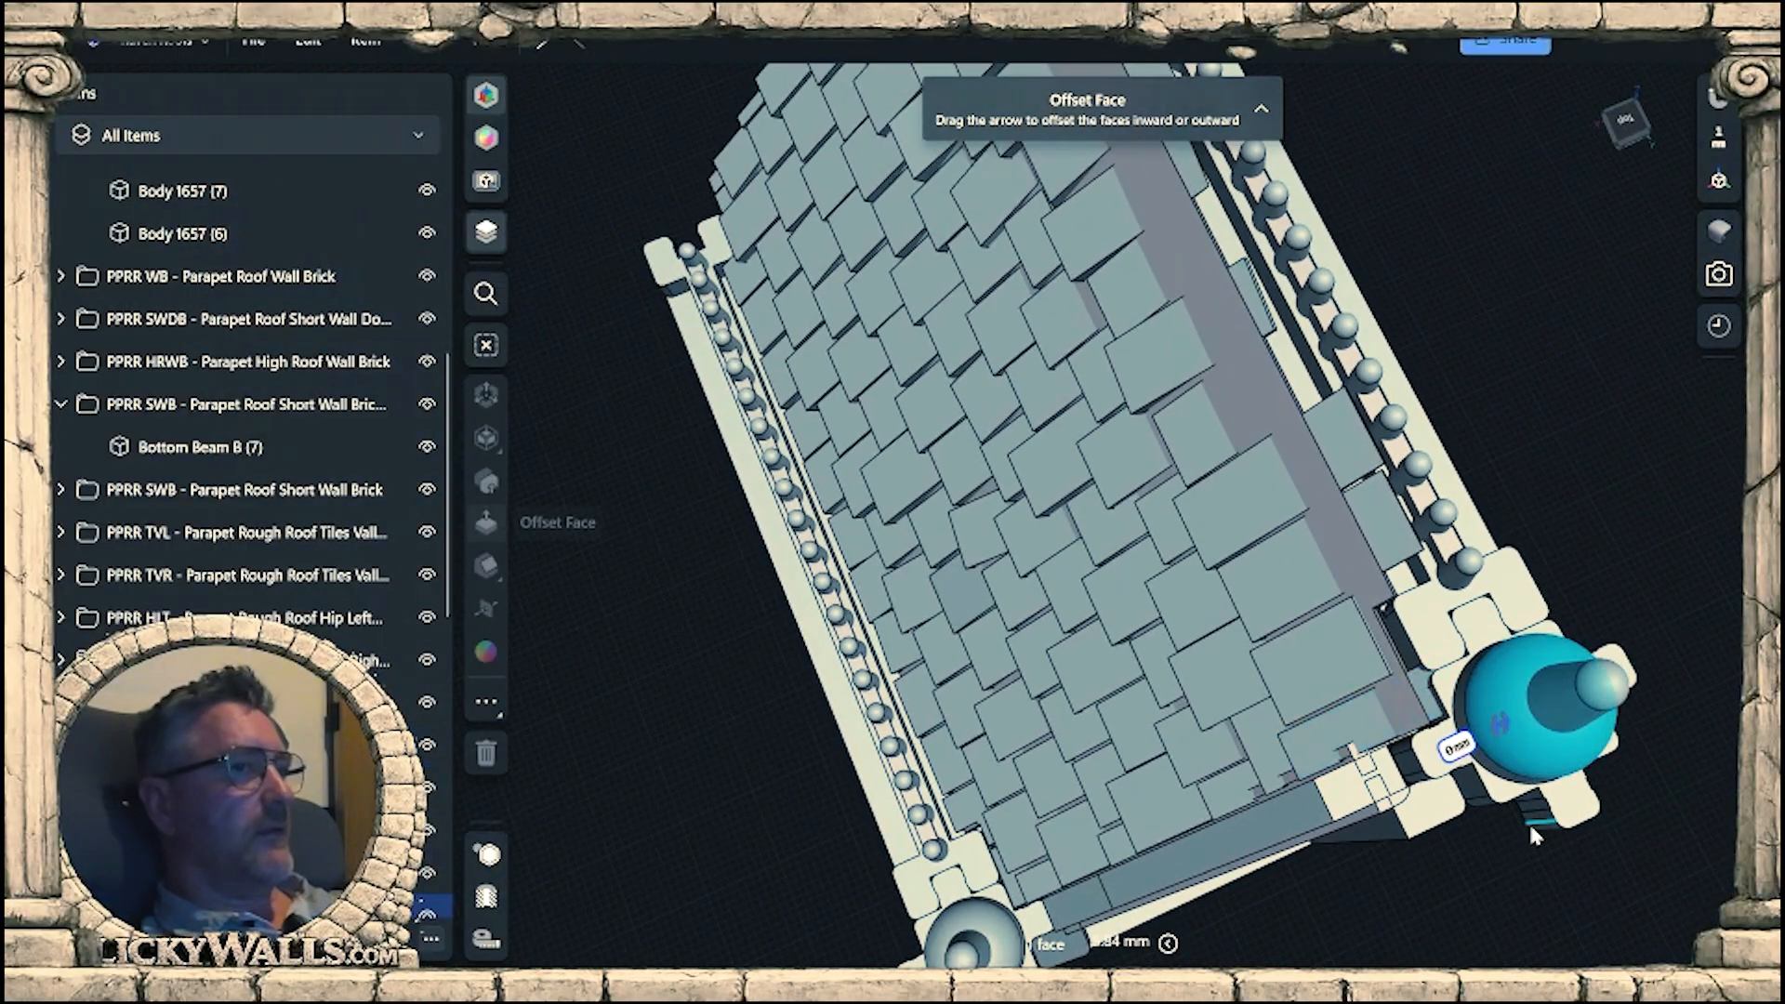
pyautogui.scroll(-6, 288, 400)
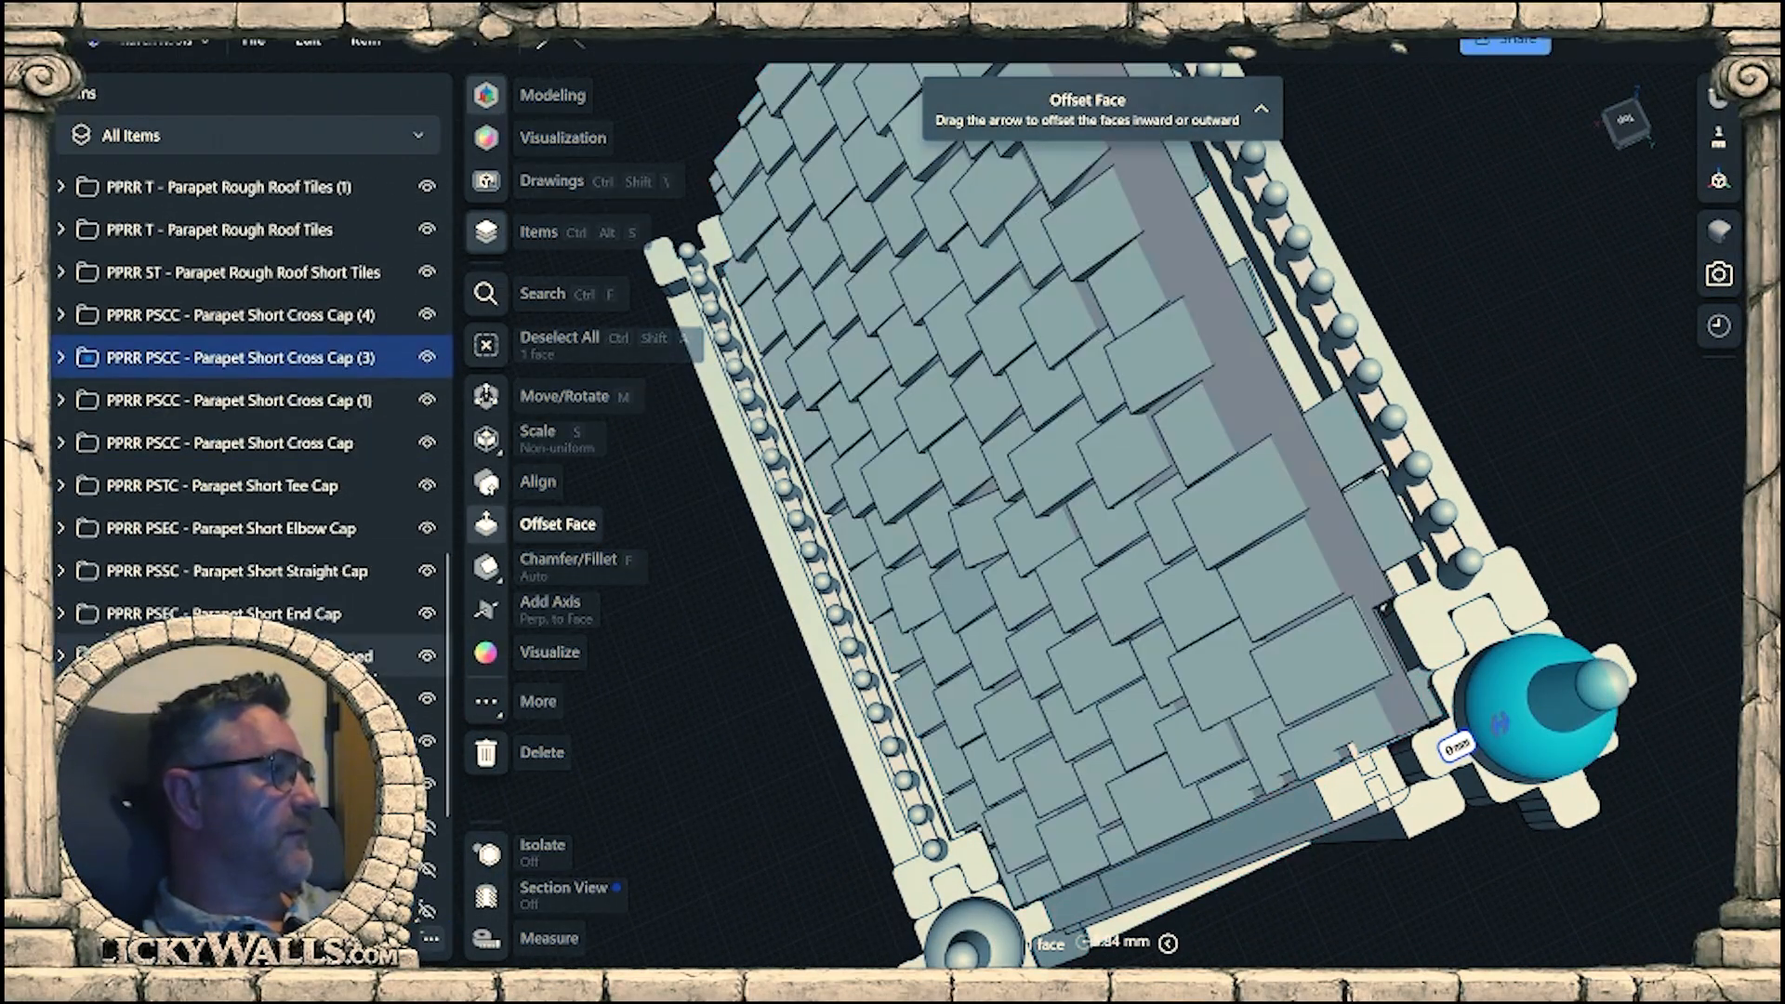
pyautogui.click(425, 354)
pyautogui.moveTo(1571, 574); pyautogui.dragTo(1177, 556, button='middle')
pyautogui.click(1133, 582)
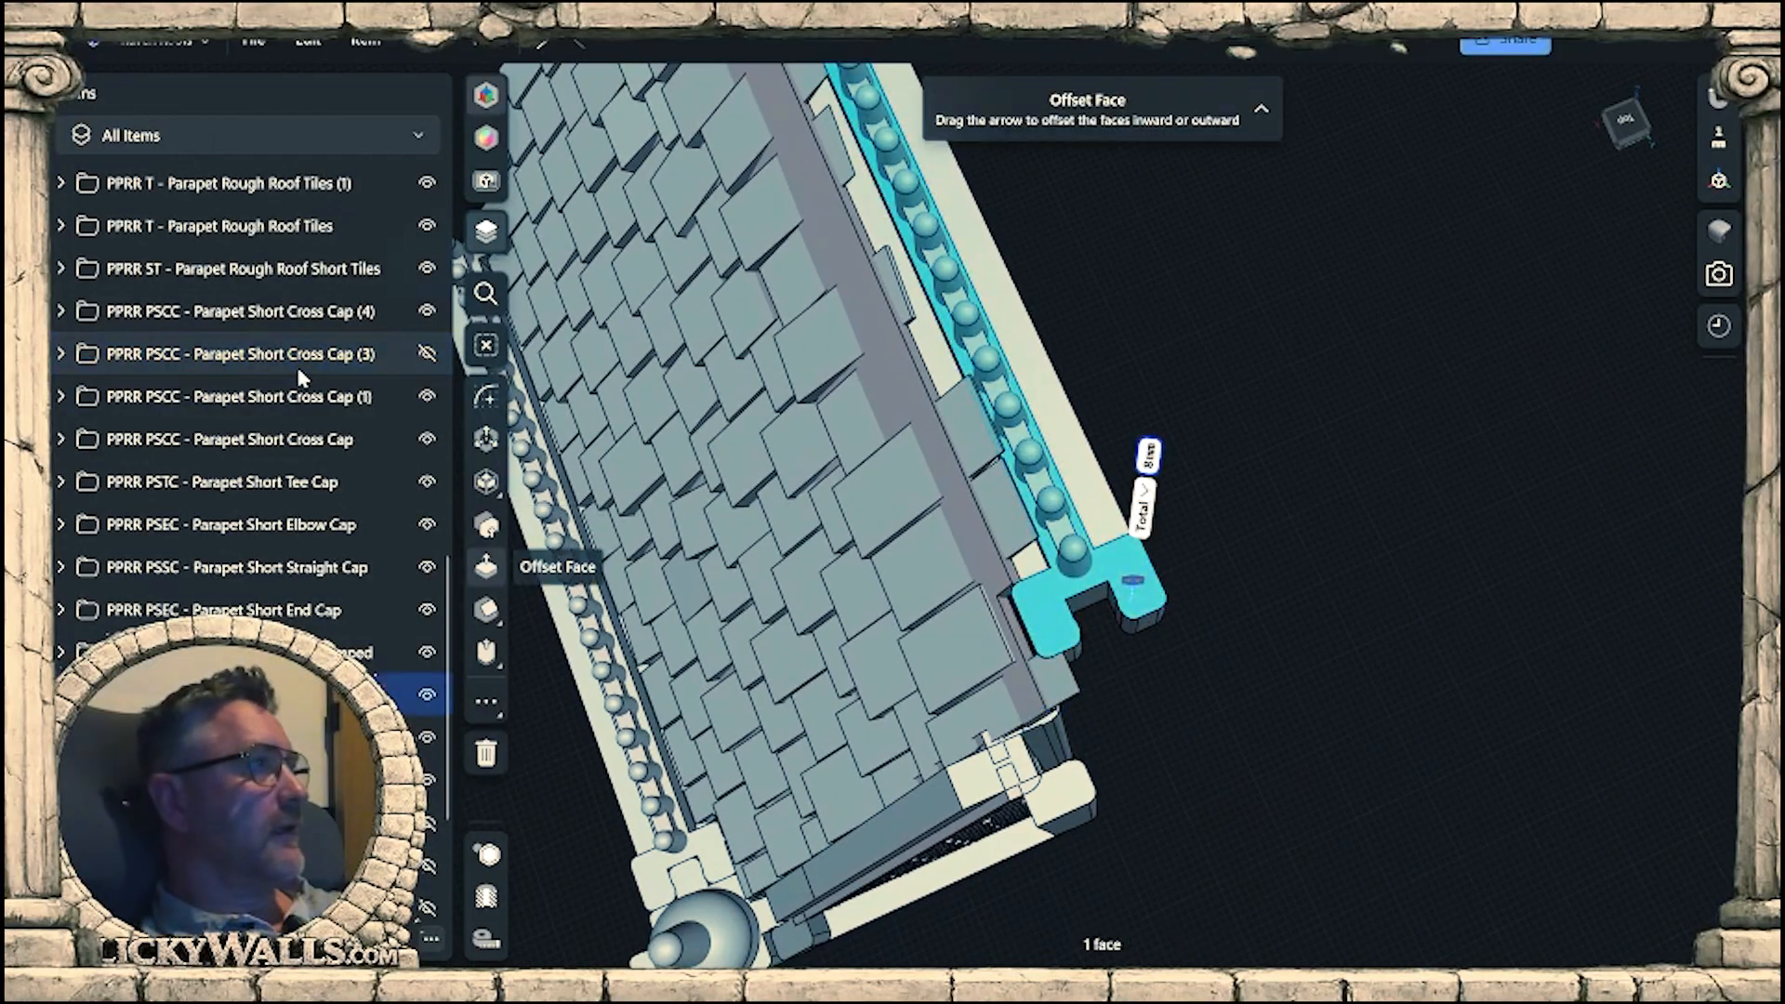
# Cut back the first two overhanging tiles along the backing's exposed edge with Chamfer/Fillet, the second by about 5 mm.
pyautogui.moveTo(1236, 725); pyautogui.dragTo(1257, 591, button='right')
pyautogui.click(1118, 739)
pyautogui.scroll(5, 1054, 733)
pyautogui.moveTo(1003, 652); pyautogui.dragTo(1065, 639, button='right')
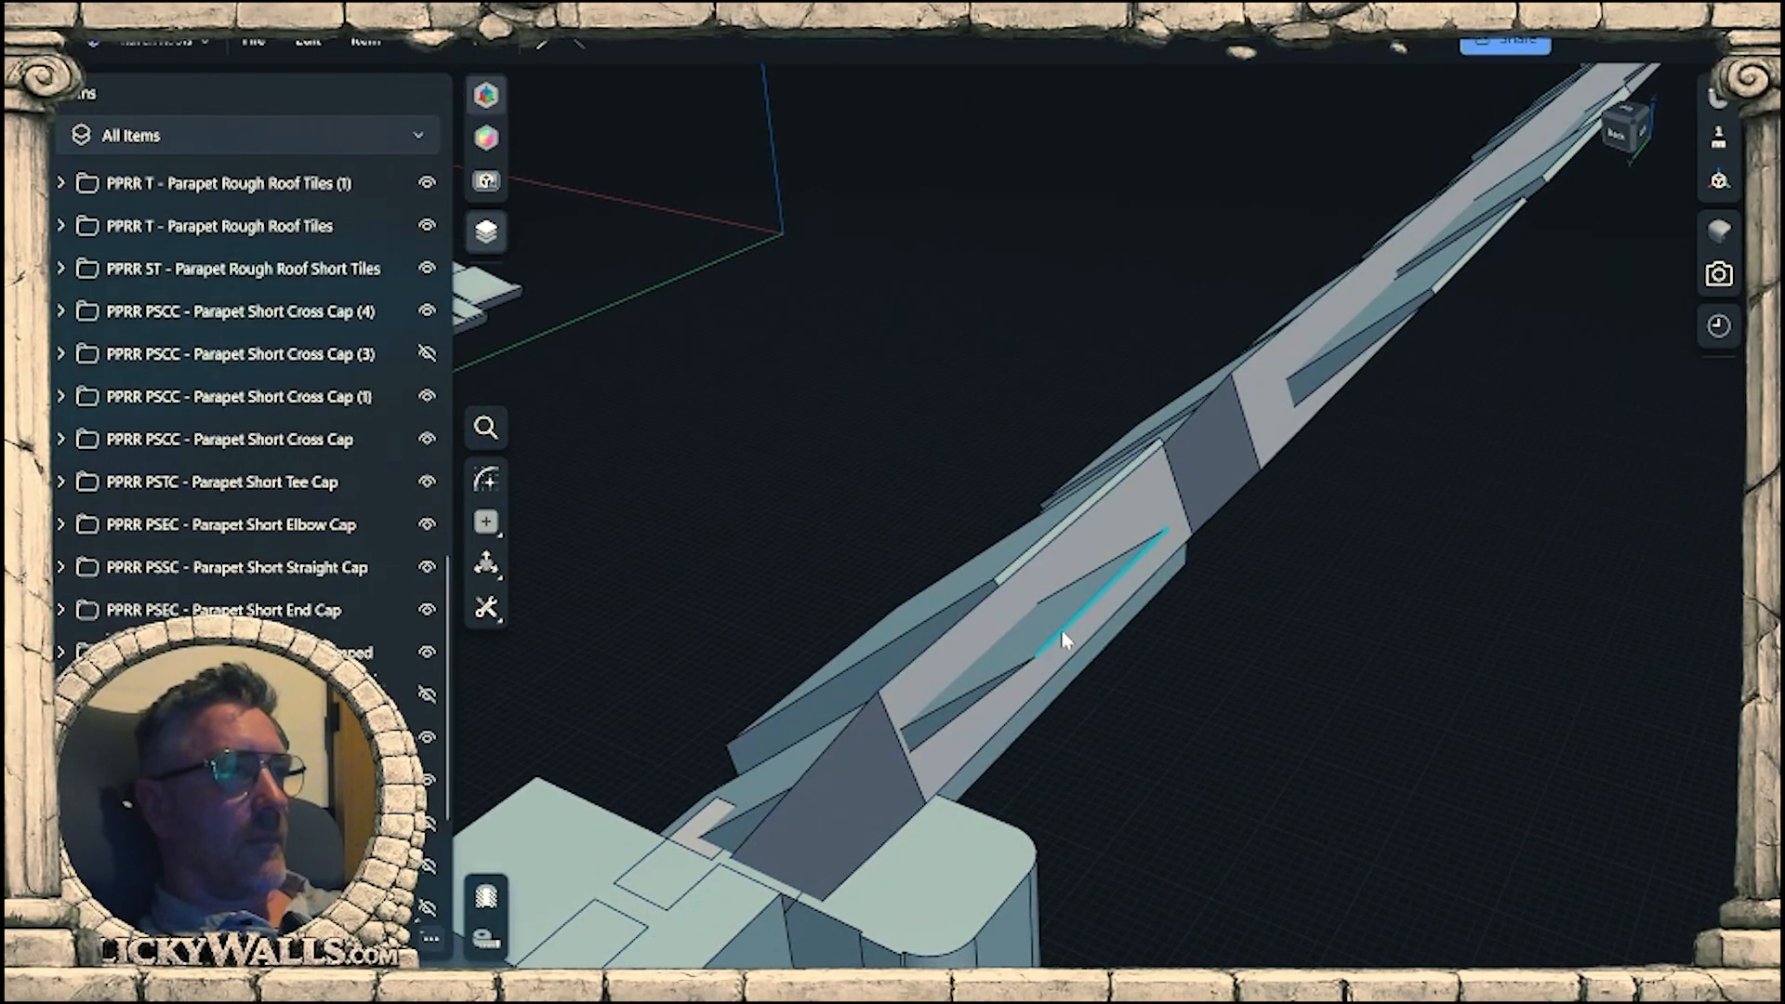
pyautogui.click(1064, 640)
pyautogui.press('f')
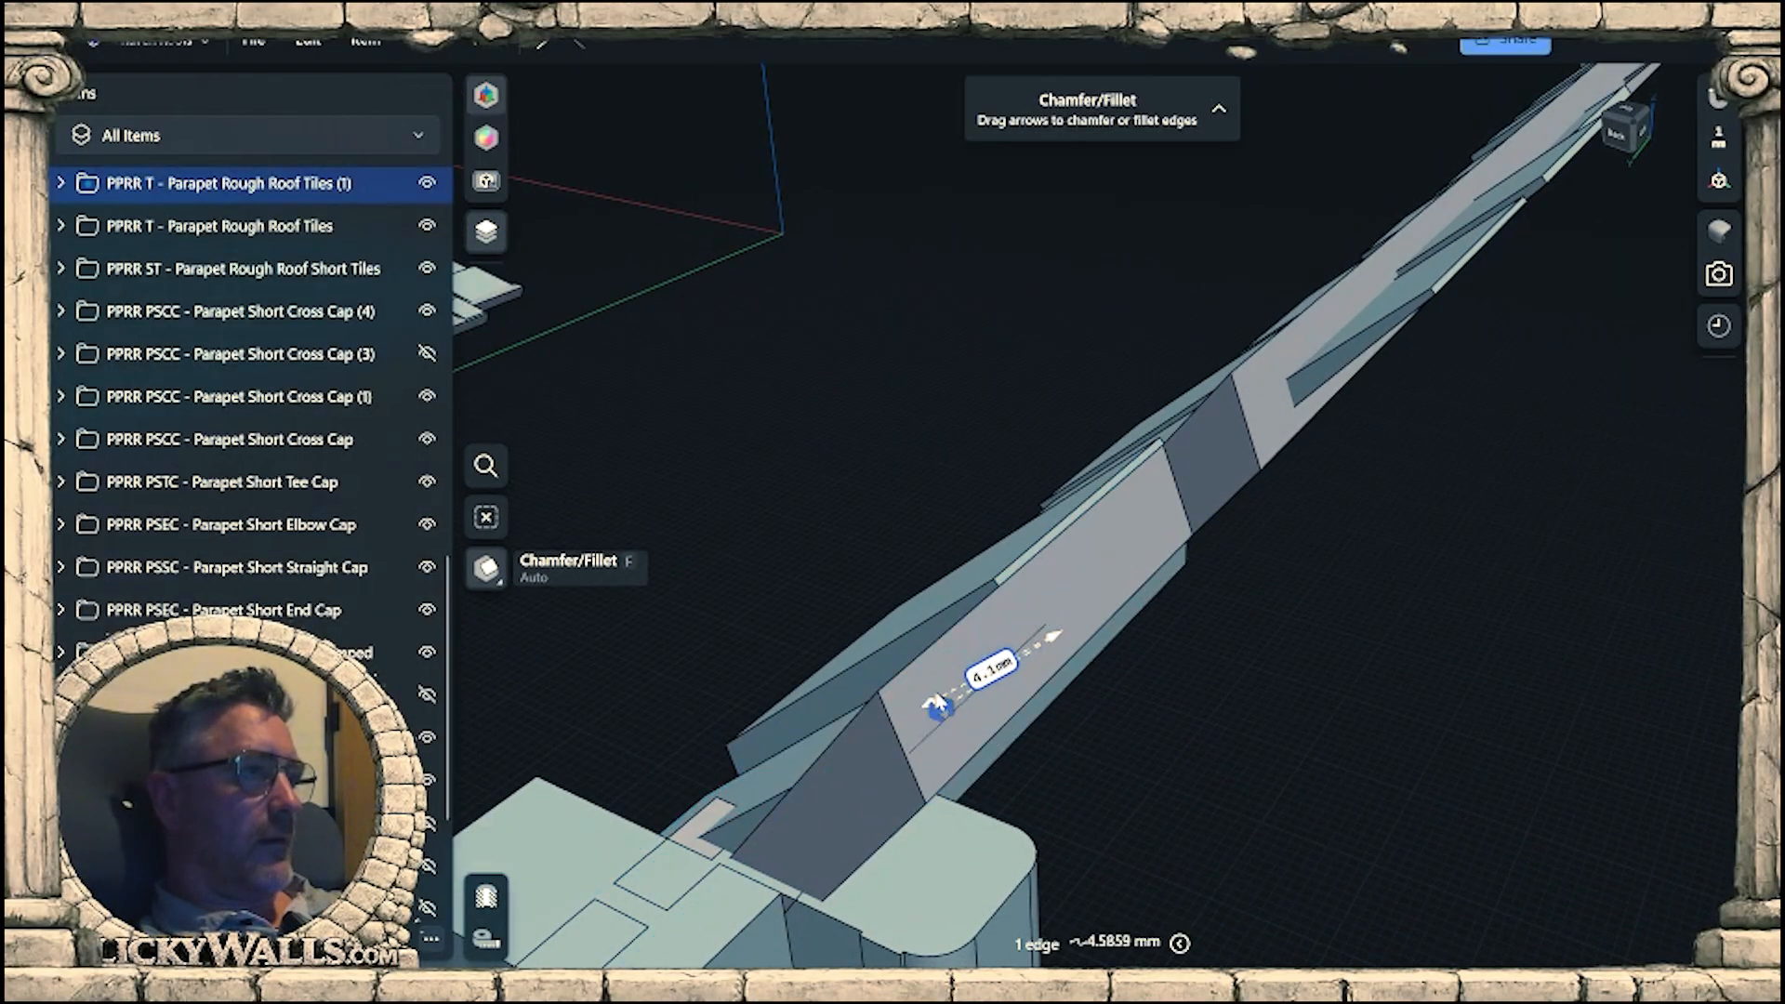
pyautogui.moveTo(937, 703); pyautogui.dragTo(916, 716)
pyautogui.moveTo(1511, 270); pyautogui.dragTo(1303, 571, button='middle')
pyautogui.click(1247, 566)
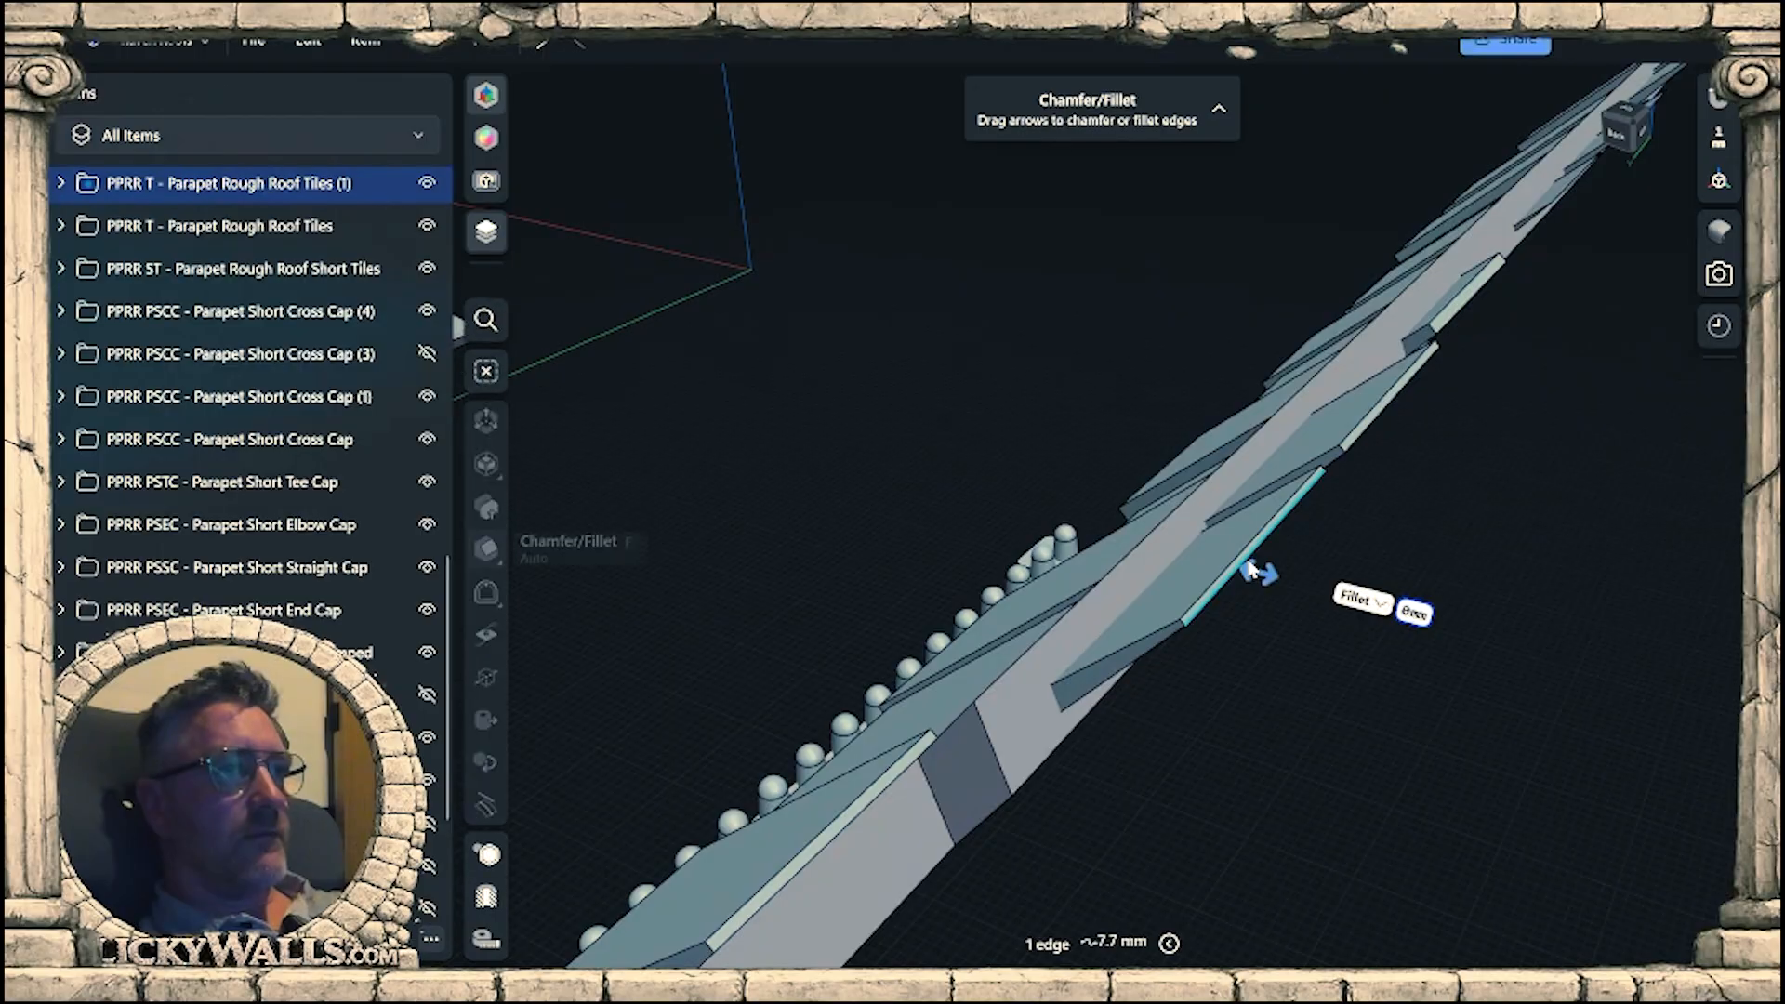
pyautogui.moveTo(1260, 572); pyautogui.dragTo(1229, 558)
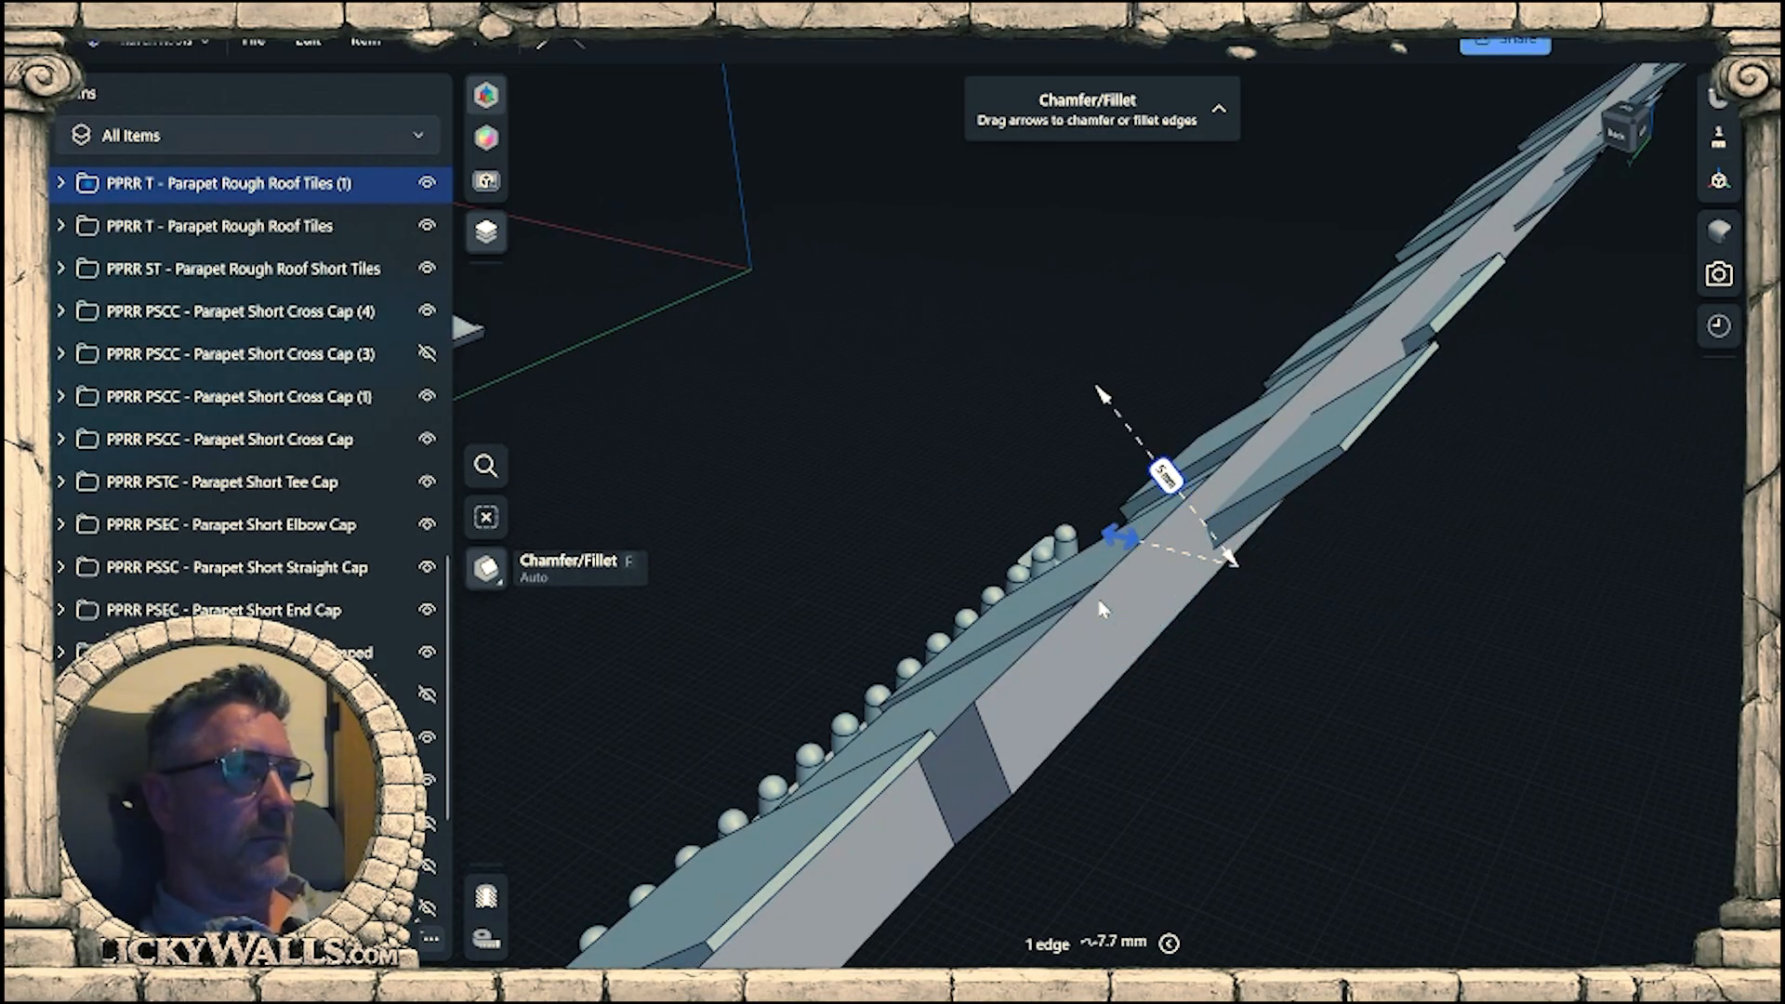
# Offset the outer end face of the third overhanging tile about 5.3 mm inward so it clears the backing's edge.
pyautogui.moveTo(1442, 377); pyautogui.dragTo(1280, 638, button='middle')
pyautogui.scroll(3, 1253, 643)
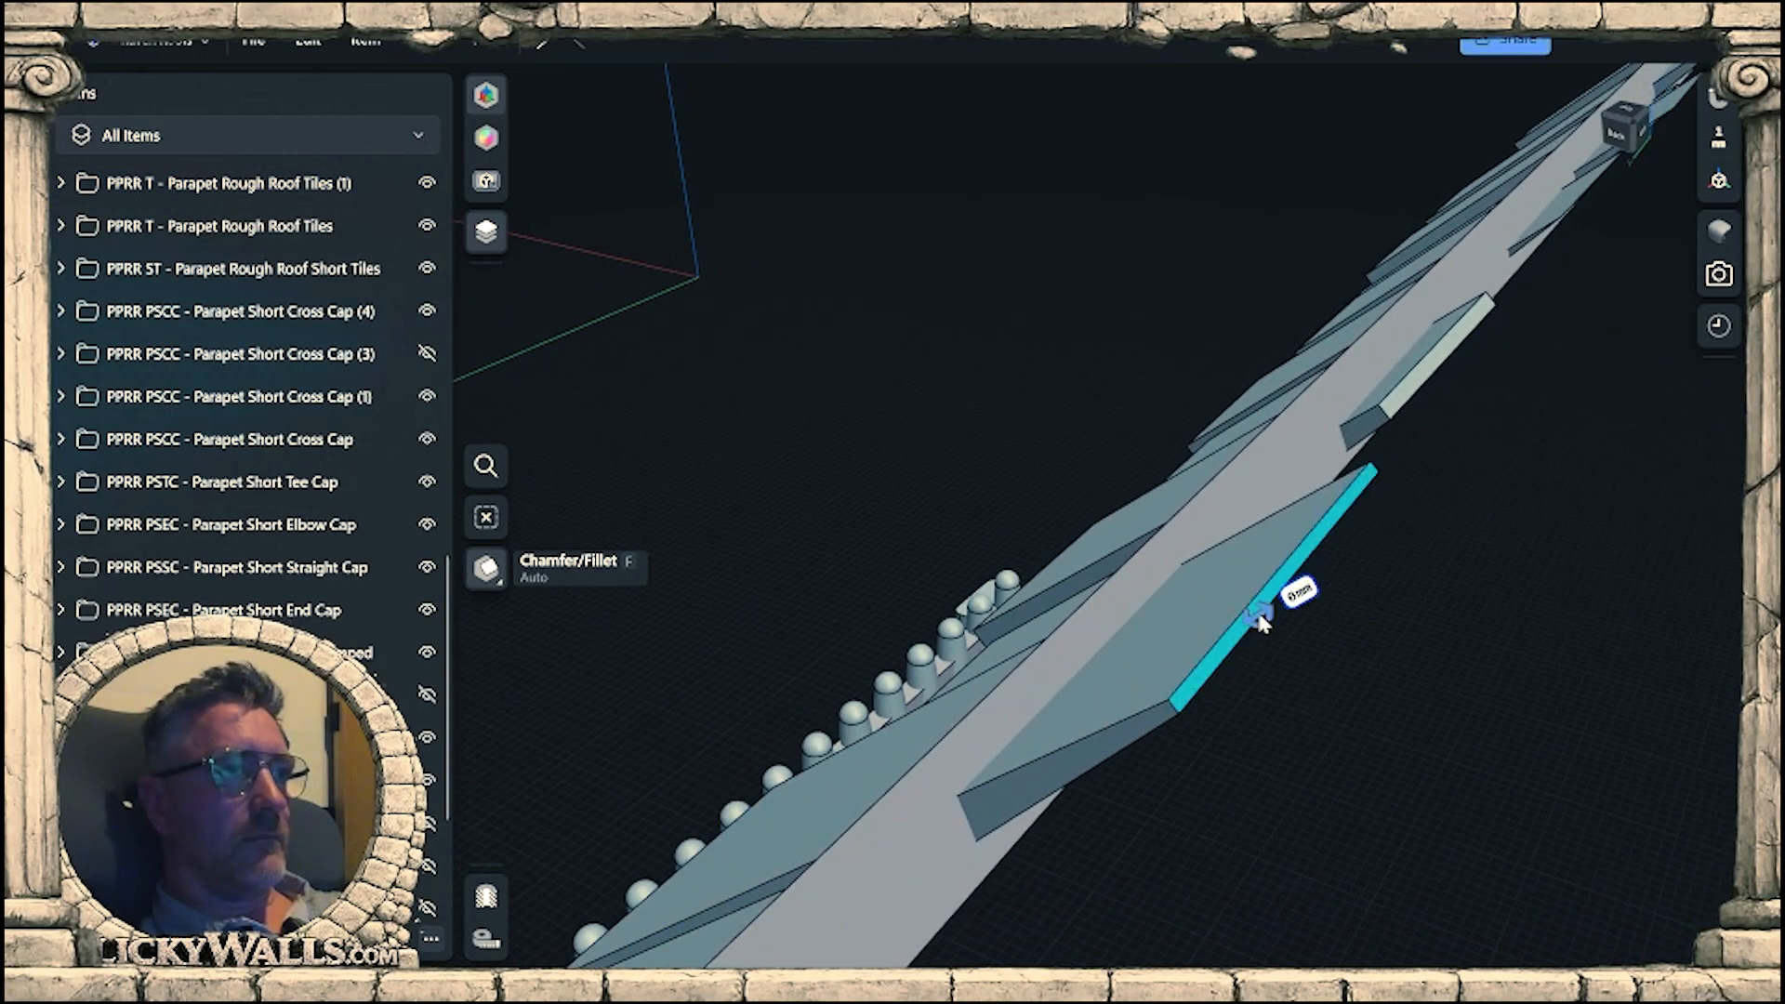
pyautogui.moveTo(1277, 617); pyautogui.dragTo(1133, 668)
pyautogui.click(1242, 684)
pyautogui.click(1229, 652)
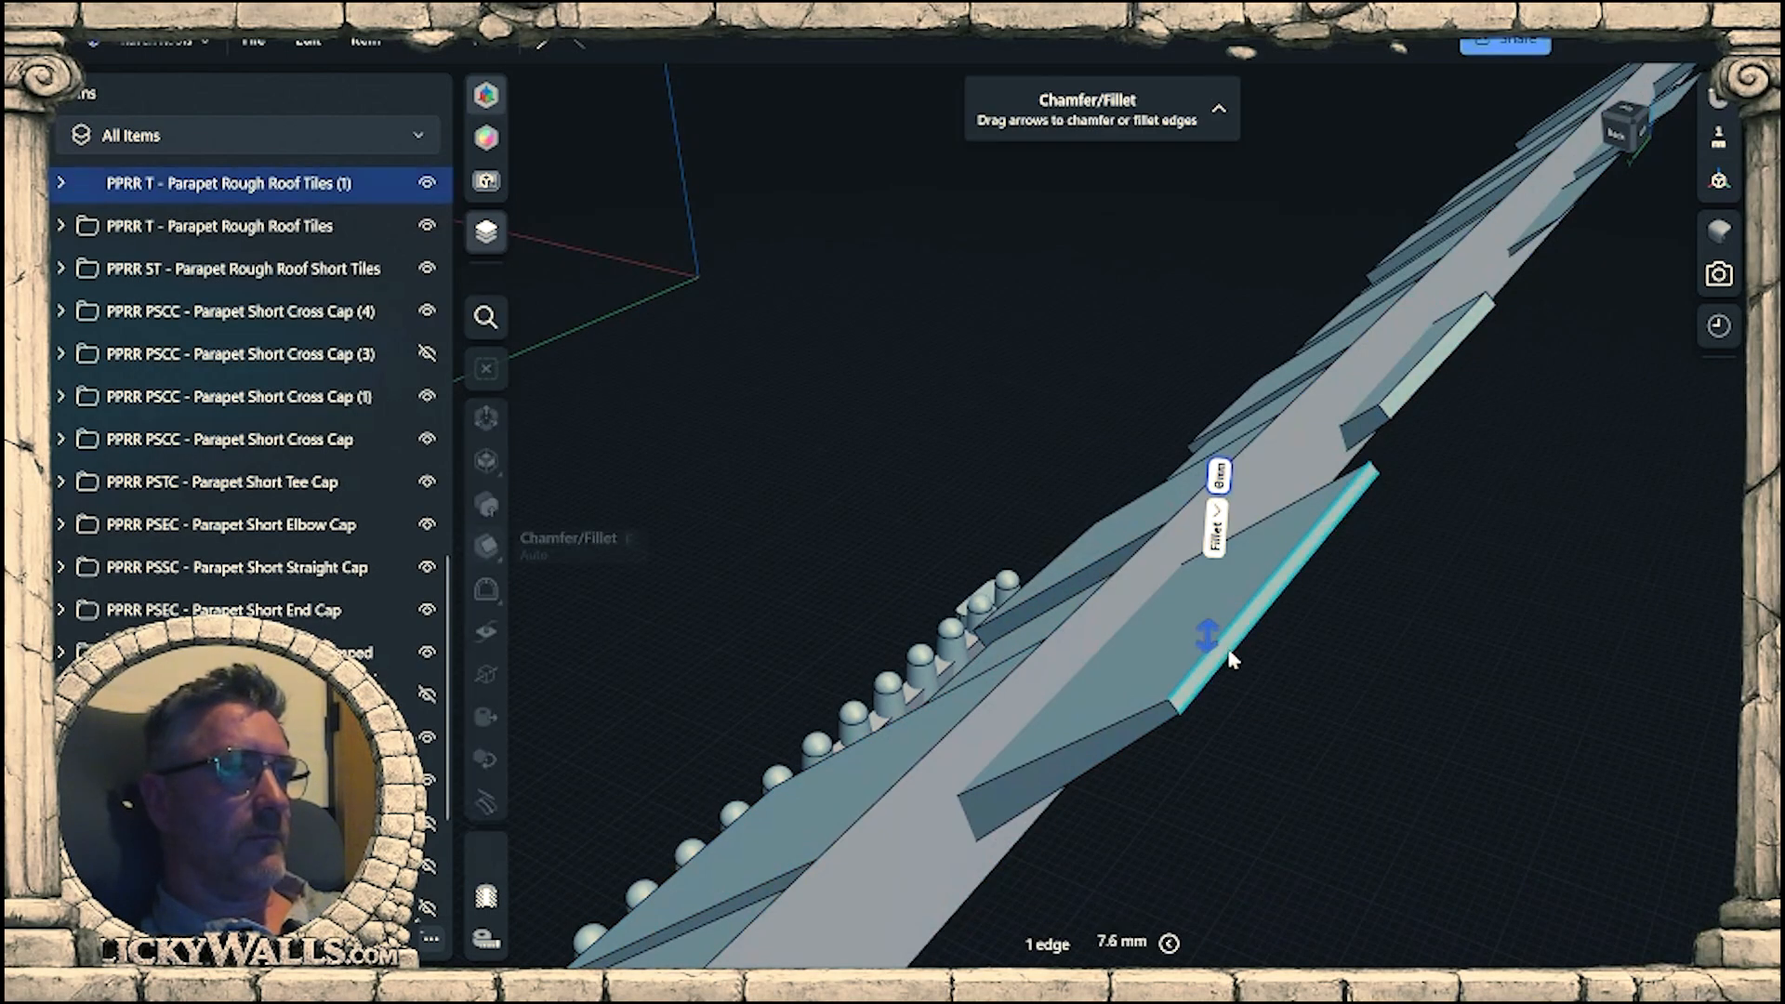
pyautogui.click(1312, 643)
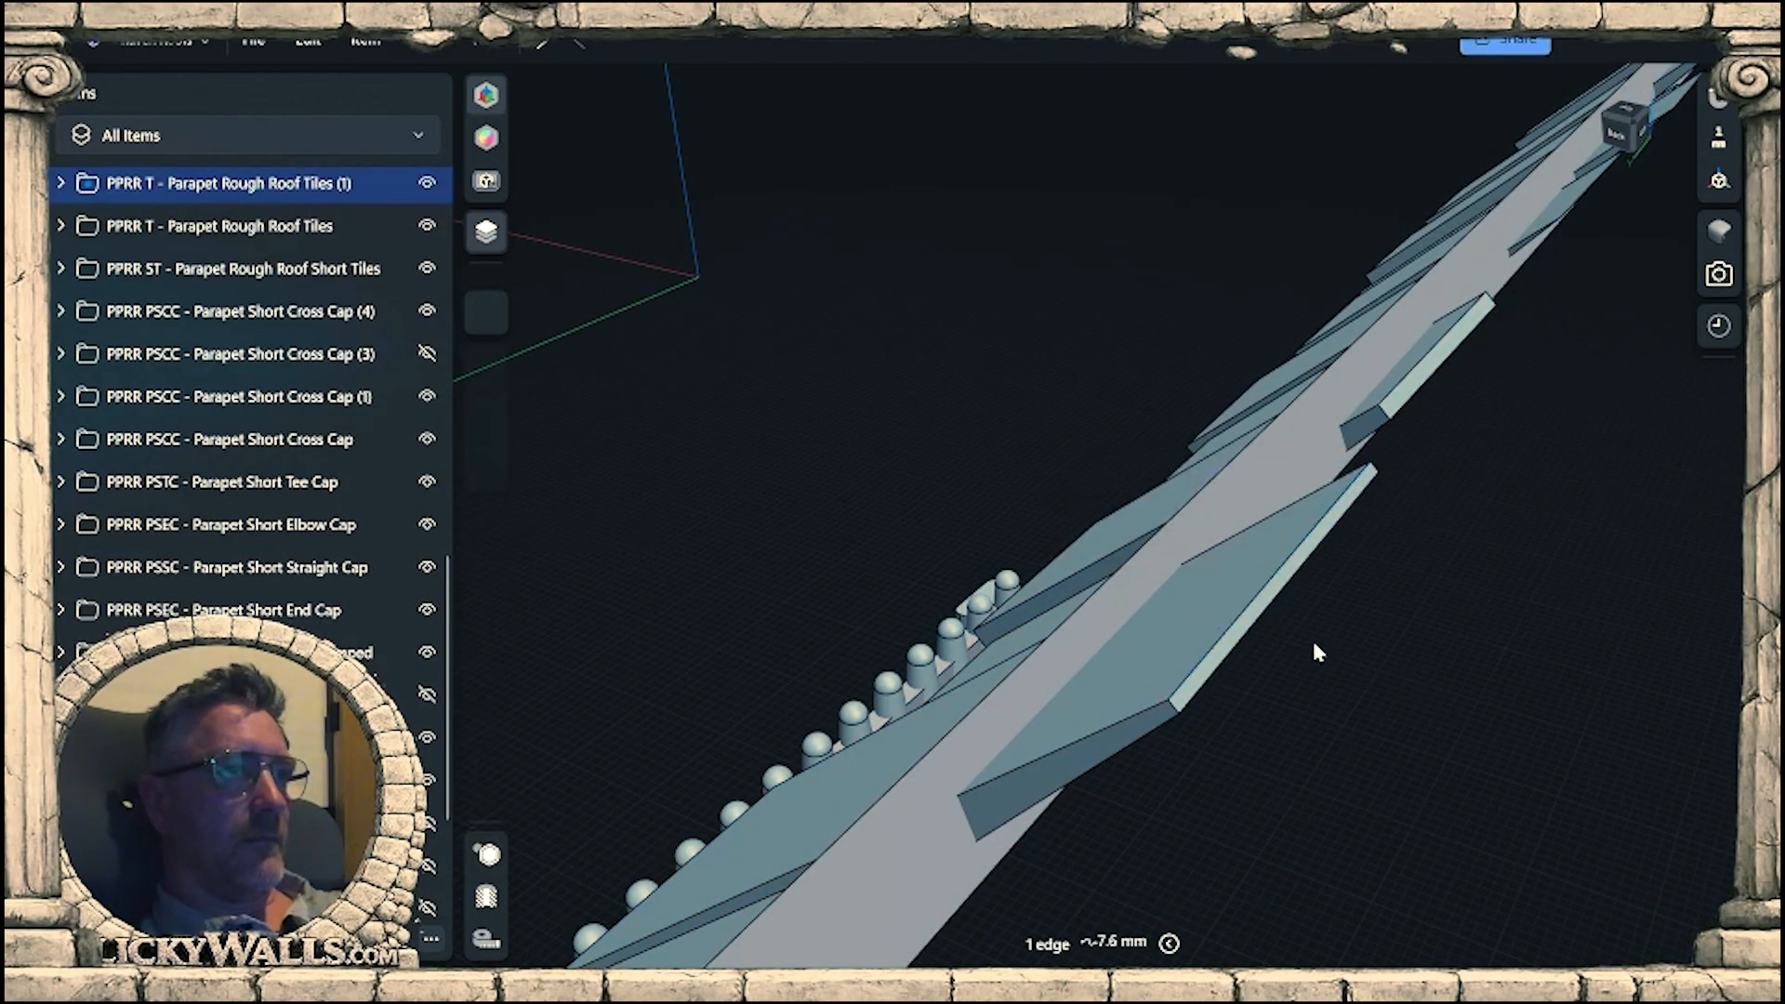
pyautogui.click(1283, 582)
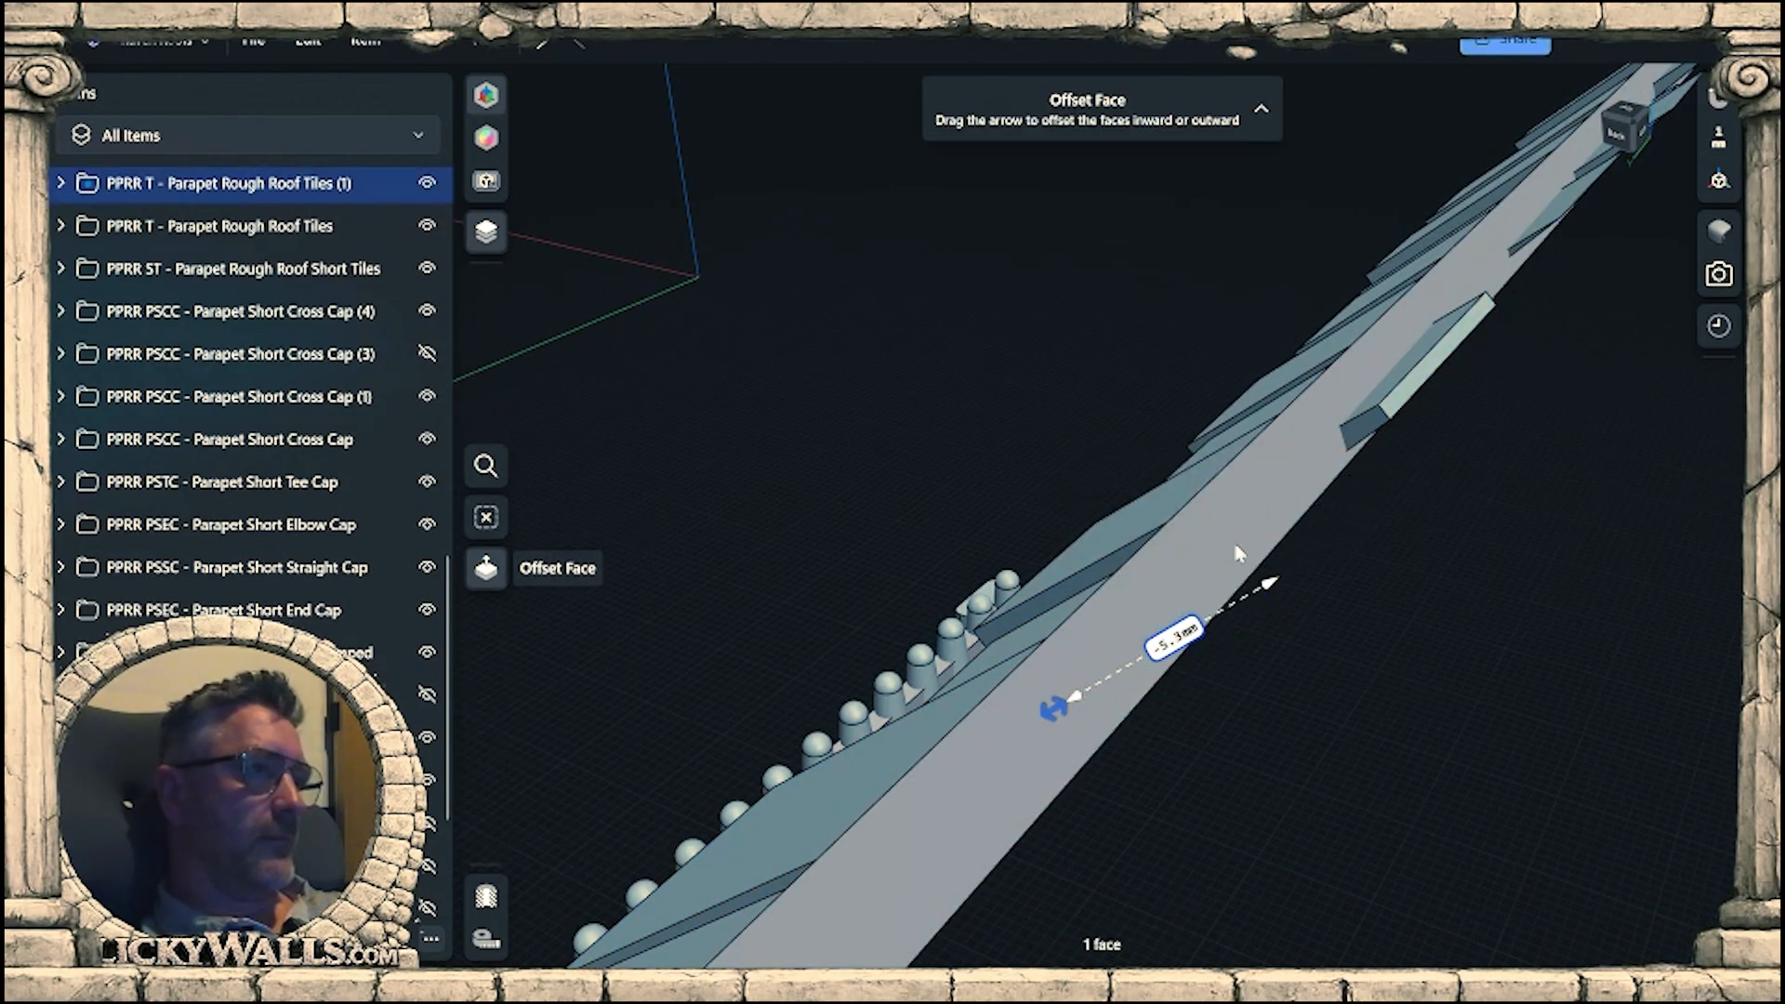
# Push the narrow outer face of the next protruding tile inward with Offset Face until it clears the backing's edge.
pyautogui.moveTo(1395, 400); pyautogui.dragTo(1175, 721, button='middle')
pyautogui.scroll(3, 1216, 684)
pyautogui.click(1223, 665)
pyautogui.moveTo(1209, 671); pyautogui.dragTo(1120, 739)
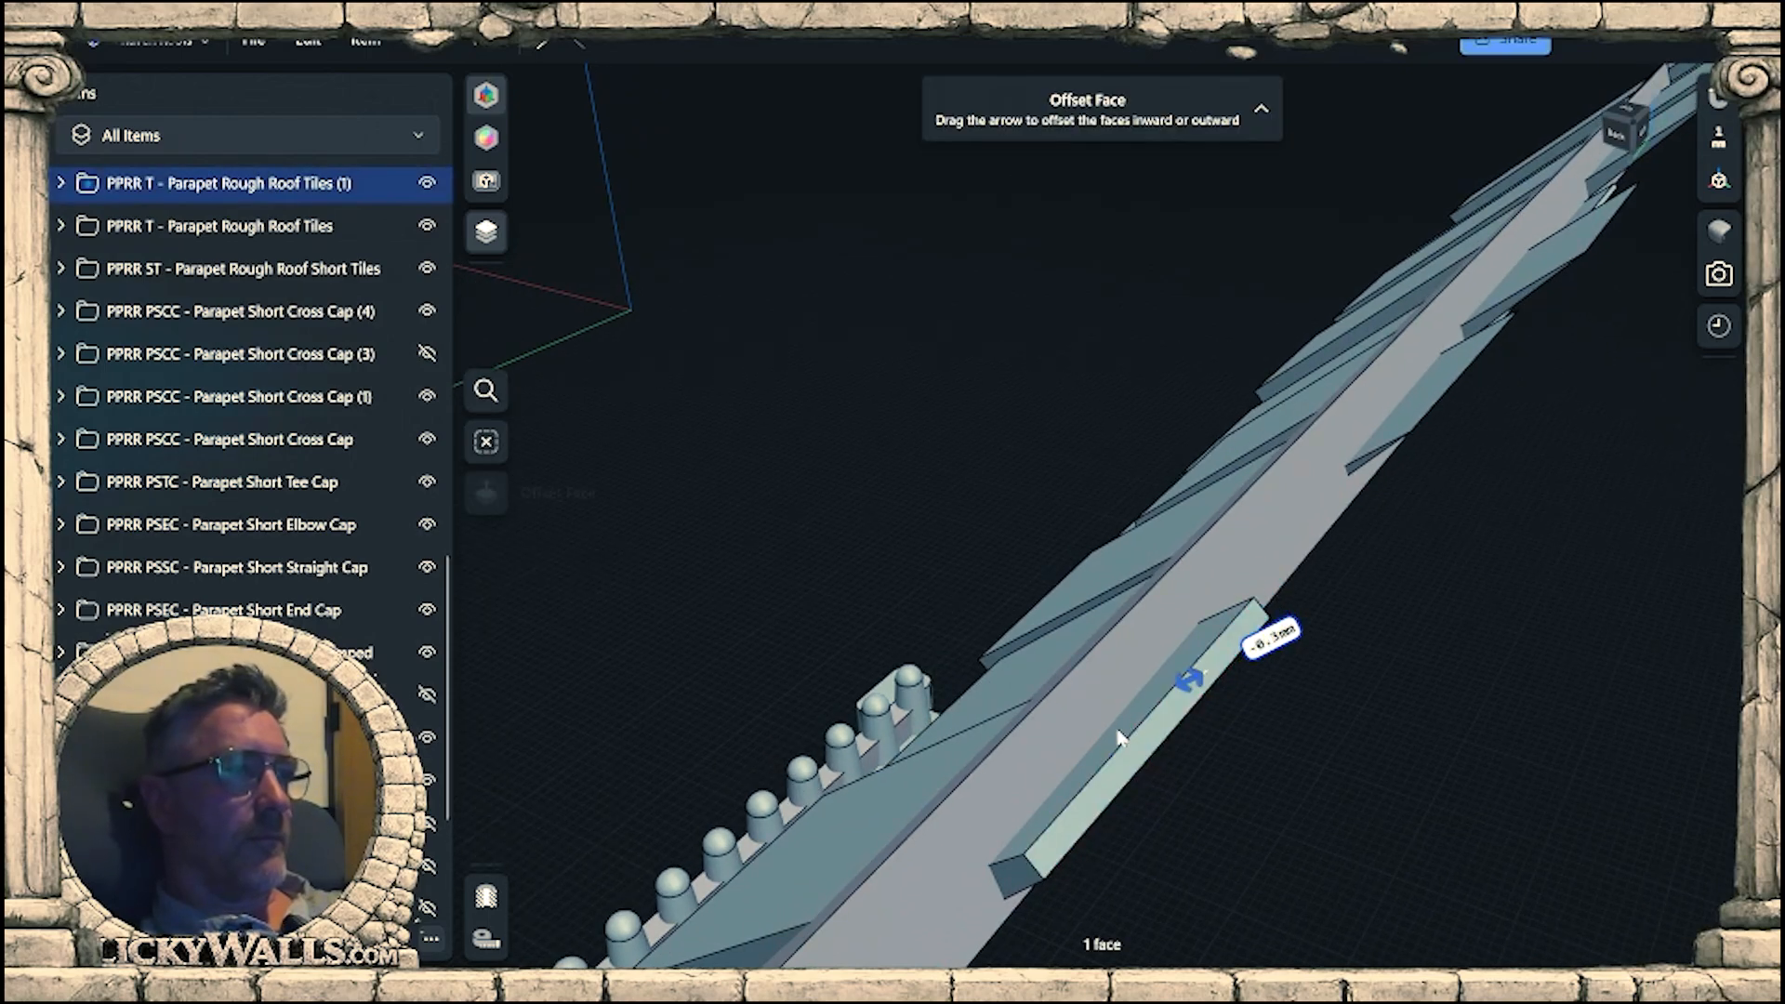
# Cut back the next overhanging tile's outer edge by about 2.9 mm with Chamfer/Fillet.
pyautogui.click(1266, 631)
pyautogui.moveTo(1266, 630); pyautogui.dragTo(1108, 820, button='middle')
pyautogui.scroll(2, 1116, 800)
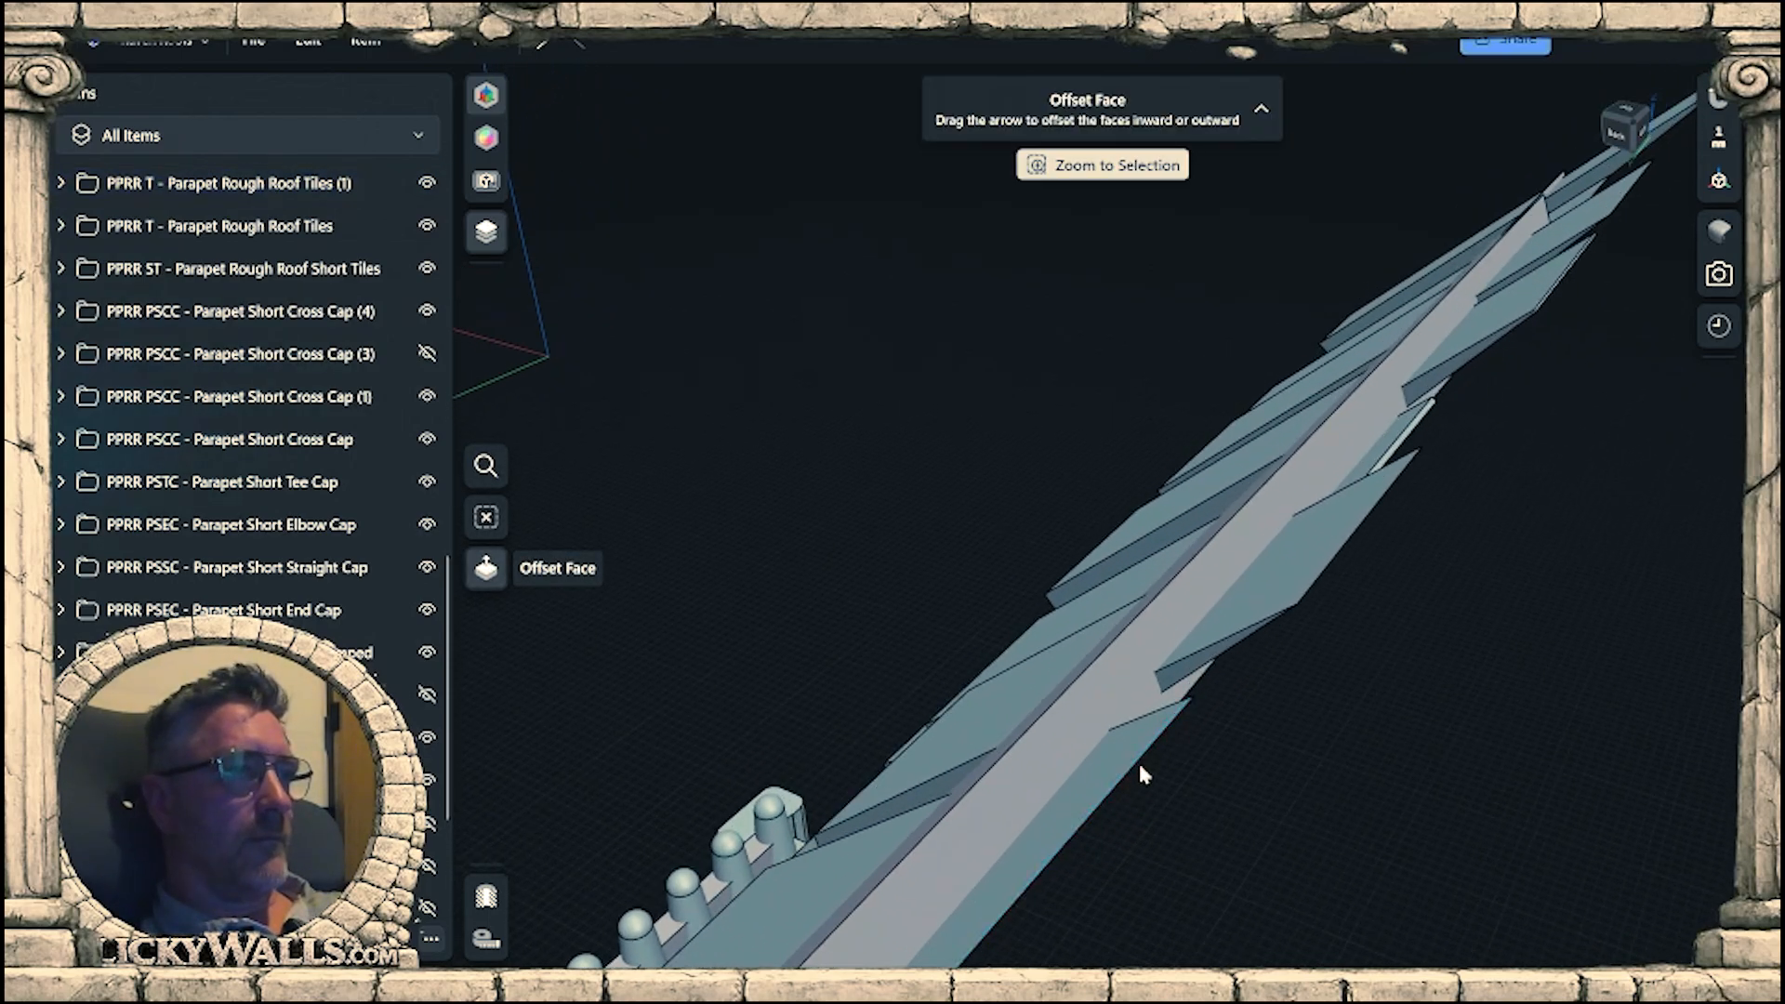
pyautogui.click(1140, 764)
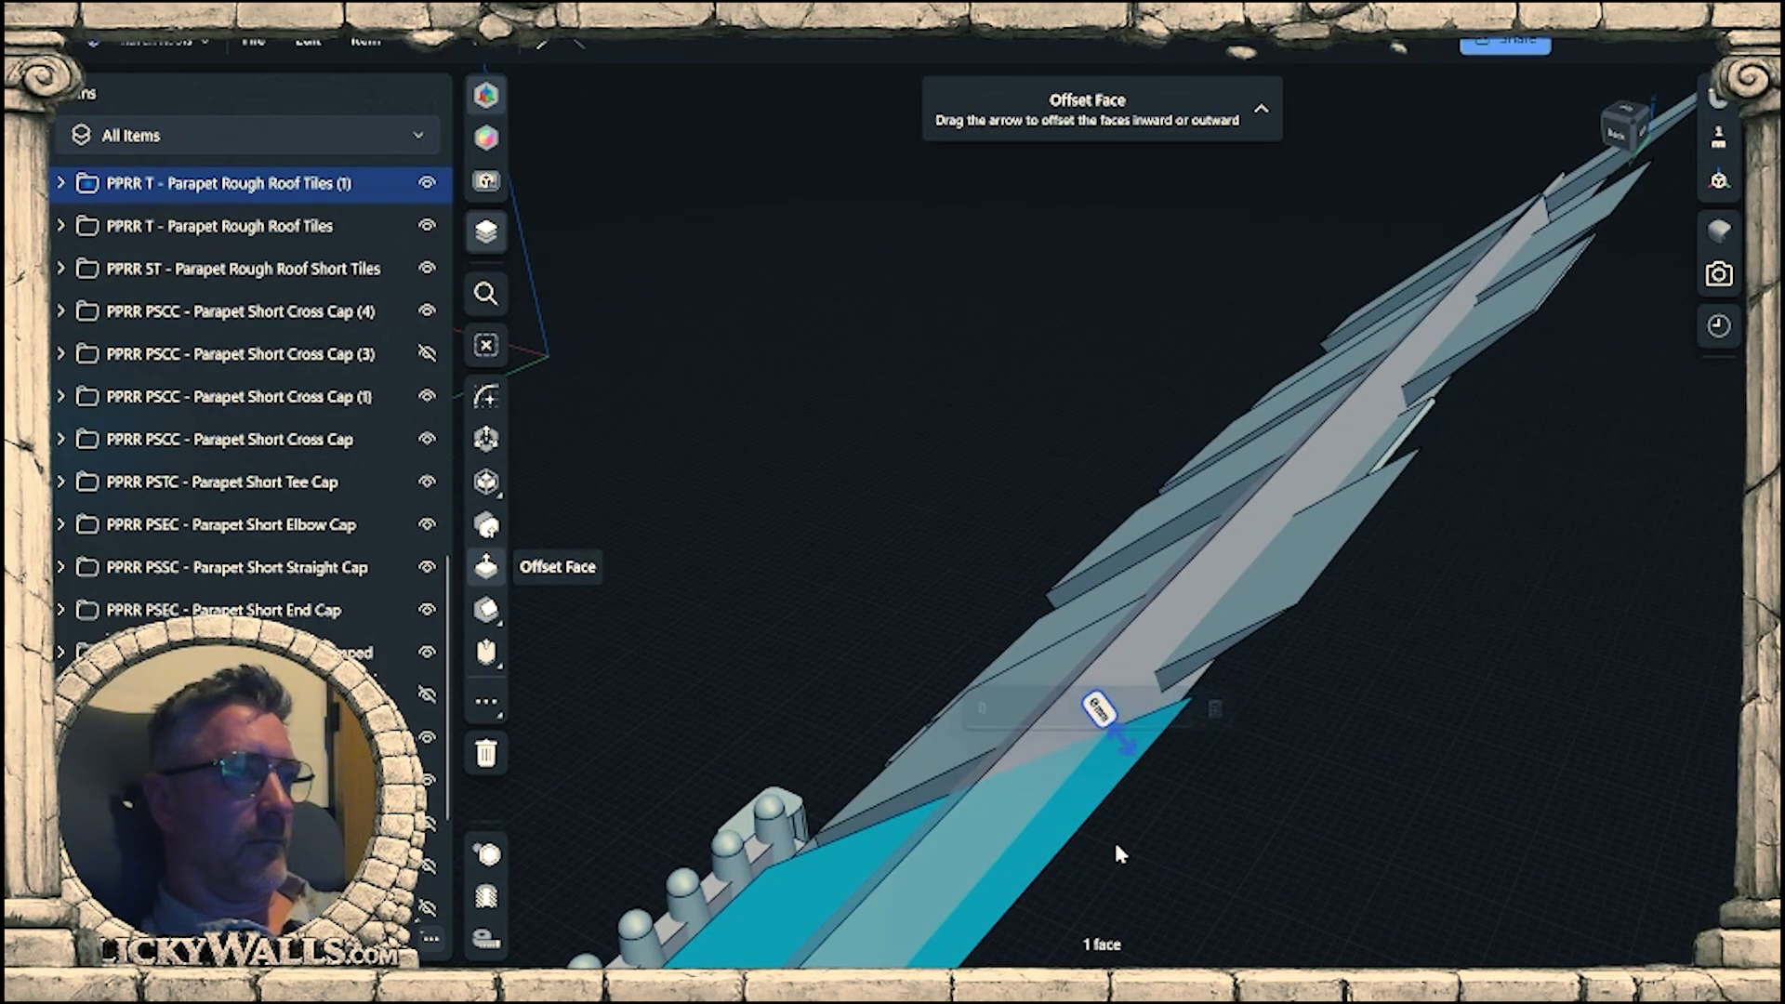
pyautogui.click(1106, 806)
pyautogui.moveTo(1113, 812); pyautogui.dragTo(1042, 844)
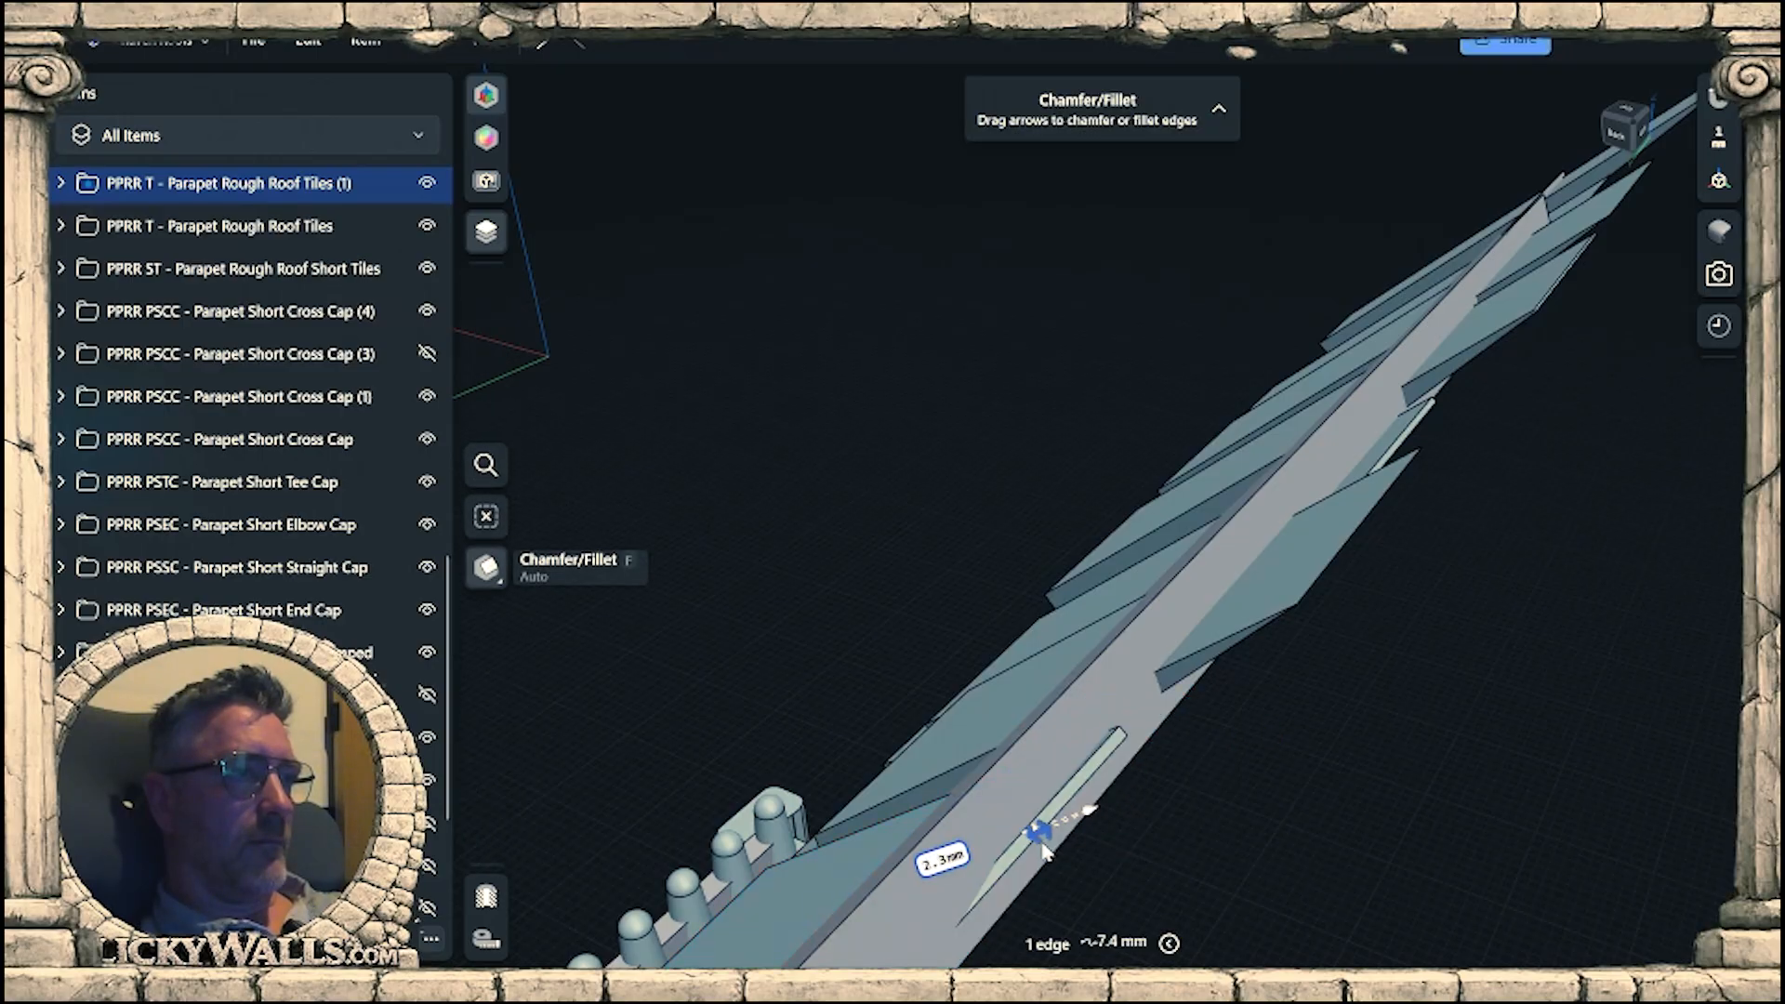
# Remove the following large tile's overhang beyond the backing by applying Chamfer/Fillet to its outer edge.
pyautogui.click(1234, 668)
pyautogui.moveTo(1234, 668); pyautogui.dragTo(1132, 842, button='middle')
pyautogui.scroll(2, 1216, 716)
pyautogui.click(1253, 664)
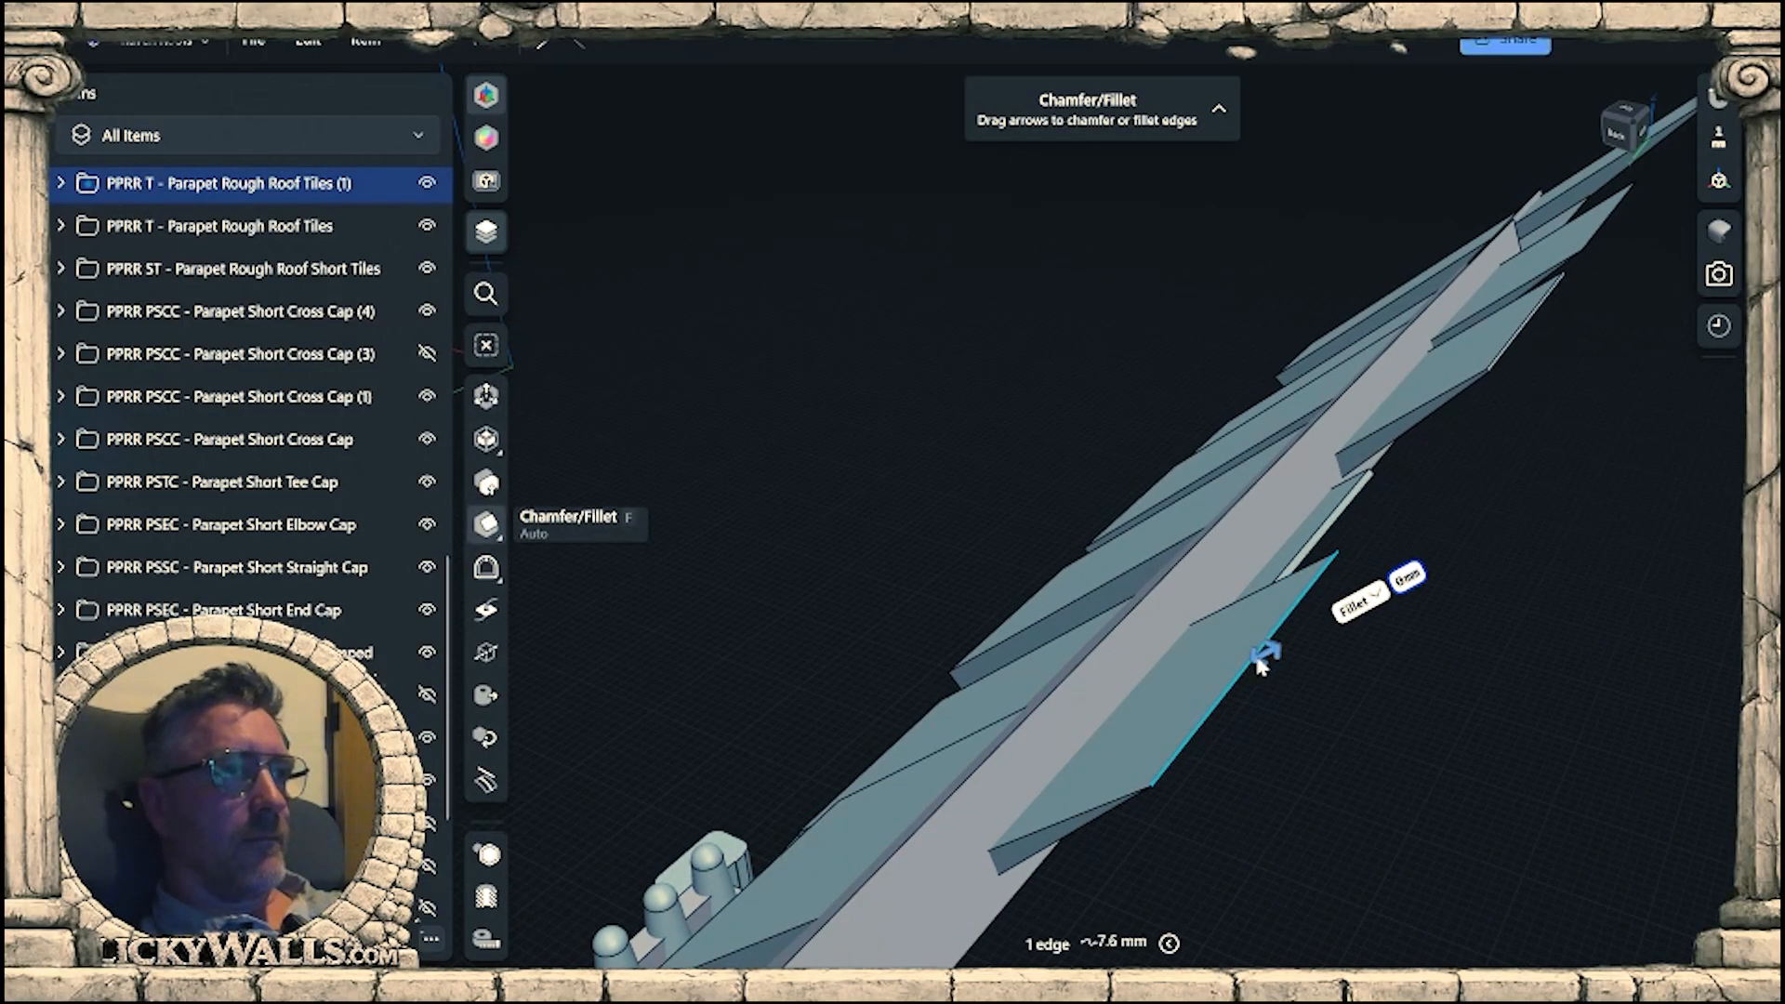
pyautogui.moveTo(1260, 664); pyautogui.dragTo(1120, 758)
# Trim the overhang of the next tile along the panel edge by offsetting its narrow end face inward.
pyautogui.click(1285, 690)
pyautogui.moveTo(1287, 690); pyautogui.dragTo(1158, 878, button='middle')
pyautogui.scroll(3, 1169, 730)
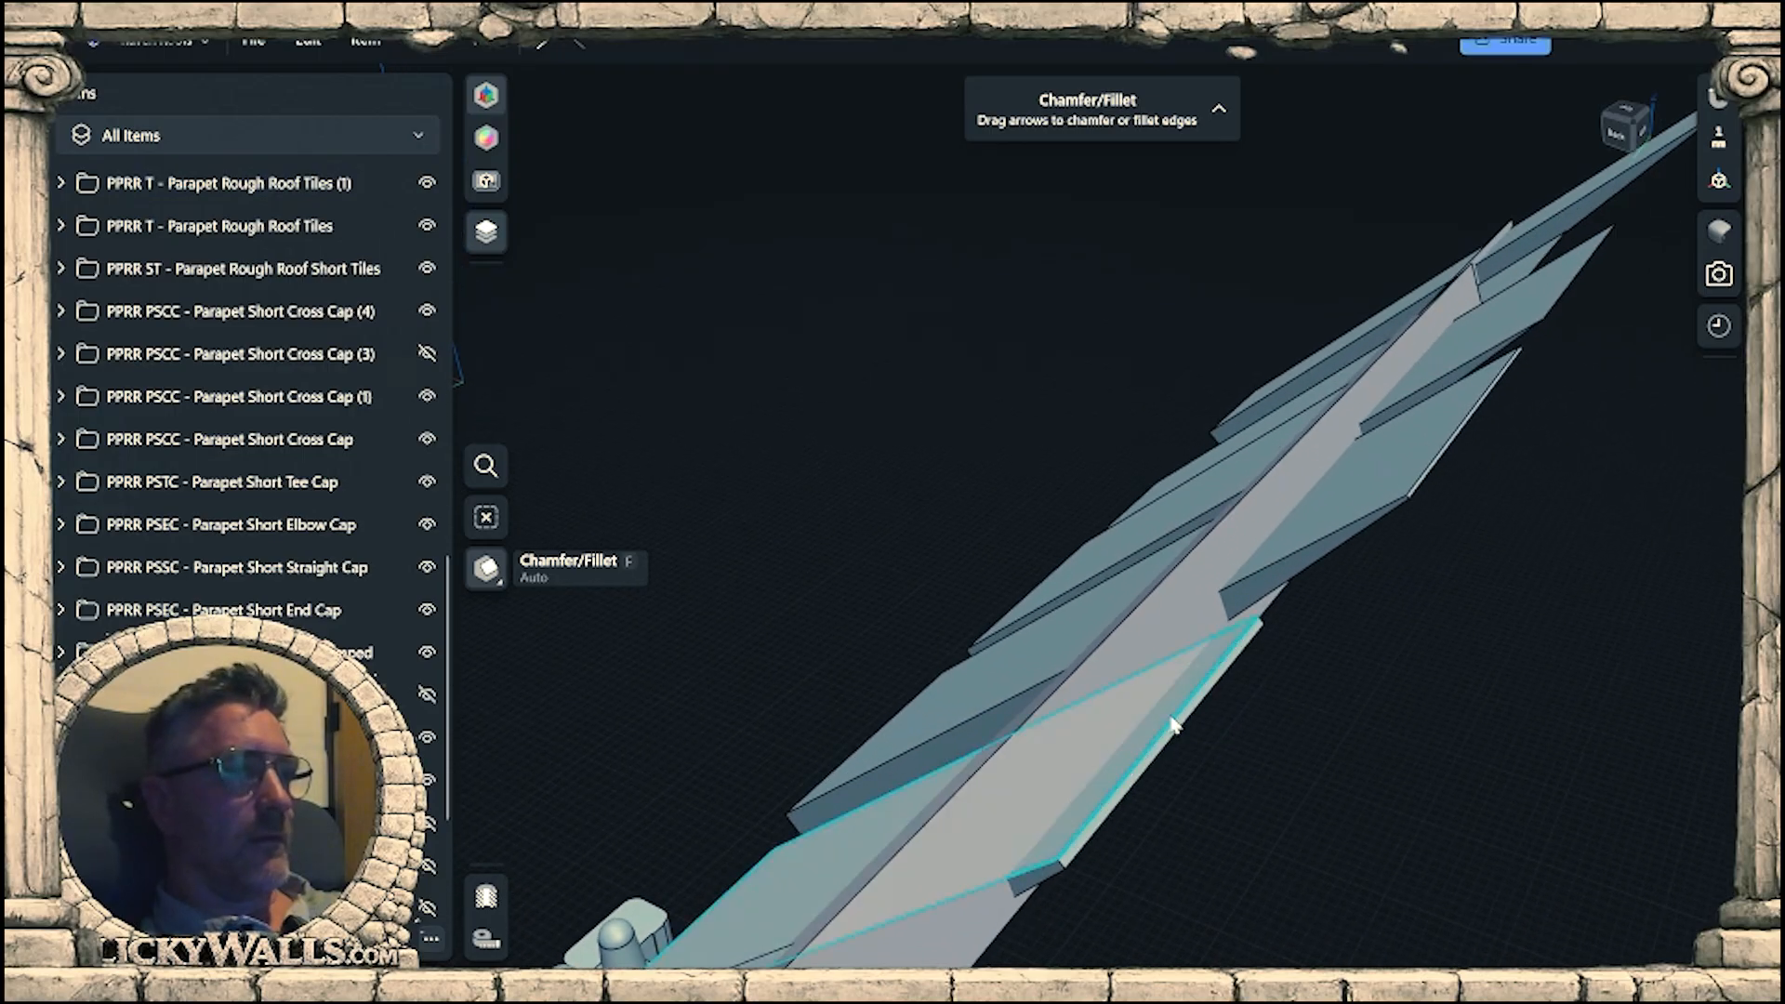
pyautogui.click(1159, 751)
pyautogui.moveTo(1177, 746); pyautogui.dragTo(1100, 807)
# Offset the outer end face of the next long overhanging tile inward until it no longer projects past the backing.
pyautogui.click(1243, 697)
pyautogui.moveTo(1243, 697); pyautogui.dragTo(1111, 933, button='middle')
pyautogui.click(1246, 716)
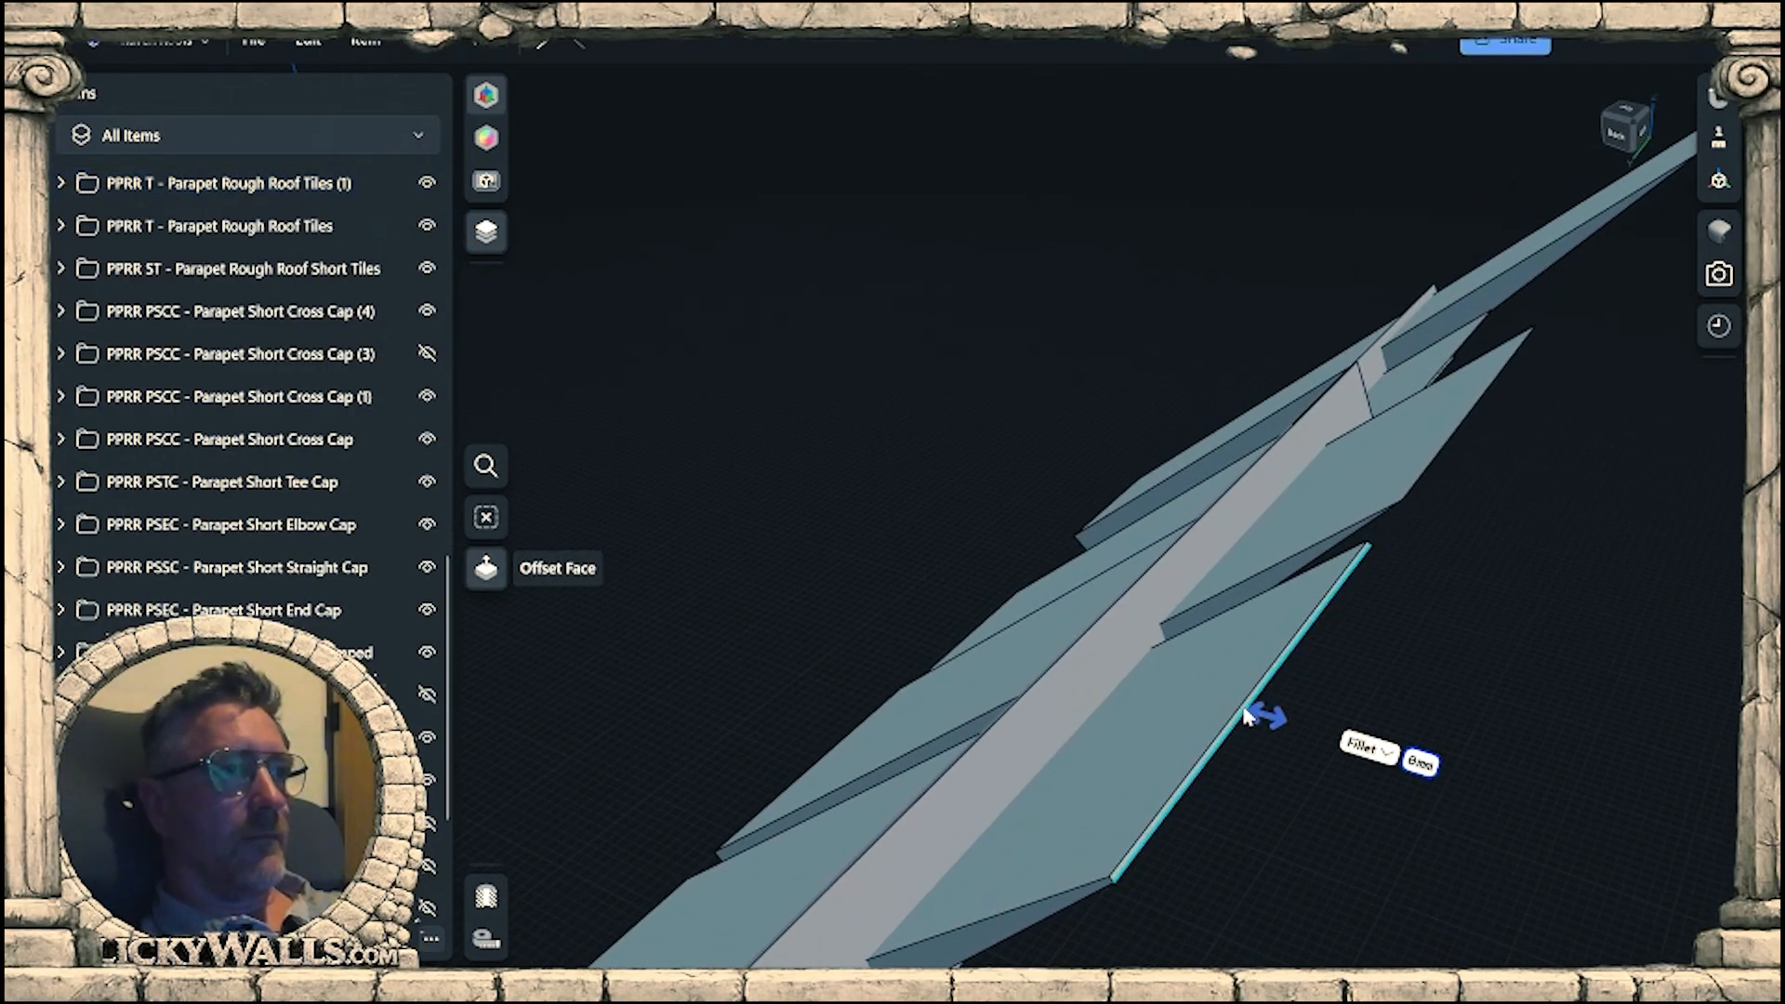
pyautogui.scroll(2, 1261, 693)
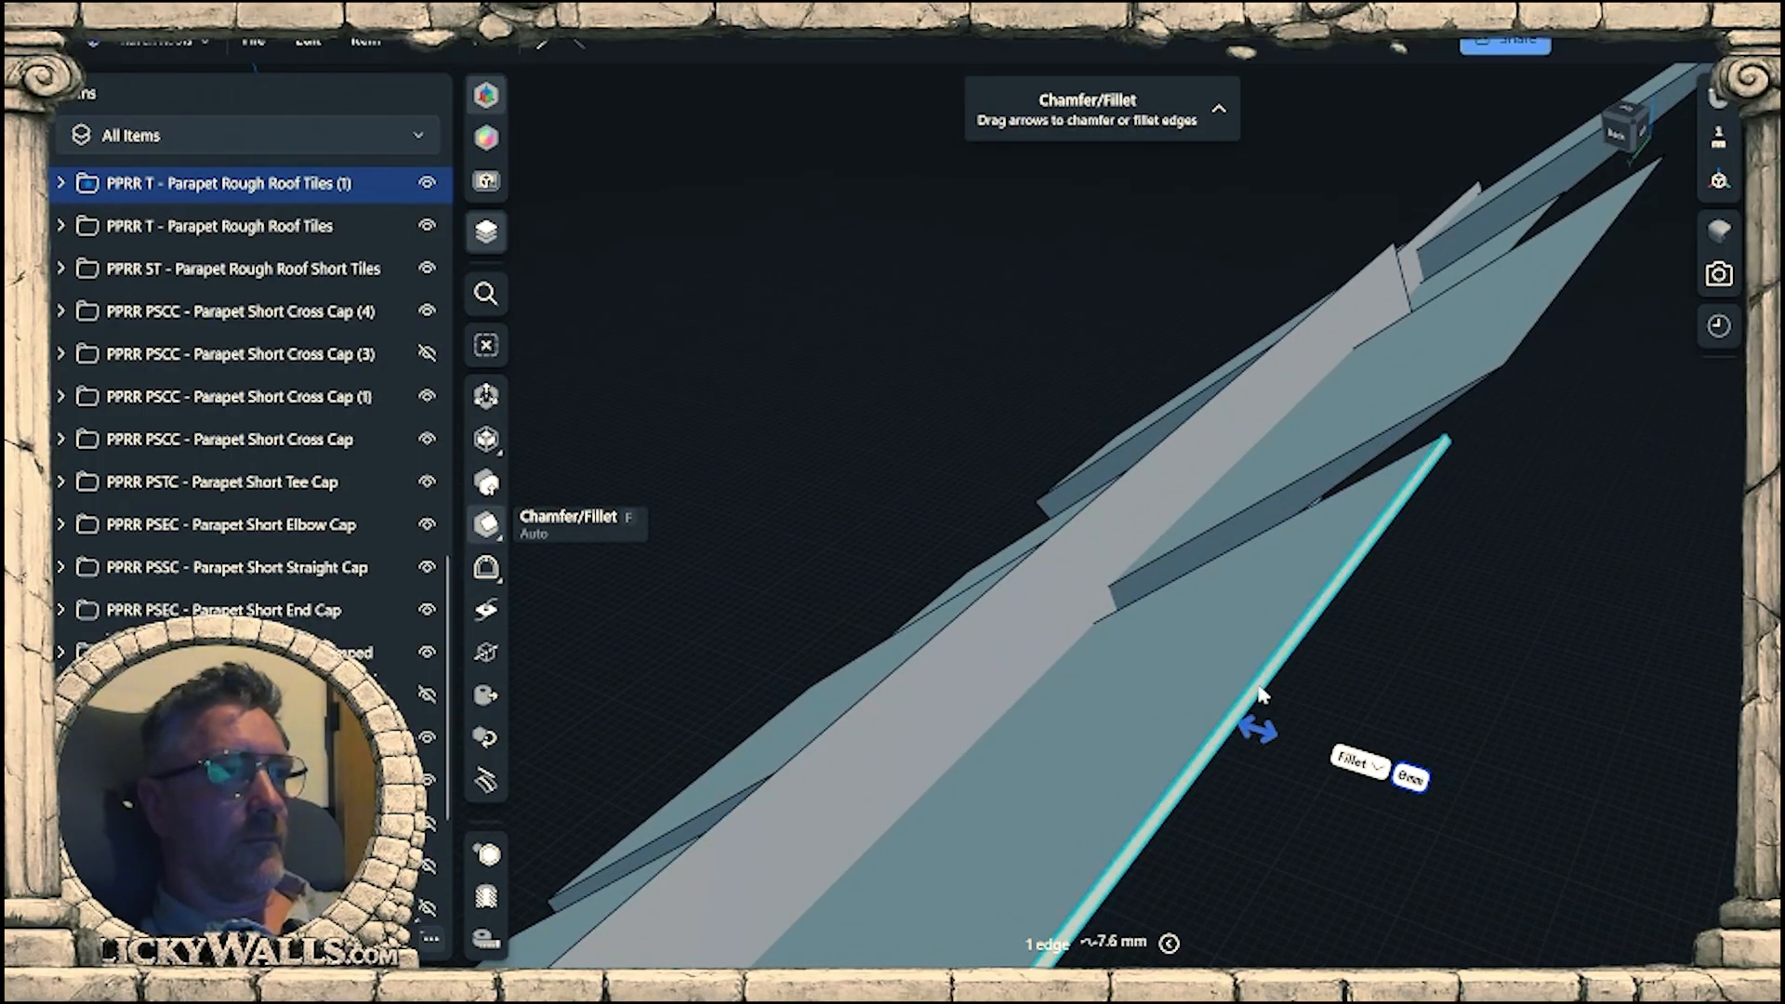
pyautogui.click(1263, 693)
pyautogui.moveTo(1279, 697); pyautogui.dragTo(1039, 821)
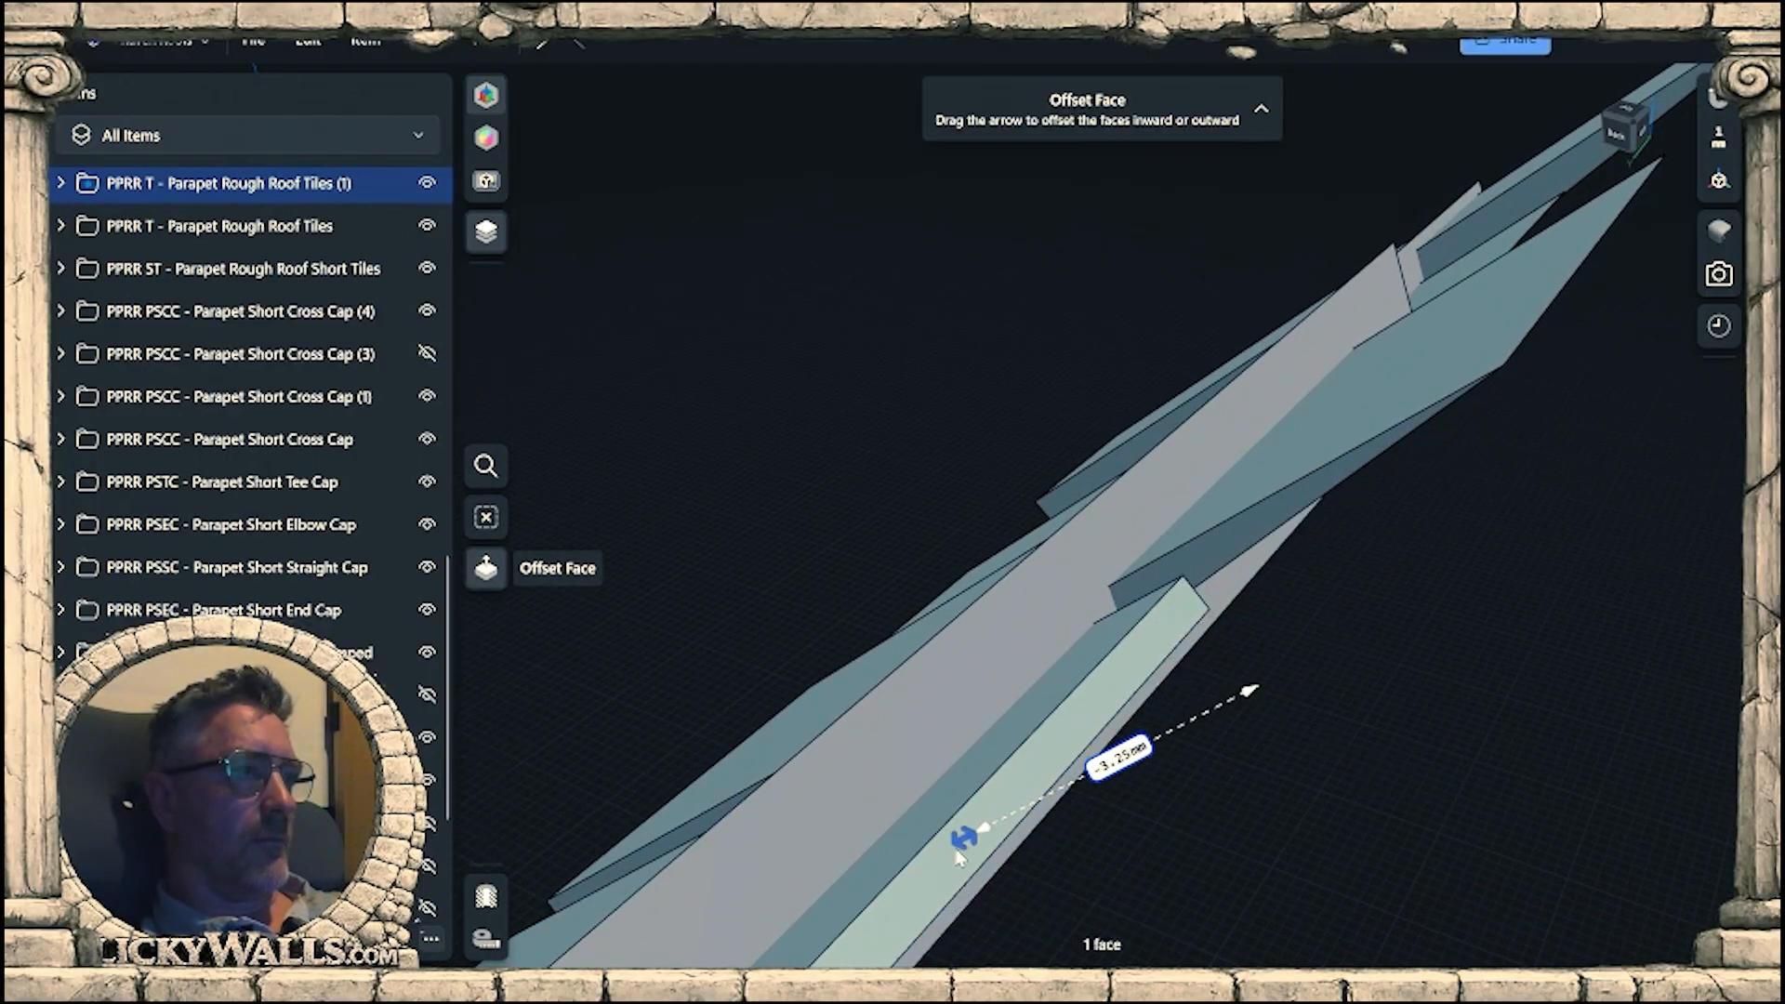
pyautogui.moveTo(896, 897); pyautogui.dragTo(875, 906)
# Cut back the next large tile's outer edge by about 5.3 mm with Chamfer/Fillet so it no longer overhangs the backing.
pyautogui.moveTo(1488, 381); pyautogui.dragTo(1072, 761, button='middle')
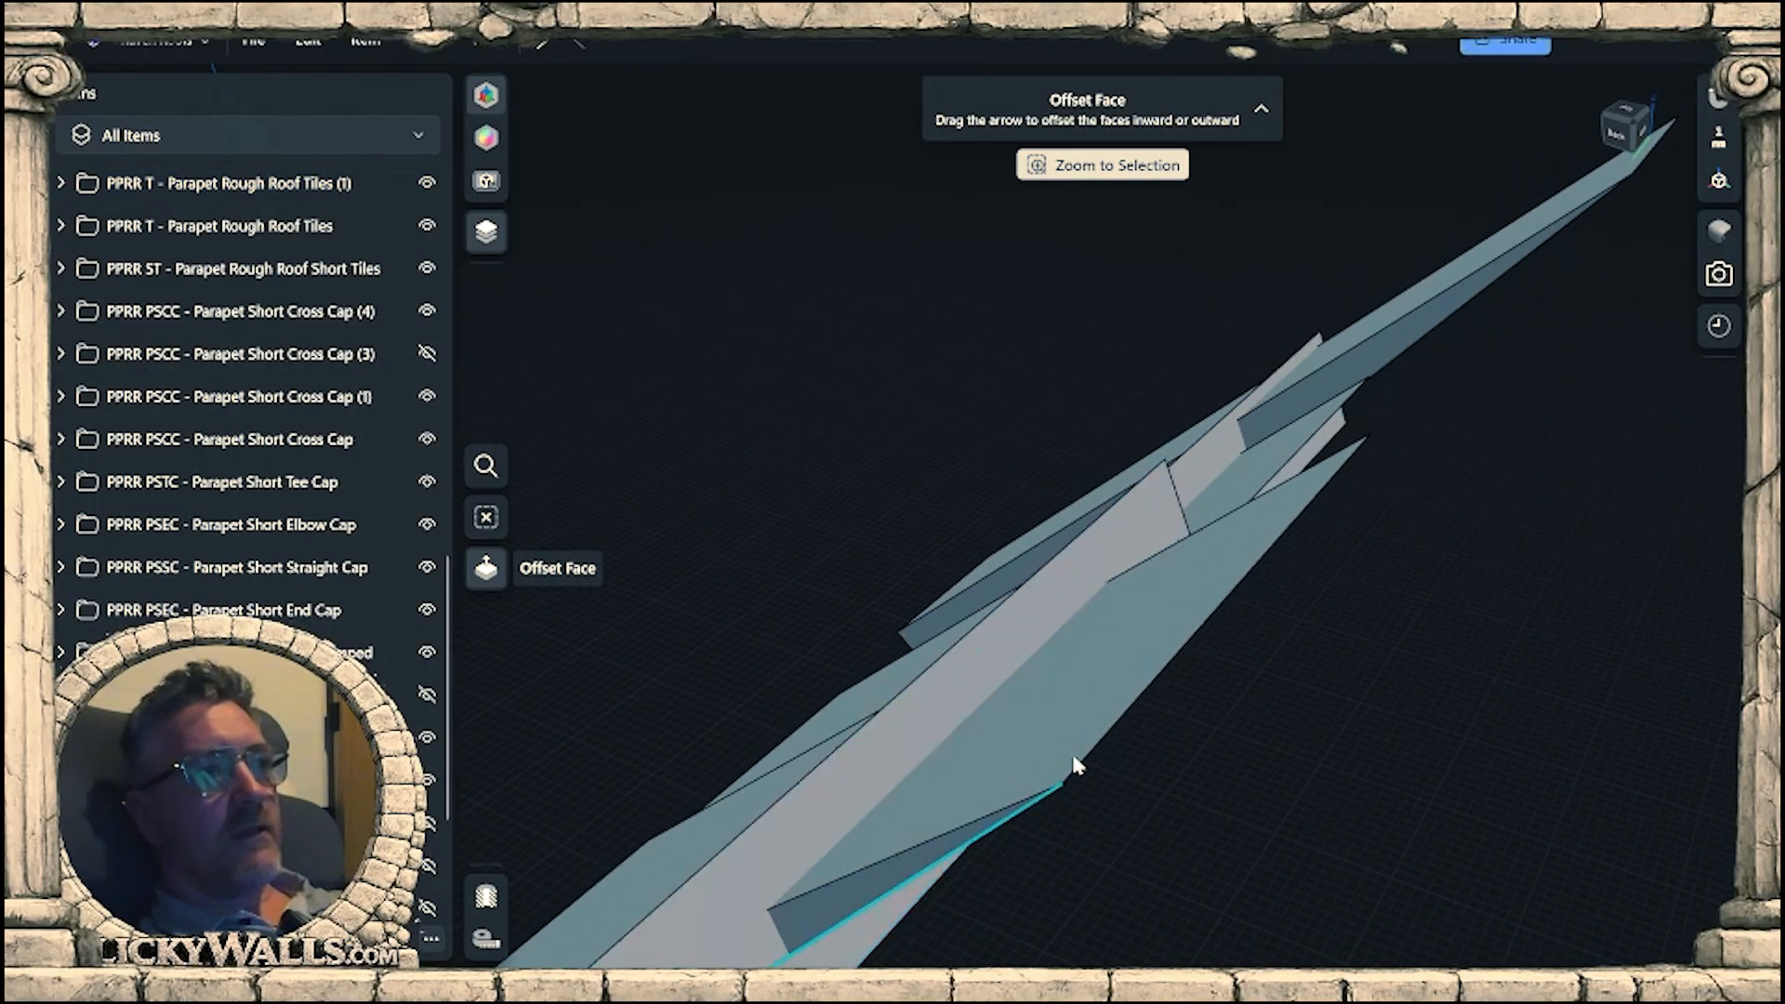
pyautogui.scroll(2, 1163, 657)
pyautogui.click(1179, 653)
pyautogui.moveTo(1179, 655); pyautogui.dragTo(1131, 684)
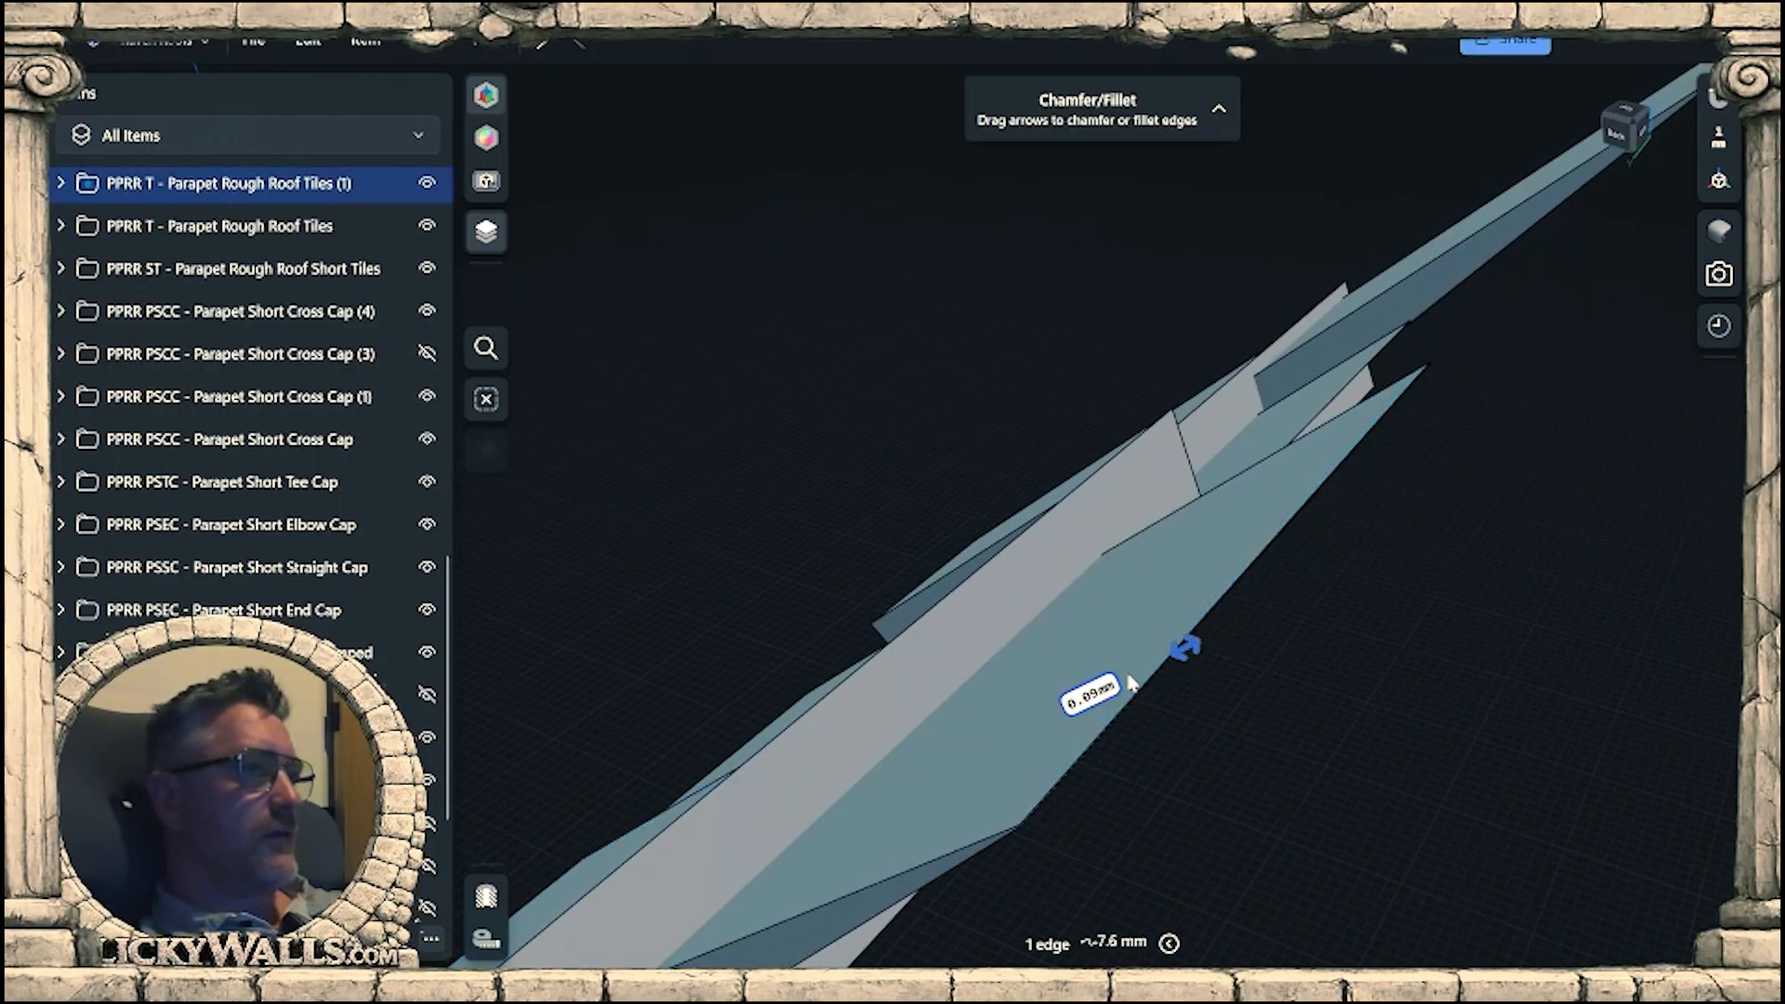
pyautogui.moveTo(986, 746); pyautogui.dragTo(897, 788)
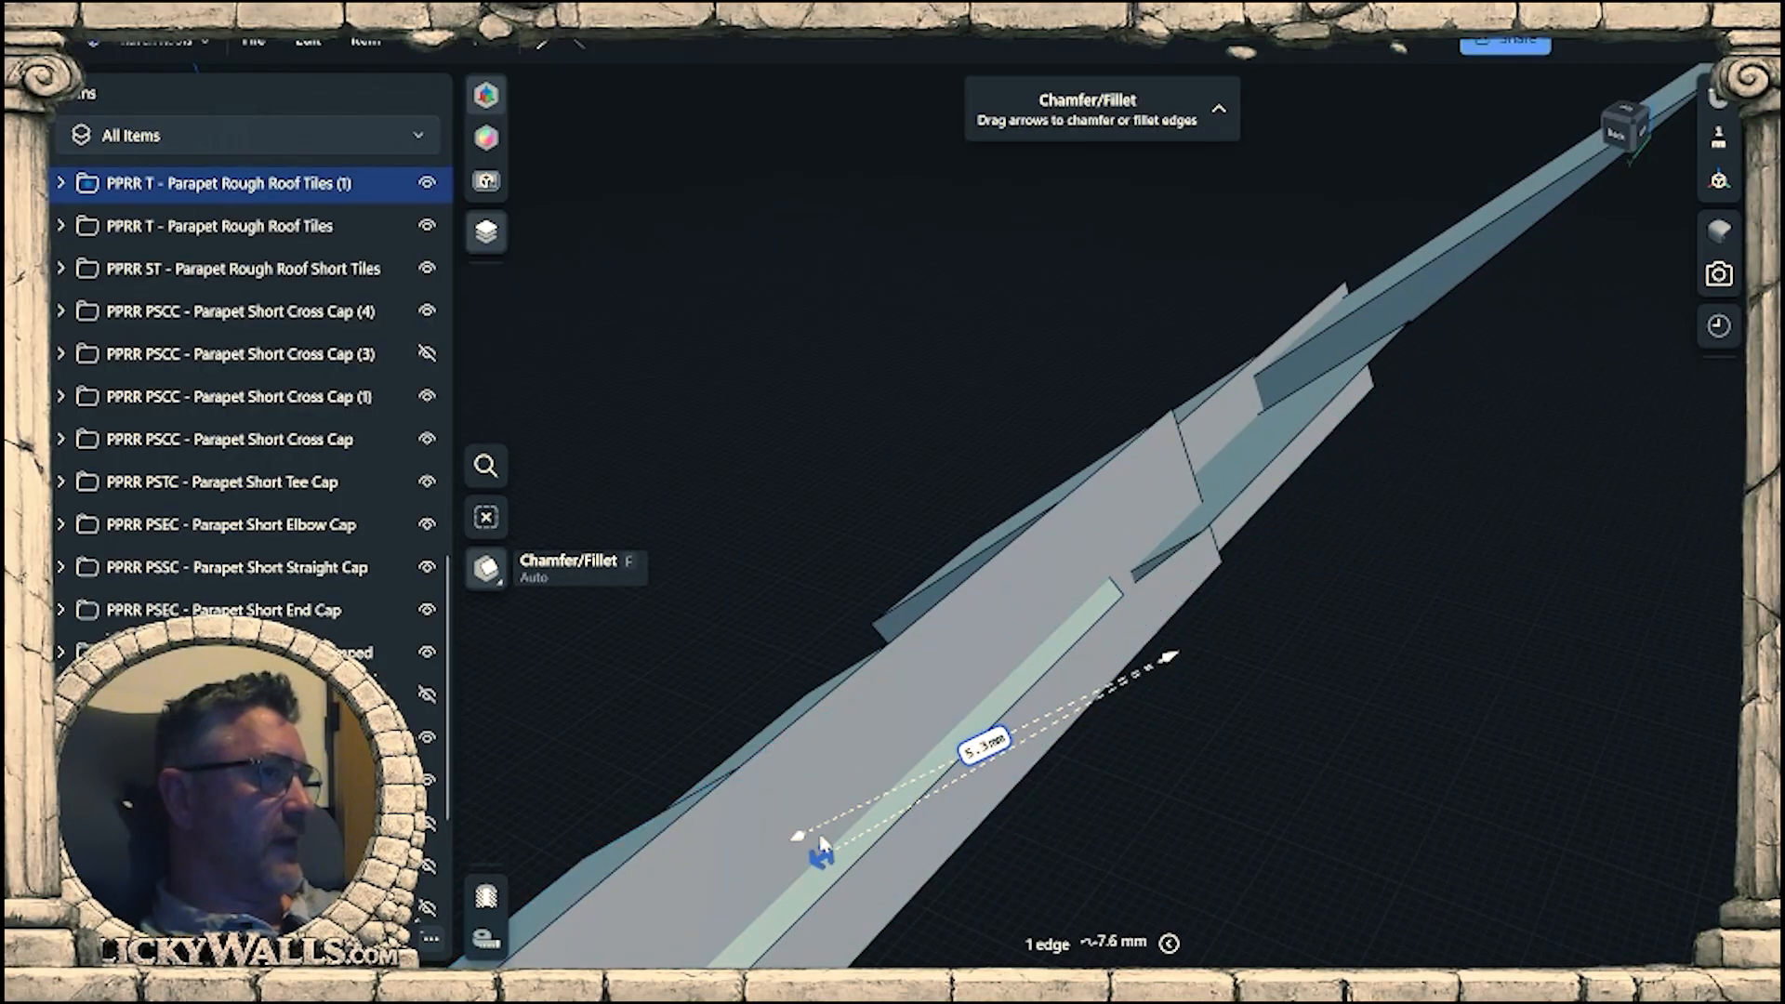
pyautogui.moveTo(818, 853); pyautogui.dragTo(786, 870)
# Trim the following overhanging tile by applying Chamfer/Fillet of about 3.7 mm to its outer edge.
pyautogui.moveTo(1188, 596); pyautogui.dragTo(984, 884, button='middle')
pyautogui.scroll(3, 1108, 710)
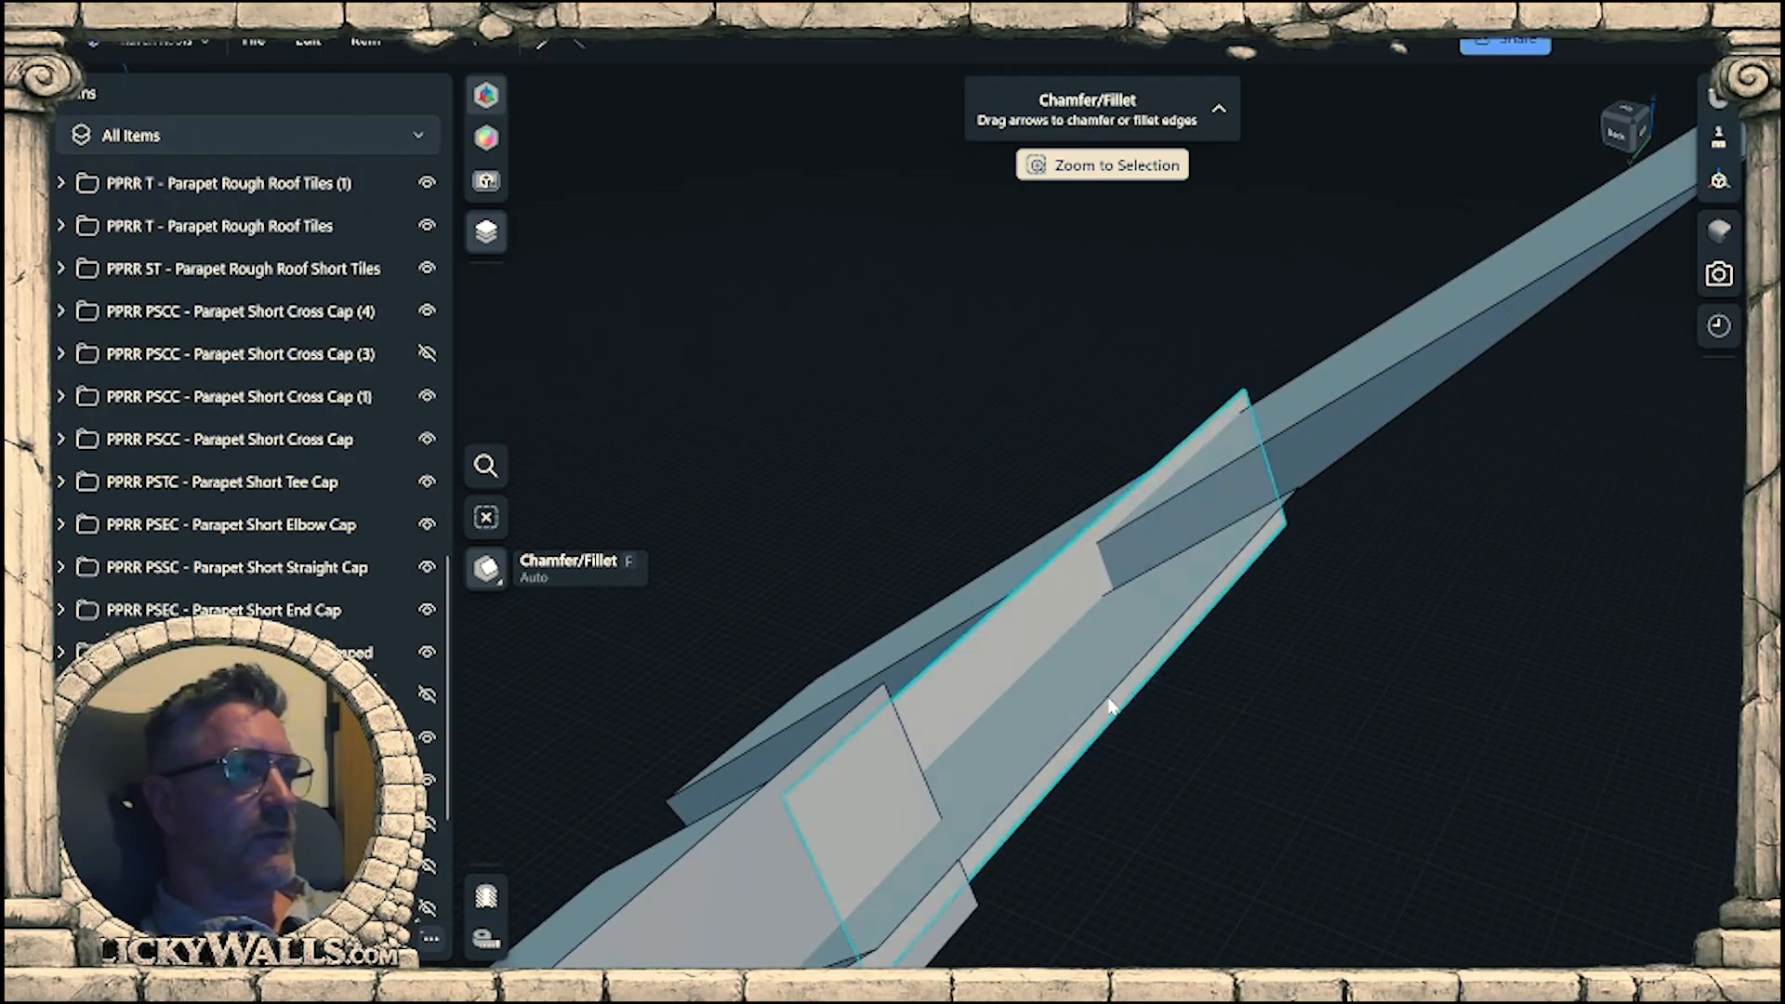
pyautogui.click(1112, 711)
pyautogui.moveTo(1122, 691); pyautogui.dragTo(973, 797)
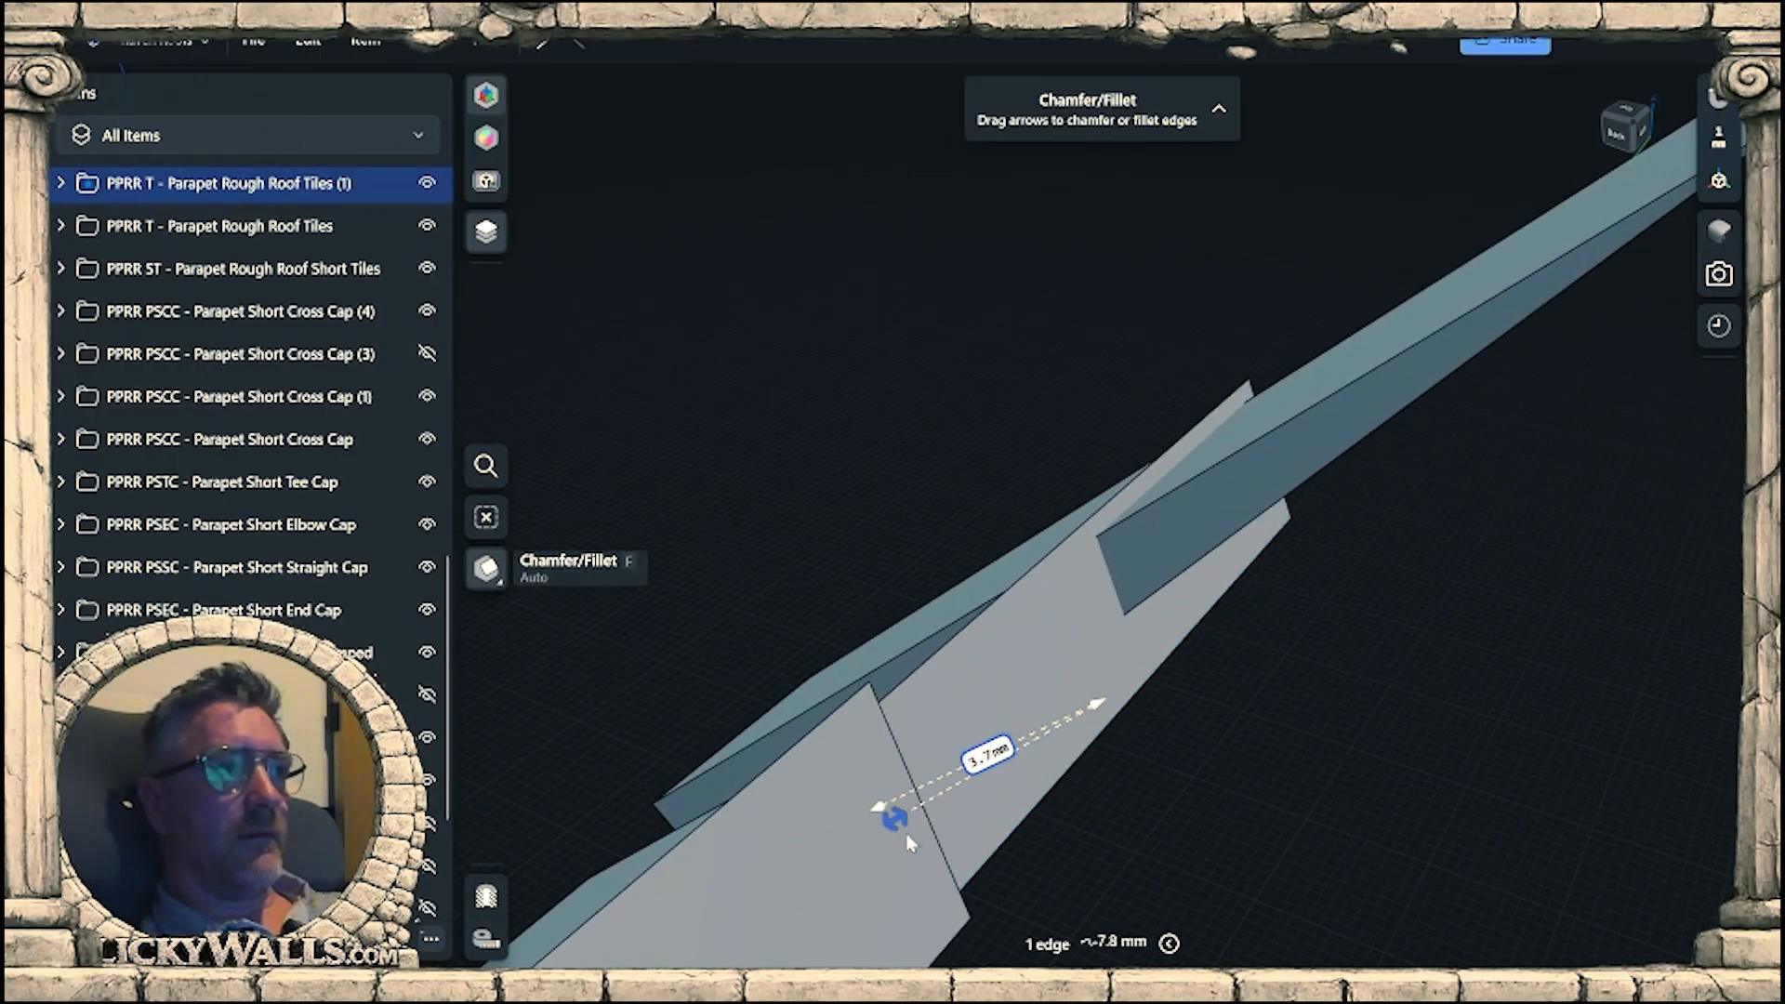
# Remove the last tile projecting past the end of the backing with a Chamfer/Fillet of about 9.9 mm on its outer edge.
pyautogui.moveTo(1245, 568); pyautogui.dragTo(813, 938, button='middle')
pyautogui.click(1323, 545)
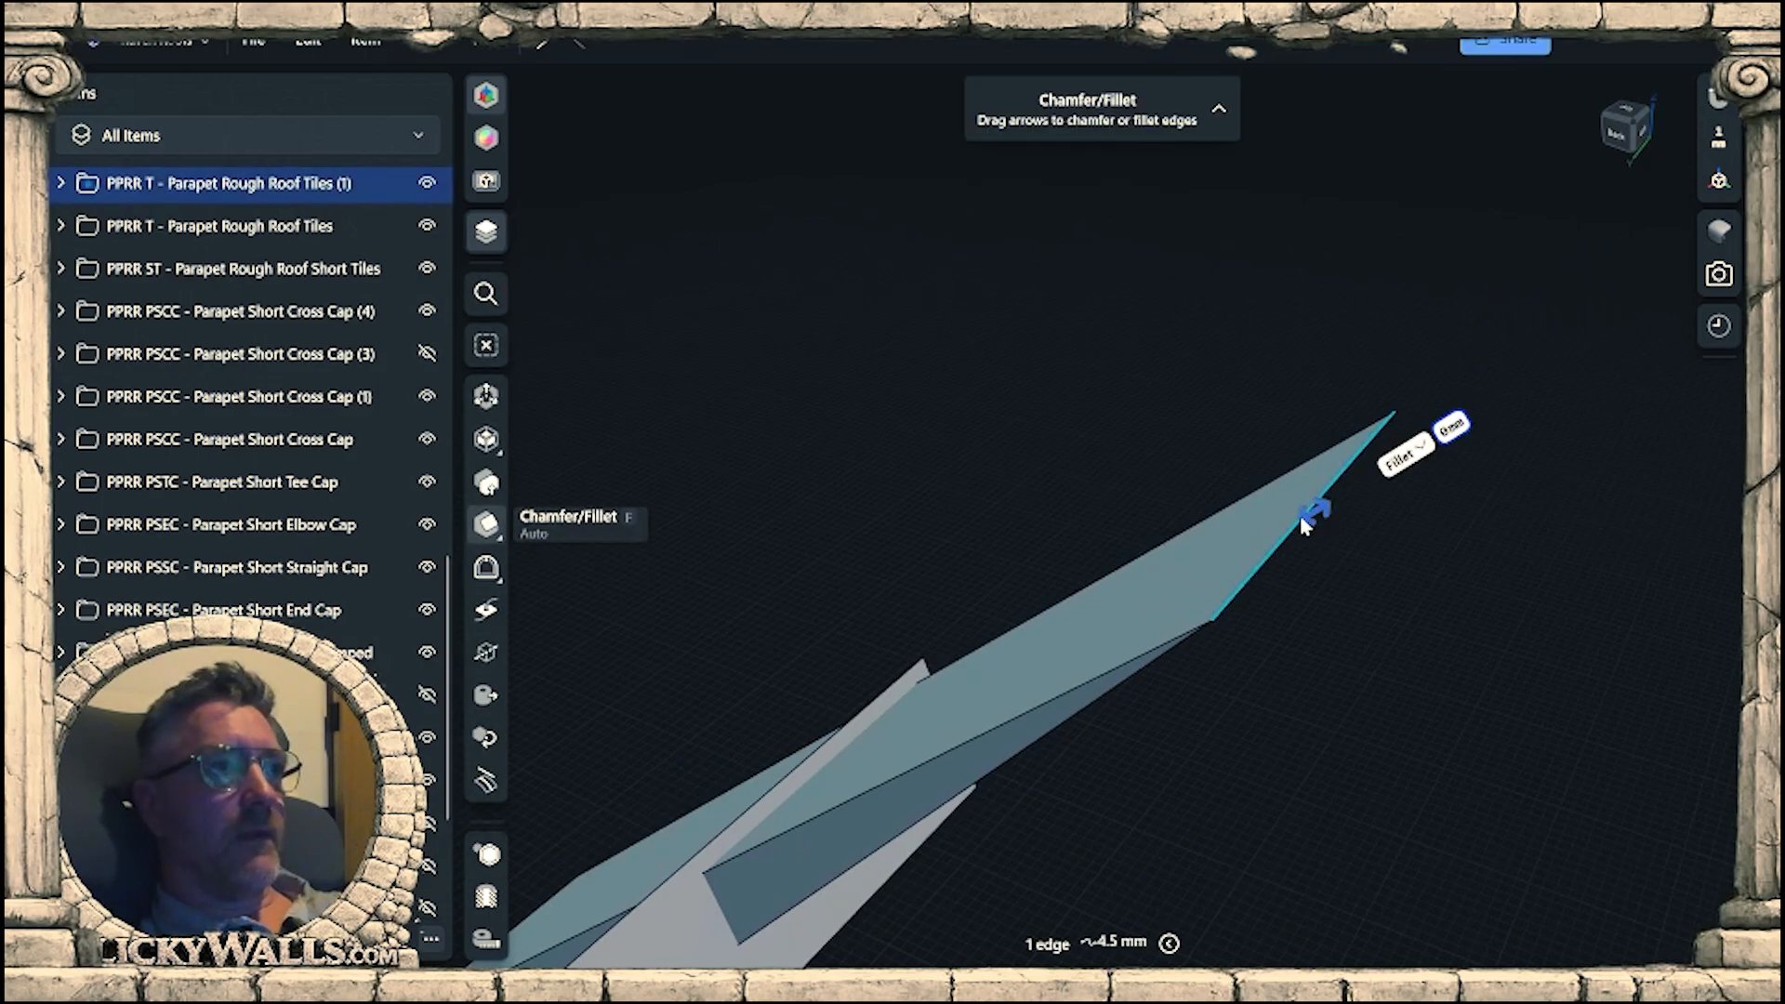
pyautogui.moveTo(1302, 515); pyautogui.dragTo(888, 818)
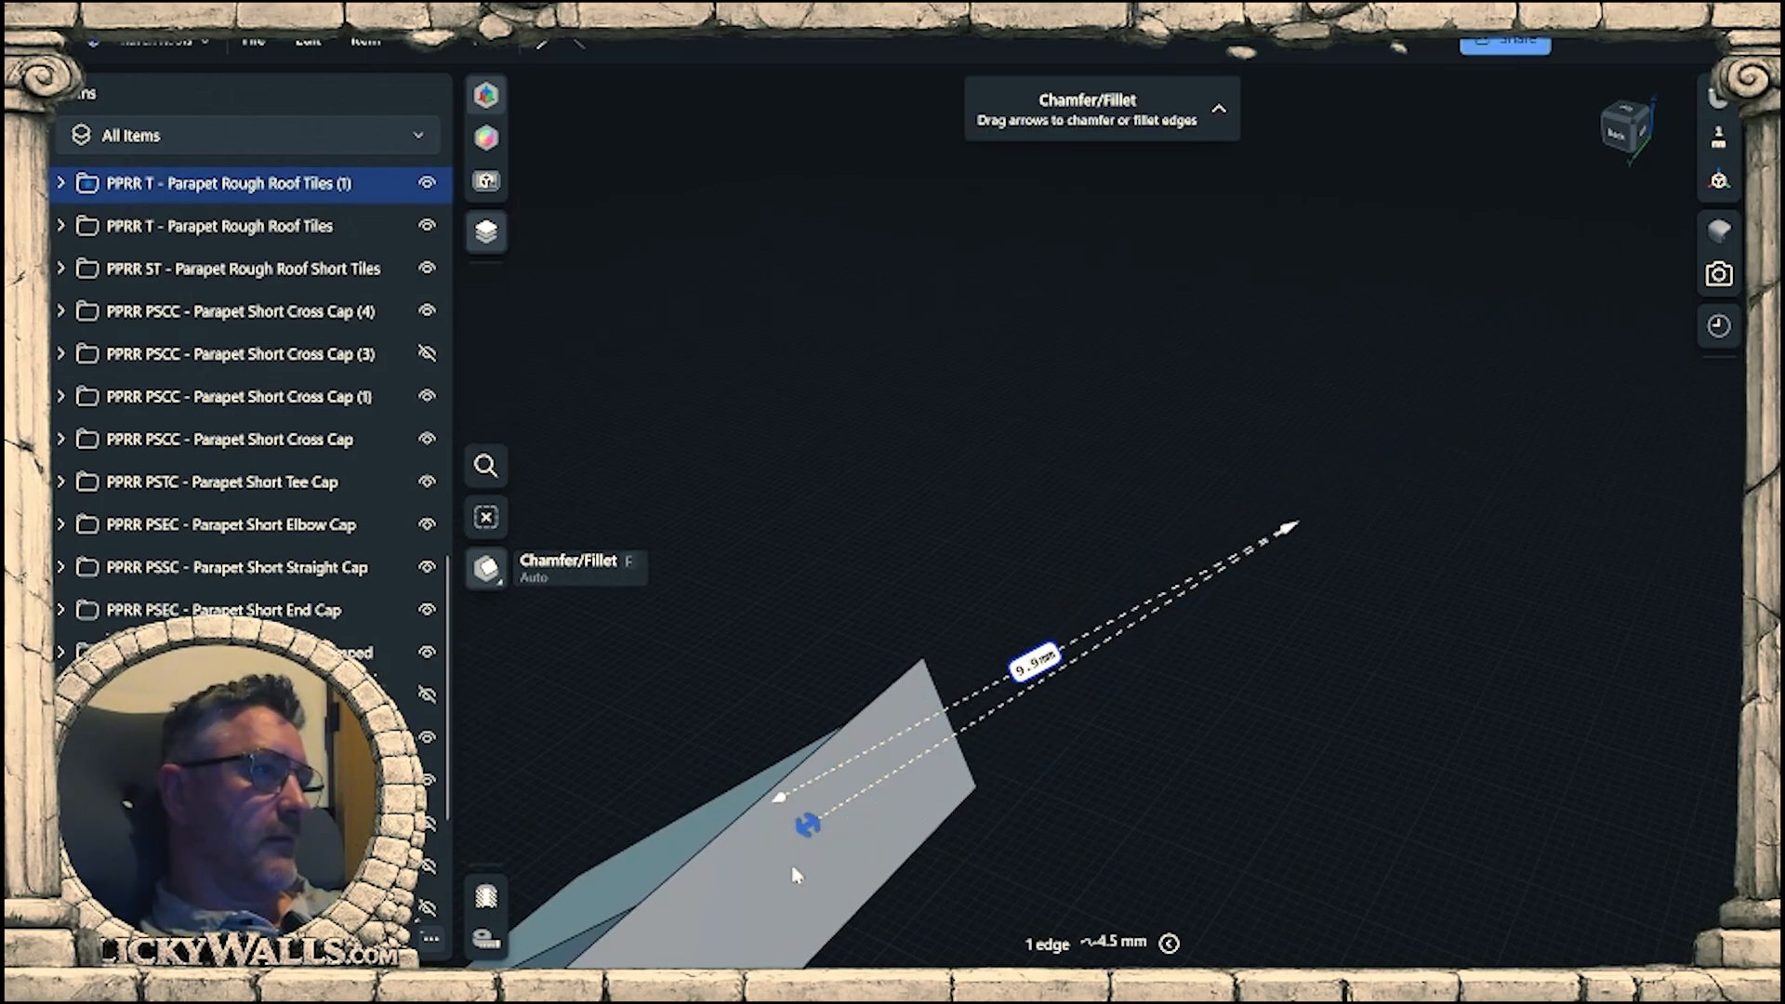
pyautogui.click(1180, 740)
pyautogui.scroll(-5, 1199, 665)
pyautogui.moveTo(1199, 666); pyautogui.dragTo(1185, 480, button='right')
pyautogui.scroll(3, 997, 522)
pyautogui.scroll(-5, 955, 543)
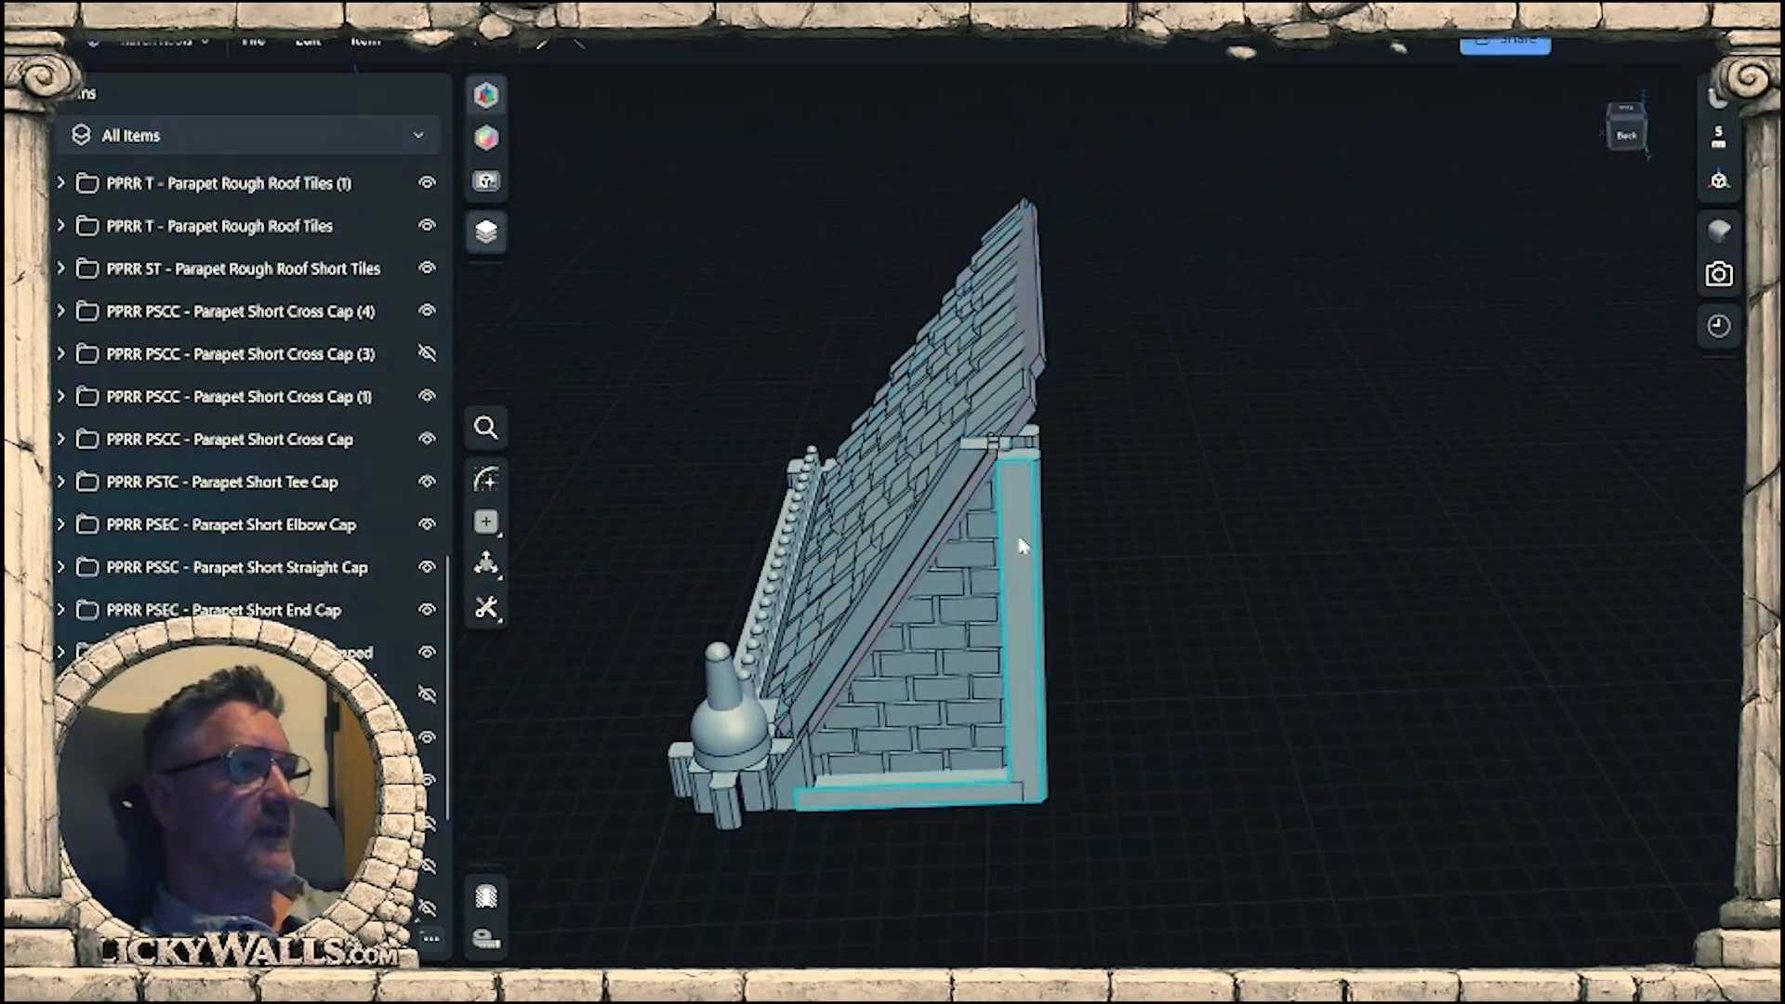
pyautogui.scroll(3, 864, 570)
pyautogui.moveTo(865, 576); pyautogui.dragTo(1156, 587, button='right')
pyautogui.doubleClick(1243, 677)
pyautogui.moveTo(1243, 677); pyautogui.dragTo(1153, 781, button='right')
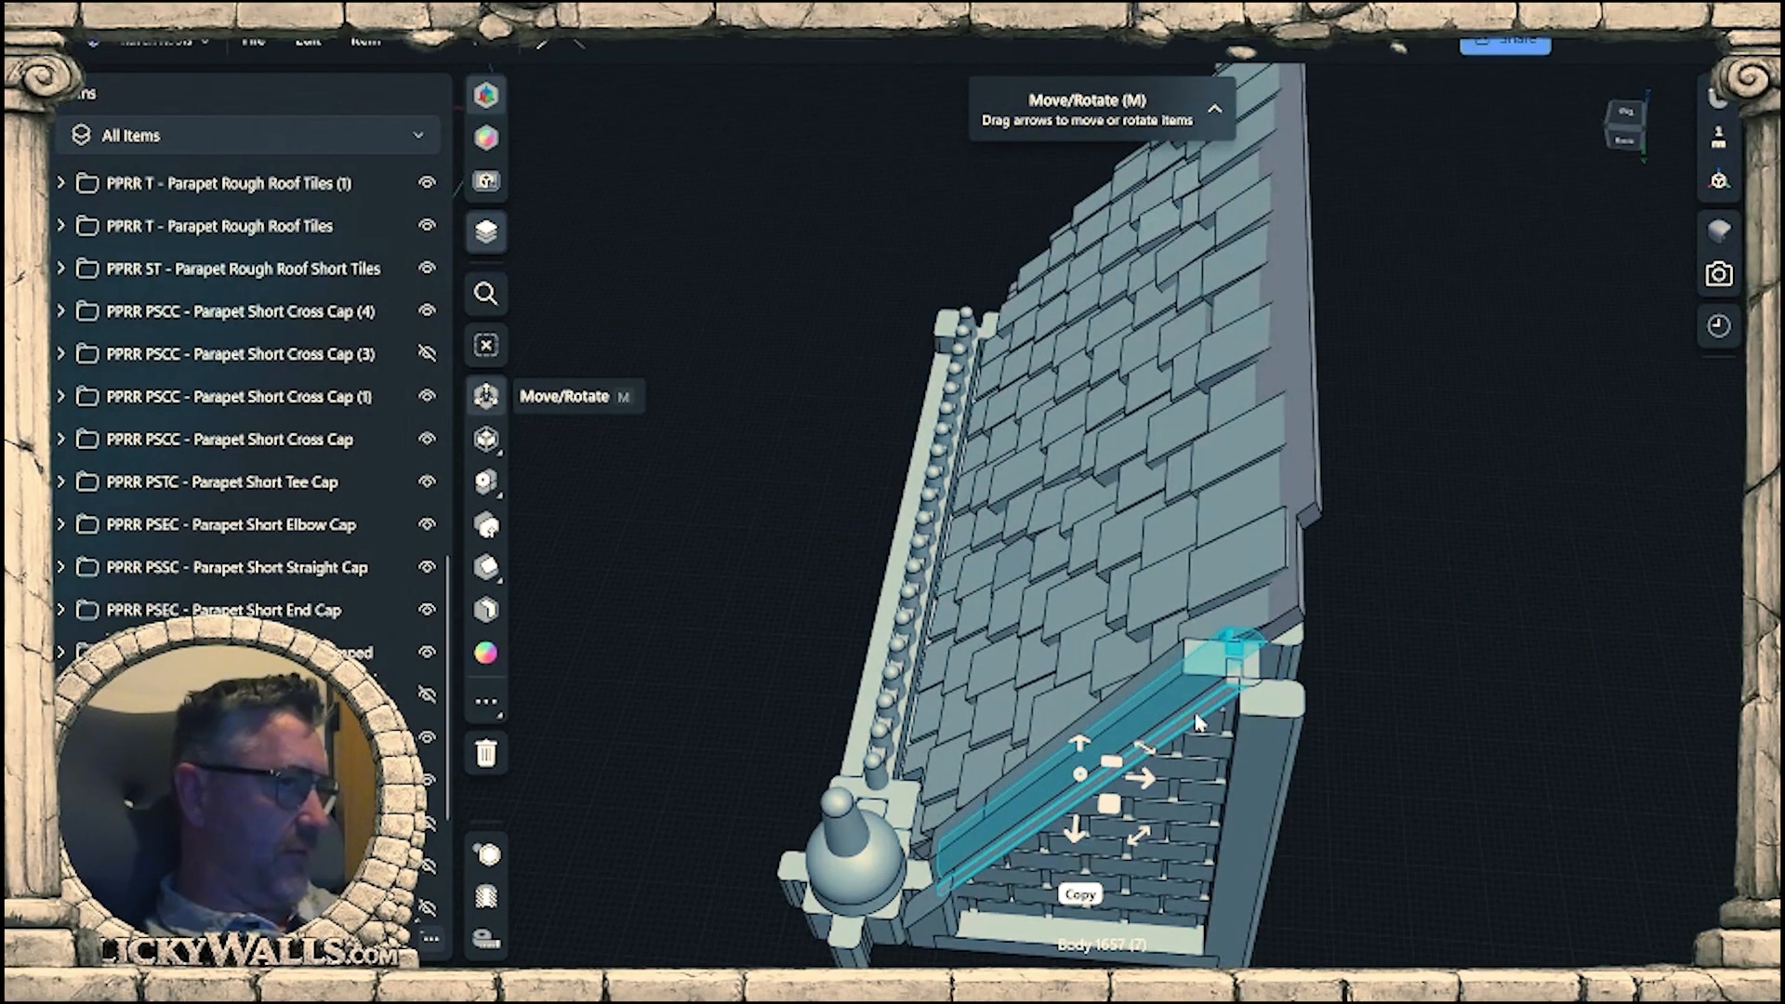
pyautogui.moveTo(1404, 728); pyautogui.dragTo(1107, 505, button='right')
pyautogui.scroll(4, 1060, 517)
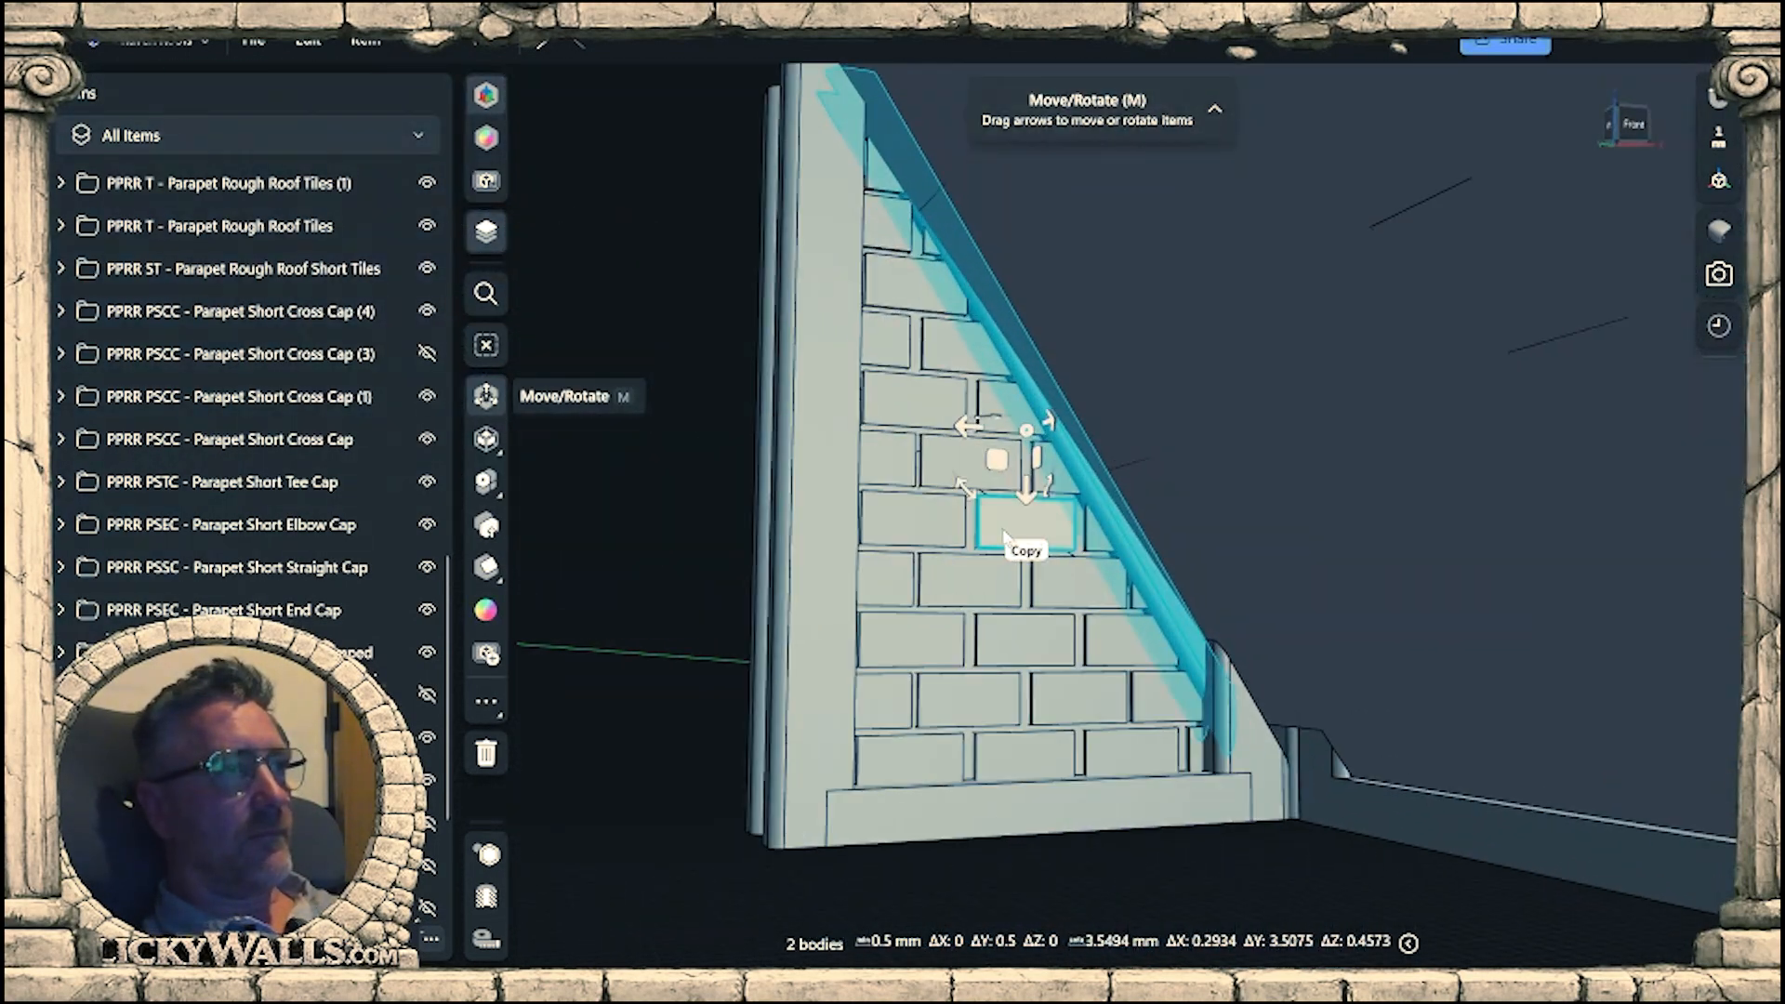
pyautogui.moveTo(1213, 711); pyautogui.dragTo(1236, 744)
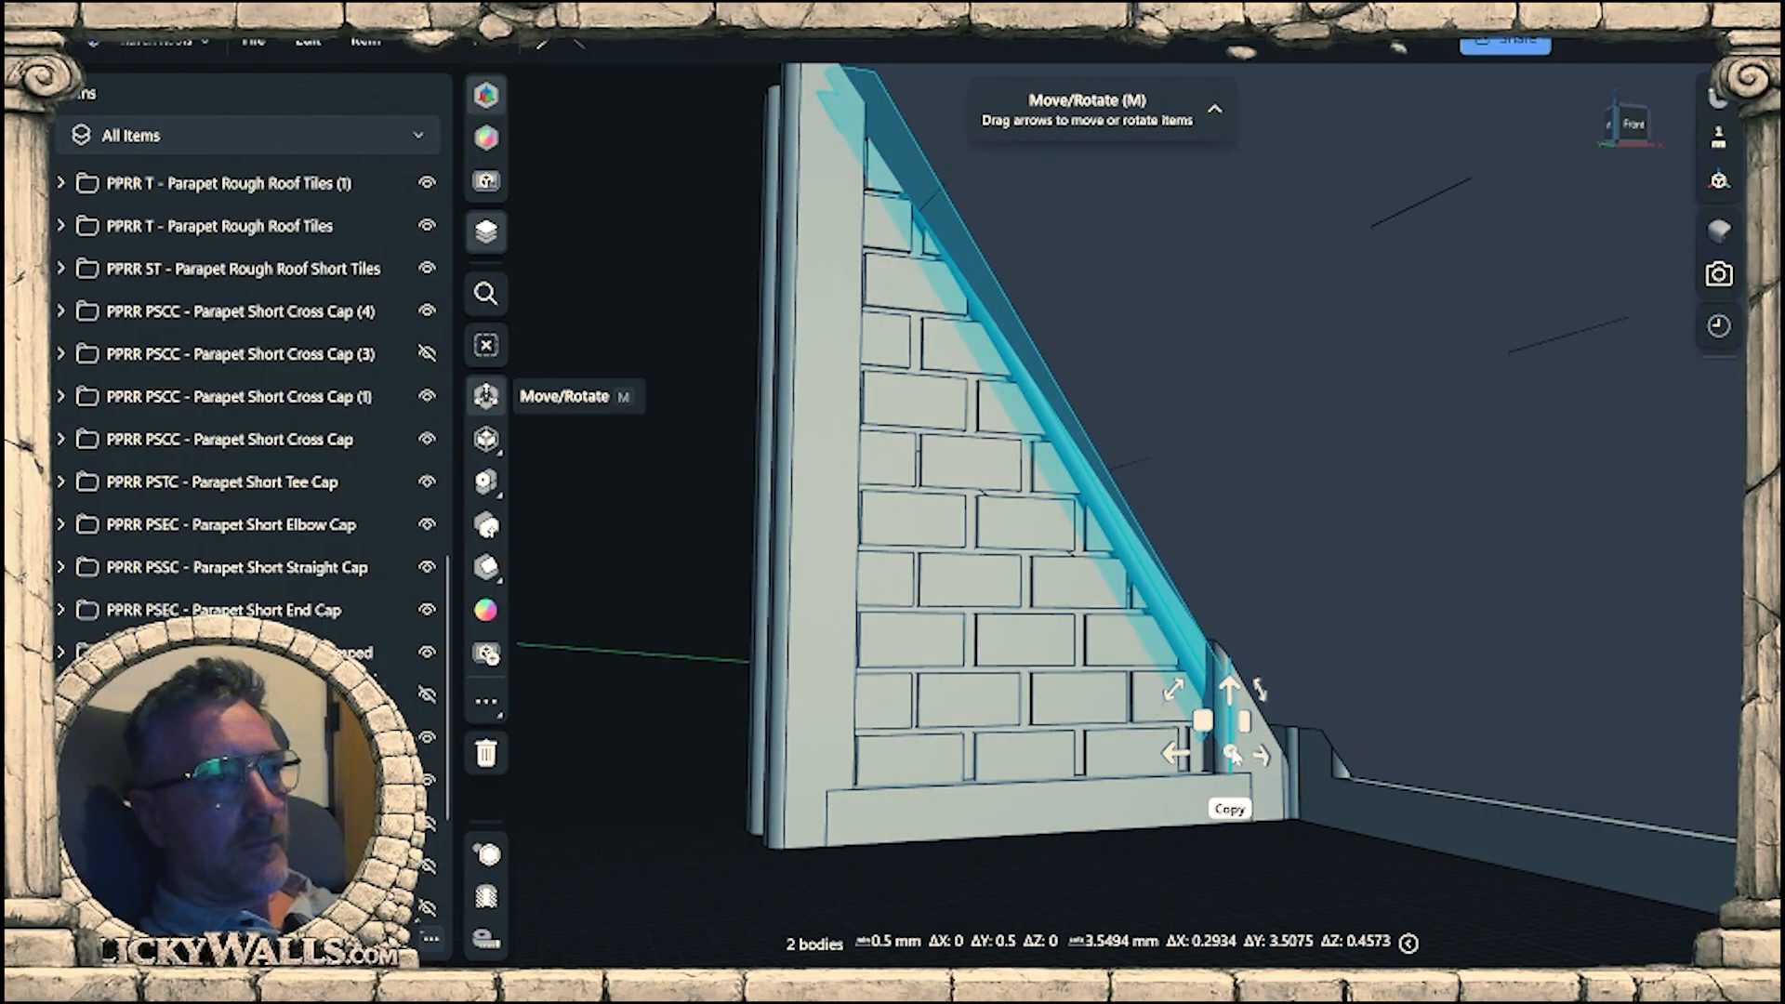
# Hide Bricks (3) and Bottom Beam B (11) in the visible PPRR WB - Parapet Roof Wall Brick (1) folder.
pyautogui.click(1023, 658)
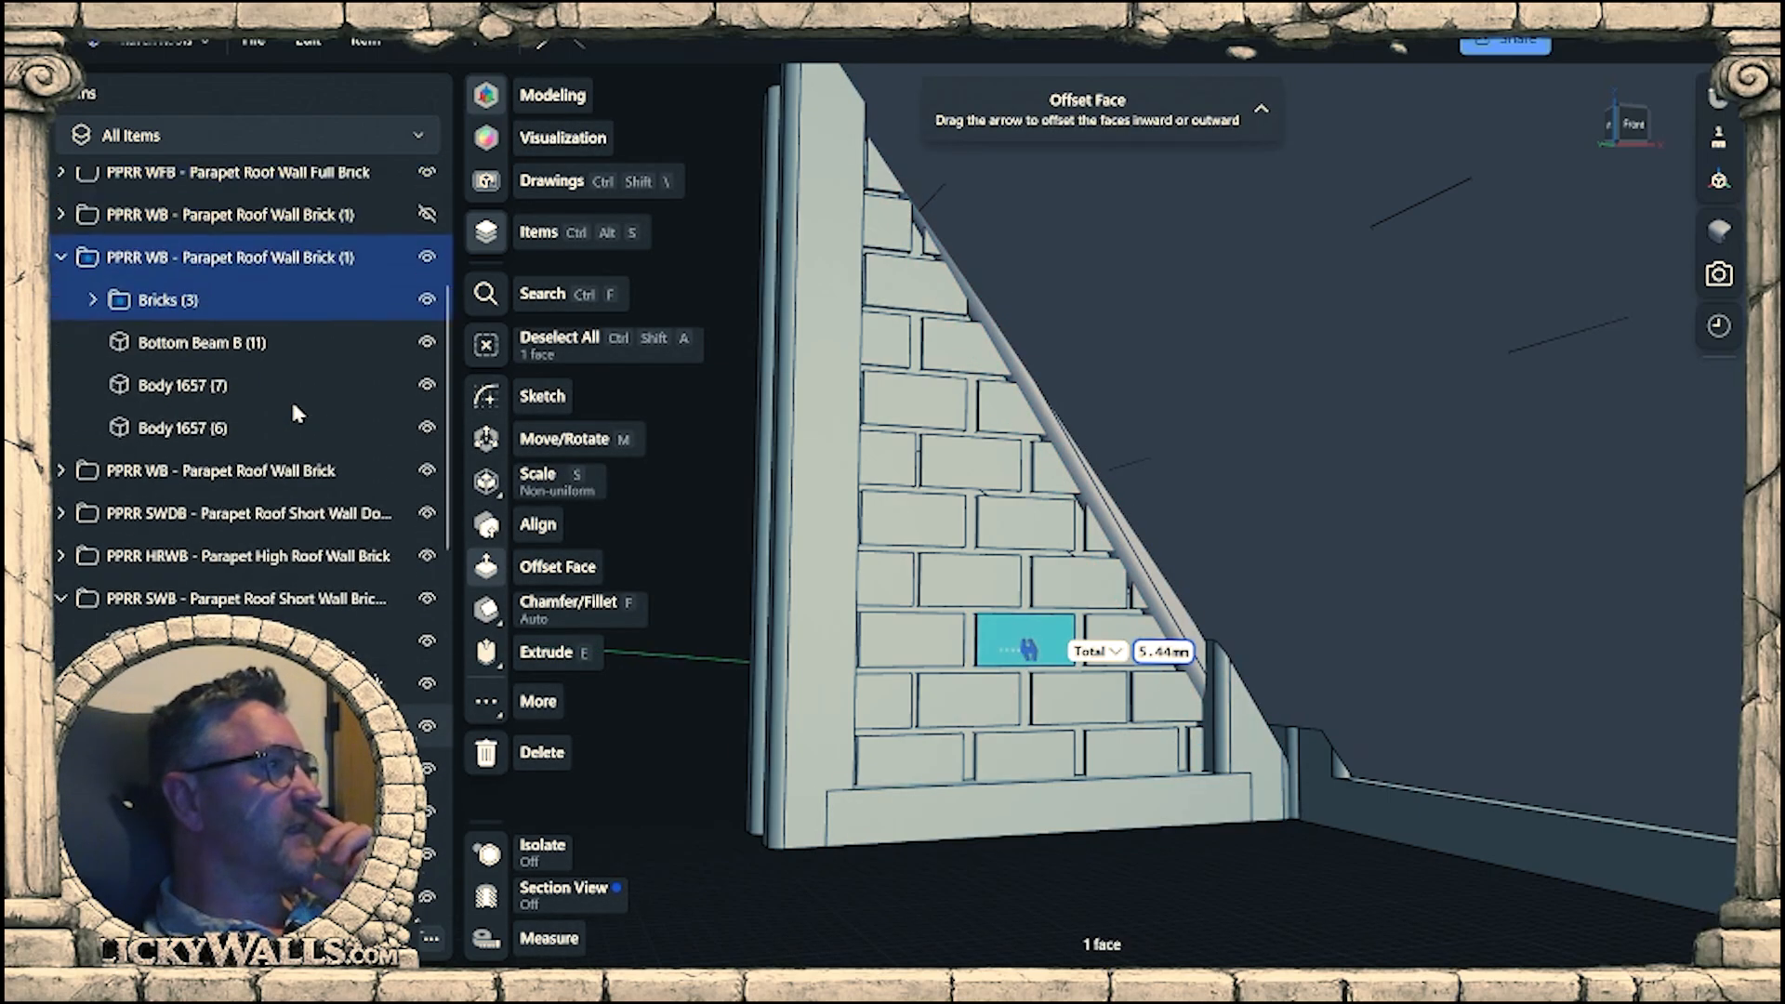
pyautogui.click(427, 331)
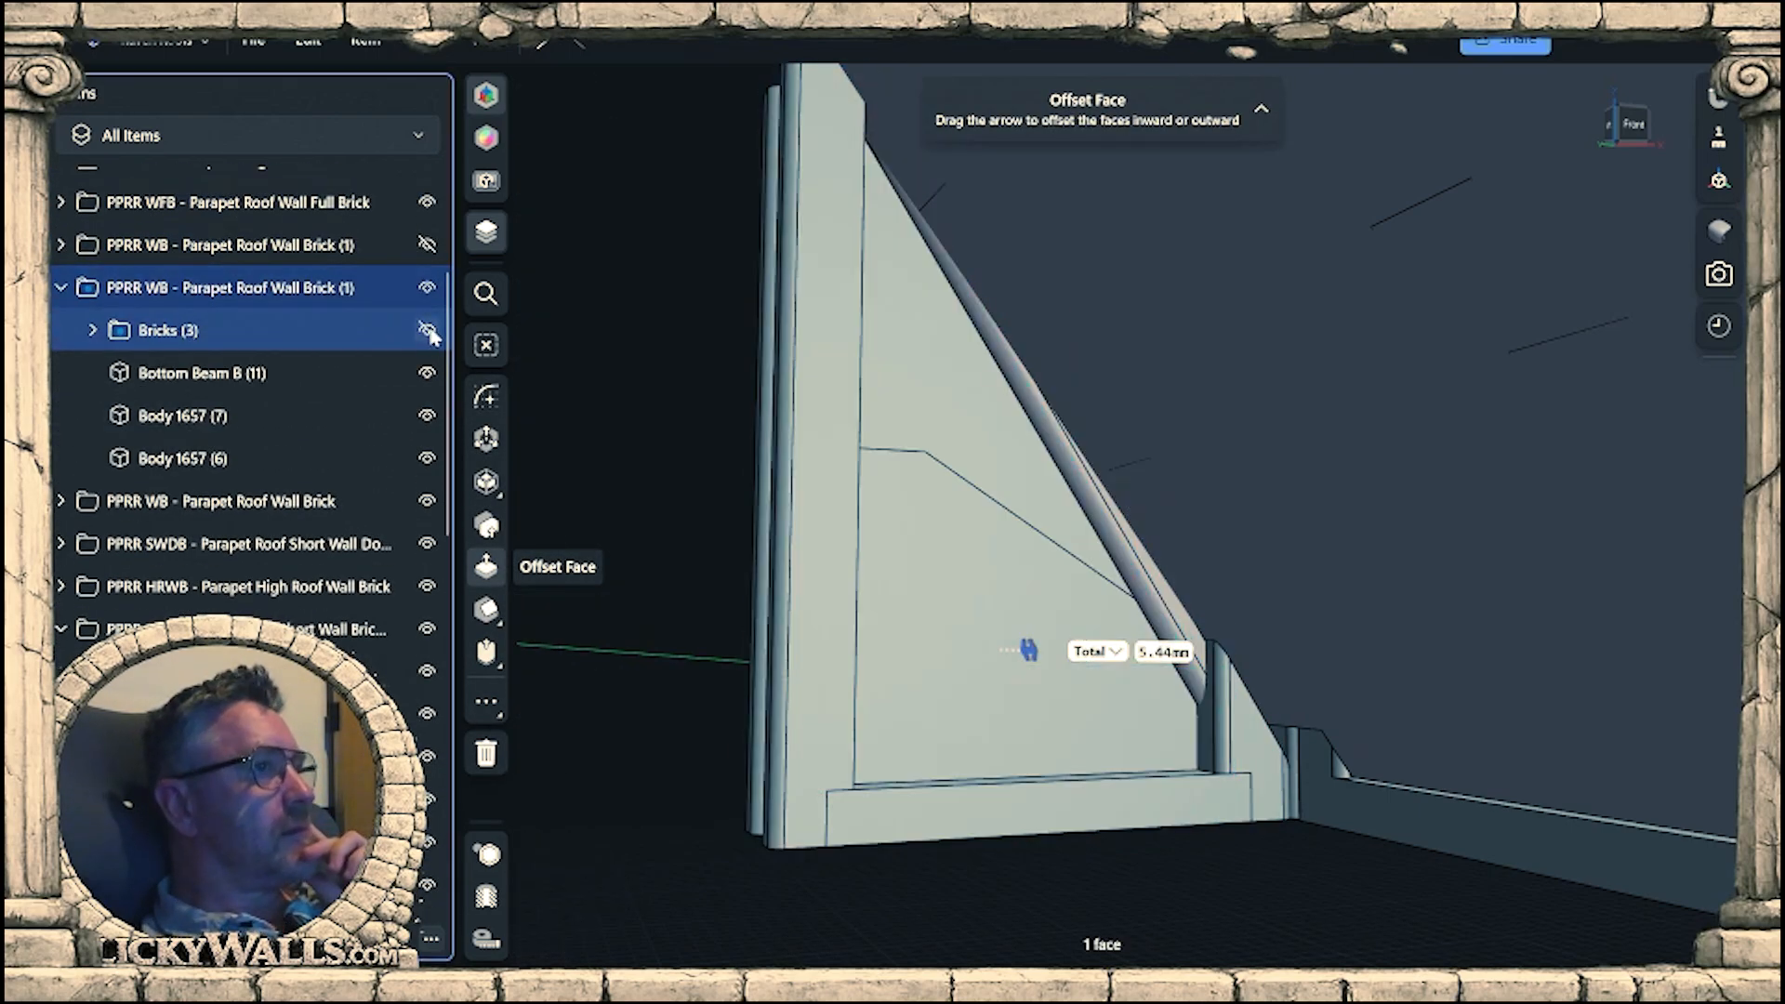
pyautogui.click(427, 415)
pyautogui.click(426, 374)
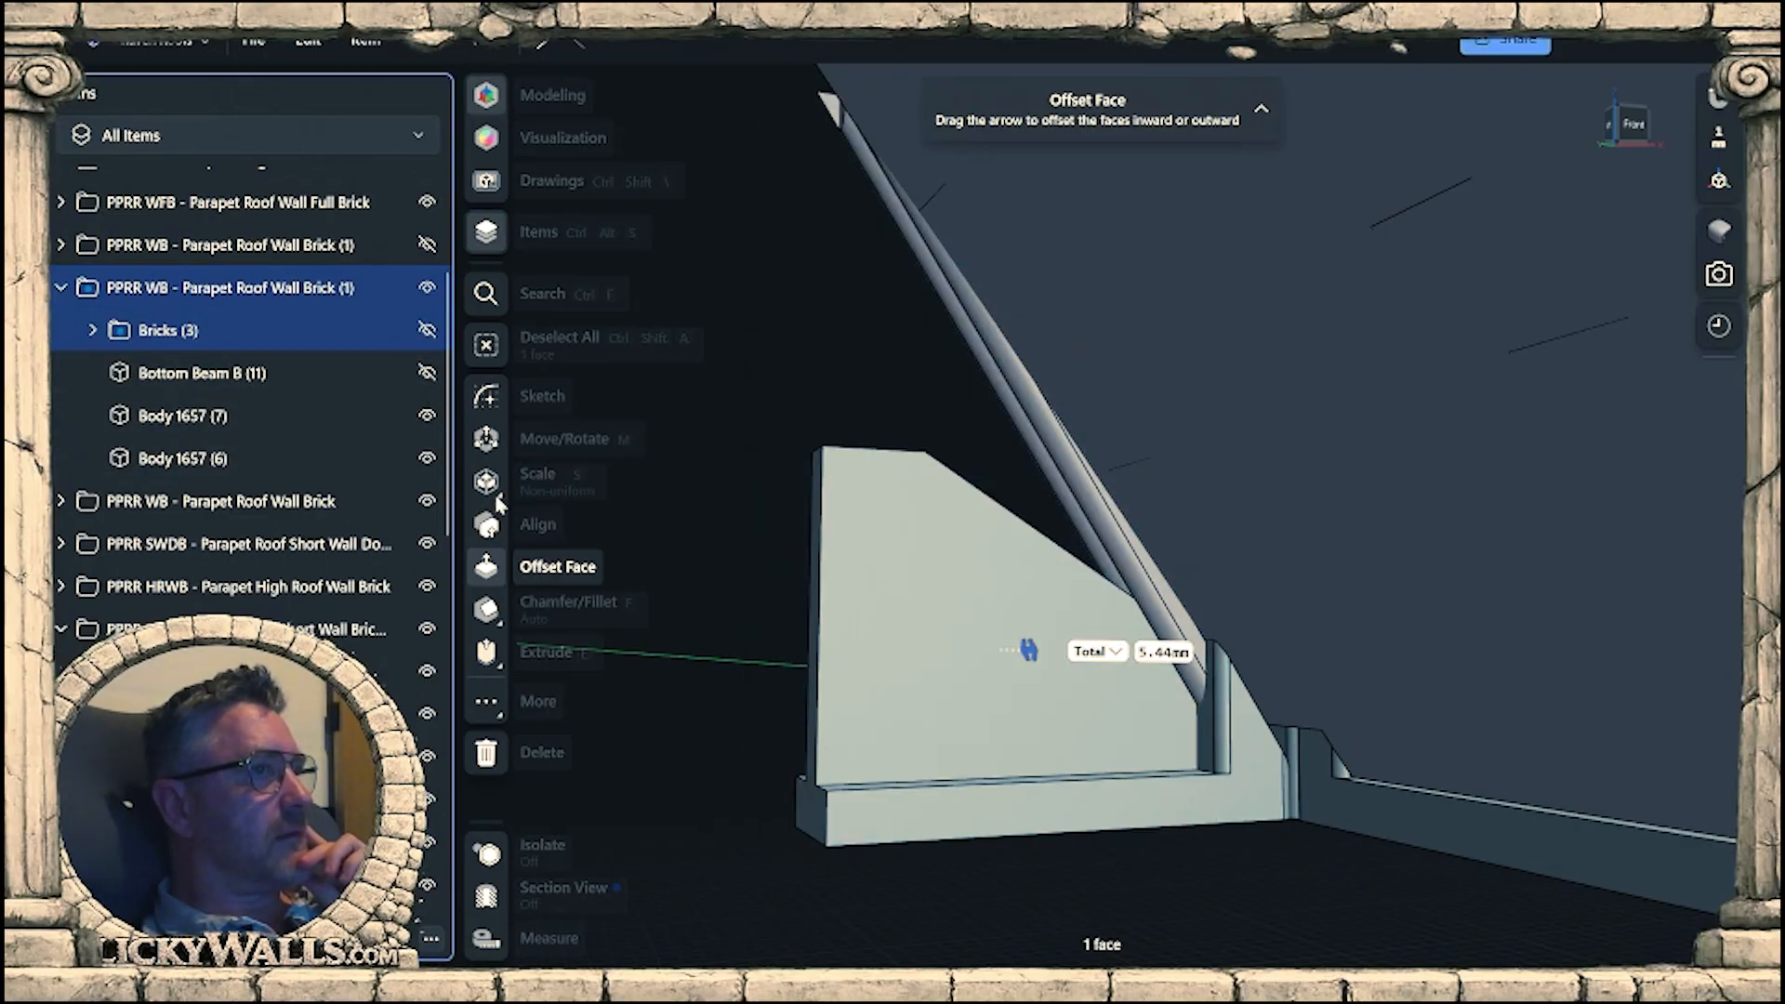
# Transfer Bottom Beam B (7) with its PPRR SWB parent folder into the visible PPRR WB - Parapet Roof Wall Brick (1) folder.
pyautogui.click(926, 617)
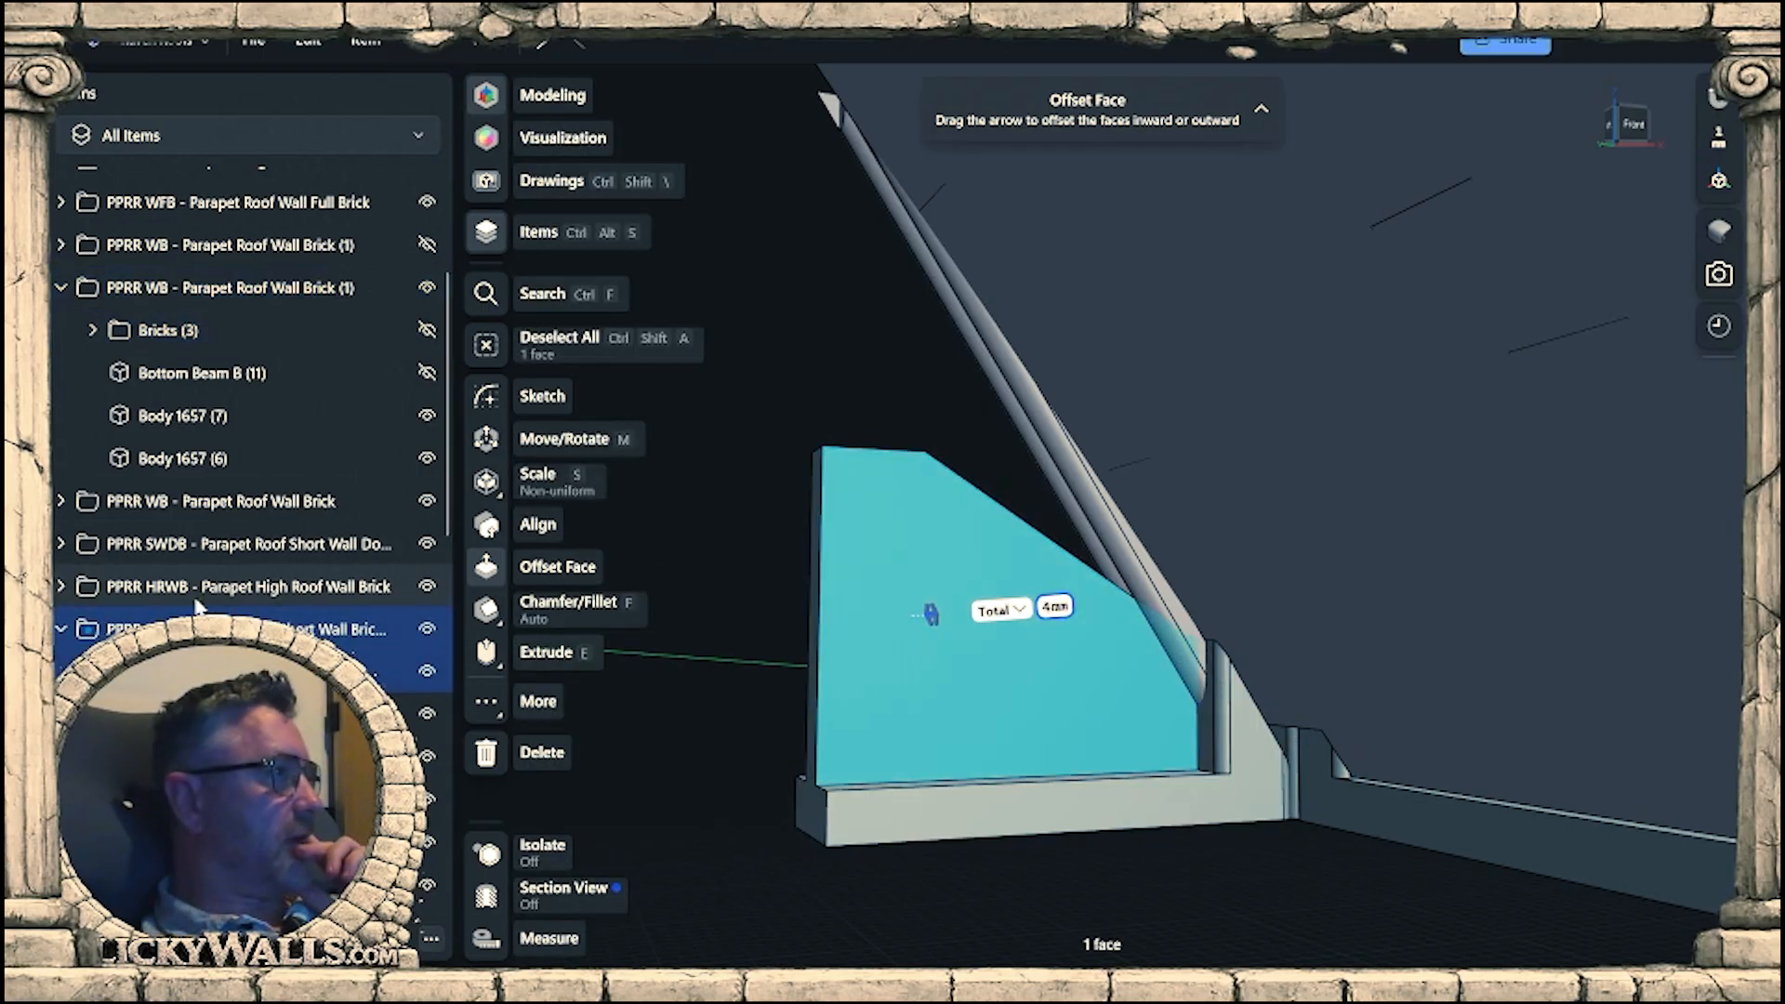
pyautogui.click(199, 672)
pyautogui.press('m')
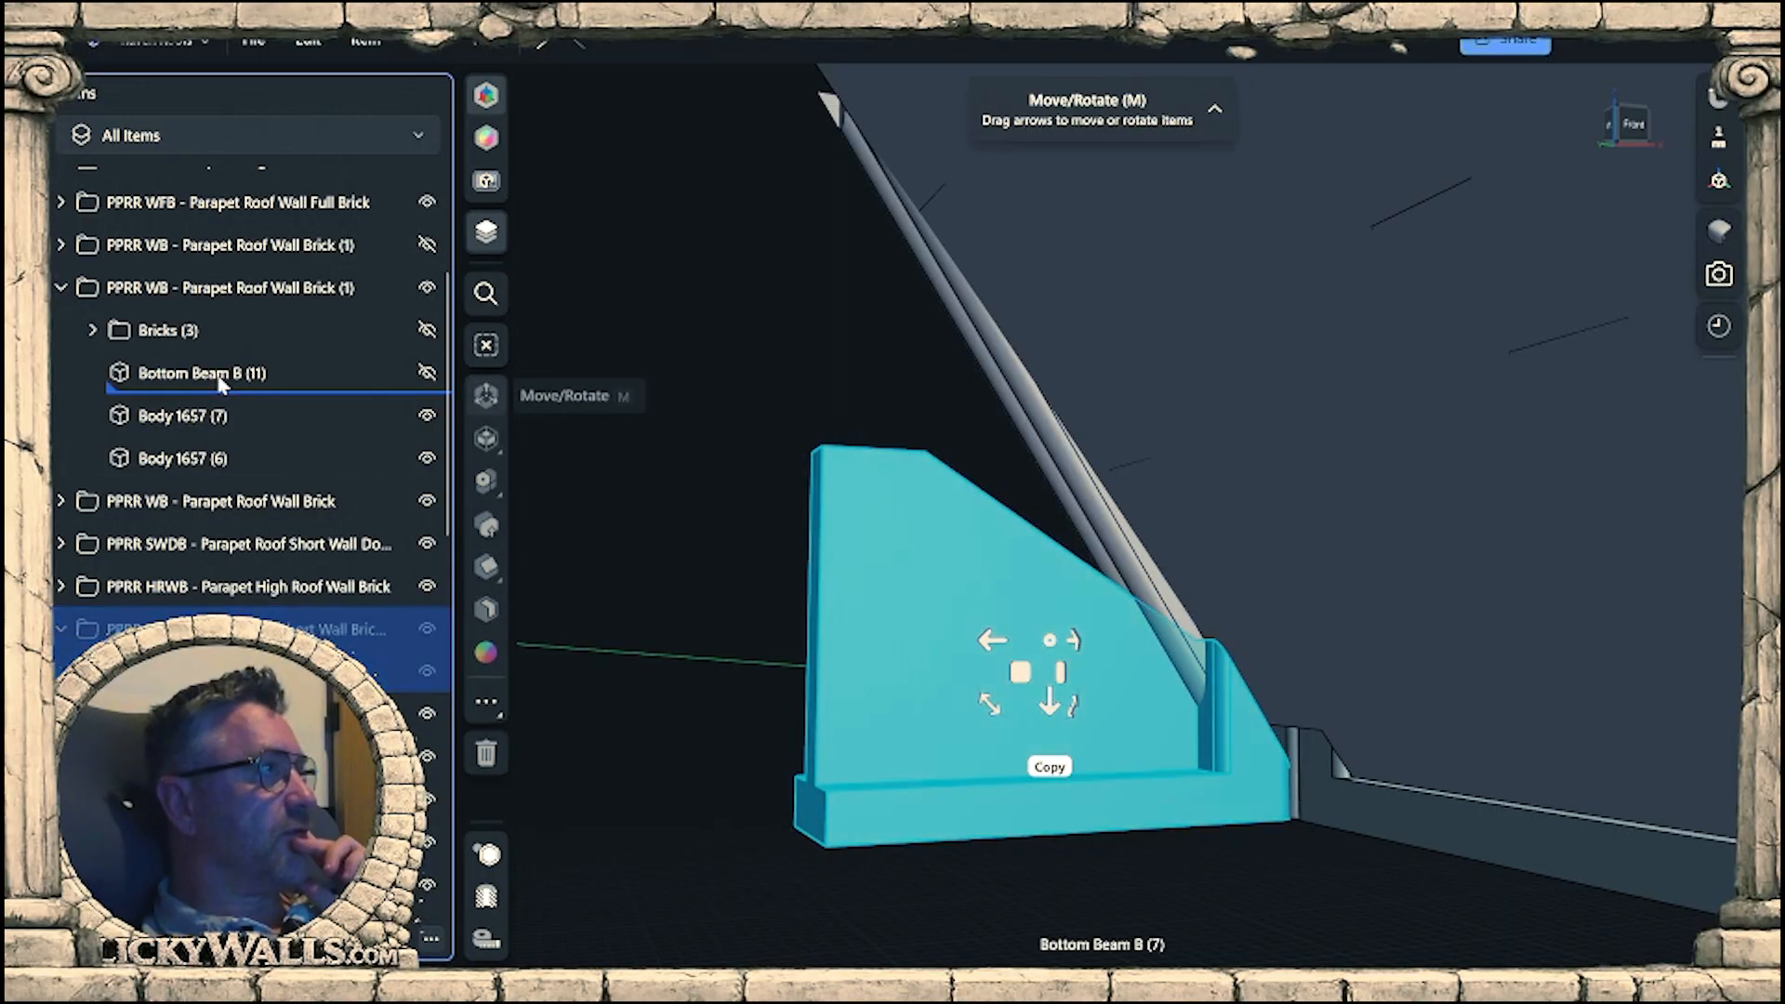
pyautogui.scroll(3, 201, 385)
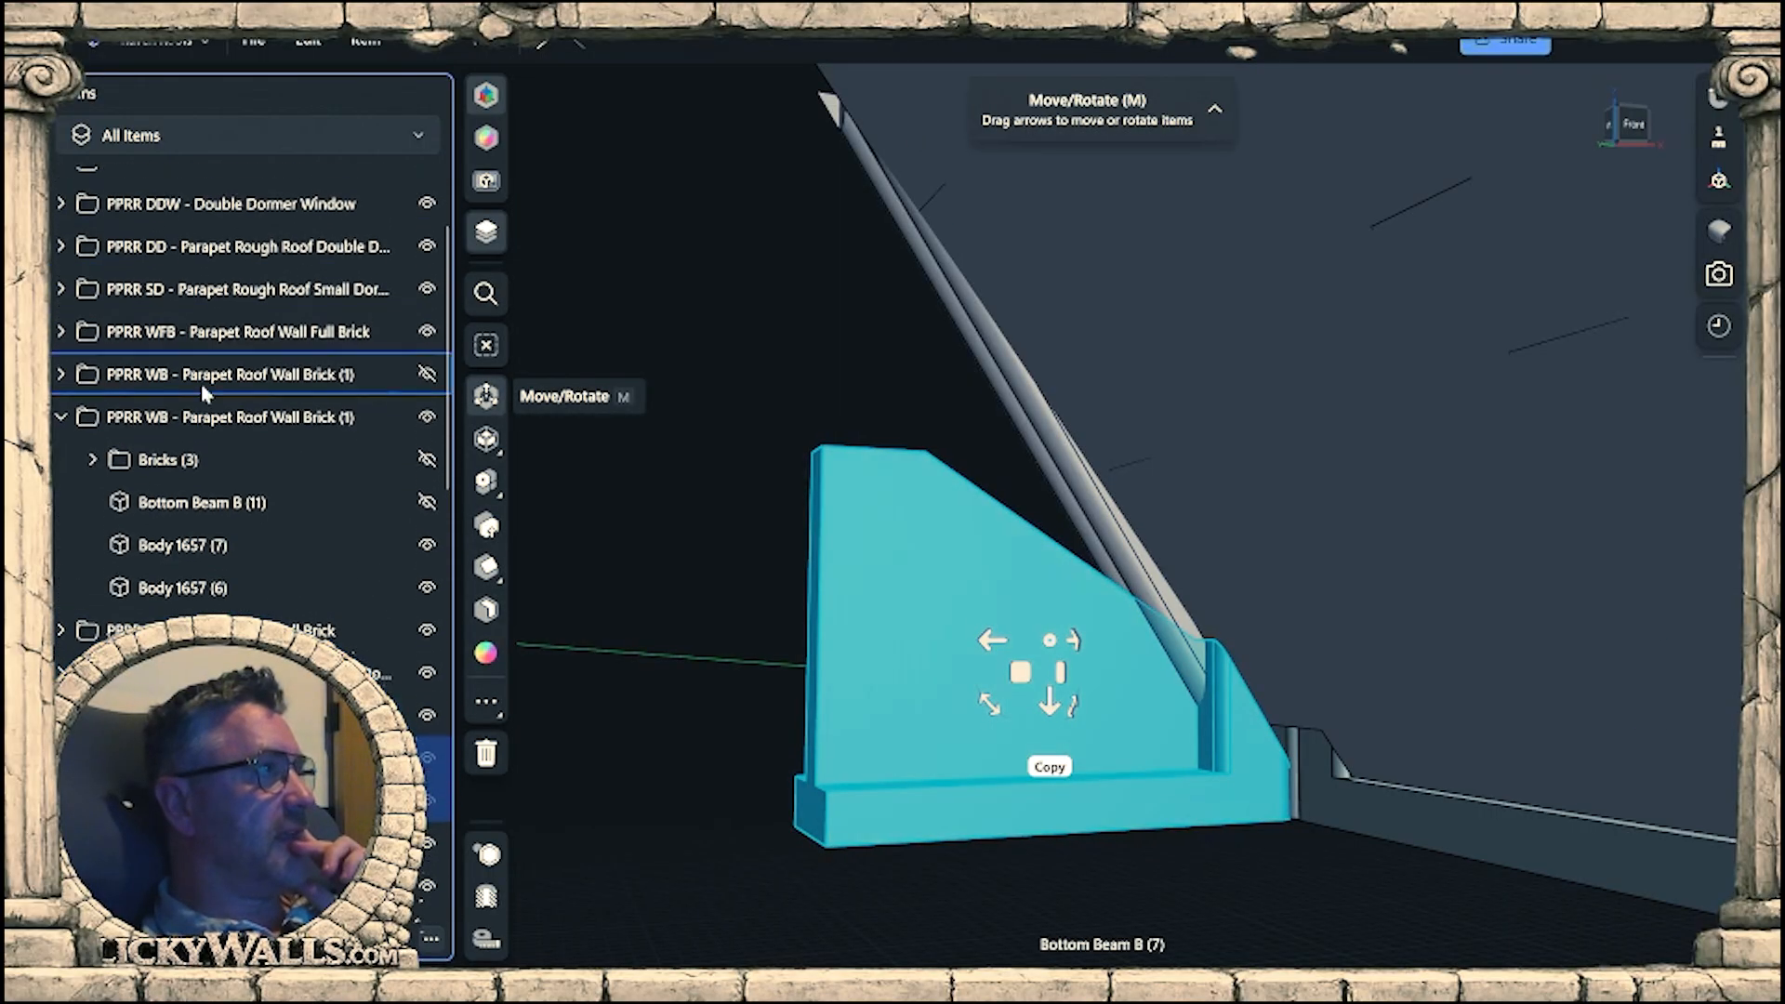
pyautogui.click(210, 433)
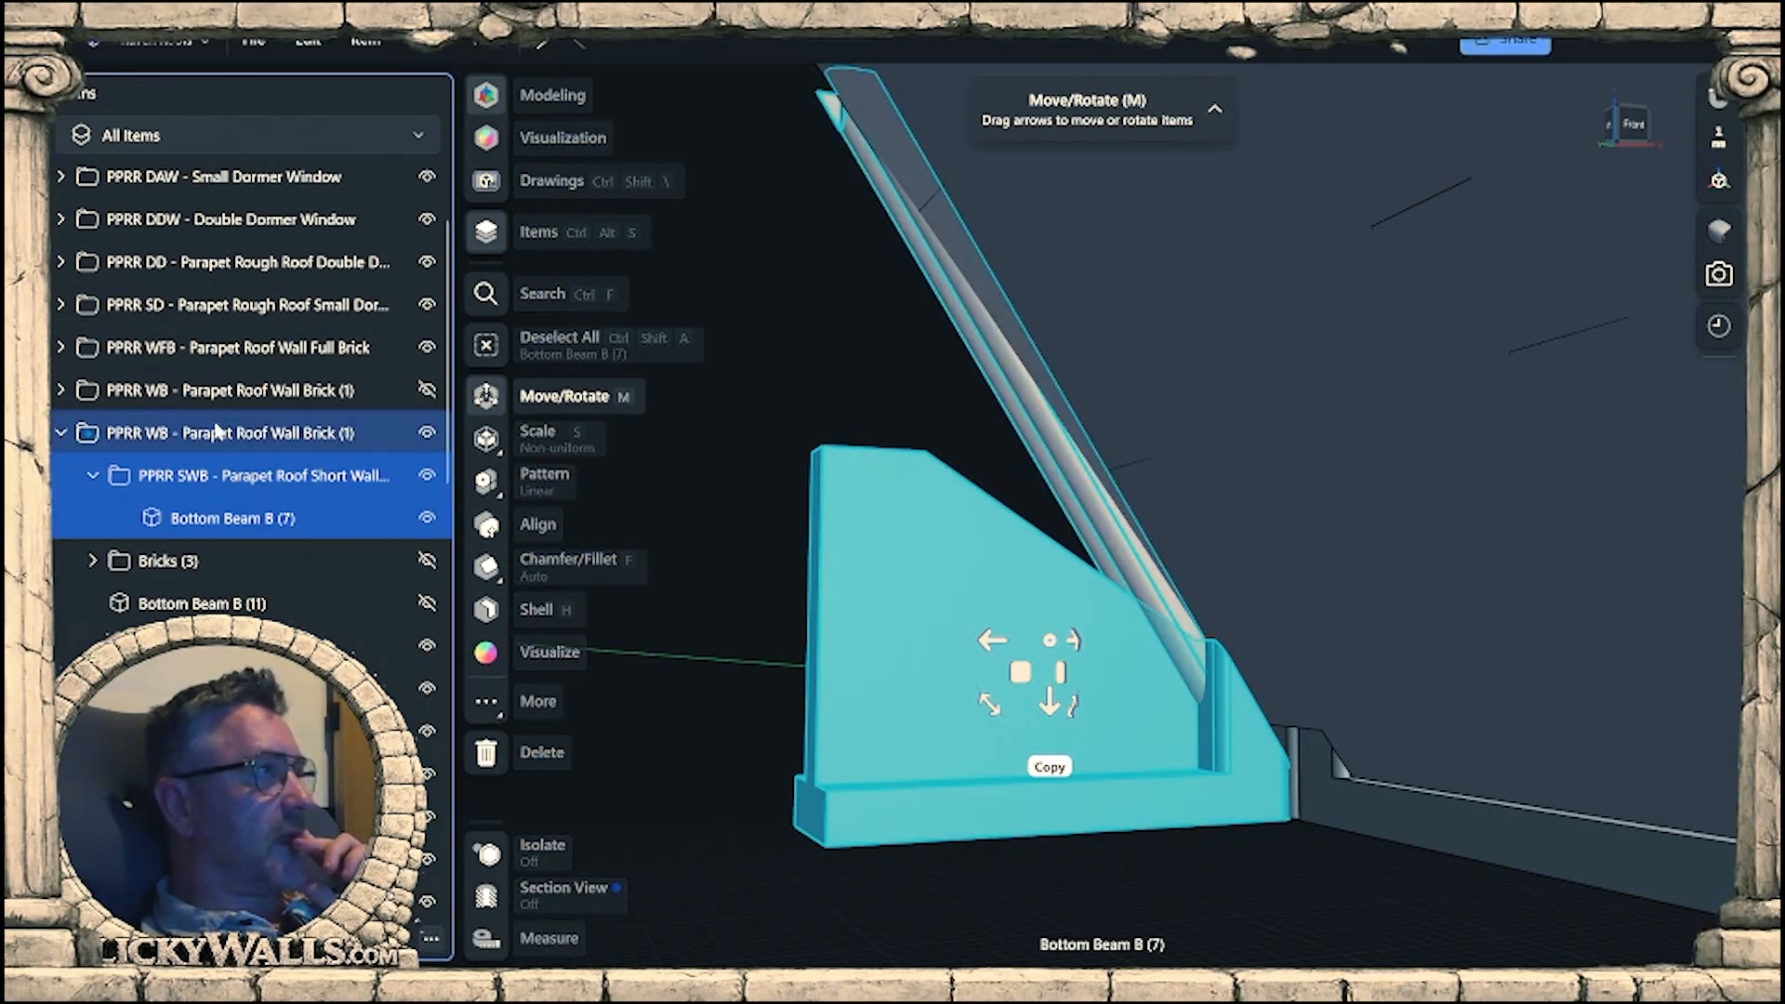
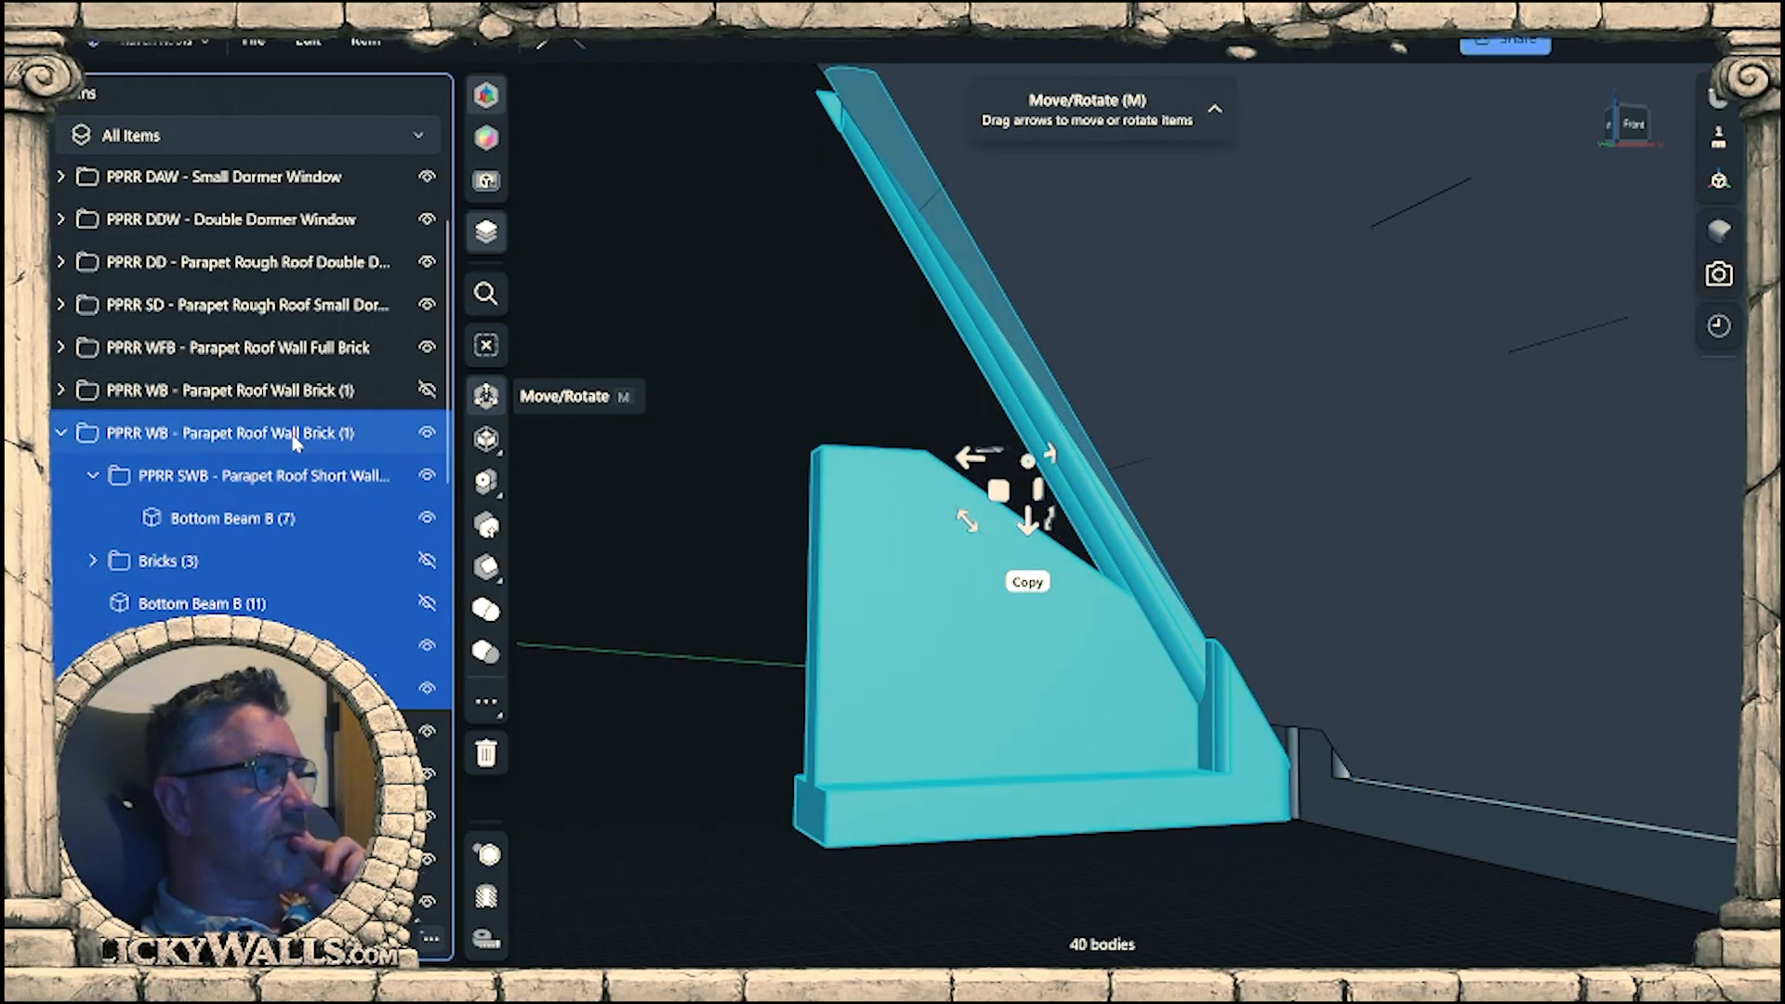
# Hide the PPRR SWB subfolder and offset the lower end face of the outer sloping trim by about 0.7 mm.
pyautogui.click(427, 476)
pyautogui.click(879, 734)
pyautogui.moveTo(880, 734); pyautogui.dragTo(1329, 768, button='right')
pyautogui.scroll(10, 1100, 651)
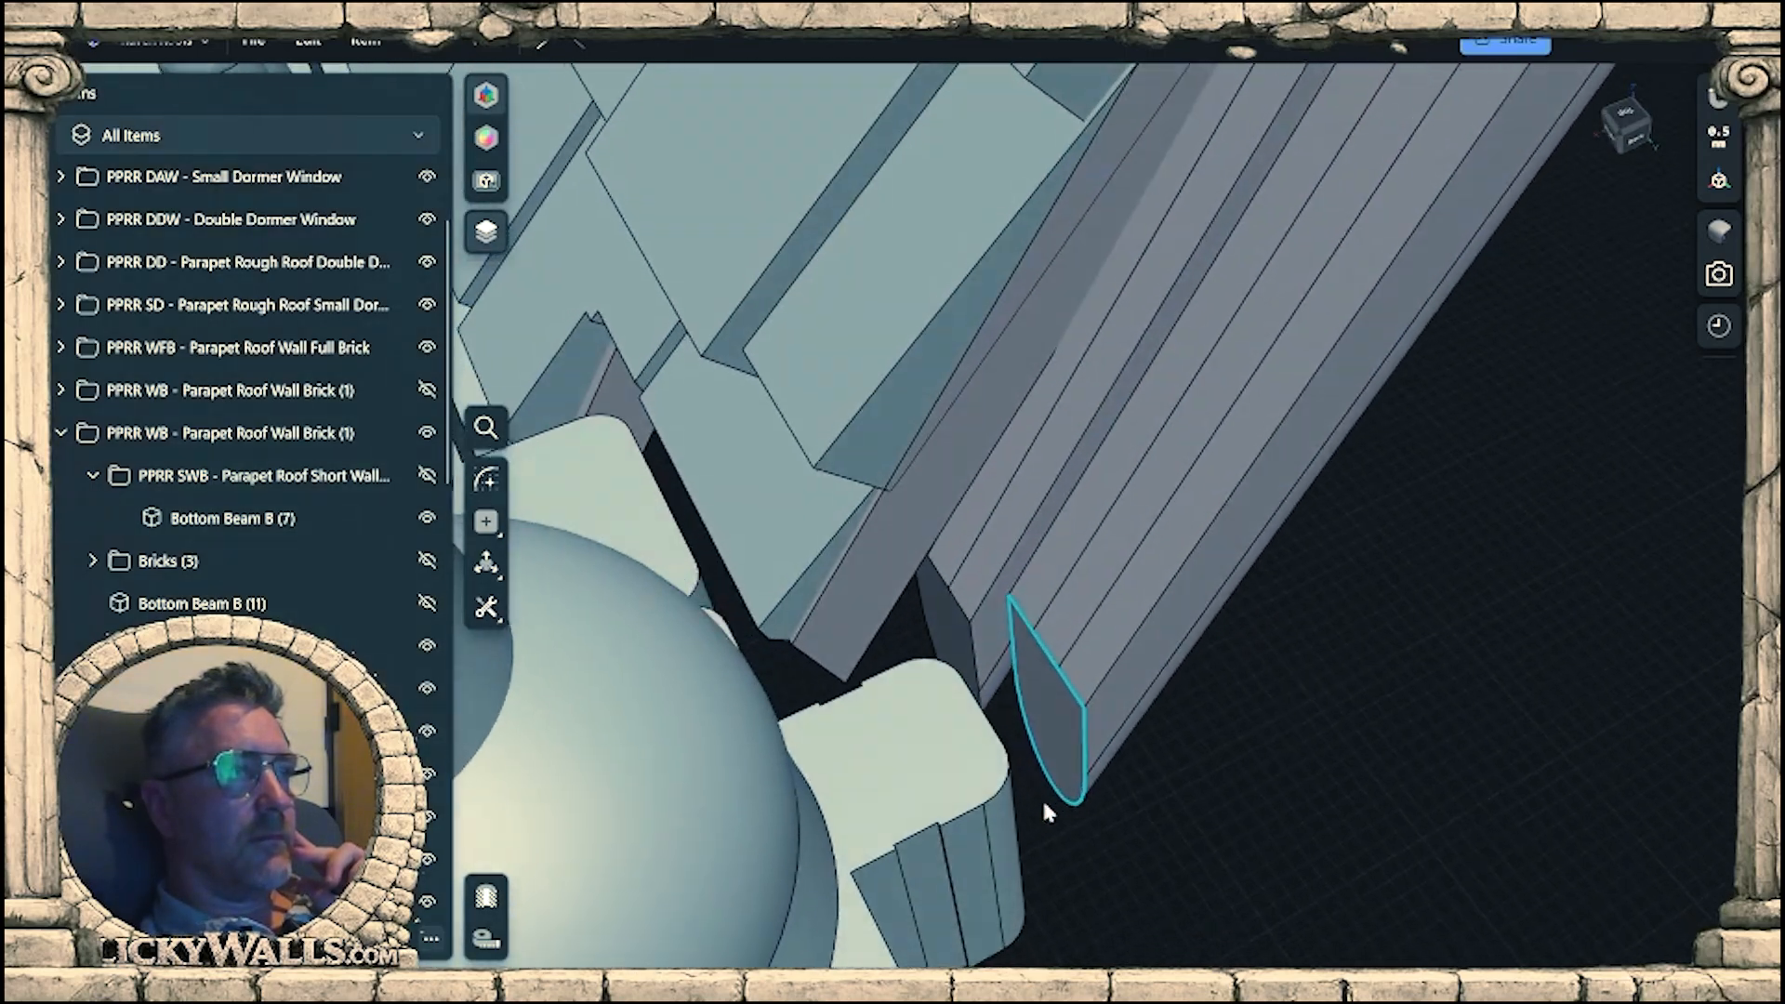
pyautogui.click(1043, 711)
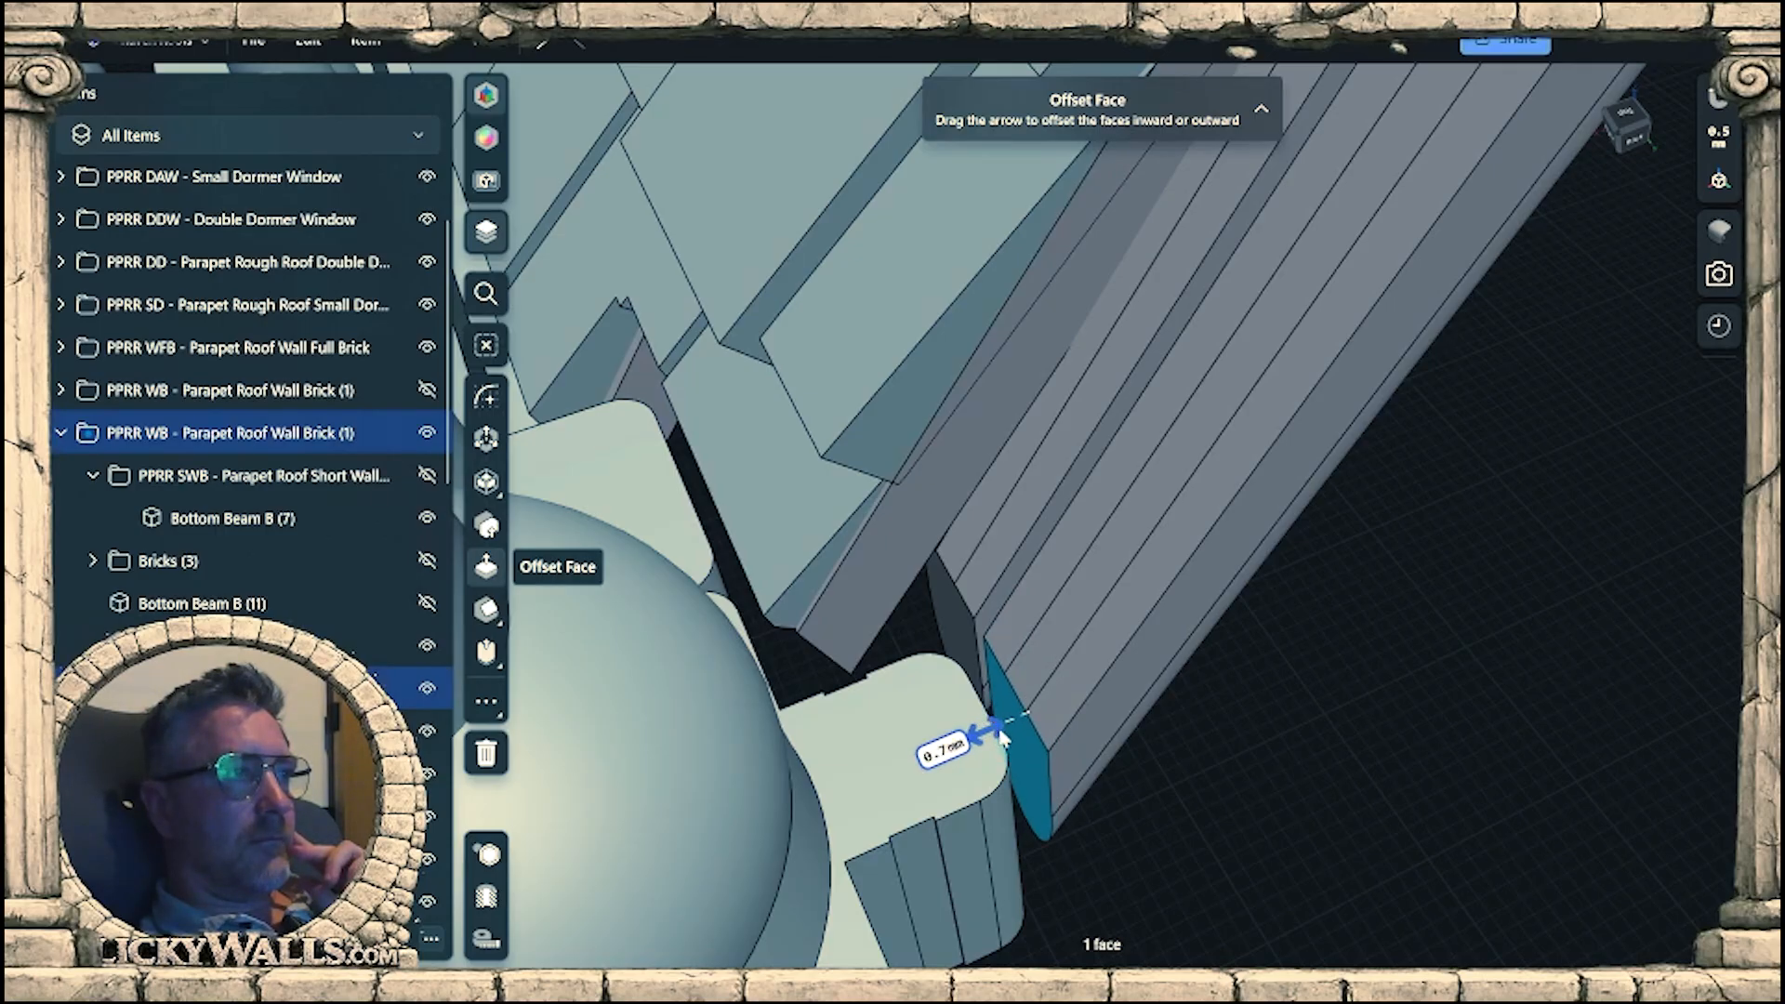
pyautogui.moveTo(1000, 732); pyautogui.dragTo(846, 502, button='right')
# Select both sloping trim bodies for Move/Rotate and set the rotation pivot at their lower end corner beside the post.
pyautogui.click(989, 484)
pyautogui.press('m')
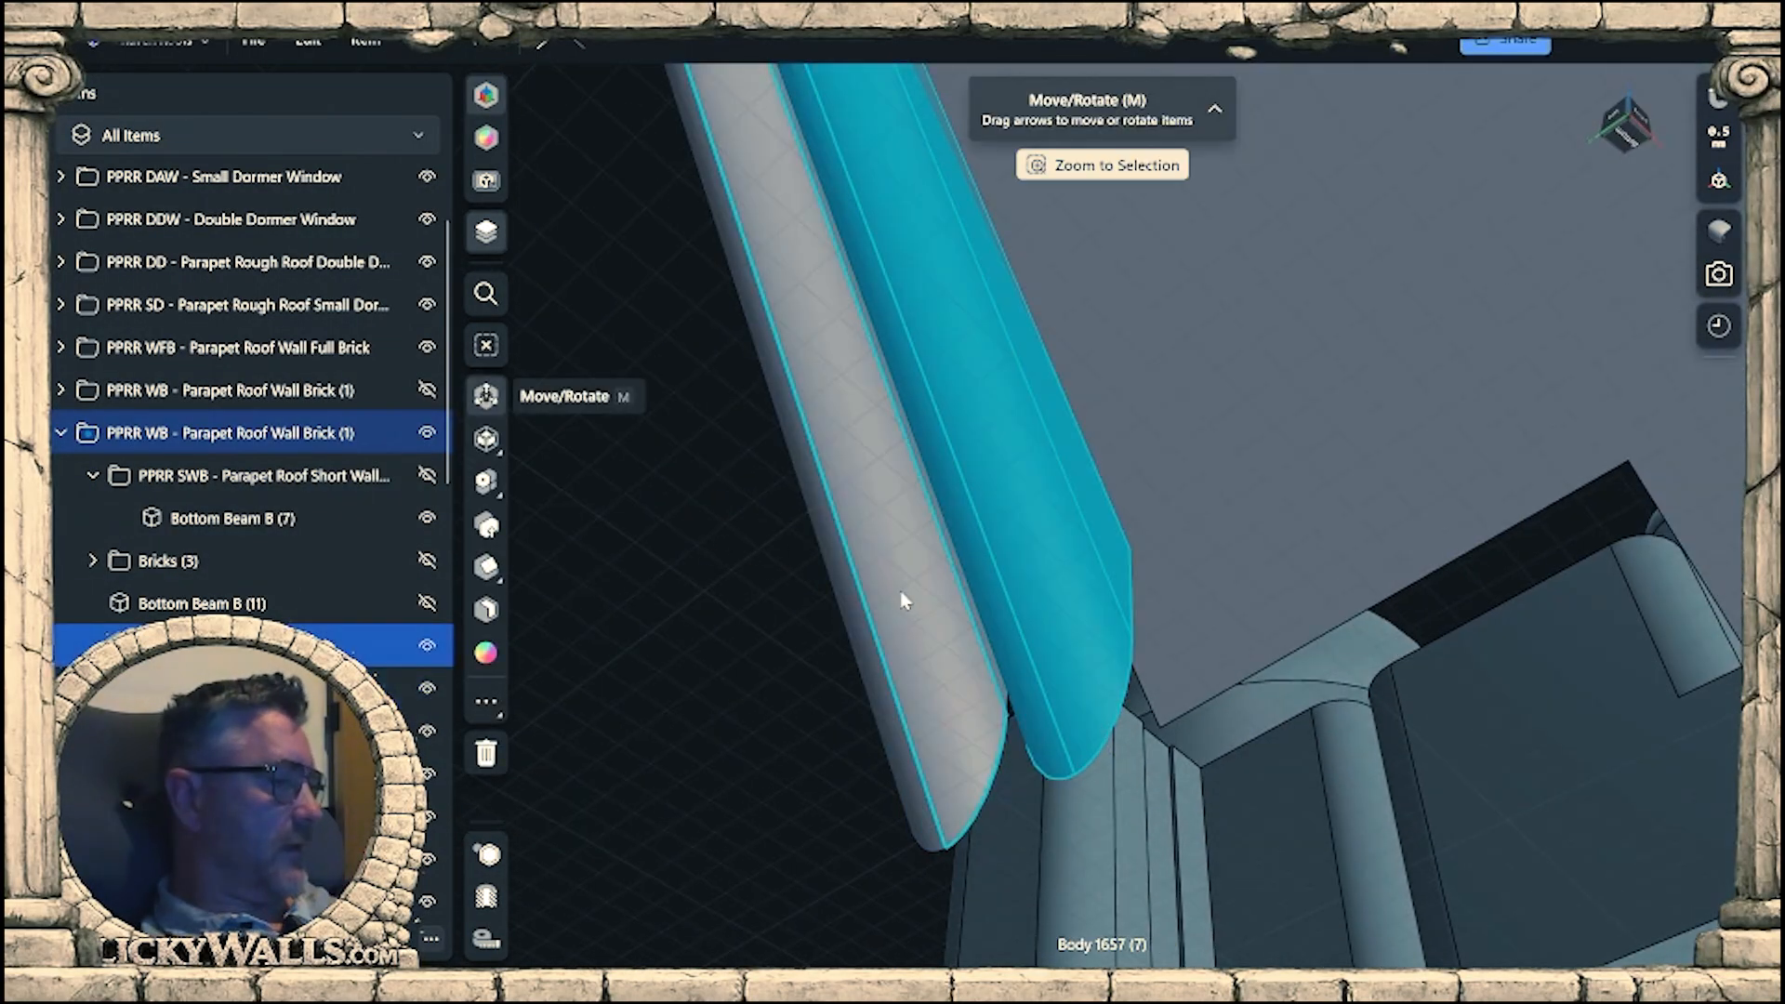
pyautogui.click(900, 600)
pyautogui.moveTo(941, 606); pyautogui.dragTo(1378, 258, button='right')
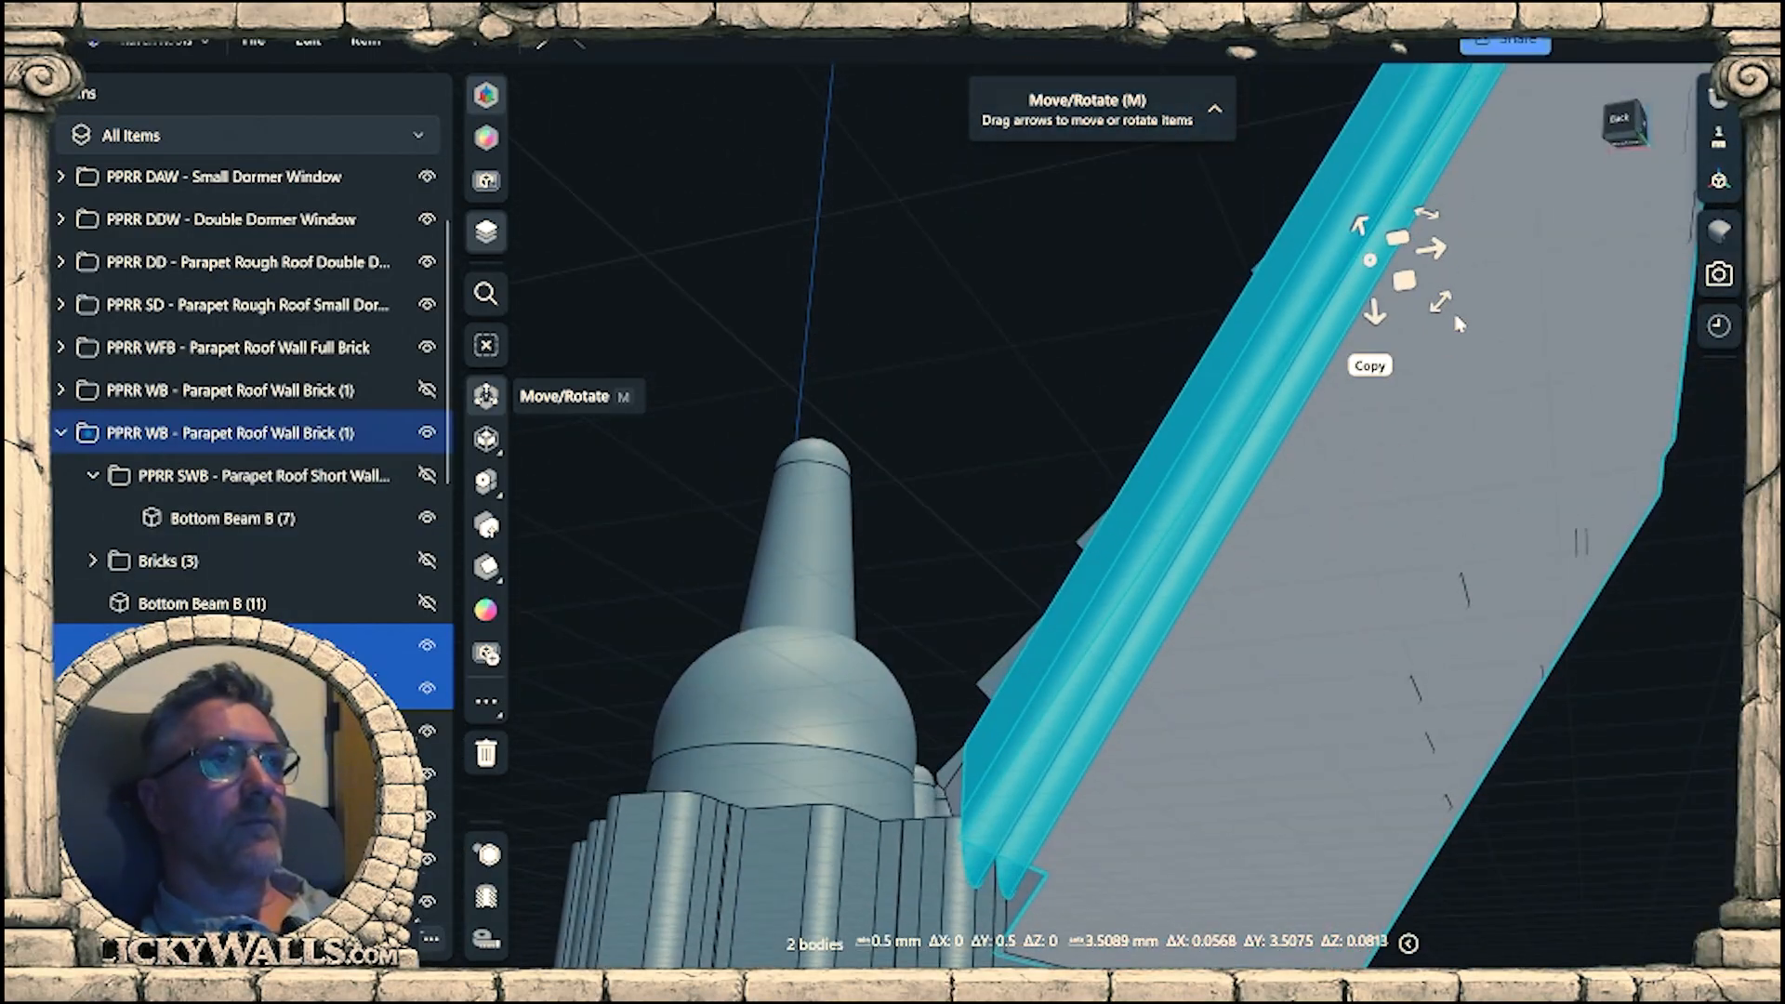
pyautogui.moveTo(1376, 260); pyautogui.dragTo(953, 911)
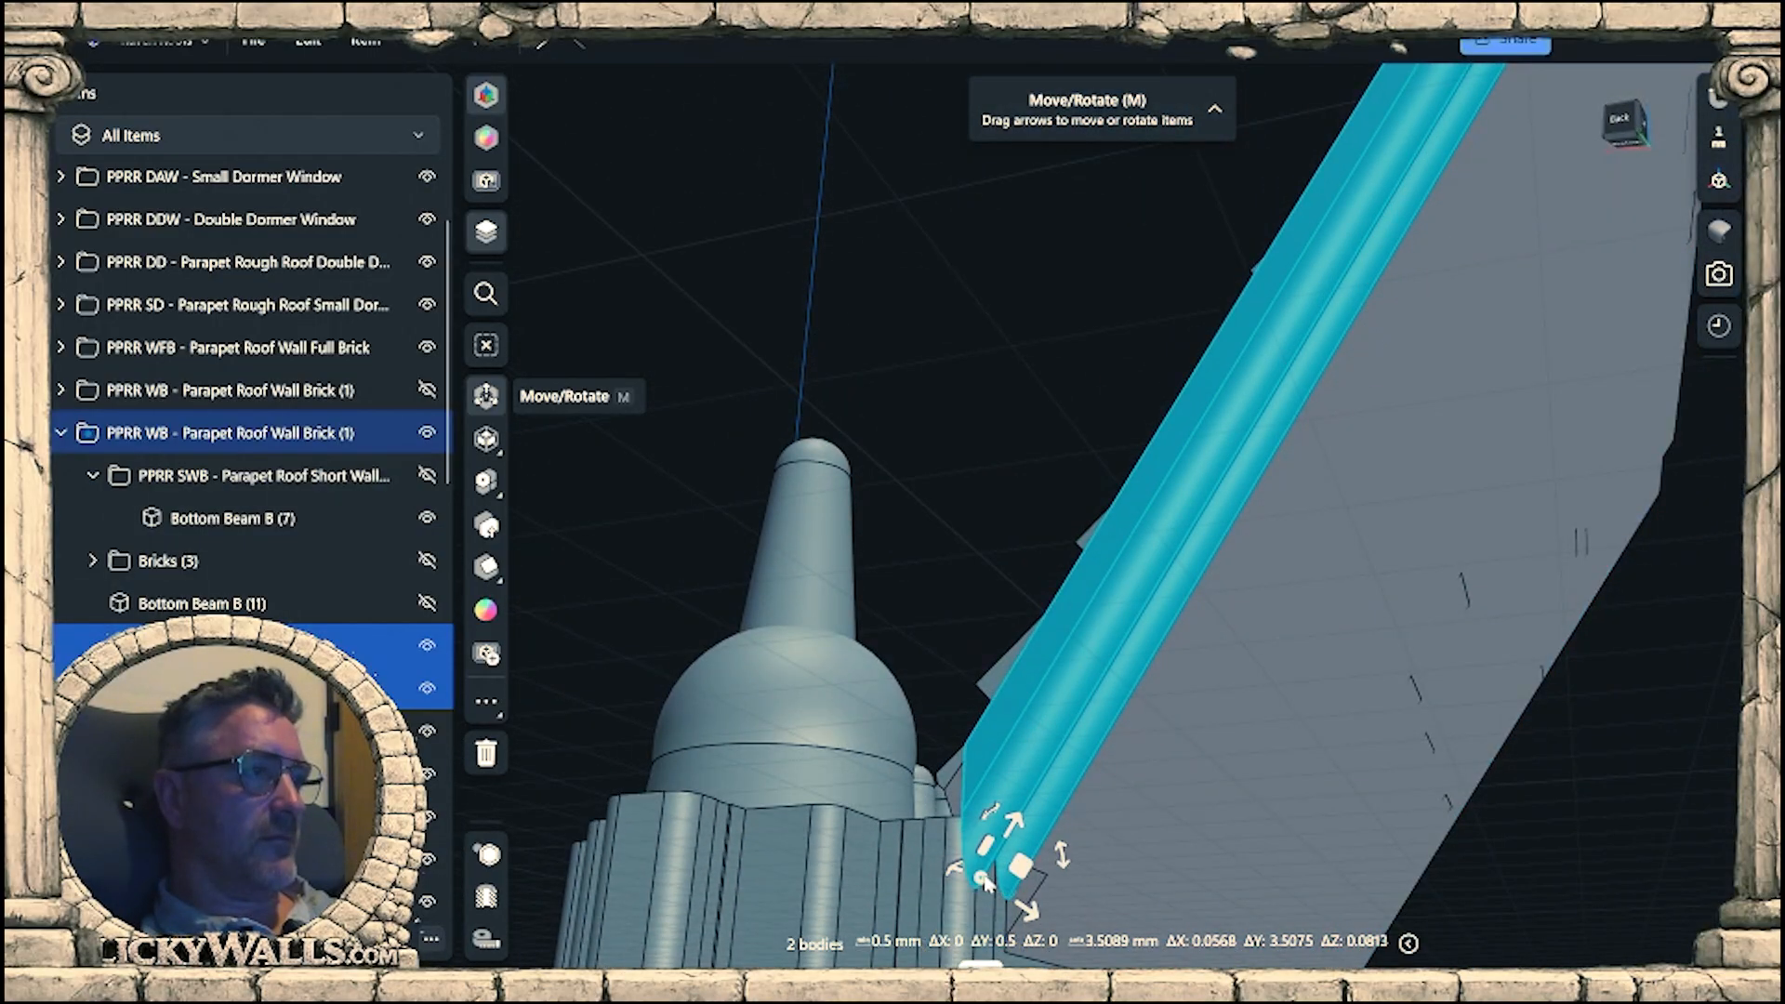
pyautogui.moveTo(982, 889); pyautogui.dragTo(985, 807, button='right')
pyautogui.scroll(5, 985, 818)
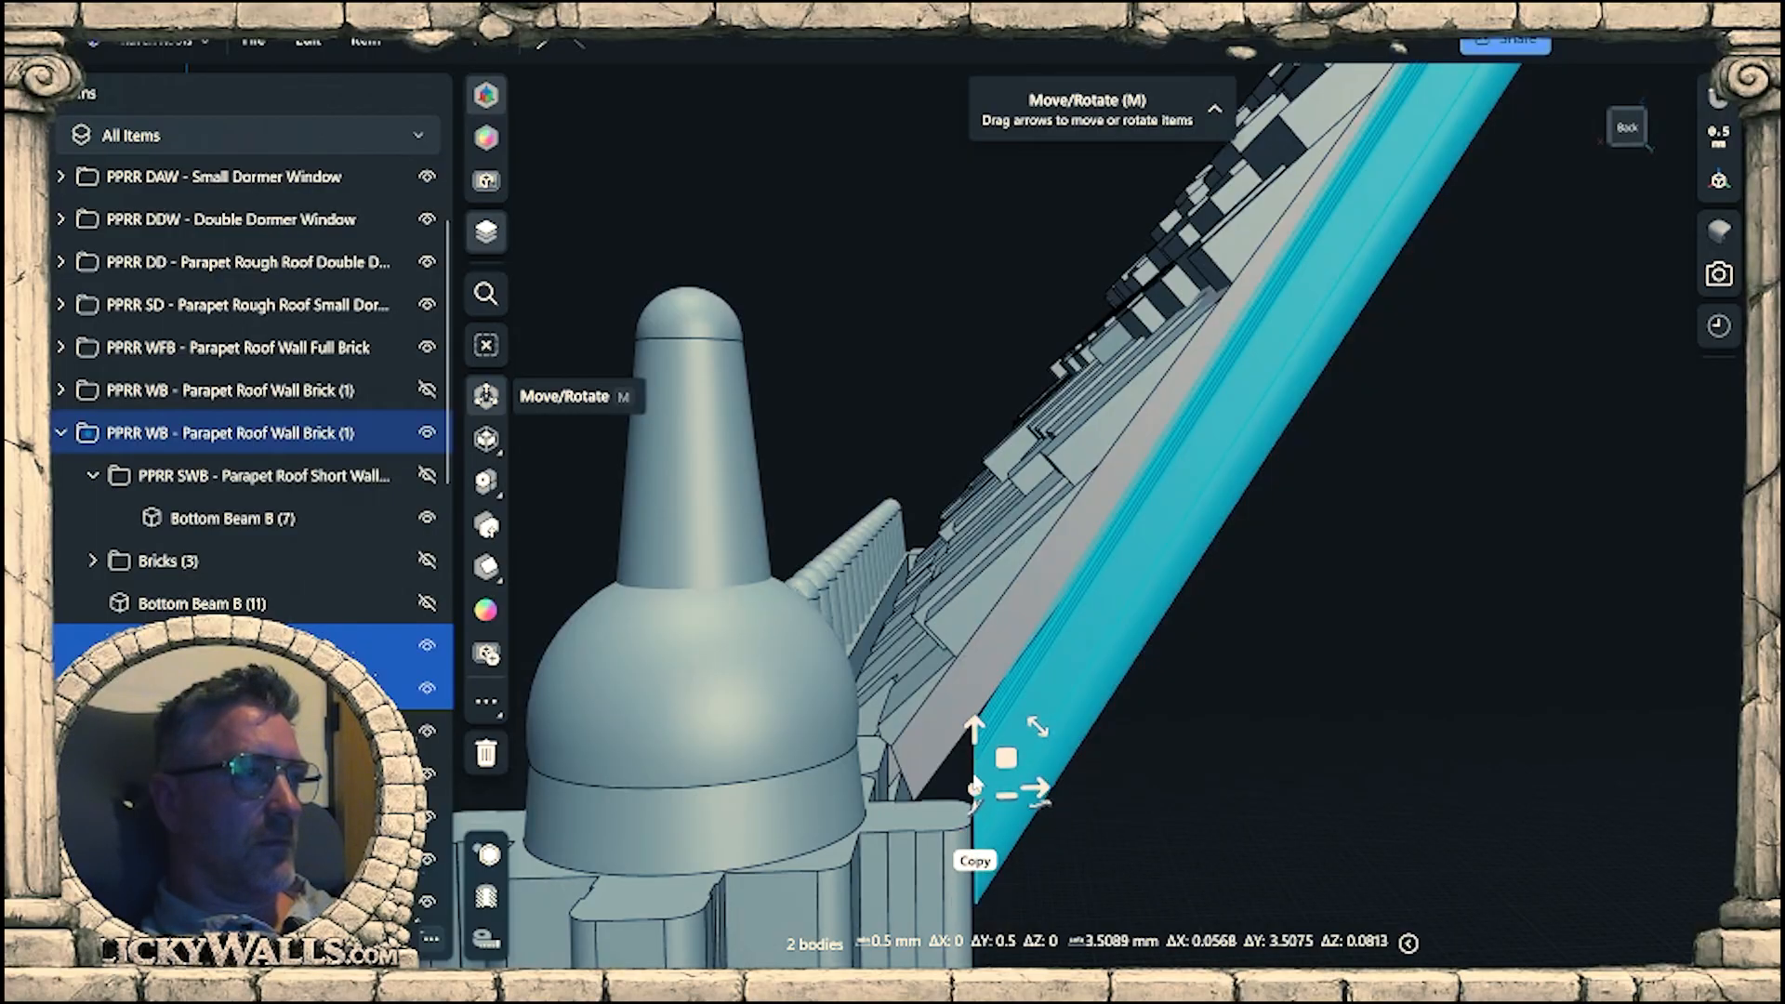
# Rotate the two sloping trim bodies by -3.5° about the lower pivot to follow the tile panel's slope.
pyautogui.scroll(-5, 974, 760)
pyautogui.moveTo(1468, 288); pyautogui.dragTo(1261, 621, button='middle')
pyautogui.moveTo(1261, 629); pyautogui.dragTo(1148, 683, button='right')
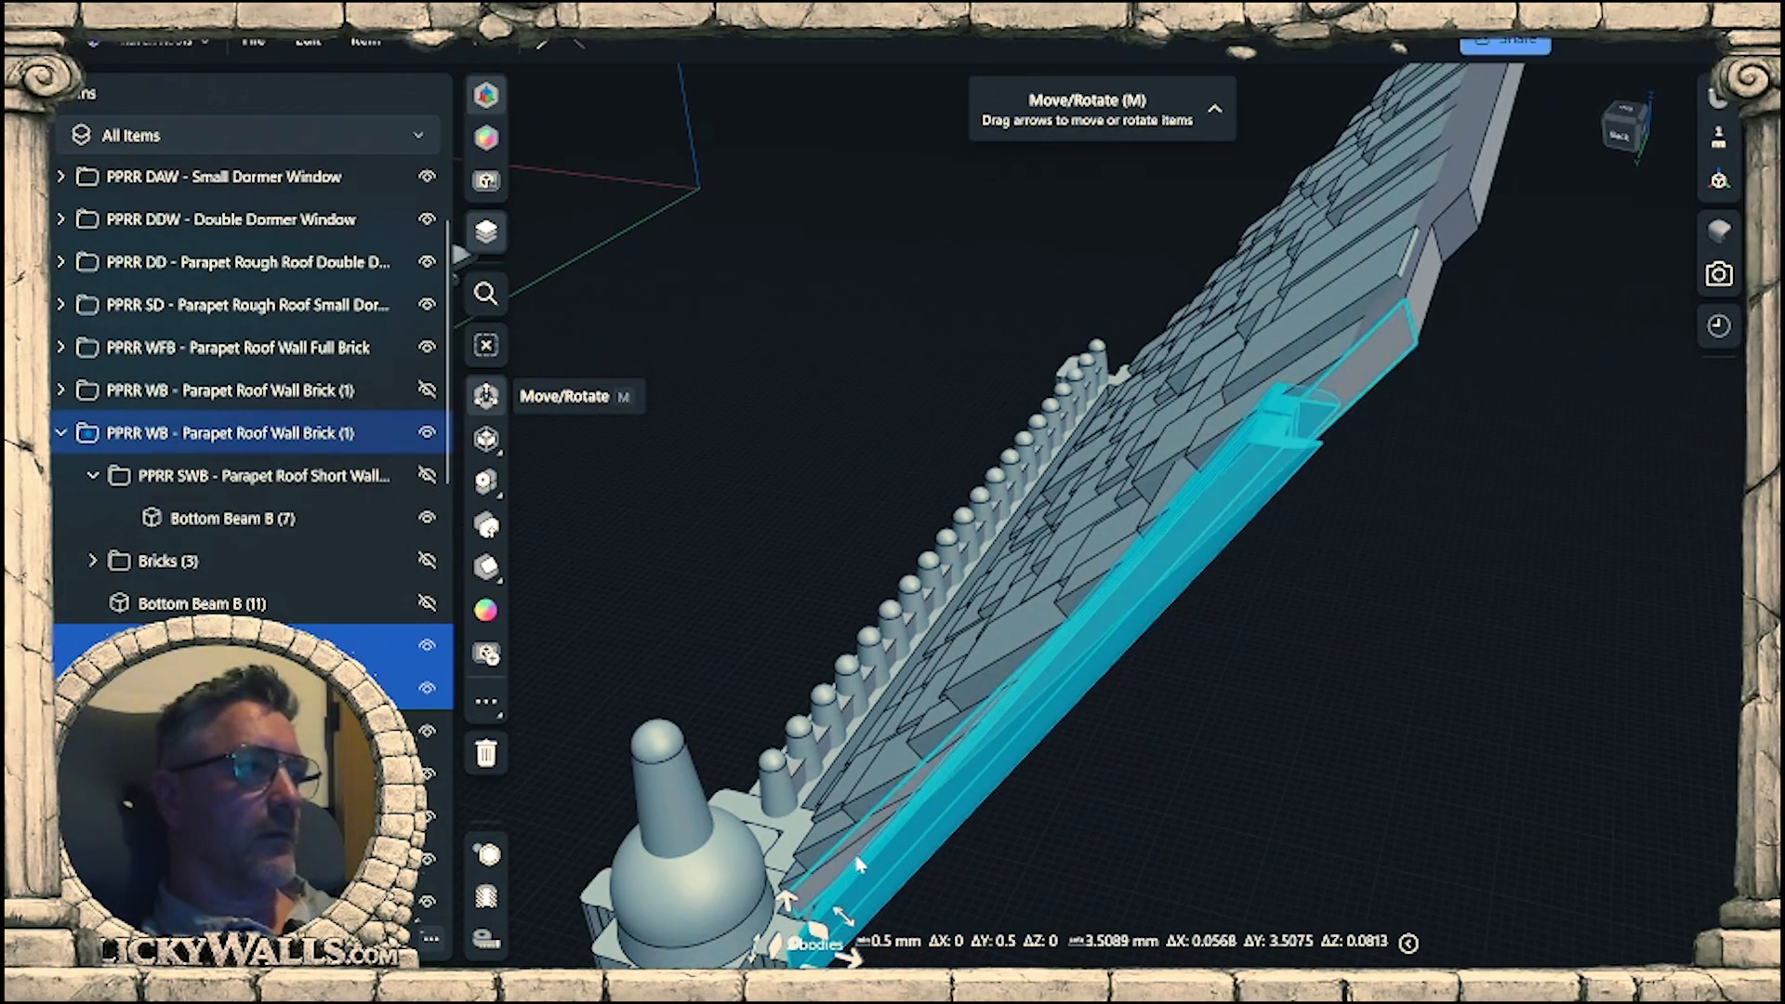
pyautogui.moveTo(839, 918); pyautogui.dragTo(850, 920)
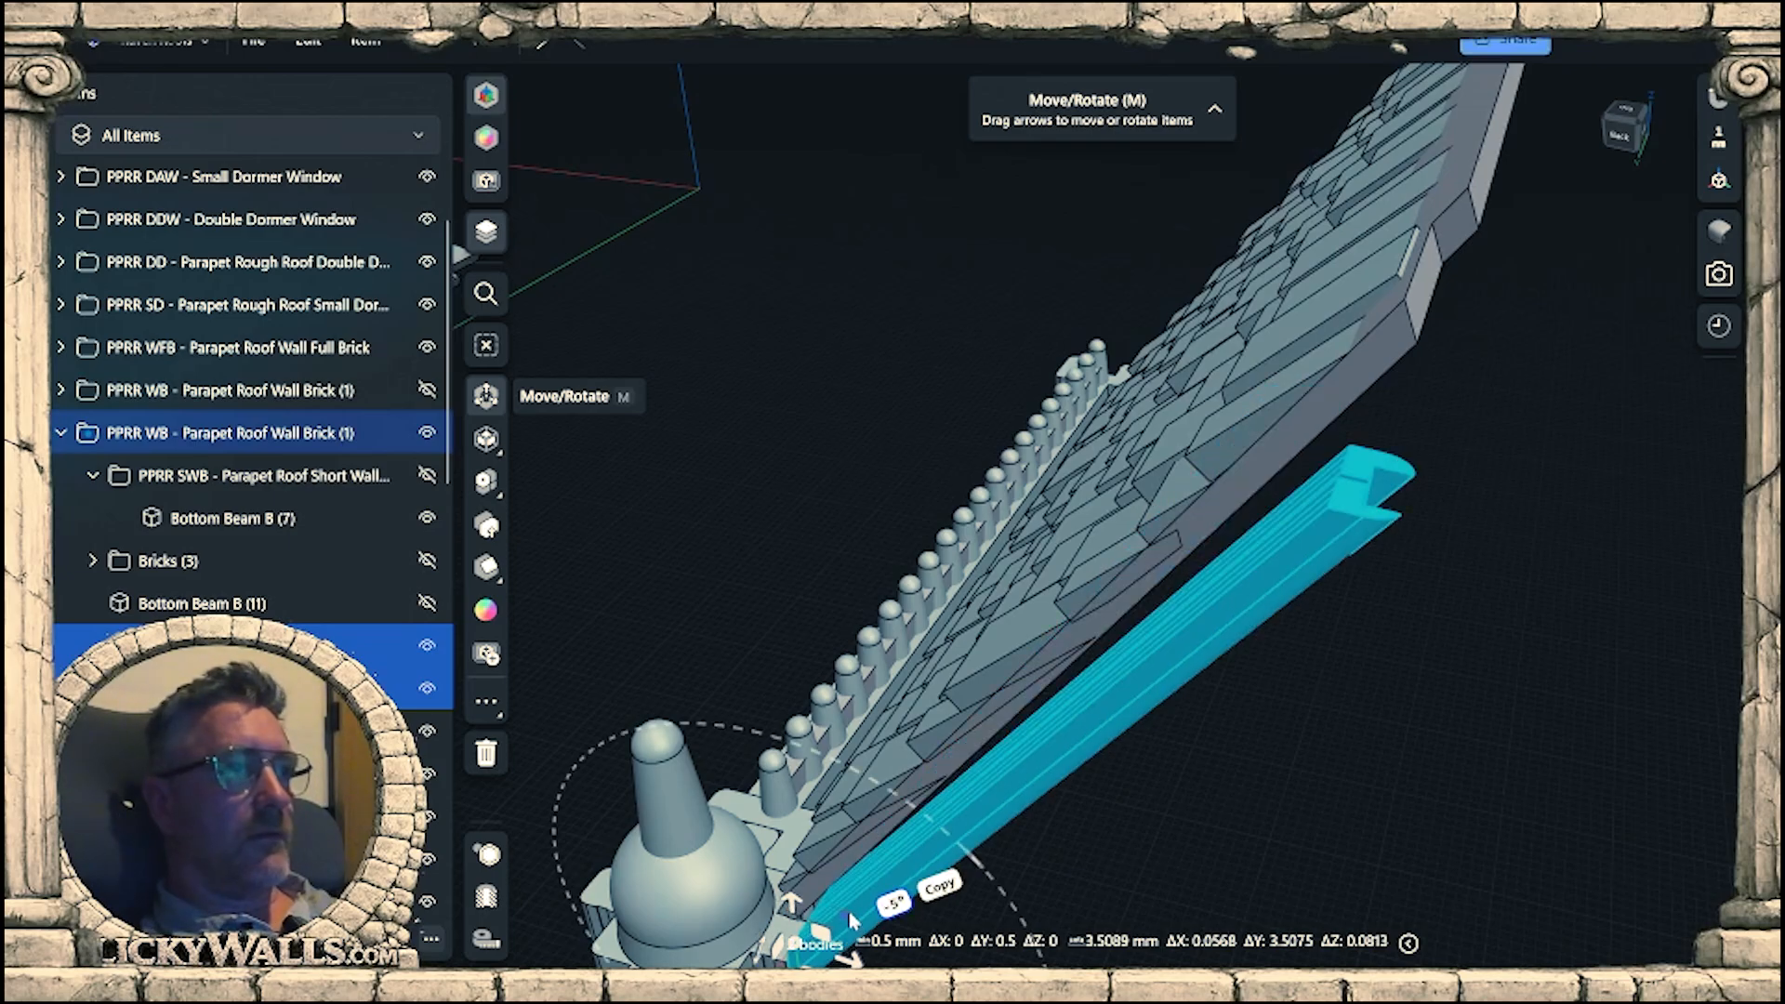
pyautogui.moveTo(851, 921); pyautogui.dragTo(1295, 564, button='right')
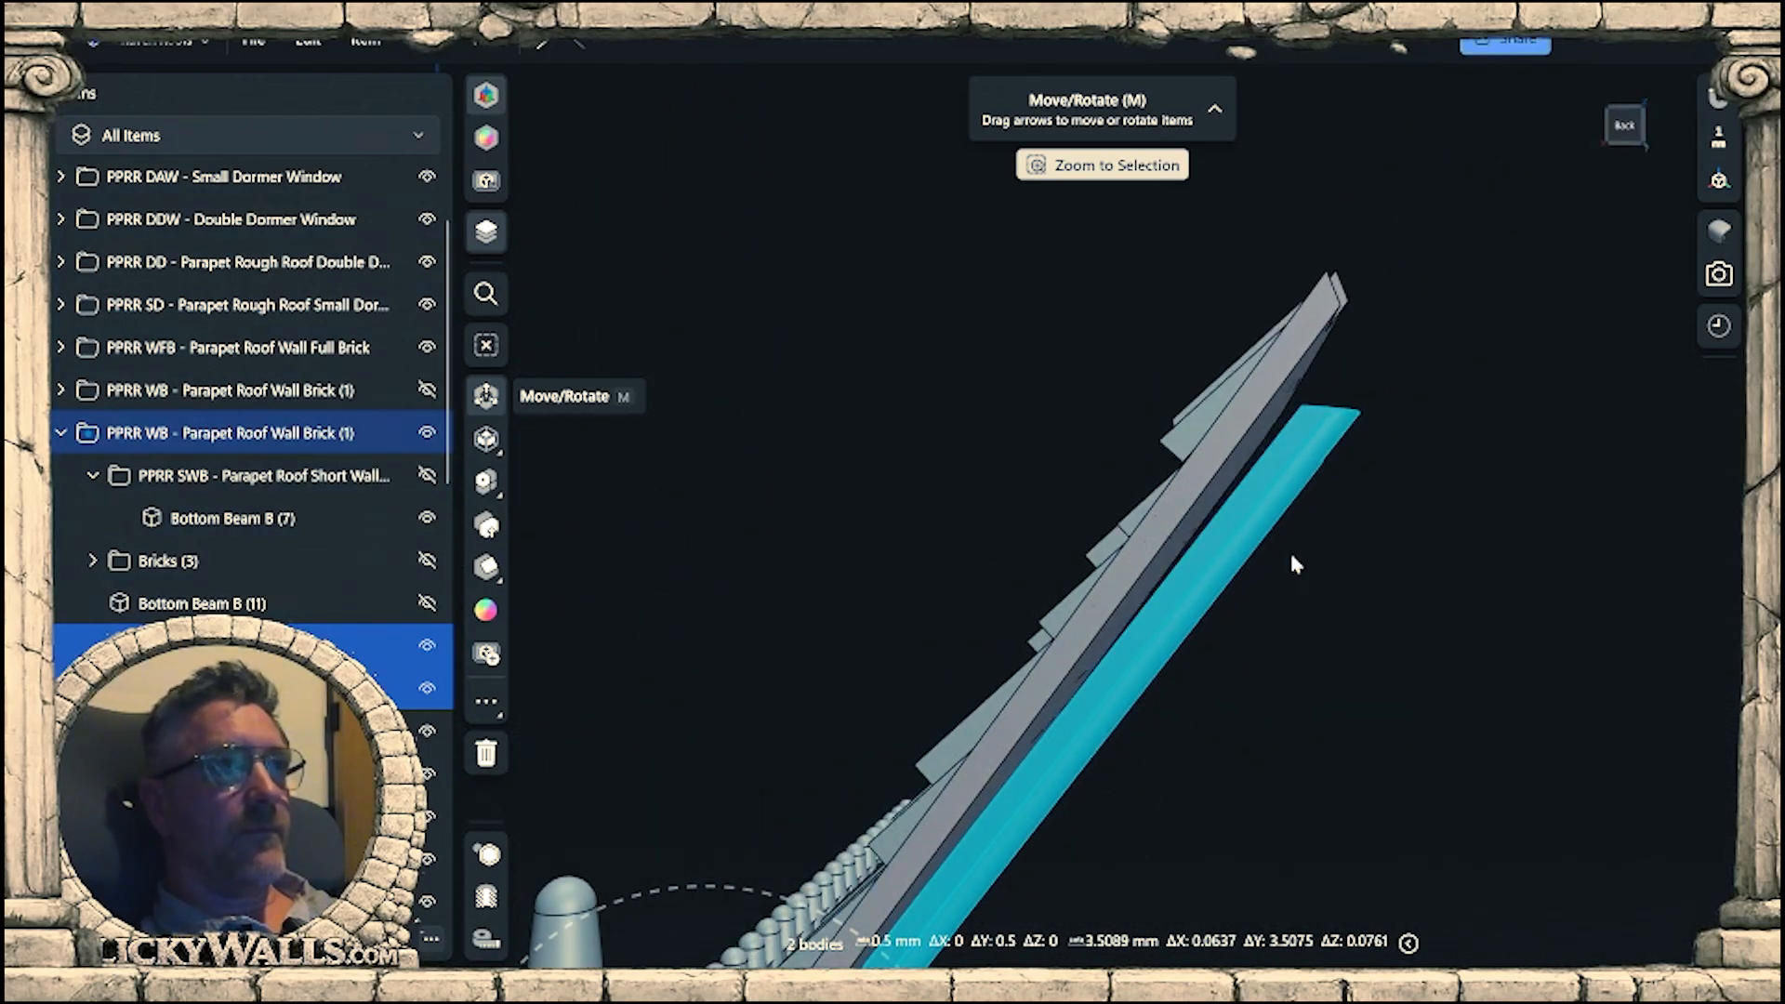
pyautogui.click(1644, 128)
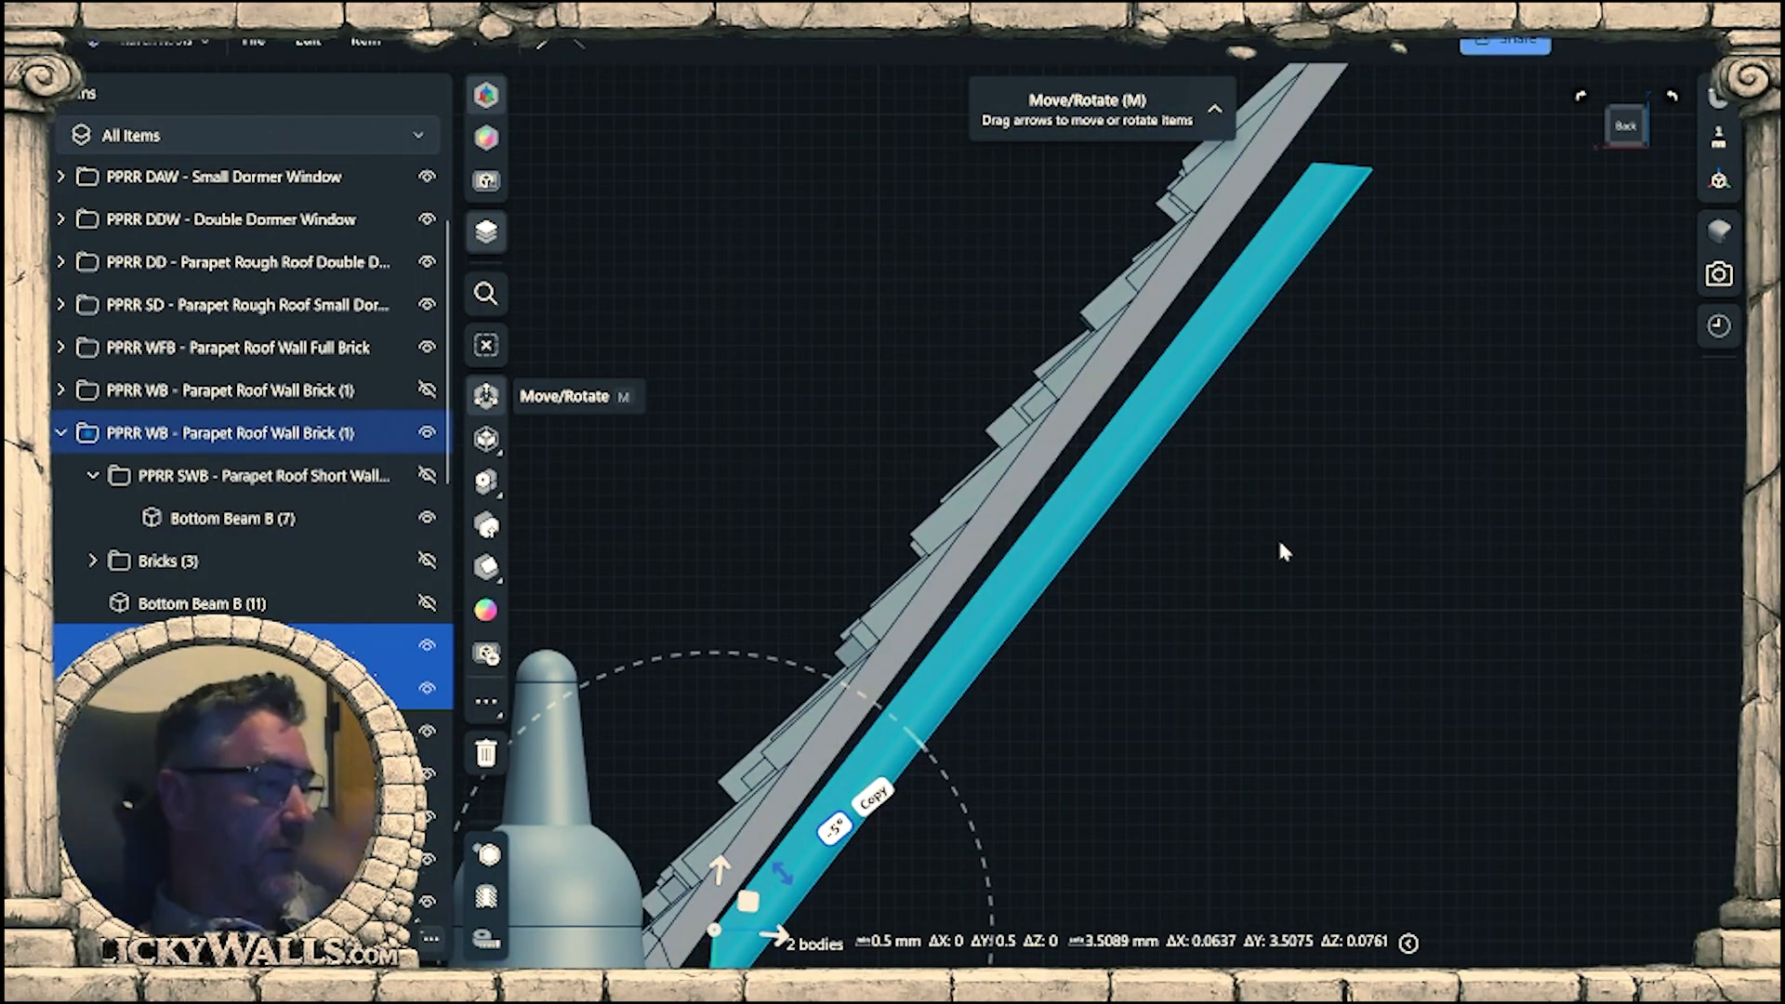
pyautogui.write('-3')
pyautogui.press('Return')
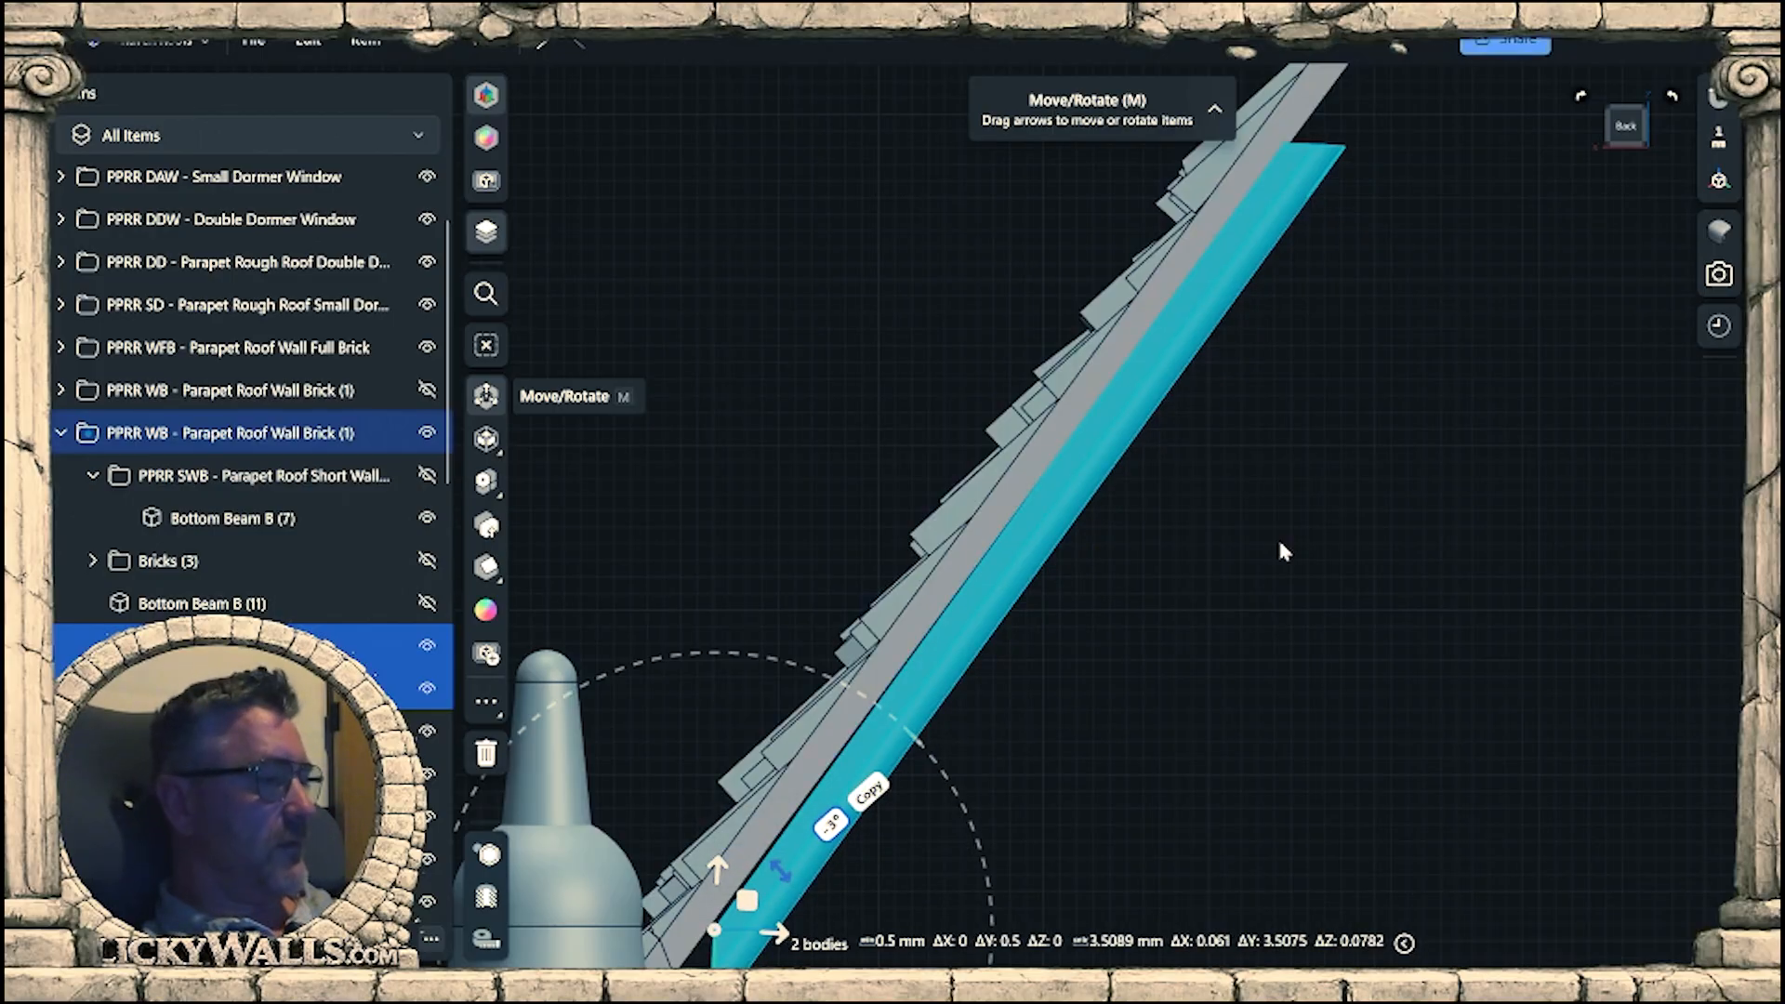
pyautogui.press('Return')
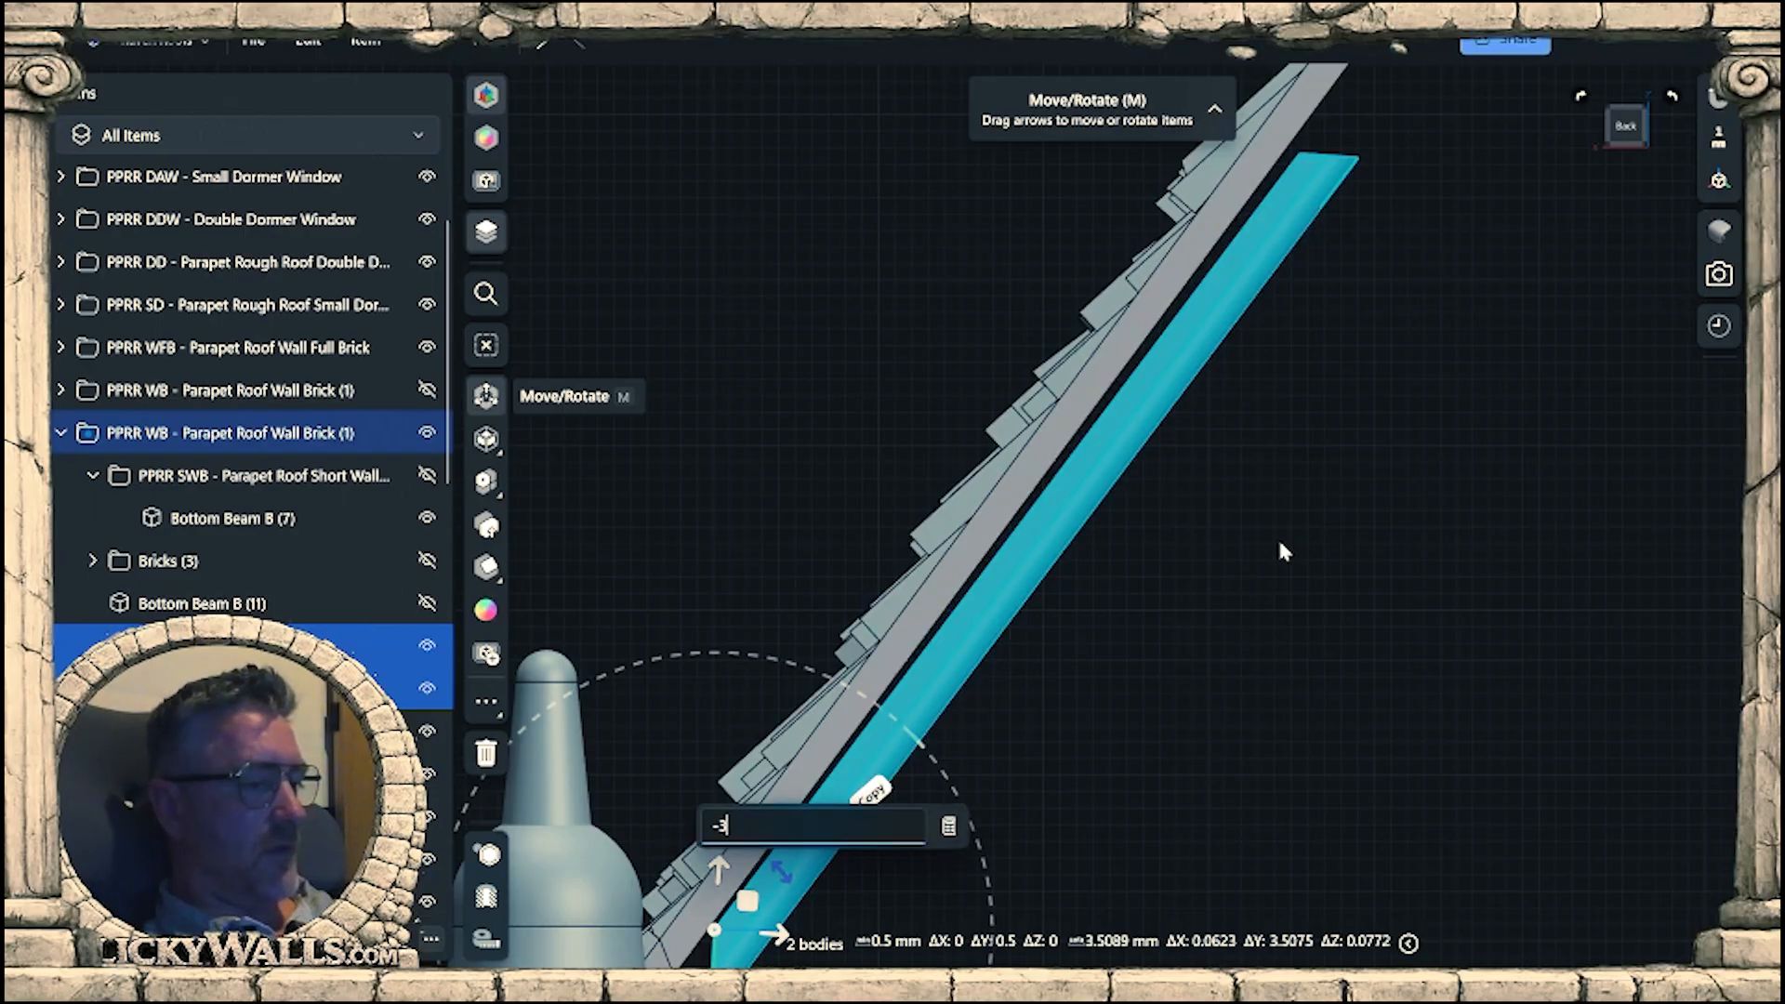
pyautogui.press('Return')
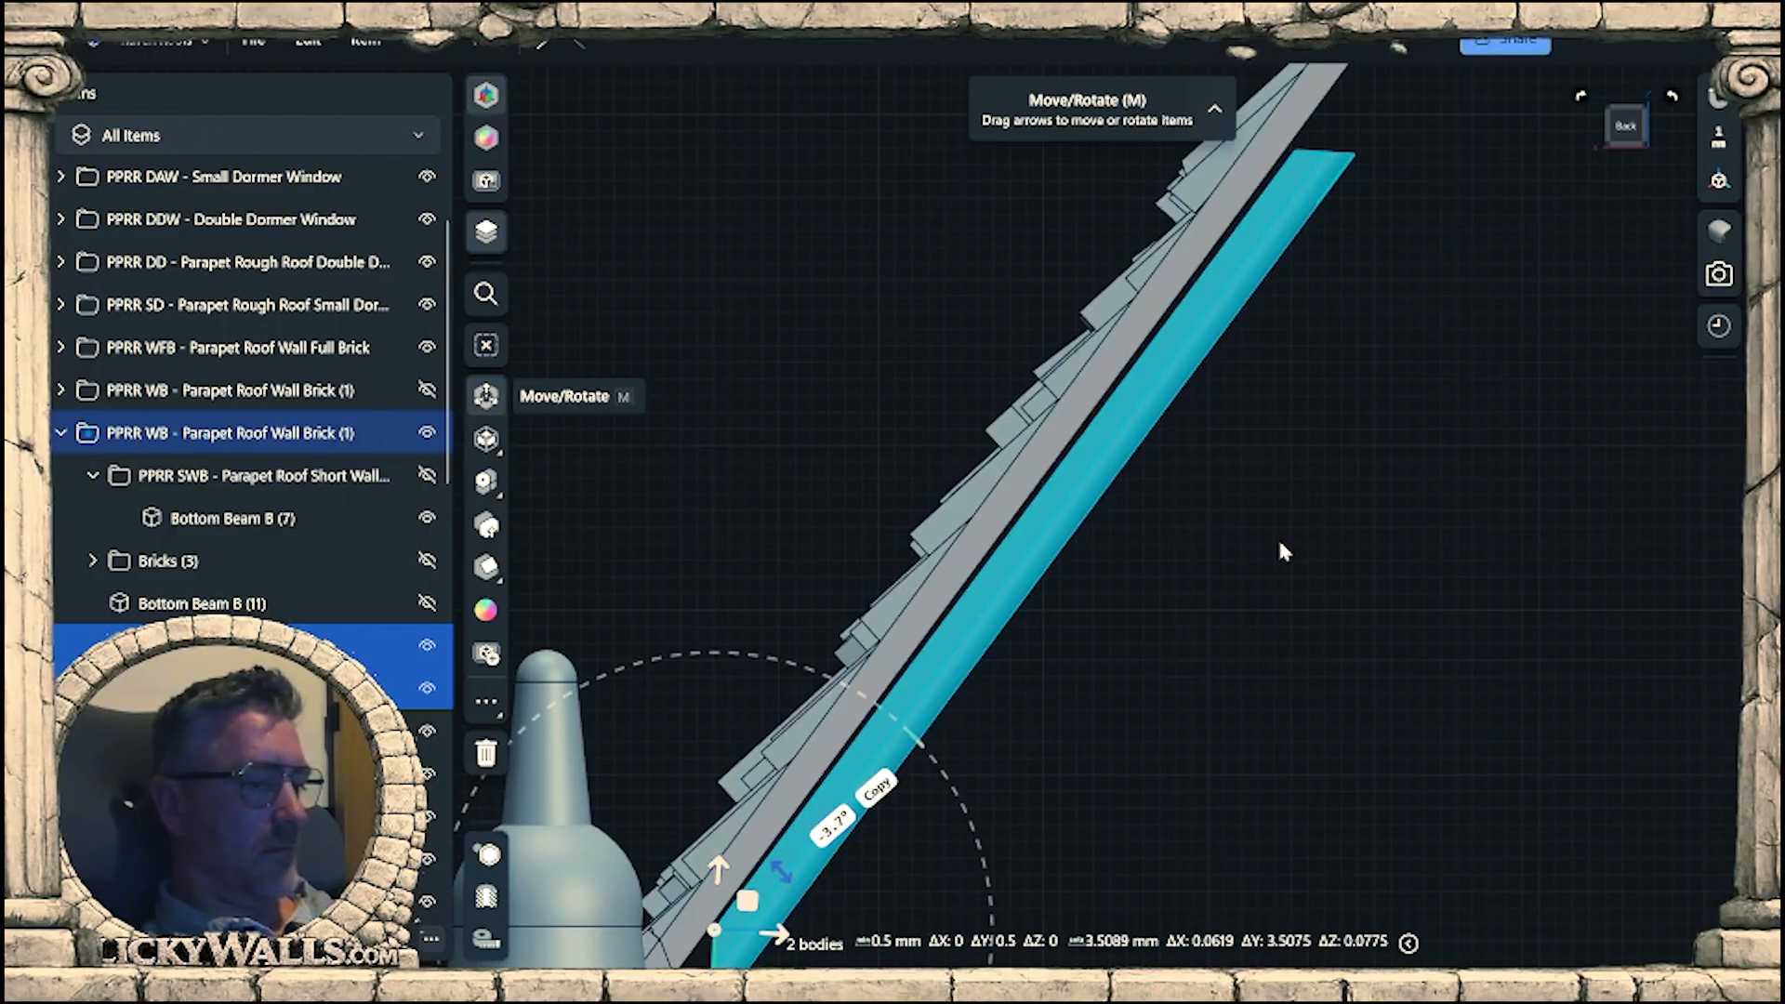
pyautogui.press('Return')
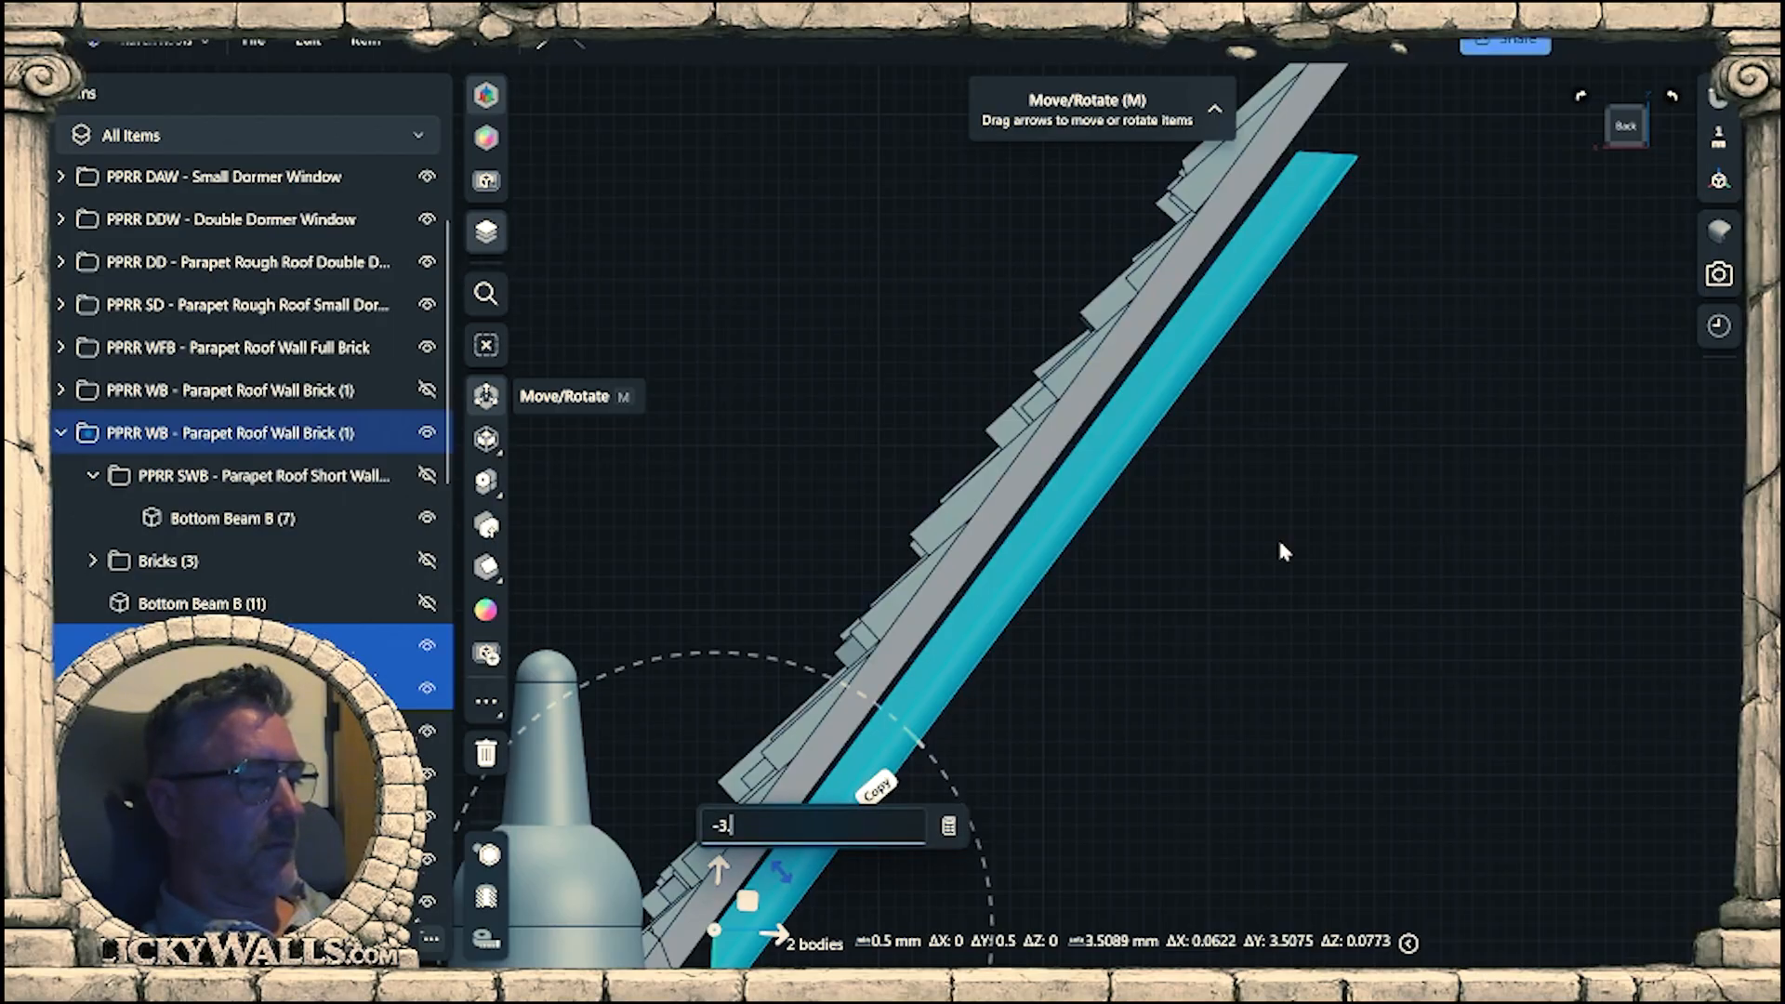
pyautogui.press('Return')
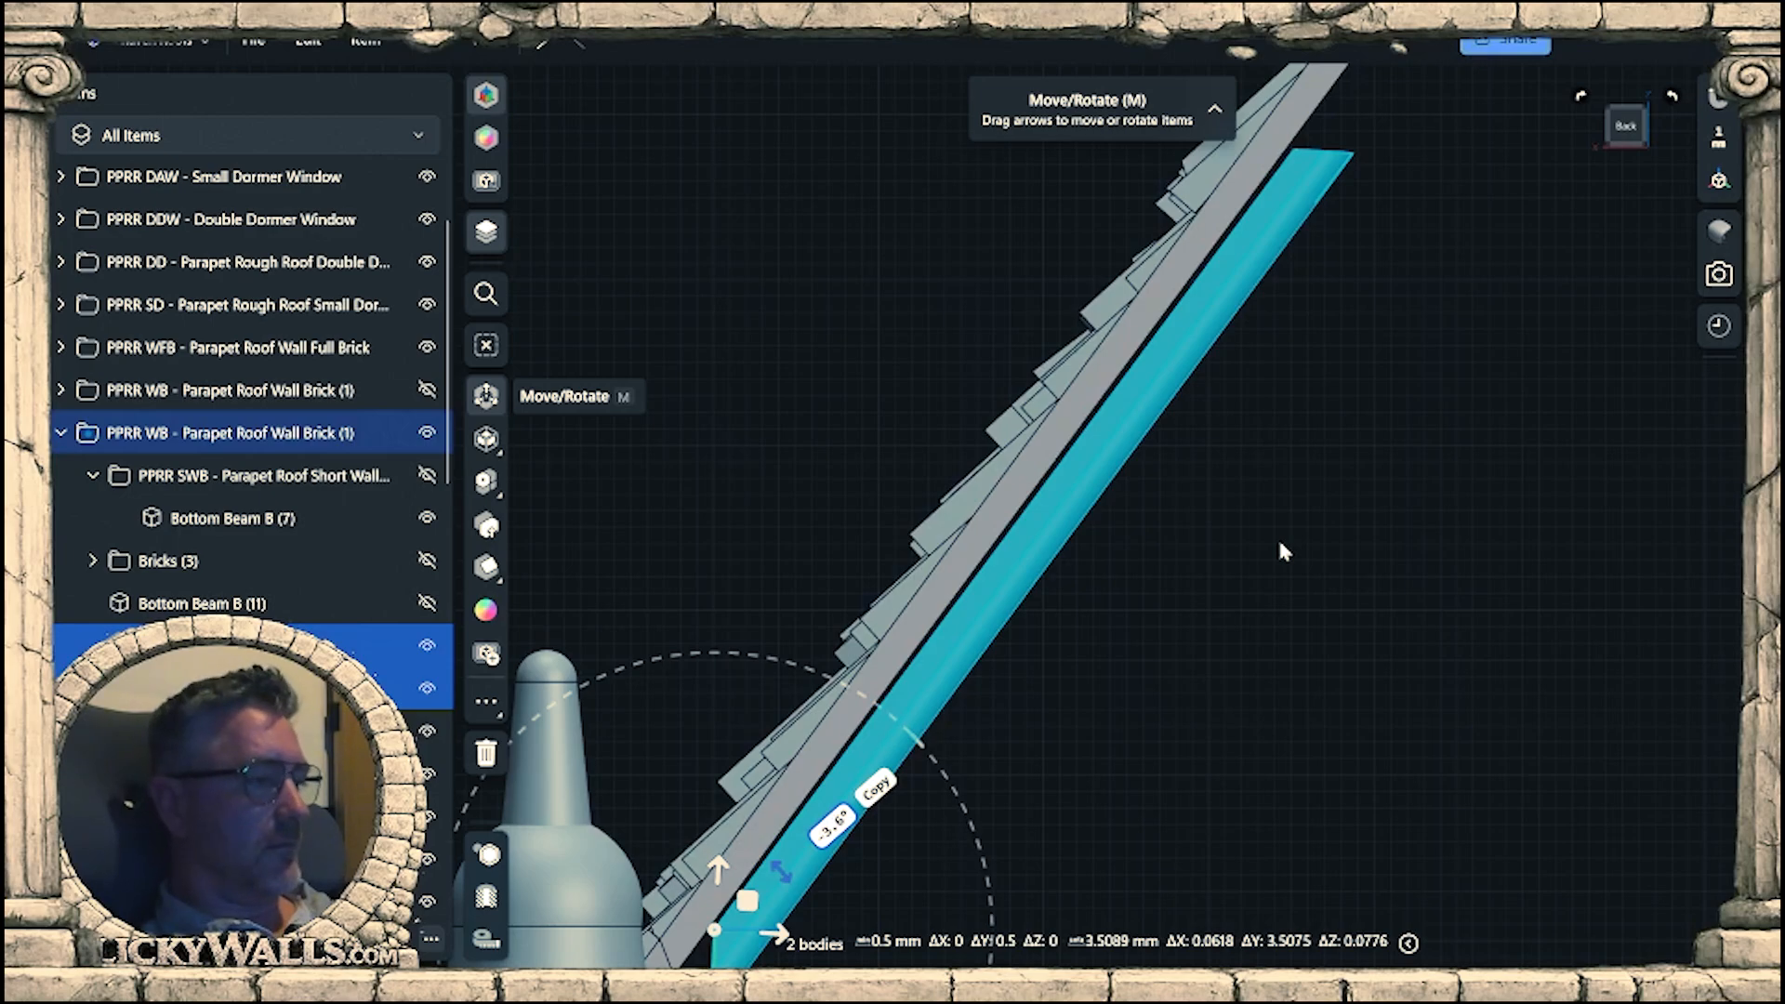
pyautogui.press('Return')
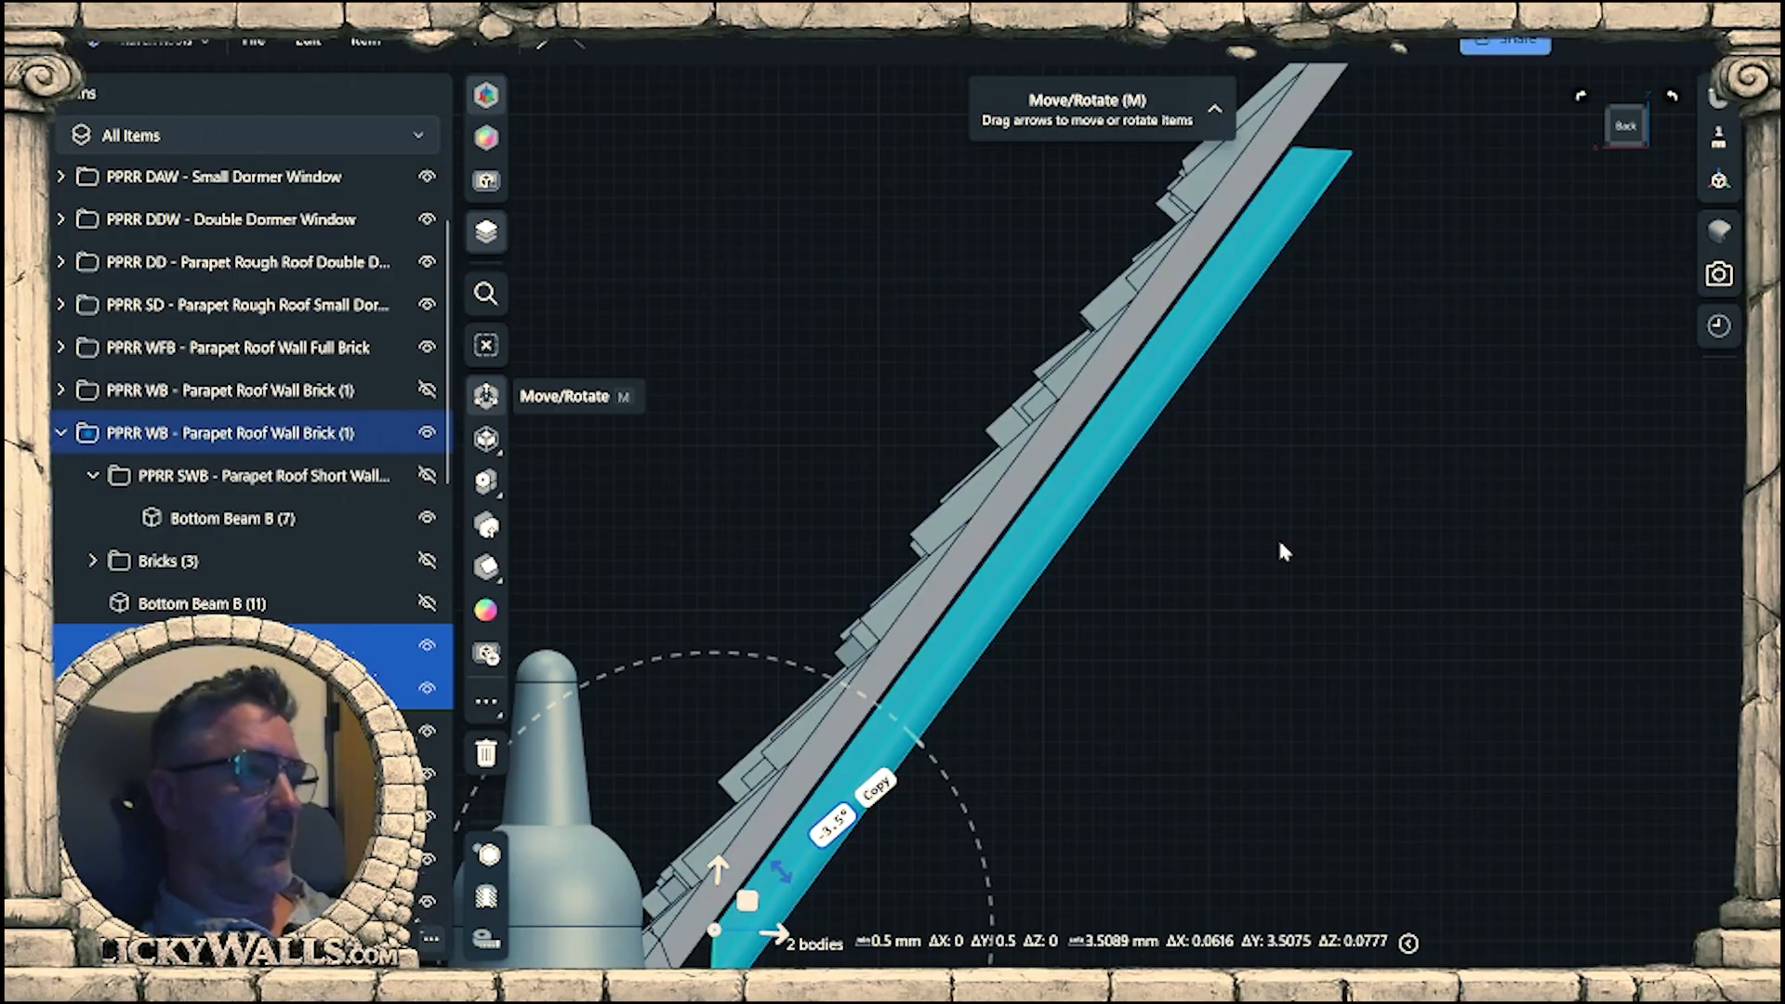
pyautogui.scroll(-5, 1279, 546)
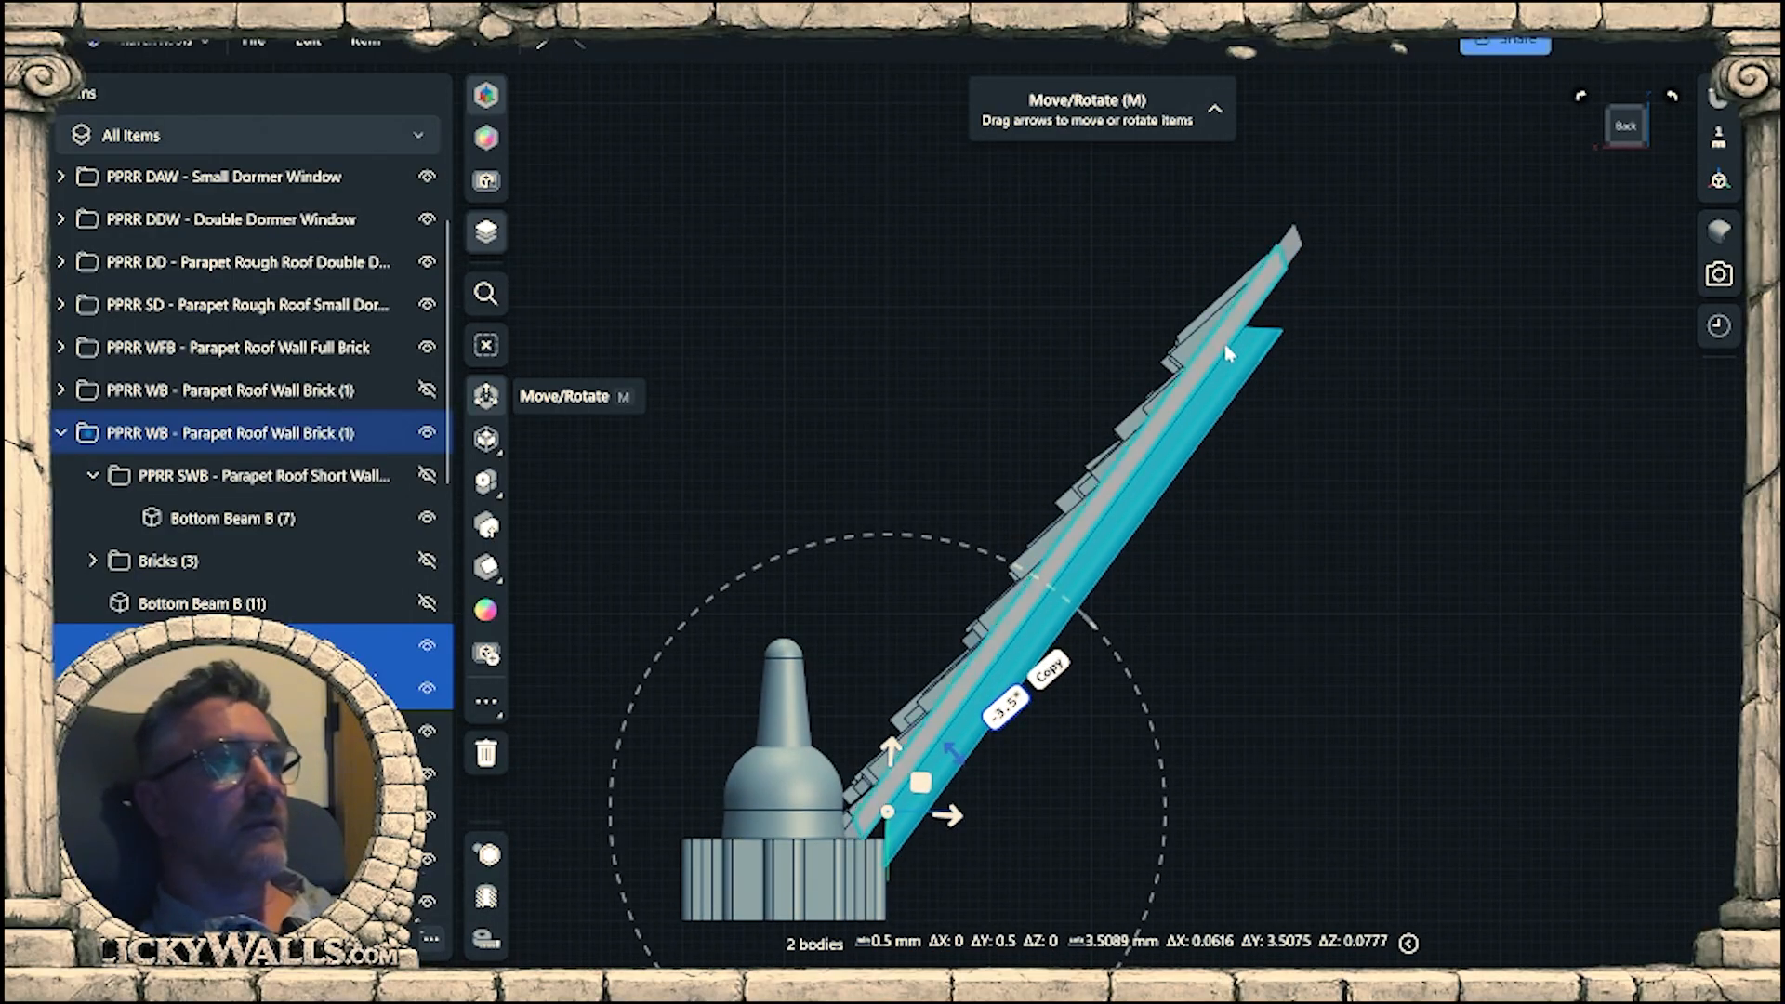
pyautogui.moveTo(1329, 418); pyautogui.dragTo(1371, 516, button='right')
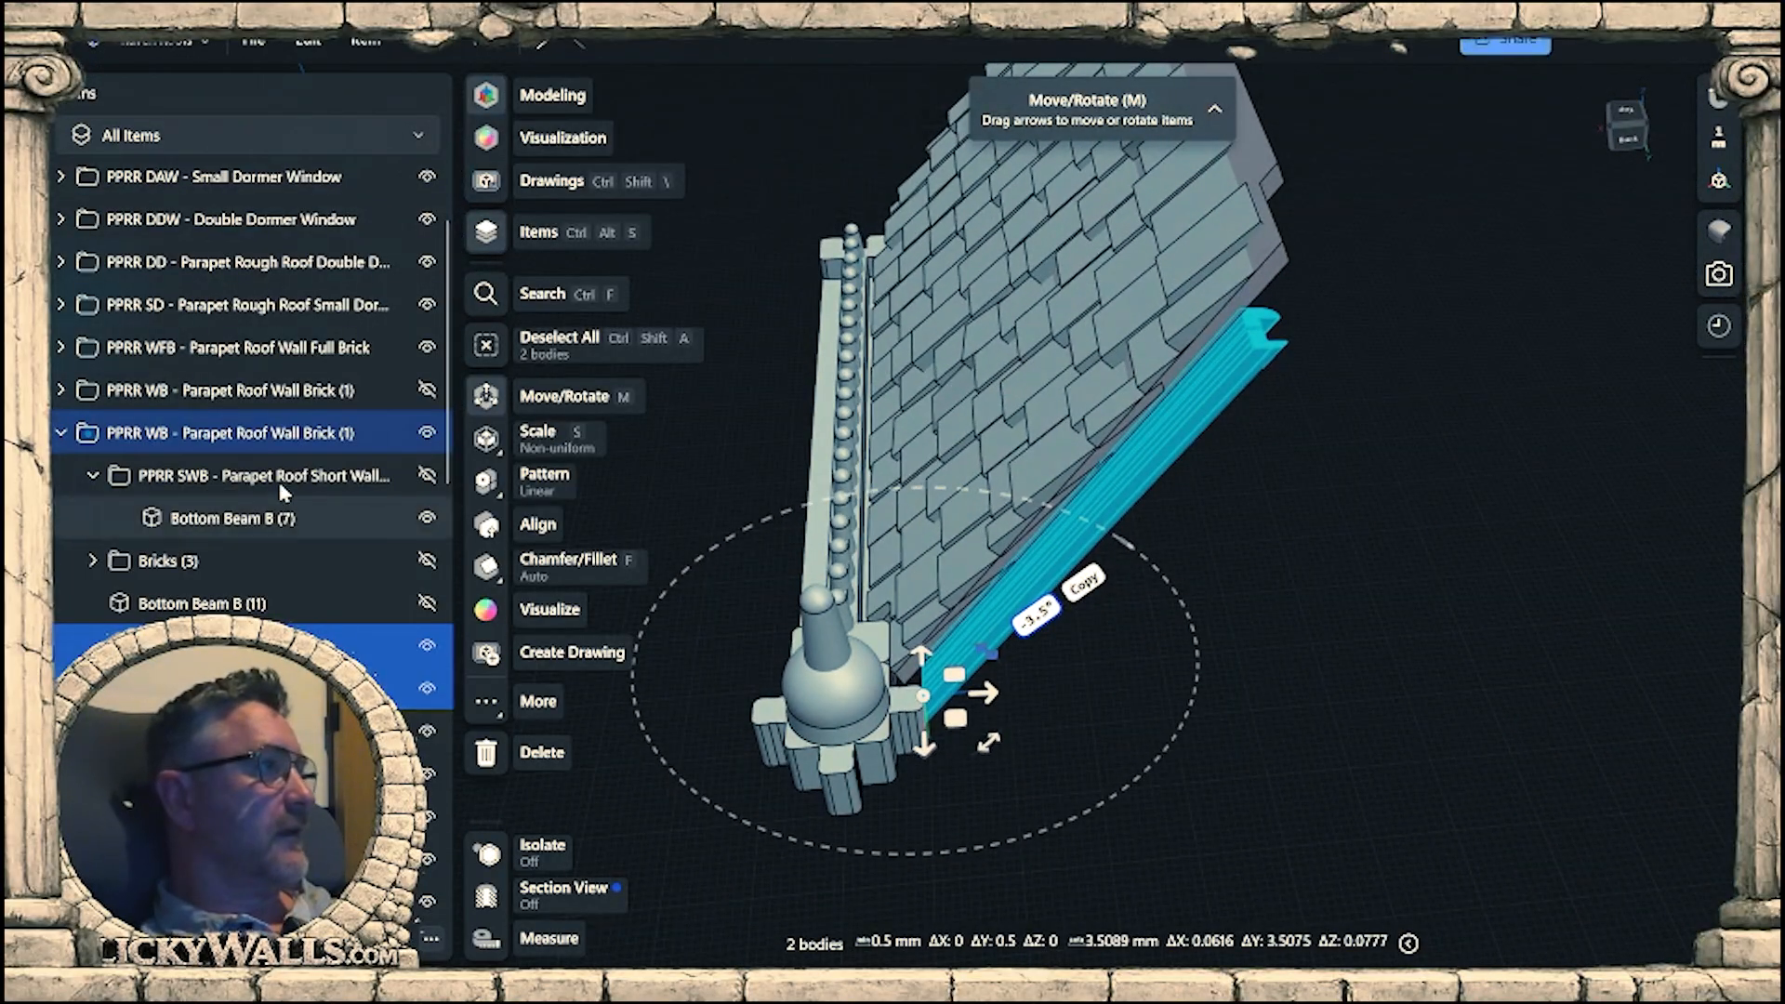
# Show the PPRR SWB subfolder, Bricks (3) and Bottom Beam B (11) again and check the rotated trims against the gable wall.
pyautogui.click(428, 474)
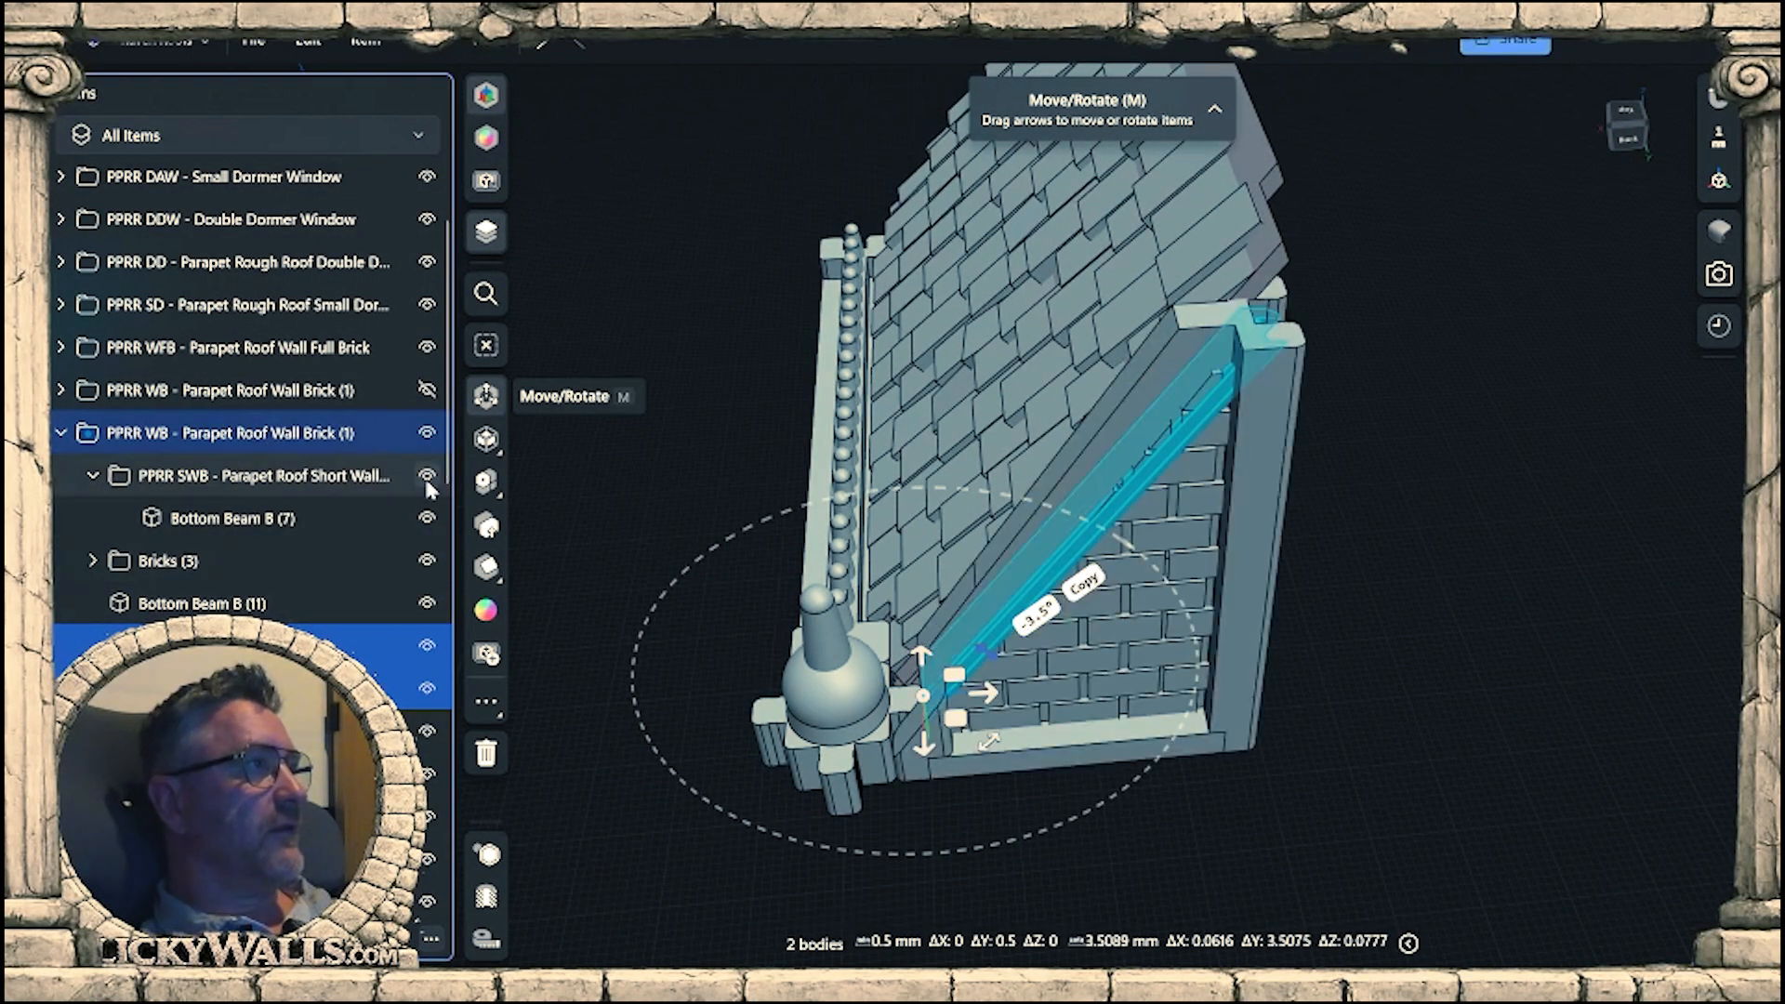
pyautogui.moveTo(665, 567); pyautogui.dragTo(1106, 543, button='middle')
pyautogui.moveTo(1106, 544); pyautogui.dragTo(1423, 598, button='right')
pyautogui.scroll(3, 1581, 478)
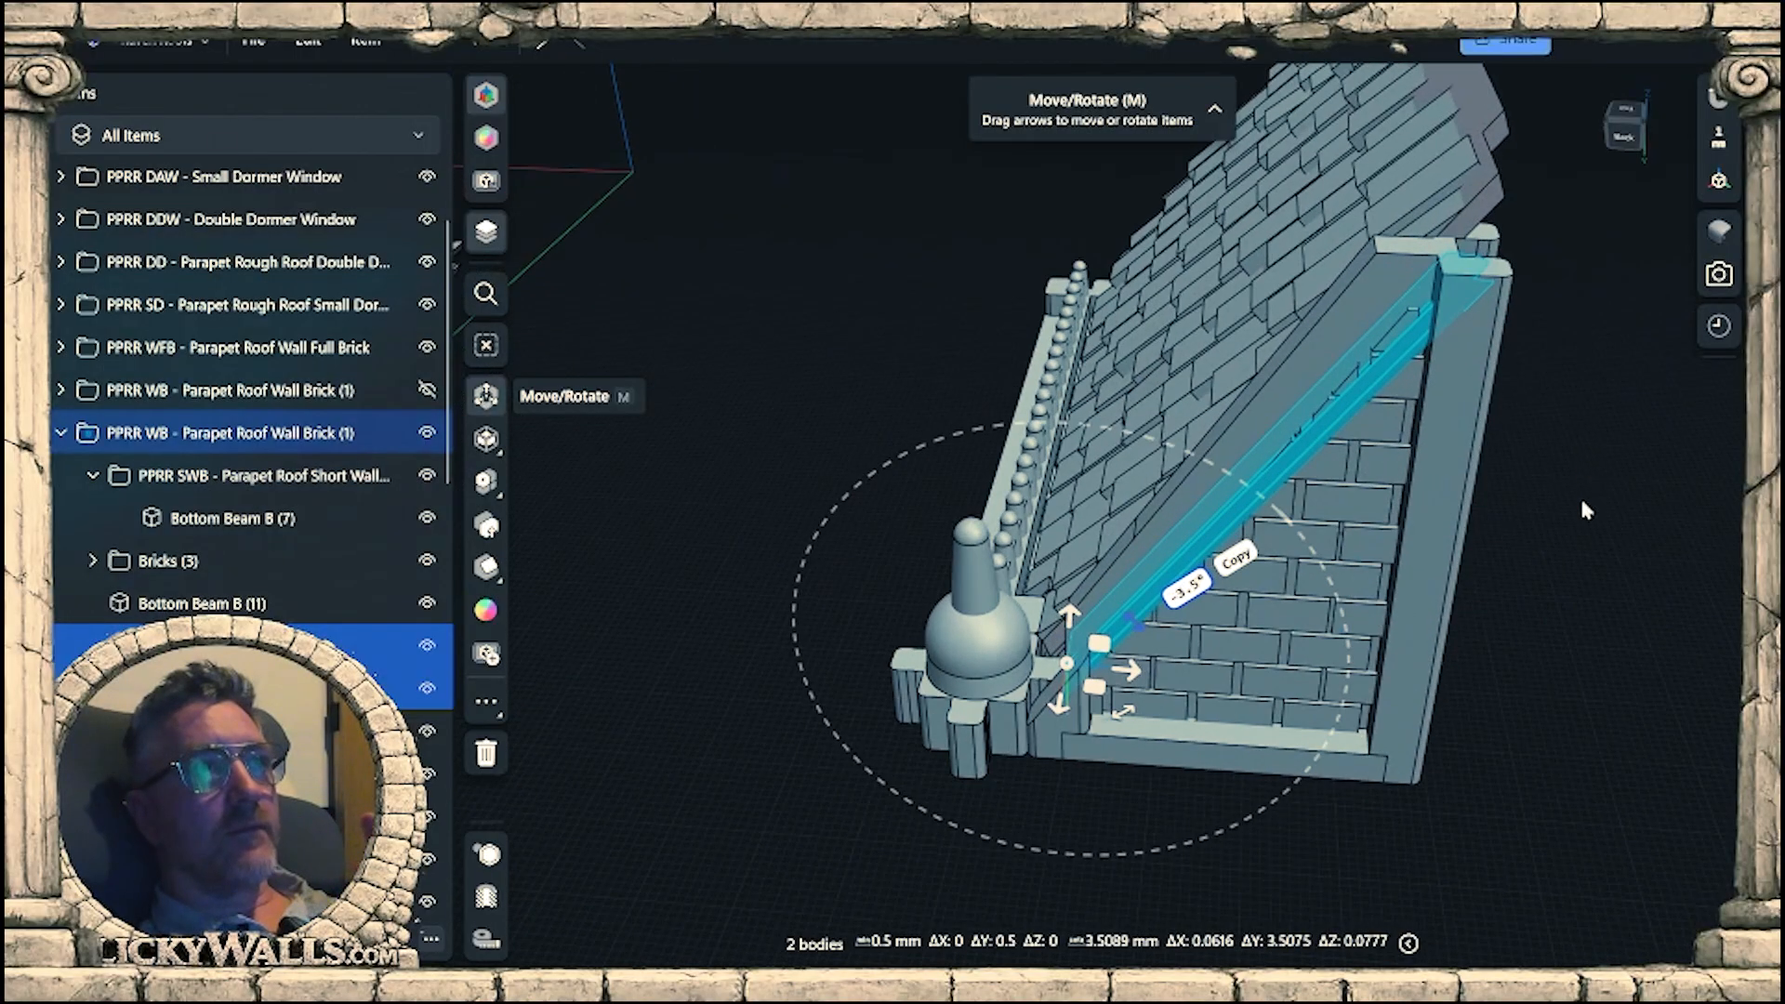
pyautogui.moveTo(1581, 494); pyautogui.dragTo(1260, 604, button='right')
pyautogui.scroll(4, 1211, 526)
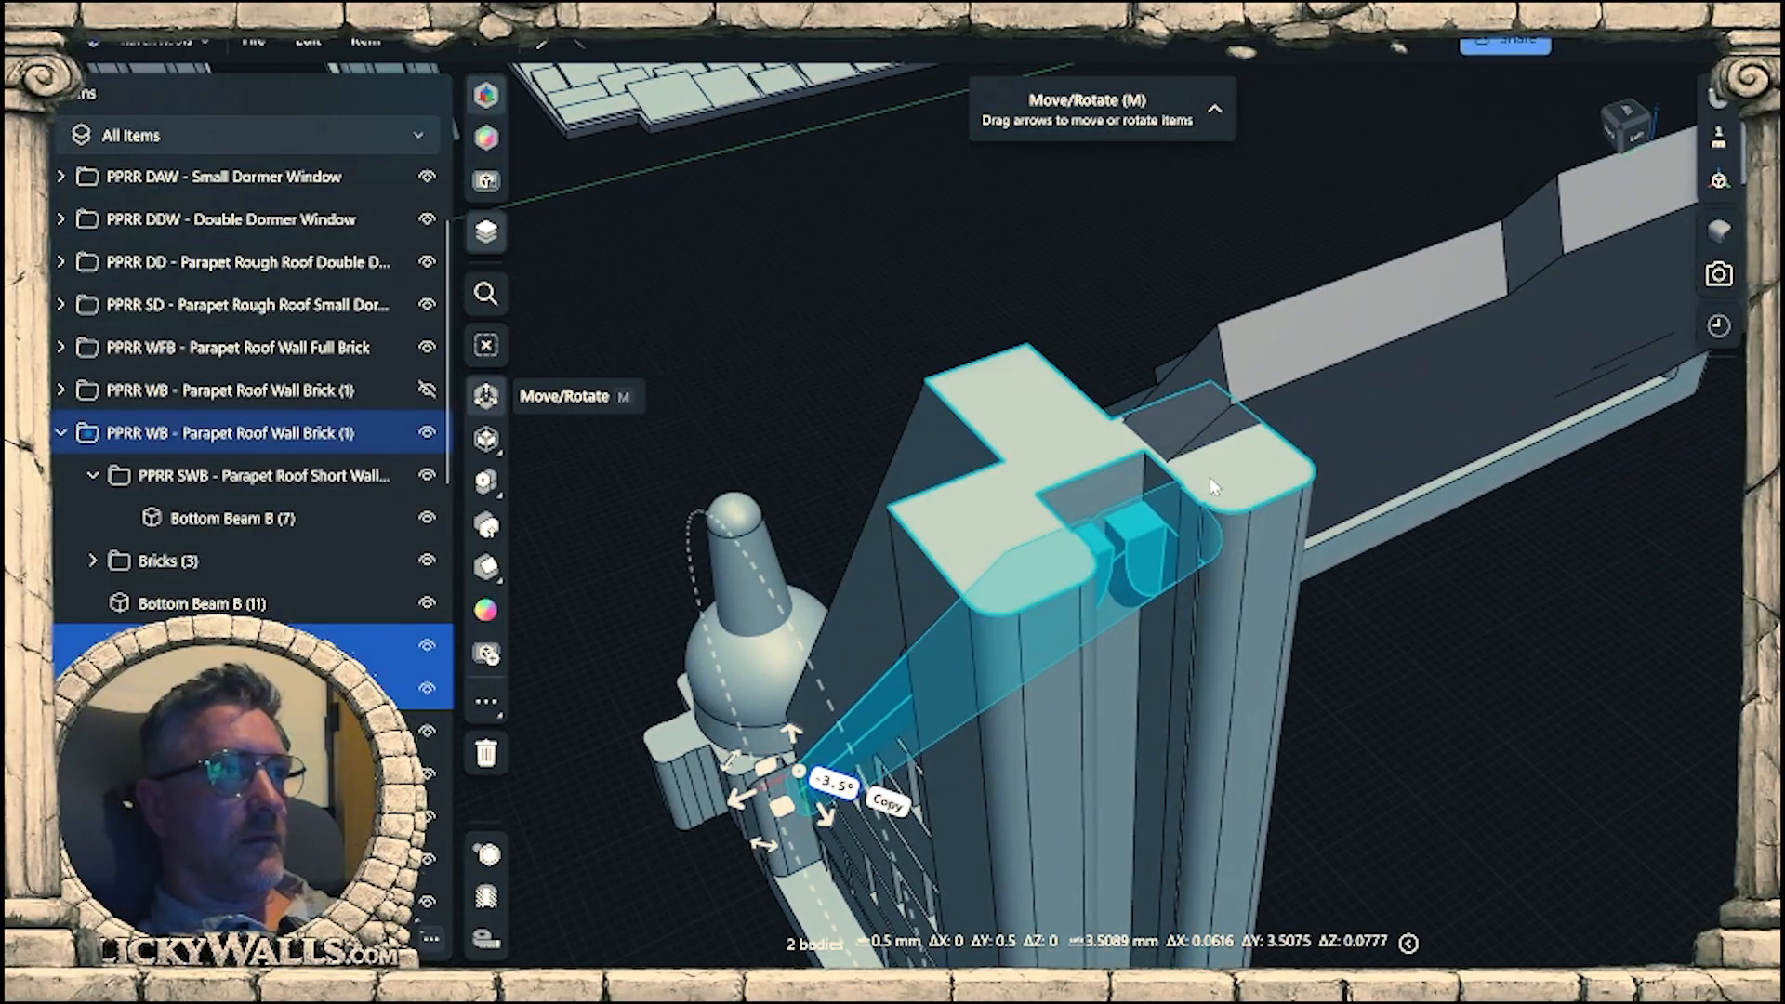
# Offset the top face of Bottom Beam B (11) down to a total height of about 58 mm.
pyautogui.click(1213, 482)
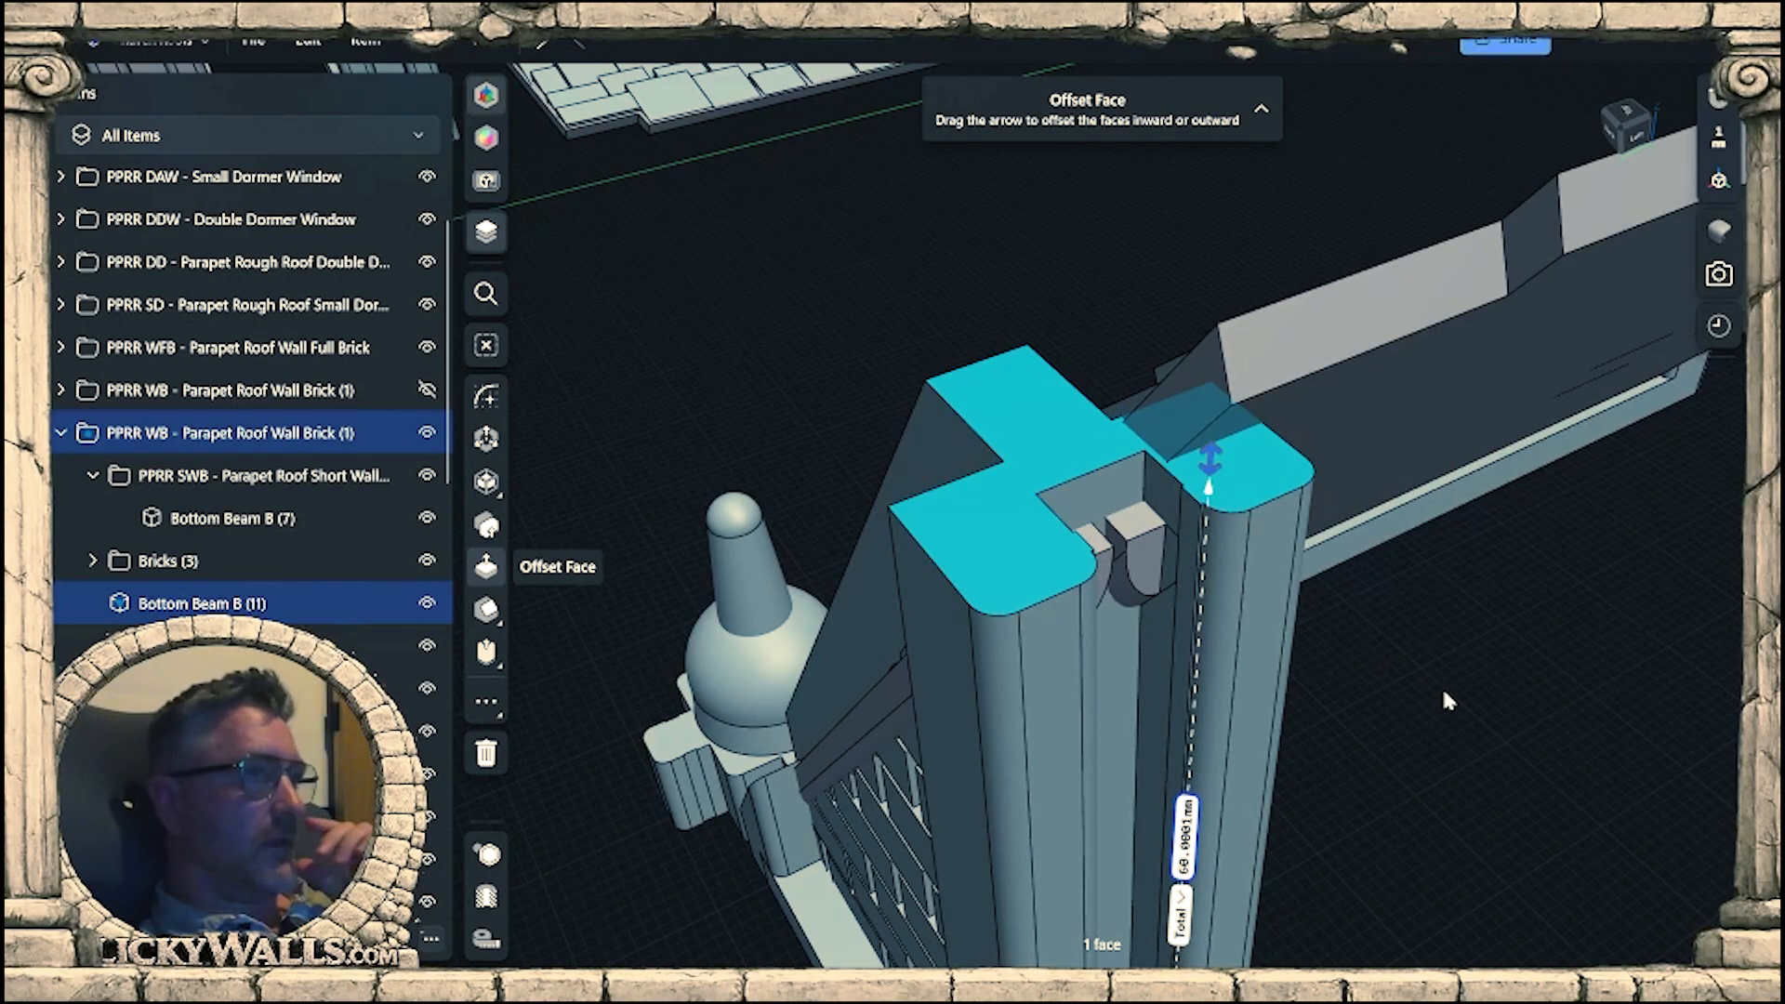
pyautogui.moveTo(1404, 706); pyautogui.dragTo(1225, 453, button='right')
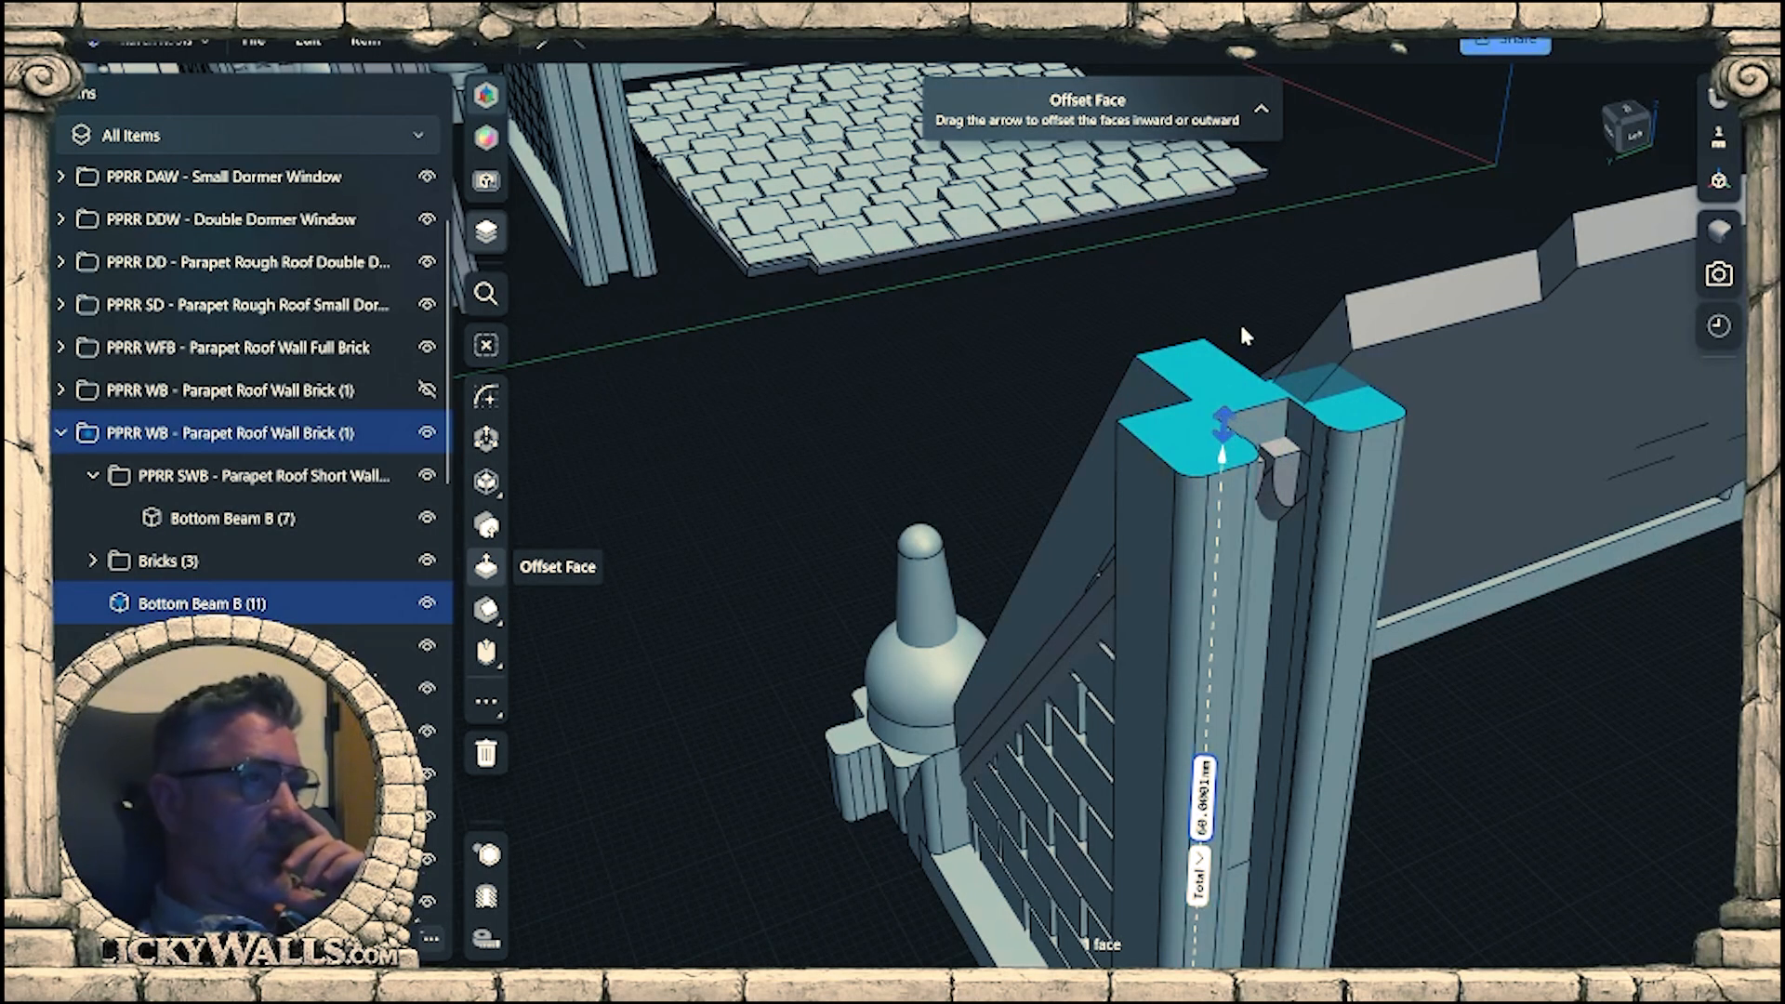
pyautogui.moveTo(1244, 335); pyautogui.dragTo(1272, 558, button='right')
pyautogui.scroll(5, 1309, 481)
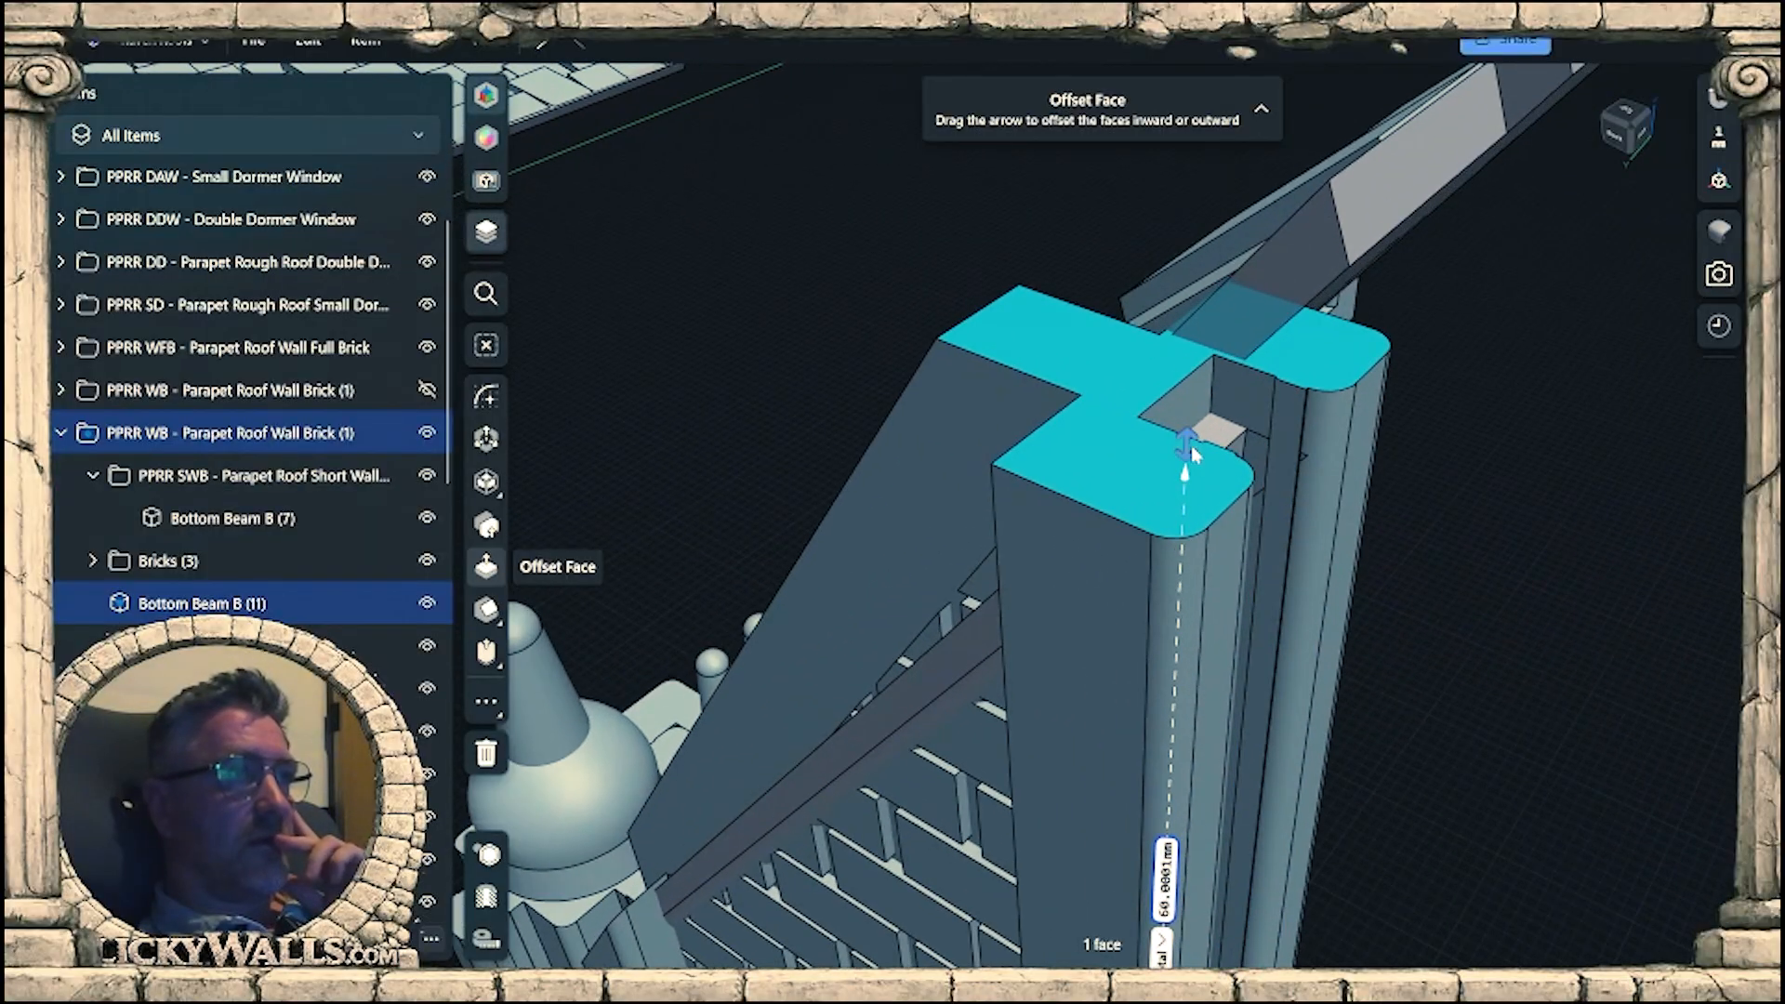
pyautogui.moveTo(1187, 473); pyautogui.dragTo(1171, 505)
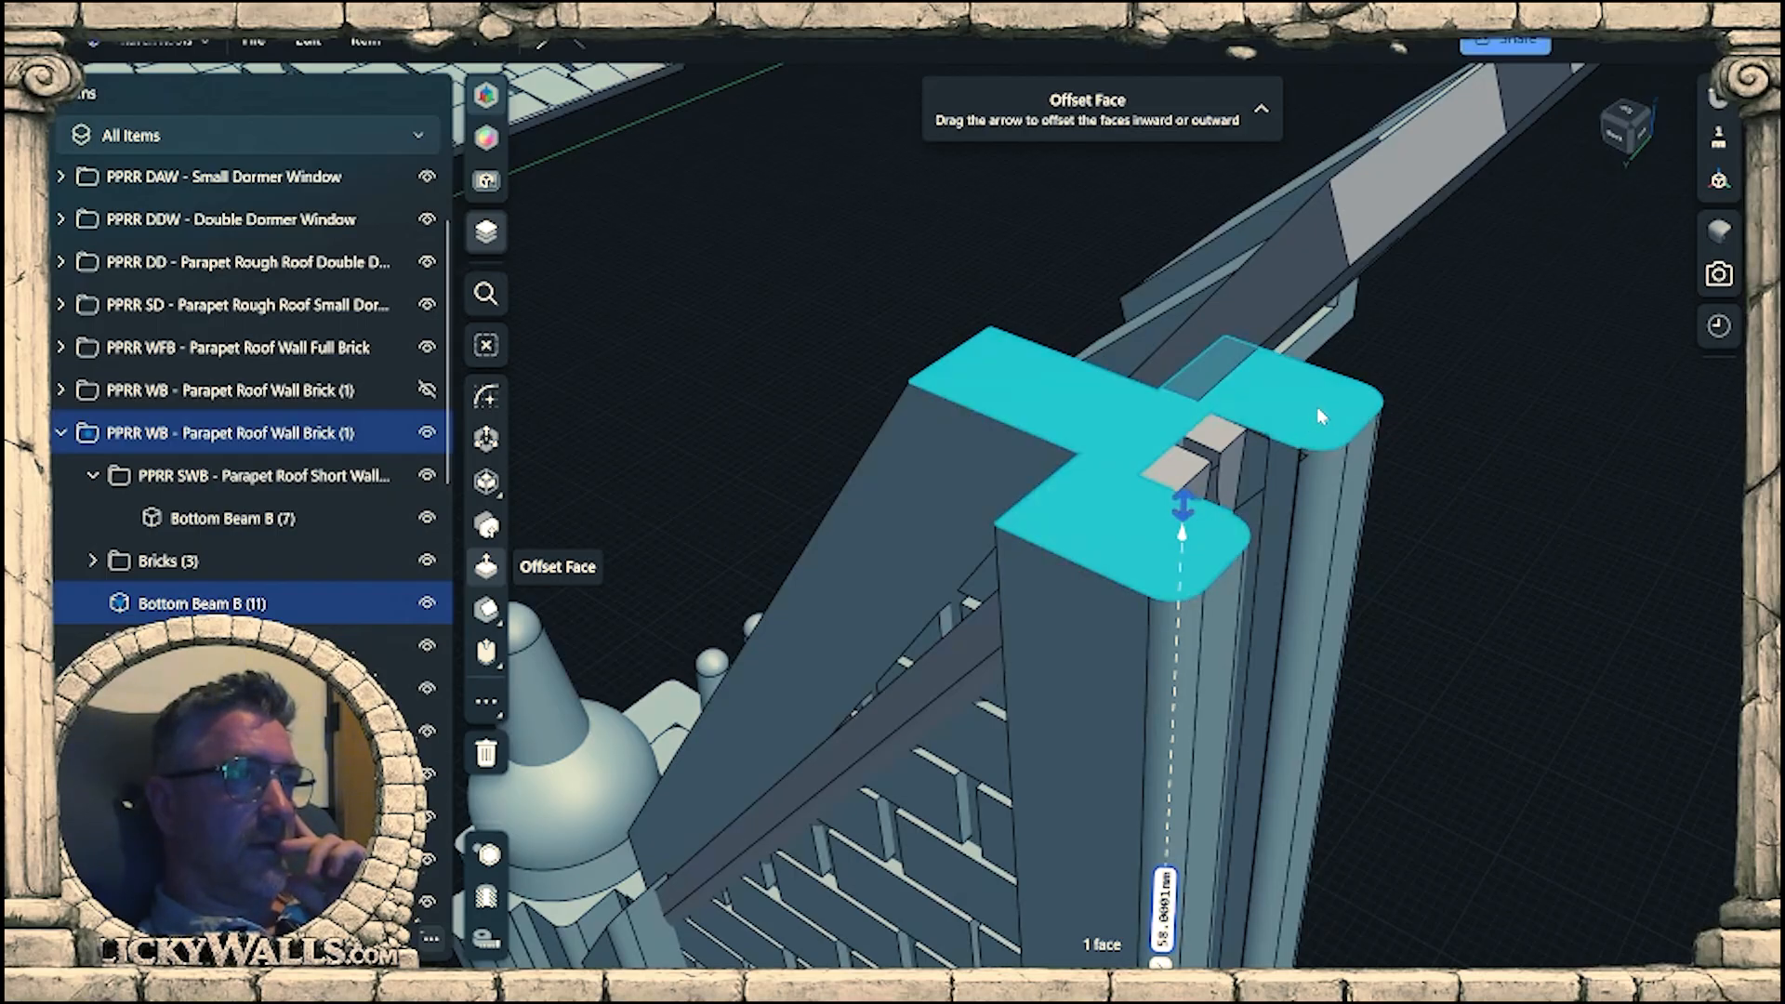
# Show the hidden, collapsed PPRR WB - Parapet Roof Wall Brick (1) folder and compare its gable wall with the reworked one.
pyautogui.scroll(-4, 1322, 413)
pyautogui.moveTo(1261, 447); pyautogui.dragTo(1302, 519, button='right')
pyautogui.moveTo(1304, 521); pyautogui.dragTo(1737, 408, button='middle')
pyautogui.click(427, 390)
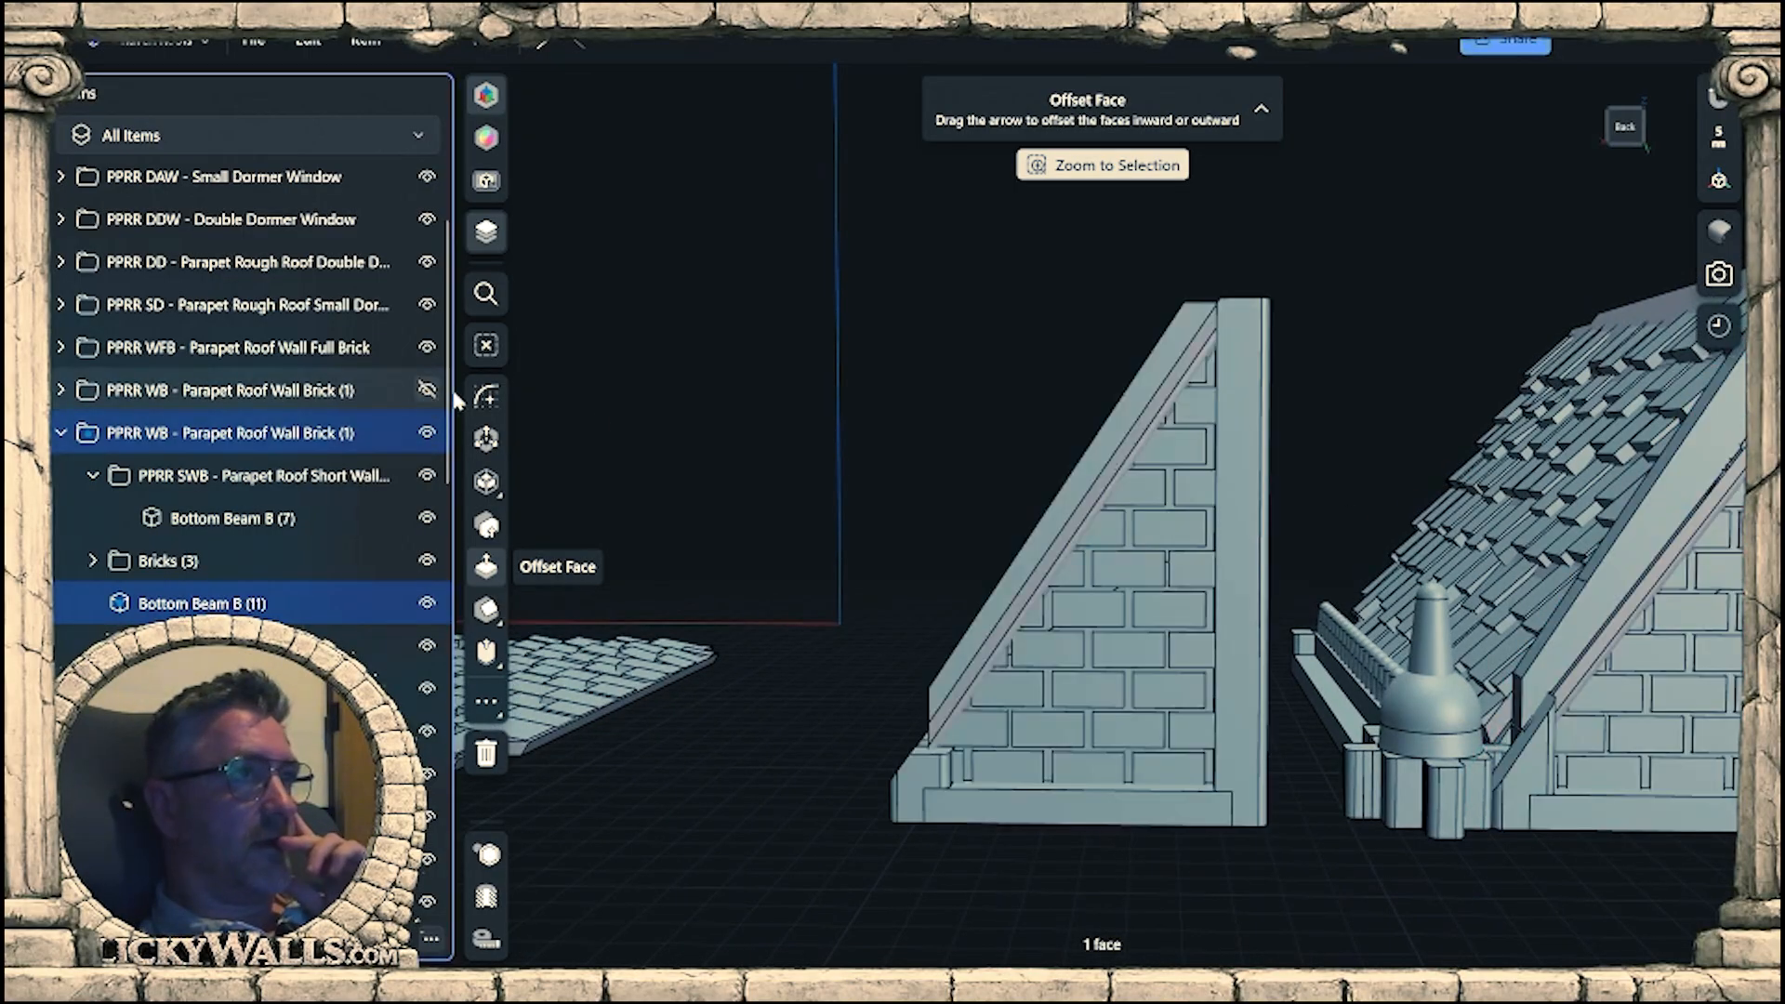
pyautogui.moveTo(1329, 460); pyautogui.dragTo(1337, 565, button='middle')
pyautogui.moveTo(1246, 506); pyautogui.dragTo(1241, 569, button='right')
pyautogui.scroll(5, 1232, 459)
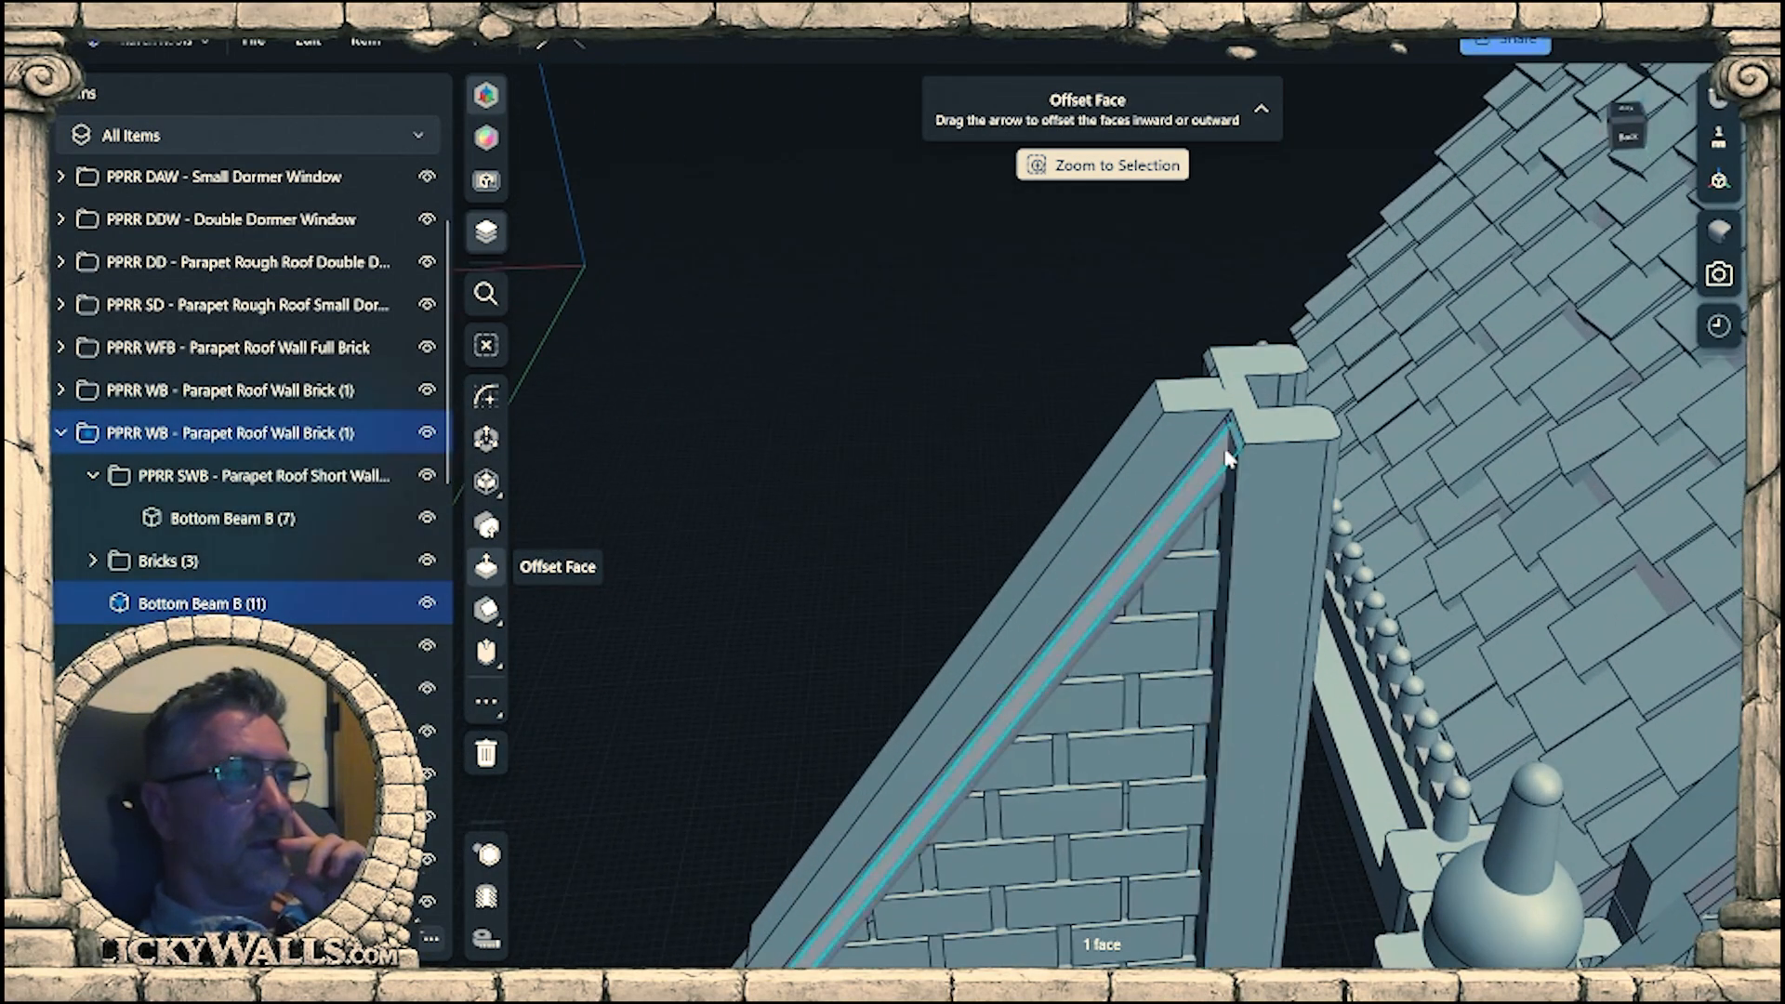
pyautogui.scroll(-7, 1244, 407)
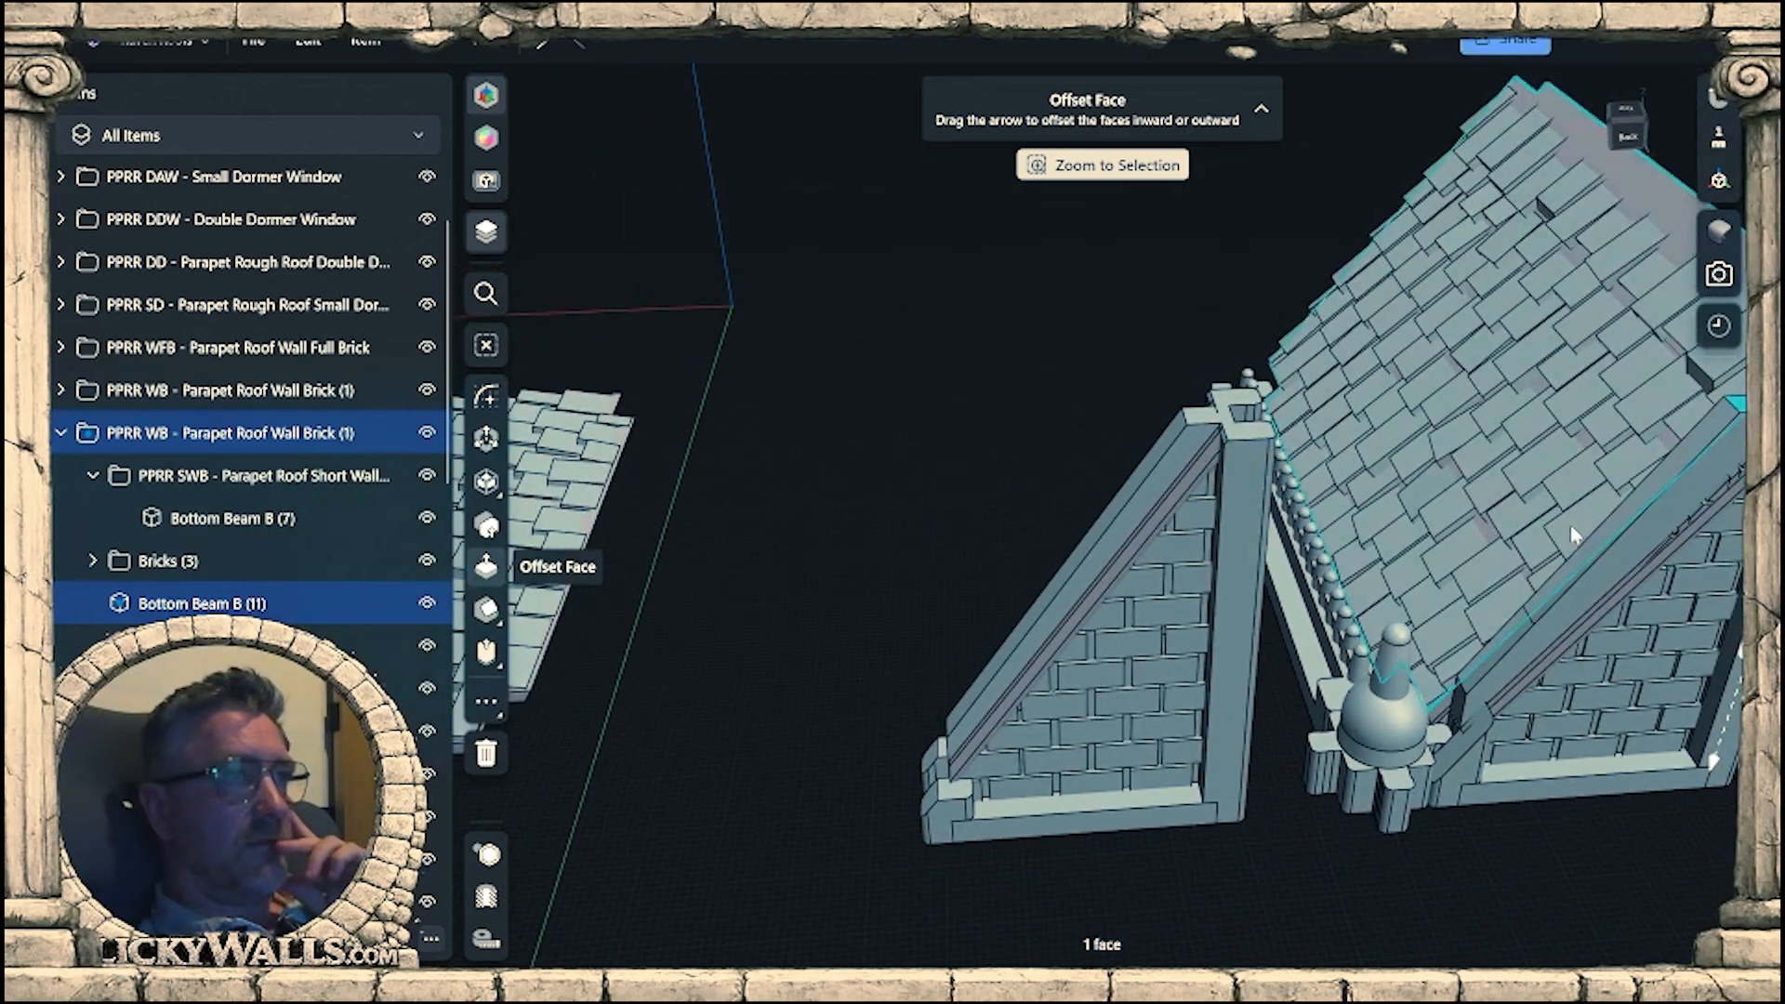
pyautogui.moveTo(1571, 532); pyautogui.dragTo(1315, 509, button='middle')
pyautogui.moveTo(1313, 509); pyautogui.dragTo(1283, 453, button='right')
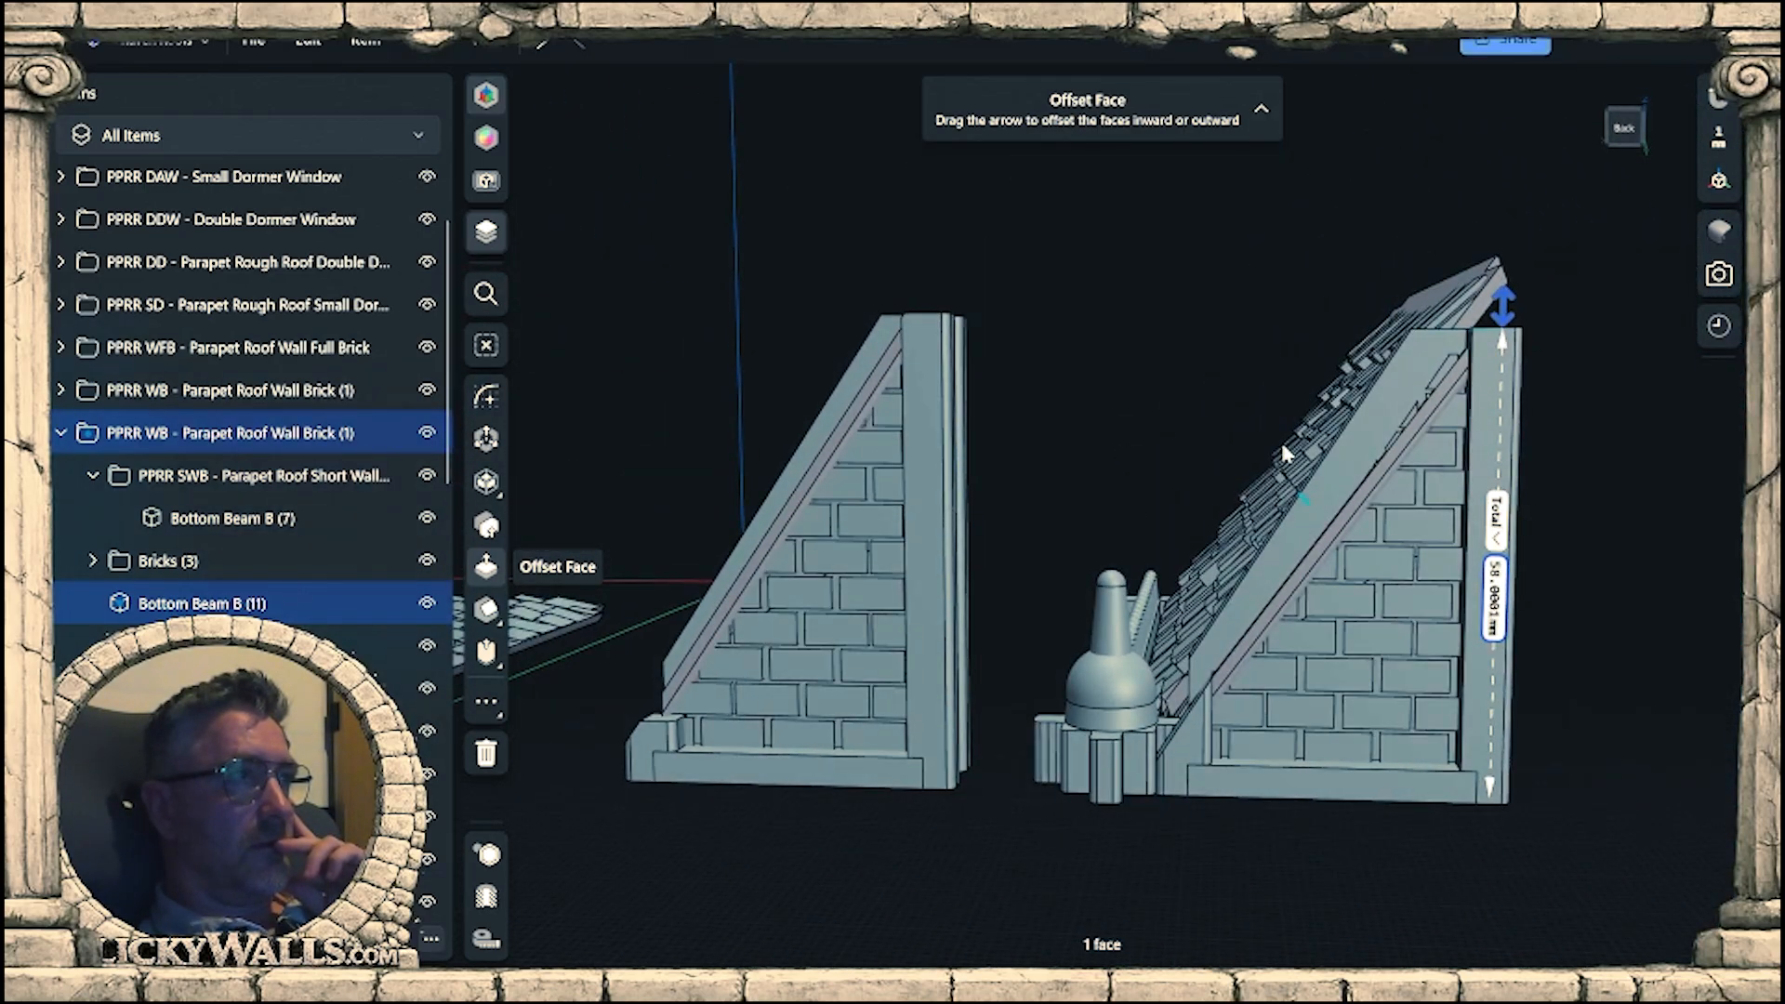
pyautogui.moveTo(1283, 446); pyautogui.dragTo(1296, 449, button='right')
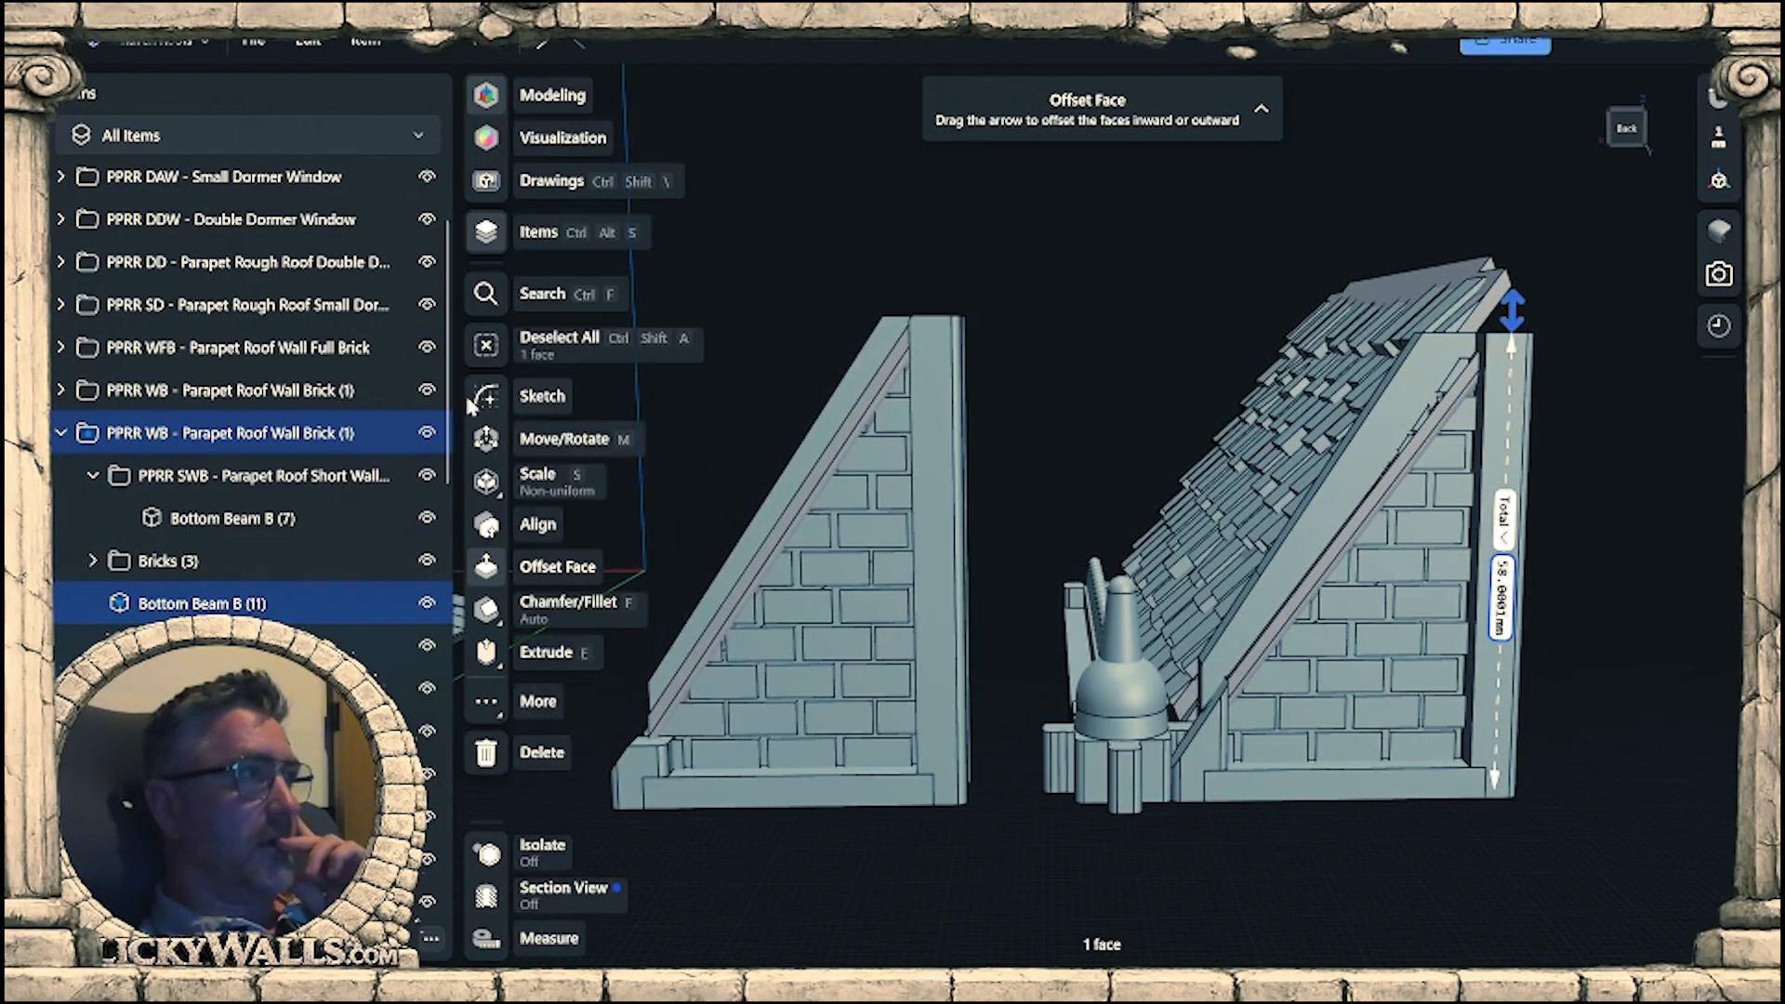
# Toggle the expanded PPRR WB folder's visibility to identify its wall, hide the collapsed PPRR WB folder again, and clear the selection.
pyautogui.click(426, 433)
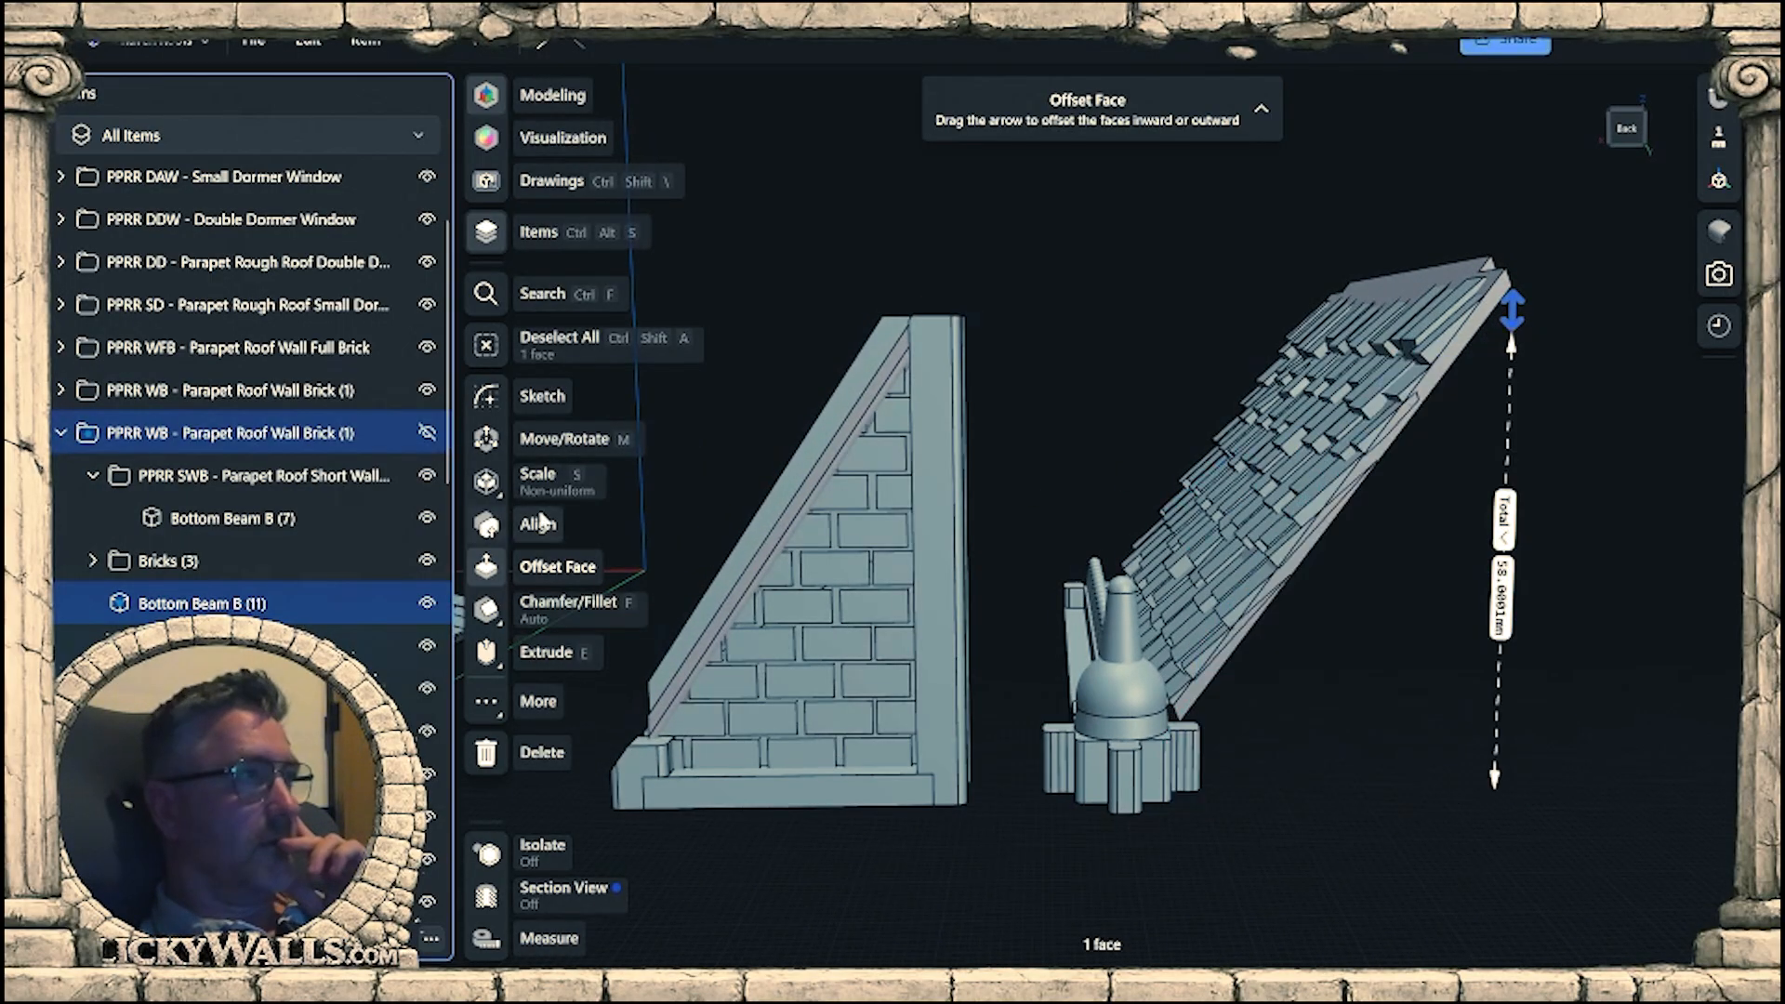
pyautogui.click(427, 432)
pyautogui.click(427, 389)
pyautogui.click(1078, 429)
# Check the total height of the other gable wall's corner beam from its top face, and look back at the parapet roof.
pyautogui.moveTo(1079, 429); pyautogui.dragTo(1087, 593, button='right')
pyautogui.scroll(7, 1020, 390)
pyautogui.moveTo(1060, 379); pyautogui.dragTo(1004, 729, button='right')
pyautogui.scroll(-3, 1060, 484)
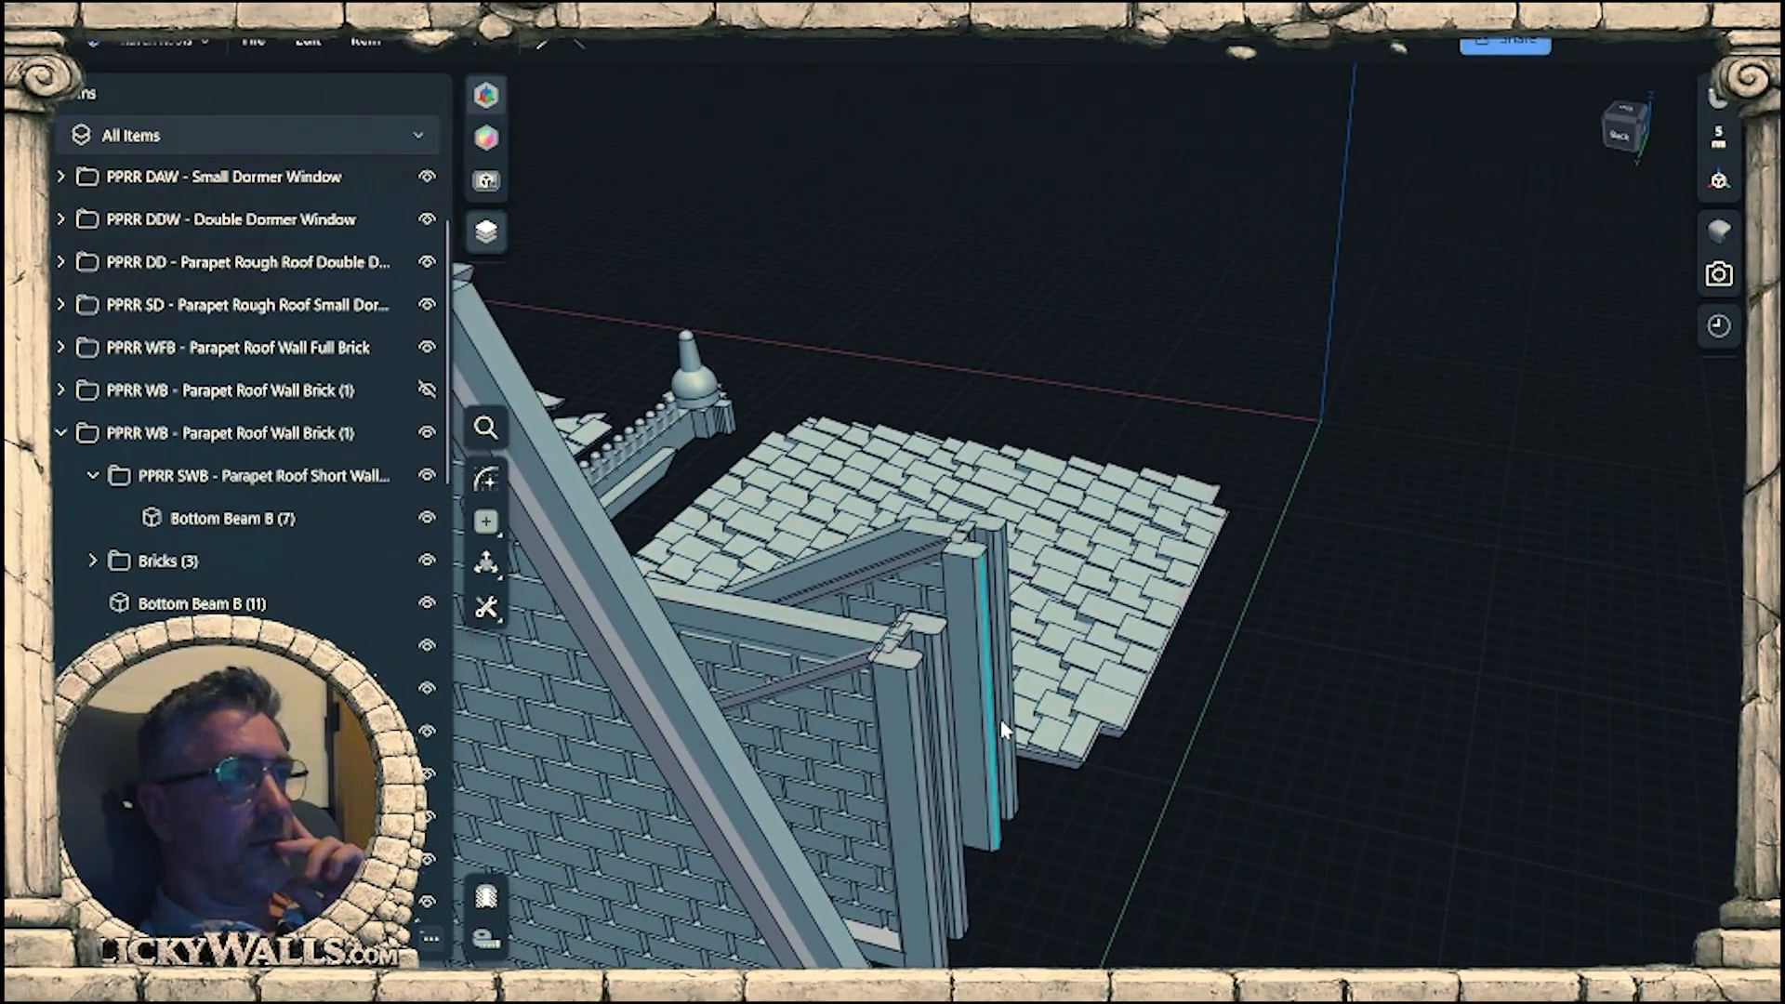
pyautogui.scroll(5, 989, 602)
pyautogui.moveTo(989, 602); pyautogui.dragTo(914, 609, button='right')
pyautogui.click(936, 569)
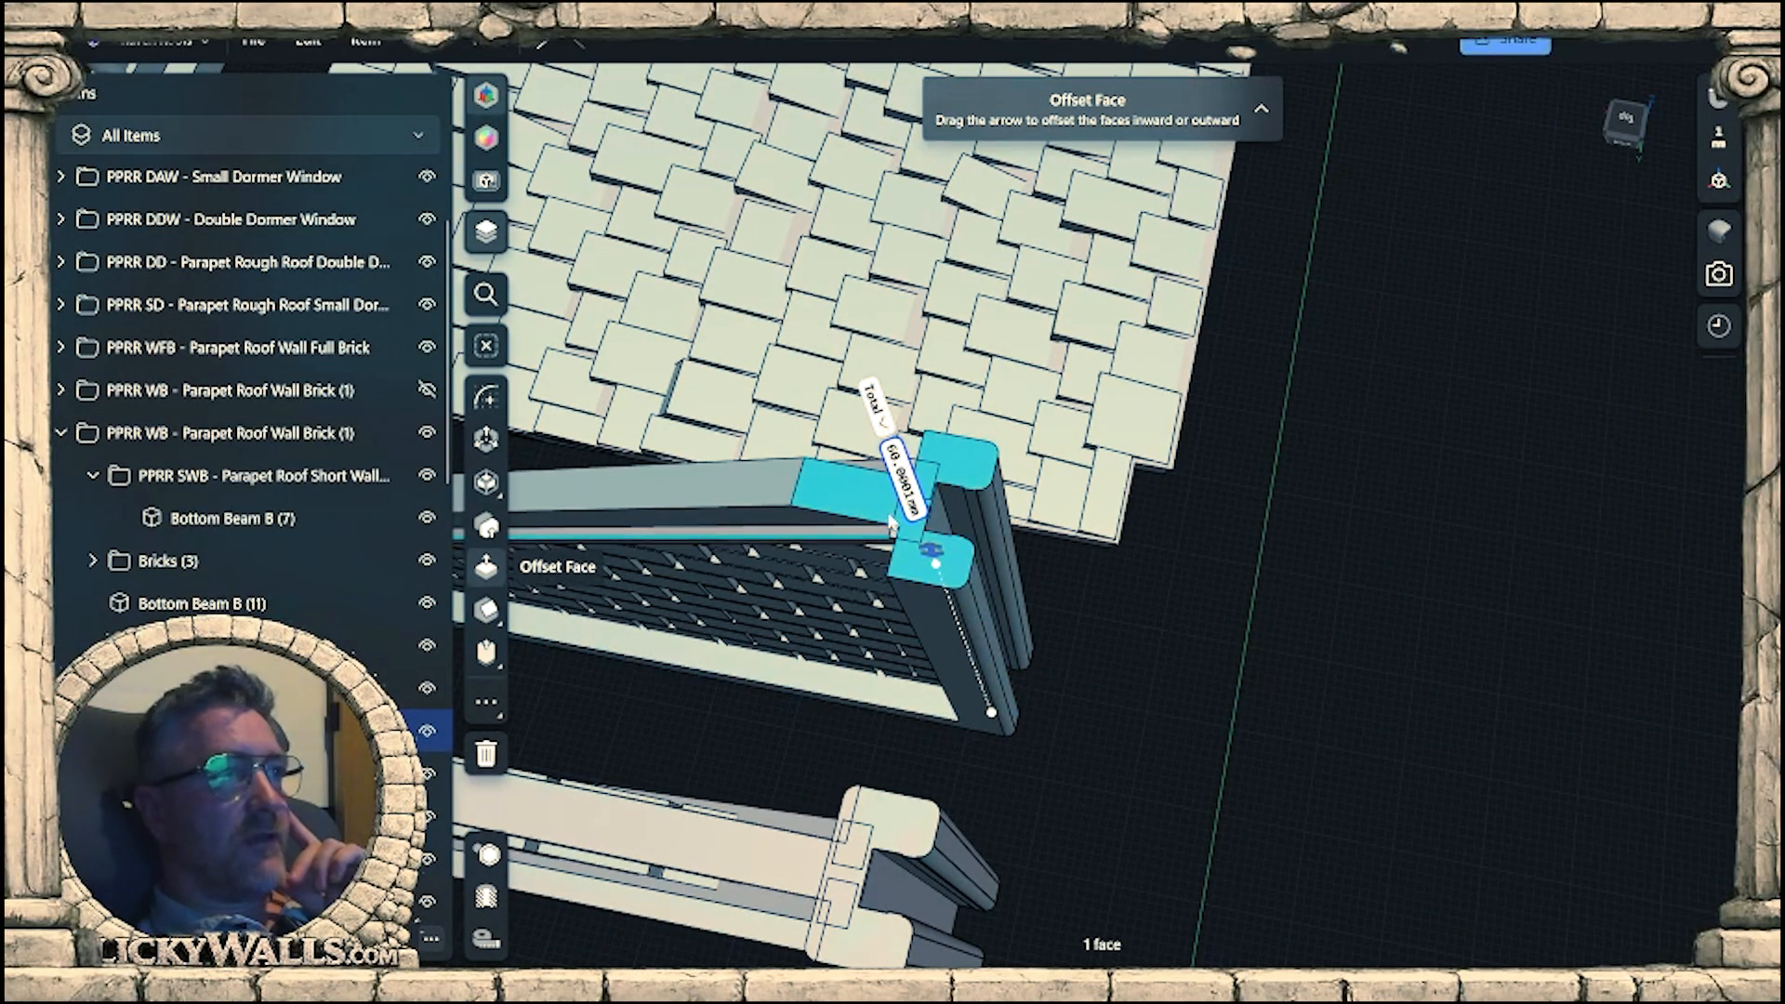
pyautogui.scroll(-3, 1179, 614)
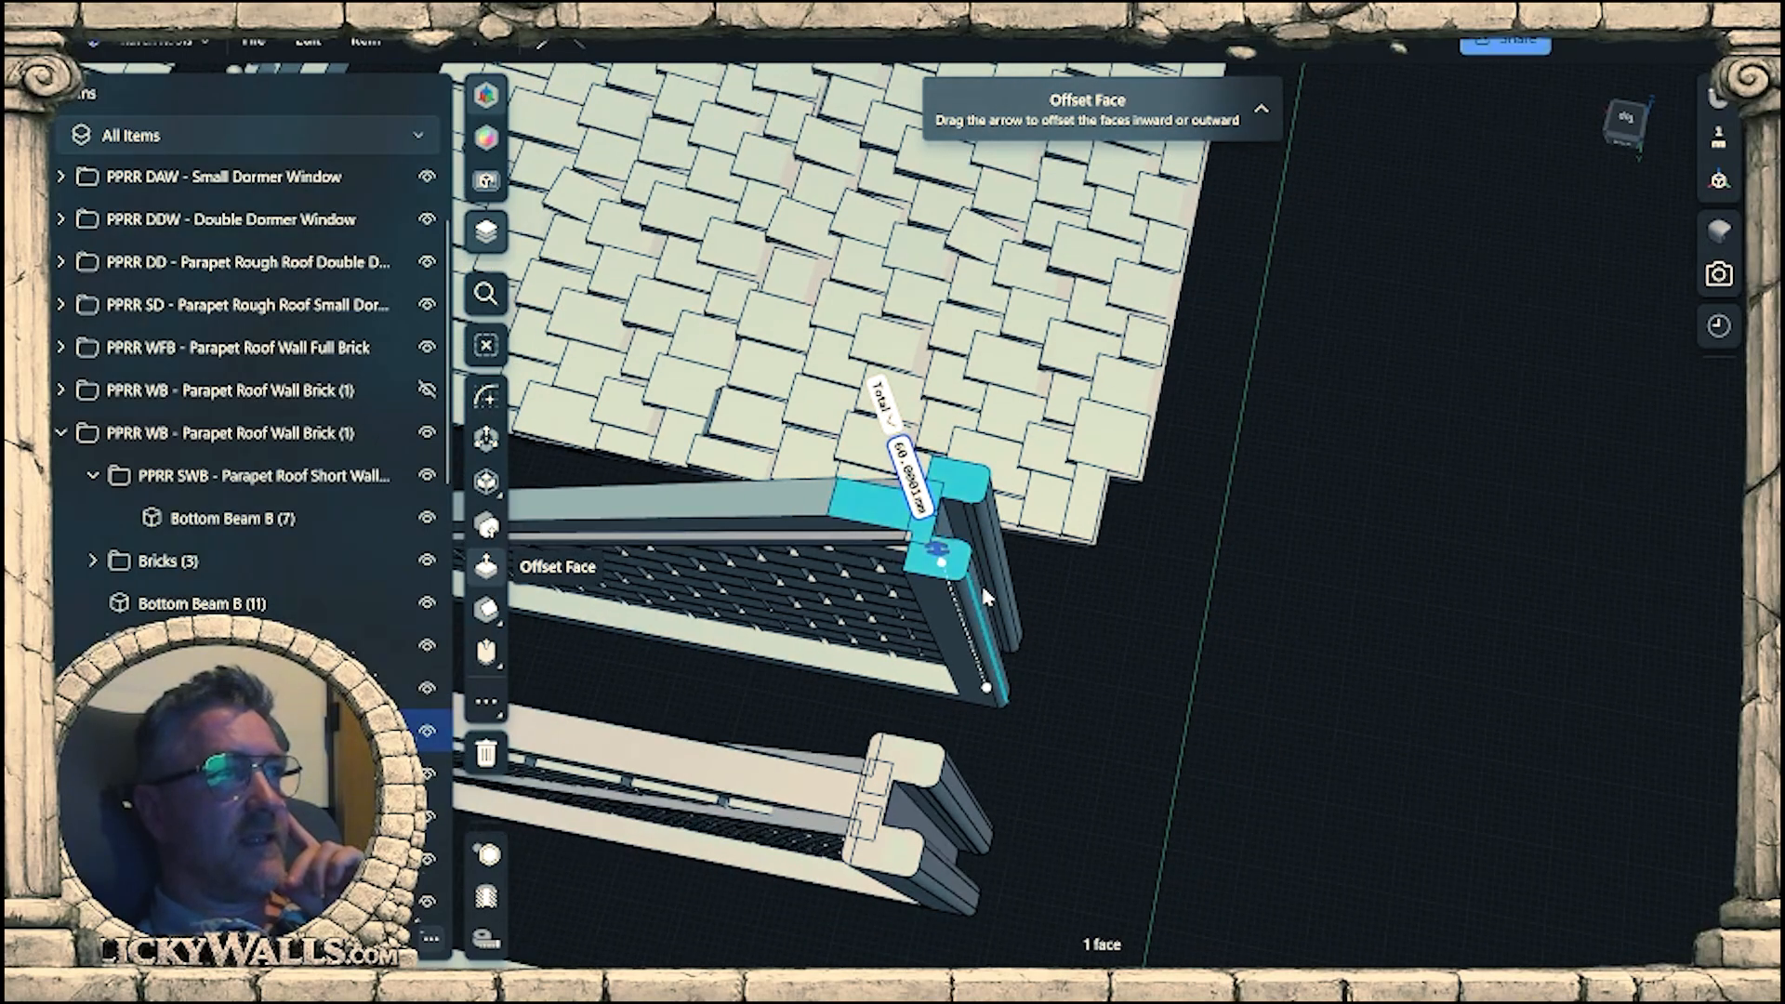
pyautogui.moveTo(1407, 740); pyautogui.dragTo(1236, 654, button='middle')
pyautogui.scroll(-2, 1365, 704)
pyautogui.moveTo(1637, 764); pyautogui.dragTo(913, 595, button='middle')
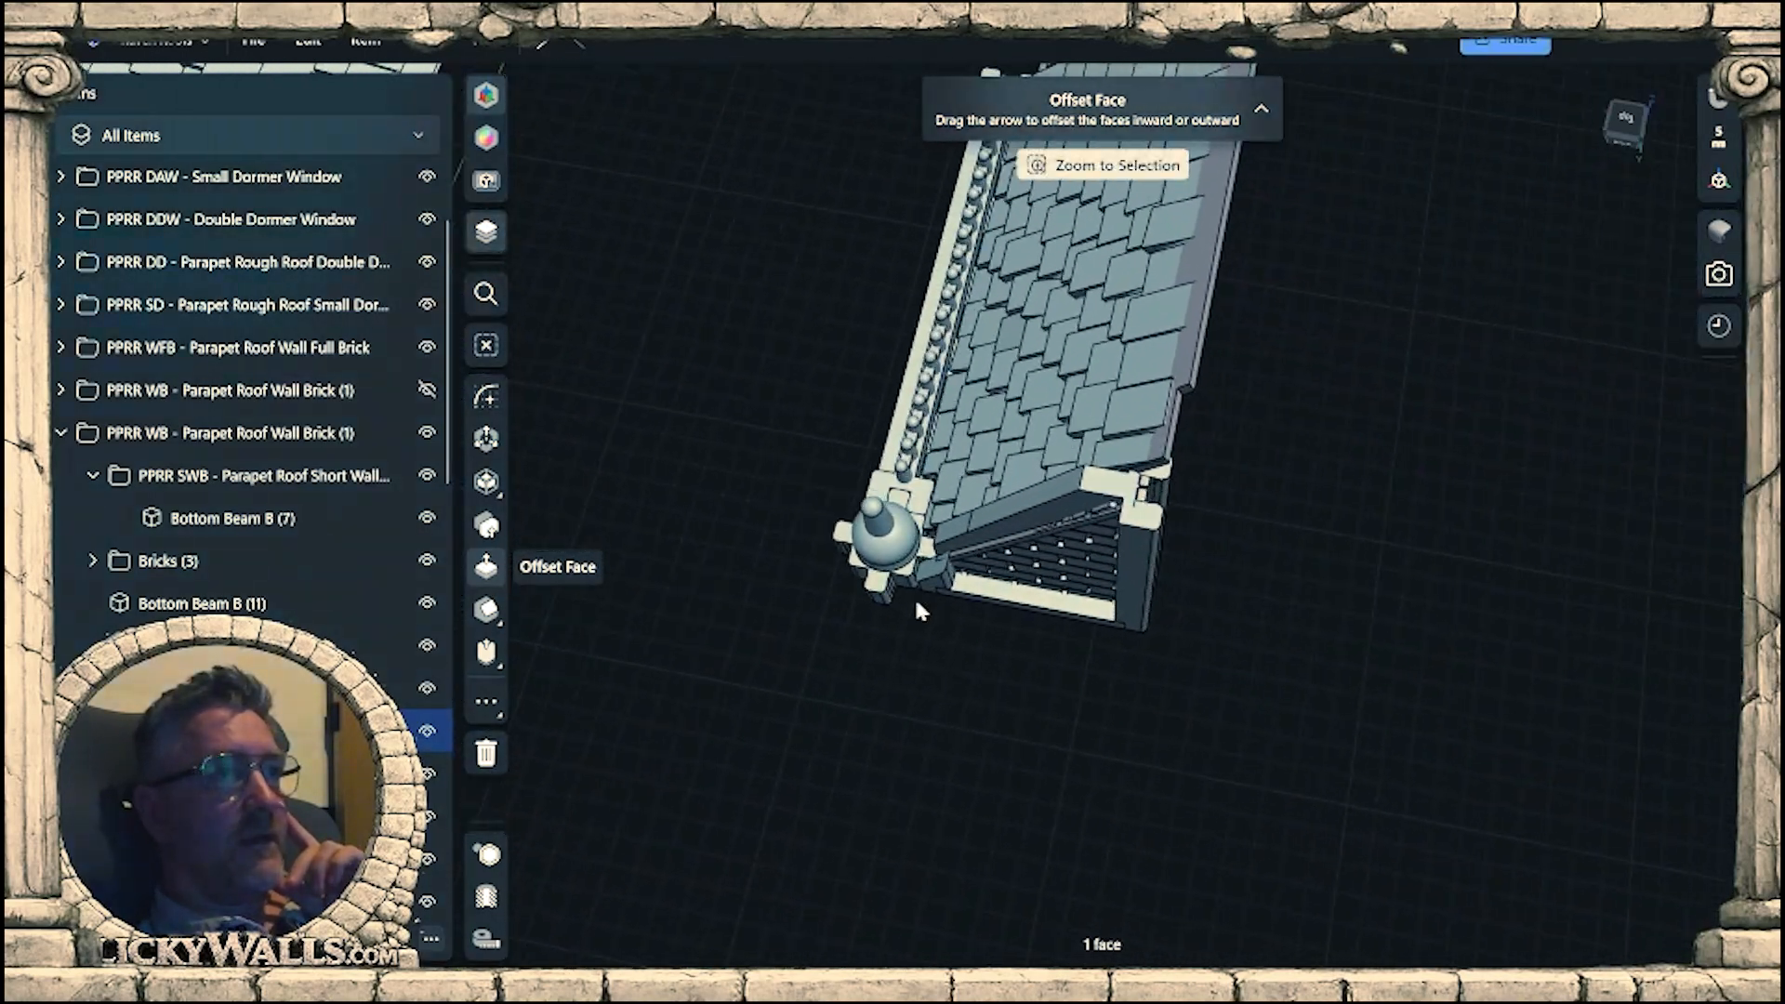
# Check the total height of Bottom Beam B (11) from its top face and look over the reworked roof beside the other parts.
pyautogui.scroll(4, 1139, 544)
pyautogui.click(1162, 500)
pyautogui.moveTo(1279, 572)
pyautogui.mouseDown(button='right')
pyautogui.moveTo(1267, 450)
pyautogui.moveTo(1265, 584)
pyautogui.mouseUp(button='right')
pyautogui.moveTo(1264, 583); pyautogui.dragTo(1224, 478, button='middle')
pyautogui.scroll(-3, 1262, 599)
pyautogui.moveTo(1263, 600); pyautogui.dragTo(1210, 689, button='right')
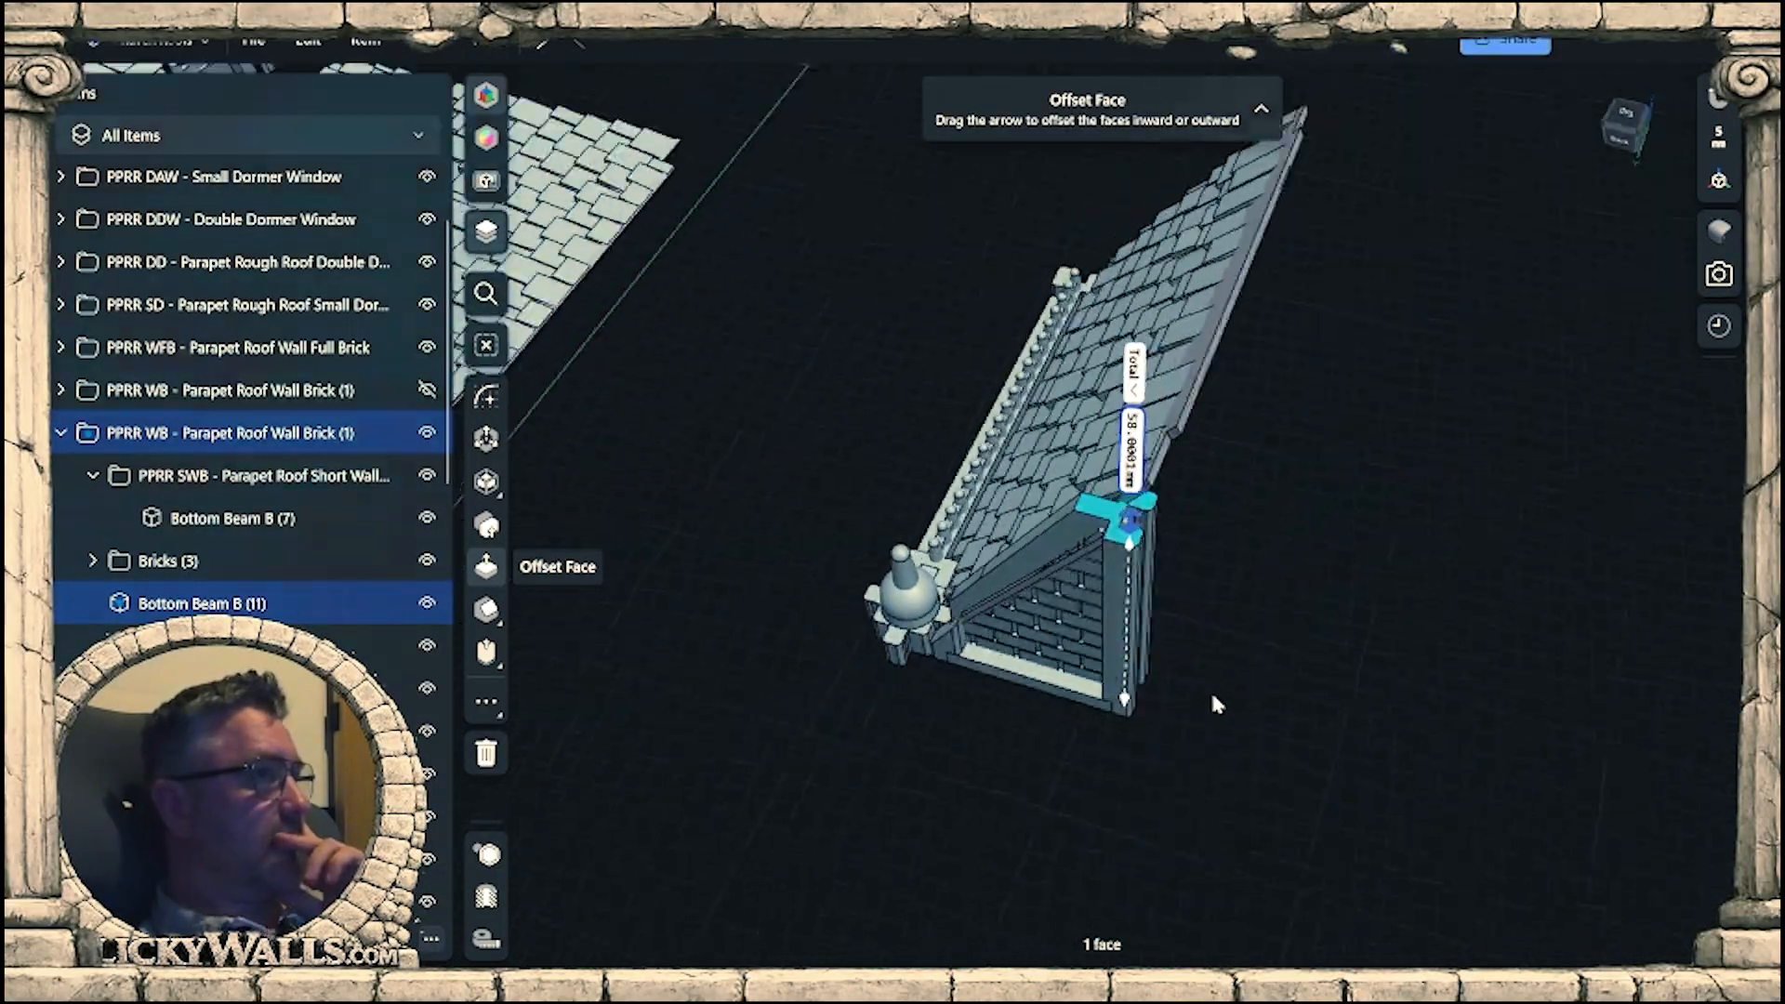
pyautogui.moveTo(1211, 689); pyautogui.dragTo(1050, 727, button='middle')
pyautogui.scroll(-5, 1487, 604)
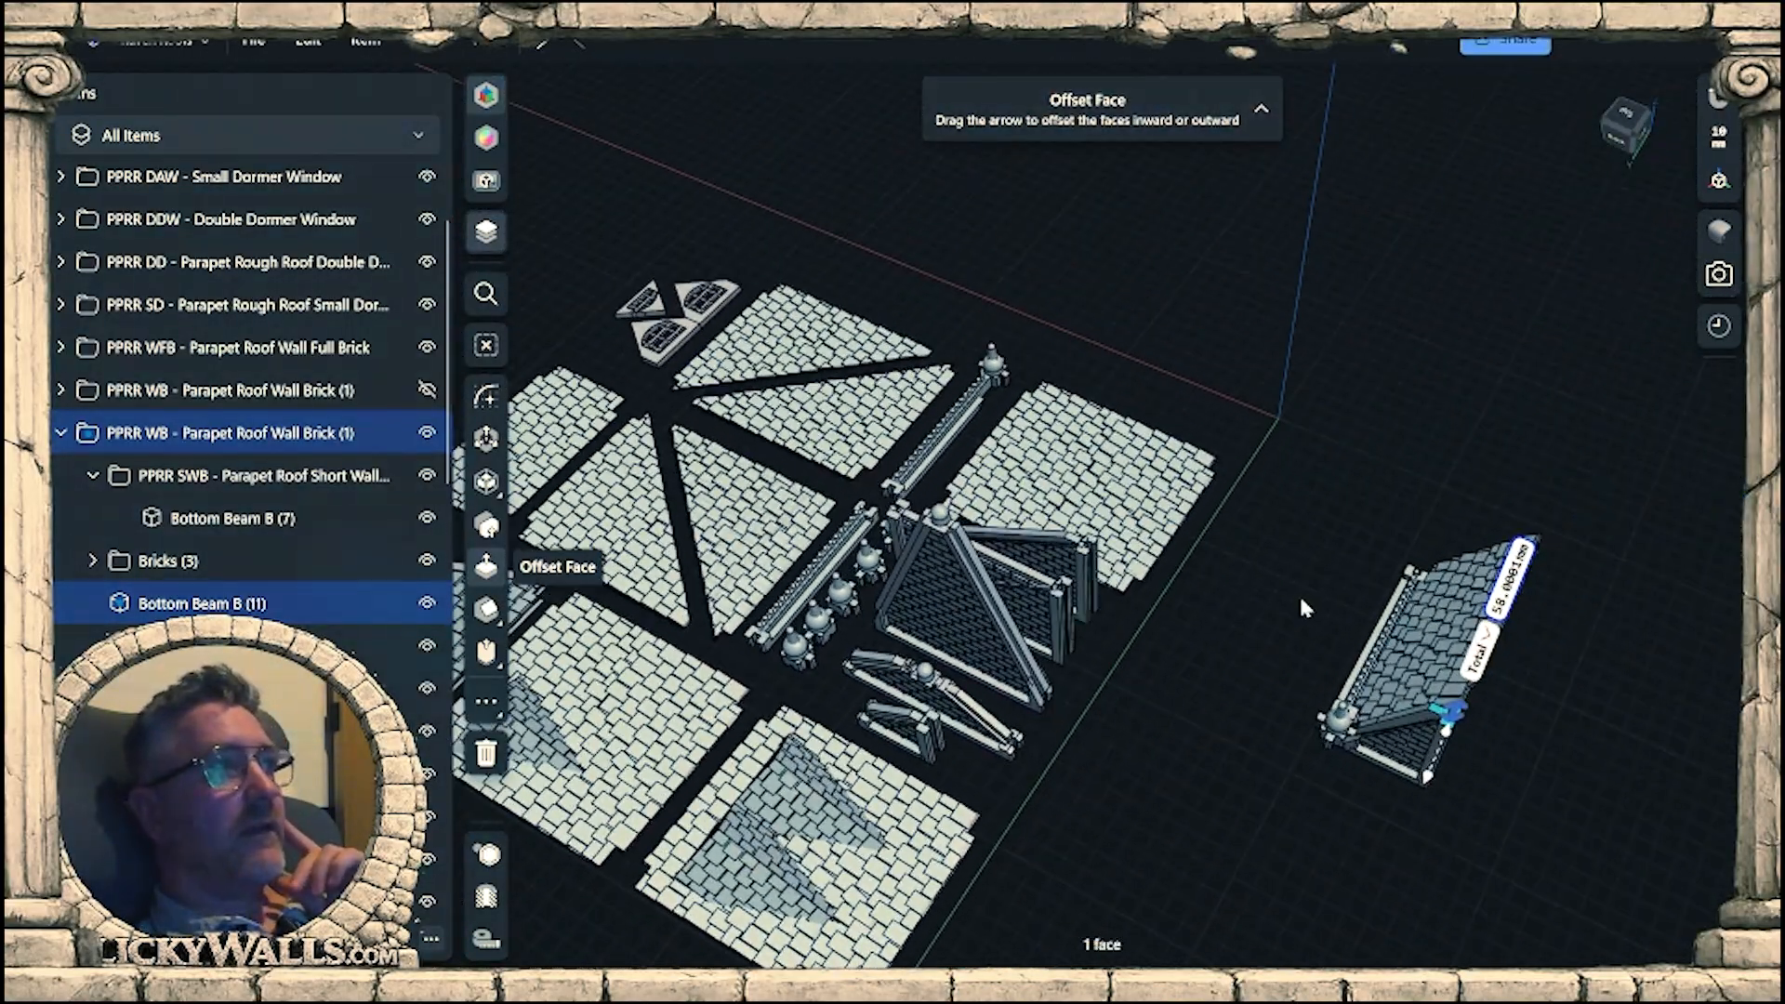
pyautogui.moveTo(1302, 602); pyautogui.dragTo(1276, 651, button='right')
pyautogui.moveTo(1344, 710); pyautogui.dragTo(1345, 639, button='middle')
# Show the hidden folder of assembled example roofs and bring the roof with the paired gable walls close into view.
pyautogui.scroll(-12, 353, 623)
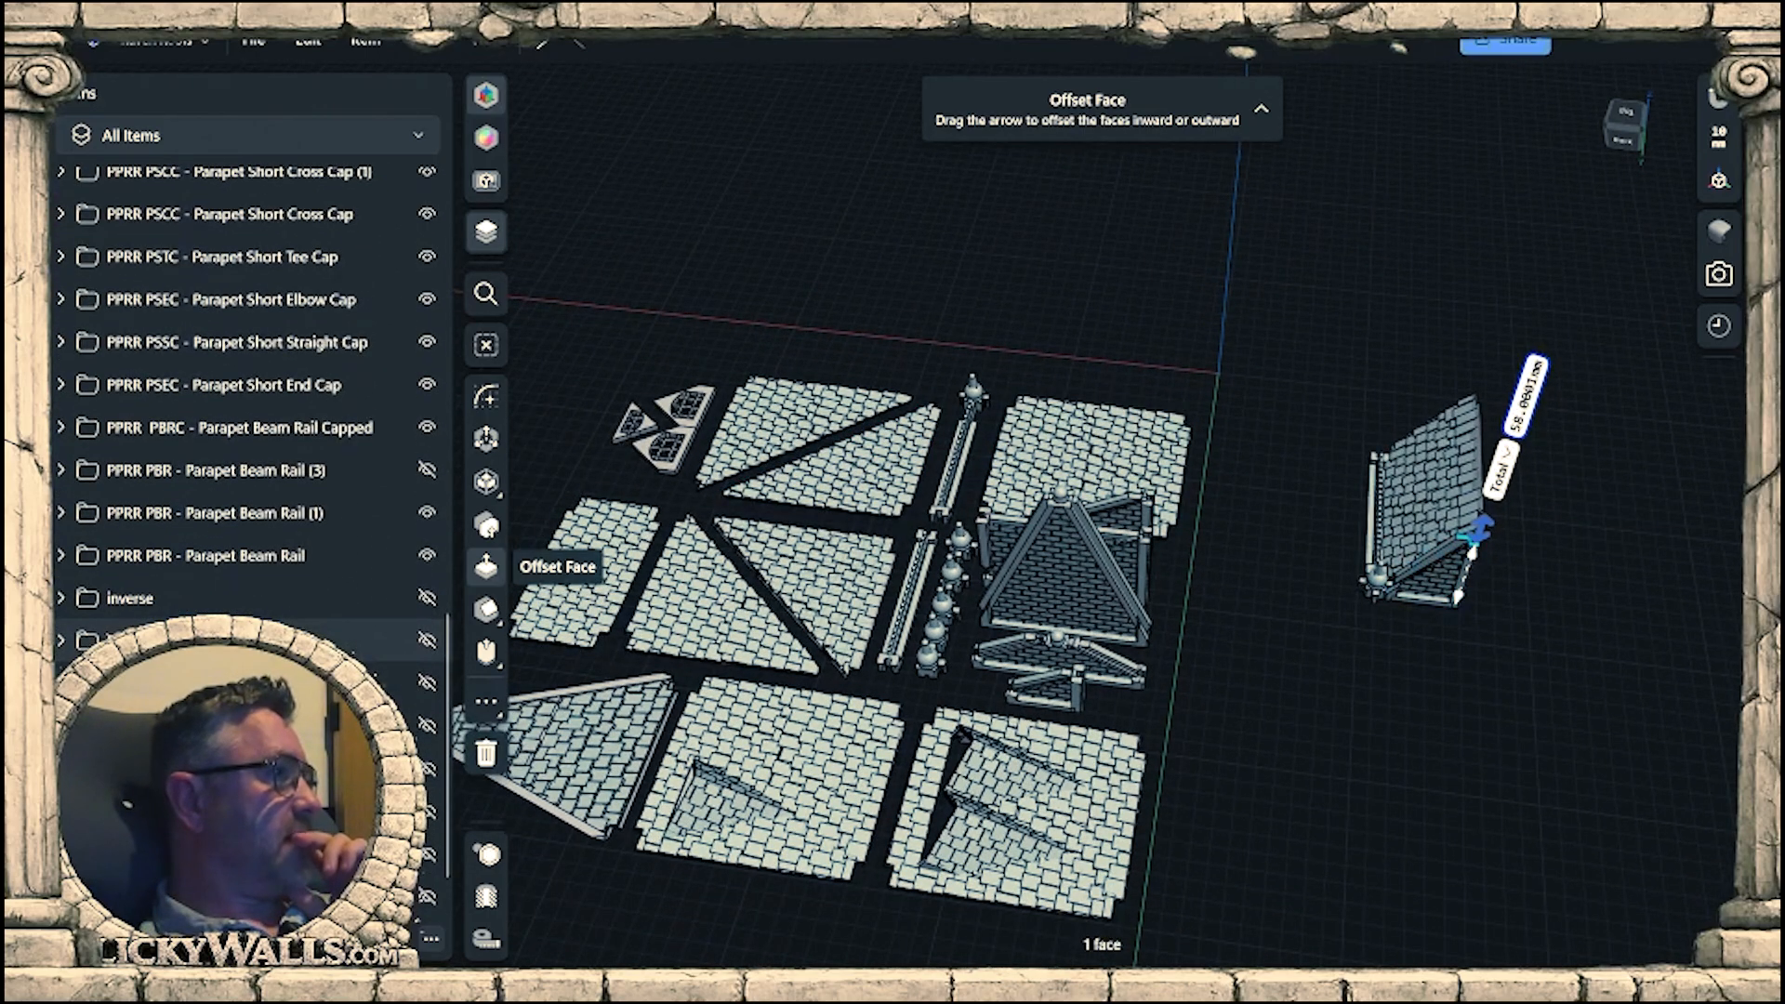
pyautogui.click(426, 641)
pyautogui.moveTo(1304, 717); pyautogui.dragTo(928, 833, button='middle')
pyautogui.scroll(5, 991, 476)
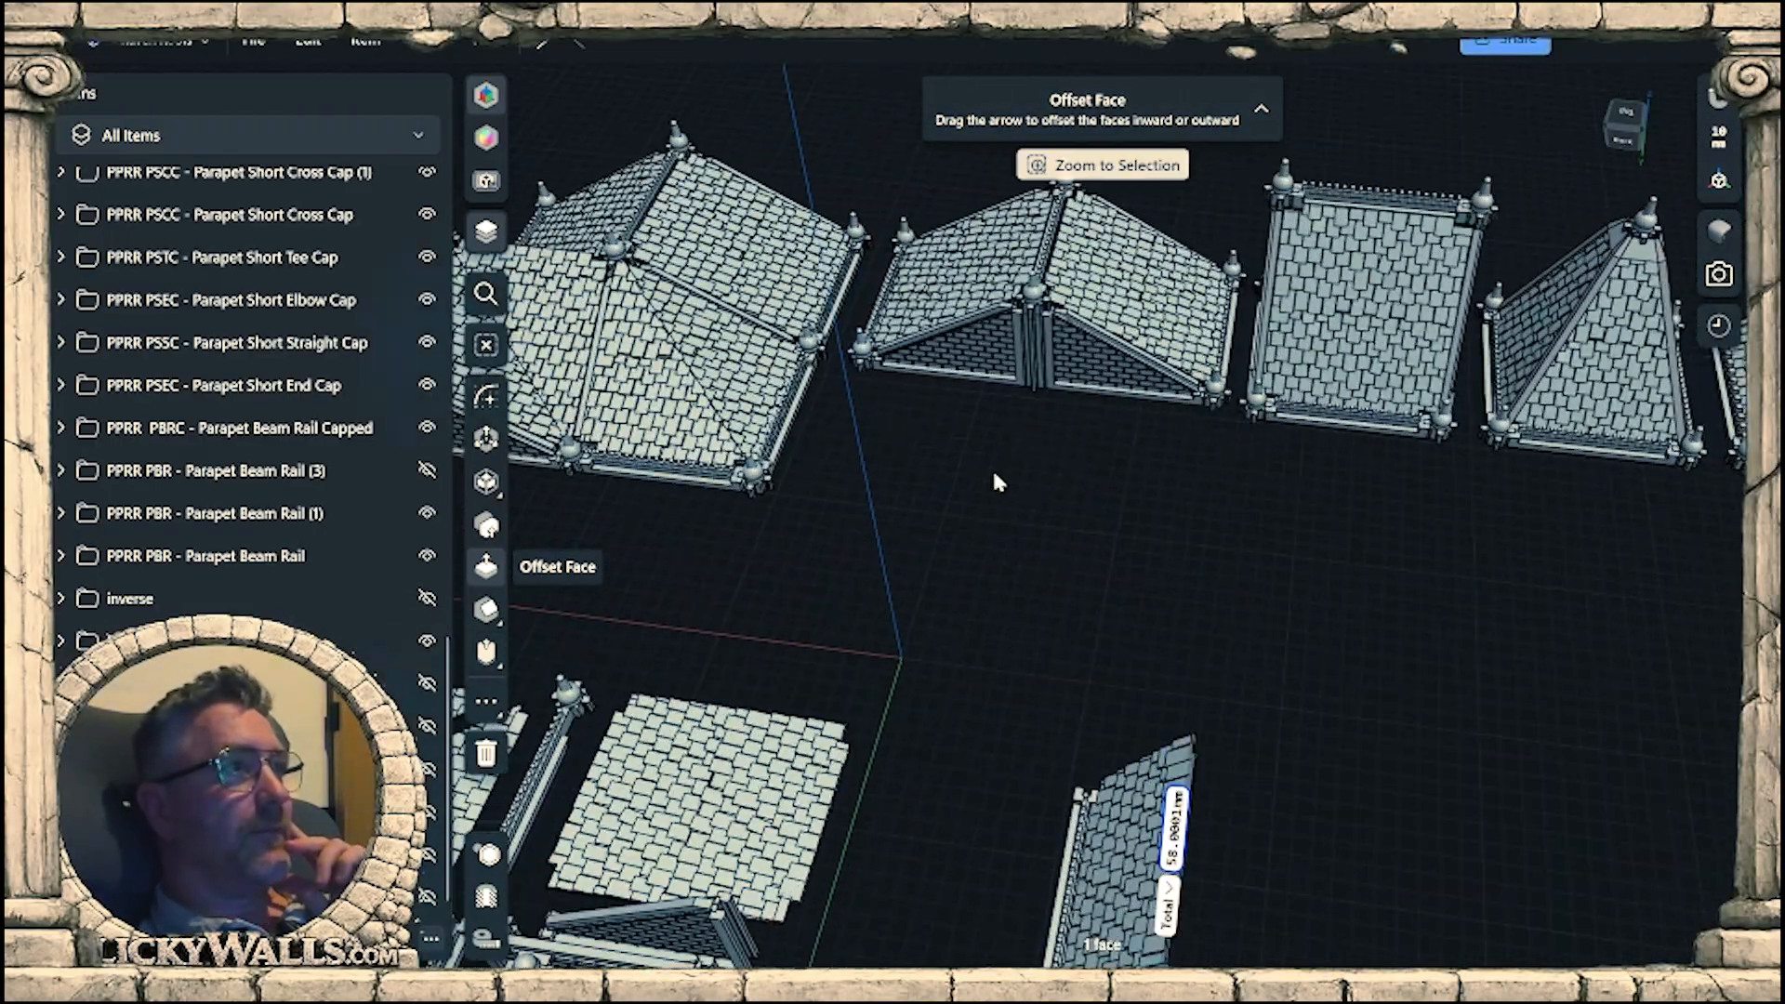
pyautogui.moveTo(1162, 464); pyautogui.dragTo(1236, 532, button='right')
pyautogui.scroll(3, 1164, 332)
# Select the connector column between the paired gable walls and locate its CC L60 - Connector Cross folder inside the expanded Folder 375.
pyautogui.doubleClick(1162, 337)
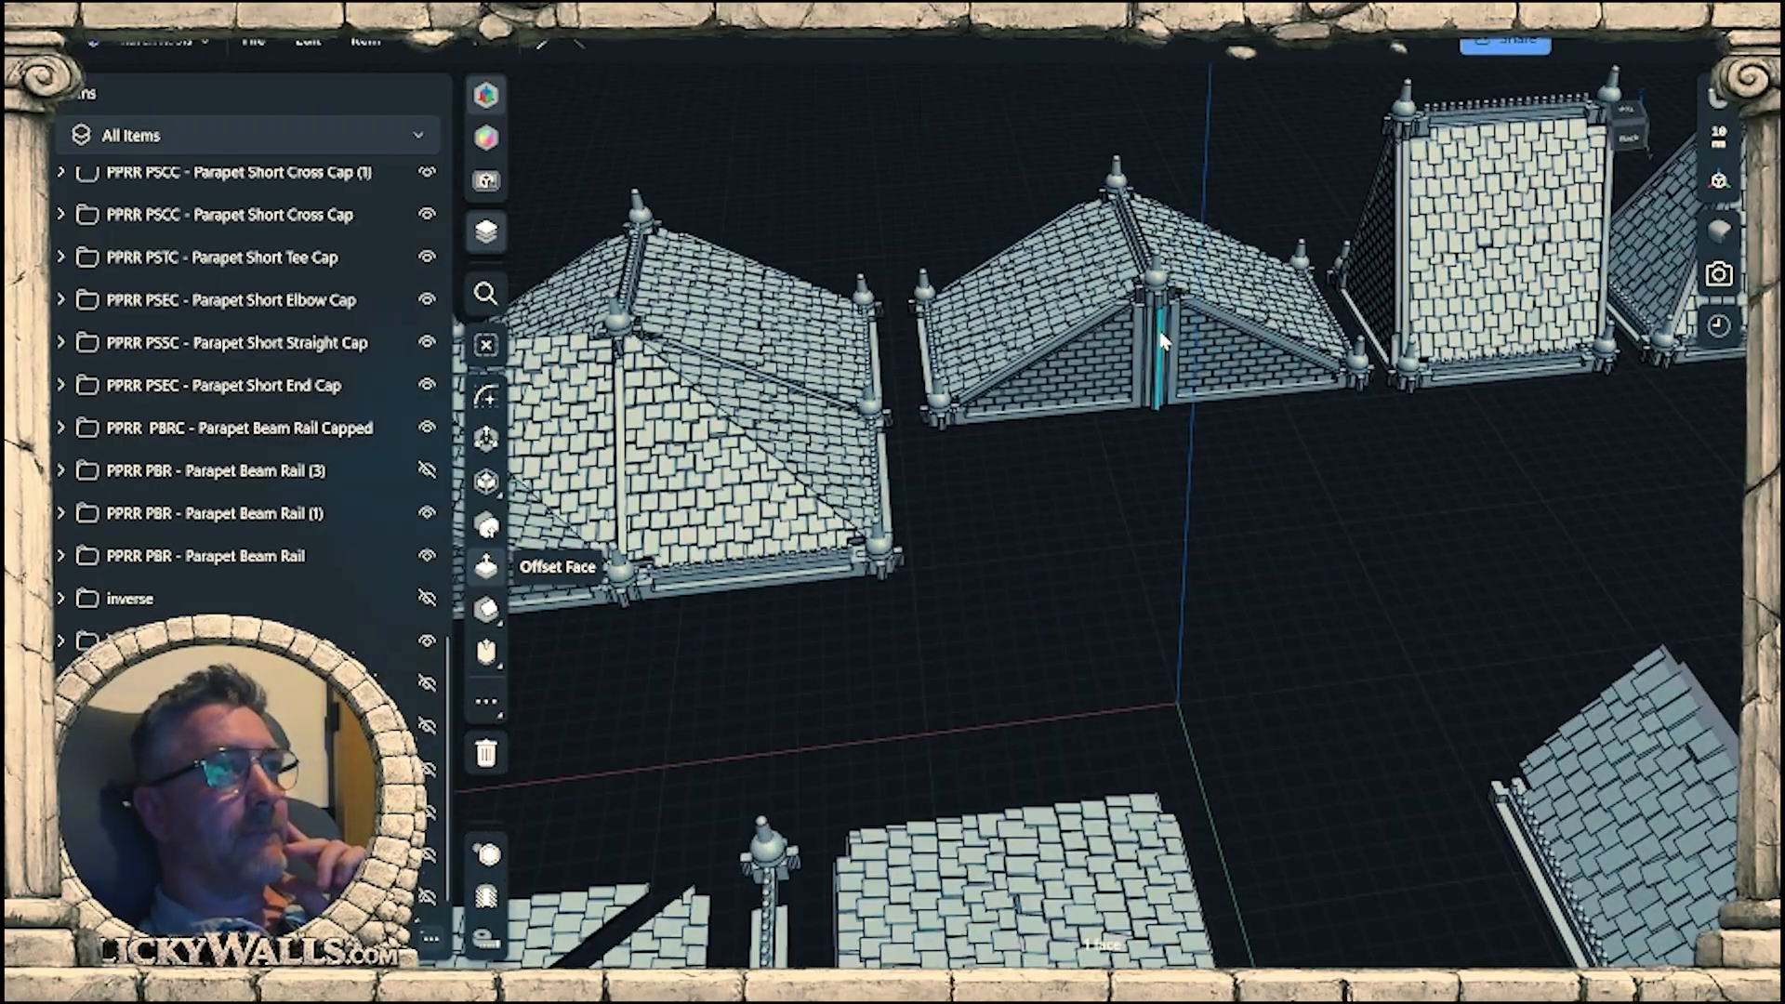
pyautogui.click(62, 641)
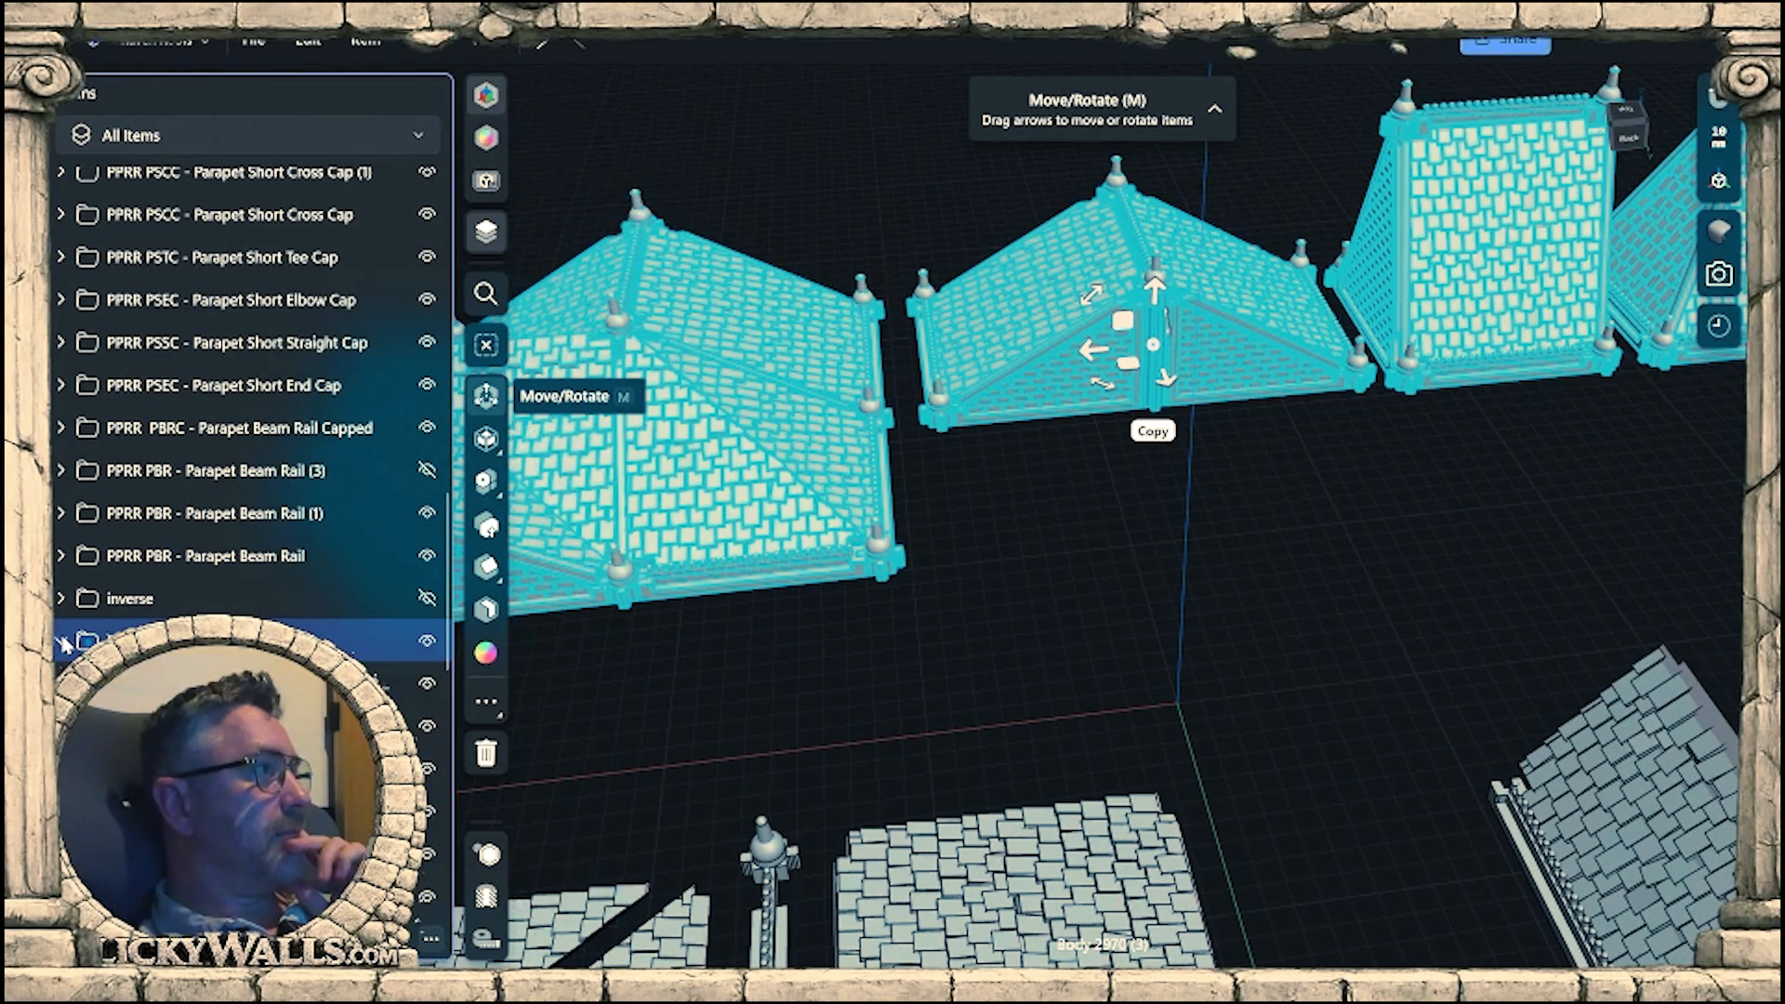
pyautogui.scroll(-4, 139, 680)
pyautogui.scroll(-5, 130, 600)
pyautogui.click(130, 600)
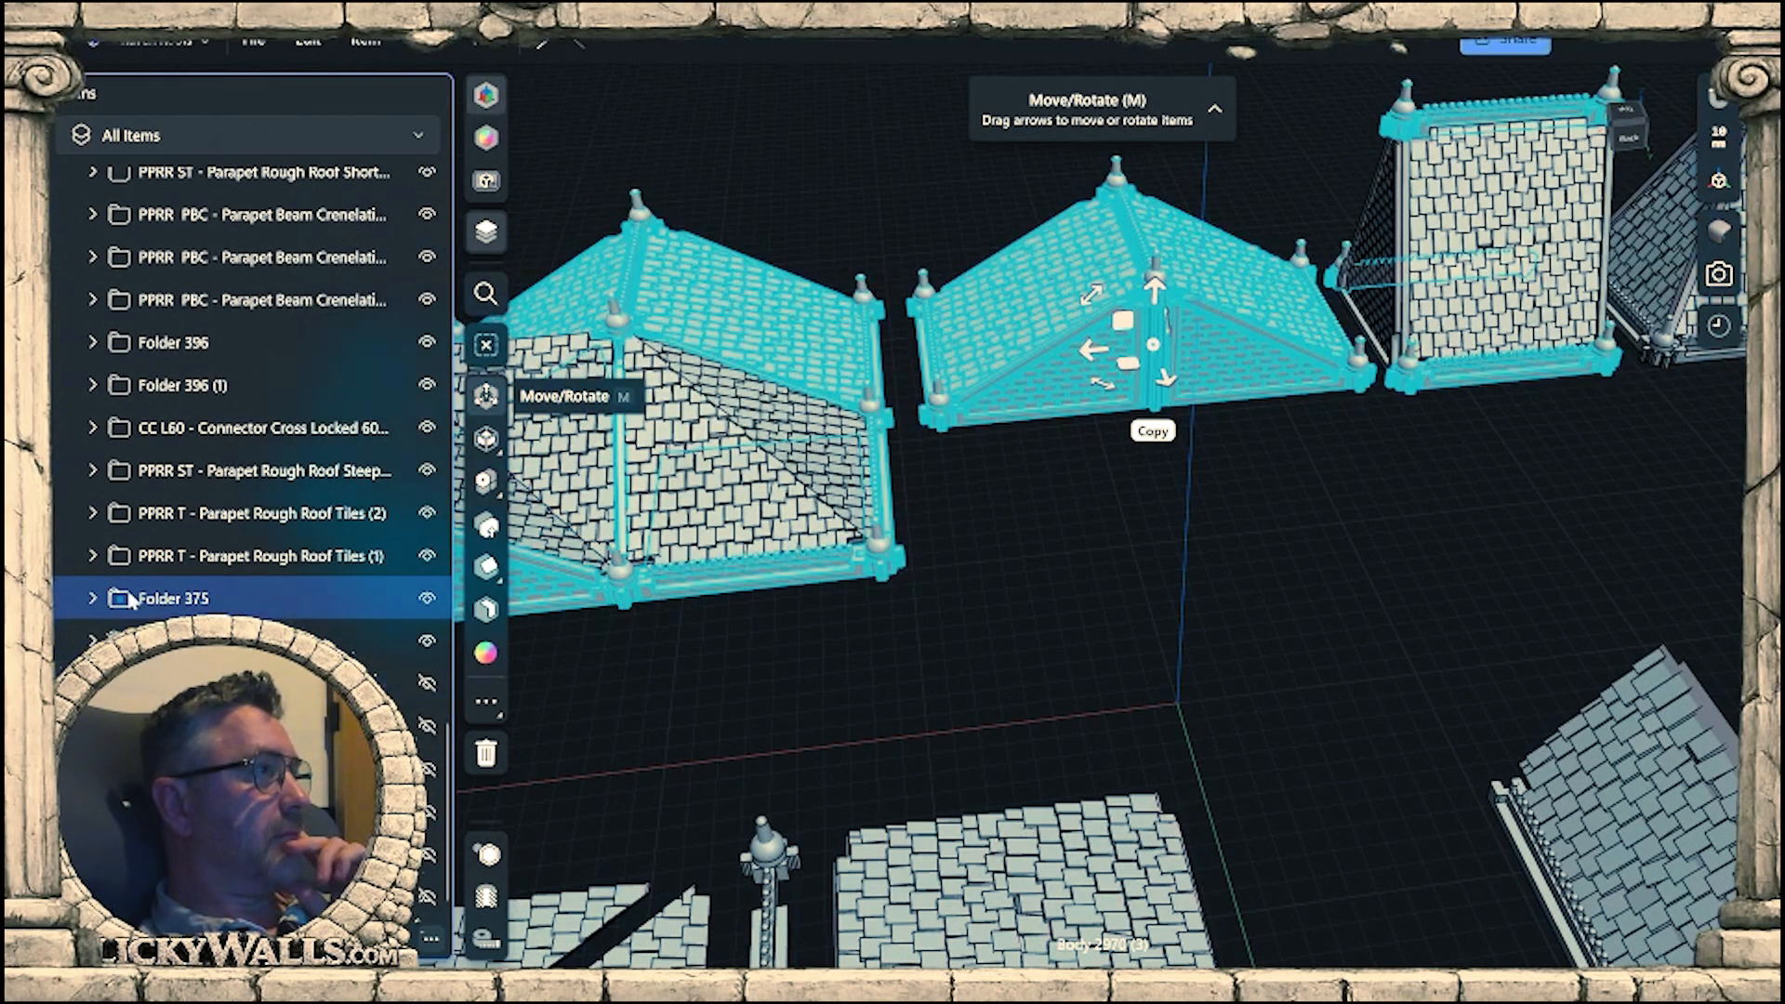
pyautogui.click(93, 599)
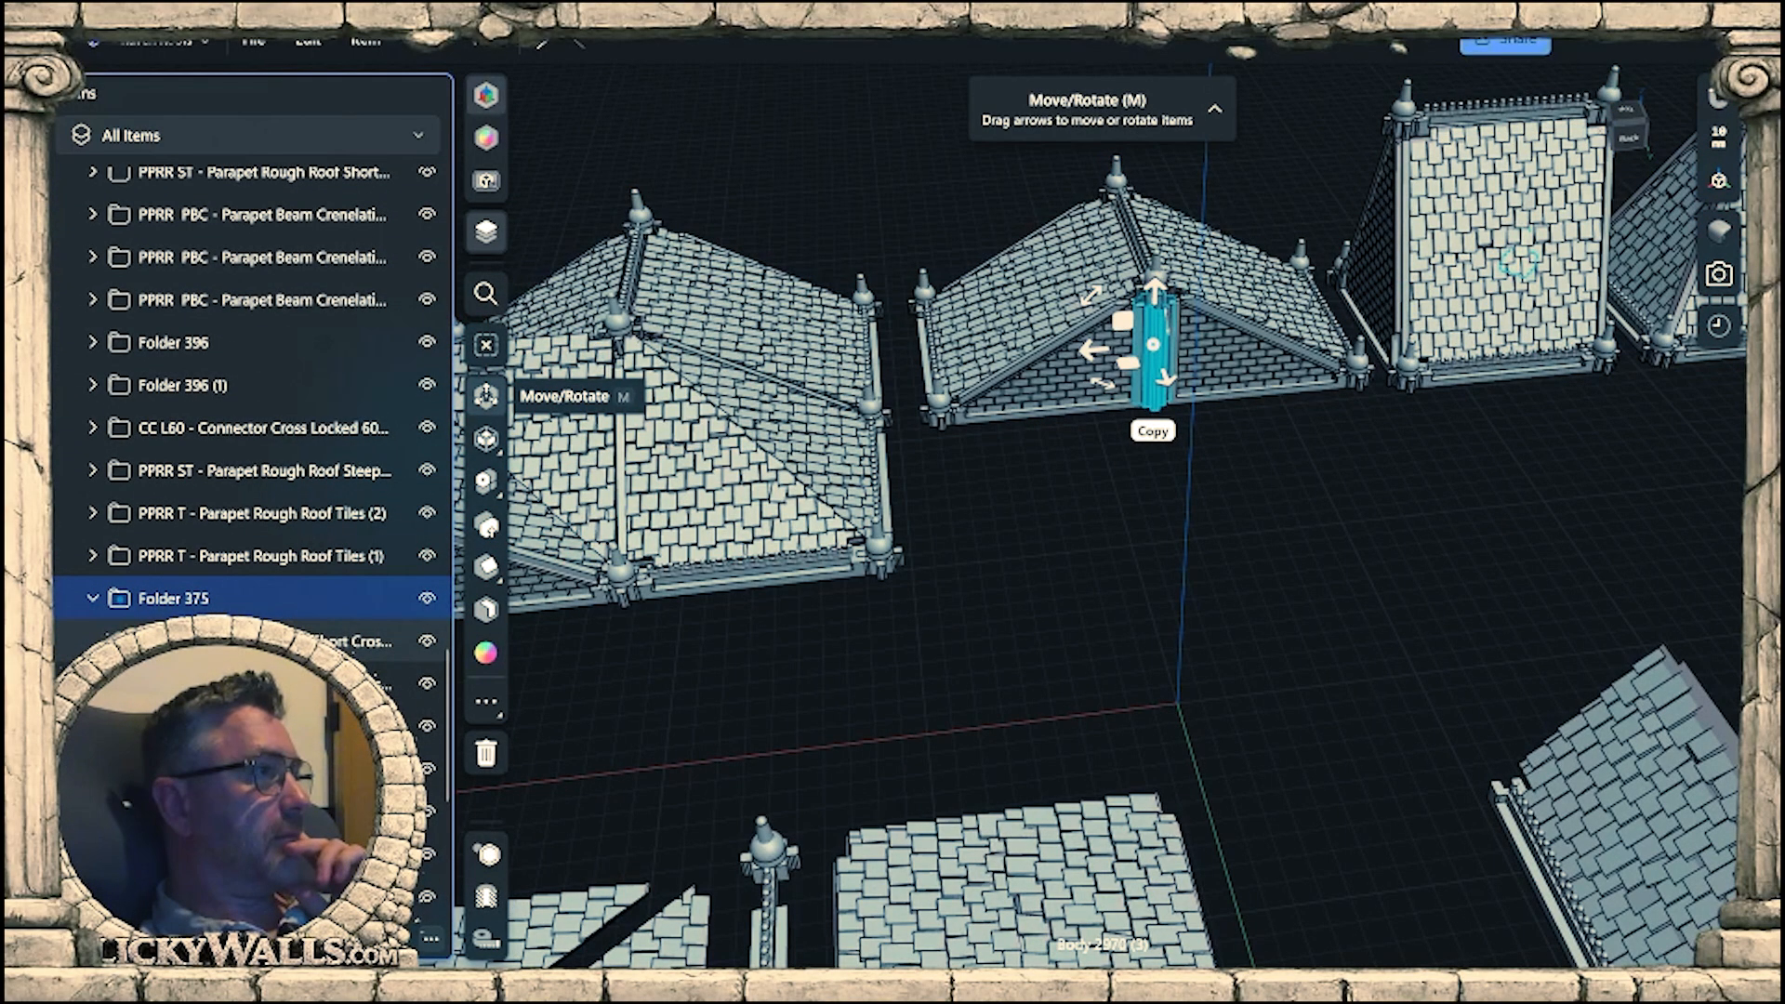
pyautogui.scroll(-4, 130, 644)
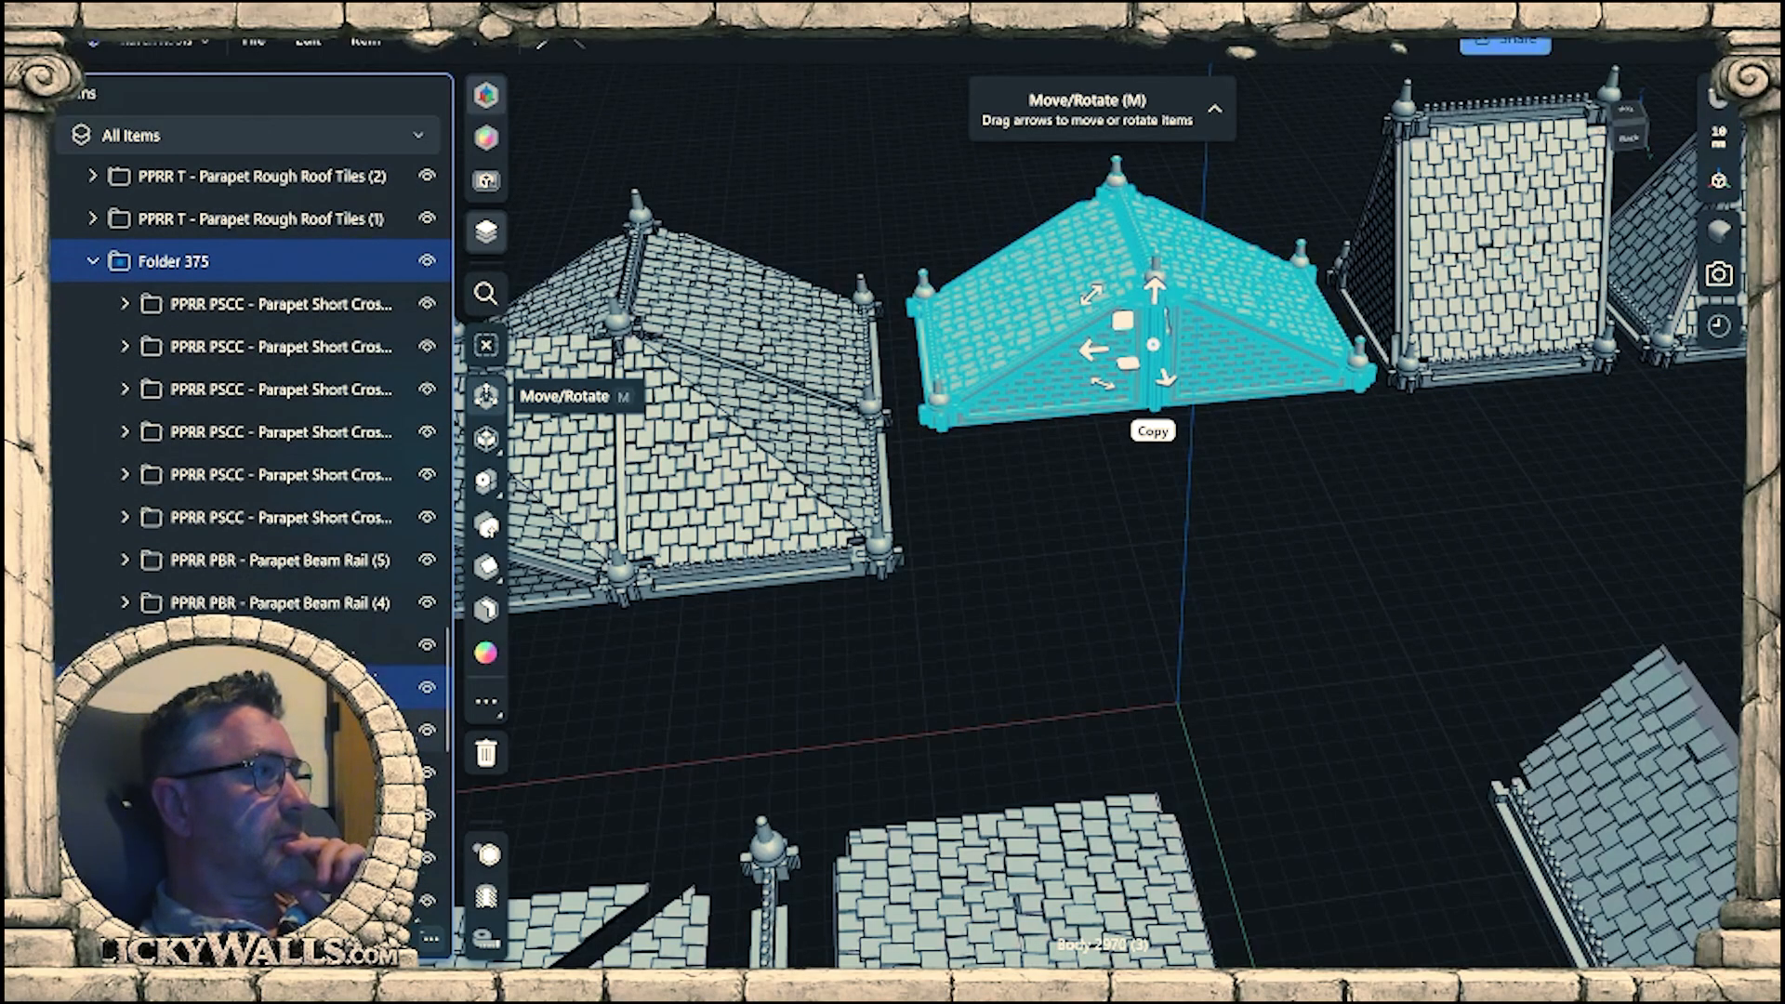
pyautogui.scroll(-7, 303, 595)
pyautogui.scroll(1, 261, 493)
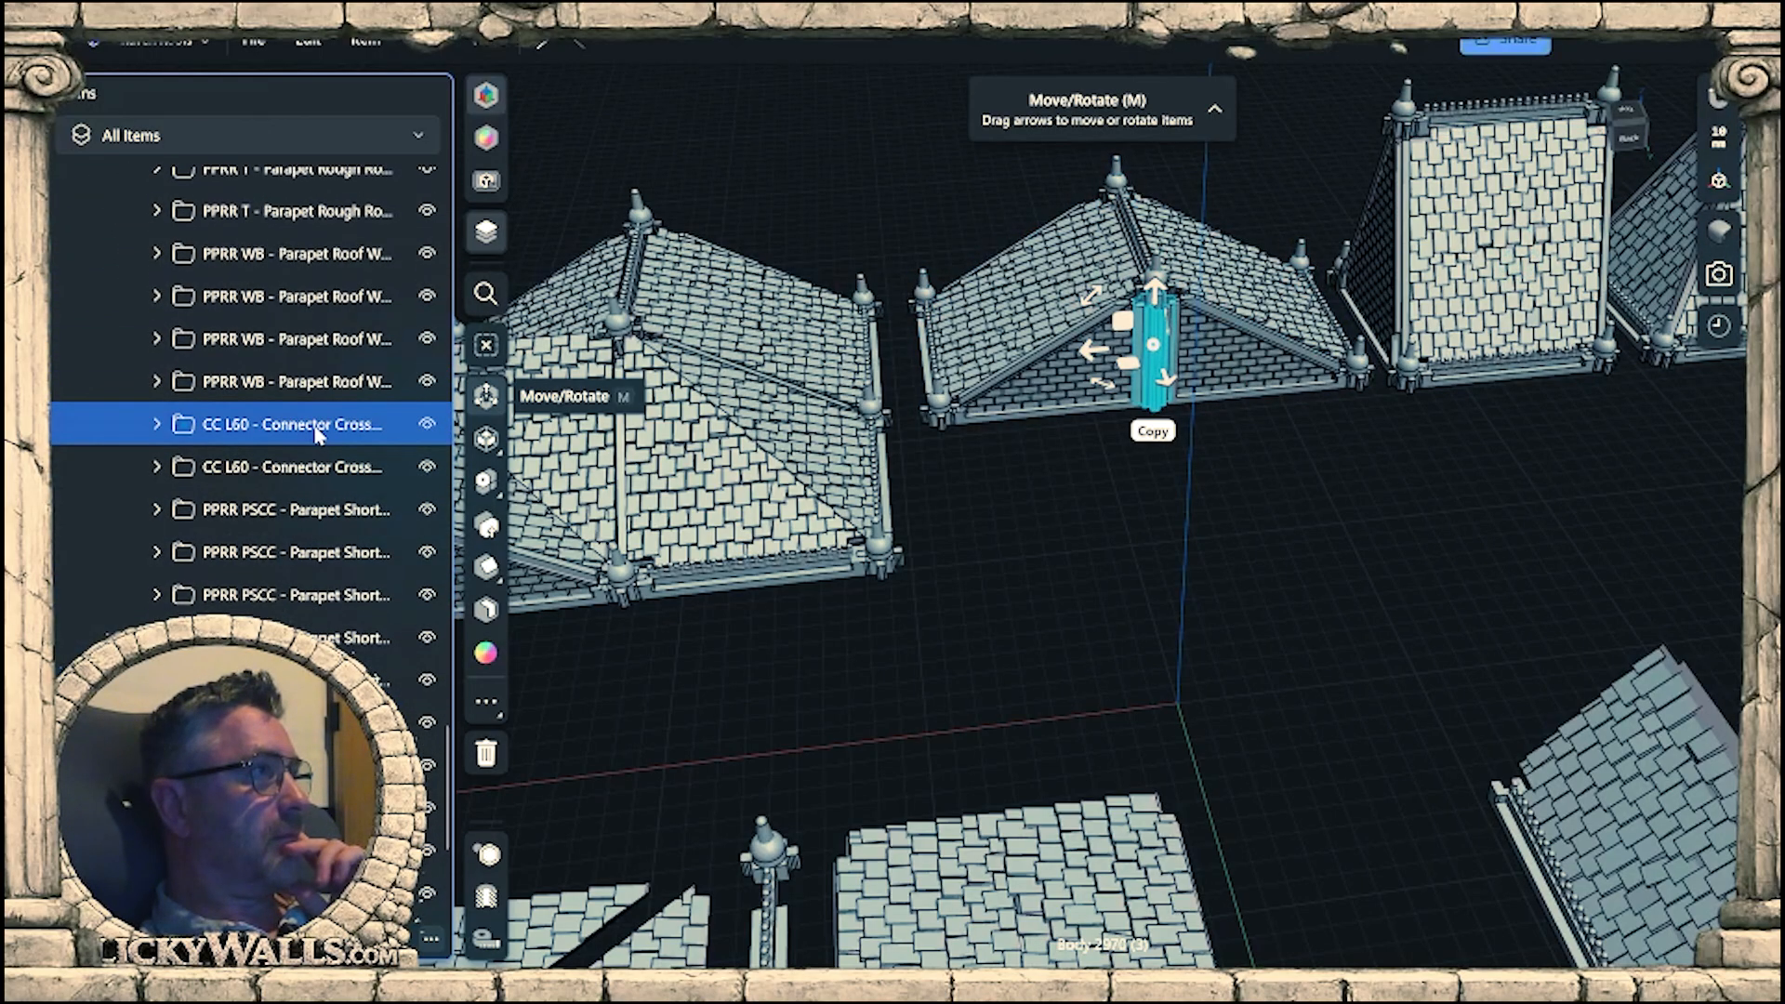
# Copy the CC L60 connector and place the copy beside the tall end of the reworked gable wall.
pyautogui.click(1155, 432)
pyautogui.moveTo(1368, 683); pyautogui.dragTo(1543, 906)
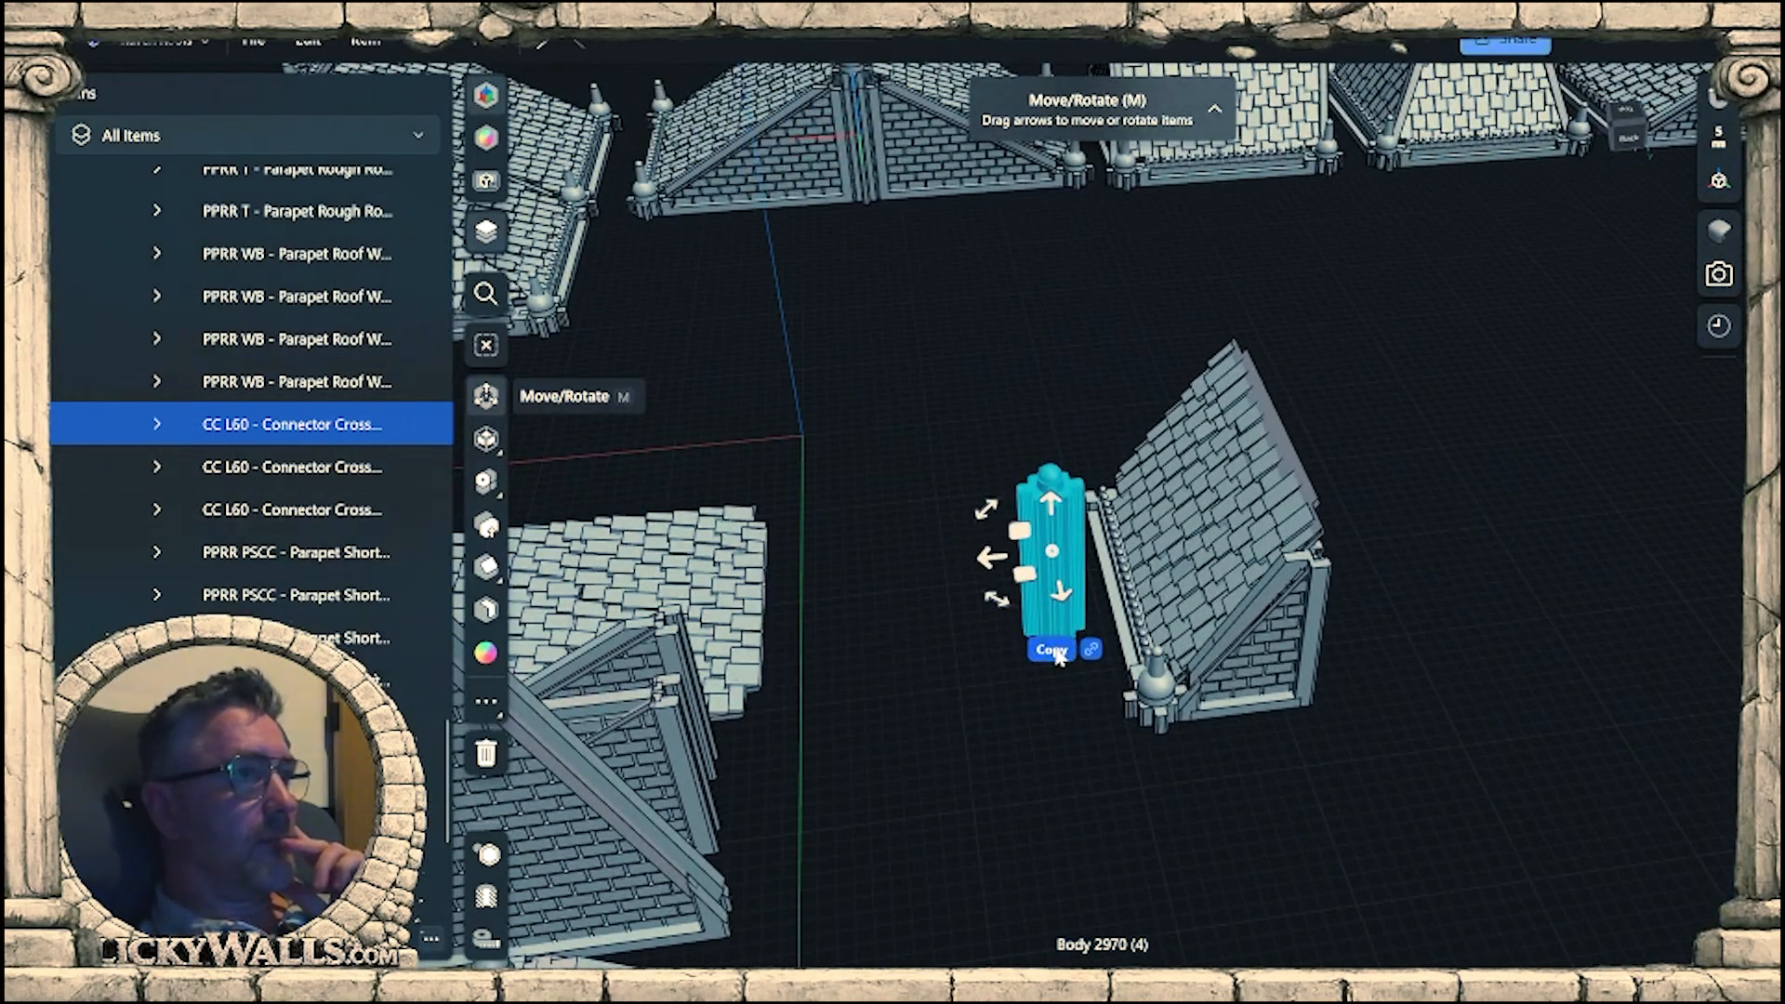
pyautogui.moveTo(1040, 584); pyautogui.dragTo(1343, 659)
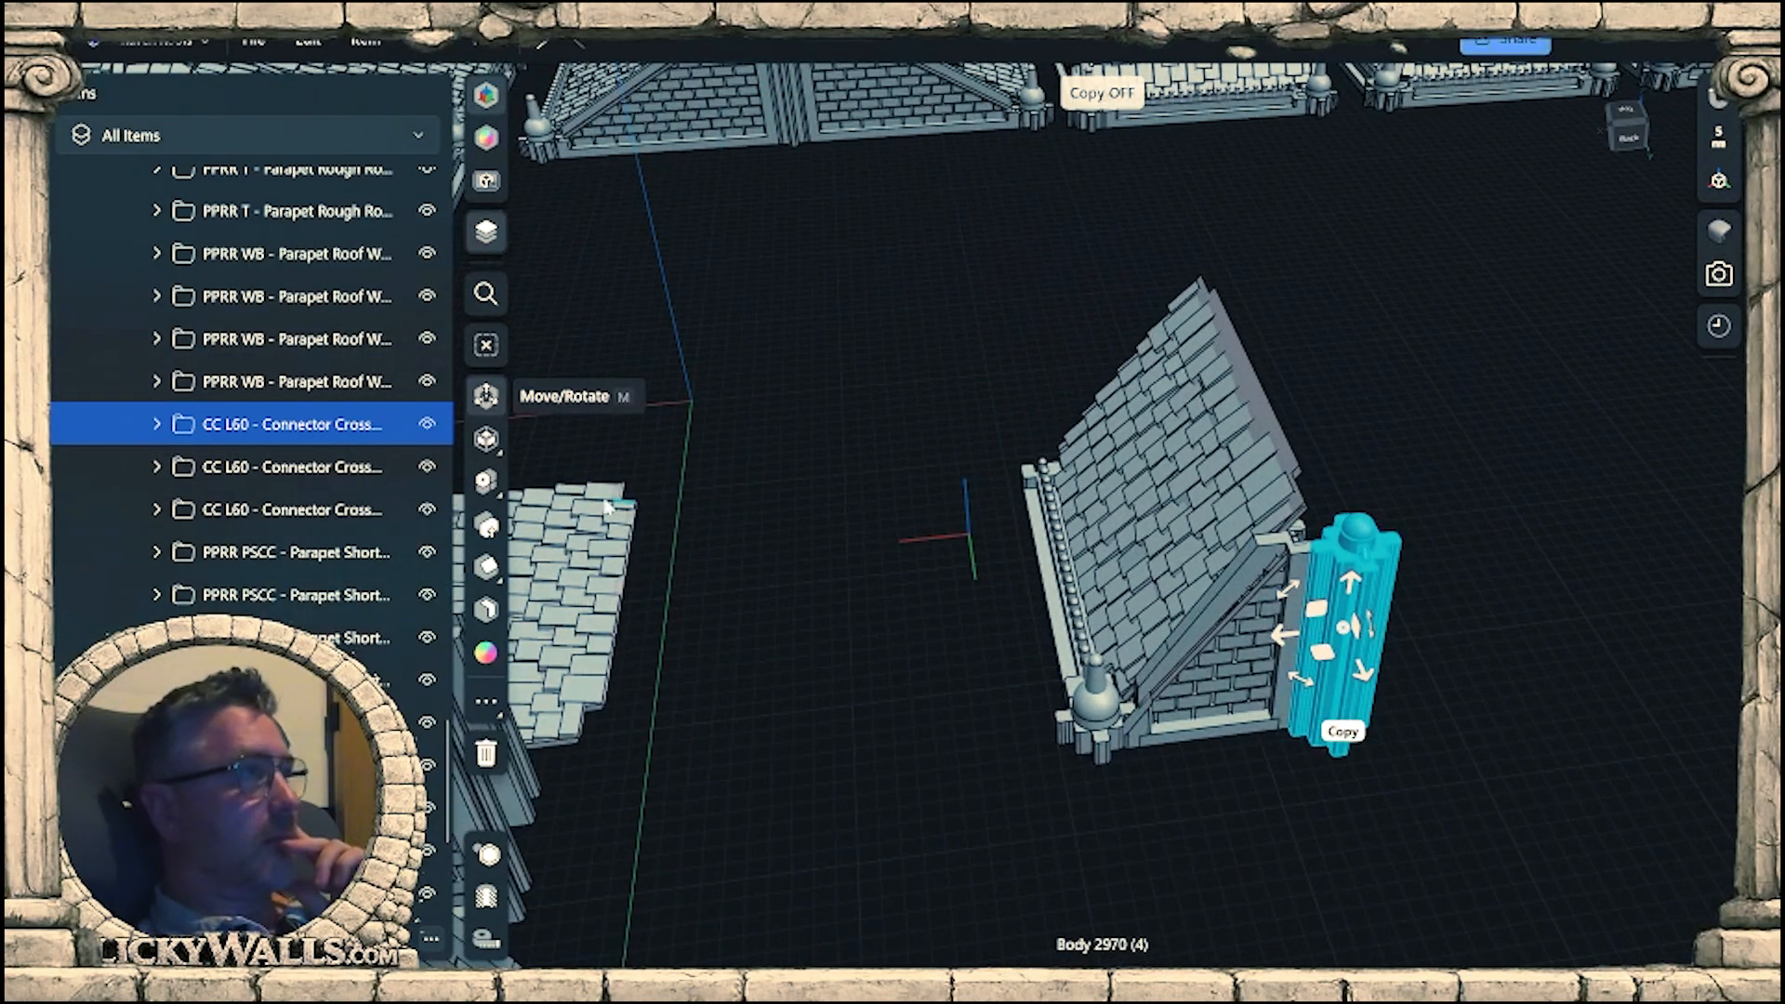
# Move the connector copy's folder out to the top level, hide the assembled roofs' folder, and clear the selection.
pyautogui.moveTo(282, 546); pyautogui.dragTo(117, 547)
pyautogui.scroll(10, 270, 437)
pyautogui.moveTo(259, 414); pyautogui.dragTo(279, 620)
pyautogui.scroll(5, 279, 581)
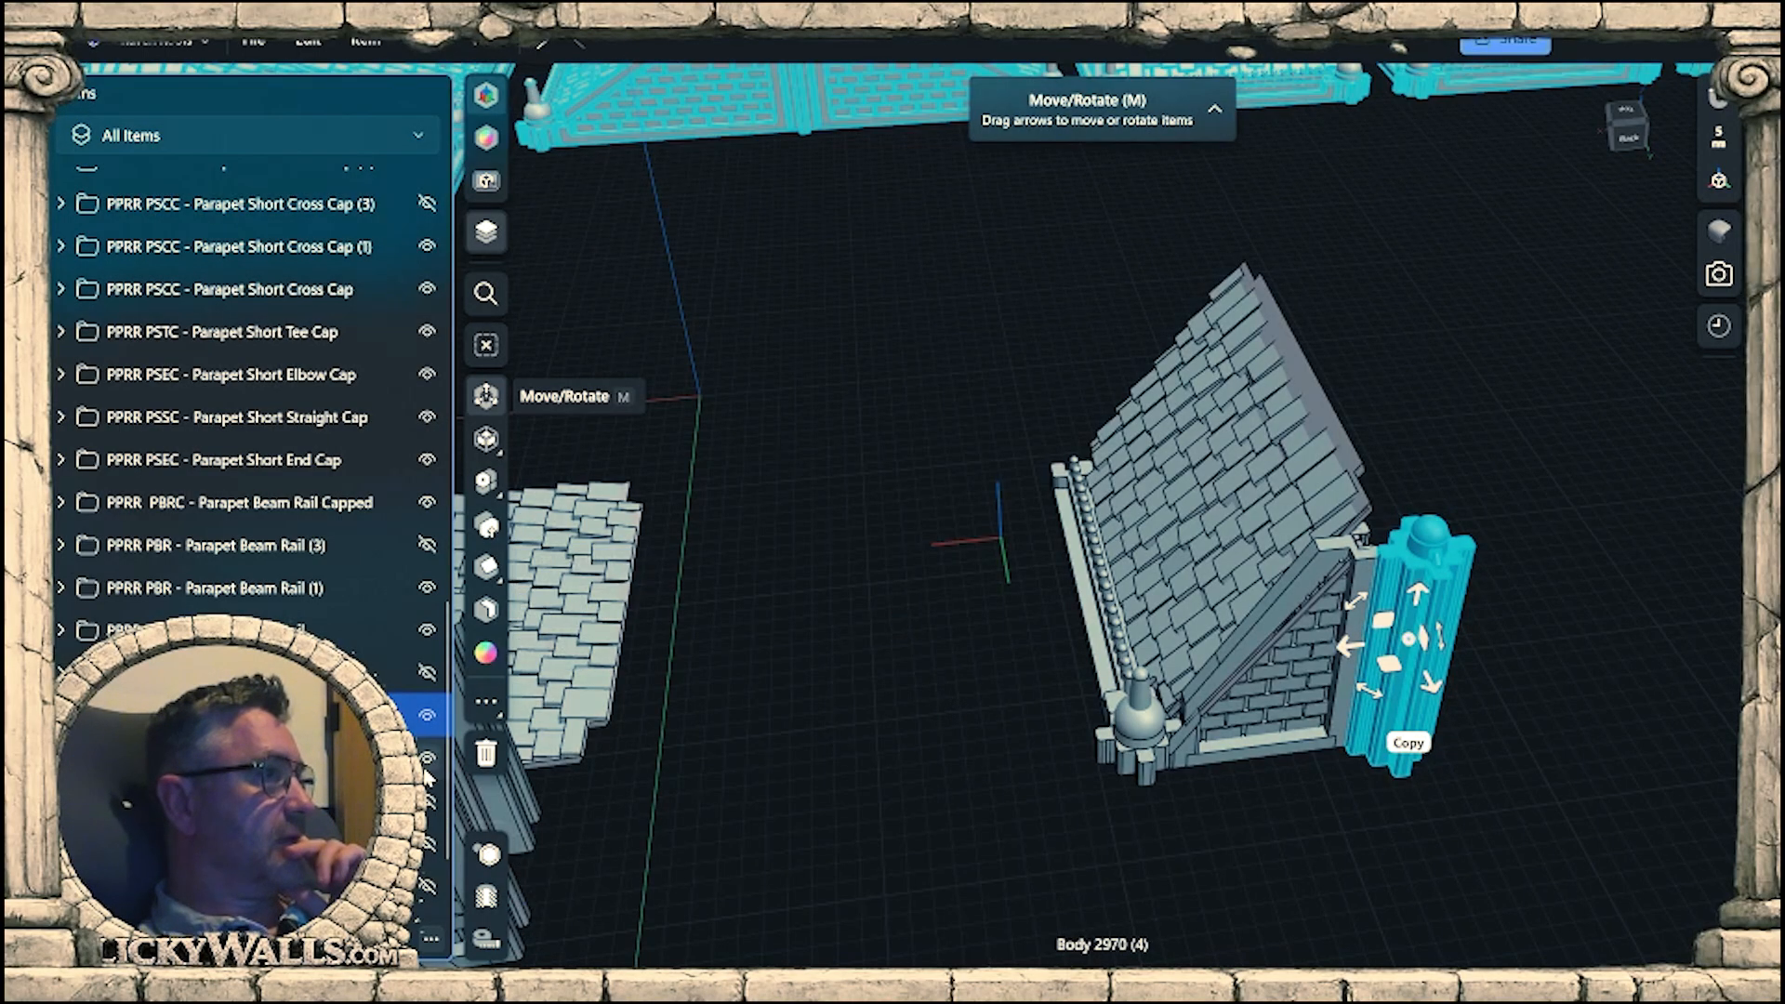
pyautogui.click(976, 731)
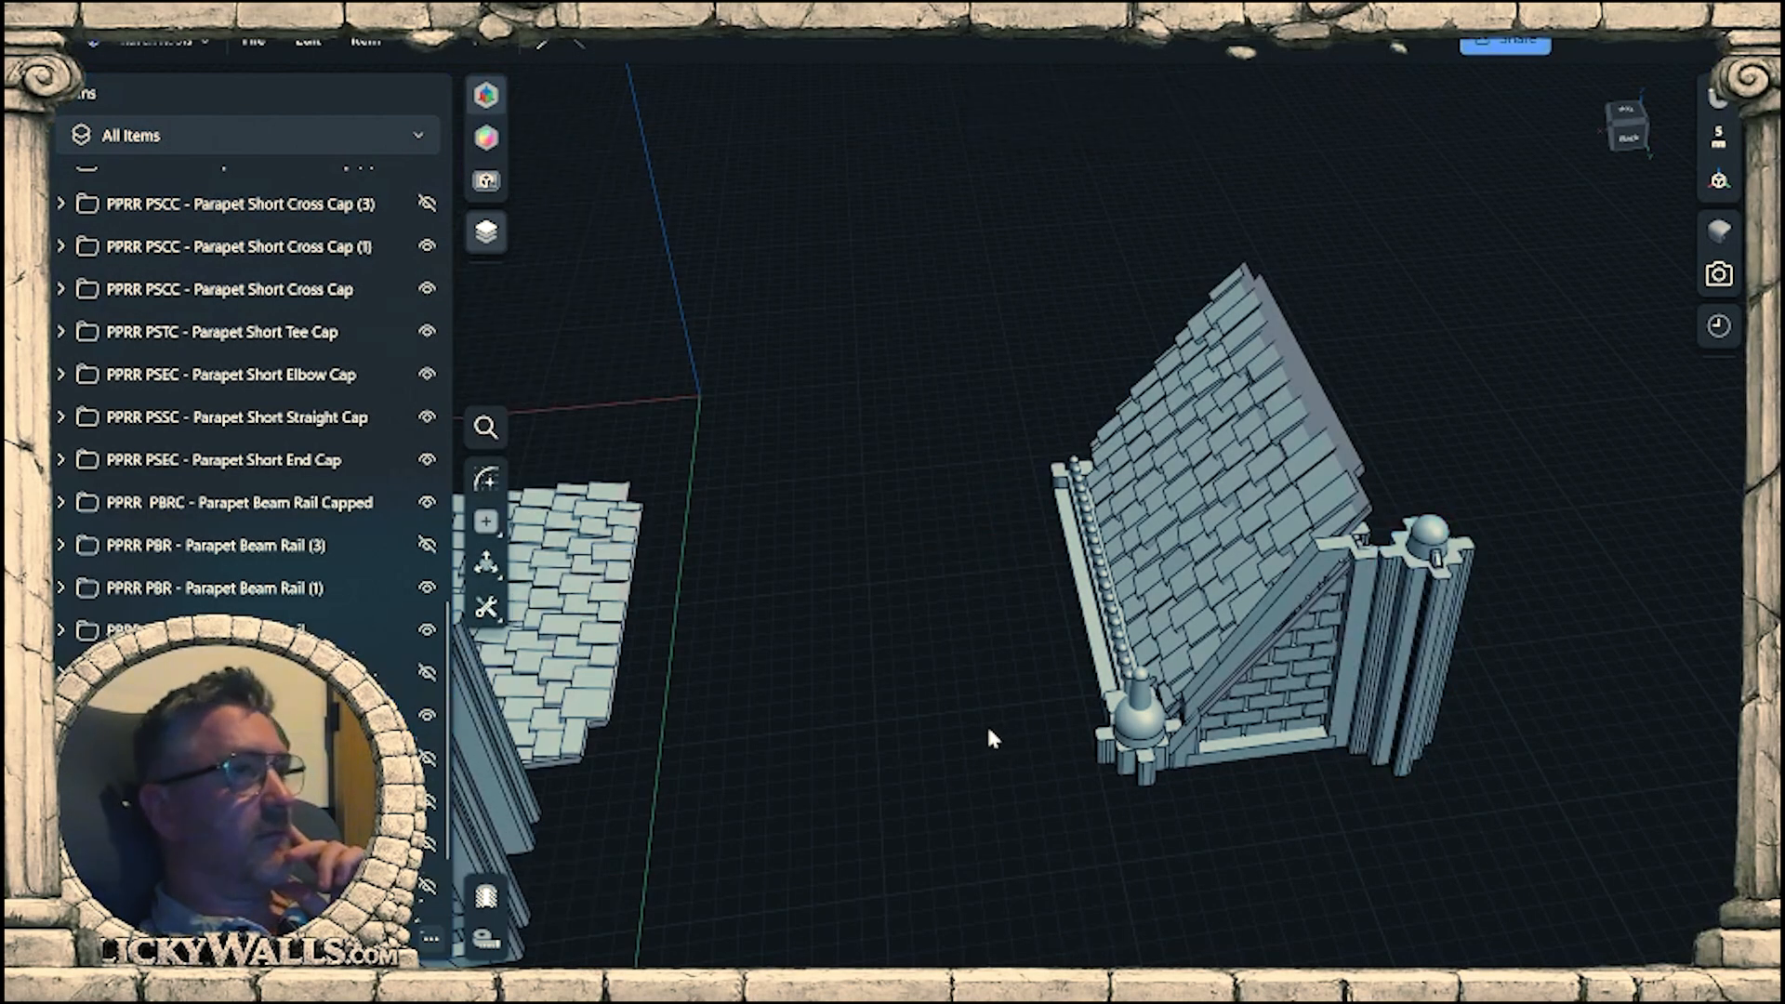
# Move the connector copy in the ground plane so its tongue sits between the two prongs of the gable wall's end beam.
pyautogui.scroll(-2, 987, 726)
pyautogui.moveTo(987, 729); pyautogui.dragTo(817, 715, button='middle')
pyautogui.scroll(4, 1066, 430)
pyautogui.moveTo(1175, 828); pyautogui.dragTo(1169, 768, button='right')
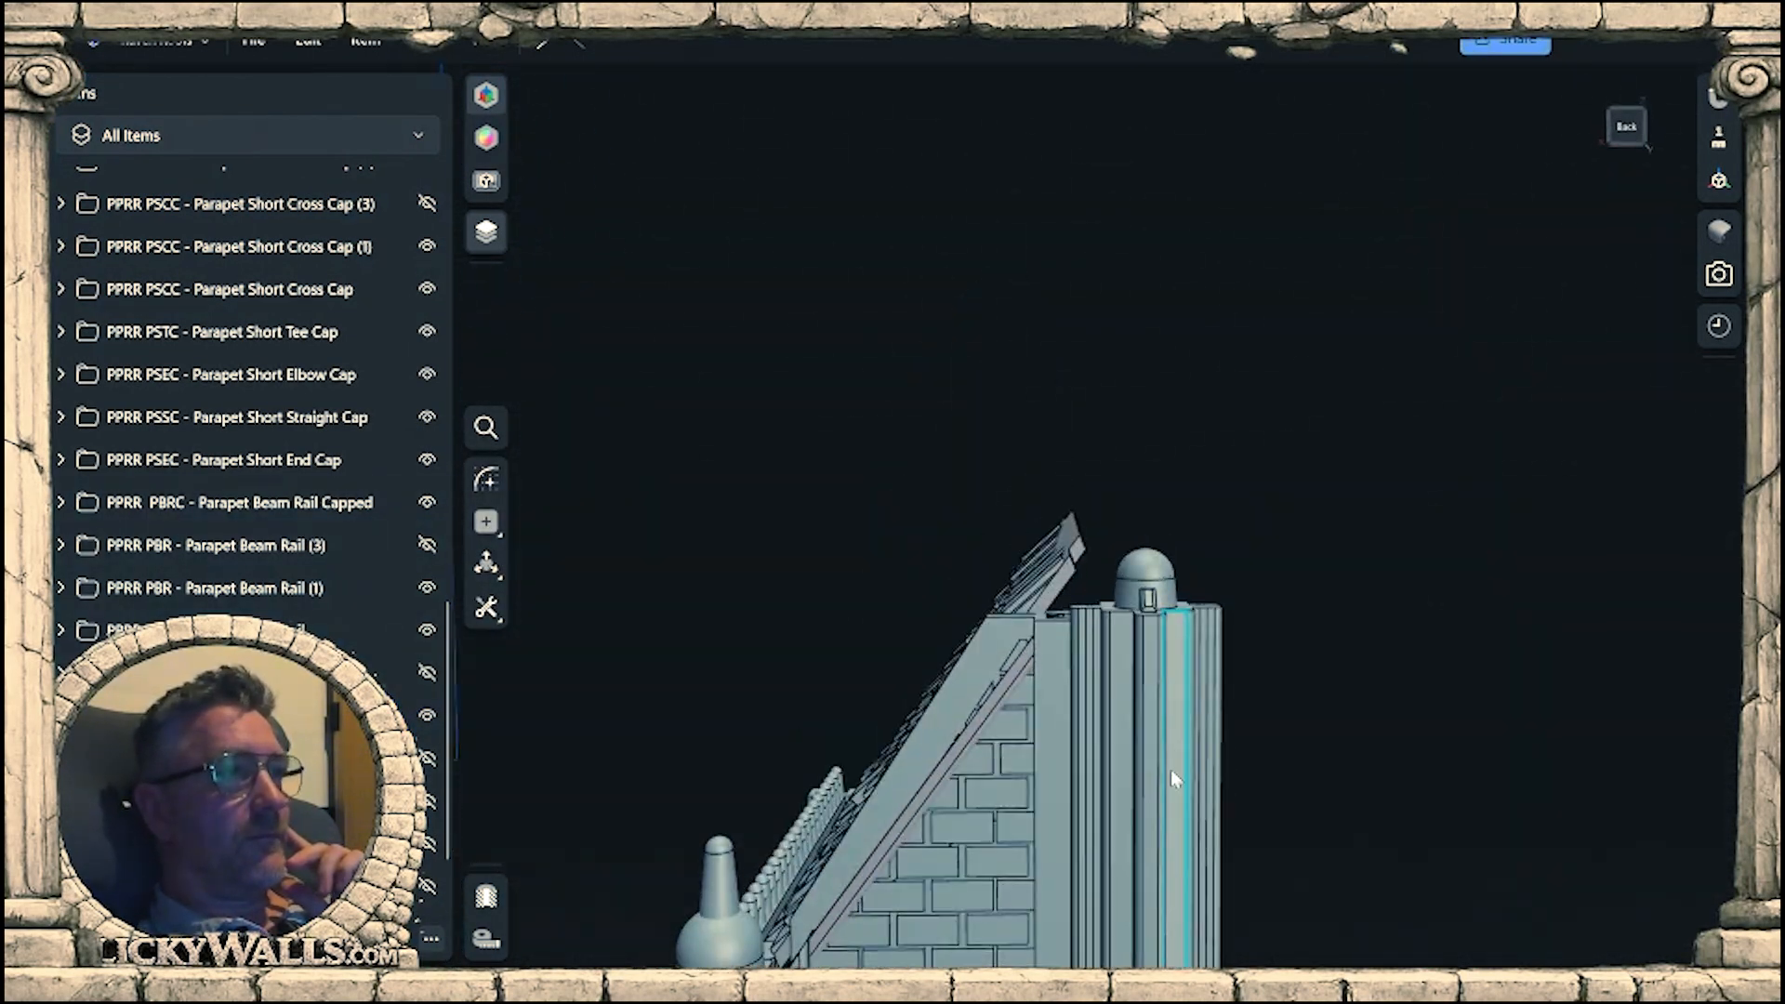
pyautogui.click(1161, 711)
pyautogui.moveTo(1327, 768); pyautogui.dragTo(1215, 468, button='right')
pyautogui.scroll(5, 1214, 468)
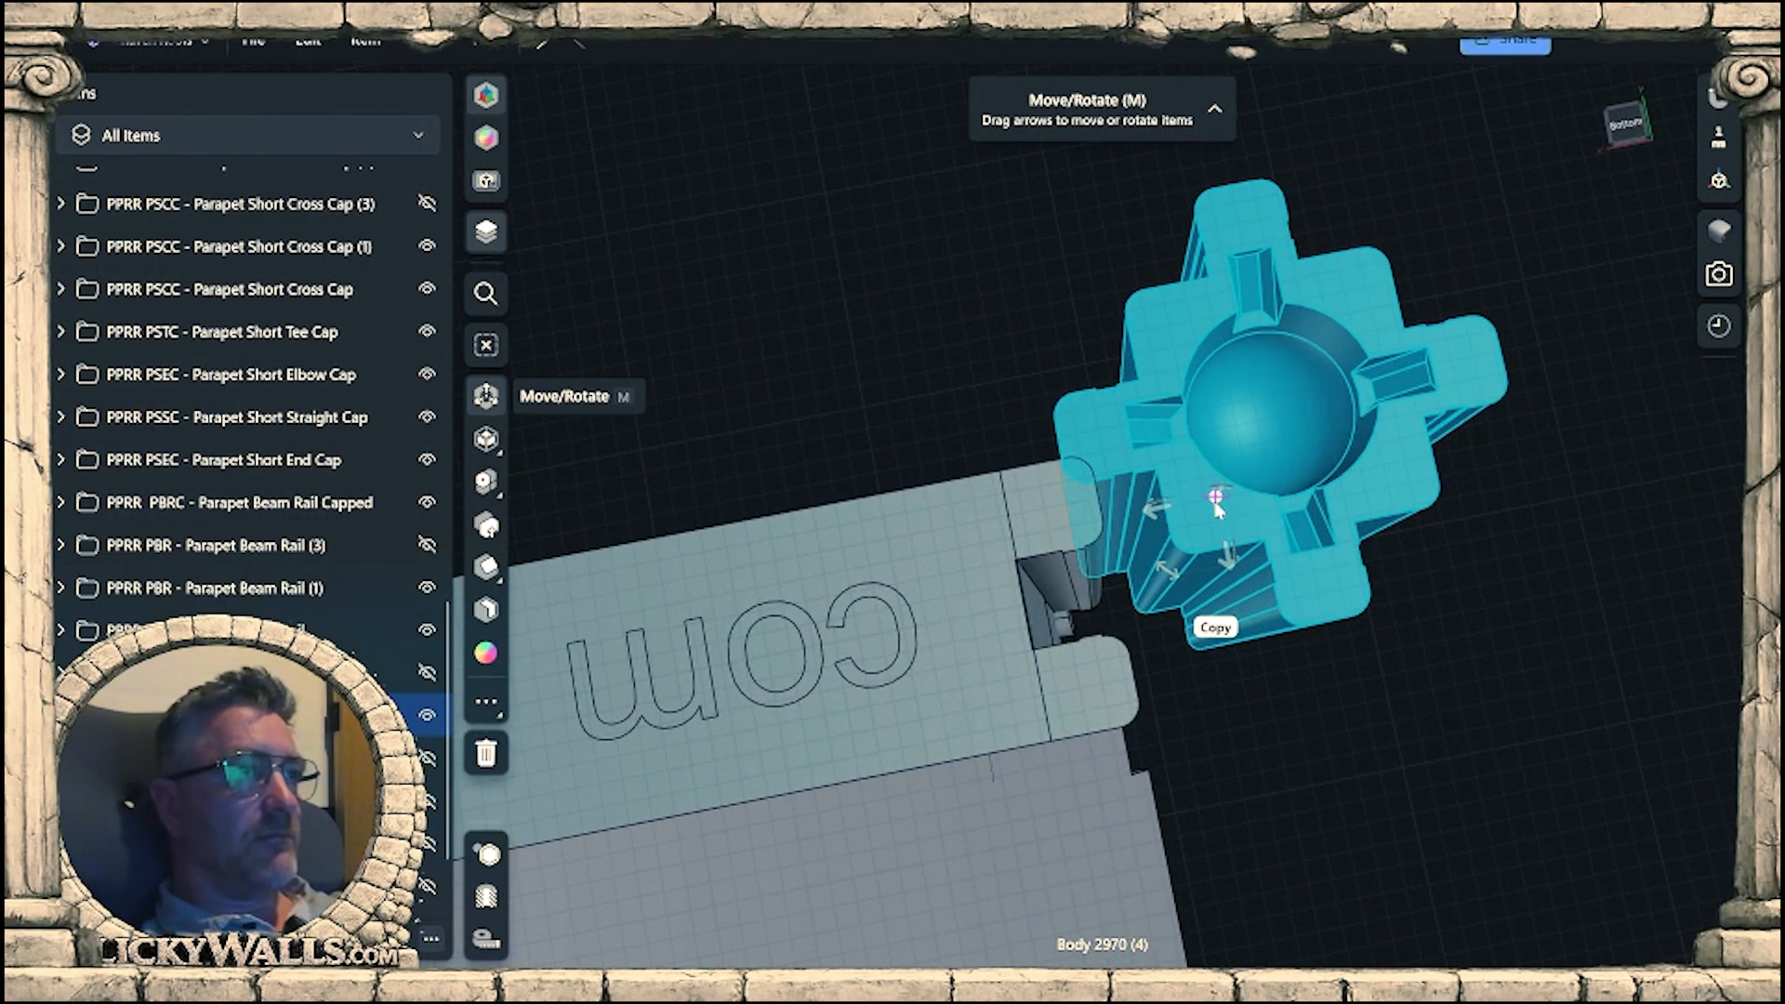
pyautogui.scroll(4, 1149, 463)
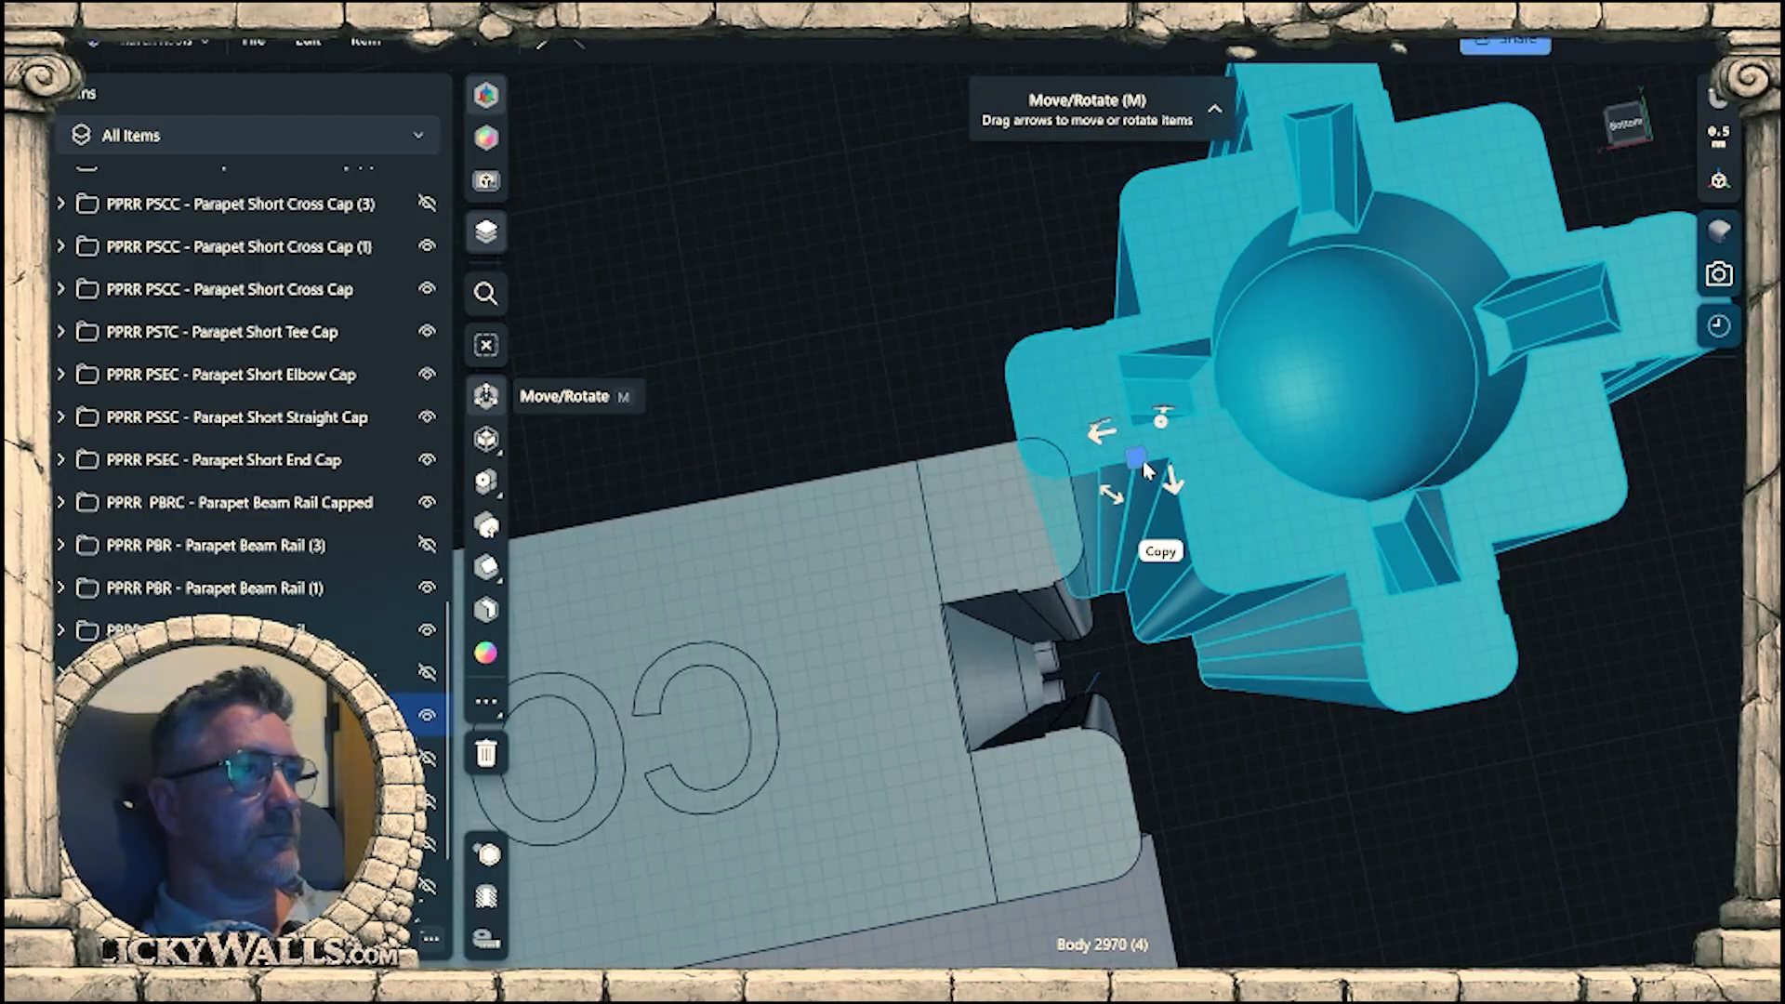
pyautogui.moveTo(1146, 473); pyautogui.dragTo(1089, 734)
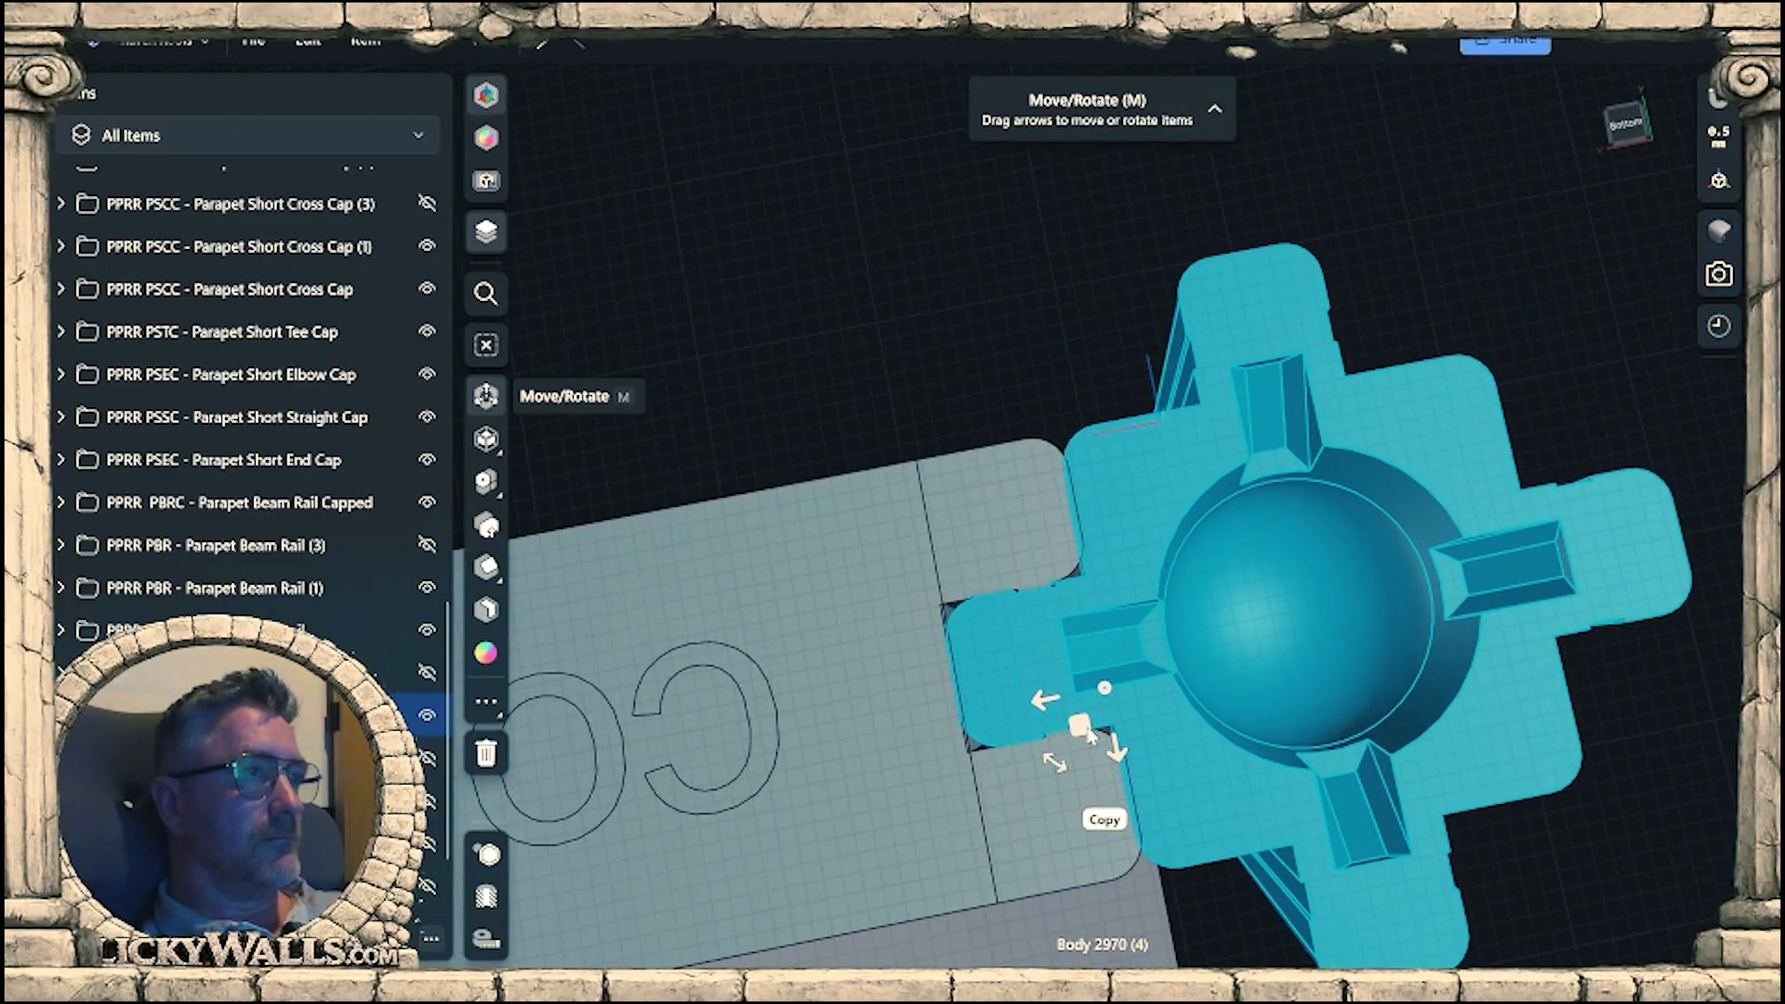
# Nudge the connector copy by 0.01 mm so its notched edge lines up exactly with the end beam's edge.
pyautogui.scroll(5, 1093, 725)
pyautogui.scroll(5, 1095, 714)
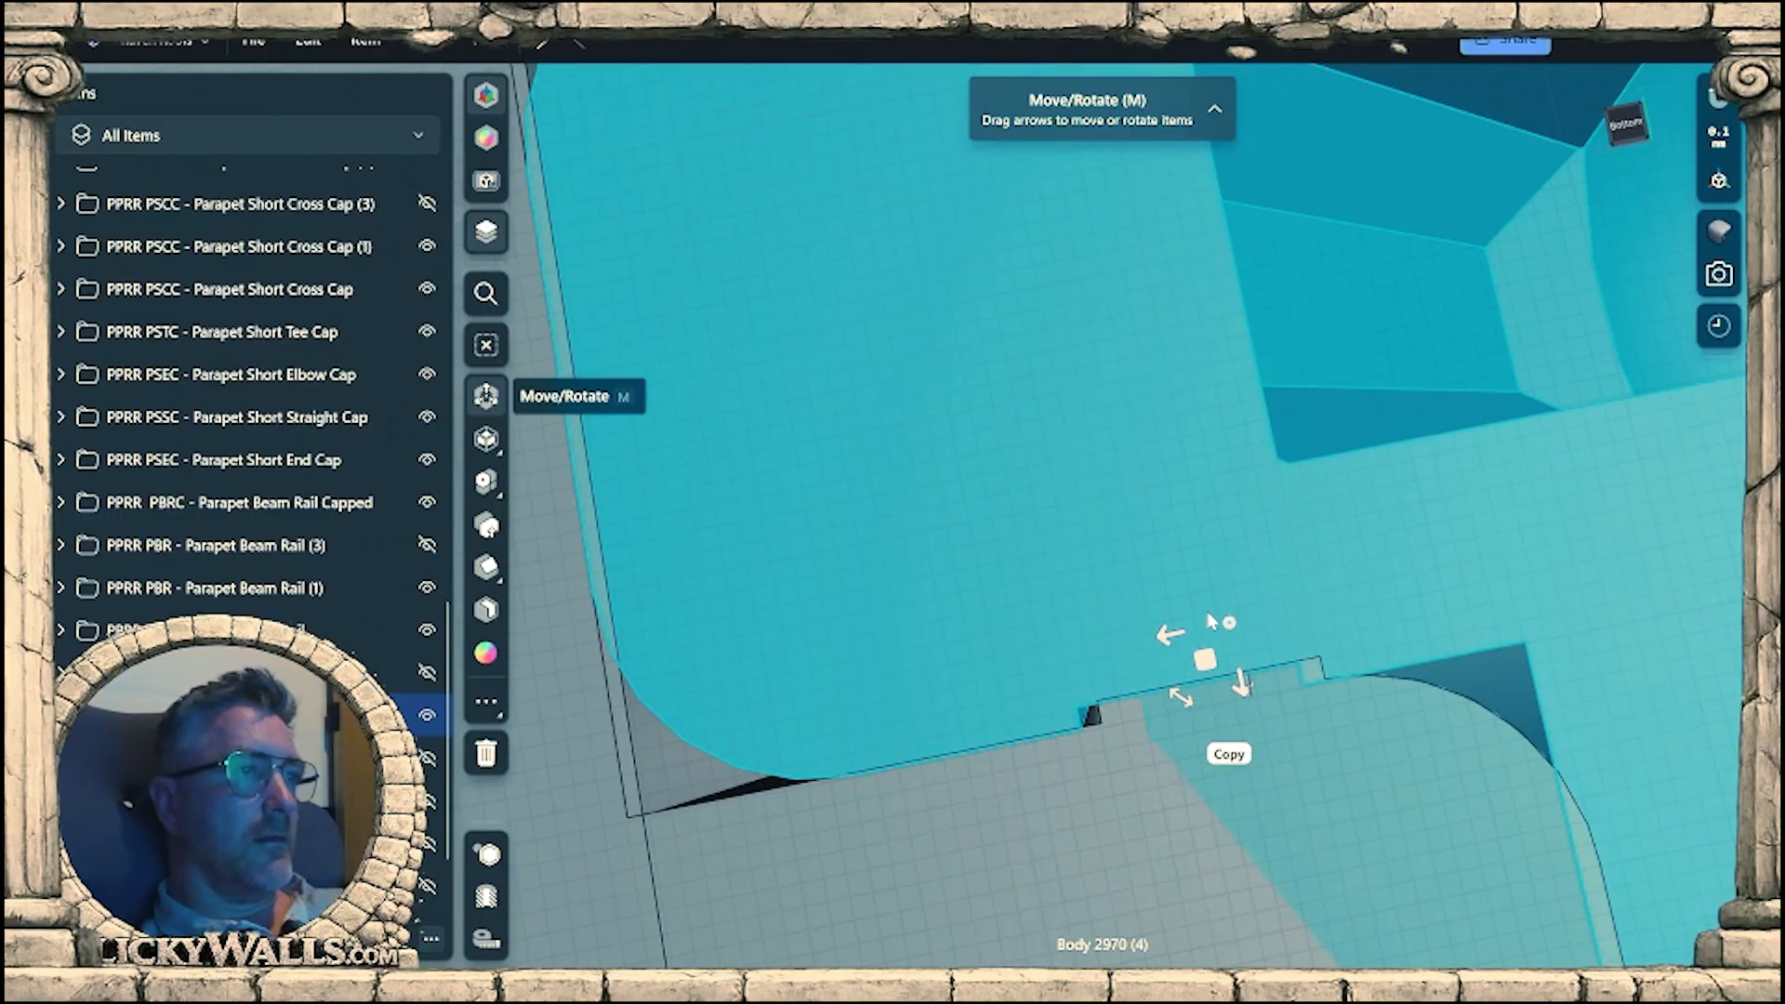
pyautogui.scroll(4, 1213, 744)
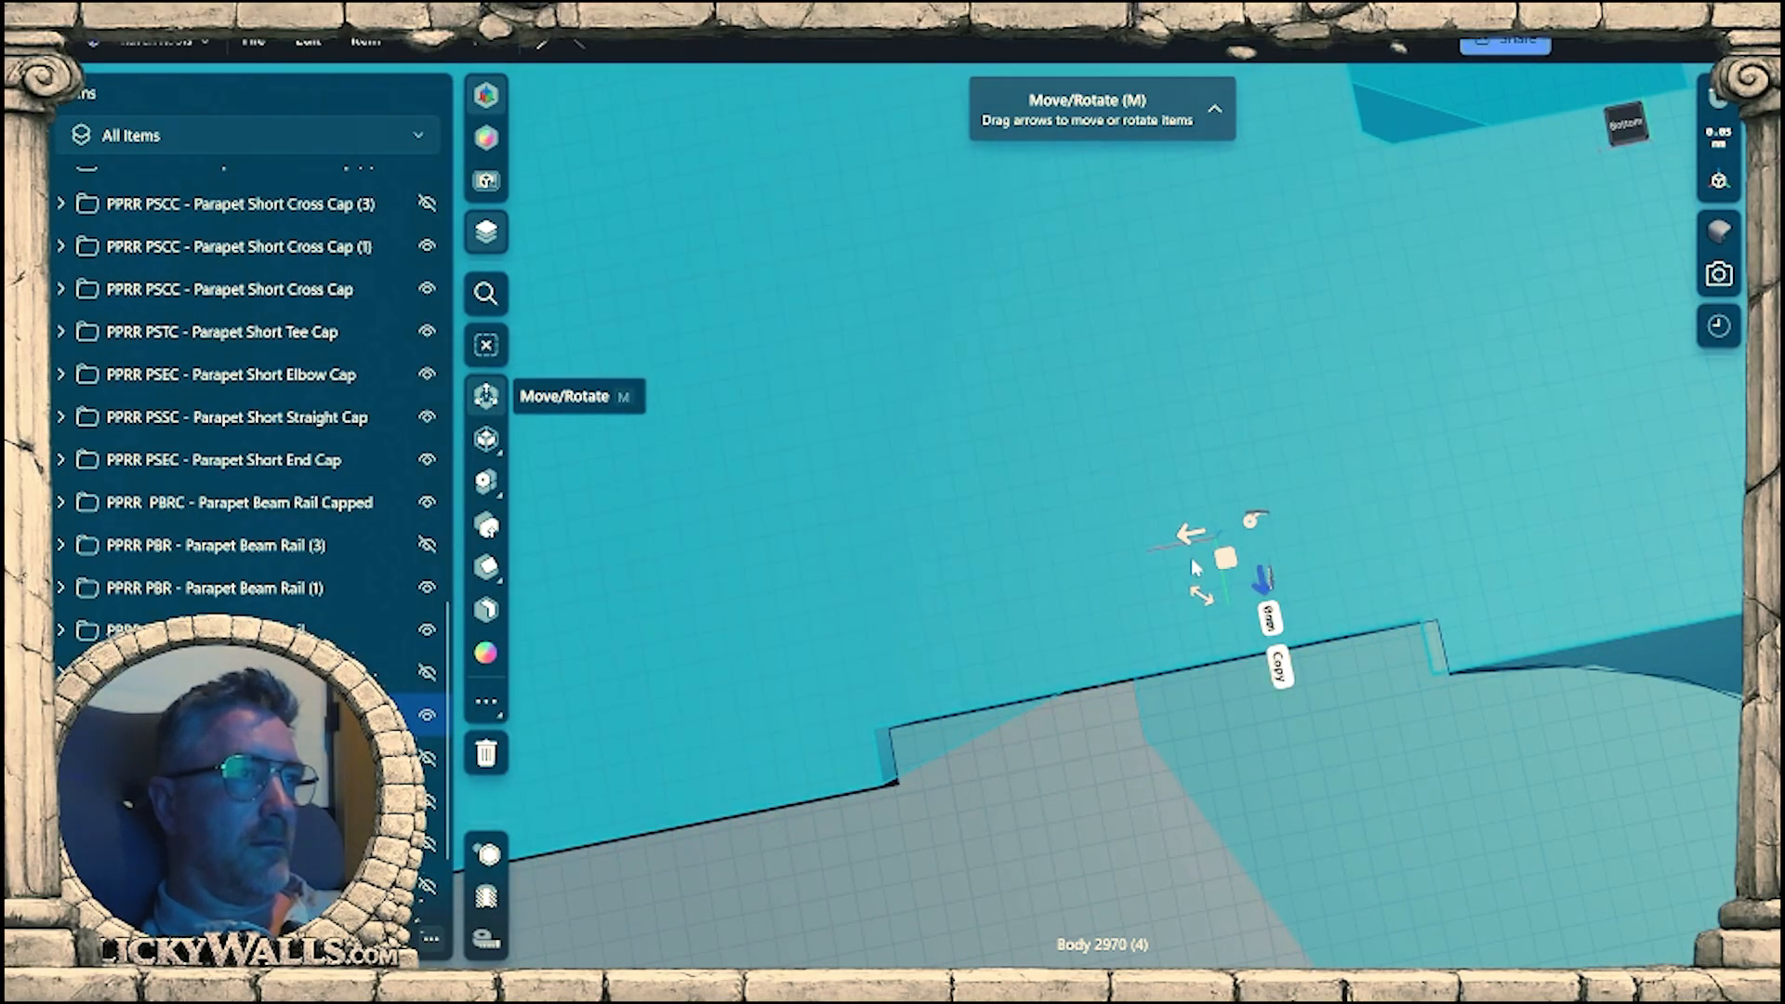
pyautogui.moveTo(1193, 537); pyautogui.dragTo(1197, 542)
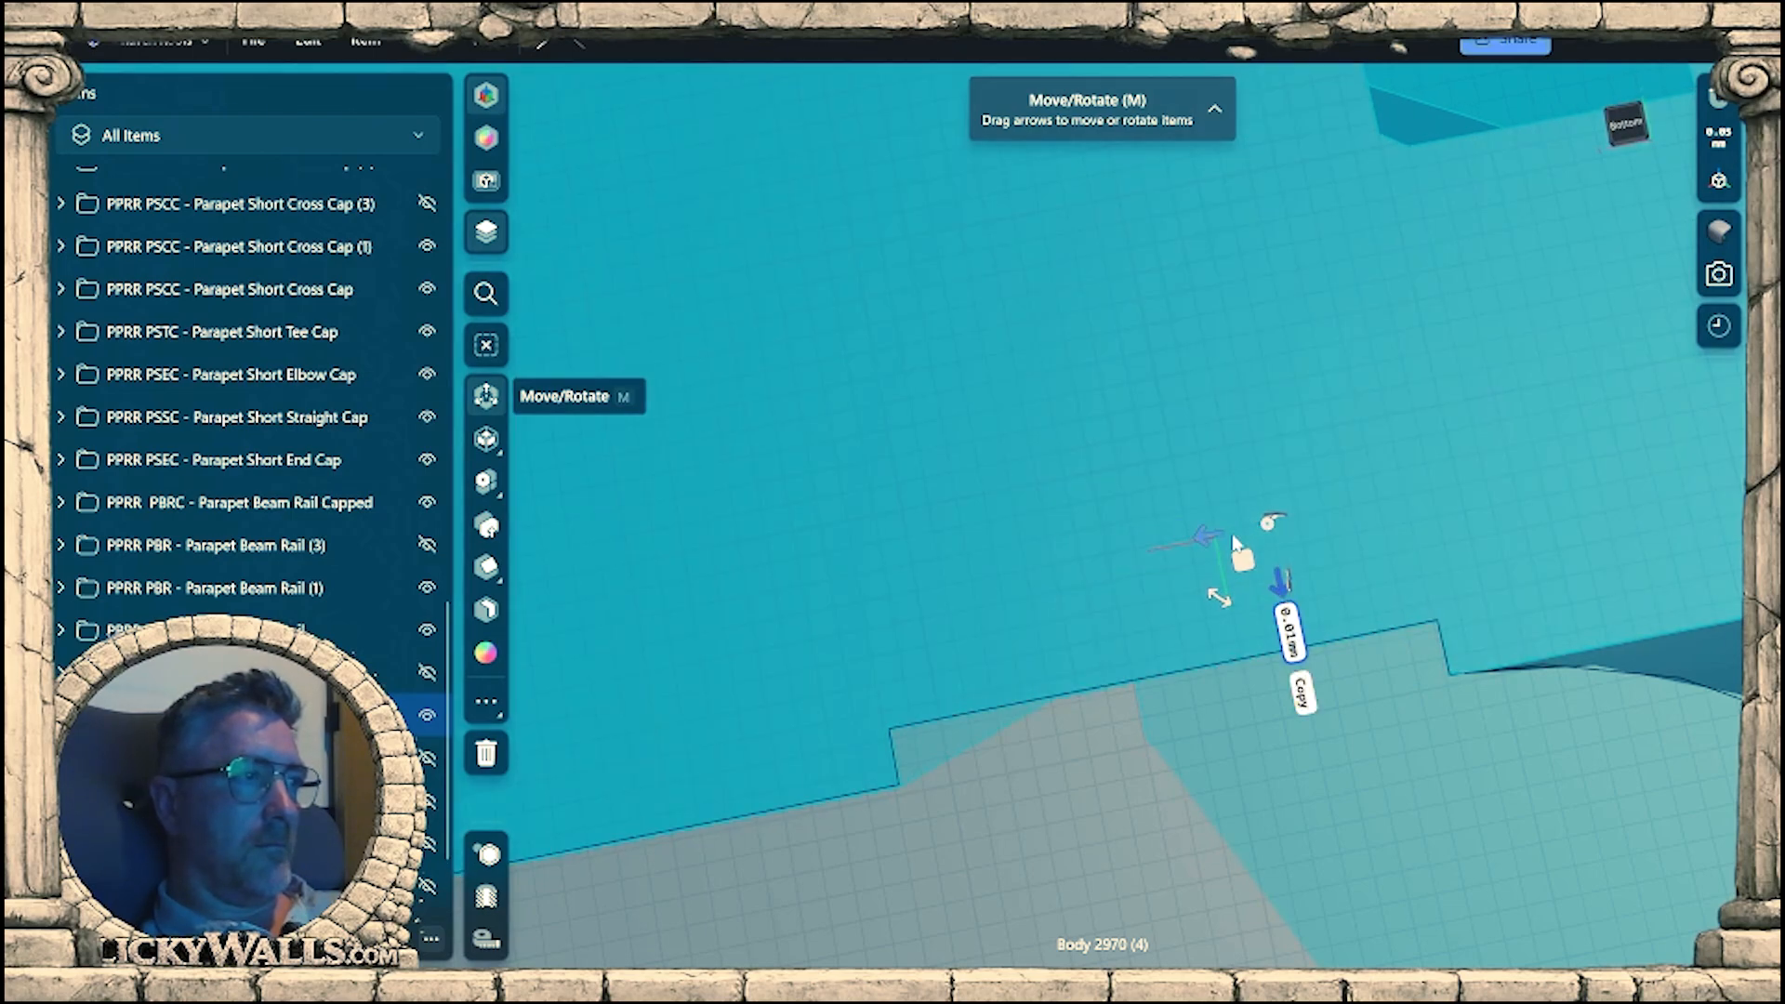
# Examine the connector's fit against the gable wall's end beam from beneath and from the side, and clear the selection.
pyautogui.scroll(-2, 1239, 544)
pyautogui.moveTo(1190, 740); pyautogui.dragTo(1300, 714, button='middle')
pyautogui.scroll(-5, 1229, 652)
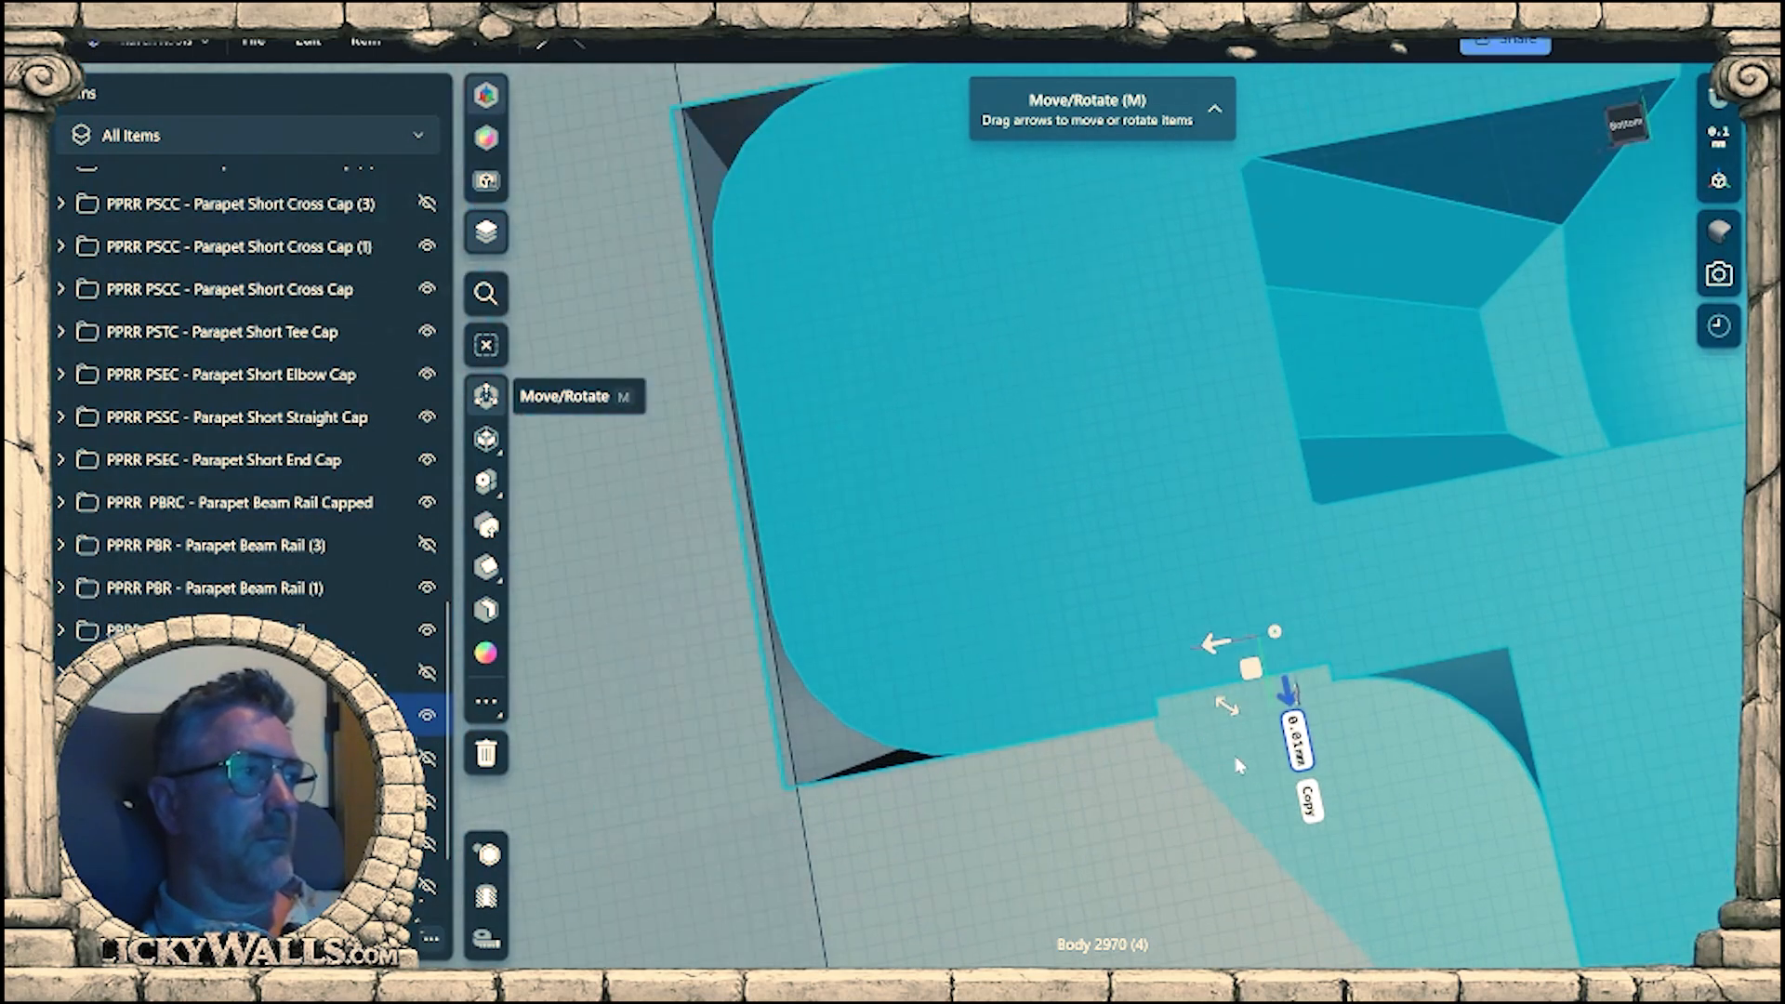
pyautogui.scroll(-3, 1203, 734)
pyautogui.scroll(-3, 1203, 733)
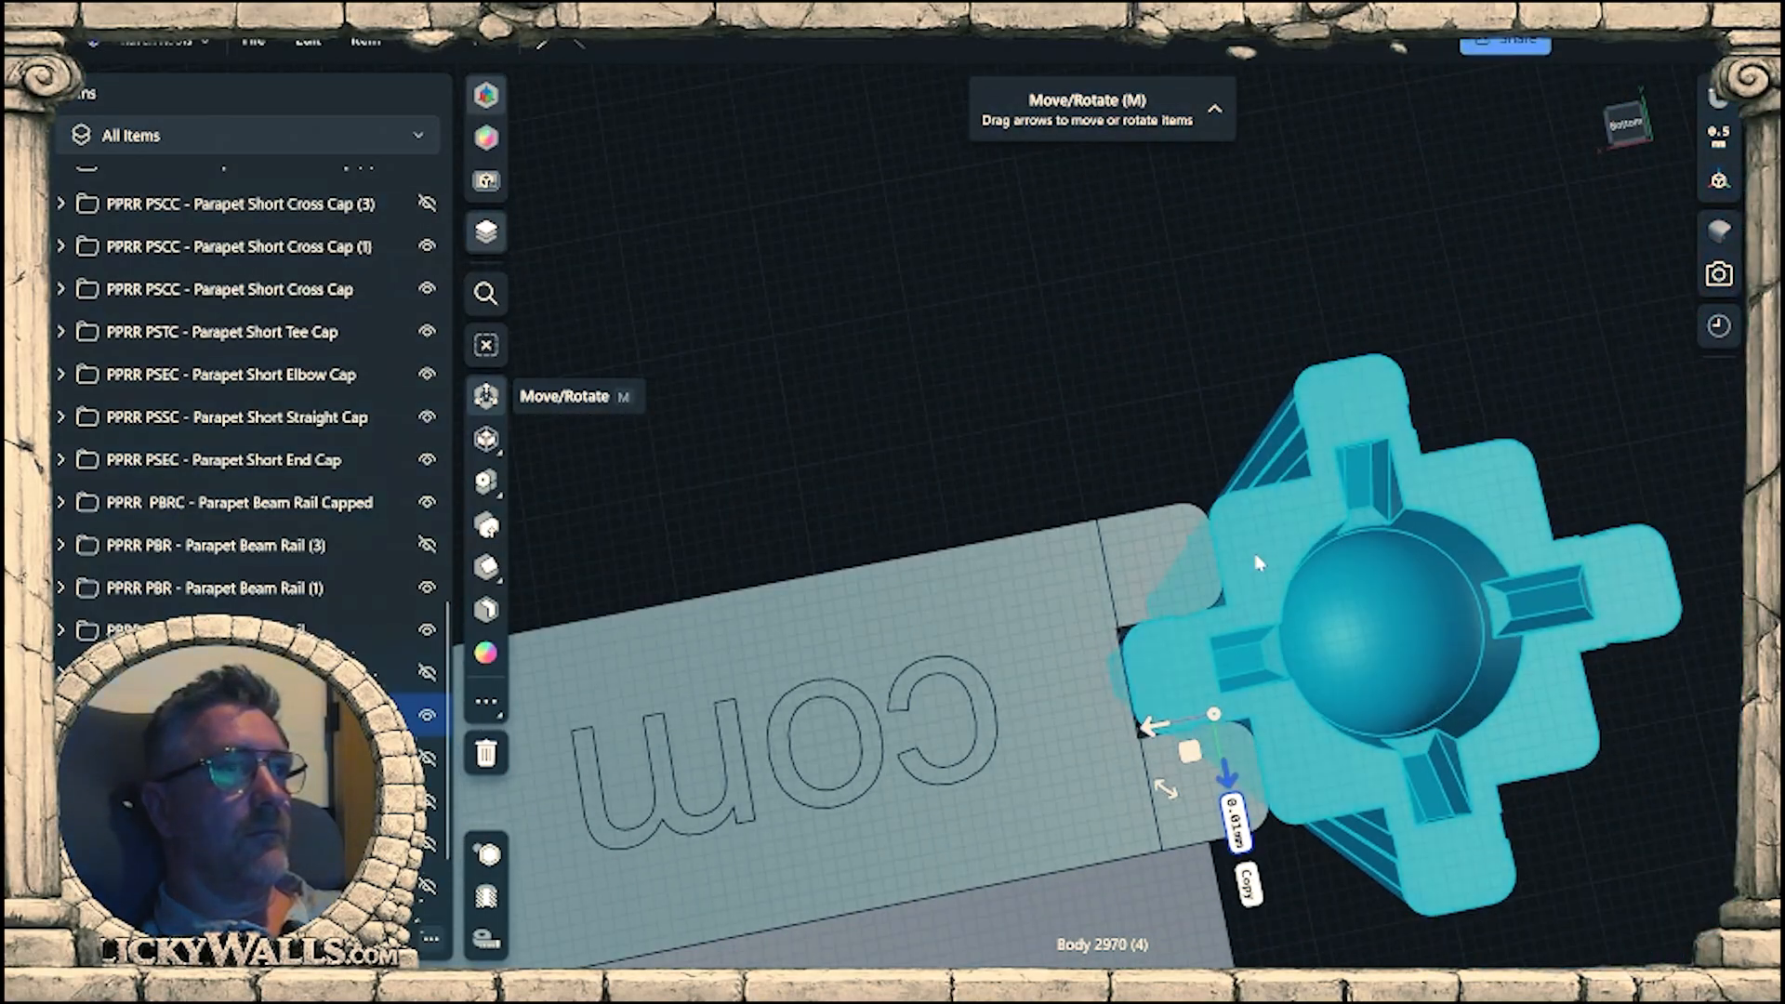
pyautogui.moveTo(1203, 734); pyautogui.dragTo(1265, 722, button='right')
pyautogui.scroll(-4, 1288, 739)
pyautogui.moveTo(1312, 753); pyautogui.dragTo(1265, 941, button='middle')
pyautogui.scroll(-3, 1263, 939)
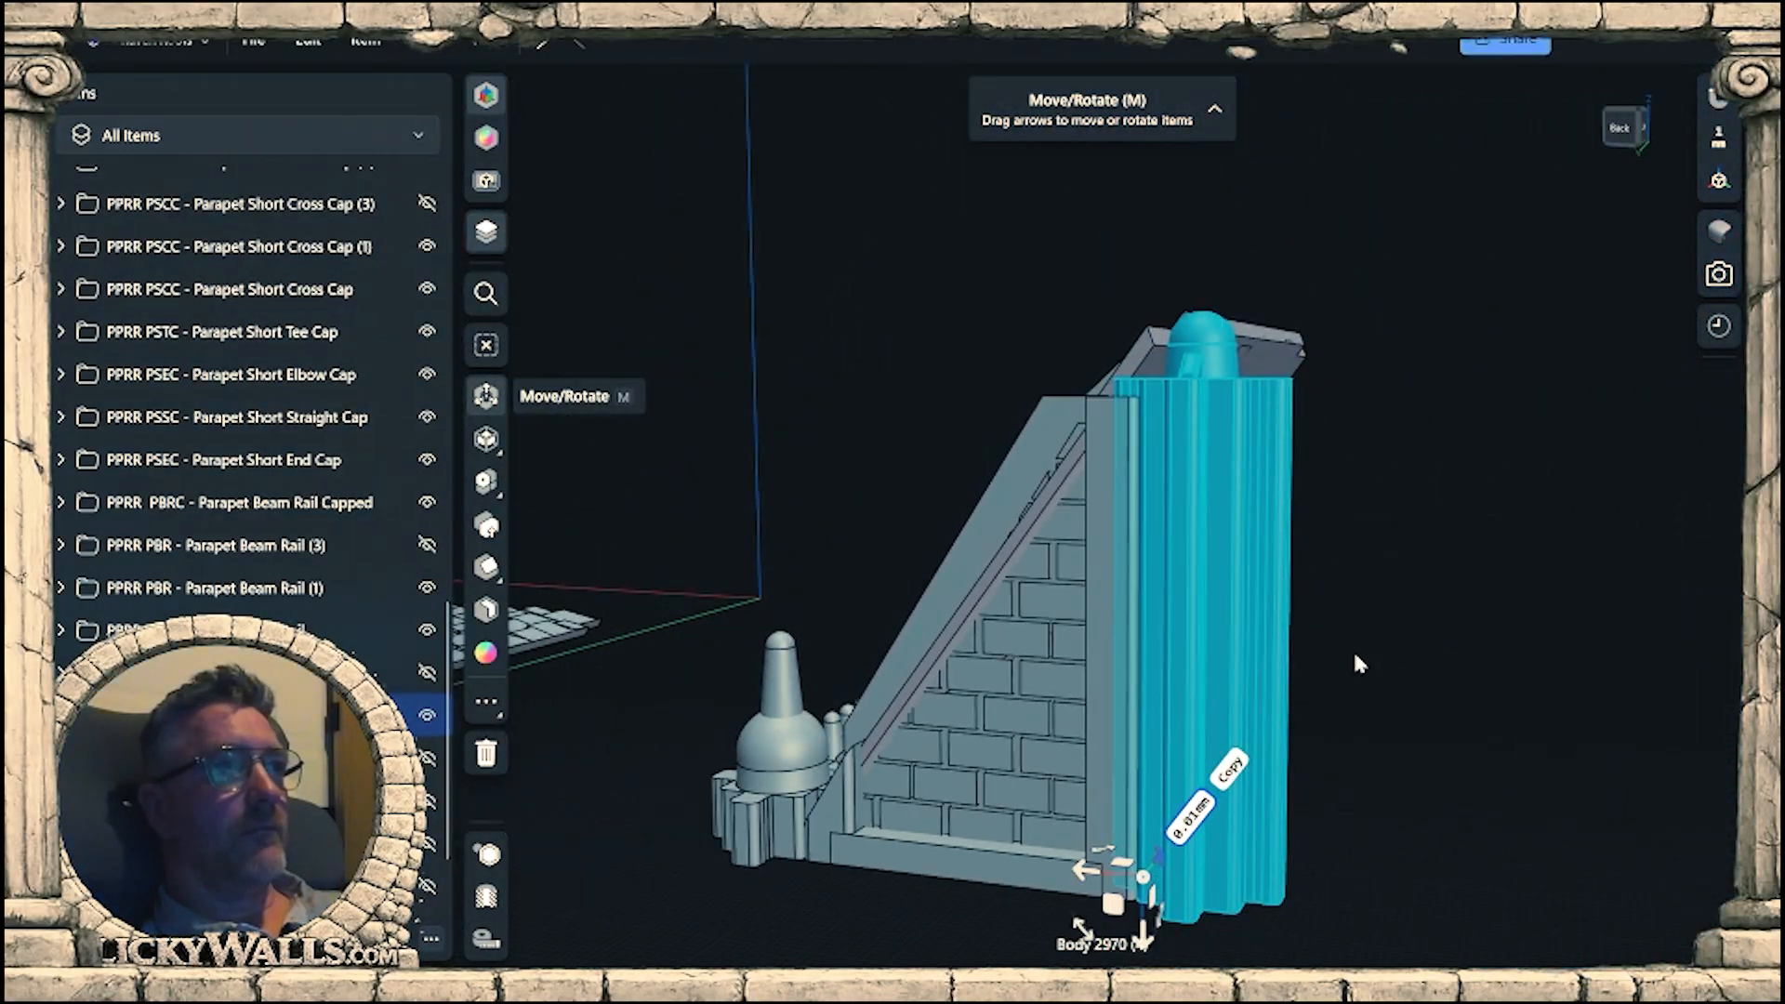
pyautogui.moveTo(1352, 657); pyautogui.dragTo(1397, 681, button='right')
pyautogui.click(1415, 720)
# Offset the lower end face of the roof panel's base beside the connector inward by about 8.5 mm.
pyautogui.scroll(1, 1376, 651)
pyautogui.scroll(4, 1157, 383)
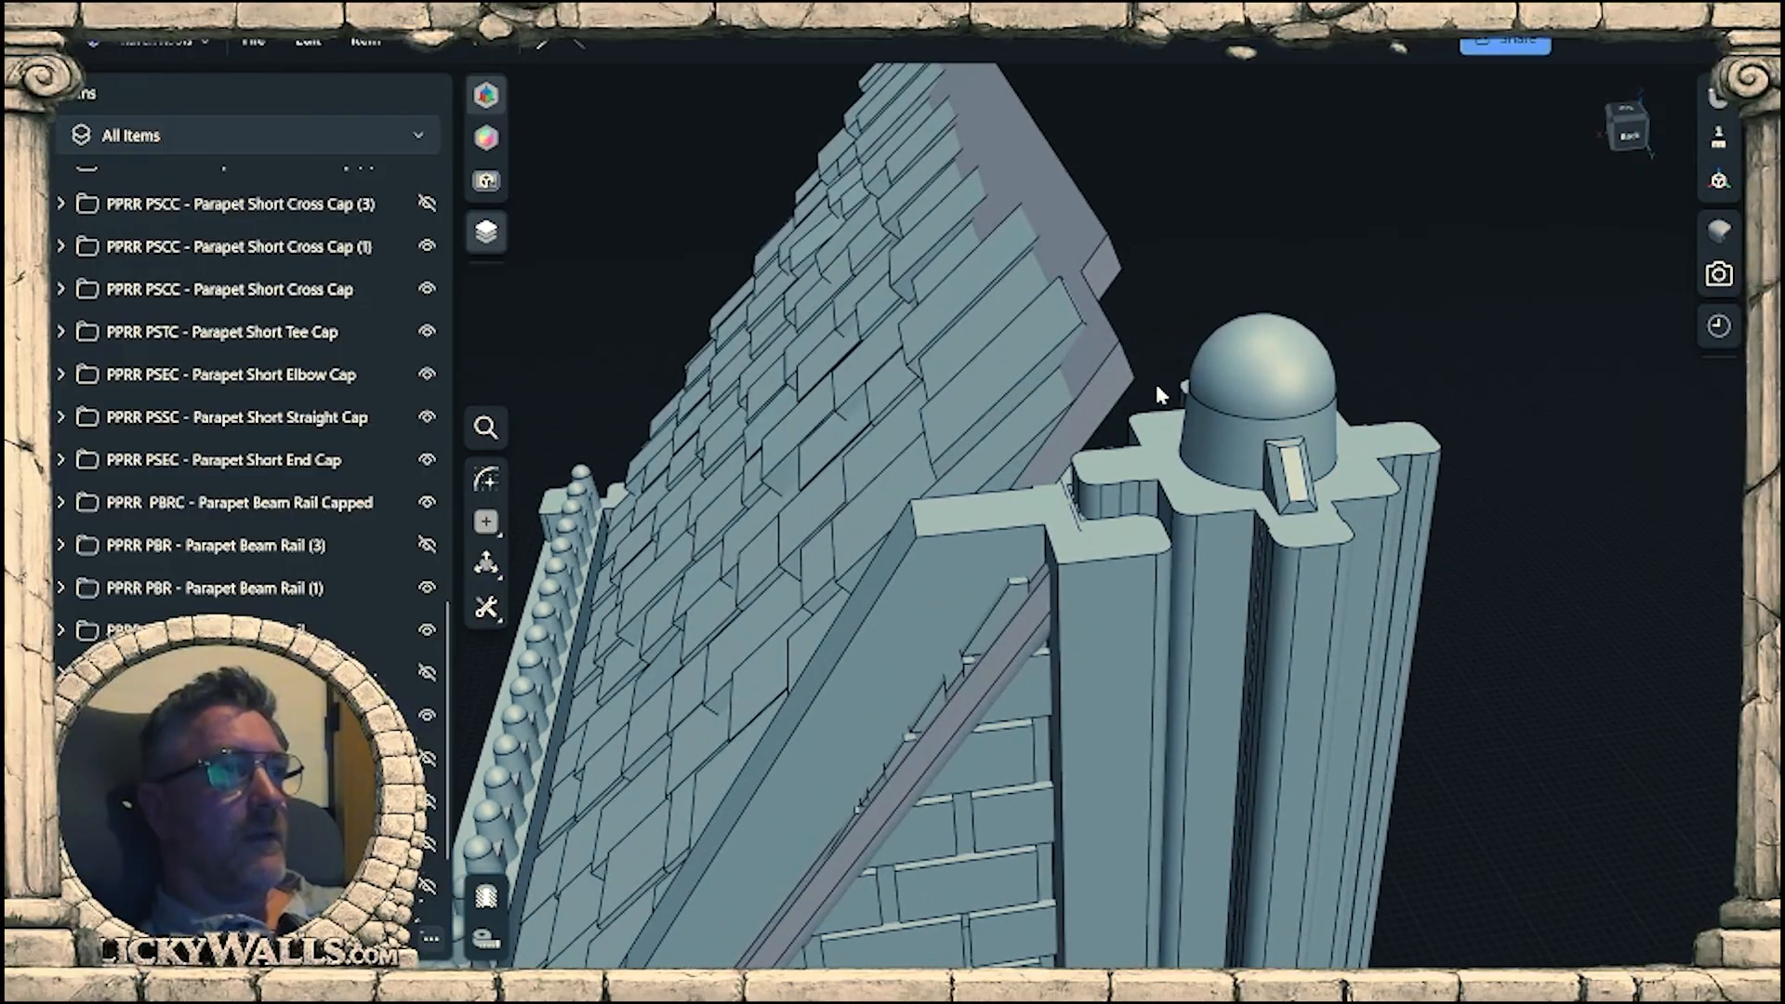
pyautogui.moveTo(1157, 383); pyautogui.dragTo(1227, 578, button='right')
pyautogui.scroll(1, 1181, 523)
pyautogui.moveTo(1219, 616); pyautogui.dragTo(920, 560, button='right')
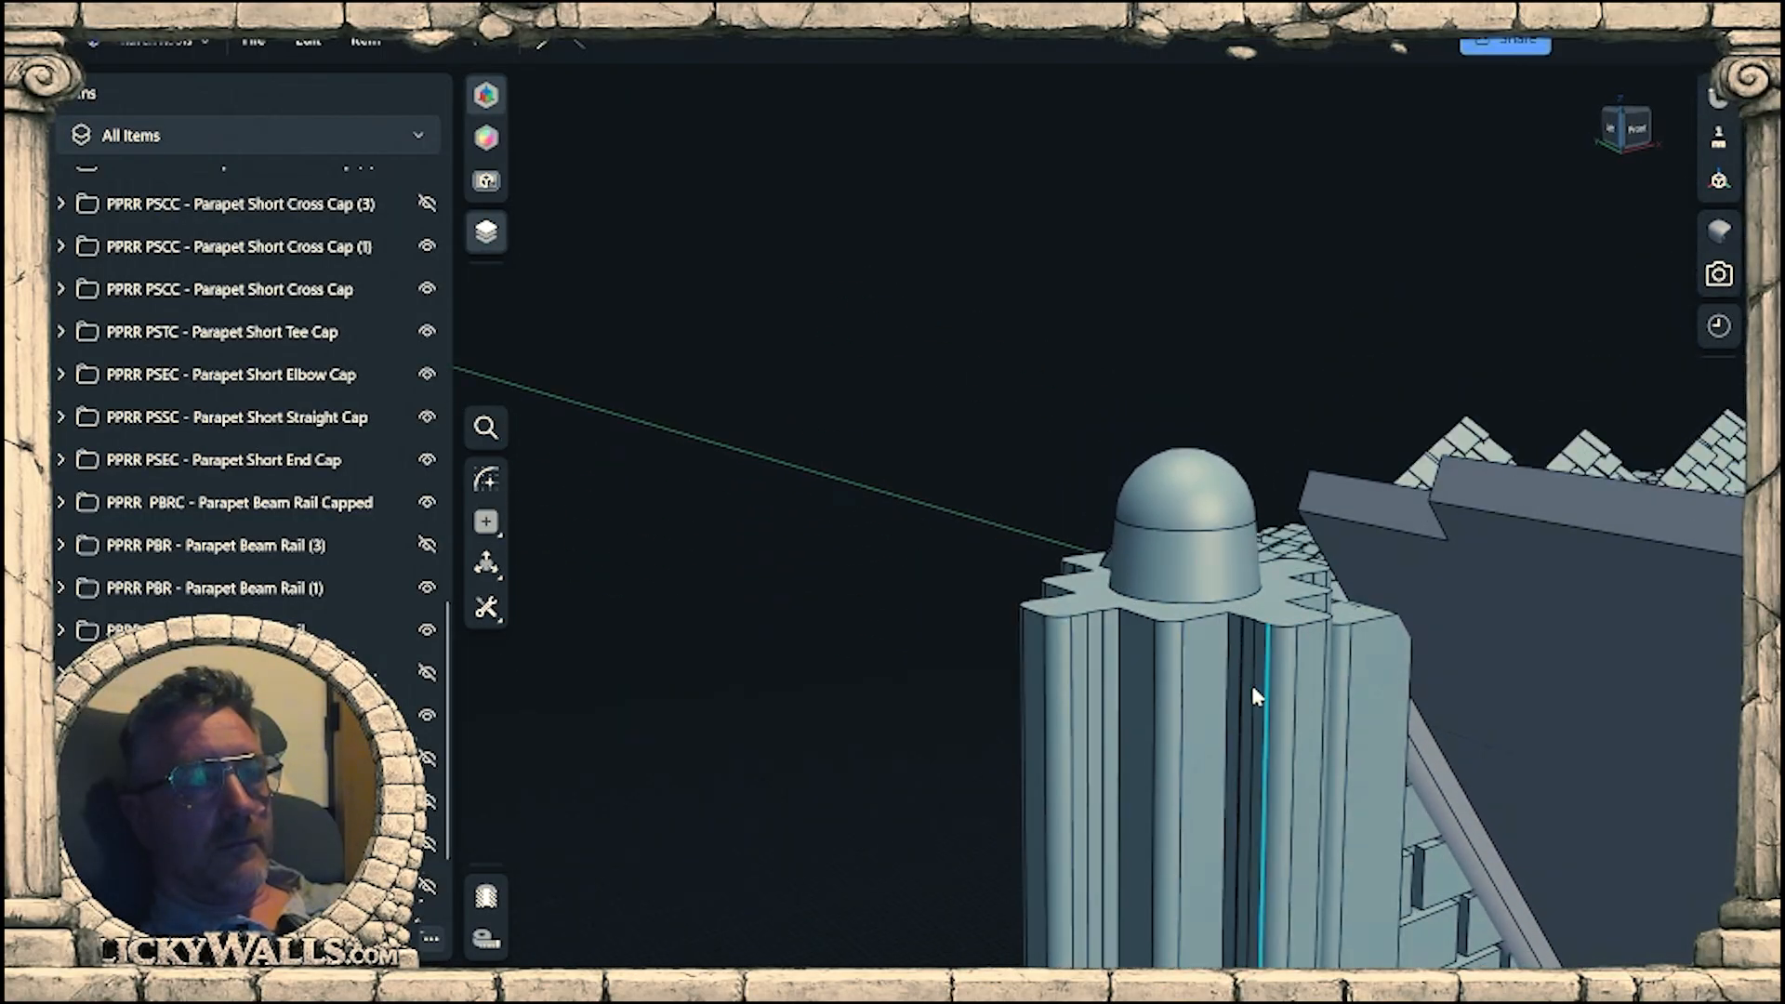
pyautogui.moveTo(1255, 690); pyautogui.dragTo(1101, 590, button='middle')
pyautogui.scroll(4, 1069, 470)
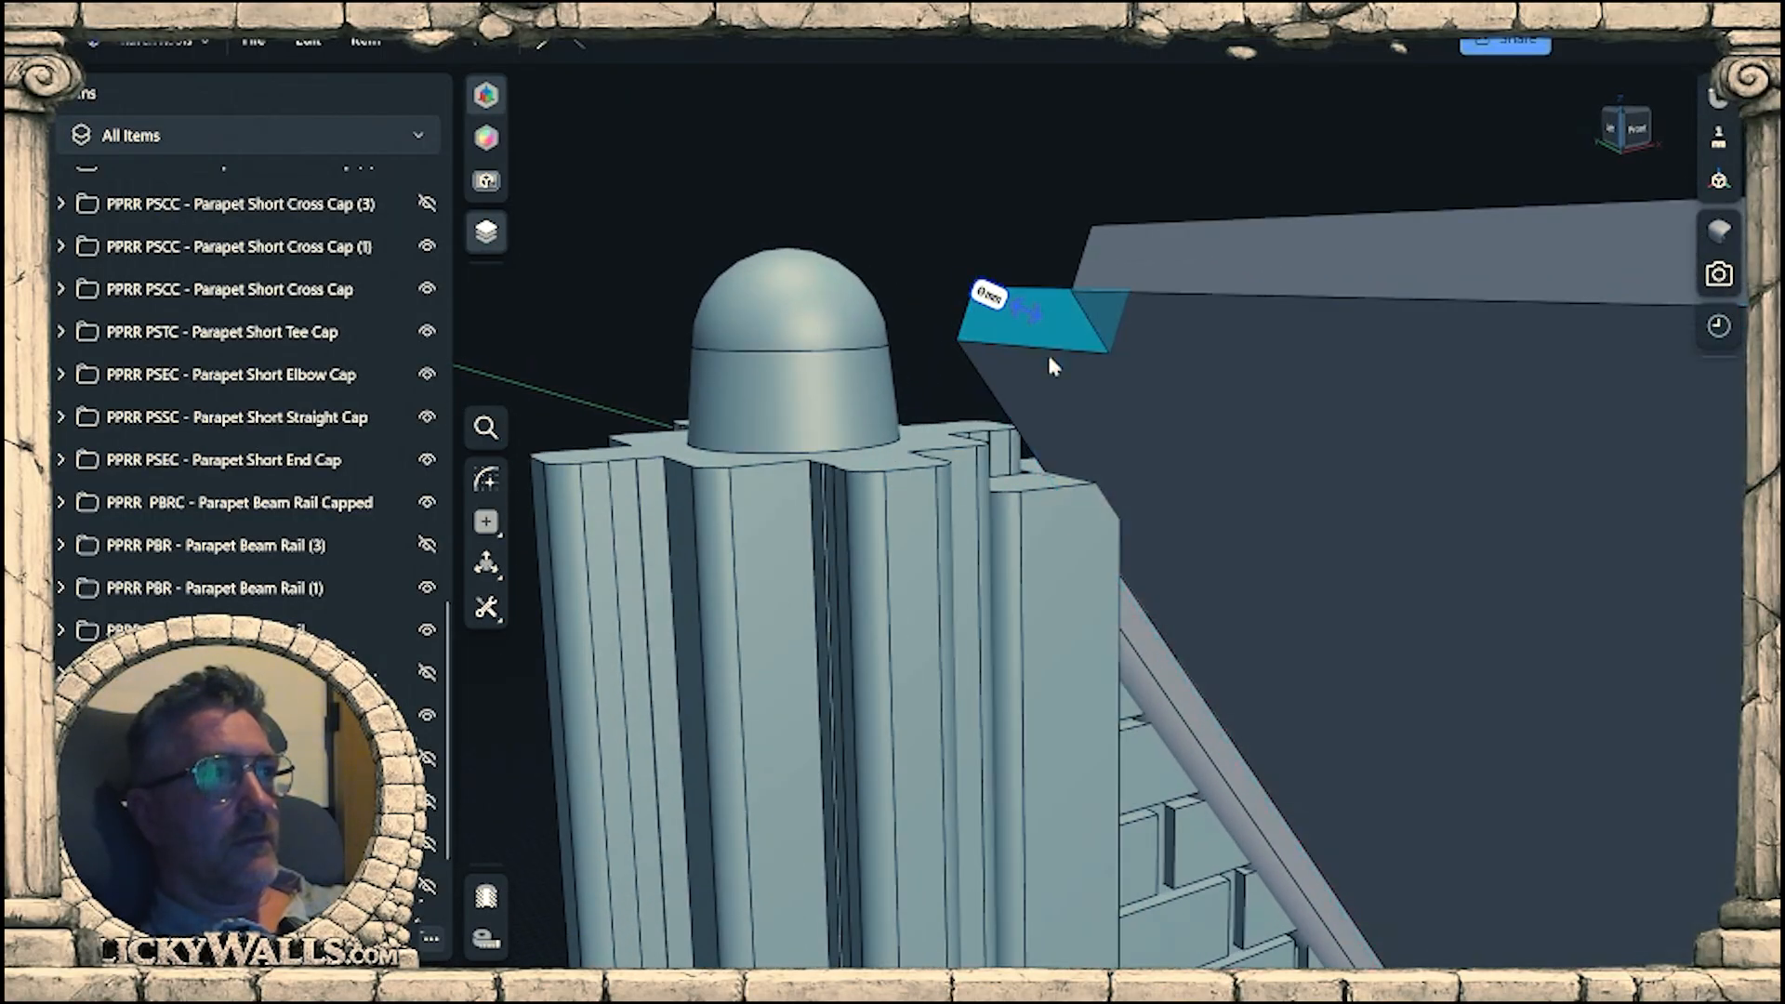
pyautogui.moveTo(1048, 357); pyautogui.dragTo(997, 368, button='right')
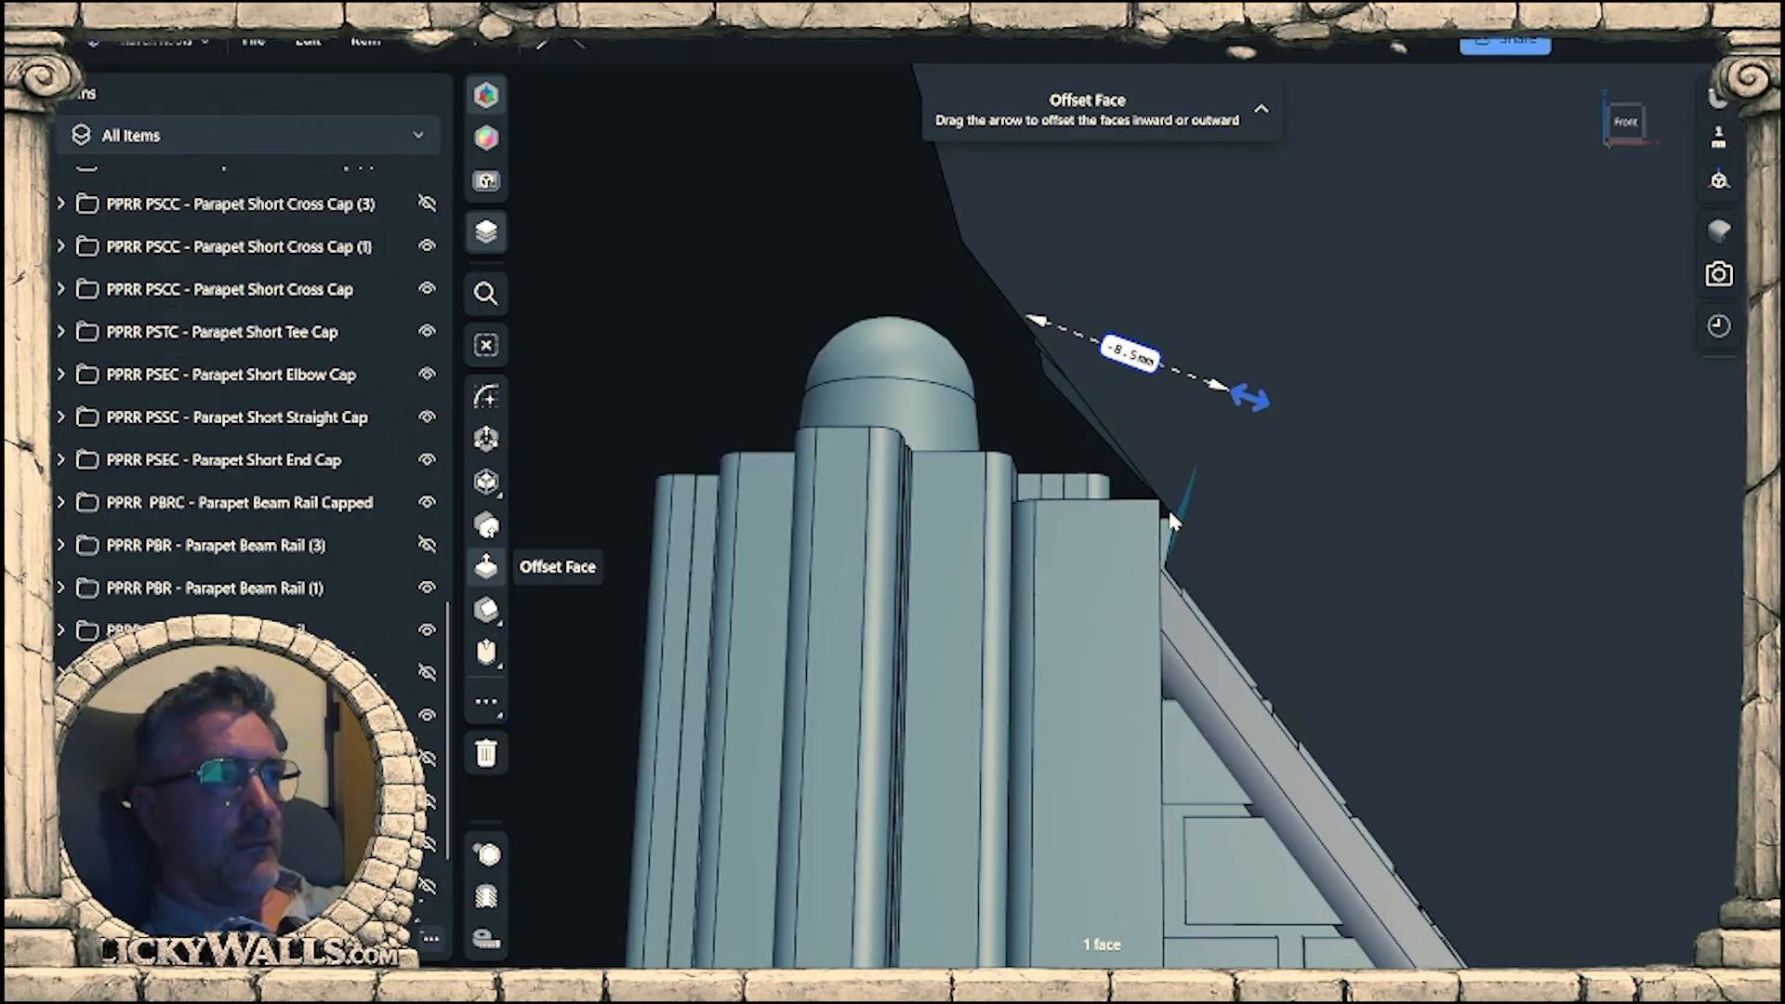
# Set the total height of the gable wall's end beam to 60 mm from its top face.
pyautogui.moveTo(1113, 522); pyautogui.dragTo(1454, 593, button='right')
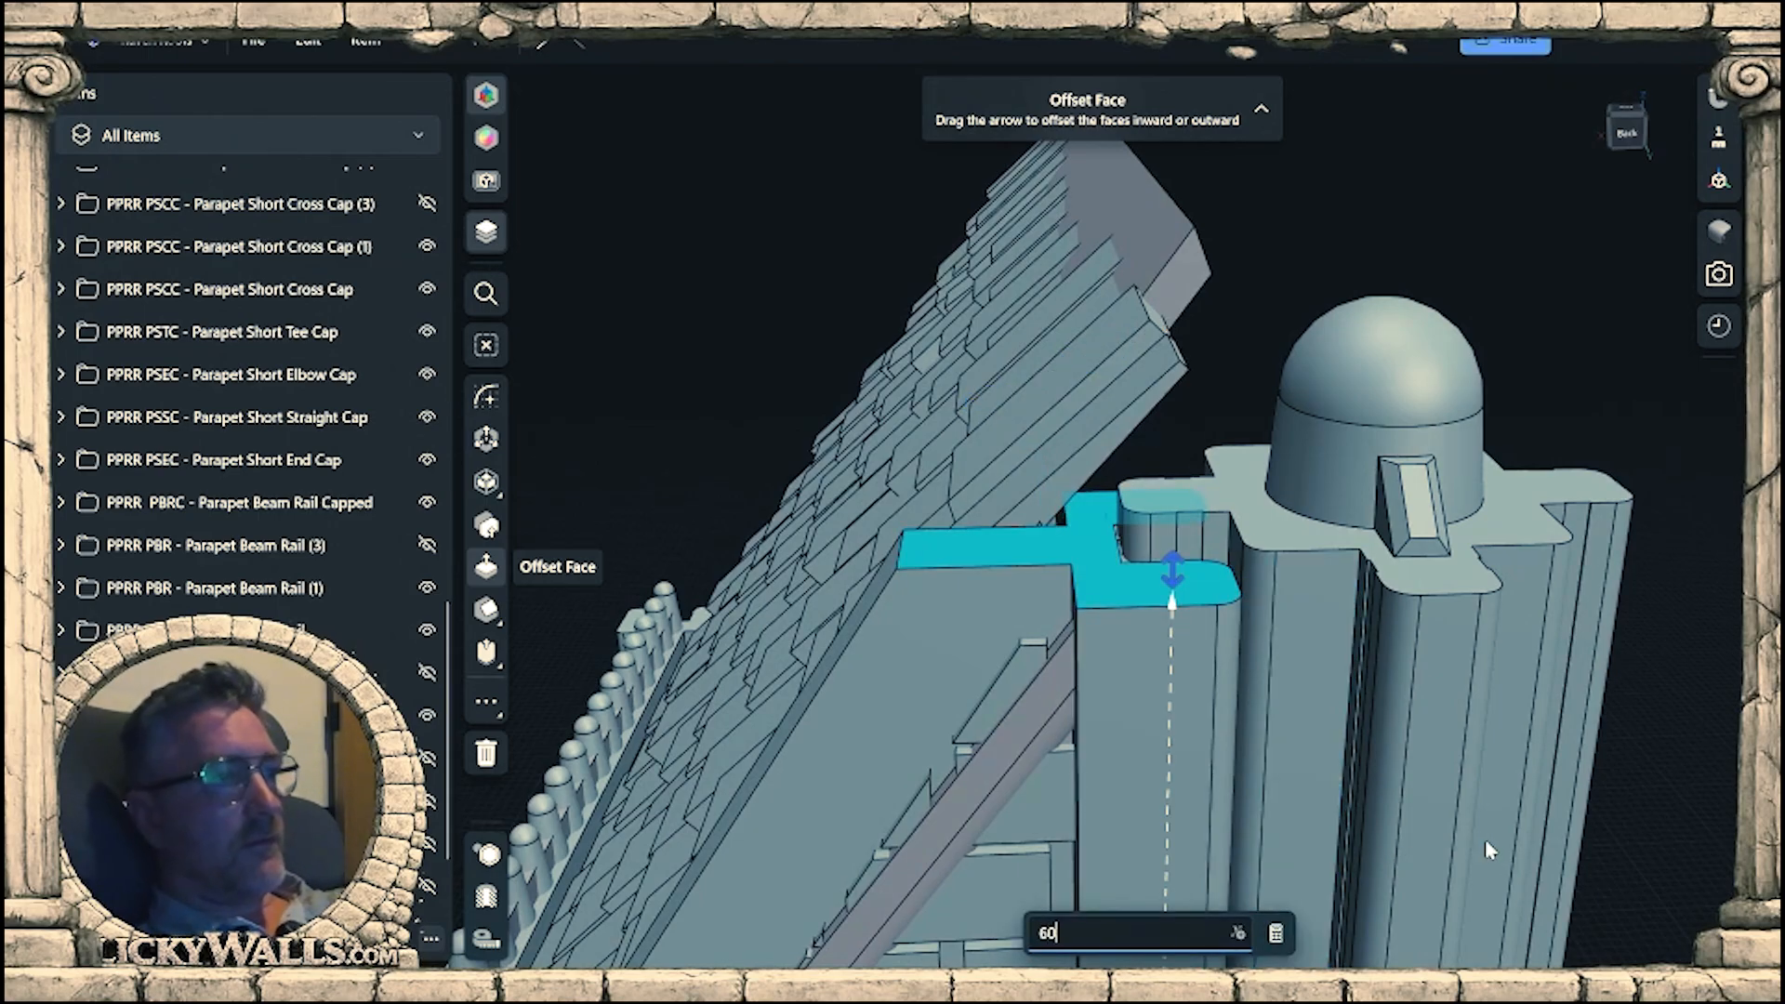
pyautogui.press('Escape')
pyautogui.click(1526, 786)
# Offset the end face of the overhanging roof tile beside the connector inward by about 7.5 mm and inspect the trimmed corner.
pyautogui.moveTo(1526, 787); pyautogui.dragTo(874, 383, button='right')
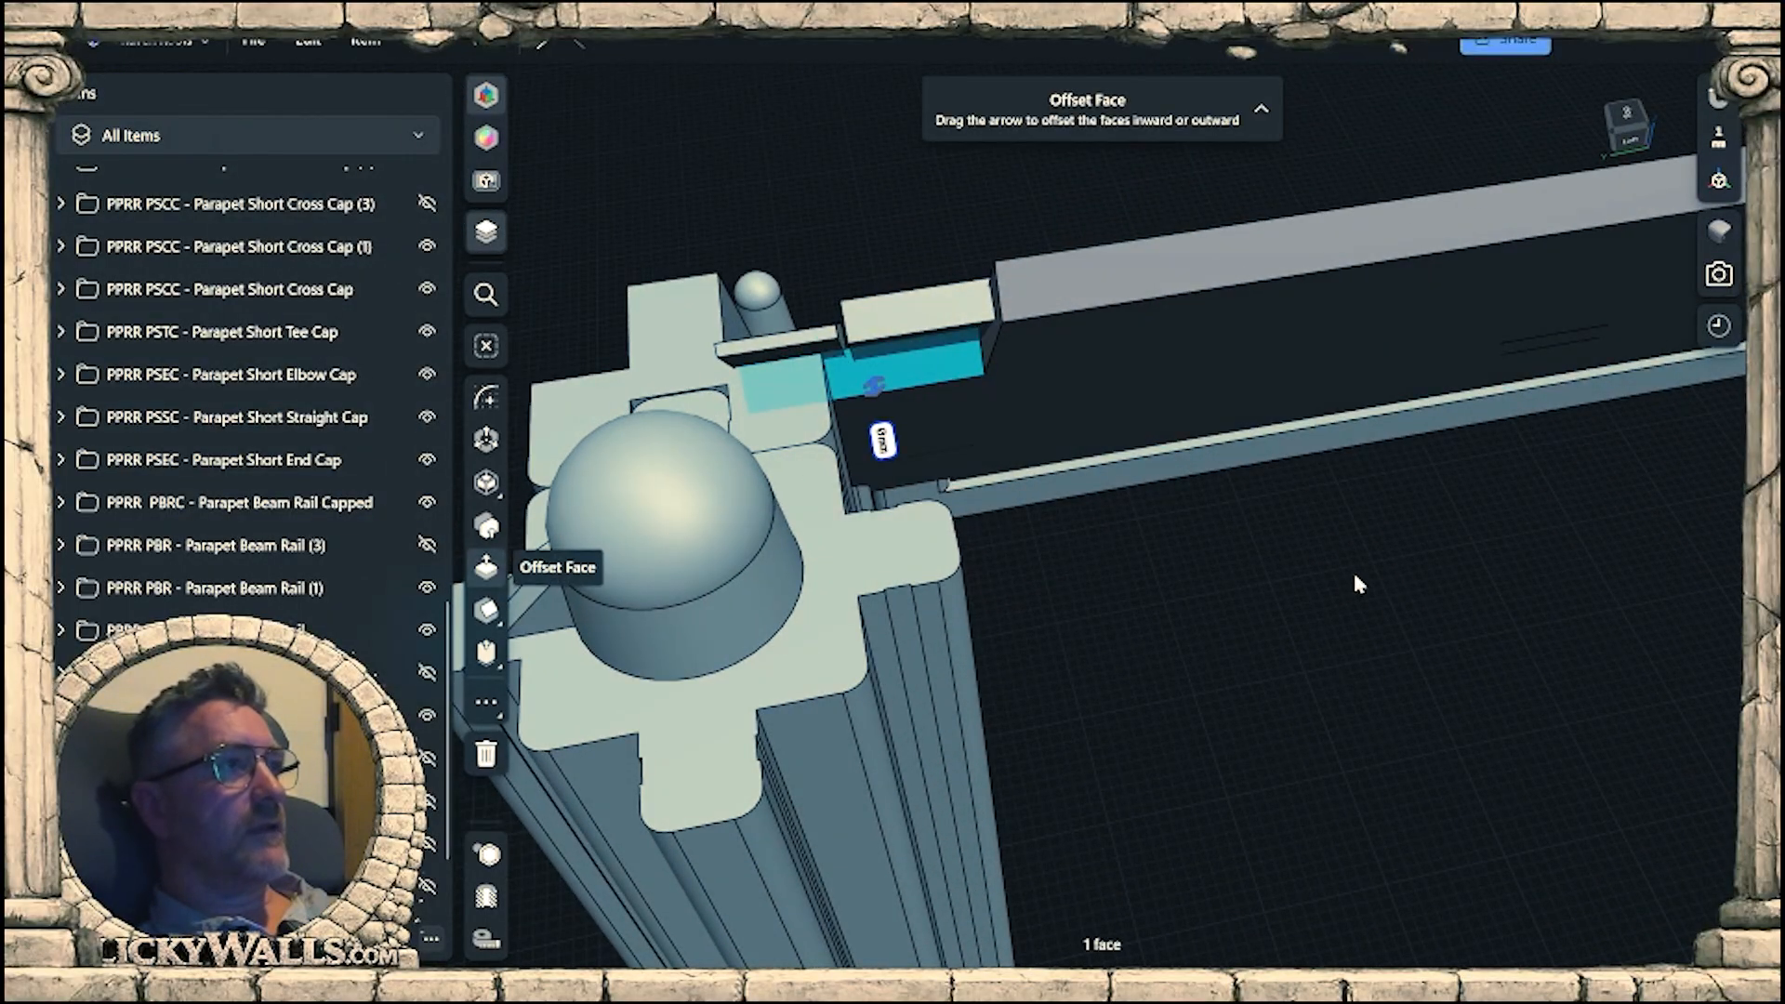
pyautogui.moveTo(1186, 588); pyautogui.dragTo(1270, 577, button='middle')
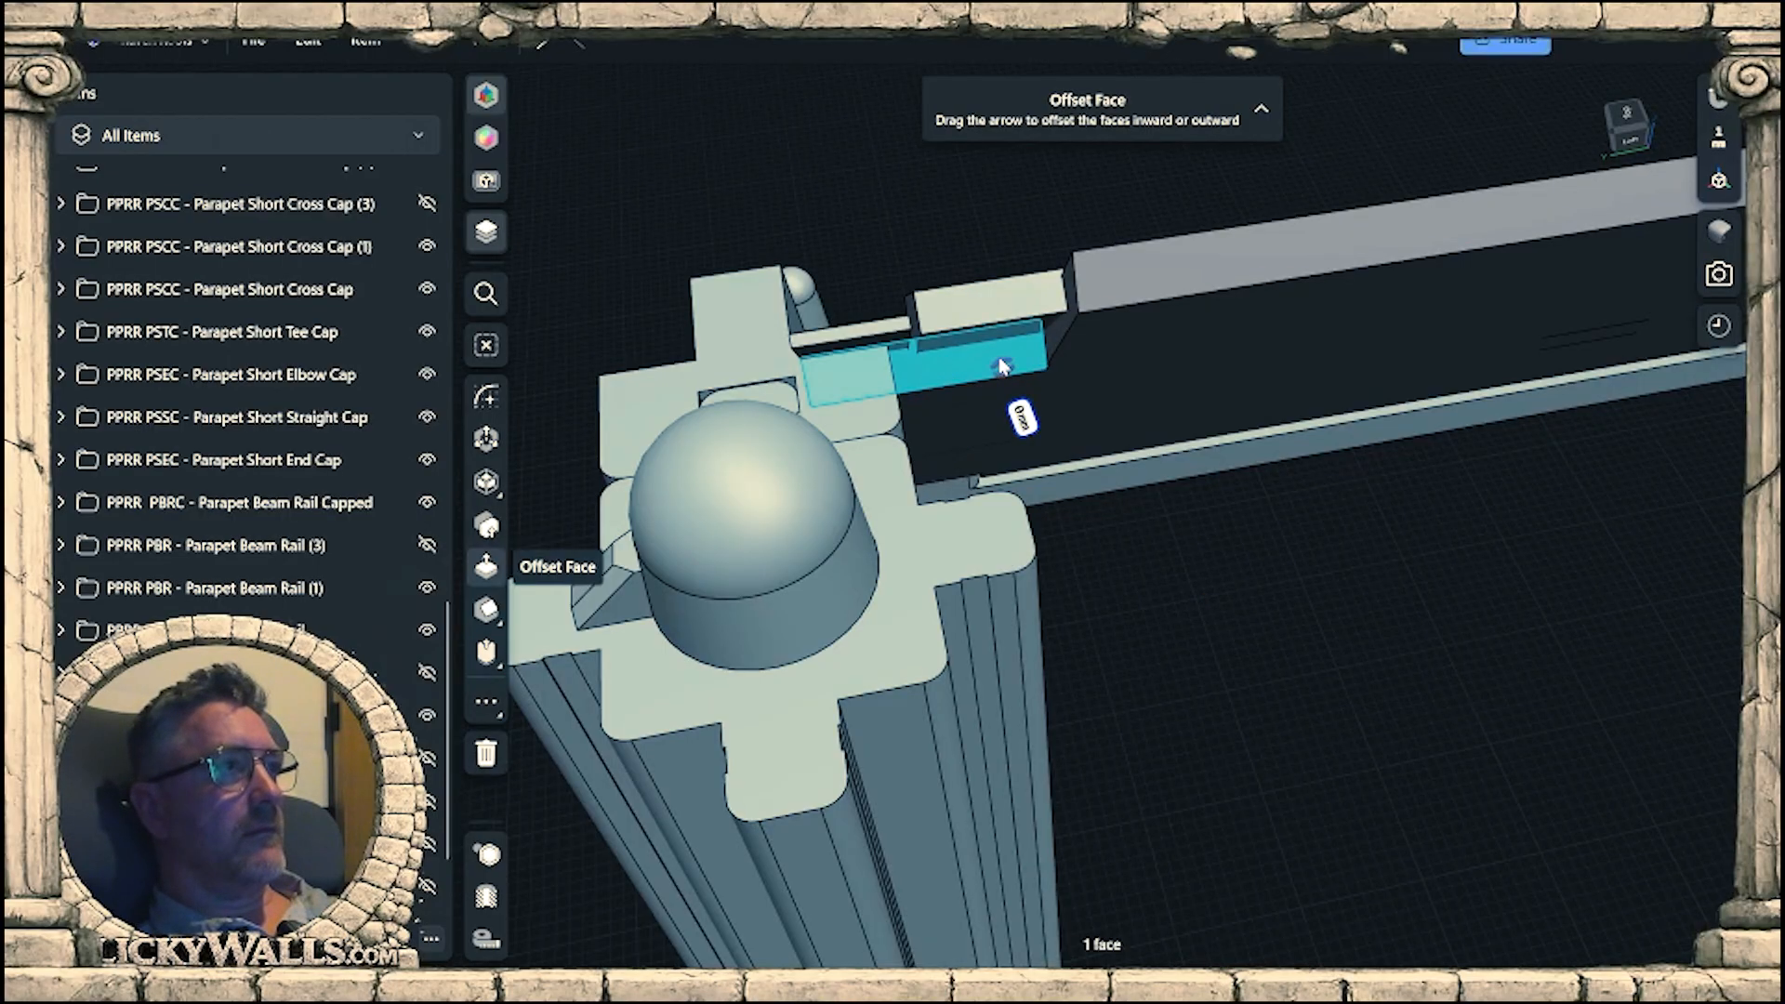
pyautogui.moveTo(939, 359); pyautogui.dragTo(1480, 647, button='right')
pyautogui.scroll(4, 1397, 634)
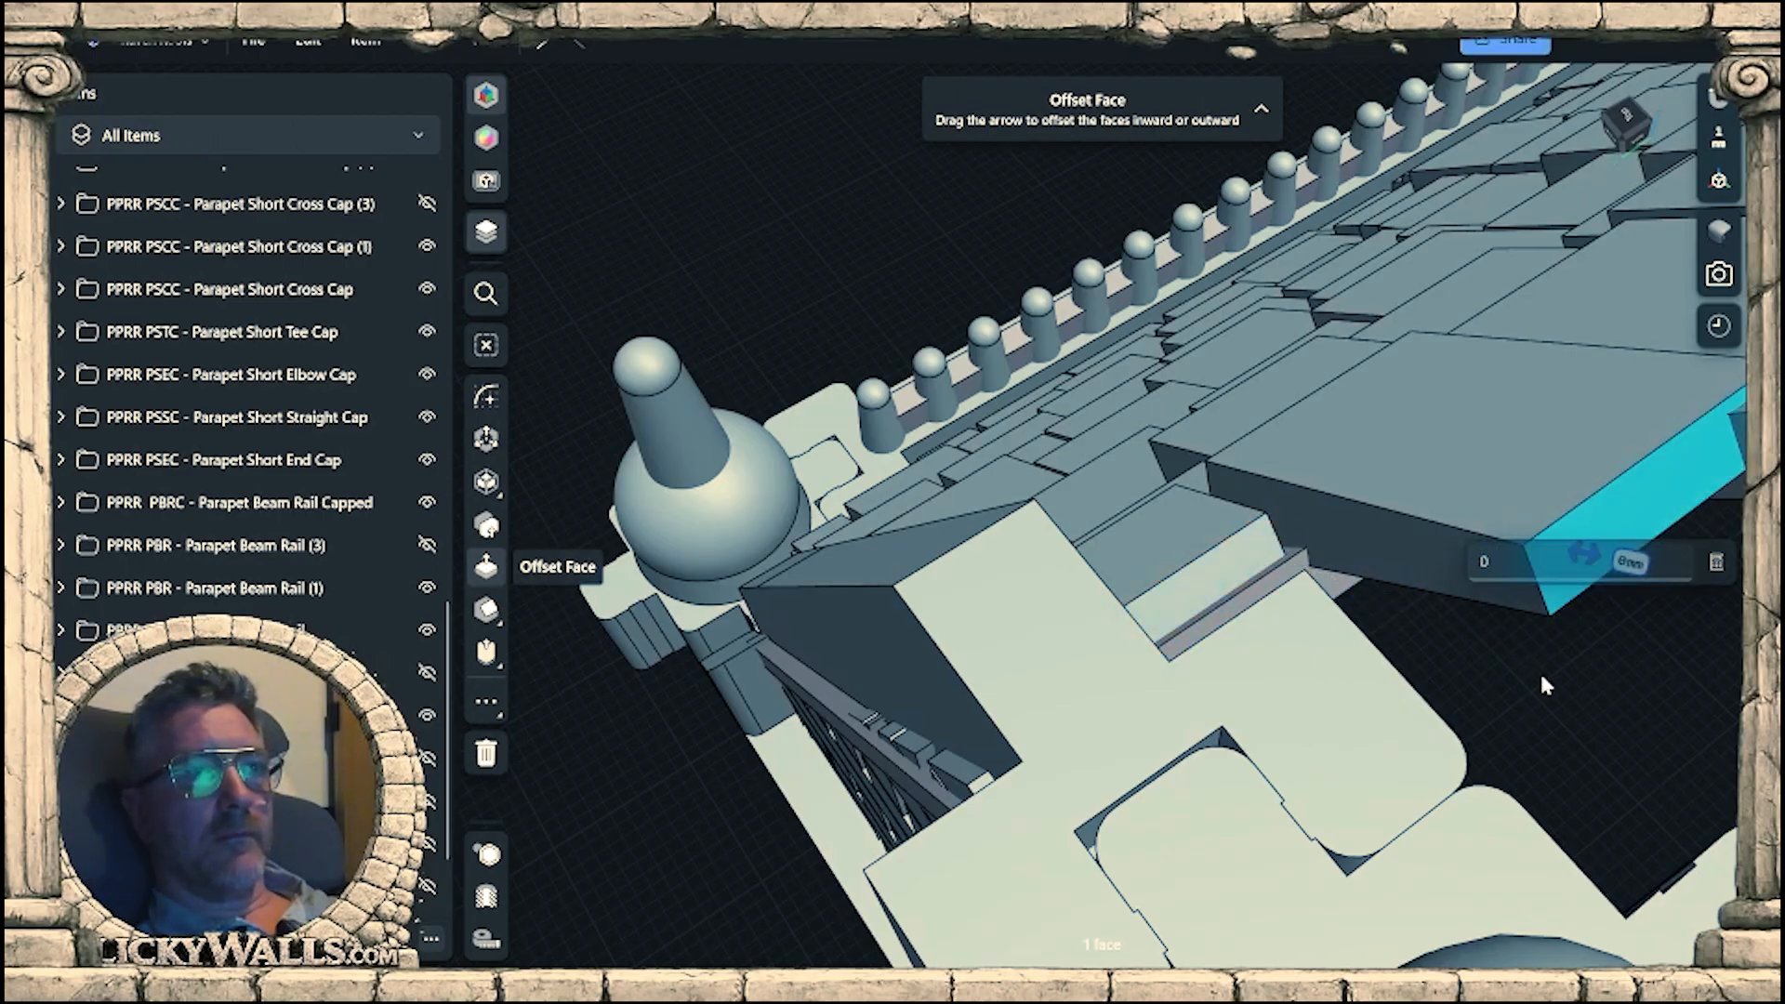
pyautogui.moveTo(1655, 665); pyautogui.dragTo(1337, 679, button='right')
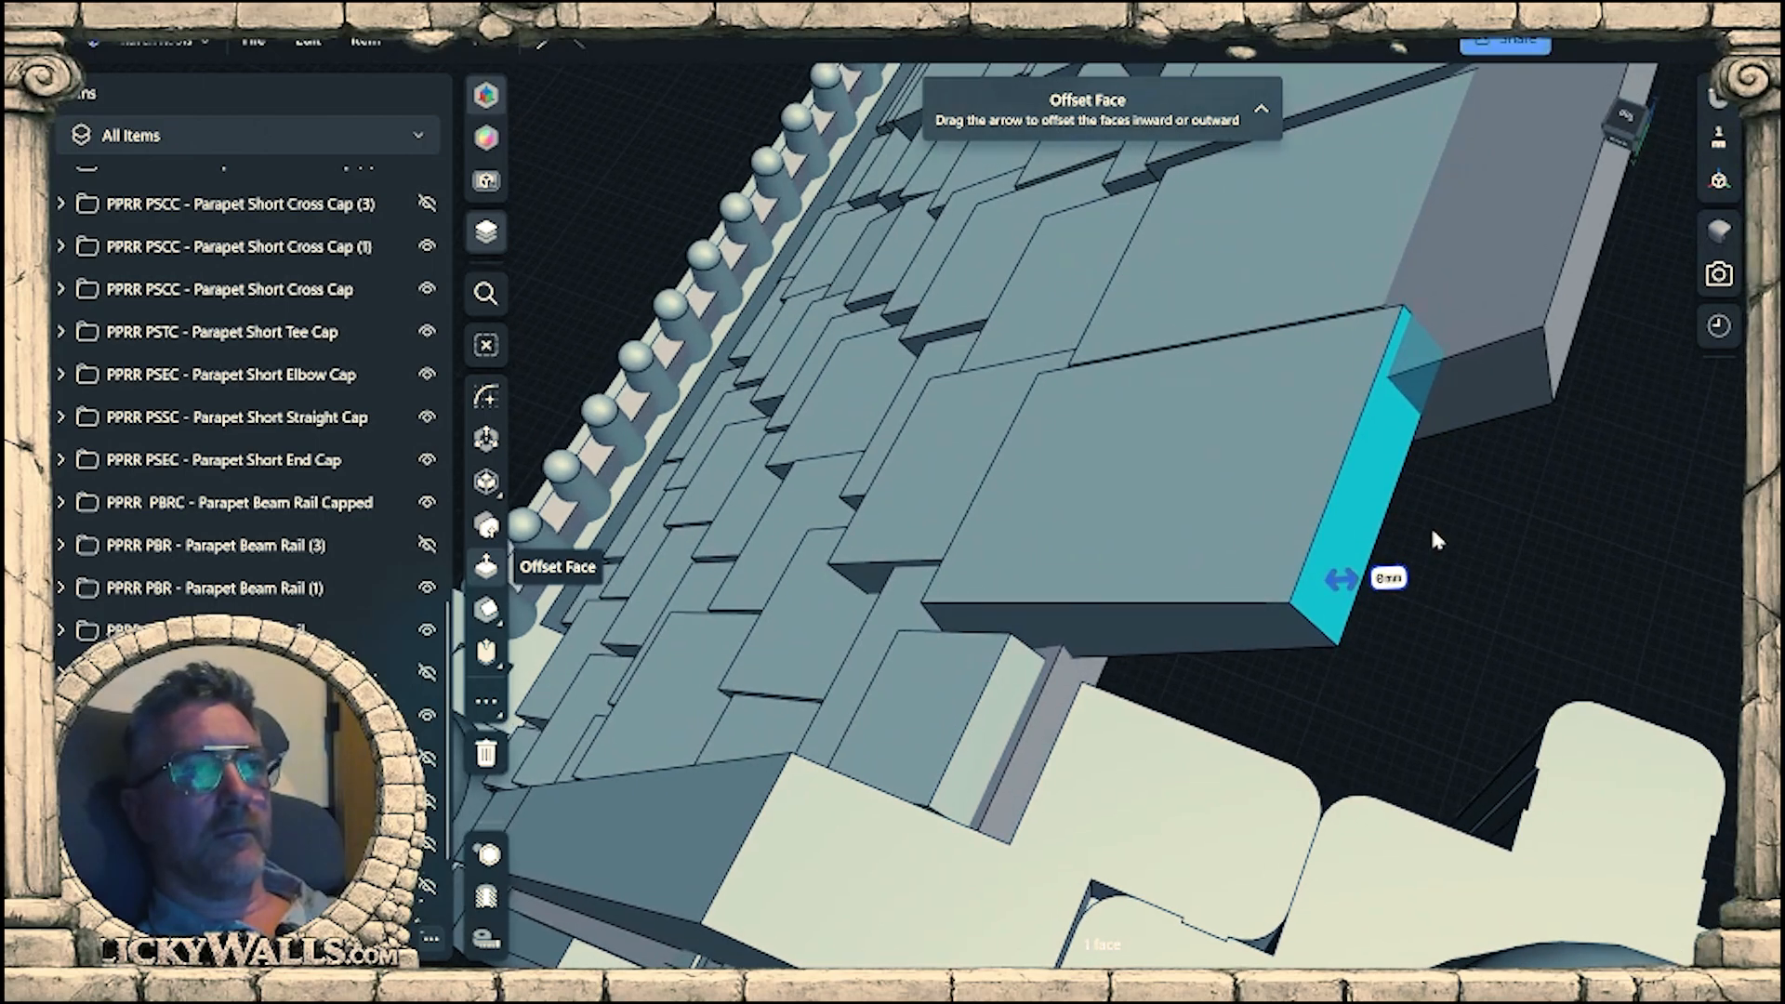
pyautogui.moveTo(1222, 581); pyautogui.dragTo(1078, 587)
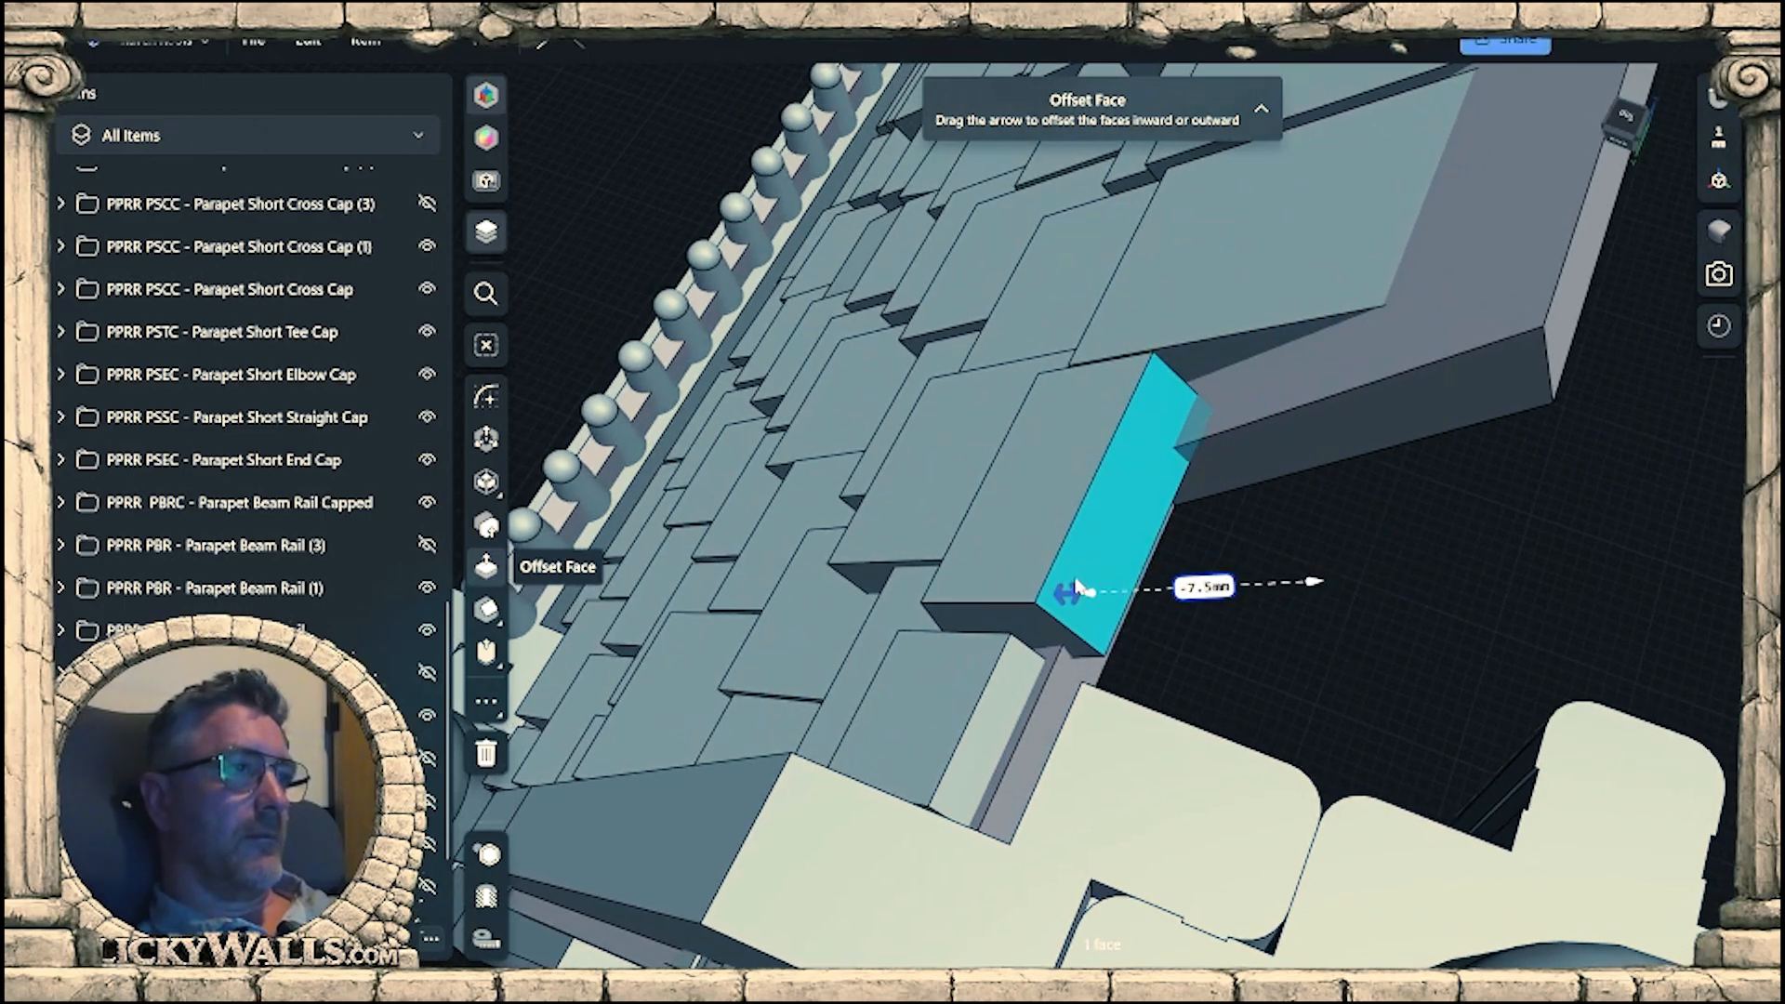
pyautogui.click(1315, 610)
pyautogui.scroll(-8, 1371, 546)
pyautogui.moveTo(1371, 546); pyautogui.dragTo(1661, 589, button='right')
pyautogui.moveTo(1660, 589); pyautogui.dragTo(1061, 604, button='middle')
pyautogui.moveTo(1060, 604); pyautogui.dragTo(1105, 558, button='right')
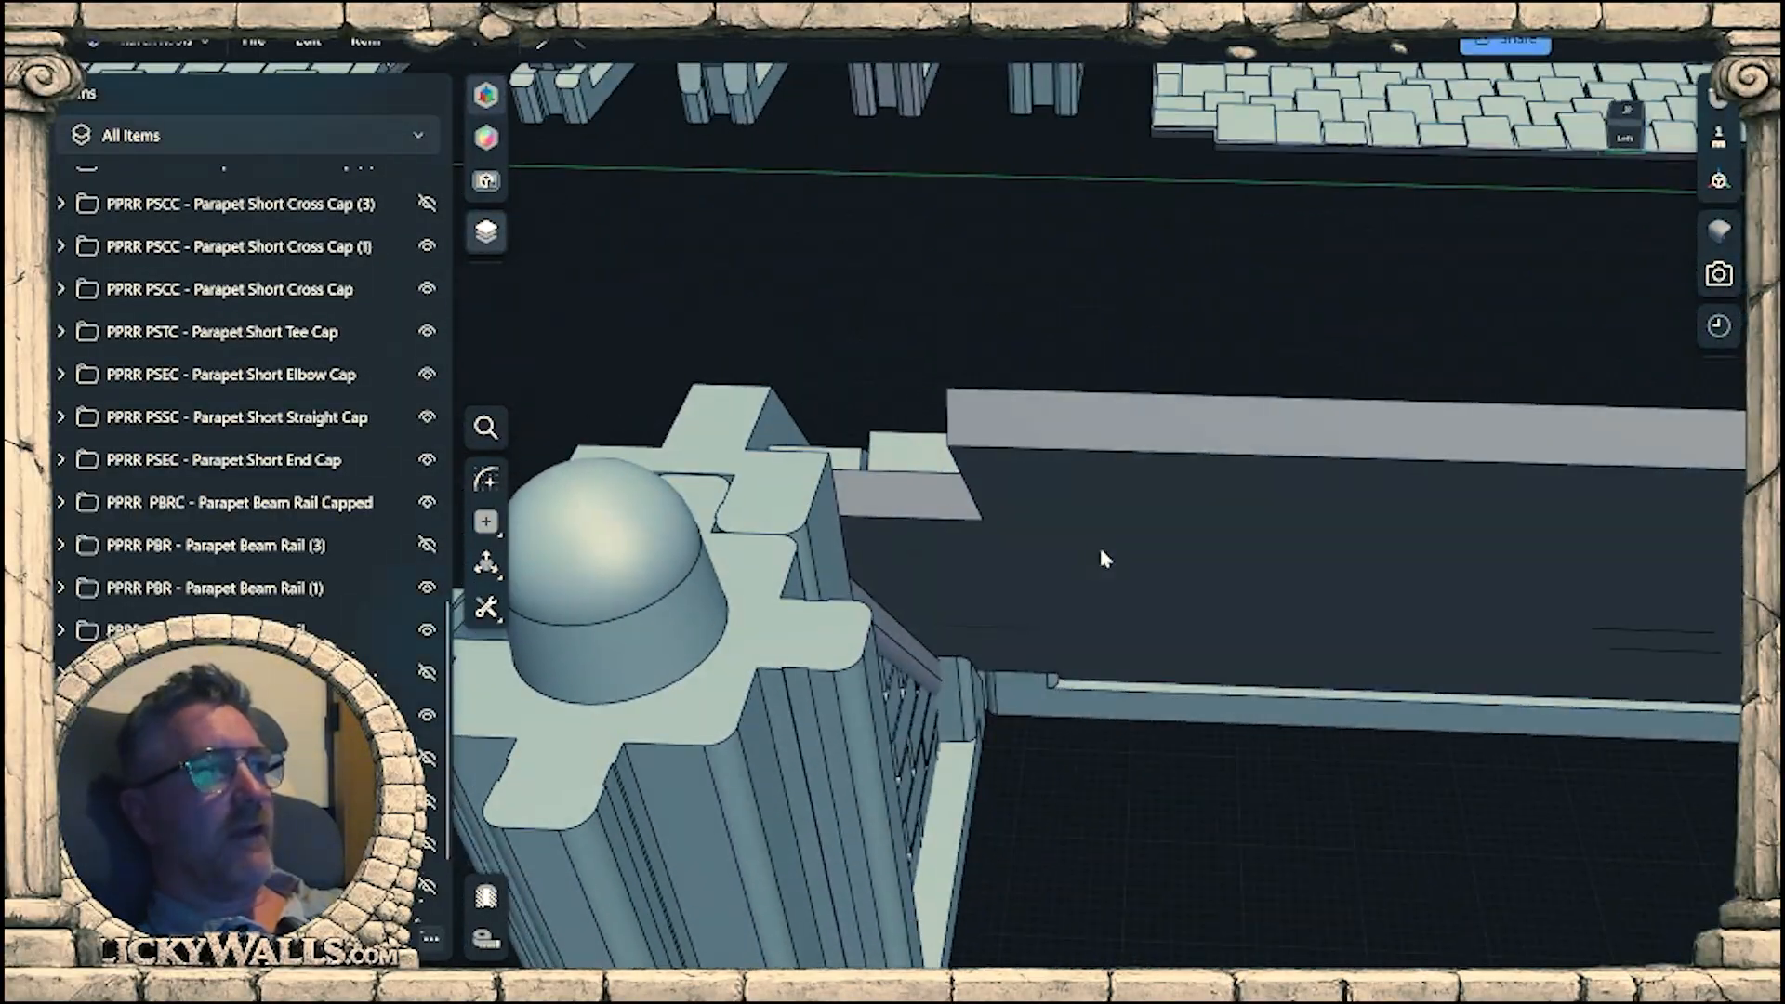
# Copy the gable wall about 111 mm along the roof to the panel's opposite end and clear the selection.
pyautogui.moveTo(933, 520); pyautogui.dragTo(699, 711, button='right')
pyautogui.moveTo(654, 528); pyautogui.dragTo(622, 561, button='right')
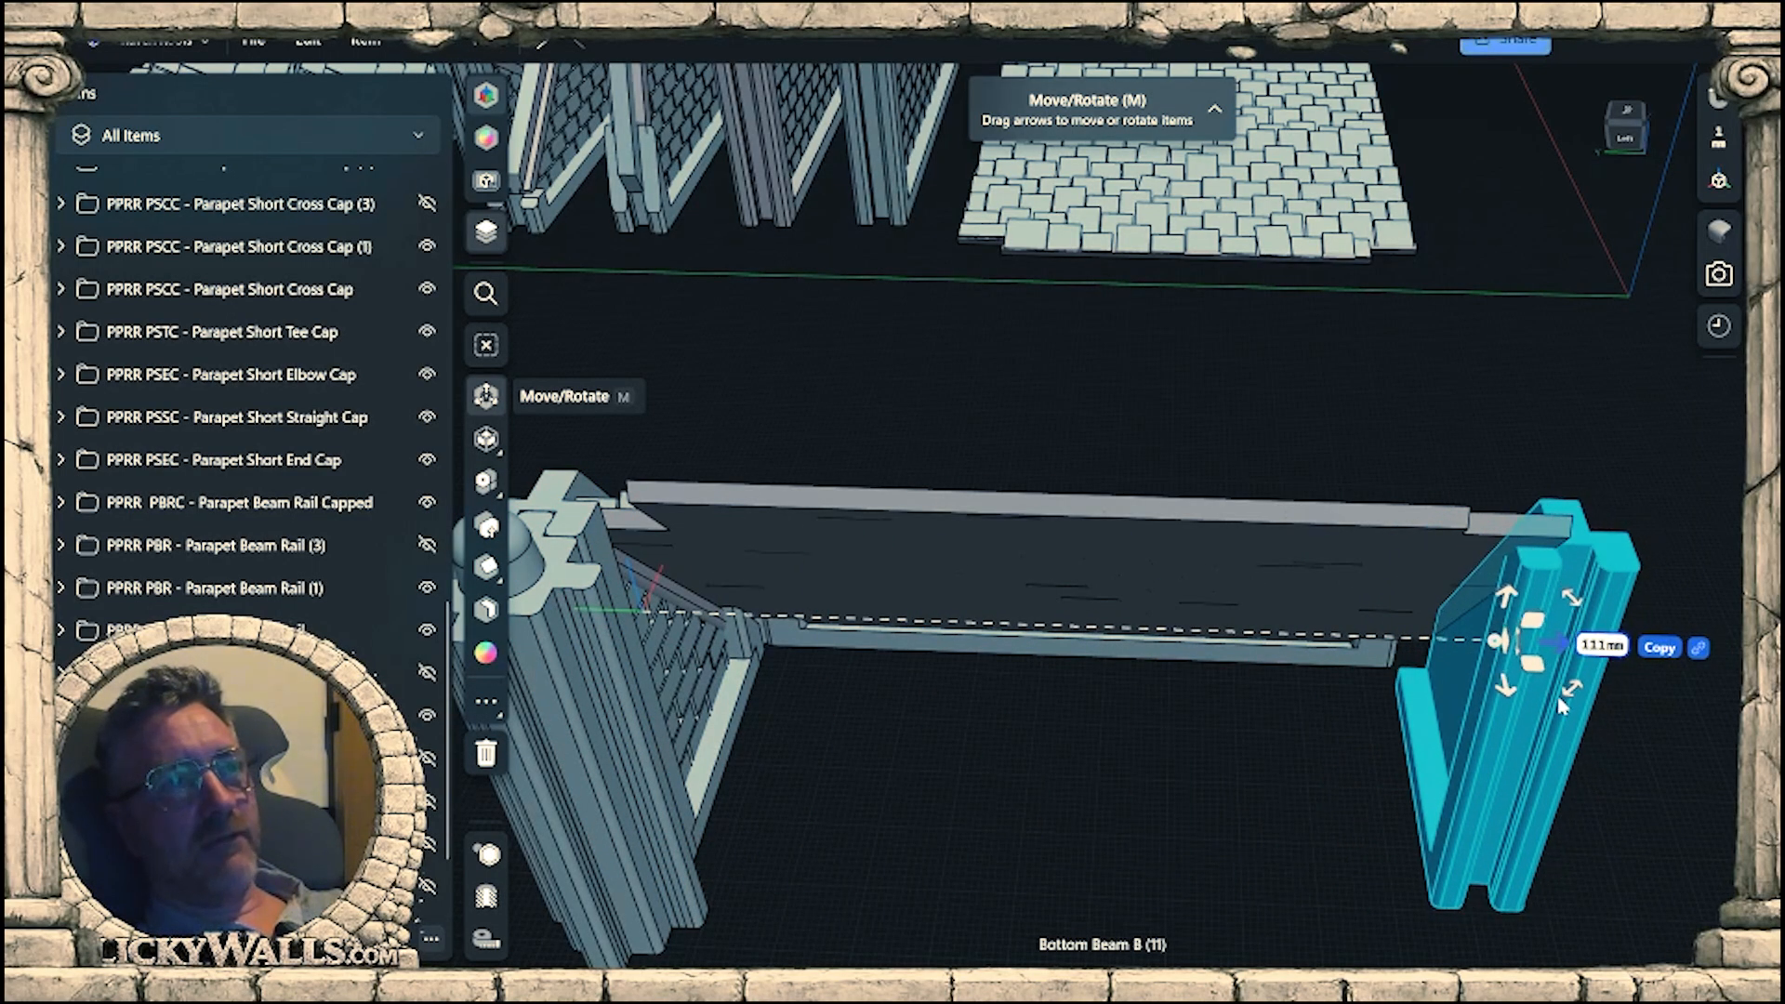
pyautogui.click(1292, 722)
pyautogui.moveTo(1293, 722); pyautogui.dragTo(1157, 732, button='right')
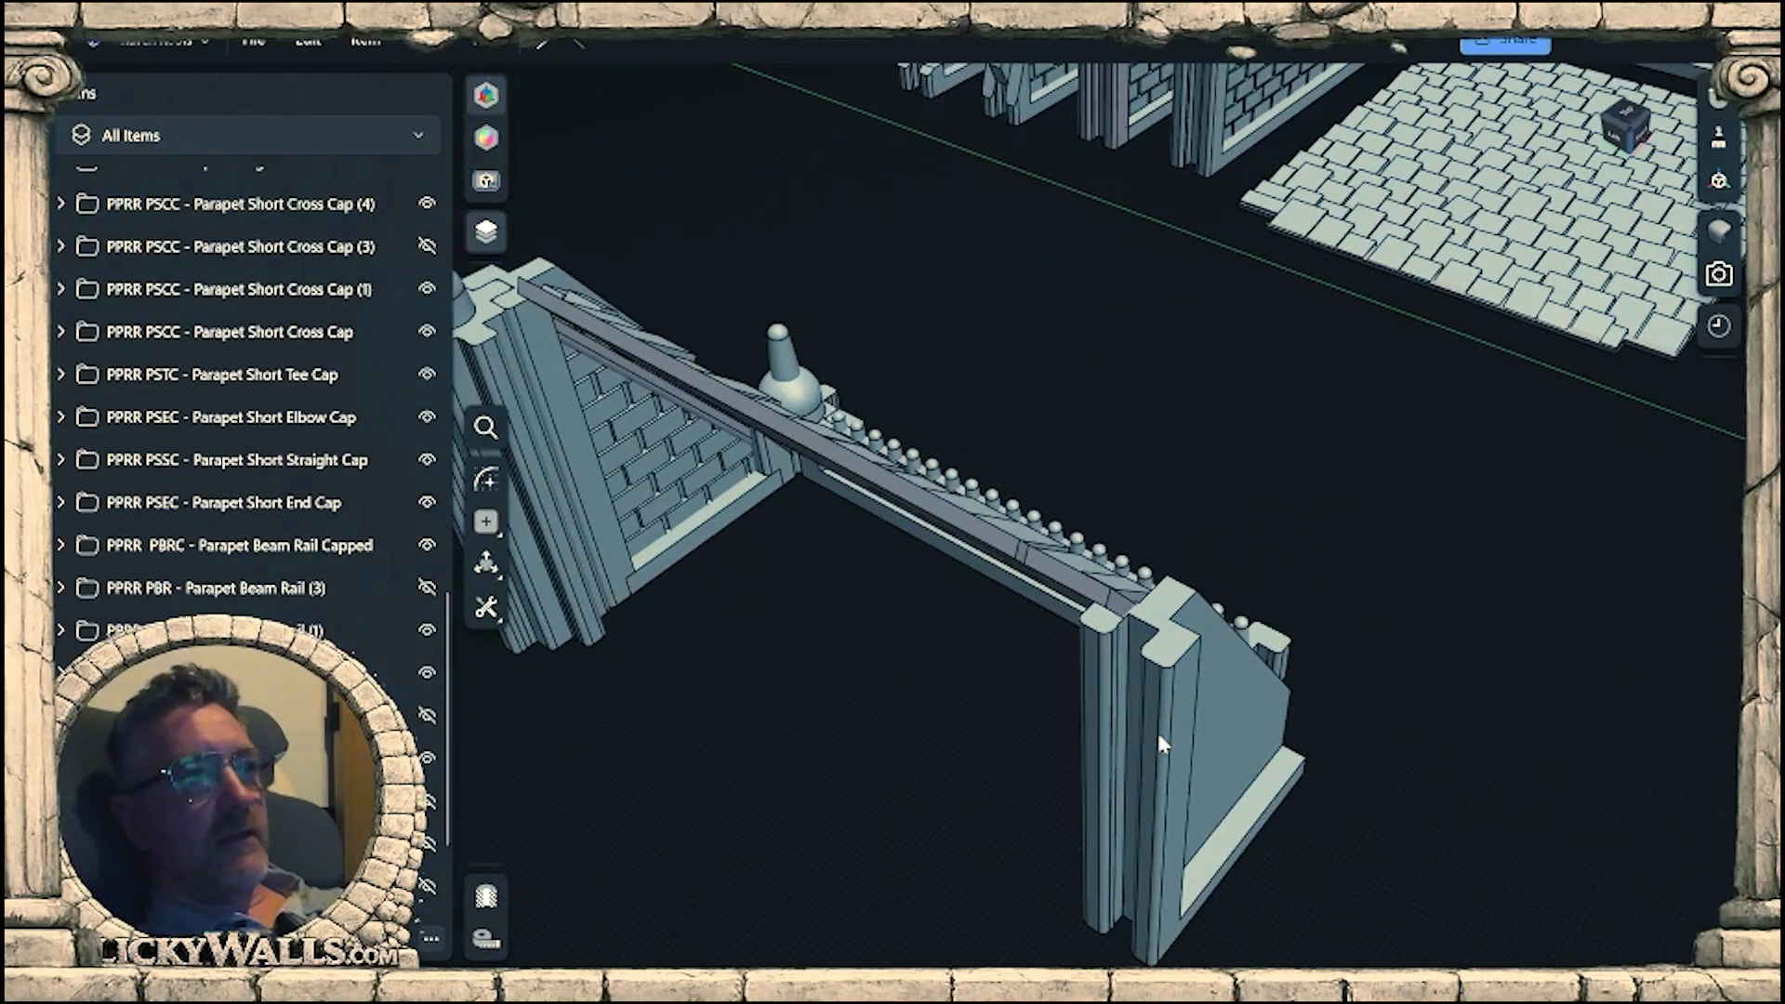
# Offset the lower end face of the roof panel's base inward at the copied gable wall so it clears the connector corner.
pyautogui.scroll(5, 1101, 644)
pyautogui.moveTo(1100, 643); pyautogui.dragTo(985, 570, button='right')
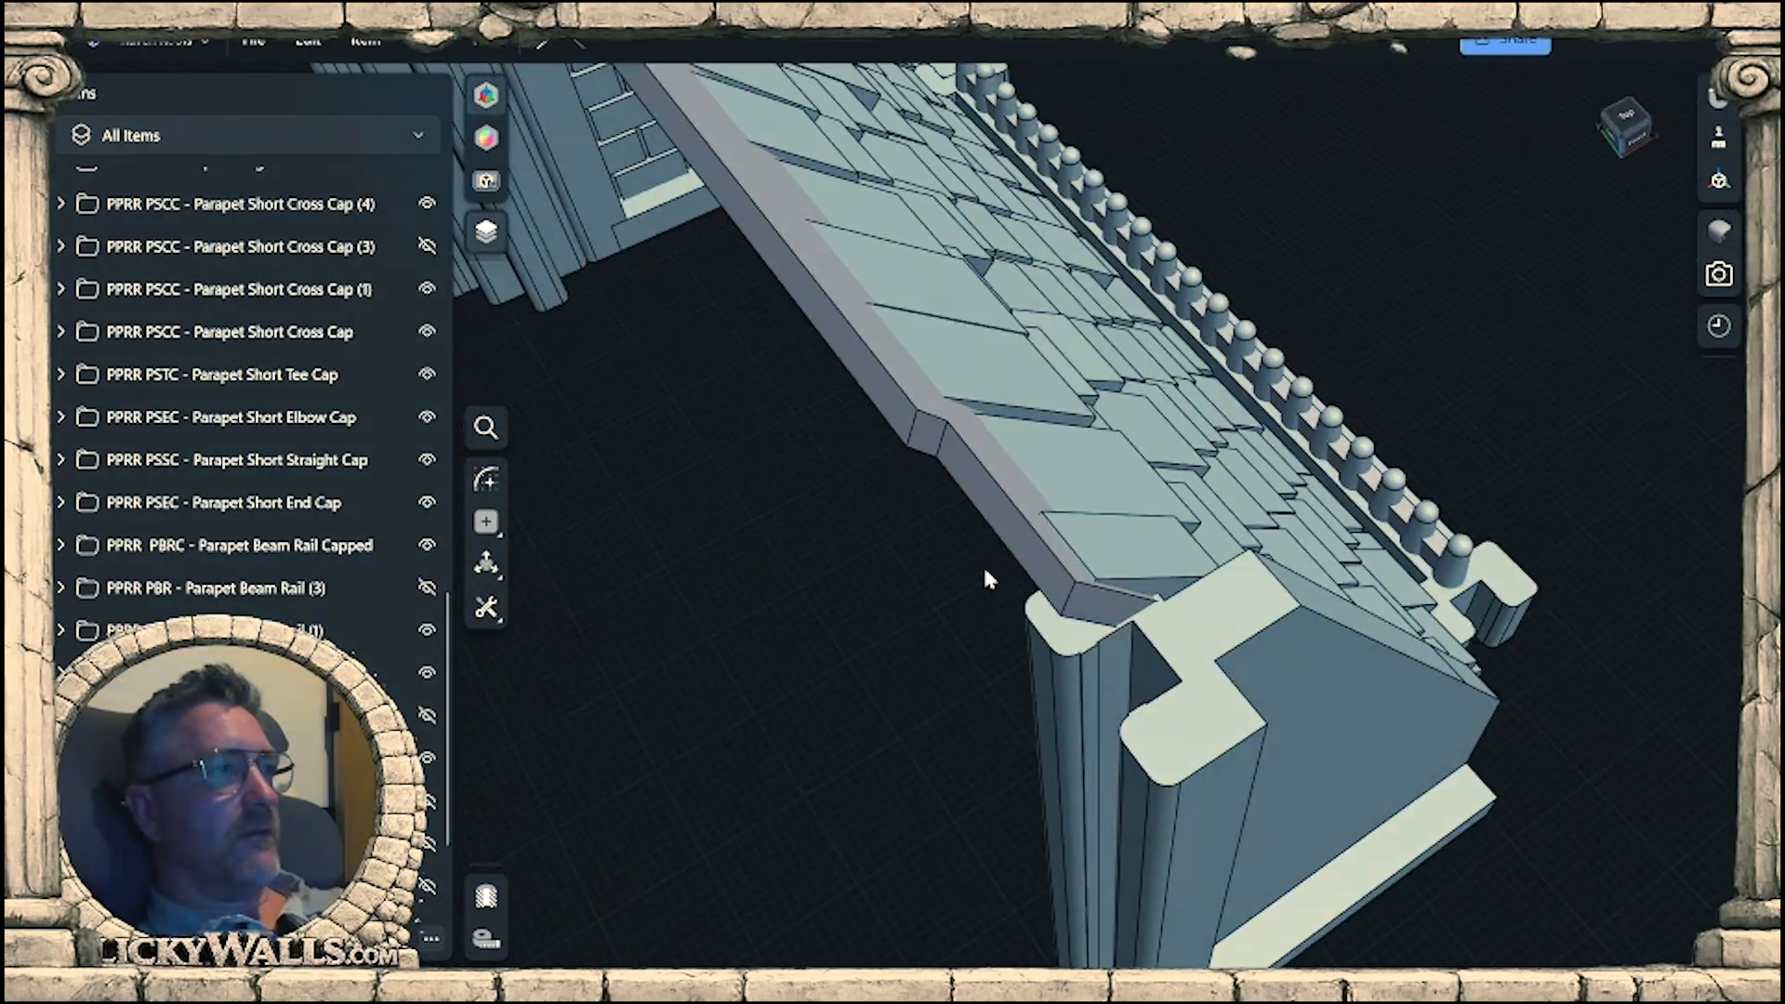
pyautogui.click(1000, 508)
pyautogui.moveTo(1152, 621); pyautogui.dragTo(1014, 584, button='right')
pyautogui.moveTo(1136, 553); pyautogui.dragTo(1191, 593)
pyautogui.moveTo(1191, 593); pyautogui.dragTo(1263, 447, button='right')
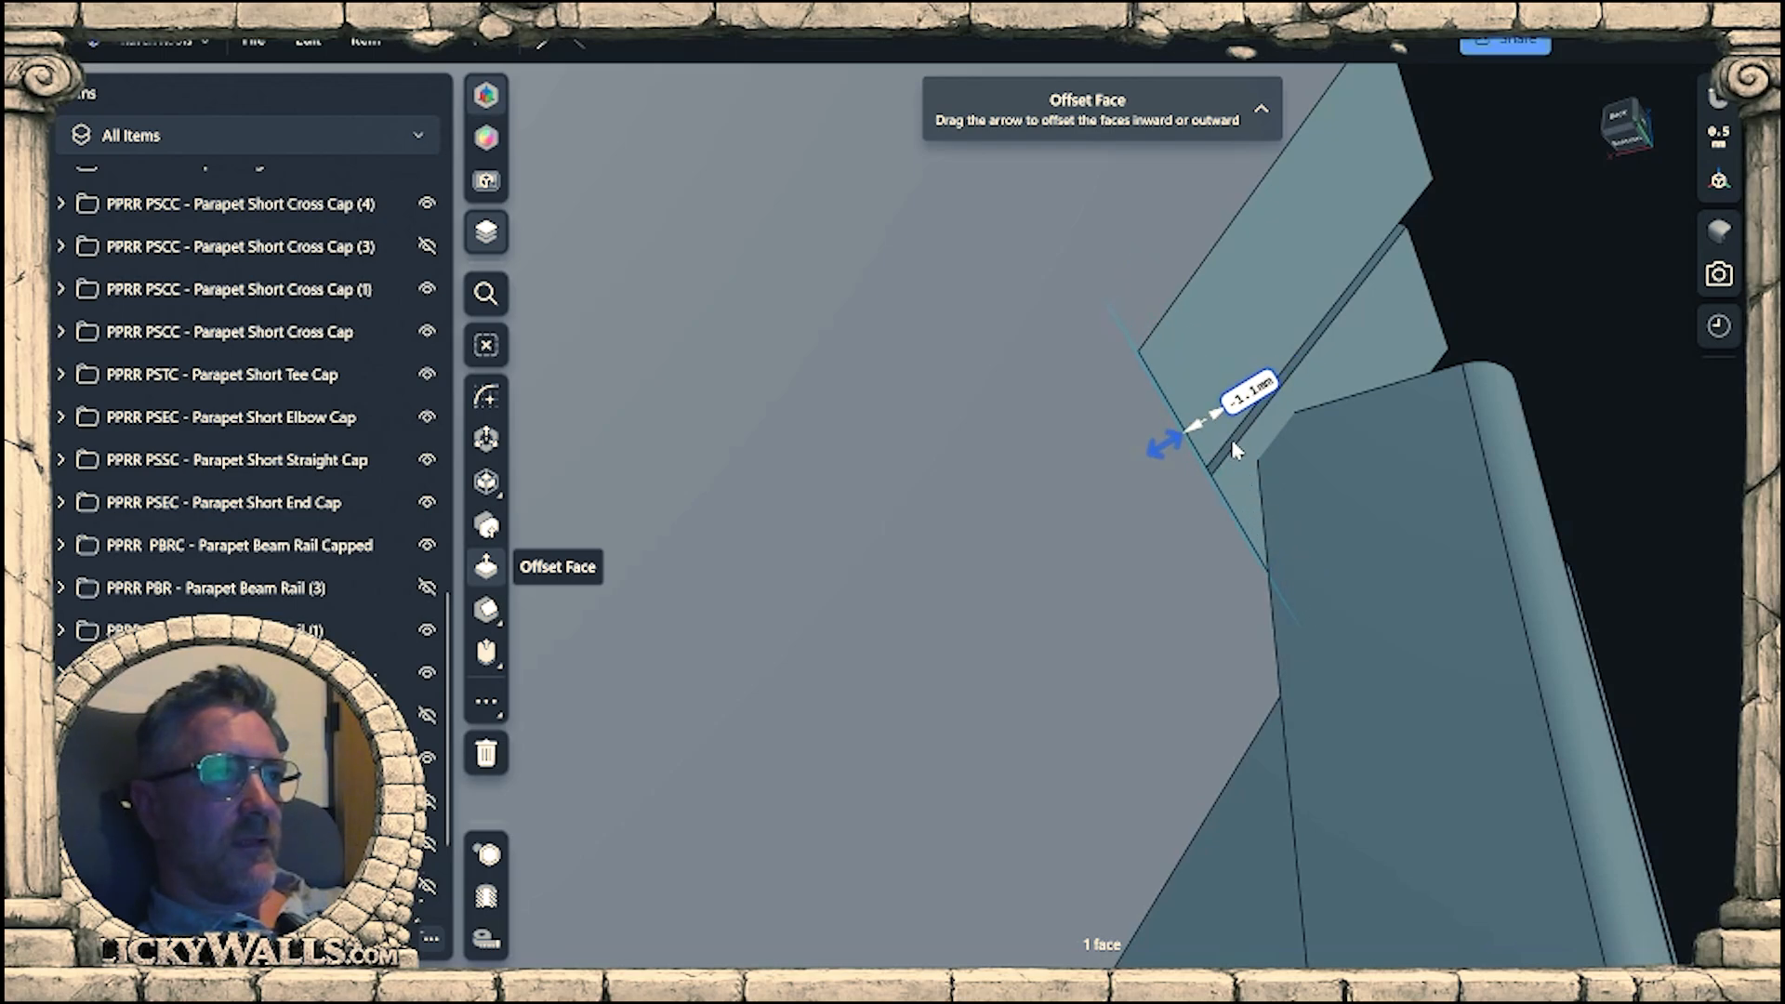
pyautogui.moveTo(1231, 438); pyautogui.dragTo(1215, 548, button='right')
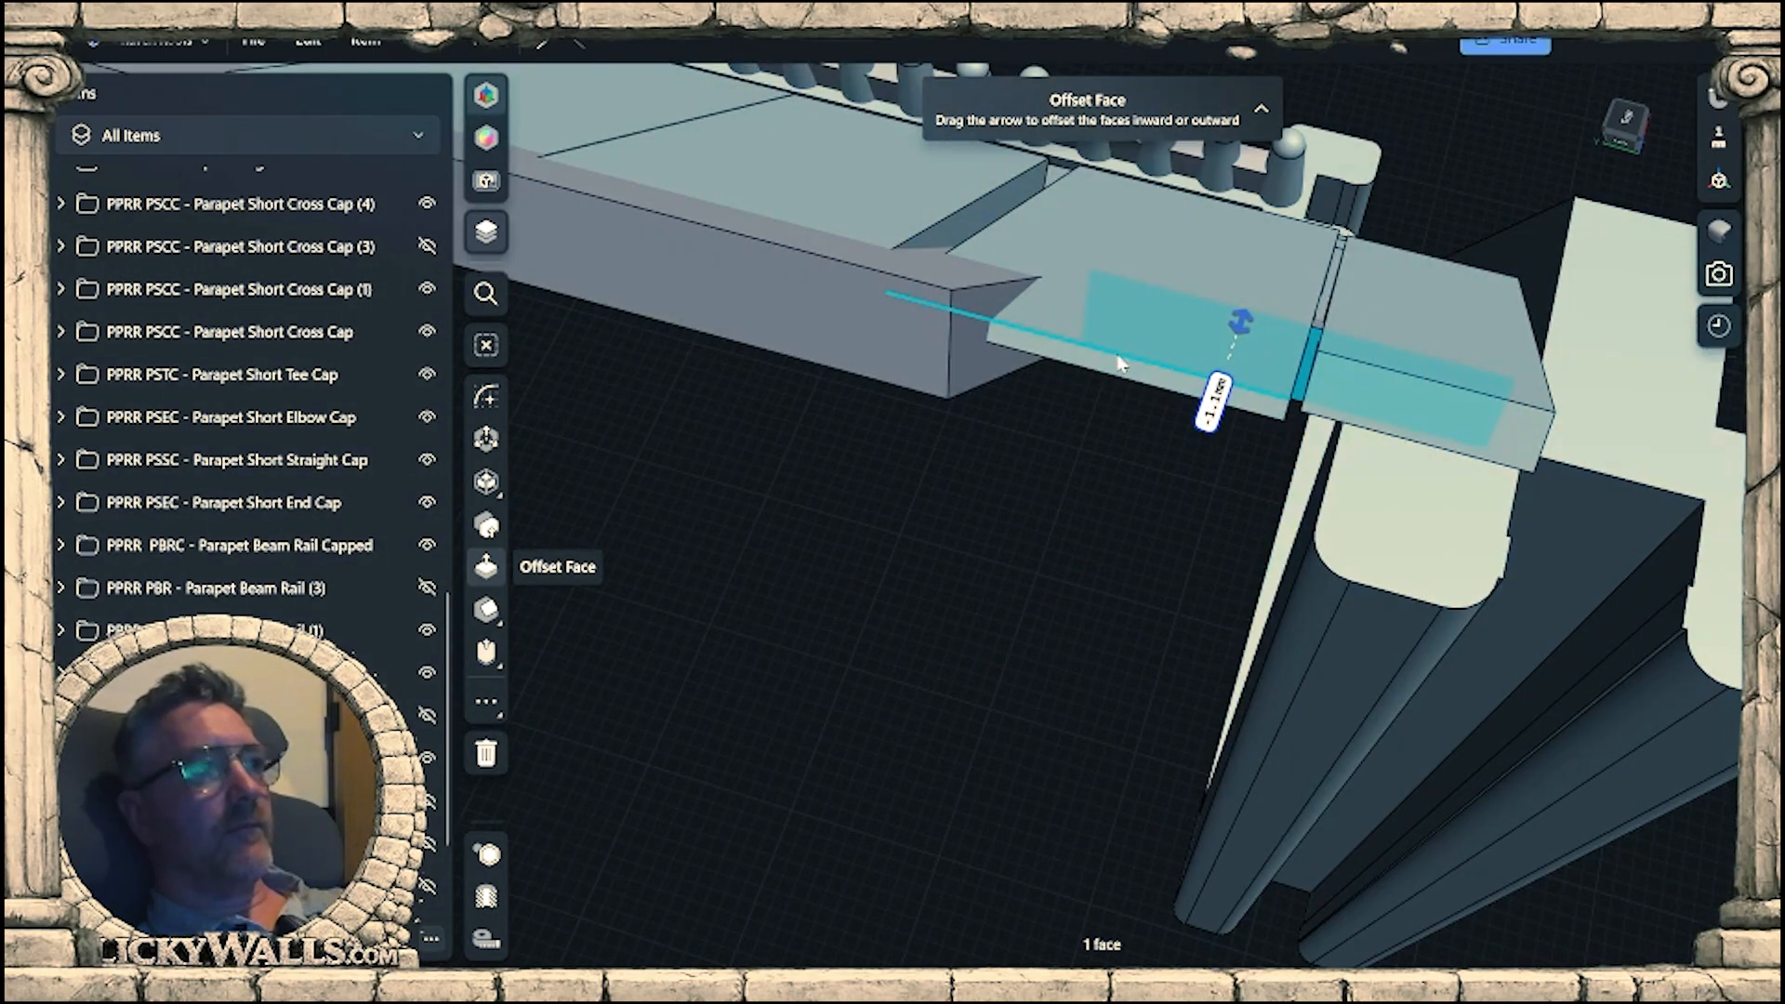
# Offset the end faces of the two roof tiles overhanging the connector corner at the copied gable wall inward.
pyautogui.moveTo(1108, 372)
pyautogui.mouseDown(button='right')
pyautogui.moveTo(1054, 381)
pyautogui.moveTo(1118, 341)
pyautogui.mouseUp(button='right')
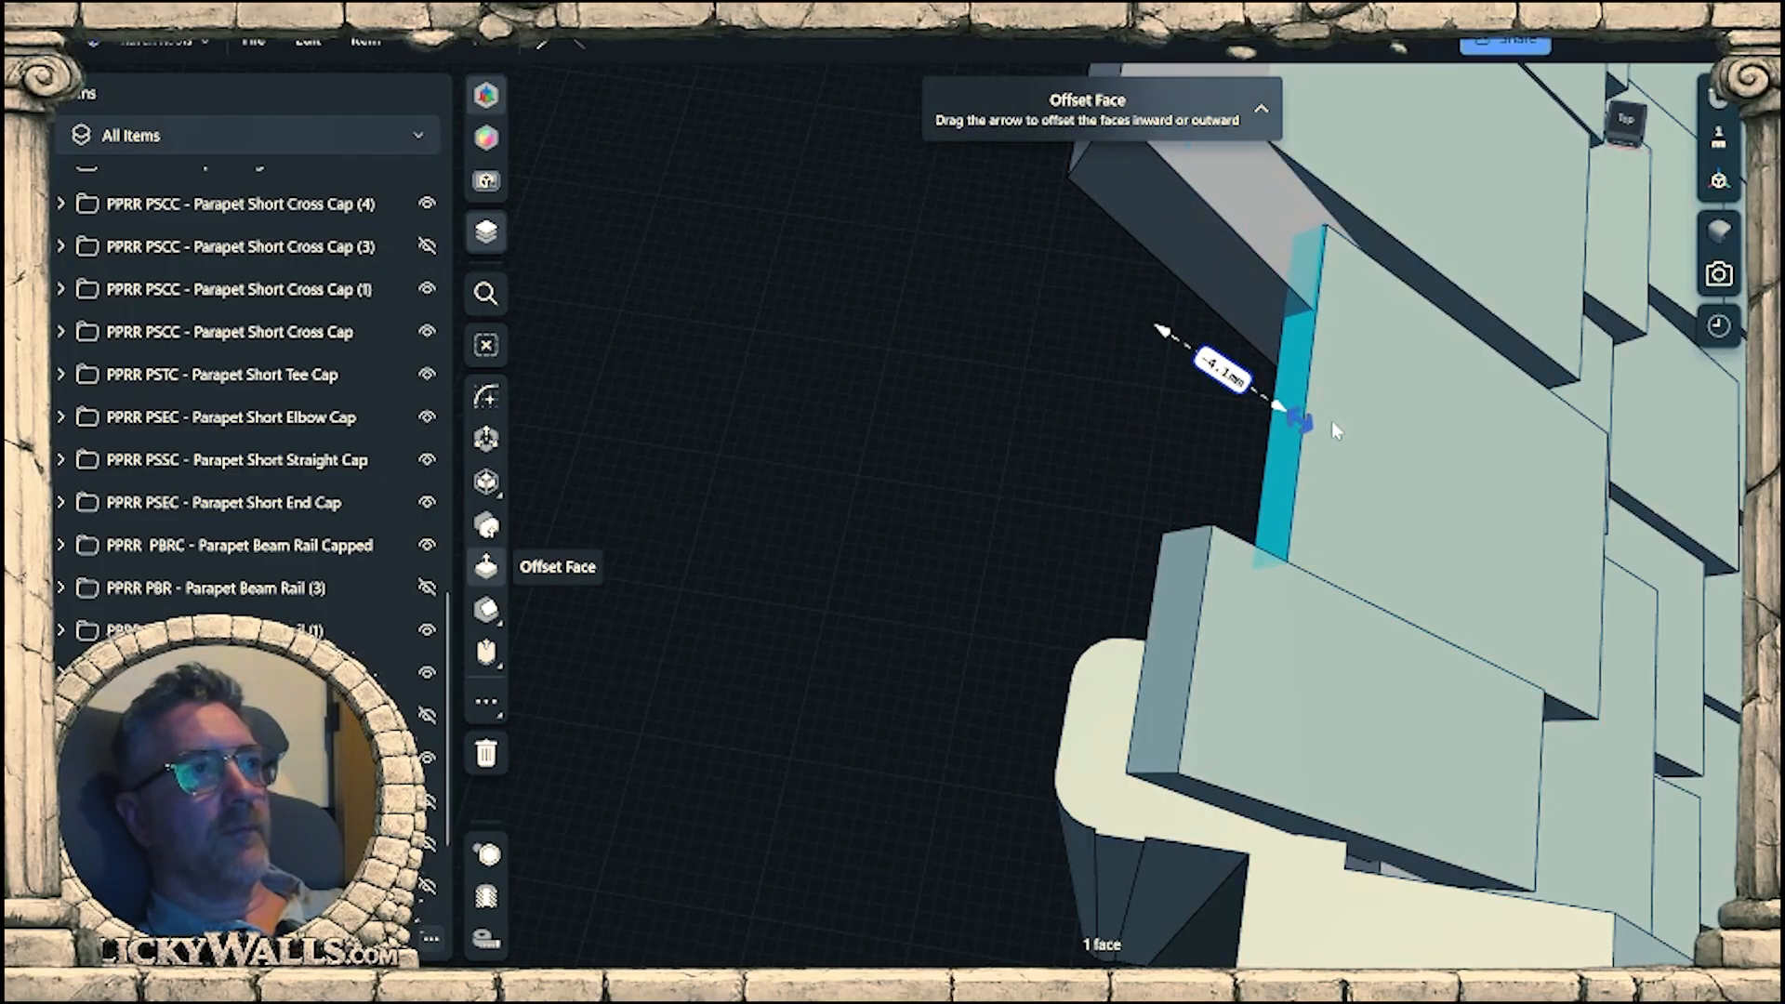
pyautogui.moveTo(1362, 450); pyautogui.dragTo(1419, 521)
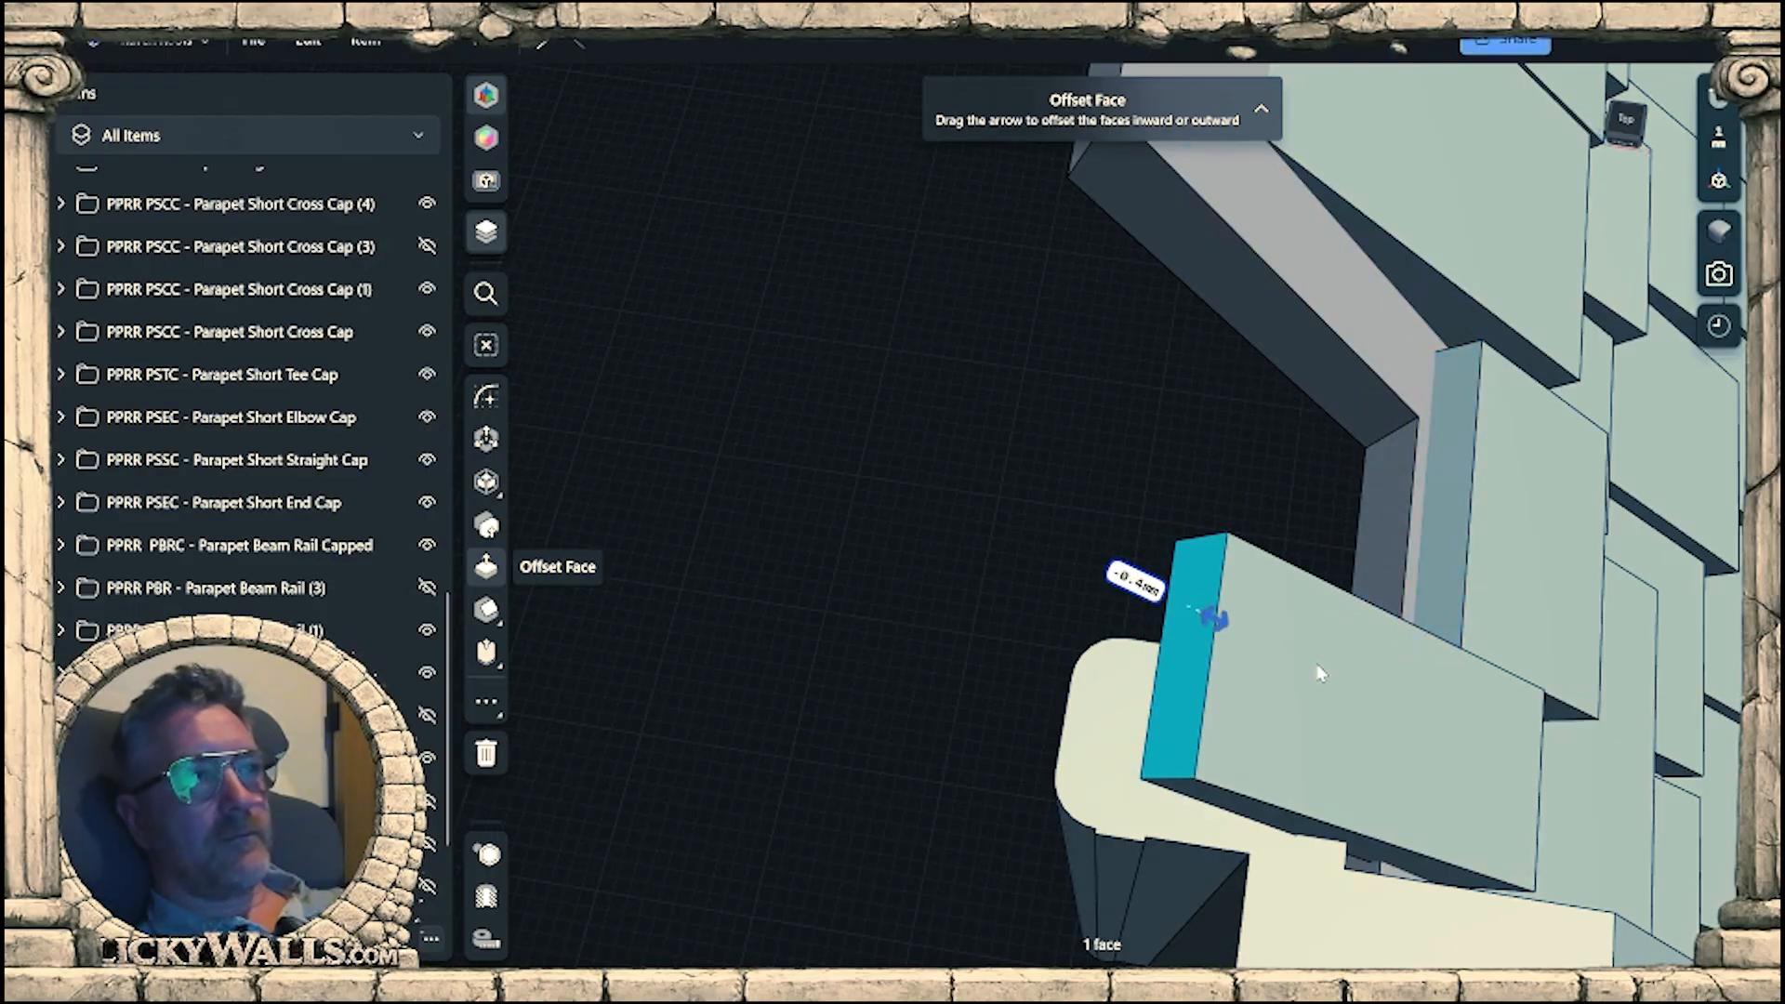
pyautogui.moveTo(1432, 768); pyautogui.dragTo(1419, 766)
pyautogui.scroll(-3, 1163, 448)
pyautogui.click(1126, 452)
pyautogui.moveTo(1126, 453); pyautogui.dragTo(1244, 541, button='right')
pyautogui.scroll(-4, 1231, 563)
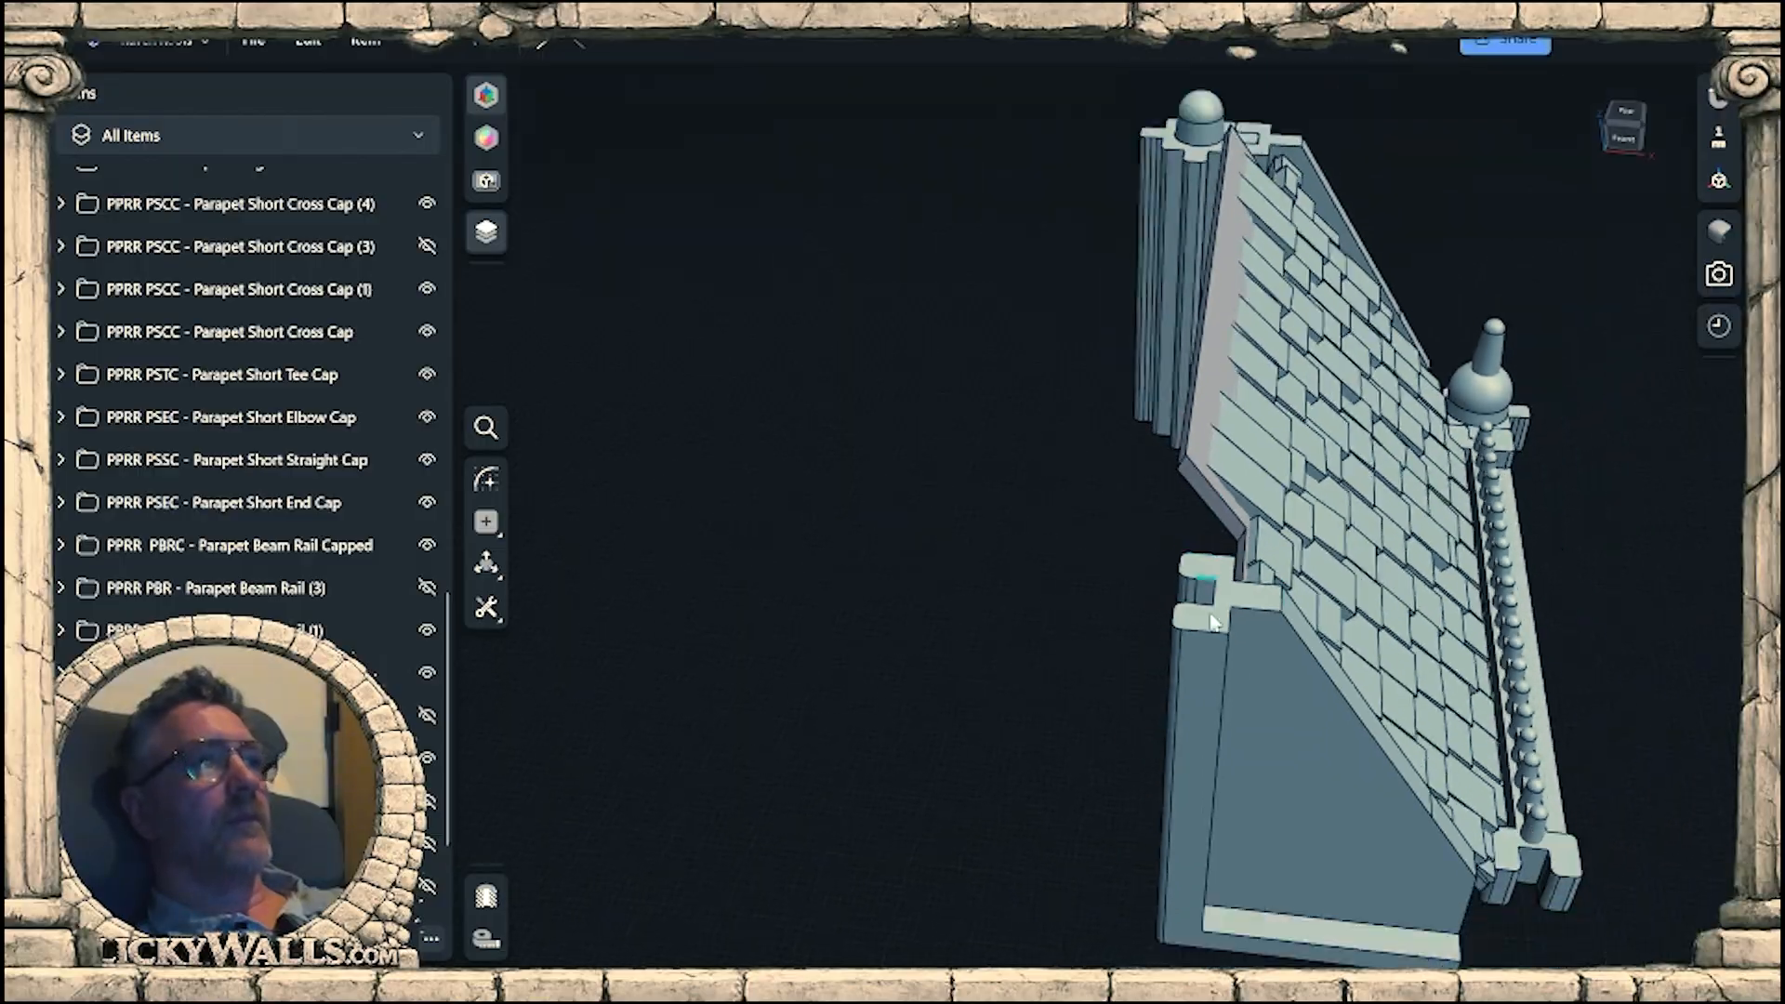
# Show the hidden PPRR PSCC - Parapet Short Cross Cap (3) and inspect the trimmed roof corner around its connector.
pyautogui.moveTo(1215, 609); pyautogui.dragTo(1030, 490, button='right')
pyautogui.moveTo(1030, 491); pyautogui.dragTo(1274, 508, button='middle')
pyautogui.moveTo(1069, 493); pyautogui.dragTo(1199, 454, button='right')
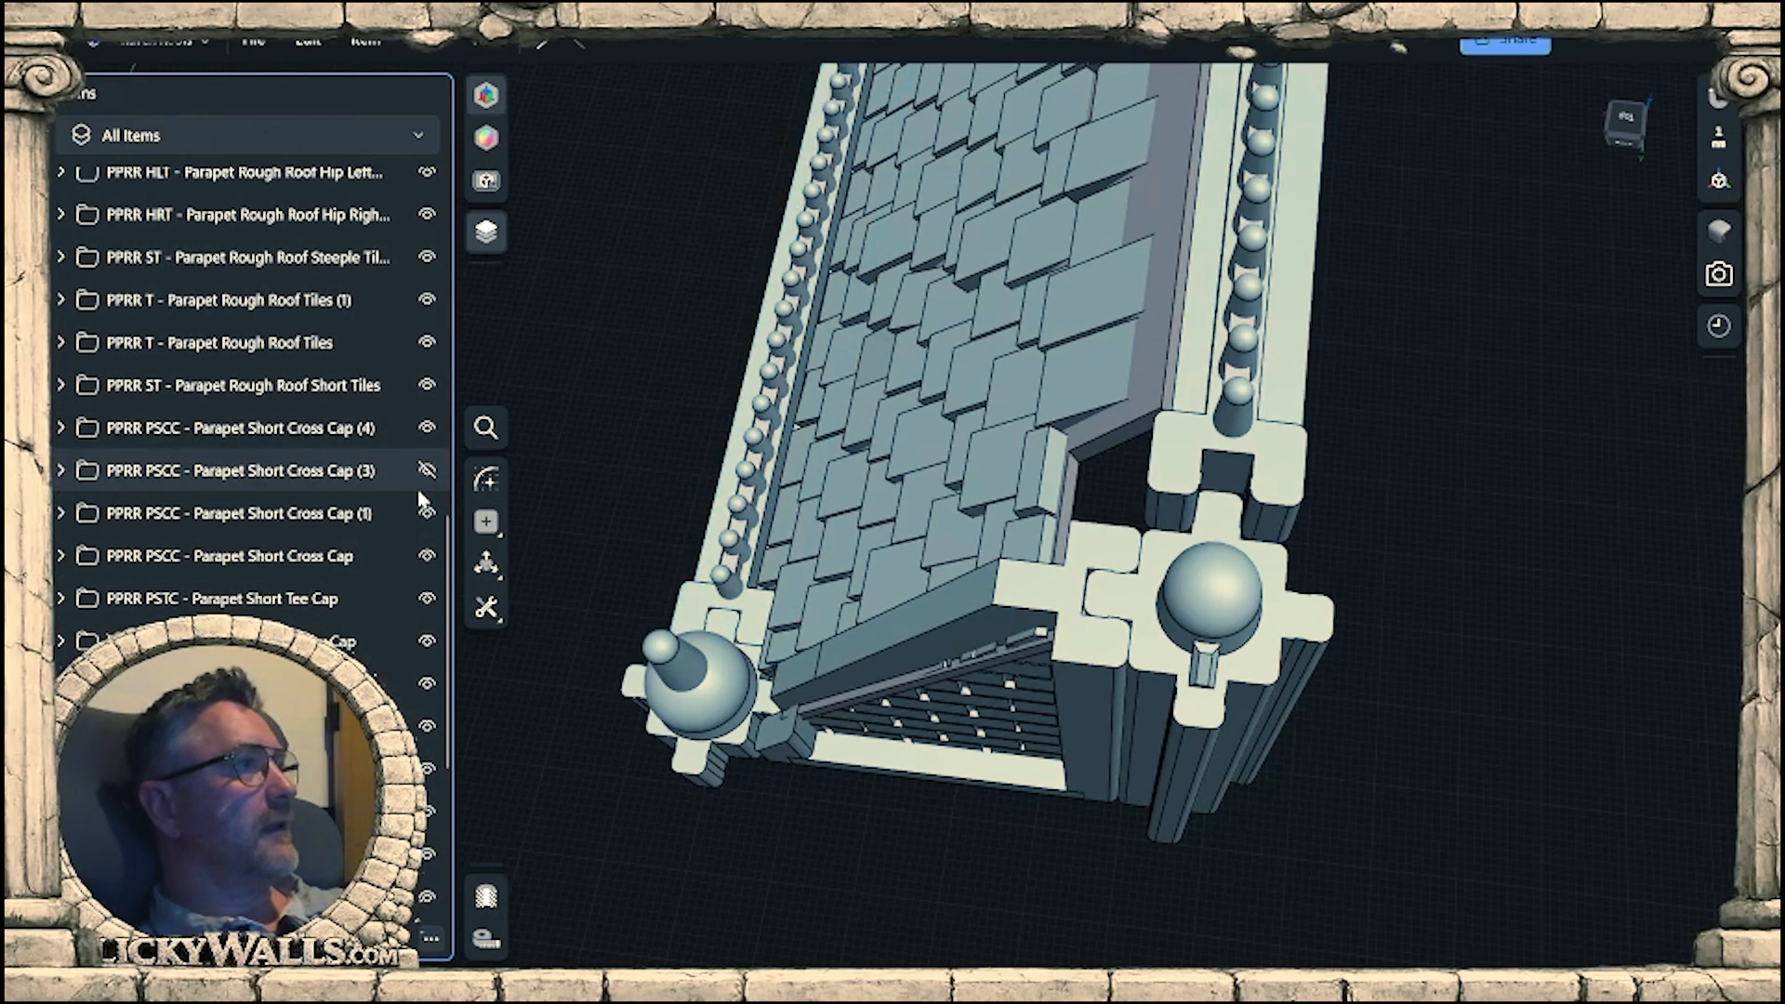
pyautogui.moveTo(1185, 623); pyautogui.dragTo(1256, 614, button='right')
pyautogui.scroll(3, 1259, 554)
pyautogui.moveTo(1216, 491); pyautogui.dragTo(1096, 530, button='right')
pyautogui.moveTo(977, 446); pyautogui.dragTo(963, 223, button='right')
pyautogui.moveTo(1088, 549); pyautogui.dragTo(727, 640, button='right')
pyautogui.moveTo(1319, 707); pyautogui.dragTo(1253, 676, button='right')
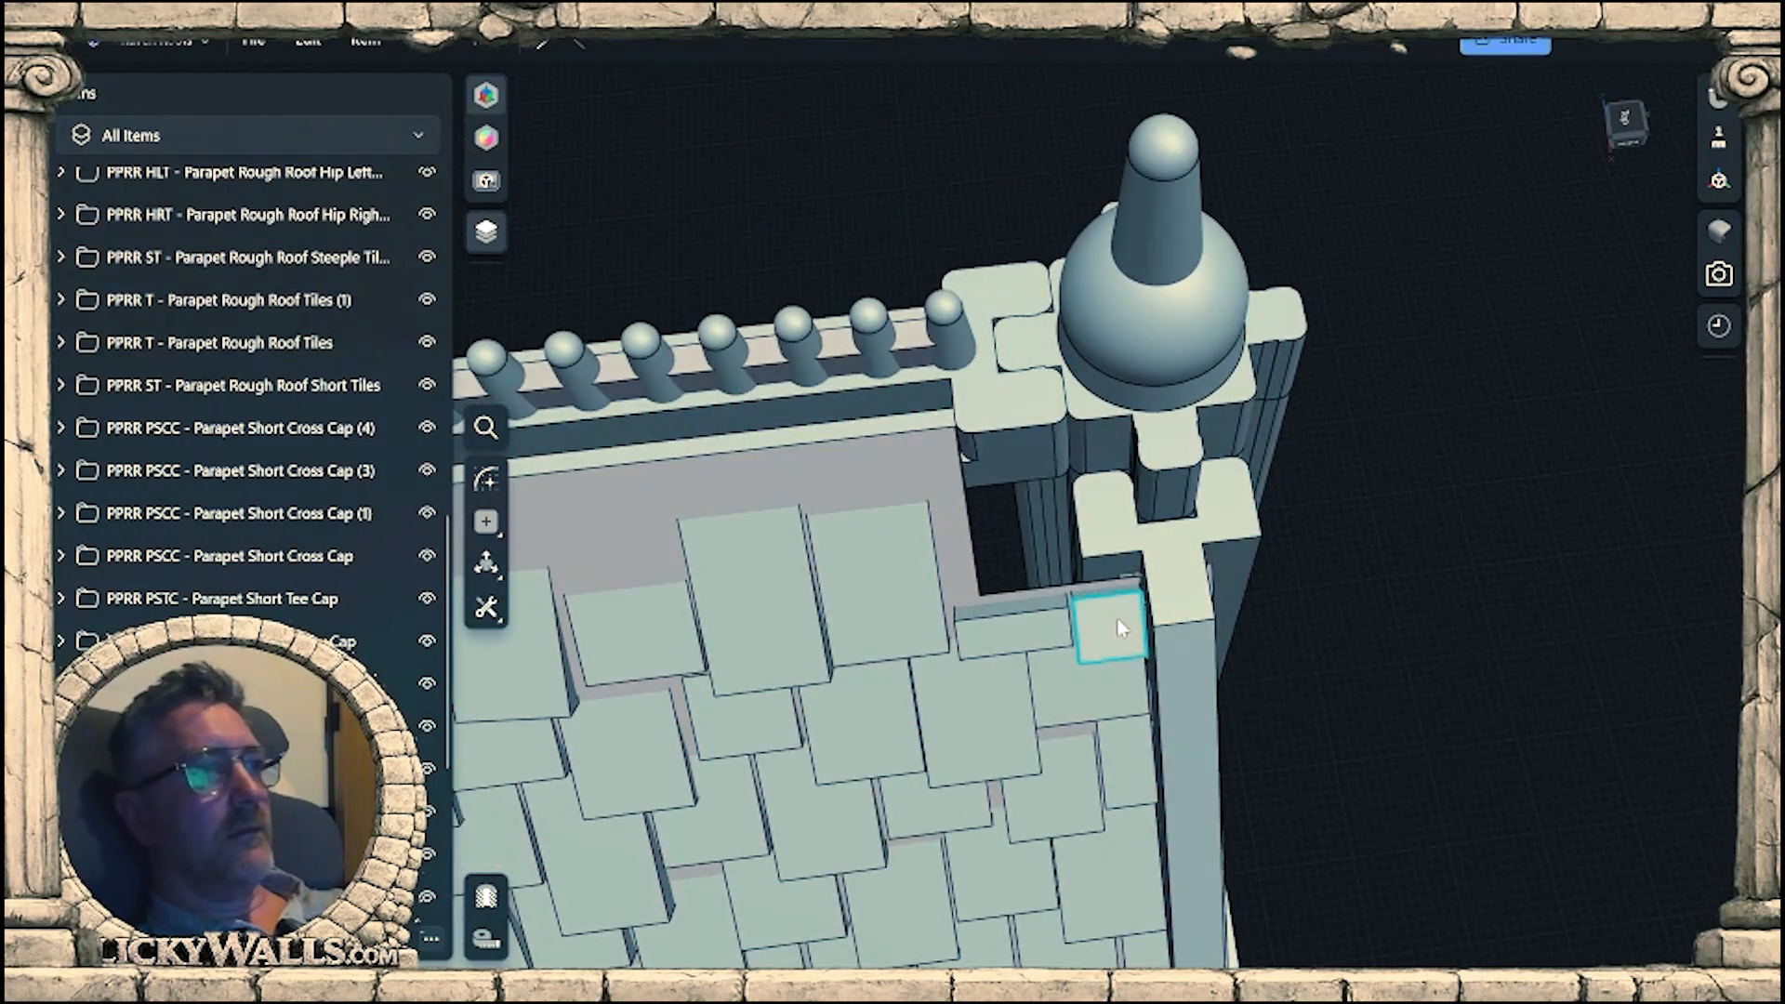
# Compare how the end tiles meet the gable walls at both trimmed corners of the roof.
pyautogui.scroll(-5, 1118, 628)
pyautogui.moveTo(967, 698); pyautogui.dragTo(1696, 515, button='middle')
pyautogui.scroll(2, 1695, 511)
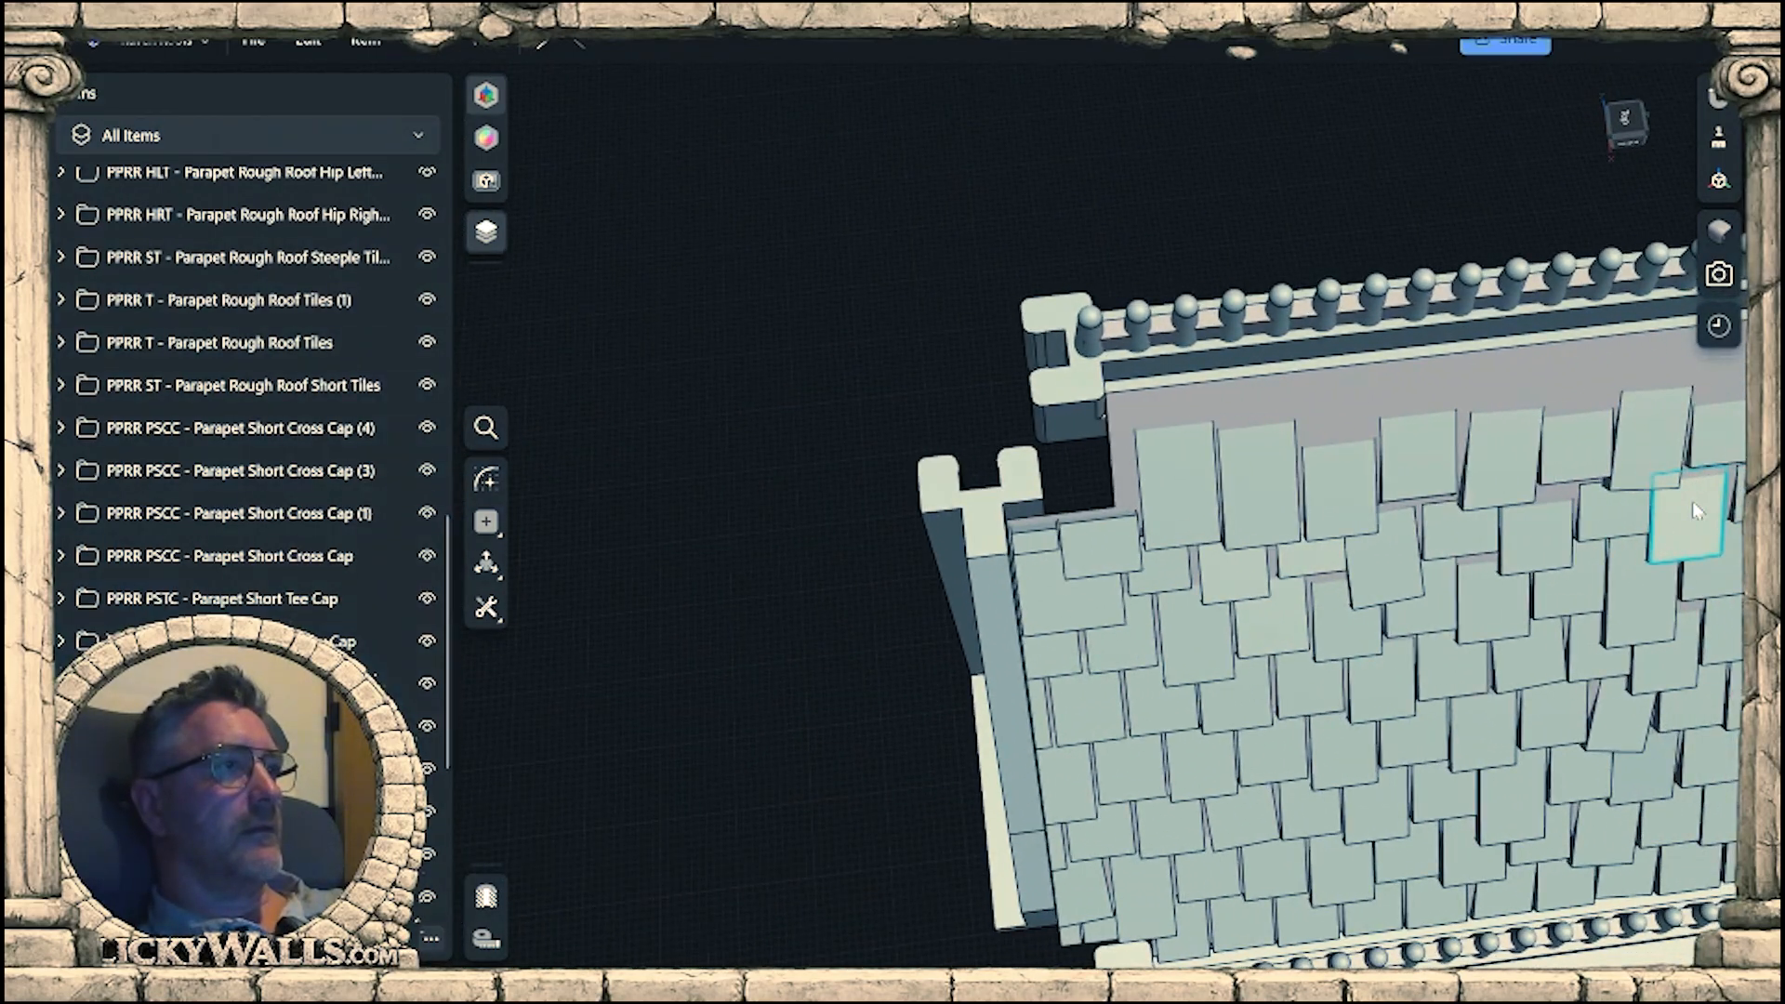
pyautogui.scroll(4, 1019, 550)
pyautogui.moveTo(1019, 553)
pyautogui.mouseDown(button='right')
pyautogui.moveTo(1084, 601)
pyautogui.moveTo(1081, 634)
pyautogui.moveTo(1011, 567)
pyautogui.mouseUp(button='right')
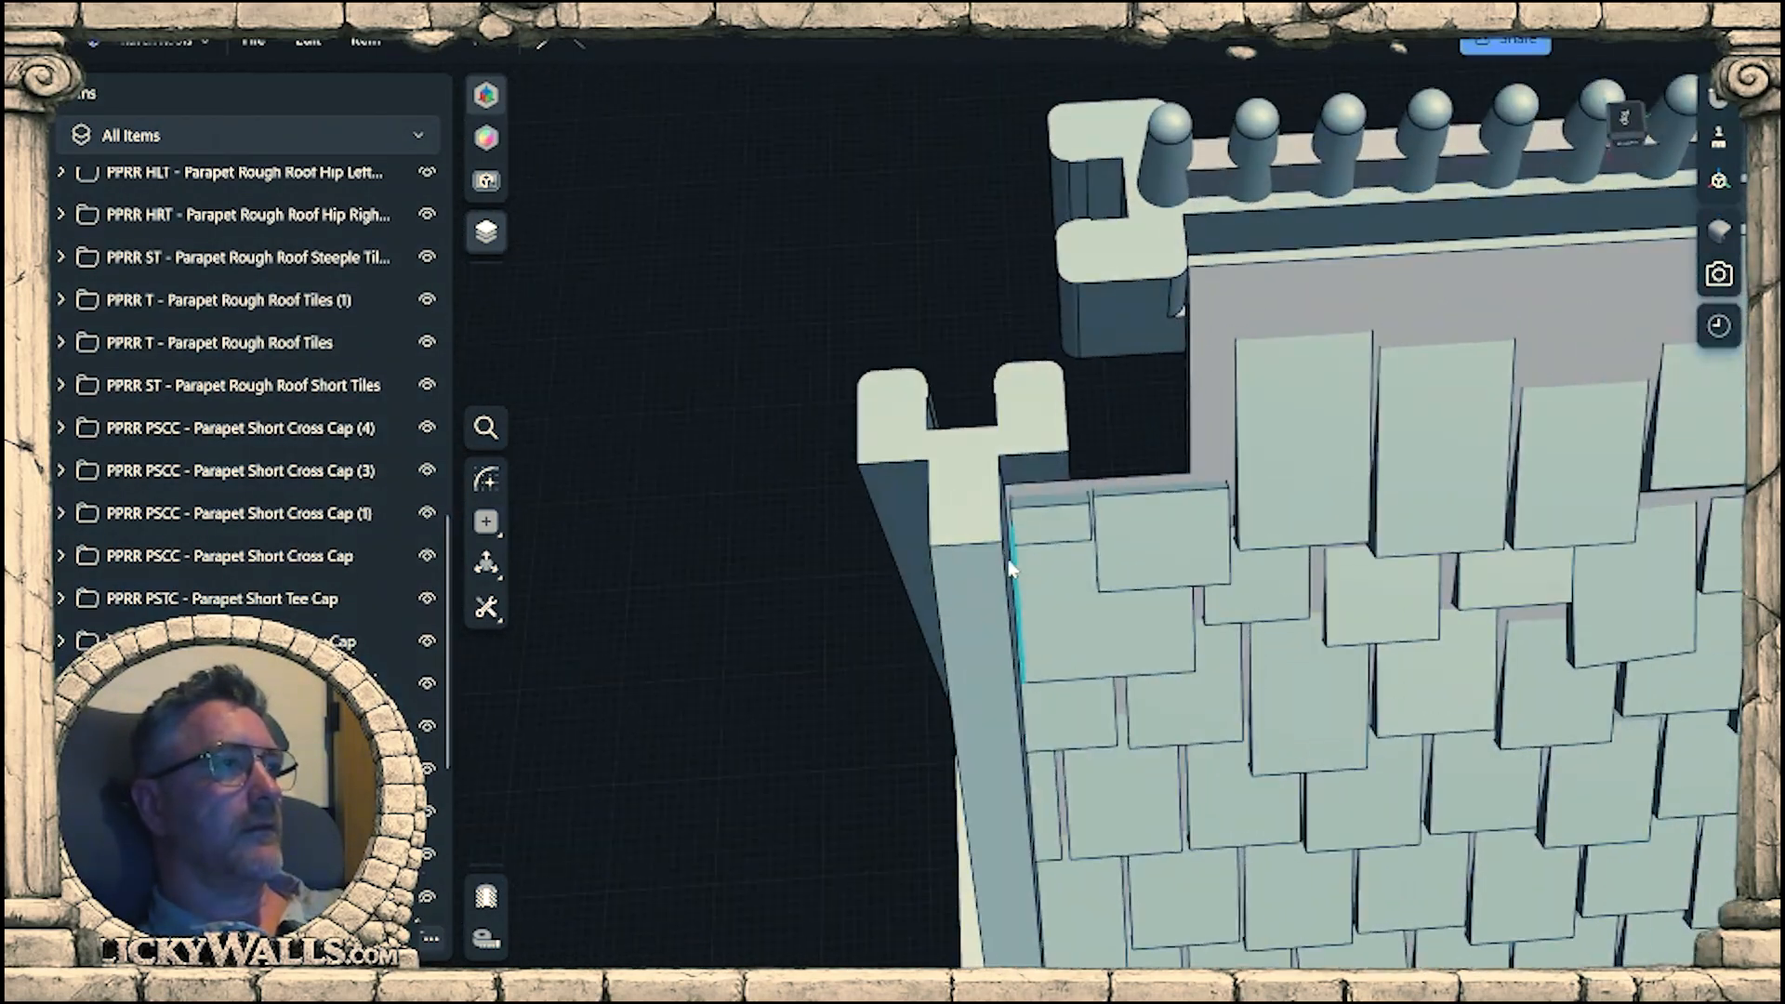
pyautogui.moveTo(1307, 593); pyautogui.dragTo(517, 509, button='middle')
pyautogui.moveTo(1725, 640); pyautogui.dragTo(837, 784, button='middle')
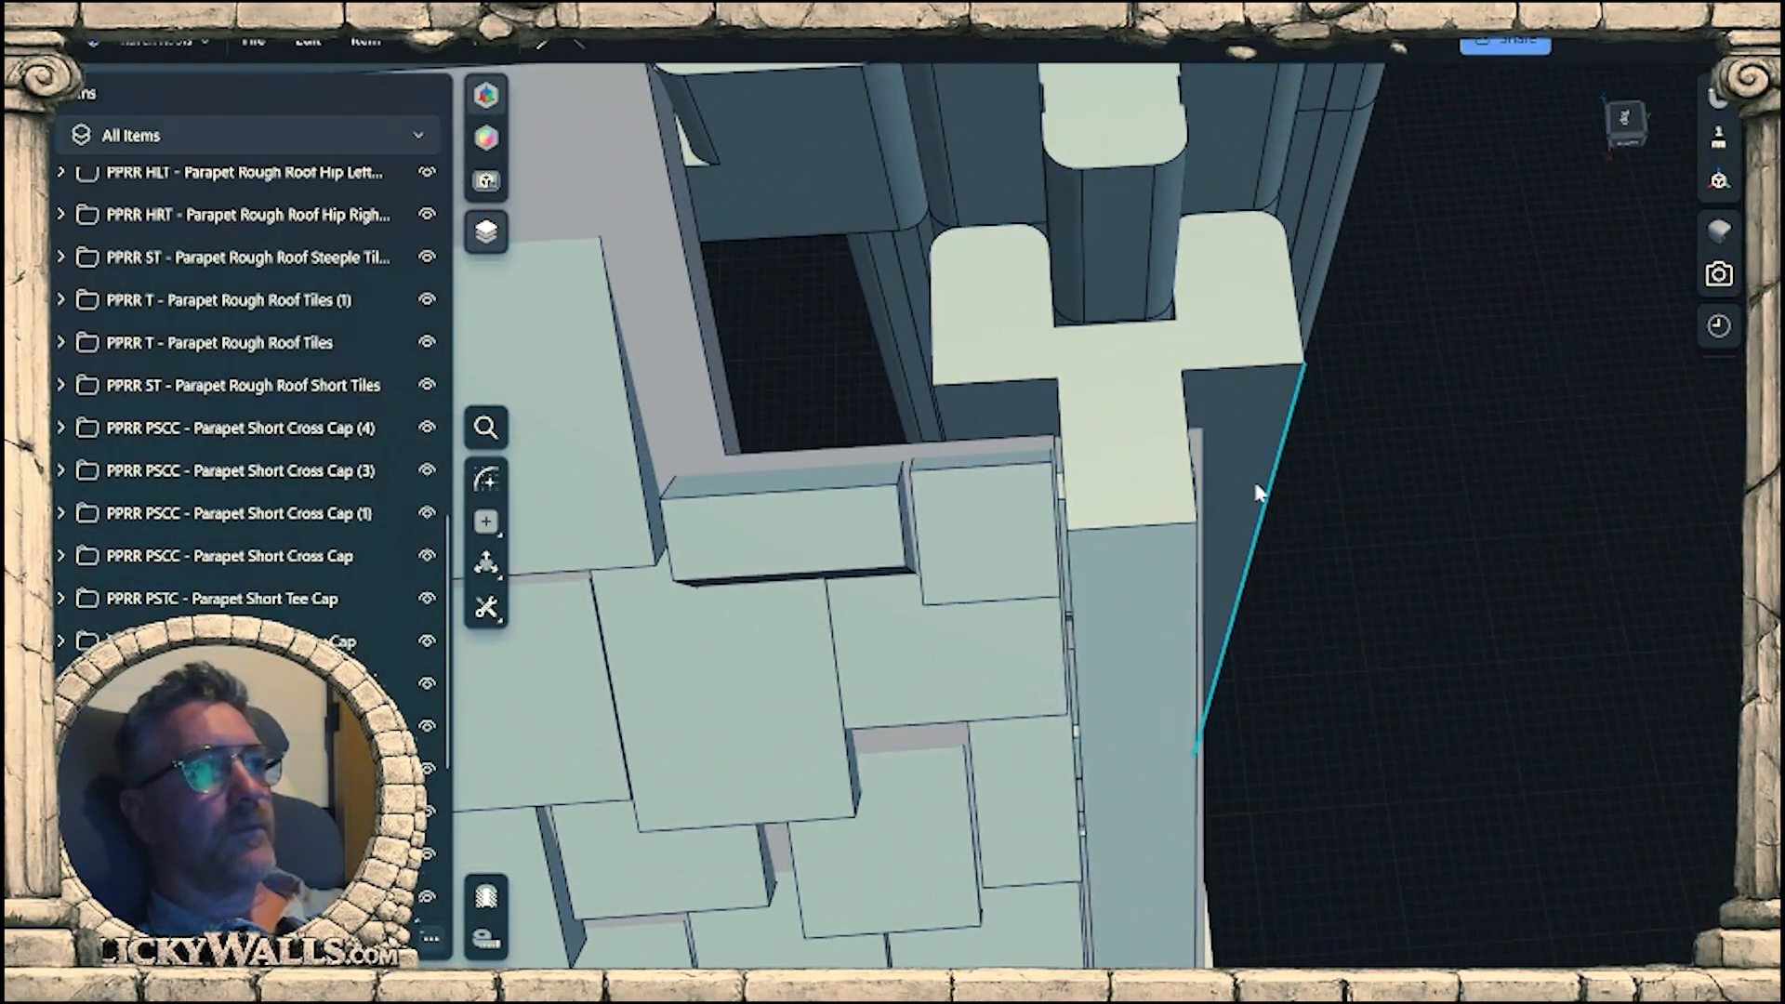
# Select a face at the gable wall's upper end and examine the tile fit from above and around the lower finial corner.
pyautogui.moveTo(1257, 493); pyautogui.dragTo(1106, 508, button='right')
pyautogui.click(1175, 502)
pyautogui.moveTo(1320, 608); pyautogui.dragTo(1096, 642, button='right')
pyautogui.scroll(-3, 1123, 572)
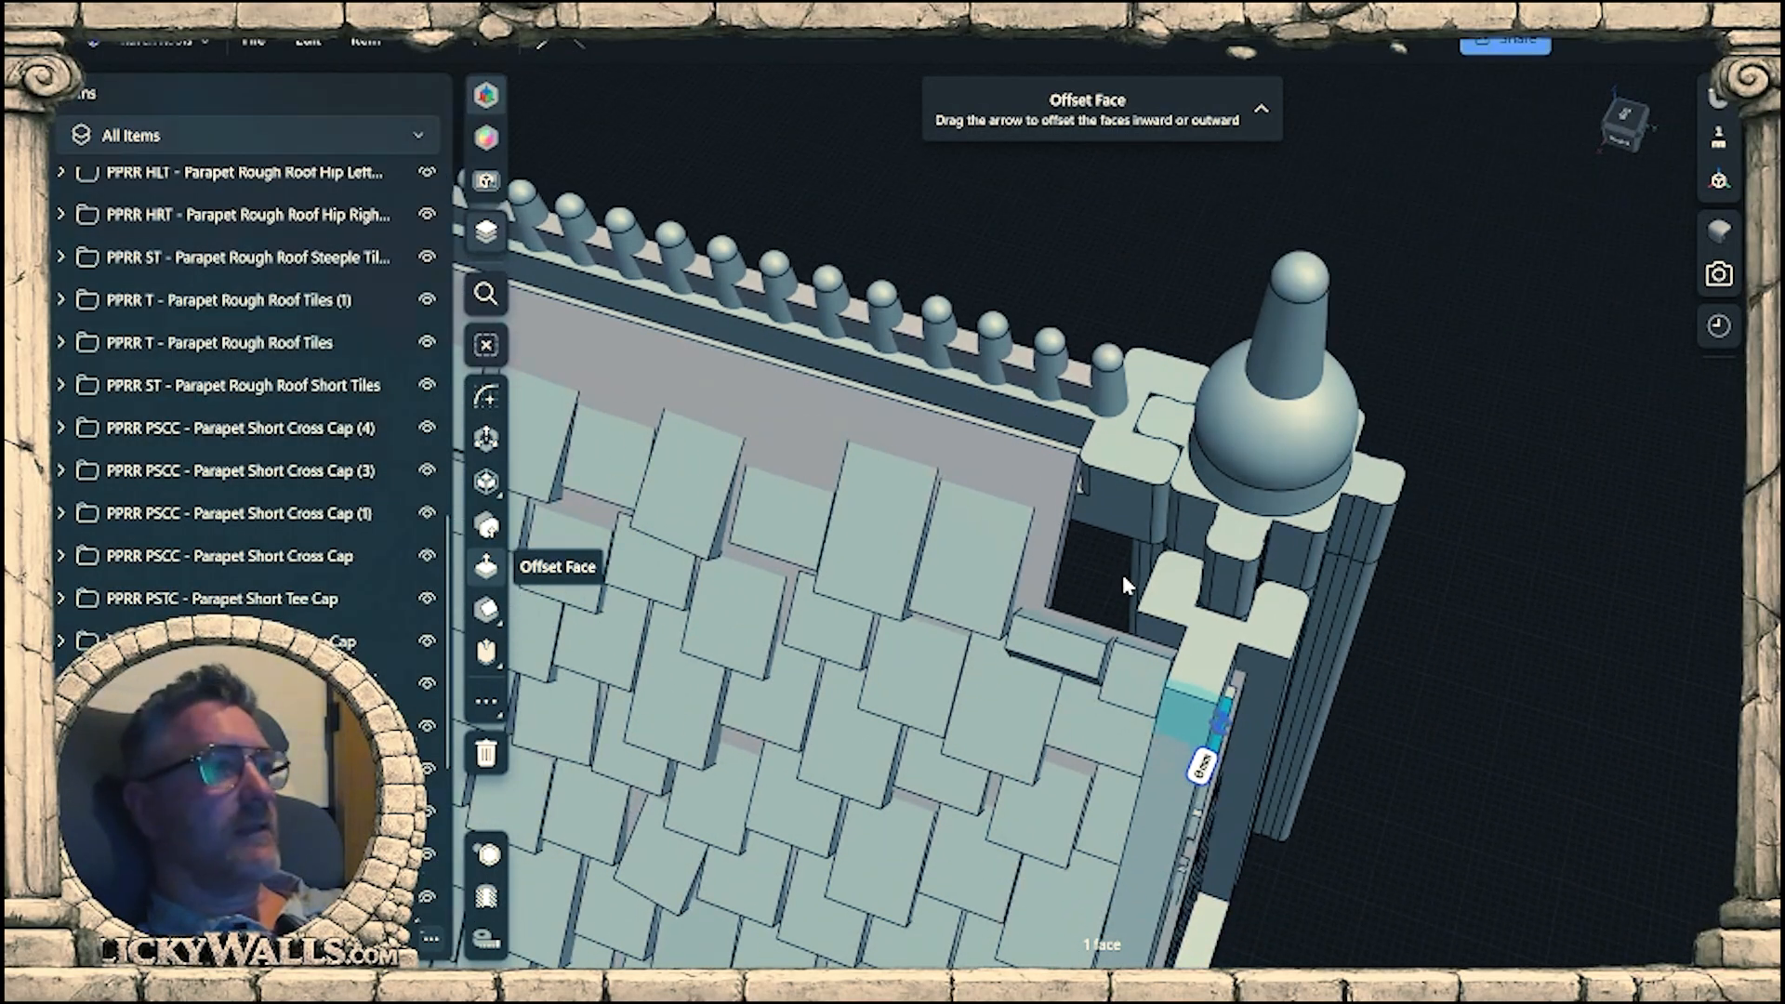
pyautogui.moveTo(1032, 837); pyautogui.dragTo(1166, 486, button='middle')
pyautogui.scroll(-2, 1192, 588)
pyautogui.moveTo(1191, 589); pyautogui.dragTo(1255, 555, button='right')
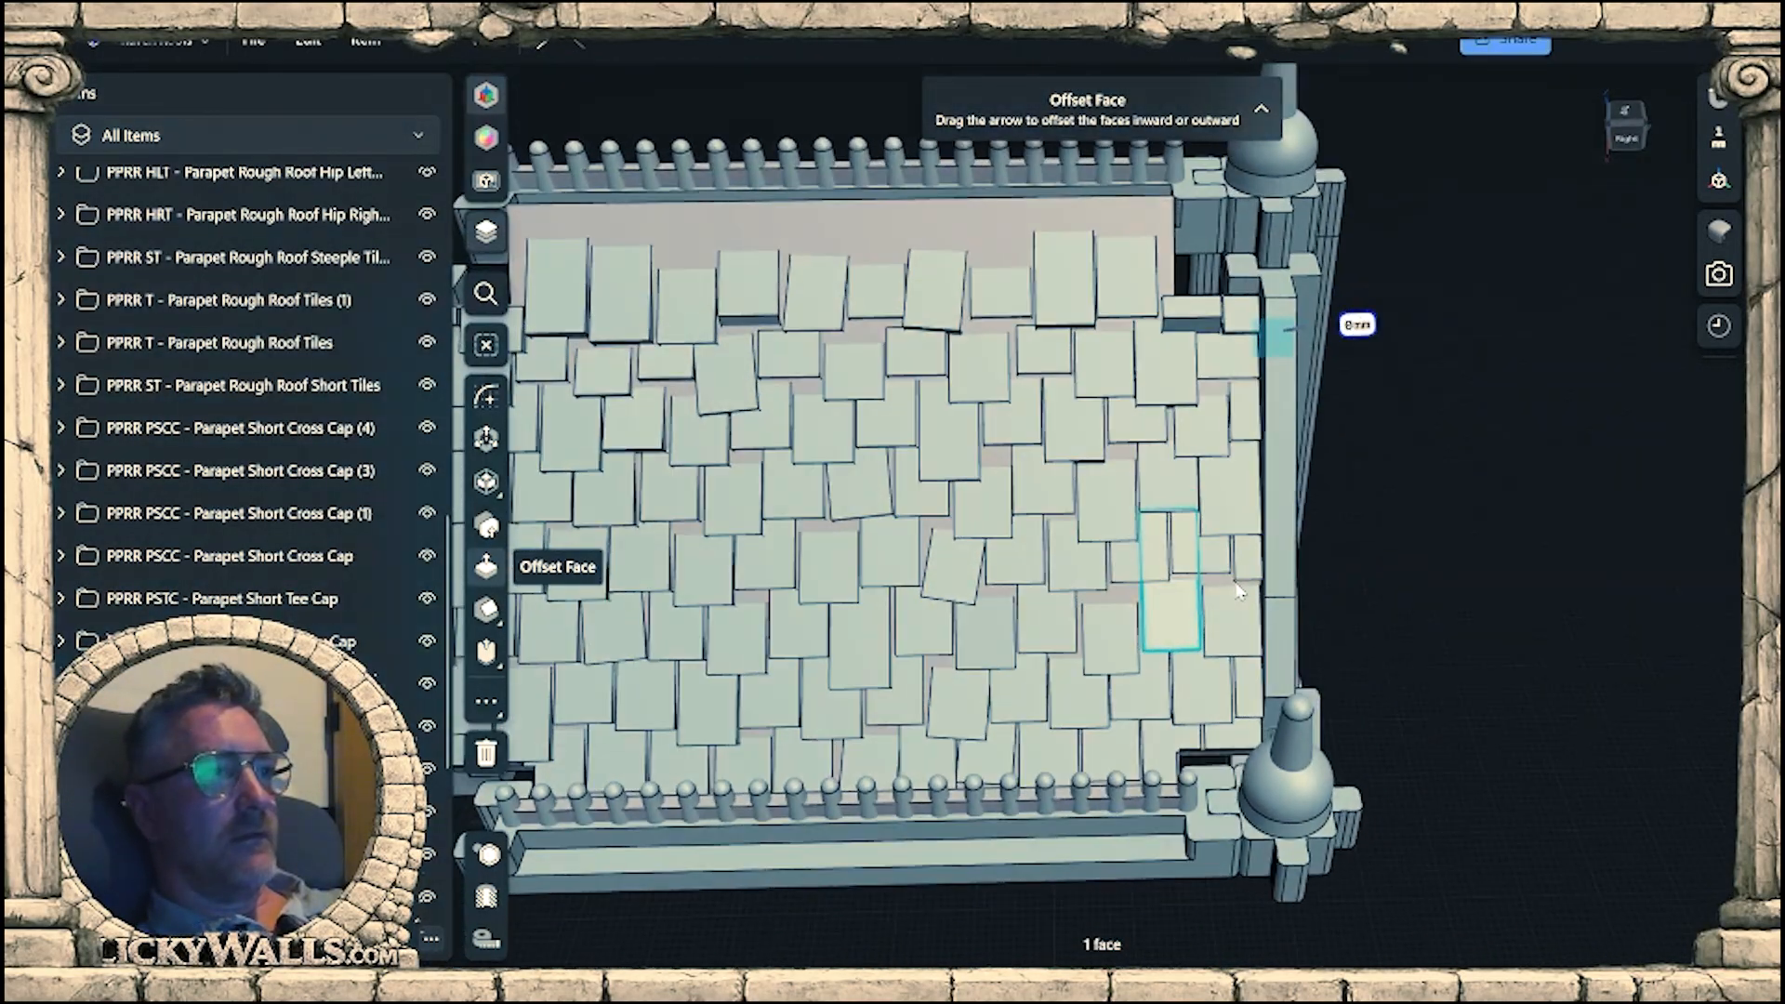
pyautogui.scroll(5, 1232, 742)
pyautogui.moveTo(1235, 742); pyautogui.dragTo(1174, 618, button='right')
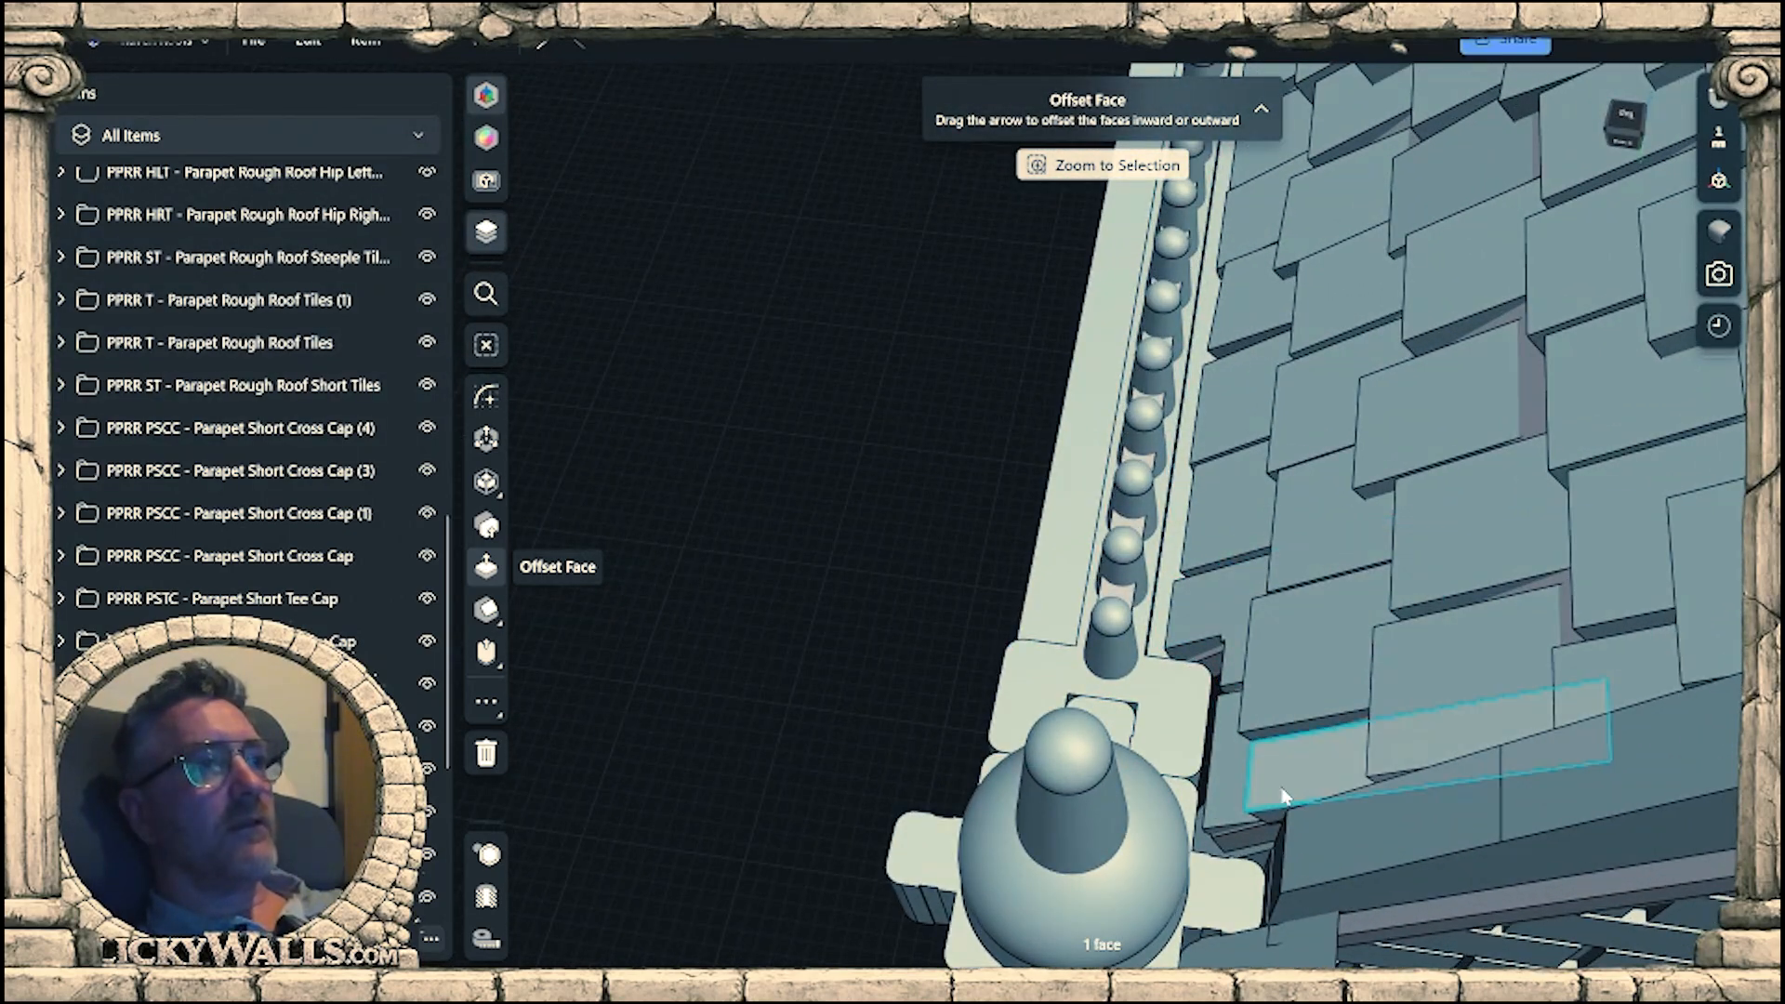
# Chamfer the roof base's long upper edge along the parapet rail by about 1.9 mm.
pyautogui.moveTo(1281, 788); pyautogui.dragTo(1176, 484, button='right')
pyautogui.moveTo(1504, 773); pyautogui.dragTo(1257, 550, button='right')
pyautogui.click(1259, 593)
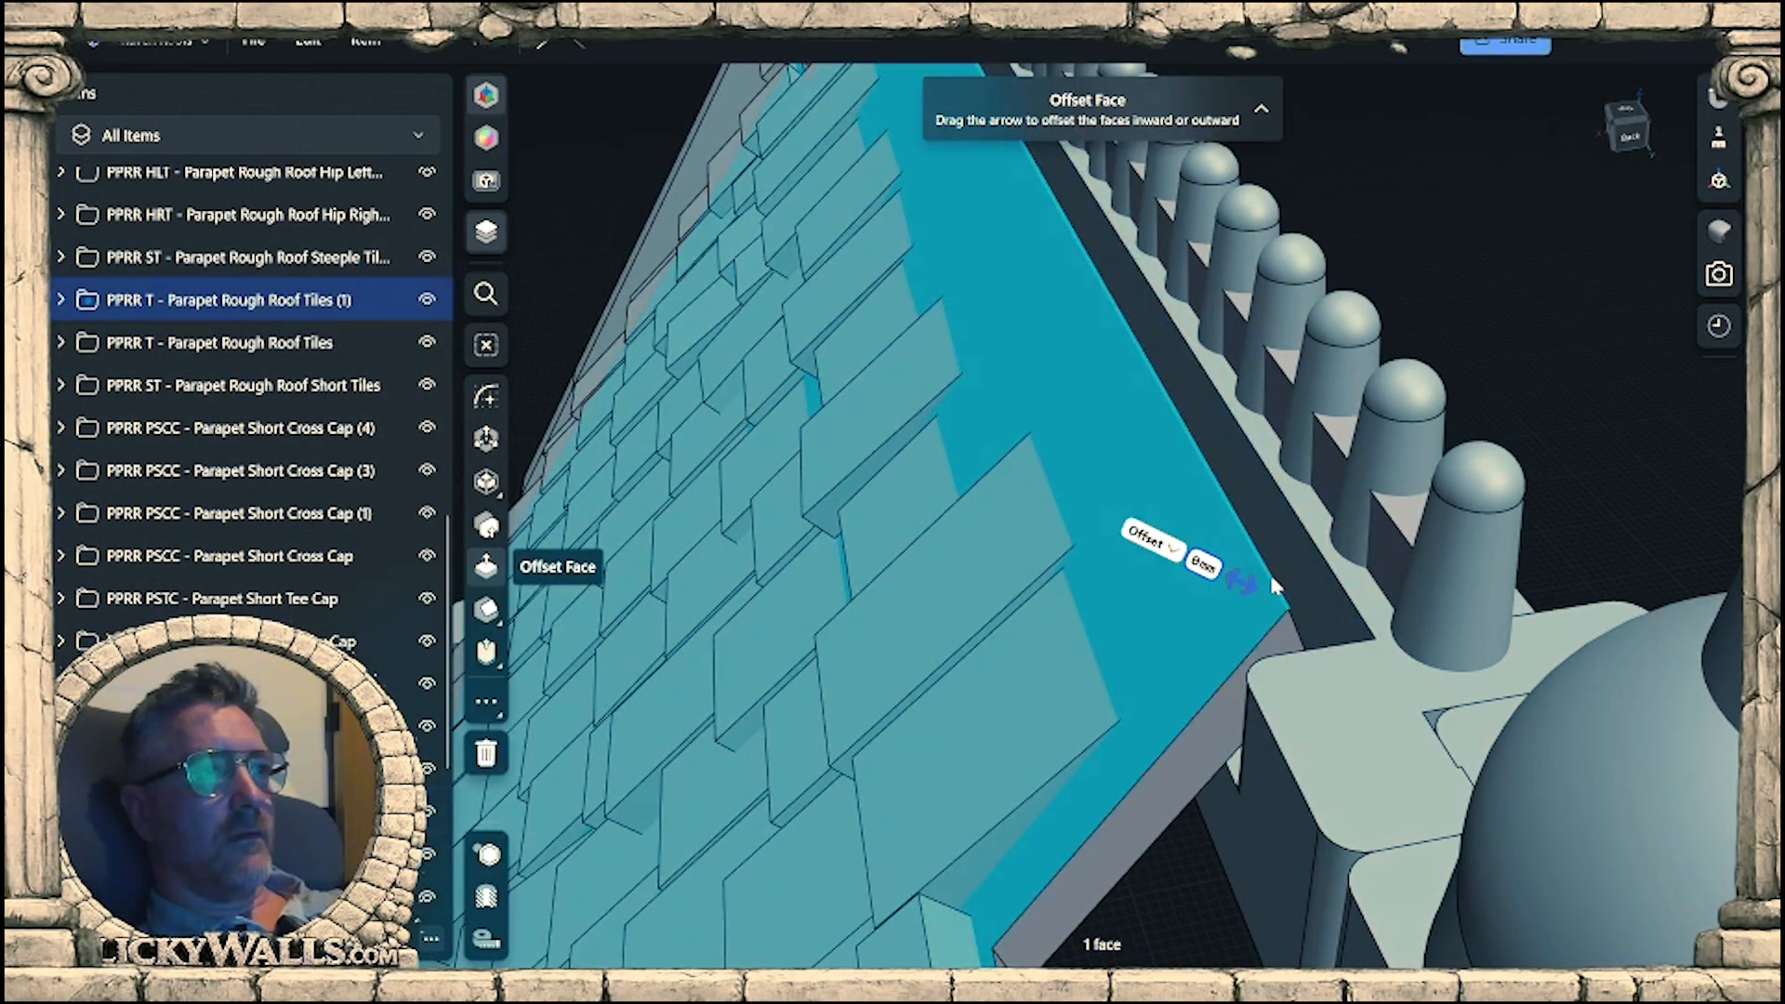
pyautogui.click(1276, 594)
pyautogui.moveTo(1277, 571); pyautogui.dragTo(1267, 604)
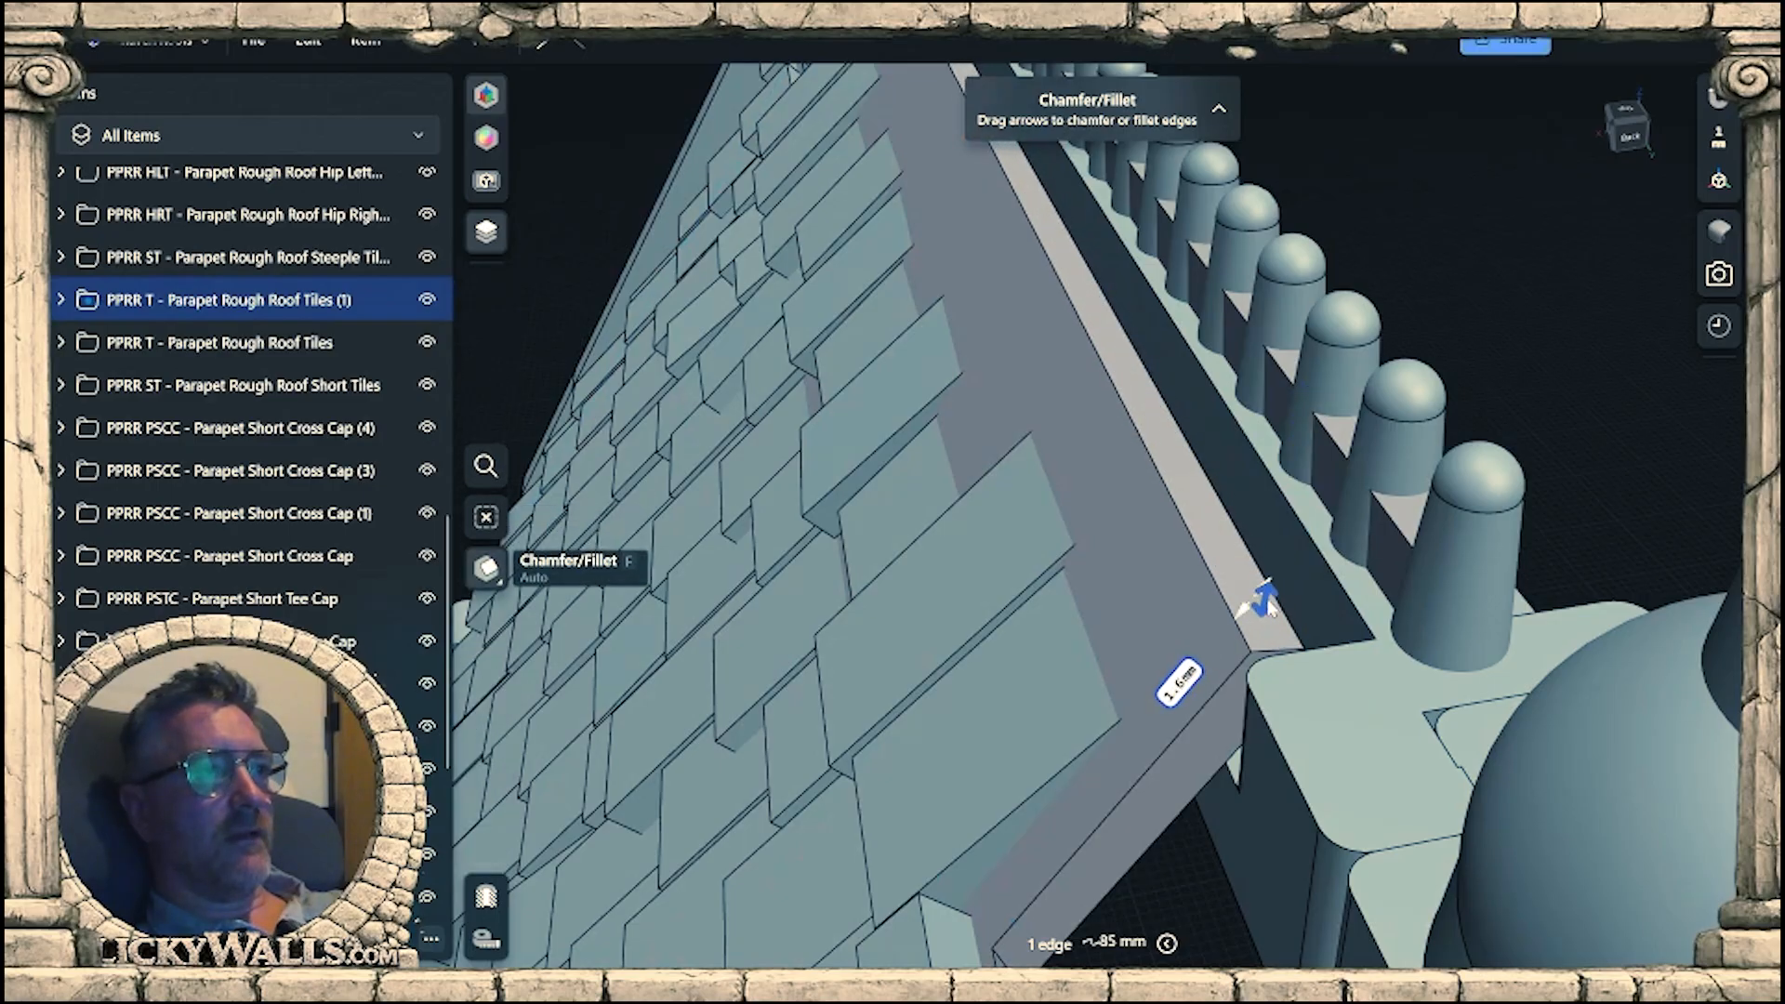
pyautogui.scroll(-3, 1284, 538)
pyautogui.moveTo(1266, 549); pyautogui.dragTo(1298, 707, button='right')
pyautogui.moveTo(1299, 706); pyautogui.dragTo(1408, 623, button='middle')
pyautogui.moveTo(1389, 661); pyautogui.dragTo(1453, 679, button='right')
pyautogui.moveTo(1452, 679); pyautogui.dragTo(1227, 757, button='middle')
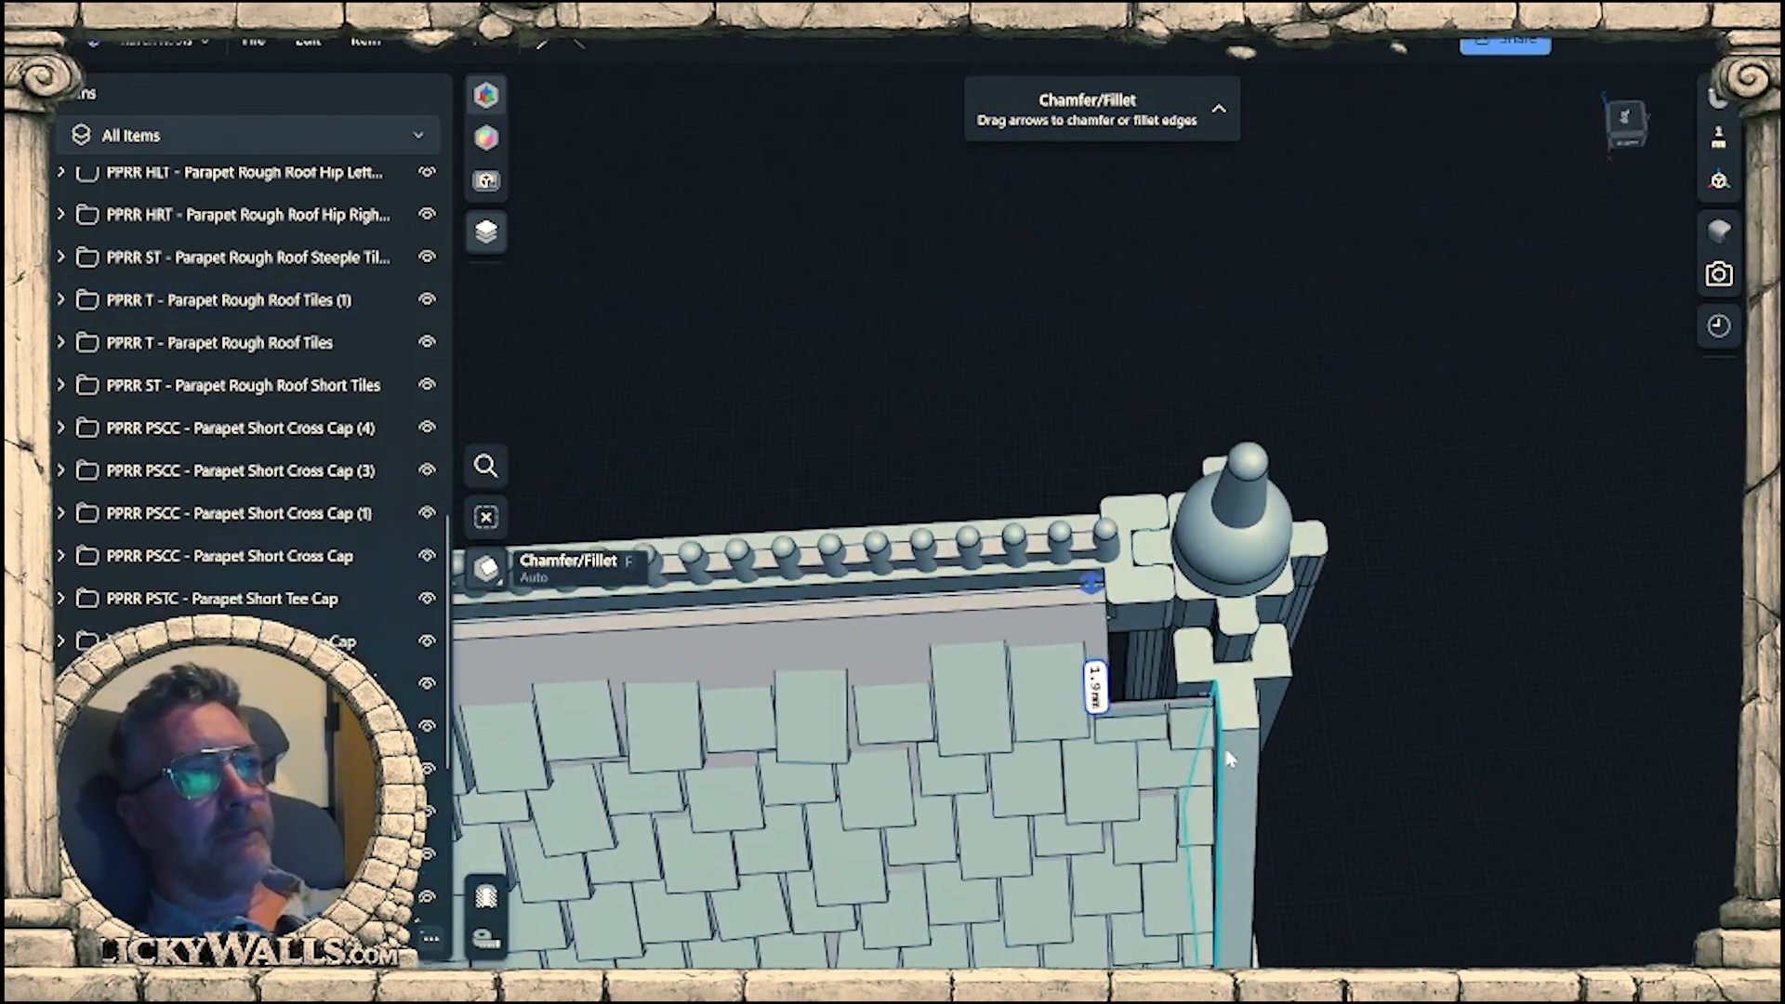
# Offset the notched end face of the roof base beside the connector outward by about 8.6 mm.
pyautogui.moveTo(1227, 757); pyautogui.dragTo(1104, 721, button='right')
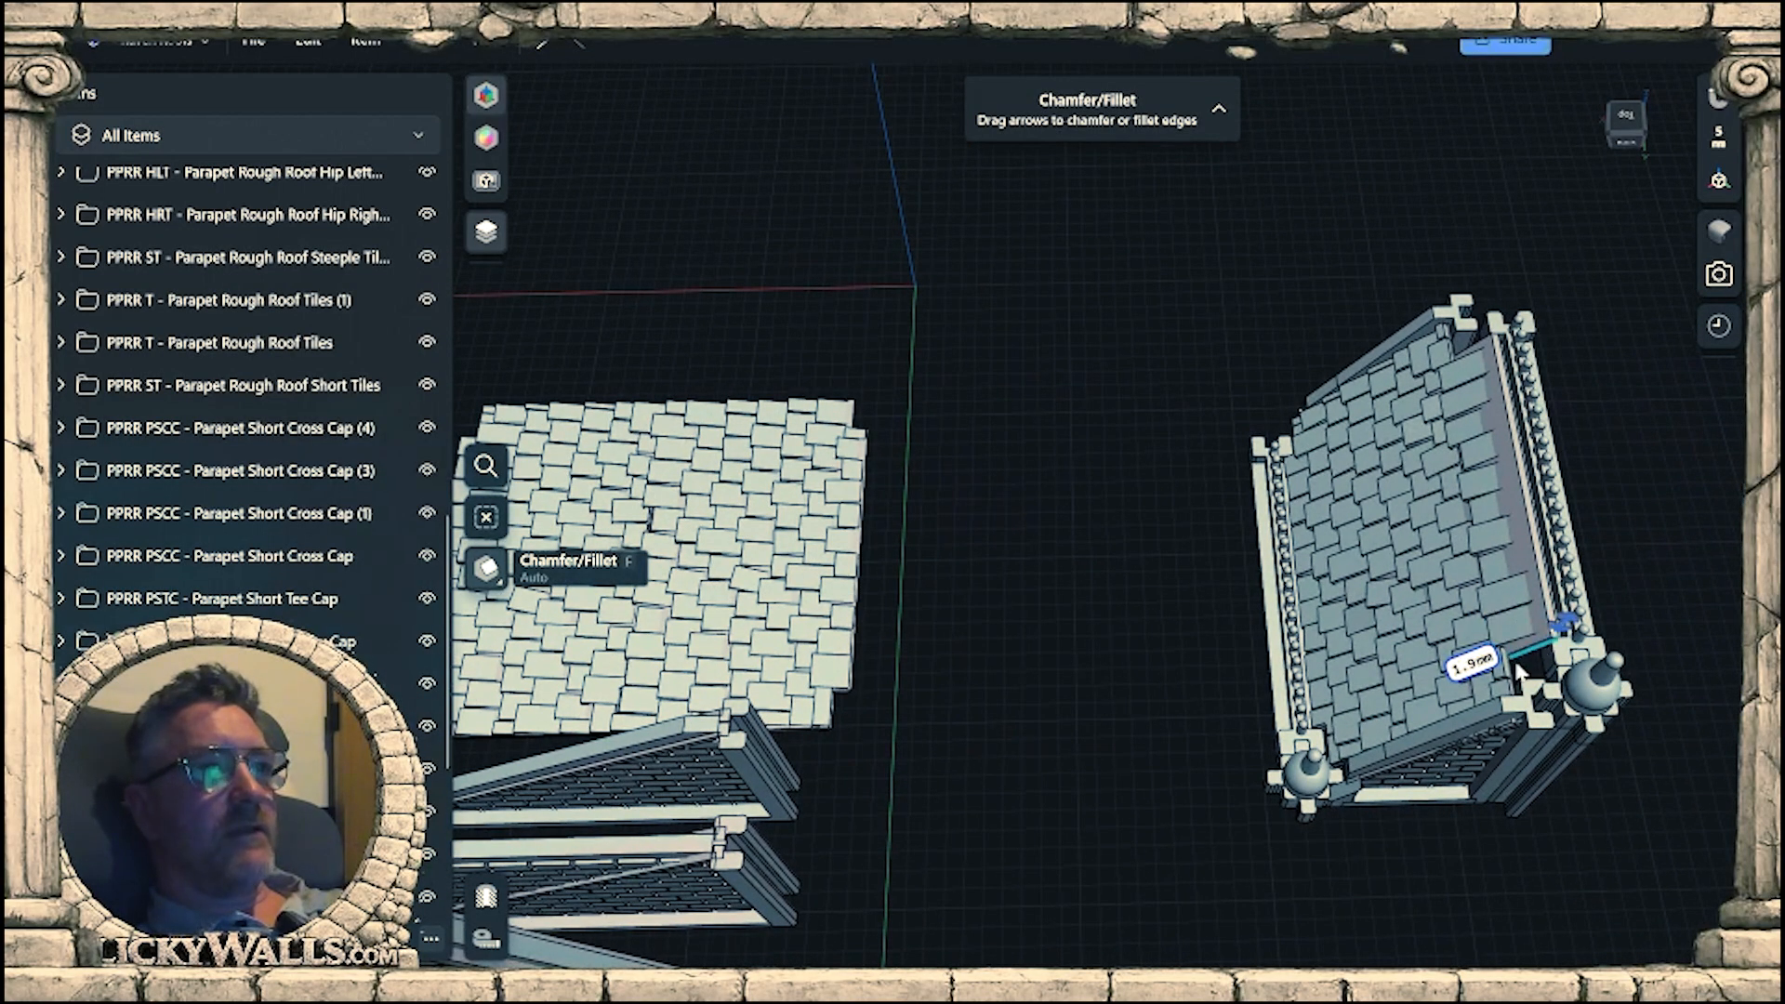
pyautogui.moveTo(1460, 706)
pyautogui.mouseDown(button='right')
pyautogui.moveTo(1471, 645)
pyautogui.moveTo(1484, 690)
pyautogui.moveTo(1457, 703)
pyautogui.mouseUp(button='right')
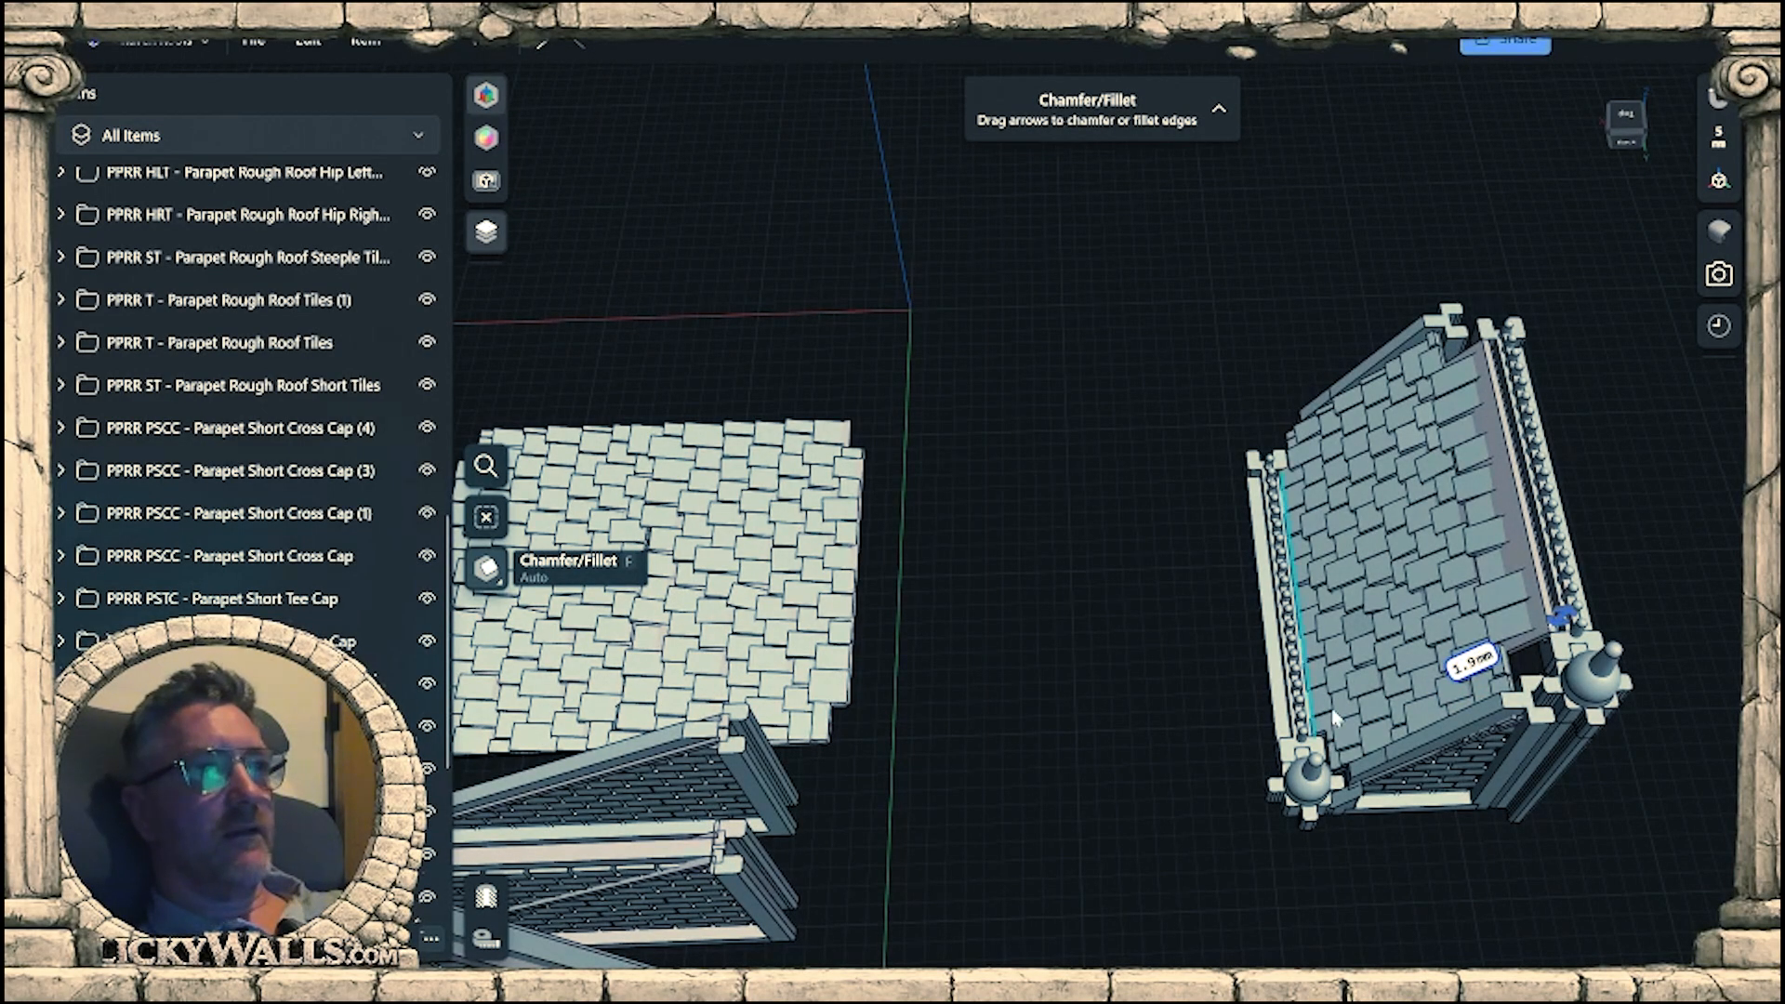
pyautogui.moveTo(1339, 718); pyautogui.dragTo(1446, 716, button='right')
pyautogui.scroll(6, 1447, 720)
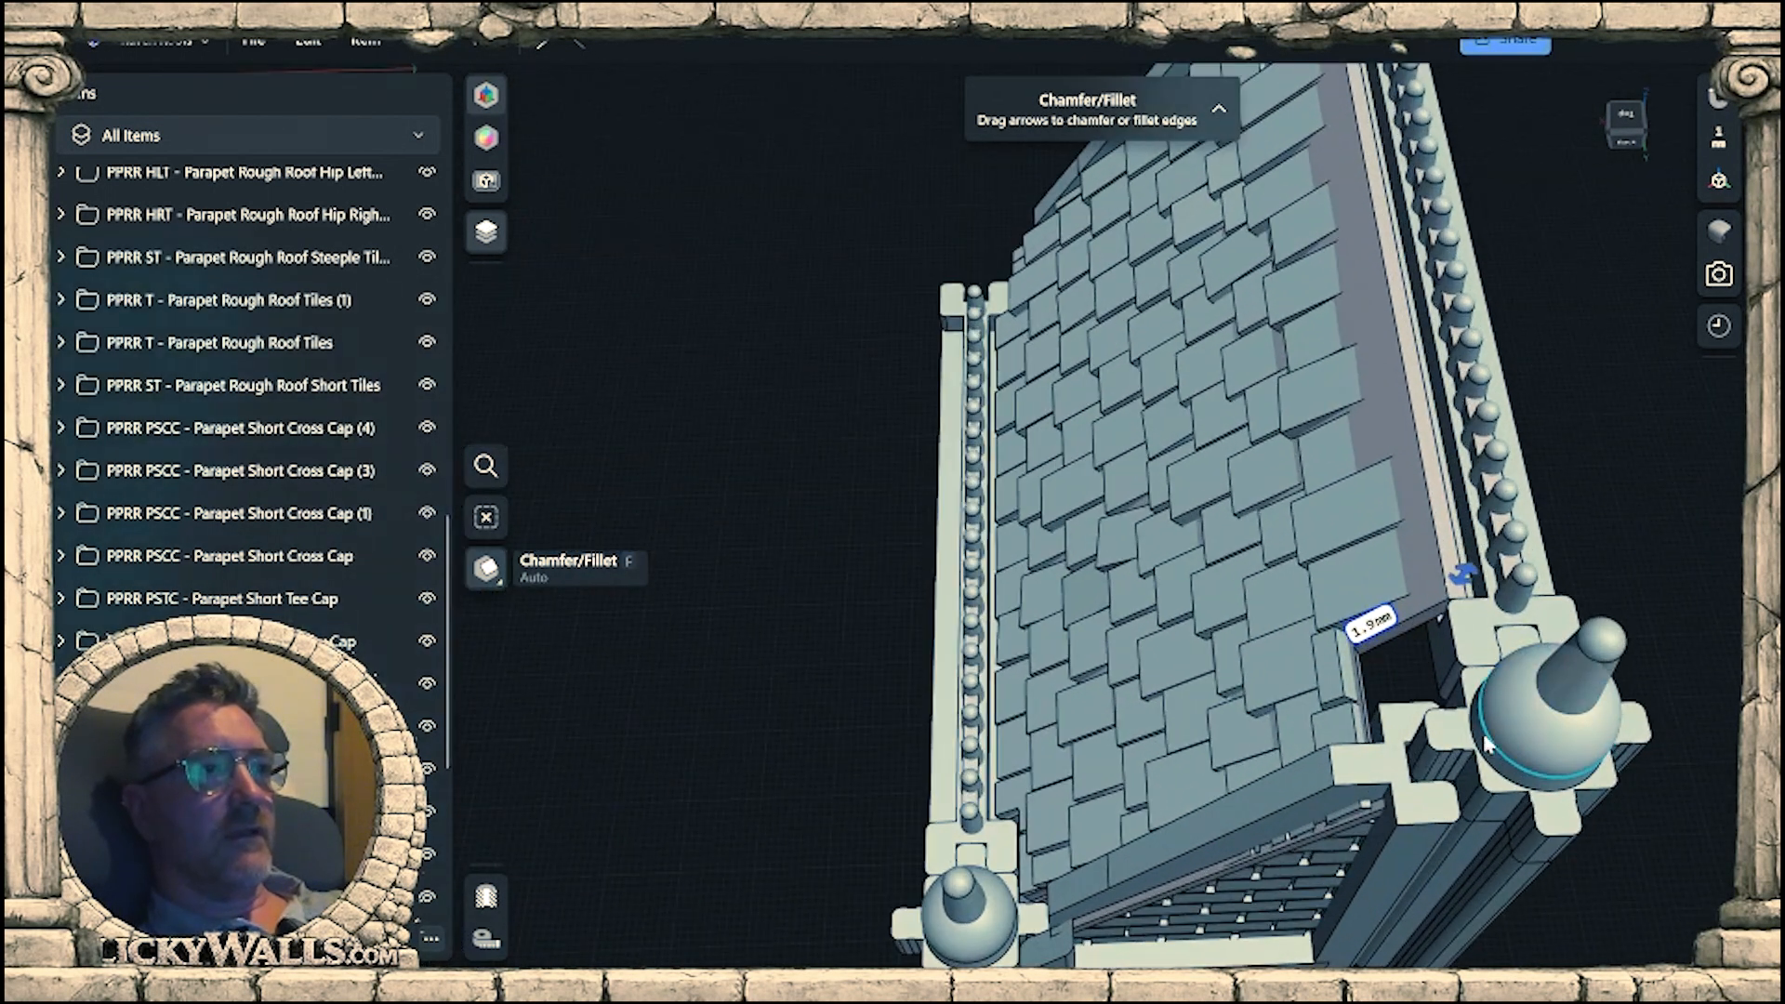
pyautogui.moveTo(1339, 770); pyautogui.dragTo(1339, 623, button='right')
pyautogui.click(1314, 603)
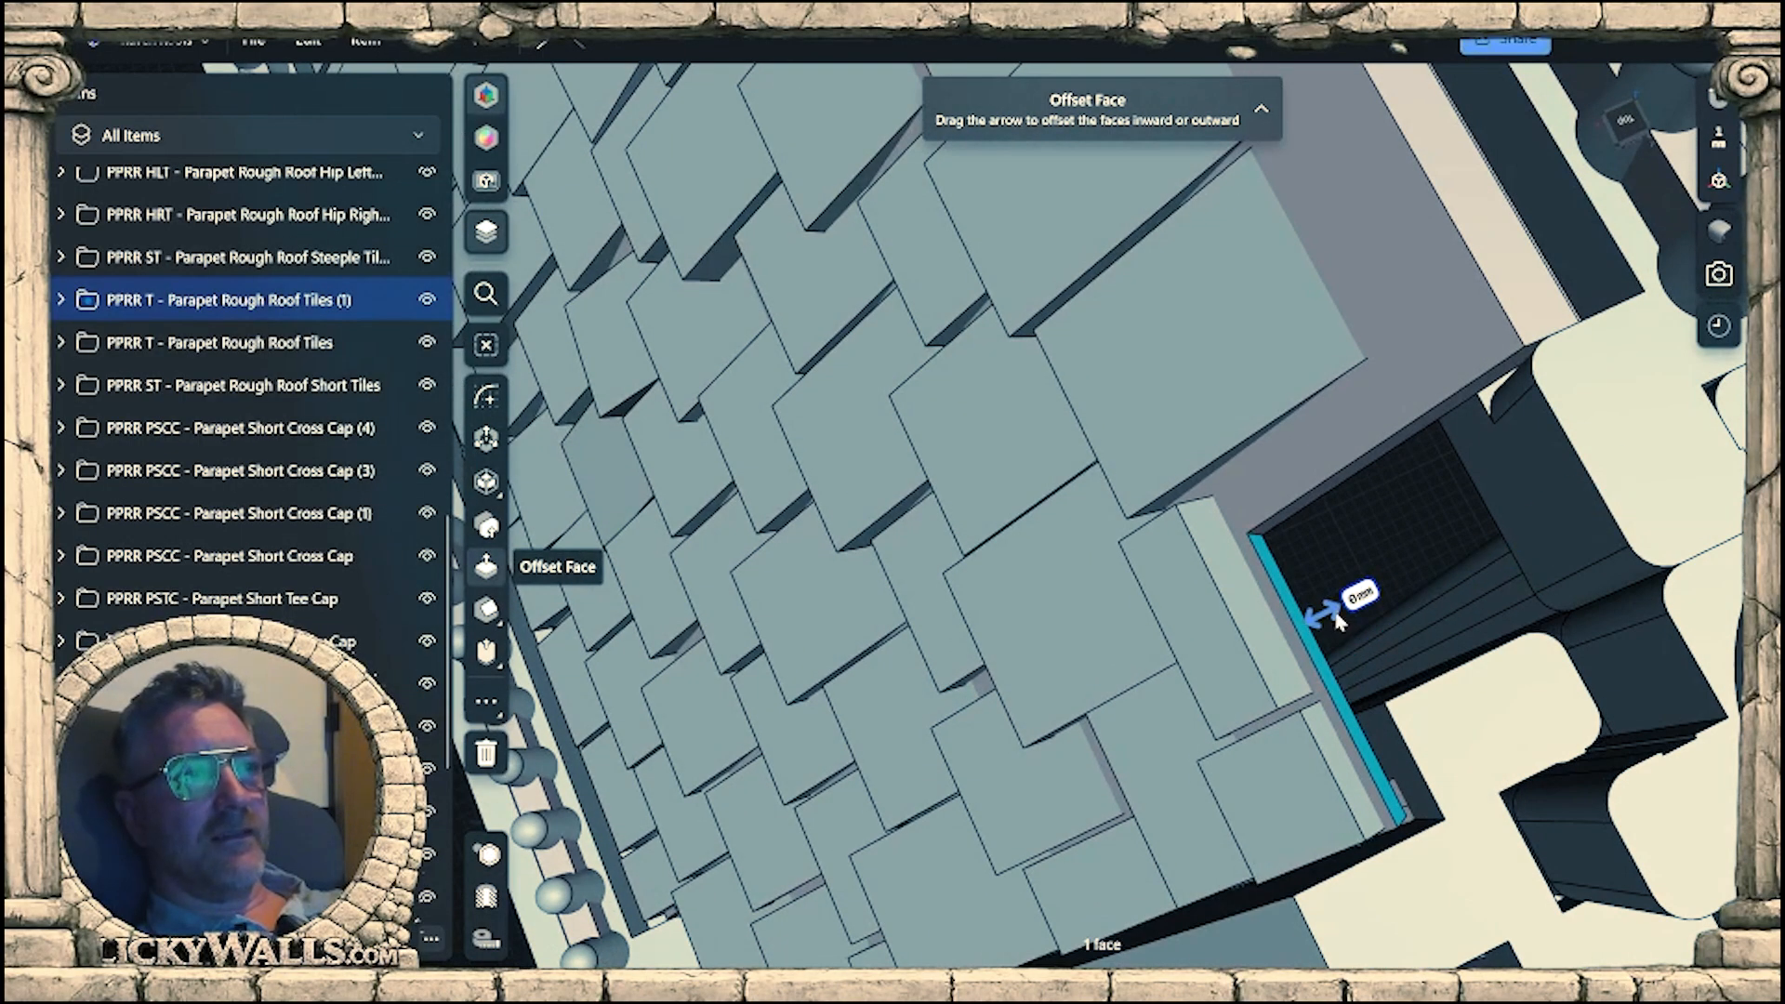
pyautogui.moveTo(1322, 613); pyautogui.dragTo(1534, 513)
pyautogui.moveTo(1537, 514); pyautogui.dragTo(1395, 505, button='right')
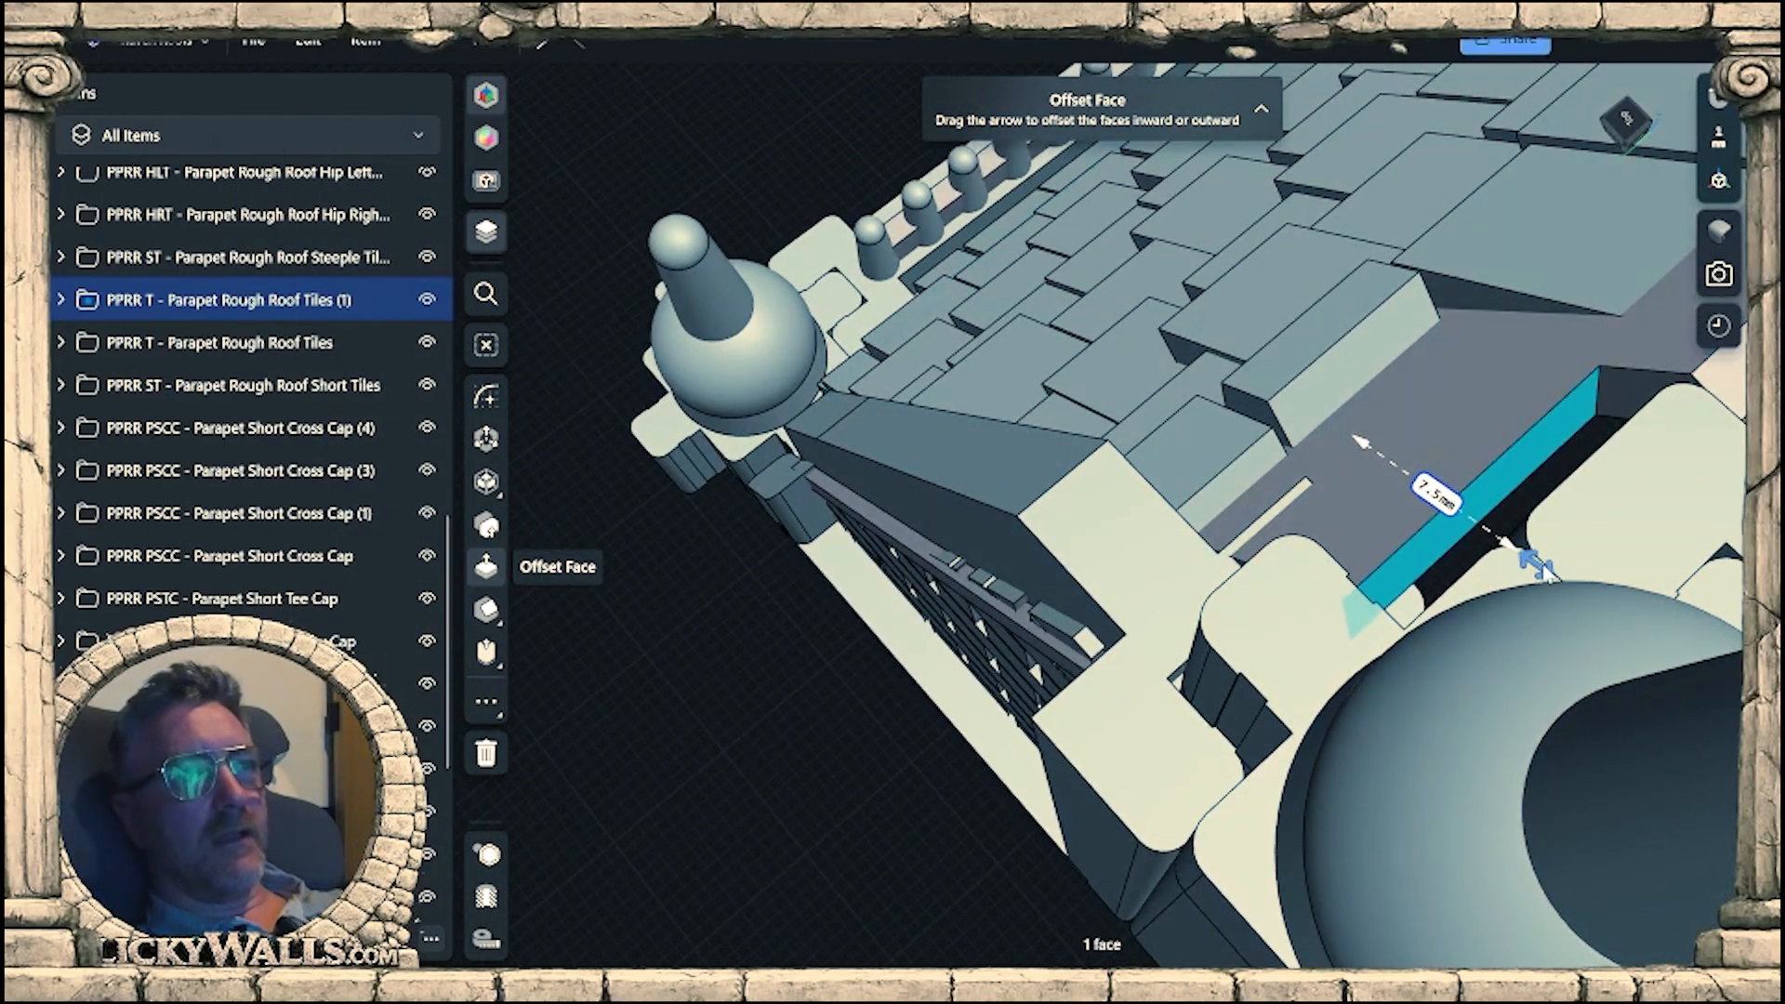
pyautogui.moveTo(1570, 589); pyautogui.dragTo(1698, 679, button='right')
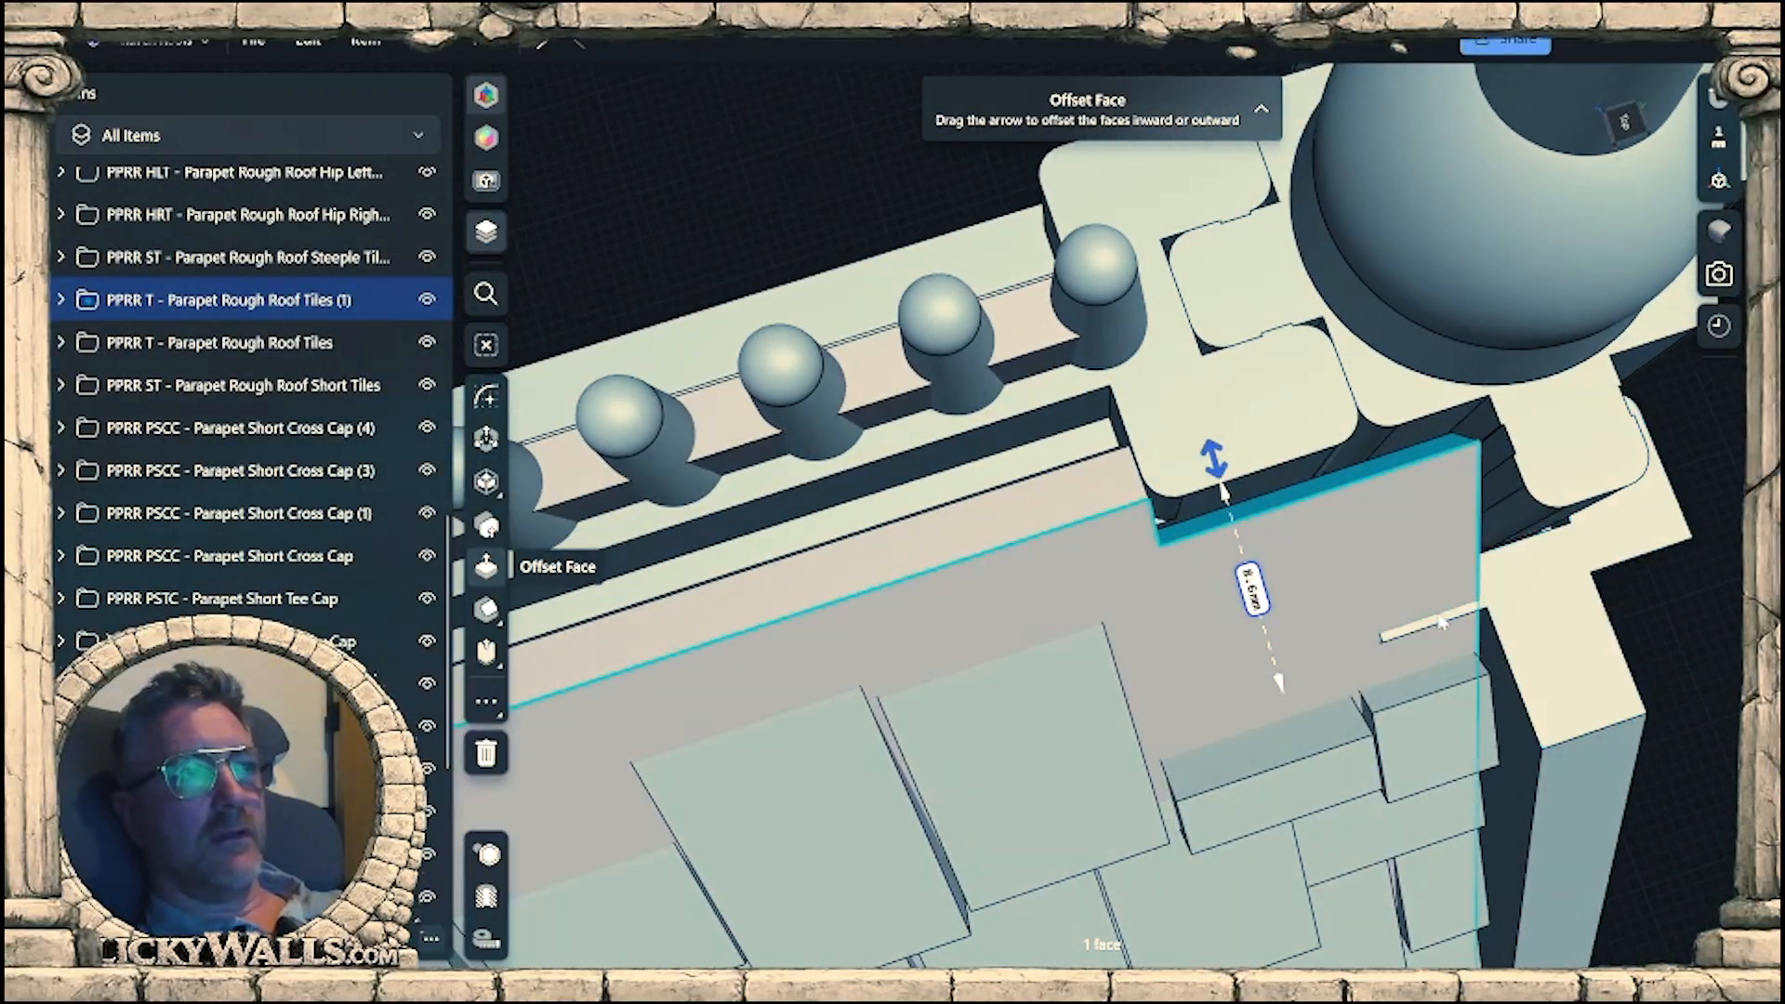
# Try to chamfer the gable wall beam's 4 mm edge that pokes through the roof base by about 4.4 mm.
pyautogui.click(1437, 630)
pyautogui.moveTo(1437, 630); pyautogui.dragTo(1514, 409, button='right')
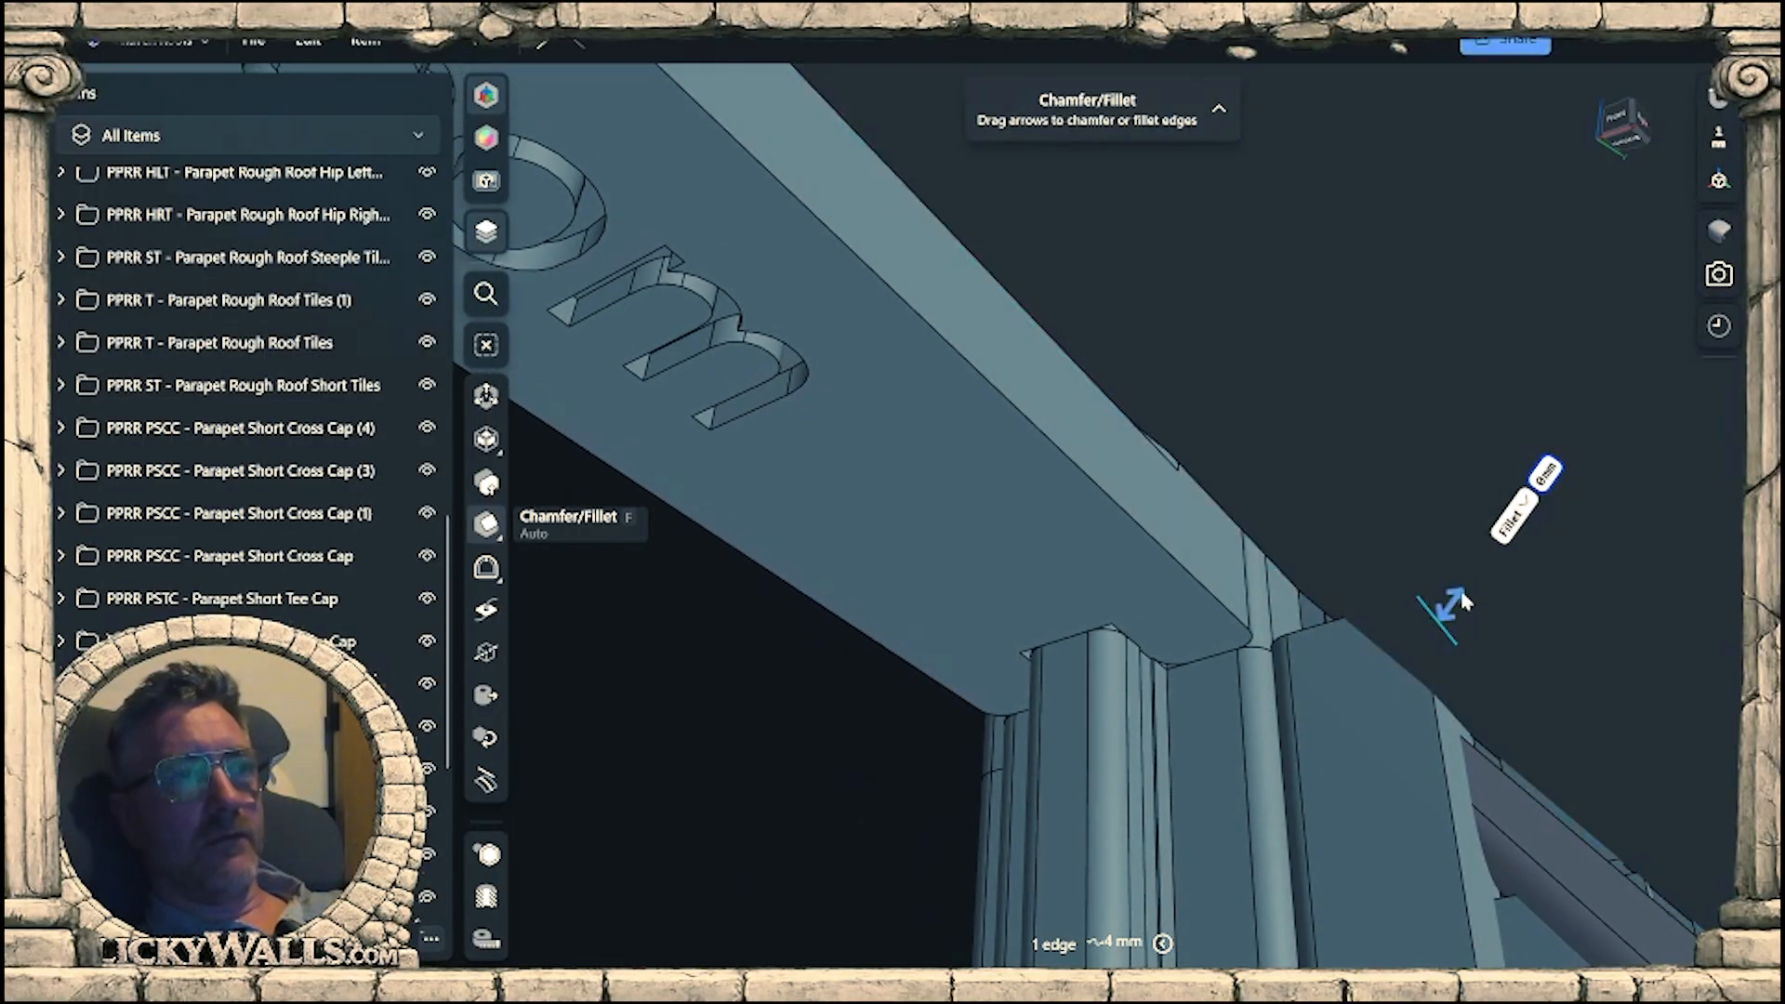
pyautogui.moveTo(1454, 605); pyautogui.dragTo(1455, 618, button='right')
pyautogui.moveTo(1454, 622); pyautogui.dragTo(1449, 621)
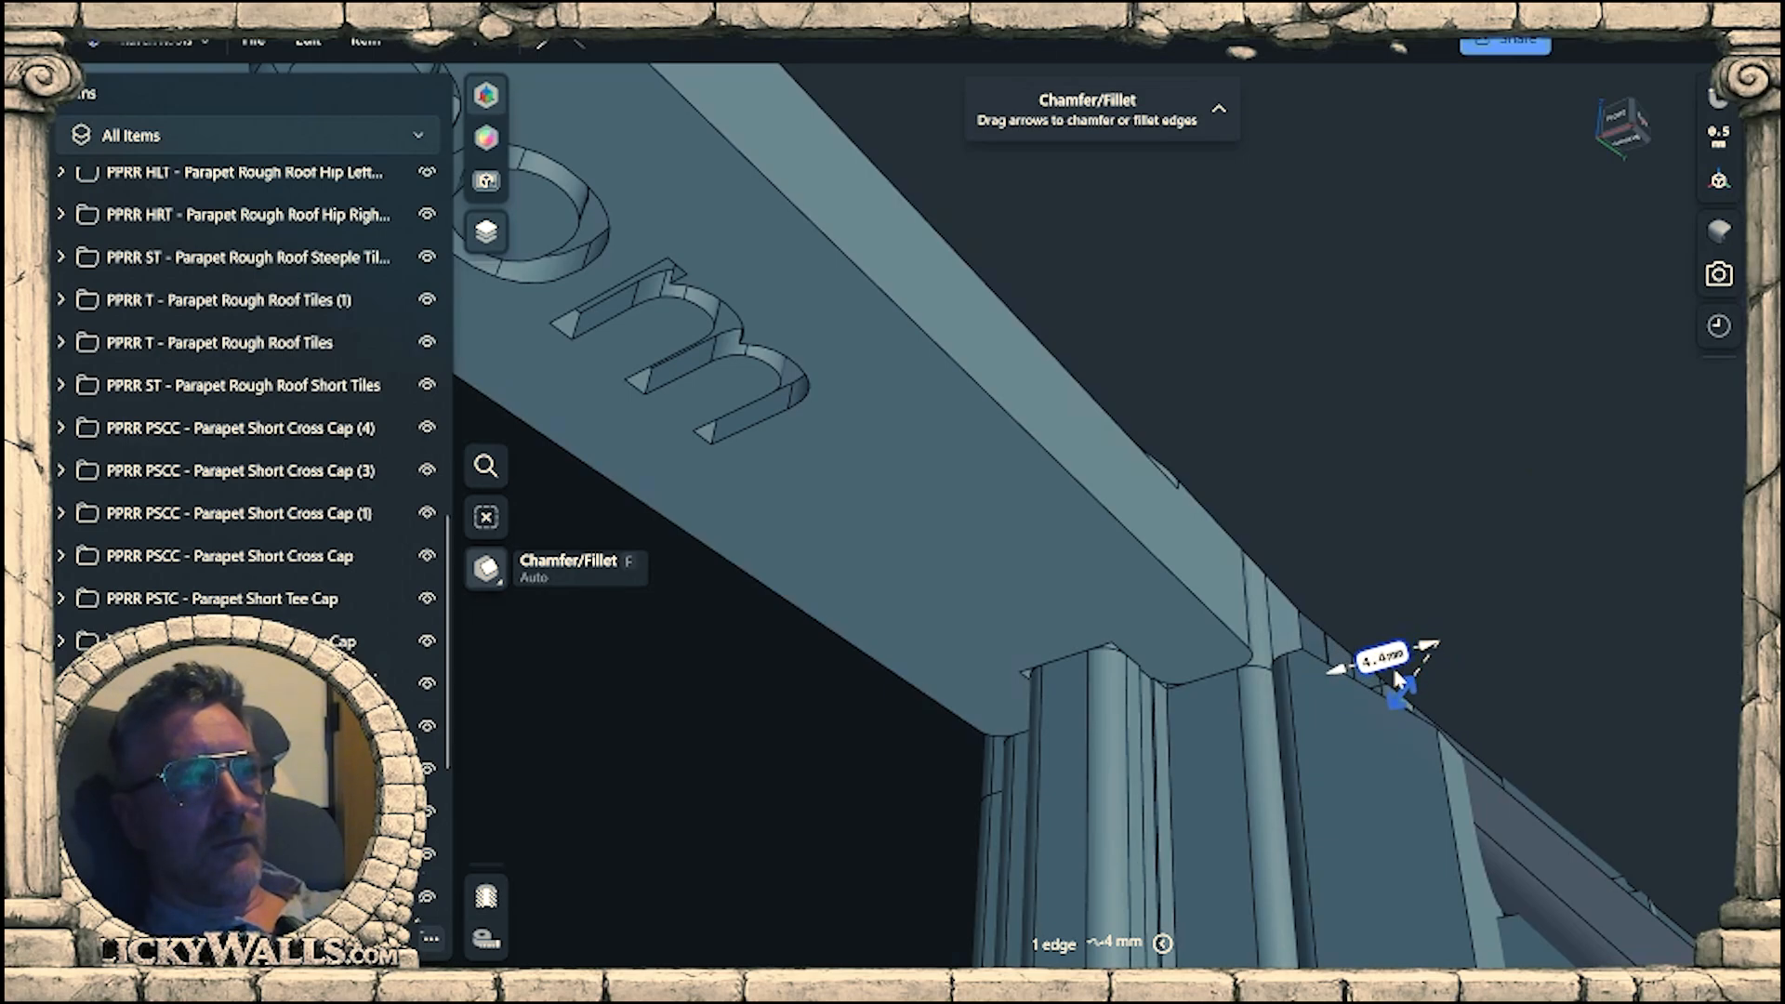
pyautogui.moveTo(1398, 677); pyautogui.dragTo(1433, 732, button='right')
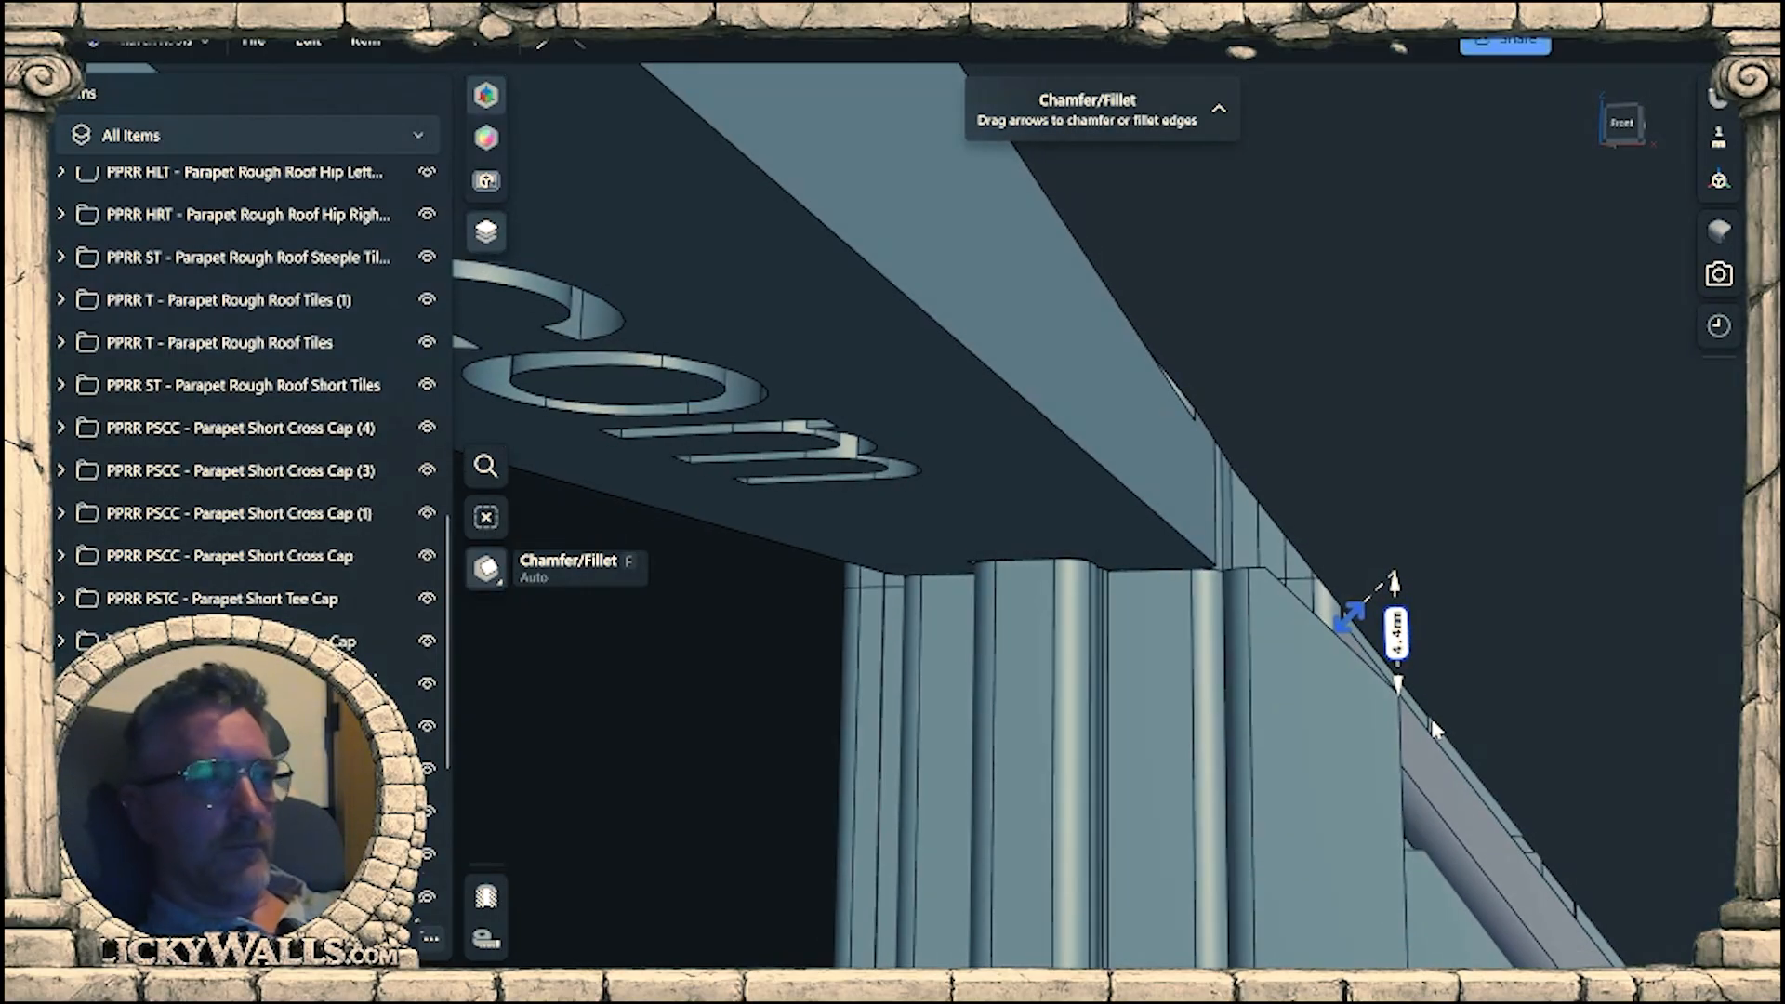
pyautogui.moveTo(1433, 723); pyautogui.dragTo(1448, 716, button='right')
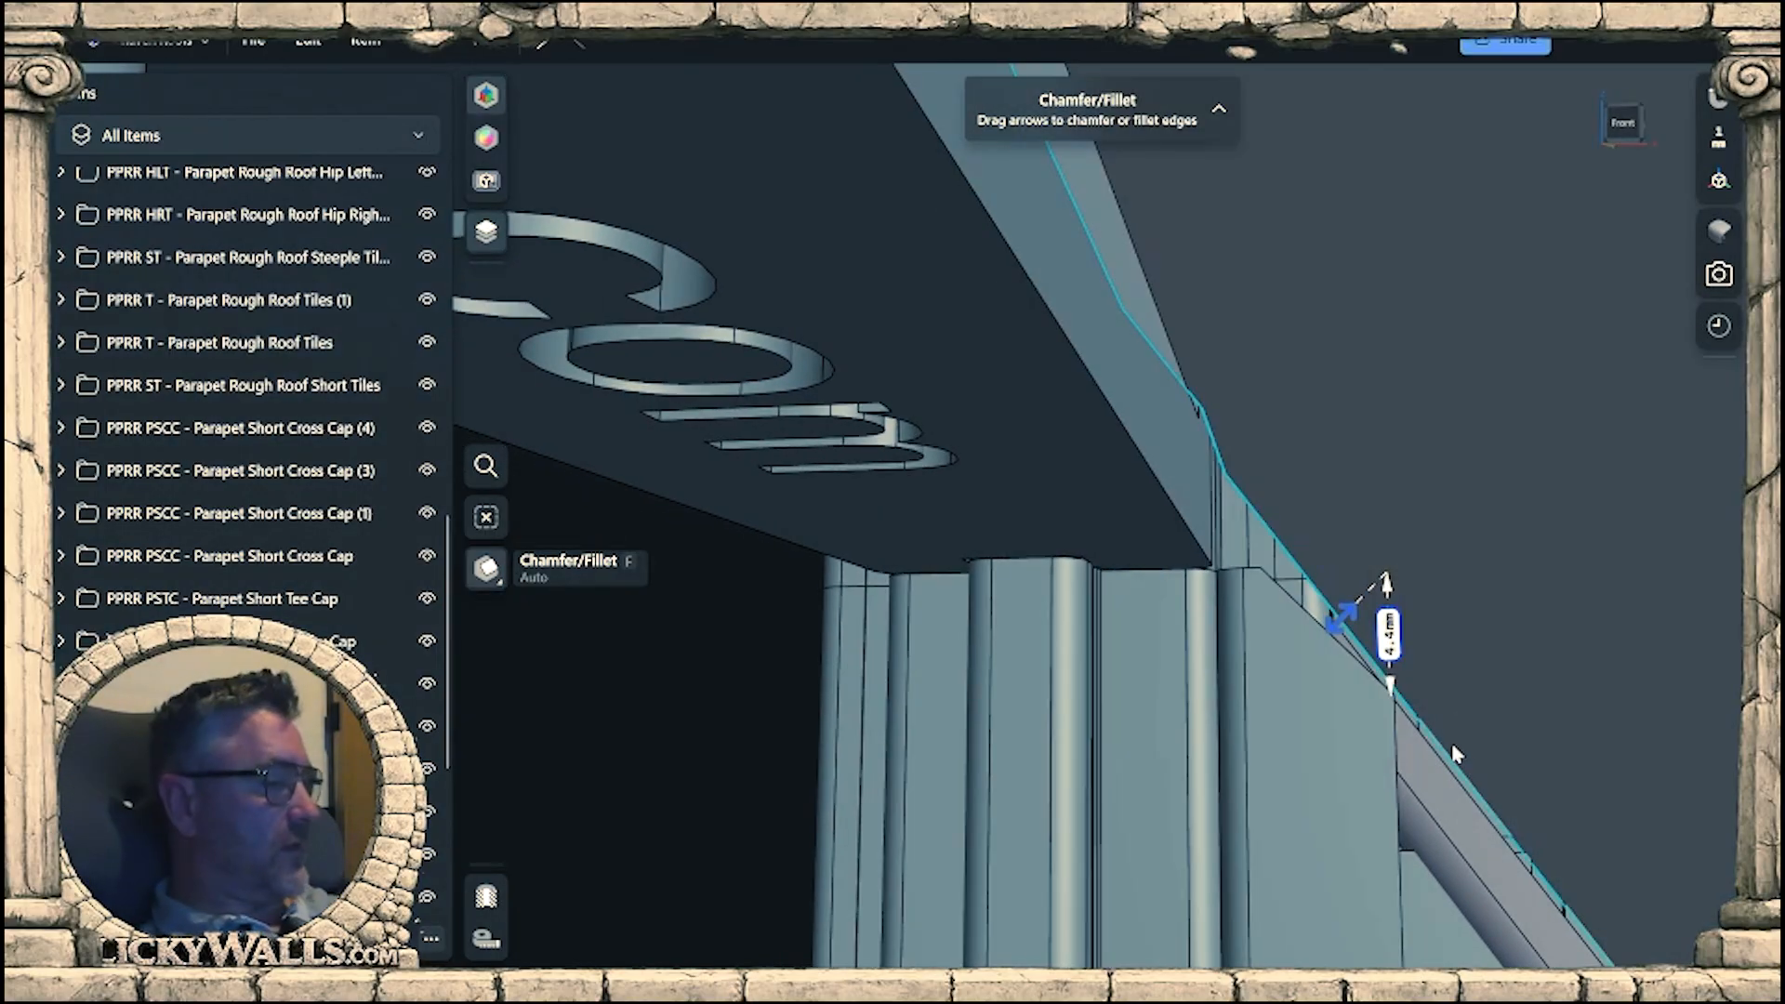
# Toggle the visibility of PPRR T - Parapet Rough Roof Tiles (1) to check the beam, and undo its chamfer.
pyautogui.click(1510, 589)
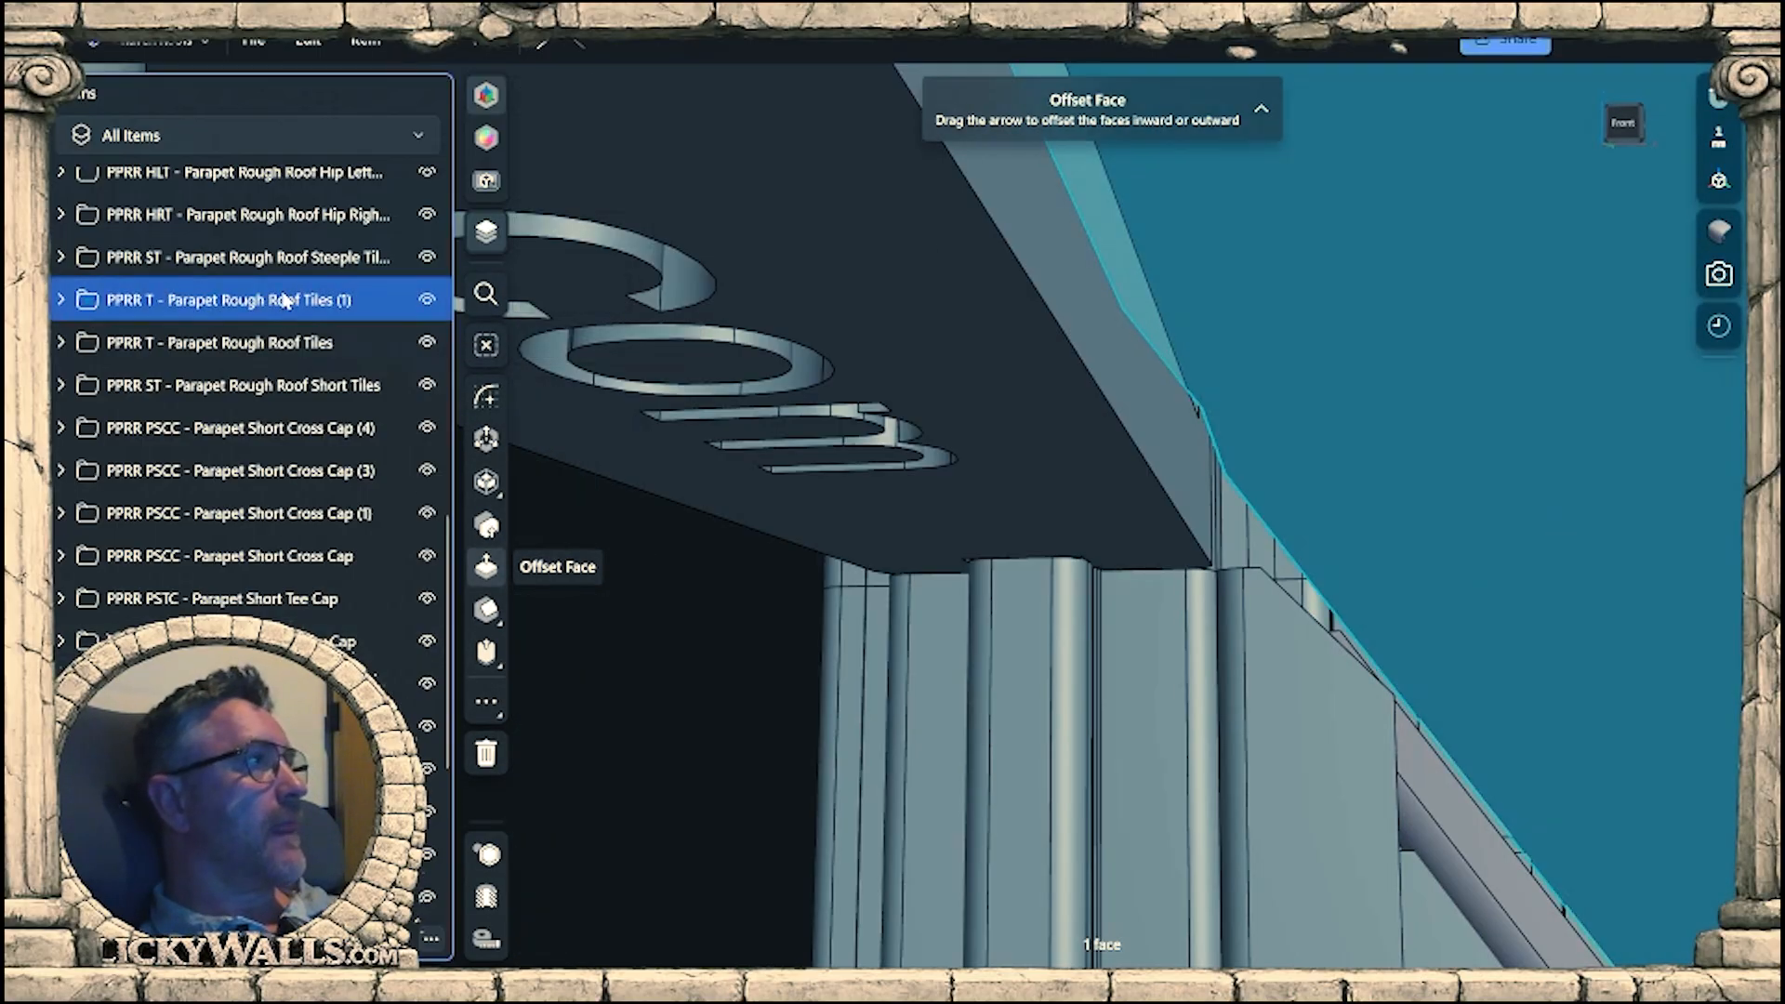
pyautogui.click(282, 300)
pyautogui.click(426, 301)
pyautogui.moveTo(1366, 535); pyautogui.dragTo(1314, 574, button='right')
pyautogui.hotkey('ctrl', 'z')
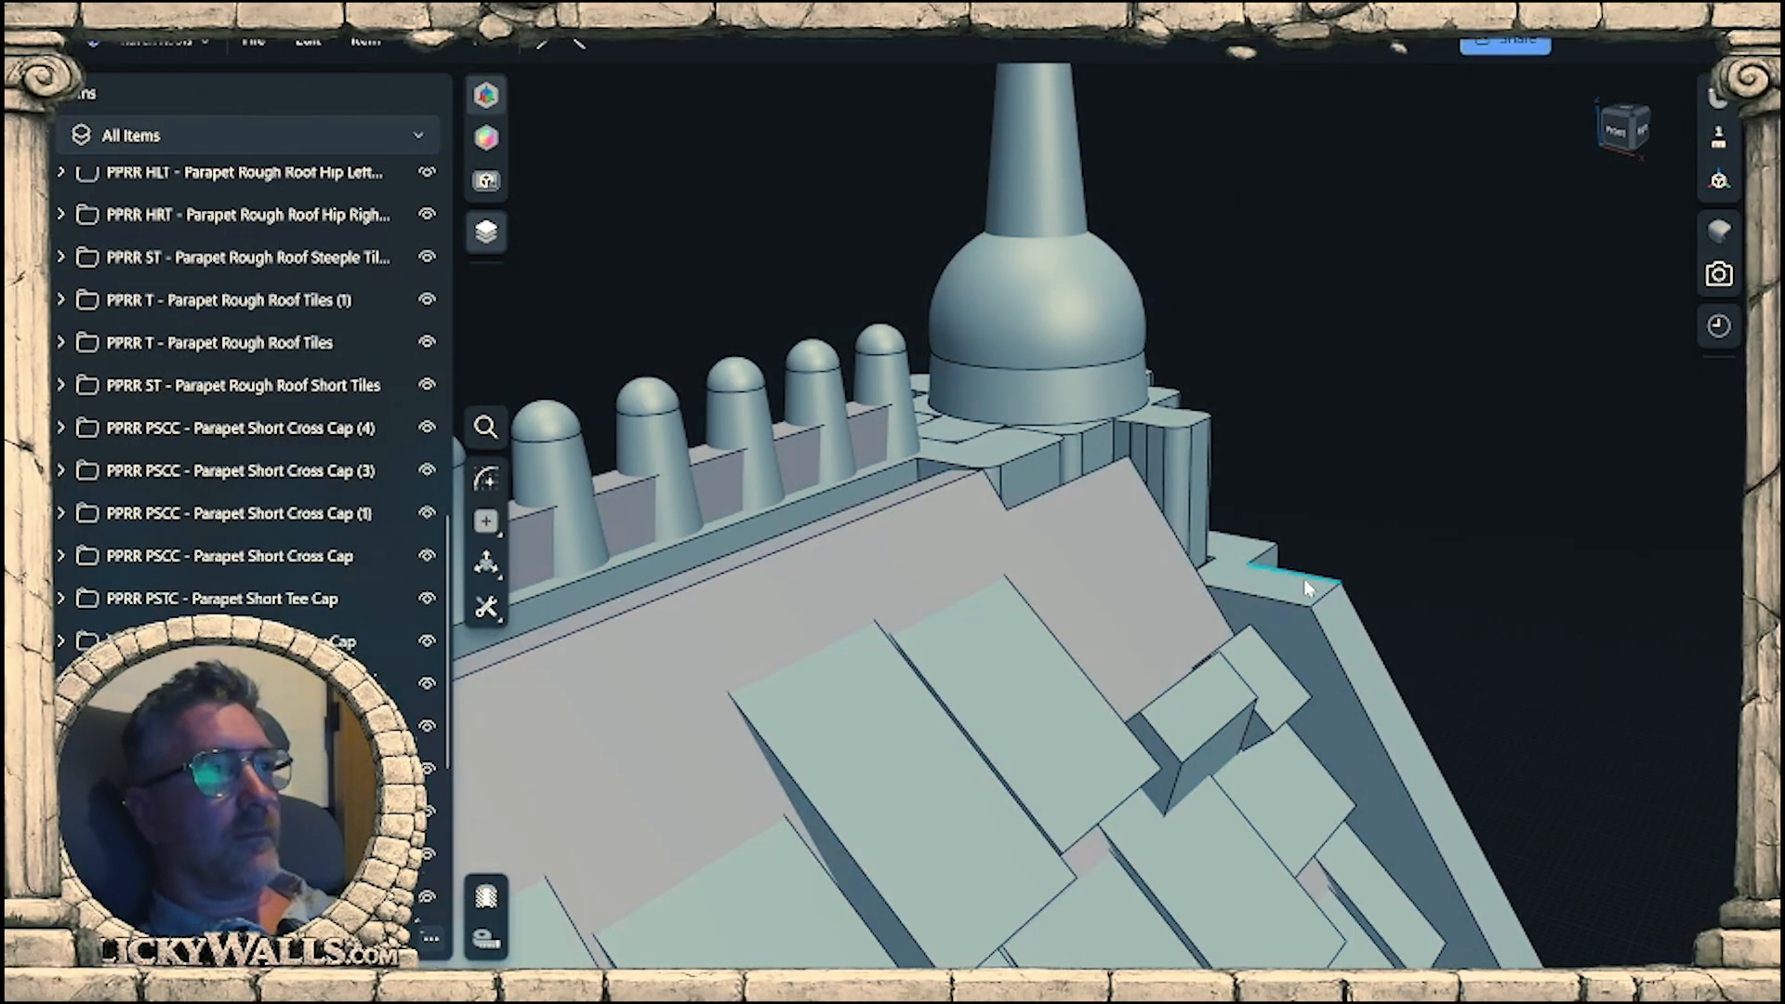
# Hide PPRR T - Parapet Rough Roof Tiles (1) and inspect the gable wall beam beside the connector from below.
pyautogui.click(755, 591)
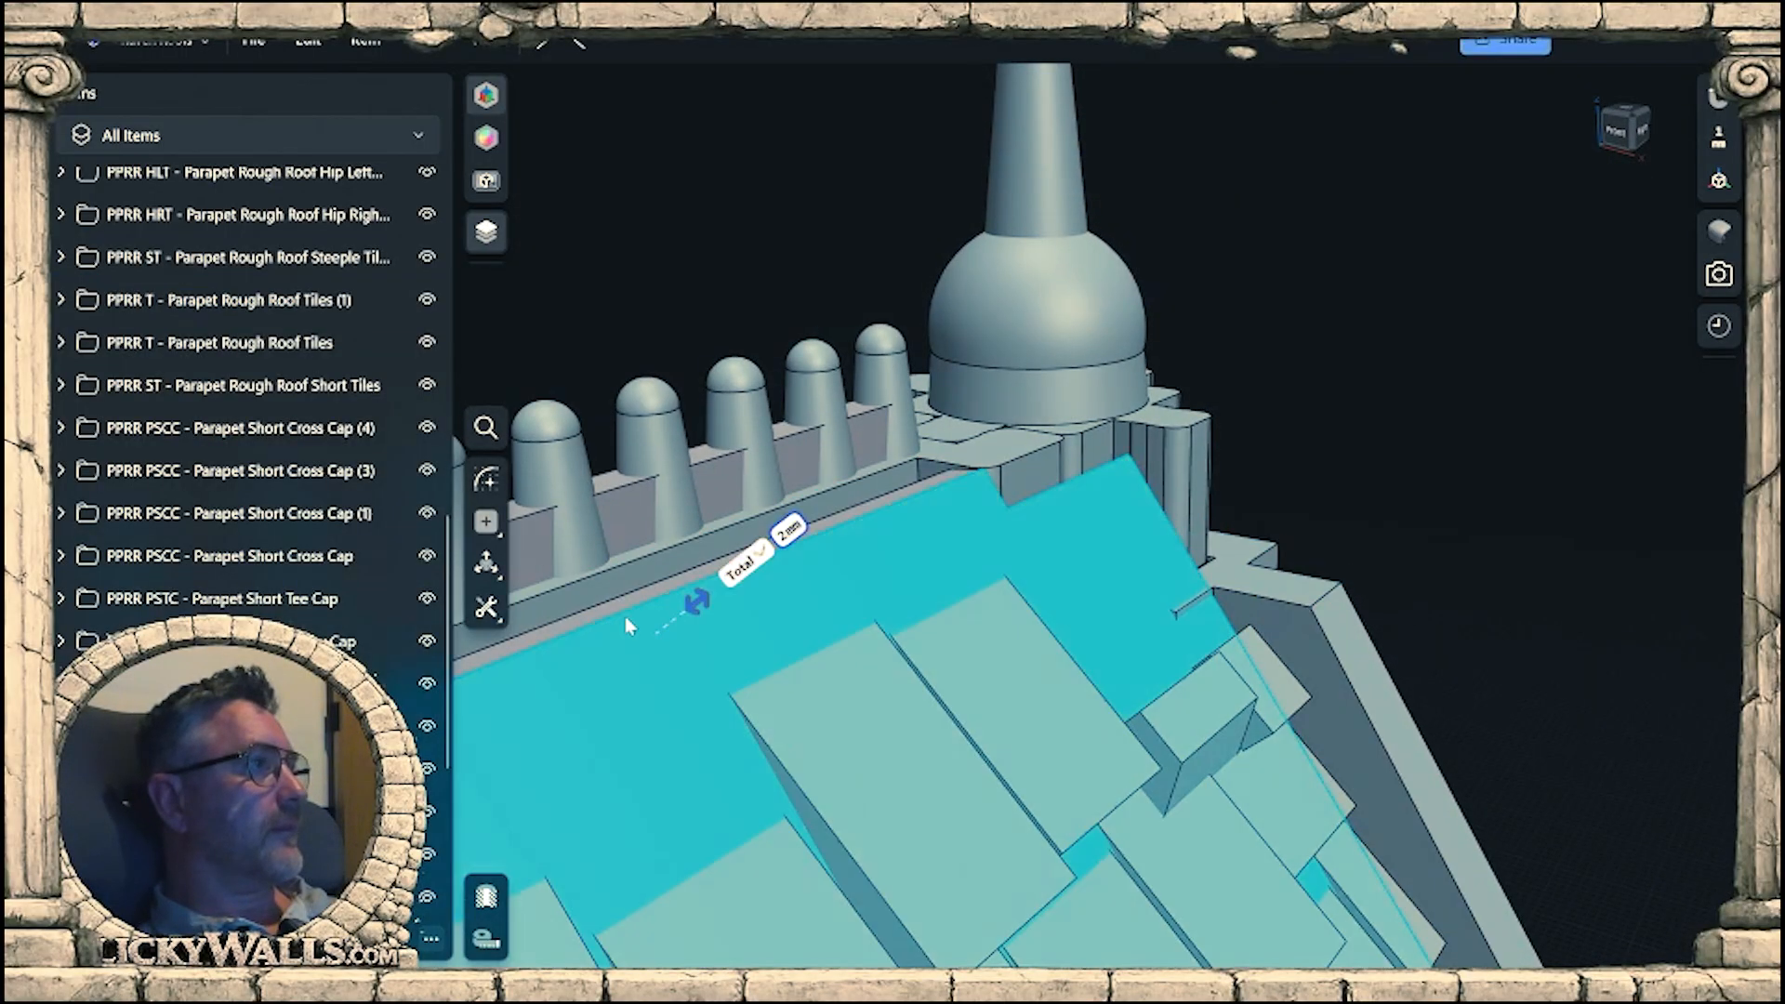
pyautogui.click(427, 300)
pyautogui.moveTo(1089, 581); pyautogui.dragTo(1139, 600, button='right')
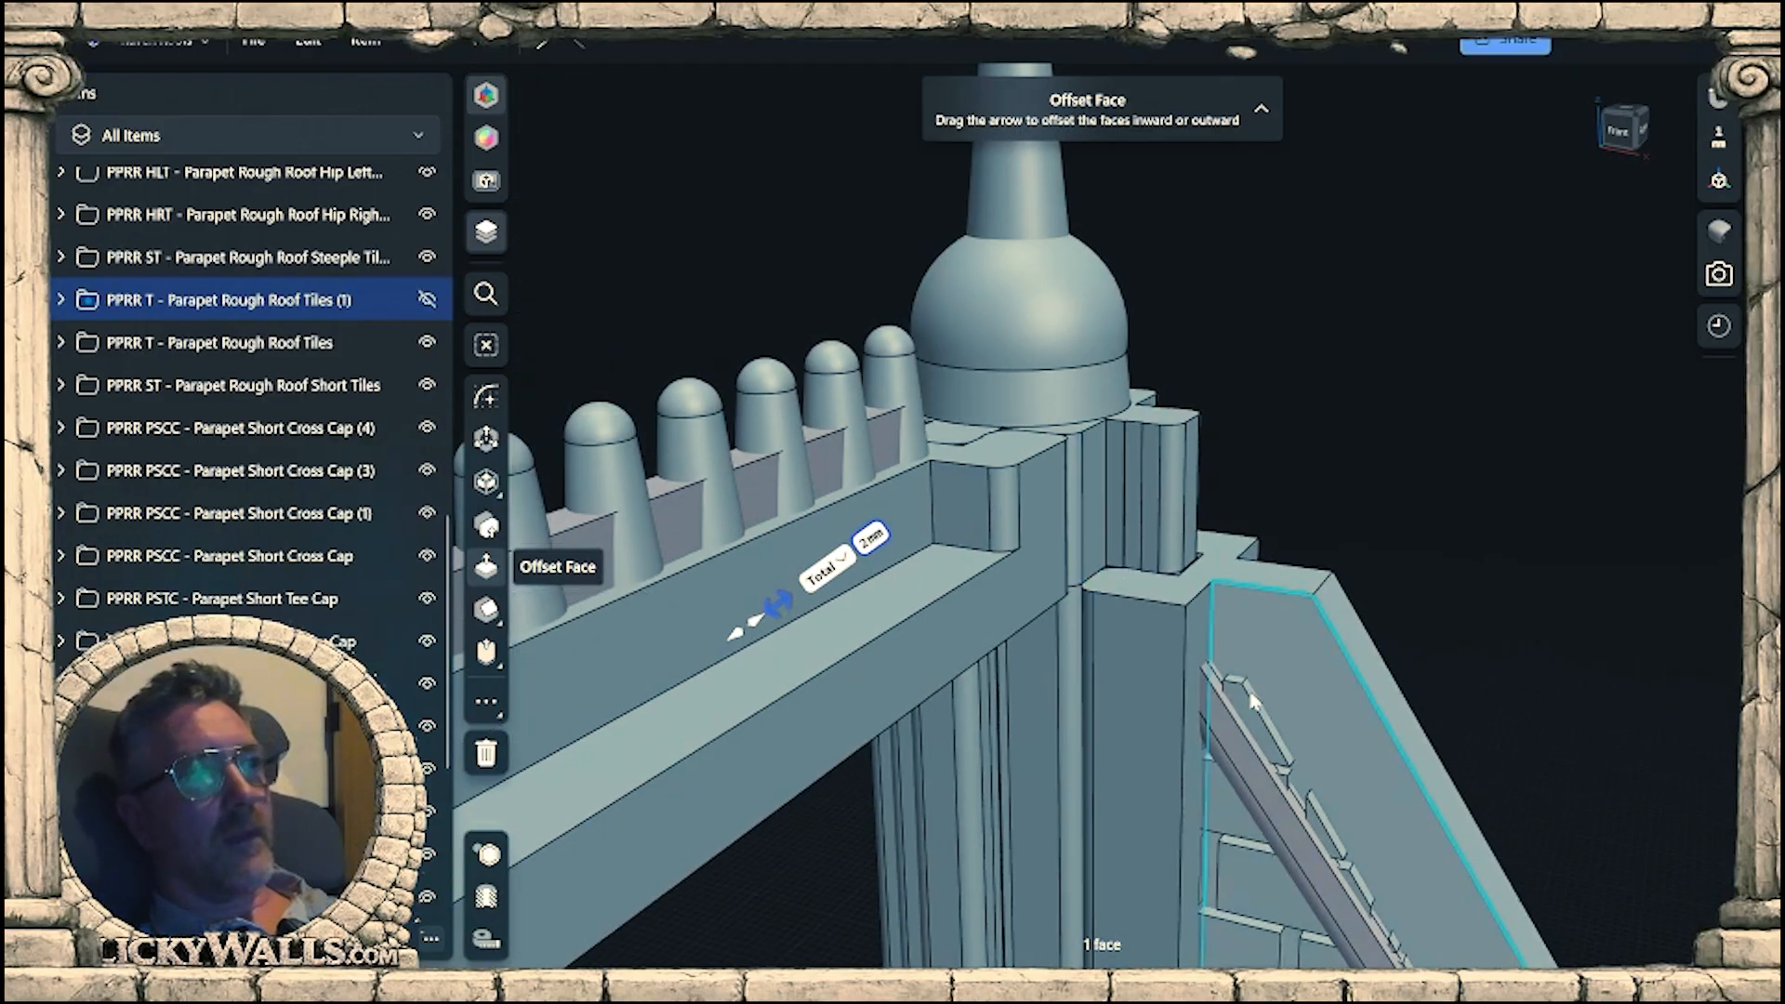
pyautogui.moveTo(1232, 671); pyautogui.dragTo(1156, 582, button='middle')
pyautogui.moveTo(1156, 582); pyautogui.dragTo(1173, 521, button='right')
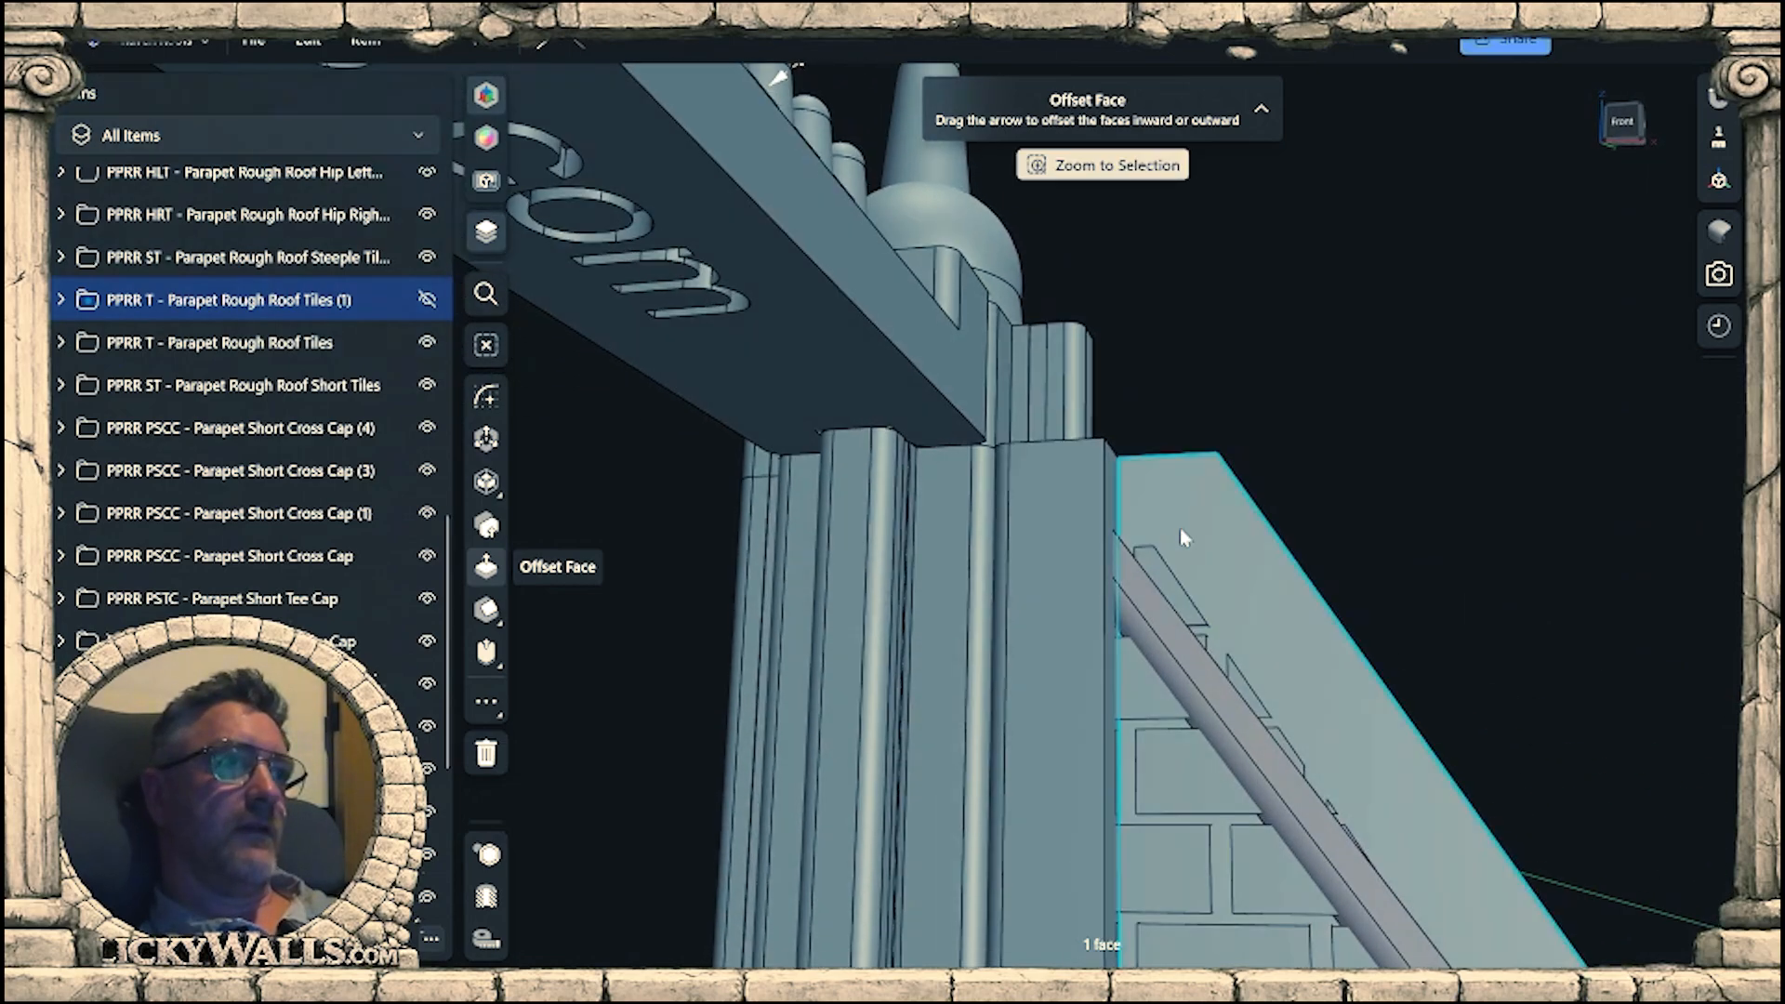
pyautogui.click(1063, 471)
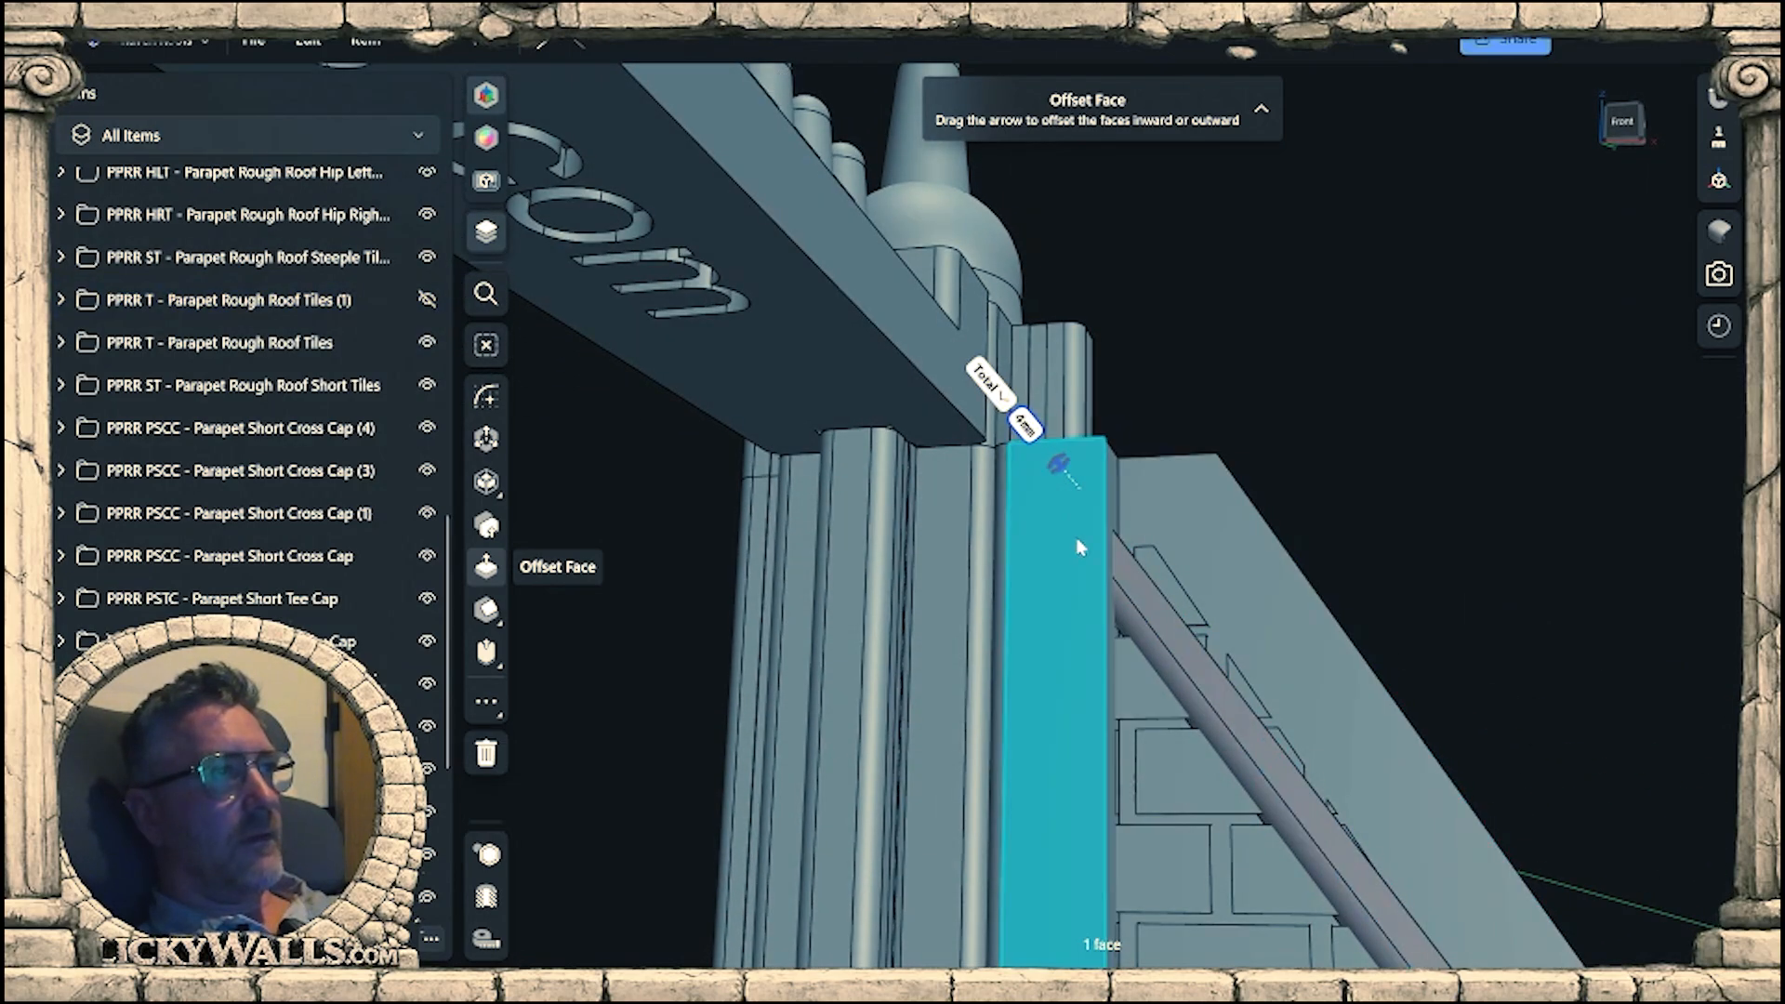
# Hide PPRR PBR - Parapet Beam Rail (3), the CC L60 - Connector Cross Locked 60mm at the corner, and PPRR PSCC - Parapet Short Cross Cap (3).
pyautogui.click(905, 435)
pyautogui.scroll(2, 372, 267)
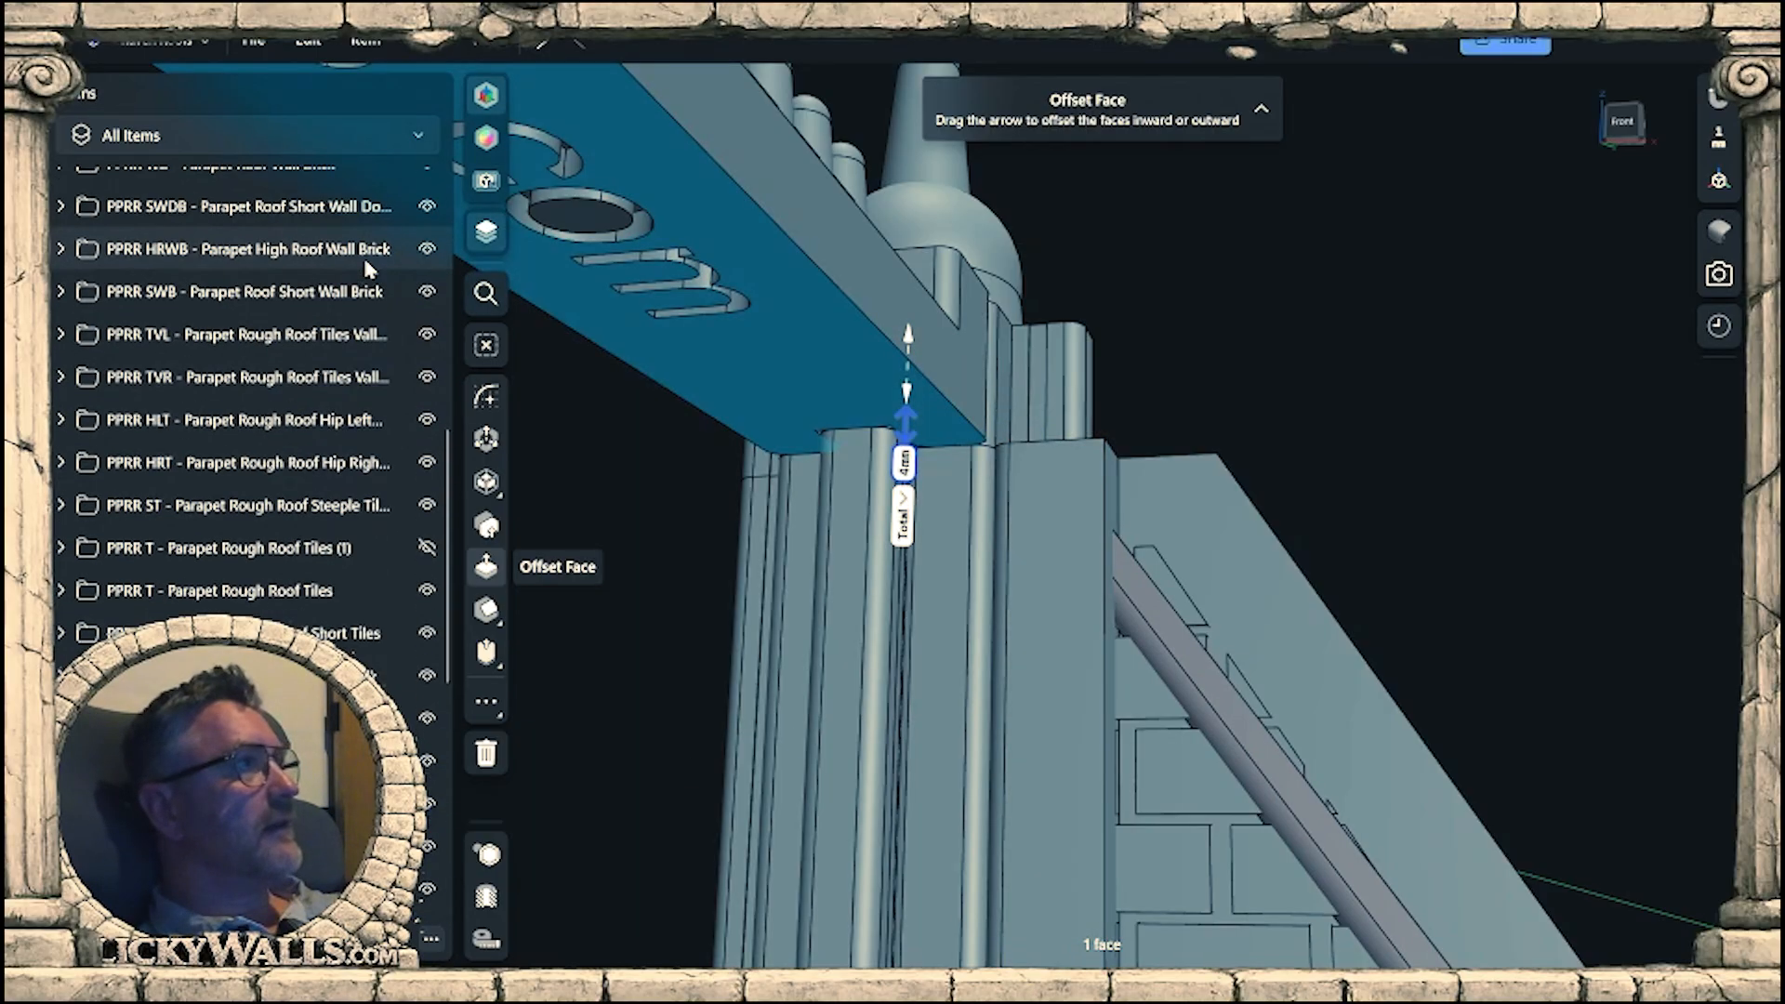
pyautogui.scroll(-6, 344, 538)
pyautogui.click(426, 430)
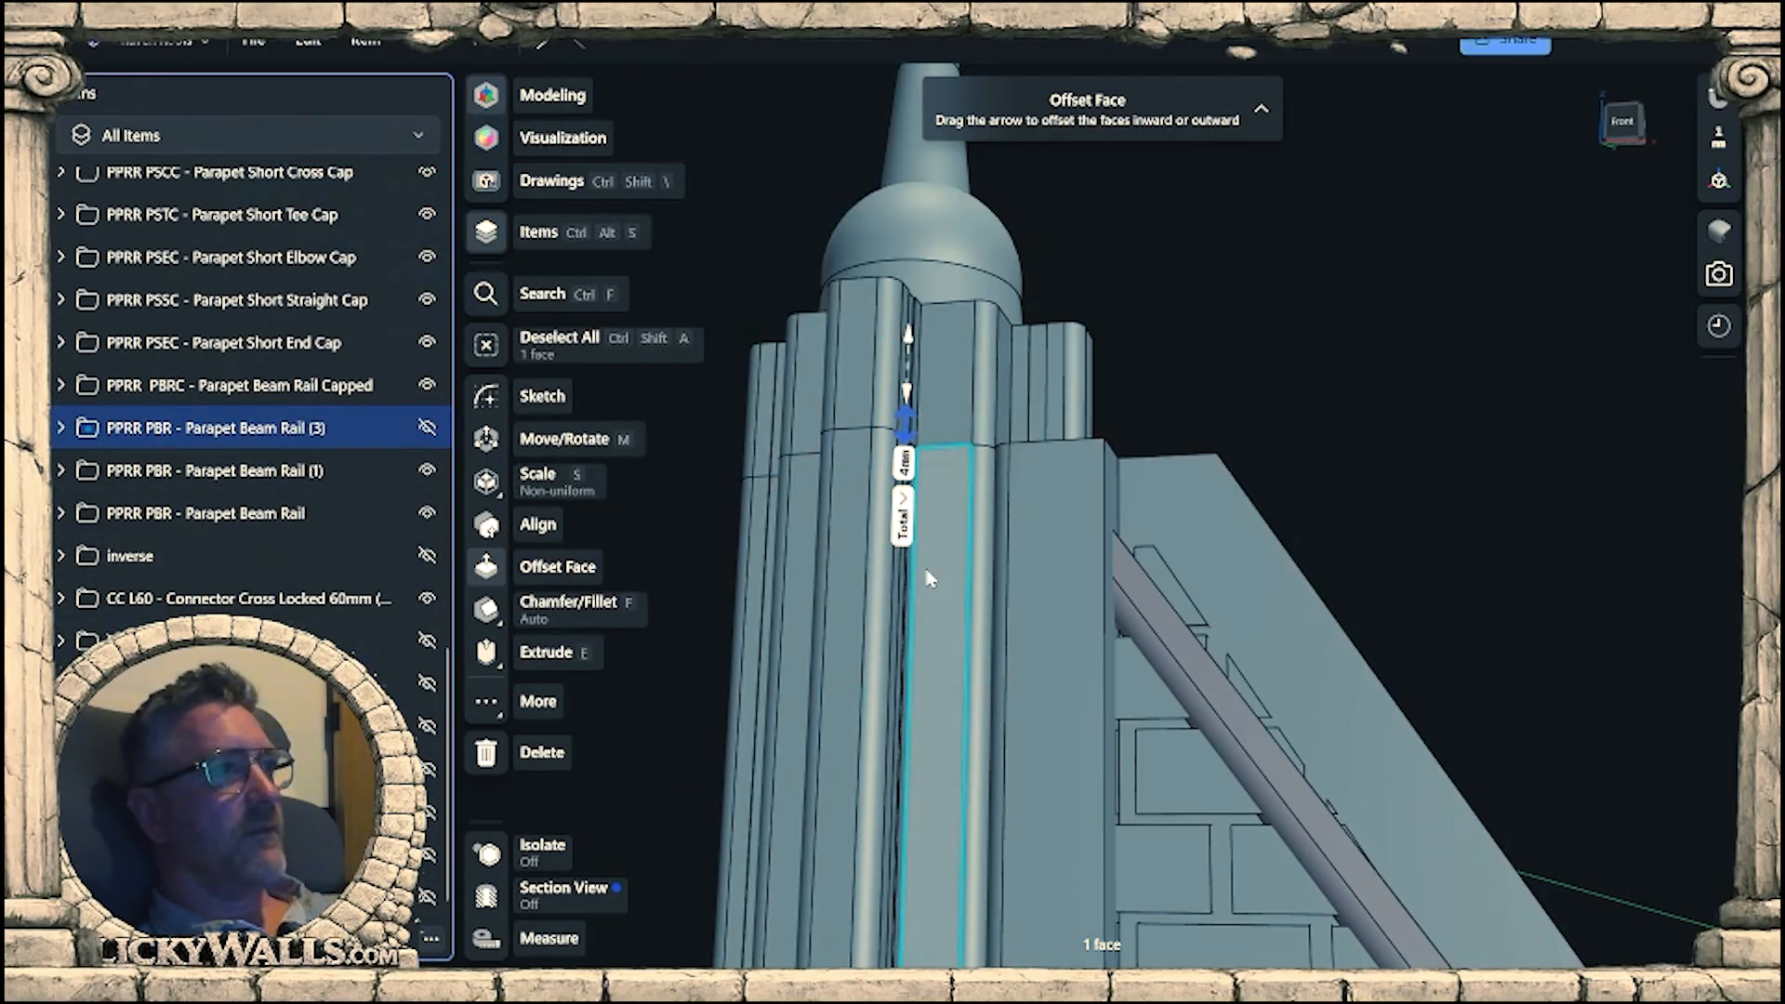
pyautogui.click(862, 612)
pyautogui.click(426, 600)
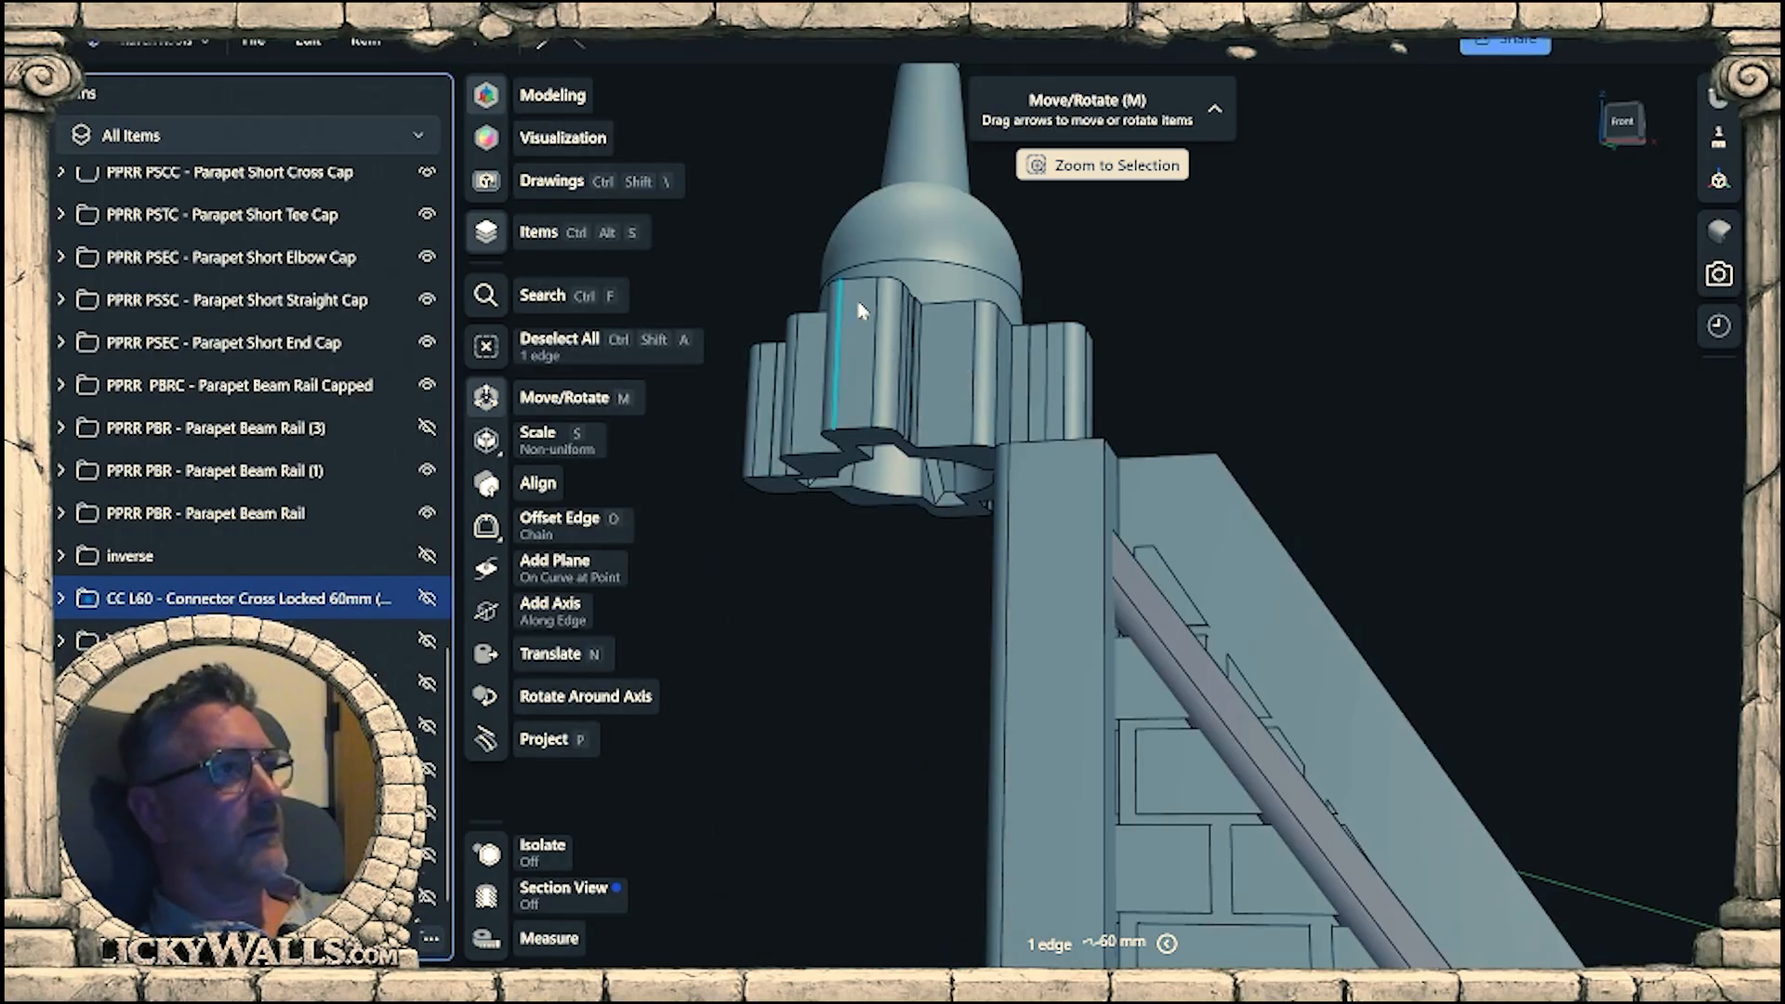
pyautogui.click(859, 268)
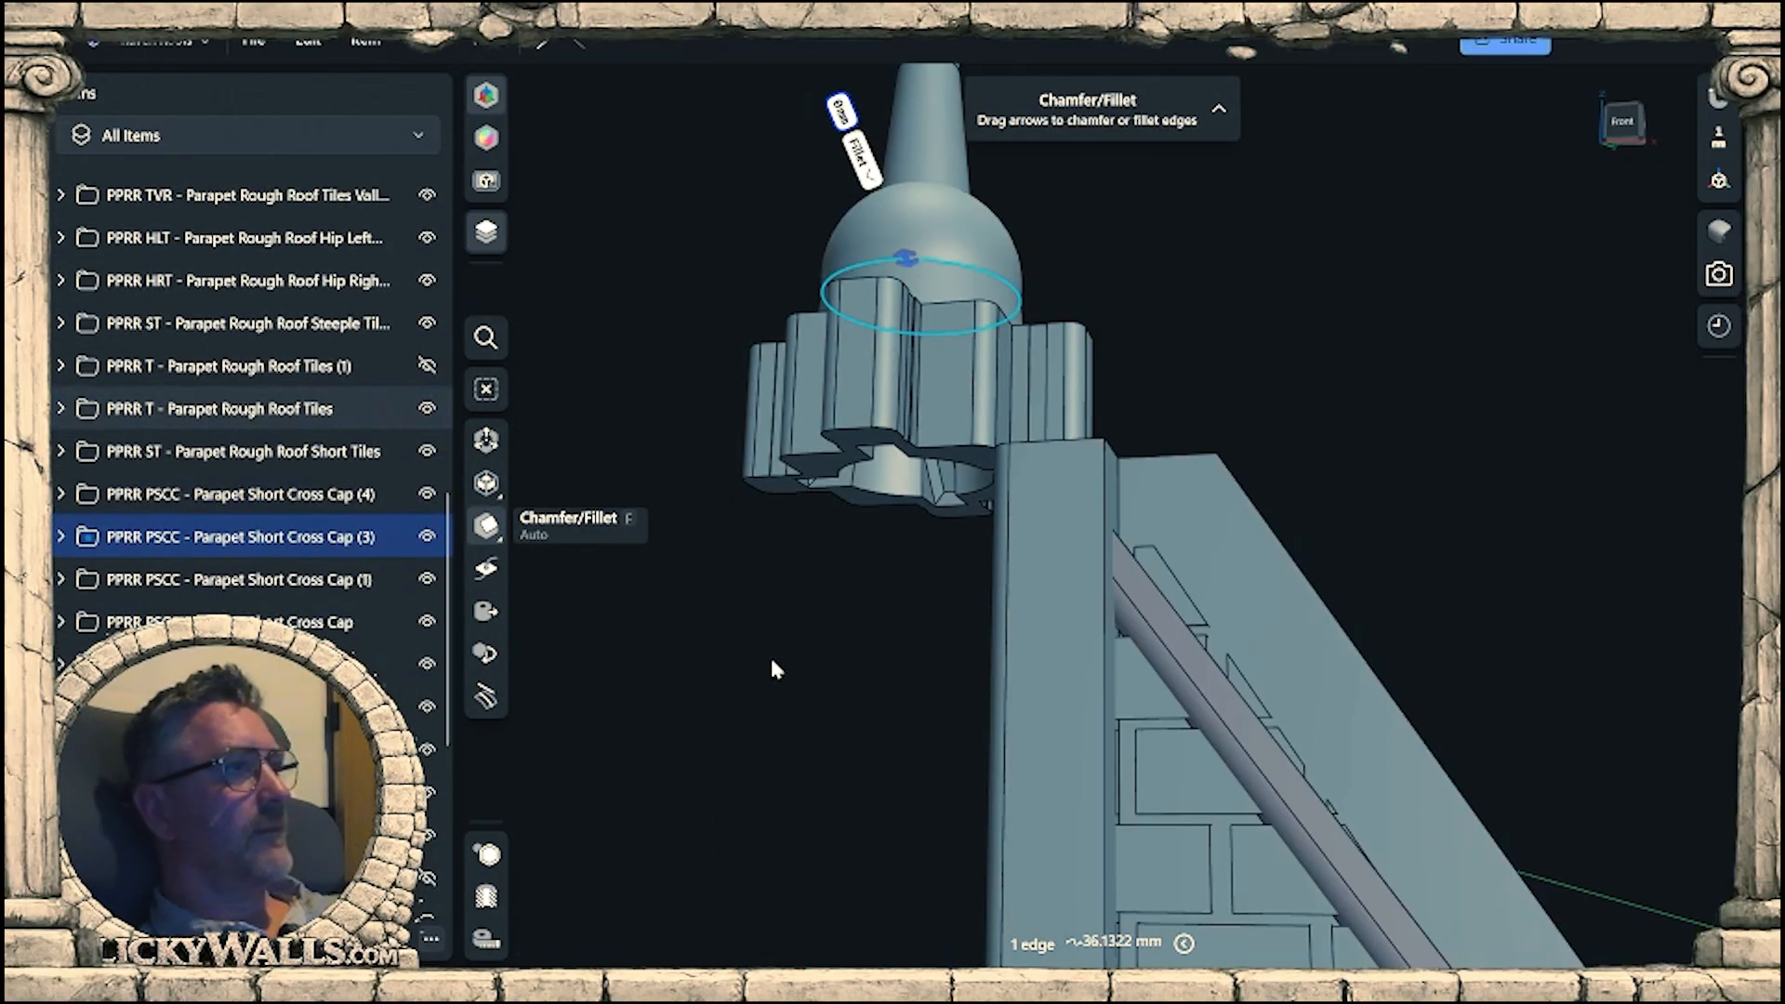
pyautogui.click(426, 536)
pyautogui.click(1049, 584)
pyautogui.click(1050, 585)
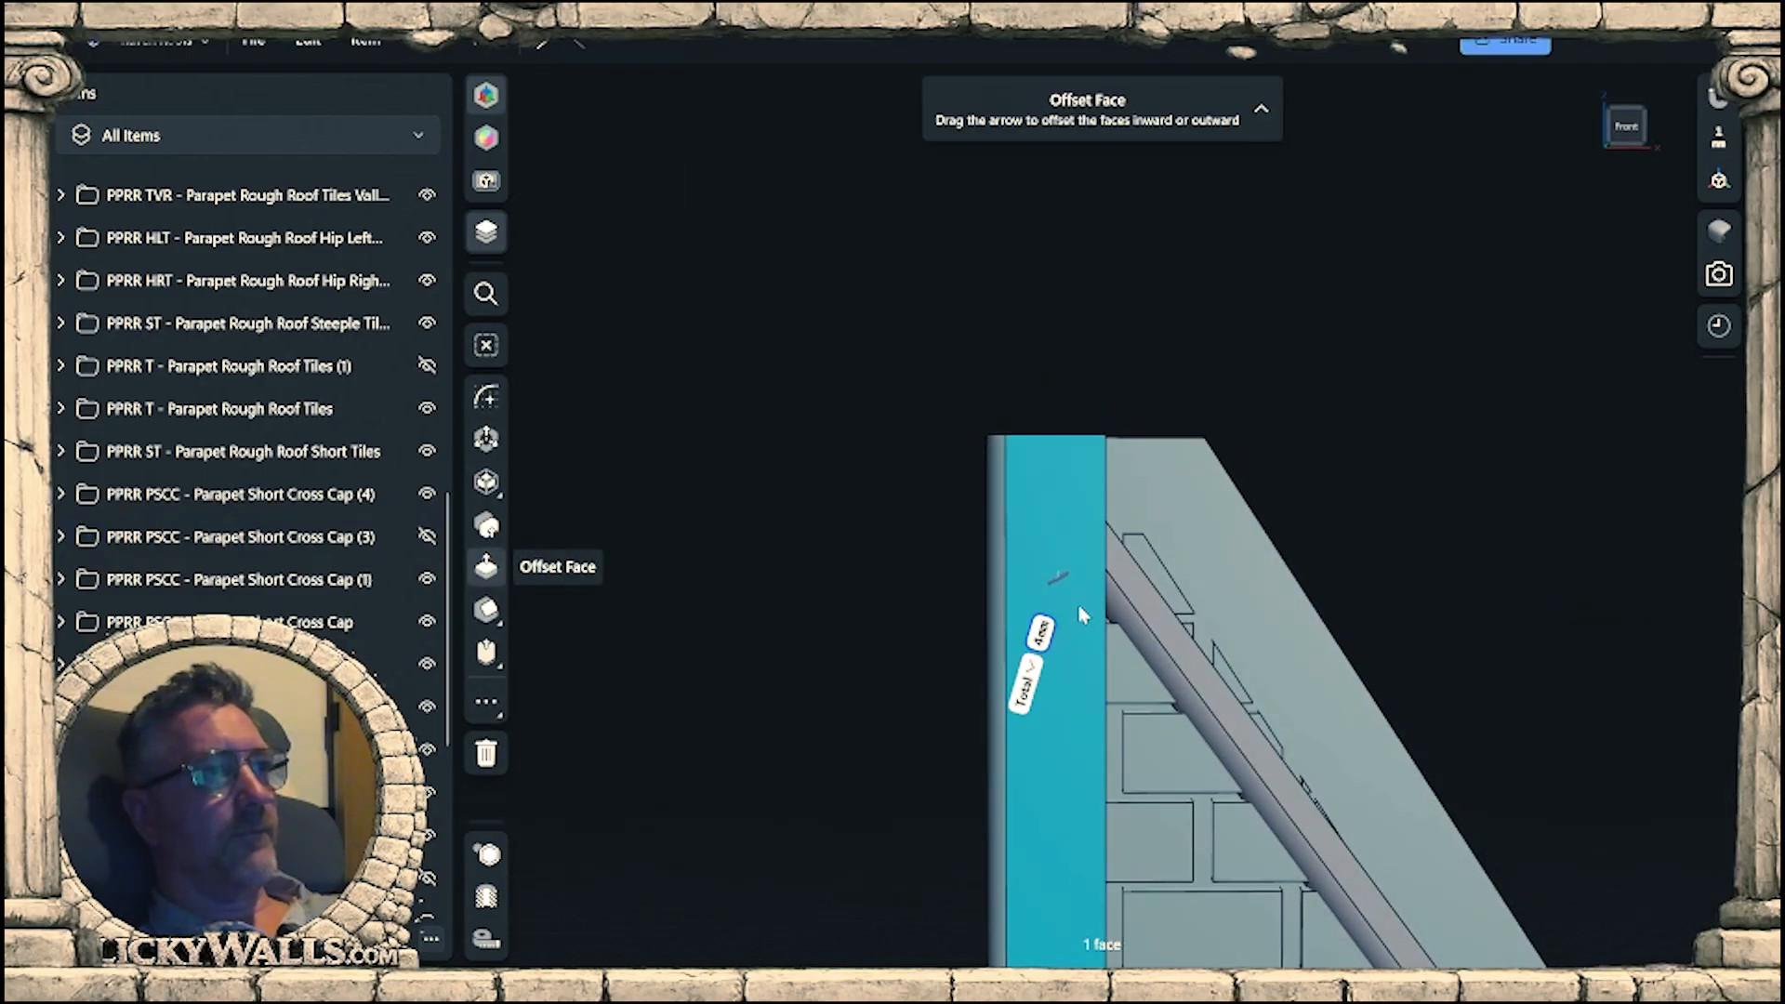
pyautogui.press('l')
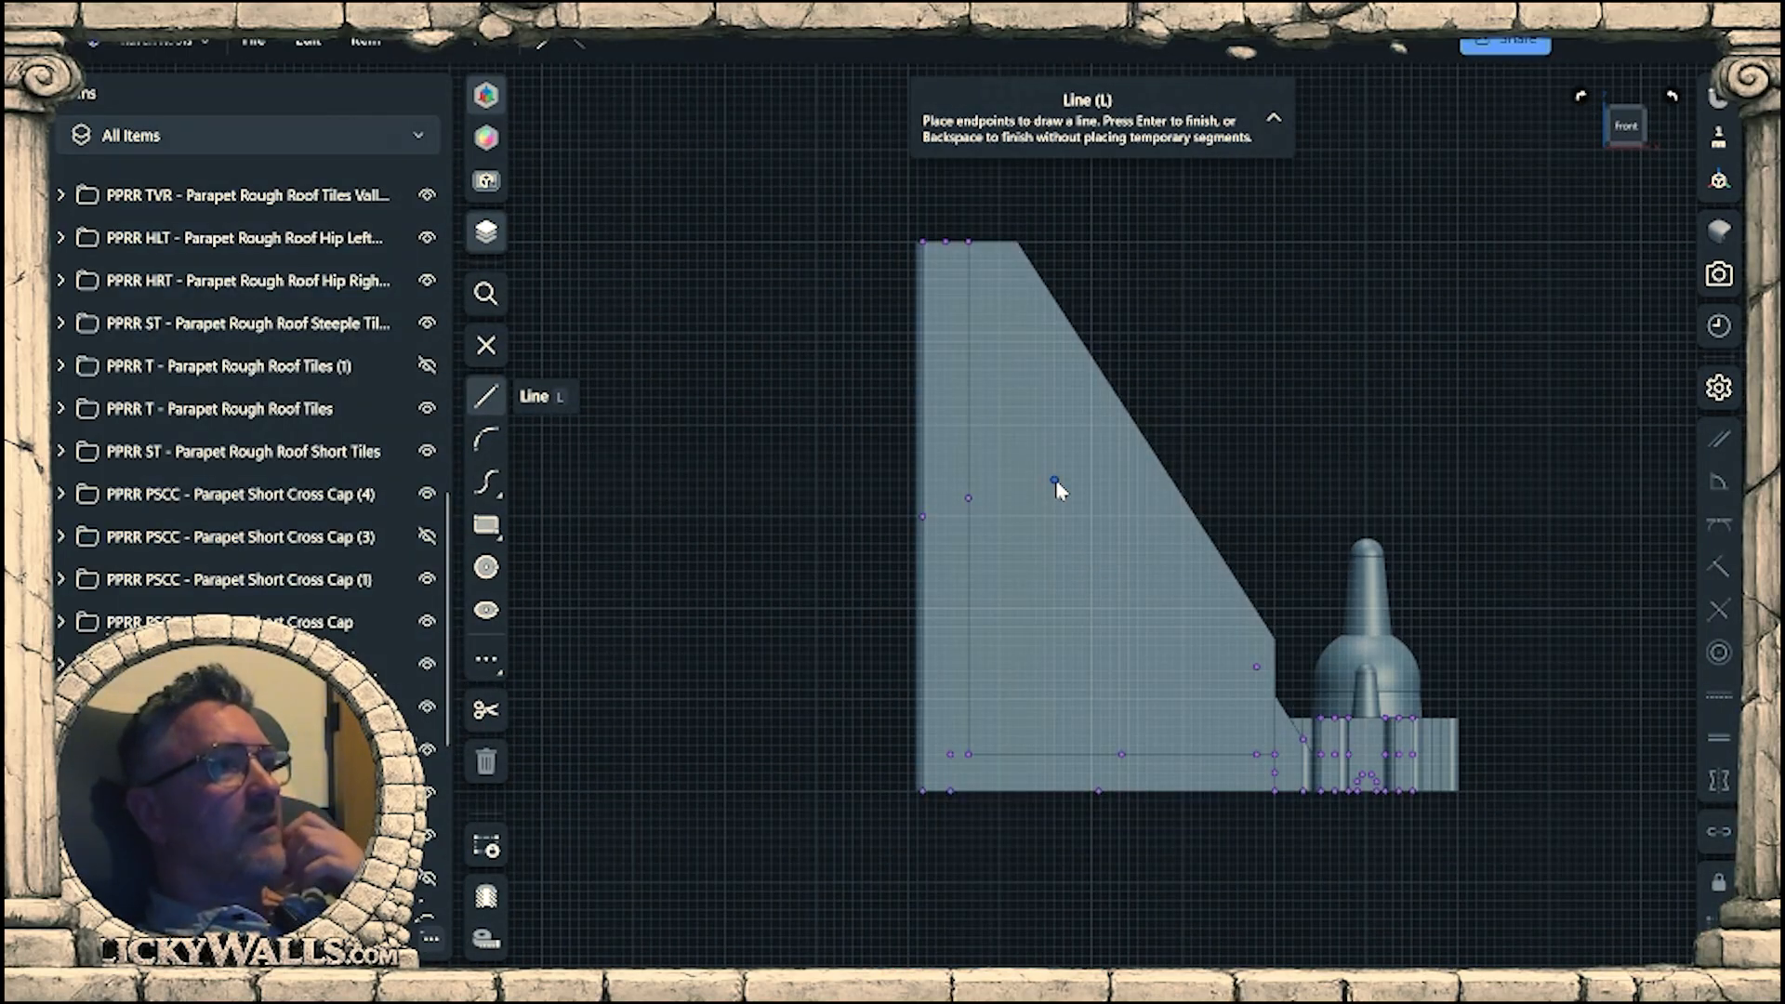
pyautogui.moveTo(1151, 327)
pyautogui.mouseDown(button='right')
pyautogui.moveTo(1149, 420)
pyautogui.moveTo(1116, 337)
pyautogui.mouseUp(button='right')
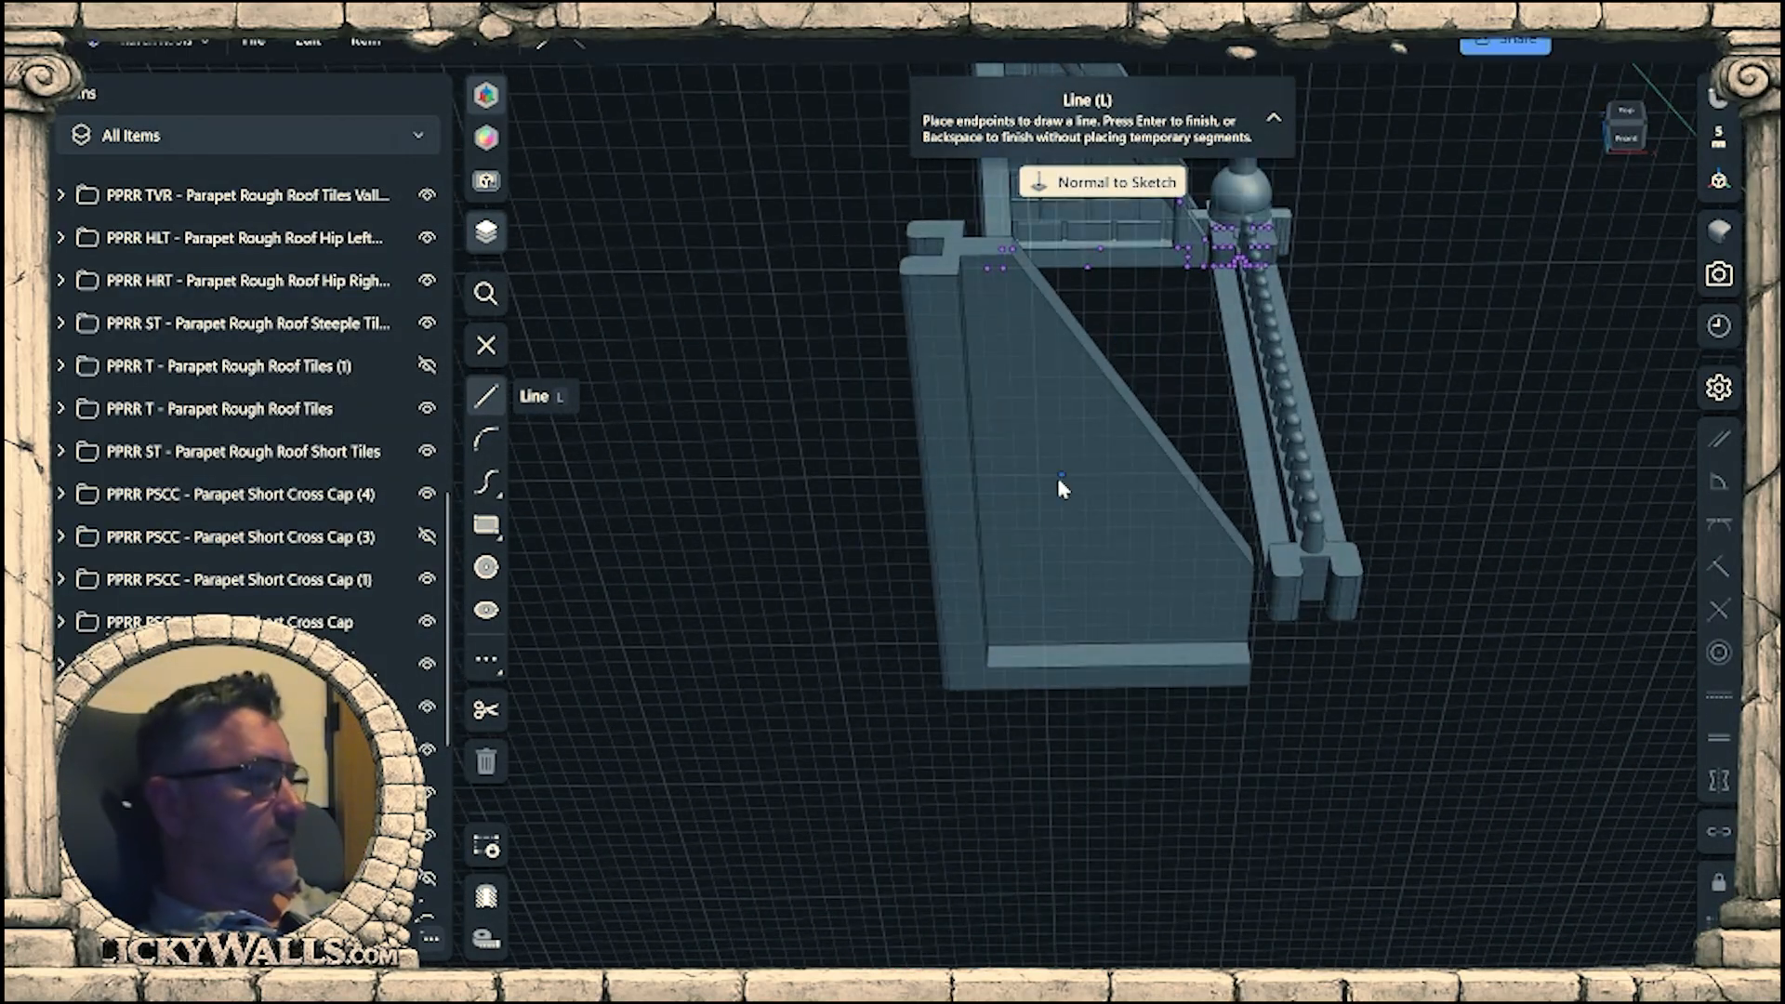
pyautogui.press('Escape')
# Delete the solid body Bottom Beam B (12) from the PPRR WB - Parapet Roof Wall Brick (1) folder.
pyautogui.click(993, 556)
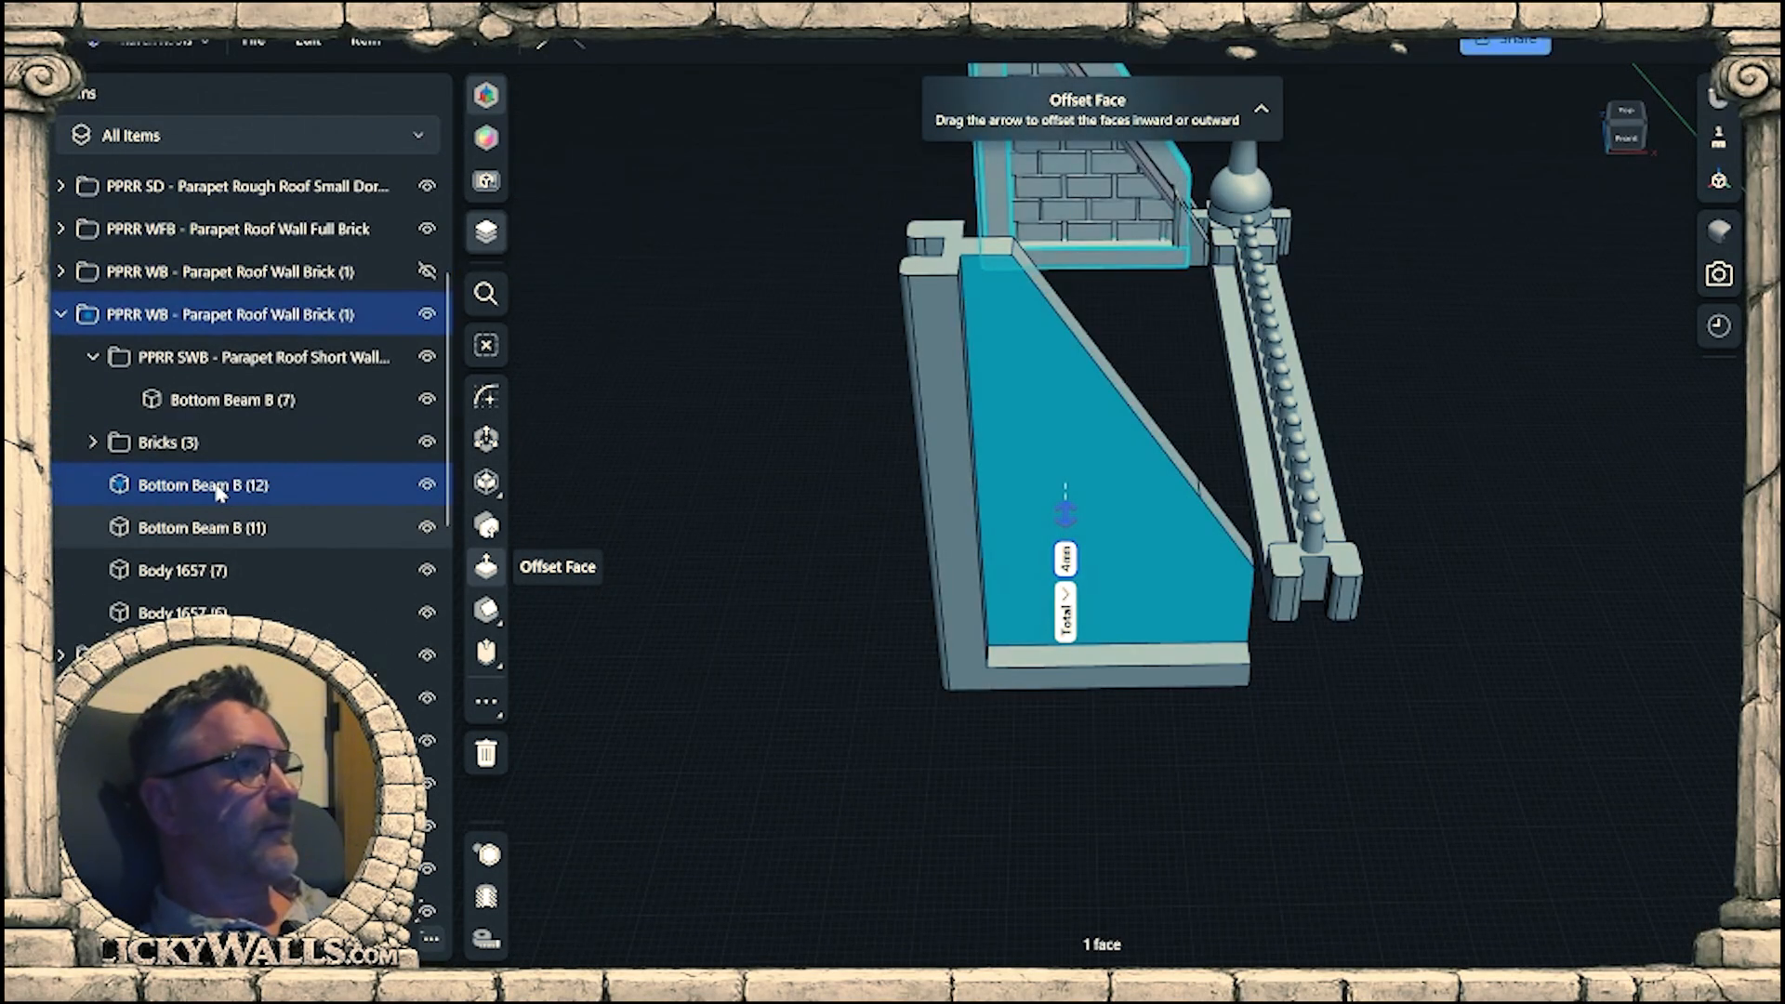
pyautogui.click(210, 316)
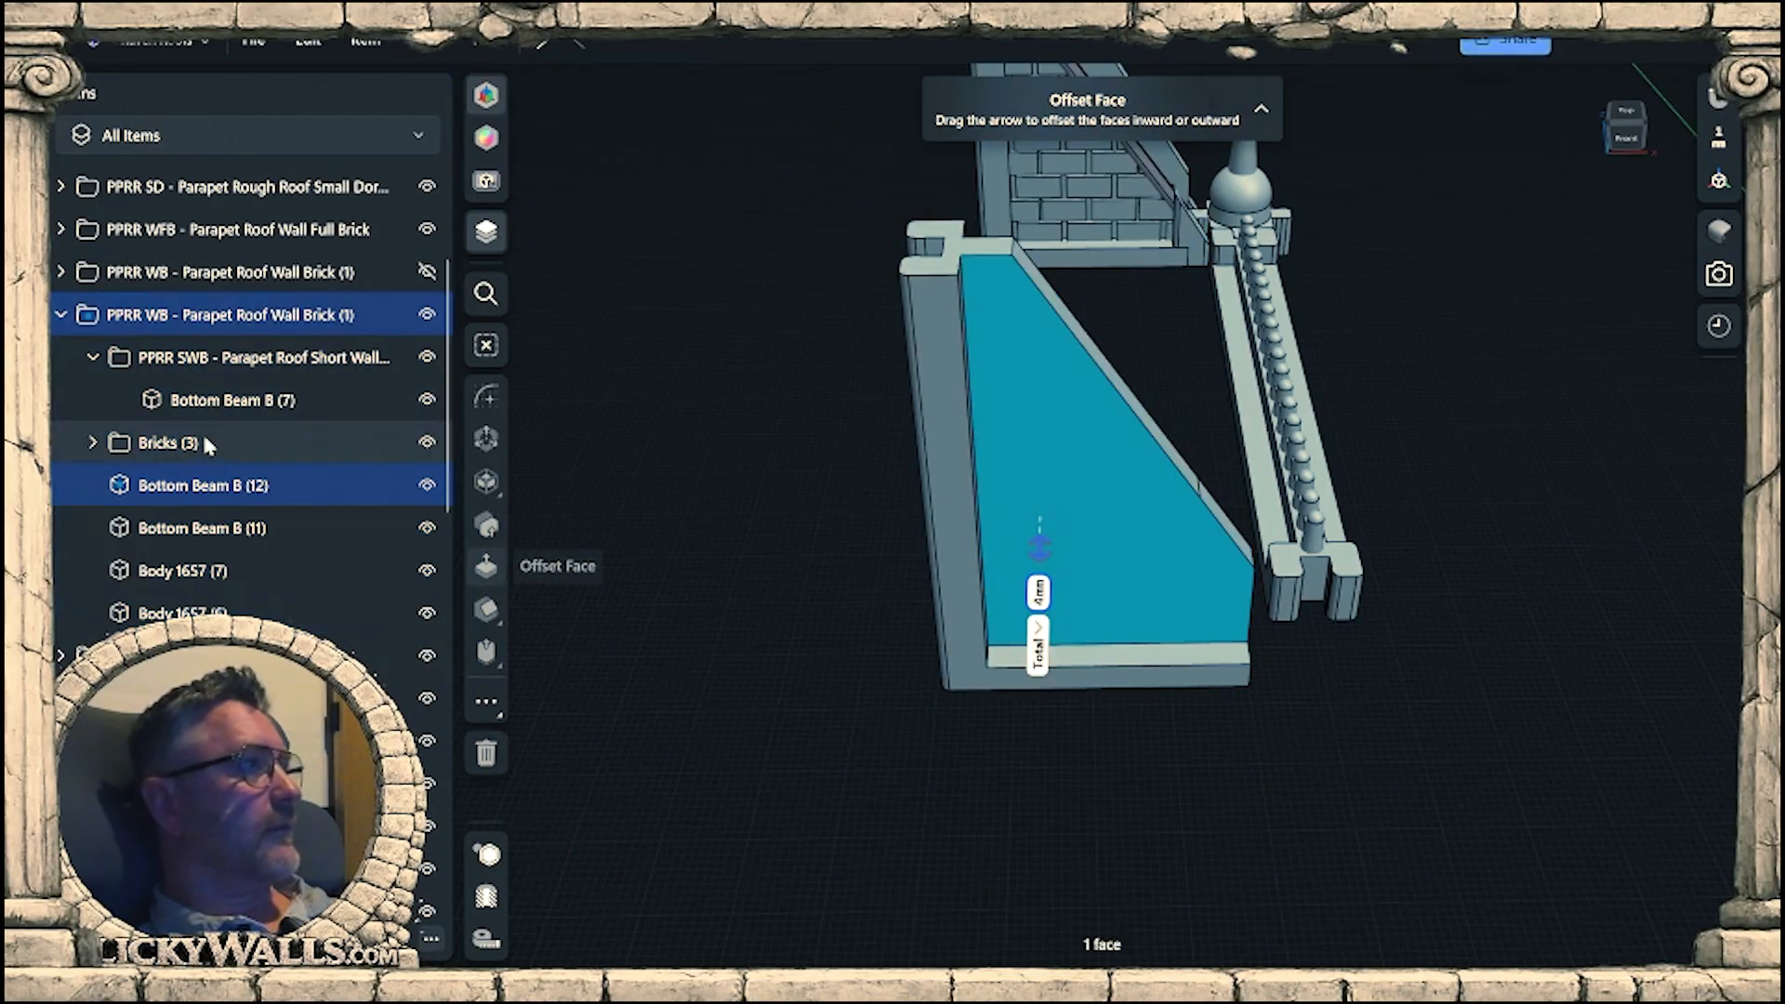
pyautogui.click(209, 485)
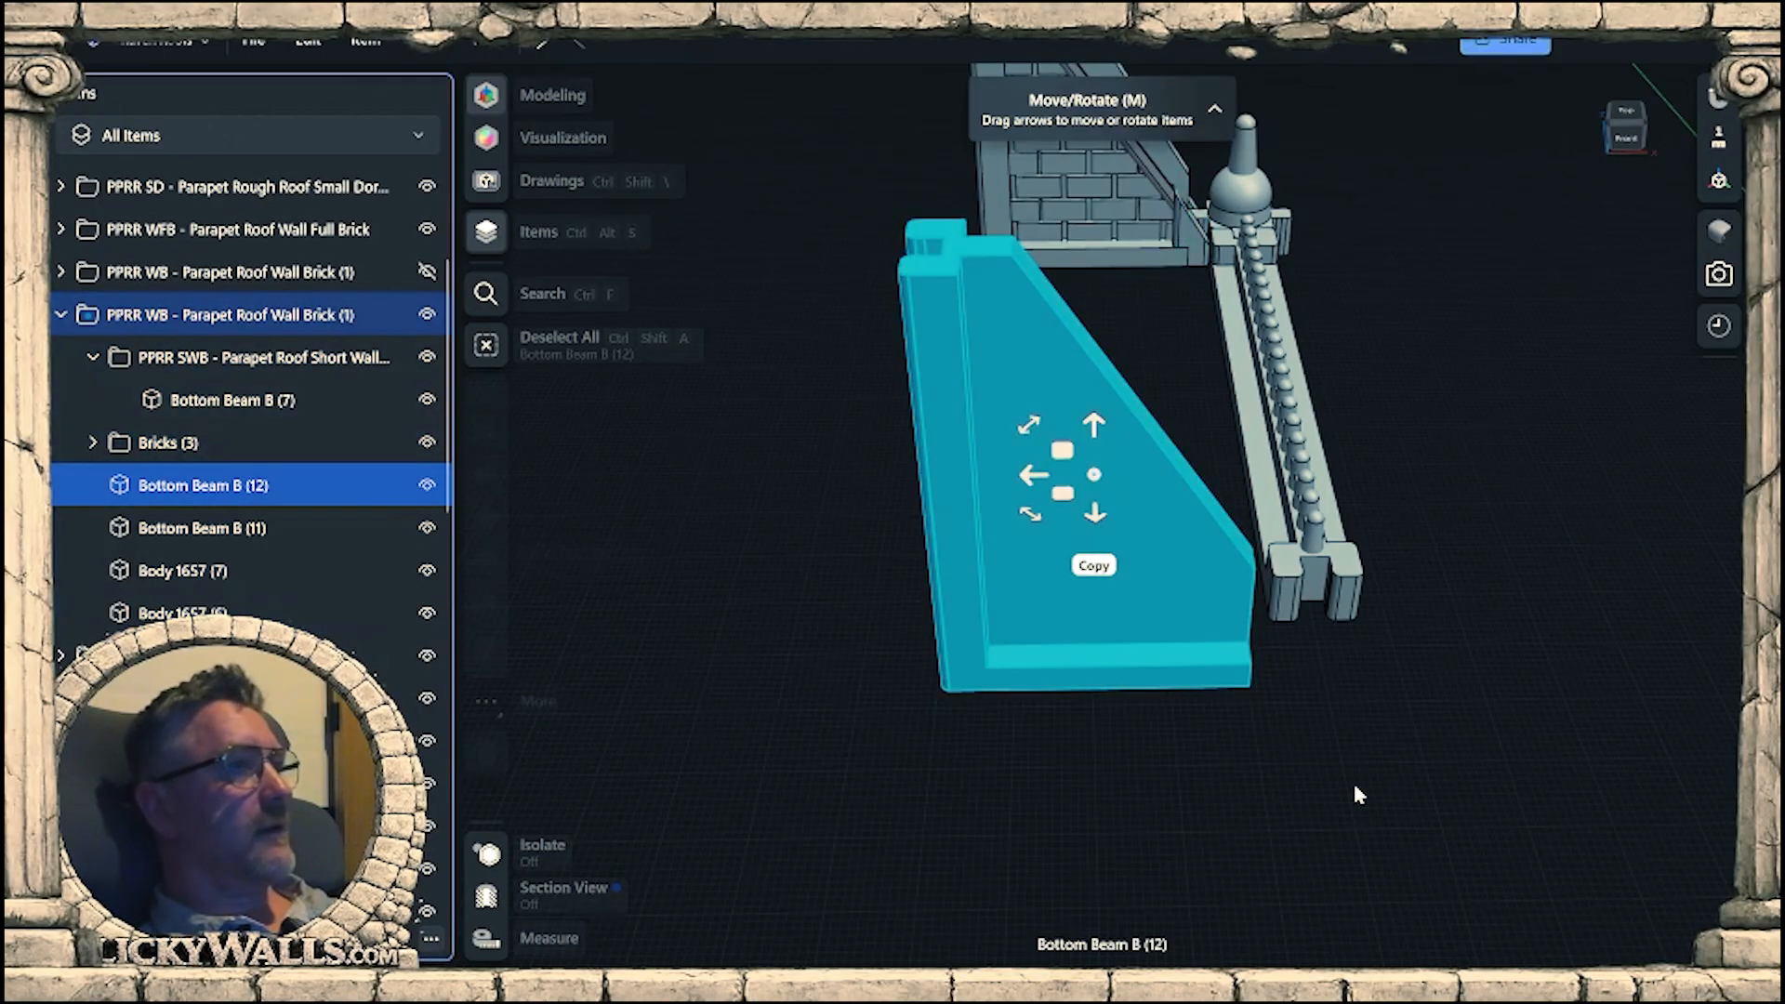
pyautogui.press('Delete')
# Begin a line sketch on the front face of the gable wall's upright beam.
pyautogui.moveTo(1169, 559); pyautogui.dragTo(1136, 827, button='middle')
pyautogui.scroll(6, 1056, 285)
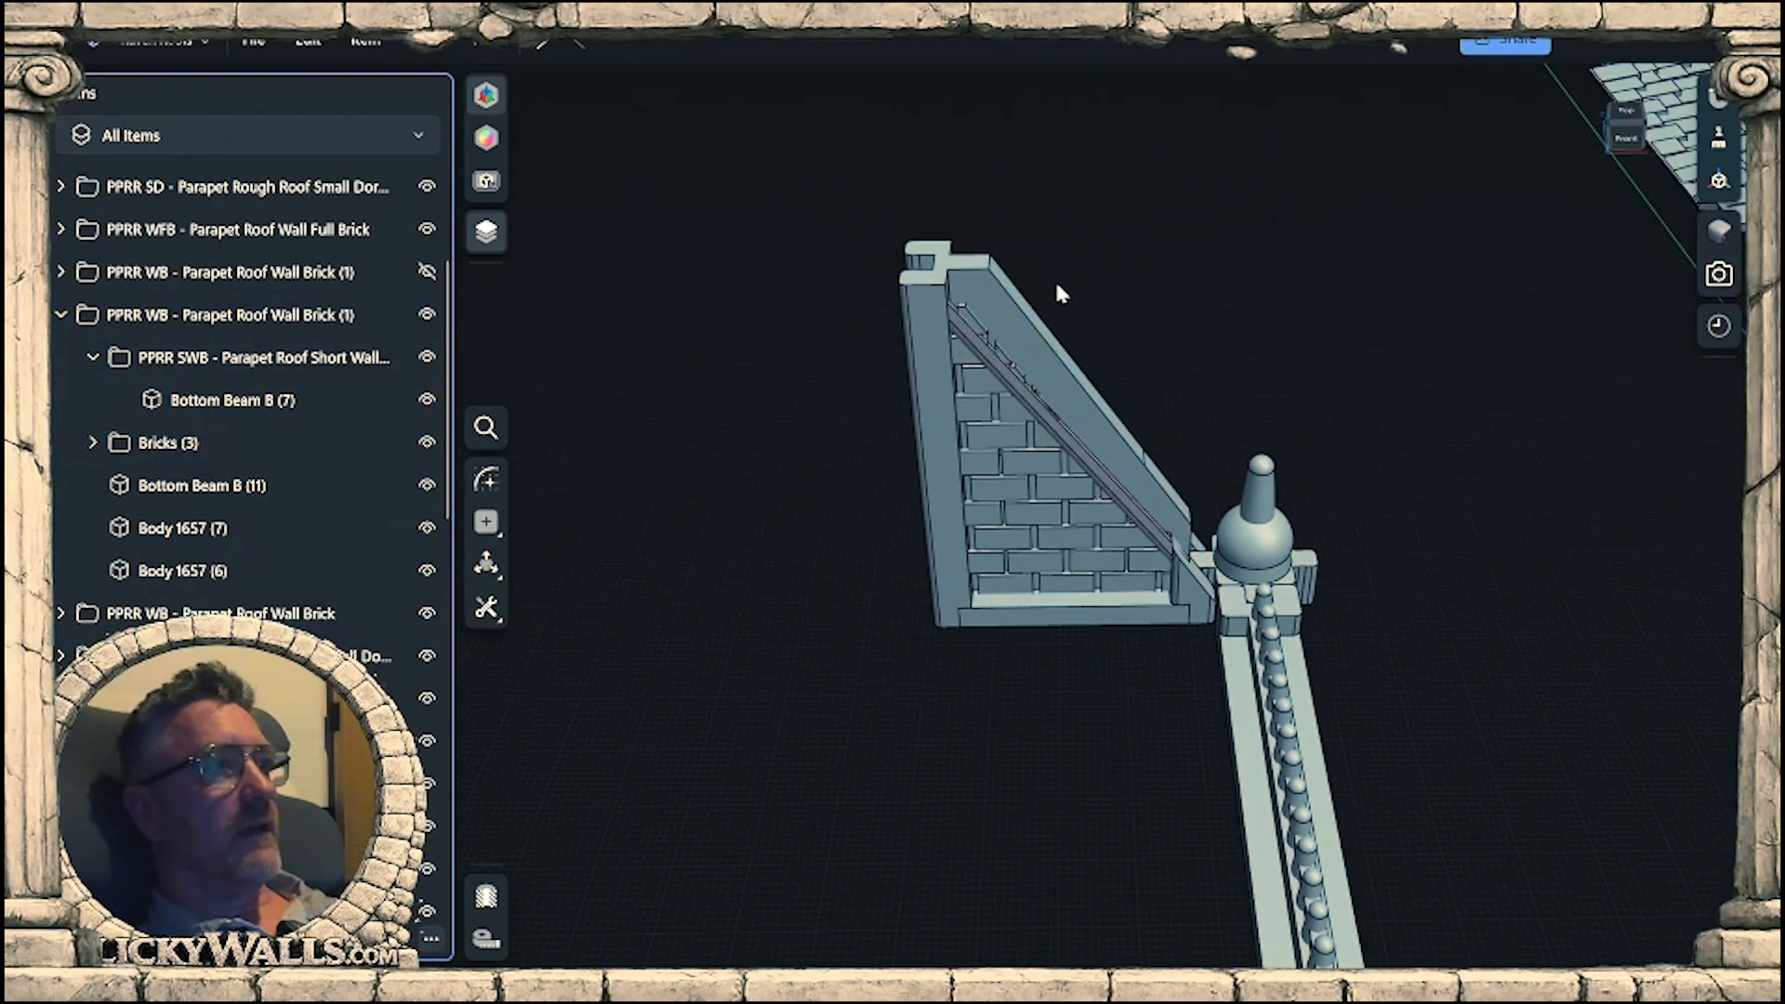
pyautogui.moveTo(1056, 331); pyautogui.dragTo(1051, 452, button='middle')
pyautogui.moveTo(755, 517); pyautogui.dragTo(750, 411, button='right')
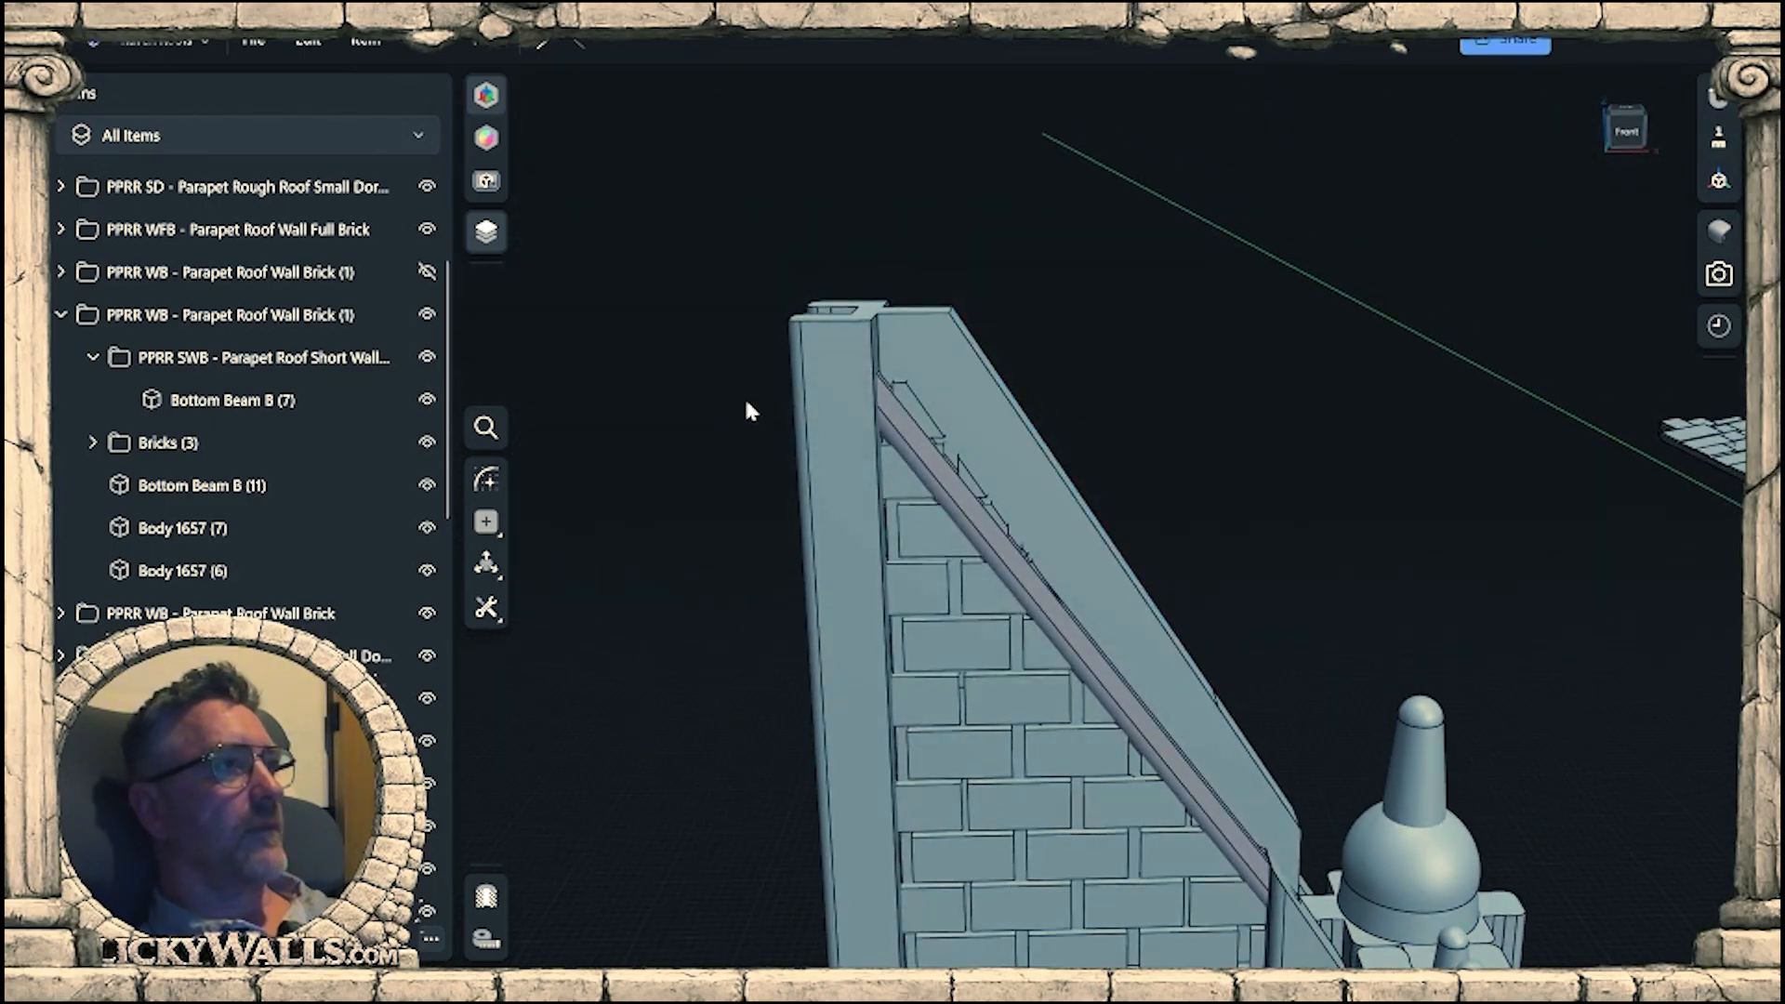
pyautogui.press('l')
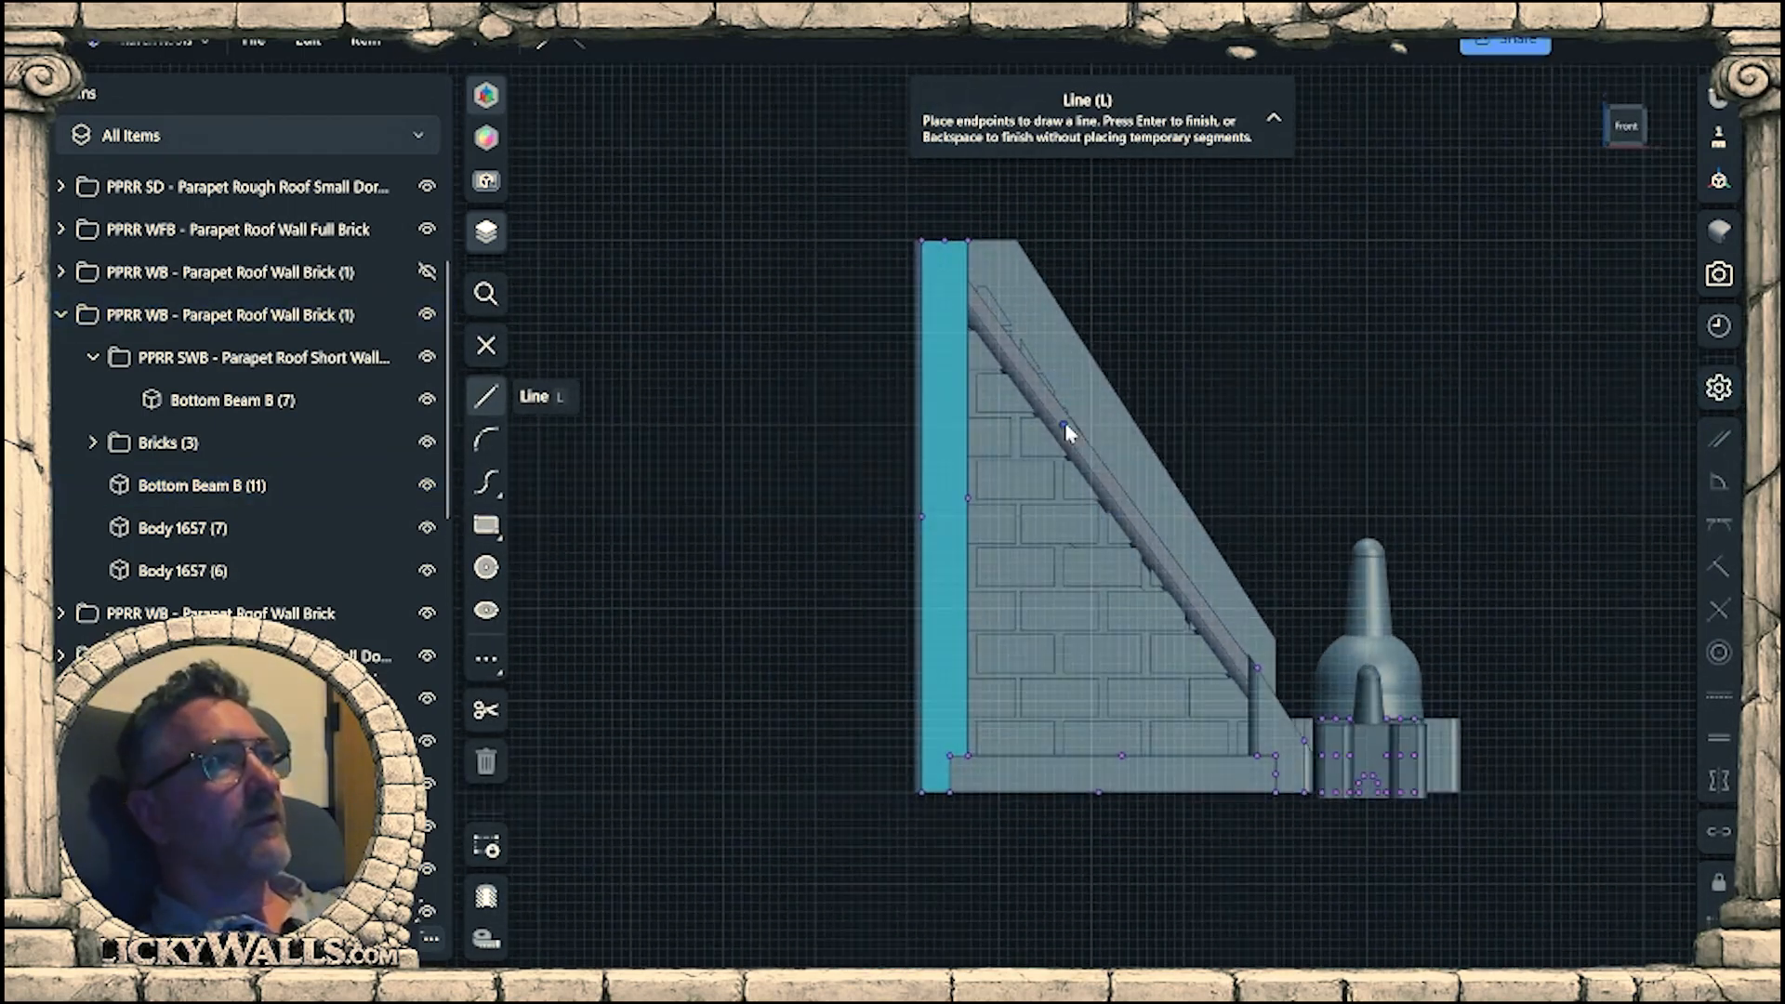
pyautogui.scroll(5, 1002, 321)
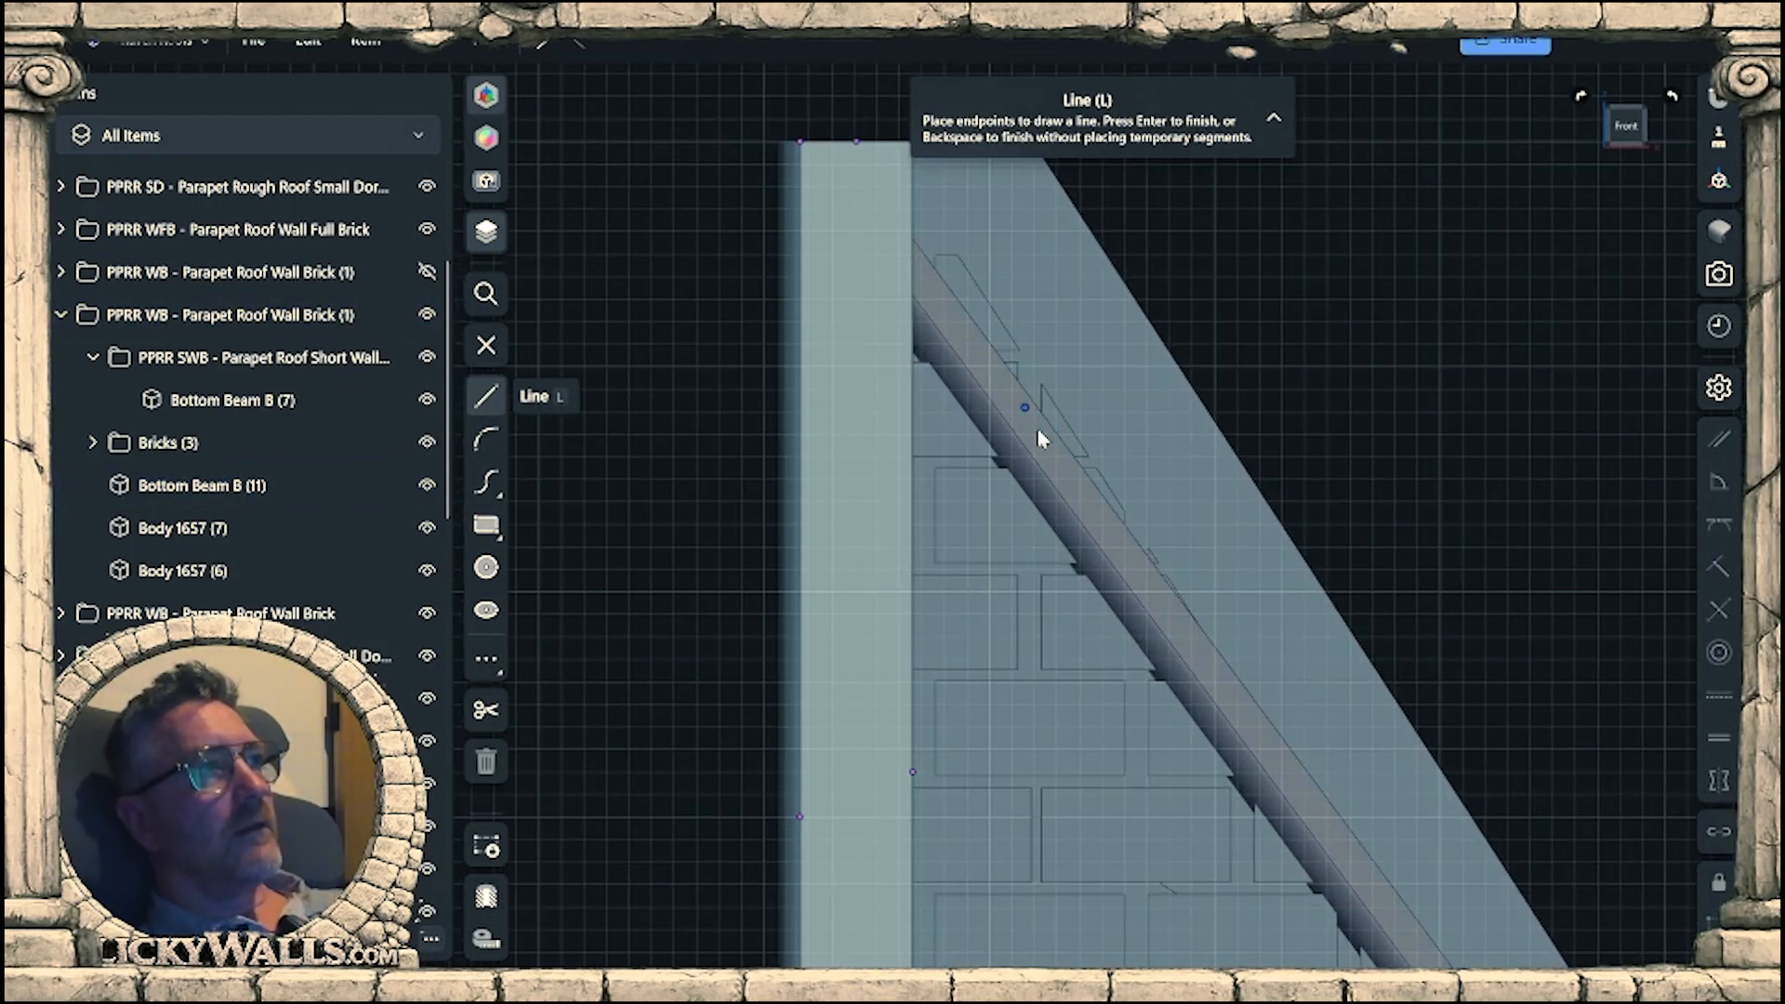
pyautogui.scroll(-3, 1125, 544)
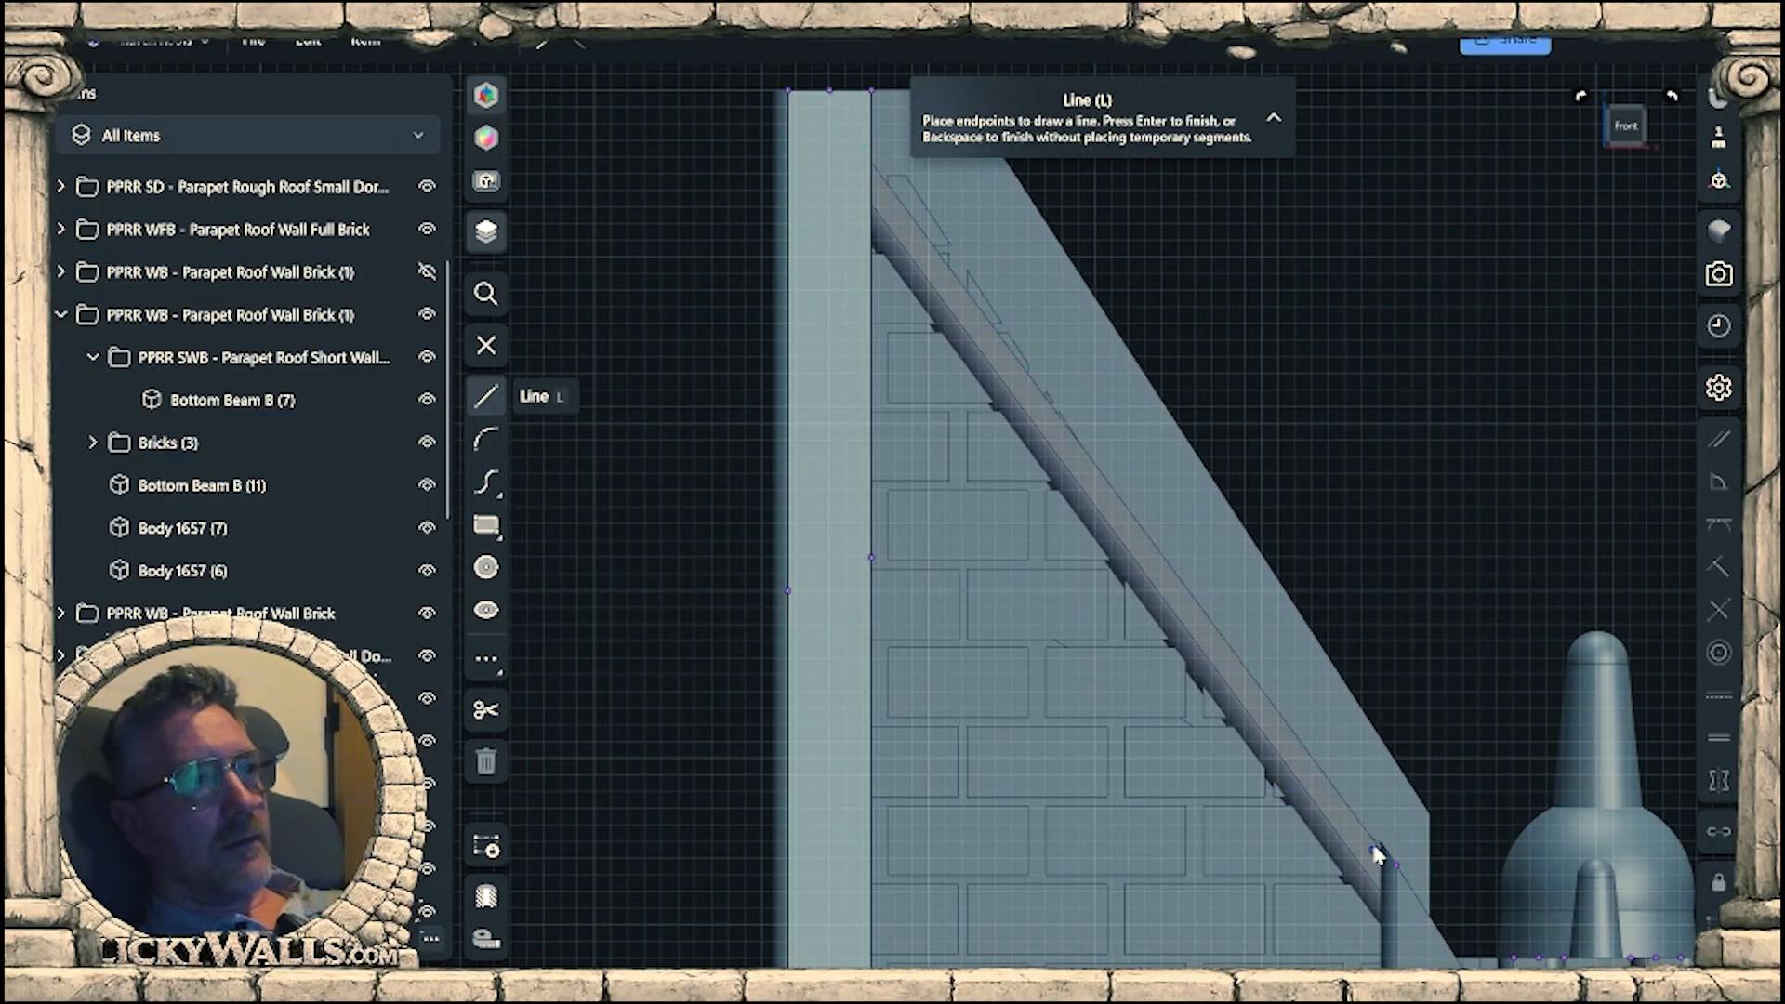
pyautogui.moveTo(1346, 841); pyautogui.dragTo(1247, 768, button='middle')
pyautogui.moveTo(1246, 768)
pyautogui.mouseDown(button='right')
pyautogui.moveTo(1212, 797)
pyautogui.moveTo(1219, 820)
pyautogui.moveTo(1307, 867)
pyautogui.mouseUp(button='right')
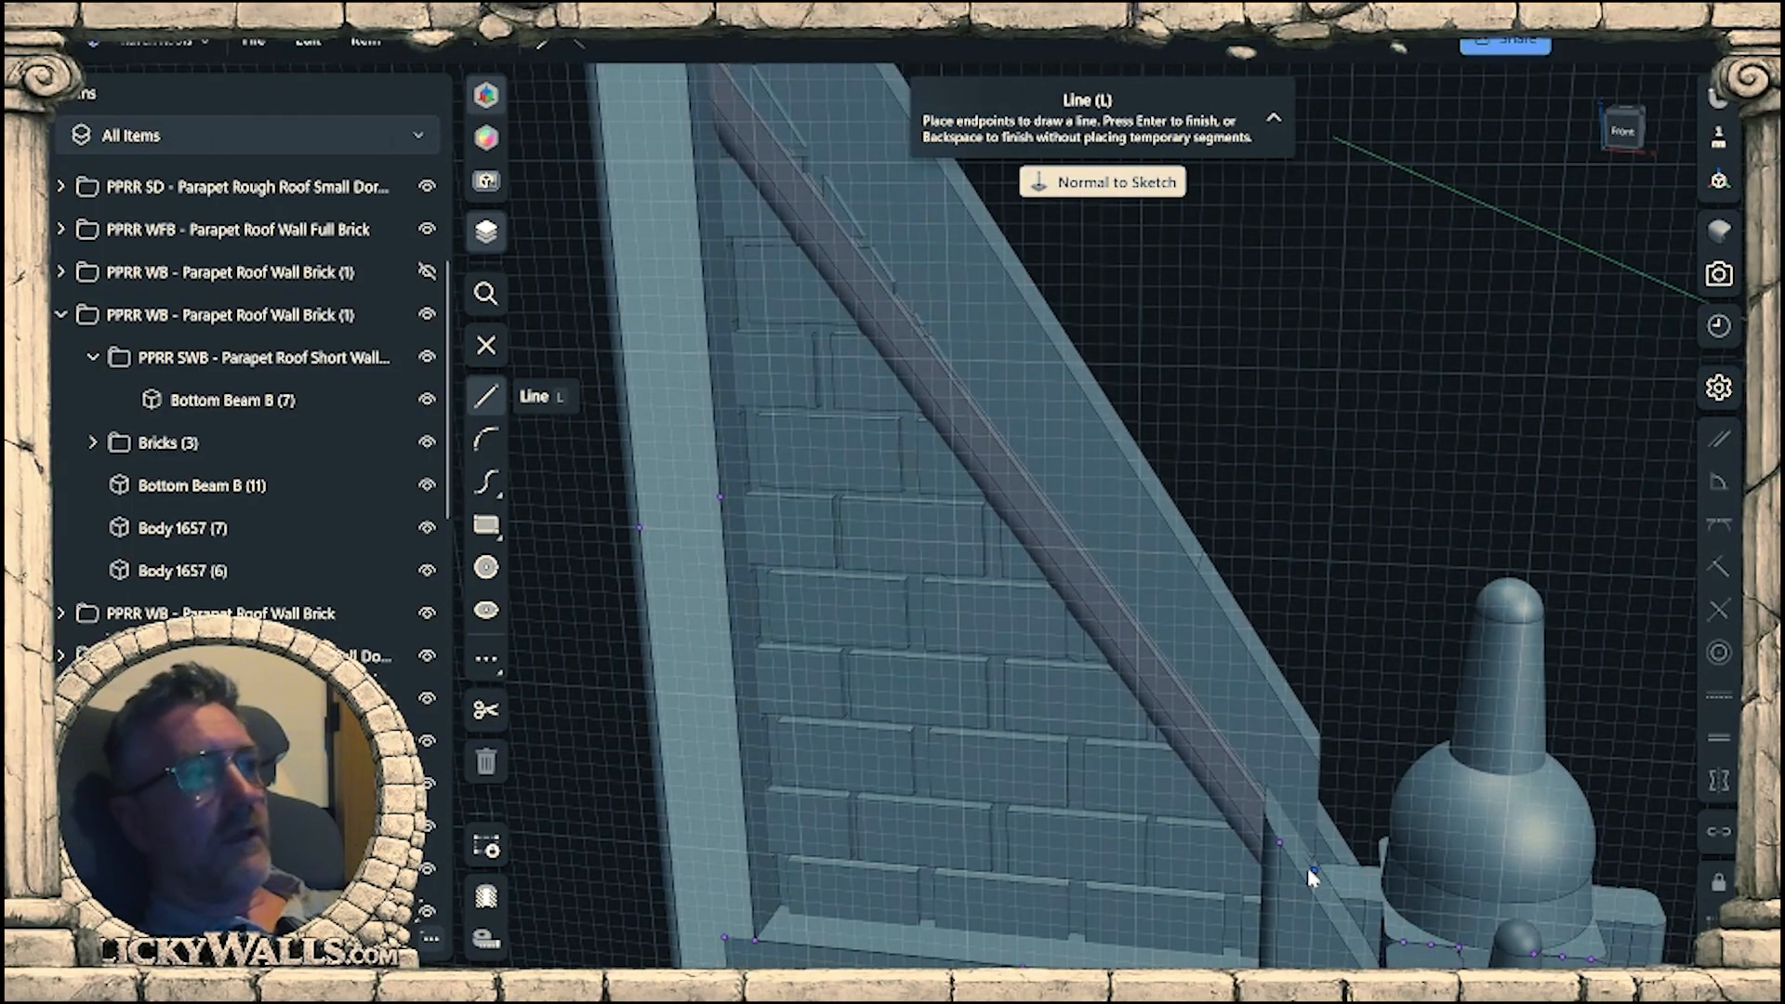
pyautogui.click(1308, 869)
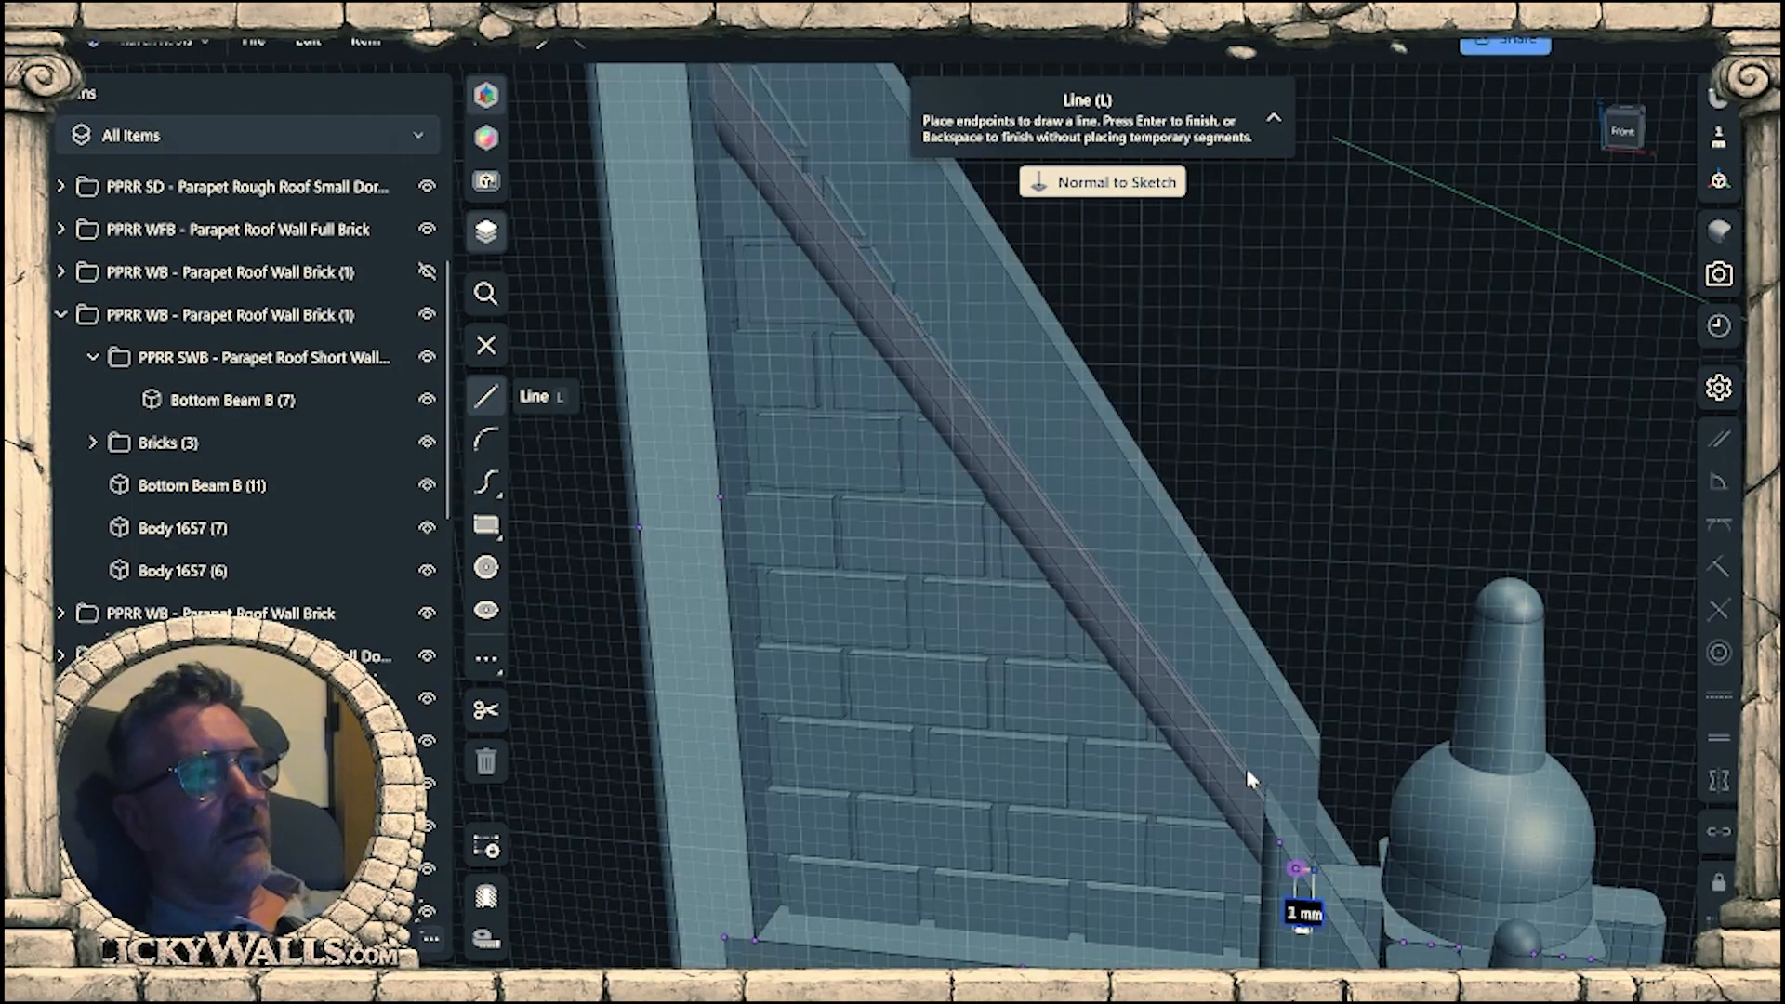
pyautogui.moveTo(1141, 429); pyautogui.dragTo(1613, 960, button='middle')
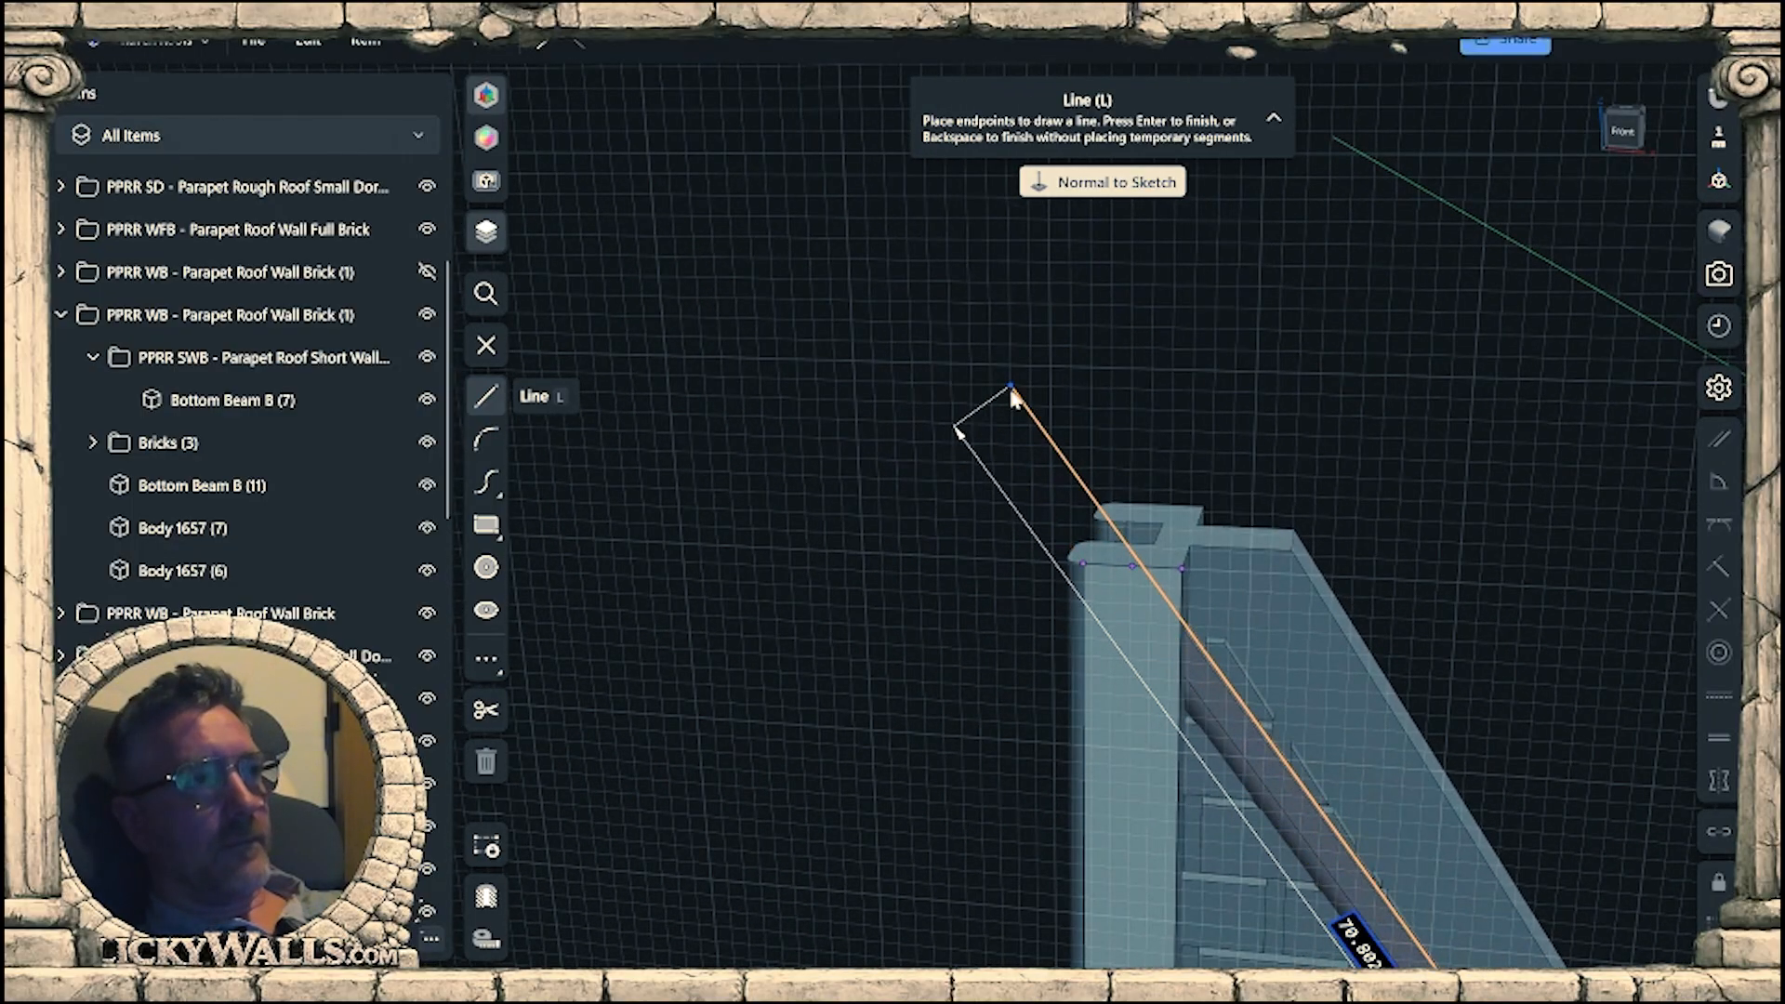
pyautogui.moveTo(1013, 395); pyautogui.dragTo(1358, 423, button='right')
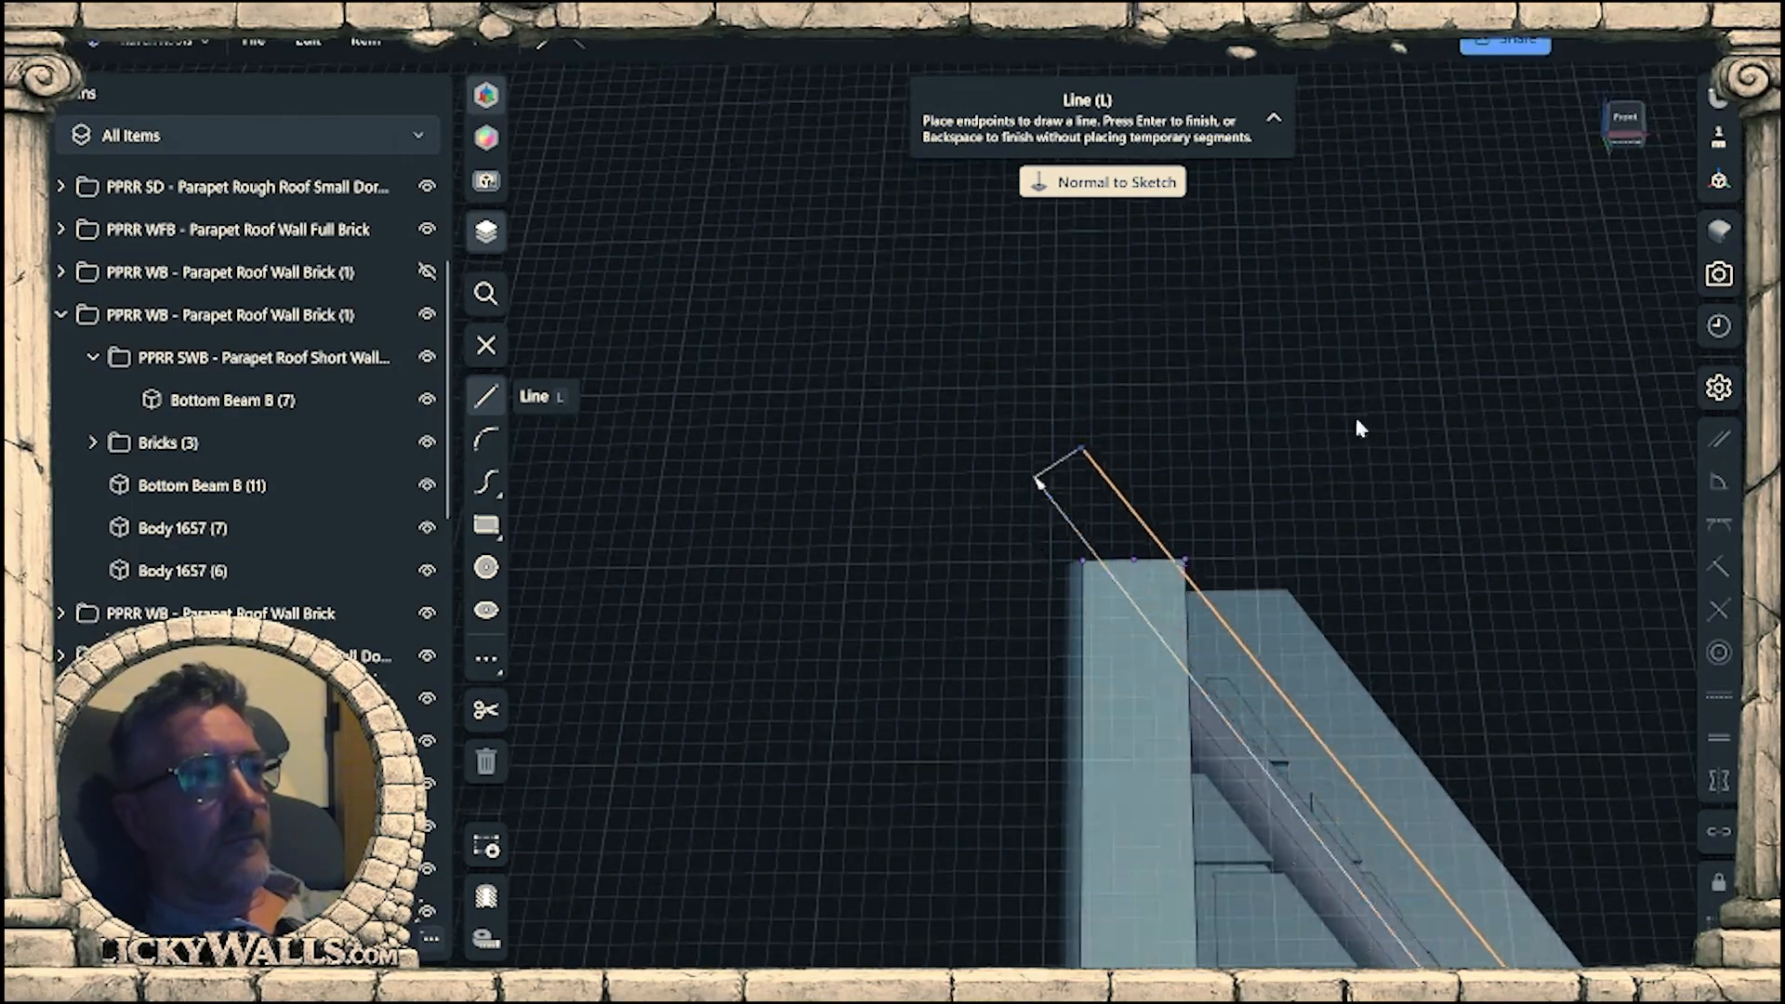
pyautogui.click(1626, 126)
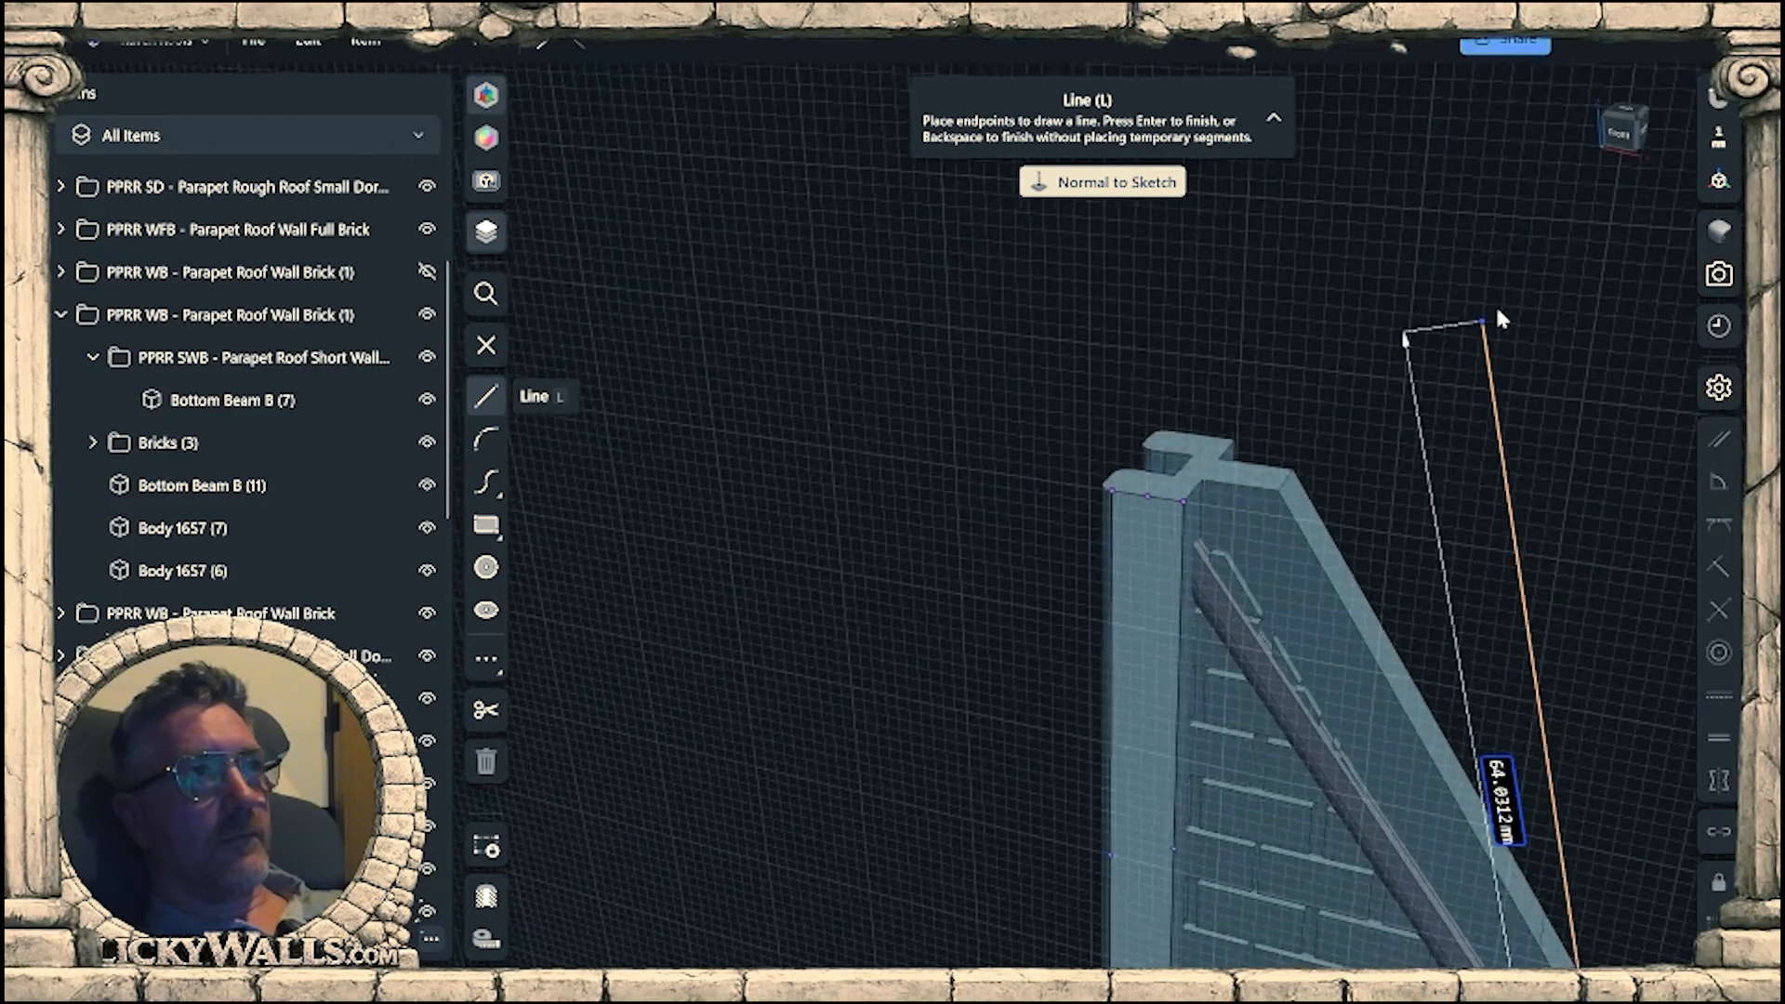
pyautogui.click(1623, 142)
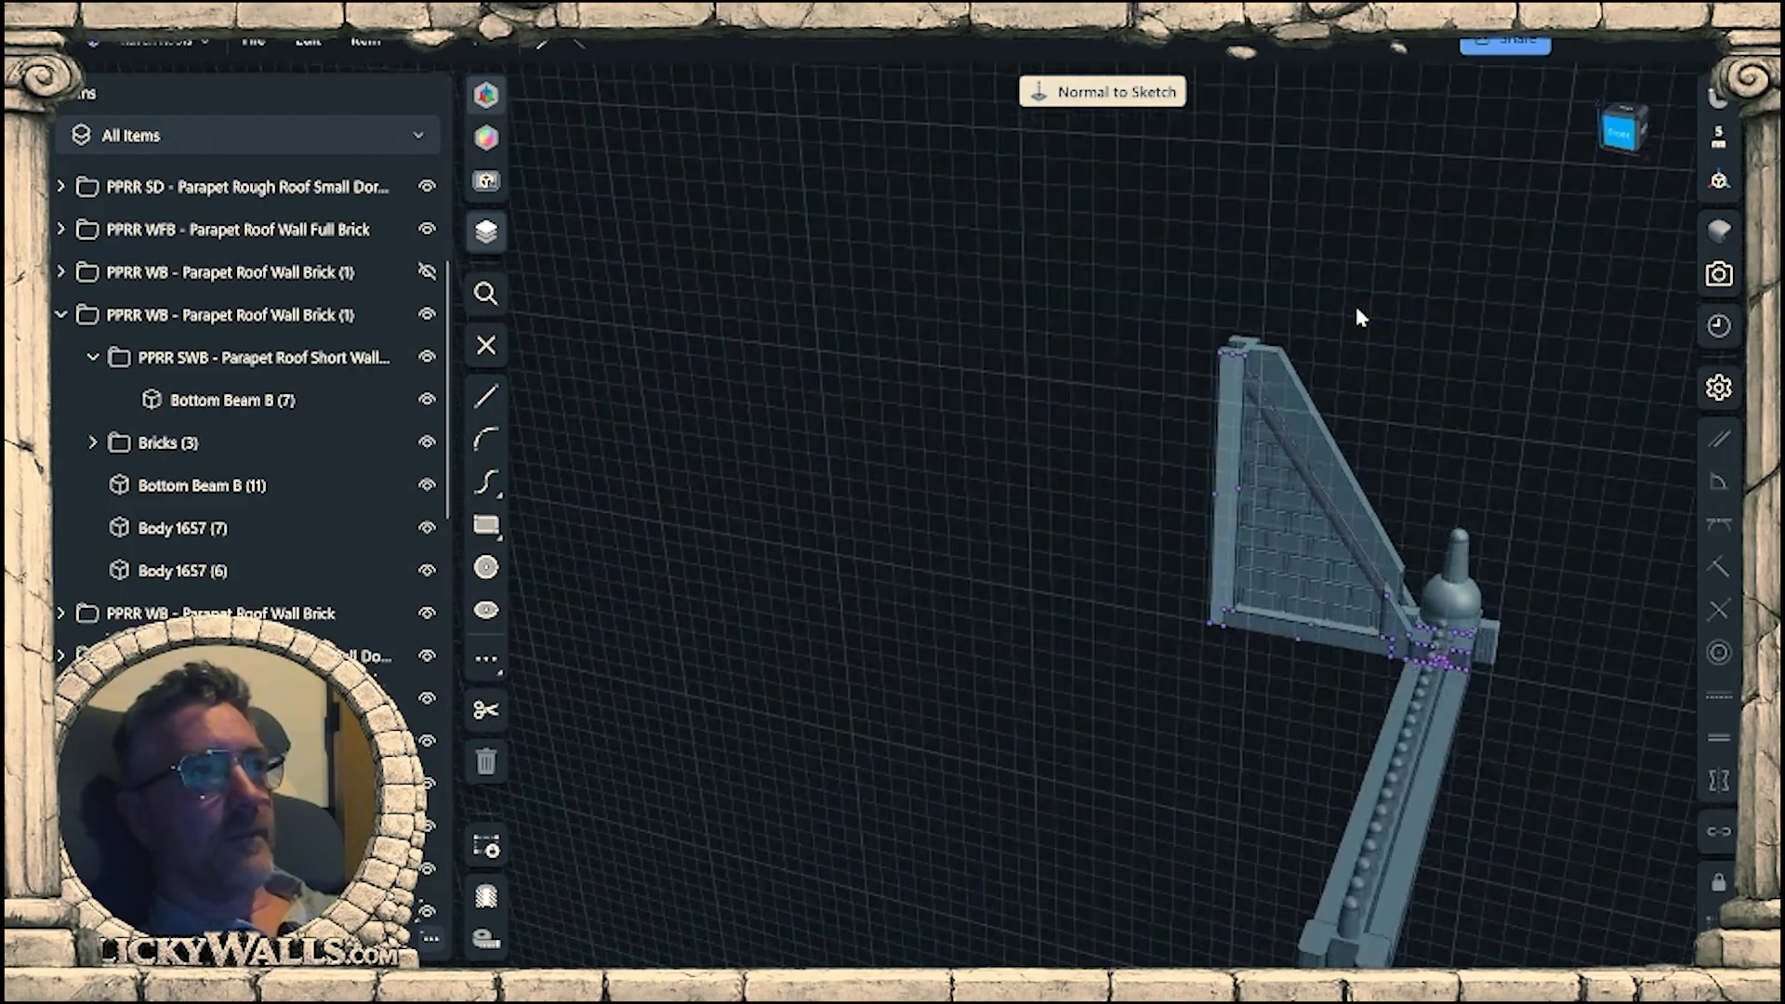
# Draw three connected lines: about 70 mm up the roof slope past the gable's peak, outward, and about 45 mm down outside the wall.
pyautogui.scroll(-4, 1372, 374)
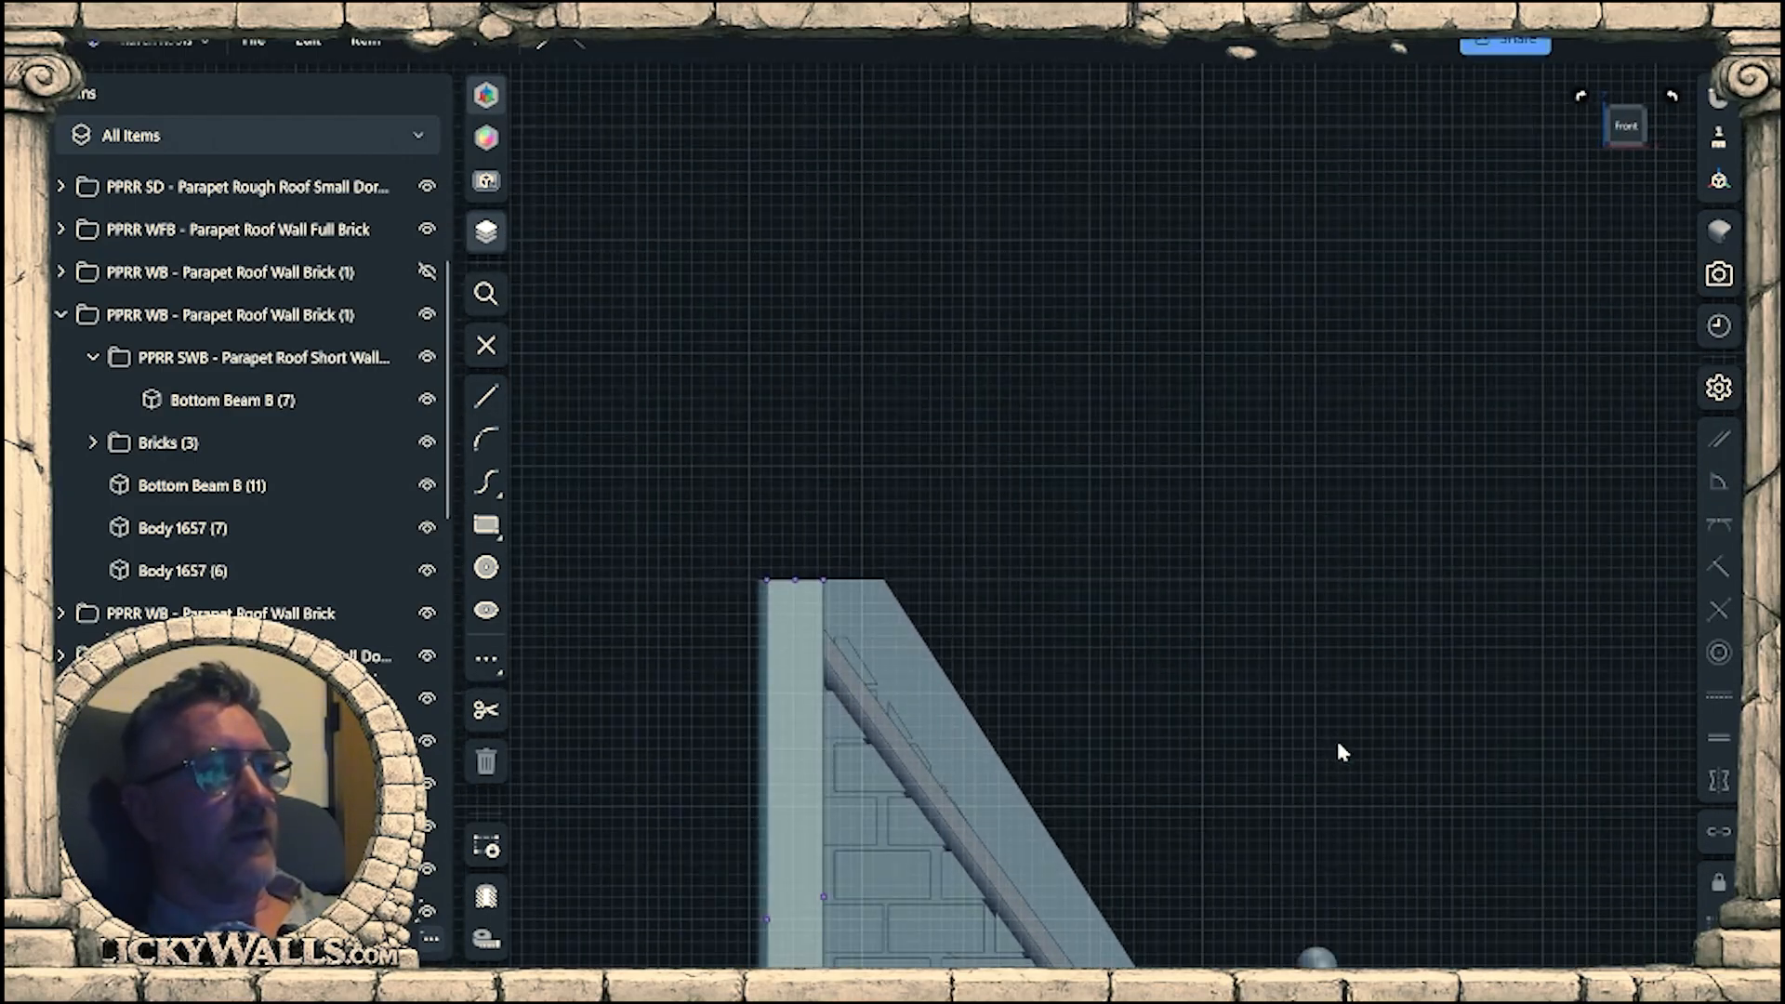
pyautogui.moveTo(1337, 742); pyautogui.dragTo(1423, 318, button='middle')
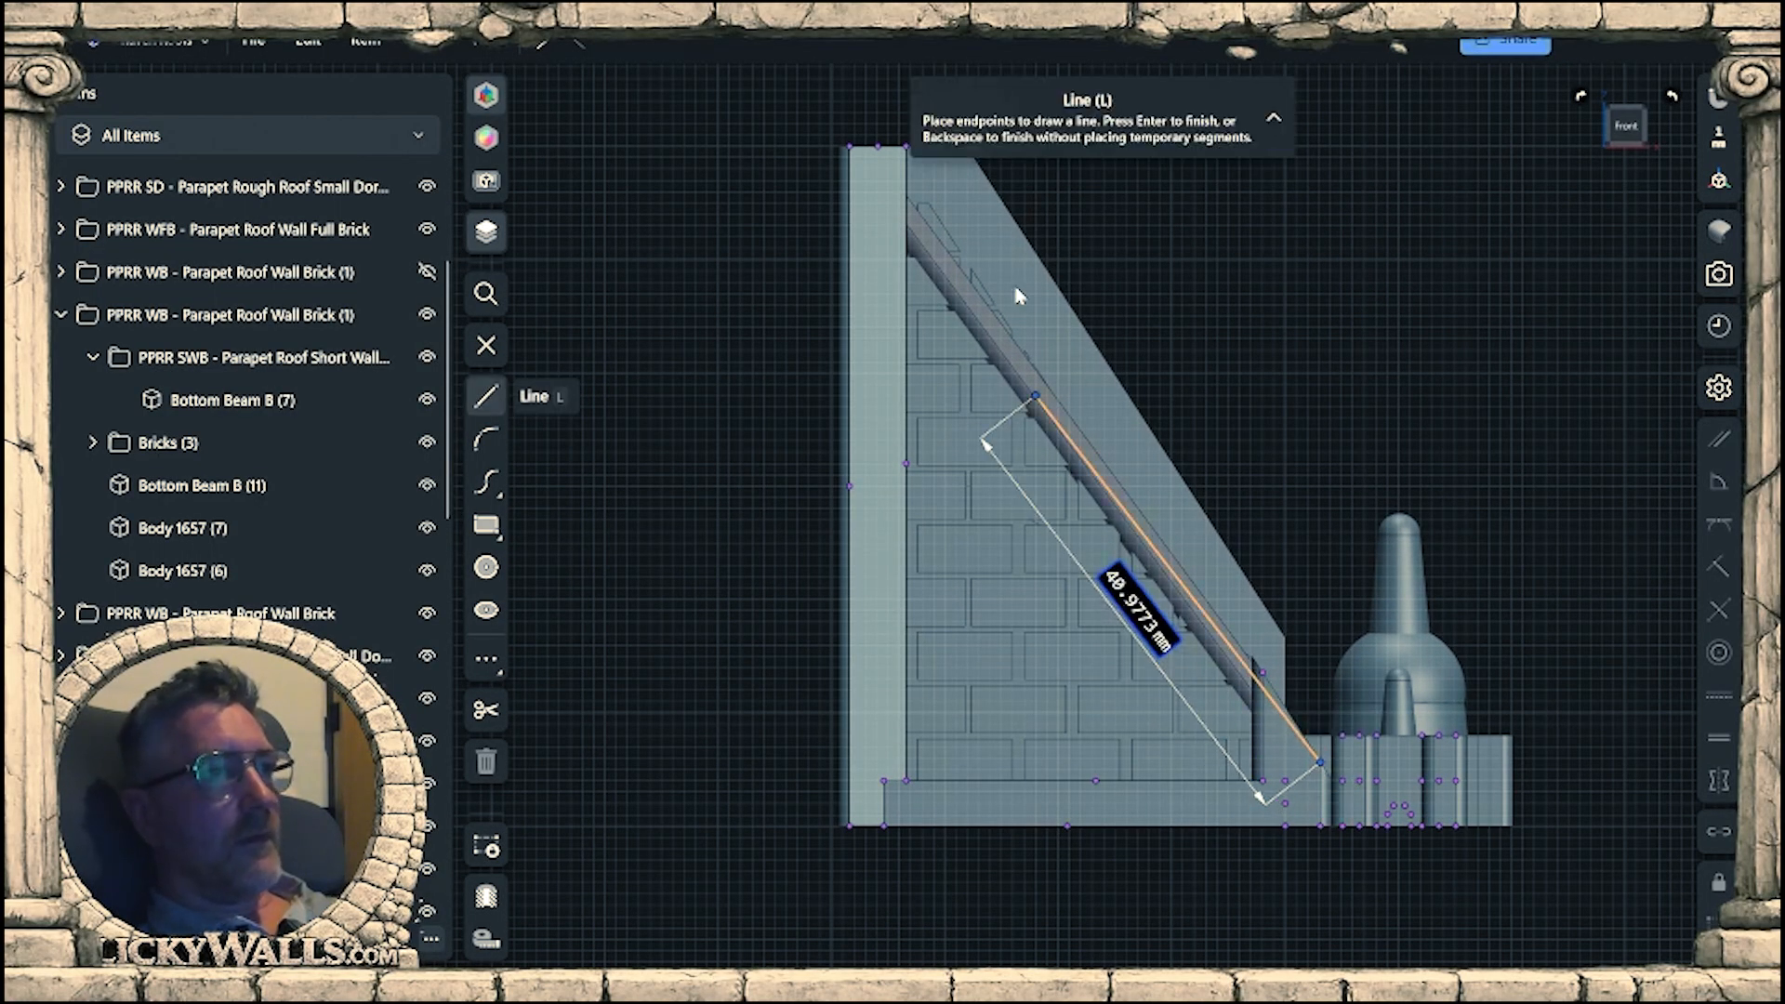
pyautogui.moveTo(1020, 279); pyautogui.dragTo(1152, 527, button='middle')
pyautogui.scroll(1, 958, 376)
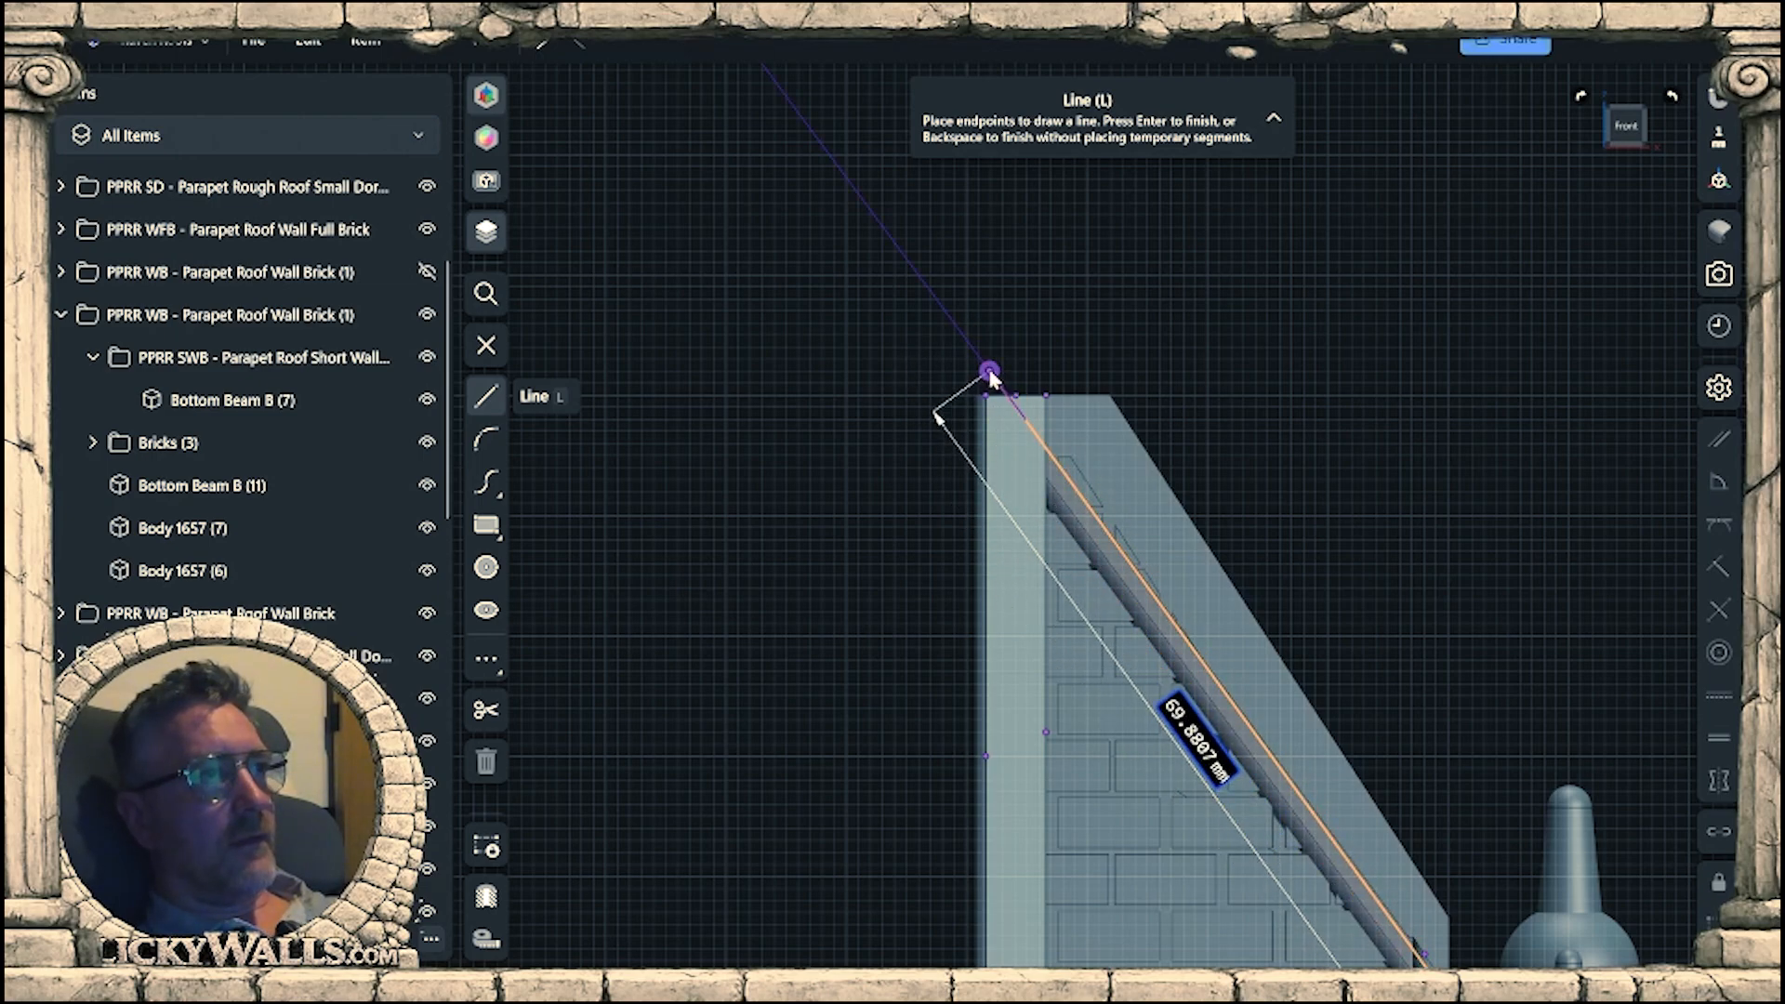
pyautogui.click(1232, 313)
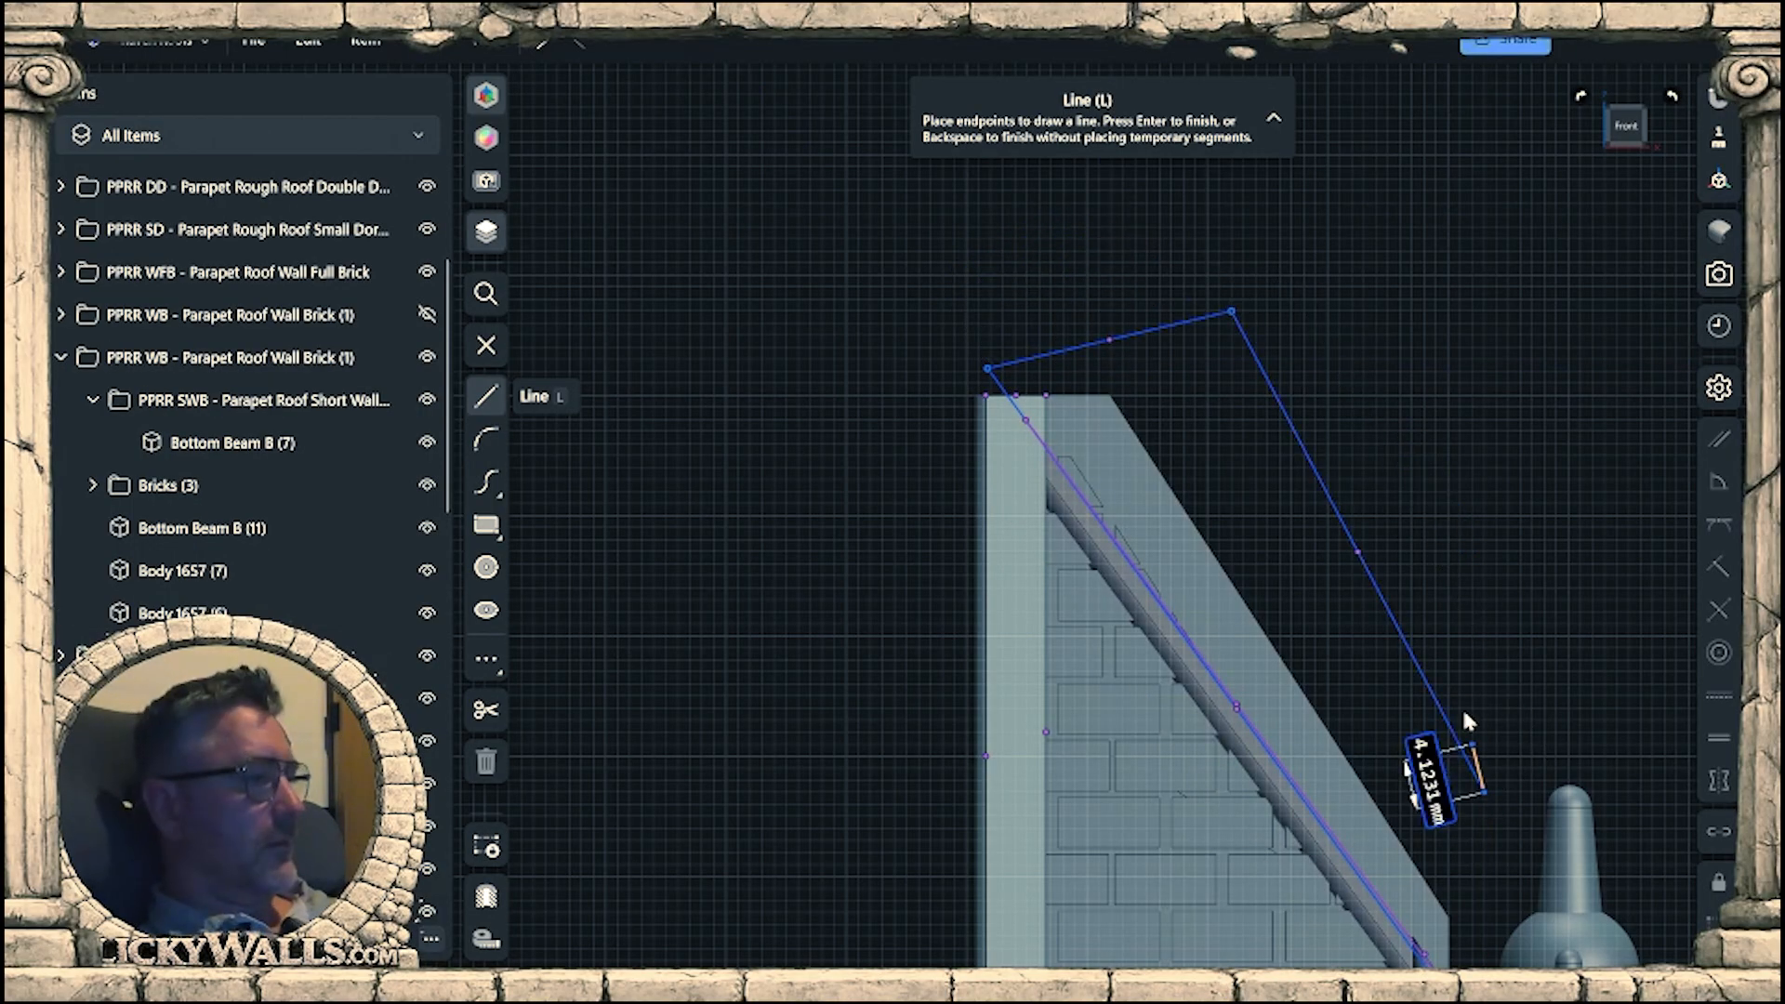
pyautogui.press('Escape')
# Hide Bottom Beam B (11) of the gable wall to expose the bricks and sloped rail.
pyautogui.click(1233, 595)
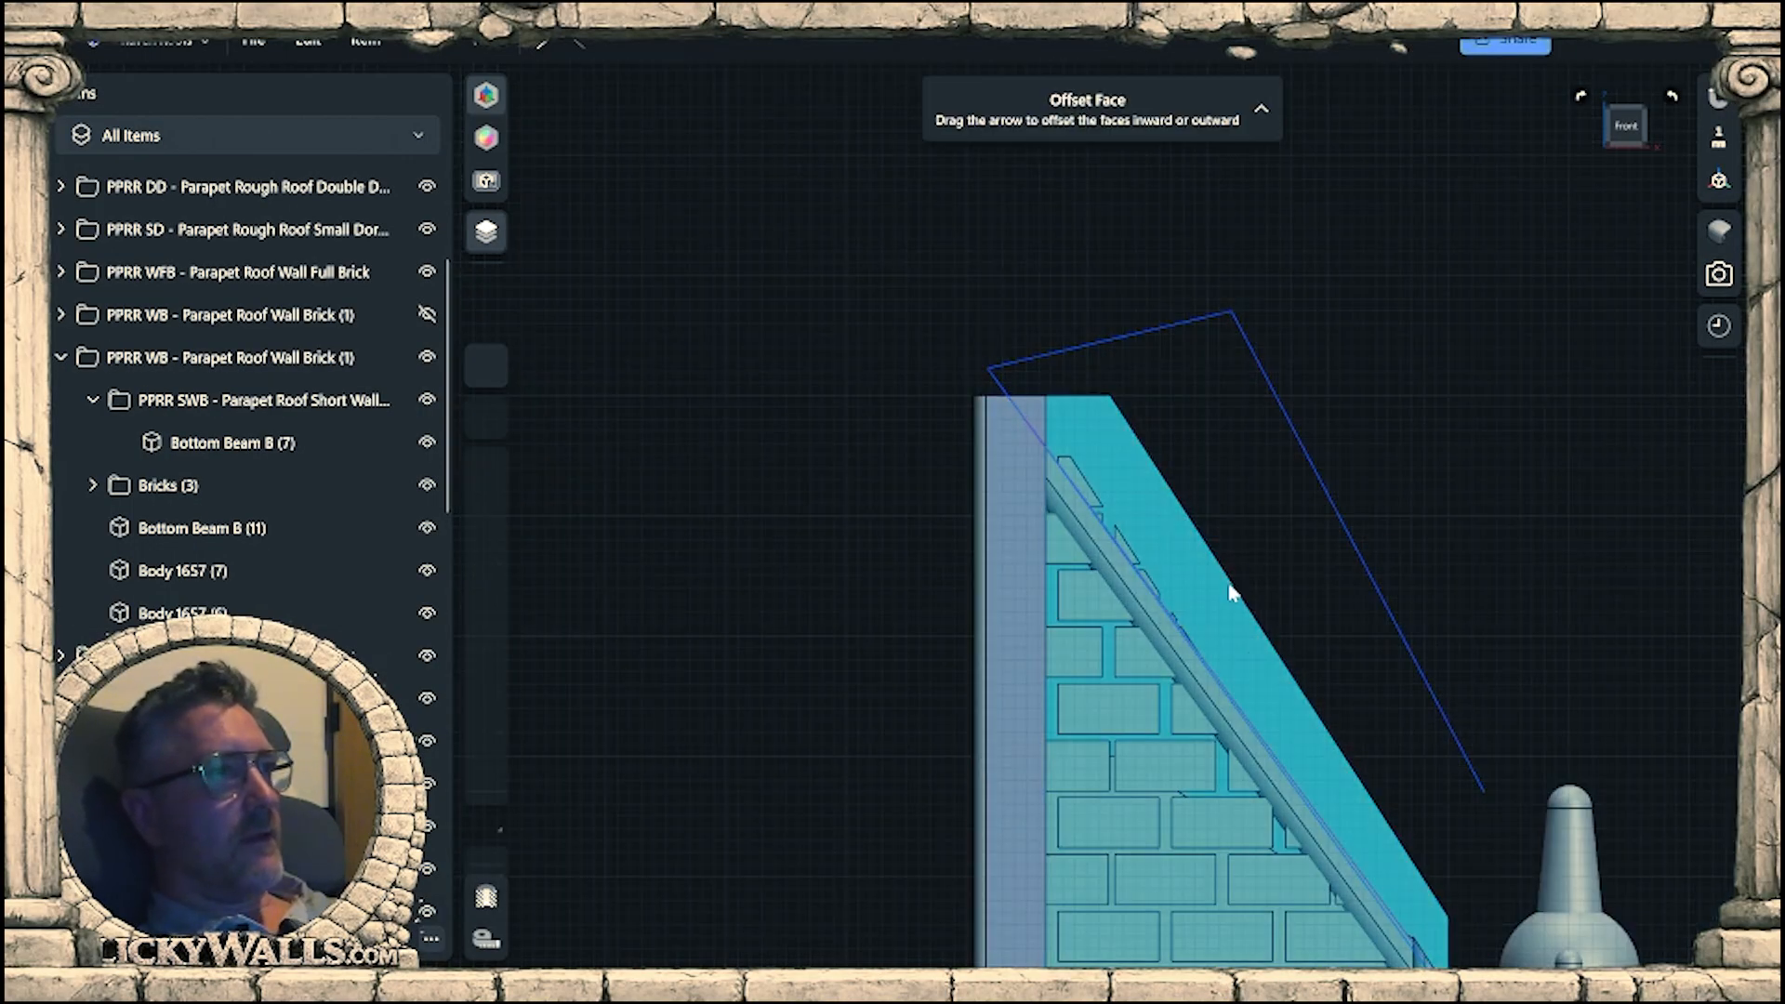
pyautogui.click(287, 530)
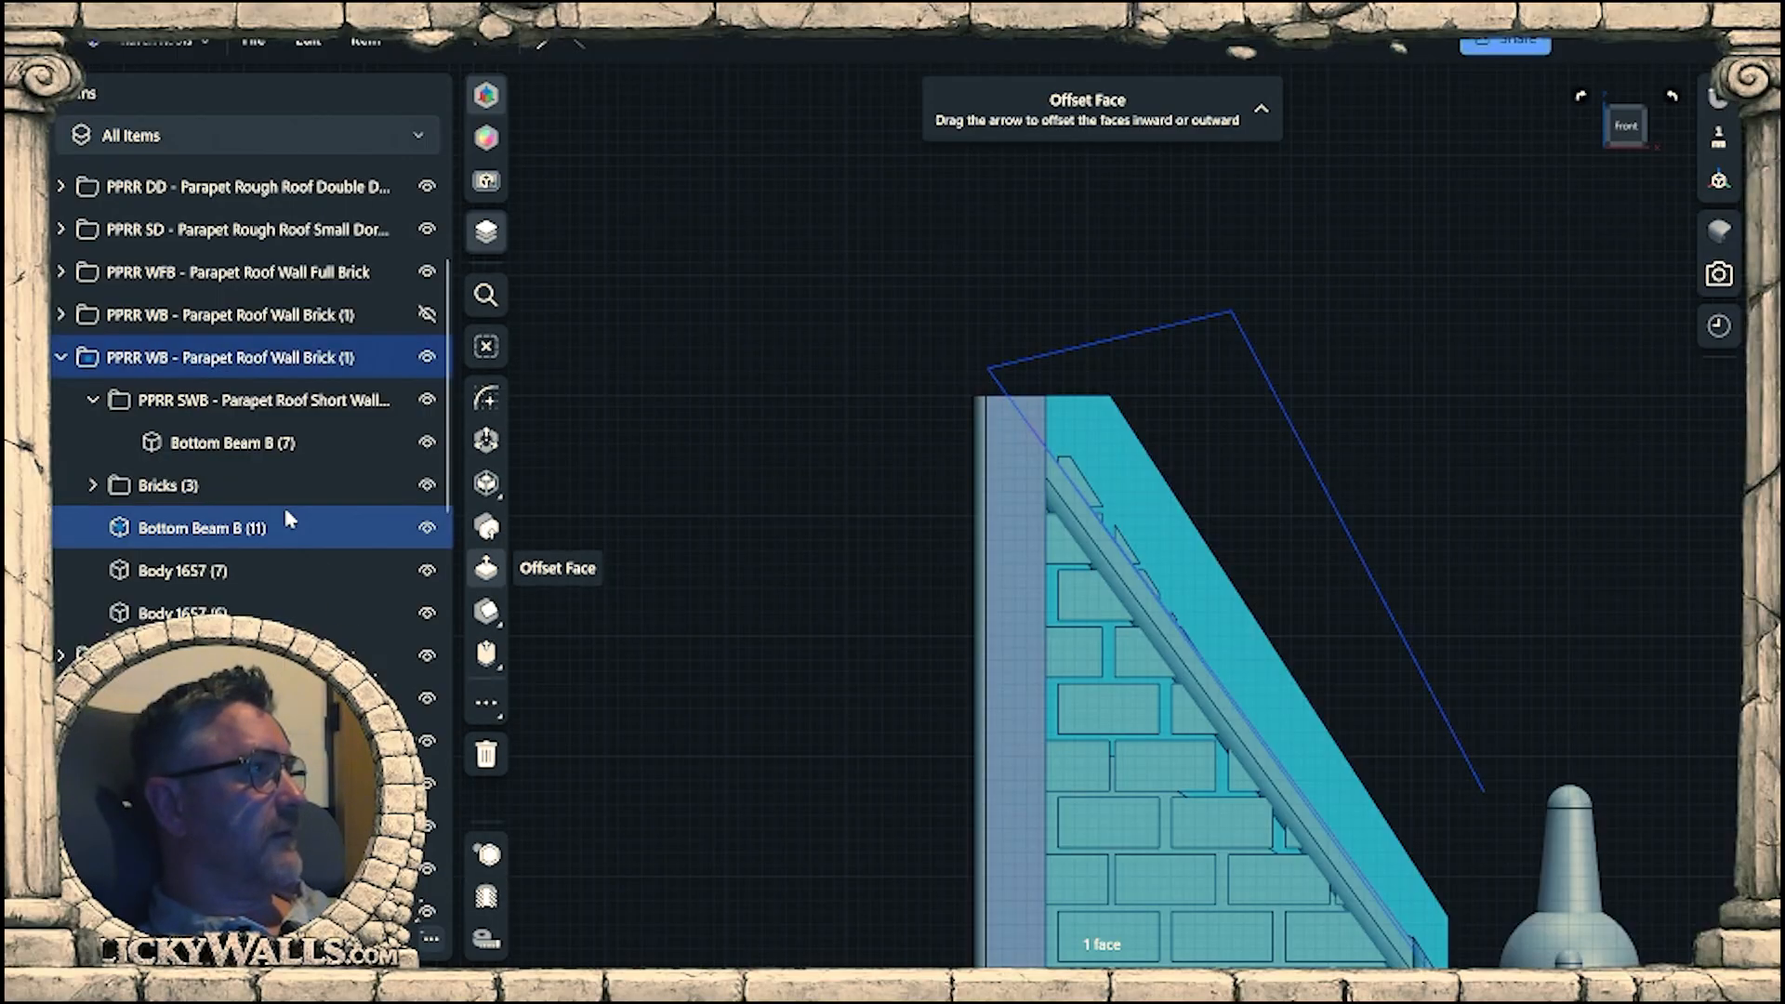
pyautogui.click(427, 527)
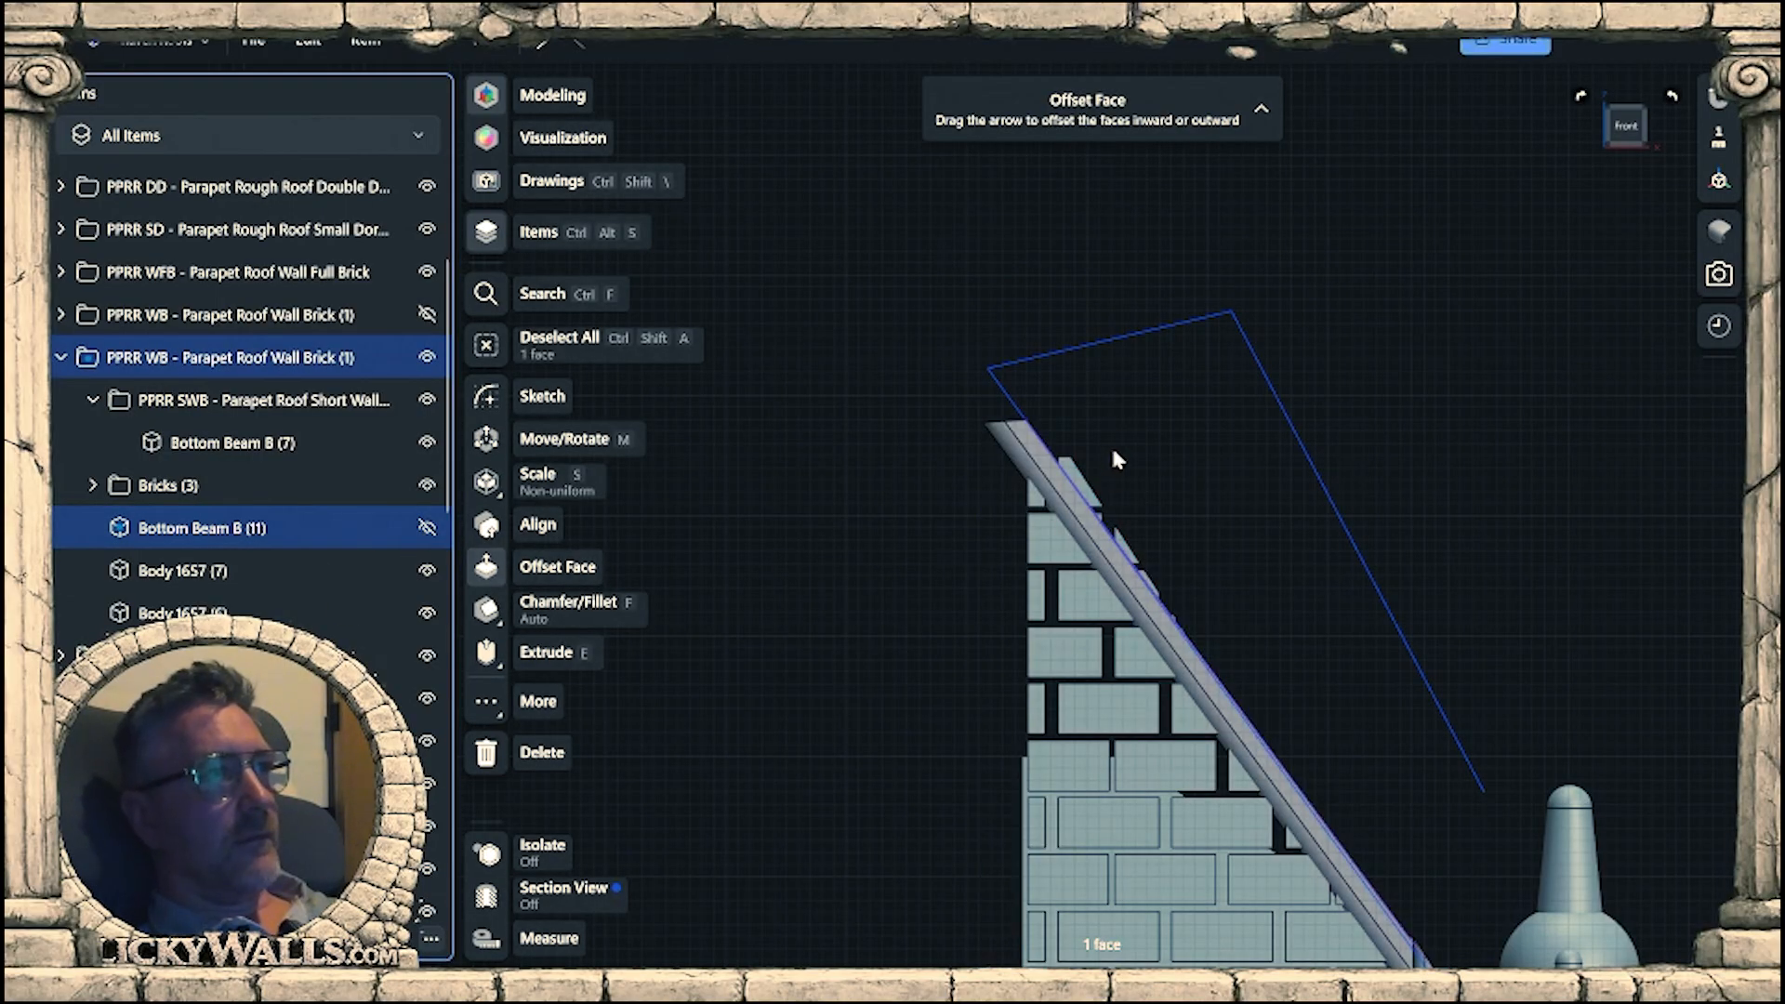
# Close the sketched outline with a vertical line from the outer line's lower end to the slope line's lower start point.
pyautogui.moveTo(1116, 399); pyautogui.dragTo(1186, 477, button='right')
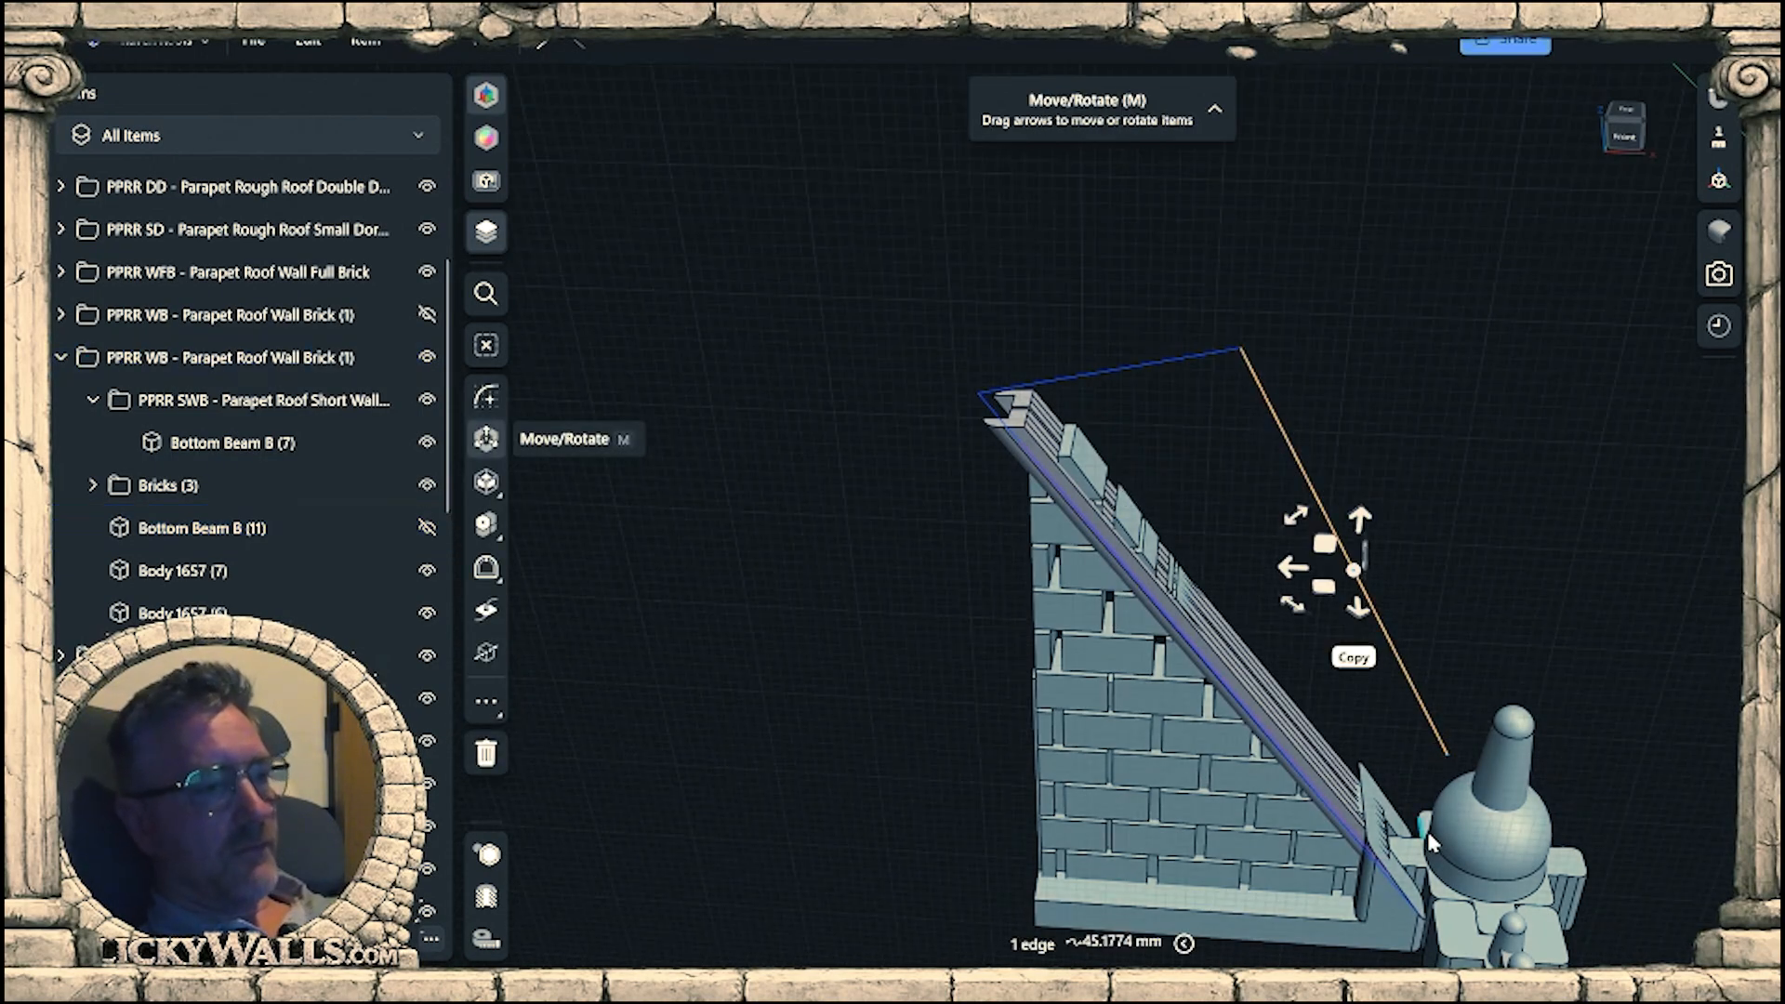
pyautogui.press('l')
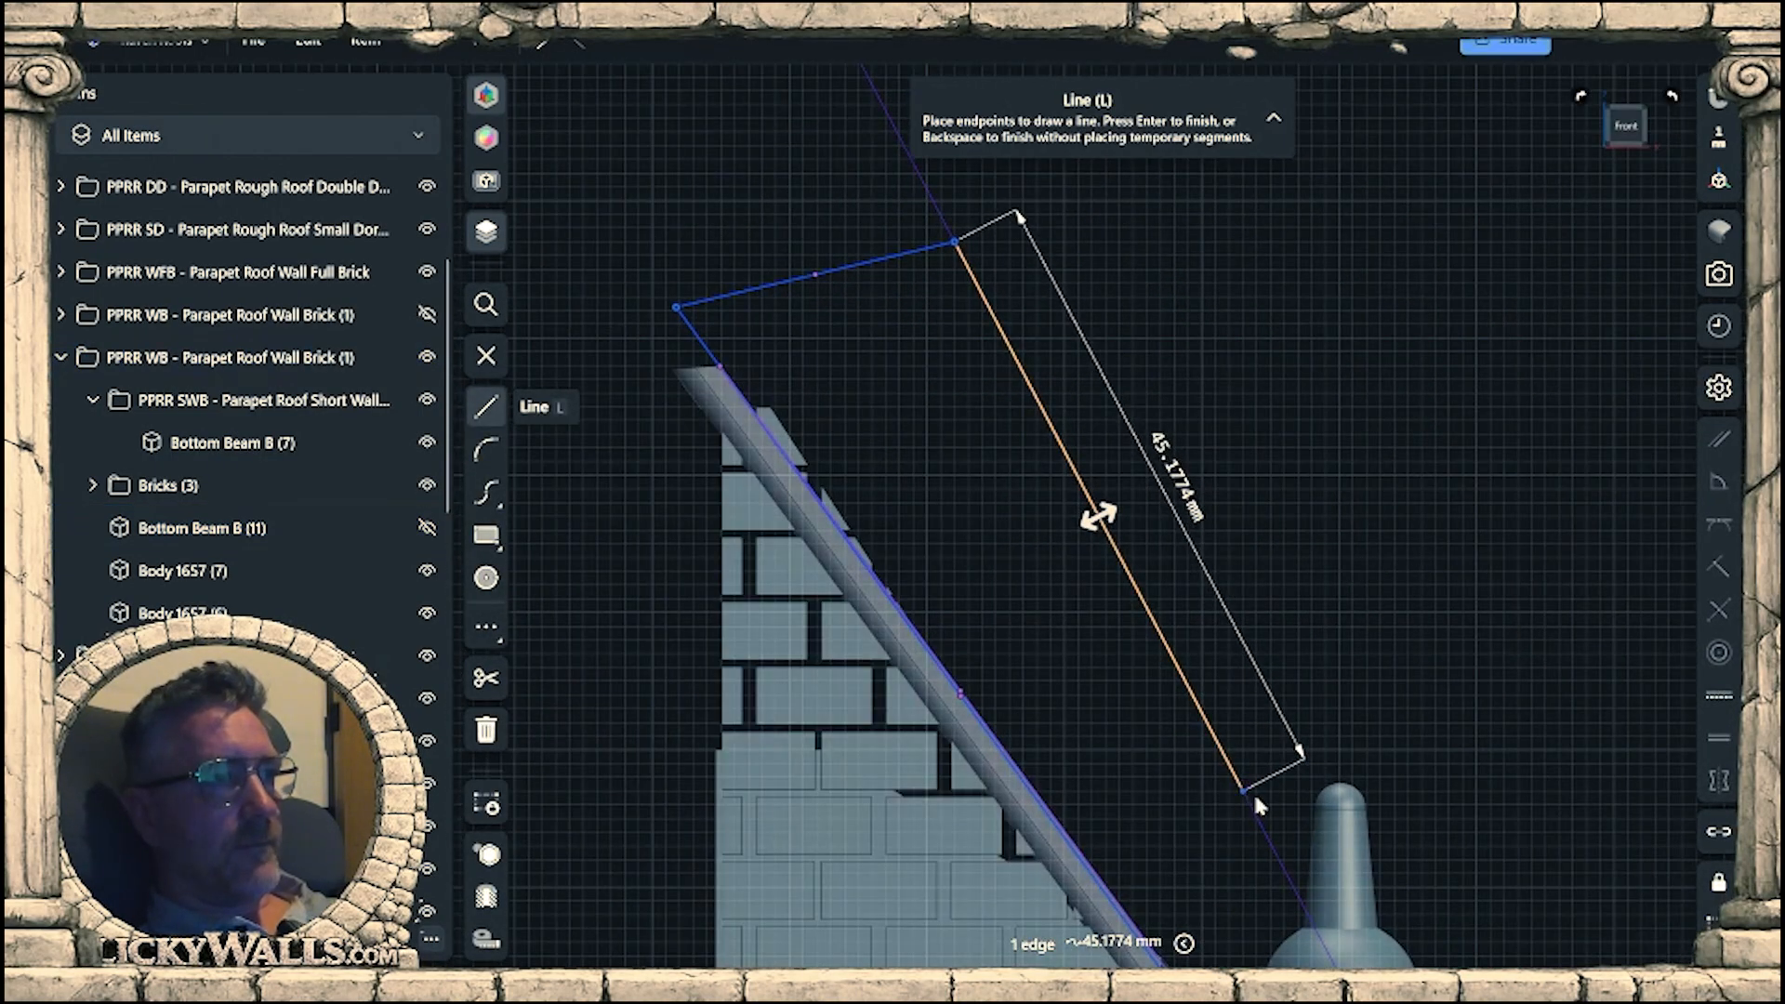
pyautogui.moveTo(1255, 797); pyautogui.dragTo(1234, 524, button='middle')
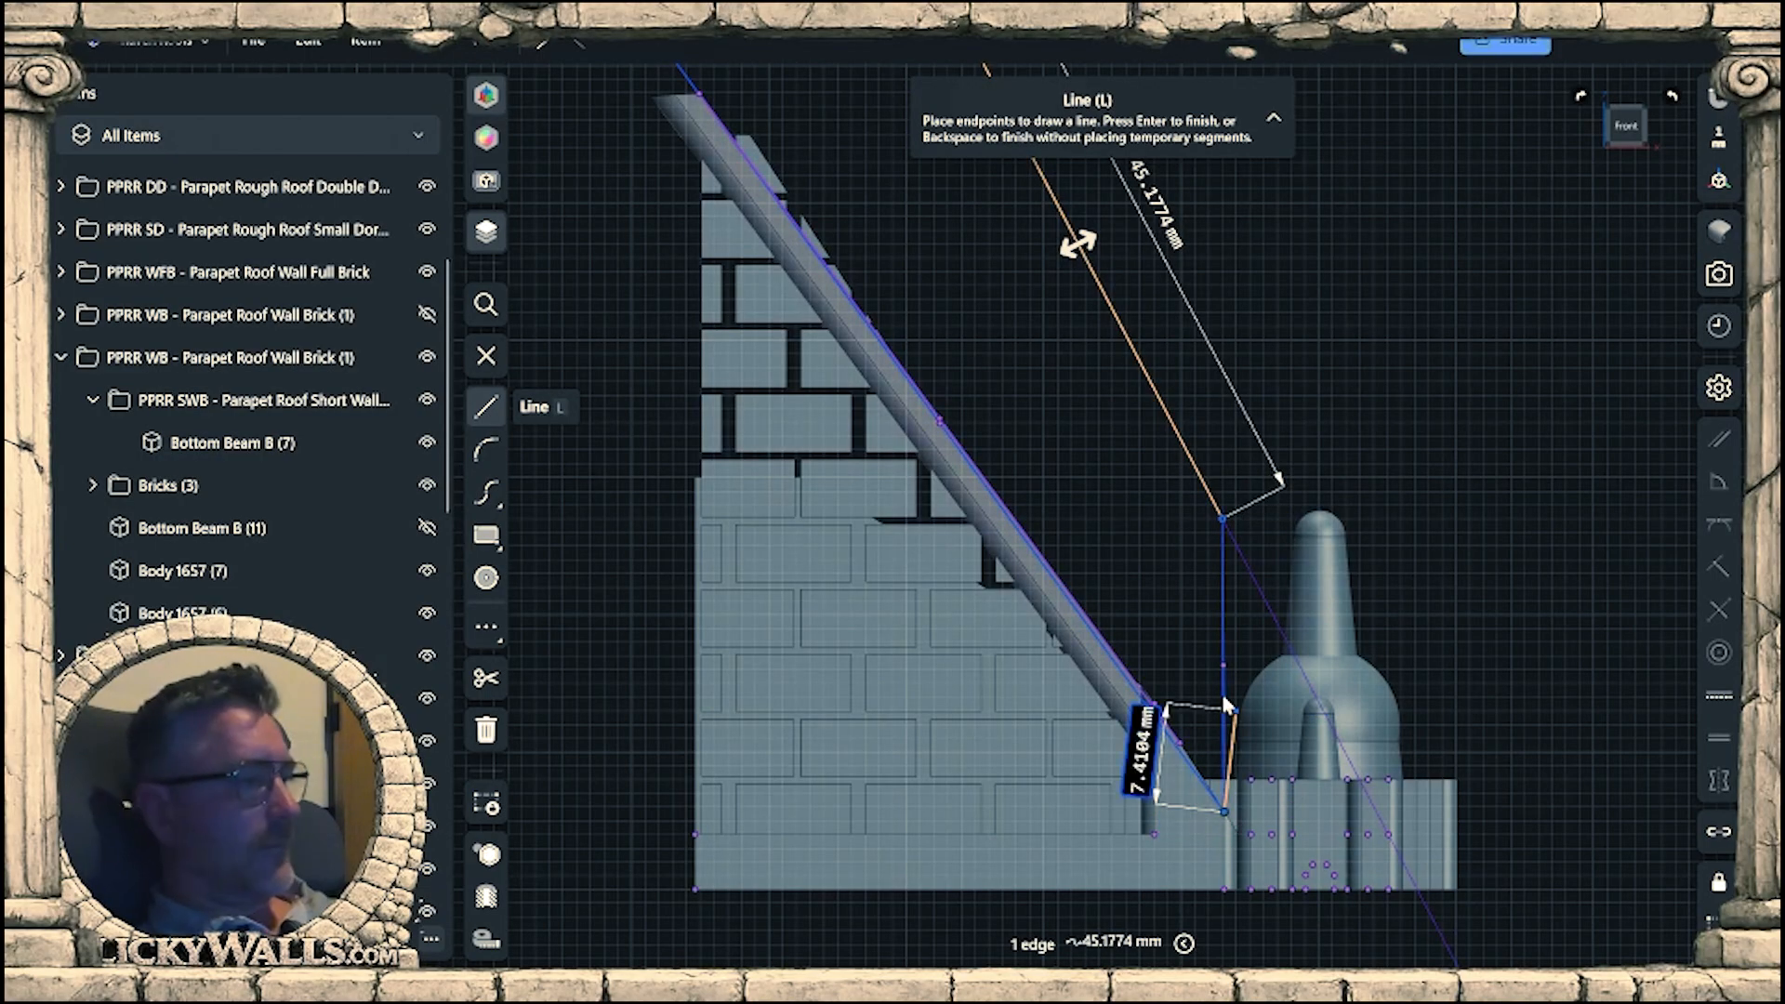
# Finish the line sketch, then hide the Parapet Short Cross Cap (1) and the remaining corner connector beside the gable wall.
pyautogui.press('Escape')
pyautogui.press('Escape')
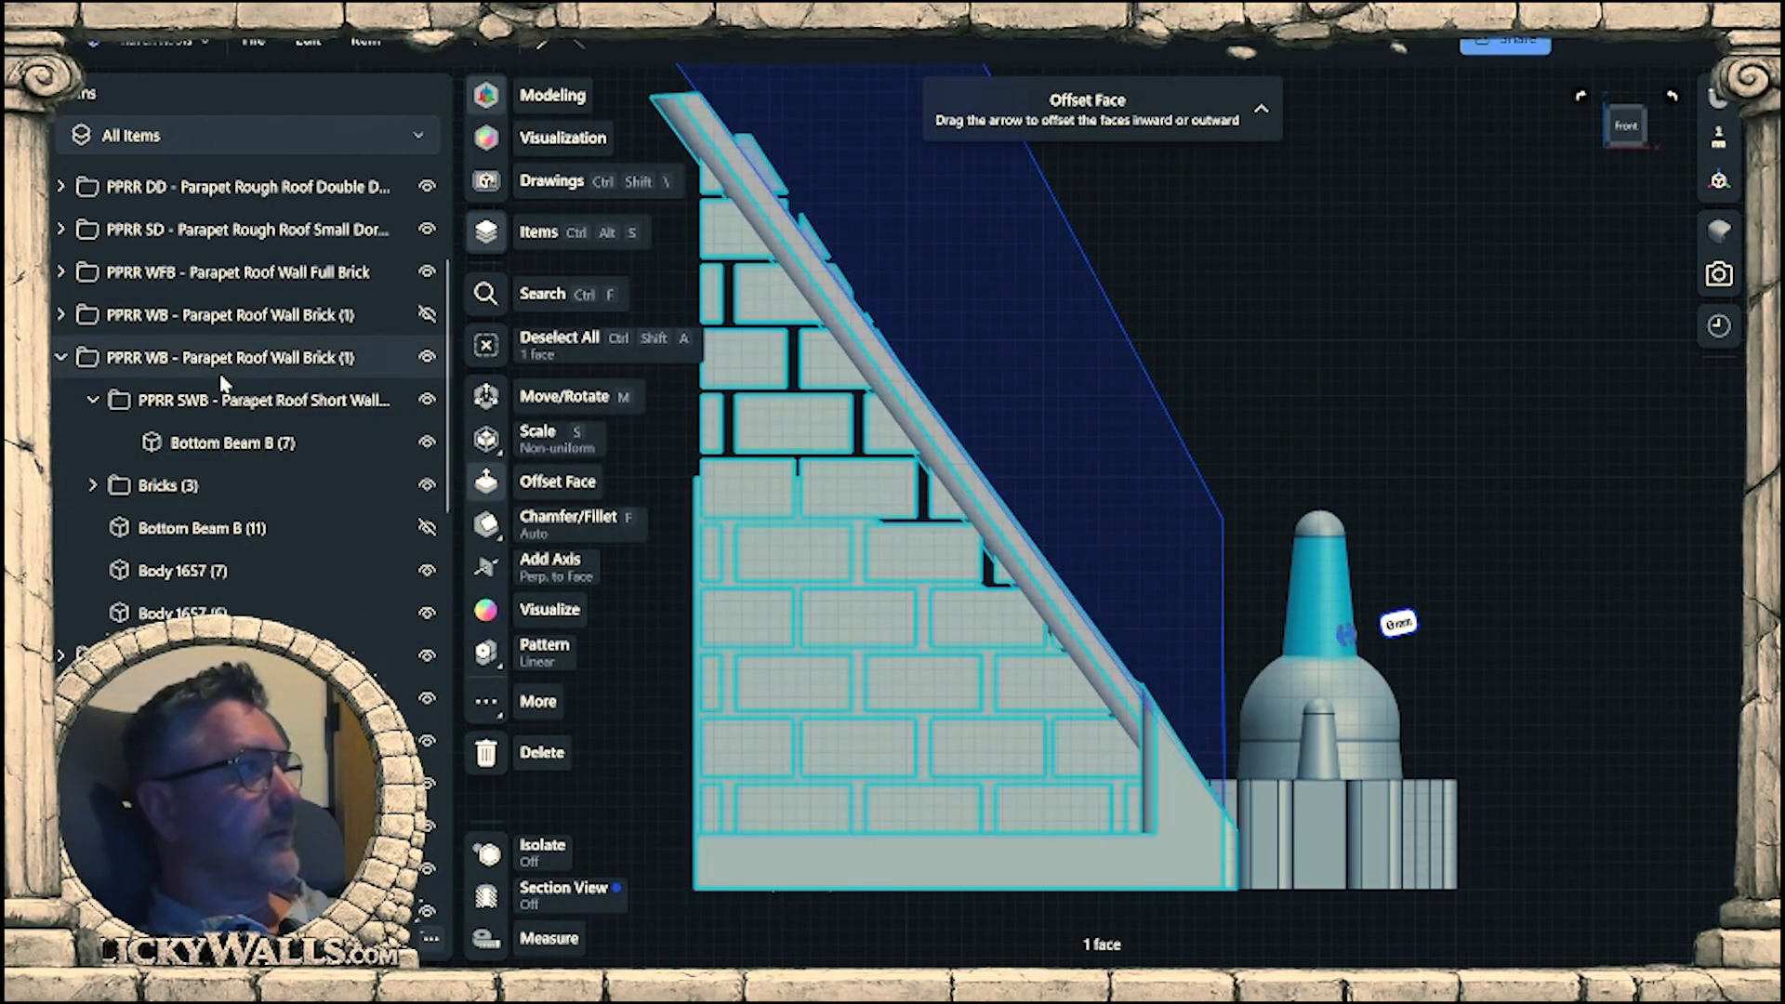
pyautogui.scroll(4, 331, 488)
pyautogui.scroll(-5, 350, 463)
pyautogui.scroll(-3, 354, 476)
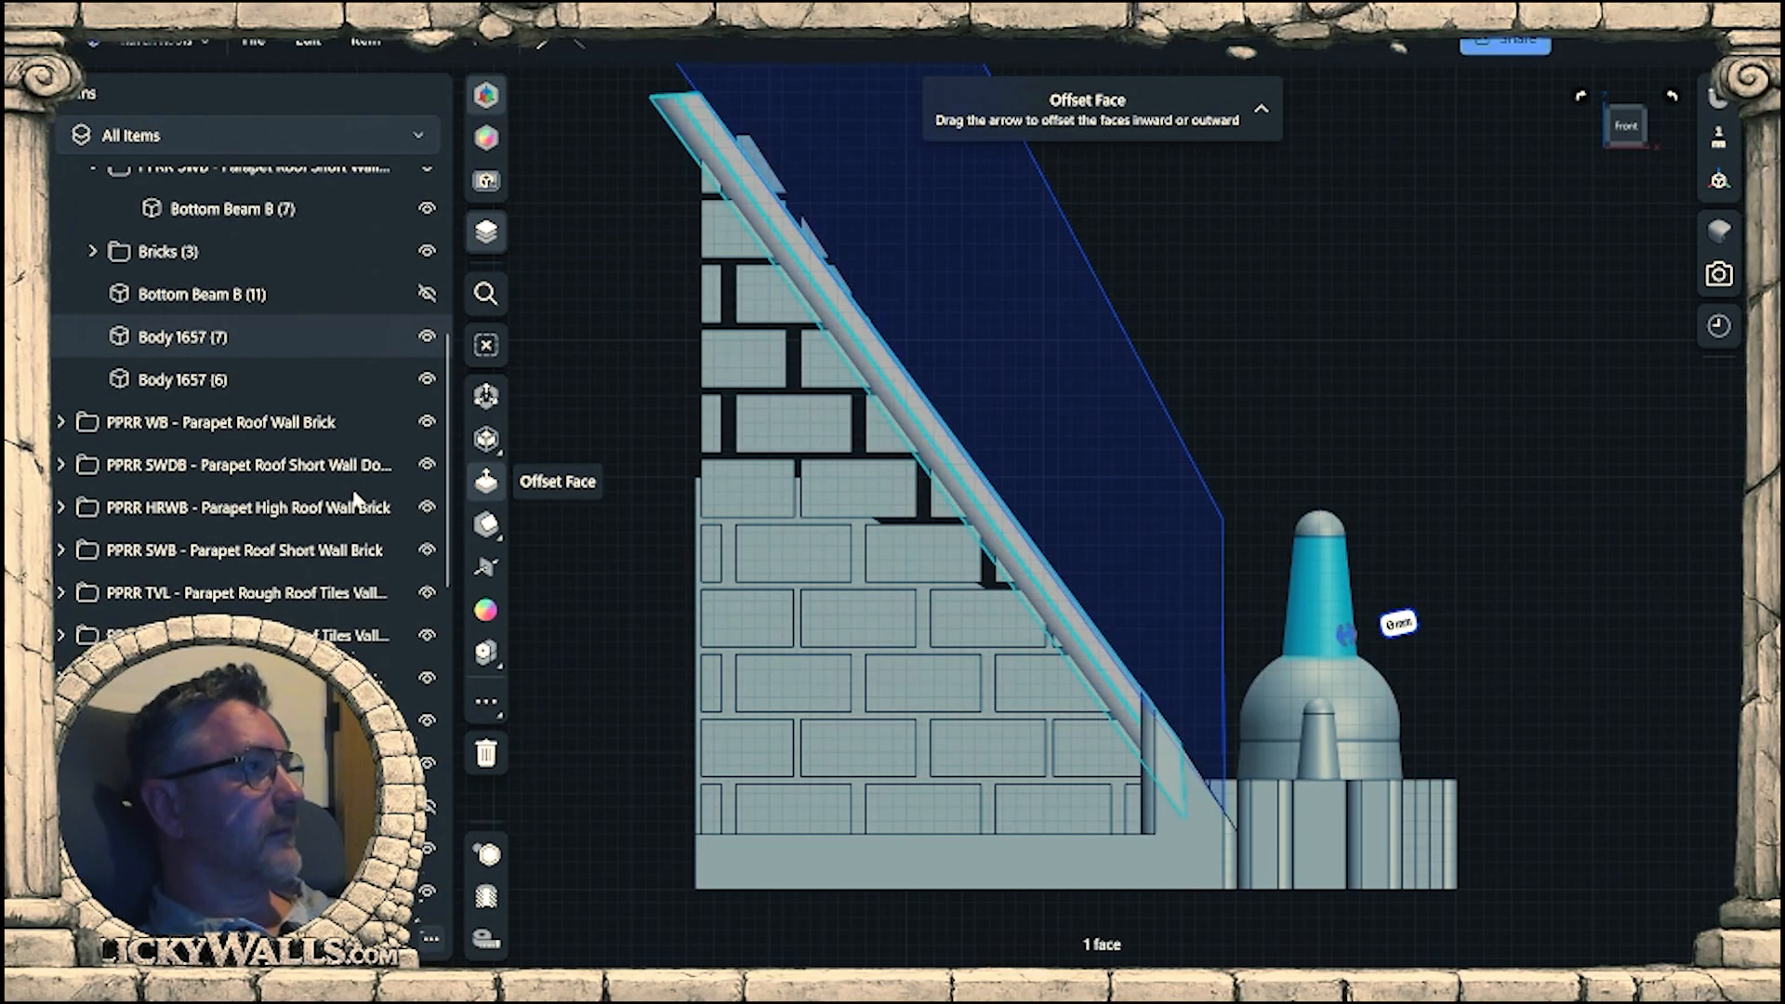
pyautogui.scroll(-7, 419, 605)
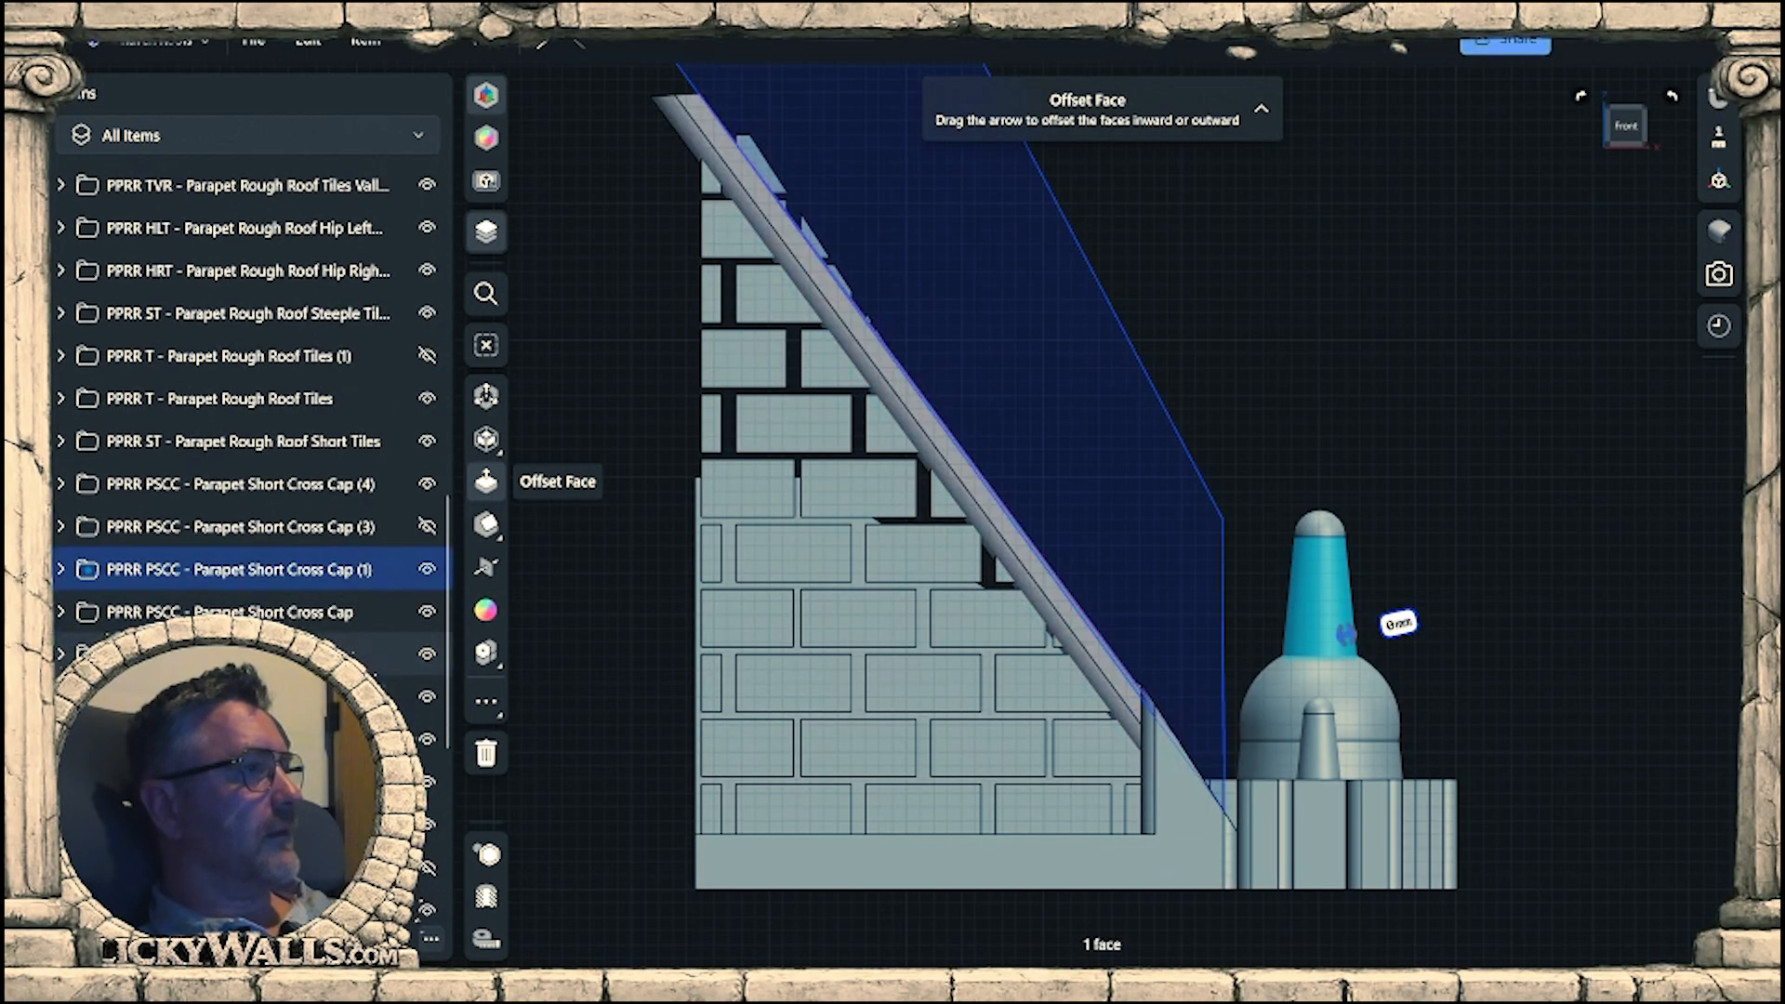
pyautogui.click(426, 569)
pyautogui.click(1440, 704)
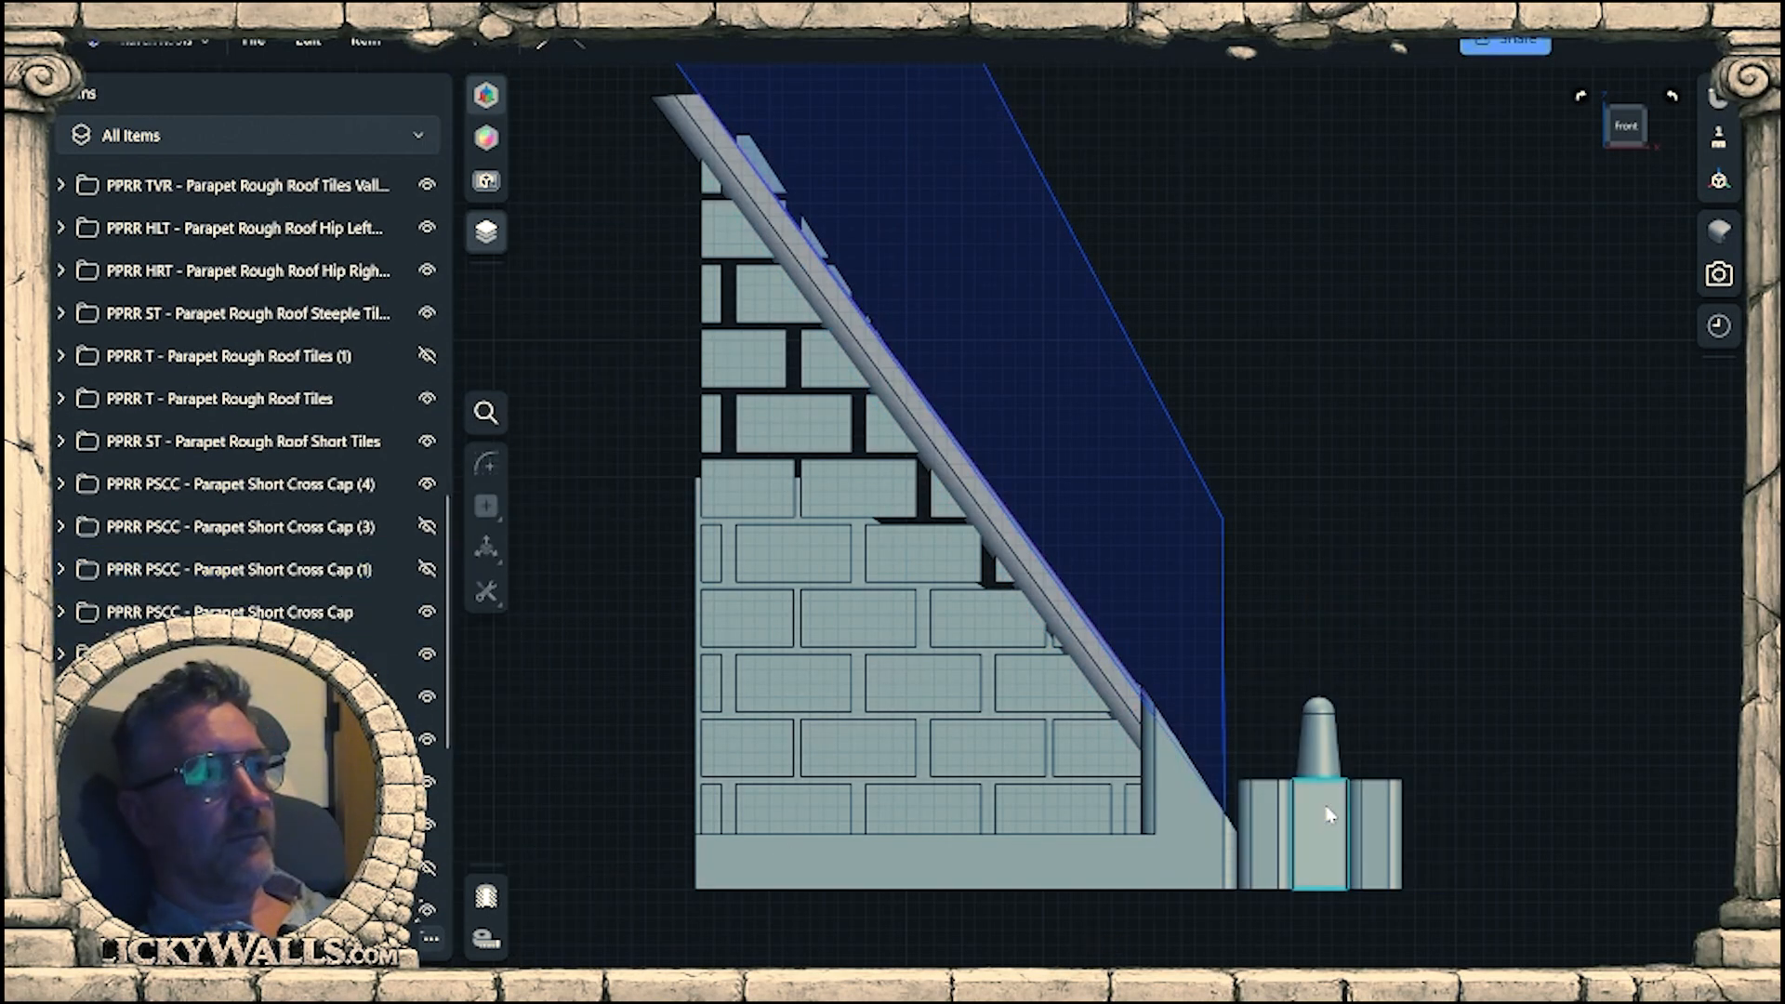
pyautogui.click(1283, 818)
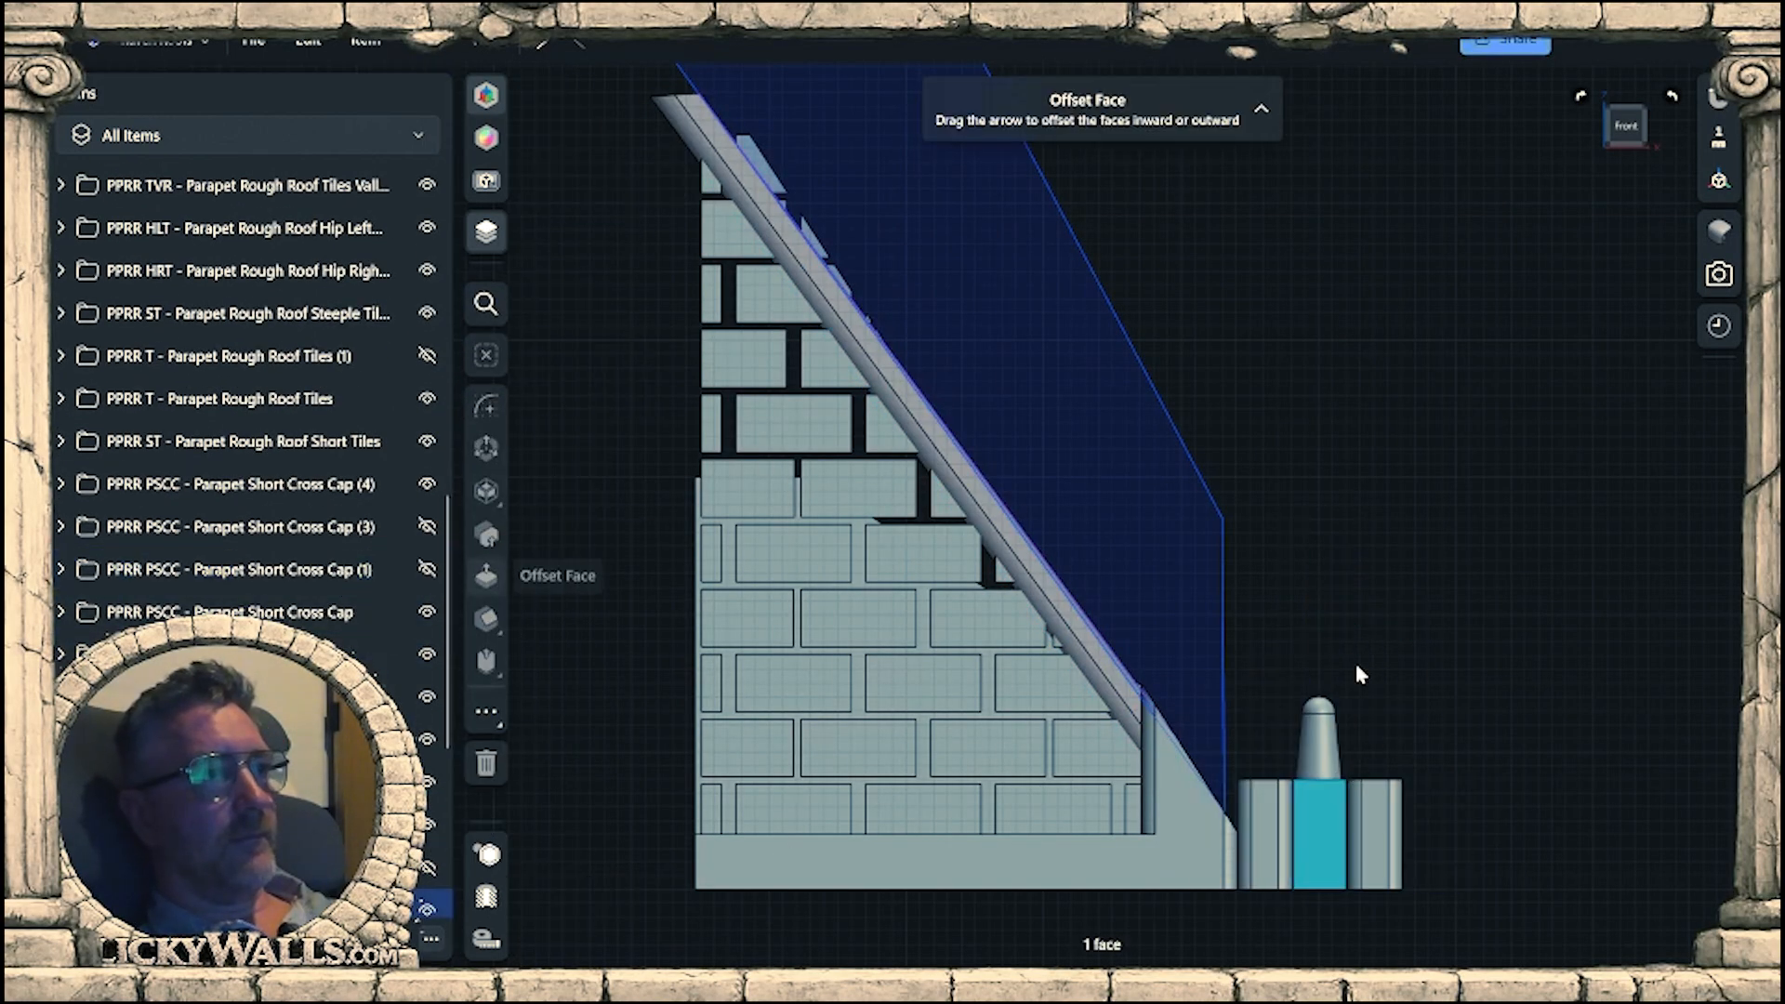
pyautogui.click(428, 912)
# Extrude the sketched outline -16 mm through the gable wall to cut the short wall beam at the roof line.
pyautogui.press('e')
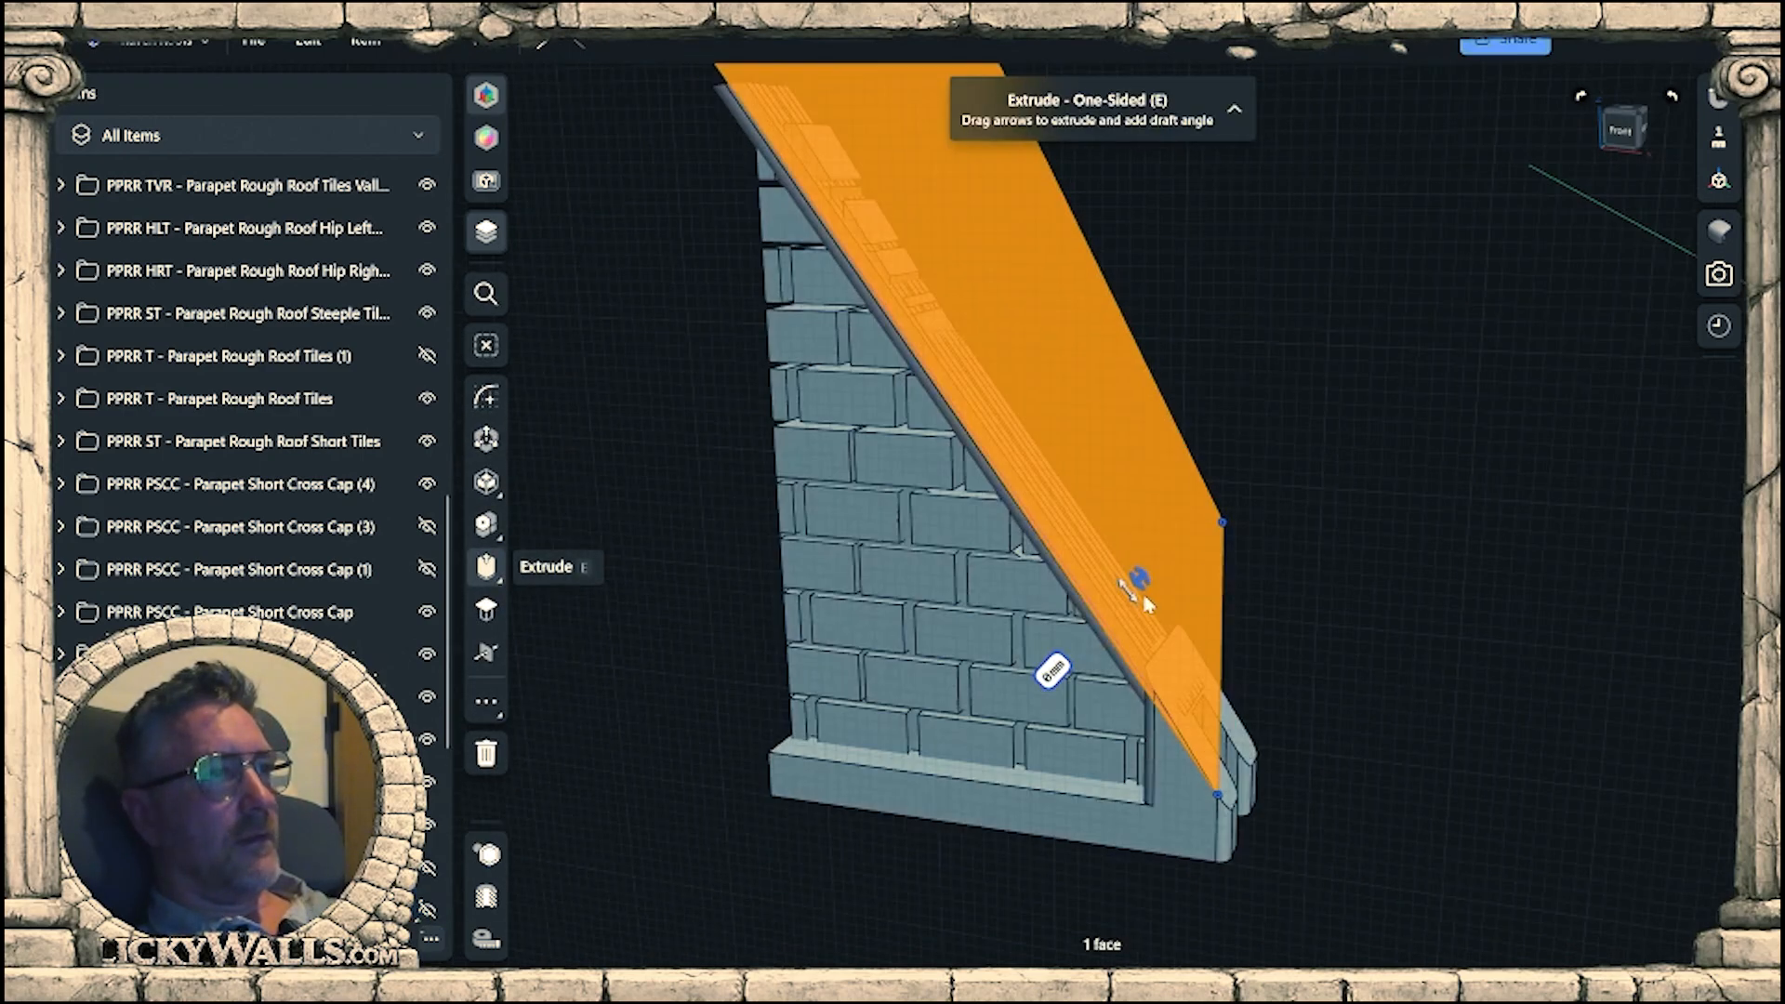
pyautogui.moveTo(1145, 605); pyautogui.dragTo(978, 735, button='right')
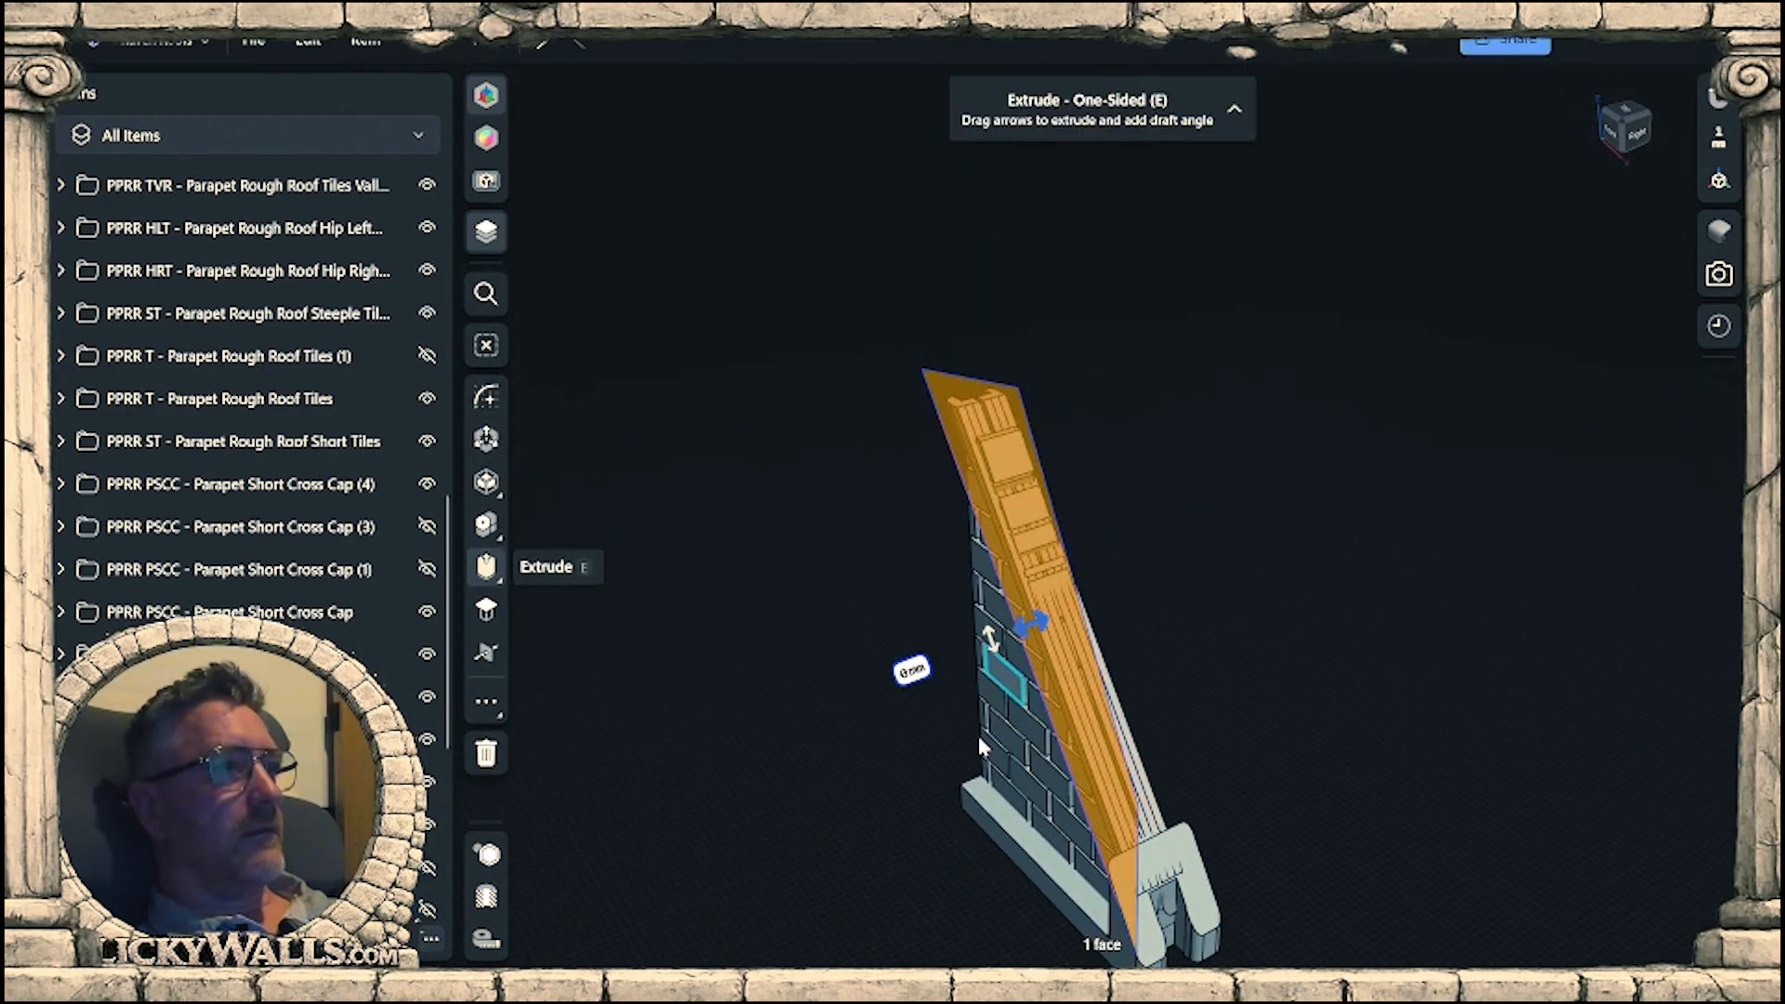
pyautogui.moveTo(1149, 589); pyautogui.dragTo(1197, 562)
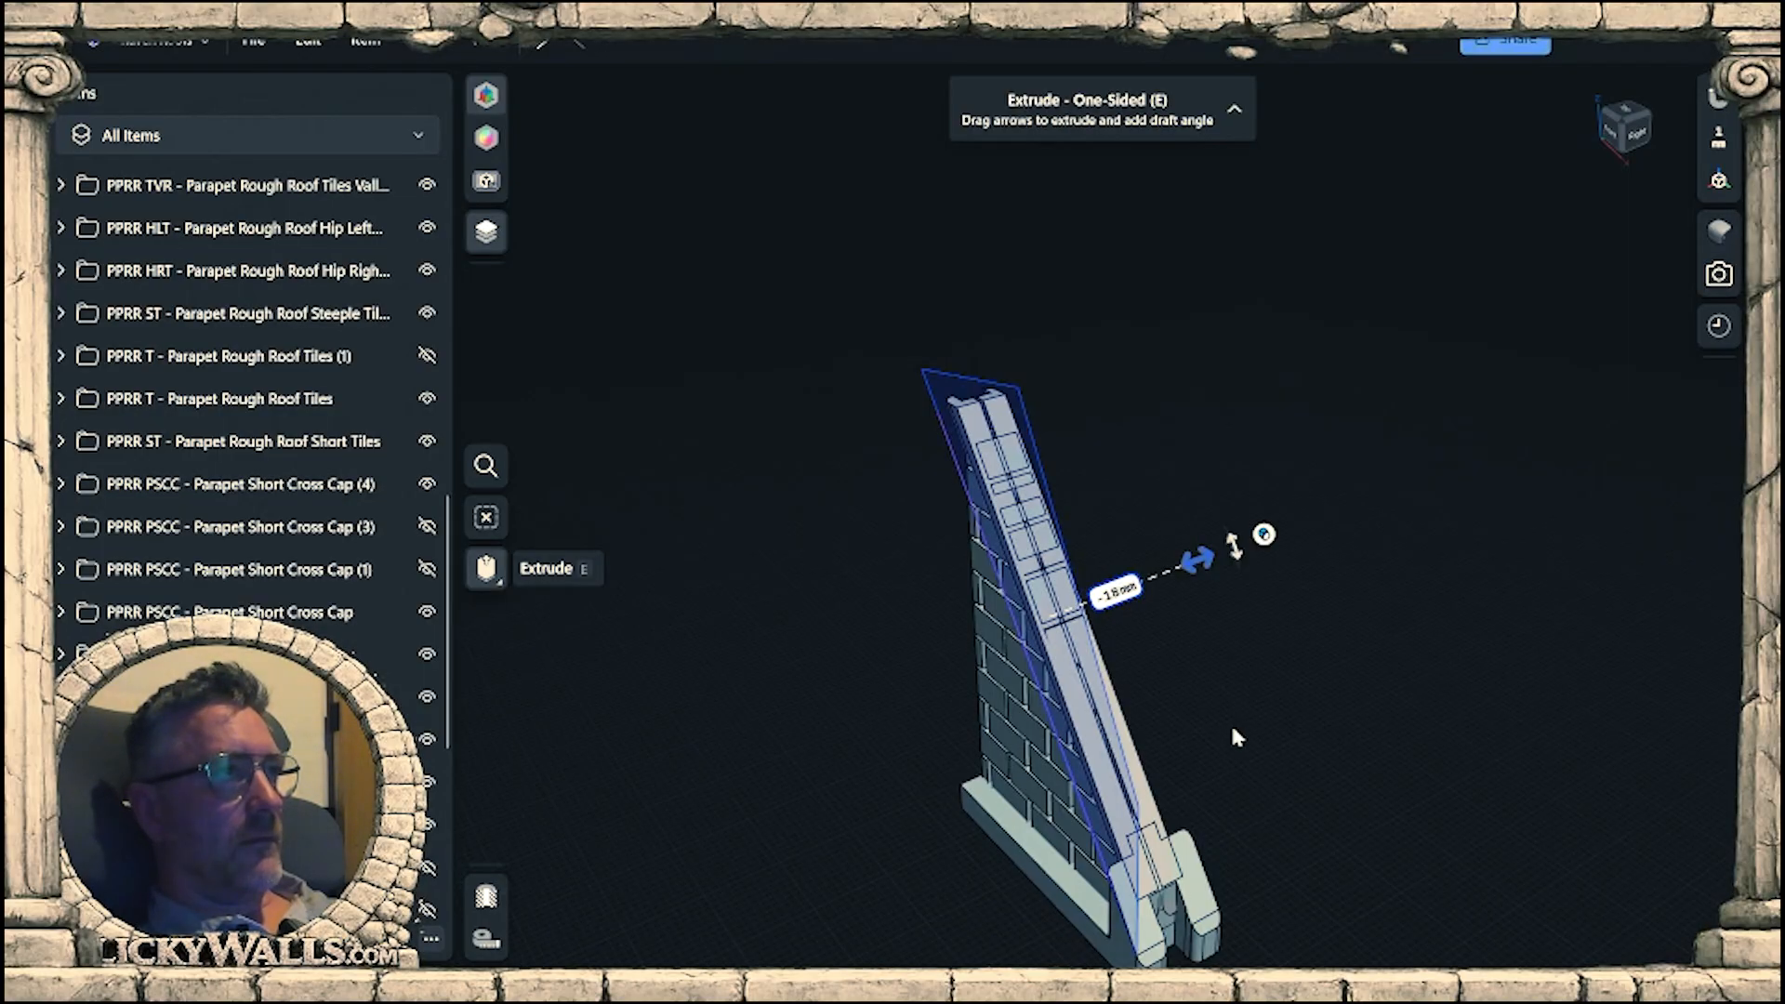
pyautogui.click(1232, 728)
pyautogui.moveTo(1232, 728); pyautogui.dragTo(1240, 787, button='right')
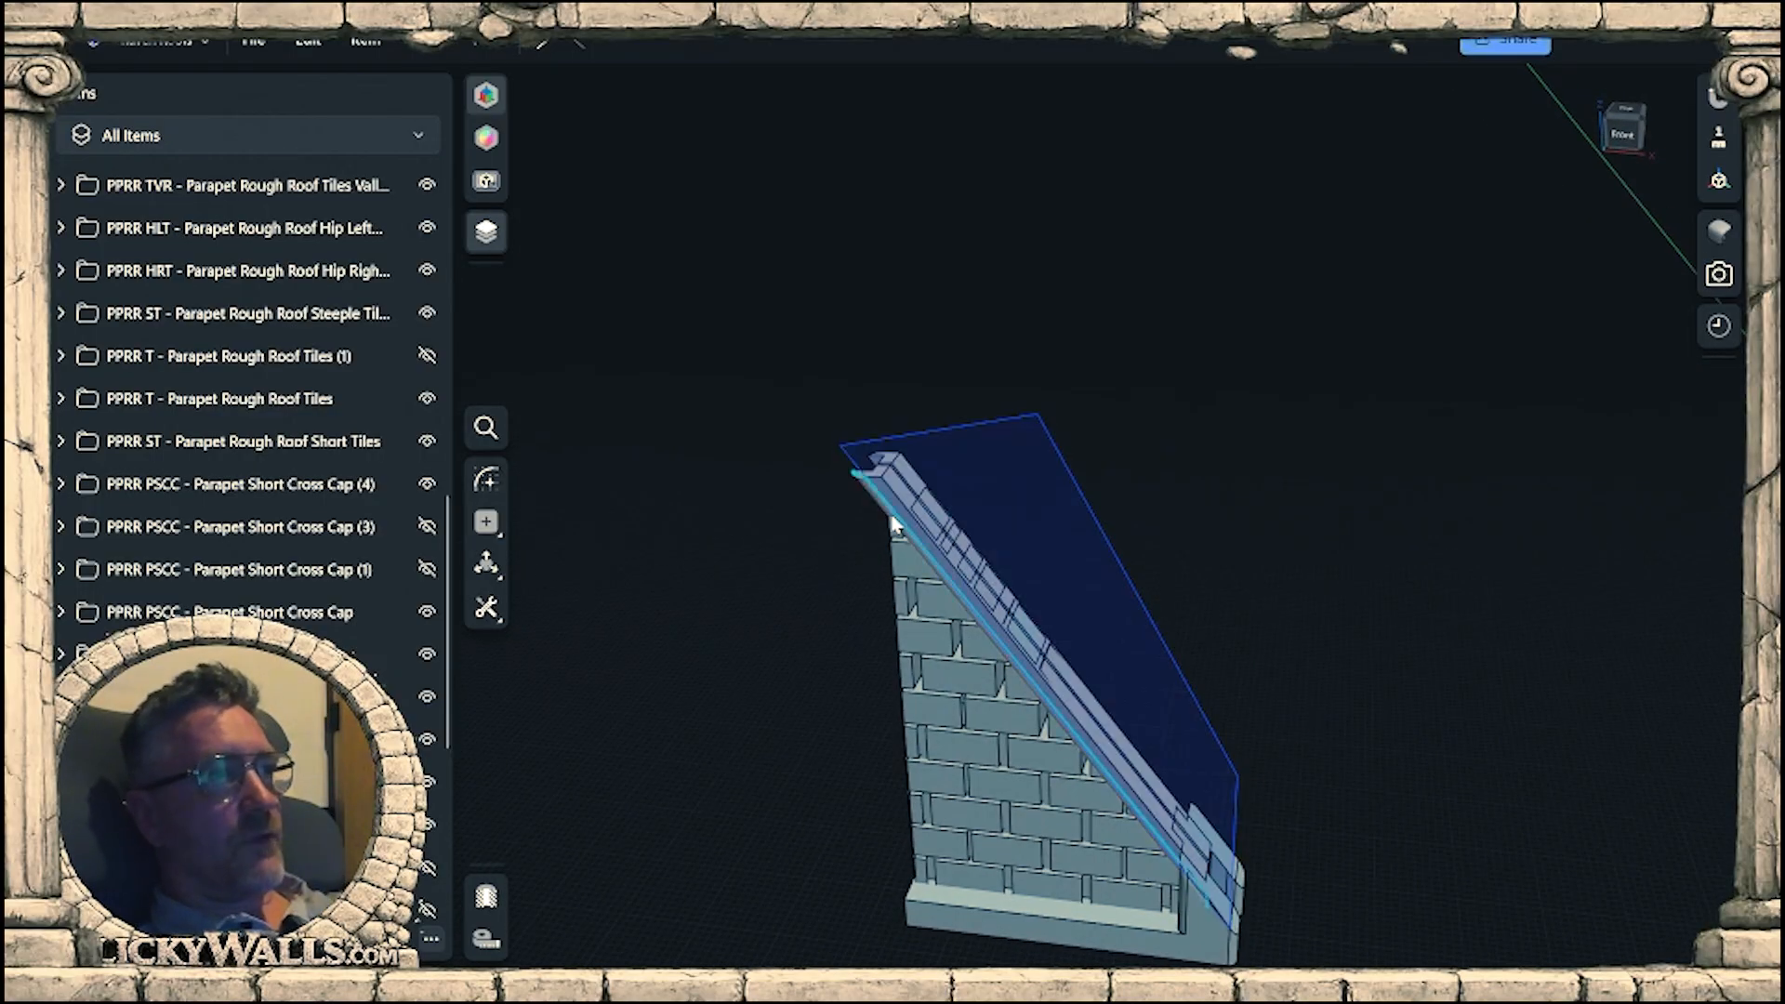
# Extrude the sketched outline 1.3 mm outward at the thin sliver on the front of the short wall beam's sloped end.
pyautogui.scroll(10, 1284, 706)
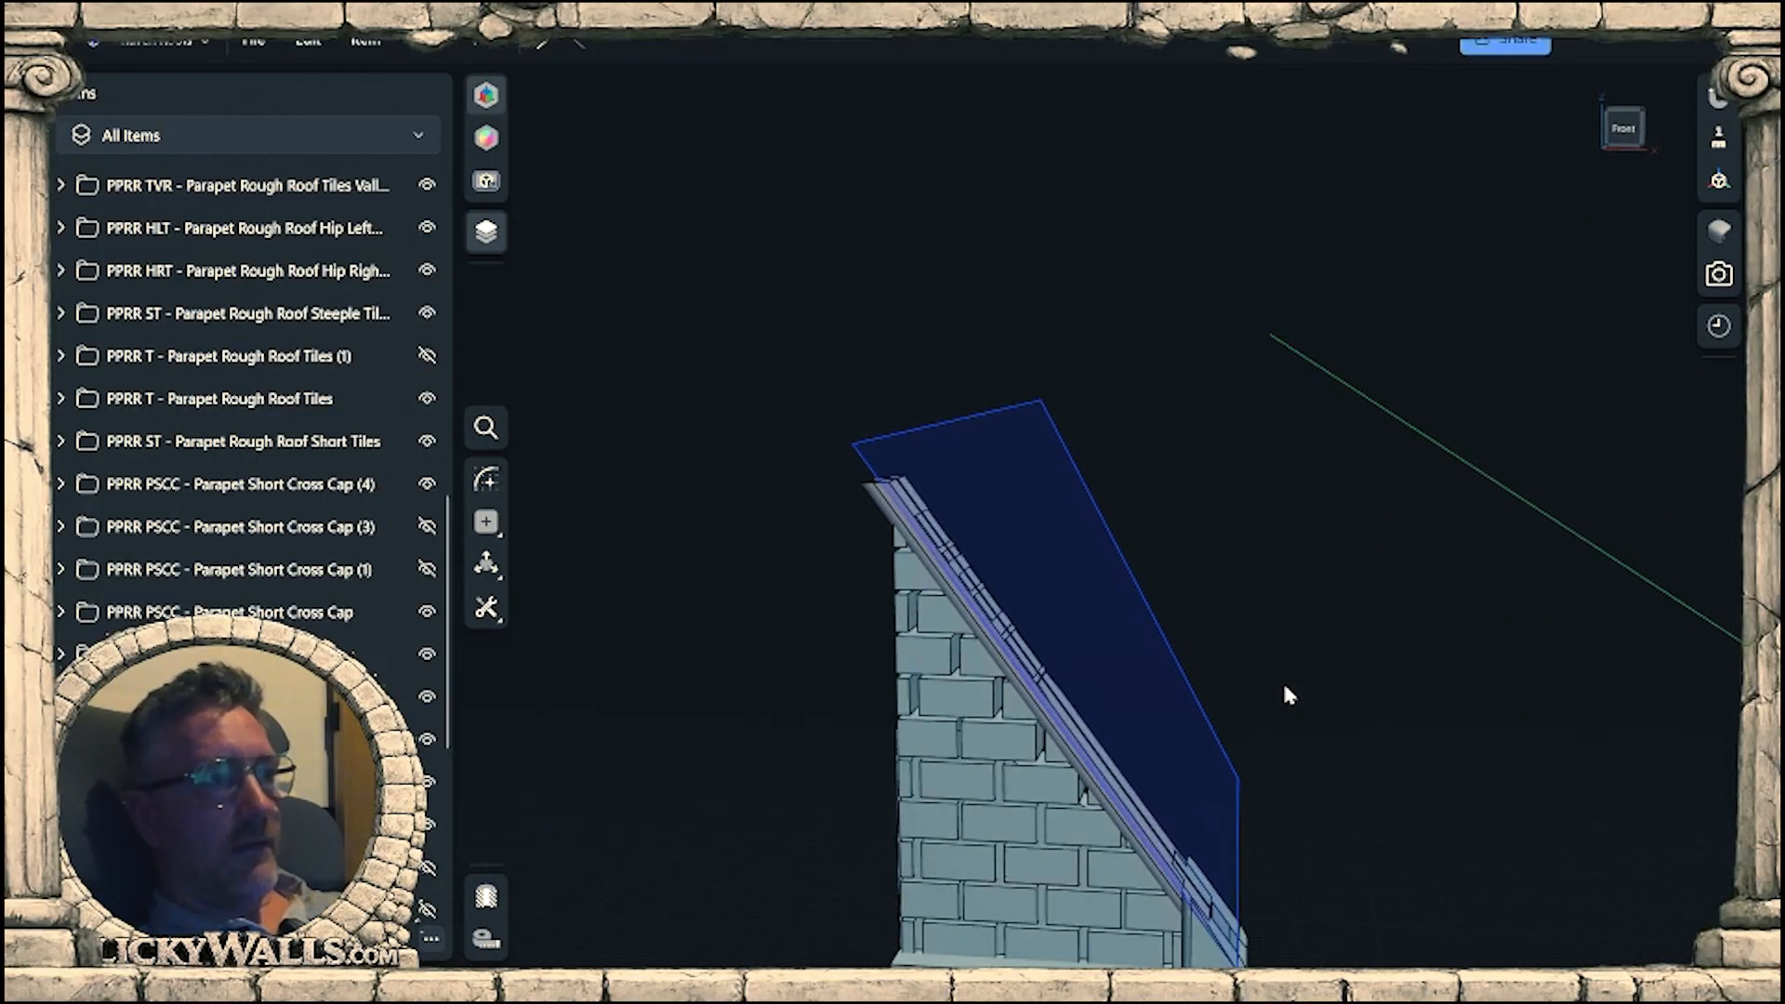
pyautogui.scroll(5, 1173, 602)
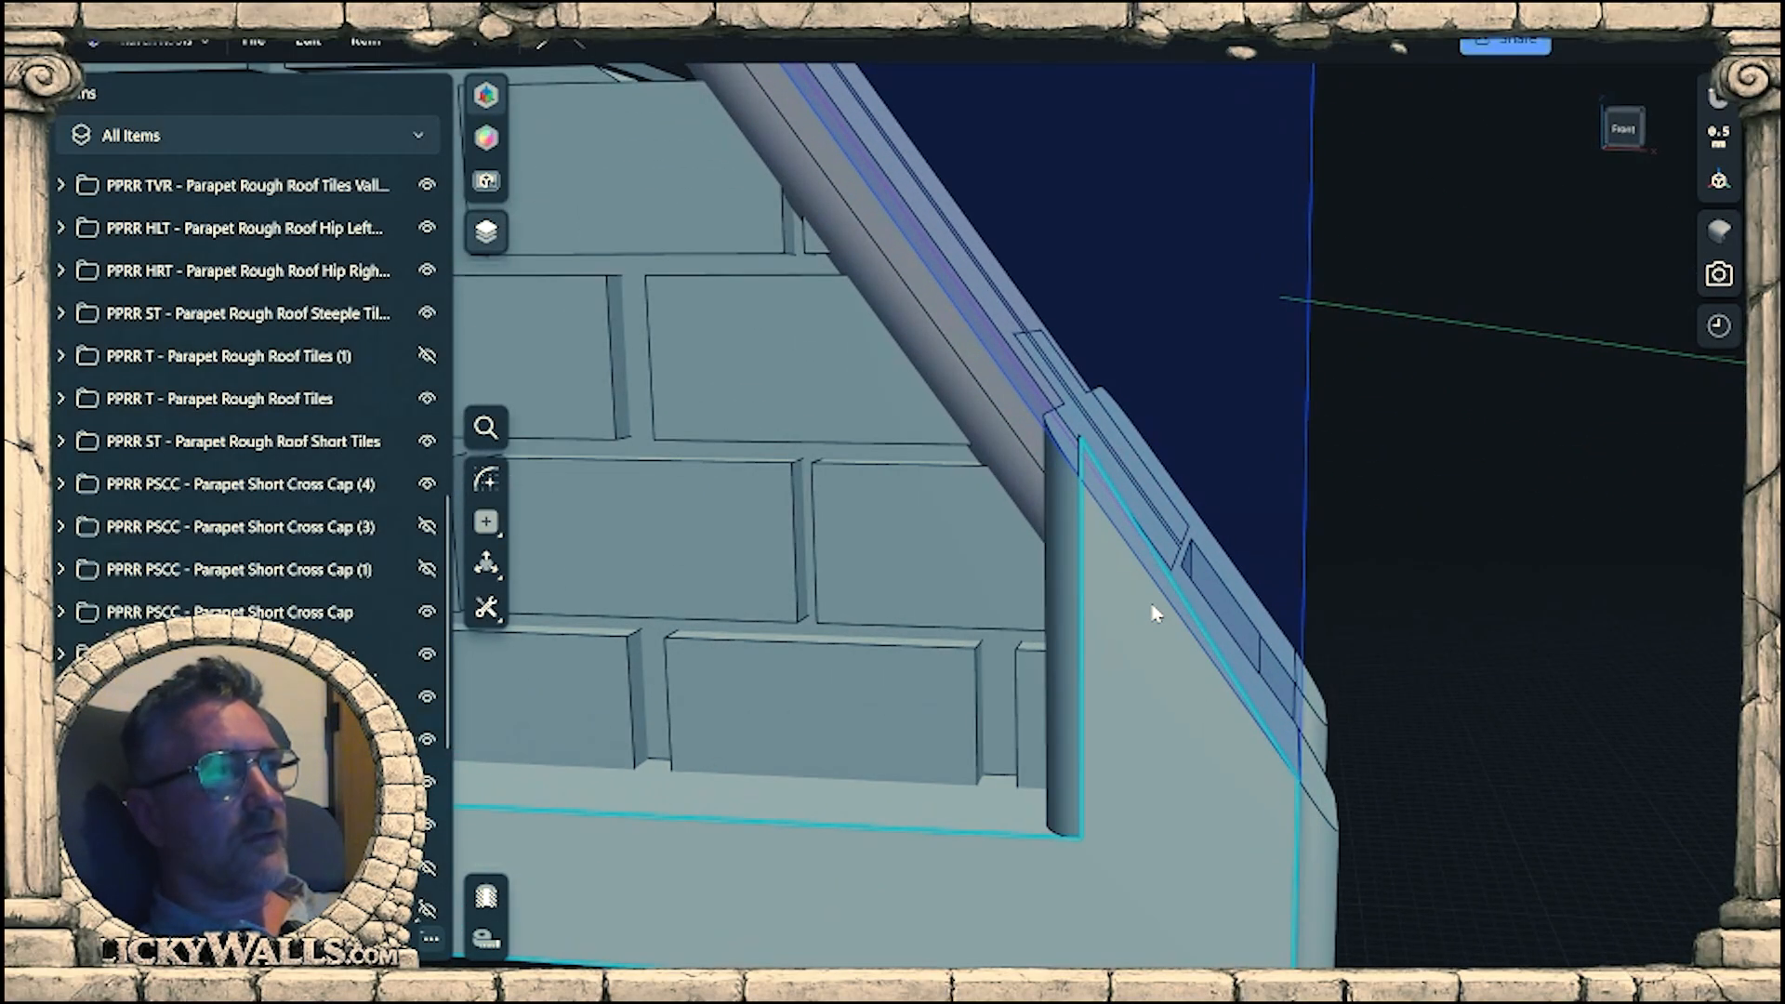
pyautogui.moveTo(1153, 603); pyautogui.dragTo(1155, 536, button='right')
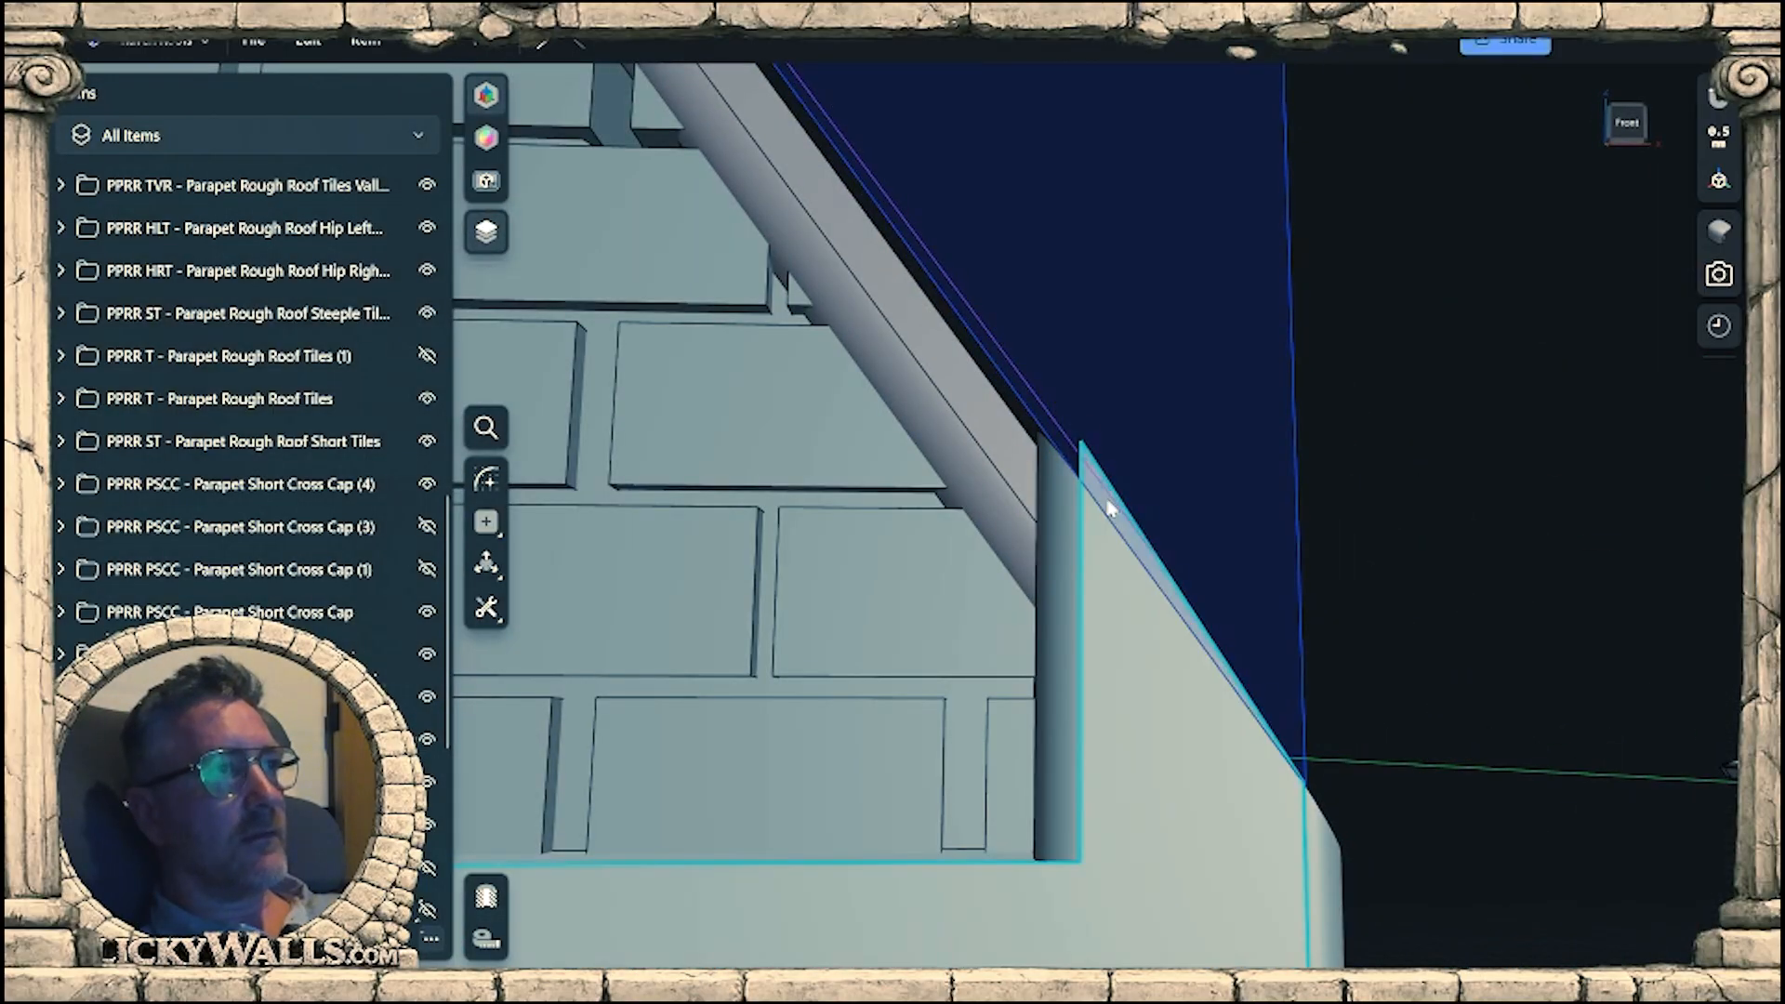
pyautogui.doubleClick(1108, 499)
pyautogui.click(1122, 529)
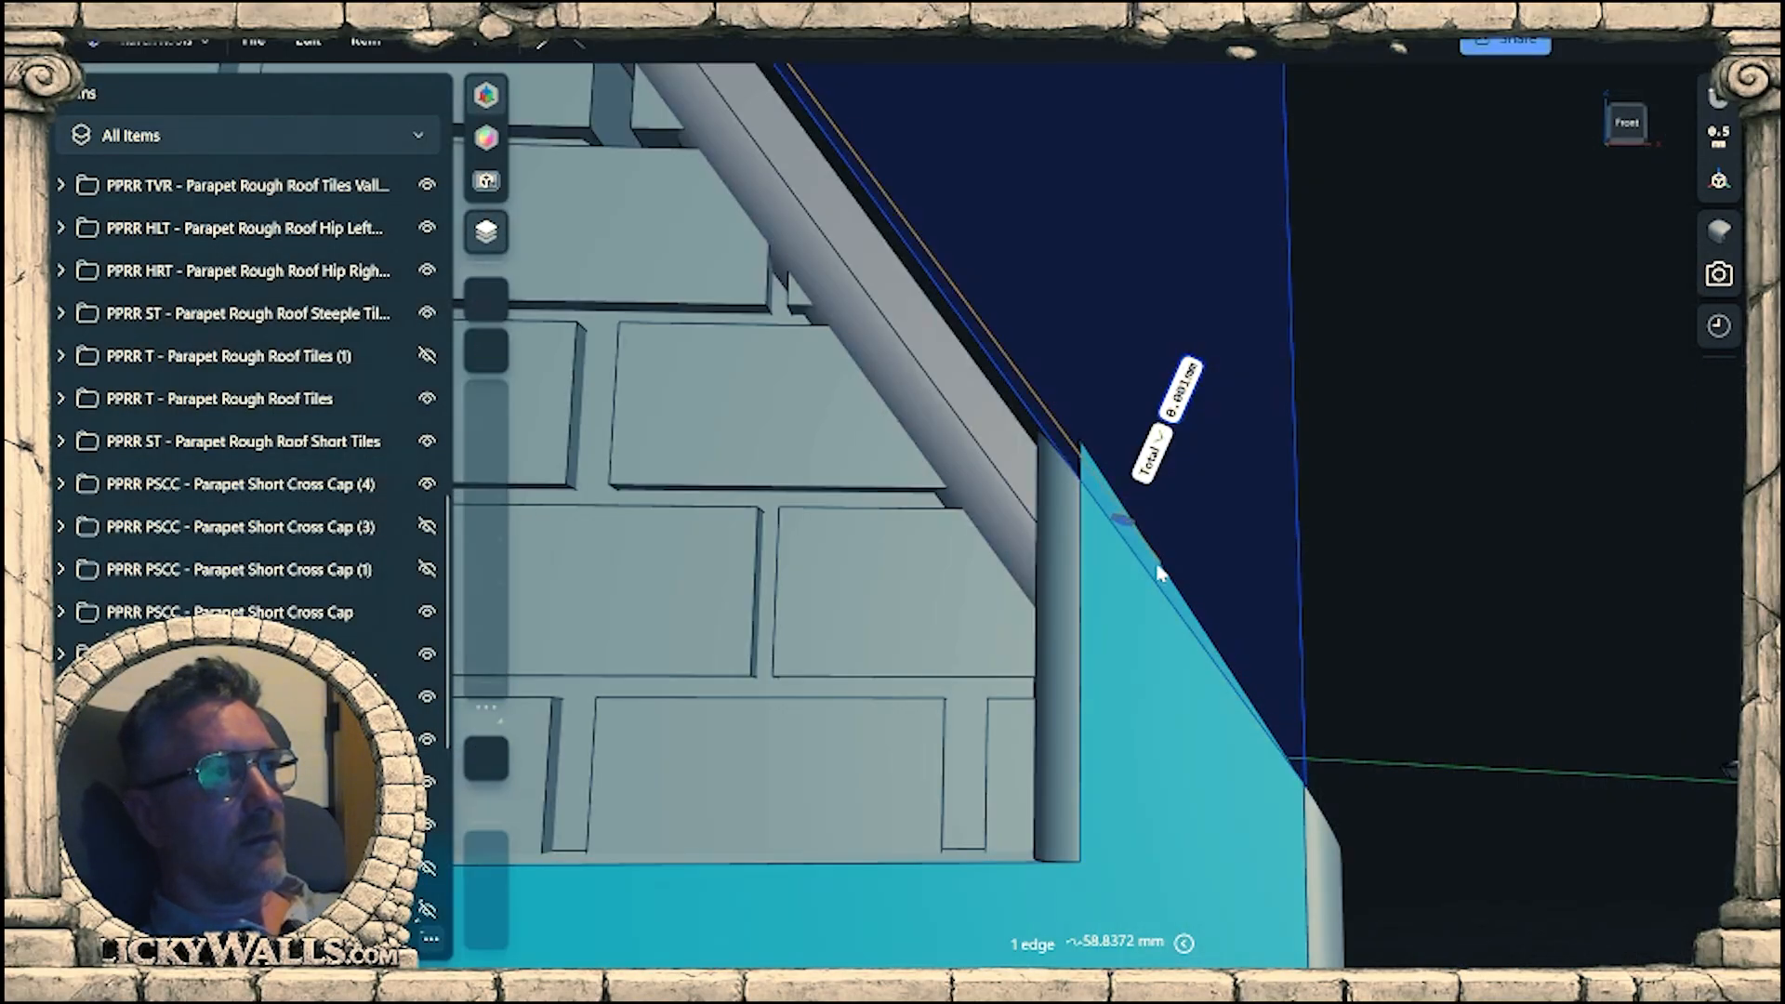
pyautogui.moveTo(1159, 569); pyautogui.dragTo(1070, 604, button='right')
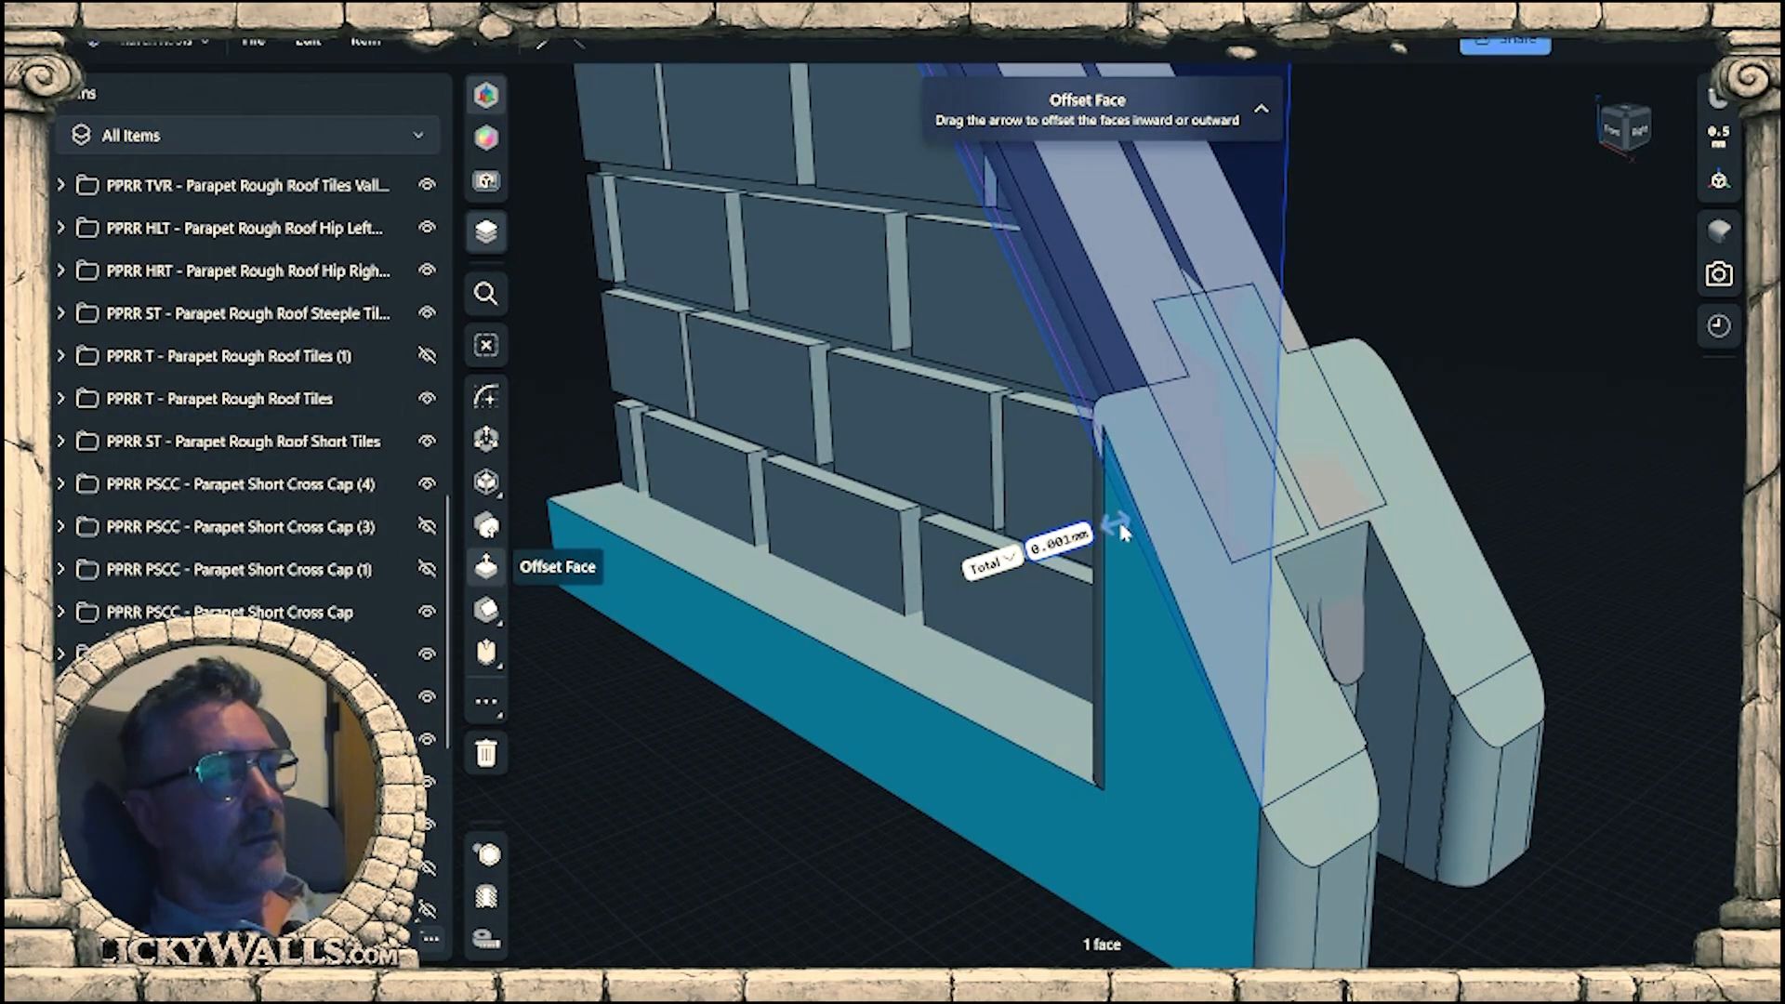
pyautogui.moveTo(1371, 550); pyautogui.dragTo(1151, 476, button='right')
pyautogui.scroll(3, 1152, 390)
pyautogui.scroll(1, 1154, 377)
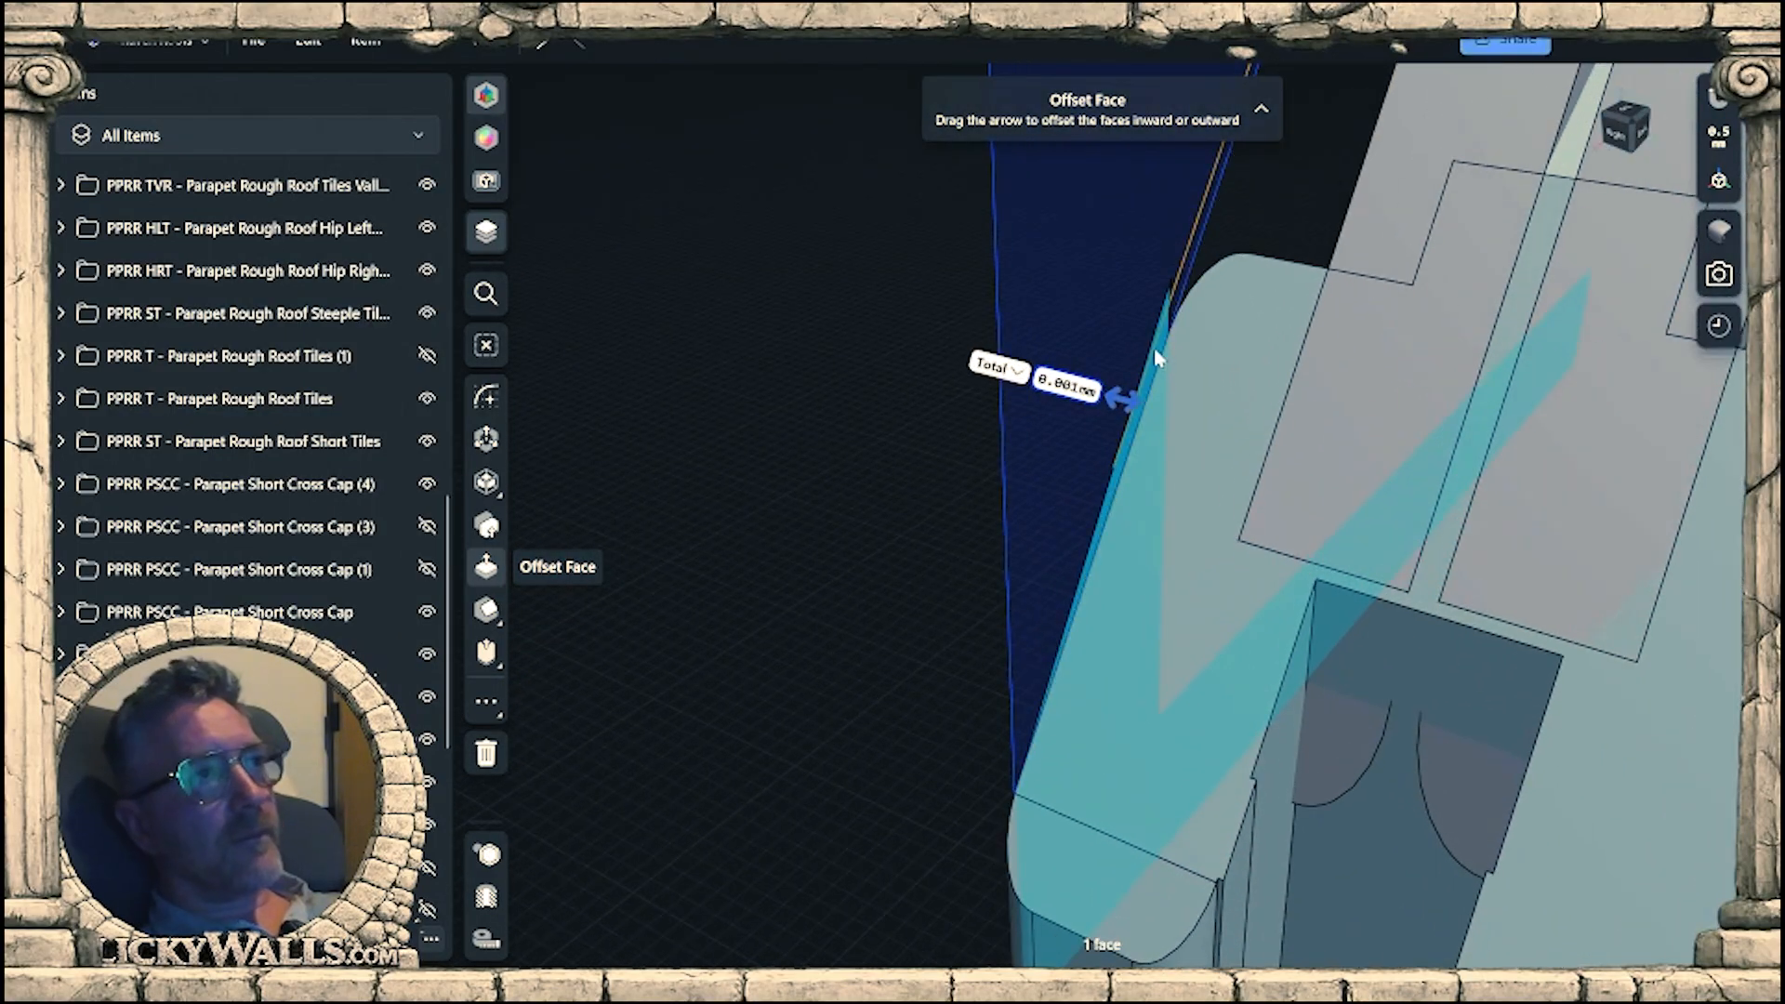
pyautogui.scroll(3, 1160, 363)
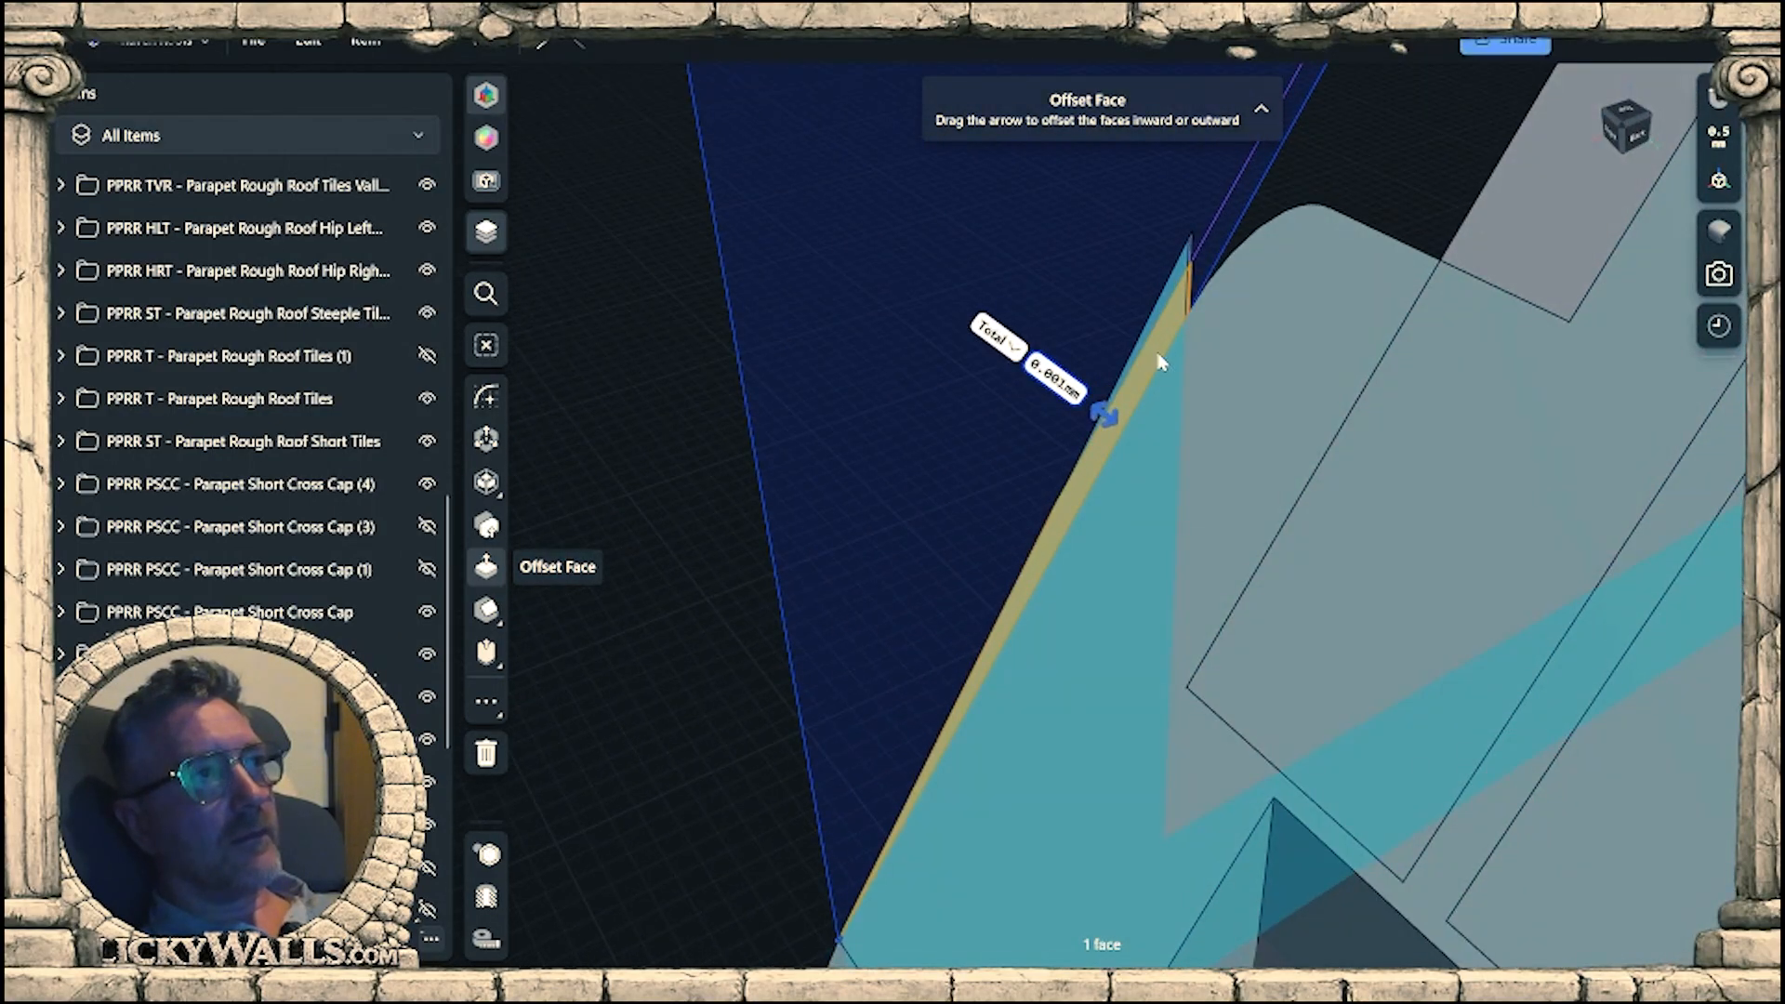
pyautogui.press('e')
pyautogui.moveTo(1144, 345); pyautogui.dragTo(1129, 336)
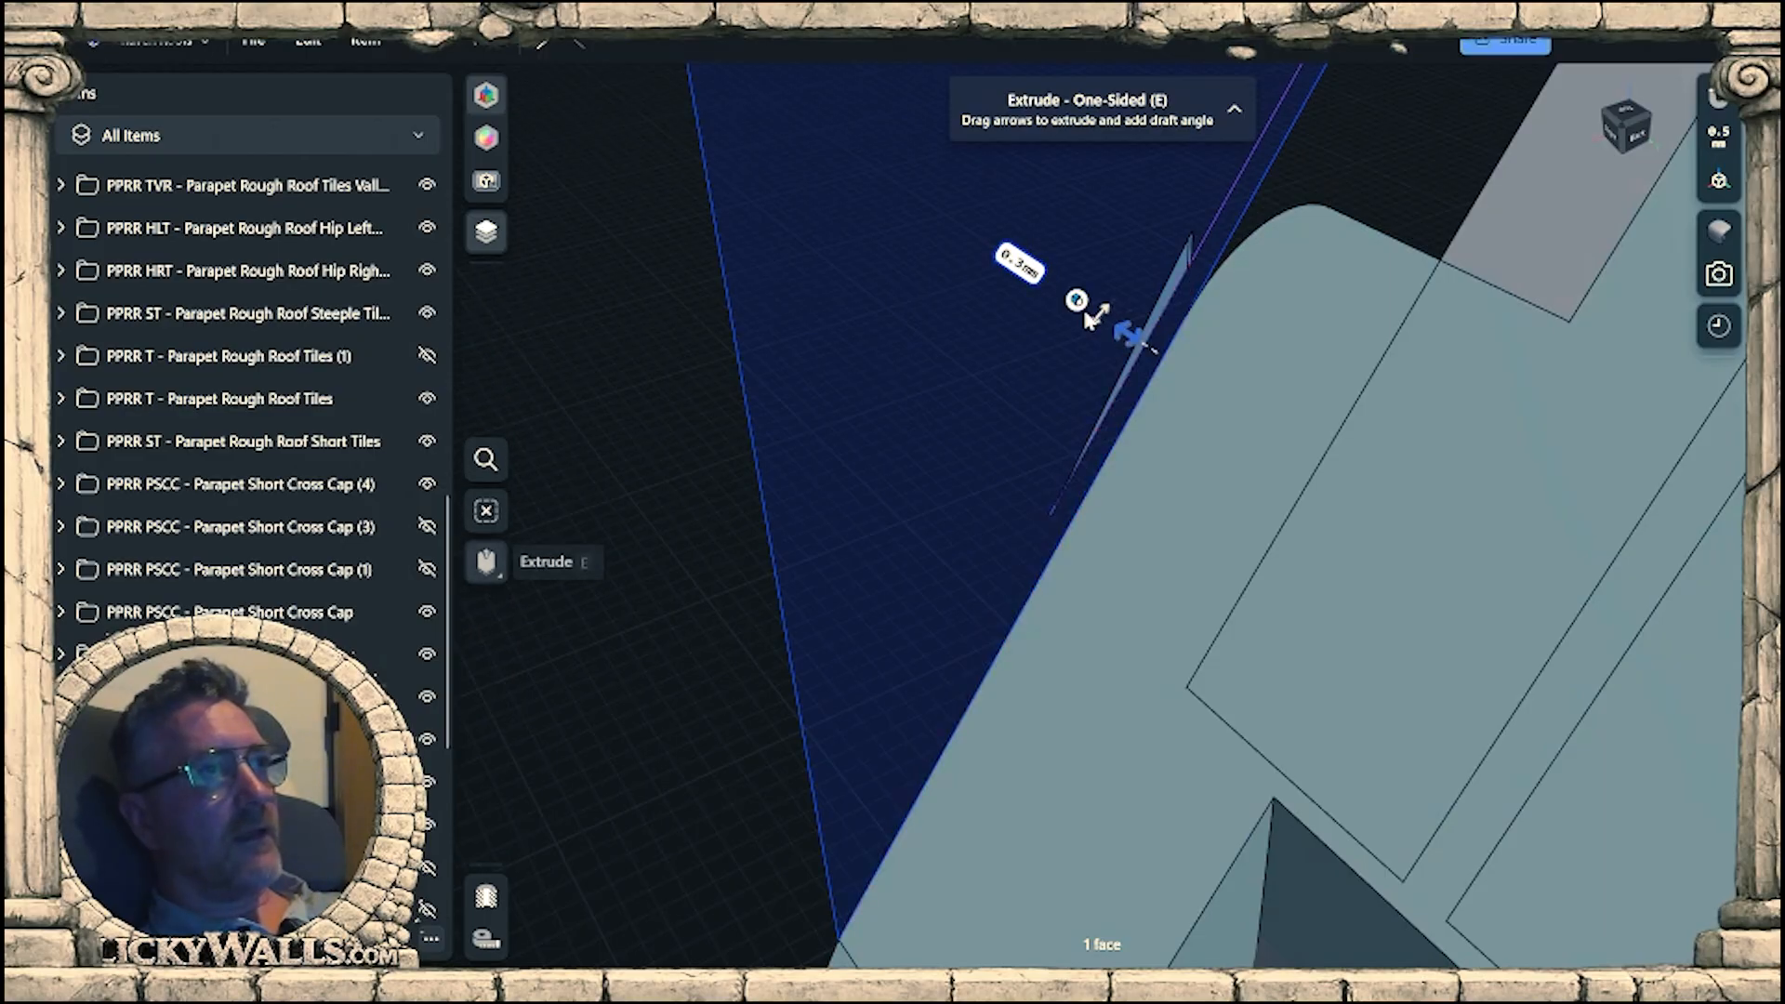
pyautogui.moveTo(1132, 339); pyautogui.dragTo(1380, 336, button='right')
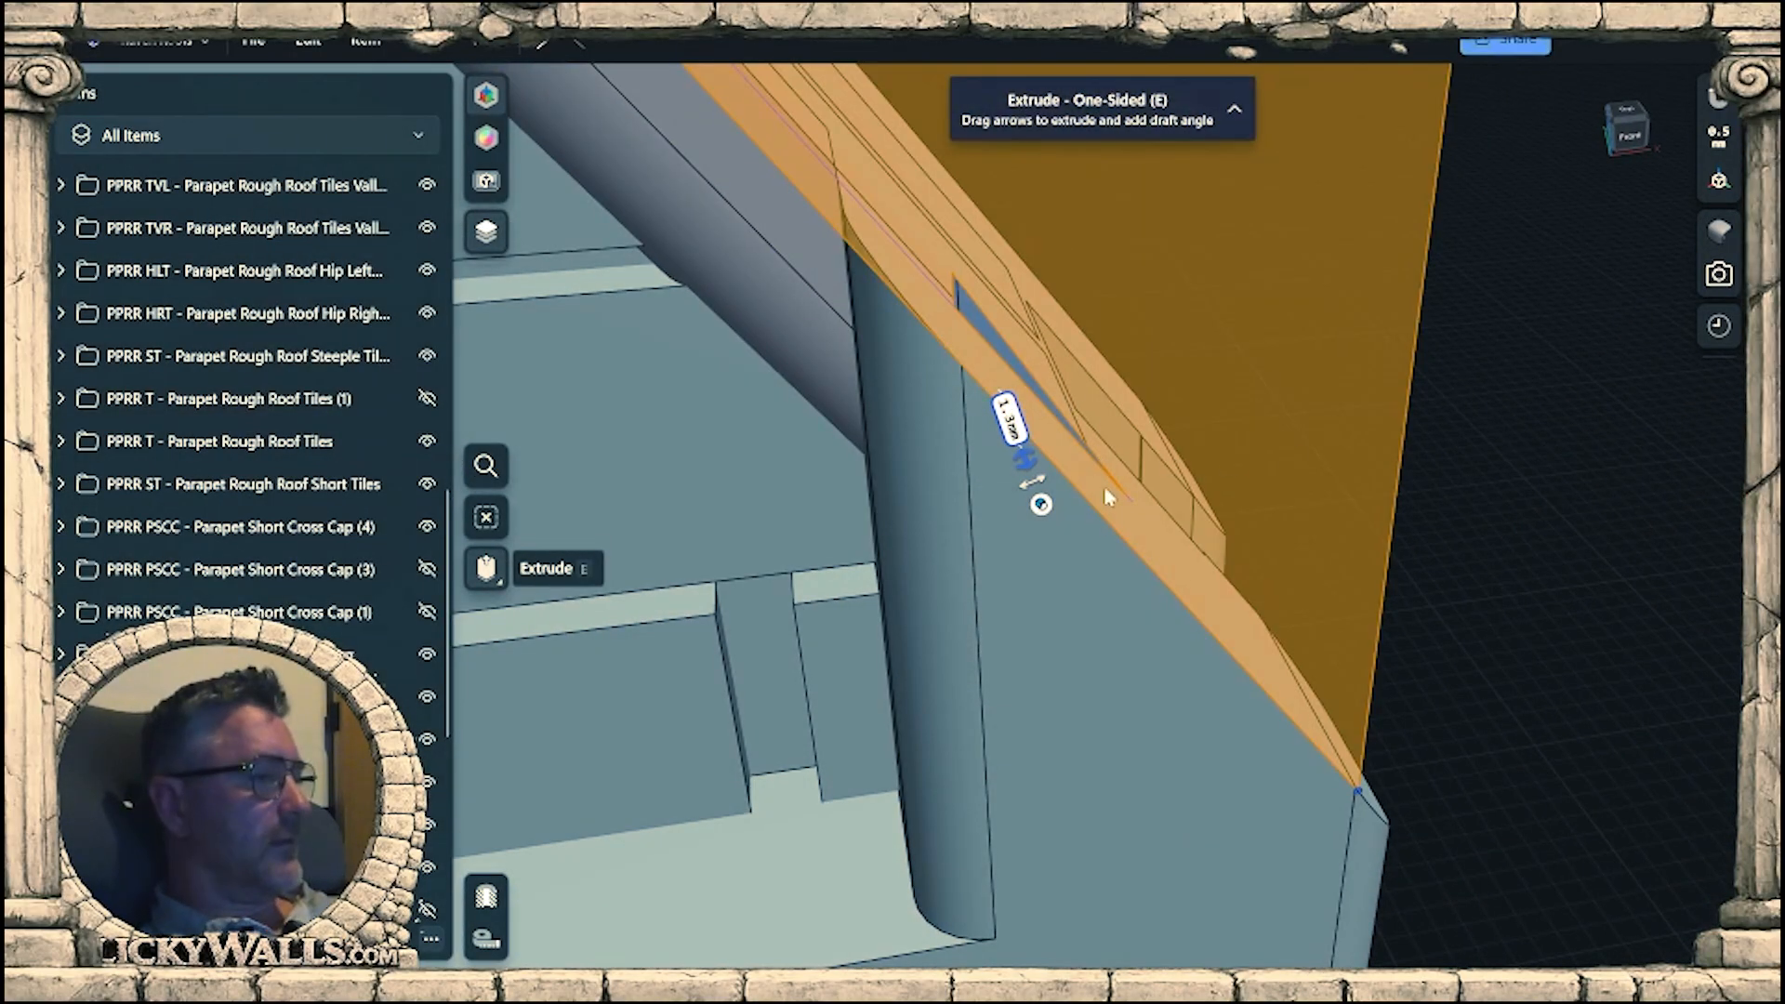
# Hide Sketch 03 and delete the thin leftover piece of Bottom Beam B (7) above the sloped cut.
pyautogui.scroll(10, 386, 321)
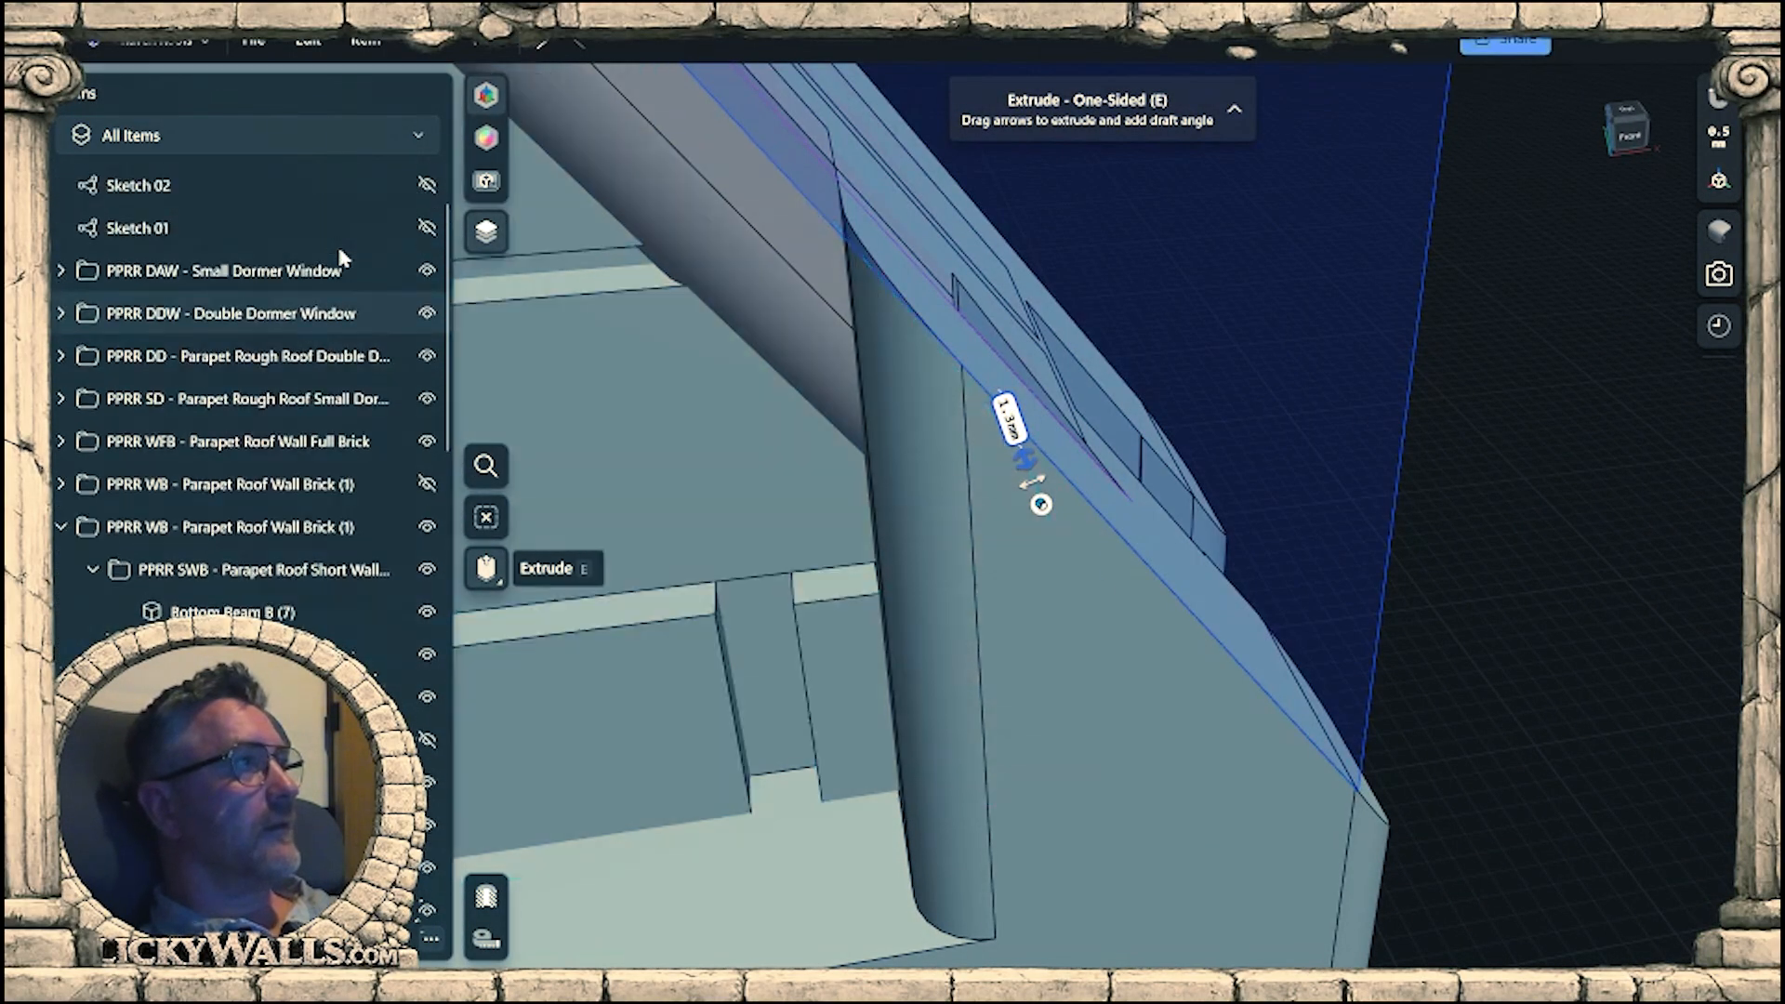
pyautogui.click(430, 193)
pyautogui.moveTo(1129, 473)
pyautogui.mouseDown(button='right')
pyautogui.moveTo(1153, 472)
pyautogui.moveTo(1136, 494)
pyautogui.mouseUp(button='right')
pyautogui.click(993, 375)
pyautogui.press('m')
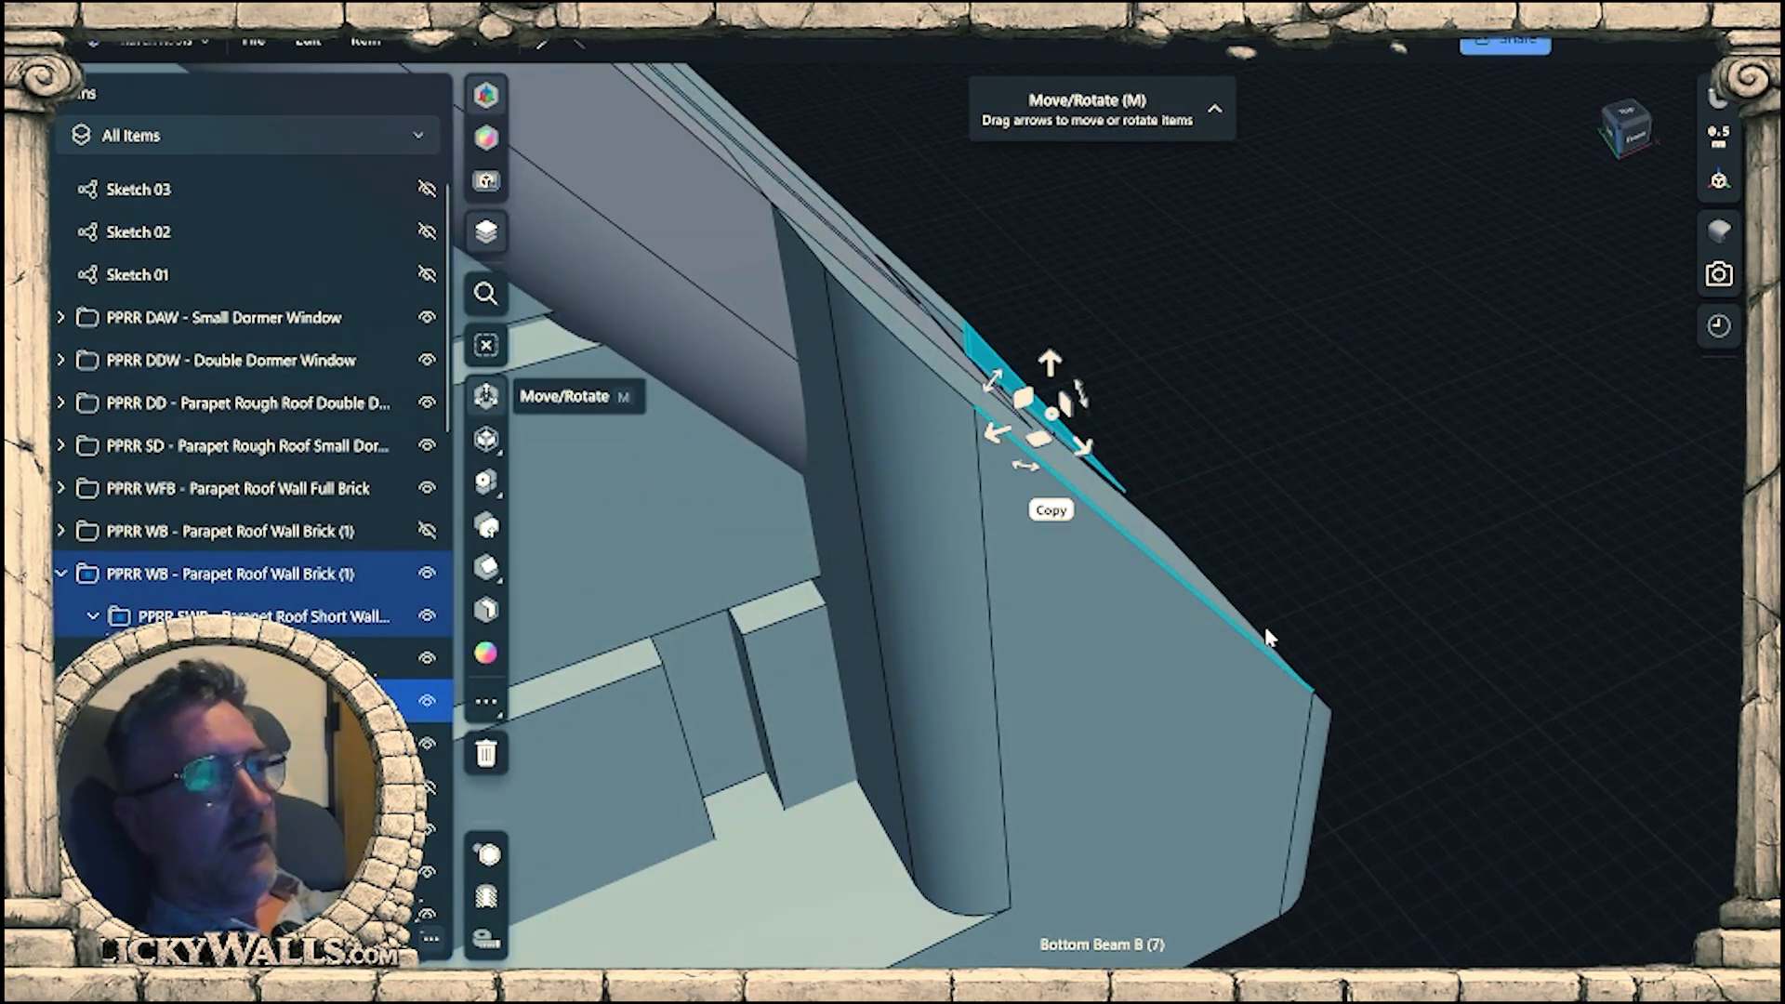
pyautogui.click(1264, 400)
pyautogui.moveTo(1264, 400); pyautogui.dragTo(1225, 468, button='right')
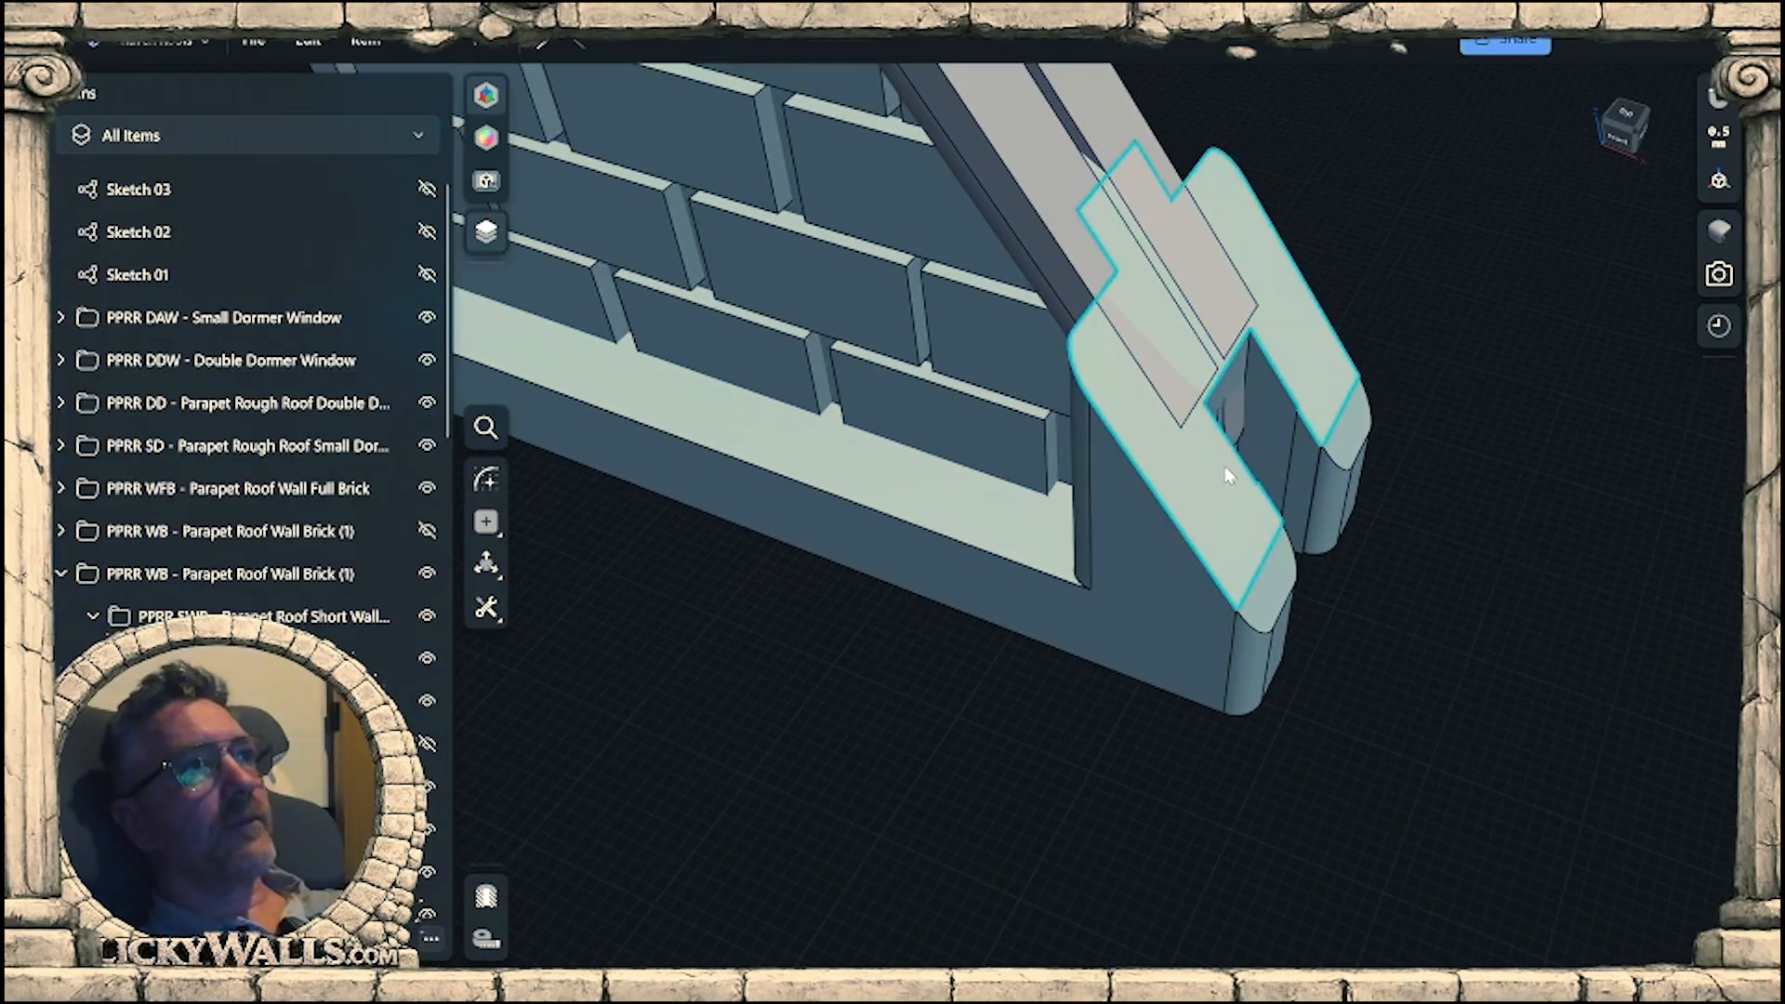
# Show Bottom Beam B (11) of the gable wall again.
pyautogui.moveTo(1218, 284); pyautogui.dragTo(1191, 582, button='middle')
pyautogui.moveTo(1191, 582); pyautogui.dragTo(1264, 481, button='right')
pyautogui.scroll(-6, 1264, 481)
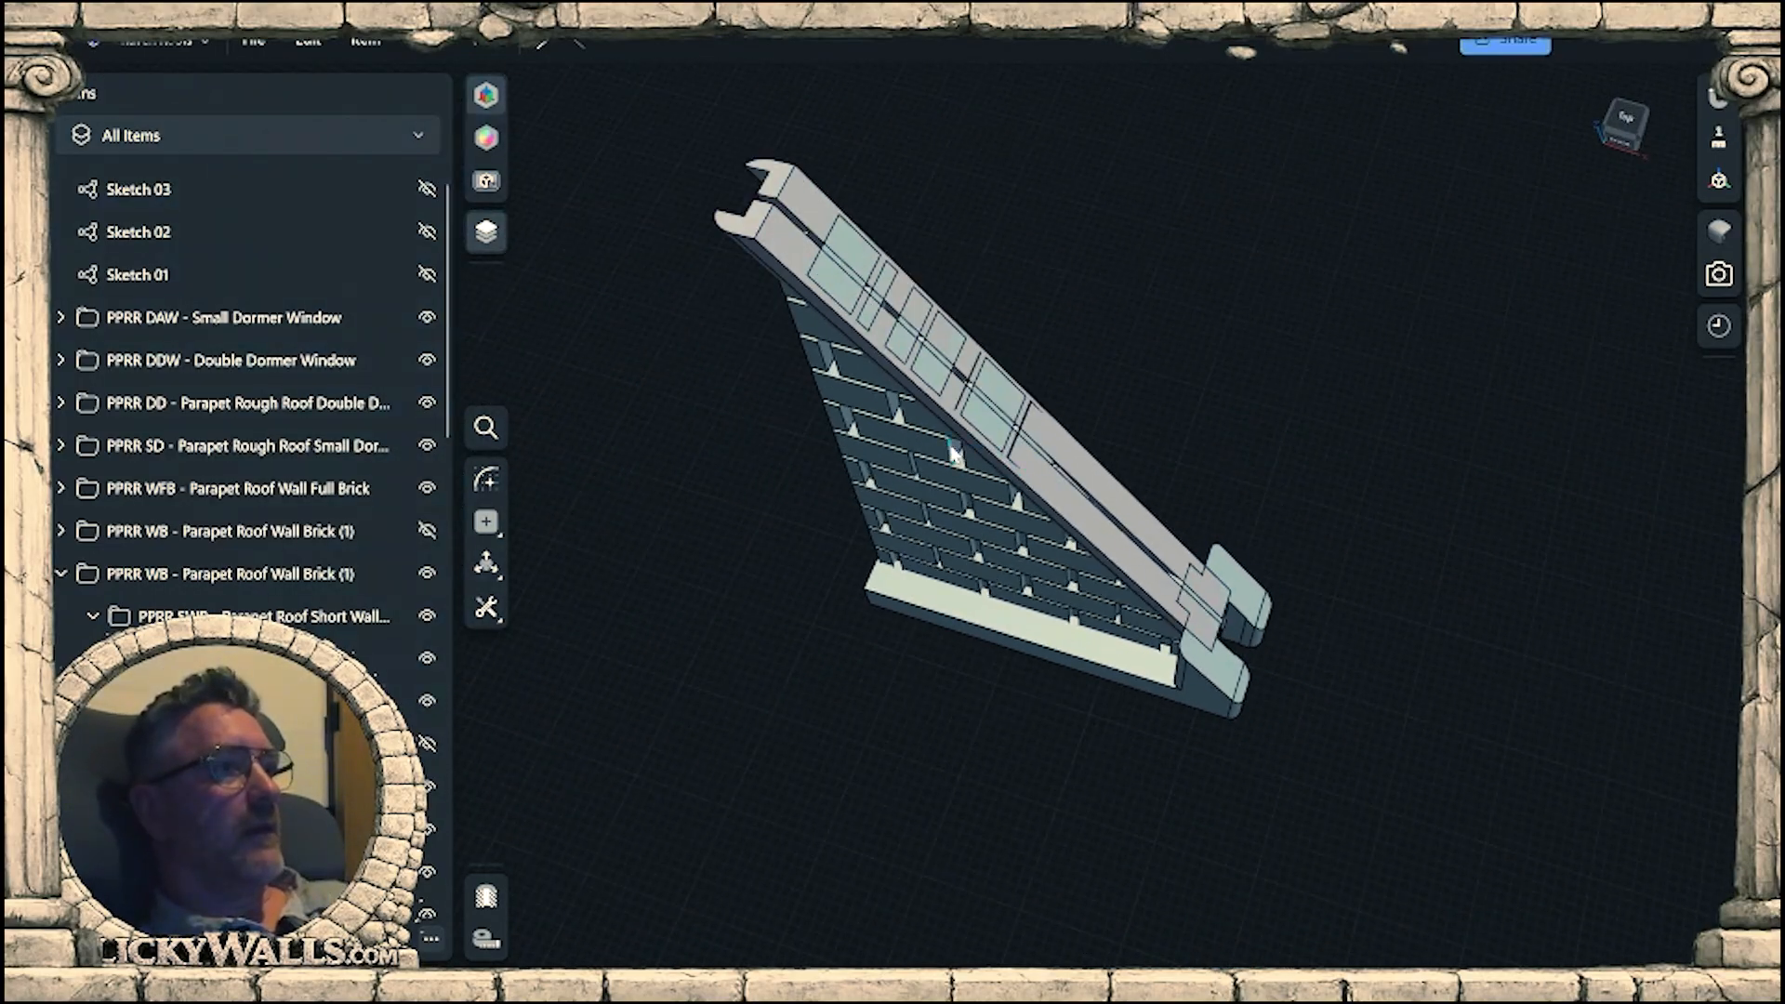
pyautogui.moveTo(953, 453); pyautogui.dragTo(1056, 451, button='right')
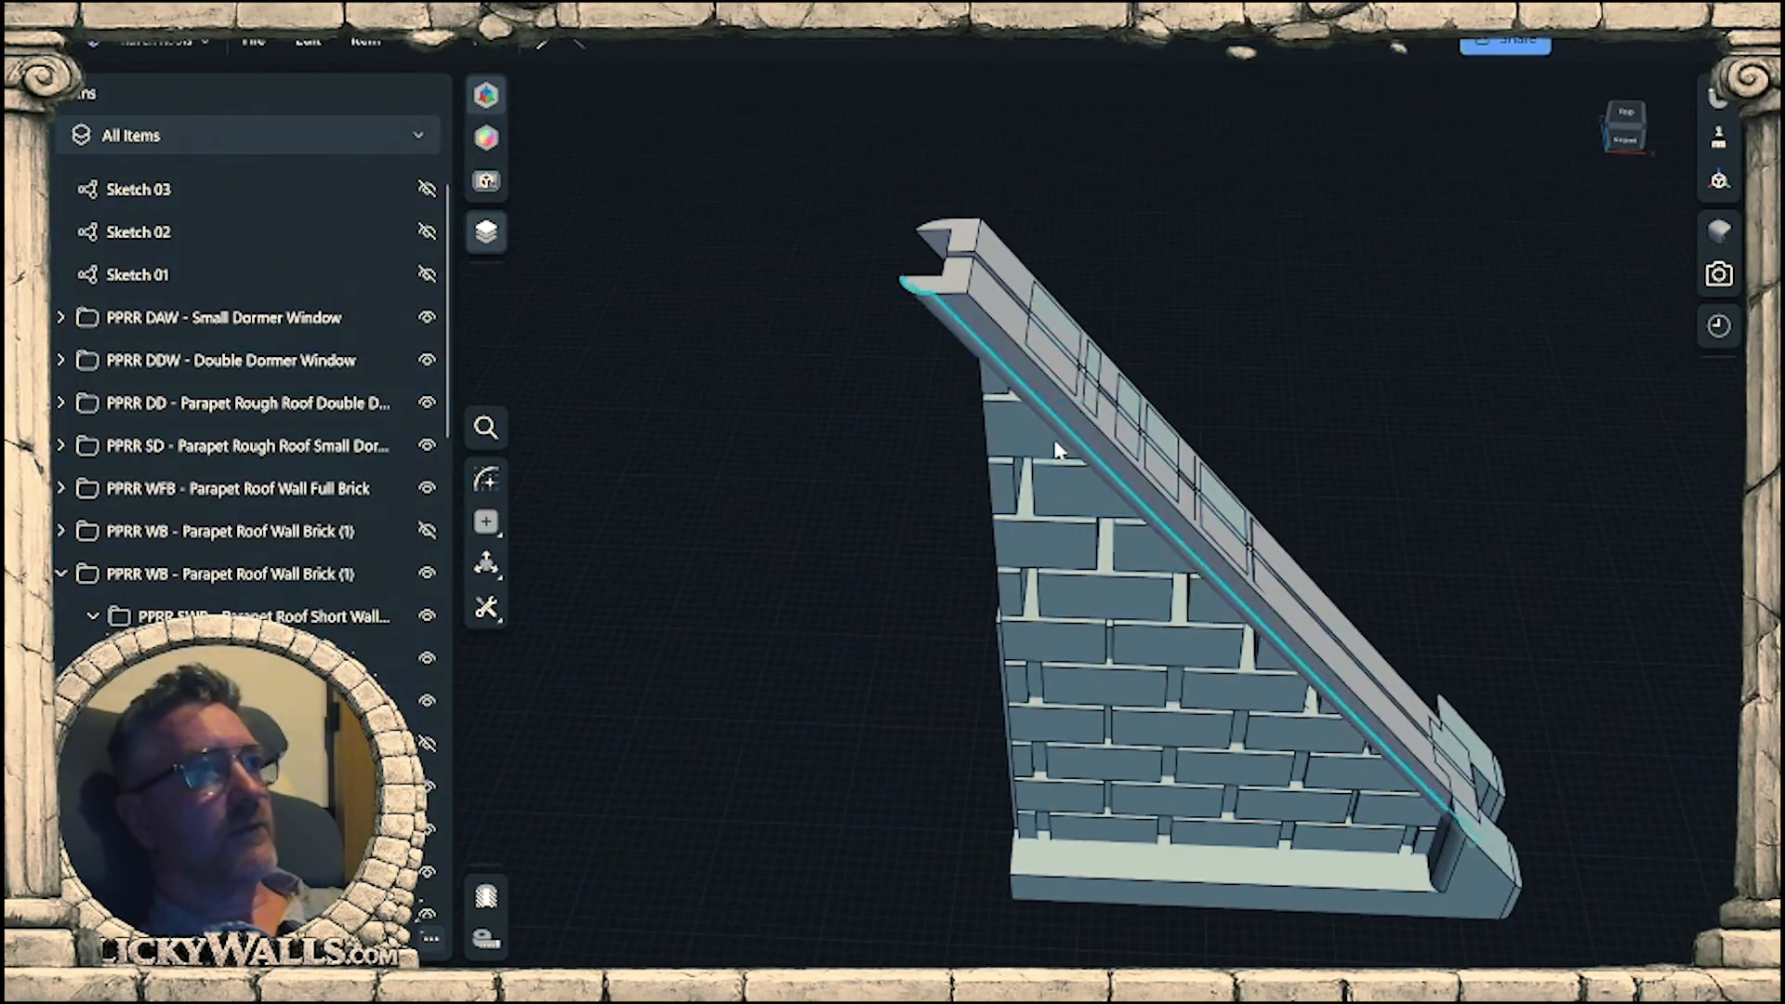
pyautogui.scroll(4, 1085, 271)
pyautogui.moveTo(1085, 271); pyautogui.dragTo(1150, 429, button='right')
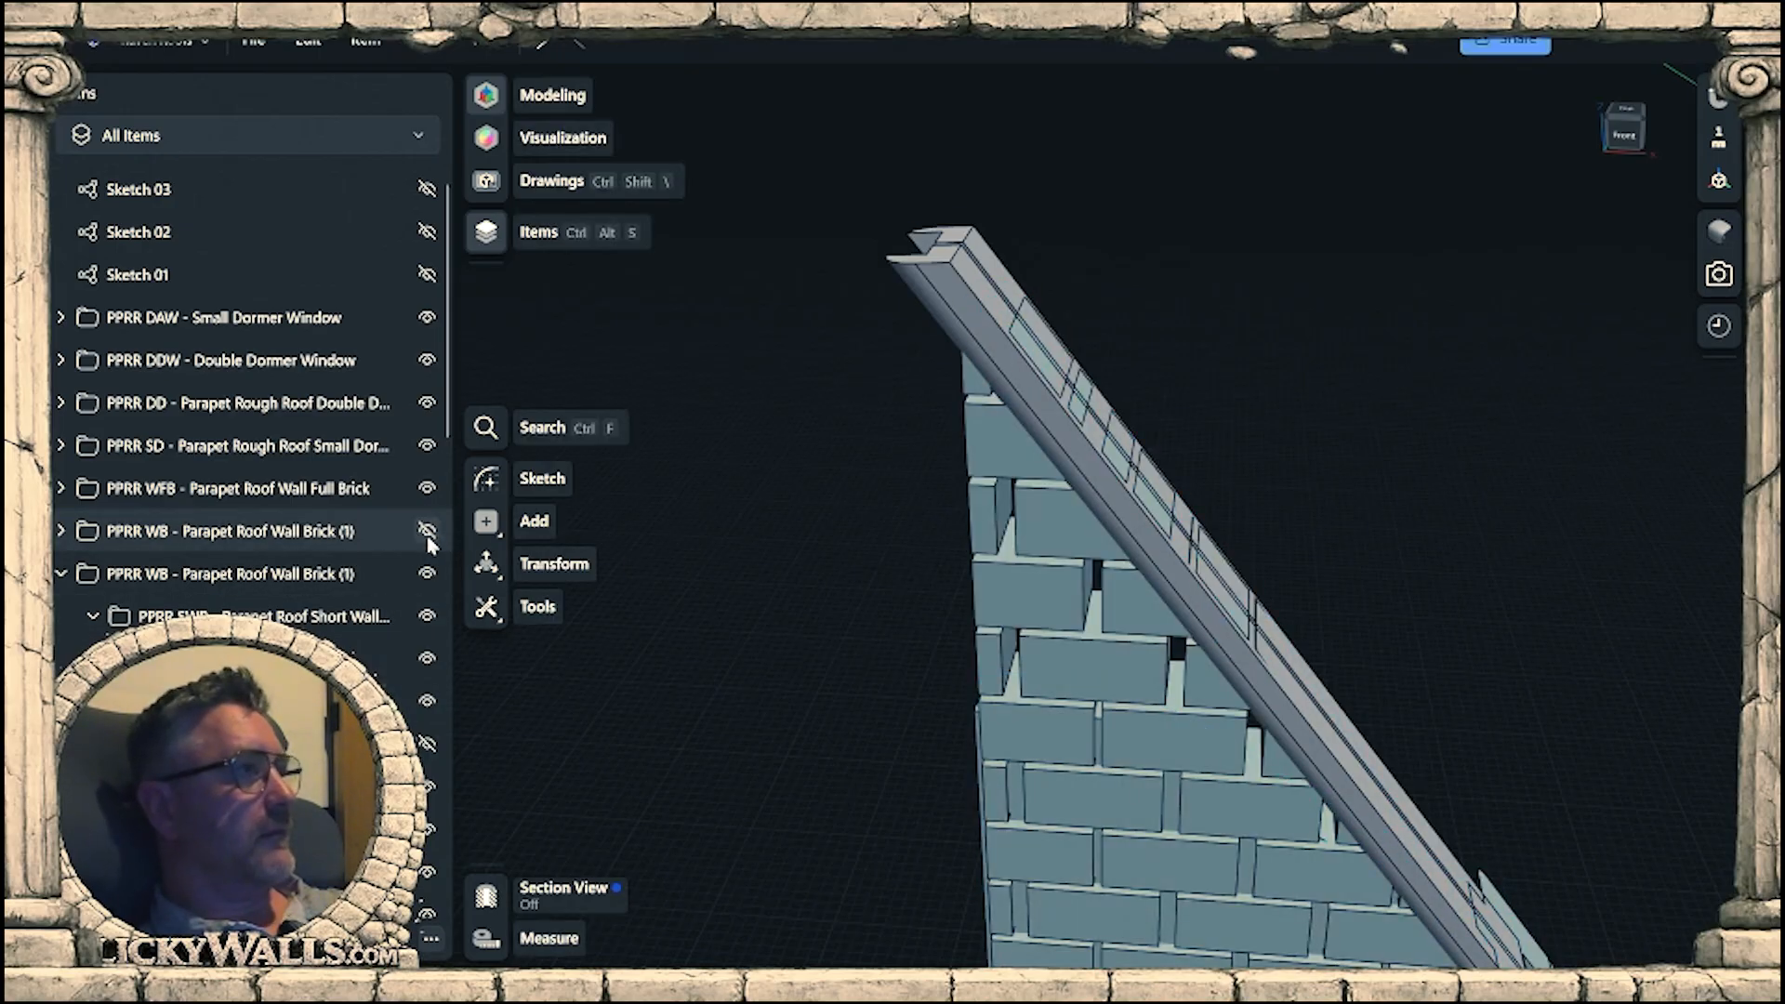
pyautogui.click(428, 534)
pyautogui.click(428, 533)
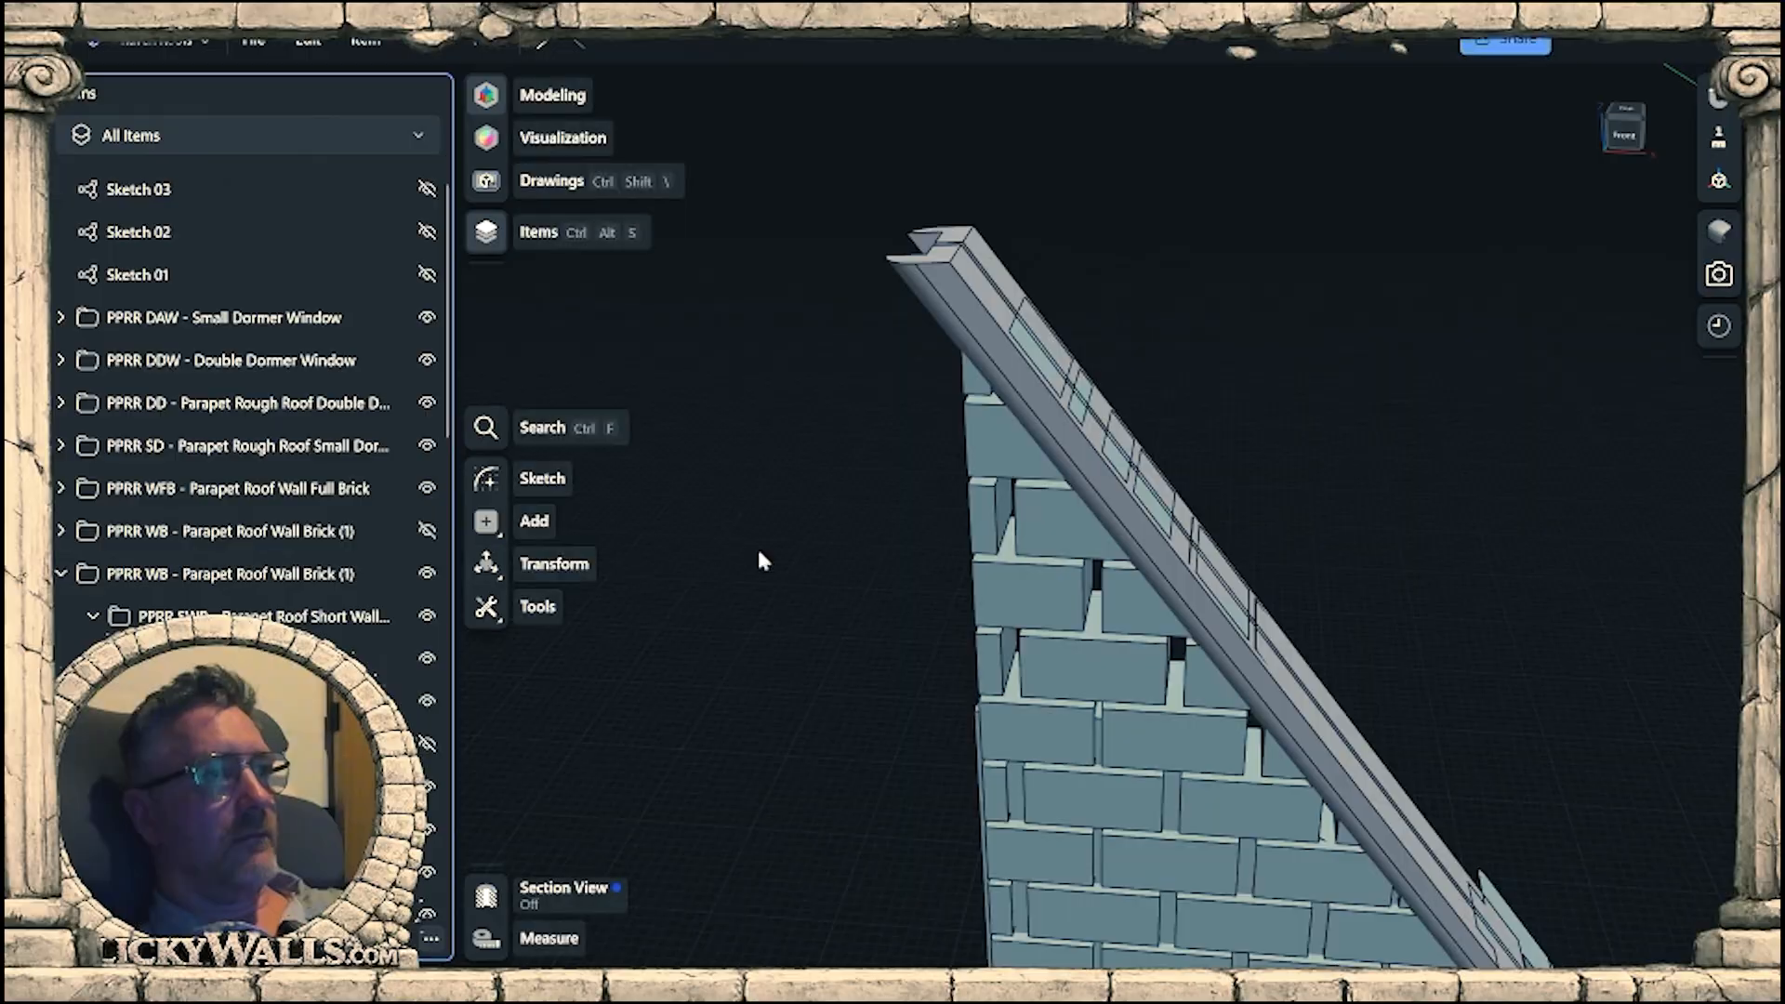
pyautogui.click(428, 744)
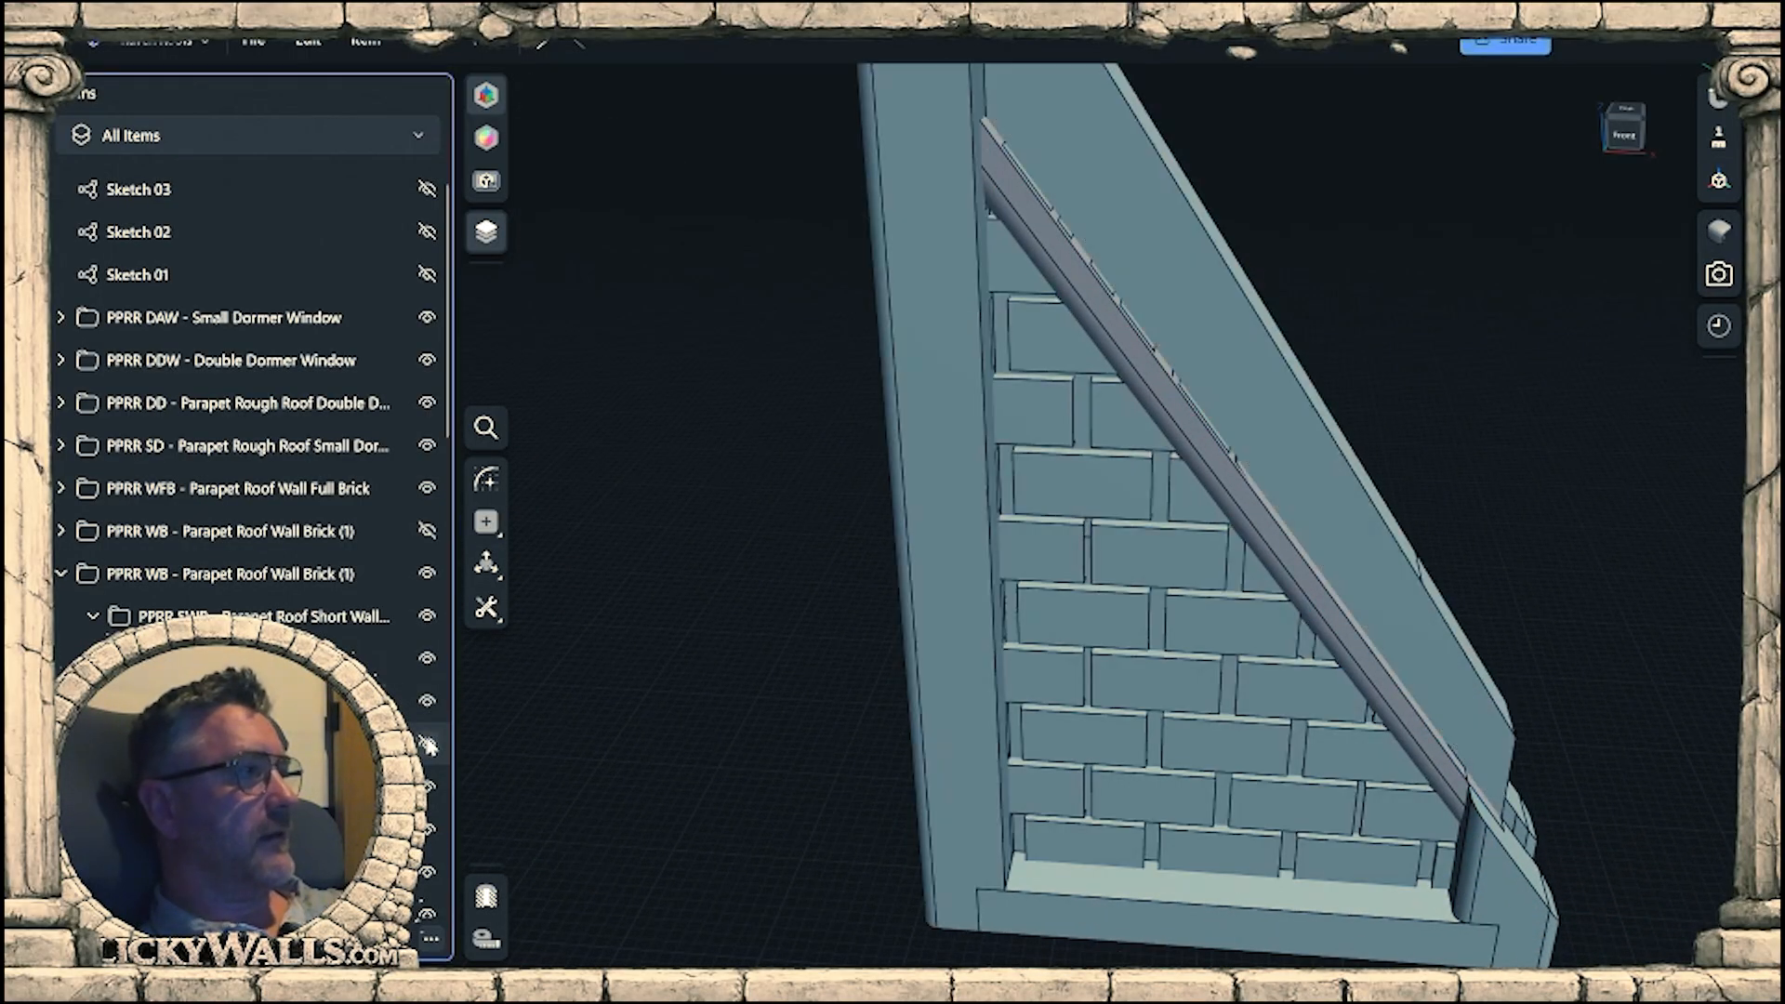
# Show Sketch 03 again over the gable wall's upright beam.
pyautogui.scroll(-2, 930, 651)
pyautogui.moveTo(1153, 561); pyautogui.dragTo(1179, 632, button='middle')
pyautogui.scroll(2, 1101, 465)
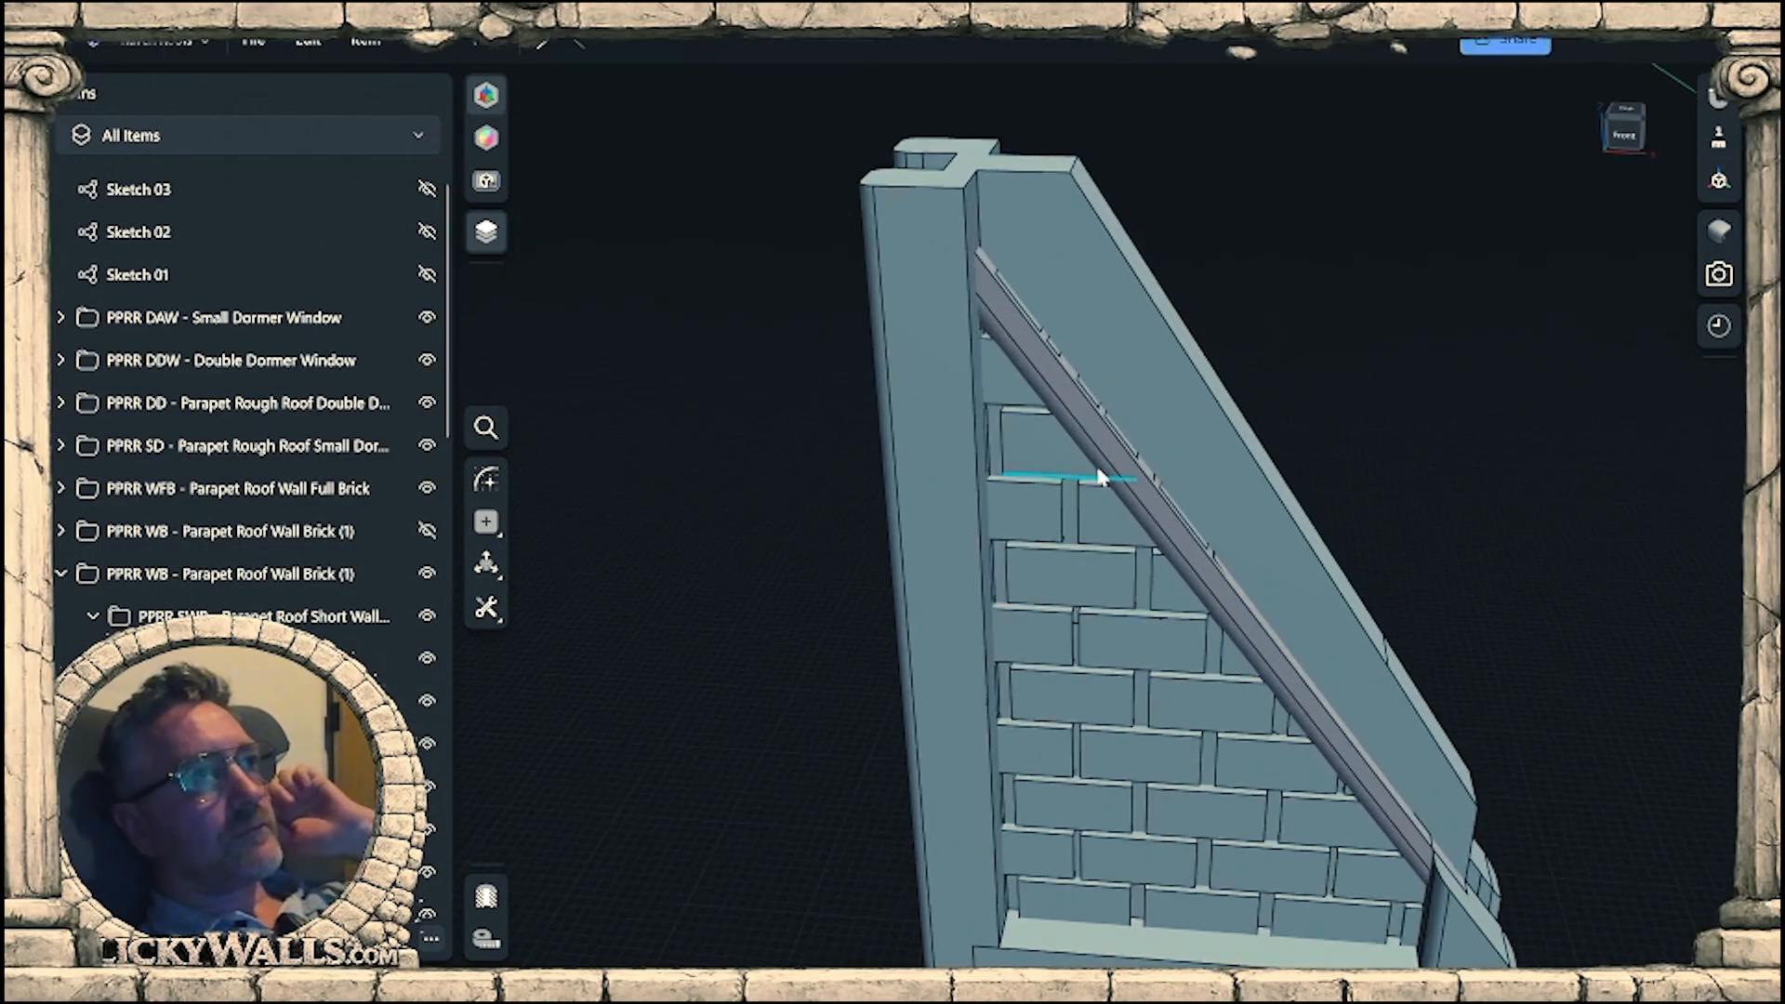
pyautogui.moveTo(1100, 416)
pyautogui.mouseDown(button='right')
pyautogui.moveTo(1110, 375)
pyautogui.moveTo(1089, 408)
pyautogui.moveTo(1109, 433)
pyautogui.moveTo(1058, 407)
pyautogui.moveTo(1086, 407)
pyautogui.mouseUp(button='right')
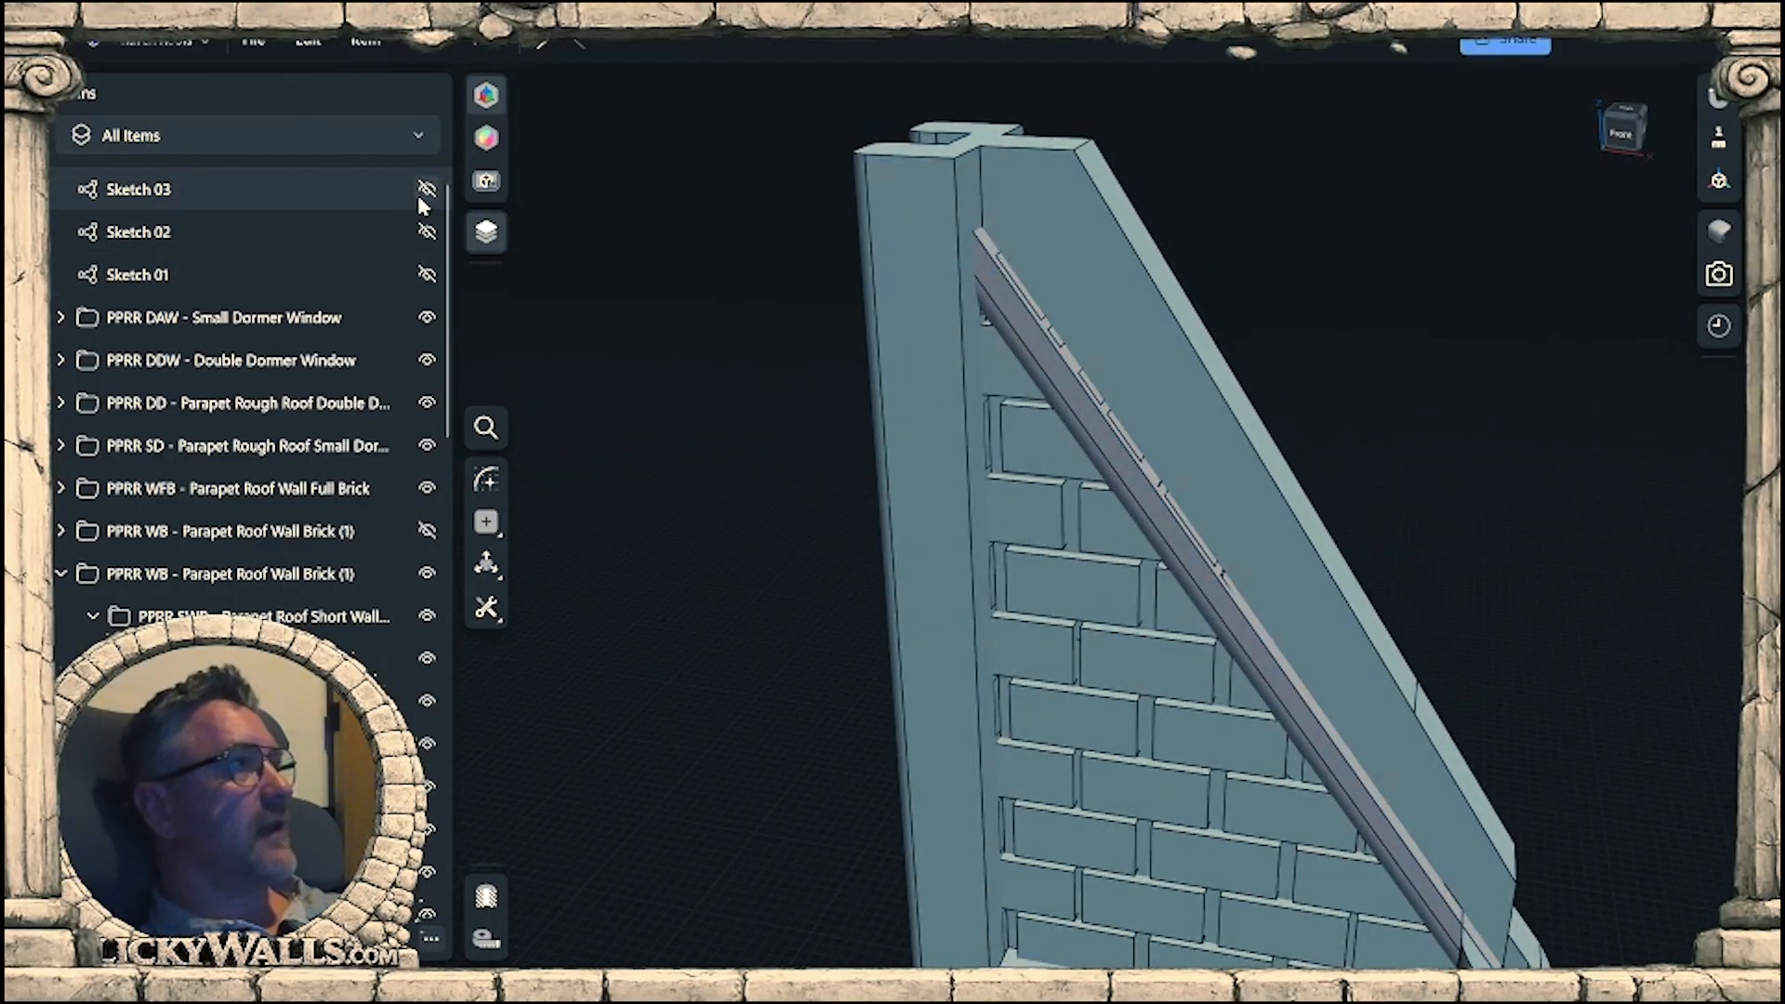
pyautogui.click(426, 190)
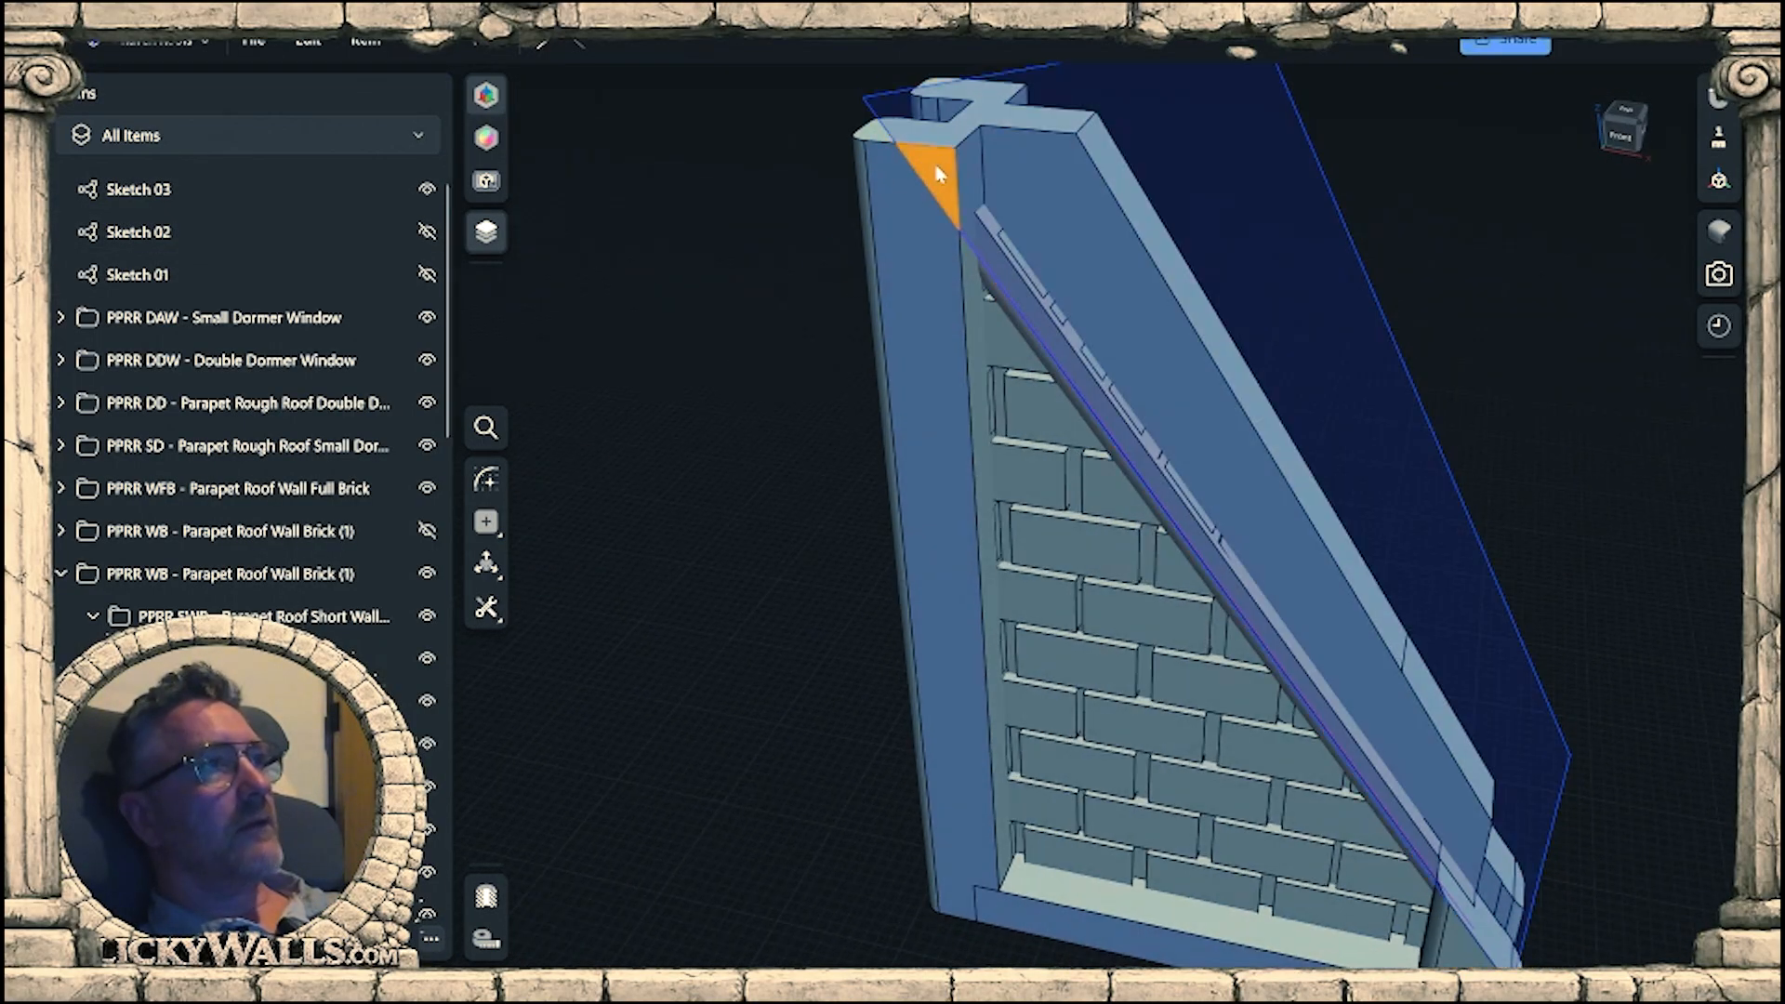
pyautogui.click(937, 175)
pyautogui.moveTo(937, 174); pyautogui.dragTo(947, 270, button='right')
pyautogui.moveTo(947, 270); pyautogui.dragTo(818, 511, button='middle')
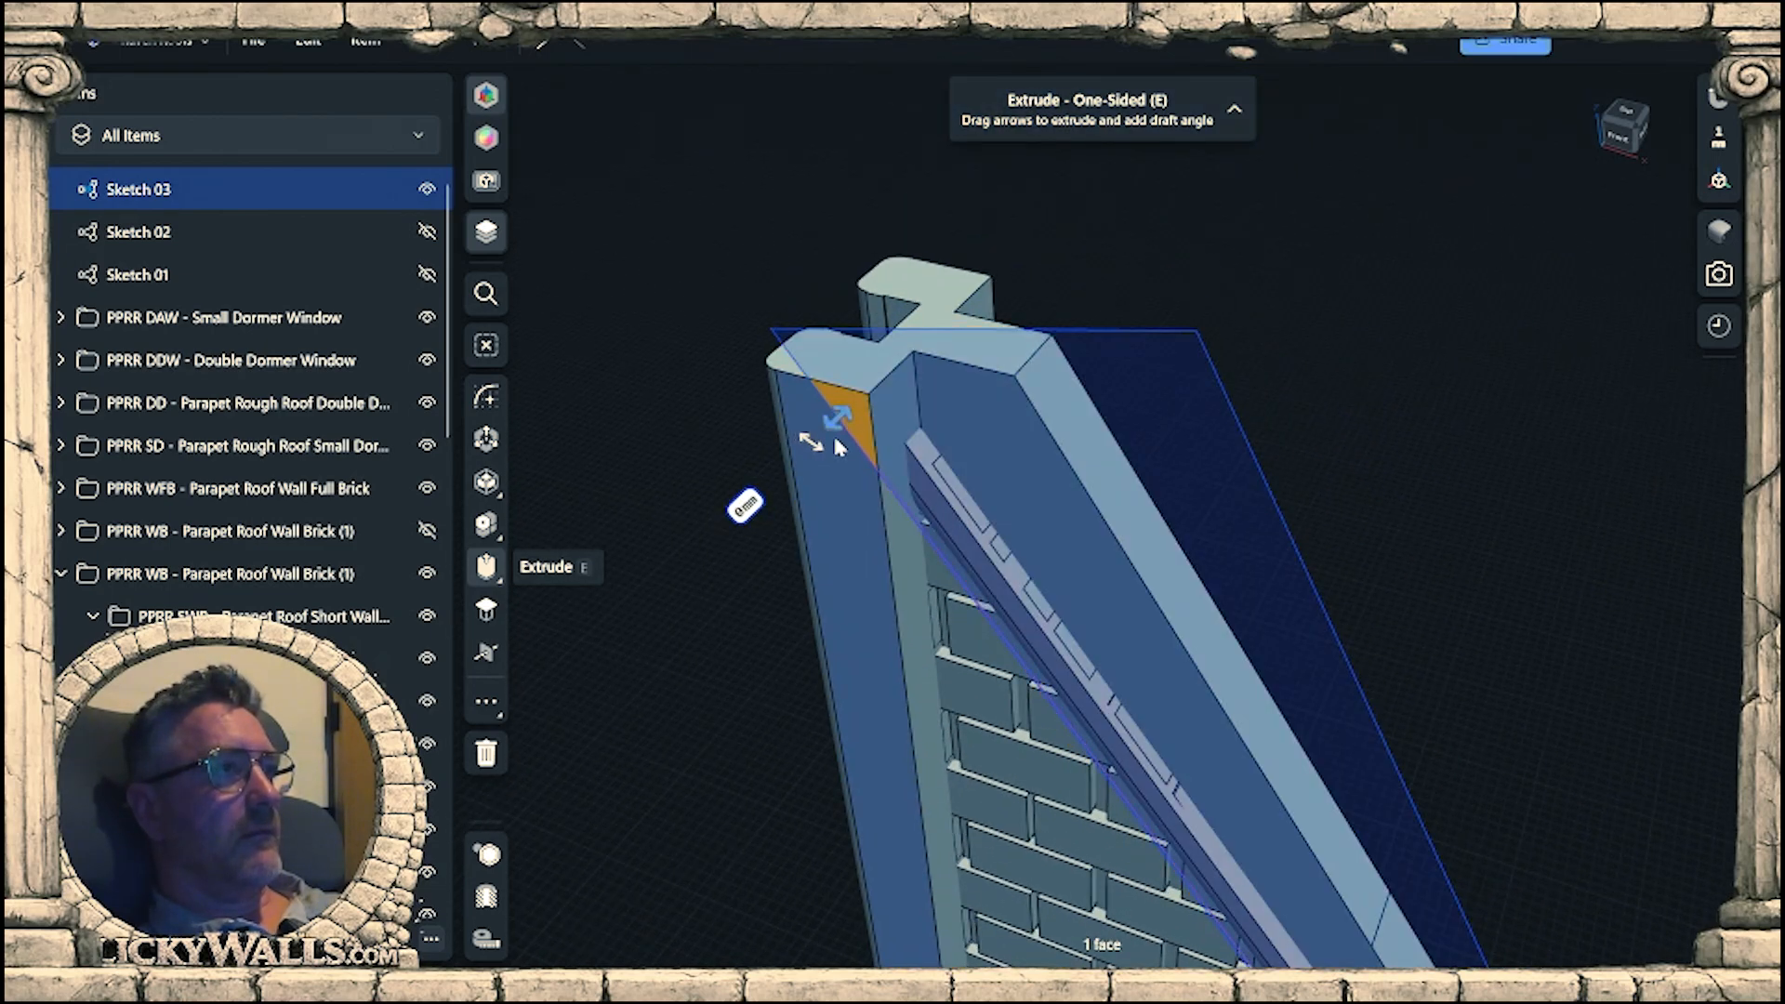
pyautogui.moveTo(1077, 268); pyautogui.dragTo(1023, 168, button='right')
pyautogui.press('f')
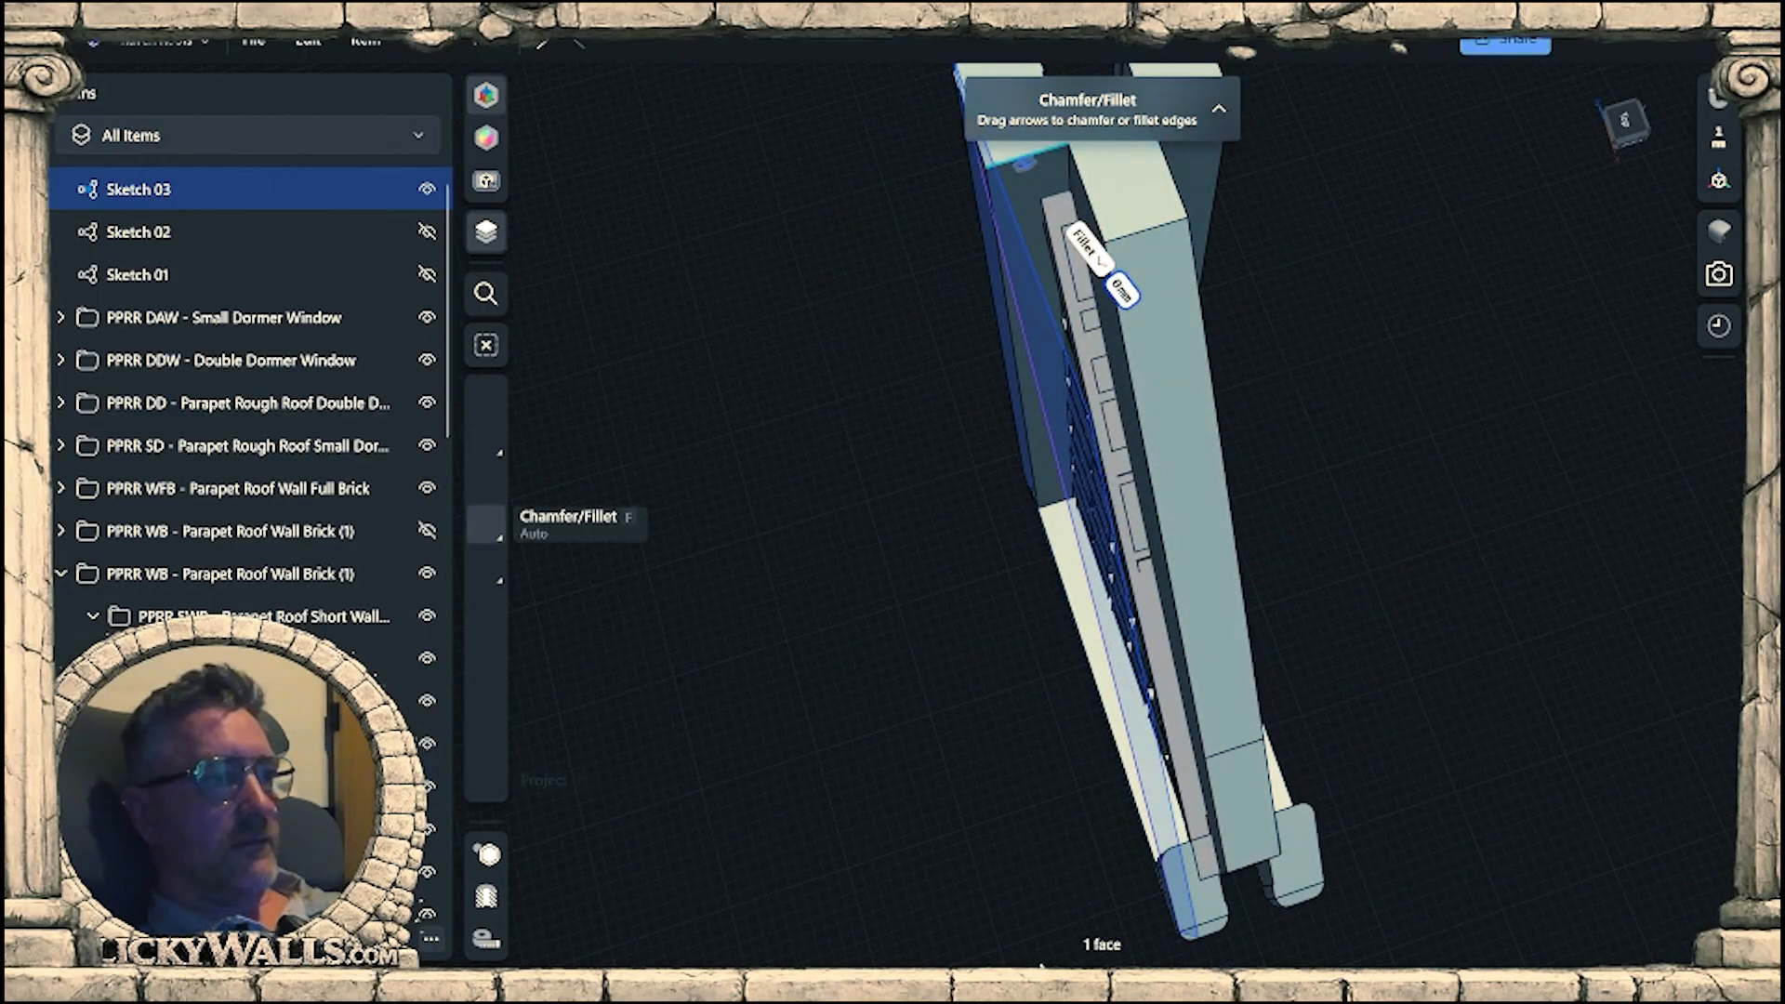
pyautogui.click(1187, 939)
# Extrude the Sketch 03 profile about 1.1 mm into the top of the gable wall's upright beam.
pyautogui.moveTo(978, 581)
pyautogui.mouseDown(button='right')
pyautogui.moveTo(917, 483)
pyautogui.moveTo(893, 506)
pyautogui.mouseUp(button='right')
pyautogui.click(876, 516)
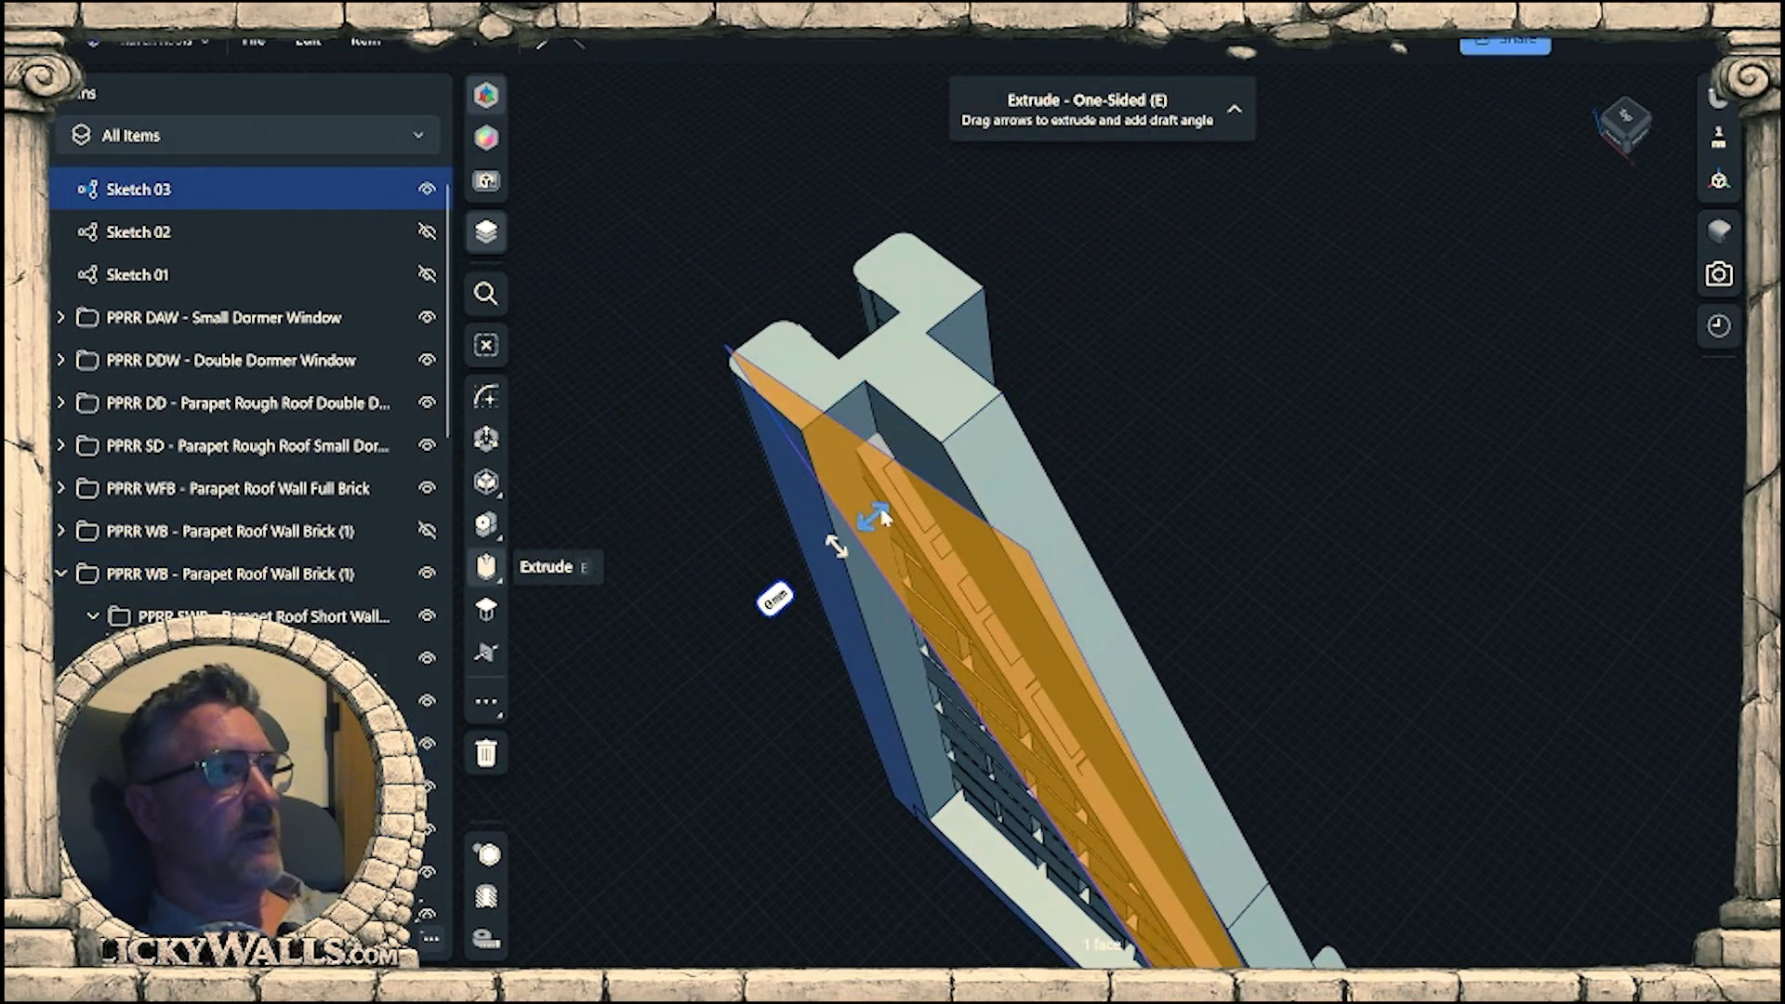
pyautogui.moveTo(894, 503); pyautogui.dragTo(912, 497)
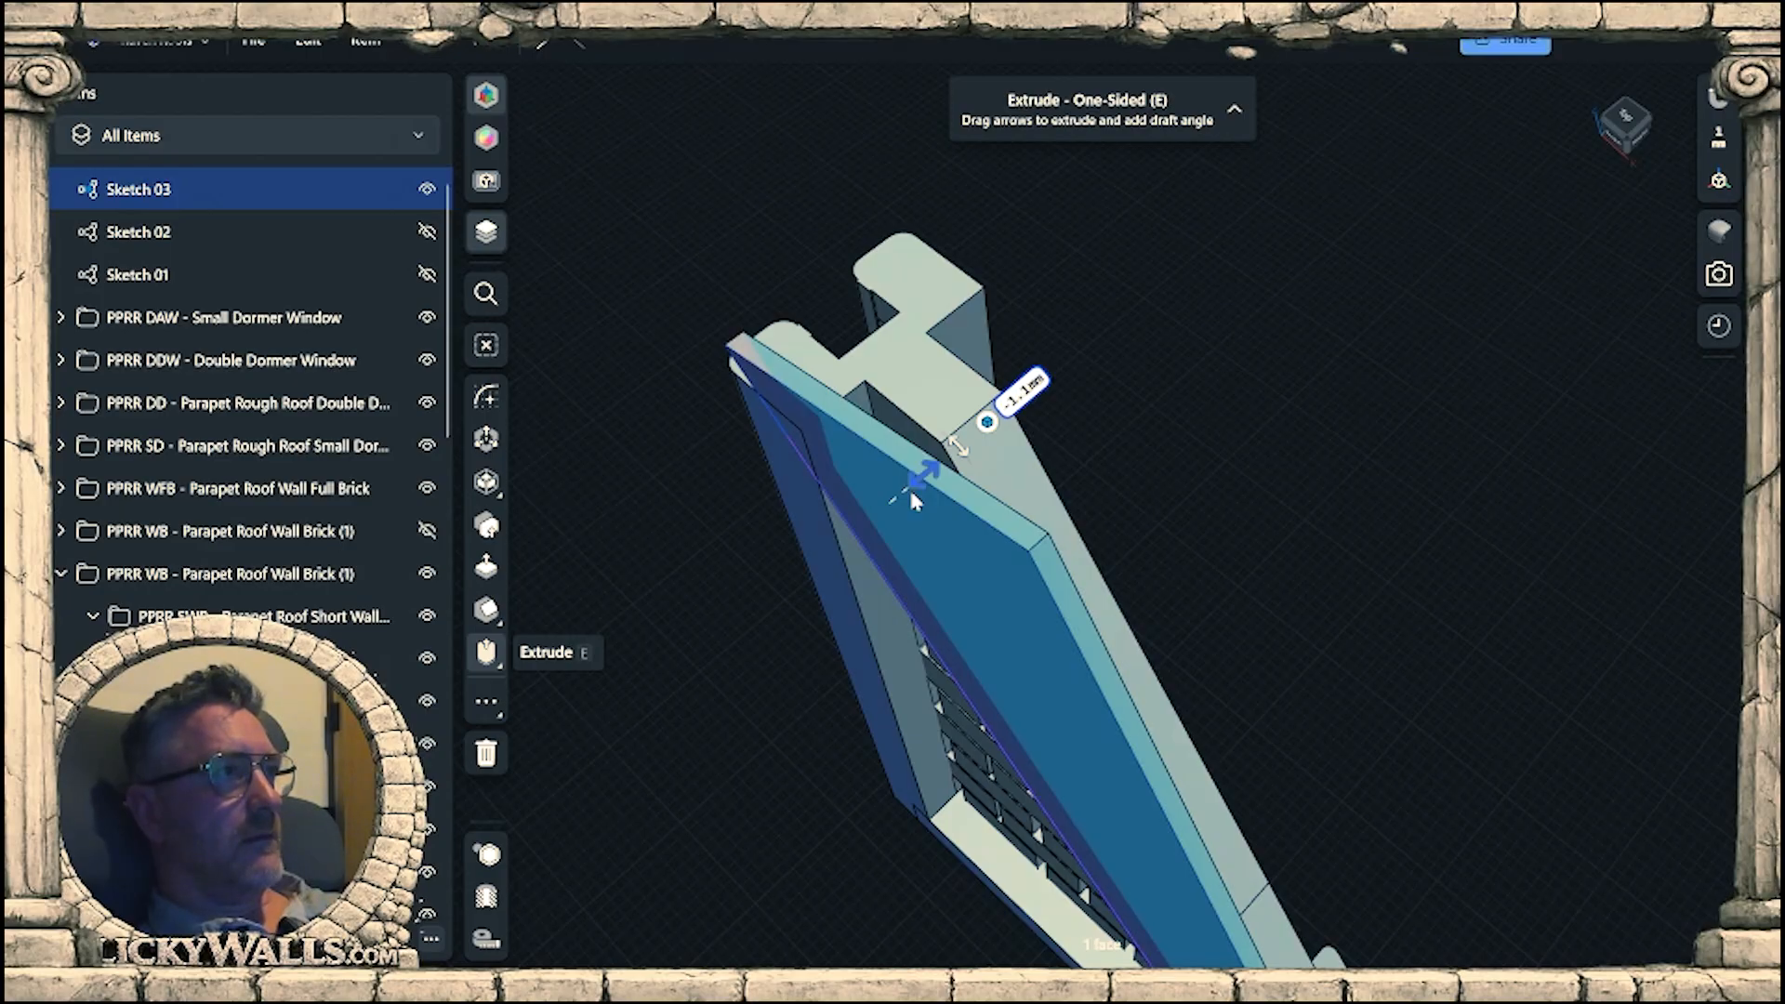
pyautogui.click(913, 760)
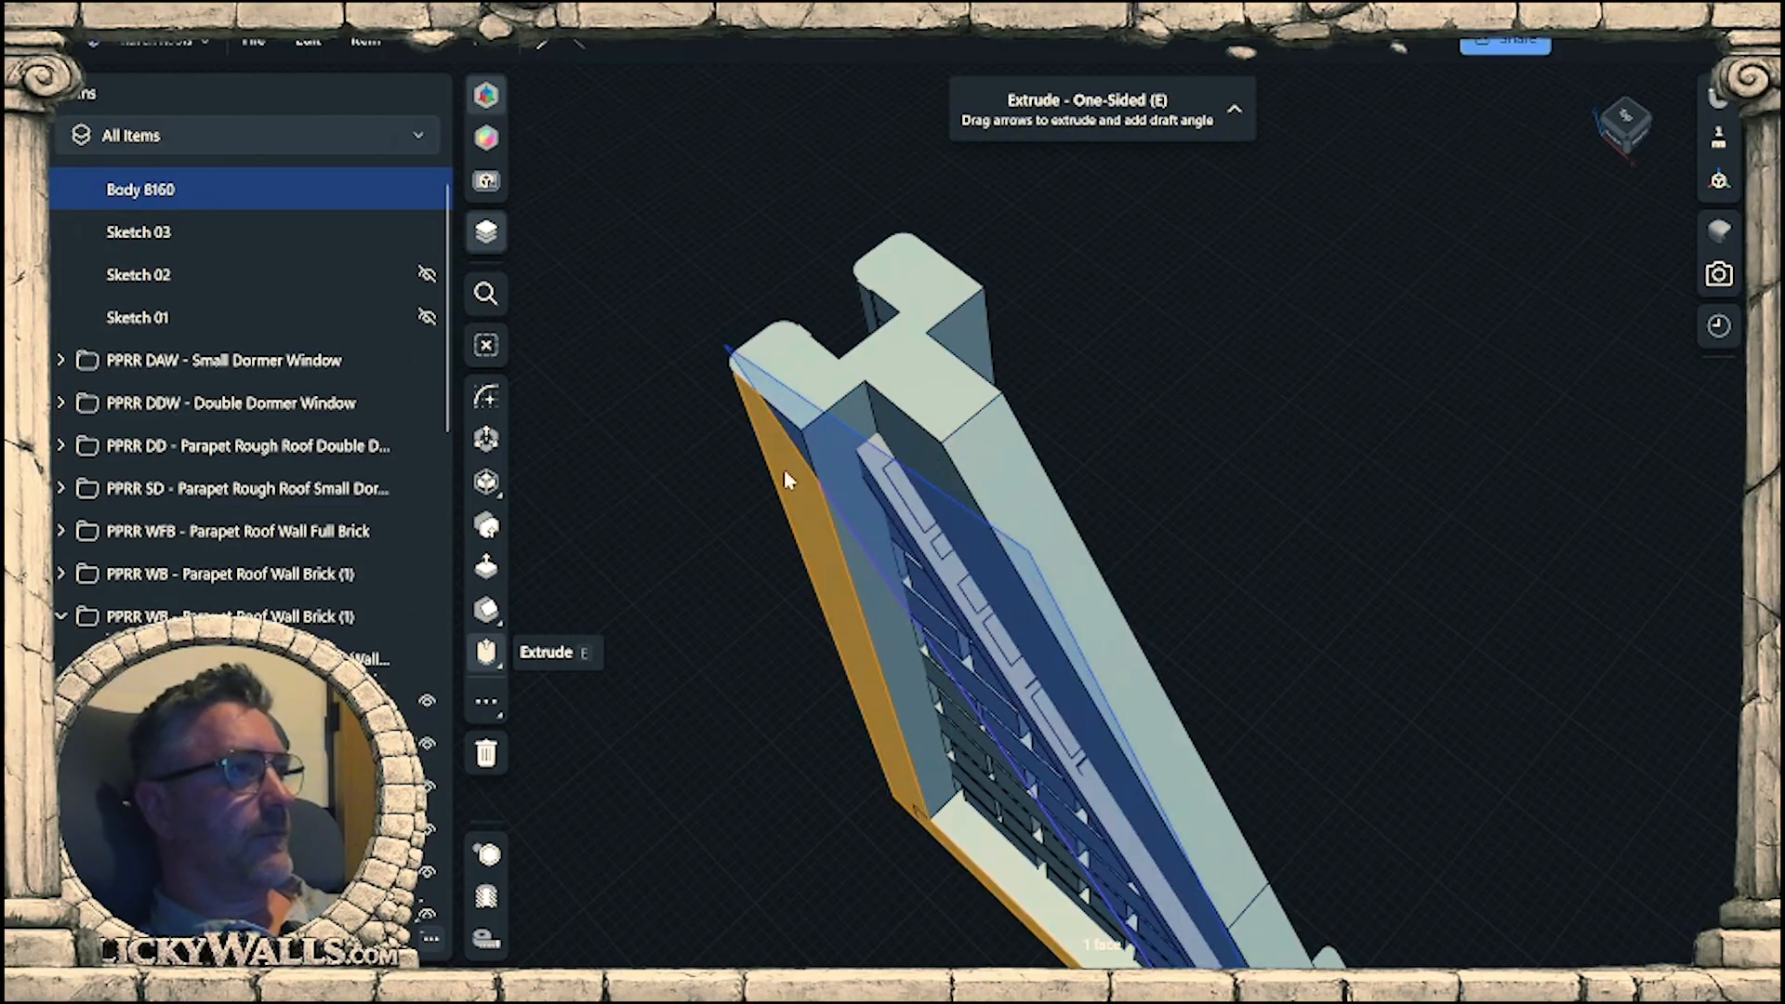
# Extrude the leftover triangular face at the upright beam's top by -4 mm to cut through along the slope.
pyautogui.scroll(2, 788, 460)
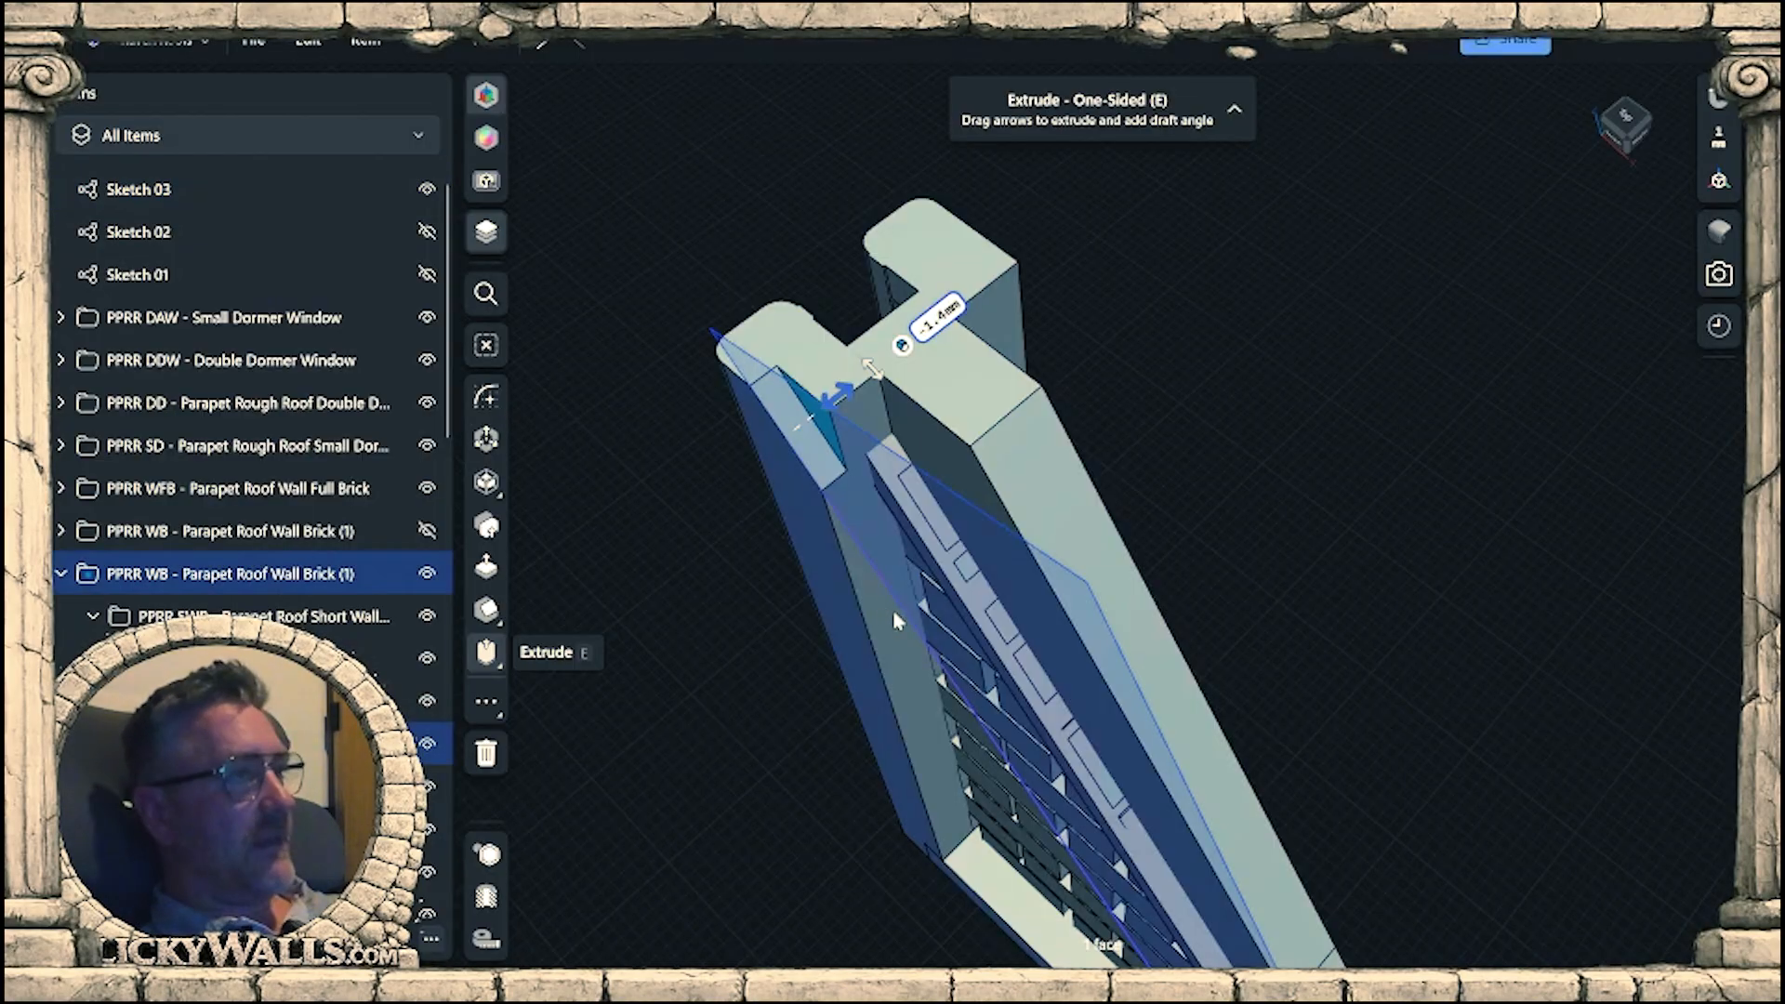
pyautogui.write('-4')
pyautogui.press('Return')
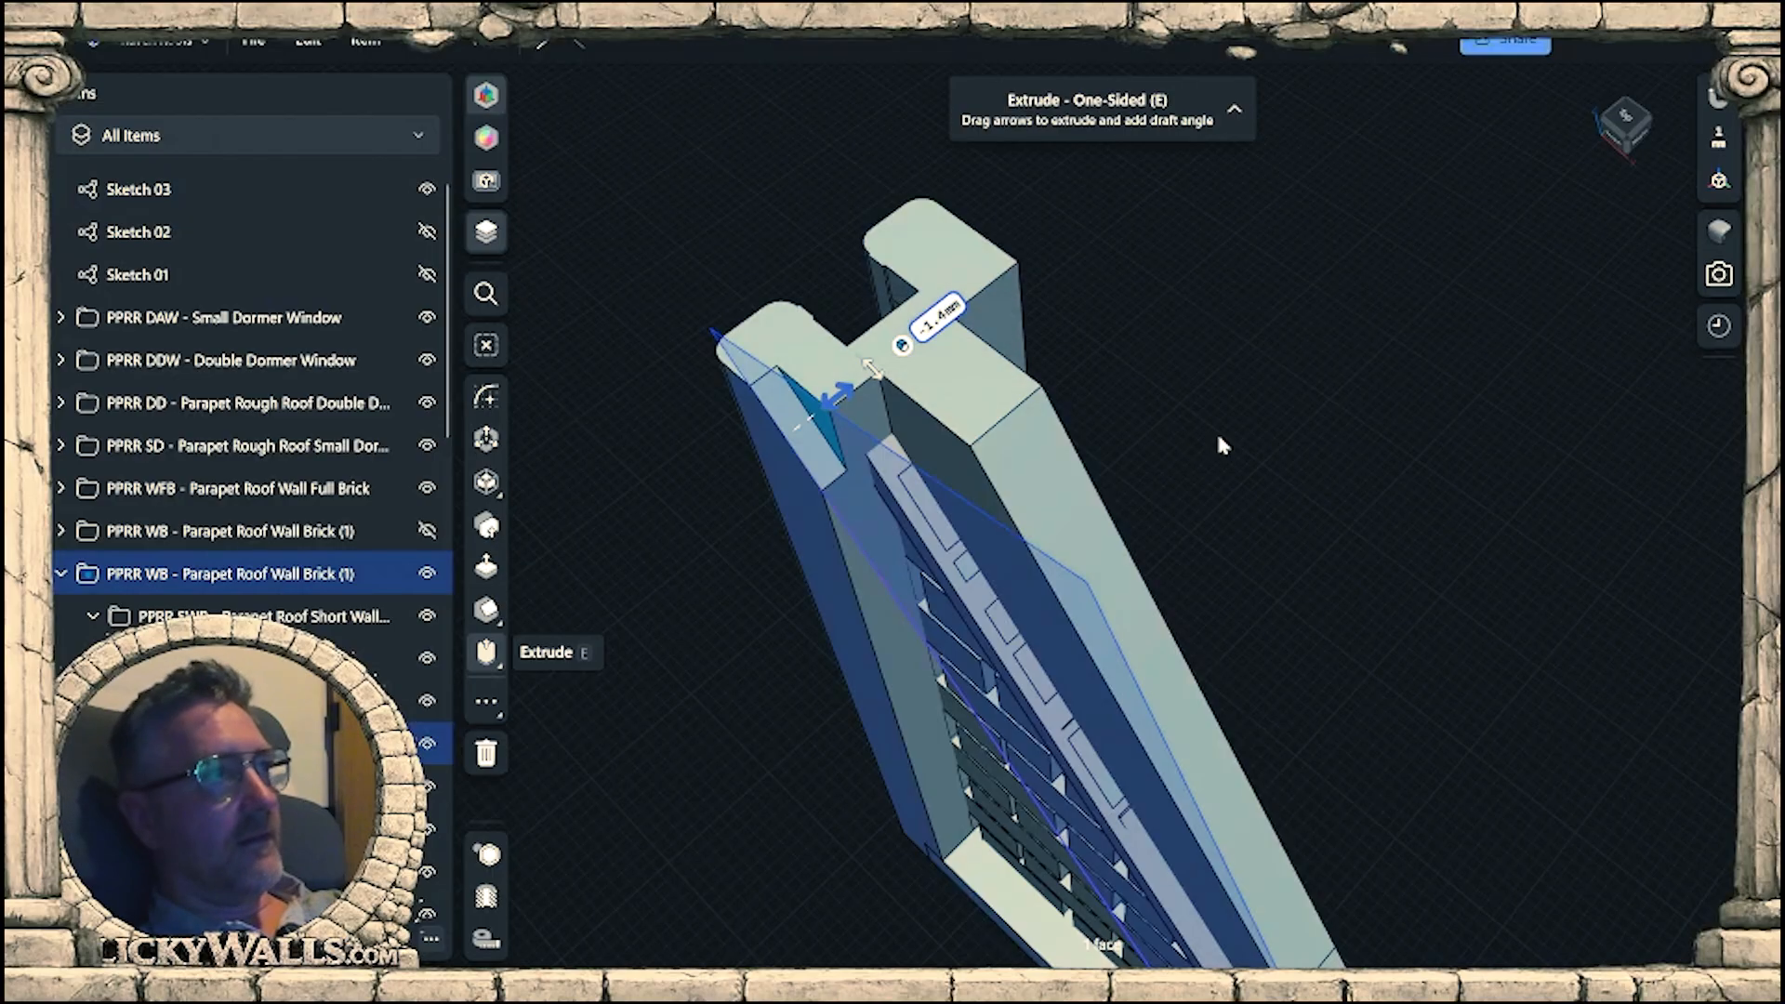
pyautogui.click(1191, 497)
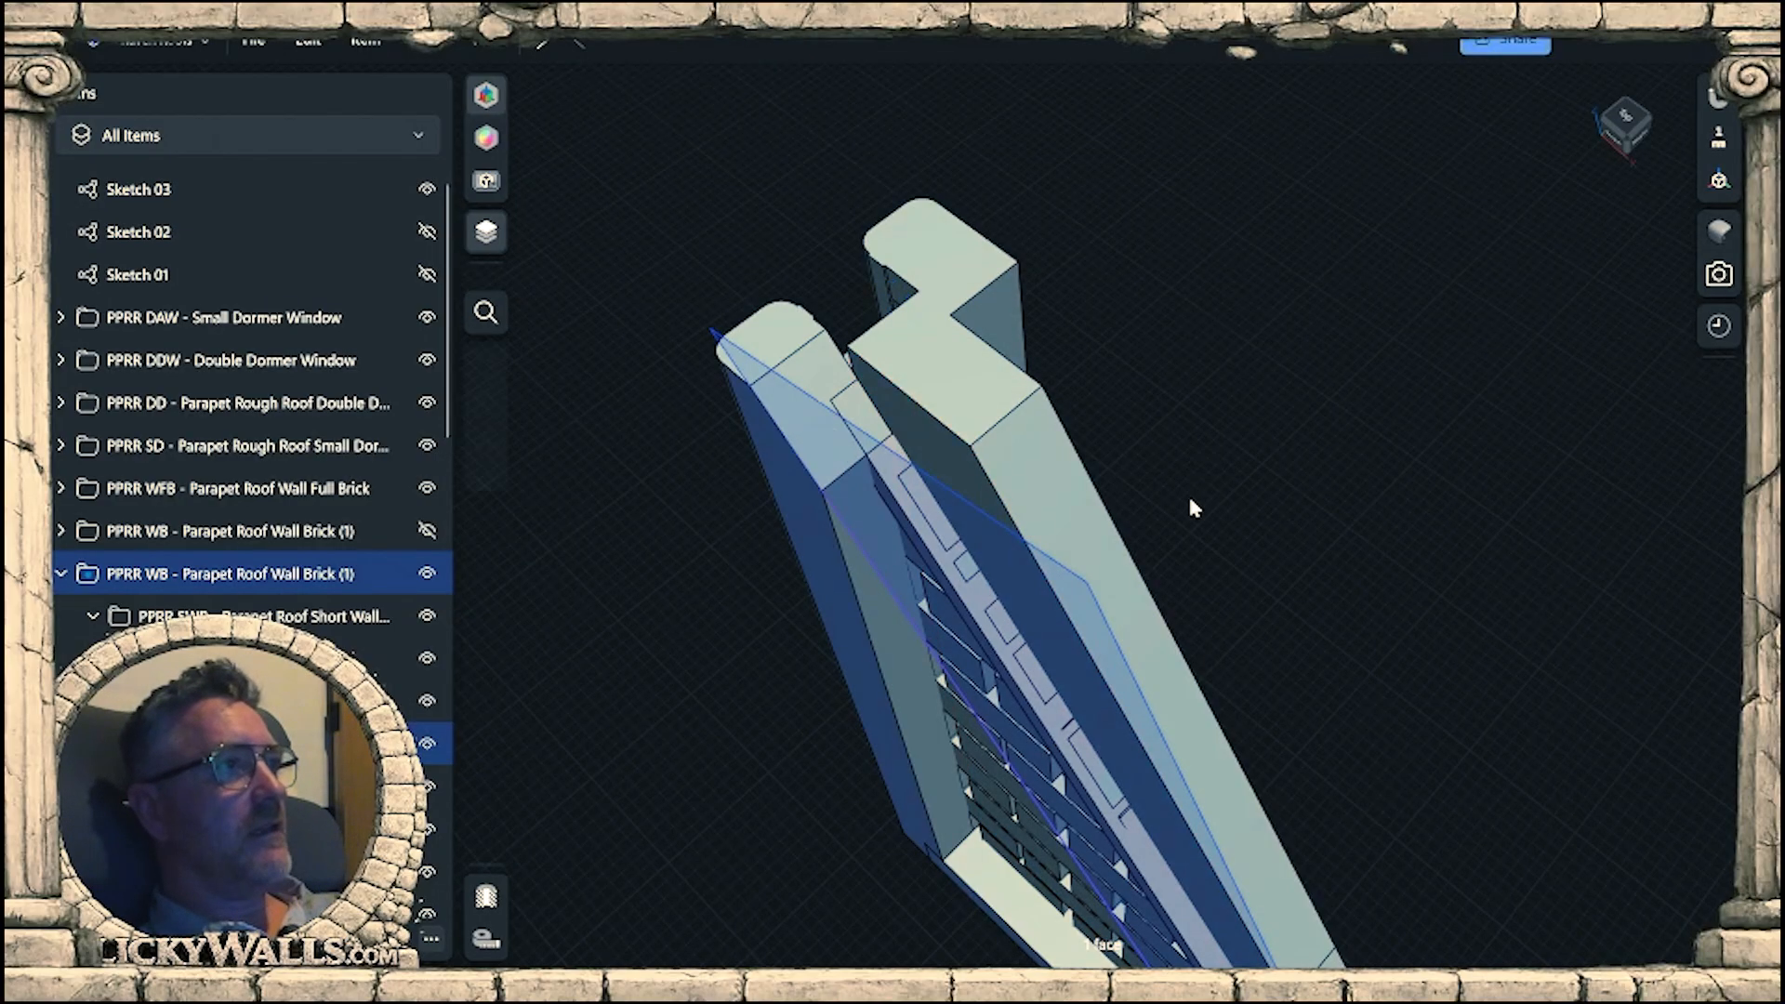
# Copy the Sketch 03 outline 12 mm across the wall's thickness to the opposite upright beam.
pyautogui.moveTo(1191, 499); pyautogui.dragTo(1001, 363, button='right')
pyautogui.click(1026, 382)
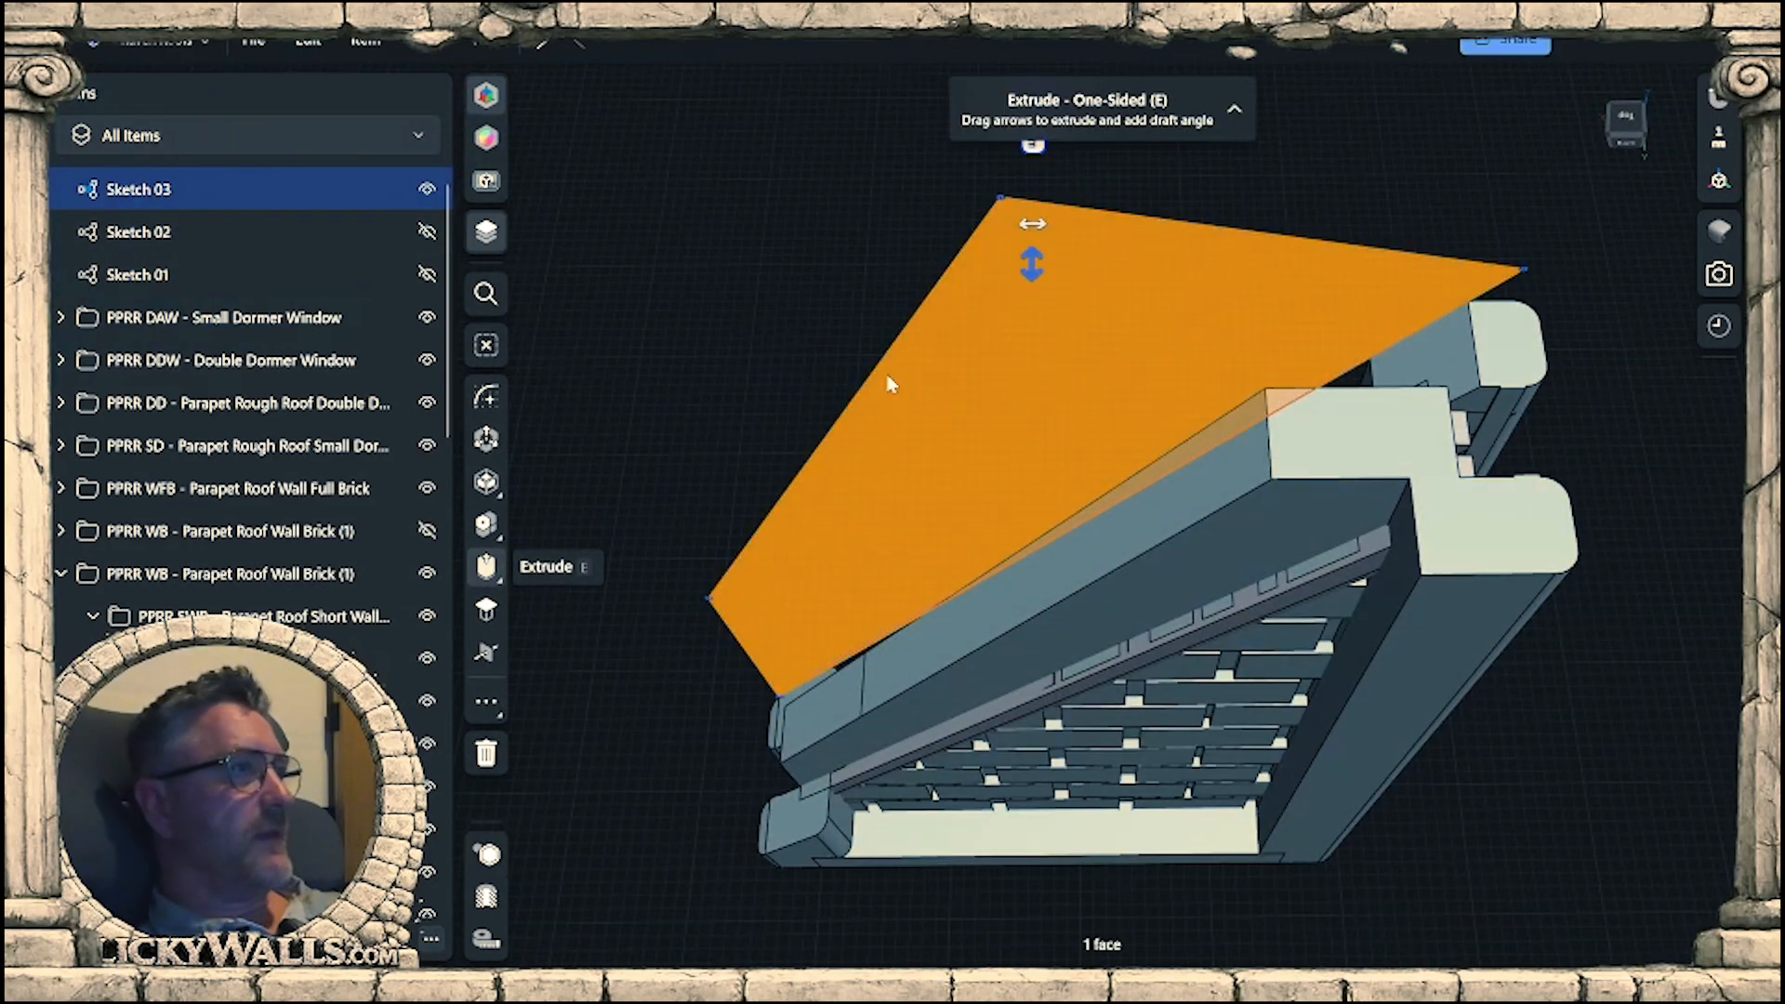
pyautogui.press('m')
pyautogui.moveTo(963, 405); pyautogui.dragTo(1032, 558, button='right')
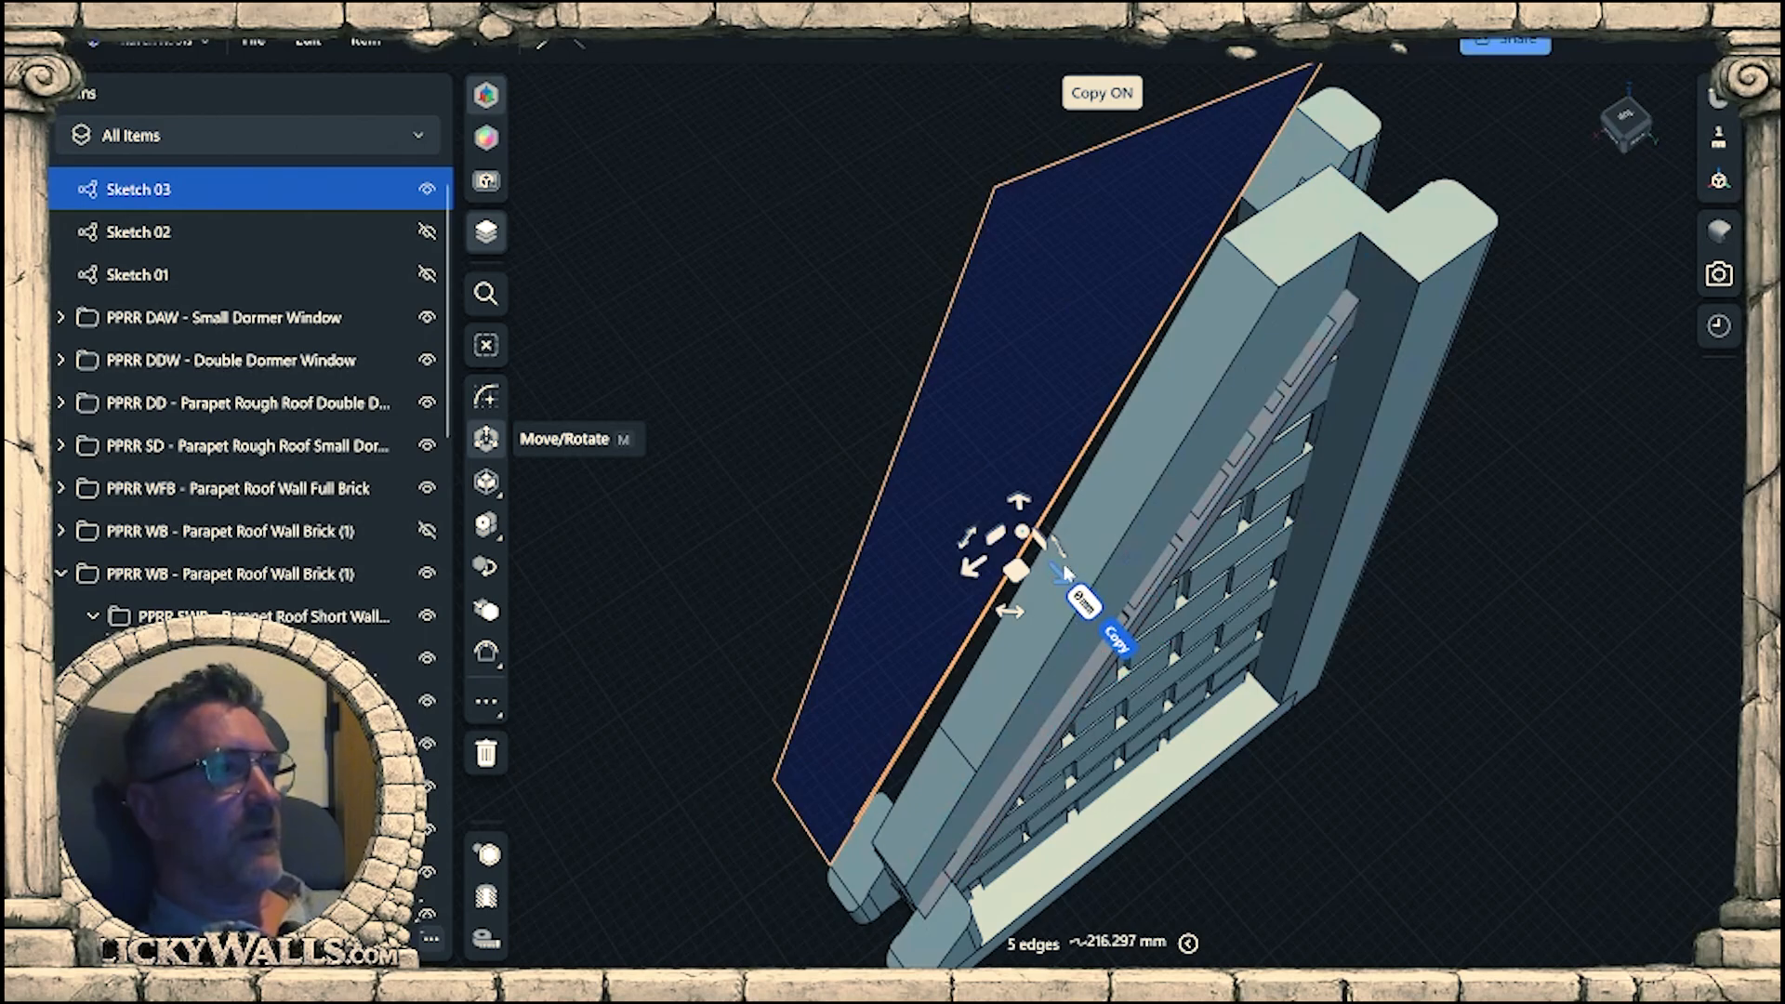
pyautogui.moveTo(1168, 692); pyautogui.dragTo(1199, 728)
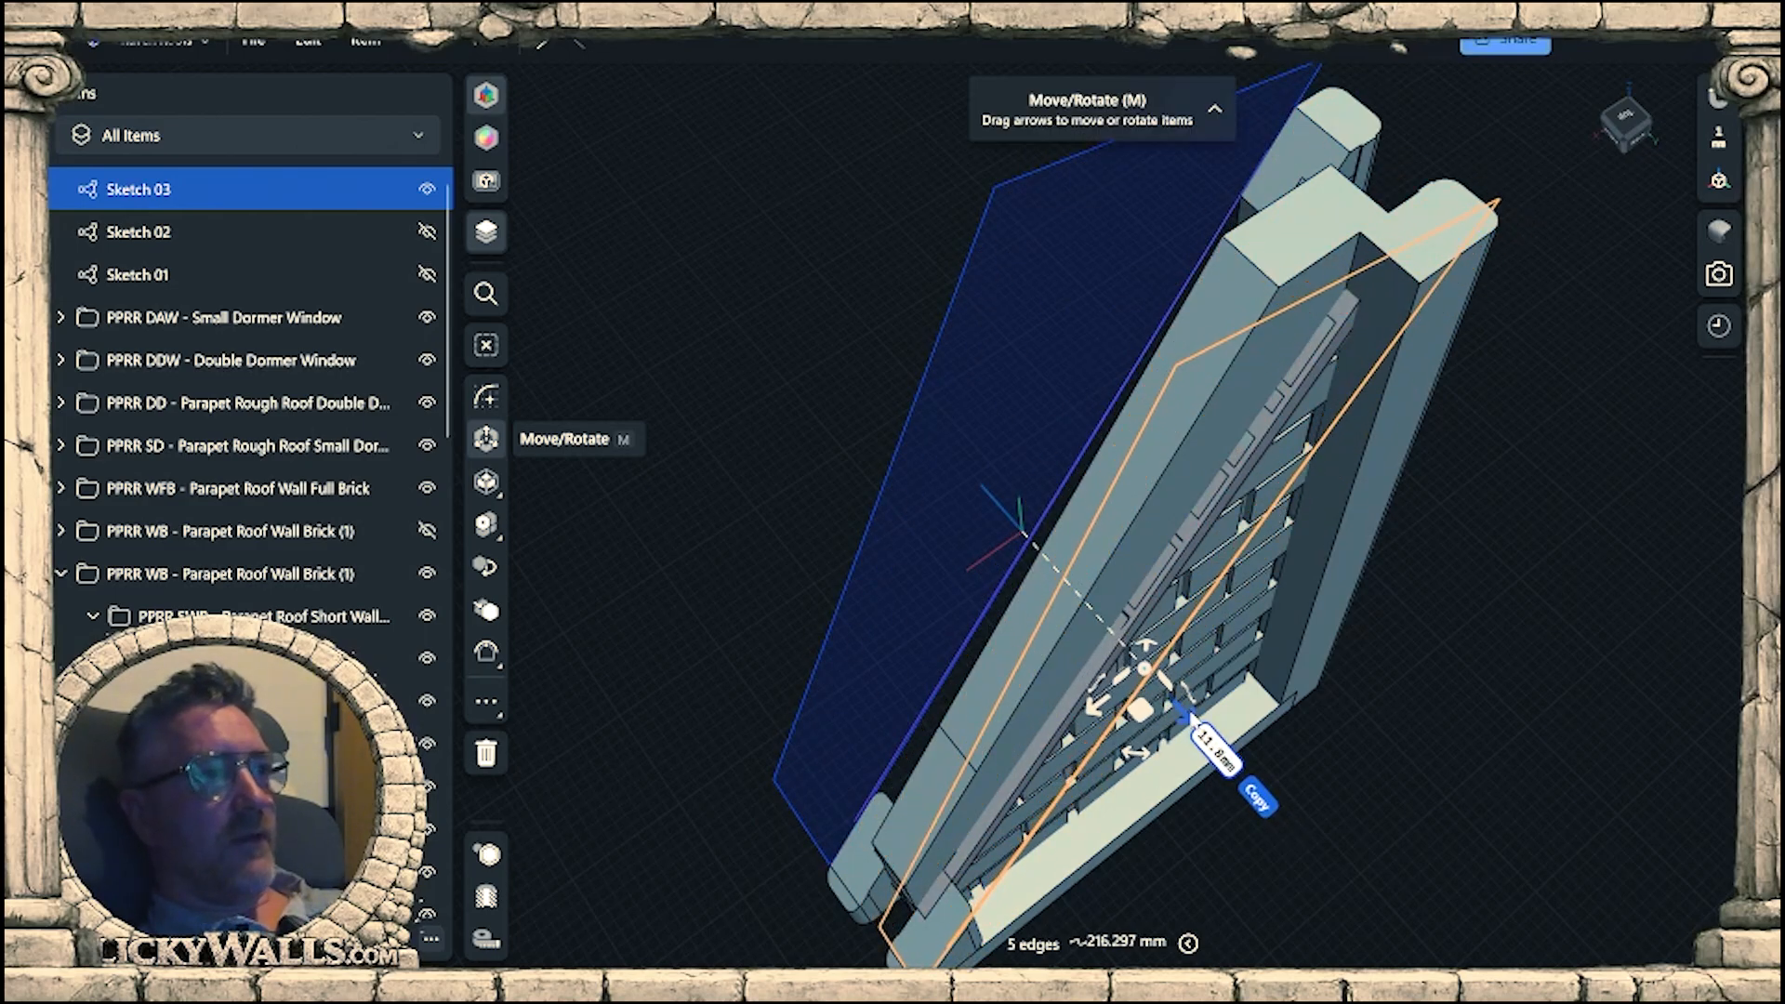
pyautogui.moveTo(1394, 660)
pyautogui.mouseDown(button='right')
pyautogui.moveTo(1441, 665)
pyautogui.moveTo(1201, 705)
pyautogui.moveTo(1156, 649)
pyautogui.moveTo(1084, 442)
pyautogui.moveTo(1108, 736)
pyautogui.moveTo(973, 689)
pyautogui.moveTo(1286, 801)
pyautogui.mouseUp(button='right')
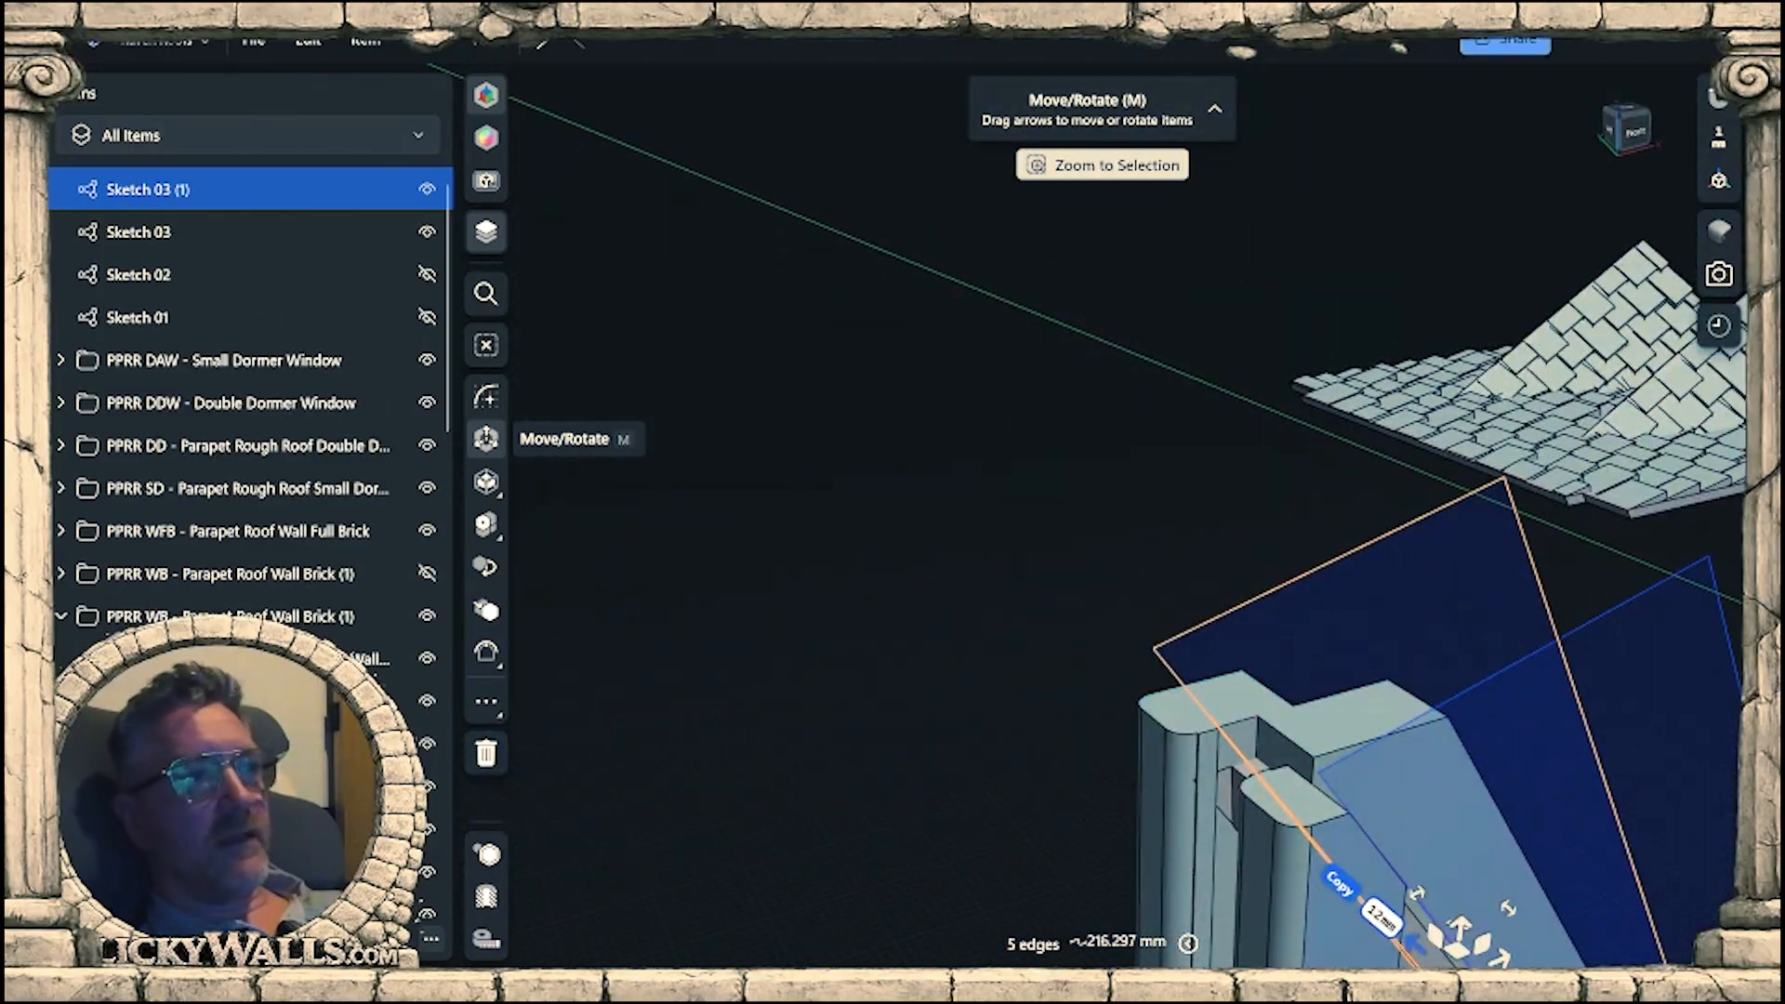
pyautogui.moveTo(1287, 802); pyautogui.dragTo(1255, 698, button='middle')
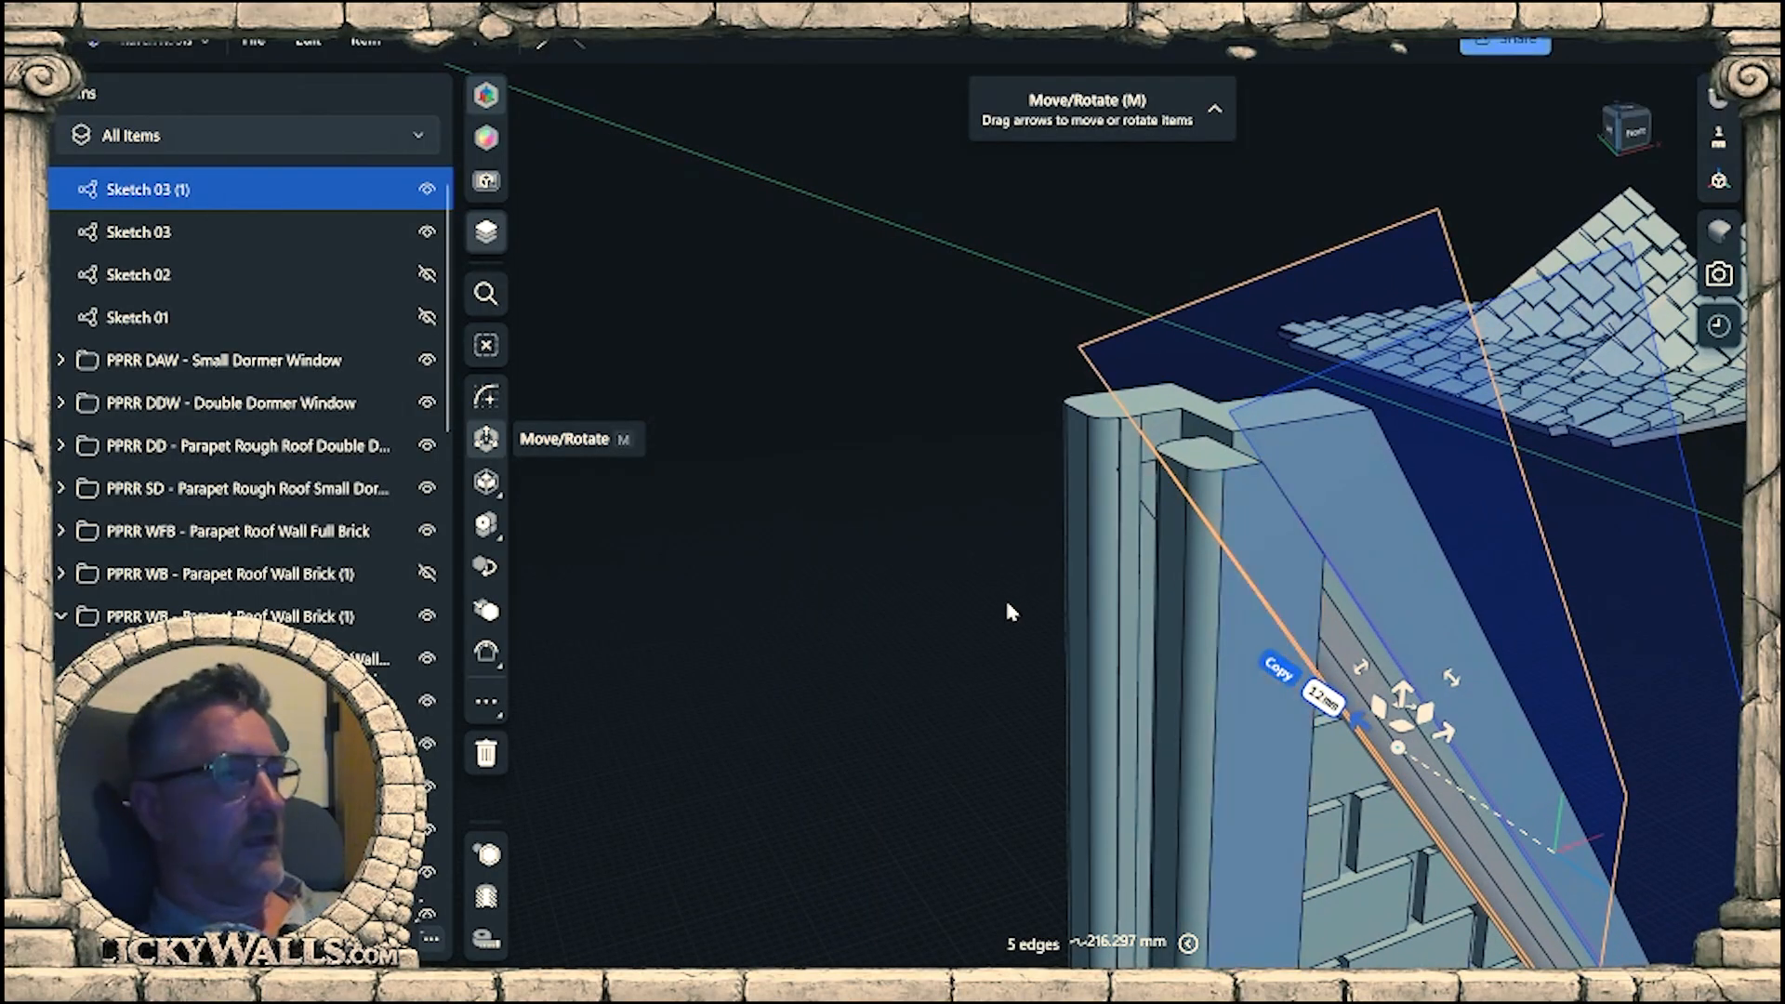
# Cut the opposite upright beam's top to the copied sketch's slope, extruding the triangular face 4 mm.
pyautogui.moveTo(1008, 609)
pyautogui.mouseDown(button='right')
pyautogui.moveTo(1187, 685)
pyautogui.moveTo(1138, 555)
pyautogui.moveTo(1257, 650)
pyautogui.moveTo(1272, 639)
pyautogui.mouseUp(button='right')
pyautogui.scroll(2, 1255, 650)
pyautogui.click(1180, 617)
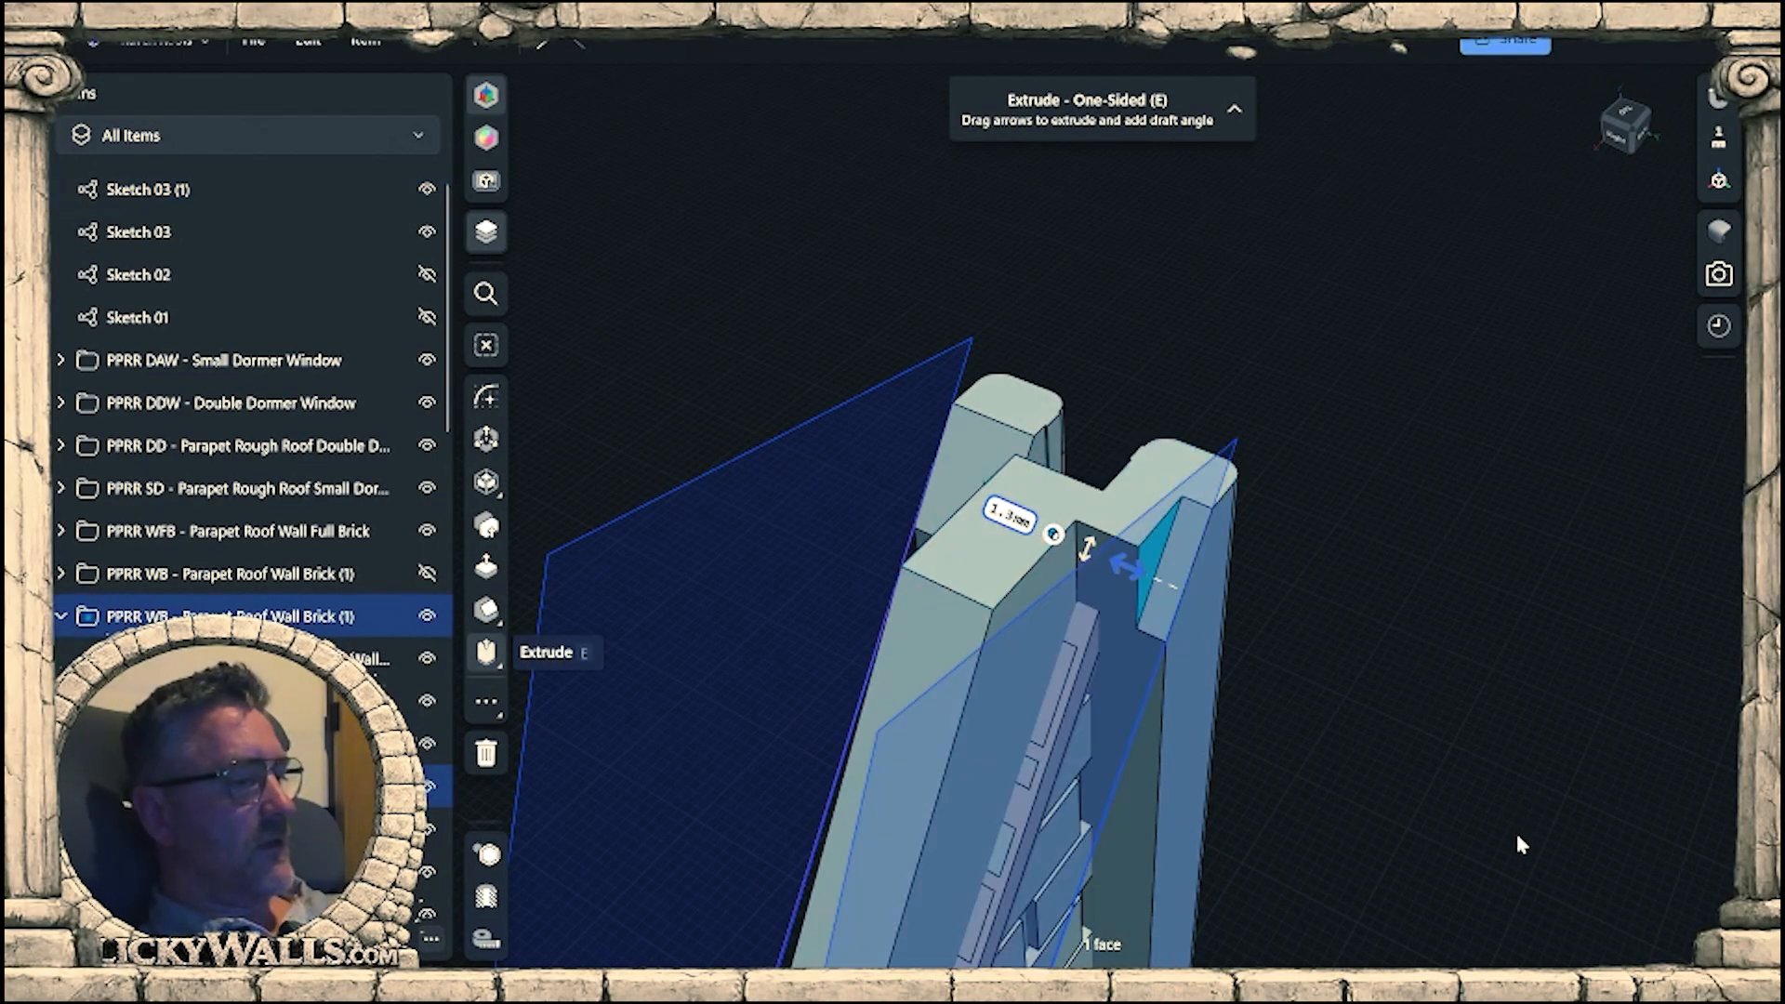
pyautogui.press('Return')
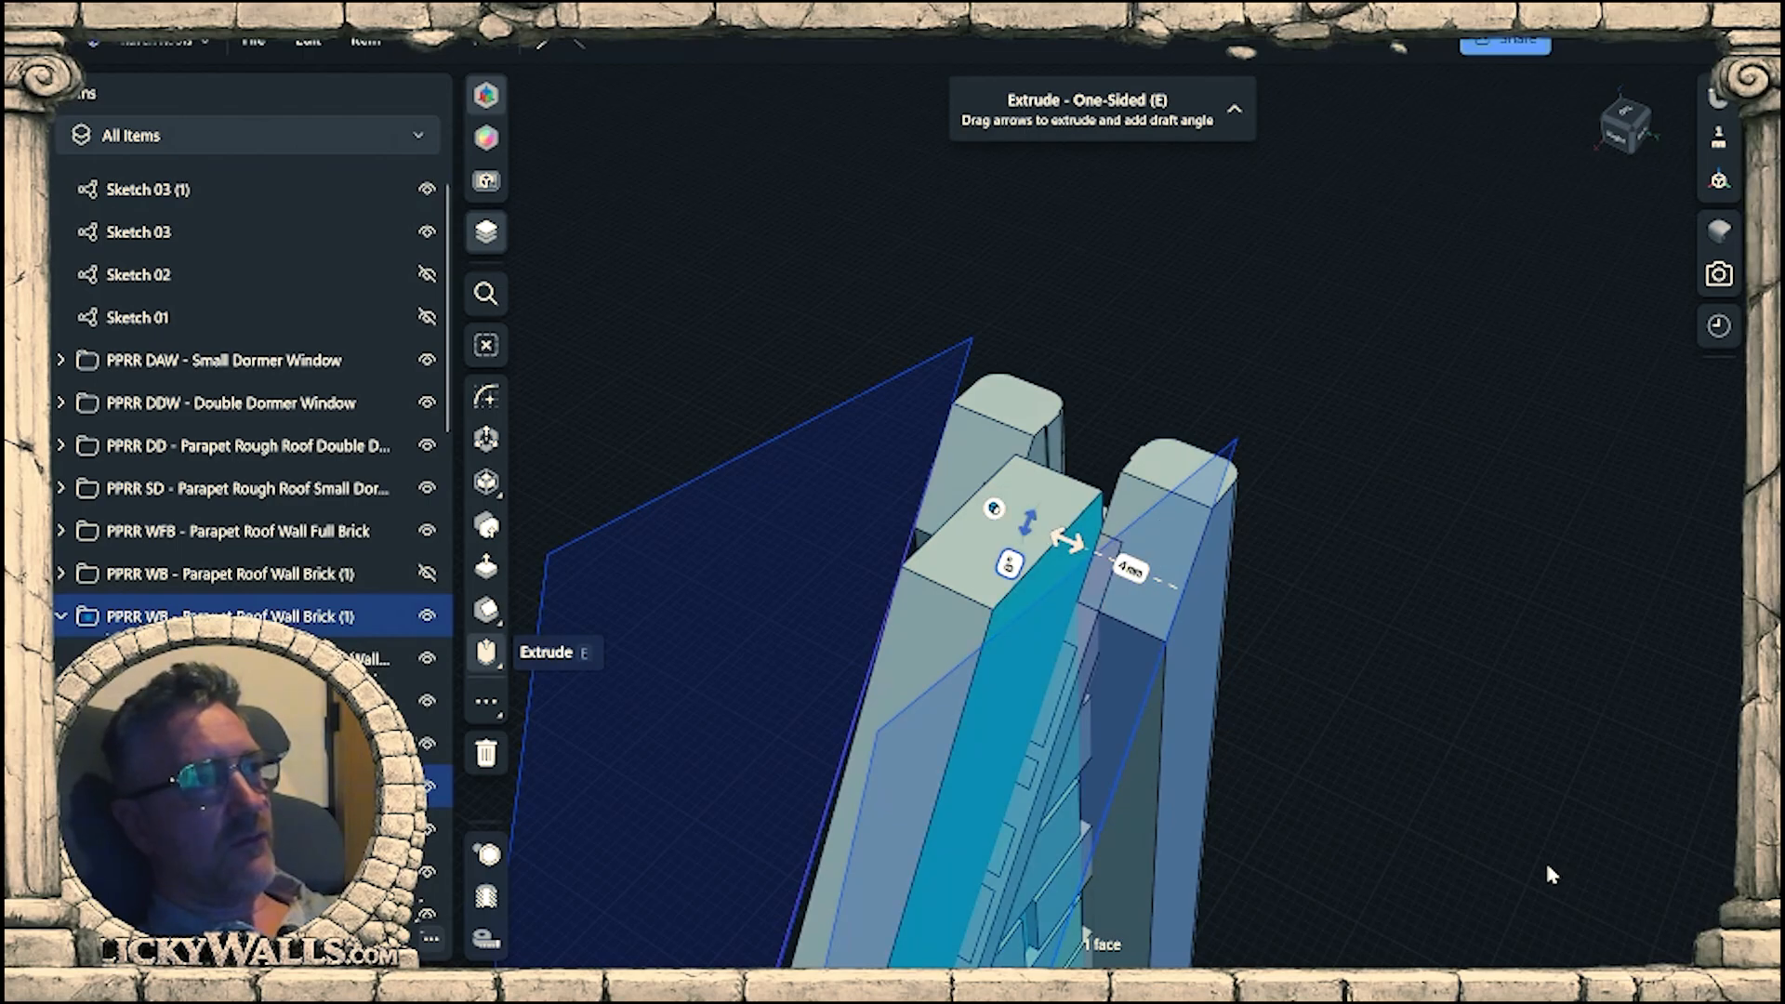
pyautogui.scroll(-2, 1395, 690)
pyautogui.click(1394, 689)
pyautogui.moveTo(1394, 690); pyautogui.dragTo(1224, 646, button='right')
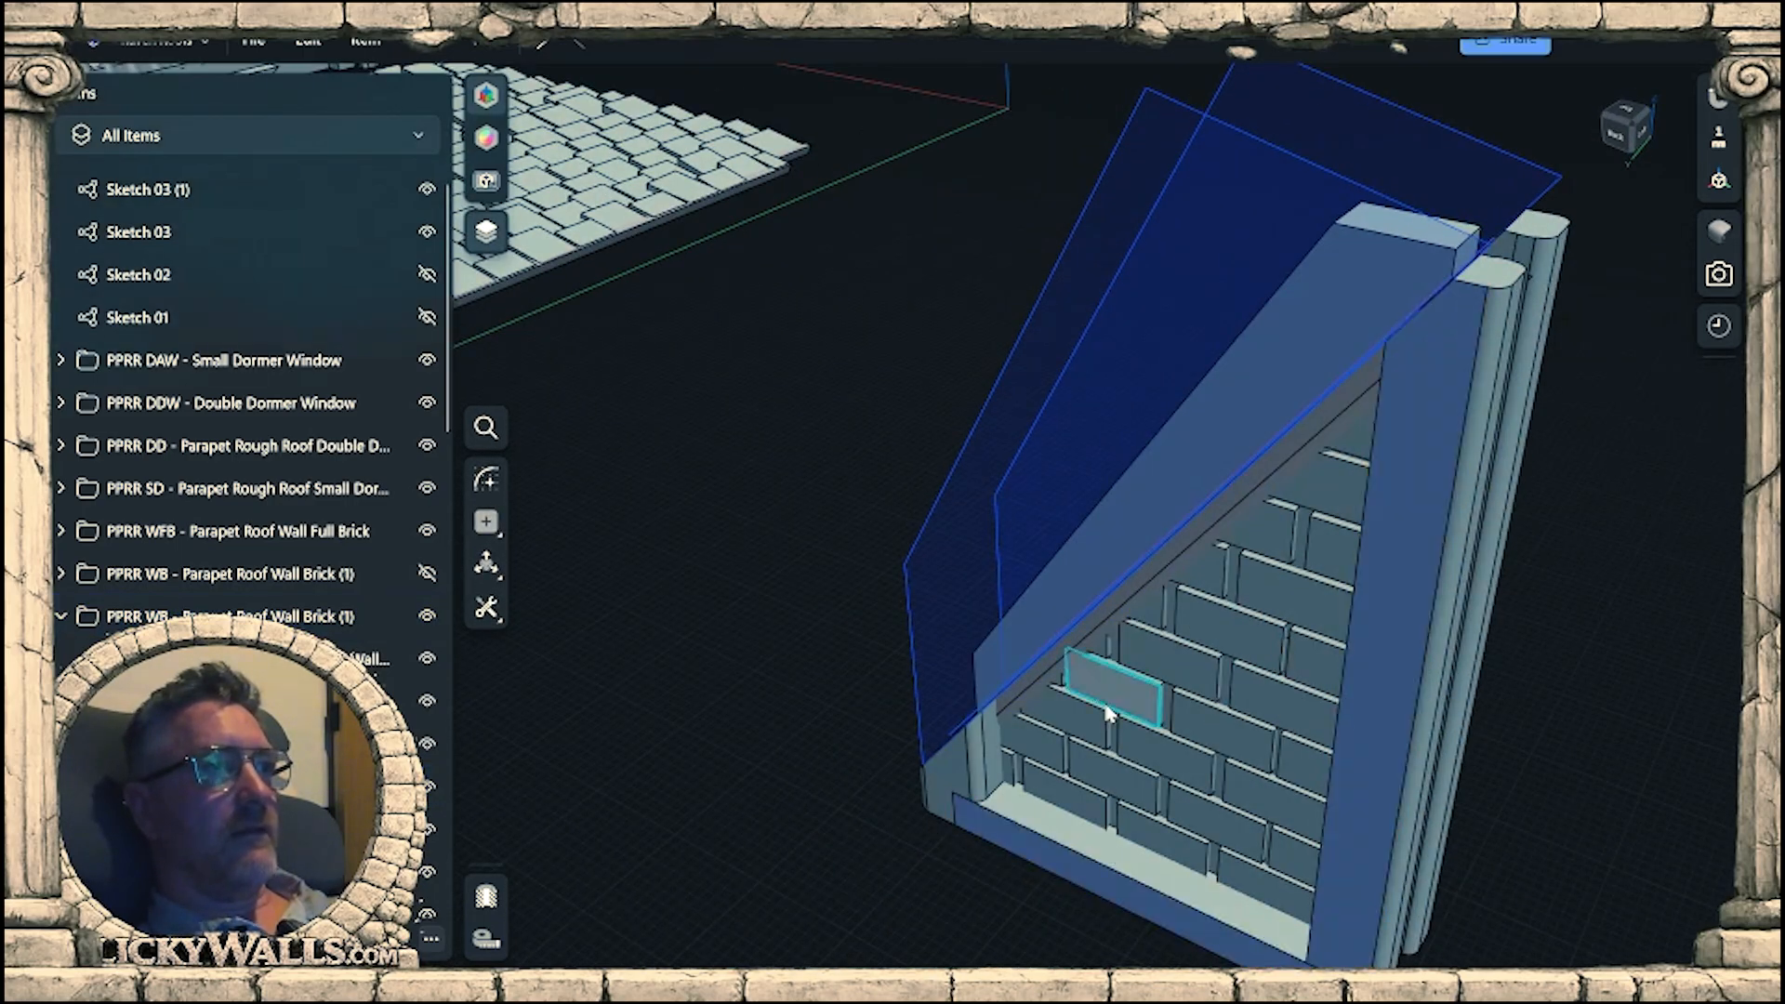
# Hide Sketch 03 and its copy Sketch 03 (1).
pyautogui.moveTo(1108, 714); pyautogui.dragTo(1246, 712, button='right')
pyautogui.click(427, 231)
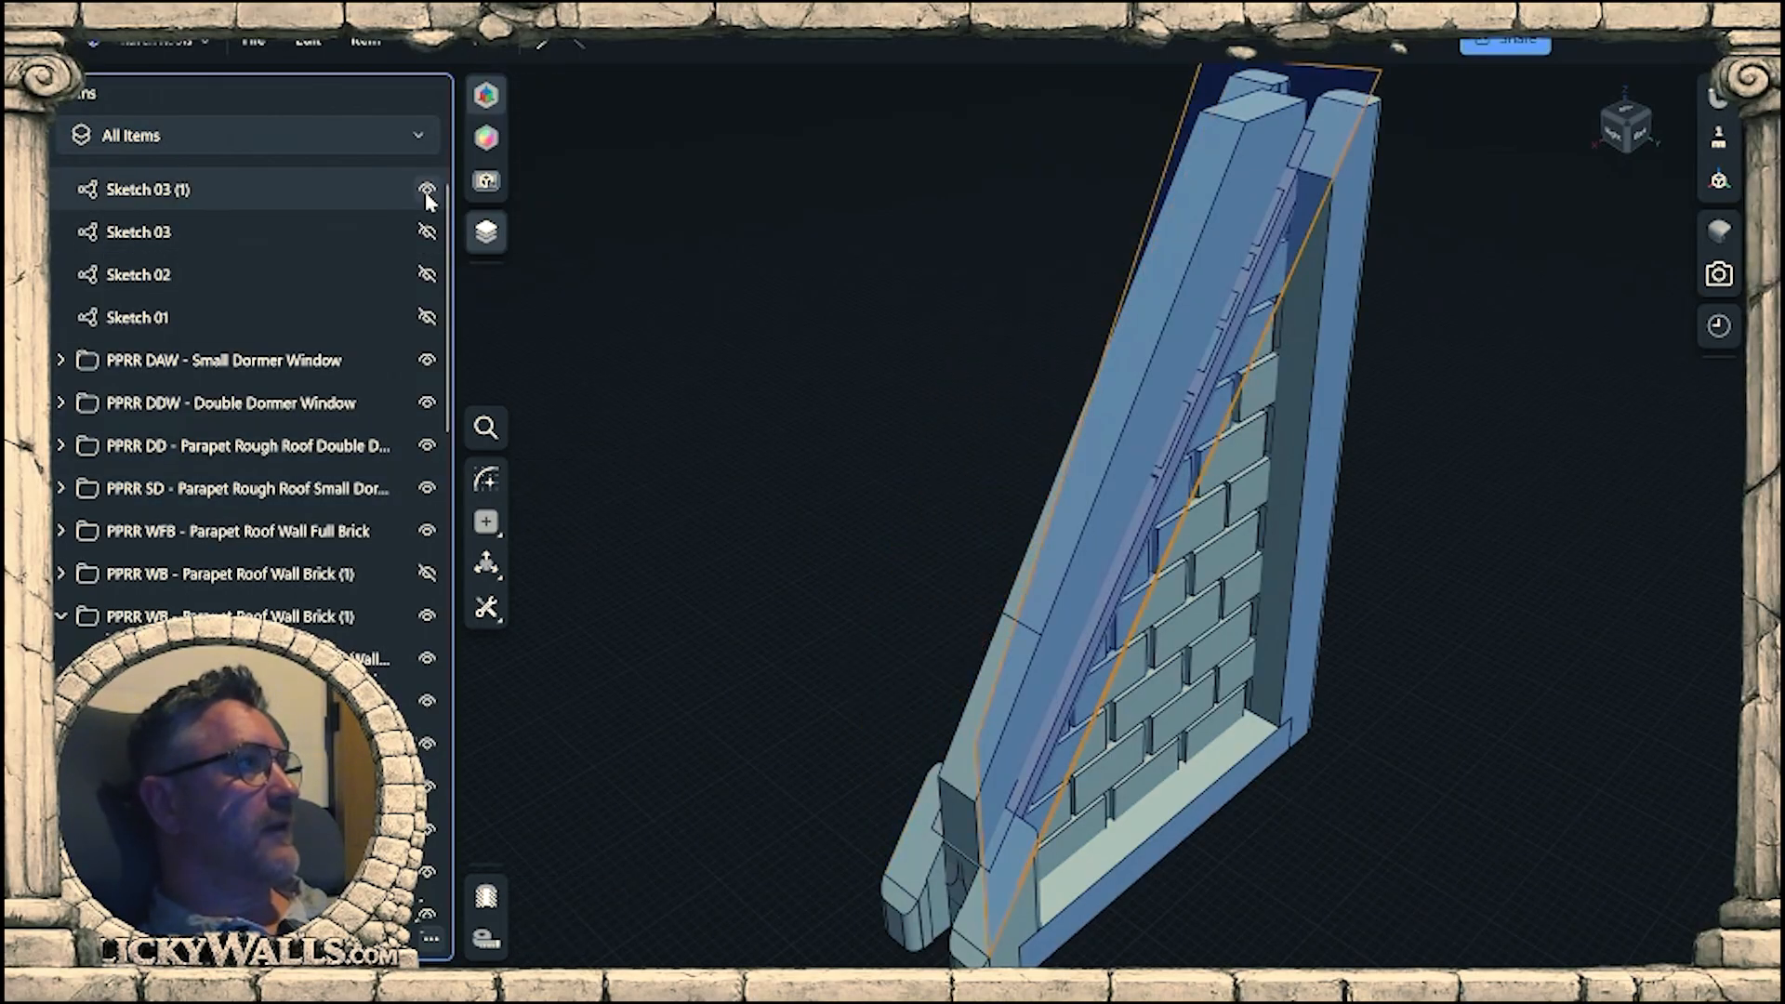
pyautogui.click(426, 190)
pyautogui.moveTo(920, 370)
pyautogui.mouseDown(button='right')
pyautogui.moveTo(1510, 459)
pyautogui.moveTo(1550, 410)
pyautogui.moveTo(1437, 505)
pyautogui.moveTo(1371, 492)
pyautogui.mouseUp(button='right')
pyautogui.moveTo(1335, 423); pyautogui.dragTo(1275, 640, button='middle')
pyautogui.moveTo(1276, 639)
pyautogui.mouseDown(button='right')
pyautogui.moveTo(1292, 514)
pyautogui.moveTo(1527, 504)
pyautogui.moveTo(1502, 610)
pyautogui.moveTo(1655, 662)
pyautogui.moveTo(1554, 589)
pyautogui.moveTo(1626, 598)
pyautogui.moveTo(1200, 610)
pyautogui.moveTo(1256, 626)
pyautogui.mouseUp(button='right')
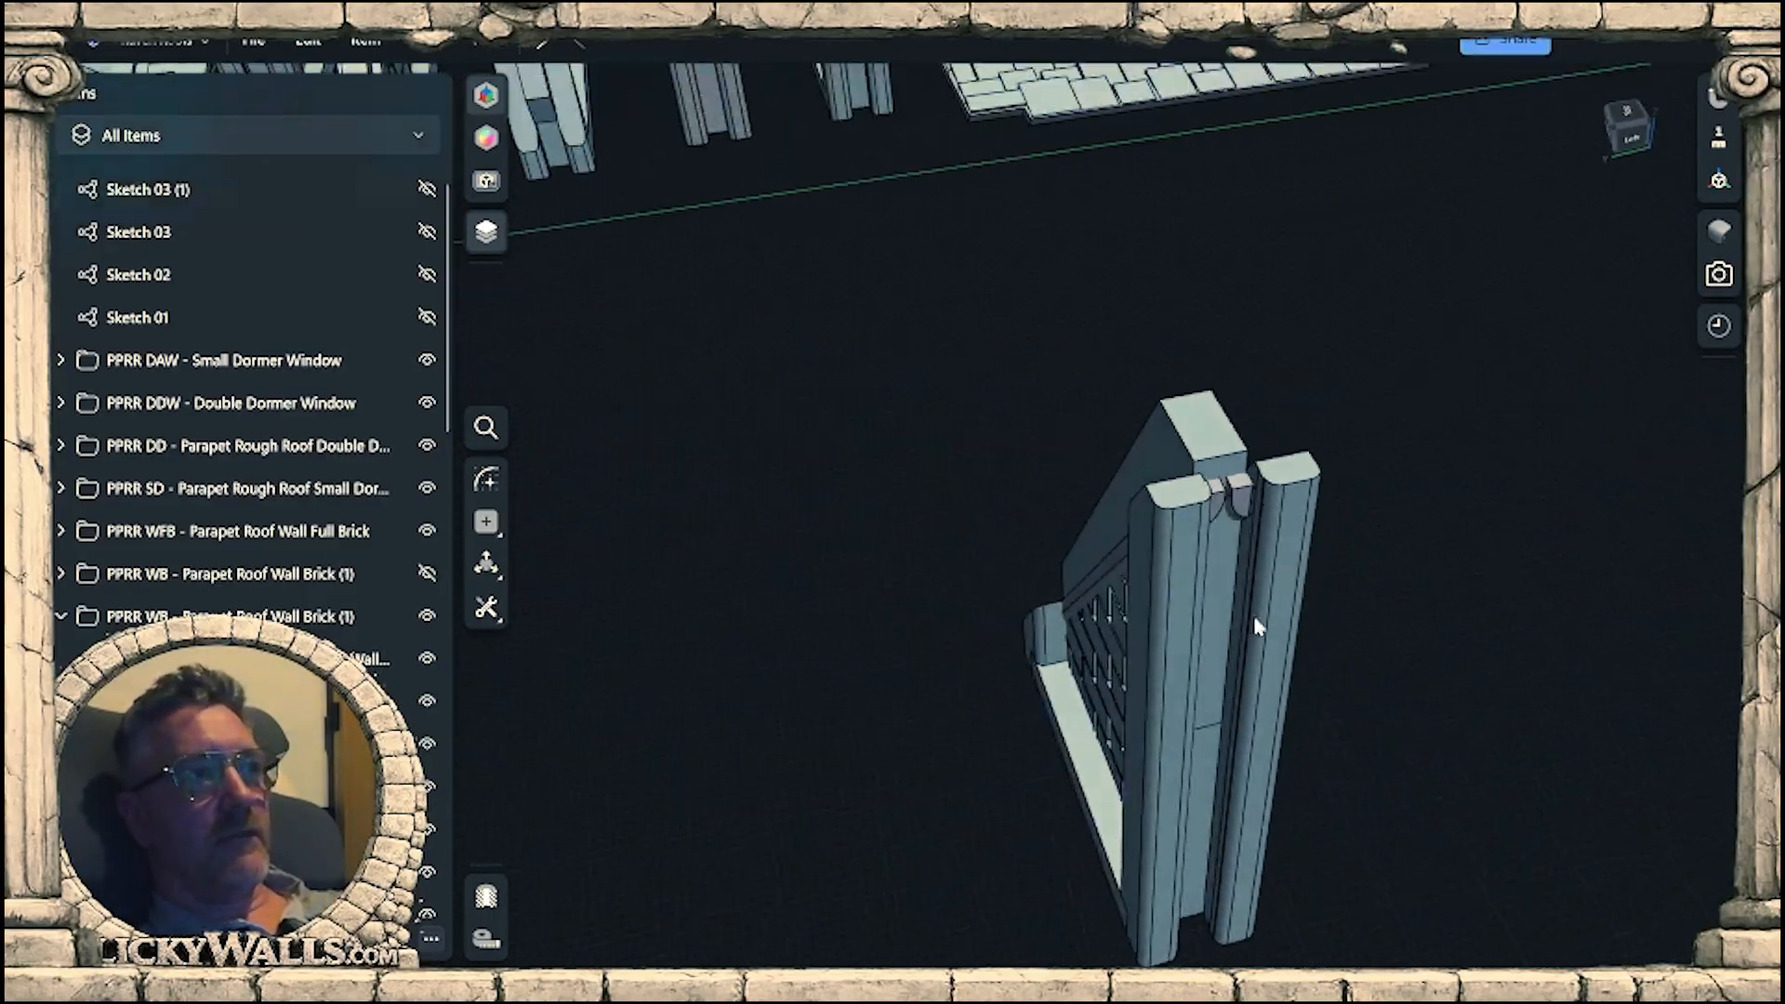
# Offset the end face of the small trim piece protruding between the upright beams at the wall's tall end.
pyautogui.scroll(6, 1260, 342)
pyautogui.moveTo(1216, 562); pyautogui.dragTo(1090, 653, button='right')
pyautogui.click(1088, 694)
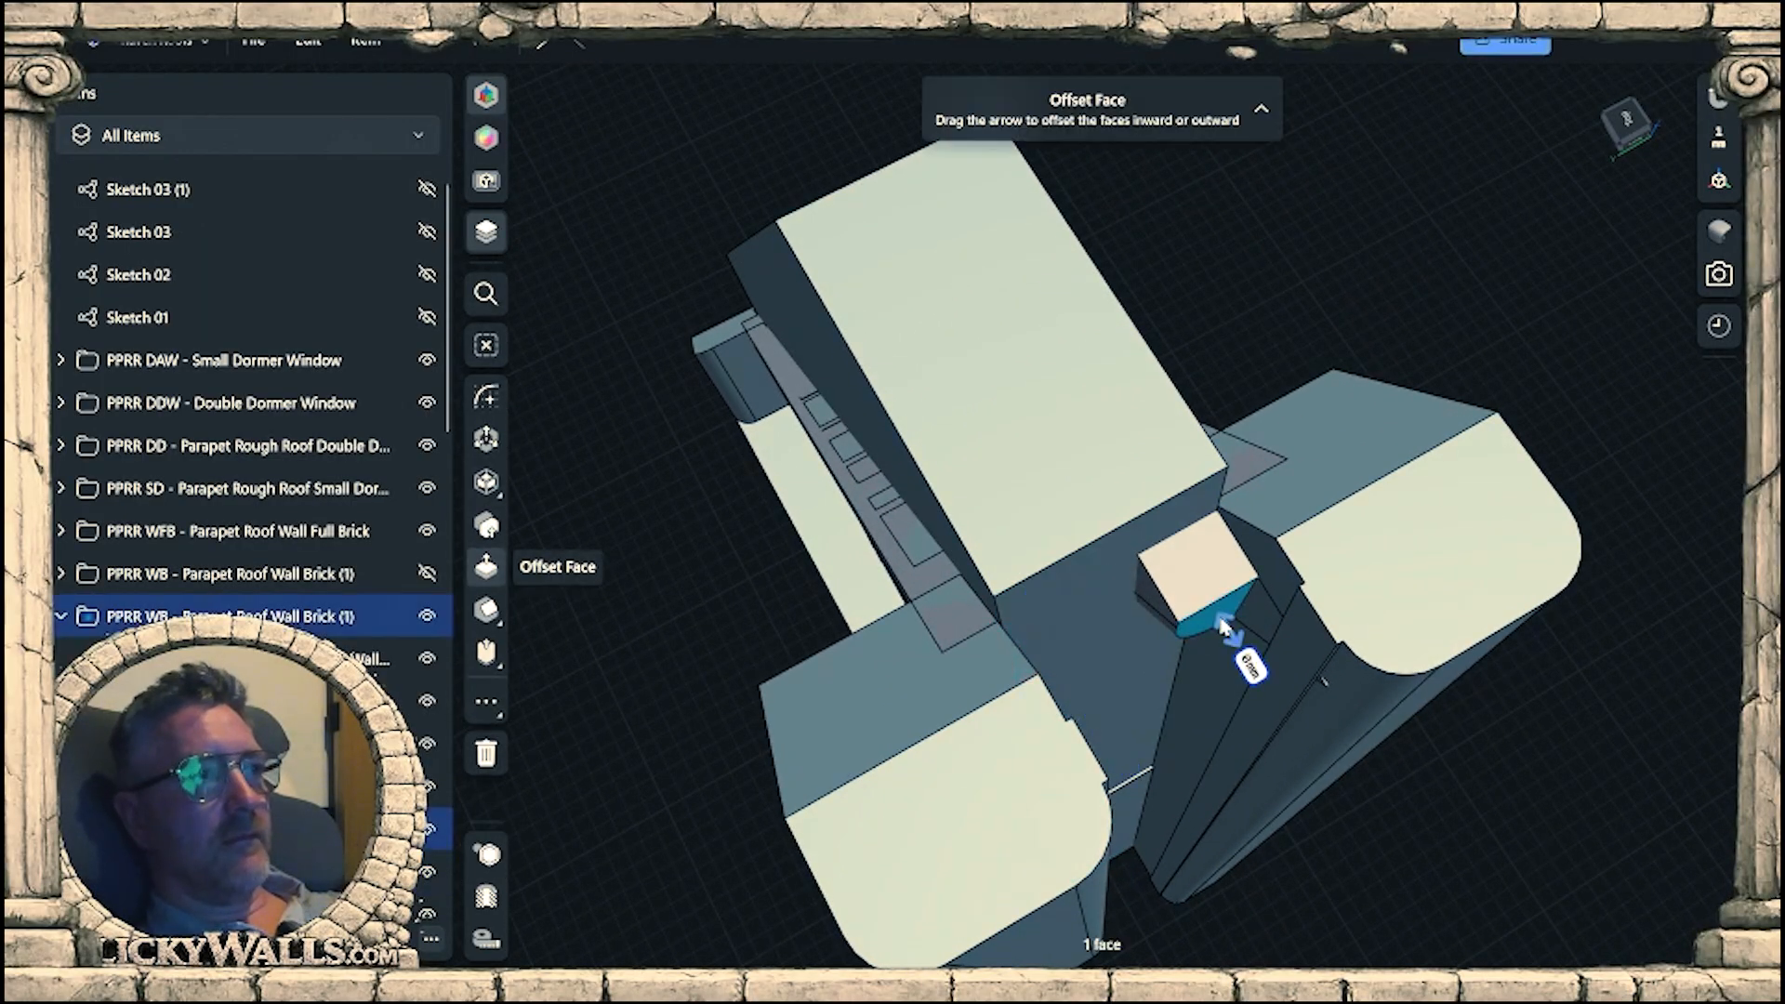
pyautogui.click(1494, 827)
# Offset the two curved trim end faces at the wall's low end inward by about 0.15 mm.
pyautogui.moveTo(1232, 692); pyautogui.dragTo(1297, 650, button='right')
pyautogui.scroll(2, 1296, 653)
pyautogui.scroll(6, 1329, 640)
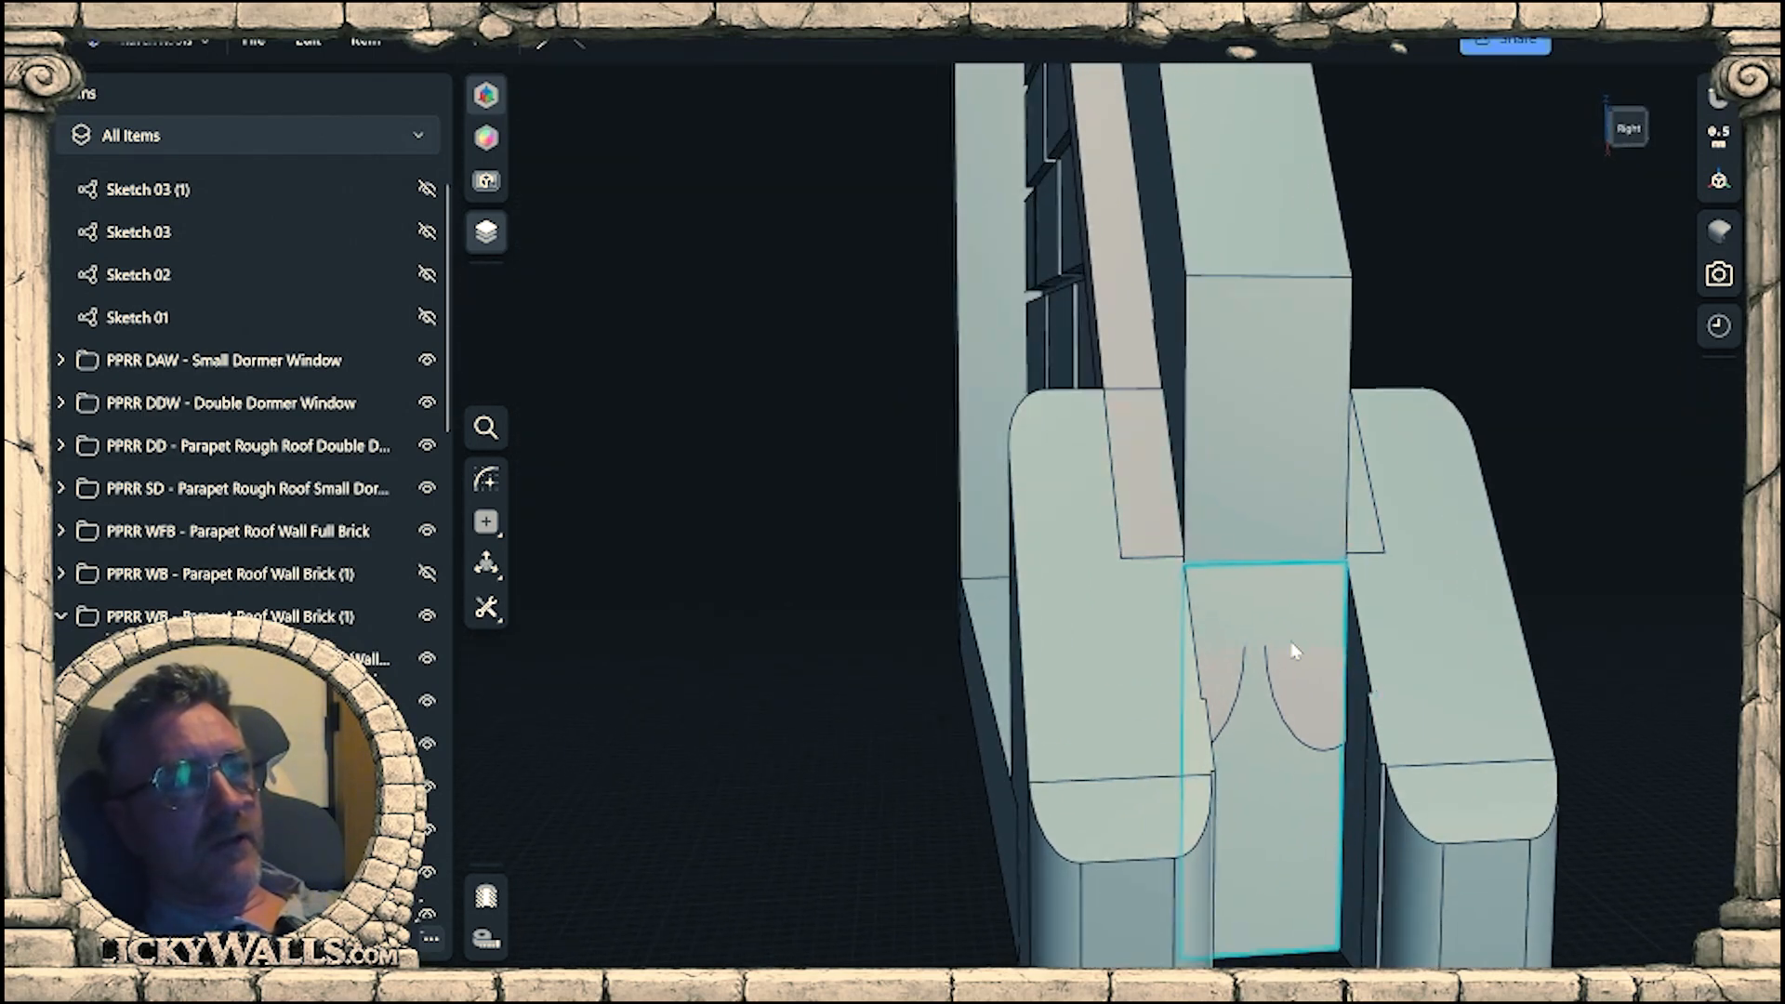
pyautogui.scroll(10, 1296, 653)
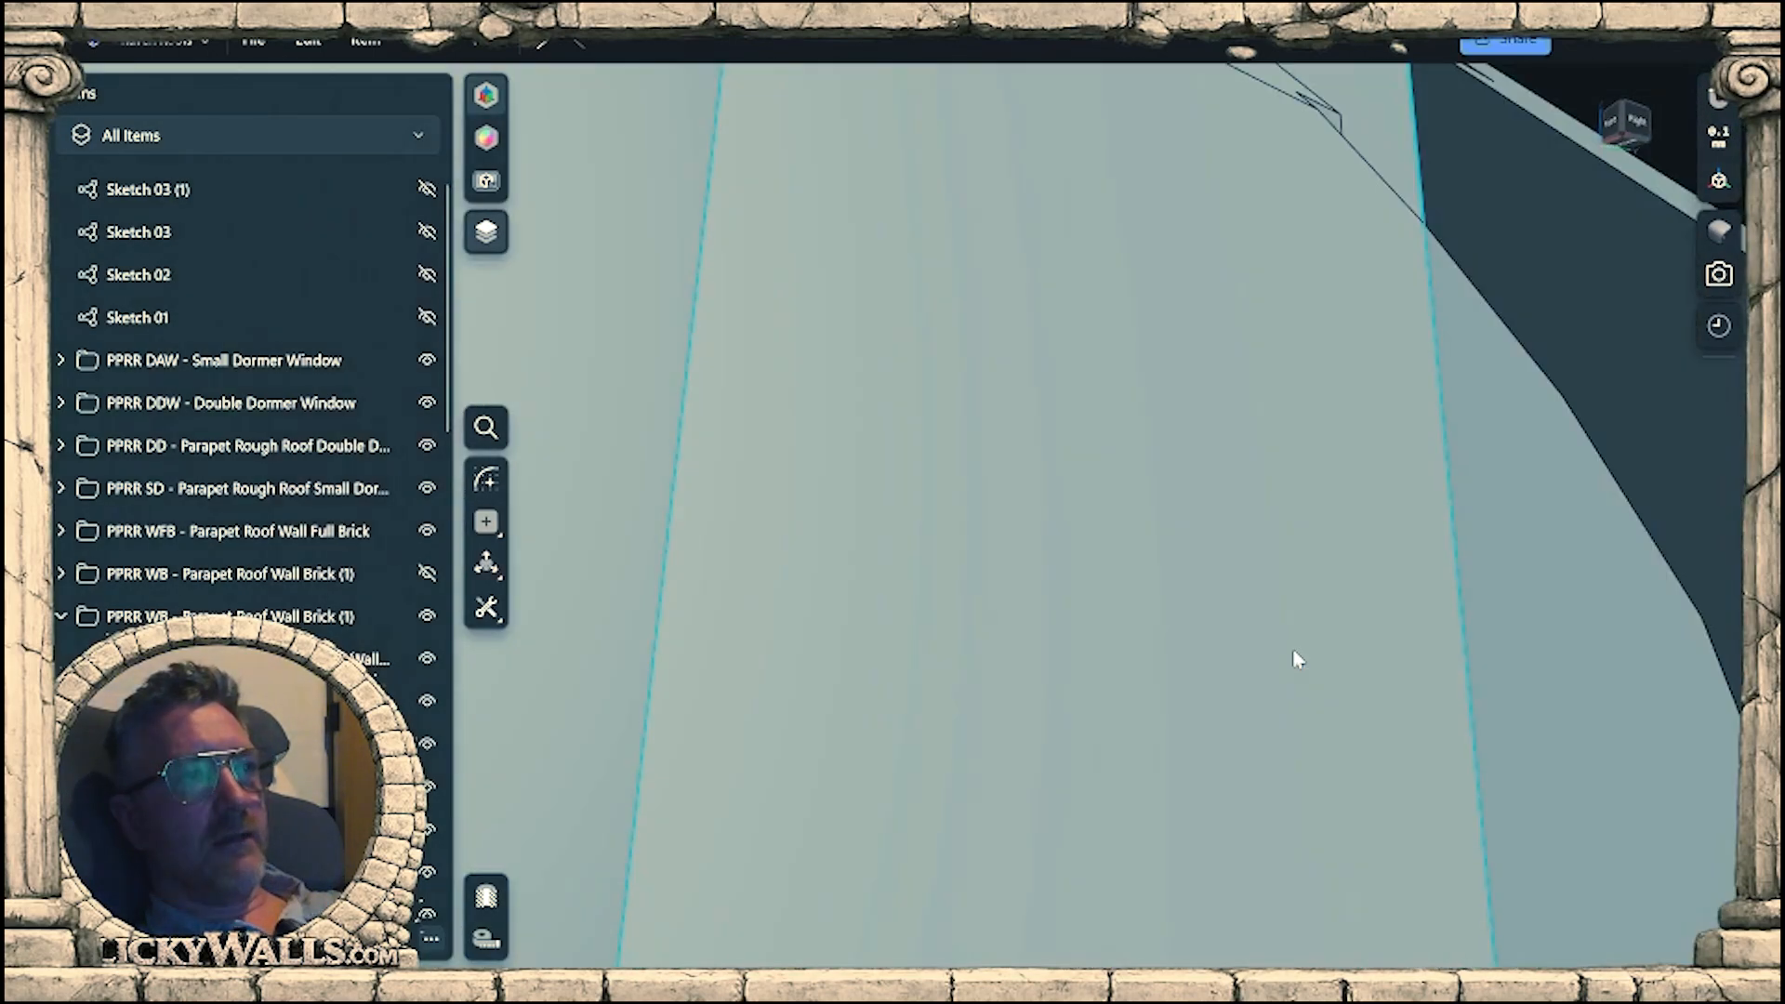
pyautogui.moveTo(1293, 651); pyautogui.dragTo(1207, 562, button='right')
pyautogui.scroll(3, 1234, 549)
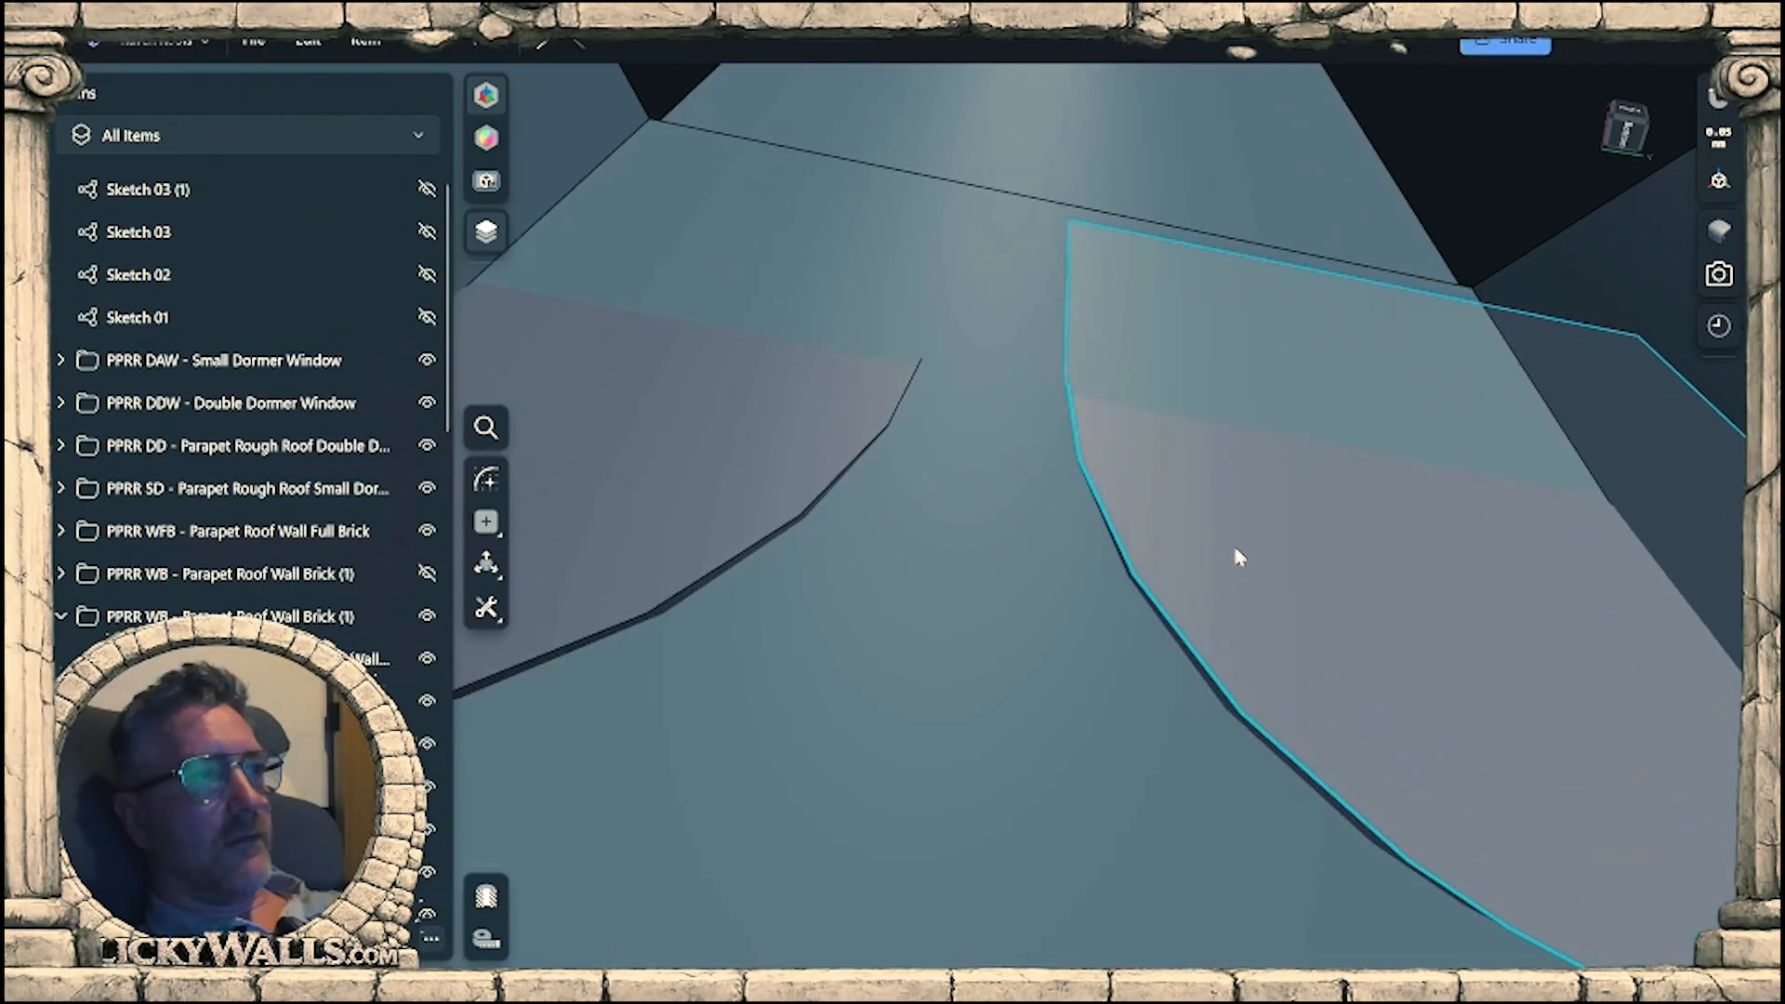
pyautogui.scroll(-3, 1238, 556)
pyautogui.click(1257, 662)
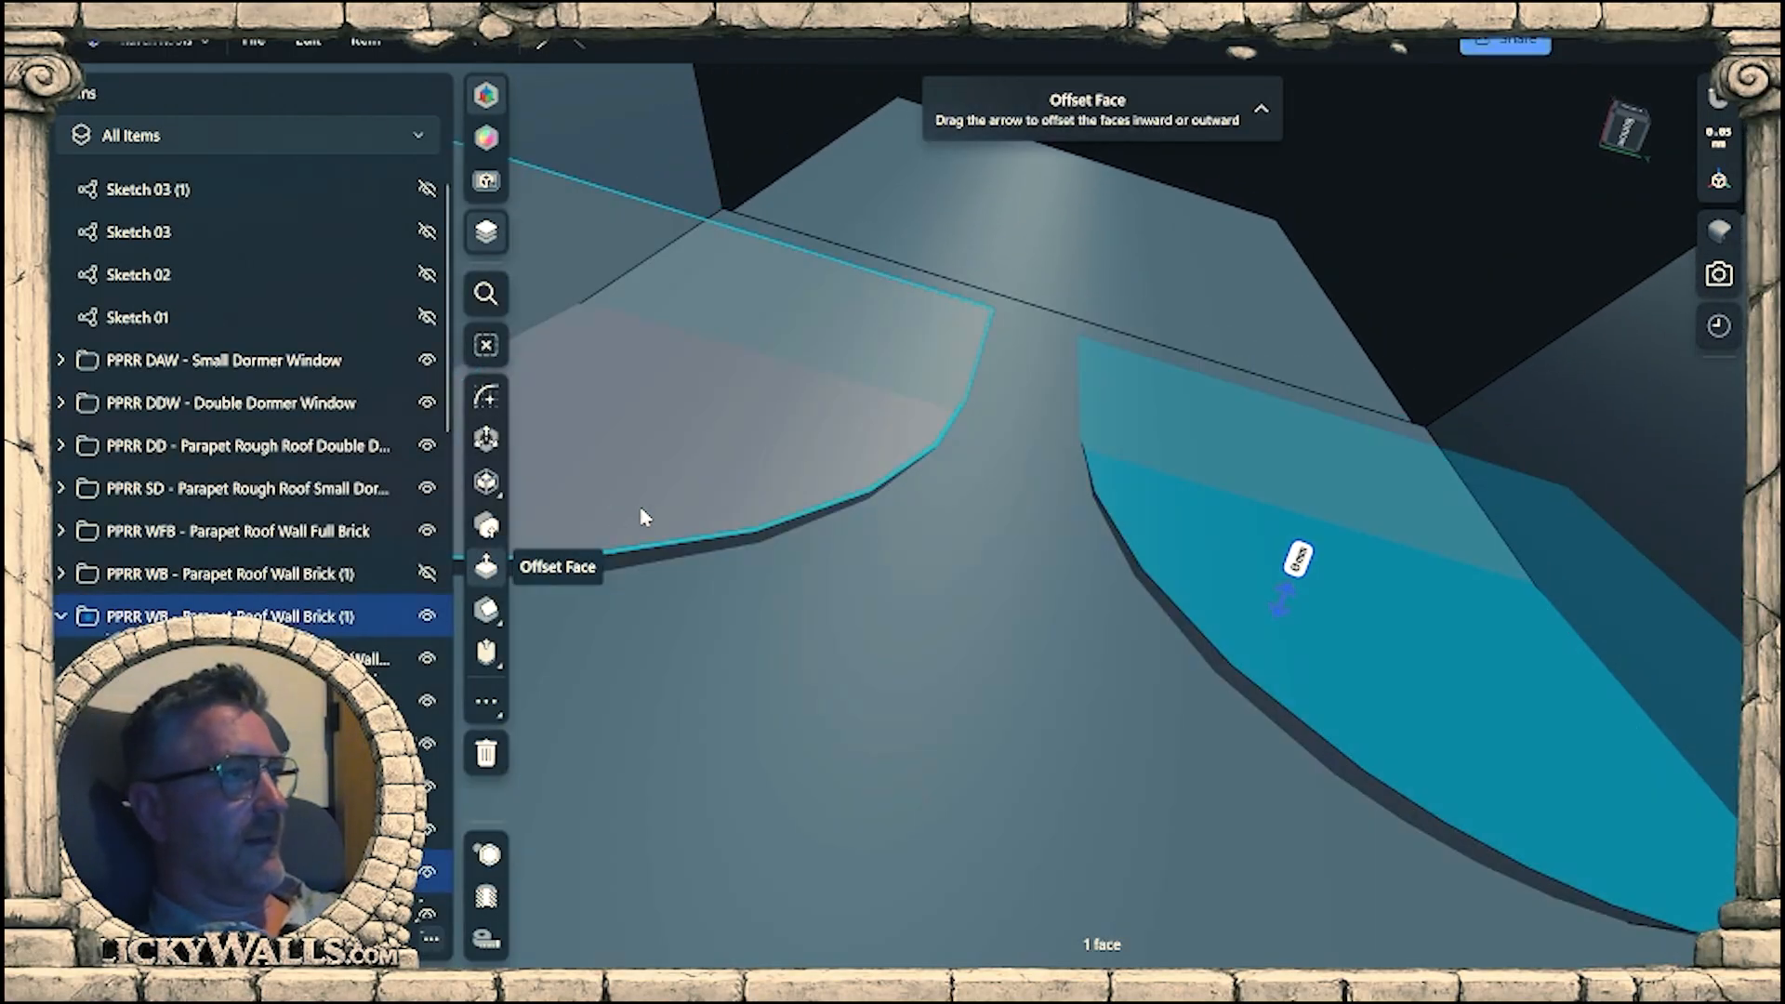
pyautogui.click(683, 491)
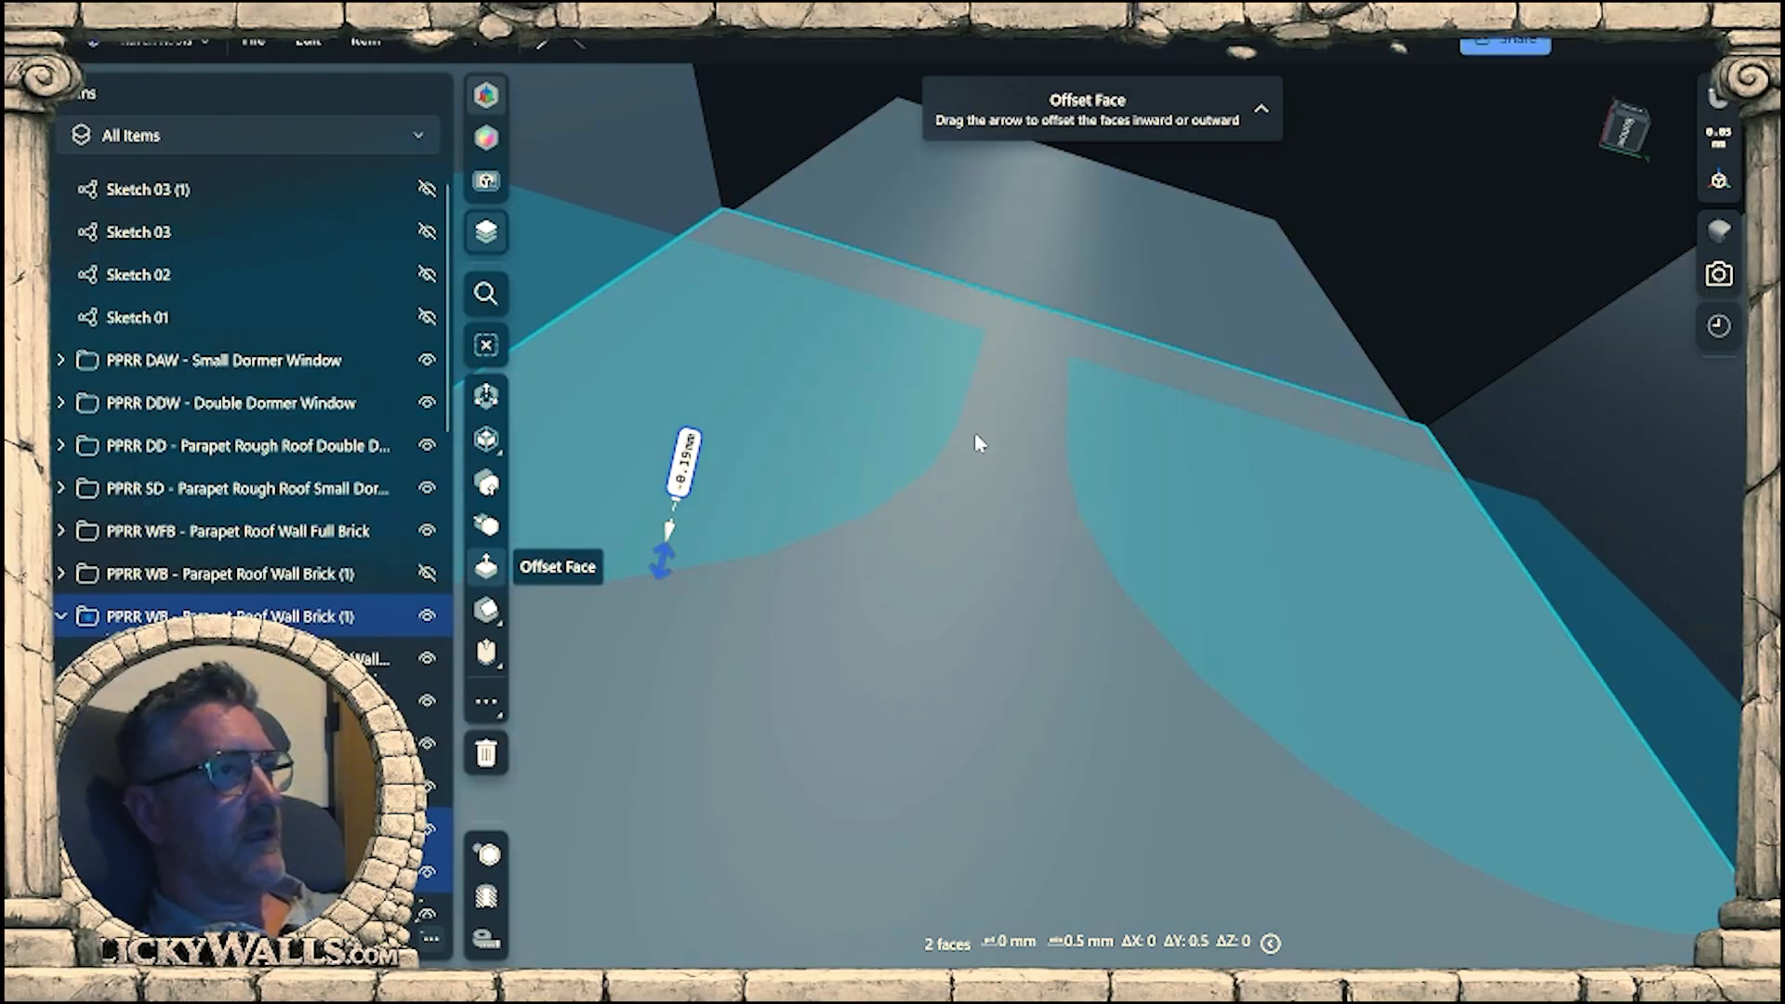
pyautogui.moveTo(976, 438); pyautogui.dragTo(1427, 791, button='right')
pyautogui.scroll(-4, 1223, 650)
pyautogui.click(1427, 791)
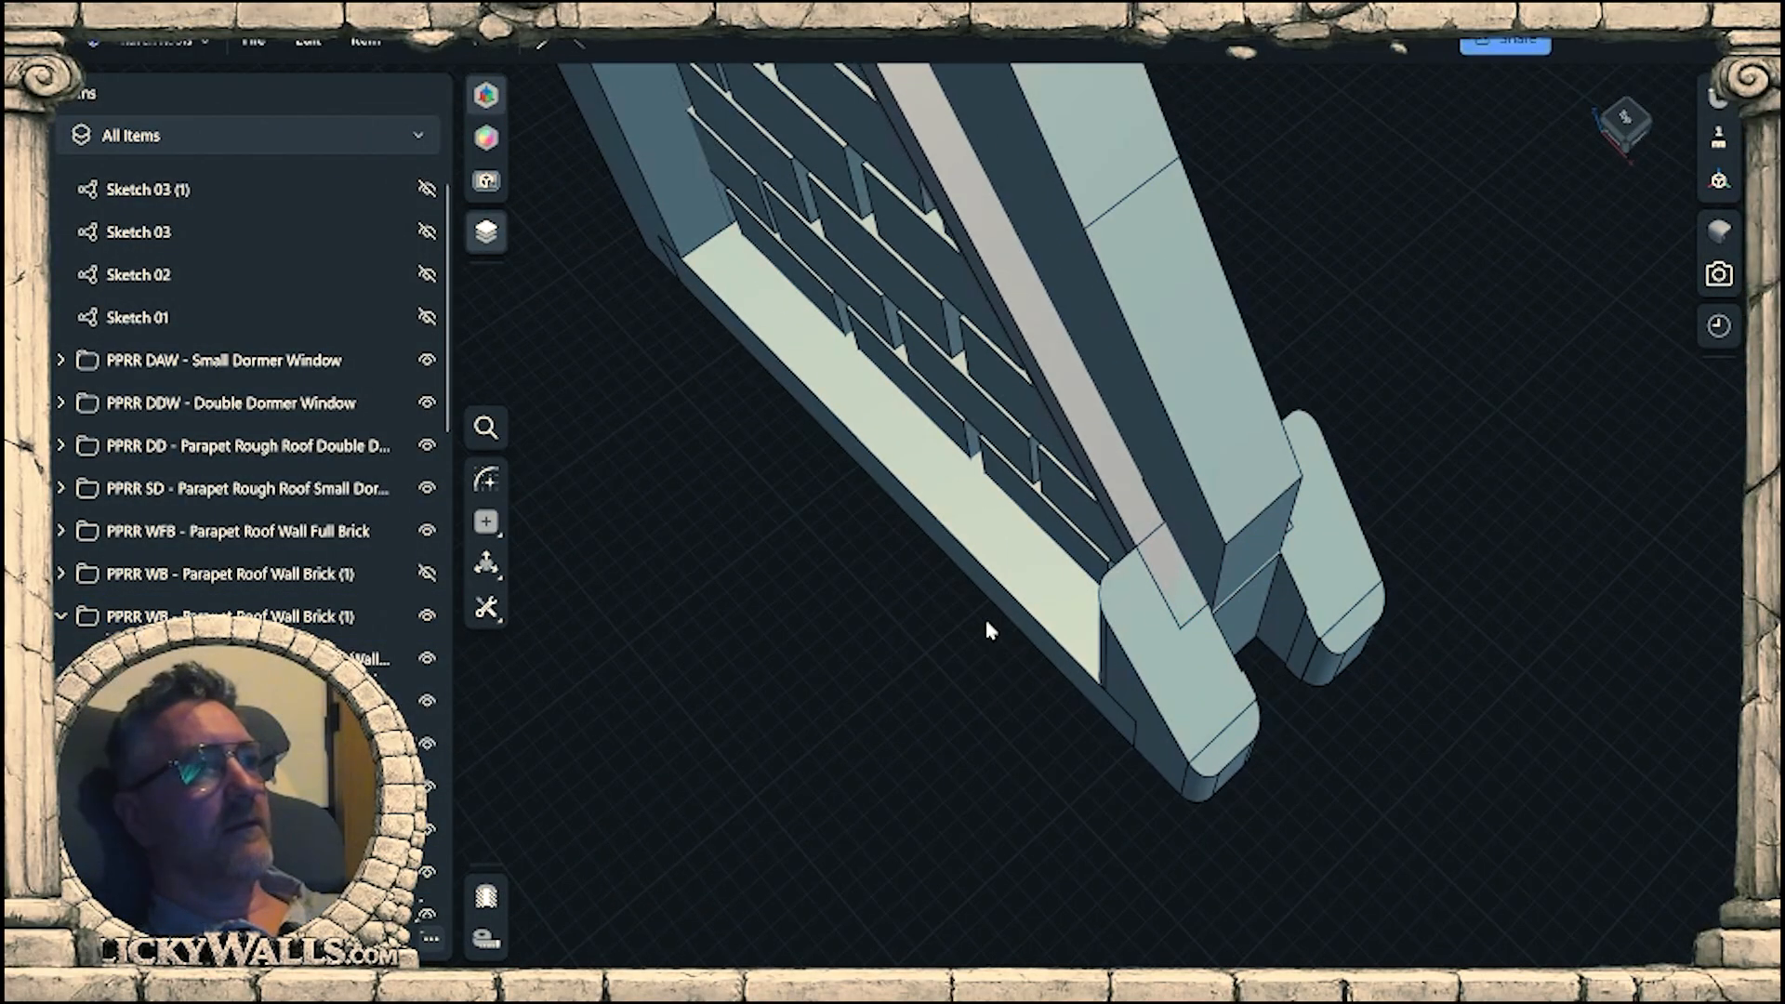
# Offset the wall core's narrow end face between the low corner posts outward to a total of about 35.45 mm.
pyautogui.scroll(10, 1209, 595)
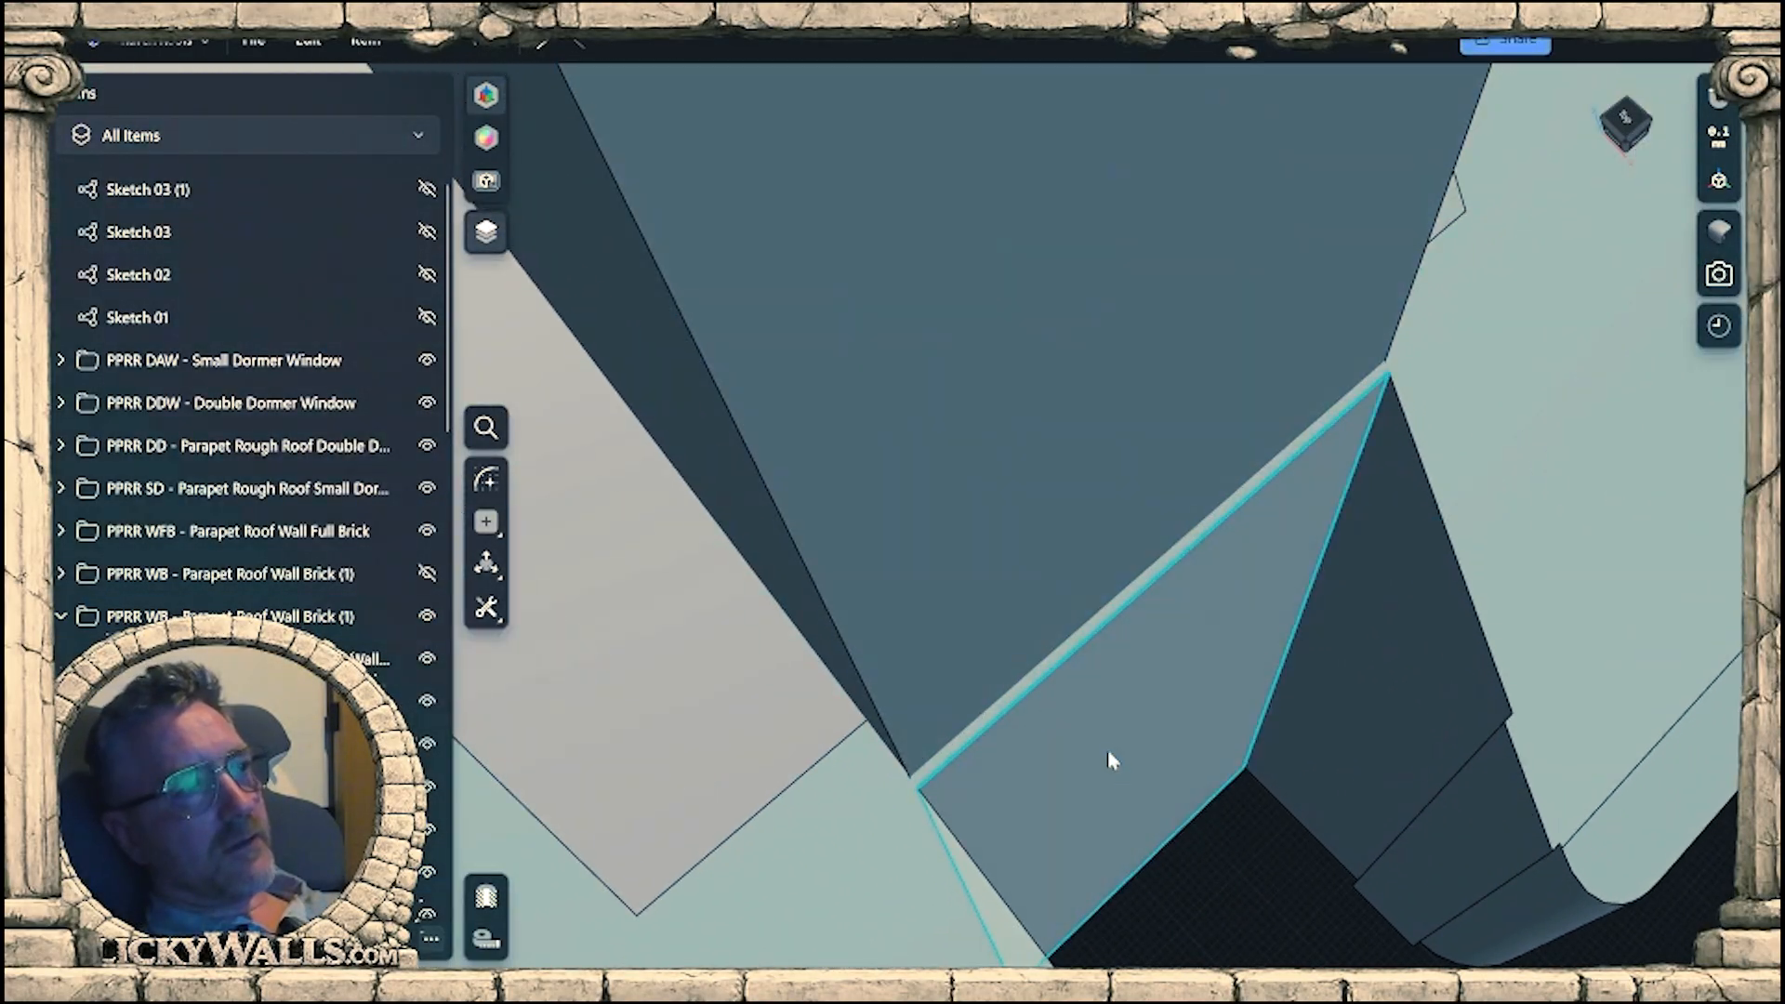
pyautogui.click(1111, 760)
pyautogui.moveTo(1111, 760); pyautogui.dragTo(1120, 706, button='right')
pyautogui.moveTo(1018, 737); pyautogui.dragTo(1025, 565)
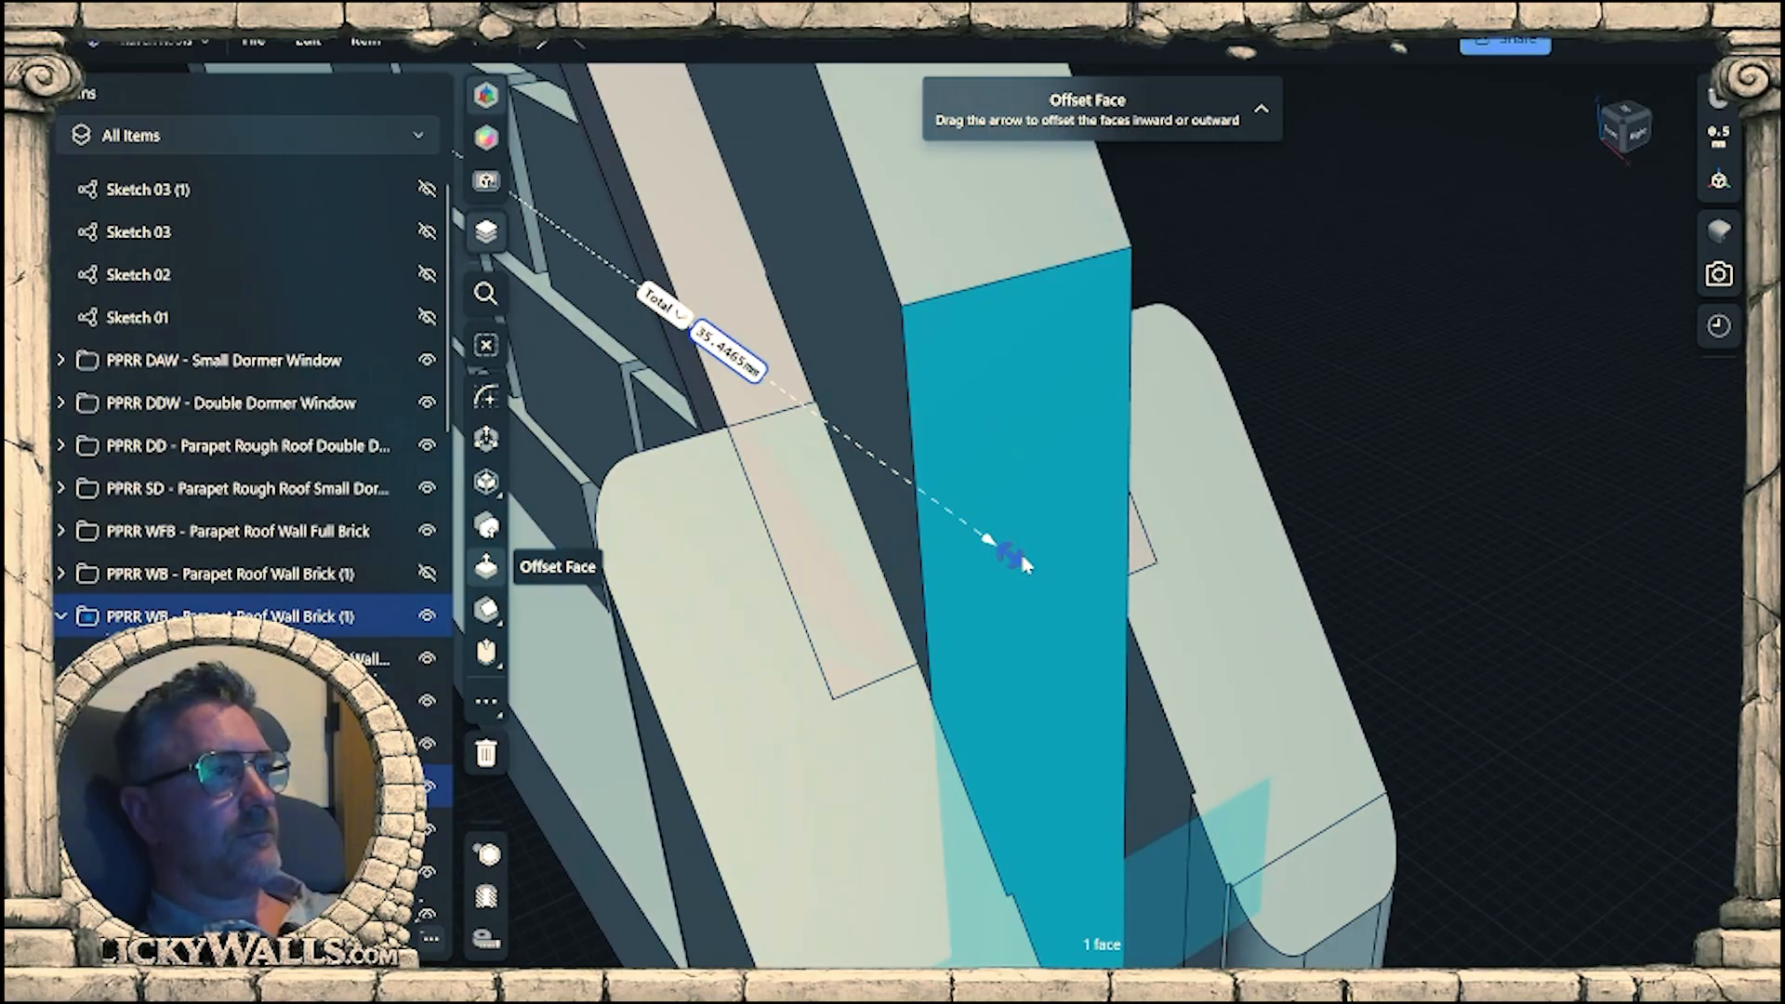
pyautogui.click(1436, 488)
pyautogui.scroll(-5, 1395, 586)
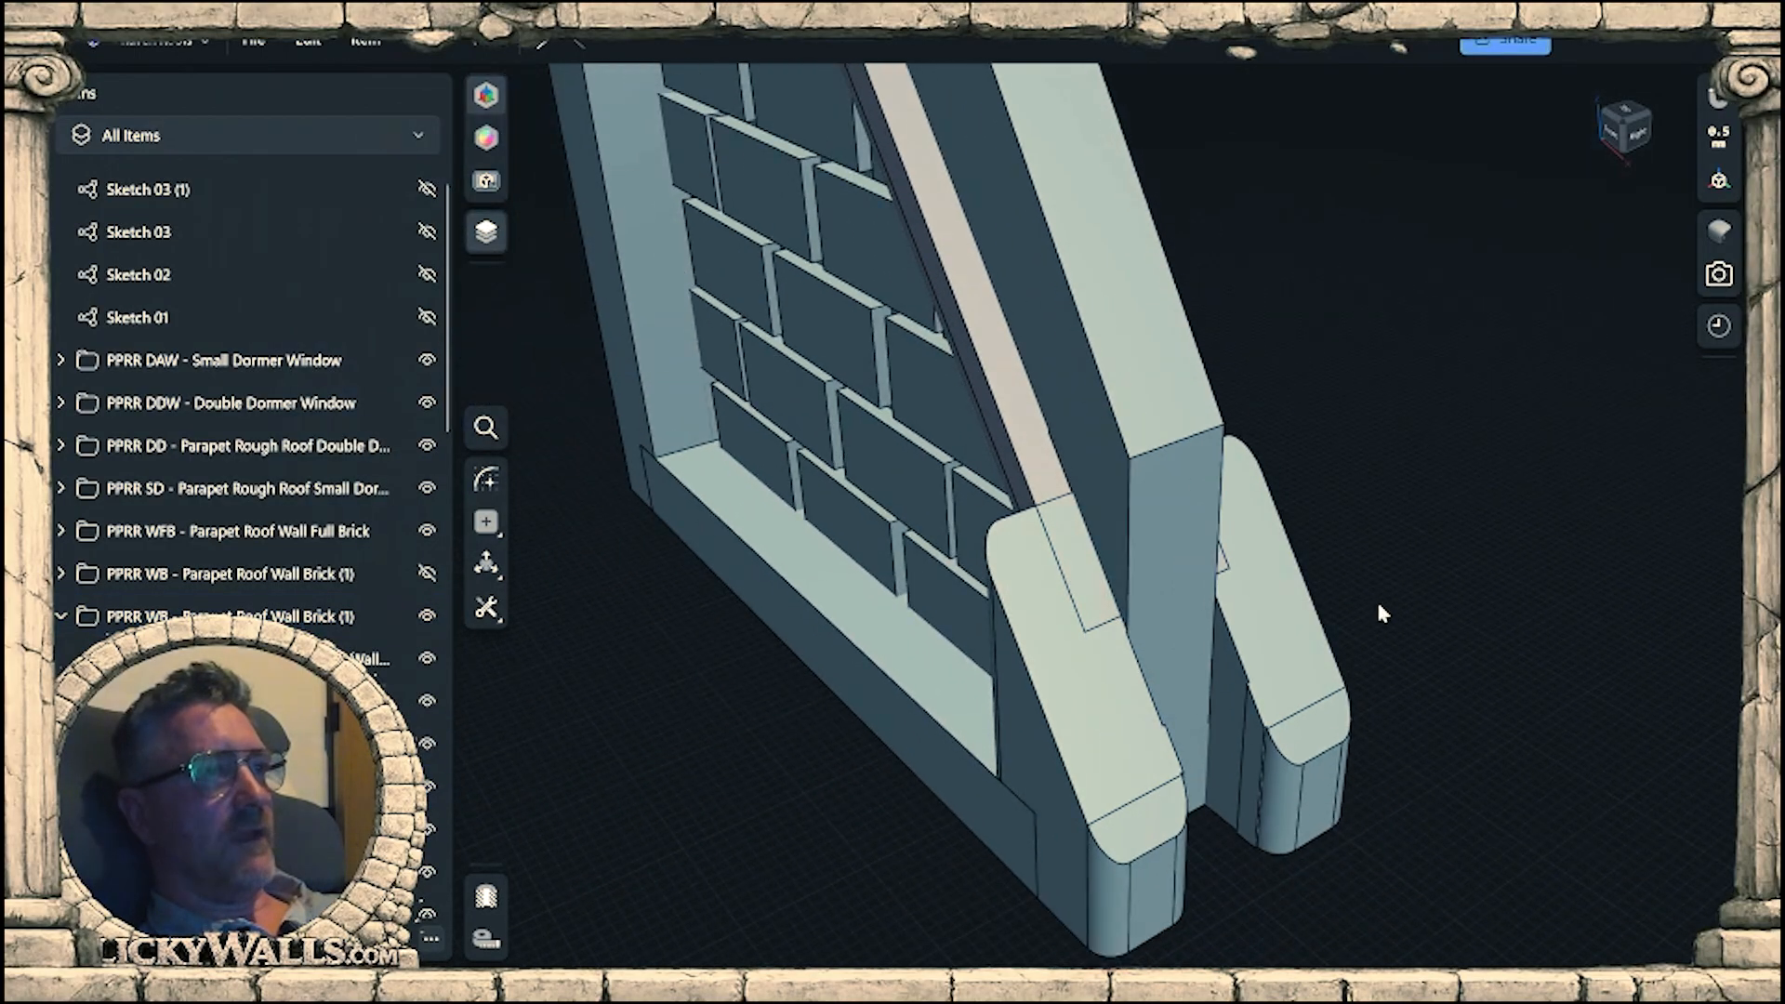
# Measure the width of the parapet strip above the short wall's sloped trim with a temporary perpendicular line on its front face.
pyautogui.moveTo(1376, 598); pyautogui.dragTo(1381, 666, button='right')
pyautogui.scroll(-5, 1382, 666)
pyautogui.scroll(-3, 1208, 714)
pyautogui.moveTo(1209, 714); pyautogui.dragTo(1068, 573, button='right')
pyautogui.click(1116, 424)
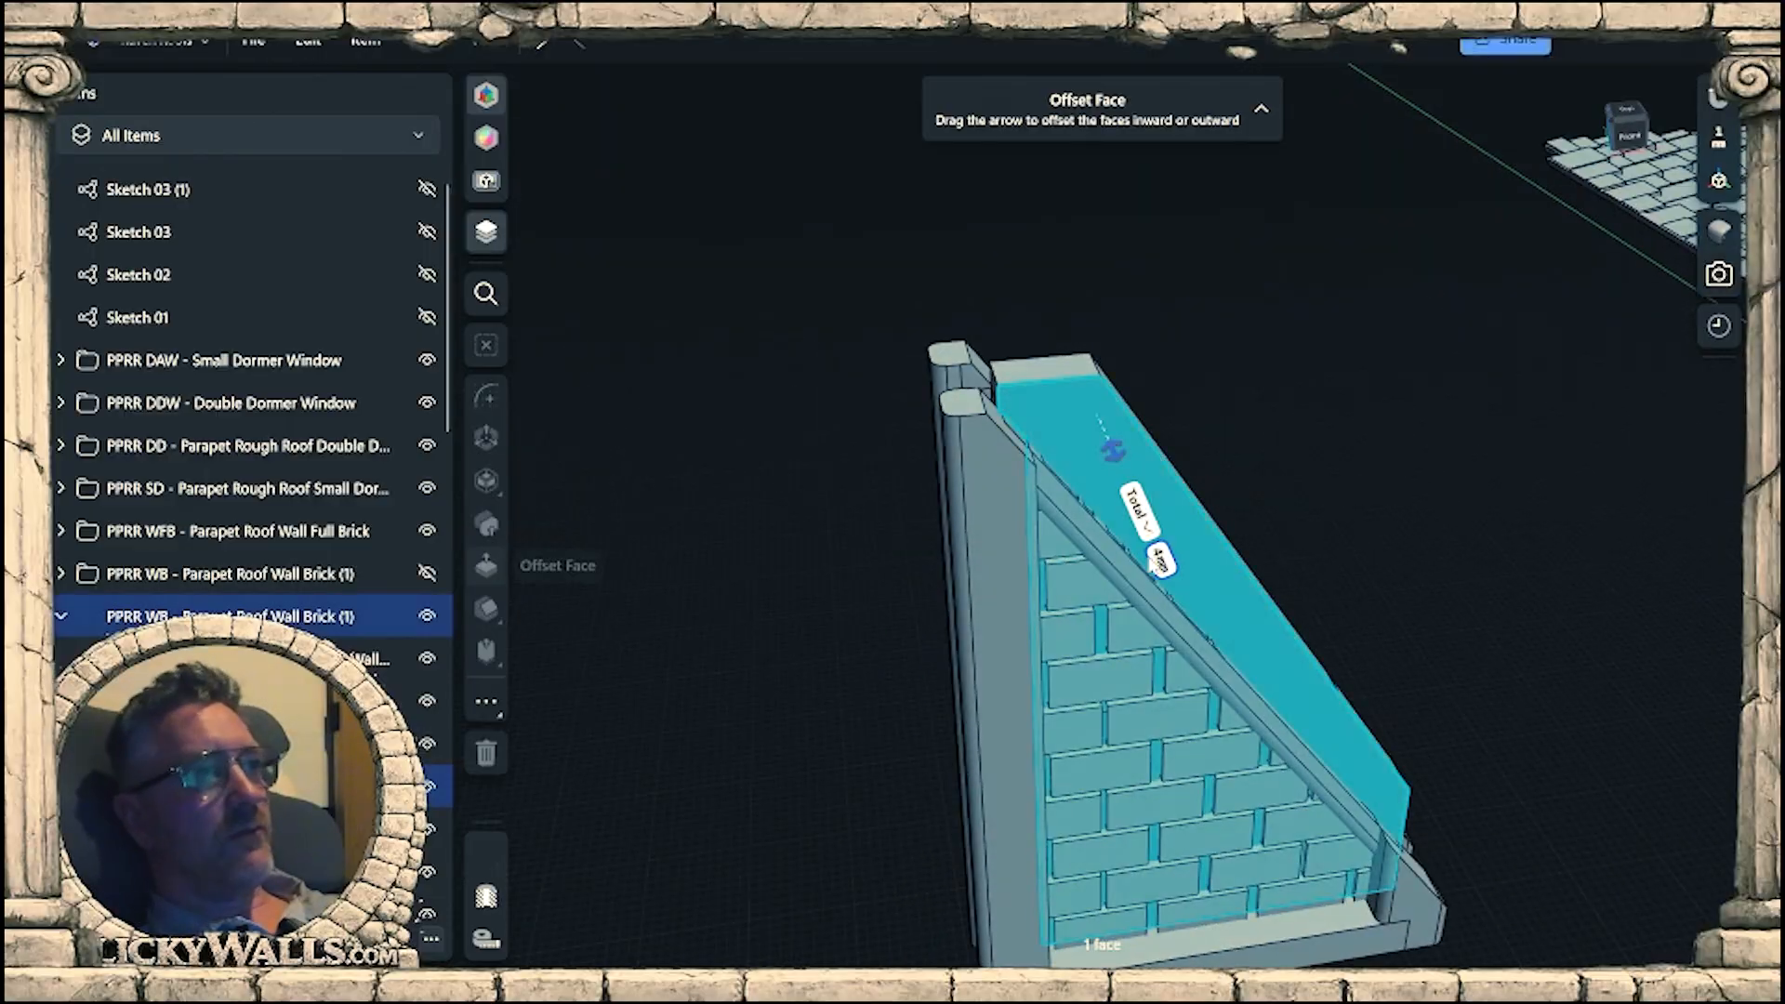
pyautogui.scroll(3, 1121, 437)
pyautogui.moveTo(1120, 437); pyautogui.dragTo(849, 486, button='right')
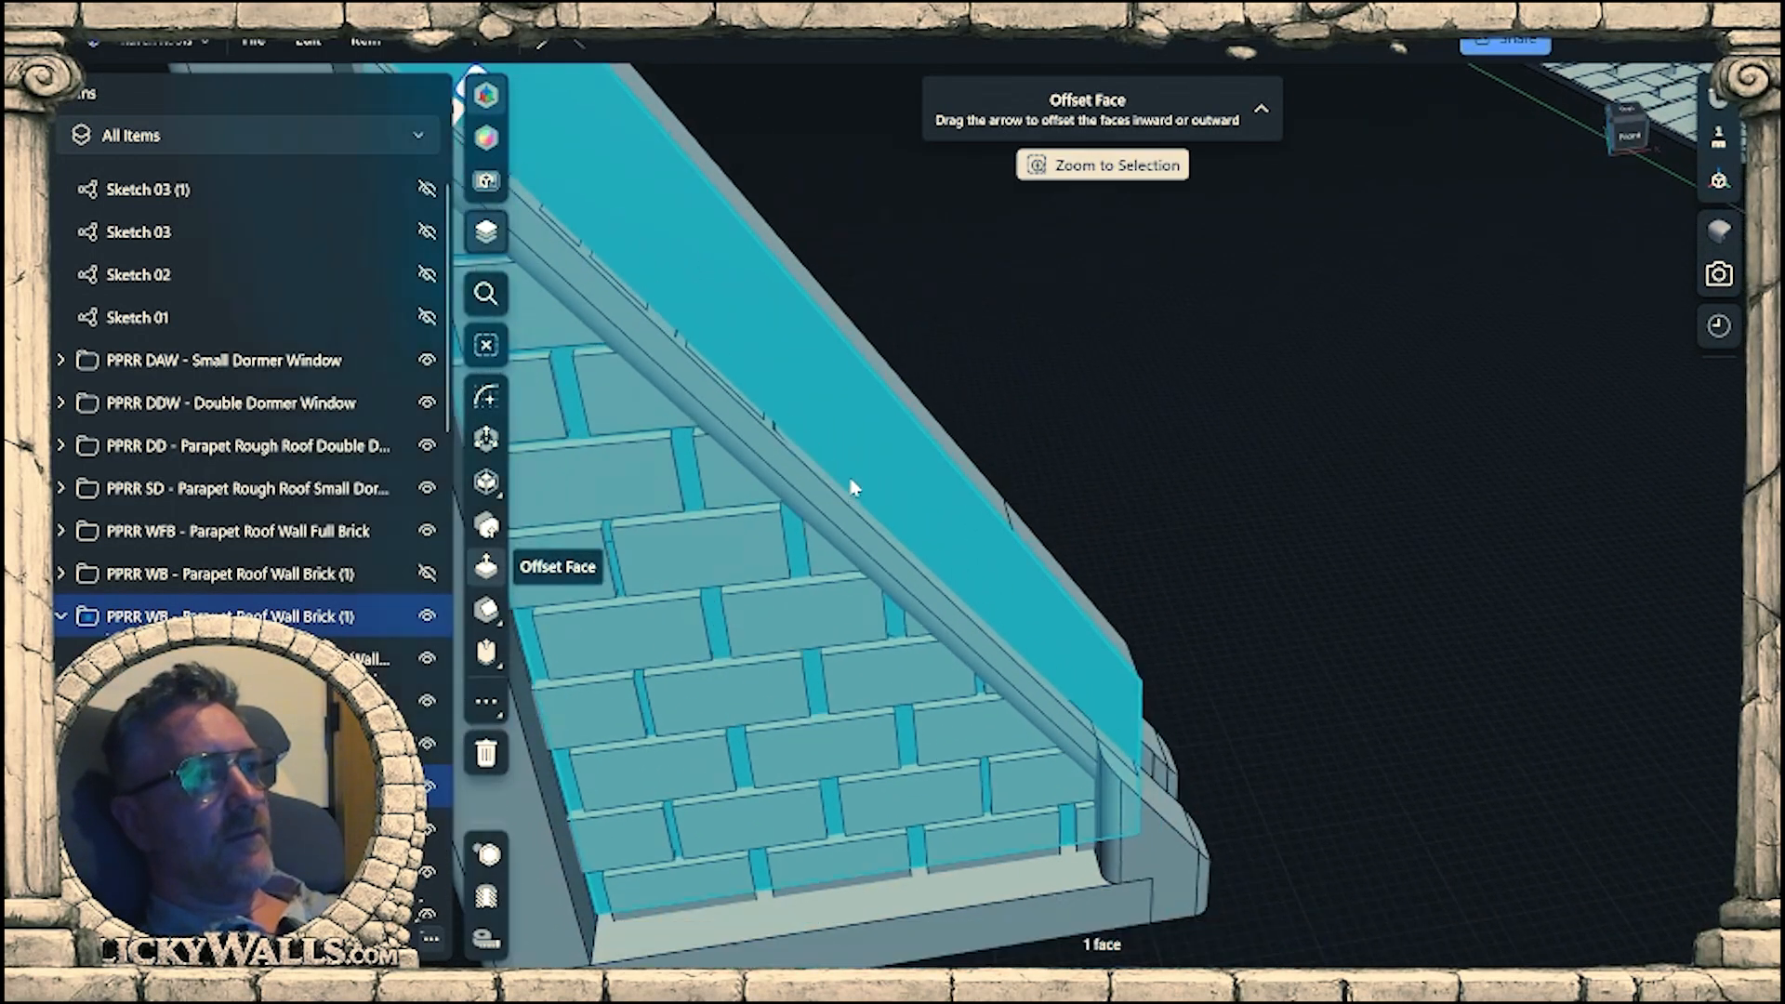
pyautogui.scroll(4, 877, 602)
pyautogui.moveTo(877, 602)
pyautogui.mouseDown(button='right')
pyautogui.moveTo(830, 544)
pyautogui.moveTo(822, 468)
pyautogui.moveTo(988, 516)
pyautogui.mouseUp(button='right')
pyautogui.click(835, 503)
pyautogui.click(835, 503)
pyautogui.scroll(-2, 835, 503)
pyautogui.press('l')
pyautogui.scroll(5, 1275, 688)
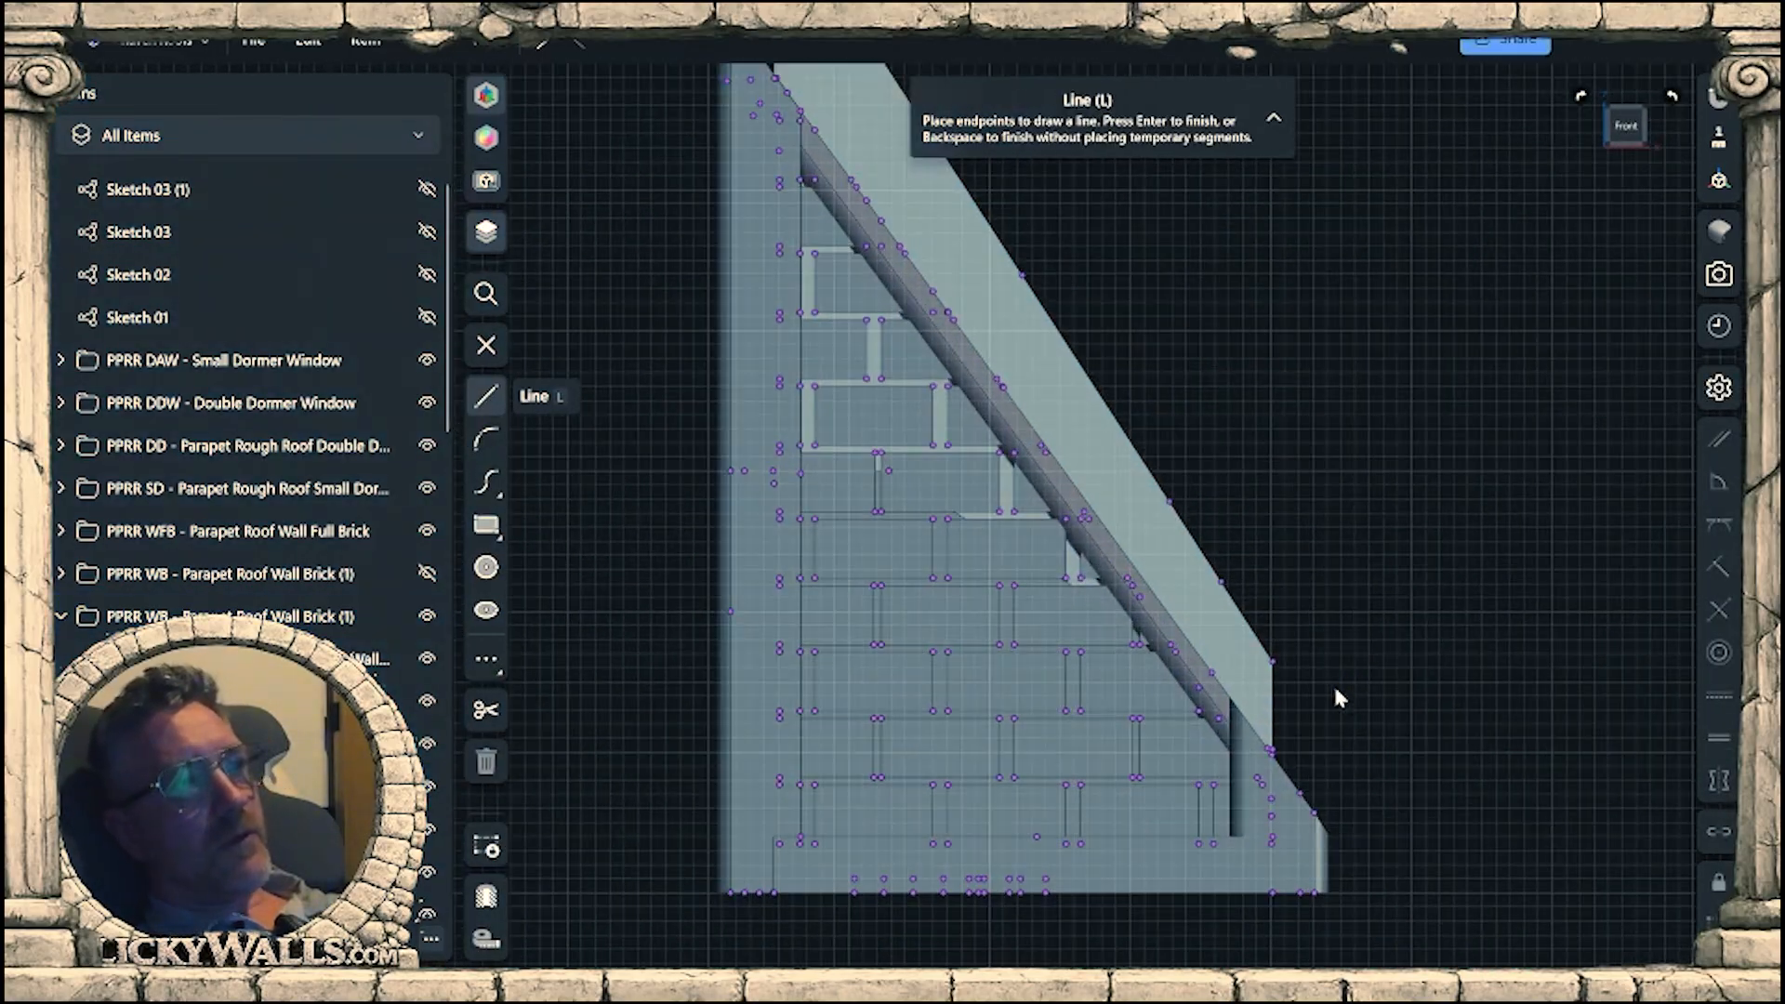
pyautogui.moveTo(1255, 686); pyautogui.dragTo(1060, 740, button='middle')
pyautogui.scroll(2, 974, 773)
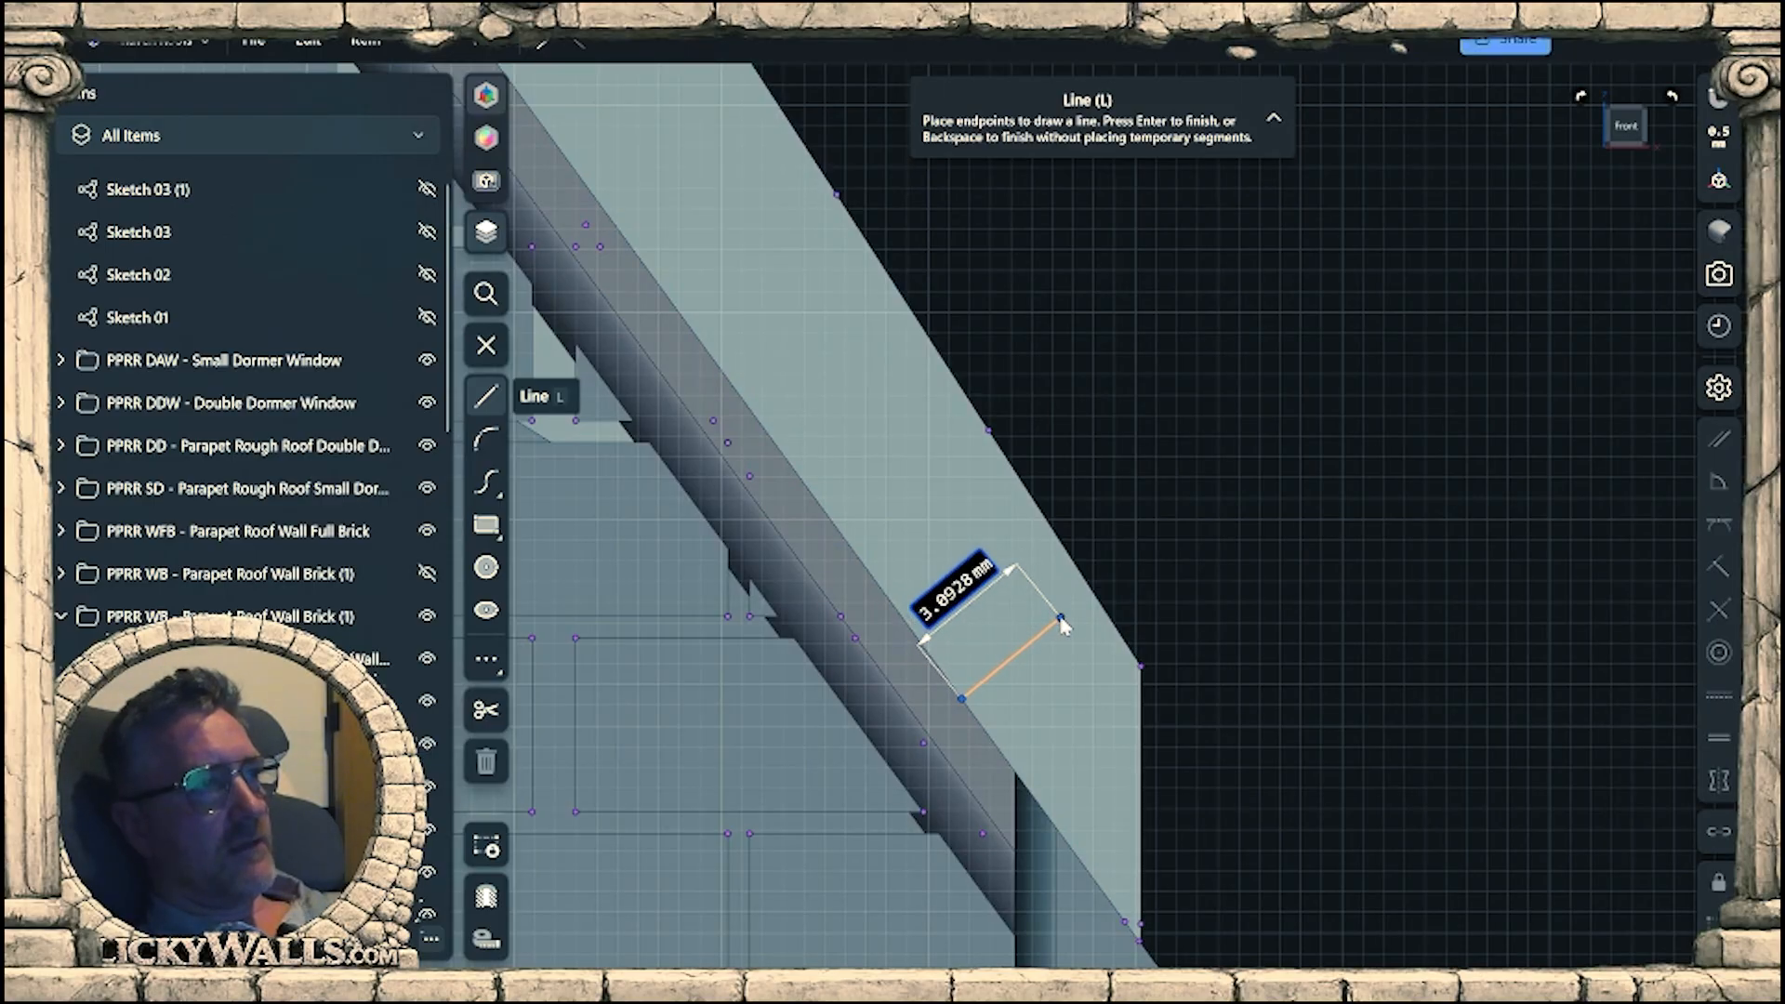
pyautogui.scroll(-5, 1056, 637)
pyautogui.moveTo(1175, 701)
pyautogui.mouseDown(button='right')
pyautogui.moveTo(1246, 784)
pyautogui.moveTo(1268, 704)
pyautogui.mouseUp(button='right')
pyautogui.press('Escape')
pyautogui.scroll(-4, 1186, 590)
pyautogui.moveTo(1186, 590); pyautogui.dragTo(1320, 716, button='right')
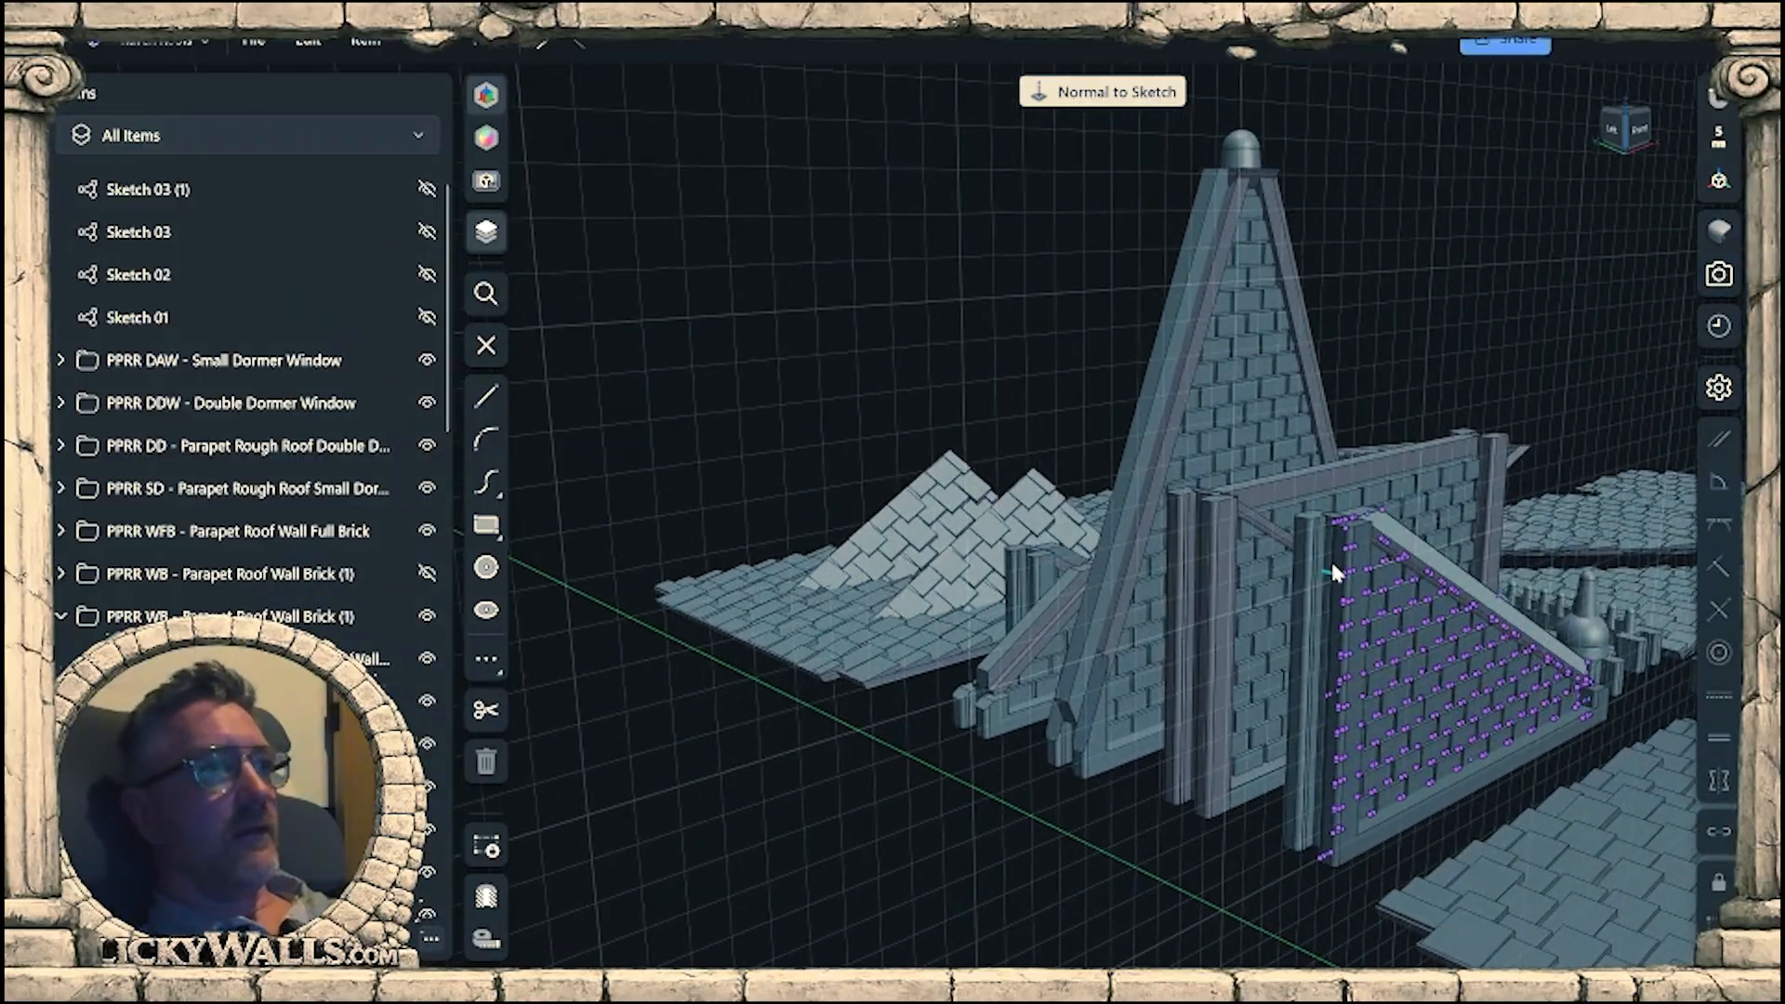
pyautogui.press('Escape')
# Measure the width of the outer parapet strip on the tall gable wall's sloping side with a temporary perpendicular line.
pyautogui.scroll(7, 1180, 435)
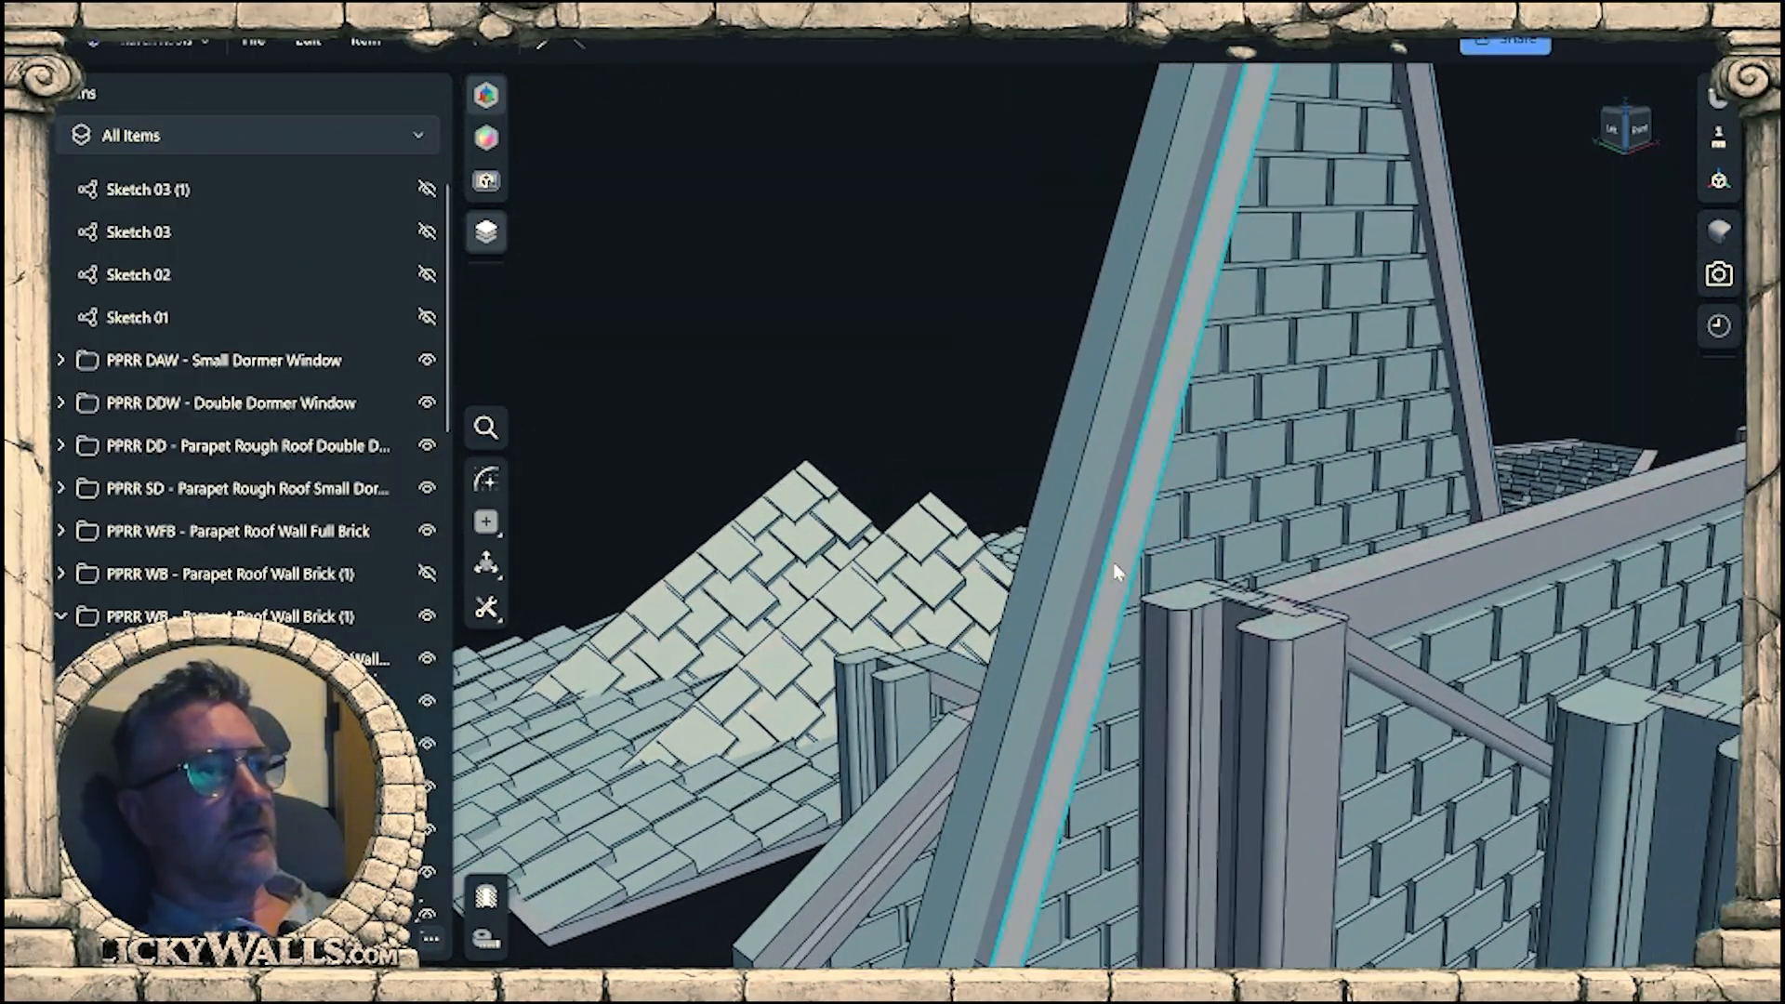
pyautogui.moveTo(1114, 563)
pyautogui.mouseDown(button='right')
pyautogui.moveTo(1086, 672)
pyautogui.moveTo(1106, 735)
pyautogui.mouseUp(button='right')
pyautogui.scroll(4, 1142, 498)
pyautogui.click(1084, 512)
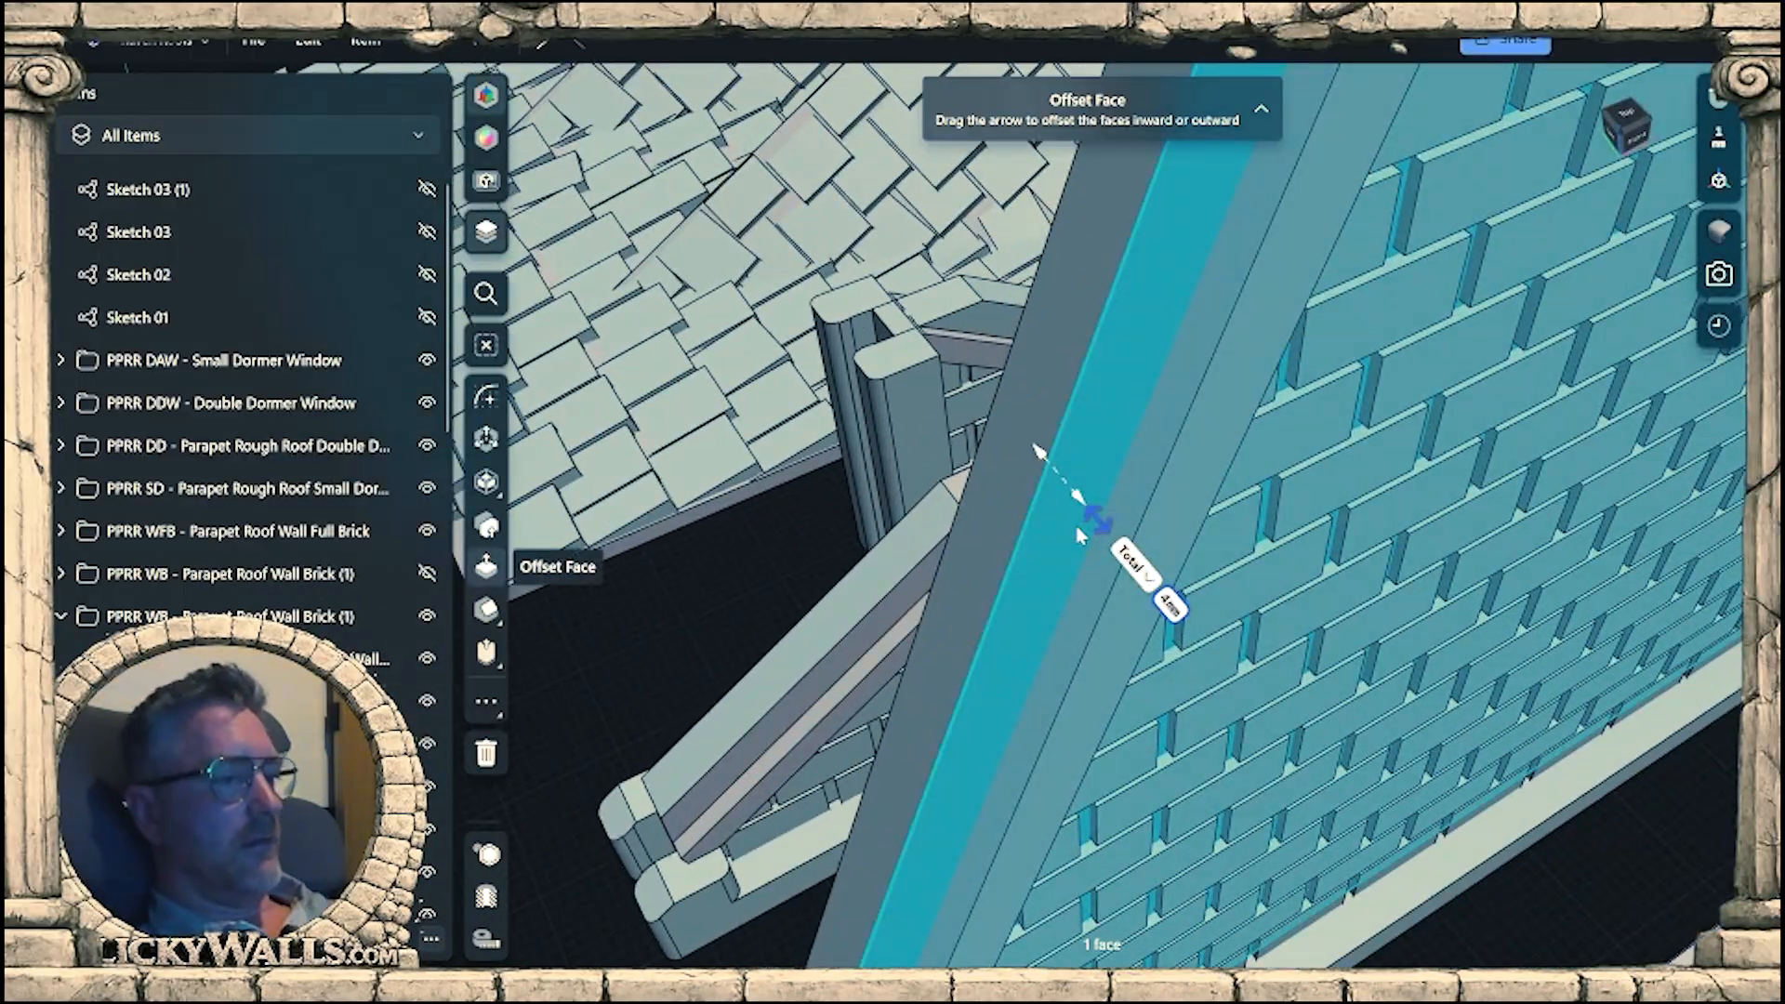
pyautogui.press('Tab')
pyautogui.press('l')
pyautogui.scroll(6, 976, 470)
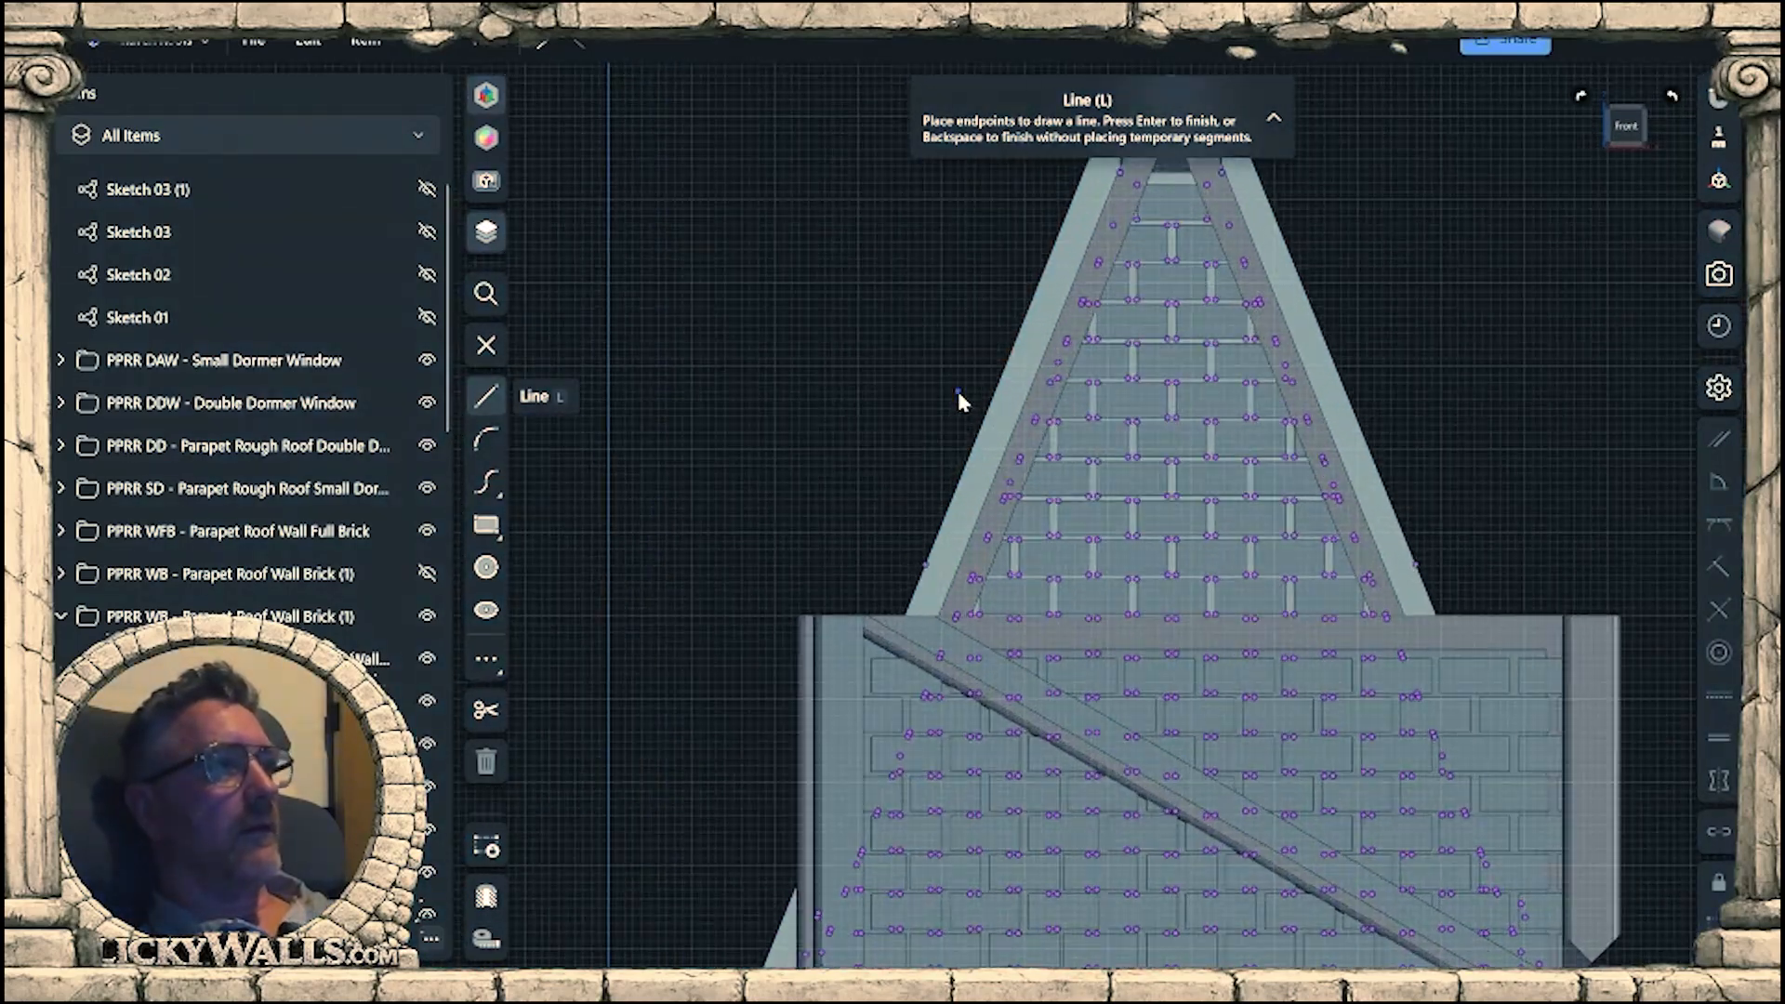
pyautogui.scroll(2, 1023, 483)
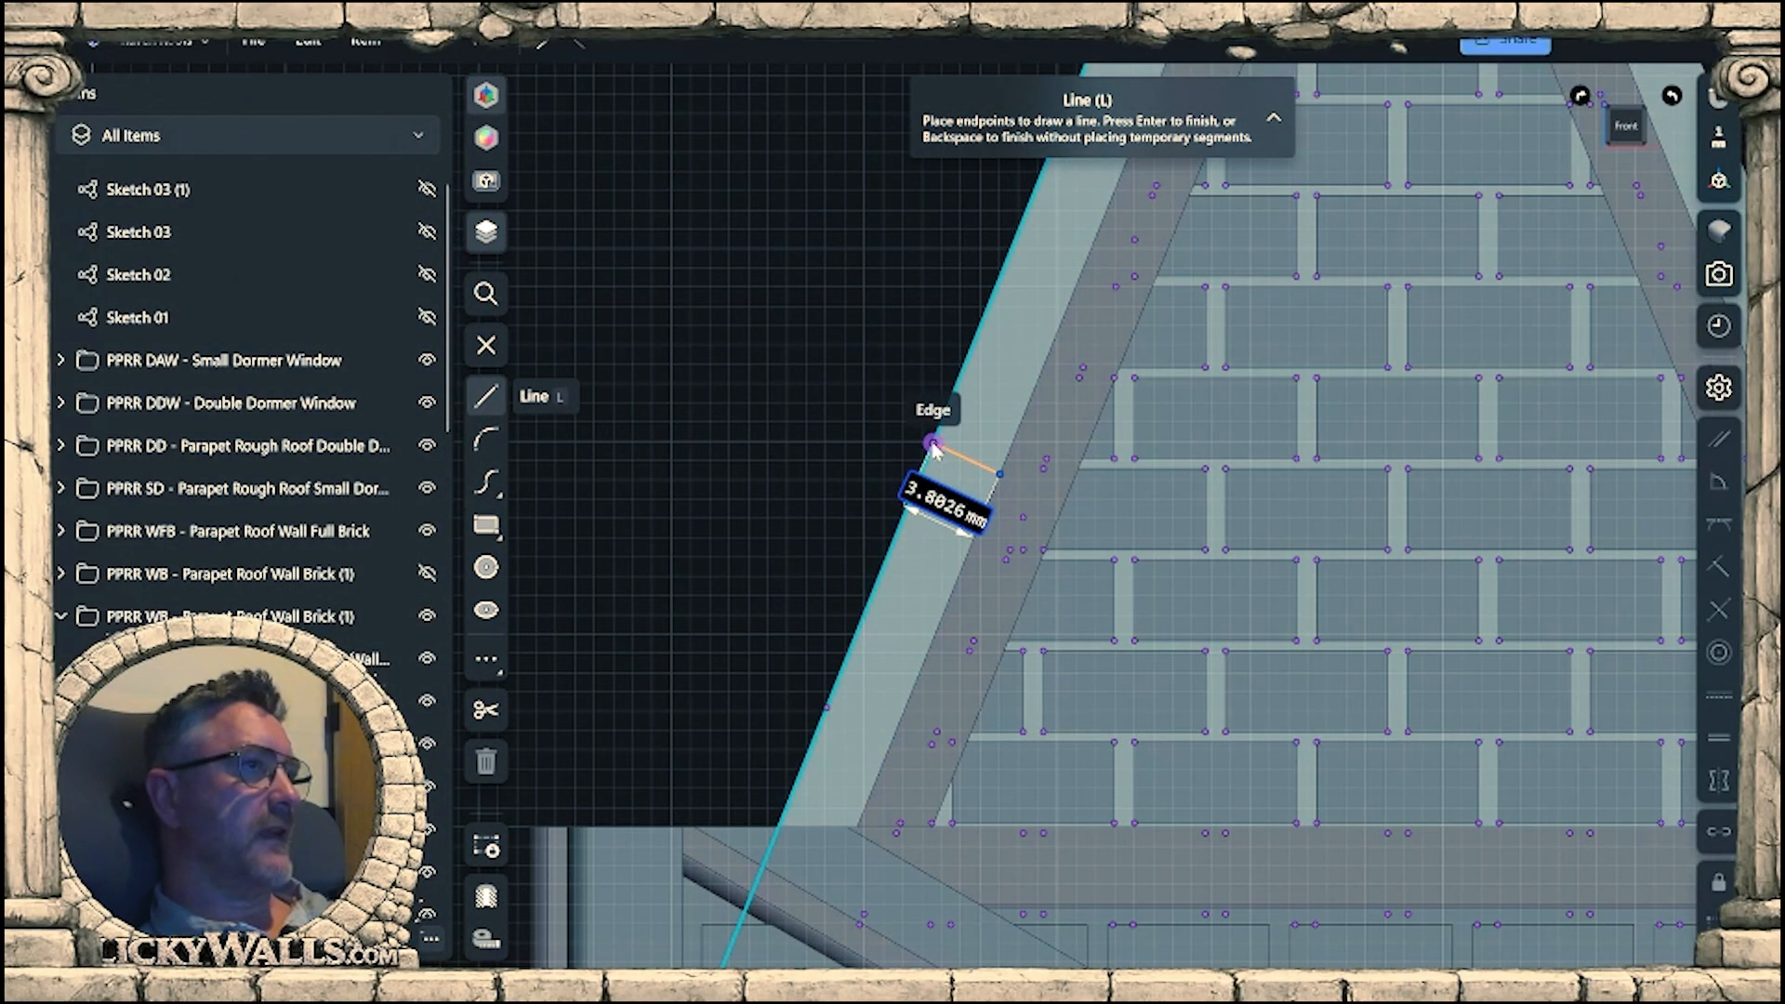
pyautogui.moveTo(987, 444); pyautogui.dragTo(1068, 455, button='right')
pyautogui.scroll(-3, 1292, 548)
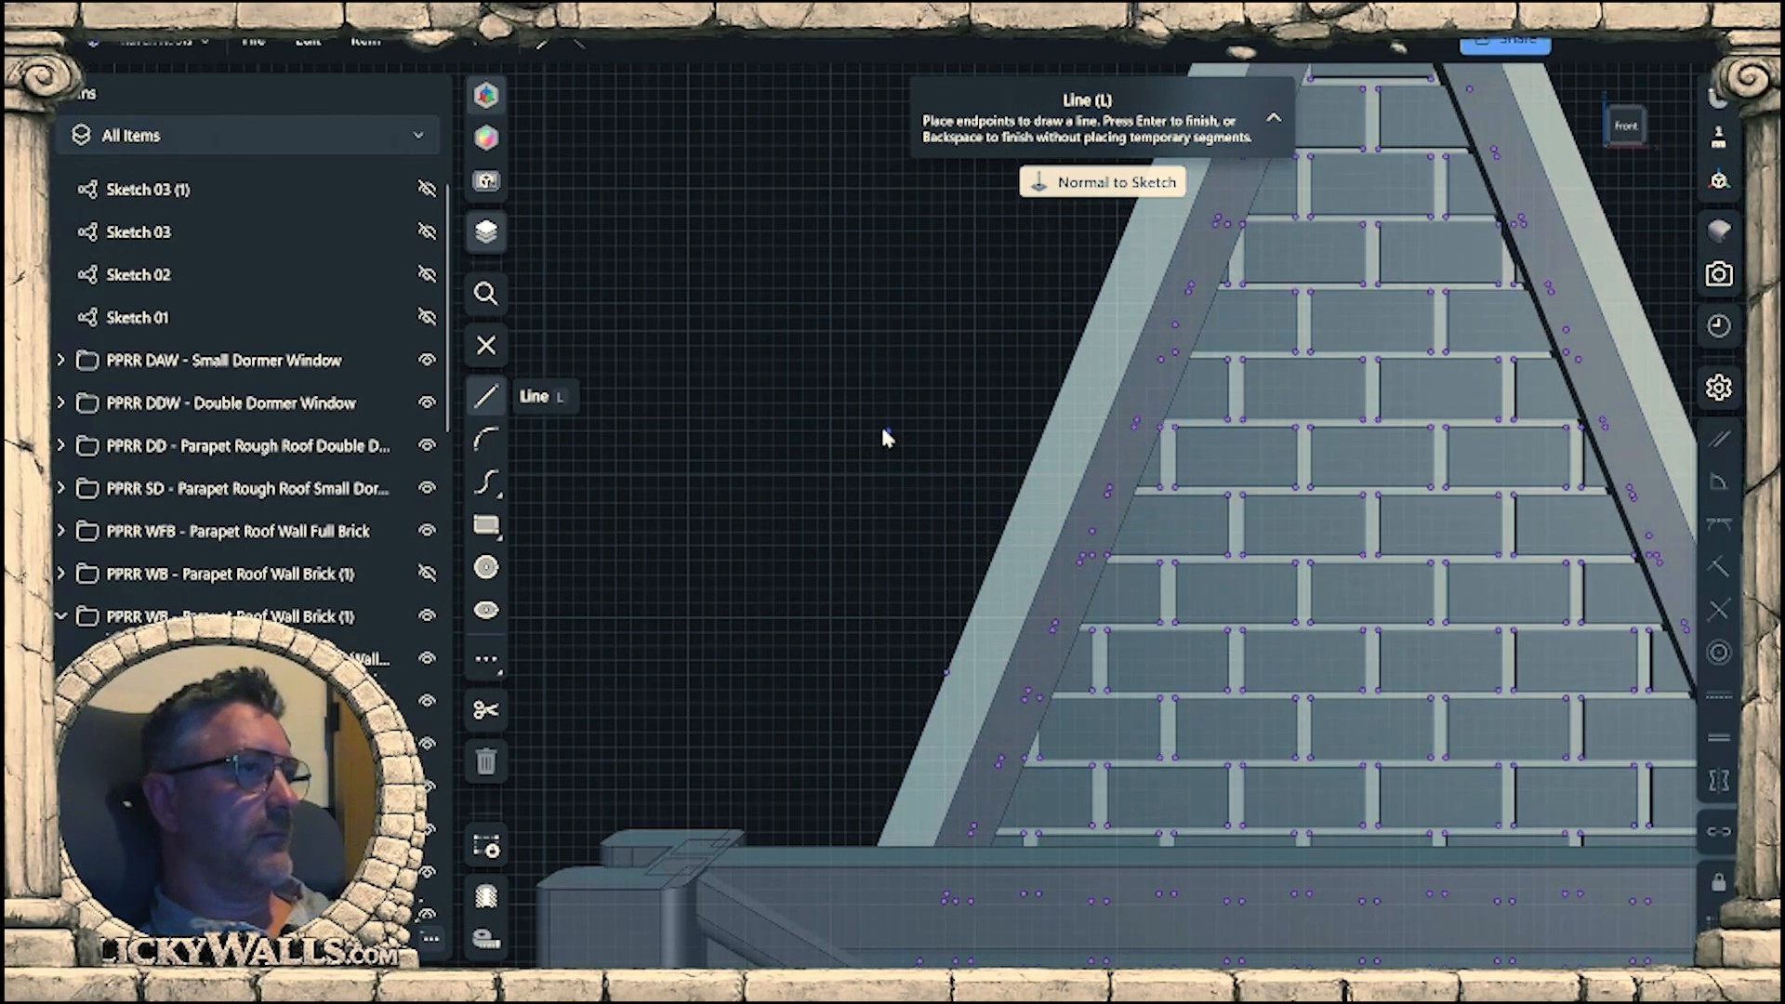
pyautogui.scroll(-3, 1165, 479)
pyautogui.moveTo(1283, 533); pyautogui.dragTo(1589, 649, button='middle')
pyautogui.moveTo(1590, 649)
pyautogui.mouseDown(button='right')
pyautogui.moveTo(1063, 450)
pyautogui.moveTo(962, 470)
pyautogui.moveTo(1018, 502)
pyautogui.moveTo(1199, 409)
pyautogui.mouseUp(button='right')
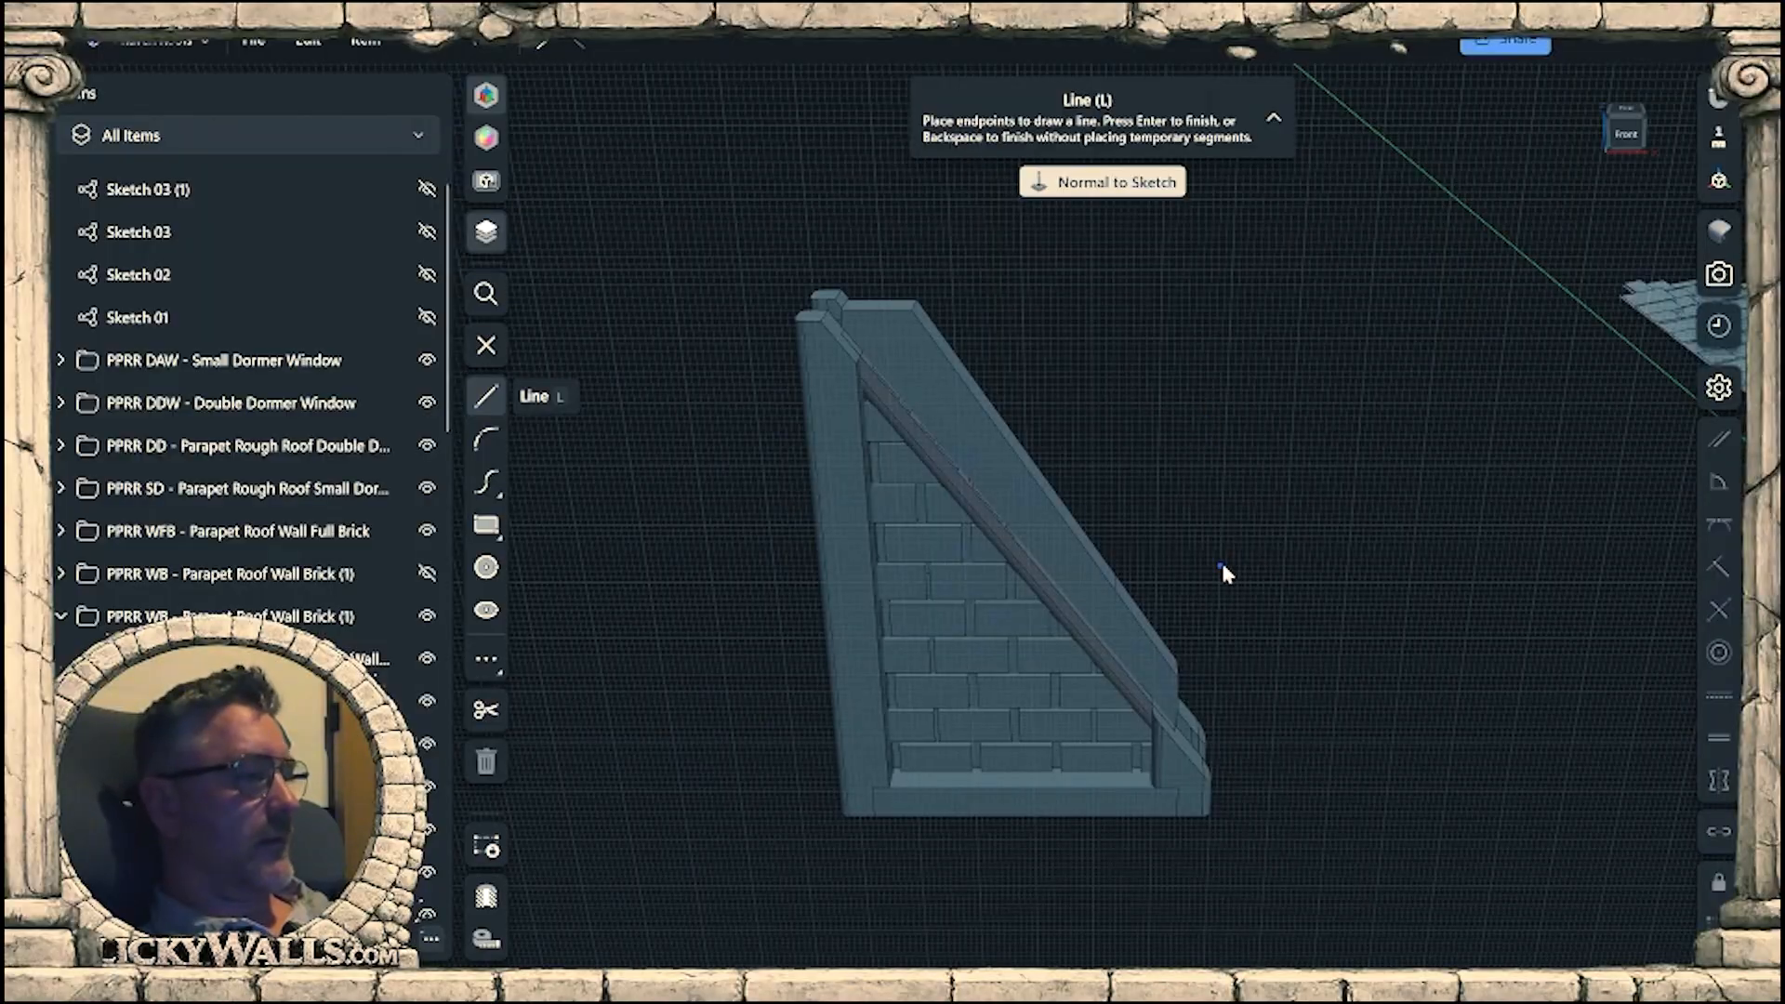
pyautogui.press('Escape')
# Draw a 3.8 mm perpendicular line from the sloped trim edge across the short wall's parapet strip near its low end.
pyautogui.scroll(10, 1141, 645)
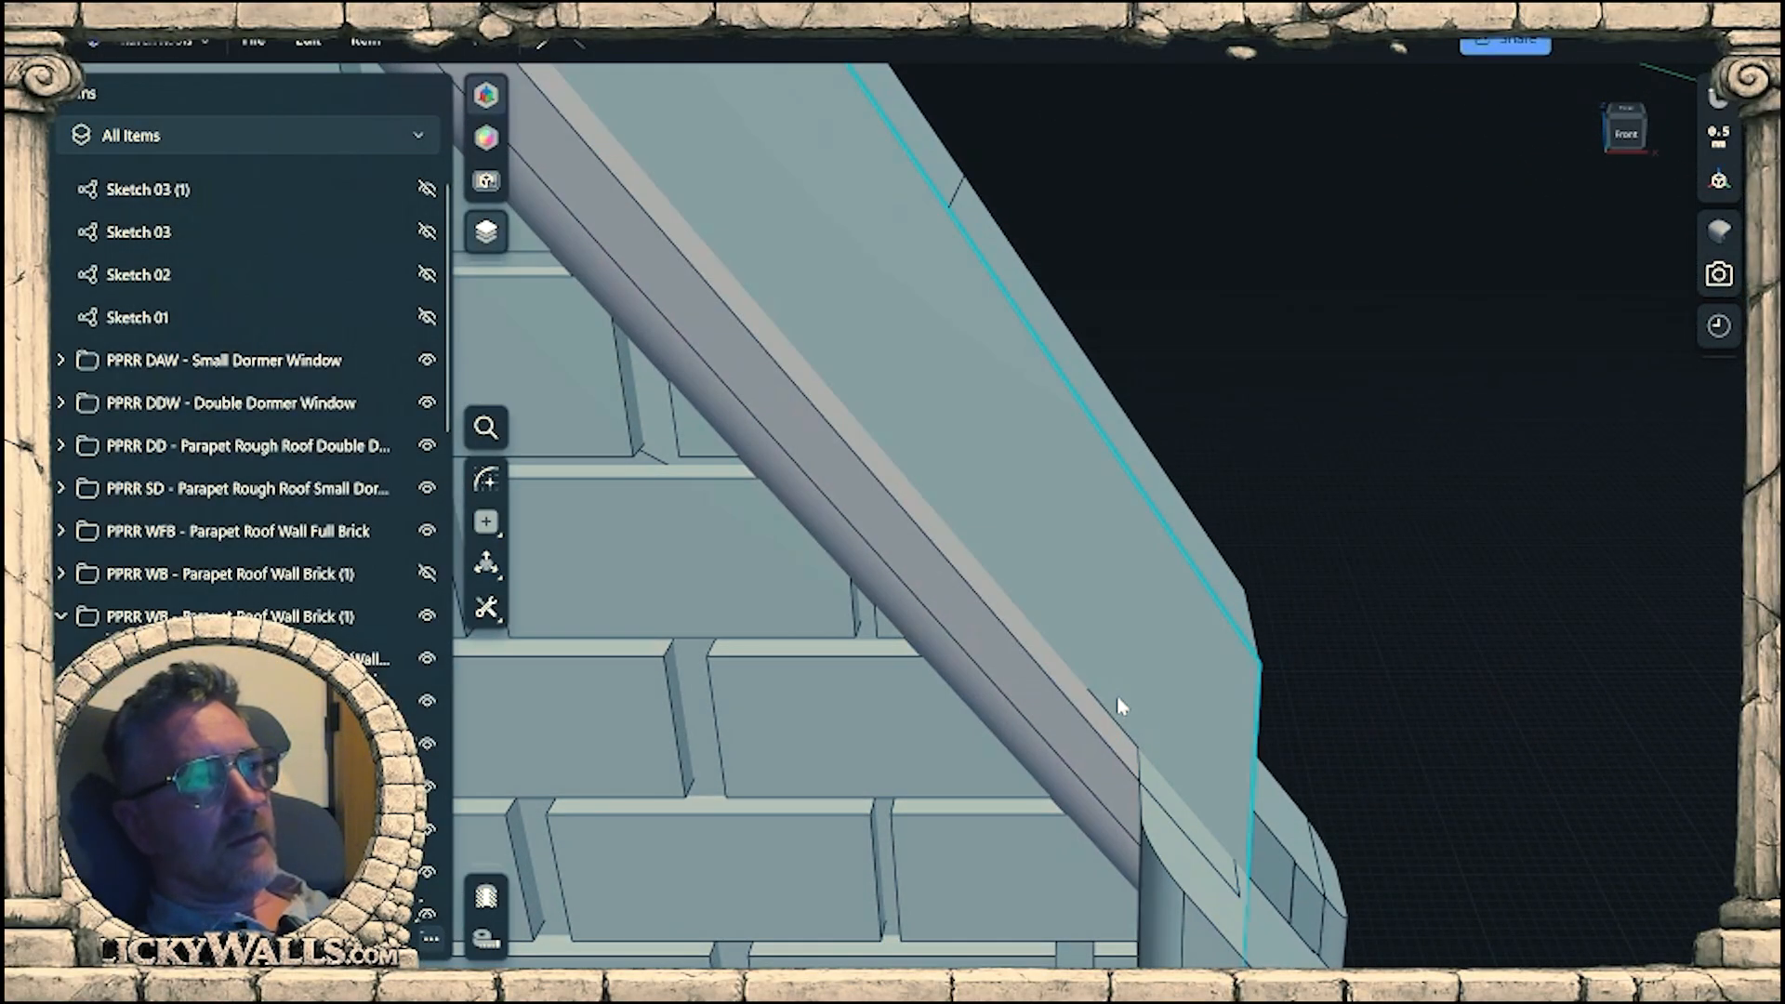
pyautogui.click(1123, 704)
pyautogui.press('l')
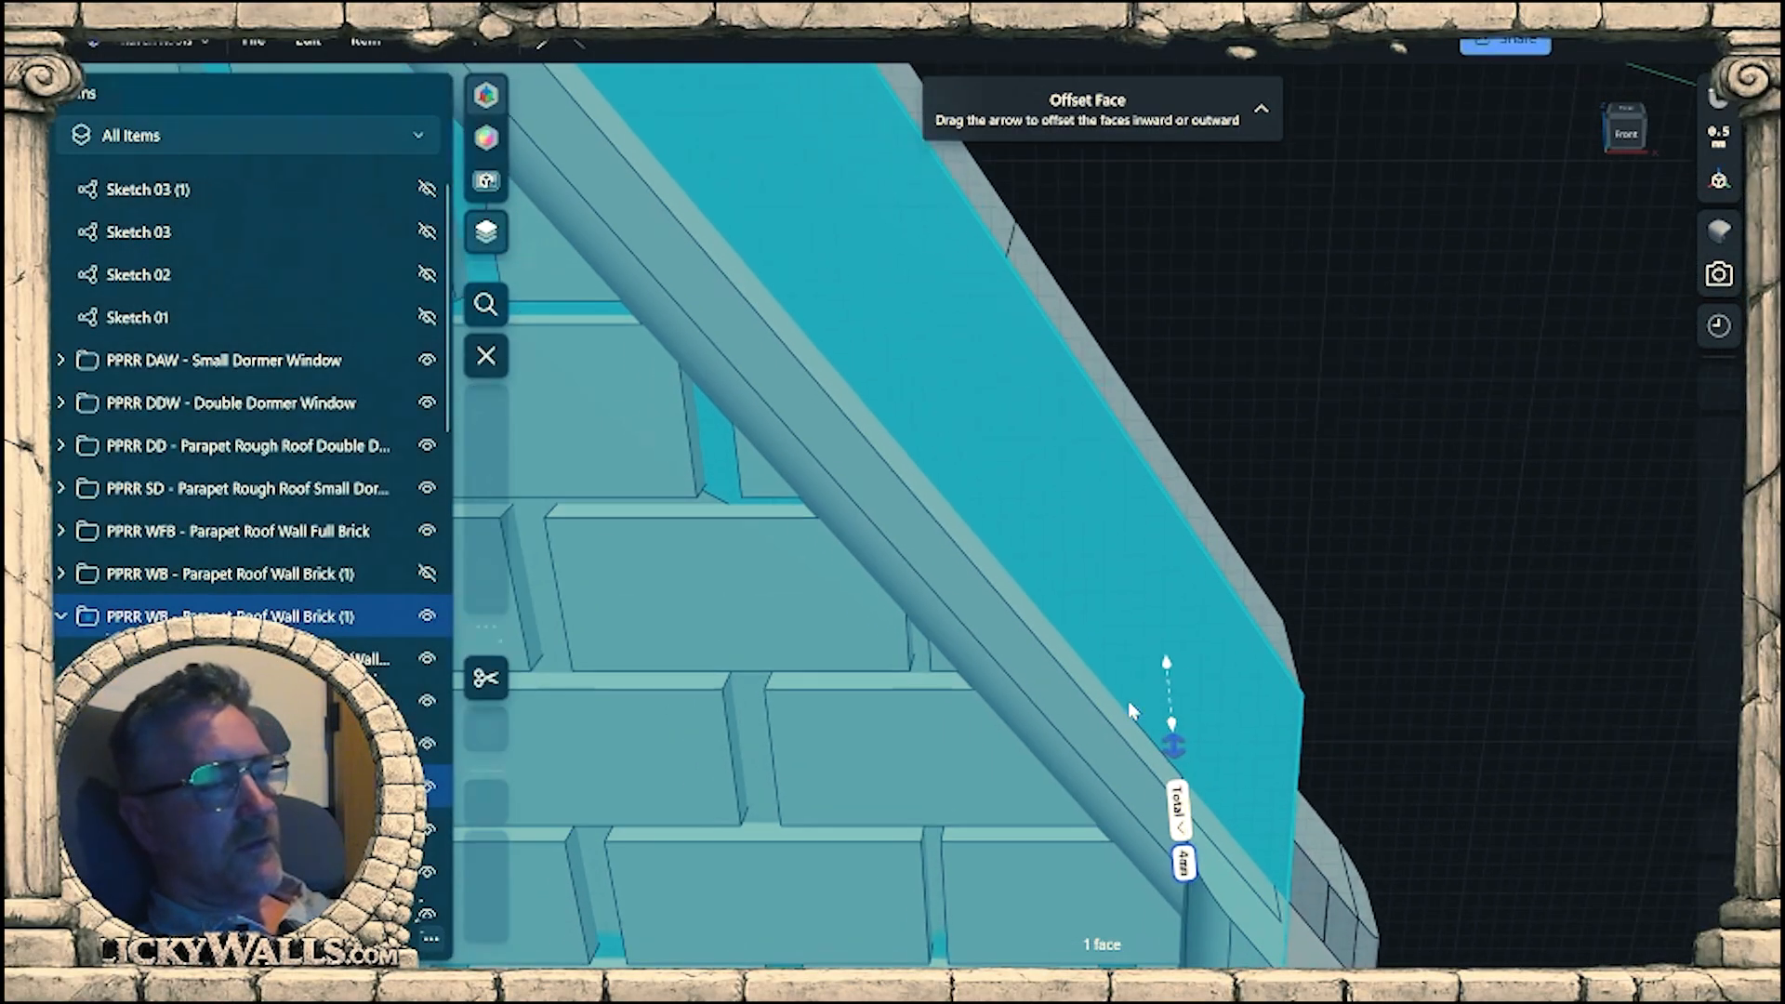
pyautogui.scroll(5, 1273, 651)
pyautogui.scroll(3, 1195, 656)
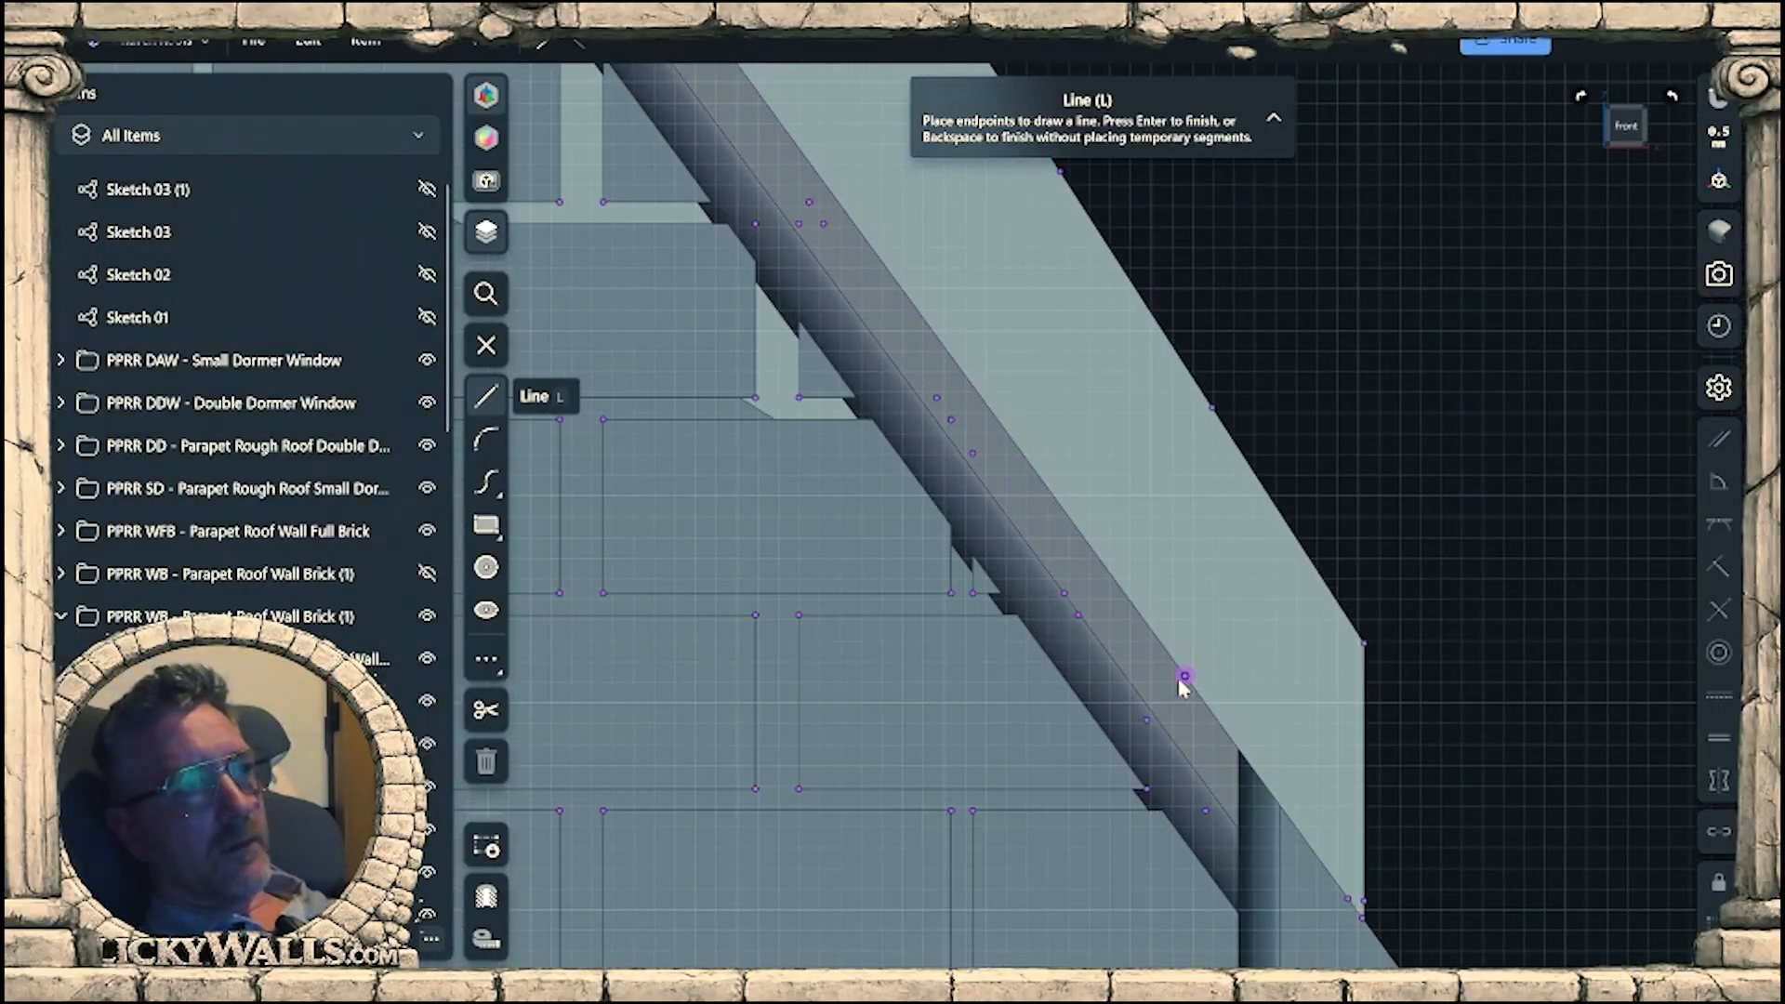
pyautogui.click(1185, 677)
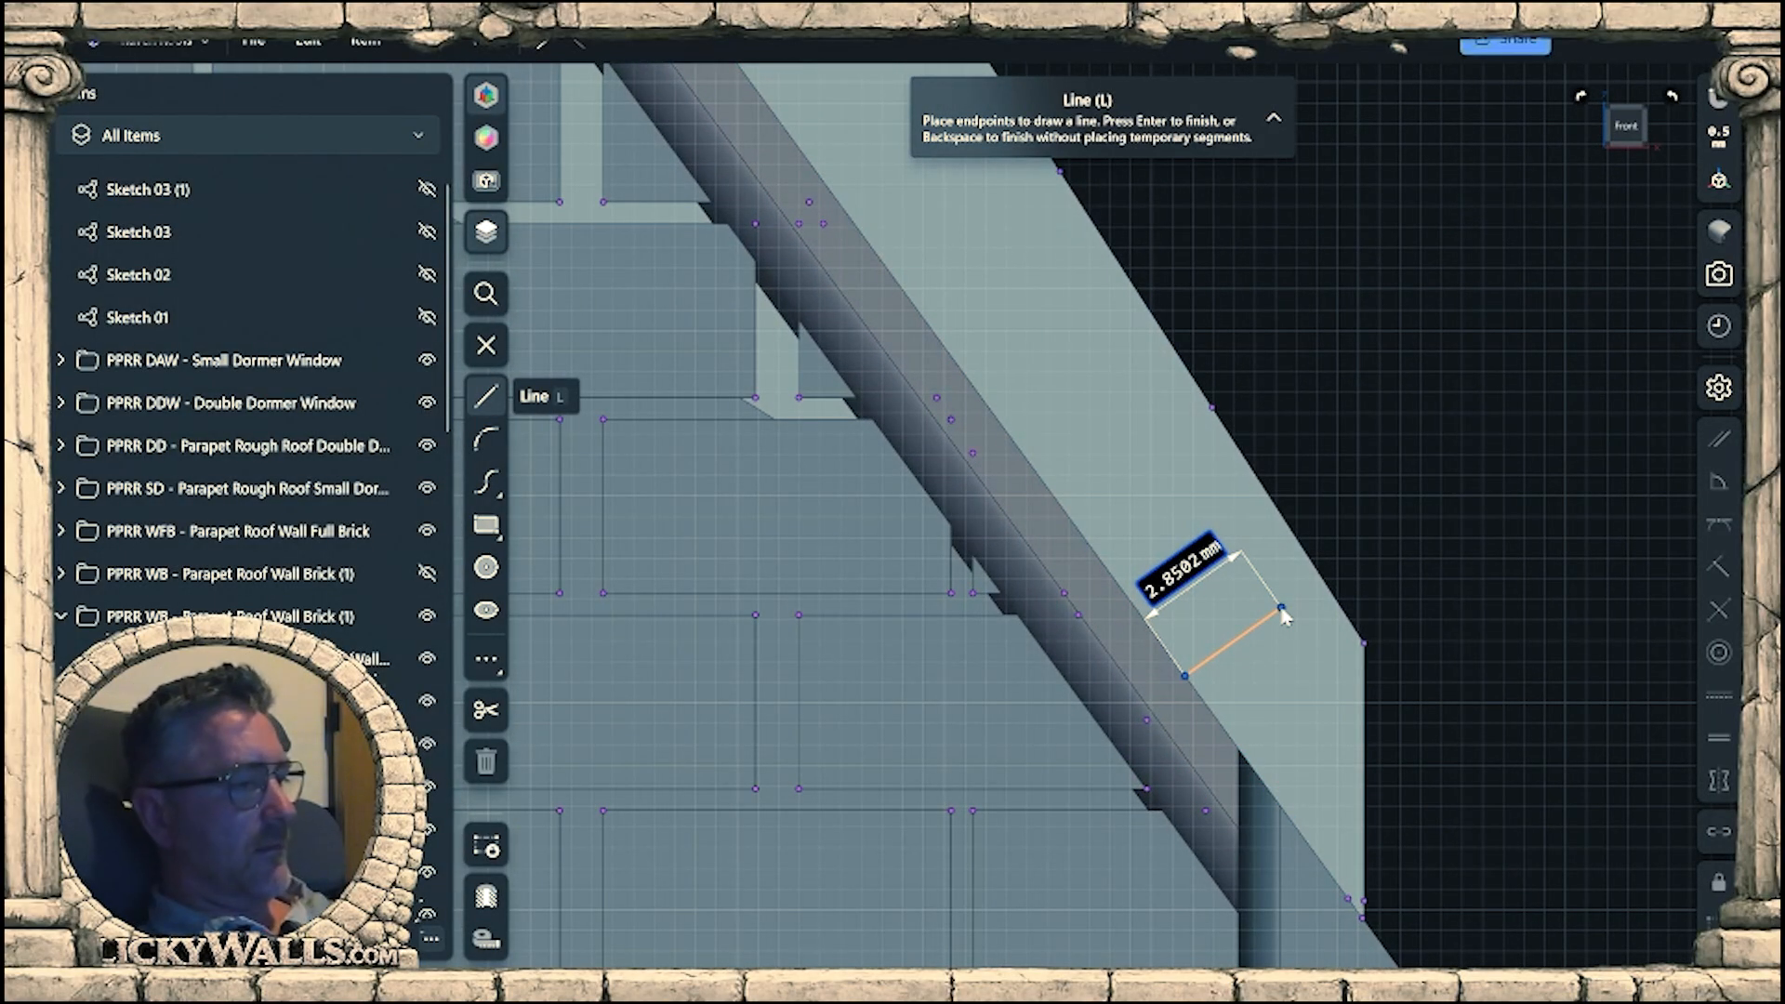
pyautogui.write('3.8')
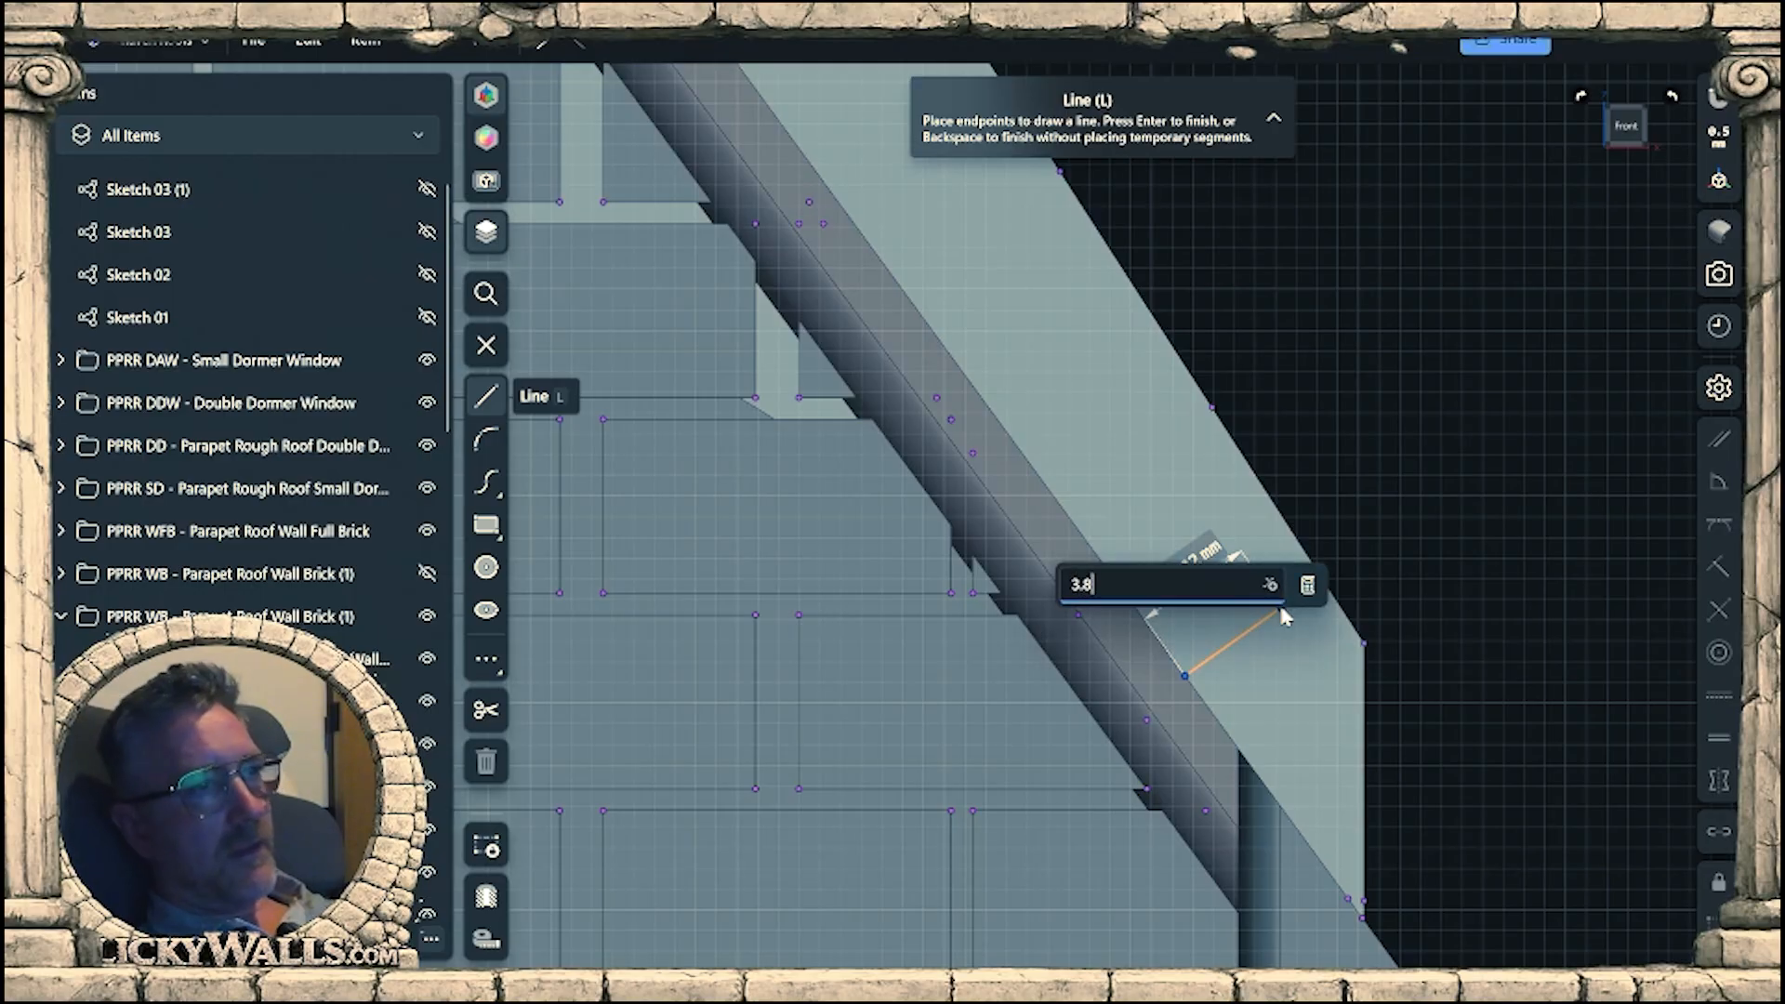
pyautogui.press('Return')
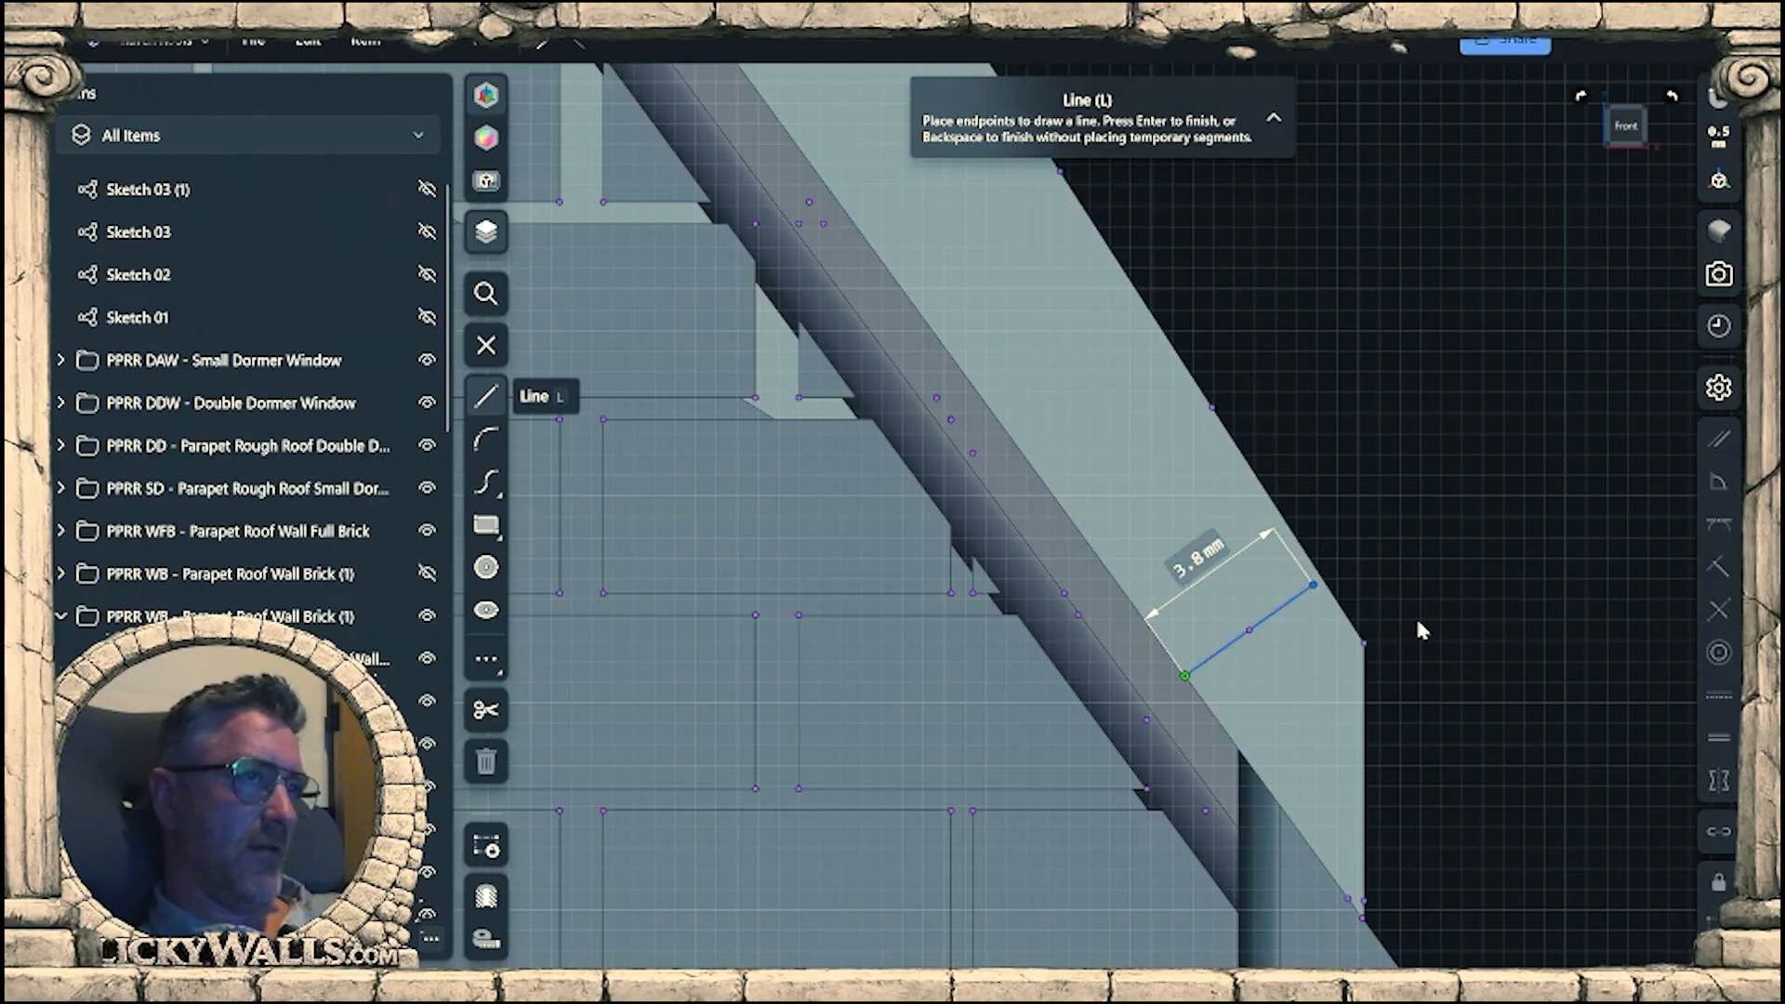
# Draw a second 3.8 mm perpendicular line from the trim edge across the parapet strip near the wall's tall end.
pyautogui.scroll(-10, 1431, 800)
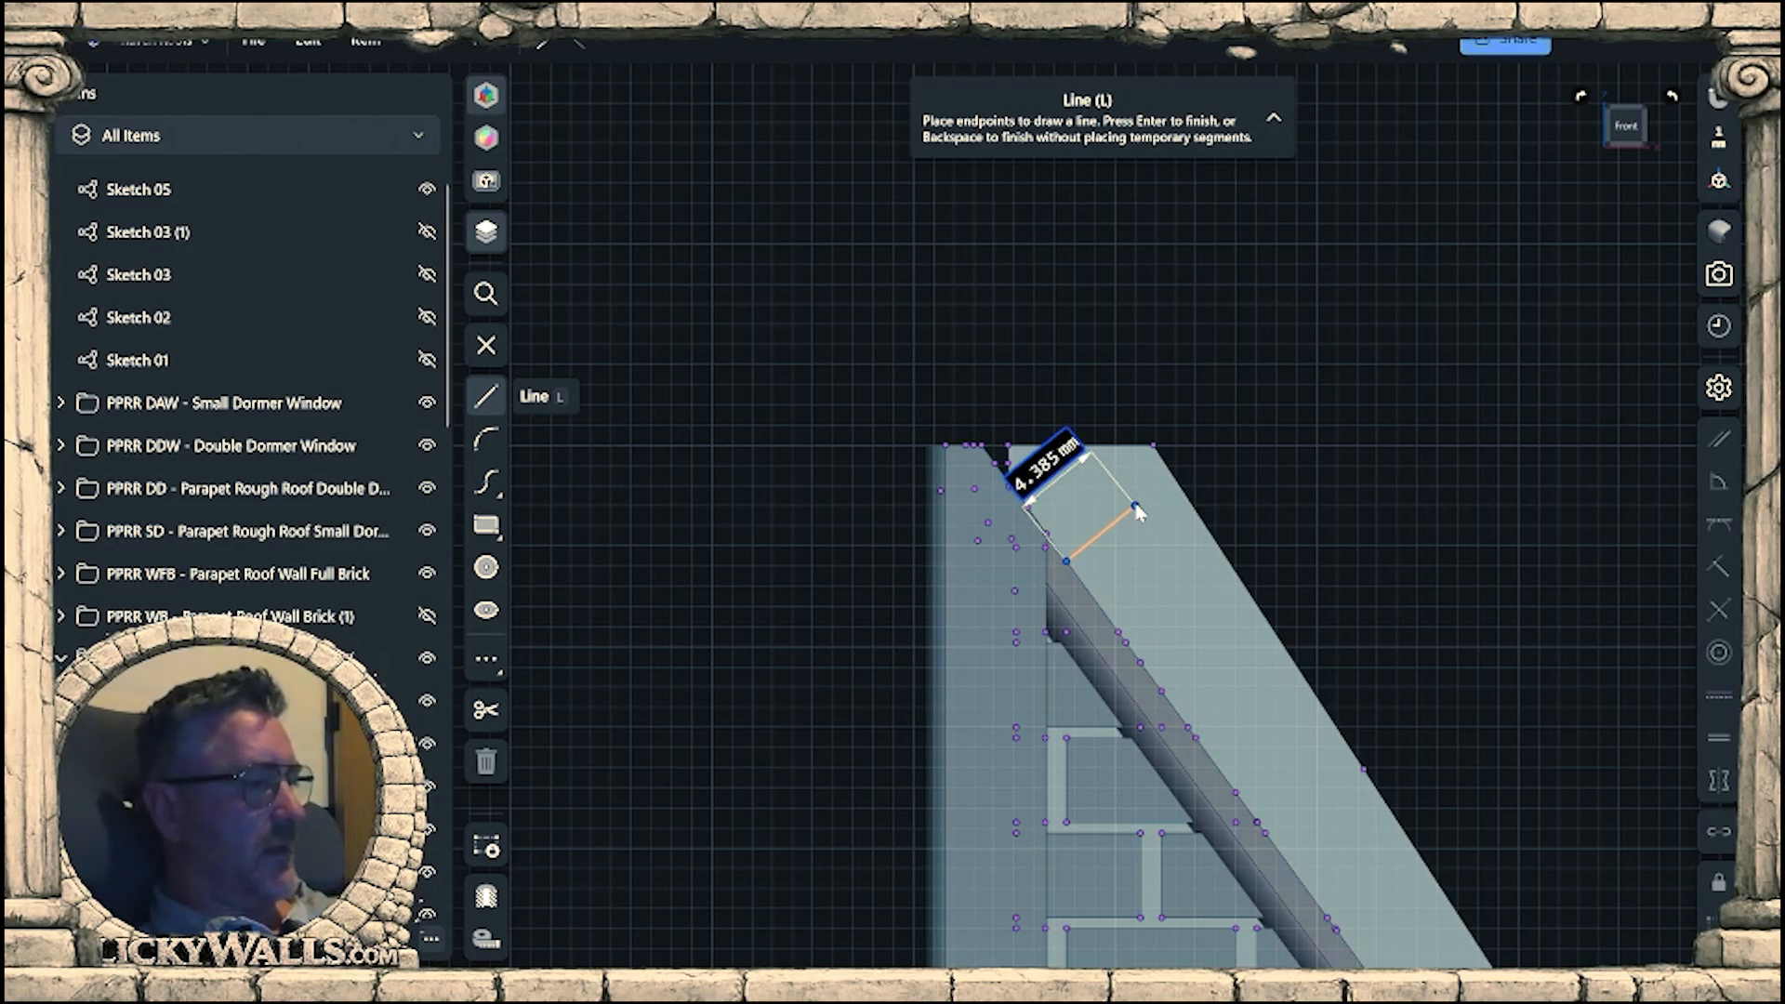
pyautogui.write('3.8')
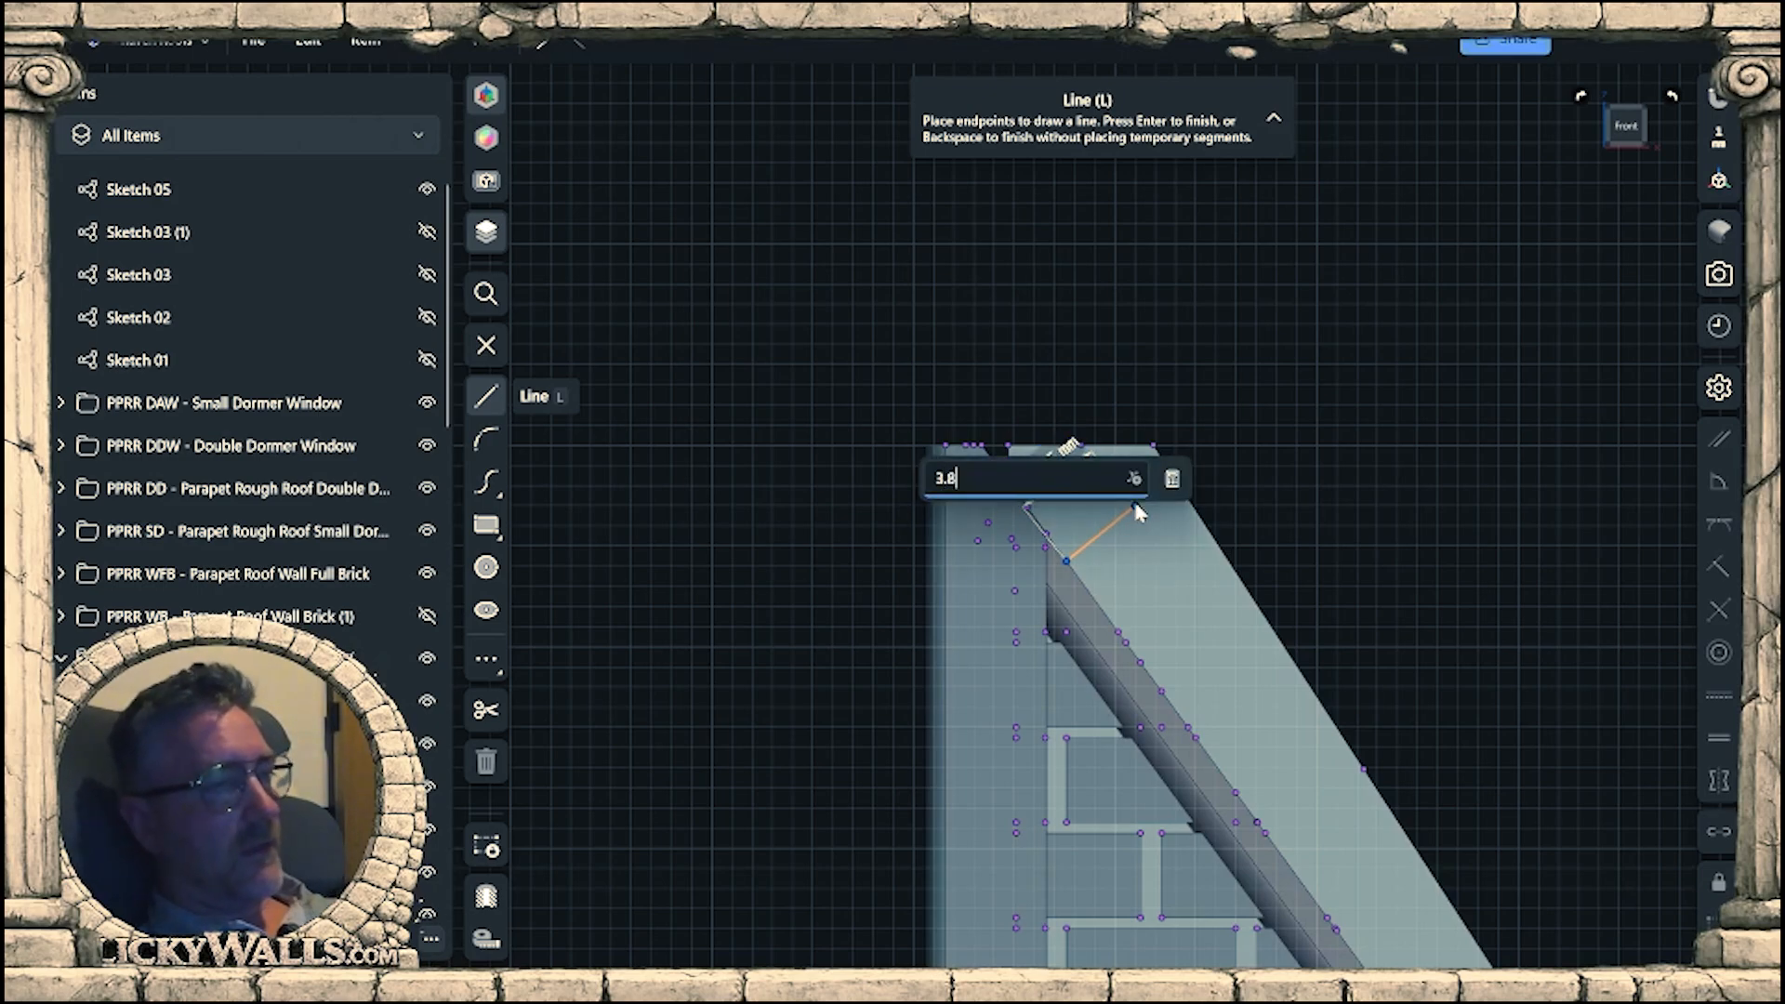
pyautogui.press('Return')
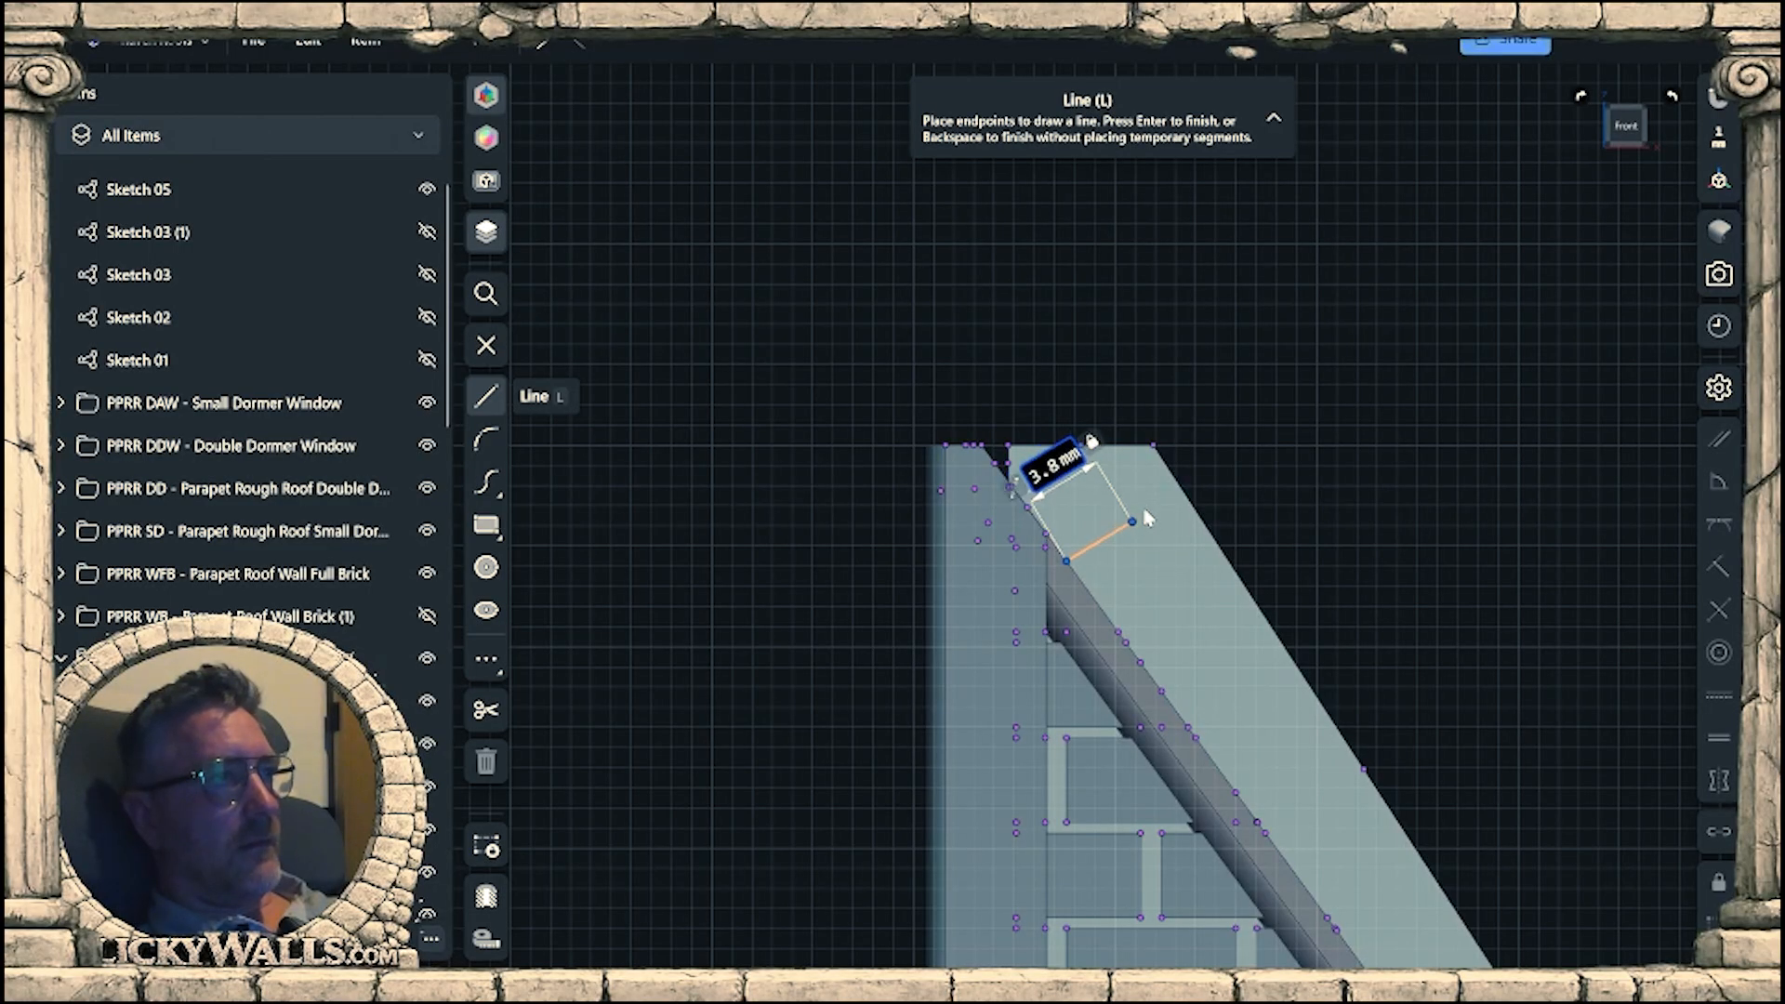
pyautogui.click(1146, 507)
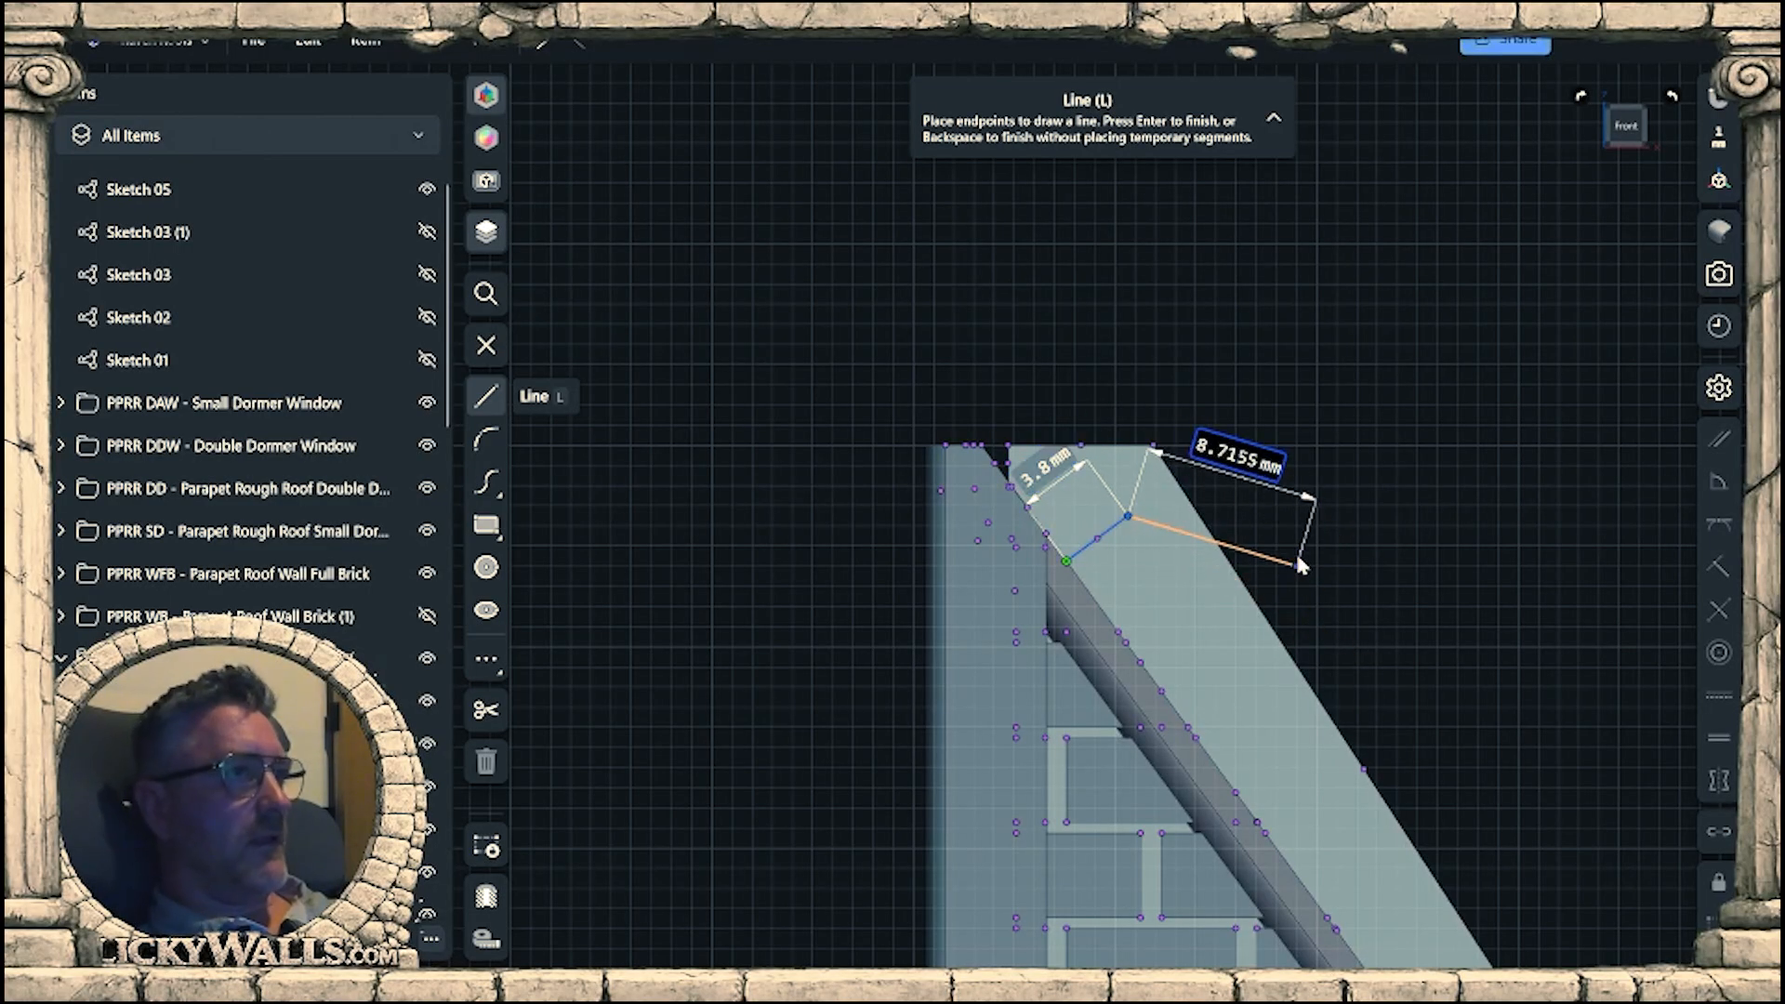
# Connect the outer ends of the two 3.8 mm lines with a sloped line along the parapet strip.
pyautogui.scroll(-2, 1118, 558)
pyautogui.scroll(-2, 1330, 808)
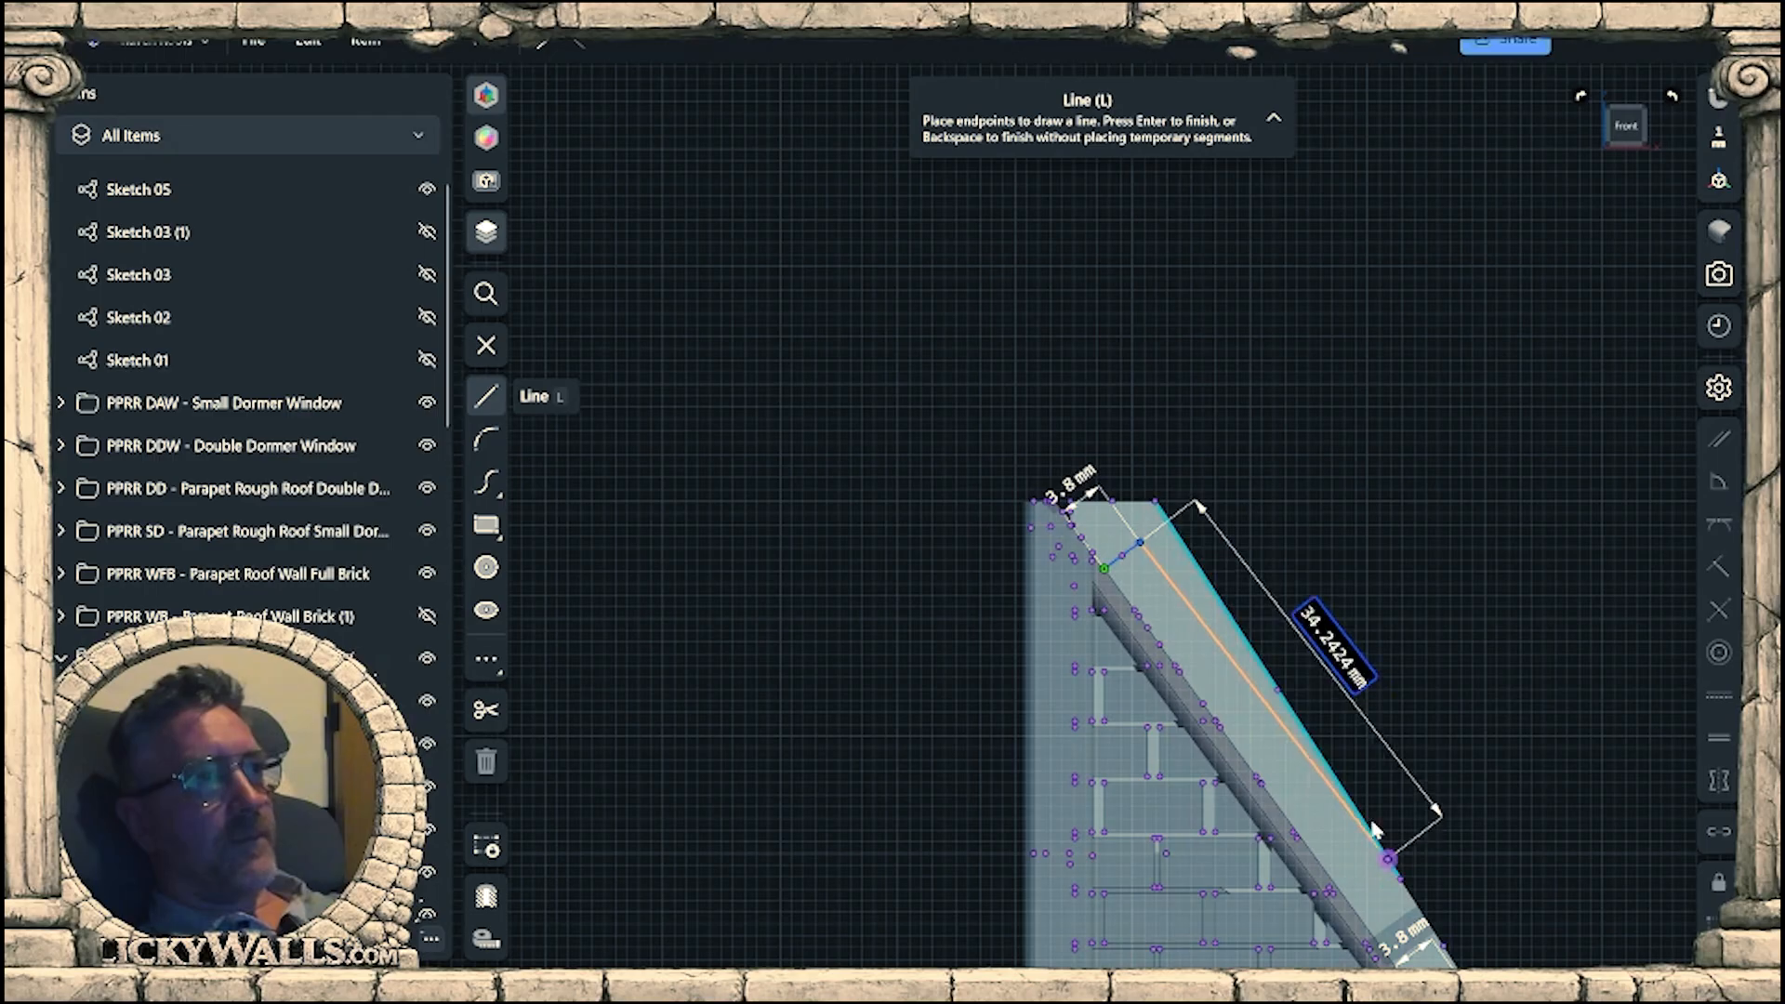
pyautogui.moveTo(1382, 839); pyautogui.dragTo(972, 458, button='middle')
pyautogui.scroll(1, 1246, 664)
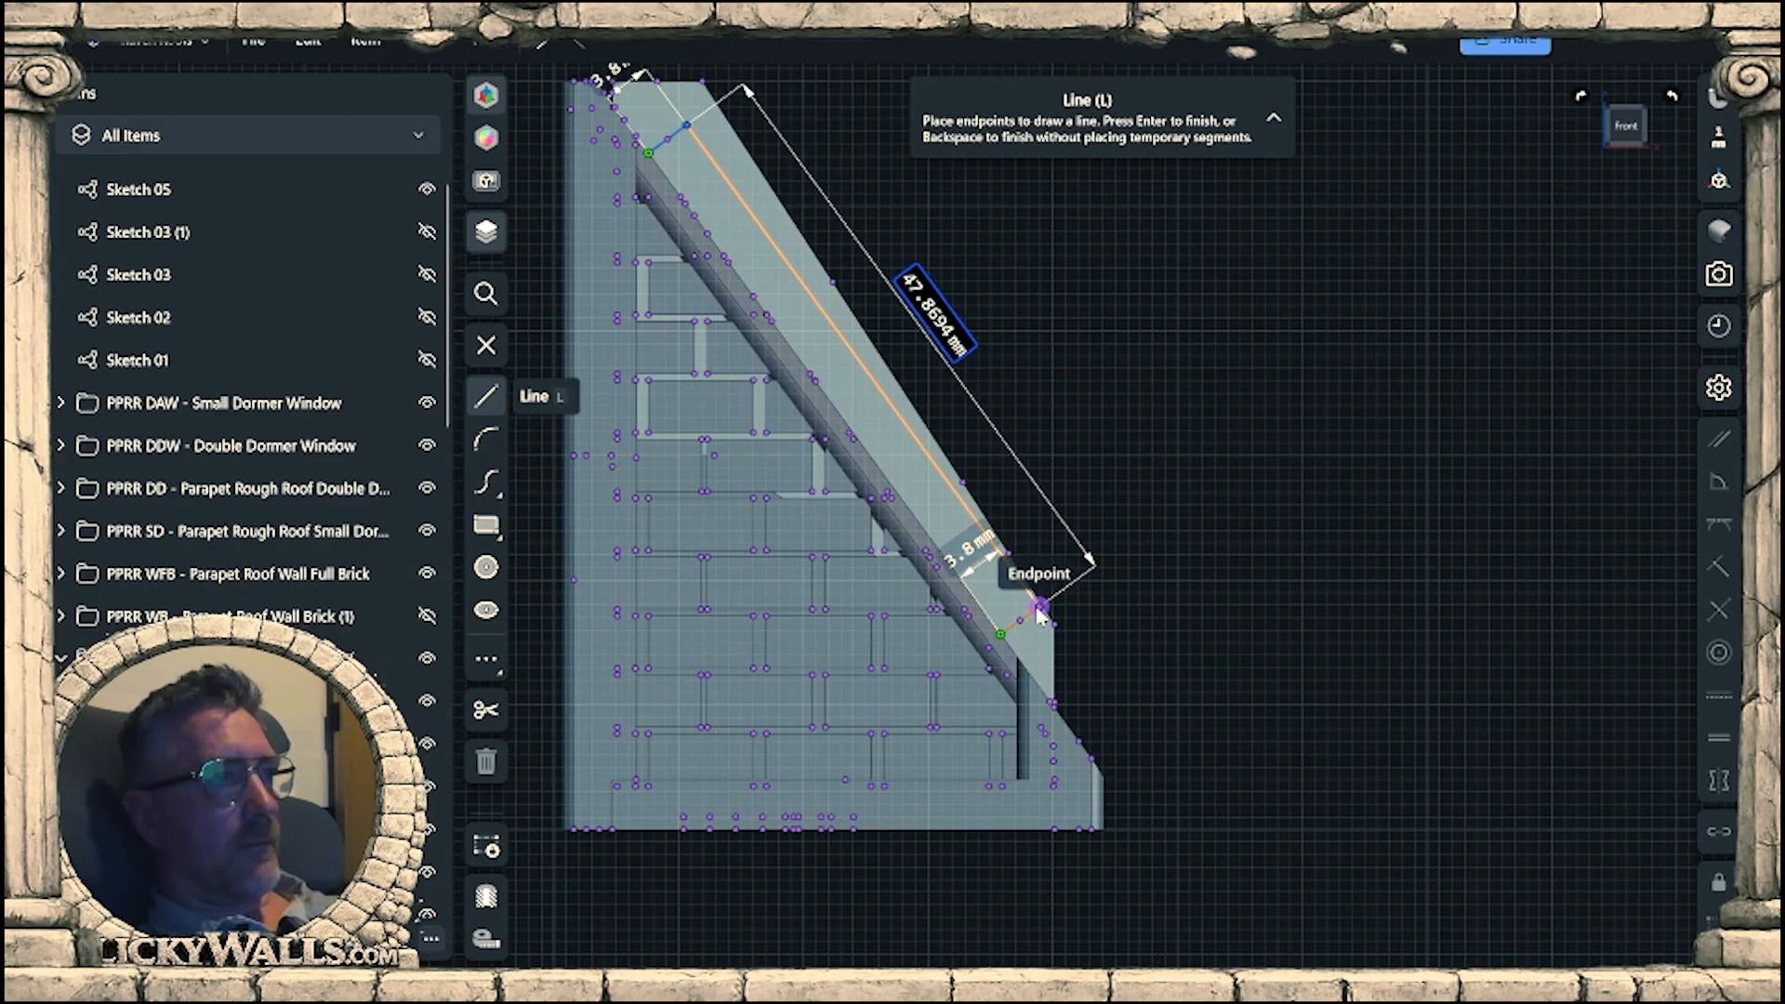
pyautogui.click(1038, 608)
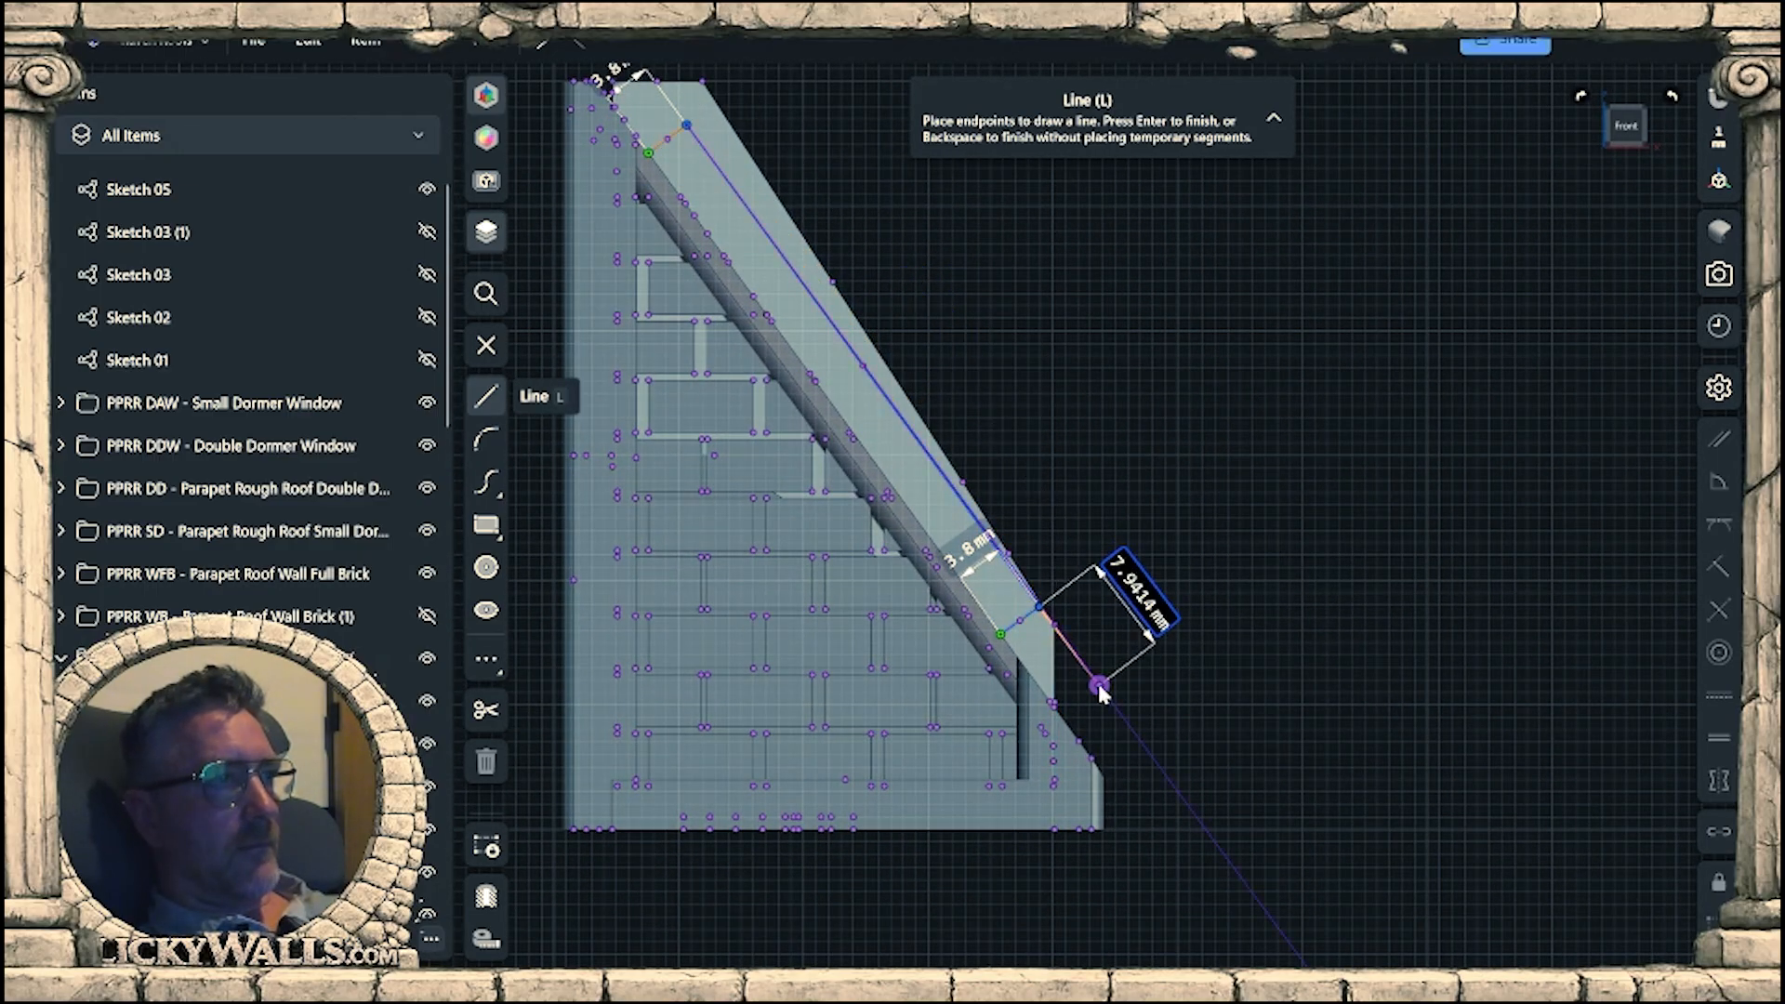
# Draw a cutting outline from the sloped line's low end around the outside of the parapet strip to the strip's top edge.
pyautogui.click(1098, 285)
pyautogui.moveTo(1004, 265); pyautogui.dragTo(1409, 624, button='middle')
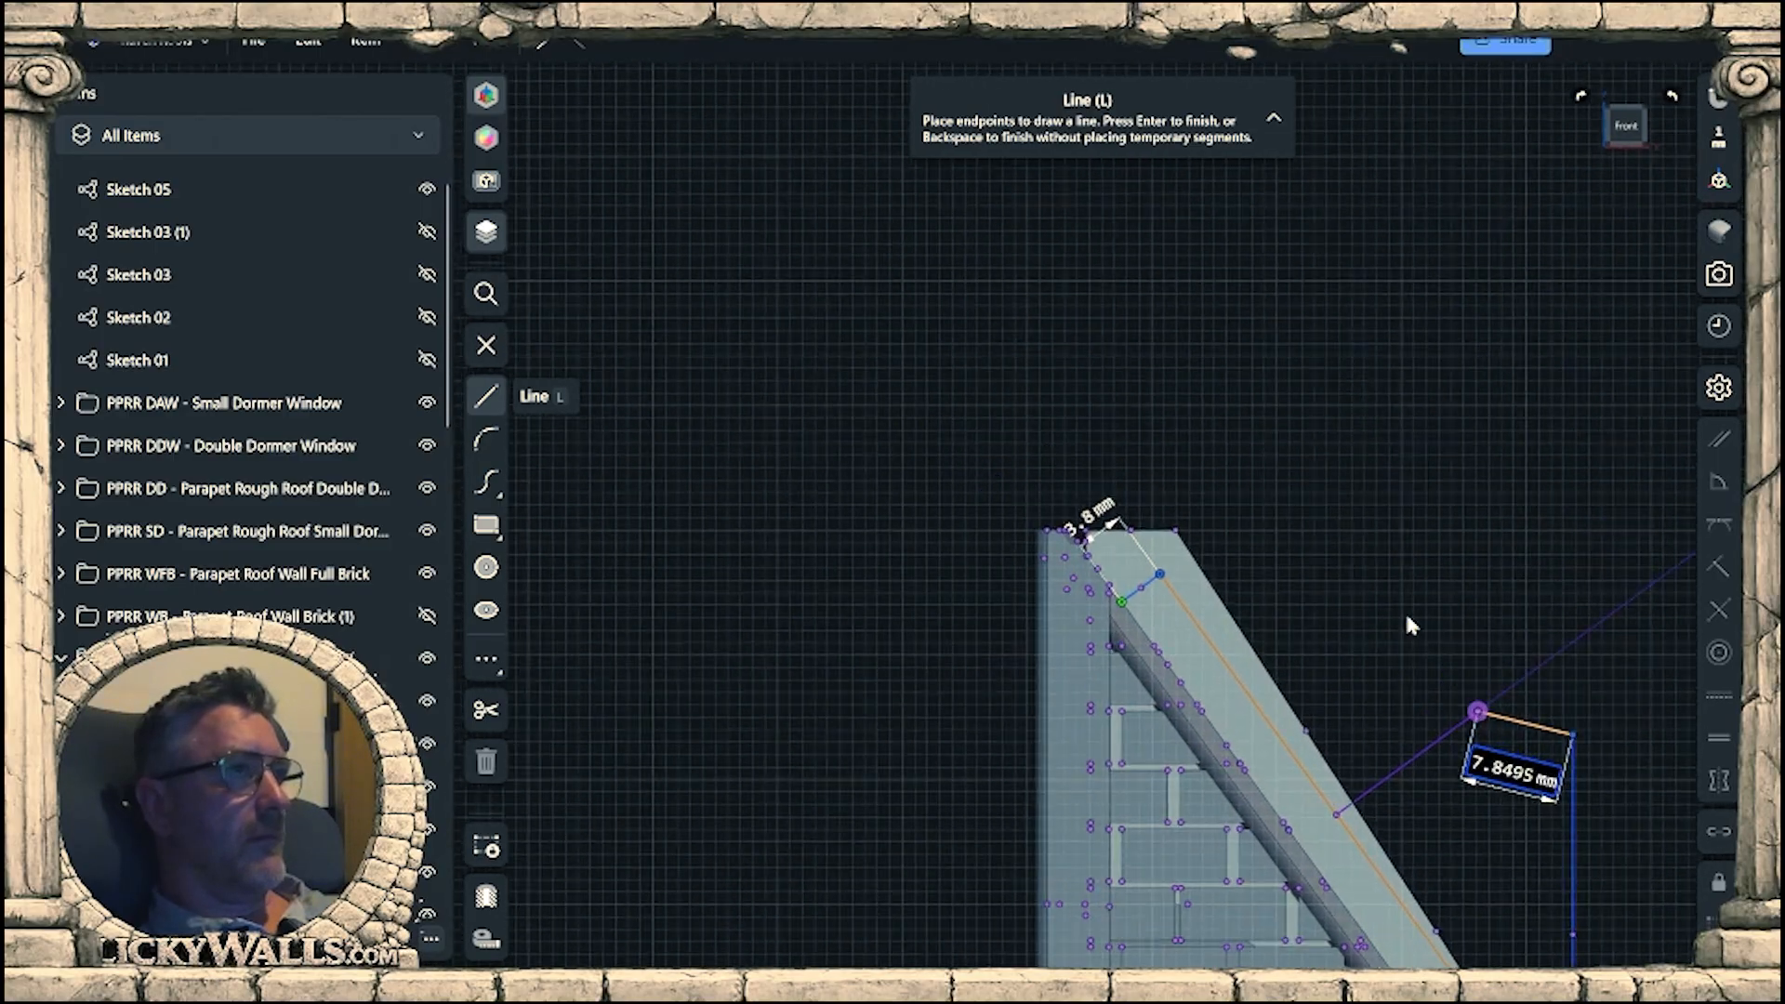
pyautogui.click(1176, 344)
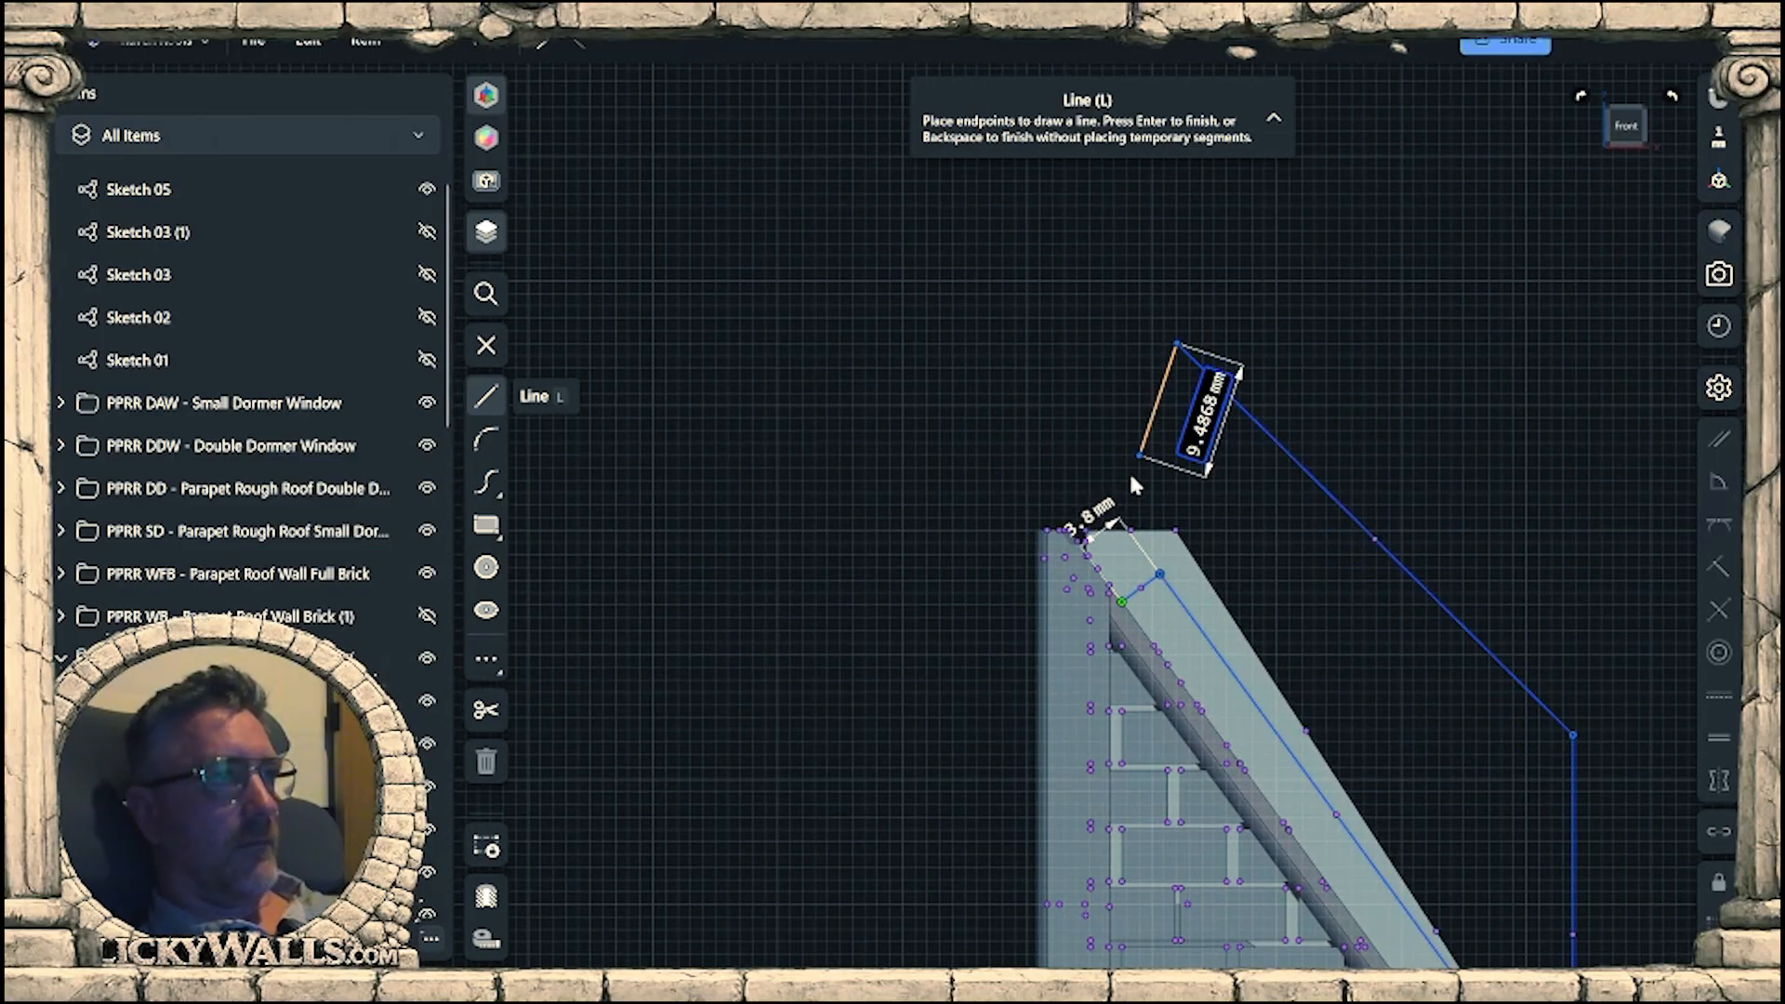
pyautogui.click(1122, 530)
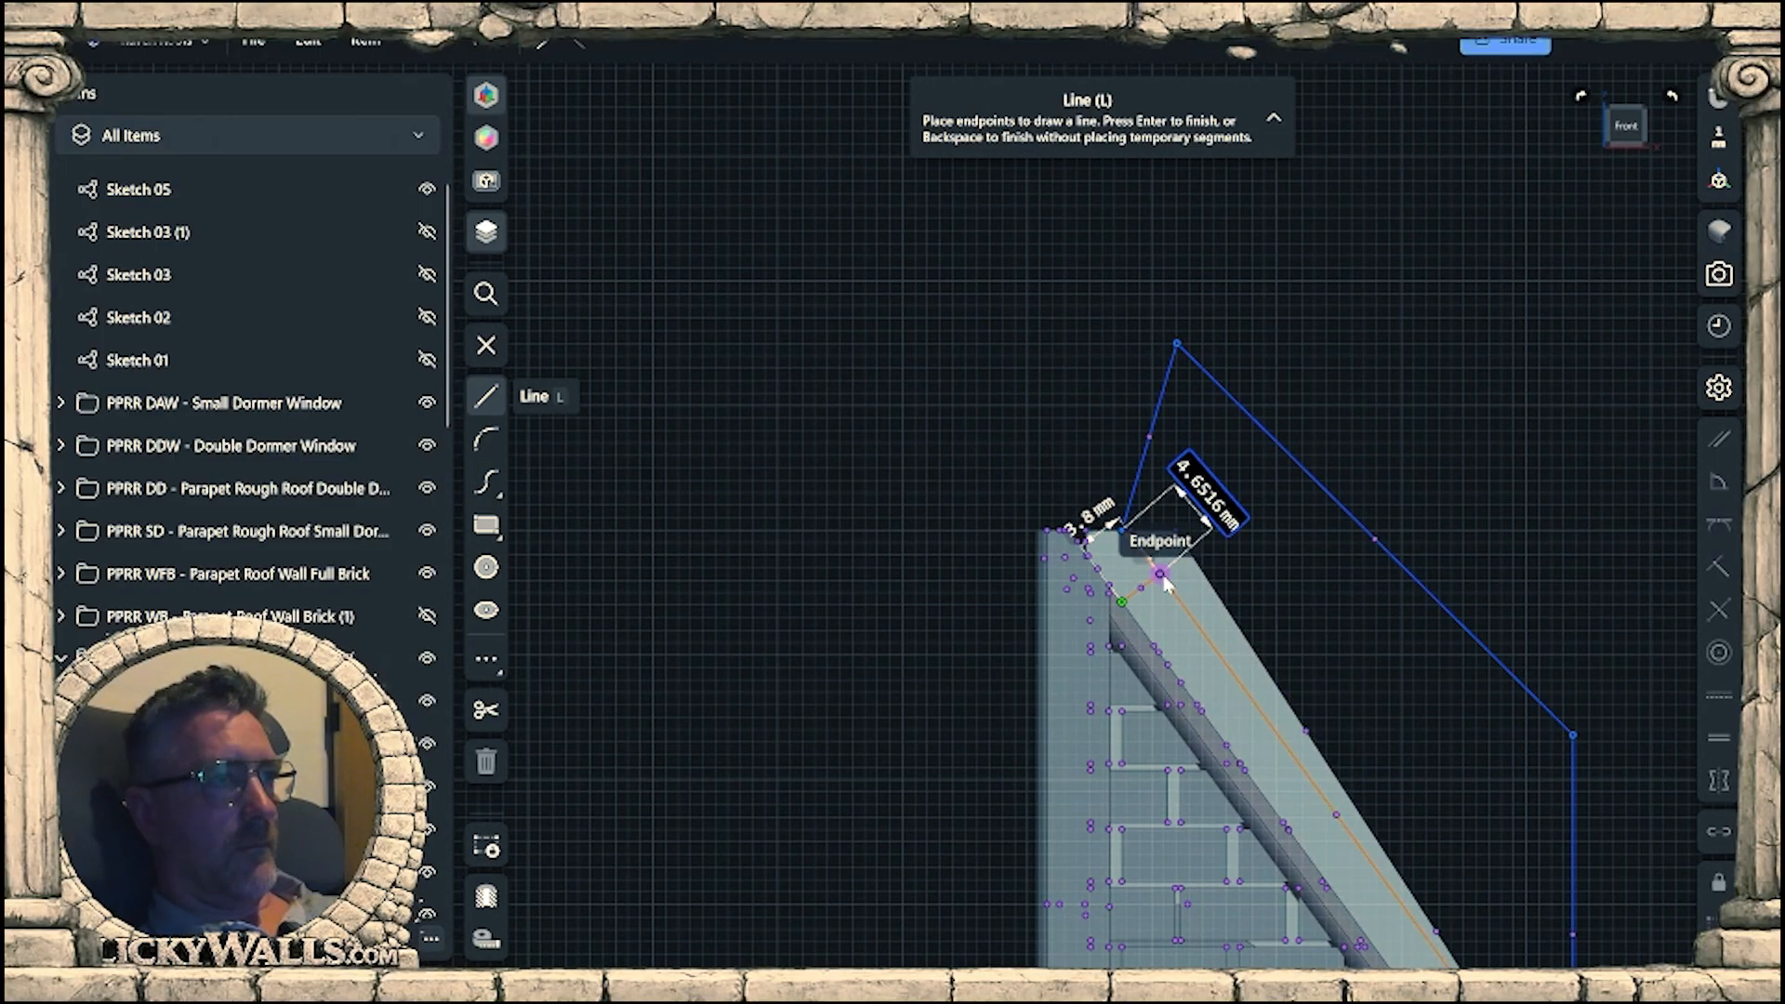
pyautogui.click(1160, 574)
# Extend the sloped line upward about 9.4 mm past the strip's top edge to close the cutting region.
pyautogui.scroll(5, 1164, 581)
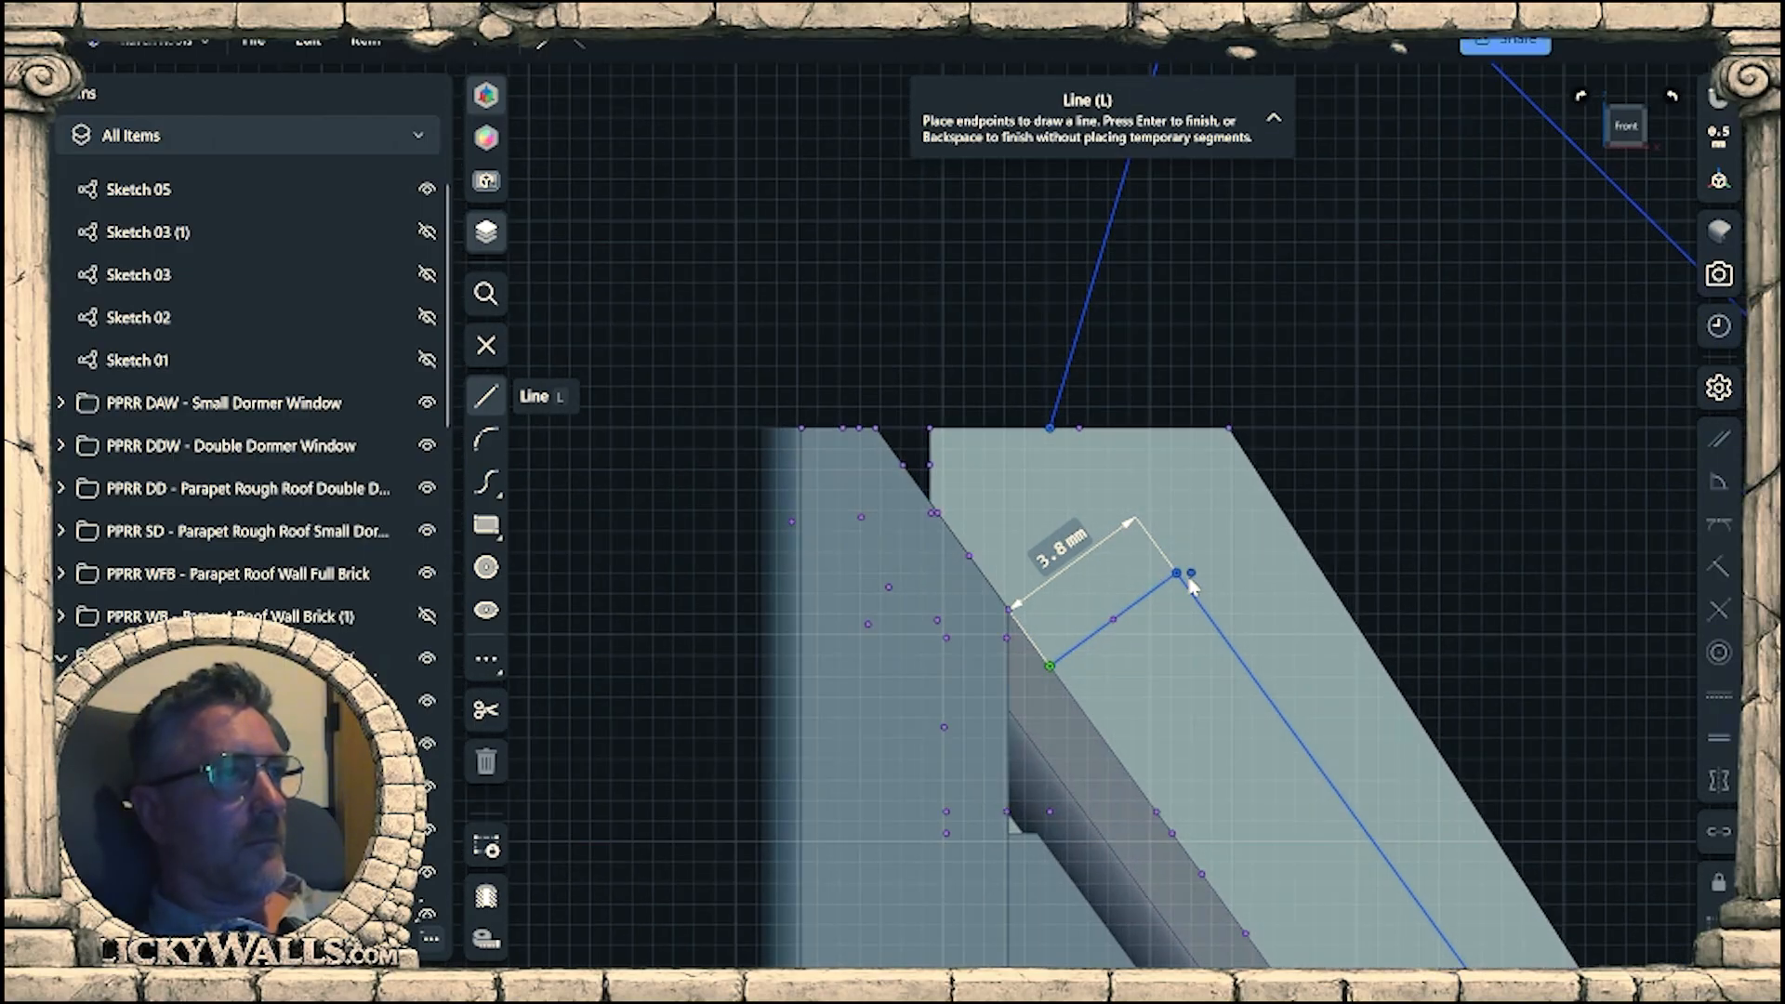
pyautogui.click(1176, 574)
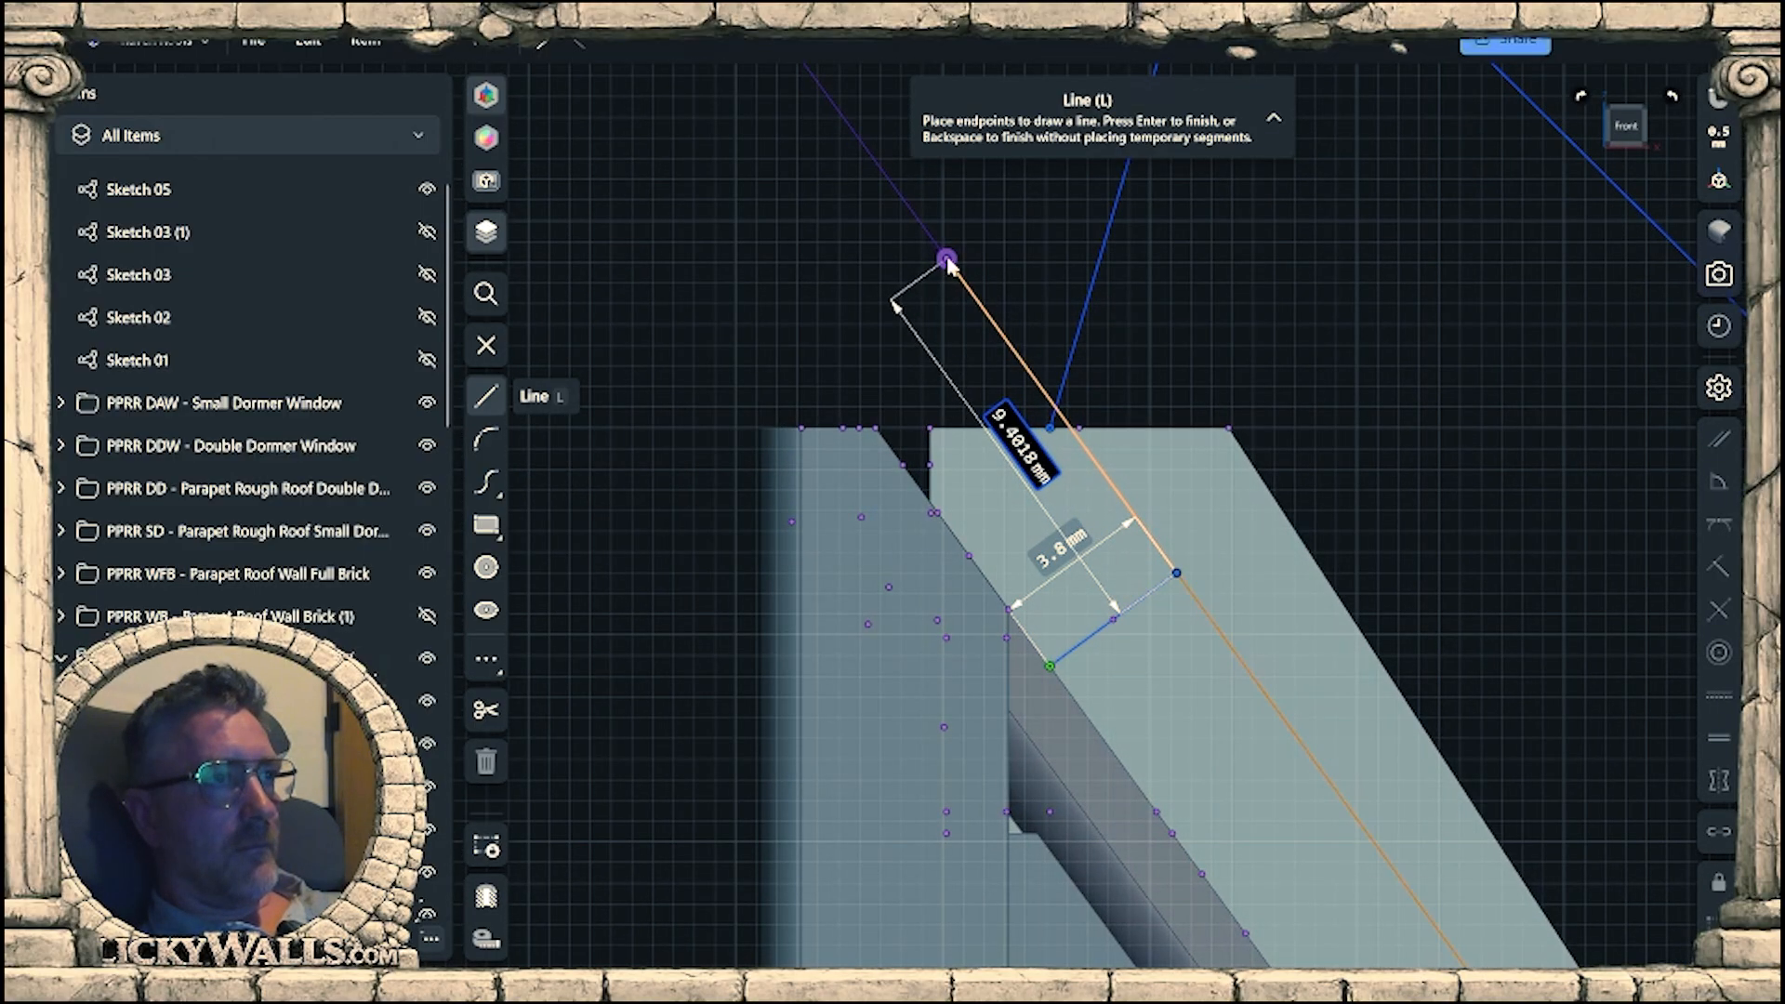
pyautogui.click(946, 261)
pyautogui.press('Escape')
pyautogui.press('Escape')
pyautogui.press('Escape')
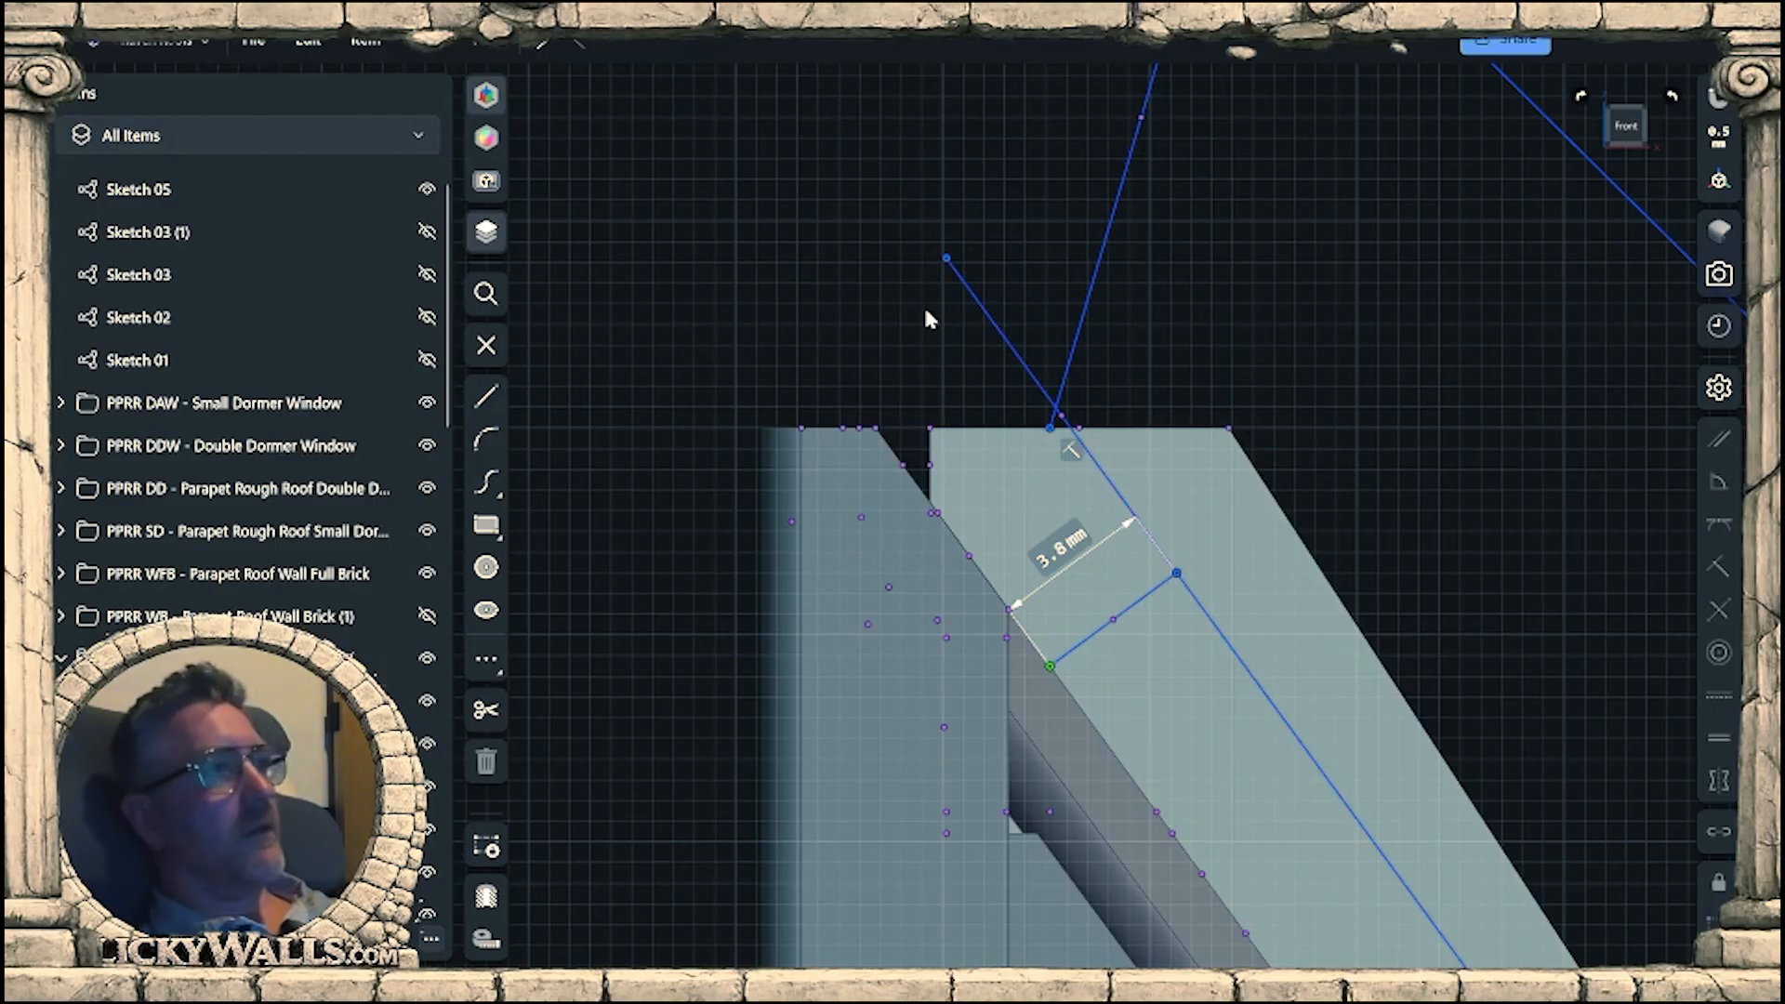
# Cut the excess off the parapet strip by extruding the outer sketch region -10.2 mm, and hide Sketch 05.
pyautogui.scroll(-3, 945, 361)
pyautogui.click(1187, 459)
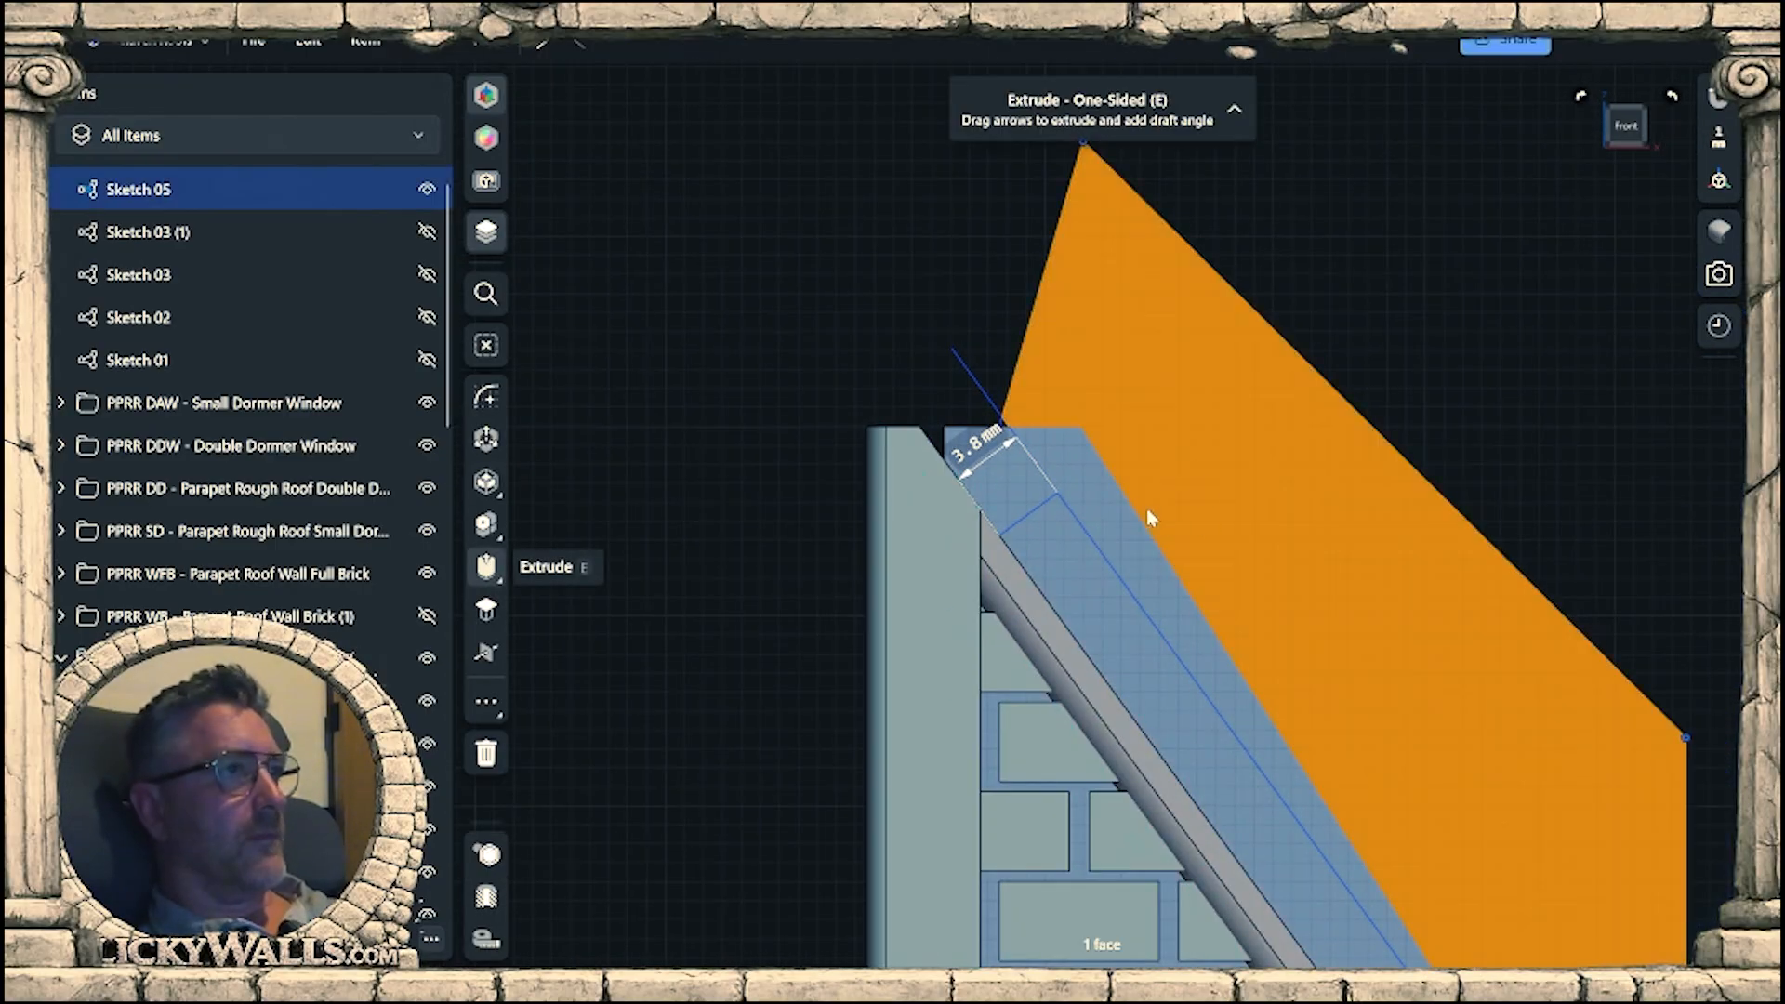
pyautogui.press('e')
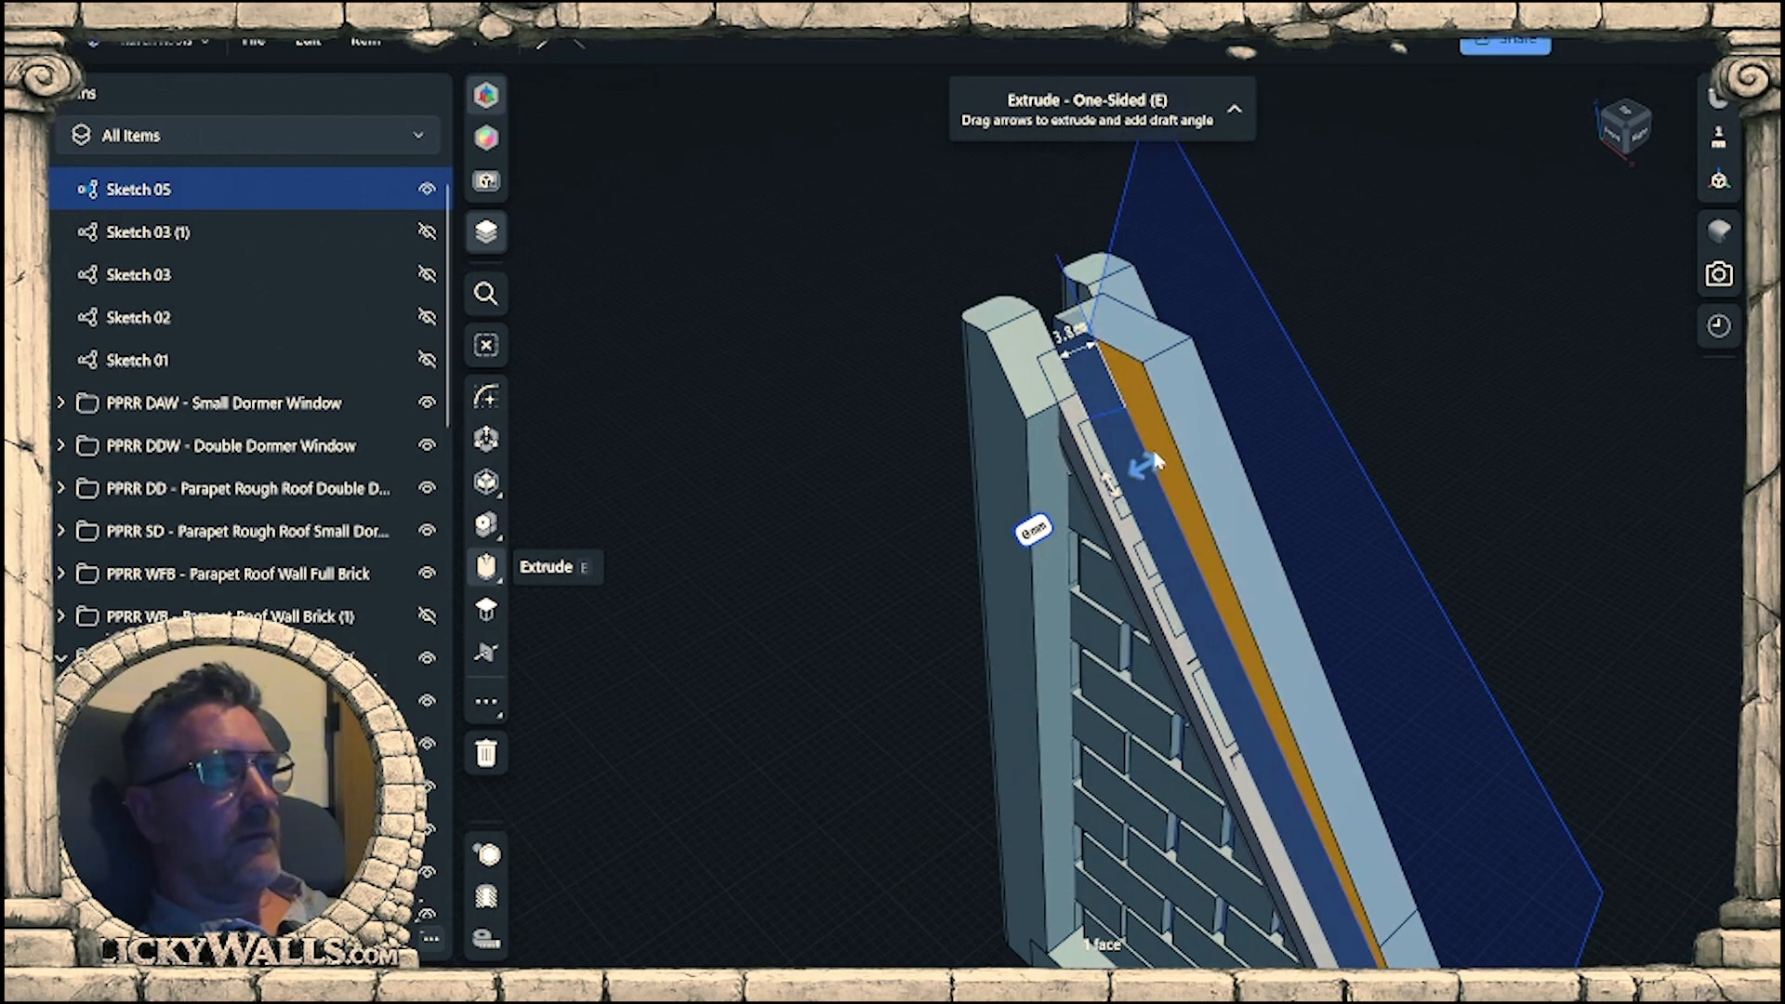
pyautogui.moveTo(1288, 423); pyautogui.dragTo(1295, 423)
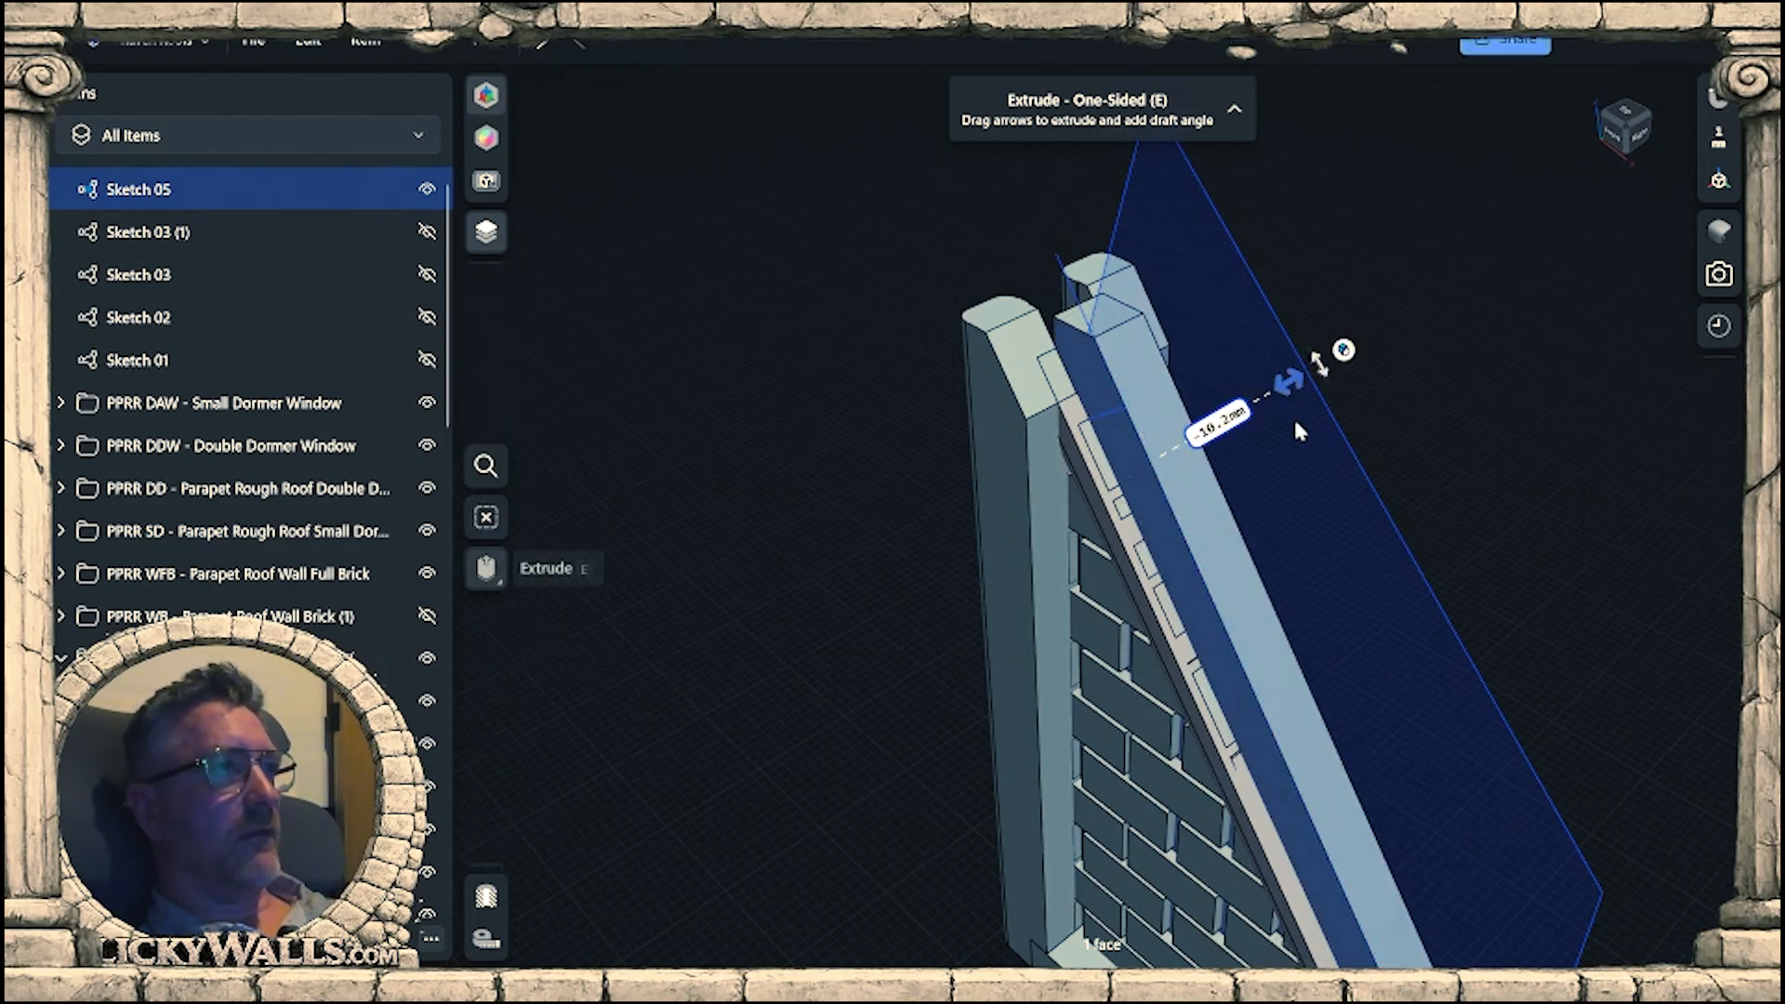
pyautogui.click(1544, 405)
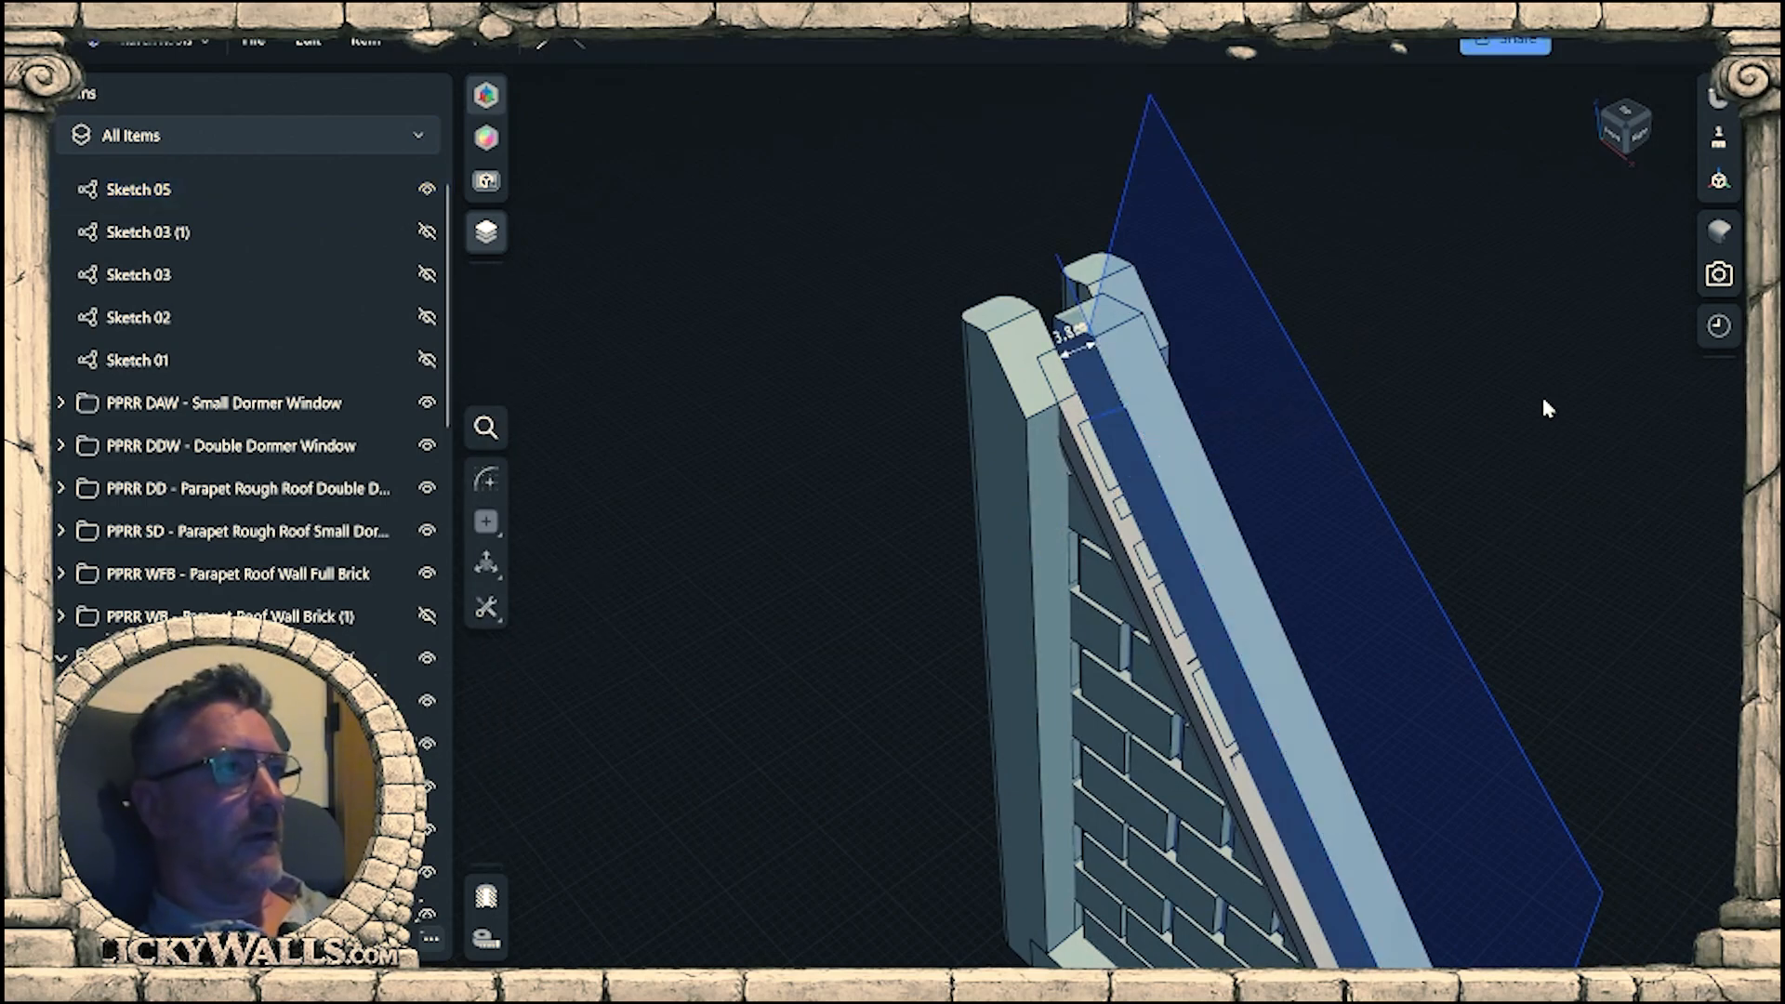
pyautogui.click(427, 190)
# Select the finished short wall as a whole through its PPRR WB - Parapet Roof Wall Brick (1) folder.
pyautogui.moveTo(1267, 490)
pyautogui.mouseDown(button='right')
pyautogui.moveTo(1330, 427)
pyautogui.moveTo(1383, 493)
pyautogui.moveTo(1302, 306)
pyautogui.moveTo(1267, 331)
pyautogui.moveTo(1211, 319)
pyautogui.moveTo(1290, 335)
pyautogui.moveTo(967, 315)
pyautogui.moveTo(932, 410)
pyautogui.moveTo(867, 320)
pyautogui.moveTo(697, 342)
pyautogui.moveTo(745, 306)
pyautogui.moveTo(996, 382)
pyautogui.moveTo(988, 414)
pyautogui.moveTo(991, 381)
pyautogui.moveTo(1336, 334)
pyautogui.moveTo(1292, 373)
pyautogui.moveTo(1244, 483)
pyautogui.moveTo(1210, 461)
pyautogui.moveTo(1312, 499)
pyautogui.moveTo(1314, 559)
pyautogui.moveTo(1349, 522)
pyautogui.moveTo(1117, 615)
pyautogui.moveTo(1257, 479)
pyautogui.moveTo(1191, 465)
pyautogui.moveTo(1169, 553)
pyautogui.moveTo(1156, 502)
pyautogui.moveTo(1188, 541)
pyautogui.moveTo(1217, 529)
pyautogui.moveTo(1223, 590)
pyautogui.moveTo(1247, 582)
pyautogui.moveTo(1211, 517)
pyautogui.moveTo(1273, 499)
pyautogui.moveTo(1237, 506)
pyautogui.moveTo(1244, 544)
pyautogui.mouseUp(button='right')
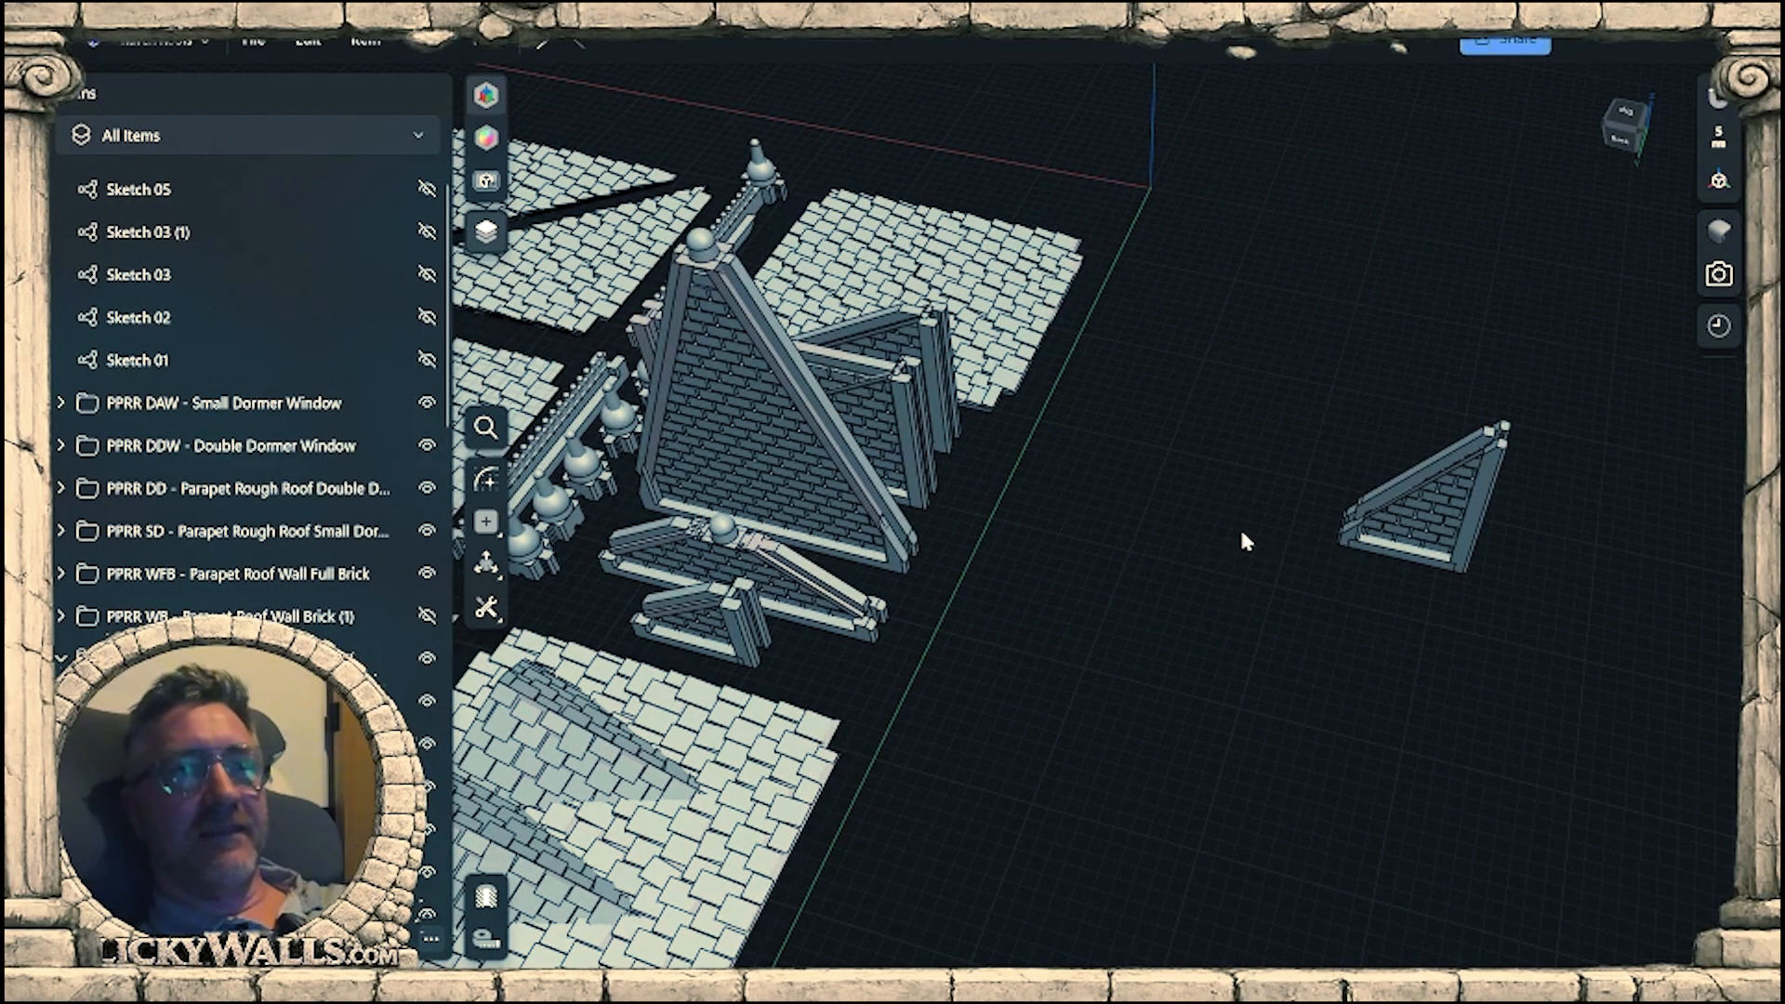
pyautogui.moveTo(1240, 543); pyautogui.dragTo(1449, 529, button='right')
pyautogui.moveTo(1451, 529); pyautogui.dragTo(1058, 623, button='middle')
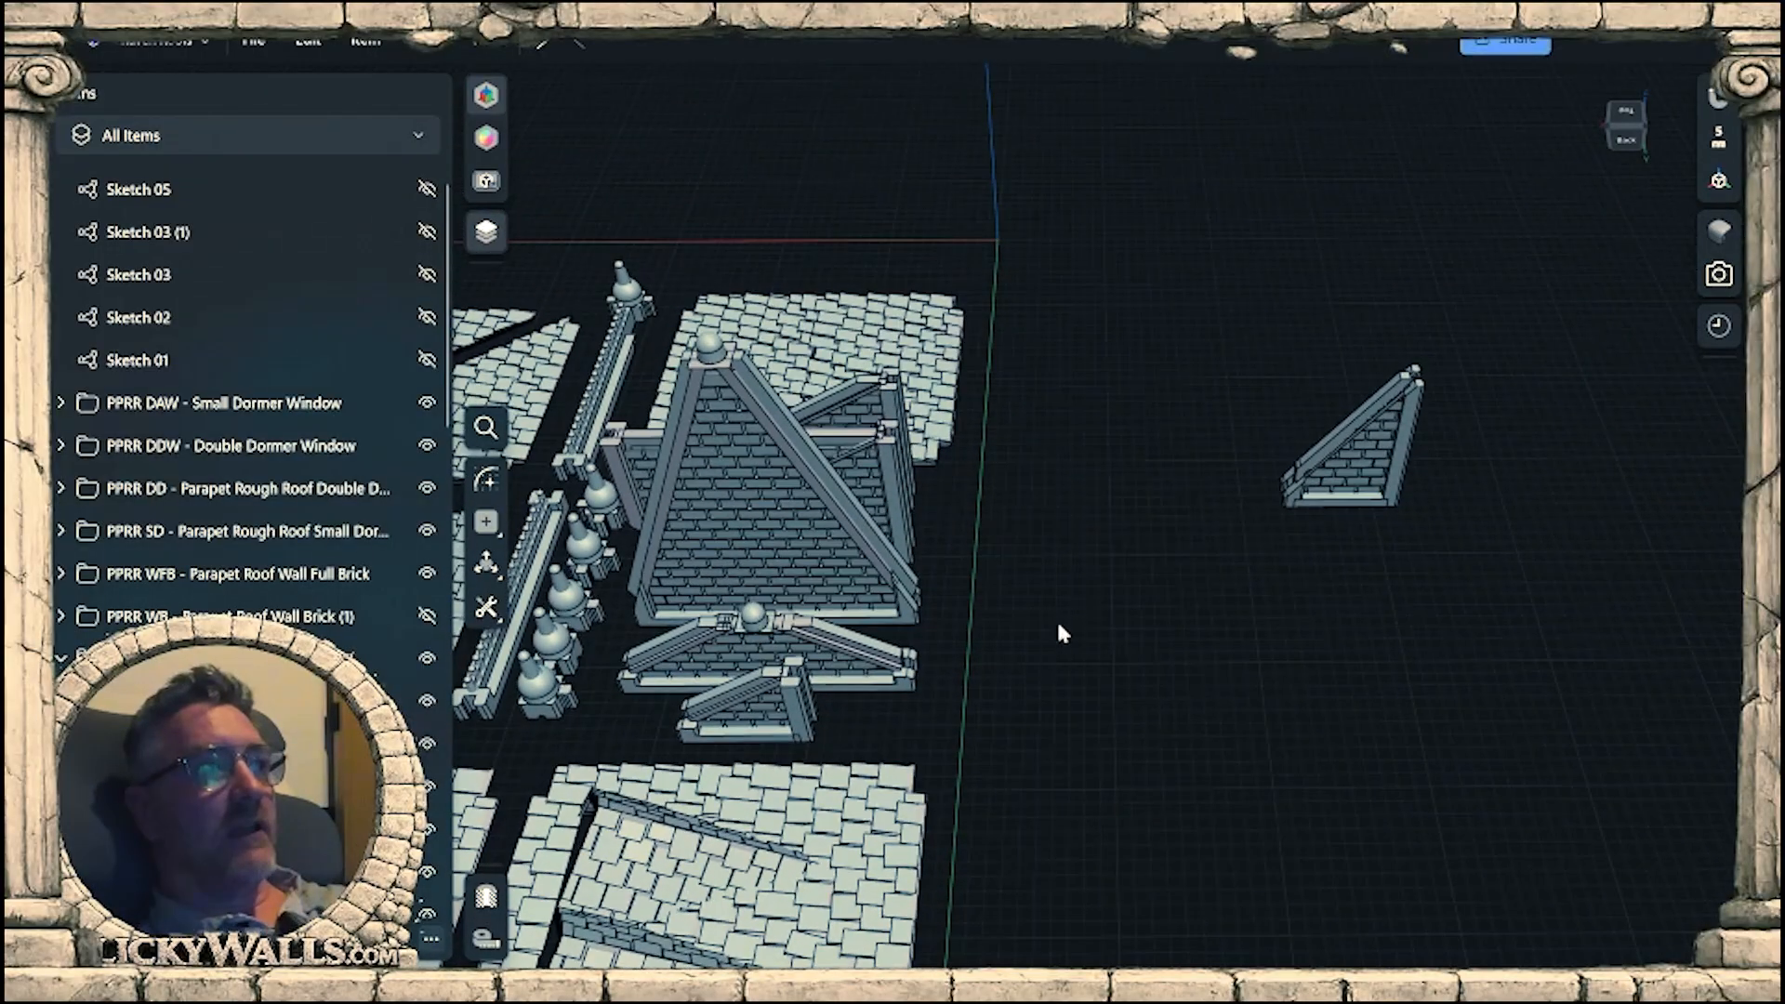
pyautogui.scroll(4, 1302, 454)
pyautogui.scroll(-2, 1373, 542)
pyautogui.click(1351, 472)
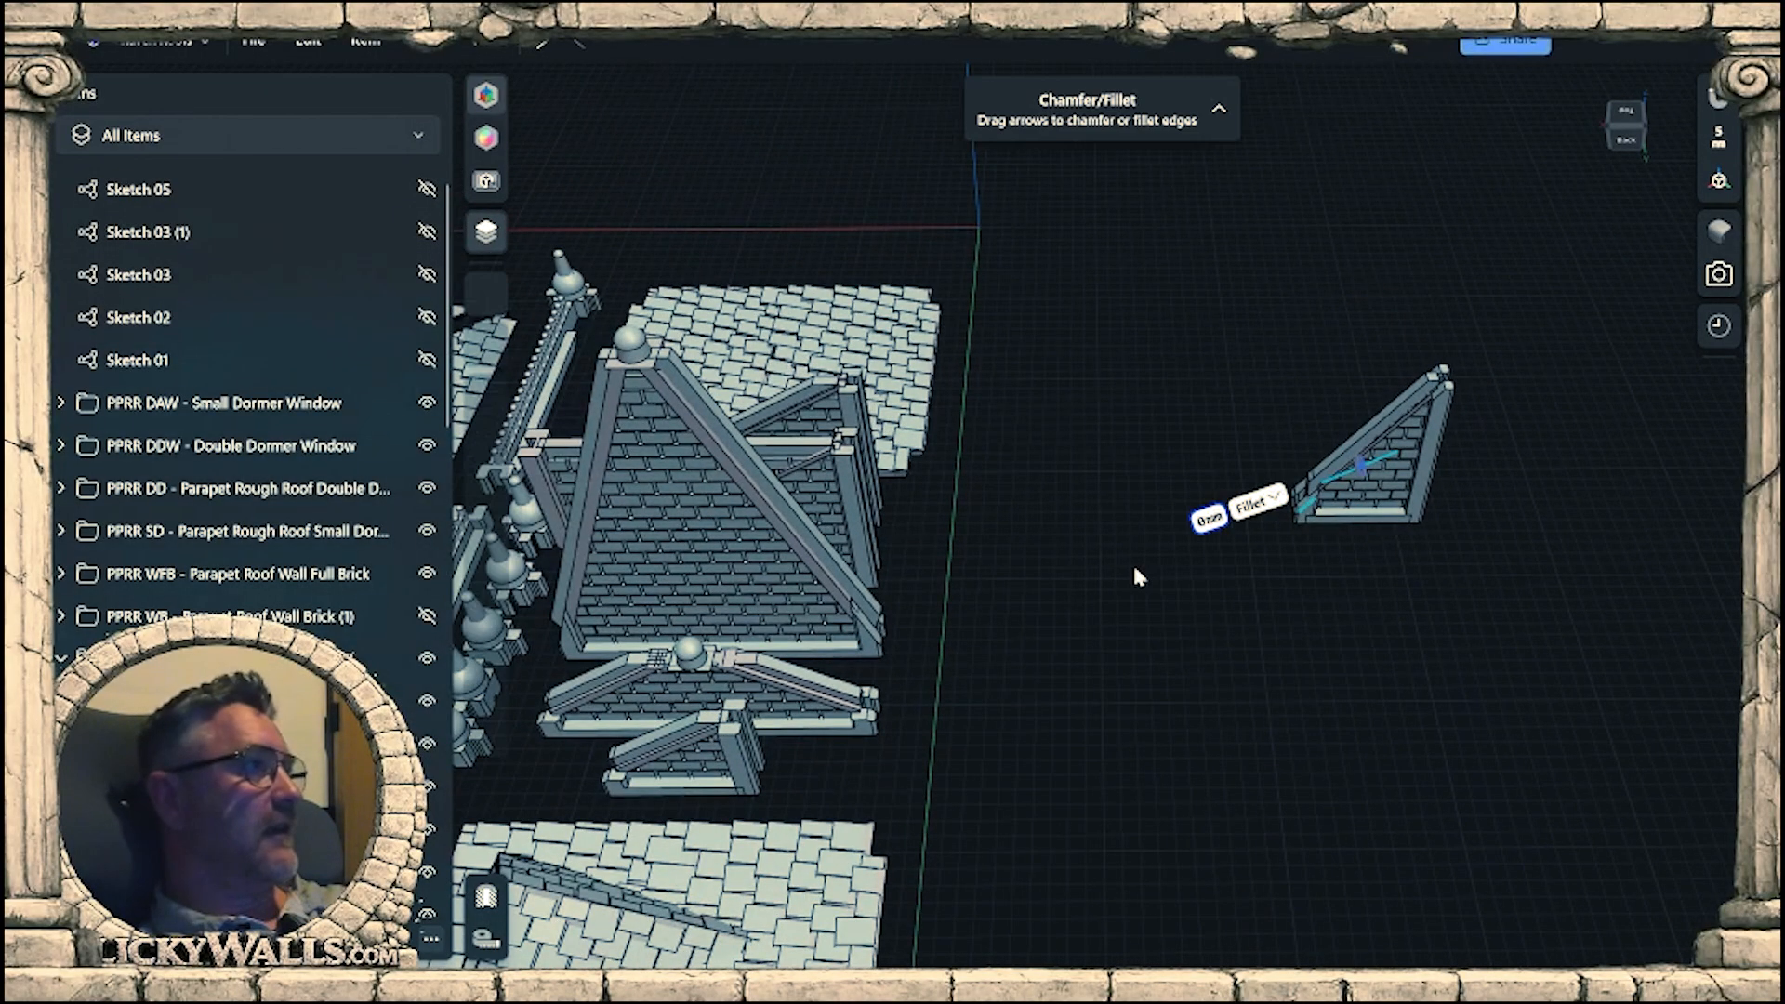
pyautogui.scroll(-3, 282, 360)
pyautogui.click(215, 444)
pyautogui.scroll(-3, 1382, 606)
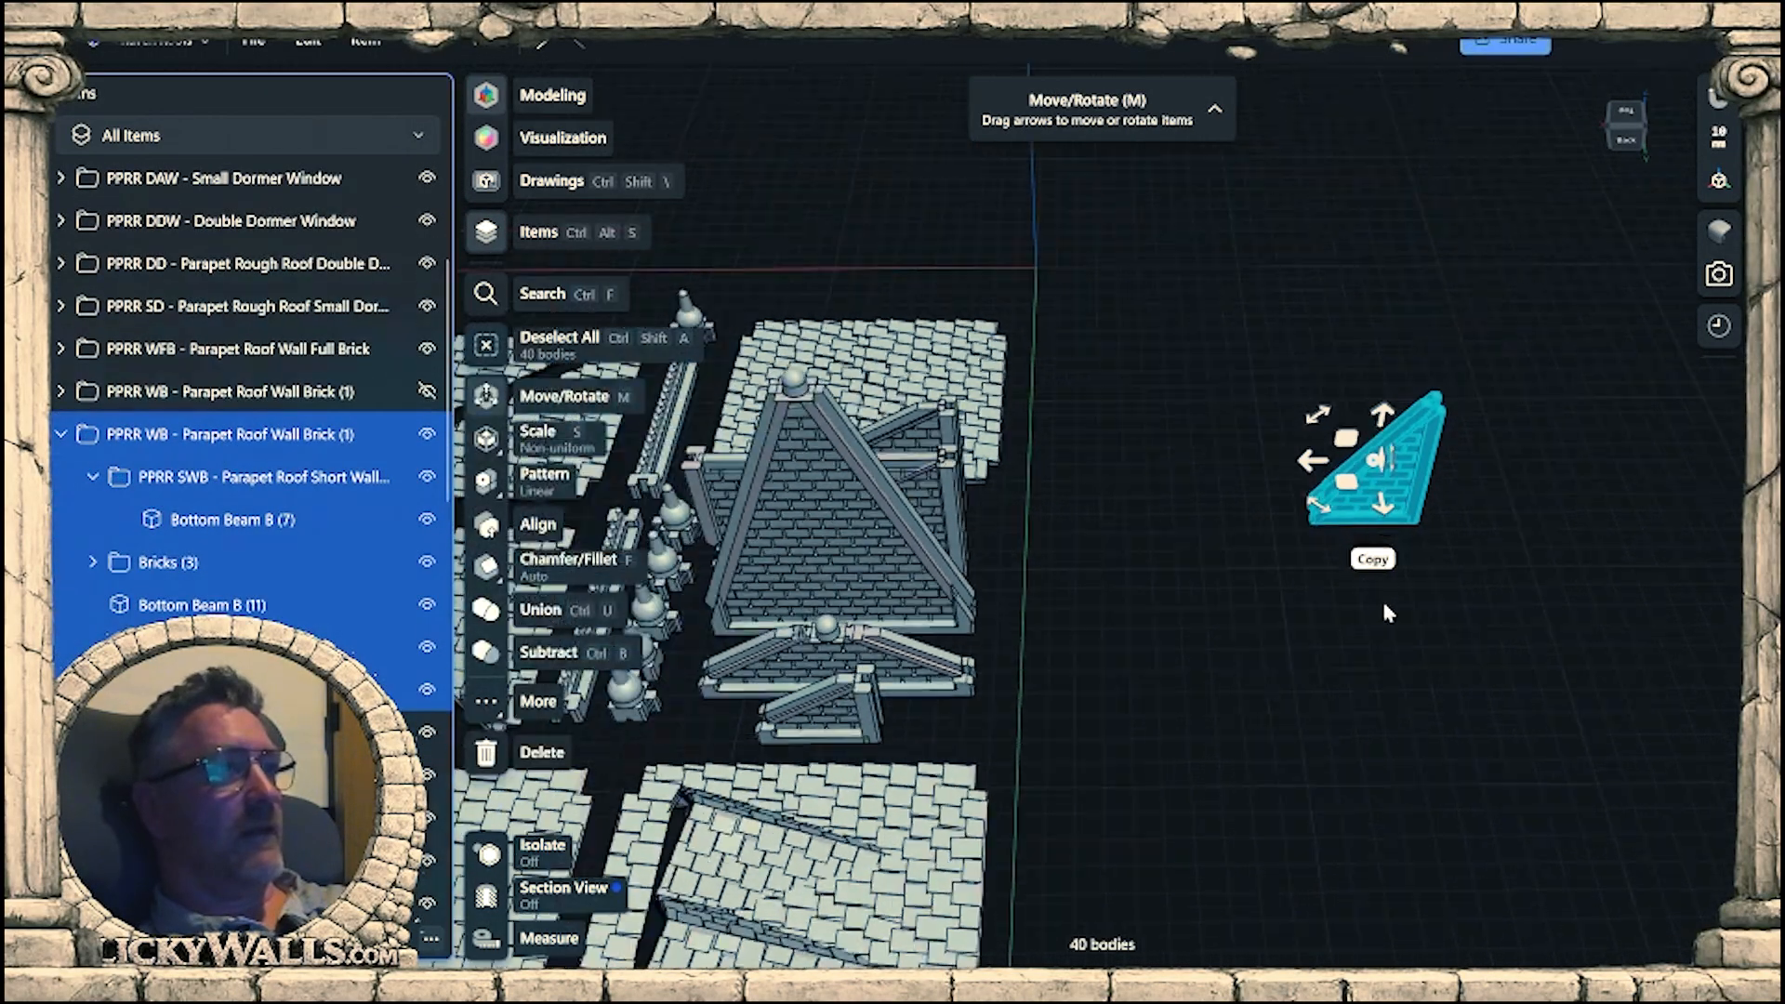
# Collapse the short wall's PPRR WB - Parapet Roof Wall Brick (1) folder and clear the selection.
pyautogui.moveTo(1326, 630); pyautogui.dragTo(1212, 703, button='middle')
pyautogui.moveTo(1211, 703); pyautogui.dragTo(1410, 626, button='right')
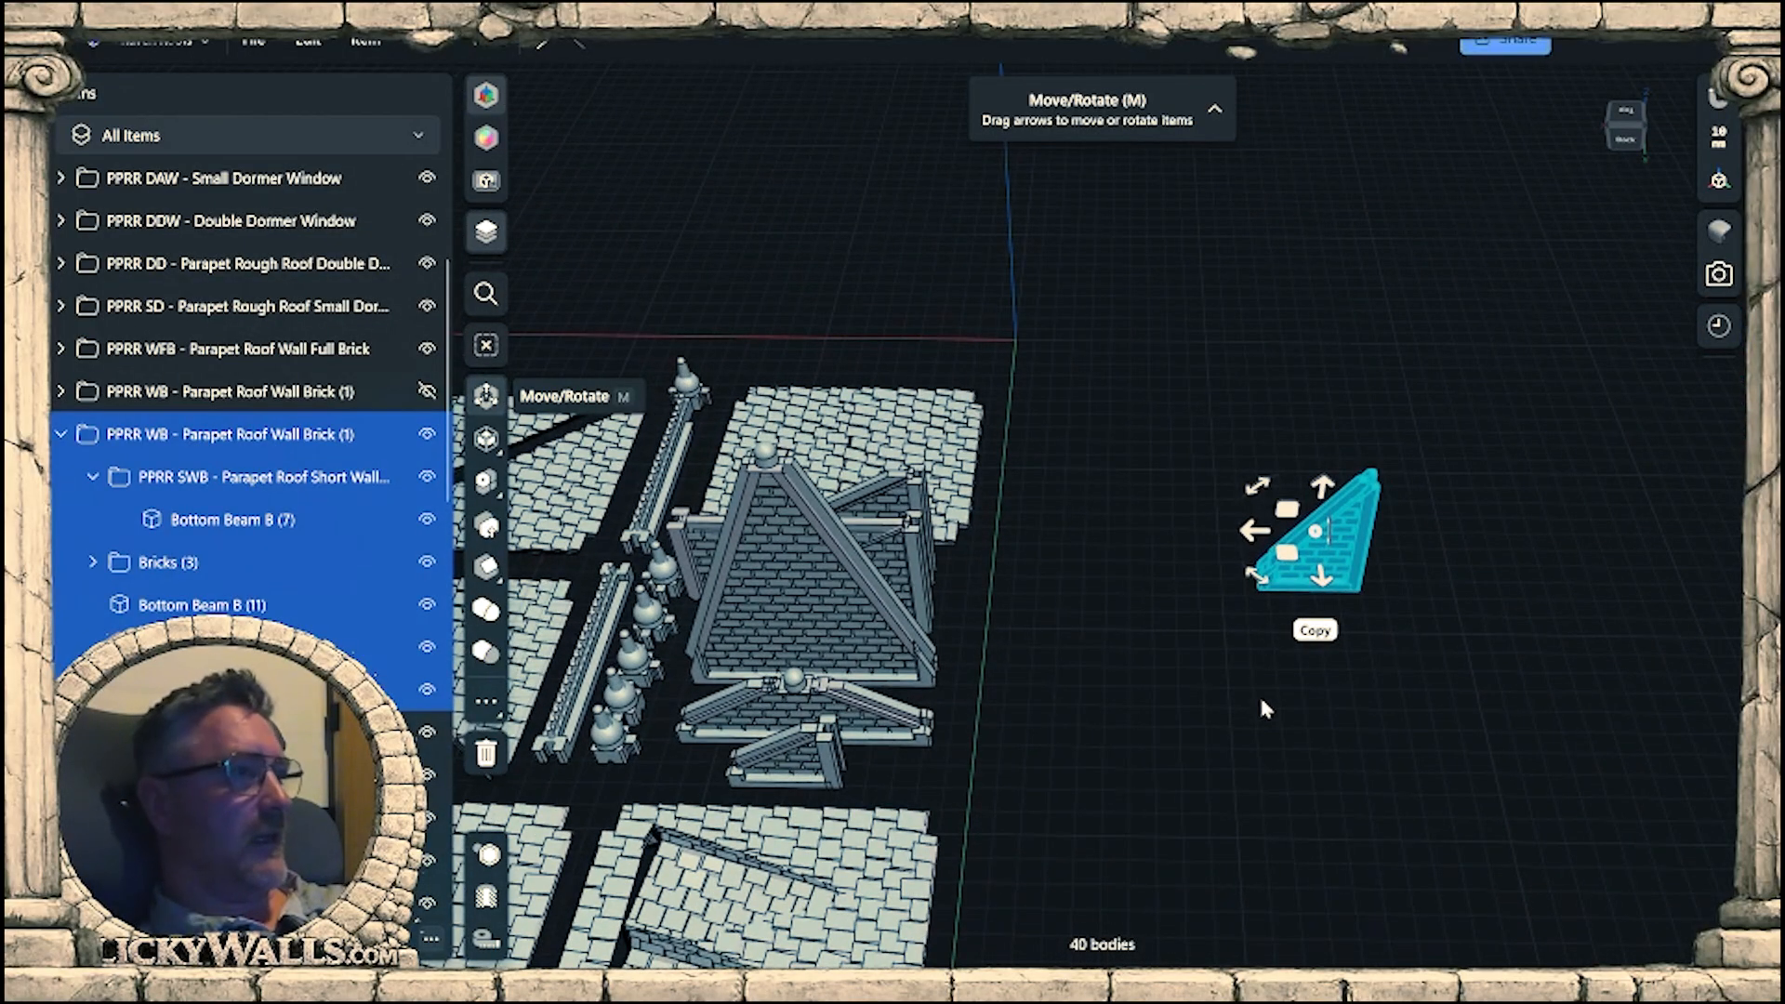
pyautogui.click(1325, 577)
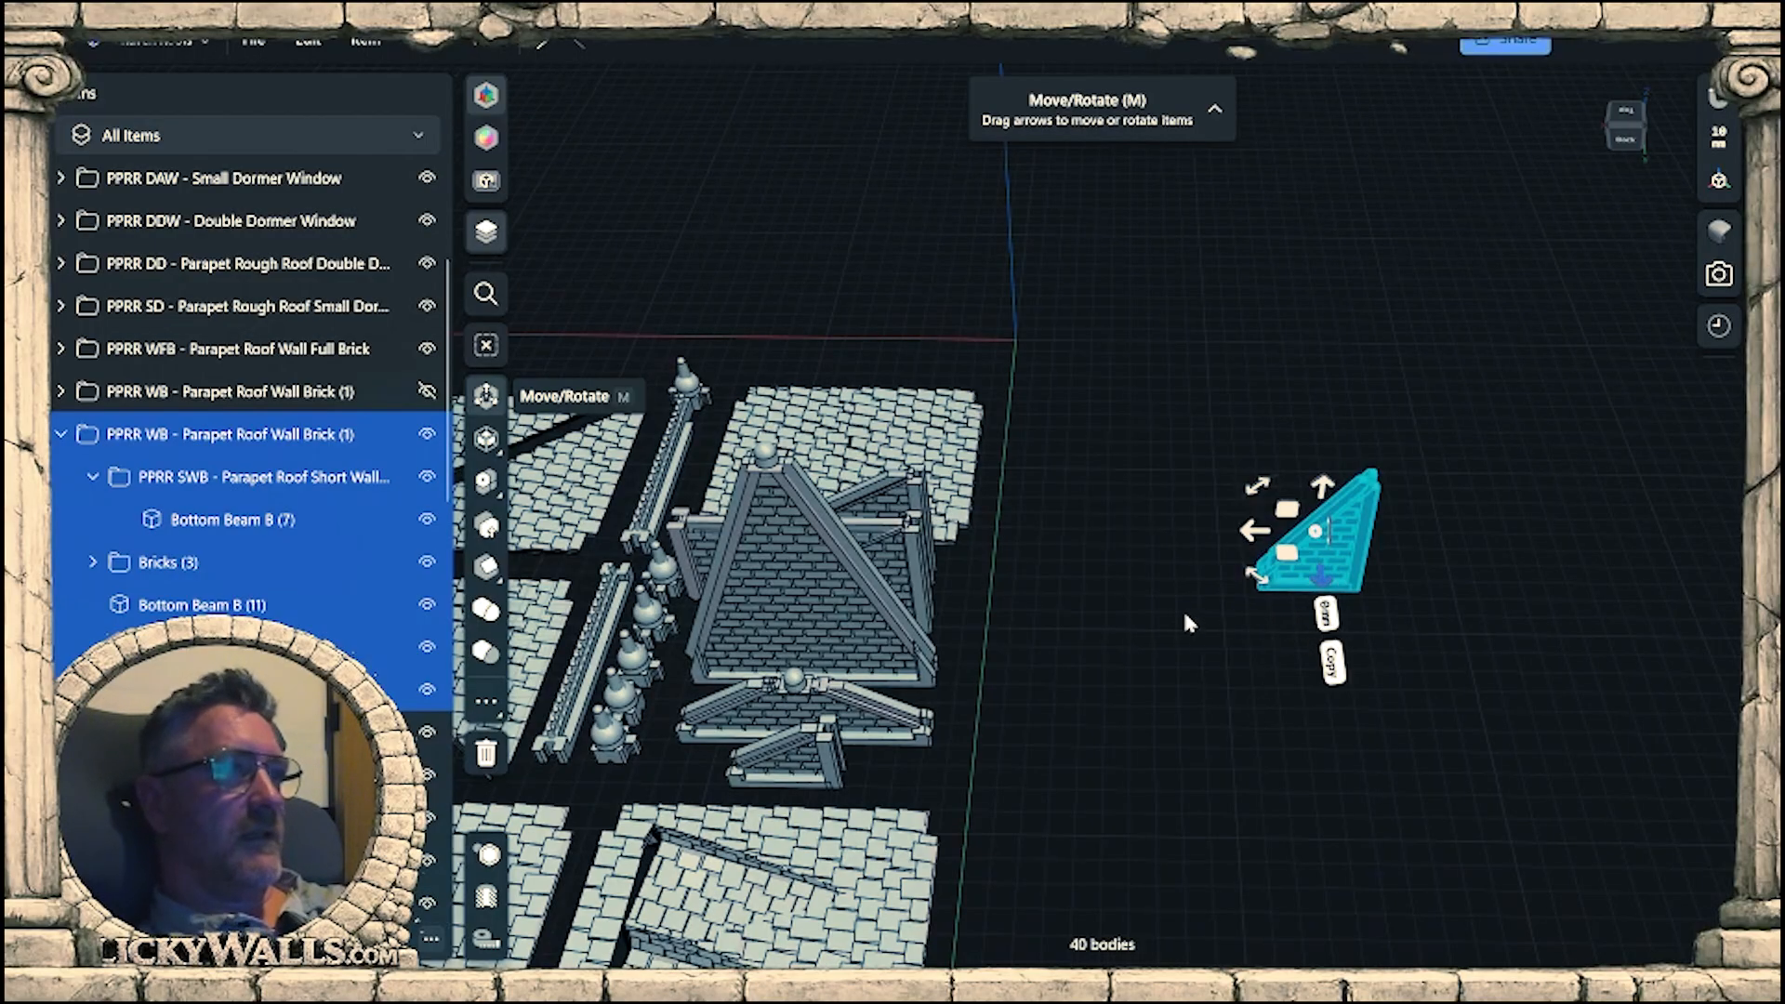
pyautogui.moveTo(1184, 615); pyautogui.dragTo(1187, 622, button='right')
pyautogui.moveTo(1188, 622); pyautogui.dragTo(1246, 509, button='middle')
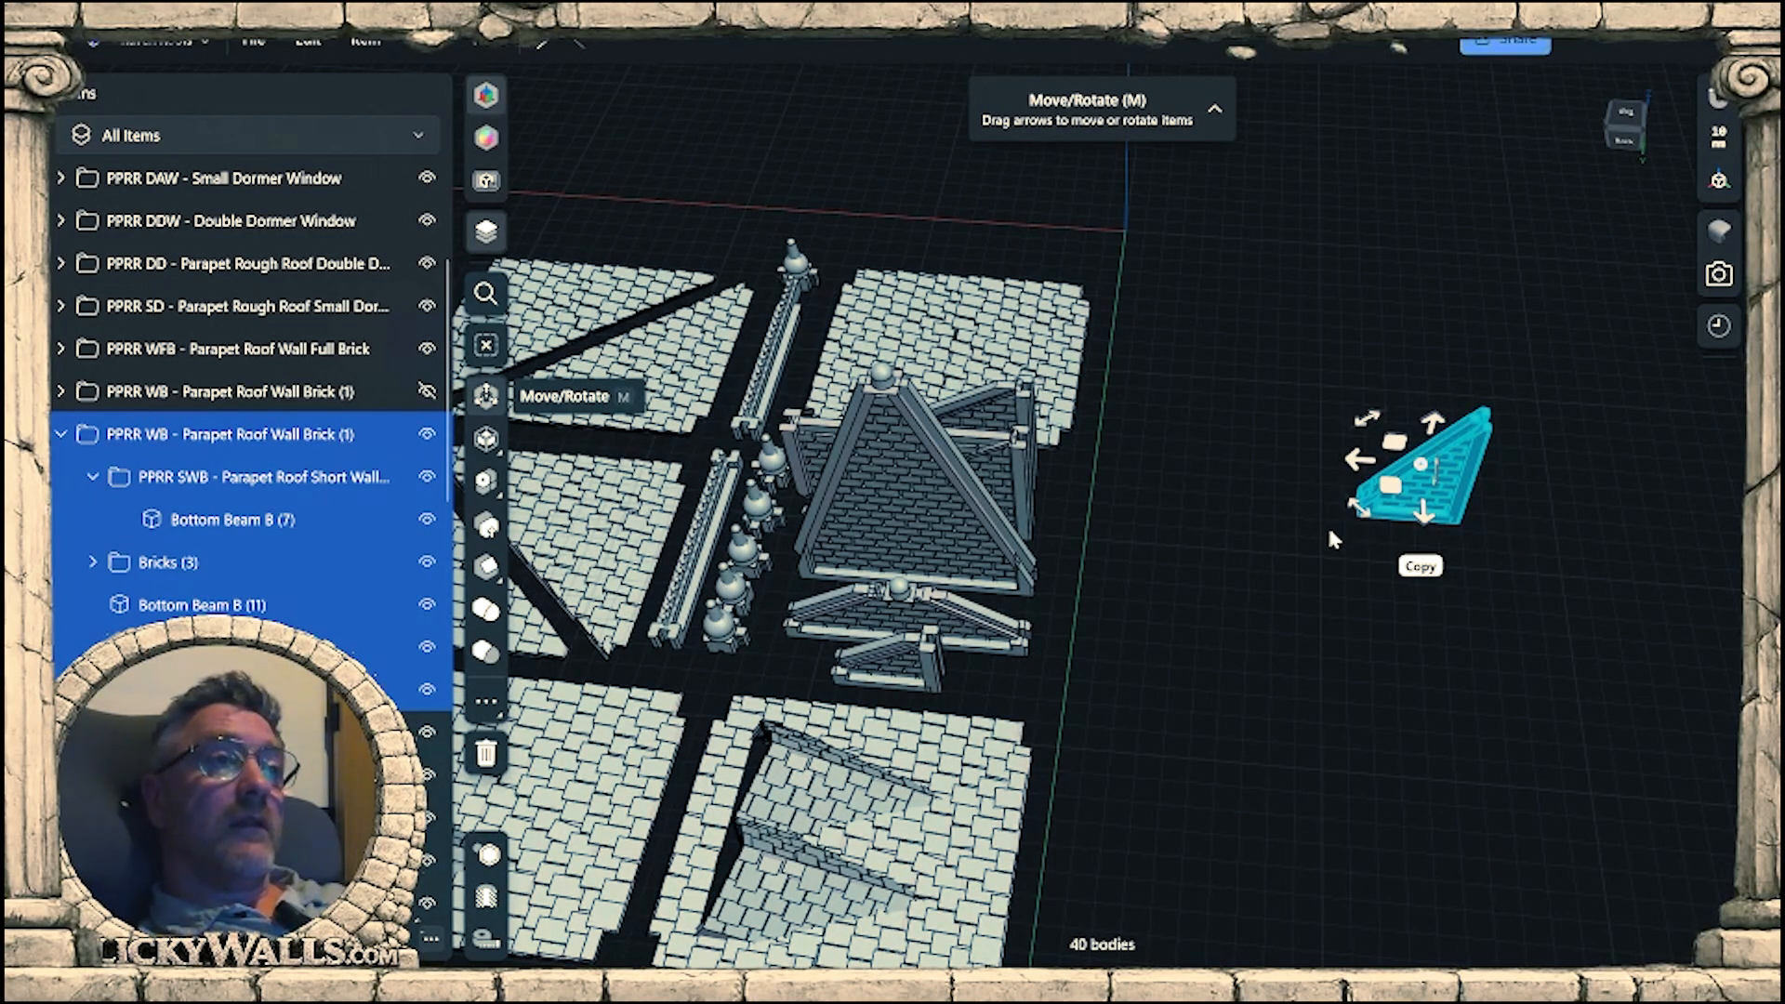
pyautogui.moveTo(1256, 517); pyautogui.dragTo(1229, 553, button='right')
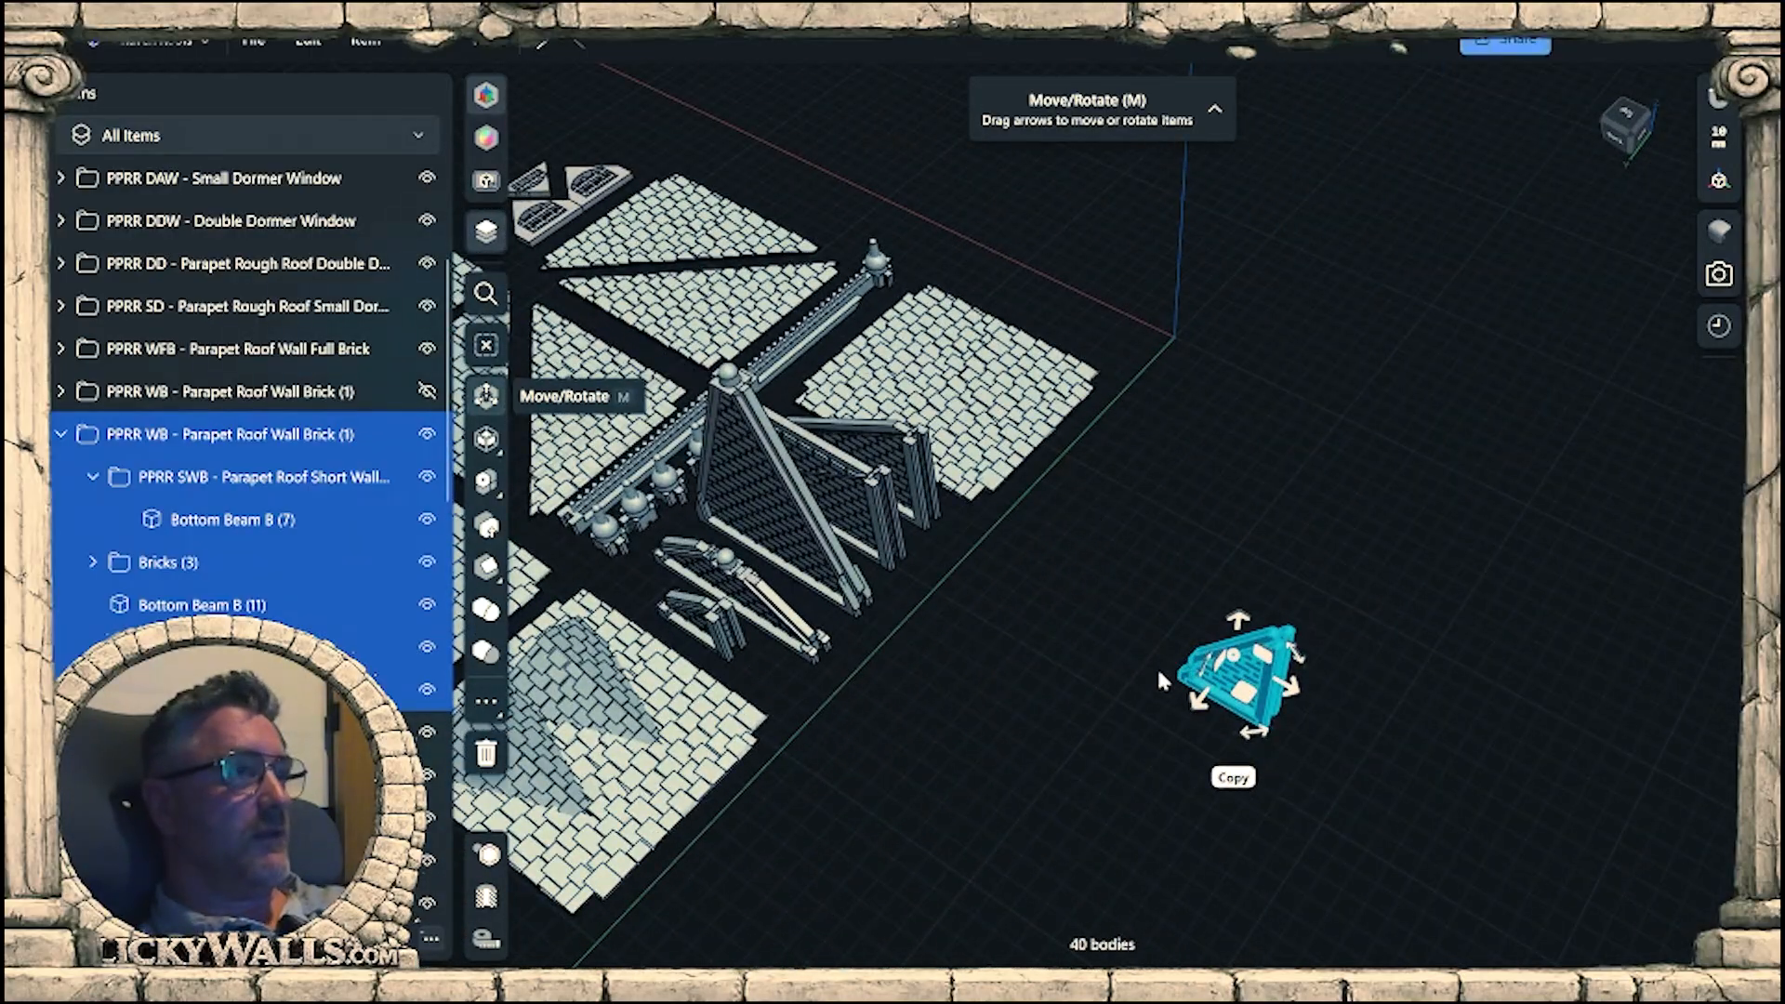
pyautogui.click(61, 434)
pyautogui.click(1311, 473)
# Show the hidden folder containing the row of assembled parapet roofs.
pyautogui.moveTo(1311, 474); pyautogui.dragTo(1343, 457, button='right')
pyautogui.scroll(-5, 423, 409)
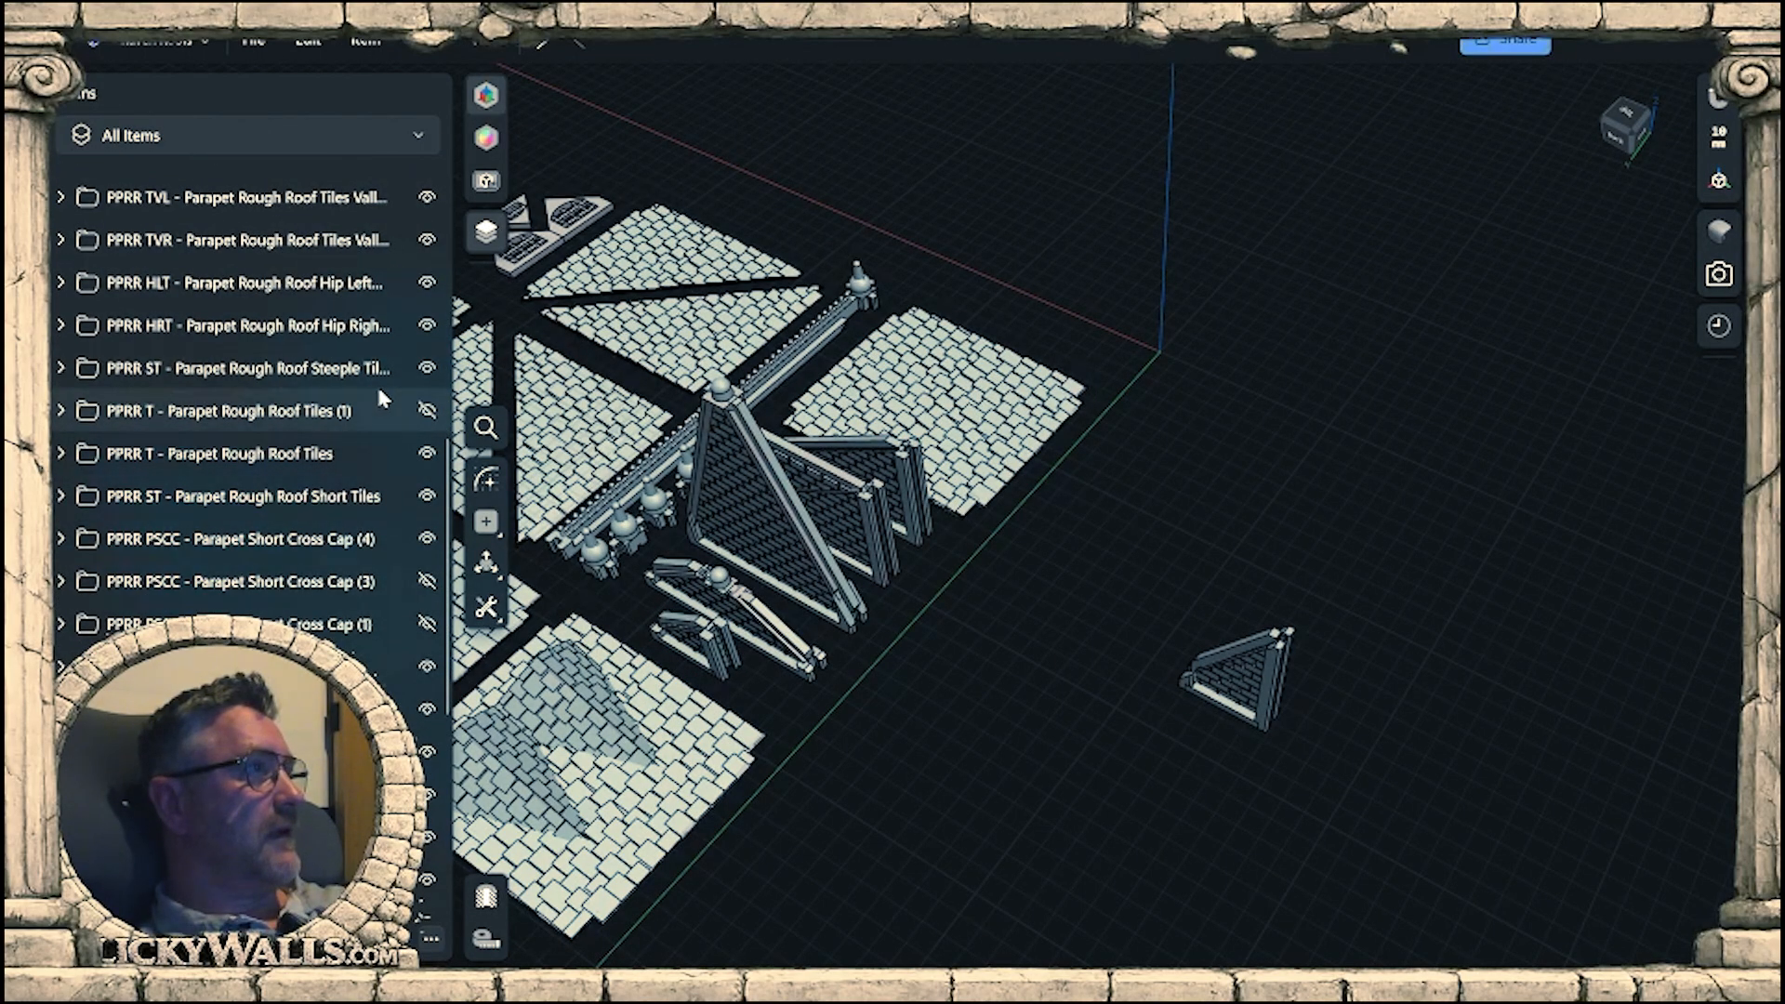
pyautogui.scroll(-5, 376, 405)
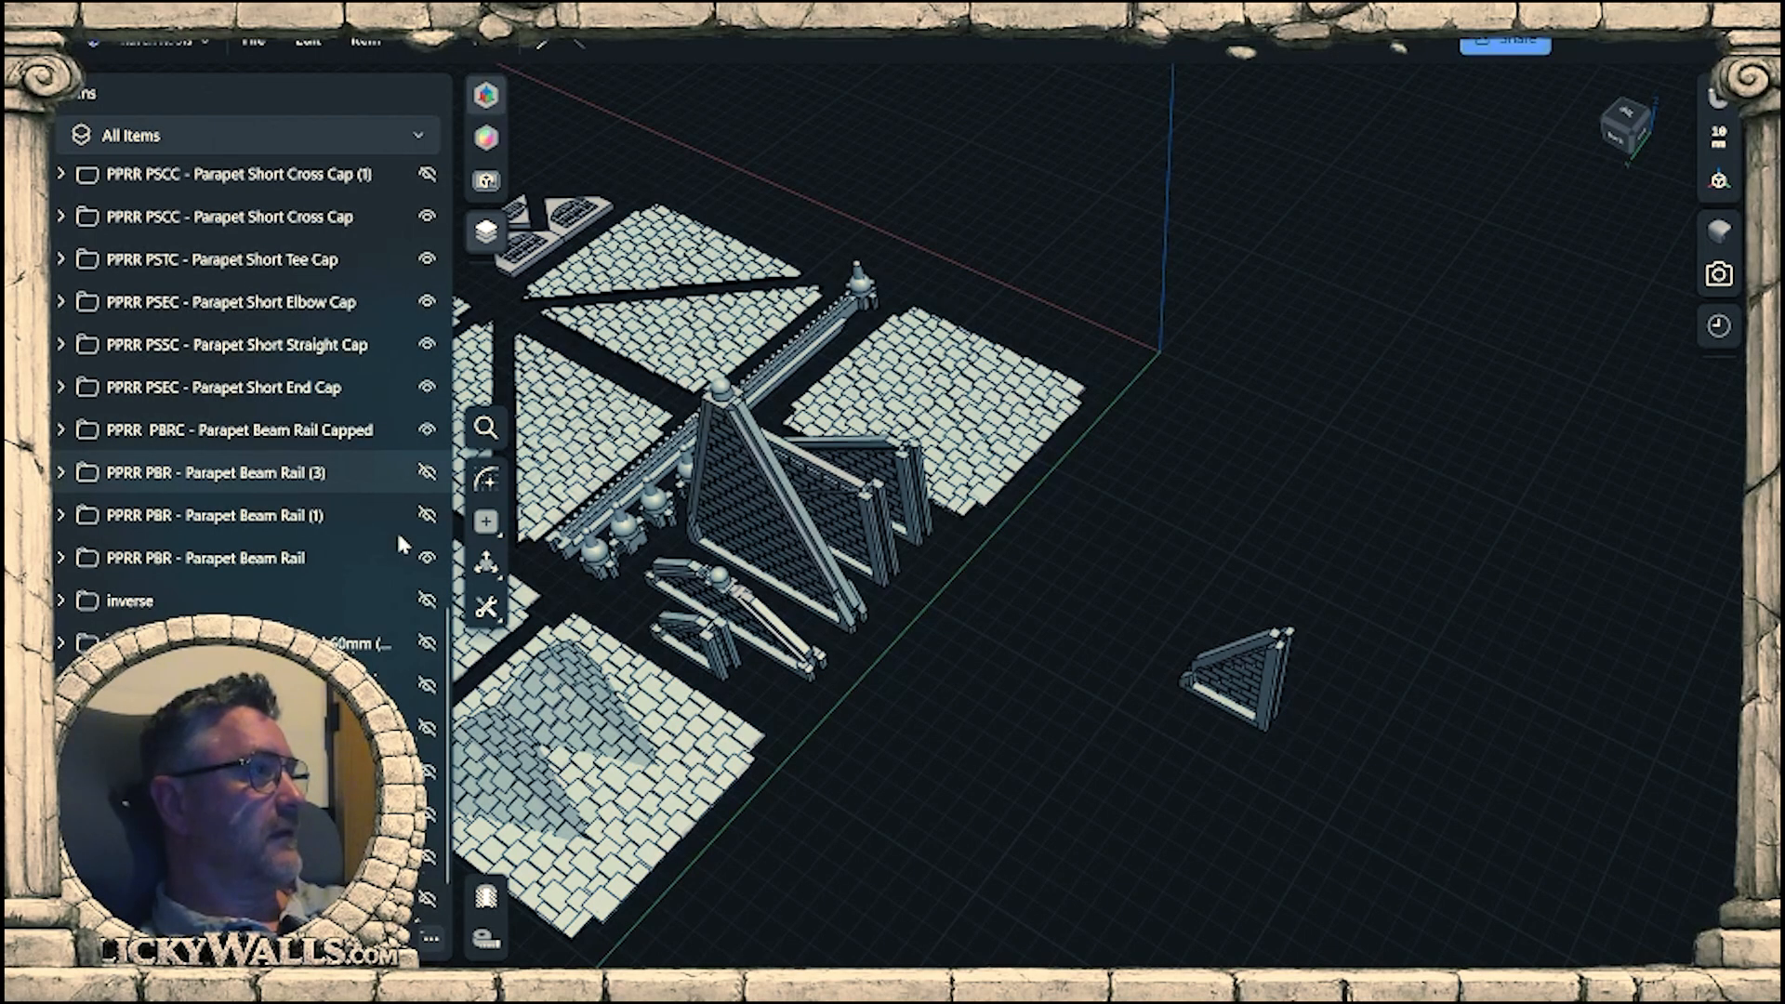
pyautogui.click(426, 685)
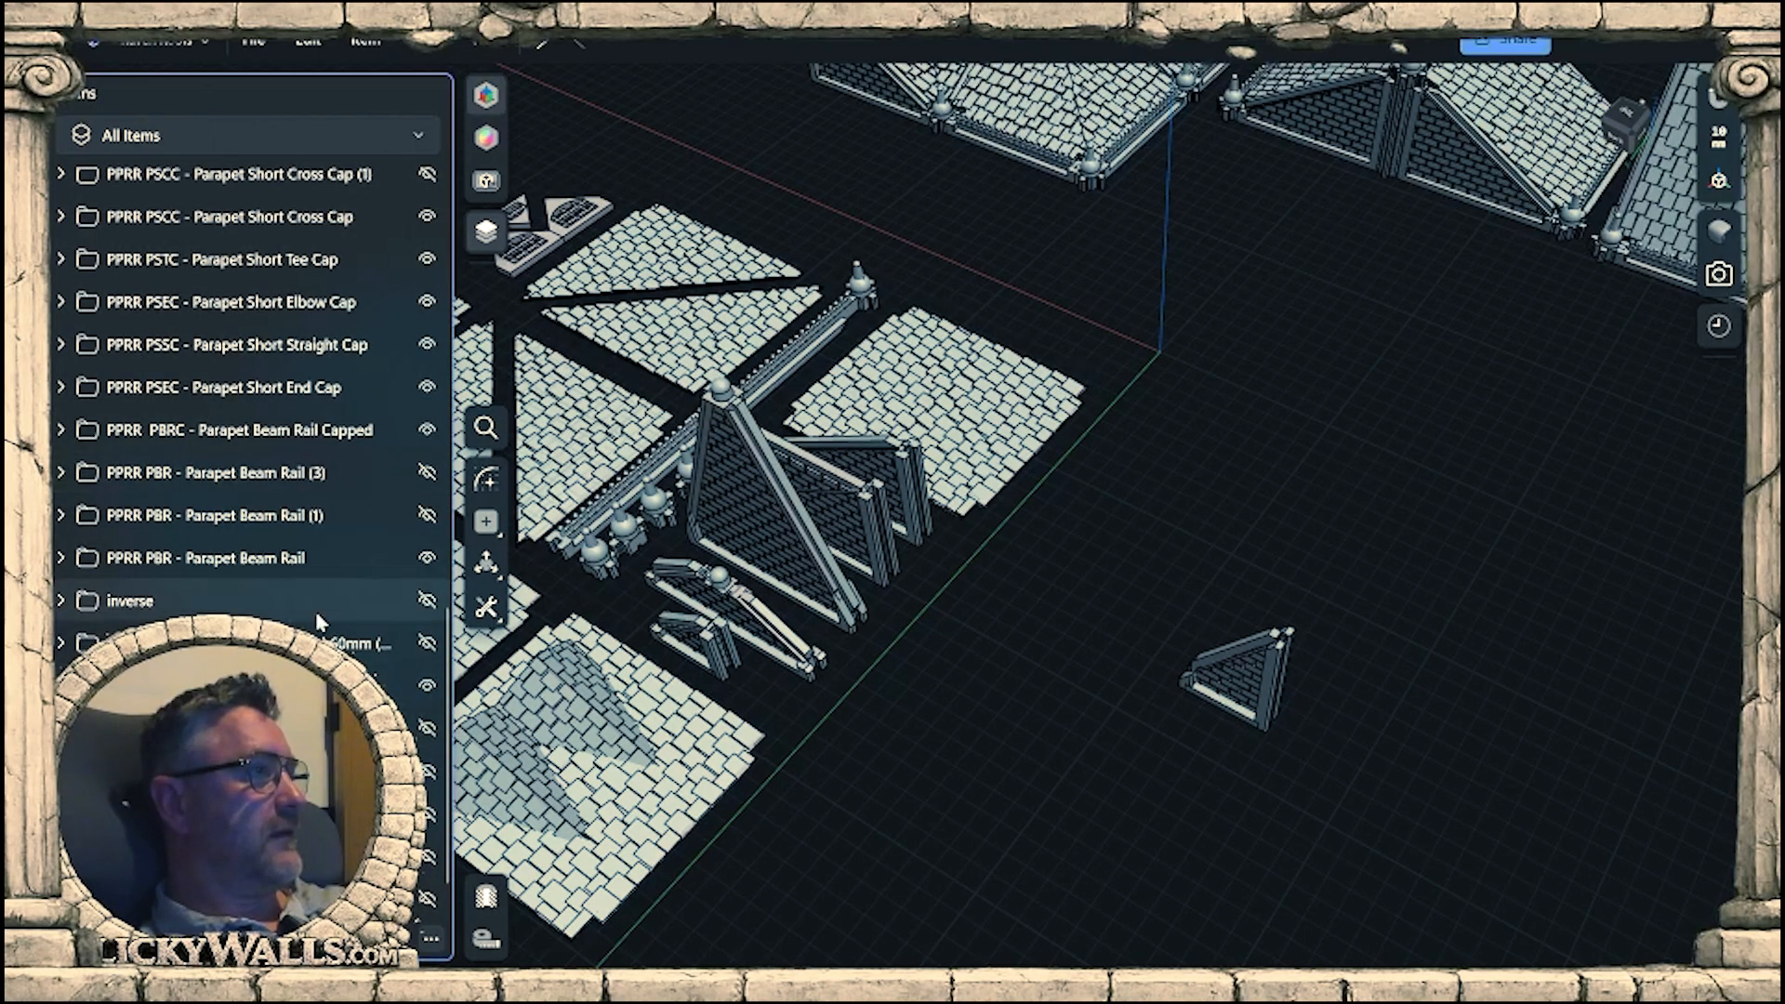
pyautogui.scroll(5, 1209, 488)
pyautogui.scroll(1, 982, 545)
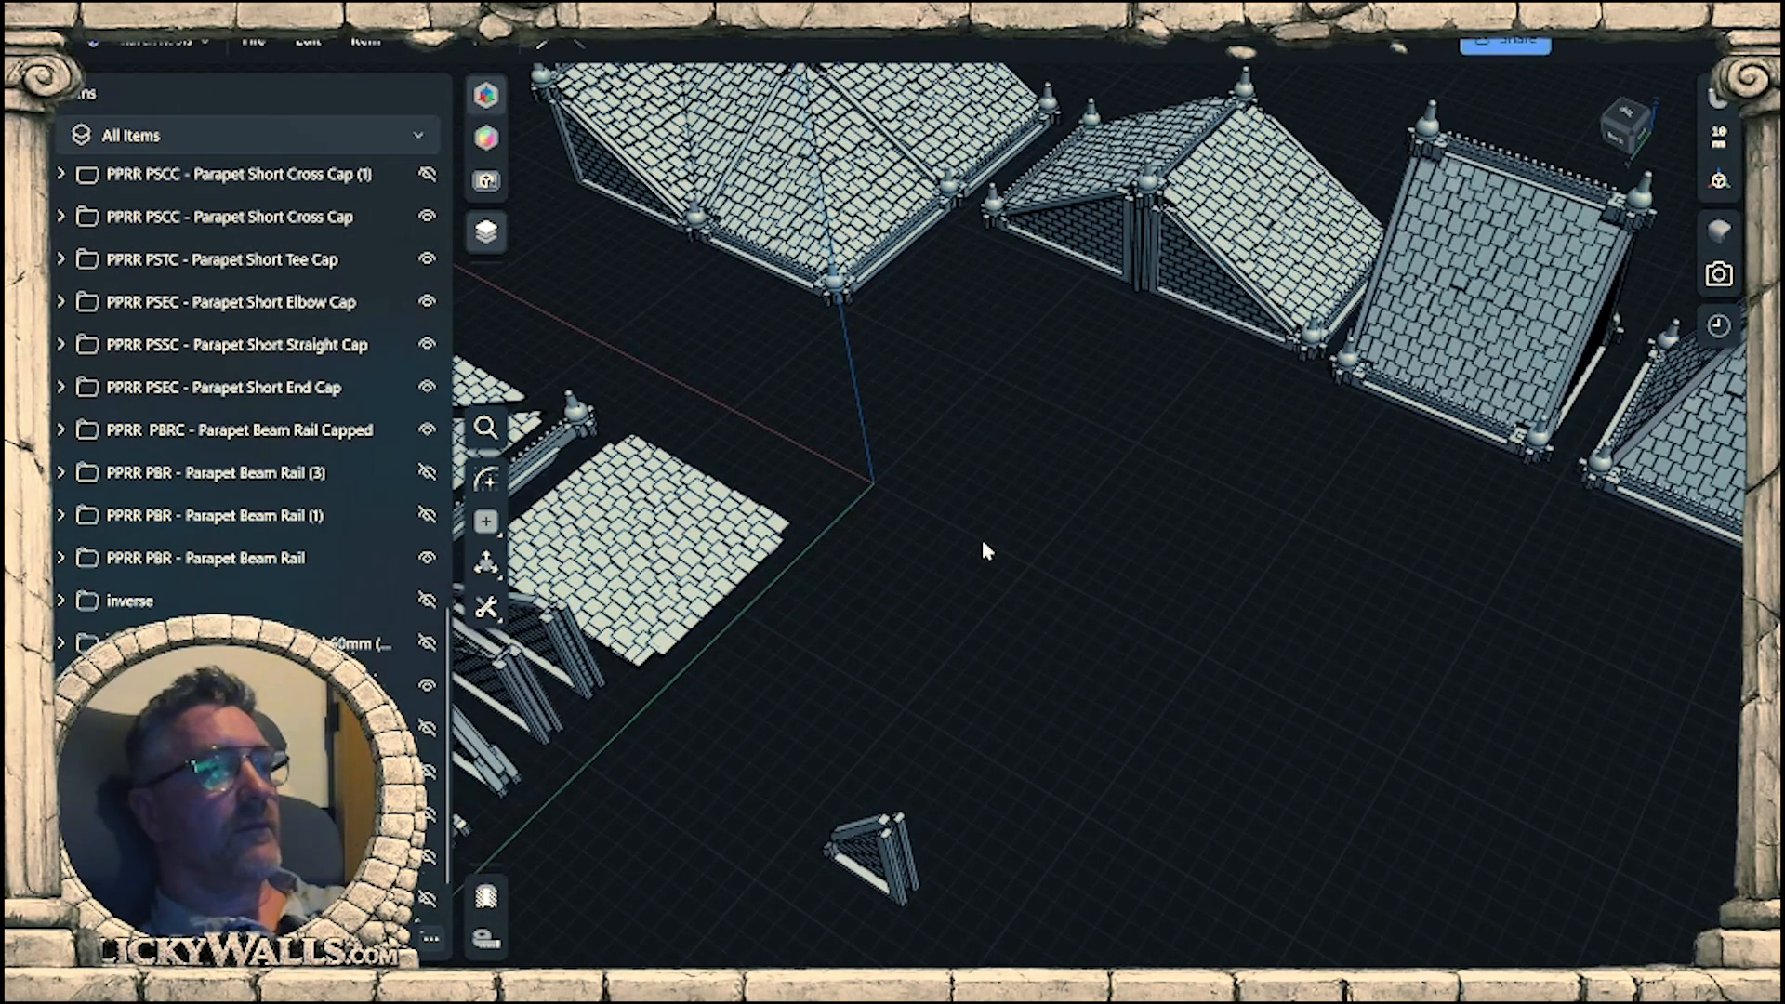
pyautogui.moveTo(982, 545); pyautogui.dragTo(939, 549, button='right')
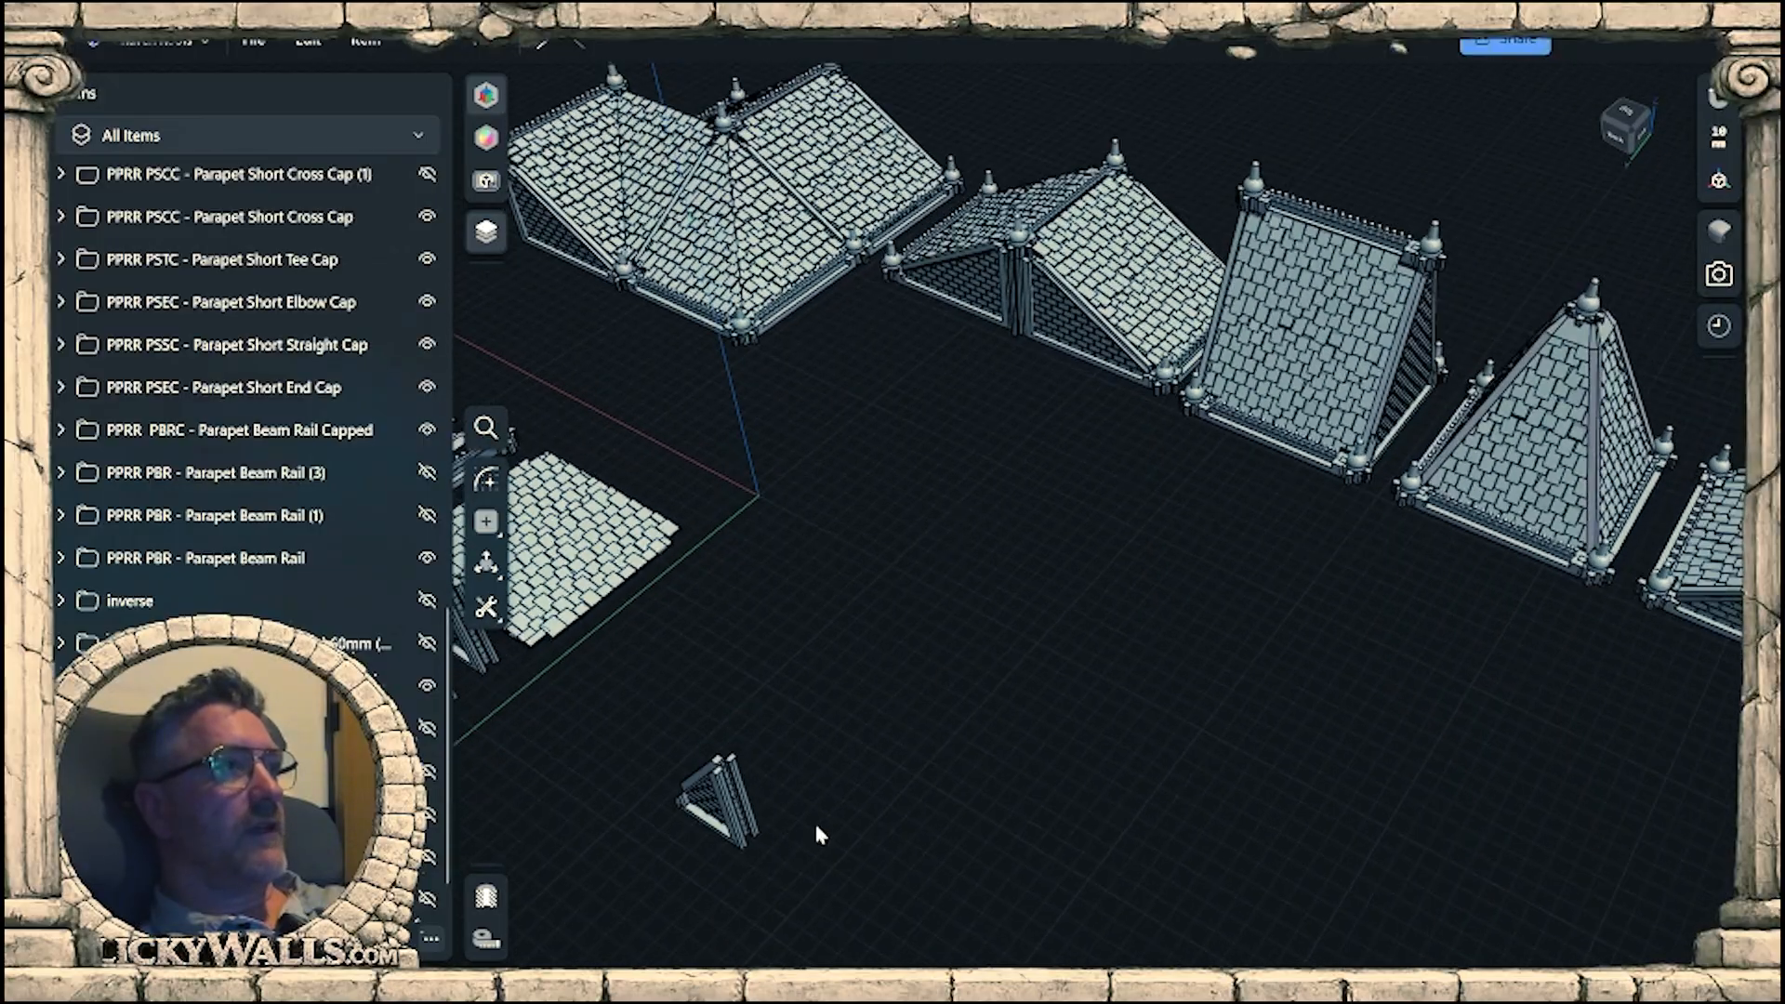
# Select the short wall's whole folder and move the wall to the front of the assembled gable roof with the split brick walls.
pyautogui.click(723, 818)
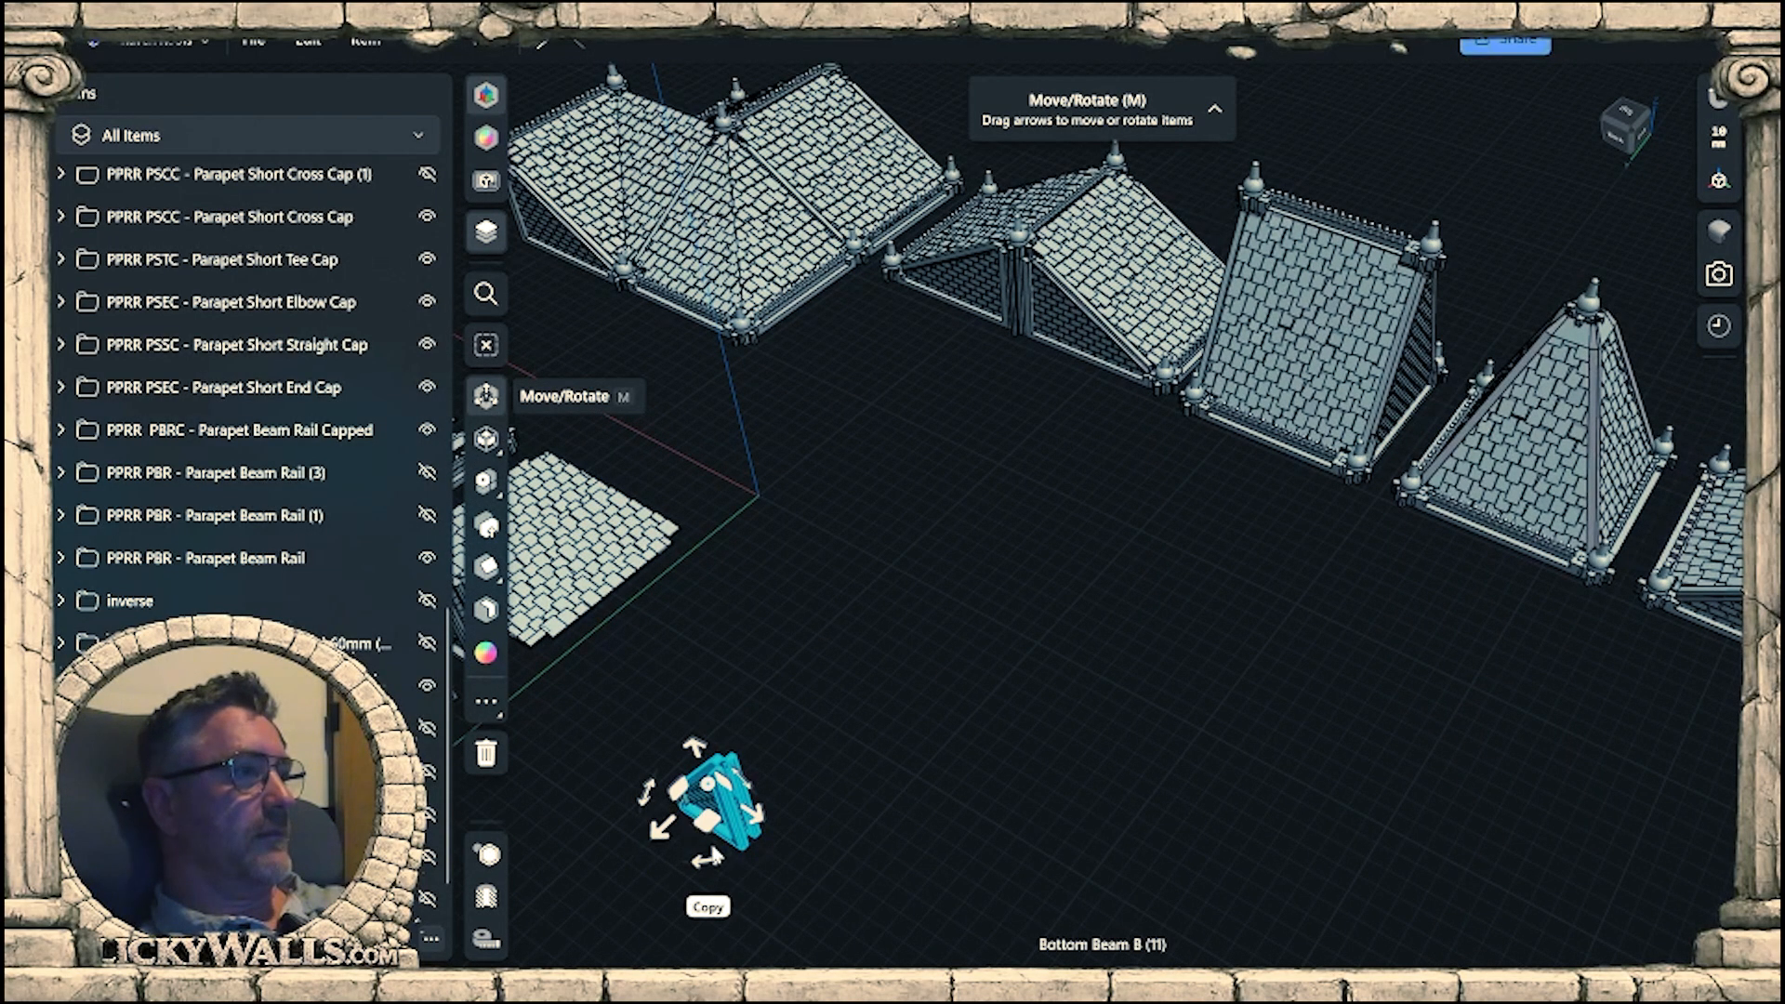
pyautogui.scroll(10, 223, 469)
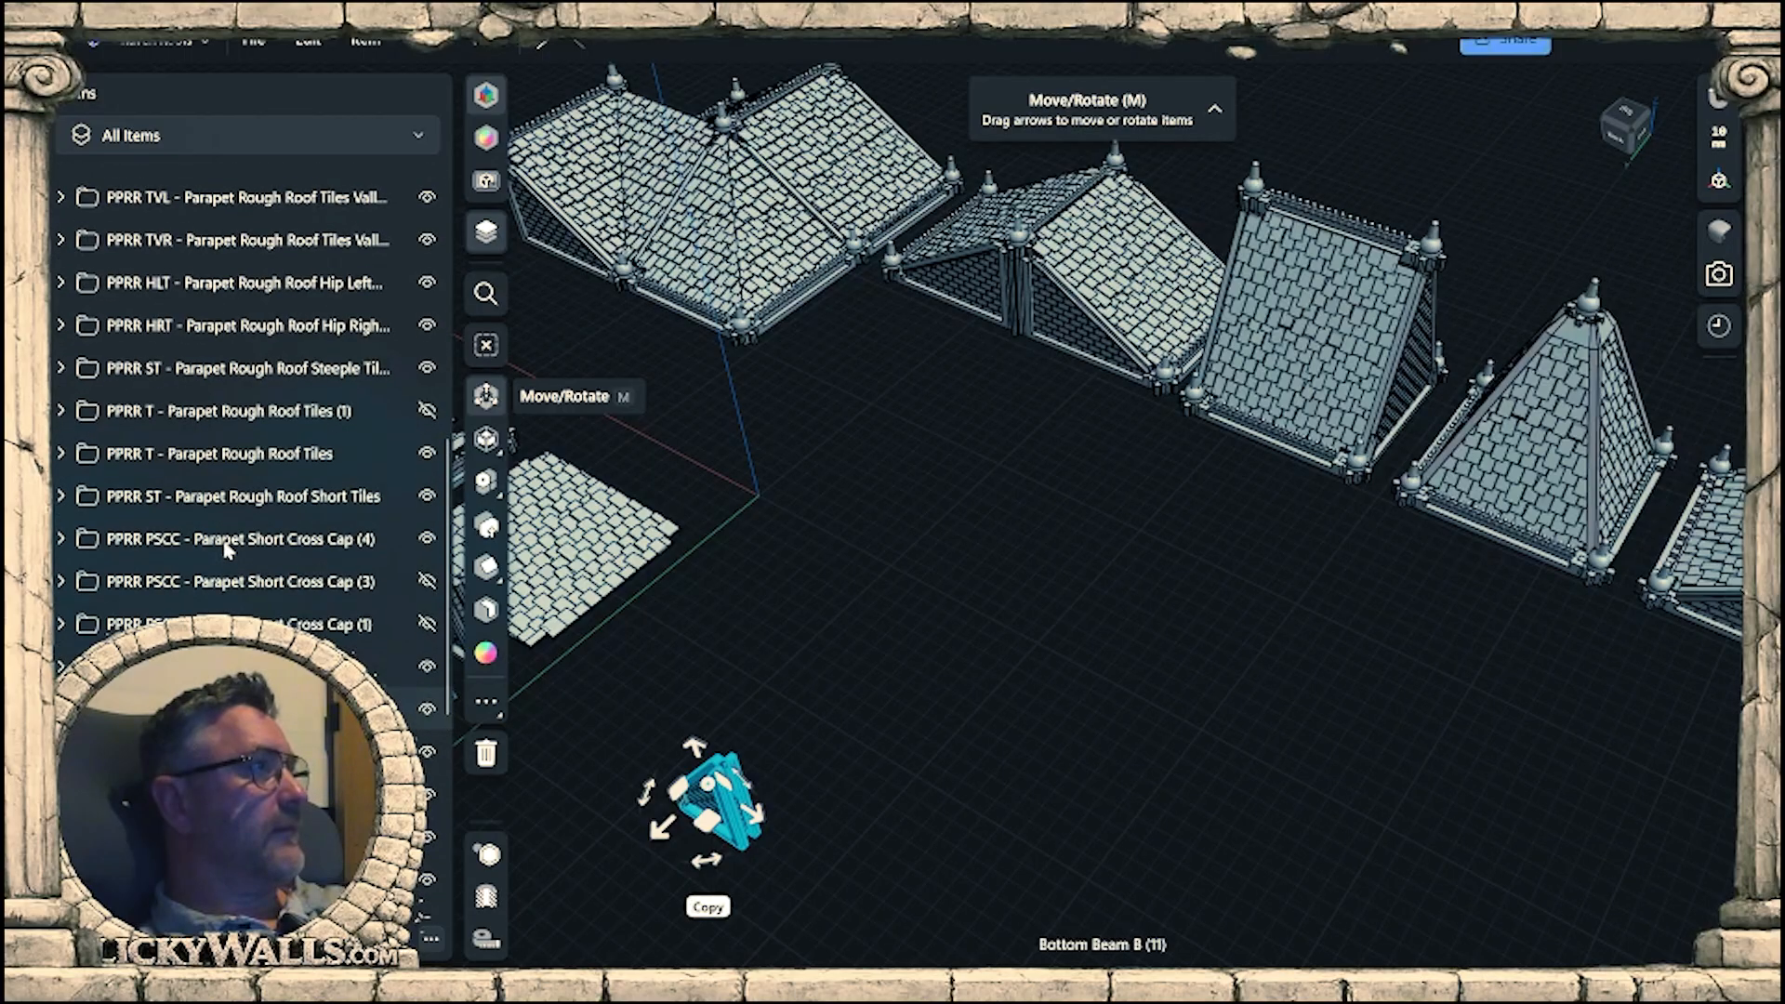
pyautogui.click(251, 653)
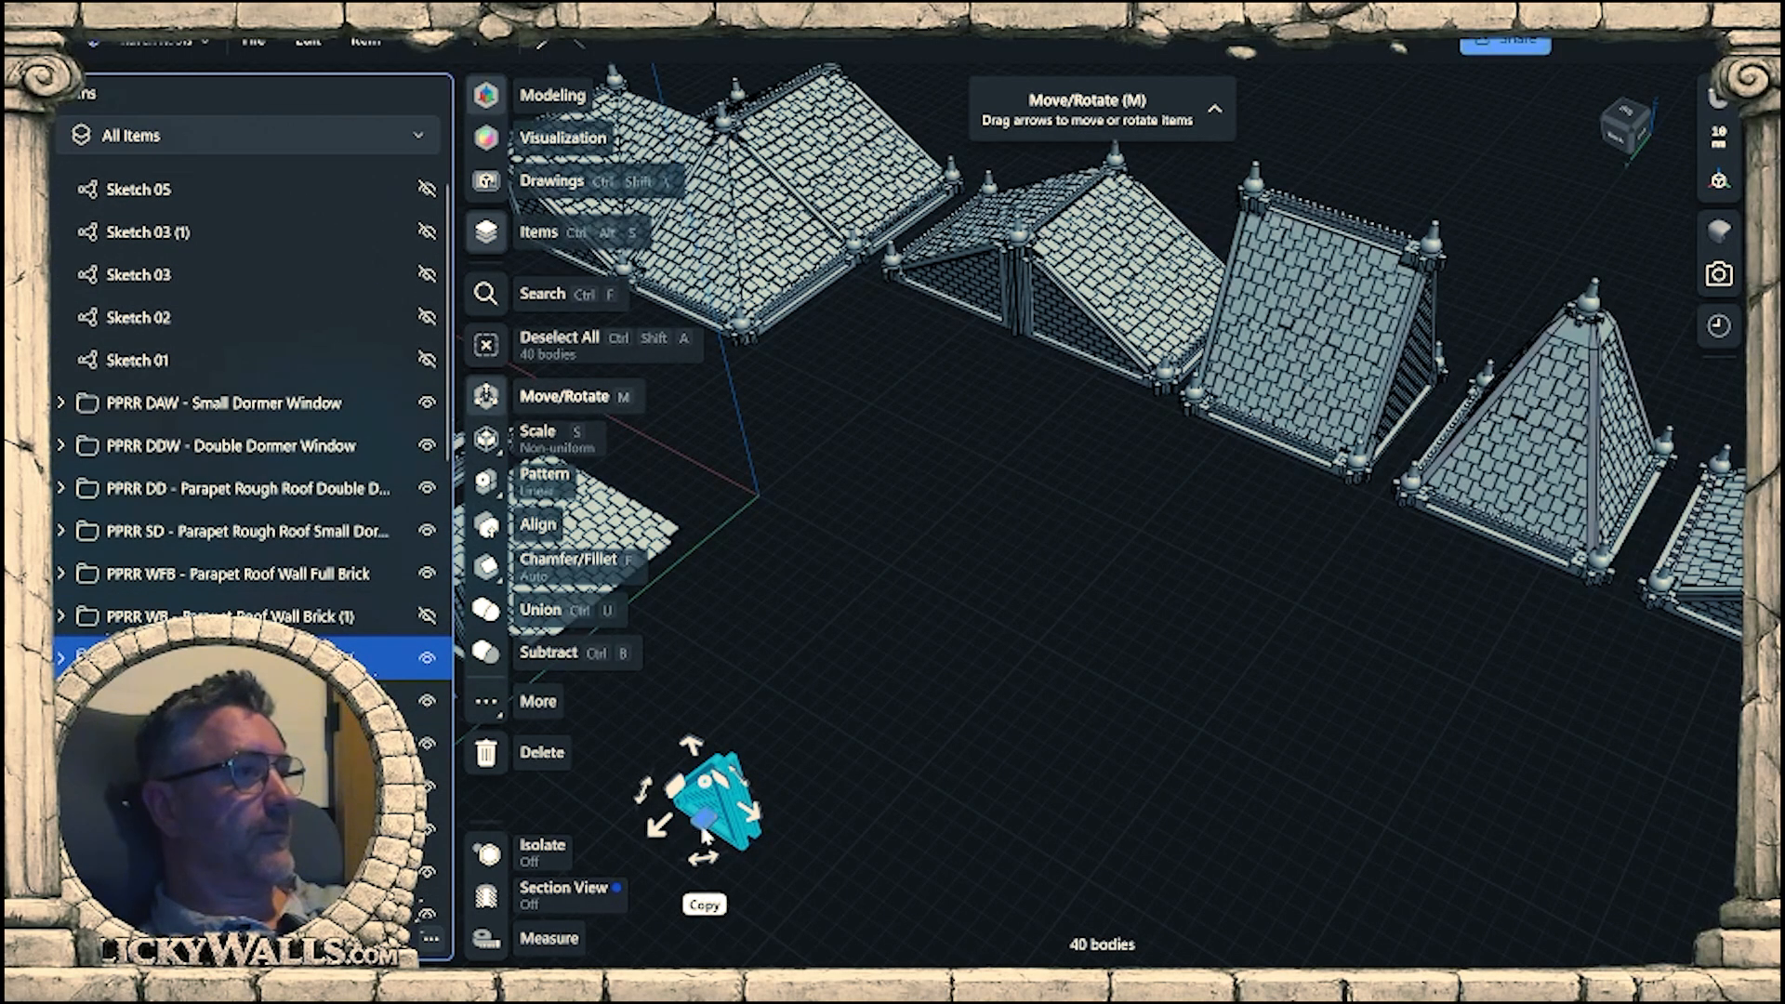
pyautogui.moveTo(707, 820); pyautogui.dragTo(1058, 415)
pyautogui.moveTo(1297, 481); pyautogui.dragTo(889, 558, button='middle')
pyautogui.moveTo(889, 552); pyautogui.dragTo(914, 596, button='right')
pyautogui.moveTo(915, 595); pyautogui.dragTo(1528, 581, button='middle')
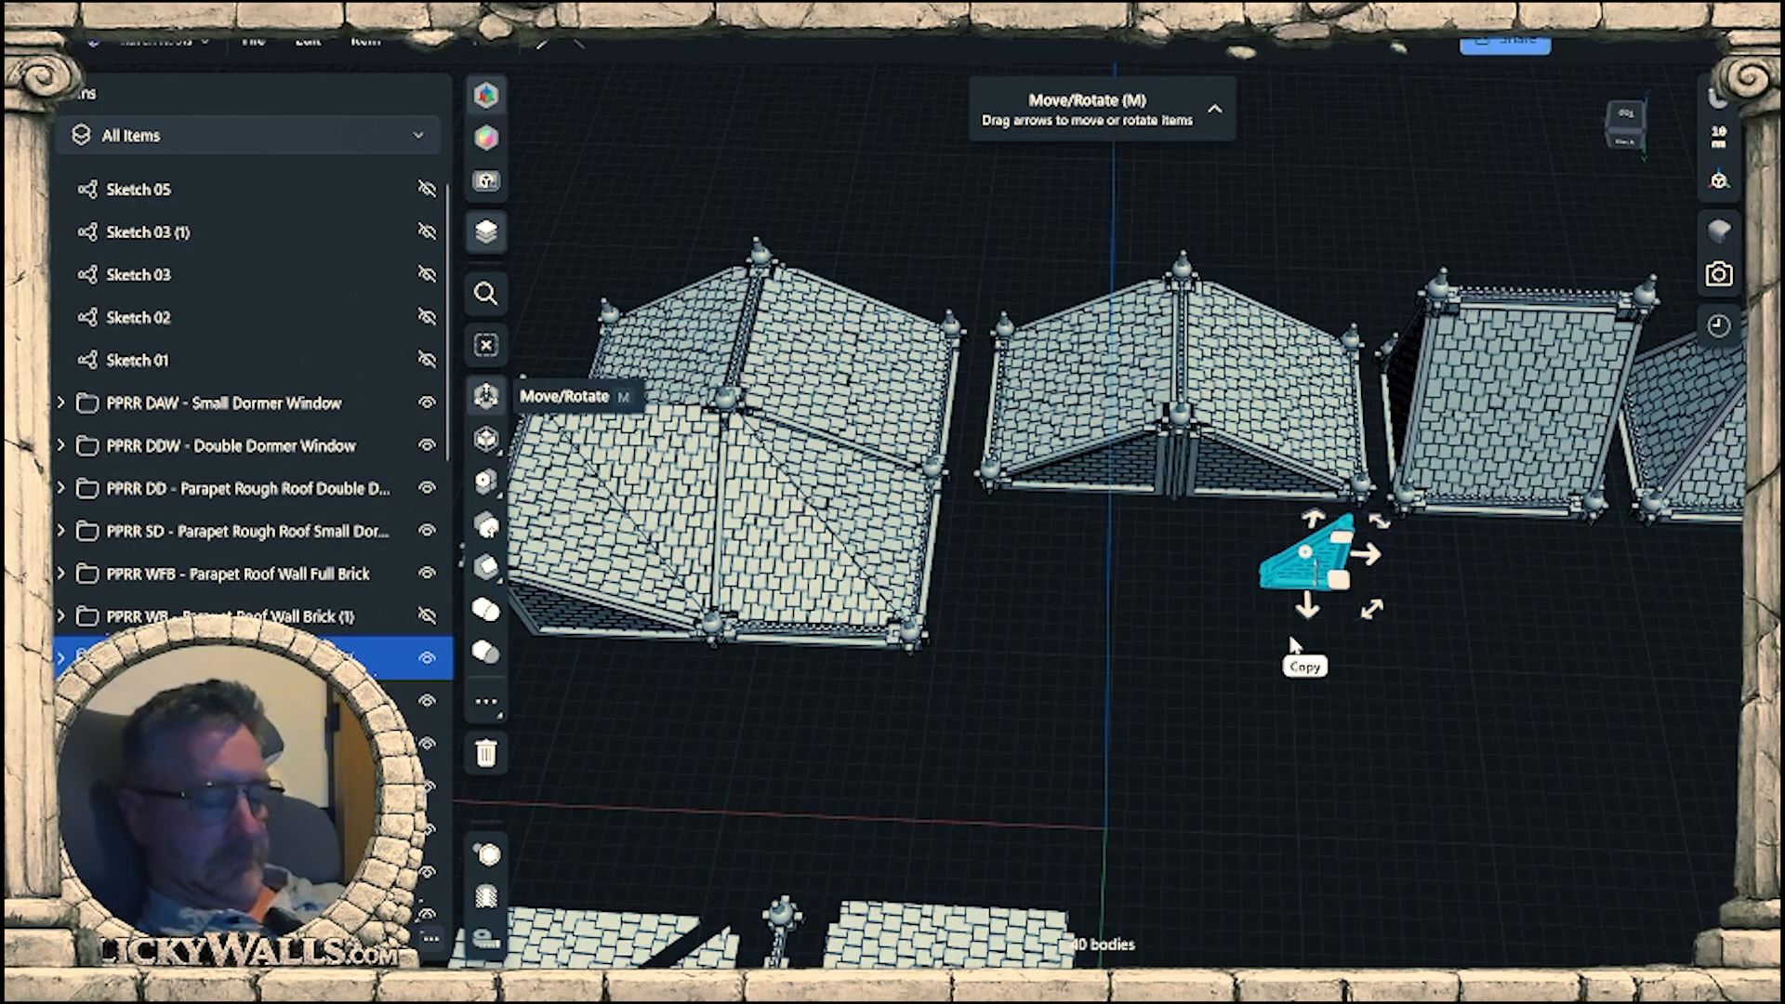
# Examine the assembled gable roof's brick end walls and centre posts up close beside the short wall.
pyautogui.moveTo(1162, 665); pyautogui.dragTo(1385, 641, button='right')
pyautogui.scroll(3, 1132, 558)
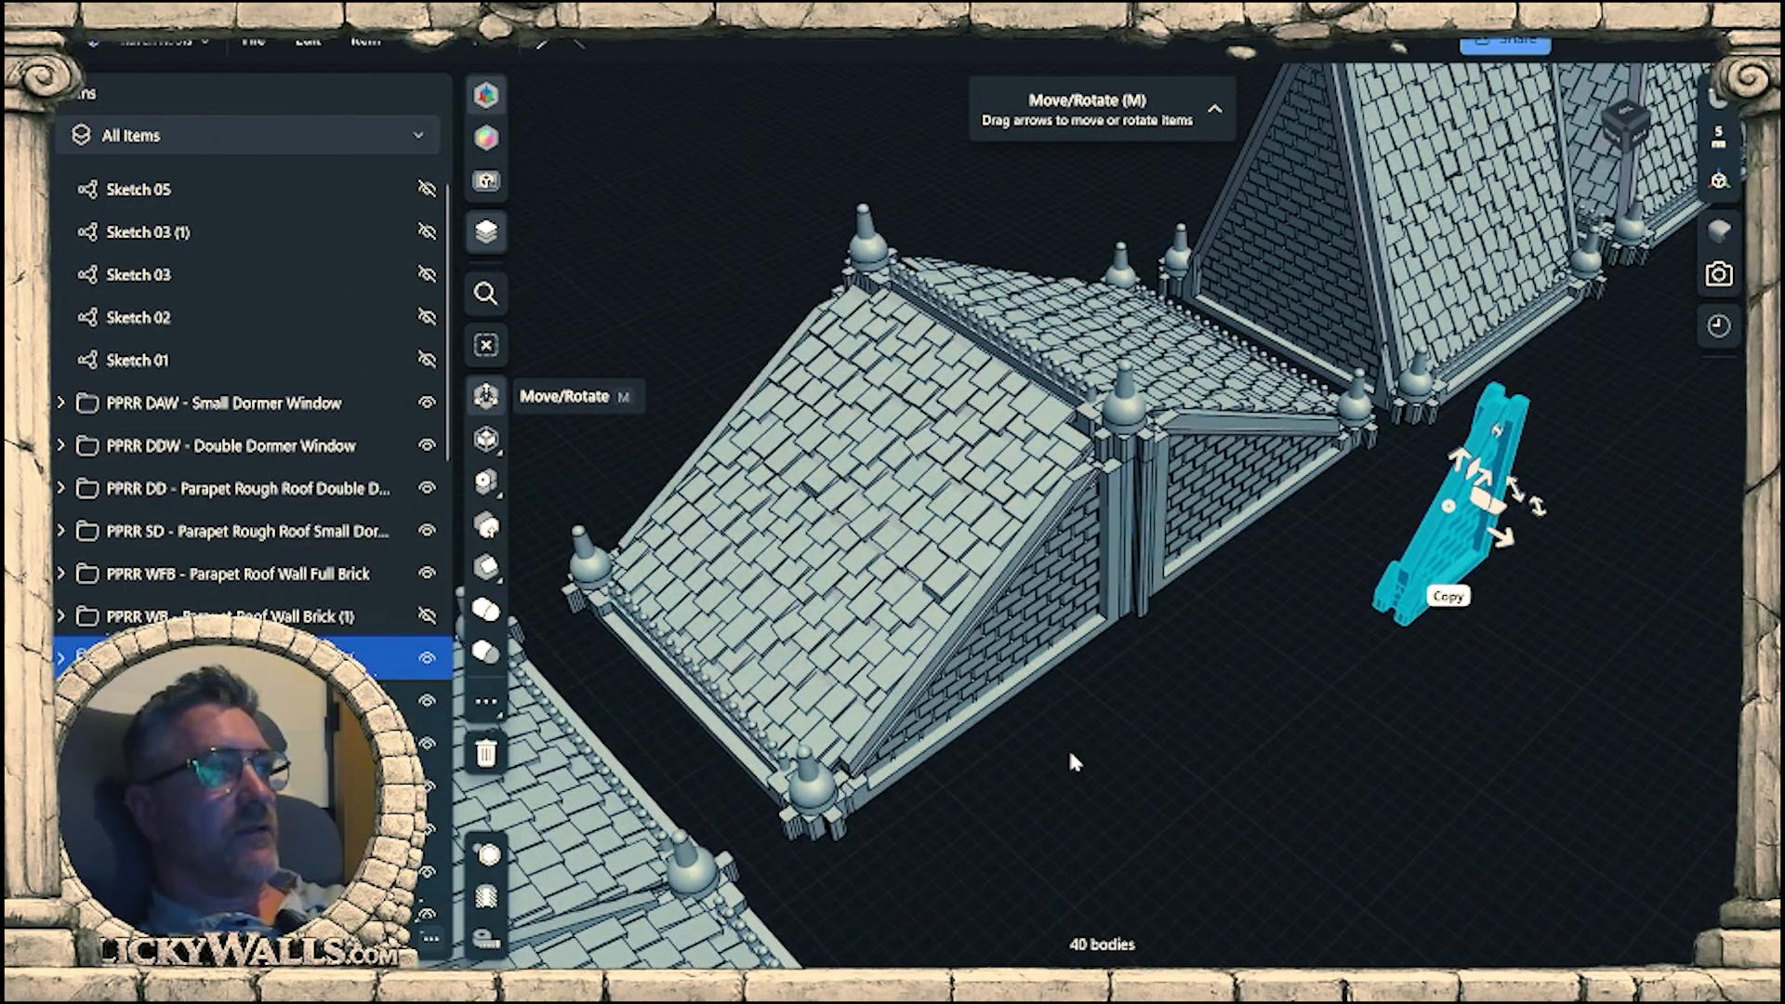
pyautogui.moveTo(1108, 657); pyautogui.dragTo(1122, 511, button='right')
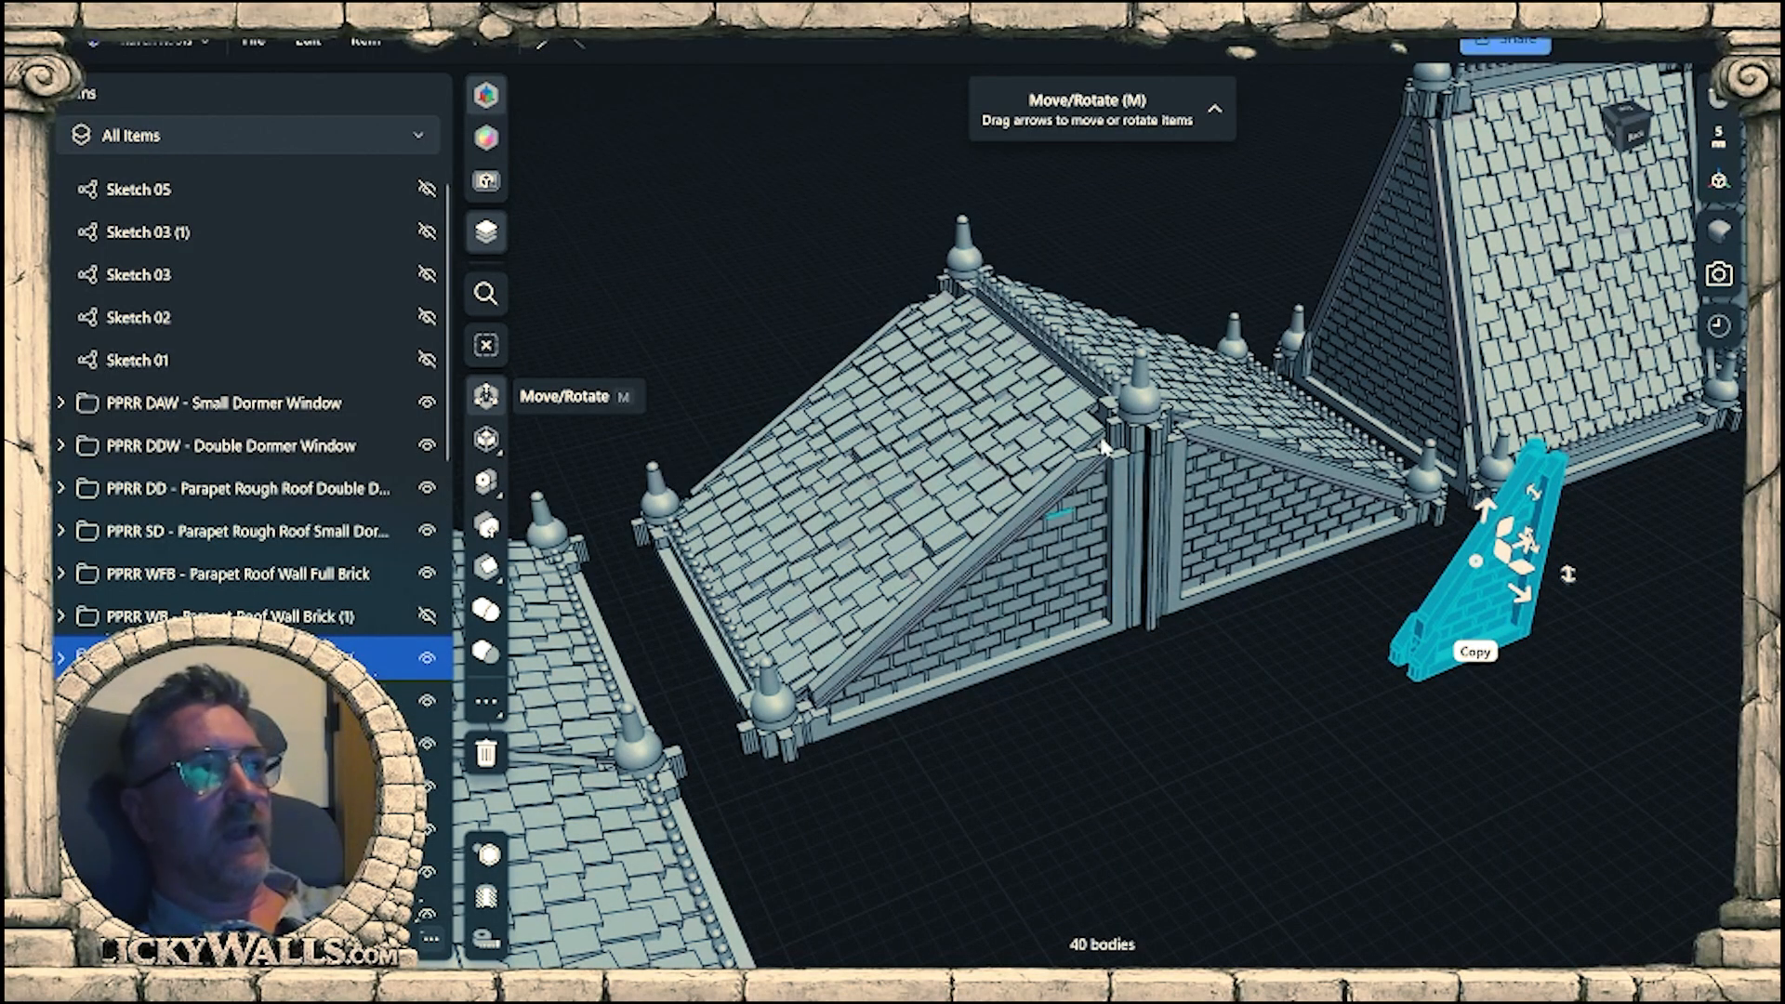
pyautogui.moveTo(1090, 666); pyautogui.dragTo(595, 558, button='right')
pyautogui.moveTo(864, 520); pyautogui.dragTo(781, 633, button='right')
pyautogui.moveTo(781, 632); pyautogui.dragTo(665, 650, button='middle')
# Inspect the whole row of assembled roof variants from behind, above and the front.
pyautogui.scroll(-3, 1196, 493)
pyautogui.moveTo(1302, 637); pyautogui.dragTo(1111, 426, button='middle')
pyautogui.moveTo(1303, 662); pyautogui.dragTo(1013, 642, button='right')
pyautogui.moveTo(1352, 572); pyautogui.dragTo(1021, 775, button='middle')
pyautogui.moveTo(1295, 624); pyautogui.dragTo(1065, 729, button='middle')
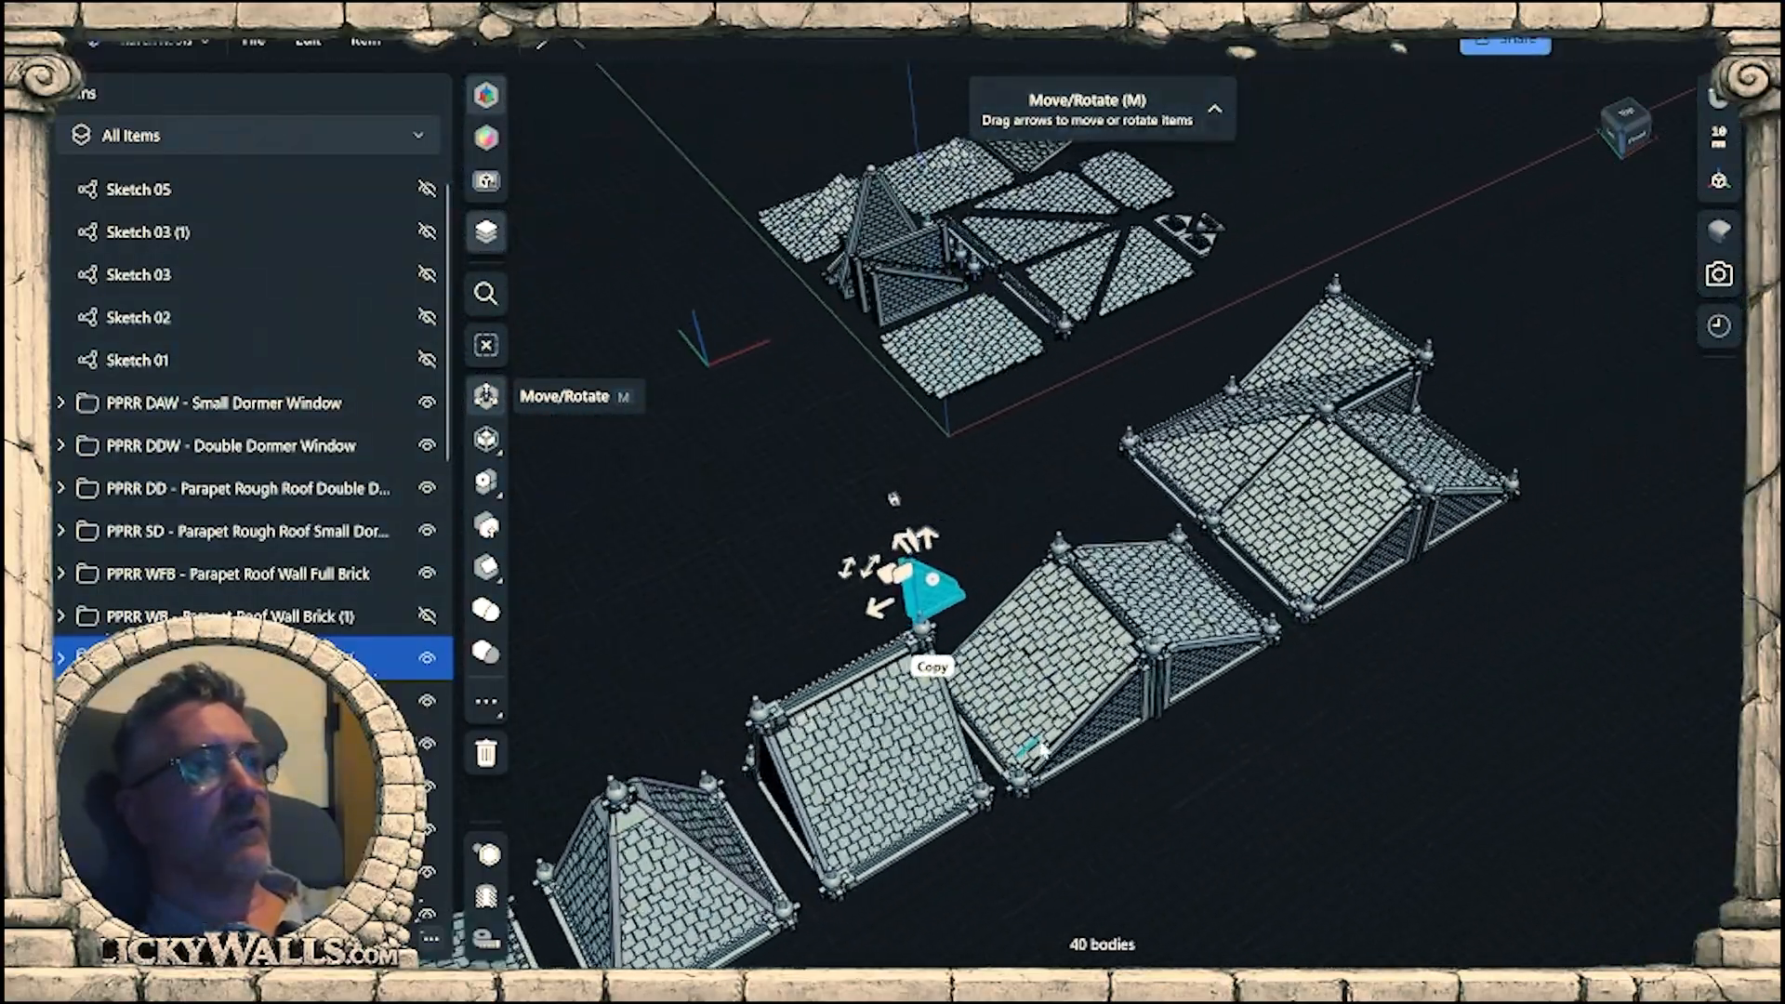
pyautogui.moveTo(1431, 556); pyautogui.dragTo(1376, 520, button='right')
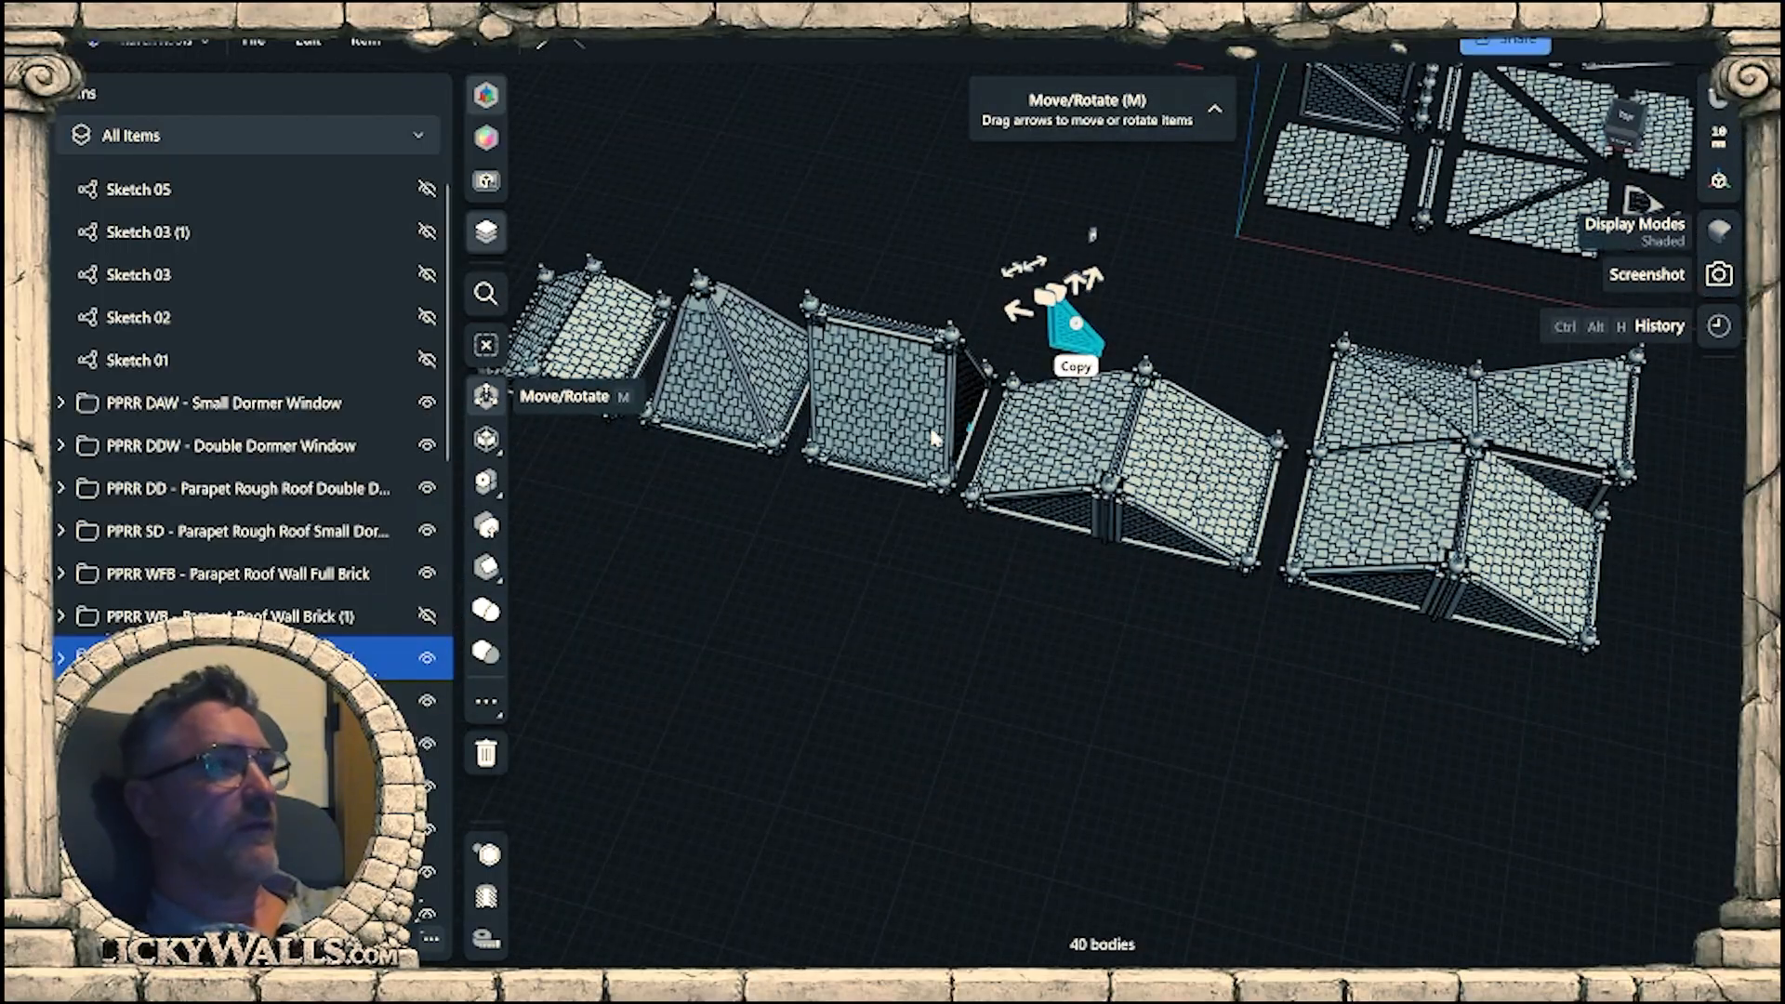
pyautogui.moveTo(934, 438); pyautogui.dragTo(1121, 482, button='middle')
pyautogui.moveTo(1018, 502); pyautogui.dragTo(1264, 476, button='right')
pyautogui.moveTo(888, 569); pyautogui.dragTo(1128, 555, button='middle')
pyautogui.moveTo(1128, 555); pyautogui.dragTo(1197, 526, button='right')
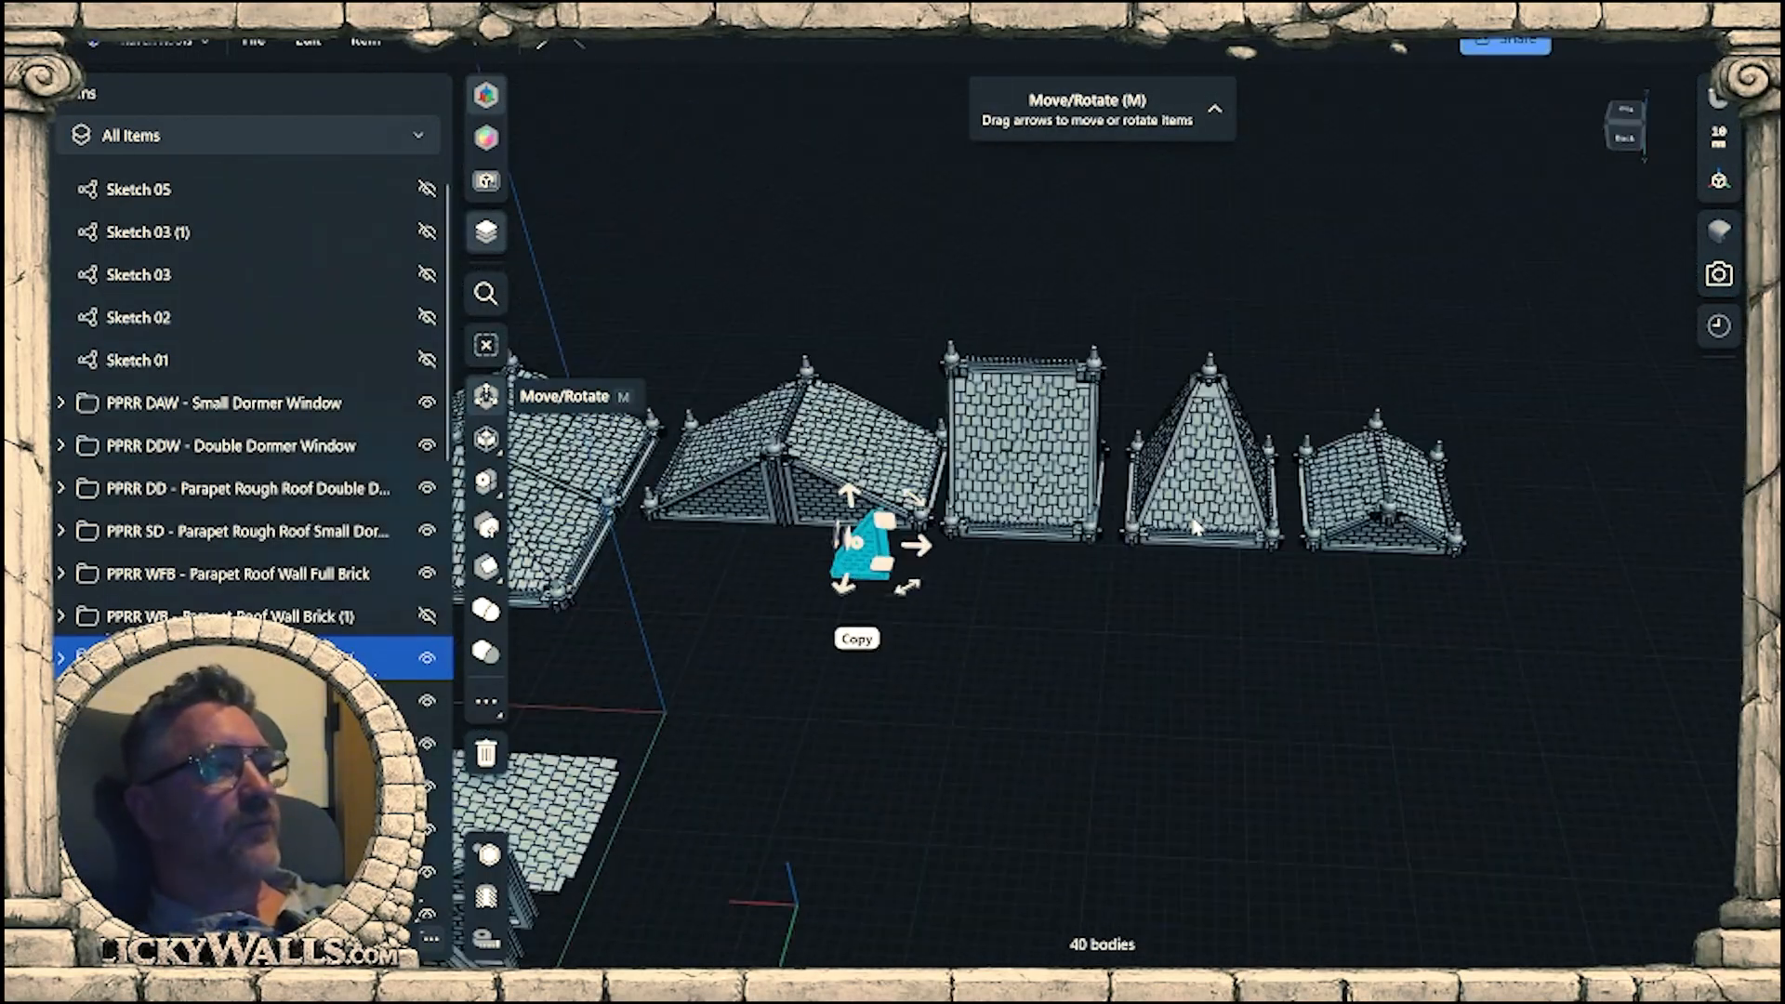
pyautogui.moveTo(1057, 614); pyautogui.dragTo(1275, 563, button='middle')
pyautogui.moveTo(1269, 599); pyautogui.dragTo(1220, 625, button='right')
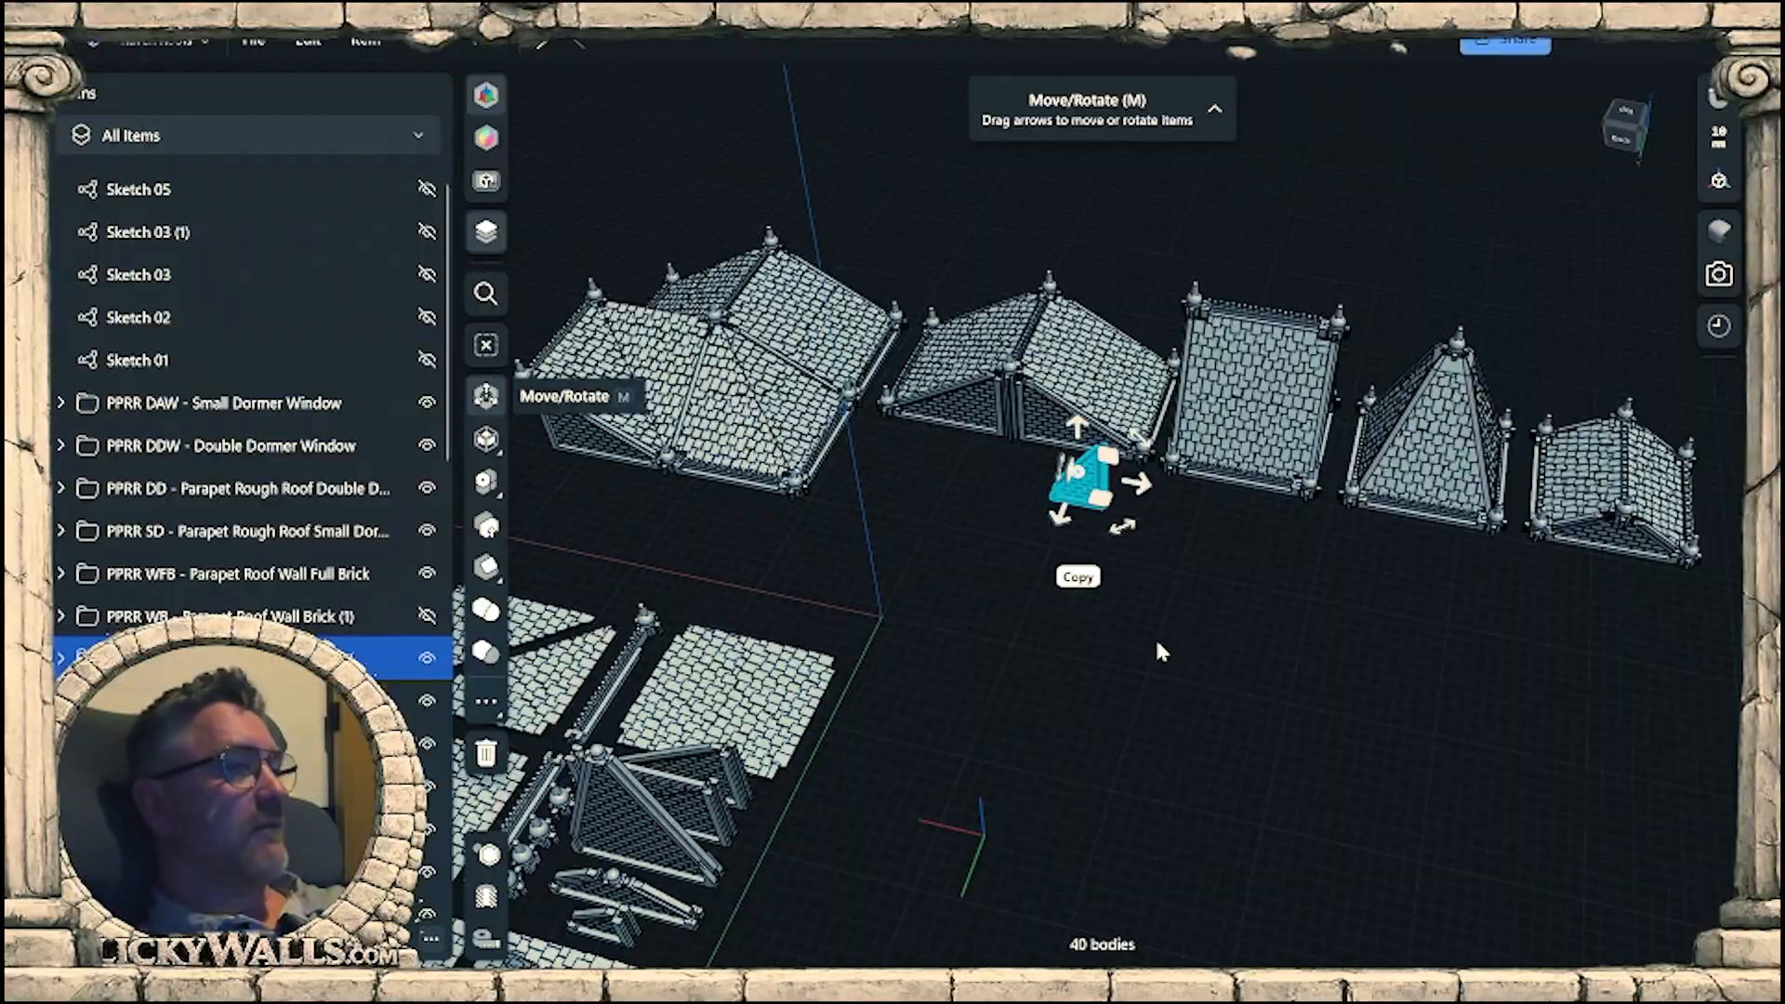
# Compare the assembled roofs and the short wall with the laid-out loose roof parts, and clear the wall selection.
pyautogui.moveTo(1159, 649); pyautogui.dragTo(1268, 605, button='middle')
pyautogui.scroll(5, 1290, 550)
pyautogui.moveTo(1285, 544); pyautogui.dragTo(1333, 640, button='right')
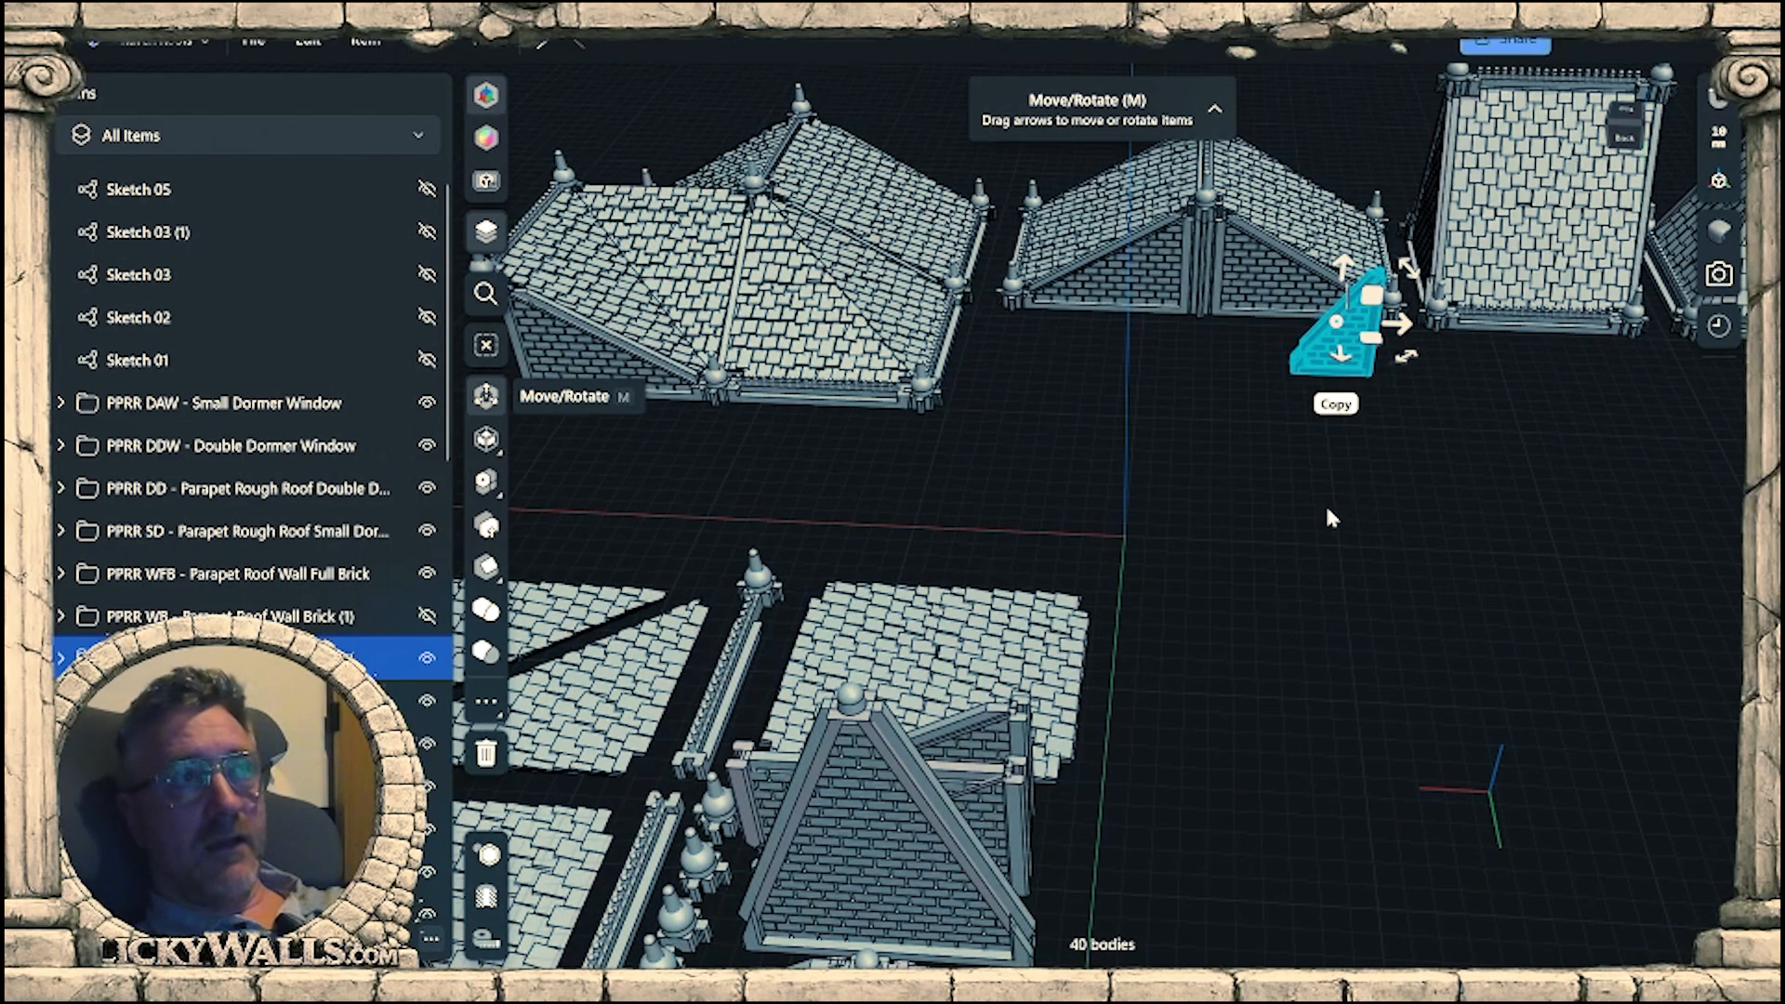
pyautogui.moveTo(1328, 517); pyautogui.dragTo(1239, 627, button='right')
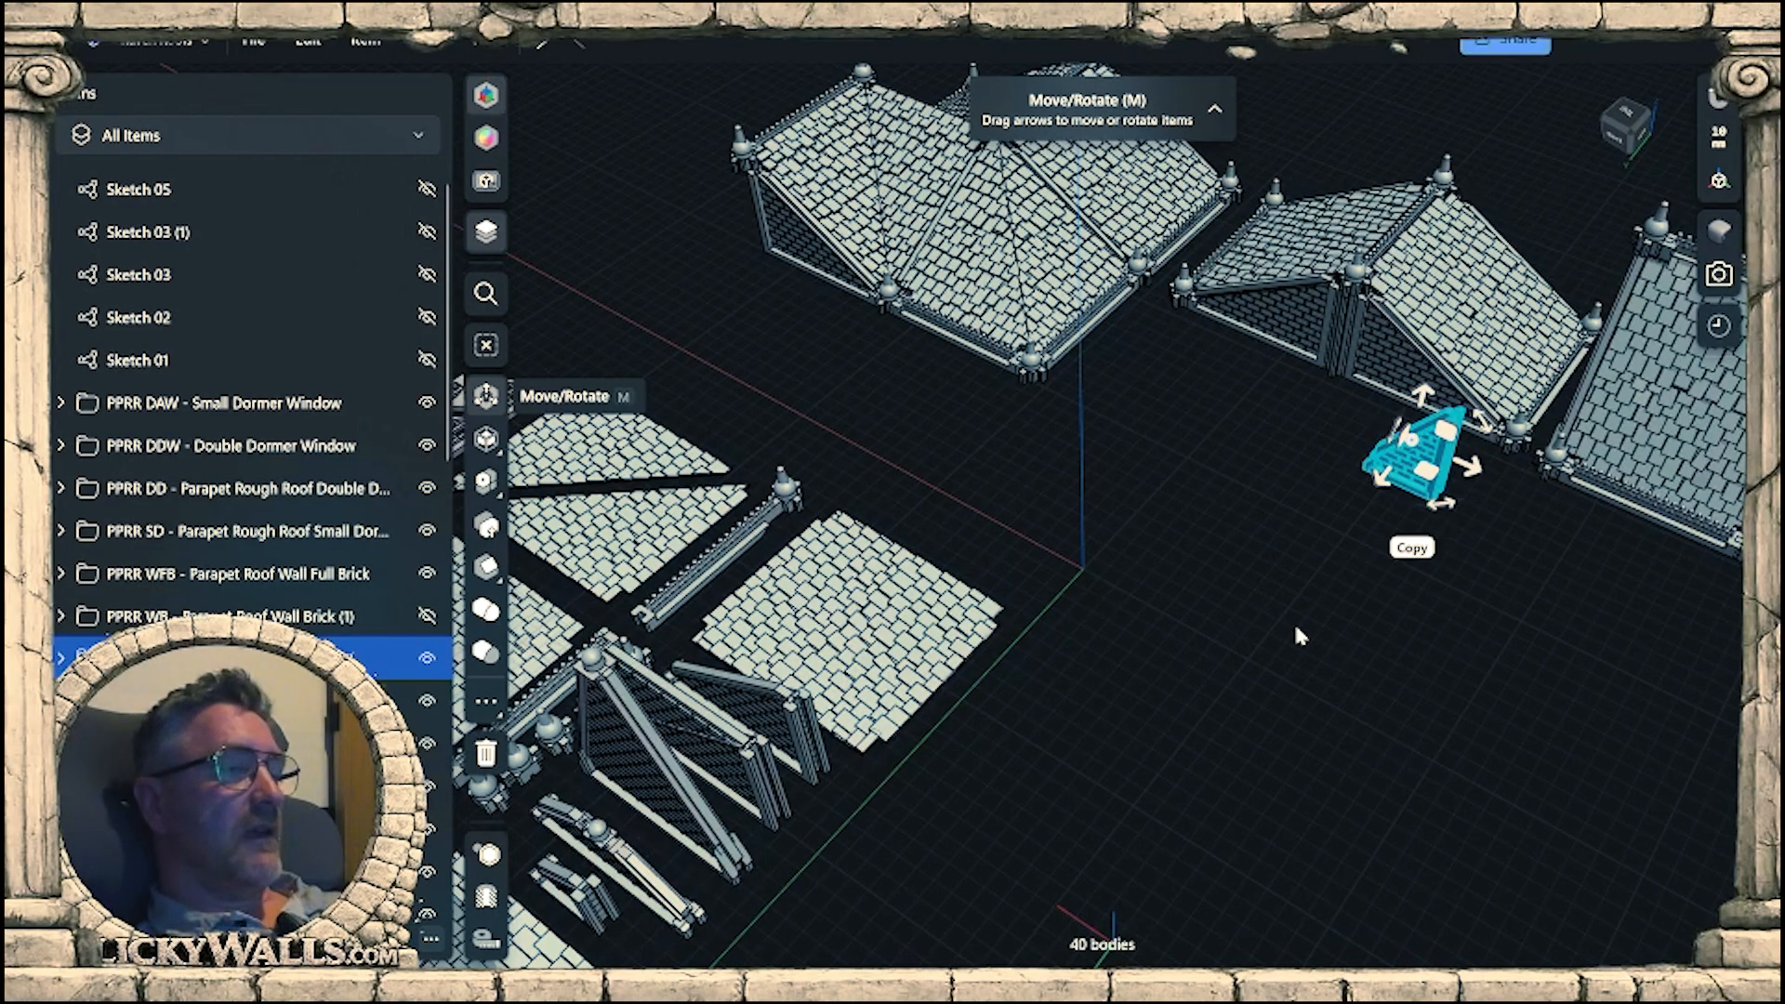
pyautogui.moveTo(1297, 628); pyautogui.dragTo(1346, 628, button='right')
pyautogui.click(1313, 598)
pyautogui.scroll(-3, 1317, 605)
pyautogui.moveTo(1316, 604); pyautogui.dragTo(1282, 543, button='middle')
pyautogui.scroll(-2, 1286, 538)
pyautogui.moveTo(1287, 537); pyautogui.dragTo(1179, 542, button='right')
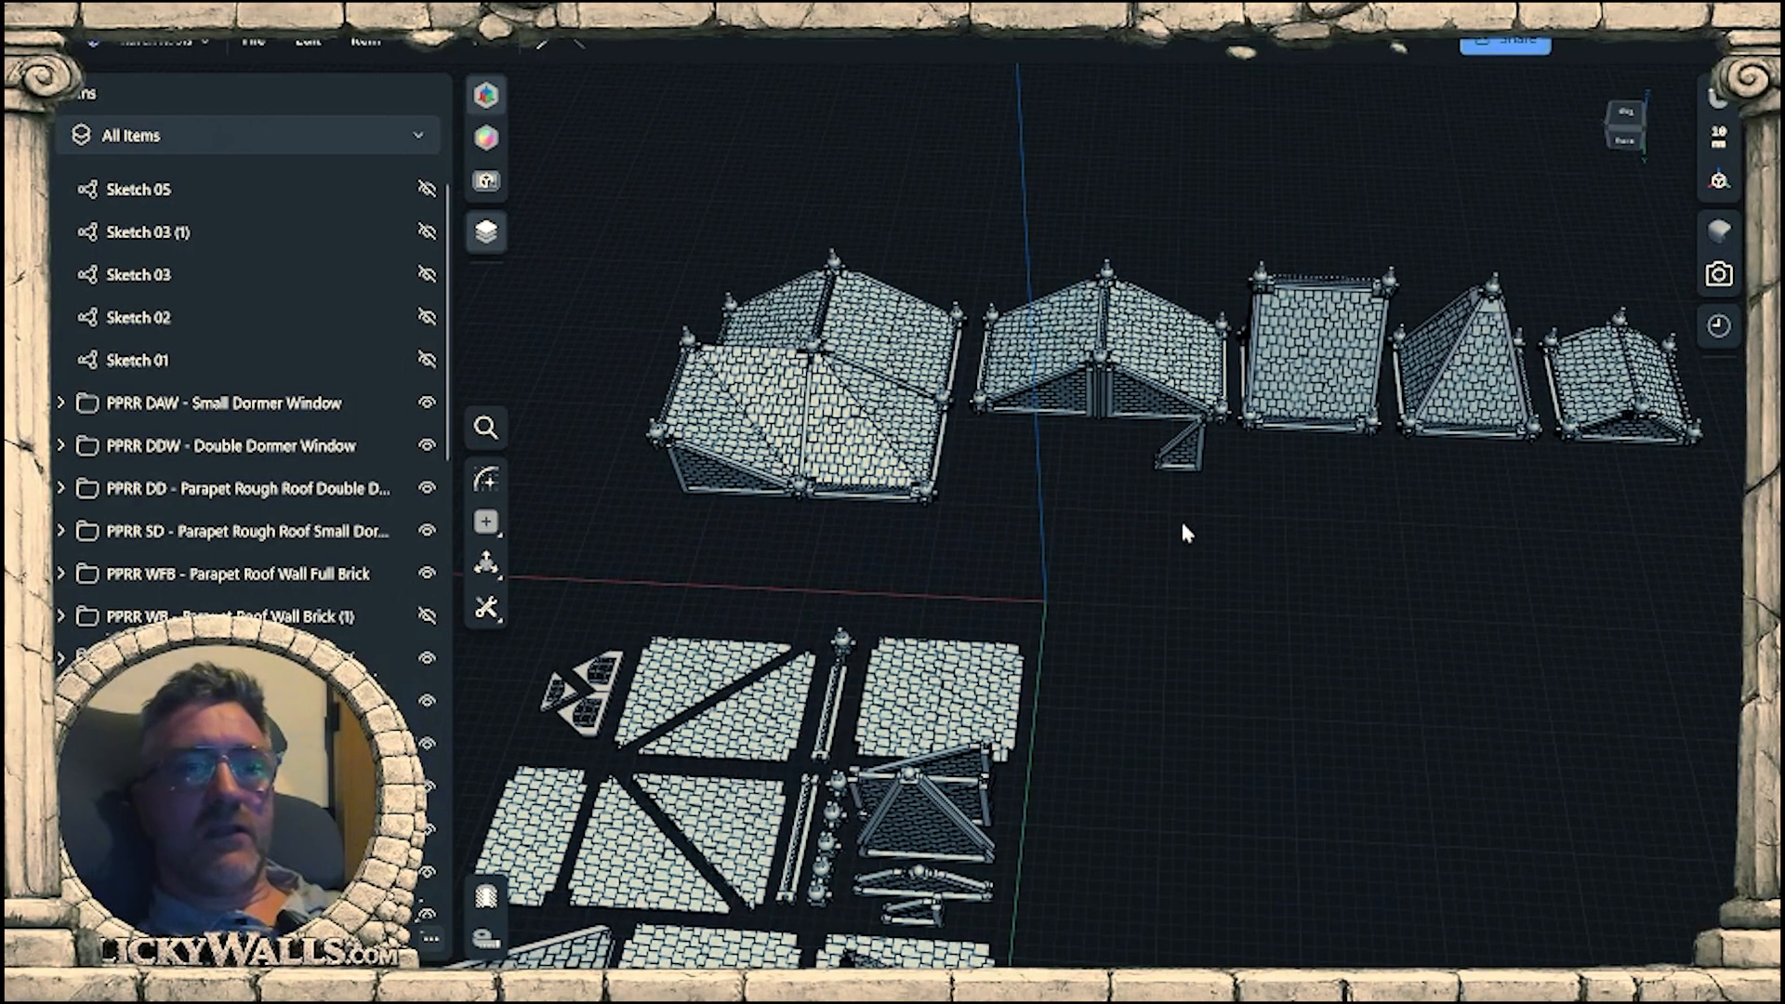